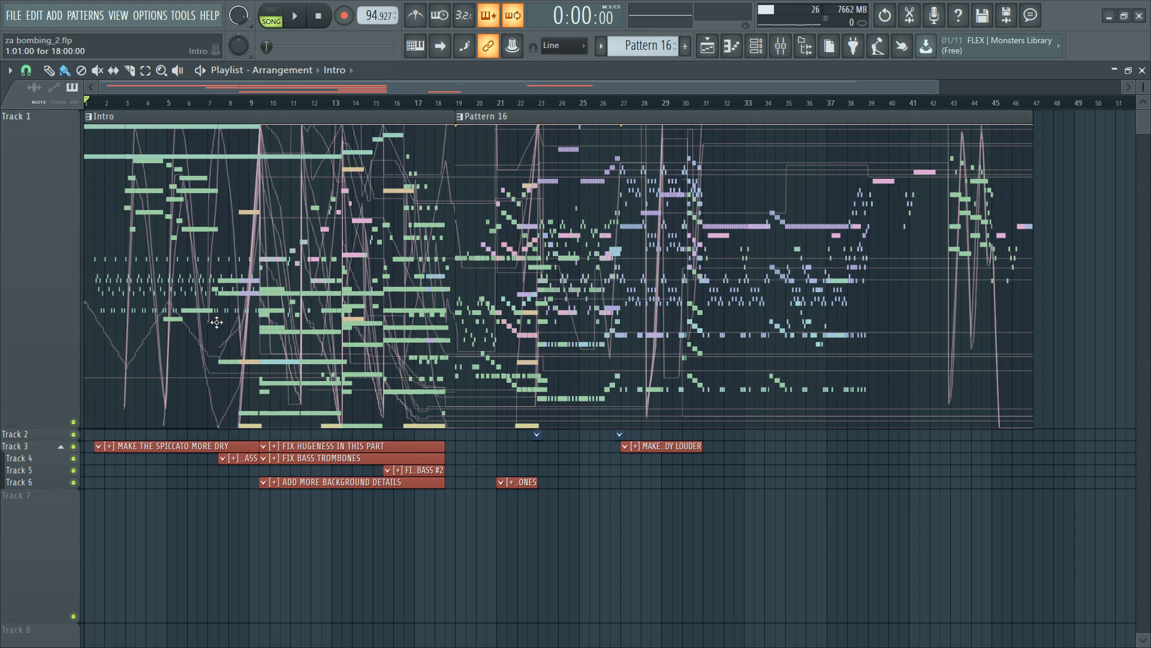
Step: Mark the Pattern 16 section from bar 19 to 47 in the playlist timeline to inspect it
scroll(244, 102, up, 3)
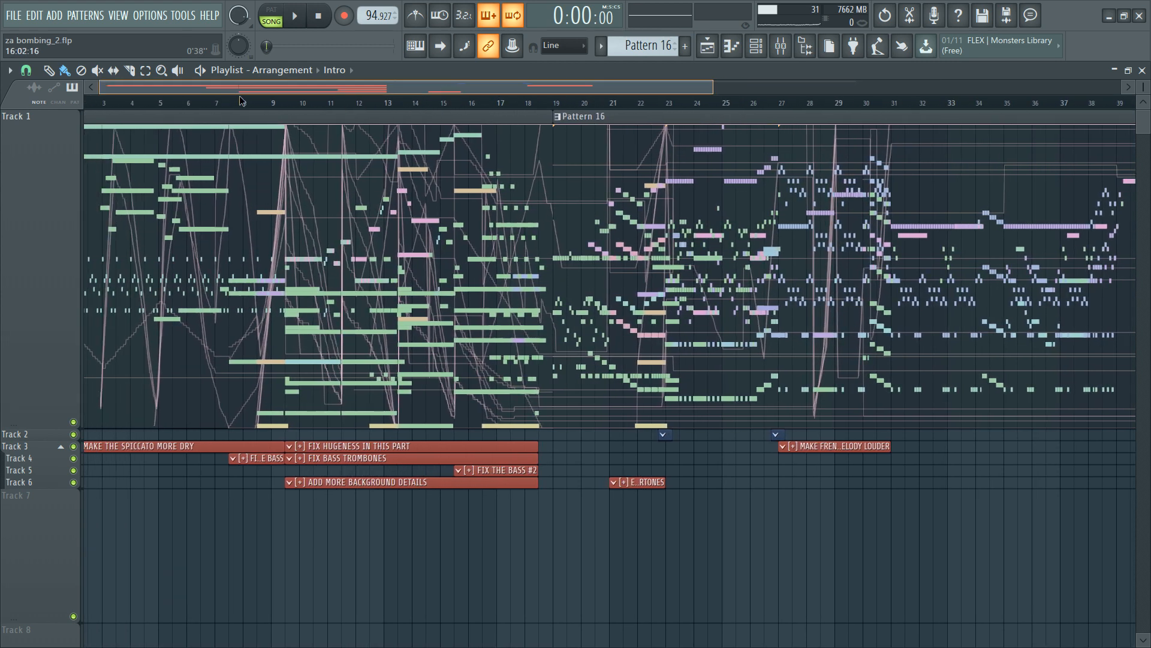
scroll(244, 102, down, 3)
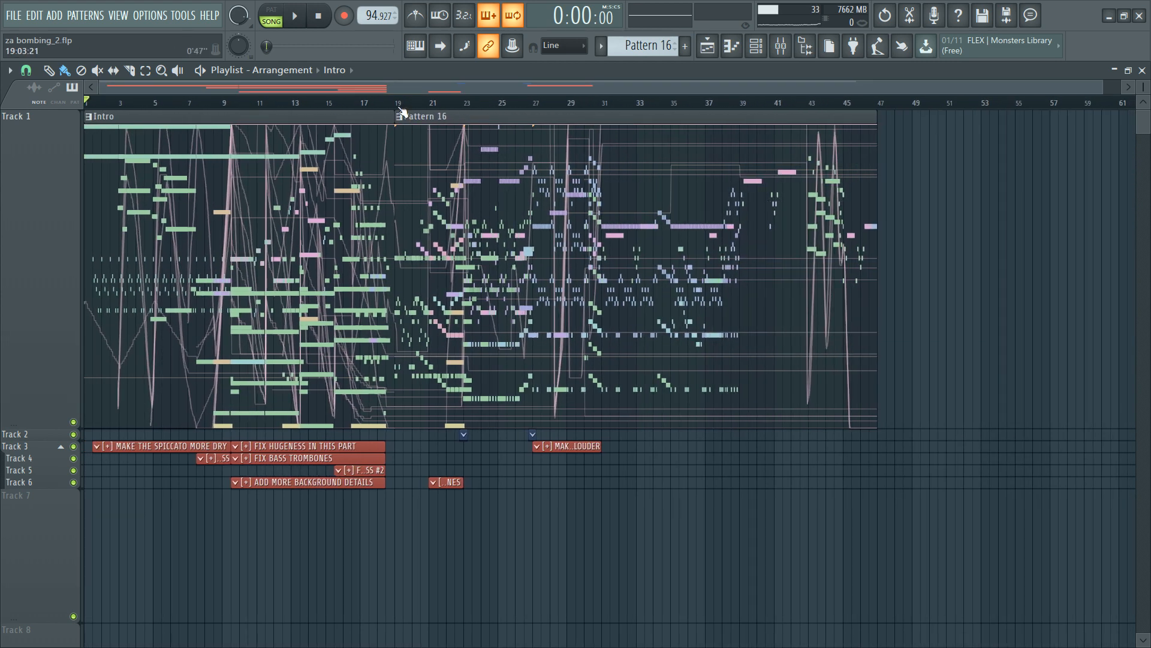
drag(396, 109, 873, 111)
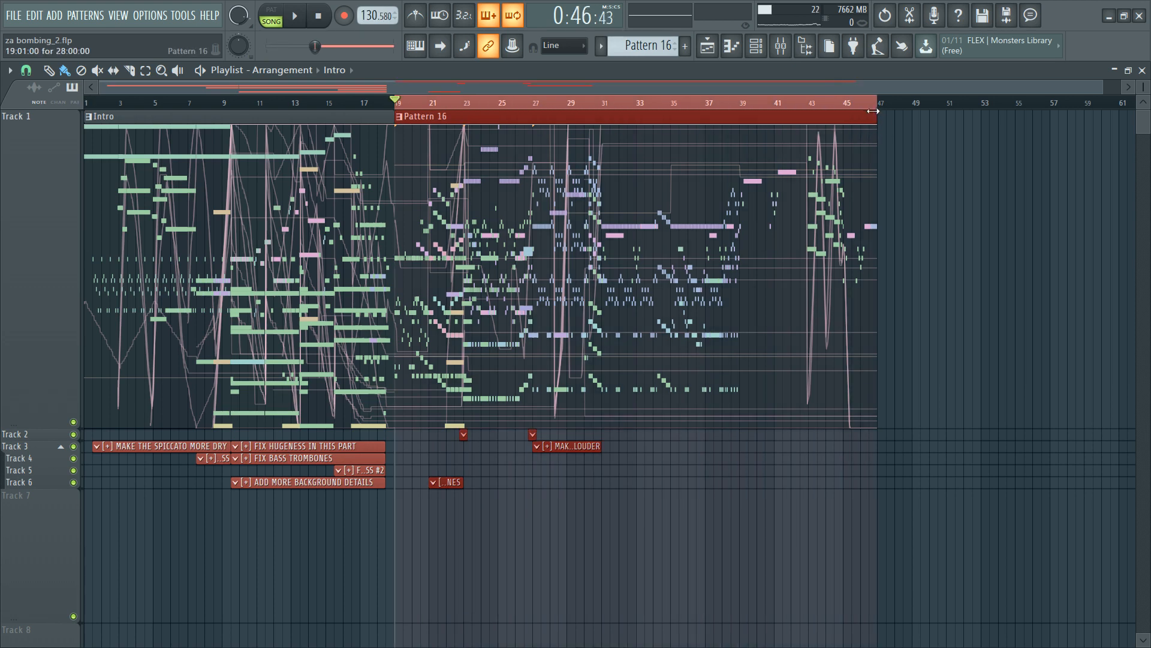
scroll(875, 108, up, 2)
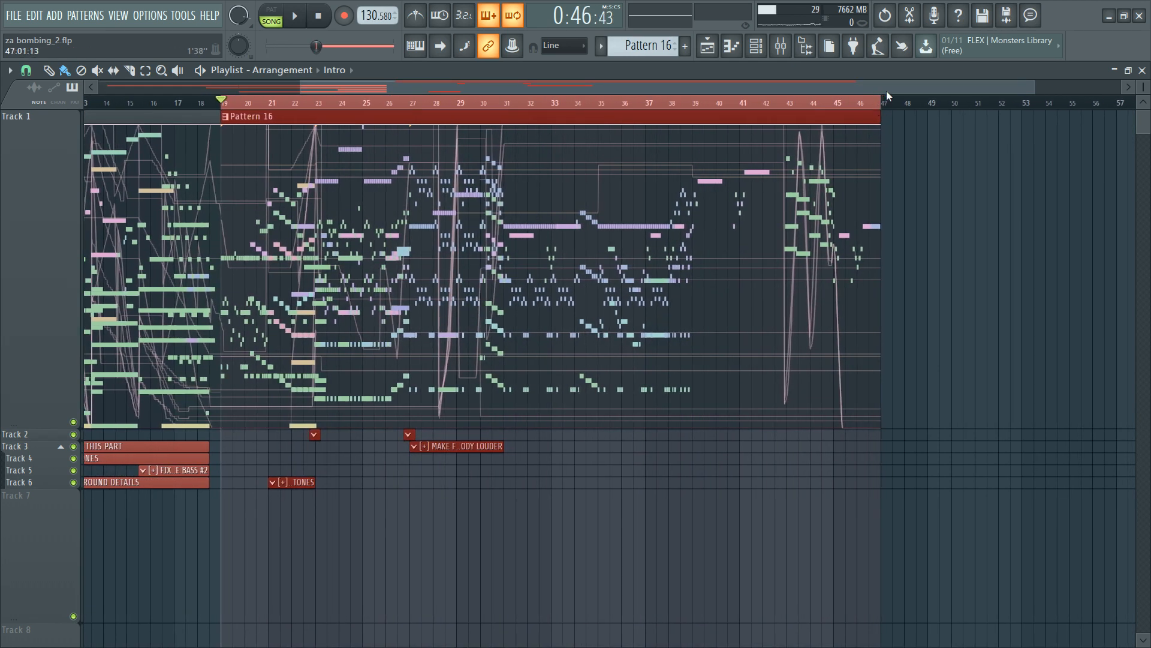
scroll(888, 96, down, 3)
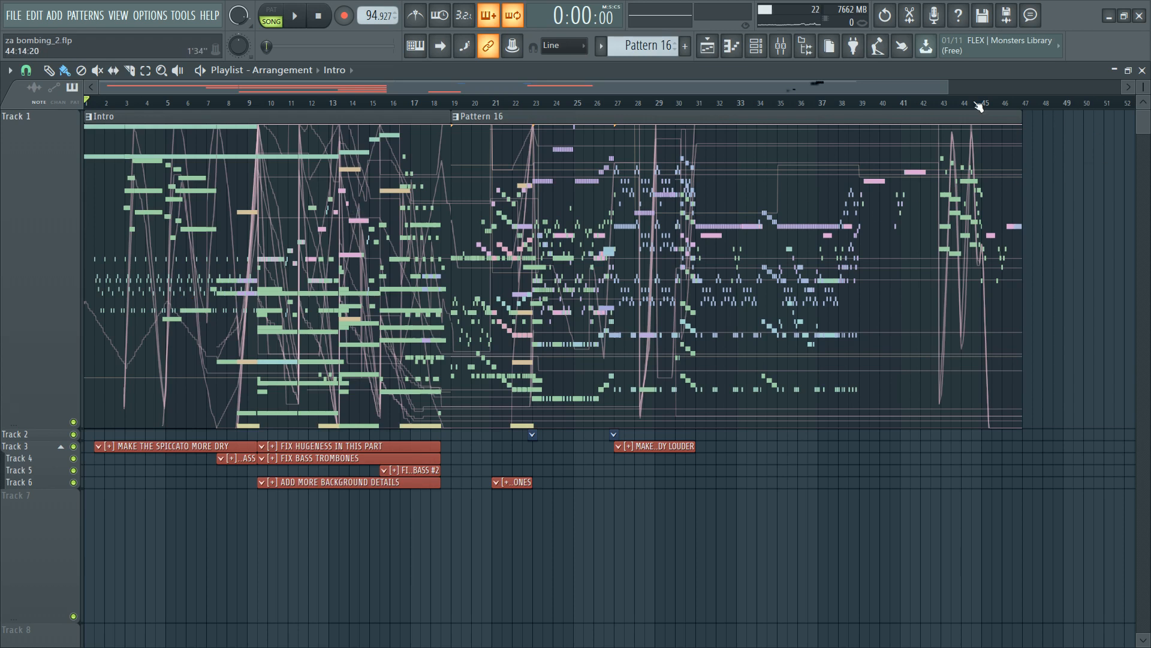
Step: Play the song and check the track levels in the mixer during playback
key(space)
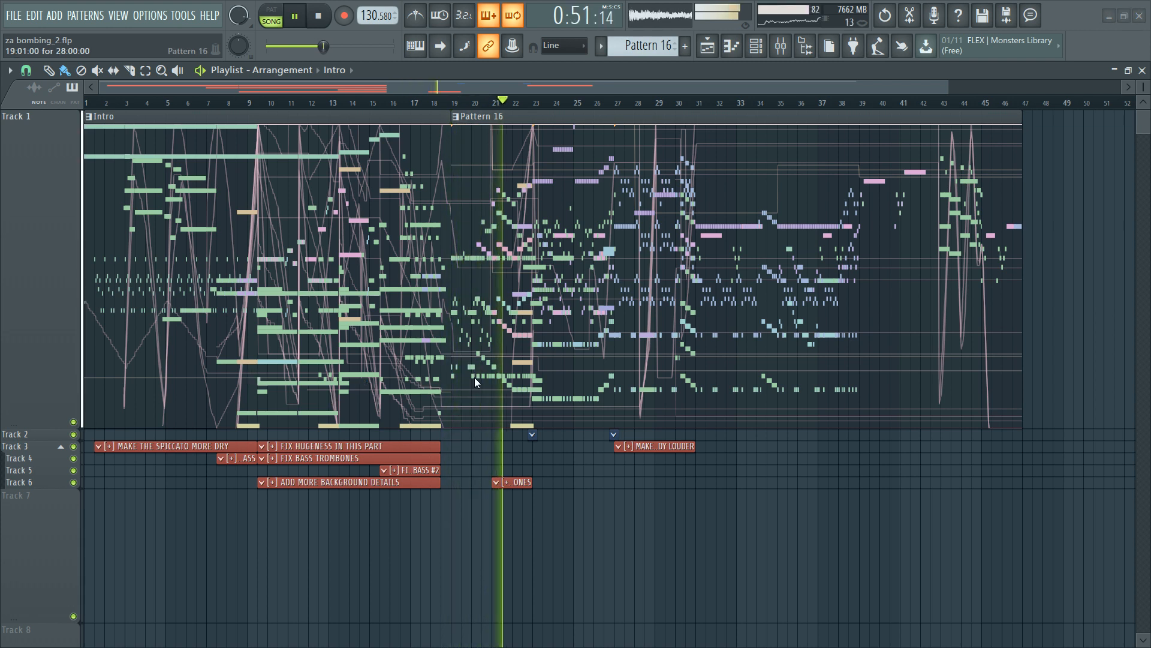
key(F9)
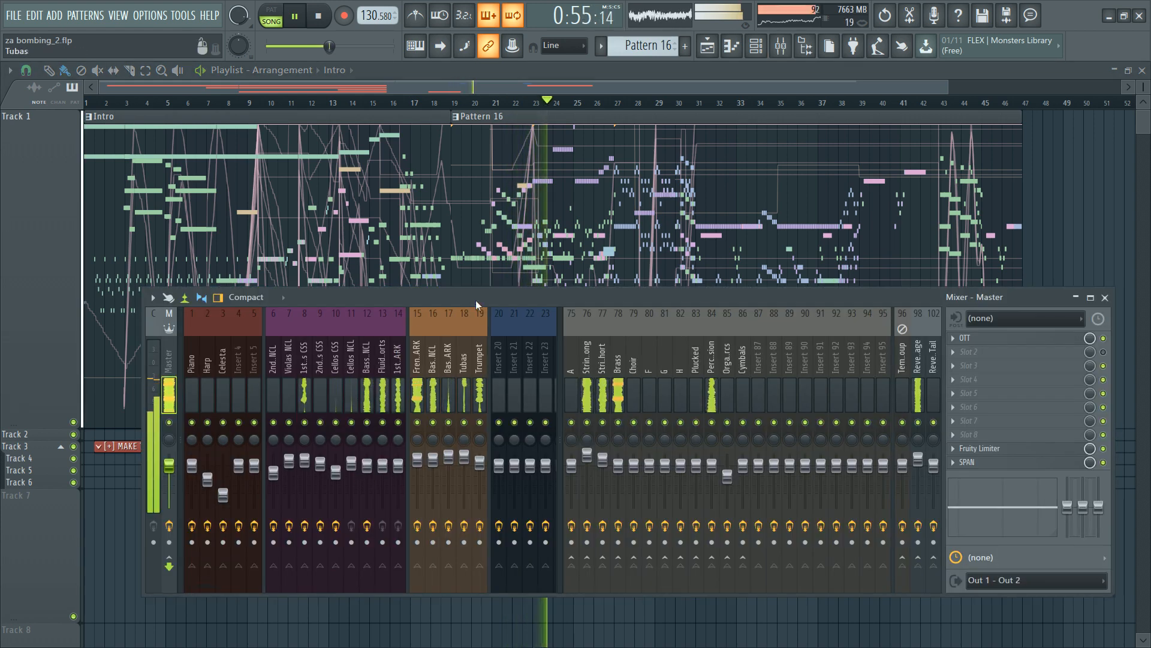
drag(476, 300, 463, 362)
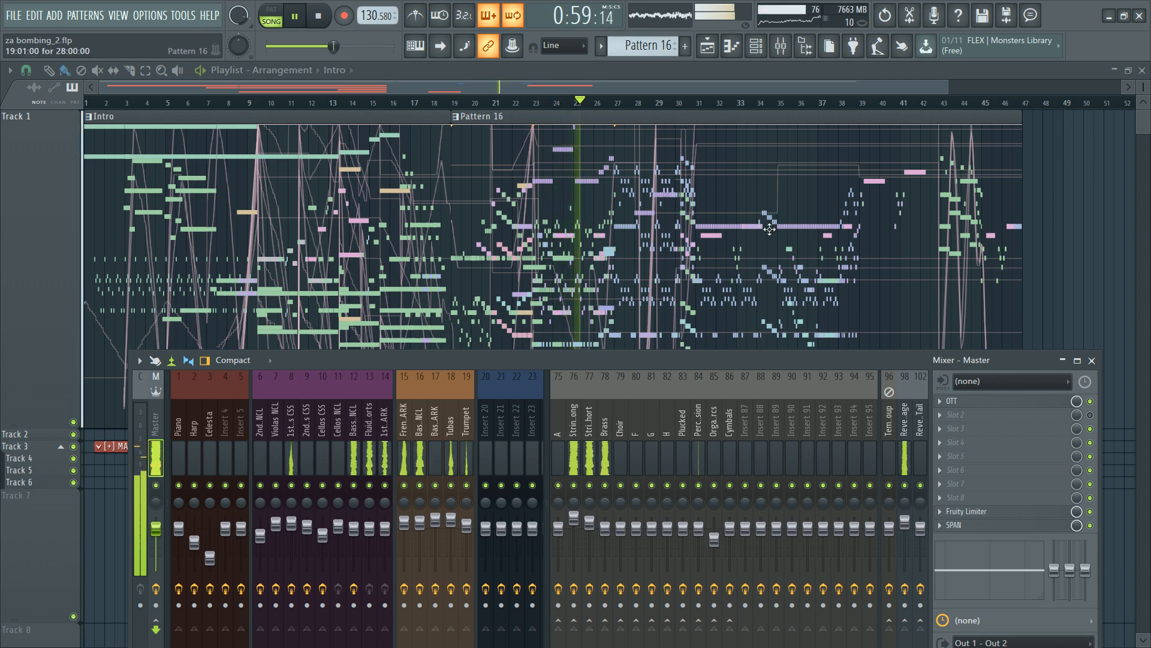
key(F9)
Step: Open the Celesta KFL piano roll, clear its timeline selection and follow the pattern's notes during playback
key(F7)
scroll(347, 337, down, 14)
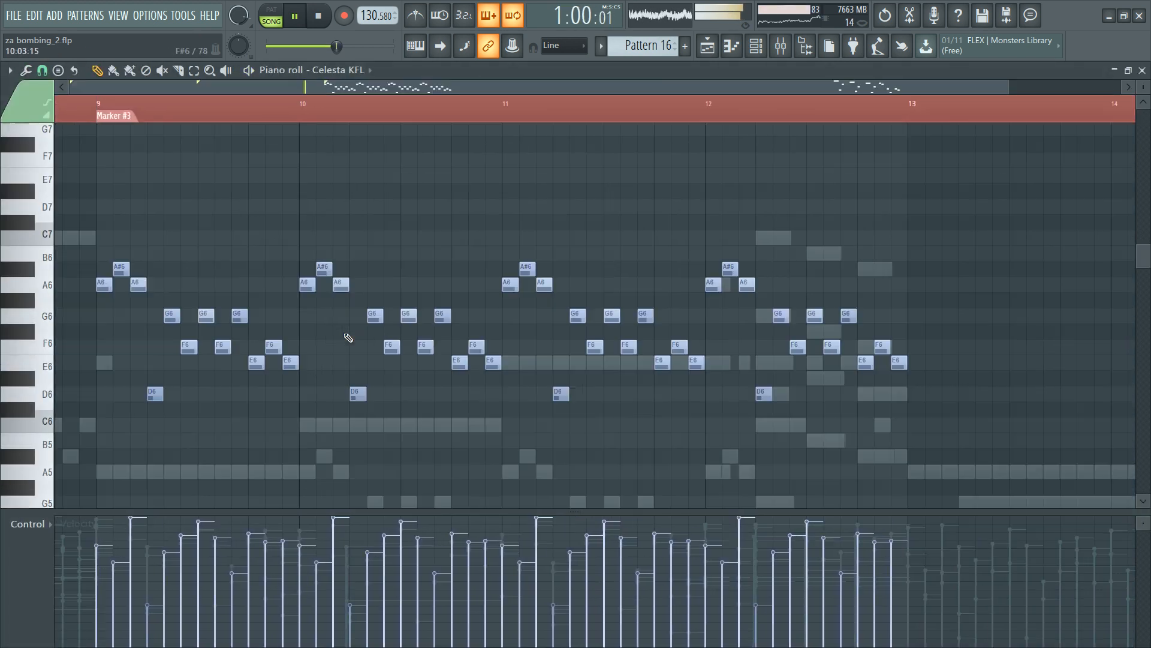
right_click(347, 109)
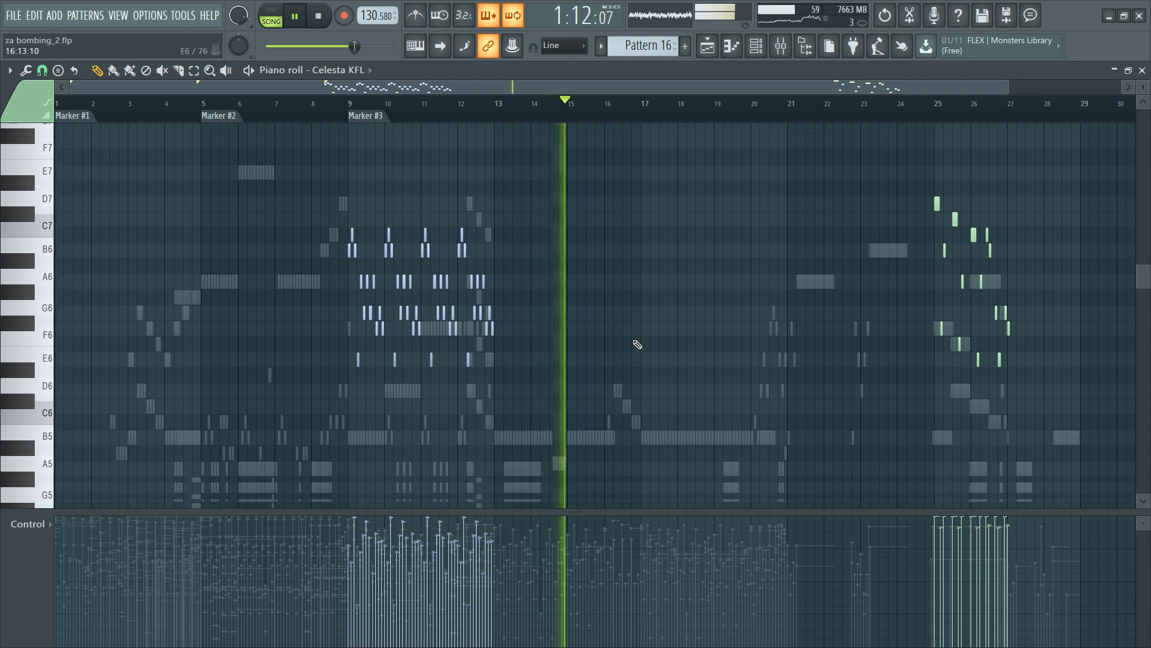
scroll(632, 348, down, 5)
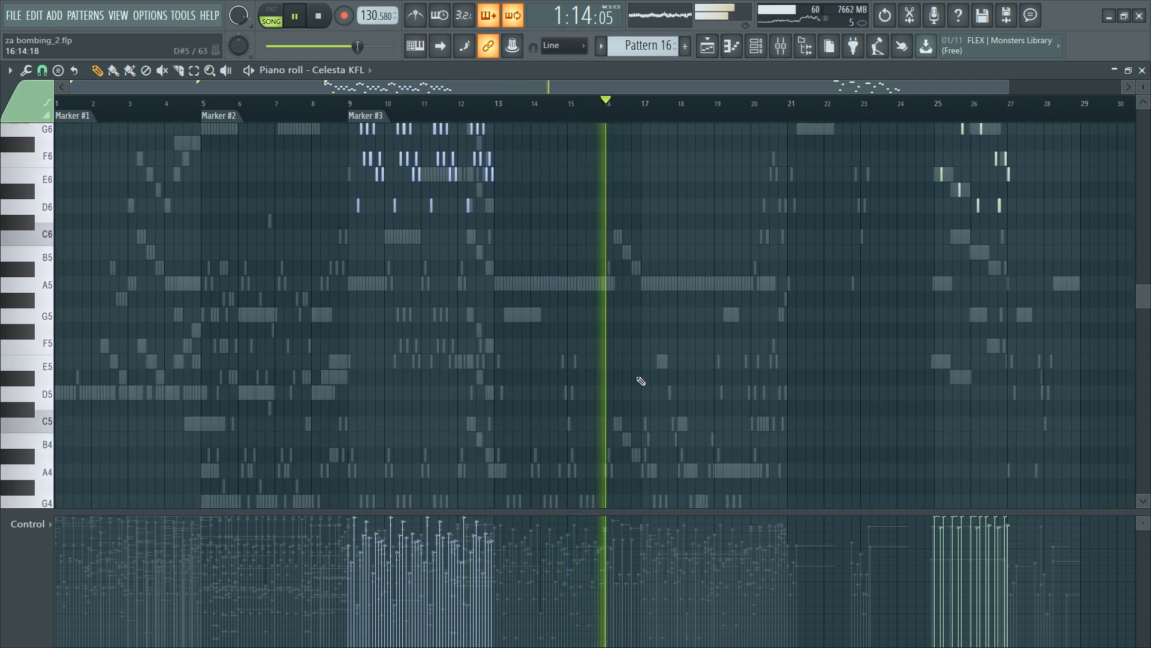
scroll(617, 353, down, 4)
scroll(628, 354, down, 3)
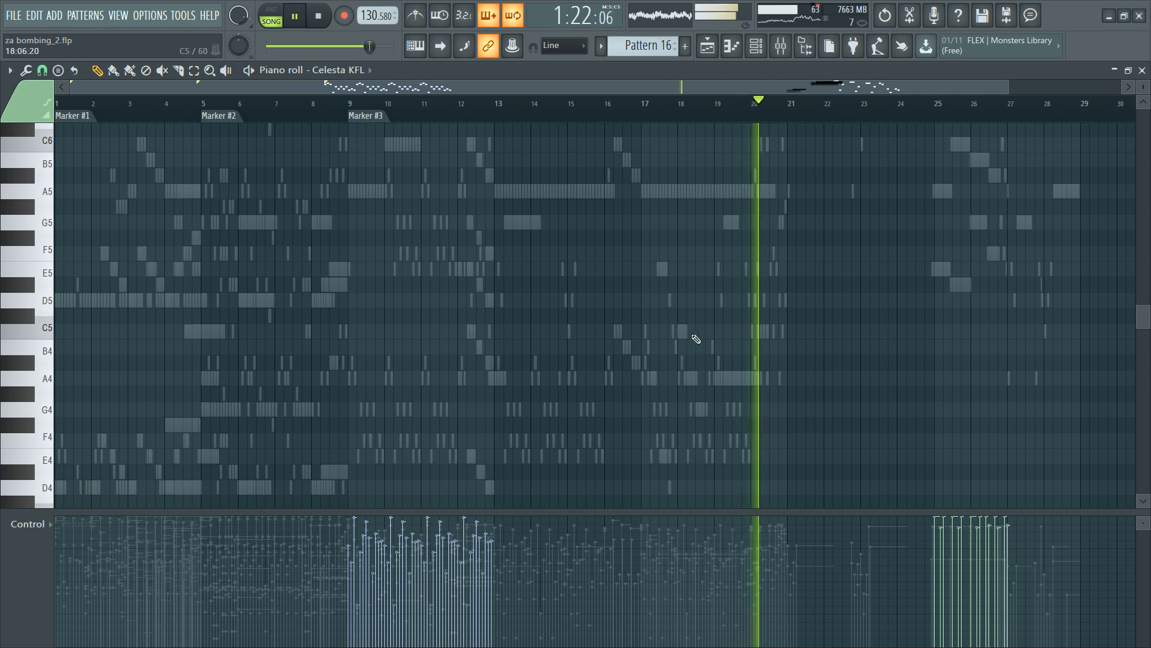
scroll(780, 354, up, 3)
scroll(779, 354, up, 3)
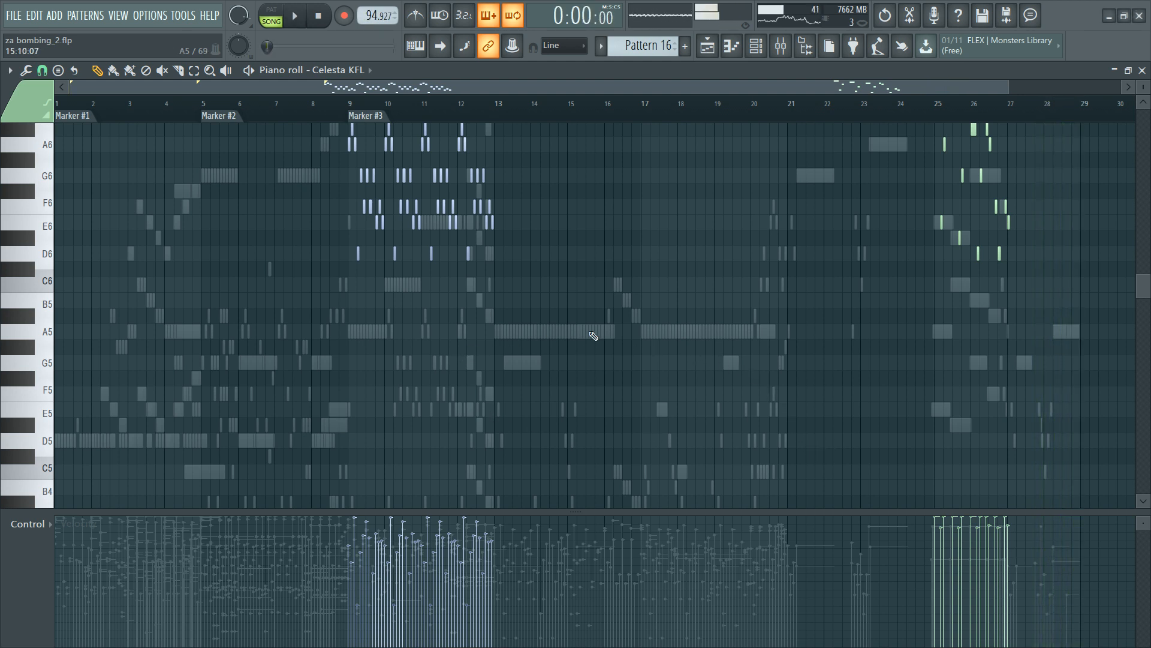
Step: Examine the Celesta notes and the other instruments' ghost notes across the whole pattern, and close the piano roll
scroll(594, 335, up, 3)
scroll(597, 339, down, 3)
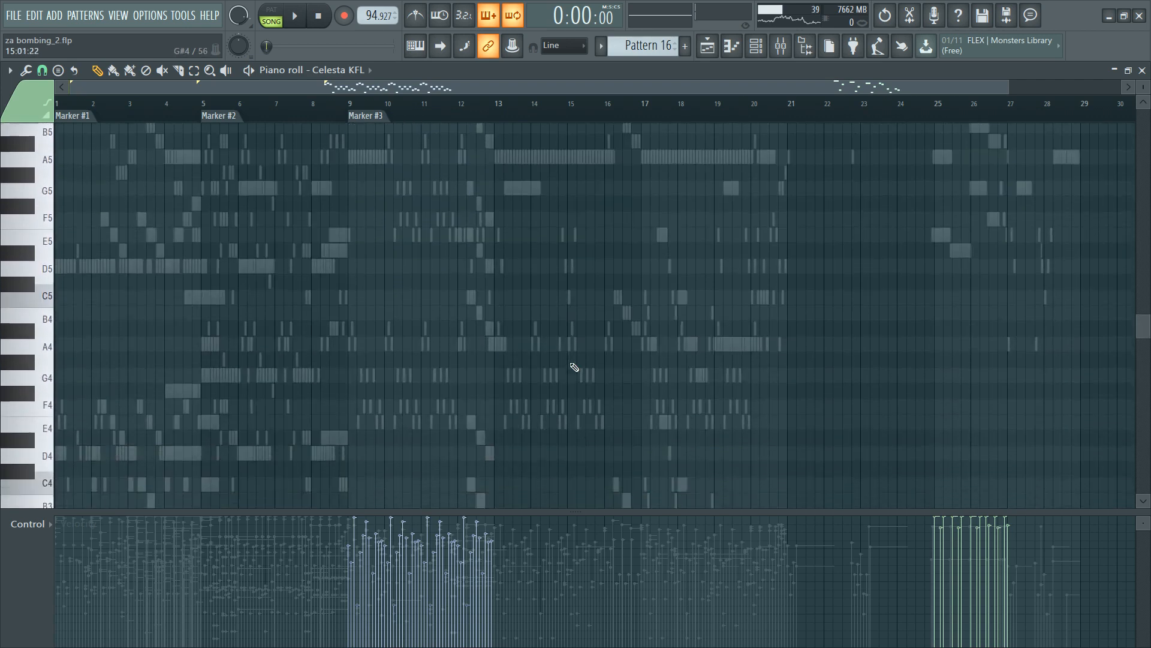
ctrl+scroll(454, 139, down, 3)
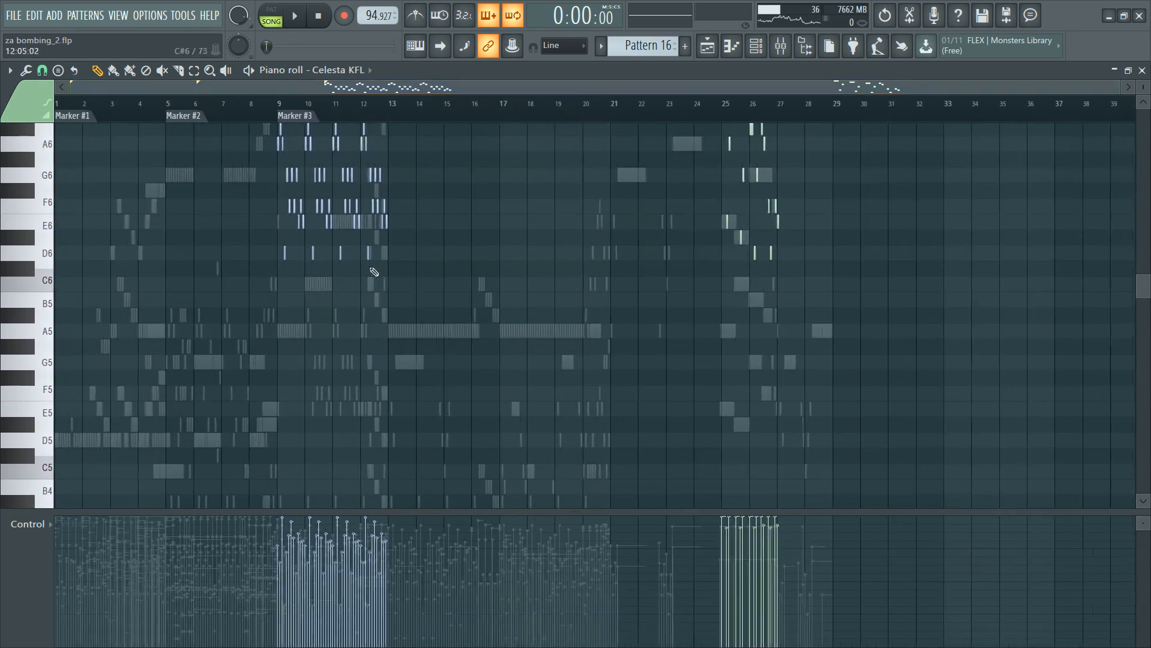
scroll(441, 295, up, 3)
scroll(438, 291, down, 1)
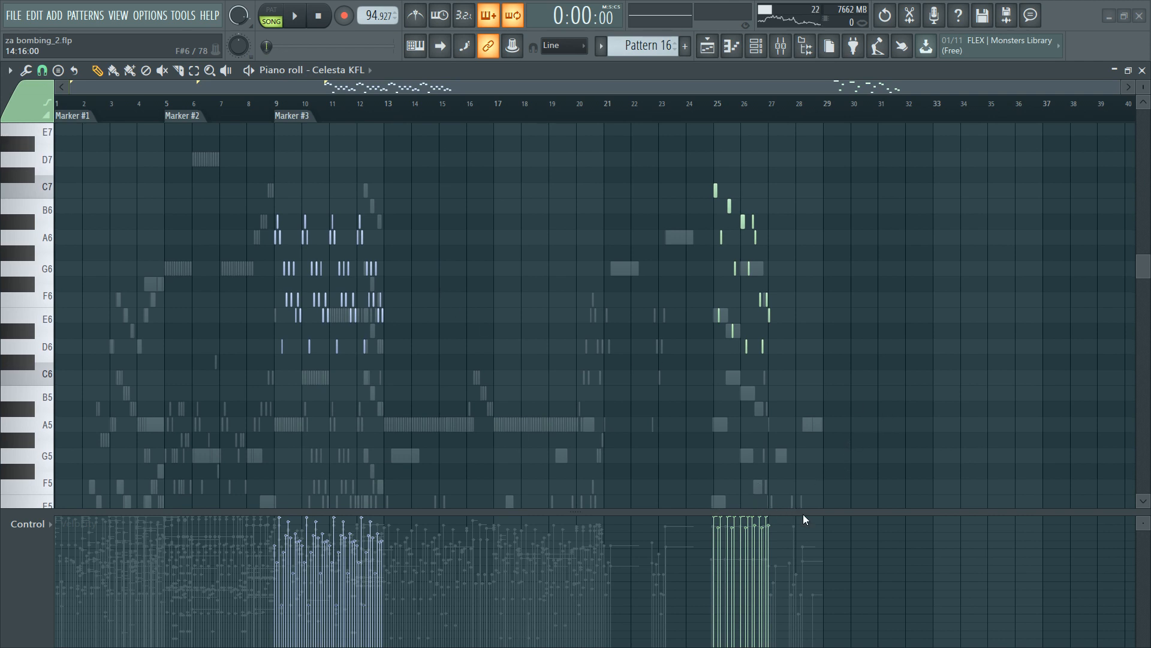
ctrl+scroll(556, 340, up, 2)
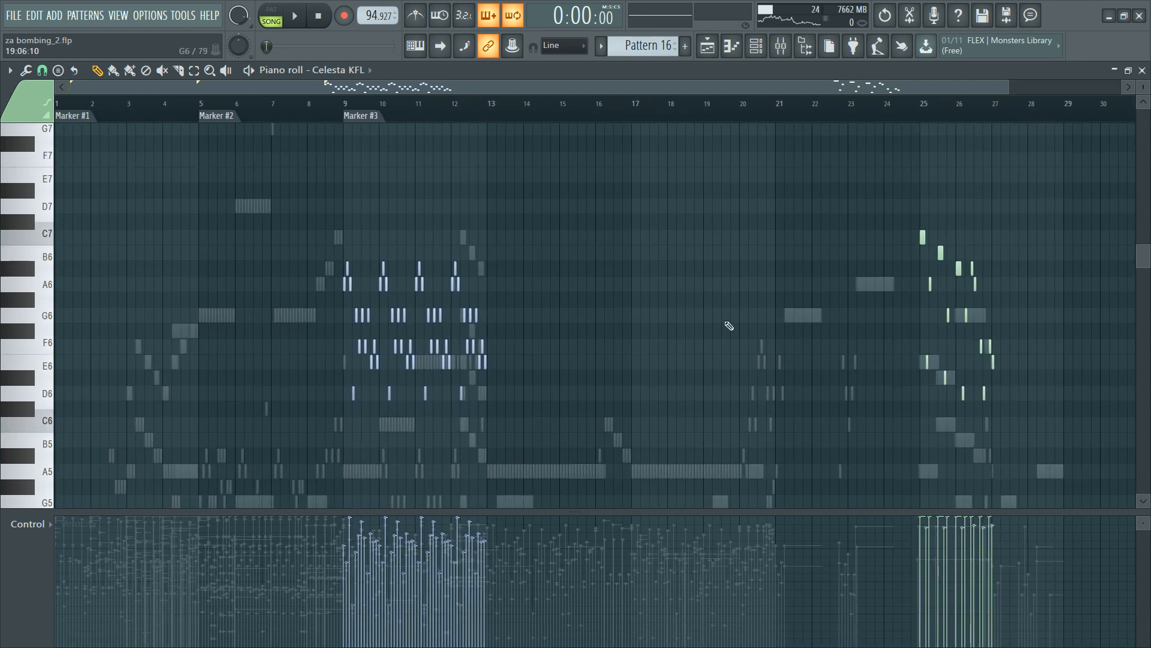
scroll(756, 300, down, 2)
scroll(724, 265, down, 1)
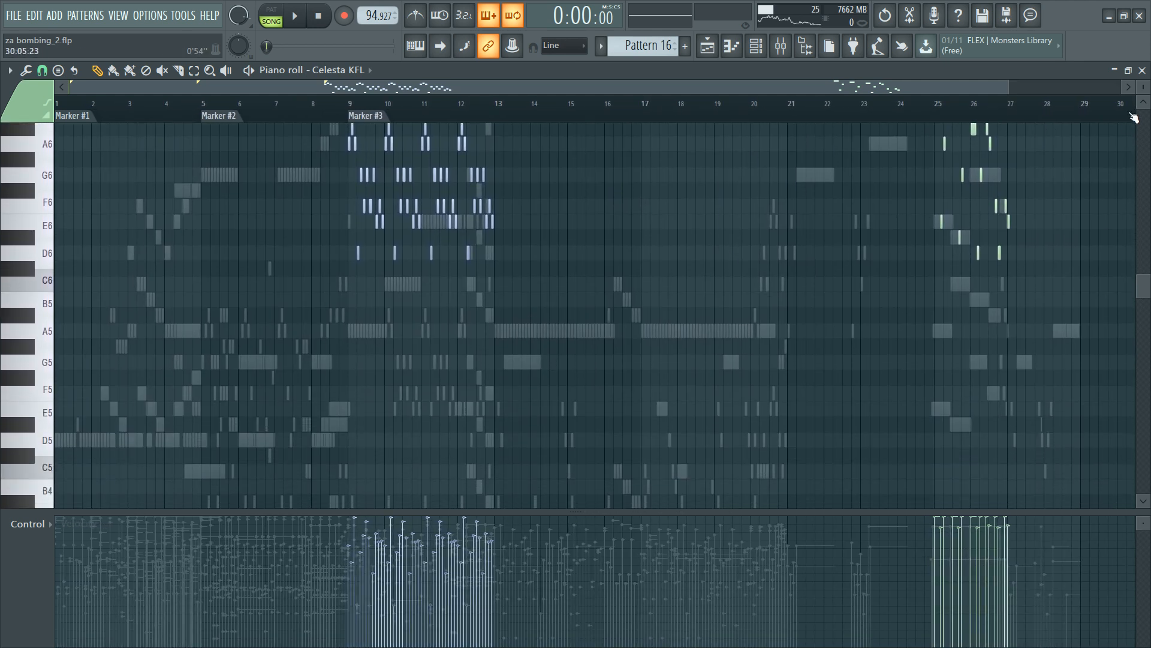
click(1142, 71)
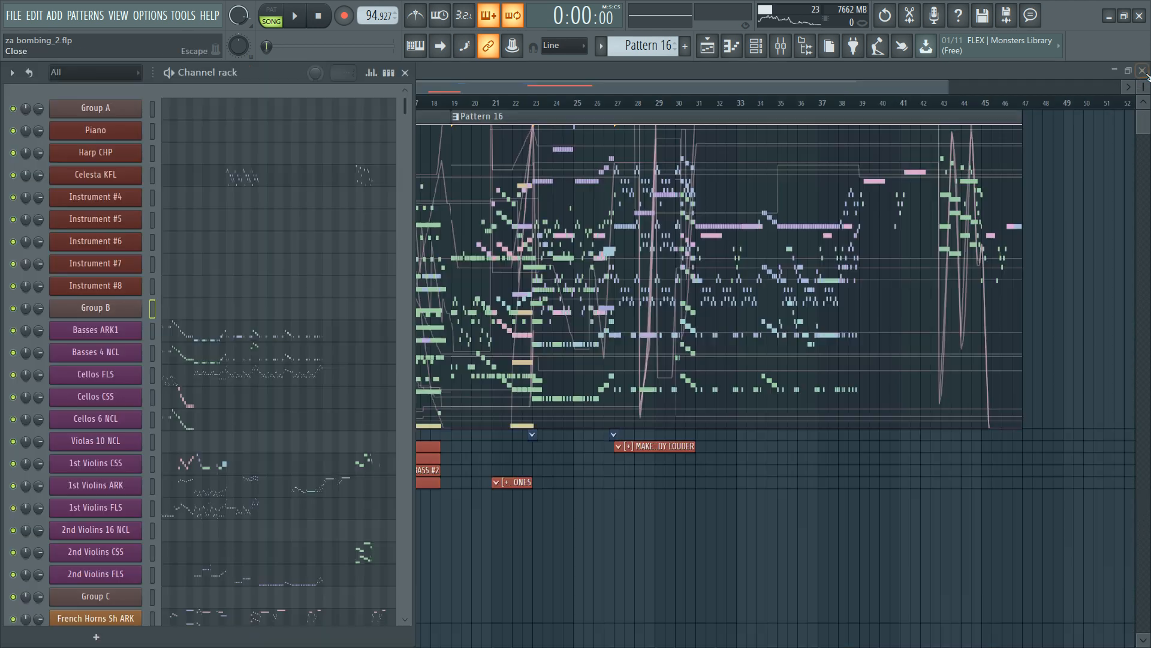
Step: Mark the Intro from bar 1 to 19 and Pattern 16 from bar 19 to 47 for comparison, and clear the selection
click(460, 107)
drag(460, 103, 86, 103)
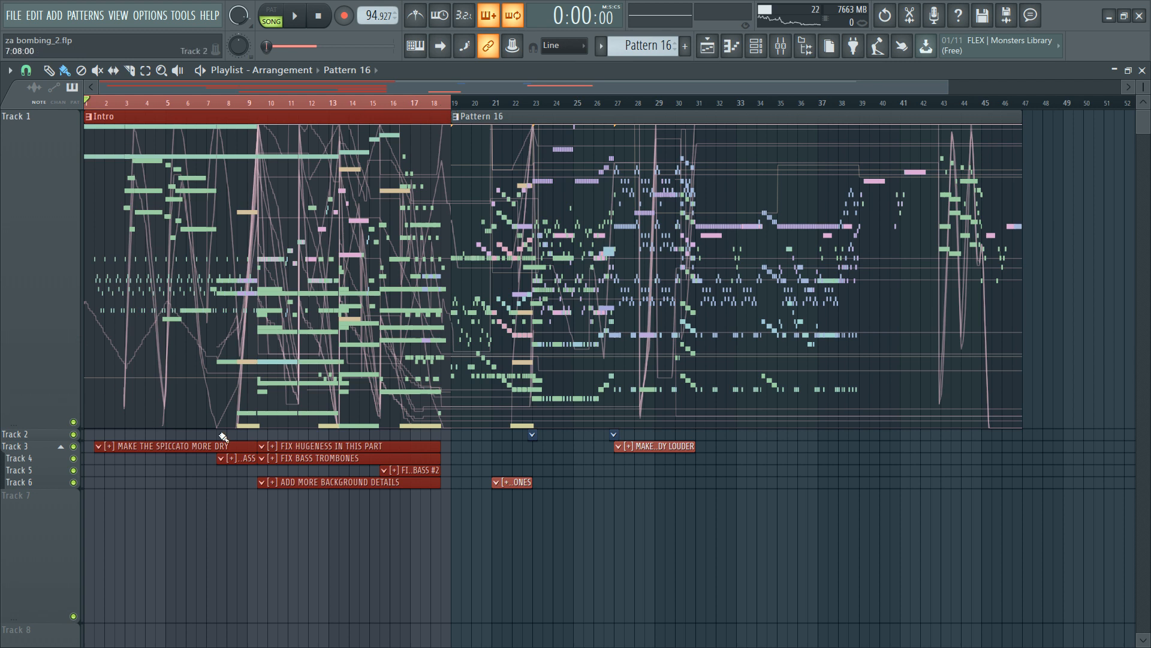
drag(459, 106, 1032, 100)
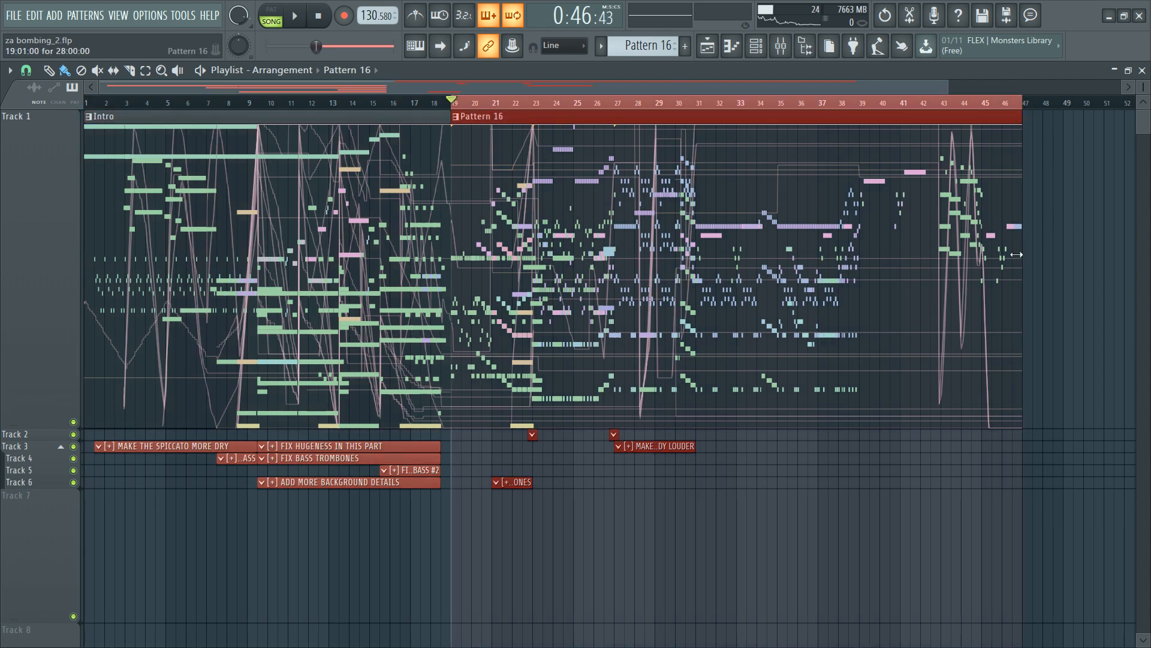
click(454, 109)
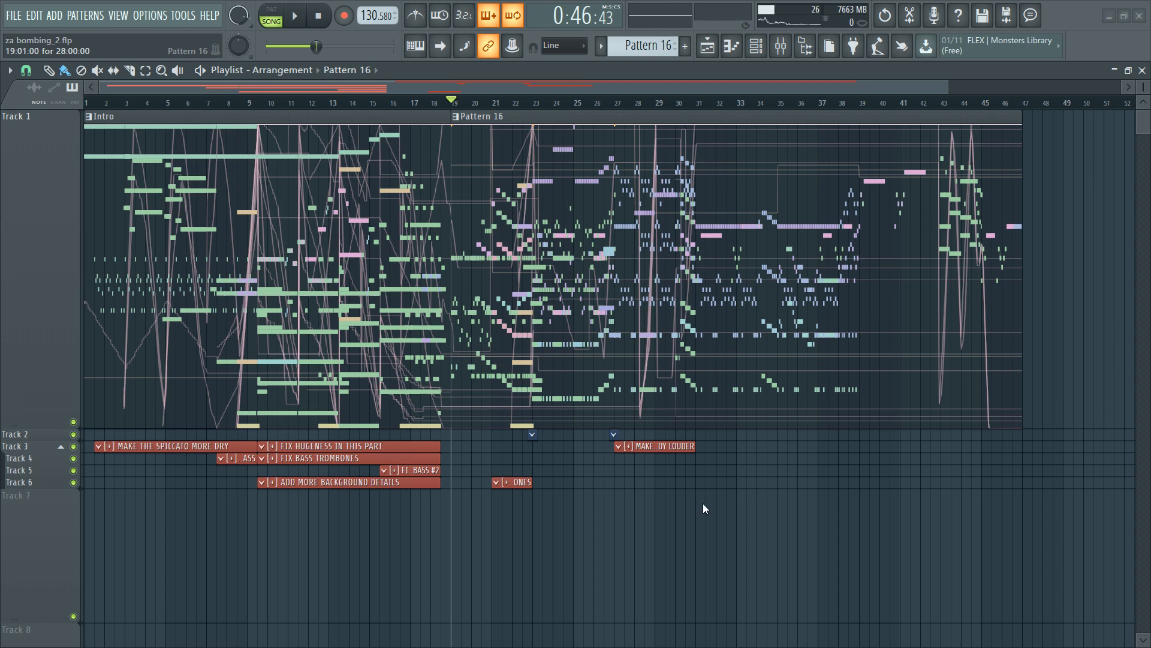
Step: Reopen the Celesta KFL piano roll from the playlist and clear its timeline selection
scroll(742, 492, down, 1)
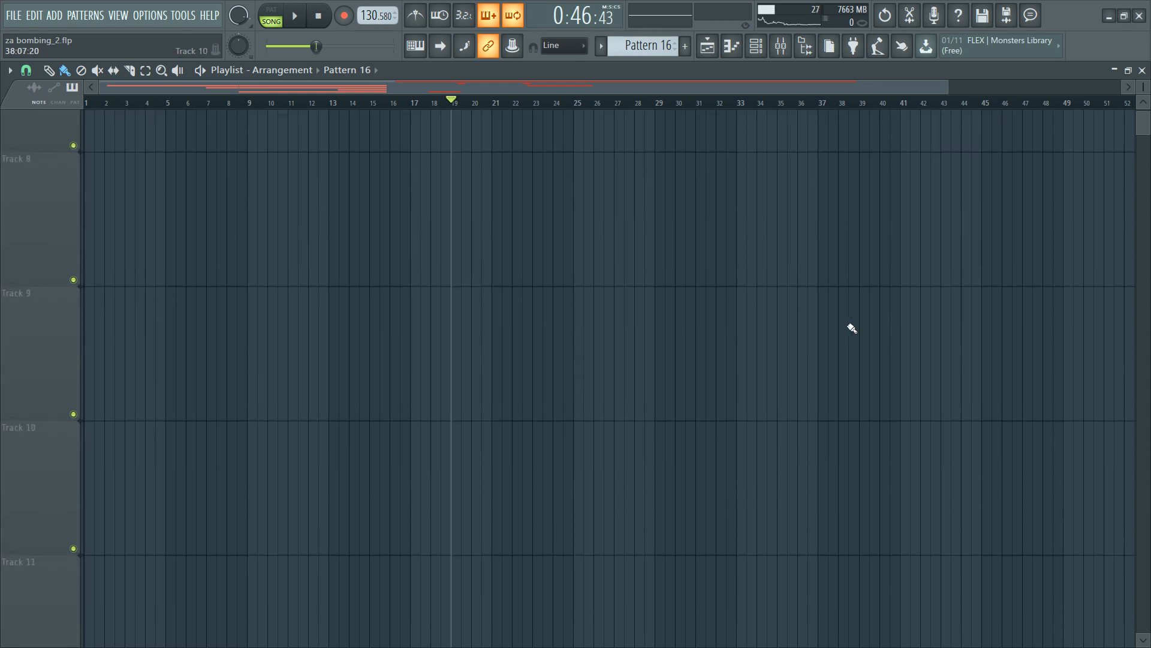
click(1144, 102)
scroll(763, 105, up, 3)
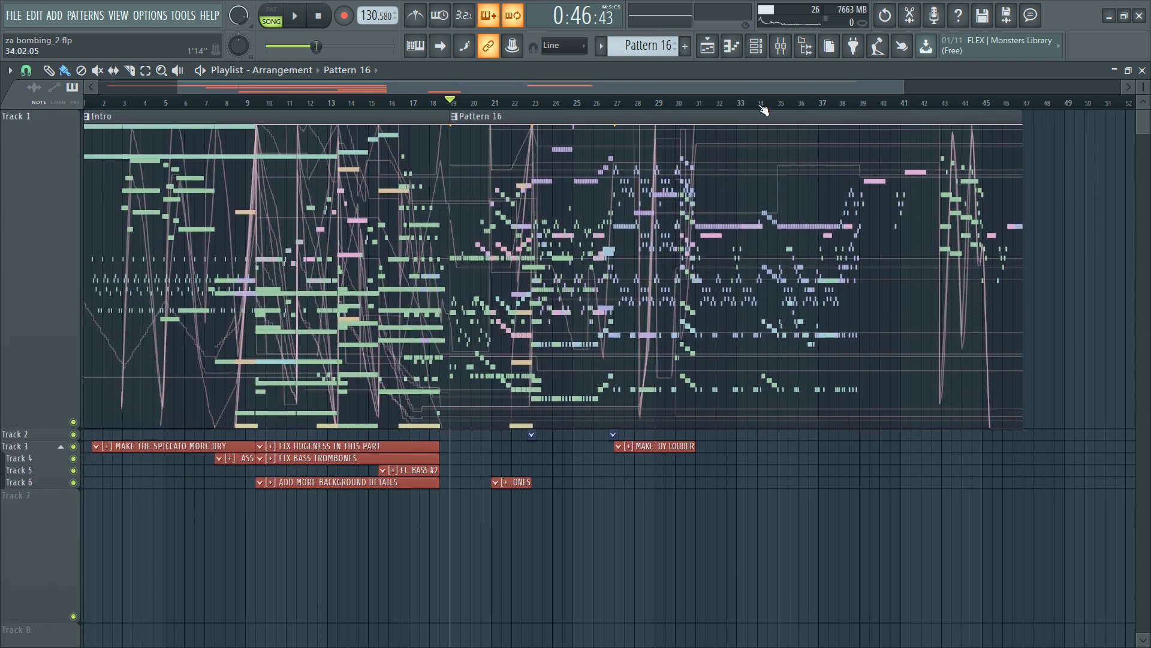
double_click(358, 250)
drag(358, 250, 465, 388)
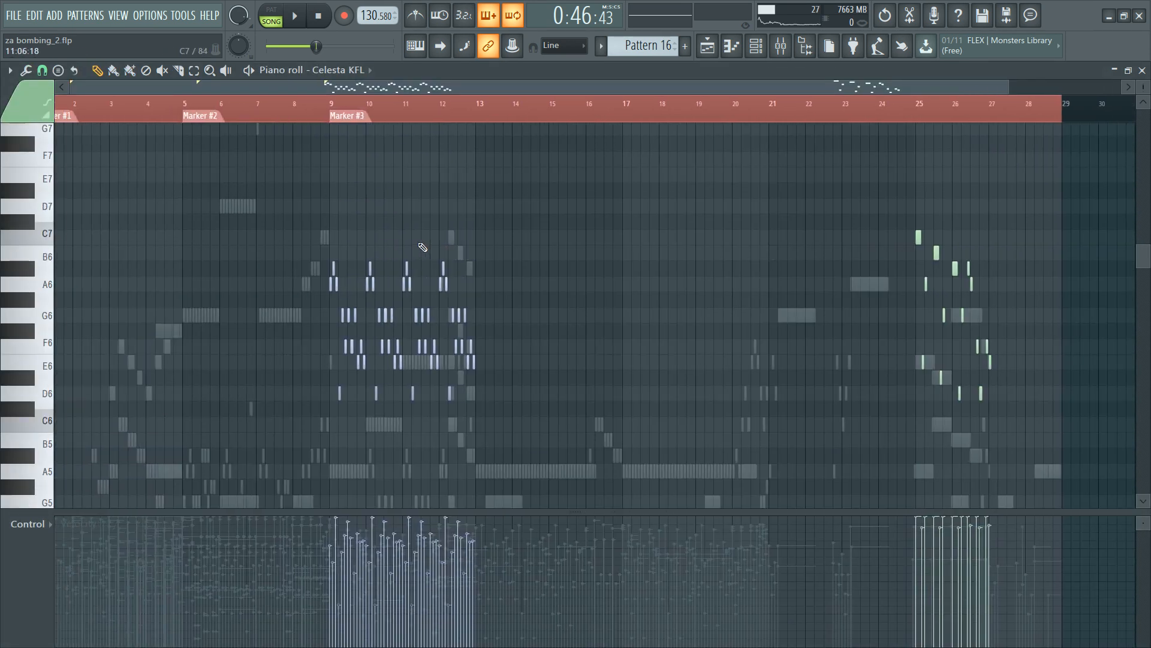
right_click(289, 108)
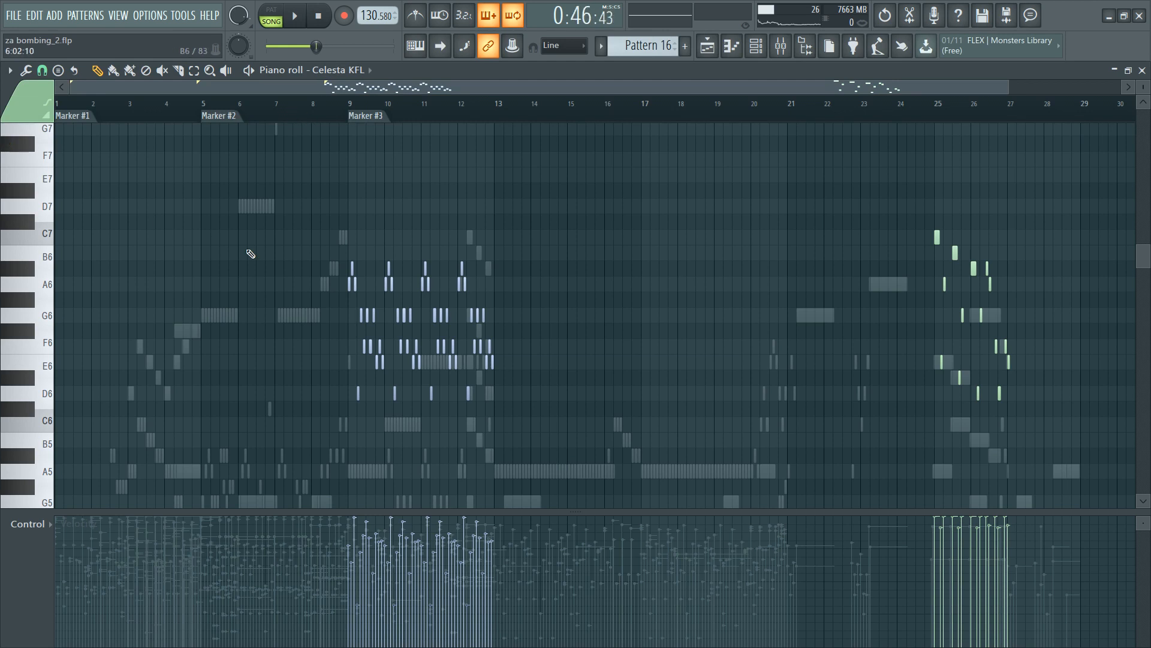
Step: Look over the instruments in the channel rack and the lower ghost notes in the piano roll
key(F6)
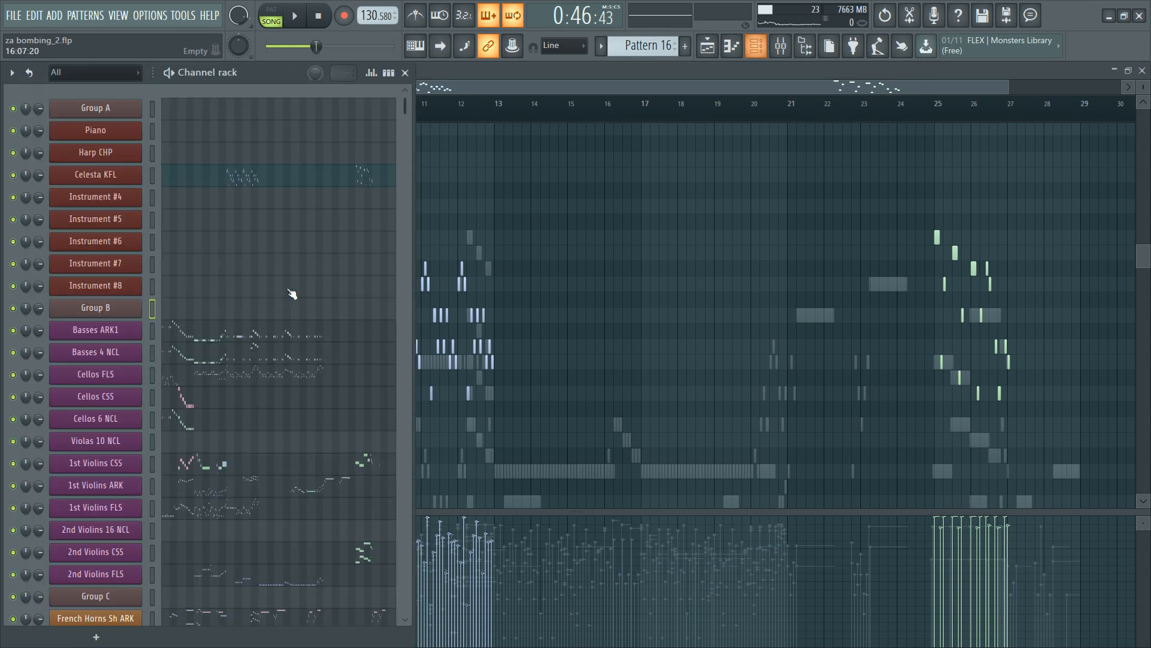
key(F6)
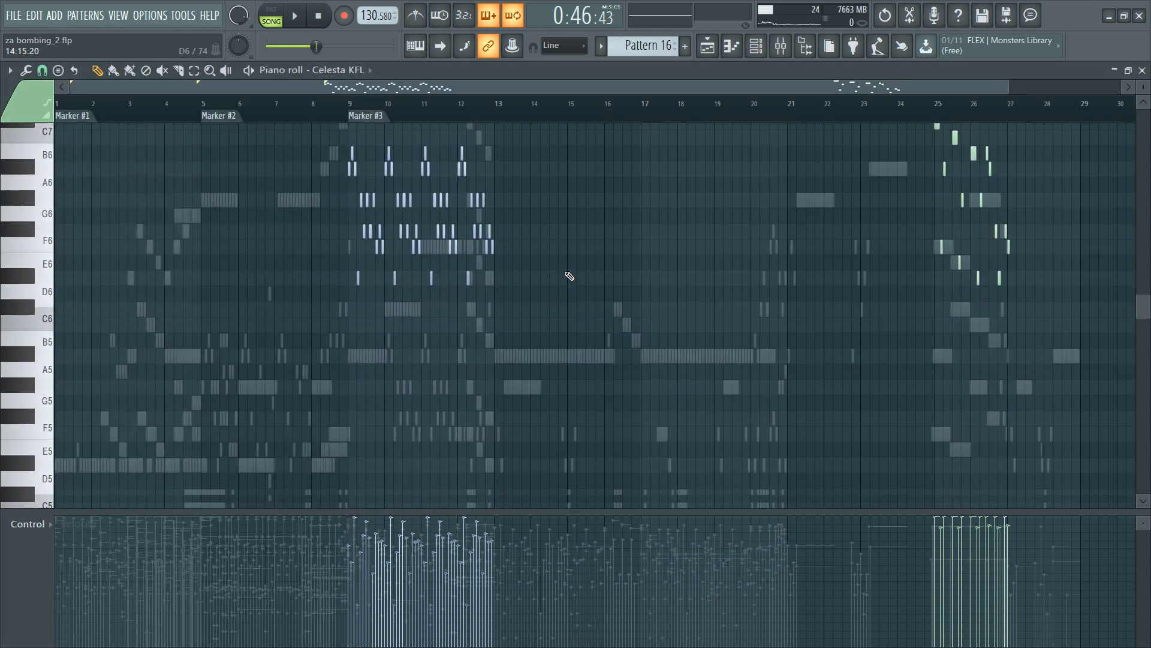
scroll(575, 288, down, 6)
scroll(308, 155, up, 2)
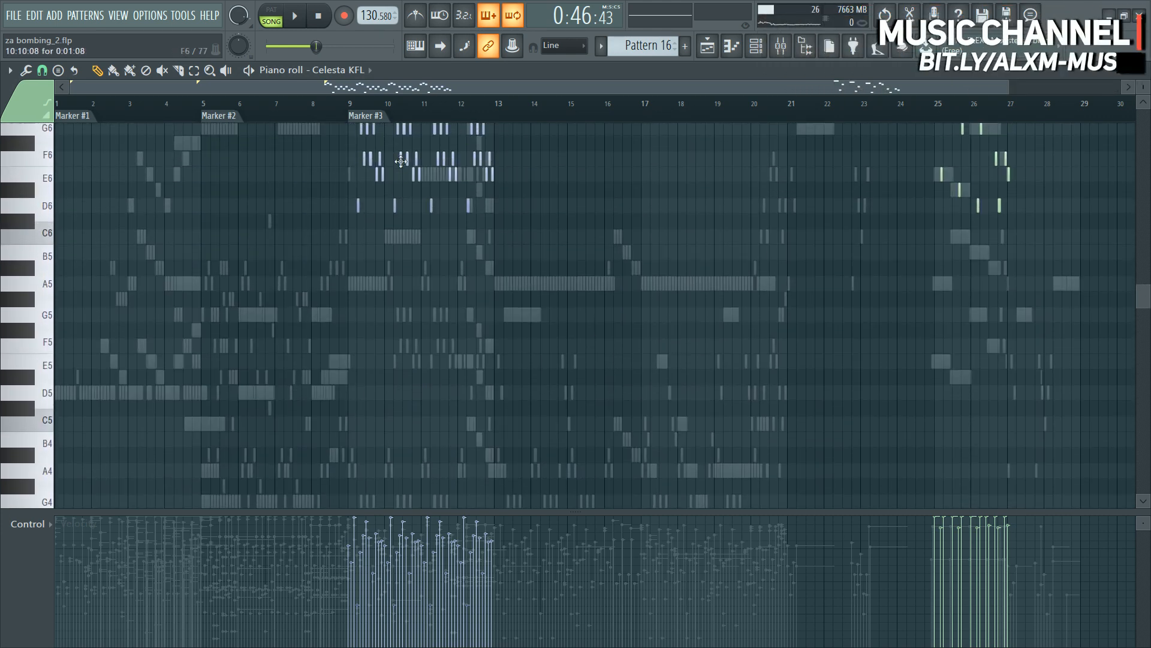
Step: Play the pattern briefly from just before Marker #3 and stop playback
click(533, 106)
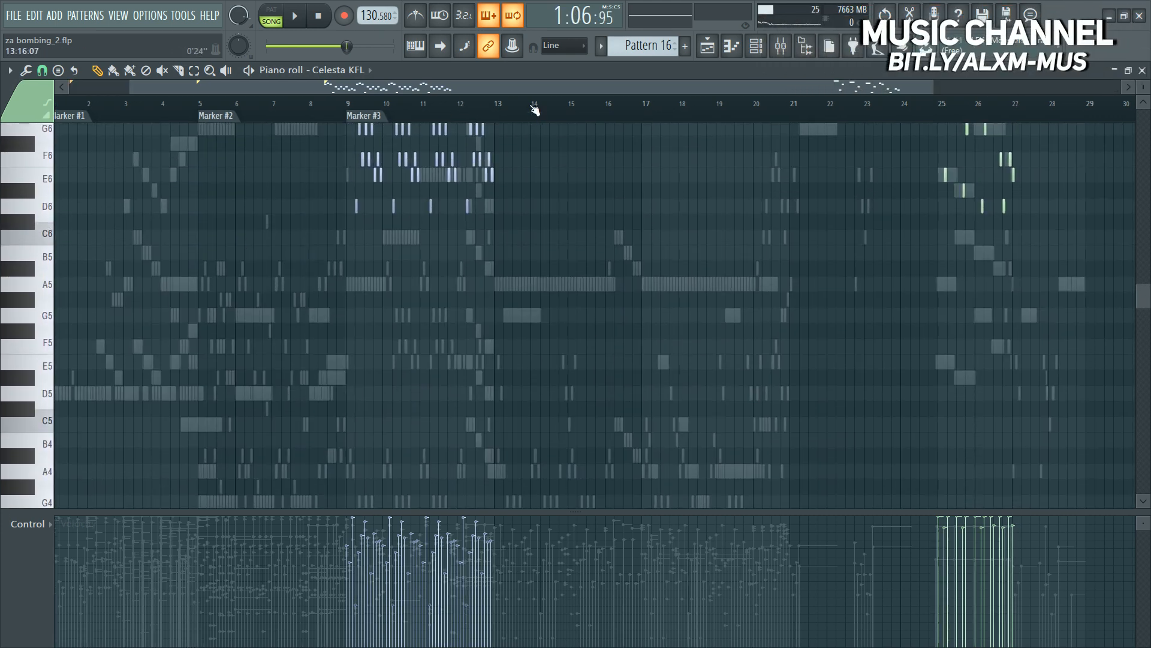
scroll(532, 108, up, 2)
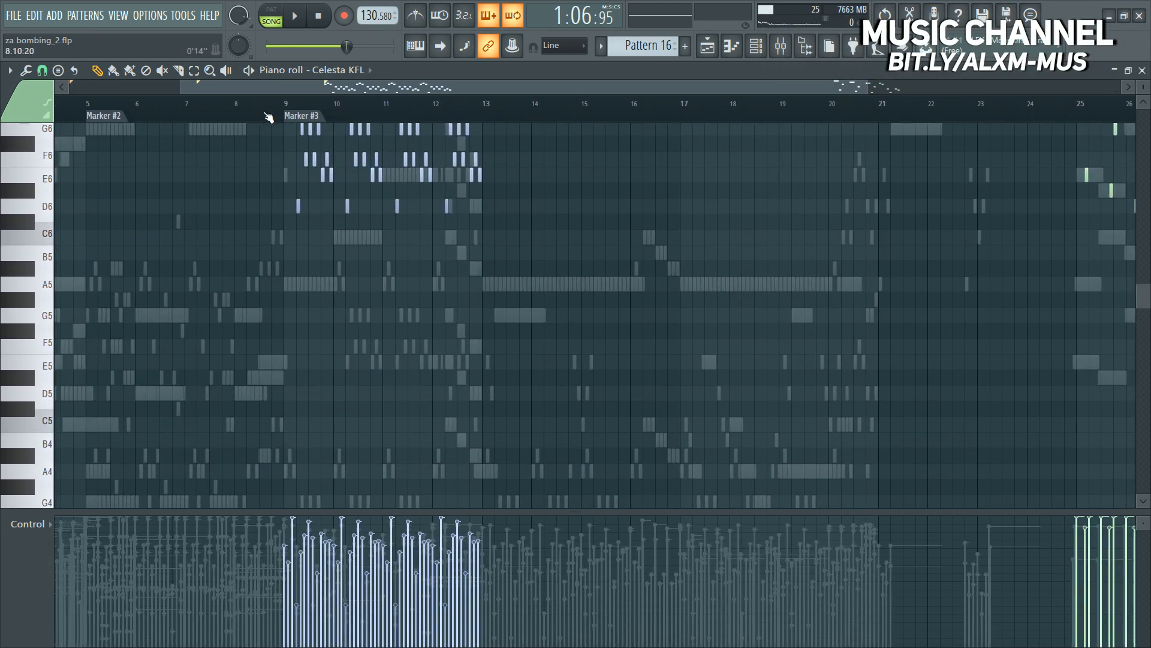
click(268, 114)
key(space)
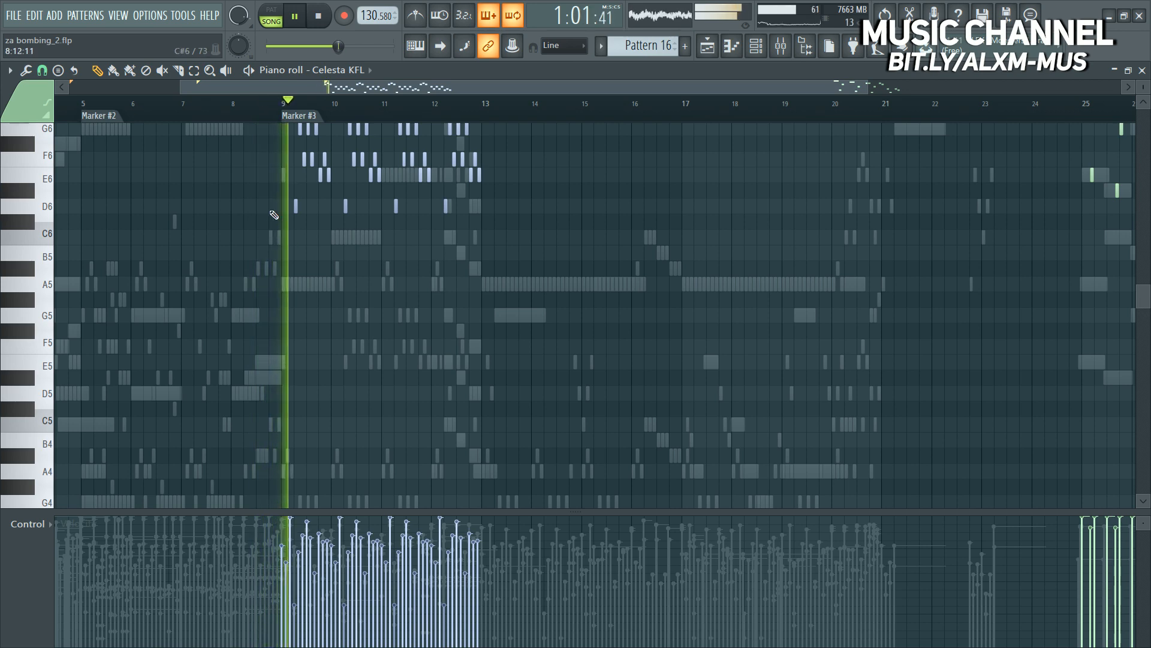
scroll(286, 143, up, 2)
key(space)
scroll(286, 106, down, 2)
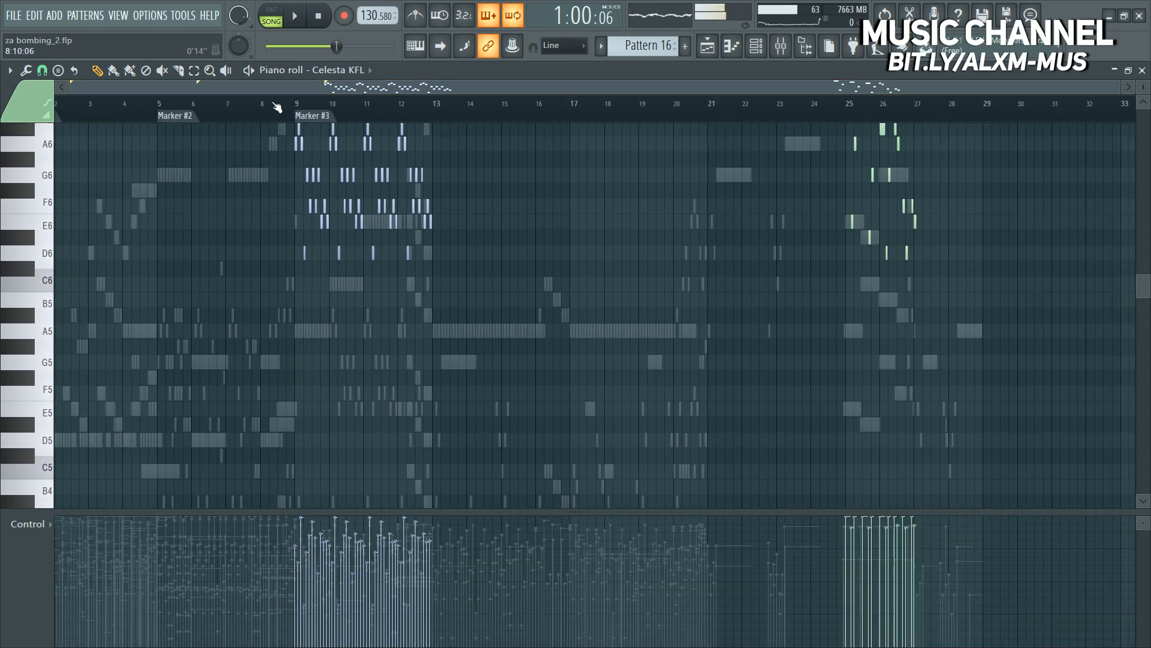
Step: Play the pattern from about bar 11 through the transition into bar 13, and stop playback
click(372, 107)
key(space)
scroll(389, 113, up, 3)
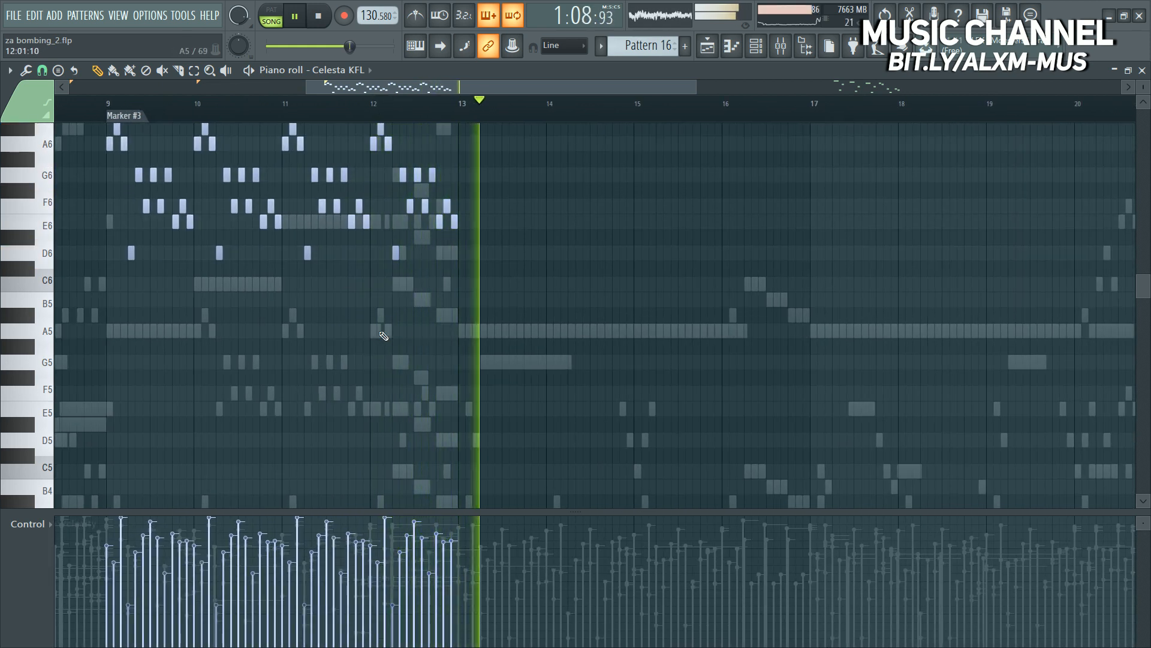
key(space)
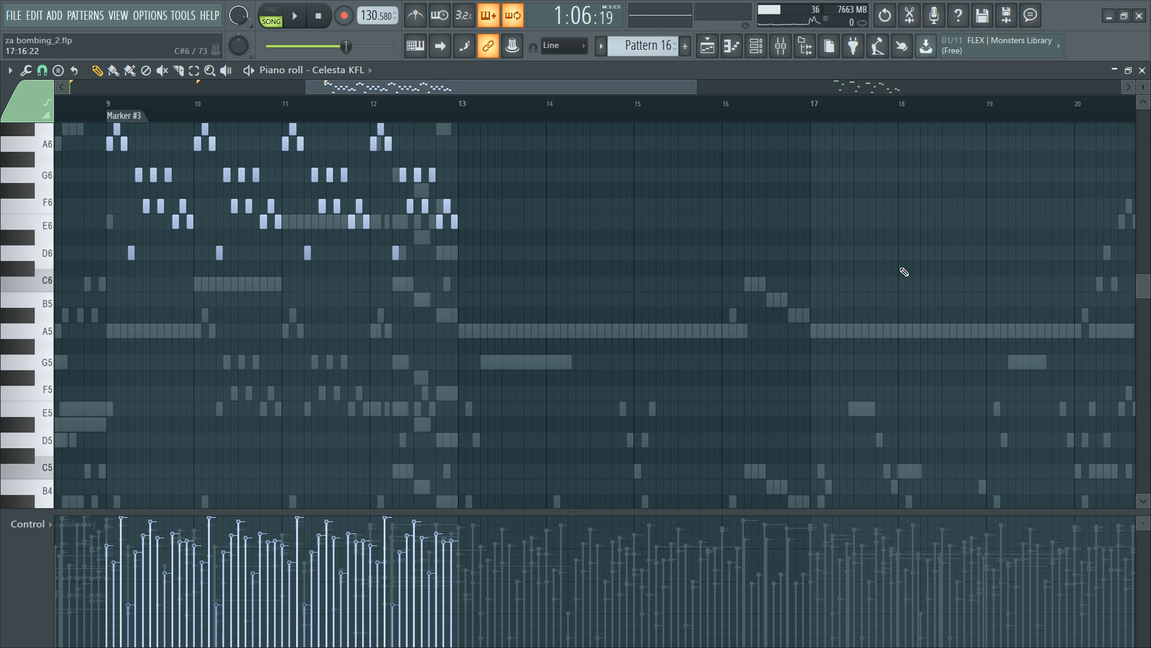
Step: Open the 2nd Violins FLS piano roll from its ghost notes and look over its part from Marker #1 to bar 21
drag(1147, 86, 1147, 125)
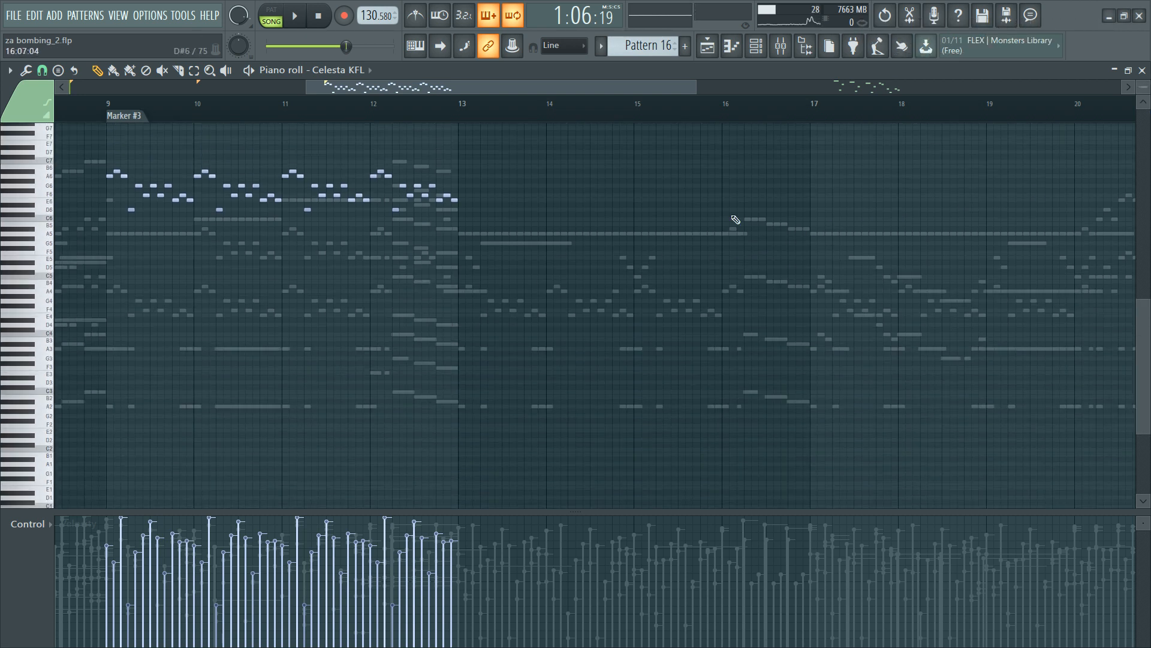
scroll(635, 197, down, 4)
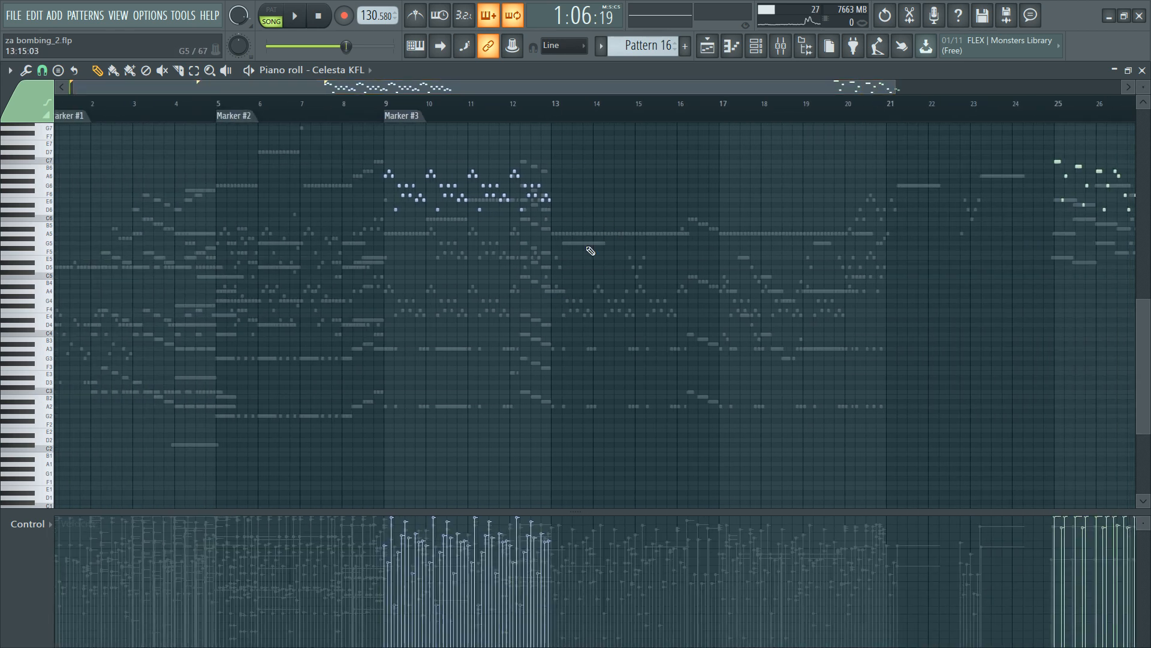
right_click(584, 234)
right_click(583, 234)
scroll(699, 107, down, 6)
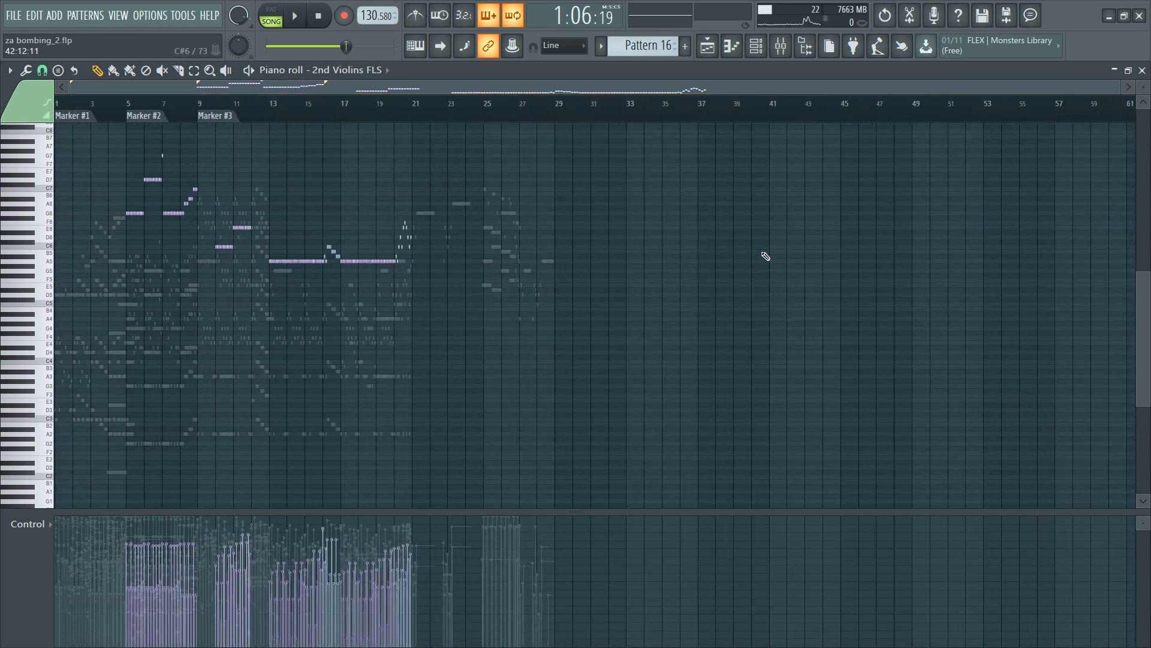
drag(370, 178, 447, 391)
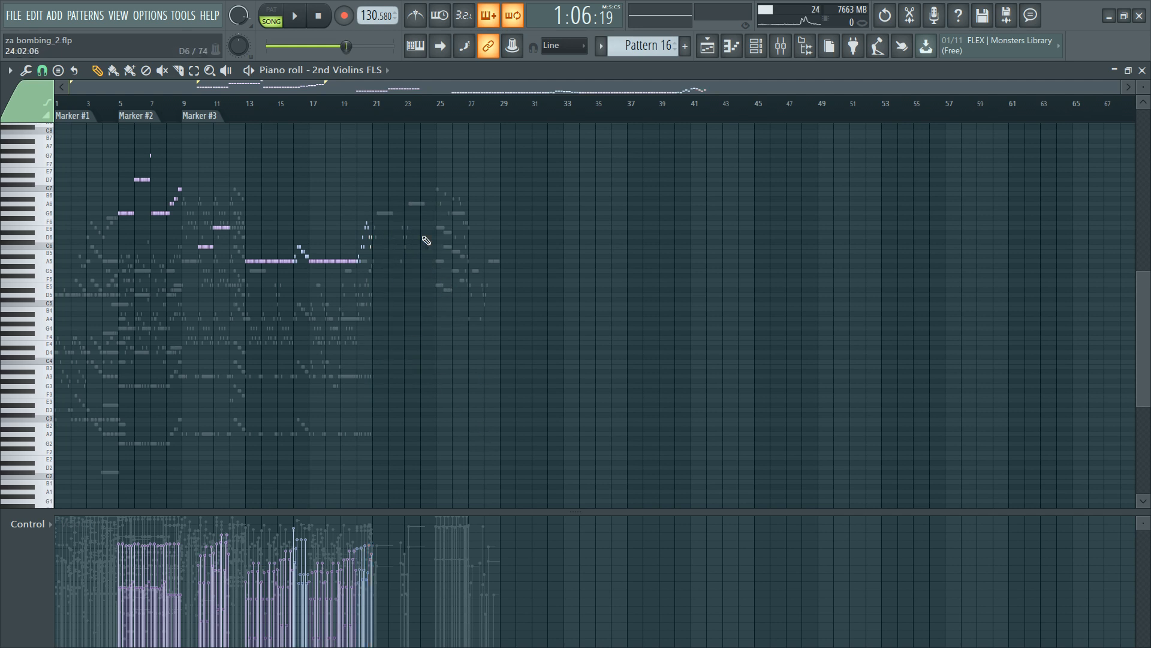
scroll(383, 111, up, 5)
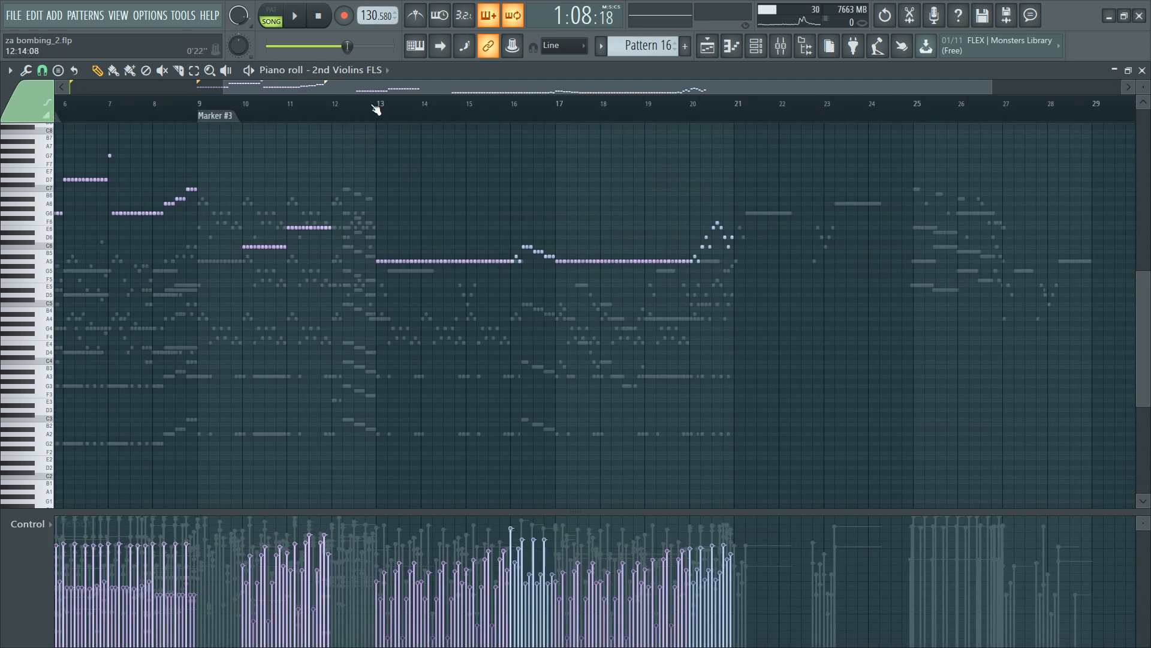
drag(273, 97, 76, 107)
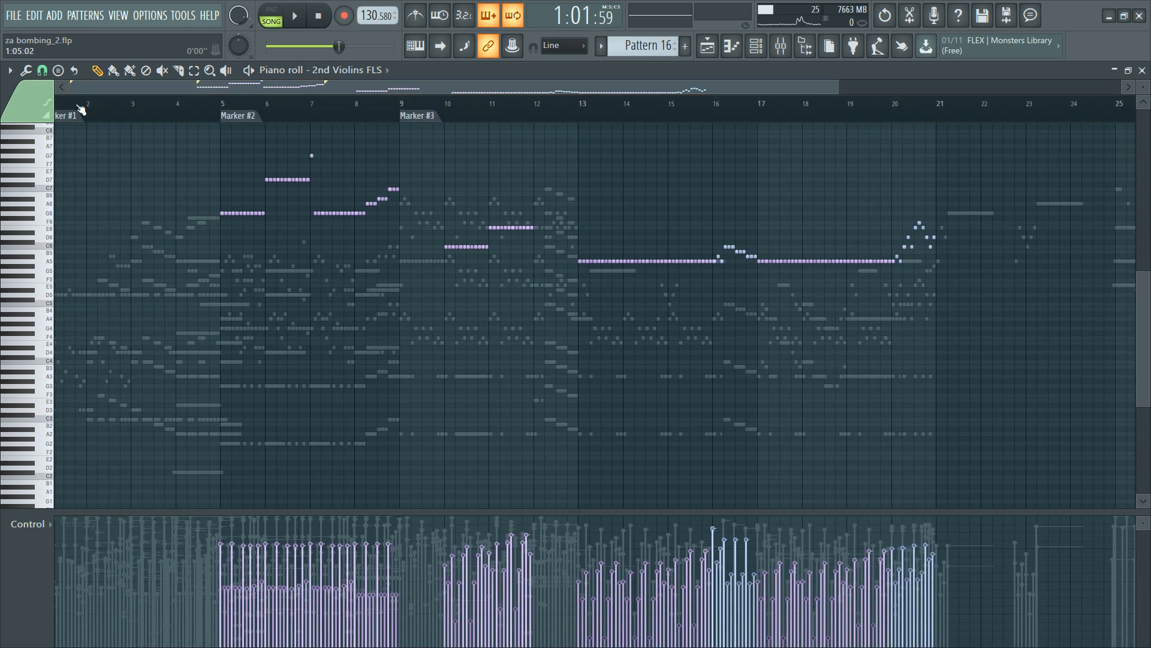
Step: Play the 2nd Violins FLS part from Marker #2 into bar 10 and stop playback
click(247, 115)
key(space)
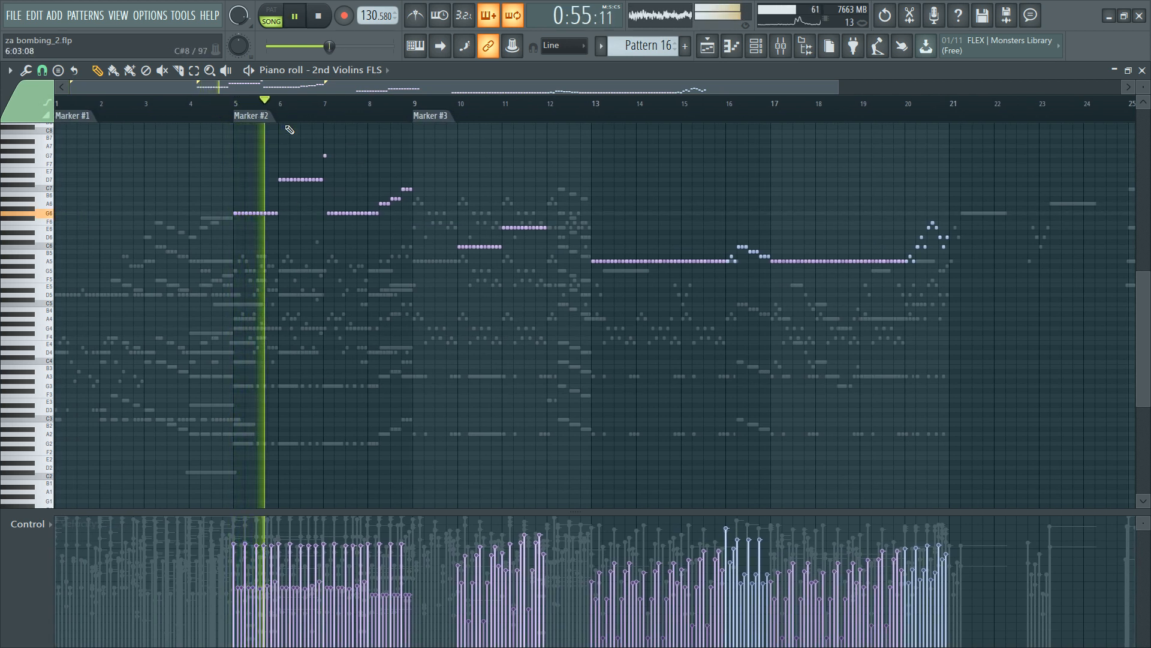
key(space)
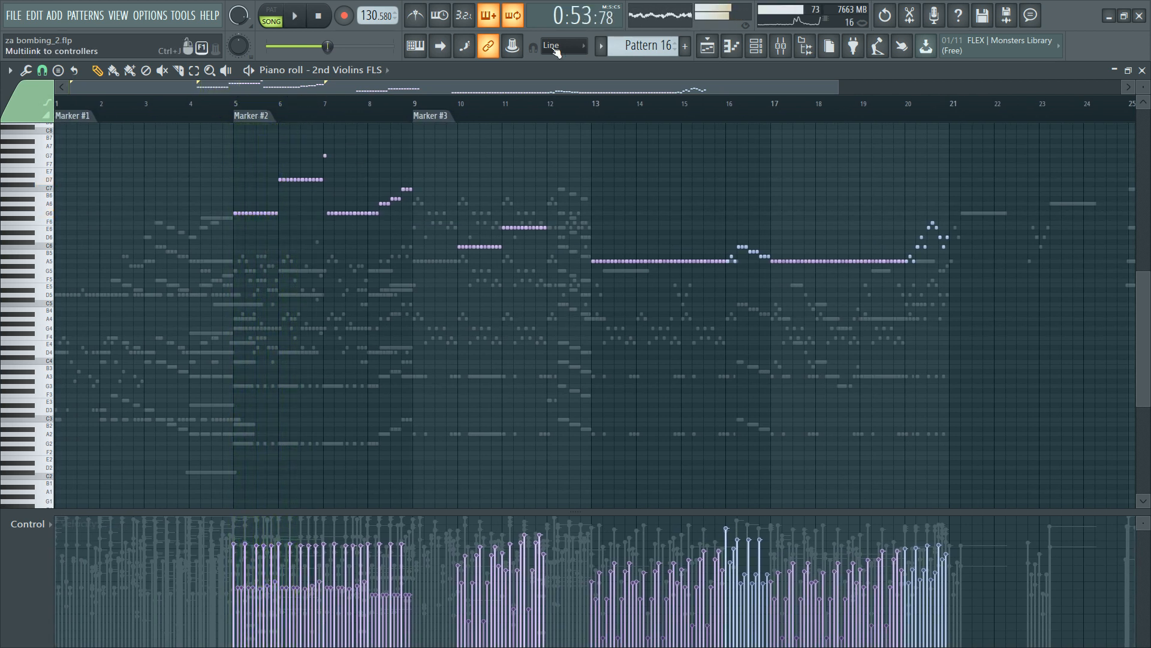
key(space)
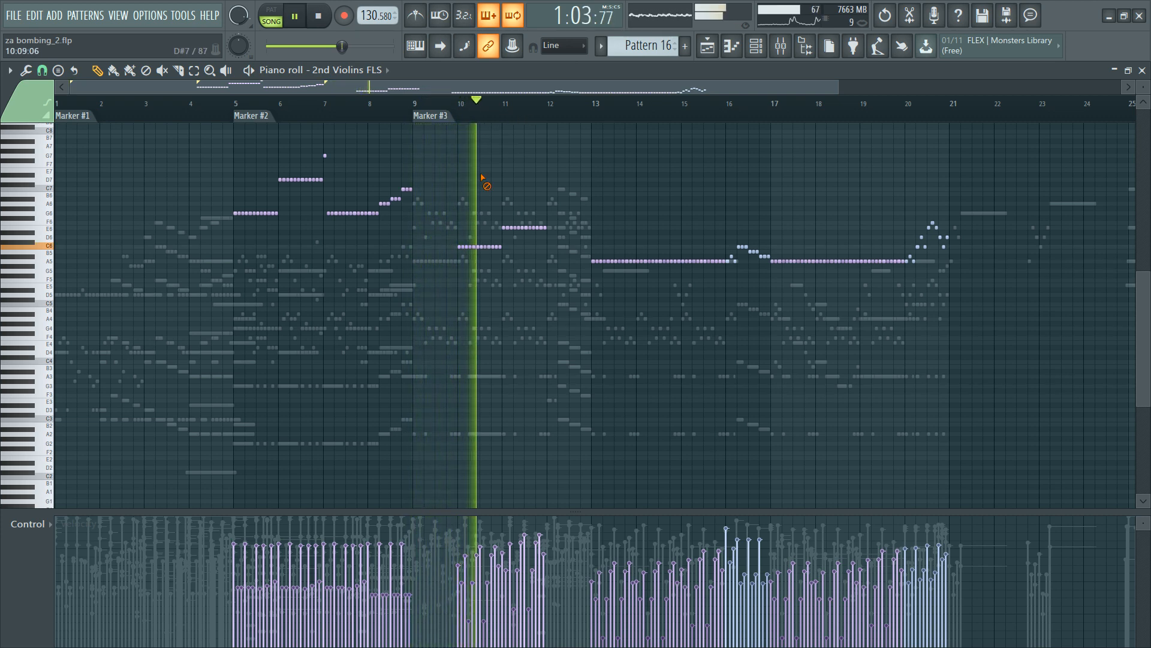
key(space)
Step: Play from Marker #3 while opening the Celesta KFL piano roll and selecting all its notes, and stop playback
scroll(576, 123, up, 4)
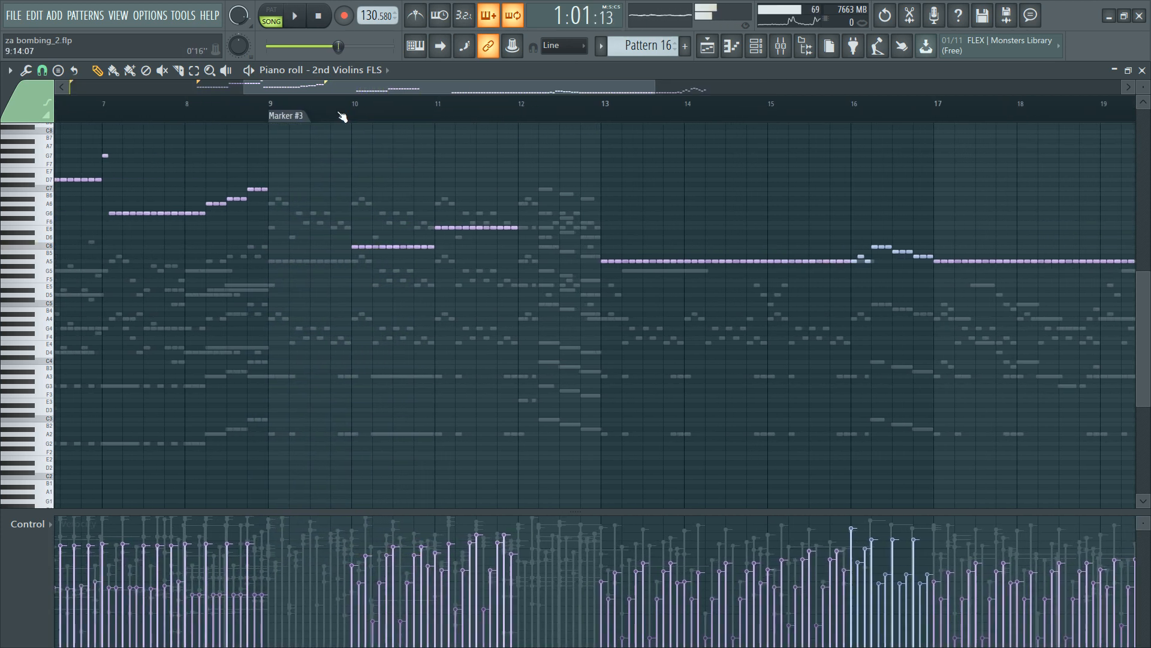
key(space)
key(F6)
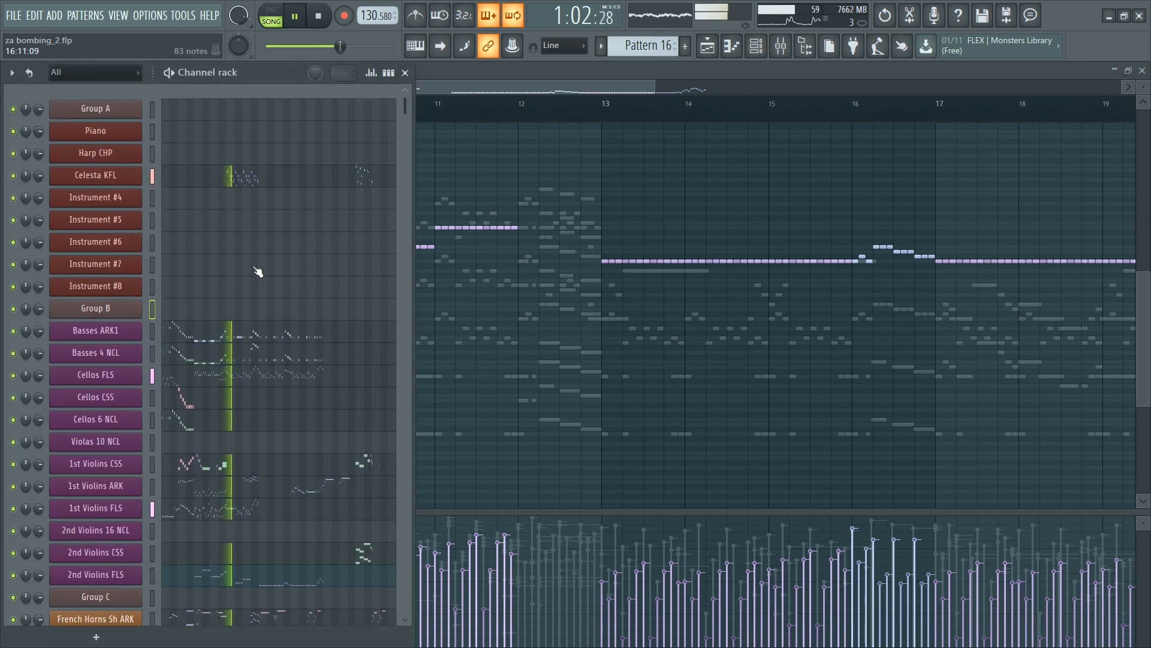
click(252, 239)
key(ctrl+a)
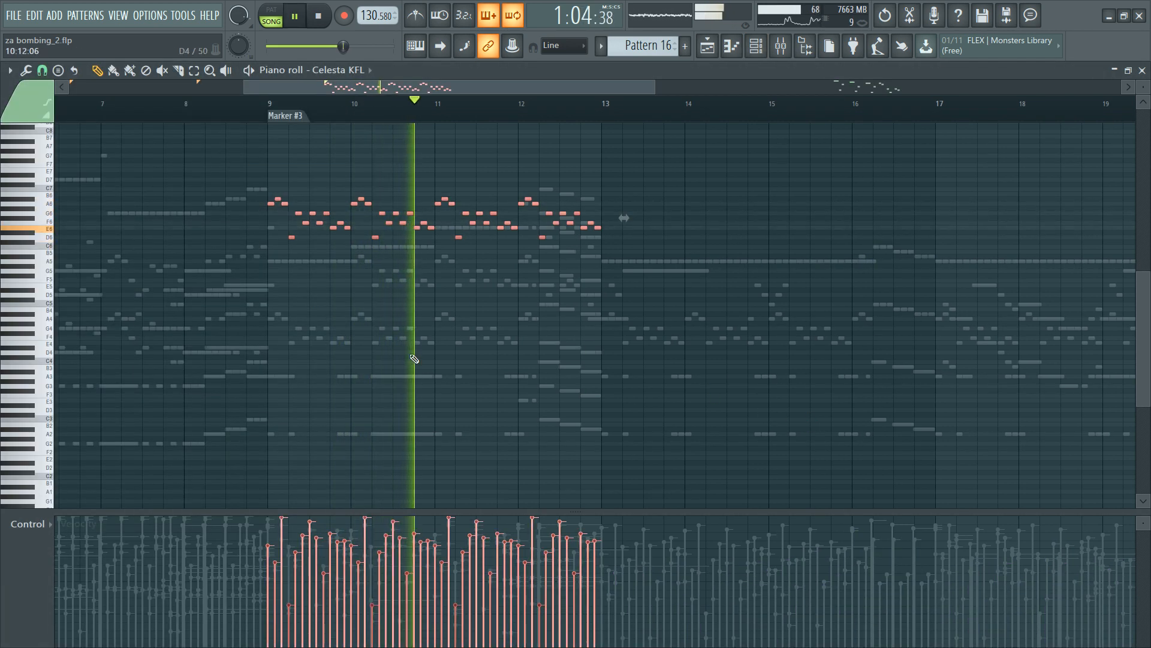
key(F6)
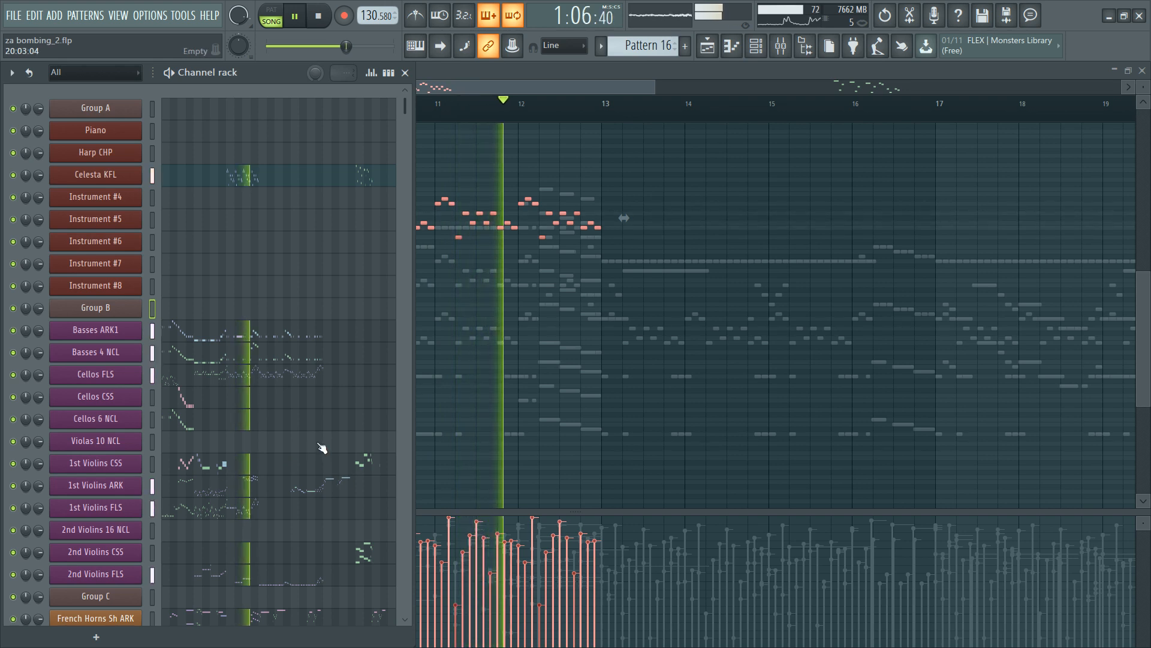
key(space)
Step: Try soloing the Strings Long and Strings Short mixer tracks together
key(F9)
click(573, 438)
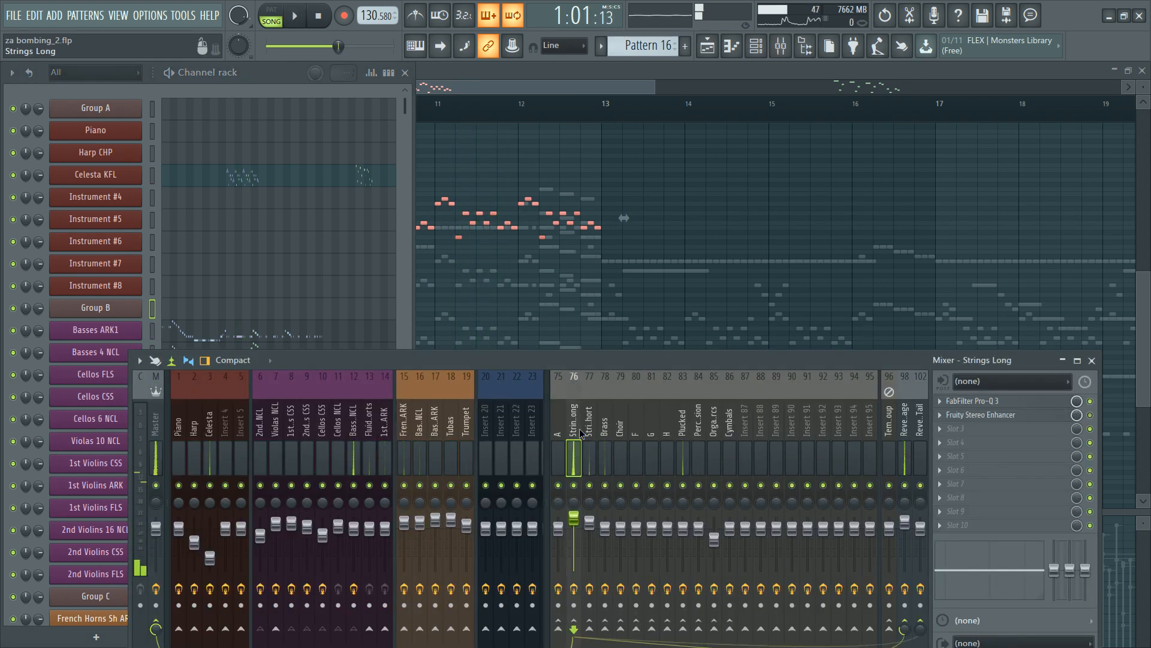
ctrl+click(590, 437)
key(s)
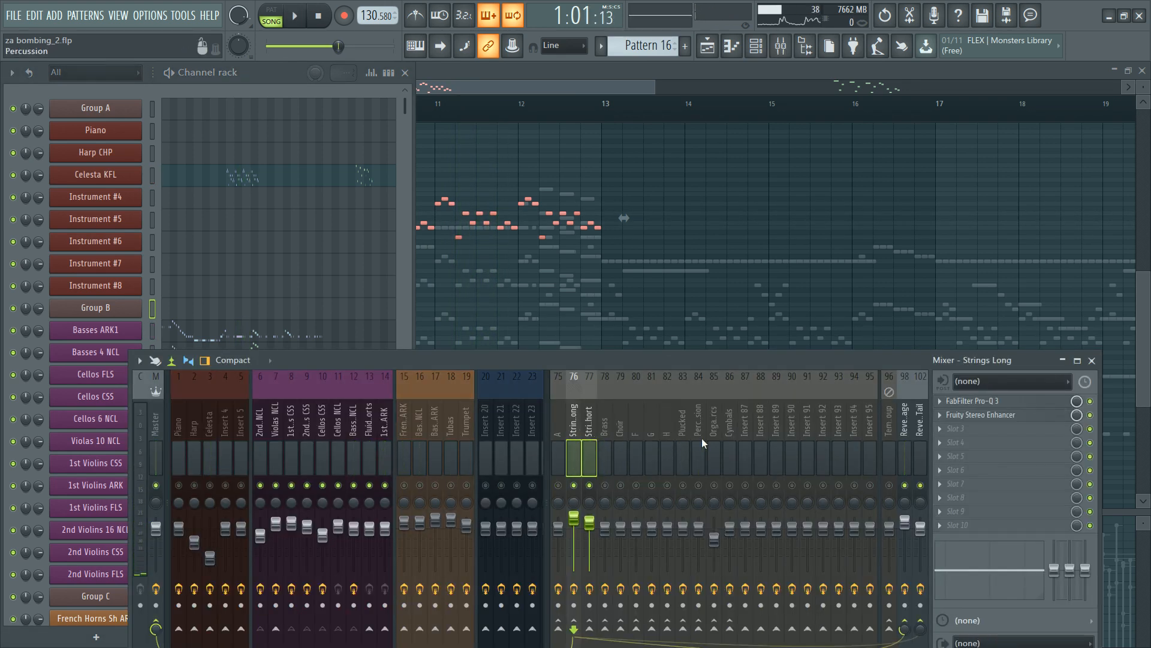
key(s)
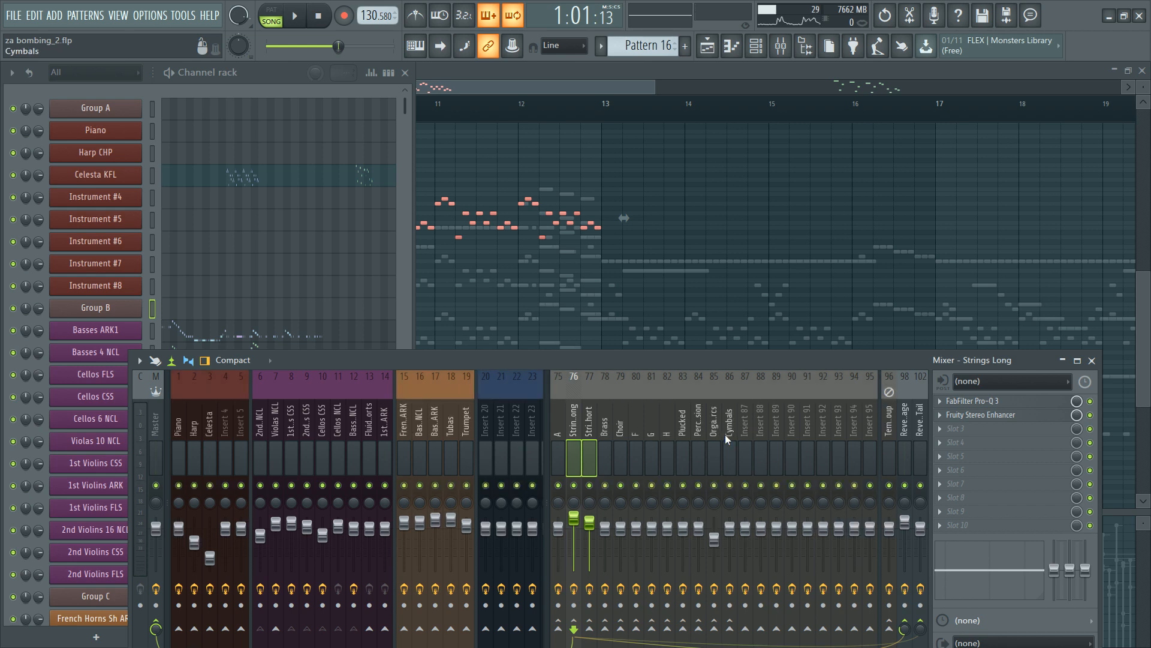
Step: Play the Celesta KFL piano roll with all tracks from Marker #3 and stop playback
key(space)
key(F7)
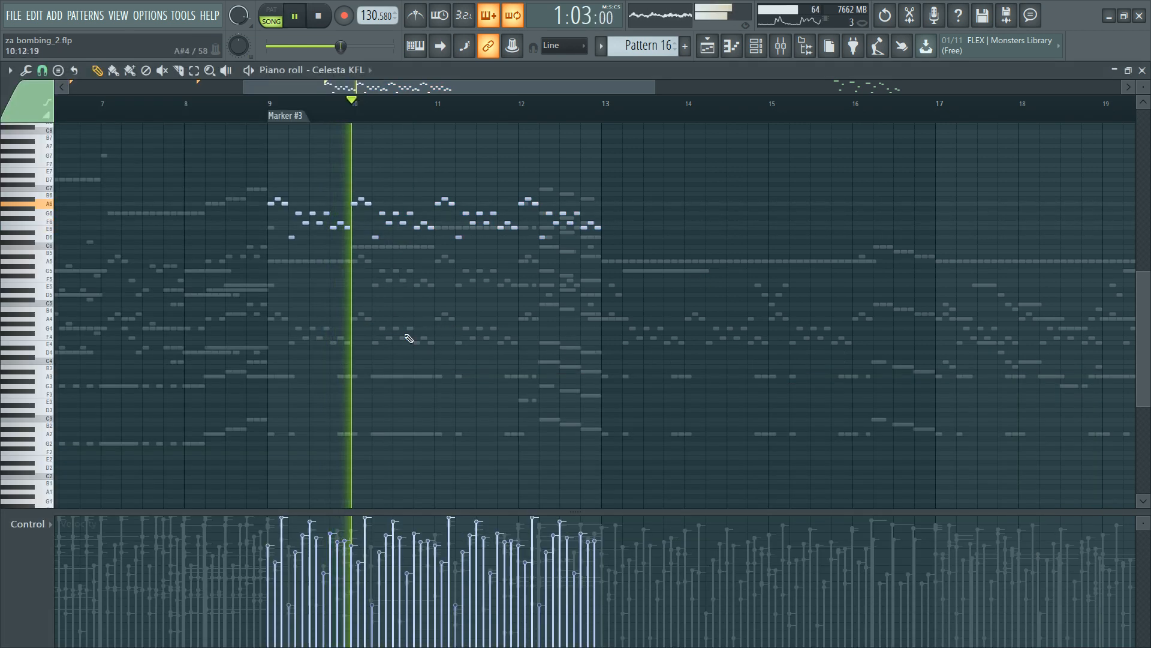
key(F6)
key(space)
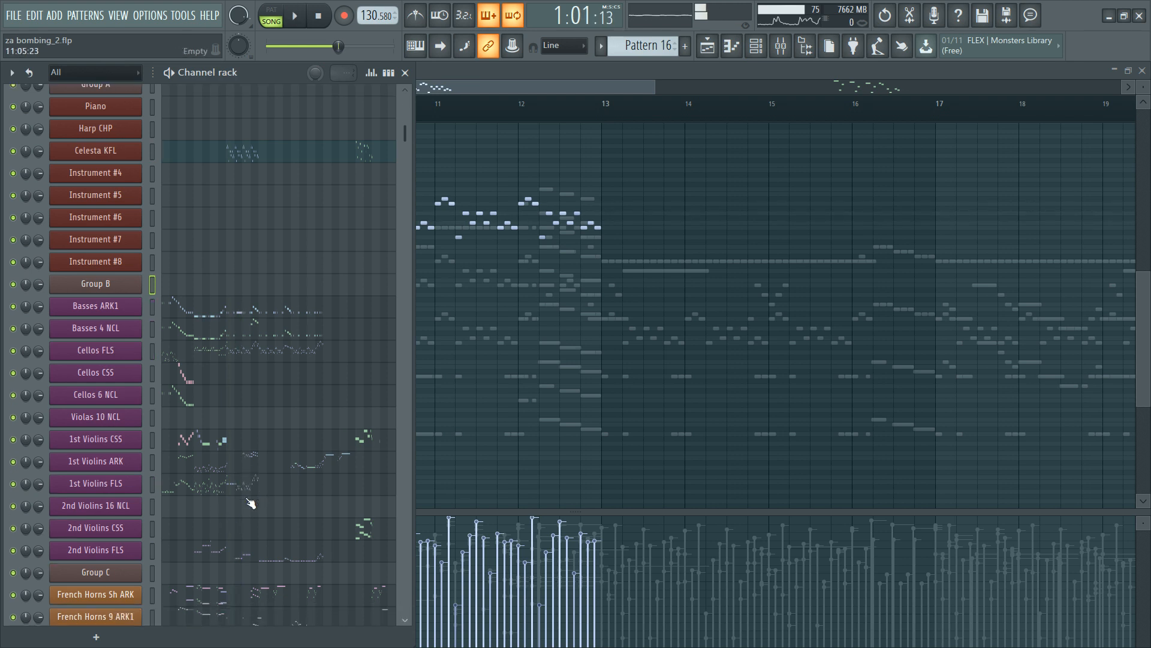
Step: Highlight the Celesta KFL melody in bars 9 to 12 and clear the selection
scroll(251, 503, down, 2)
click(604, 274)
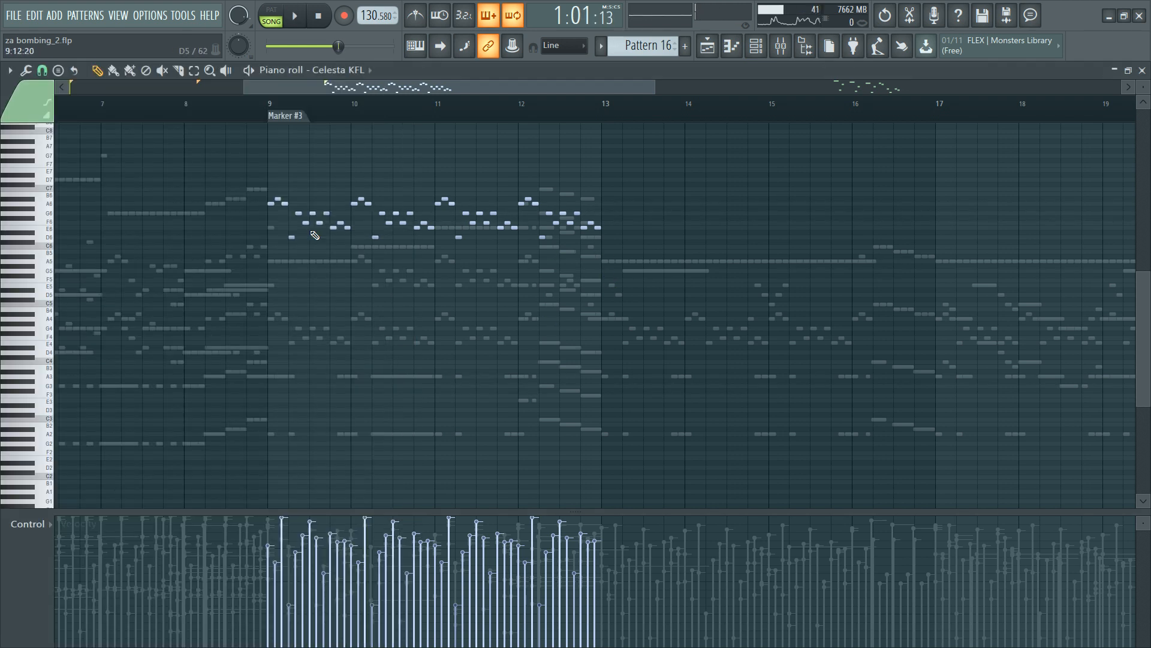
drag(213, 164, 618, 281)
ctrl+click(438, 378)
Step: Open the 1st Violins FLS piano roll and examine its notes from Marker #3 to bar 13
key(F6)
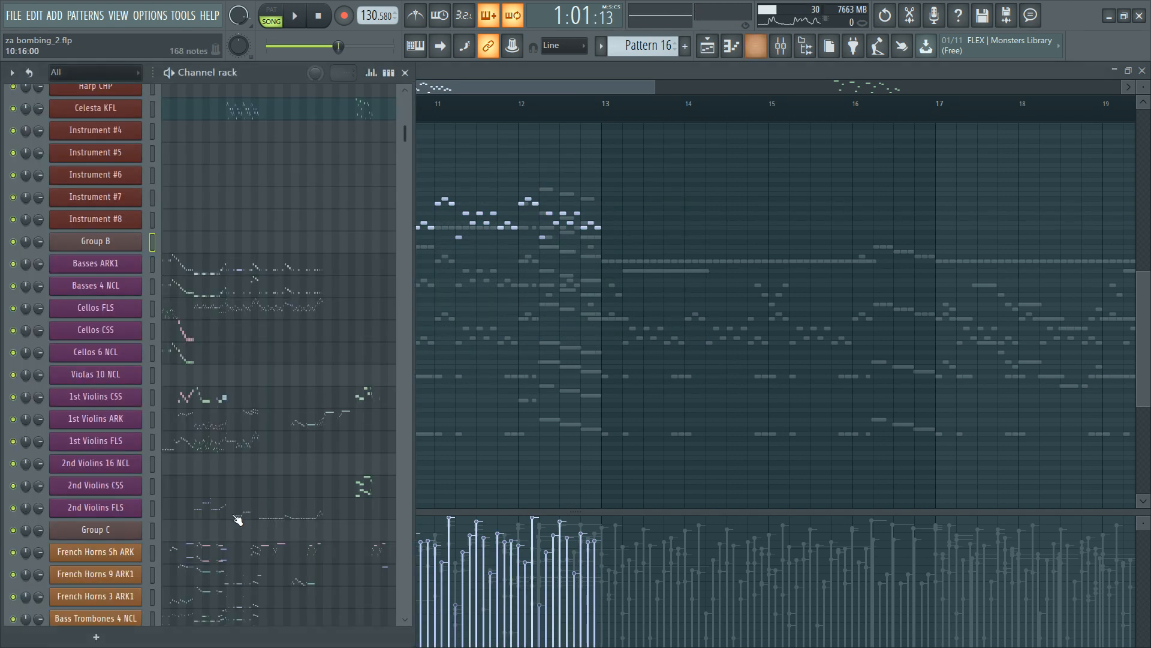
click(231, 450)
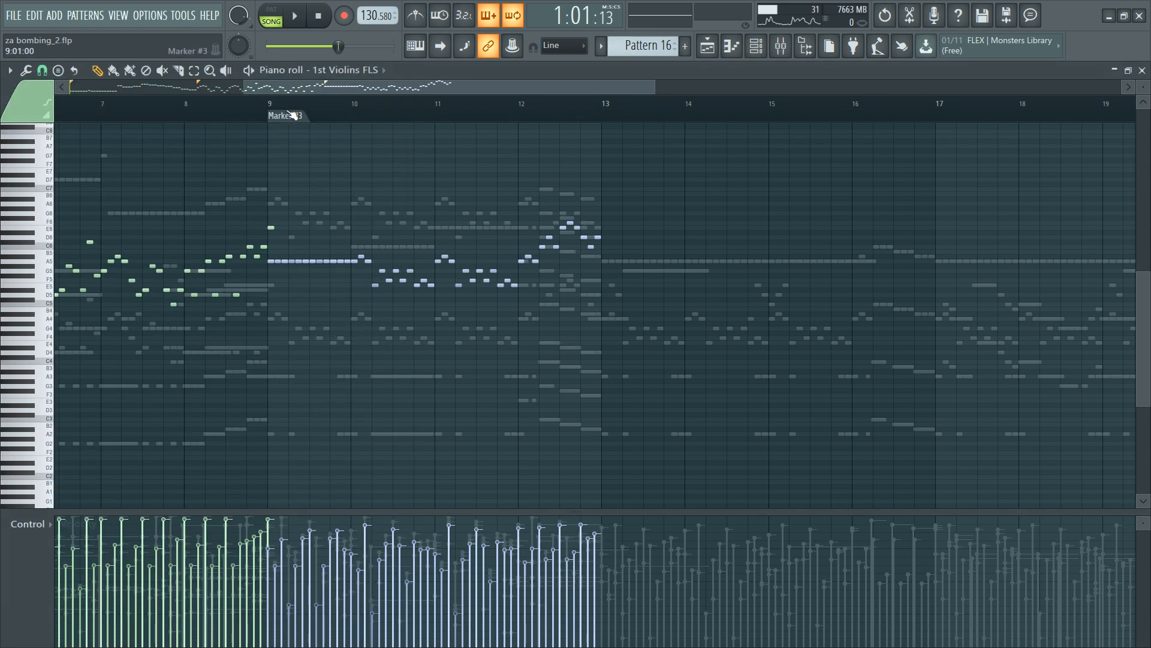
scroll(321, 276, up, 4)
Step: Solo the Strings Long, Strings Short and Plucked mixer tracks, play the 1st Violins FLS part from Marker #3, and stop playback
key(F6)
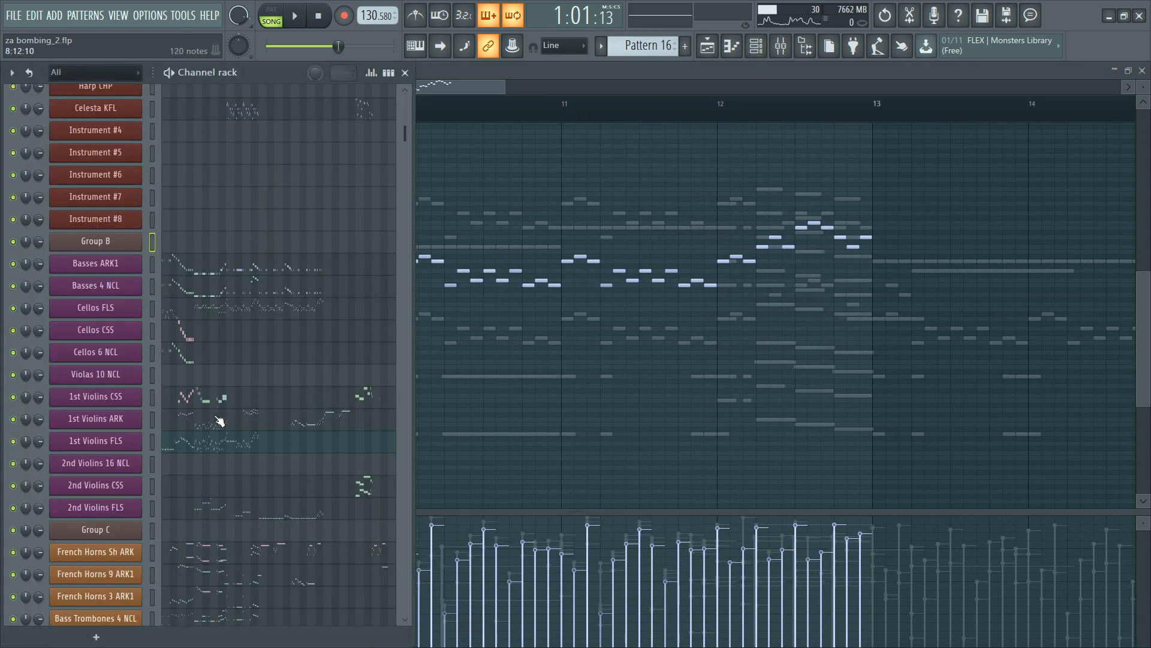
key(F9)
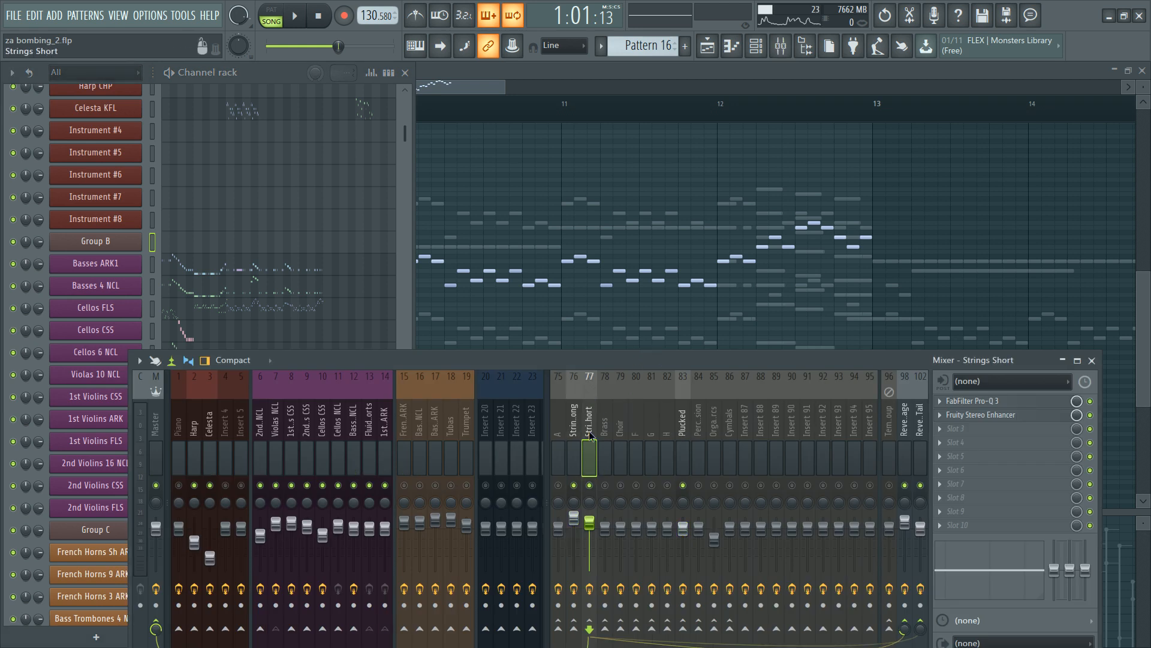
key(F7)
key(space)
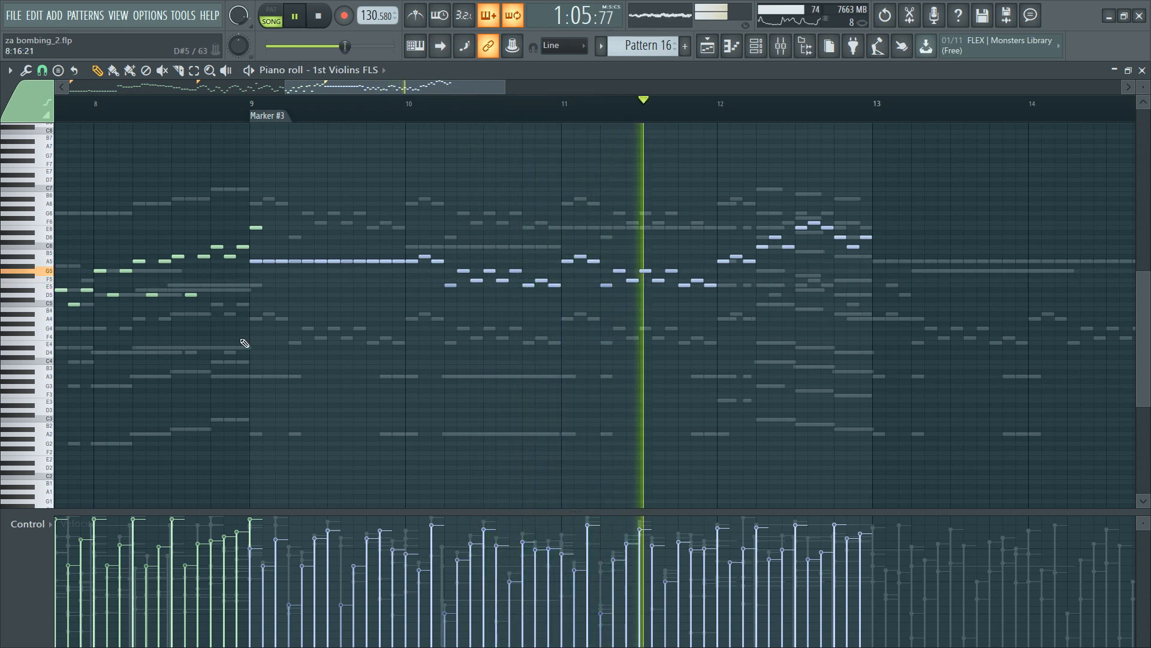
key(space)
Step: Open the Cellos FLS piano roll from its ghost notes, and select and copy its melody in bars 9 to 12
right_click(261, 320)
drag(250, 307, 396, 388)
ctrl+click(457, 384)
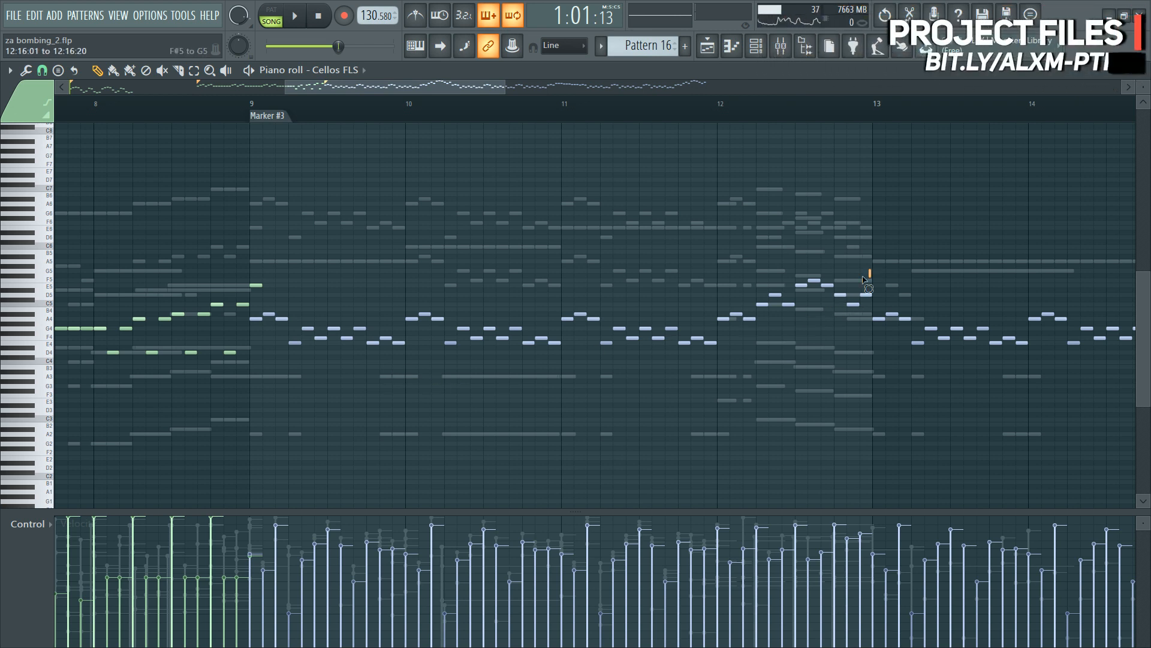
drag(866, 274, 523, 346)
drag(259, 306, 552, 398)
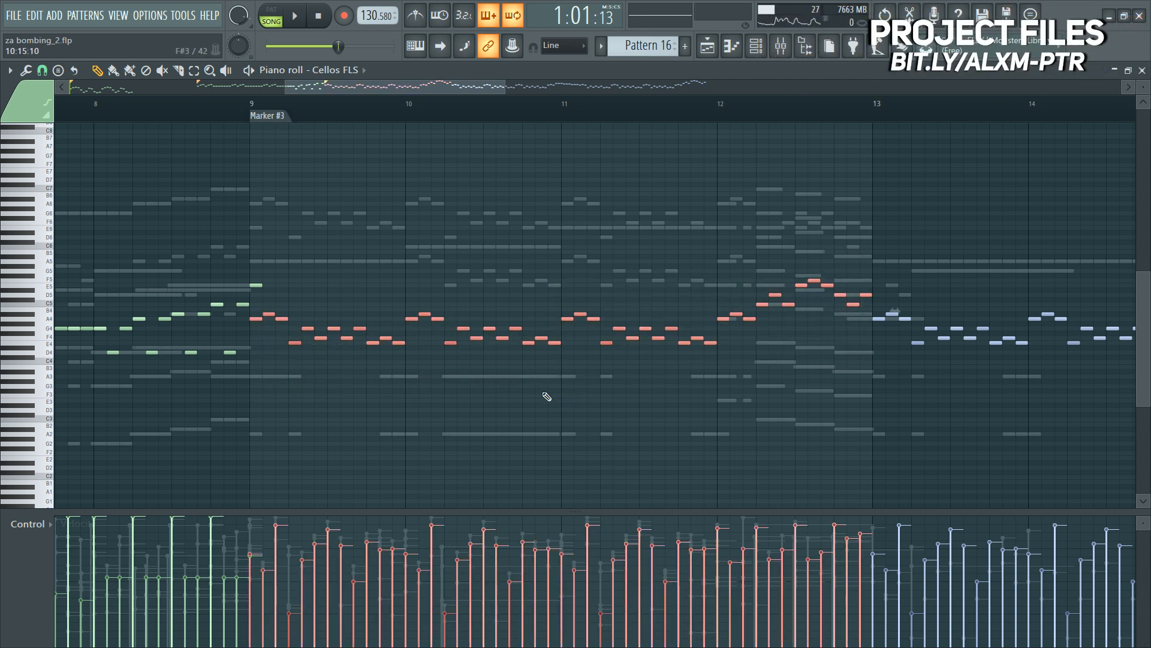
Step: Paste the copied cello melody into the 1st Violins ARK piano roll and align it to start at Marker #3
key(F6)
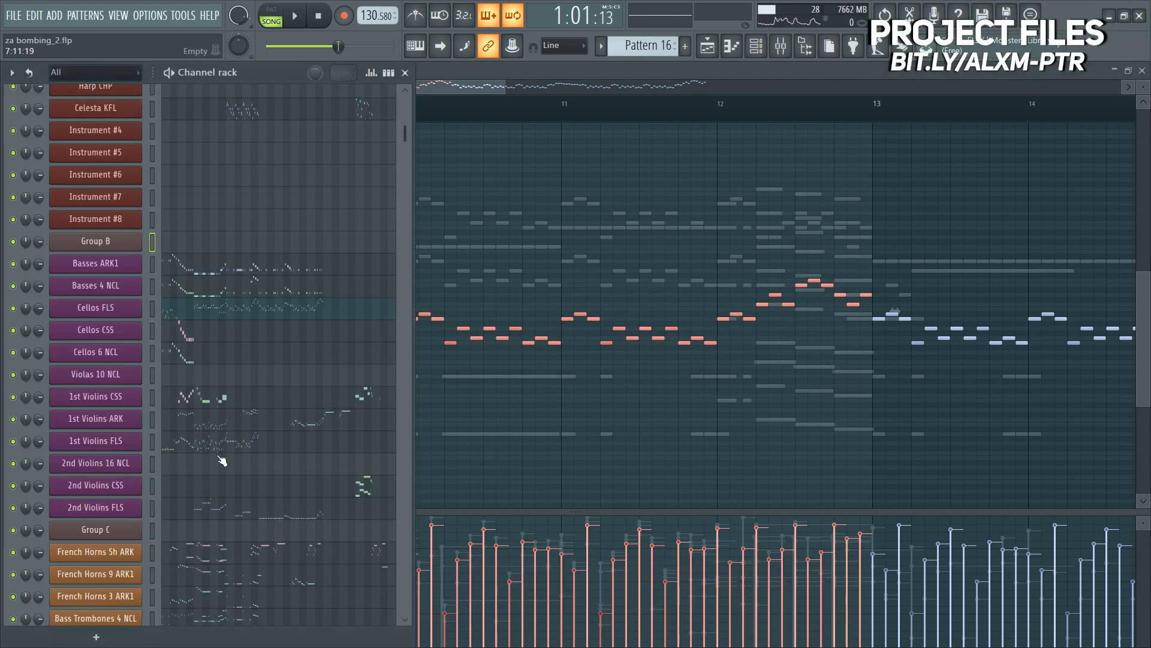
click(227, 427)
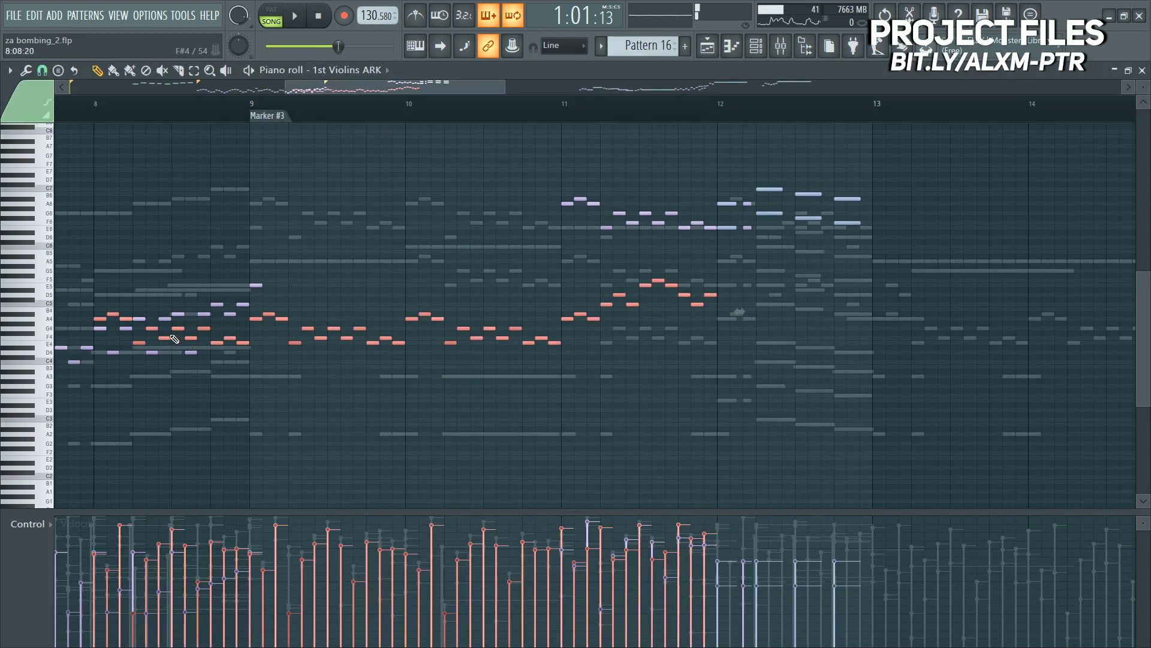
drag(170, 340, 323, 347)
Step: Delete the pasted notes in bars 11 and 12 and assign the pasted notes in bars 9 and 10 to the purple note colour
drag(576, 269, 964, 427)
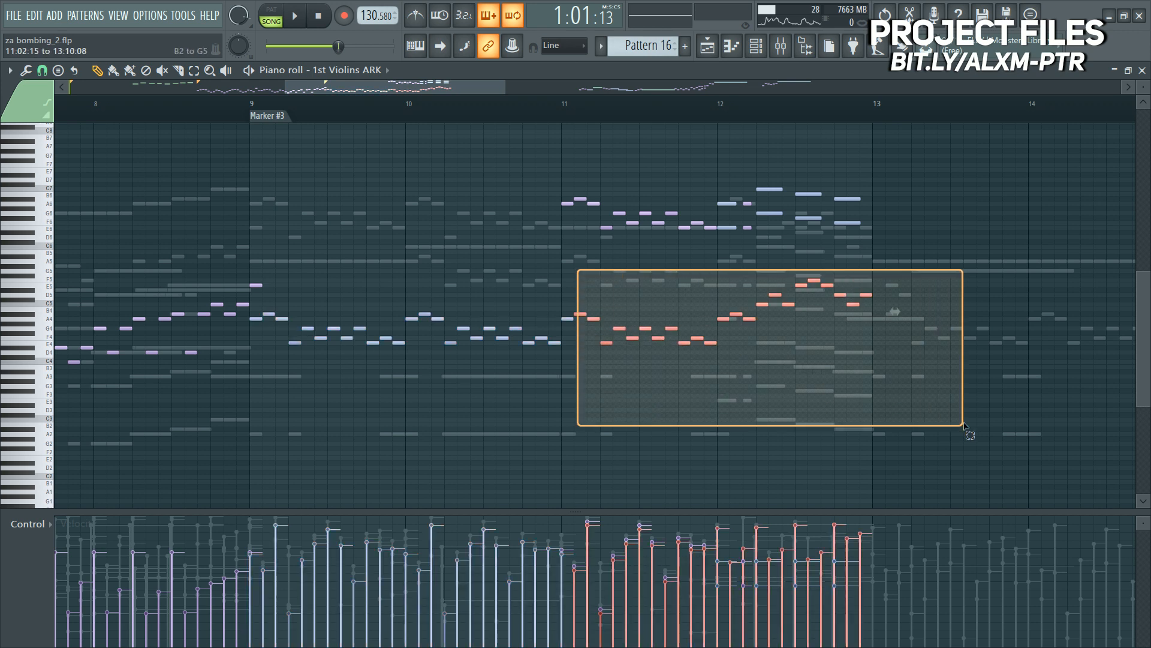
key(Delete)
drag(255, 312, 643, 422)
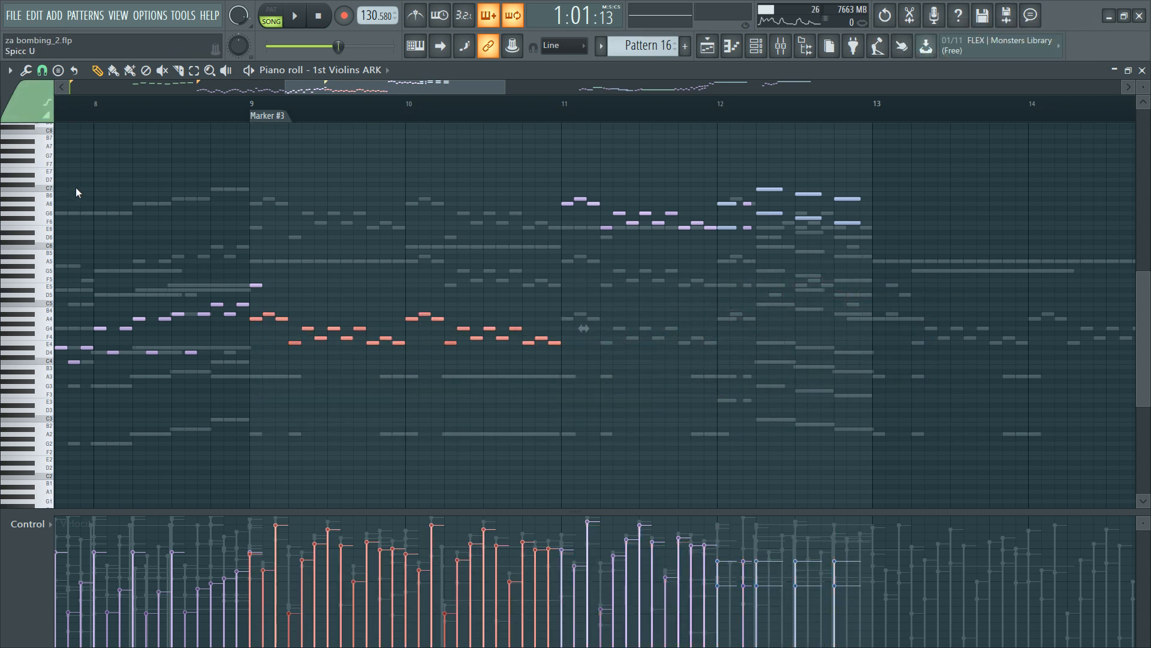
click(73, 211)
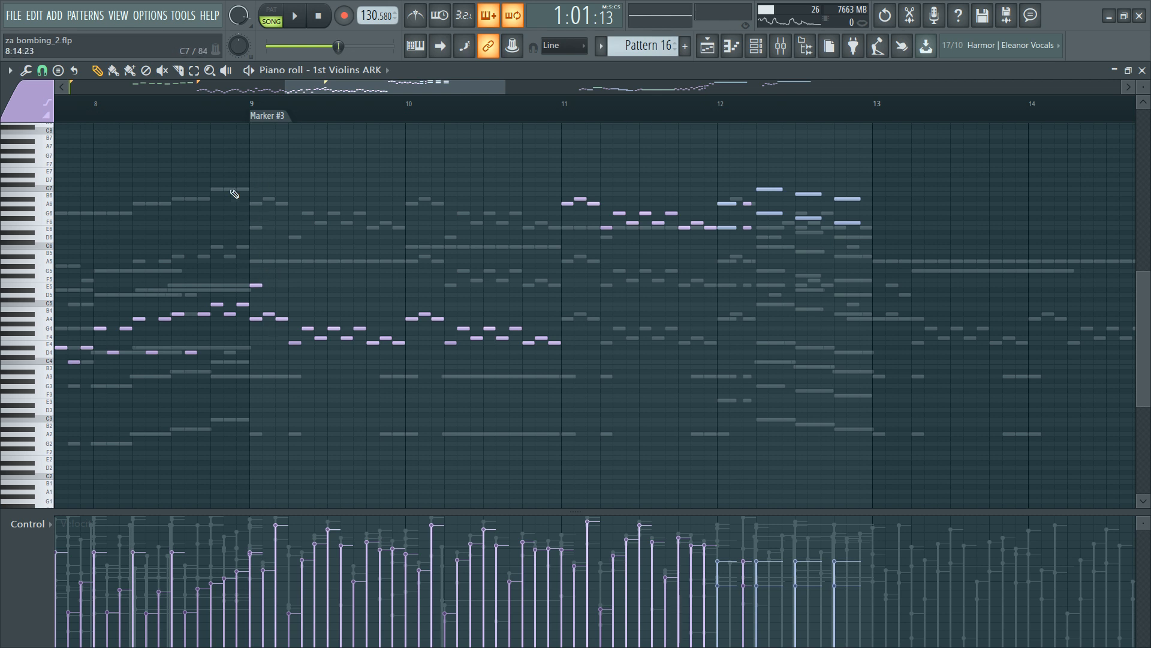
Step: Play the 1st Violins ARK part from Marker #3 into bar 10 and stop playback
key(space)
scroll(267, 114, up, 2)
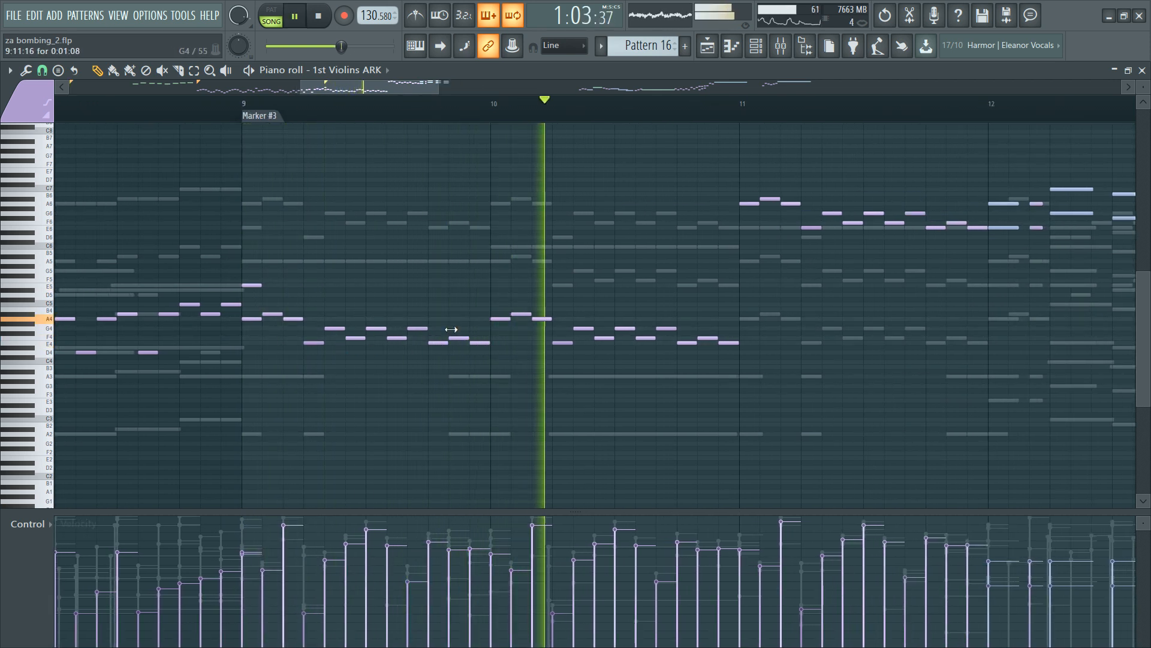
key(space)
Step: Raise the 1st Violins ARK melody notes in bar 10 by one octave
drag(483, 300, 745, 409)
drag(494, 299, 734, 382)
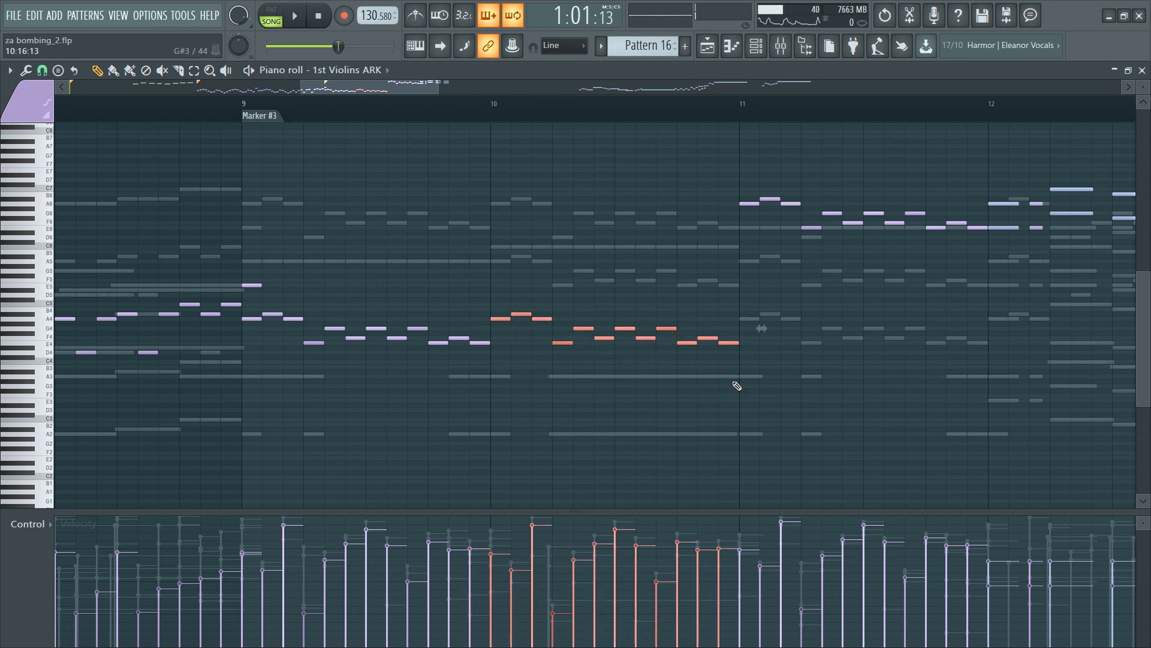
key(ctrl+Up)
Step: Add the bar 9 melody notes to the bar 10 selection and play the 1st Violins ARK part from Marker #3 to bar 12
drag(249, 309, 482, 391)
key(space)
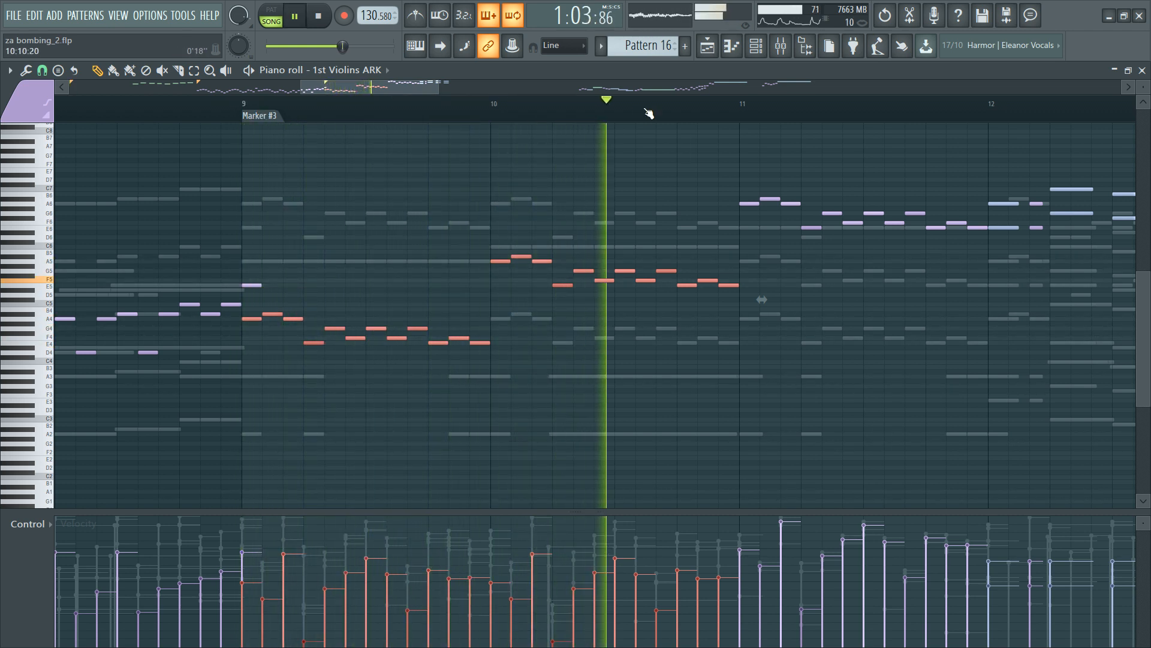
scroll(528, 222, down, 3)
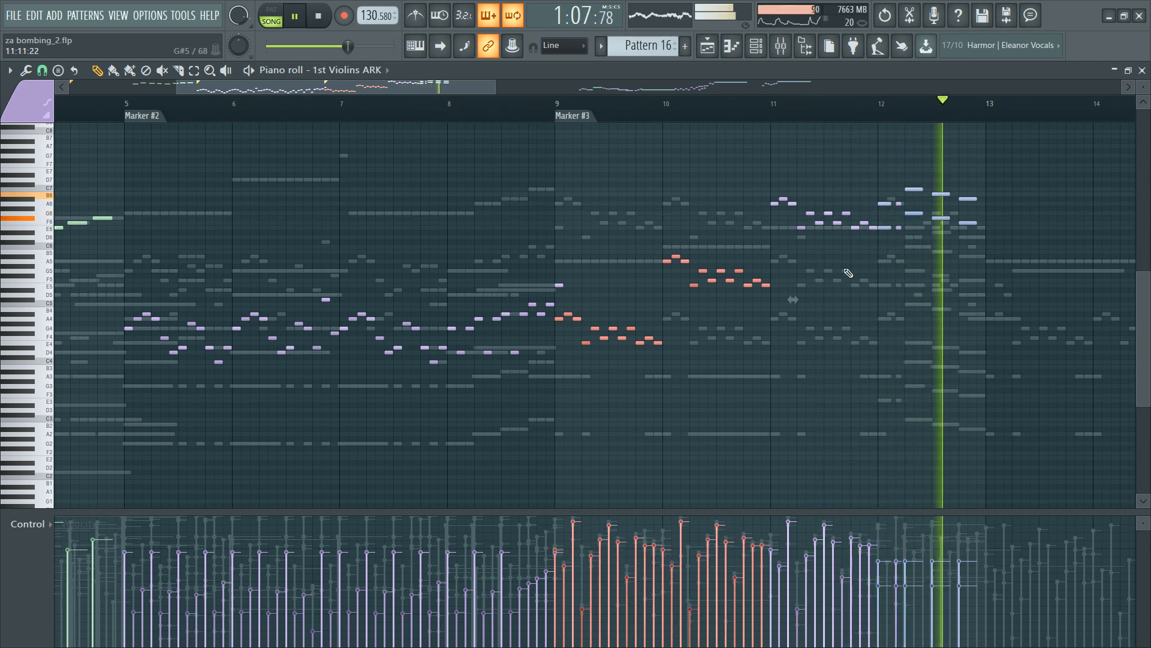
key(space)
Step: Try duplicating the bar 11 melody notes into bar 12 of the 1st Violins ARK part
scroll(1041, 132, up, 1)
scroll(1041, 132, up, 2)
ctrl+click(715, 236)
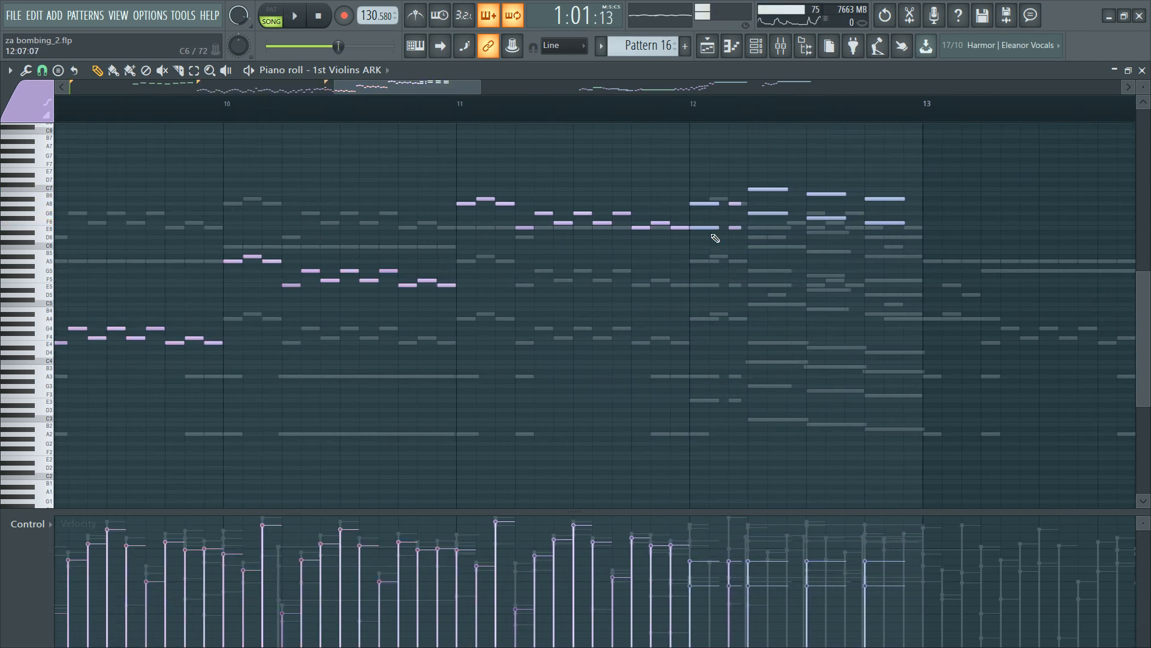
drag(687, 145, 954, 302)
ctrl+click(574, 153)
scroll(575, 153, down, 3)
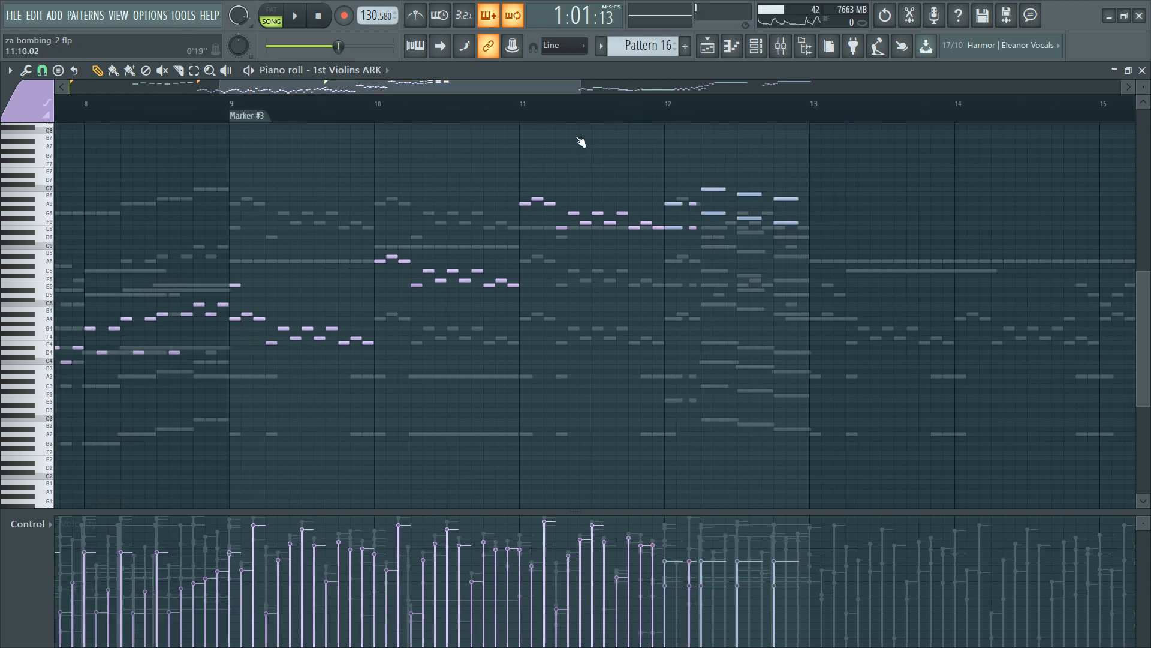
drag(544, 184, 649, 259)
key(ctrl+b)
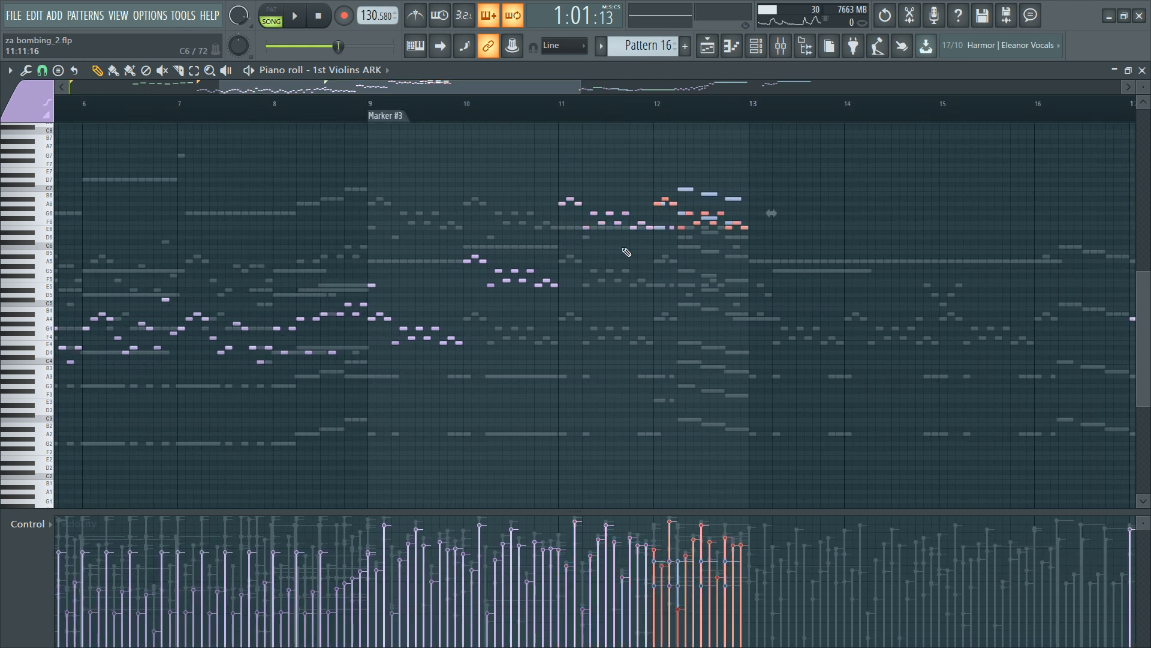
click(87, 176)
key(ctrl+d)
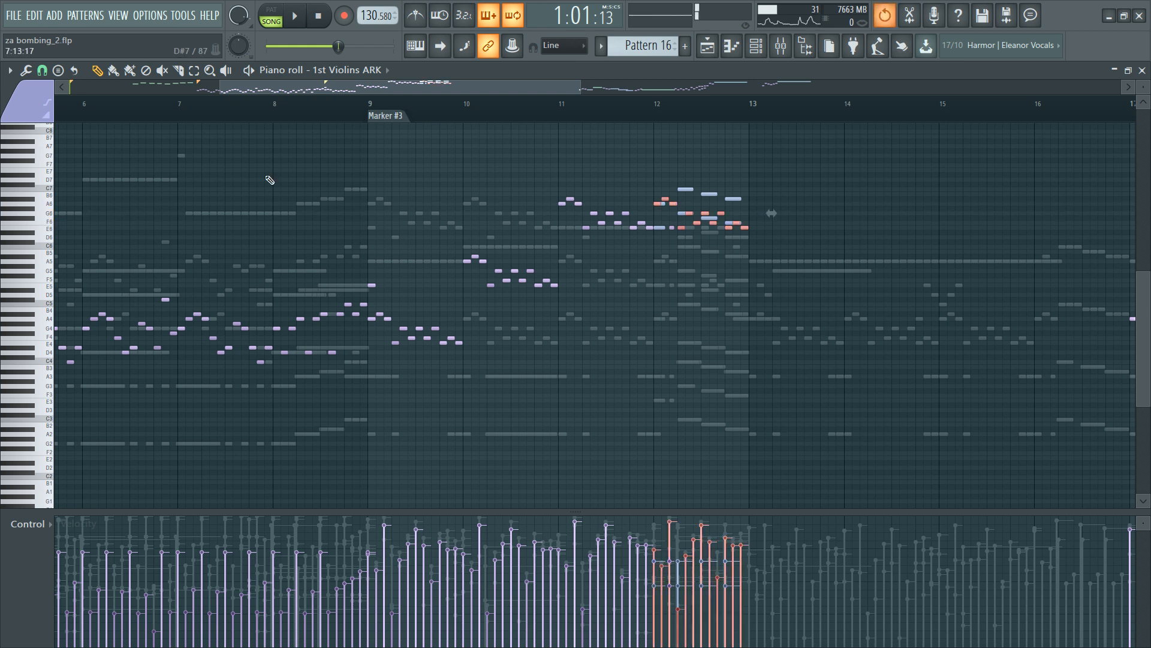
Step: Play the duplicated melody in bar 12 and delete the duplicated notes
key(space)
click(643, 113)
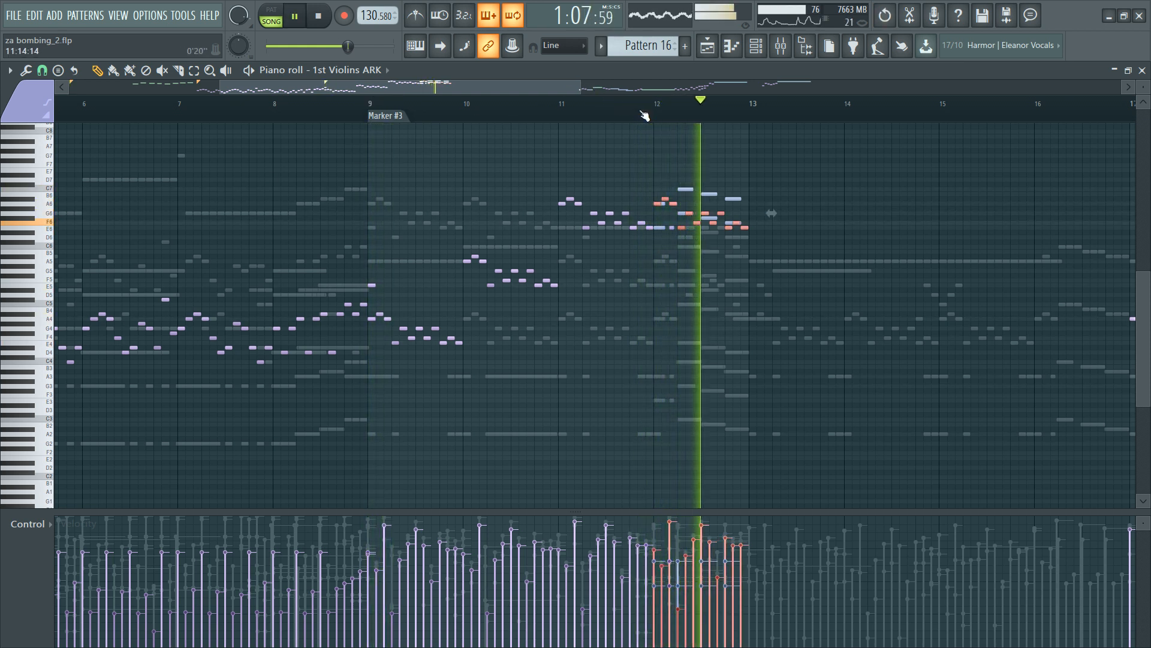
key(space)
key(Delete)
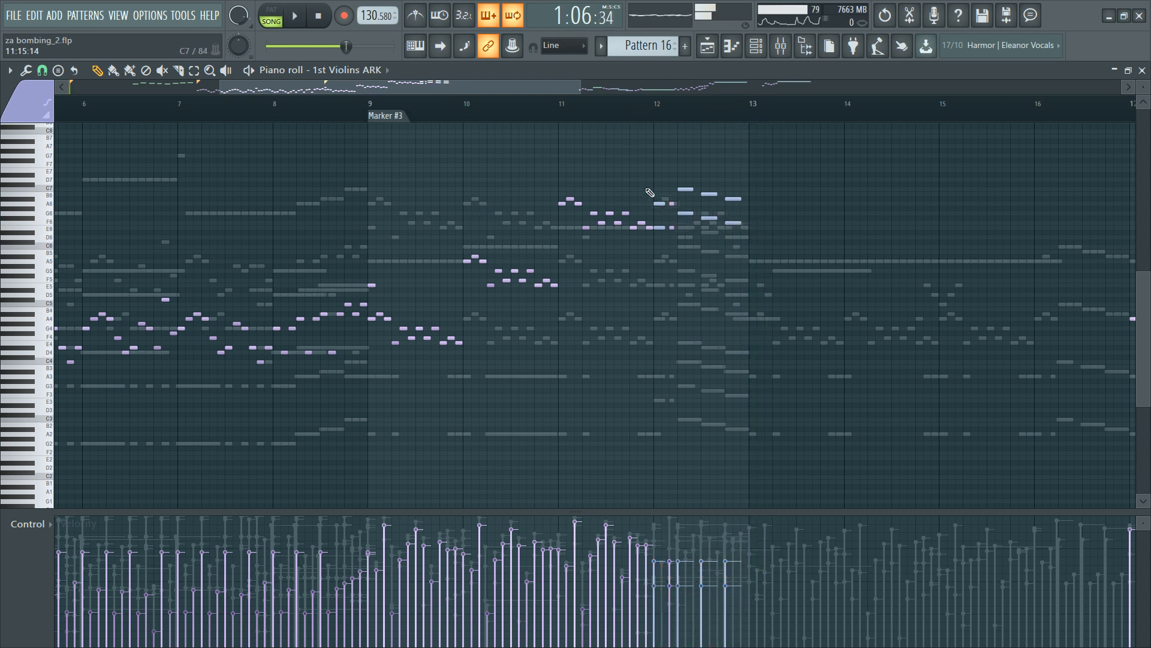
Step: Show the Expression controller for the 1st Violins ARK part around Marker #3
drag(639, 164, 458, 294)
ctrl+click(403, 240)
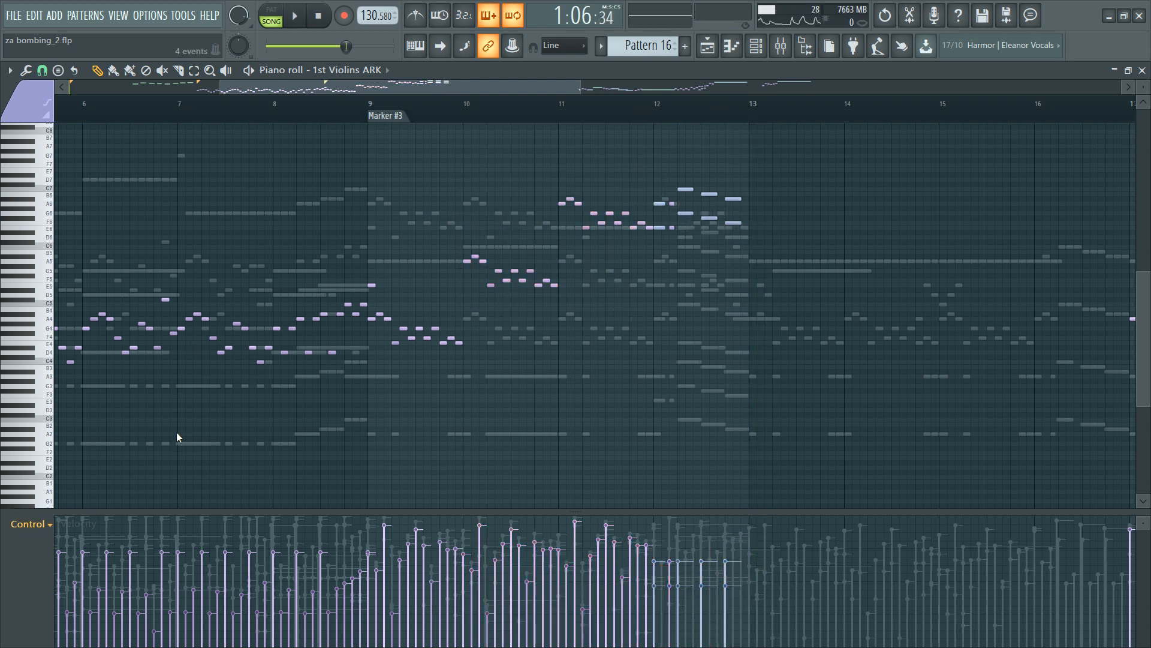
click(187, 572)
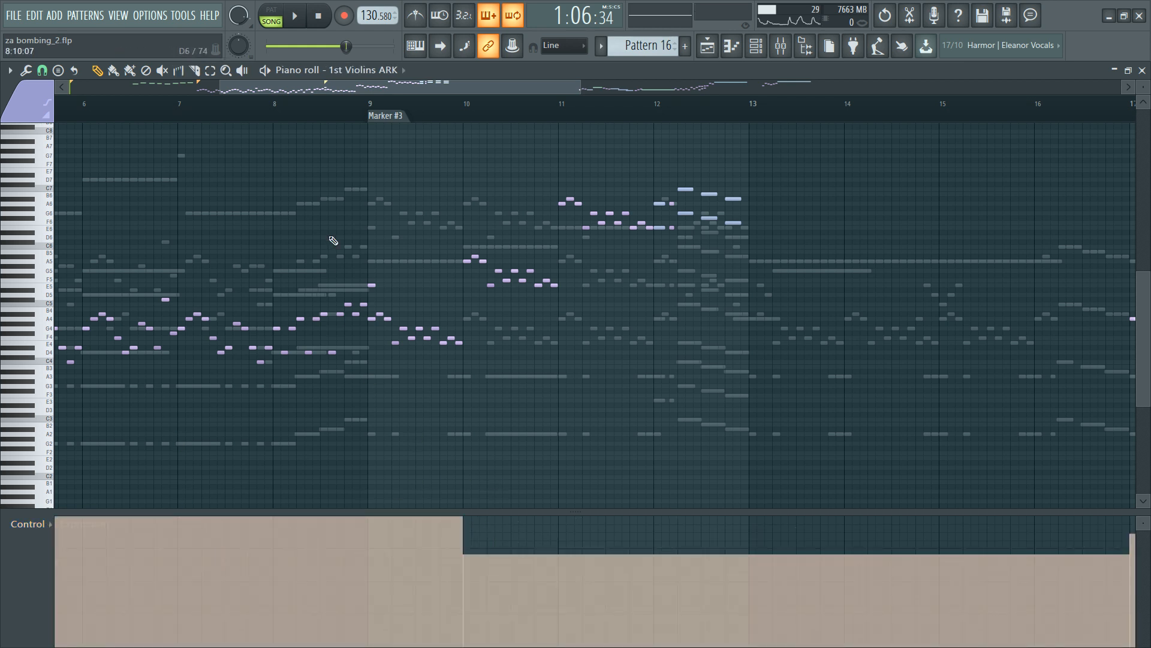
scroll(400, 120, up, 4)
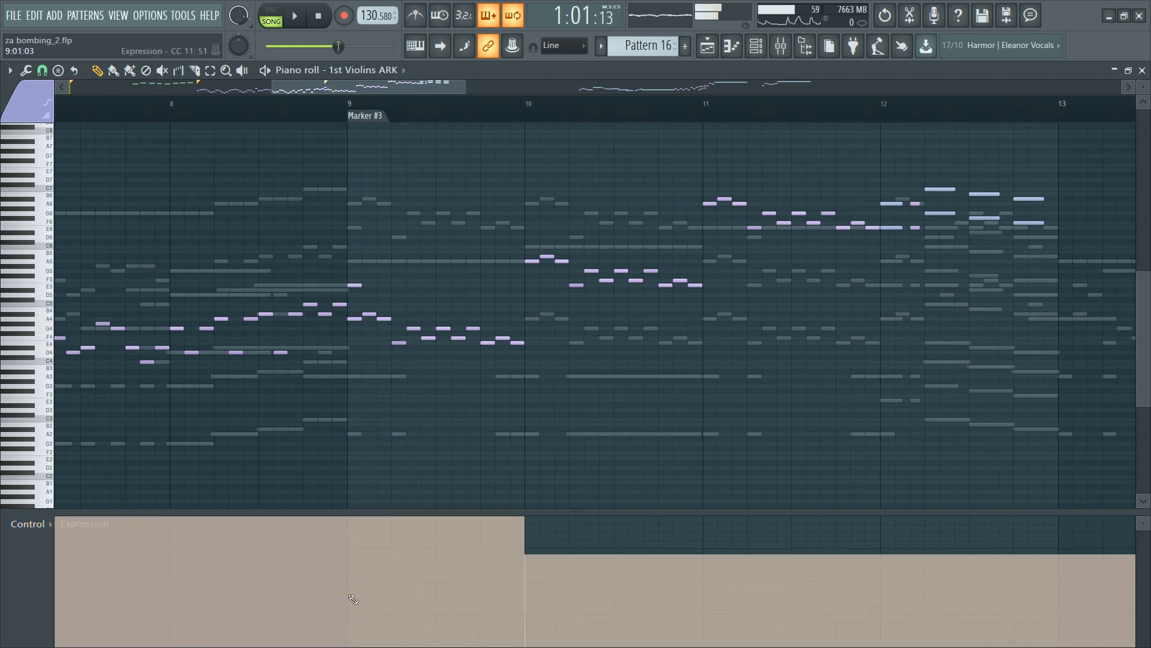
Step: Draw a rising Expression ramp from Marker #3 to the maximum at bar 12, raise its start to about 80, and play it
mouse_move(351, 595)
mouse_down()
mouse_move(650, 526)
mouse_move(873, 499)
mouse_up()
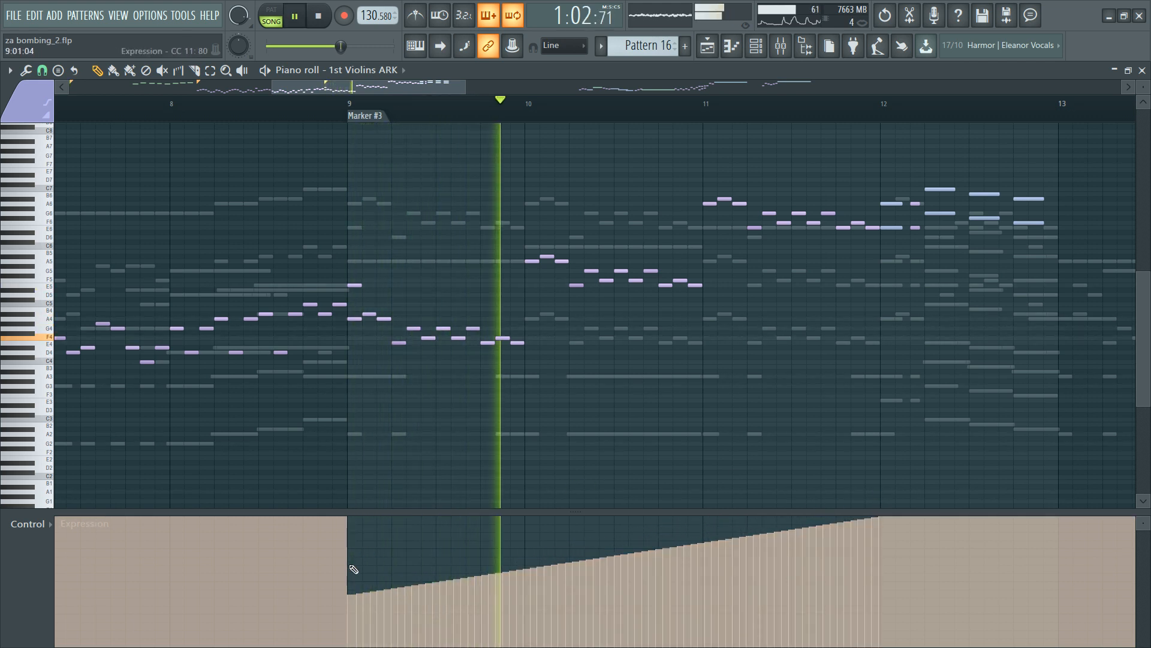
key(space)
drag(351, 564, 903, 489)
key(space)
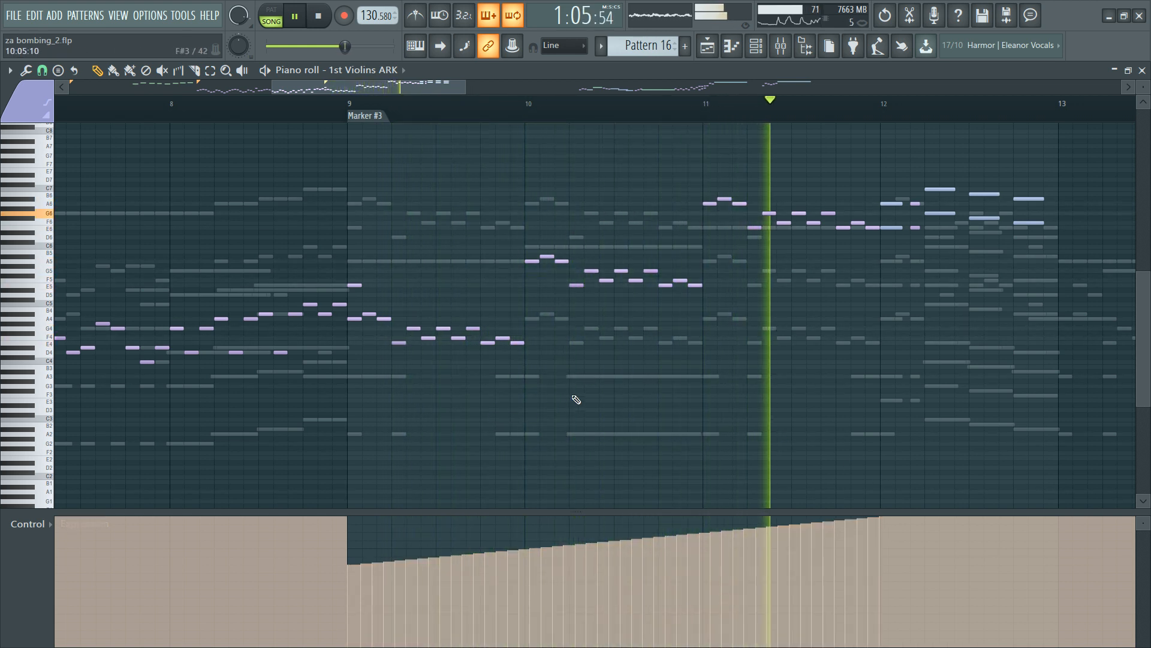
Step: Place a Pattern 10 clip on Track 5 of the playlist at bar 27 and extend it to four bars
key(F5)
key(space)
scroll(598, 103, up, 3)
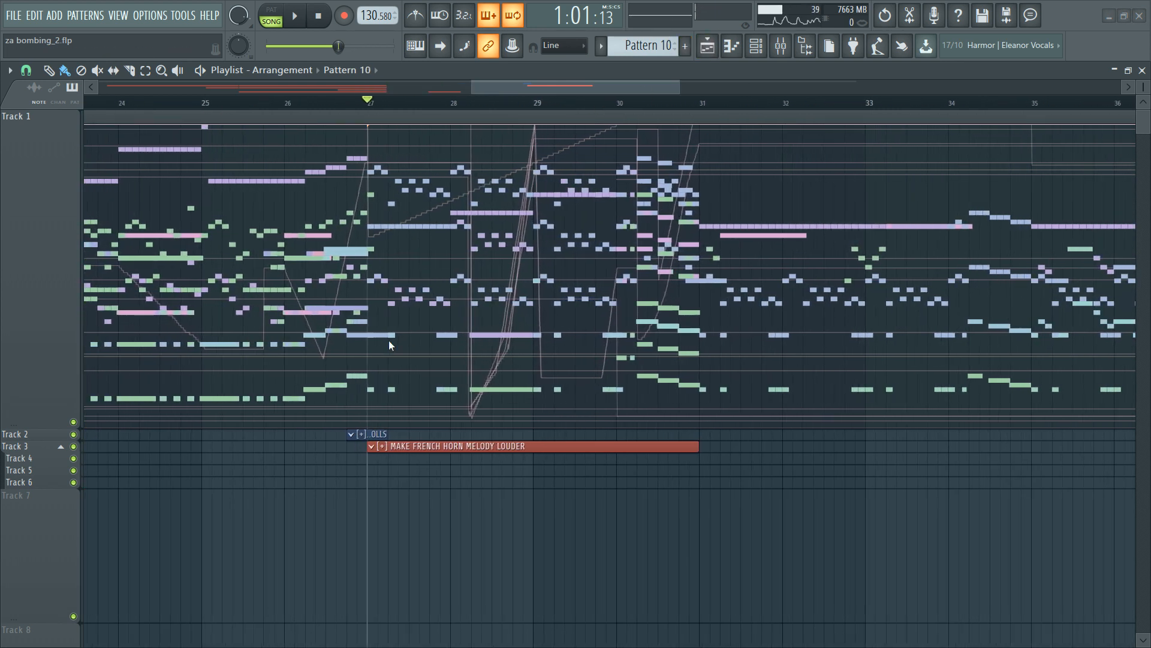
click(384, 470)
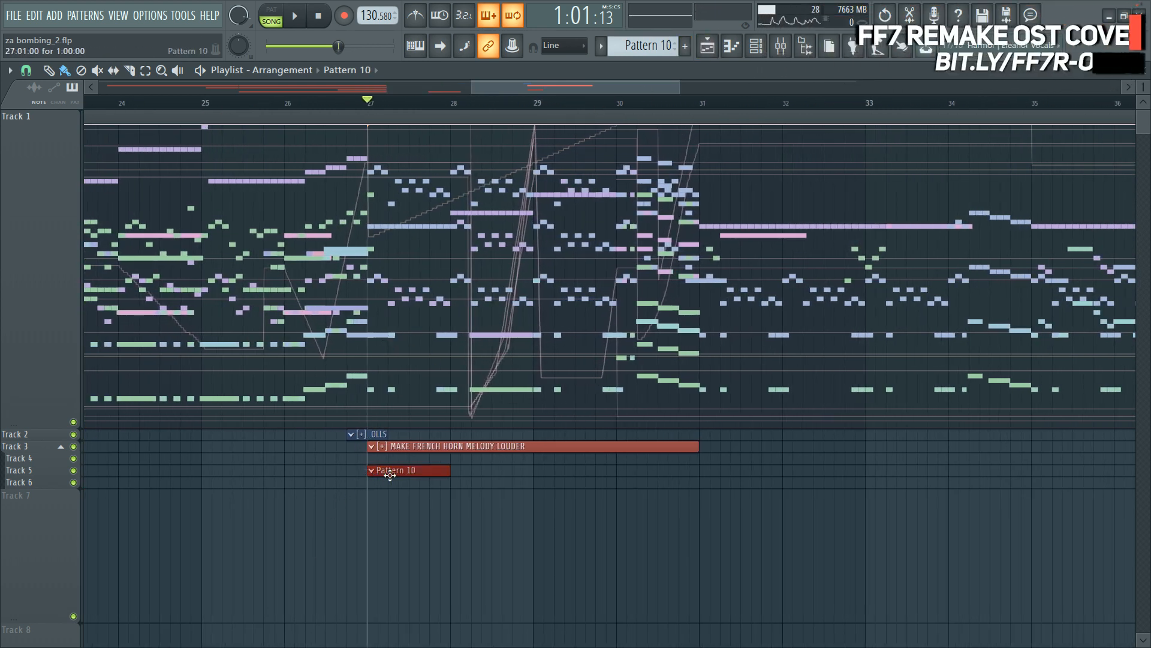
scroll(389, 342, down, 5)
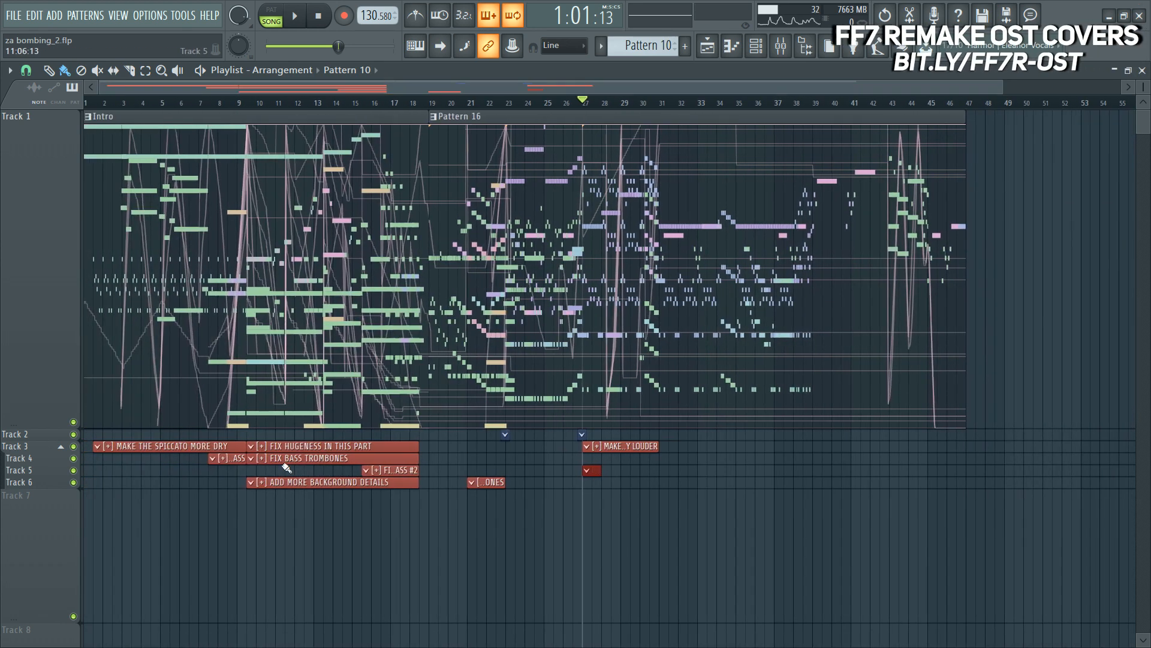
drag(434, 446, 125, 558)
key(ctrl+d)
scroll(674, 101, up, 5)
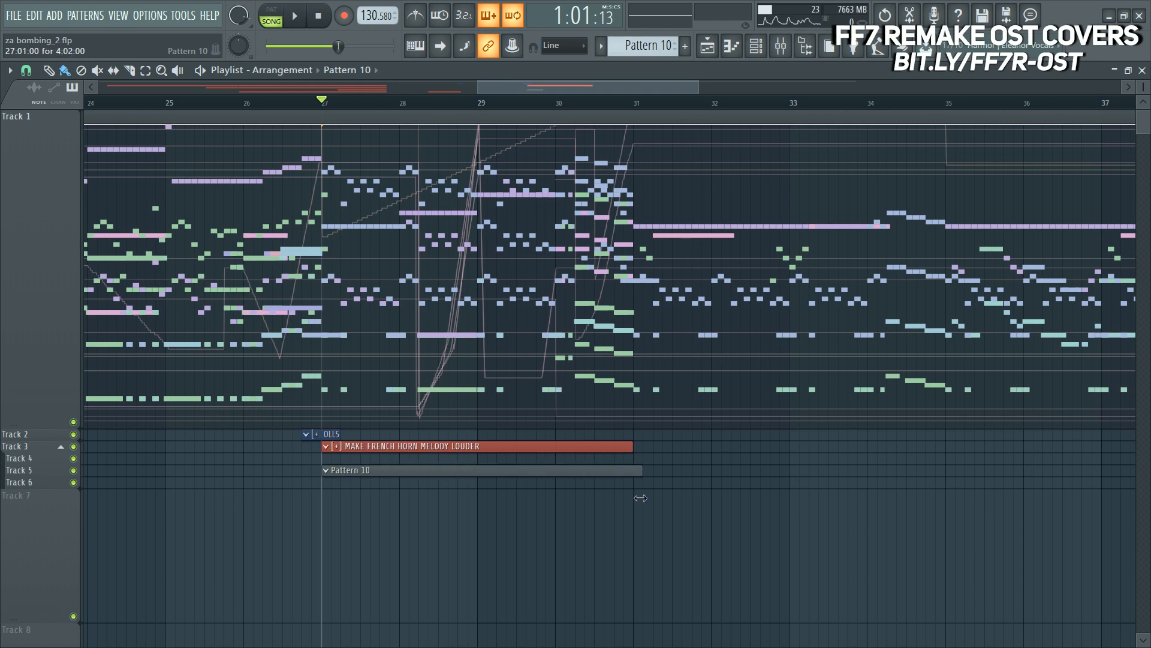
drag(627, 504, 633, 503)
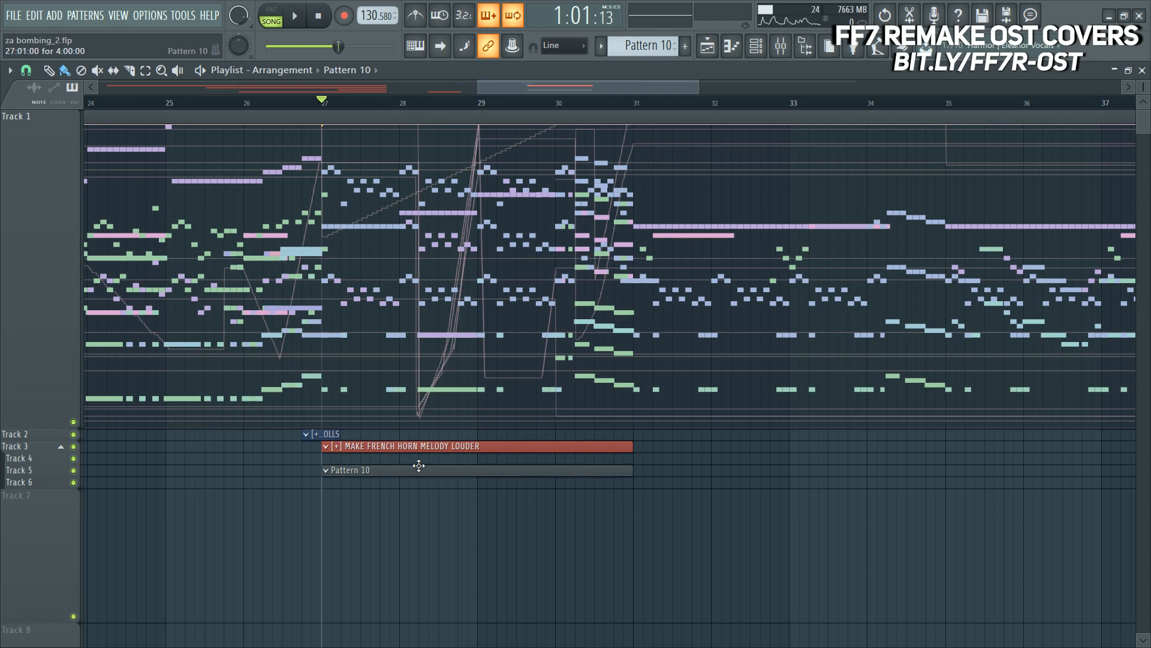
Step: Rename the Track 5 clip as "[+] INCREASE STRING VOLUME AS THEY-RE THE MAIN PROTAGONISTS" and colour it red
right_click(396, 469)
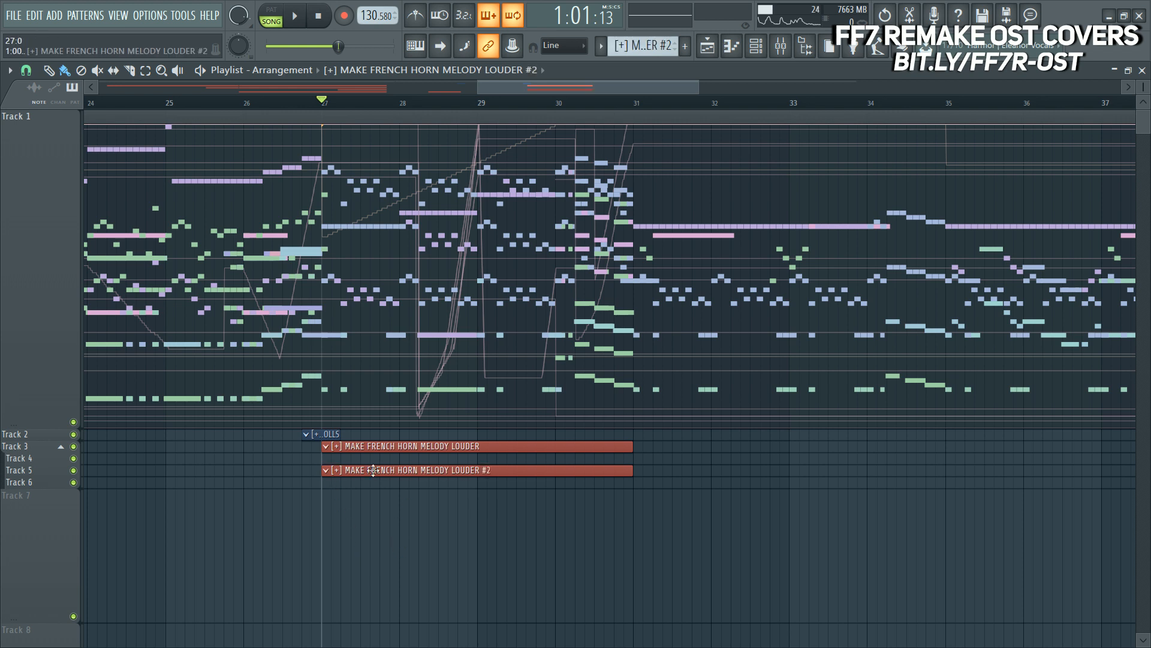
key(F6)
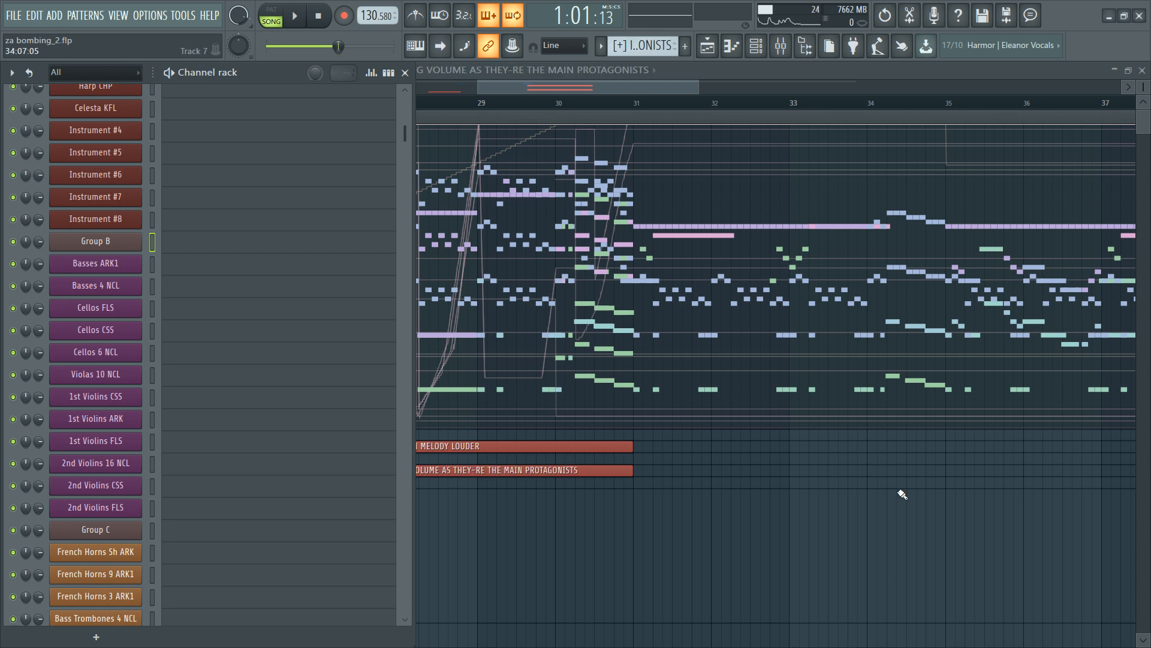
key(F6)
Step: Play the arrangement from bar 27 and stop playback
key(space)
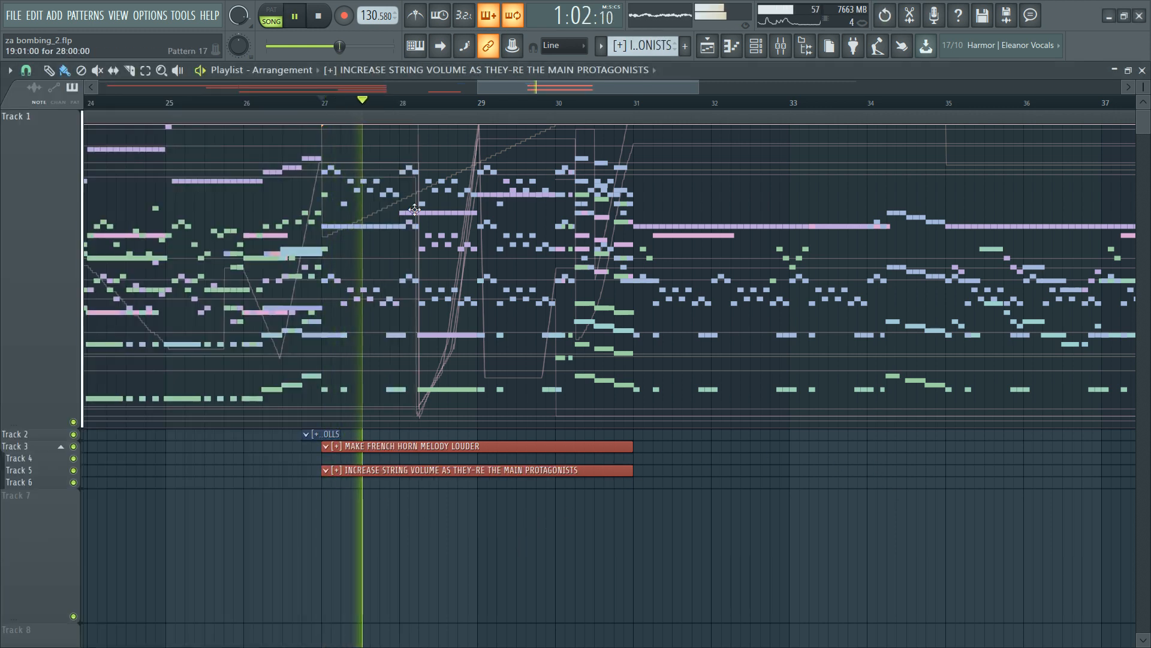
scroll(381, 124, down, 3)
key(space)
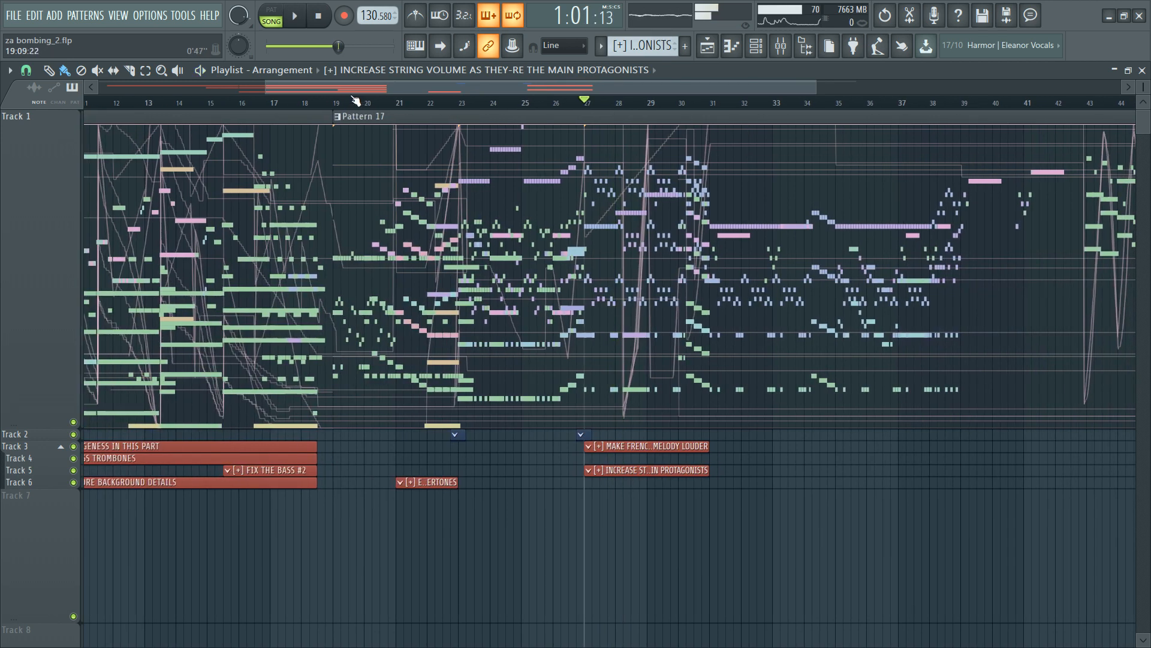
Step: Add a time marker at the start of the song
key(Home)
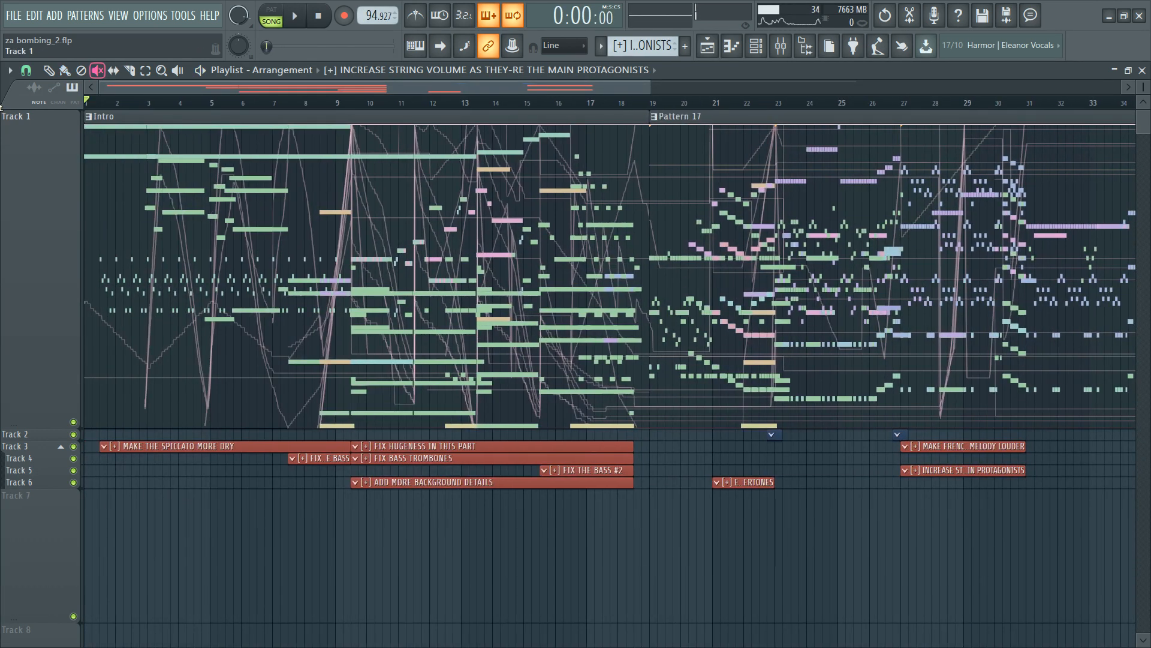
key(Return)
key(Return)
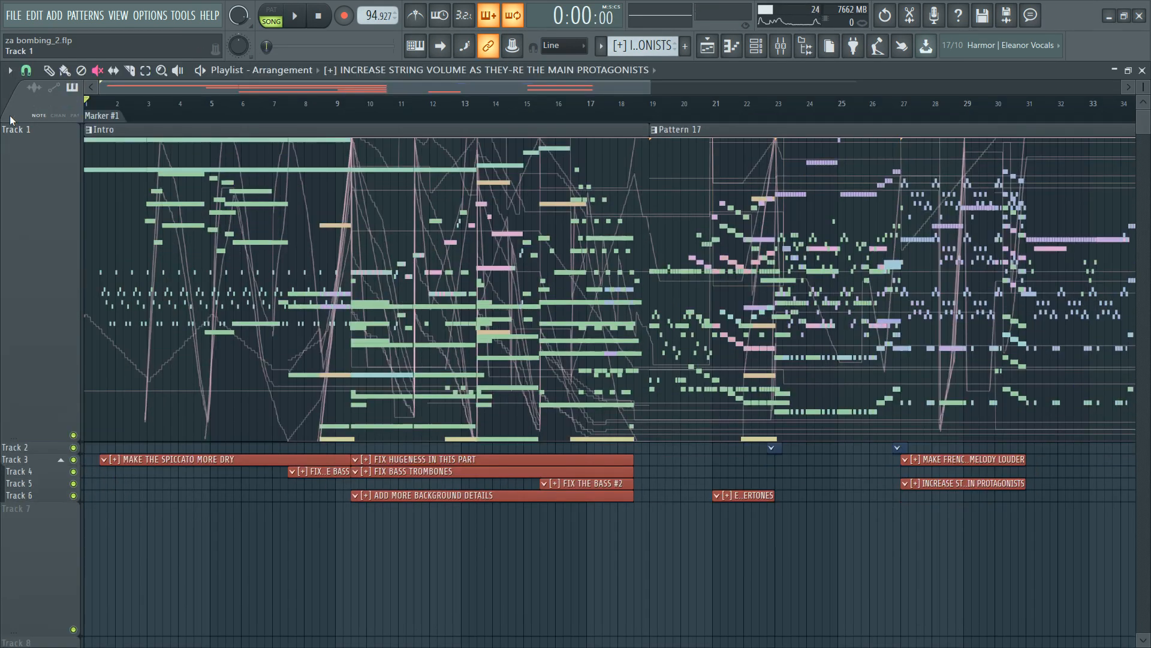
Step: Play the arrangement around bar 9 and add a second time marker near the end of the first section
key(space)
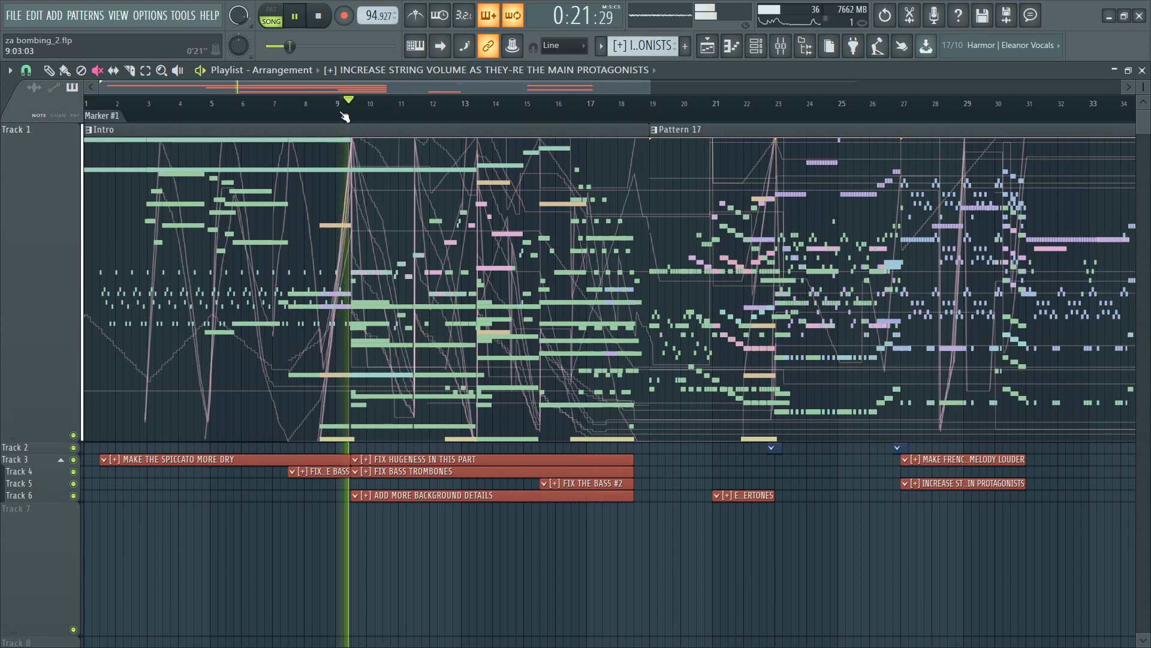
key(space)
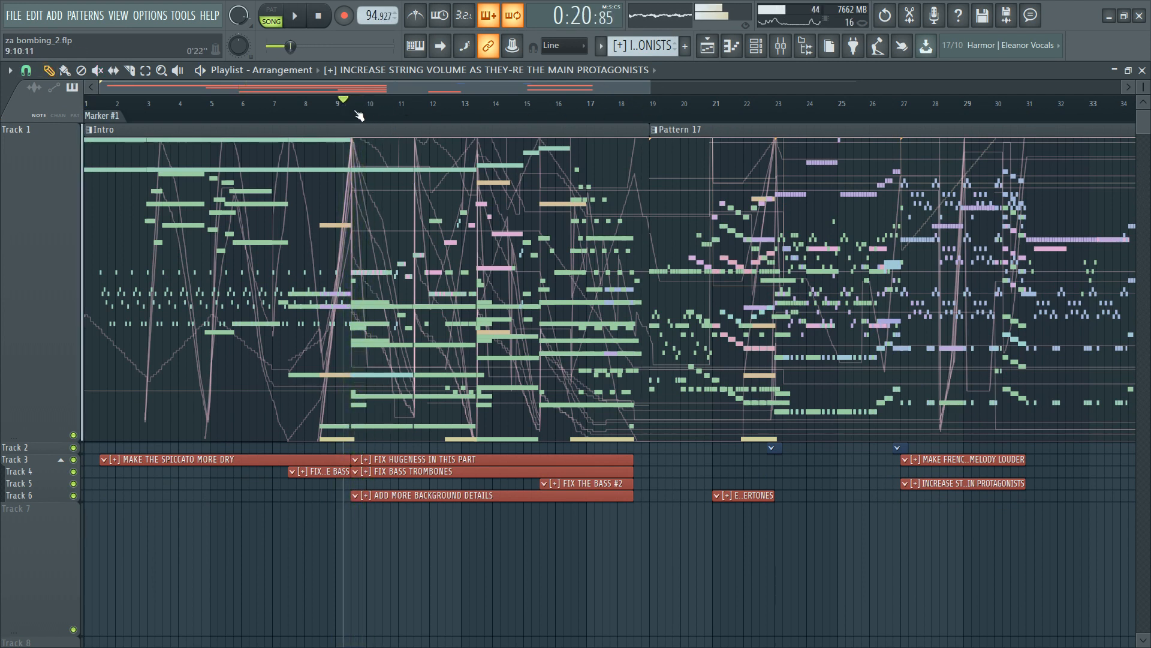
click(353, 111)
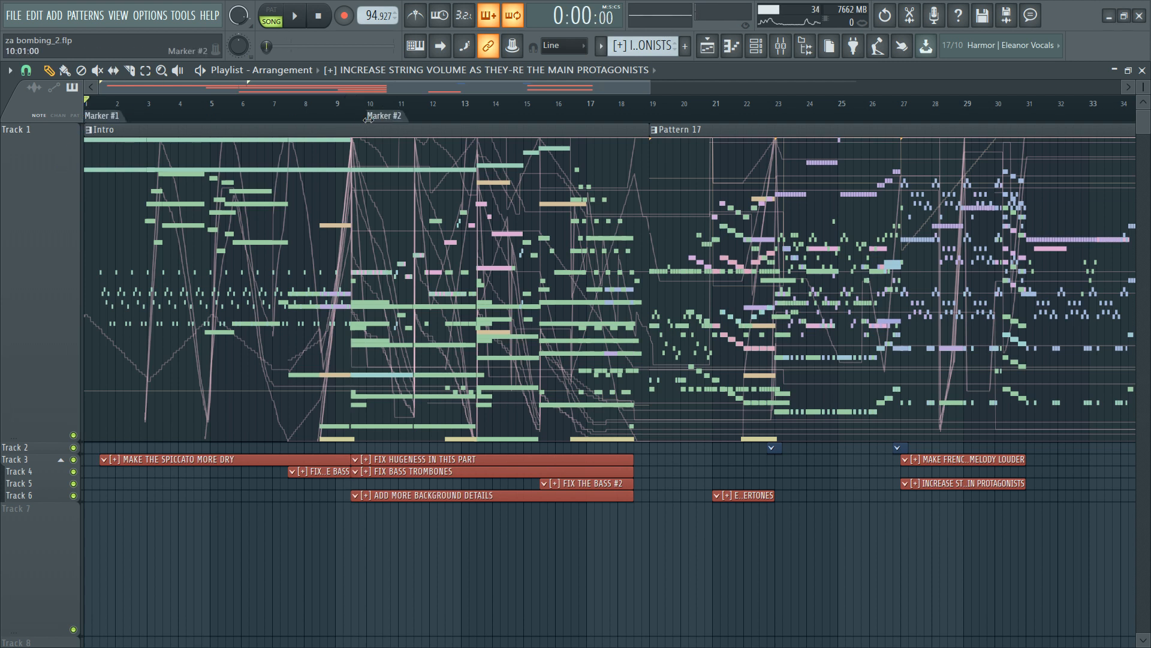
Step: Play through bars 14 to 18 and add a third time marker at bar 19, where Pattern 17 starts
key(space)
click(501, 111)
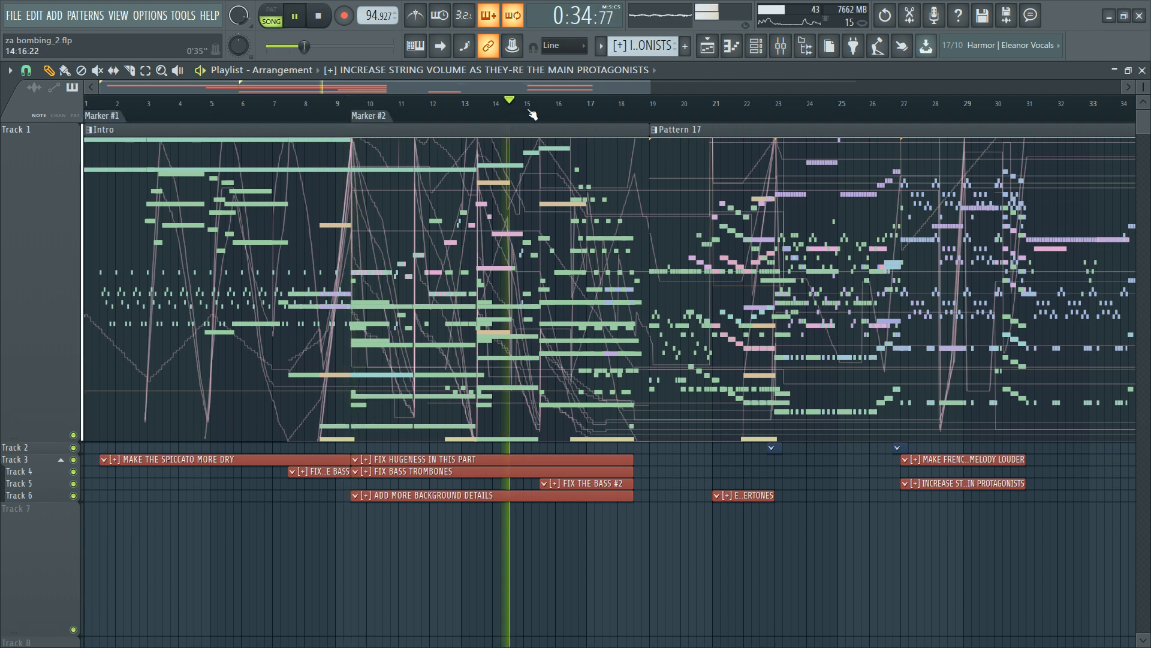
click(574, 105)
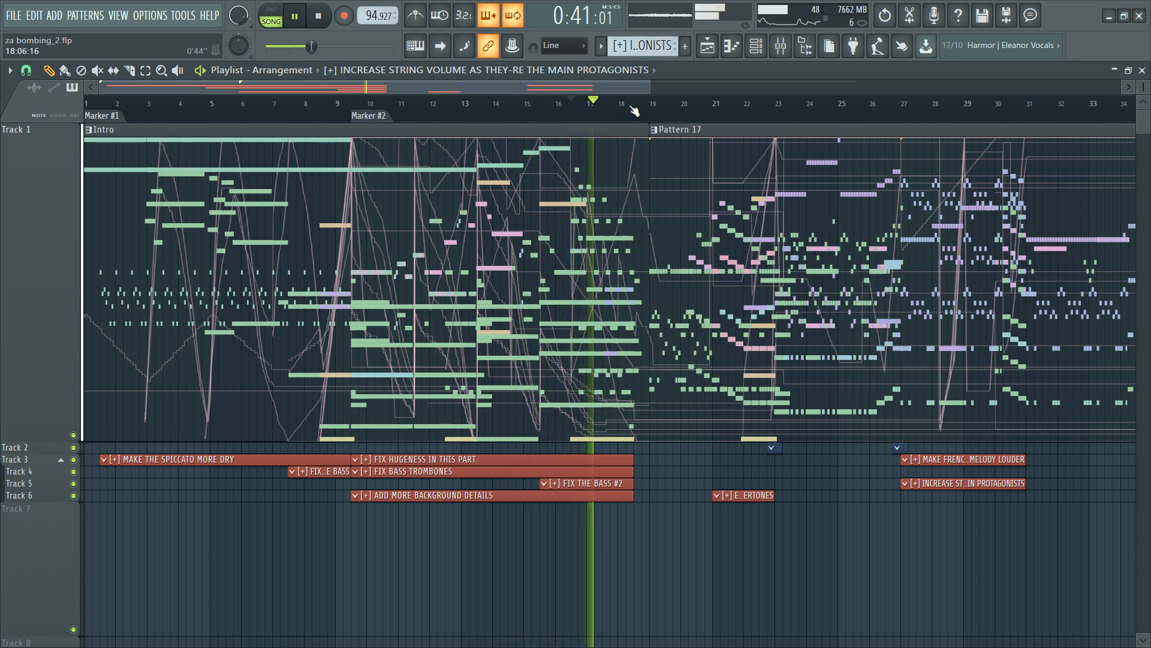
scroll(647, 111, up, 1)
scroll(648, 110, up, 2)
click(659, 111)
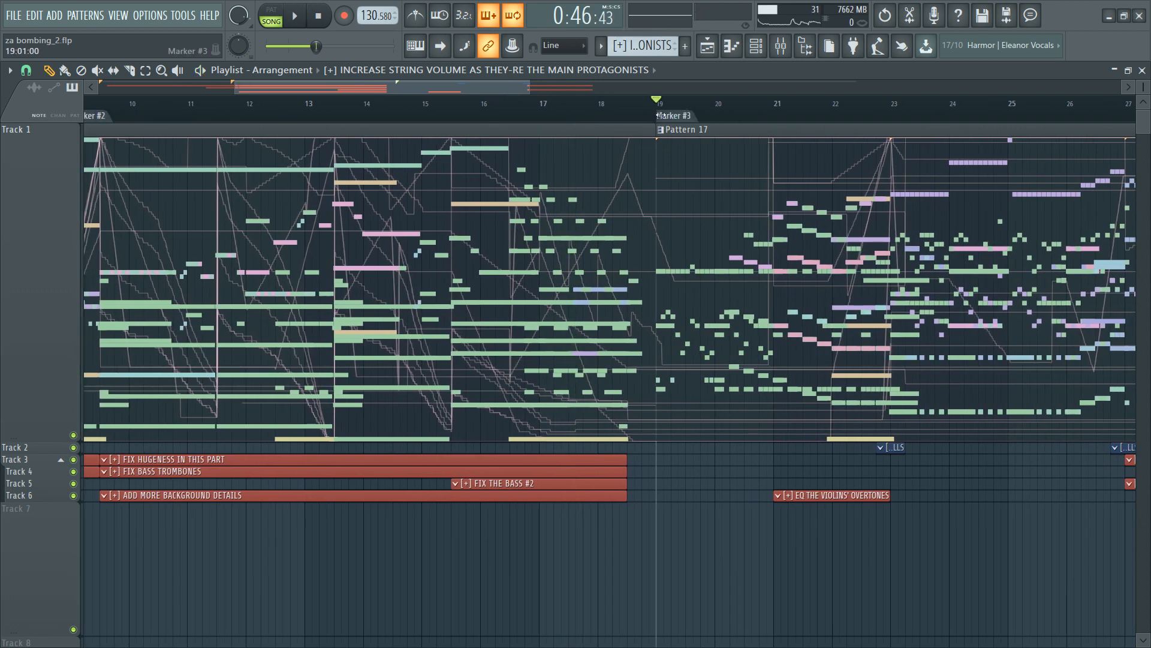
Step: Play on from the third marker through bar 22 and add a fourth time marker at bar 23
key(space)
scroll(689, 113, down, 2)
click(672, 108)
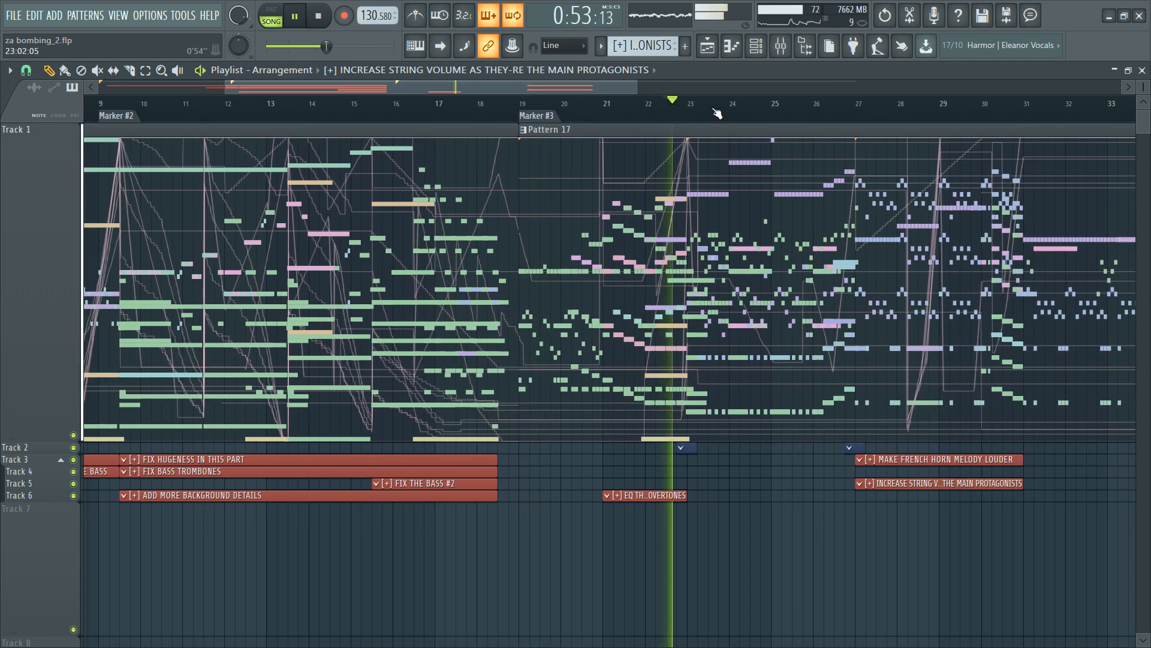
scroll(677, 112, up, 2)
click(652, 110)
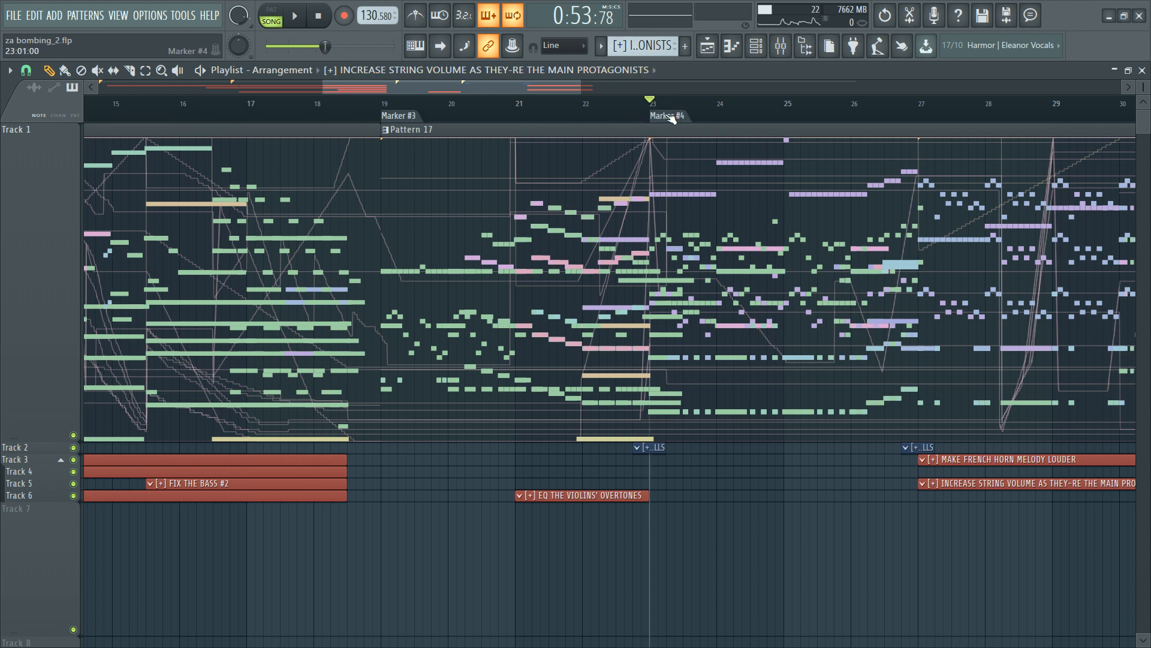
scroll(671, 114, down, 4)
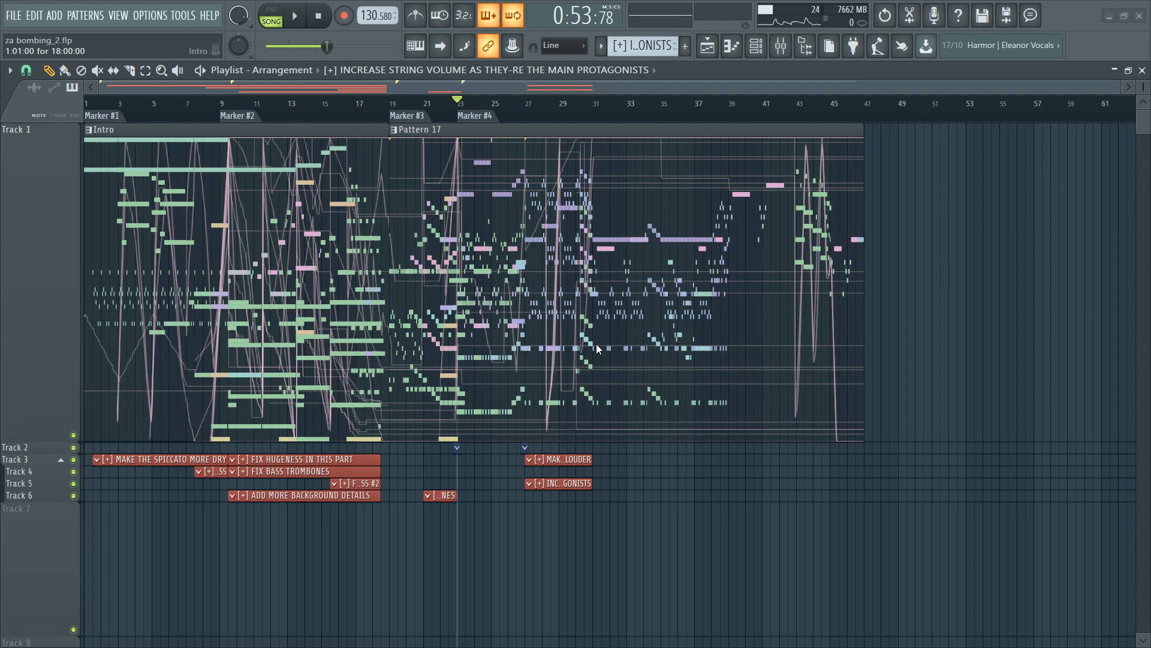
scroll(444, 120, up, 3)
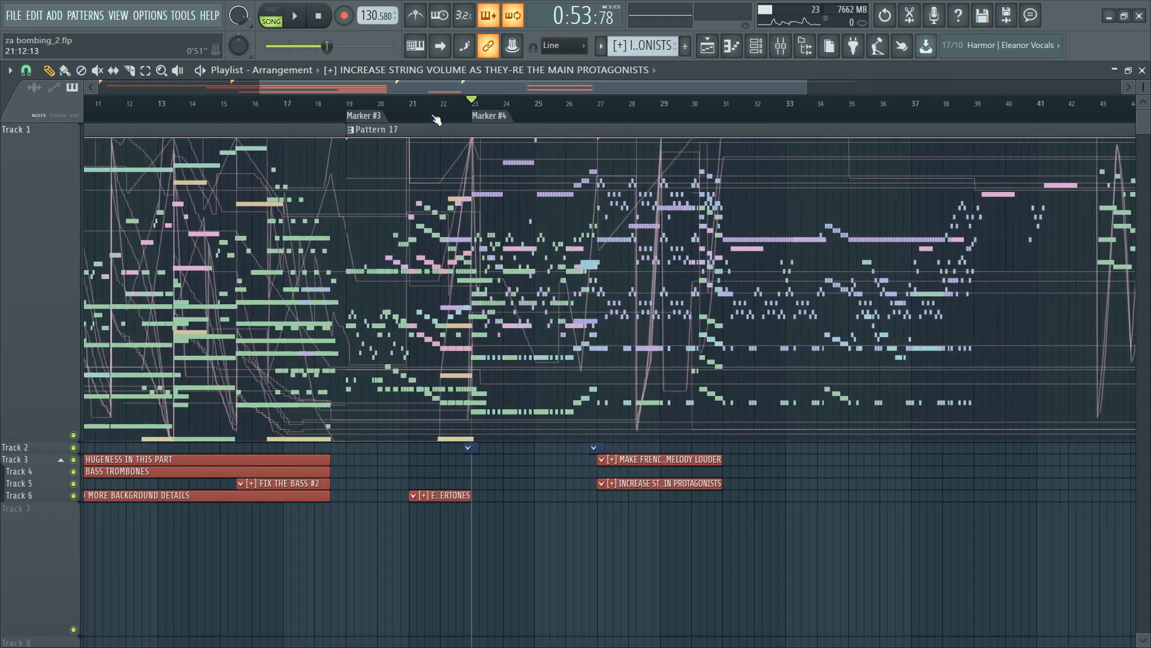
scroll(438, 119, down, 3)
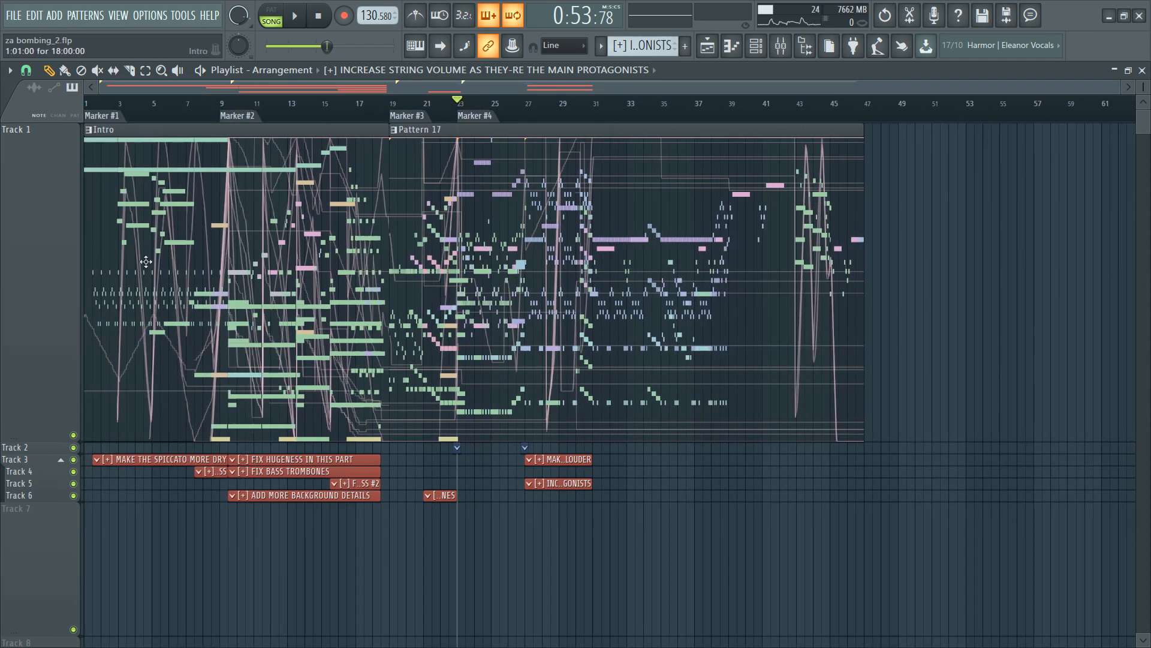
Step: Select the sections at Marker #1, Marker #2 and Marker #4 in turn, and play from the last one
double_click(136, 113)
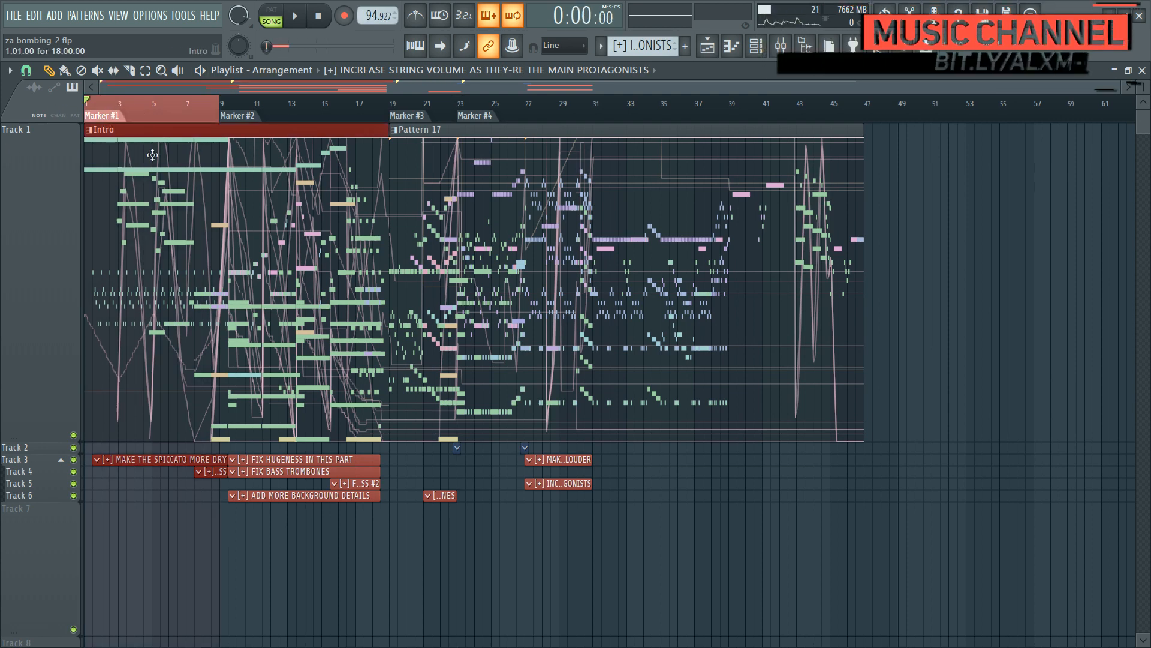
scroll(137, 113, up, 3)
drag(206, 89, 174, 88)
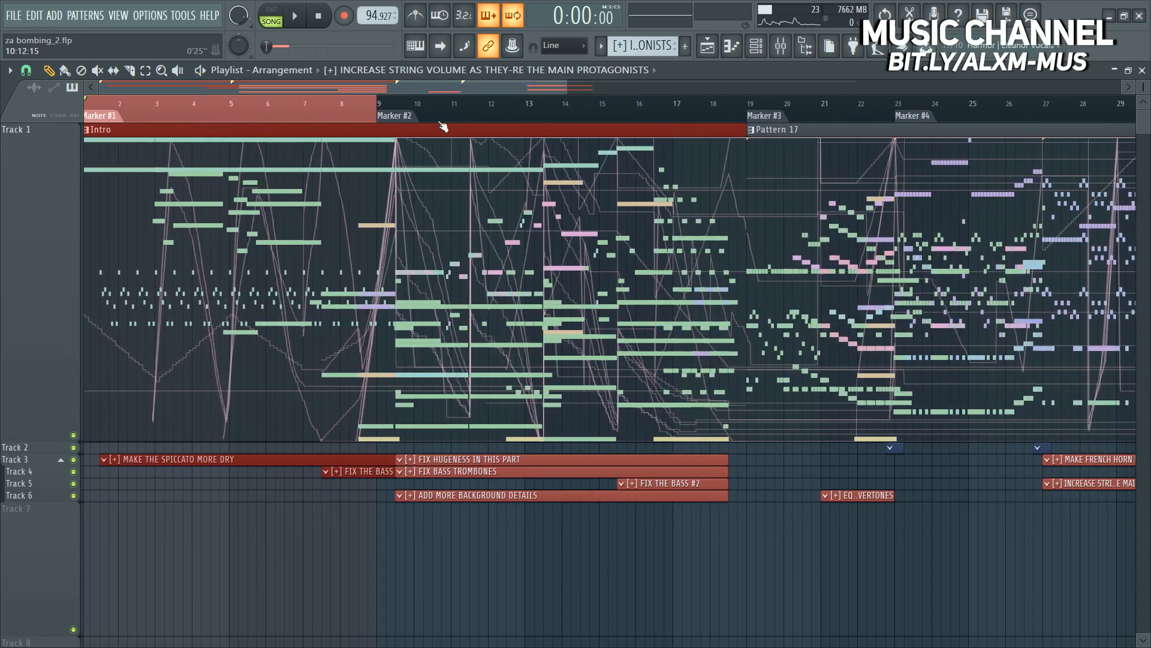
double_click(442, 120)
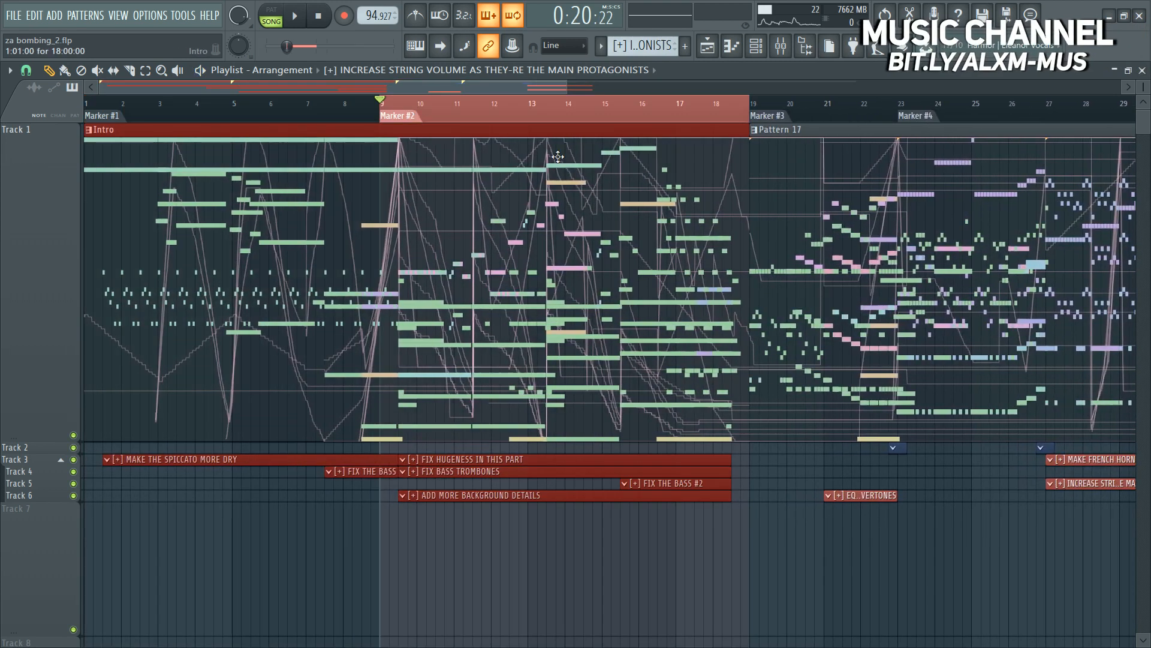
double_click(912, 115)
key(space)
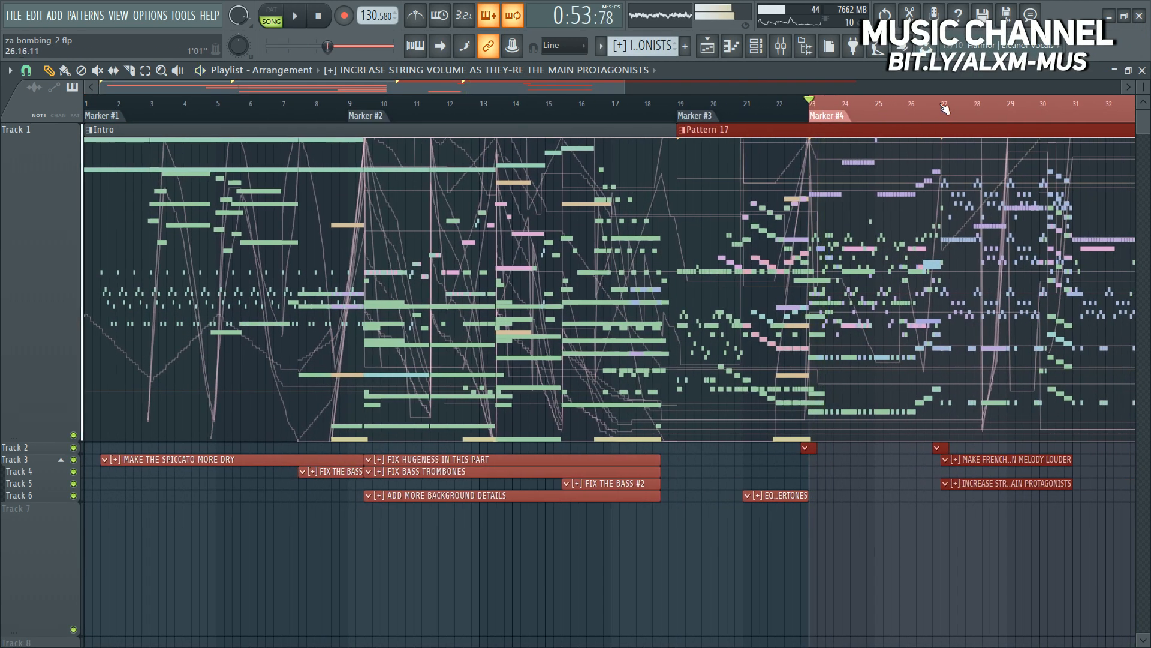
Step: Add a further time marker and set it as the song's Start marker at bar 27 of the timeline
click(943, 108)
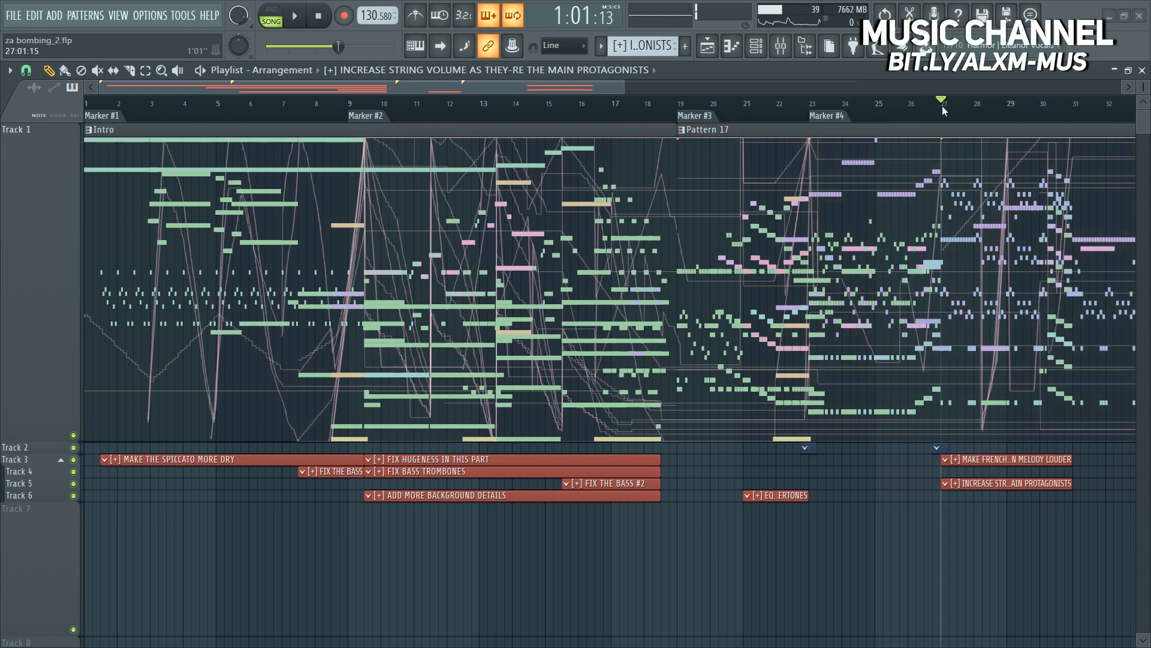
key(alt+t)
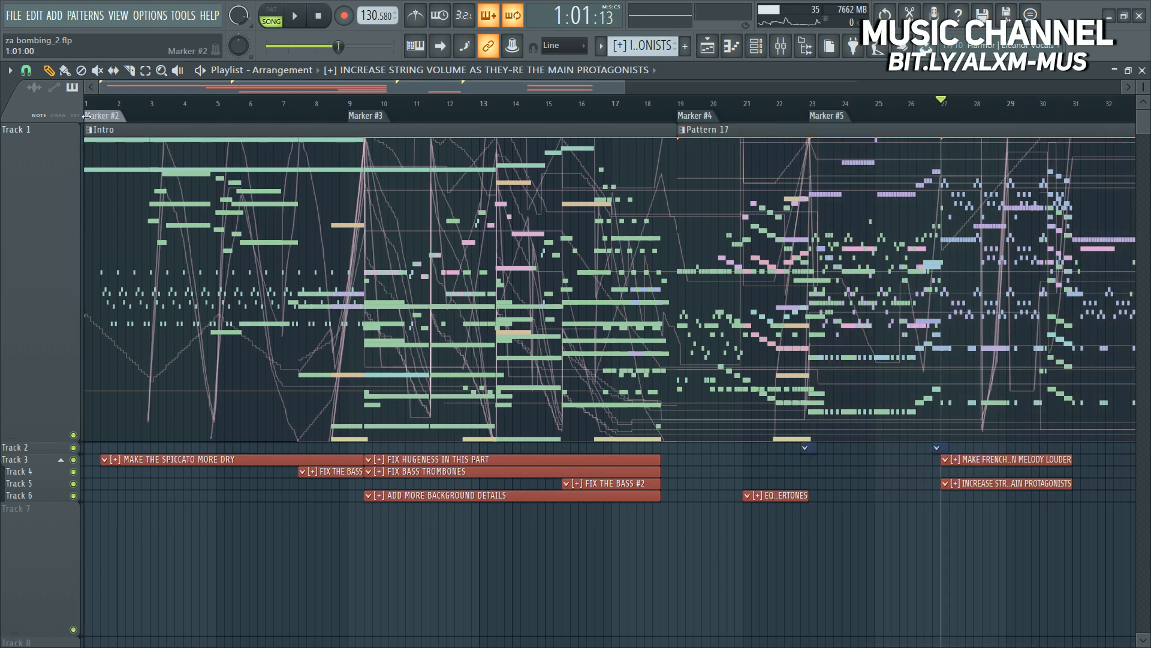
mouse_move(97, 115)
mouse_down()
mouse_move(965, 114)
mouse_move(941, 111)
mouse_up()
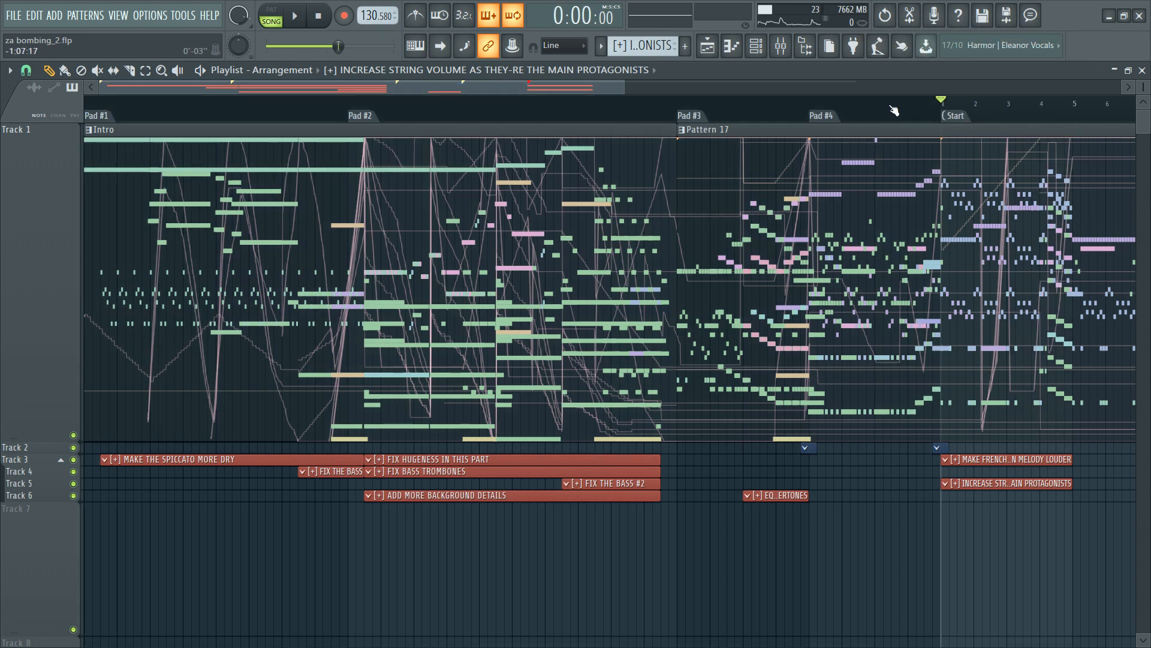
Step: Play the arrangement from the Start marker and look over the remaining section up to the end of Pattern 17
drag(1020, 104, 1118, 103)
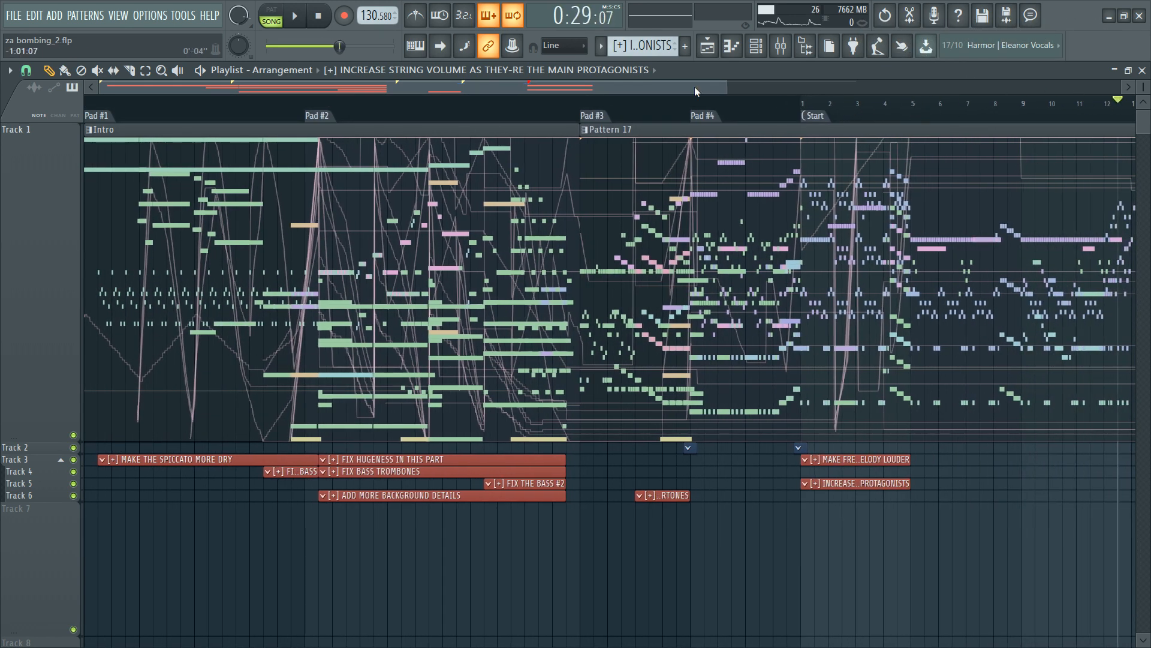
mouse_move(695, 87)
mouse_down()
mouse_move(939, 117)
mouse_move(1002, 103)
mouse_up()
key(space)
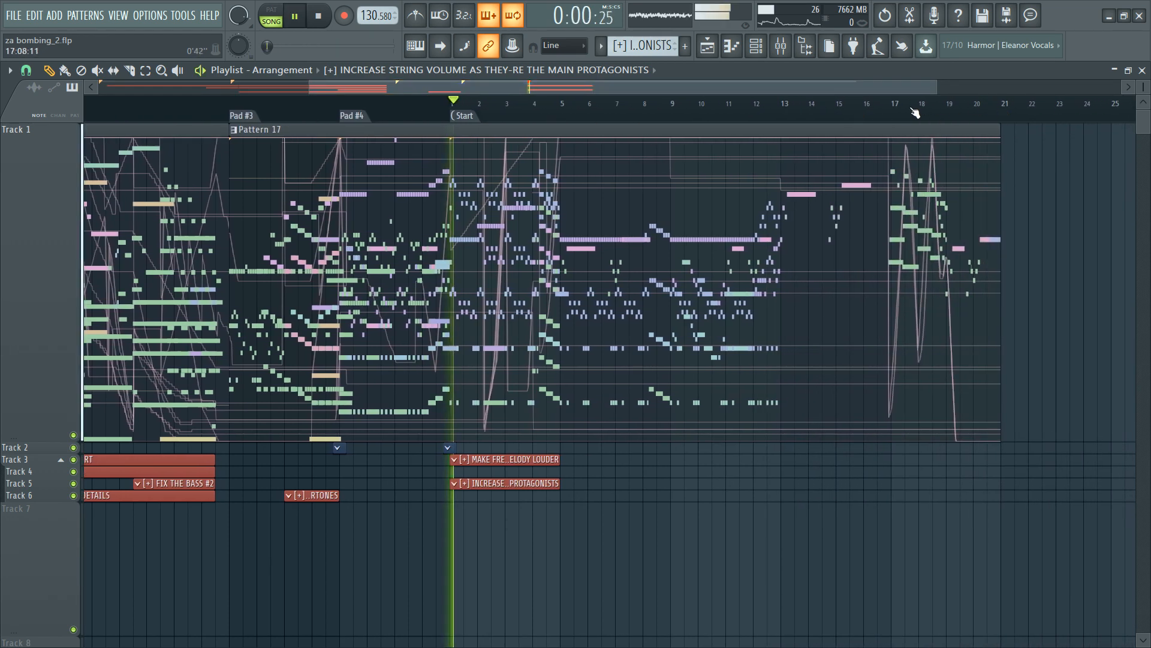
click(990, 104)
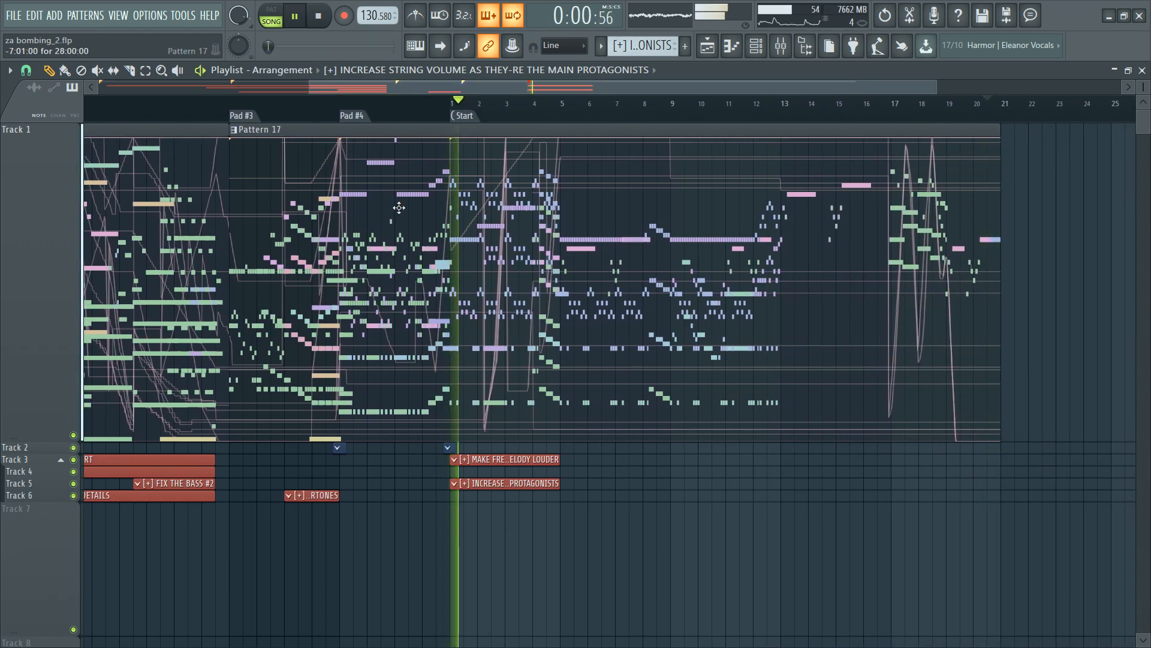
key(space)
drag(521, 89, 314, 89)
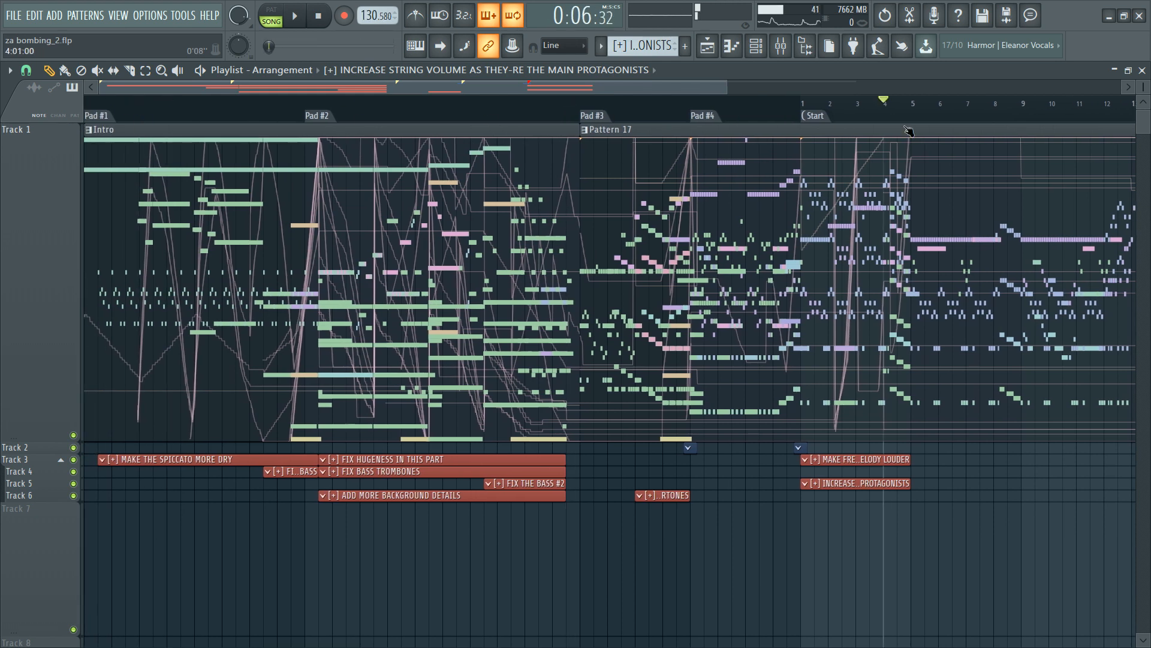
click(662, 103)
mouse_move(614, 90)
mouse_down()
mouse_move(814, 106)
mouse_move(1088, 105)
mouse_up()
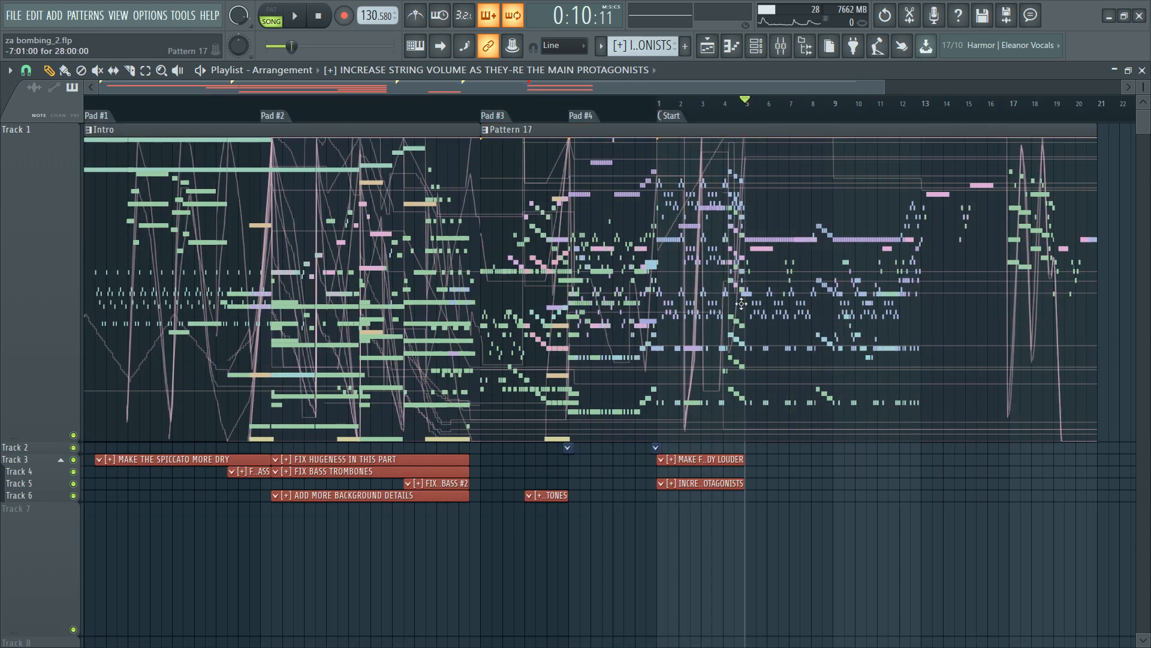
click(670, 106)
scroll(881, 105, right, 3)
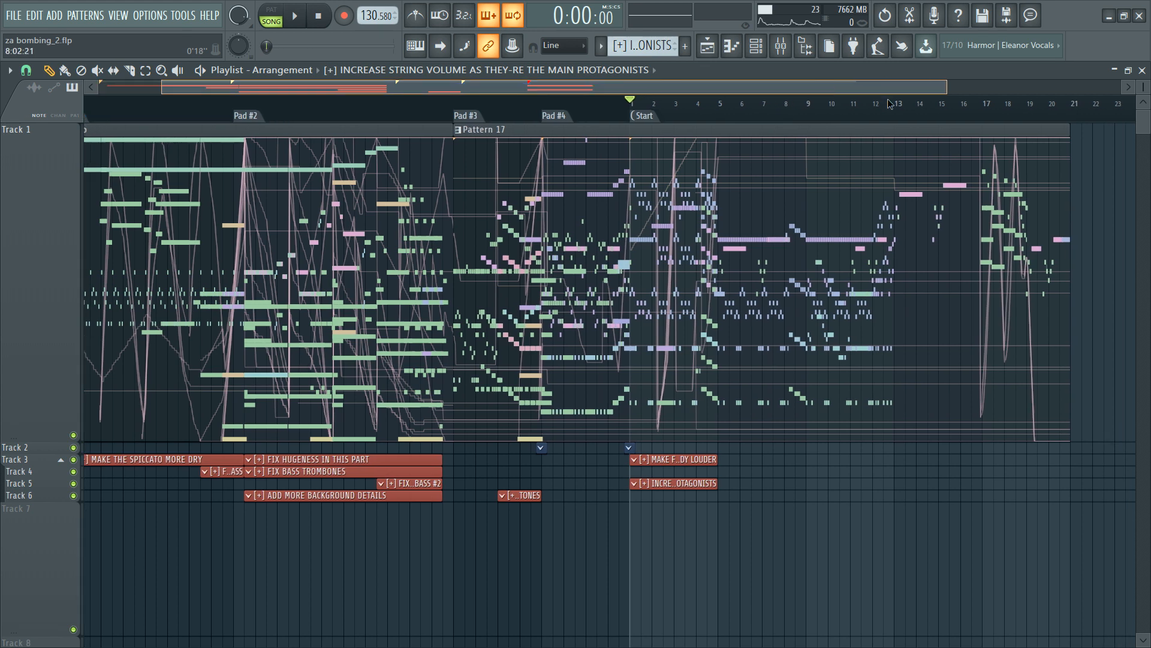
scroll(989, 147, up, 4)
scroll(546, 166, down, 3)
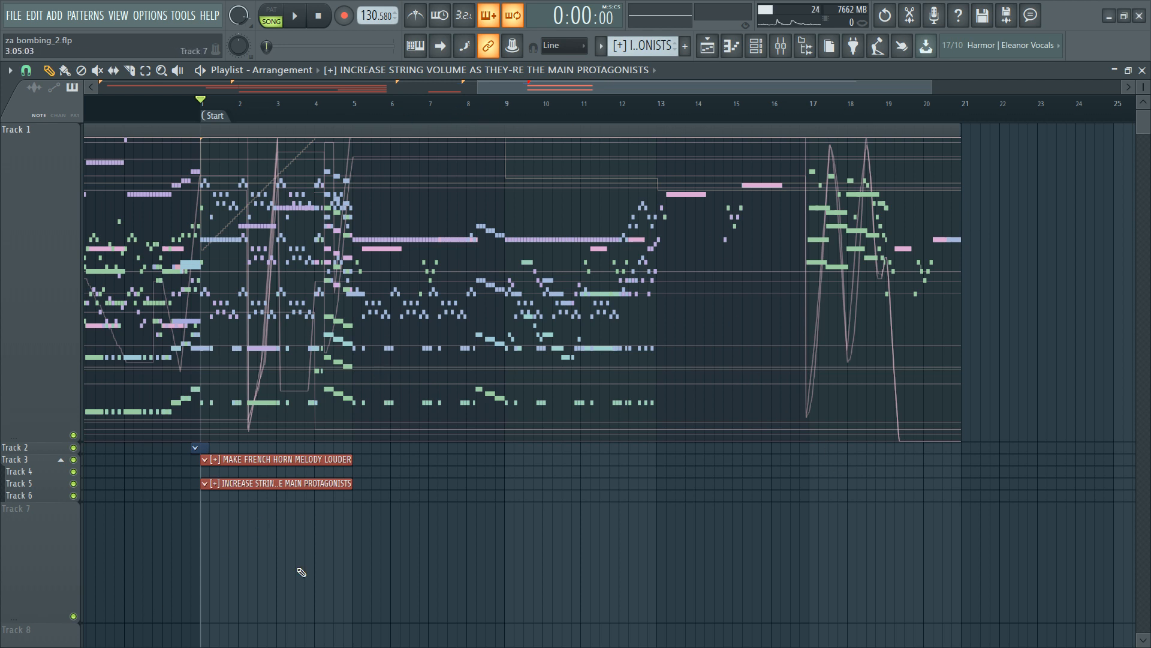
Step: Open Pattern 17 from the arrangement in the Celesta KFL piano roll
double_click(300, 369)
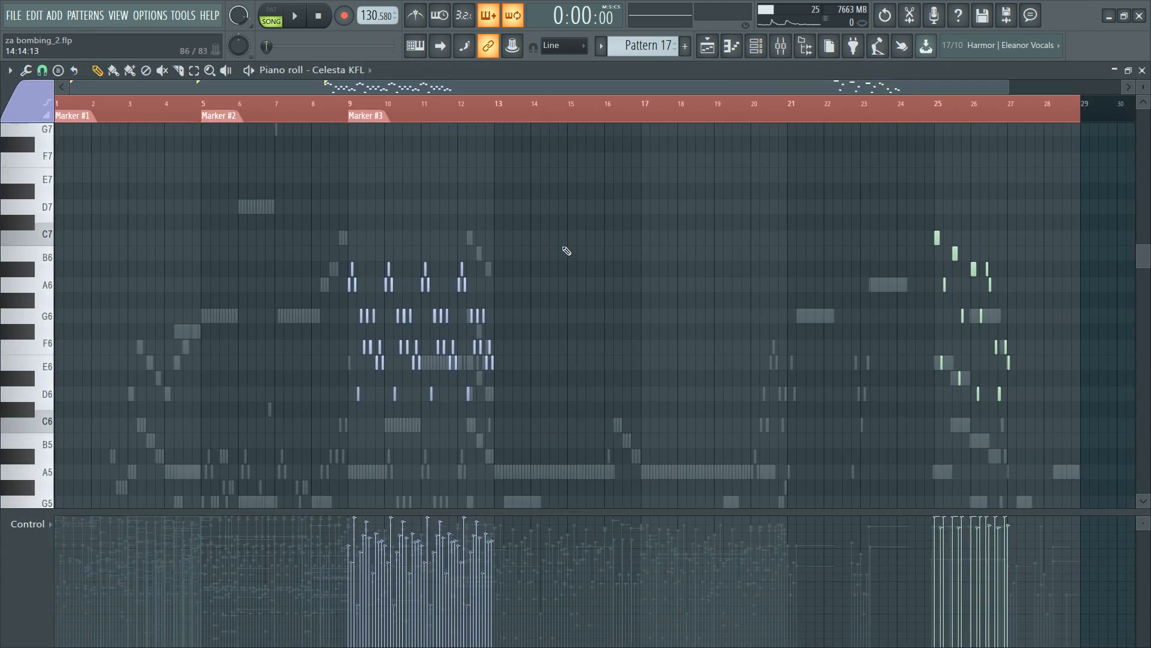
key(F5)
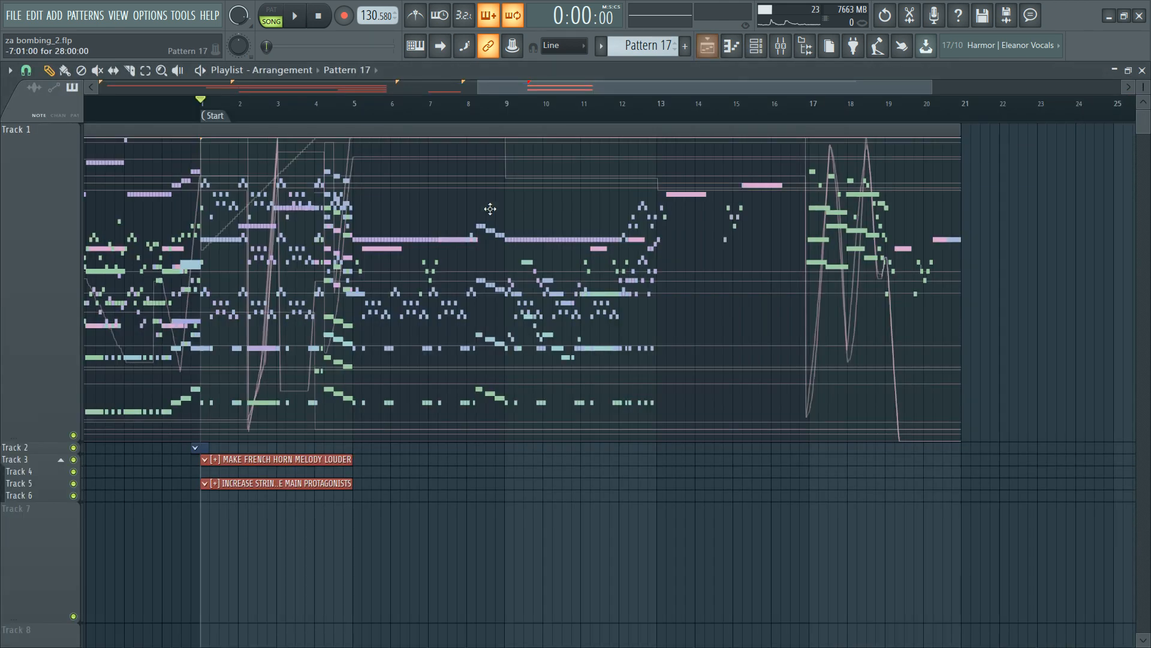
double_click(234, 212)
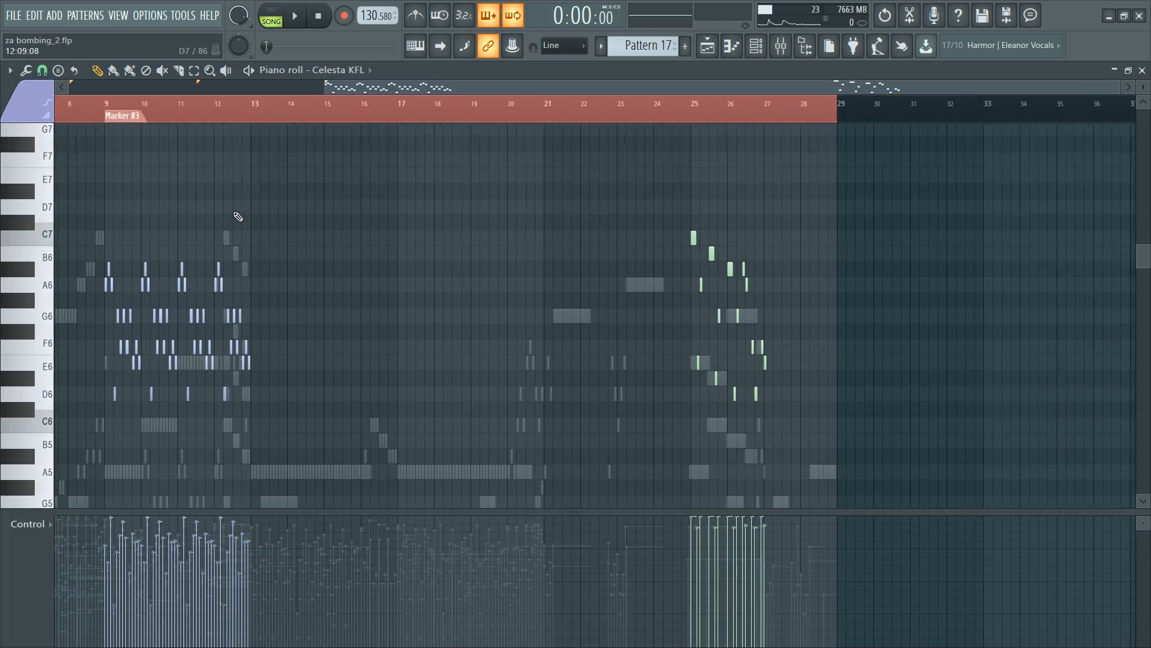
key(F5)
double_click(278, 358)
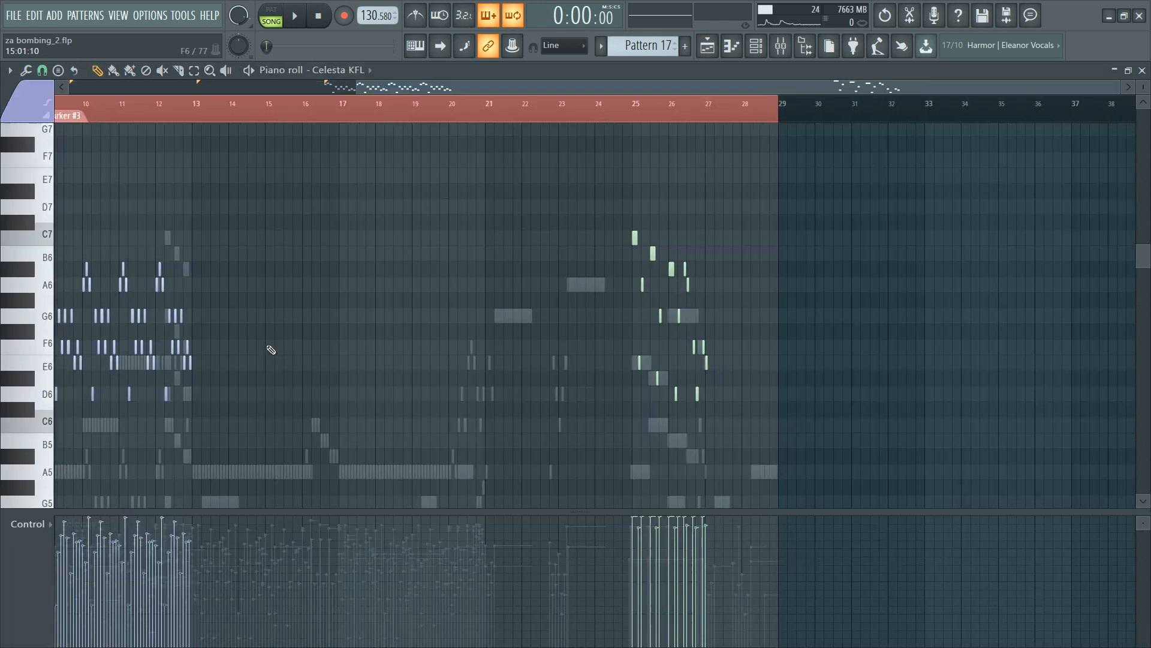
Step: Play the Celesta KFL phrase from Marker #3 and clear the time selection in the piano roll
key(space)
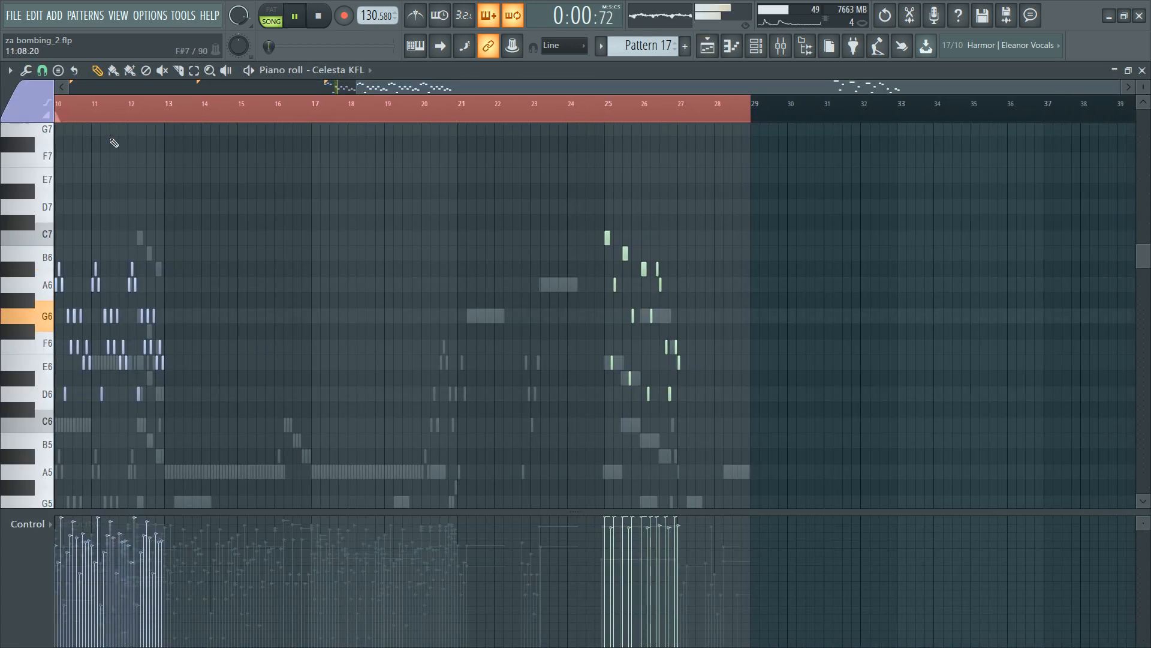
scroll(115, 120, up, 2)
drag(466, 87, 375, 92)
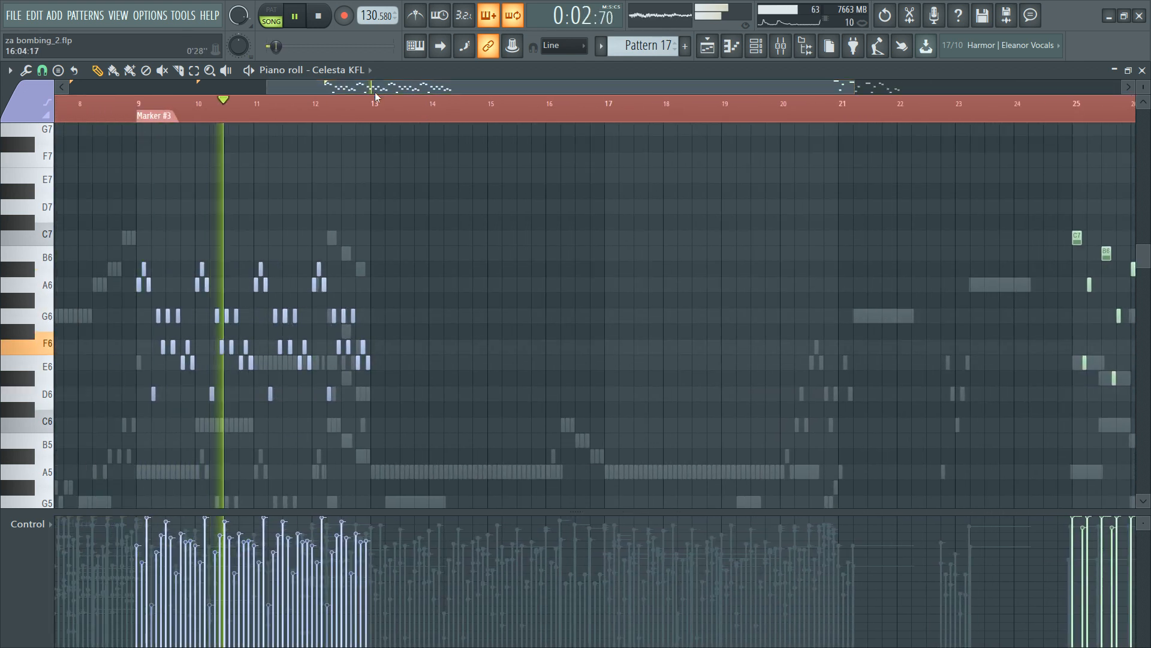
right_click(256, 109)
scroll(255, 109, up, 3)
key(space)
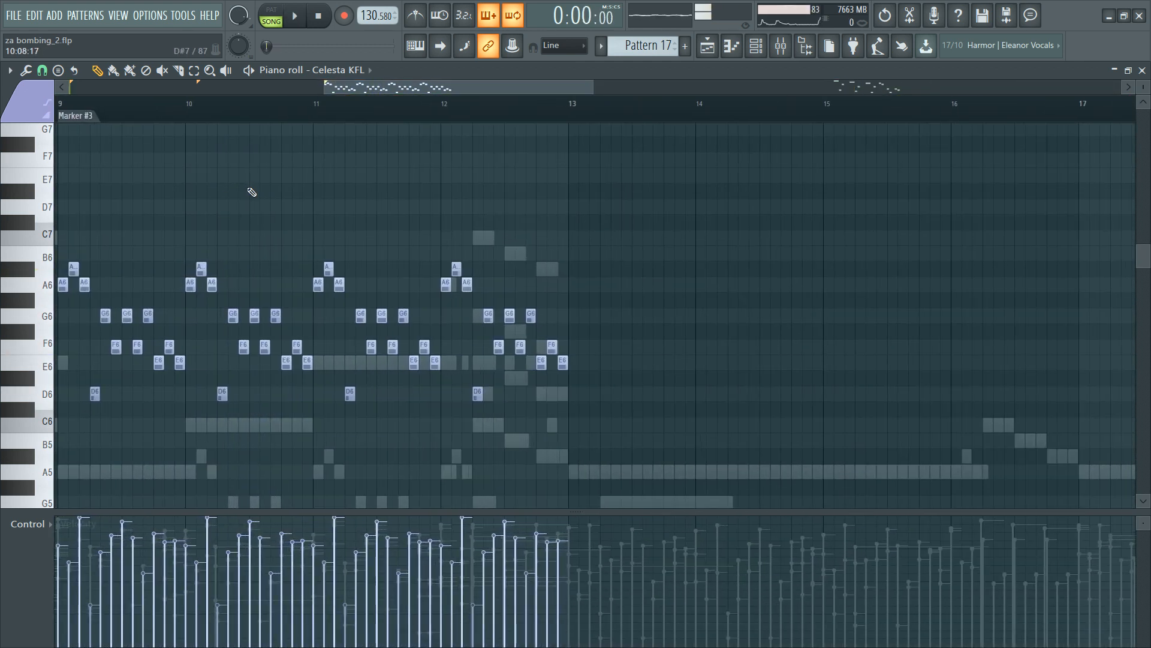
Step: Look through the channel rack's brass, choir and percussion channels to see which ones have notes in Pattern 17
key(F6)
scroll(236, 411, down, 5)
scroll(218, 436, down, 6)
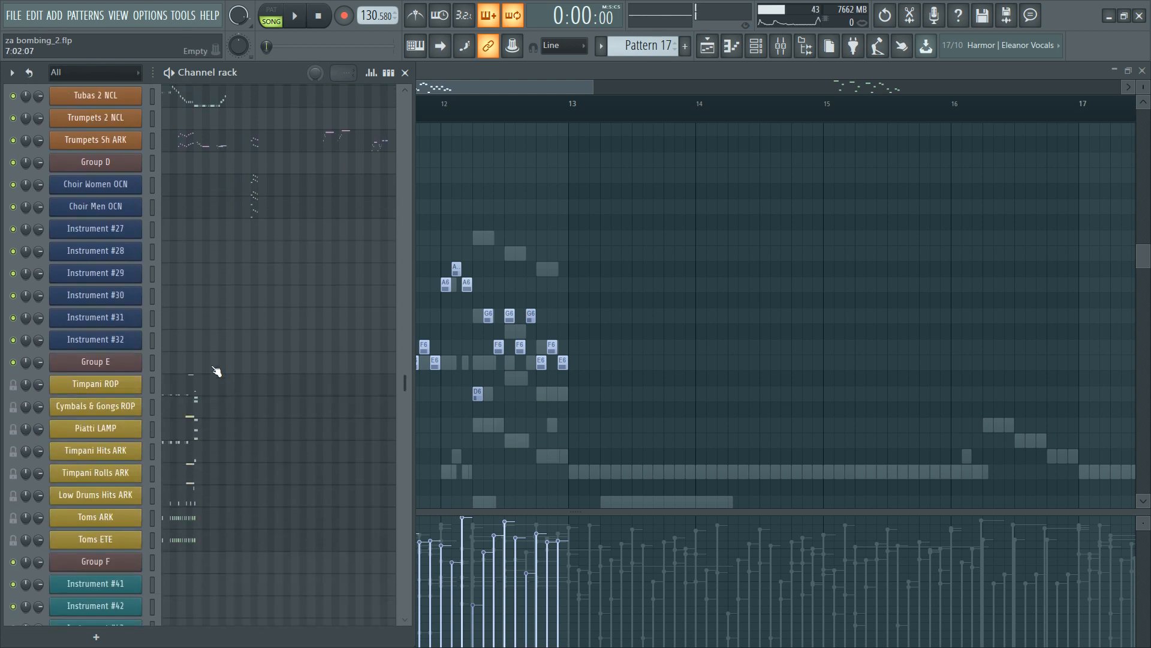
scroll(202, 358, up, 6)
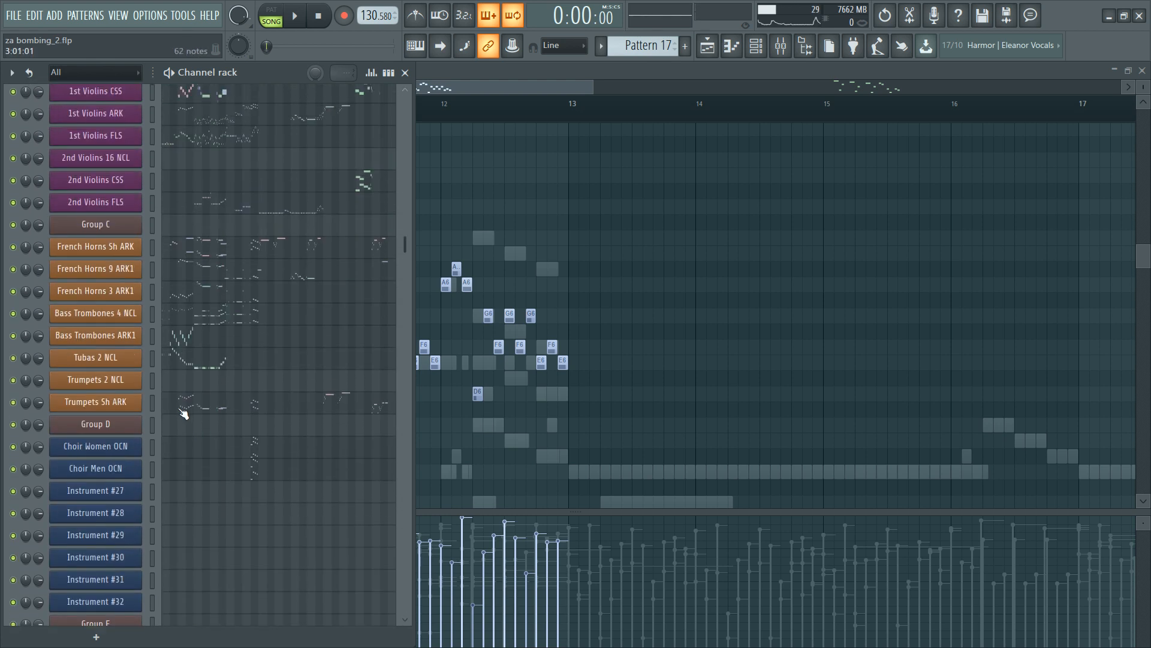
key(F6)
drag(520, 95, 499, 92)
key(F6)
key(F6)
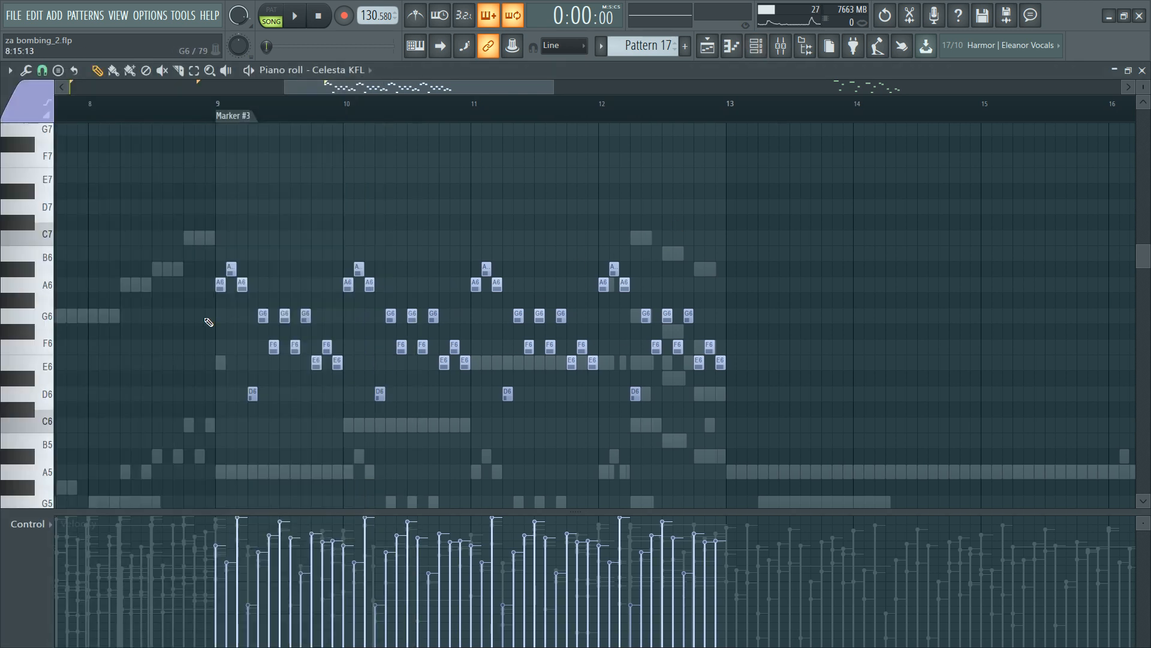
Step: Reopen the Celesta KFL notes in the piano roll from the channel rack
key(F6)
scroll(222, 234, up, 5)
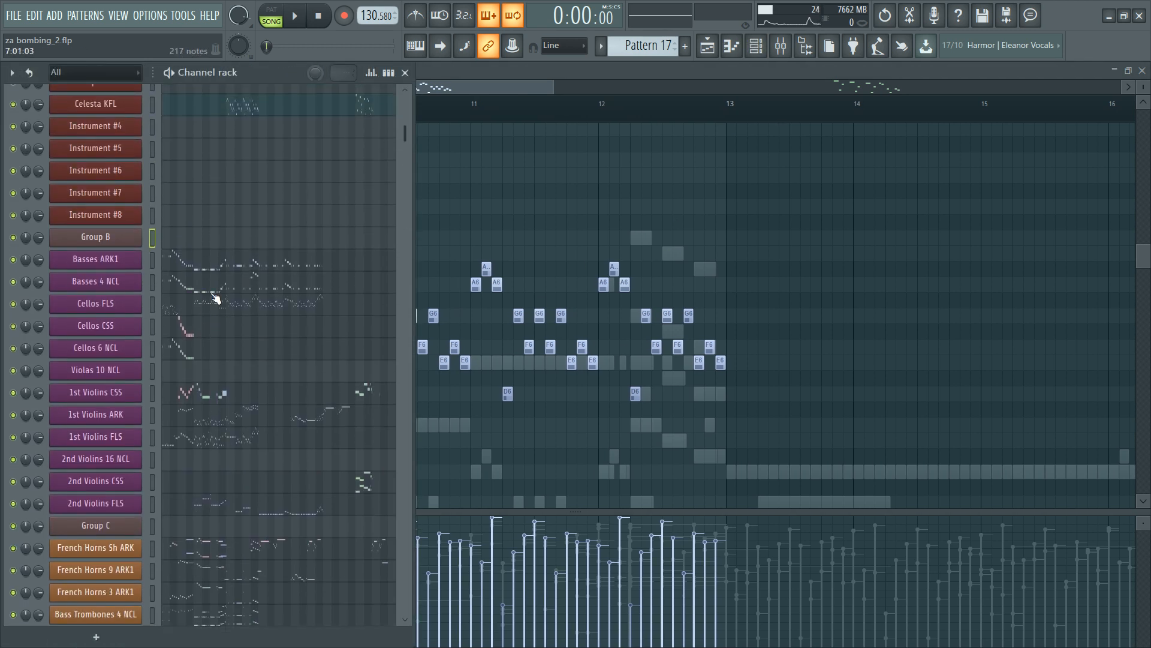
scroll(213, 192, up, 3)
click(247, 174)
click(240, 172)
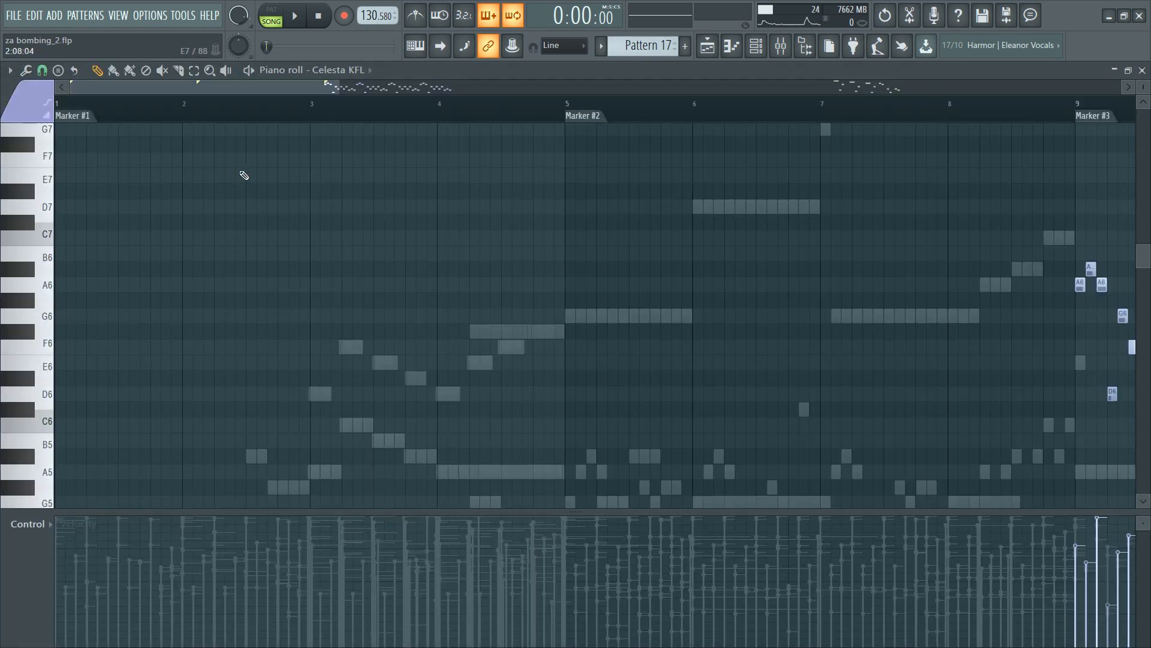
Step: Select the Celesta KFL notes in bars 9 to 12 and raise their velocities slightly with Scale levels
scroll(556, 261, down, 5)
drag(295, 226, 599, 490)
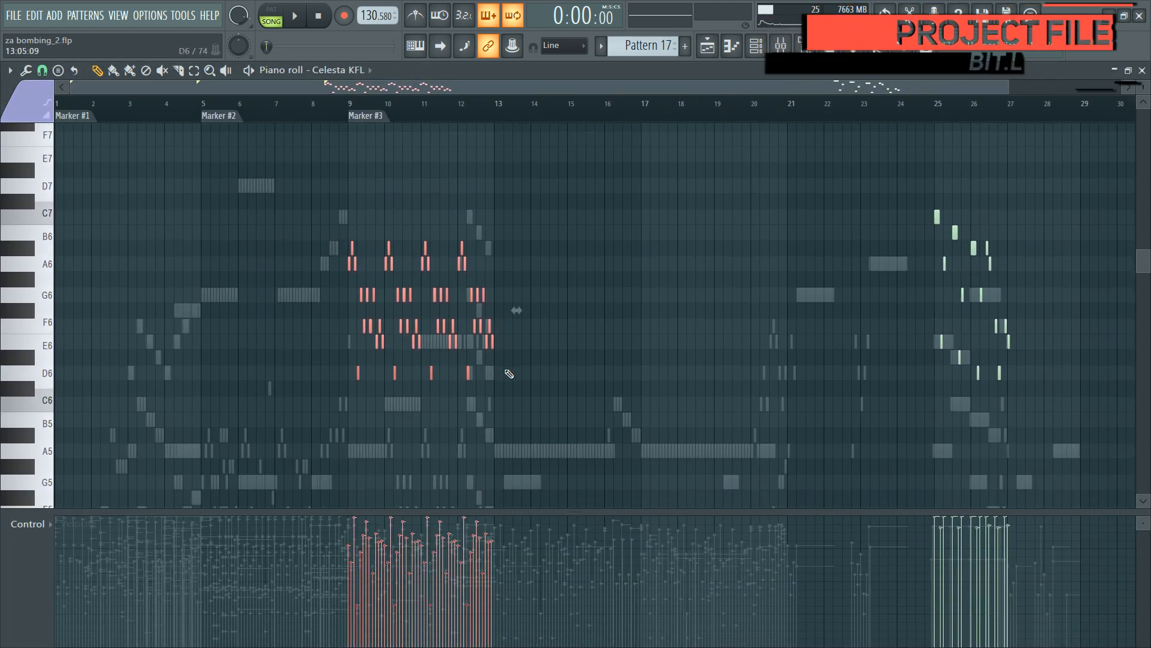
scroll(296, 231, up, 4)
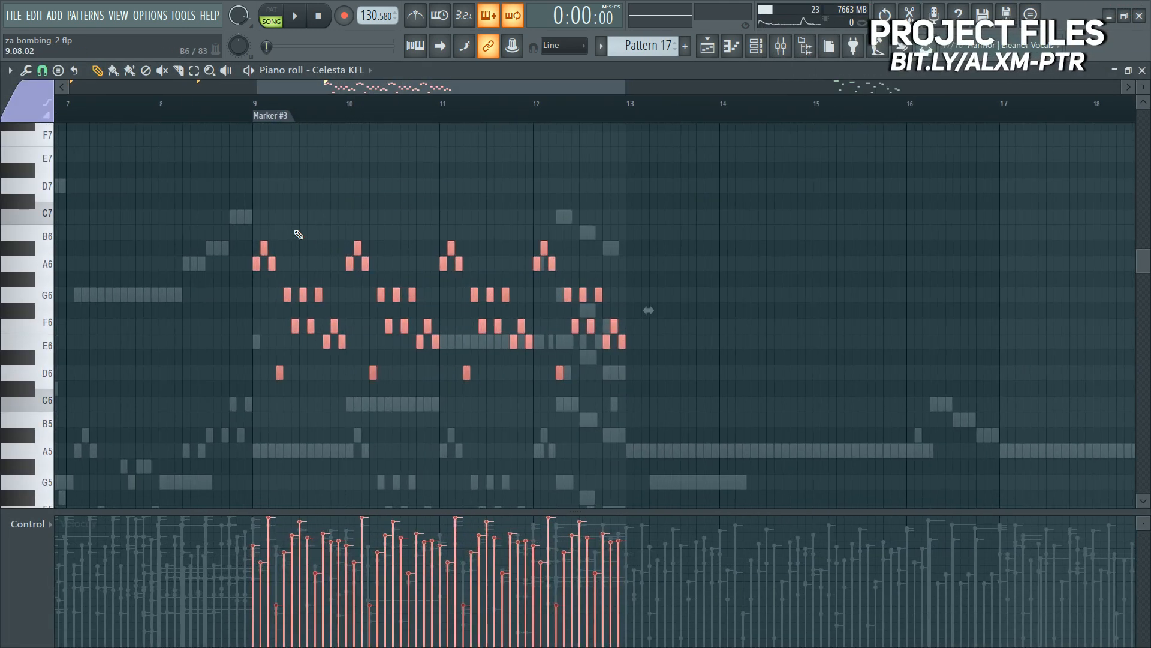
key(alt+x)
drag(499, 412, 498, 401)
drag(250, 392, 250, 385)
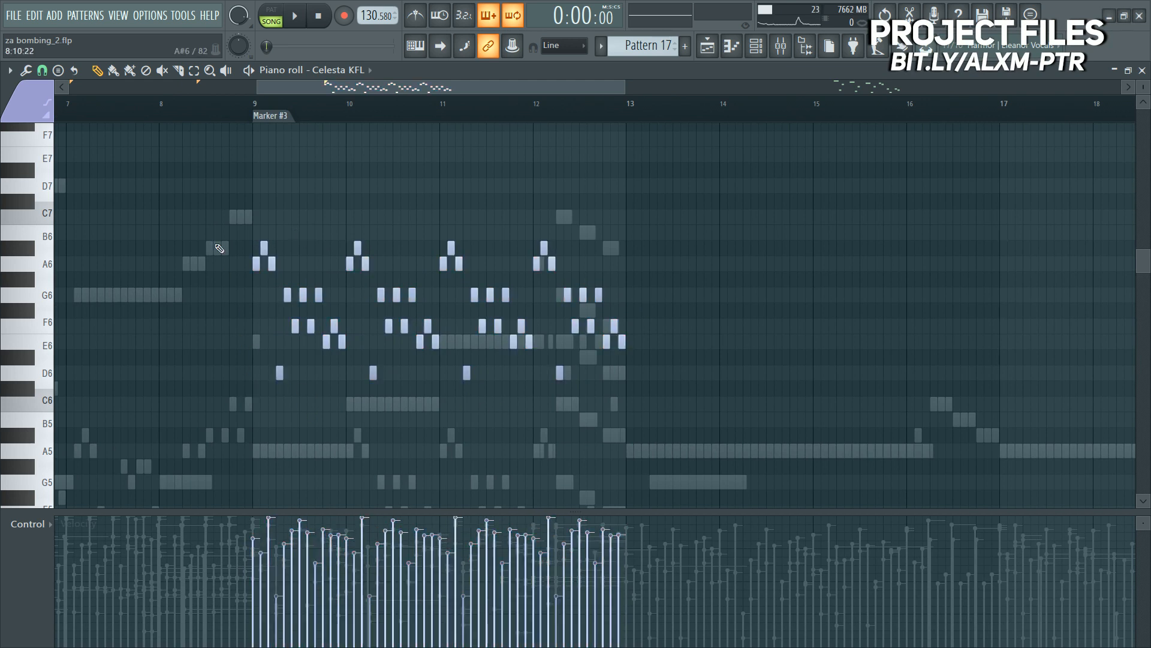
Step: Clone the Instrument #41 channel and place the copy just above Group F as a Nexus instrument
key(F6)
scroll(212, 445, down, 15)
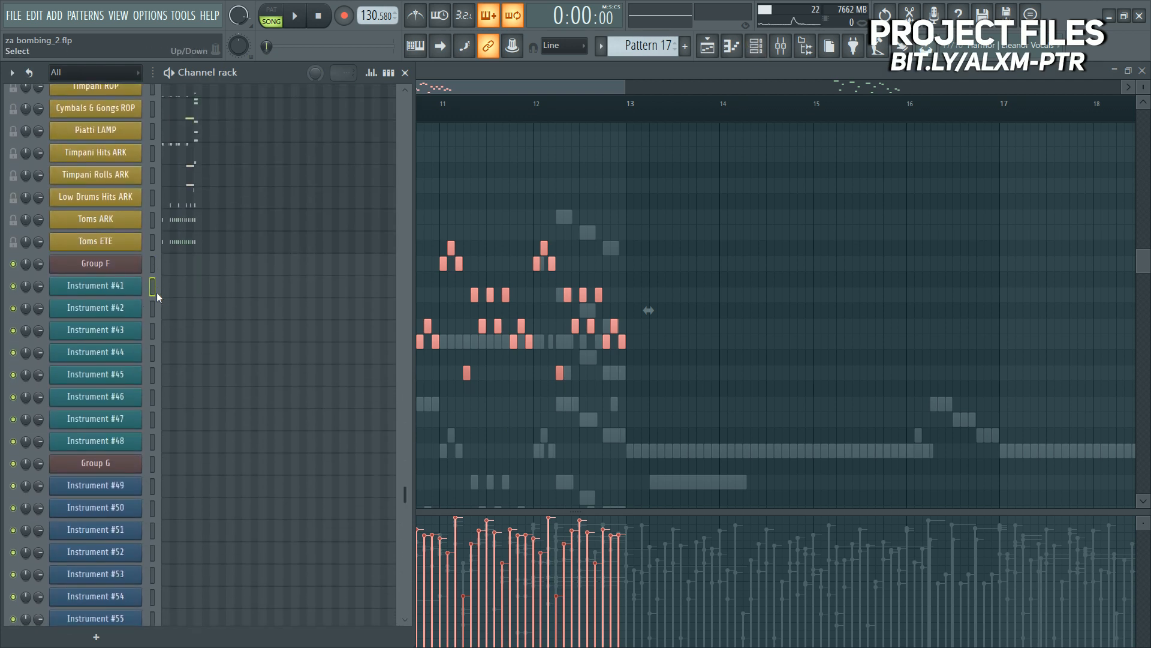
key(alt+c)
click(157, 310)
click(157, 310)
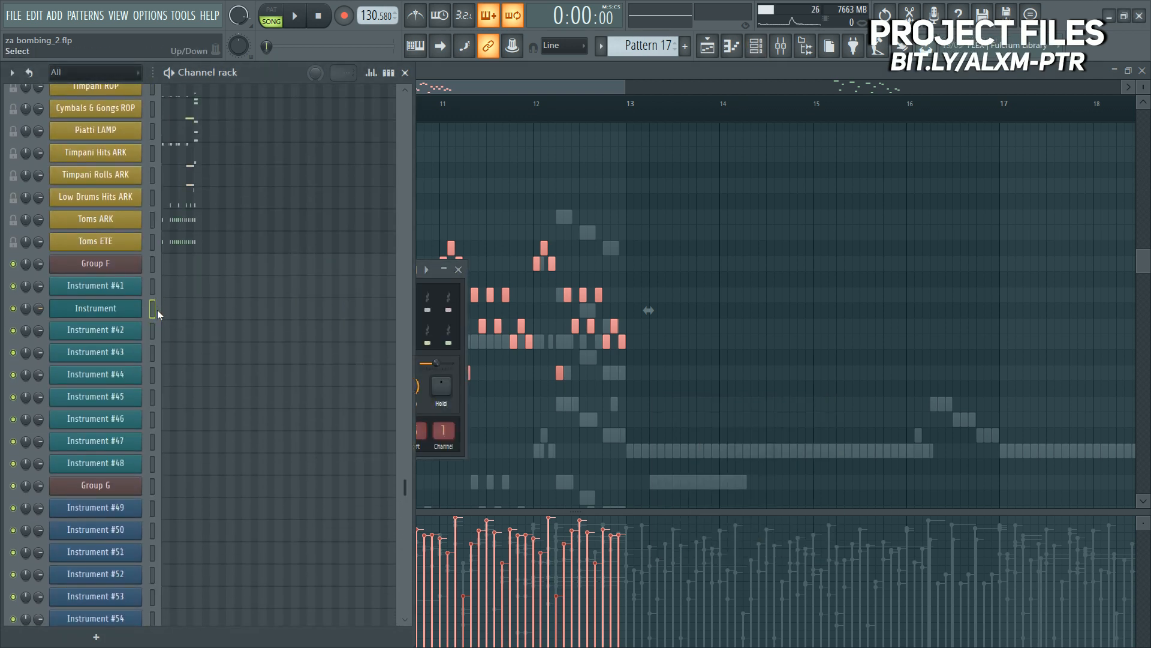
key(alt+Up)
key(alt+Up)
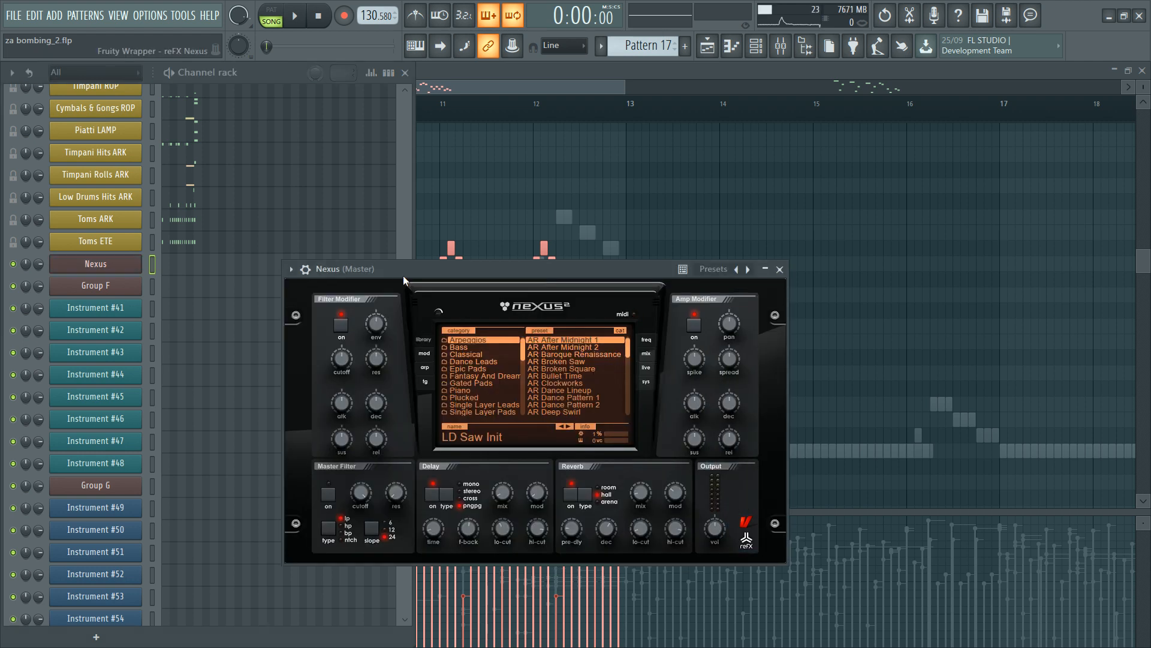
Step: Load the AR Tron Arp 2 preset in Nexus from the first of the cinematic Favorites categories
drag(403, 276, 595, 181)
scroll(639, 283, down, 3)
scroll(659, 296, down, 5)
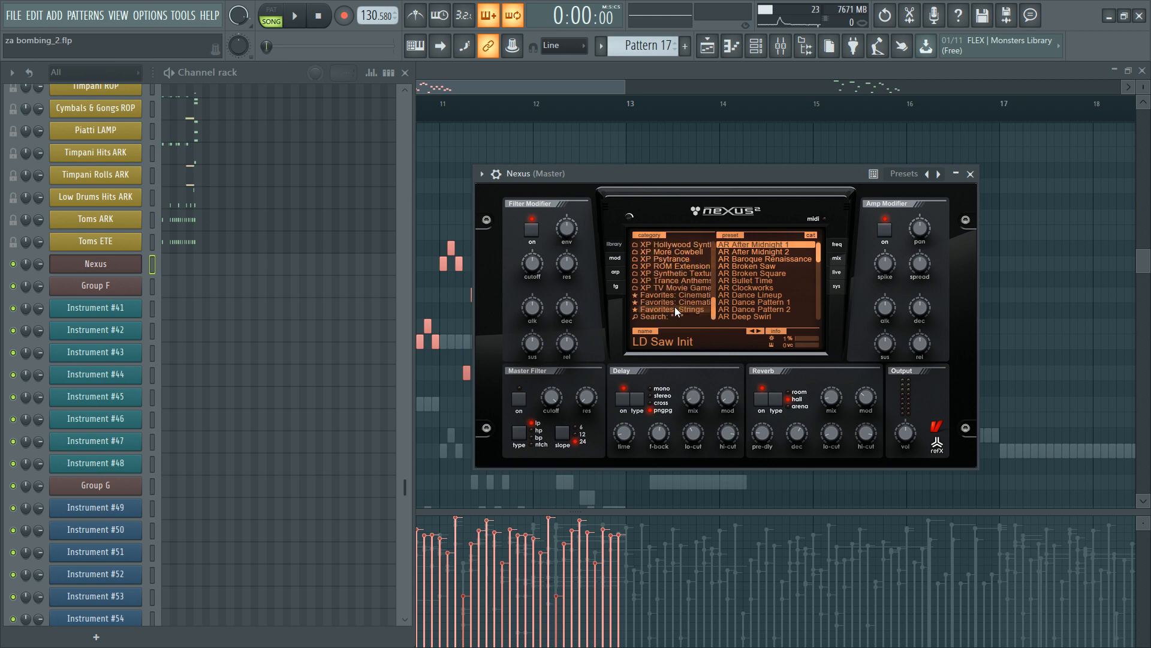
click(676, 307)
click(674, 295)
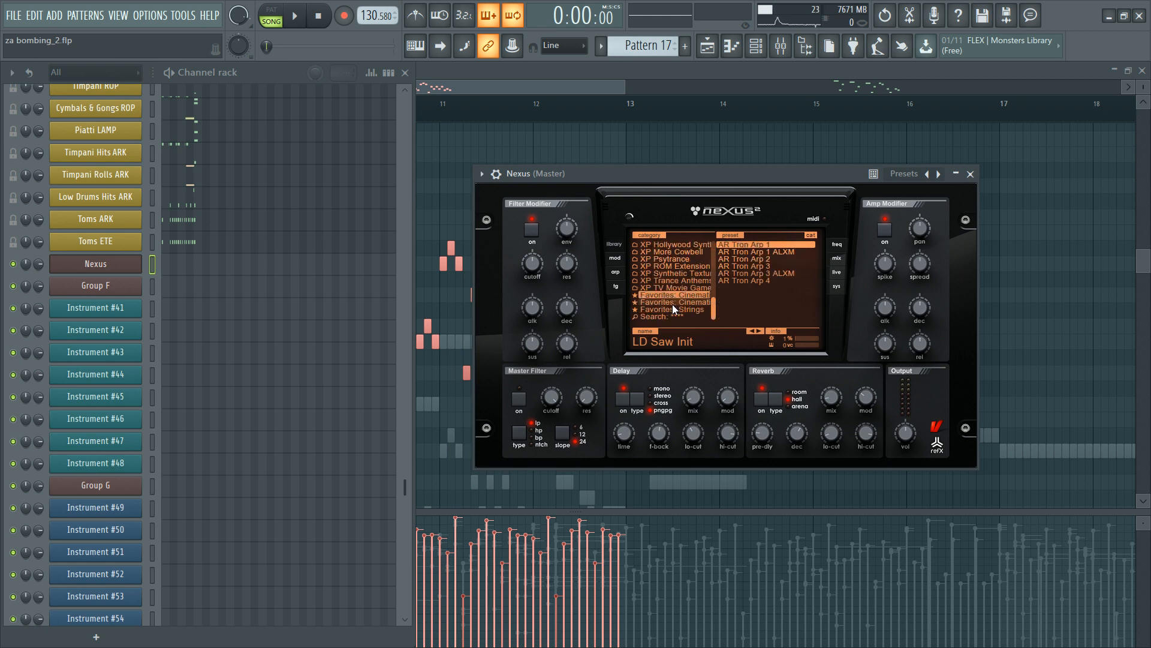
click(744, 259)
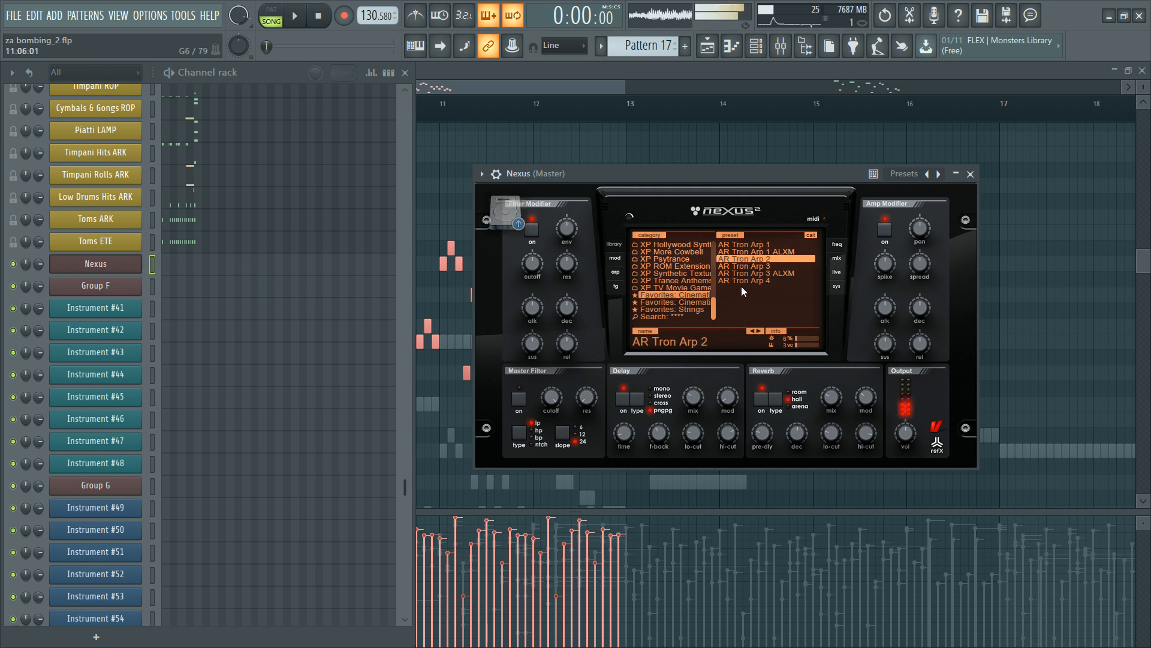
Step: Load the AR Tron Arp 3 ALXM preset in Nexus and reveal the plugin wrapper's channel controls
click(757, 275)
double_click(81, 266)
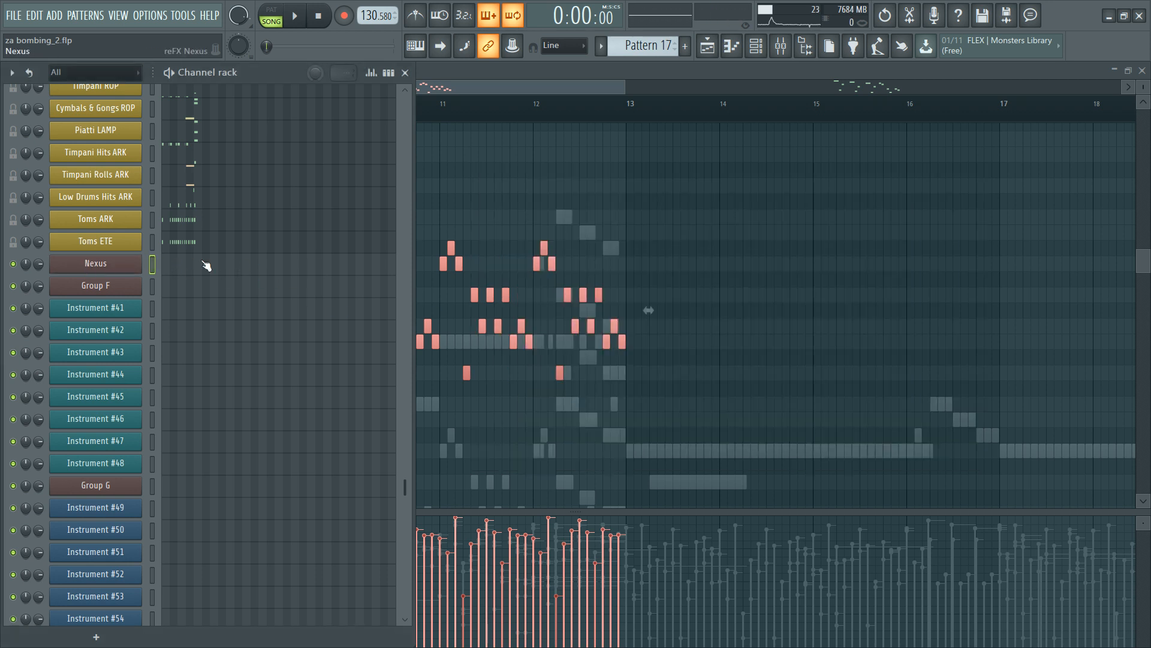
scroll(699, 290, up, 2)
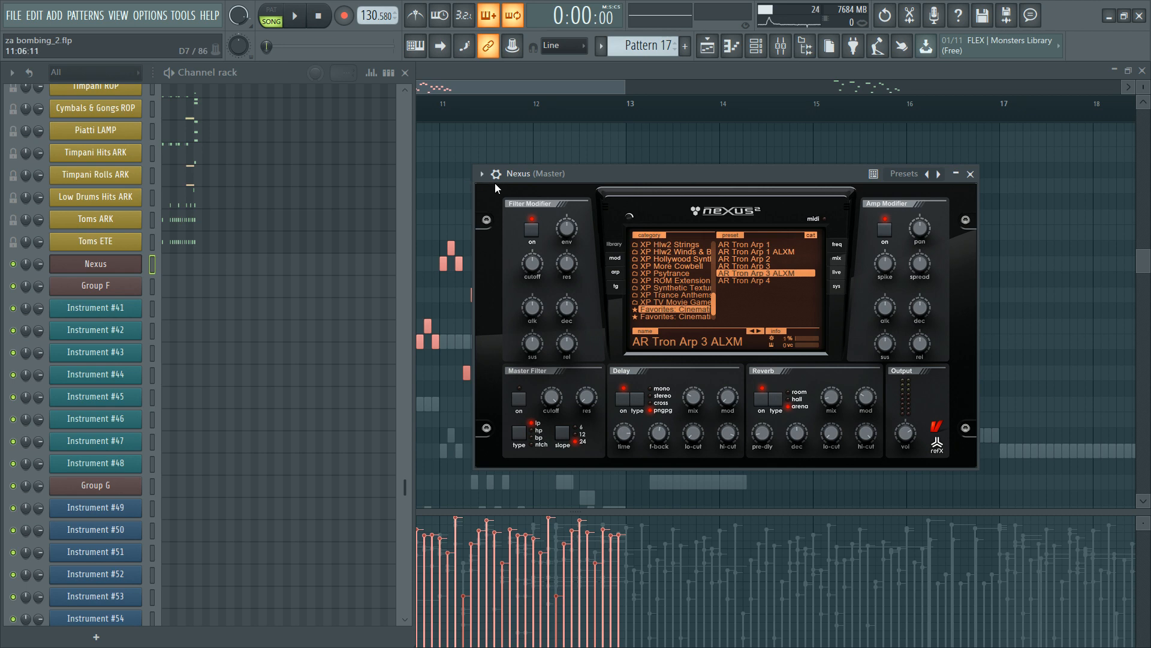
click(495, 180)
click(538, 211)
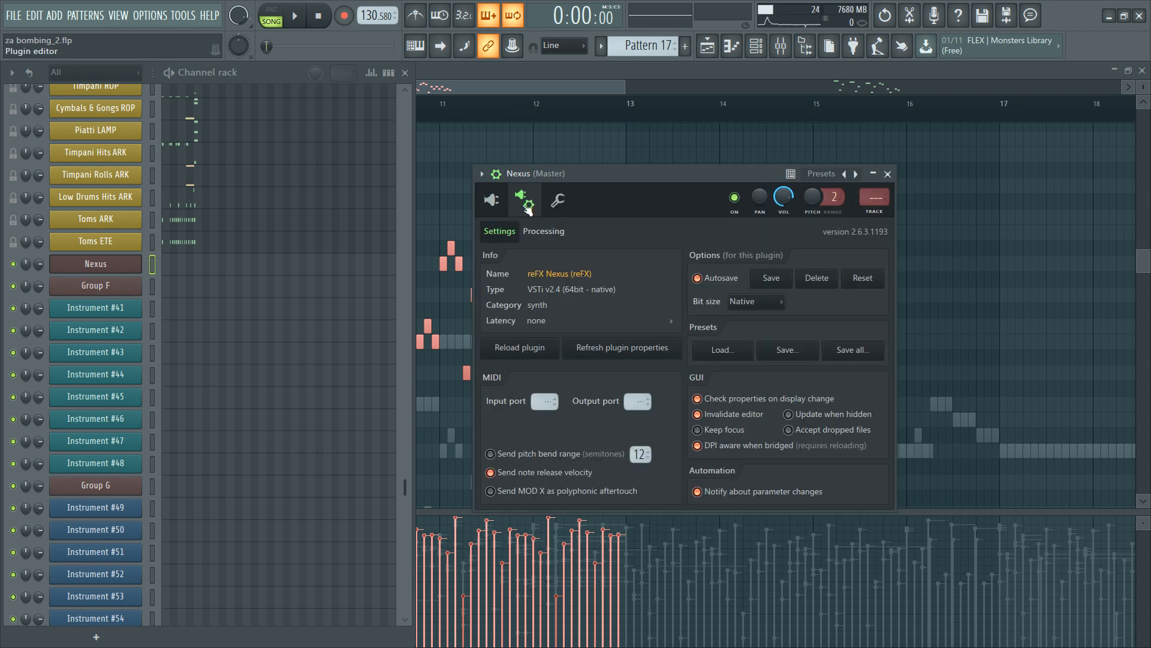
click(491, 200)
Step: Open the mixer and select the empty Insert 46 track after the orange inserts
key(F9)
click(438, 433)
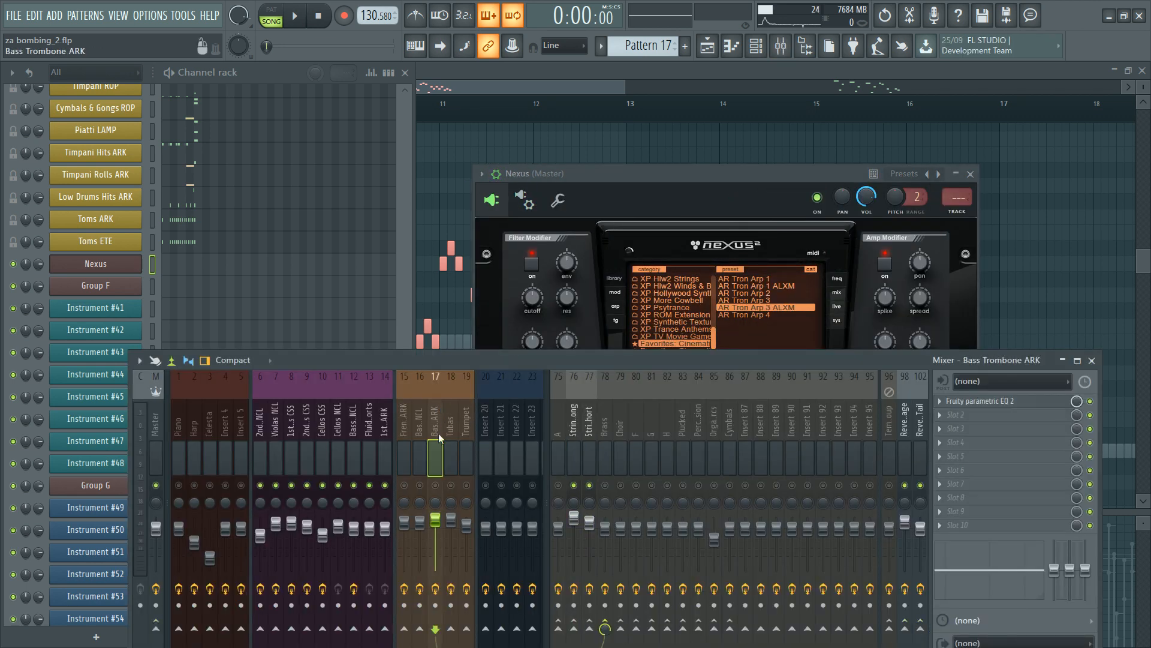
scroll(369, 427, down, 10)
scroll(370, 427, down, 2)
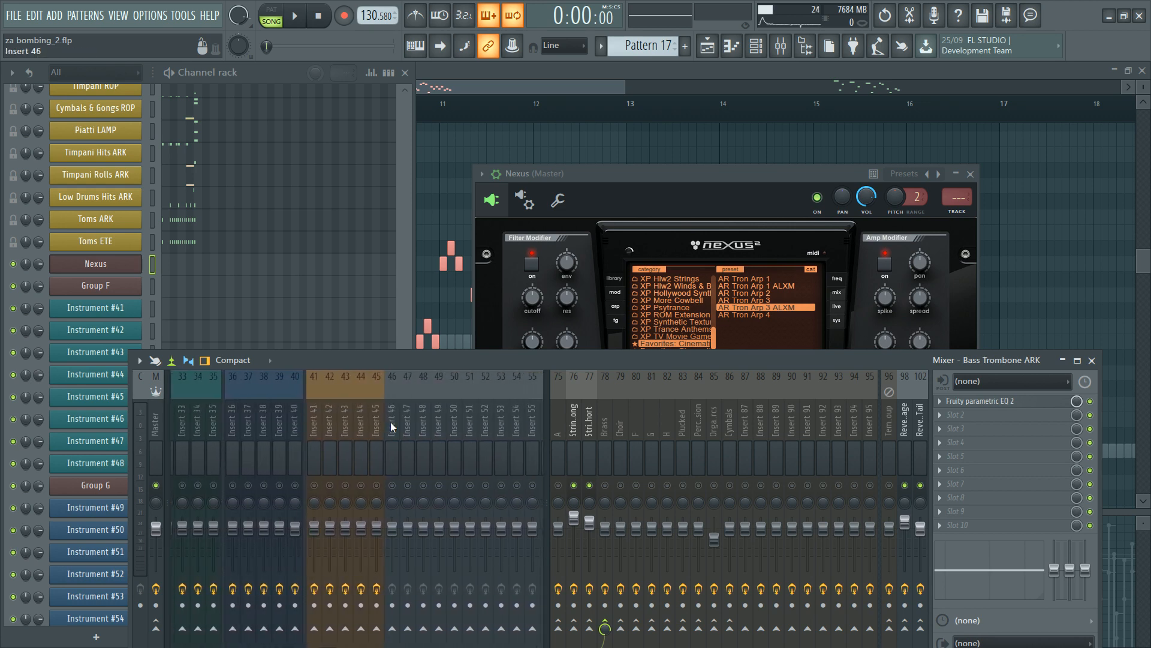
click(390, 423)
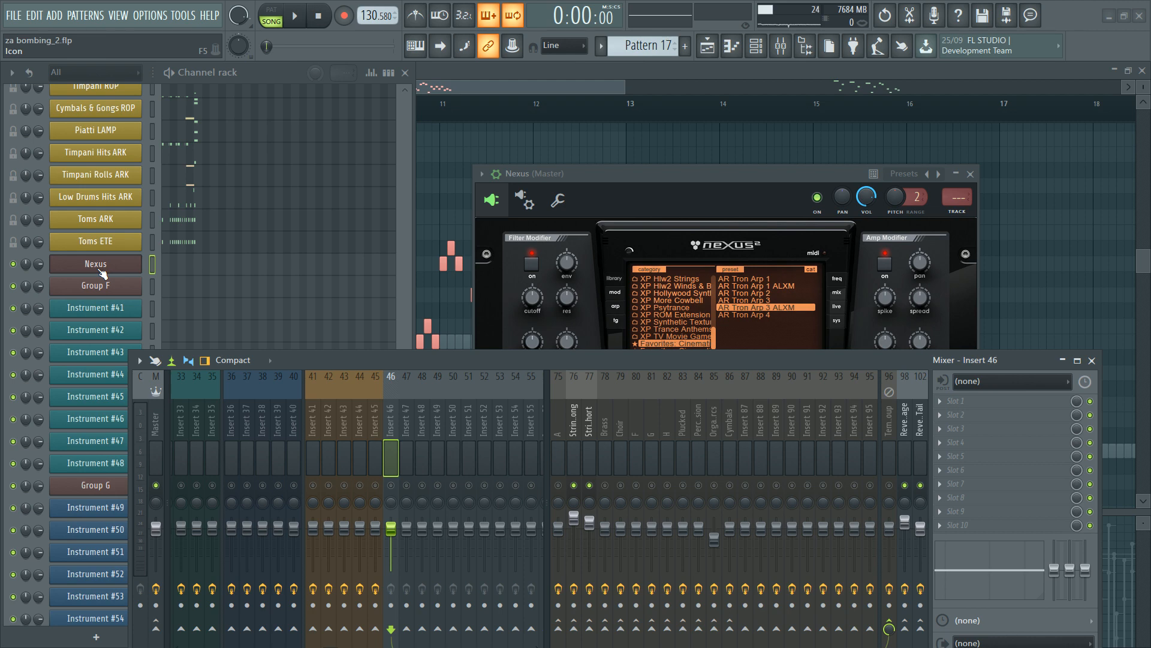
Step: Rename the Nexus channel NXS Tron Arp and relocate it to just above Group G in the channel rack
drag(397, 373, 412, 277)
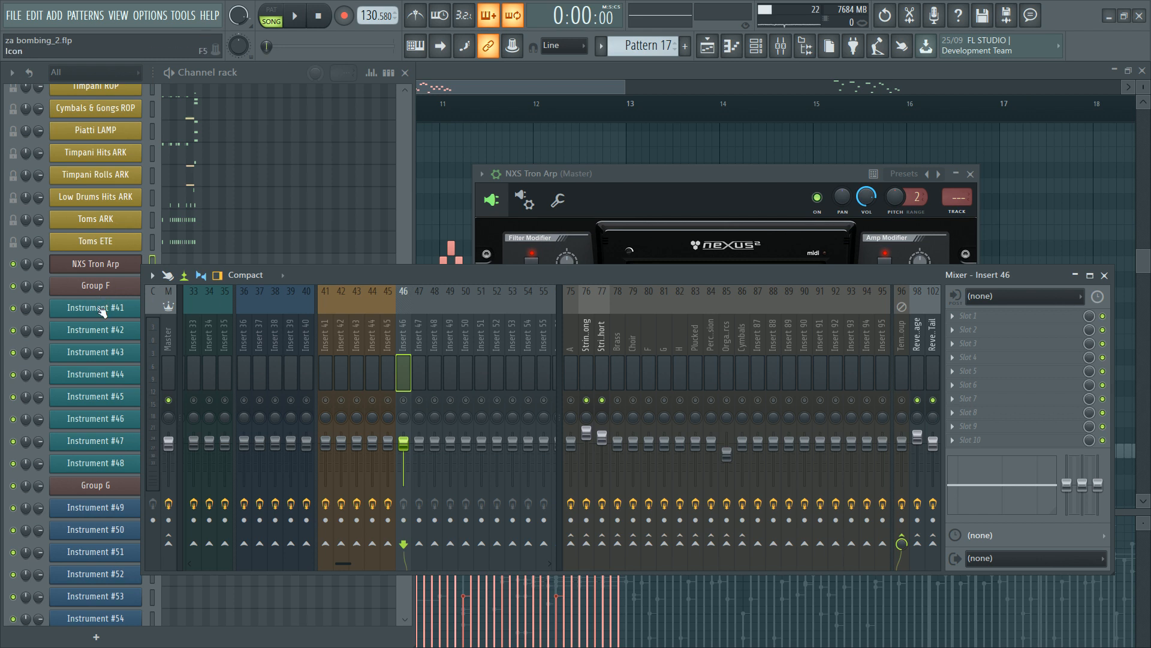
click(148, 248)
scroll(154, 261, down, 9)
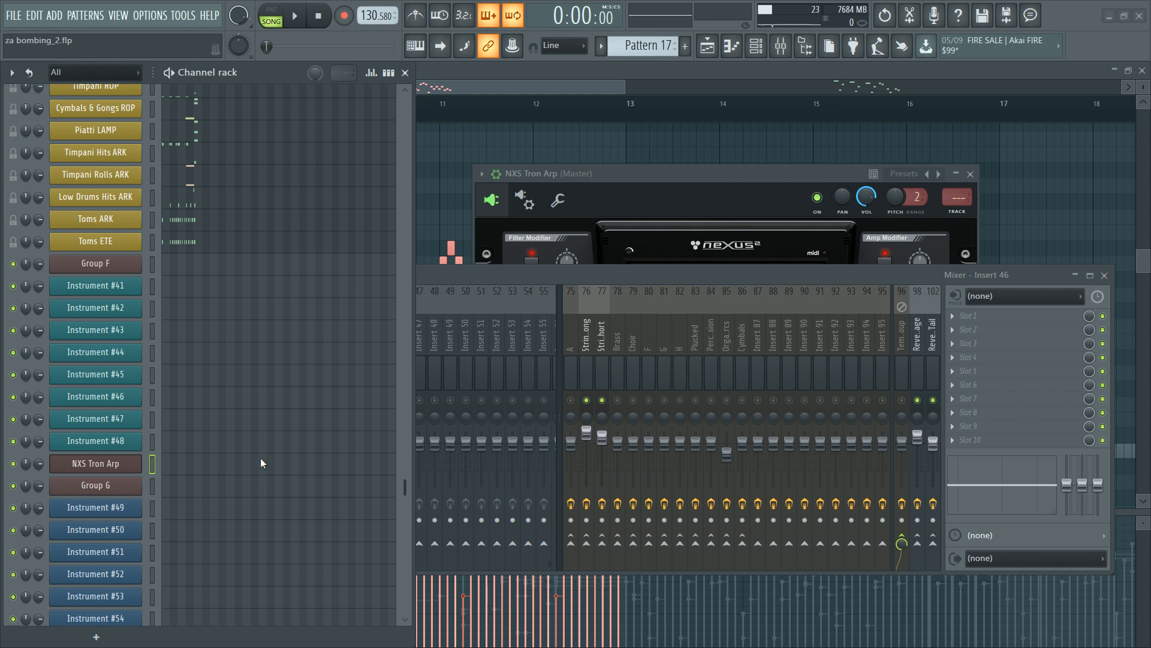
Step: Link the NXS Tron Arp channel to mixer Insert 46
click(530, 277)
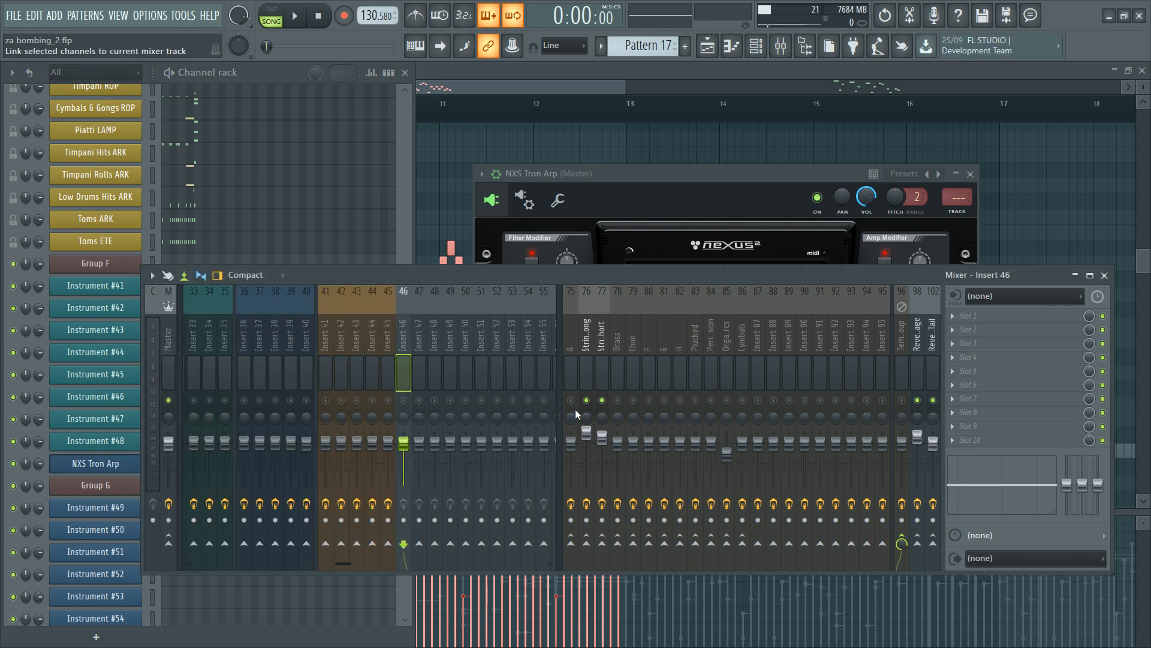
key(ctrl+l)
click(415, 342)
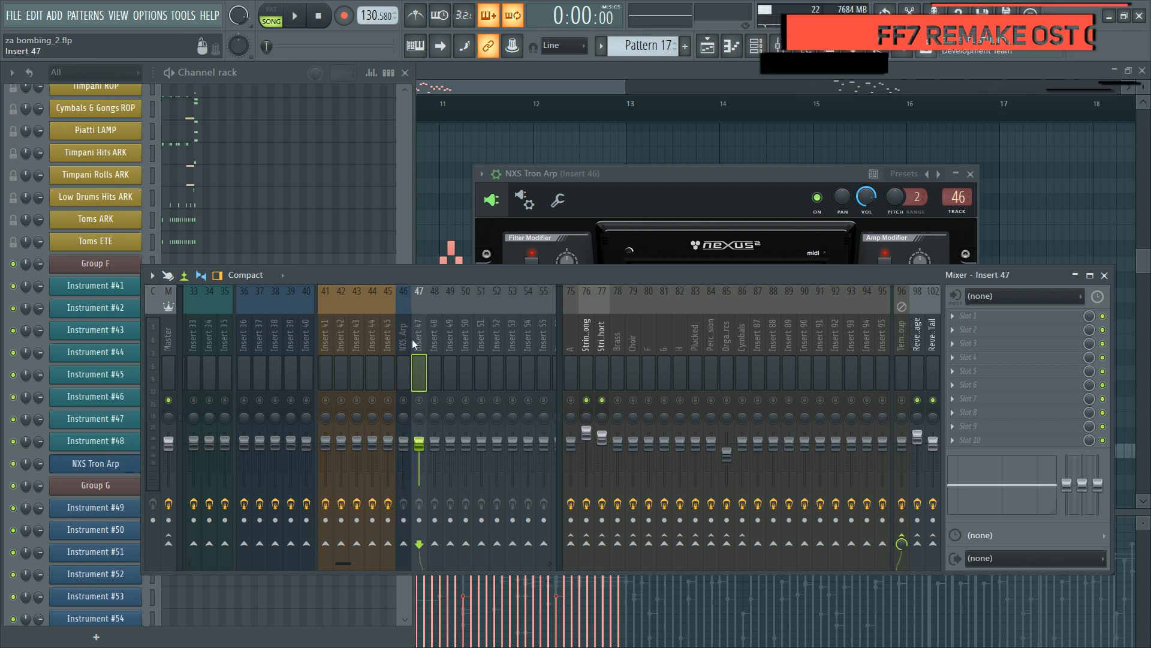
Step: Route the NXS Tron Arp mixer track to Insert 87
click(408, 340)
ctrl+shift+click(602, 362)
ctrl+shift+click(592, 352)
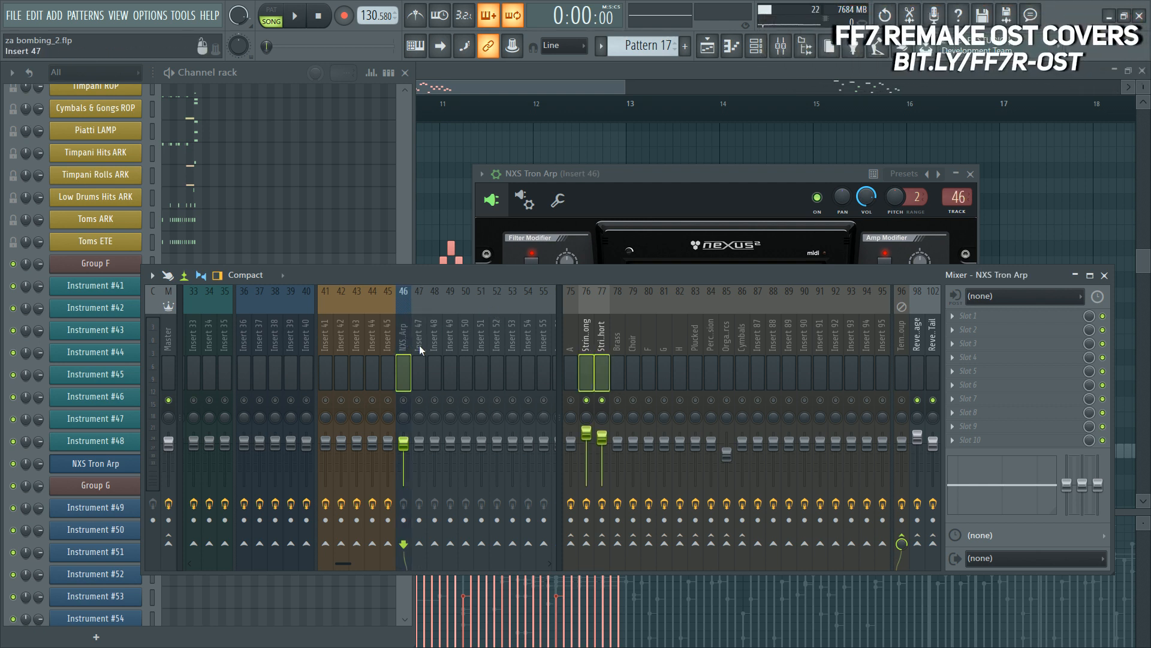
click(403, 351)
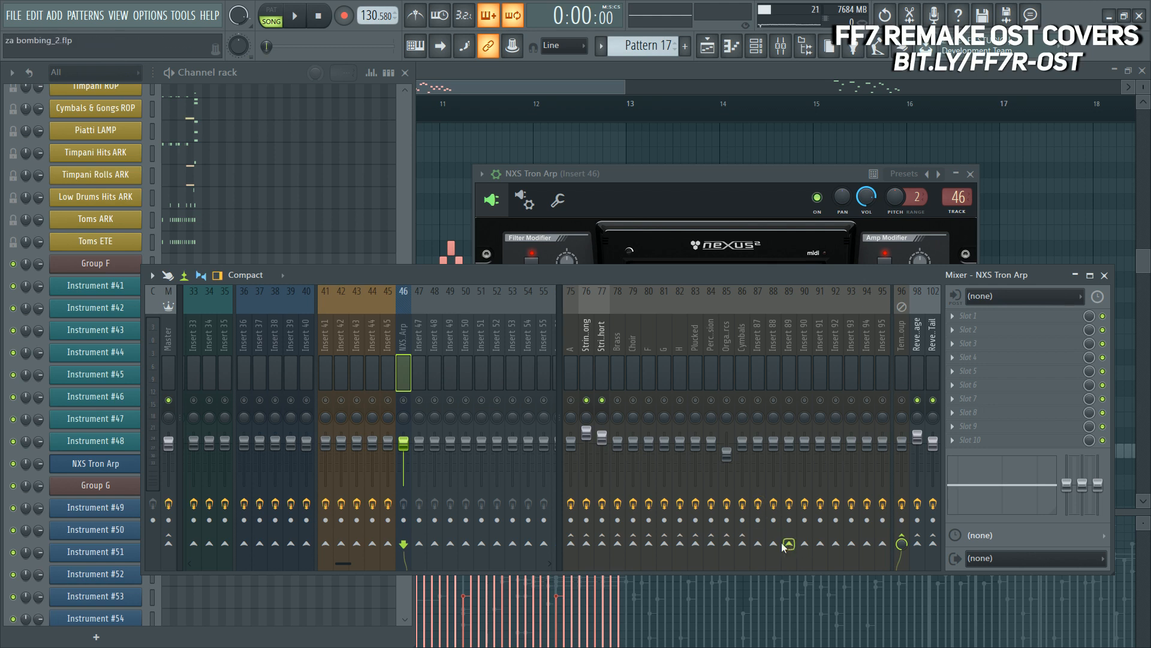
click(758, 543)
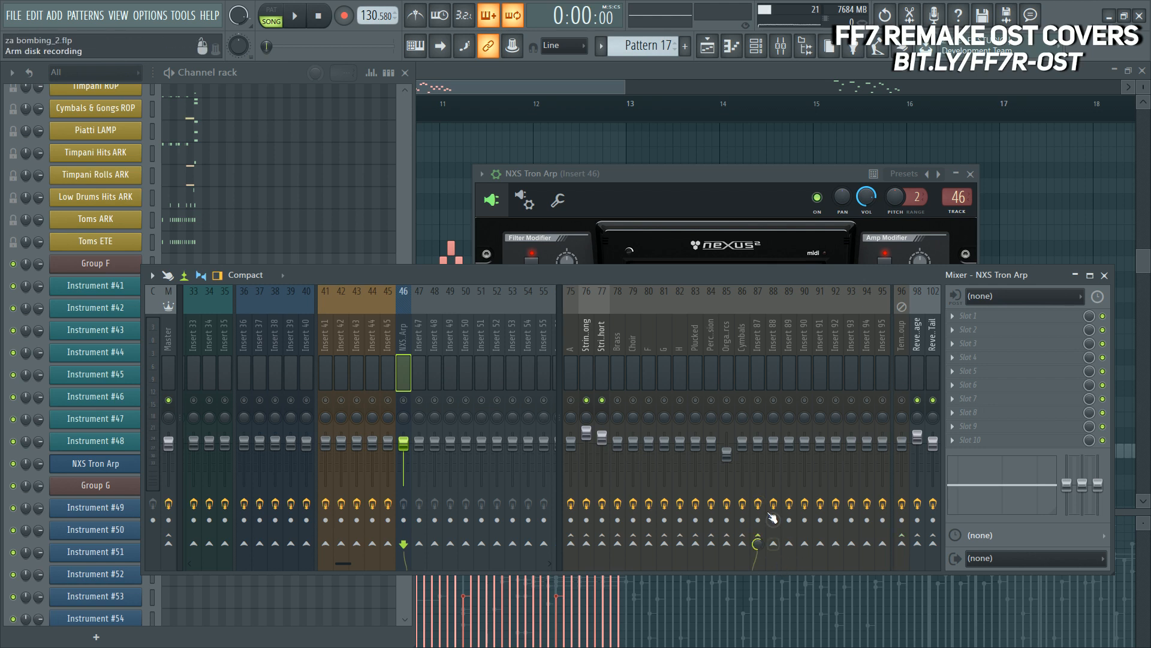
Step: Rename mixer Insert 87 as Synths
click(757, 350)
ctrl+click(586, 365)
ctrl+click(602, 366)
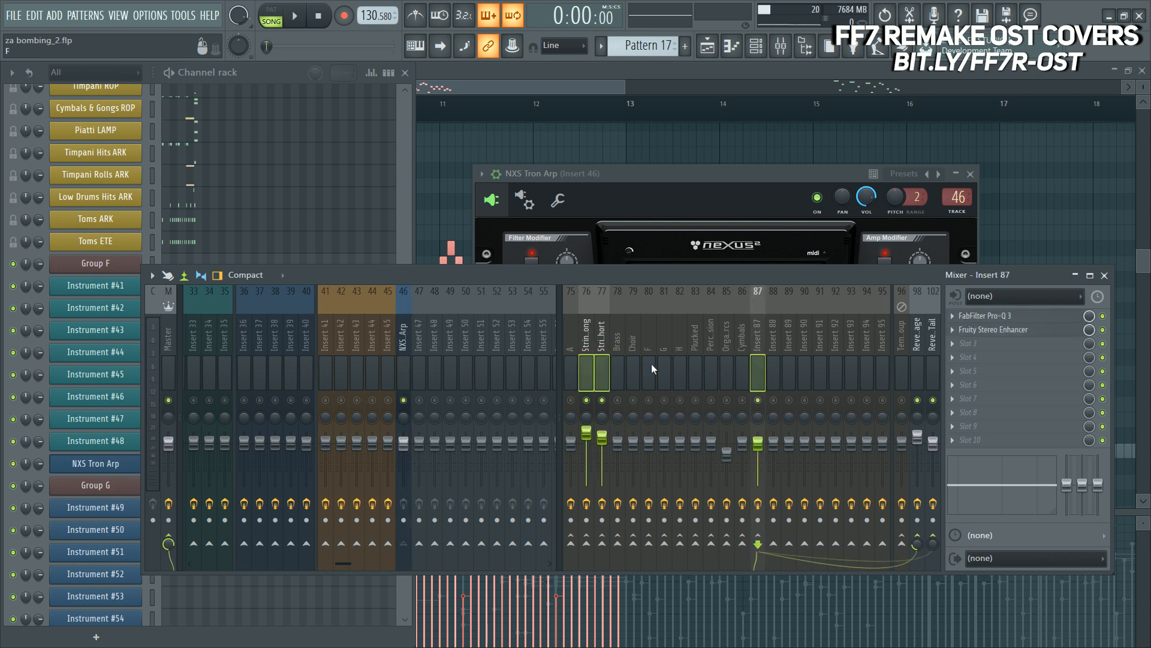
click(755, 355)
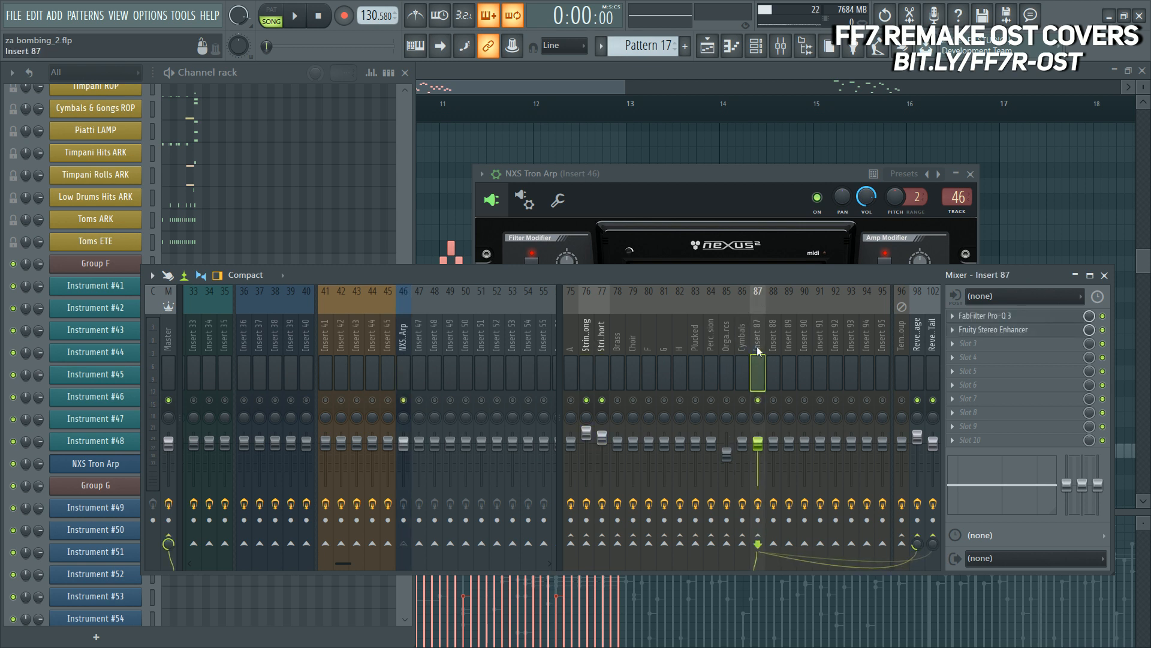
text(Synths)
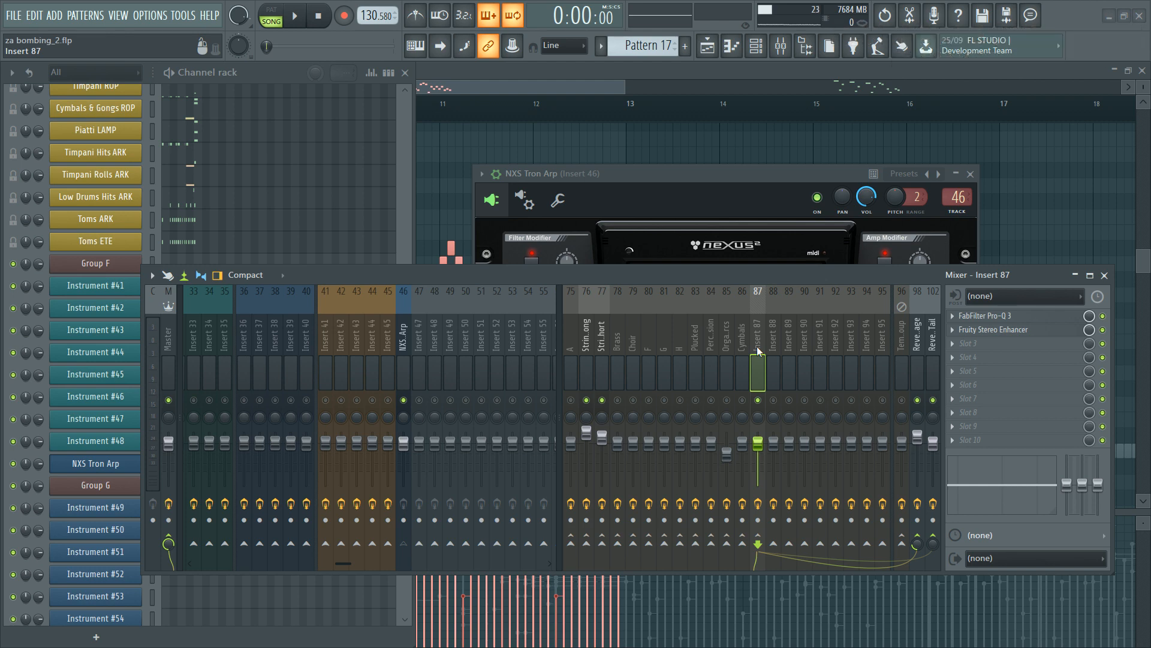
key(Return)
Step: Bring the NXS Tron Arp plugin window to the front and hide its wrapper controls
click(728, 188)
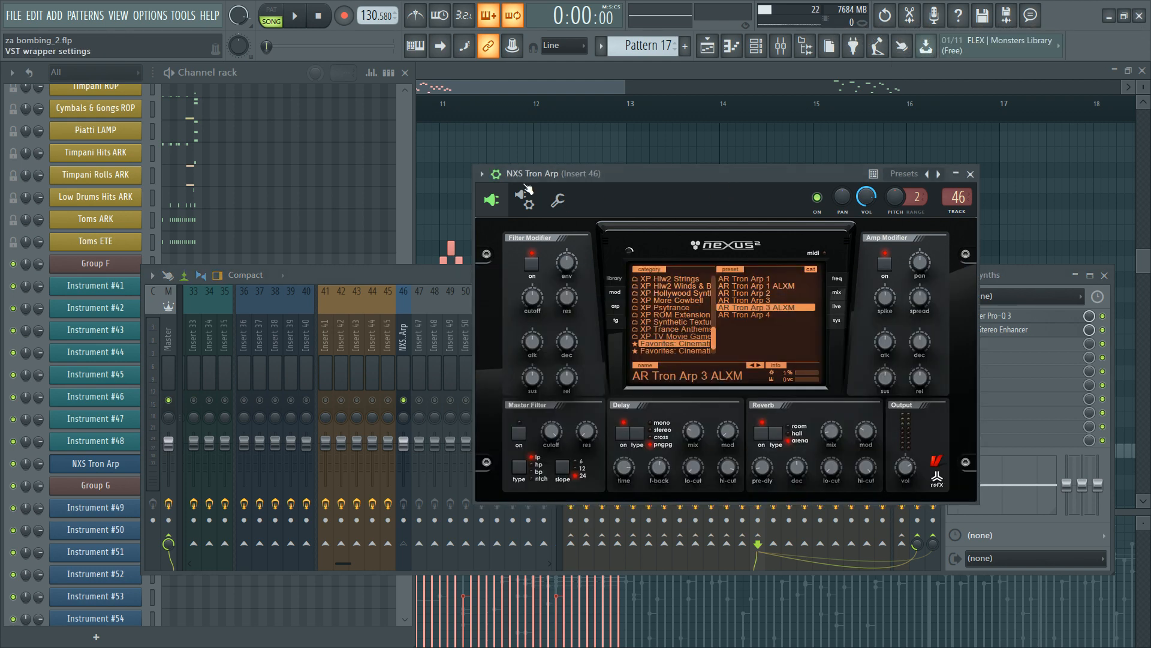
click(496, 174)
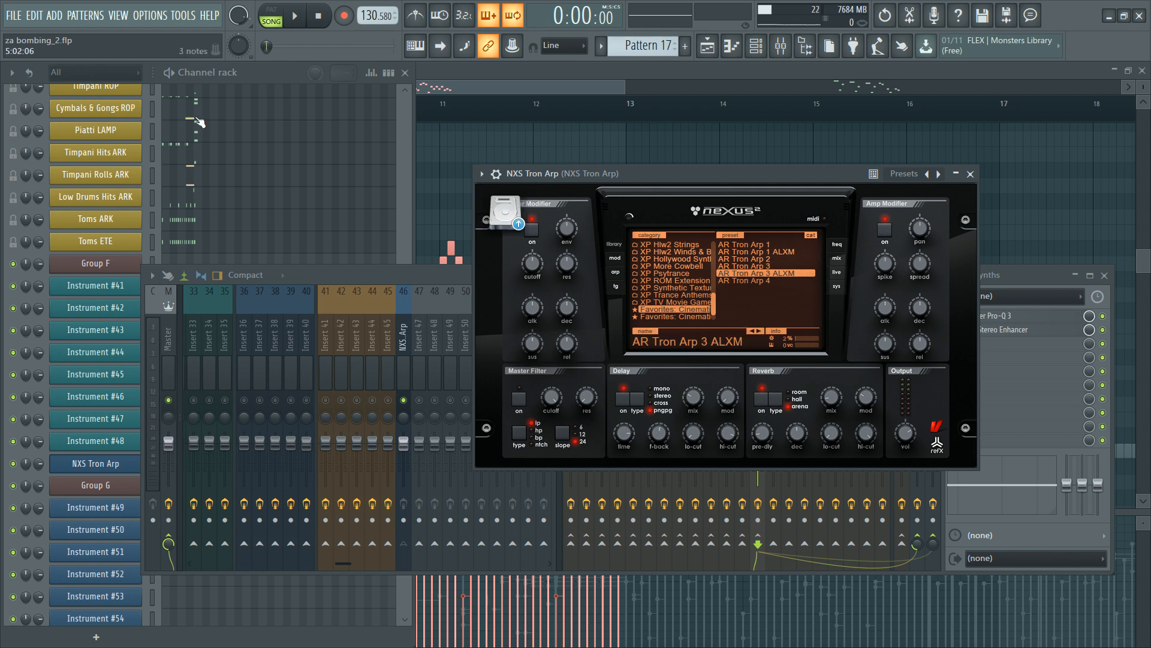
click(261, 81)
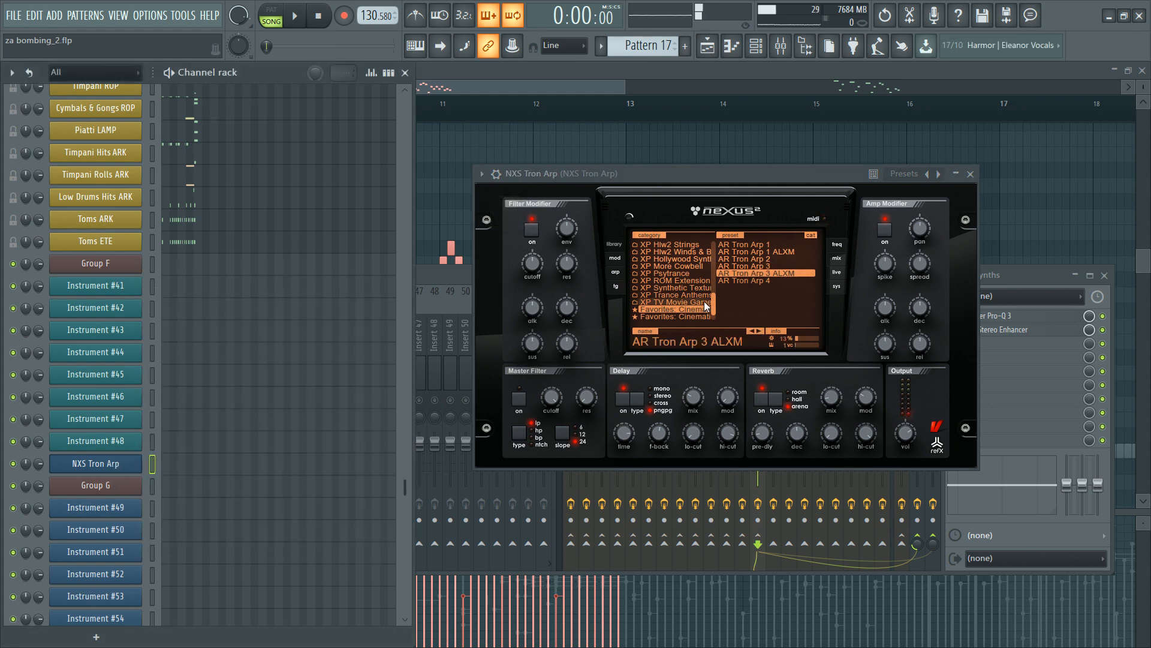
Step: Copy the Celesta KFL notes into the NXS Tron Arp channel and open them in the piano roll
scroll(192, 452, up, 10)
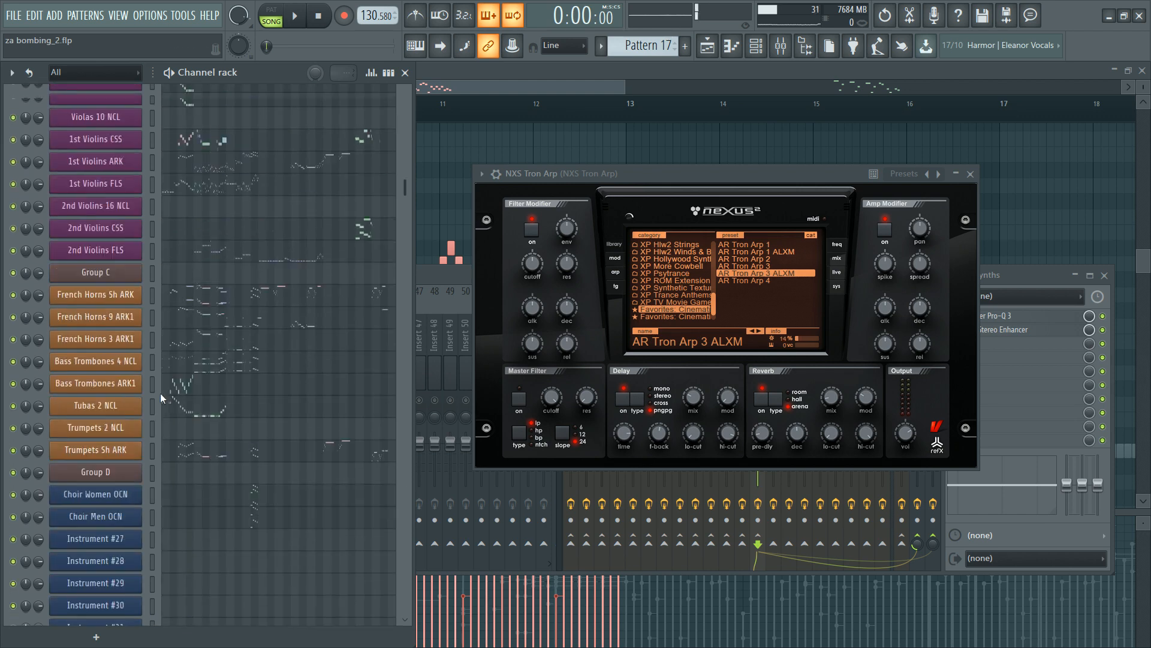
scroll(153, 369, up, 5)
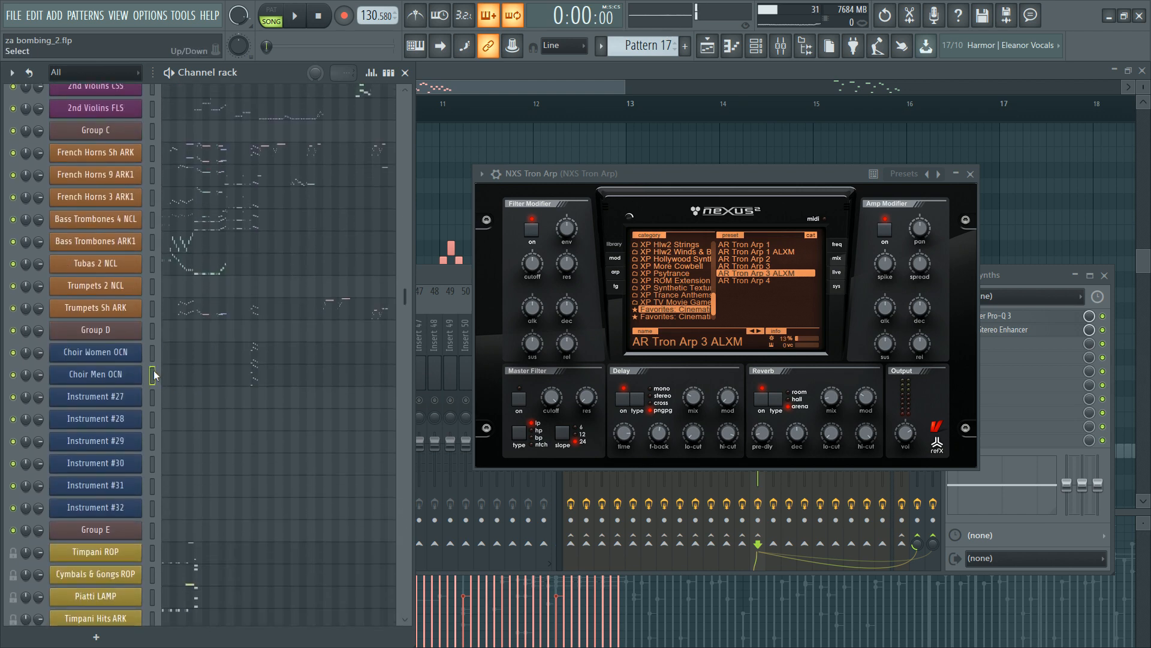
scroll(157, 372, up, 4)
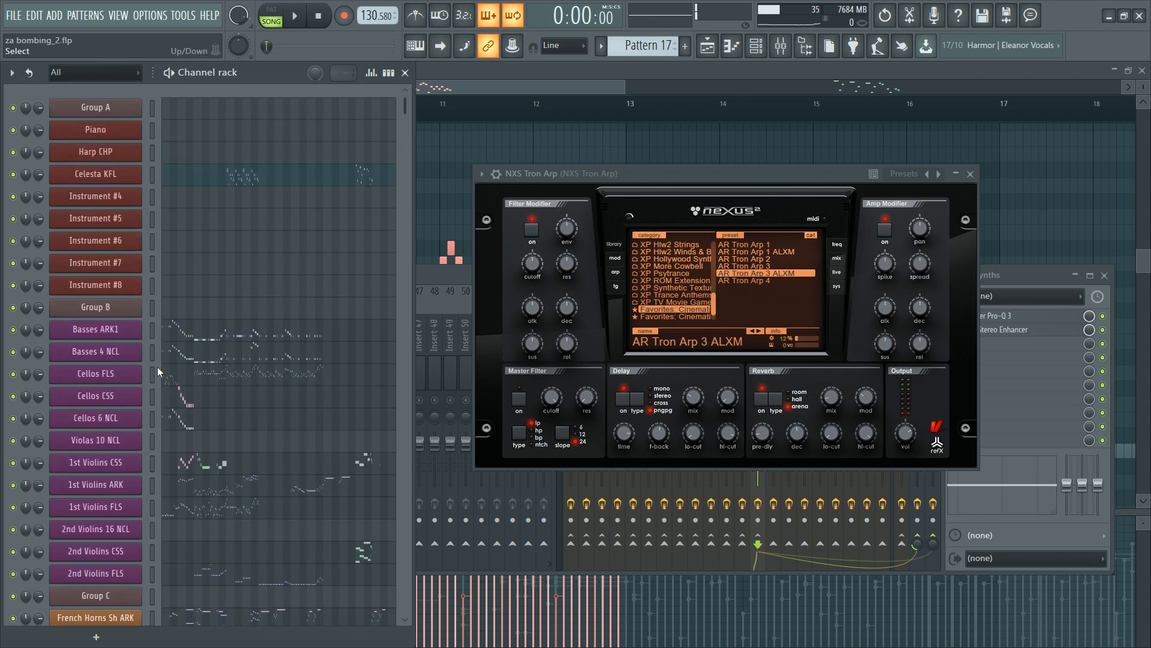
scroll(158, 393, down, 18)
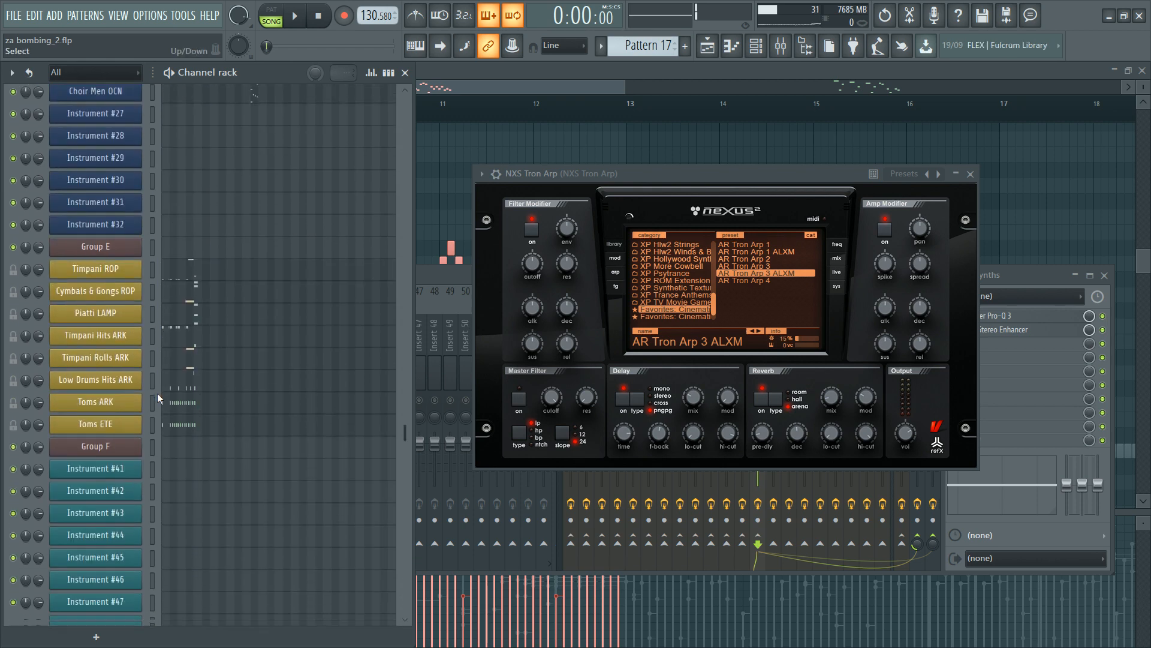
click(210, 535)
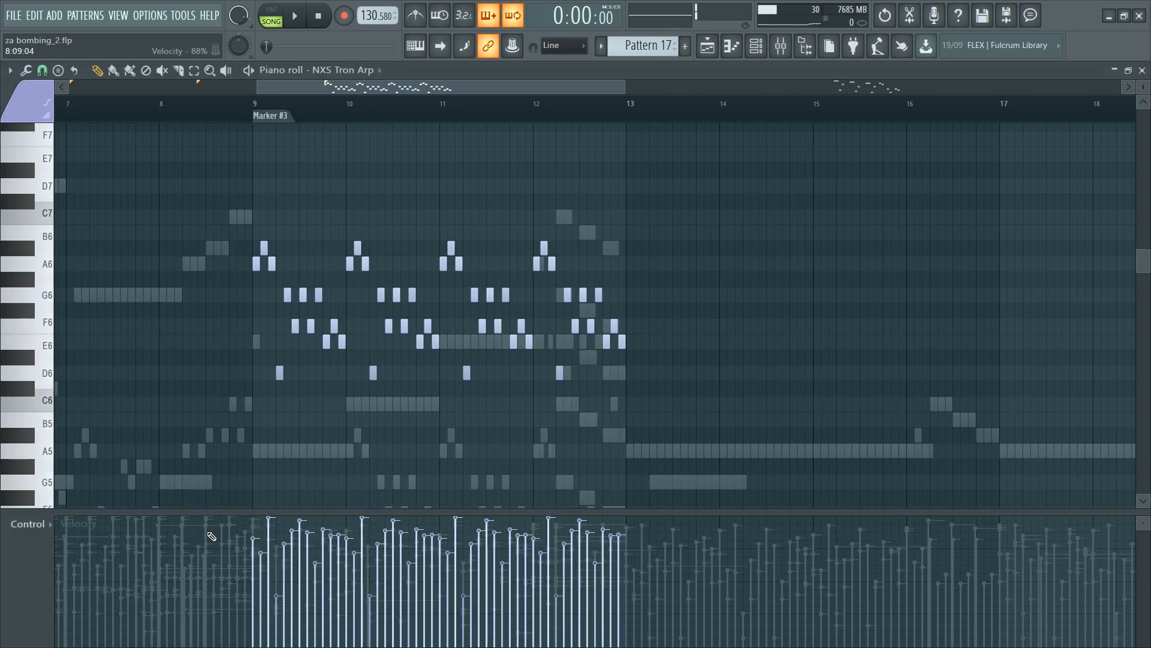
Step: Delete the pasted NXS Tron Arp notes beyond bar 13, keeping only the phrase in bars 9 to 12
scroll(458, 337, up, 1)
scroll(458, 336, down, 3)
drag(881, 198, 1121, 539)
key(Delete)
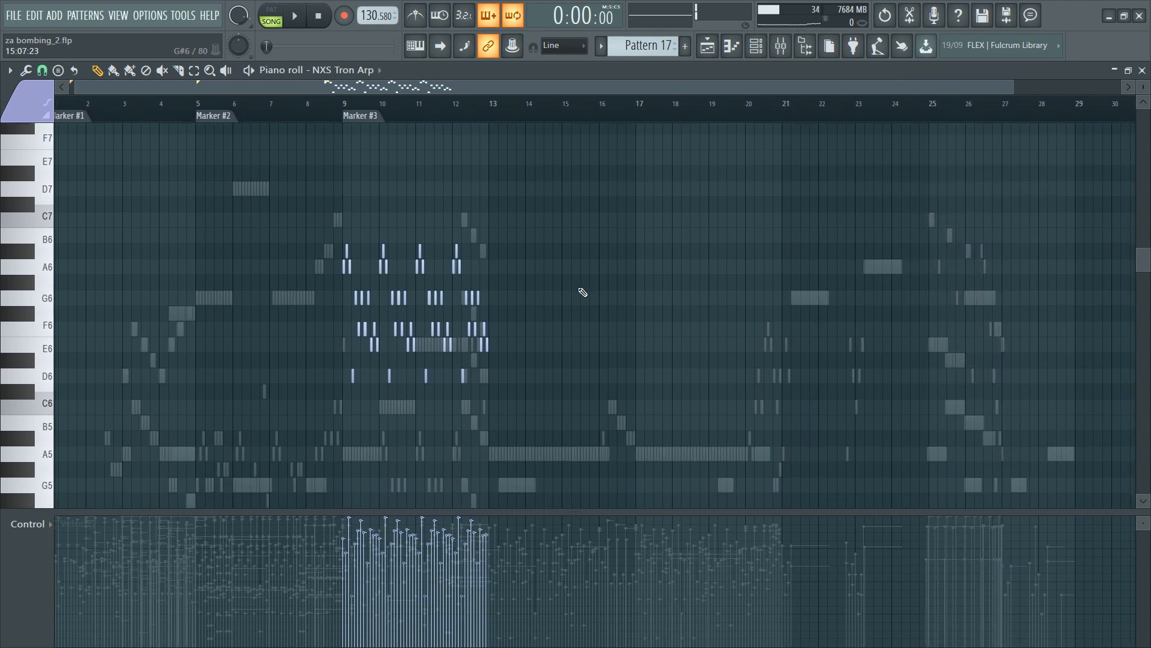
Step: Solo the NXS Tron Arp channel and play its phrase from Marker #3 at bar 9
key(F6)
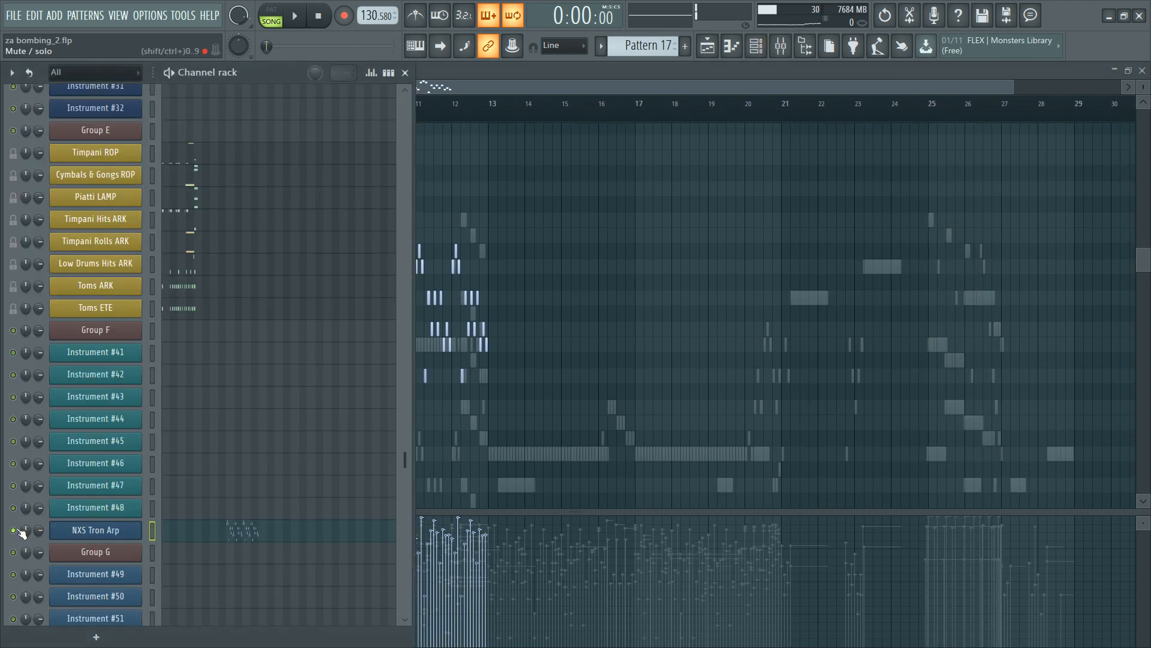
key(F6)
click(371, 120)
key(space)
scroll(370, 120, up, 3)
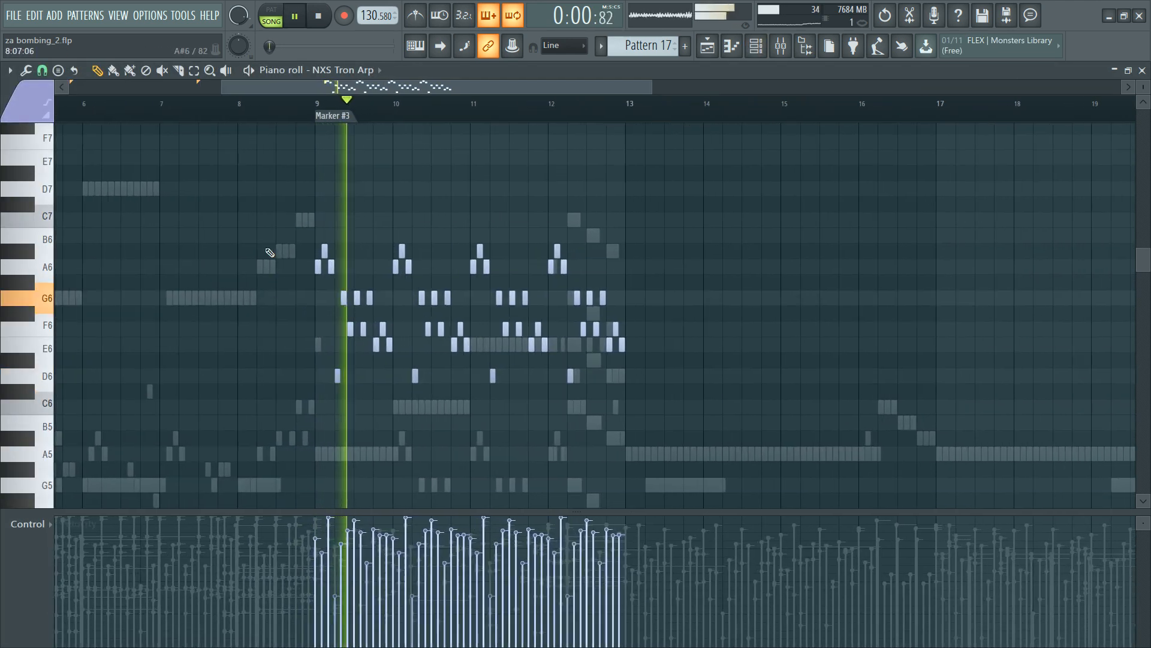
key(space)
Step: Transpose all NXS Tron Arp notes in bars 9 to 12 down one octave and audition them with the mixer open
drag(257, 197, 780, 477)
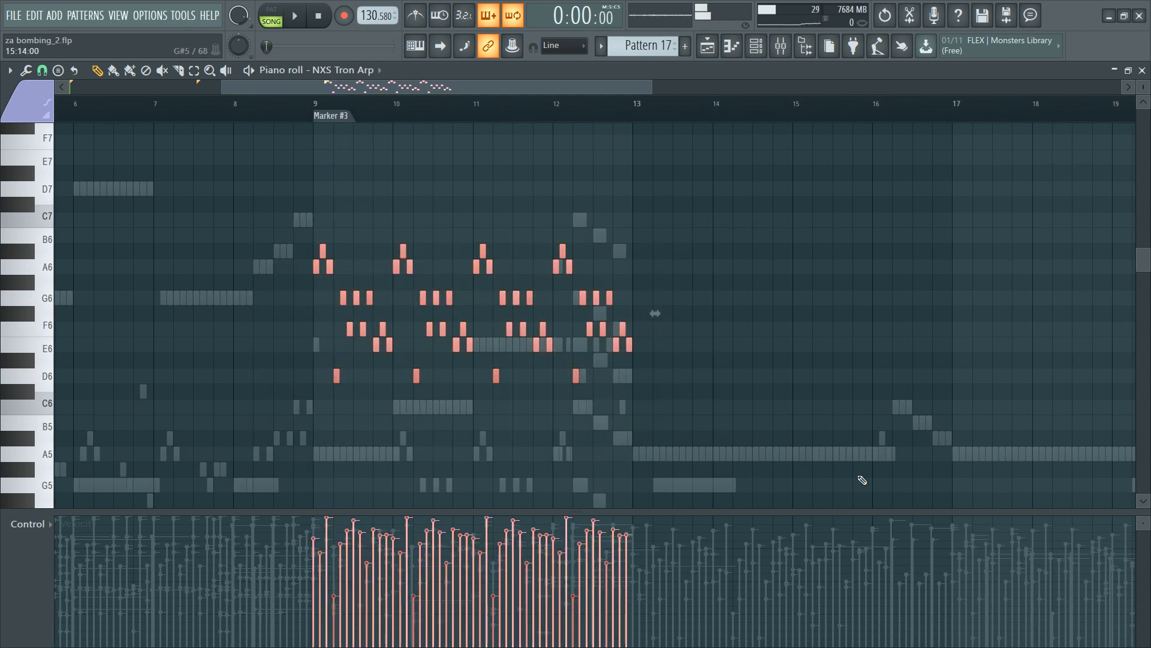
key(ctrl+Down)
key(space)
key(F6)
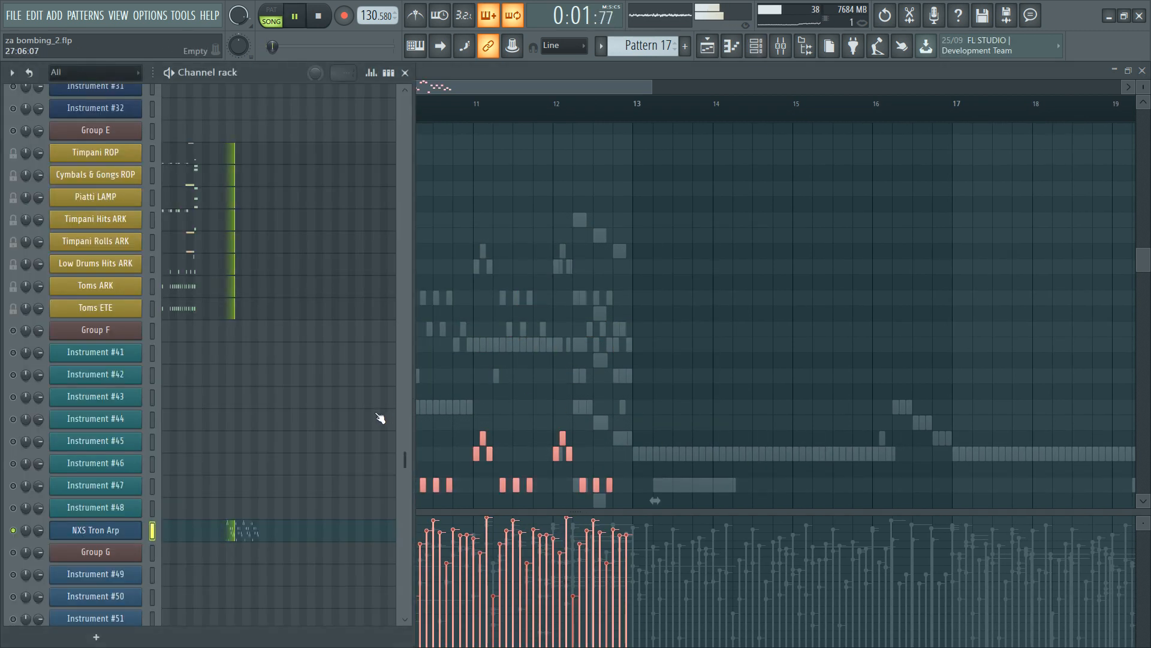
key(F9)
key(space)
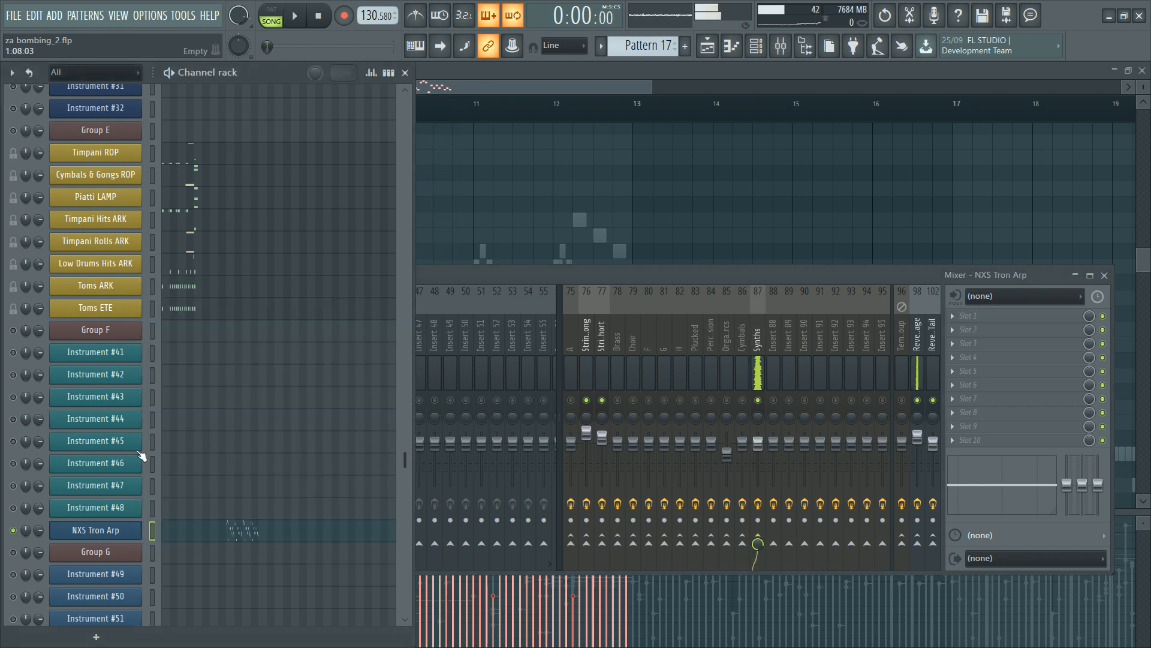
Step: Set the Nexus delay feedback to 60 and delay low-cut to 24 for NXS Tron Arp, and play the result
click(96, 530)
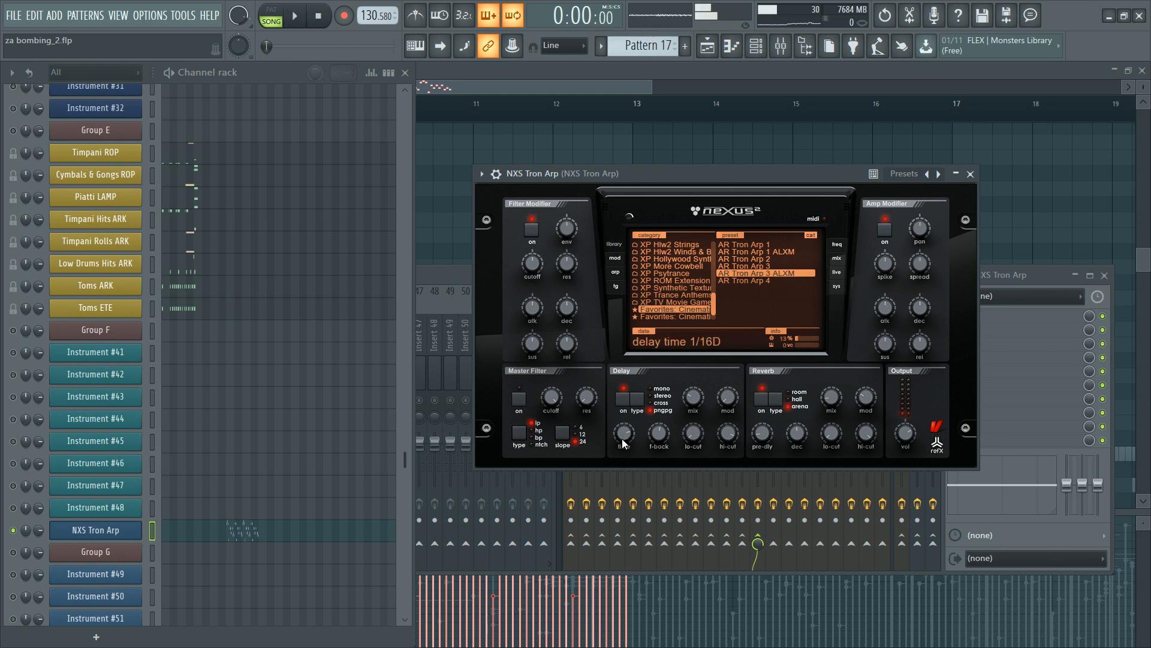
scroll(625, 441, up, 5)
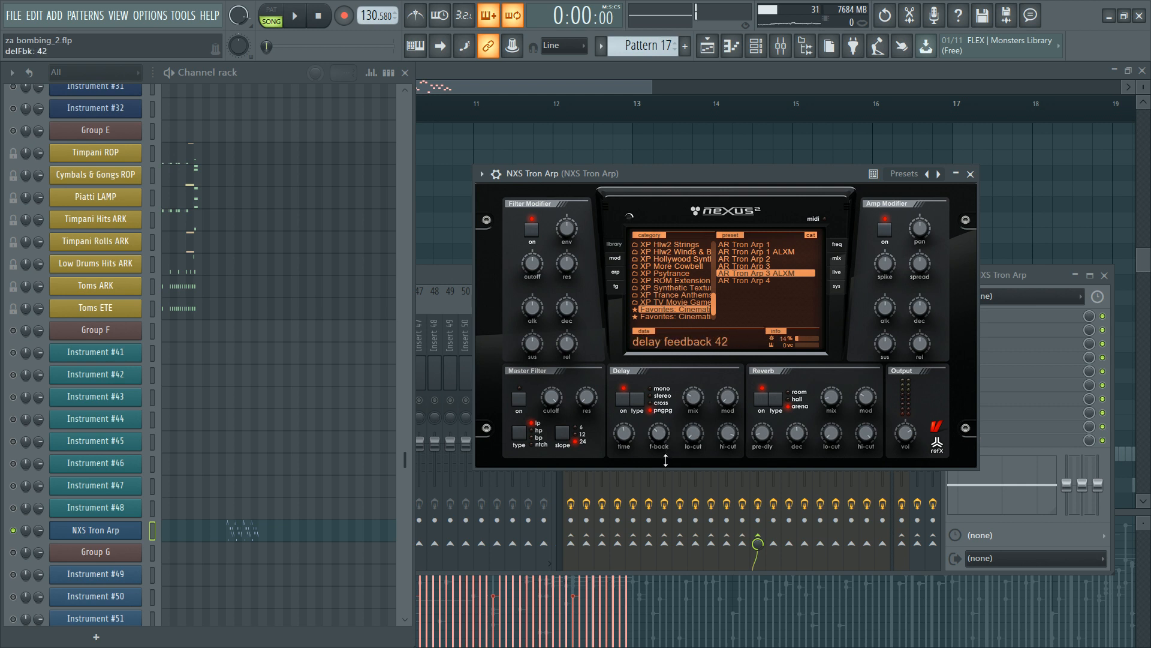
drag(666, 460, 659, 445)
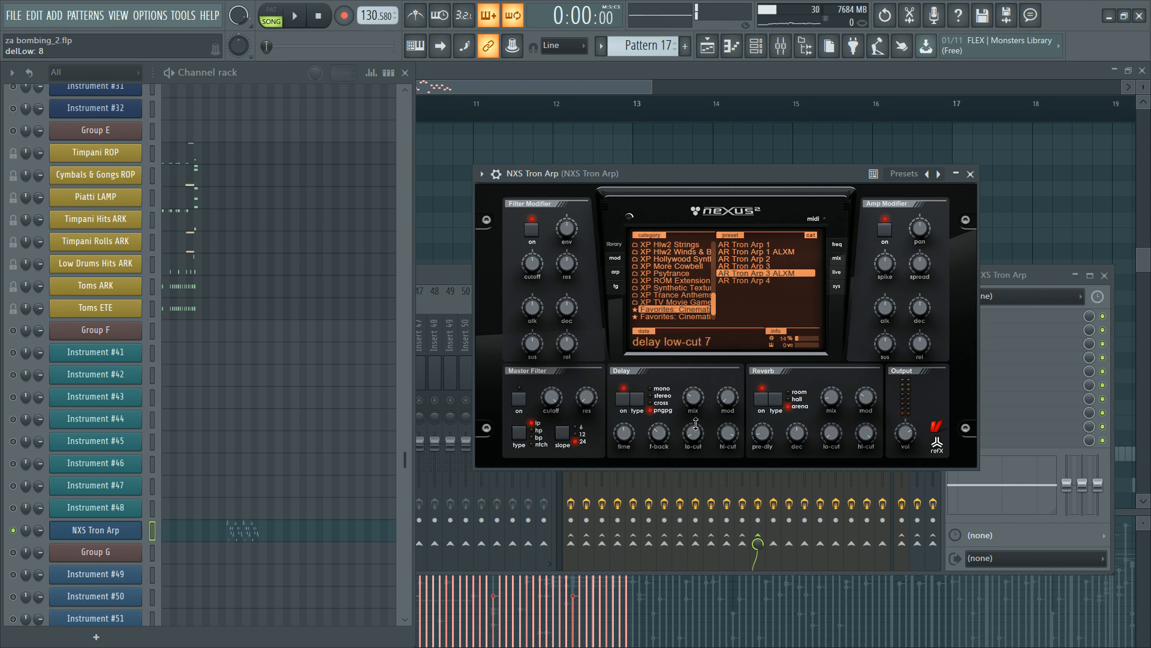
drag(690, 444, 667, 443)
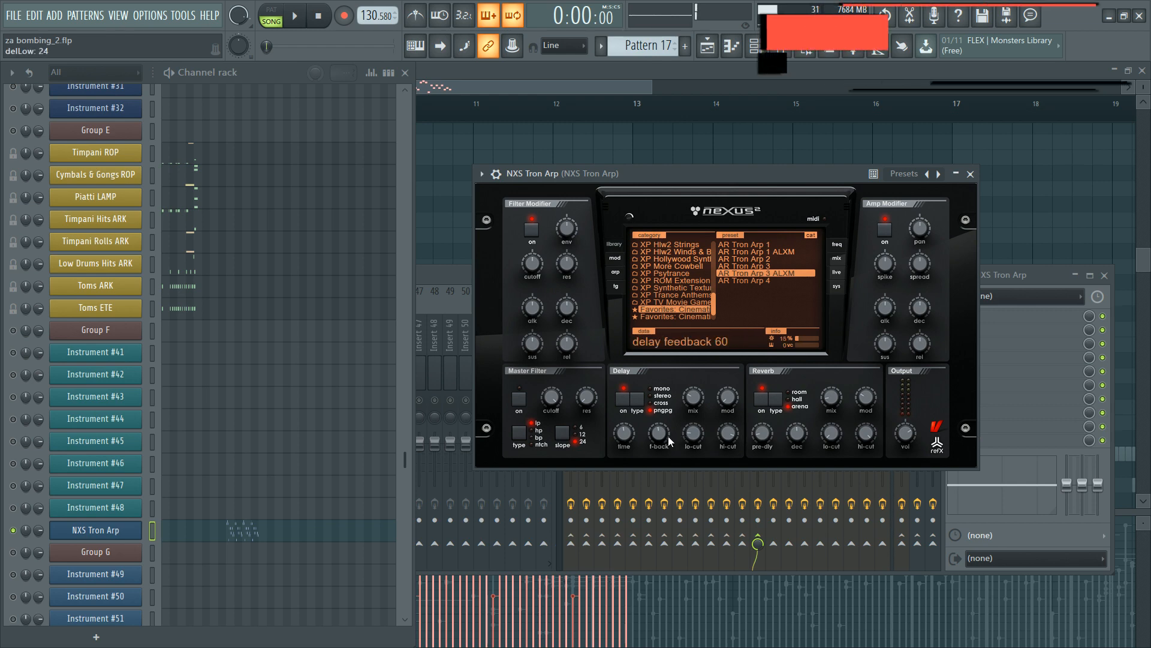
key(space)
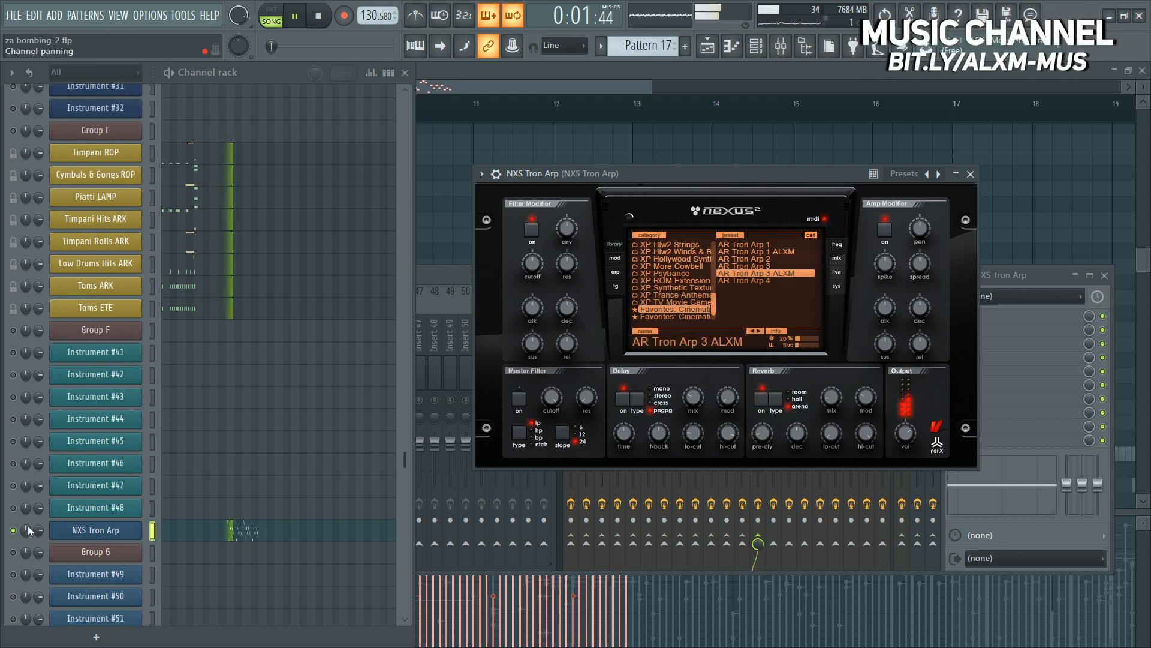
Step: Set the Nexus reverb mix to 24 for NXS Tron Arp while auditioning its phrase, and close the plugin
click(447, 274)
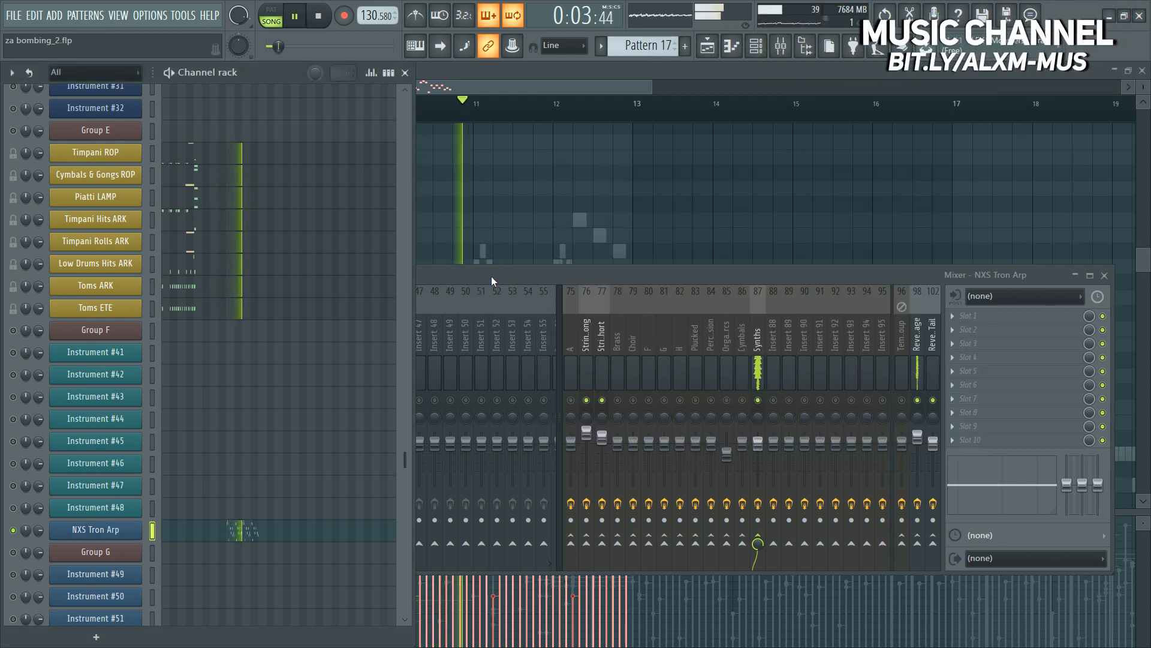
key(space)
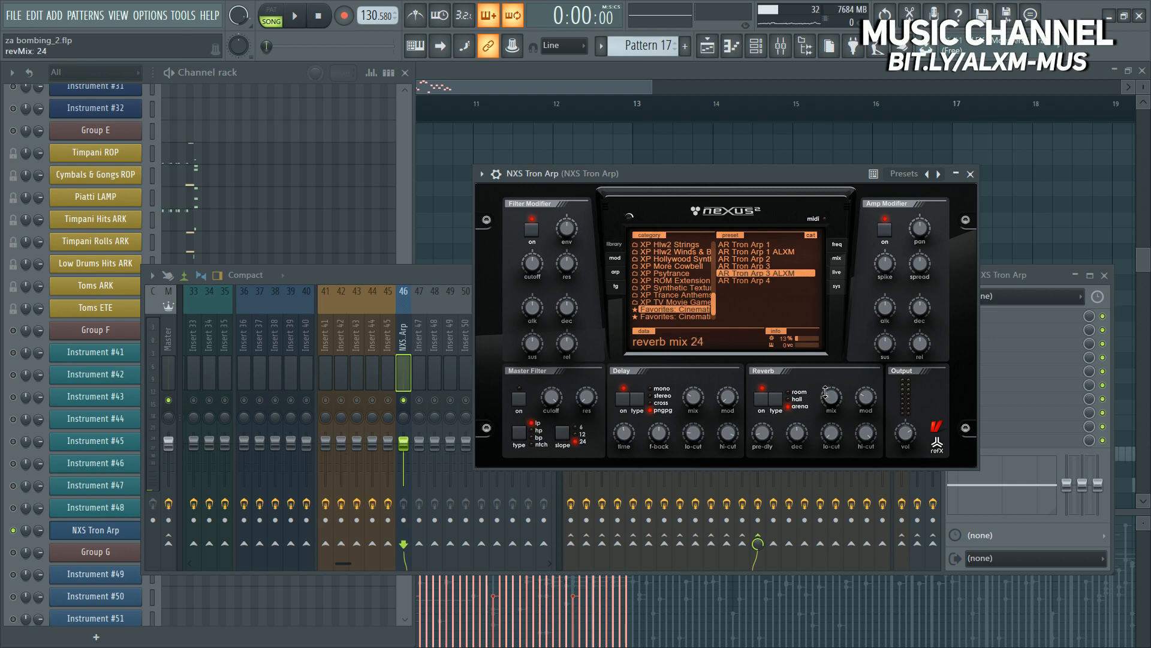
click(971, 174)
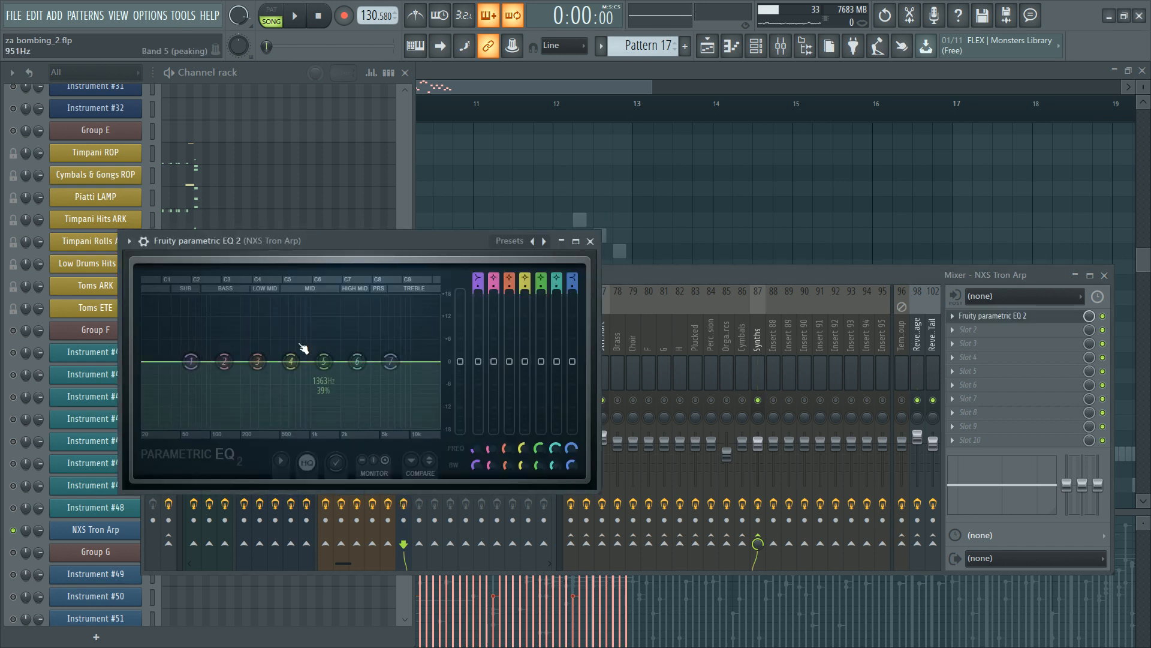
Step: Shape NXS Tron Arp in Fruity Parametric EQ 2 with a low-shelf cut at about 202 Hz and a slight band 6 dip near 2.9 kHz
drag(191, 361, 236, 420)
key(space)
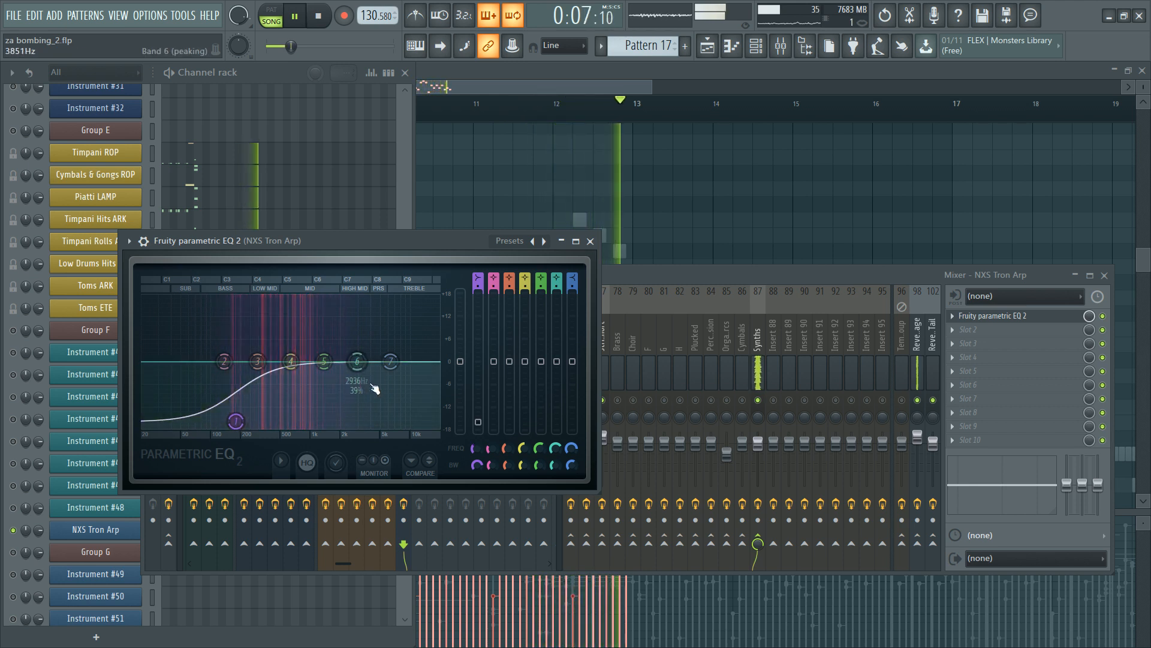
key(space)
drag(391, 362, 356, 377)
key(ctrl+z)
key(space)
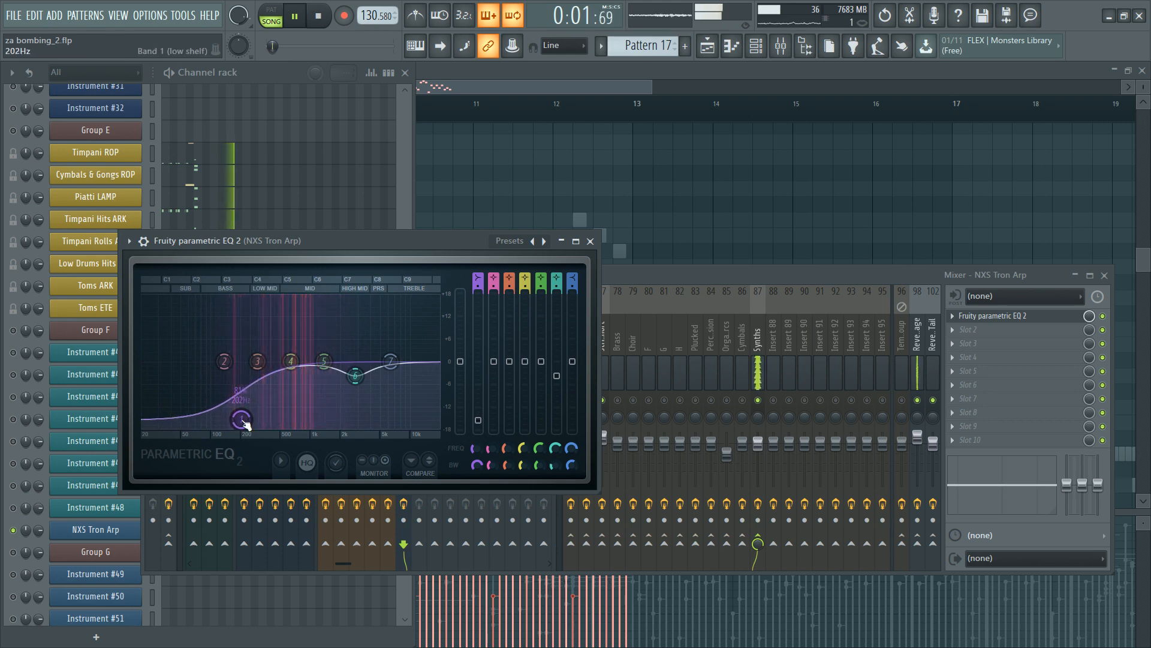
Step: Copy the NXS Tron Arp notes in bars 11 and 12 one octave up and play the doubled phrase
key(F7)
scroll(475, 249, down, 3)
key(space)
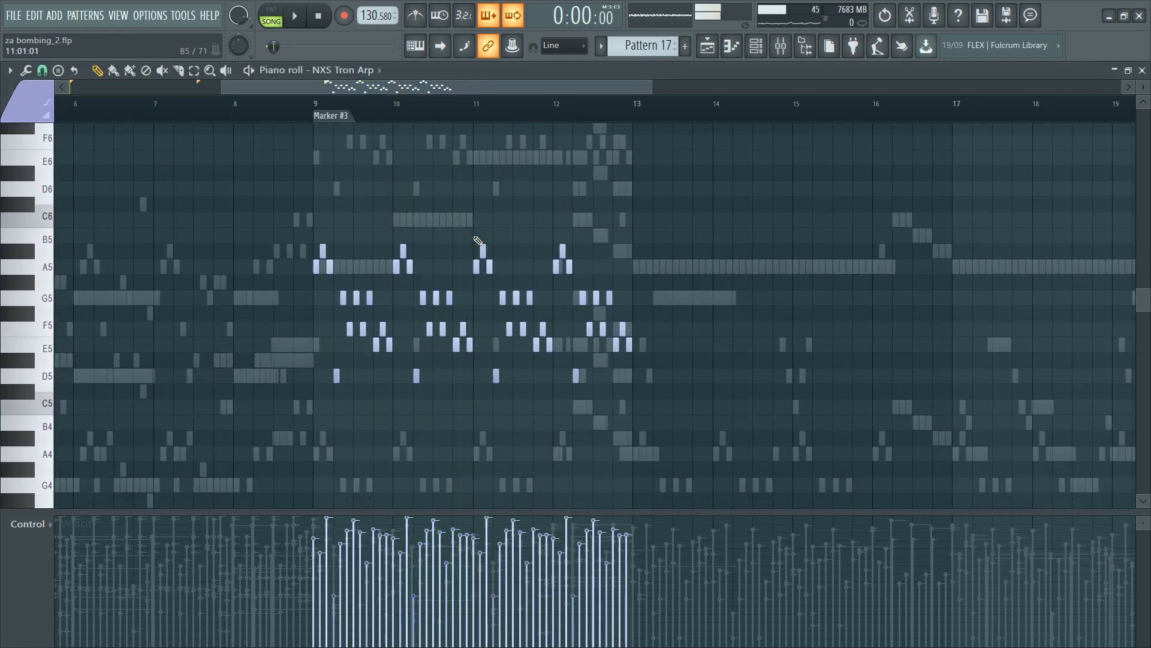
drag(475, 238, 708, 442)
drag(495, 375, 478, 264)
key(ctrl+Up)
key(space)
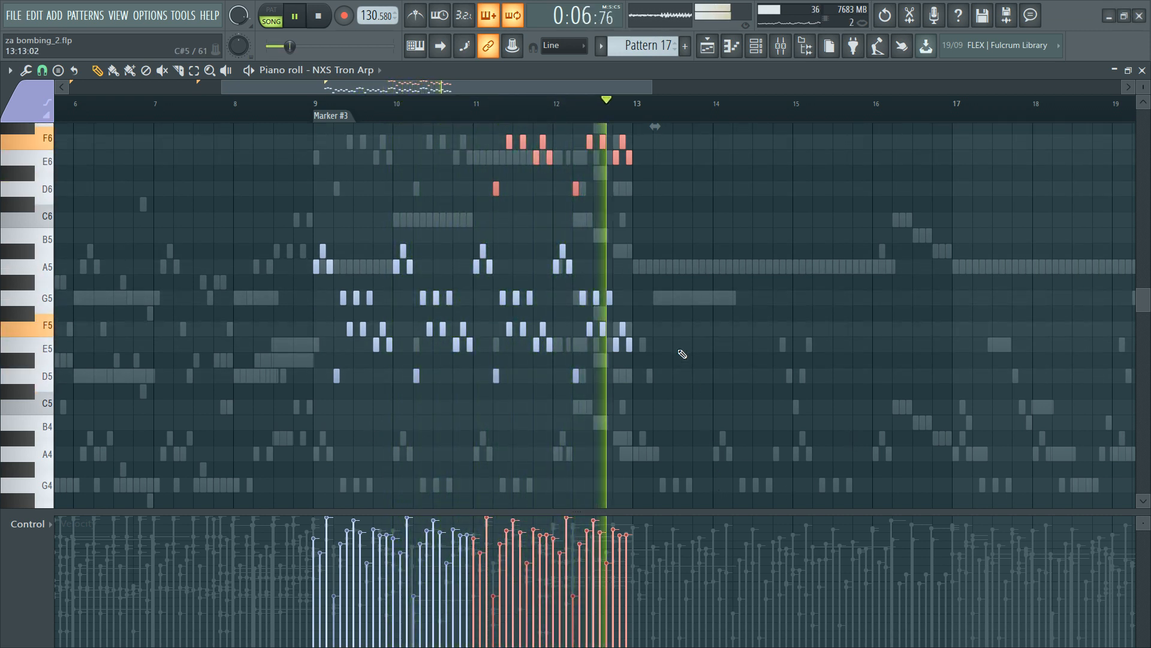
Step: Lower the velocities of the upper-octave notes in bars 11 and 12
key(space)
scroll(677, 188, up, 4)
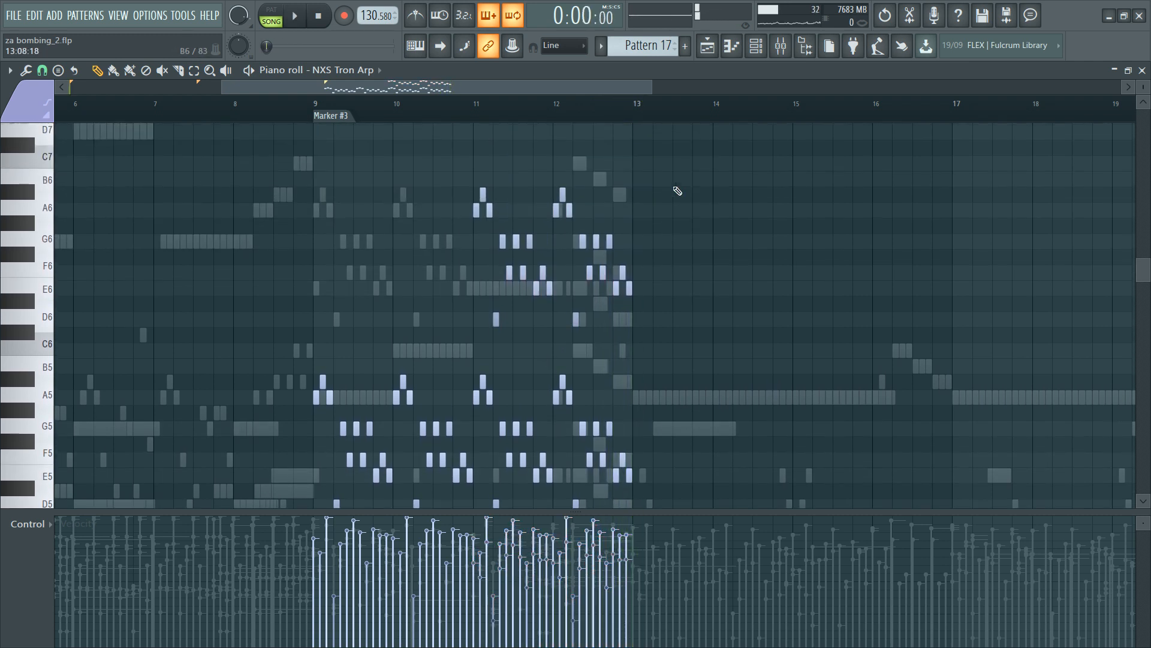
drag(676, 174, 412, 349)
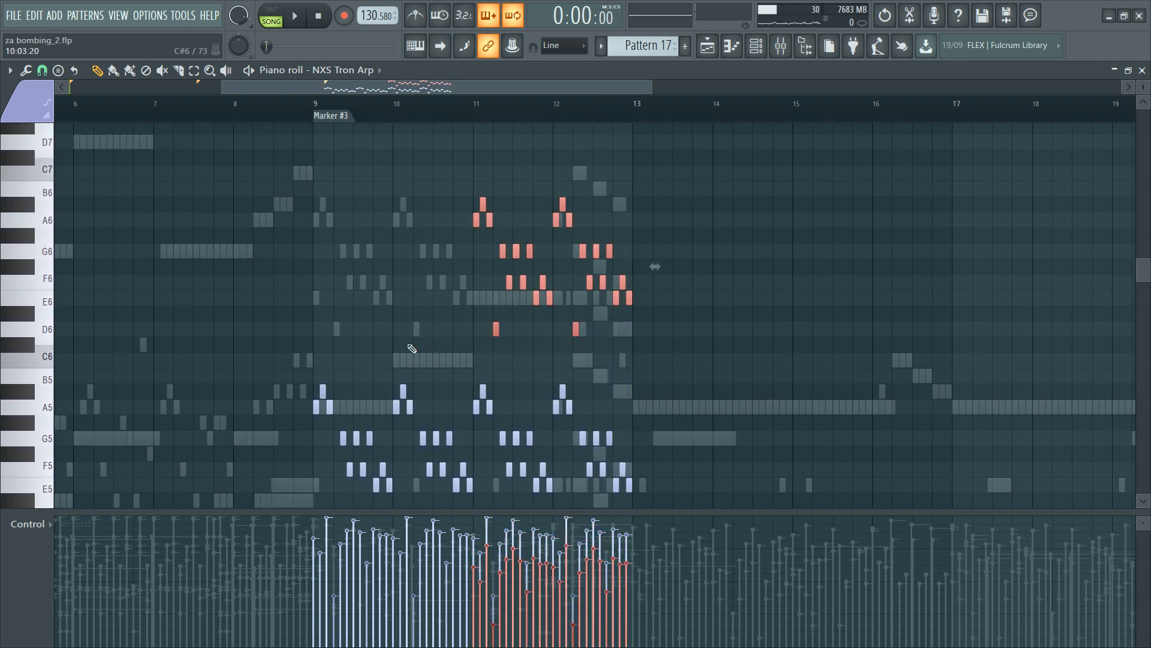
Step: Unsolo NXS Tron Arp in the channel rack and mixer, and play the full arrangement from Marker #3 at bar 9
key(F6)
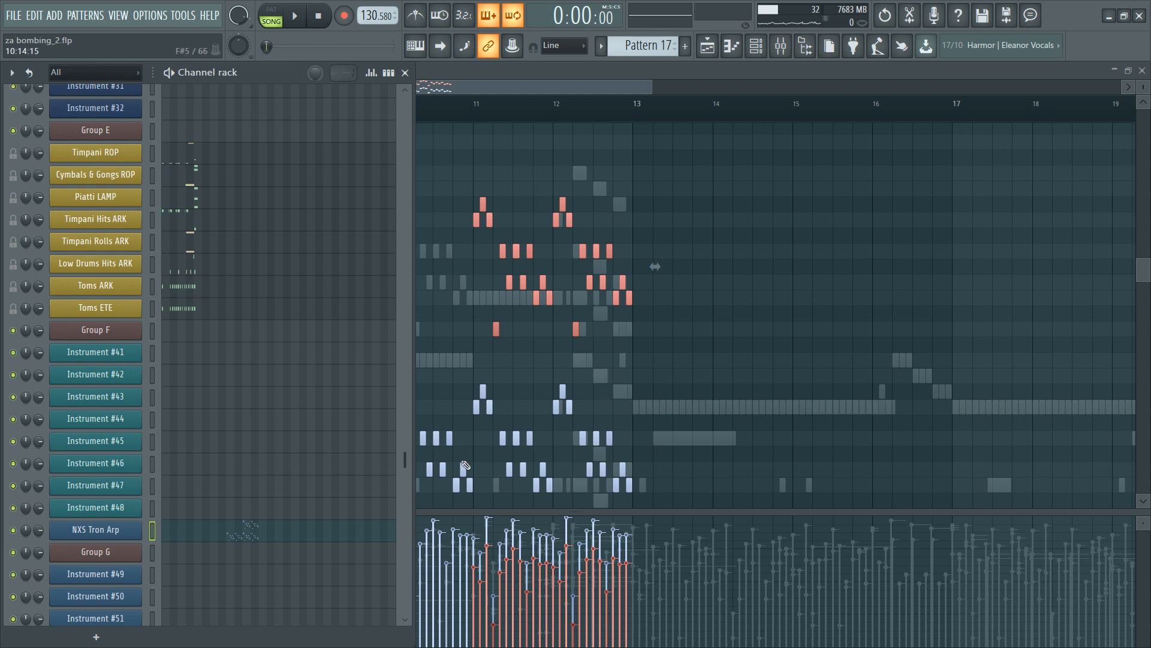
key(F9)
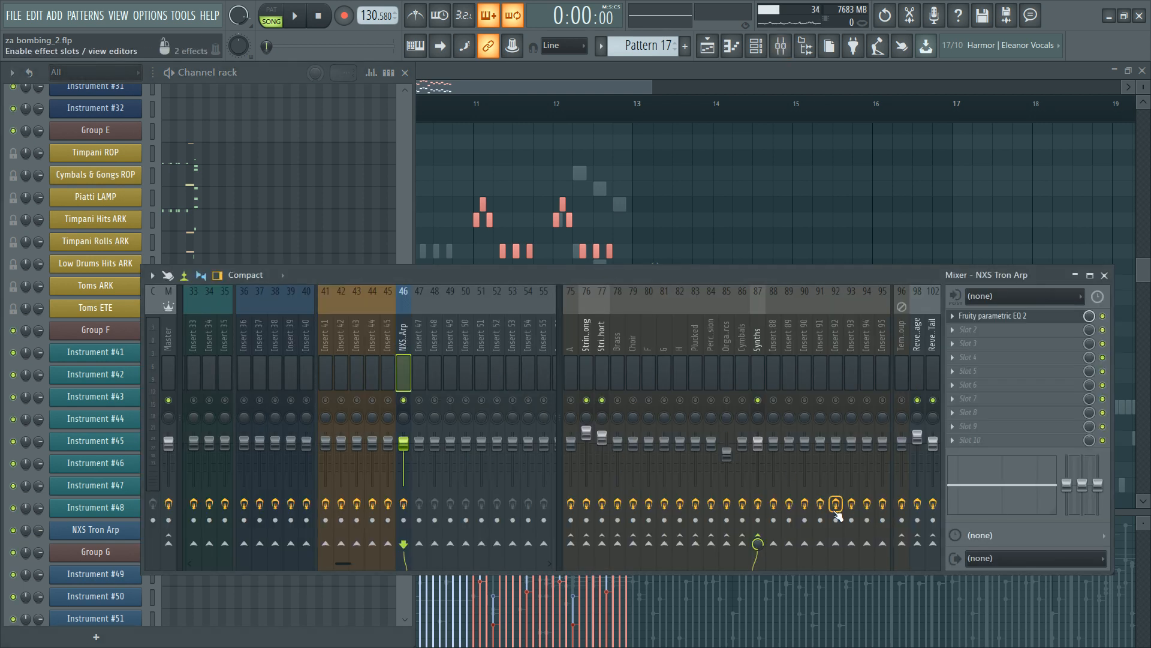
click(758, 346)
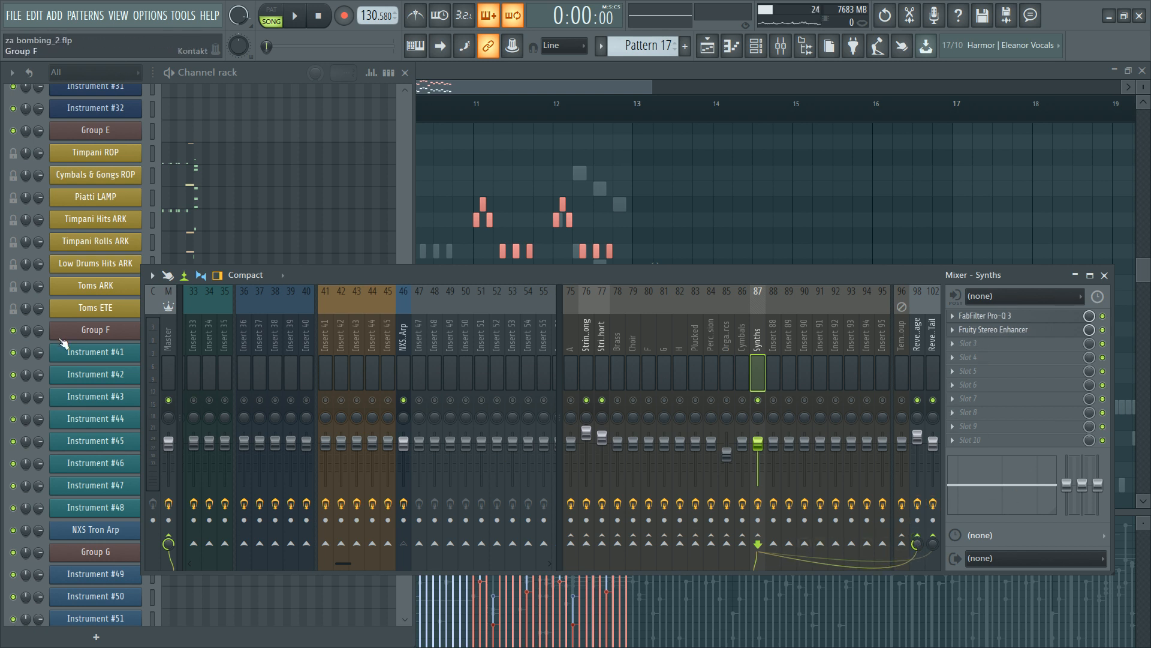
click(403, 352)
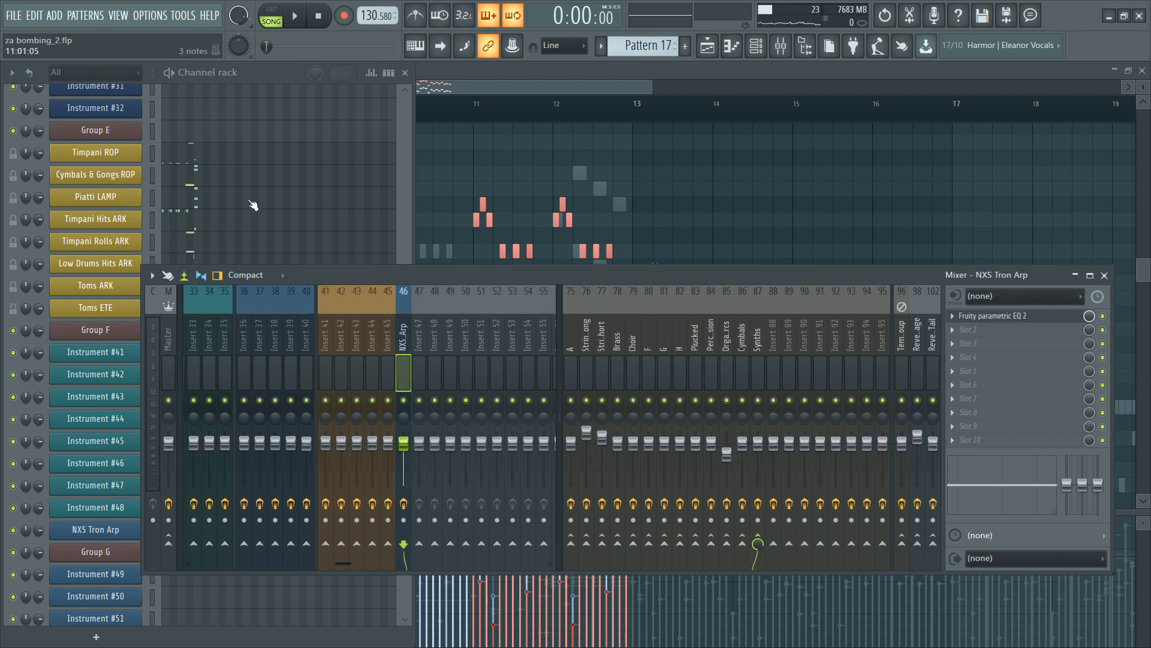
ctrl+click(455, 162)
click(305, 114)
key(F9)
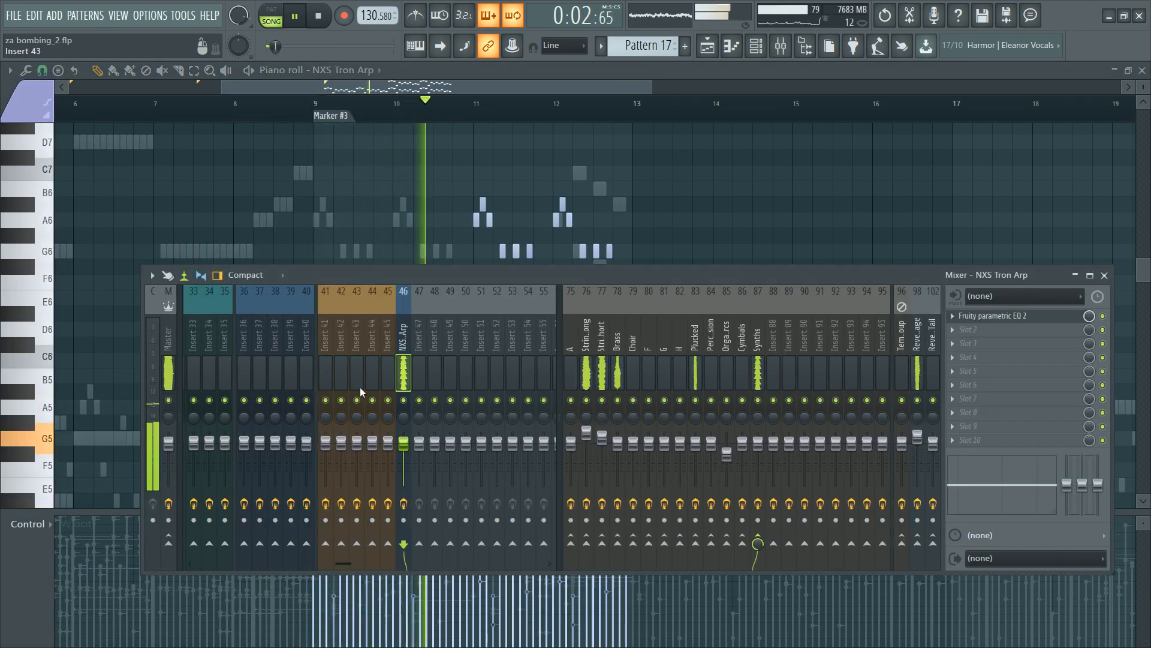
key(F9)
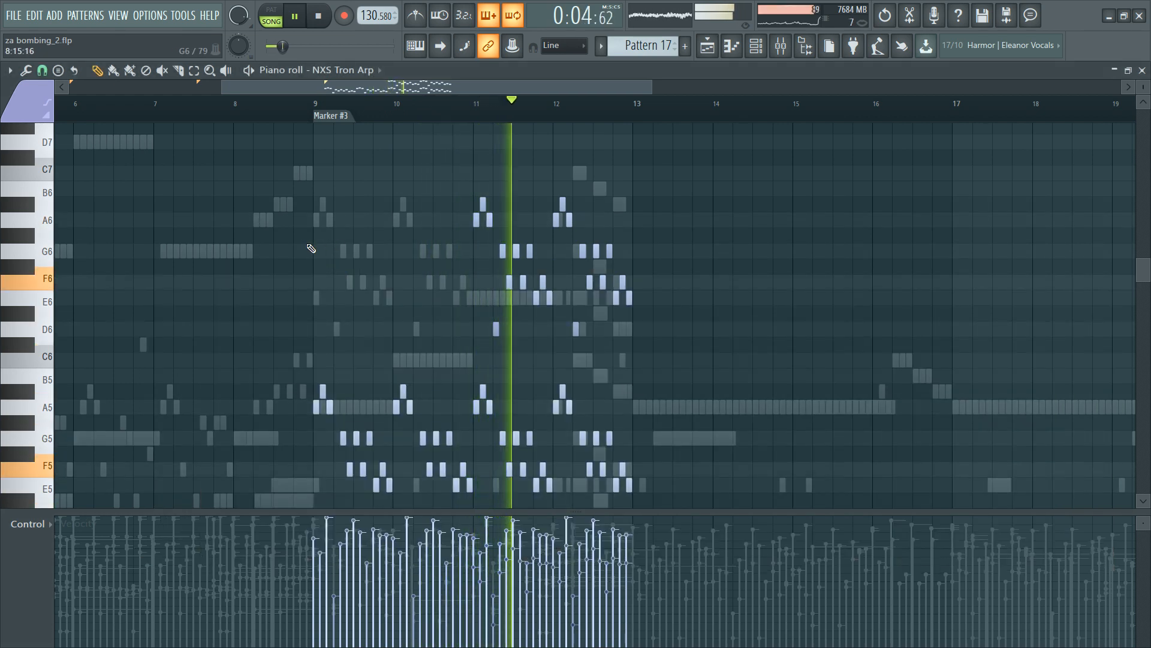
Step: Lower the NXS Tron Arp mixer track's volume slightly while the full arrangement plays
key(F6)
key(space)
click(106, 535)
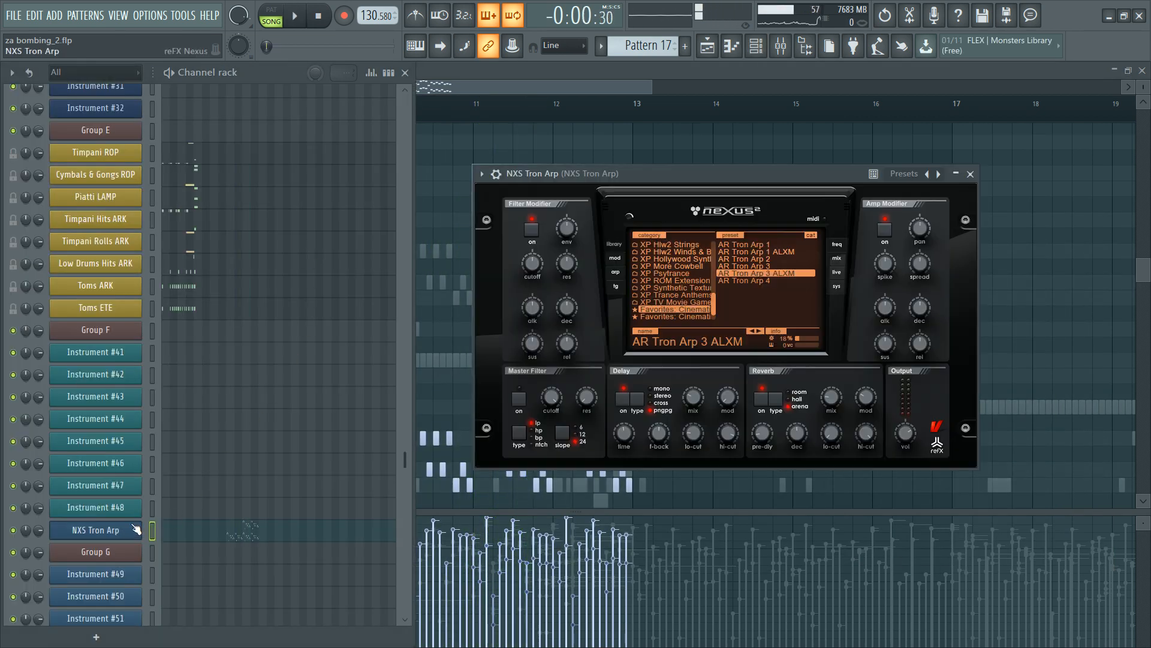
key(F9)
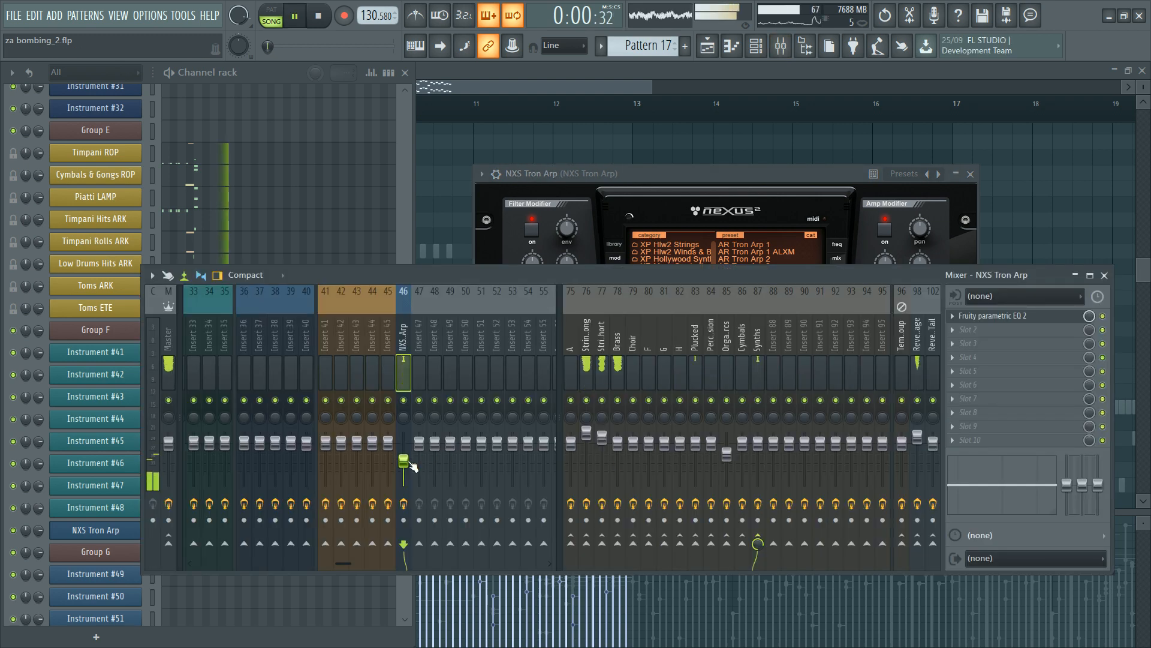
drag(407, 460, 410, 455)
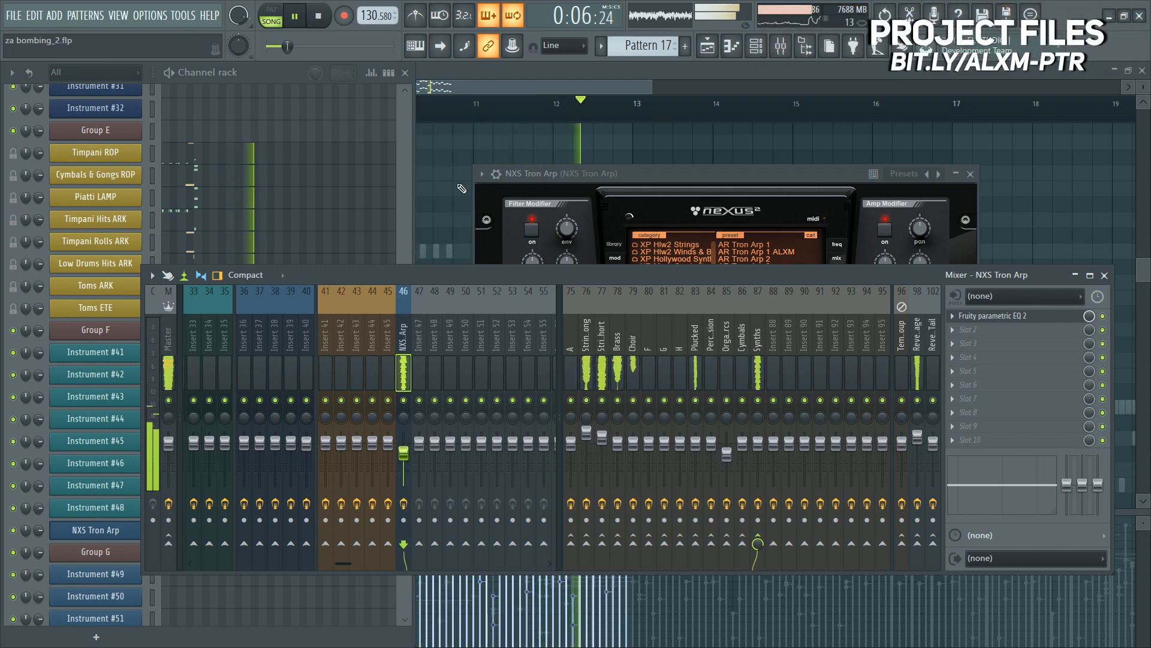
Step: Raise the velocities of the upper-octave NXS Tron Arp notes in bars 11 and 12 and play the result
key(F7)
drag(433, 167, 697, 384)
key(space)
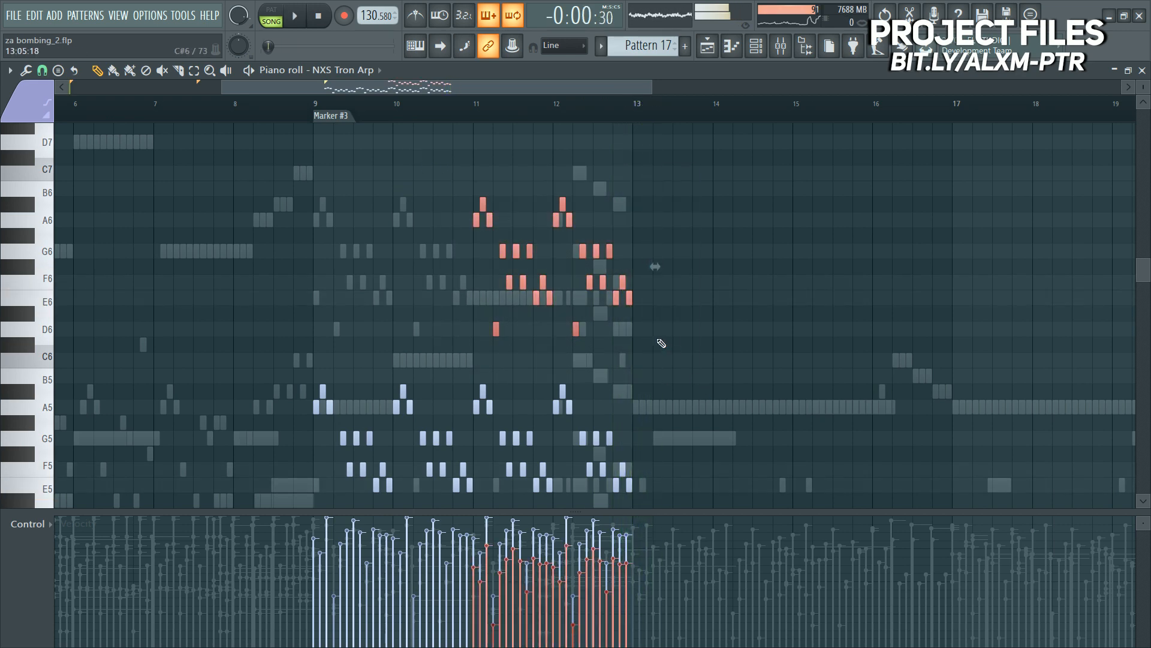
scroll(645, 342, down, 6)
scroll(646, 341, up, 6)
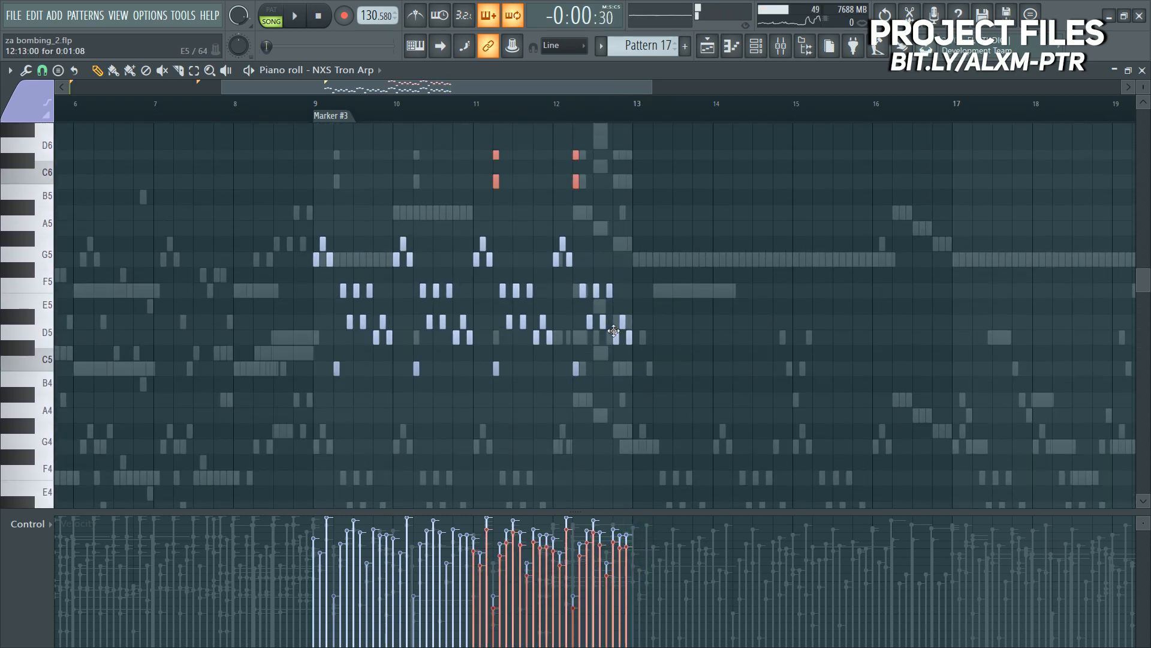
key(space)
scroll(614, 122, up, 4)
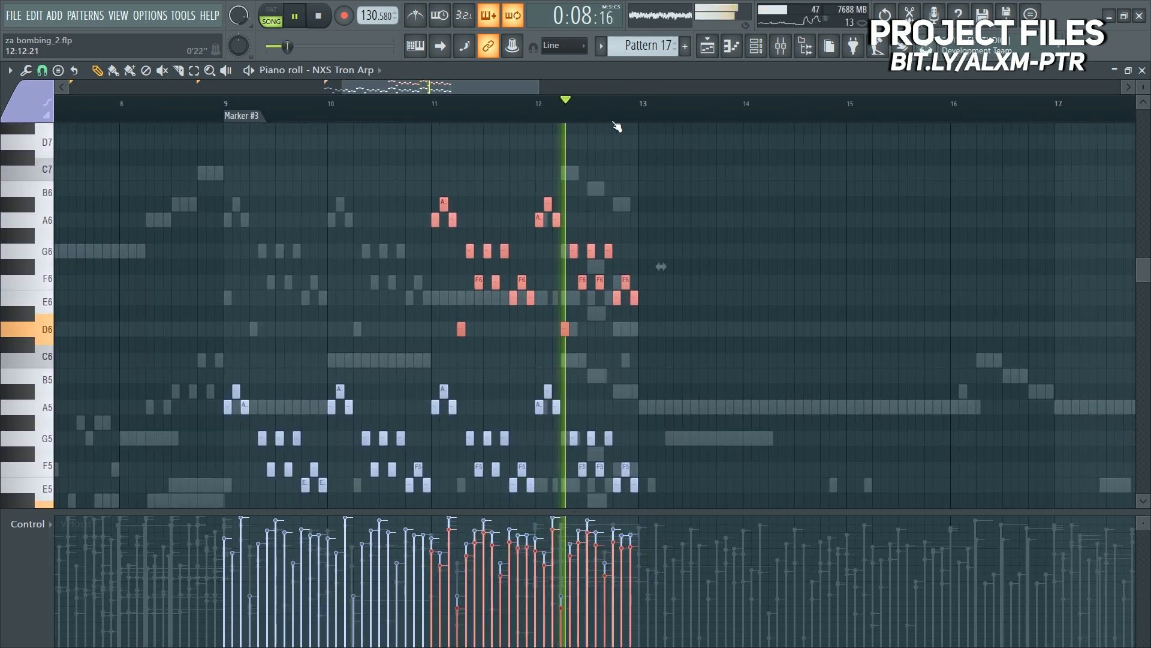
Step: Delete the NXS Tron Arp notes in both octaves from beat 2 to the end of bar 12
key(space)
ctrl+click(564, 187)
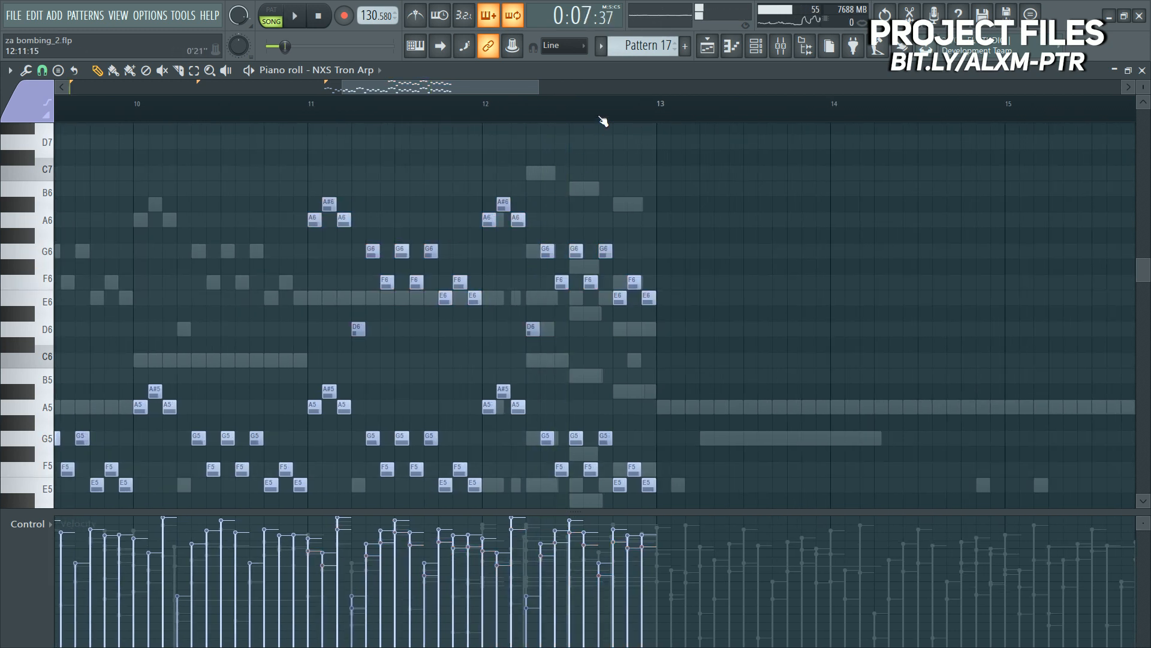
scroll(603, 122, up, 3)
scroll(630, 299, down, 2)
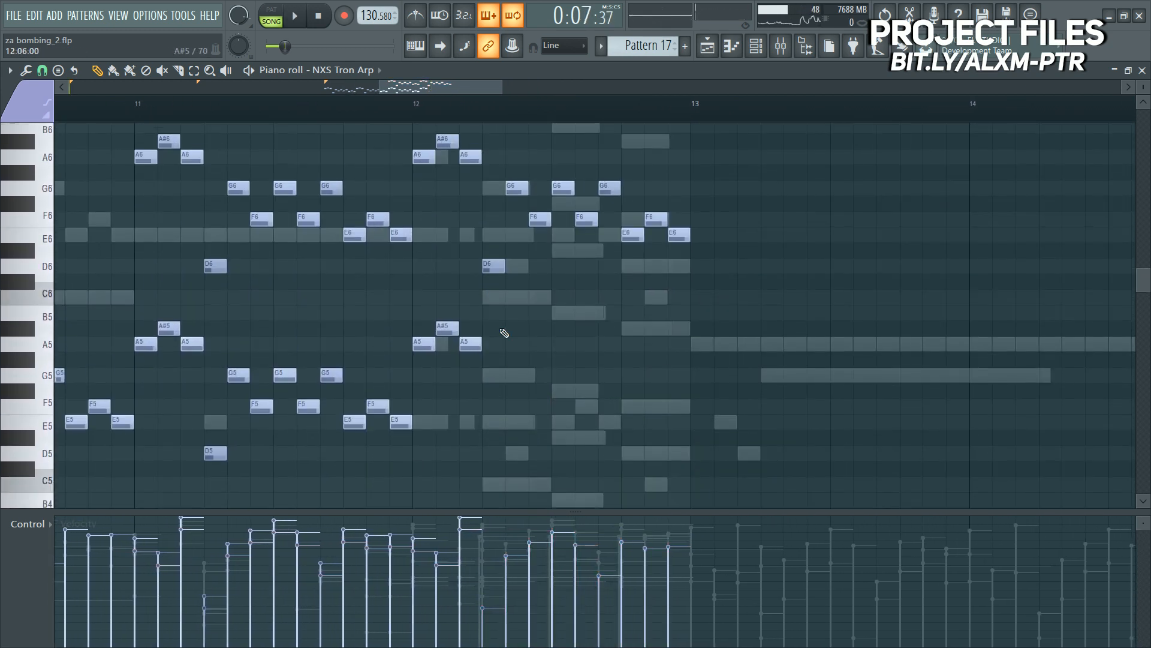
scroll(488, 234, up, 1)
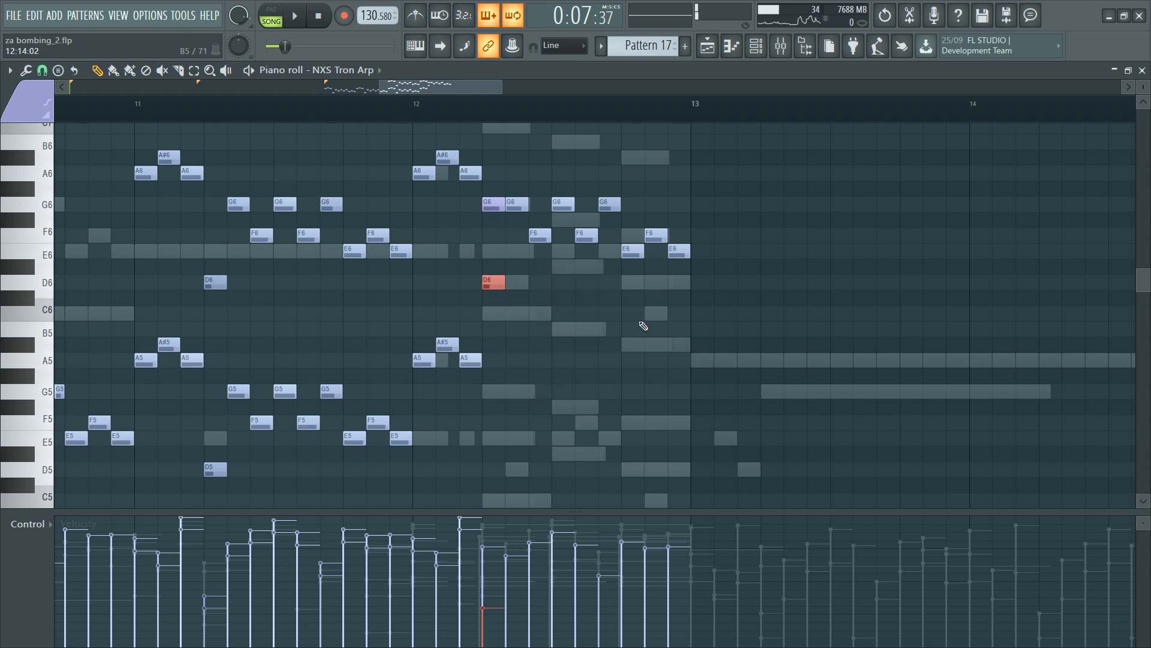
drag(494, 197, 681, 283)
key(Delete)
Step: Build an upper-octave run in bar 12 of three repeated notes each on A6, C7, B6 and A#6
scroll(528, 294, up, 3)
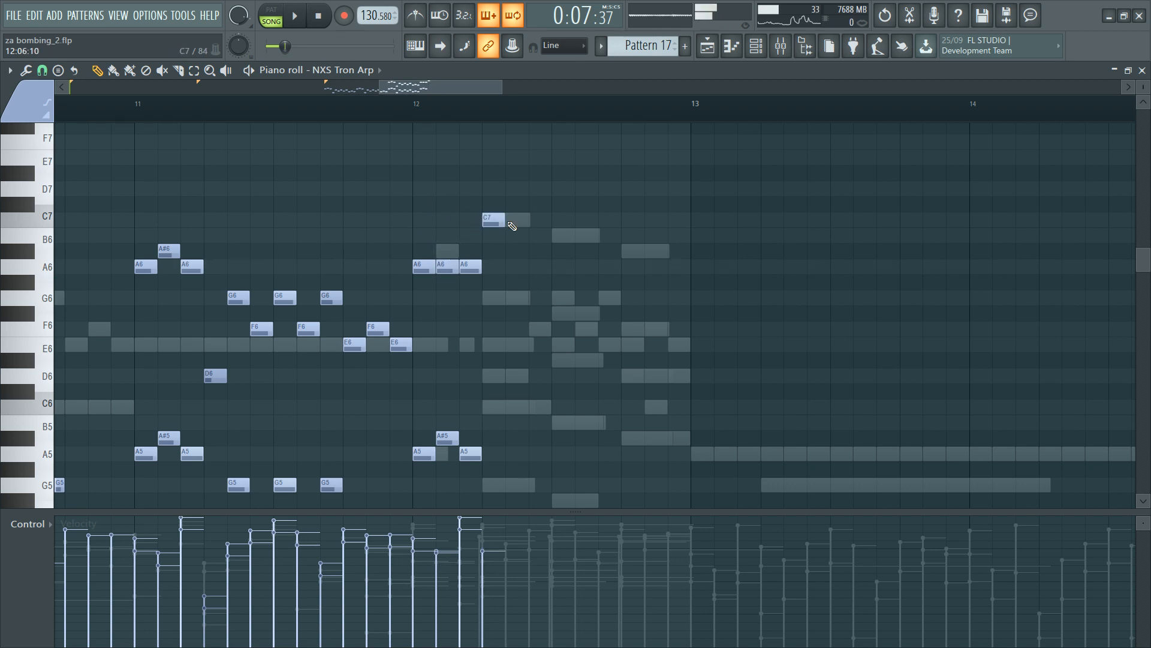
click(448, 267)
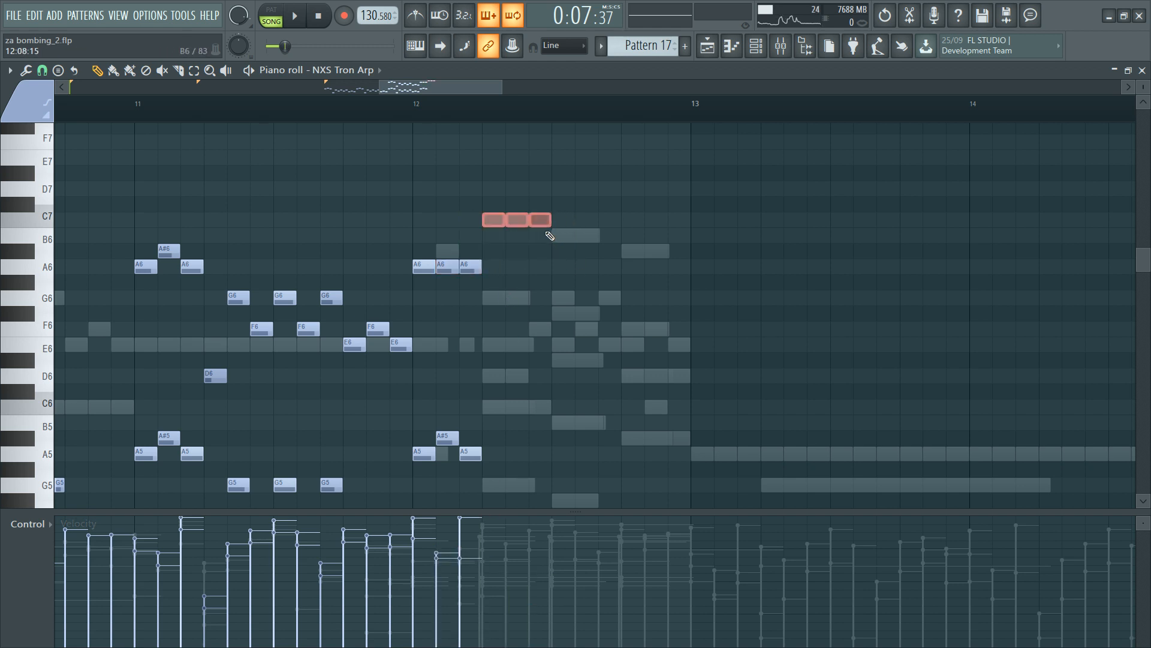
key(Down)
key(Down)
key(Down)
shift+drag(498, 214, 669, 222)
key(ctrl+b)
Step: Copy the bar 12 run one octave down to A5, C6, B5 and A#5, replacing the old lower notes, and play it
ctrl+drag(727, 179, 408, 300)
ctrl+drag(412, 399, 487, 462)
key(ctrl+v)
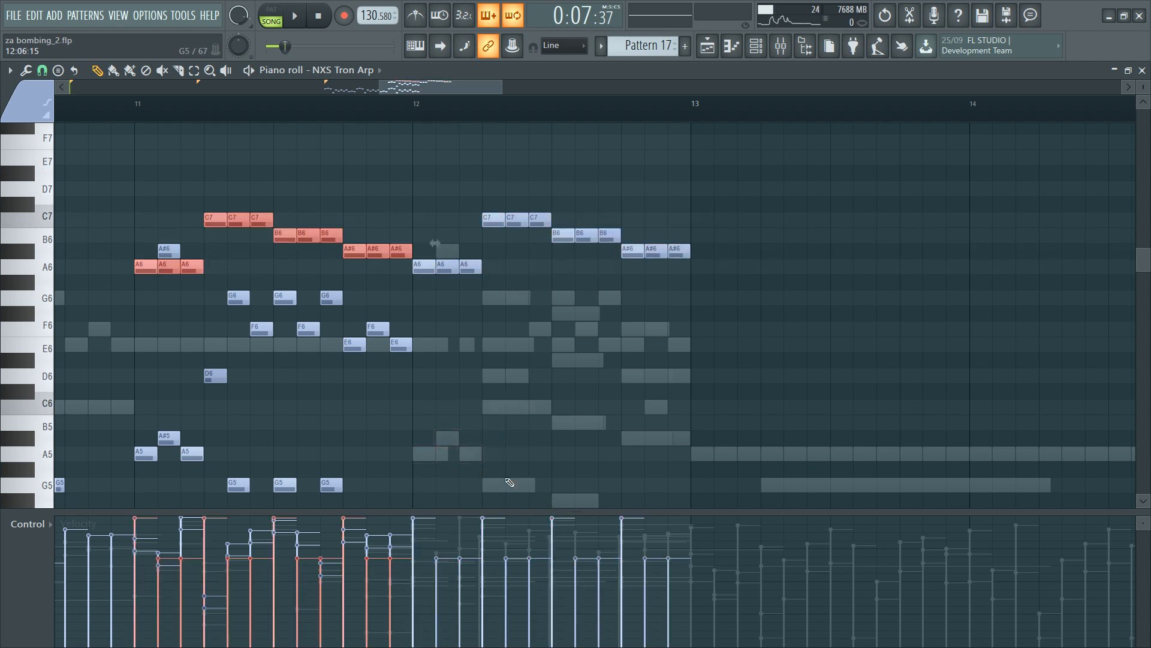
drag(172, 266, 450, 265)
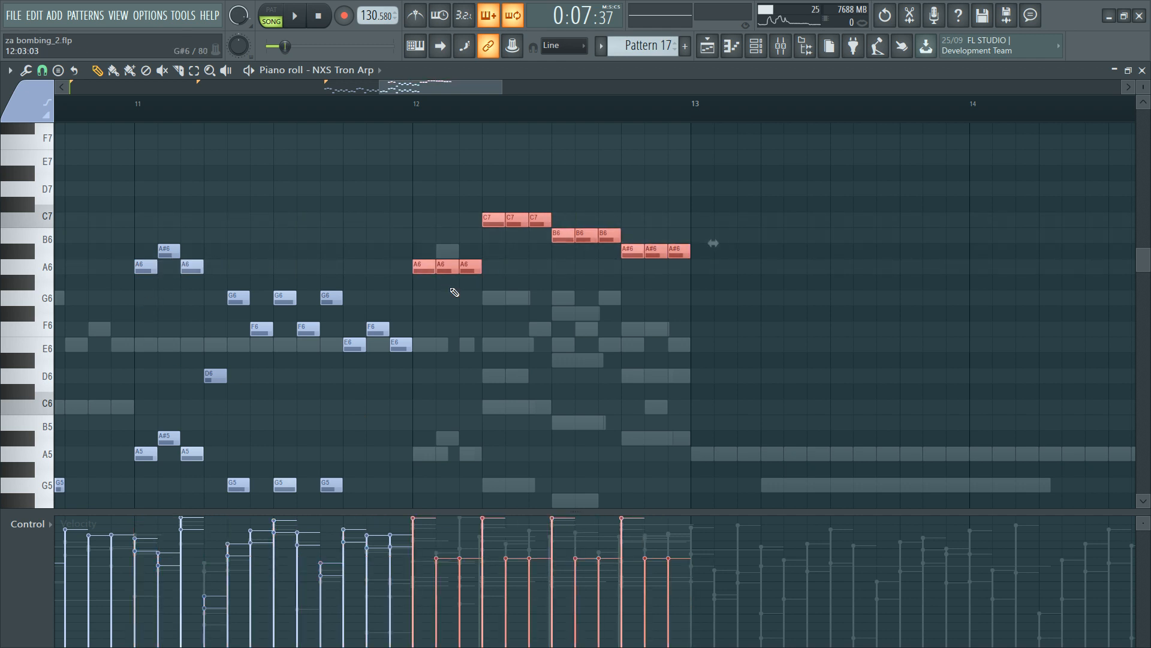
key(ctrl+Down)
key(space)
ctrl+click(519, 359)
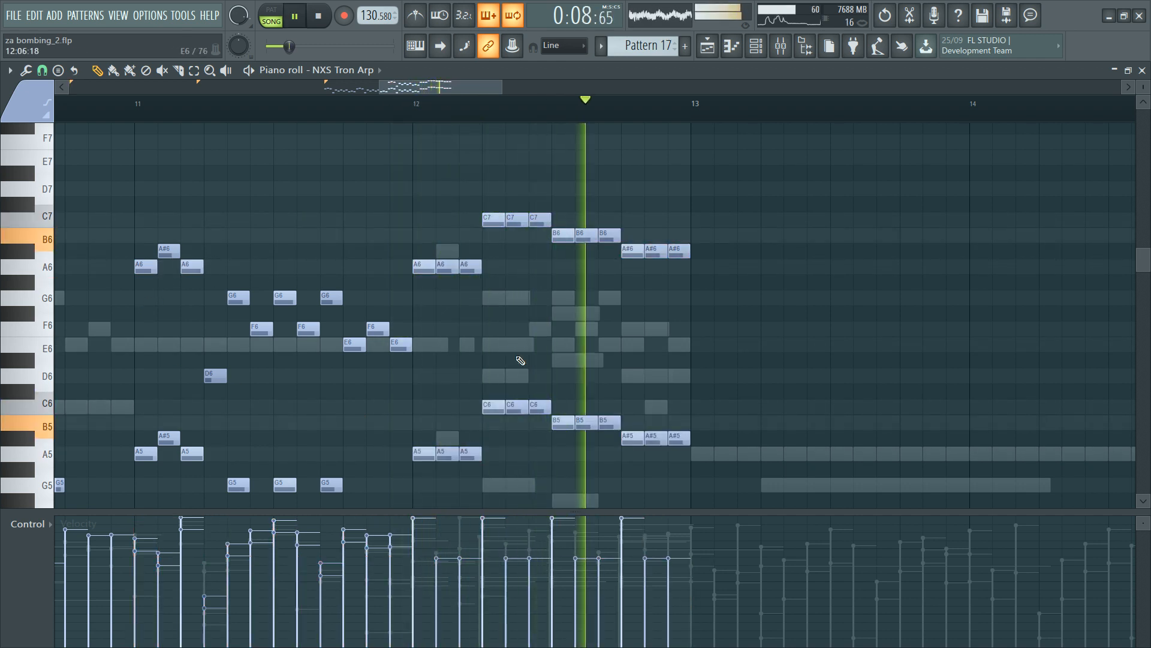
scroll(519, 362, down, 4)
scroll(523, 369, up, 5)
scroll(540, 375, up, 3)
scroll(702, 252, down, 4)
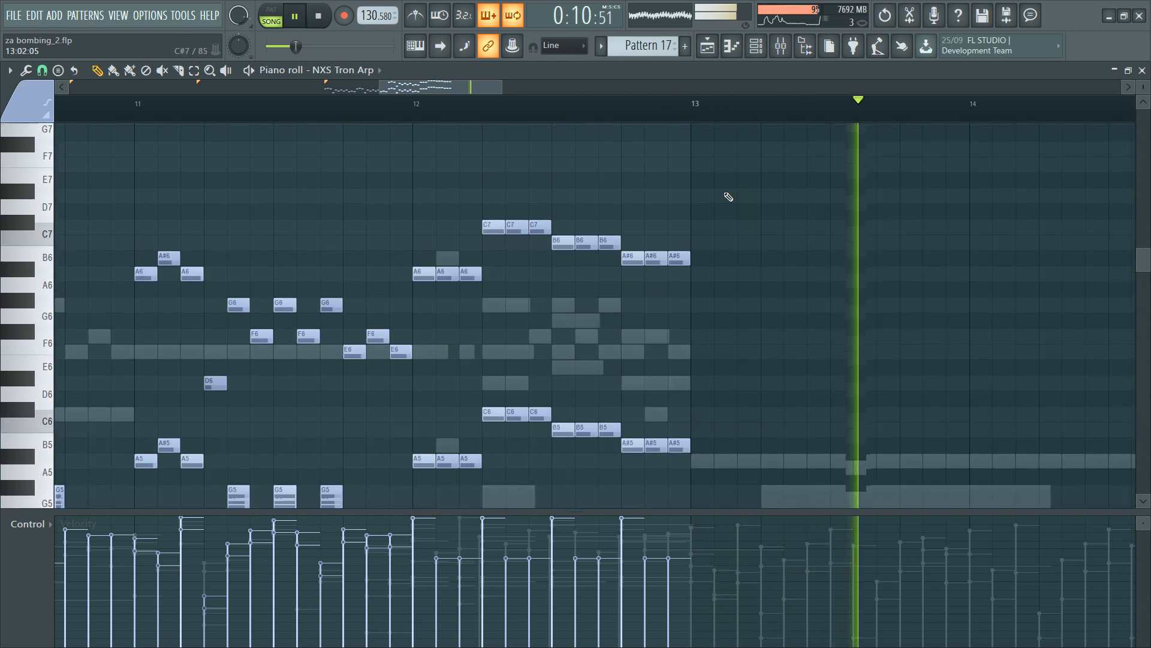
key(space)
Step: Lower the velocities of both octaves of the bar 12 run slightly
drag(730, 167, 426, 507)
scroll(484, 388, down, 3)
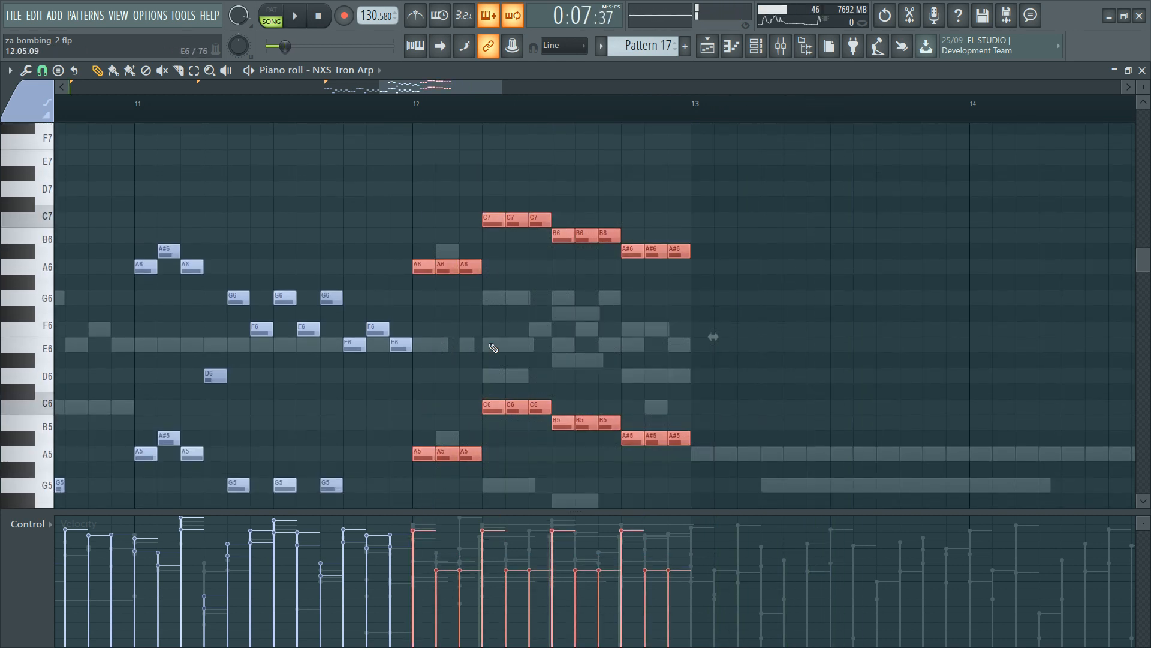
scroll(566, 114, down, 4)
Step: Duplicate the lower-octave NXS Tron Arp notes of bars 9 to 12 into bars 13 to 16 and play from bar 13
scroll(637, 213, down, 5)
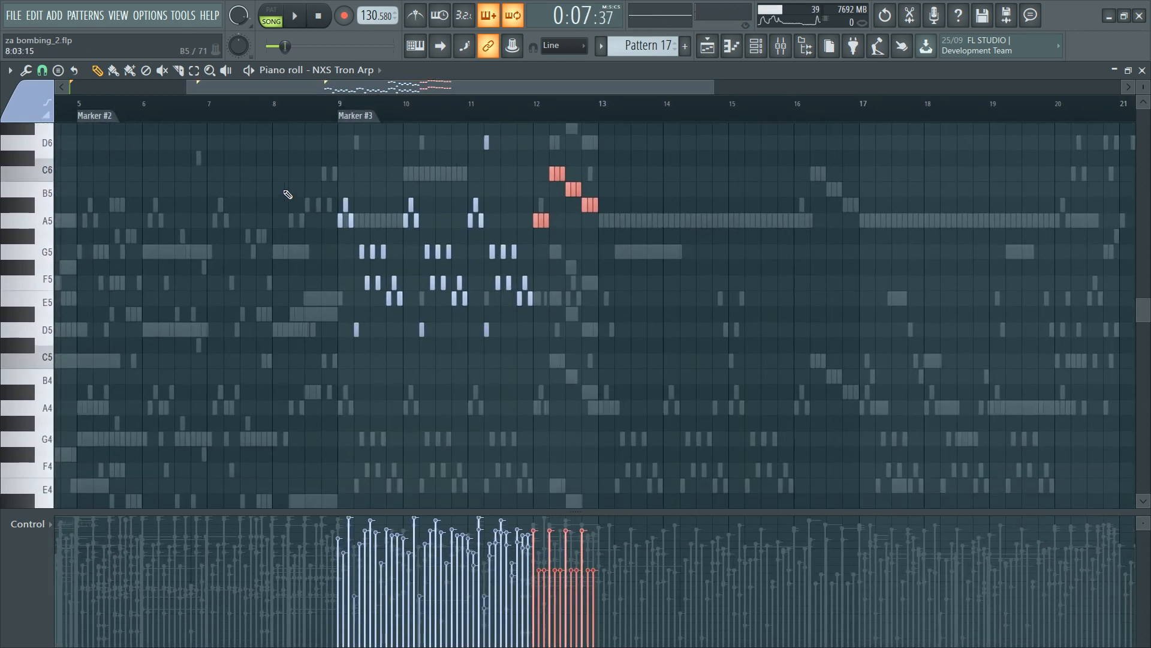
drag(286, 191, 1022, 414)
drag(300, 170, 956, 406)
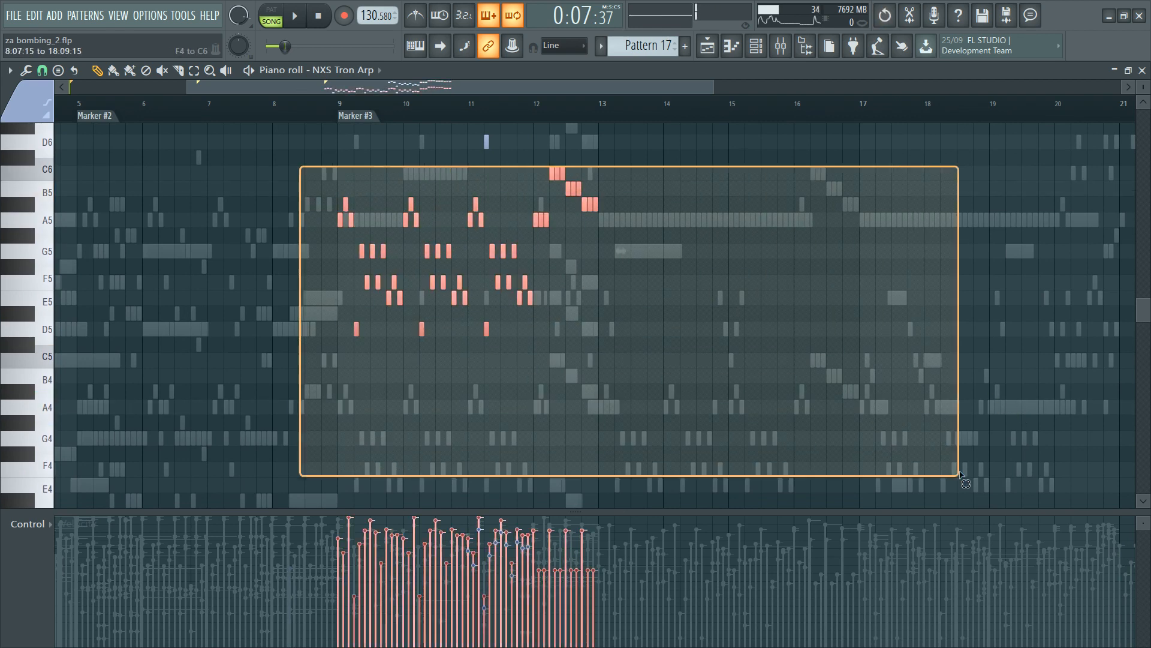
key(ctrl+b)
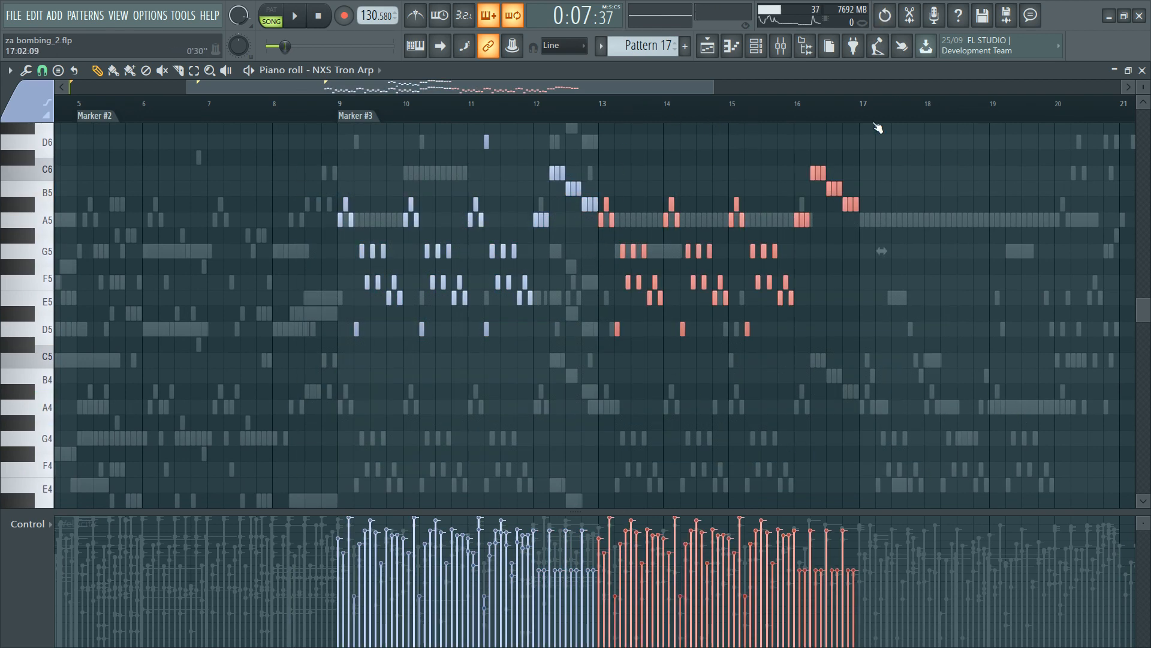
scroll(898, 122, up, 2)
click(424, 110)
key(space)
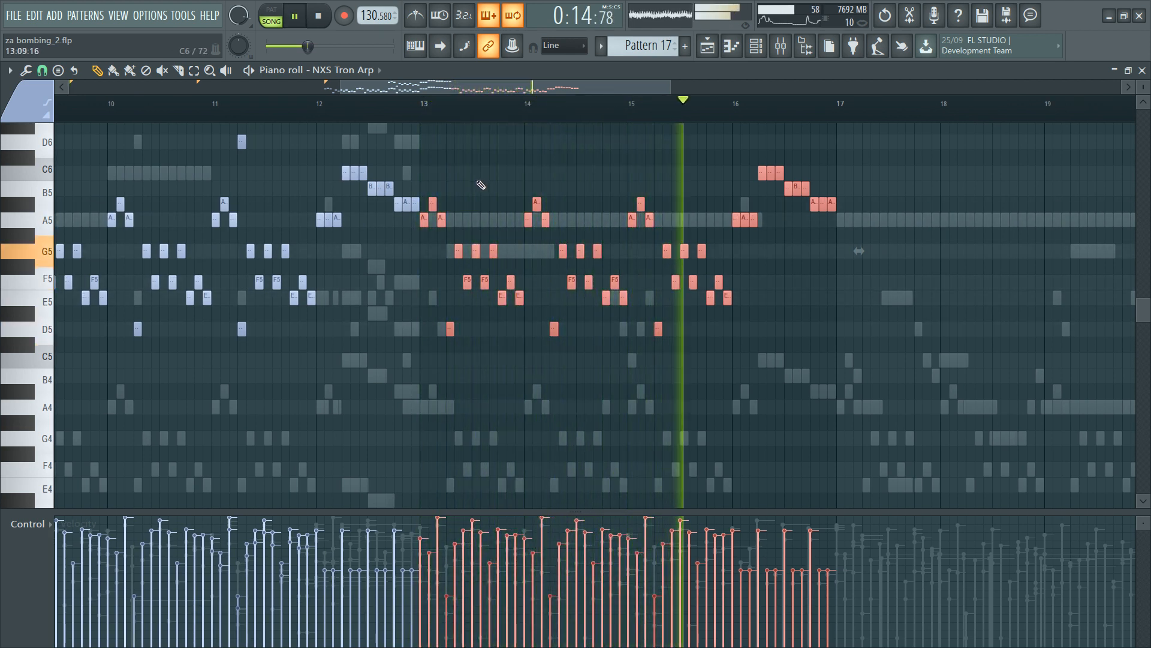
Step: Lower the NXS Tron Arp notes of bars 13 to 16 by one octave and play them
ctrl+click(695, 175)
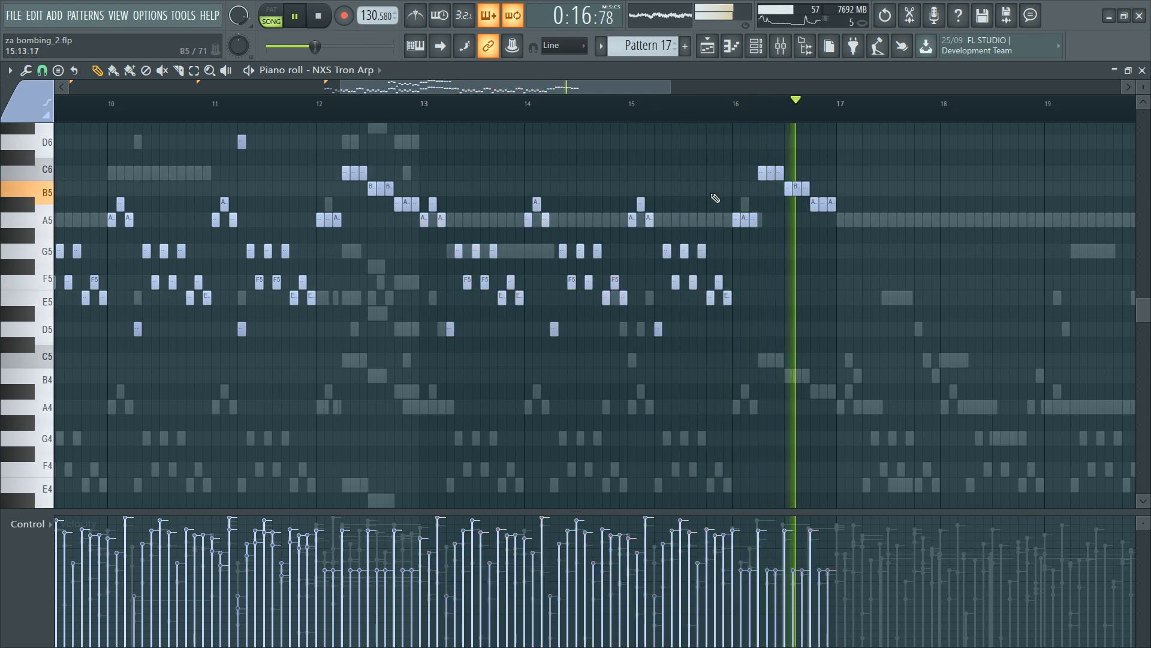
key(space)
drag(426, 132, 1150, 454)
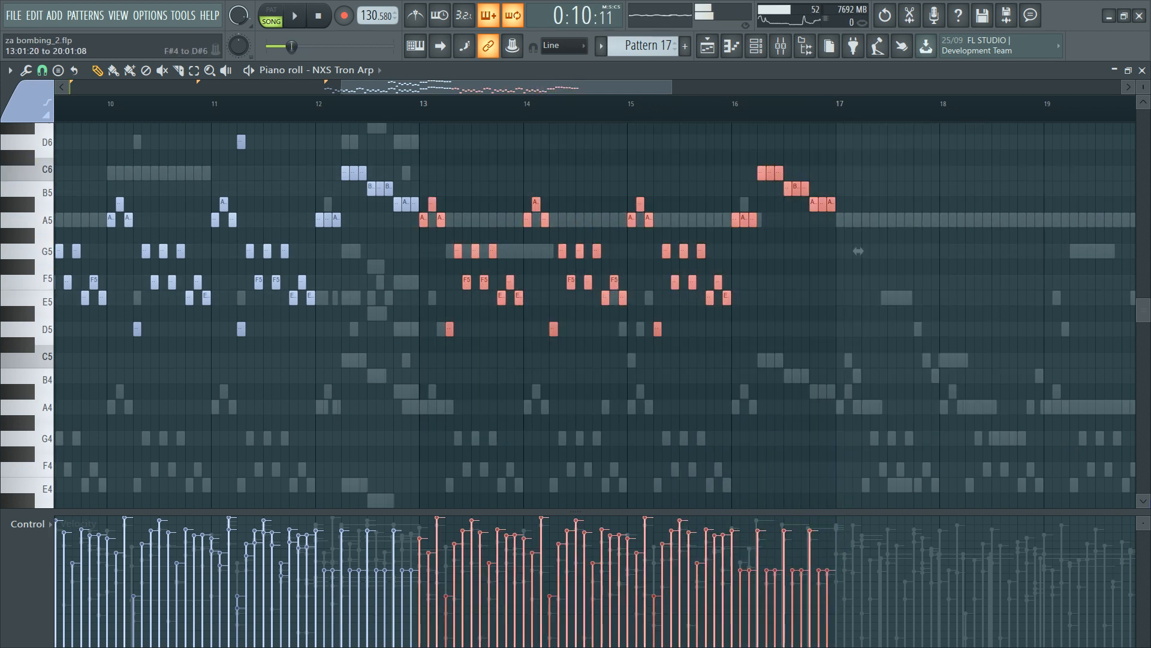
key(ctrl+Down)
key(space)
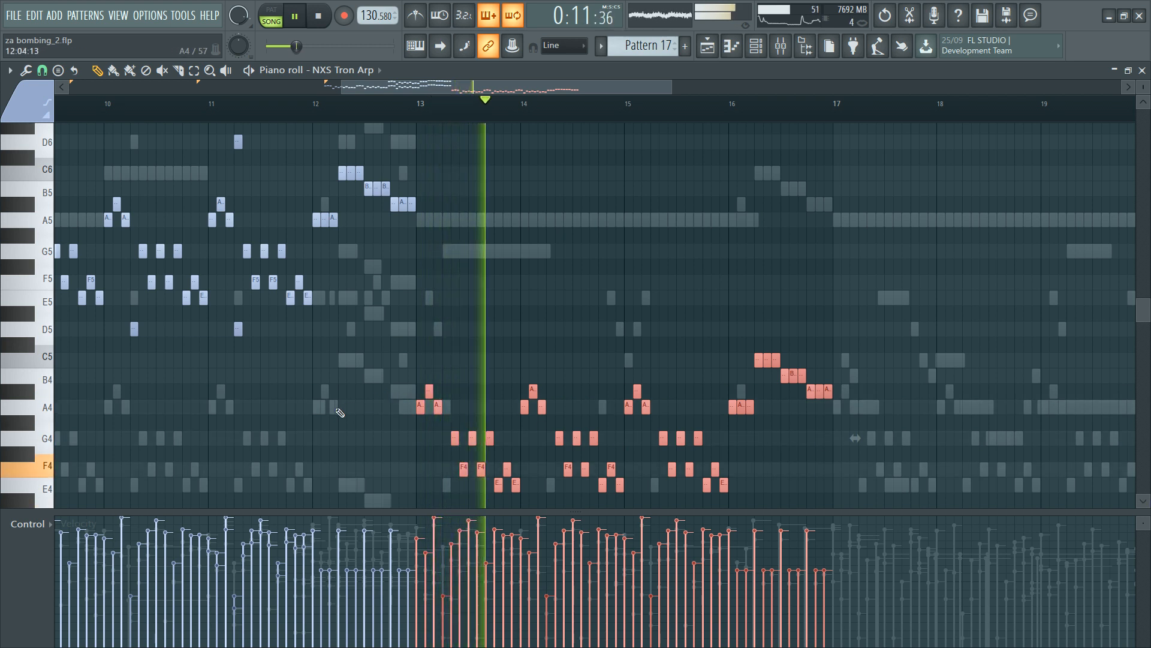
Step: Solo the NXS Tron Arp channel and listen to the arpeggio in bars 13 to 16
key(F6)
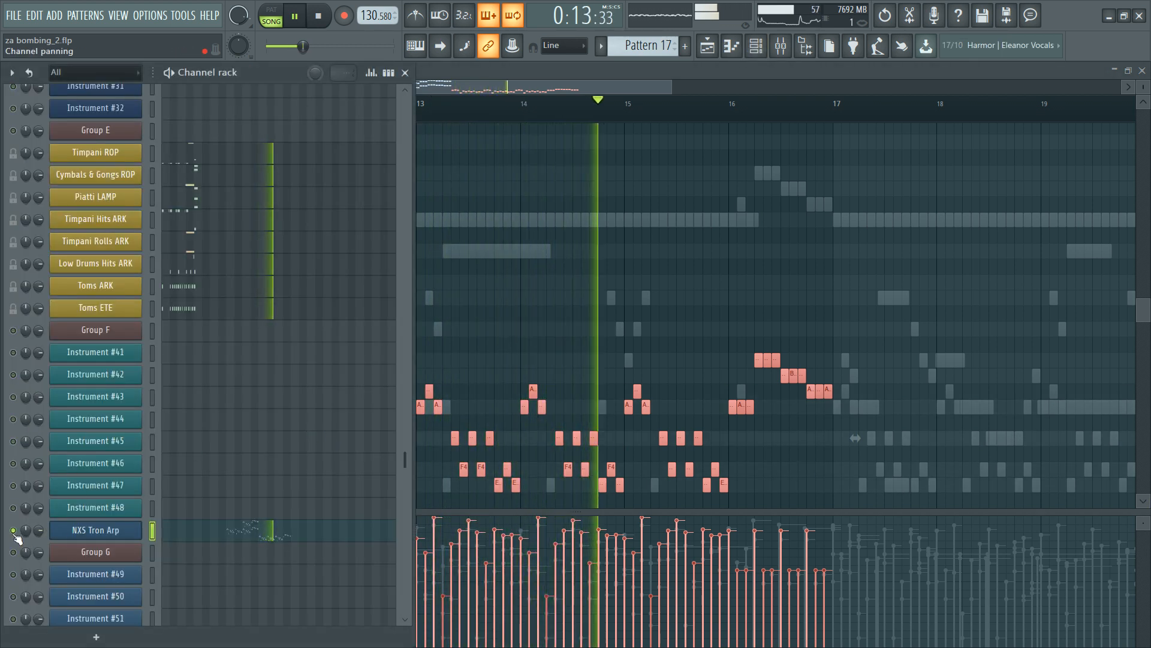
click(428, 391)
scroll(649, 108, down, 3)
key(space)
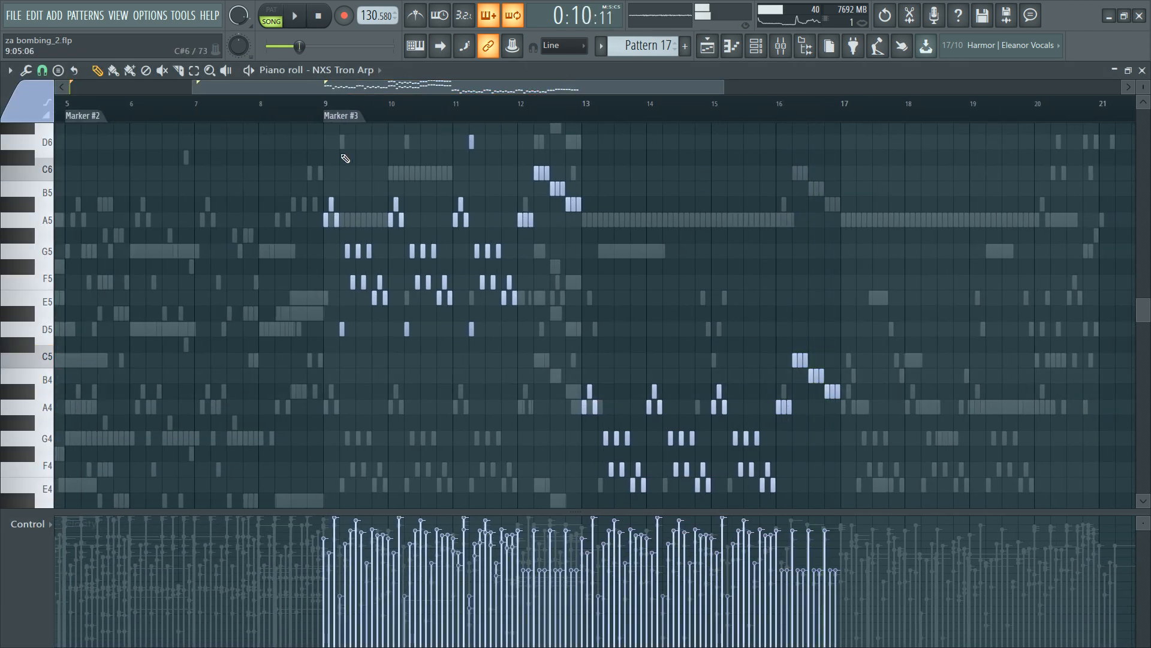
Step: Duplicate the lower-octave arp notes of bars 9 to 12 (D5 to C6) one octave down and play the layered result
scroll(650, 326, down, 3)
scroll(601, 268, up, 5)
drag(601, 268, 233, 380)
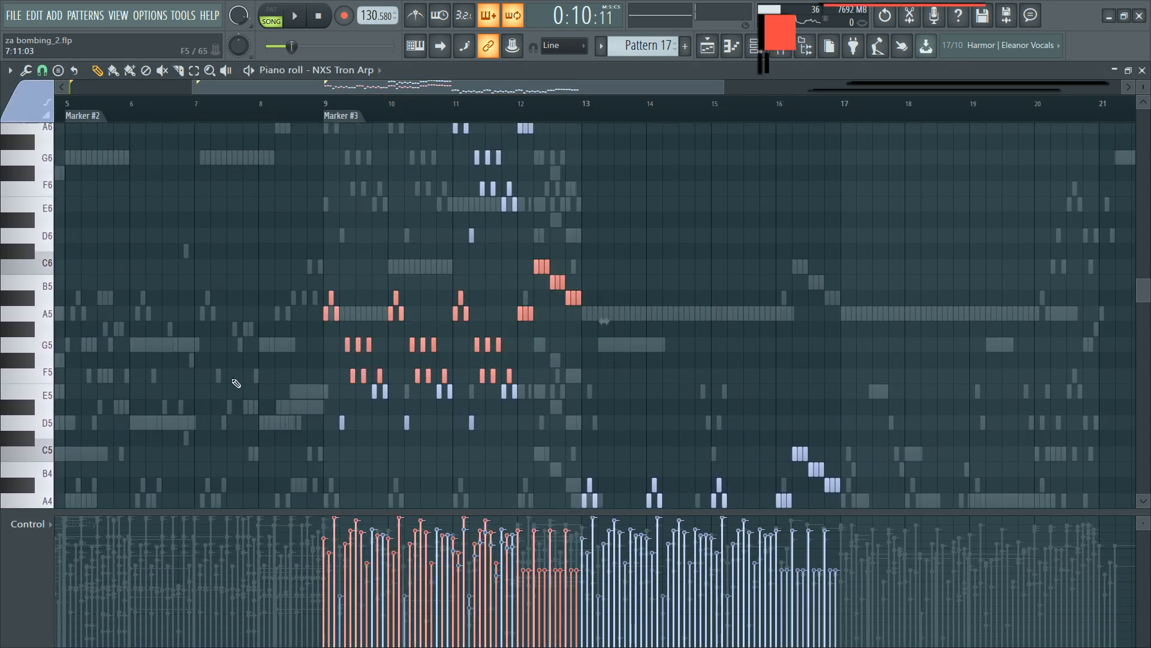
mouse_move(263, 344)
mouse_down()
mouse_move(371, 413)
mouse_move(531, 425)
mouse_up()
drag(542, 343, 265, 421)
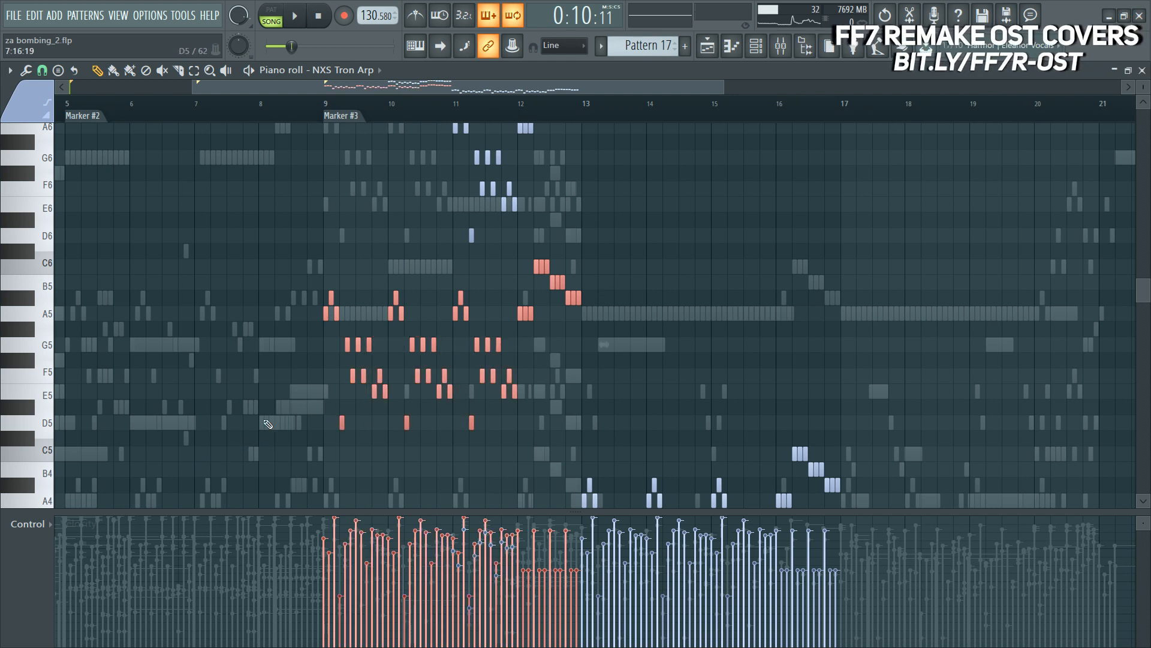
key(ctrl+v)
drag(115, 394, 384, 406)
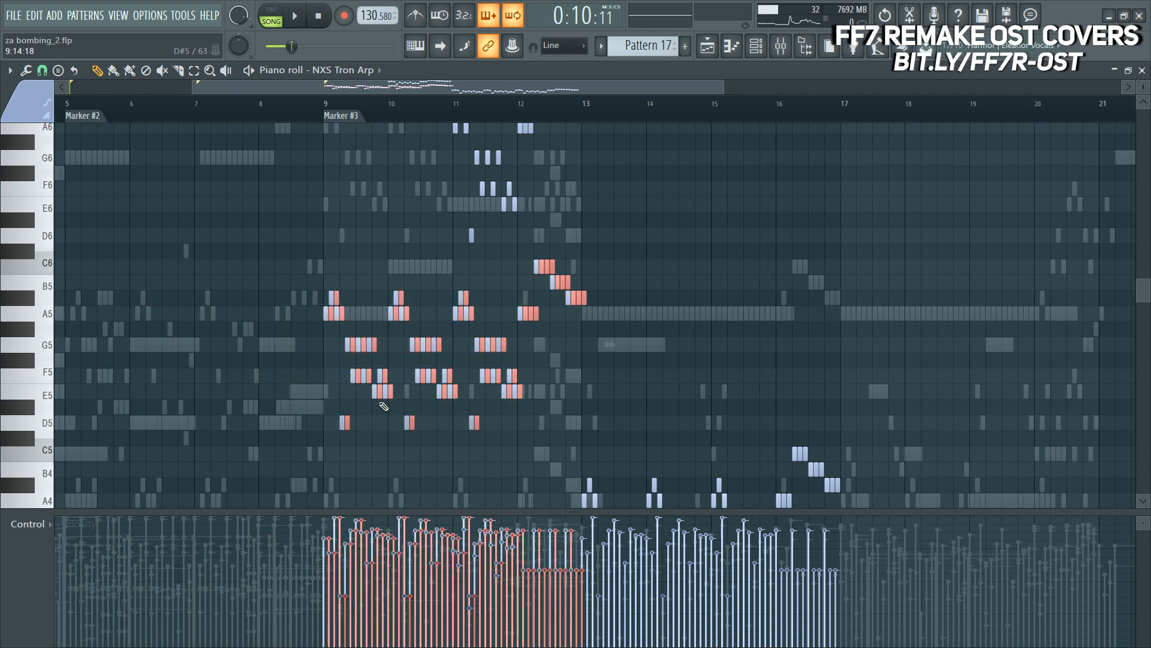
key(ctrl+Down)
key(space)
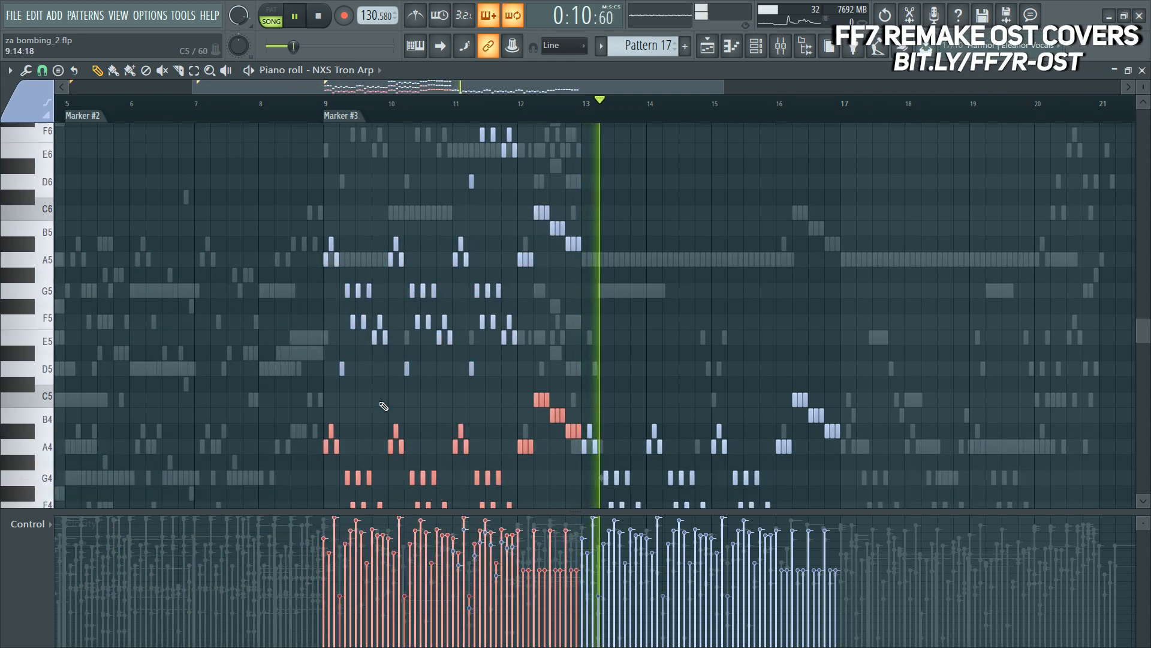
Step: Open the NXS Tron Arp instrument and lower its filter modifier cutoff to -34 during playback
scroll(381, 406, down, 5)
key(F6)
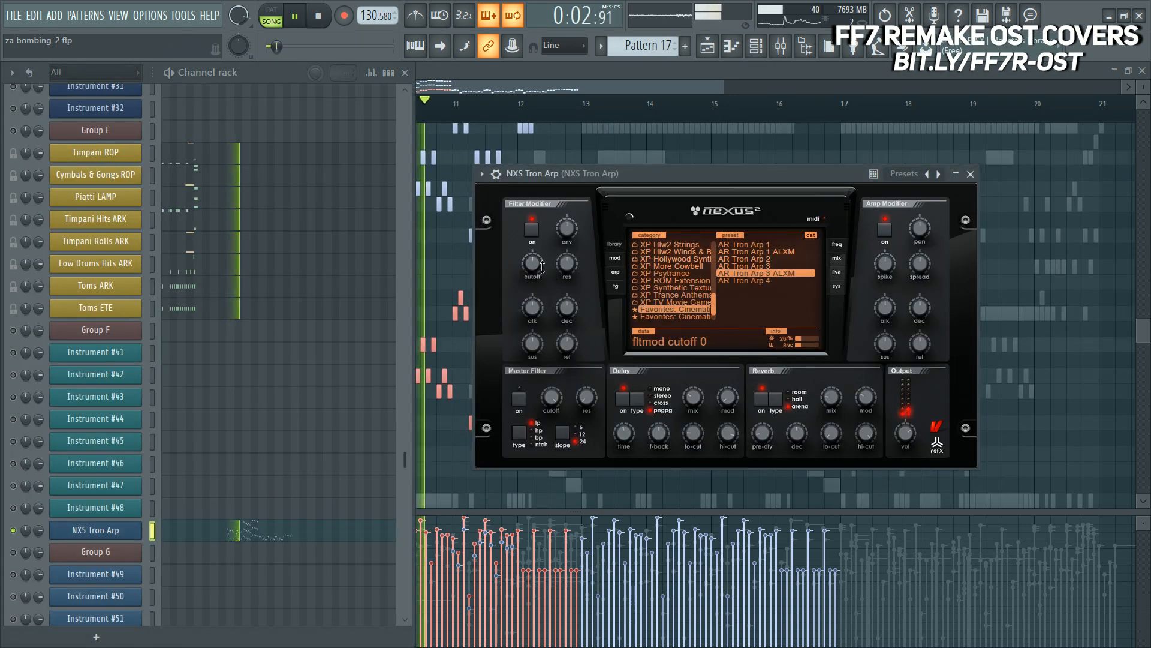
drag(534, 266, 522, 292)
key(space)
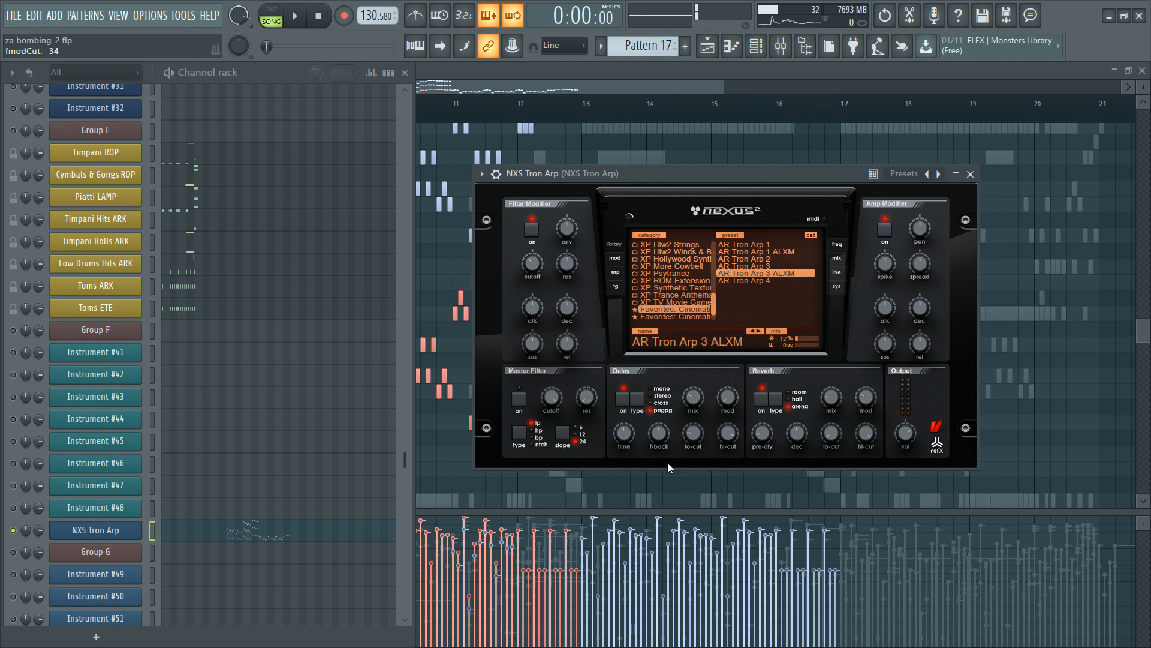
Step: Check the NXS Tron Arp mixer track alongside the Nexus window while playing the soloed arpeggio
key(F9)
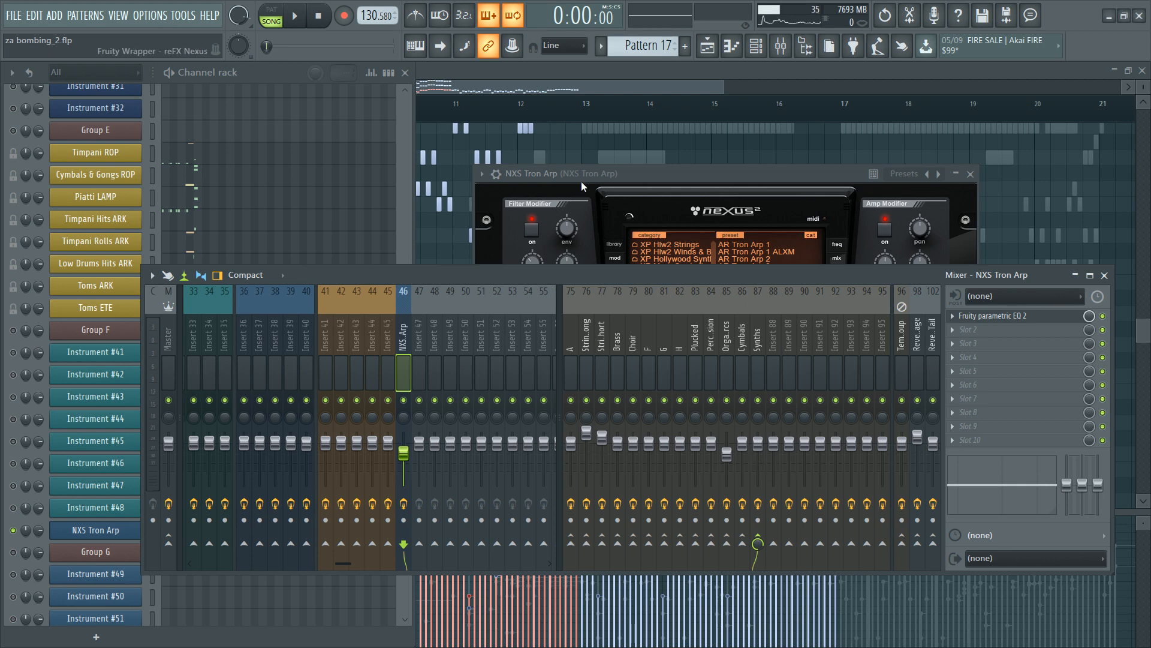
drag(582, 182, 535, 160)
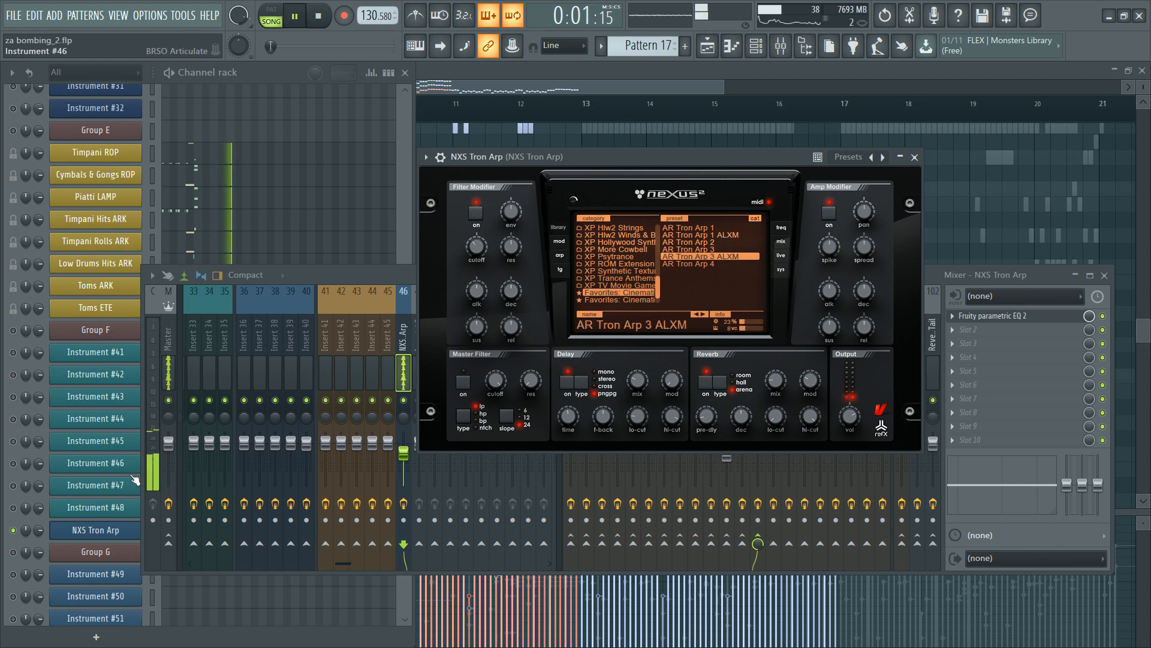
key(space)
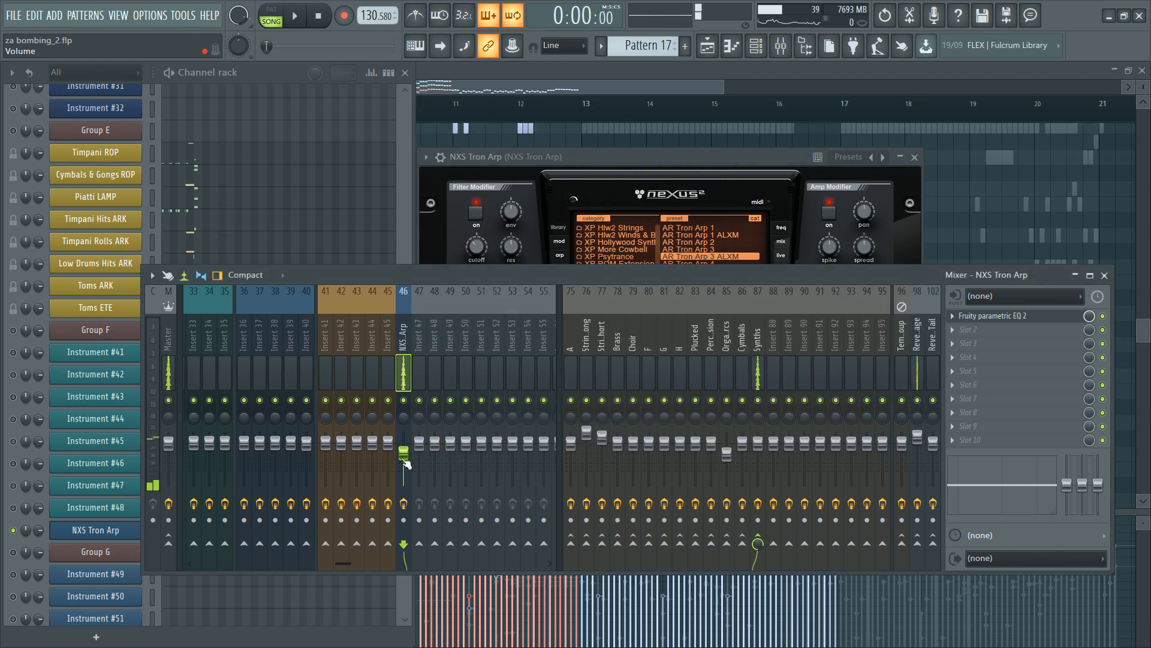
click(587, 170)
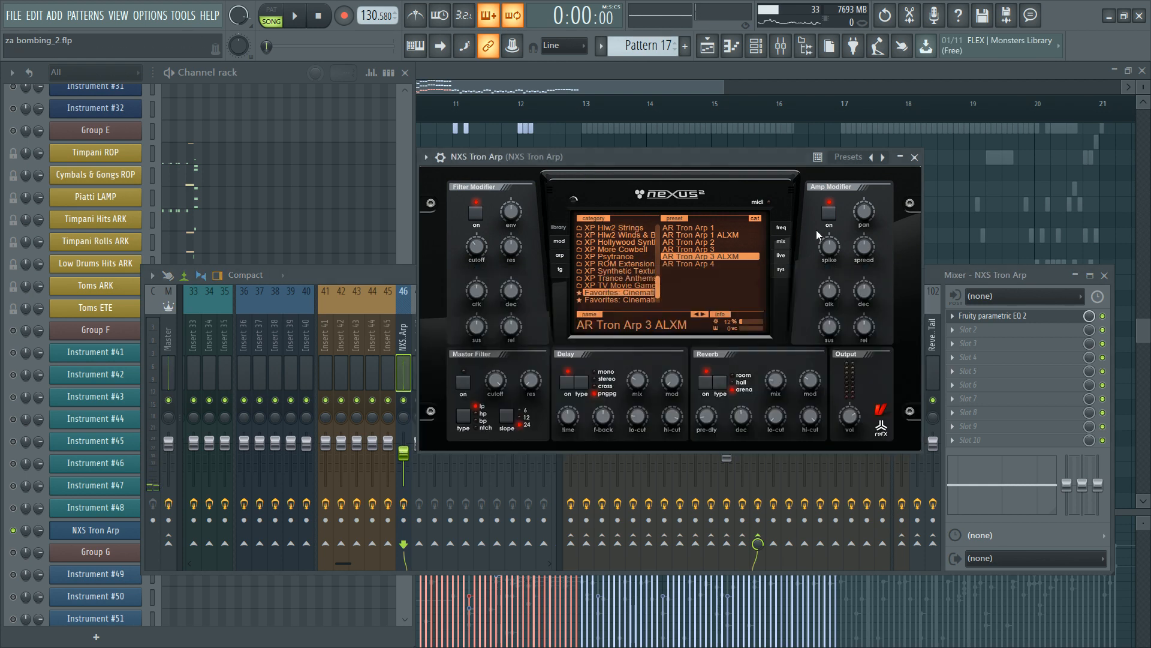
Step: Unsolo the NXS Tron Arp channel, play the full arrangement, and return to the arp's notes with Nexus closed
click(246, 73)
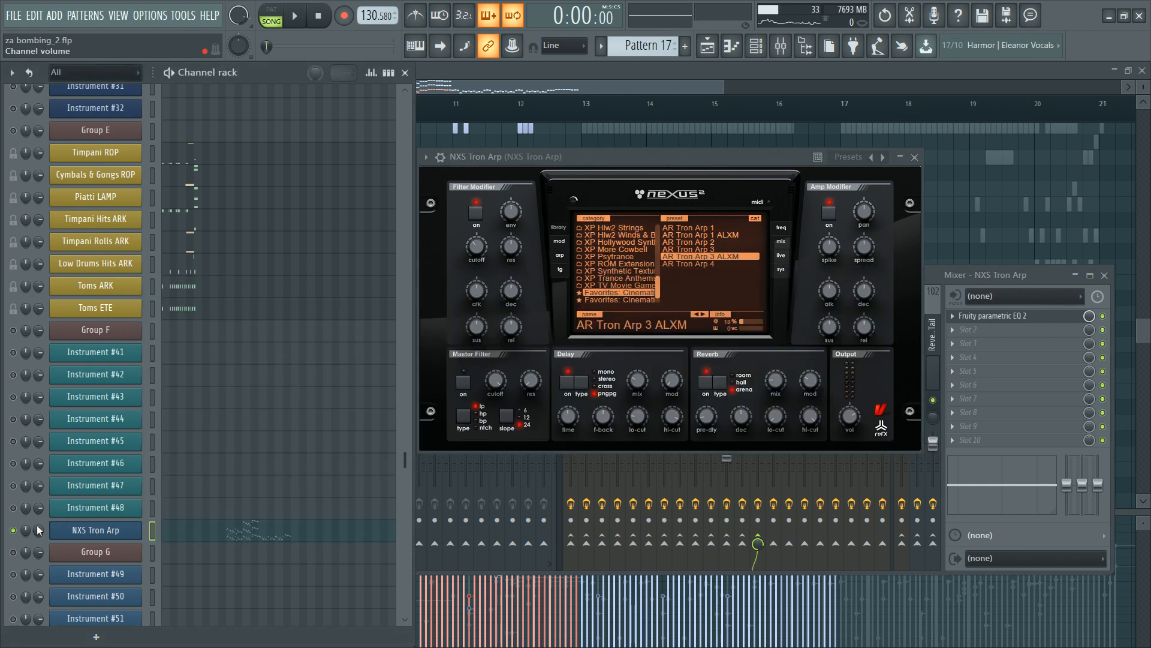
key(space)
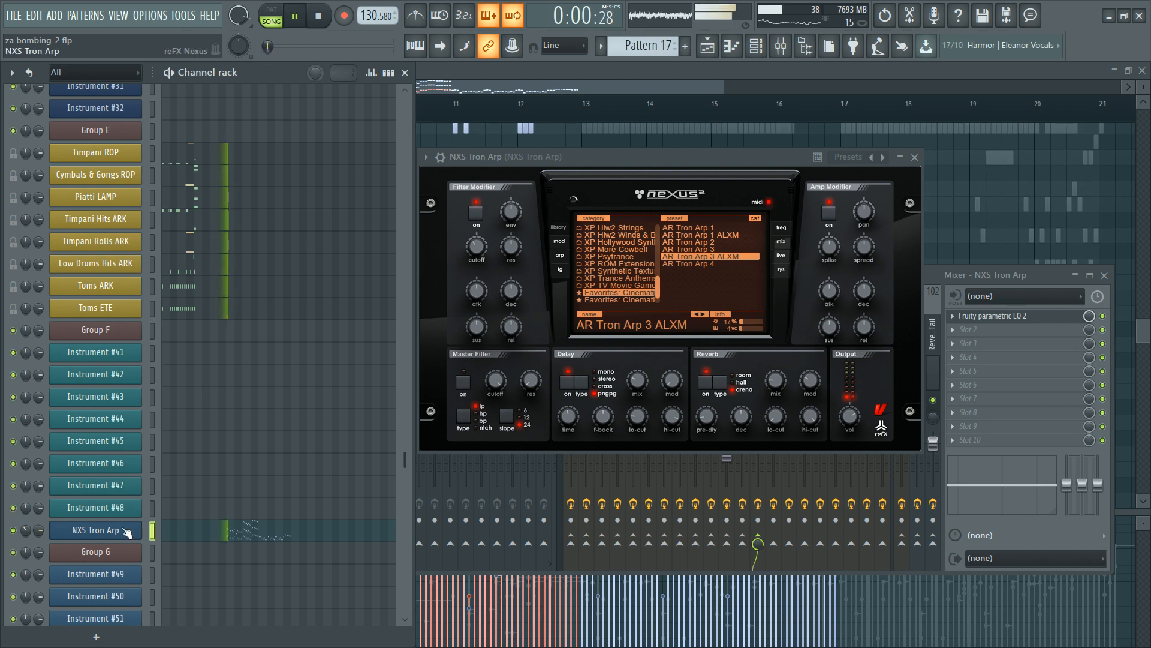
click(914, 157)
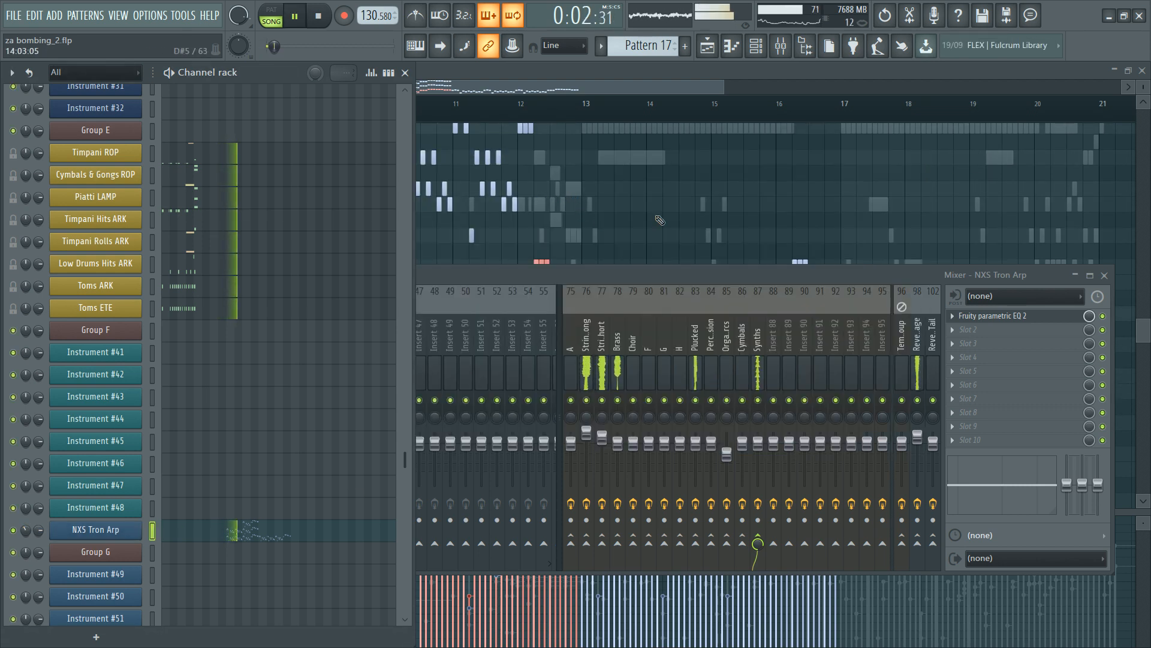
key(F7)
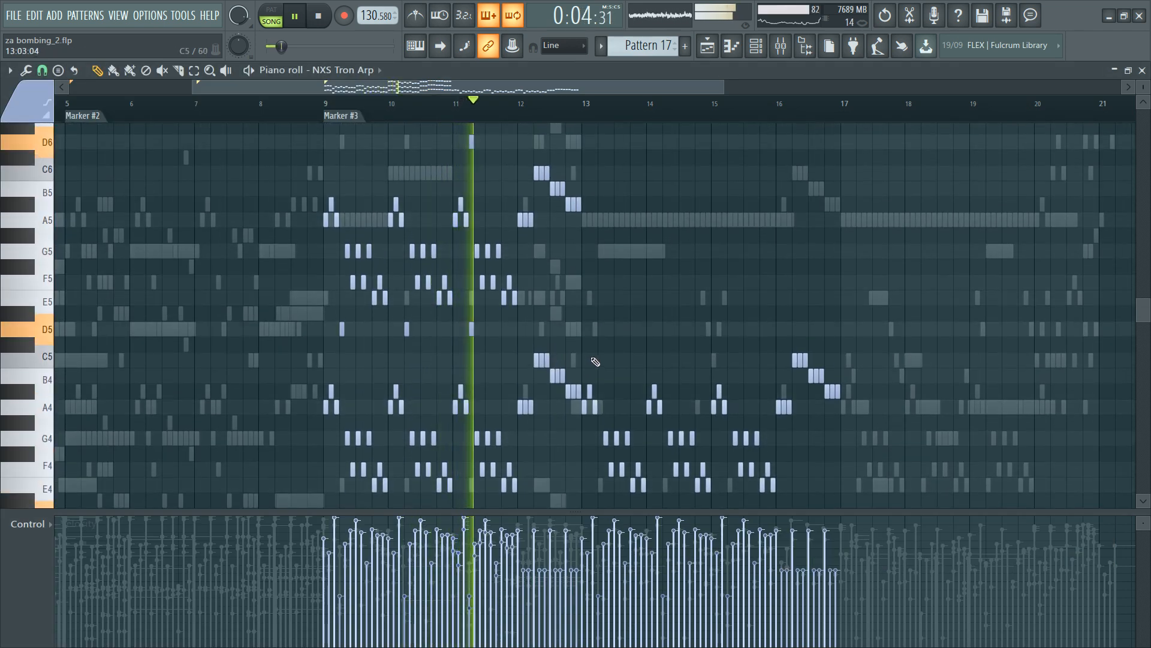
Step: Delete the middle-octave NXS Tron Arp notes in bars 9 and 10
scroll(1144, 110, up, 4)
scroll(386, 336, down, 5)
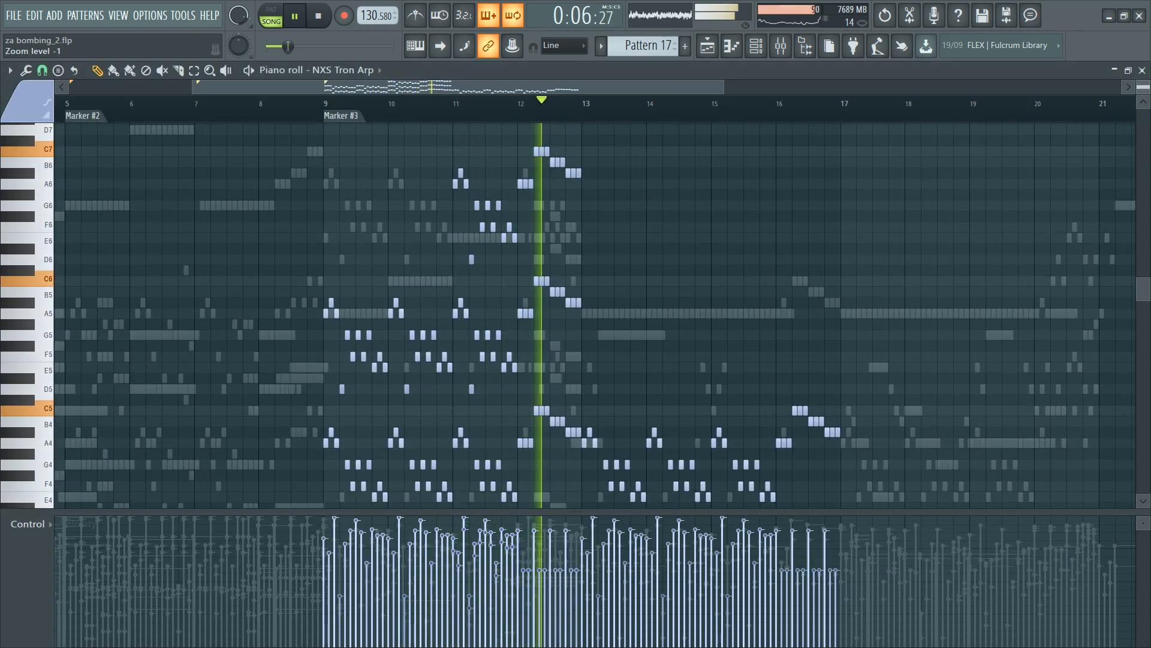
drag(301, 299, 453, 369)
key(Delete)
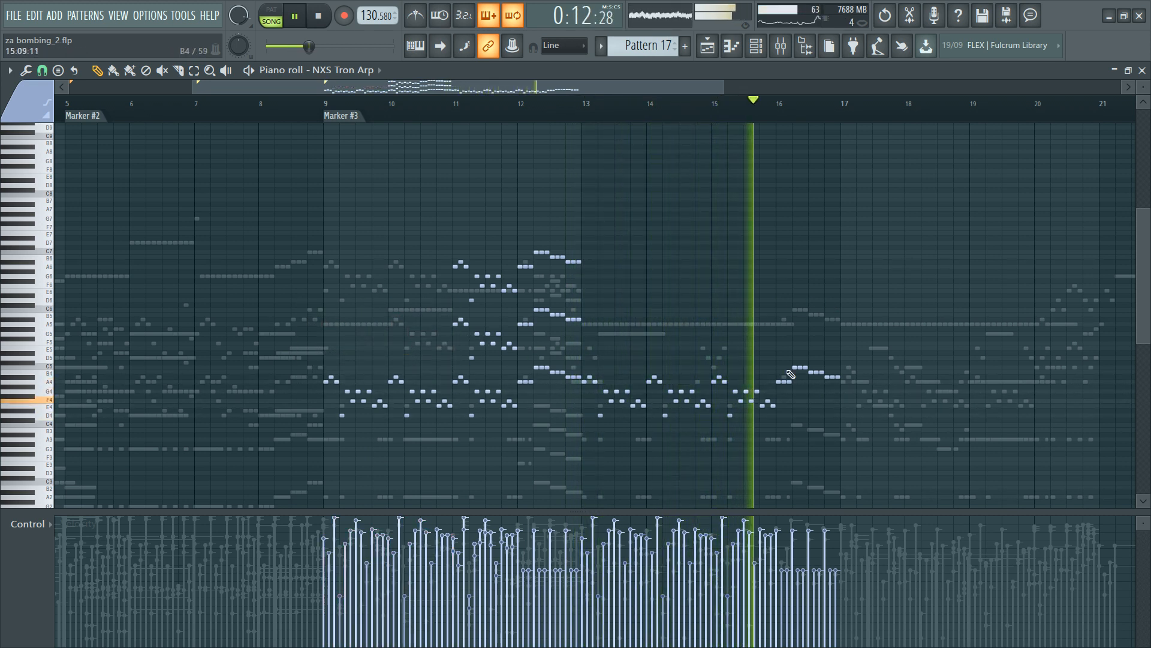
Step: Duplicate the NXS Tron Arp notes of bars 13 to 16 into bars 17 to 20
drag(909, 337, 590, 449)
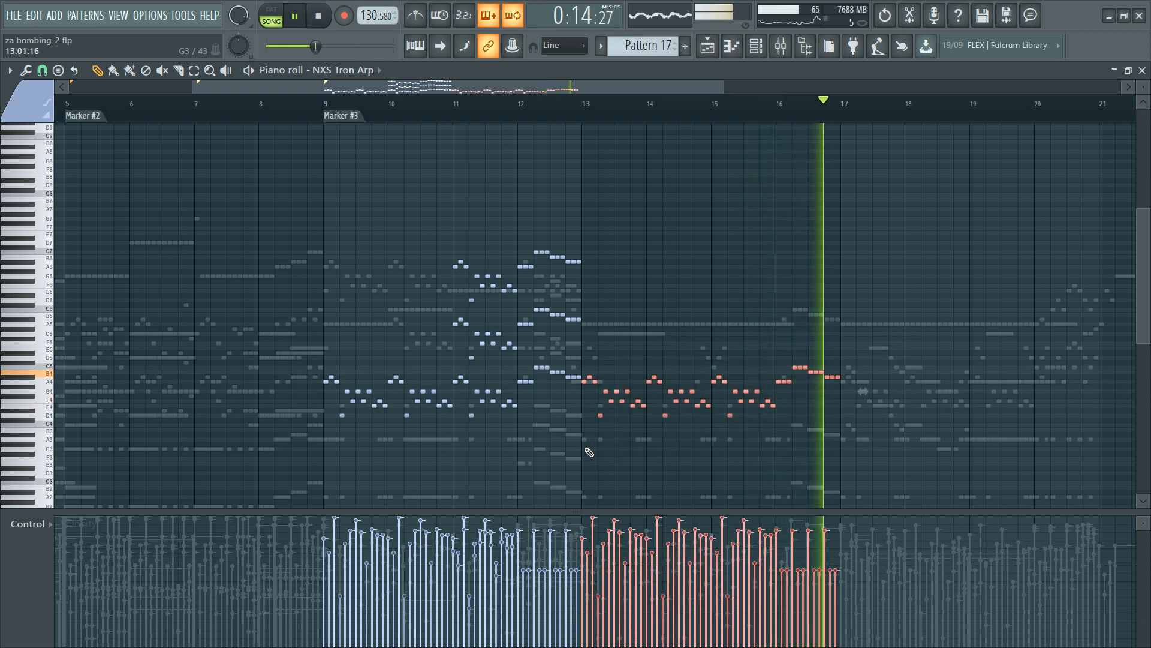
key(ctrl+b)
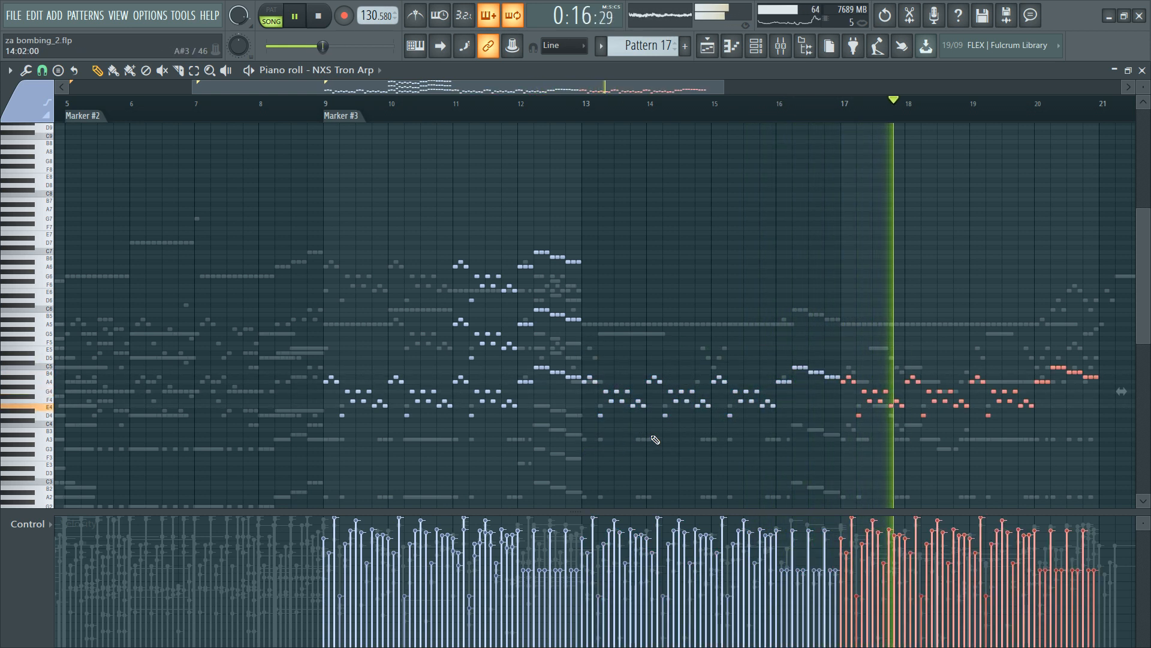
scroll(772, 77, right, 5)
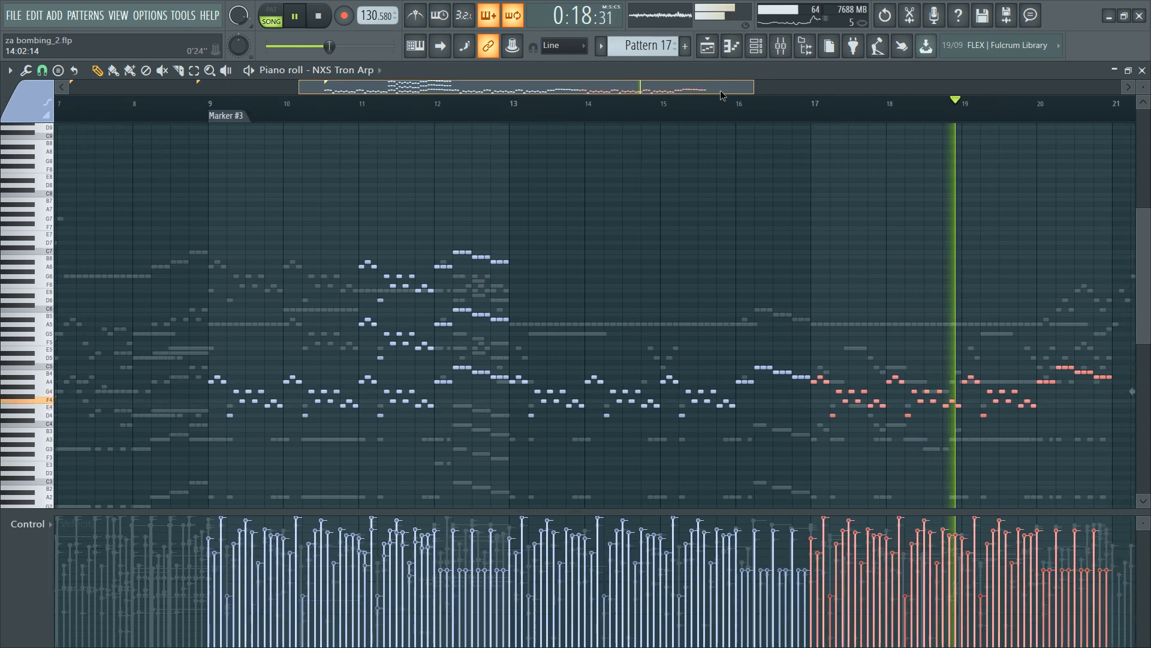
scroll(650, 303, down, 3)
click(650, 303)
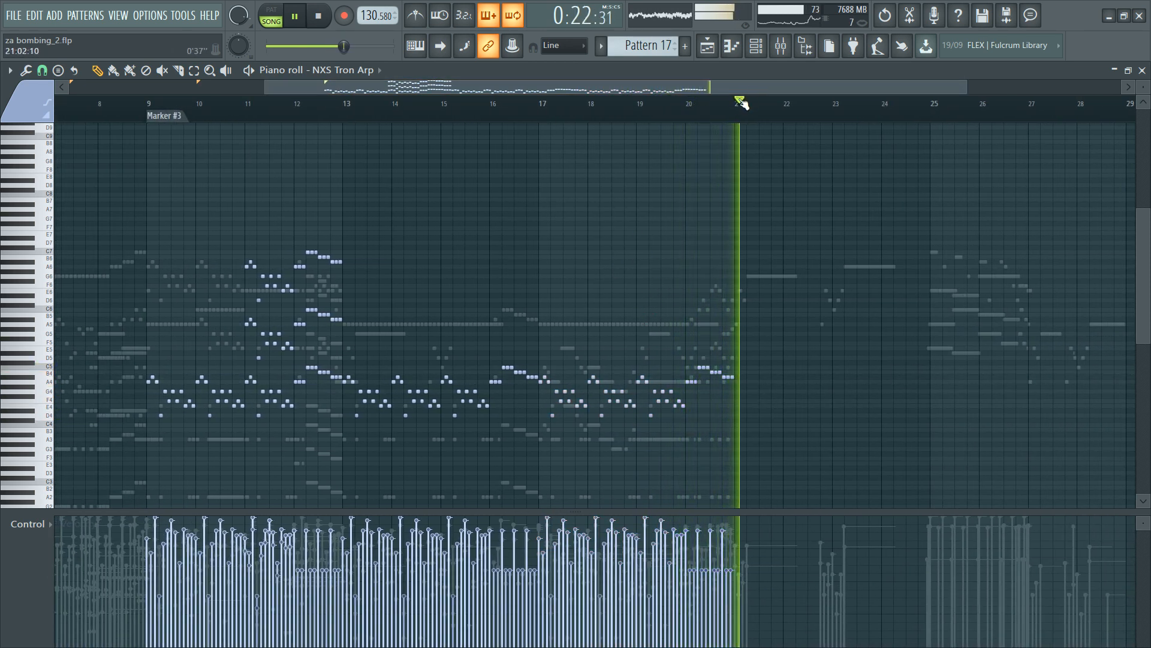
Step: Stop playback and delete the duplicated NXS Tron Arp run in bar 20
scroll(740, 102, up, 3)
key(space)
drag(592, 355, 722, 383)
key(Delete)
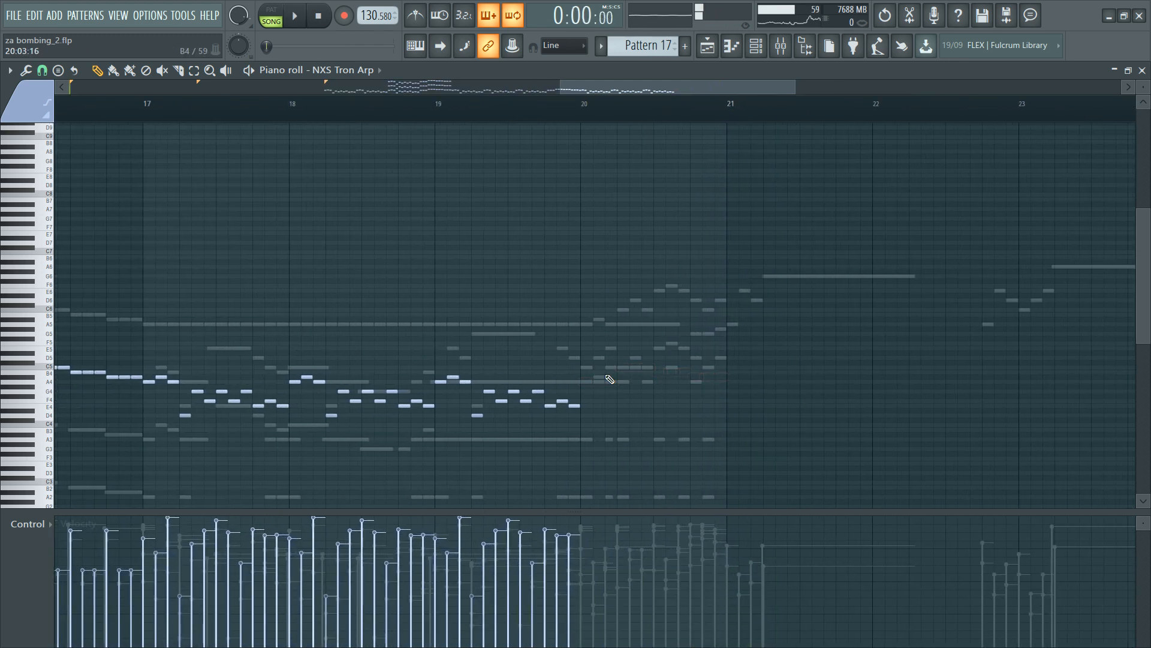
Step: Copy the bar 20 notes from Cellos FLS into NXS Tron Arp and align them with bar 20
key(ctrl+z)
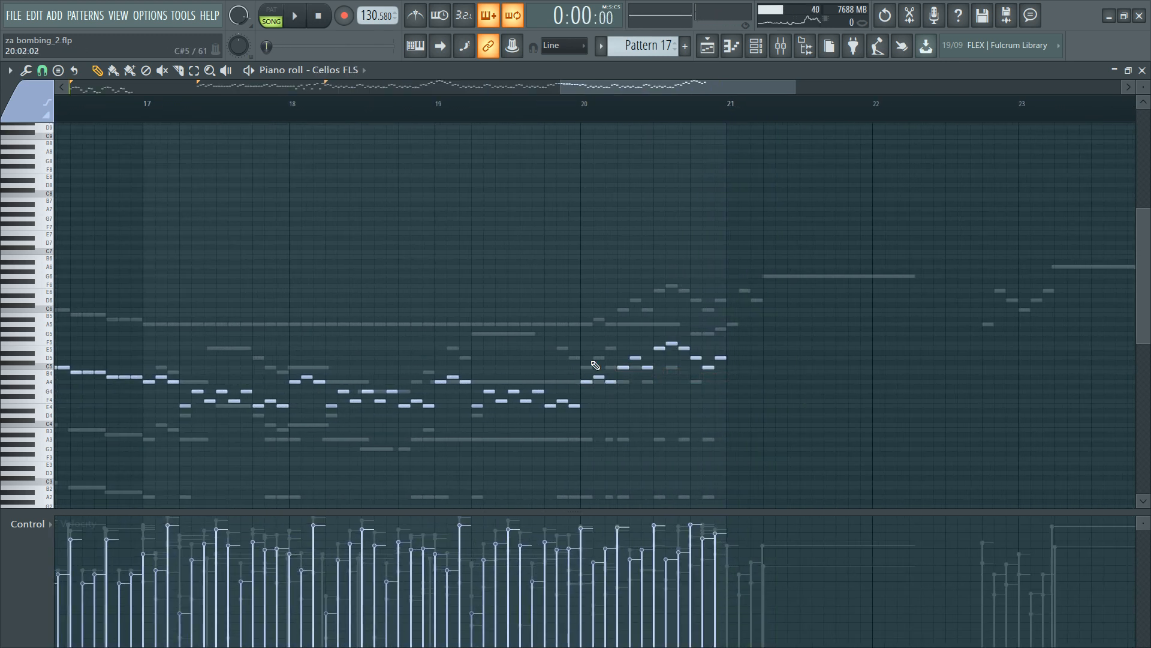
drag(594, 298, 780, 415)
key(F6)
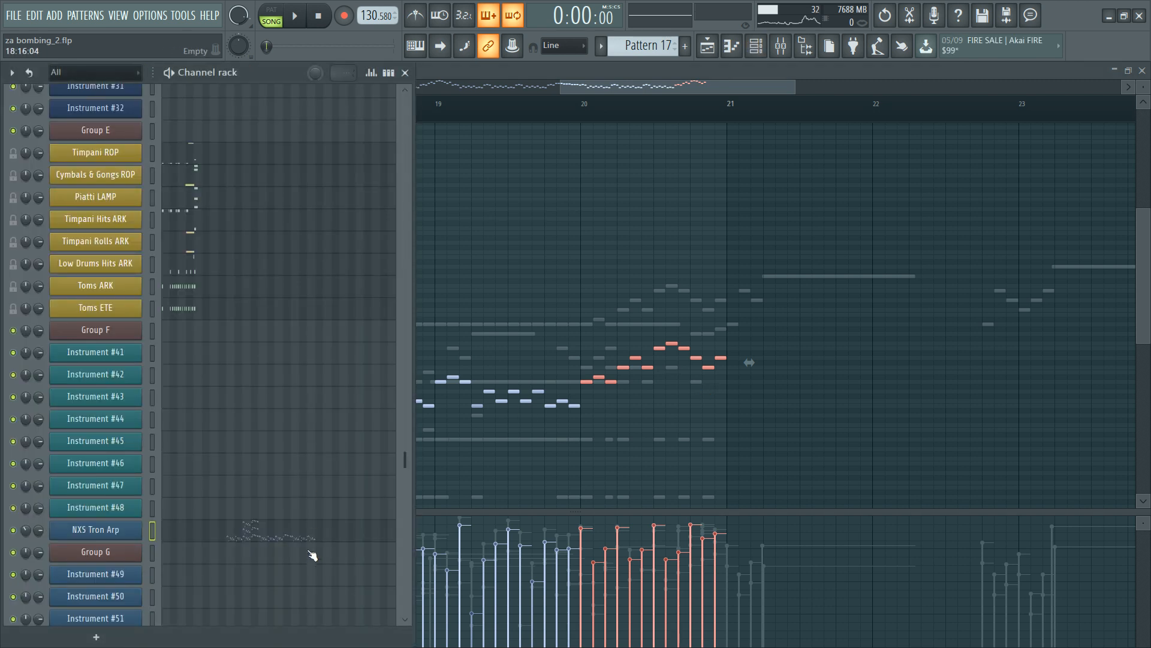
click(291, 544)
key(ctrl+v)
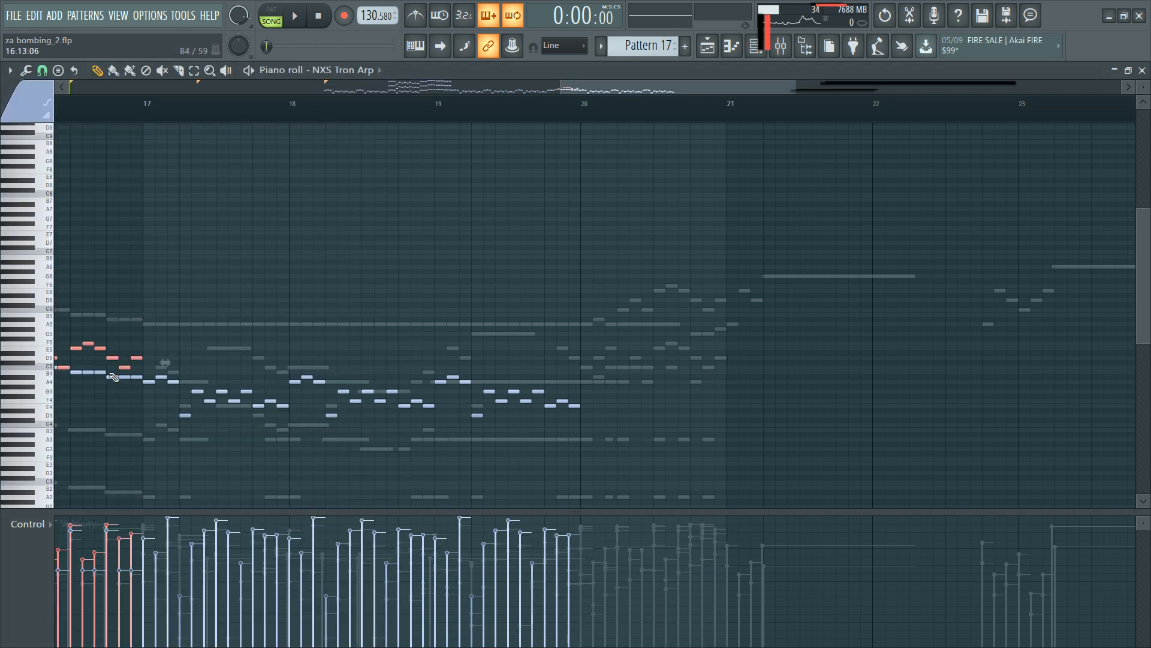
drag(121, 367, 705, 382)
click(554, 220)
scroll(496, 168, down, 5)
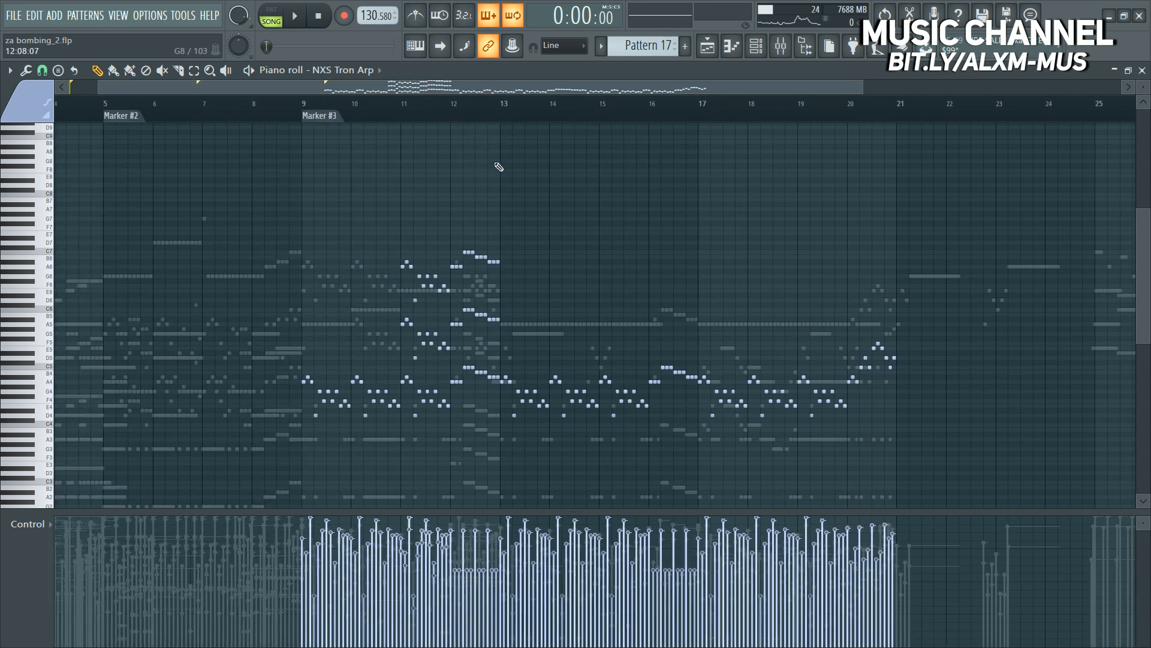
Step: Check the channel rack and mixer and play the pattern from Marker #3 to hear the extended arpeggio
key(F6)
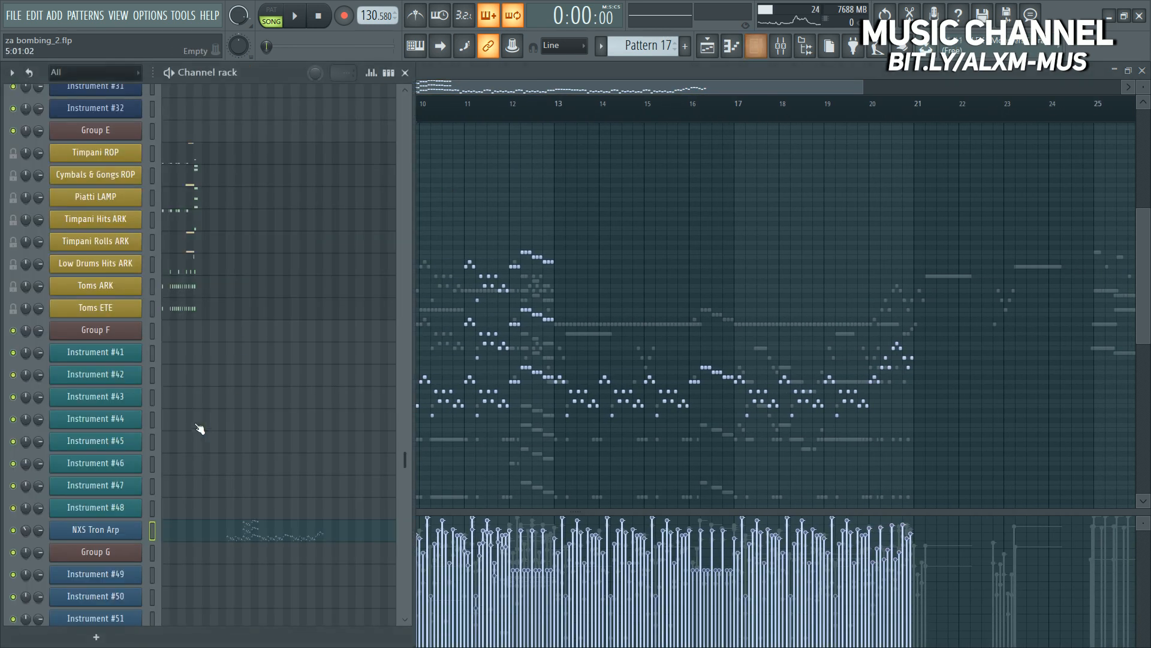
scroll(252, 381, up, 5)
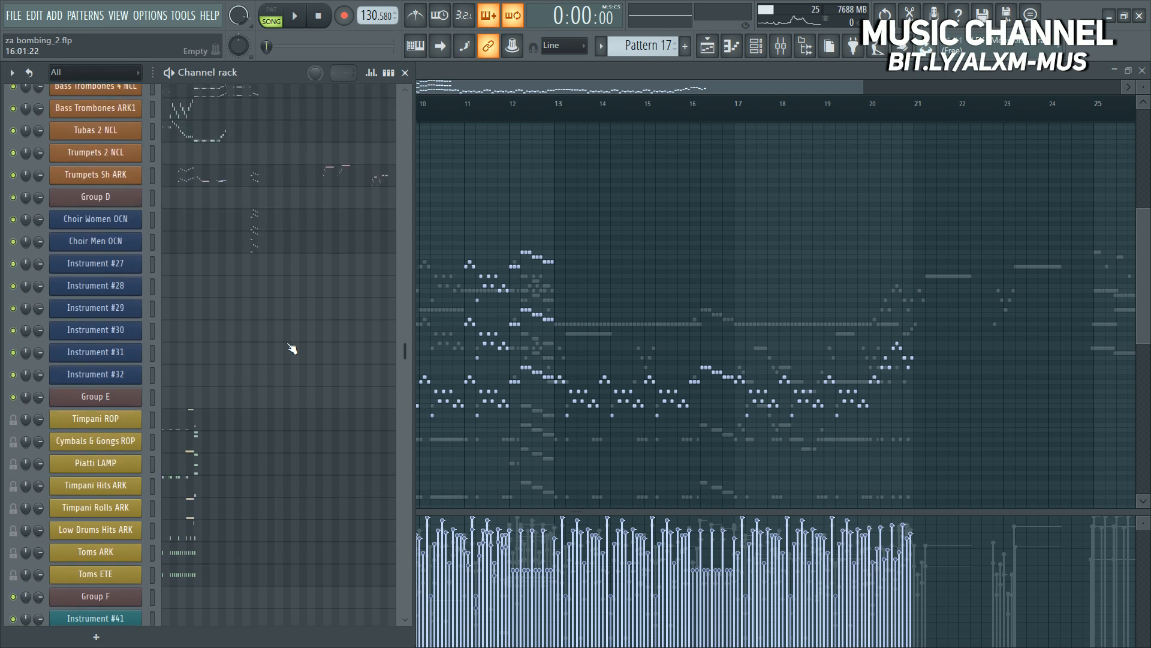
key(F6)
key(F9)
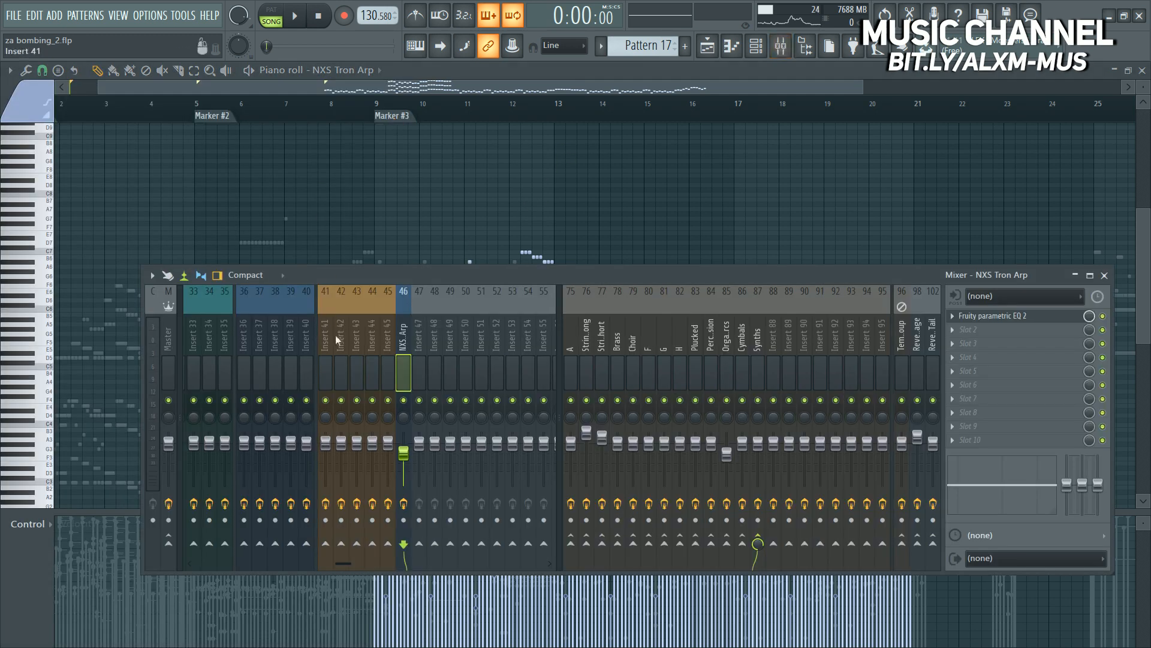
key(F9)
key(space)
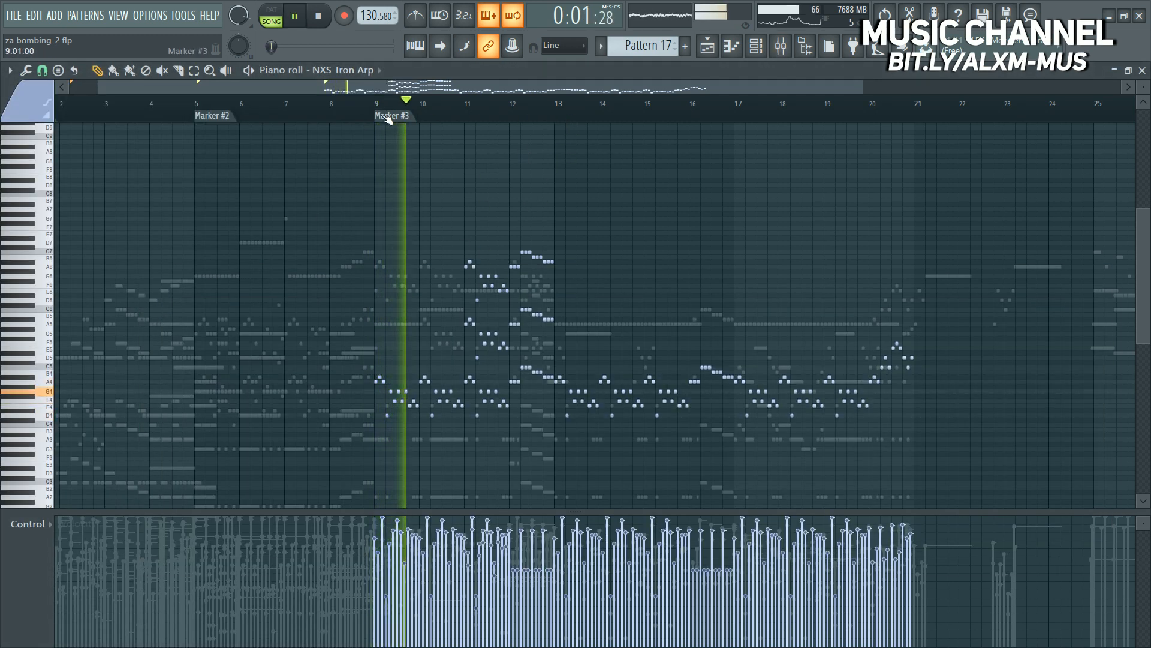
key(space)
Step: Open the Celesta KFL notes of Pattern 17 for editing
key(F6)
scroll(380, 258, up, 8)
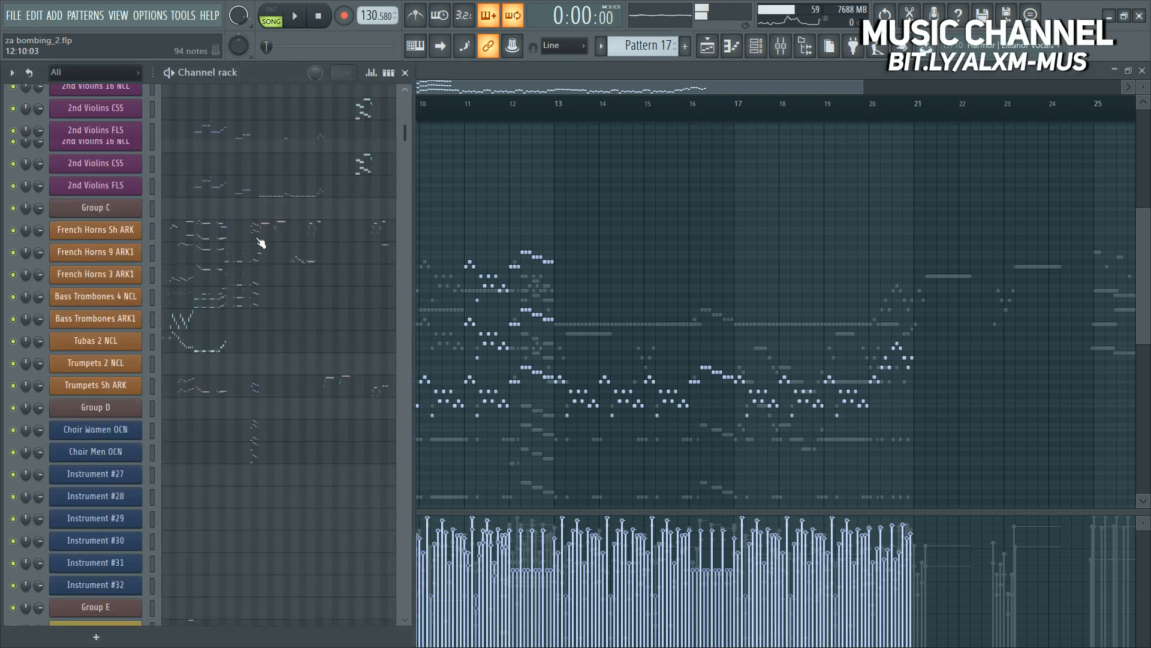
scroll(230, 374, up, 1)
click(250, 174)
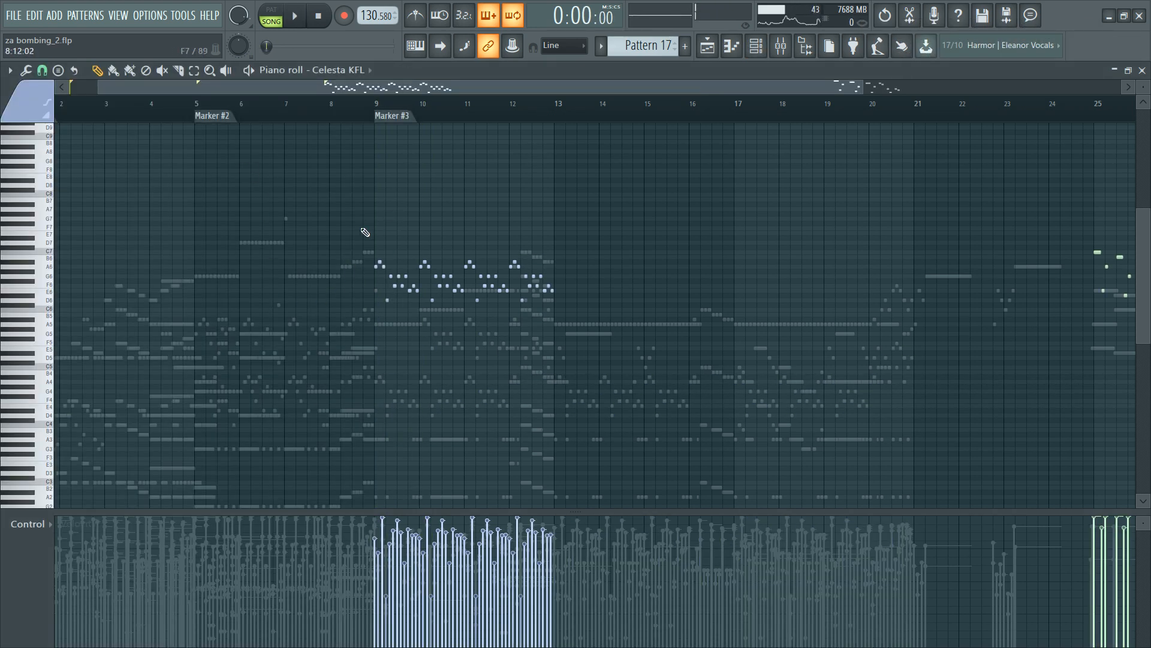
Step: Try the Celesta KFL notes of bars 9 and 10 one octave lower during playback
drag(358, 216, 459, 345)
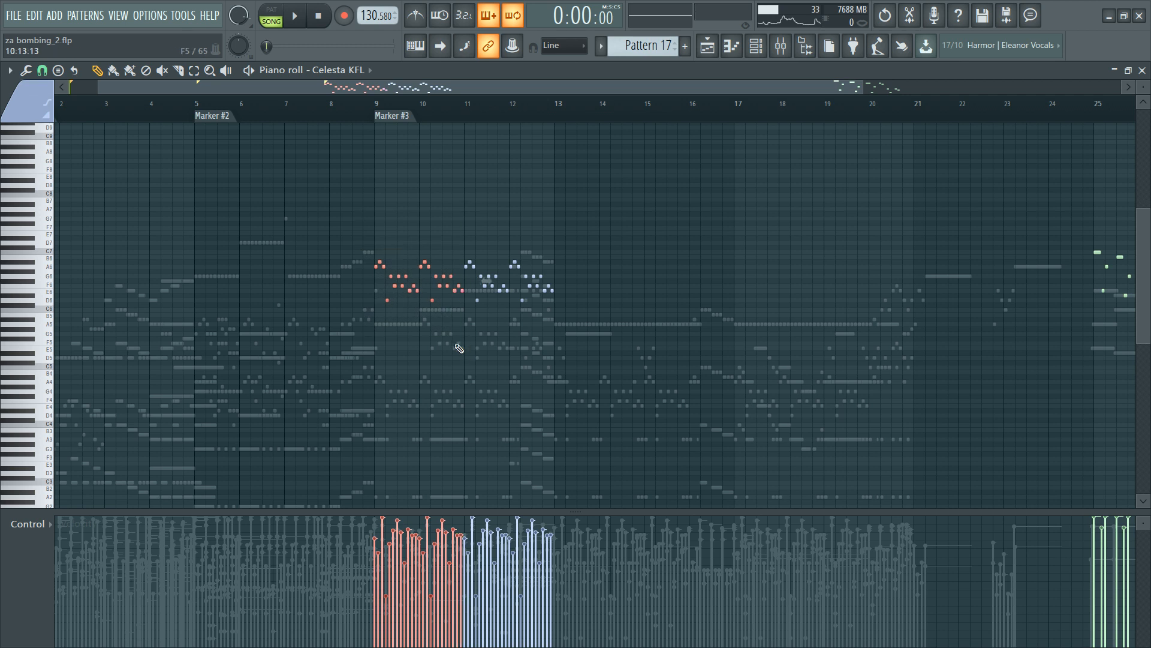
key(ctrl+Down)
key(space)
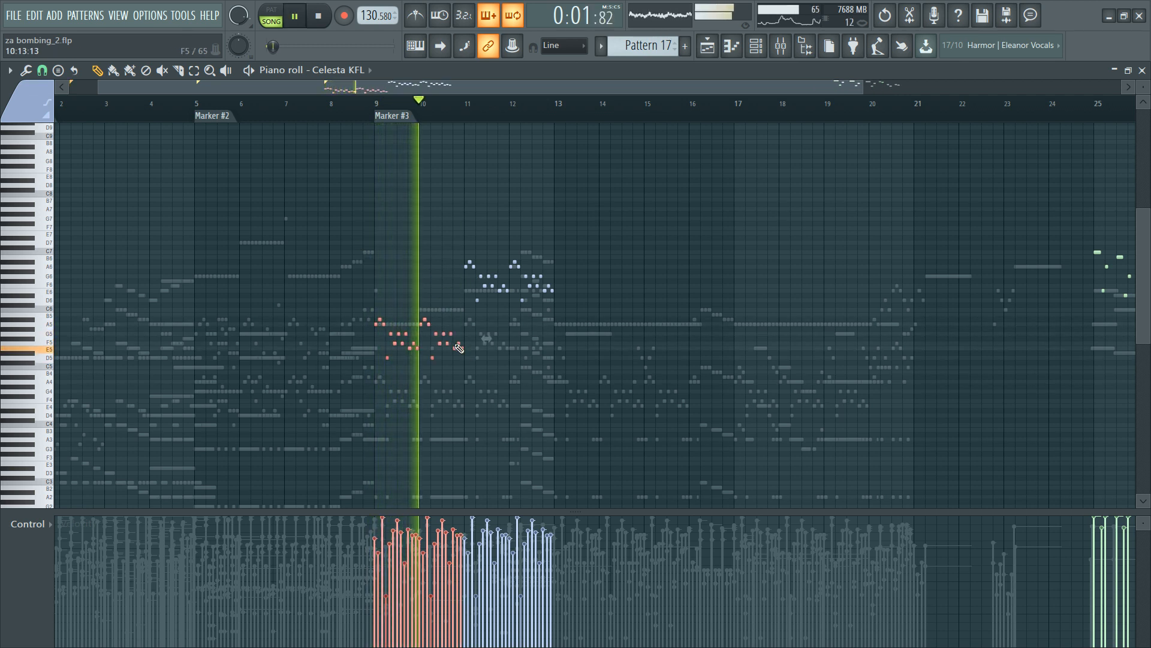
key(ctrl+Up)
Step: Slightly lower the velocities of all Celesta KFL notes in bars 9 to 12 and stop playback
drag(314, 226, 663, 392)
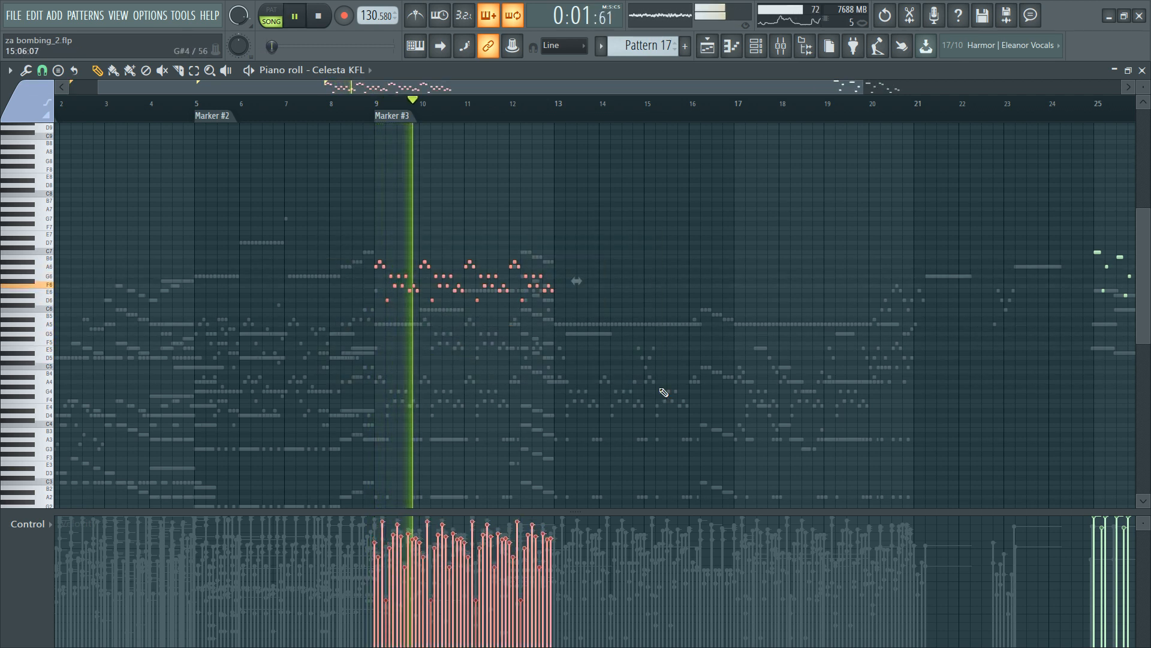
ctrl+click(576, 395)
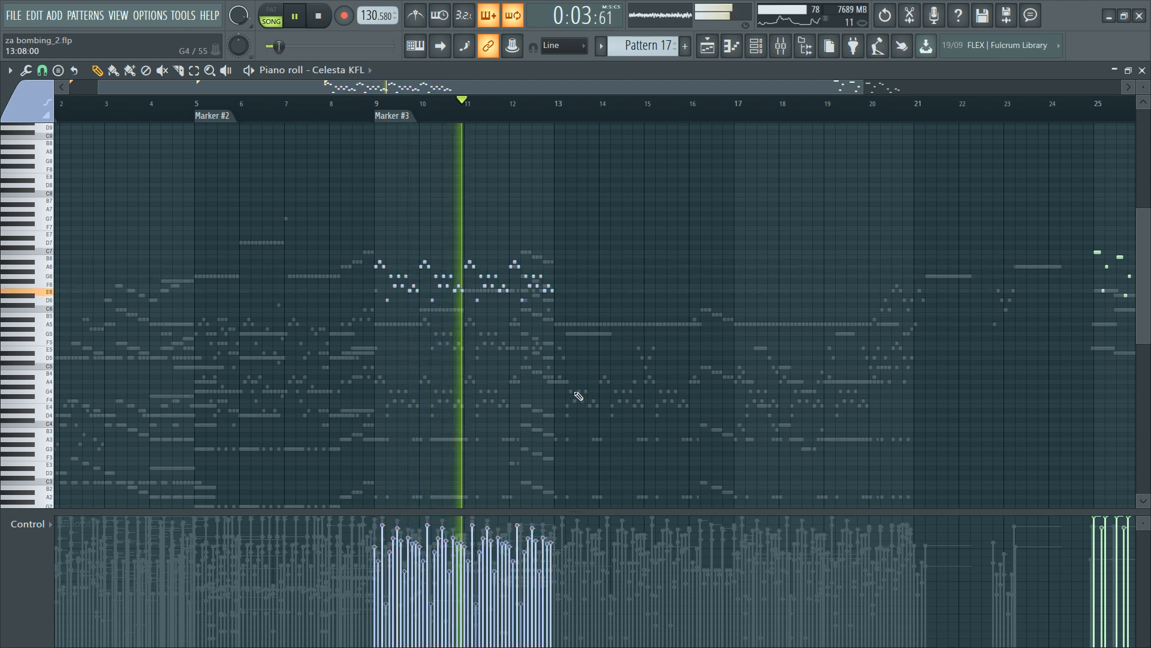
key(F6)
key(space)
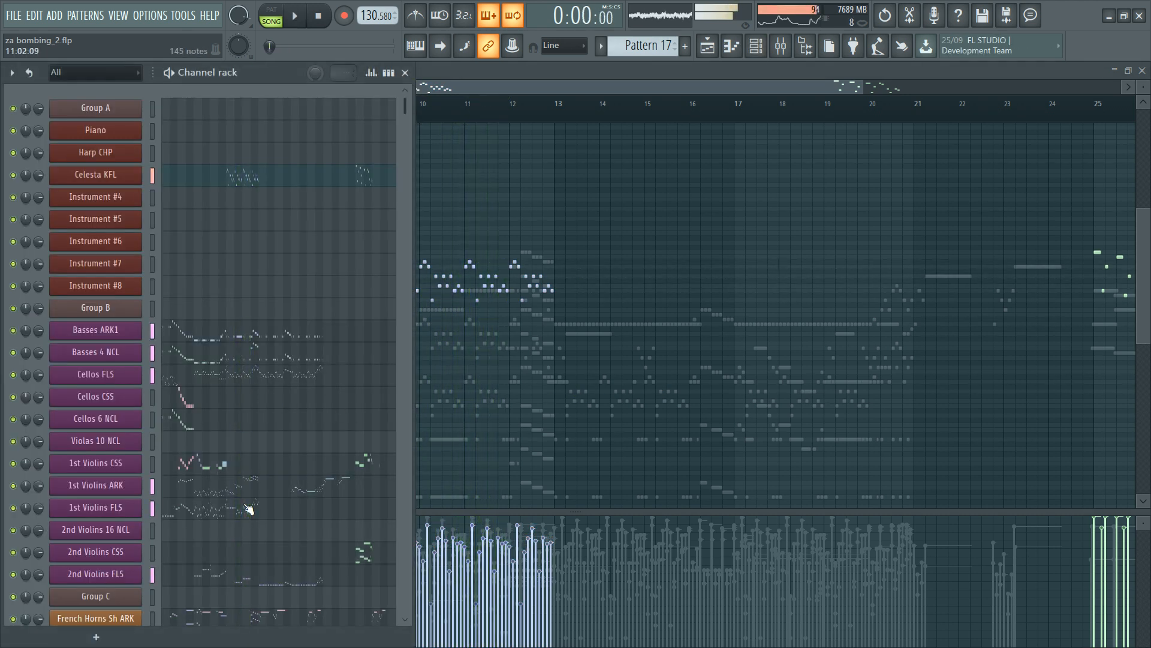
Step: Open the 1st Violins ARK notes and move the E5 note at the start of bar 9 up to A5
scroll(249, 508, down, 5)
click(243, 360)
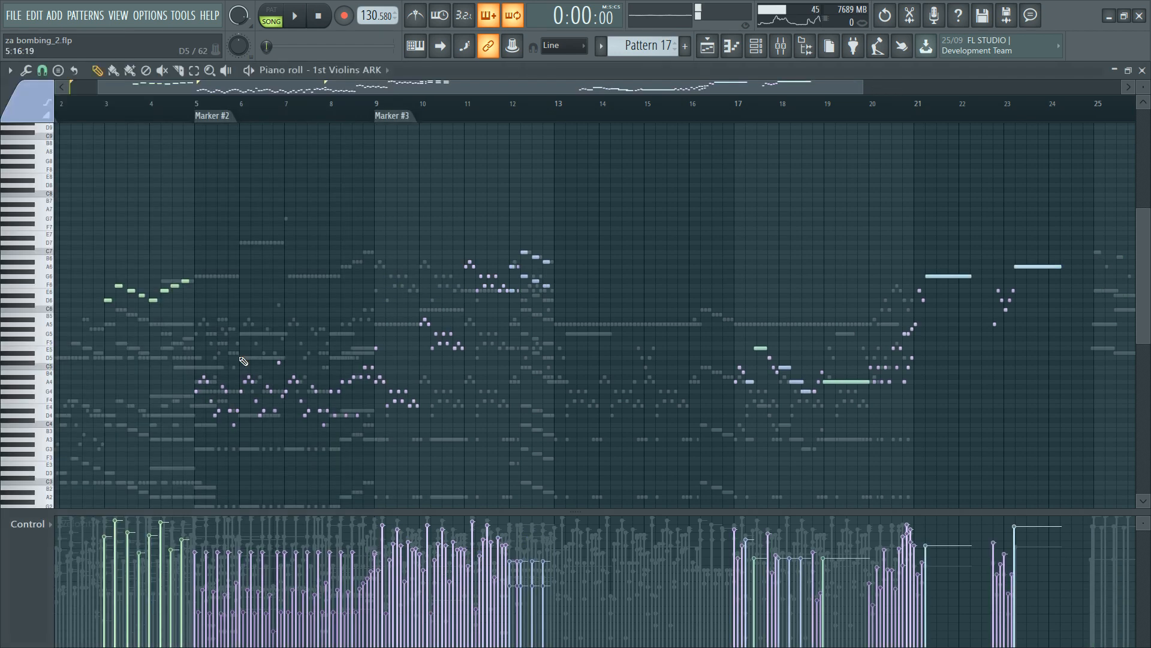
scroll(416, 120, up, 6)
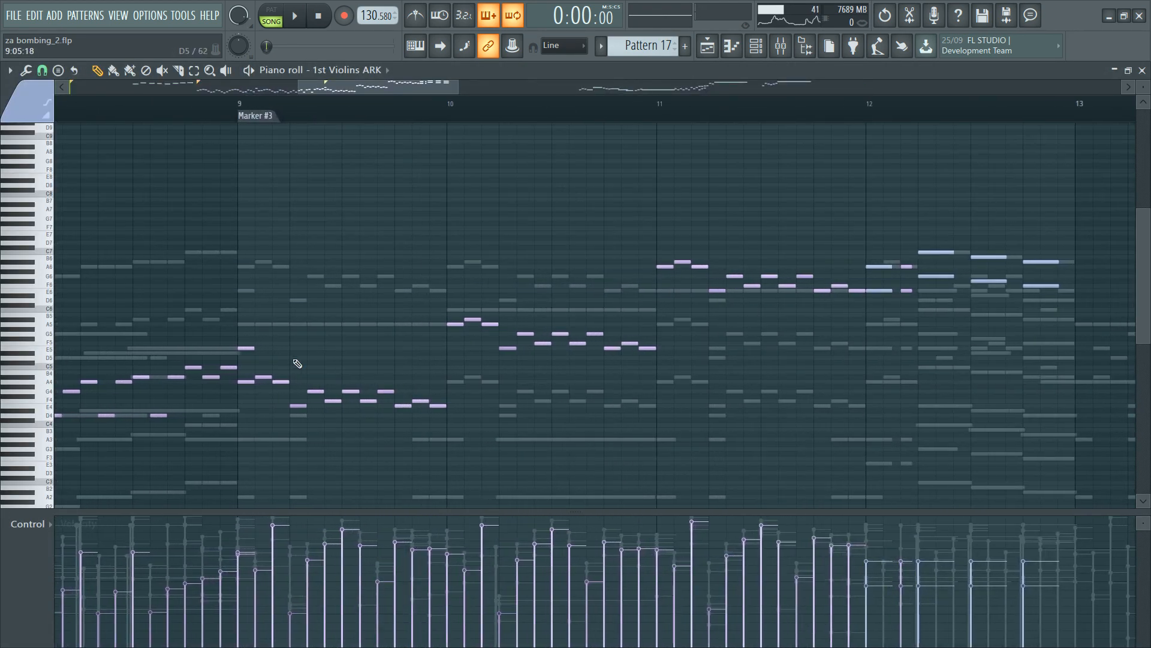
drag(240, 349, 241, 323)
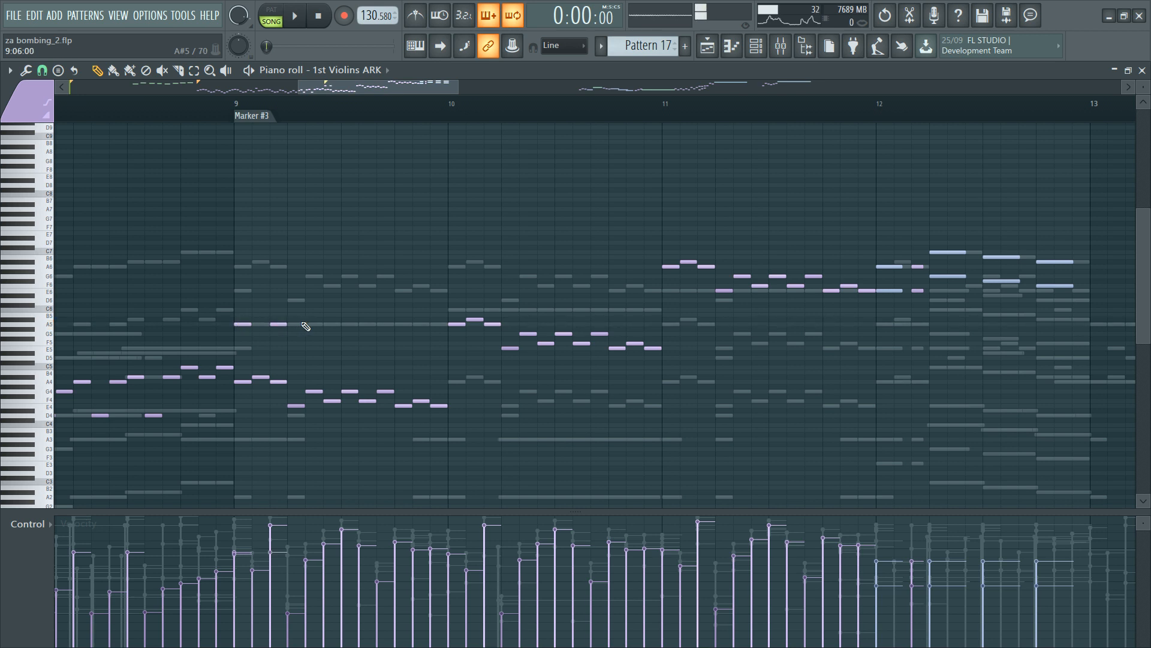
Step: Repeat the pair of A5 notes through bar 9 of 1st Violins ARK and delete the last repeated note
drag(245, 315, 333, 324)
key(ctrl+b)
key(ctrl+b)
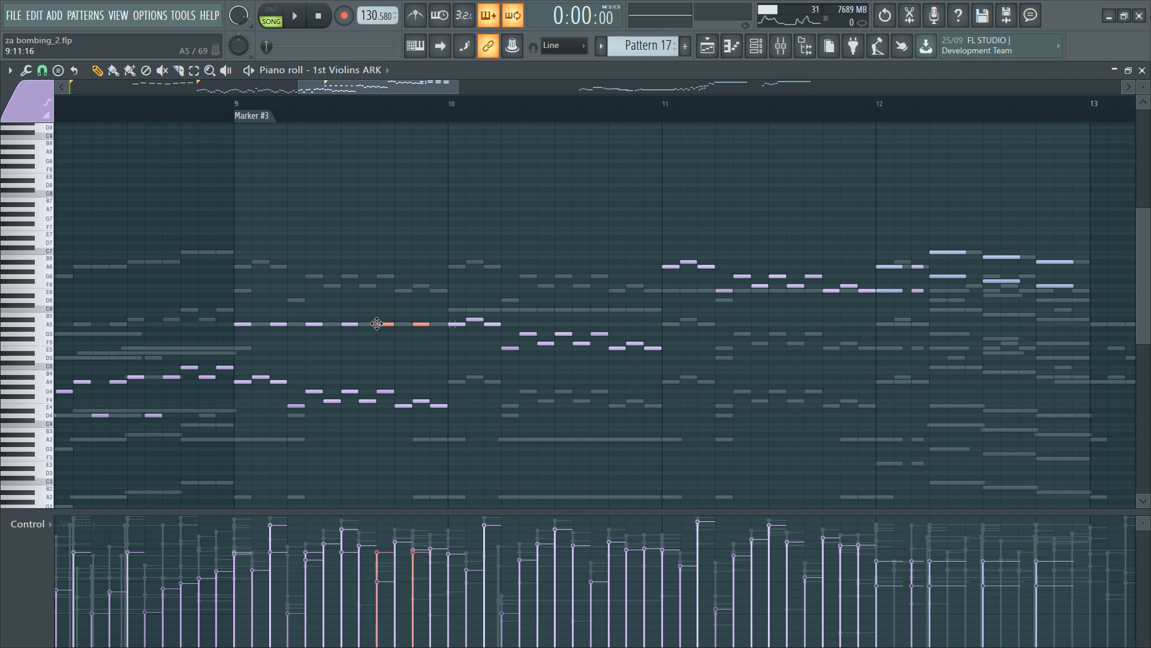
drag(427, 300, 424, 358)
key(Delete)
Step: Open the Group B Kontakt rack and collapse the last Fluid Shorts - Violins instrument
key(F6)
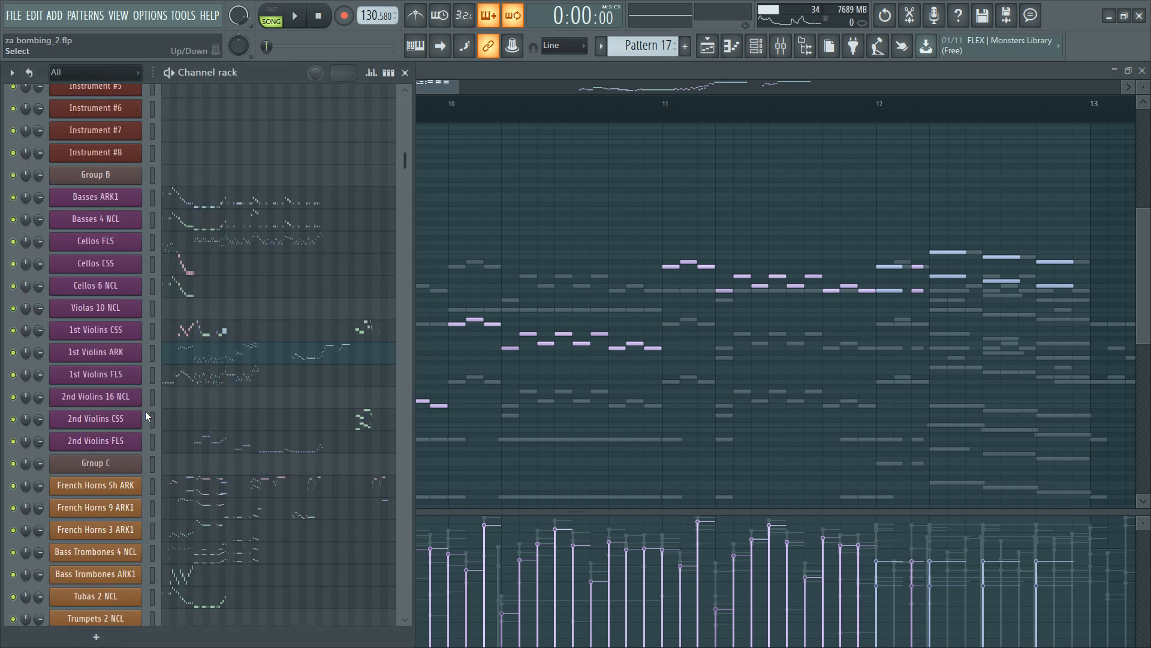
click(114, 183)
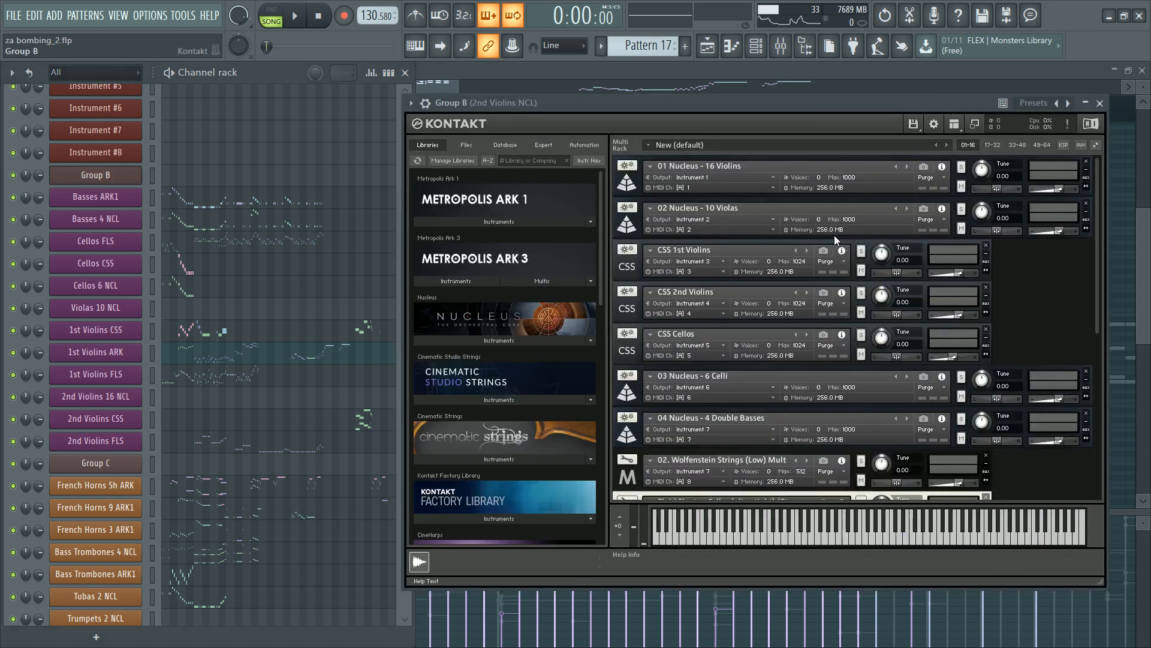
scroll(738, 271, down, 3)
drag(1095, 323, 1106, 496)
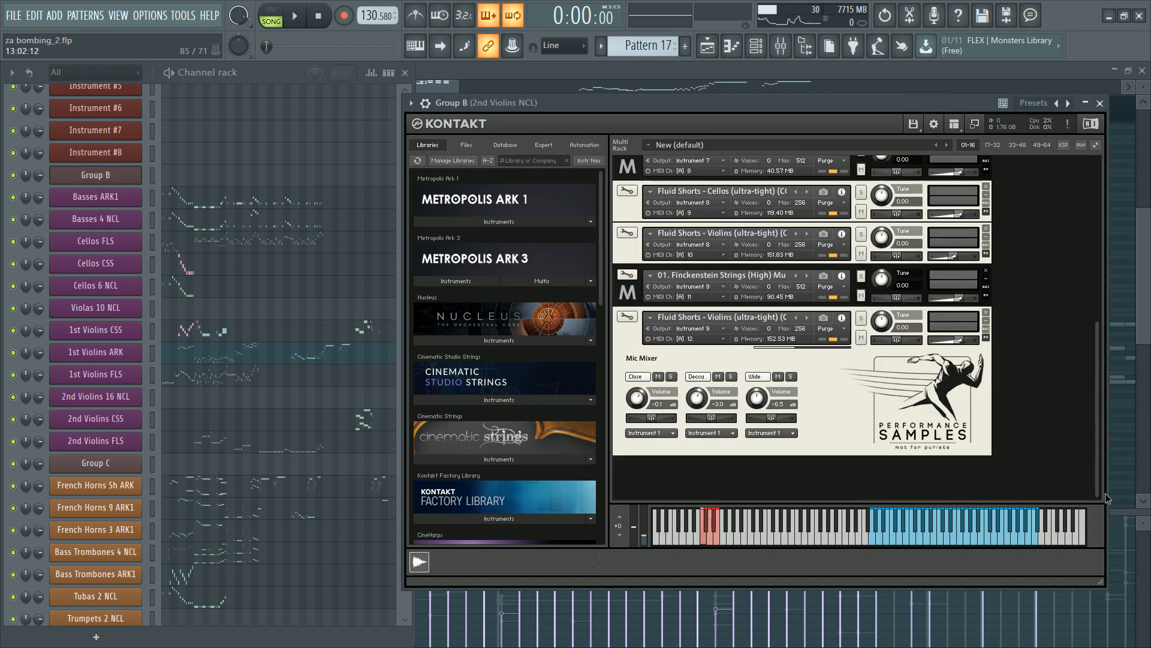
click(629, 335)
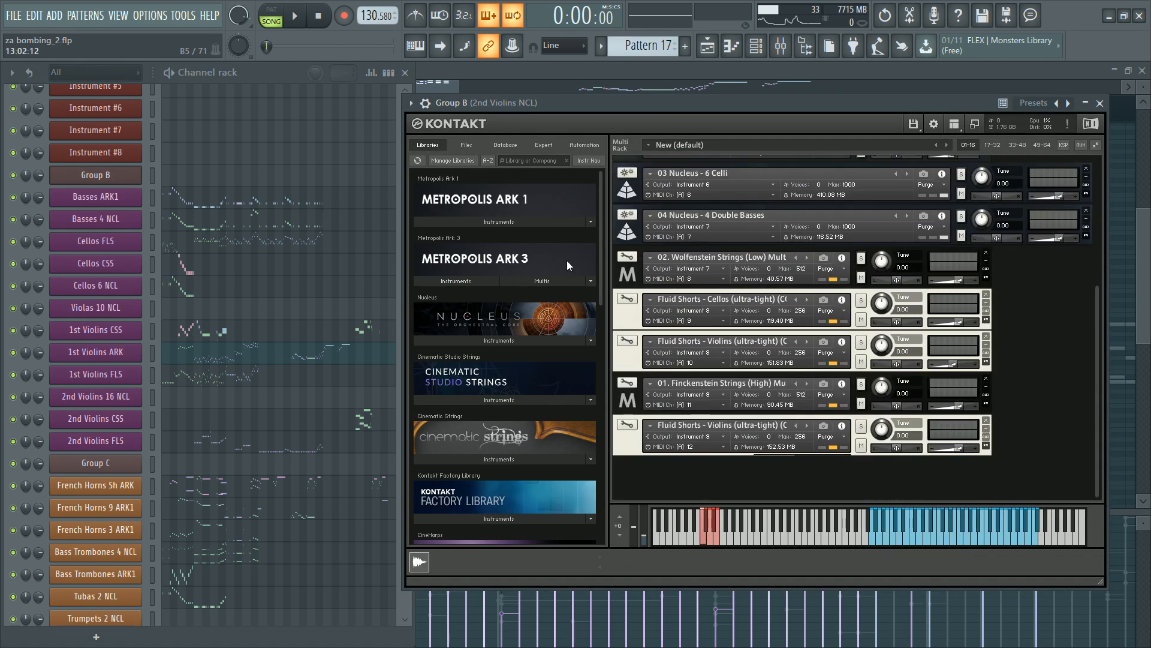
Step: Browse the Metropolis Ark 3 instruments to the 01. High Strings folder in District IV - Orchestral Sections
click(448, 278)
click(447, 284)
click(460, 283)
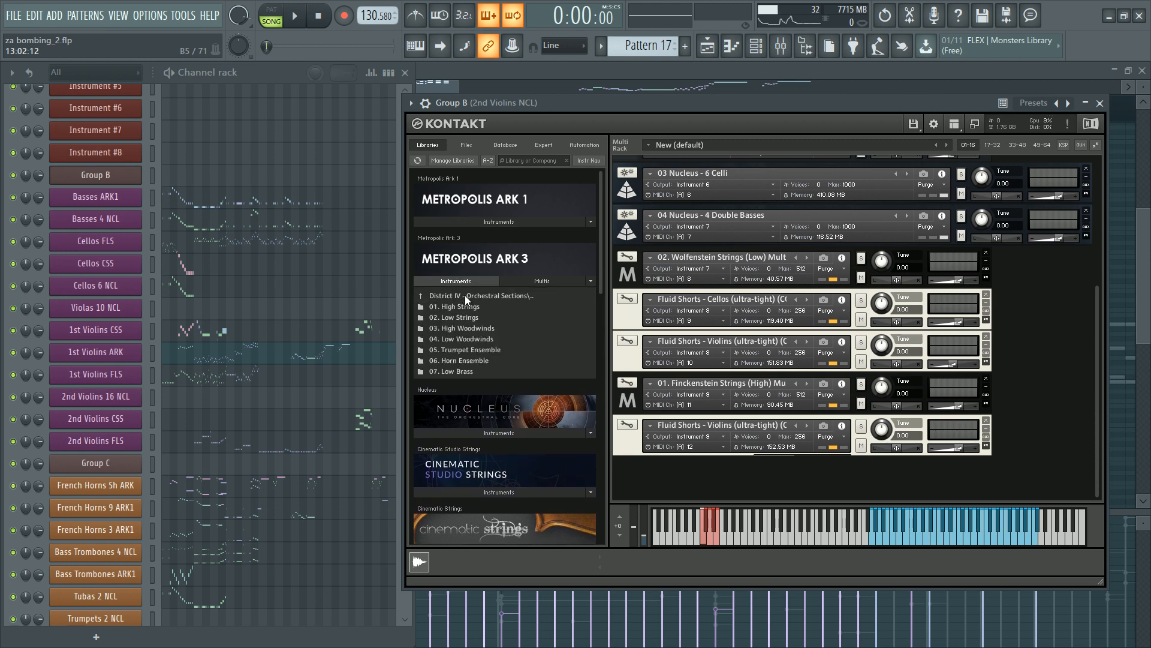
double_click(466, 306)
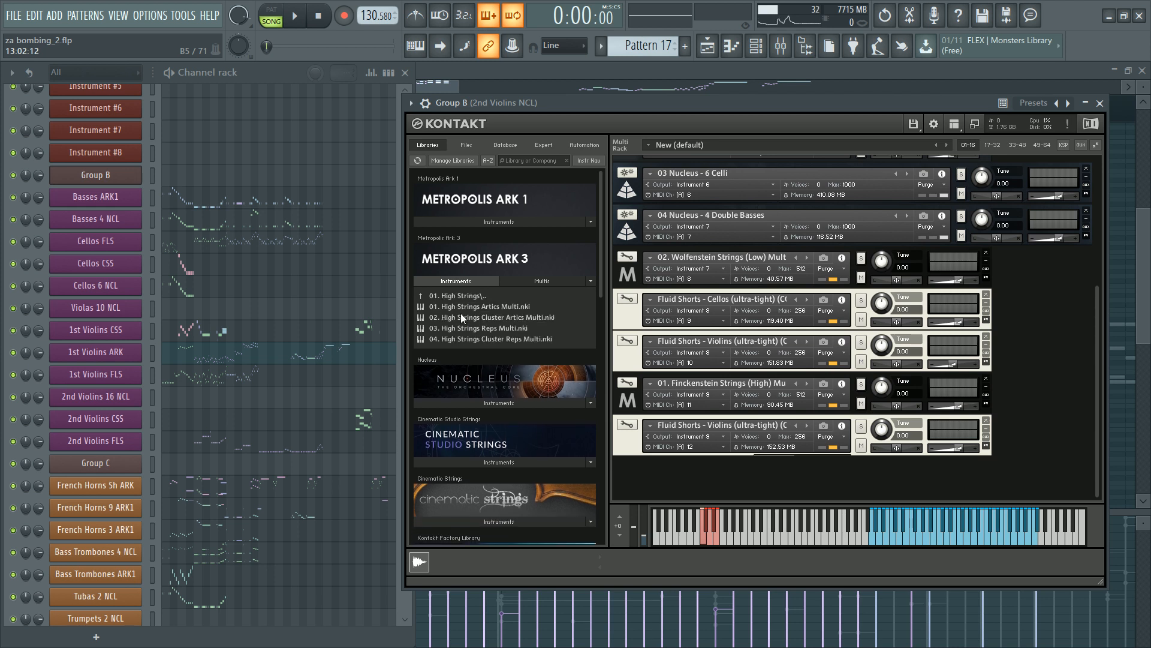
Step: Load 01. High Strings Artics Multi into the rack and audition its UB-S and RC articulations with test notes
click(460, 313)
click(465, 305)
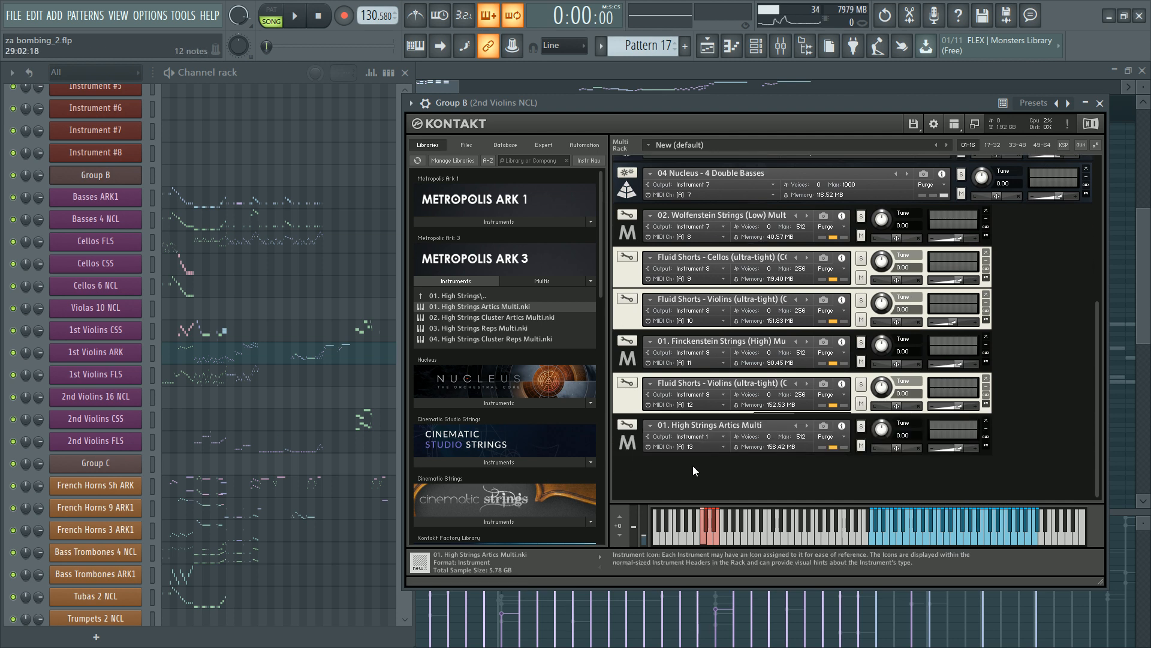
click(755, 406)
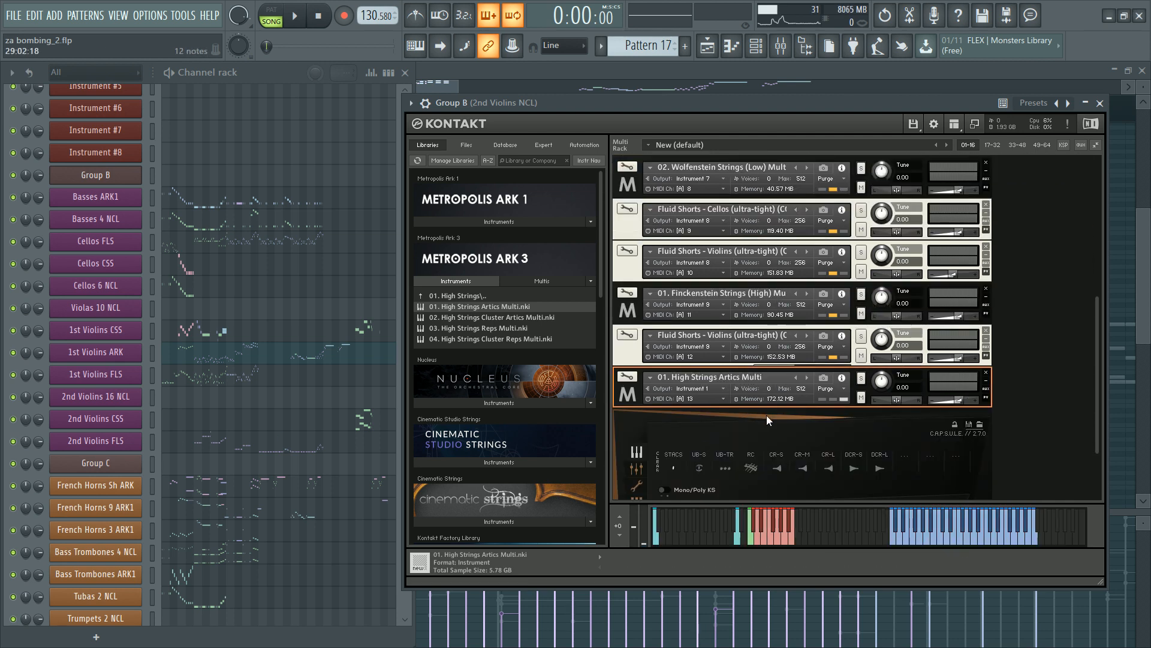
click(700, 468)
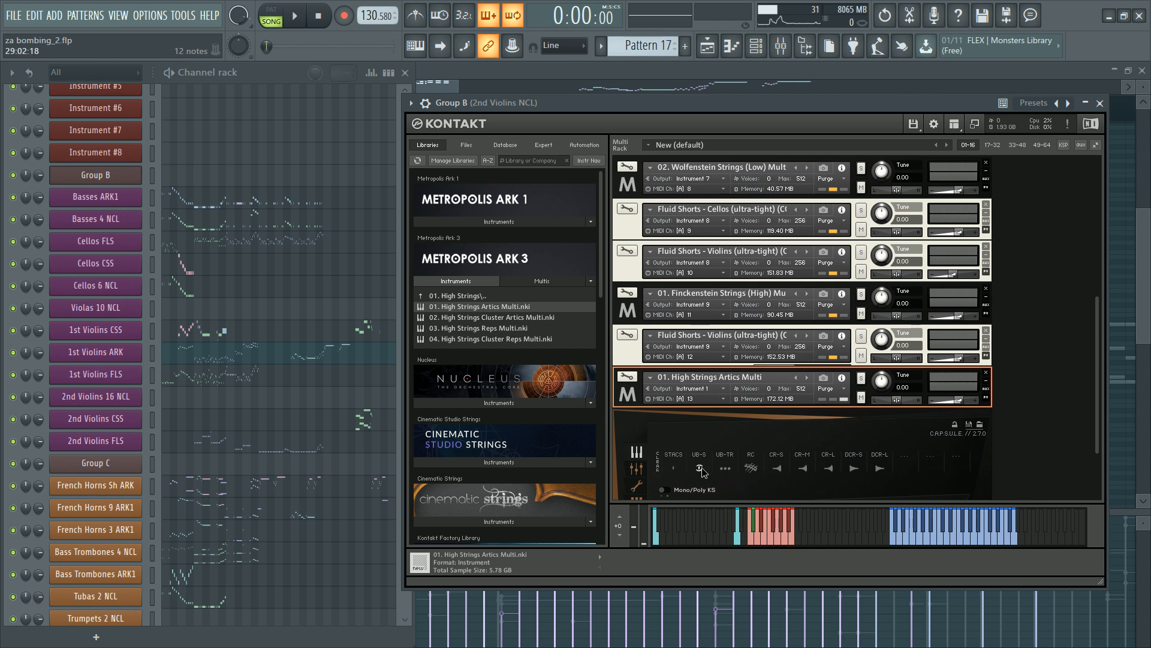
click(928, 543)
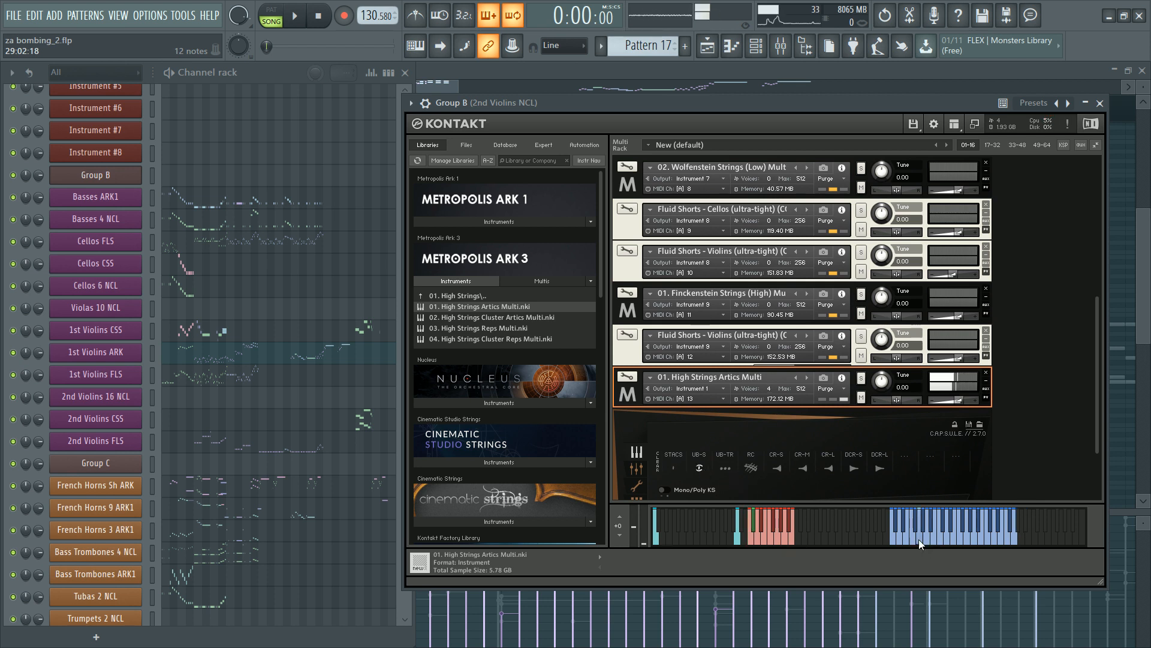
click(945, 537)
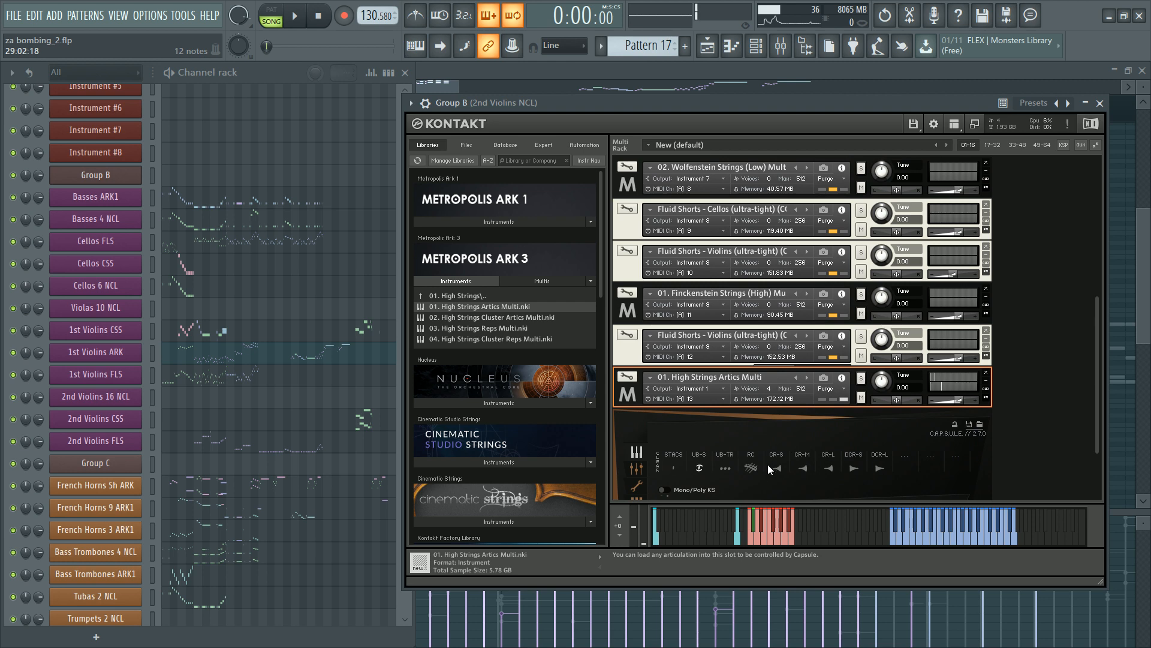
click(752, 467)
click(922, 543)
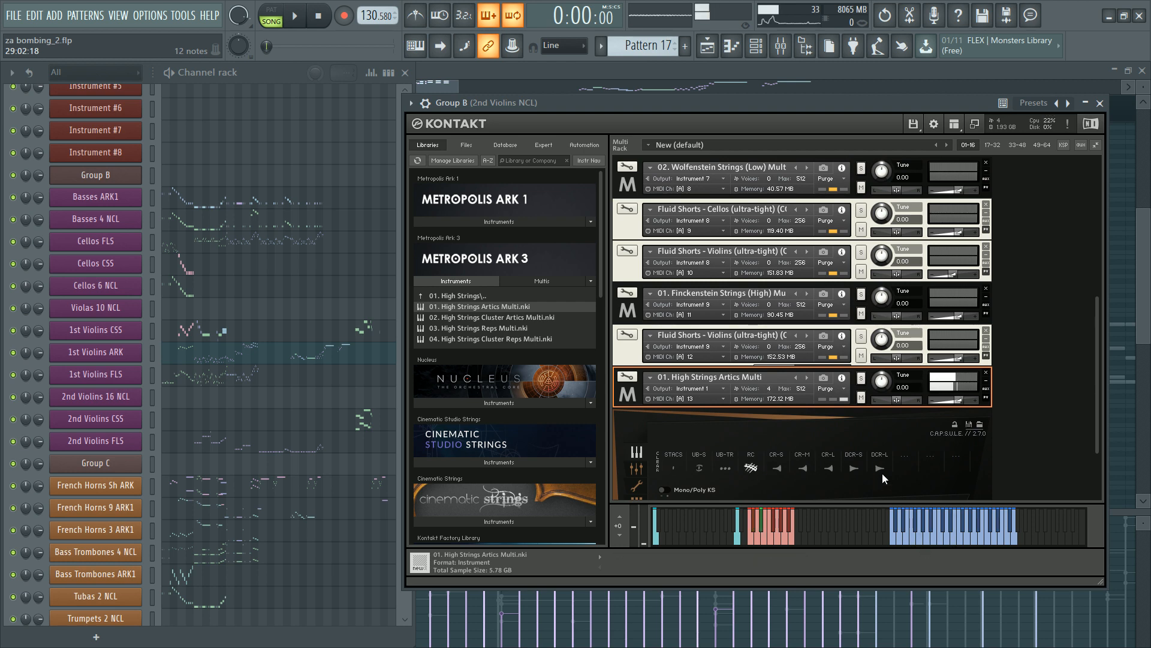
click(879, 455)
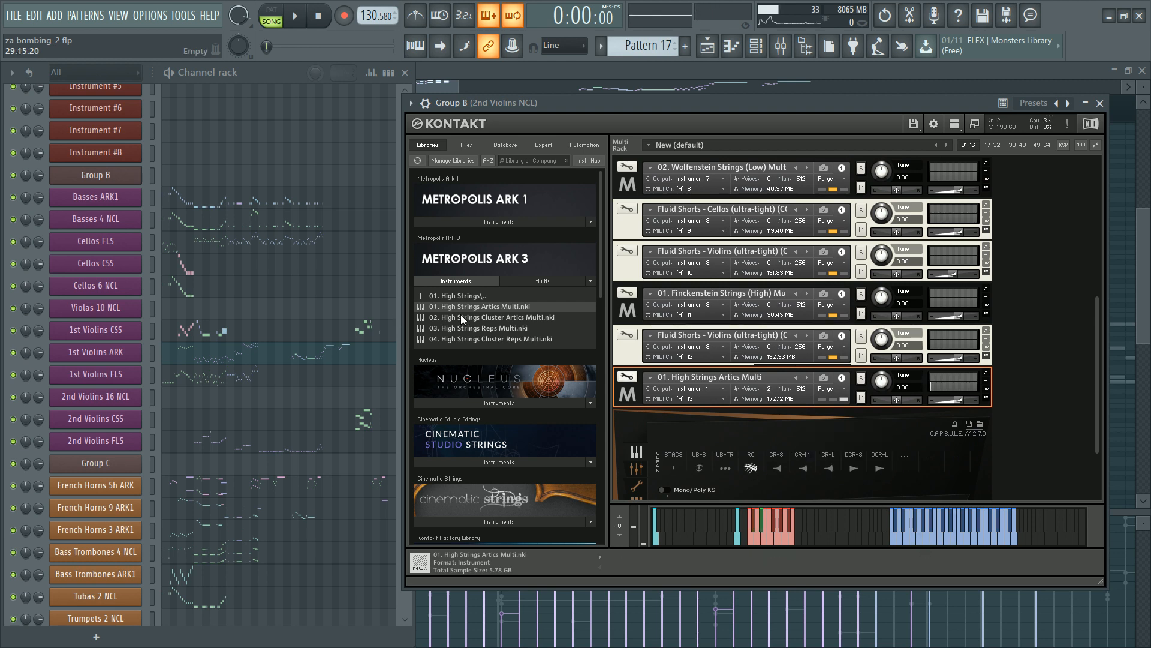
Step: Replace 01. High Strings Artics Multi in the rack with 02. High Strings Cluster Artics Multi and expand it
drag(461, 317, 585, 351)
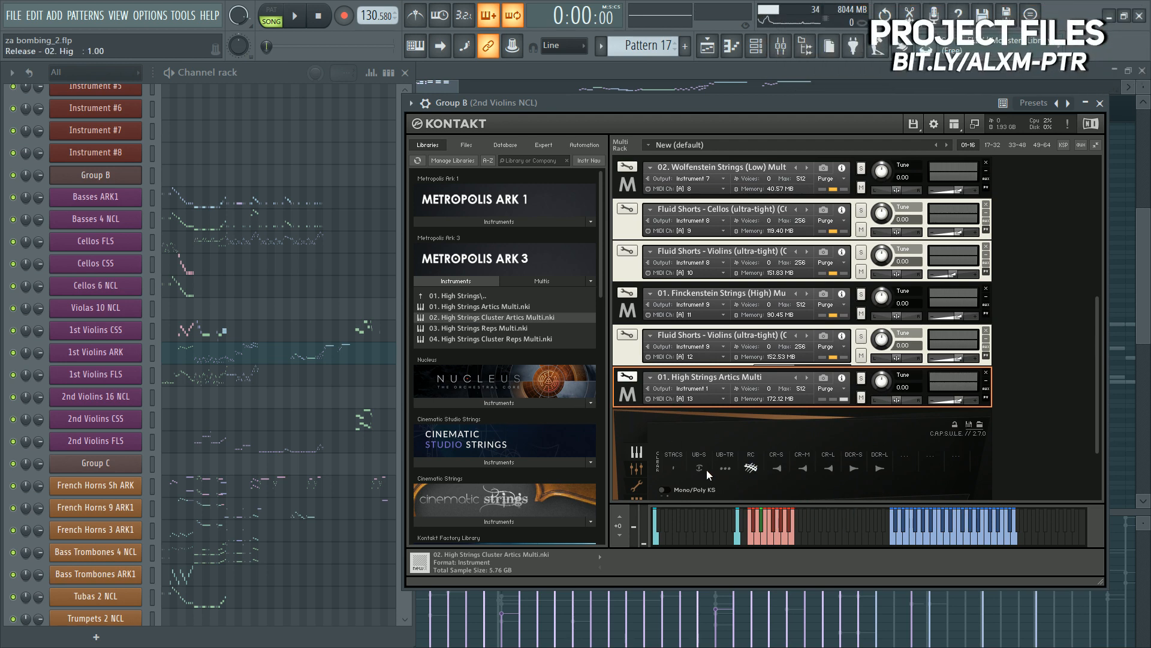
drag(707, 470, 707, 465)
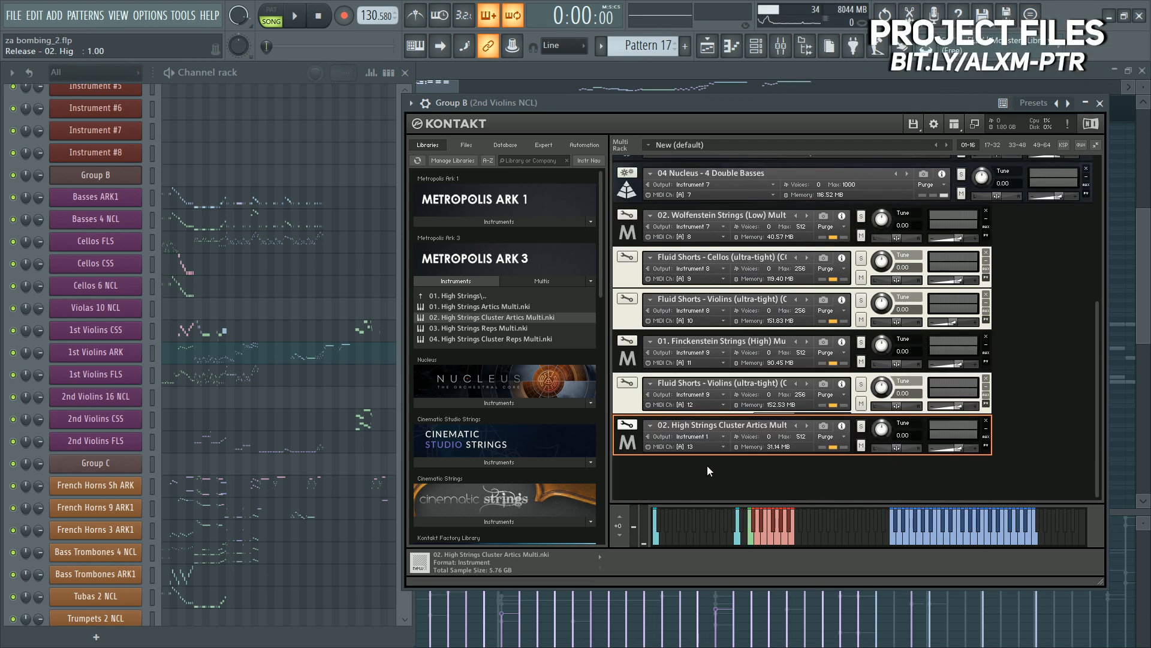
click(627, 449)
Step: Audition the STACT, HD-T, STACW and UB-ST articulations of 02. High Strings Cluster Artics Multi and return to the Orchestral Sections folder list
click(700, 433)
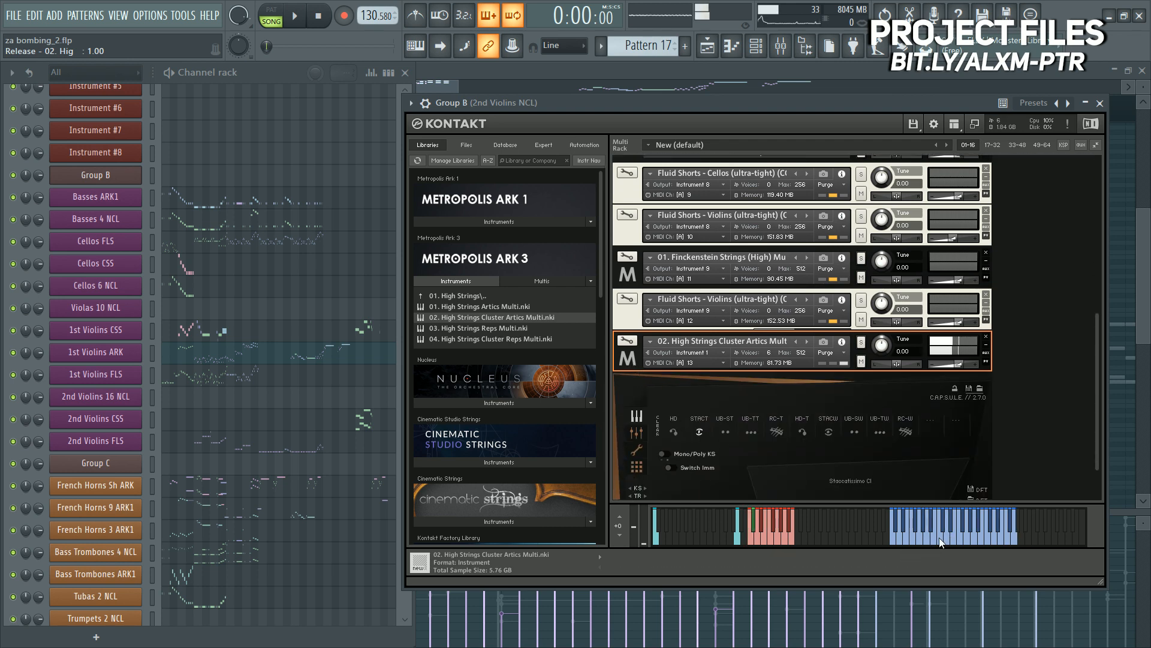
click(801, 431)
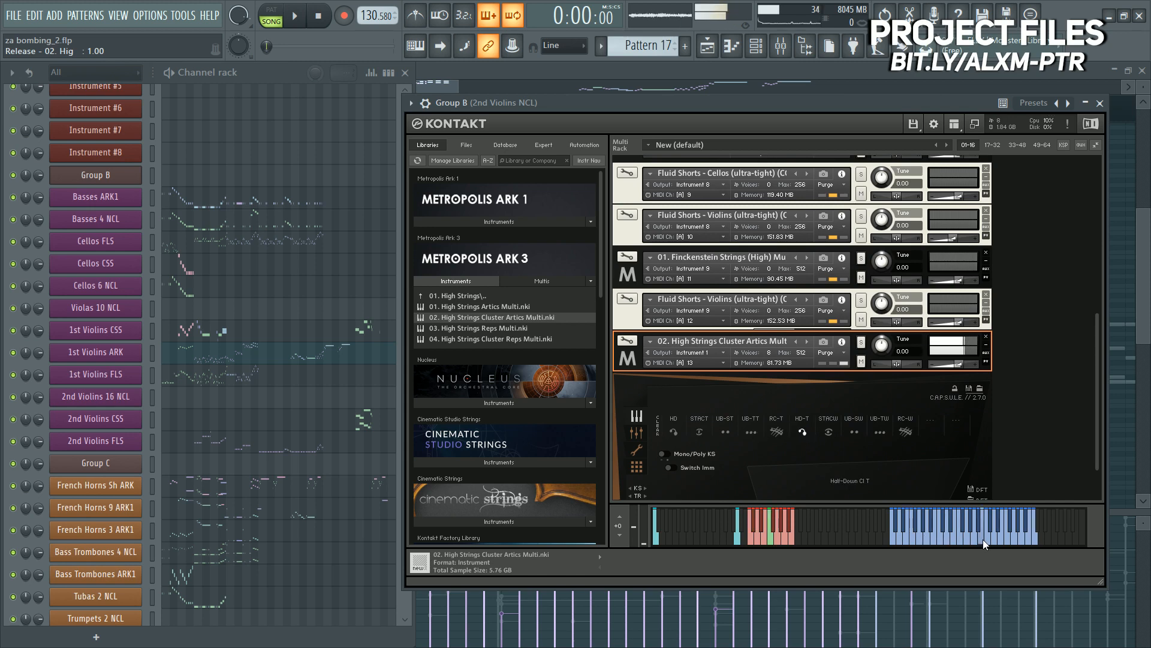
click(833, 441)
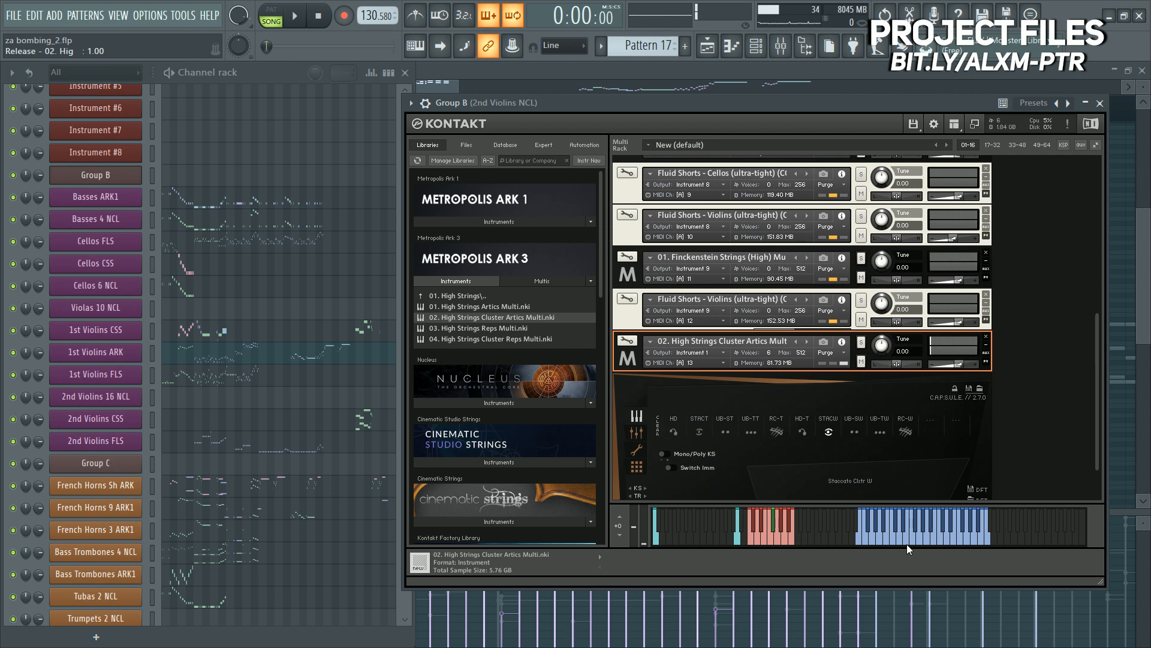
click(933, 535)
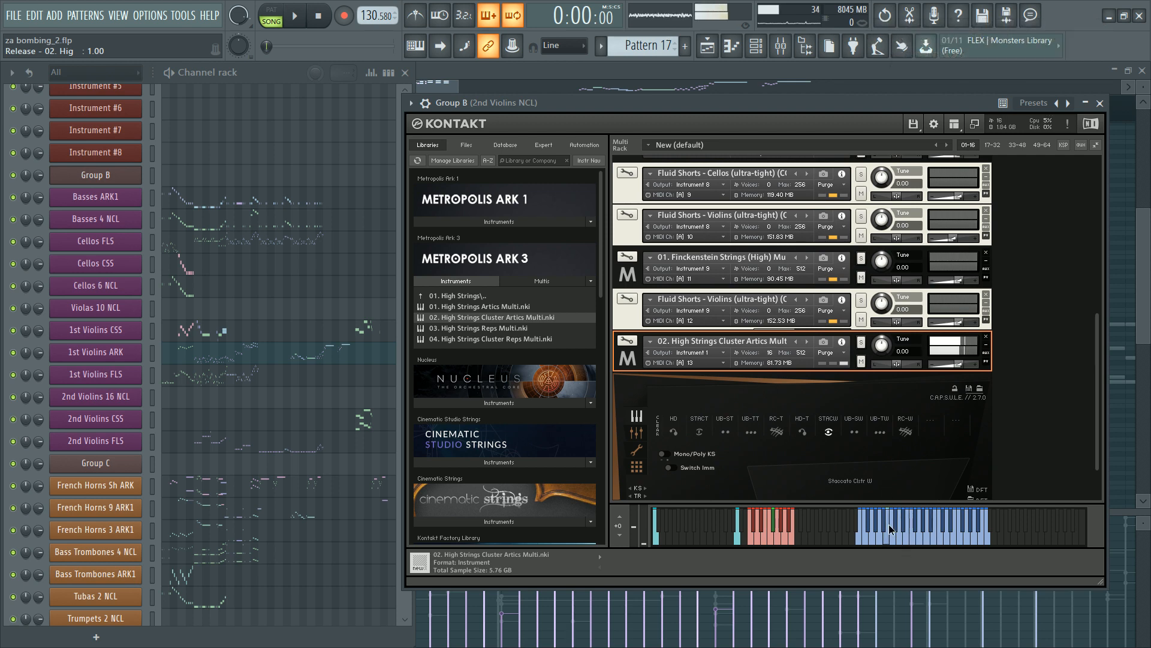
click(728, 431)
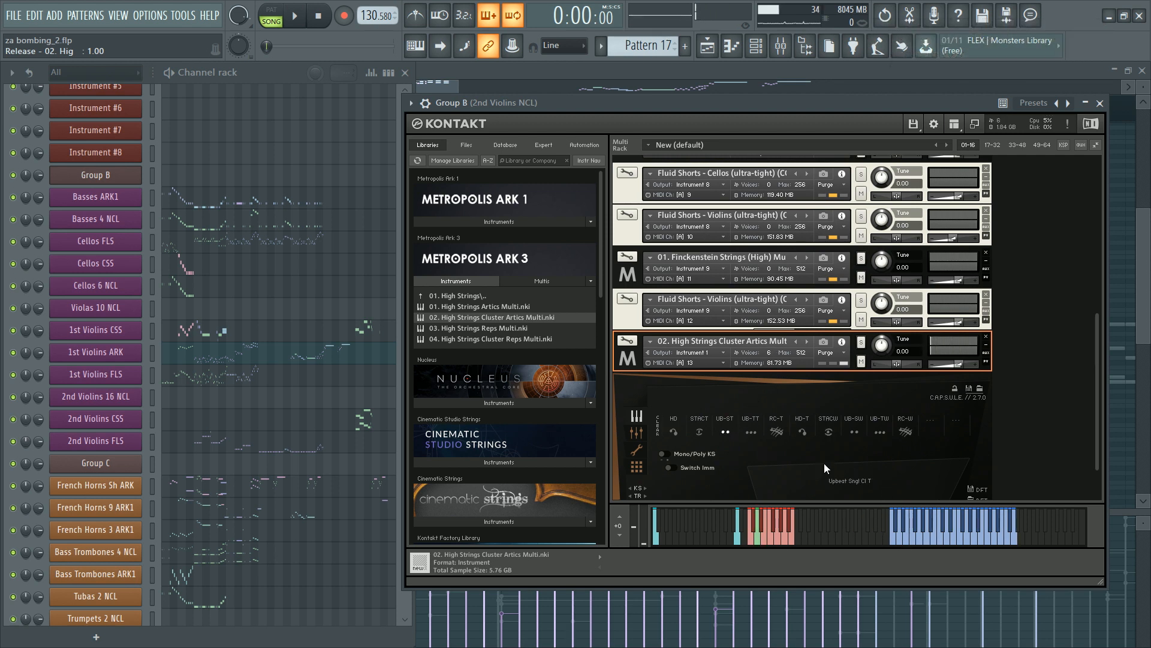
click(451, 295)
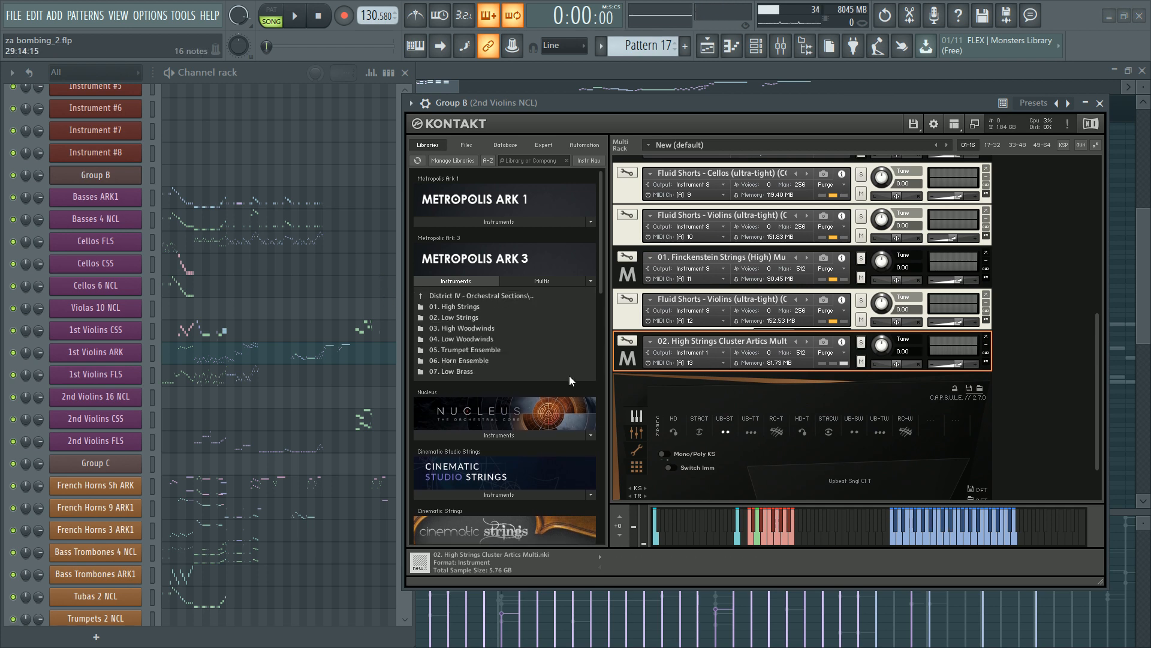
Step: Open the 1st Violins ARK notes and draw a row of repeated A5 notes across bar 9, checking it in playback
click(273, 355)
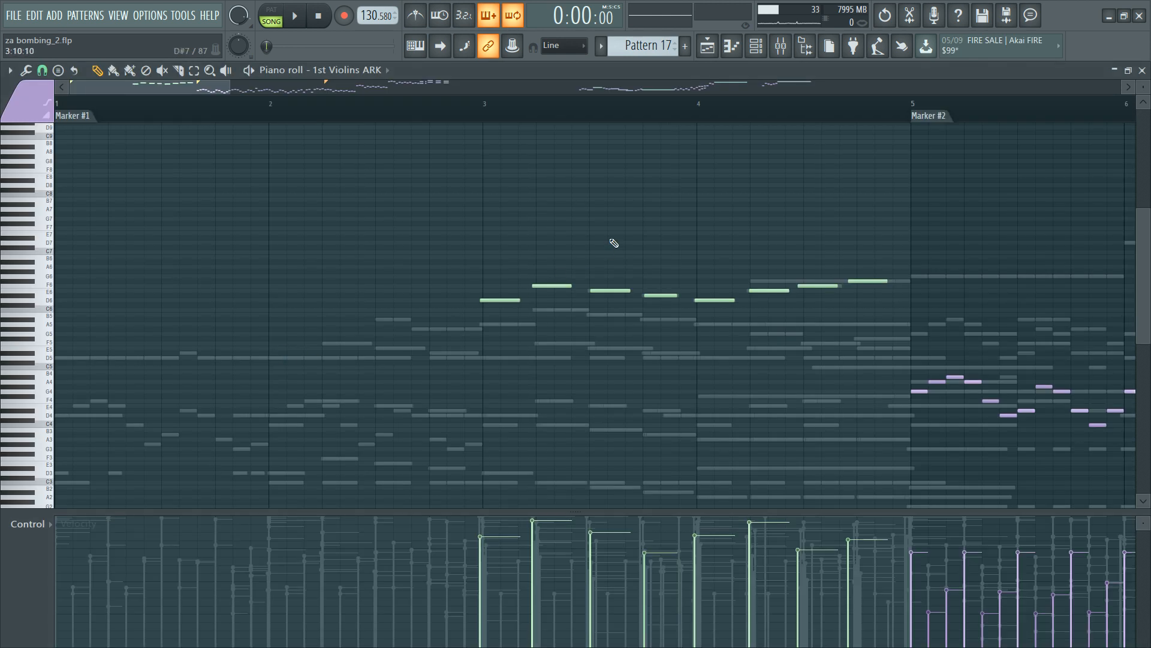
scroll(830, 110, down, 4)
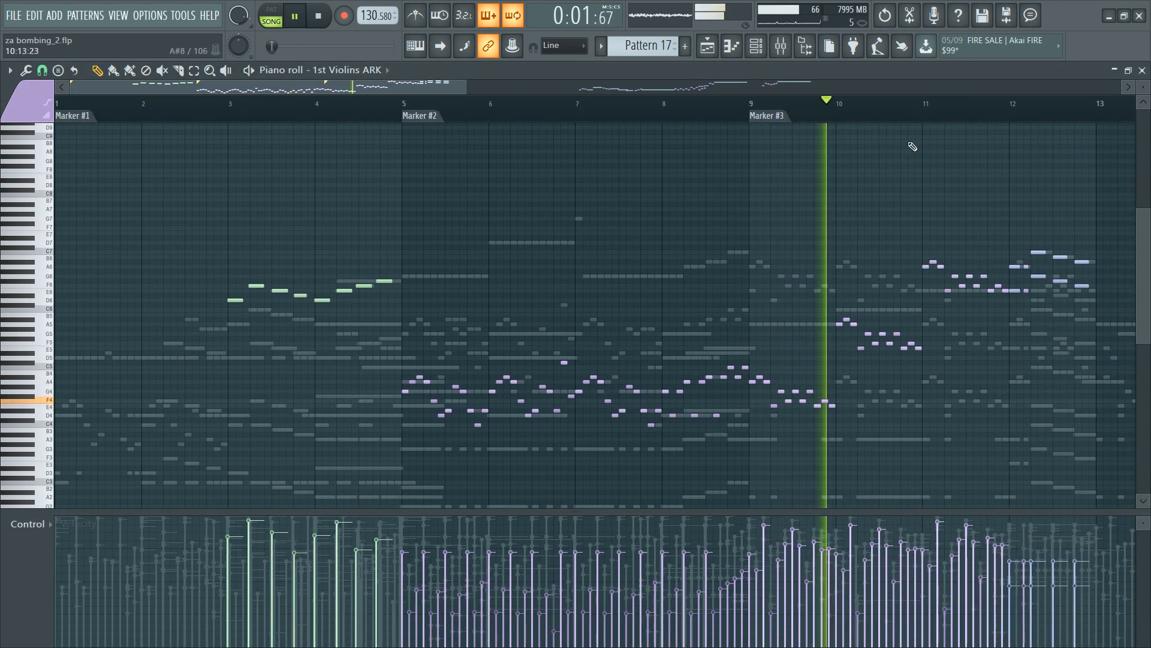
key(space)
scroll(934, 110, up, 3)
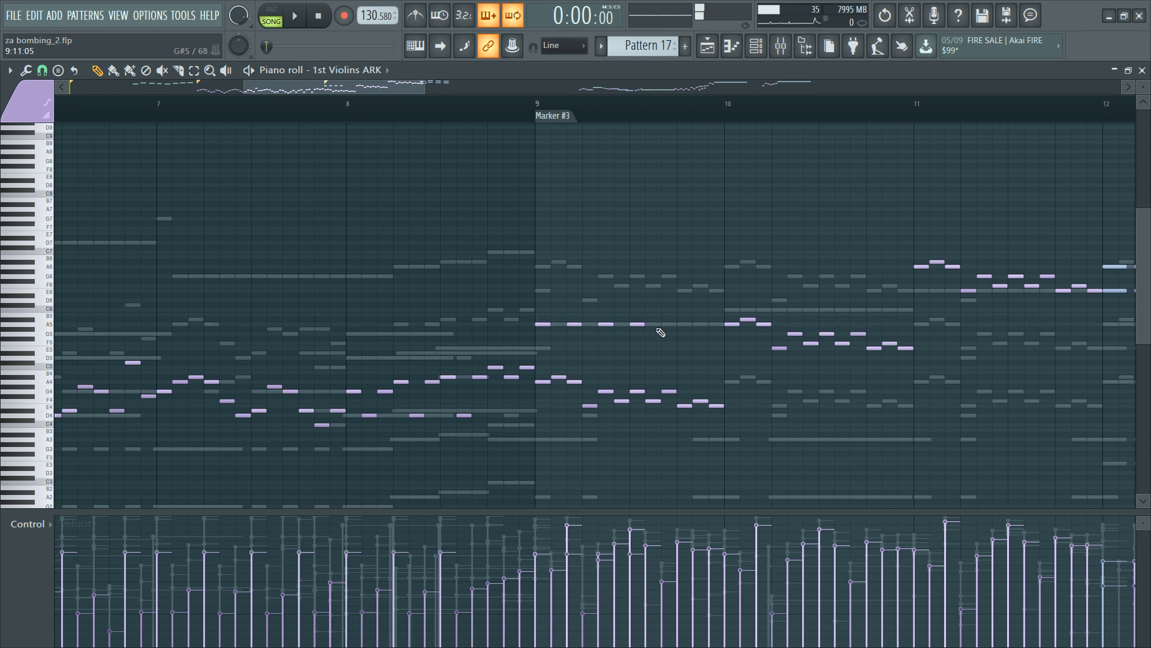
key(space)
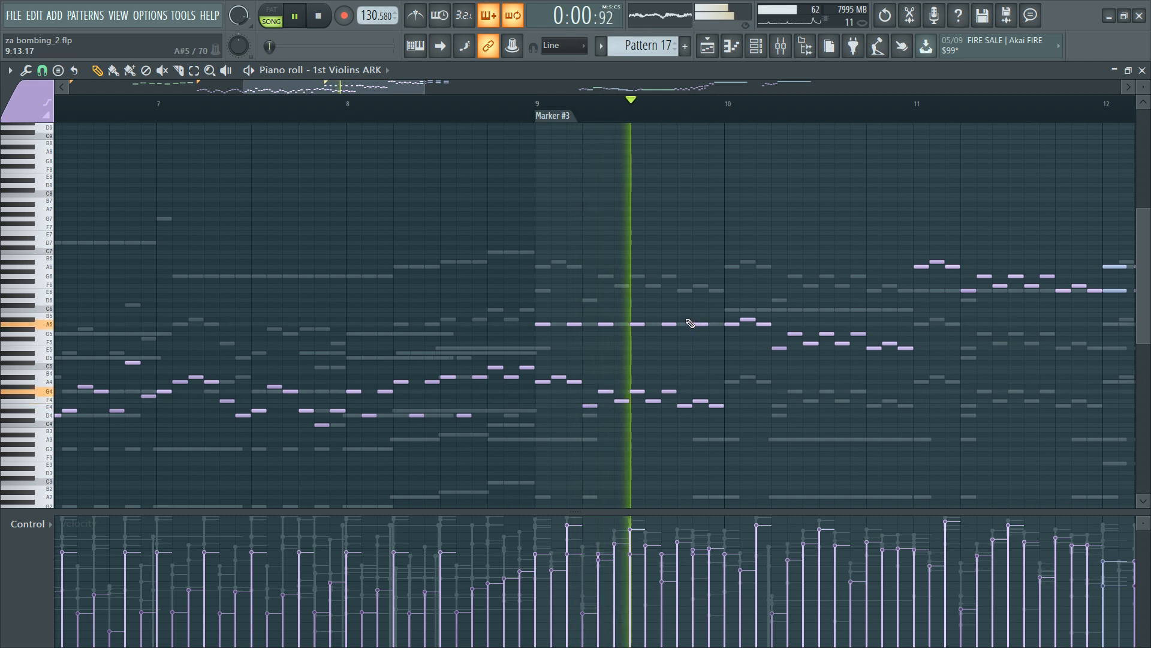
Step: Duplicate the row of repeated A5 notes into bar 10 and raise the copy to C6
ctrl+drag(529, 309, 716, 343)
key(space)
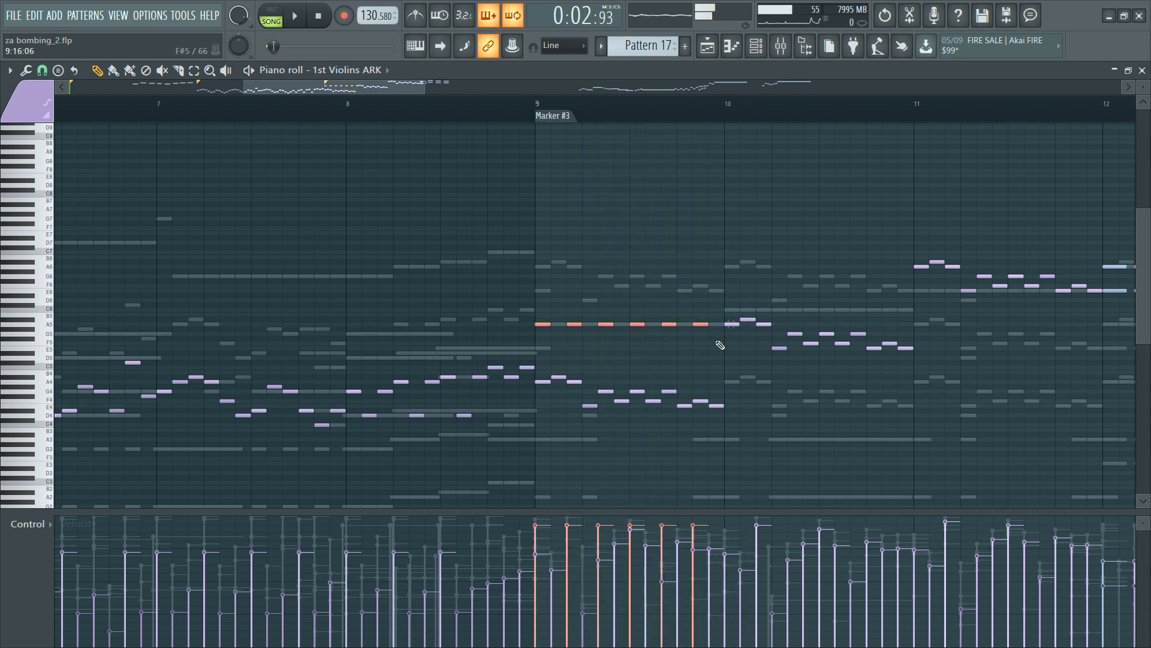
key(ctrl+b)
drag(714, 324, 727, 308)
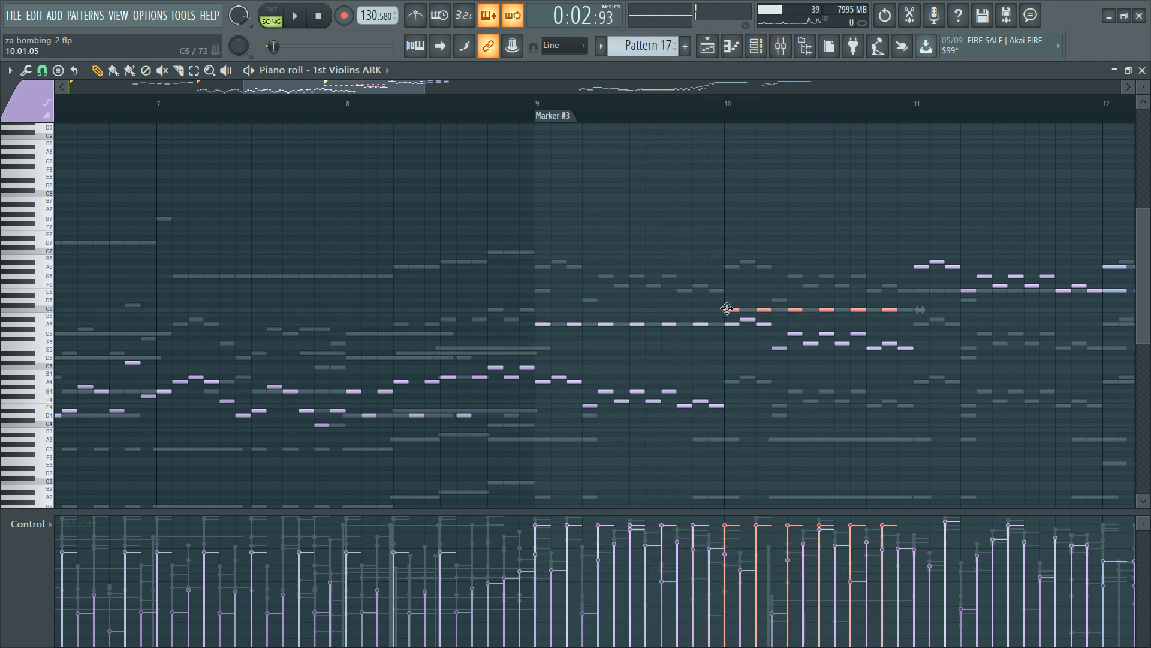
Step: Check the mixer's routing tracks and select the short strings track
key(F9)
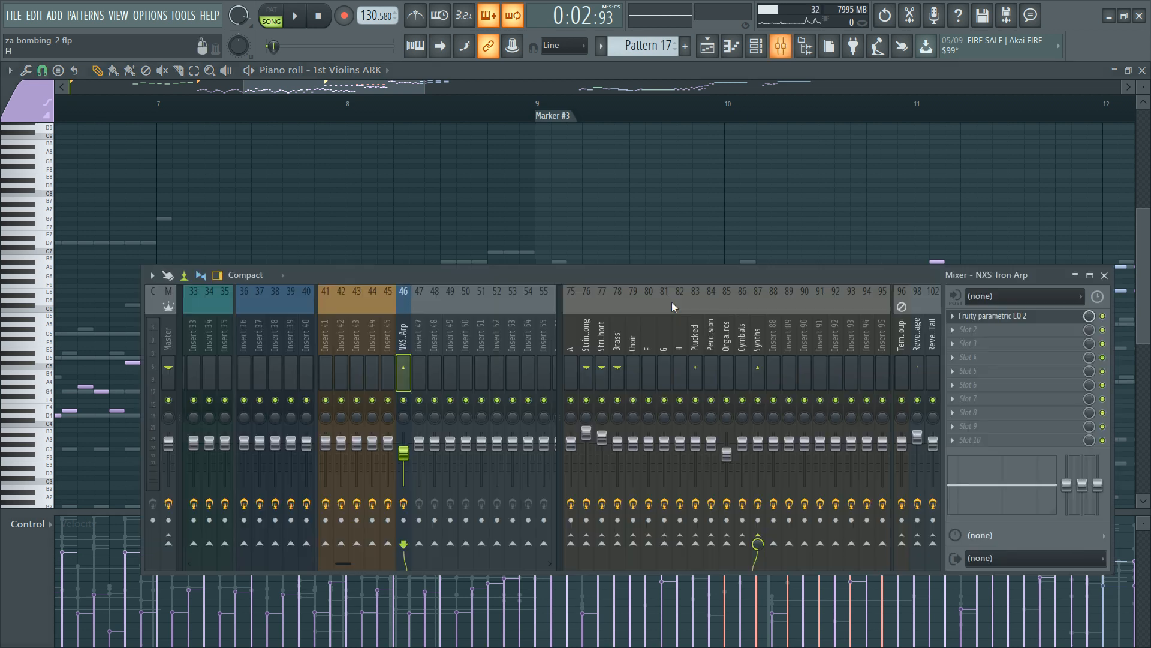
key(F9)
key(F9)
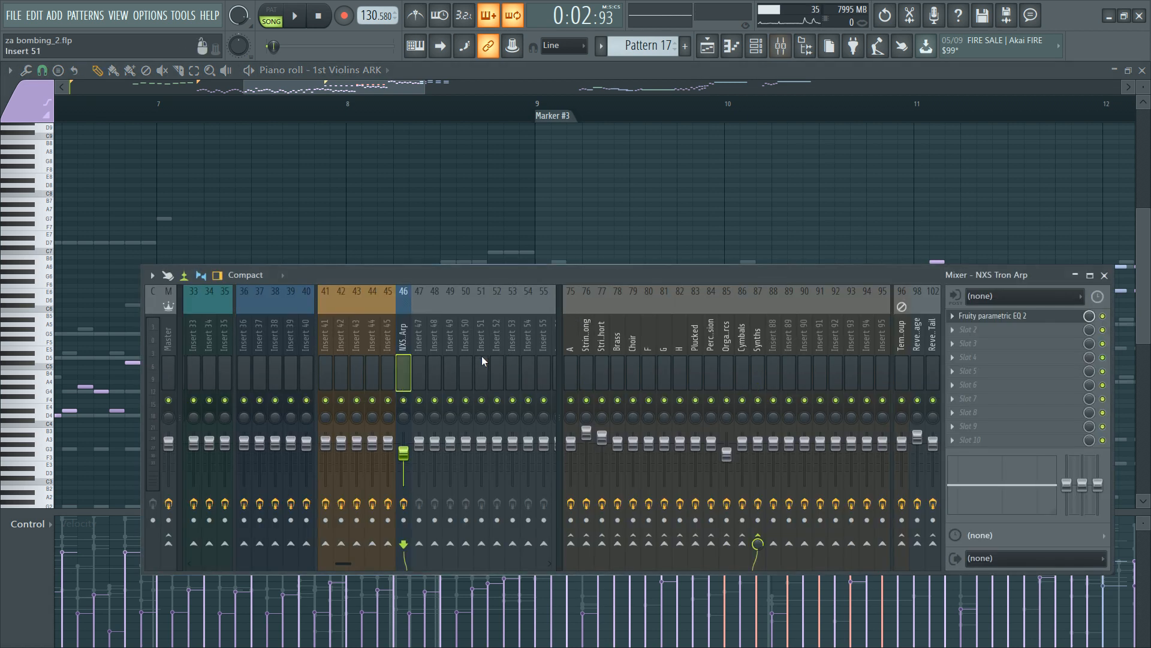
click(600, 351)
key(F9)
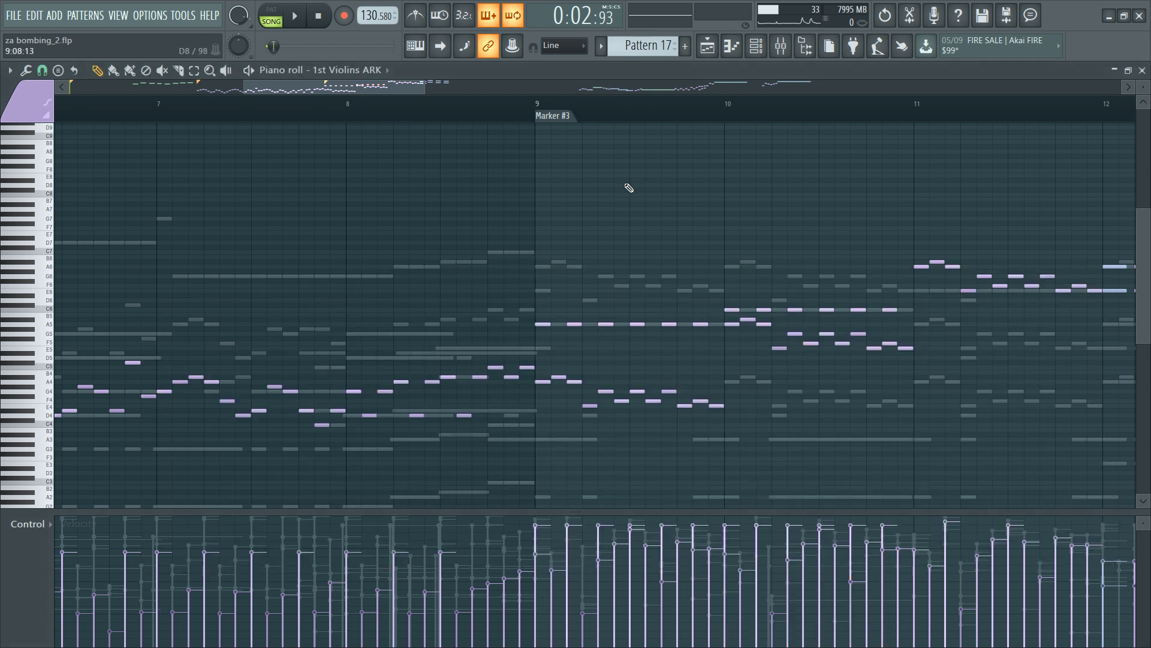
Step: Play the passage from bar 9 and try a D7 note at the start of bar 11
key(space)
drag(527, 309, 894, 323)
key(space)
key(ctrl+d)
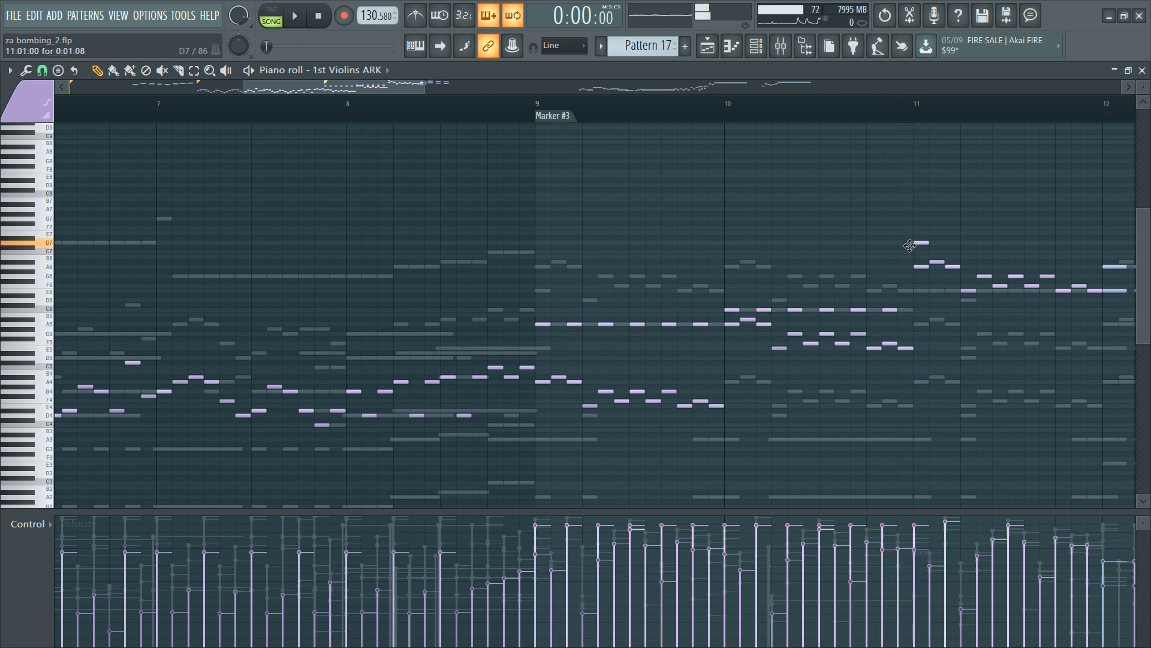
click(911, 276)
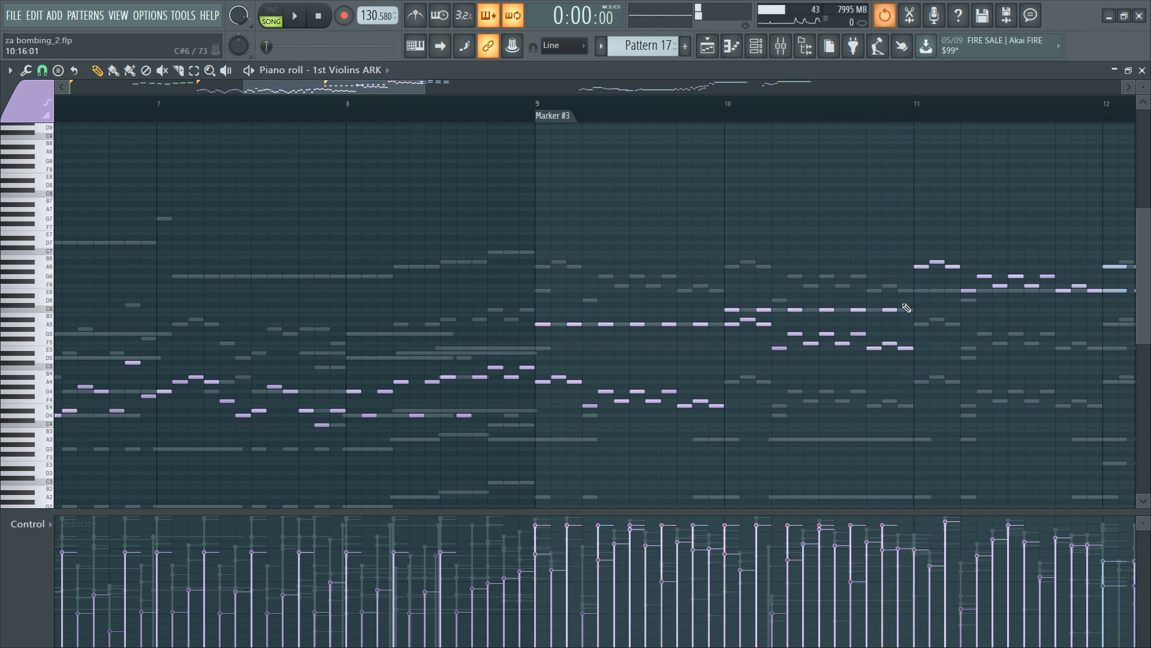
key(ctrl+z)
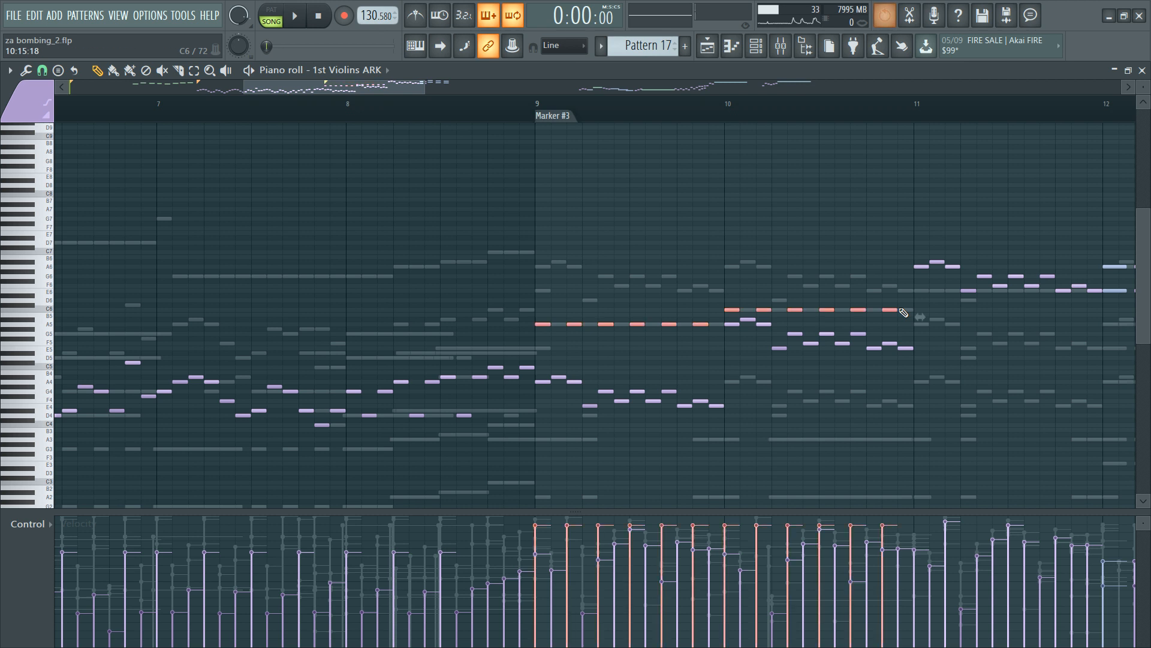
Step: Delete the repeated A5 and C6 notes to hear the passage without them and undo the deletion
key(Delete)
key(F6)
key(space)
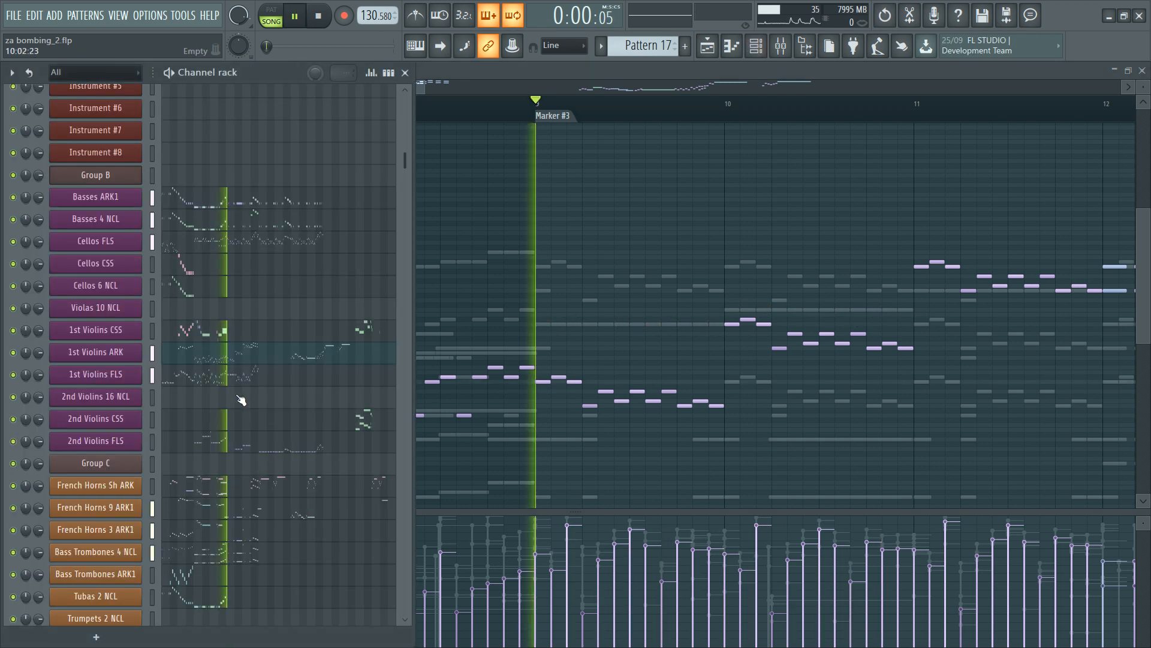
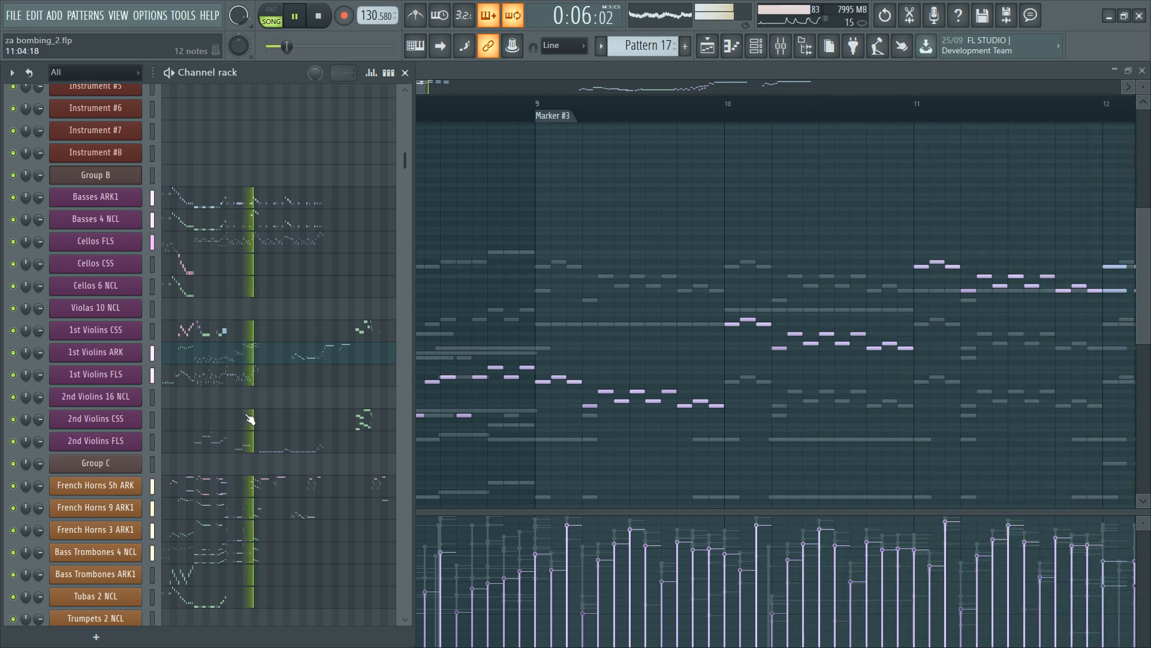
key(space)
right_click(599, 268)
key(ctrl+z)
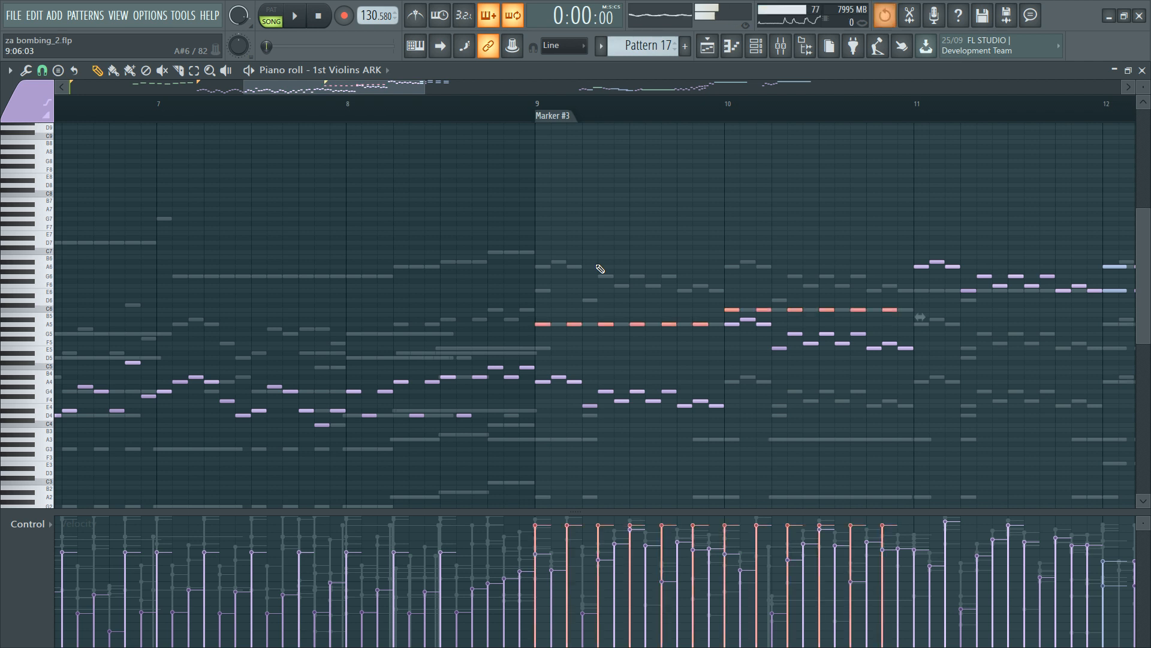
Step: Slightly lower the velocity of the repeated A5 and C6 notes while playing the passage from bar 9
key(space)
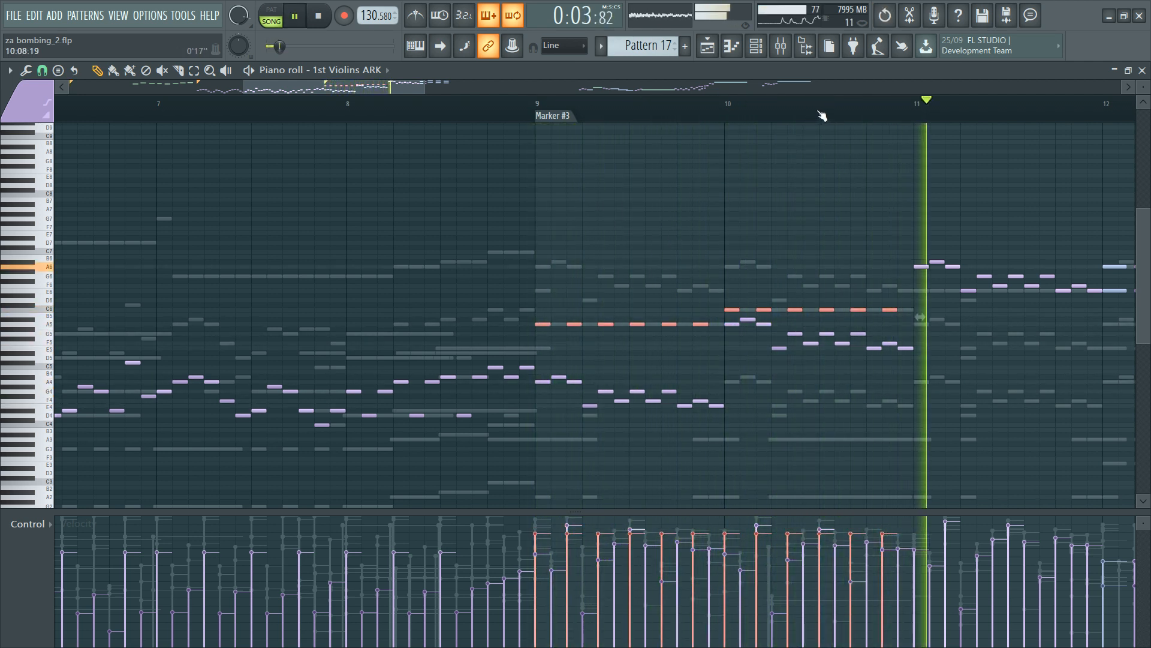
scroll(822, 116, down, 3)
scroll(733, 264, up, 4)
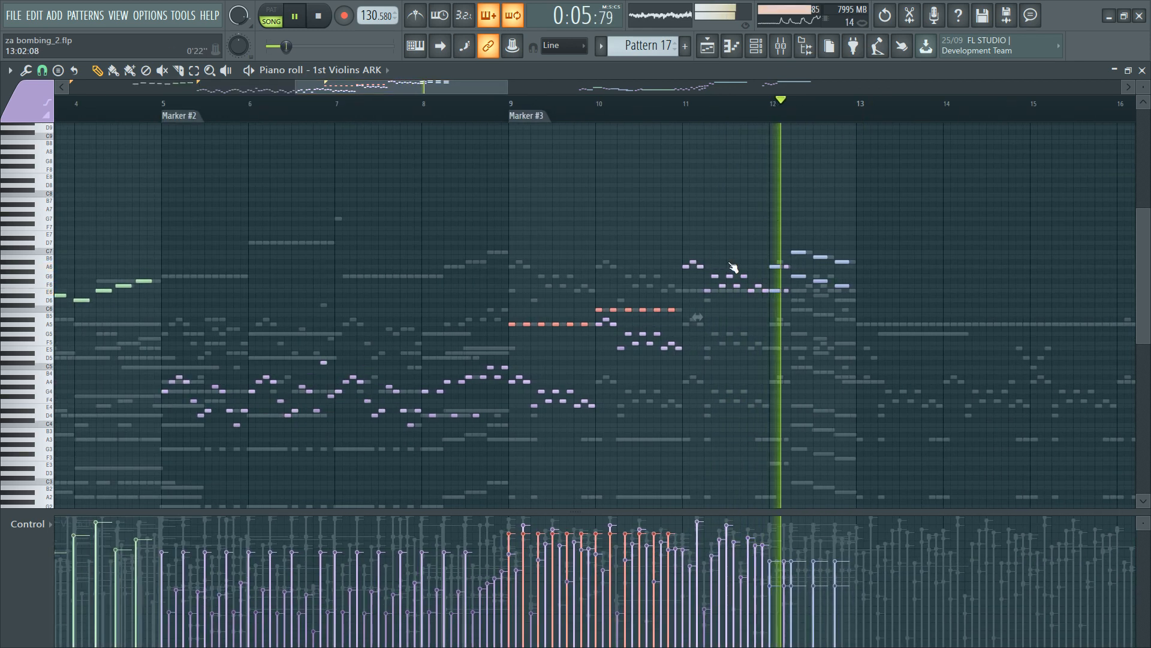
key(space)
Step: Add a matching row of repeated E5 notes across bar 11 in the blue note colour
click(506, 331)
click(522, 327)
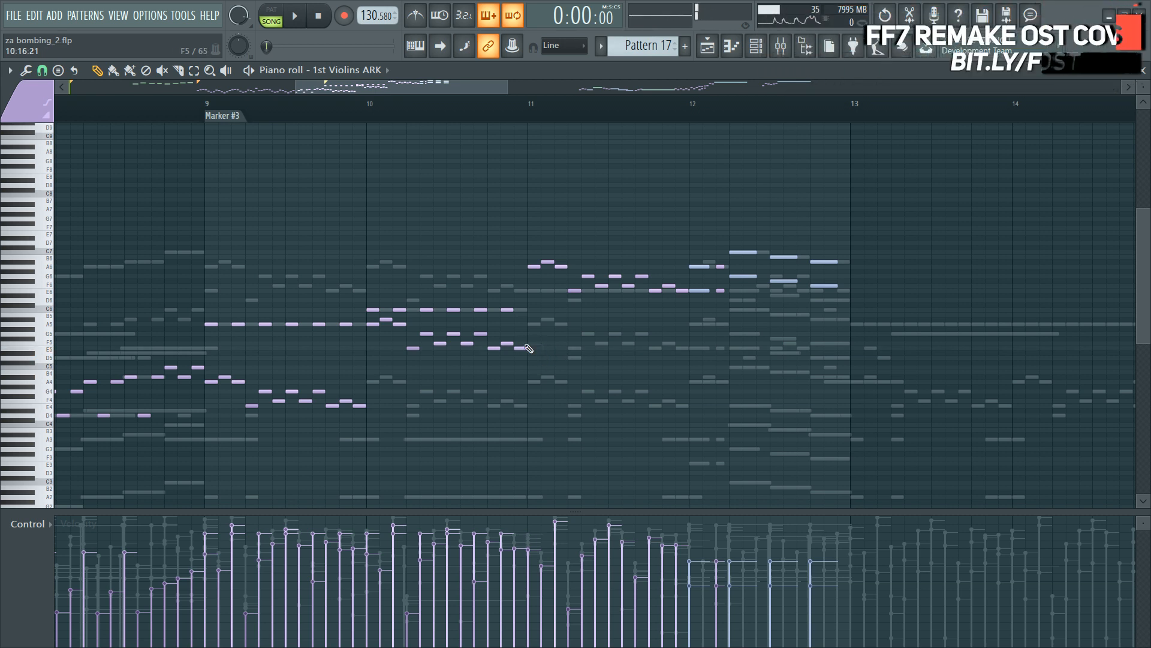
drag(360, 294, 533, 327)
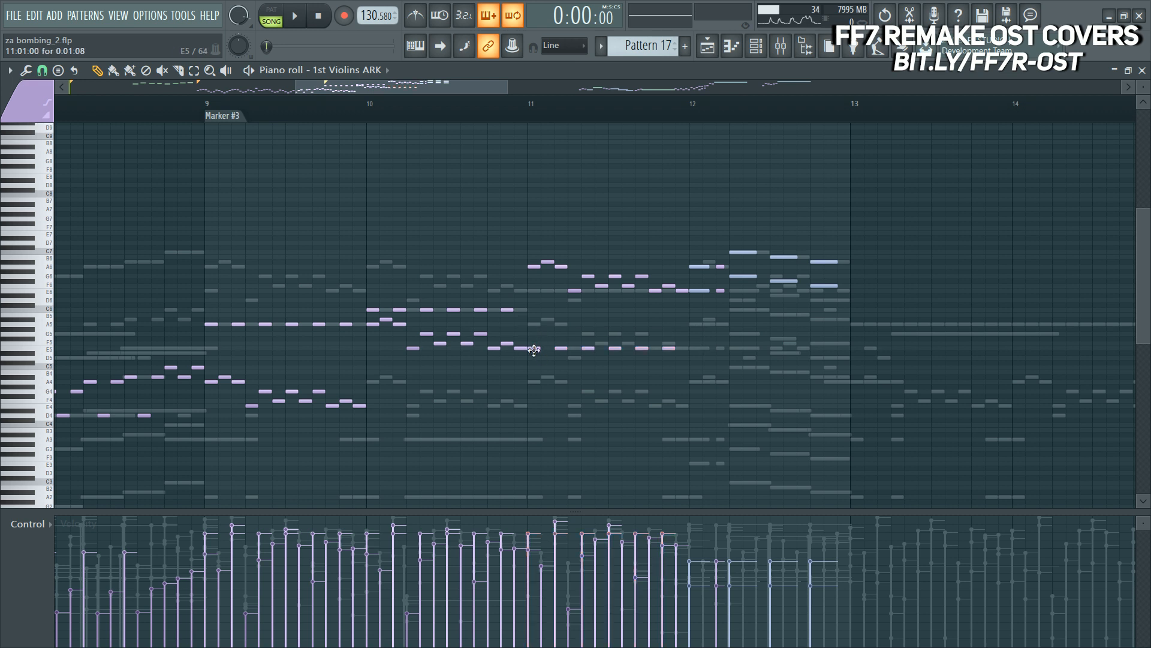
drag(738, 359, 737, 358)
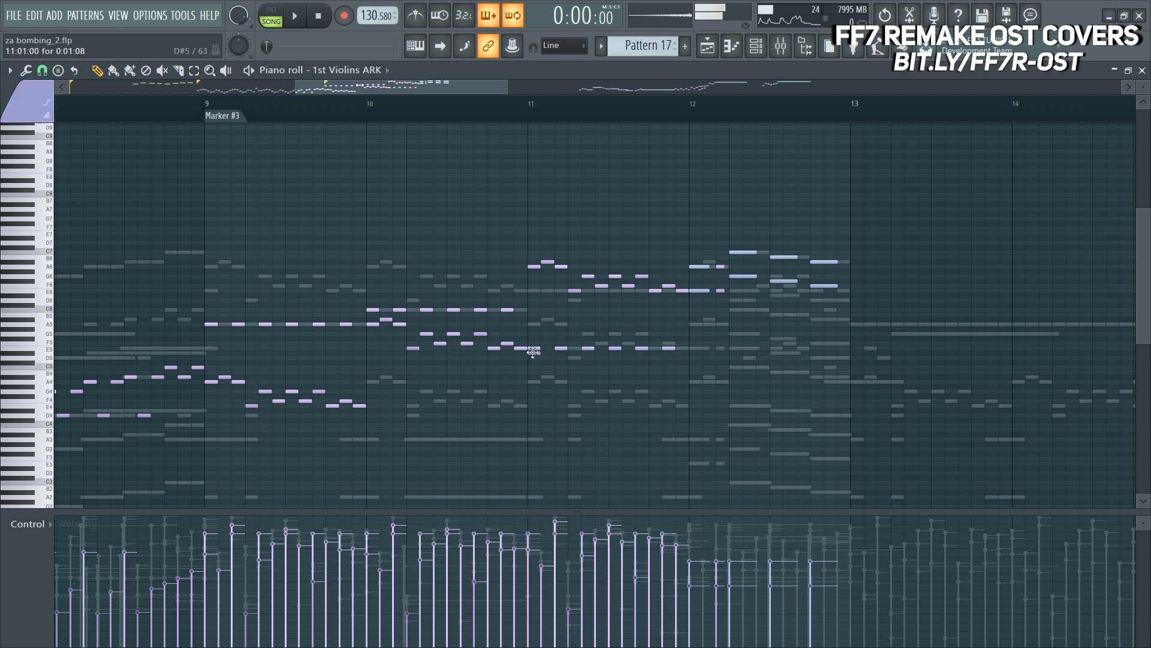
Step: Lower the velocities of the repeated A5, C6 and E5 notes in bars 9 to 11 to one softer level during playback
key(space)
drag(533, 352, 699, 349)
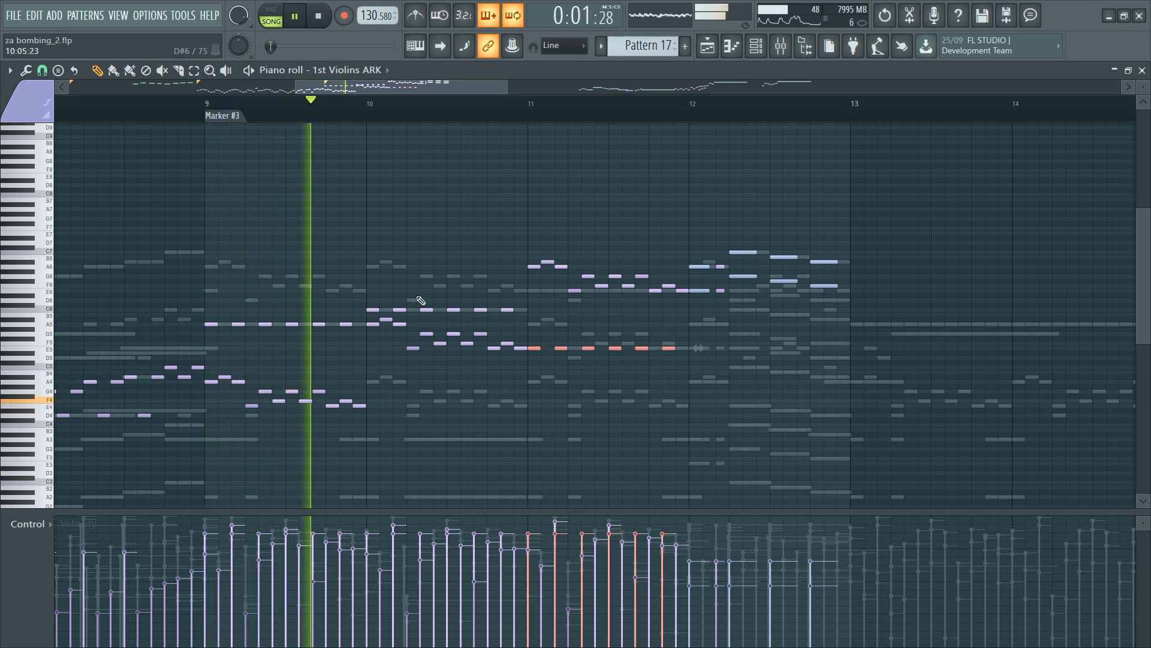
drag(514, 303, 187, 317)
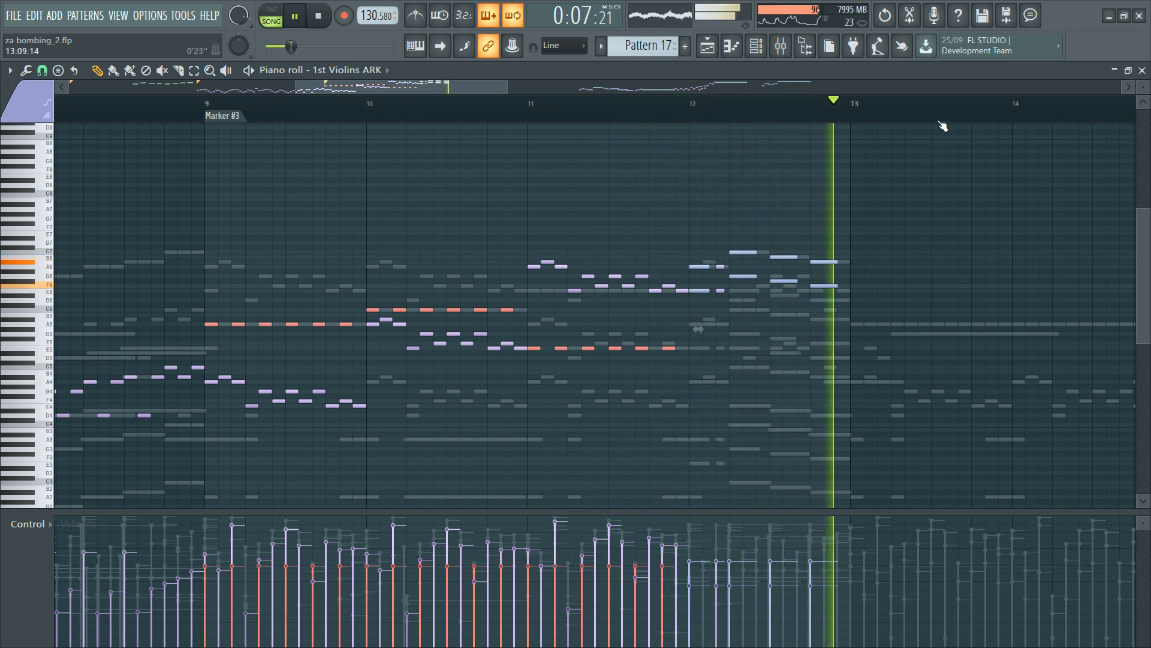
scroll(942, 126, up, 2)
key(space)
Step: Extend the repeated-note line into bar 12 with single E5, G5, F#5 and F5 notes
key(ctrl+d)
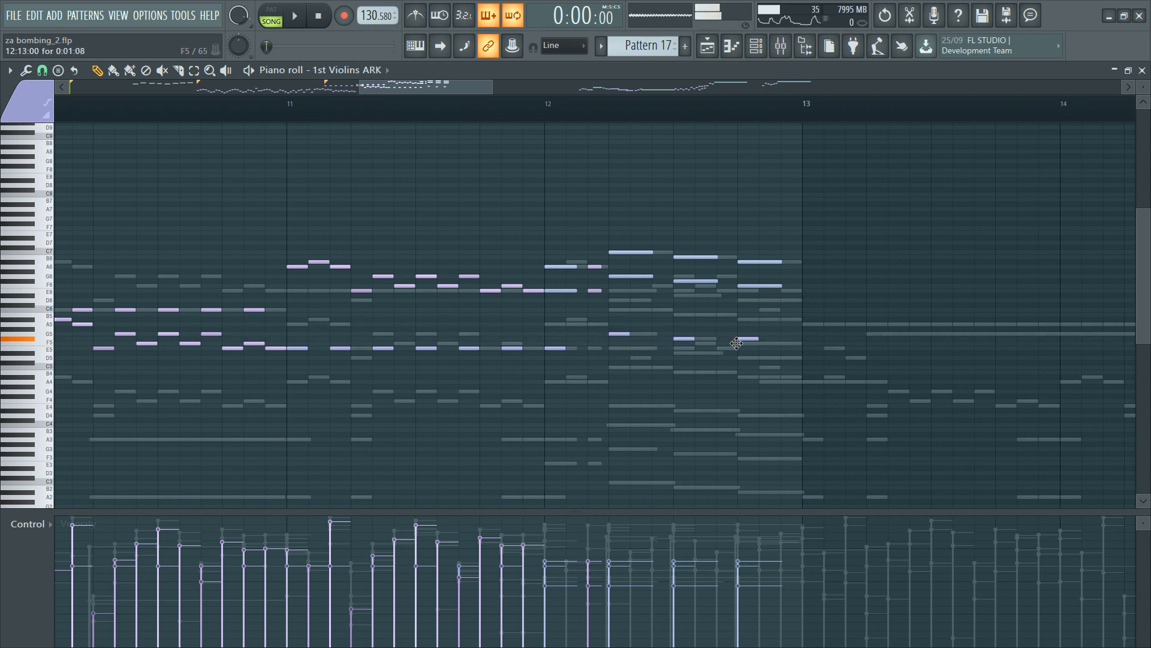
drag(737, 343, 738, 348)
Step: Play the 1st Violins ARK part from bar 9 past bar 13 to check the extended line
key(space)
scroll(599, 122, down, 3)
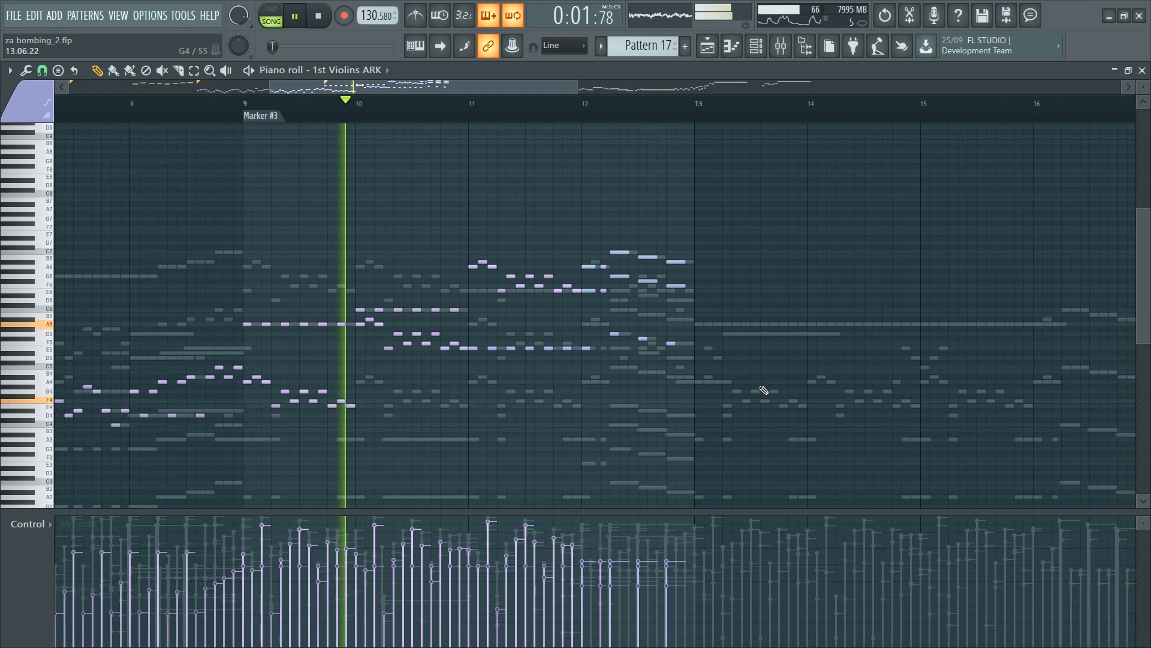
drag(696, 336, 496, 401)
scroll(817, 236, up, 3)
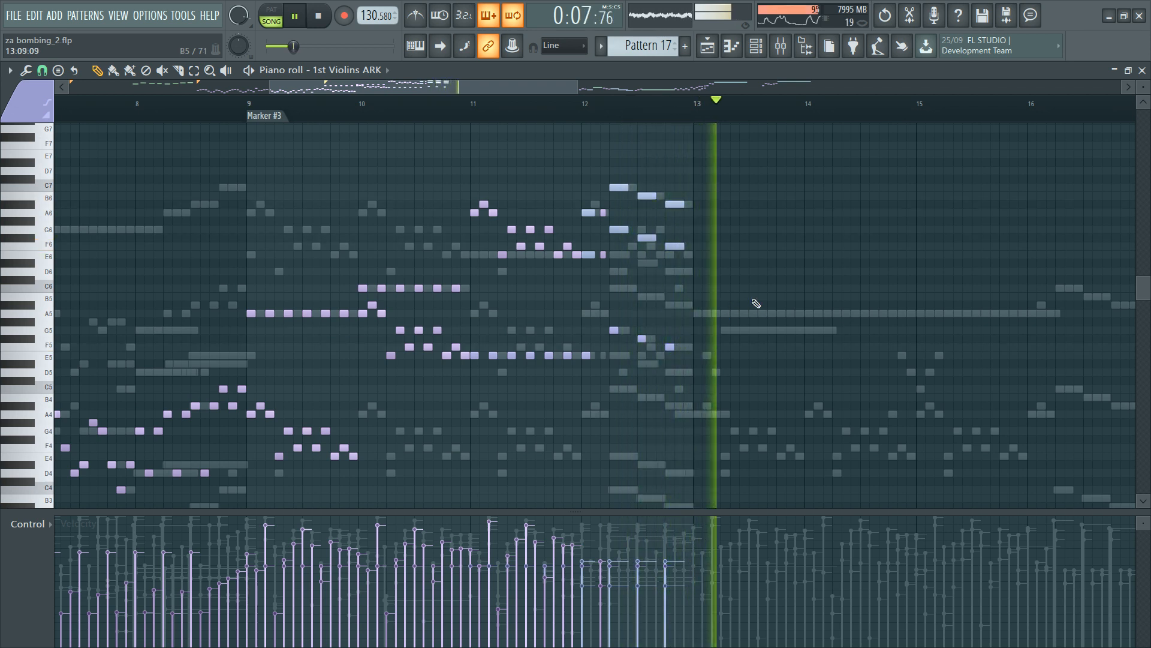
key(space)
drag(709, 301, 475, 390)
drag(475, 269, 334, 292)
drag(236, 300, 346, 326)
ctrl+click(308, 237)
Step: Place a copy of the INCREASE STRING VOLUME AS THEY-RE THE MAIN PROTAGONISTS clip on Track 7 of the playlist, starting at bar 1
key(F5)
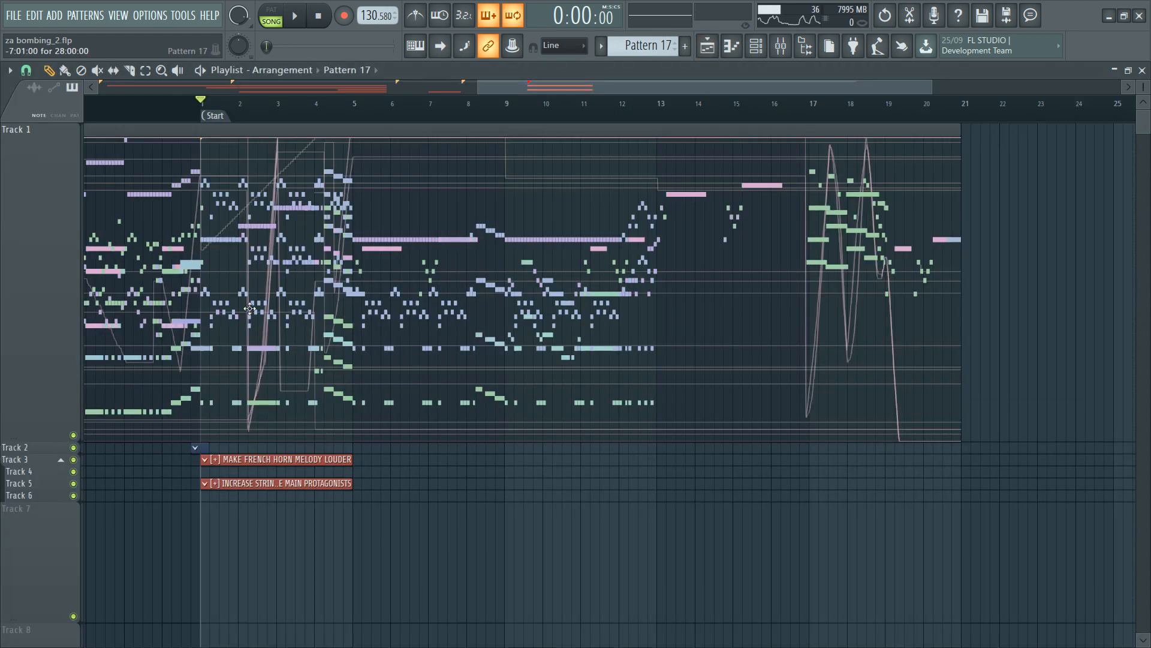
scroll(643, 48, up, 6)
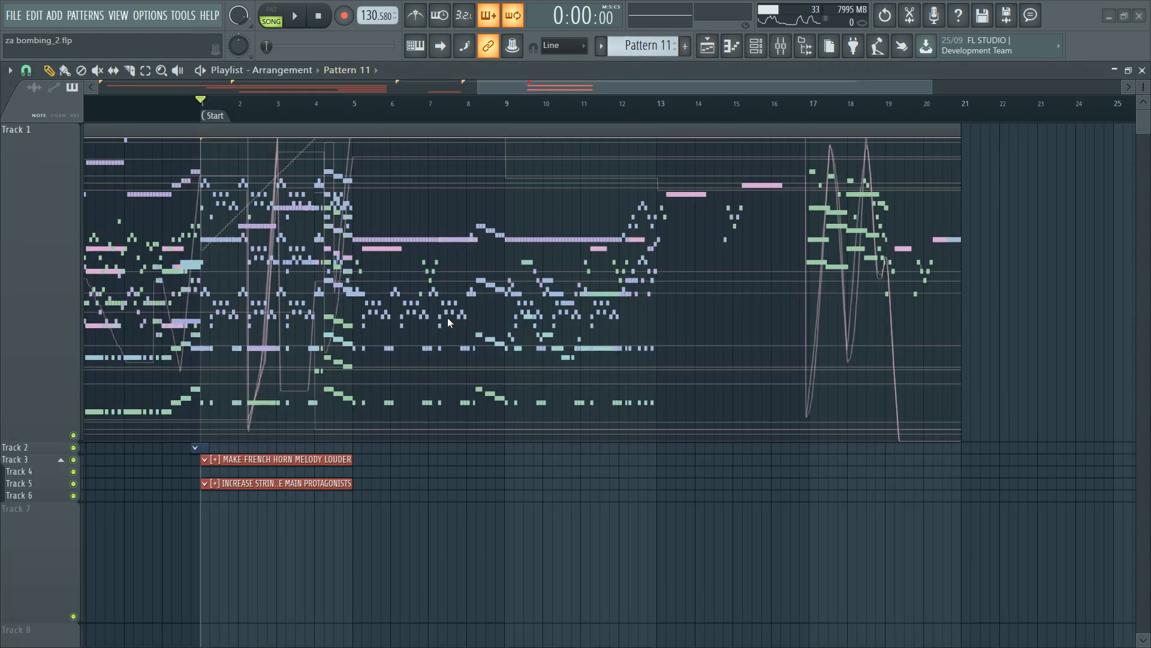
click(268, 480)
click(230, 518)
key(space)
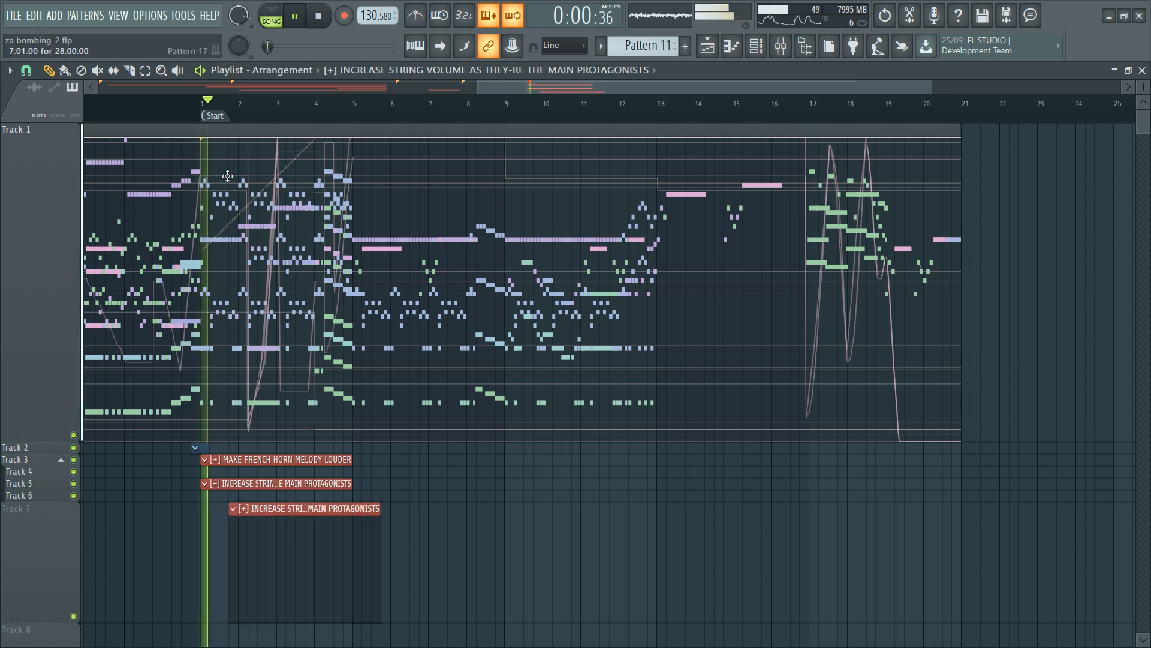
key(space)
scroll(198, 113, up, 5)
drag(356, 539, 265, 532)
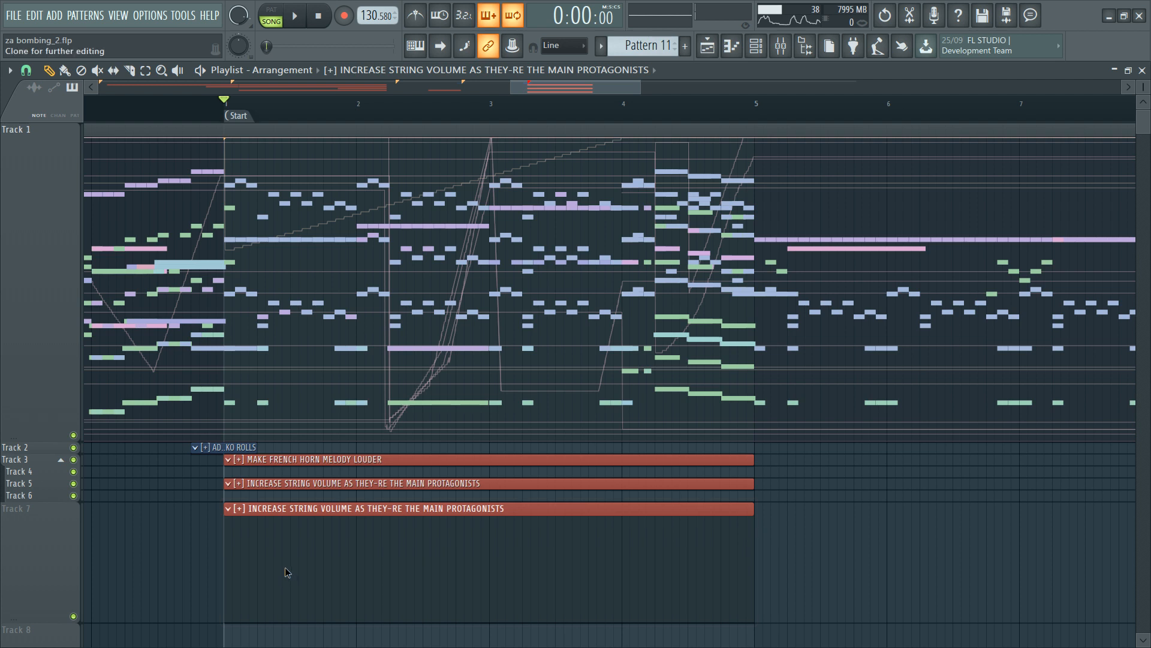
Step: Make the Track 7 clip a separate pattern named CHECK THE SINGLE VIOLIN SPICCATOS and group Track 7 with the tracks above
key(F6)
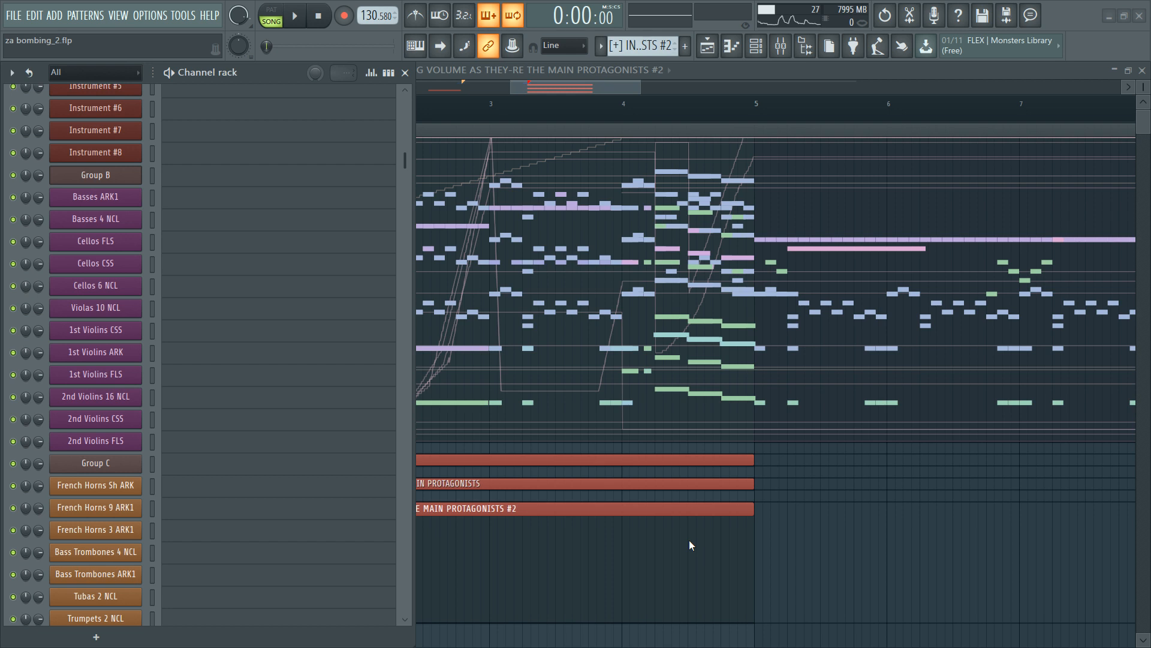
key(F6)
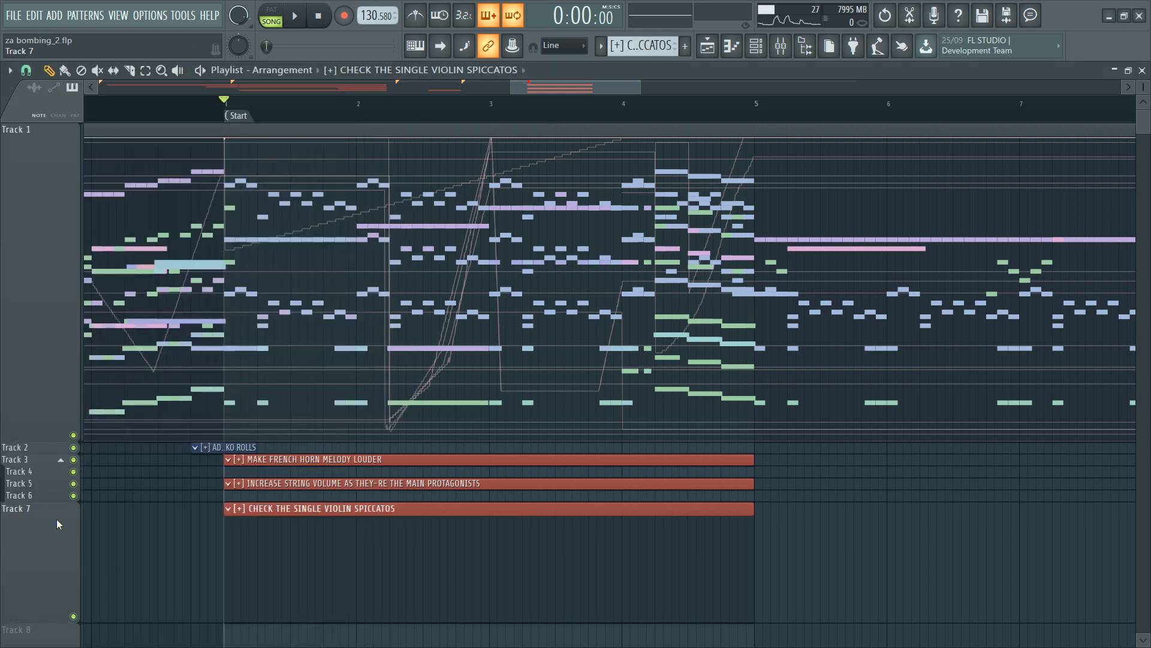
drag(43, 617, 18, 487)
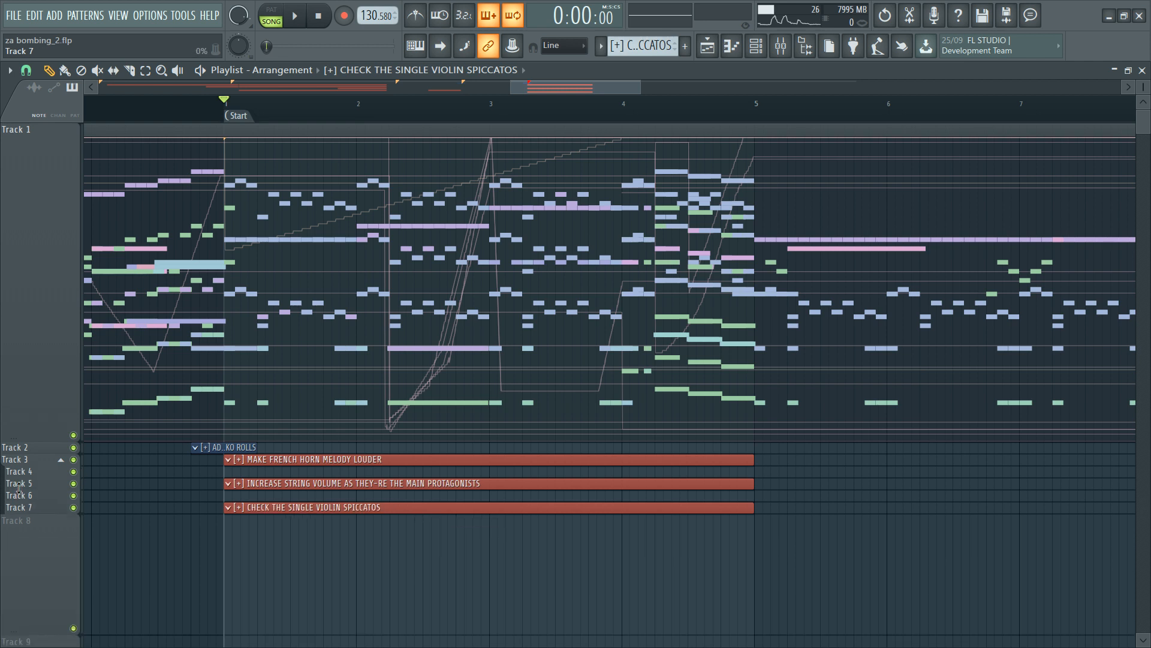
Step: Move the CHECK THE SINGLE VIOLIN SPICCATOS and string volume clips up to sit directly below the French horn clip
ctrl+click(292, 511)
key(shift+Up)
ctrl+shift+click(295, 482)
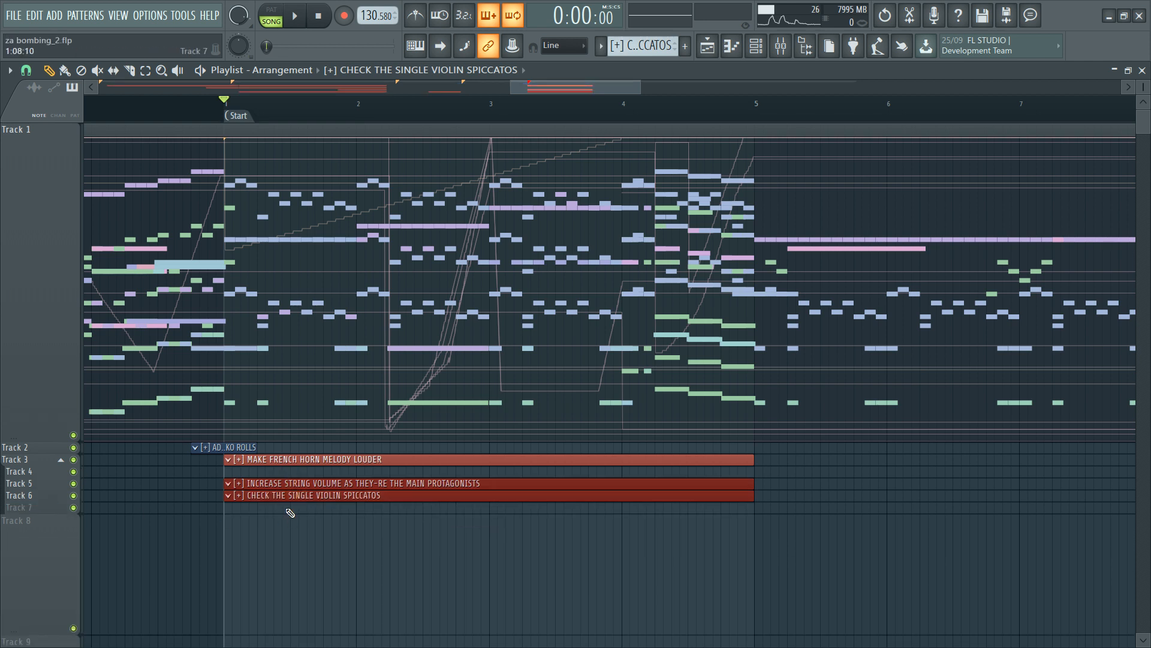
key(shift+Up)
Step: Unsolo the string mixer tracks and lower the NXS Tron Arp mixer track to -3.7 dB during playback
key(F9)
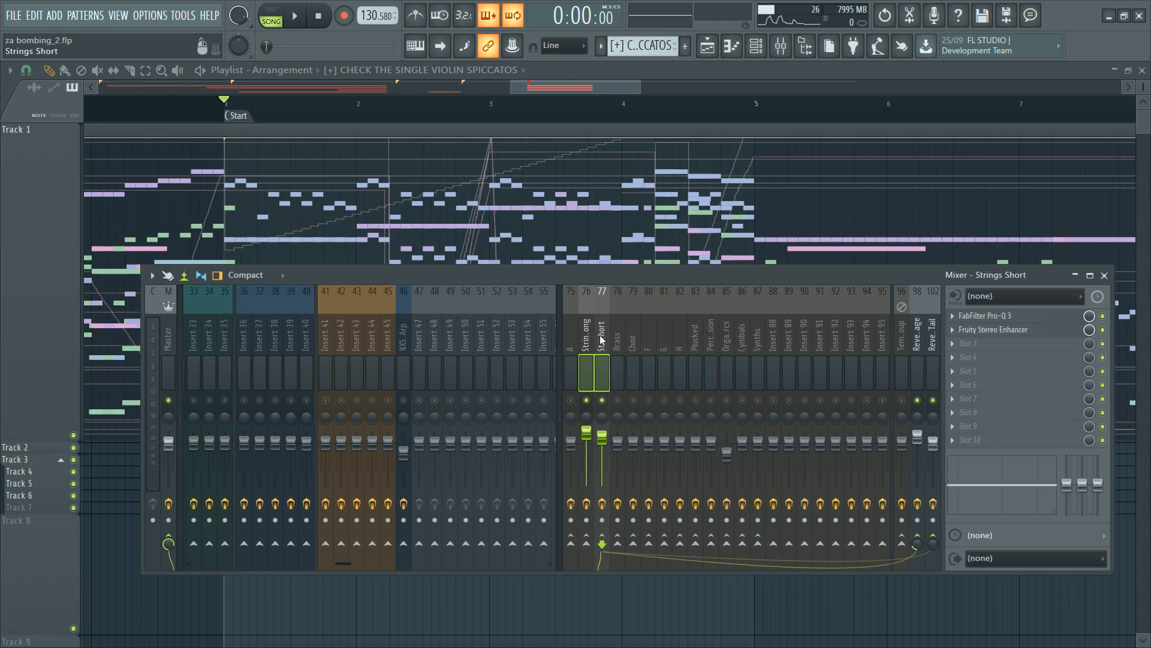
key(s)
key(space)
click(401, 346)
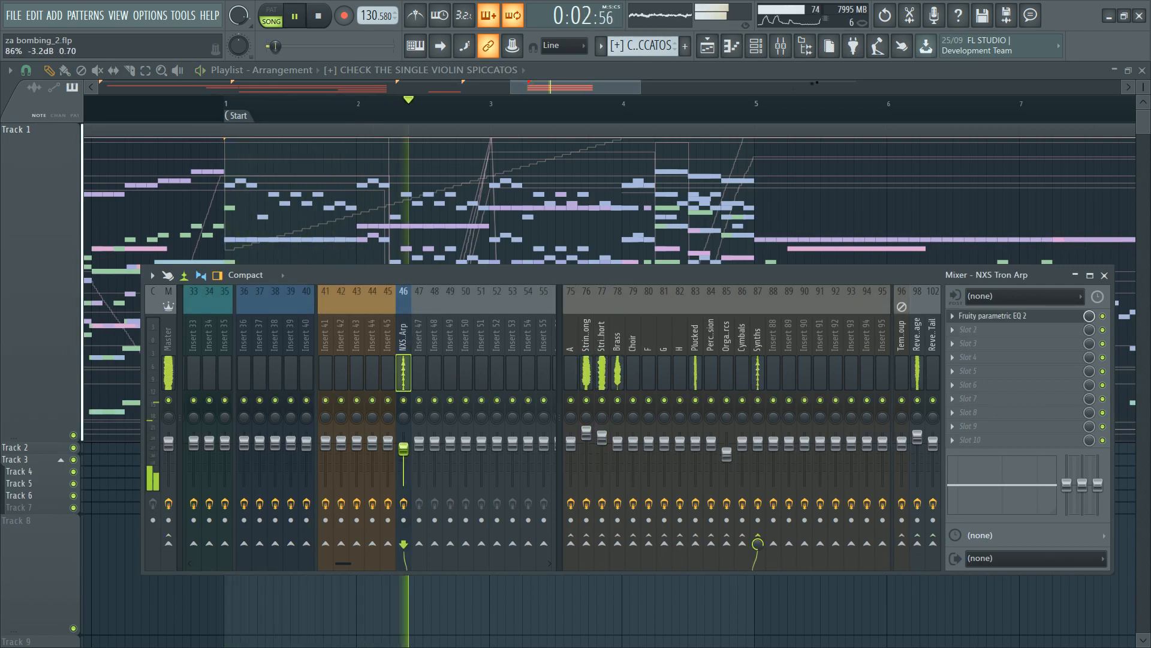
key(space)
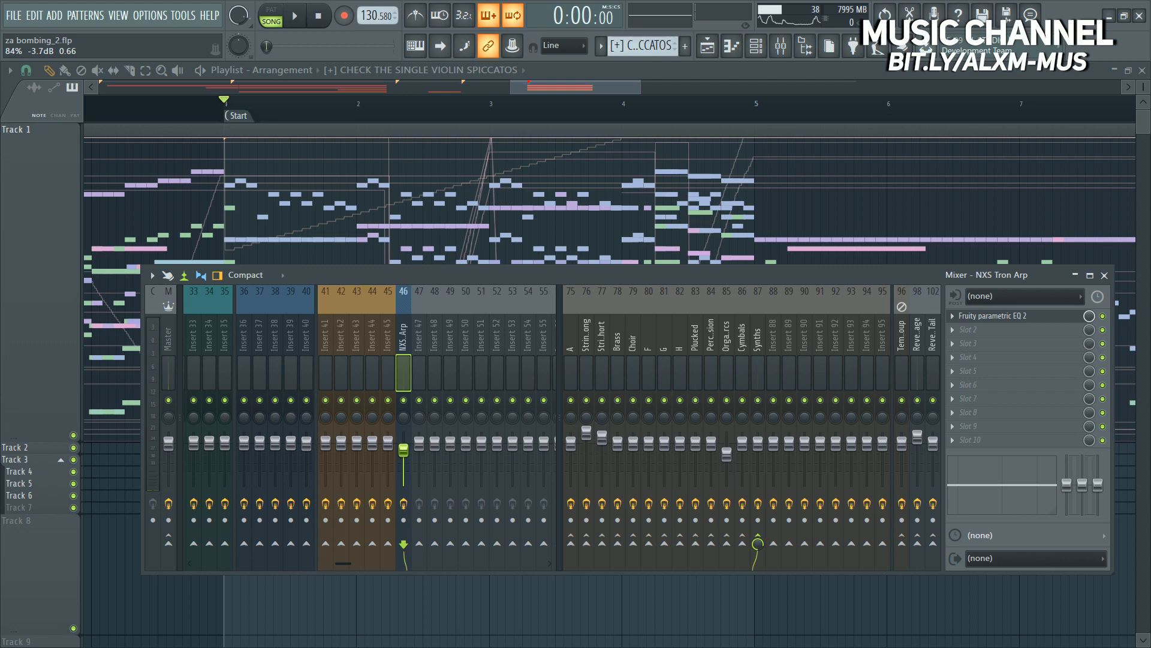
Step: Open the NXS Tron Arp part in Pattern 18 and examine its notes from bar 9
key(F6)
scroll(216, 367, down, 15)
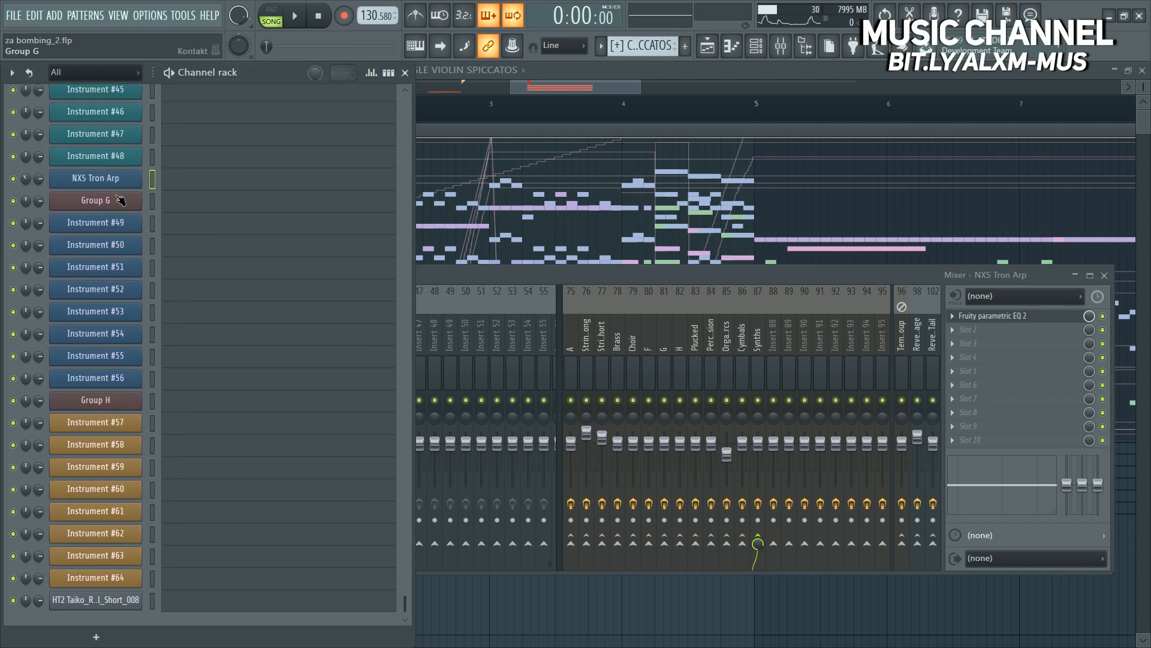
click(119, 201)
click(129, 201)
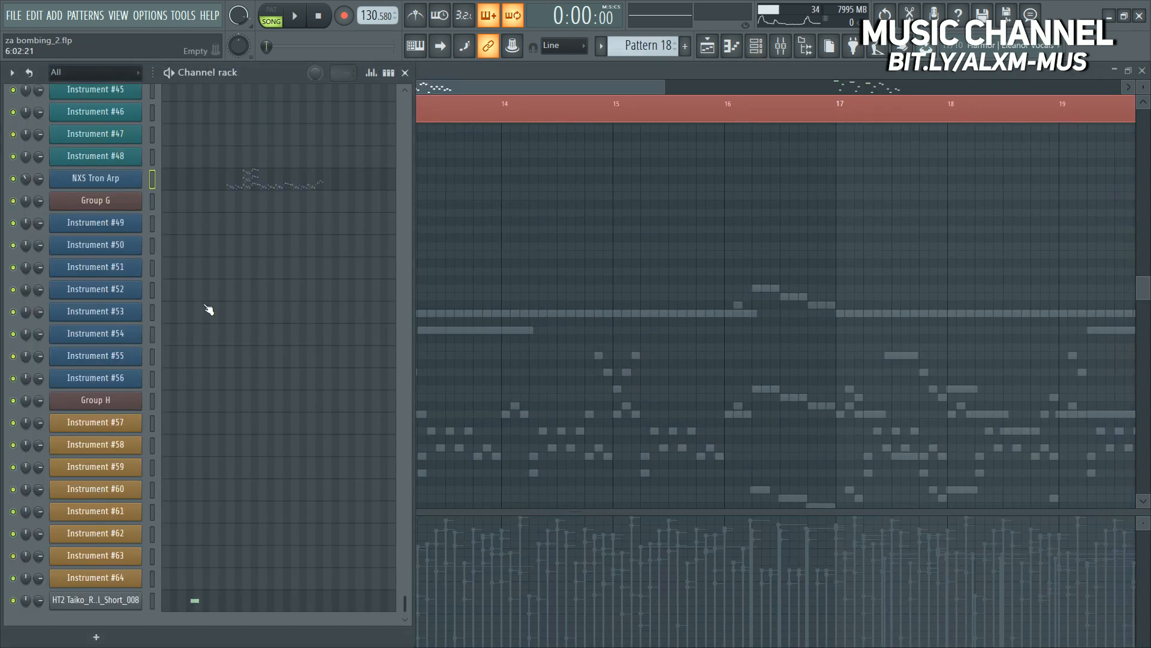
click(249, 193)
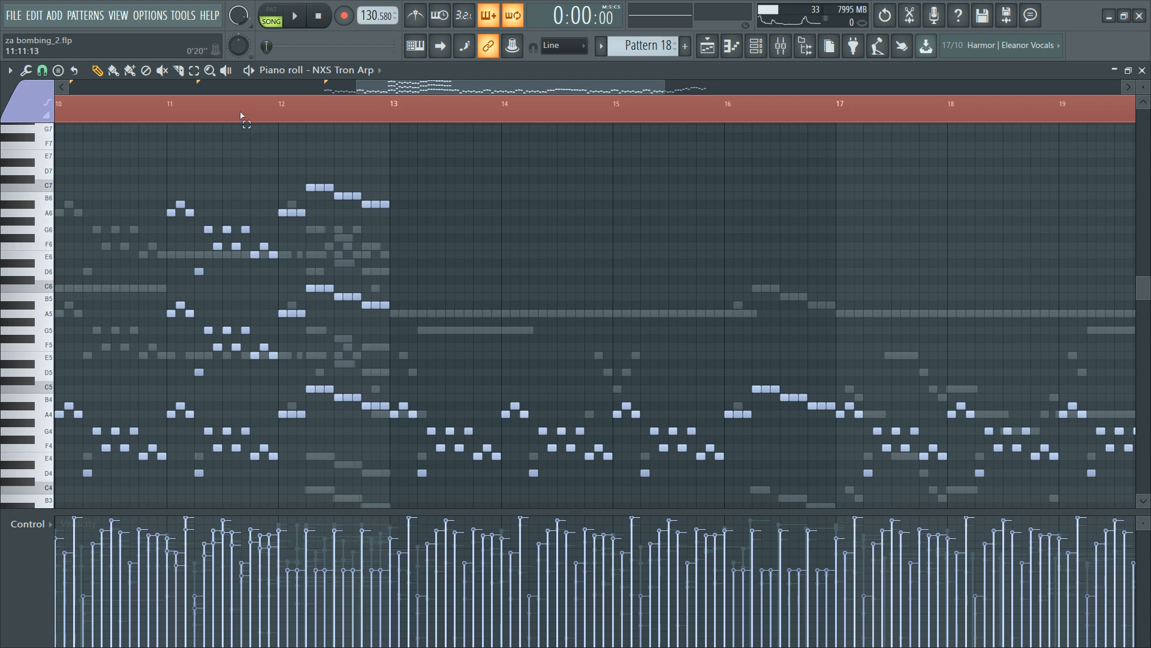
scroll(242, 117, down, 4)
scroll(264, 120, up, 3)
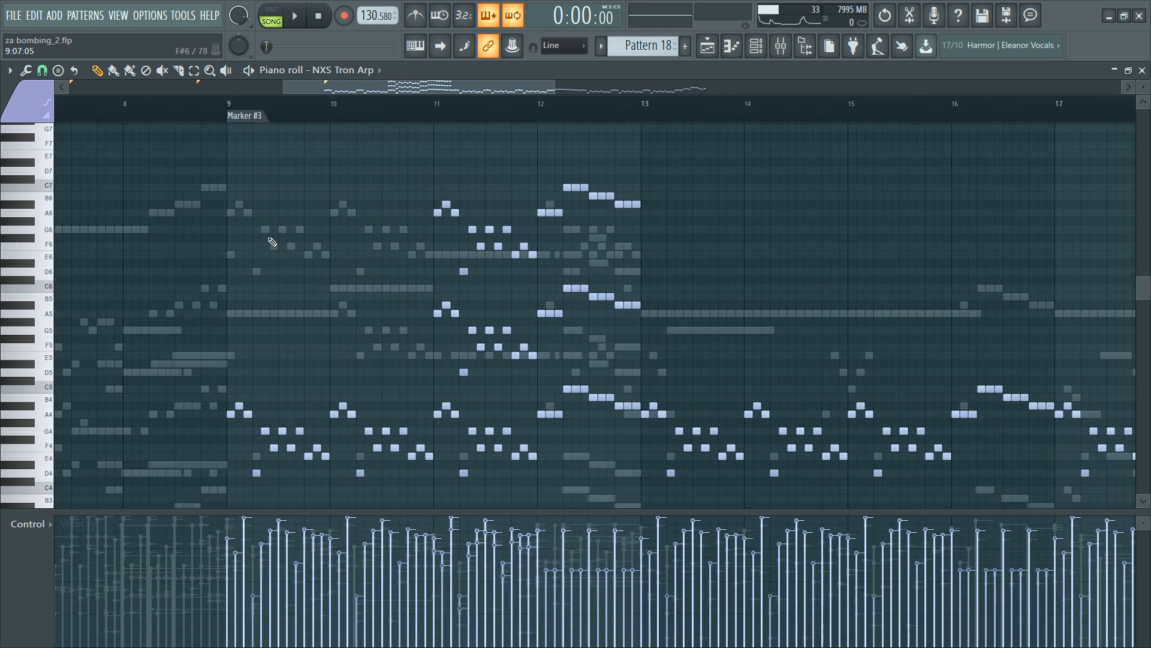
Step: Clone the NXS Tron Arp channel, load the AR Bass Arp Foundation preset and name the clone NXS Bass Foundation
key(F6)
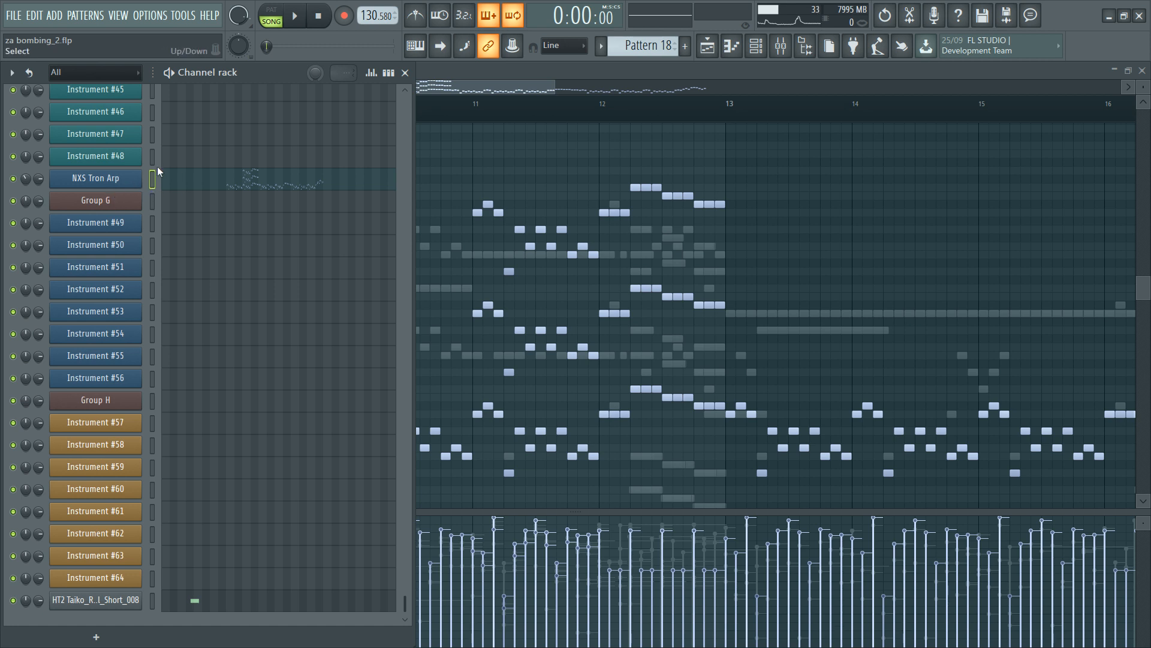
click(129, 178)
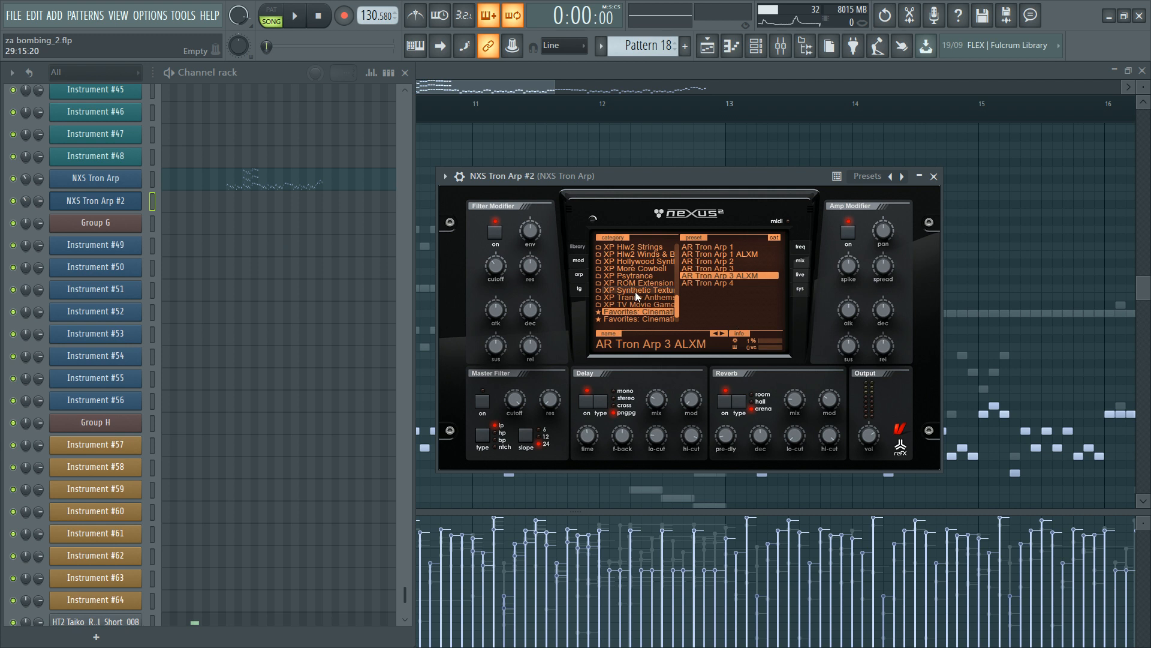
click(720, 254)
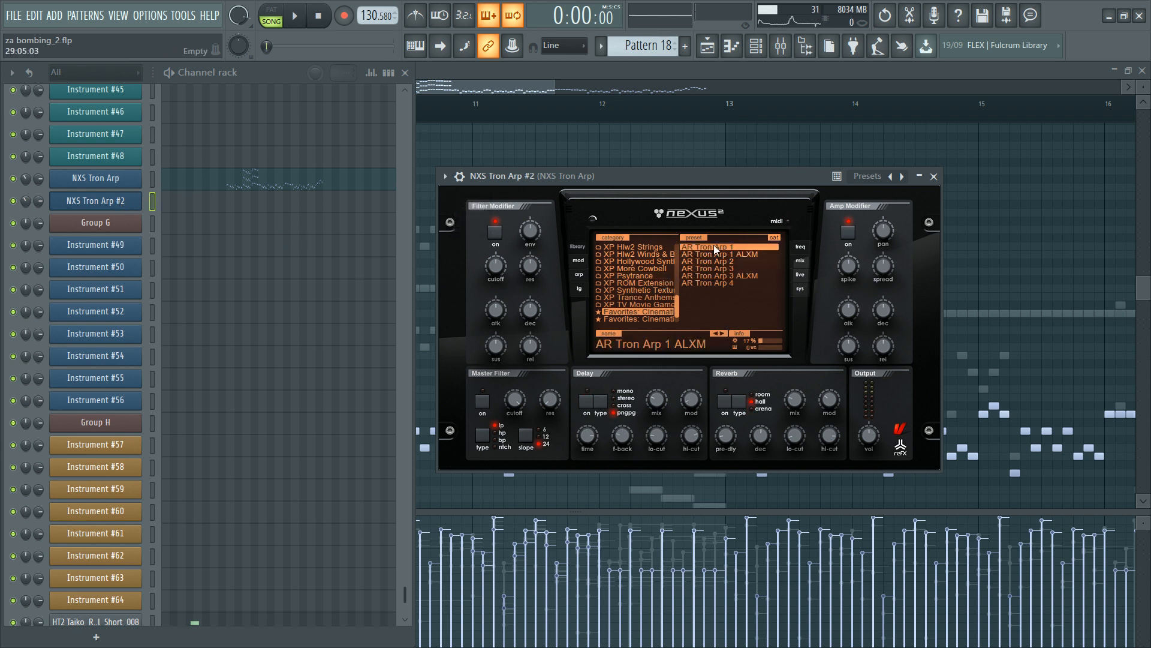
click(648, 316)
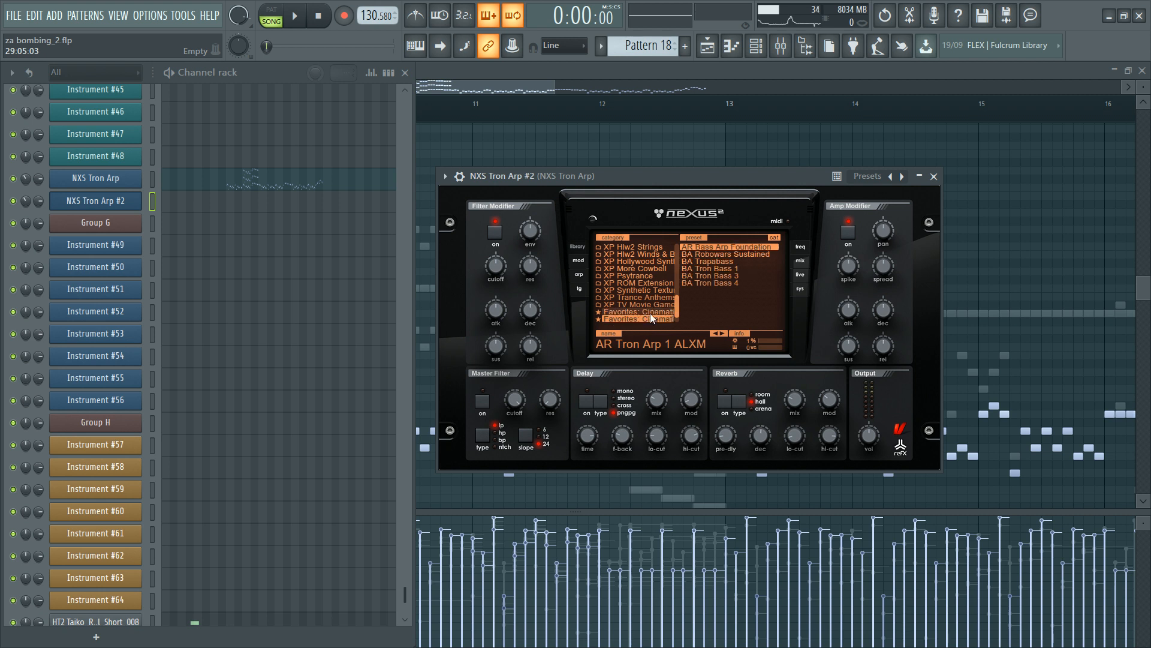
click(719, 262)
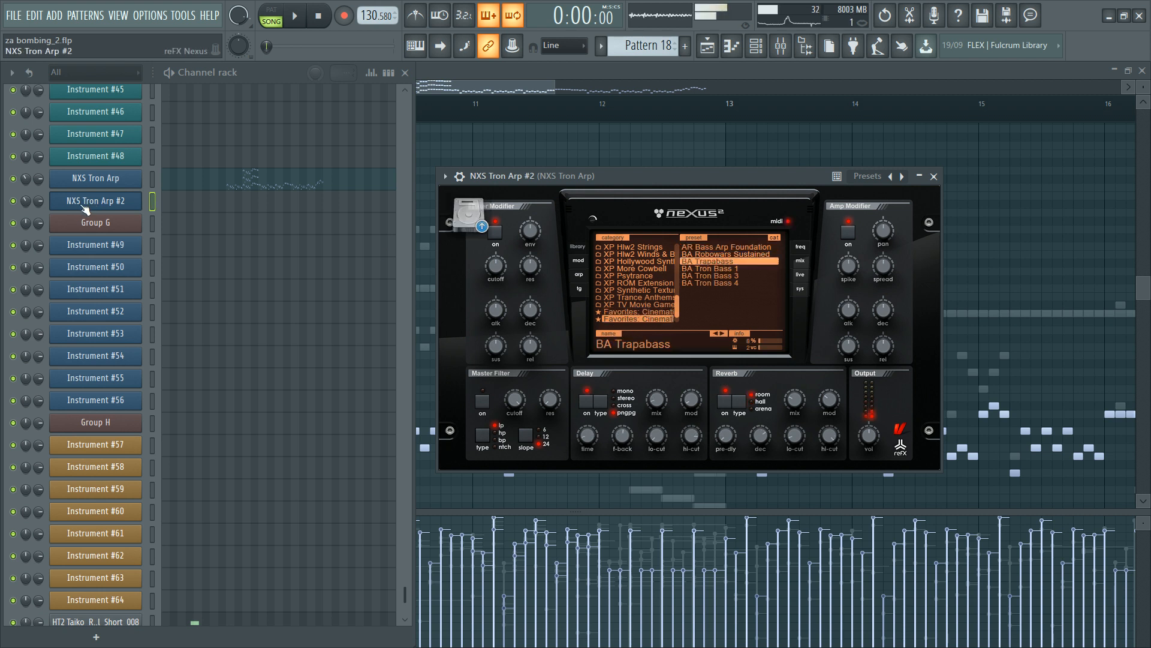
click(699, 247)
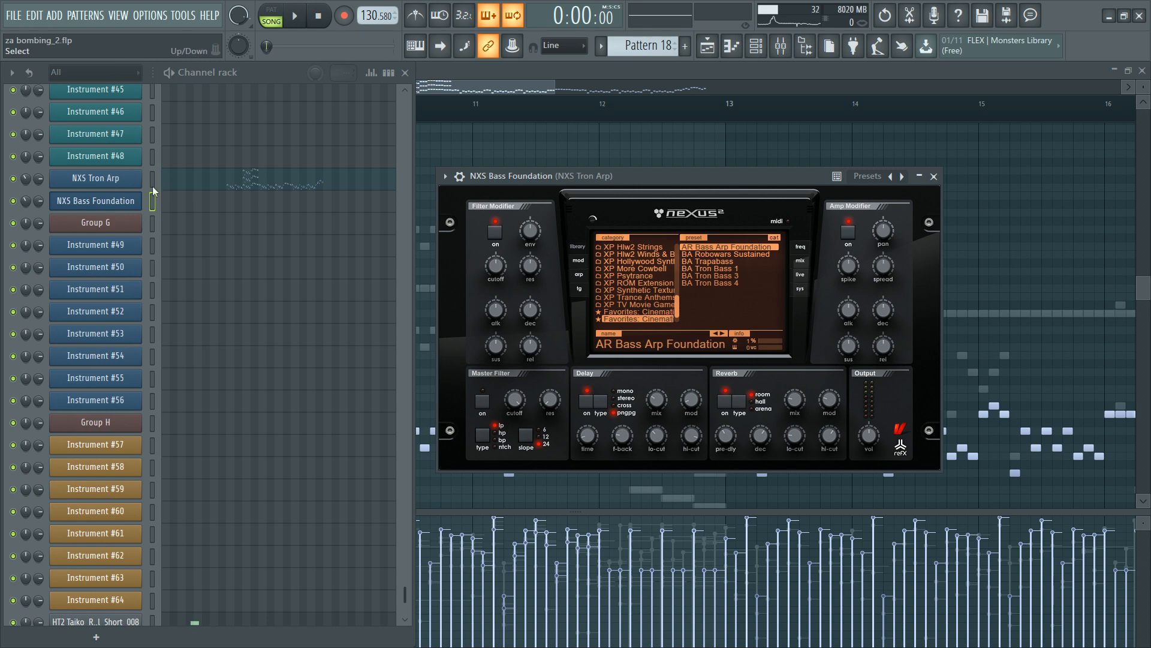
Step: Open the NXS Bass Foundation part in the piano roll and play the song from bar 9 for reference
click(220, 201)
click(208, 114)
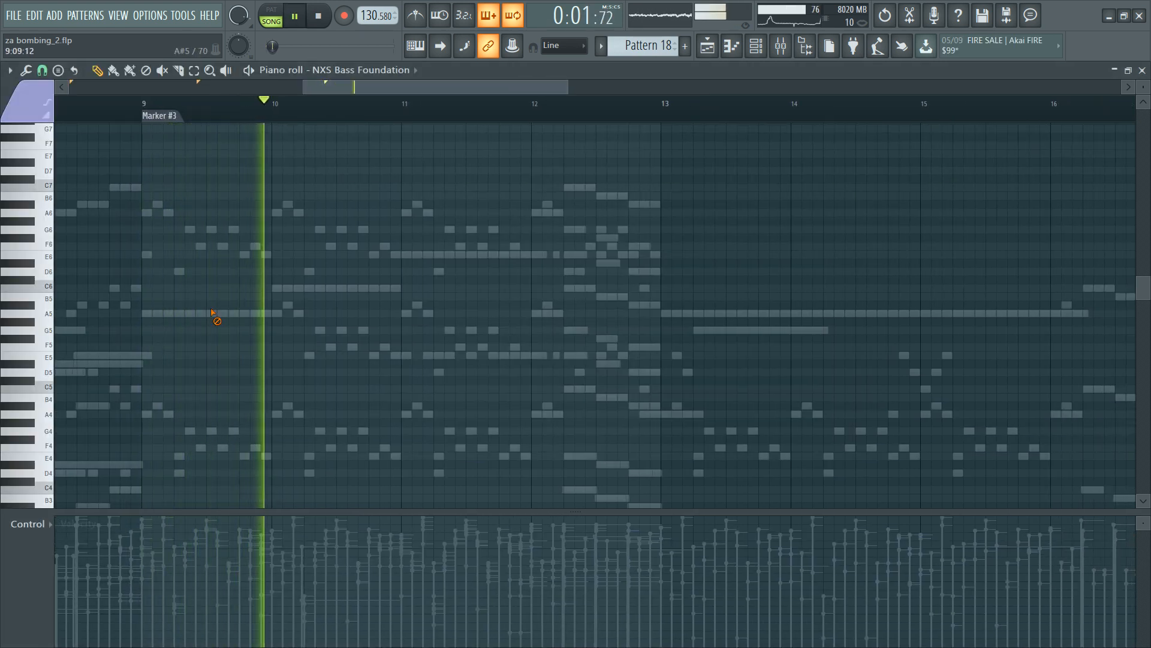
key(F6)
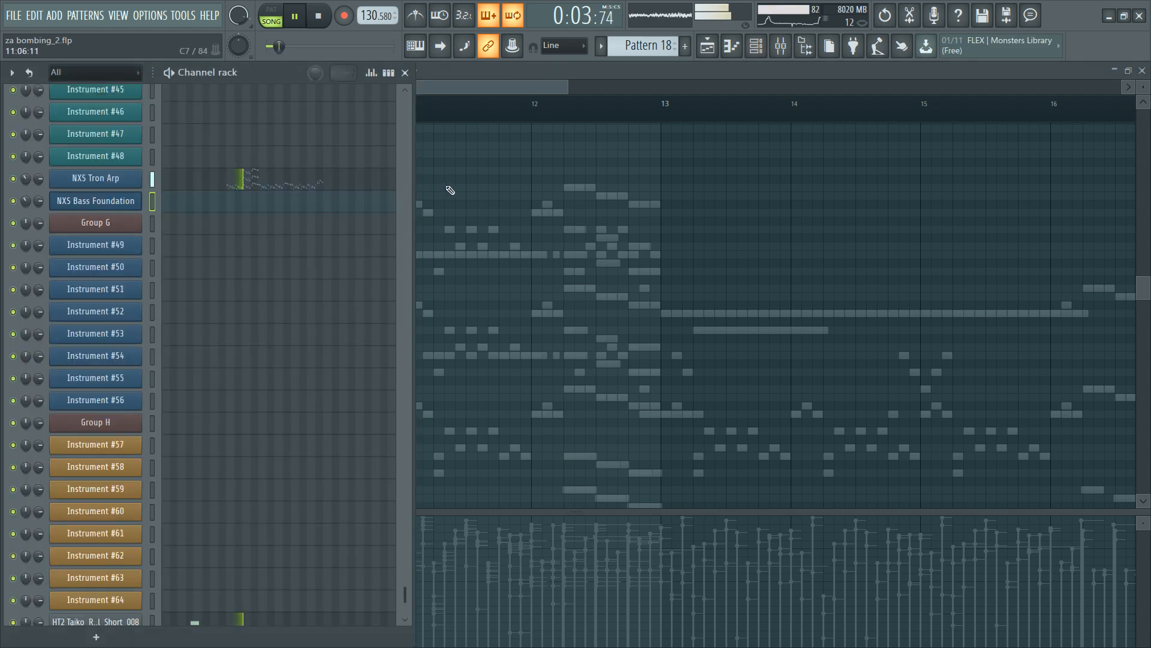
key(F6)
key(space)
Step: Place two one-step A3 notes at the start of bar 9, one step apart, and play them back
scroll(300, 339, down, 3)
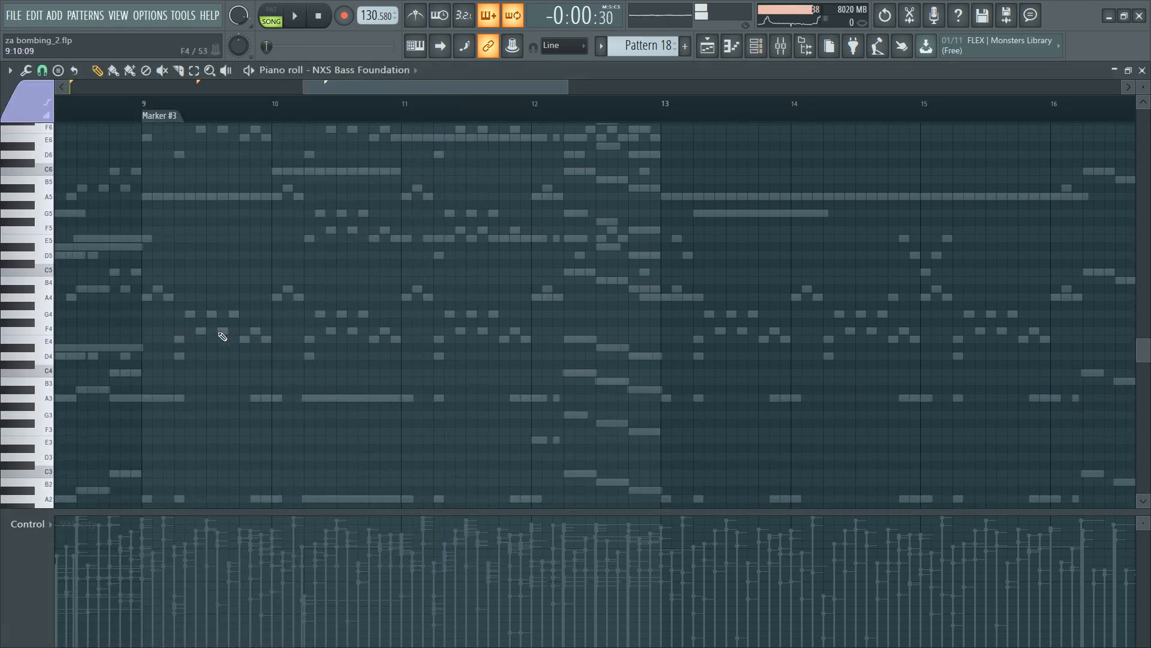
scroll(221, 337, down, 5)
click(141, 366)
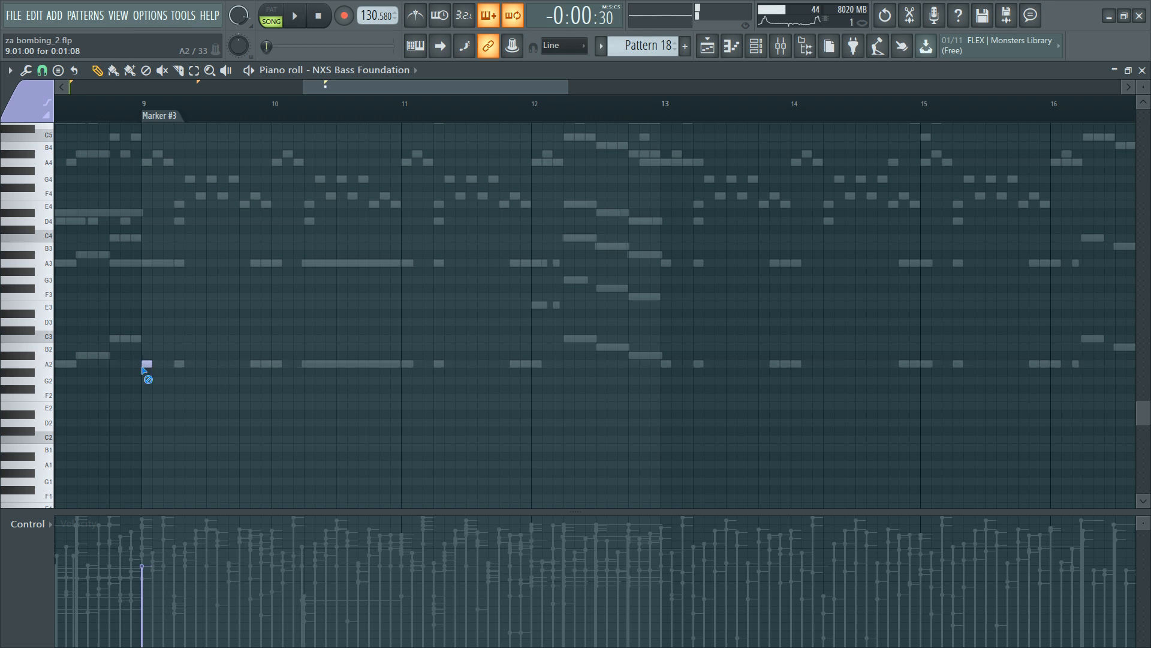
click(145, 263)
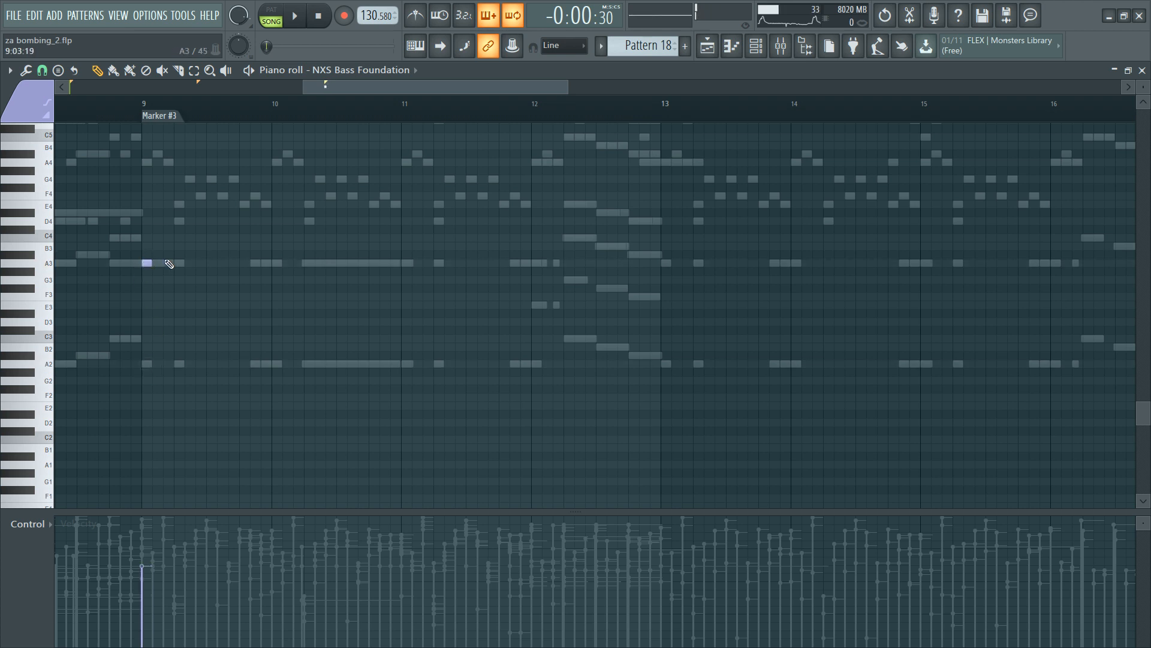
click(168, 264)
key(space)
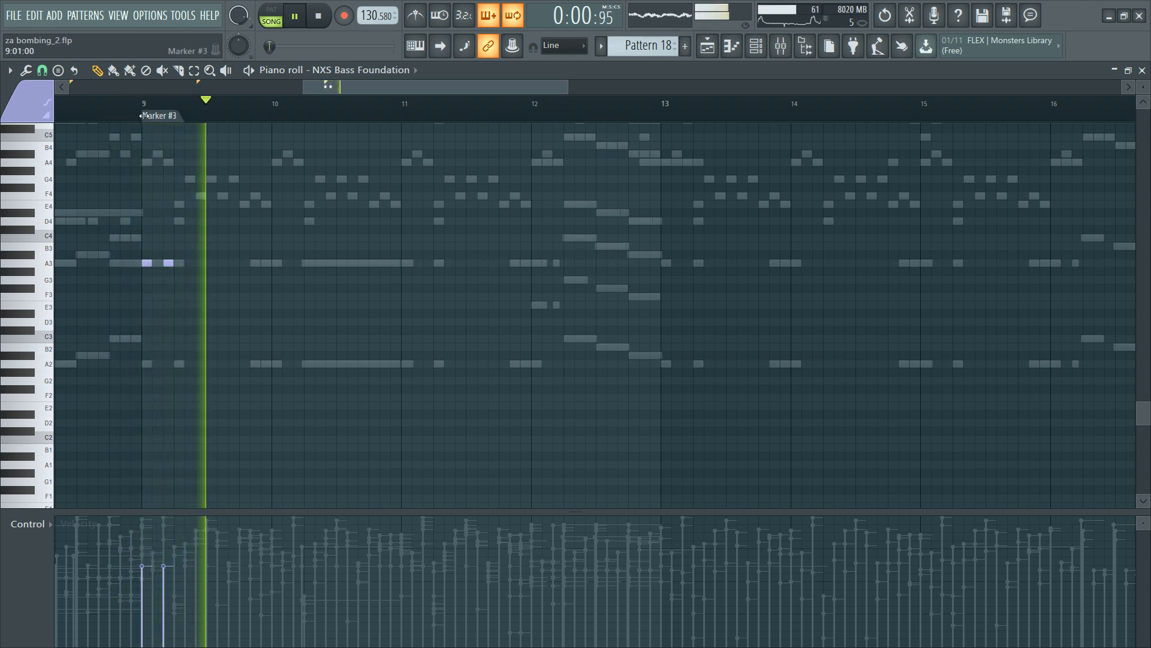
key(space)
Step: Shift the second A3 note in bar 9 one step later and raise the velocities of both notes
scroll(144, 116, up, 3)
right_click(202, 264)
click(196, 262)
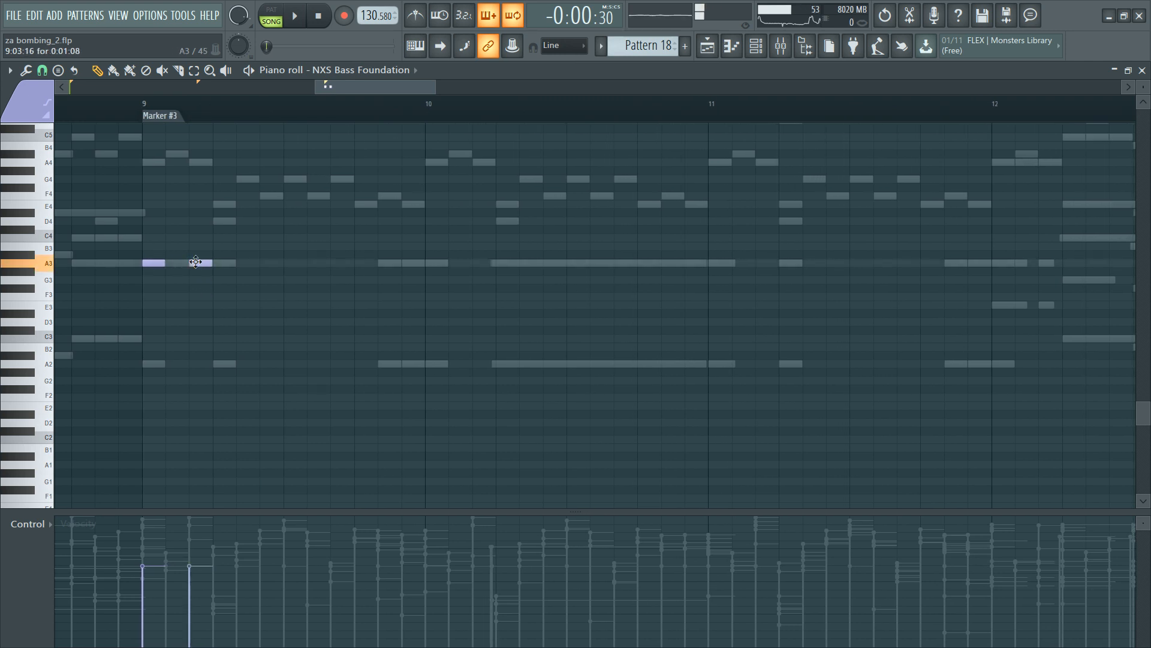
key(space)
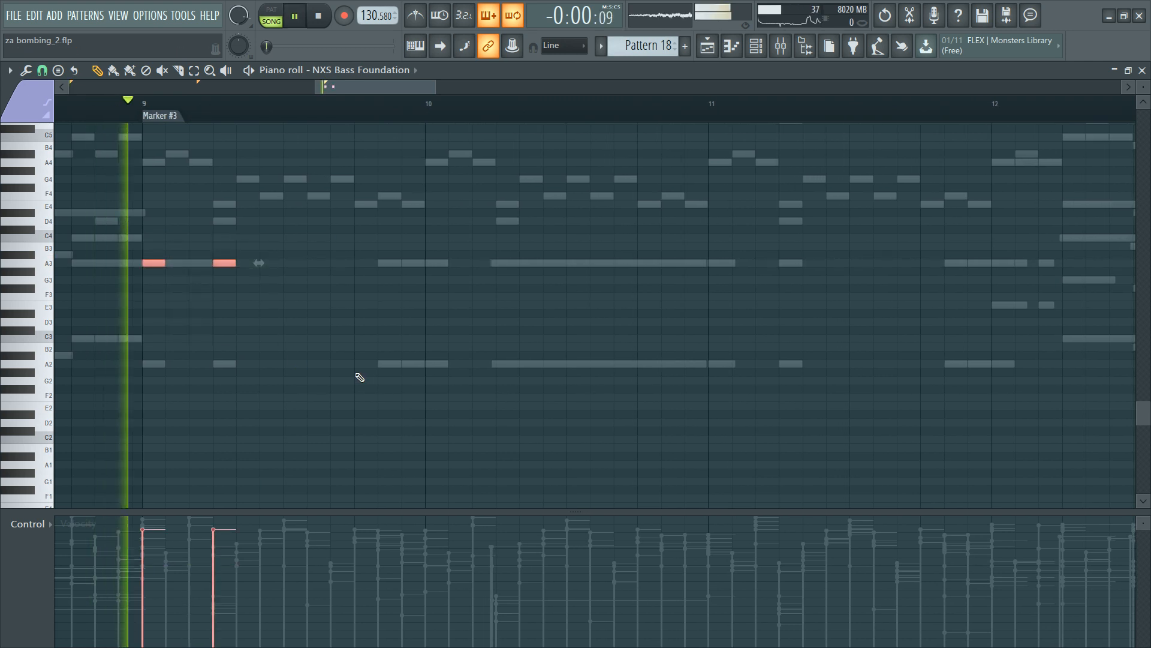
key(space)
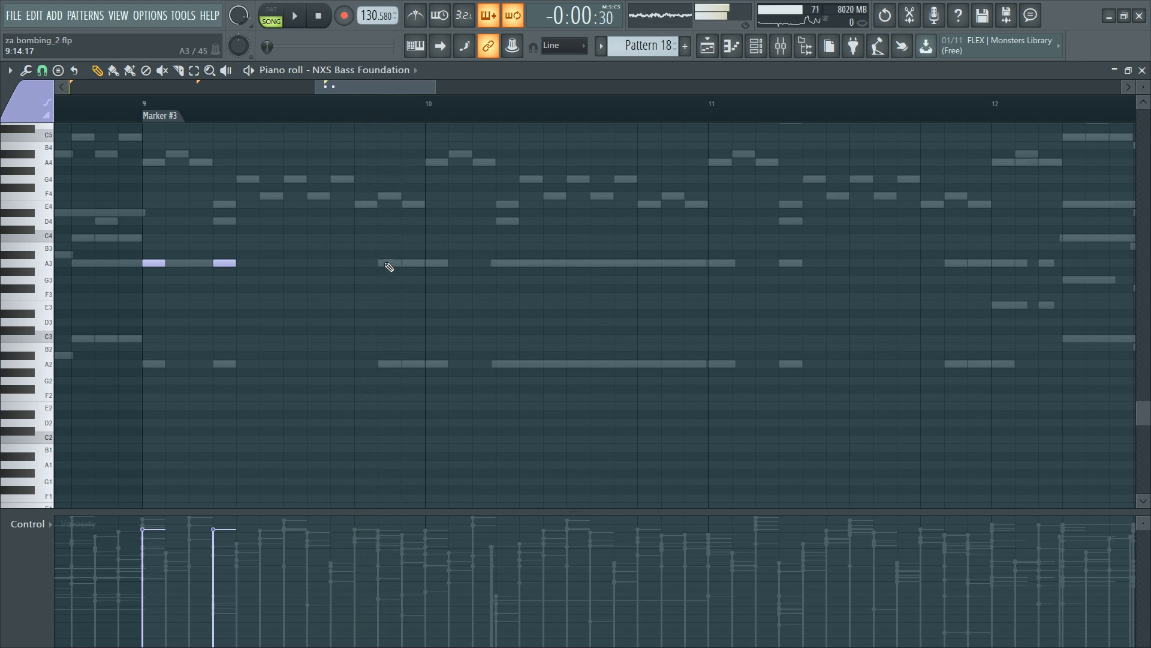
Step: Add three consecutive A3 notes from the end of bar 9 into bar 10 and play the figure
key(ctrl+b)
key(ctrl+b)
ctrl+click(393, 298)
key(F6)
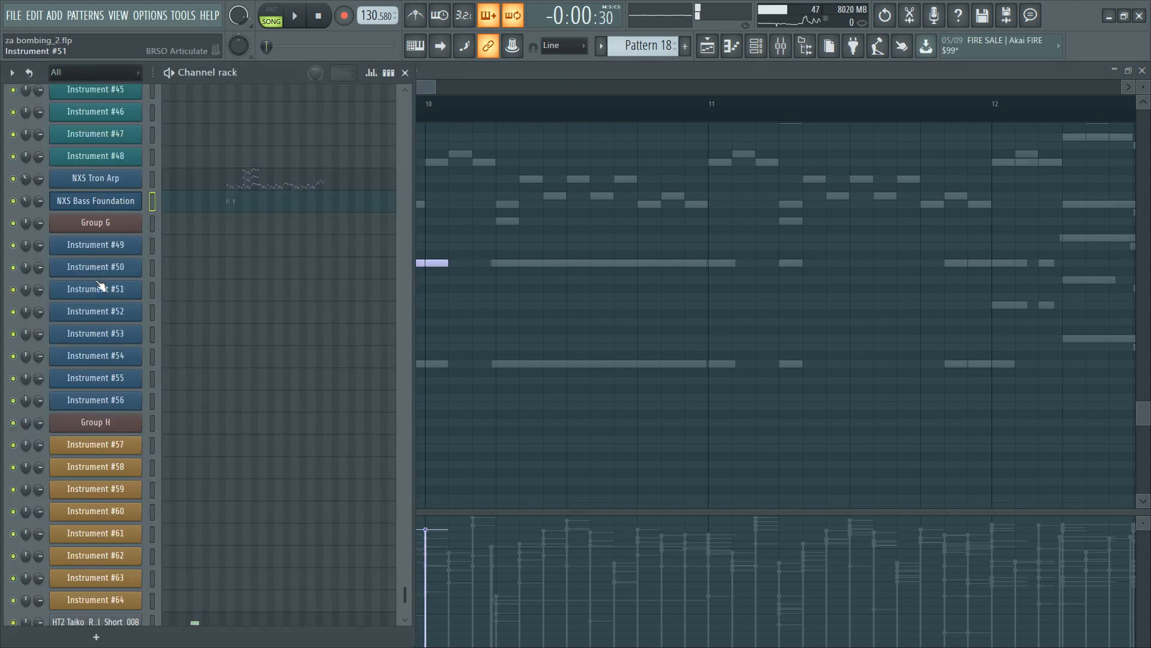
key(F6)
key(space)
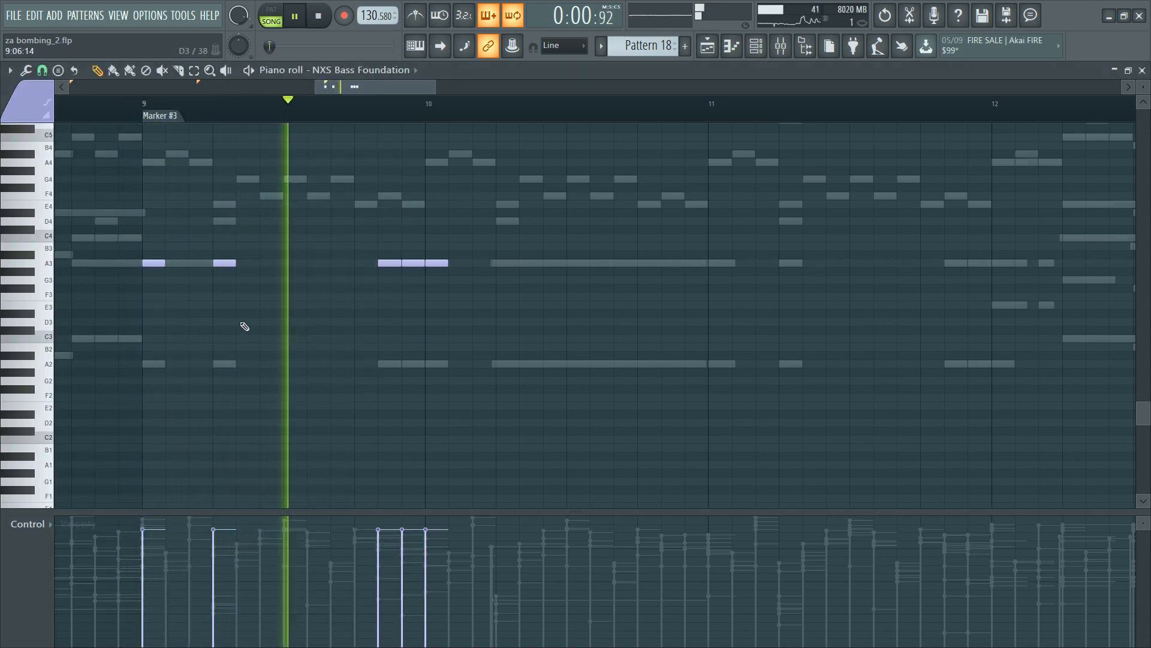
key(space)
Step: Shift the second A3 note in bar 9 one step earlier and play the figure
right_click(223, 263)
key(space)
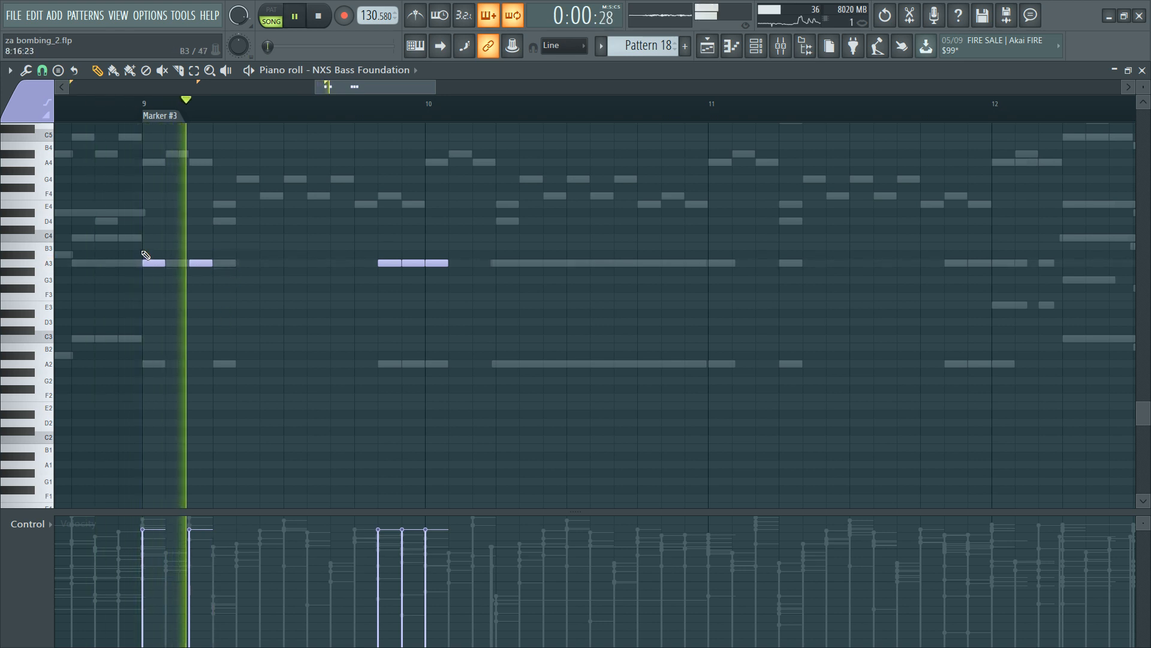
drag(143, 247, 543, 338)
ctrl+click(525, 339)
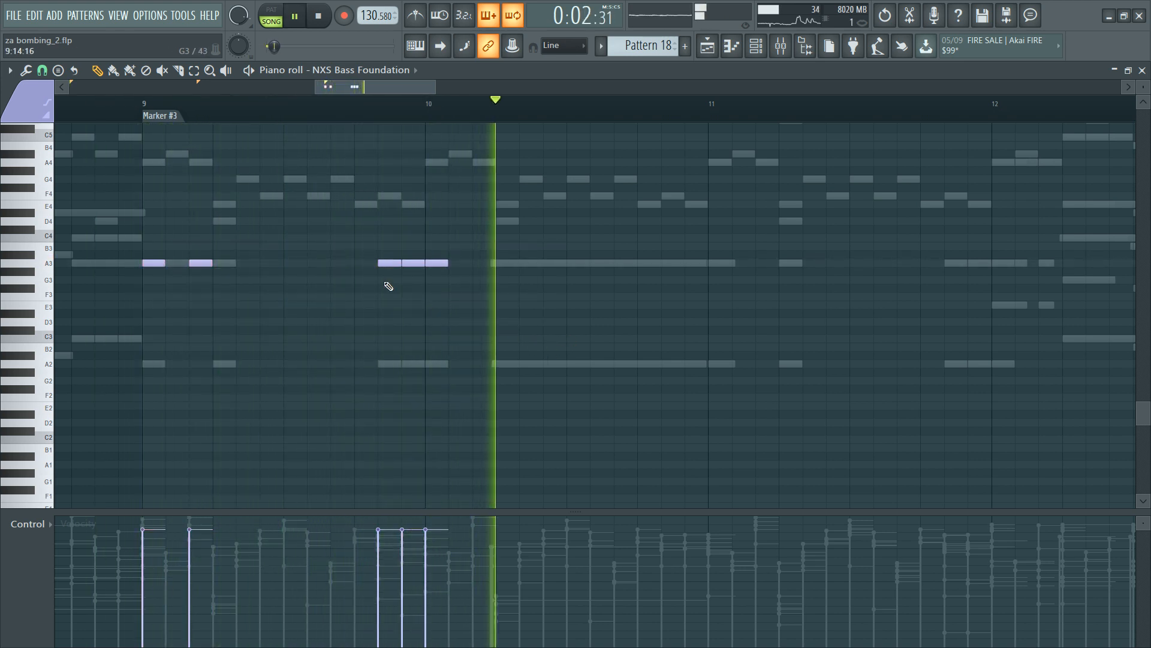
Step: Duplicate the five-note A3 figure from bar 9 so that the copy starts at bar 11
drag(129, 231, 561, 301)
key(ctrl+b)
key(space)
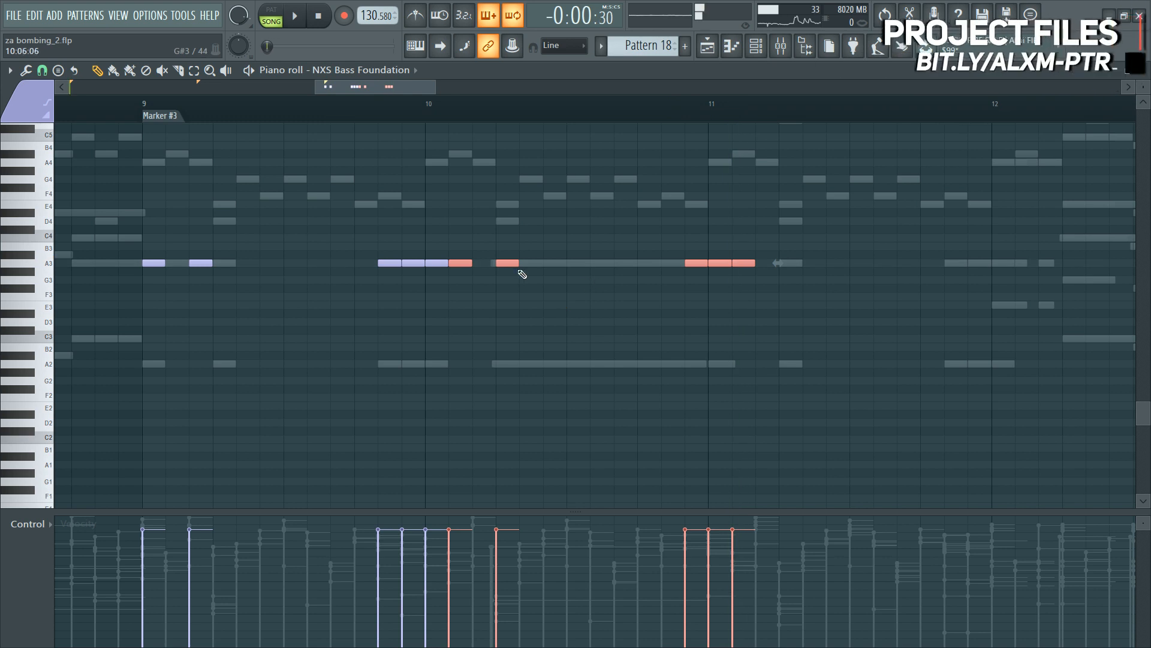
drag(511, 264, 774, 286)
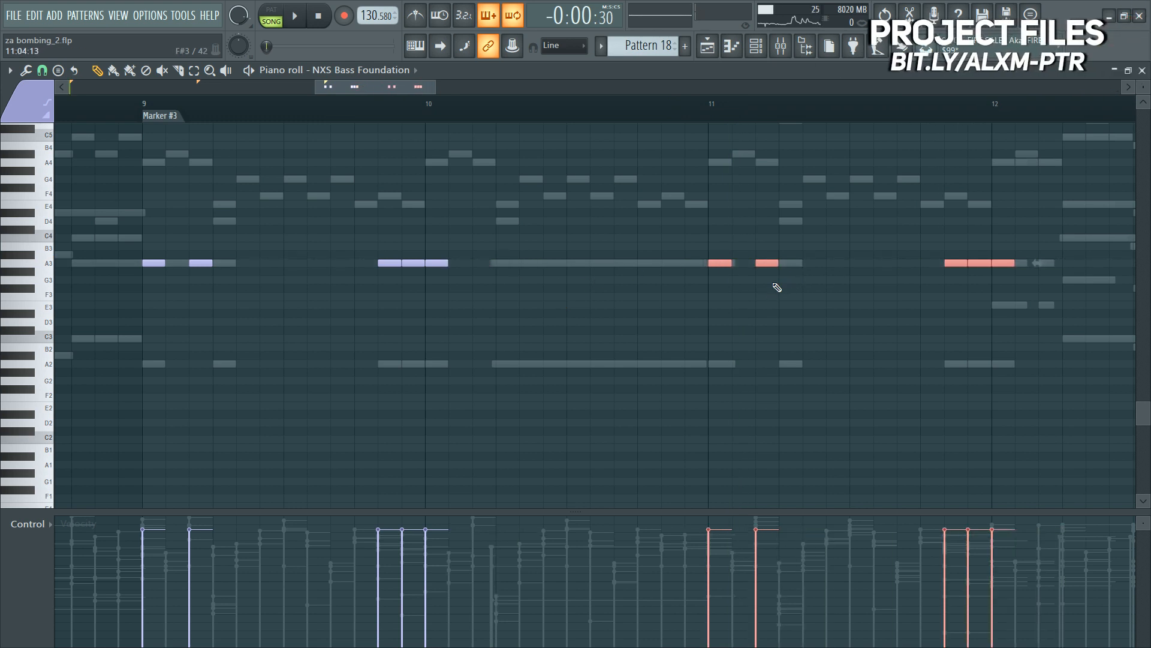
Step: Copy the three-note A3 group to the end of bar 12, leading into bar 13
key(space)
scroll(460, 240, down, 3)
right_click(736, 232)
drag(681, 258, 844, 262)
key(ctrl+b)
Step: Place descending C4, B3 and A#3 notes in bar 12 and delete the three A3 notes leading into bar 13
click(717, 216)
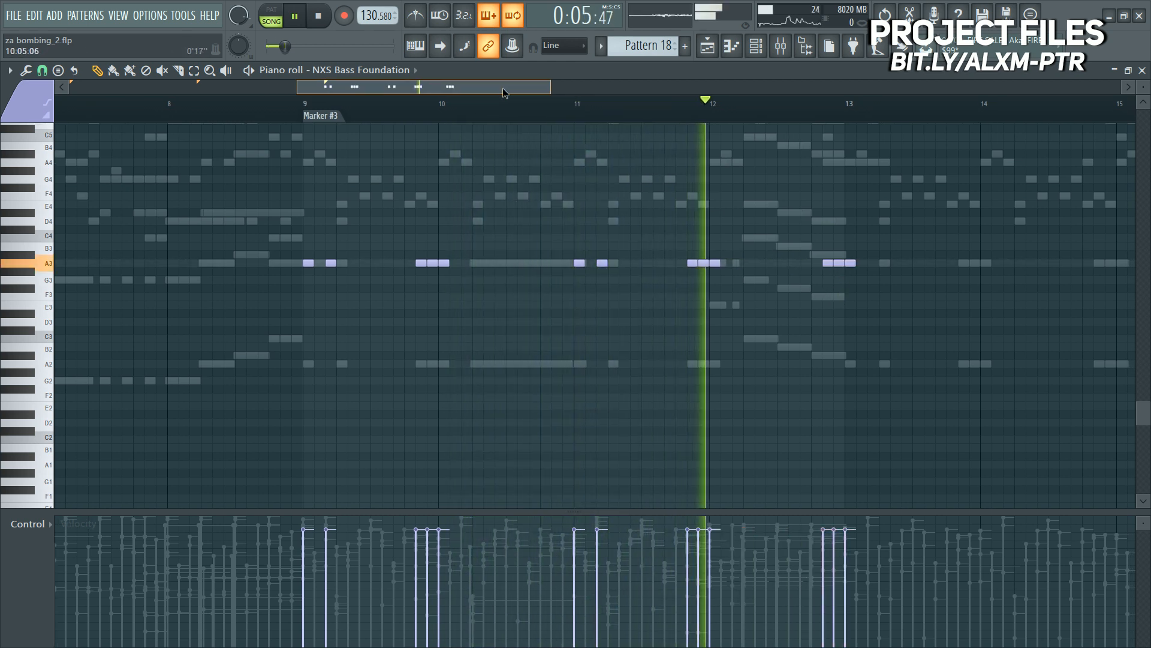
key(space)
click(613, 245)
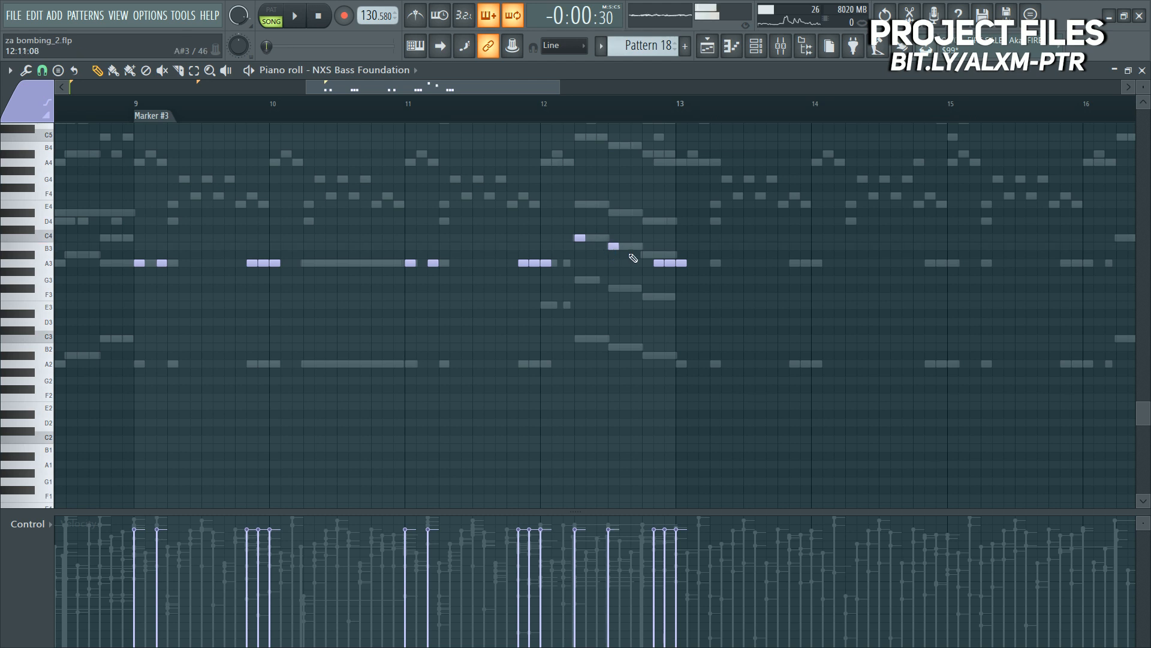
drag(674, 266, 679, 266)
key(Delete)
scroll(678, 98, down, 3)
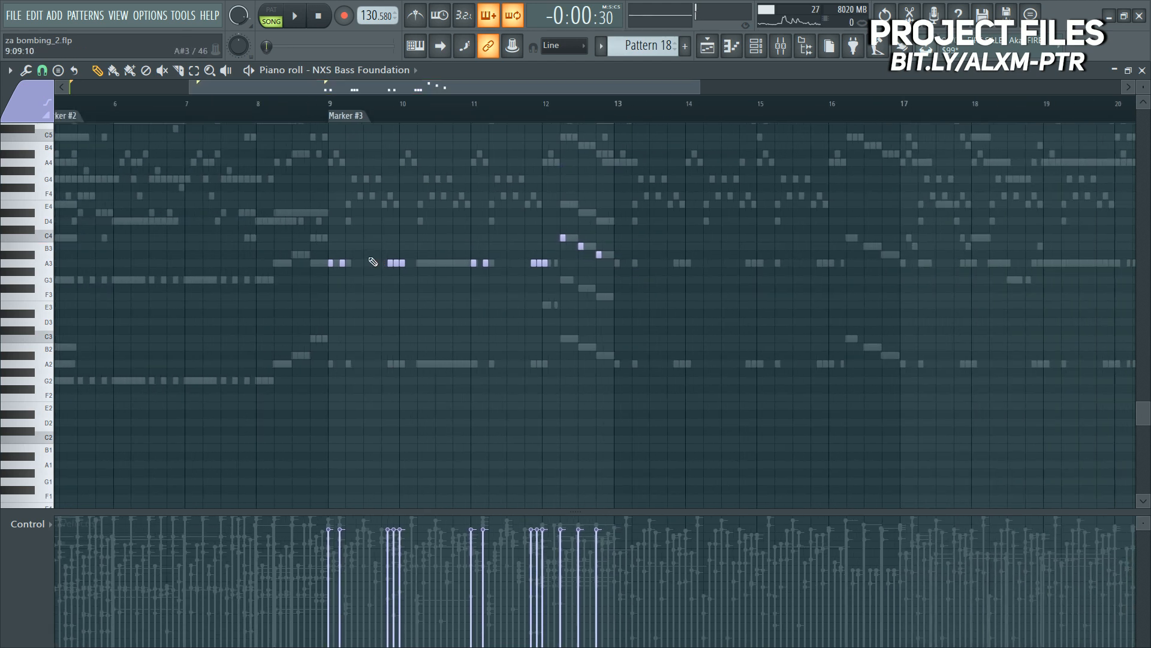
Step: Duplicate the bass notes of bars 9 to 12 so that the copy starts at bar 13, and play it
drag(305, 210, 925, 349)
key(ctrl+b)
drag(611, 263, 621, 264)
click(611, 115)
key(space)
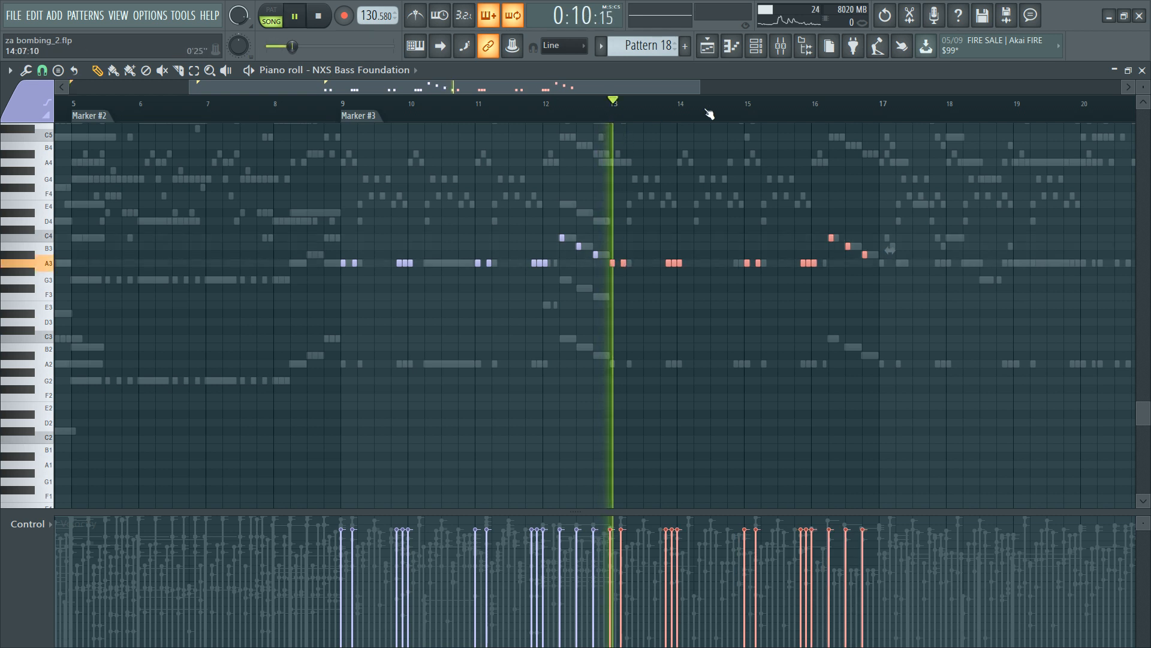
scroll(803, 113, up, 3)
ctrl+click(428, 229)
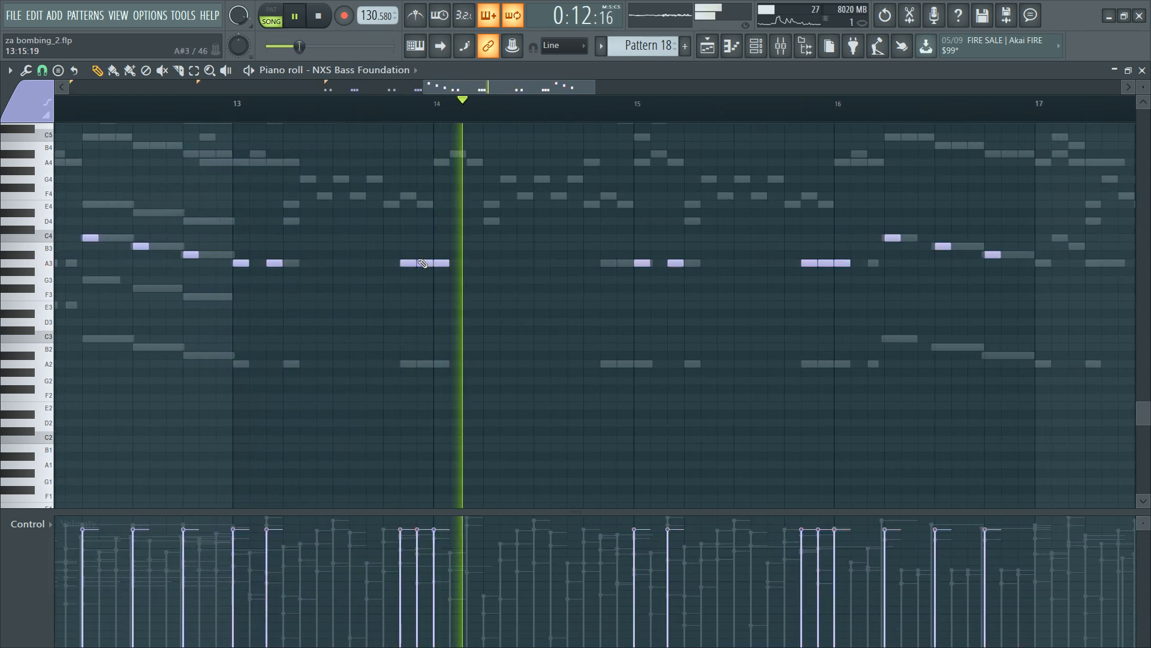
key(space)
Step: Try a run of six repeated A3 notes in the second half of bar 14 and play it
mouse_move(552, 270)
mouse_down()
mouse_move(541, 264)
mouse_move(566, 285)
mouse_up()
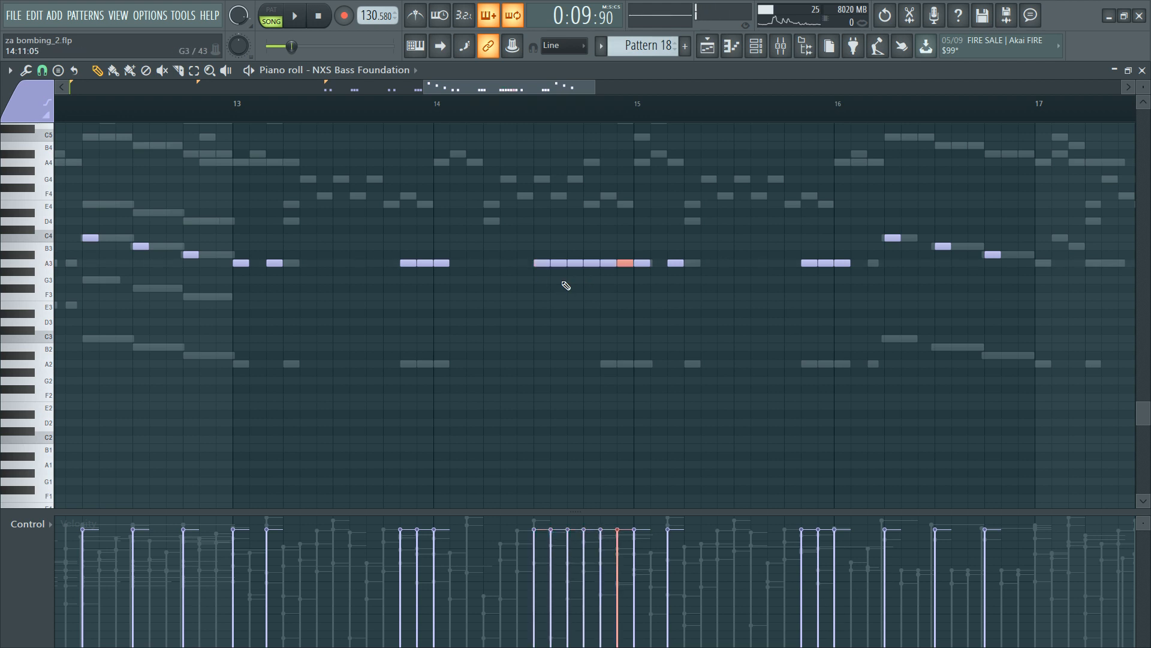
click(432, 120)
key(space)
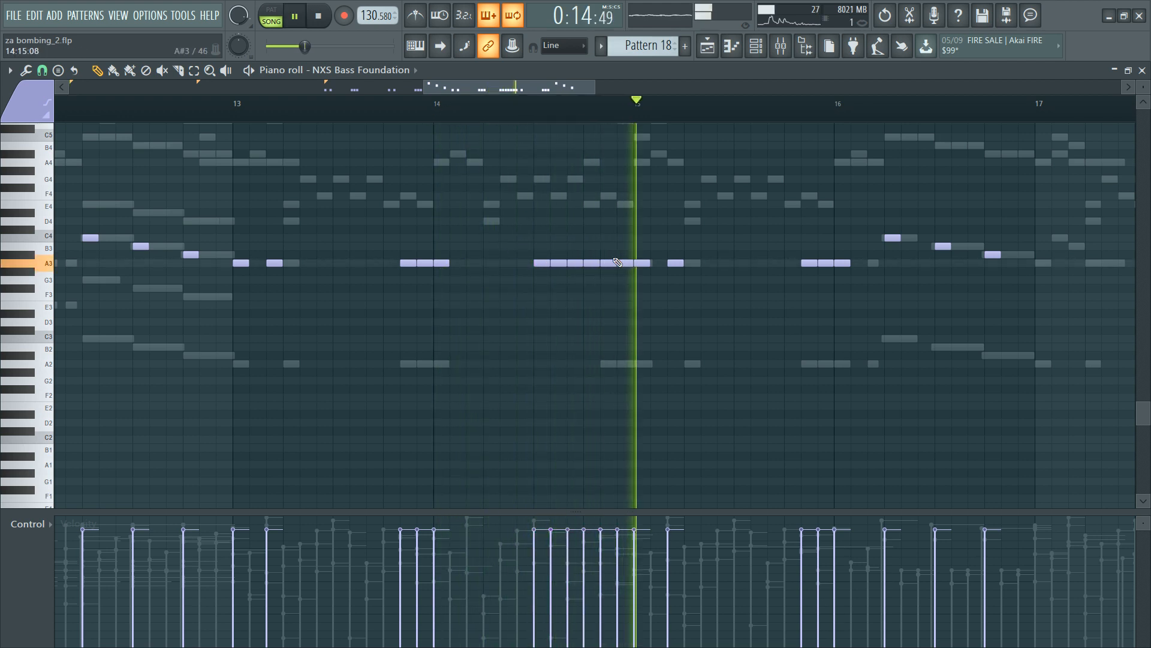
key(space)
Step: Delete the run of repeated A3 notes in bar 14 that leads into bar 15
scroll(532, 264, down, 2)
drag(507, 252, 588, 296)
click(574, 321)
key(F6)
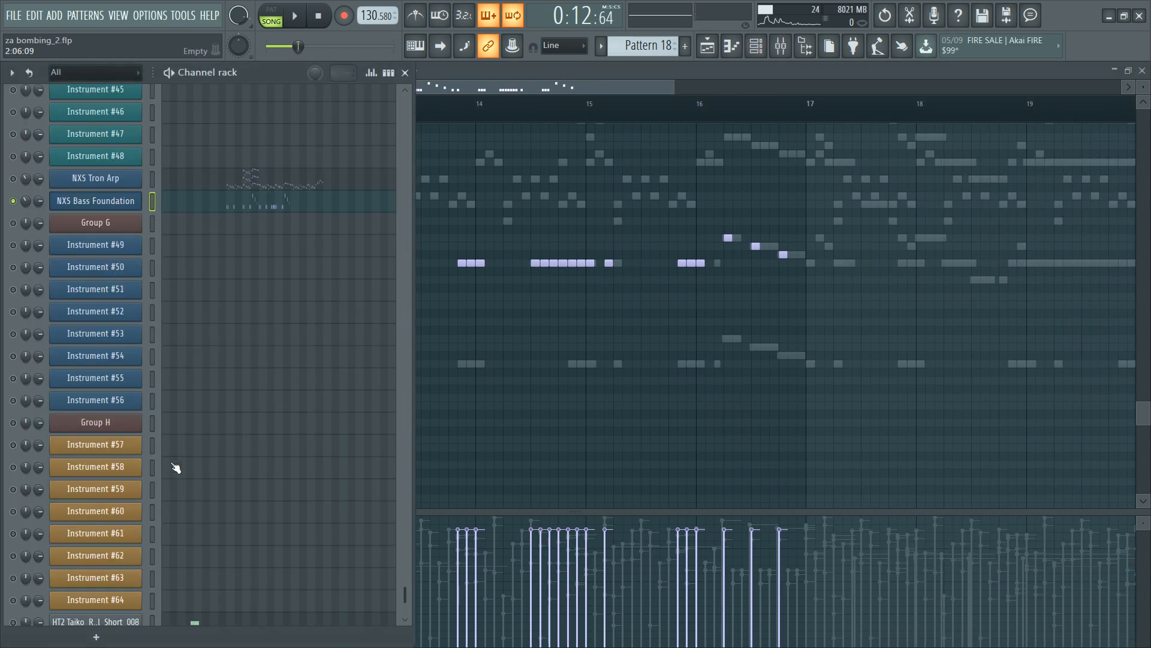
click(102, 207)
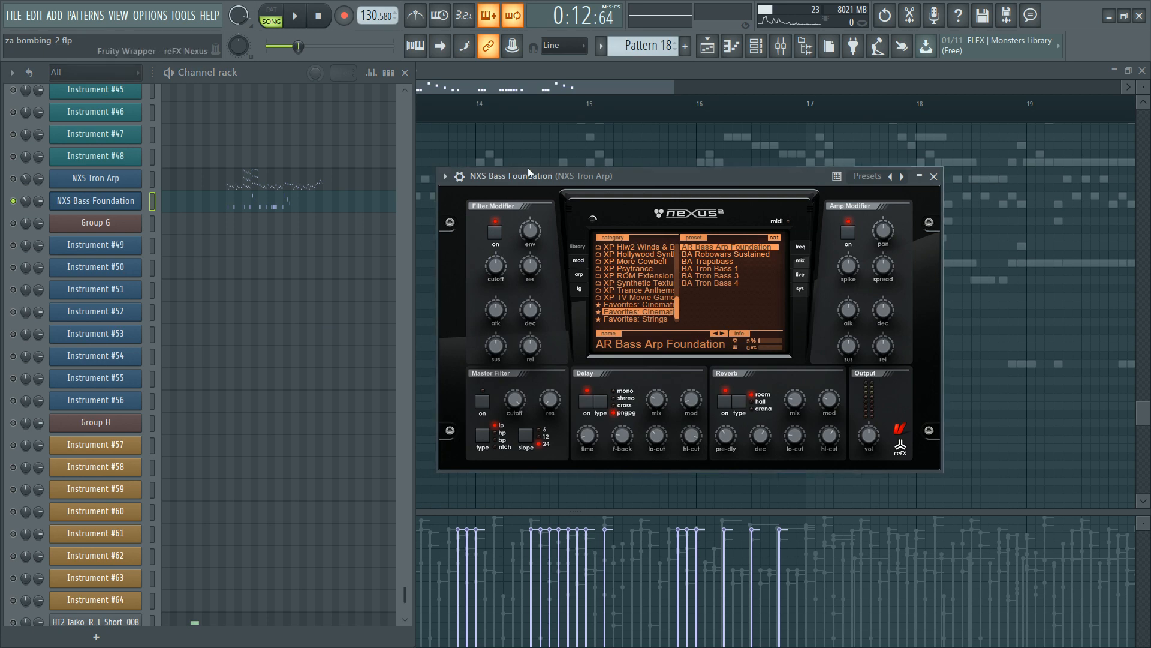
key(F7)
drag(517, 227, 586, 303)
key(Delete)
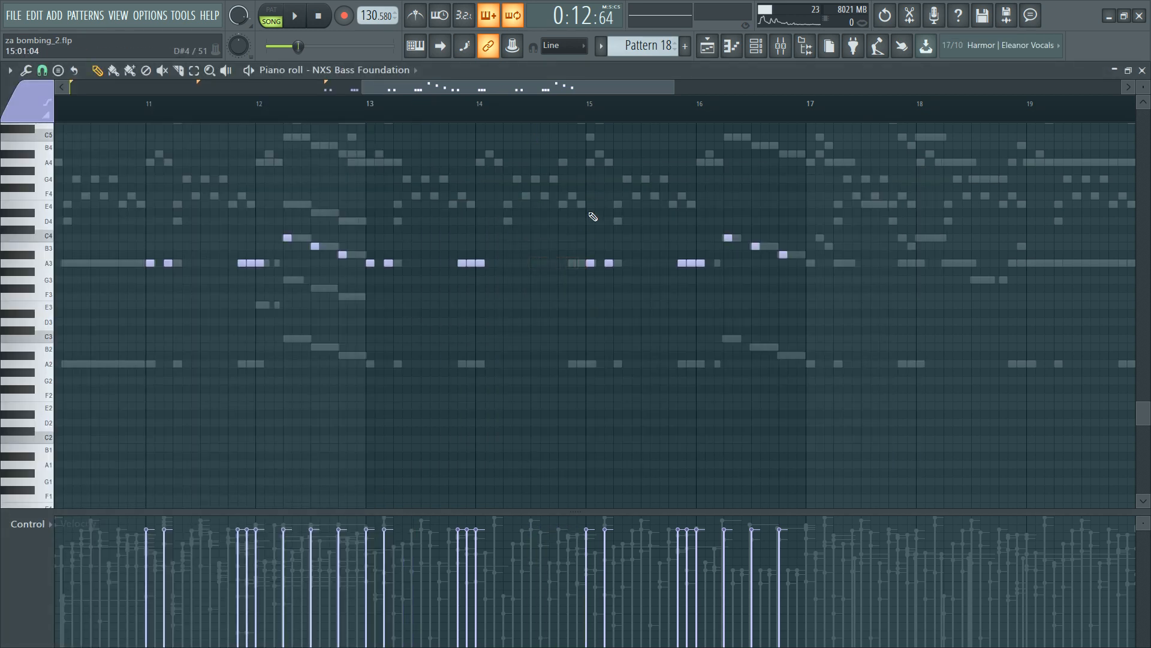
Step: Play the passage from the end of bar 15 to check the descending bass notes in bar 16
click(679, 103)
key(space)
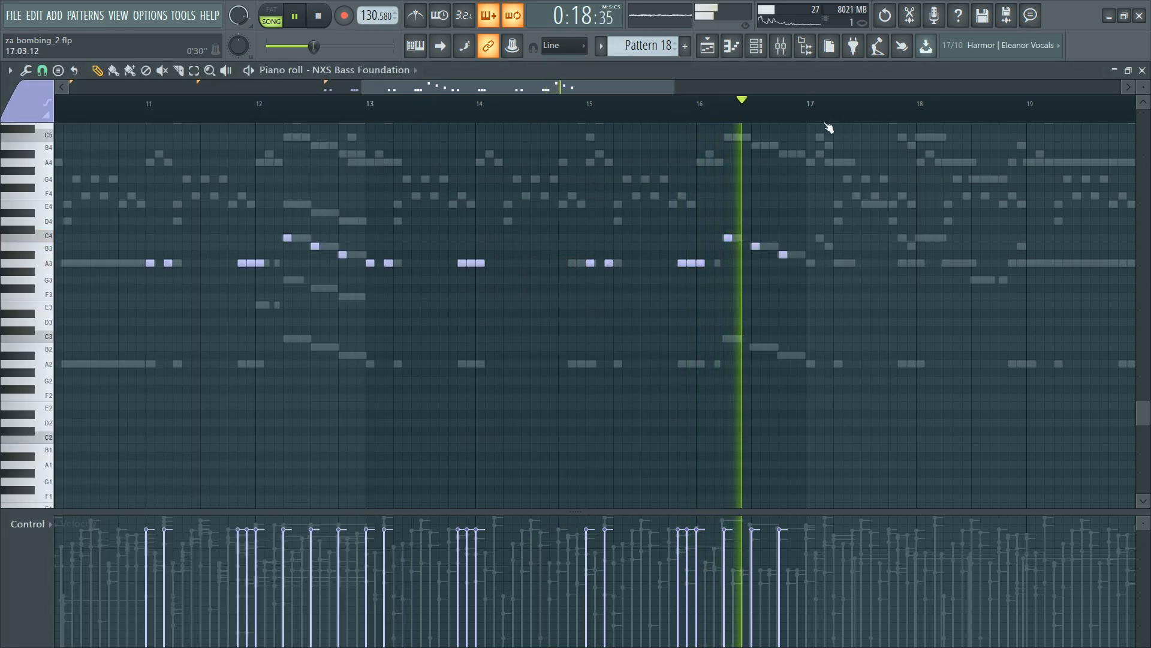
key(space)
Step: Draw a flat fmodCut automation level of about 36% for NXS Bass Foundation across the timeline
key(F6)
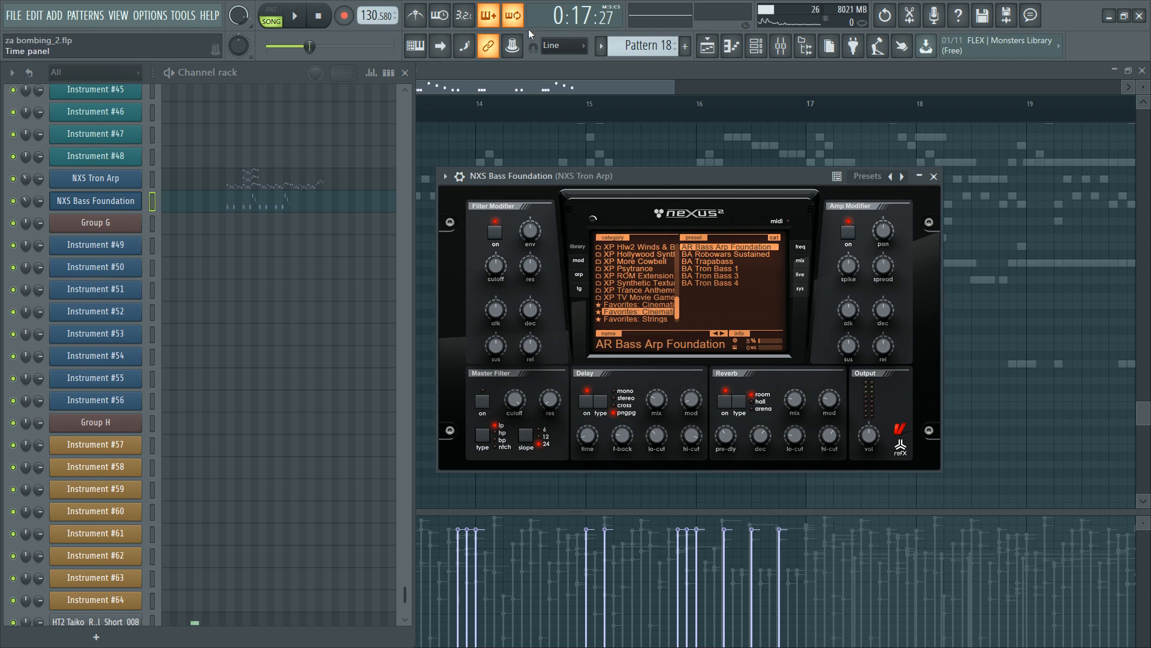
key(F7)
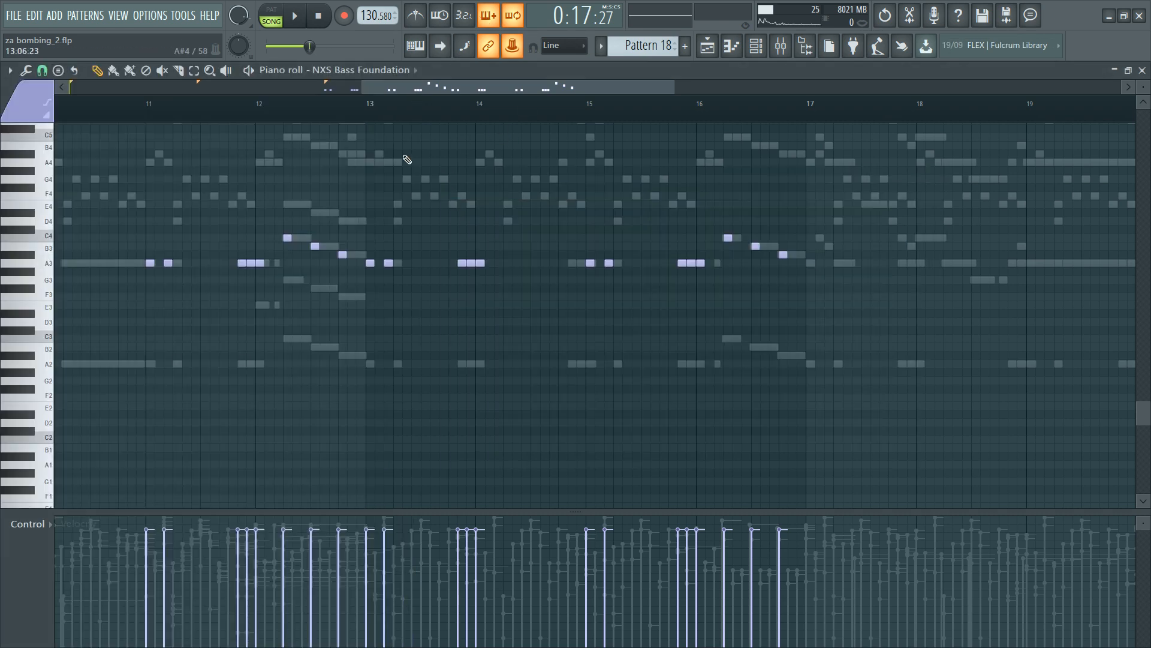
key(F6)
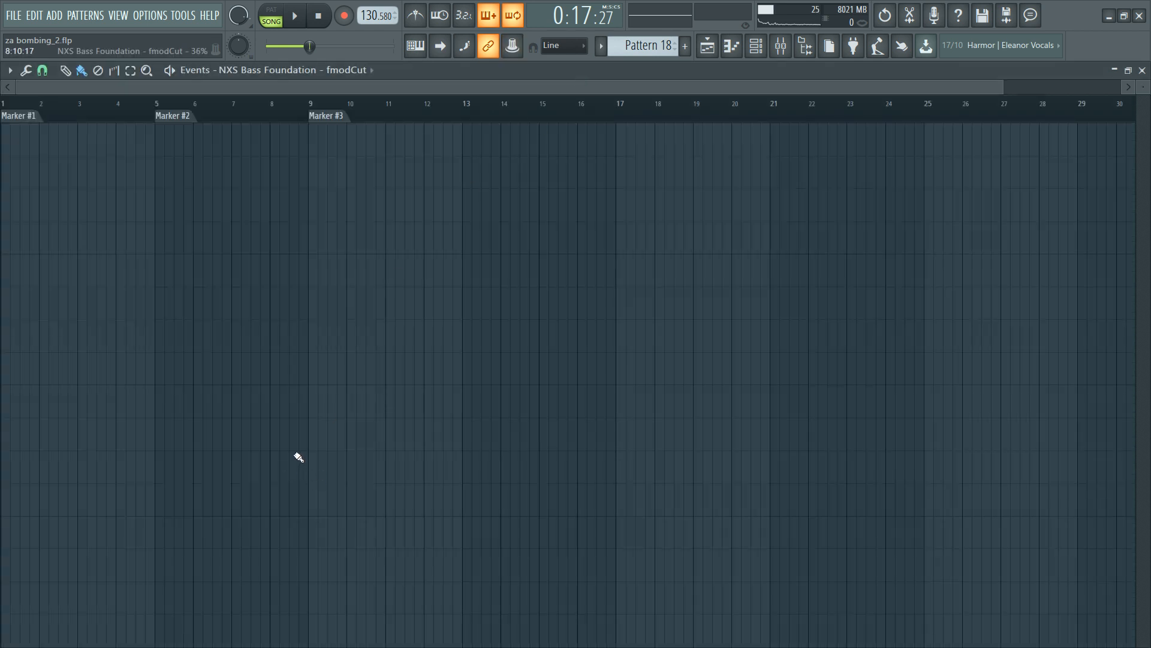
drag(312, 420, 1, 421)
key(space)
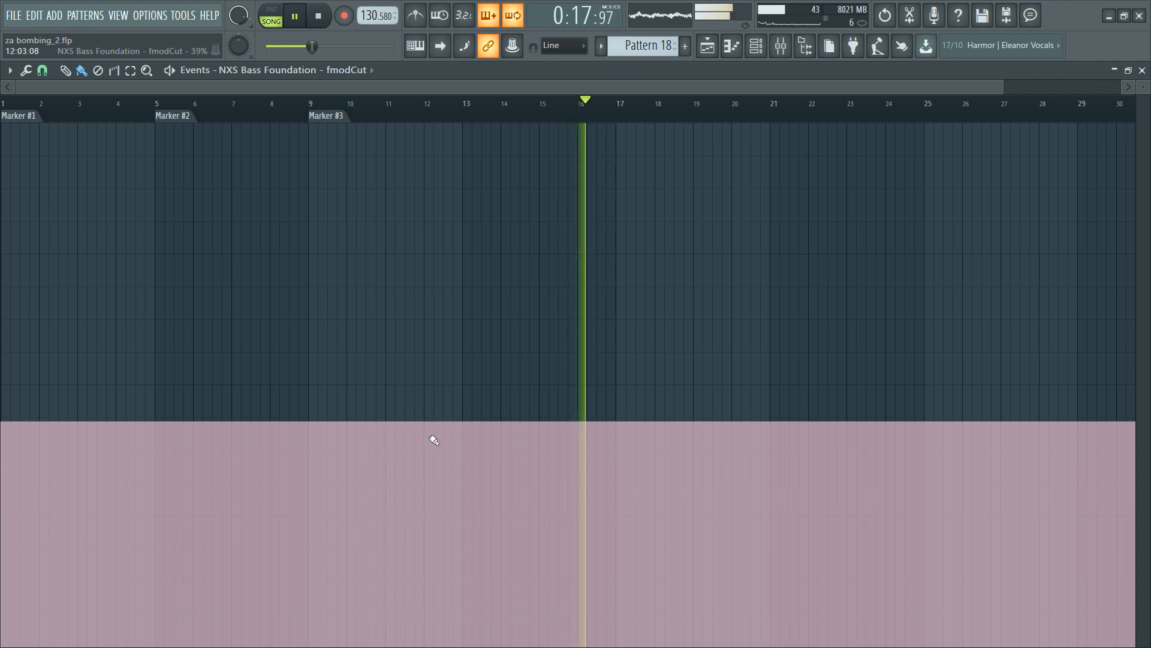
key(space)
drag(581, 457, 2, 516)
key(F6)
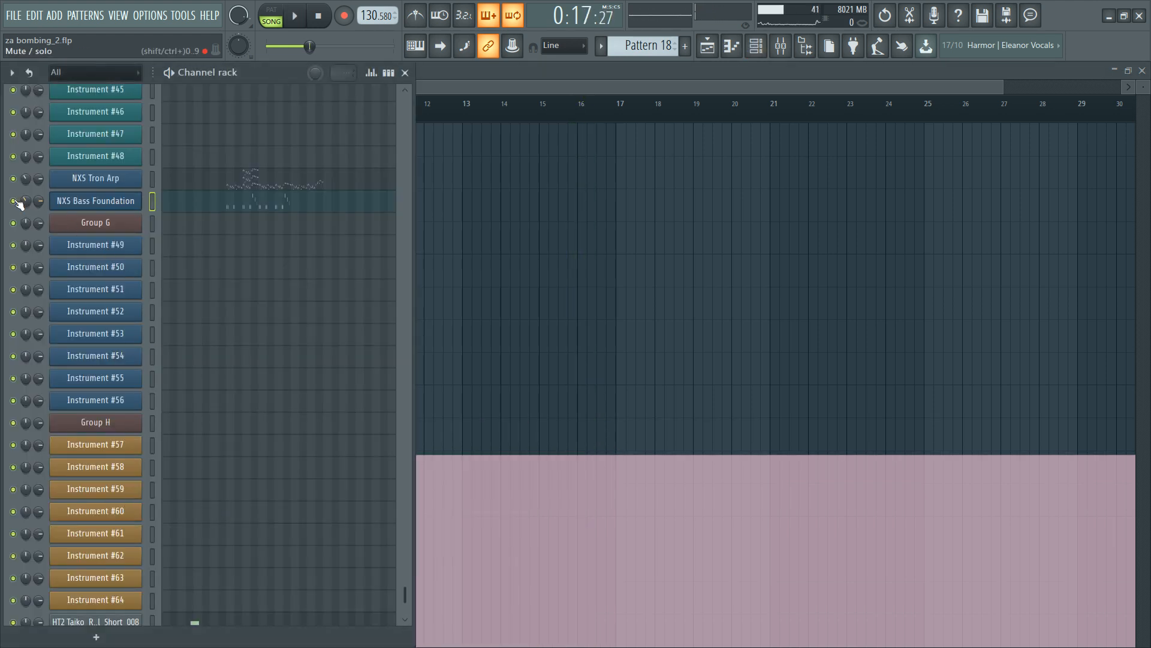
Step: Solo NXS Bass Foundation and play it while checking the delay feedback and delay time in its instrument settings
right_click(14, 202)
key(space)
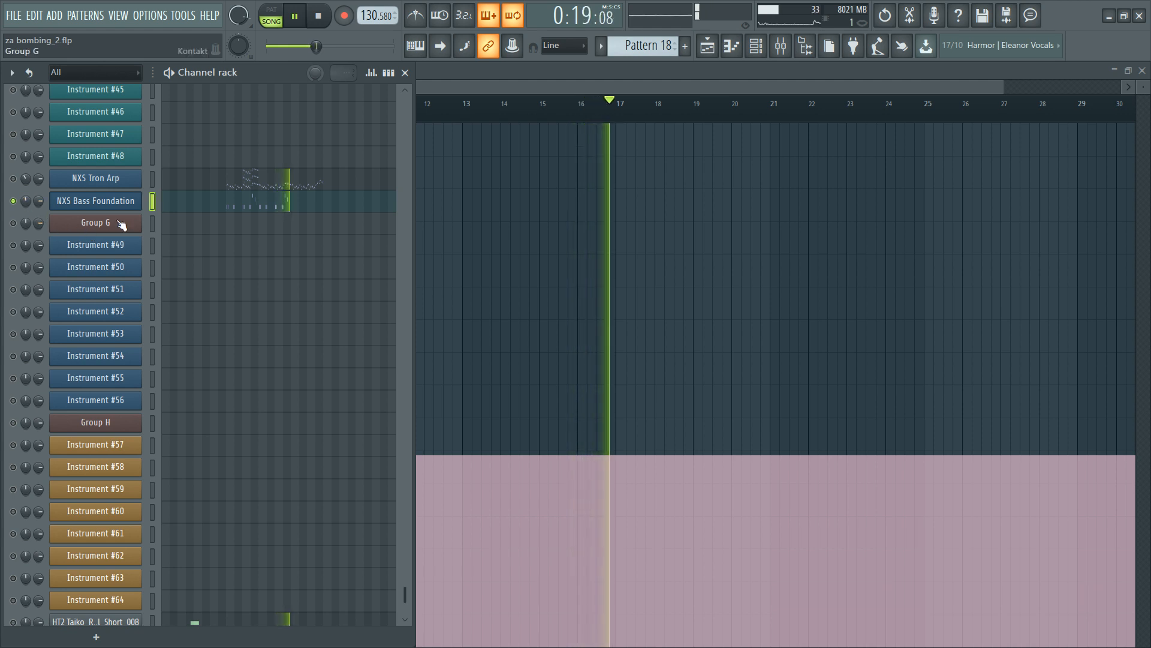
click(114, 201)
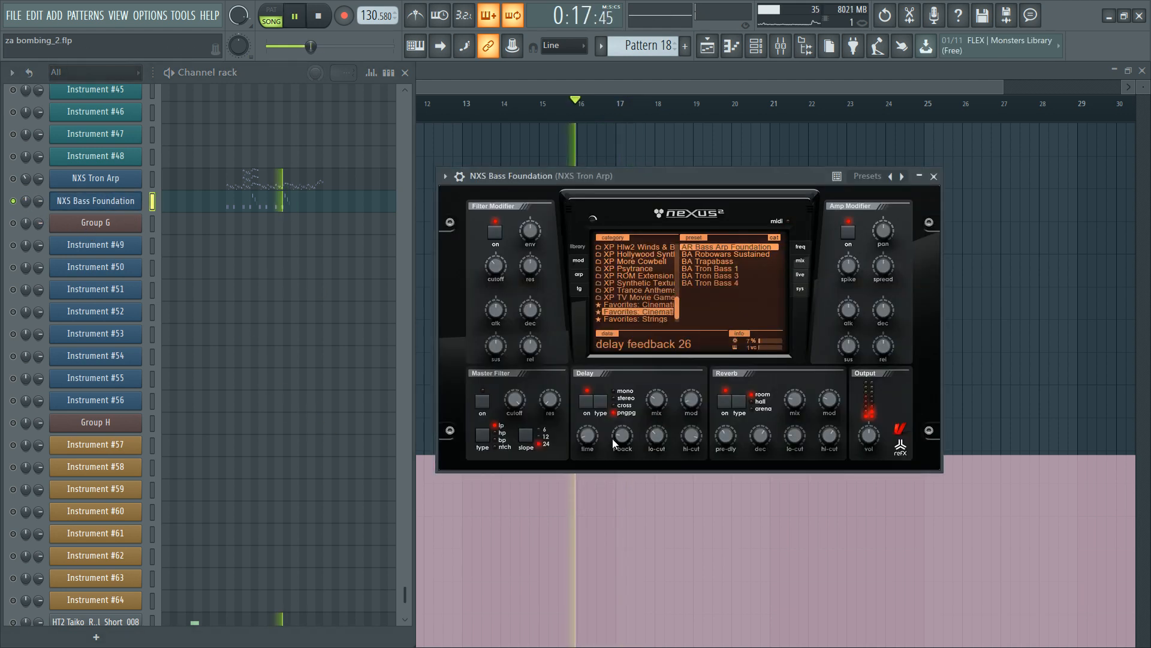
key(space)
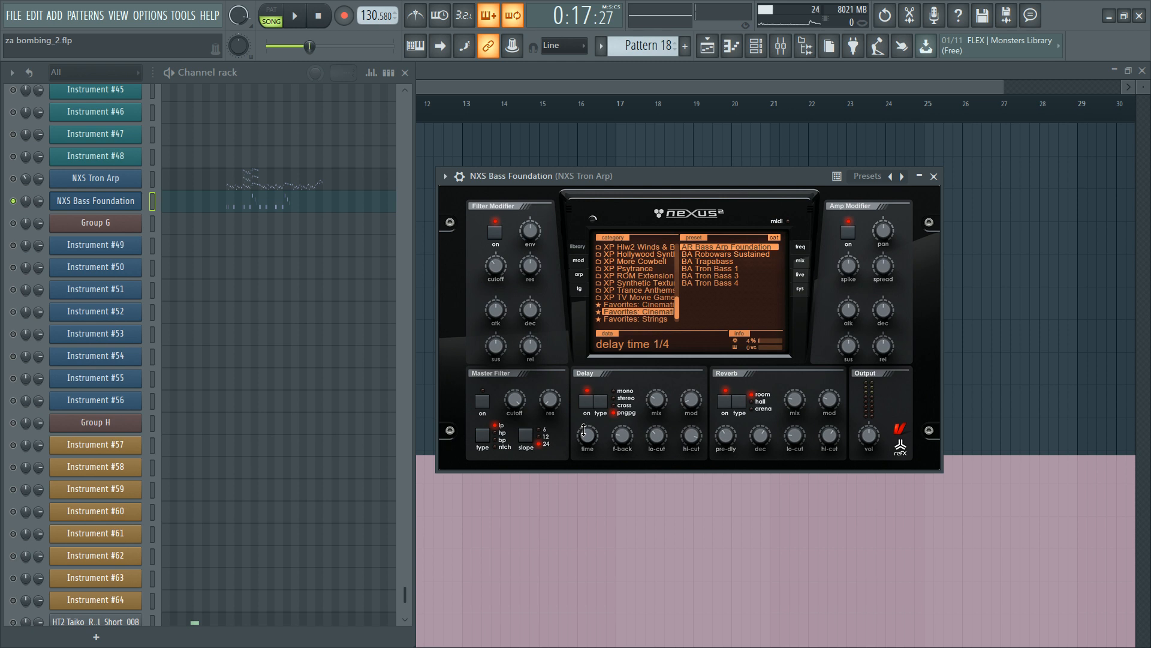
Step: Compare the NXS Tron Arp instrument settings with those of NXS Bass Foundation
click(101, 182)
click(107, 180)
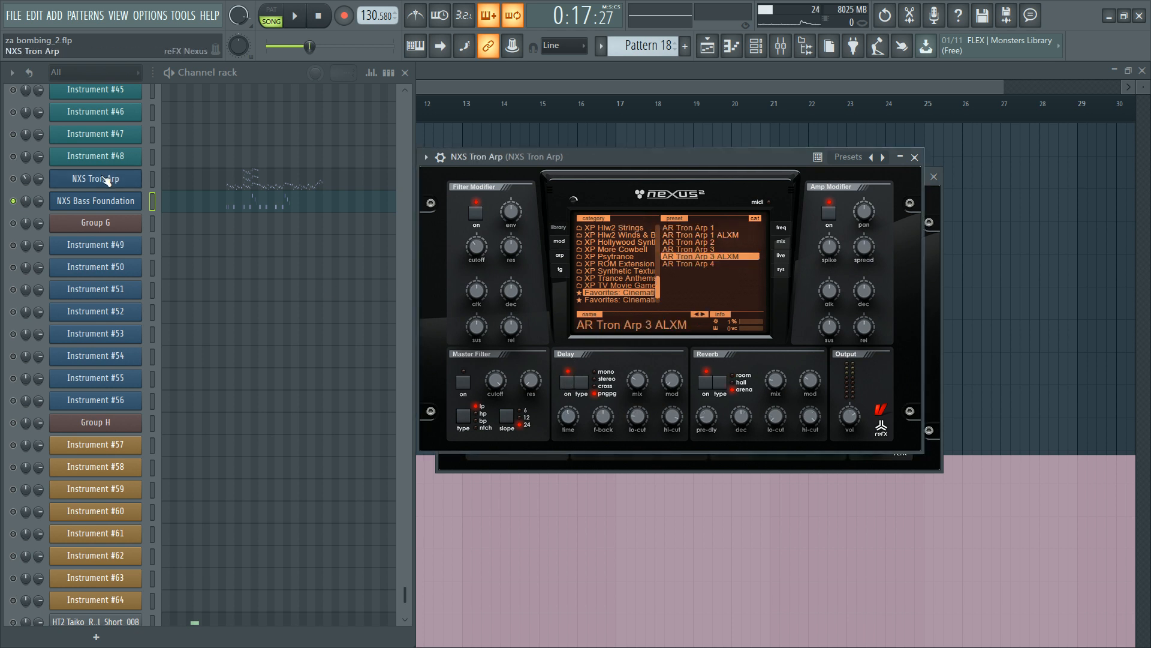
click(107, 178)
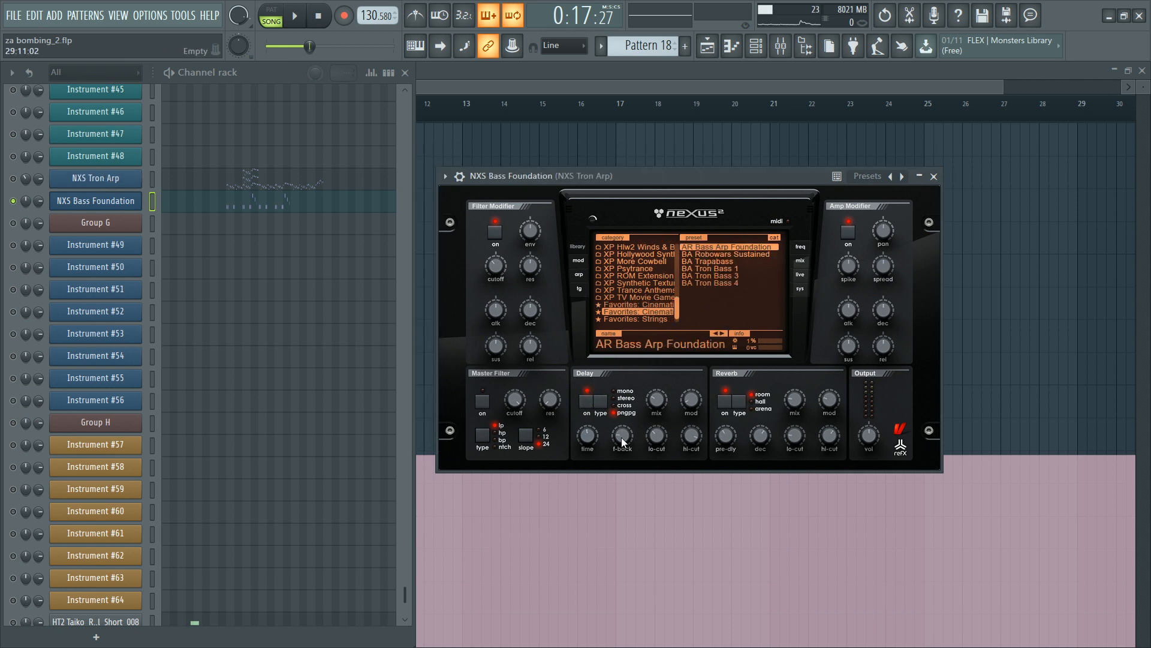
click(77, 186)
click(78, 190)
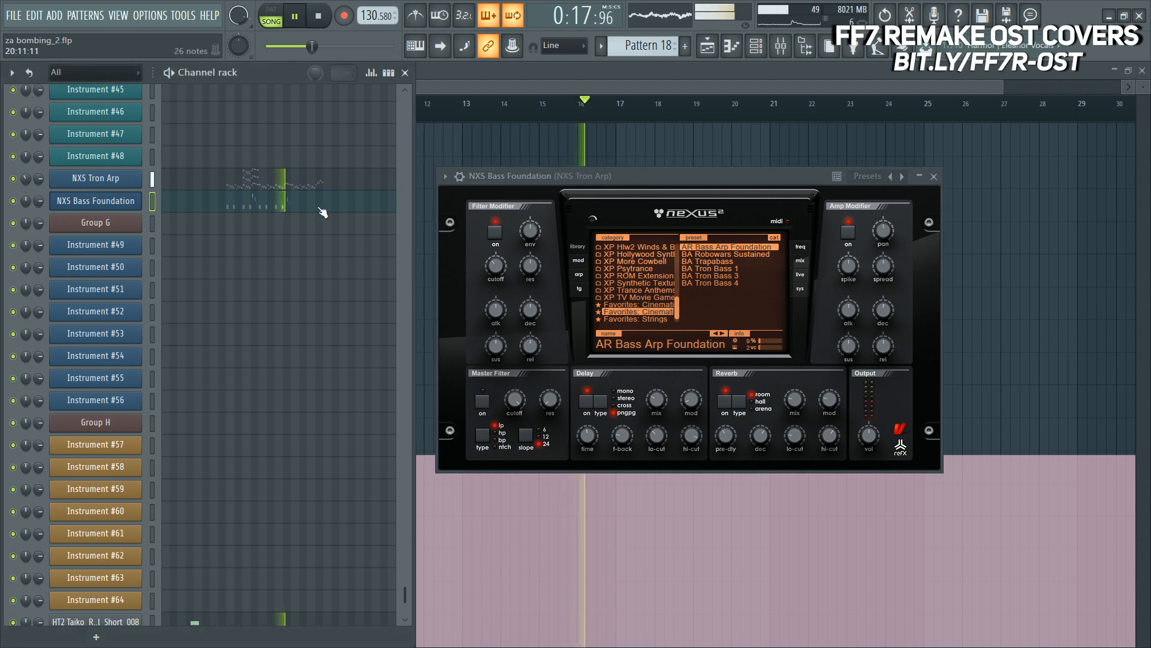
Step: Duplicate the NXS Bass Foundation notes of bars 9 to 16 so that the copy starts at bar 17
click(288, 210)
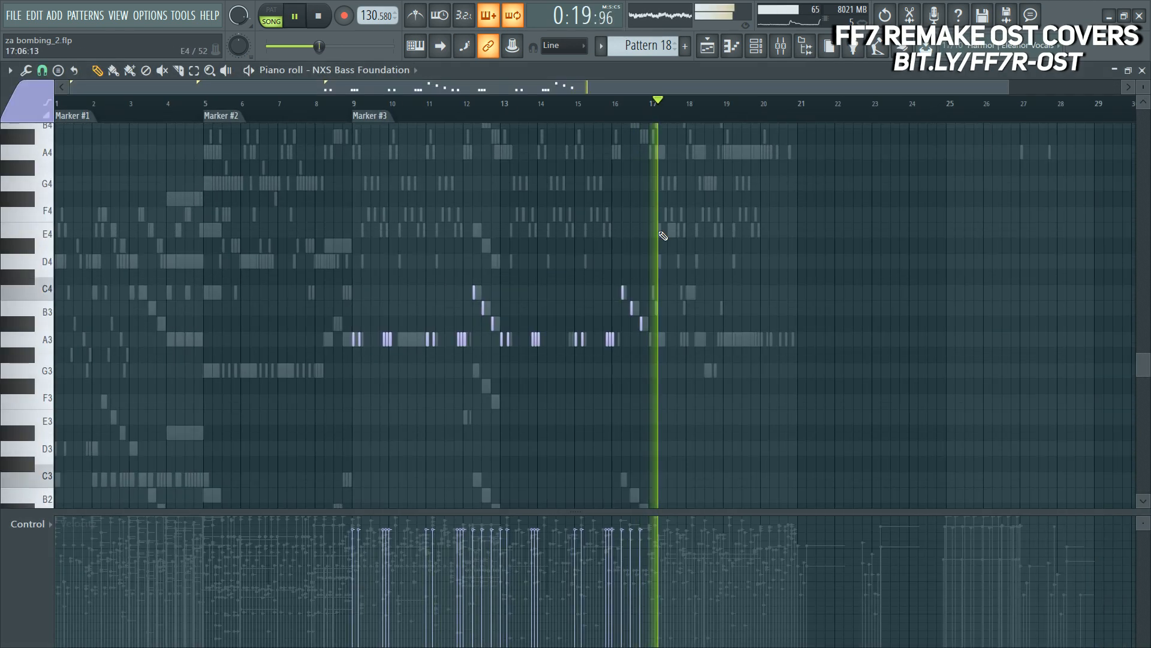
scroll(560, 185, up, 3)
key(space)
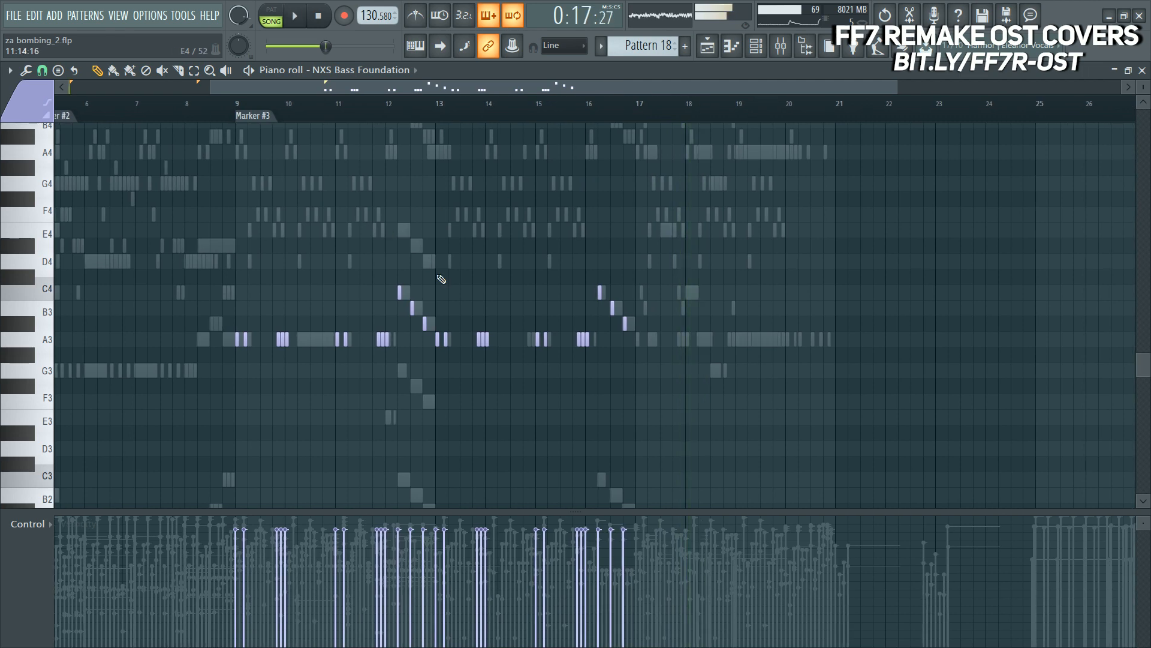
drag(432, 238, 691, 347)
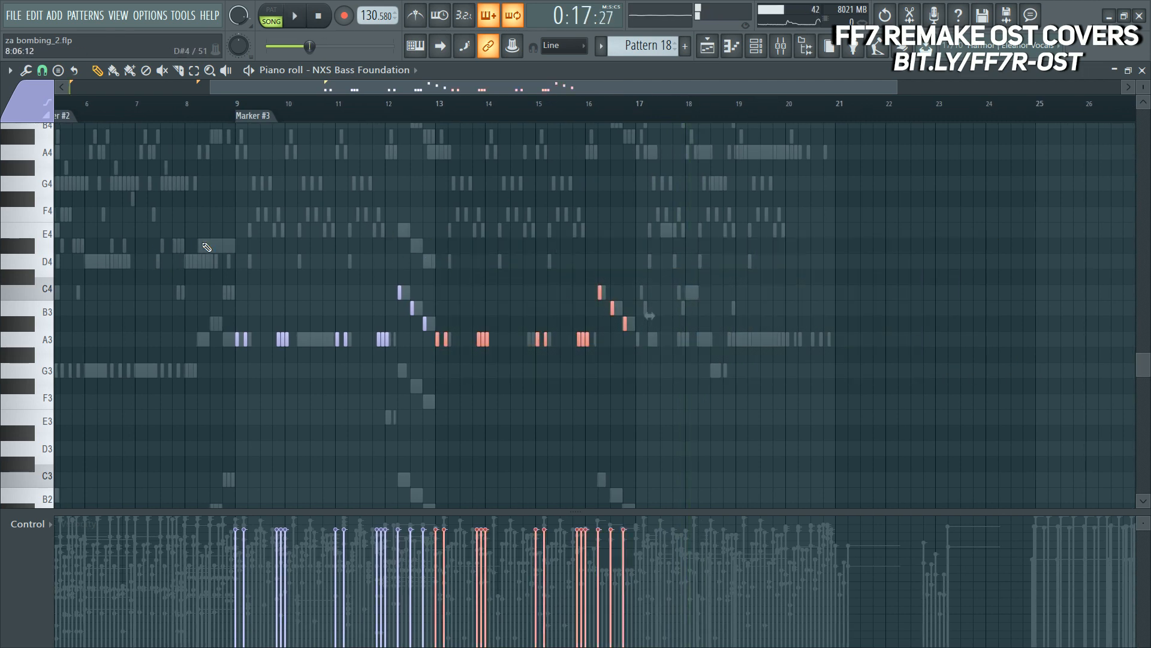
drag(202, 241, 982, 406)
key(ctrl+b)
scroll(734, 126, up, 3)
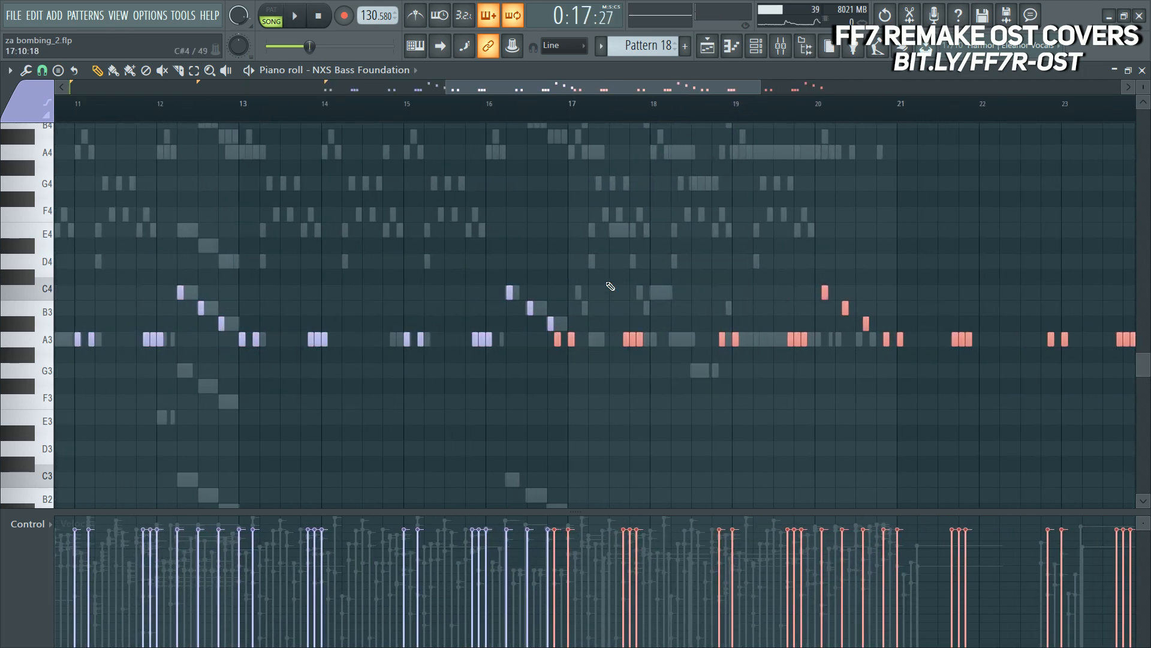
drag(542, 340, 534, 339)
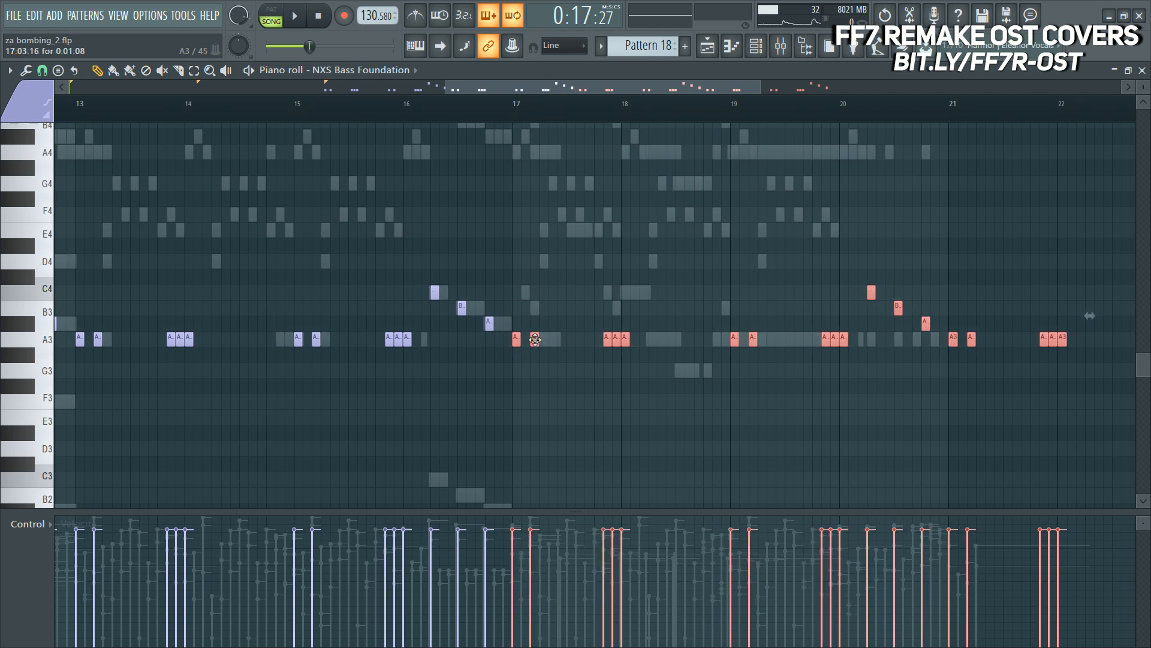
scroll(597, 220, down, 3)
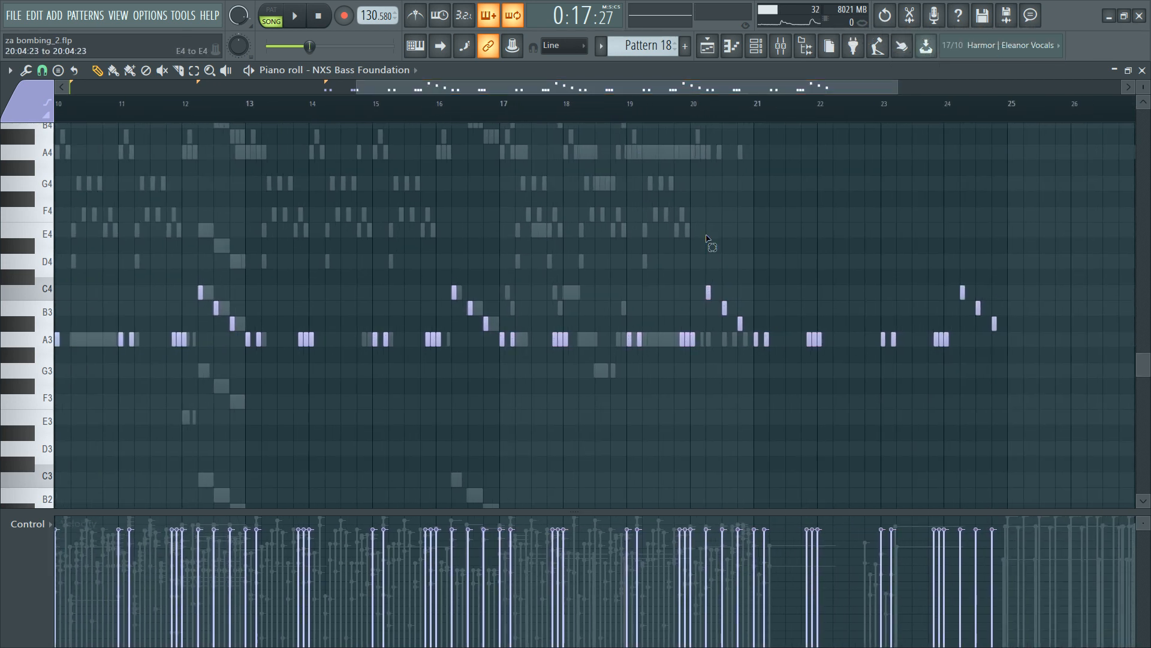
Step: Delete the copied bass notes from the descending C4 in bar 20 through bar 24
drag(705, 223, 1135, 439)
key(Delete)
scroll(590, 230, right, 1)
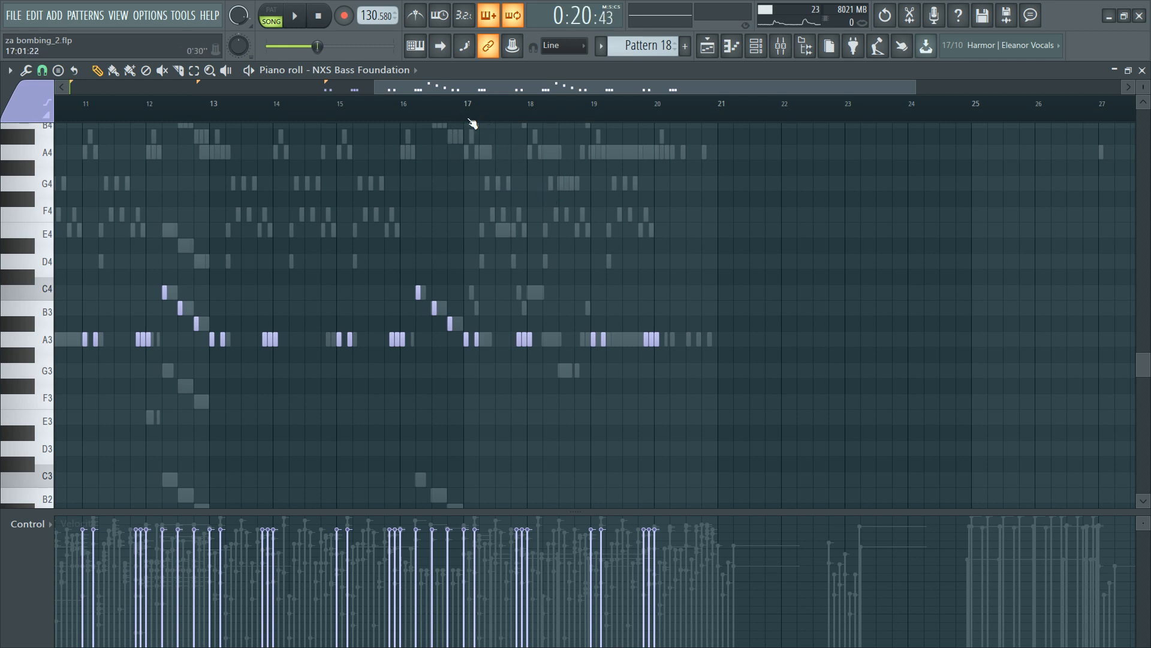
Step: Play from bar 17 and add five more A3 notes in bar 20 following the rhythm of the ghost notes
scroll(474, 179, up, 4)
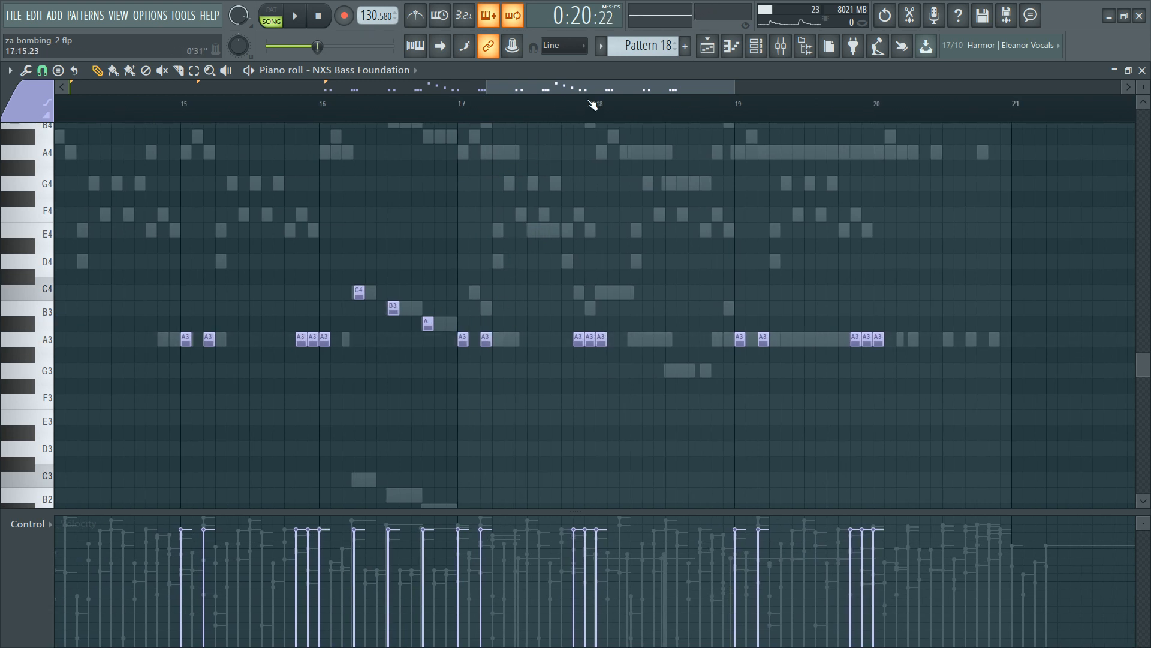
key(space)
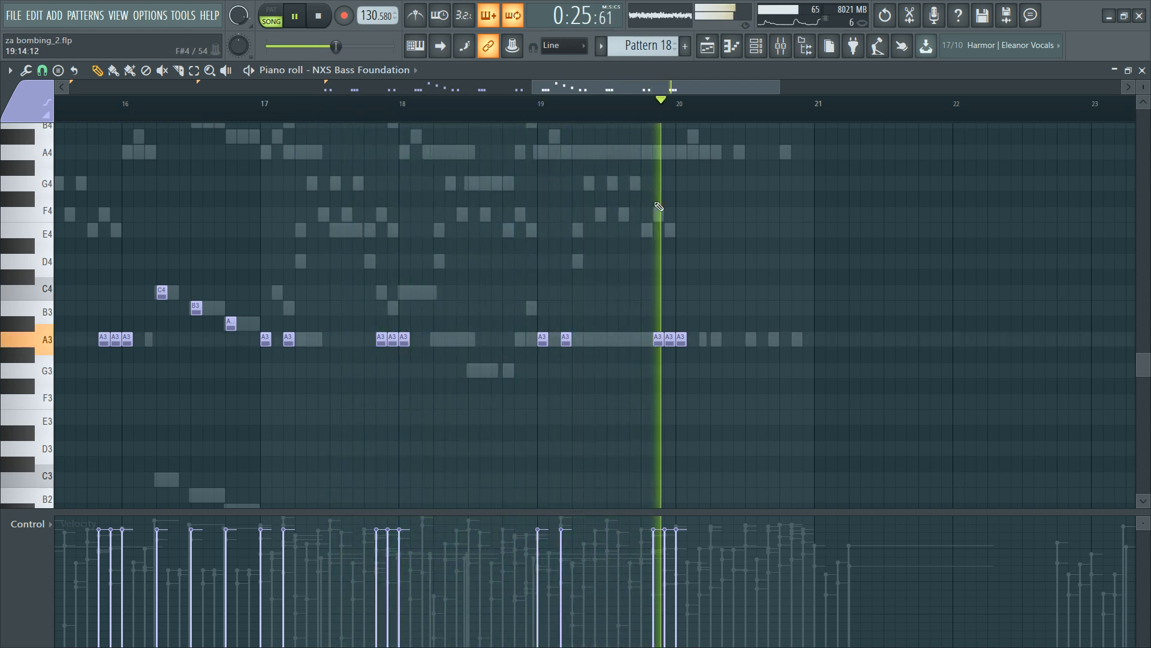
key(space)
scroll(770, 112, up, 3)
click(621, 339)
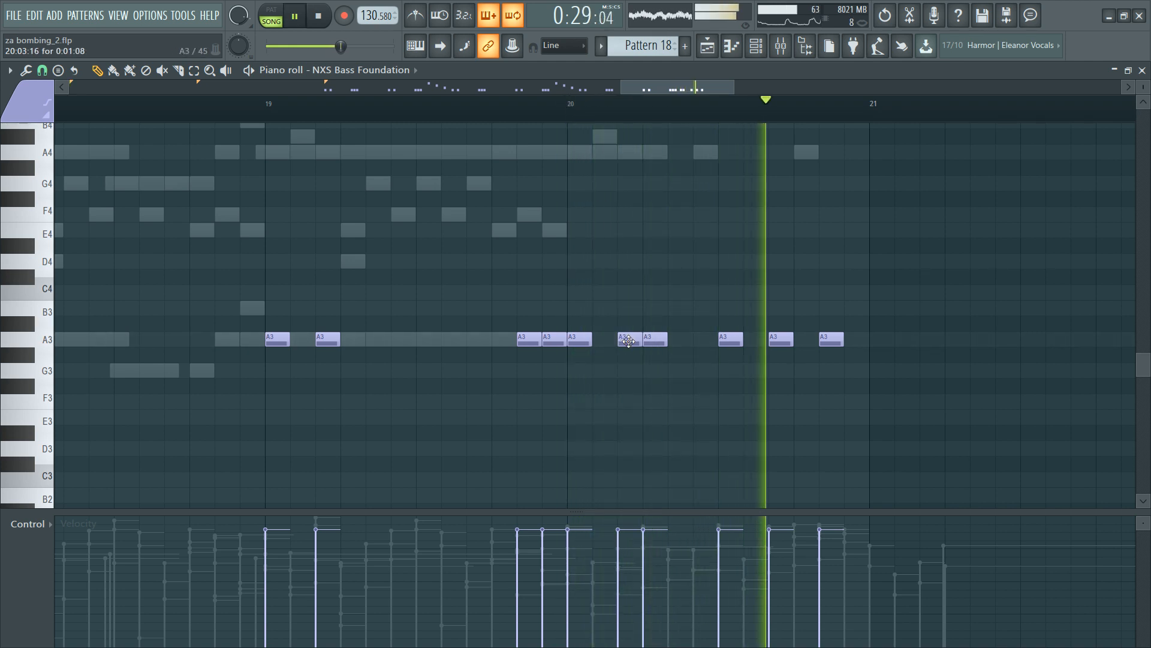
scroll(683, 180, down, 4)
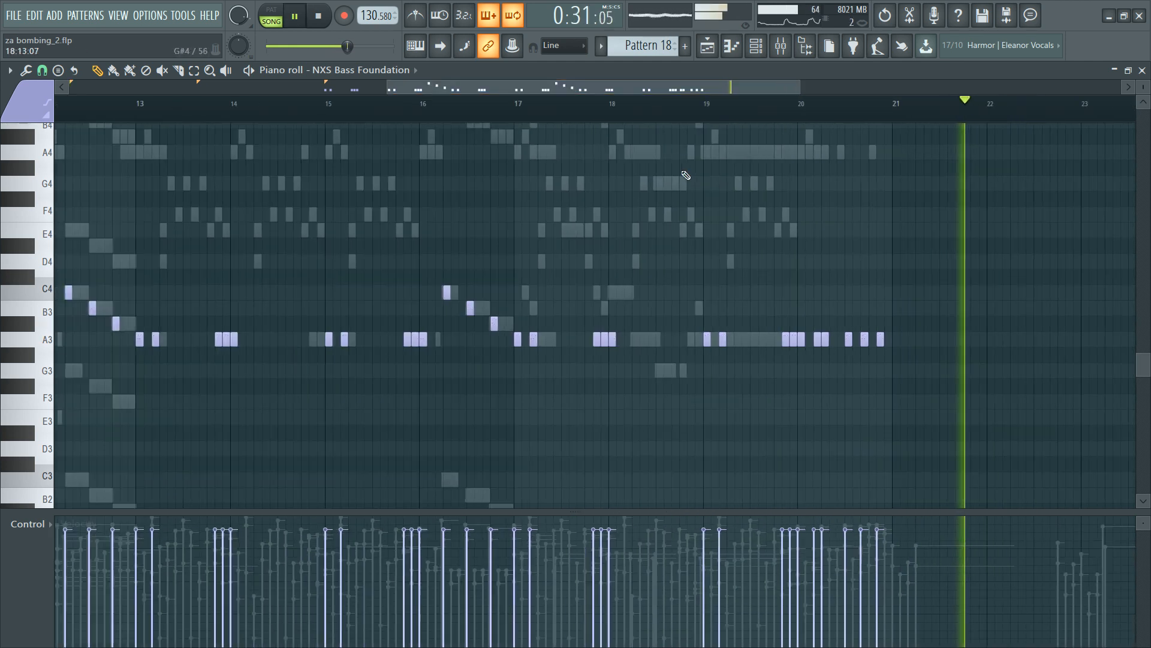
key(space)
Step: Play the arrangement from Marker #3 and add a time marker at bar 13
key(F6)
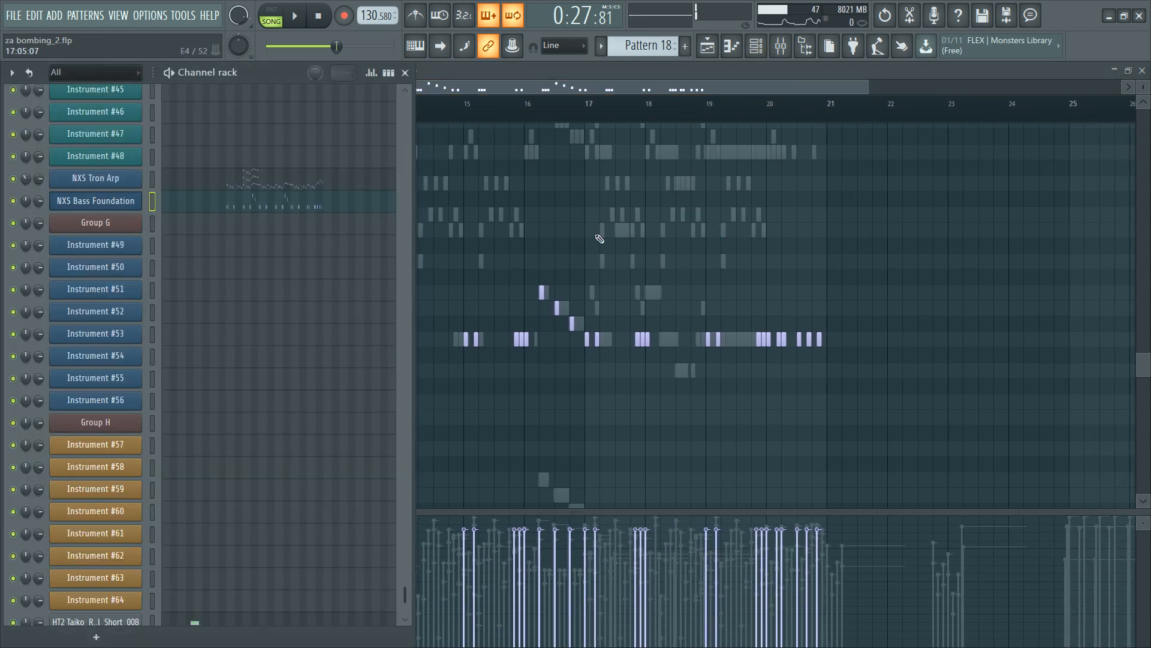
scroll(252, 380, up, 10)
key(F6)
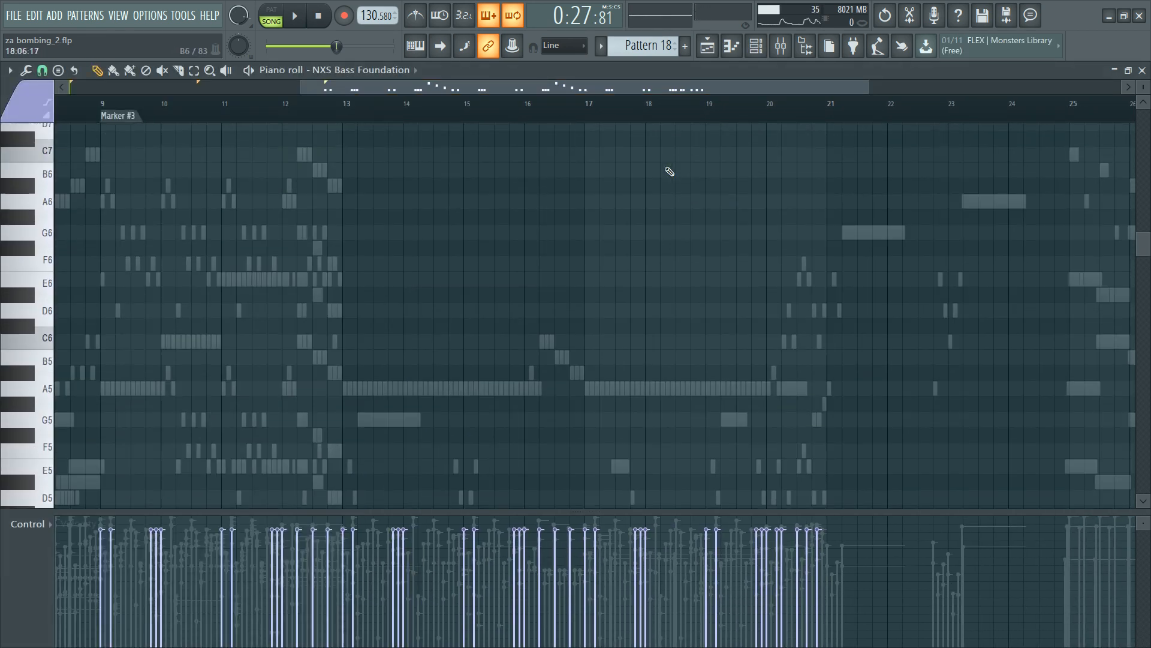
scroll(678, 138, up, 3)
scroll(681, 128, down, 3)
key(space)
key(space)
click(353, 118)
key(space)
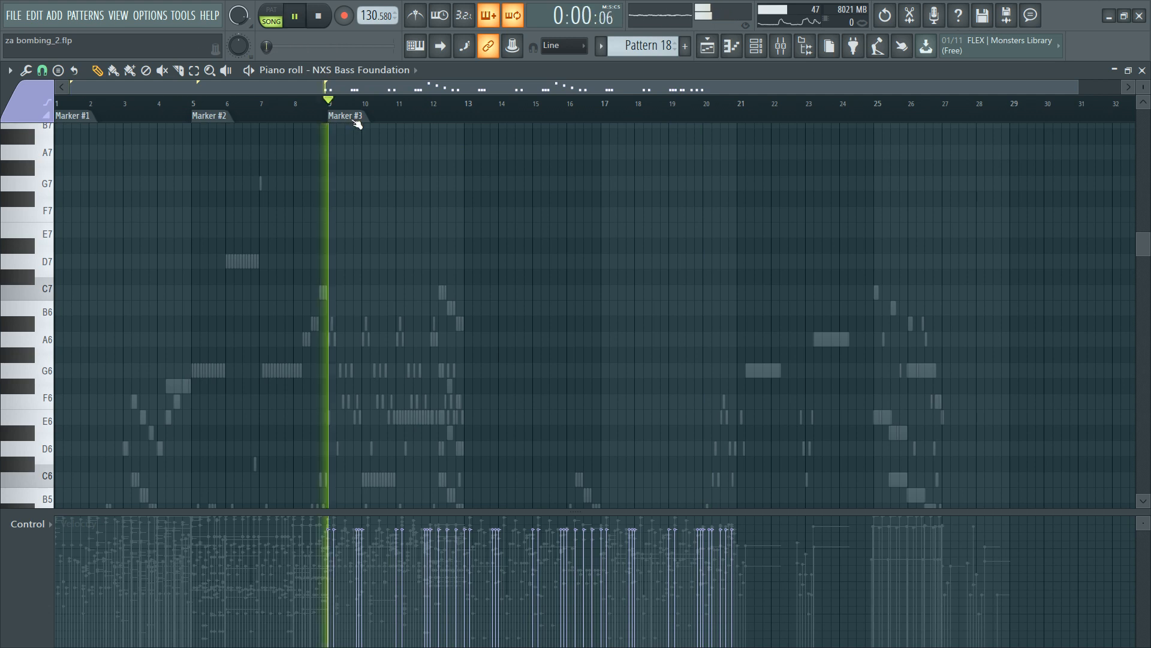
key(space)
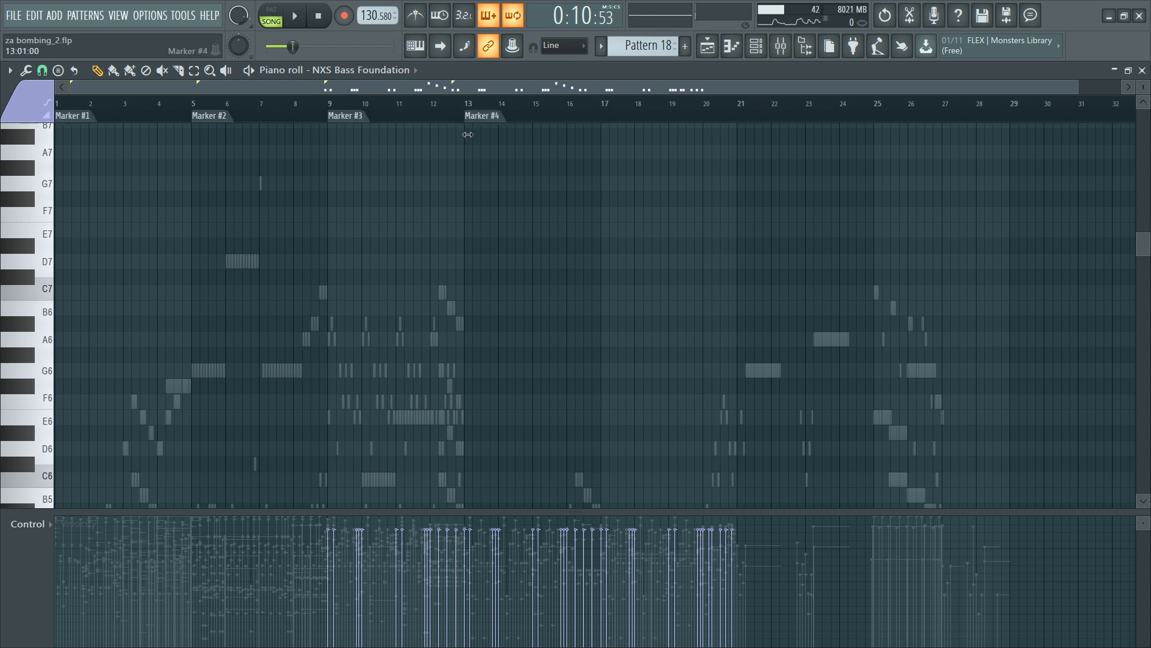
Step: Add a time marker at bar 21, where the NXS Bass Foundation notes end
key(alt+y)
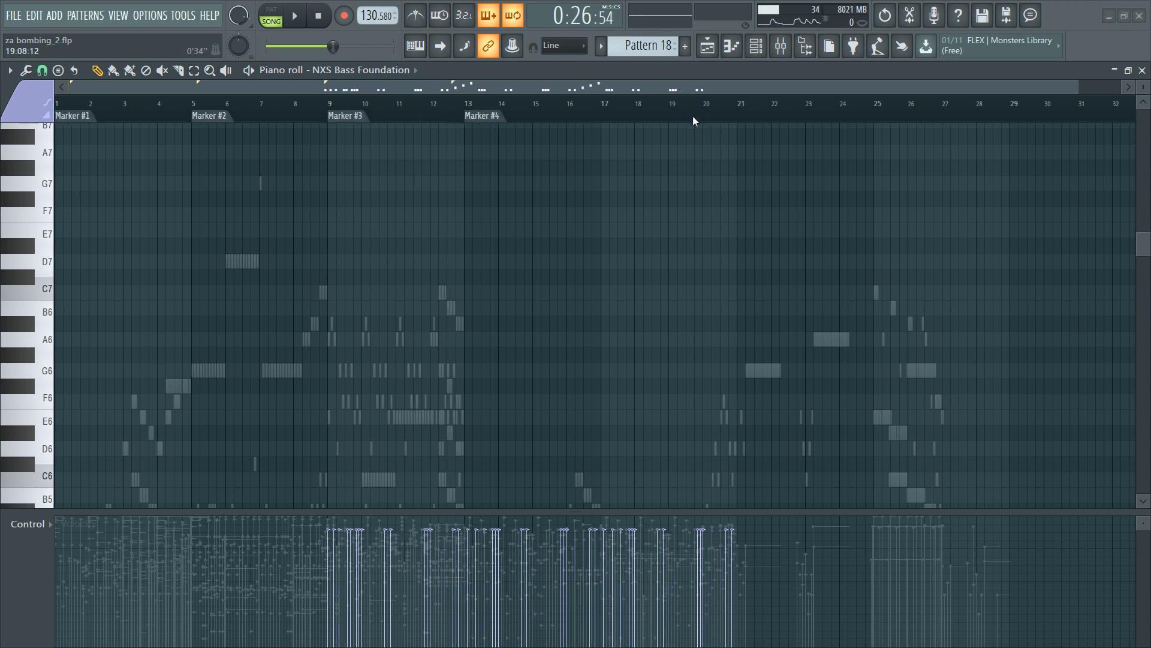
click(622, 295)
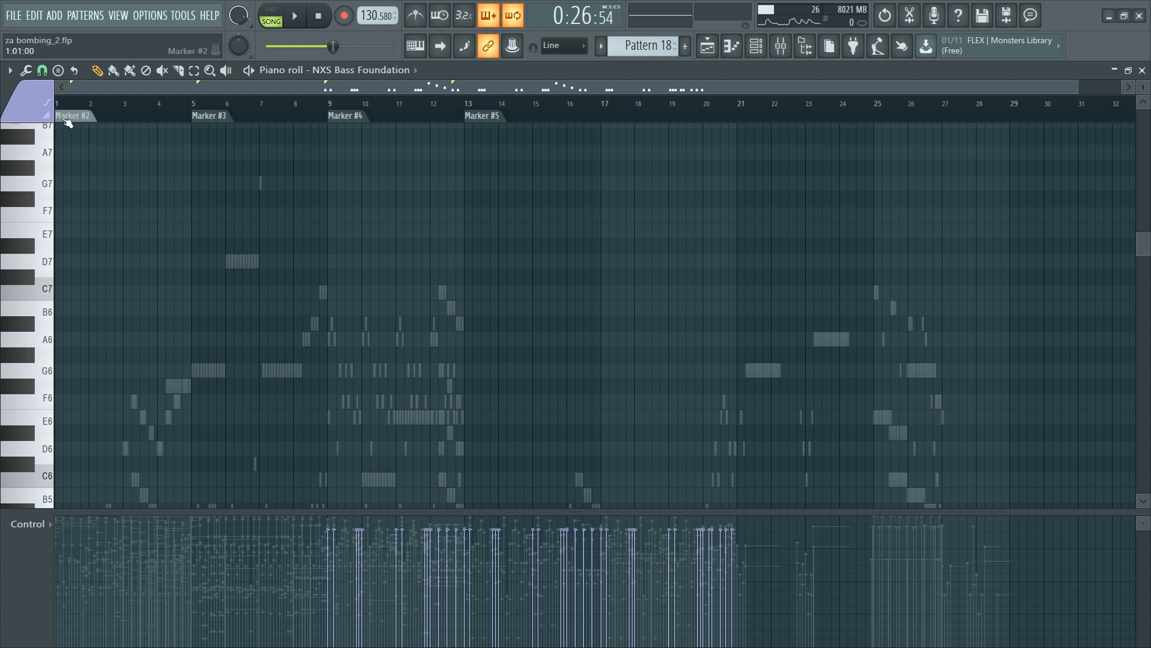
scroll(296, 360, down, 5)
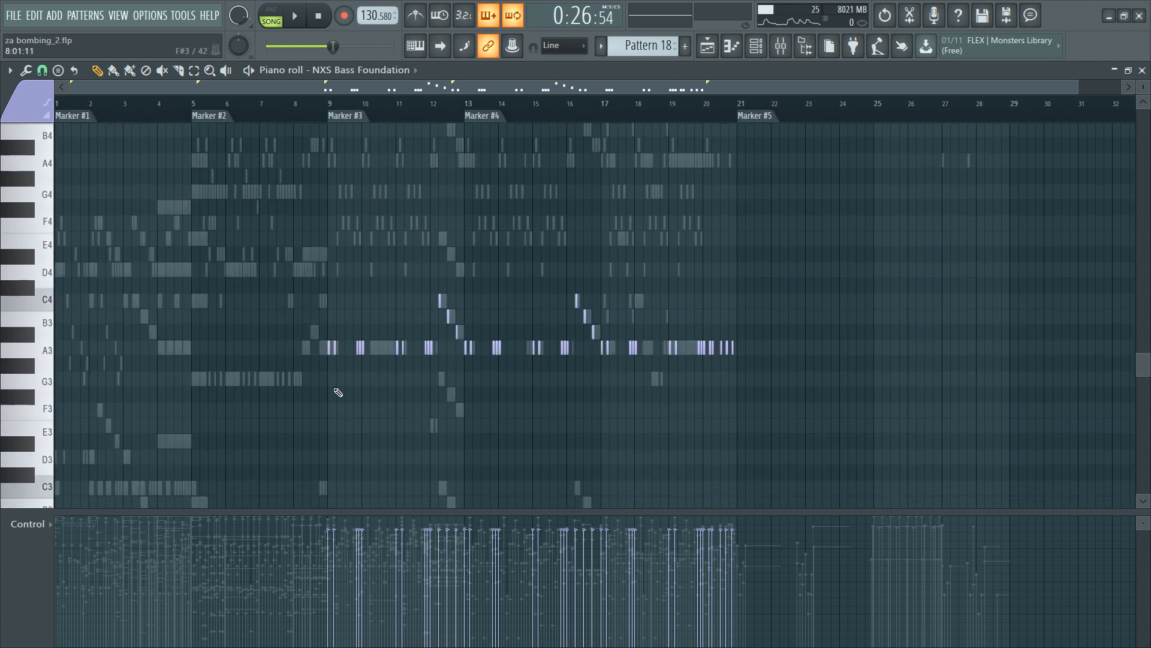
scroll(752, 270, down, 3)
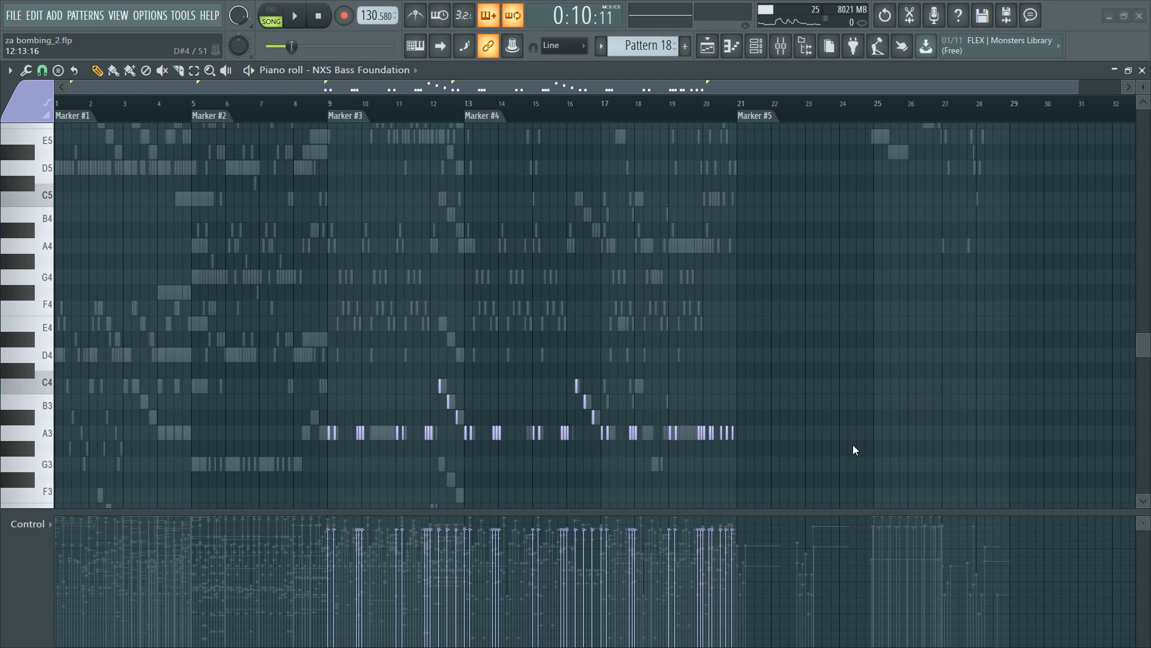
scroll(503, 242, down, 7)
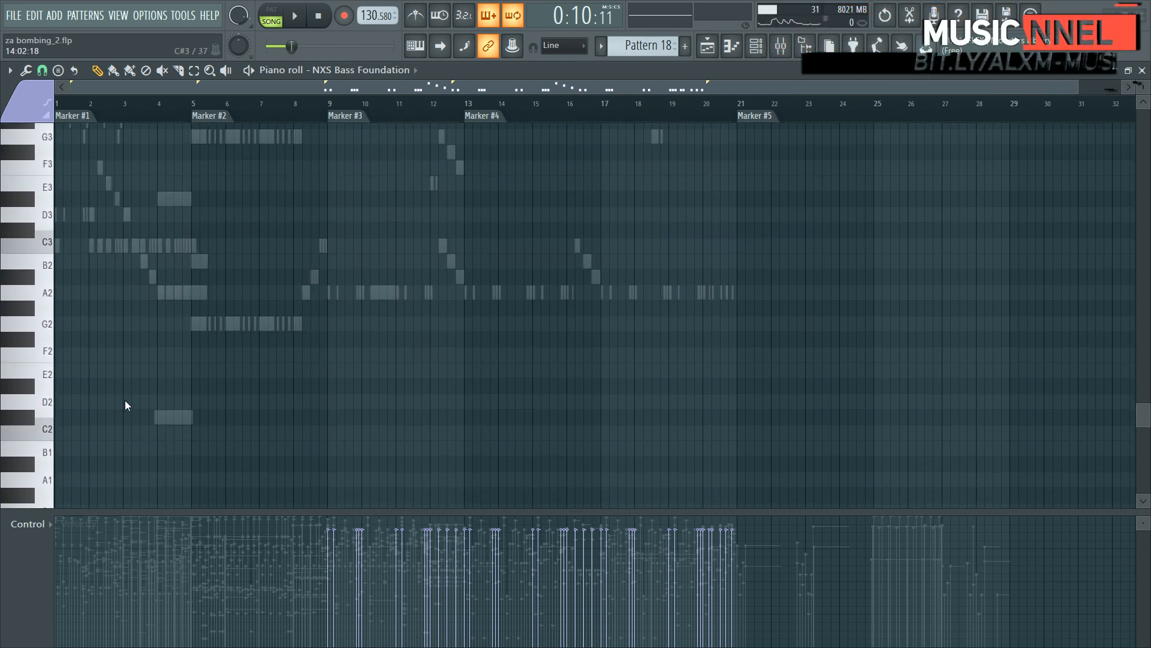
scroll(583, 225, up, 6)
scroll(582, 225, up, 1)
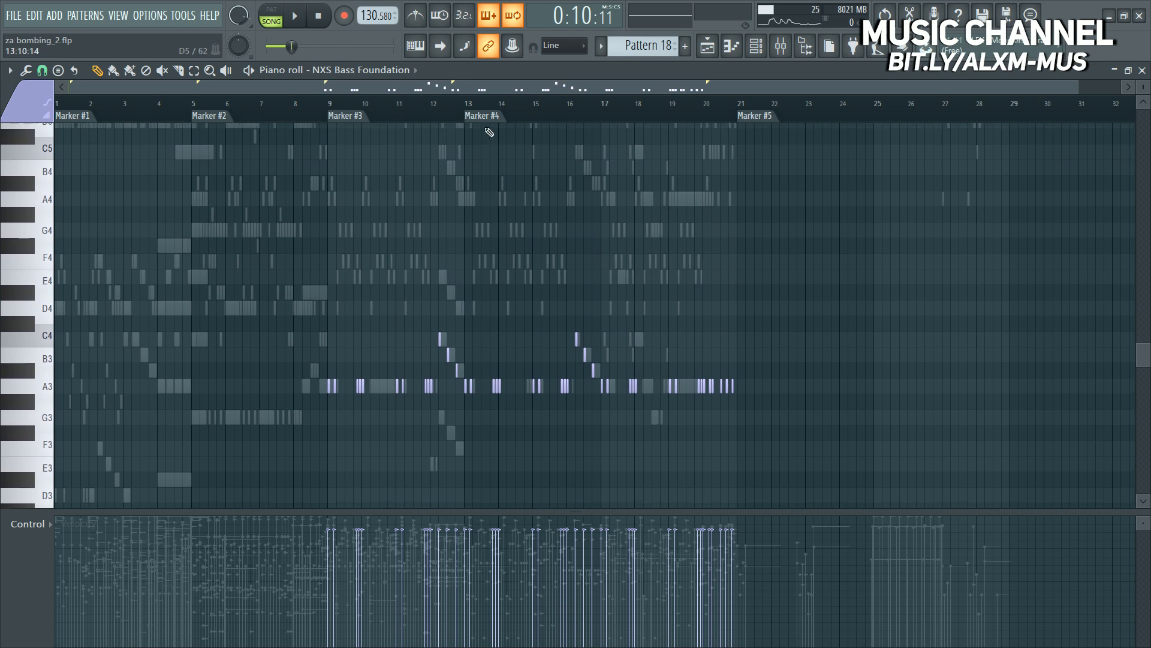
key(F9)
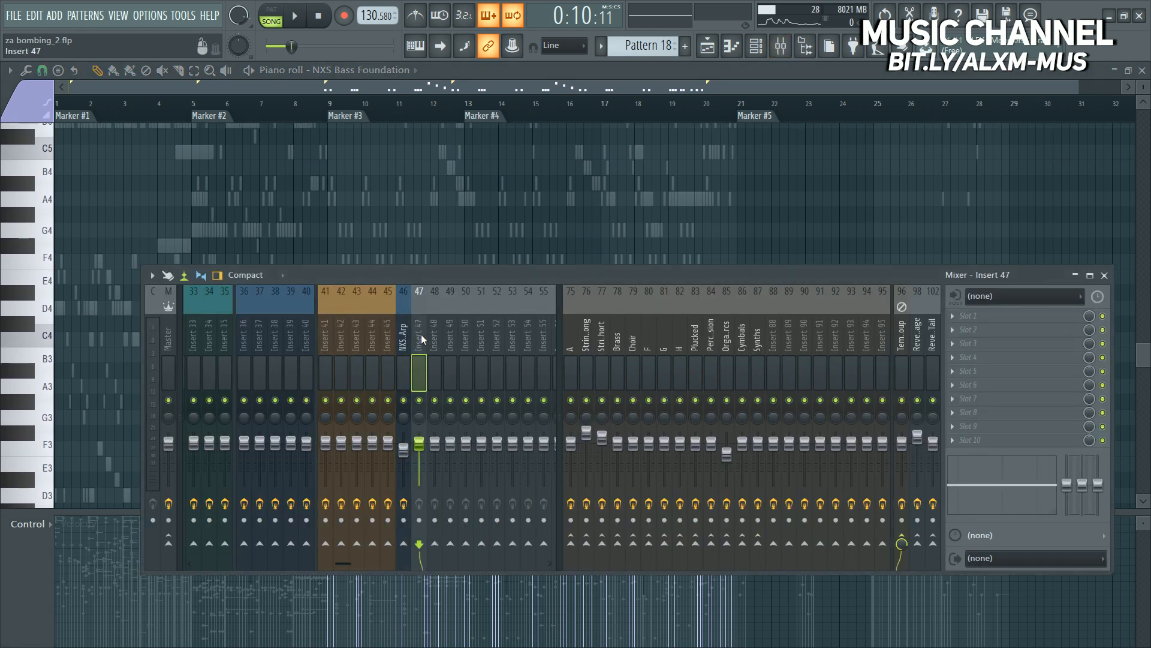
key(F9)
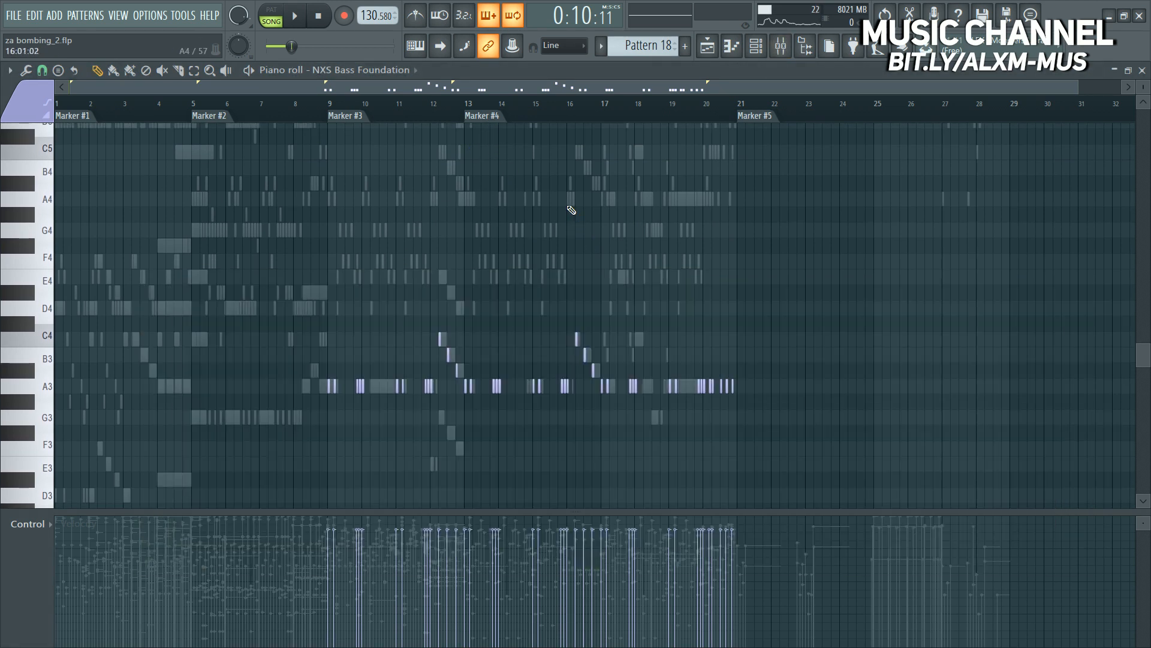
Step: Play the arrangement from bar 13, look through the instrument parts and open the French Horns Sh ARK notes around Marker #4
key(F6)
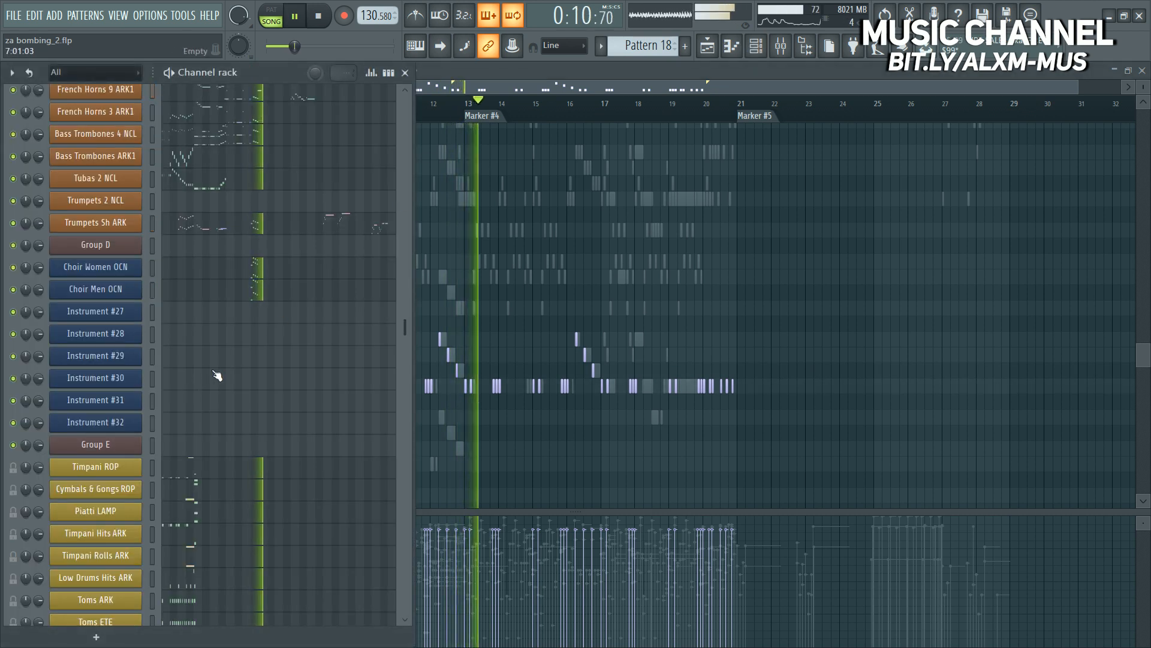
scroll(226, 412, up, 5)
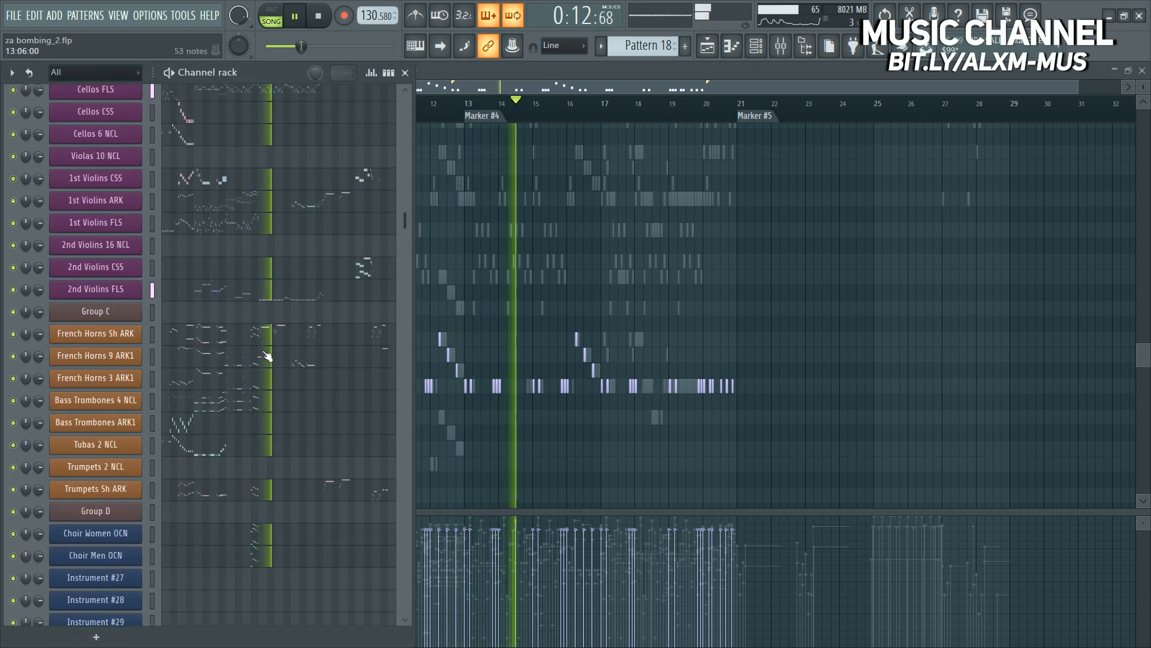
scroll(225, 290, up, 6)
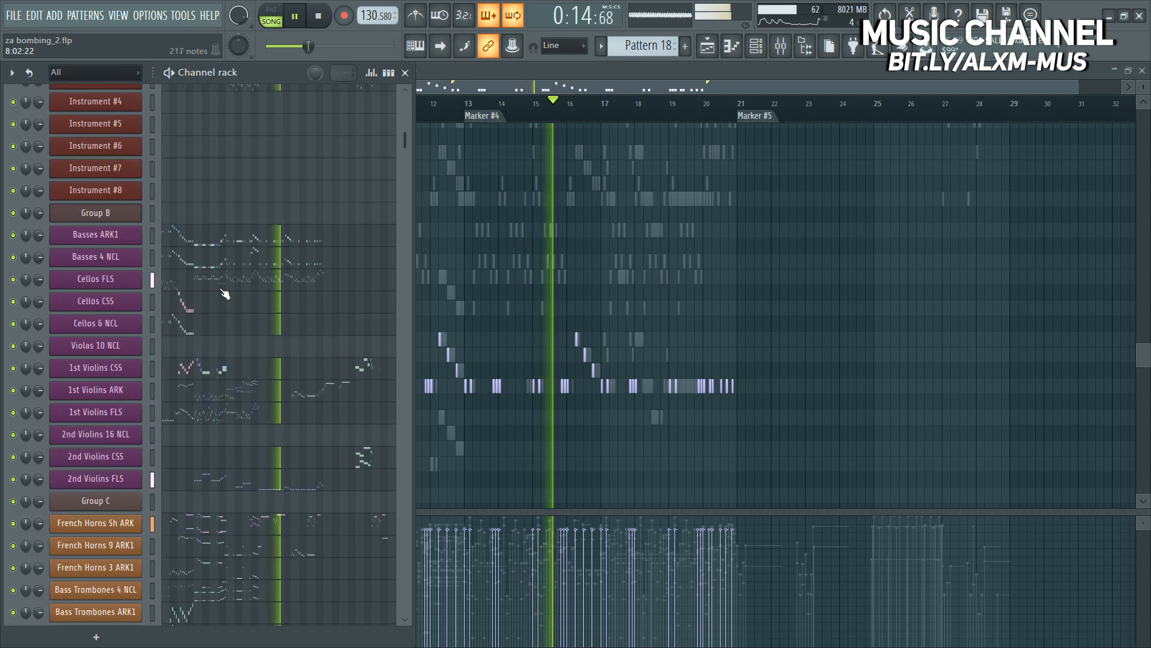
scroll(225, 294, down, 3)
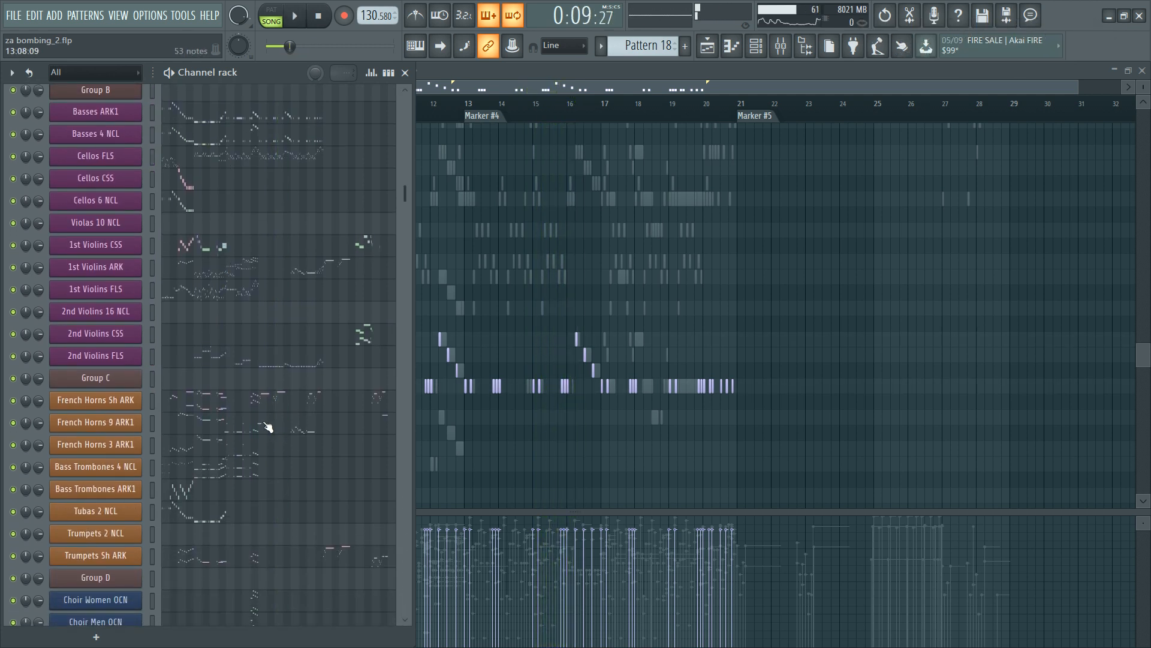
click(267, 408)
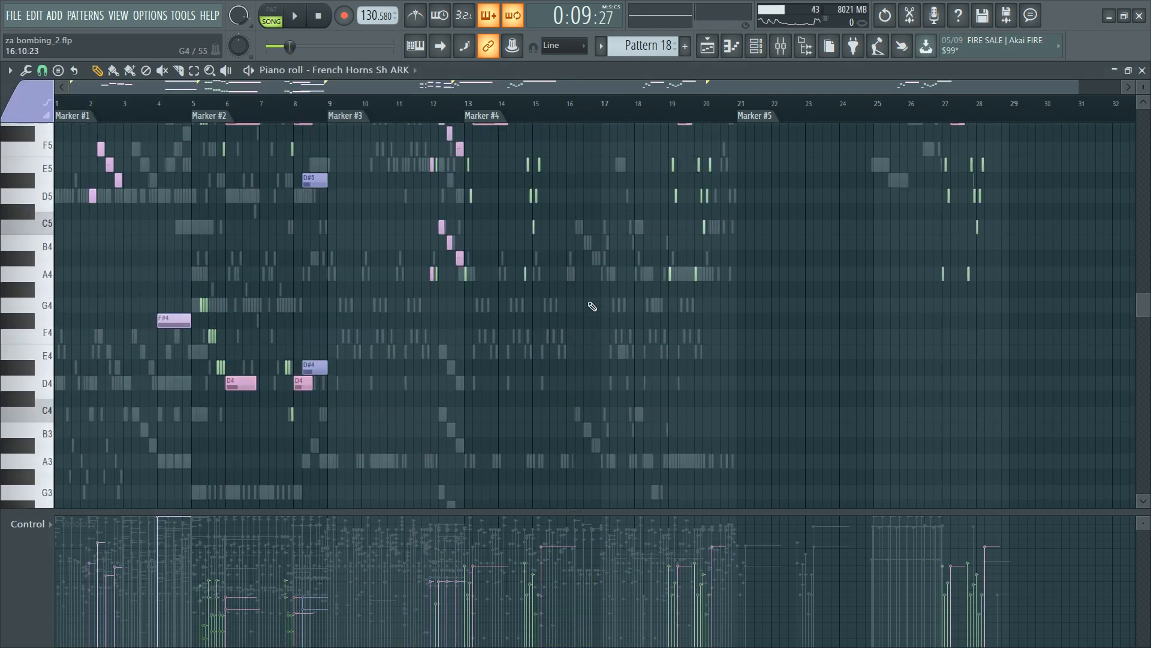
scroll(613, 114, up, 4)
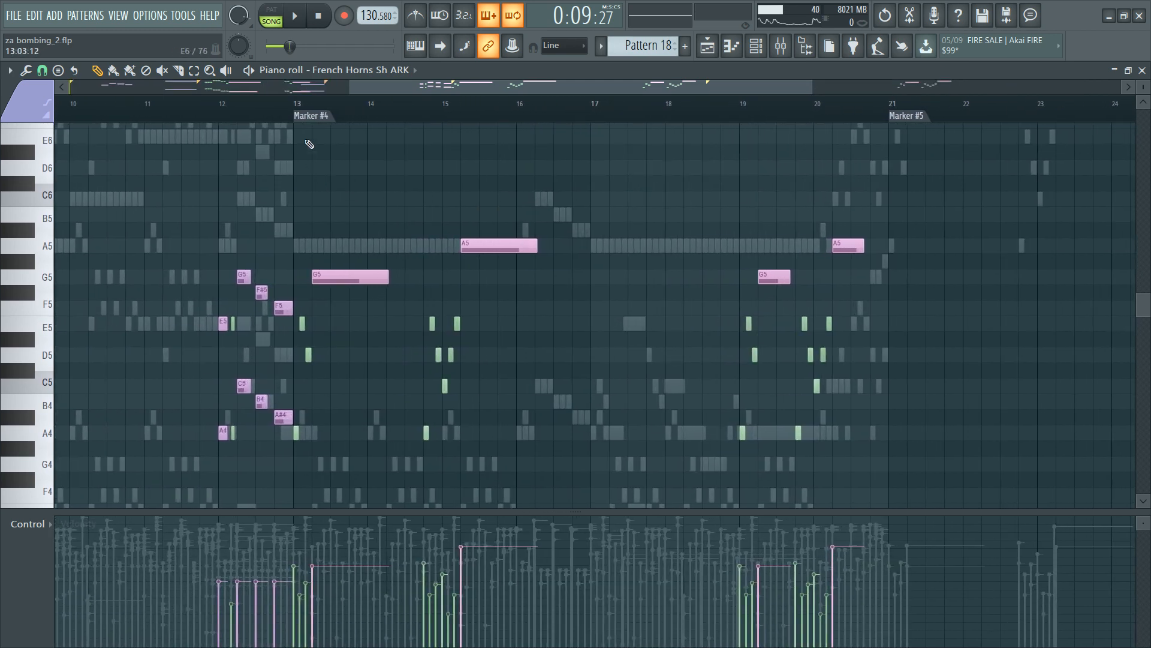
Step: Select the French Horns Sh ARK melody notes from bar 13 through bar 20 and audition the arrangement from bar 11
drag(293, 129, 879, 498)
scroll(264, 90, down, 4)
click(302, 107)
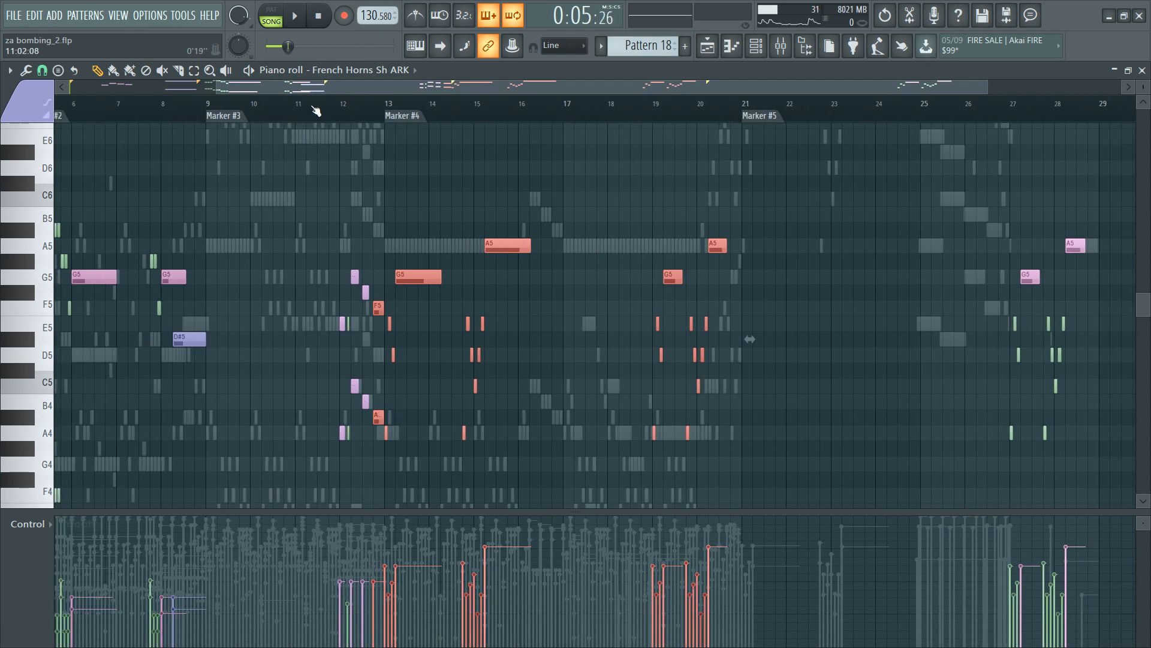
key(ctrl+d)
key(space)
drag(391, 174, 887, 483)
scroll(450, 113, up, 4)
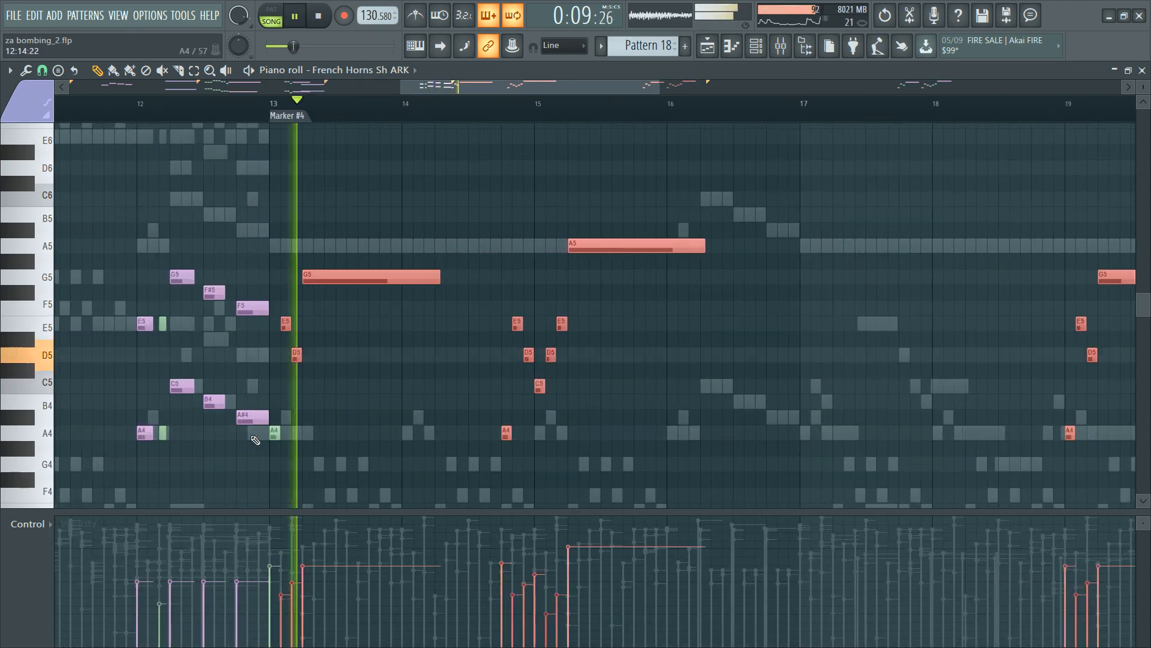
key(F6)
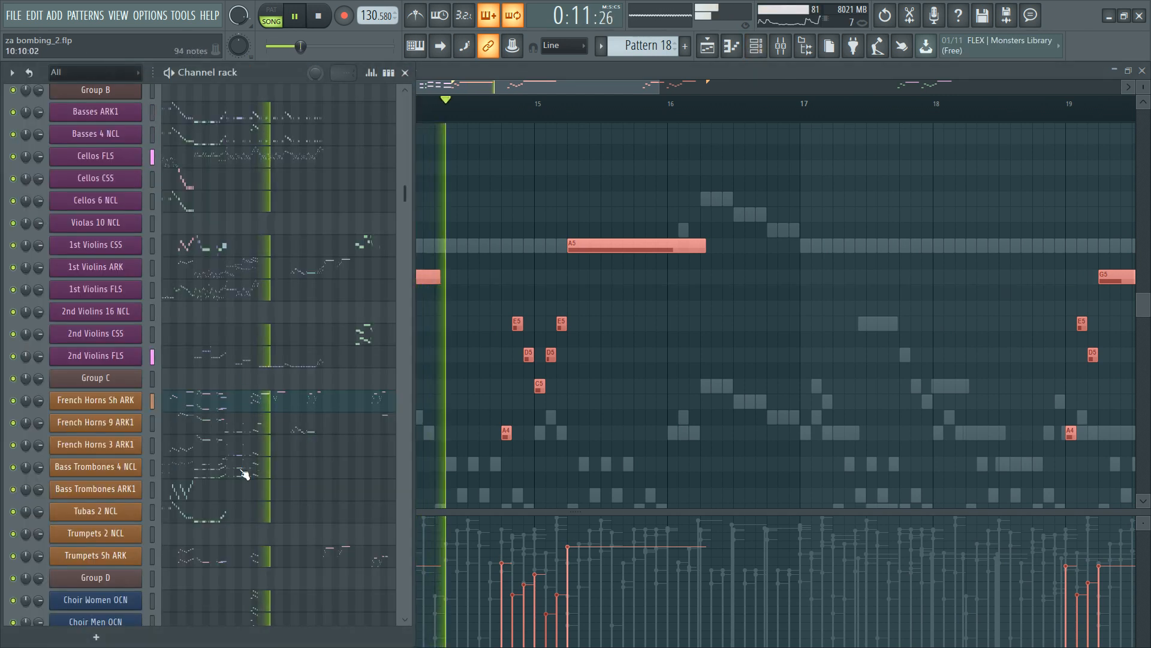
key(space)
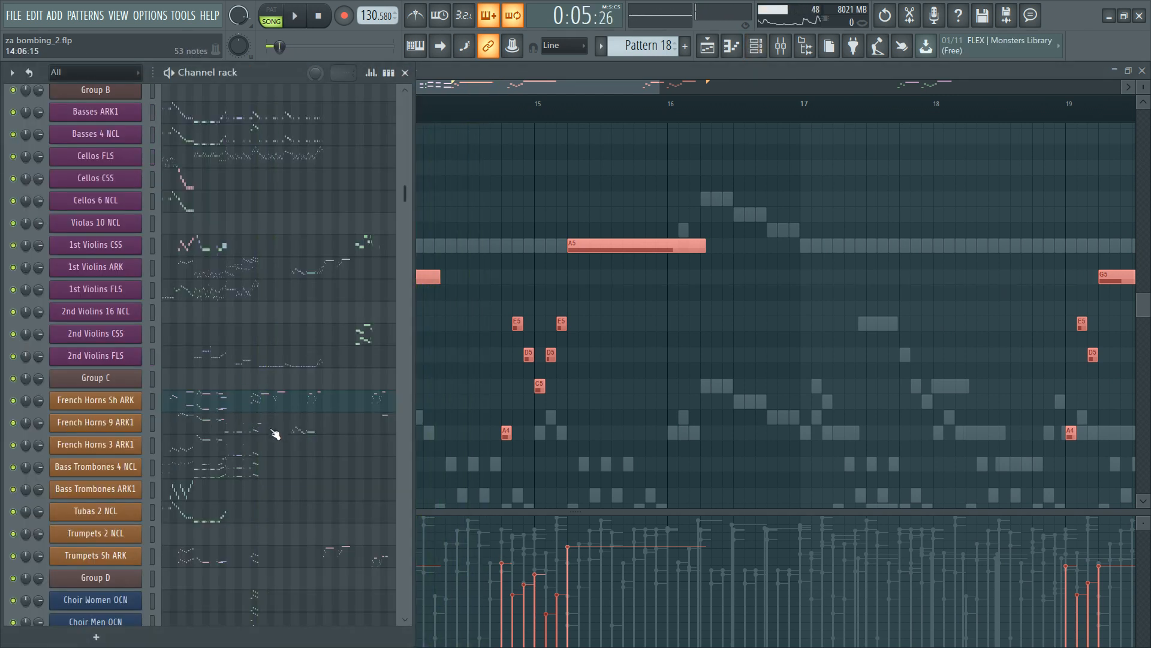
Step: Try placing the copied horn phrase in French Horns 9 ARK1 from bar 13 at Marker #4
click(274, 433)
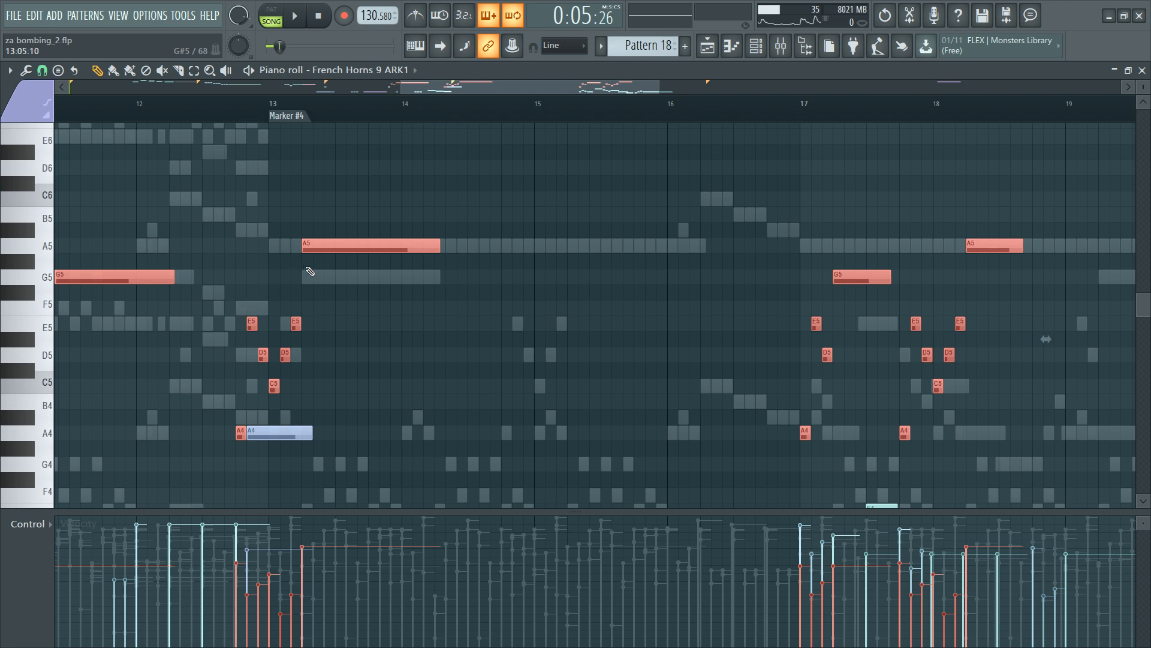
drag(333, 249, 601, 271)
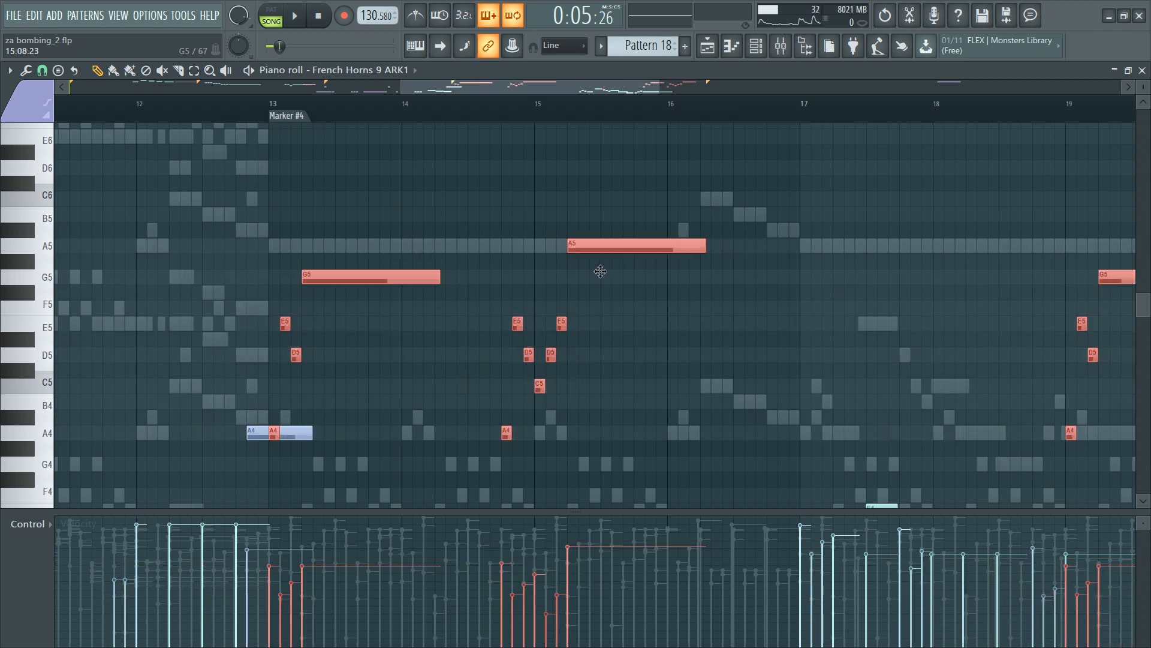
scroll(278, 282, down, 5)
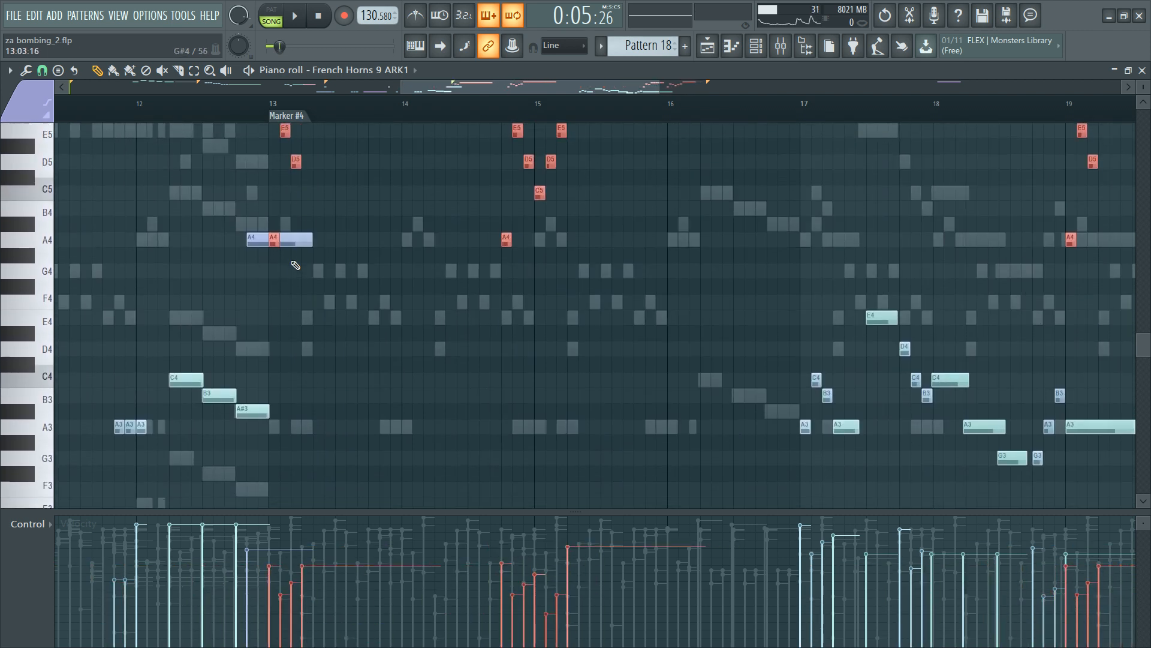
click(785, 120)
key(space)
scroll(793, 144, up, 1)
scroll(727, 155, down, 5)
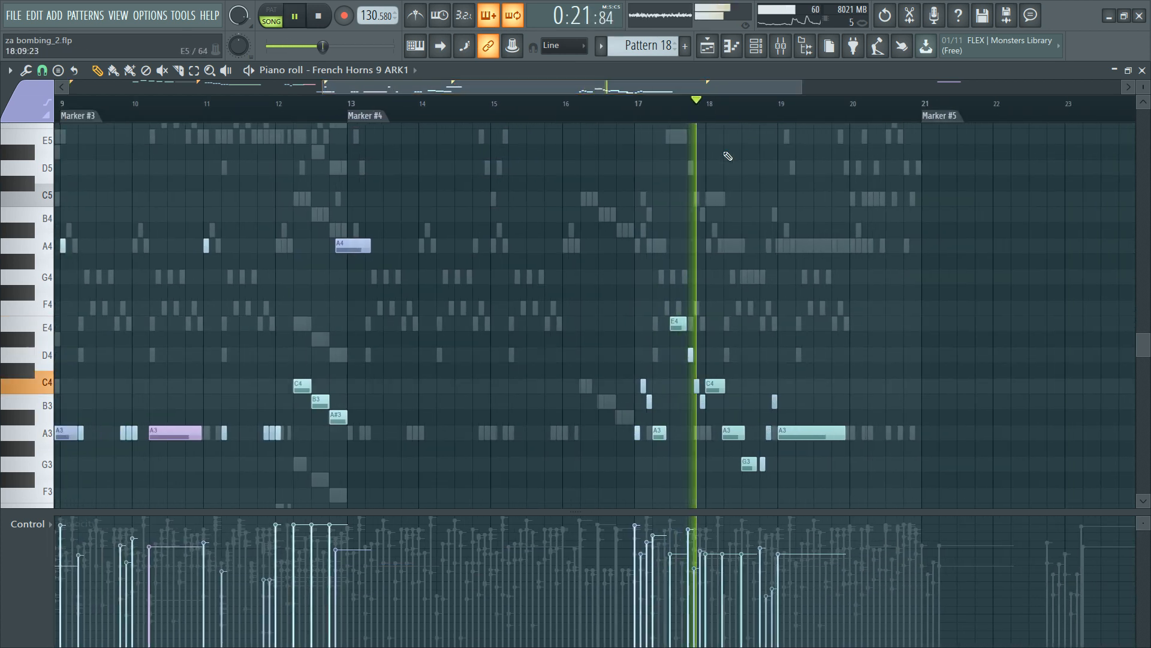
Step: Paste the copied horn phrase into French Horns 3 ARK1 and align its start with bar 13 at Marker #4
key(F6)
click(276, 450)
key(space)
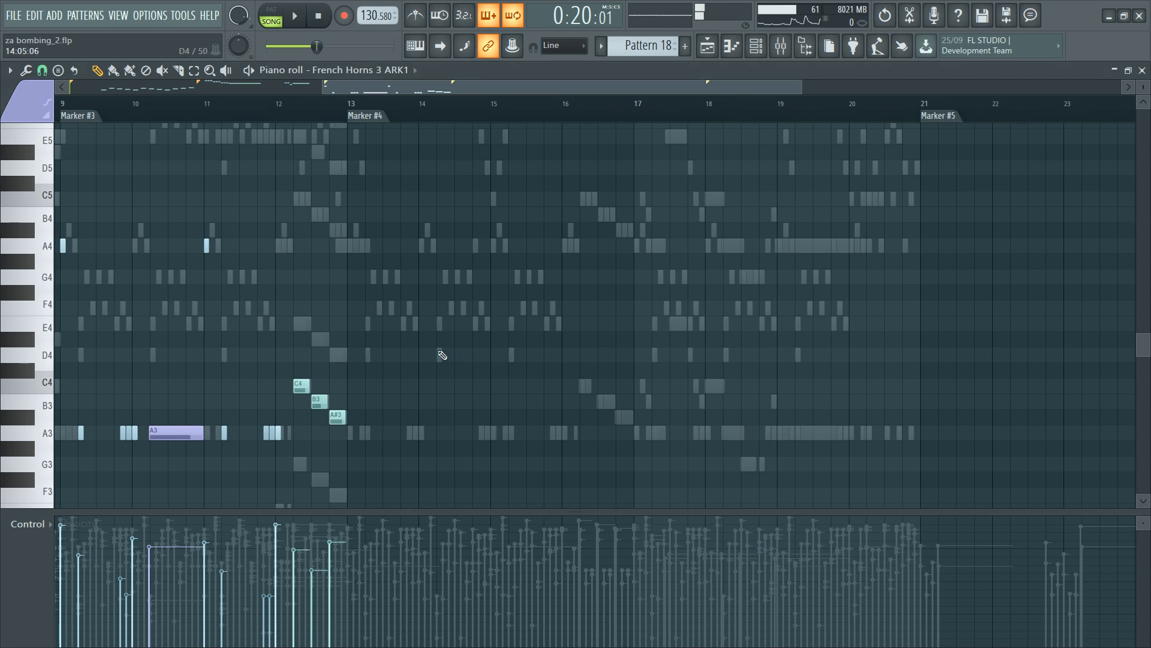
key(ctrl+v)
scroll(120, 295, up, 5)
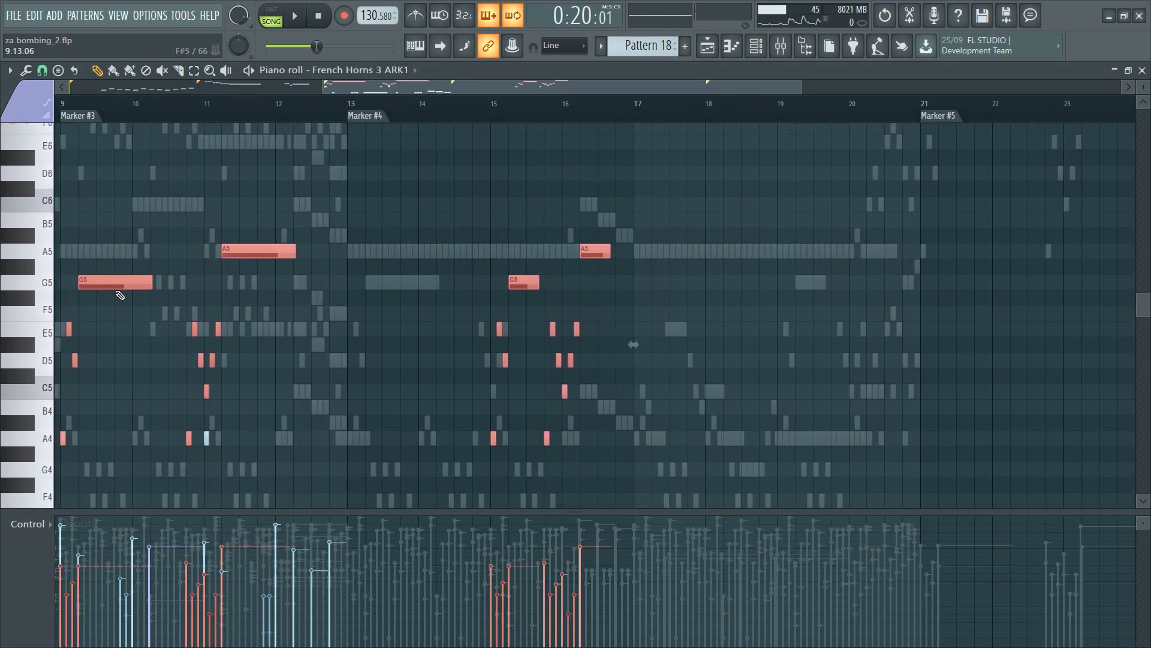
drag(120, 295, 403, 291)
Step: Assign the Stac articulation colour to the pasted phrase's short notes and the green colour to its long G5 and A5 notes
ctrl+click(336, 292)
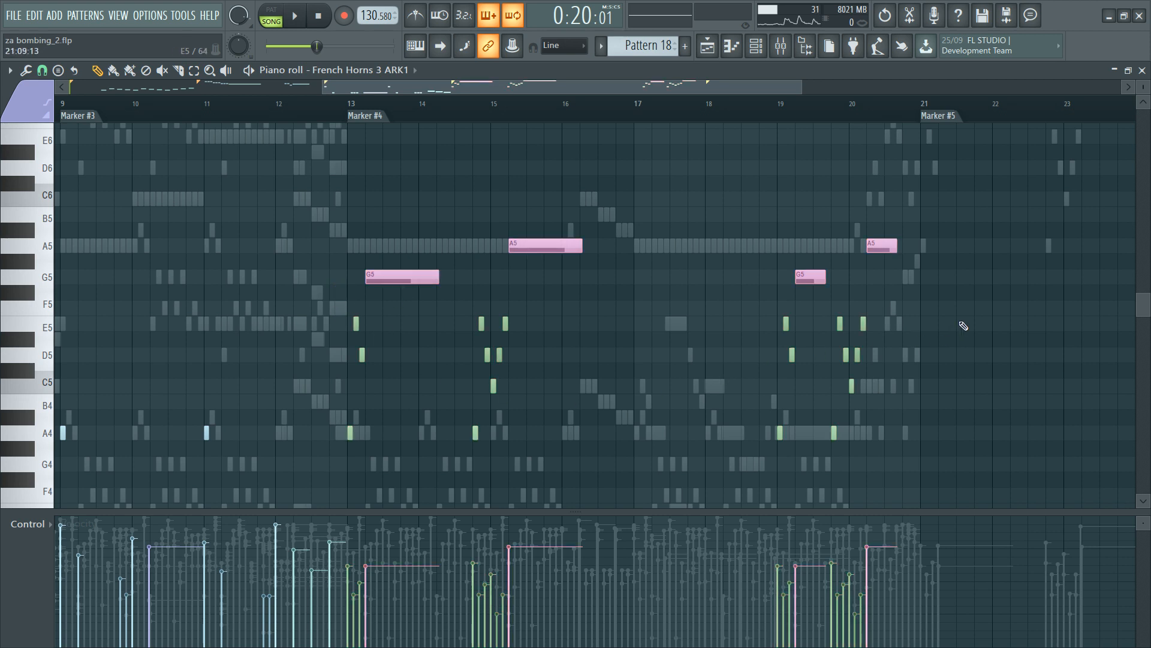
drag(958, 319, 353, 509)
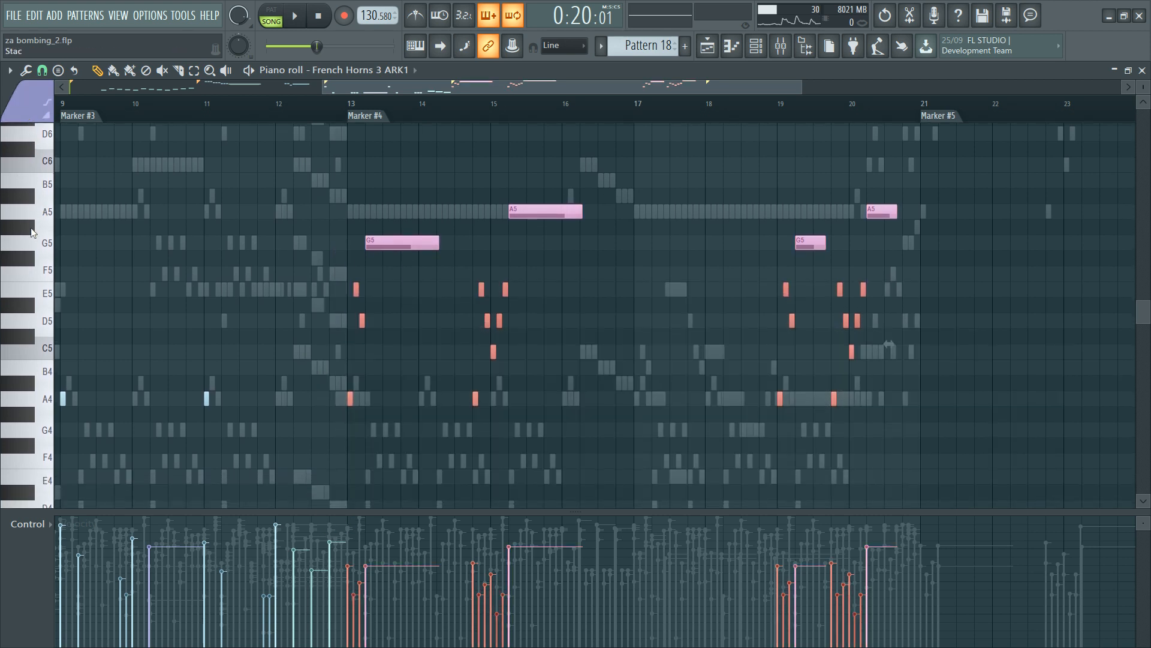
drag(915, 174, 776, 252)
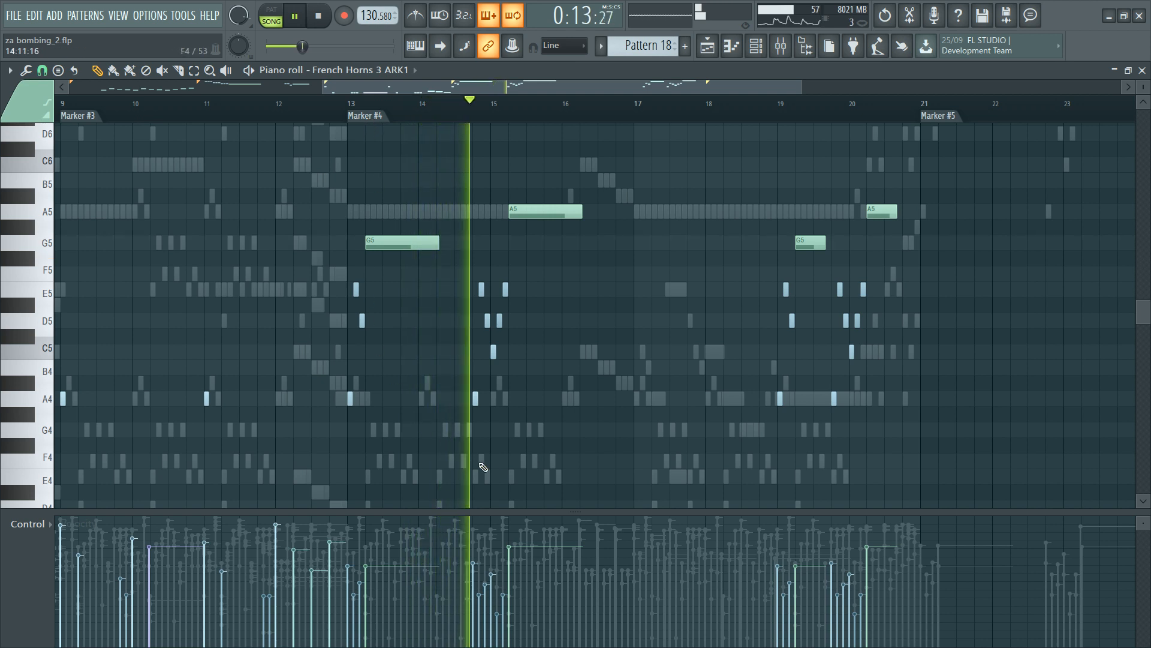
Step: Duplicate the phrase from bar 13 one octave lower in French Horns 3 ARK1 and reduce the copy's velocity
drag(954, 200, 350, 491)
key(space)
key(ctrl+c)
key(ctrl+v)
drag(138, 236, 425, 235)
key(space)
key(ctrl+Down)
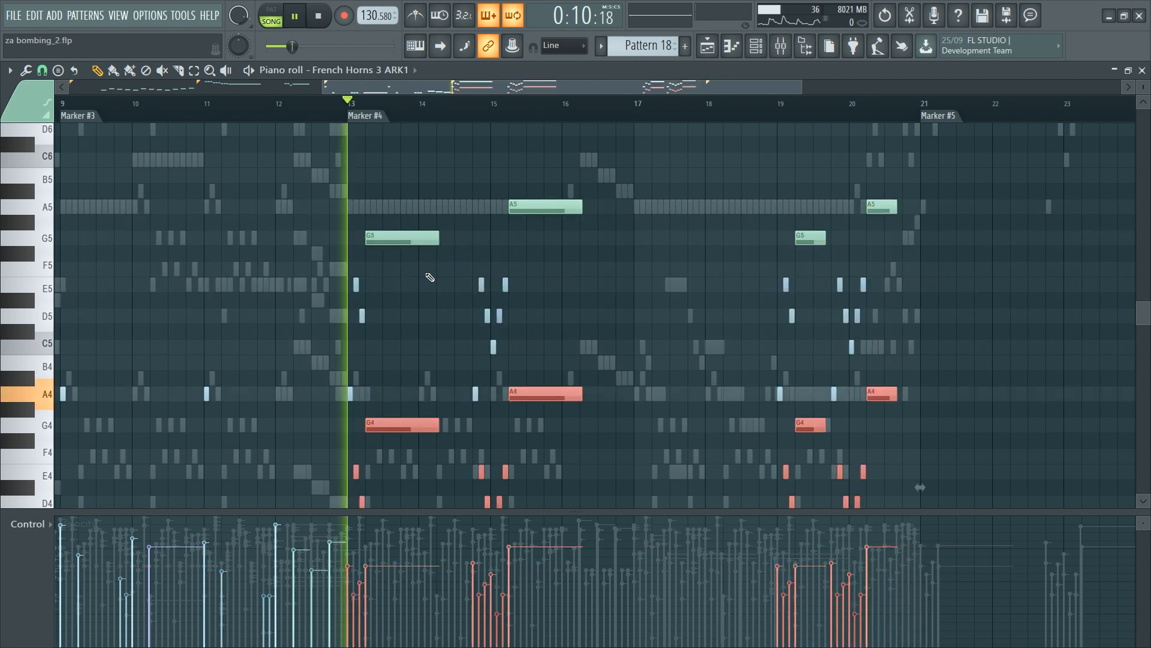
scroll(431, 291, down, 5)
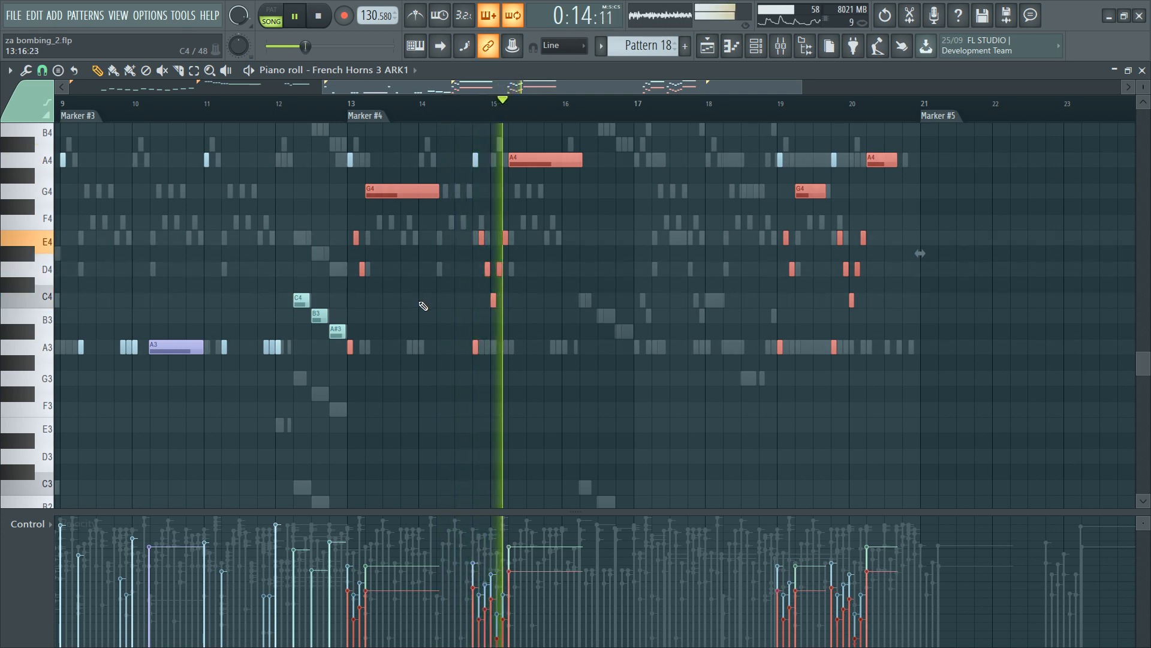
ctrl+click(422, 304)
scroll(771, 233, up, 5)
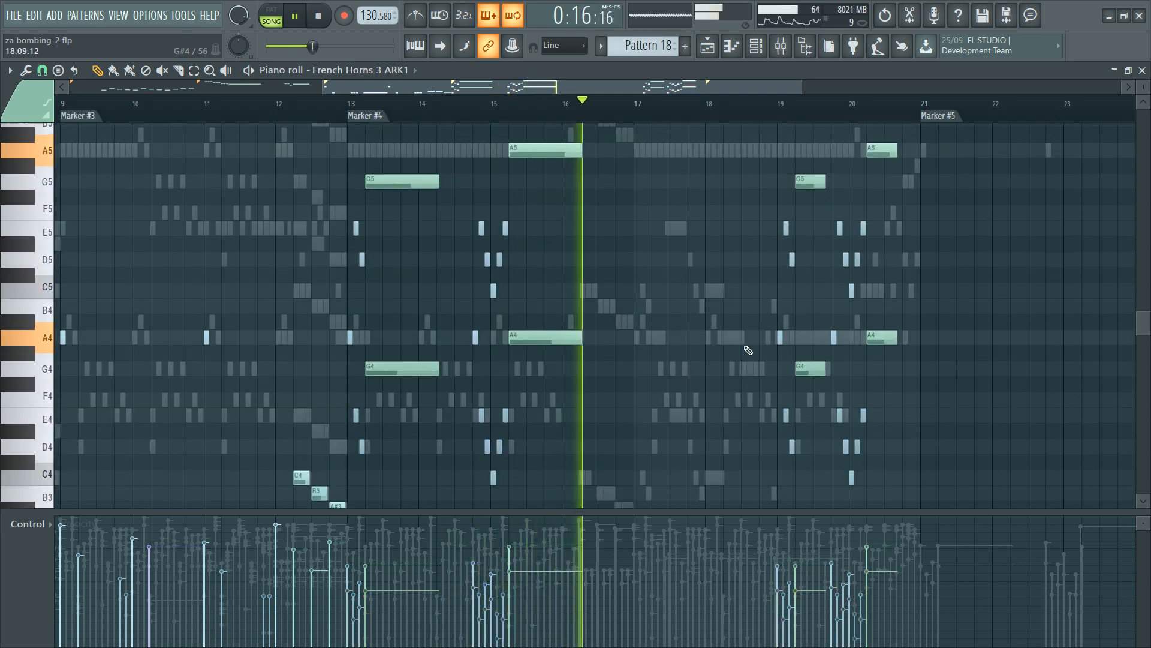
Step: Select and copy the low melody starting at bar 17 in French Horns 9 ARK1
key(F6)
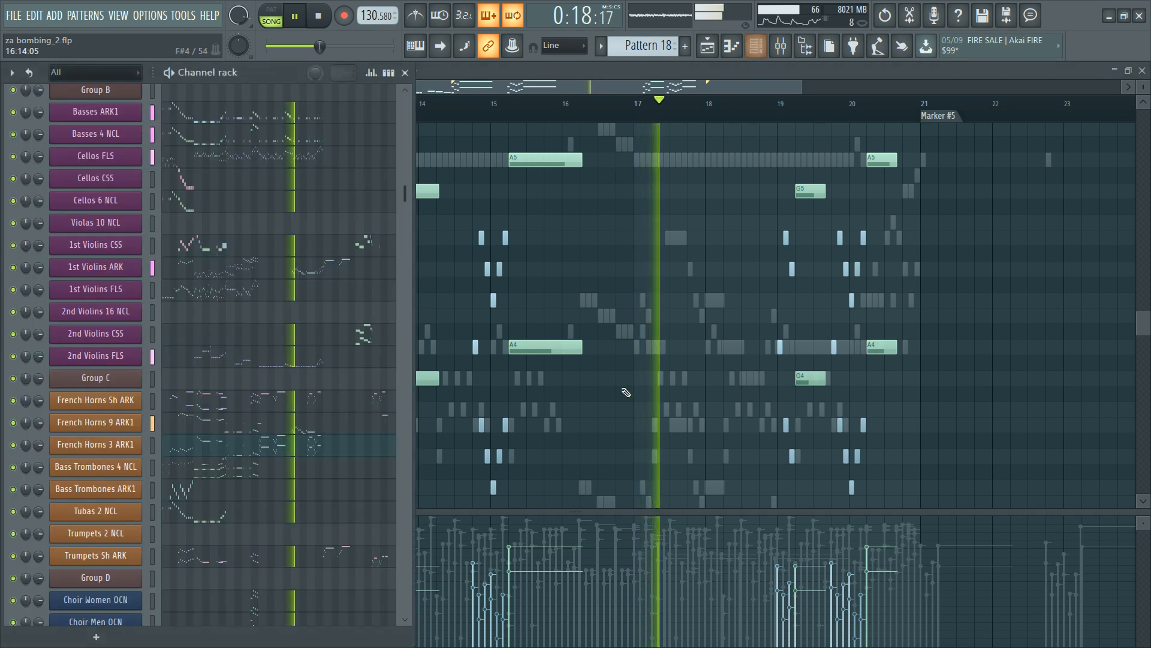
key(space)
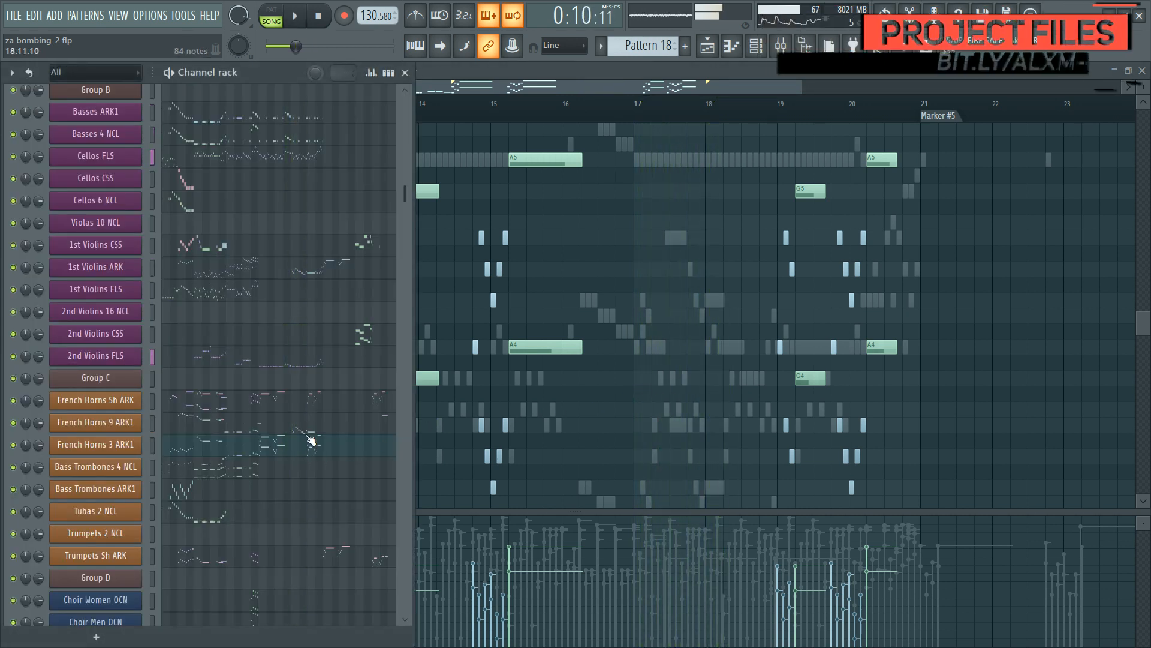
click(314, 426)
scroll(562, 267, down, 4)
scroll(565, 269, down, 1)
drag(578, 175, 864, 399)
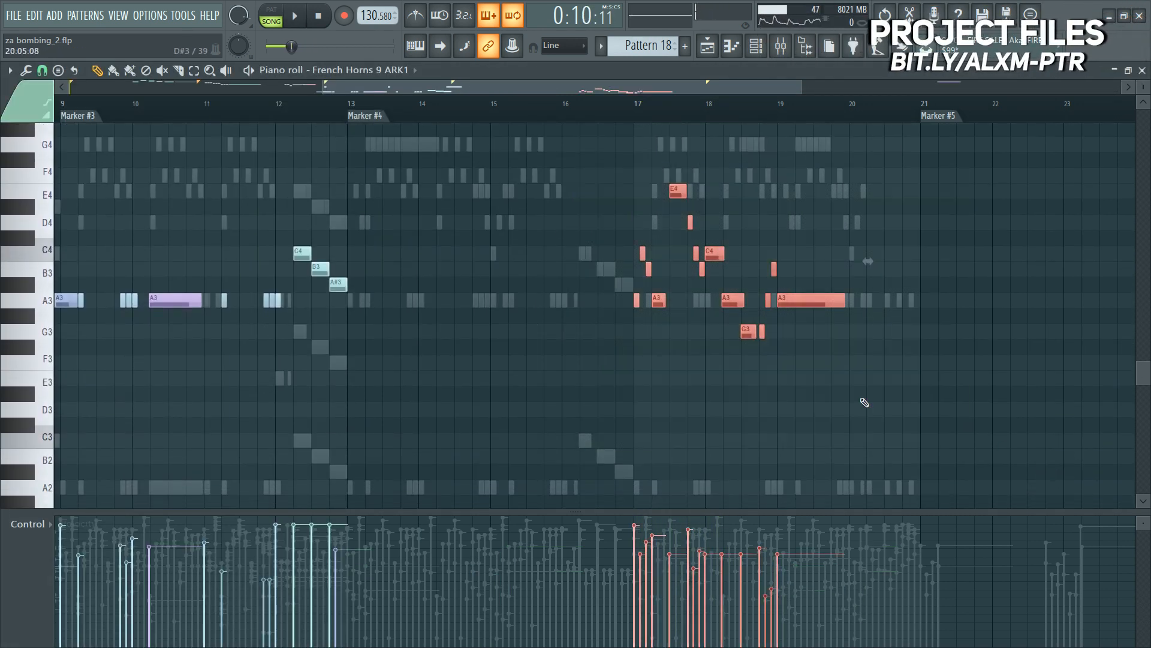
Step: Paste the copied melody into French Horns 3 ARK1 and align its start with bar 17
key(F6)
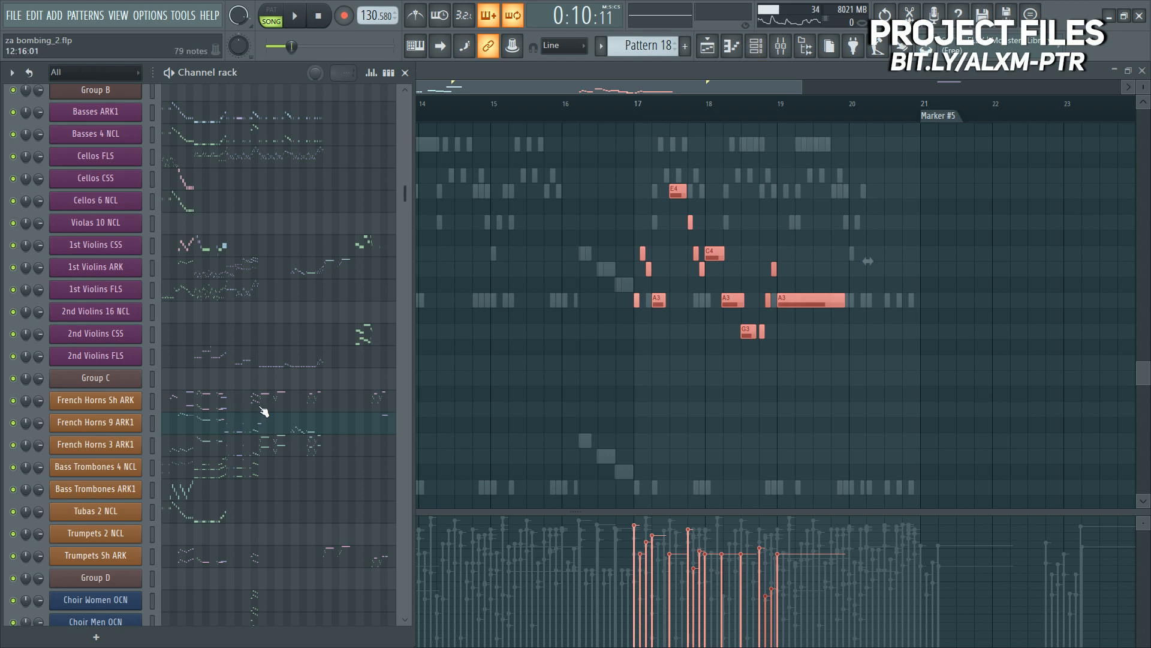
click(286, 444)
scroll(259, 376, up, 2)
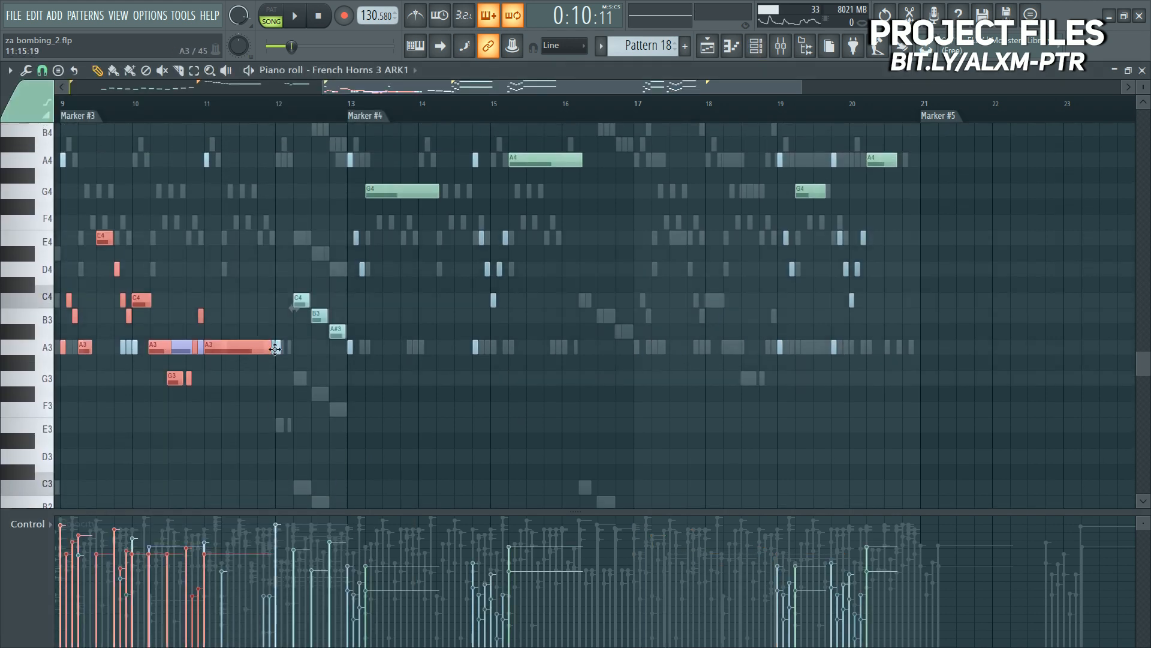
drag(948, 324, 820, 323)
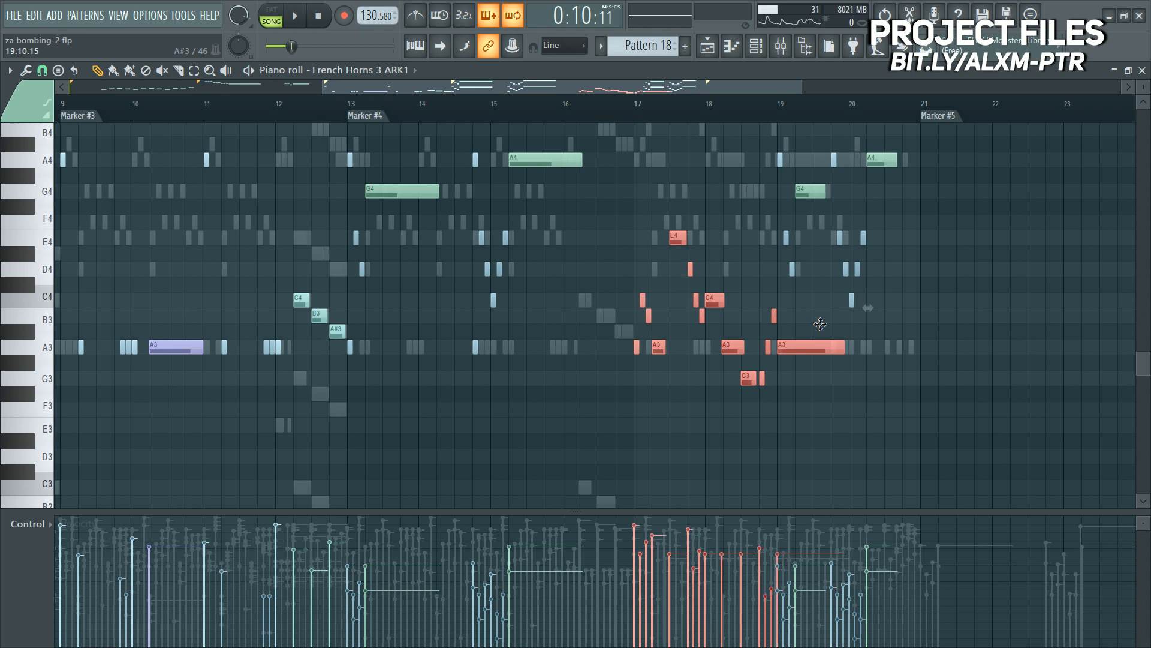
click(764, 333)
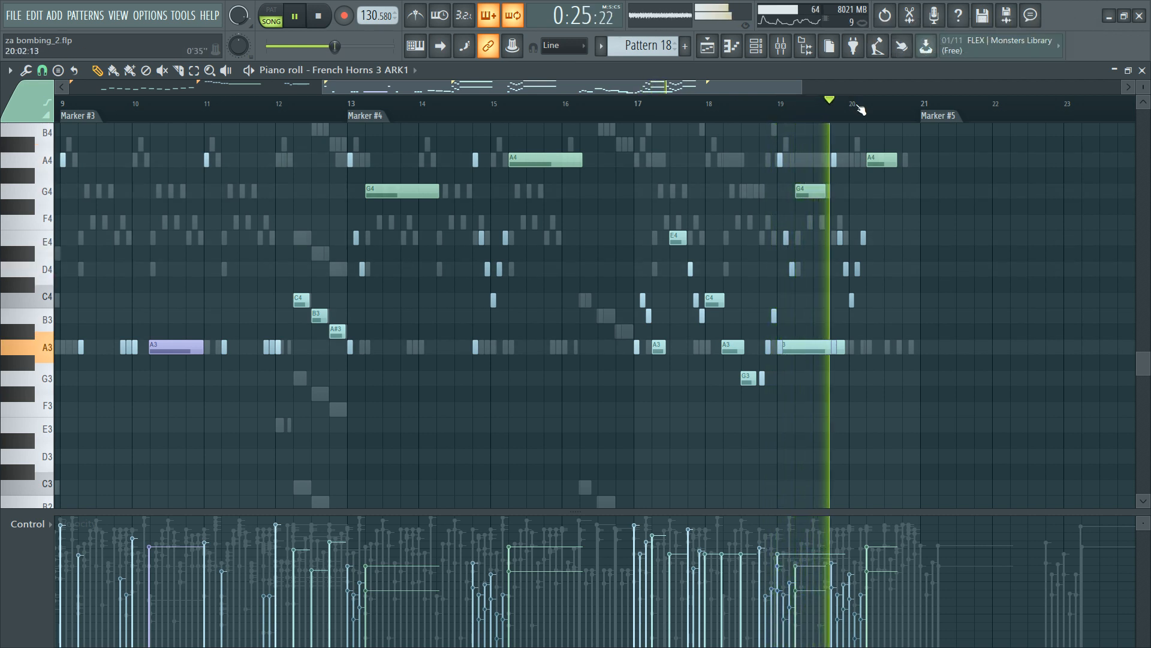
Step: Play back the passage from bar 17 and delete the overlapping A3 notes at the start of bar 19
scroll(857, 105, up, 4)
right_click(696, 347)
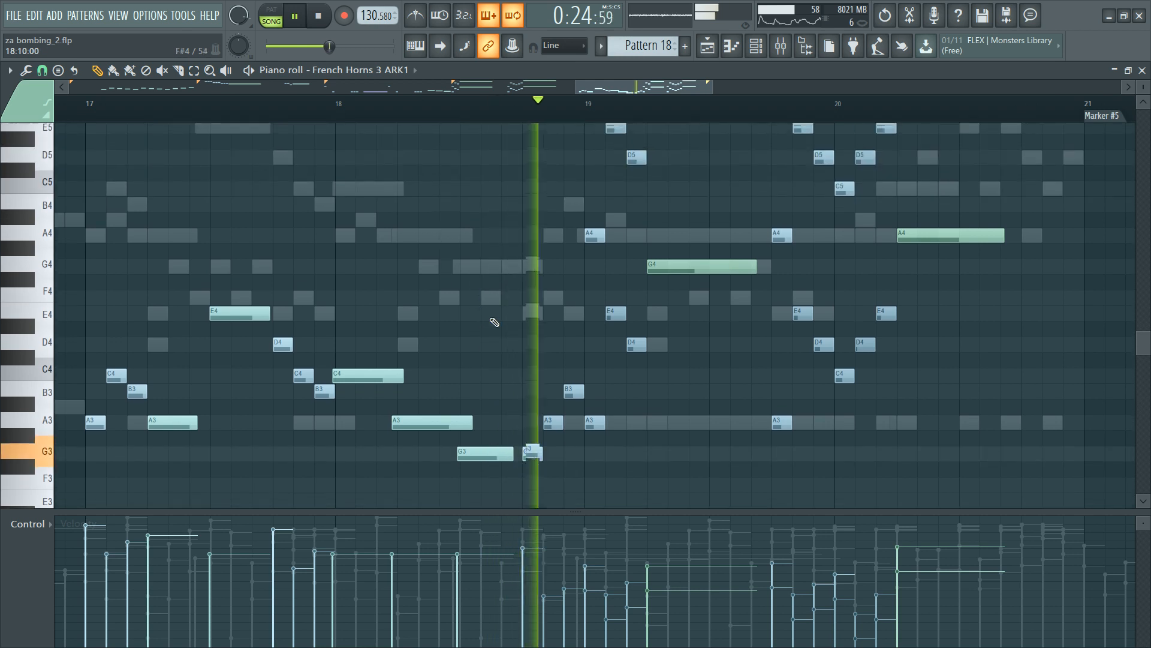
scroll(496, 321, up, 3)
click(588, 442)
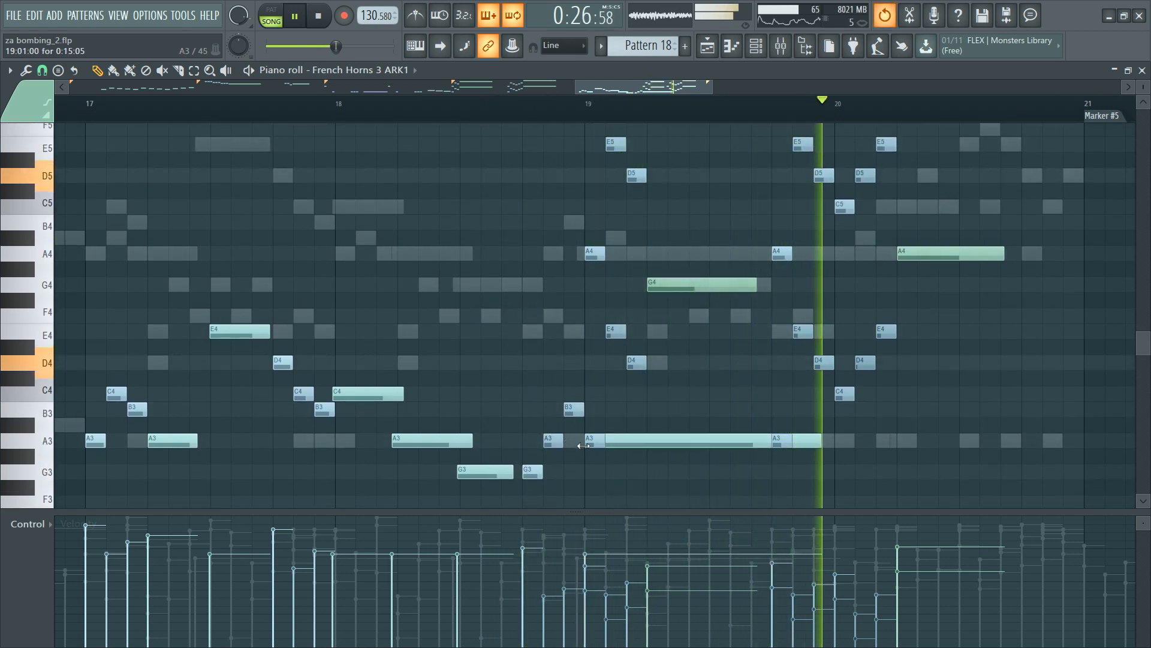
ctrl+click(738, 446)
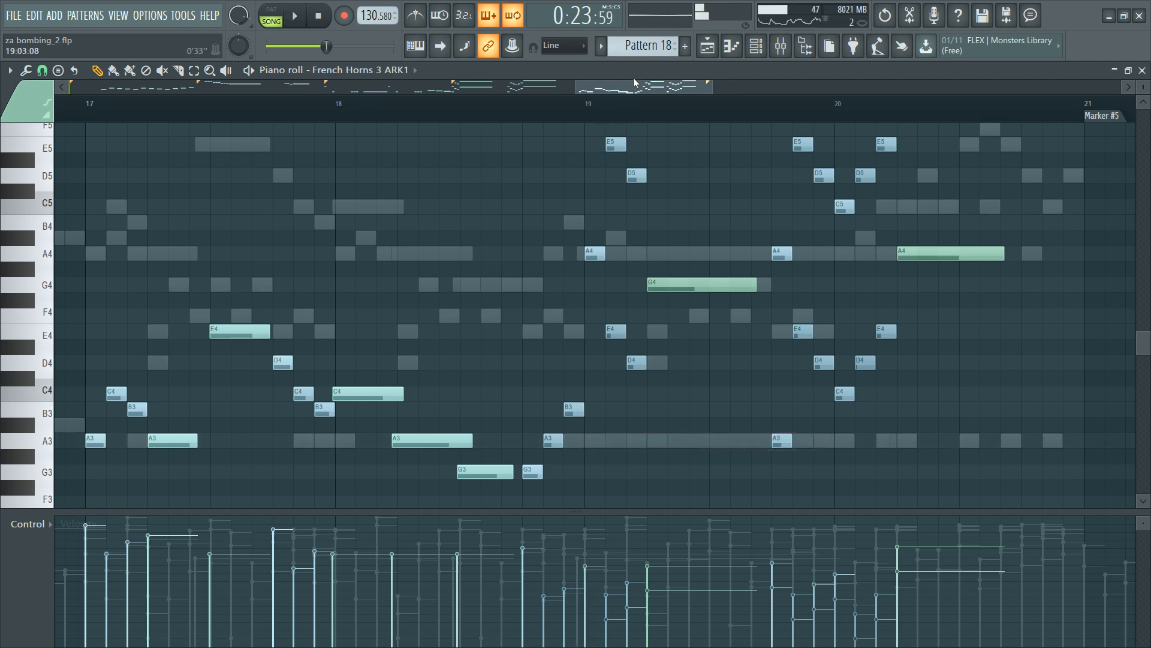
Step: Examine the French Horns Sh ARK part between Marker #4 and Marker #5 against French Horns 3 ARK1
scroll(637, 155, up, 1)
scroll(606, 171, down, 5)
scroll(430, 214, down, 2)
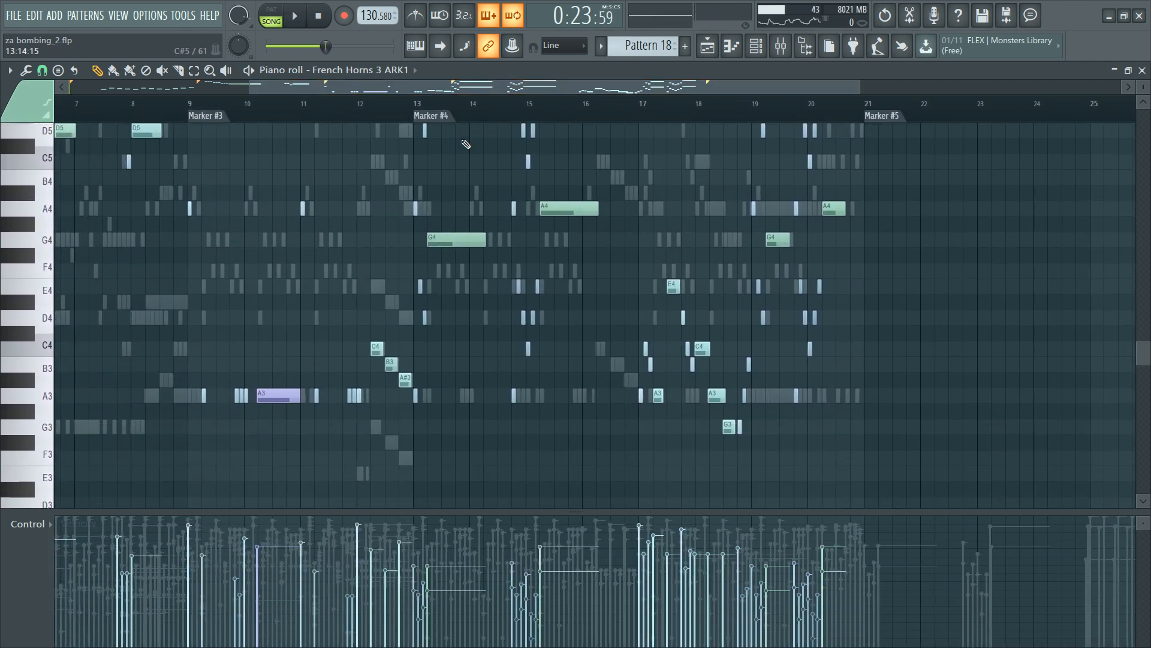
scroll(465, 144, up, 3)
key(F6)
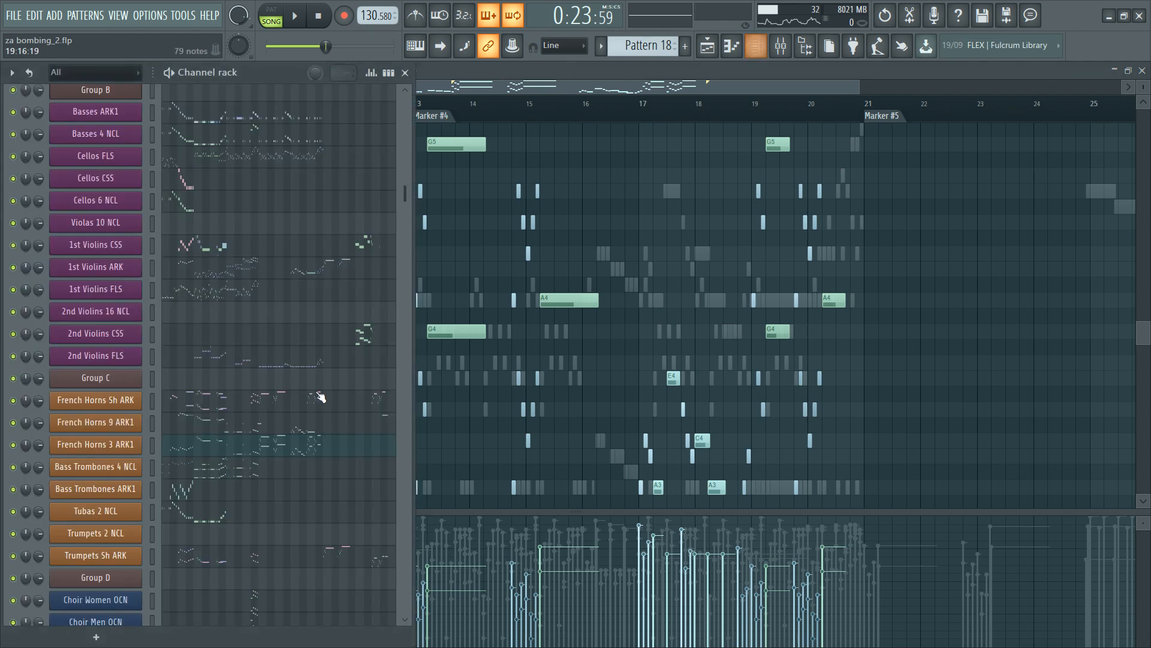
click(282, 409)
scroll(599, 367, up, 2)
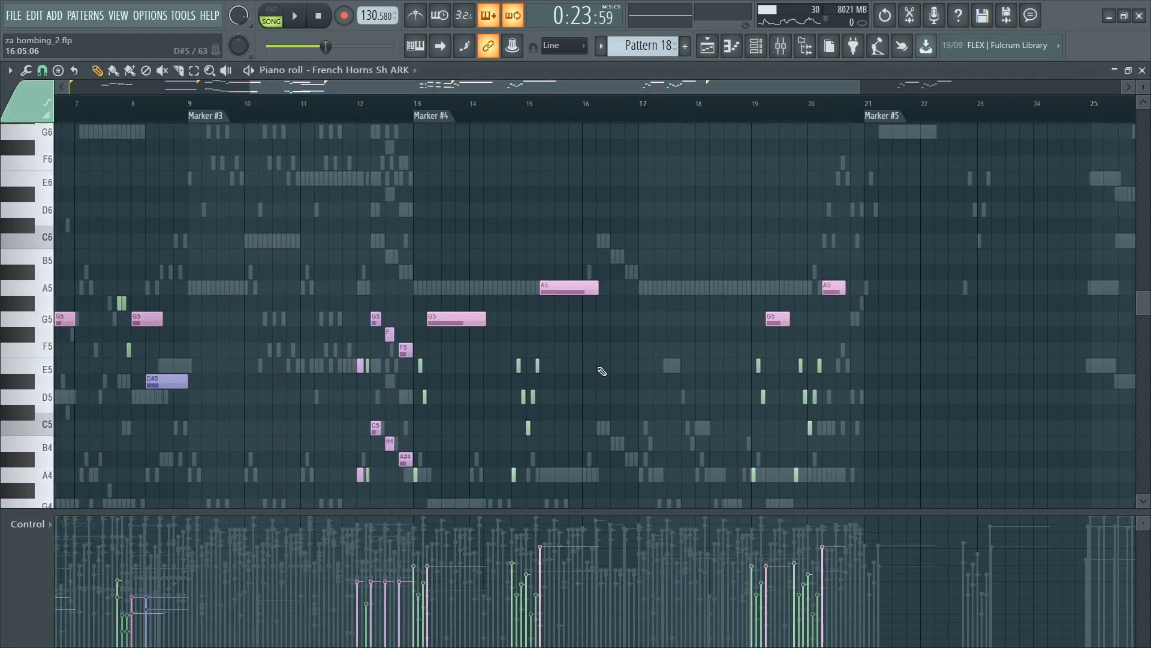
scroll(599, 367, down, 2)
key(F6)
Step: Select and copy the upper-octave phrase between Marker #4 and Marker #5 in French Horns 3 ARK1
click(307, 445)
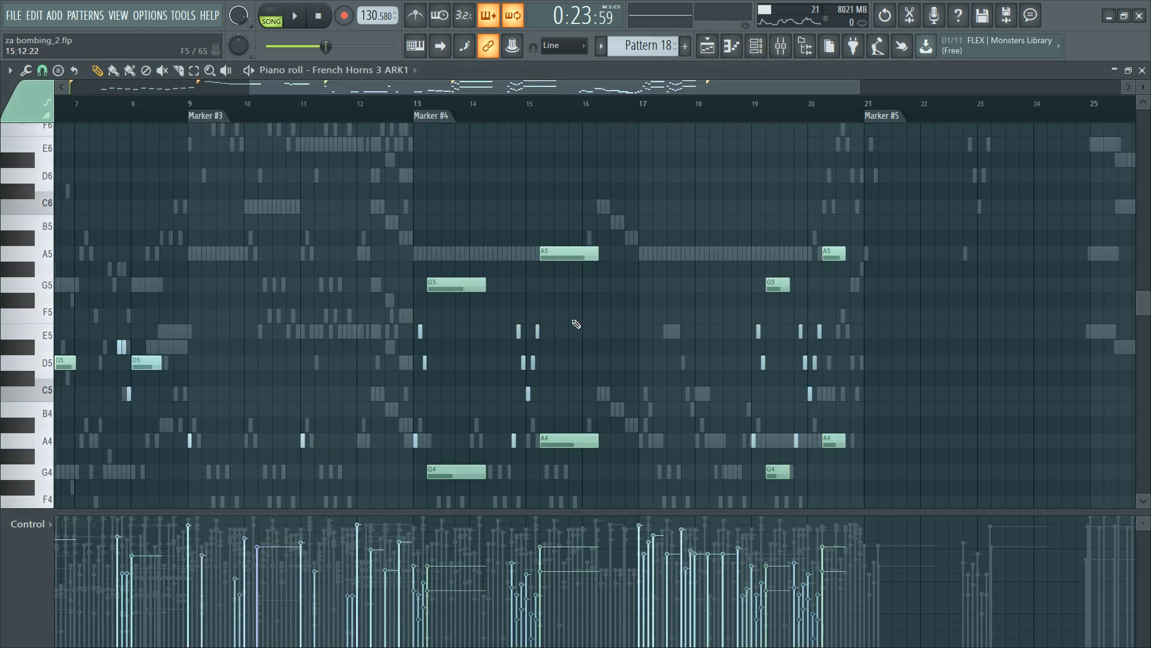
drag(404, 399, 605, 244)
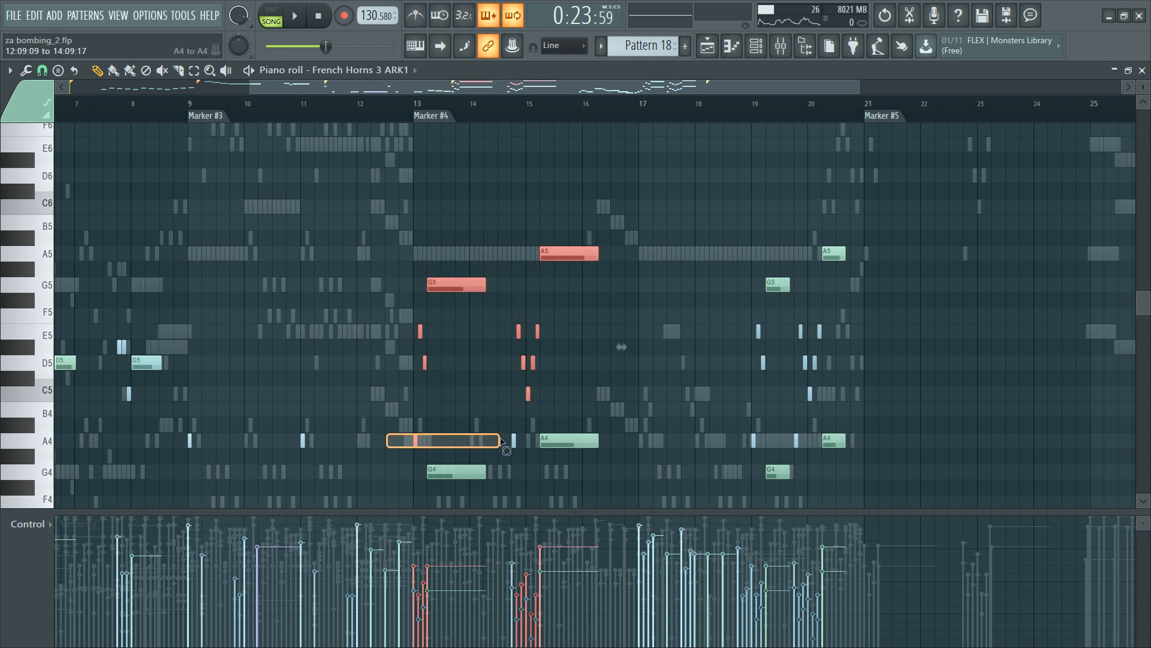
drag(717, 404, 935, 186)
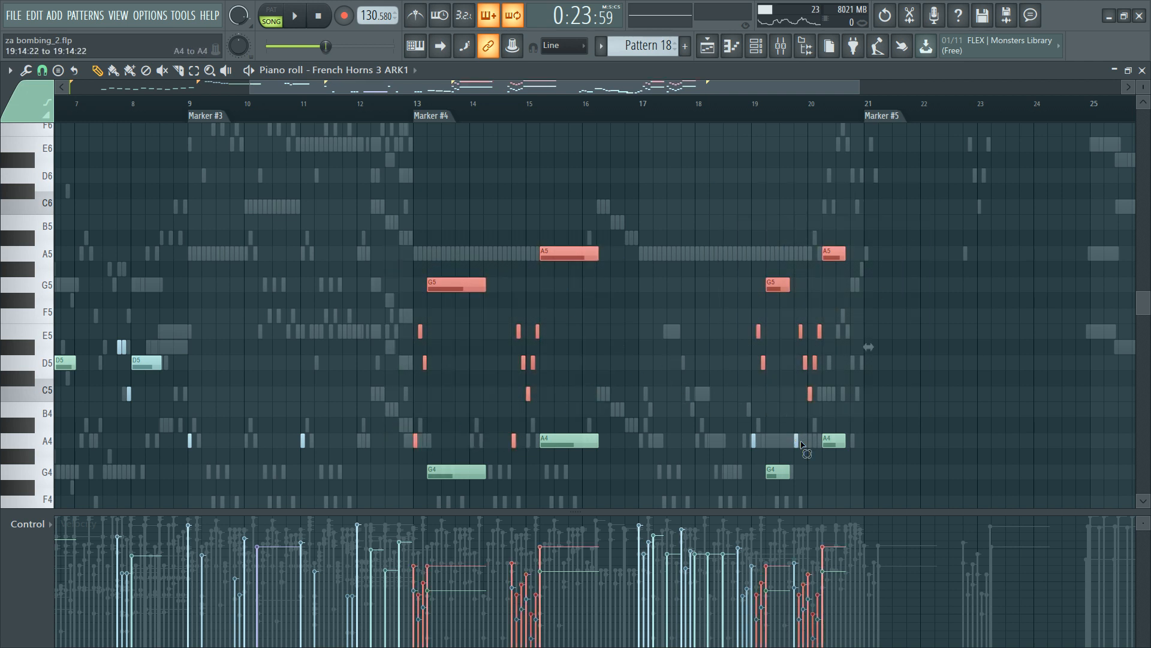
scroll(713, 439, down, 5)
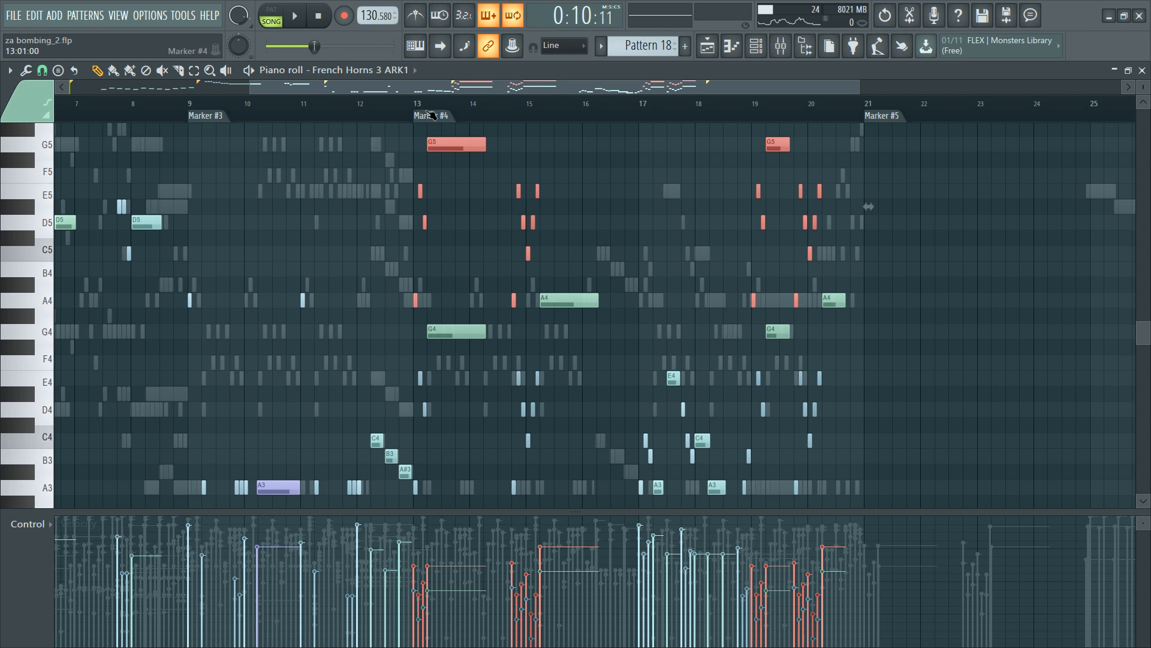
Step: Paste the upper-octave phrase into Bass Trombones 4 NCL and align its start with bar 13 at Marker #4
key(F6)
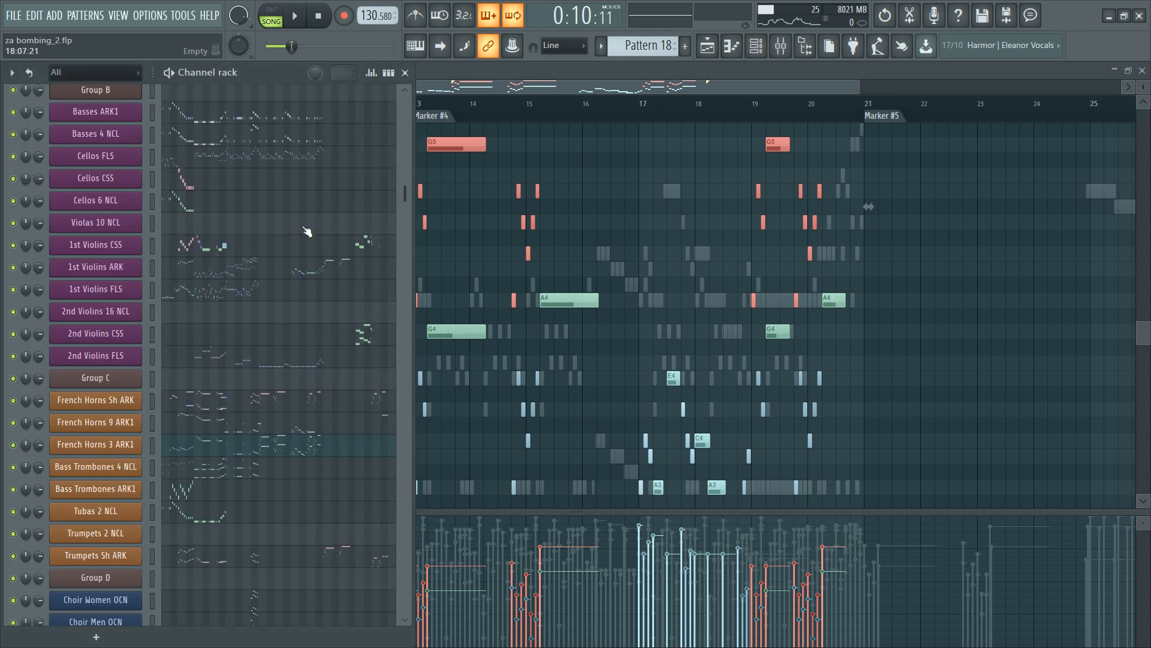
click(271, 474)
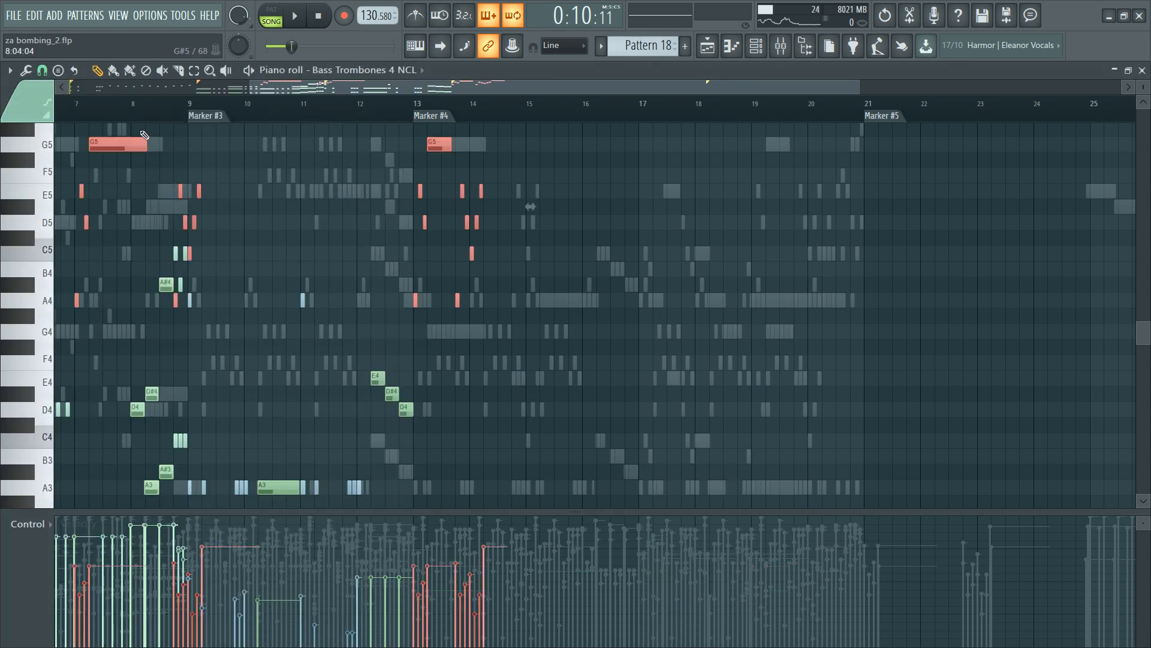
drag(112, 139, 450, 138)
scroll(452, 108, up, 4)
click(367, 301)
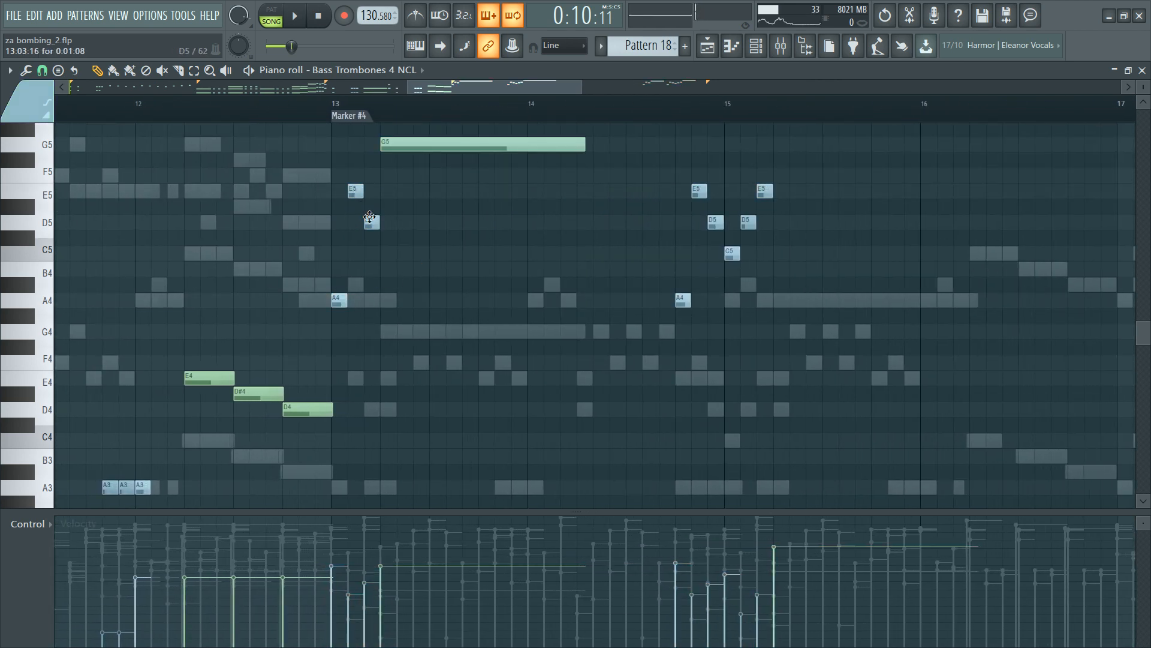
Step: Recolour the short notes of the pasted phrase for a different articulation and select the long G5 and A5 notes for Sus
scroll(480, 270, down, 8)
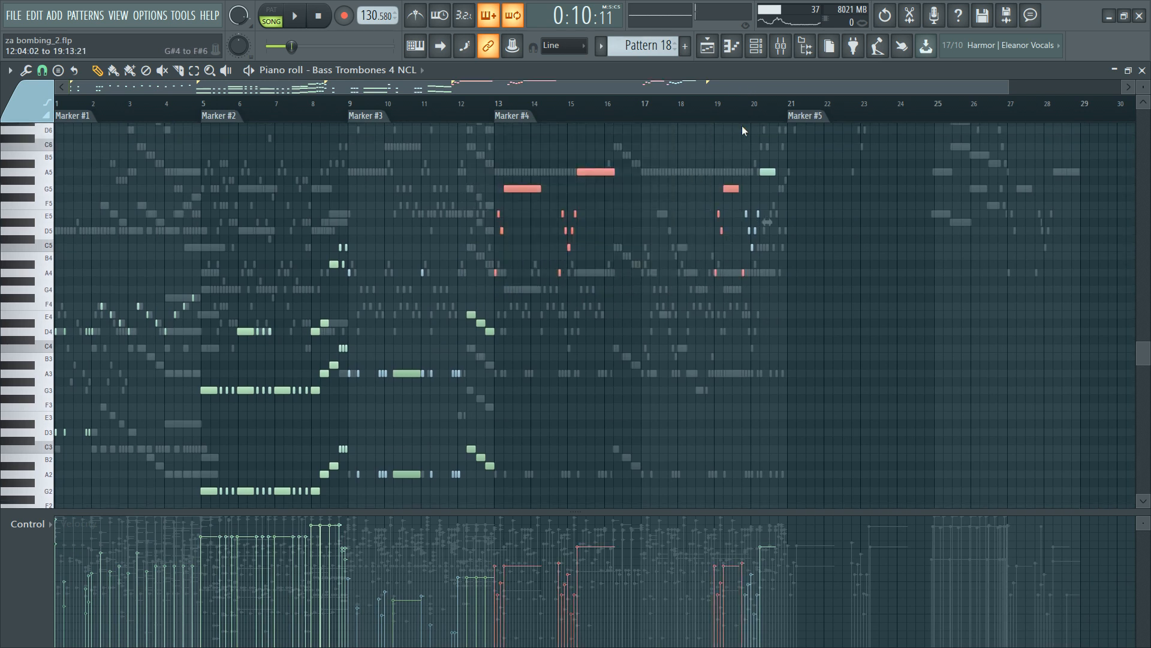
drag(470, 204, 778, 315)
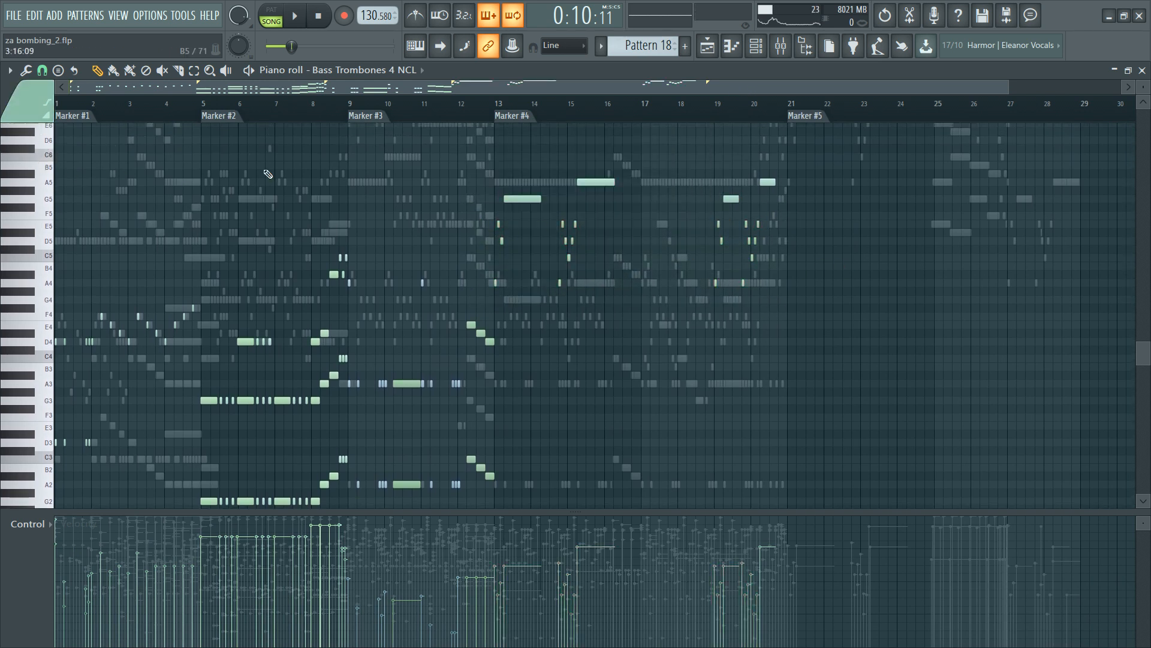
drag(504, 204, 866, 137)
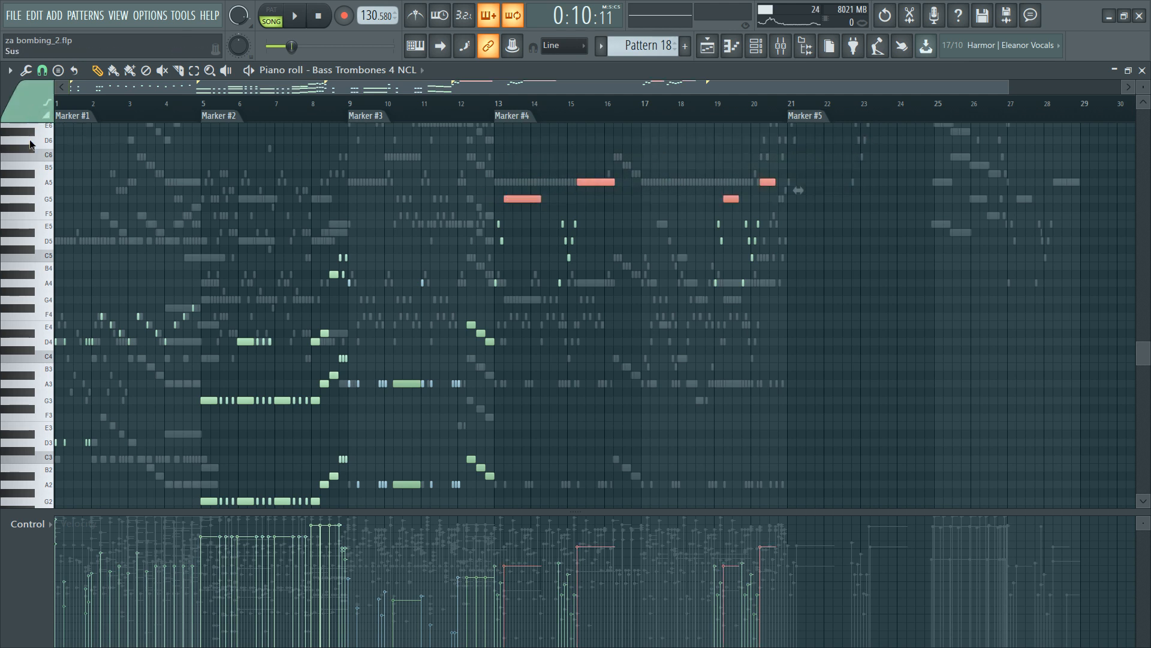
Step: Transpose the whole pasted phrase between Marker #4 and Marker #5 down one octave and play it back from Marker #4
drag(478, 154, 894, 296)
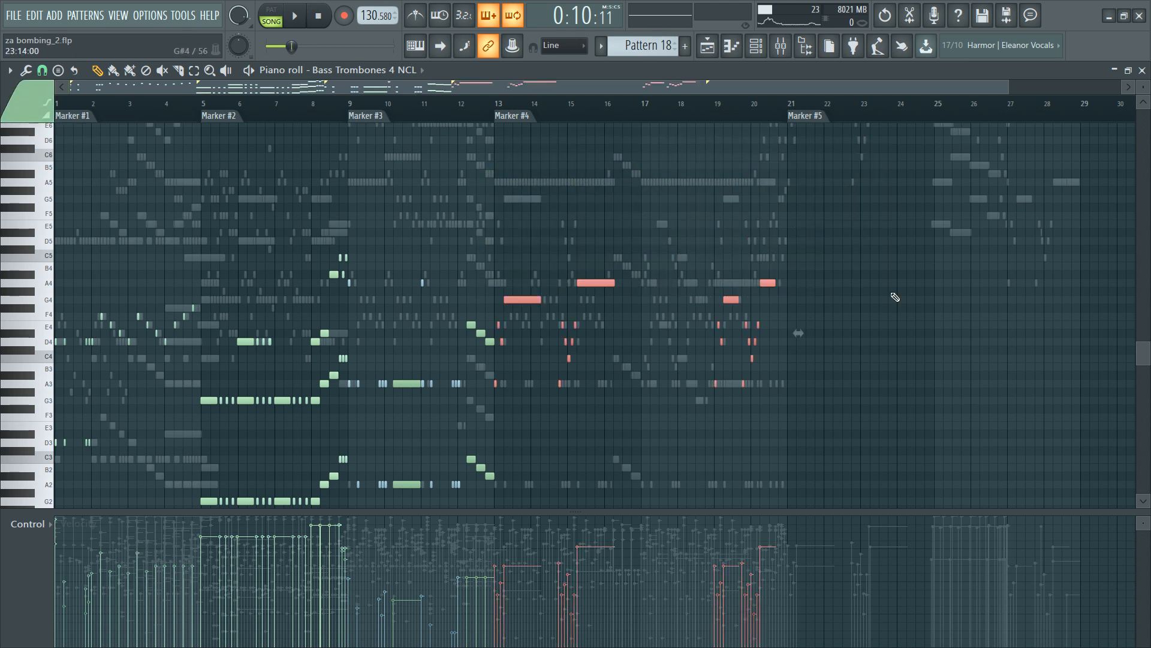
scroll(18, 408, down, 1)
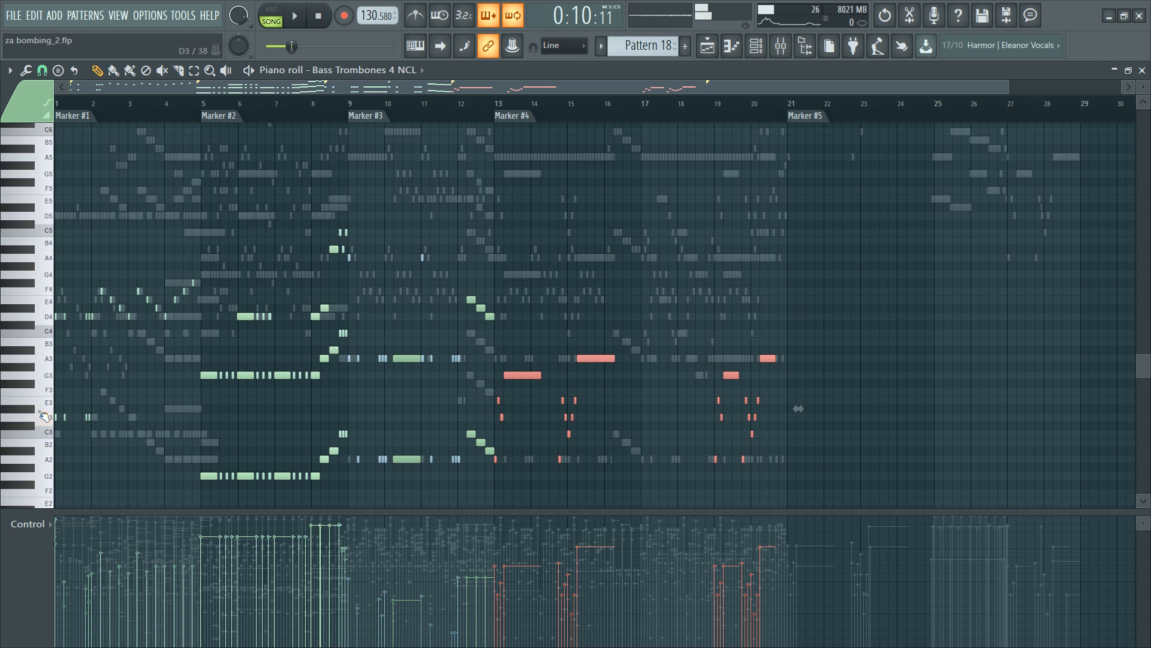
key(ctrl+Up)
key(space)
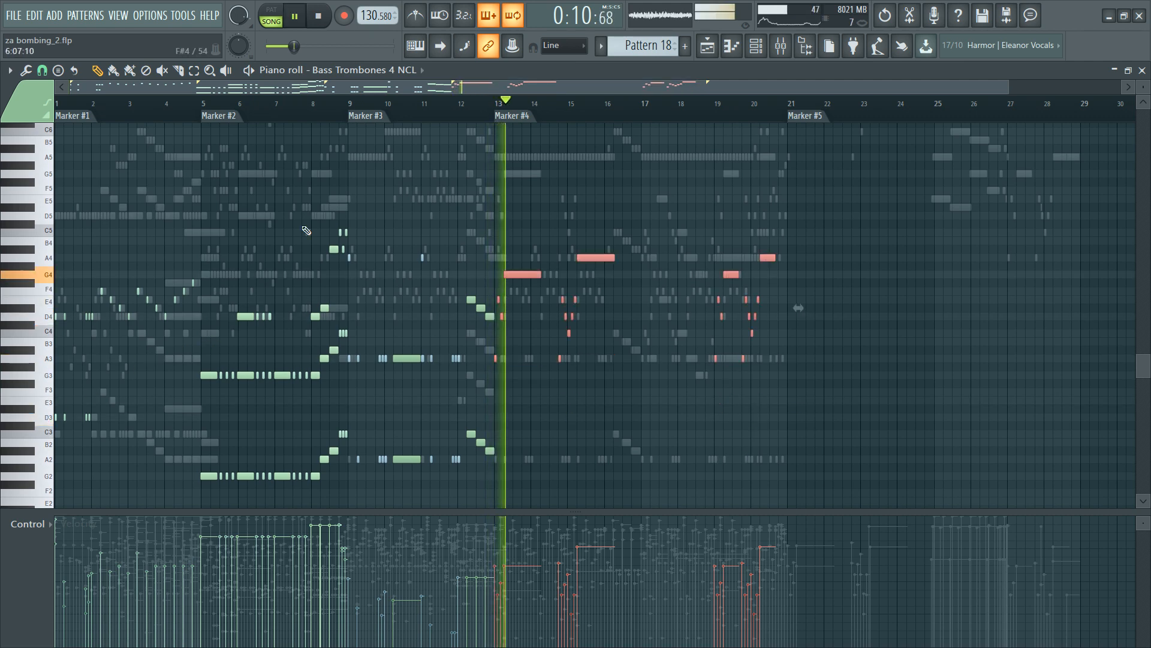
key(space)
Step: Set the Dynamics CC level to about 80 from Marker #4 onwards and solo Bass Trombones 4 NCL for listening
scroll(576, 116, up, 3)
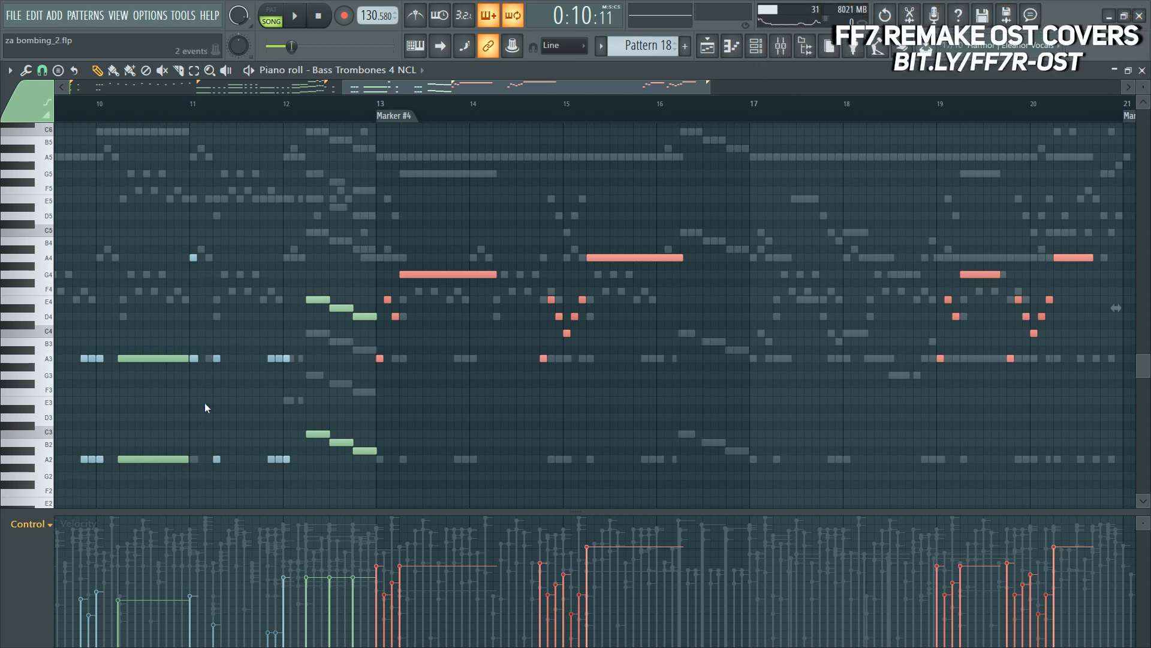
click(215, 433)
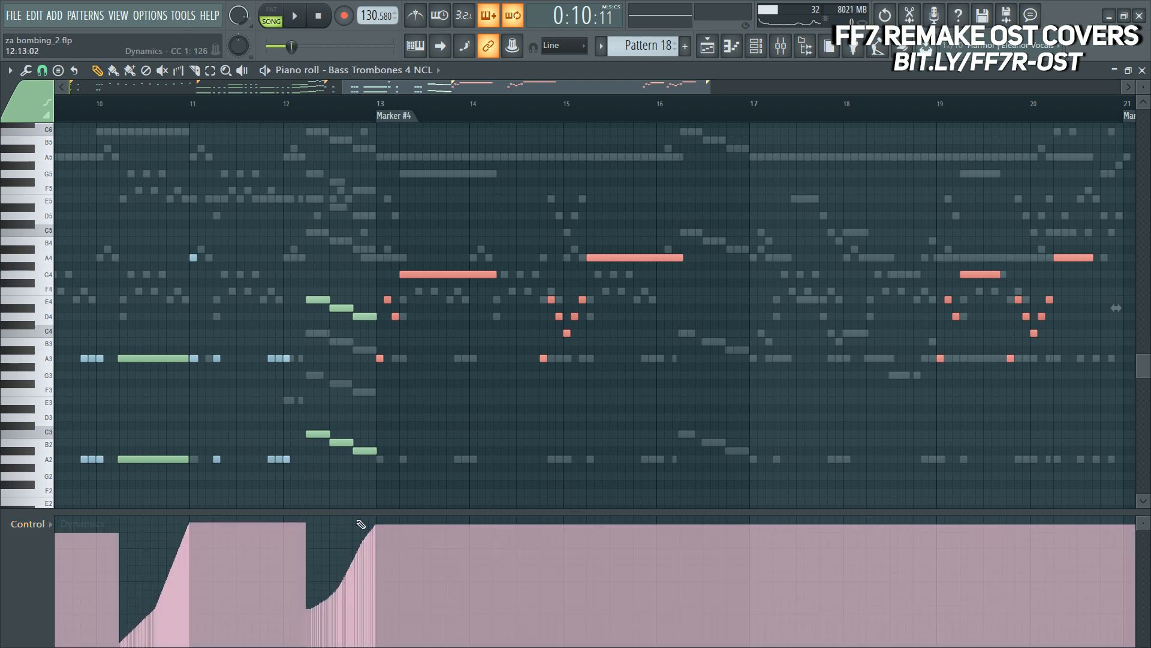
scroll(376, 116, up, 3)
scroll(384, 240, up, 1)
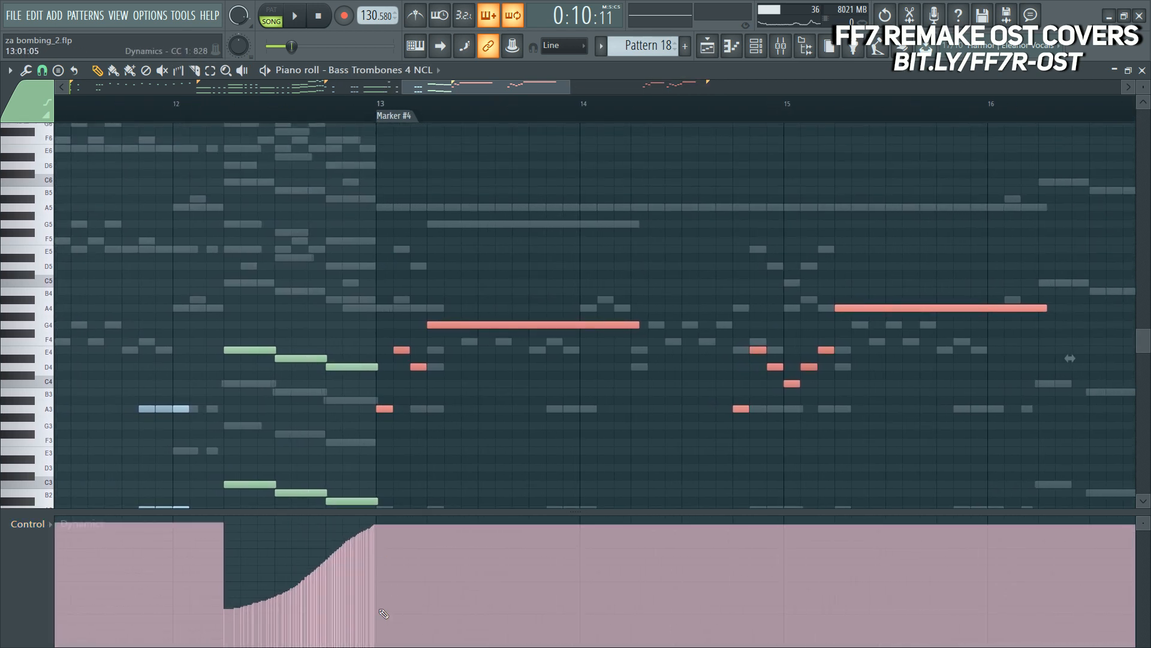
click(381, 600)
key(space)
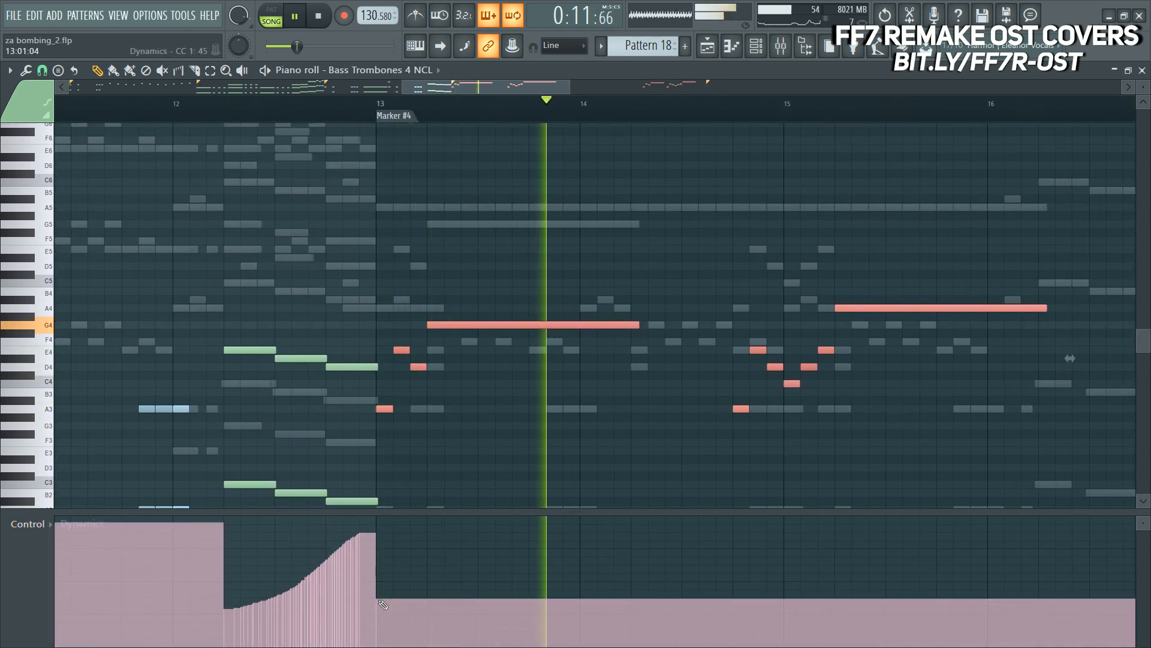
click(386, 564)
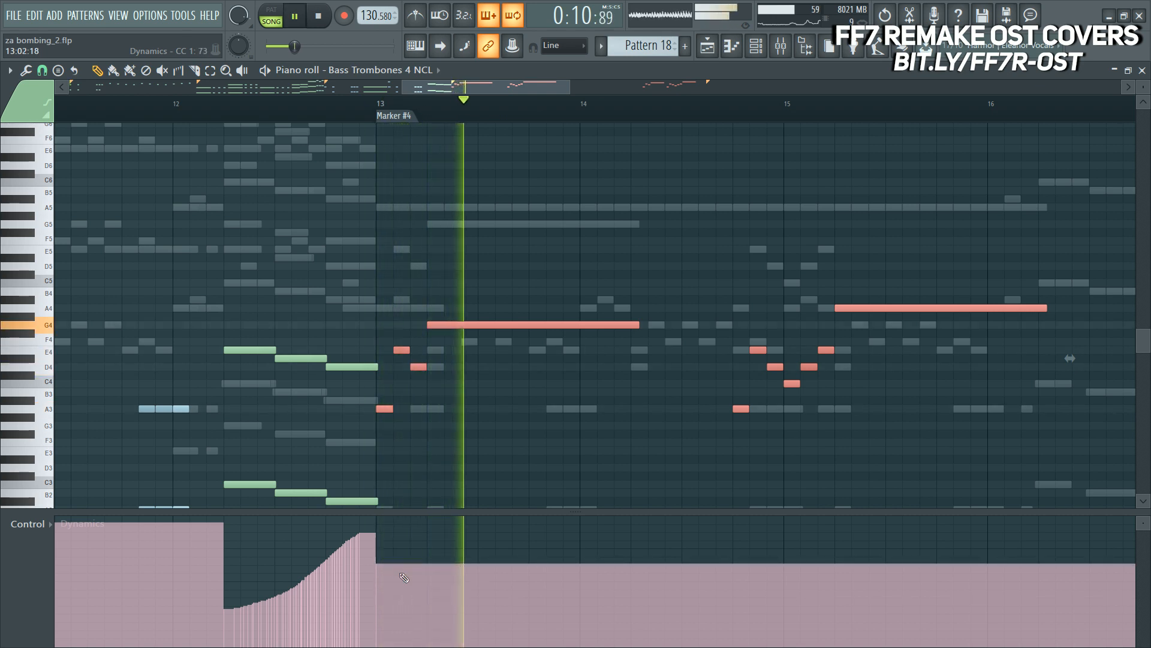
key(space)
key(F6)
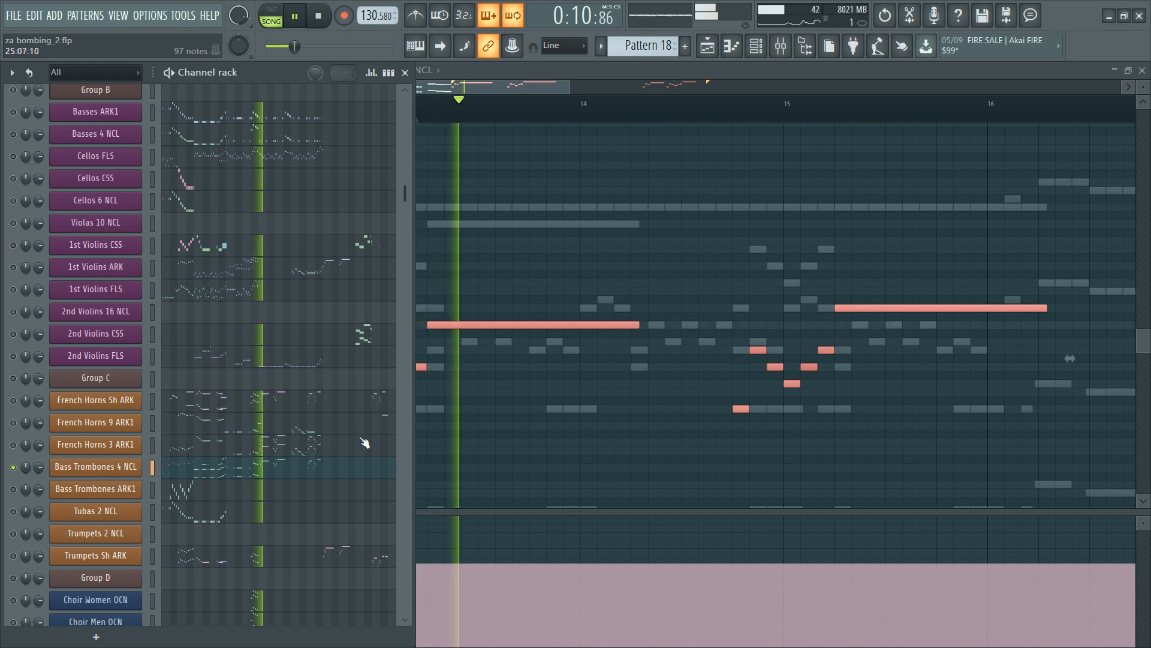
key(F6)
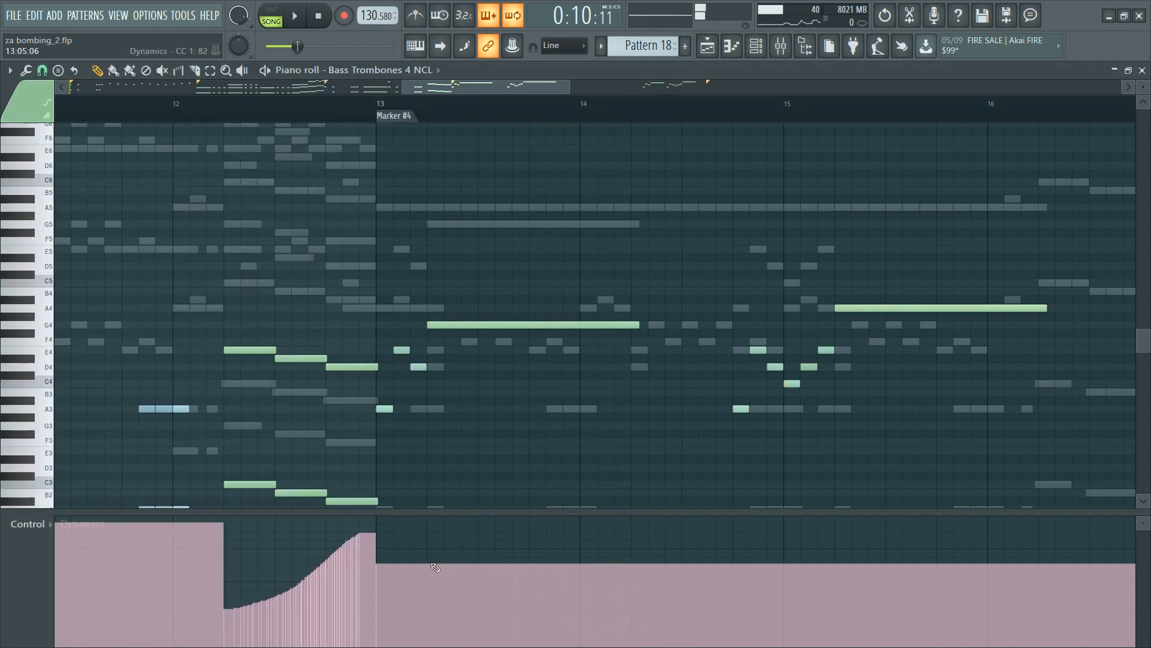
drag(432, 563, 623, 642)
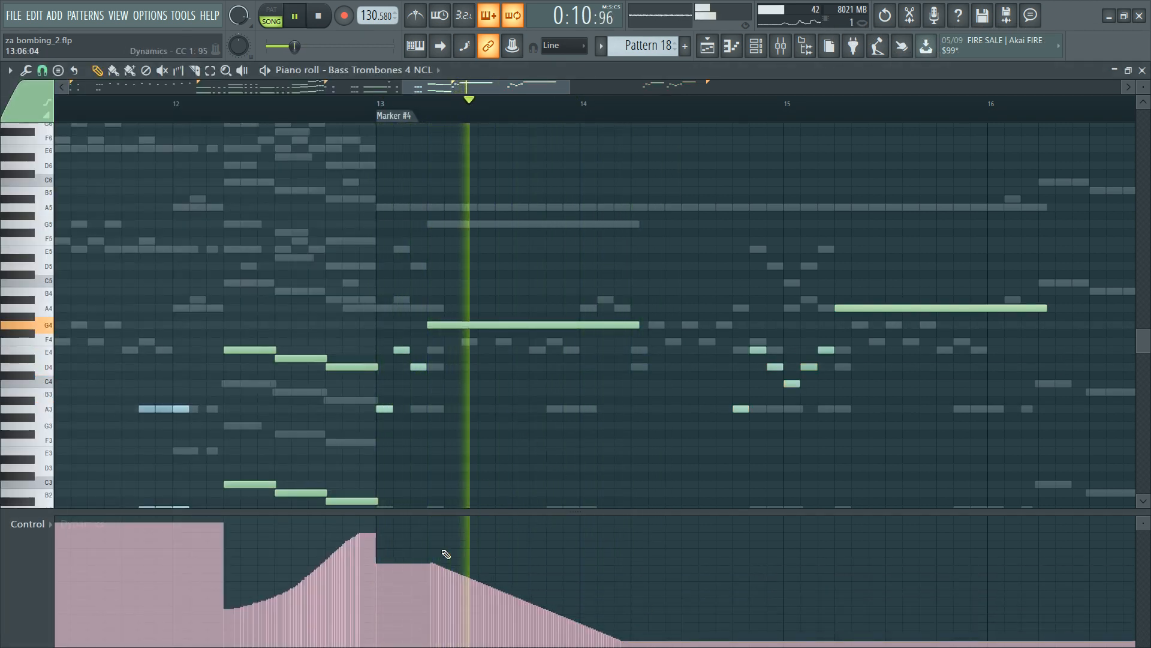
key(space)
key(ctrl+z)
Step: Shape the dynamics in bars 13 to 16 so both phrases hold at about 80 and fade under the long G4 and A4
mouse_move(528, 566)
mouse_down()
mouse_move(617, 647)
mouse_move(654, 647)
mouse_up()
key(space)
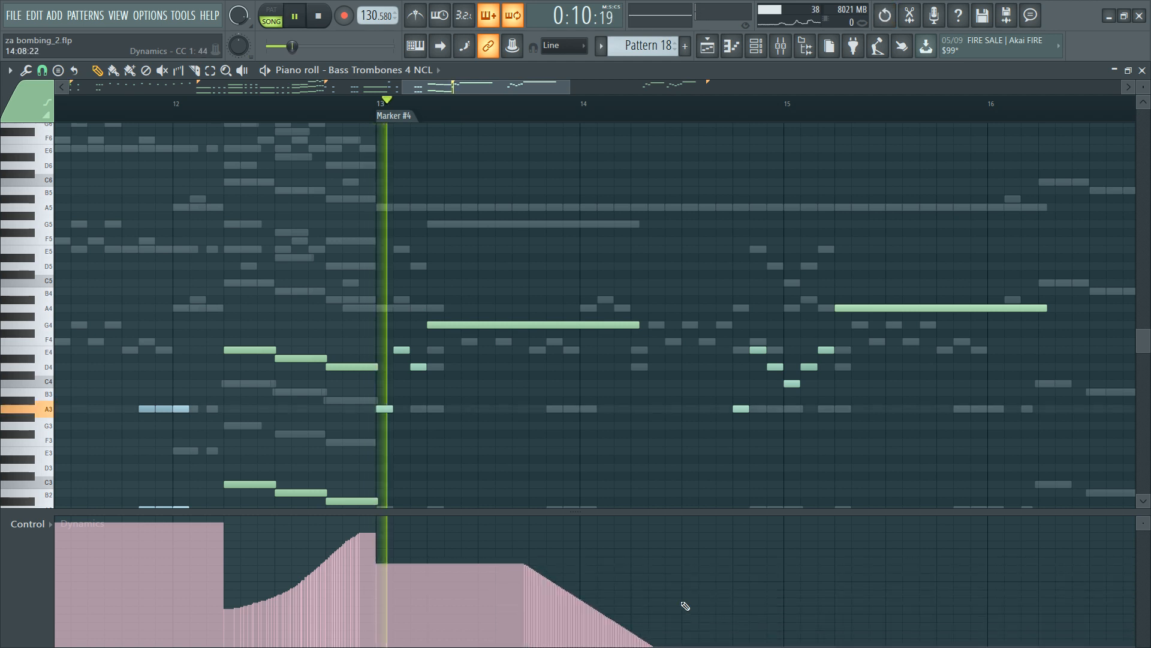
click(734, 567)
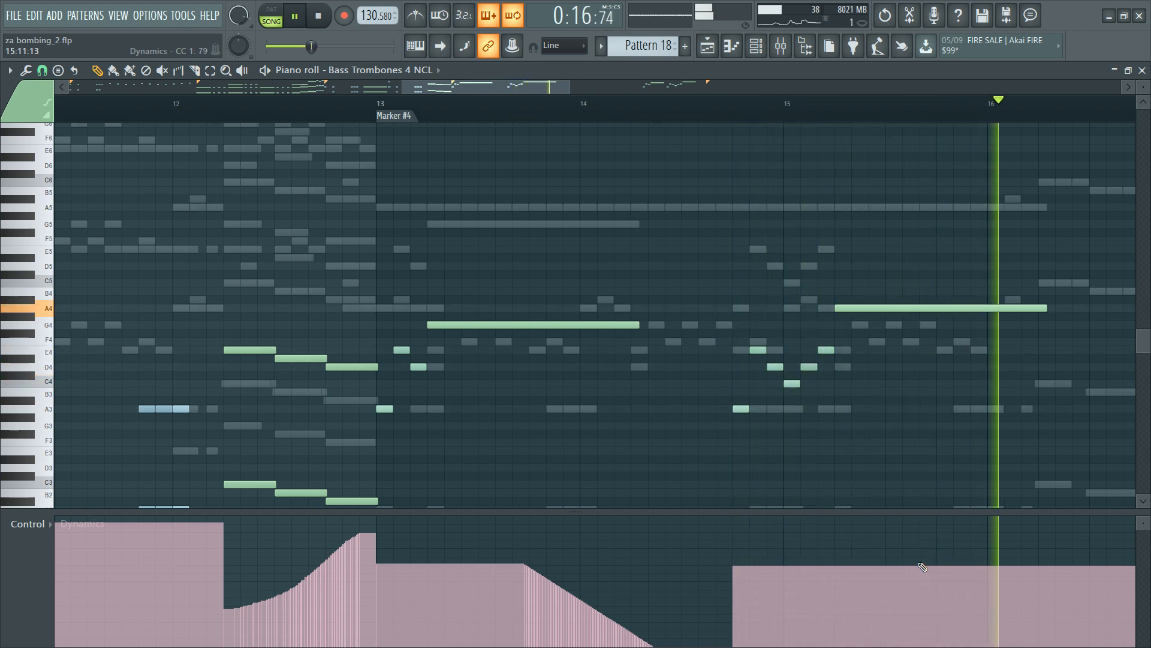
key(space)
mouse_move(912, 567)
mouse_down()
mouse_move(1014, 615)
mouse_move(1033, 641)
mouse_up()
Step: Reshape the ends of both dynamics fades so they fall gently at first and drop steeply to zero as each long note ends
drag(513, 91, 579, 104)
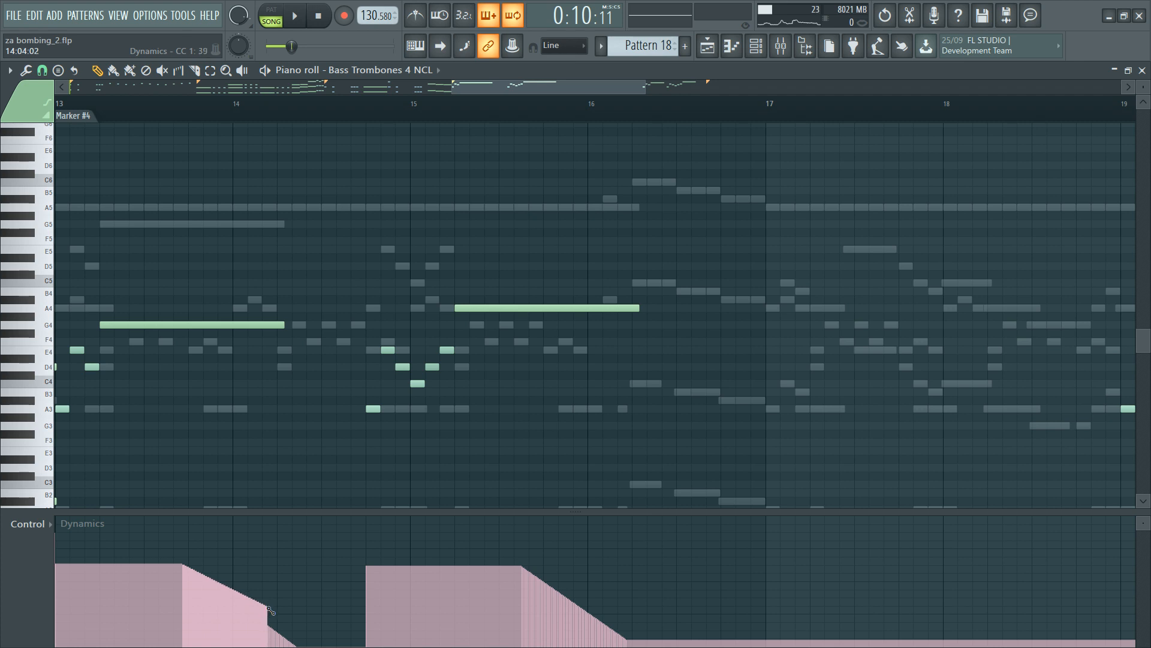
drag(279, 625, 289, 644)
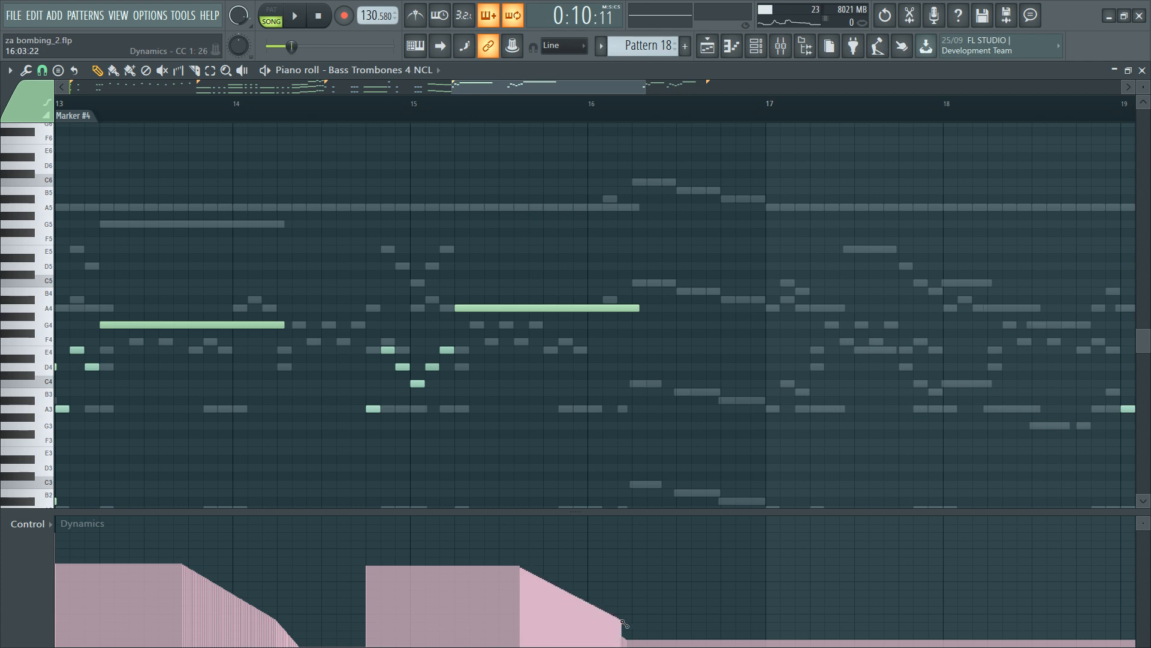
drag(623, 624, 660, 647)
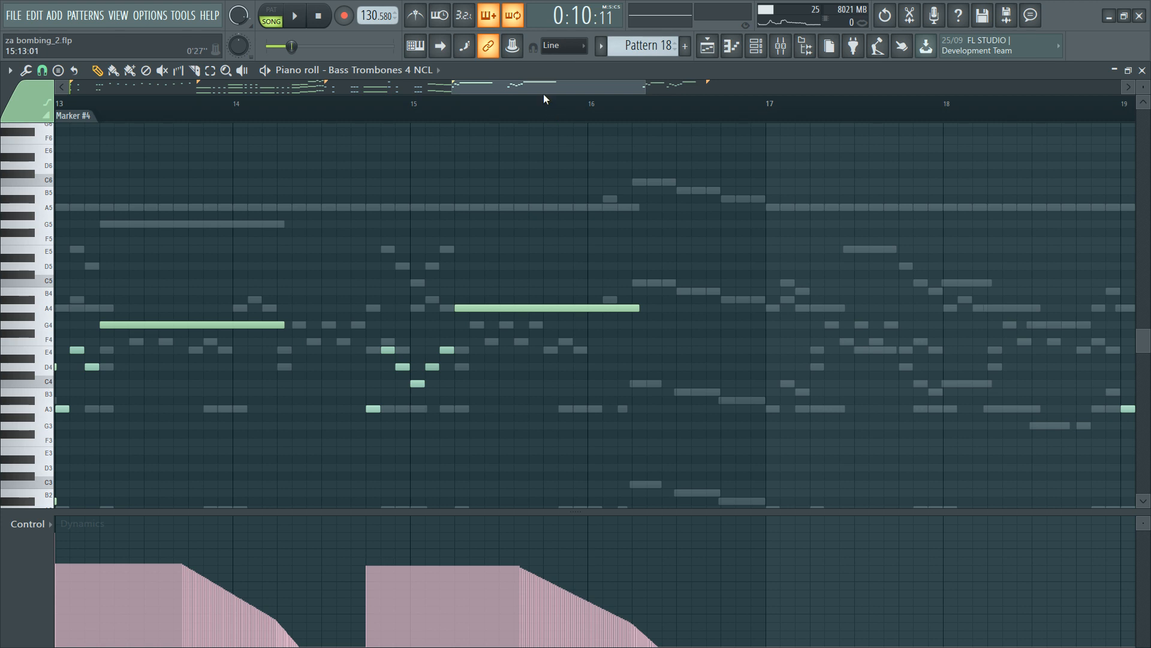
Step: Set the Dynamics level to about 78 from the start of bar 19 onwards and play back that passage
scroll(546, 100, down, 3)
drag(643, 88, 684, 80)
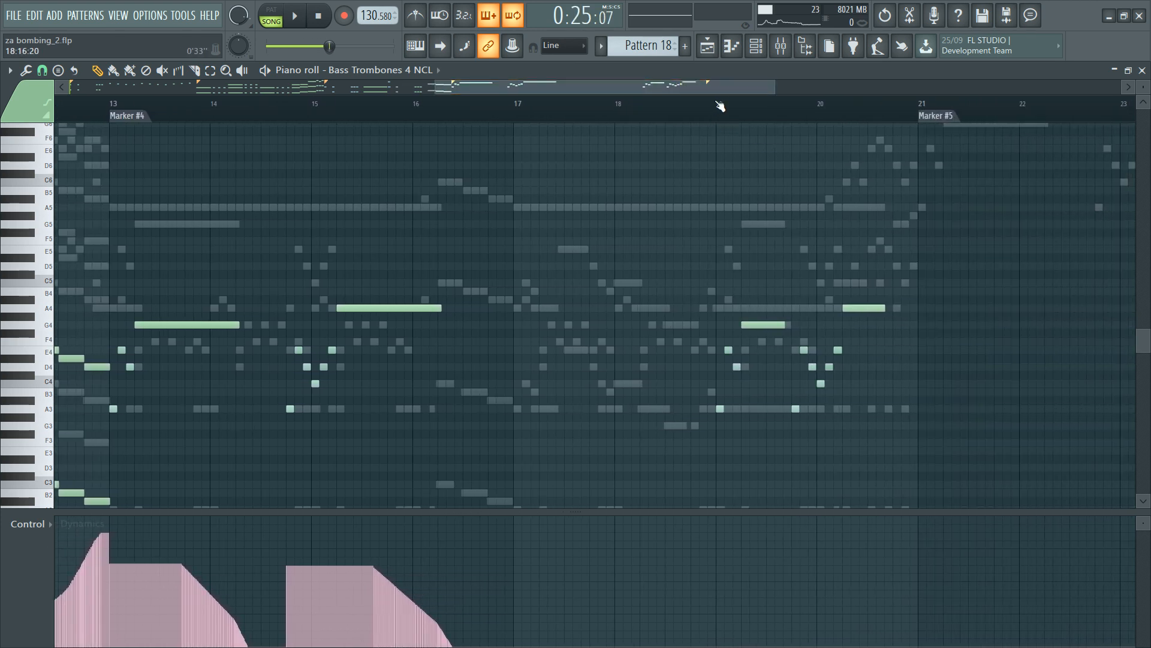
click(717, 570)
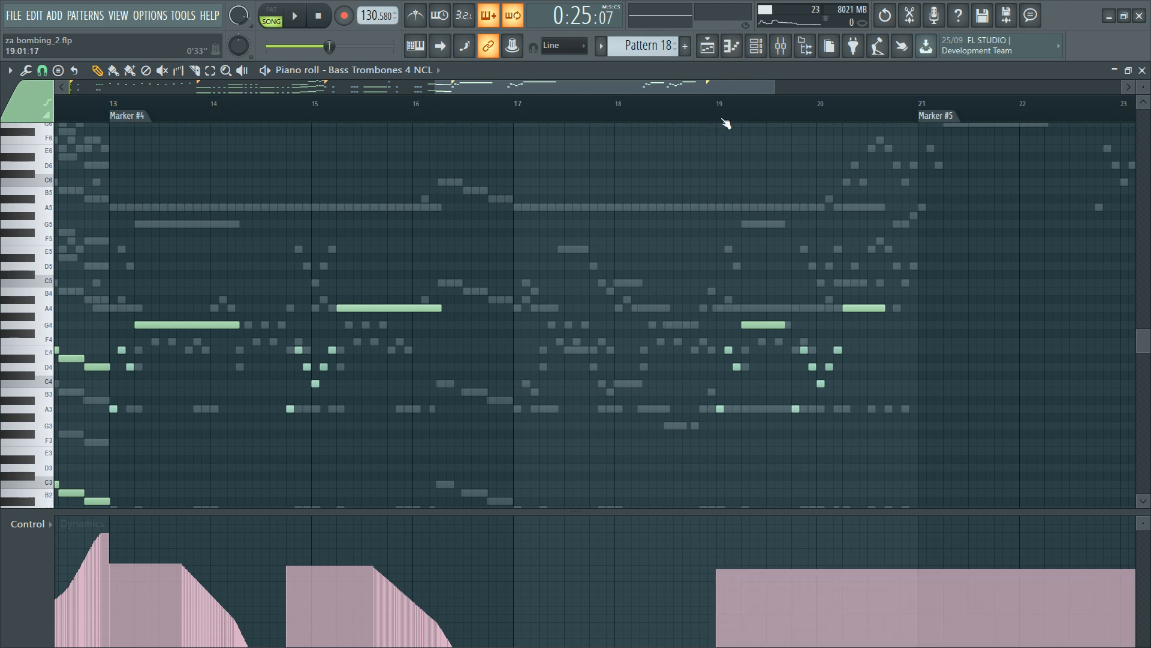
key(space)
scroll(897, 112, up, 3)
key(space)
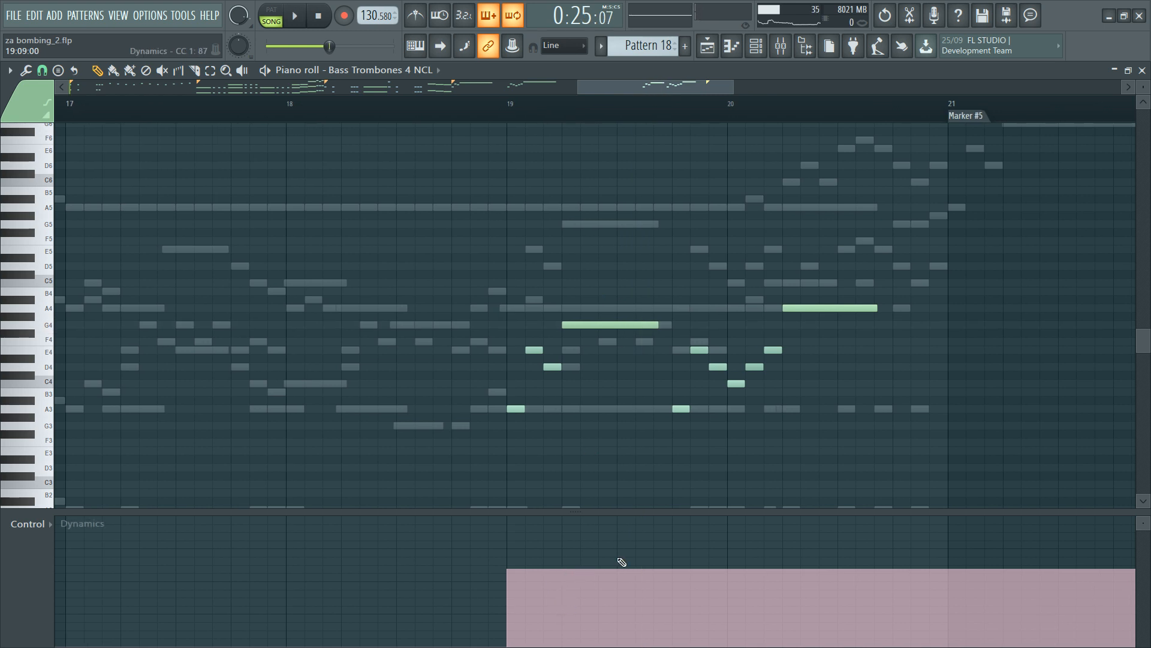
Step: Try fading the dynamics out under the long G4 in bar 19 and the long A4 in bar 20, and audition it
mouse_move(615, 574)
mouse_down()
mouse_move(621, 647)
mouse_move(647, 647)
mouse_up()
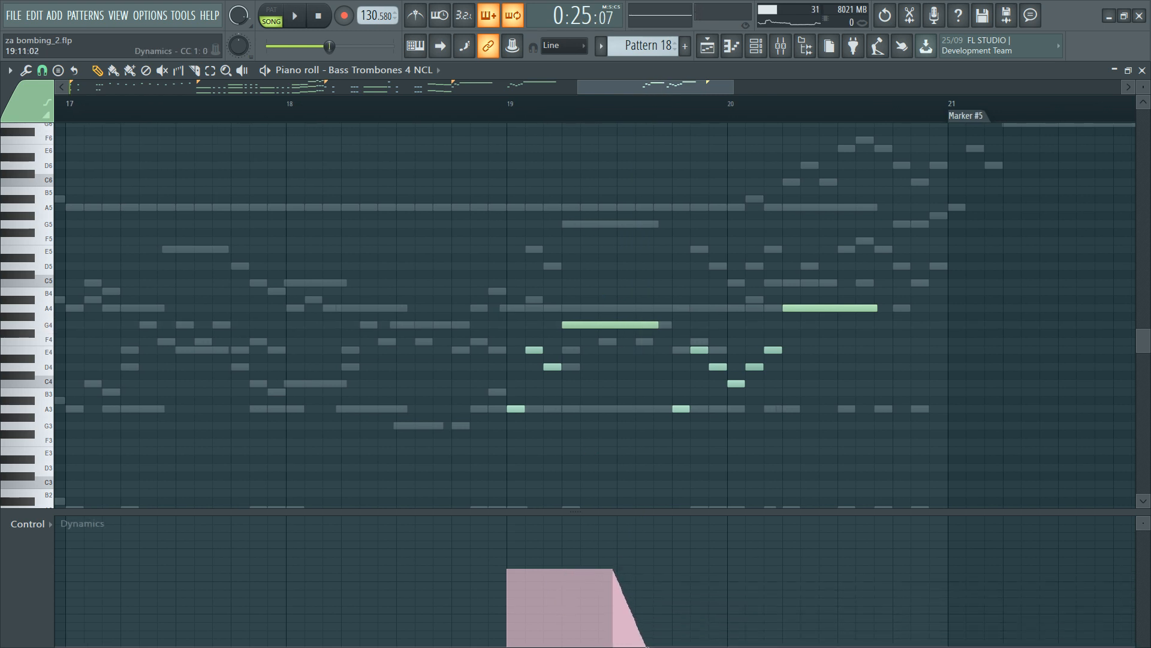
click(677, 573)
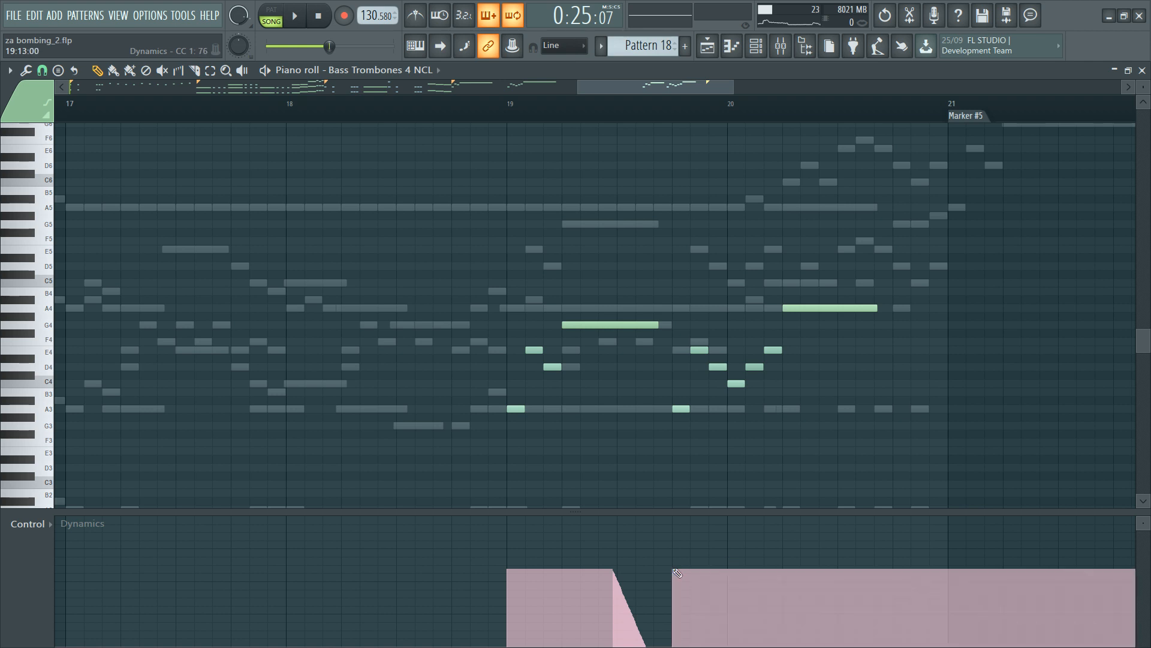
drag(818, 574, 872, 647)
key(space)
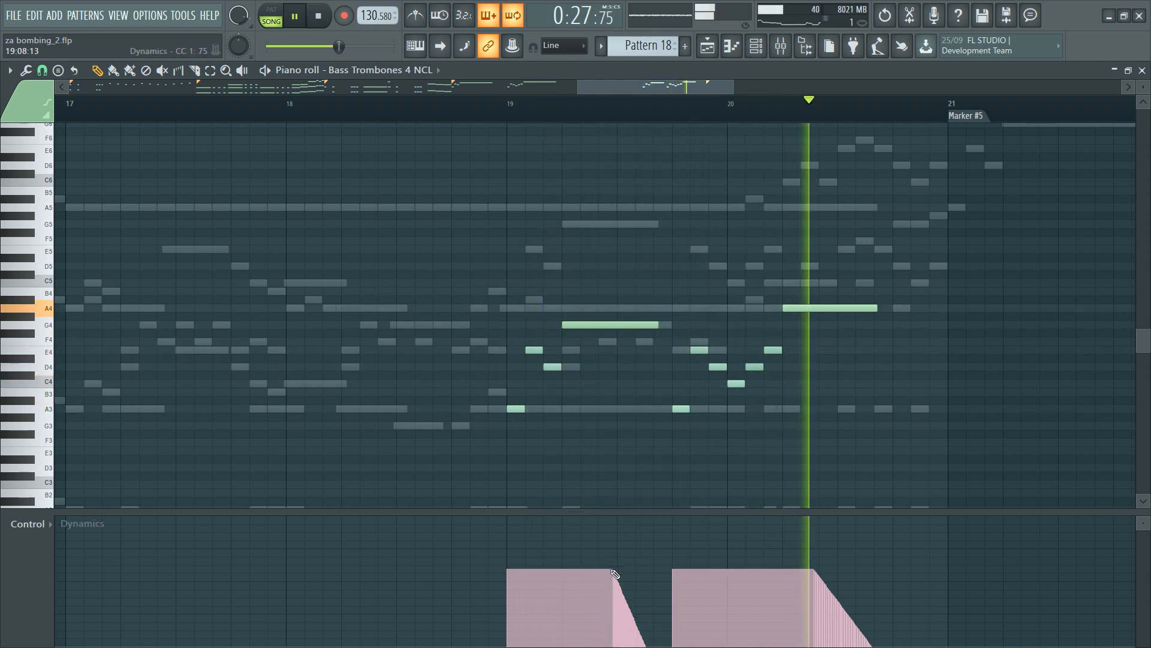
key(space)
Step: Redraw the dynamics as a flat level from bar 19 past Marker #5 and play the passage back
drag(510, 569, 960, 580)
key(space)
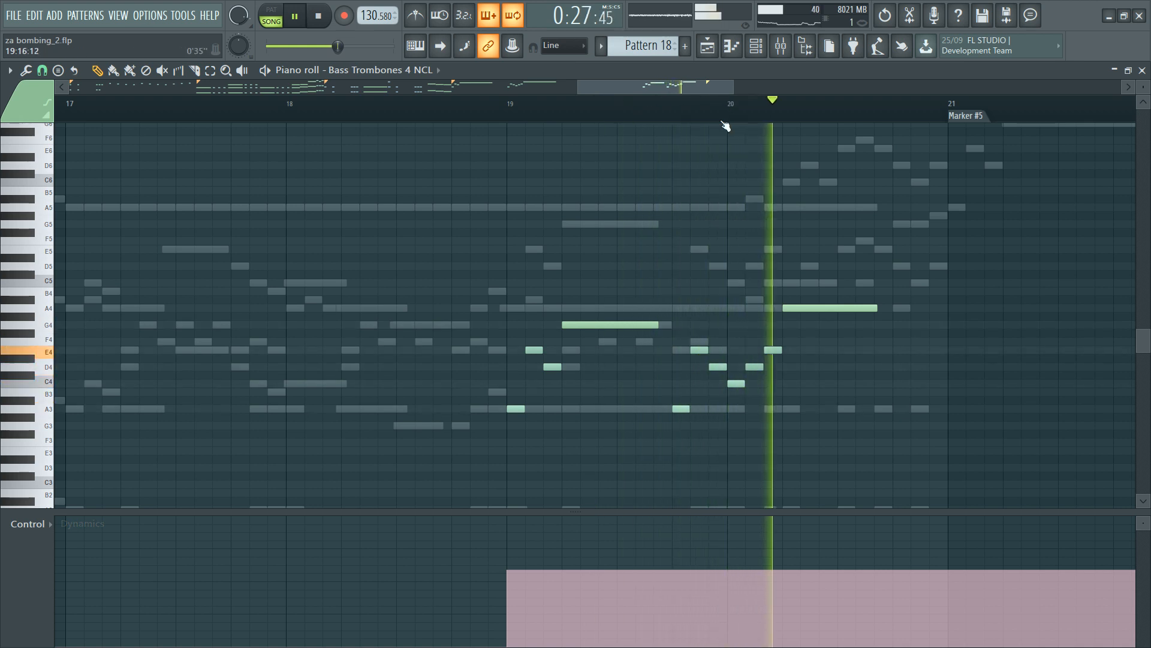
drag(733, 87, 818, 87)
drag(690, 87, 658, 119)
key(space)
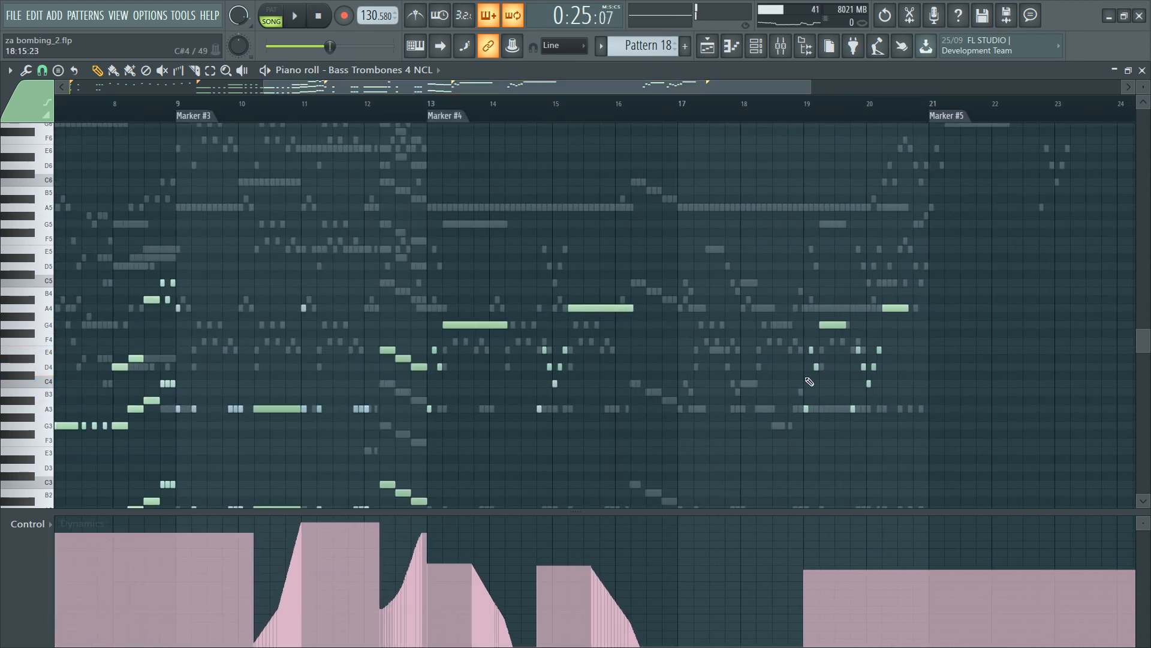
Step: Lower the velocities of the short phrase notes between Marker #4 and Marker #5 and audition them from Marker #4
drag(868, 357, 433, 456)
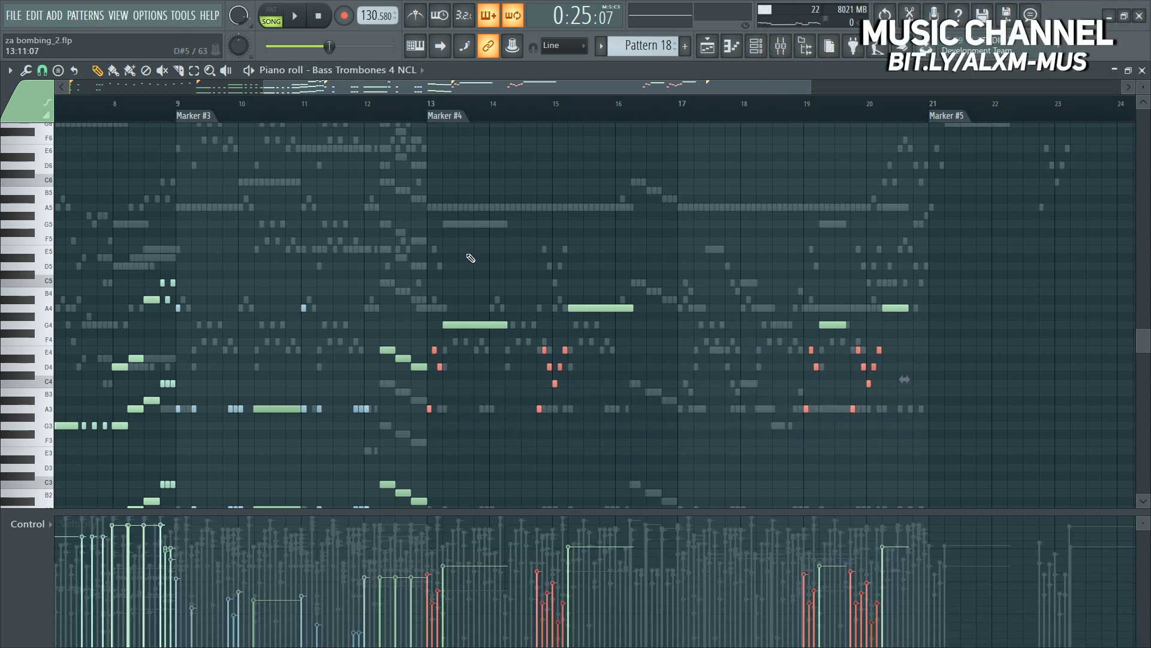
click(424, 113)
key(space)
scroll(435, 215, up, 3)
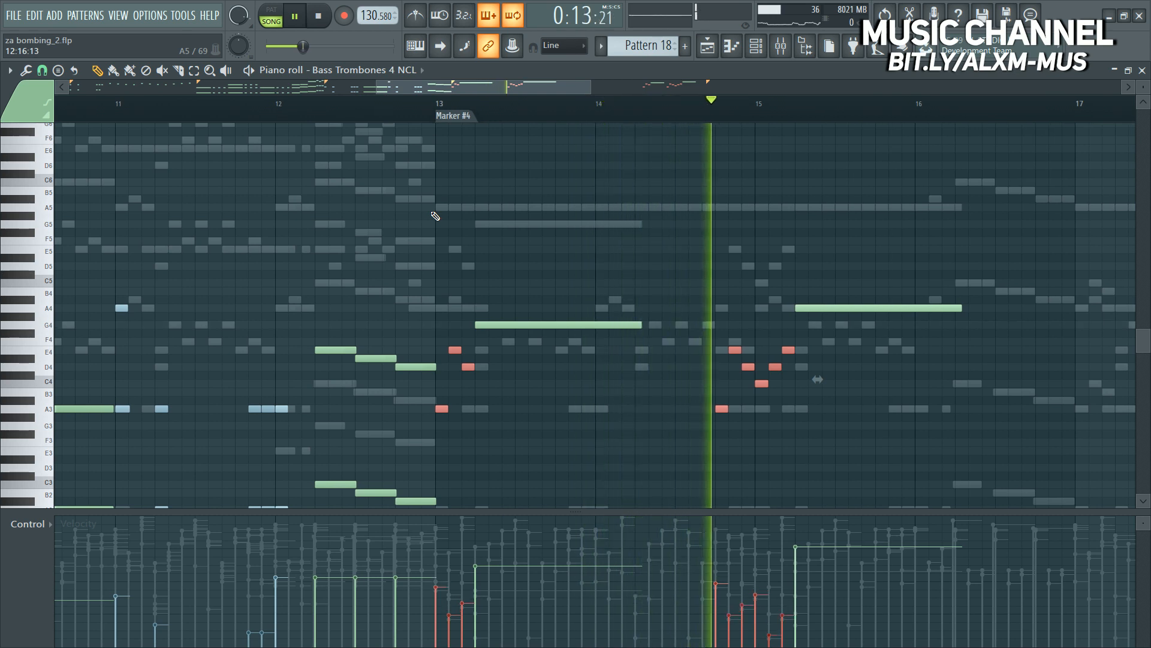
Step: Unsolo Bass Trombones 4 NCL and play the passage at Marker #4 with all channels
key(F6)
key(space)
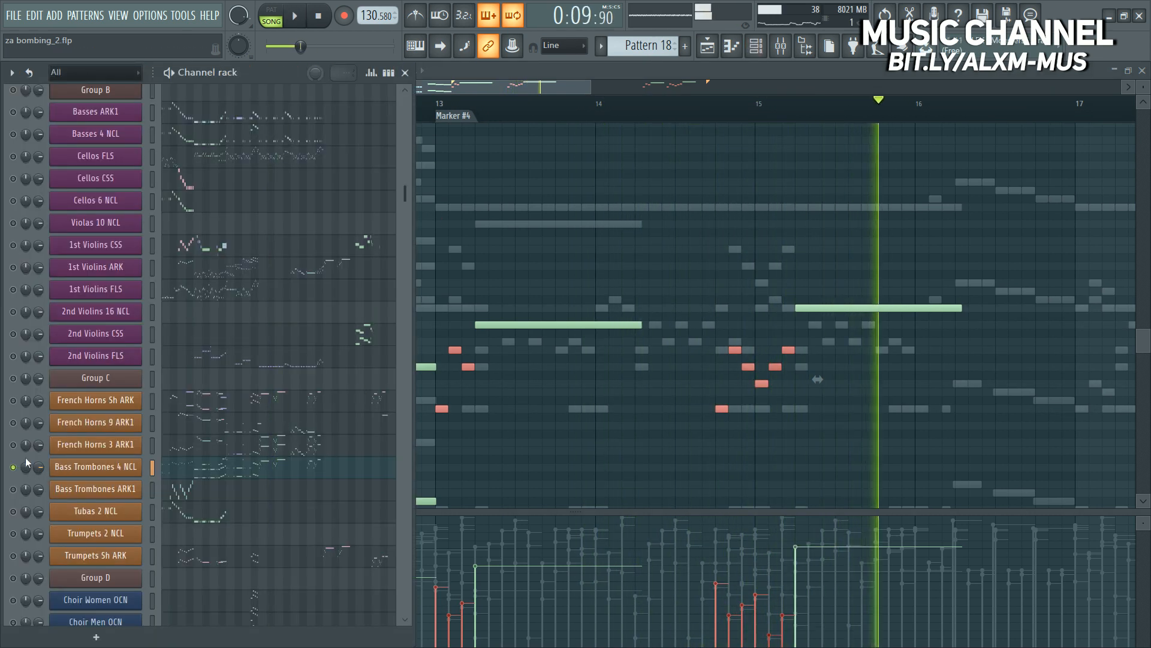
key(space)
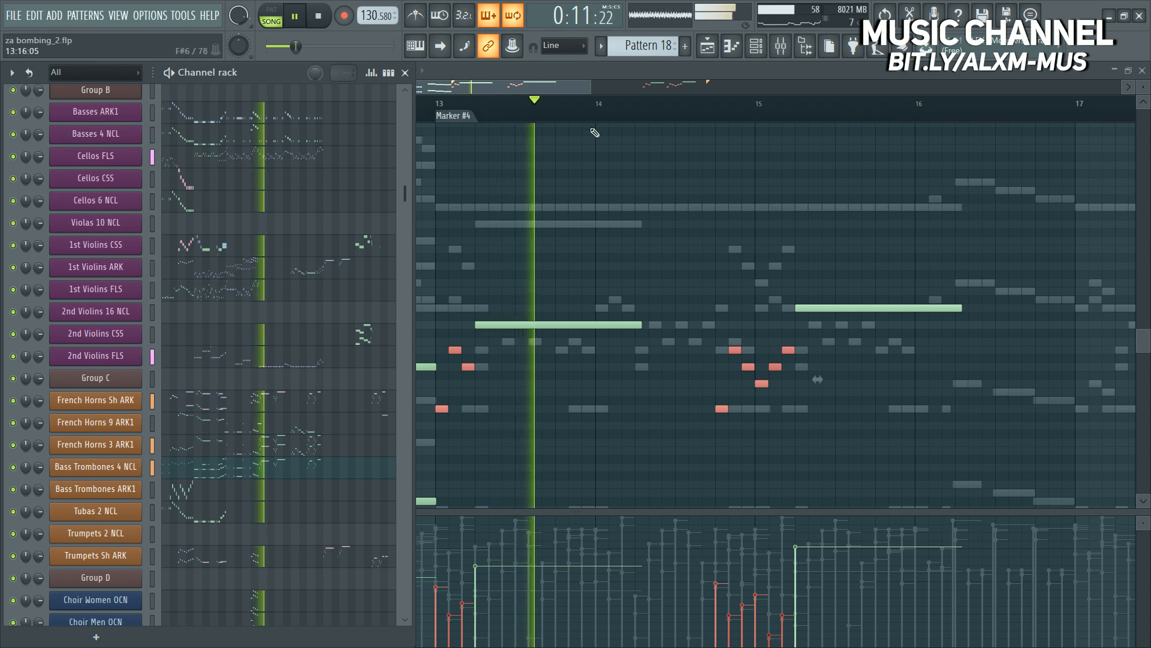
key(F6)
Step: Select the entire trombone phrase between Marker #4 and Marker #5, raise its velocities slightly while listening in the full mix, and deselect it
scroll(625, 113, down, 4)
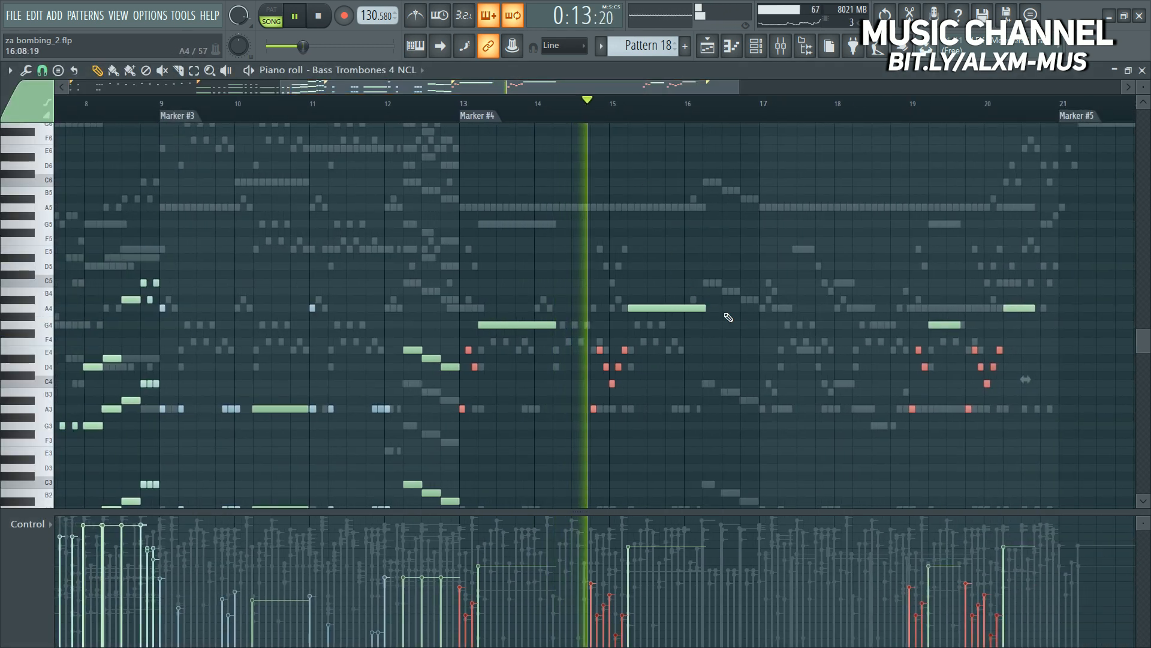
drag(1054, 255, 466, 420)
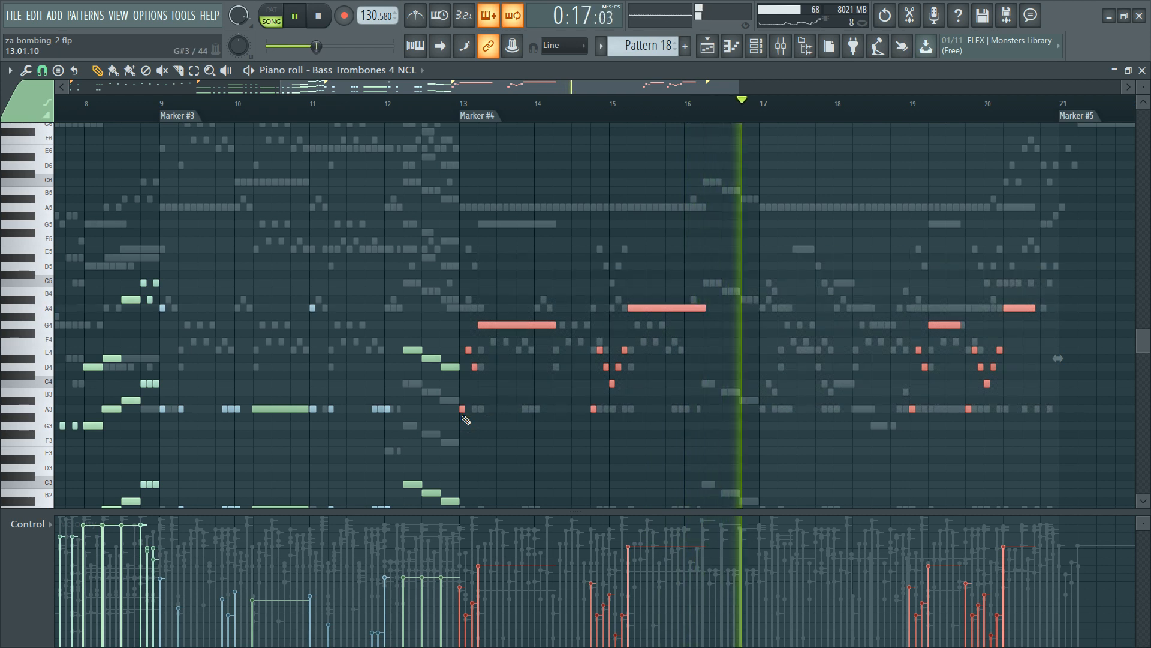
key(F6)
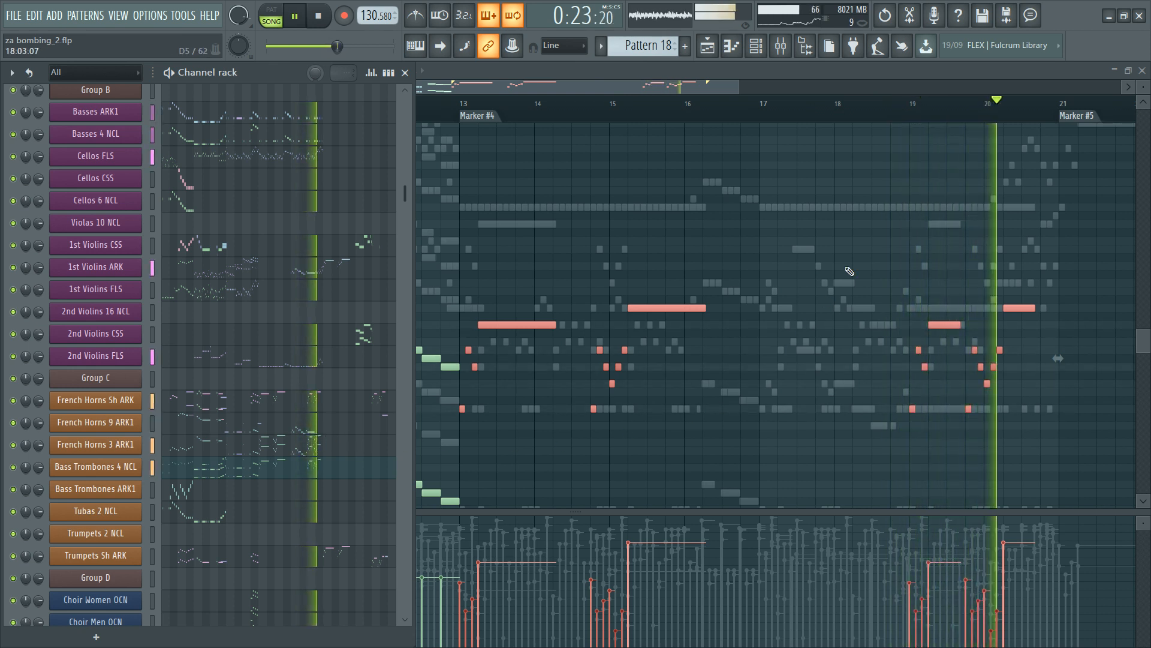
click(850, 244)
drag(849, 241, 1082, 428)
key(space)
ctrl+click(777, 436)
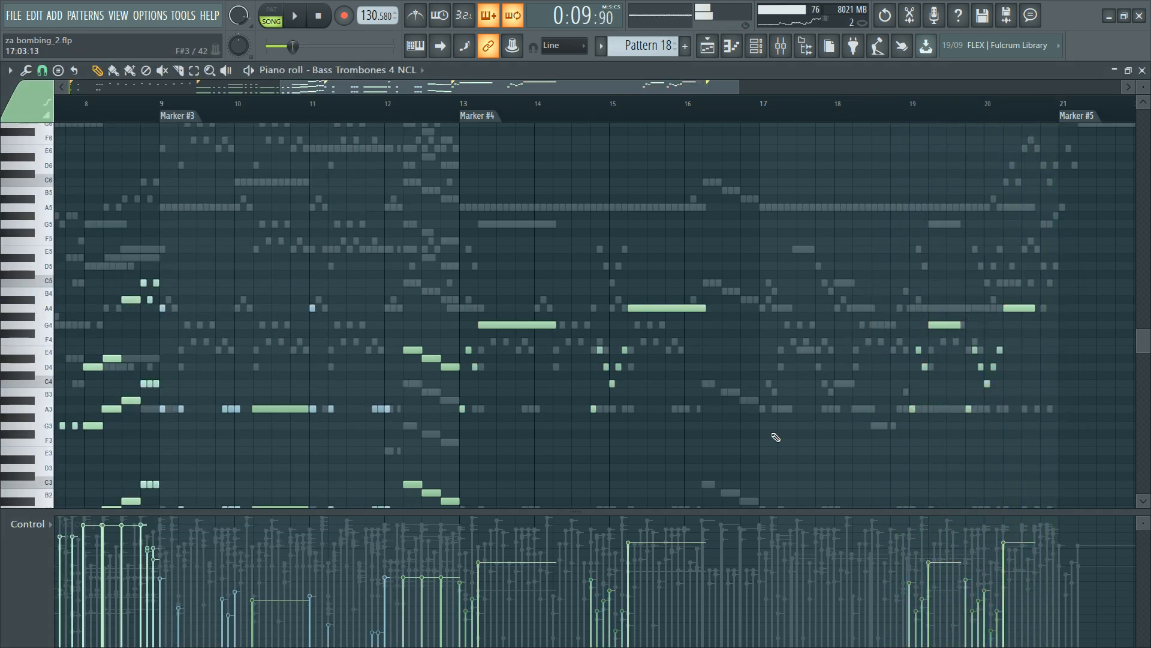
Step: Lower the Bass Trombones 4 NCL expression to about 116 from Marker #4 onward
key(F6)
click(101, 472)
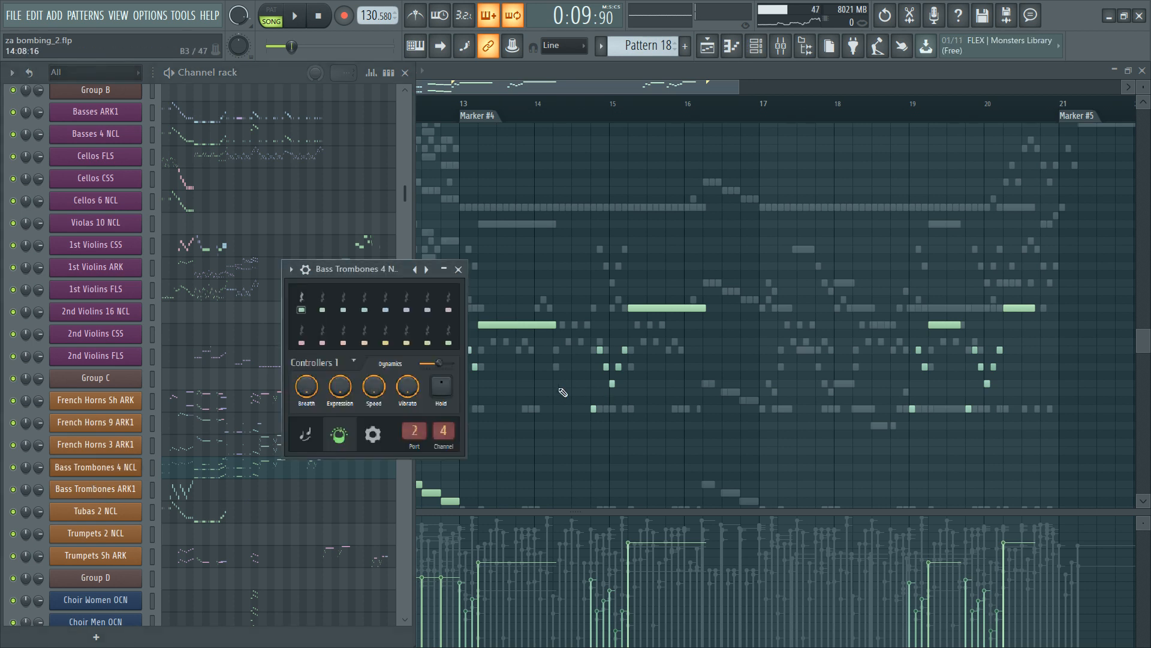
click(428, 236)
drag(457, 84, 395, 540)
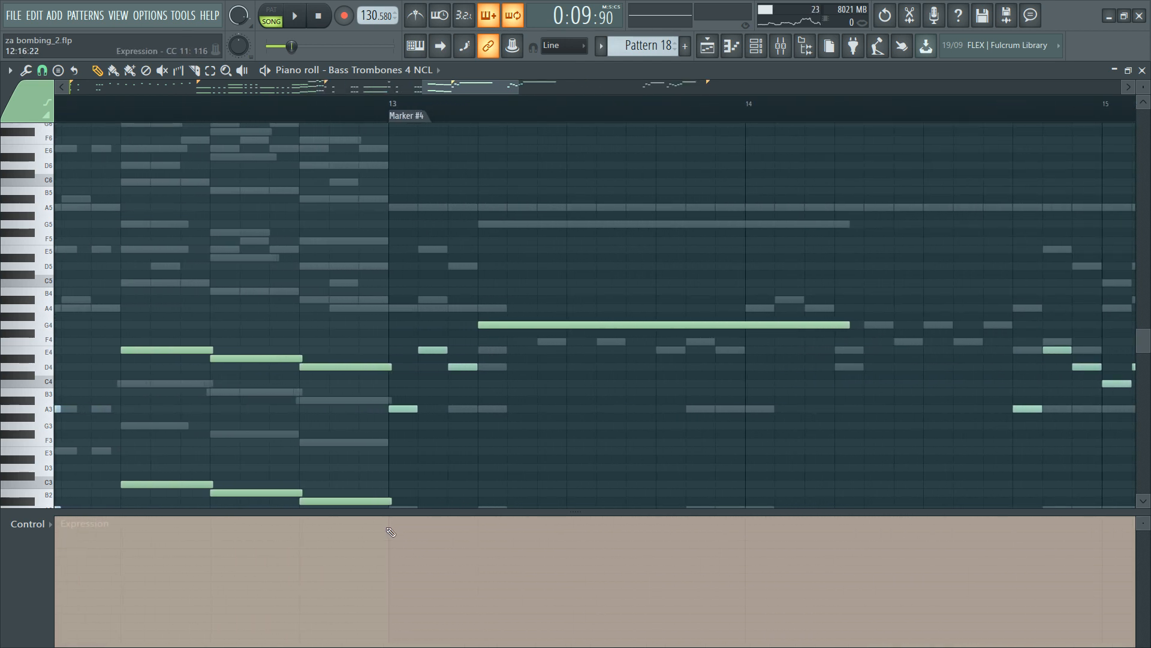
scroll(547, 431, down, 8)
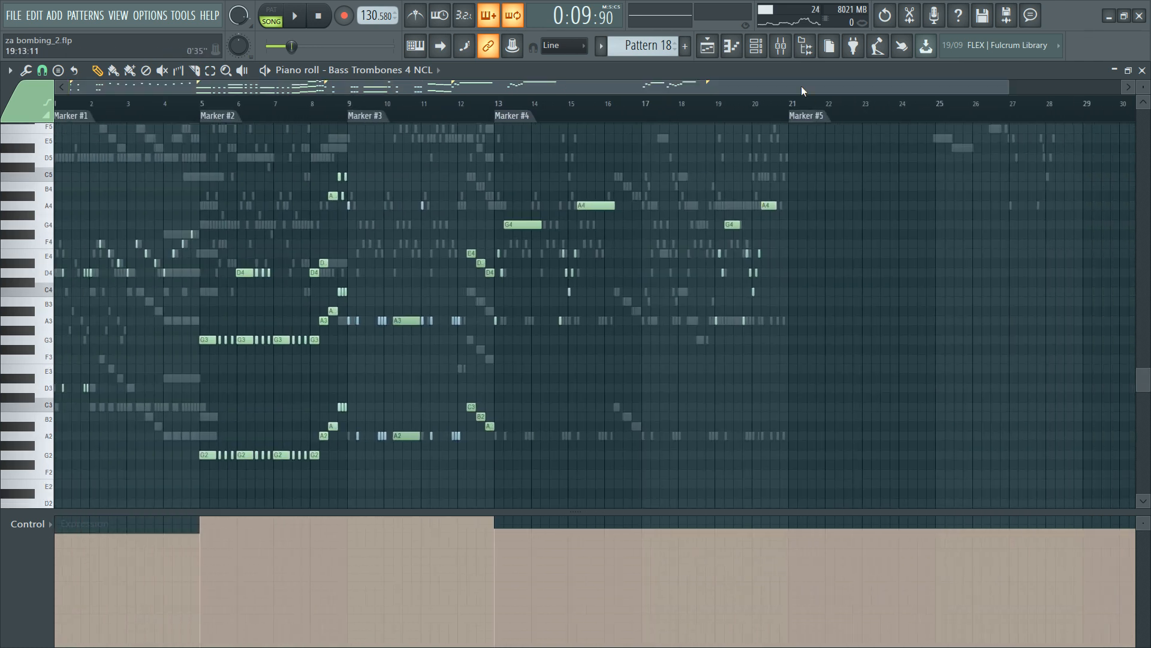
Step: Inspect the existing notes after Marker #5 in the 1st Violins ARK and Celesta KFL parts
scroll(877, 131, up, 2)
scroll(501, 211, up, 3)
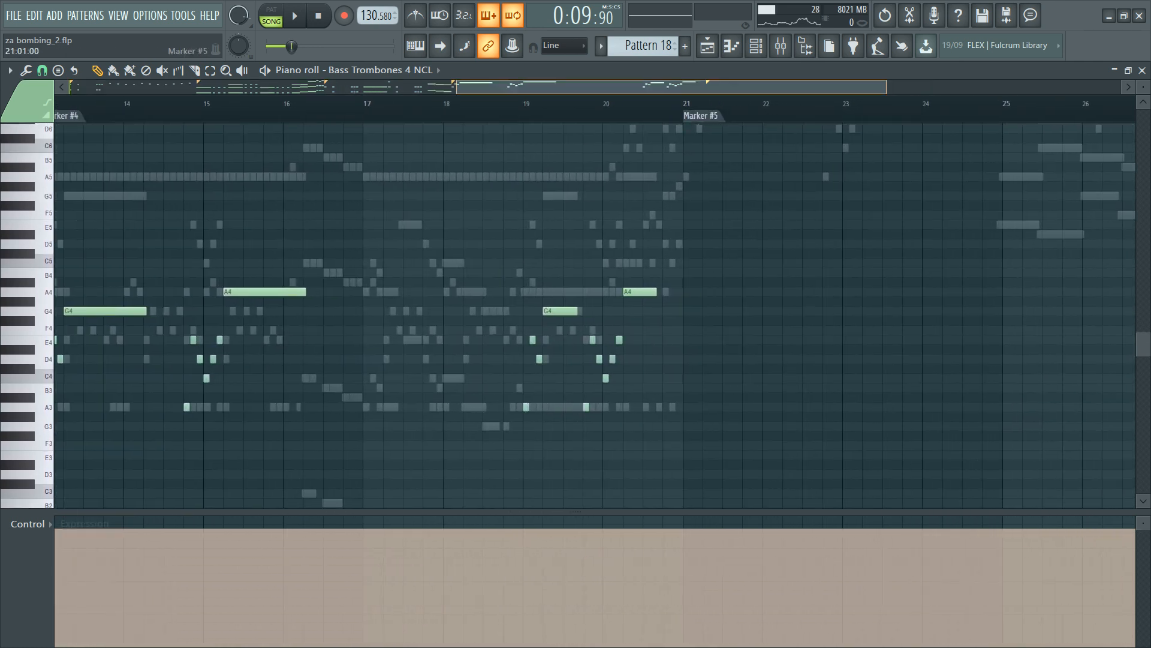
scroll(617, 260, up, 5)
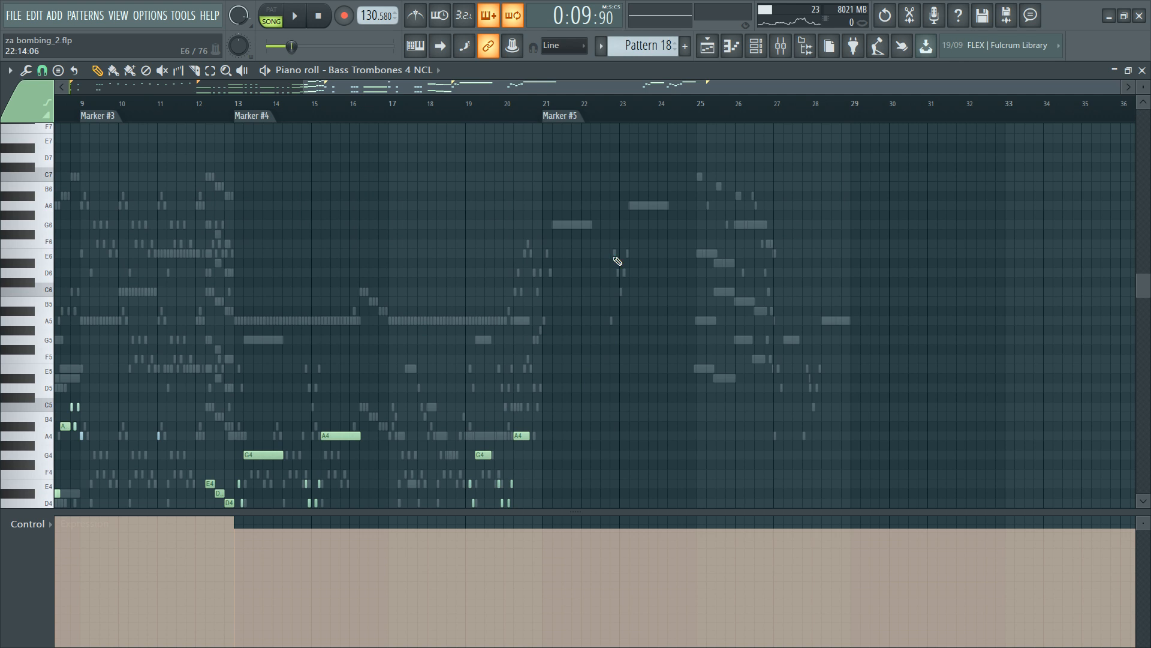
double_click(552, 224)
scroll(571, 129, up, 3)
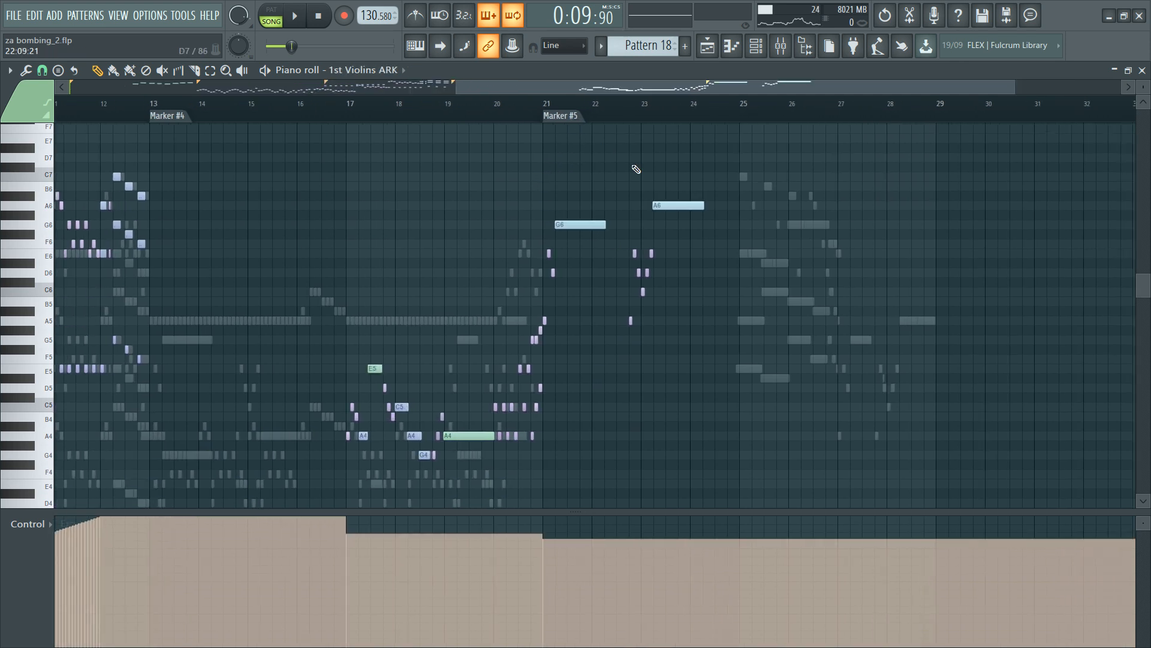
double_click(789, 177)
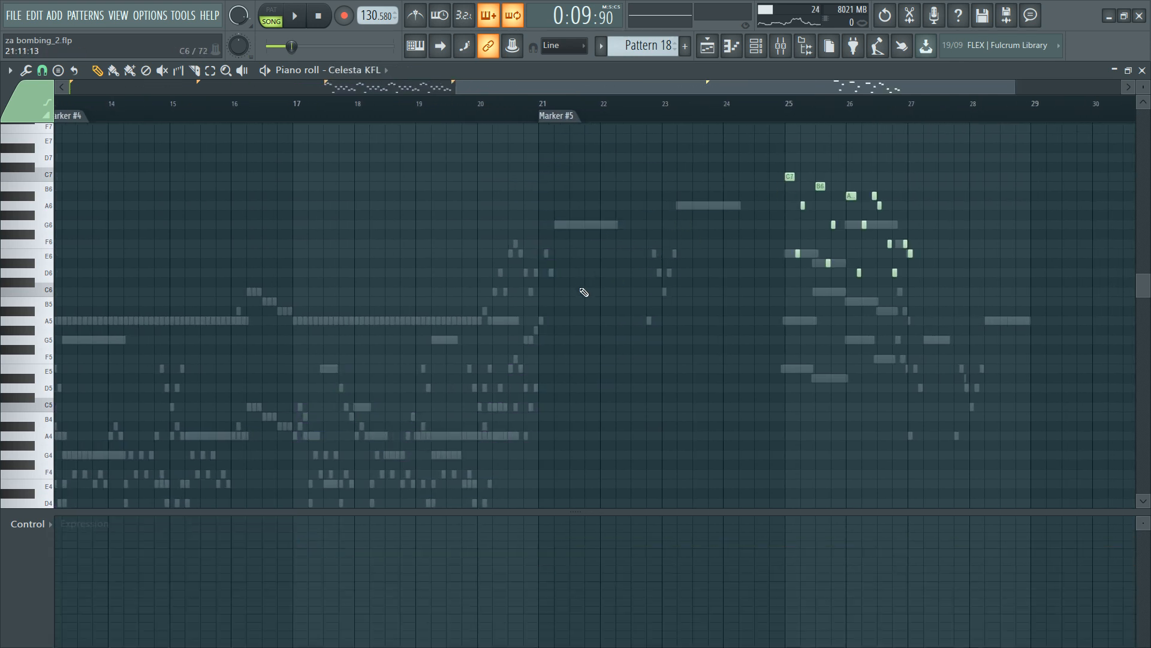
Step: Copy the Trumpets Sh ARK phrase after Marker #5 into French Horns 3 ARK1, starting at Marker #5
key(F6)
scroll(309, 423, up, 1)
scroll(327, 493, down, 1)
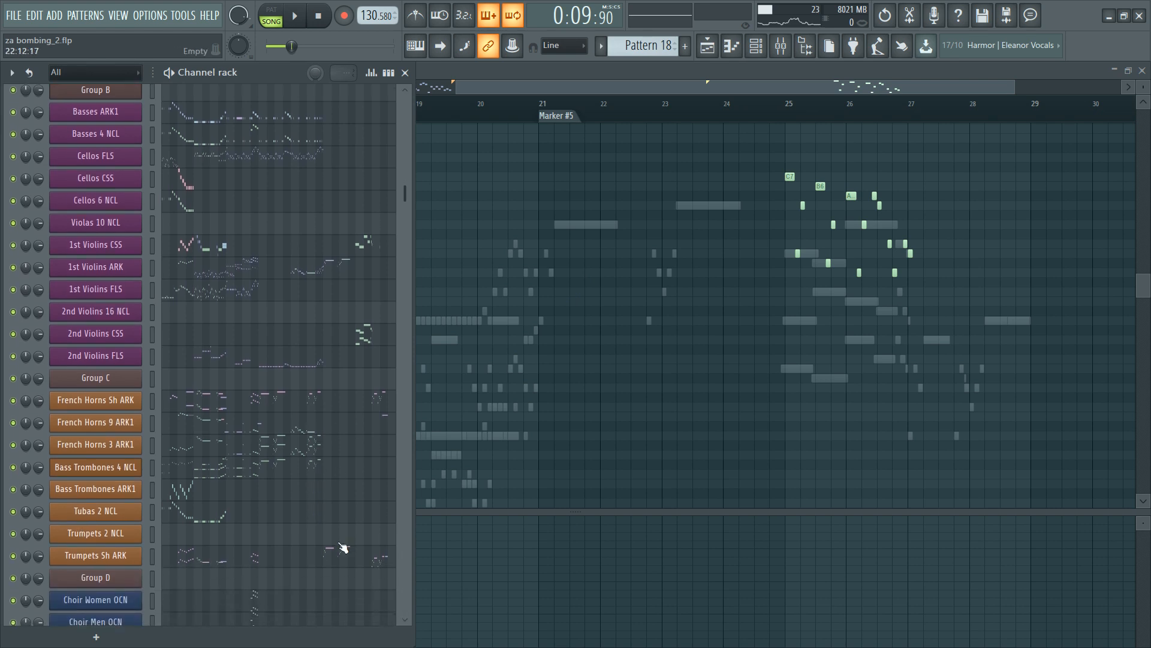
click(343, 547)
drag(463, 385, 594, 442)
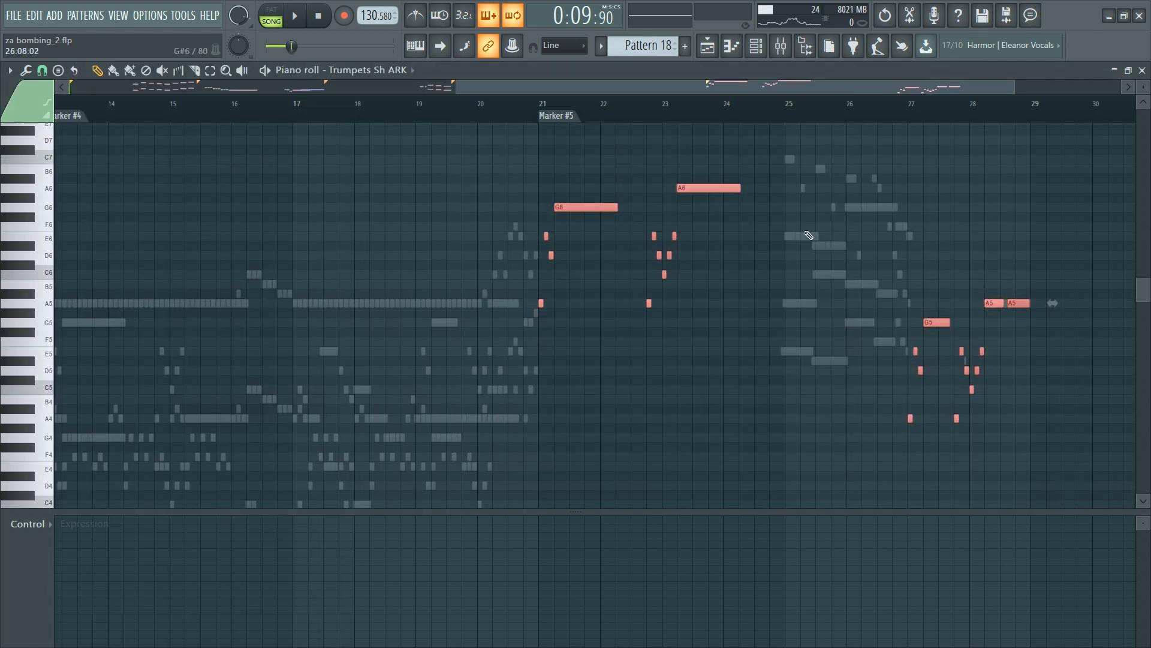
scroll(720, 282, up, 1)
key(F6)
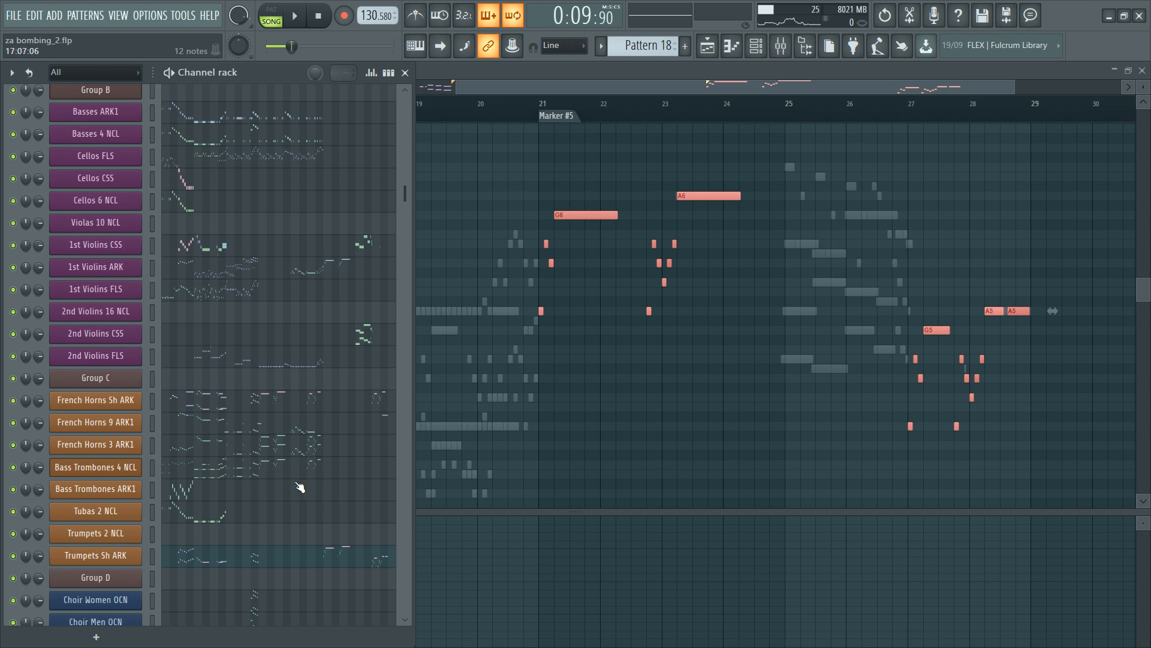
click(340, 443)
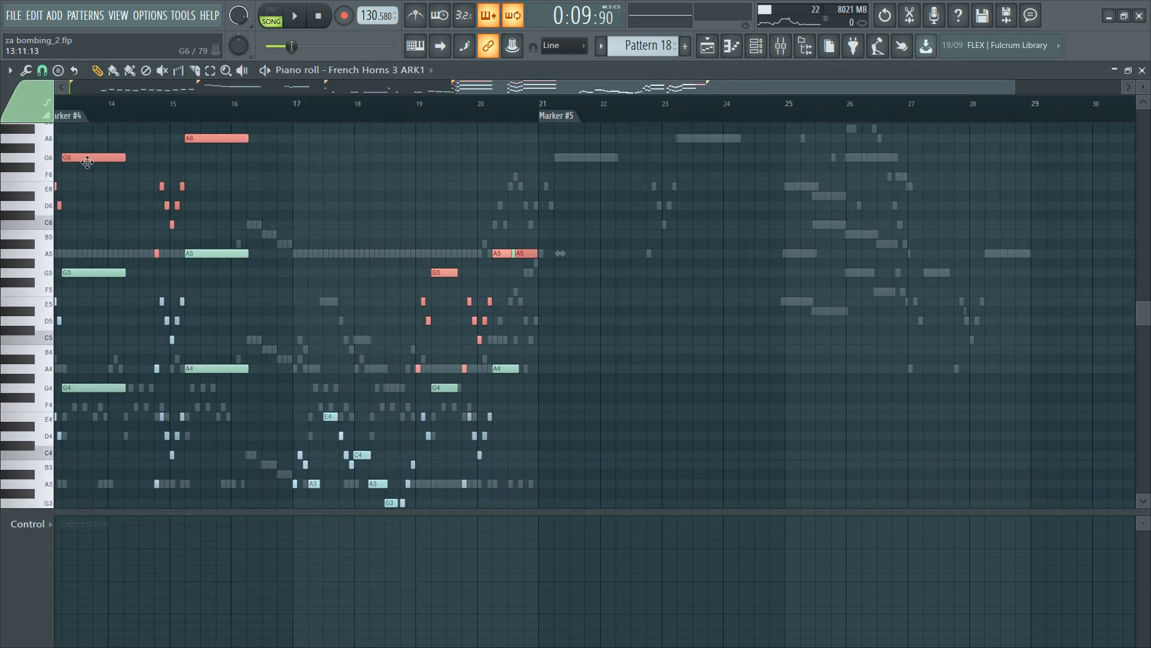
drag(158, 159, 593, 180)
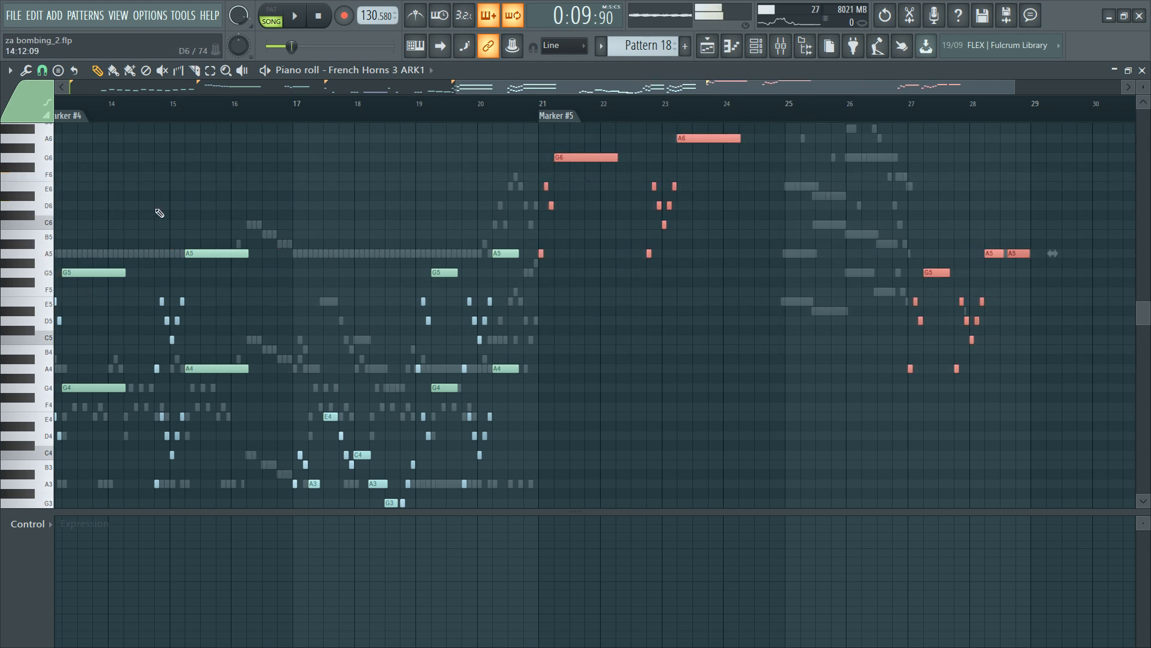
Step: Reassign the articulations of the French Horns 3 ARK1 phrase after Marker #5, using Sus for the long G6 and A6, and play it
click(560, 116)
key(space)
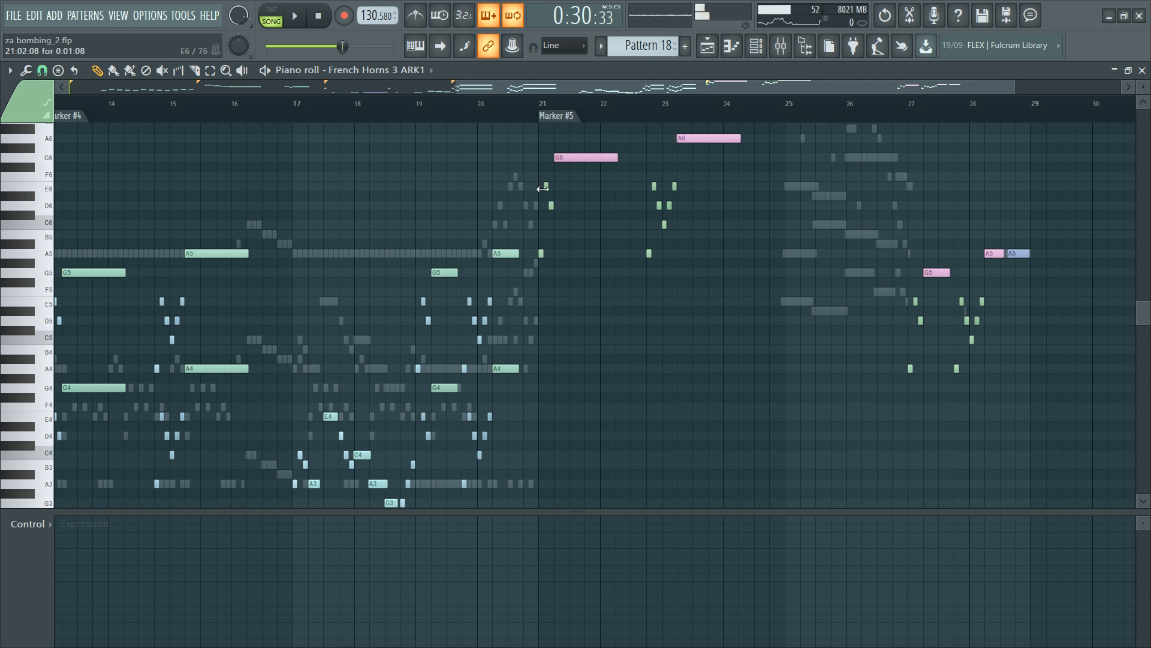
drag(872, 304, 1118, 403)
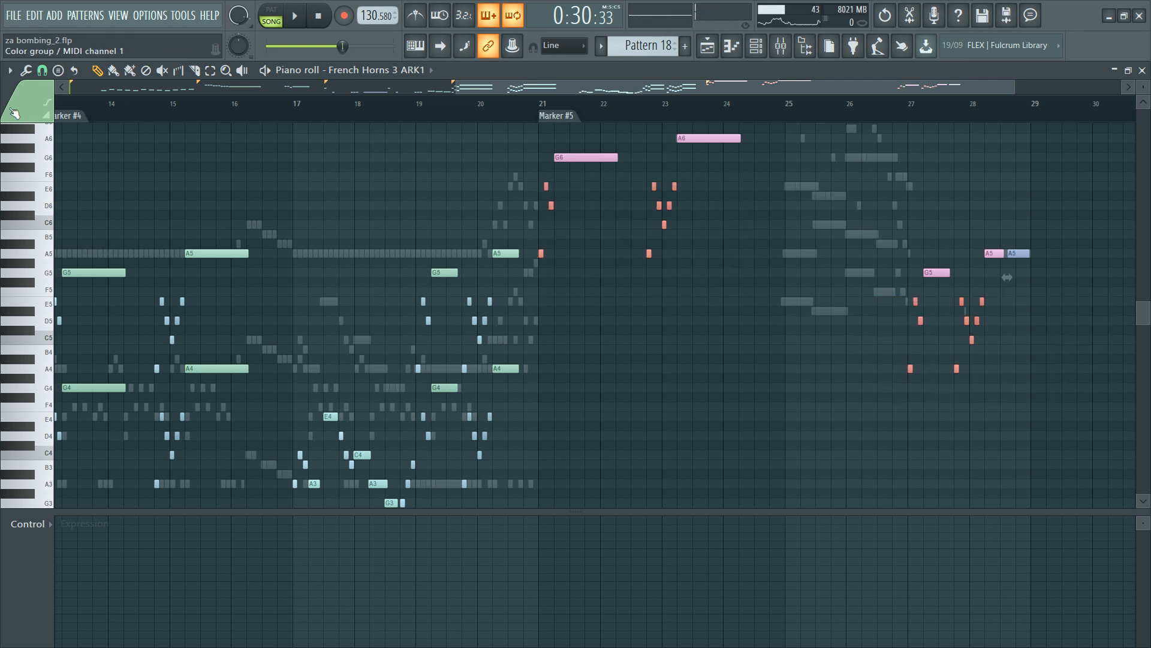
scroll(721, 365, up, 4)
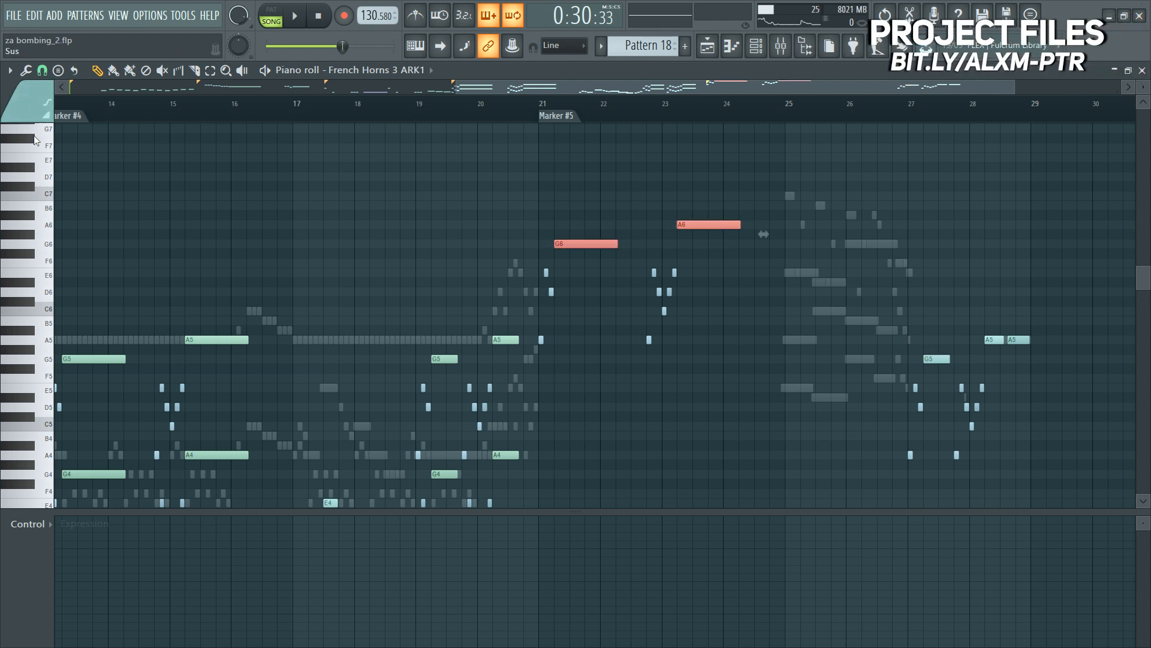
key(space)
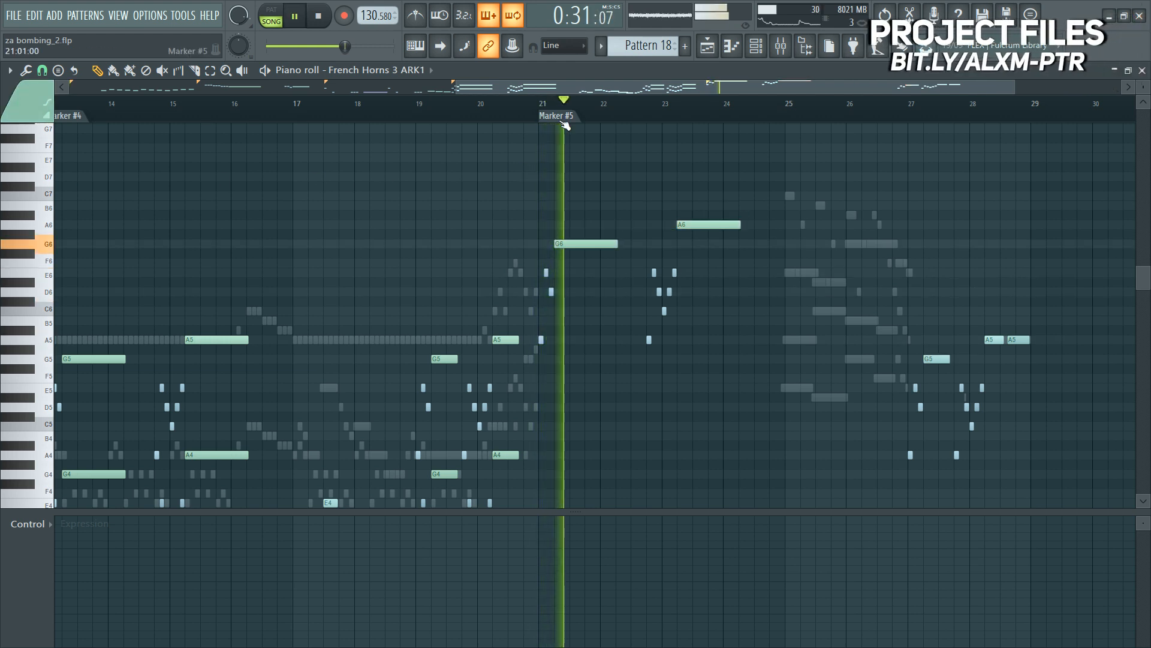
Step: Audition the French horn phrase after Marker #5, remove its last A5 note, and select the whole phrase
key(F6)
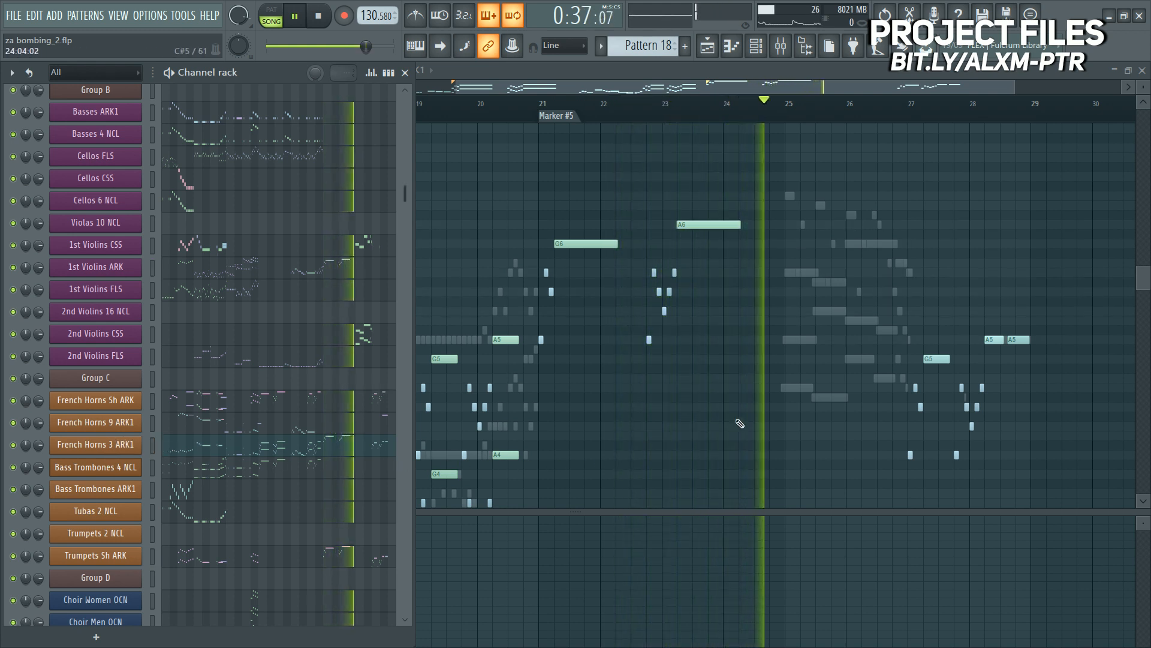
key(F6)
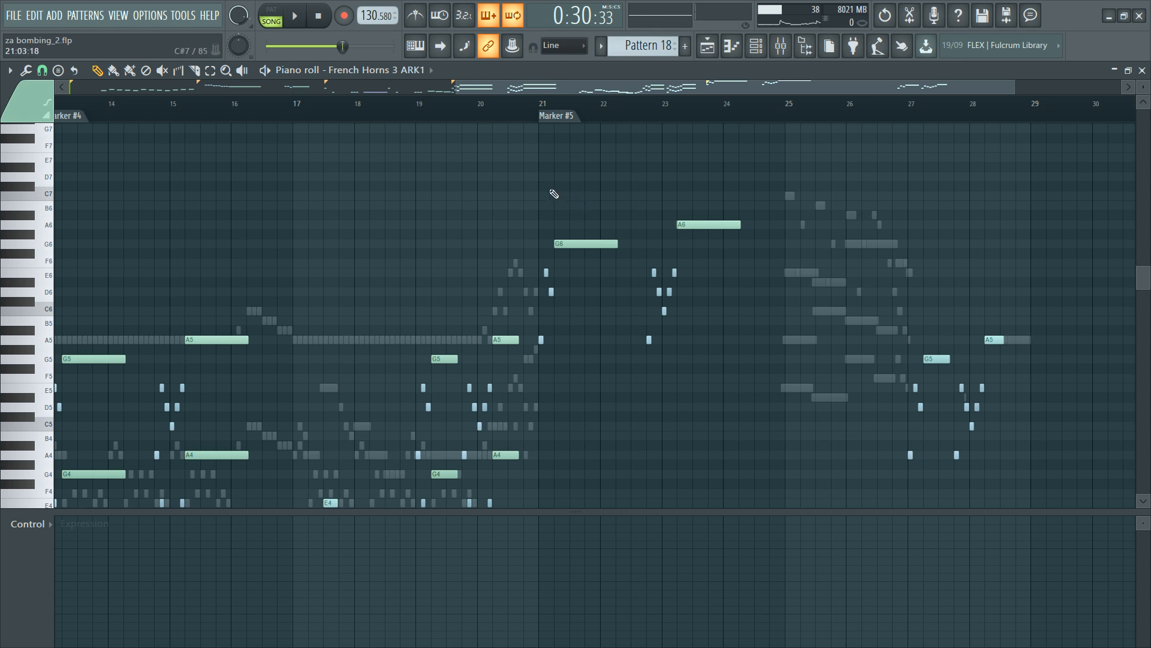
drag(536, 175, 1132, 507)
Step: Duplicate the 2nd Violins FLS section between Marker #4 and Marker #5 into the eight bars after Marker #5
key(F6)
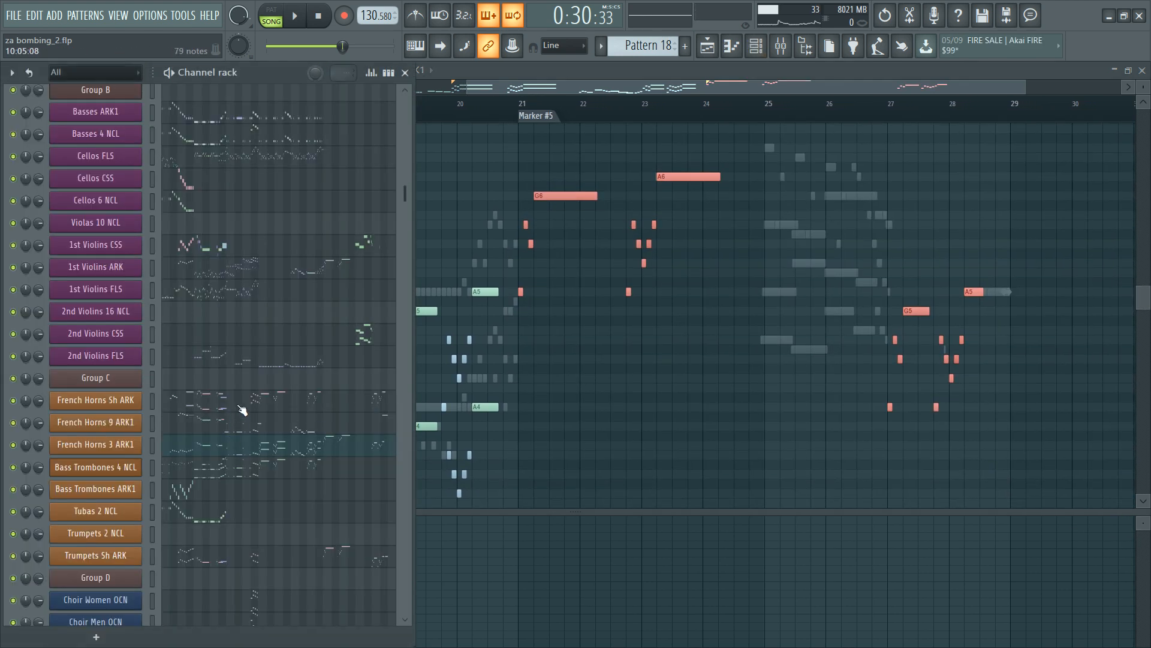
click(333, 366)
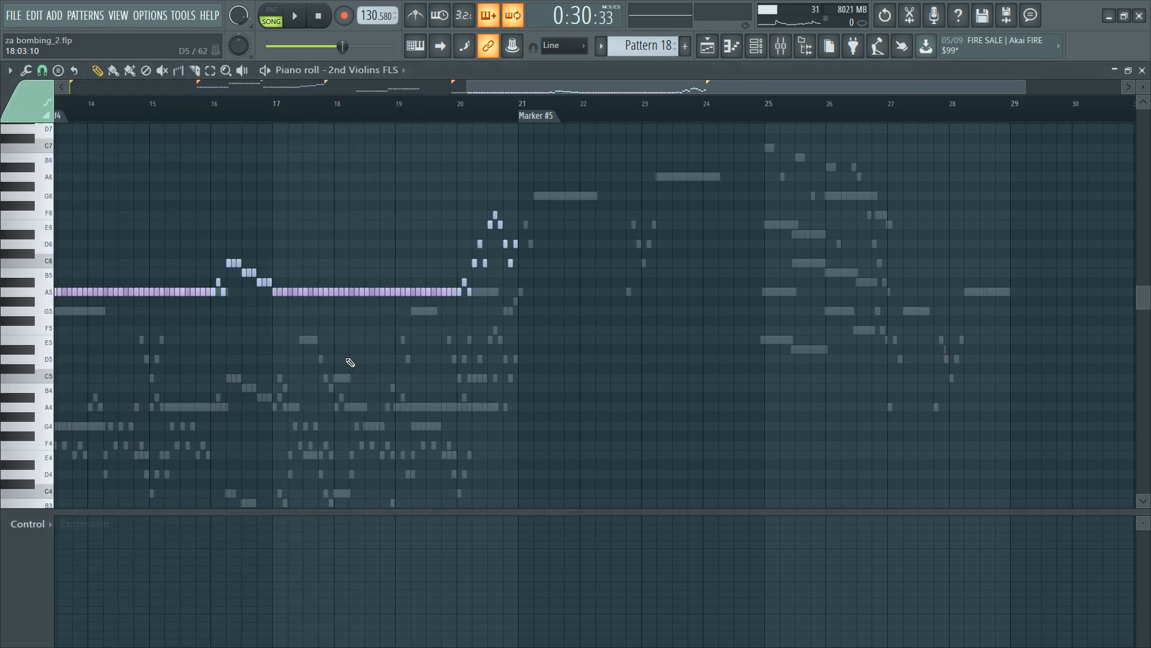
scroll(558, 318, up, 4)
scroll(593, 122, down, 2)
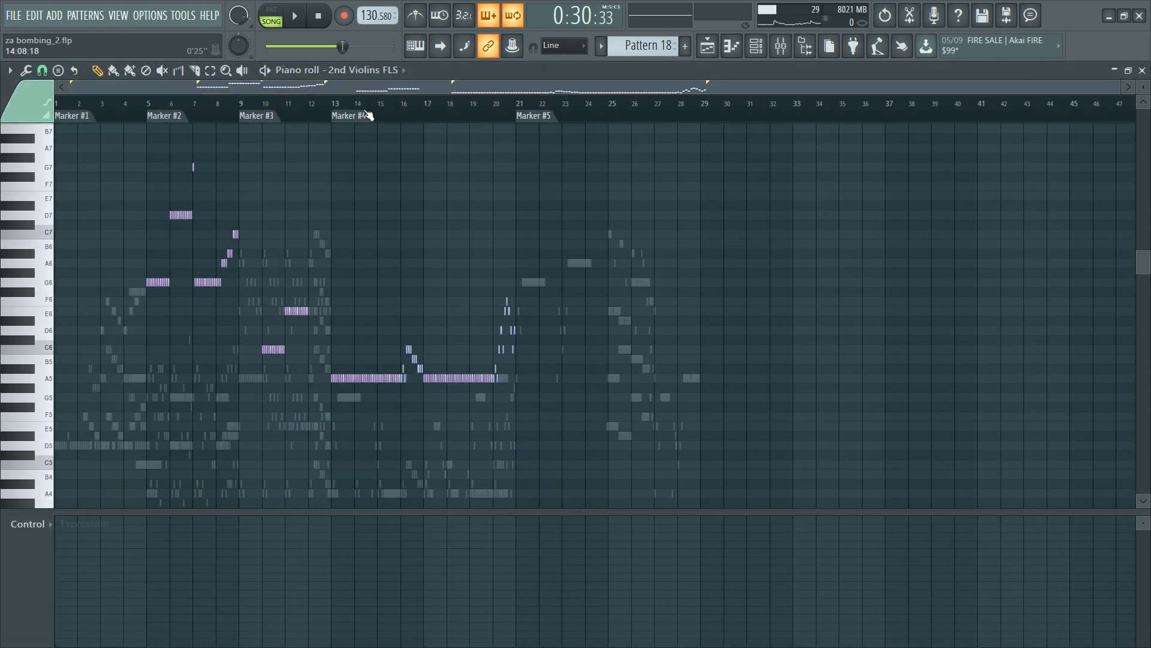
double_click(362, 116)
key(ctrl+Right)
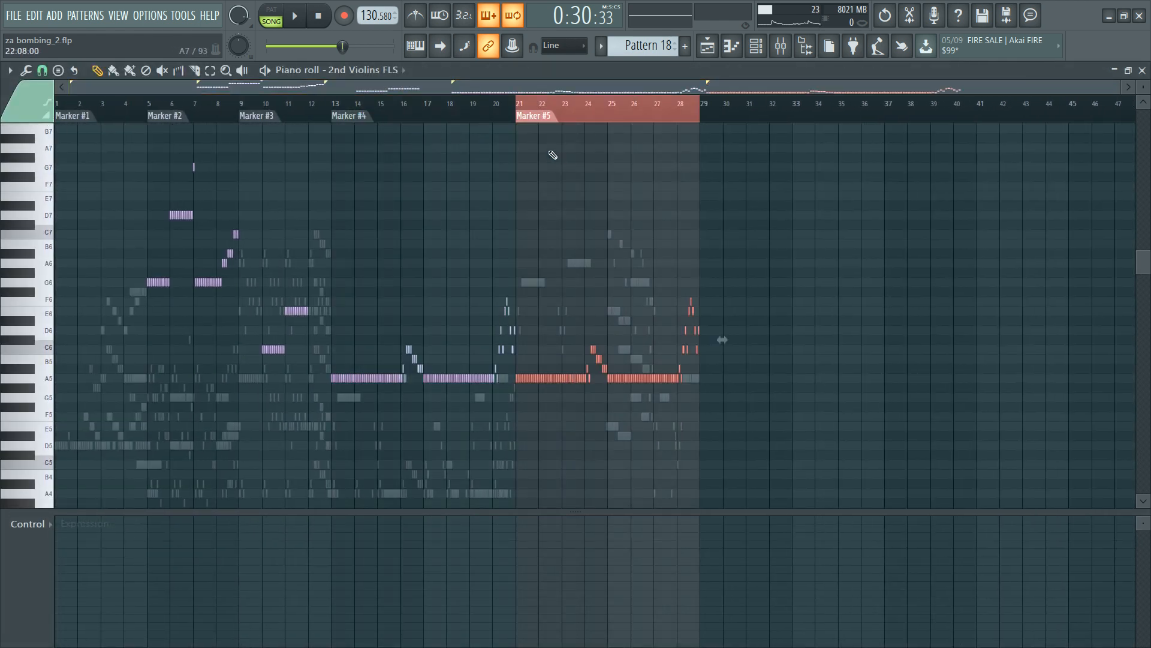
Step: Examine the 1st Violins ARK part around Marker #4 and Marker #5 and clear the time selection
key(F6)
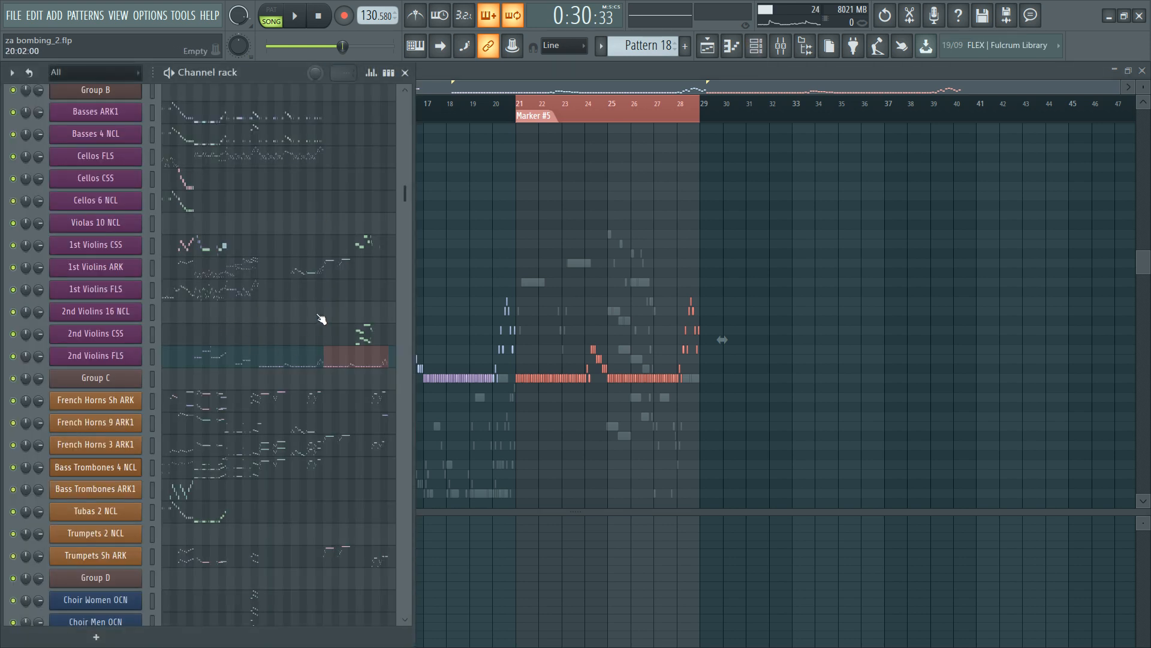
click(342, 275)
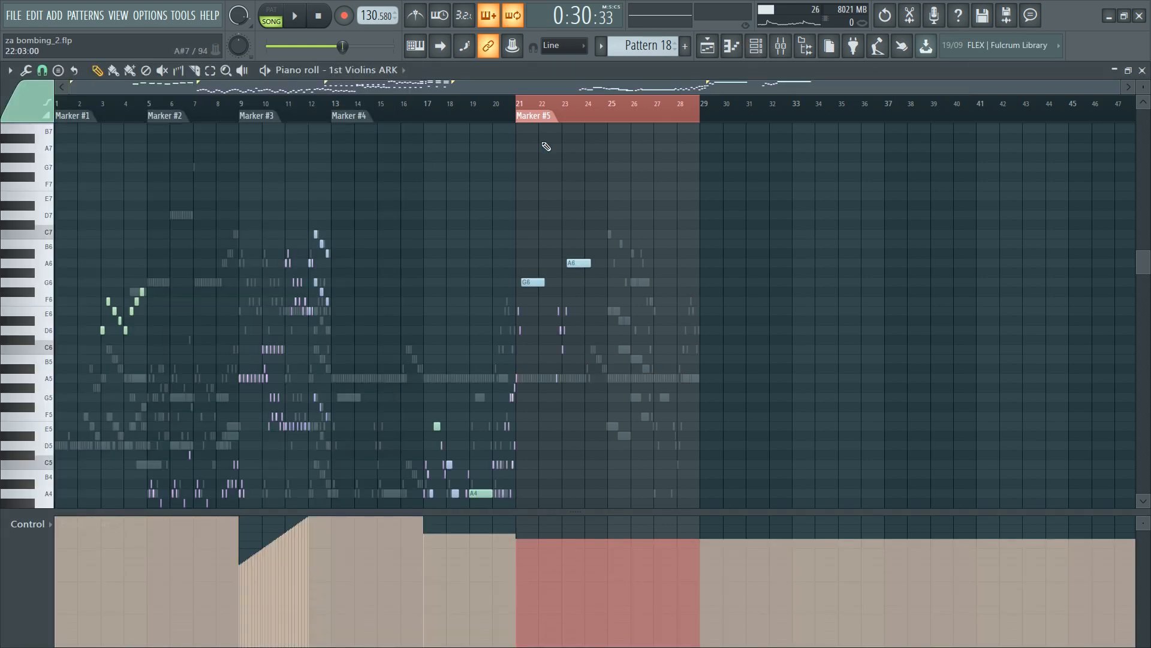
scroll(541, 120, up, 5)
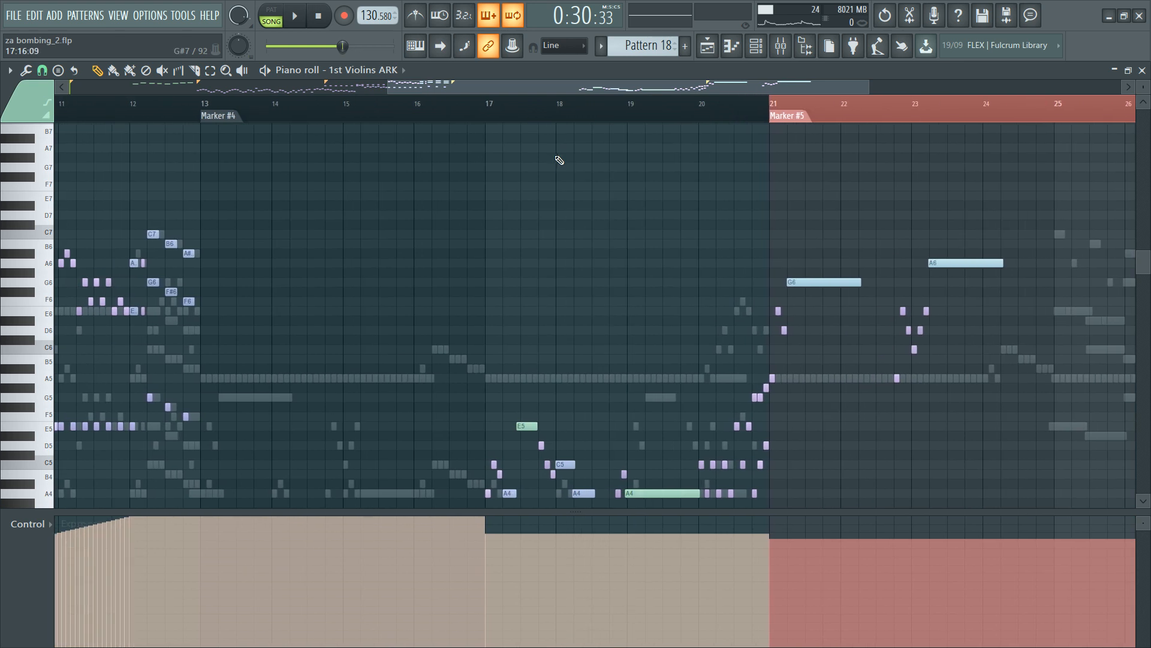
scroll(561, 179, down, 4)
click(482, 118)
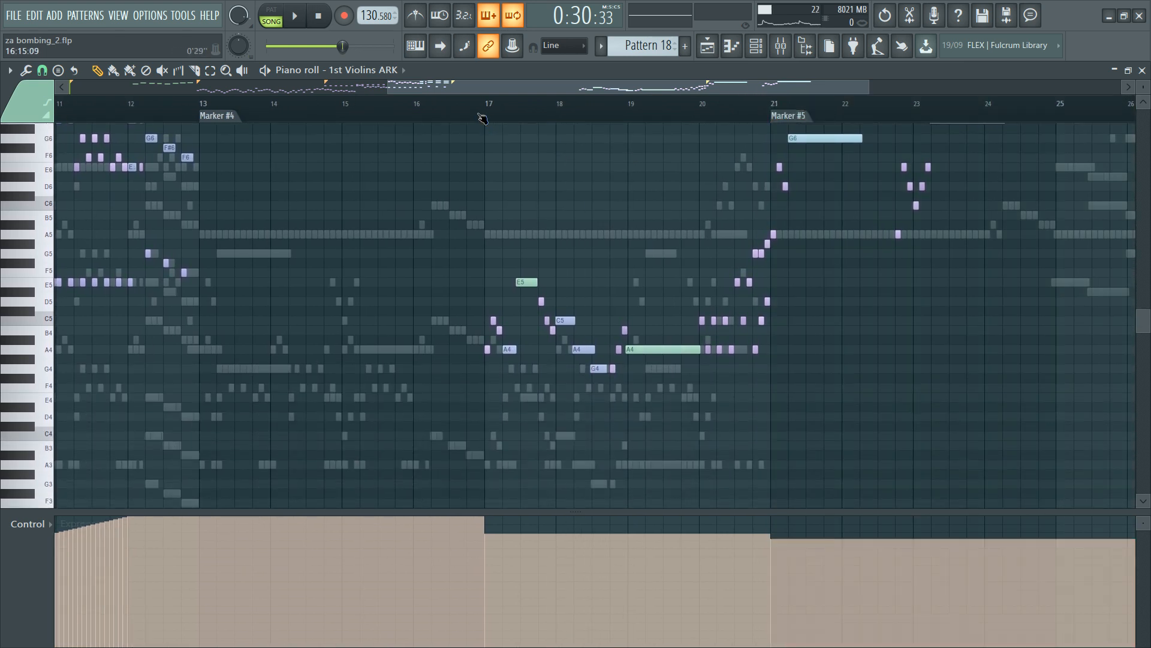
Step: Duplicate the Cellos FLS section between Marker #4 and Marker #5 to start at Marker #5
key(F6)
scroll(318, 257, up, 3)
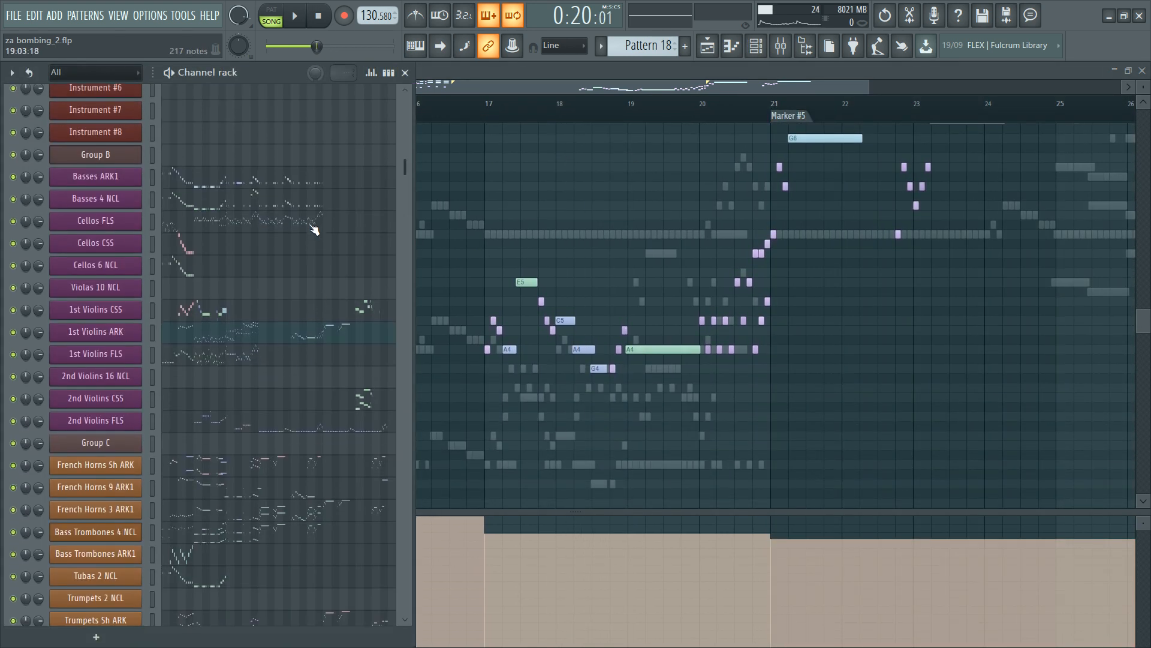
click(316, 231)
scroll(298, 162, up, 4)
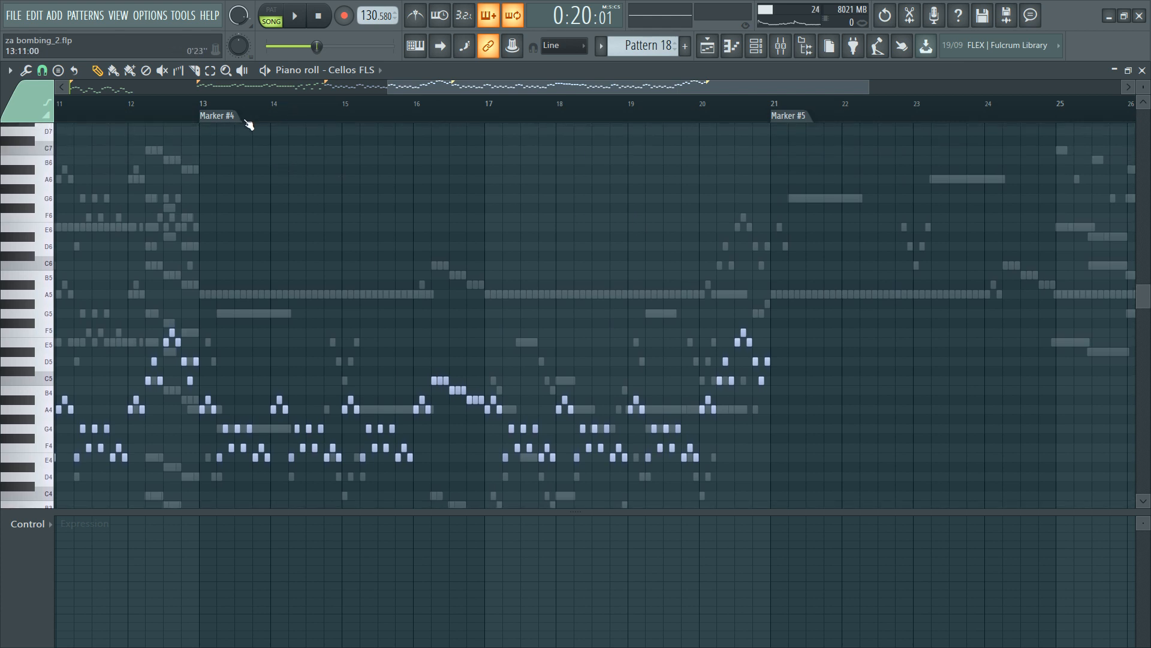
double_click(298, 106)
scroll(298, 108, down, 3)
key(ctrl+b)
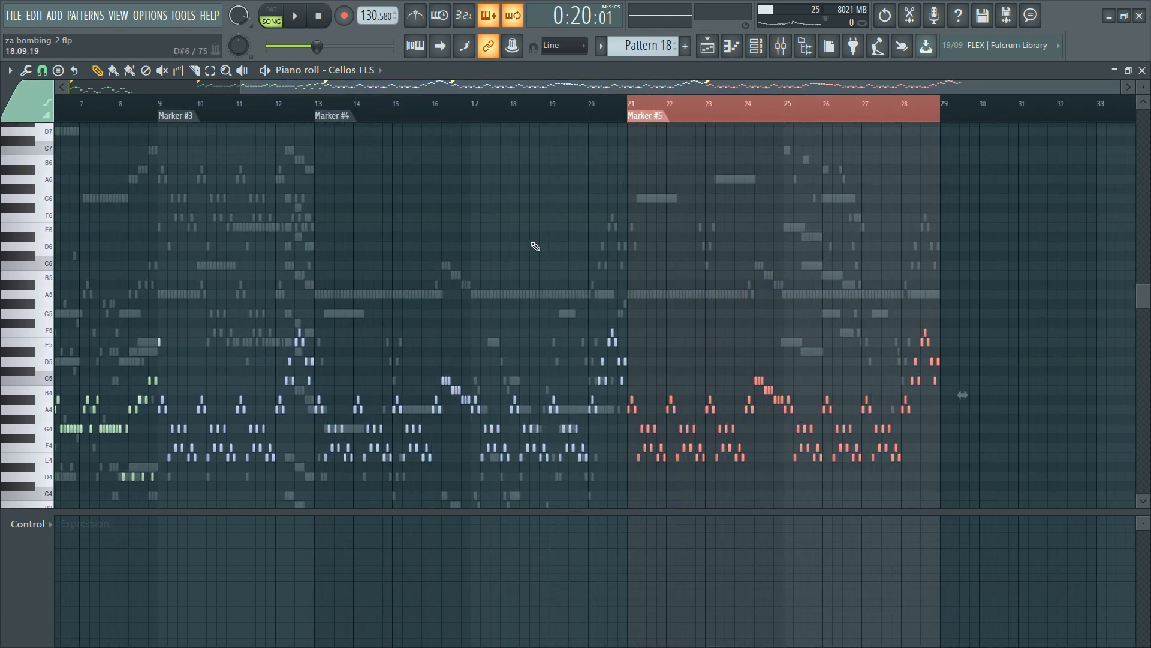
Step: Duplicate the Basses 4 NCL section between Marker #4 and Marker #5 to start at Marker #5
key(F6)
click(289, 208)
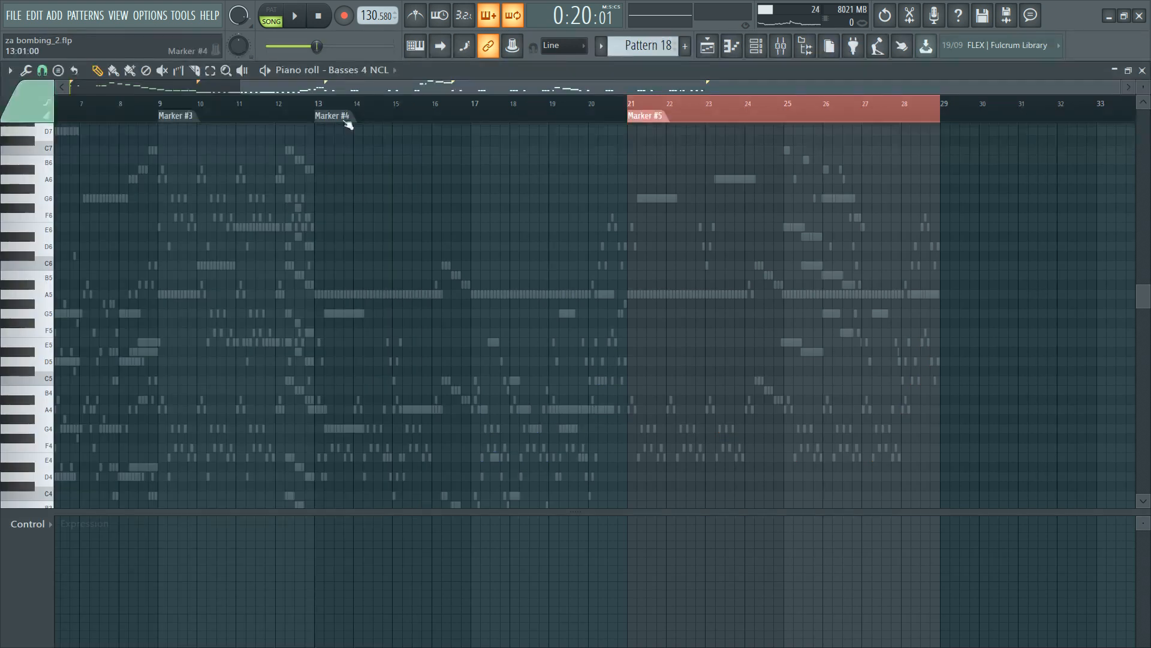
double_click(346, 118)
scroll(489, 254, down, 4)
key(ctrl+b)
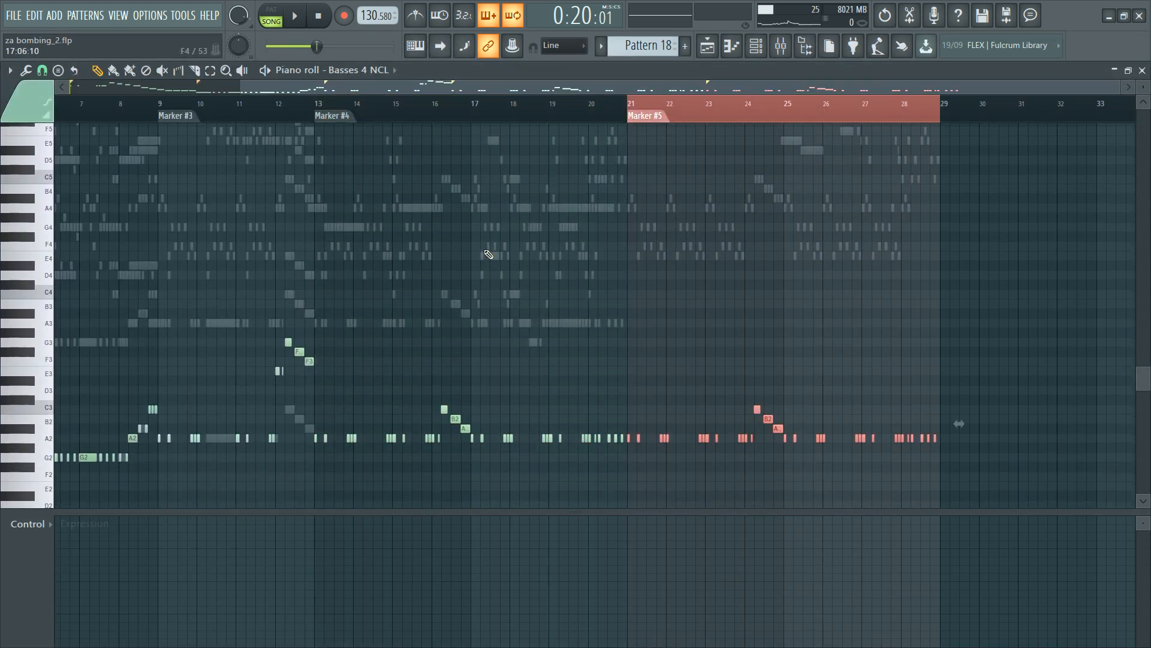
Step: Duplicate the Basses ARK1 section between Marker #4 and Marker #5 to start at Marker #5
key(F6)
click(314, 183)
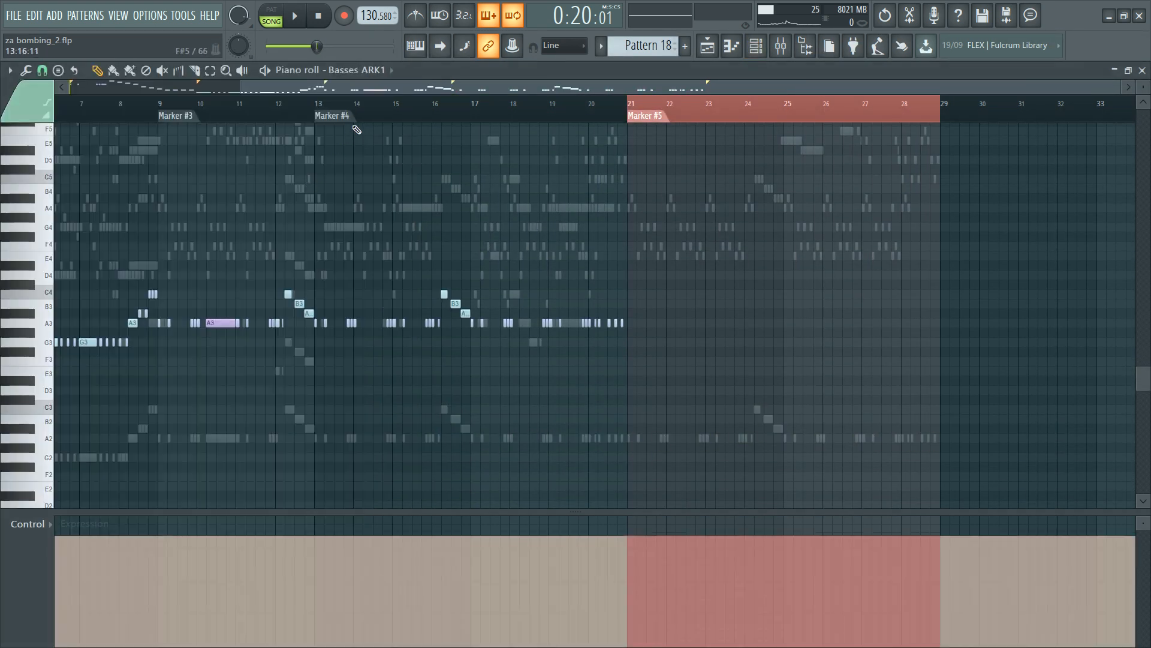
double_click(351, 118)
key(ctrl+b)
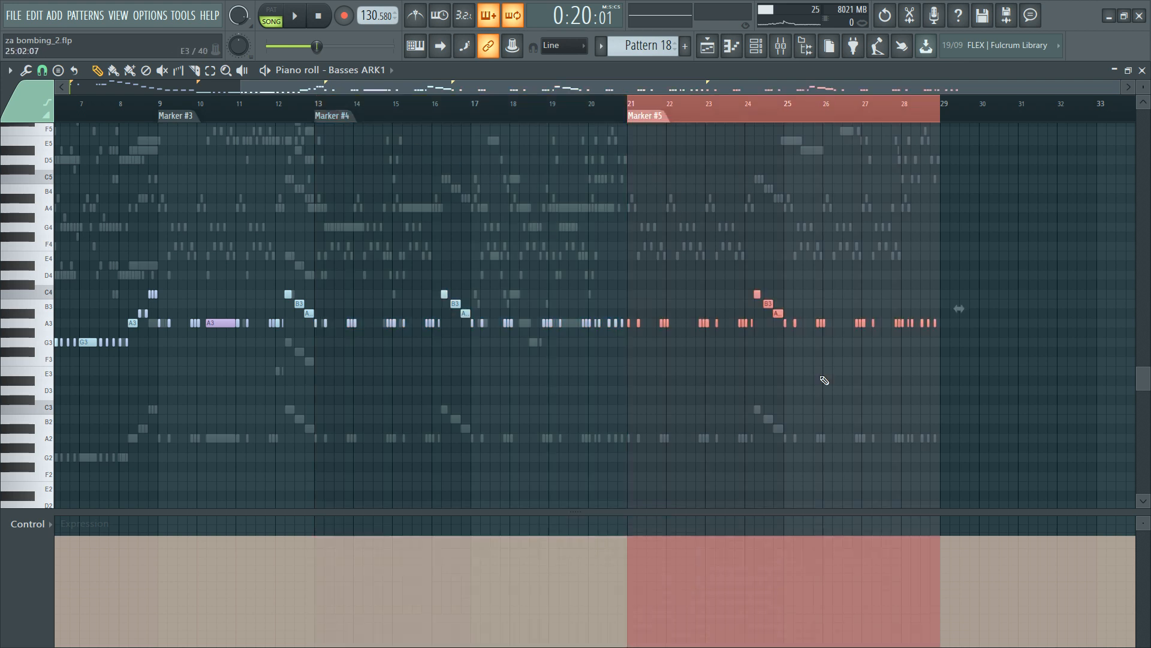
Step: Clear the time selection and listen to the Basses ARK1 part from Marker #5
key(F6)
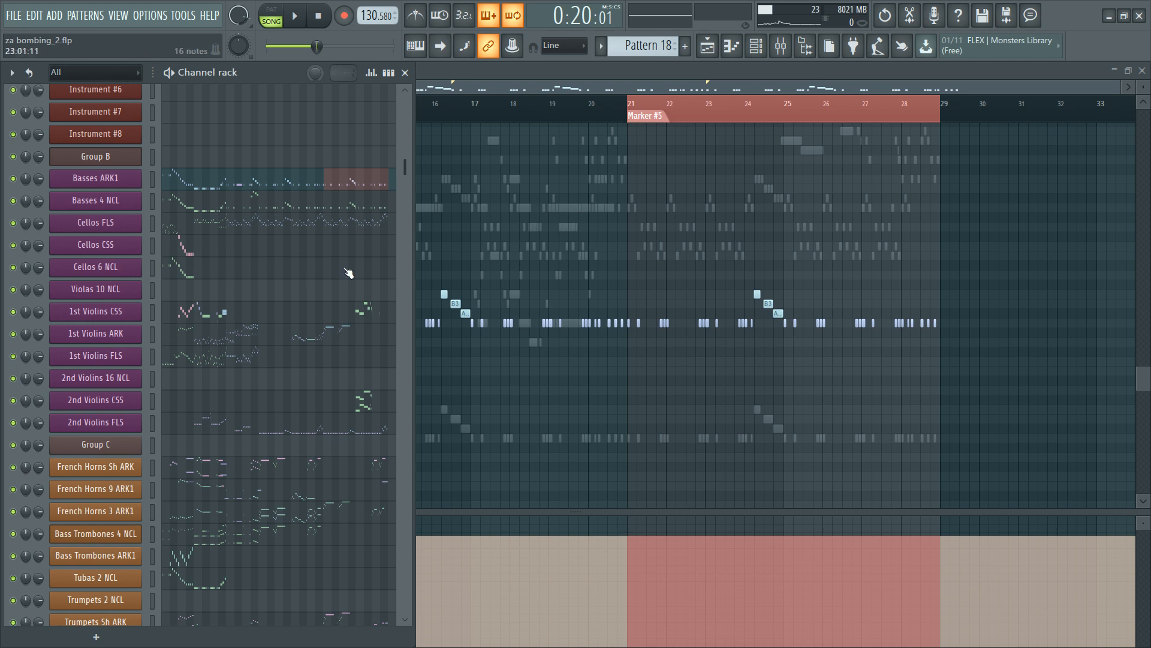
right_click(593, 111)
key(F9)
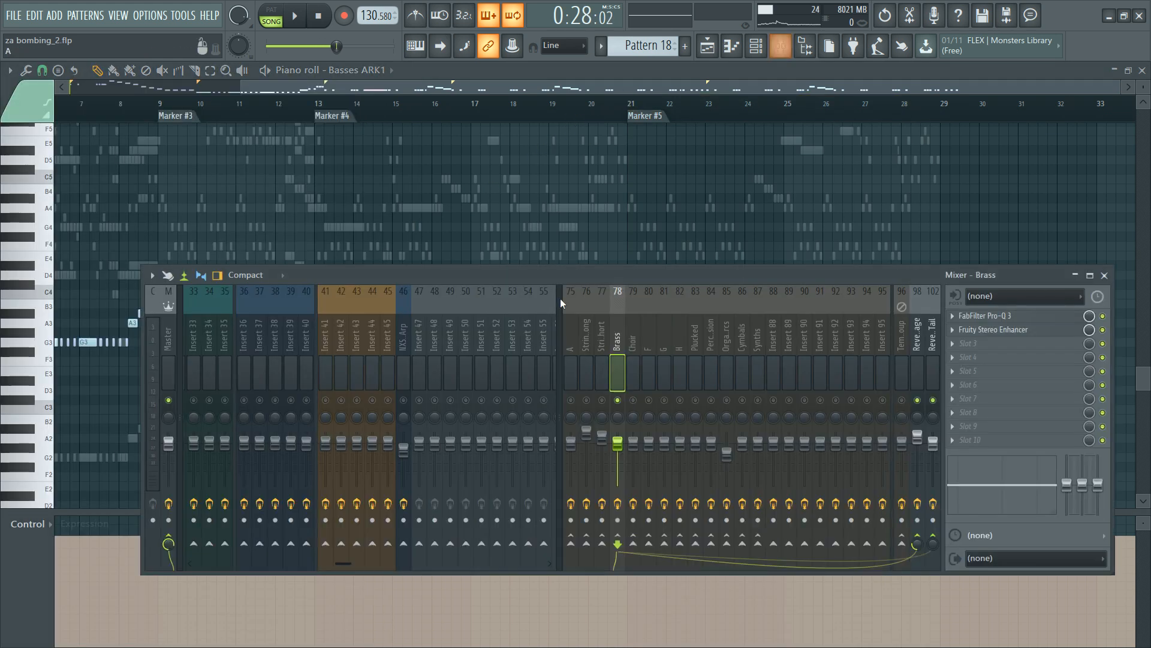
key(F9)
key(space)
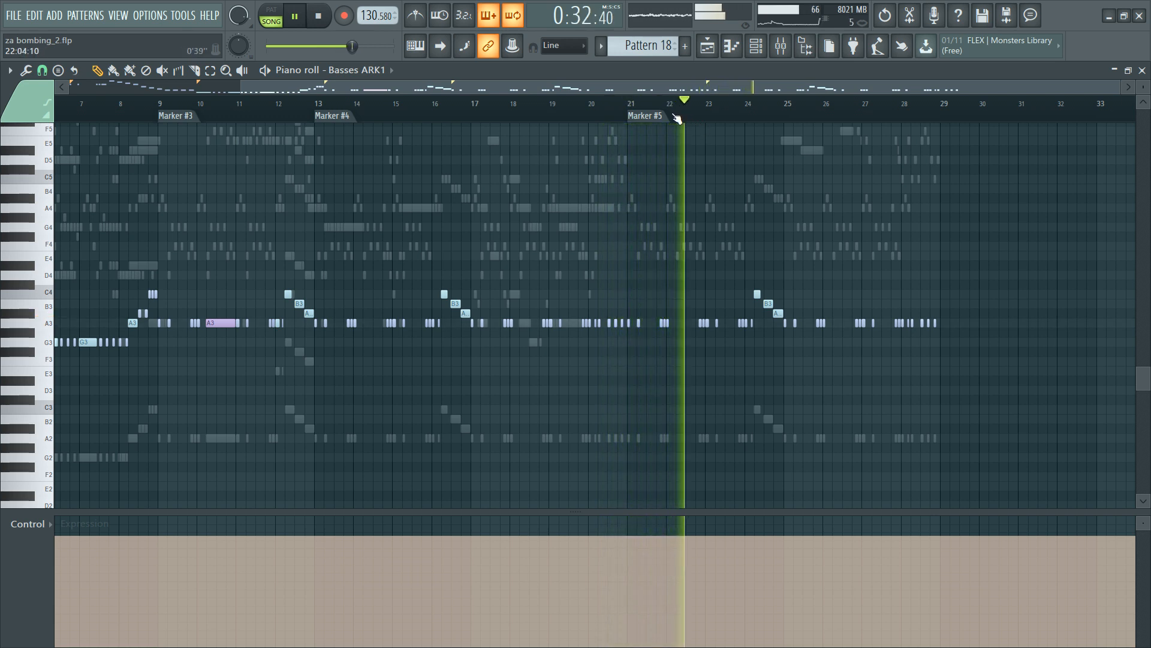
click(649, 116)
scroll(691, 122, up, 6)
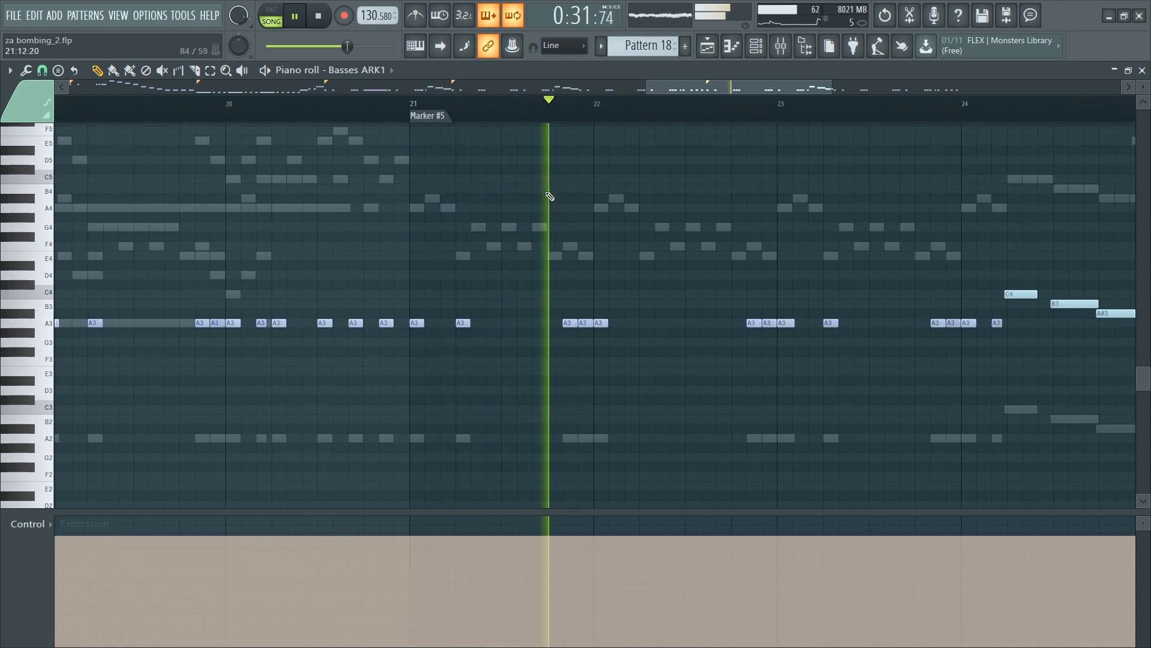
key(space)
key(F6)
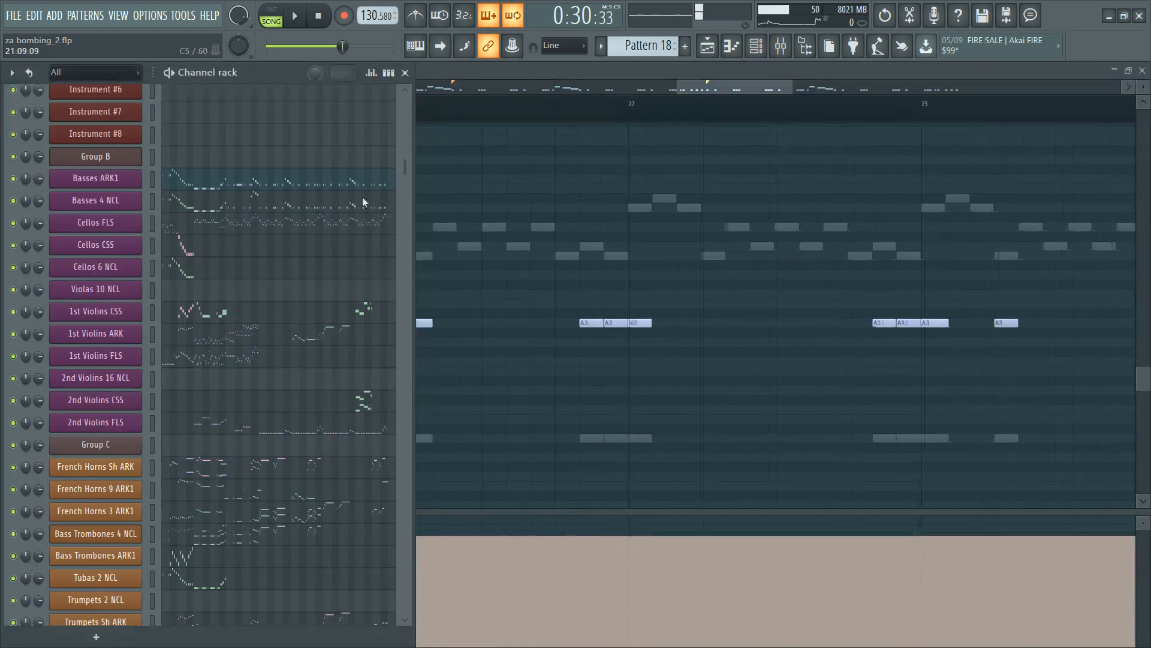
key(space)
key(F6)
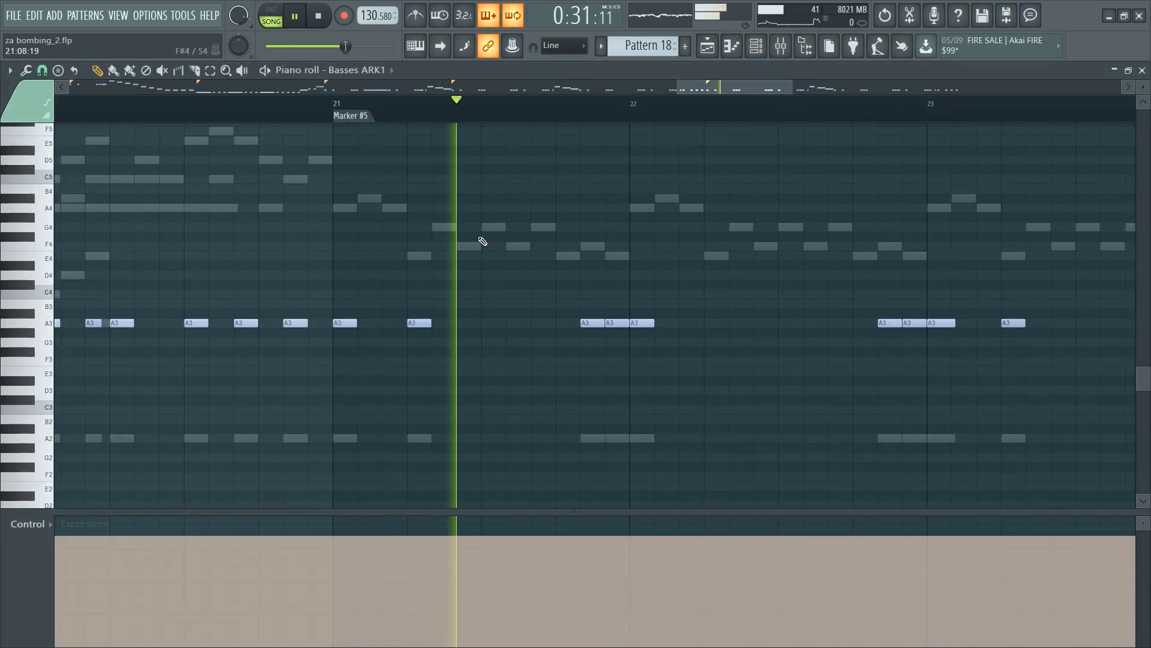
Step: Add an A3 just before the closing A3 group of bar 21 and delete the A3 on bar 22's downbeat
key(space)
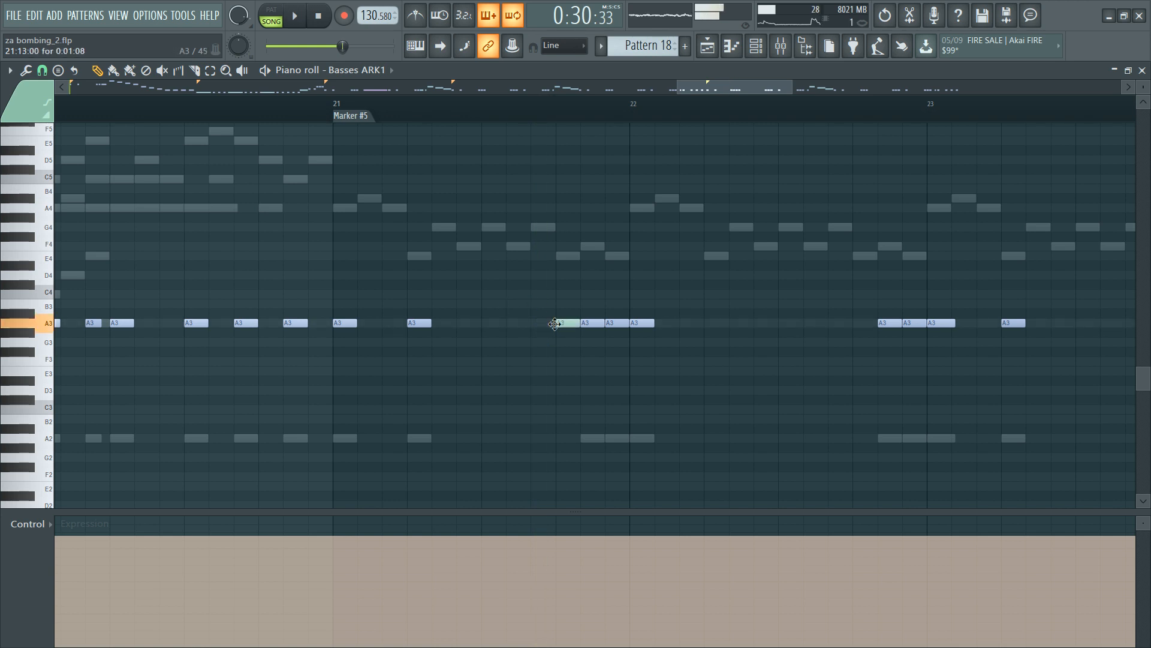
key(space)
drag(614, 323, 564, 323)
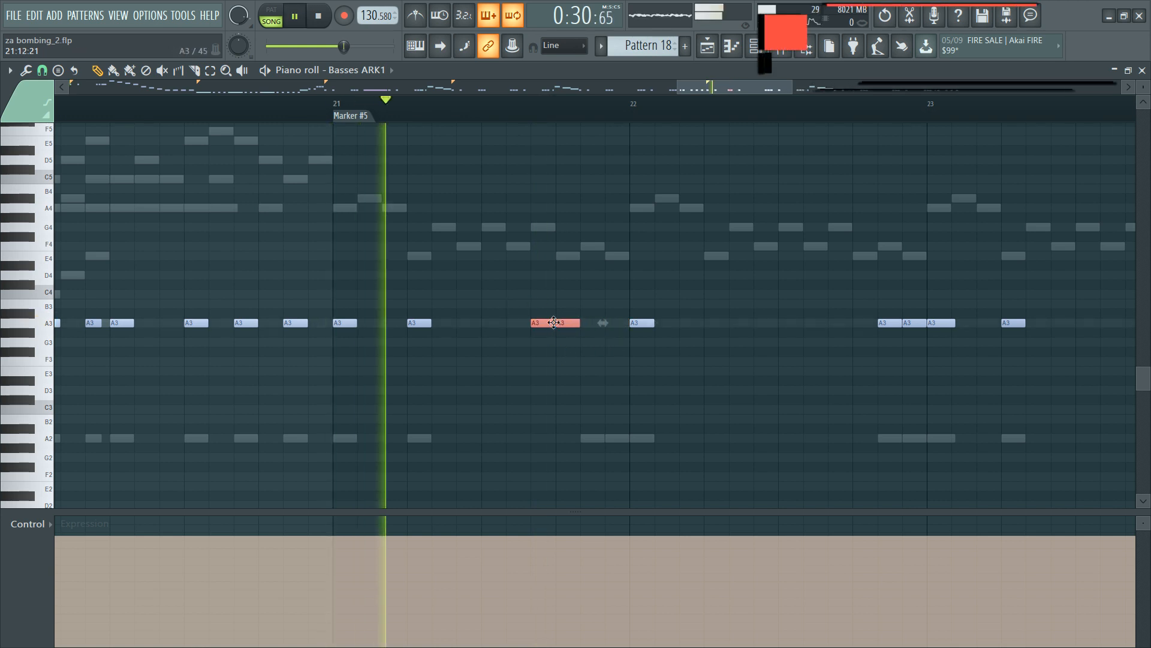
key(space)
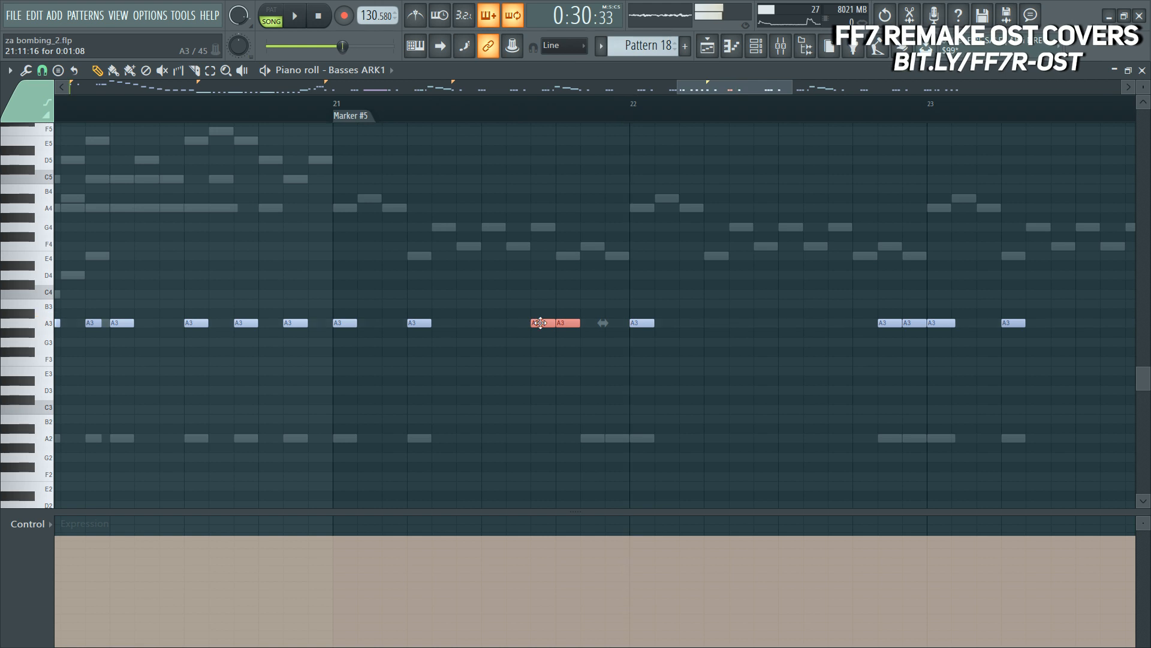
key(space)
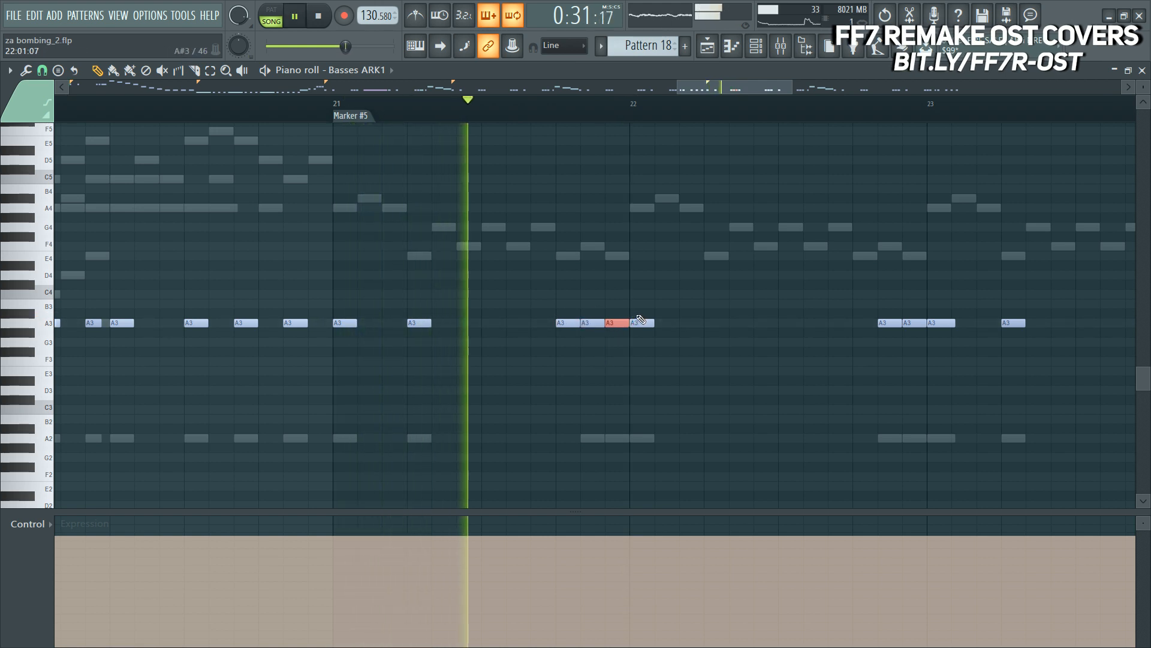
key(space)
drag(635, 309, 652, 341)
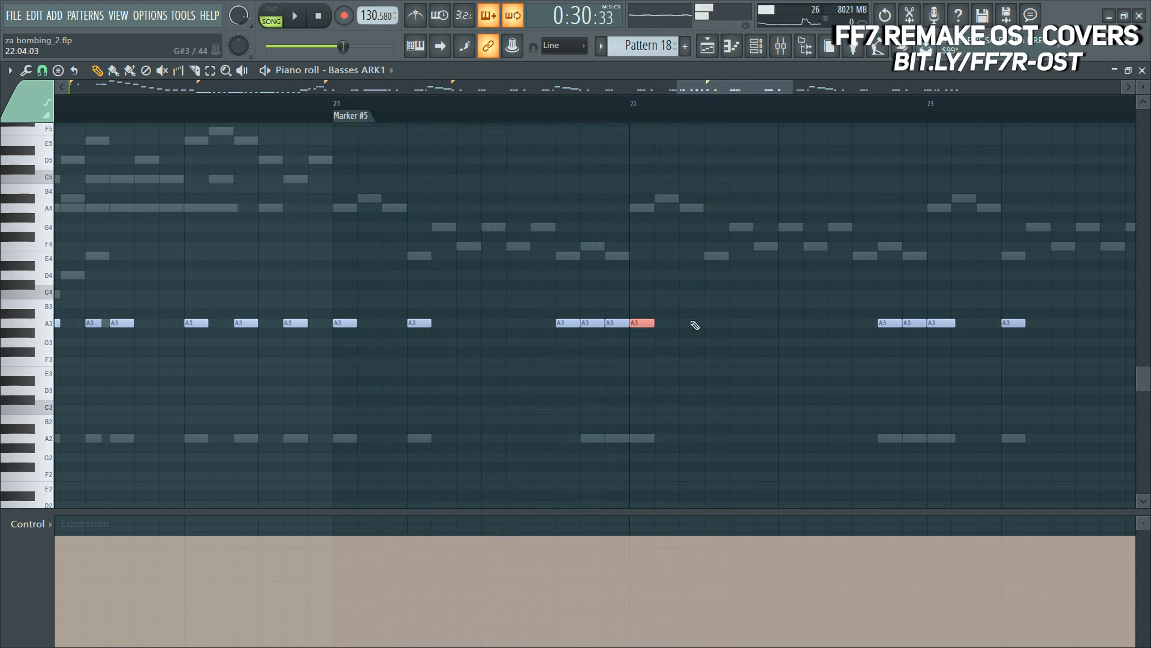
ctrl+right_click(691, 324)
ctrl+right_click(670, 315)
key(Delete)
scroll(312, 321, down, 2)
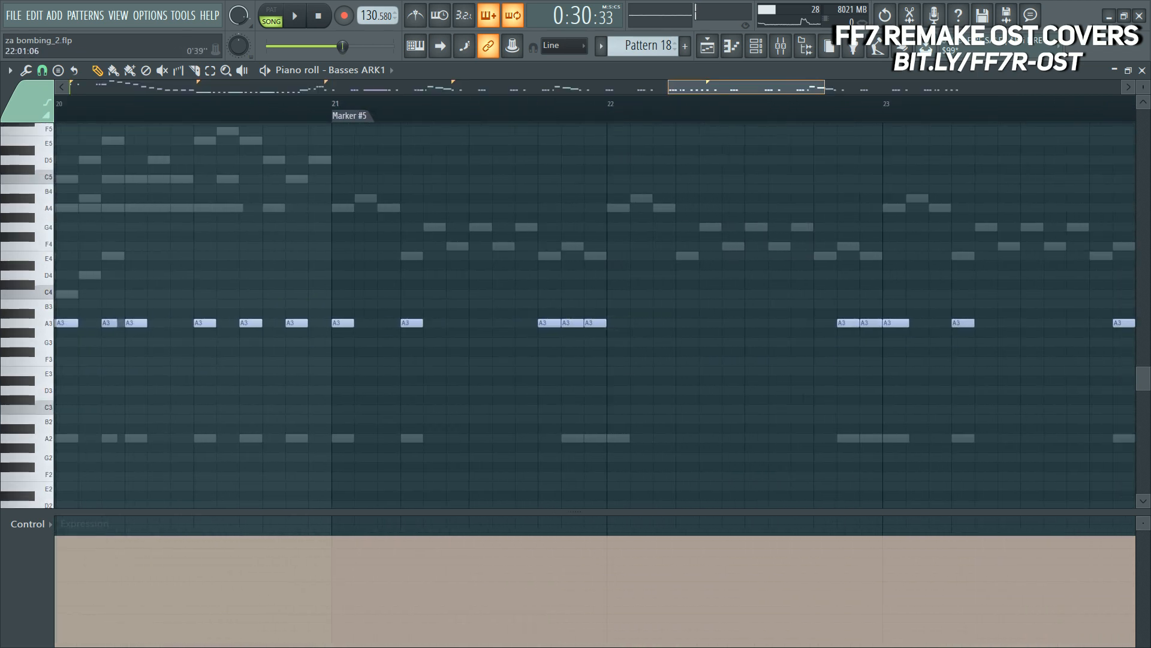
Step: Try duplicating bar 21's A3 notes into bar 22 and shifting them to fit the rhythm
drag(330, 310, 536, 347)
drag(712, 291, 744, 373)
drag(322, 290, 568, 315)
key(ctrl+b)
key(space)
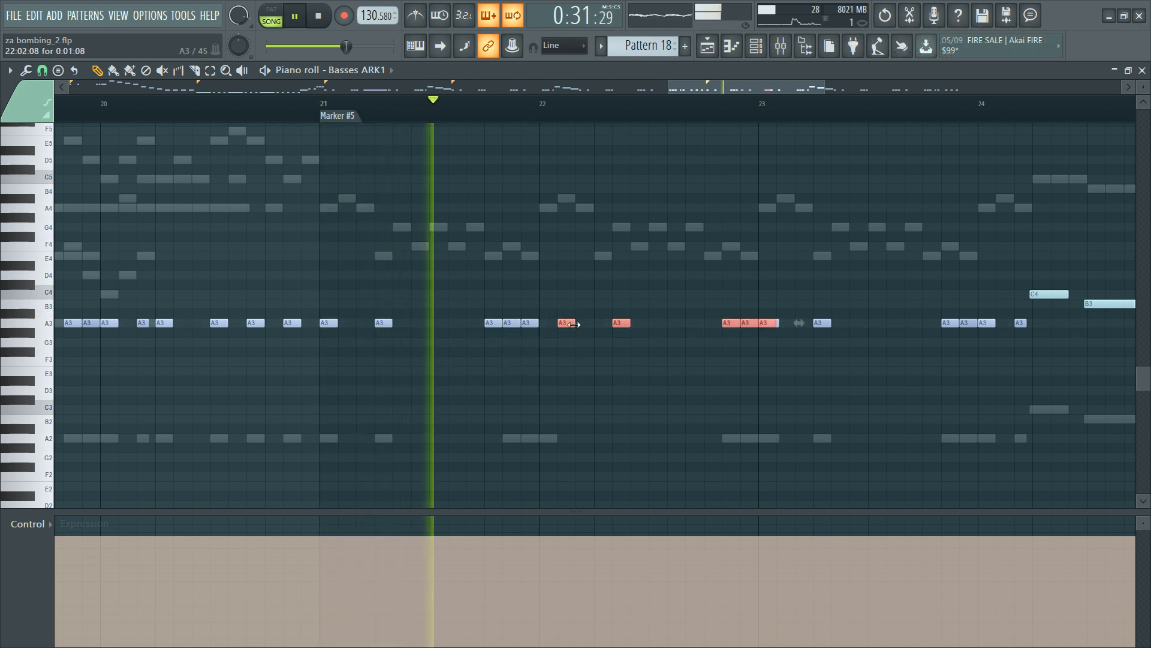
drag(567, 322, 599, 322)
key(space)
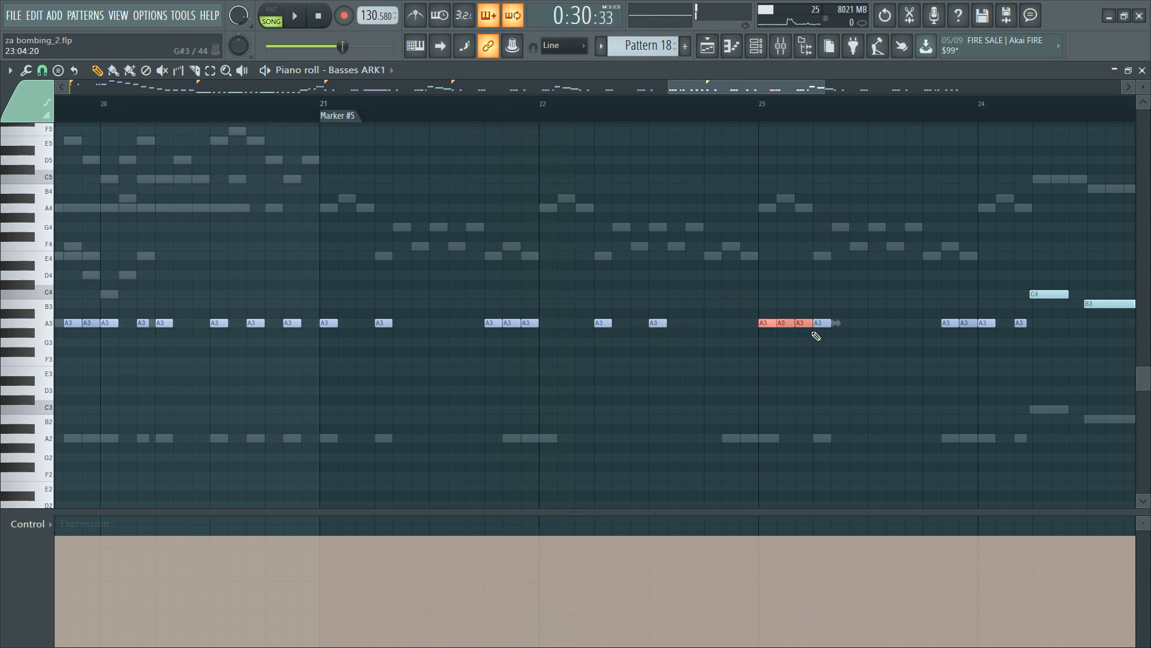
drag(799, 324, 746, 324)
key(space)
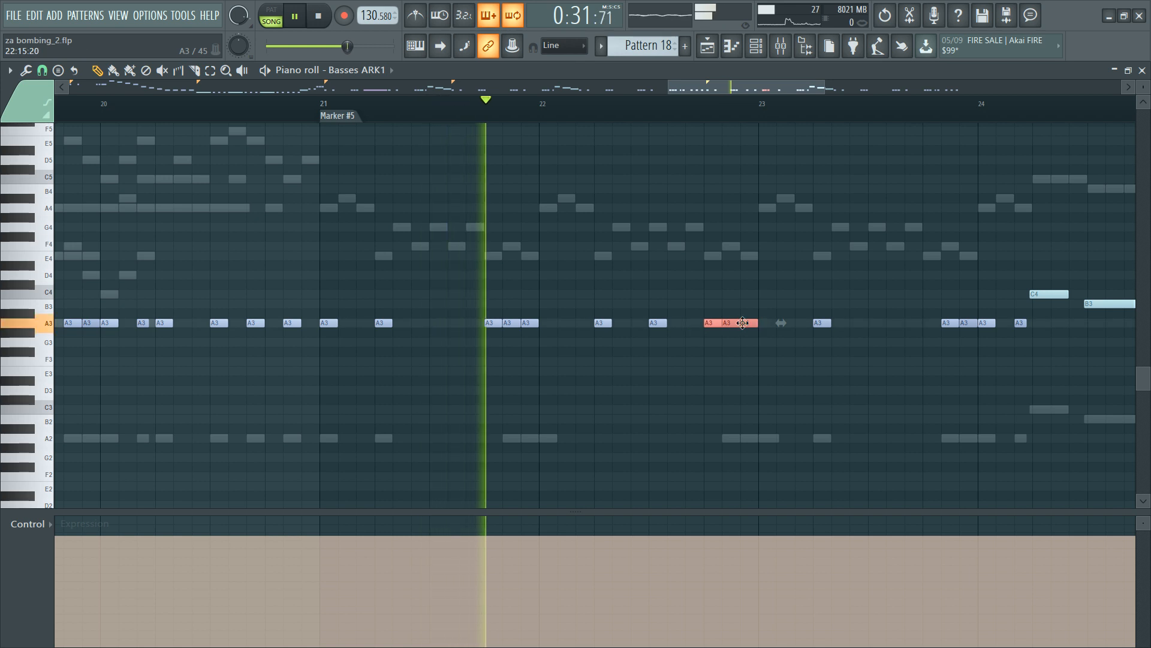
key(space)
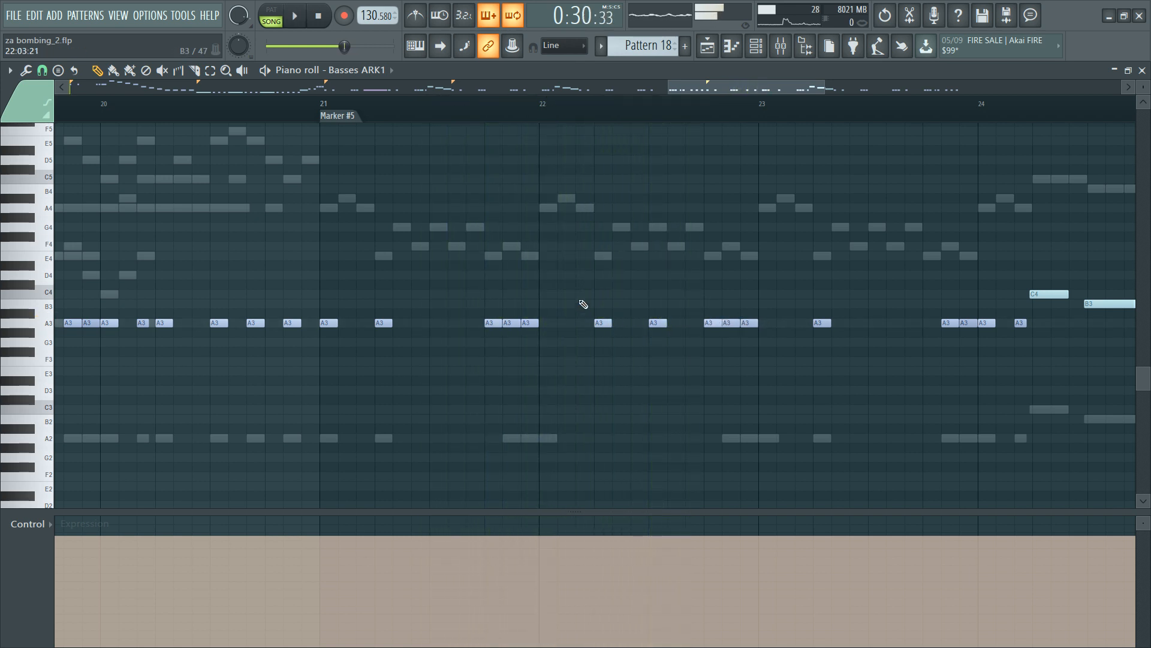
Step: Replace bar 22's bass notes with a copy of bar 21's three closing A3 notes followed by three spaced A3 notes
drag(579, 301, 764, 342)
key(Delete)
key(space)
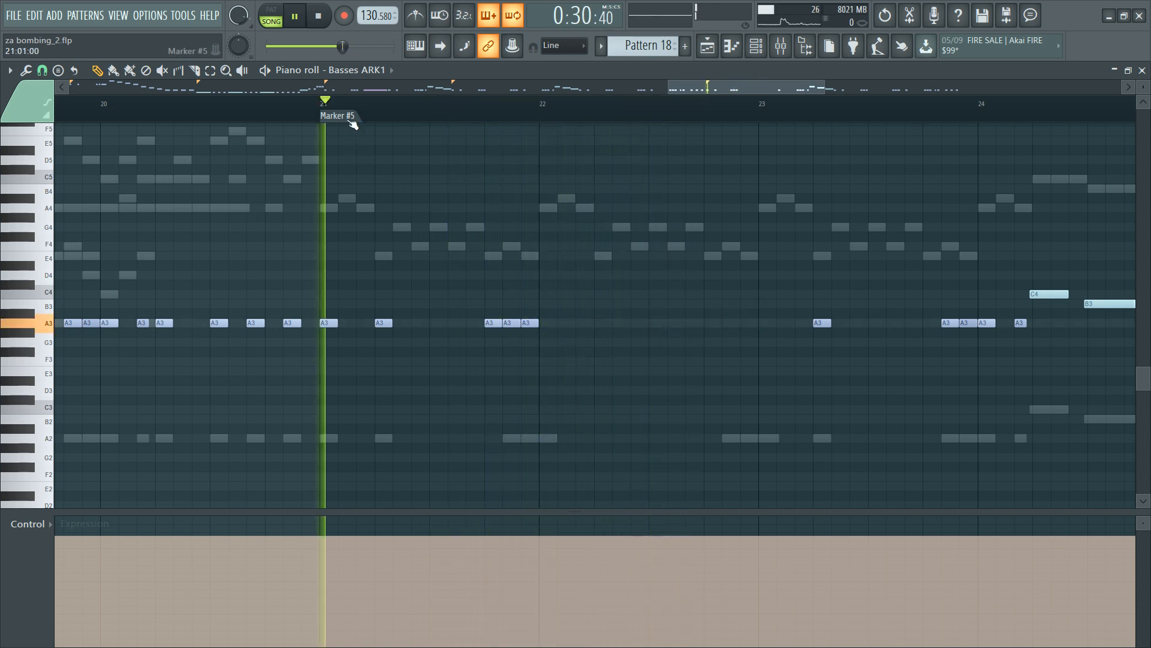
drag(483, 304, 542, 328)
key(space)
key(ctrl+b)
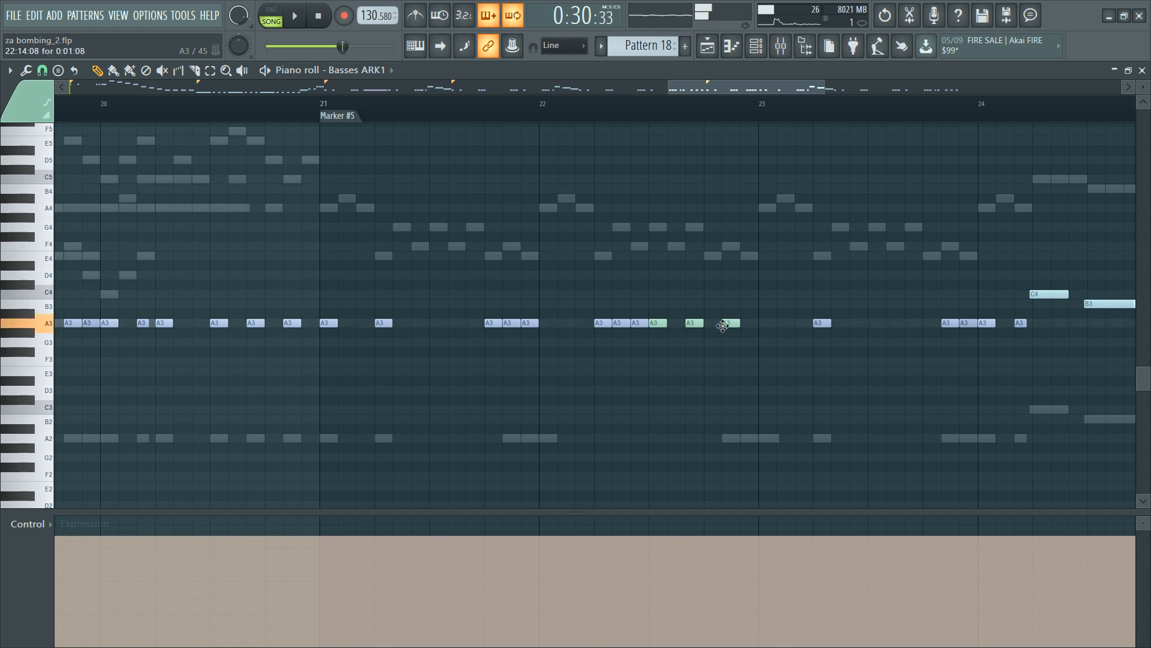
drag(672, 334, 743, 341)
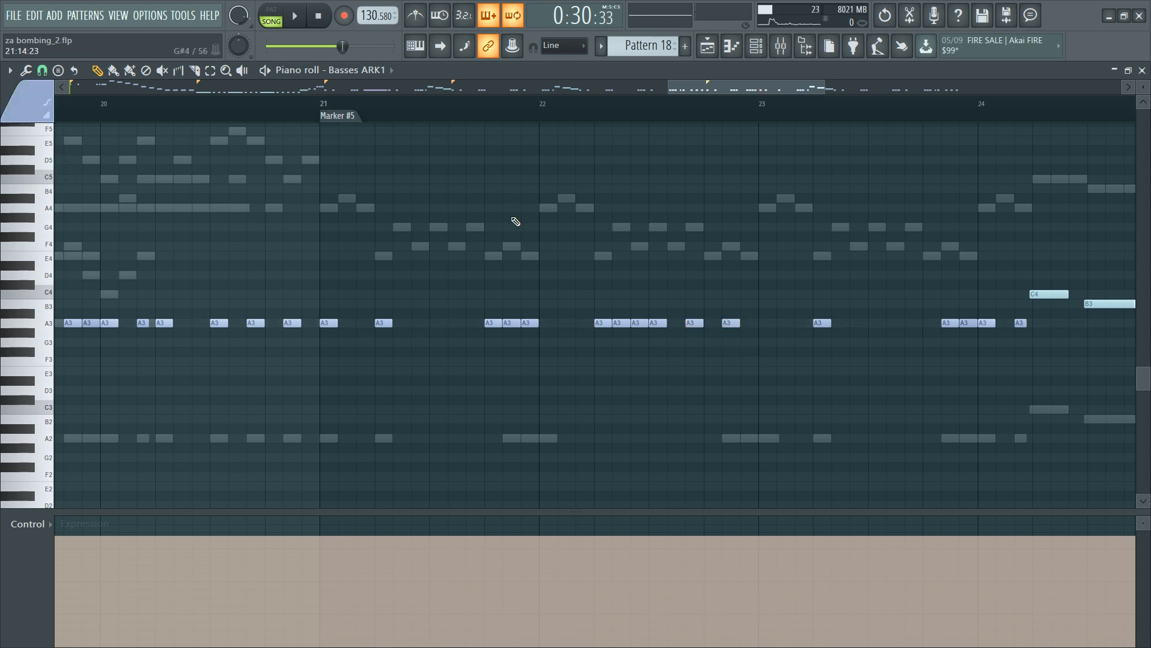
Step: Delete all Basses ARK1 notes from bar 23 to the end of the part
scroll(660, 270, down, 2)
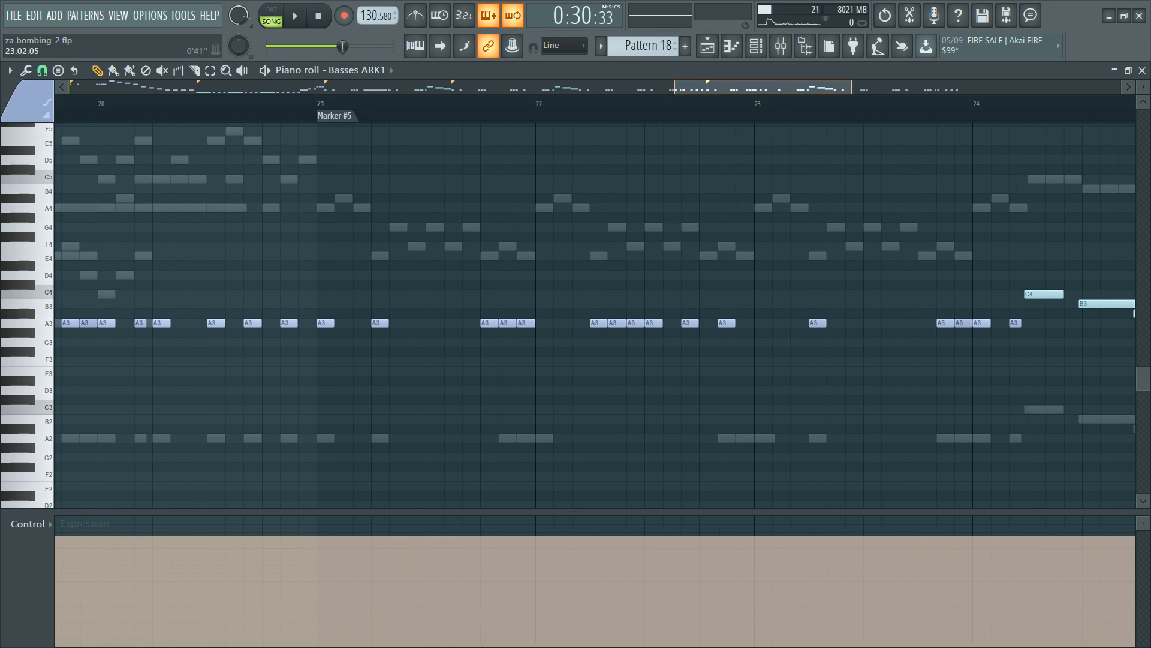
drag(533, 262, 1080, 378)
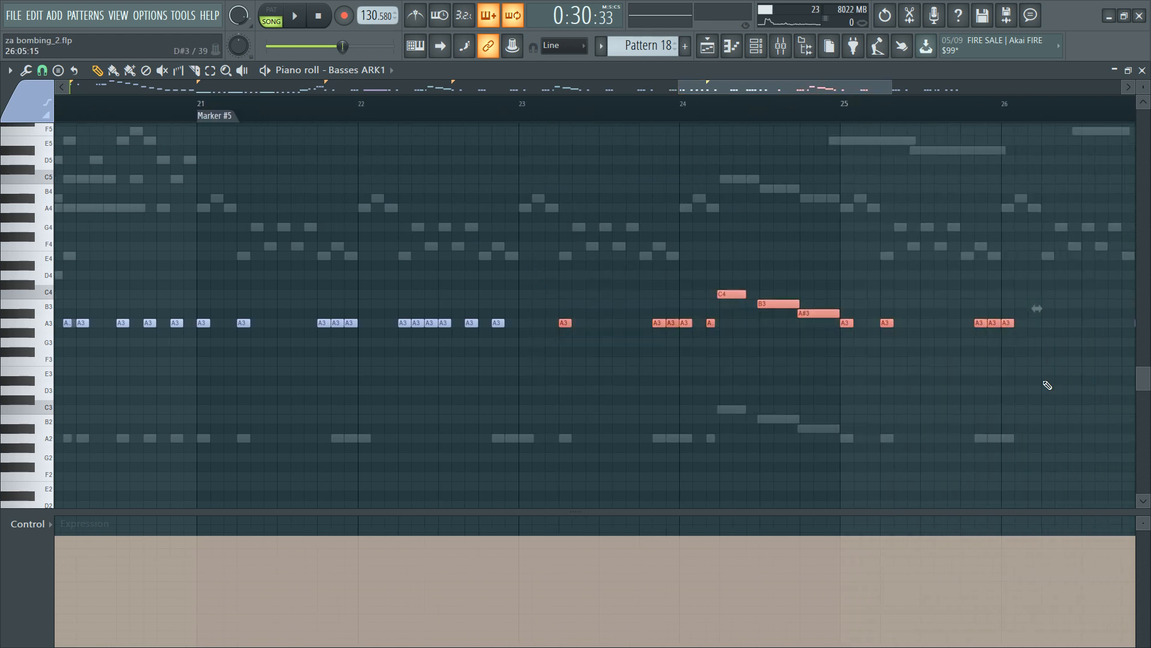
key(Delete)
scroll(678, 120, down, 2)
drag(695, 252, 1052, 390)
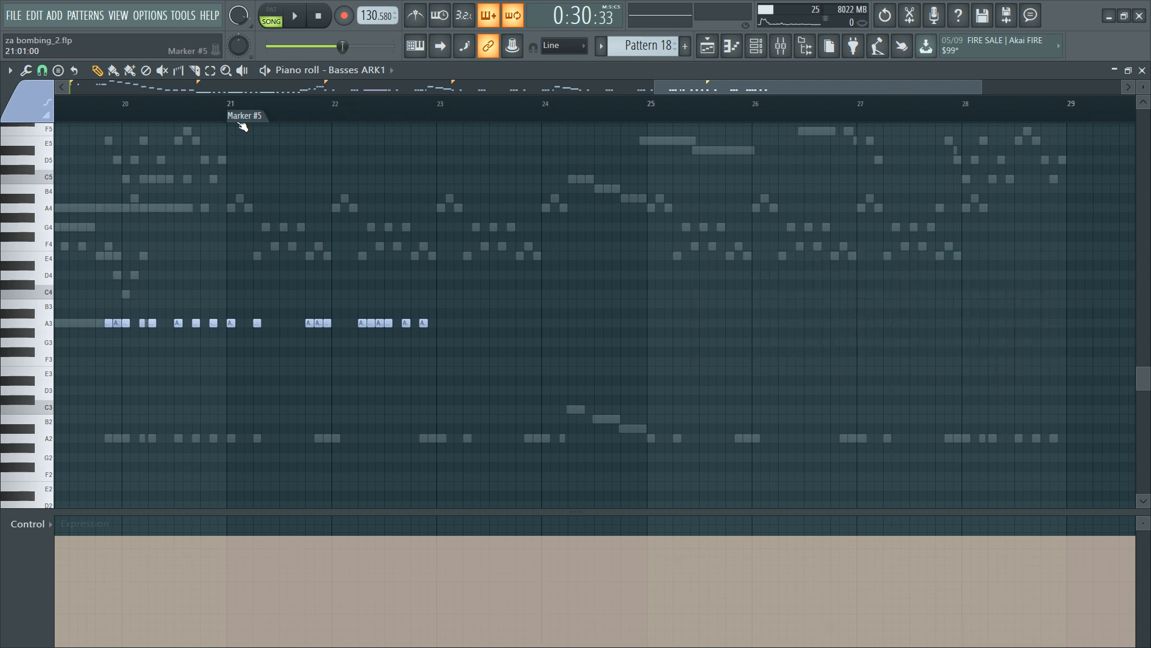
Step: Duplicate the Basses ARK1 notes of bars 21 and 22 and align the copy to start at bar 23
key(space)
scroll(258, 303, up, 2)
drag(219, 312, 413, 345)
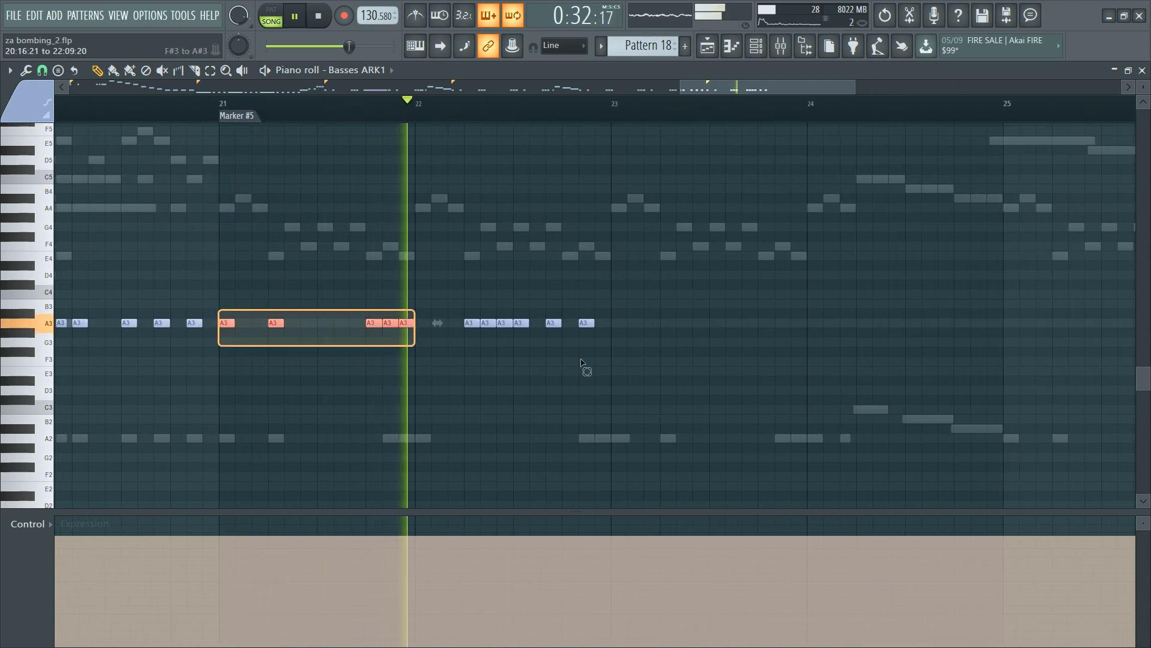
drag(581, 363, 594, 376)
key(ctrl+b)
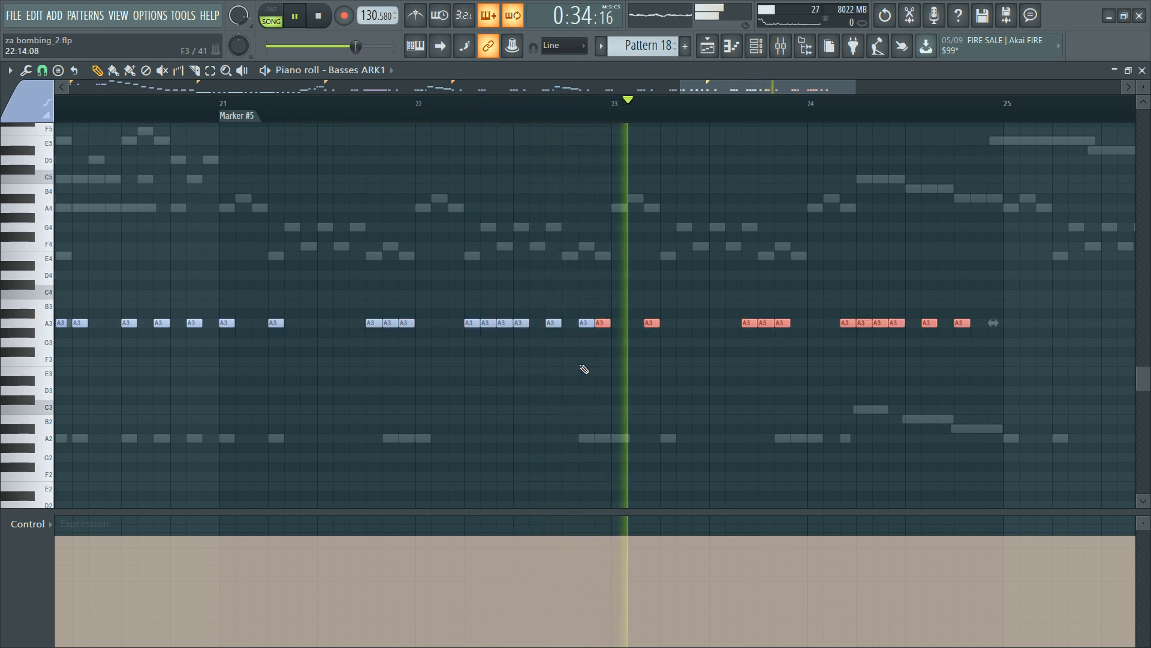
key(space)
key(space)
click(613, 105)
scroll(618, 132, up, 1)
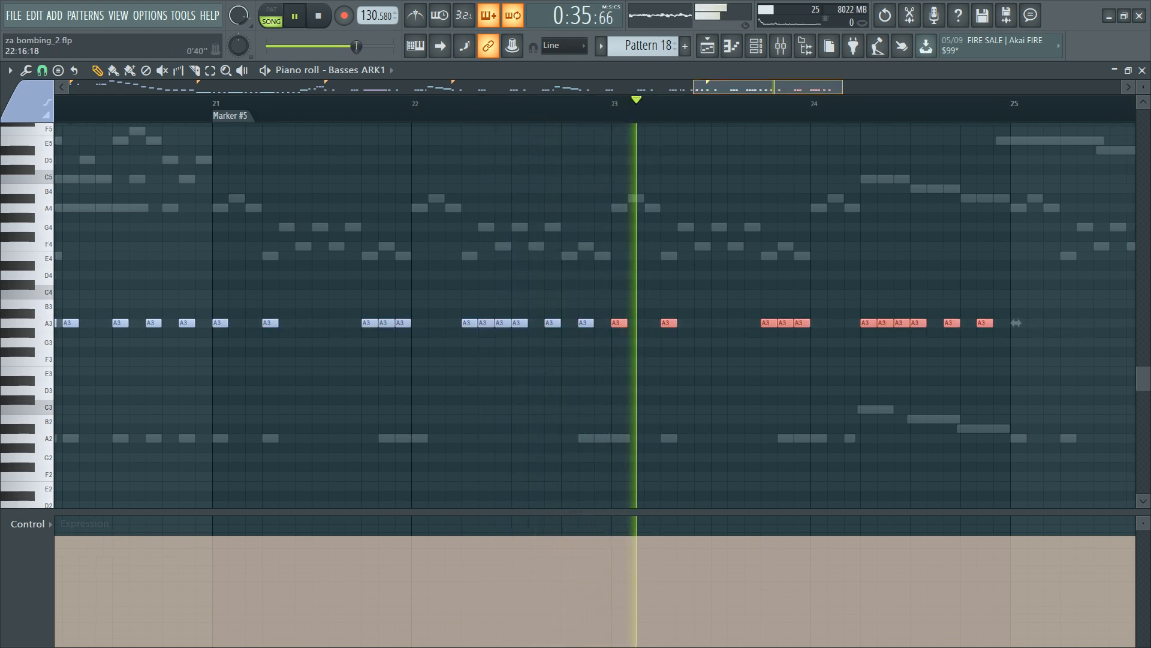
scroll(647, 180, down, 3)
ctrl+click(646, 204)
Step: Add an A3 note directly before the three-note A3 group at the end of bar 23
key(space)
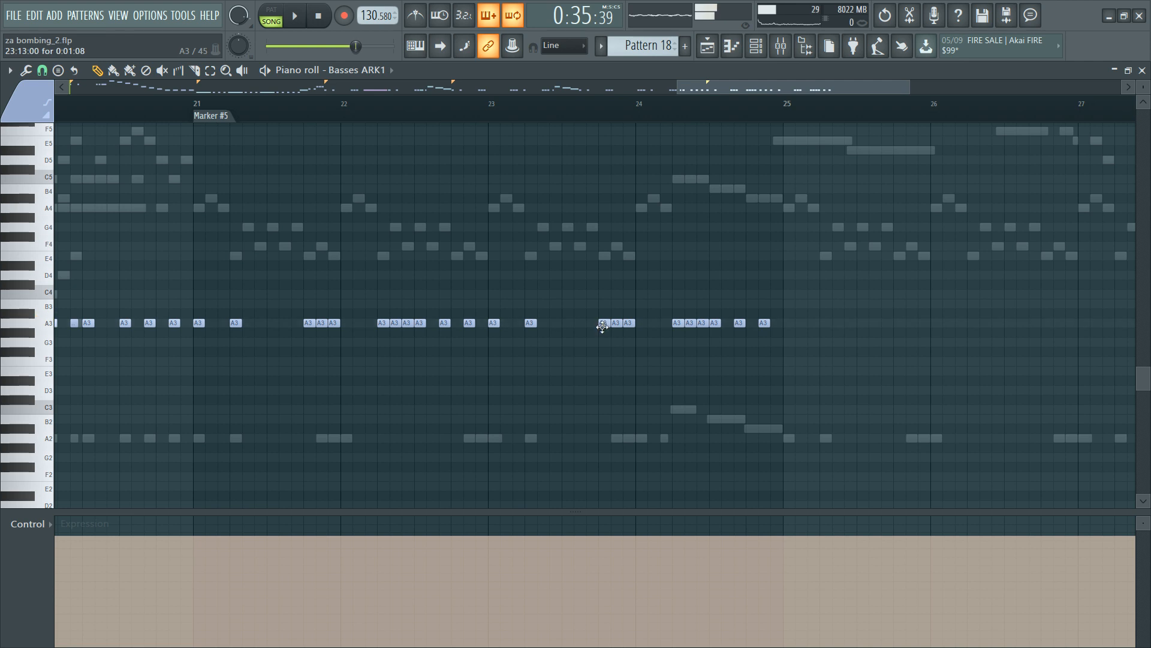
key(space)
click(580, 323)
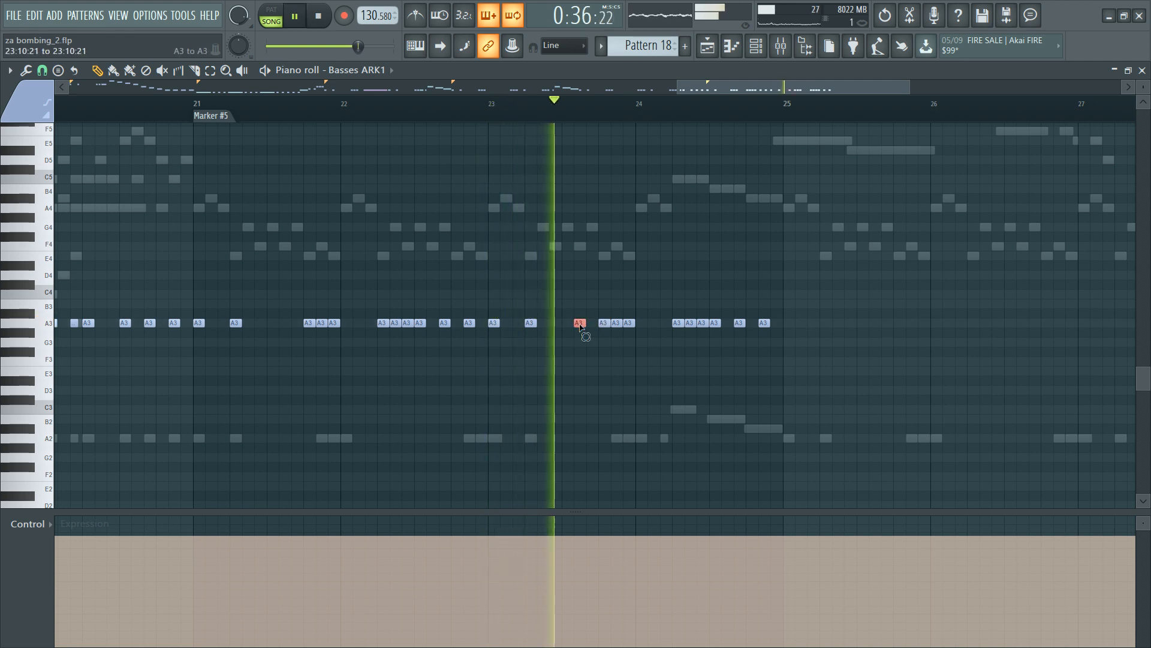
key(space)
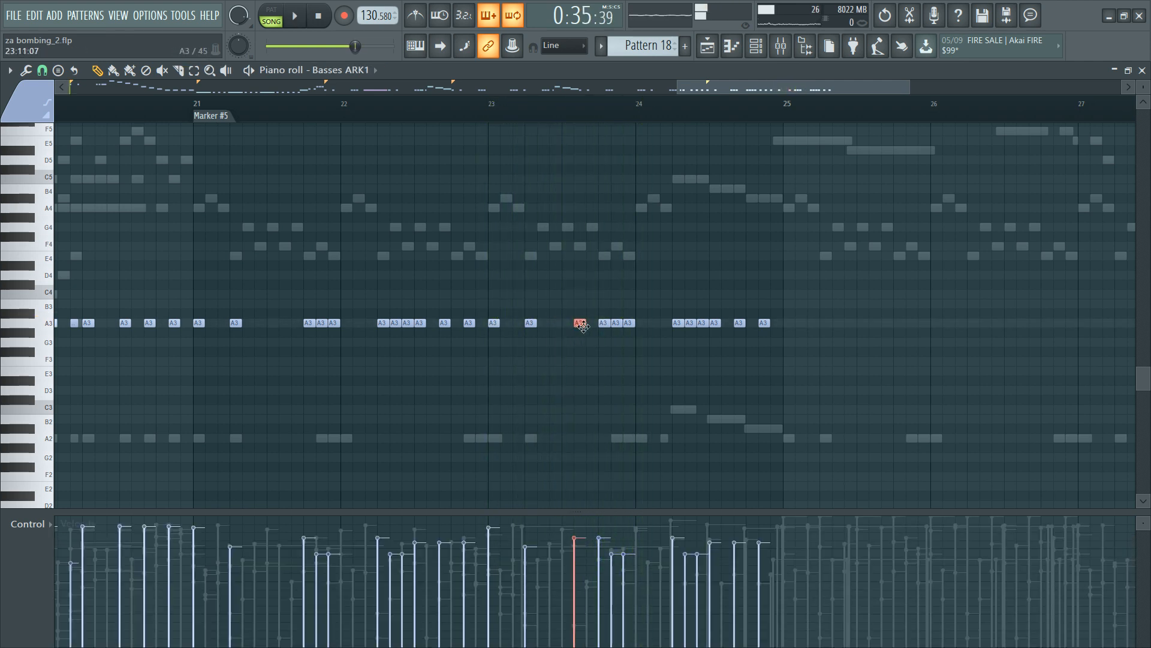
drag(580, 323, 592, 324)
Step: Listen to the revised Basses ARK1 line from Marker #5 and around bar 24
key(space)
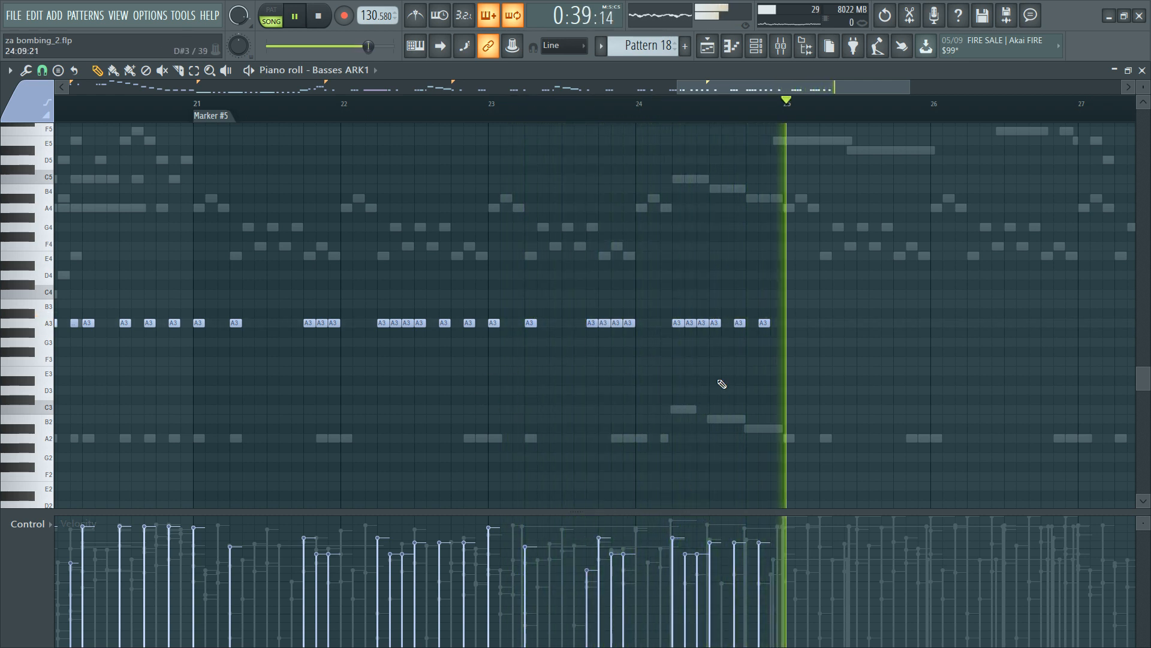
key(space)
click(226, 112)
key(space)
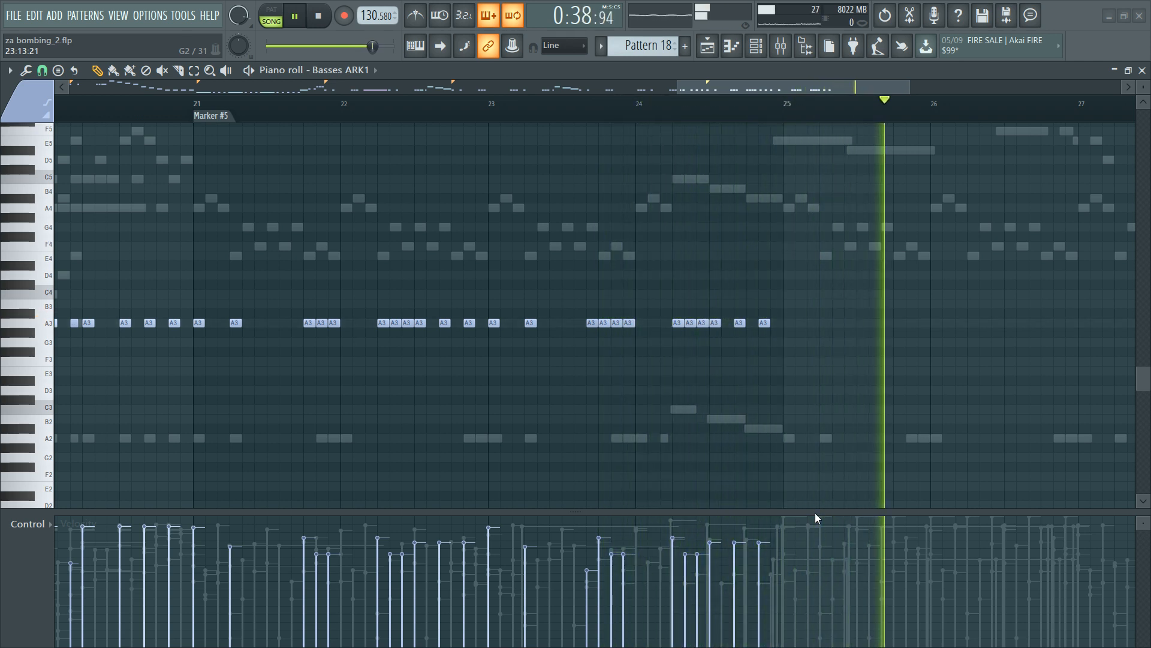
key(space)
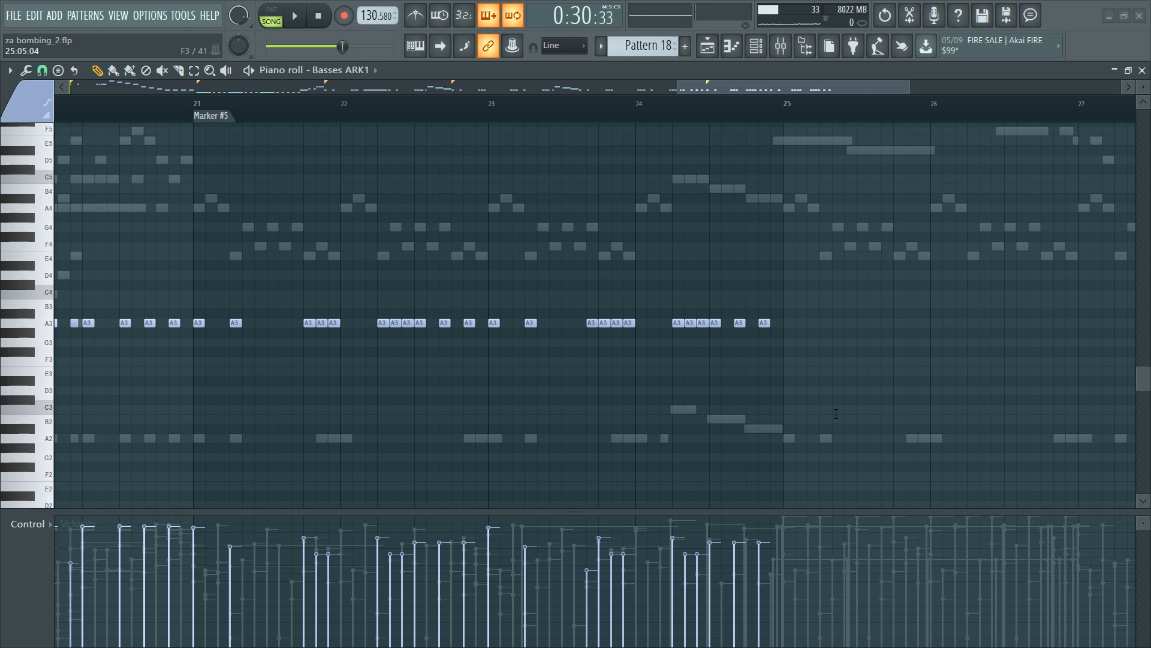
click(713, 109)
drag(767, 88, 790, 88)
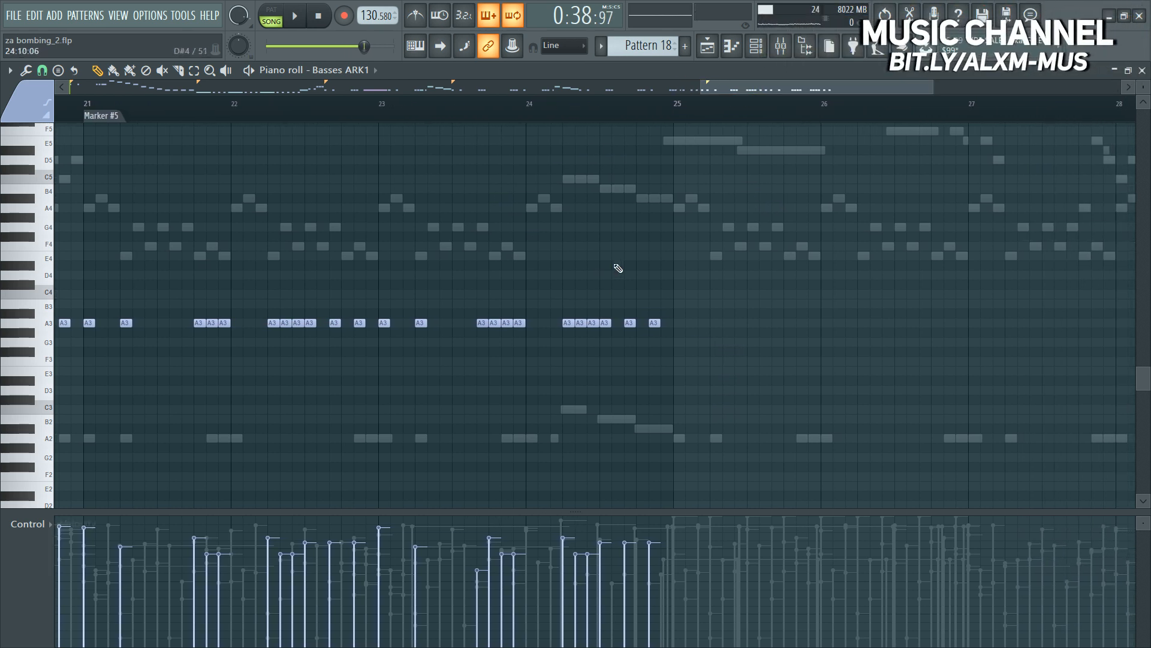
Step: Duplicate the Basses ARK1 notes of bars 21 to 24 so that the copy starts at bar 25
ctrl+scroll(630, 278, down, 3)
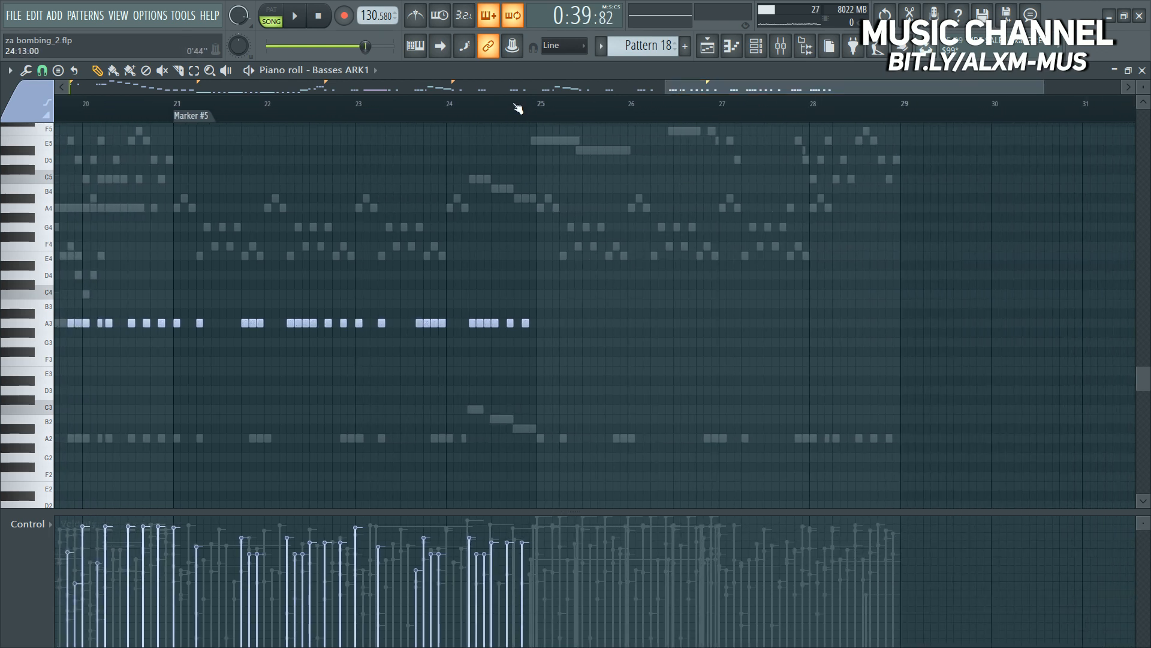
drag(183, 313, 646, 403)
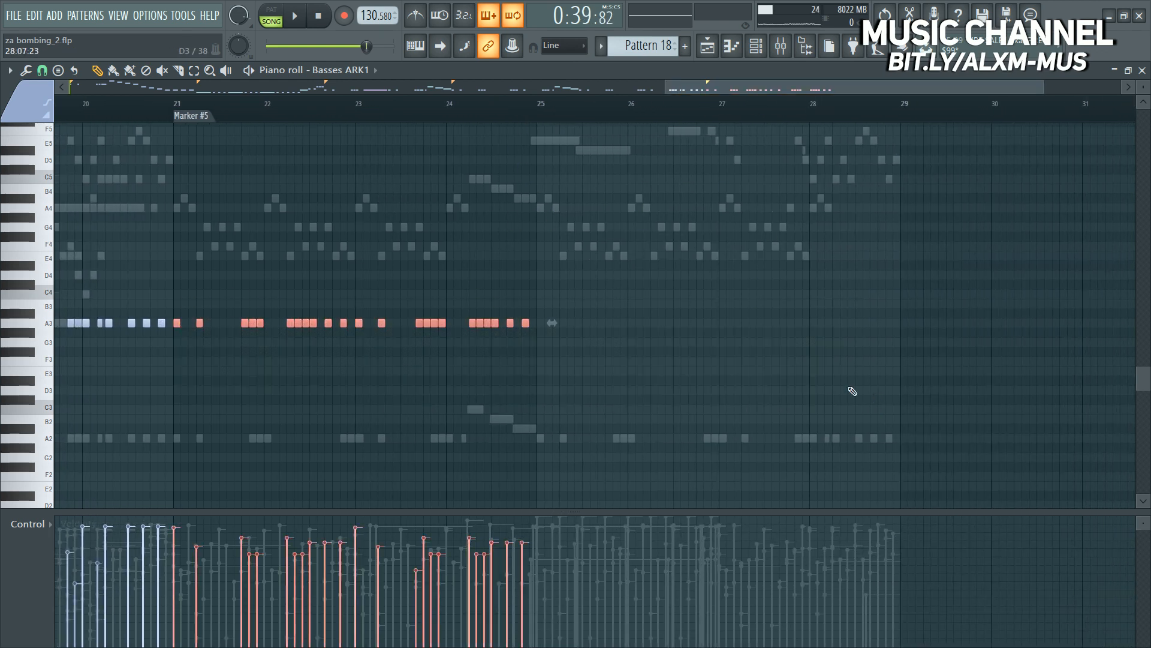
key(ctrl+b)
drag(538, 323, 545, 322)
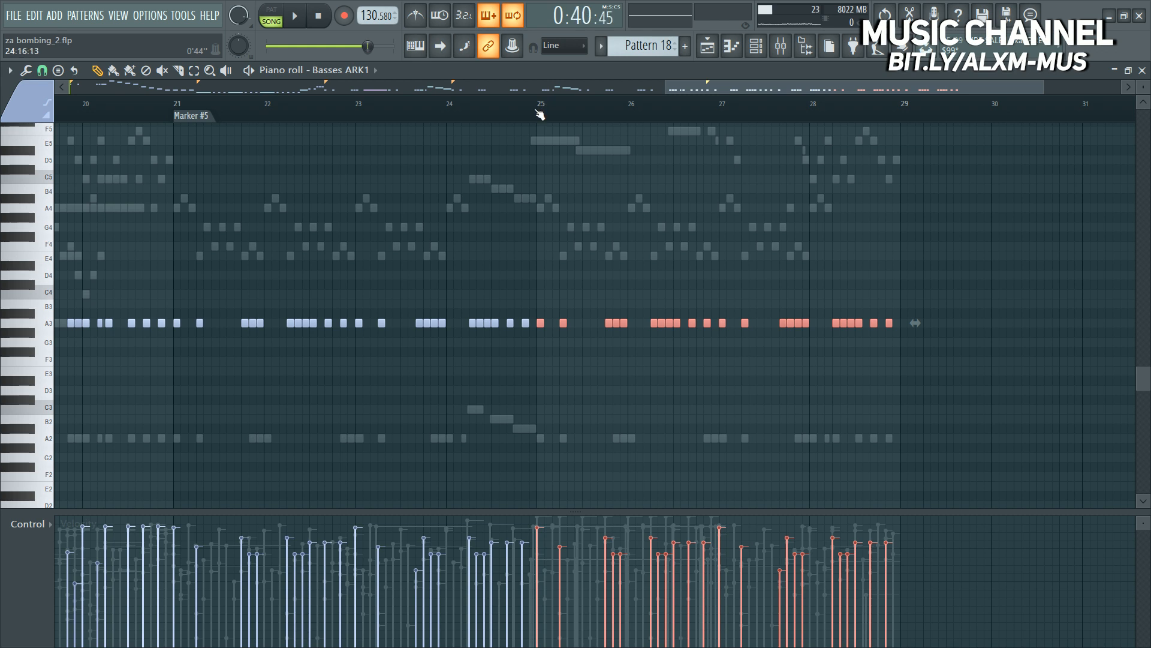
Step: Listen to the duplicated Basses ARK1 line from bar 25 onward
key(space)
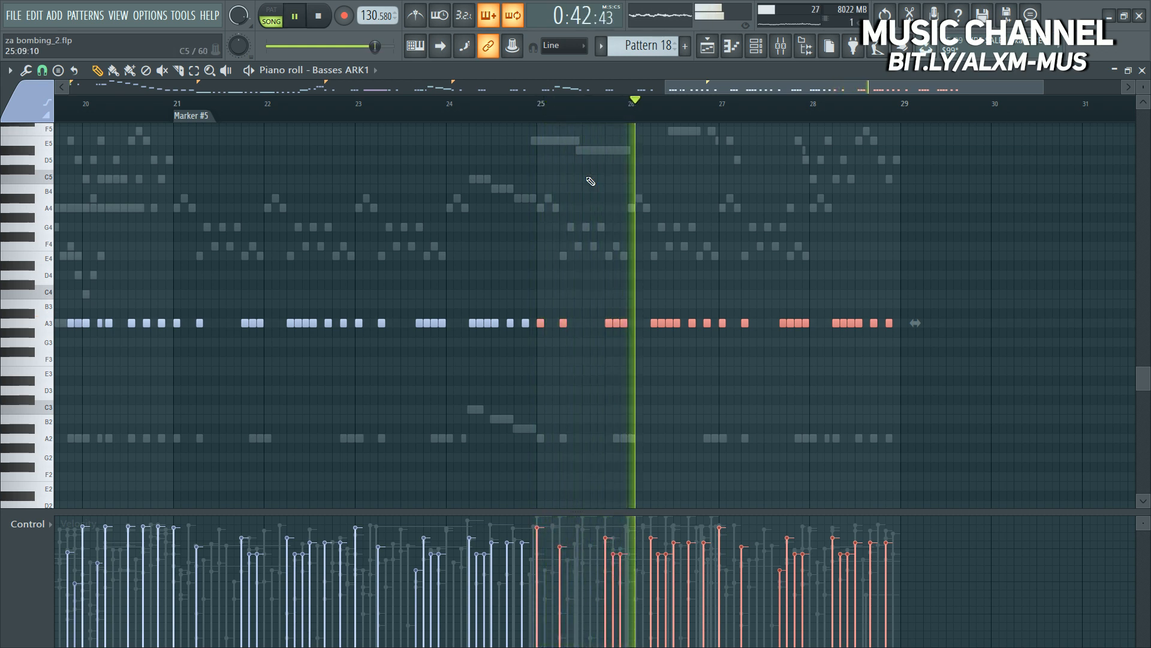
ctrl+click(722, 259)
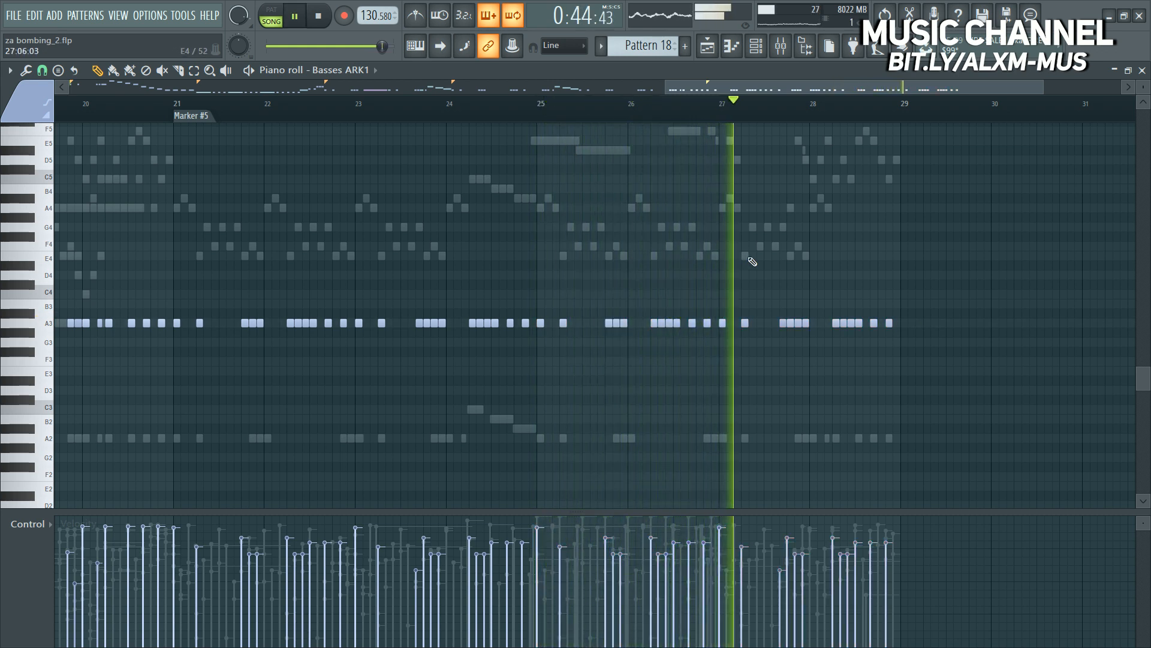
key(space)
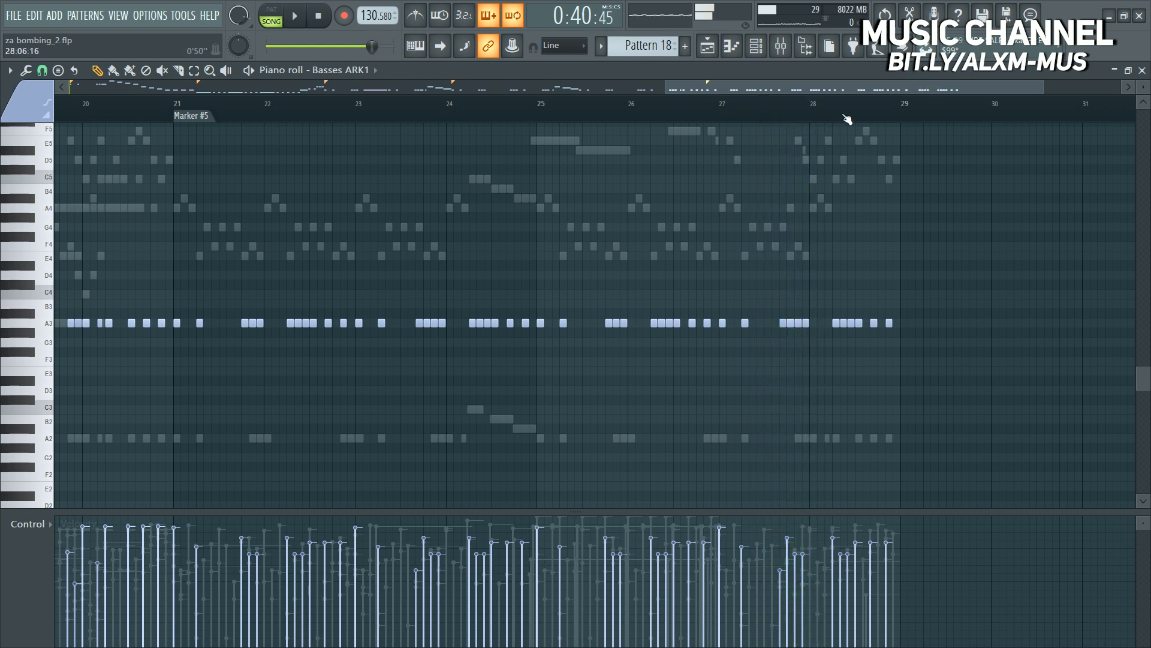
Step: Replace the short A3 notes at the start of bar 28 with three longer two-step A3 notes
scroll(720, 327, up, 5)
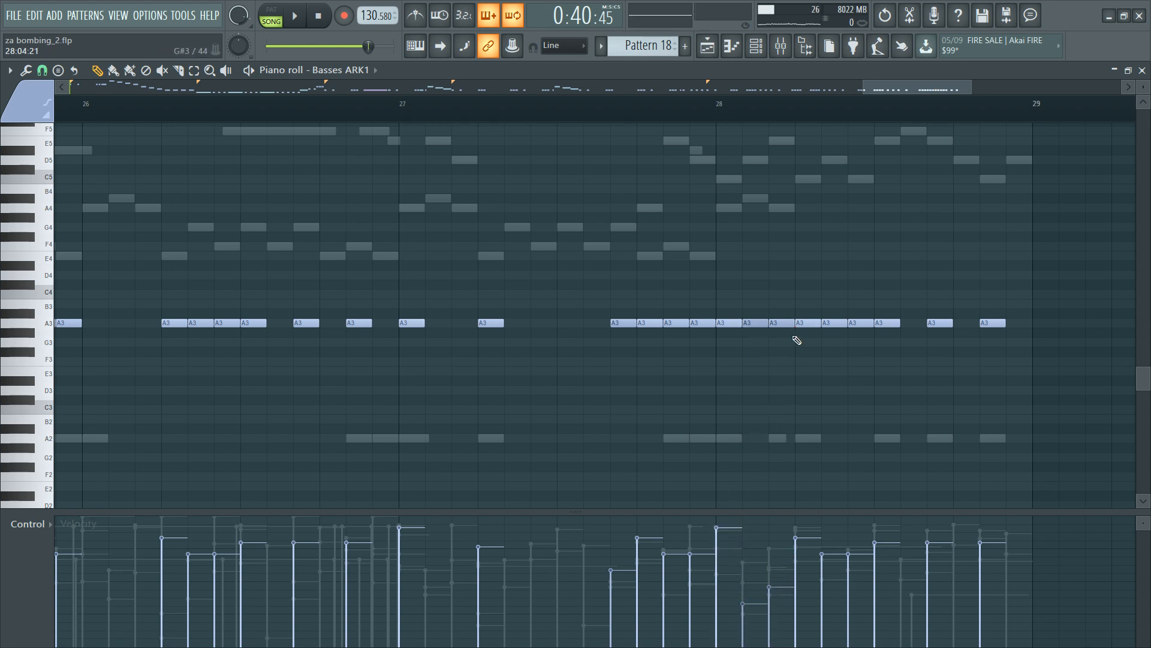
drag(798, 308, 982, 337)
key(Delete)
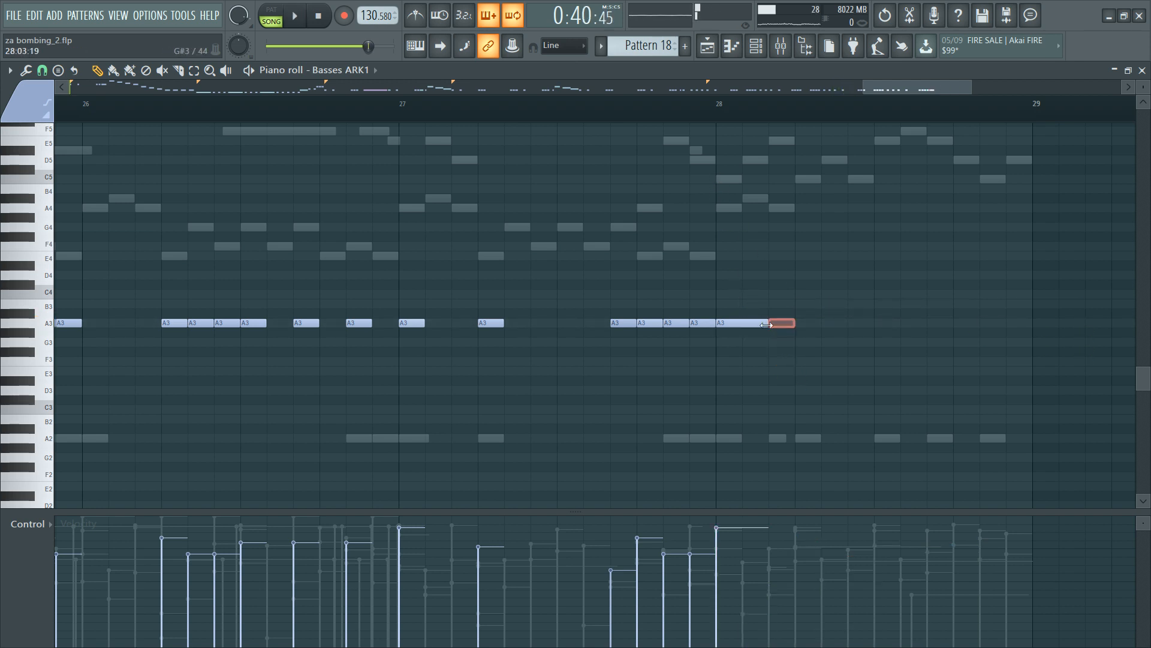
click(772, 323)
drag(761, 322, 899, 359)
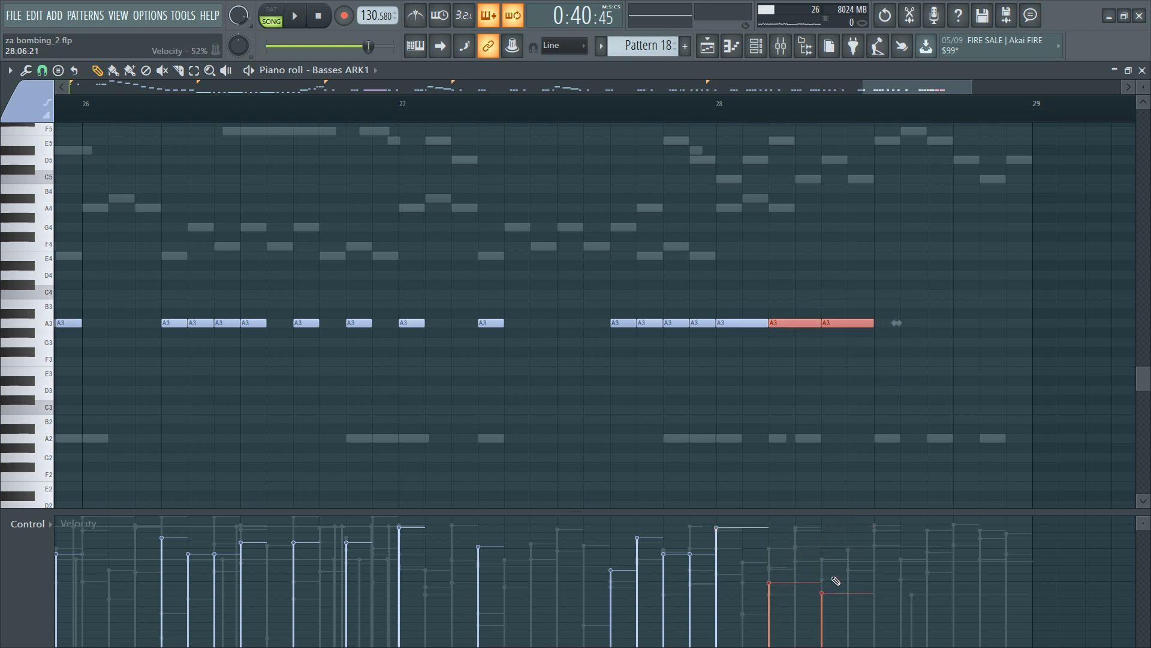
Step: Duplicate the three longer A3 notes so that the copy fills the second half of bar 28
drag(736, 286, 873, 372)
key(ctrl+b)
key(ctrl+d)
Step: In French Horns Sh ARK, add a sustained A4 note from the start of bar 28 to just past bar 29
key(F6)
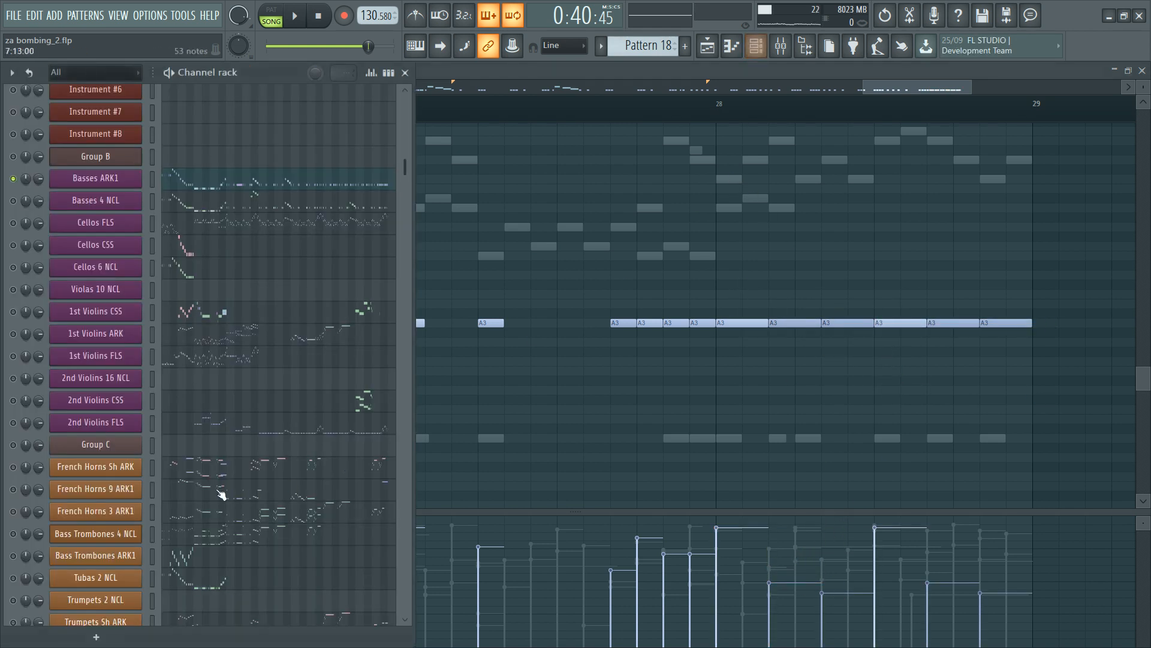
scroll(252, 437, down, 3)
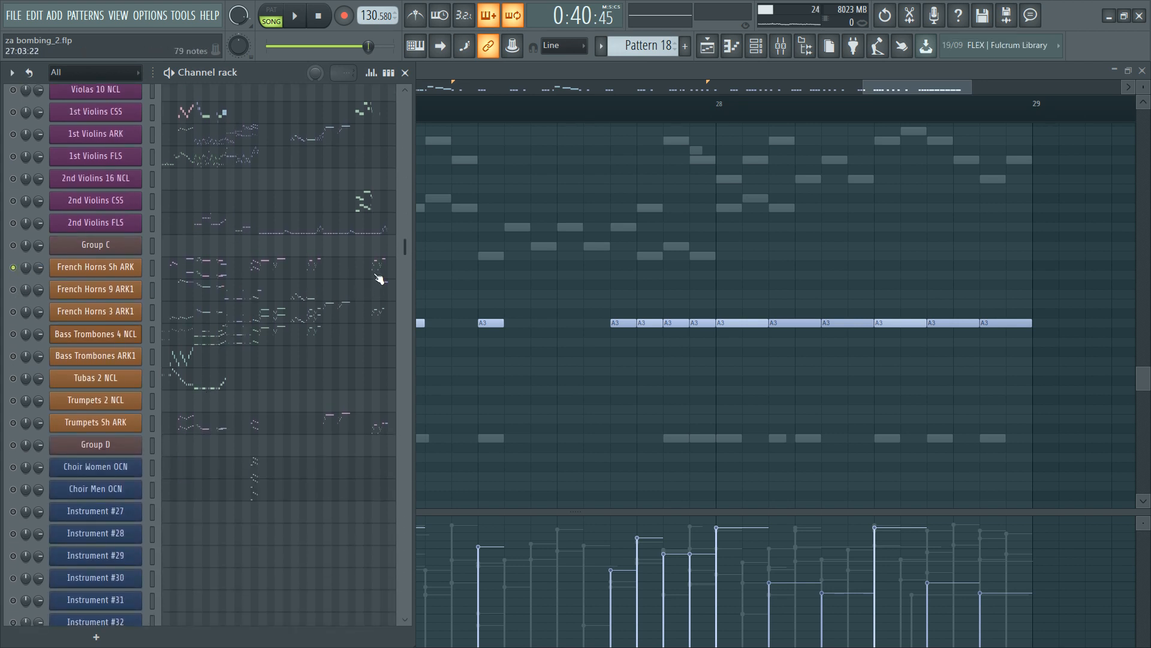
click(379, 279)
scroll(379, 300, up, 3)
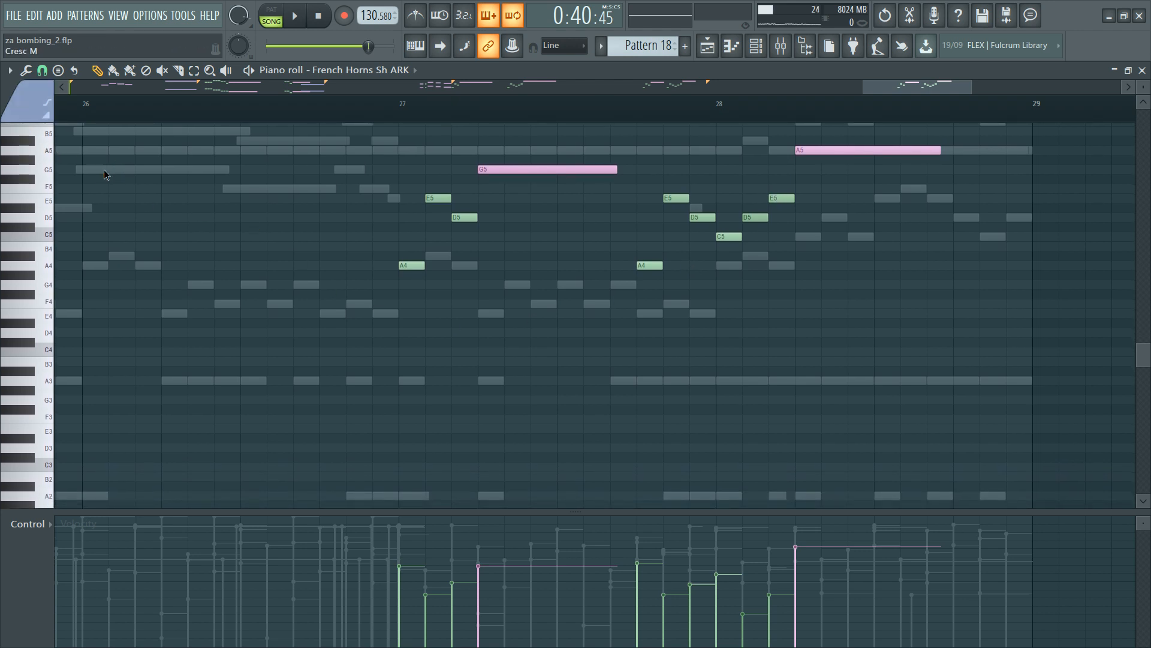
click(717, 372)
drag(718, 384, 718, 388)
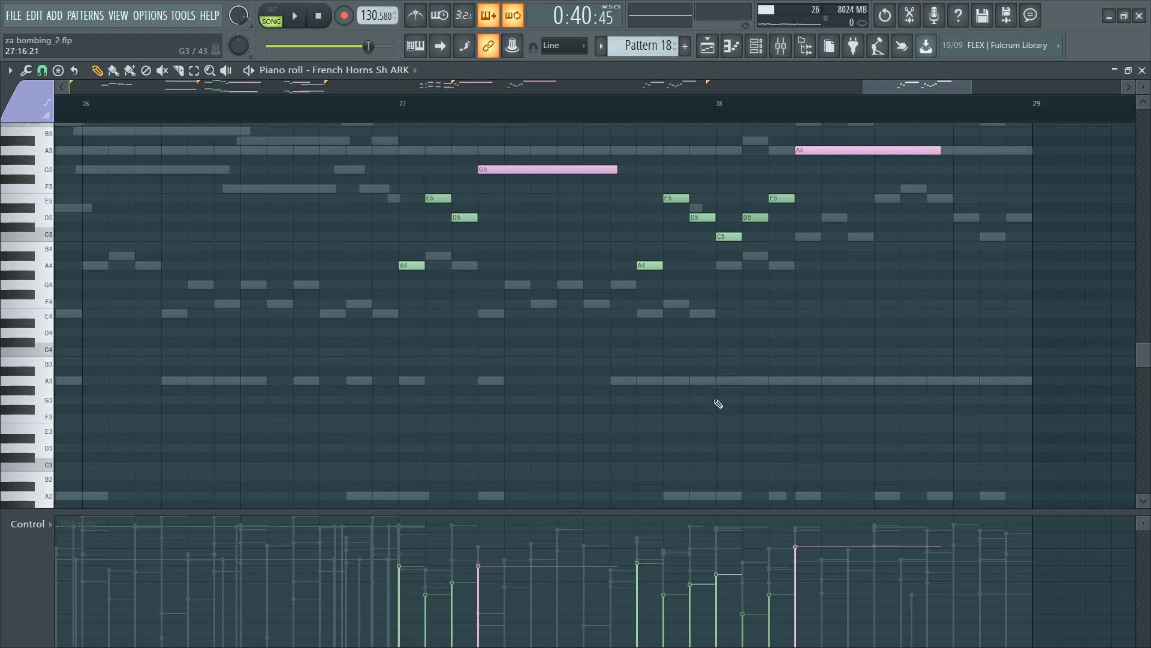
scroll(720, 355, up, 3)
click(718, 322)
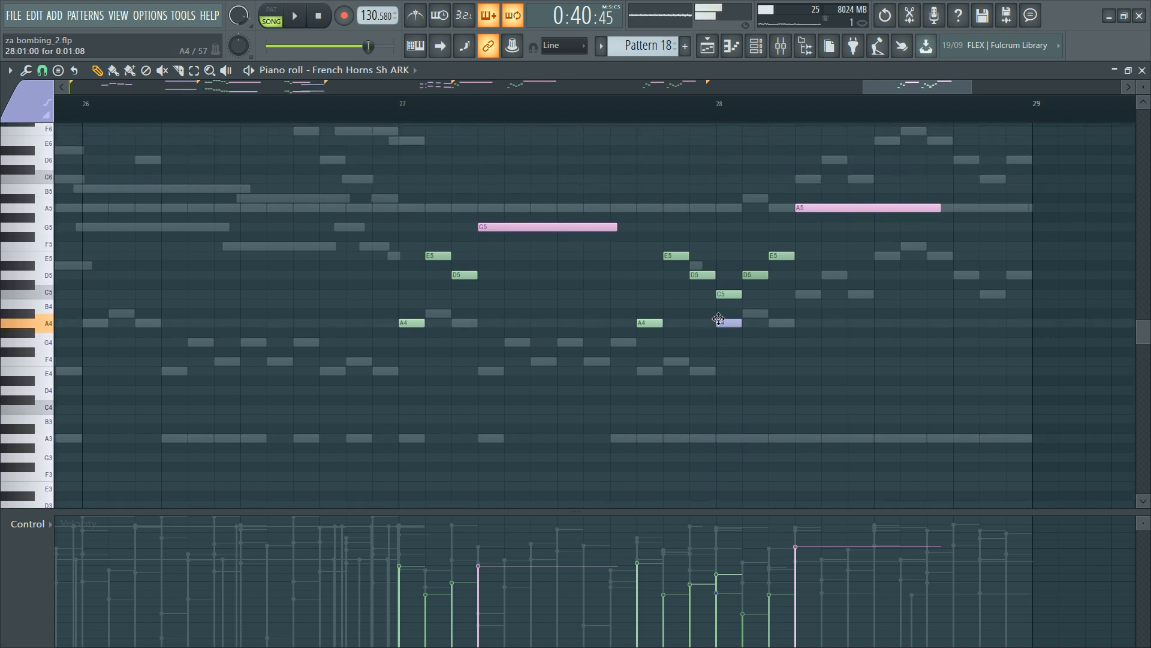
drag(740, 327, 1056, 326)
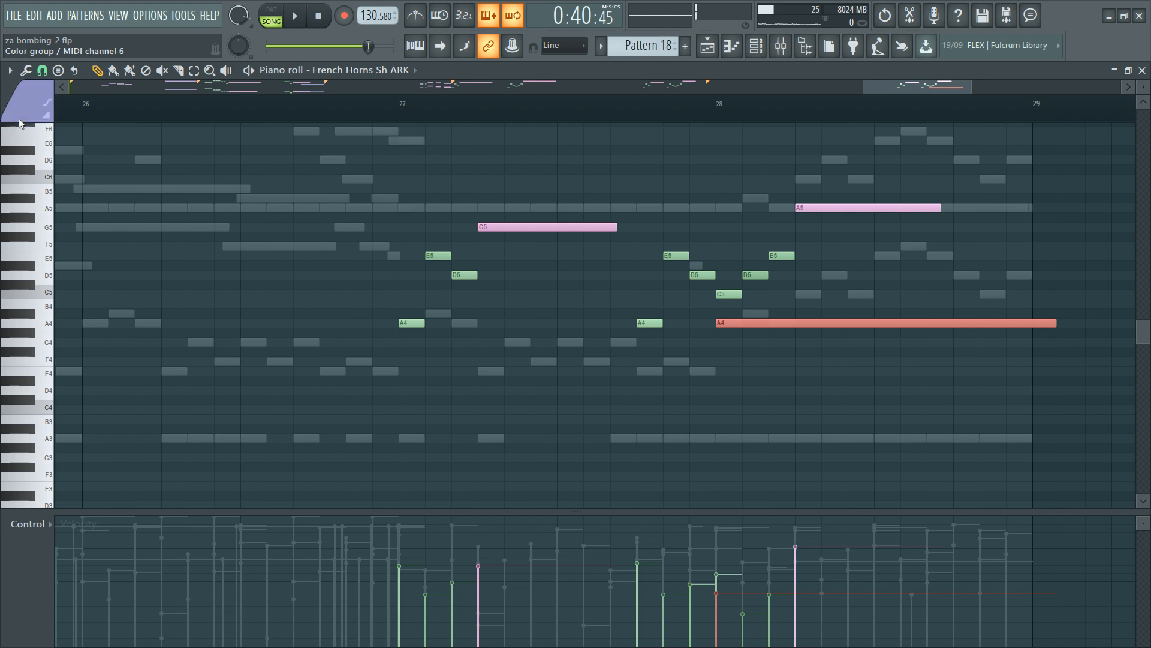
Step: Change the sustained A4 note's color group, start it slightly before bar 28 and extend its end to bar 29
key(alt+c)
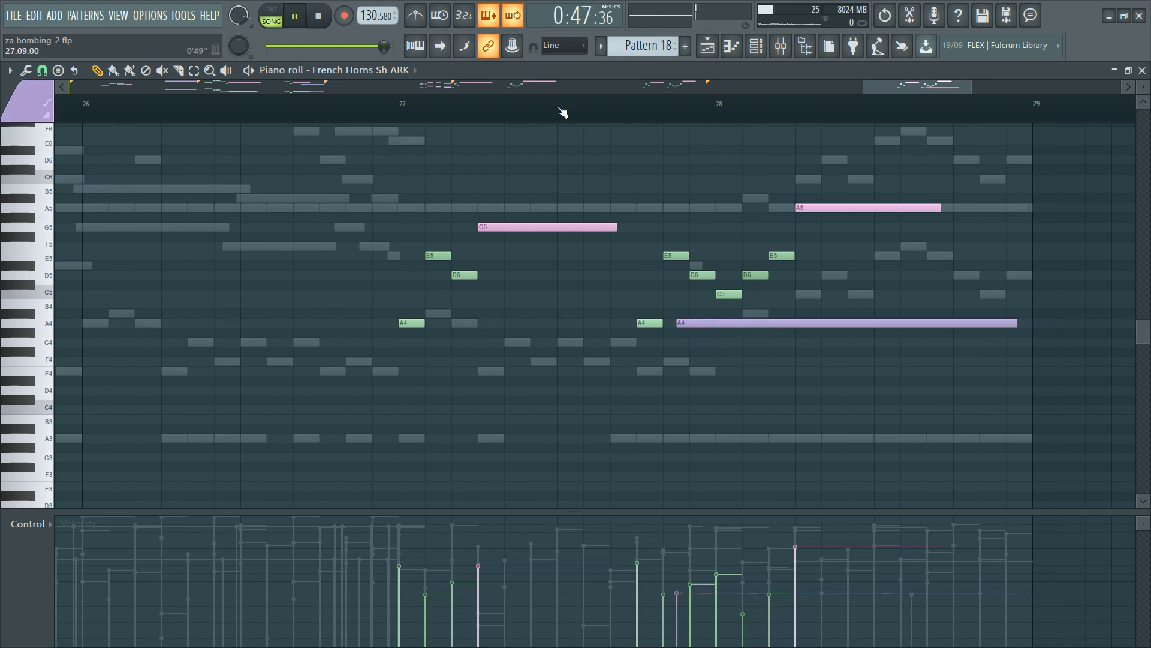
drag(1014, 323, 1034, 321)
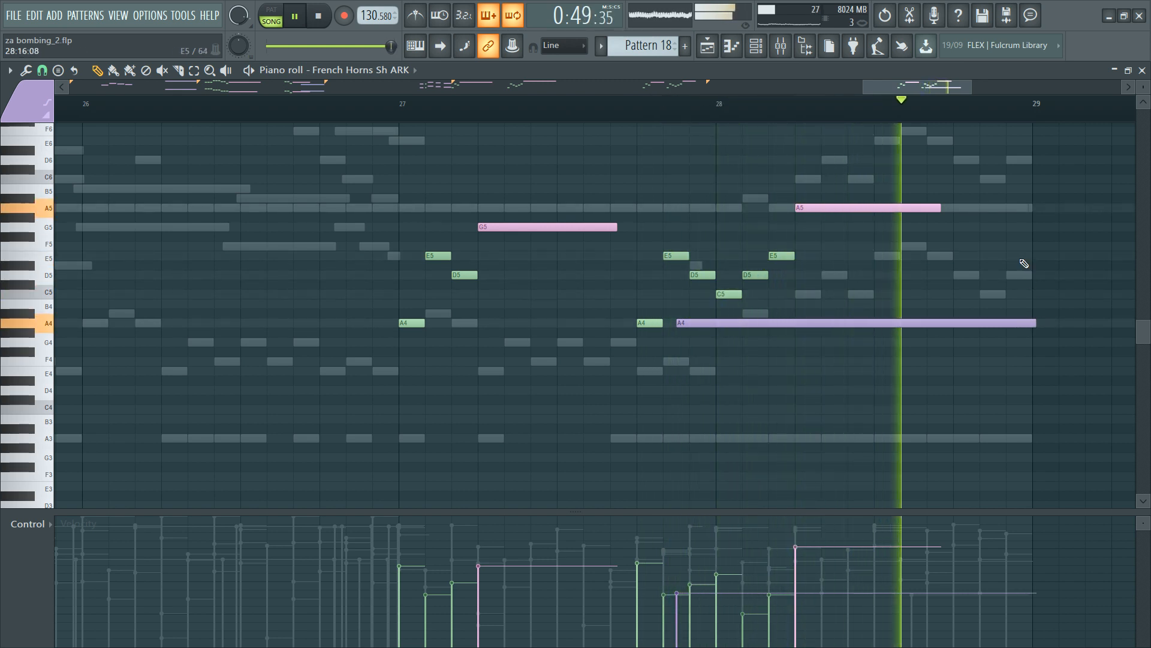
key(space)
drag(992, 280, 974, 325)
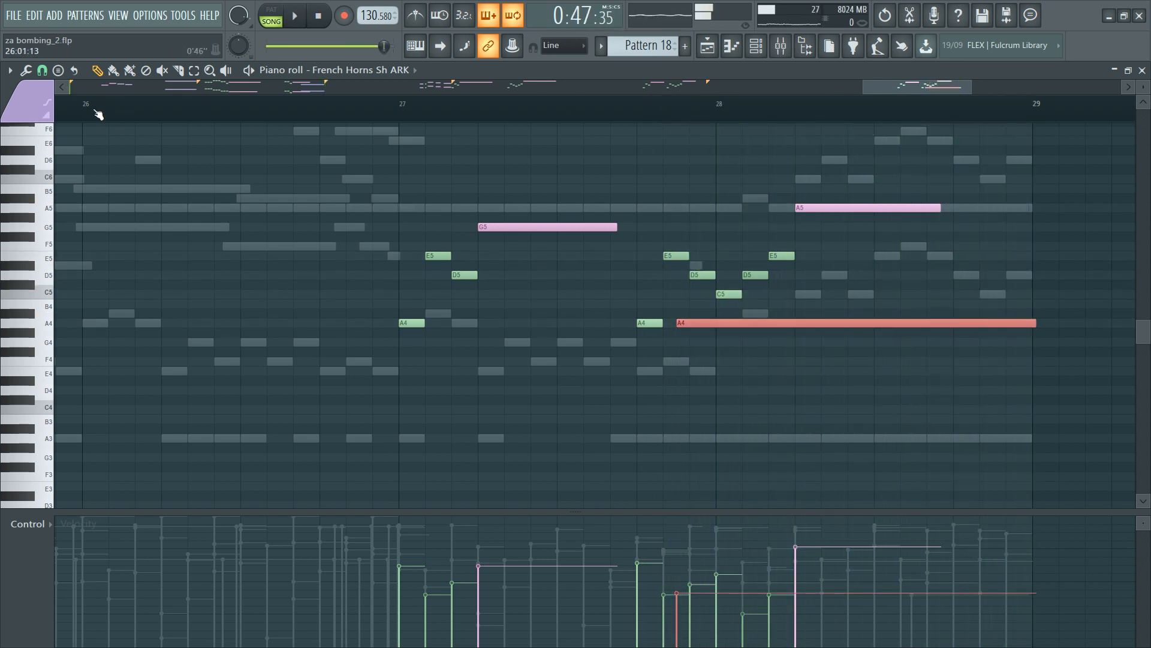
Step: Move the start of the sustained A4 note to 28:05, directly beneath the A5 note, while checking by ear
key(space)
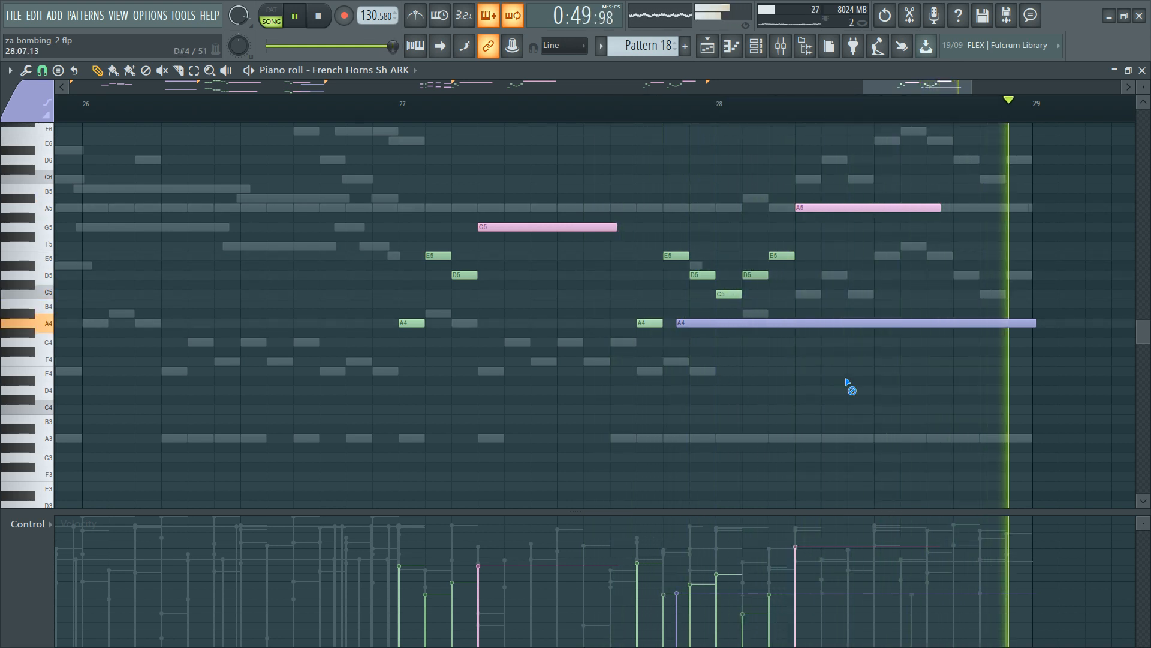
key(space)
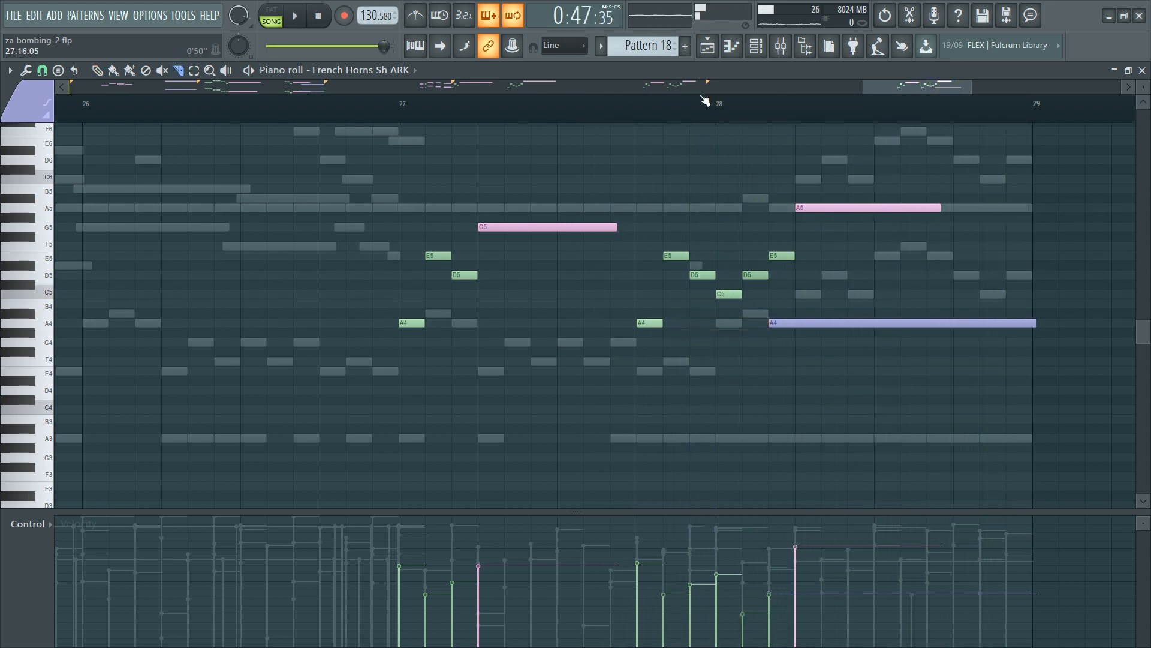
key(space)
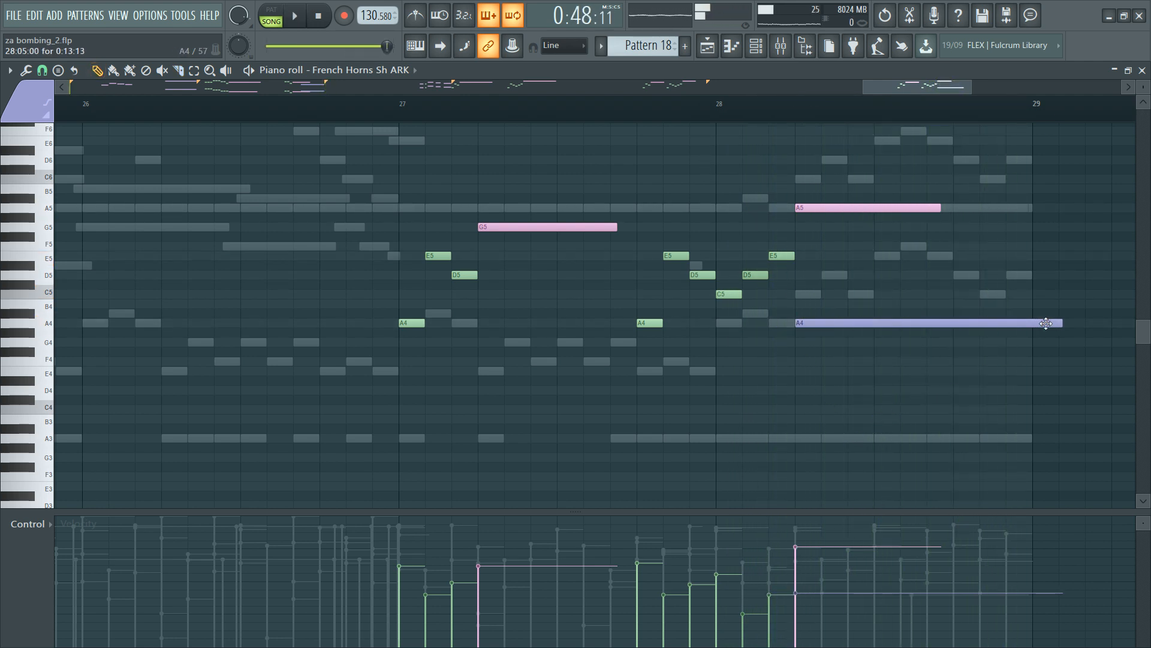
Step: Return to the Basses ARK1 notes, play from Marker #5 and look over the string and brass channels
key(F6)
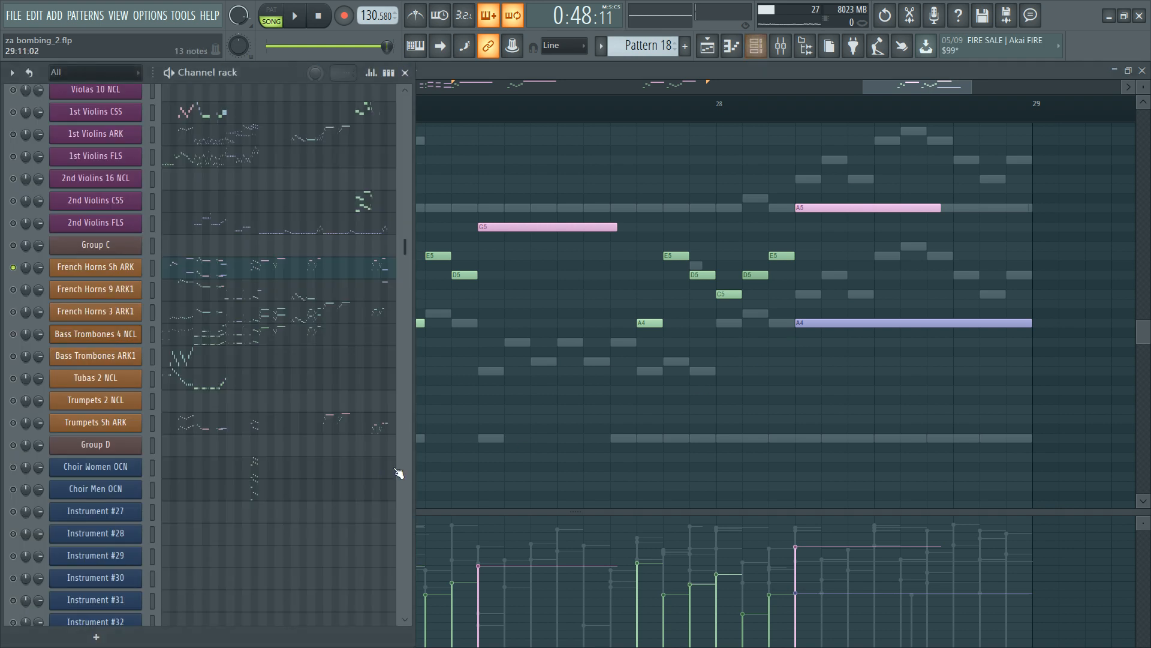
double_click(758, 437)
scroll(740, 107, down, 5)
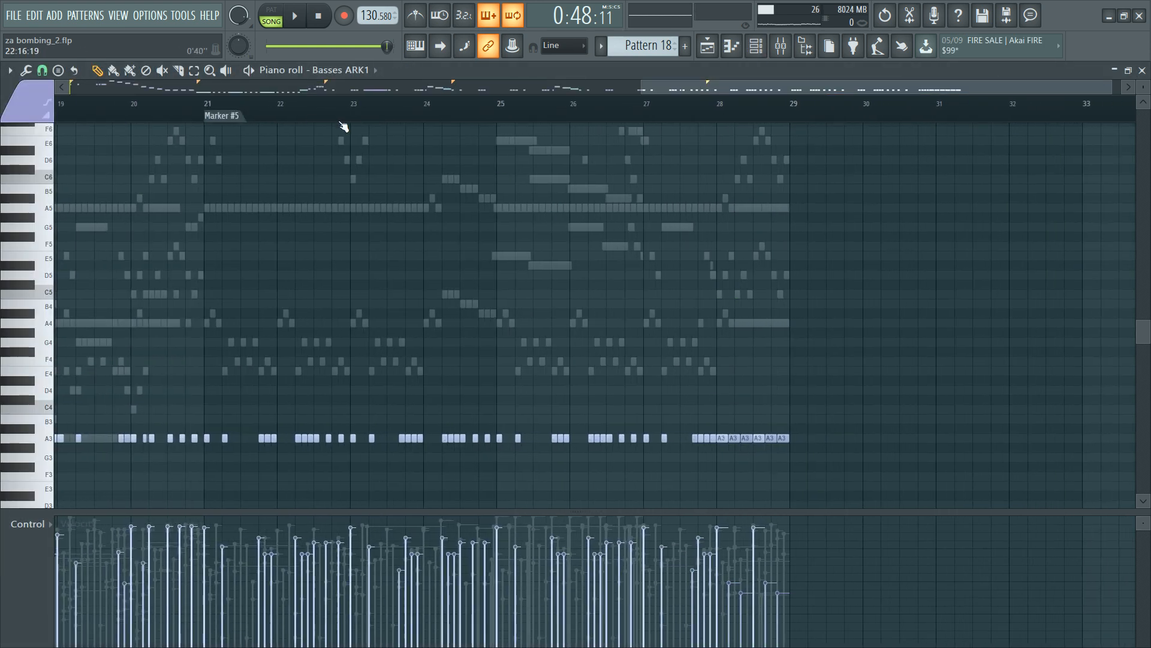
click(239, 116)
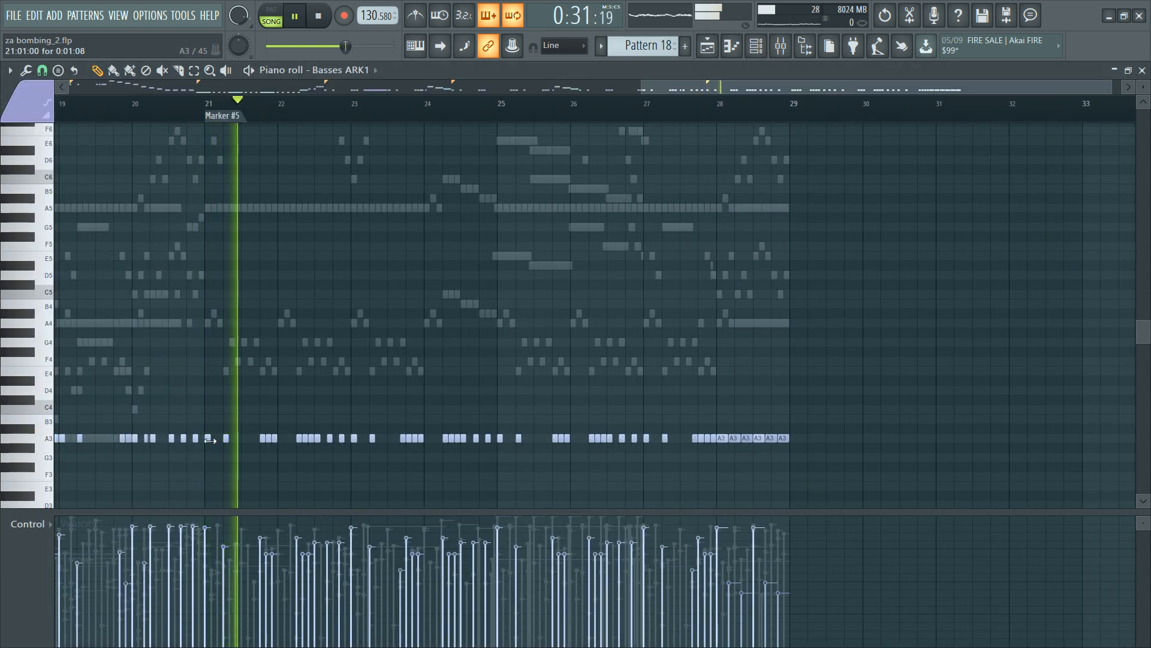
key(ctrl+a)
key(F6)
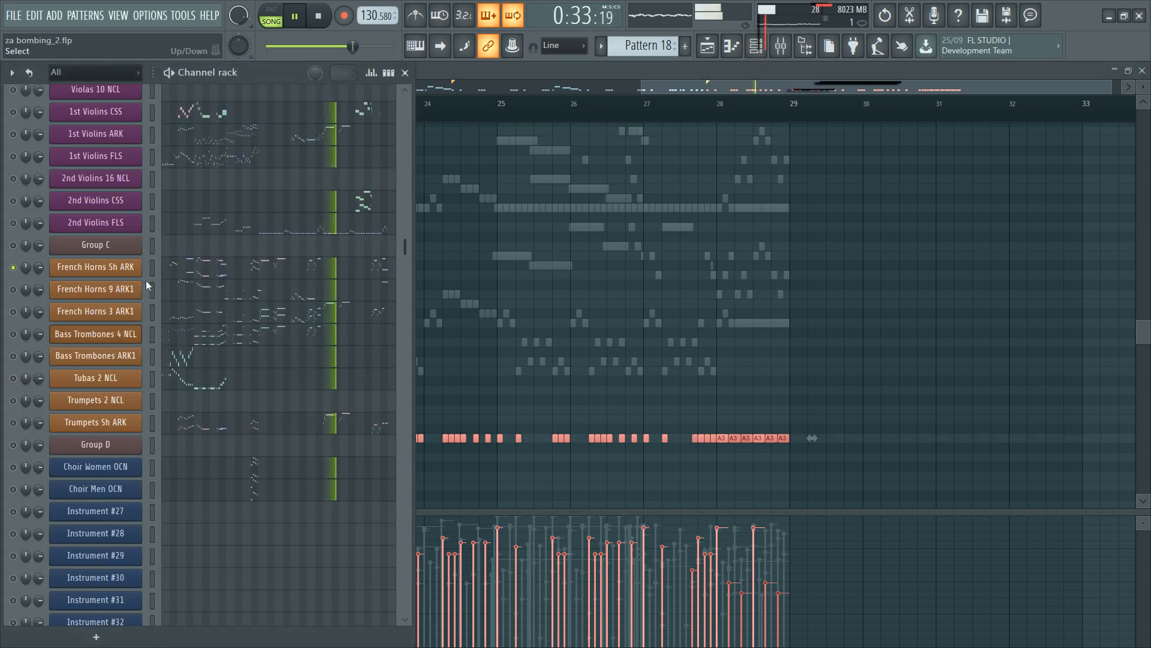
scroll(276, 257, up, 6)
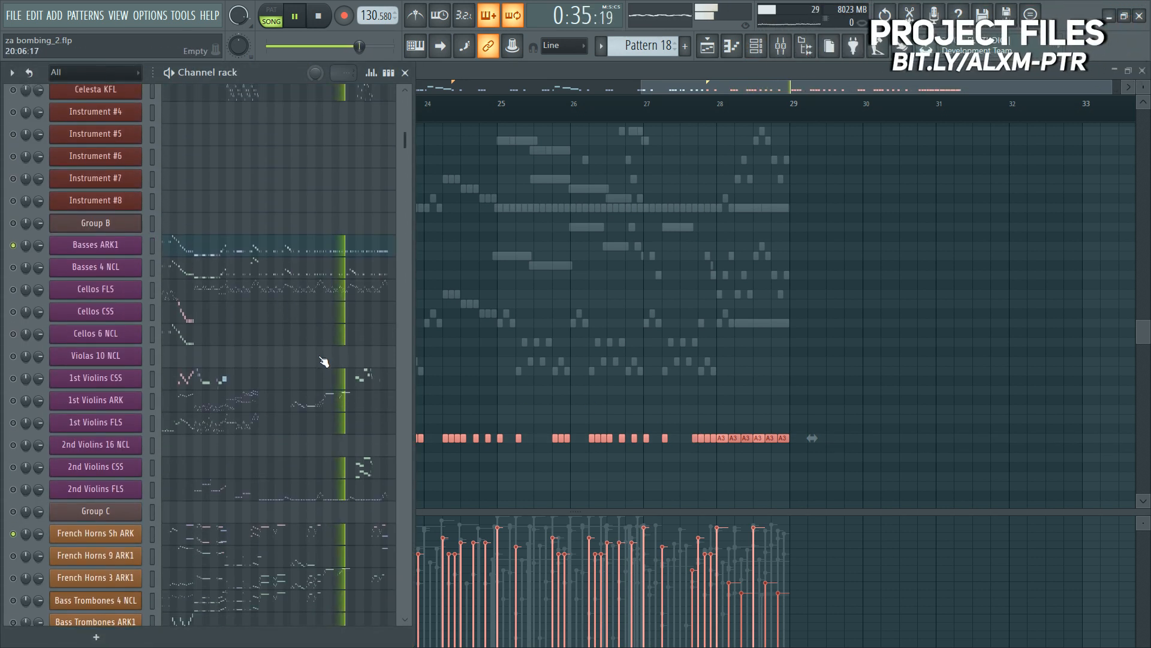
scroll(323, 359, up, 2)
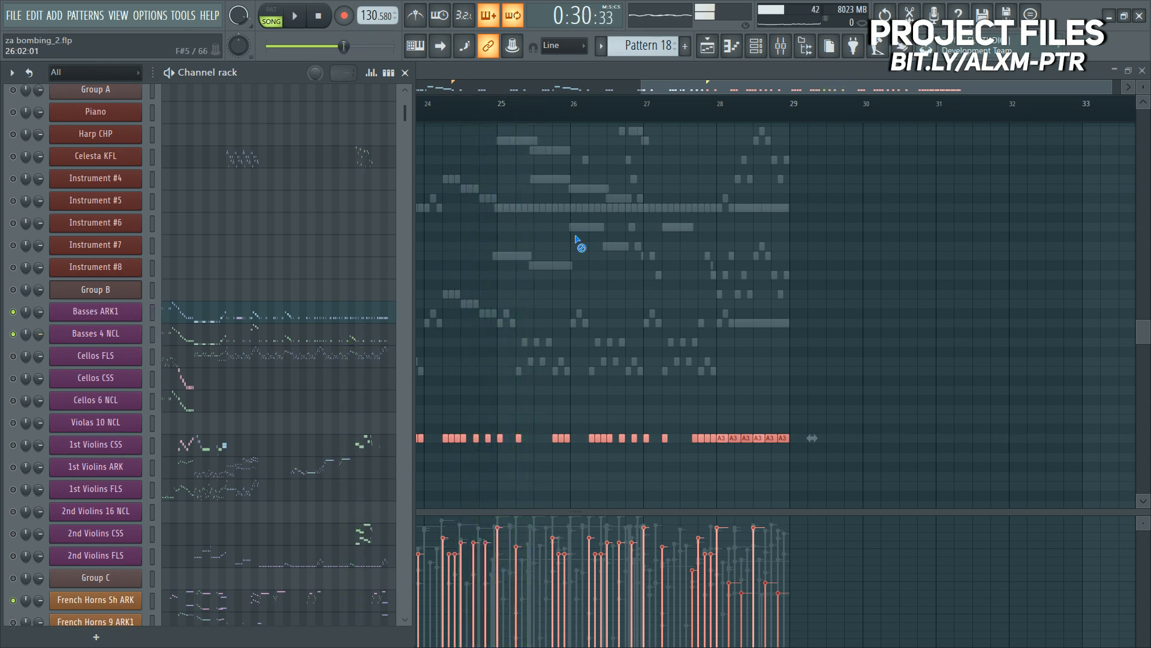
Step: Re-pitch the Basses ARK1 notes of bar 24 as a descending figure of three C4, two B3 and one A#3
click(405, 73)
click(411, 108)
key(space)
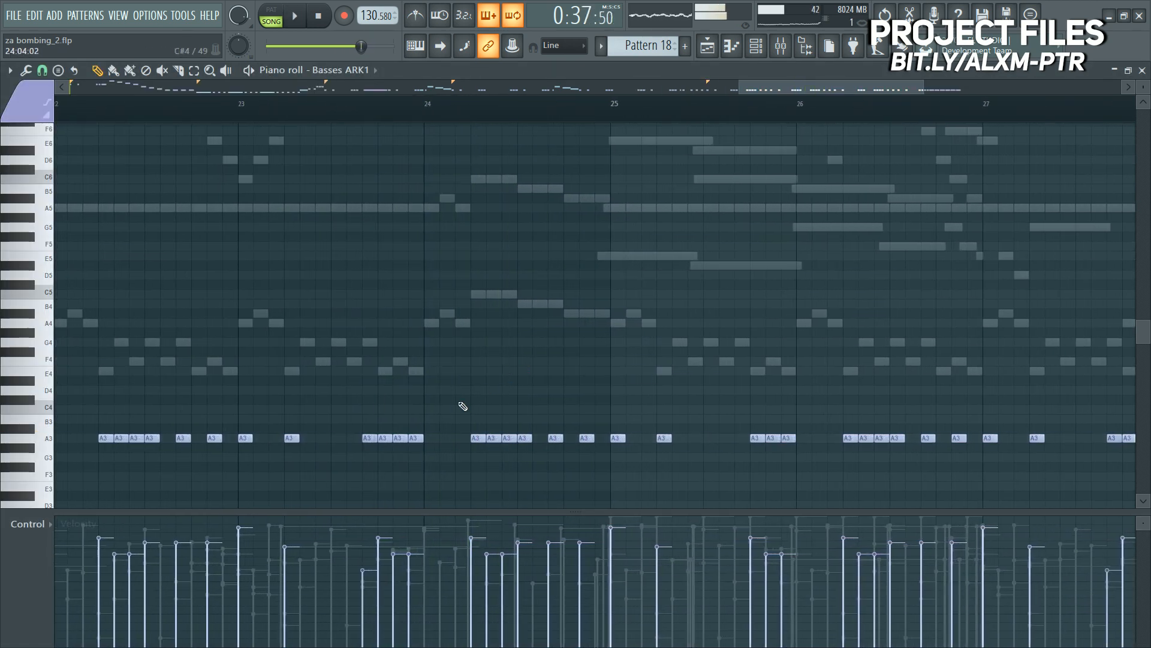
key(F6)
key(F6)
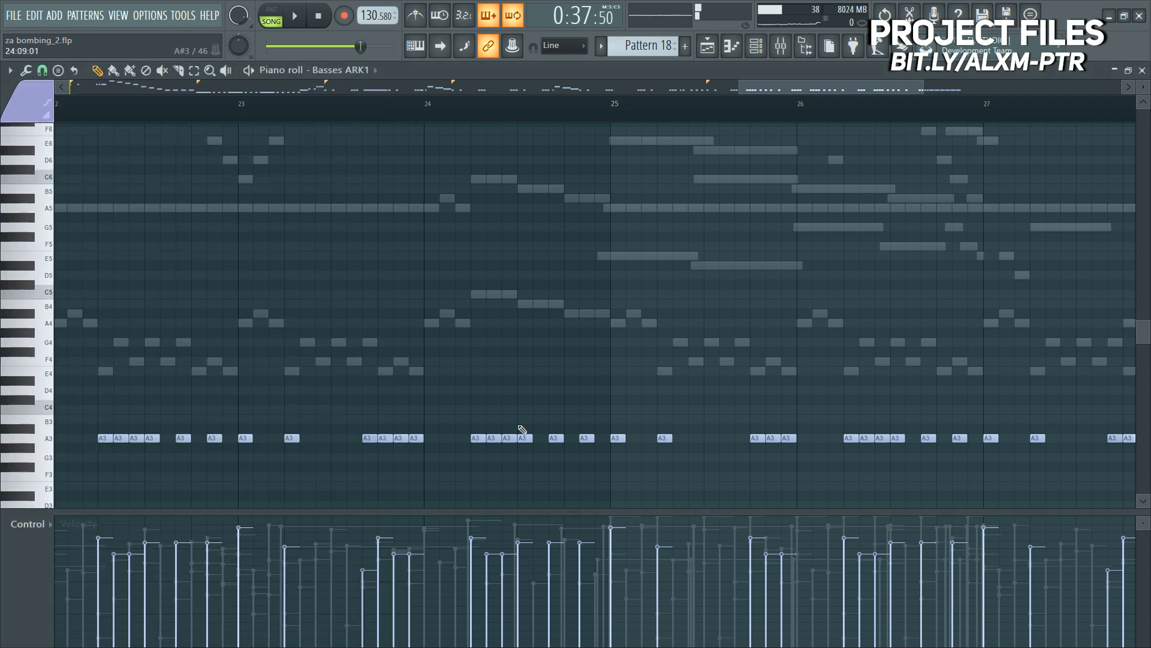
key(space)
key(space)
drag(477, 436, 586, 427)
key(space)
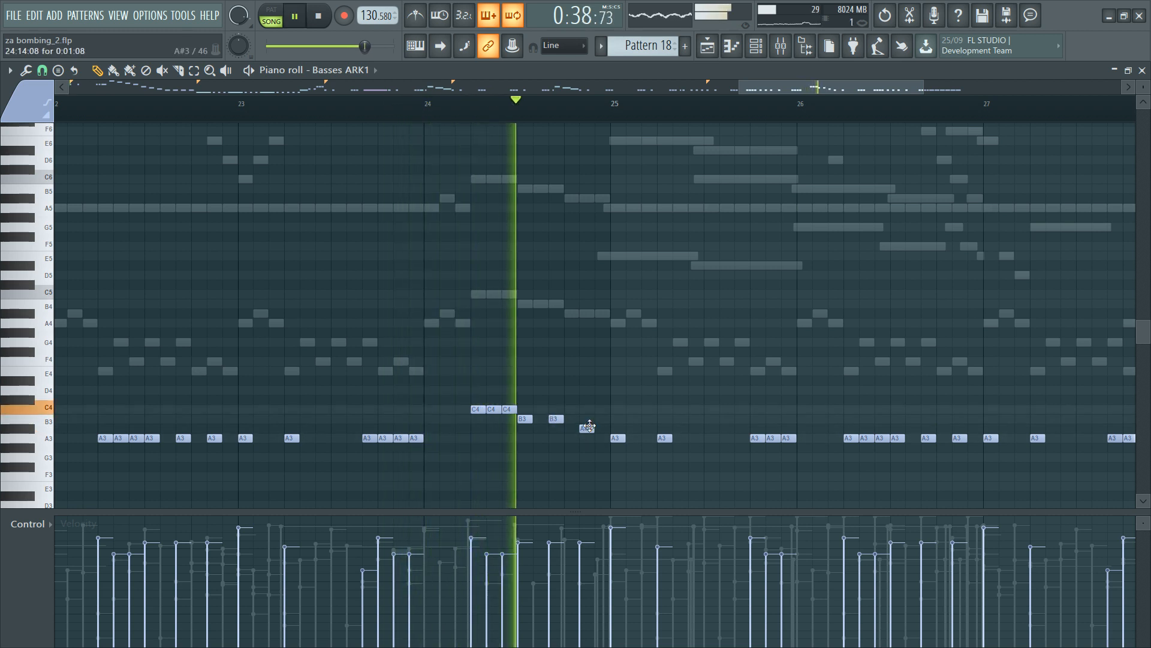
Step: Listen to the re-pitched bass figure in bar 24 and the line through bar 28
key(space)
key(space)
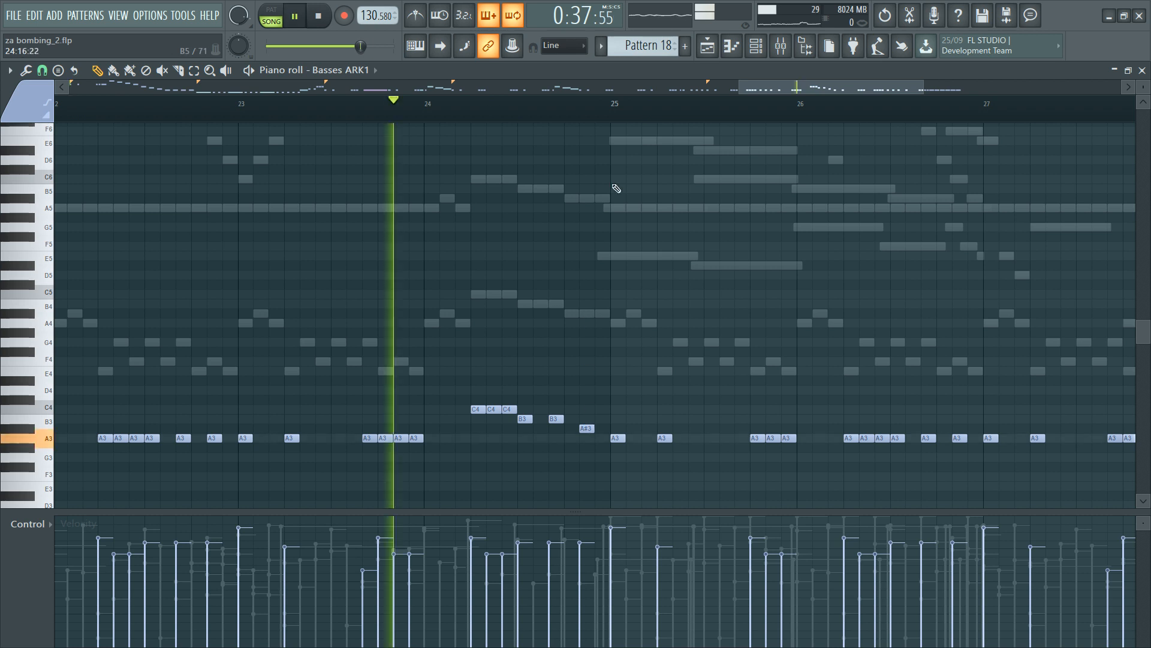
scroll(514, 385, down, 4)
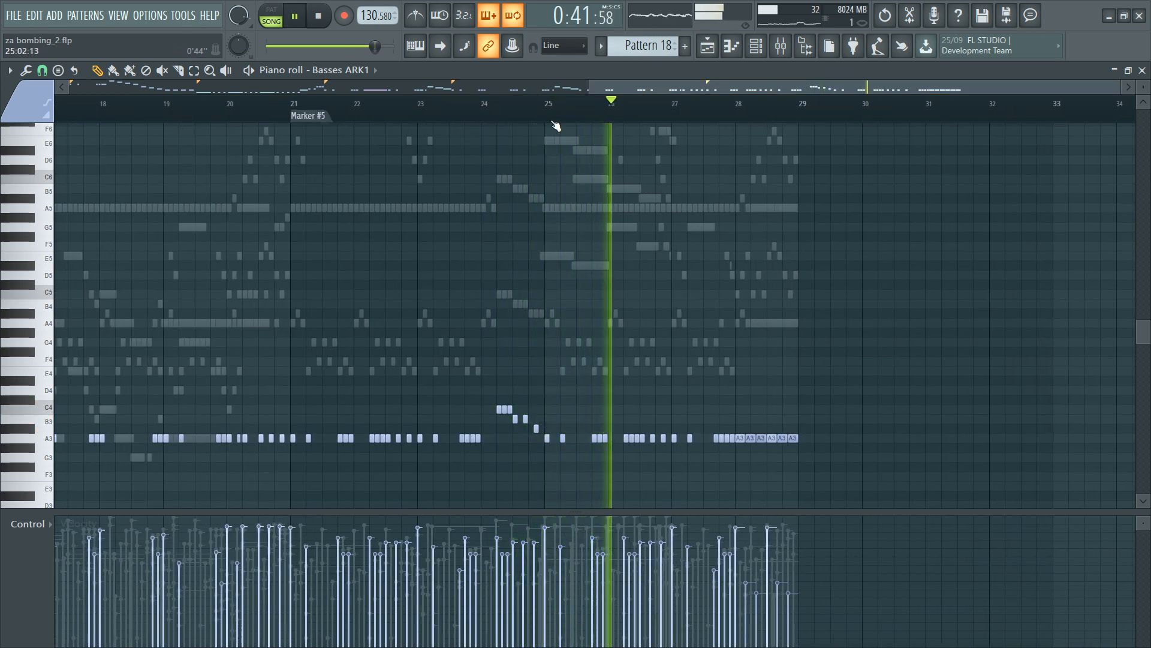
scroll(458, 247, down, 2)
drag(312, 374, 789, 488)
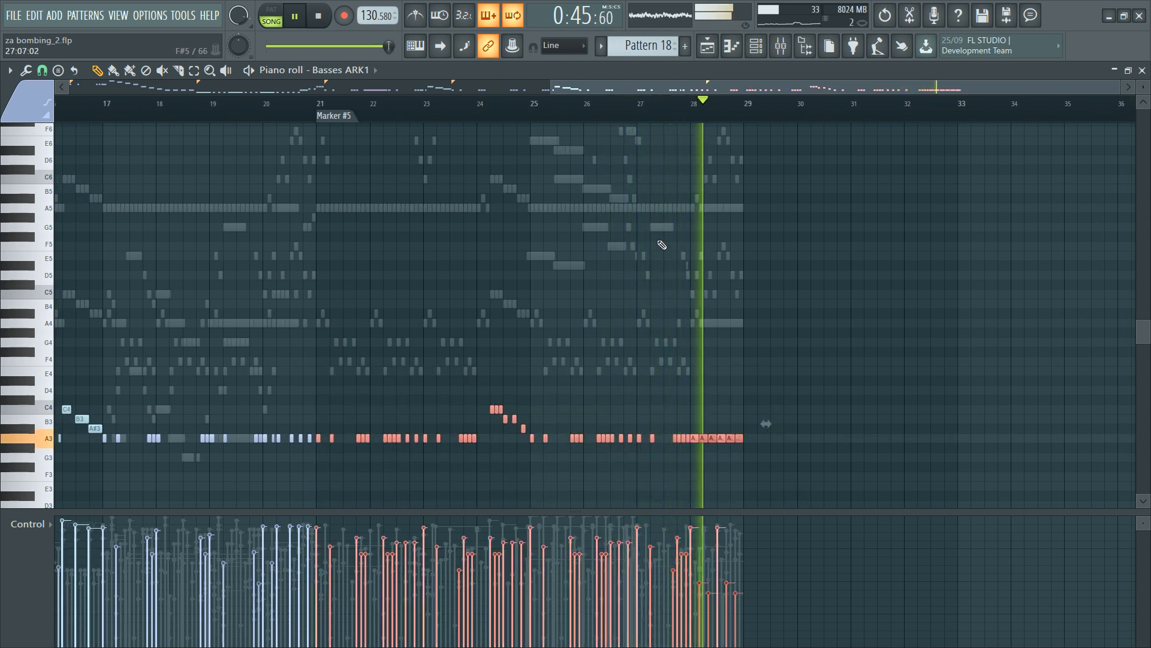
scroll(751, 115, up, 3)
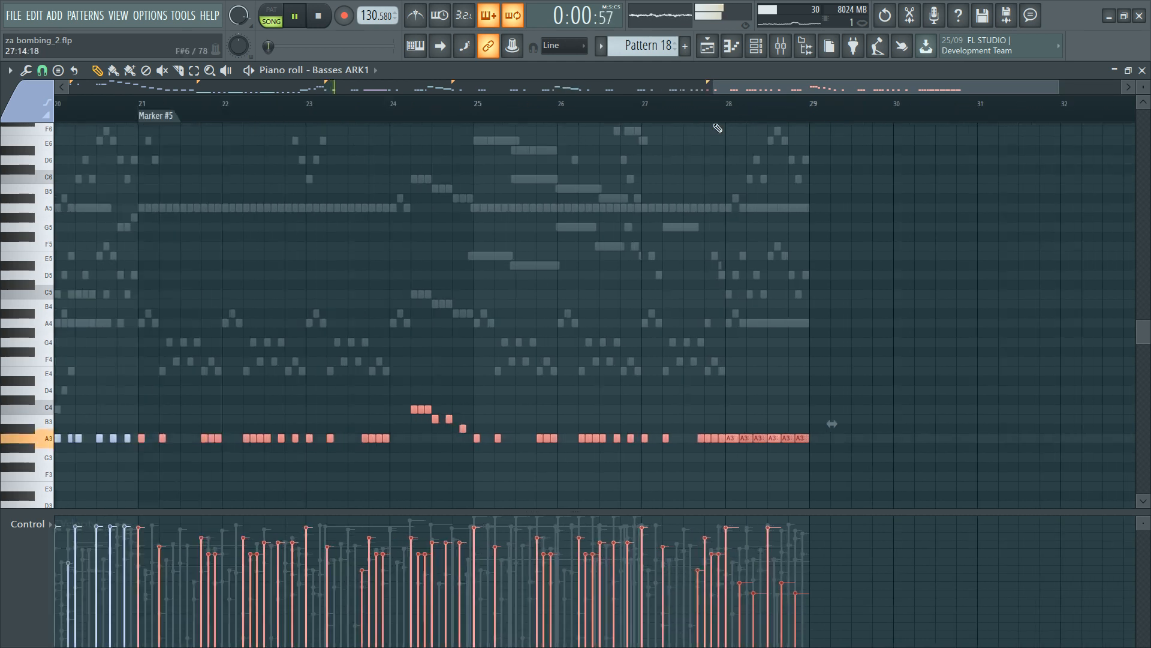
click(747, 114)
key(space)
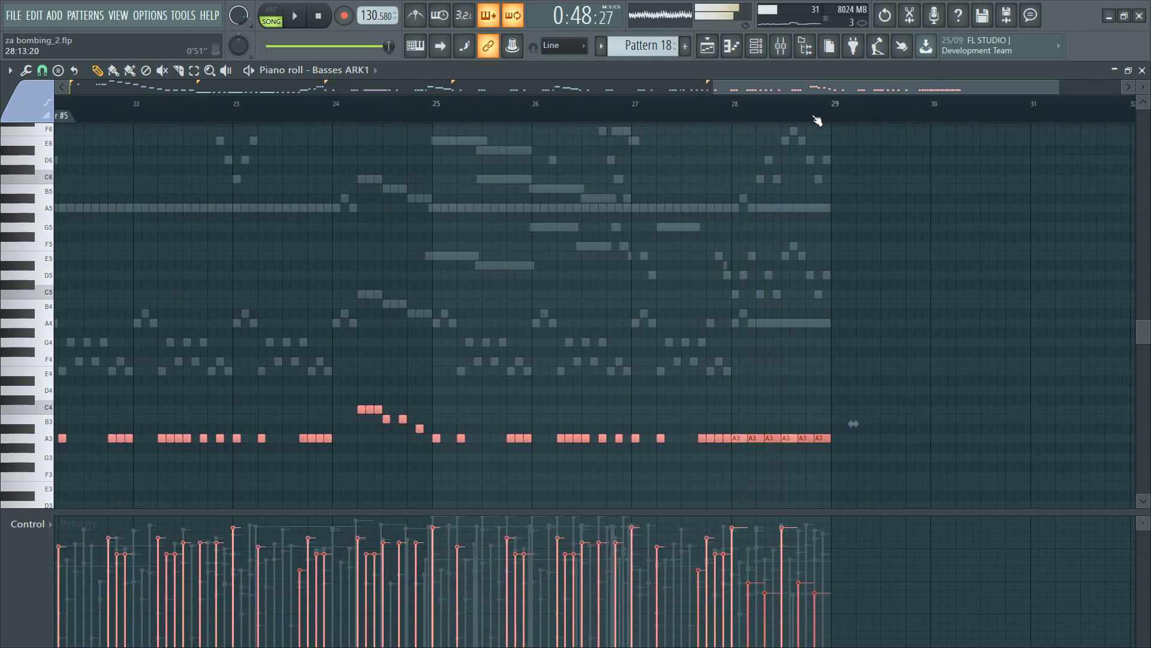
Step: Slice the last three A3 notes of bar 28 in half and set the second slice's velocity to 59%
key(space)
scroll(842, 120, up, 4)
key(space)
key(ctrl+d)
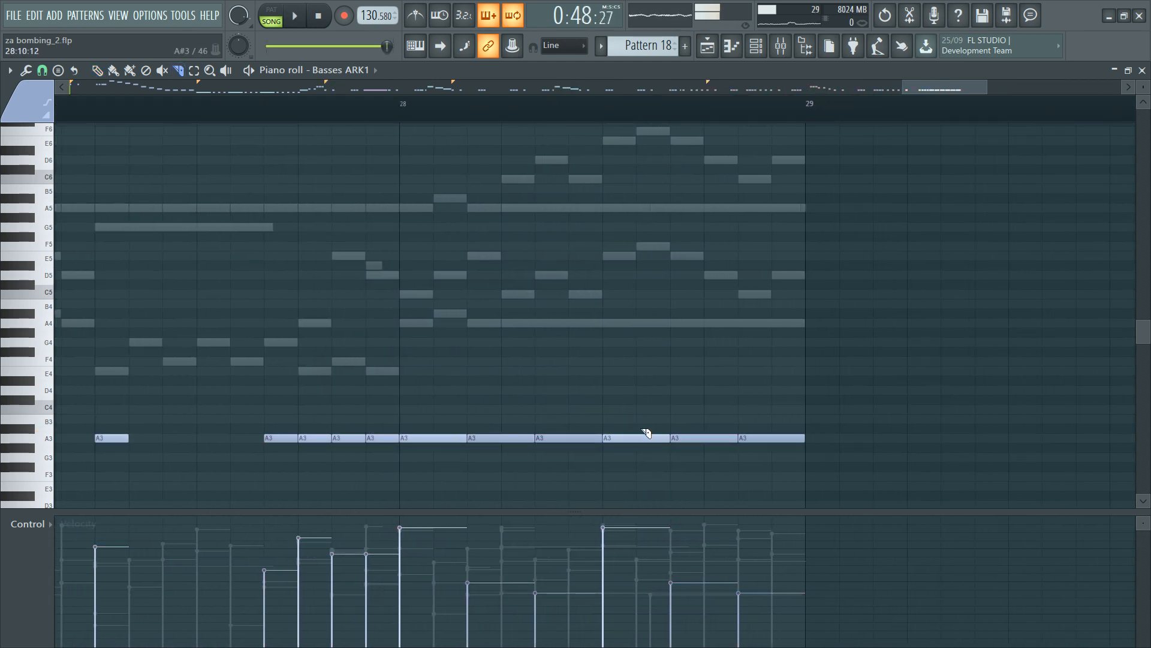
ctrl+click(645, 437)
key(ctrl+d)
drag(640, 535, 638, 568)
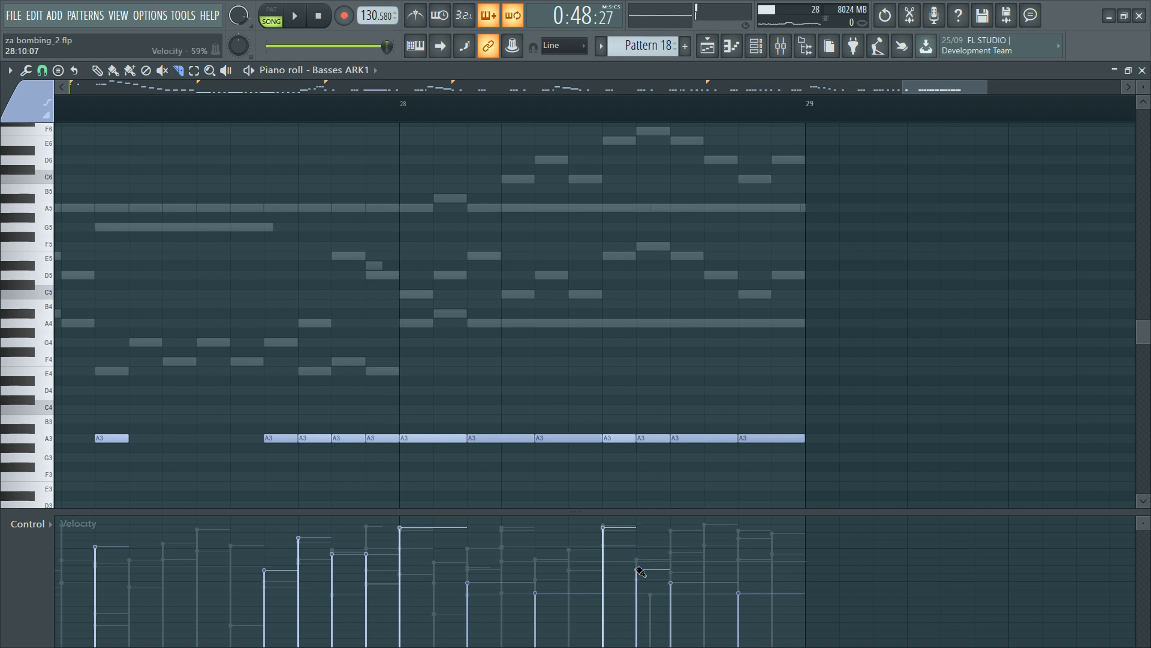
drag(706, 429, 707, 452)
drag(776, 427, 774, 461)
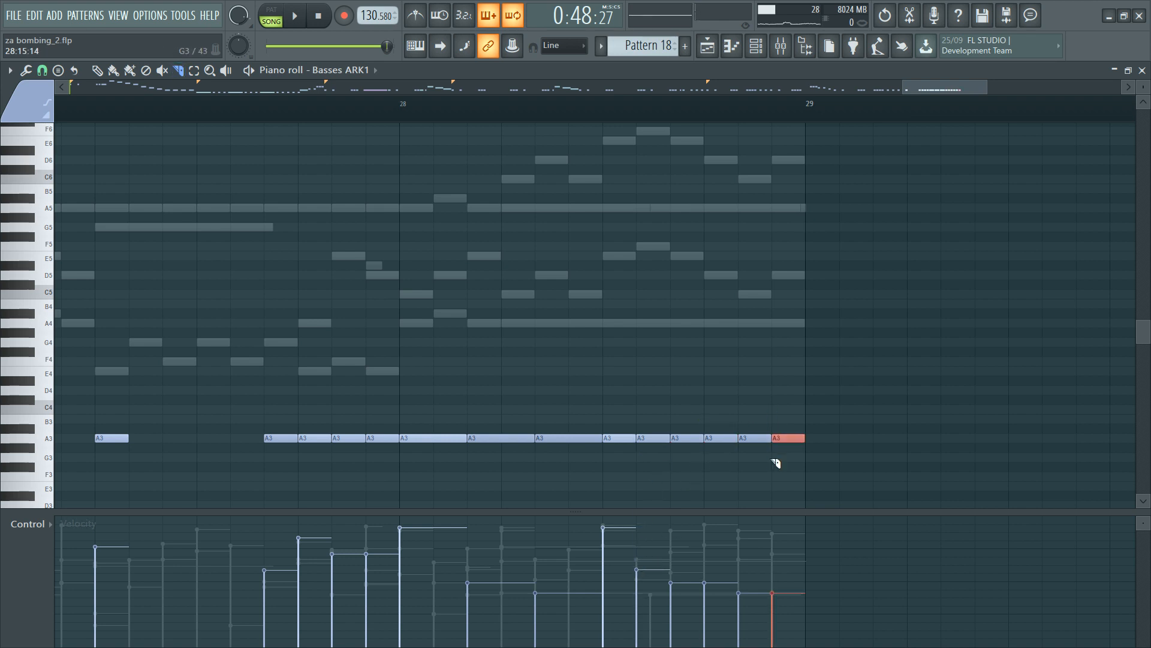
Step: Reshape the velocities of the short A3 notes closing bar 28, accenting the fourth of the last six, and audition the result
key(ctrl+d)
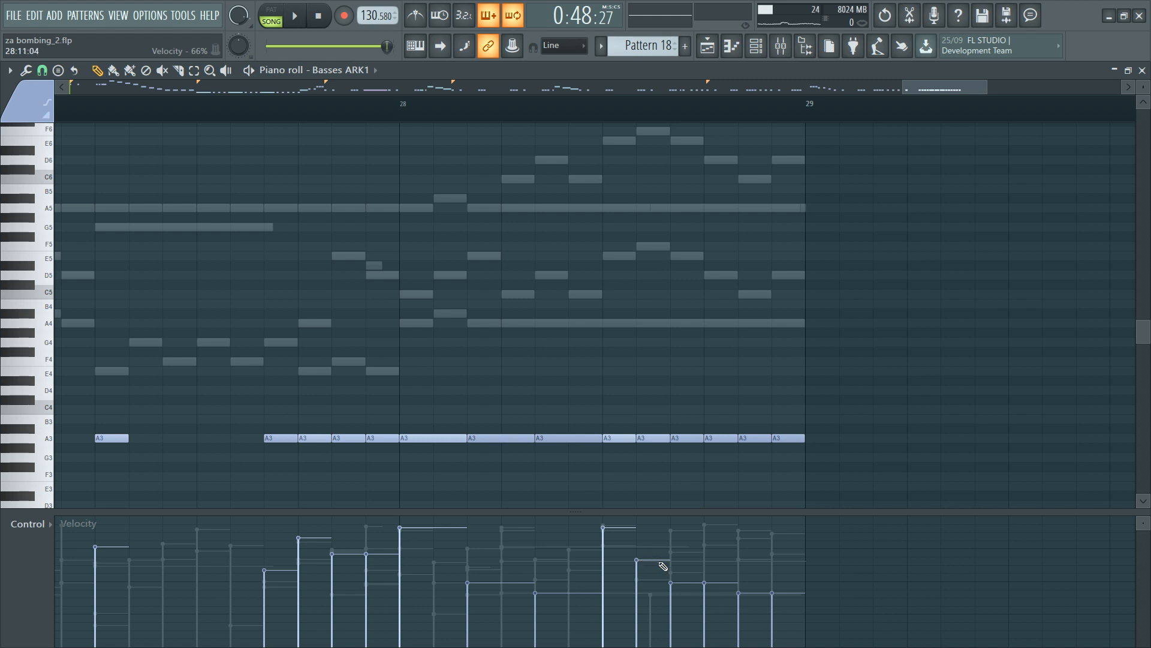
drag(709, 560, 731, 565)
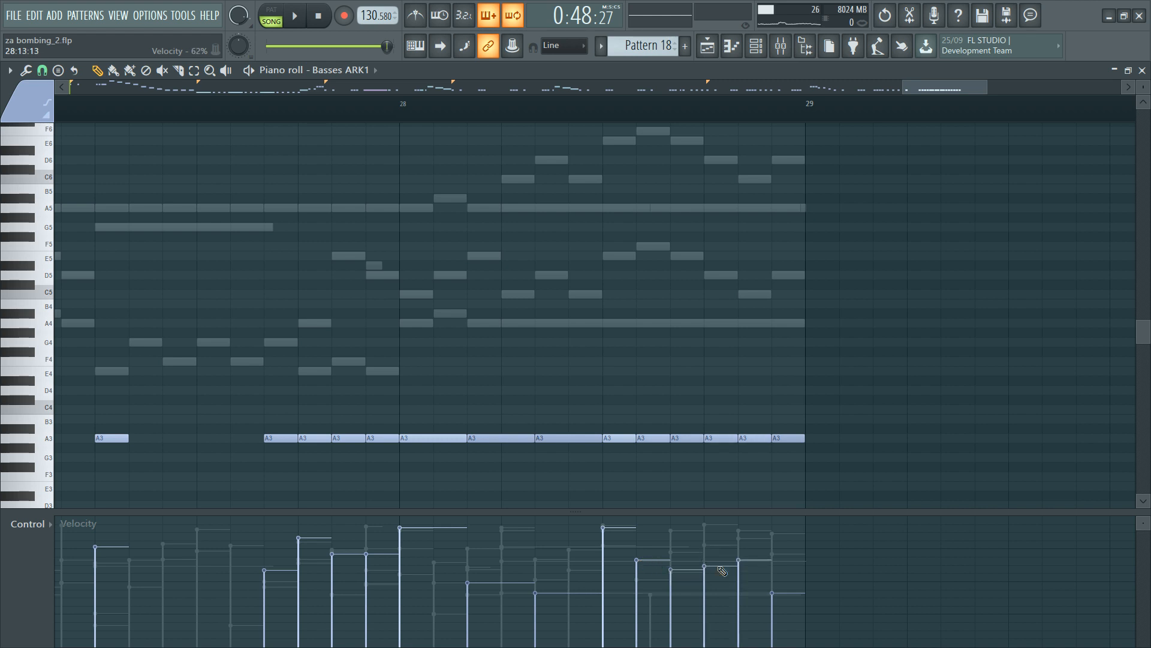
key(space)
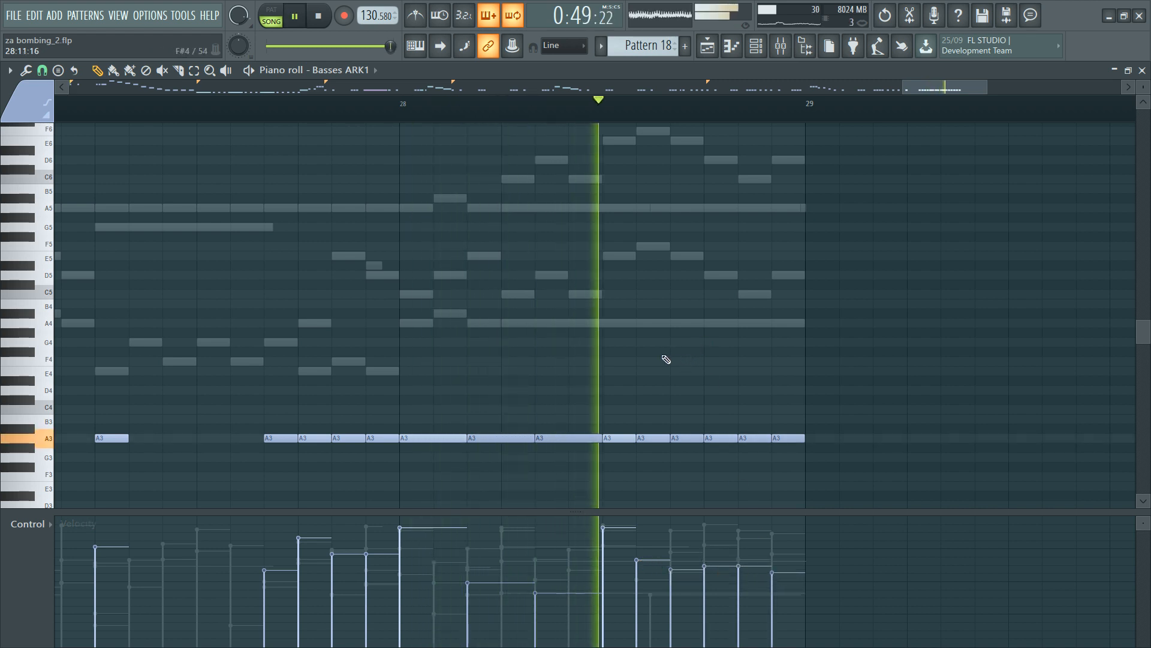
key(space)
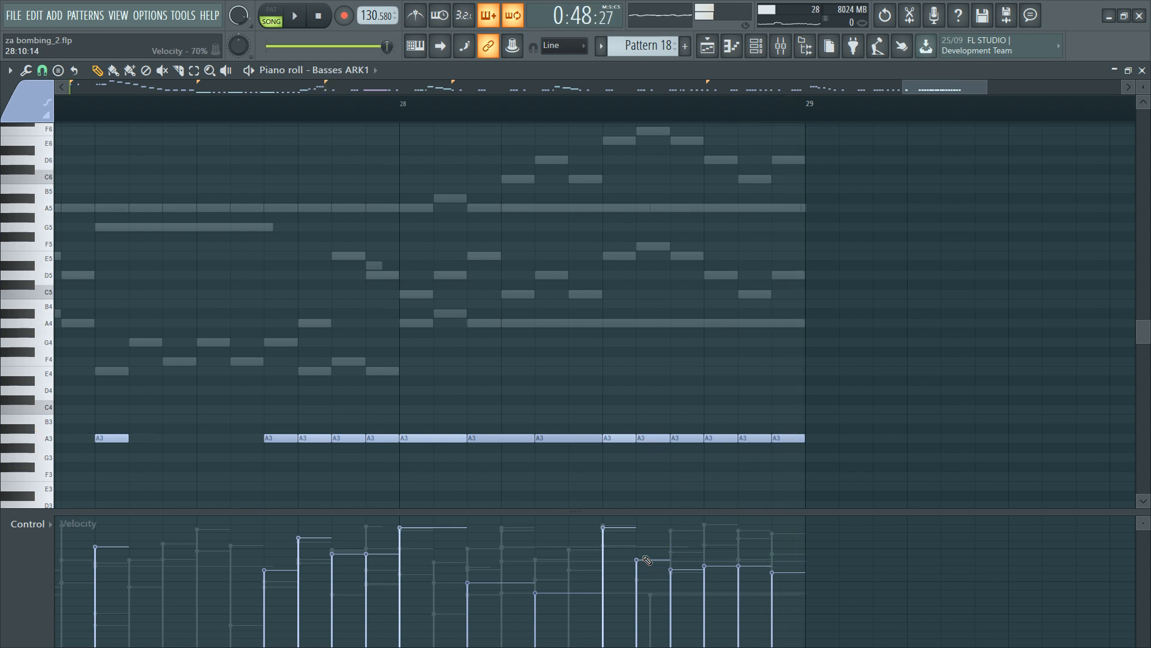
drag(676, 564, 708, 545)
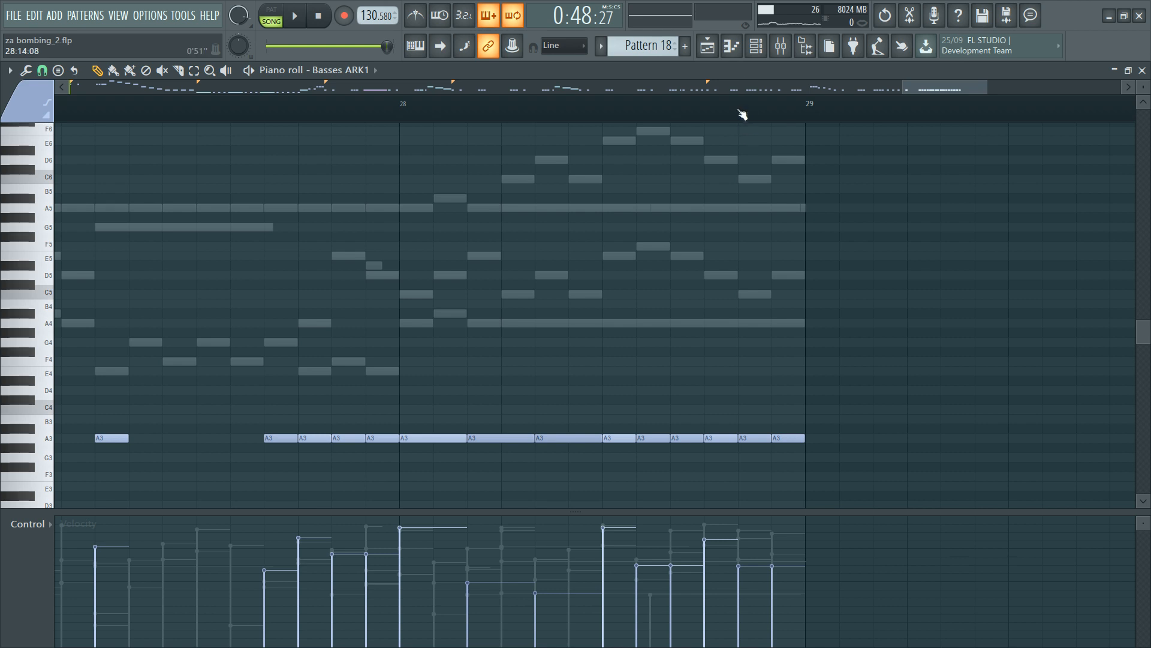
Step: Select all Basses ARK1 notes from Marker #5 through the end of bar 28
scroll(743, 114, down, 8)
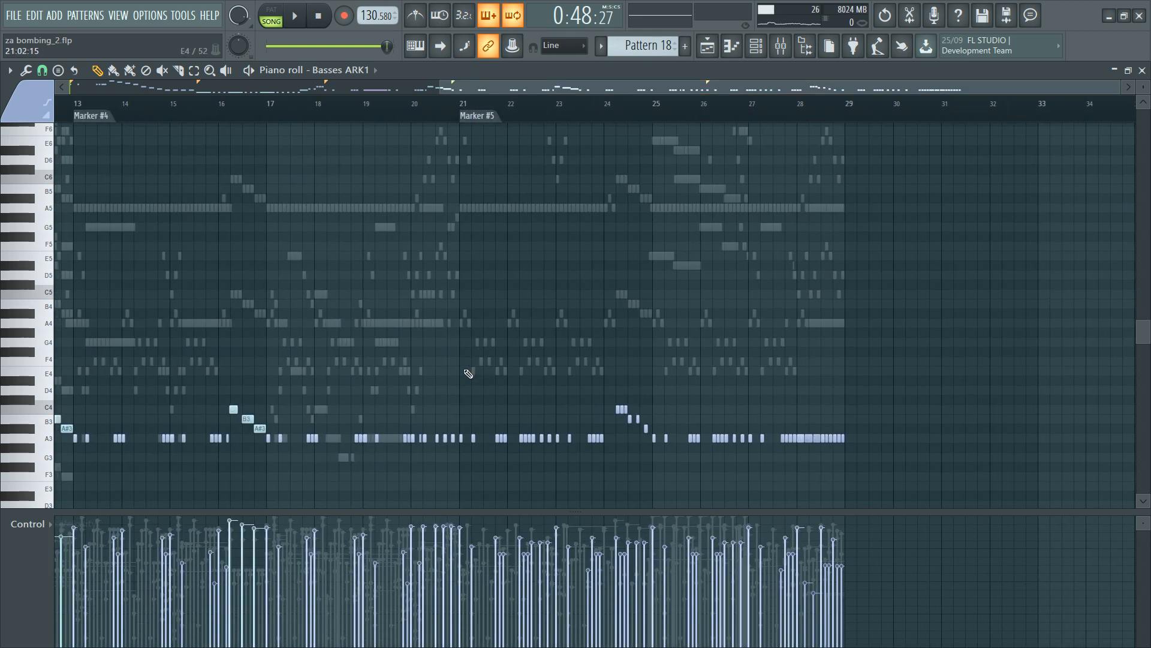
drag(469, 373, 1061, 467)
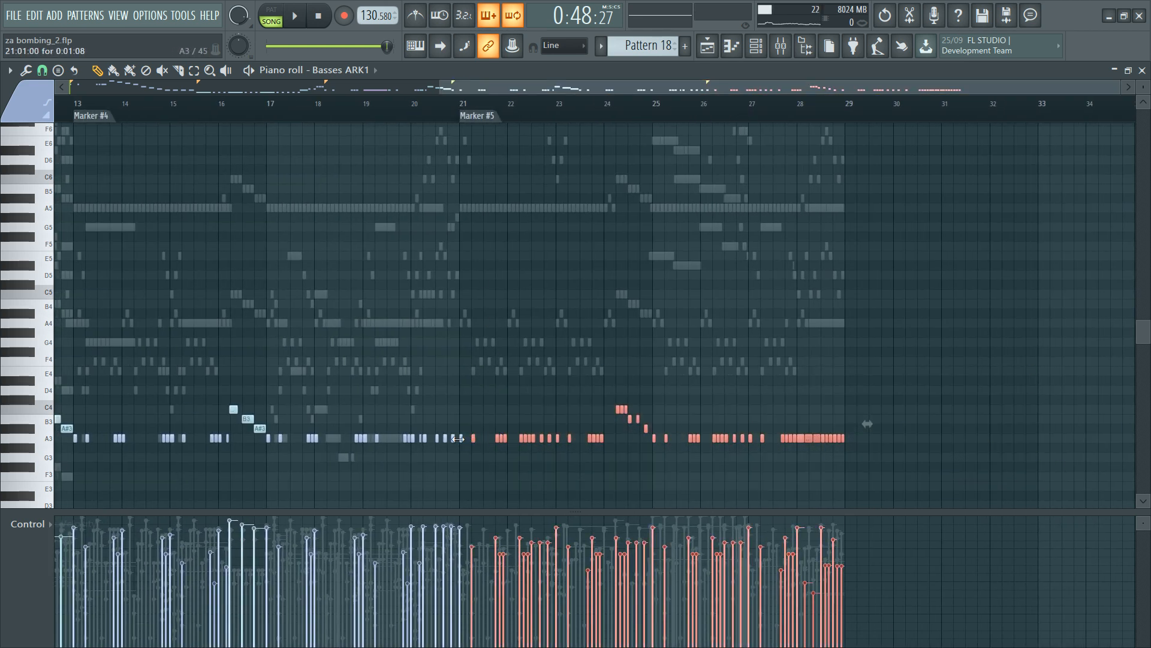
key(F6)
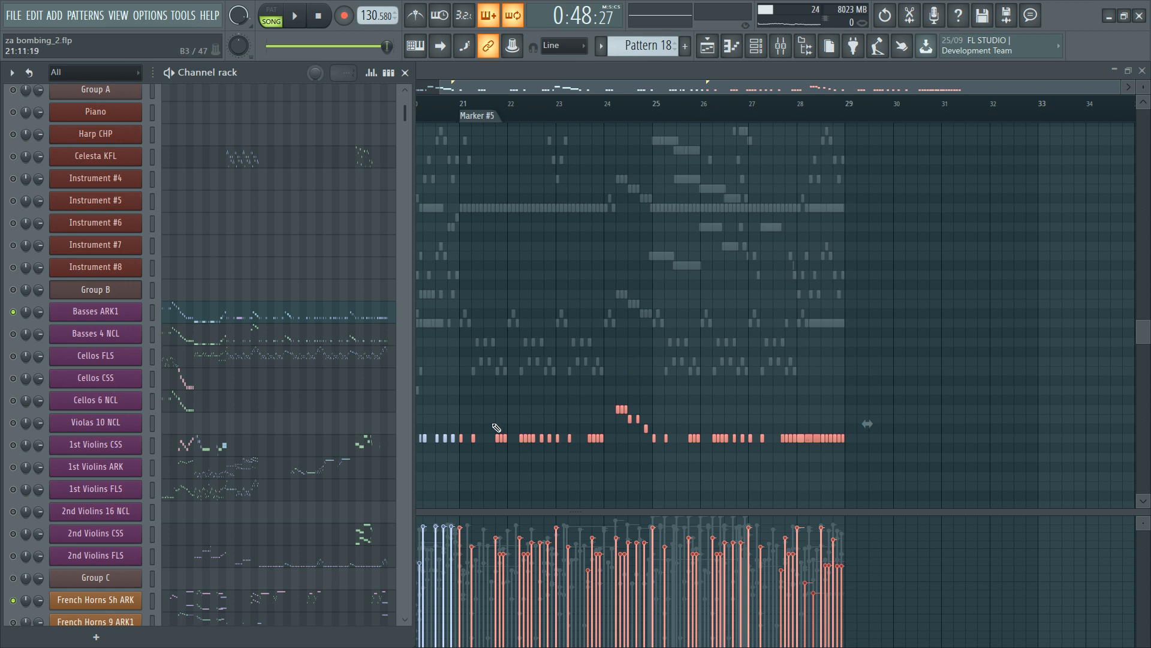
drag(462, 390, 977, 503)
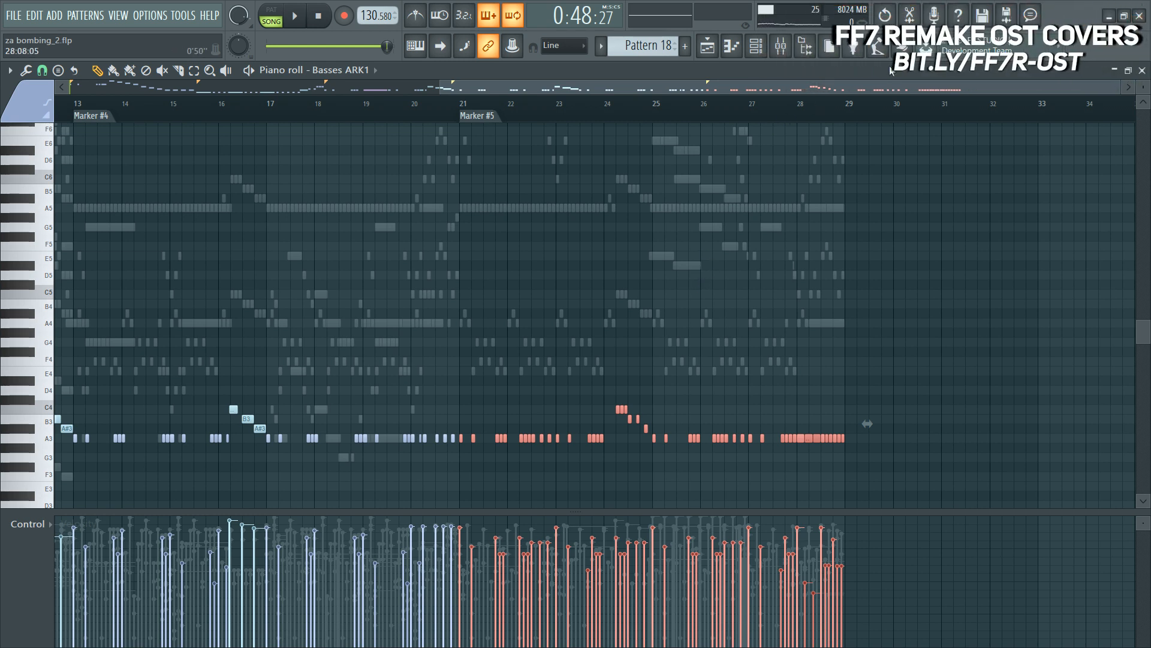
ctrl+scroll(772, 173, up, 2)
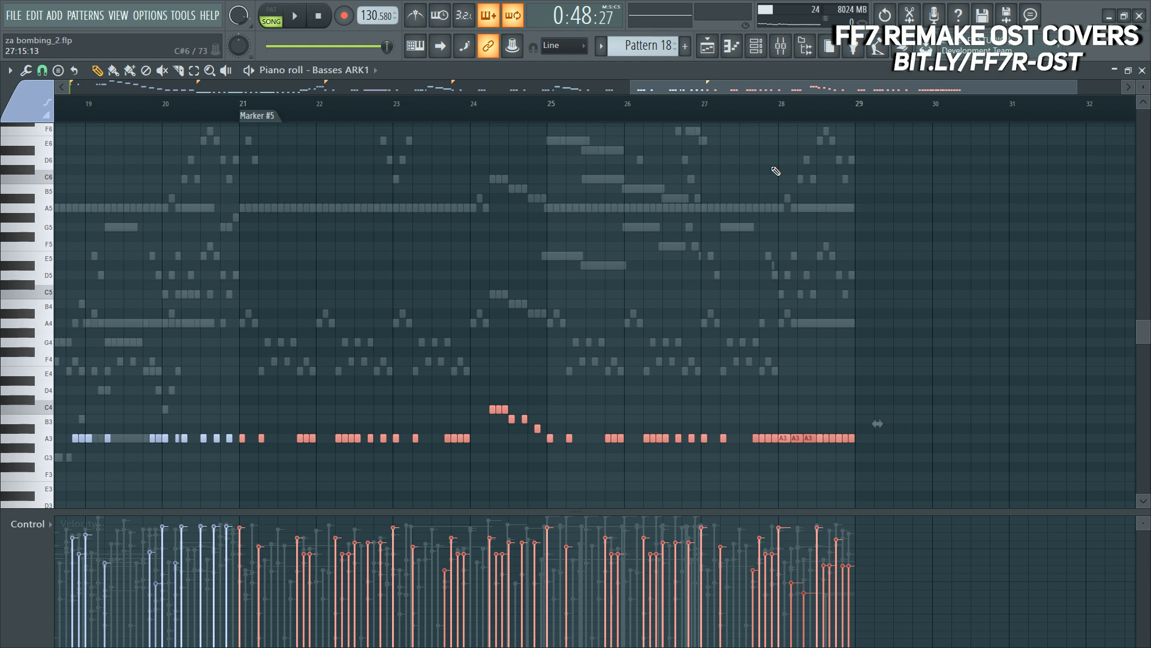
ctrl+scroll(671, 174, down, 2)
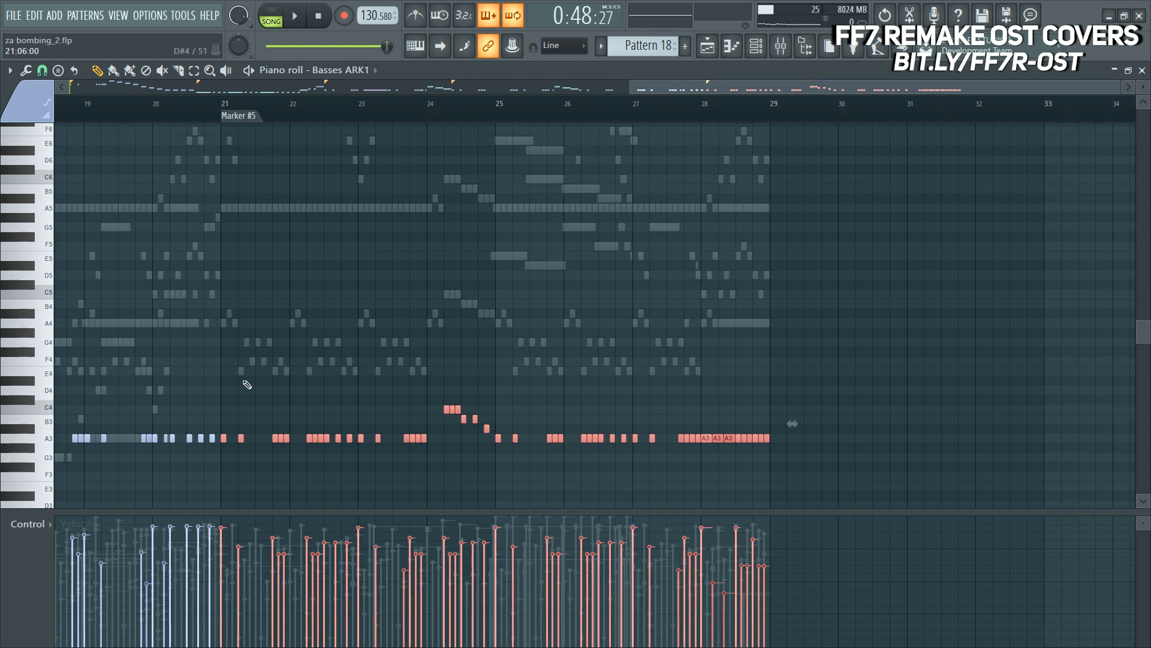
click(220, 383)
drag(221, 384, 887, 498)
key(F6)
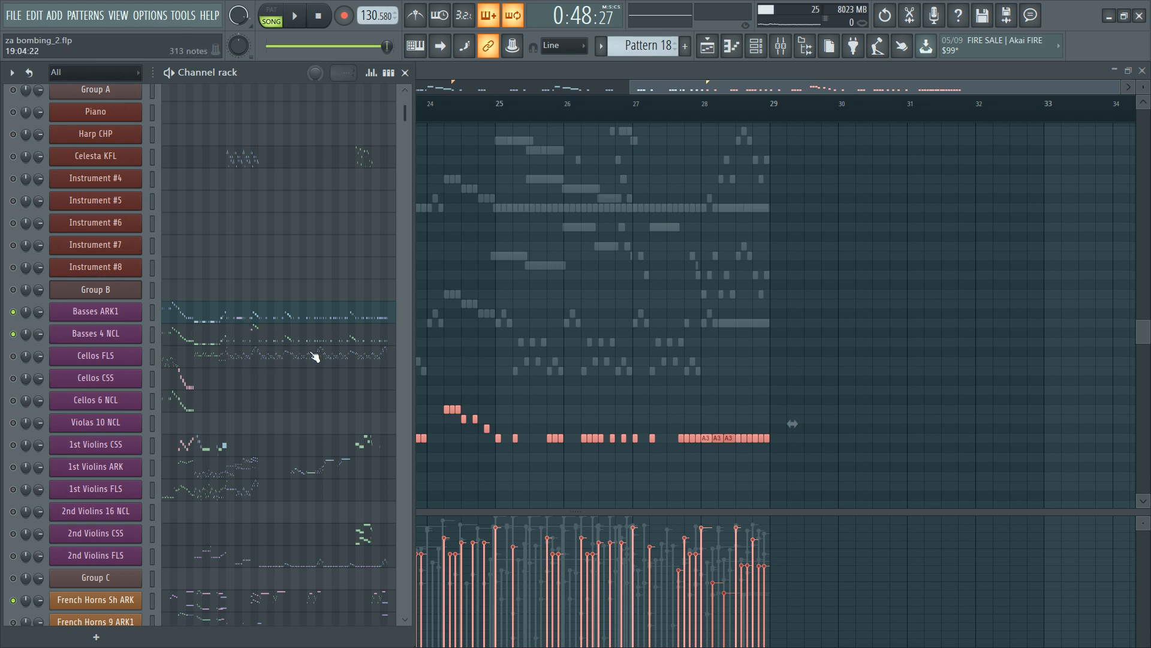
click(658, 262)
drag(226, 361, 873, 417)
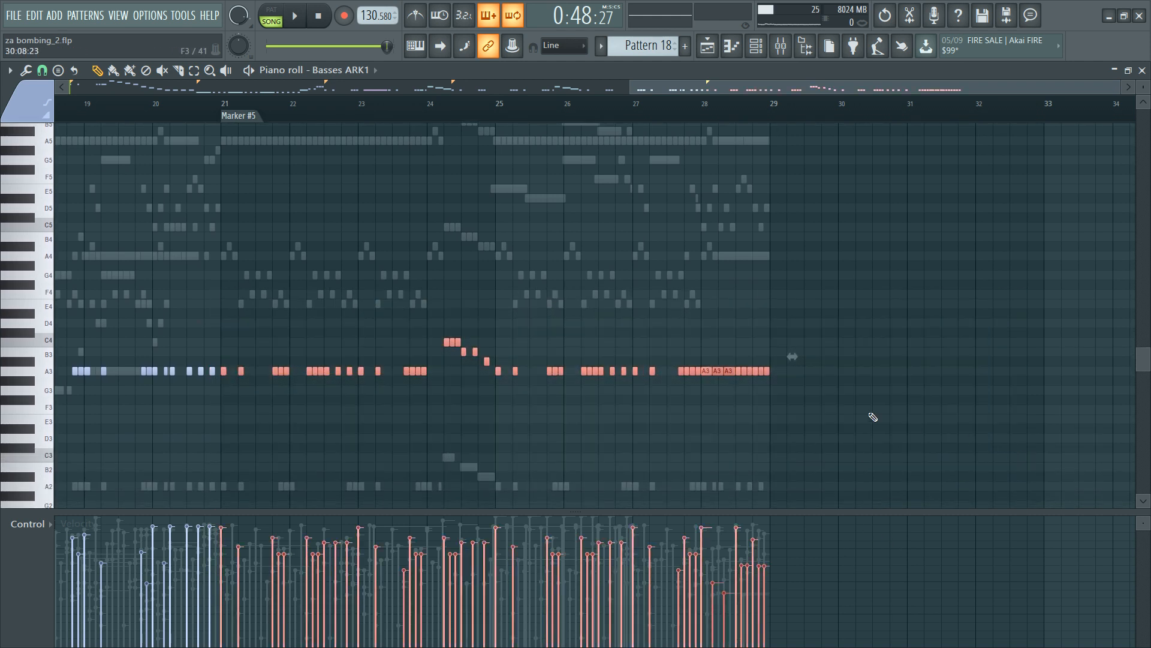
Step: Delete the Basses 4 NCL notes from Marker #5 through the end of bar 28
key(F6)
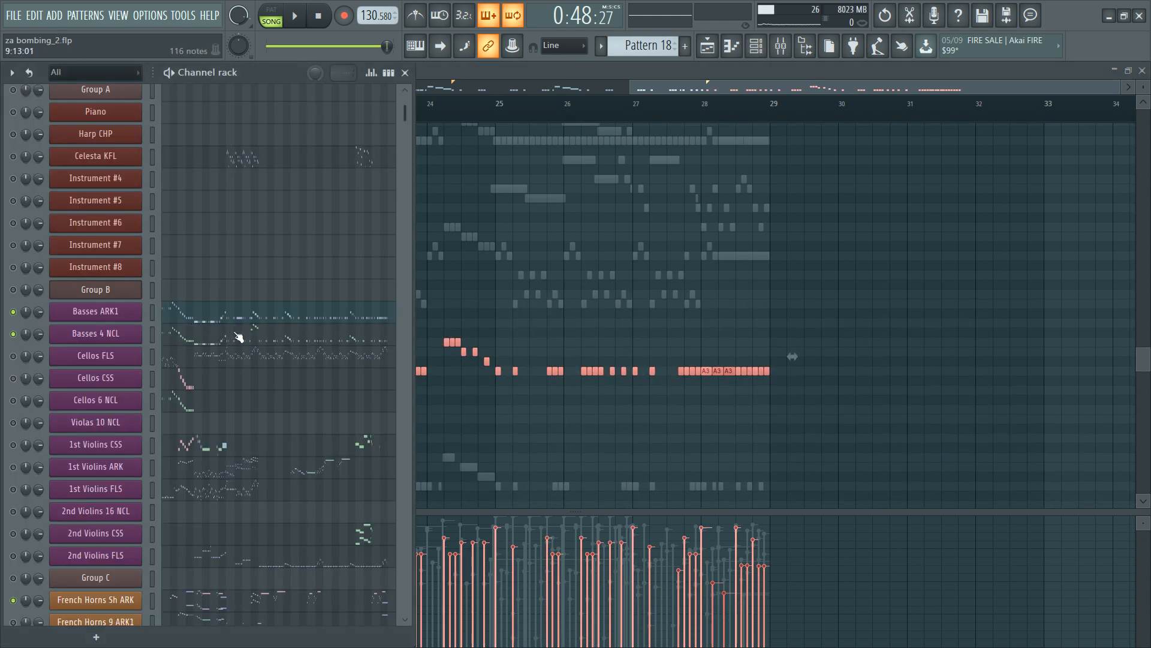
click(239, 338)
scroll(281, 305, down, 4)
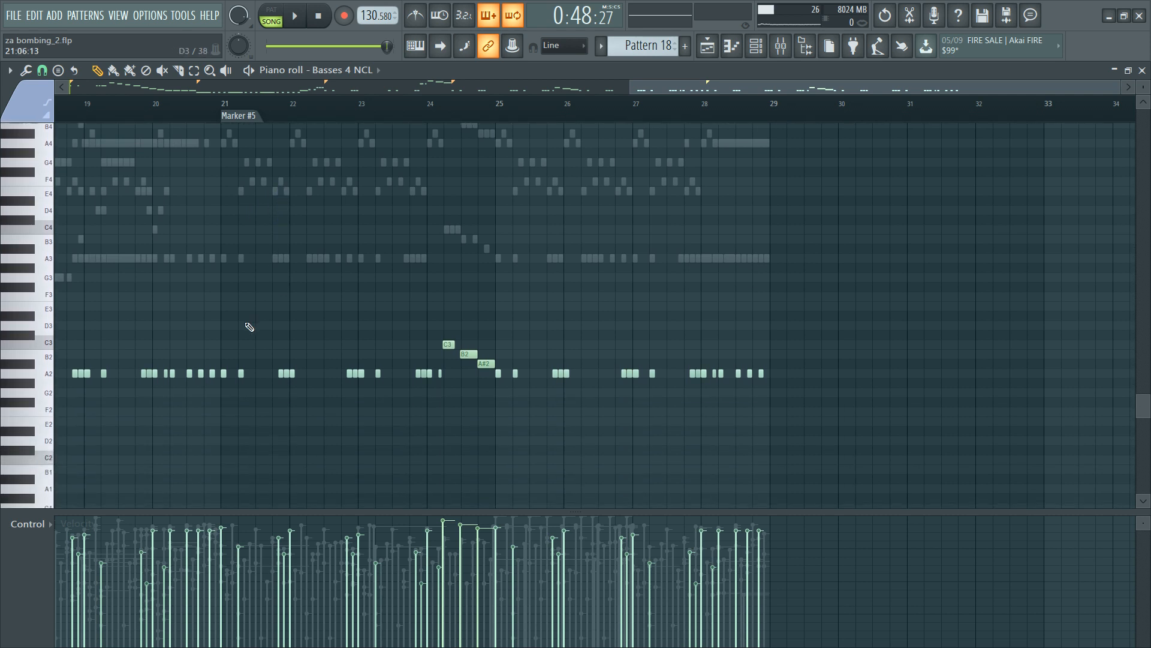
drag(221, 309, 858, 460)
key(Delete)
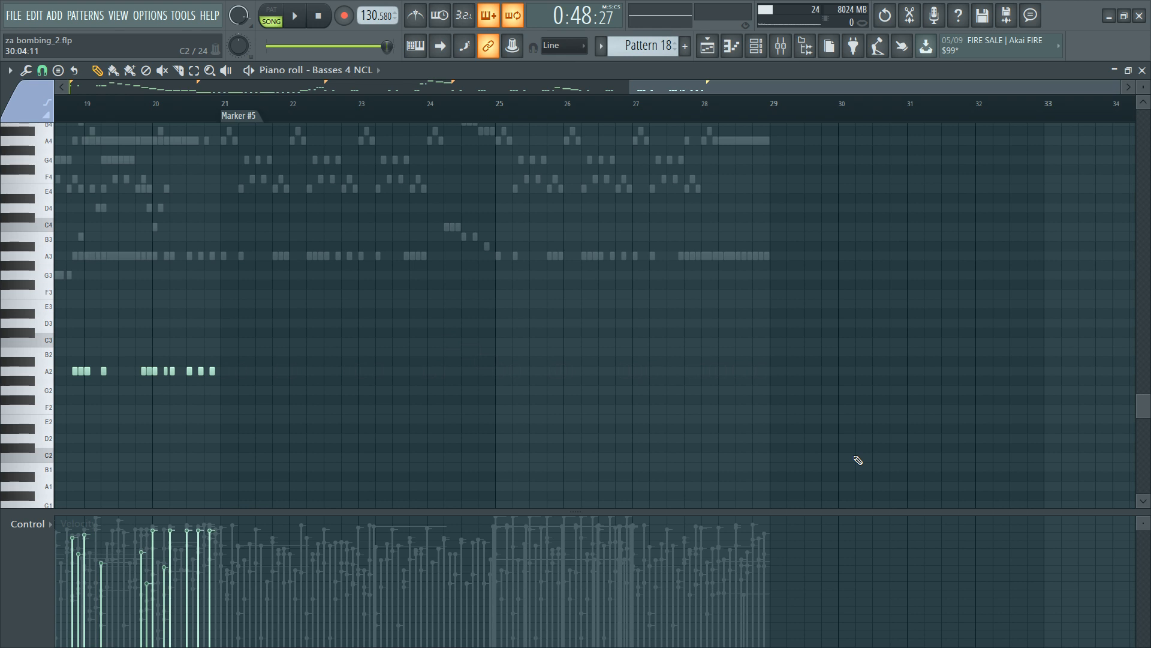
Step: Copy the Basses ARK1 notes of bars 21 to 28 into Basses 4 NCL, aligned to start at Marker #5
double_click(229, 259)
drag(220, 173, 663, 353)
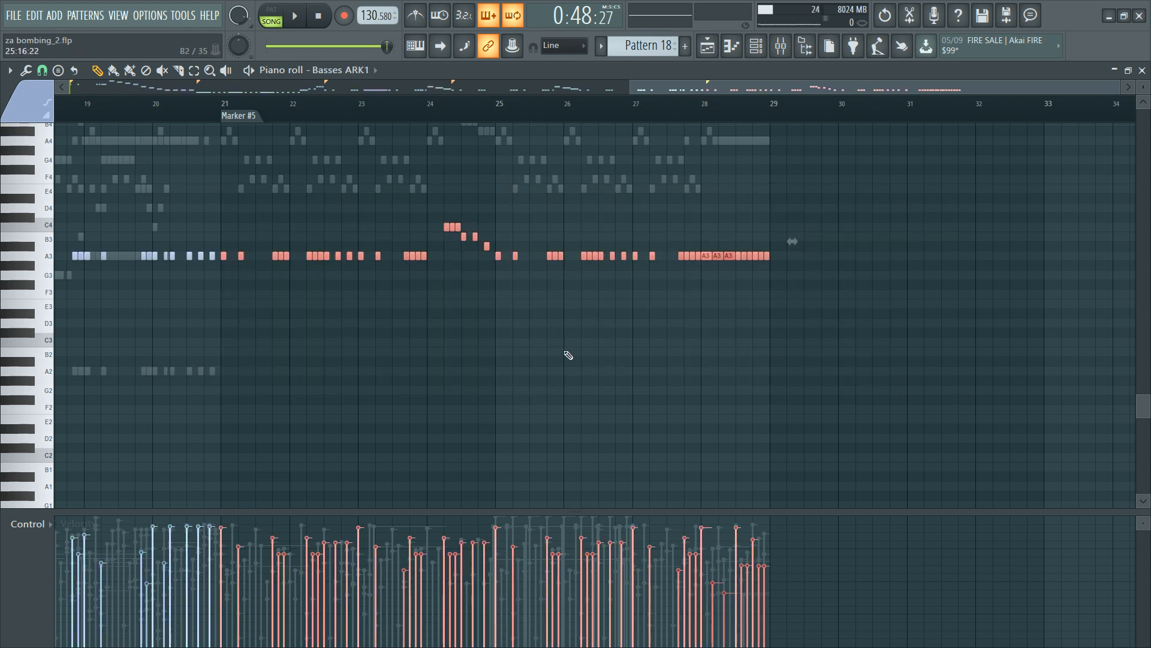
key(F6)
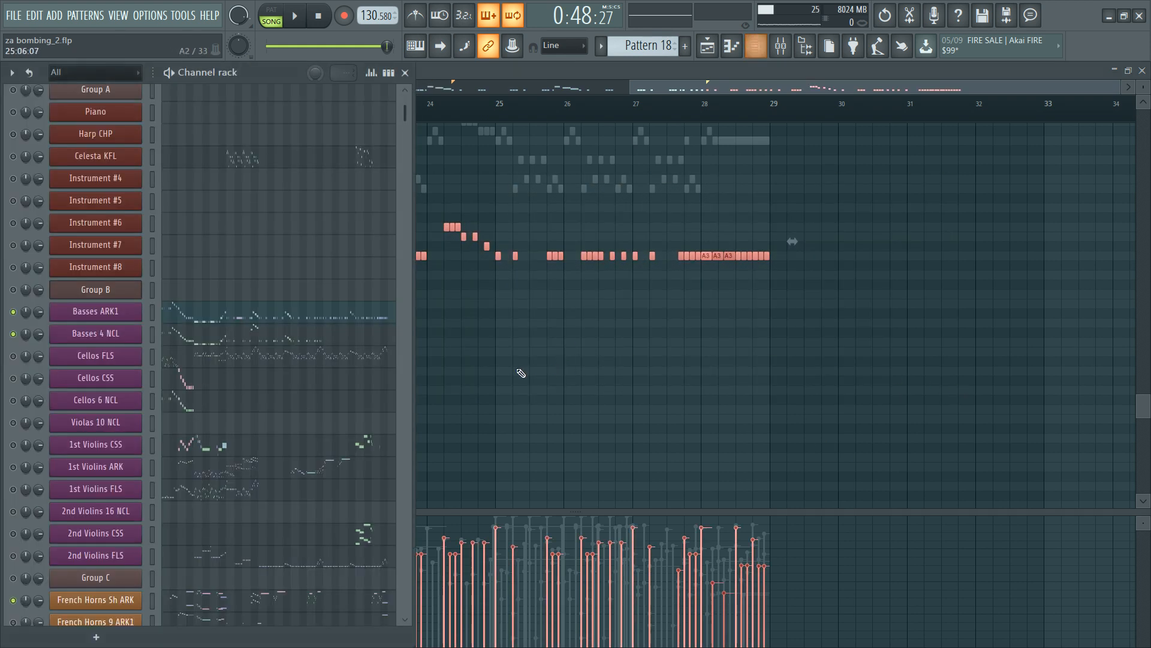
click(285, 337)
key(ctrl+v)
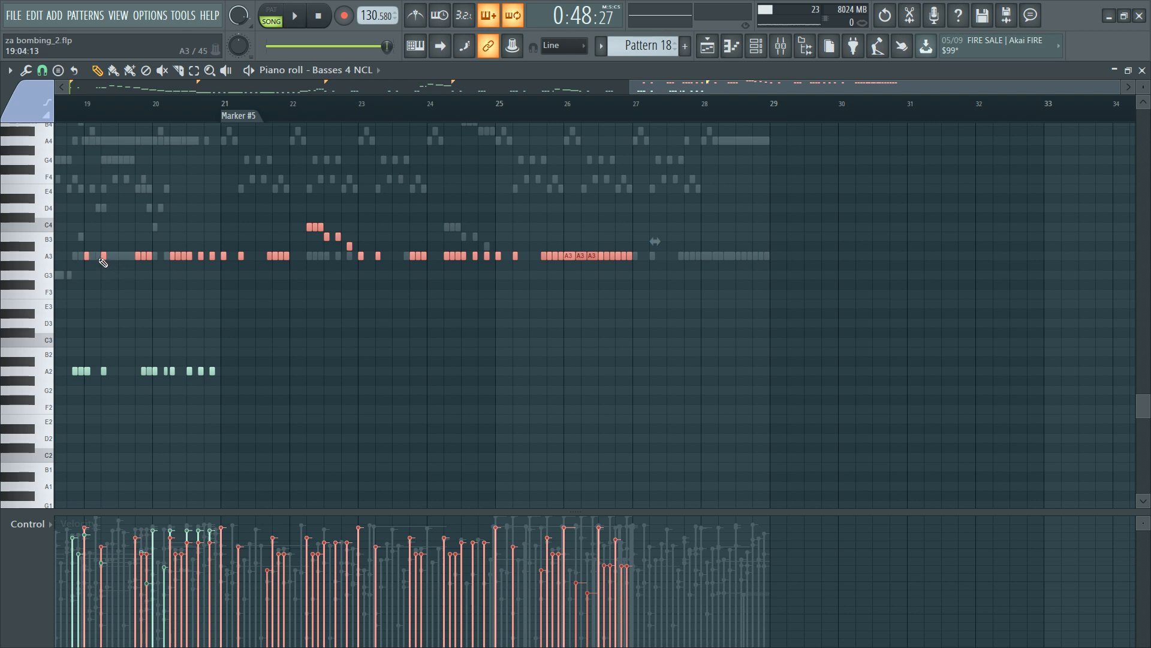
drag(87, 253, 222, 262)
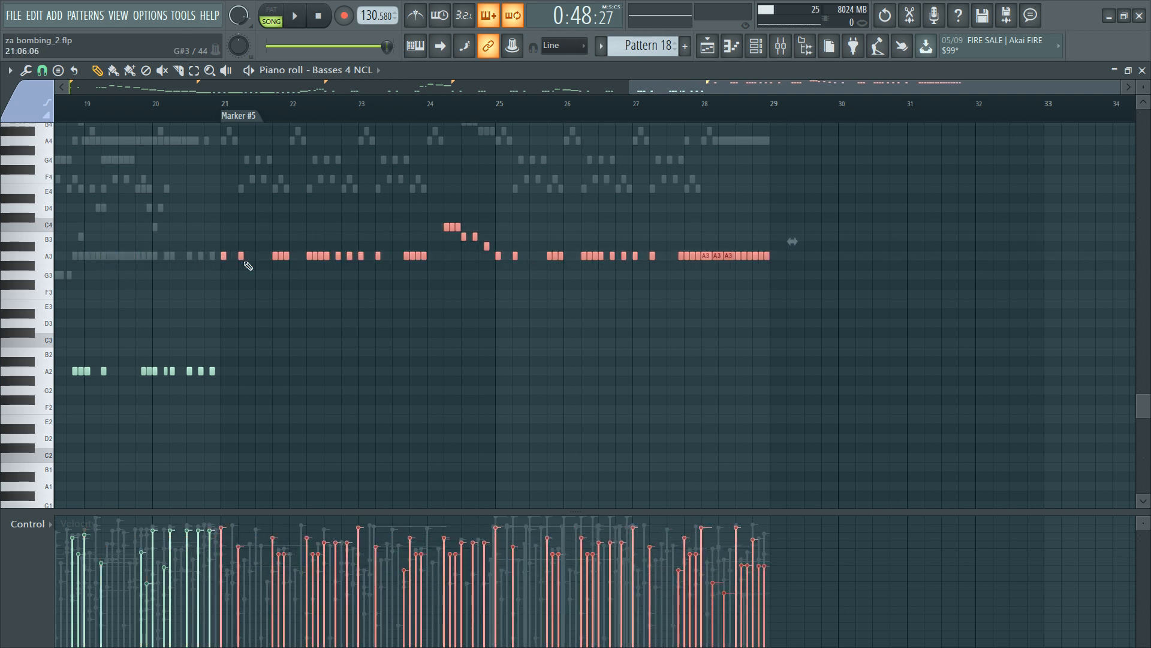
Step: Transpose the pasted Basses 4 NCL notes down one octave and recolour them green like the rest of the part
key(ctrl+Down)
click(226, 353)
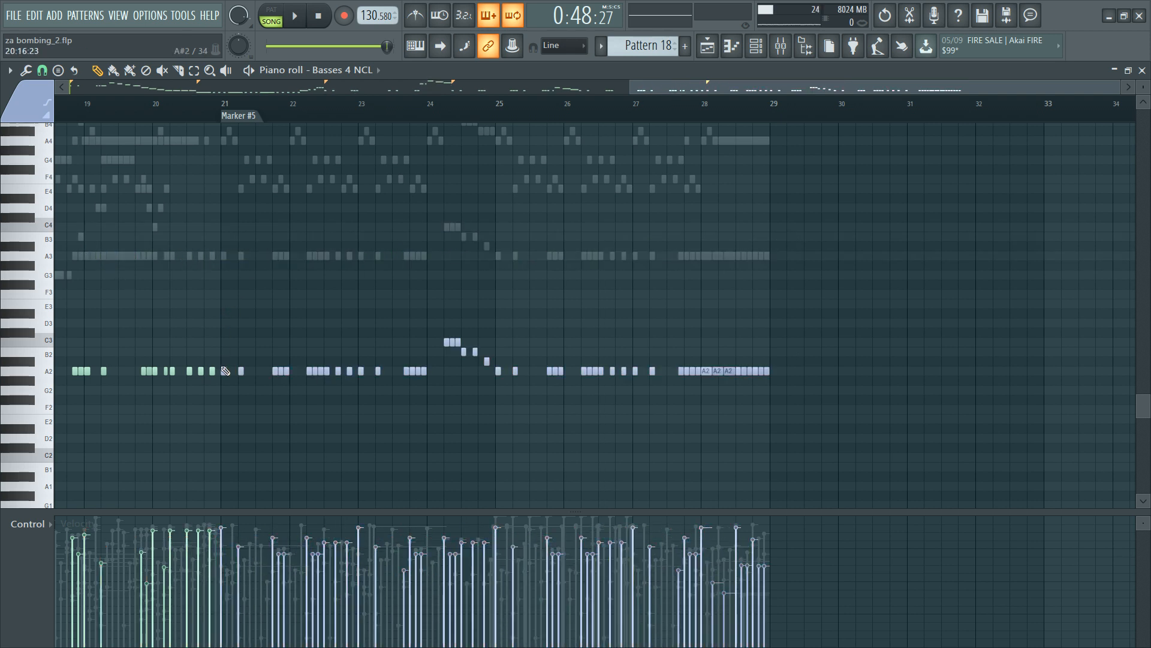
drag(221, 308, 946, 427)
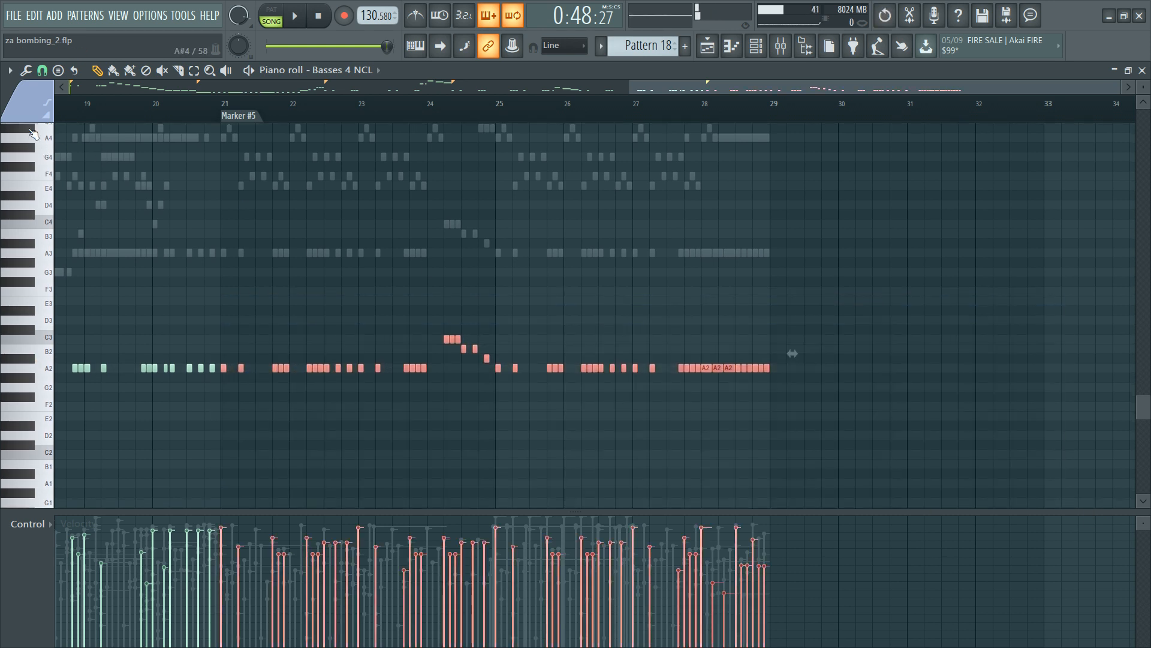
click(404, 288)
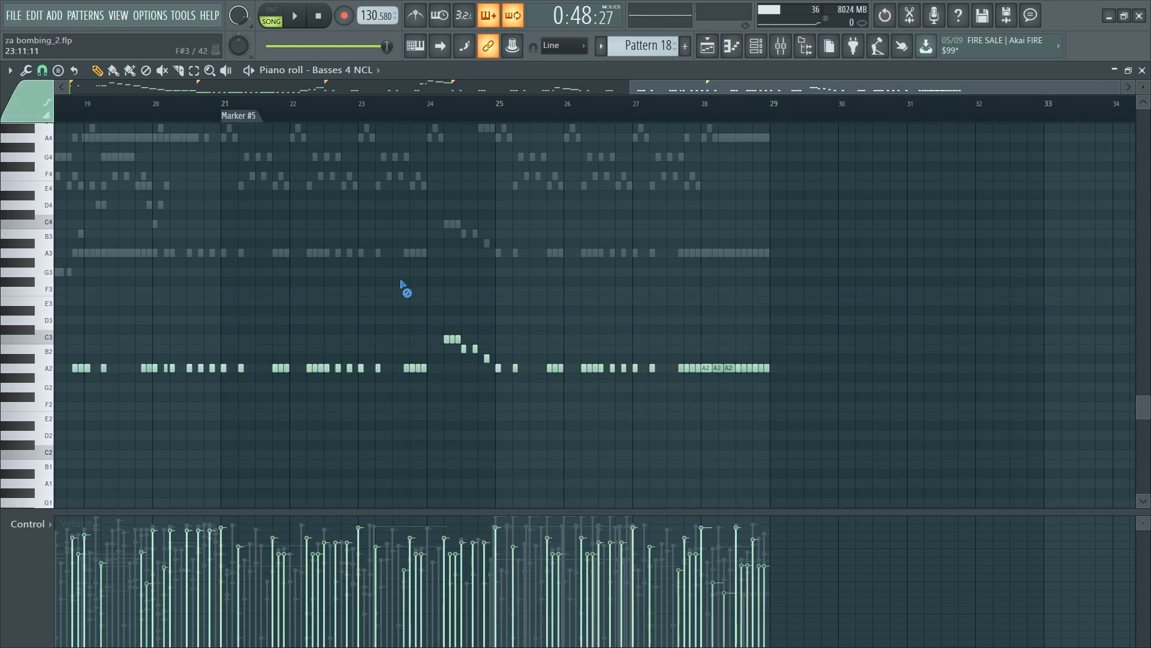
Step: Play from Marker #5 and inspect the Master, Basses NCL and Fluid Shorts mixer tracks while listening to the doubled bass line
key(F6)
key(F6)
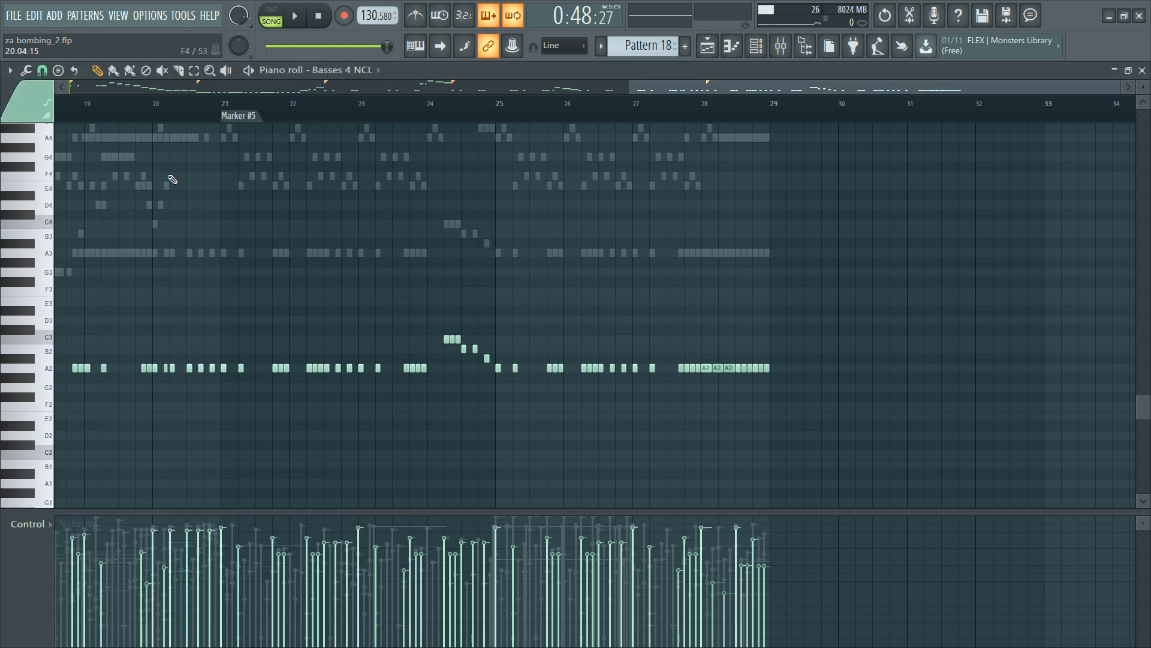
click(245, 115)
key(space)
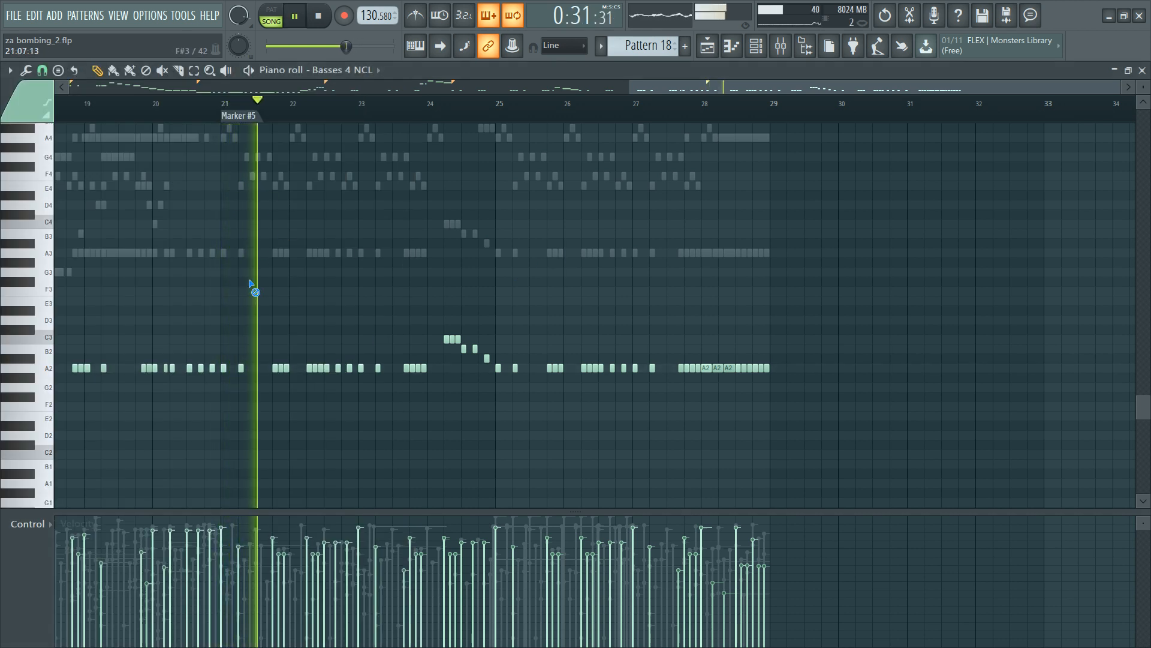
key(F9)
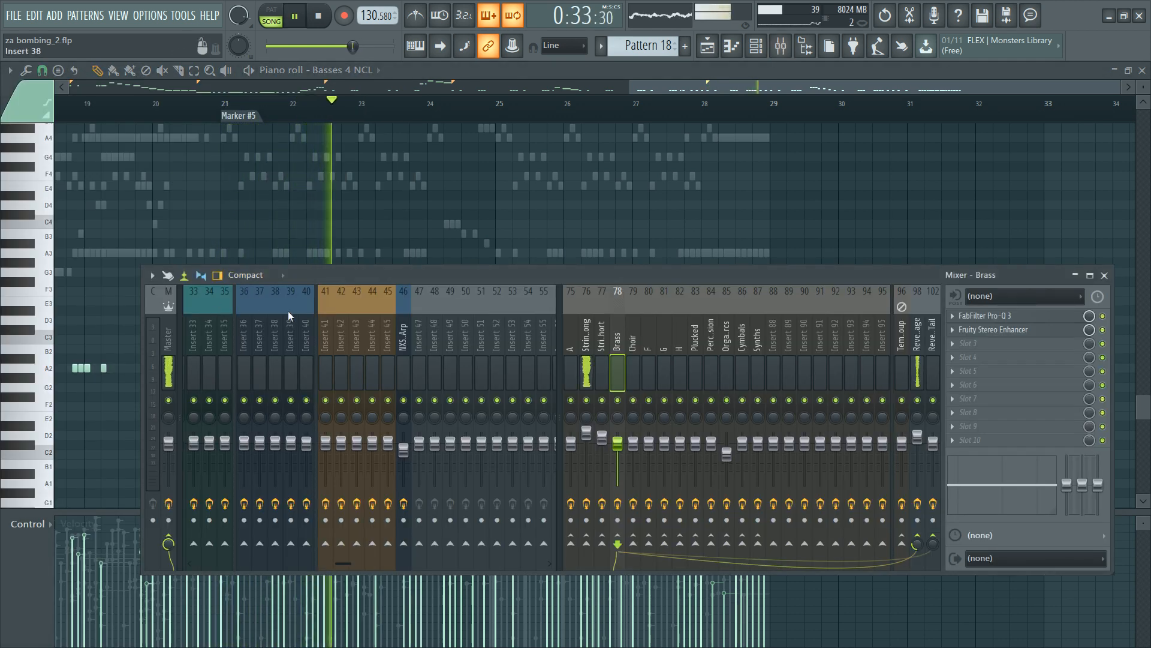
scroll(322, 316, up, 10)
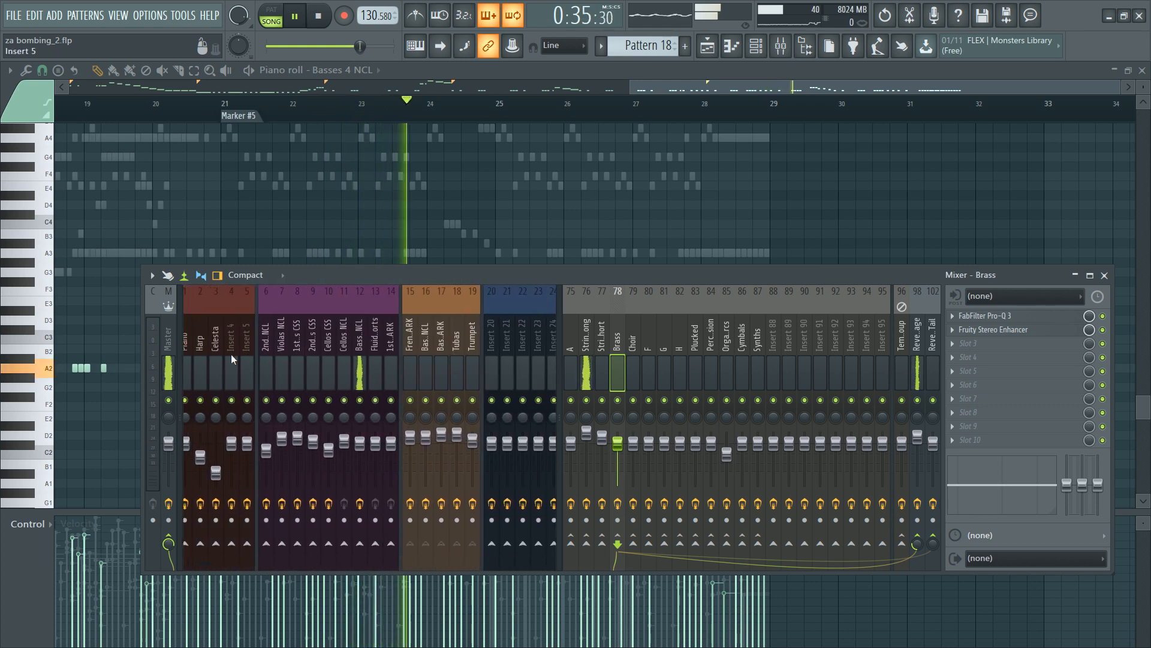
click(175, 341)
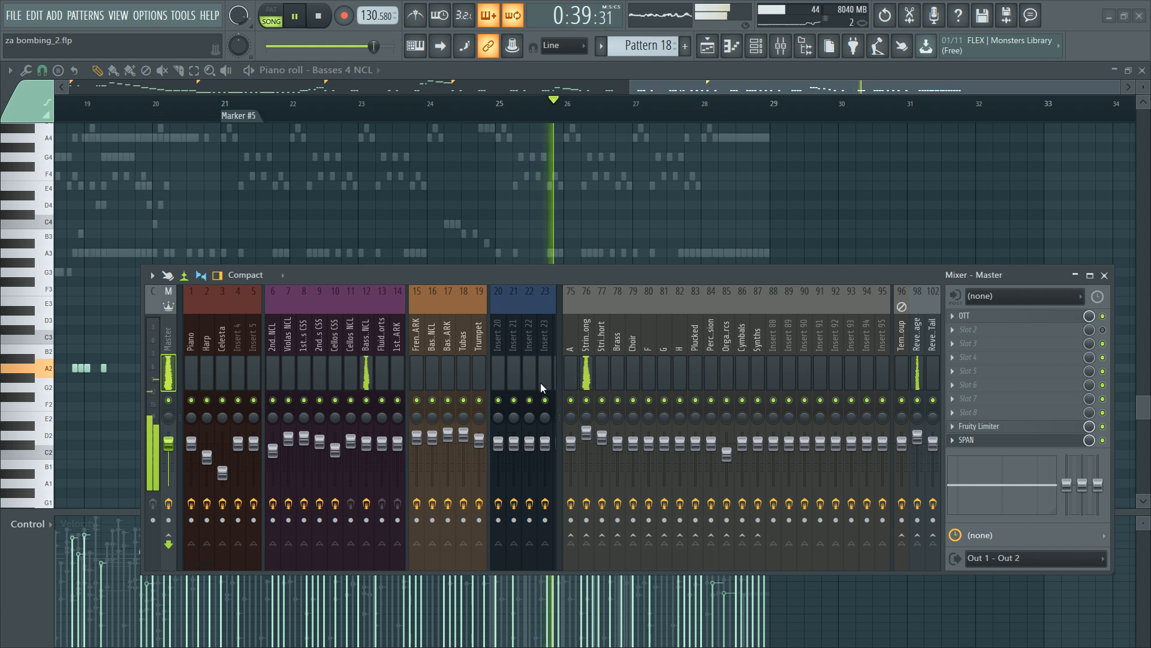
click(366, 339)
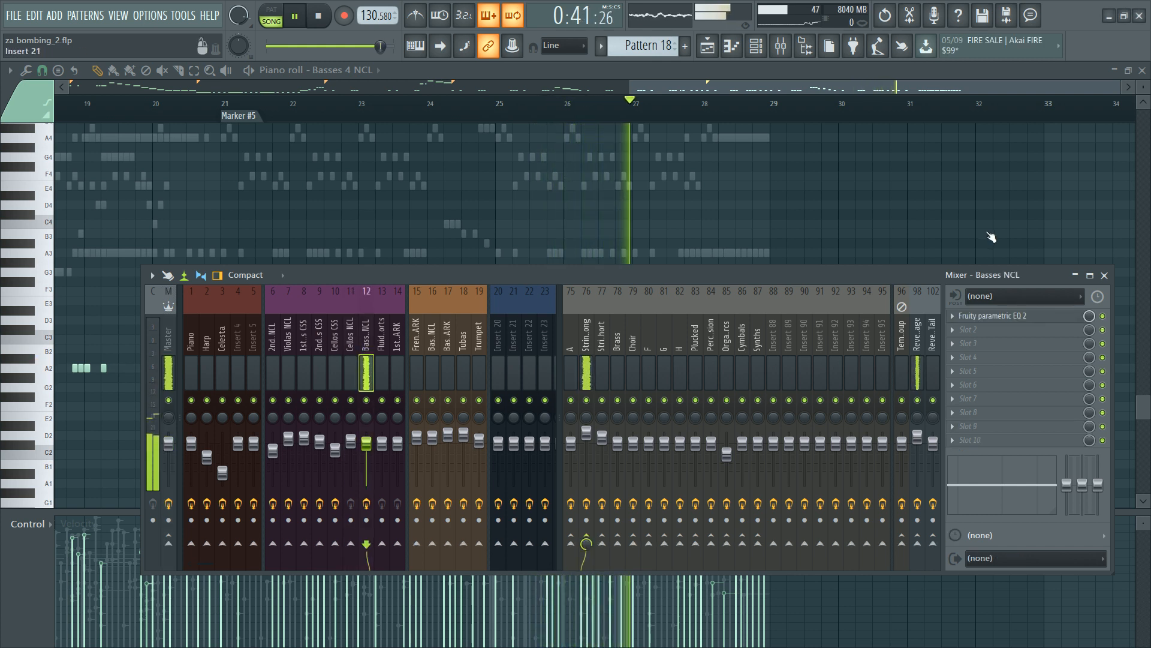
click(384, 345)
key(space)
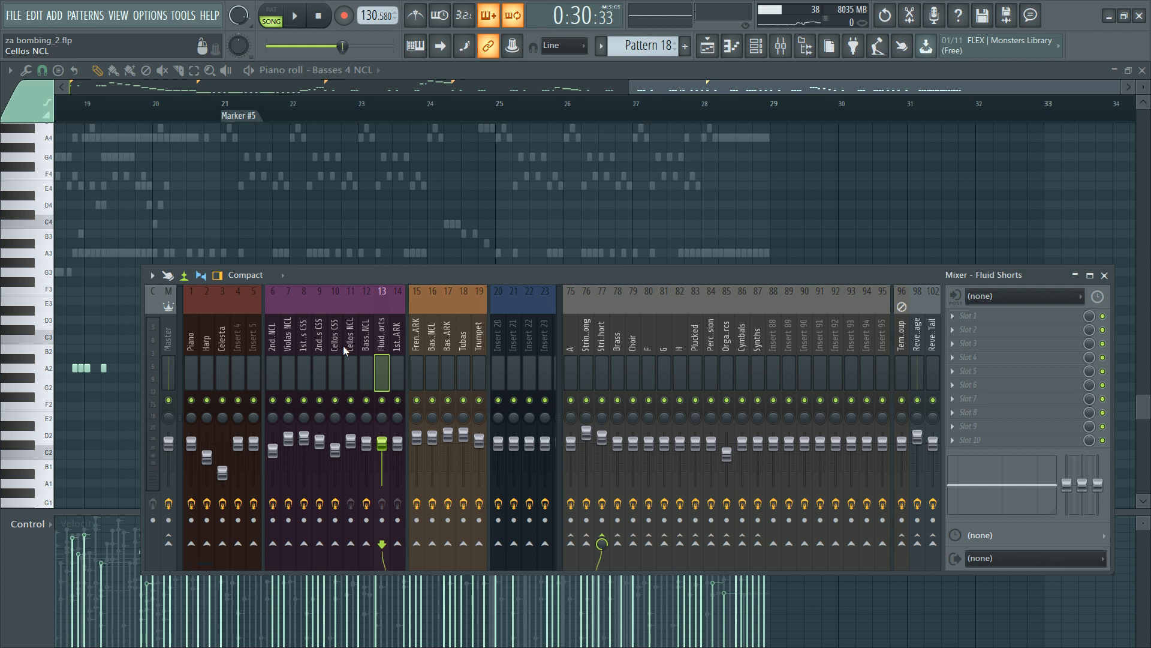
Step: Go through the string, brass and percussion tracks in the mixer and examine their insert effects
click(359, 344)
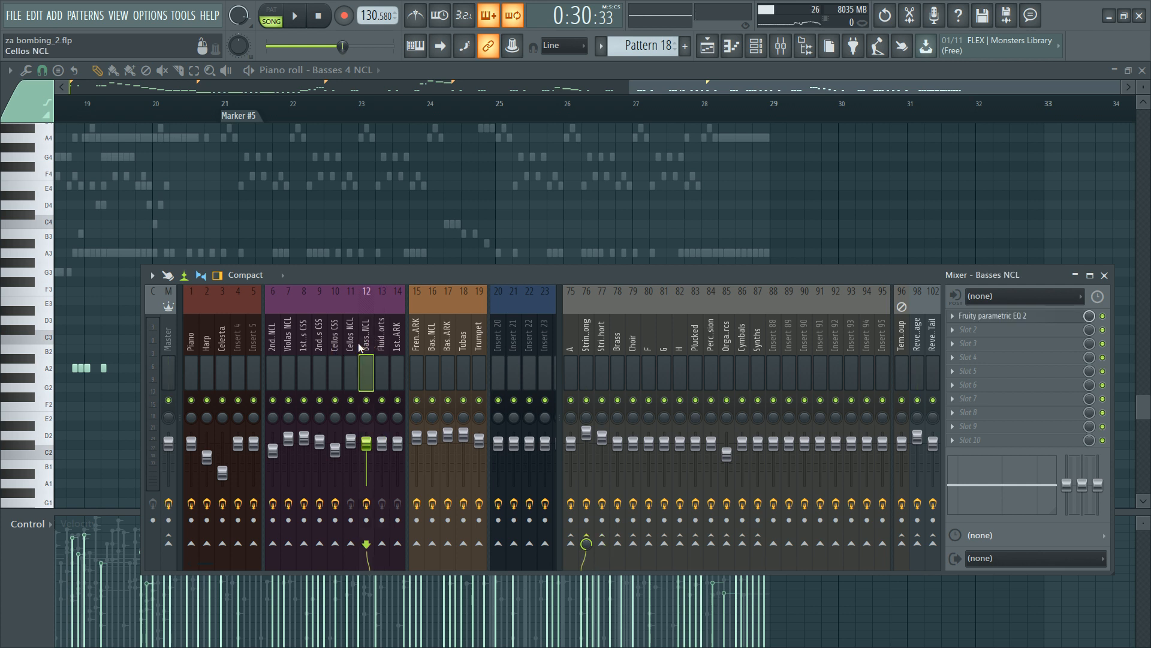
scroll(358, 343, down, 6)
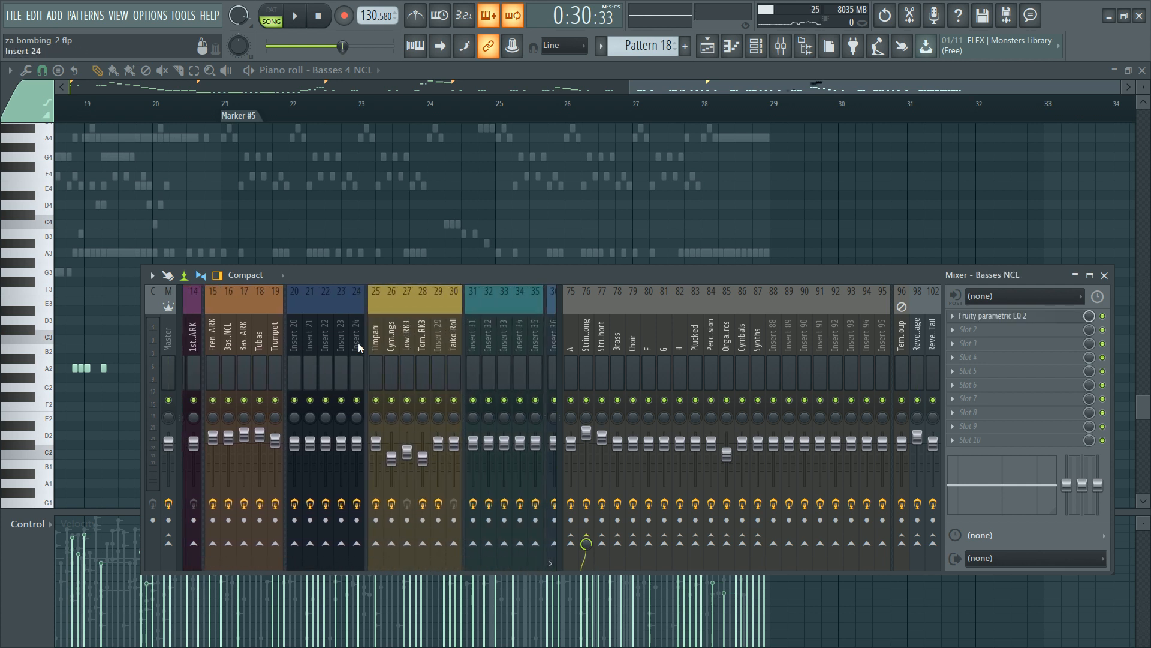
scroll(322, 355, up, 6)
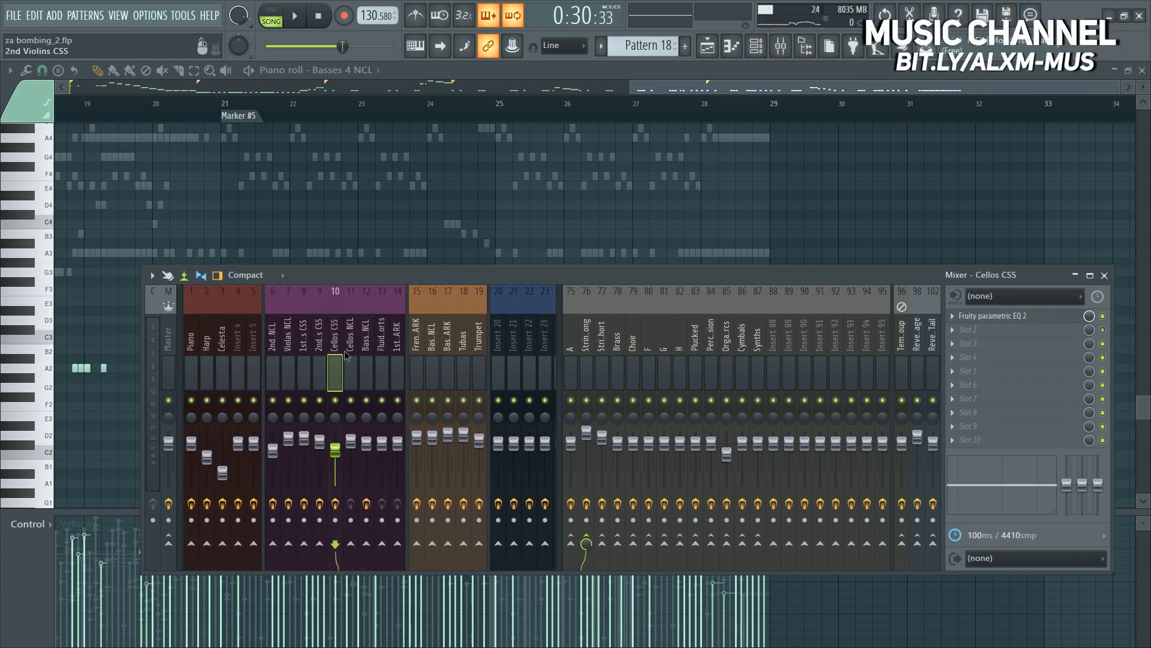
click(387, 356)
click(323, 346)
click(278, 345)
click(319, 351)
scroll(318, 352, down, 4)
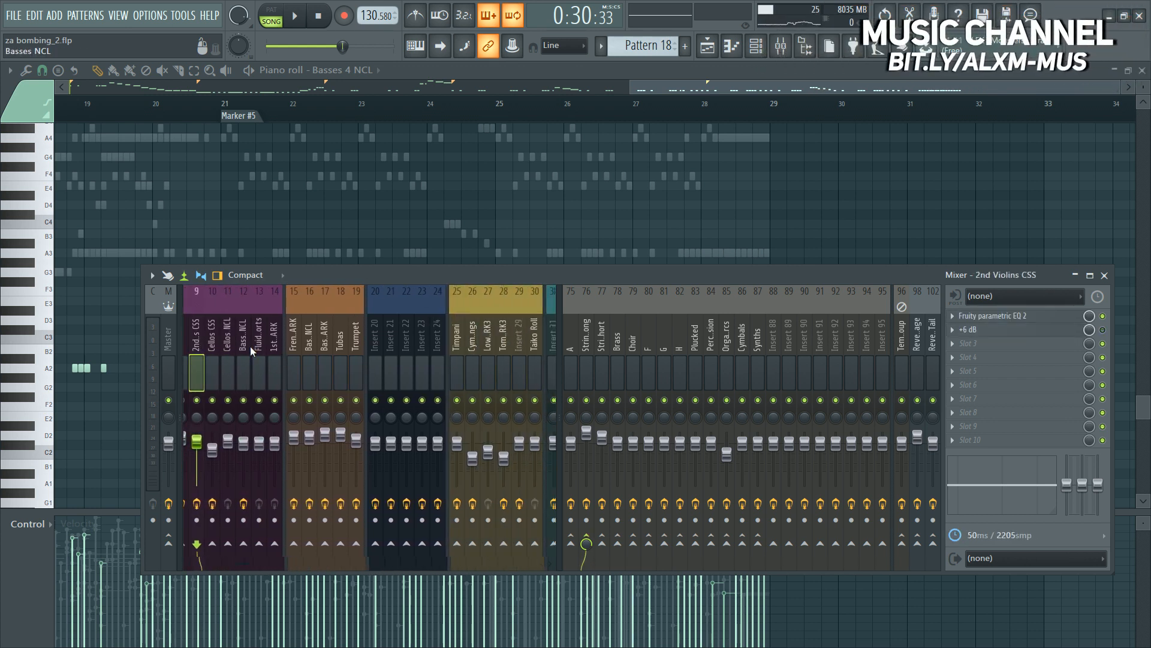
drag(276, 351, 471, 348)
scroll(384, 333, down, 7)
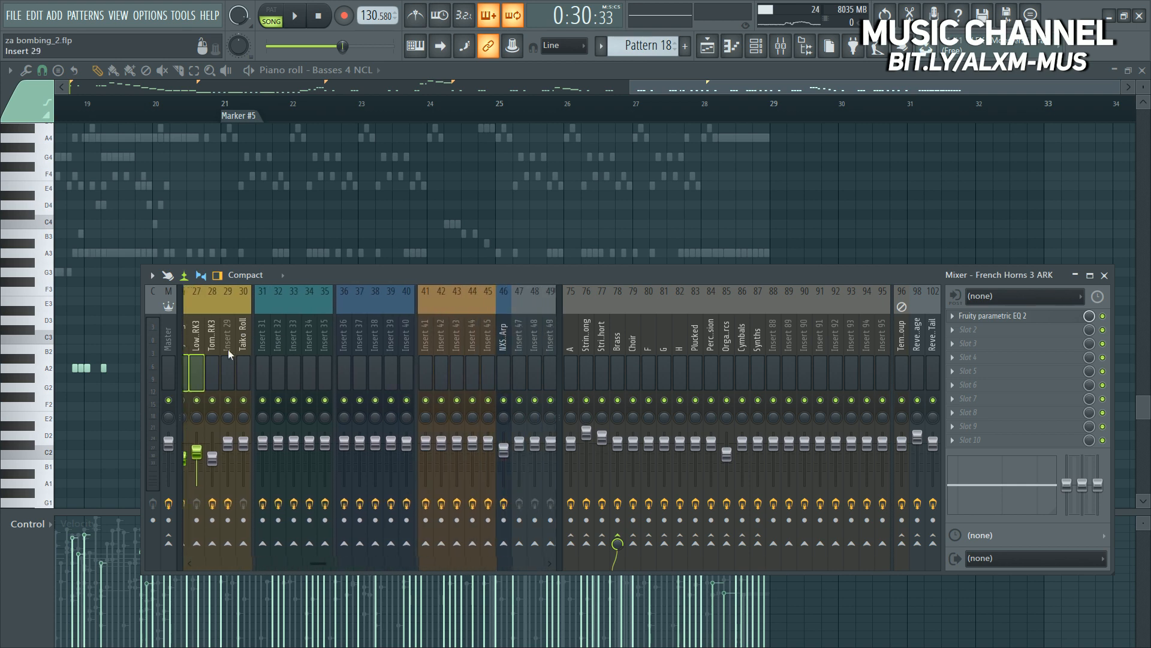
Step: Shift the mixer tracks from French Horns ARK through the following empty inserts one slot along, freeing Insert 15 after the strings
ctrl+shift+click(210, 352)
drag(211, 353, 511, 361)
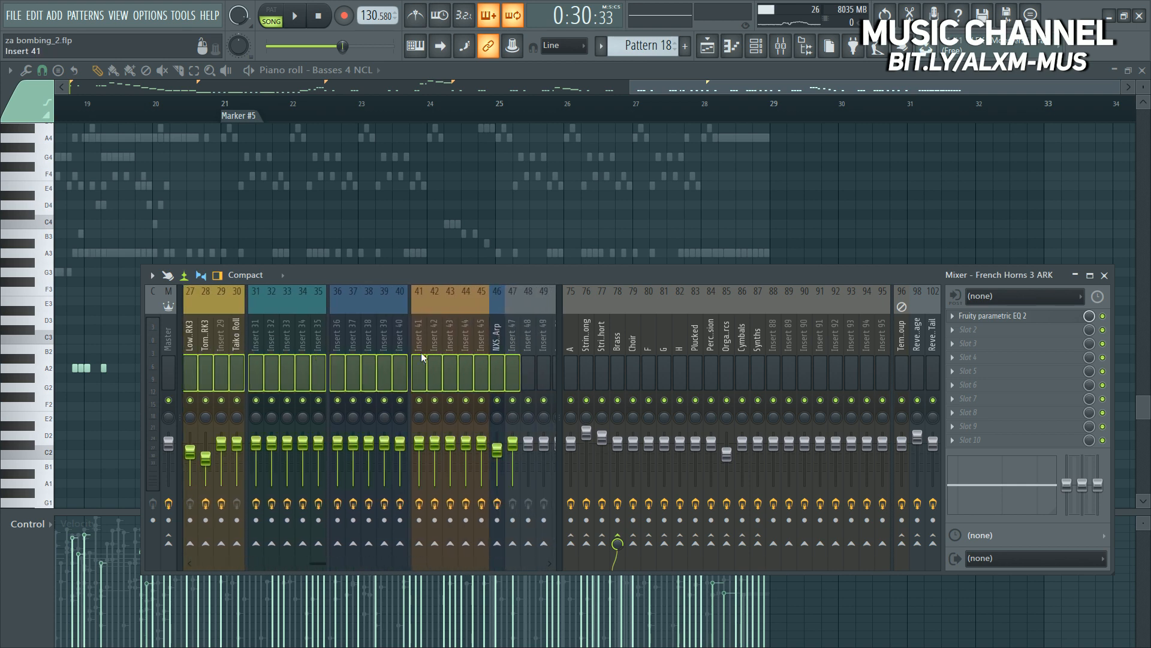
scroll(456, 336, up, 8)
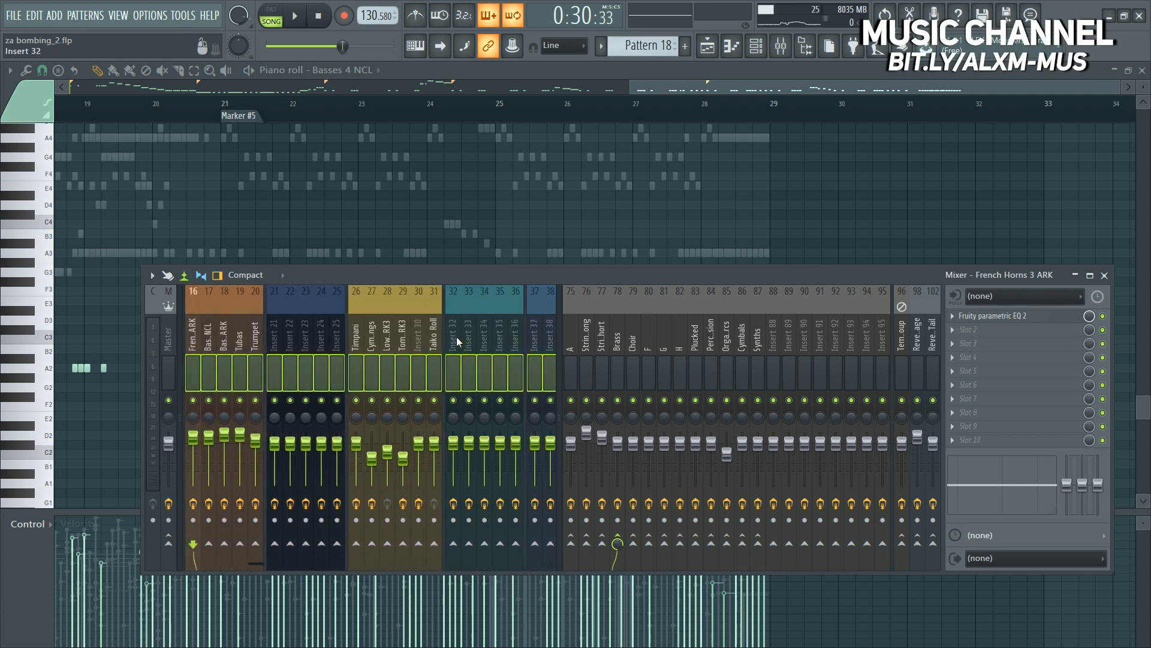
Step: Link the Basses ARK channel to mixer Insert 15 and route it to the short strings bus on track 77 instead of track 96
click(409, 347)
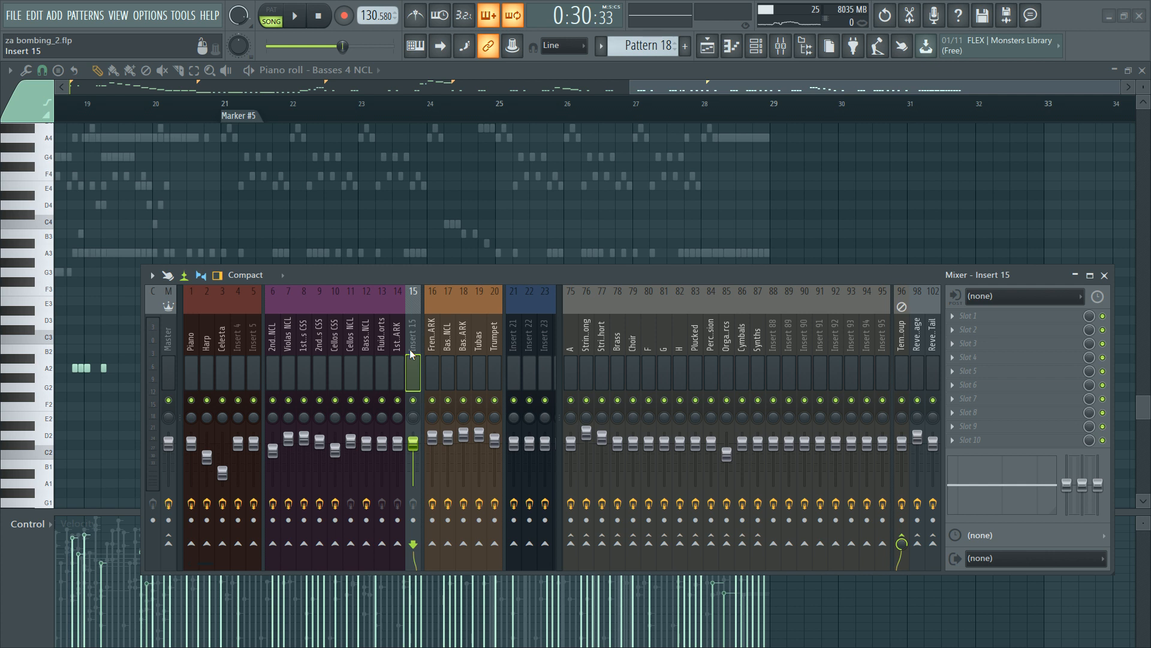
key(ctrl+l)
click(903, 539)
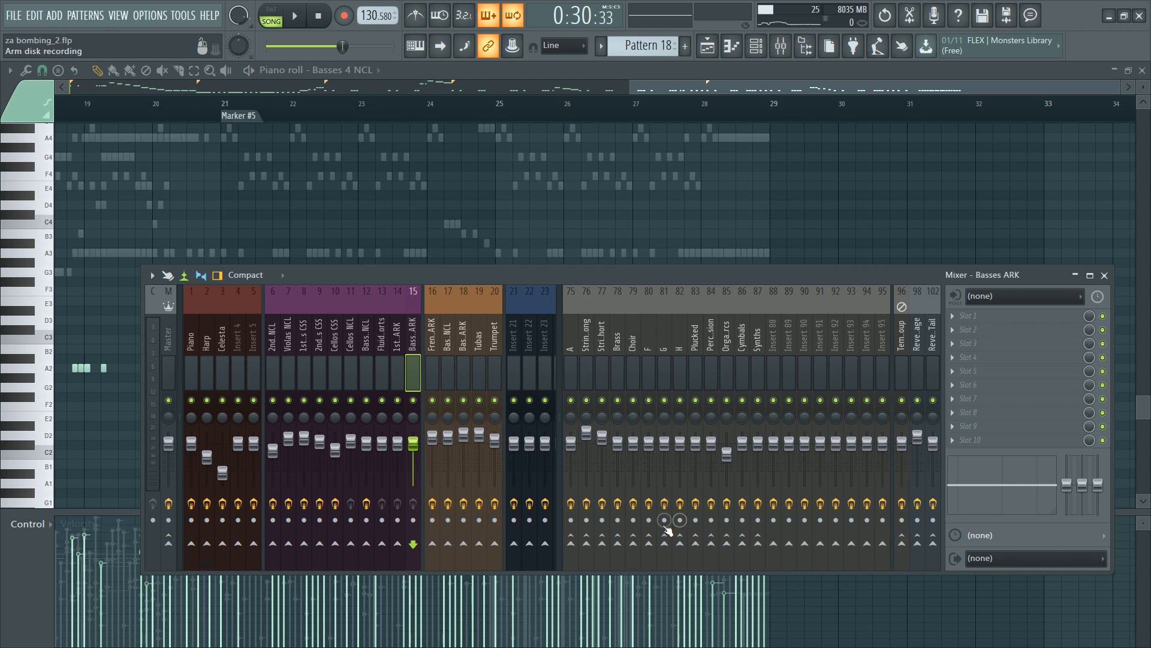
click(602, 543)
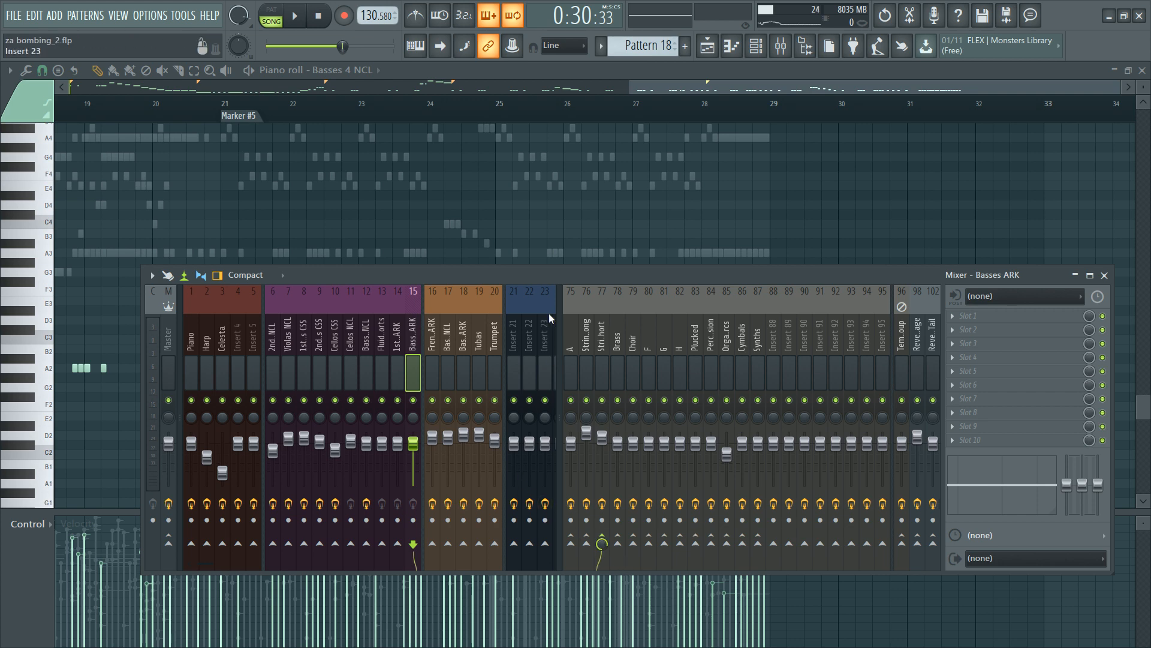
Step: Open the Group B Kontakt rack and examine the advanced settings of Nucleus 4 Double Basses, including its sample start
key(F6)
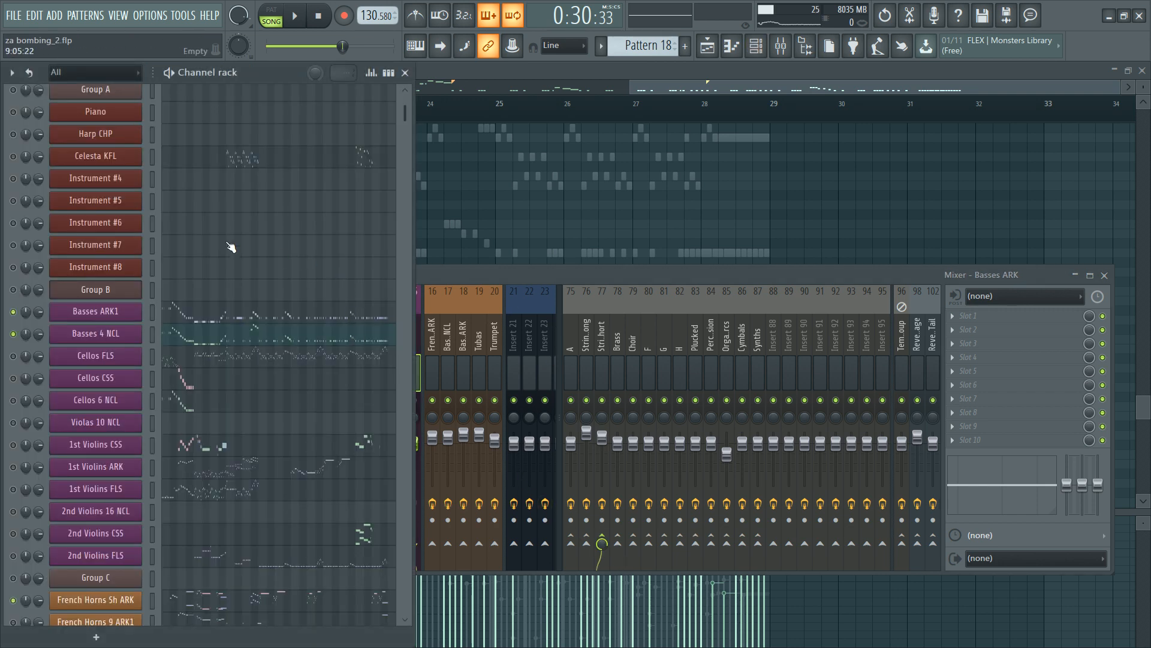
click(107, 293)
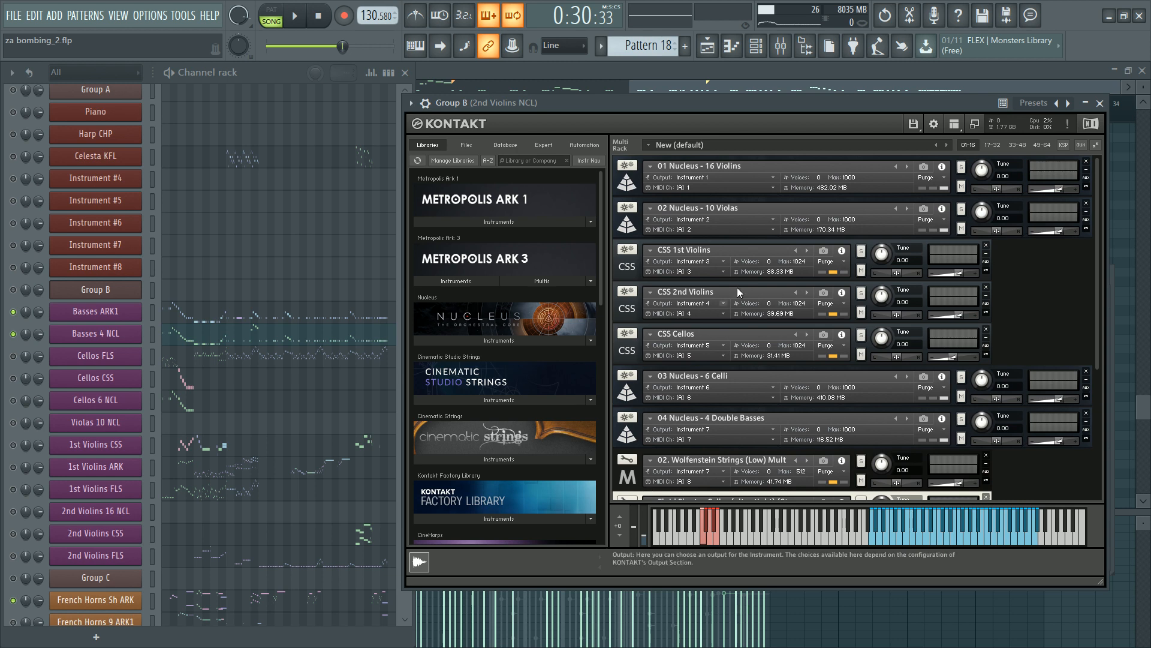
scroll(871, 387, down, 4)
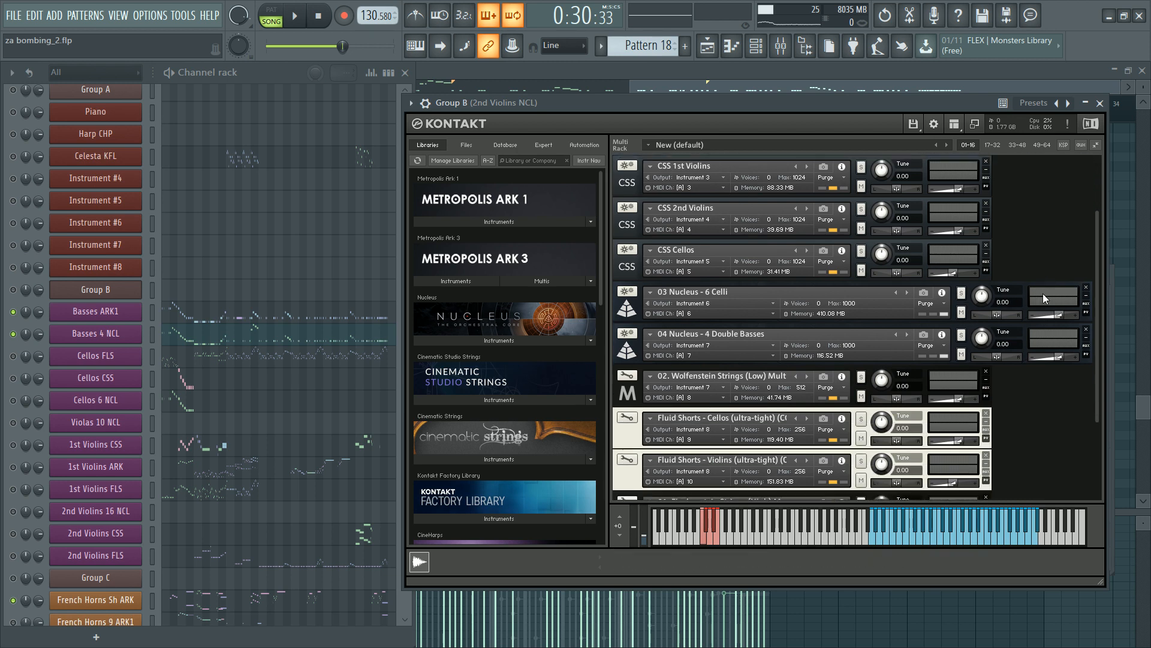
scroll(871, 389, down, 2)
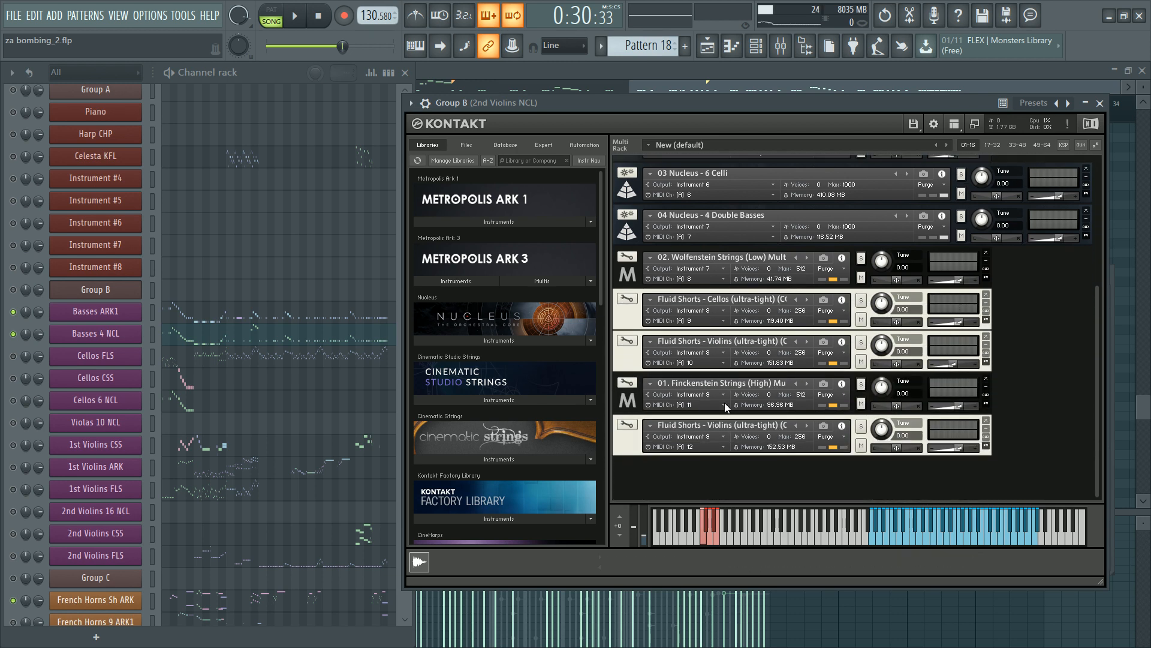
click(627, 233)
click(898, 272)
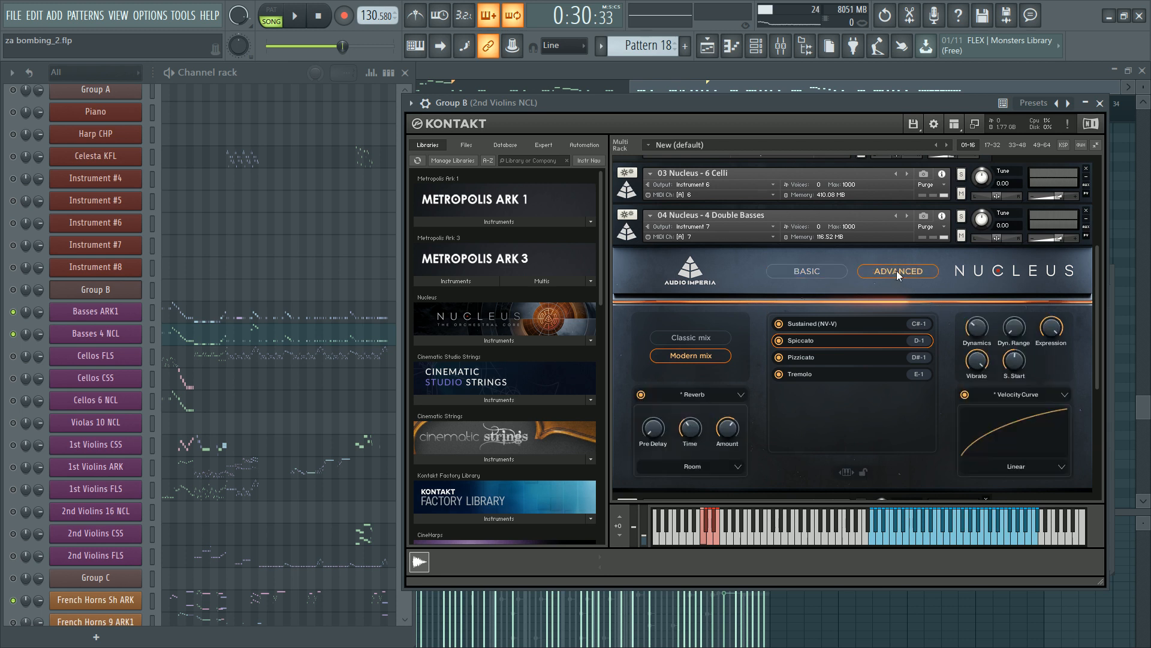
click(1017, 362)
click(801, 273)
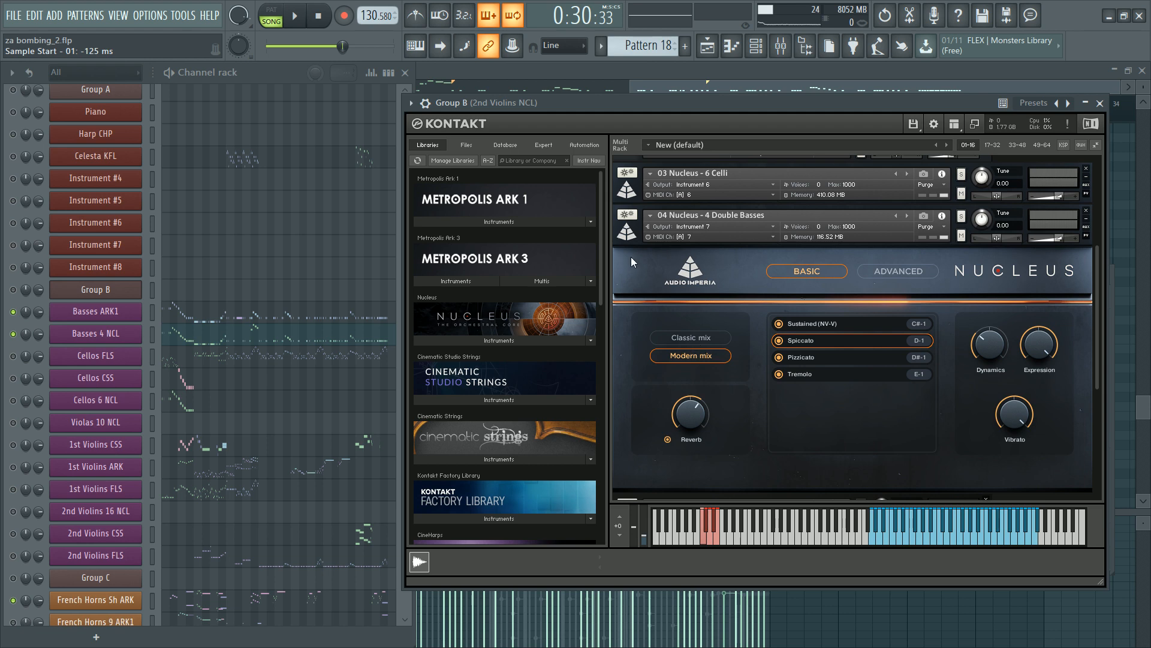
click(627, 240)
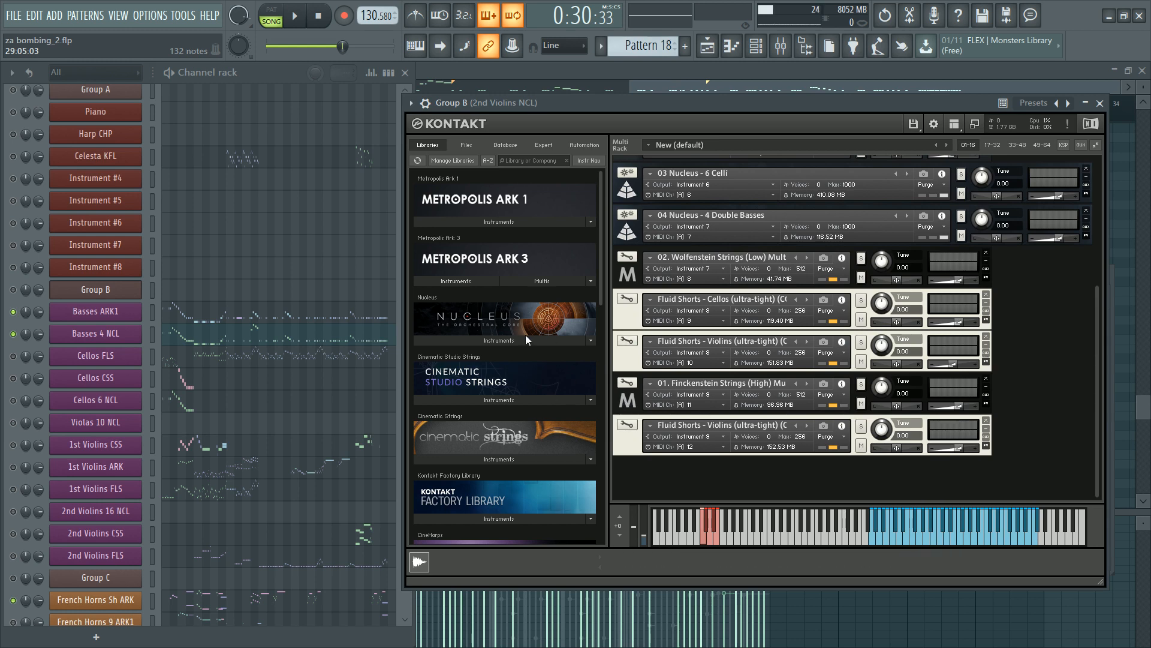
Step: Compare the Basses NCL mixer track with the Group B Kontakt instruments and check the output options of Wolfenstein Strings (Low)
key(F9)
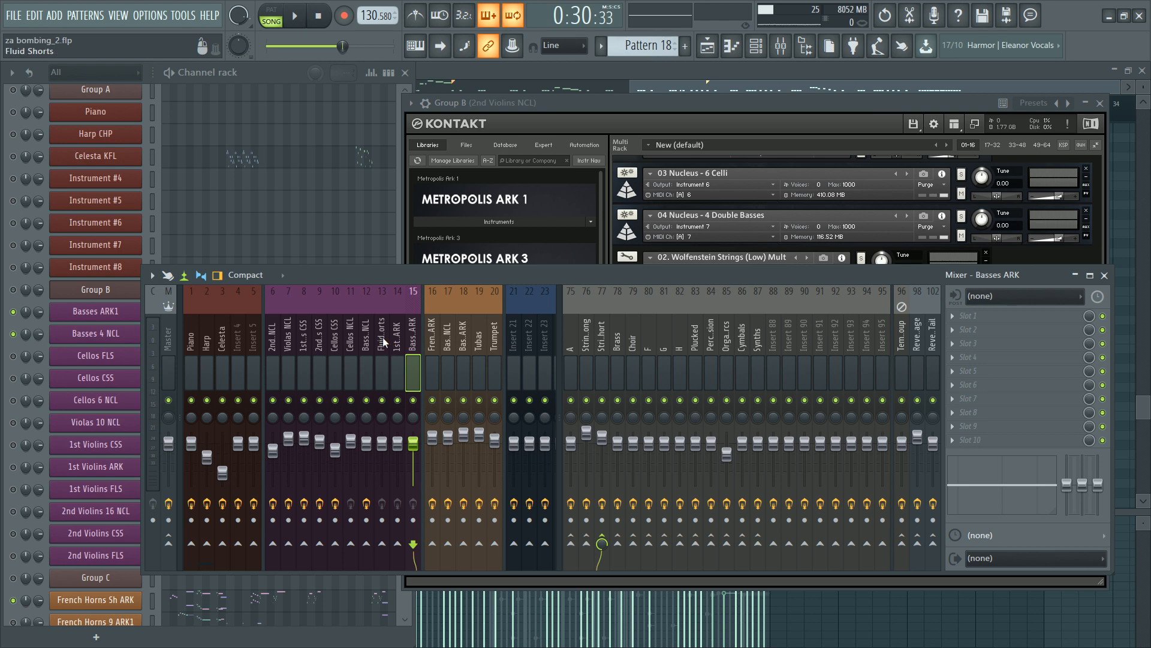
click(369, 334)
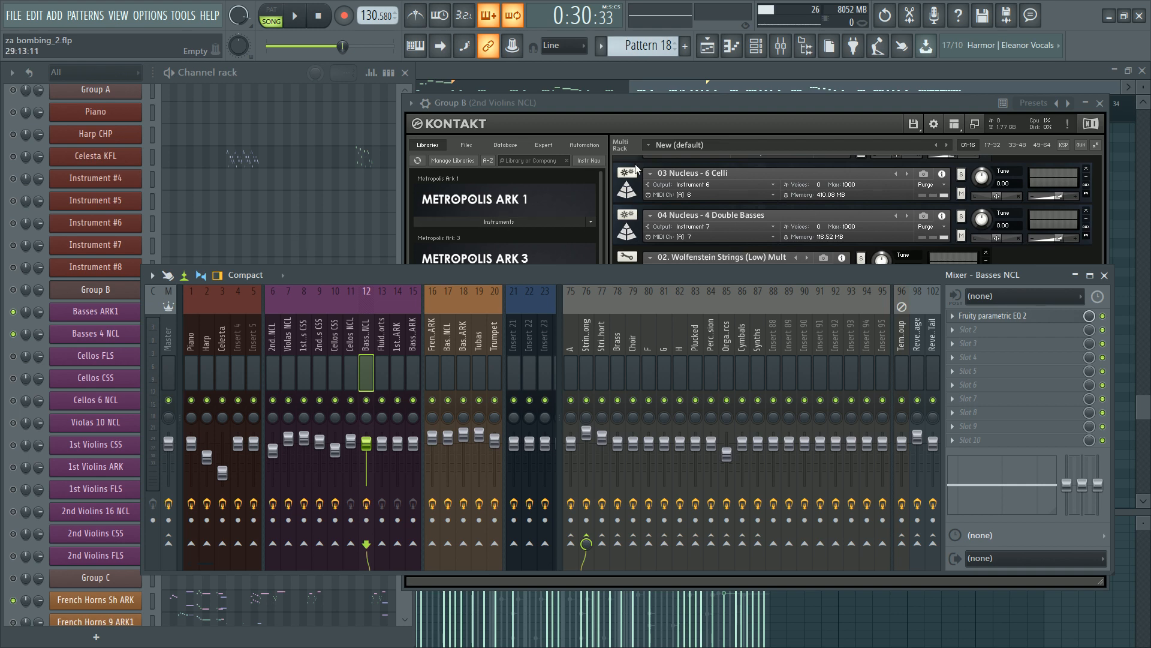
click(671, 107)
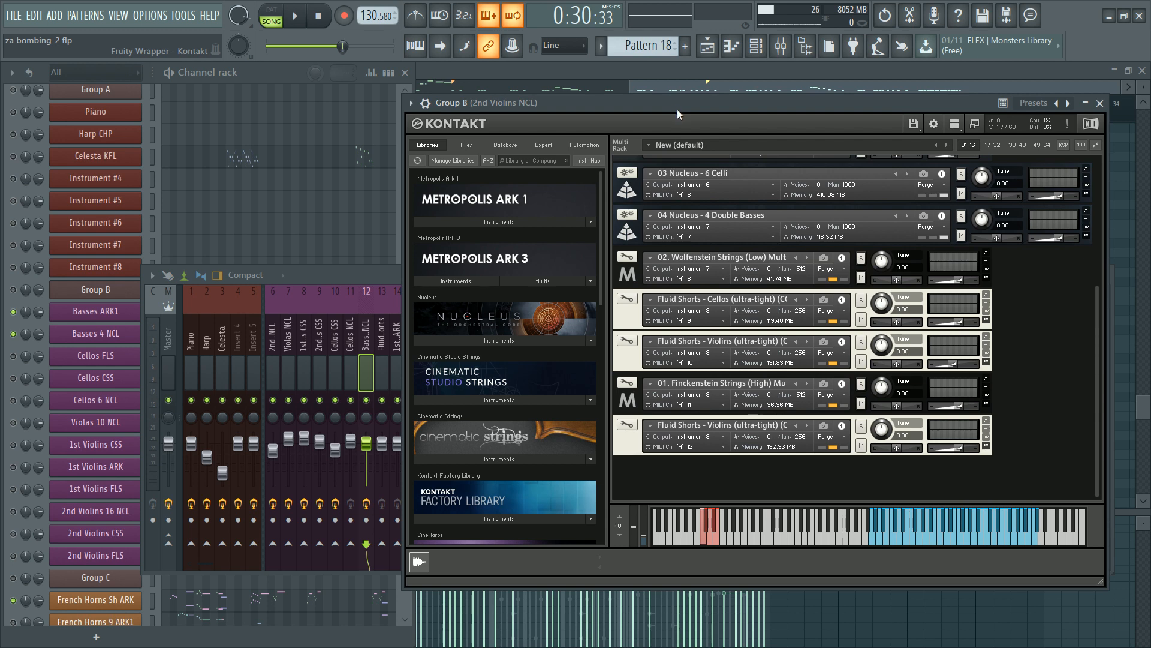
scroll(798, 329, up, 3)
scroll(797, 340, up, 3)
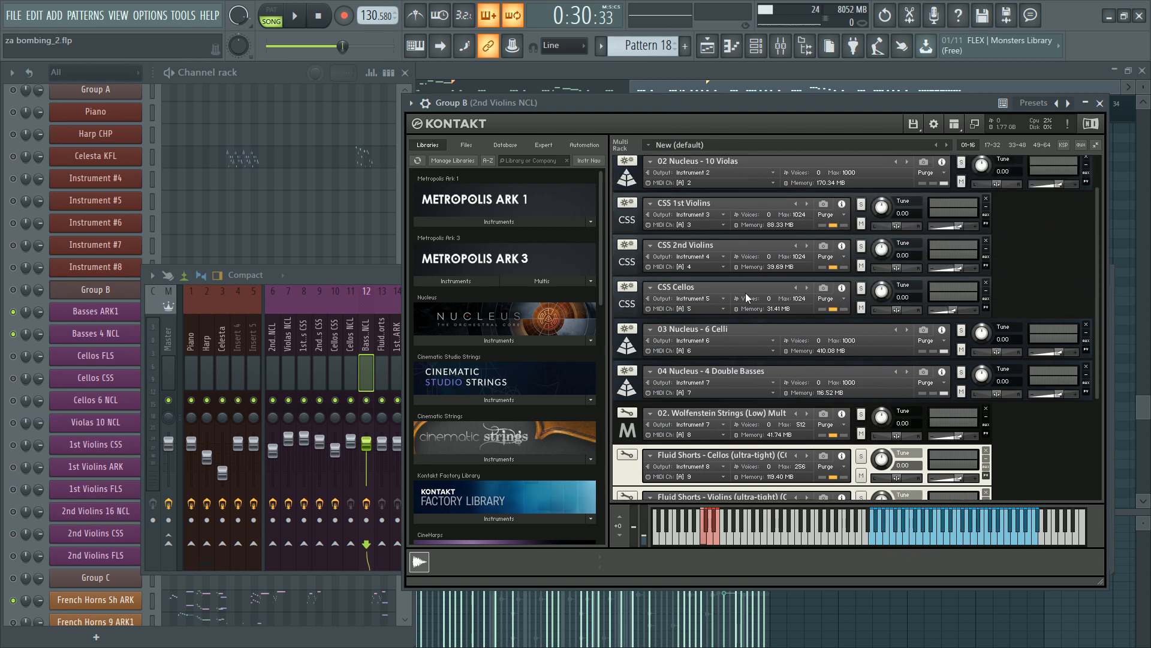
scroll(719, 298, down, 5)
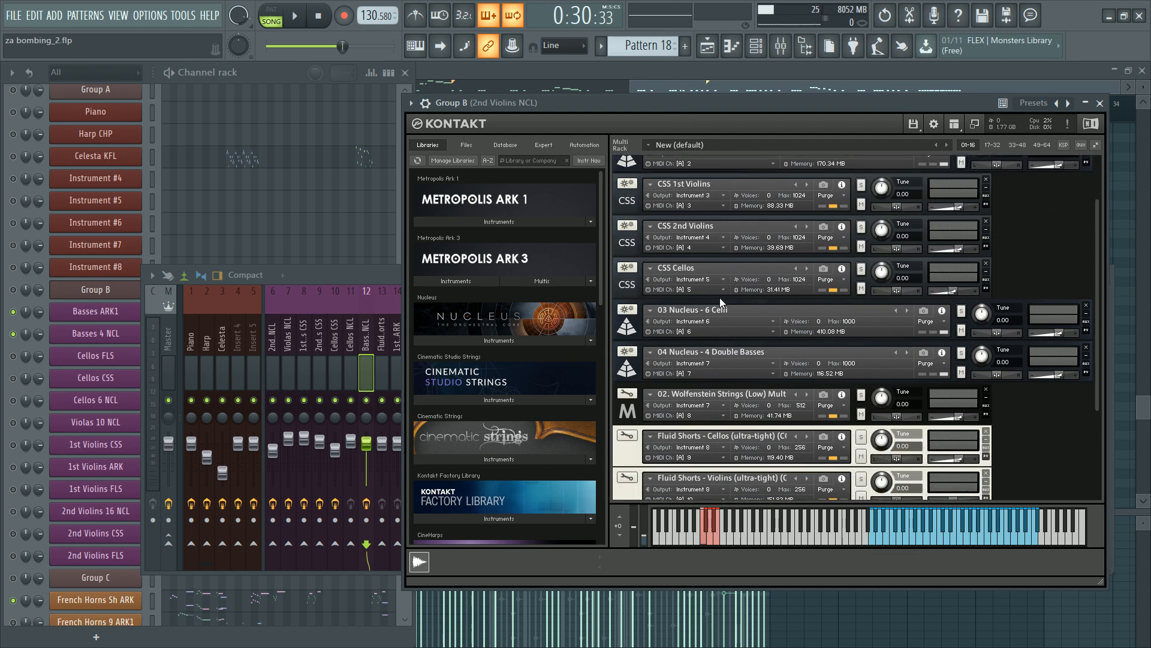
scroll(693, 351, down, 1)
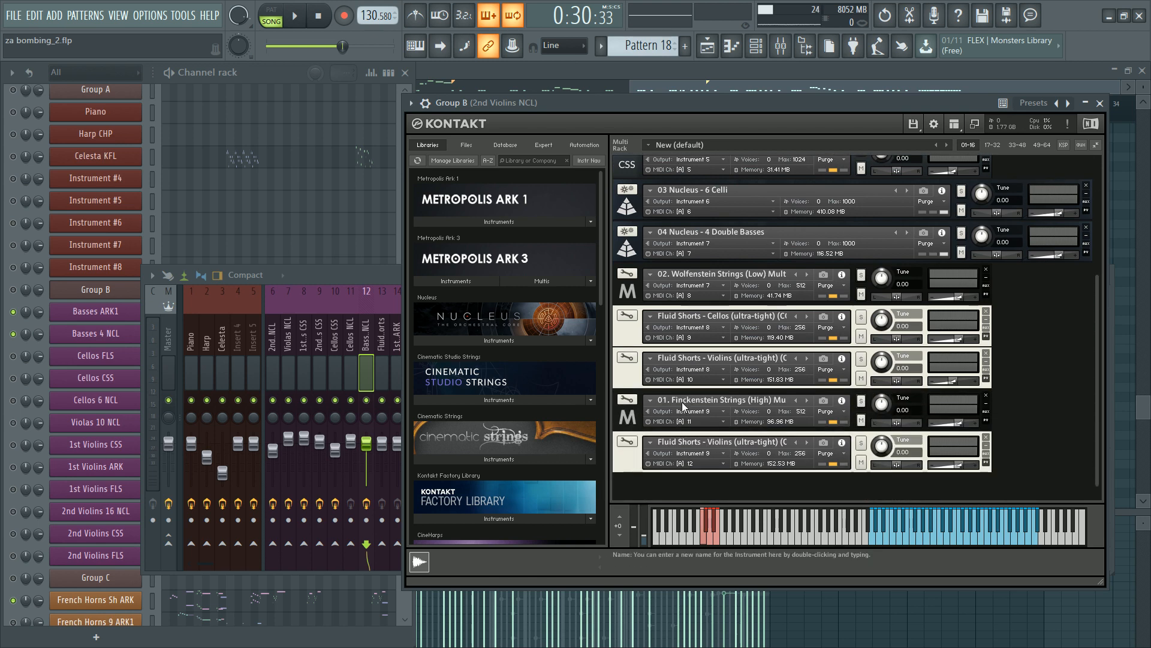
click(707, 284)
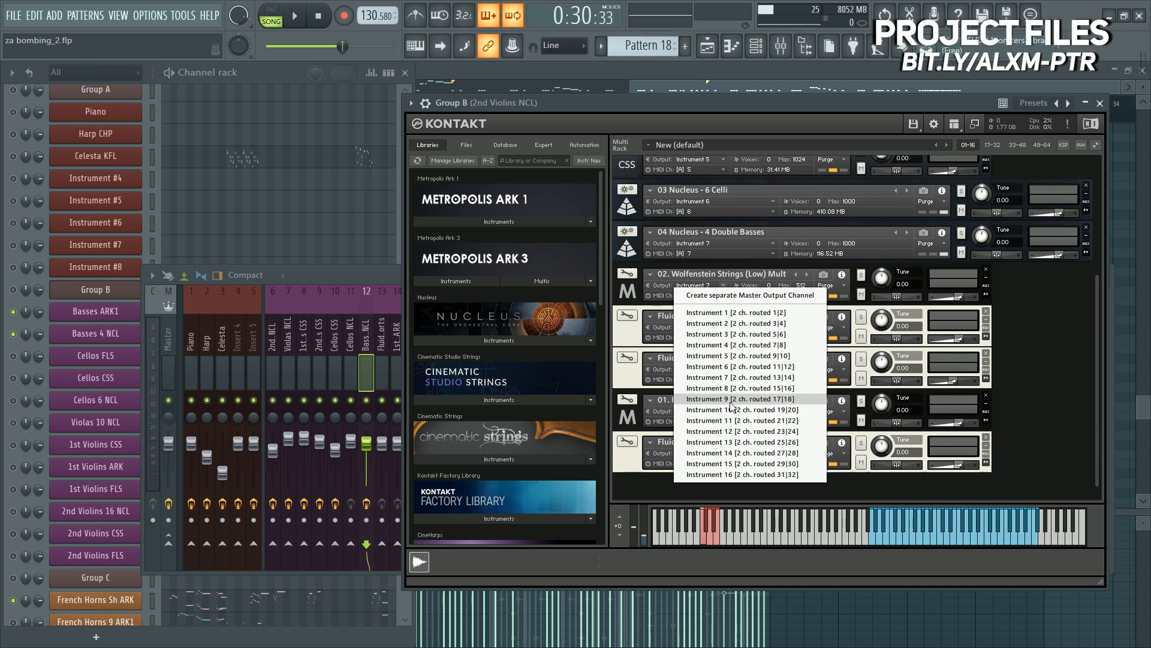
click(454, 373)
click(384, 285)
Step: Set a 100 ms track latency on the Basses NCL mixer track, comparing playback with and without it
key(space)
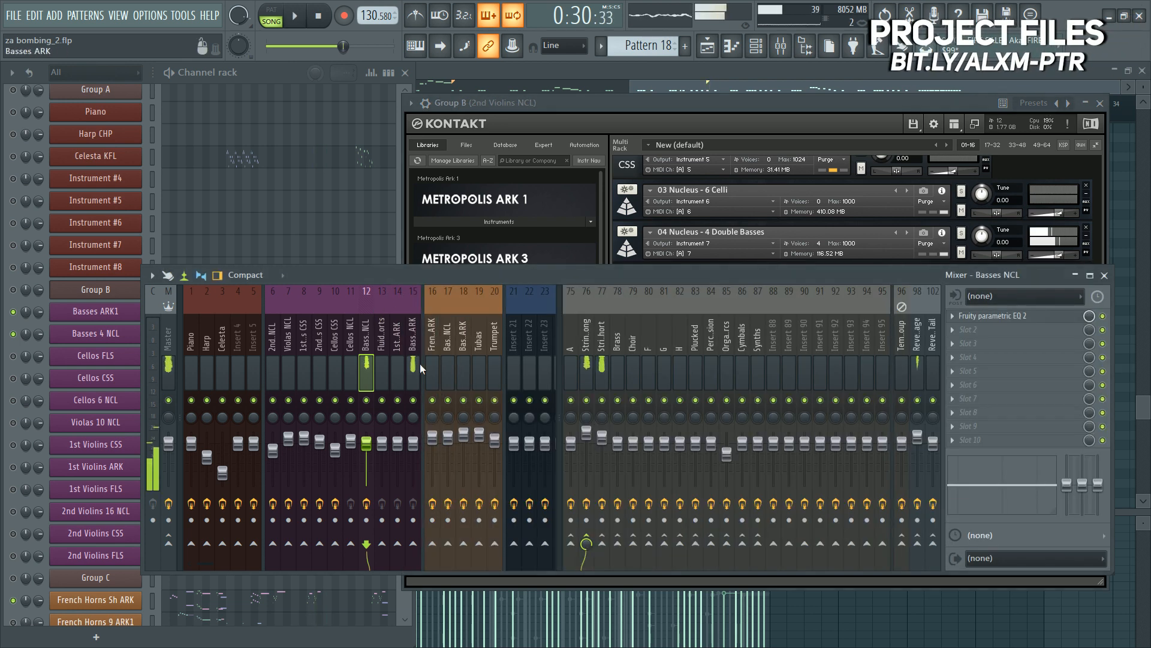
click(418, 372)
key(space)
click(359, 346)
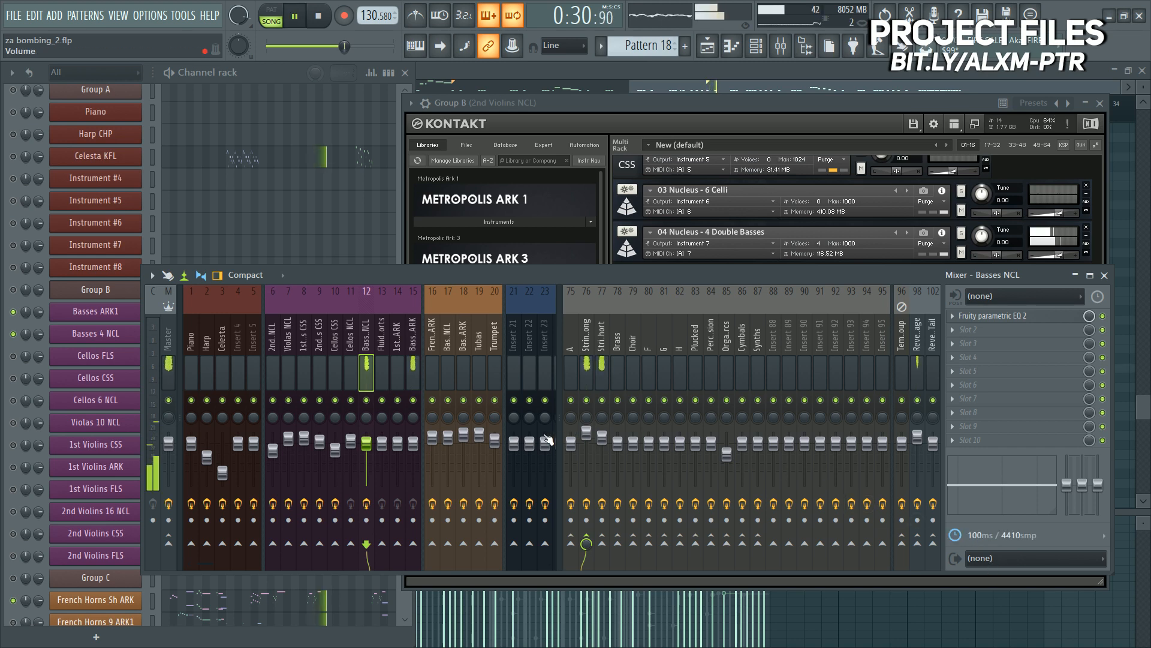
key(space)
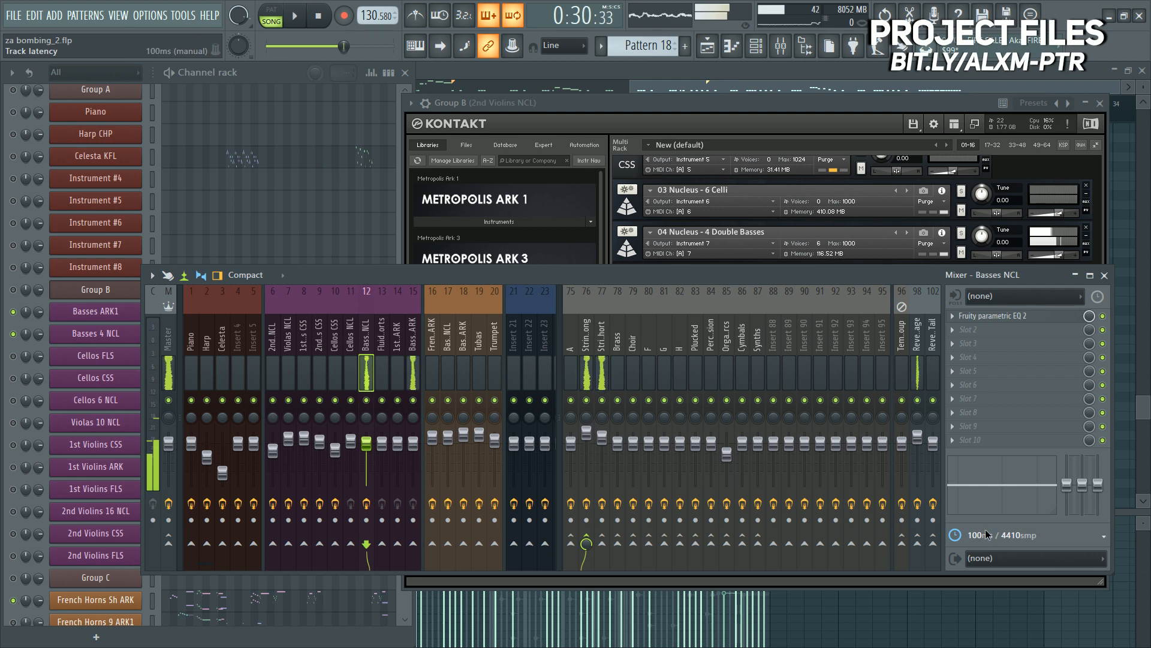
click(987, 548)
key(space)
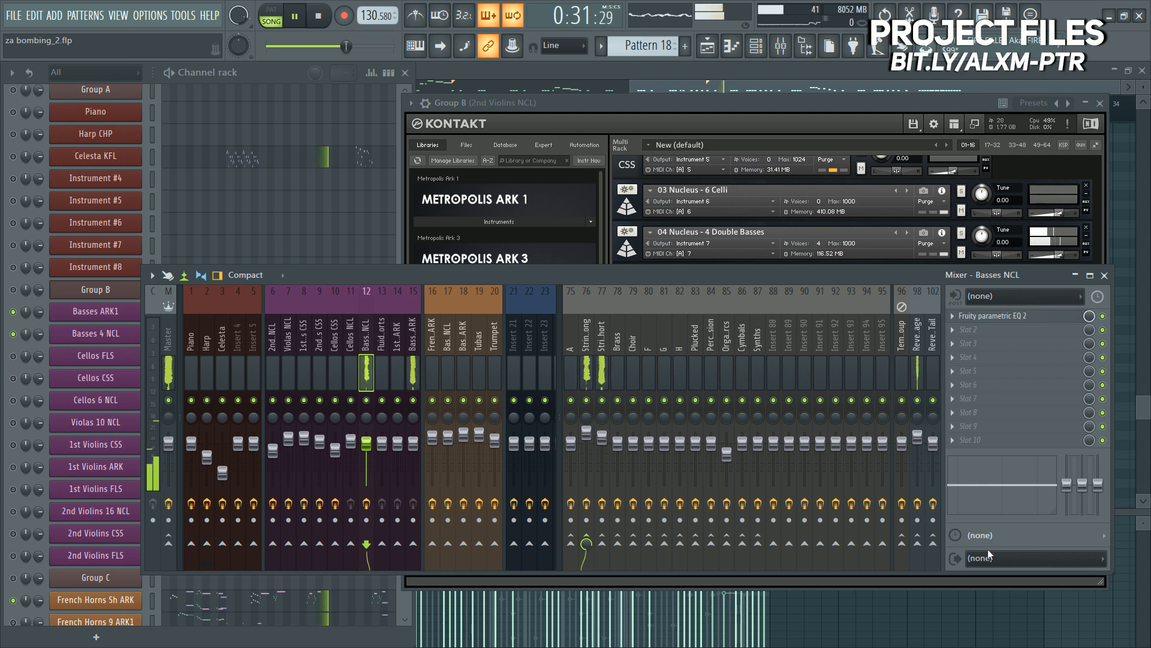
key(space)
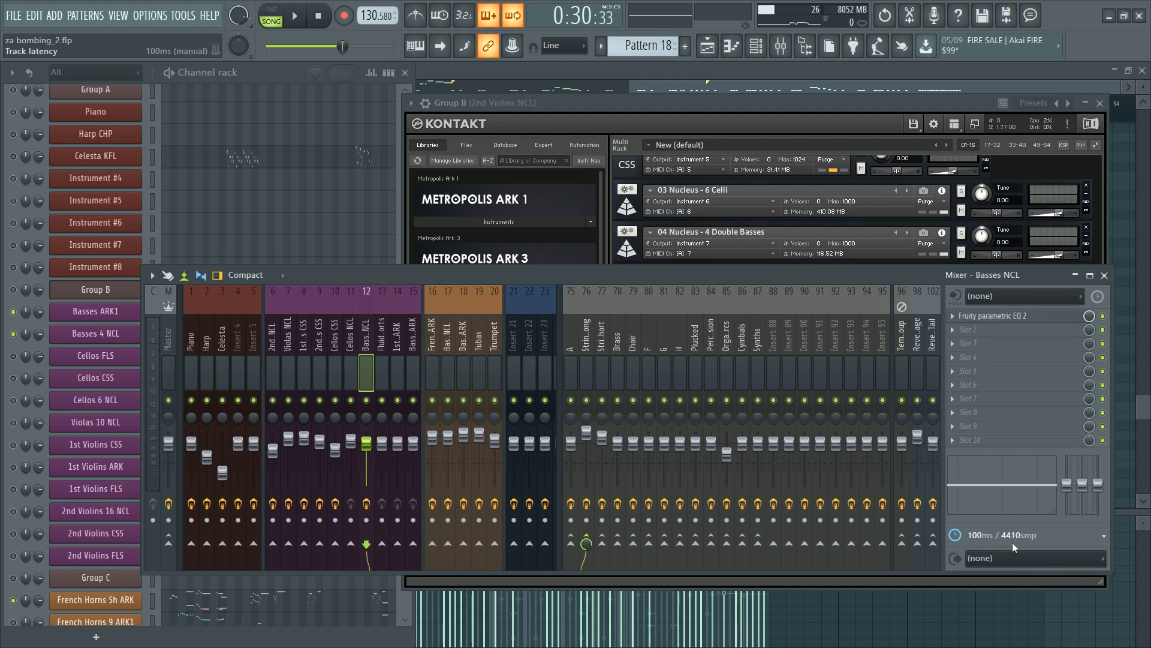
Step: Add Fruity Parametric EQ 2 to the Basses ARK mixer track and close its window while the section plays
click(409, 352)
click(364, 346)
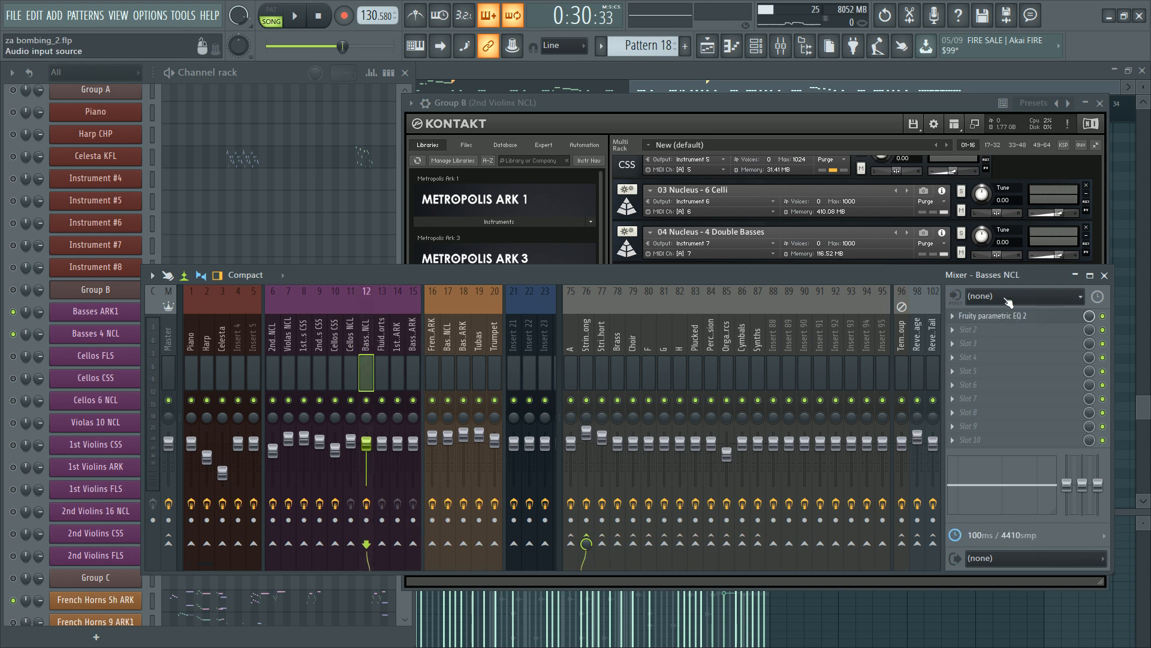
click(415, 339)
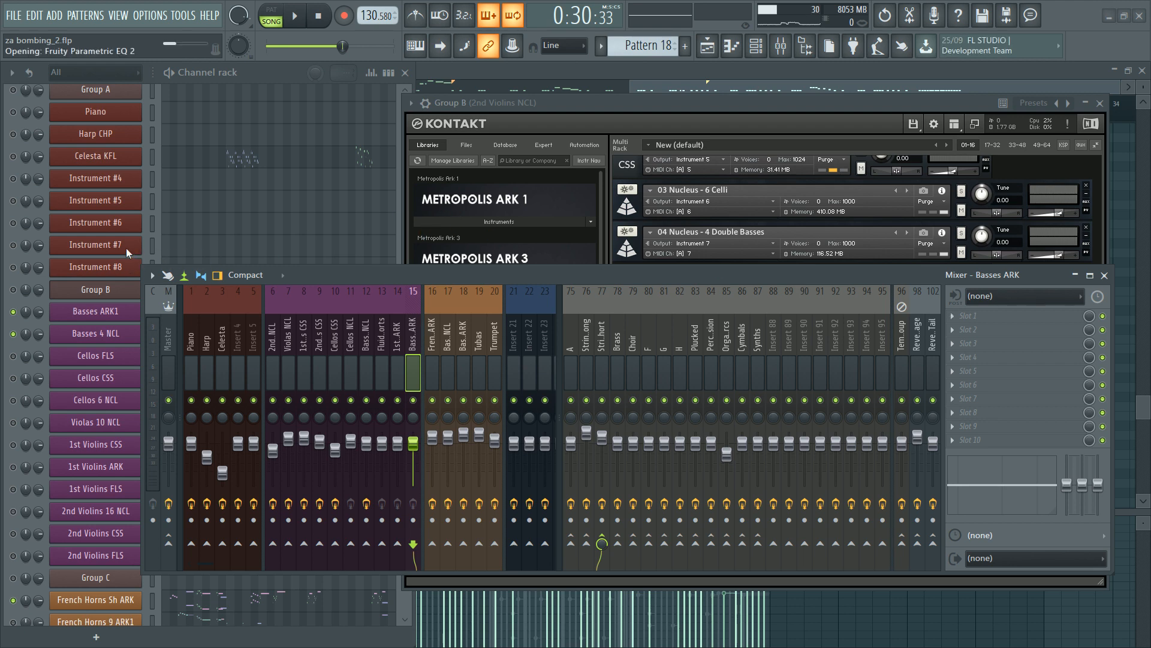
key(space)
click(245, 78)
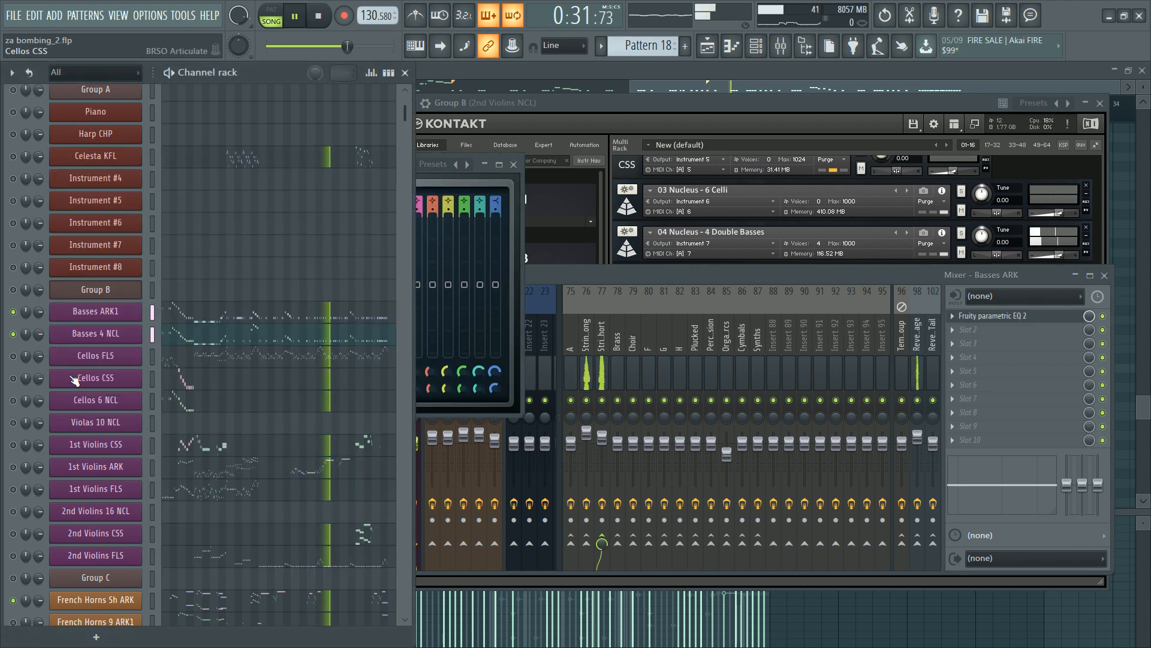
click(513, 165)
Step: Solo the Basses NCL track during playback and pull down band 7 in its Fruity Parametric EQ 2
click(366, 336)
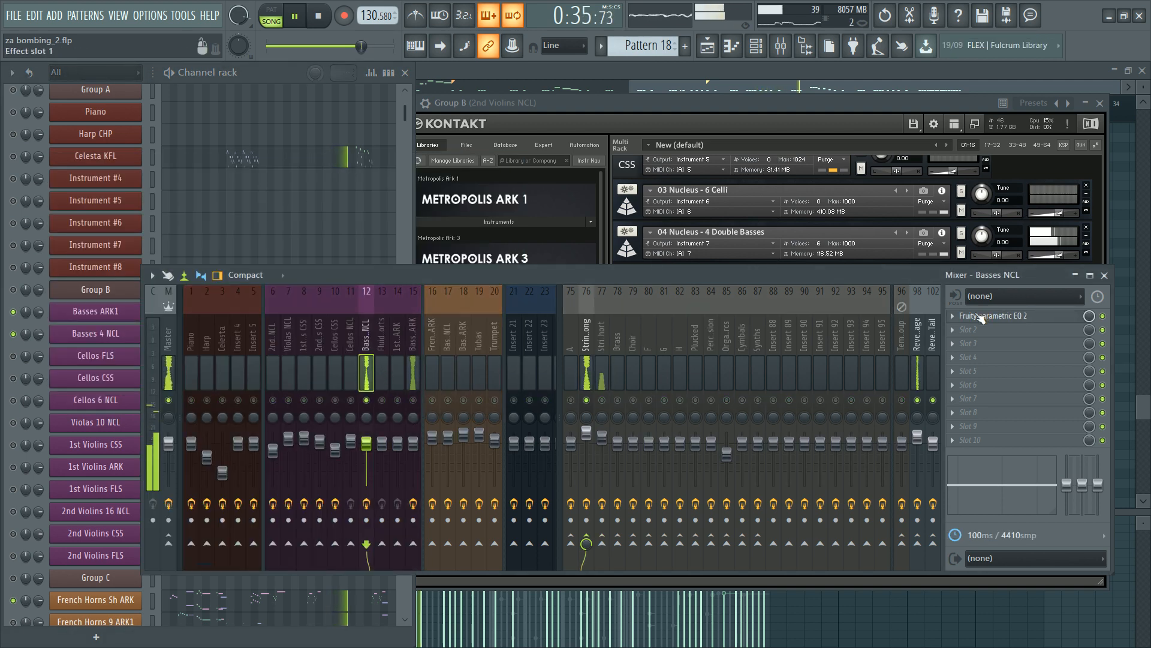
click(971, 316)
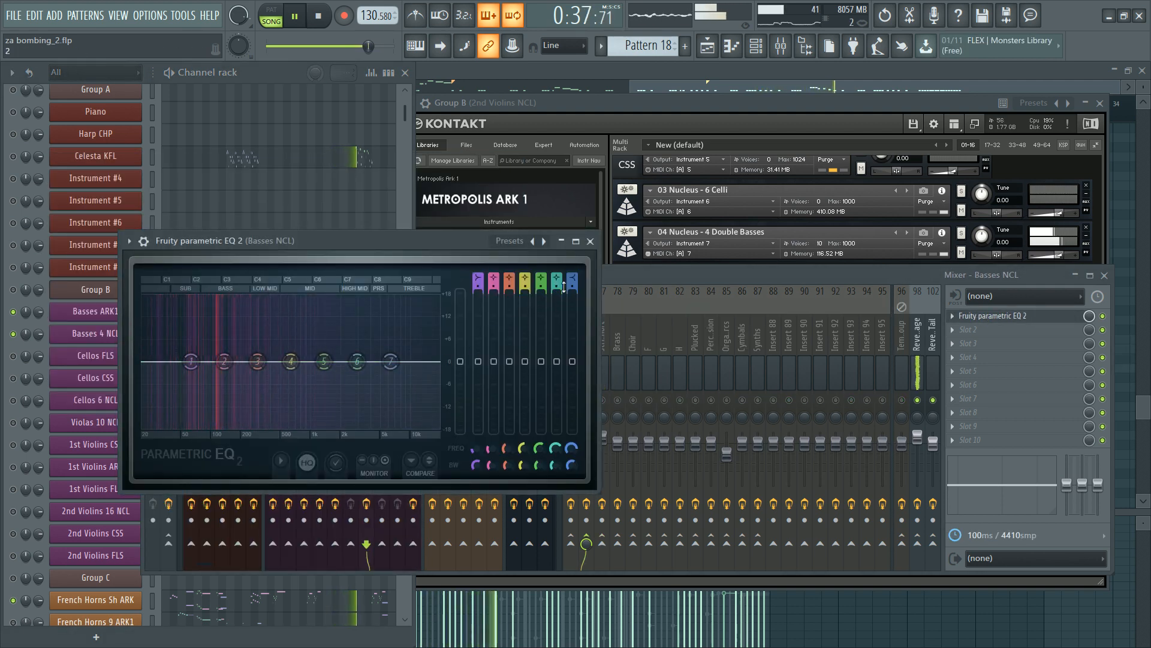
key(space)
drag(391, 361, 305, 397)
key(space)
key(space)
click(590, 241)
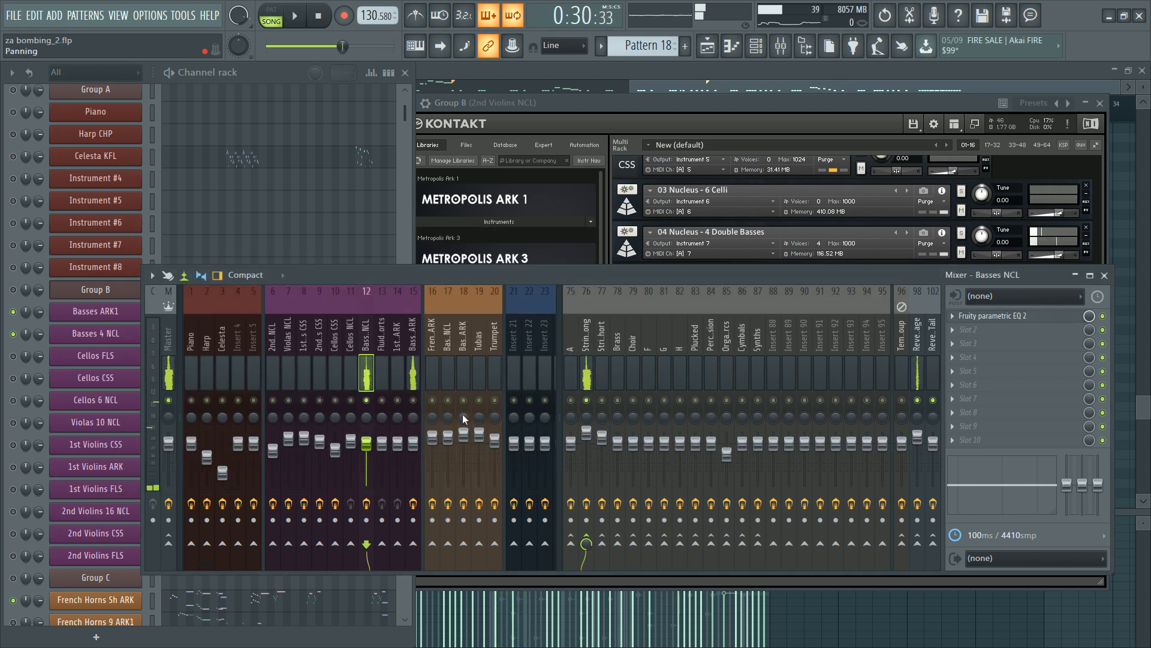
Step: Play the section with the solo removed, compare the Basses ARK and Basses NCL mixer tracks, and bring the channel rack forward
key(space)
key(space)
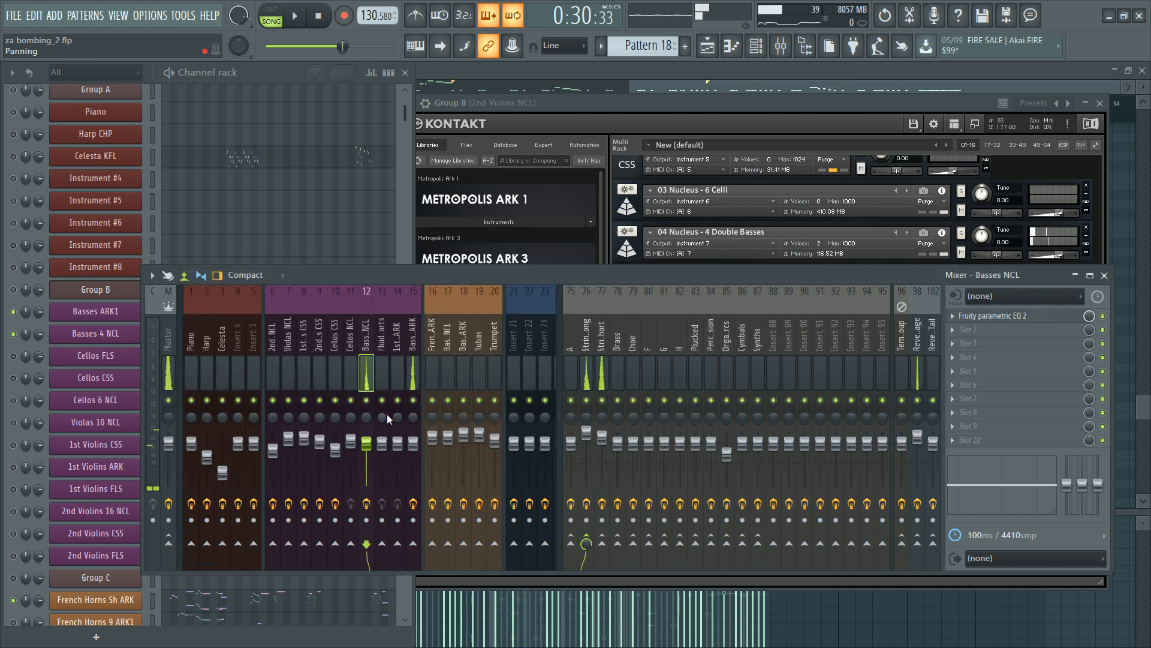
click(413, 346)
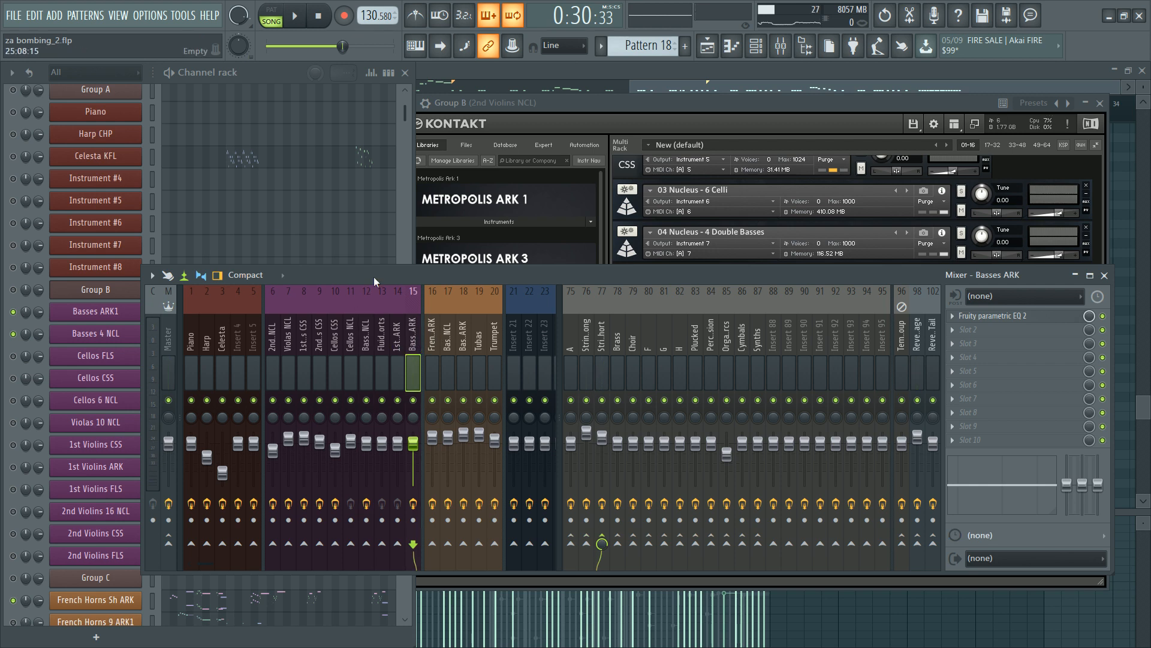
mouse_move(466, 279)
mouse_down()
mouse_move(488, 327)
mouse_move(473, 321)
mouse_move(474, 288)
mouse_up()
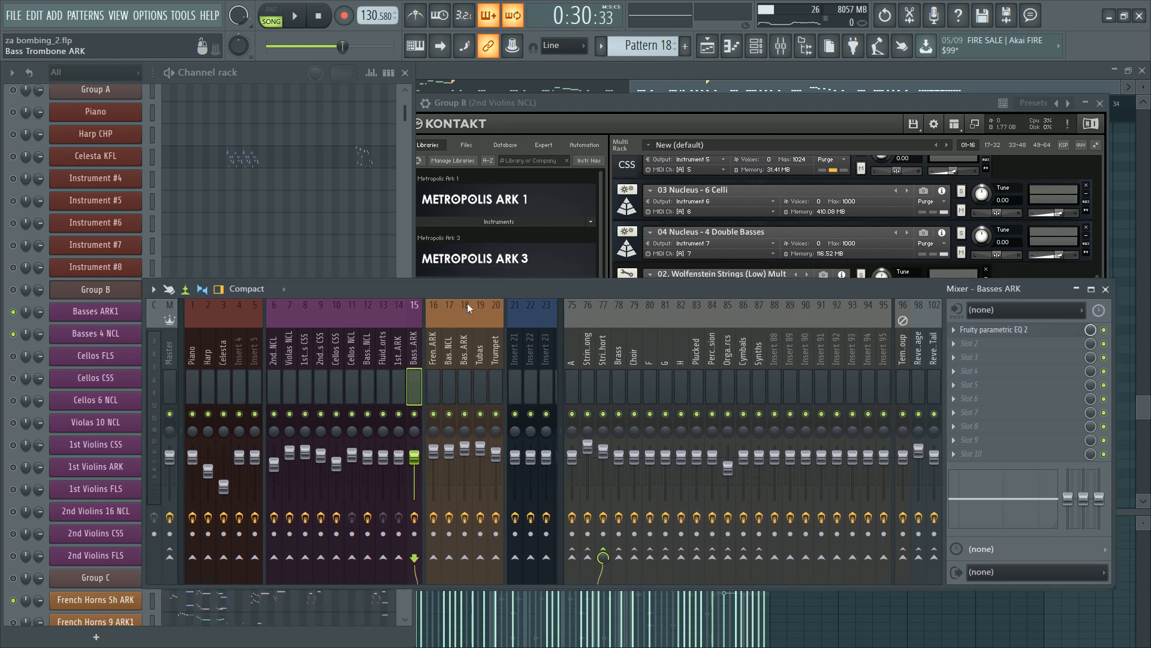
click(351, 341)
click(363, 344)
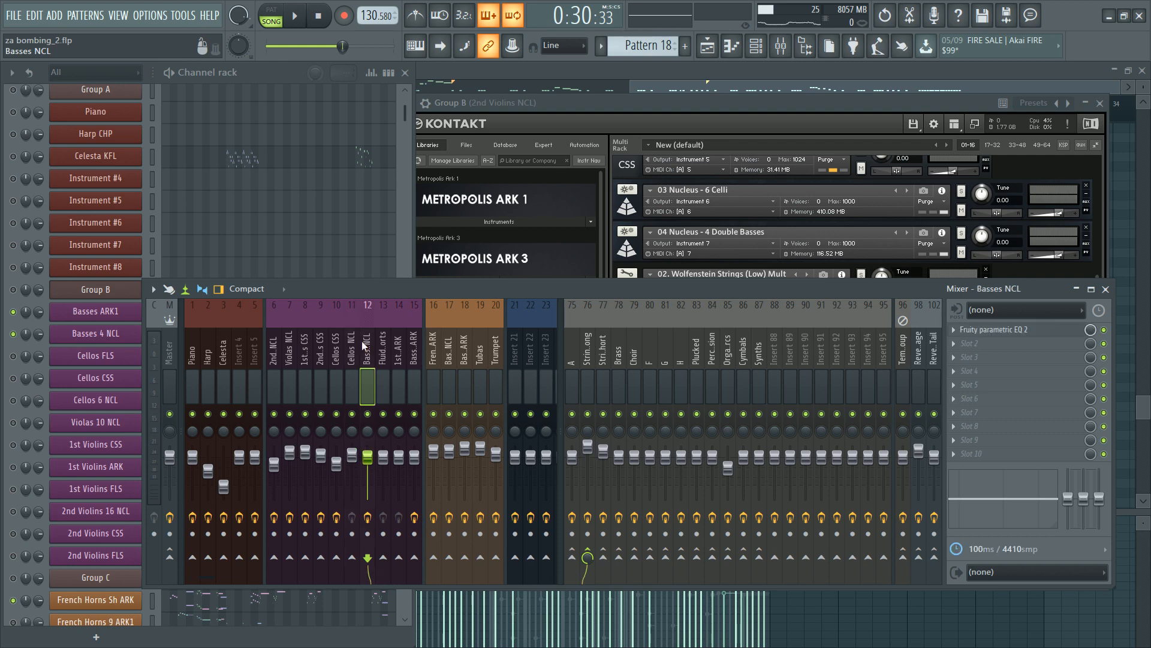
click(260, 68)
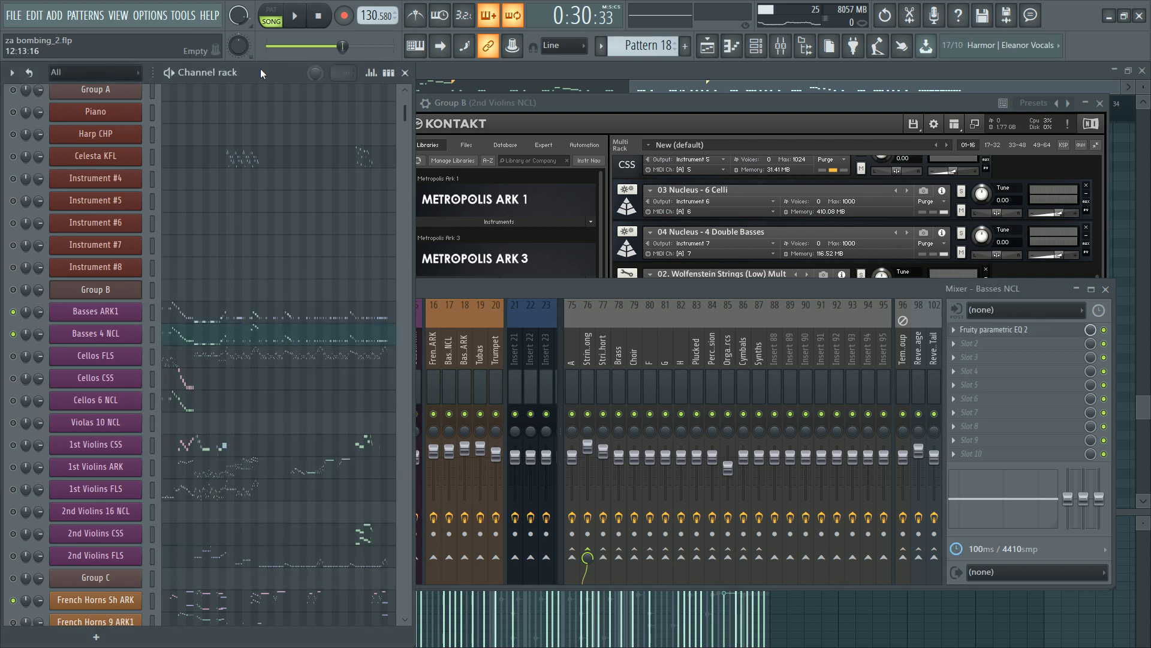
Step: Compare the basses during playback in the mixer, unsolo them to hear all channels, and open the Basses 4 NCL piano roll
key(space)
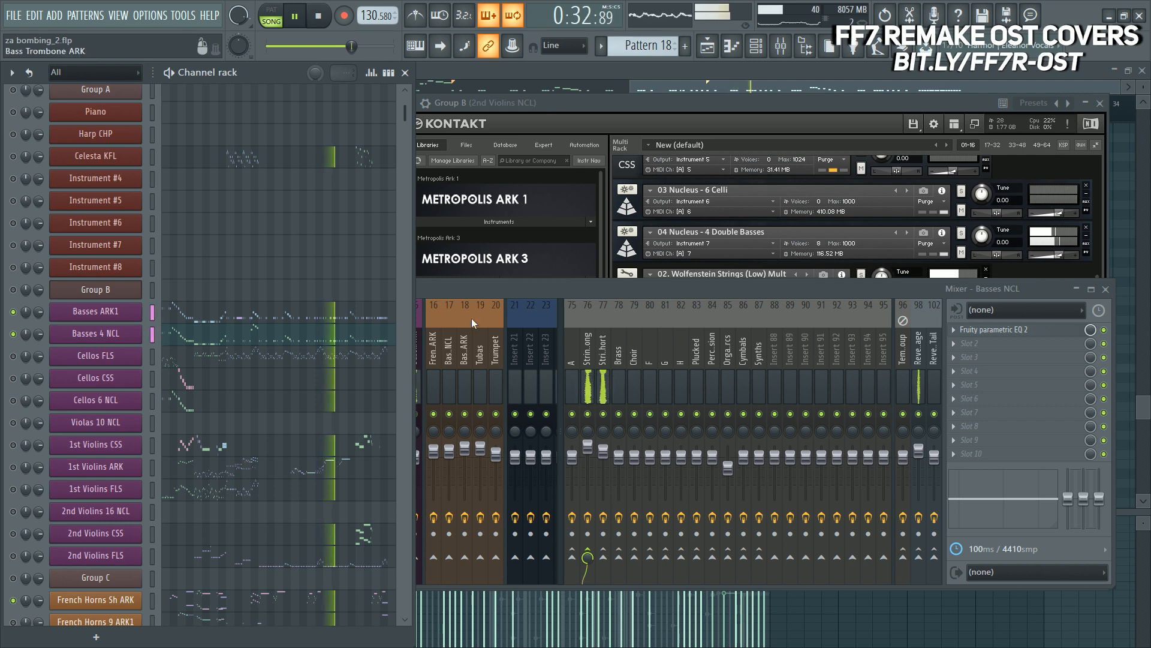
click(491, 298)
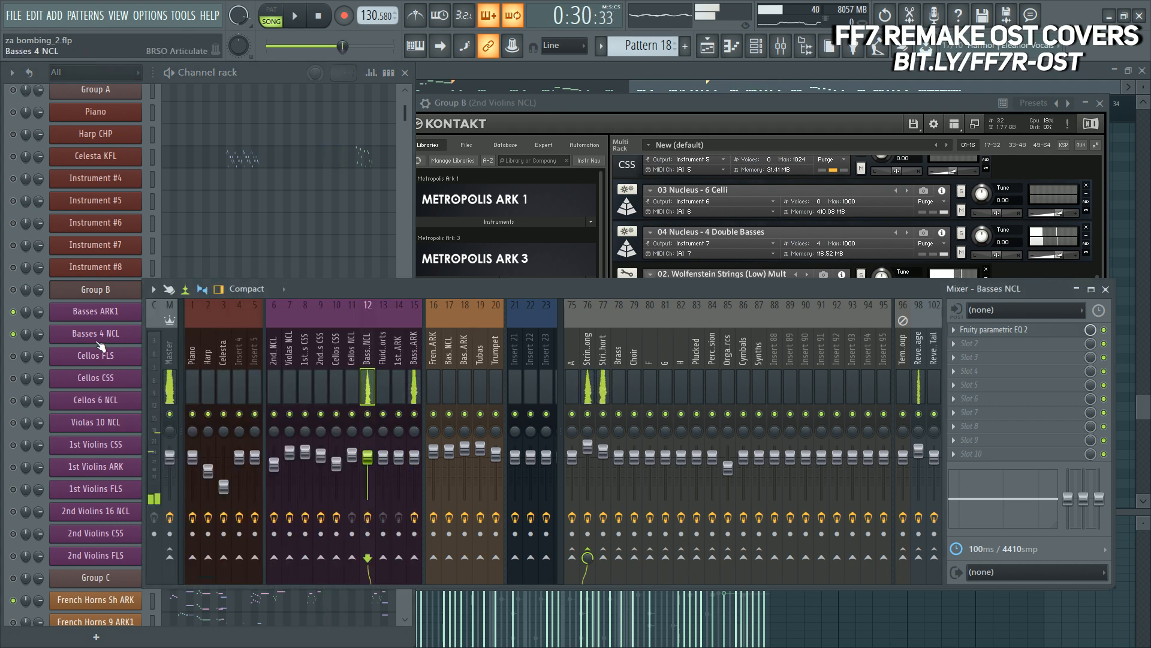
right_click(13, 334)
key(space)
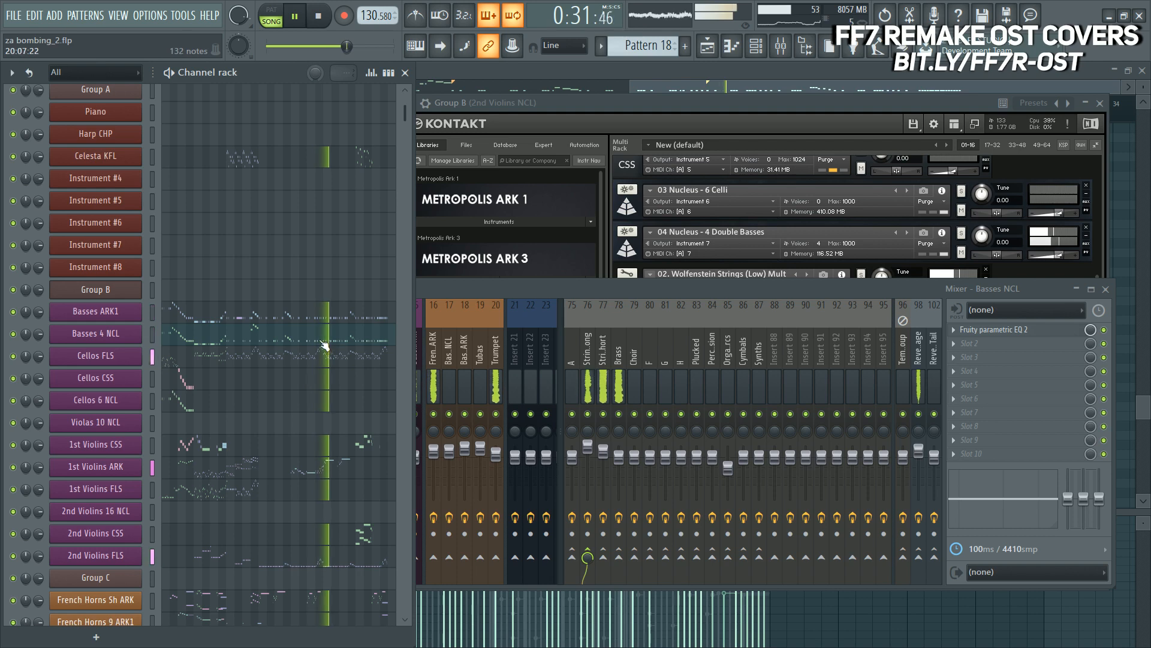
click(362, 340)
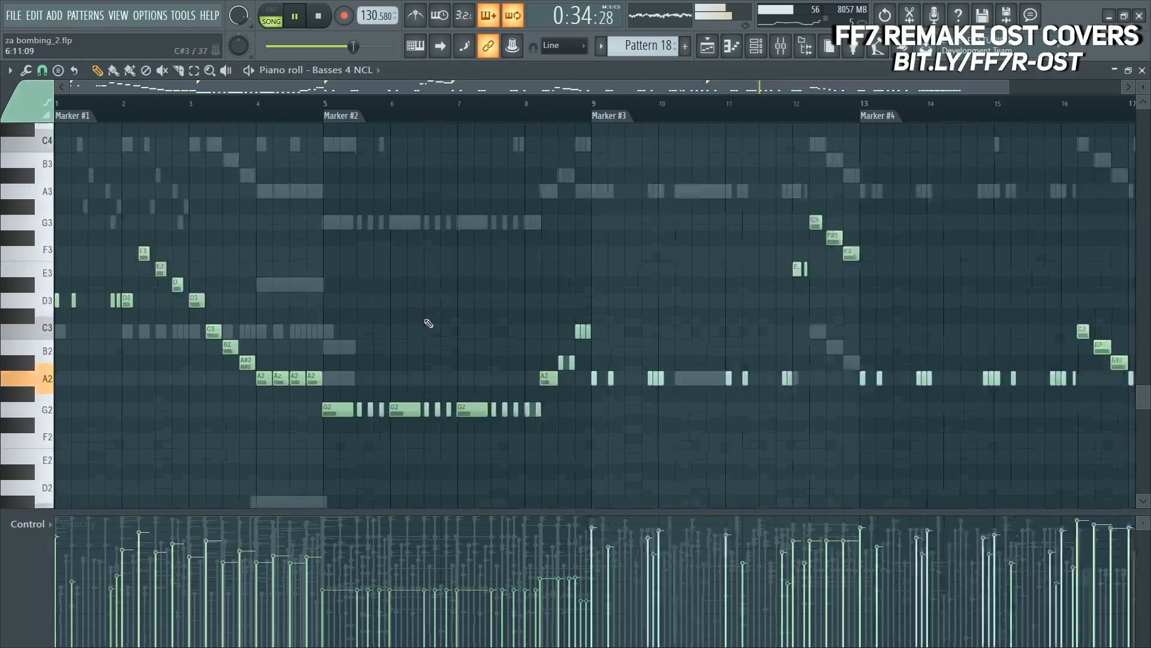
Step: Lower the velocities of the Basses 4 NCL notes from bar 17 to the end, auditioning the balance around bar 24
drag(1126, 297, 645, 393)
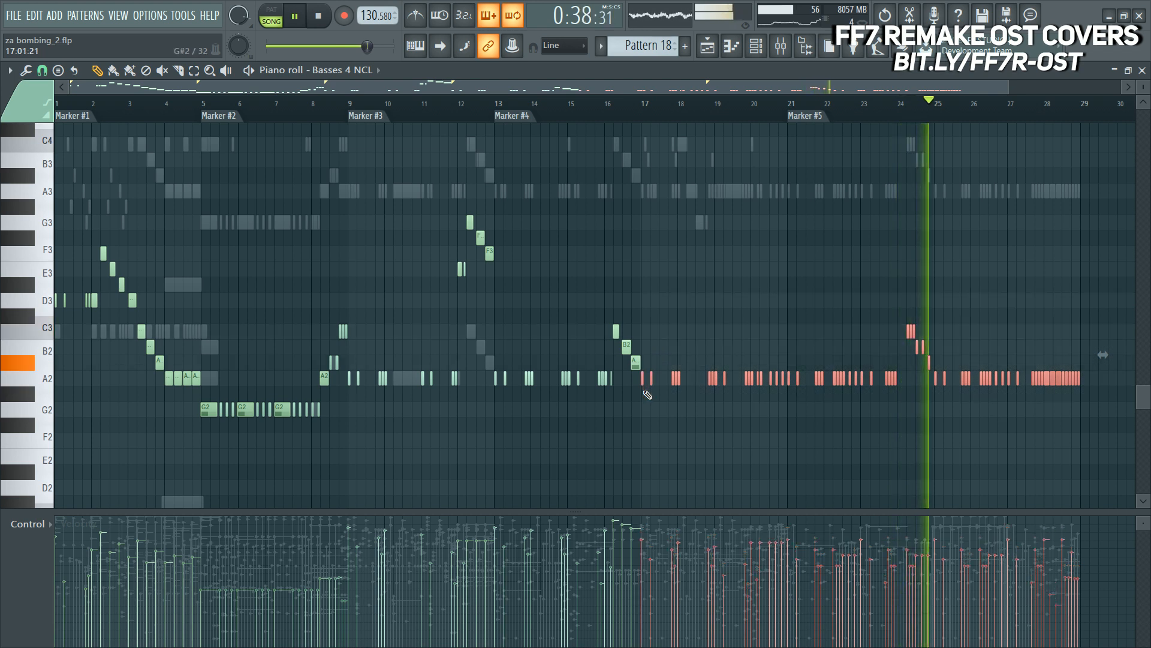
ctrl+click(789, 293)
key(space)
click(894, 115)
key(space)
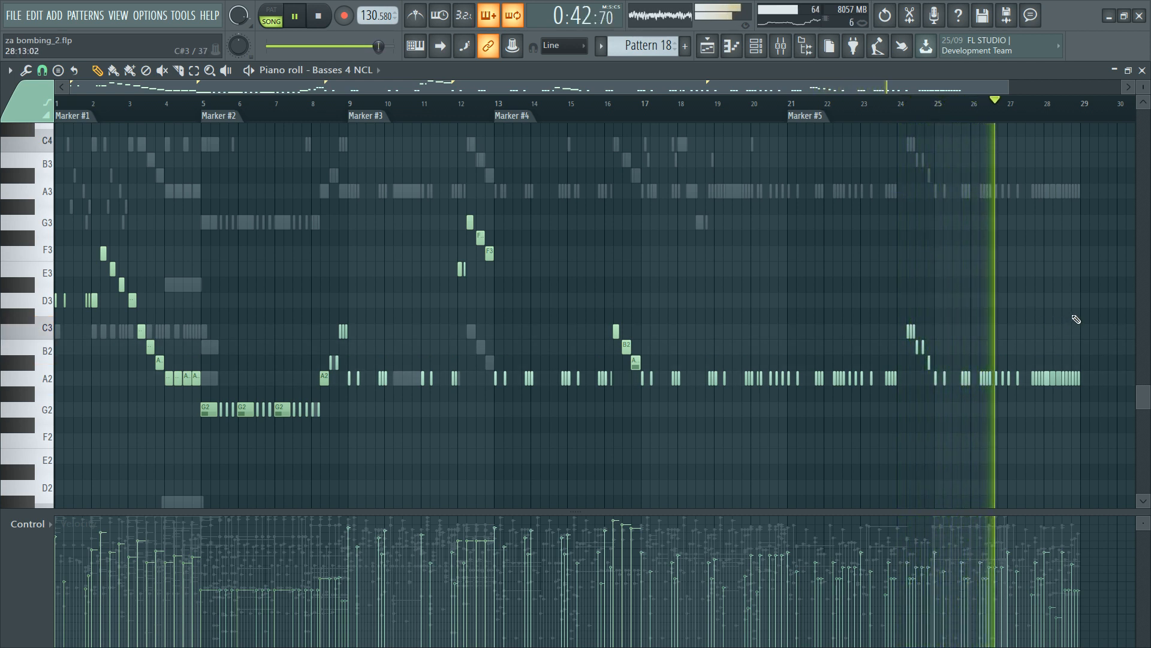
key(space)
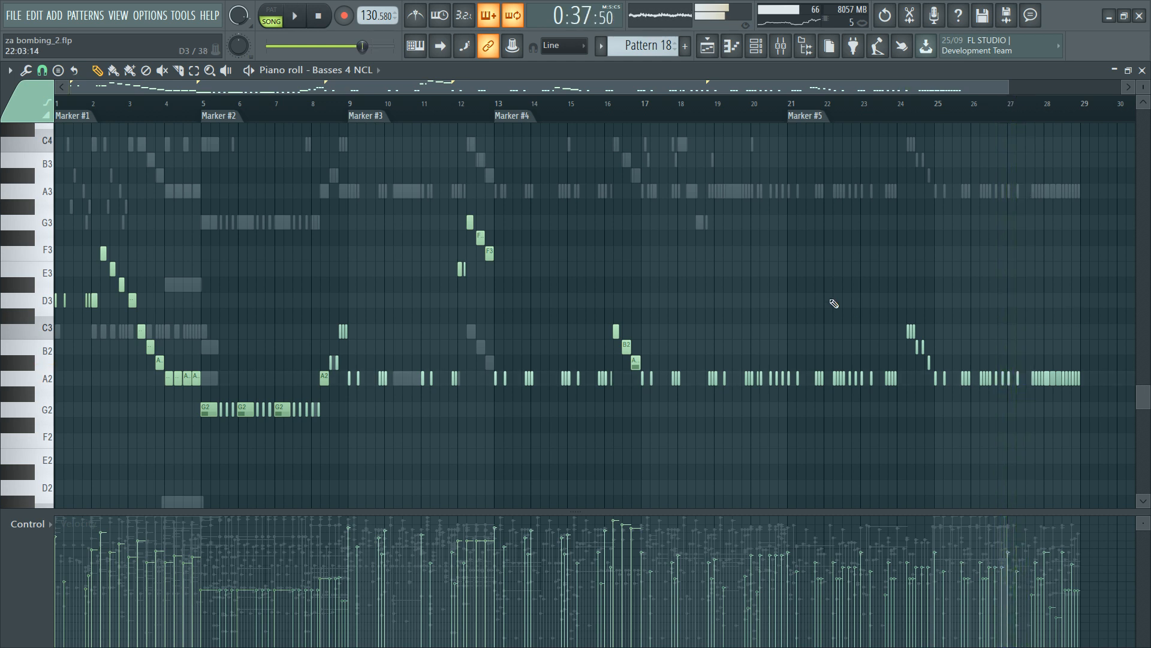
ctrl+drag(638, 277, 1090, 448)
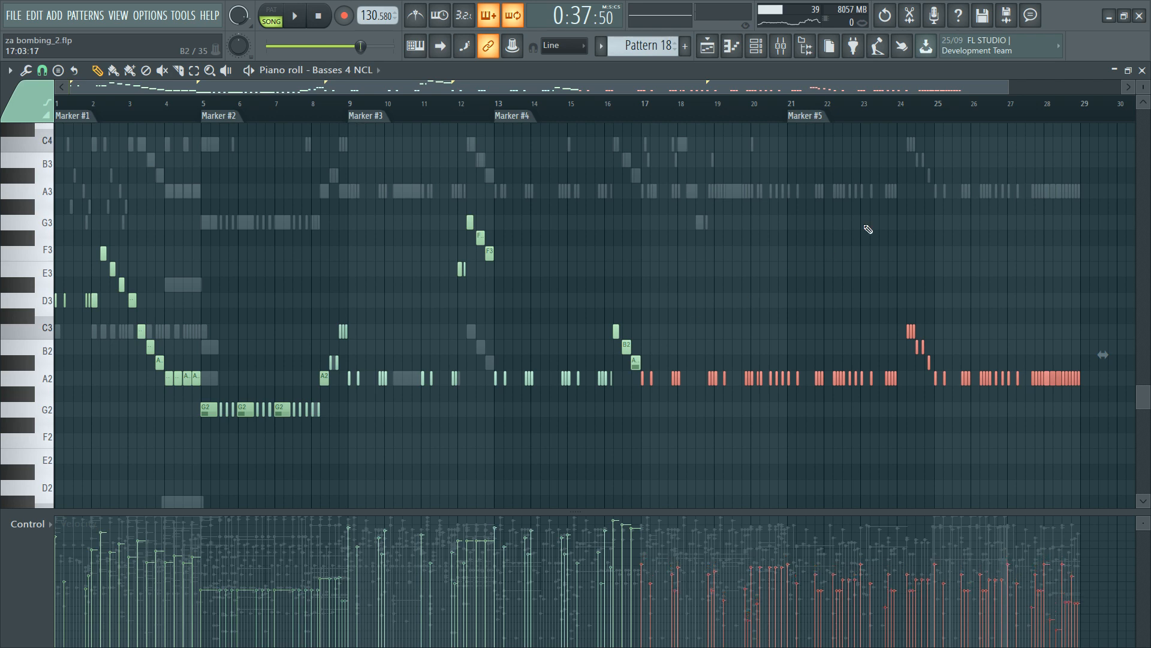
key(space)
scroll(1053, 113, up, 3)
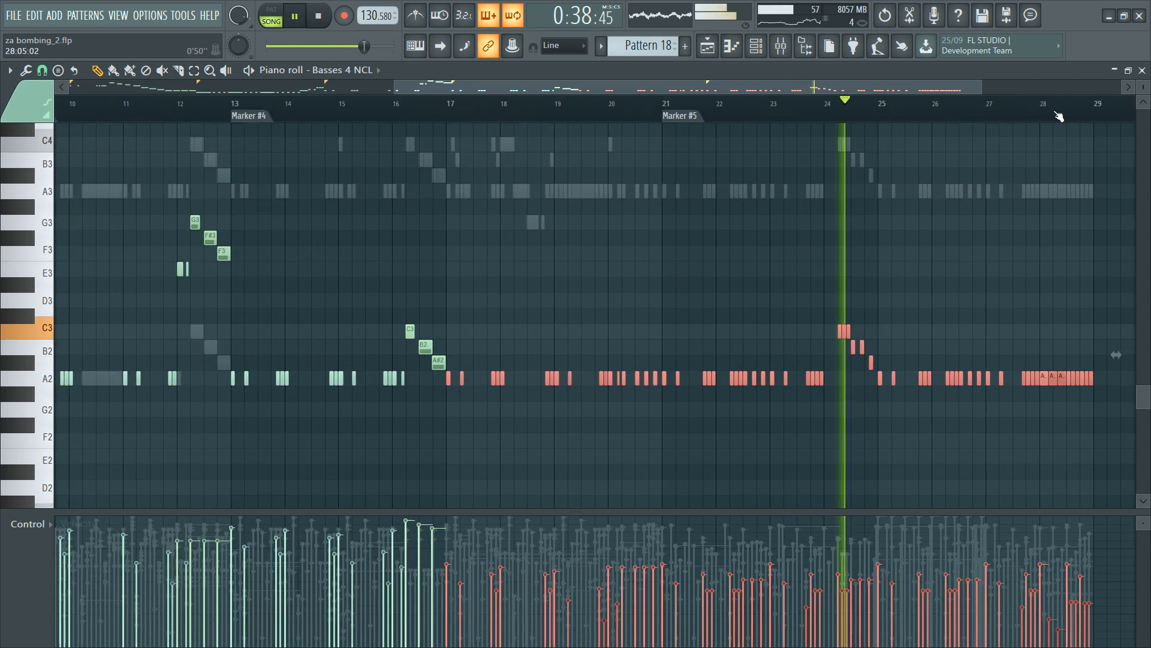
click(880, 277)
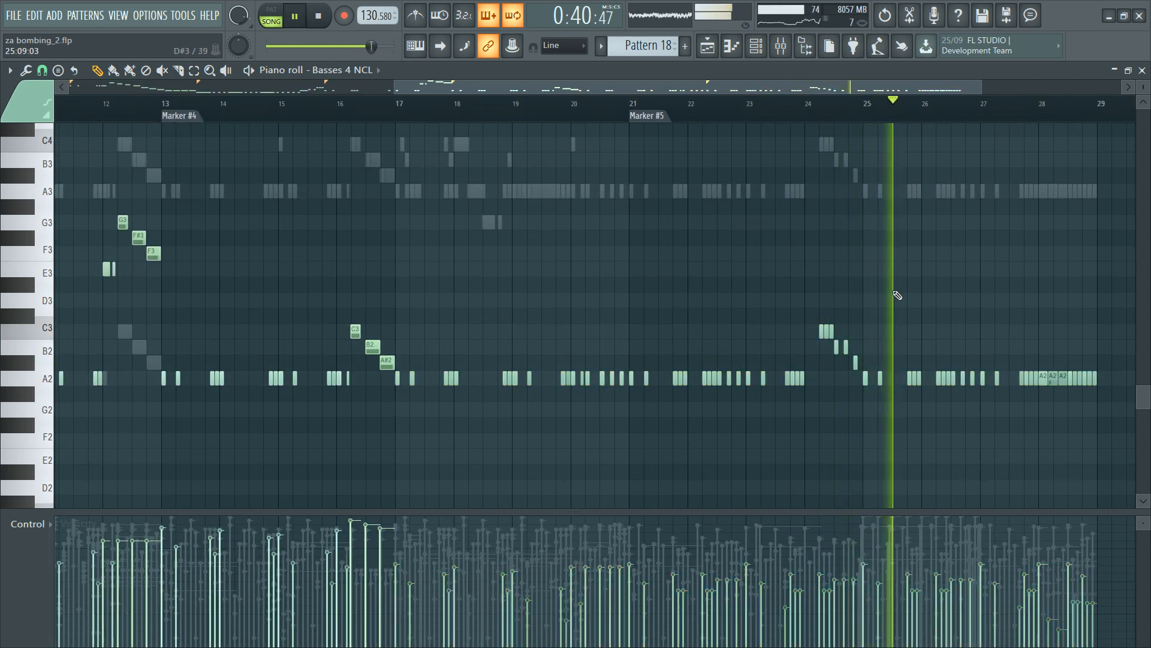
key(space)
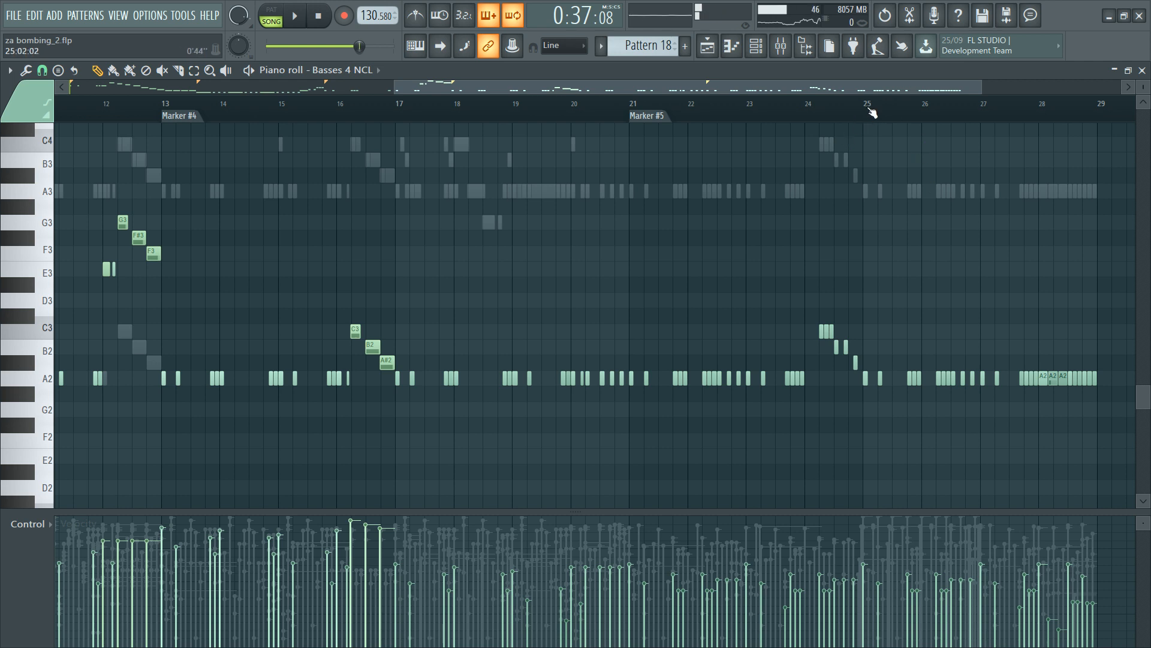
click(866, 376)
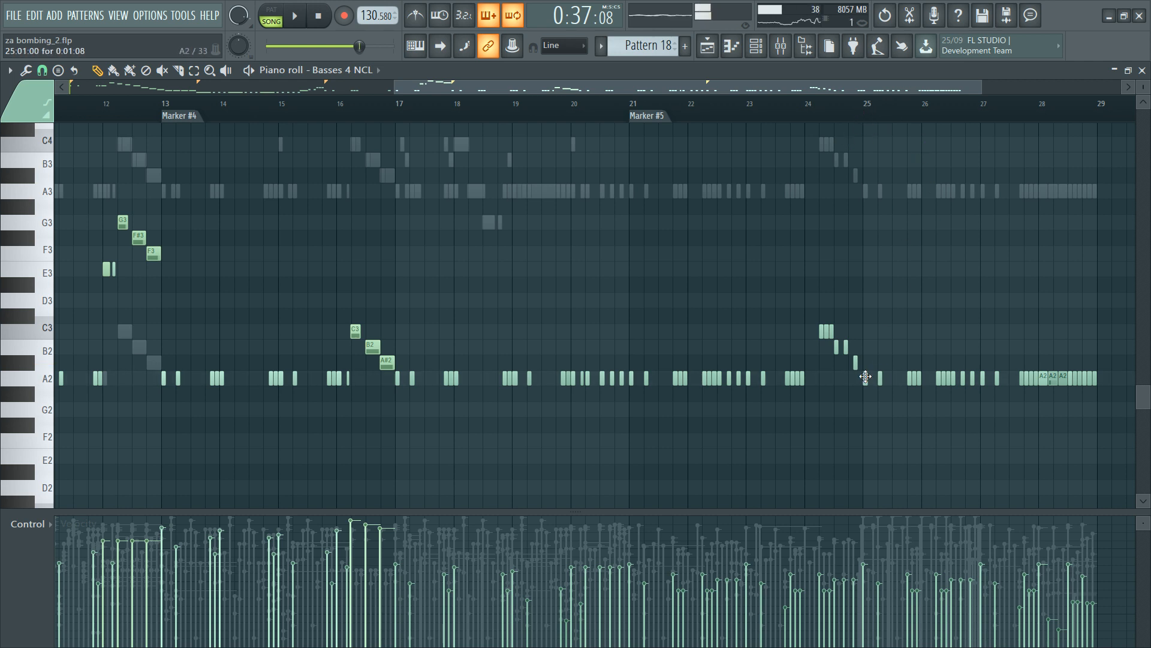
drag(865, 376, 984, 390)
key(alt+m)
key(ctrl+z)
drag(853, 379, 955, 382)
ctrl+click(892, 269)
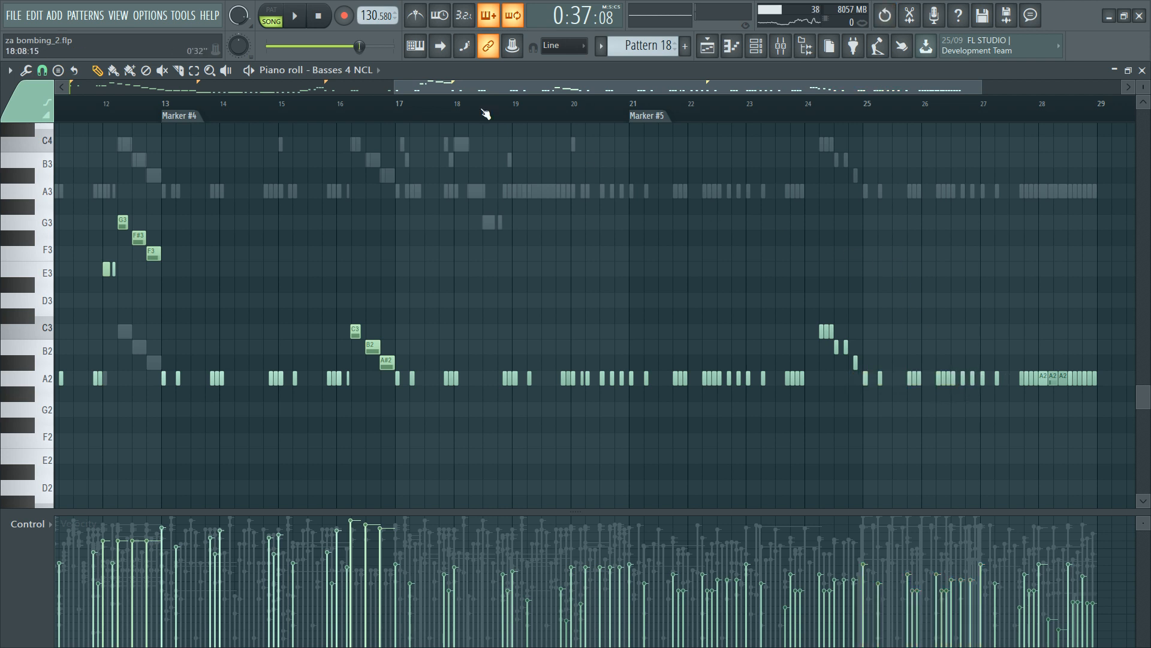
Step: Play the arrangement from Marker #4 and from Marker #5, checking the active channels in the channel rack
click(193, 122)
key(space)
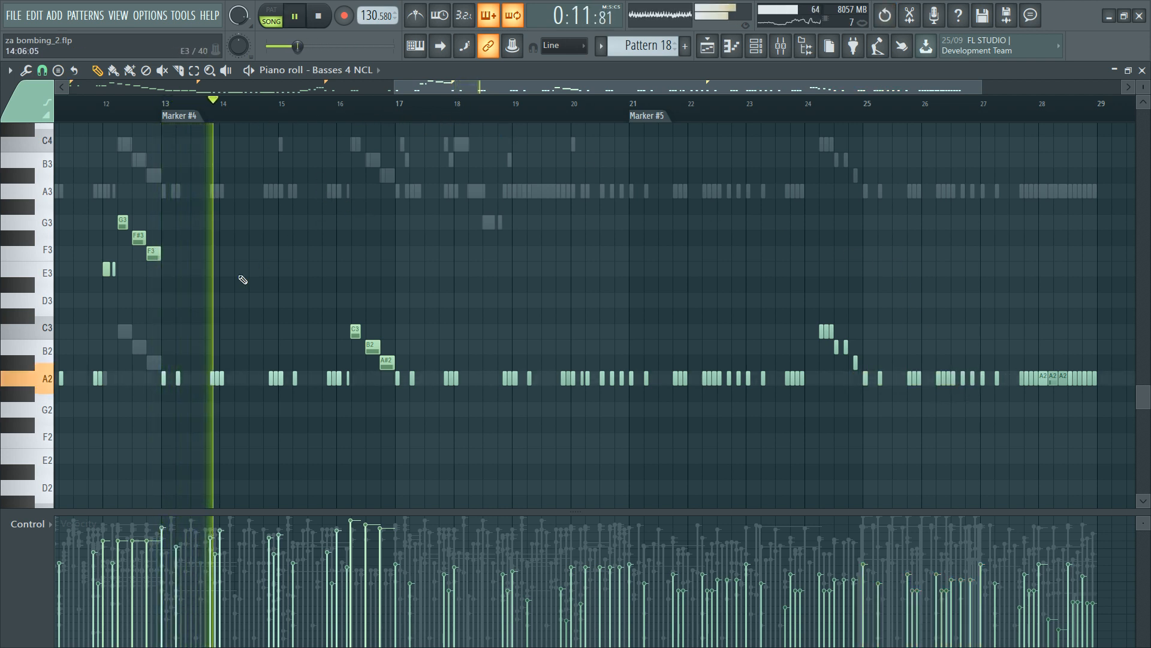
click(651, 115)
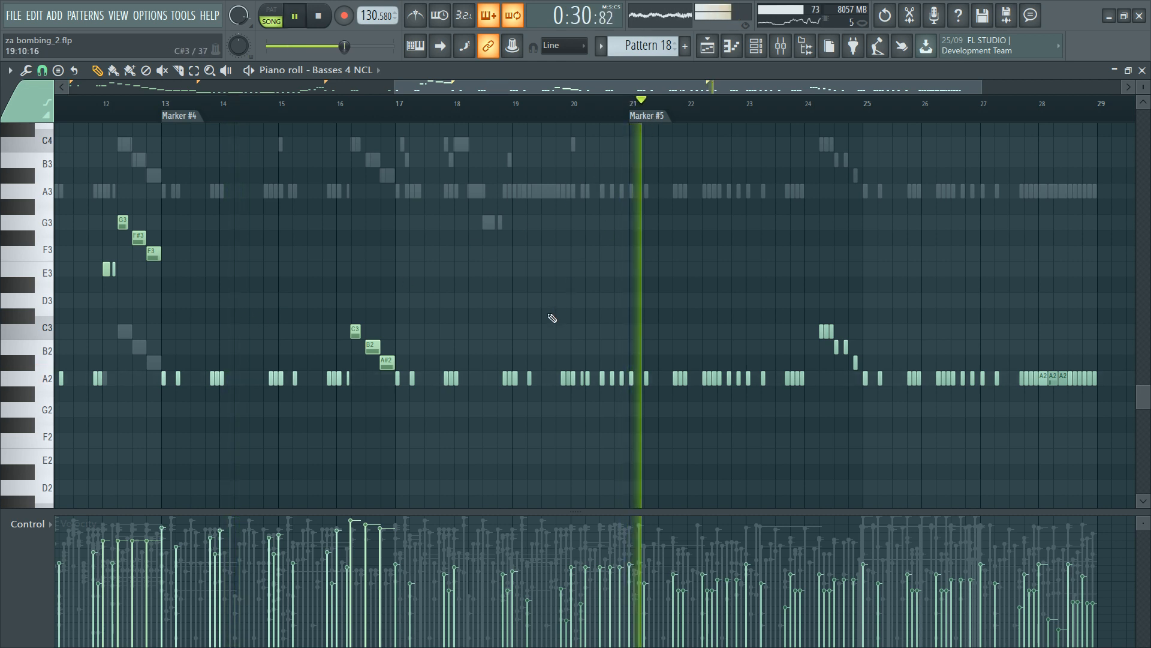
key(F6)
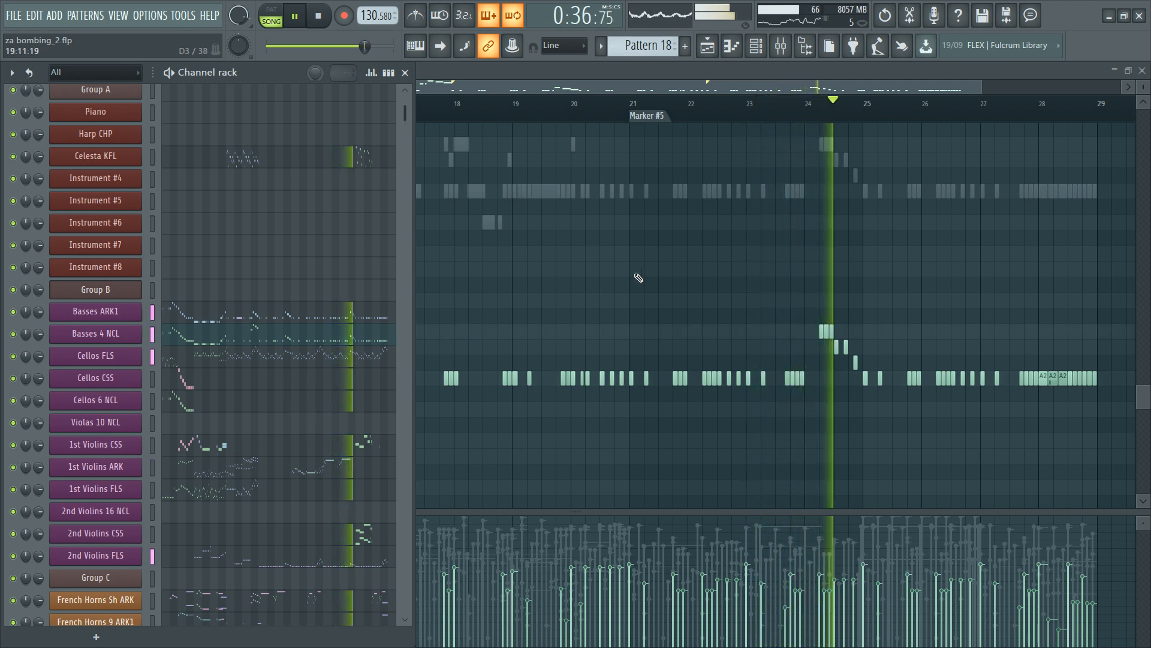
key(F6)
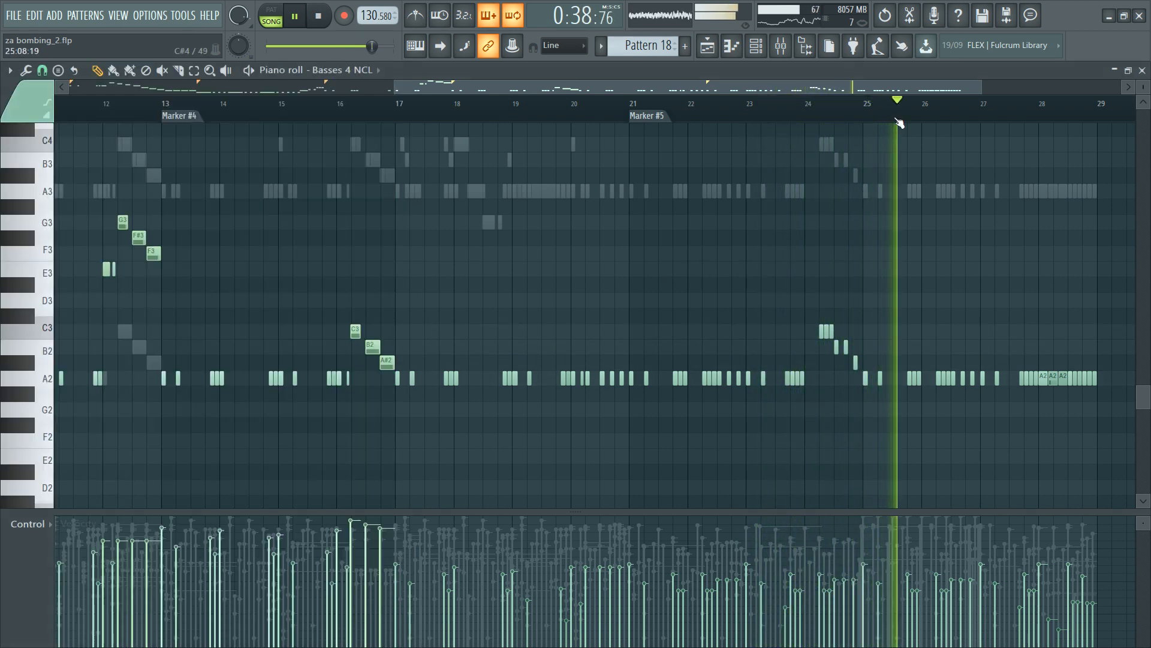
key(space)
Step: Glue the repeated C3 notes and the B2 notes in bar 24 of Basses 4 NCL into one note per pitch
scroll(899, 109, up, 6)
drag(524, 313, 608, 336)
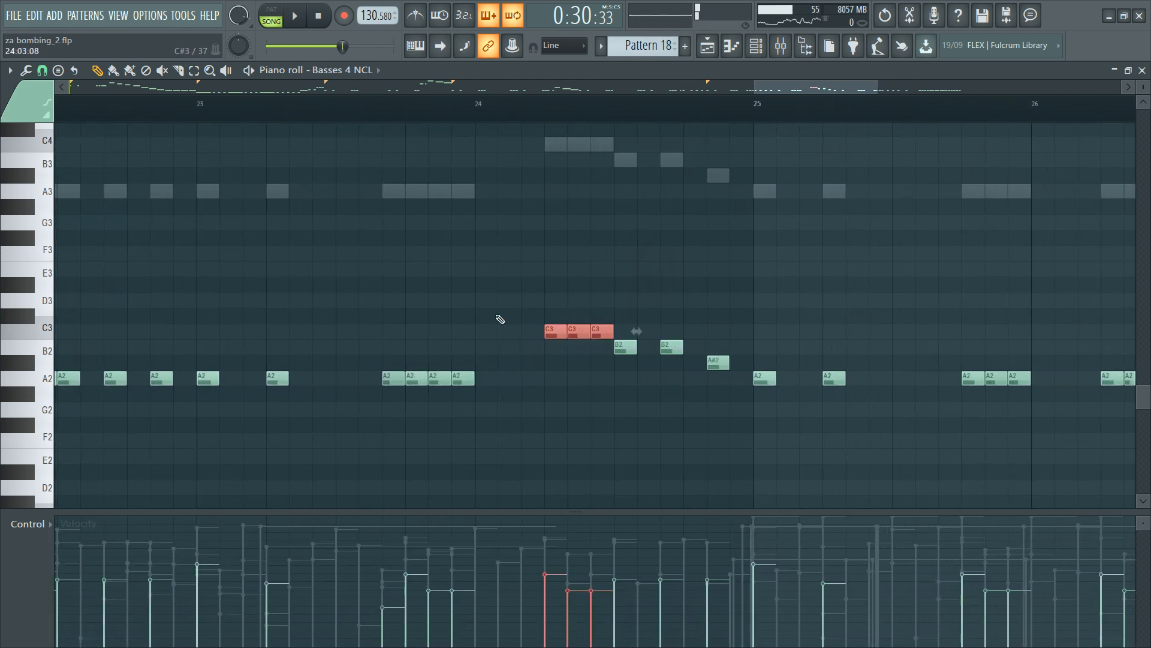
drag(672, 351, 632, 340)
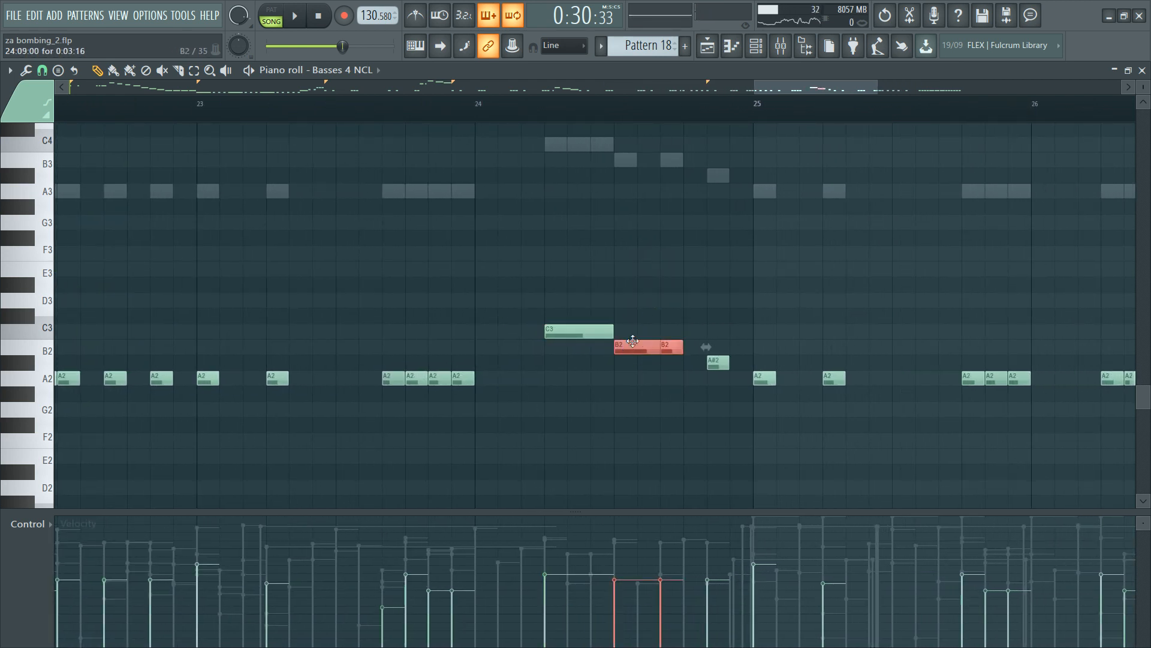
key(ctrl+g)
Step: Give the merged C3 and B2 notes the Sus articulation, replace the short A#2 with an equally long one, and audition the run
drag(537, 321, 636, 348)
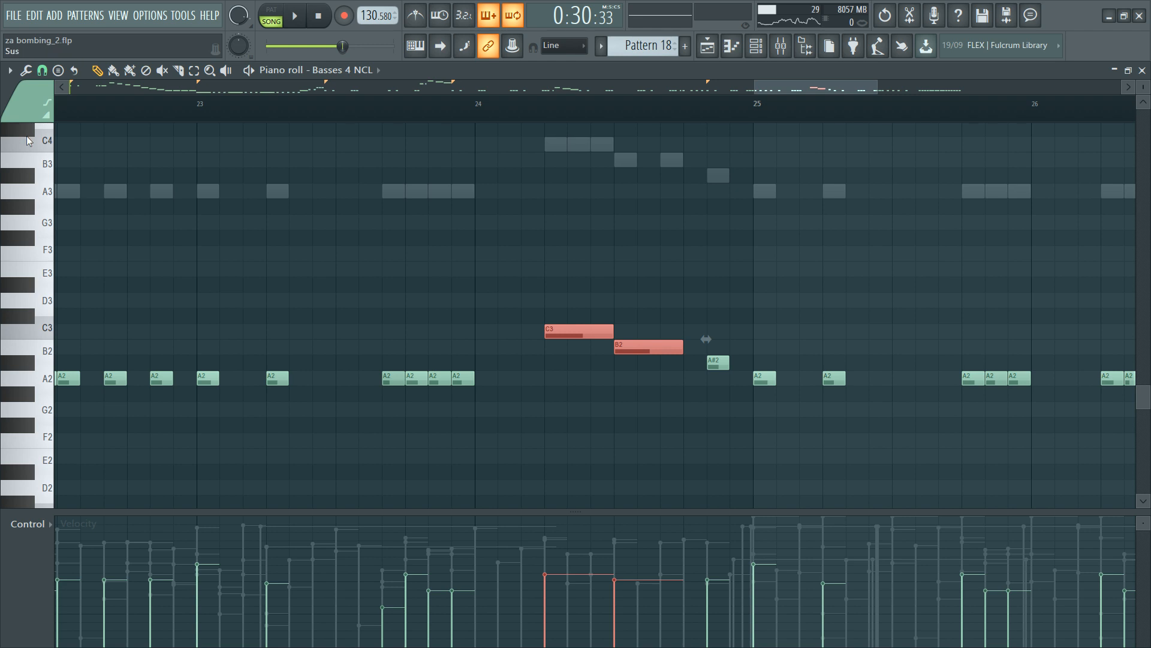
click(647, 216)
drag(698, 376, 689, 360)
click(529, 110)
key(space)
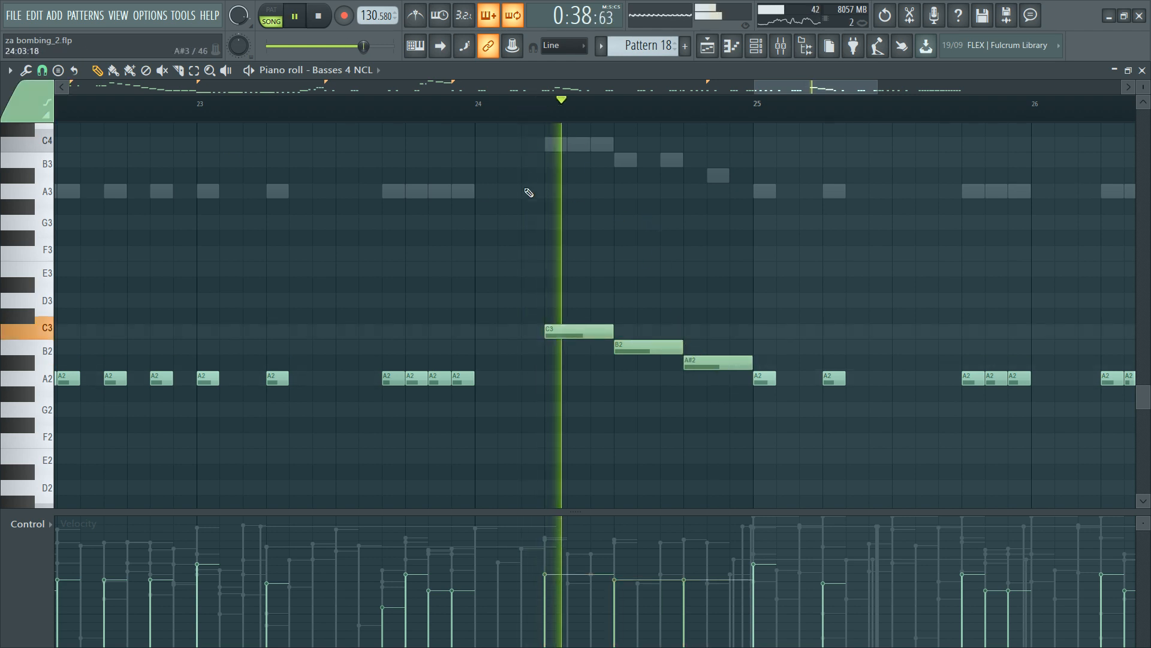
key(space)
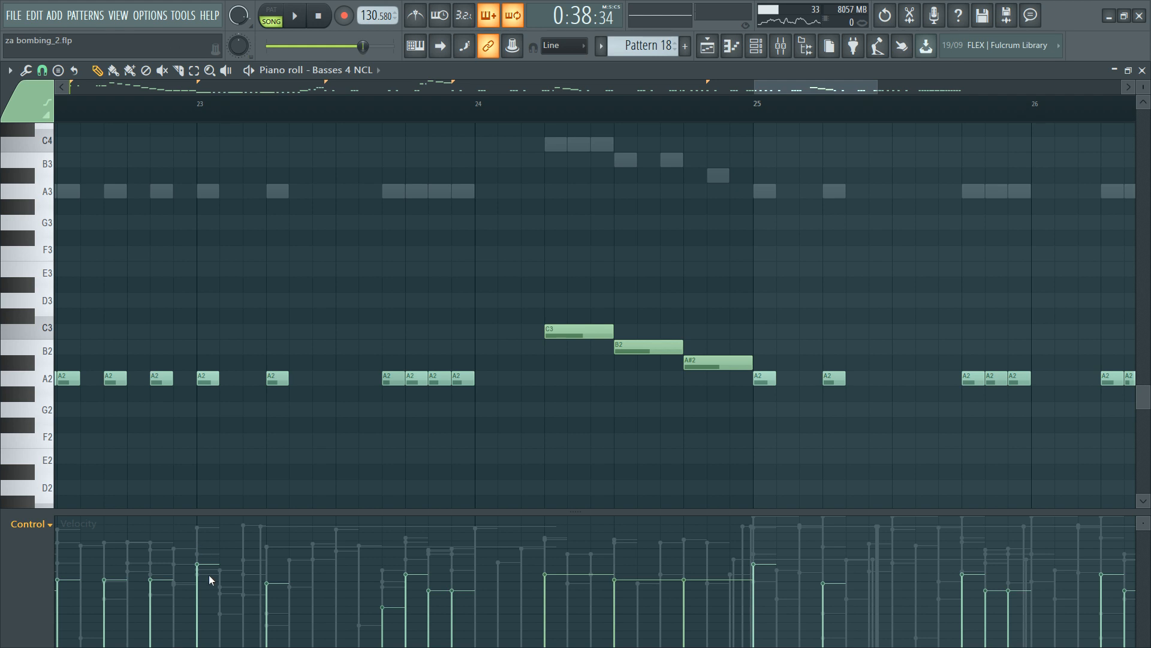
Step: Show the Dynamics lane, switch to Basses ARK1, and turn its bar 24 run into single longer C4, B3 and A#3 notes
click(235, 190)
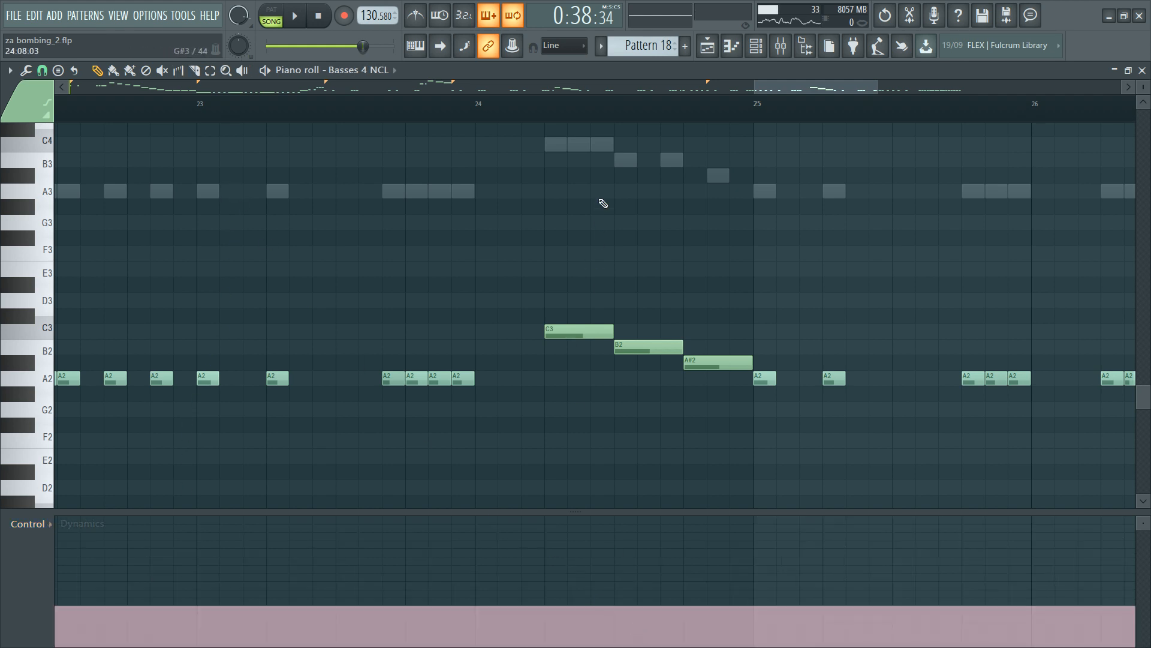
double_click(593, 145)
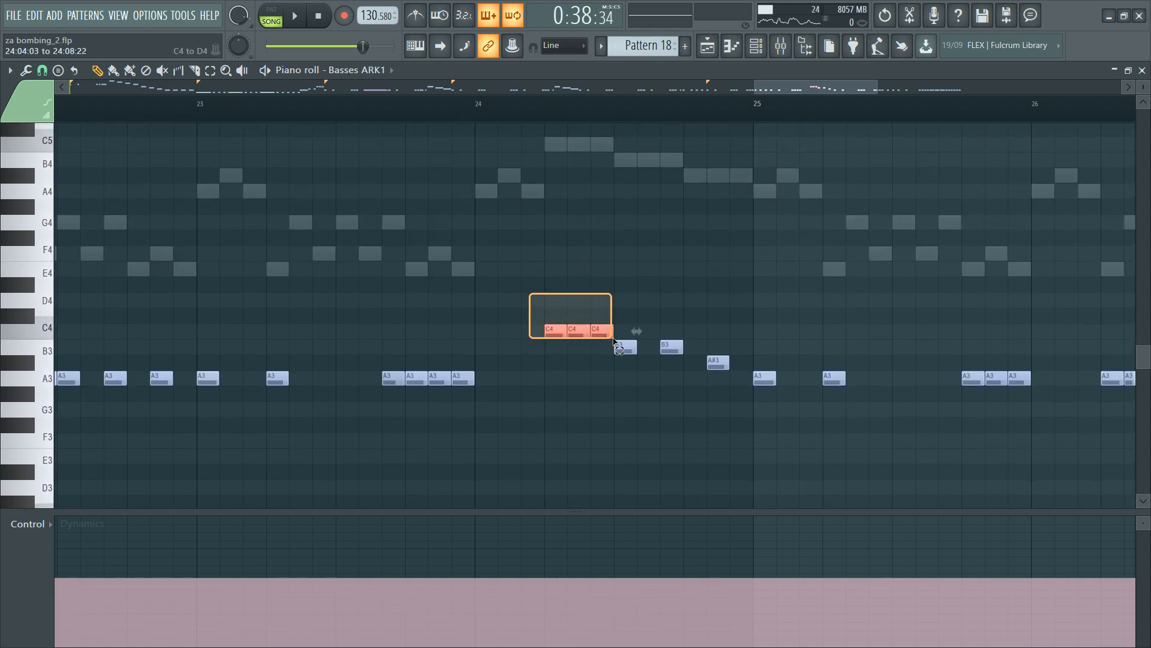
drag(610, 362, 684, 346)
key(Delete)
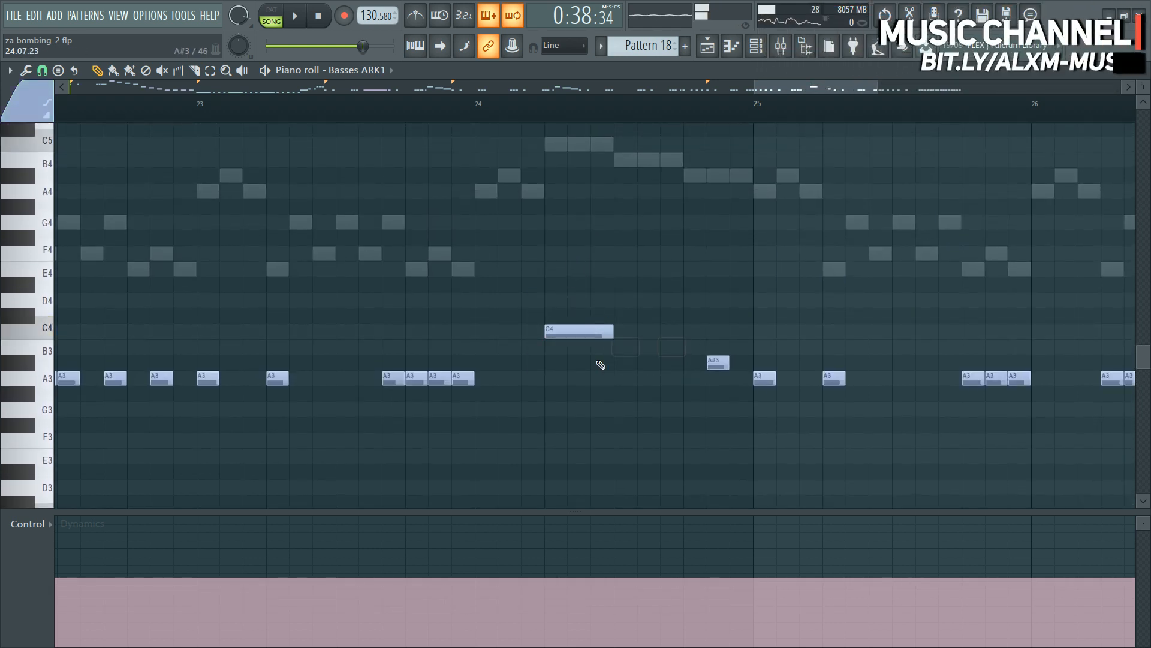
click(625, 347)
right_click(709, 367)
drag(750, 362, 728, 362)
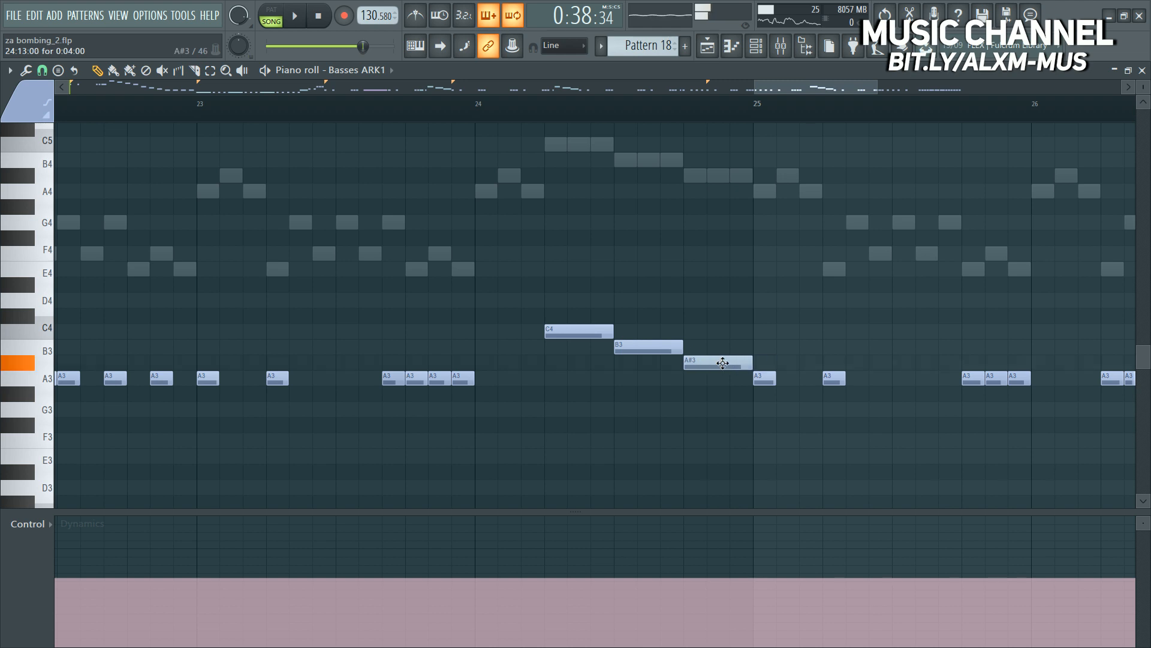
Step: Change the articulation of the three long Basses ARK1 notes in bar 24, start them slightly earlier, and audition them
drag(548, 308, 755, 374)
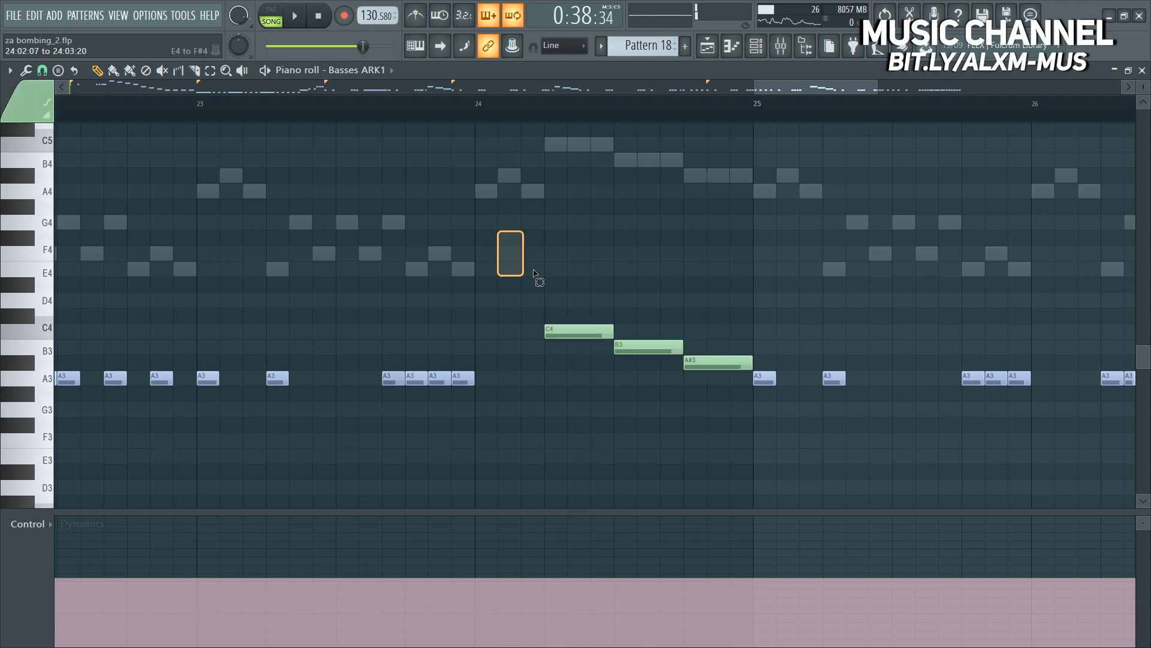
click(504, 115)
key(space)
key(space)
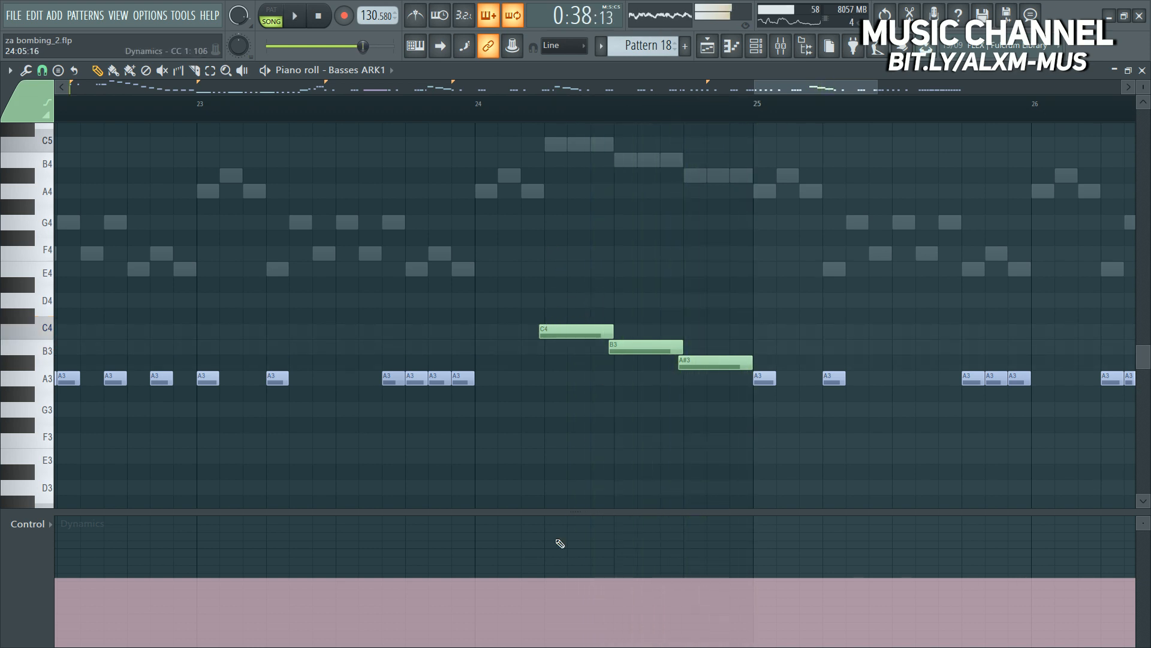
Step: Assign the Port S. articulation to the C4, B3 and A#3 notes in bar 24 and play the run
click(547, 533)
key(ctrl+z)
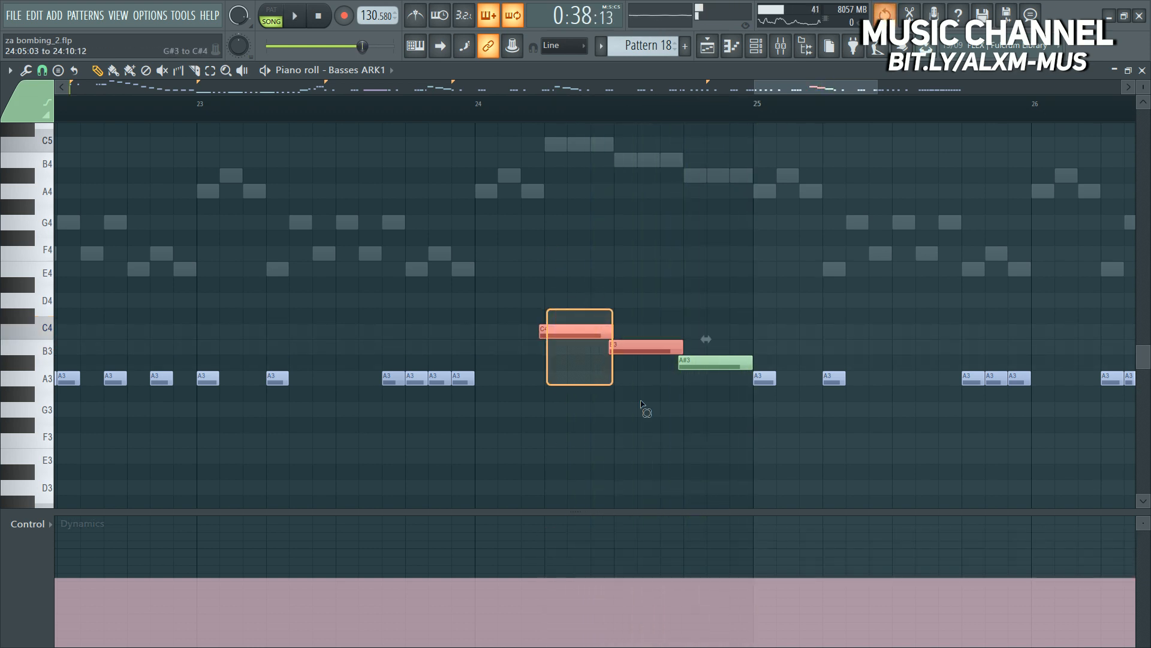
click(56, 210)
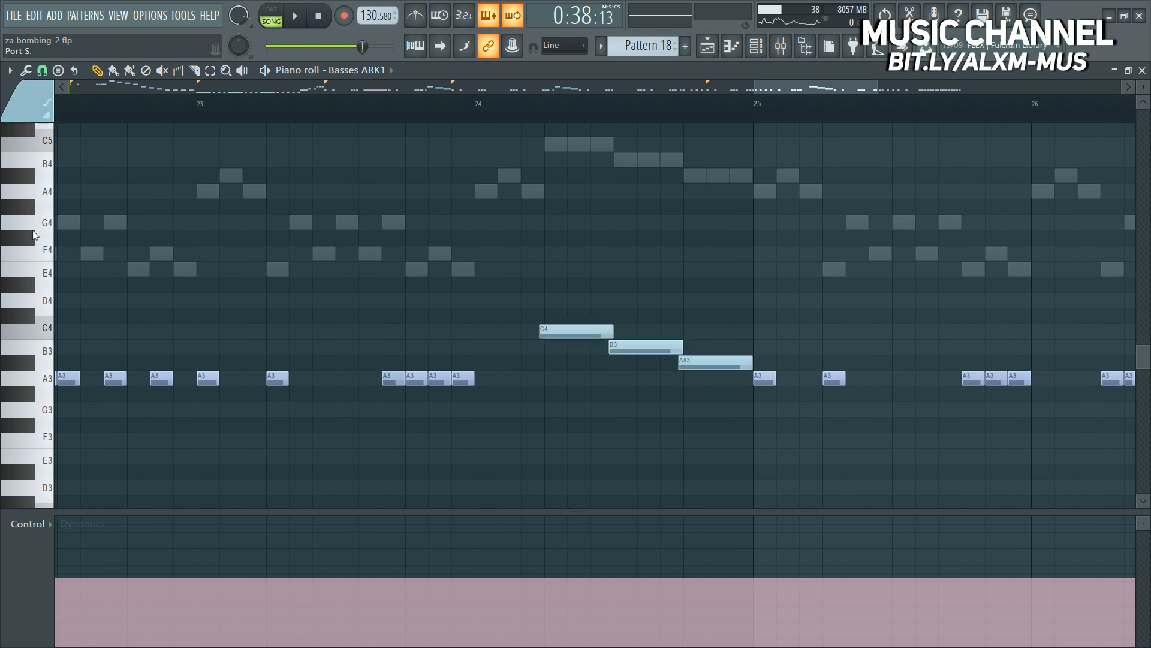
key(space)
Step: Lower the velocities of the three long Basses ARK1 notes in bar 24, setting A#3 to about 66%, while auditioning the passage
drag(577, 294, 713, 385)
scroll(695, 400, up, 1)
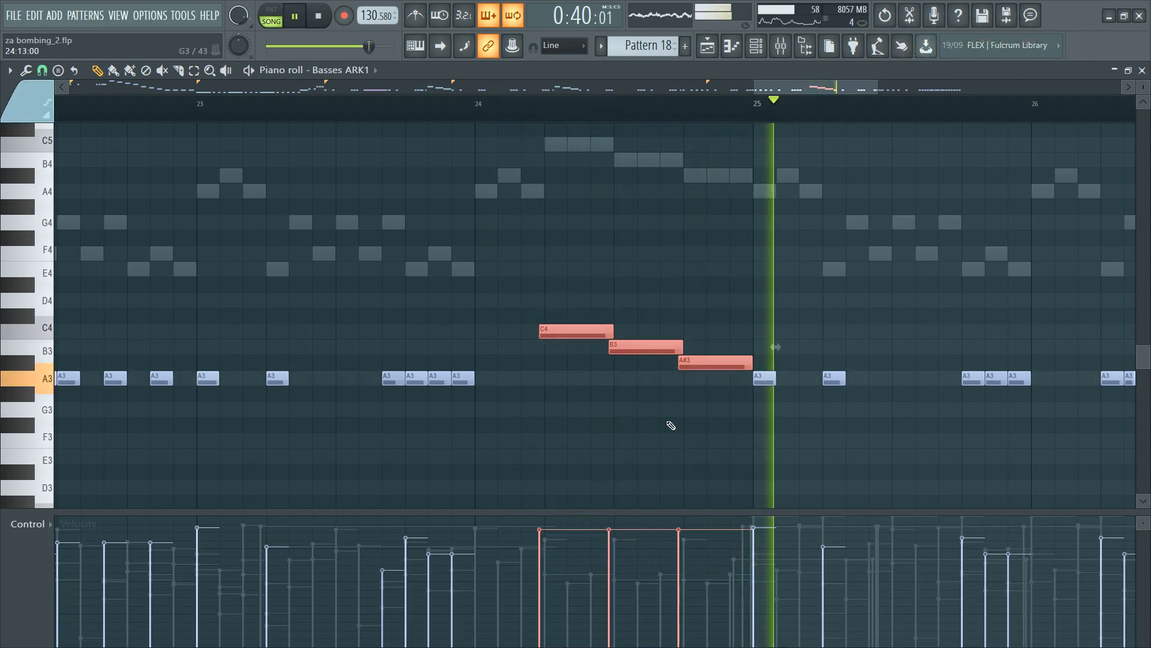
key(space)
drag(574, 570, 681, 591)
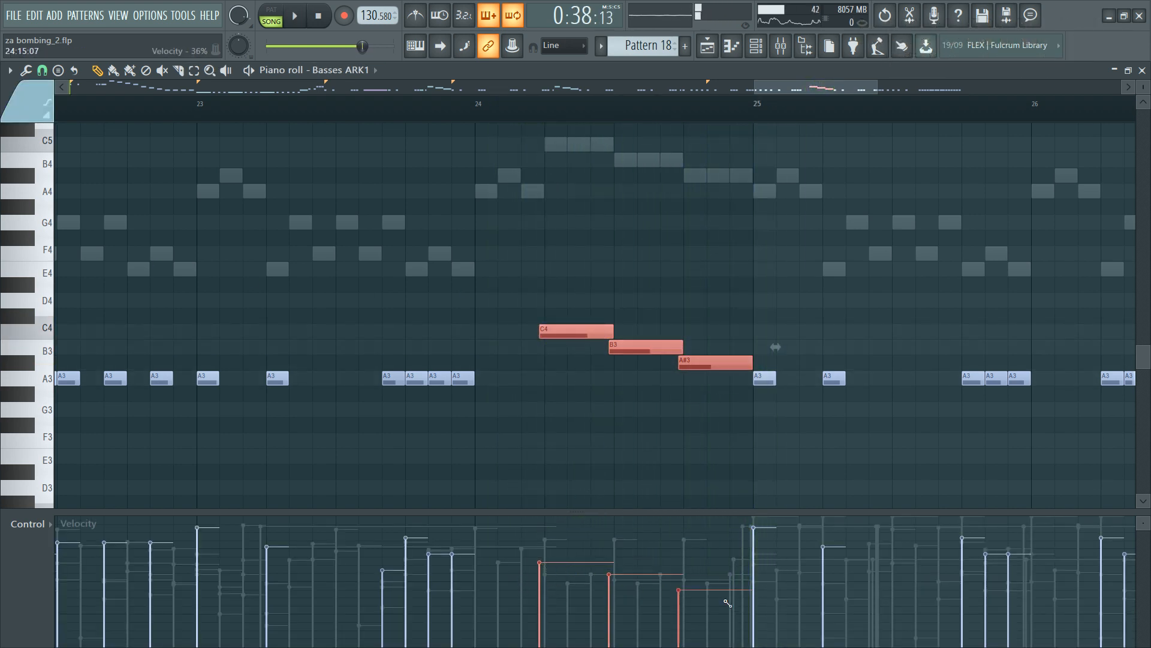
key(space)
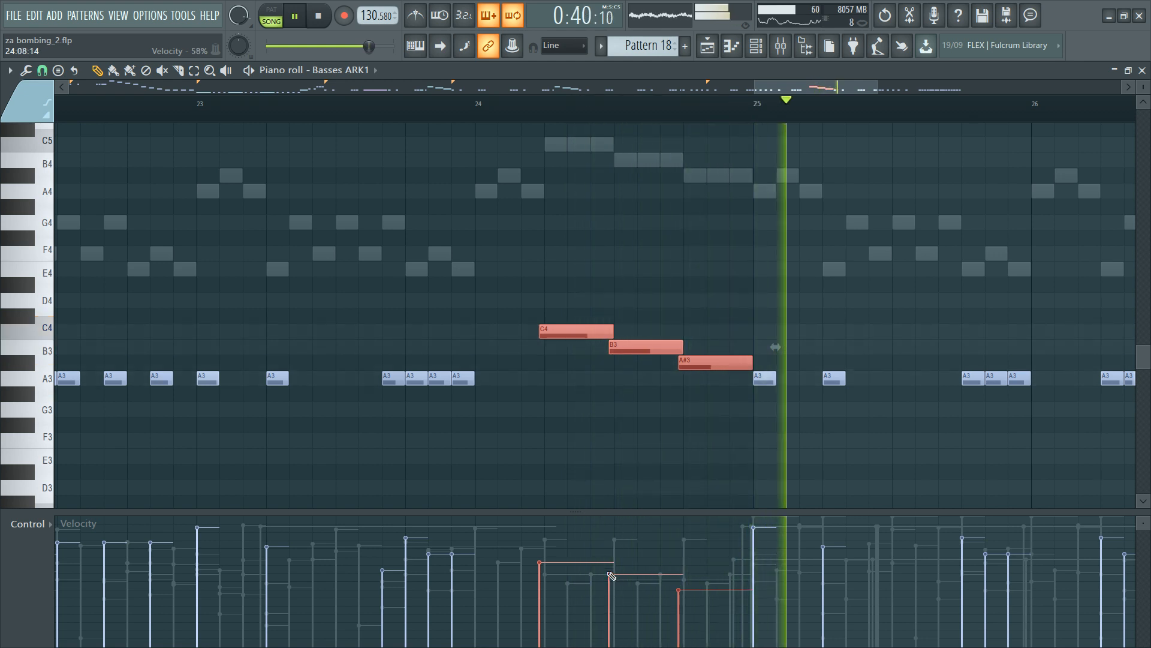
drag(609, 572, 679, 560)
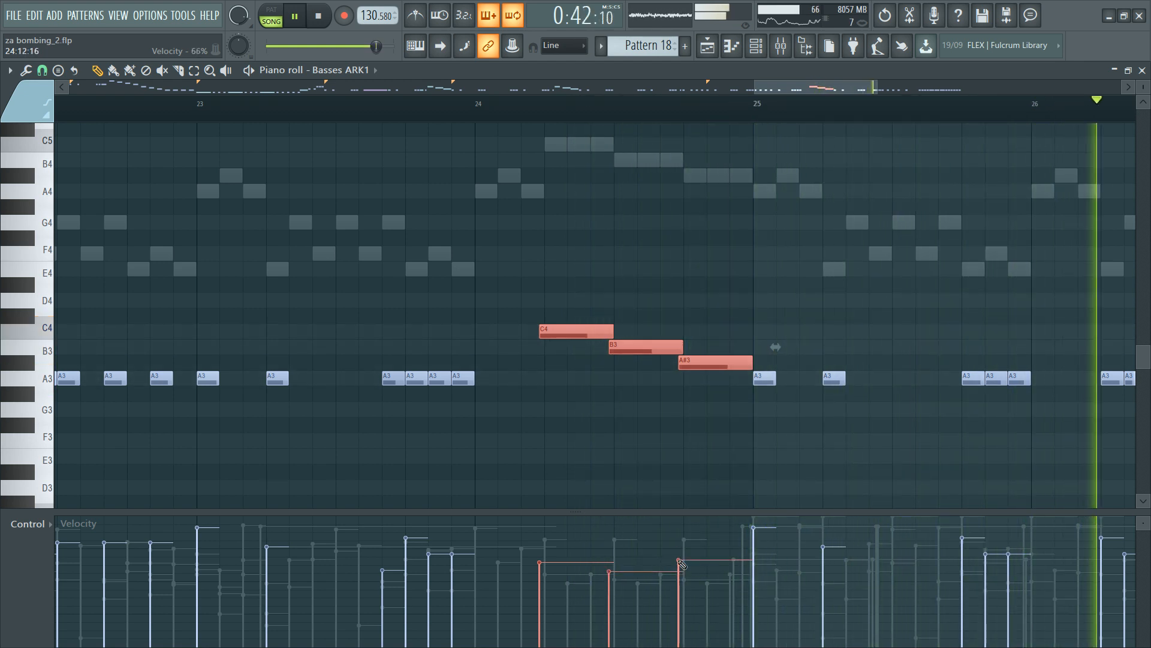
ctrl+click(708, 228)
scroll(710, 135, up, 1)
drag(755, 87, 499, 88)
scroll(689, 252, down, 3)
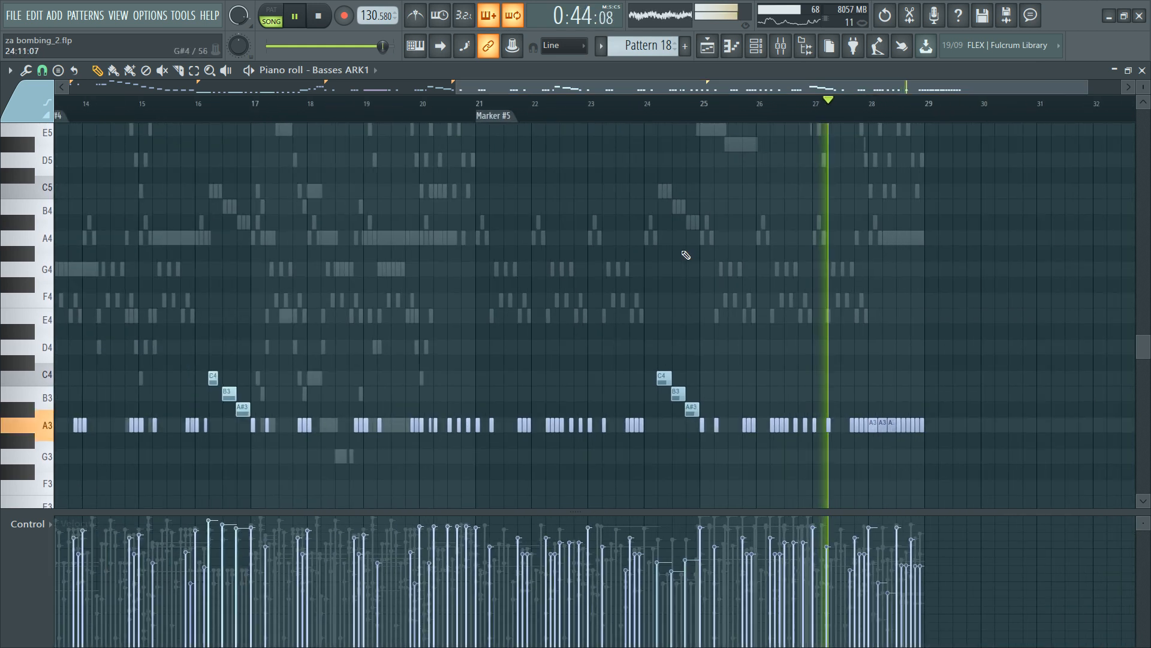
Step: Isolate the Cellos CSS, 1st Violins CSS and 2nd Violins CSS channels, open the 1st Violins CSS notes and play bars 24 to 26
key(F6)
scroll(261, 411, down, 6)
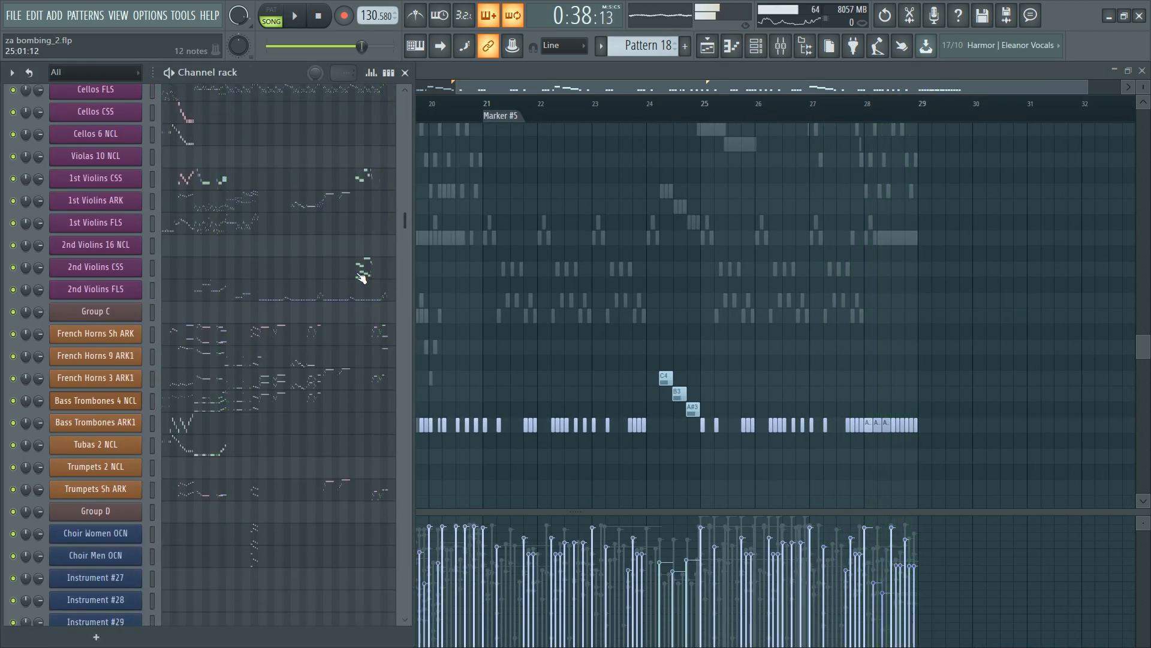
scroll(360, 277, up, 6)
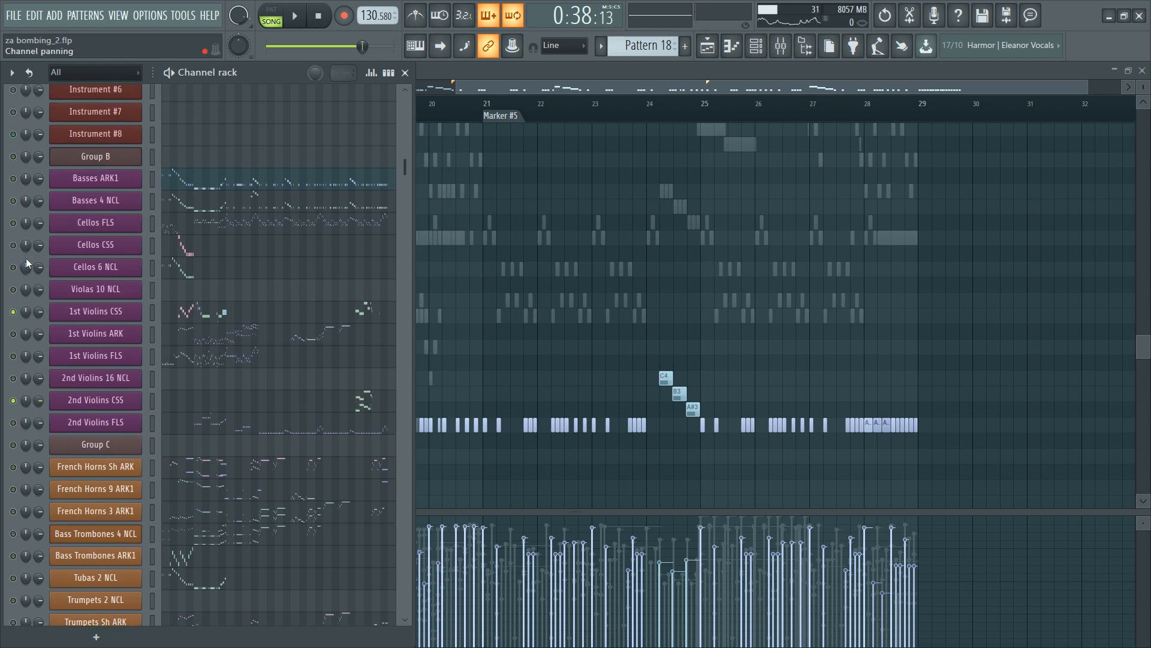
key(space)
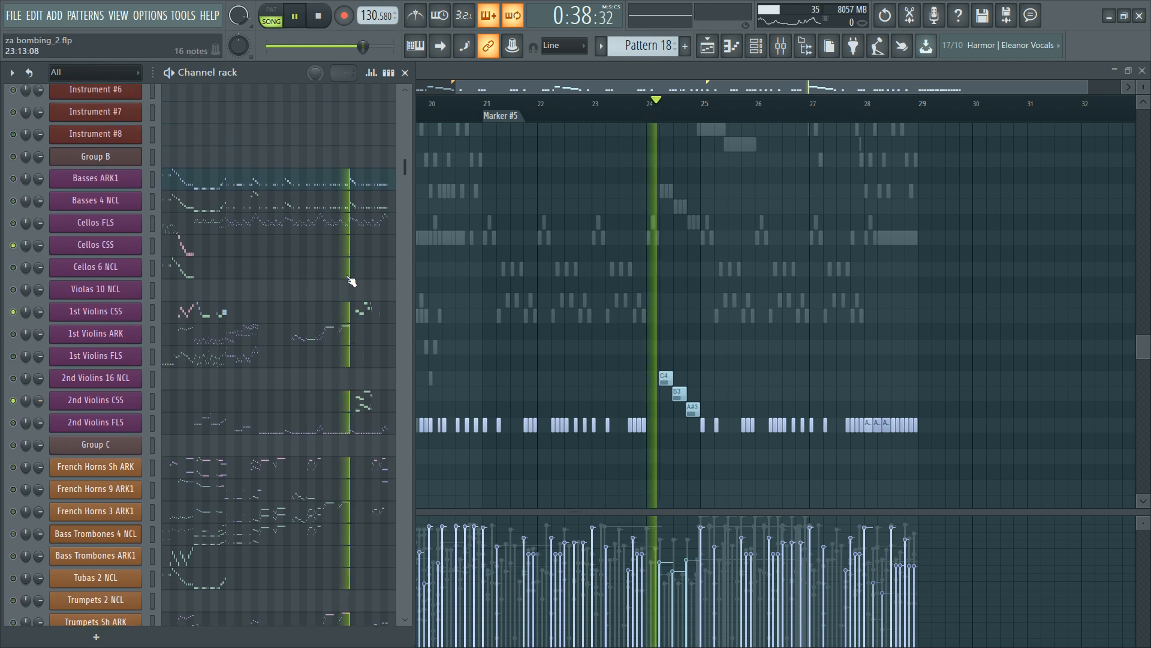
click(363, 310)
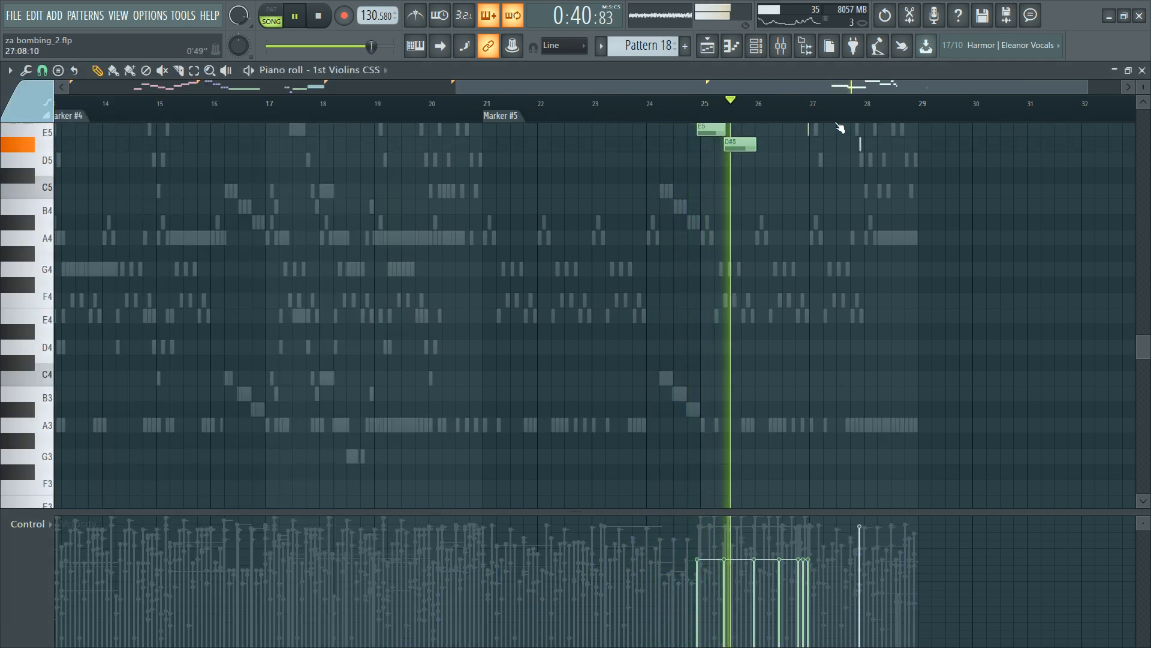
scroll(839, 115, up, 3)
scroll(840, 116, up, 1)
scroll(674, 285, up, 5)
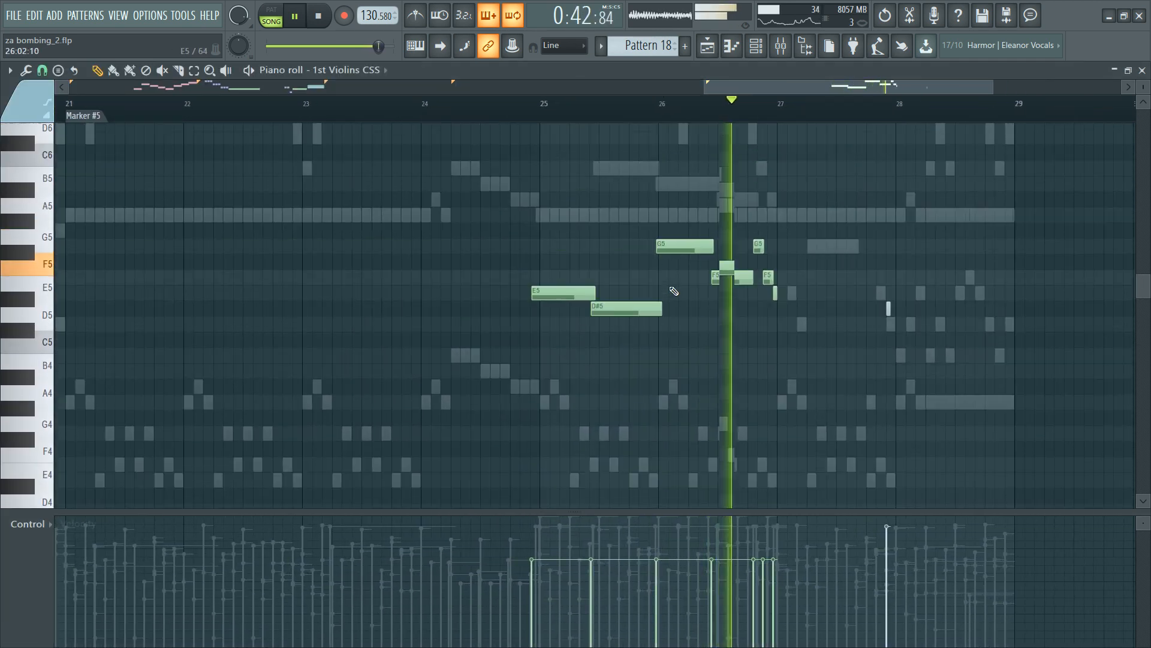
key(space)
Step: Copy the 1st Violins CSS line E5, D#5, G5, F5 with its short ending notes into 2nd Violins CSS, starting just before bar 25
key(F6)
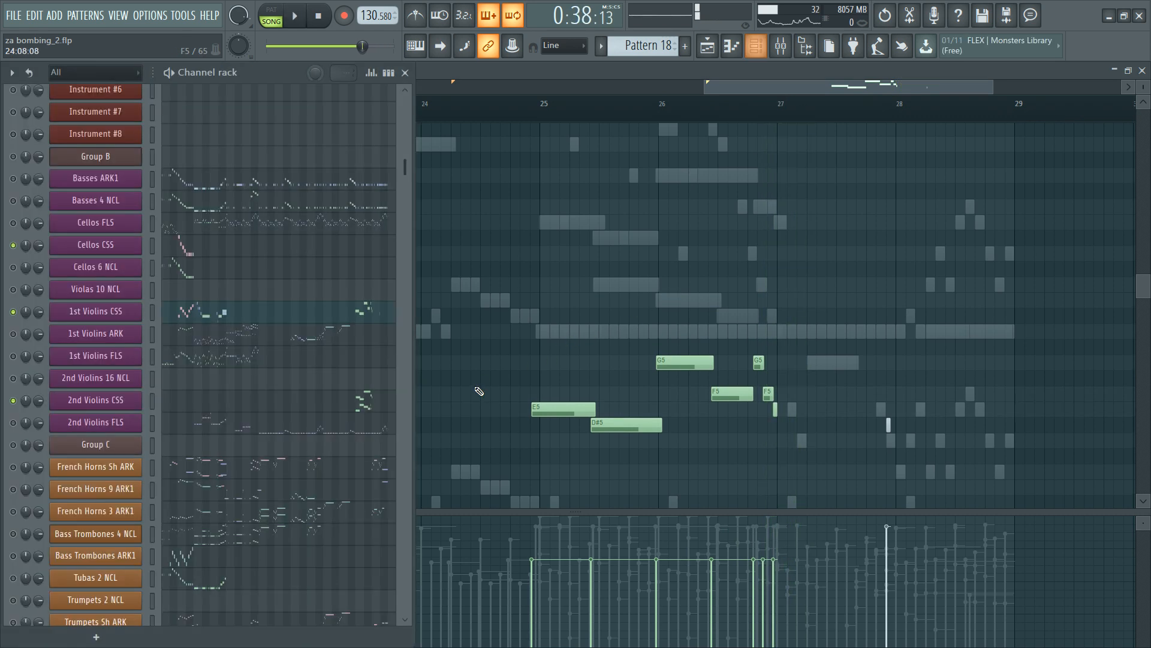
key(F6)
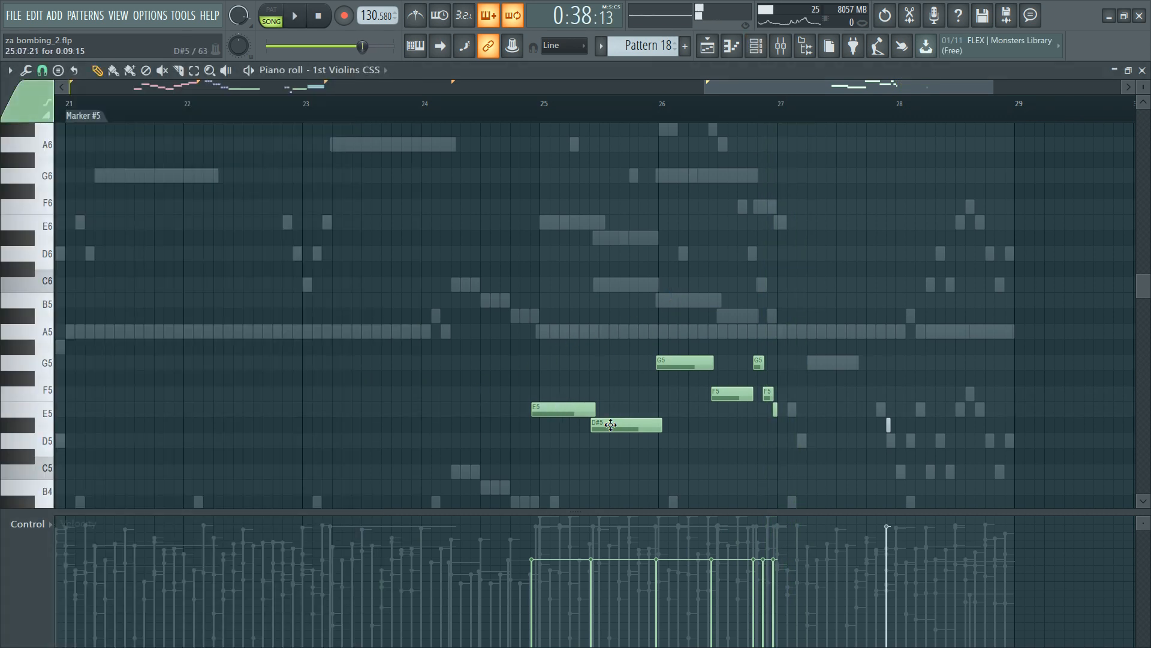
click(544, 286)
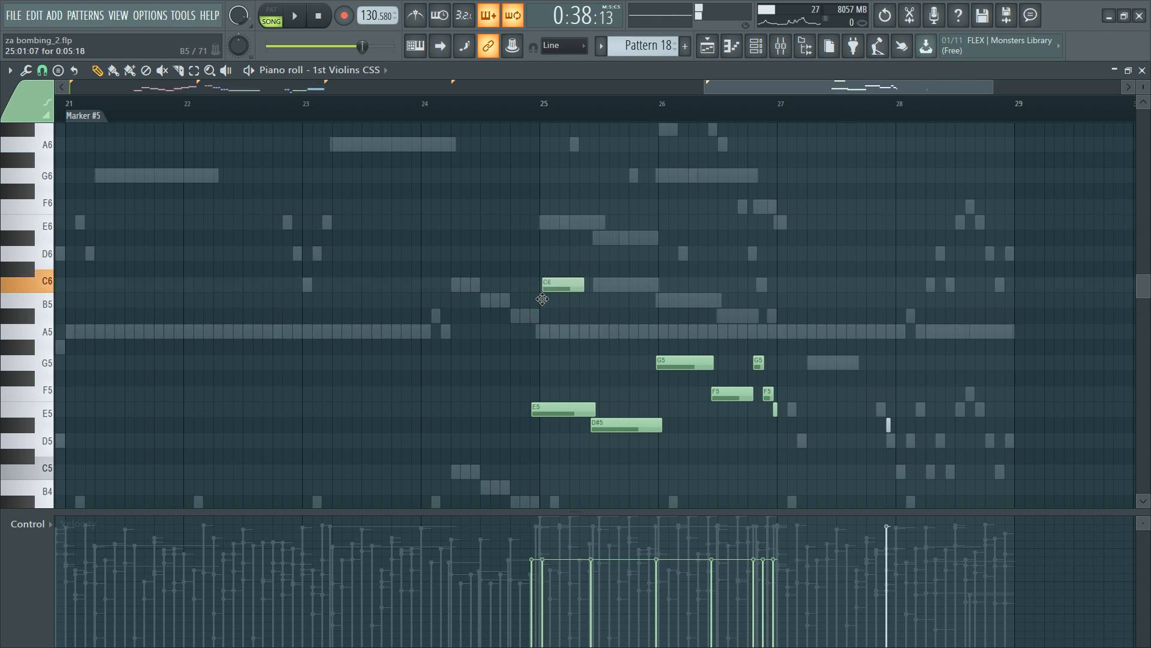
drag(514, 277, 742, 478)
key(F6)
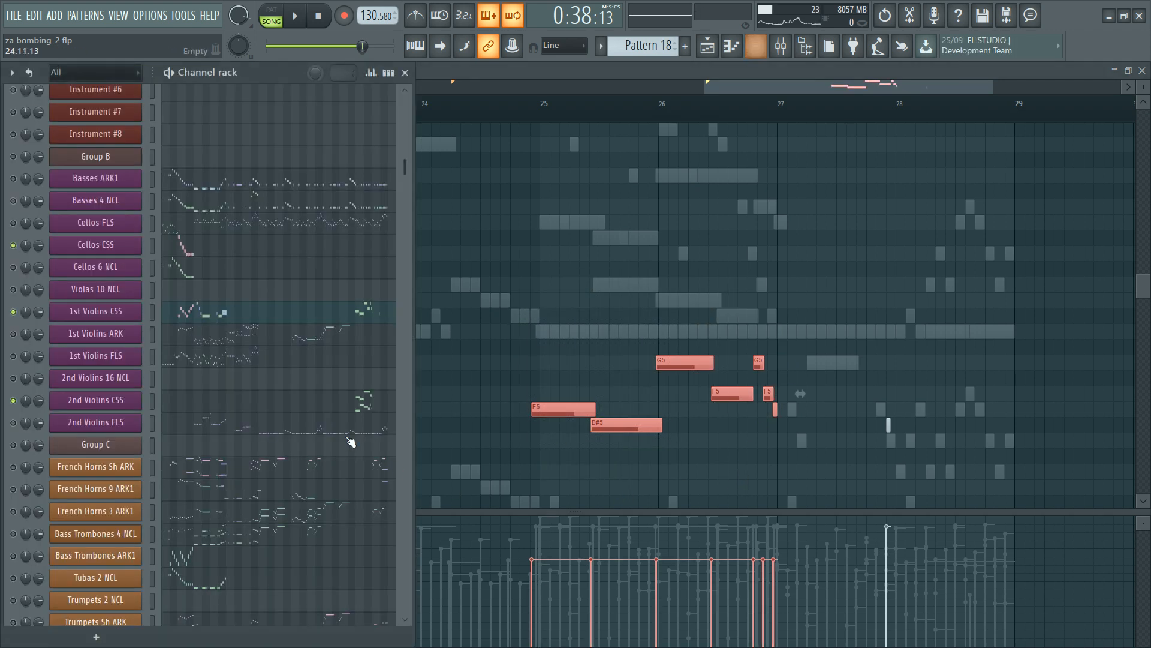
click(375, 400)
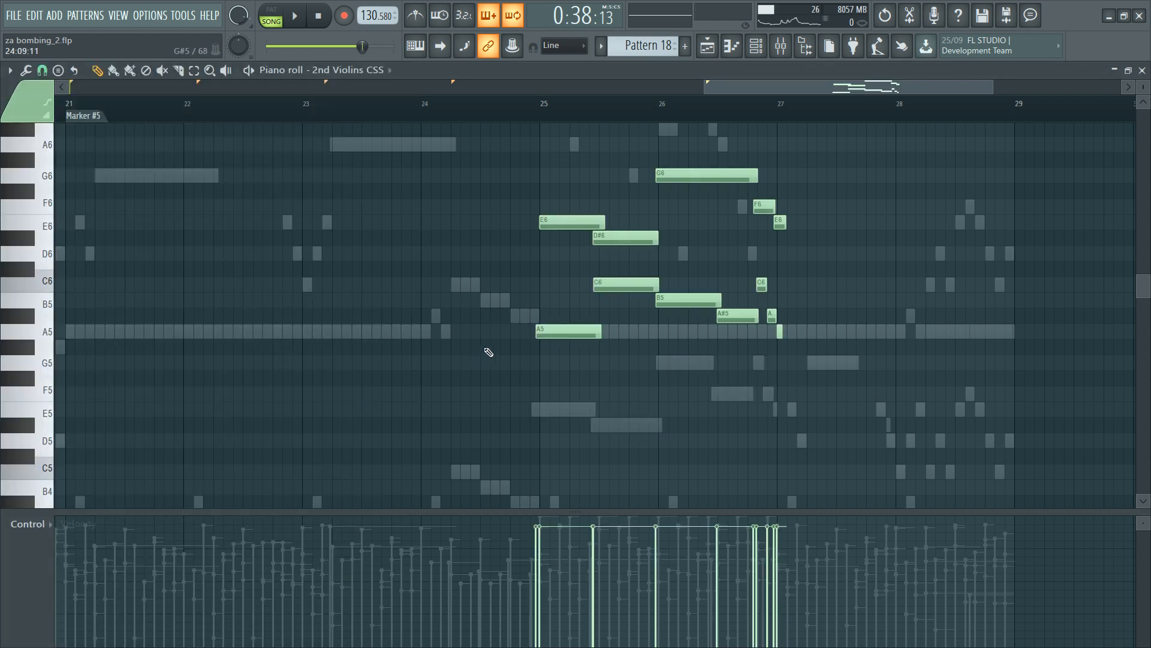
key(ctrl+v)
drag(204, 410, 560, 414)
click(594, 394)
click(580, 396)
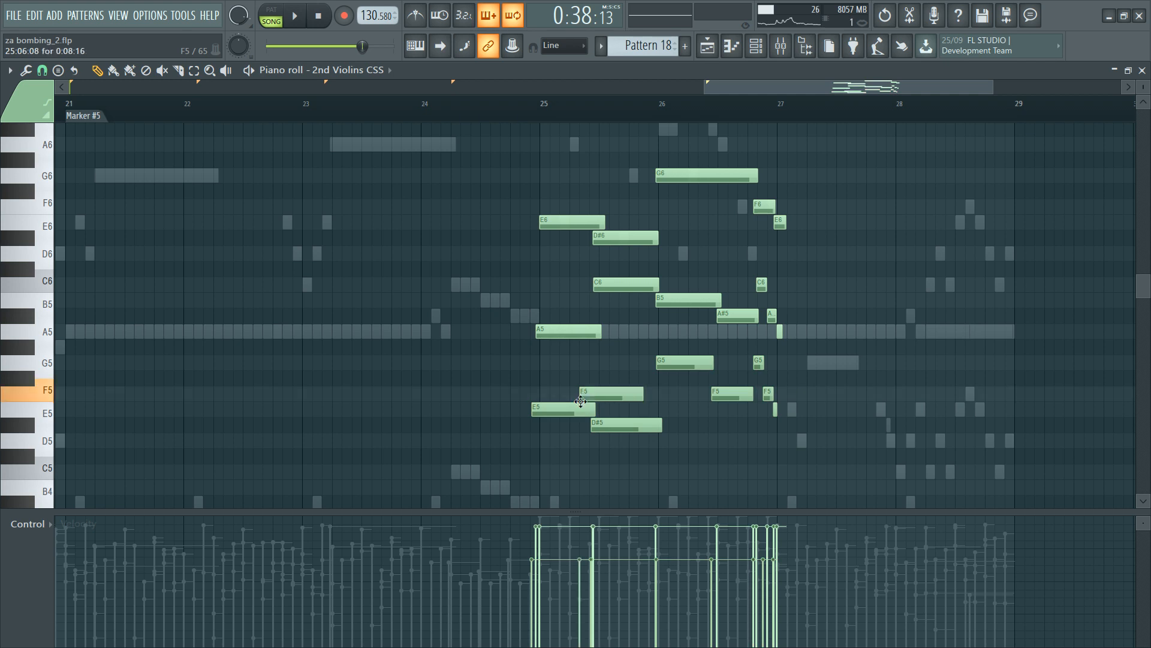
key(ctrl+z)
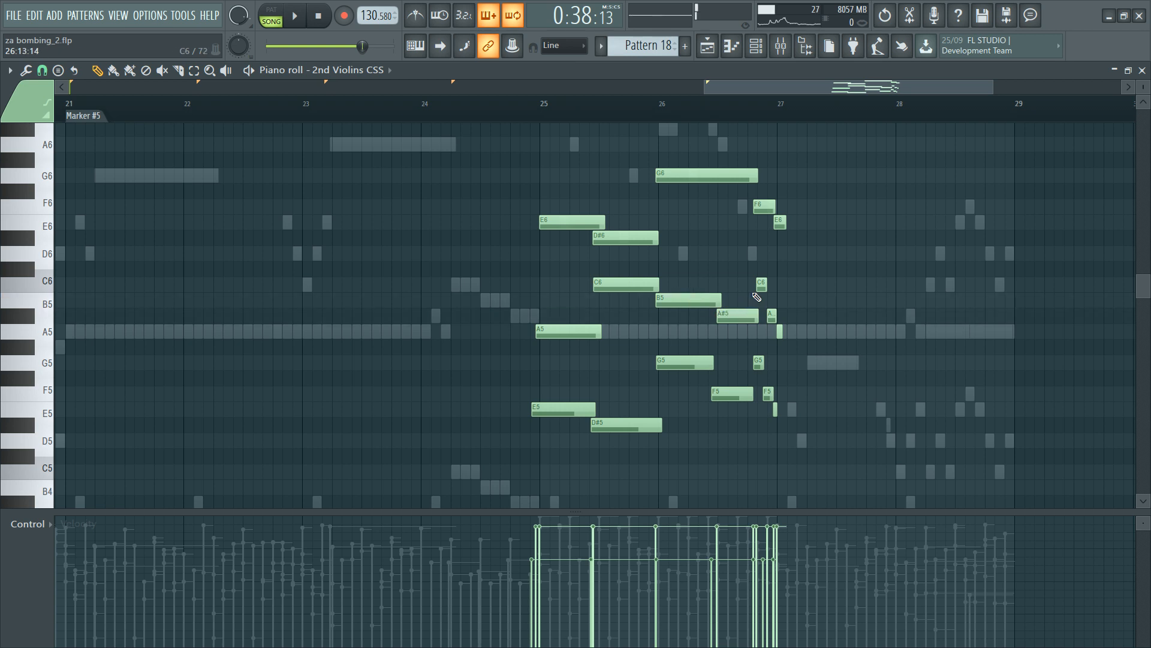
Step: Cut the middle line A5, C6, B5, A#5 and its short ending notes from 2nd Violins CSS and play the remaining voices
key(space)
drag(522, 278, 737, 337)
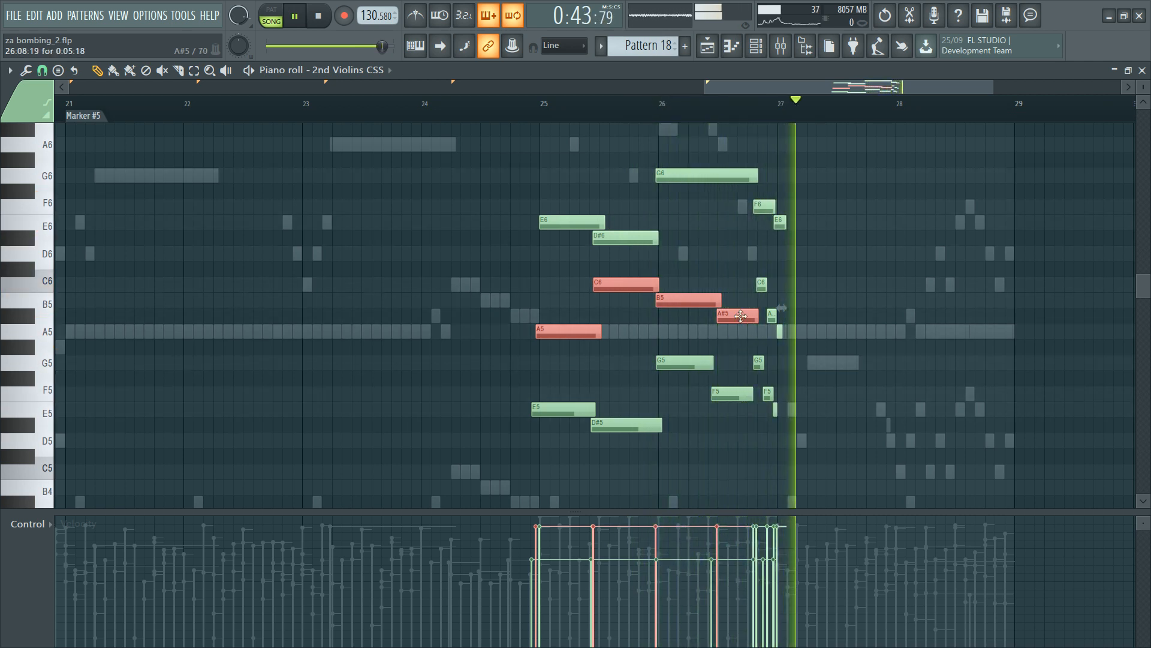
drag(809, 338, 749, 262)
mouse_move(807, 338)
mouse_down()
mouse_move(514, 298)
mouse_move(807, 352)
mouse_up()
key(space)
key(Delete)
key(space)
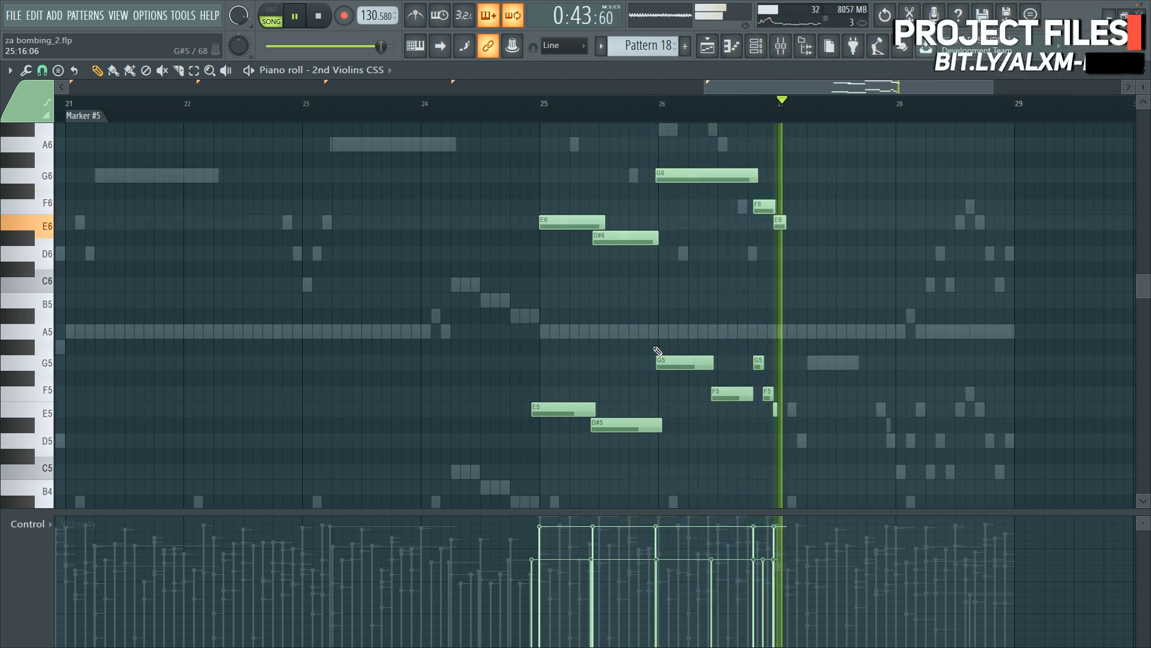
key(space)
Step: Replace the low line in 1st Violins CSS with the cut A5, C6, B5, A#5 line, placed just before bar 25, and audition it
key(F6)
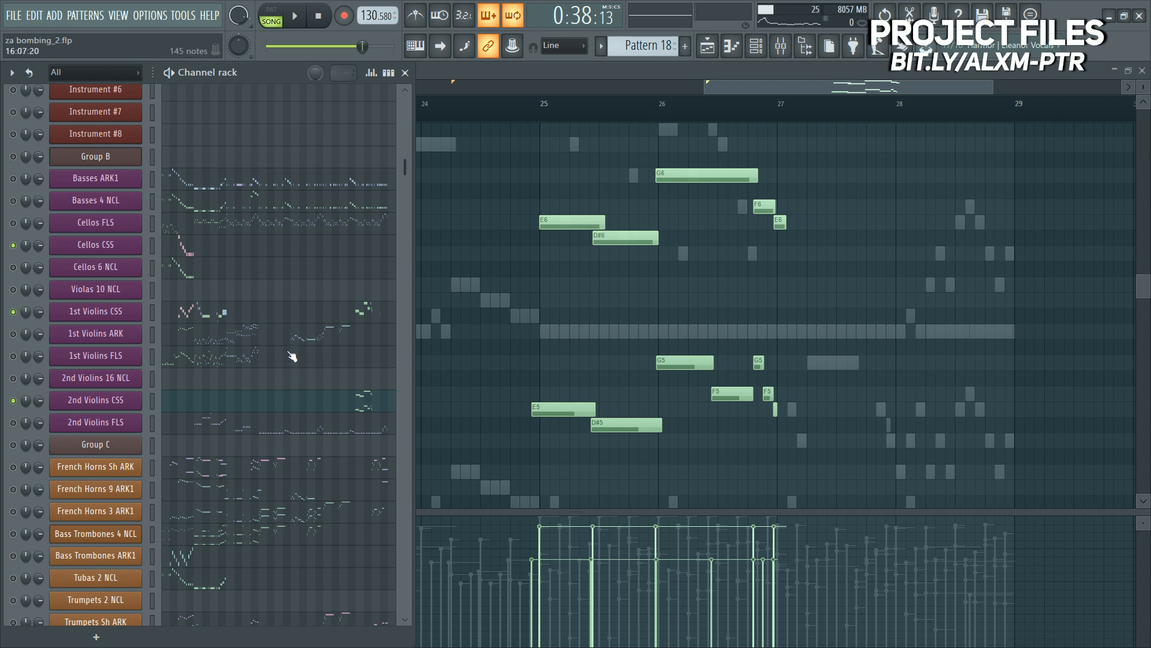
click(338, 317)
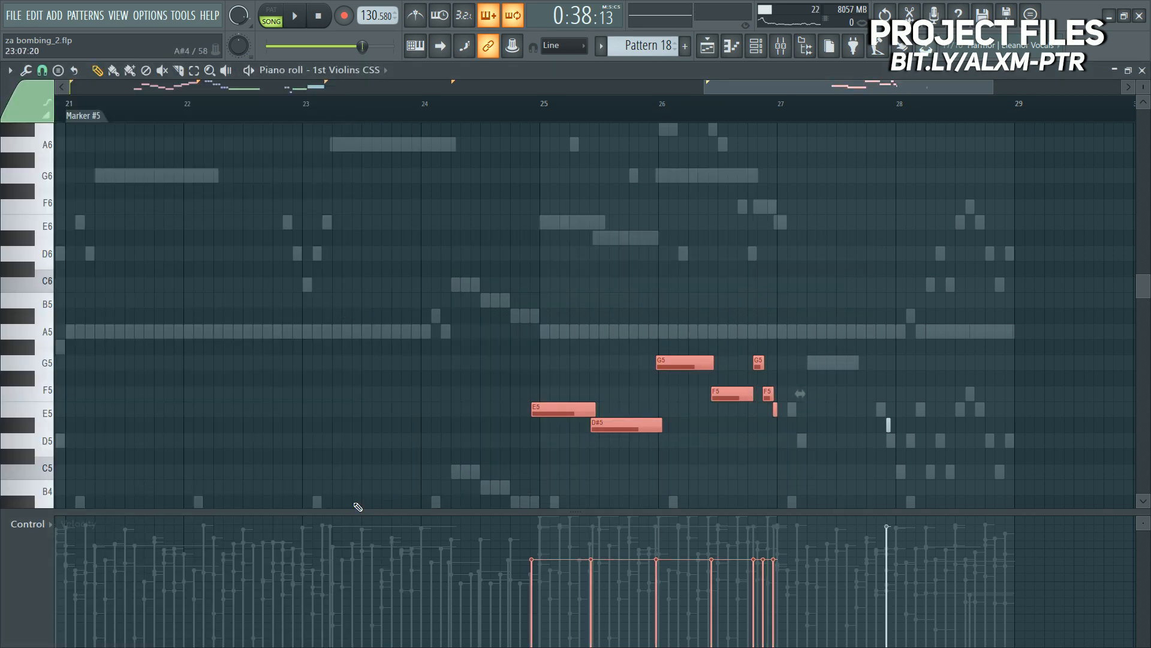
key(Delete)
key(ctrl+v)
drag(217, 326, 574, 325)
key(space)
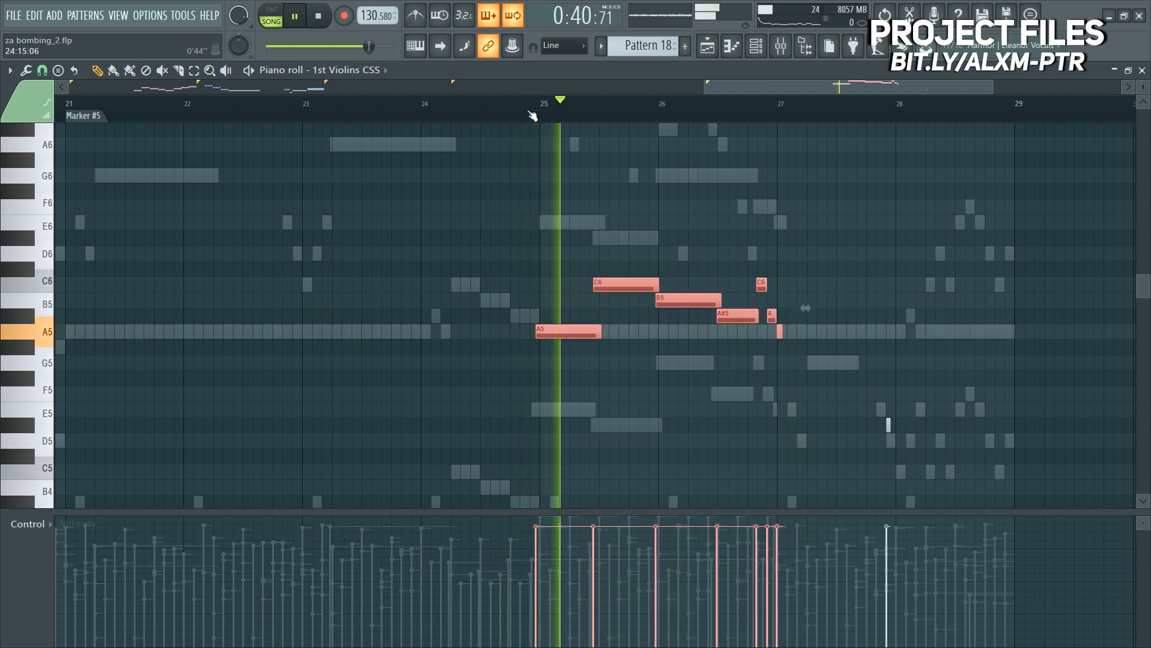
key(space)
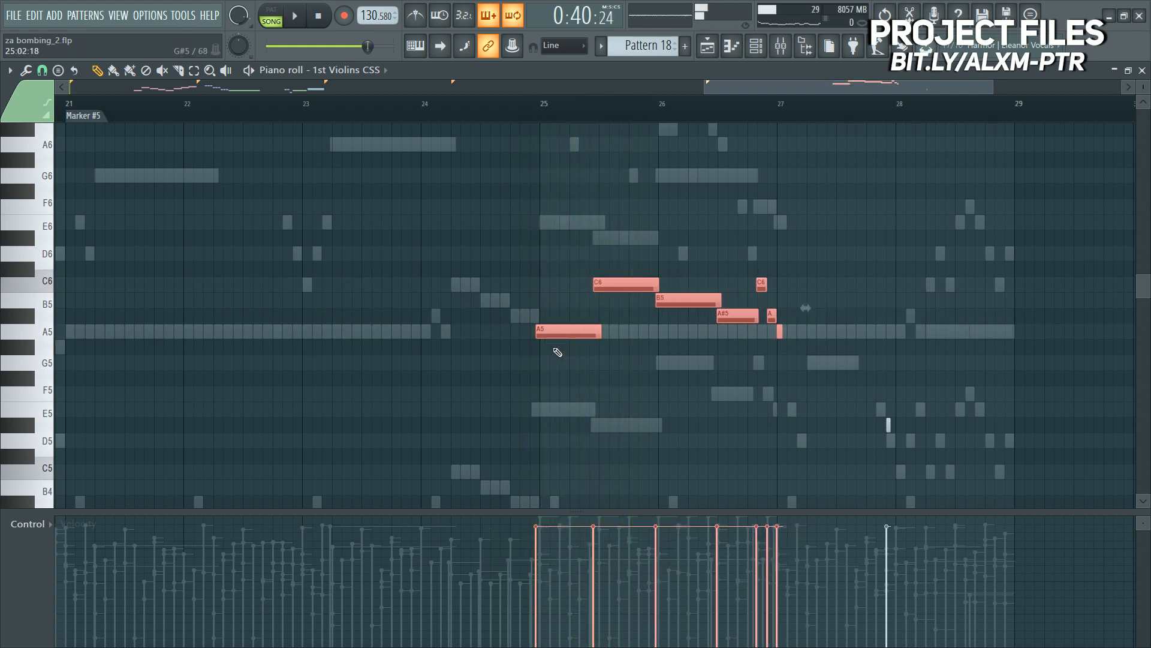
Step: Shift the pasted 1st Violins CSS line slightly earlier, raise it one octave to start on A6, and play it
drag(566, 332, 562, 331)
key(ctrl+Up)
key(space)
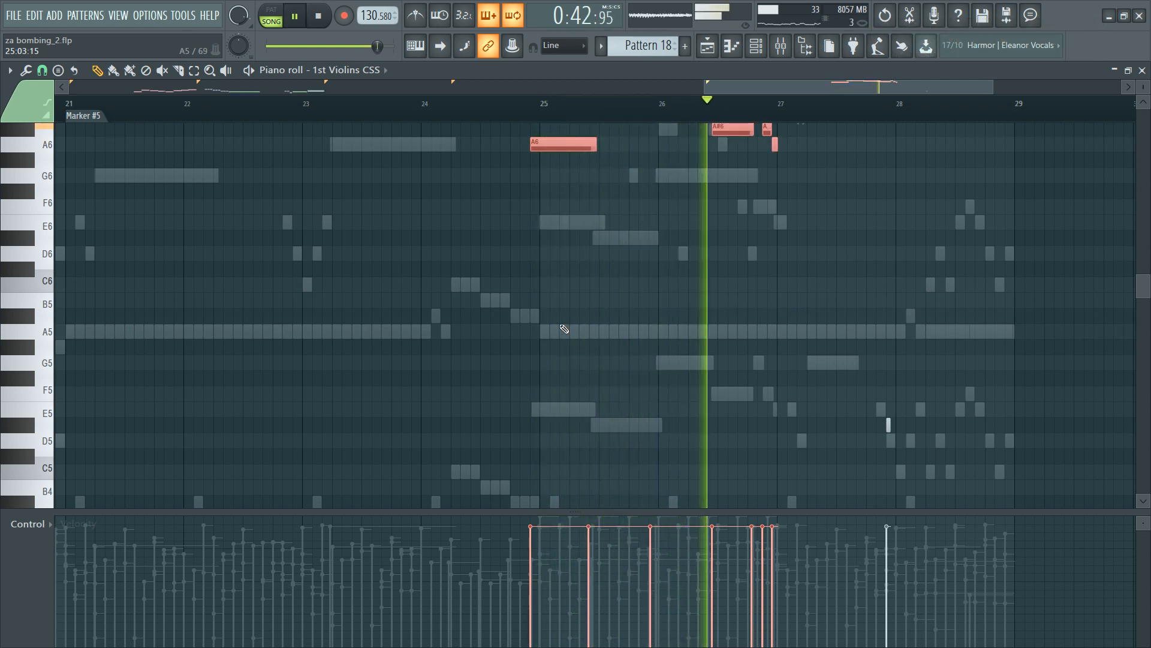
scroll(600, 300, up, 5)
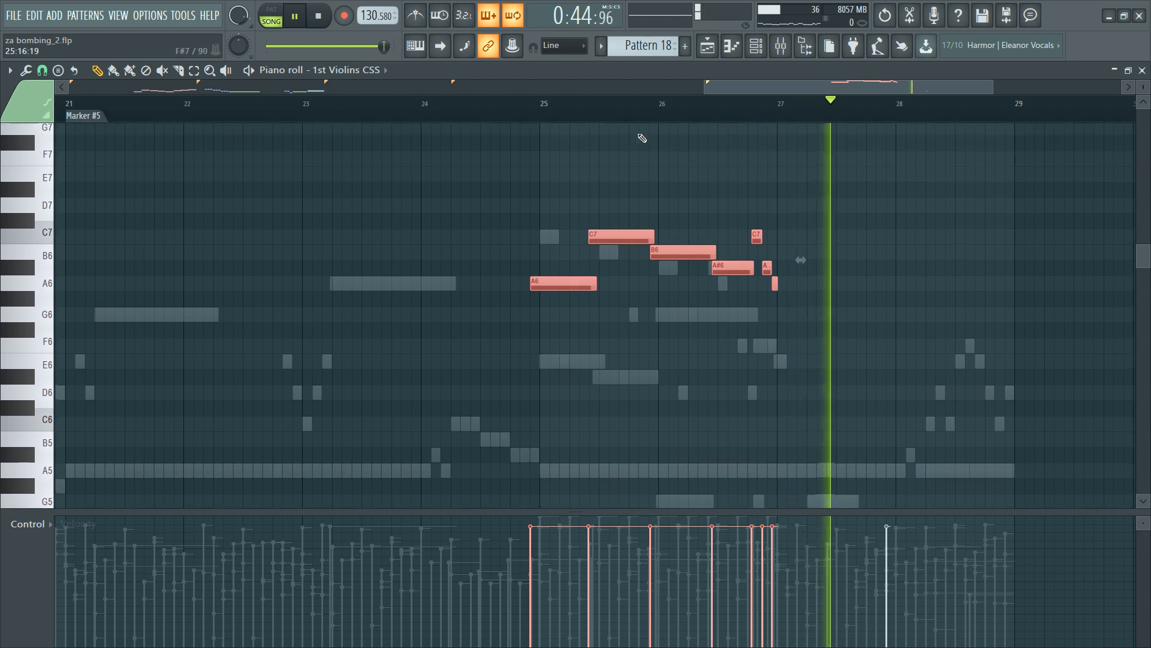
key(space)
Step: Remove the short C7 and A#6 notes ending bar 26 in 1st Violins CSS and lengthen the held A#6 to bar 27
scroll(523, 291, up, 3)
drag(515, 285, 489, 284)
key(ctrl+z)
ctrl+click(675, 288)
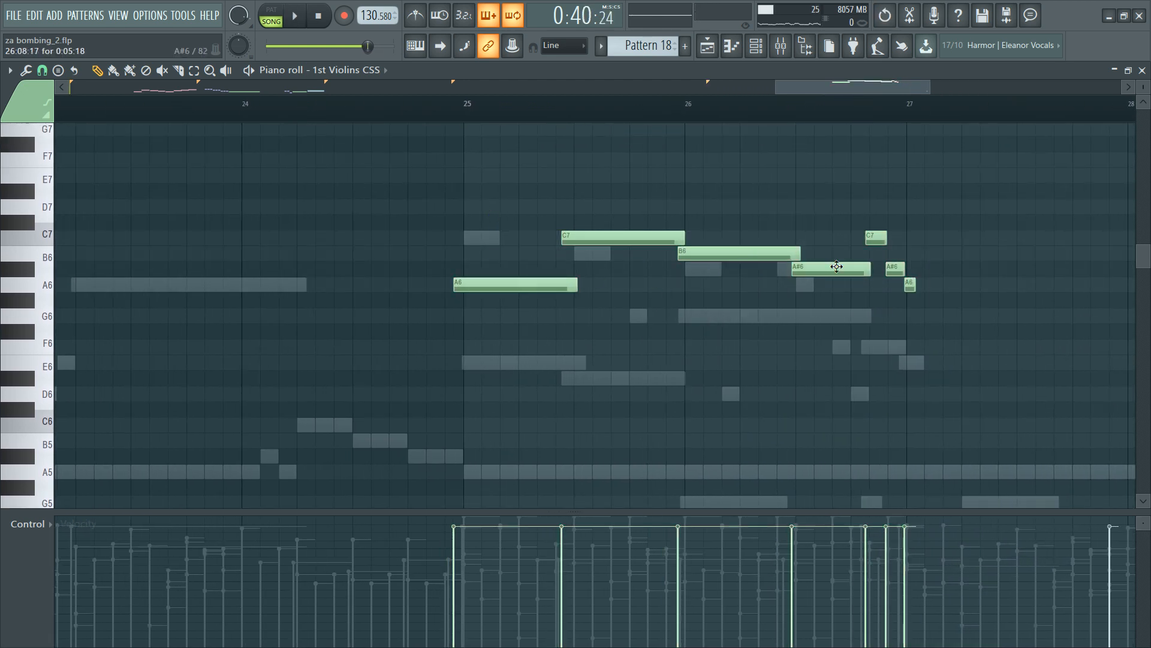
drag(871, 224, 917, 285)
mouse_move(901, 271)
mouse_down()
mouse_move(869, 240)
mouse_move(897, 270)
mouse_up()
key(Delete)
key(ctrl+z)
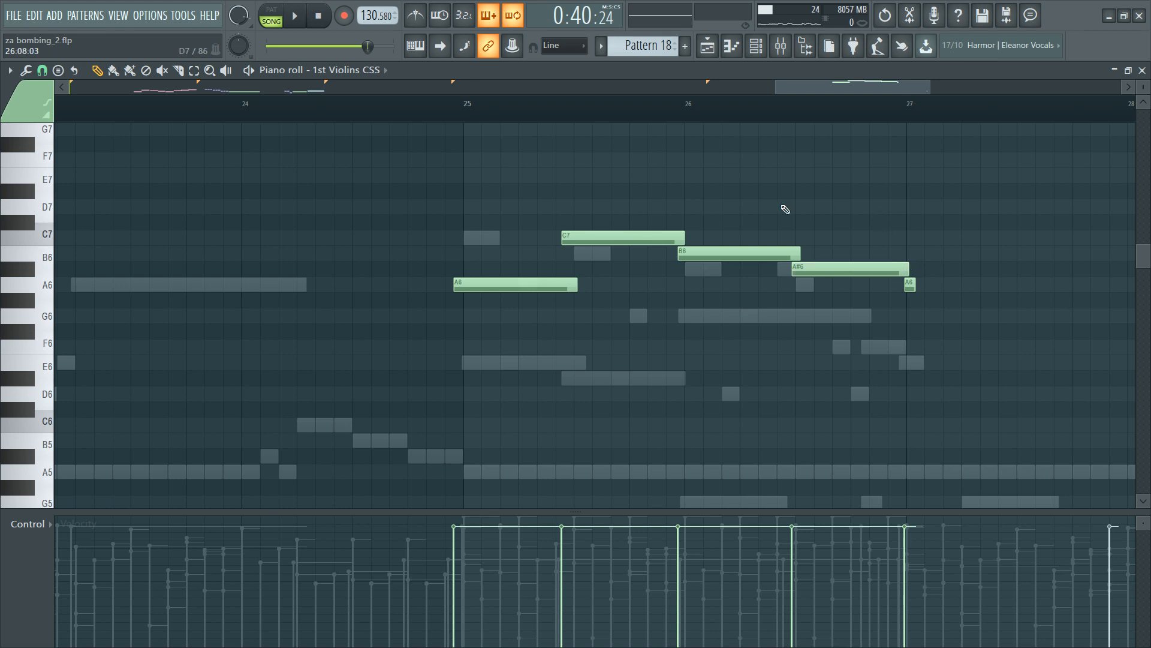
Step: Play the revised violin passage and delete the stray selected notes at the end of bar 23 in 2nd Violins CSS
scroll(786, 209, down, 5)
key(F6)
key(space)
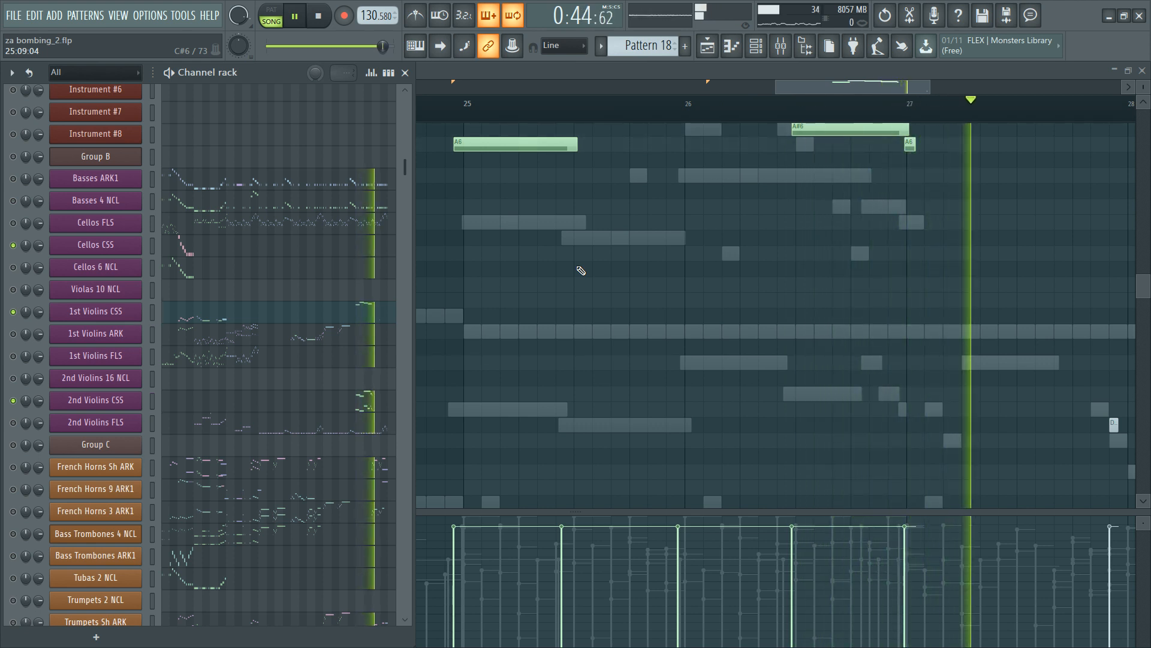
key(space)
click(346, 404)
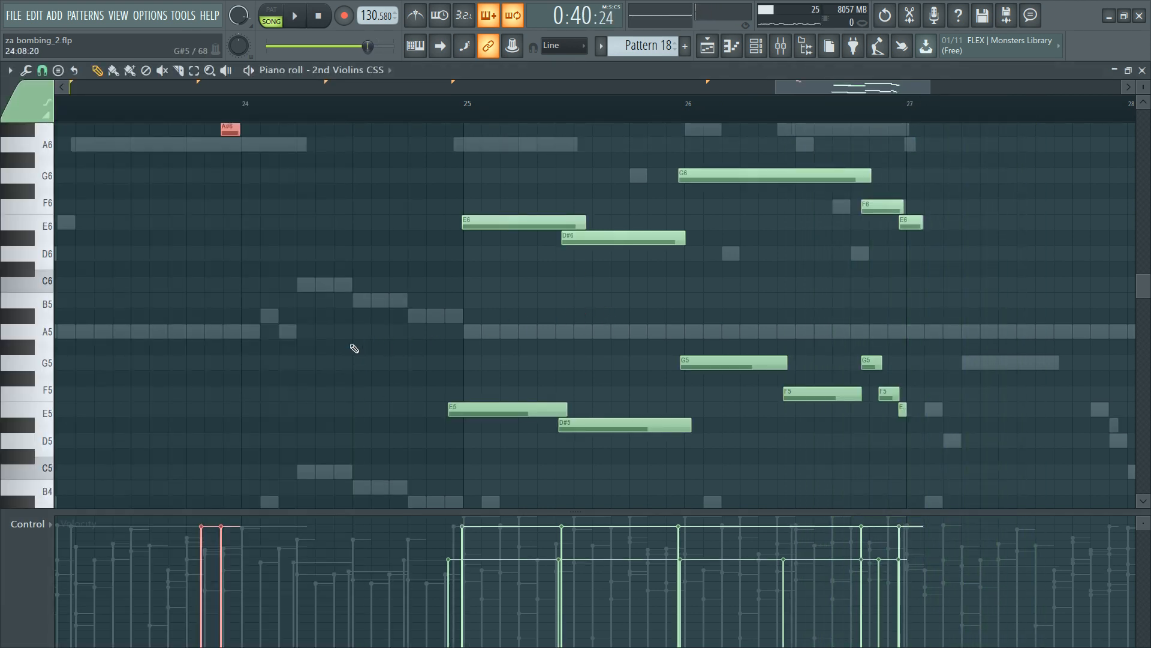
scroll(288, 340, up, 4)
key(Delete)
scroll(537, 337, down, 4)
scroll(536, 337, up, 3)
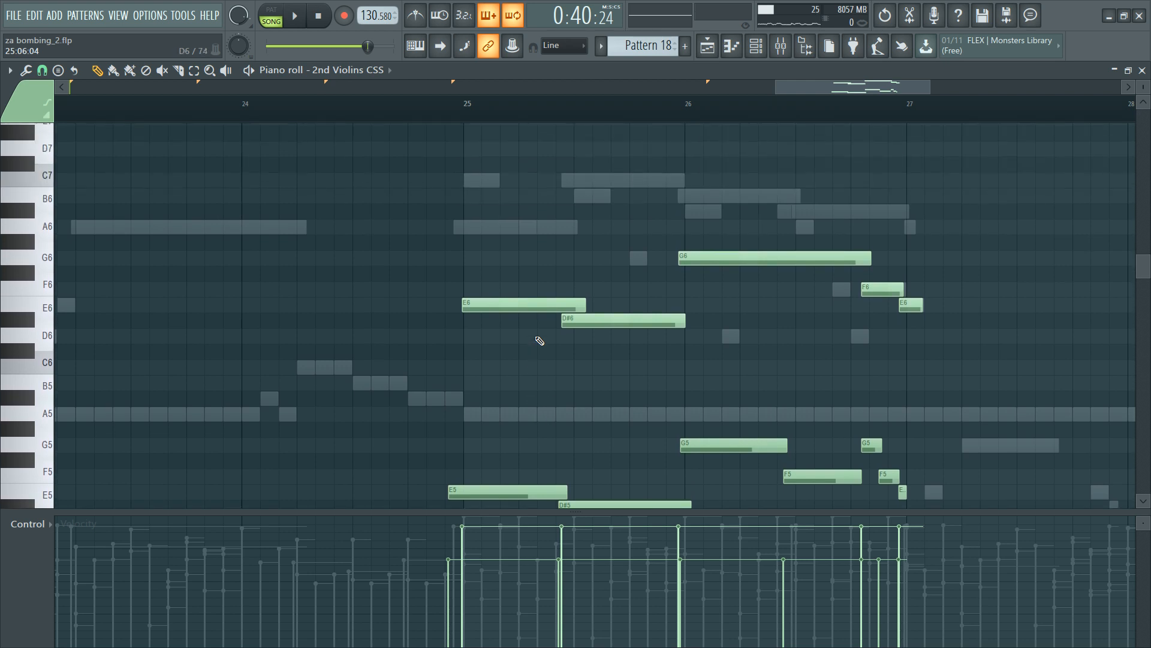
scroll(539, 341, up, 1)
double_click(552, 242)
key(ctrl+a)
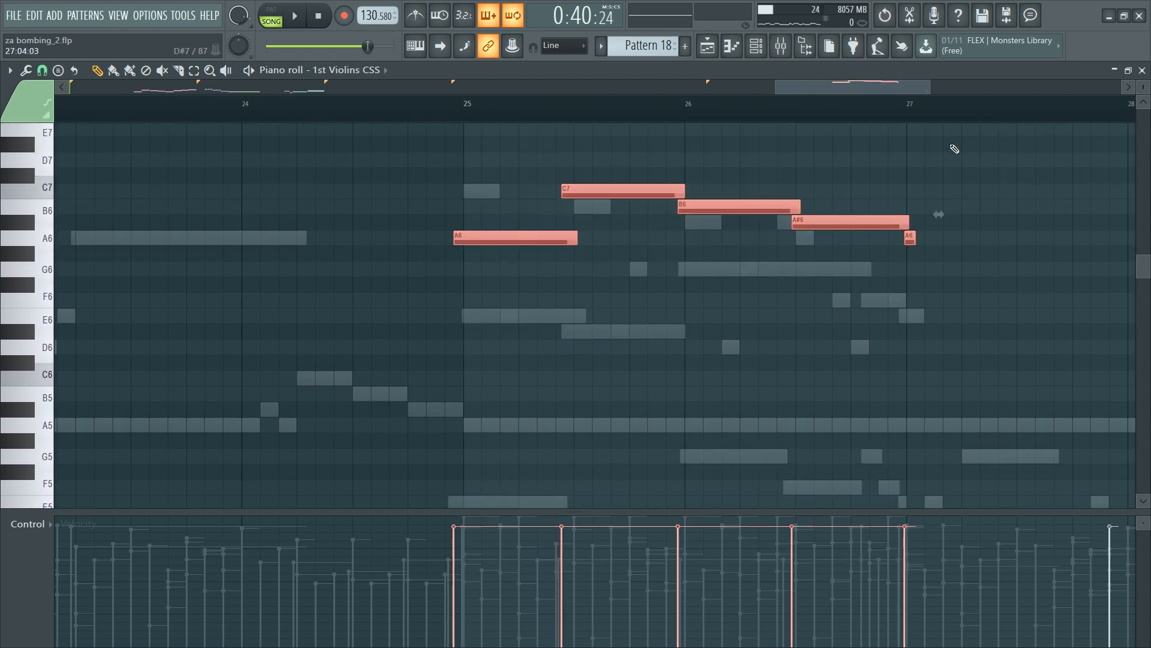
key(F6)
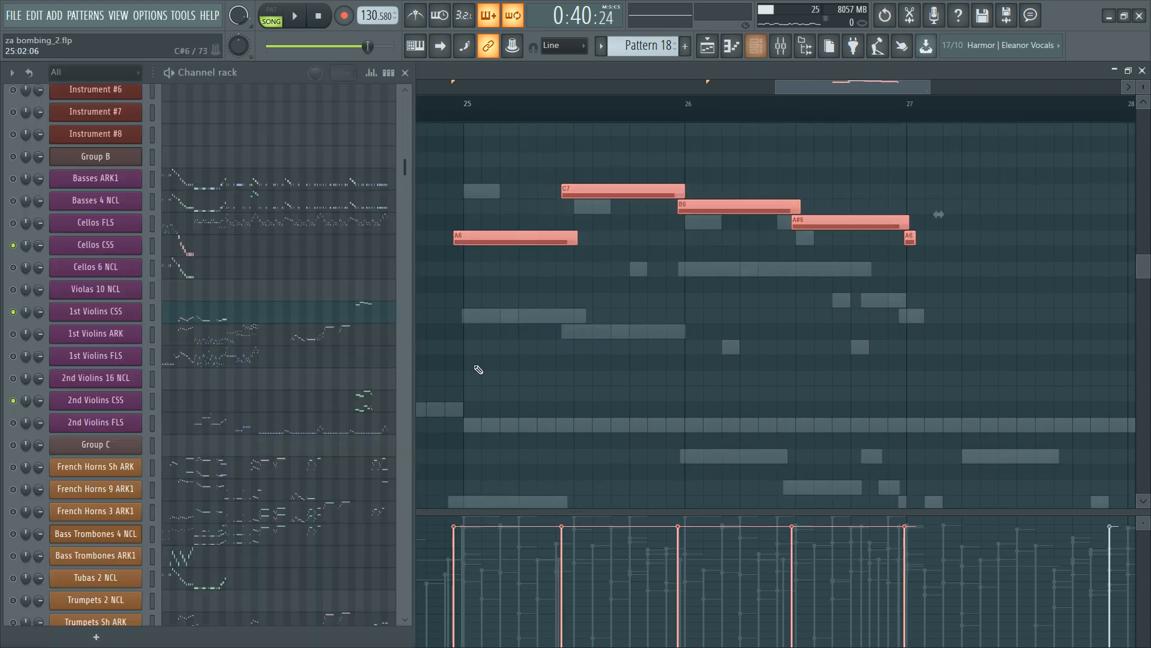
click(283, 410)
scroll(507, 334, down, 4)
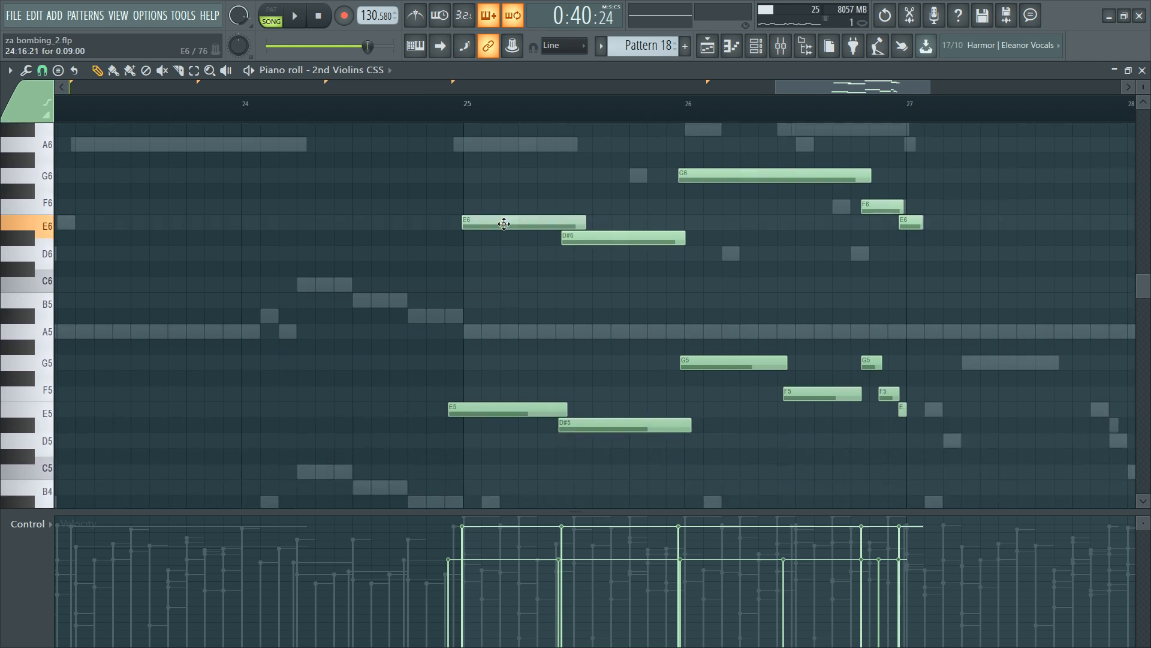
drag(504, 223, 502, 294)
key(ctrl+z)
key(F6)
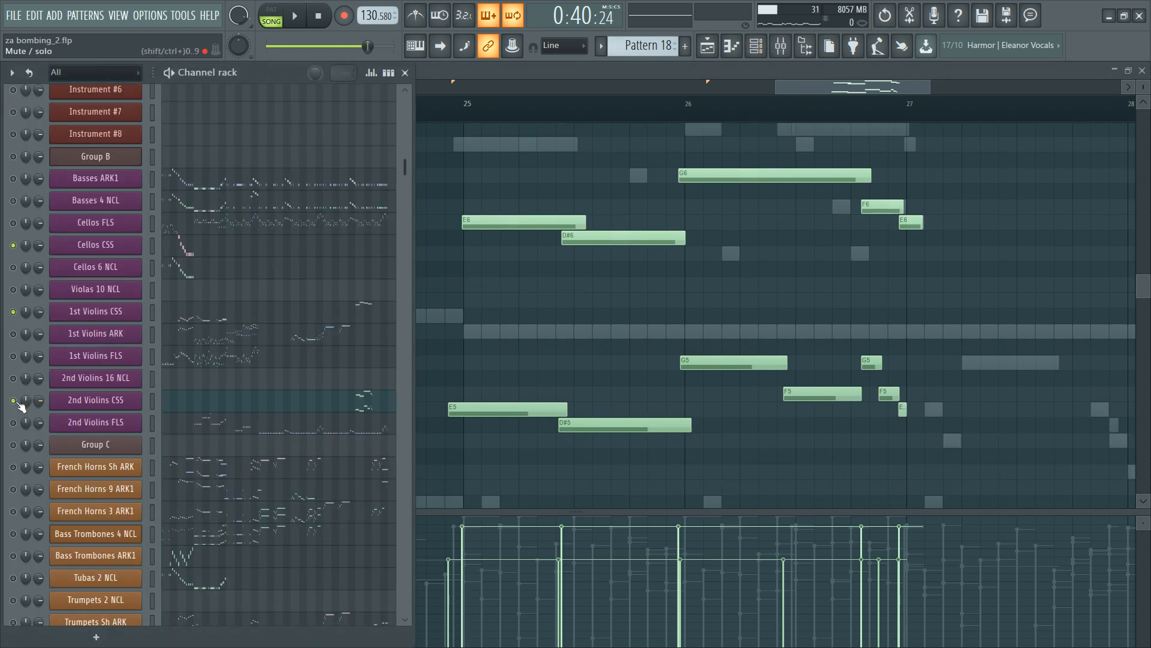
key(F6)
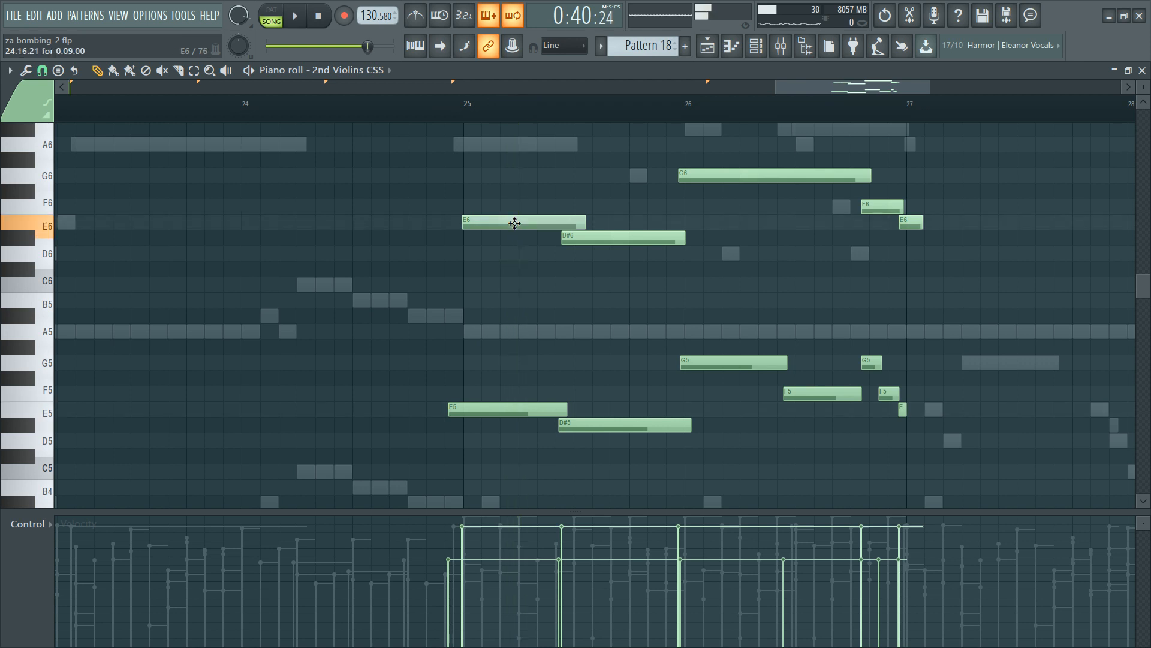
Step: Rewrite the upper 2nd Violins CSS line across bars 25 and 26 as A5, C6, B5 and a shortened A#5
drag(513, 223, 507, 340)
drag(605, 238, 611, 280)
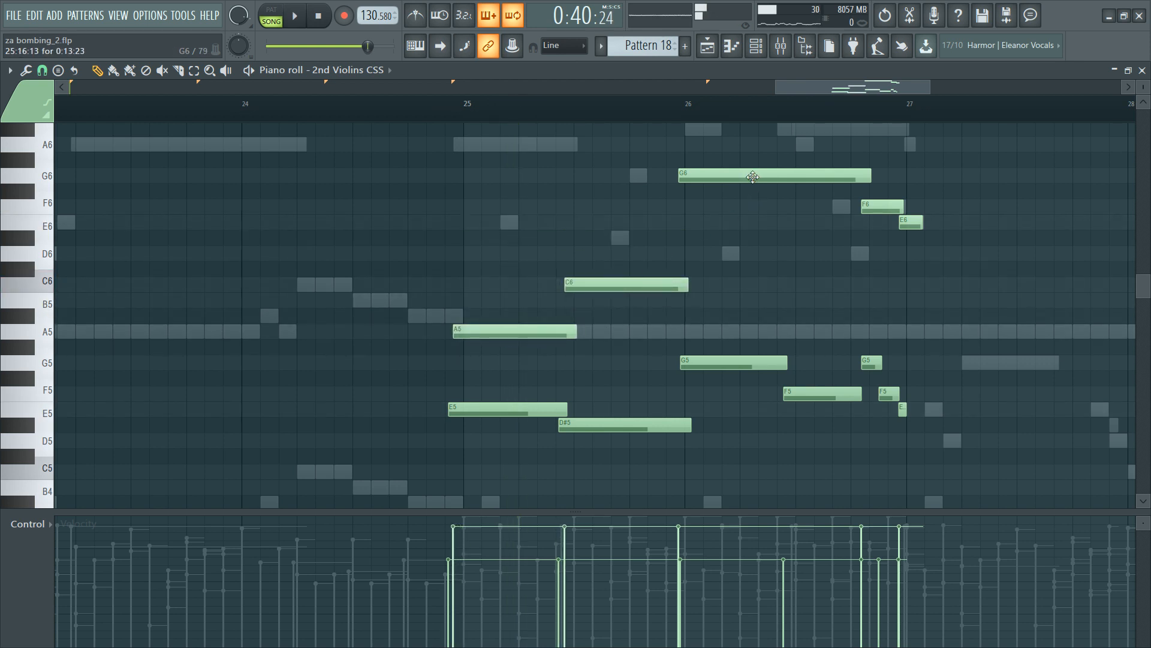
drag(753, 176, 746, 299)
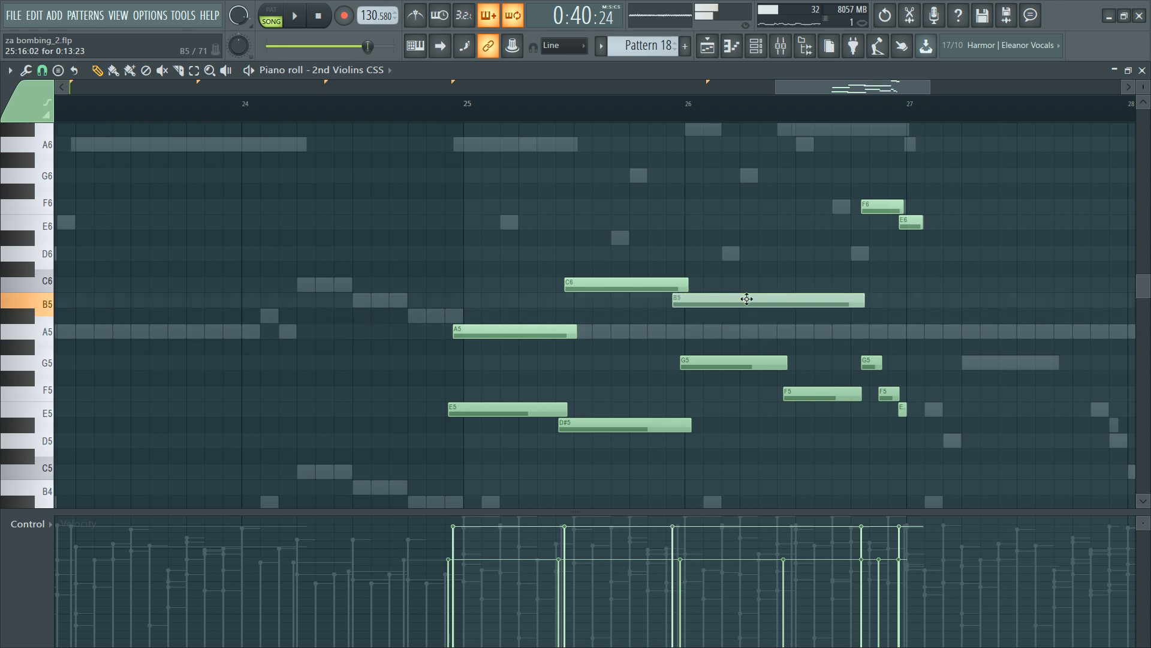
click(778, 318)
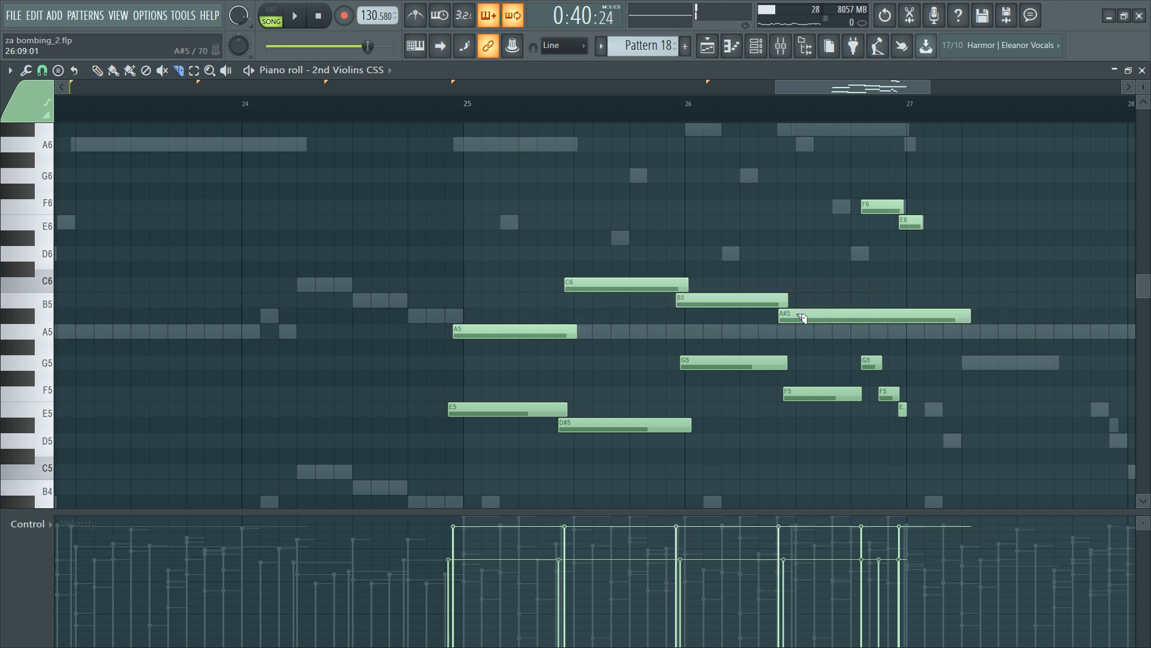
drag(870, 316, 902, 333)
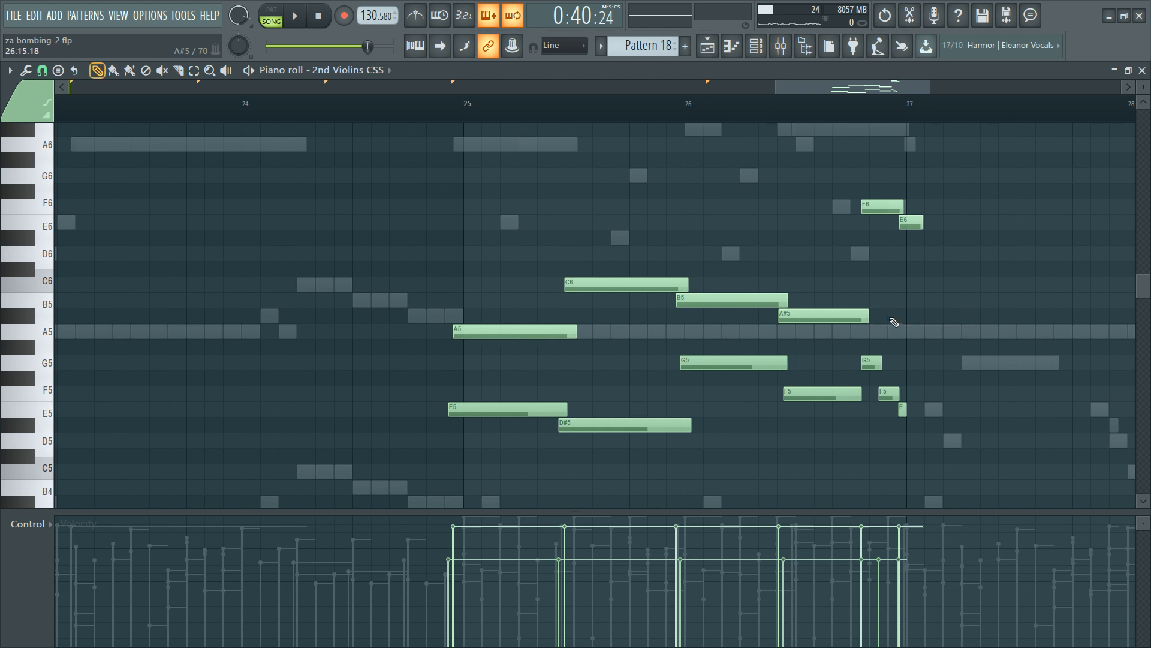
Step: Add C6, A#5 and A5 notes in succession at the end of bar 26 in 2nd Violins CSS
click(857, 281)
click(881, 300)
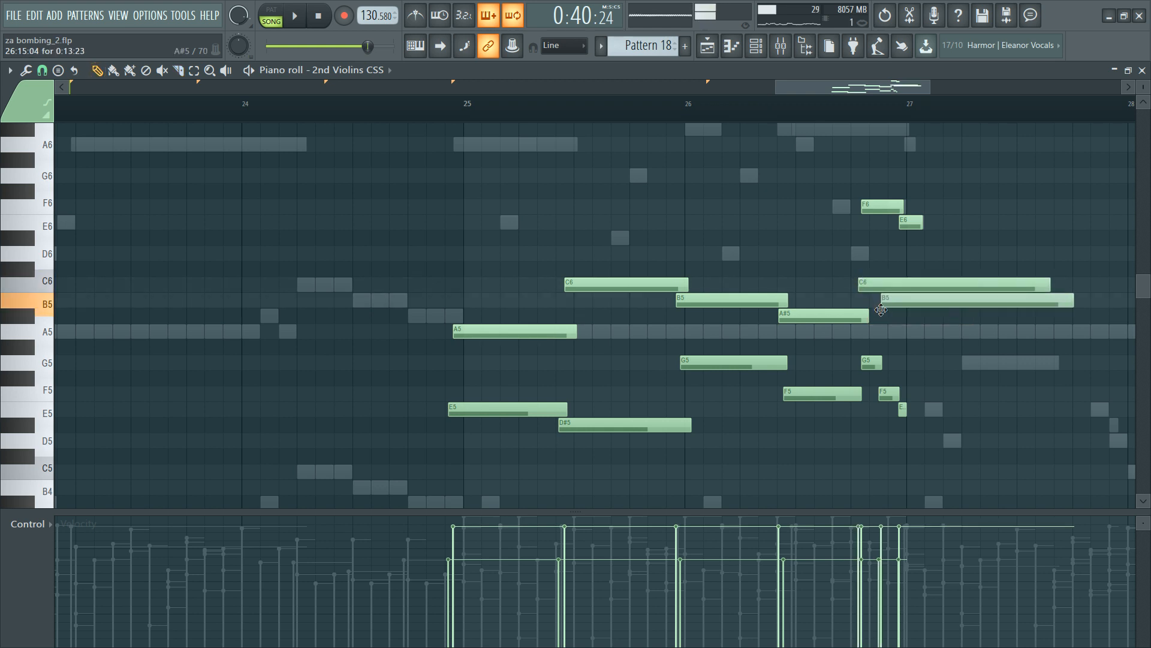
drag(881, 316, 880, 323)
click(904, 333)
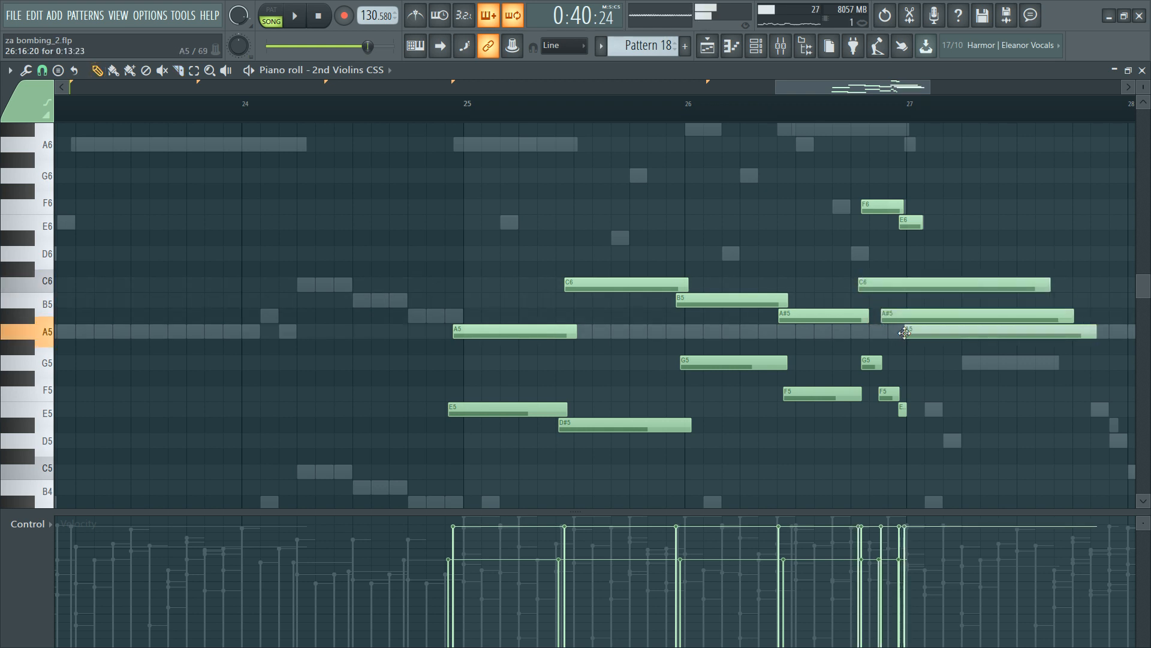
Step: Cut the new C6, A#5 and A5 notes short, delete the old F6 and E6 notes above them, and play the passage
click(906, 316)
ctrl+click(918, 317)
key(Delete)
click(888, 285)
ctrl+click(902, 288)
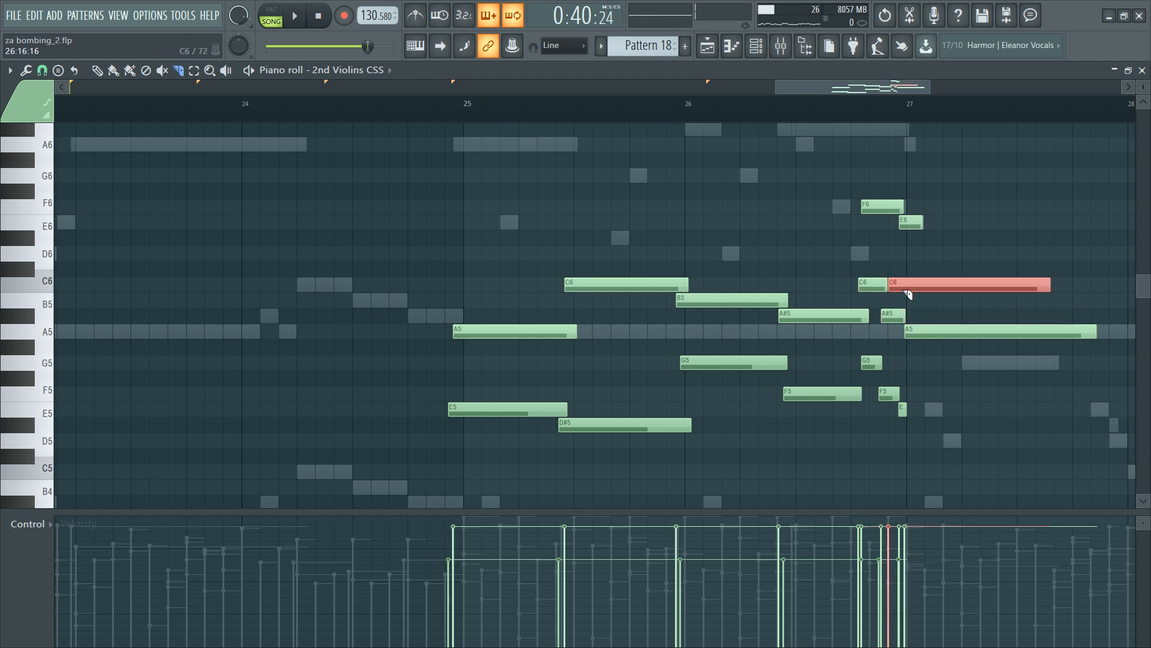
key(Delete)
drag(878, 190, 889, 208)
click(923, 332)
ctrl+click(933, 334)
key(Delete)
key(p)
key(space)
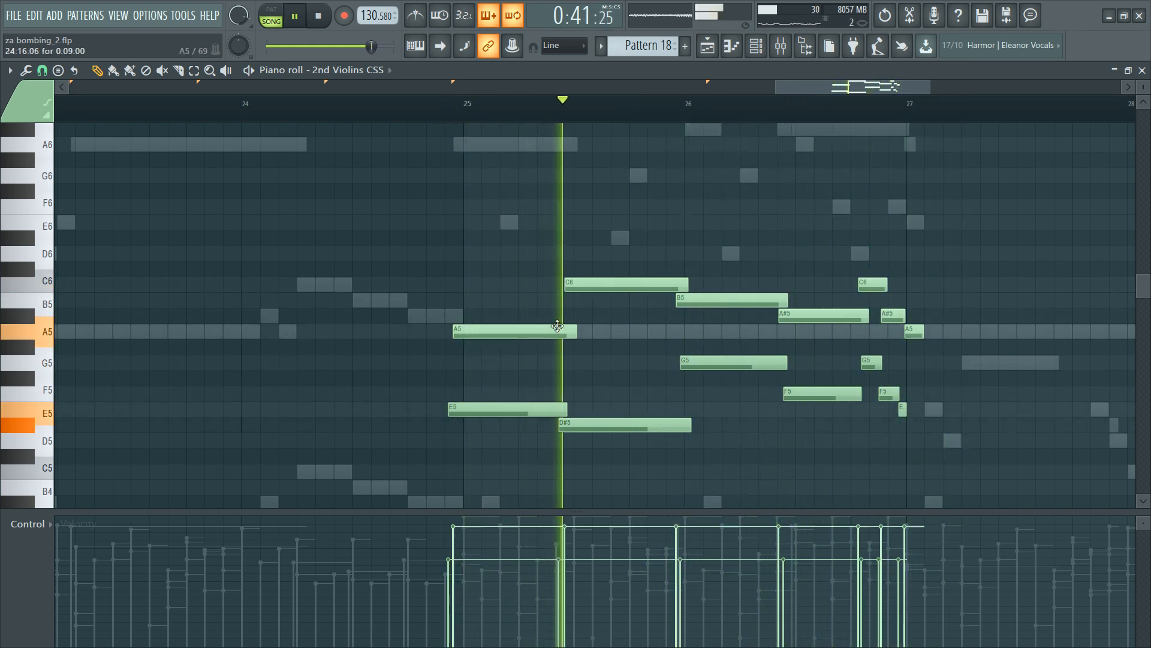
Step: Adjust the A5 end and the C6 and D#5 starts in bar 25, and start B5 and G5 at bar 26
drag(576, 333, 563, 333)
key(space)
drag(566, 286, 558, 285)
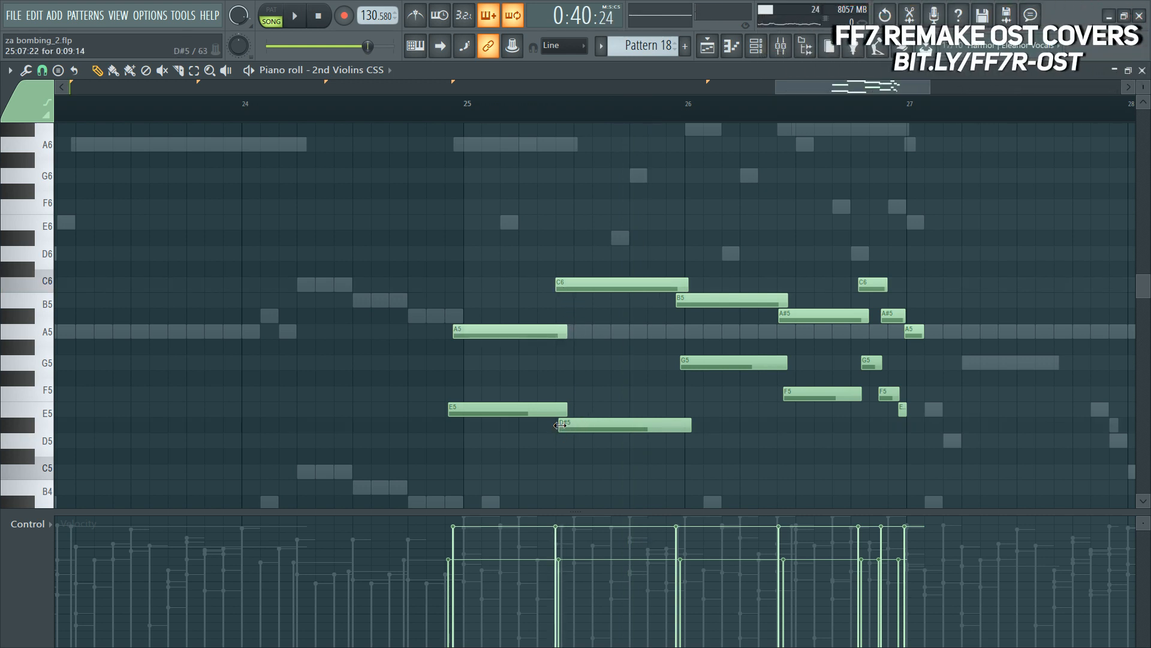
key(space)
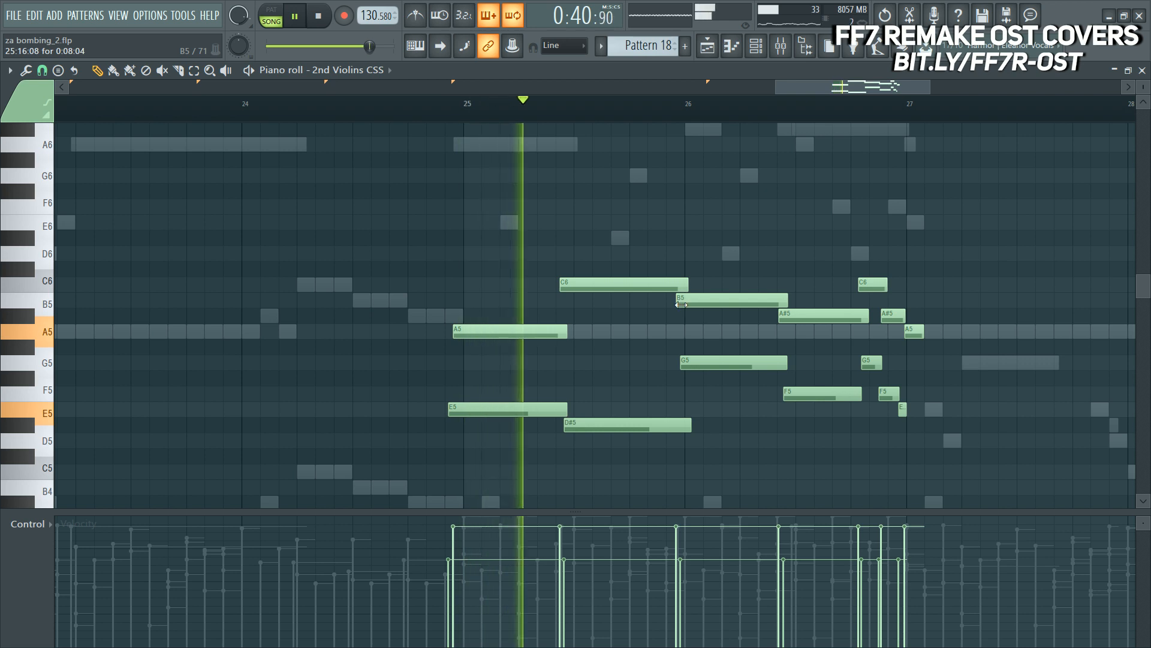
drag(677, 299, 687, 299)
drag(691, 356, 697, 358)
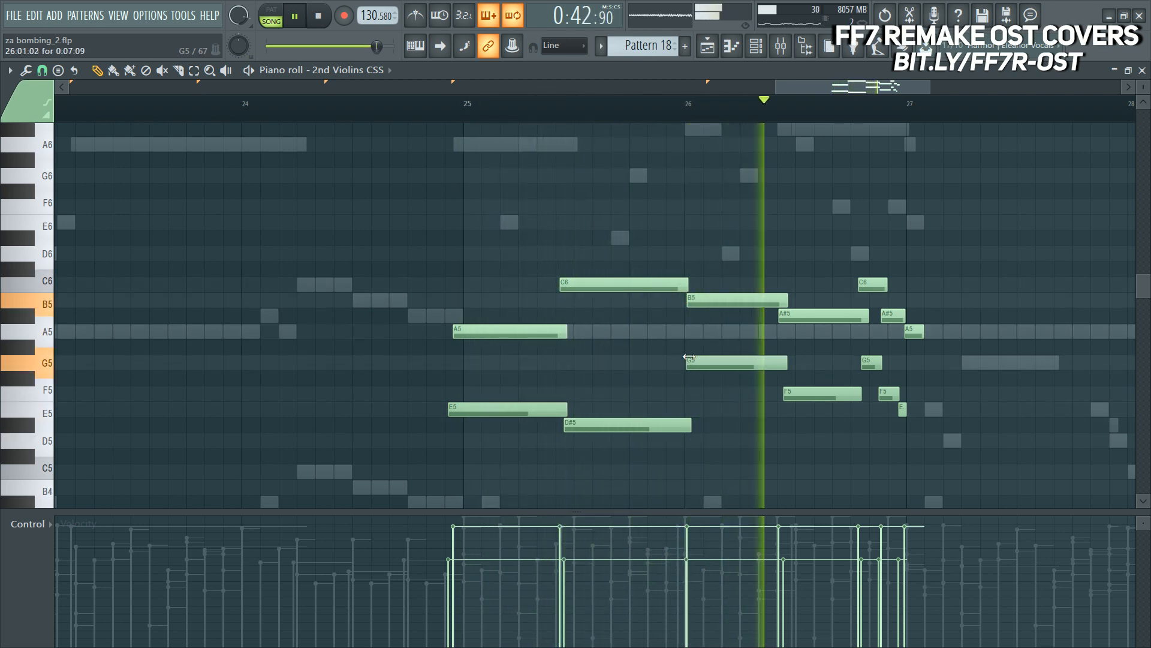
Step: Lengthen the A5 and E5 notes opening bar 25 in 2nd Violins CSS so they overlap the following notes, and audition them
key(space)
drag(566, 332, 580, 333)
key(space)
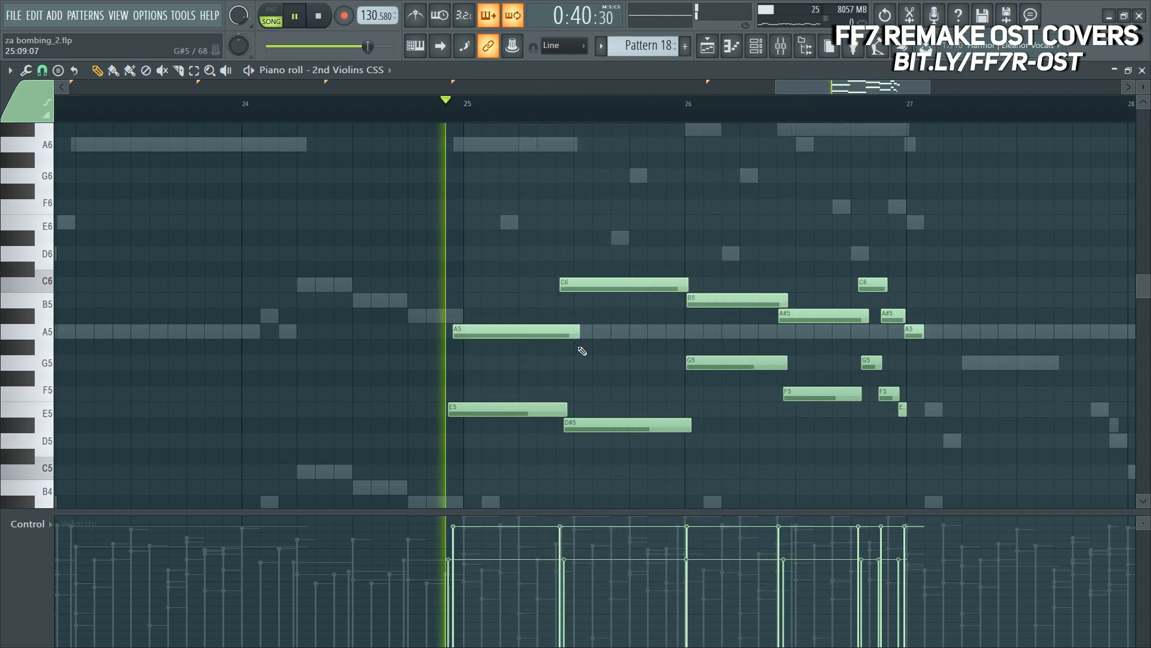
drag(567, 408, 573, 407)
key(space)
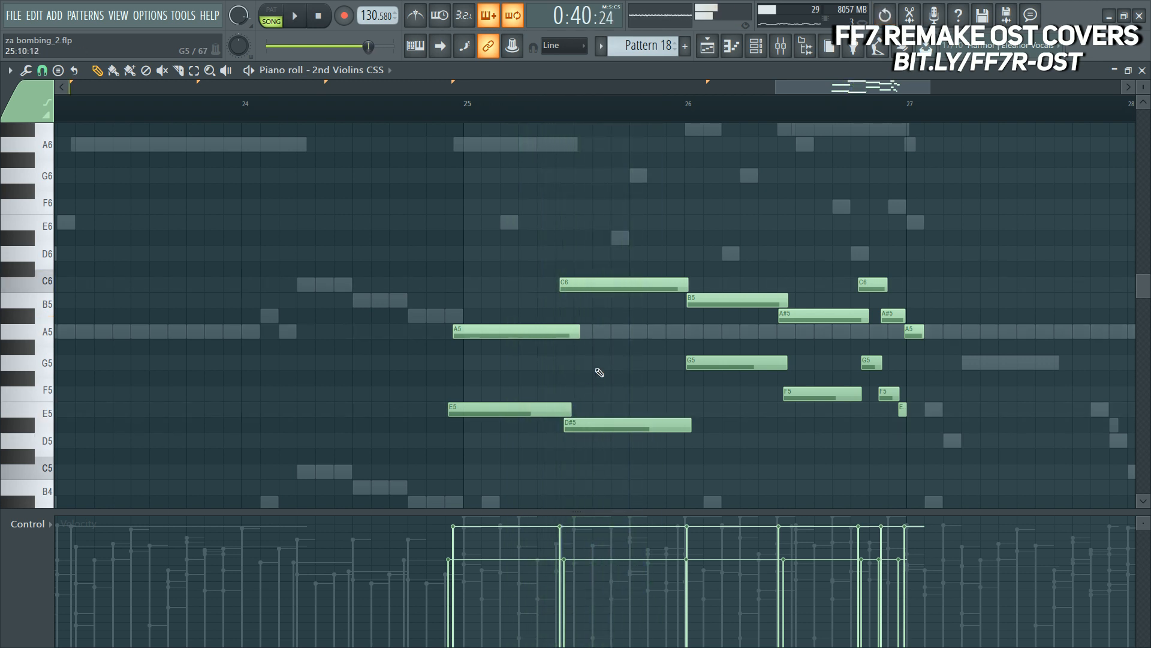
Step: Fine-tune the sustain release of CSS 2nd Violins in the Group B Kontakt instance while playing the passage
key(F6)
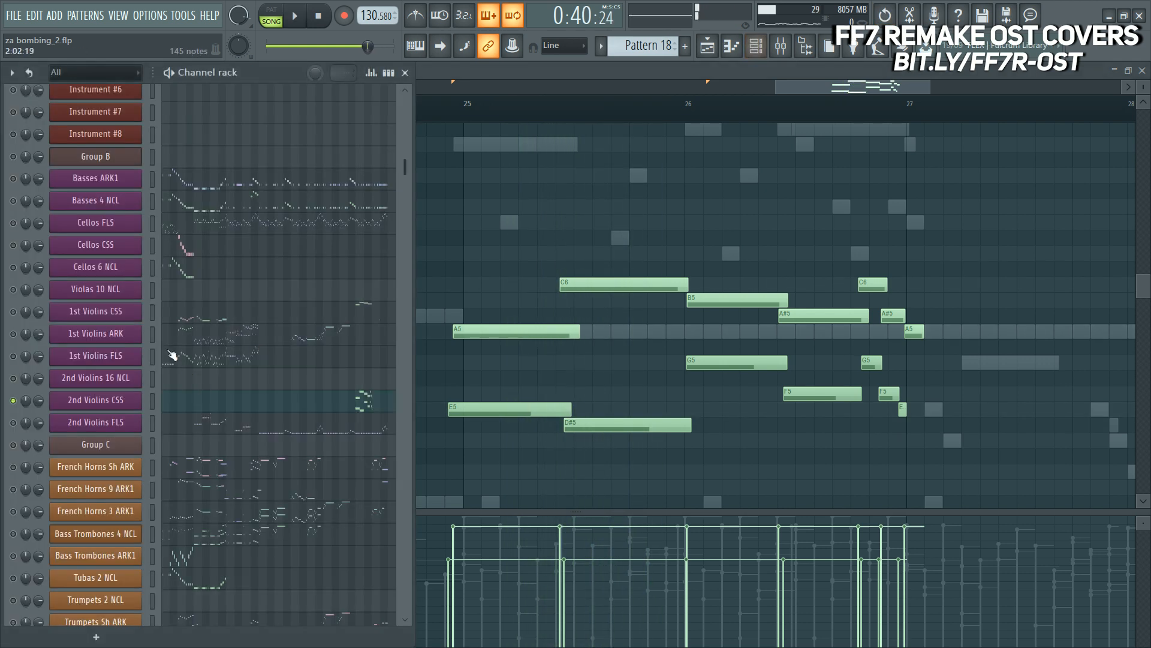
click(103, 169)
scroll(1009, 375, down, 2)
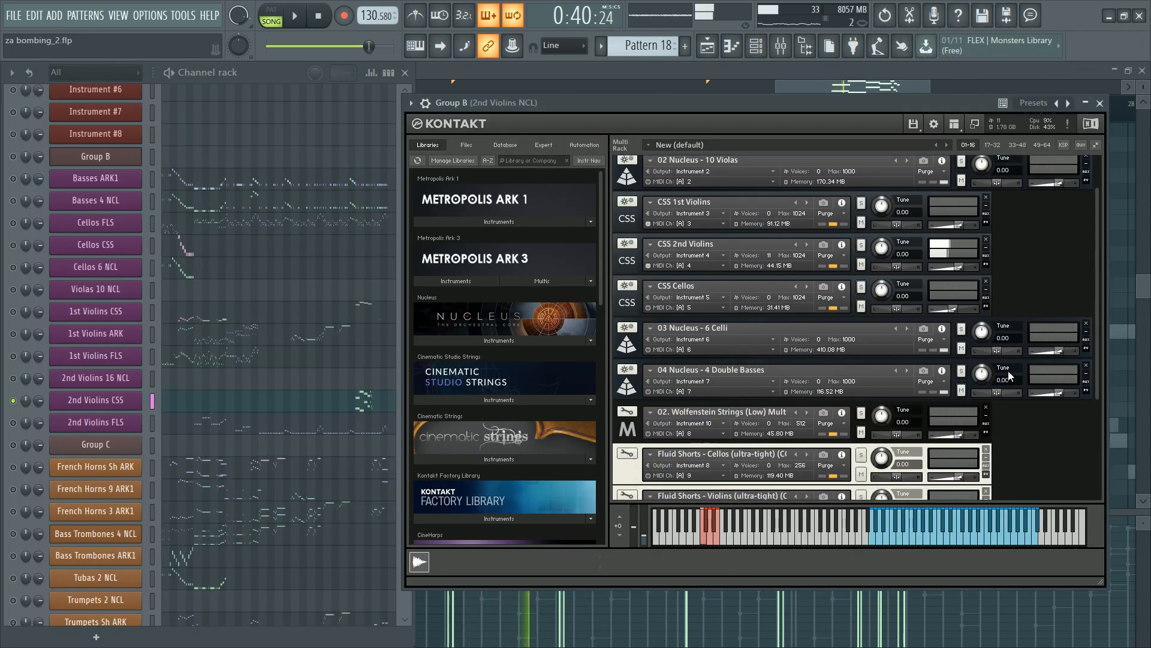
click(637, 259)
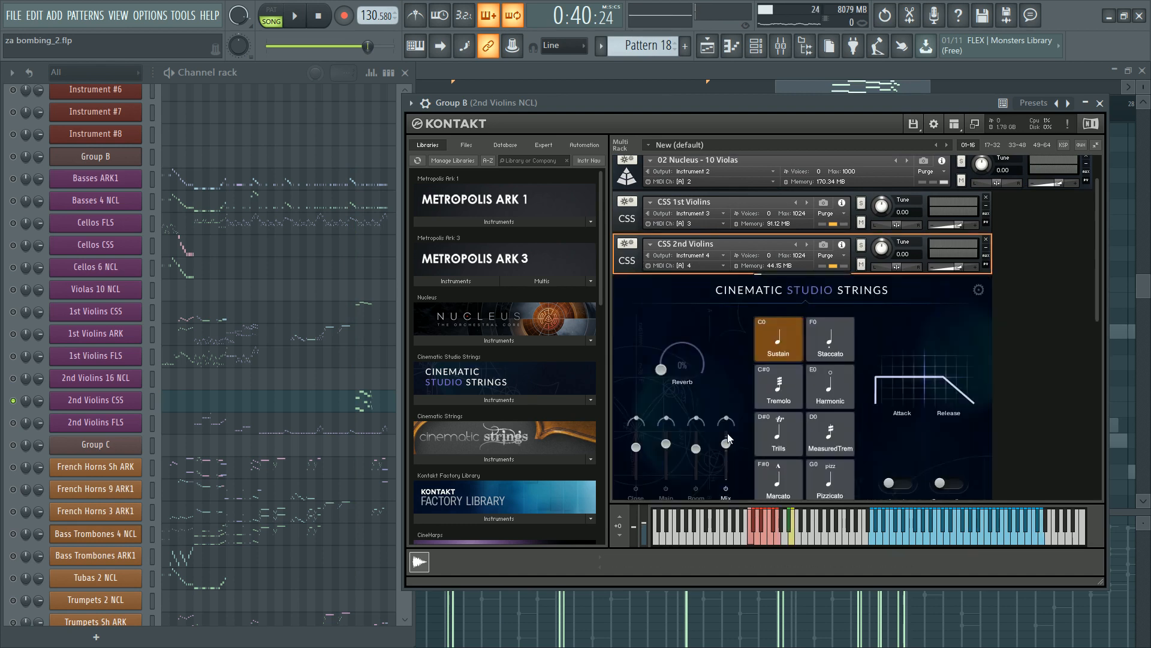
scroll(728, 432, down, 2)
drag(943, 335, 955, 339)
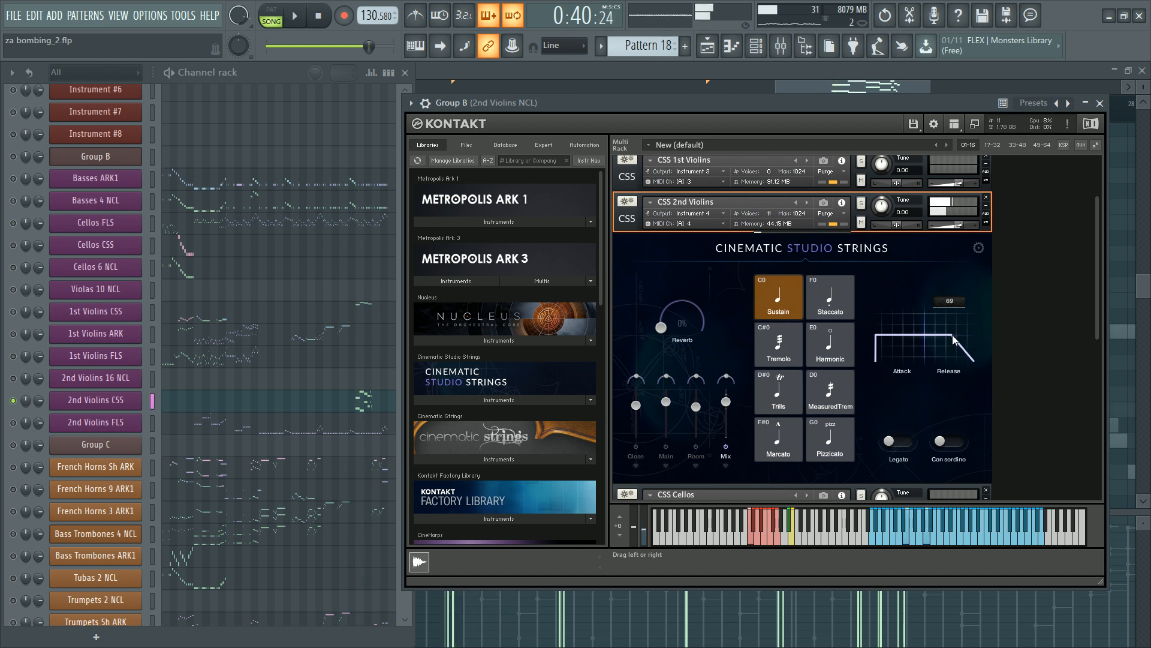
key(space)
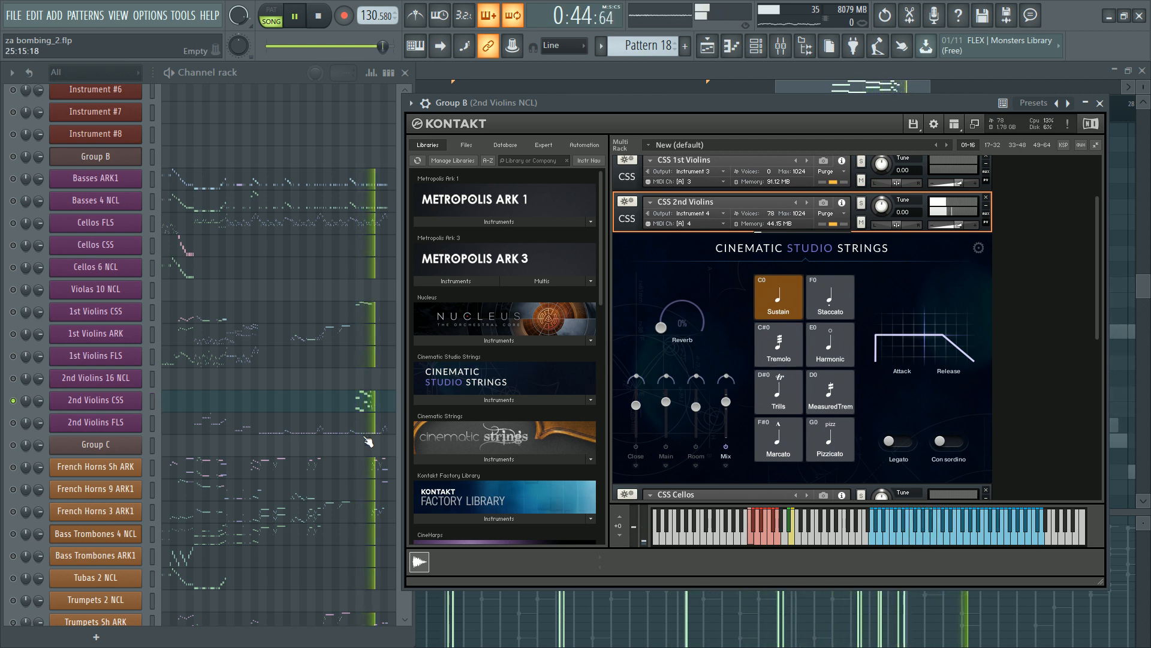
drag(942, 335, 941, 335)
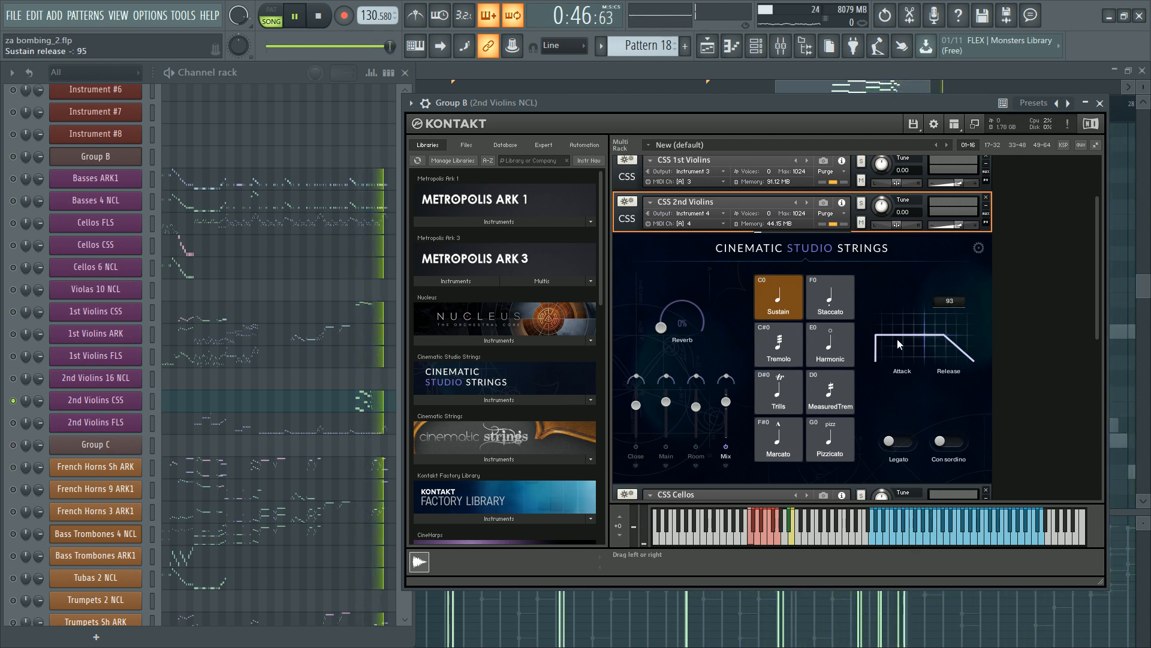
key(space)
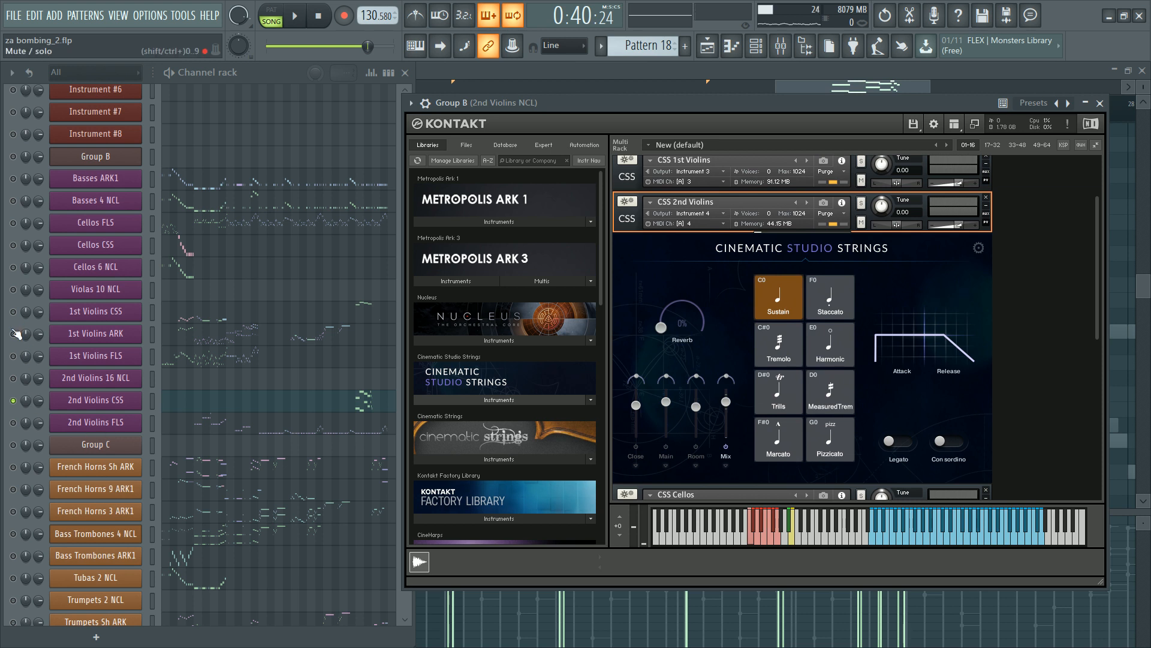
Step: Enable the 1st Violins CSS and Cellos CSS channels and play the passage with the Cellos CSS piano roll open
click(14, 311)
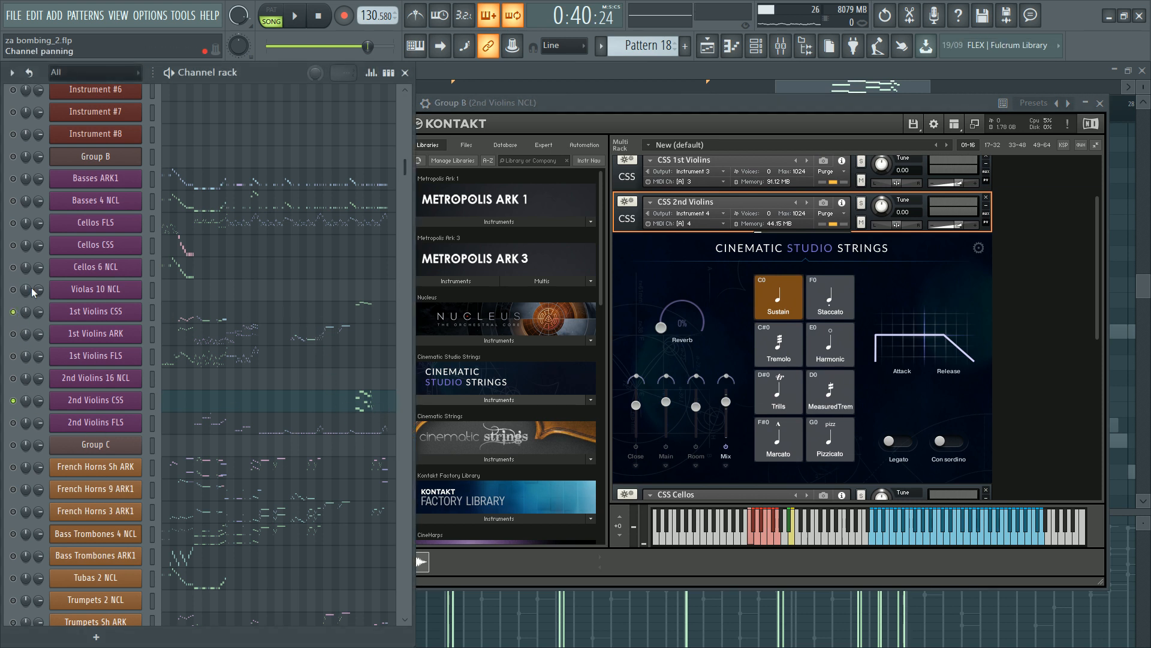
scroll(21, 249, up, 3)
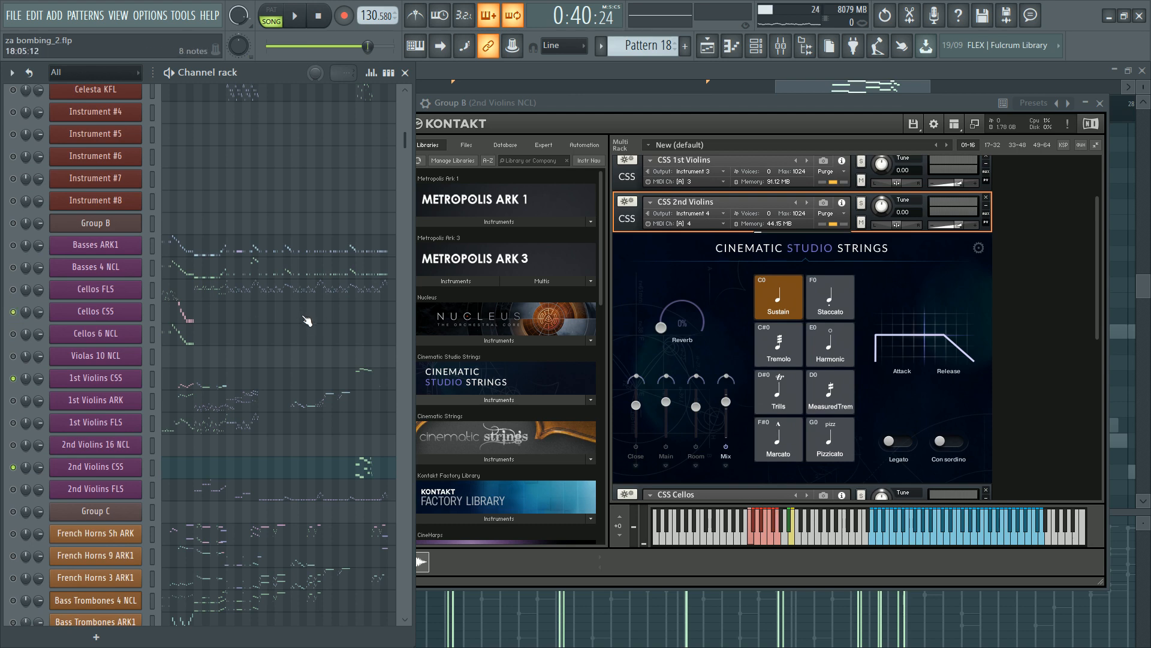
click(309, 316)
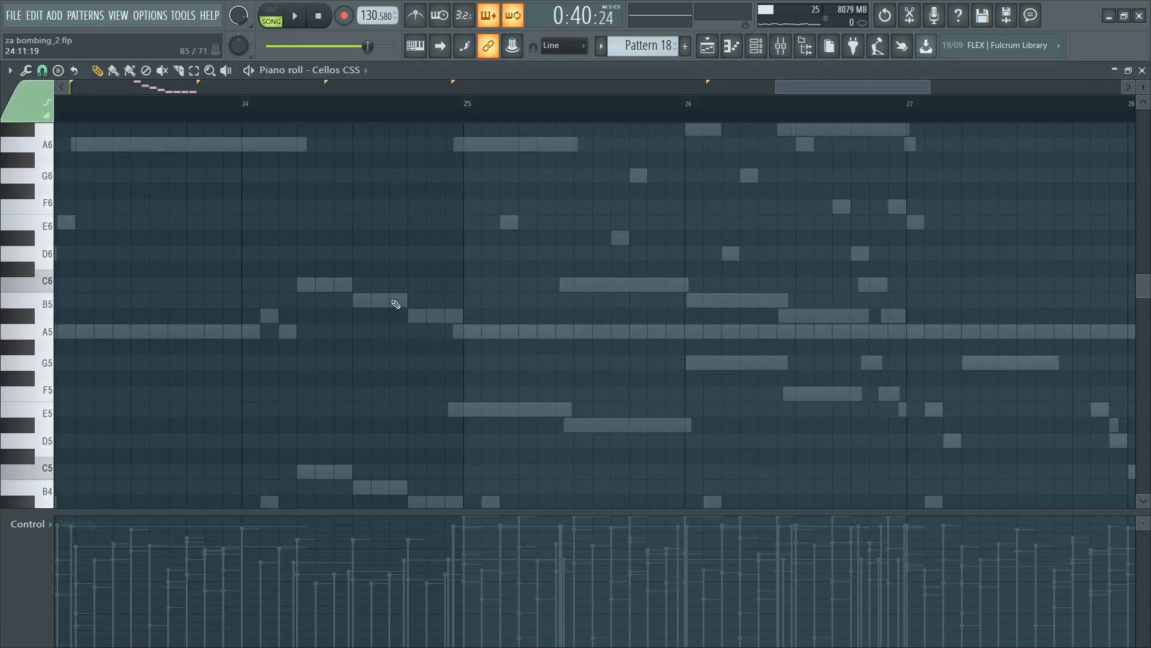
key(space)
scroll(601, 122, down, 2)
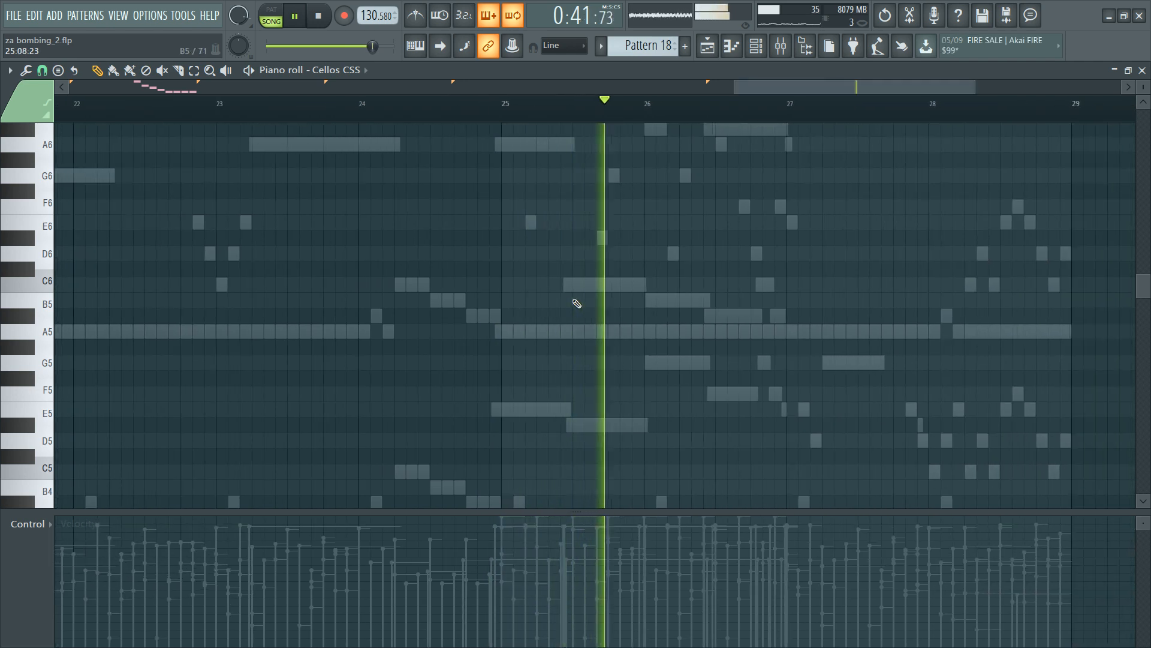
key(space)
click(497, 296)
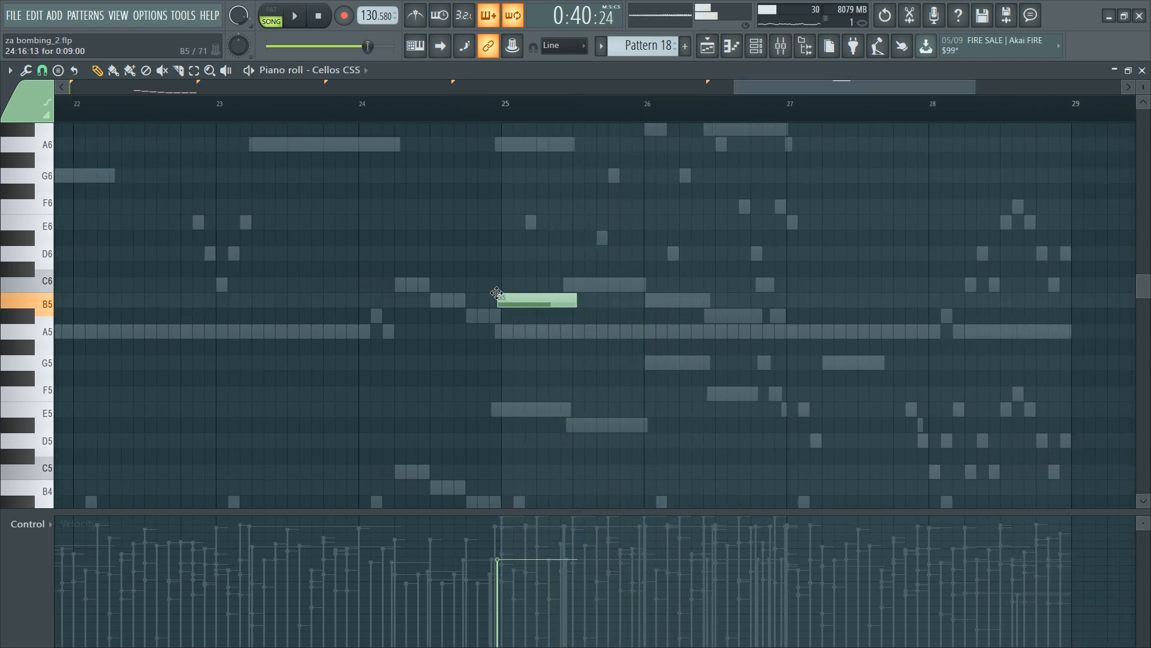
scroll(552, 406, down, 4)
drag(530, 299, 493, 272)
scroll(631, 144, up, 1)
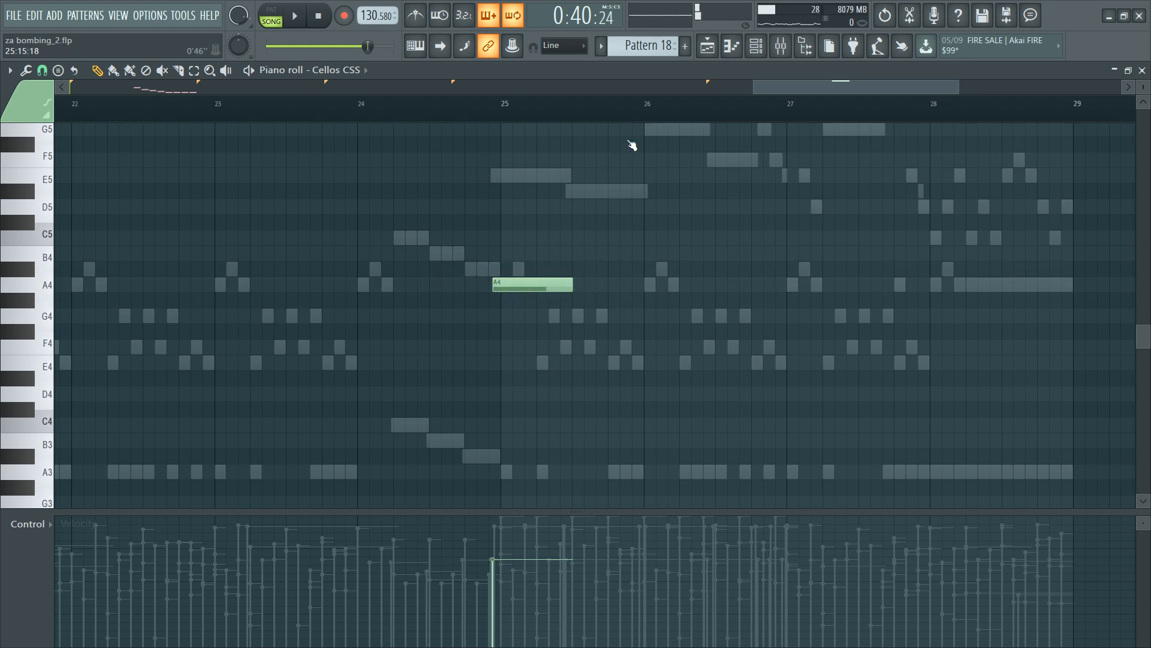
right_click(538, 285)
key(F6)
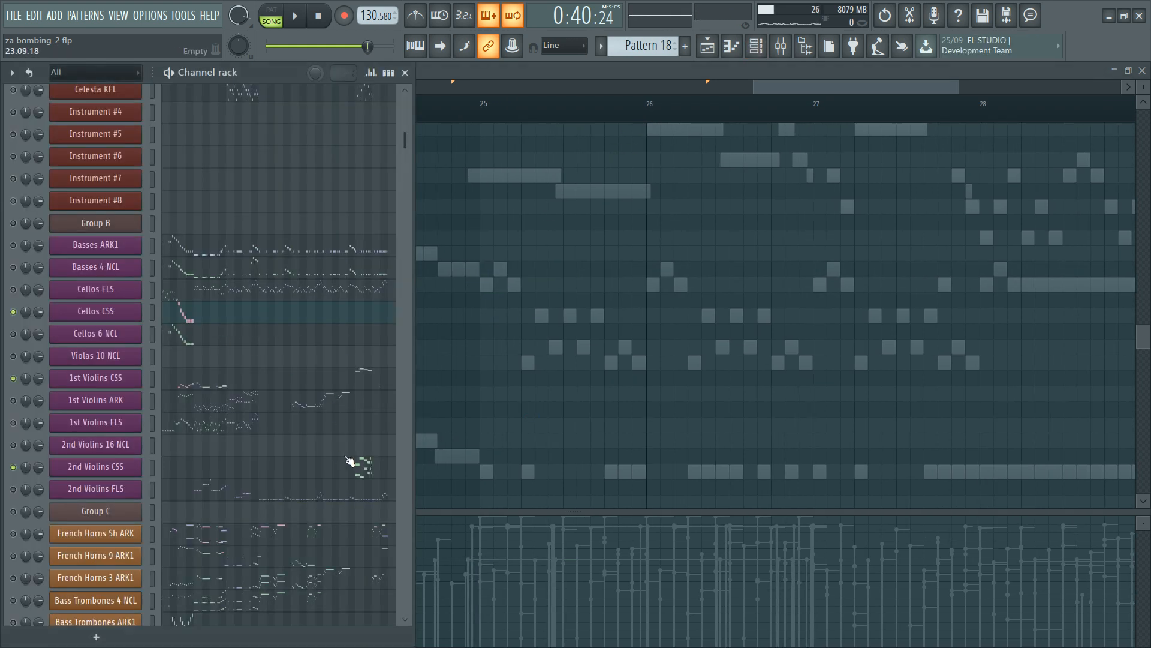
key(F6)
scroll(432, 360, down, 4)
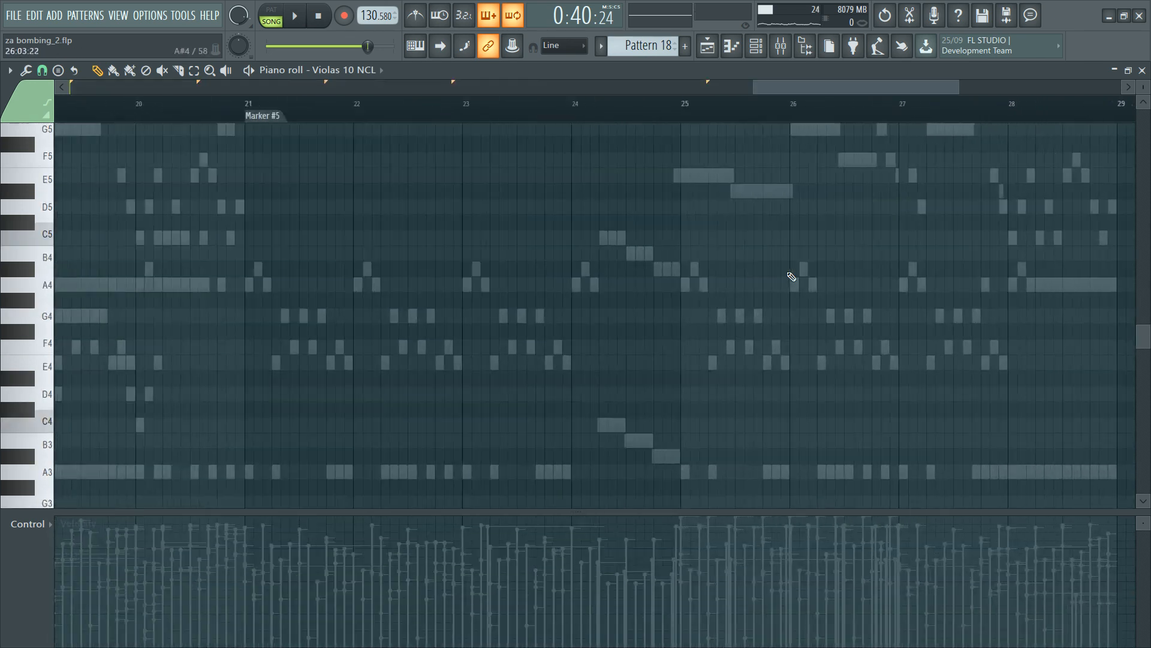
Step: Copy the A6, C7, B6, A#6, A6 line at bars 25–27 from 1st Violins CSS
key(F6)
click(352, 390)
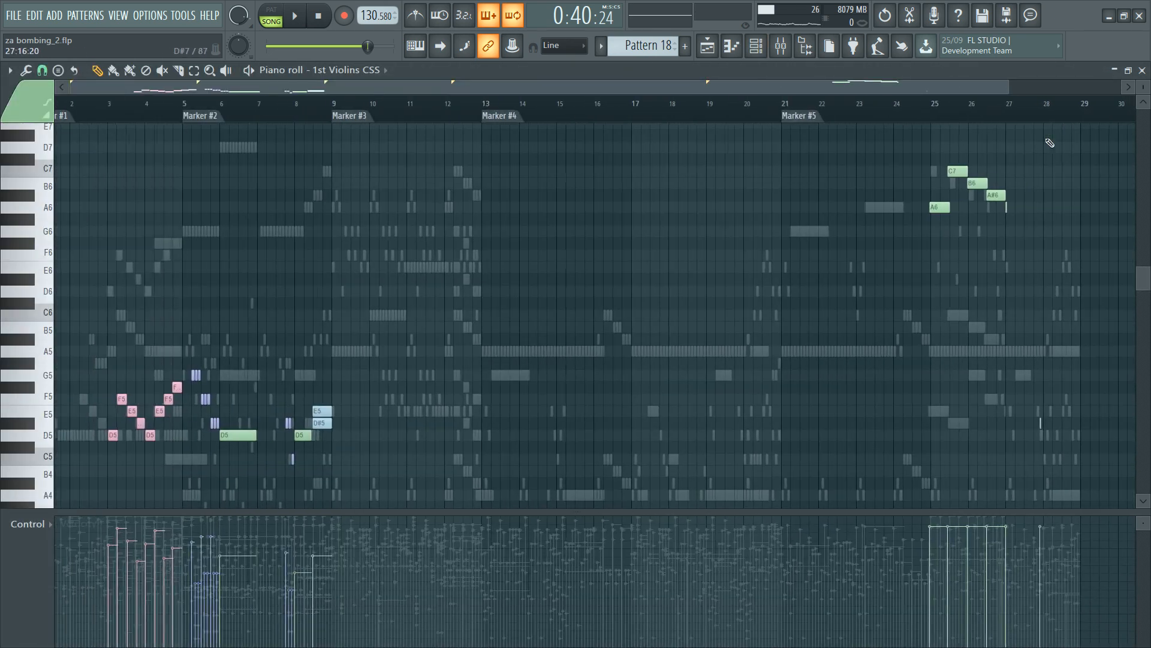
drag(1046, 140, 927, 210)
scroll(1016, 106, up, 4)
key(F6)
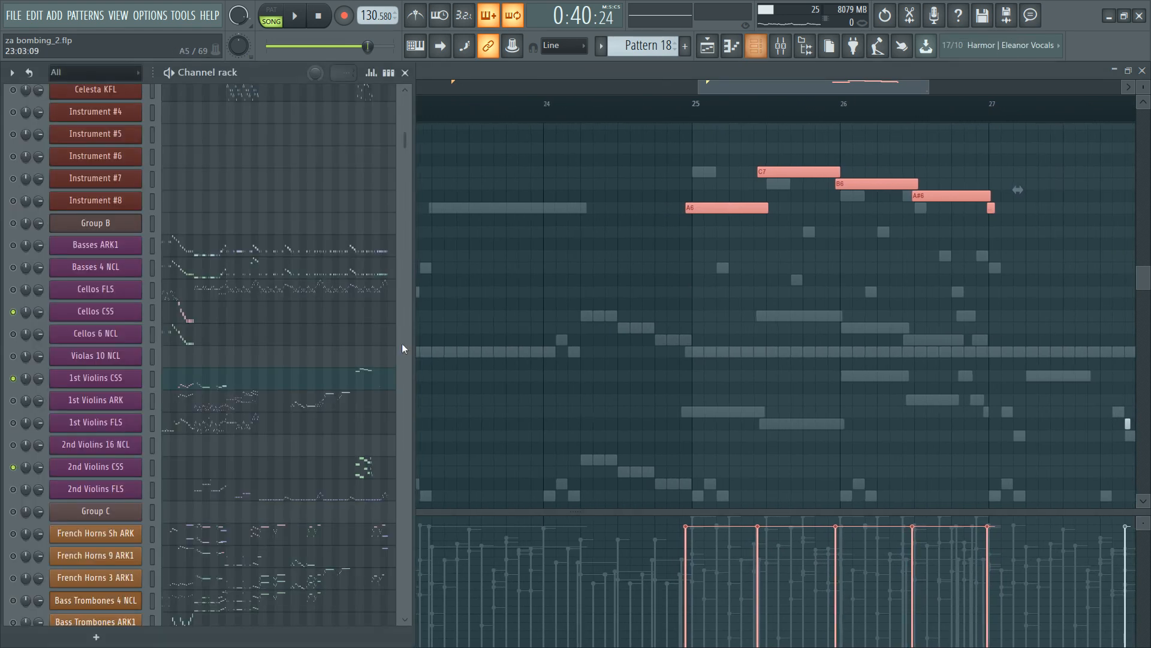
Step: Paste the copied violin line into Cellos CSS, align it just before bar 25, and lower it two octaves to start on A4
click(310, 314)
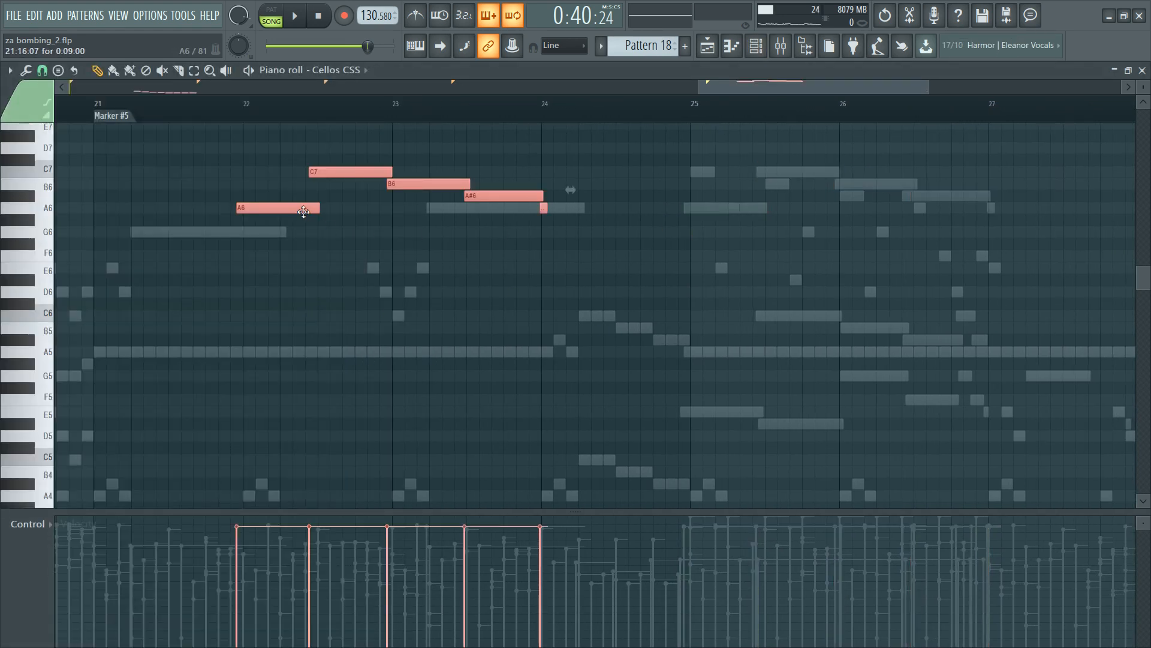
drag(303, 211, 741, 198)
key(ctrl+Down)
key(ctrl+Down)
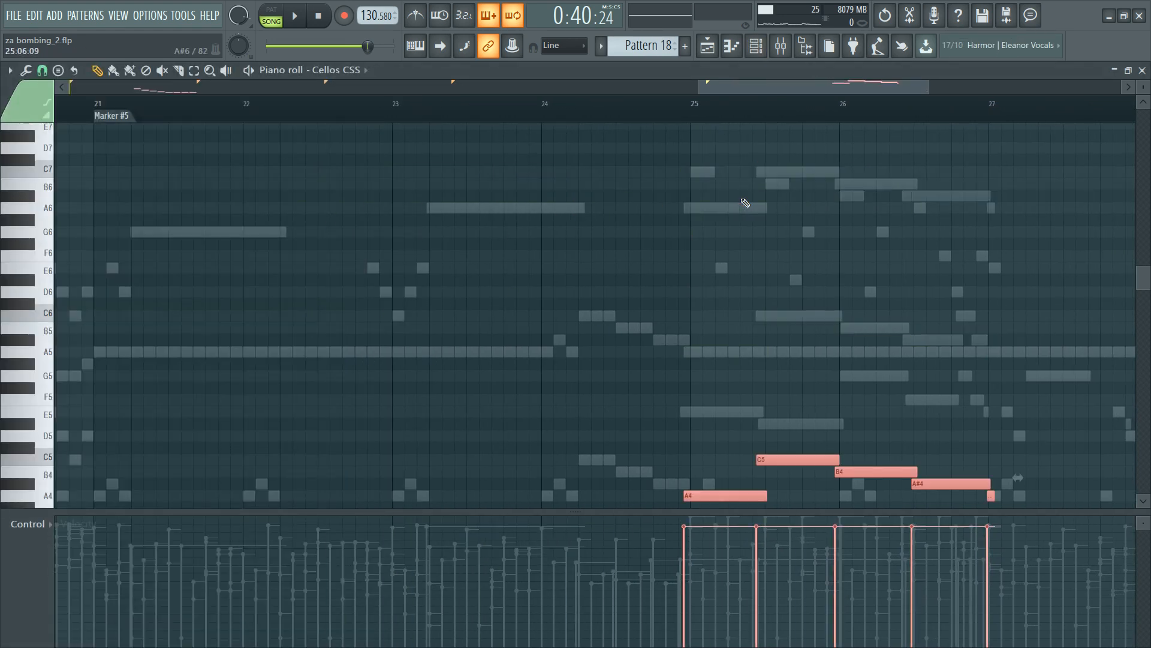
key(ctrl+d)
scroll(745, 203, down, 5)
scroll(1020, 159, up, 2)
scroll(755, 286, up, 2)
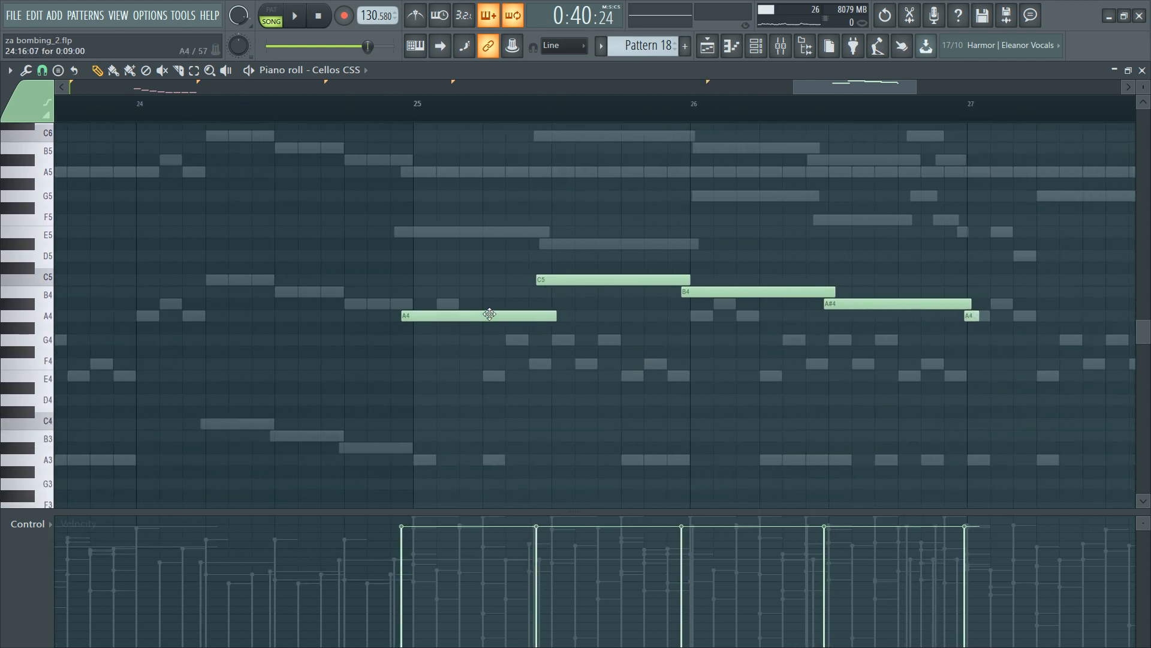
click(554, 290)
right_click(565, 291)
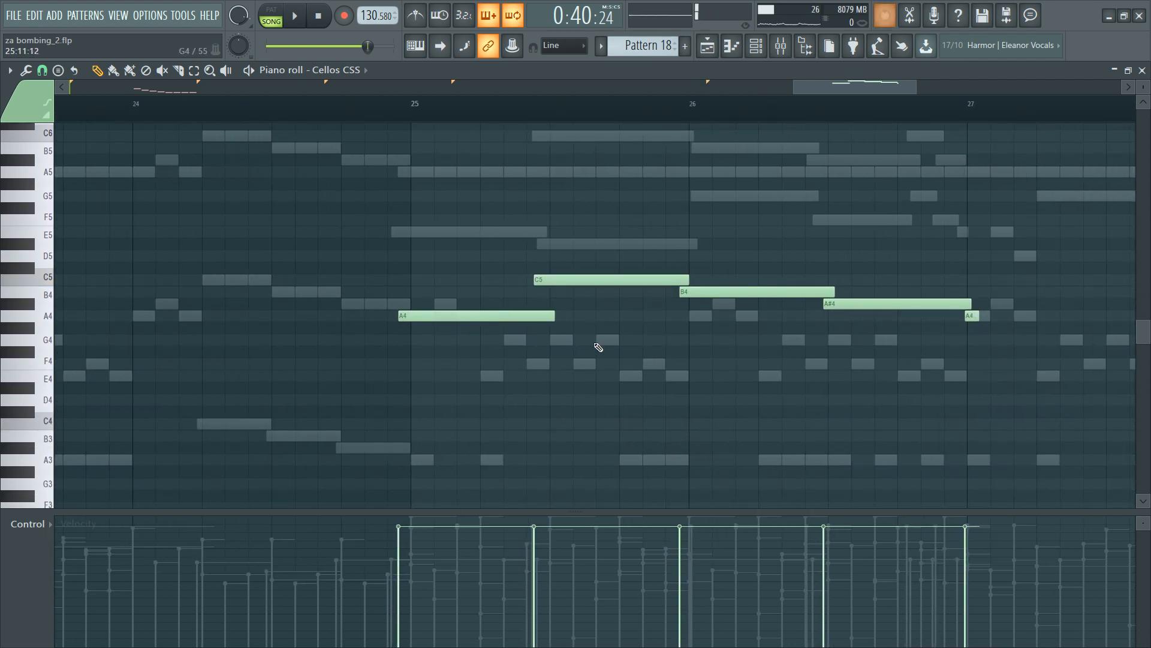
key(F6)
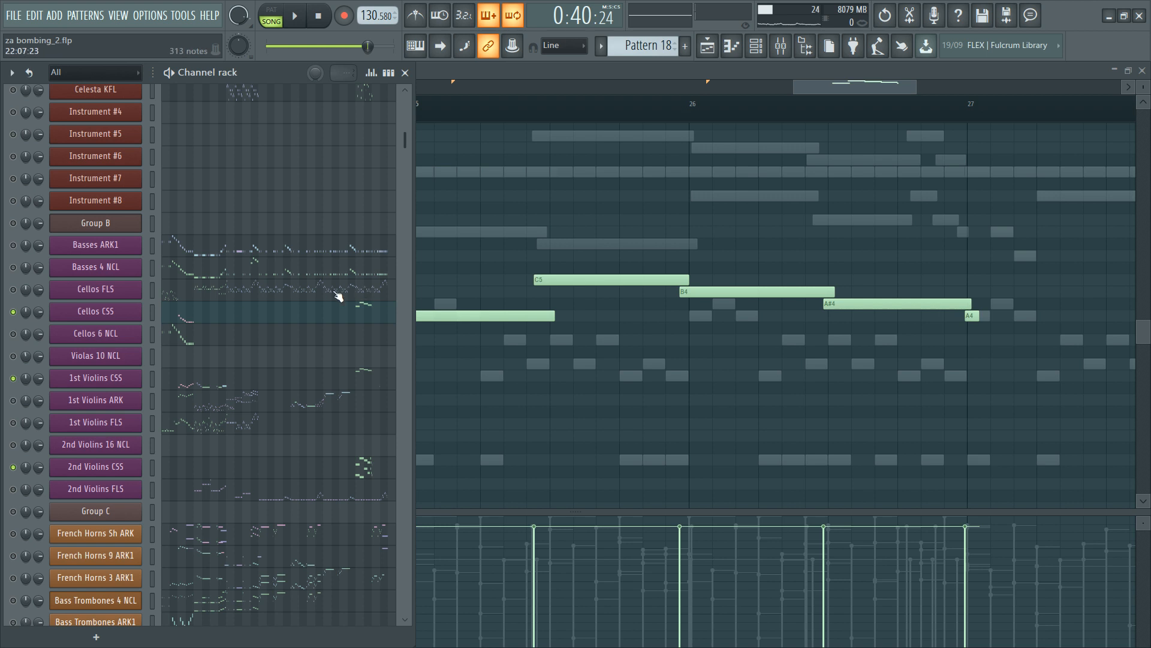
Step: Show the Dynamics controller lane for Cellos CSS and nudge the bar 25–27 line slightly later, still starting just before bar 25
click(126, 317)
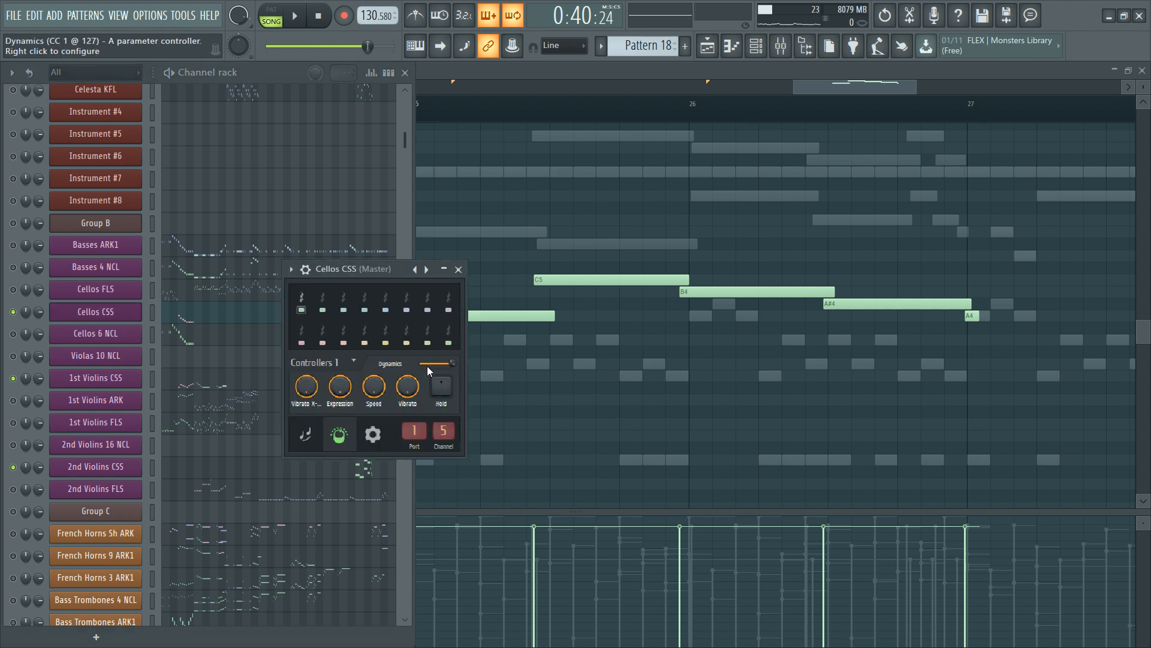
click(467, 476)
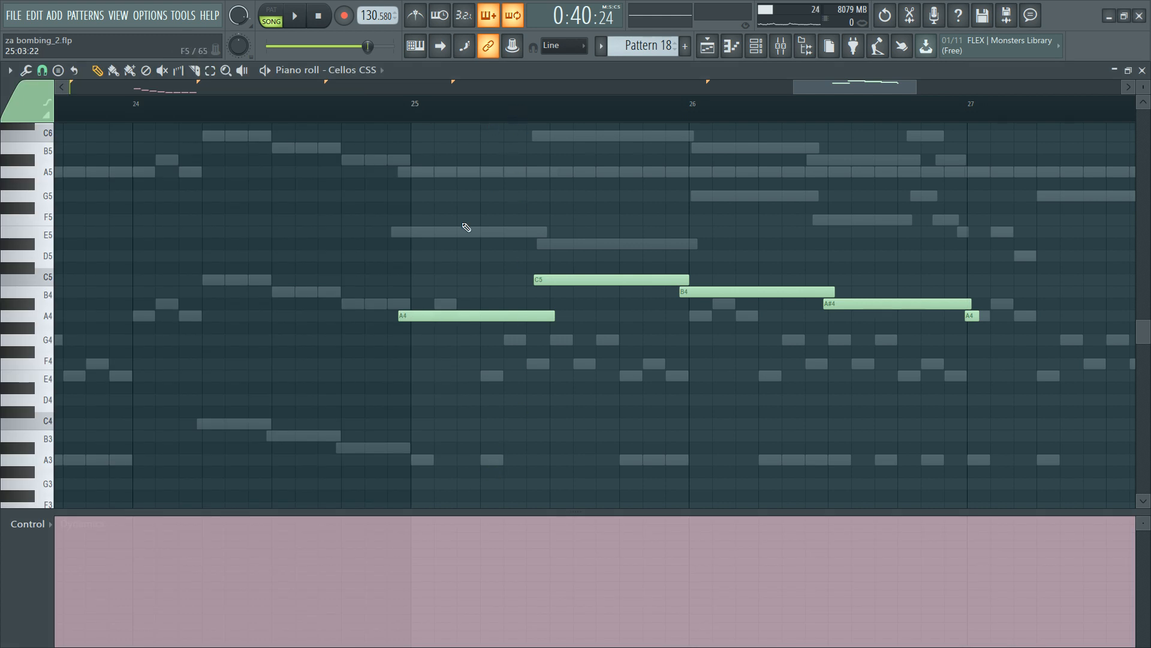
drag(399, 215, 997, 420)
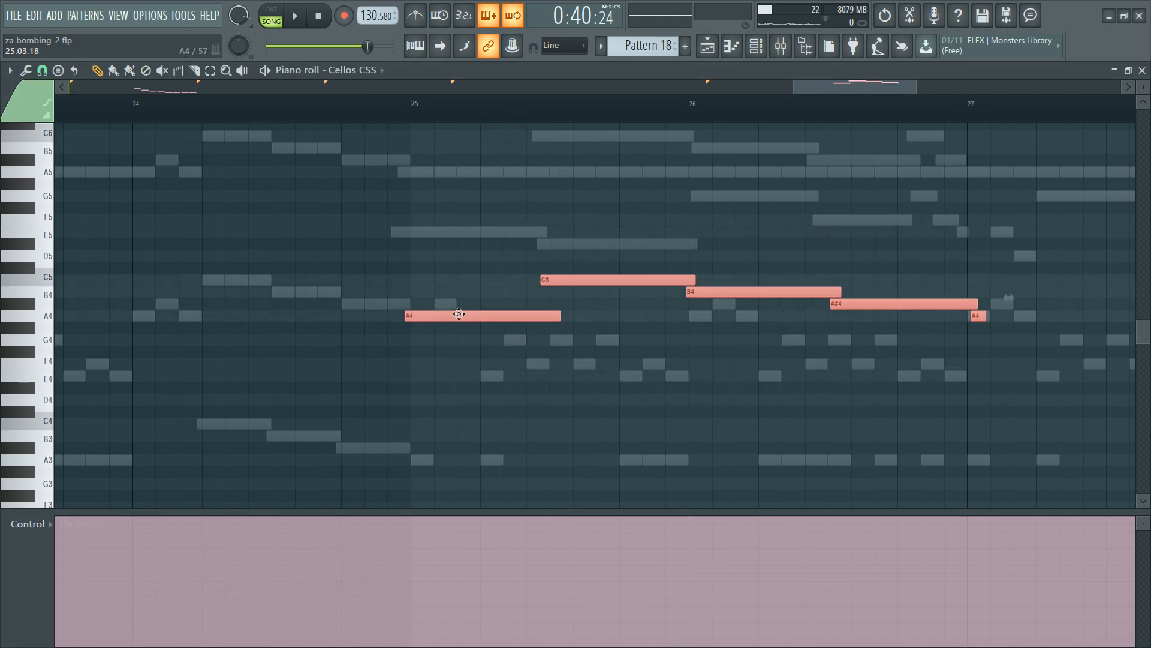
click(458, 290)
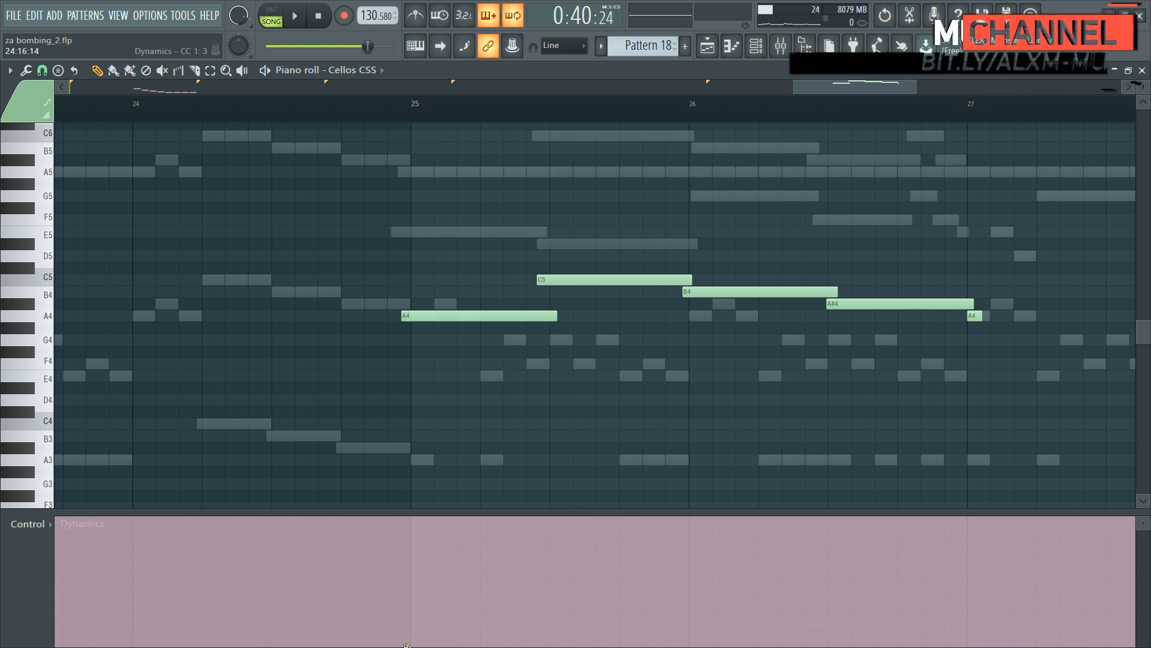
Step: Draw one Cellos CSS Dynamics swell rising from just before bar 25 to a peak at bar 26 and falling by bar 27
mouse_move(393, 628)
mouse_down()
mouse_move(403, 607)
mouse_move(488, 583)
mouse_up()
key(ctrl+z)
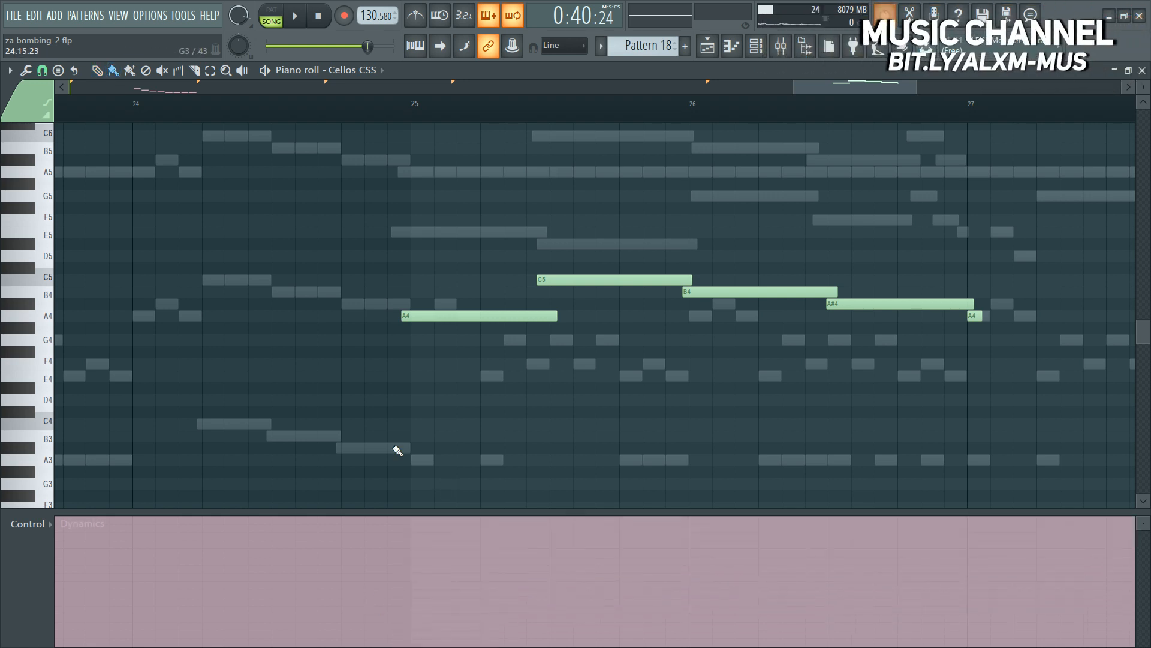
scroll(491, 96, up, 2)
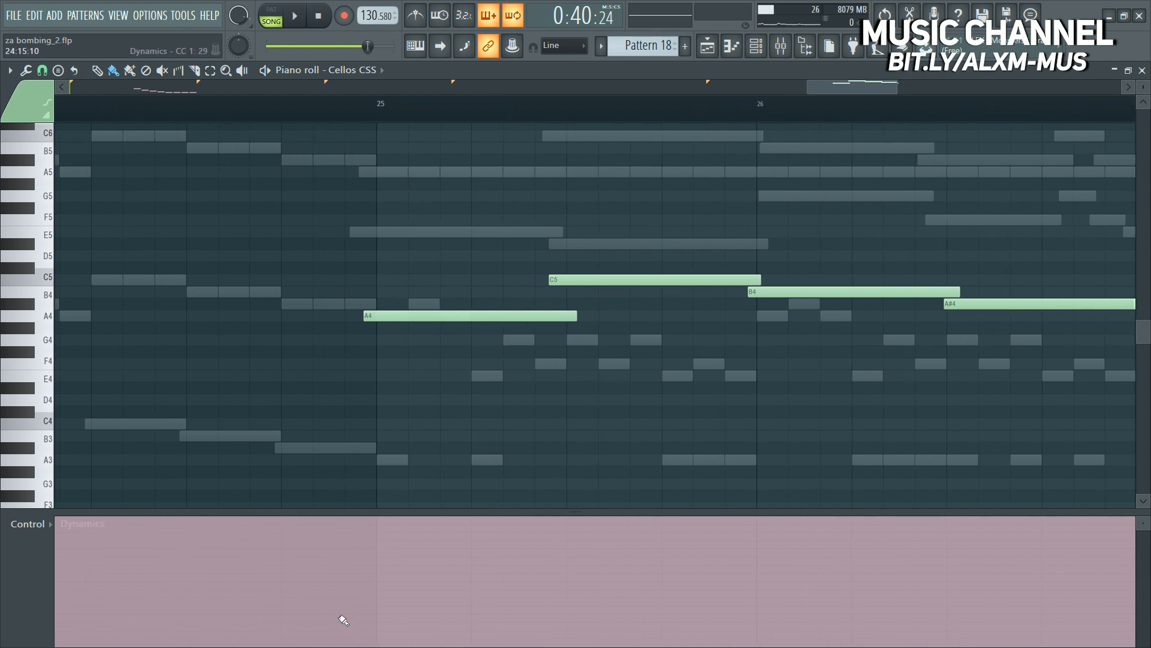
scroll(540, 156, down, 3)
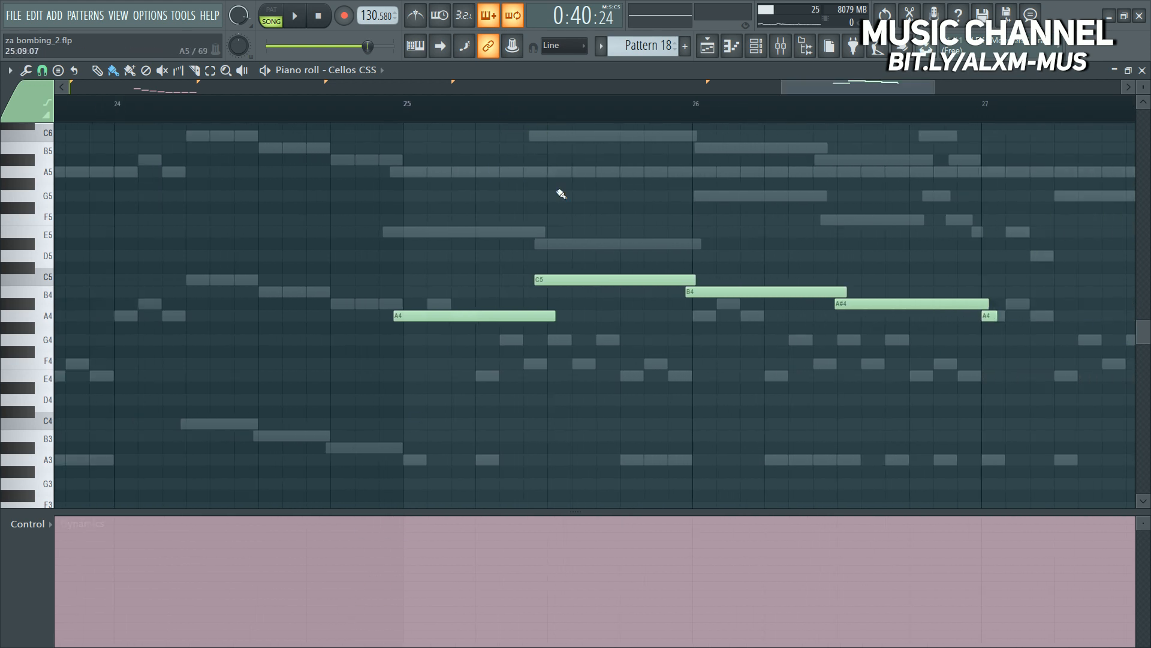
click(420, 623)
mouse_move(419, 625)
mouse_down()
mouse_move(651, 517)
mouse_move(825, 571)
mouse_move(885, 628)
mouse_up()
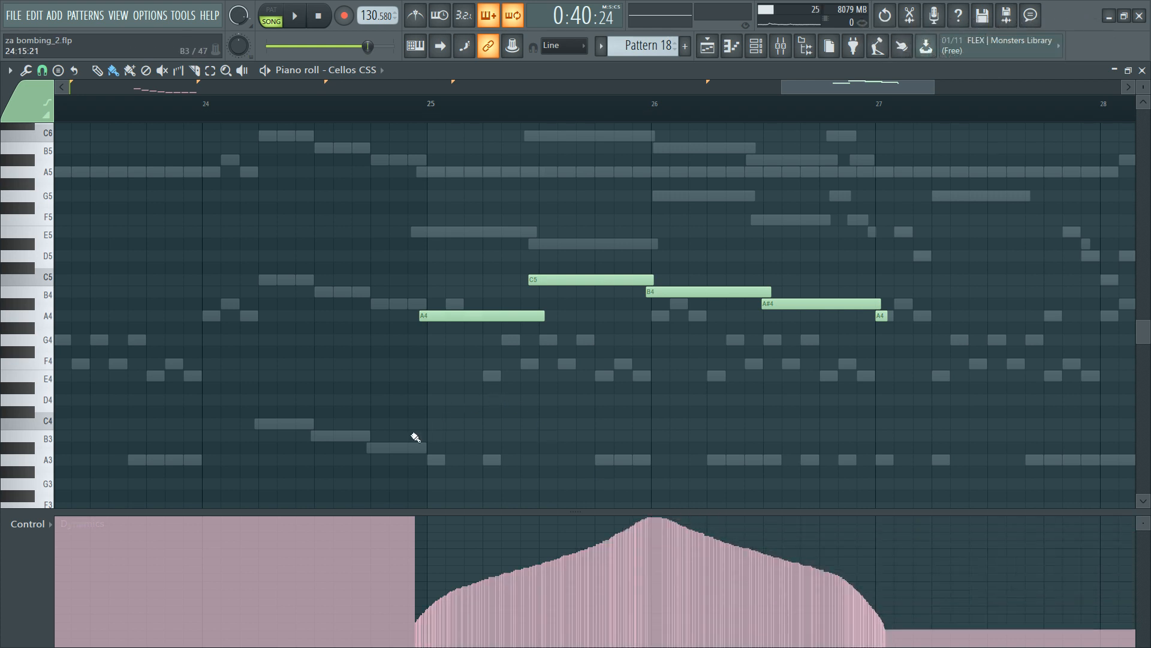
Step: Redraw the Cellos CSS Dynamics with a peak midway through bar 25, a dip at bar 26 and another rise, and play it
key(F6)
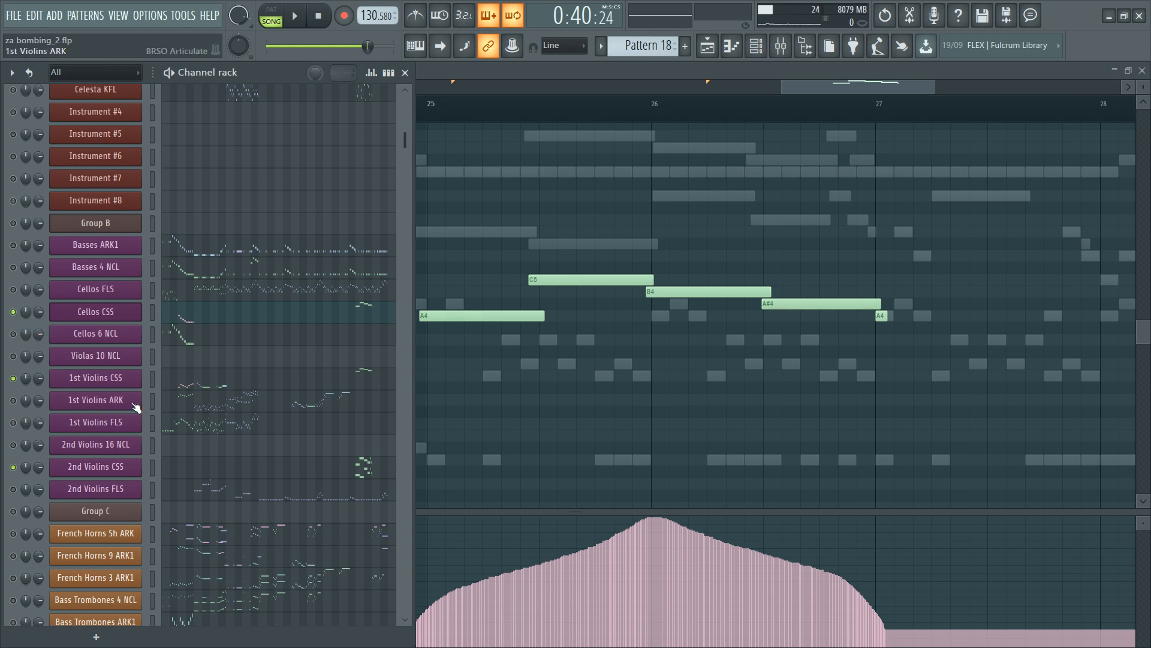
key(F6)
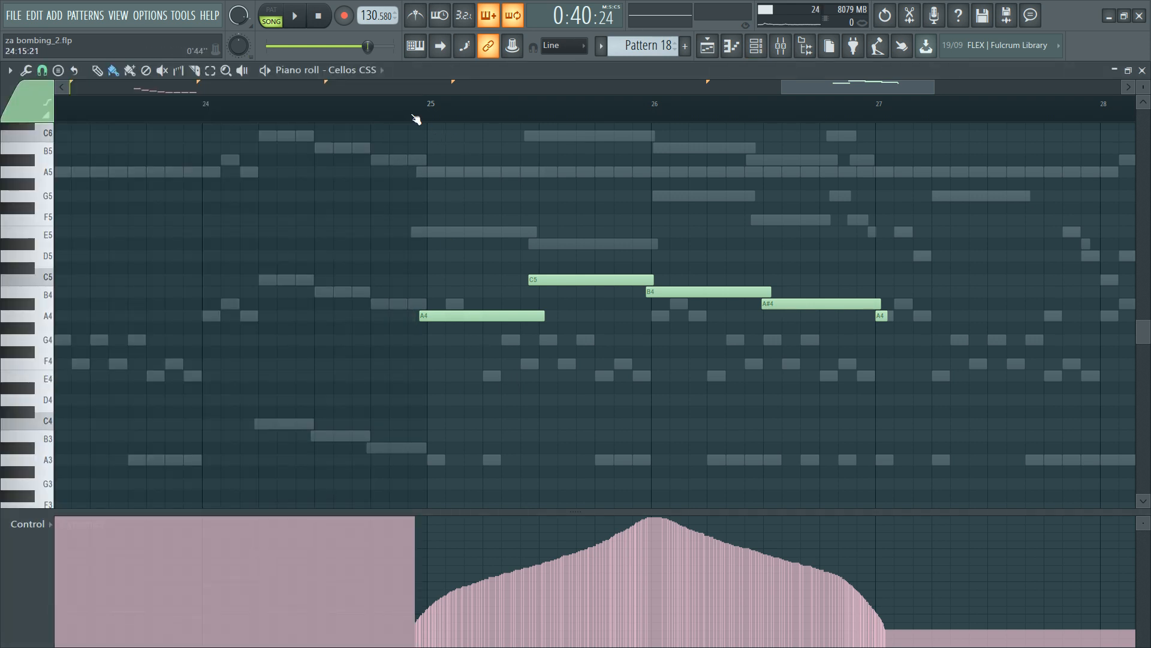
scroll(442, 115, up, 4)
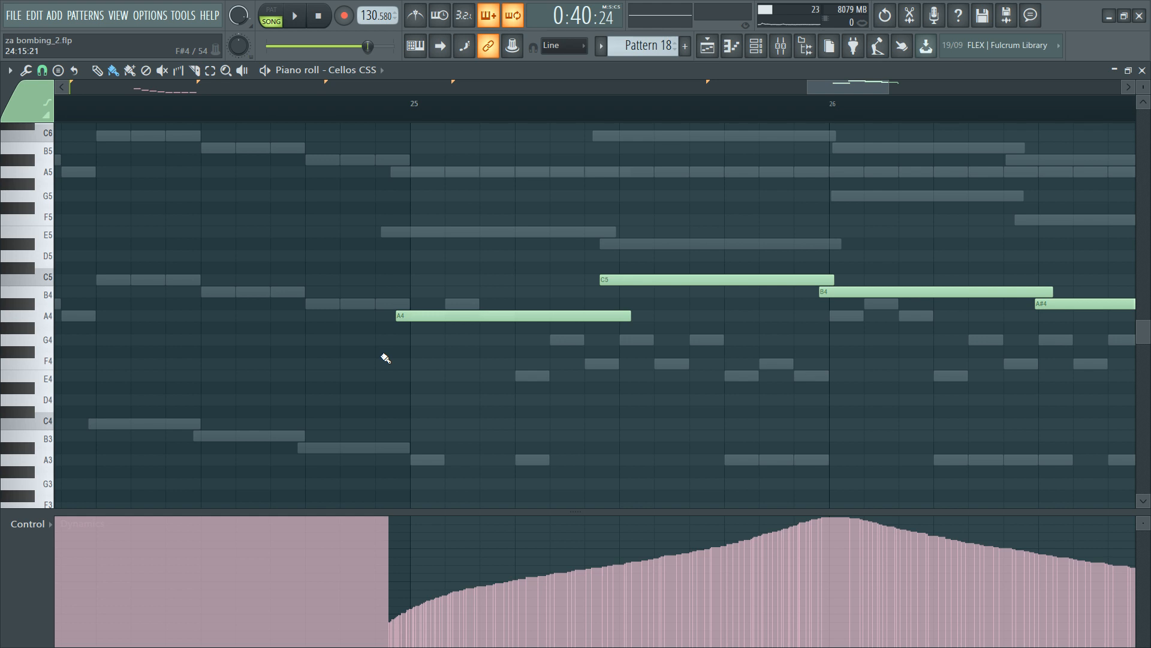
key(space)
key(space)
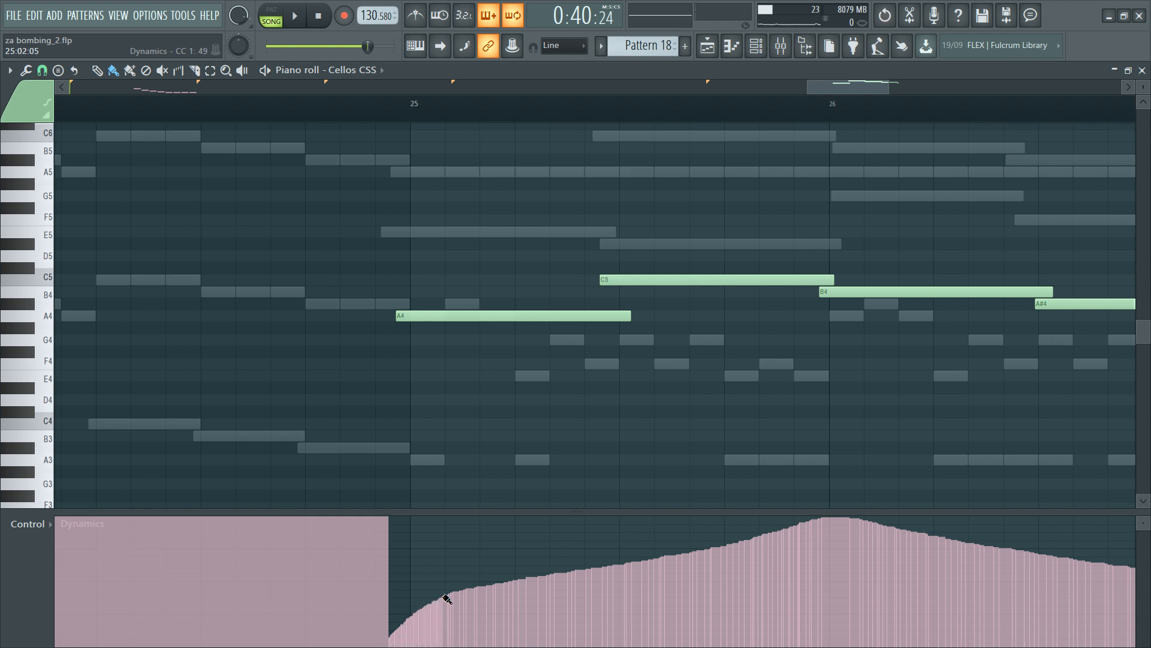
mouse_move(447, 598)
mouse_down()
mouse_move(599, 540)
mouse_move(727, 559)
mouse_move(799, 593)
mouse_move(876, 591)
mouse_move(1074, 517)
mouse_up()
key(F6)
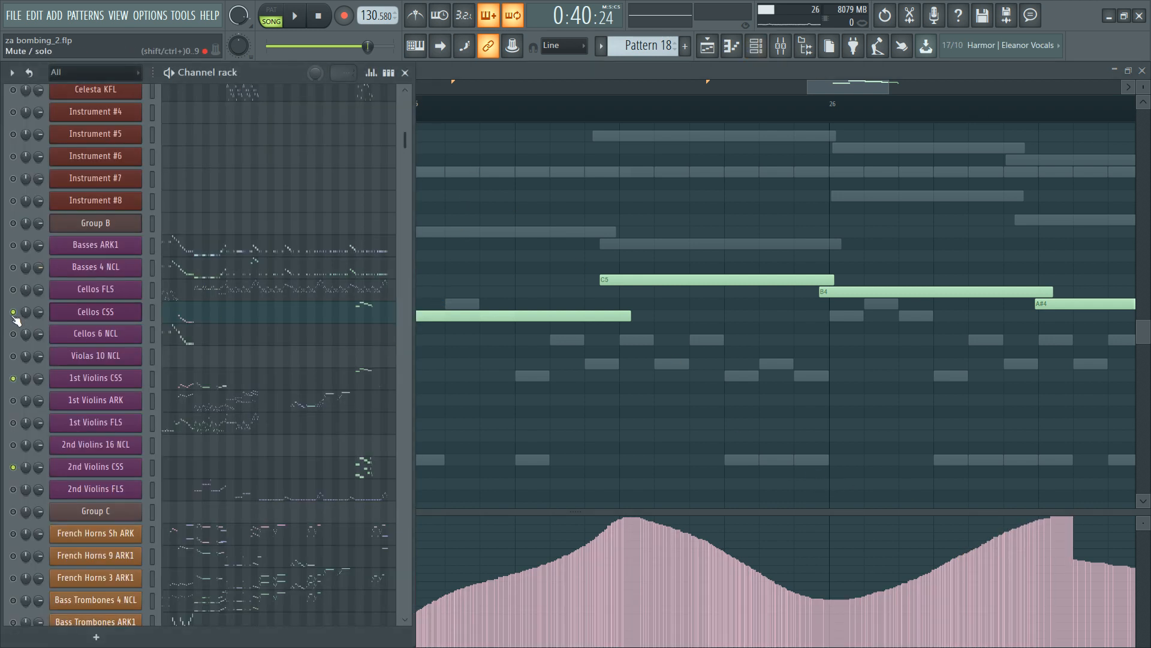
key(F6)
key(space)
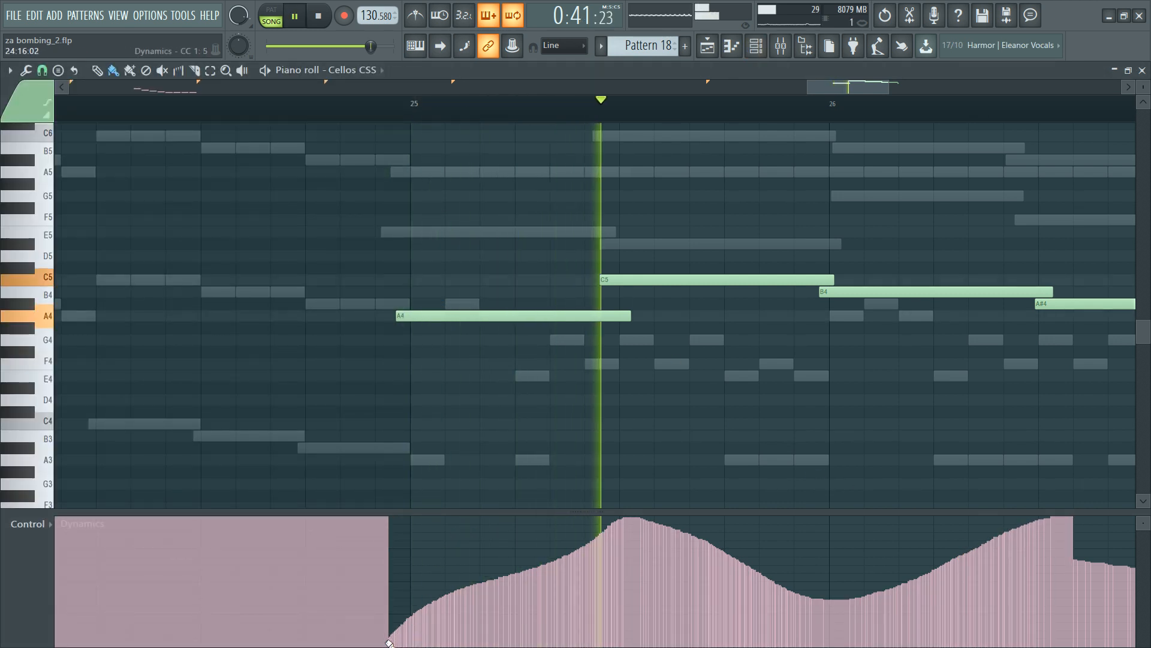
key(space)
Step: Reshape the Cellos CSS Dynamics into a steadier rise to the mid-bar-25 peak and a smooth fall to bar 26, auditioning the curve
mouse_move(388, 641)
mouse_down()
mouse_move(616, 548)
mouse_move(635, 526)
mouse_move(399, 634)
mouse_move(648, 506)
mouse_up()
key(ctrl+z)
key(space)
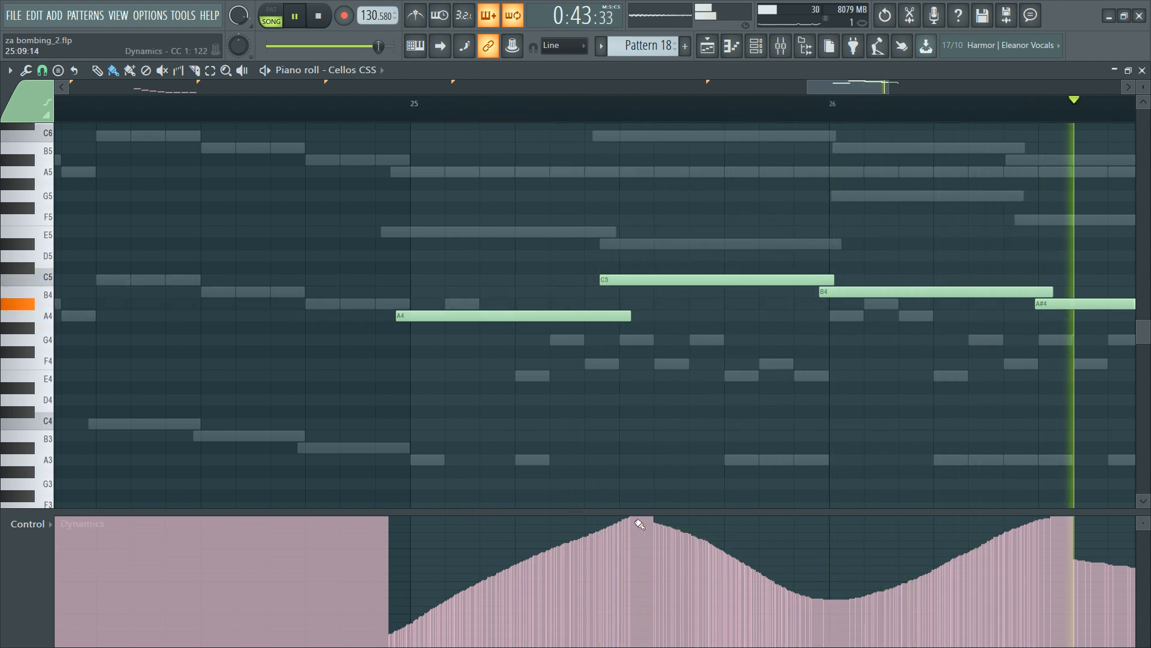
drag(653, 527, 742, 562)
key(ctrl+z)
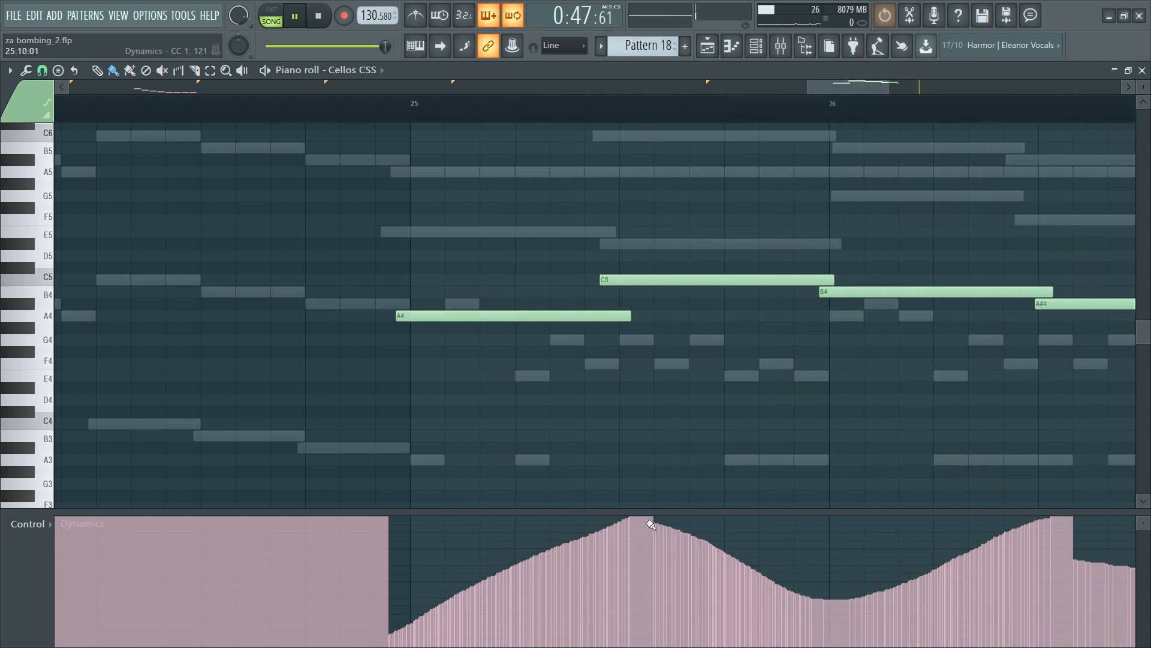
drag(641, 519, 849, 599)
key(ctrl+z)
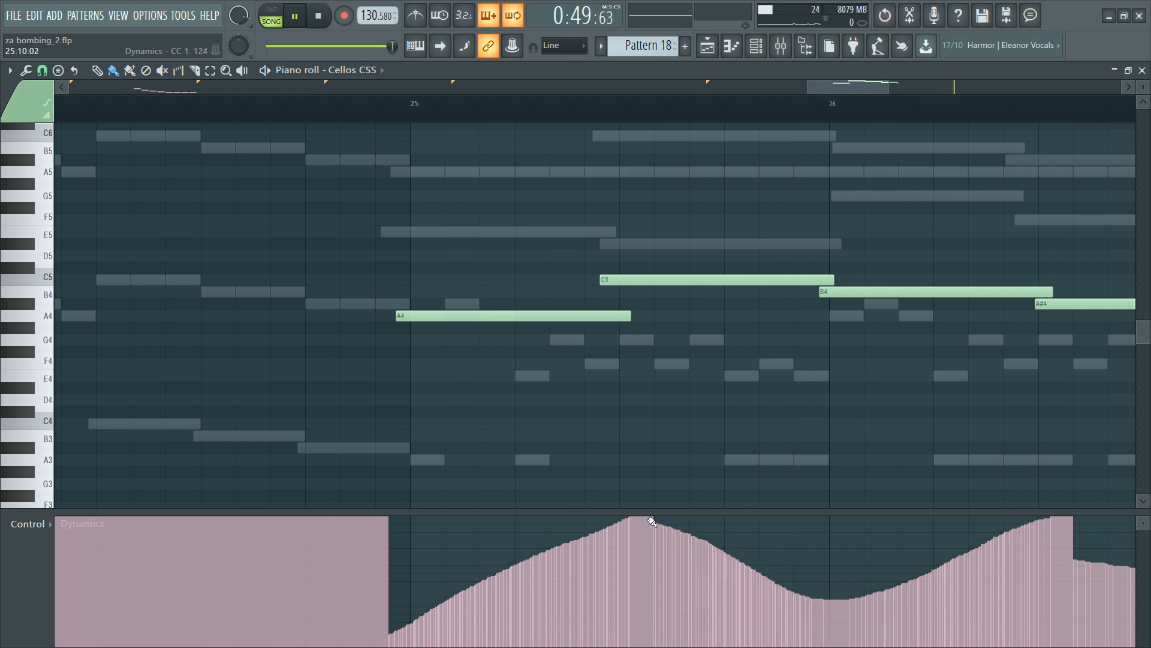
drag(646, 518, 756, 571)
mouse_move(810, 601)
mouse_down()
mouse_move(897, 591)
mouse_move(1076, 522)
mouse_up()
click(787, 116)
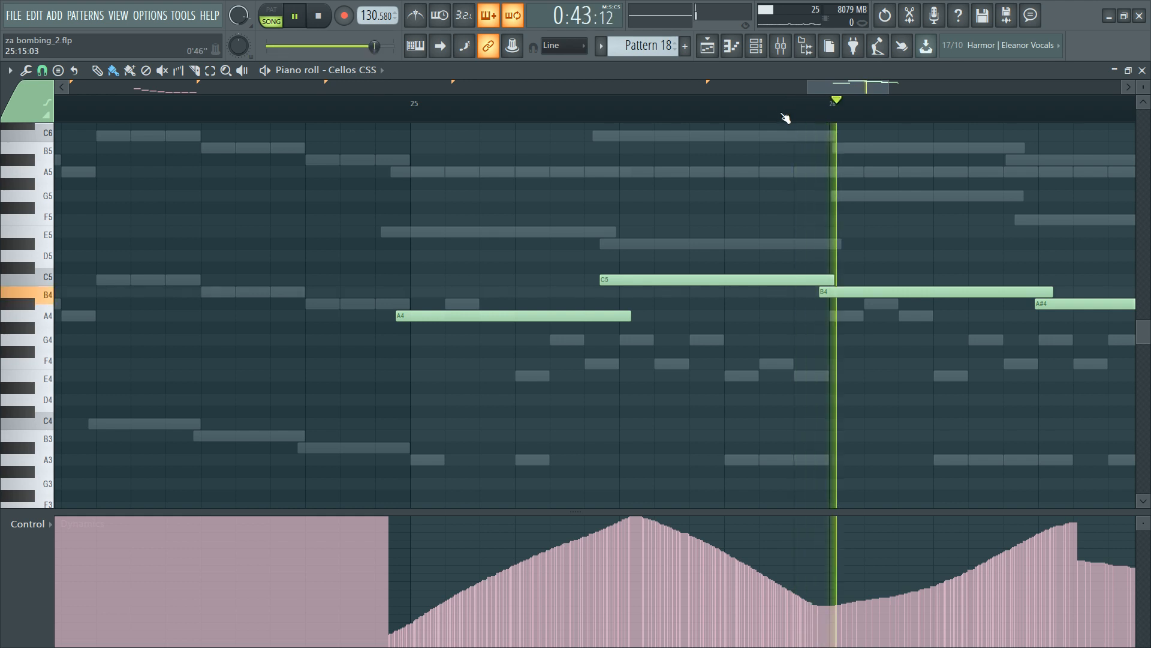
key(space)
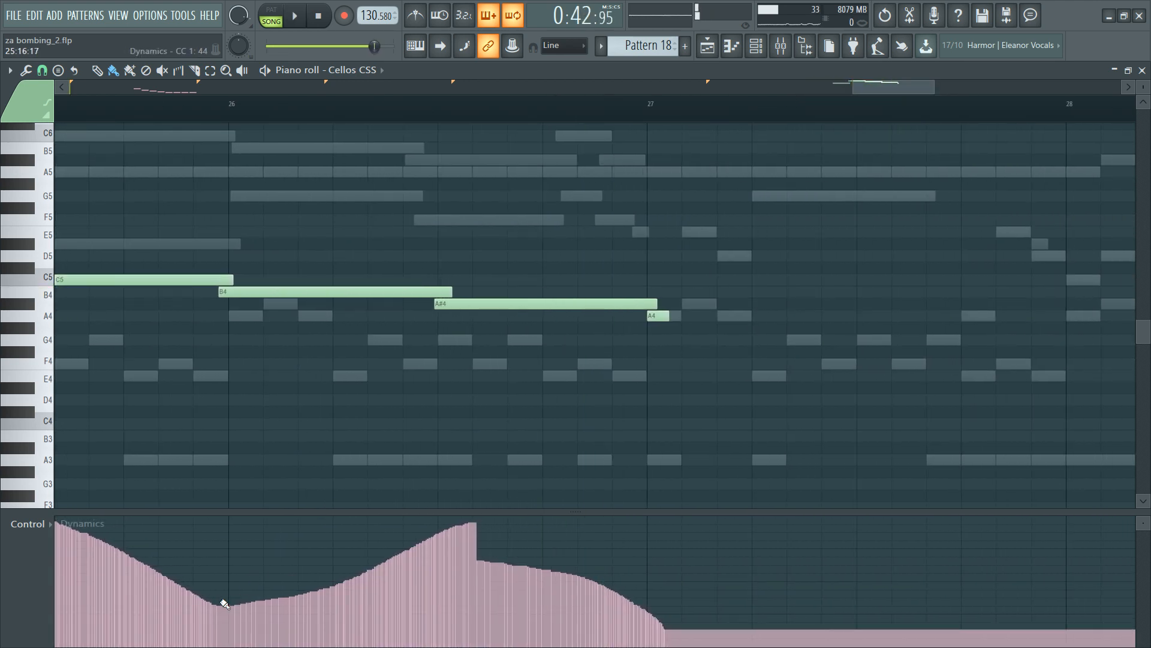
Step: Draw the Cellos CSS Dynamics from bar 26 up to a mid-bar peak, down to a dip, and up to full level at bar 27
mouse_move(228, 608)
mouse_down()
mouse_move(431, 526)
mouse_move(513, 519)
mouse_move(601, 562)
mouse_up()
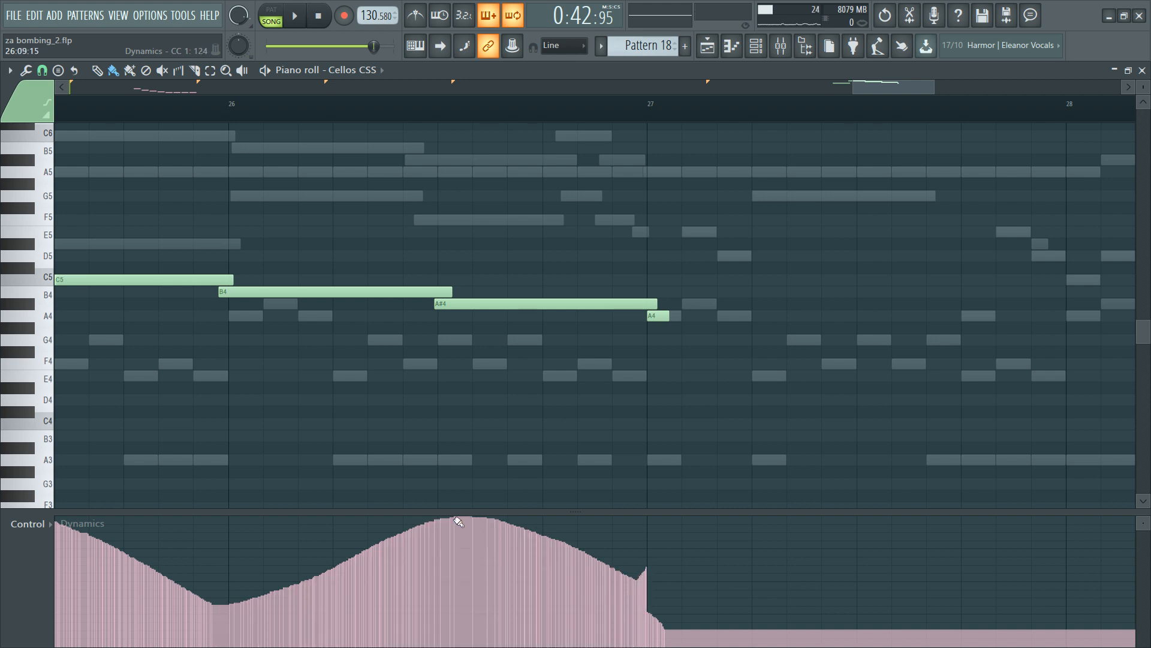
mouse_move(459, 521)
mouse_down()
mouse_move(602, 567)
mouse_move(662, 517)
mouse_up()
key(space)
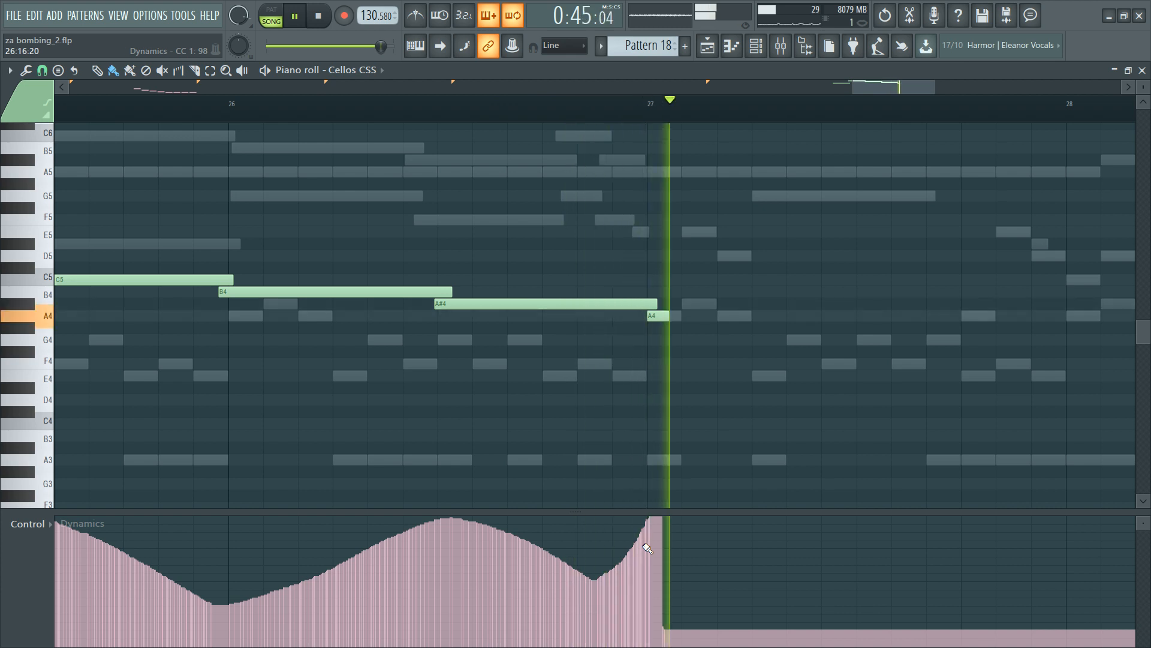
key(space)
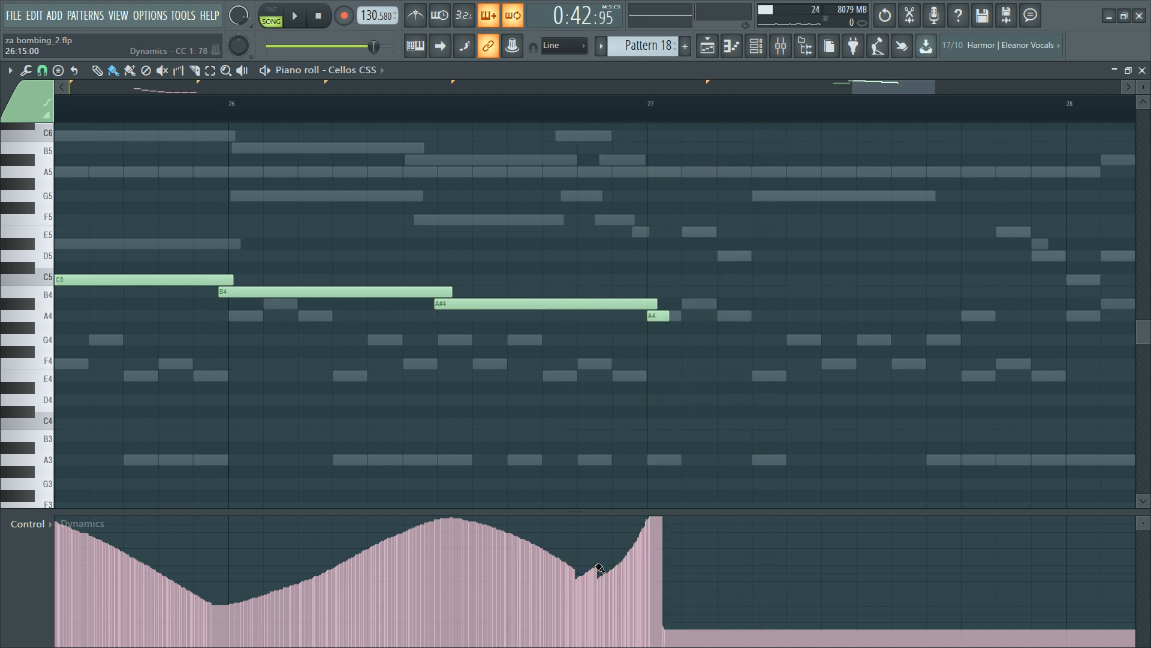
drag(637, 534, 789, 498)
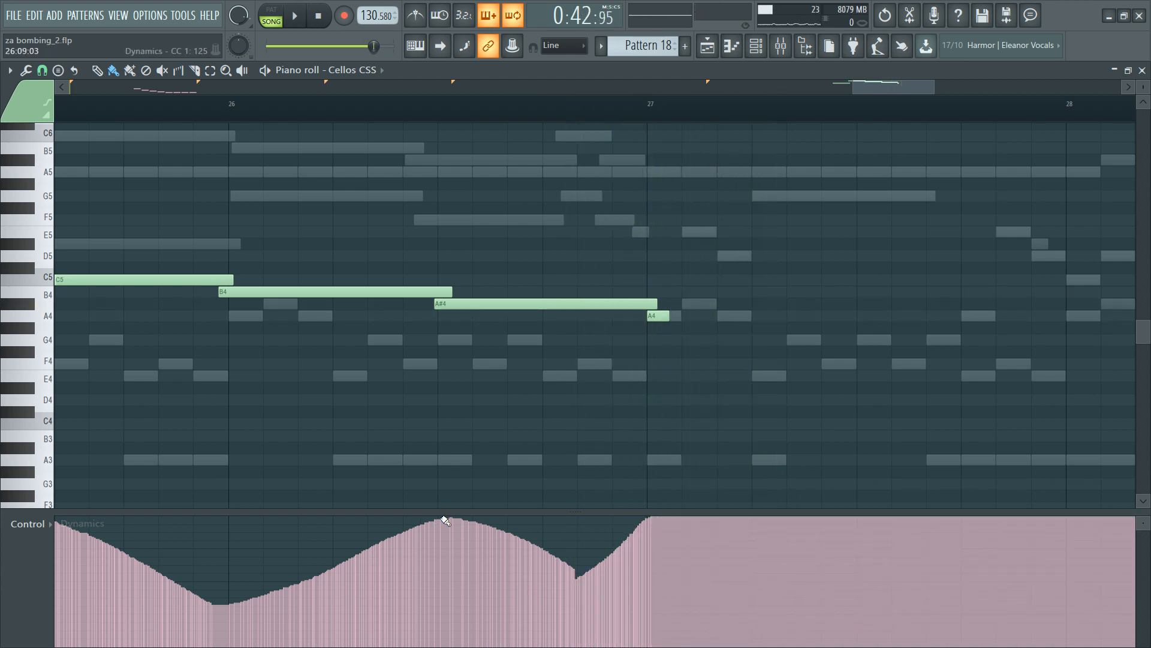
mouse_move(445, 520)
mouse_down()
mouse_move(566, 572)
mouse_move(658, 518)
mouse_up()
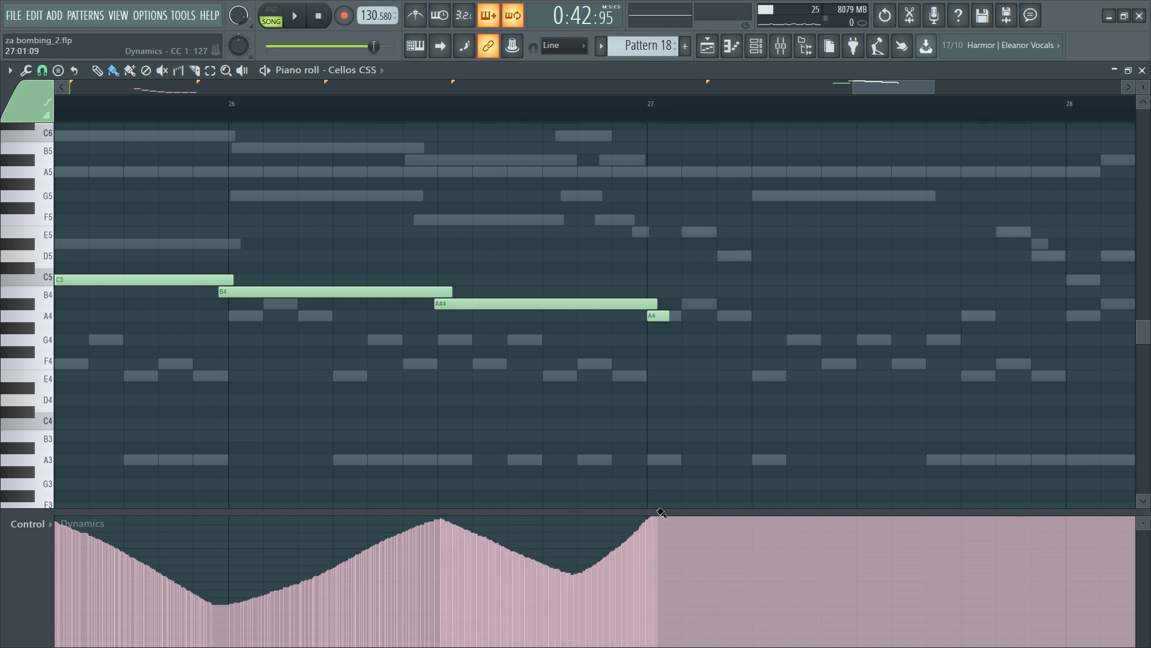
key(space)
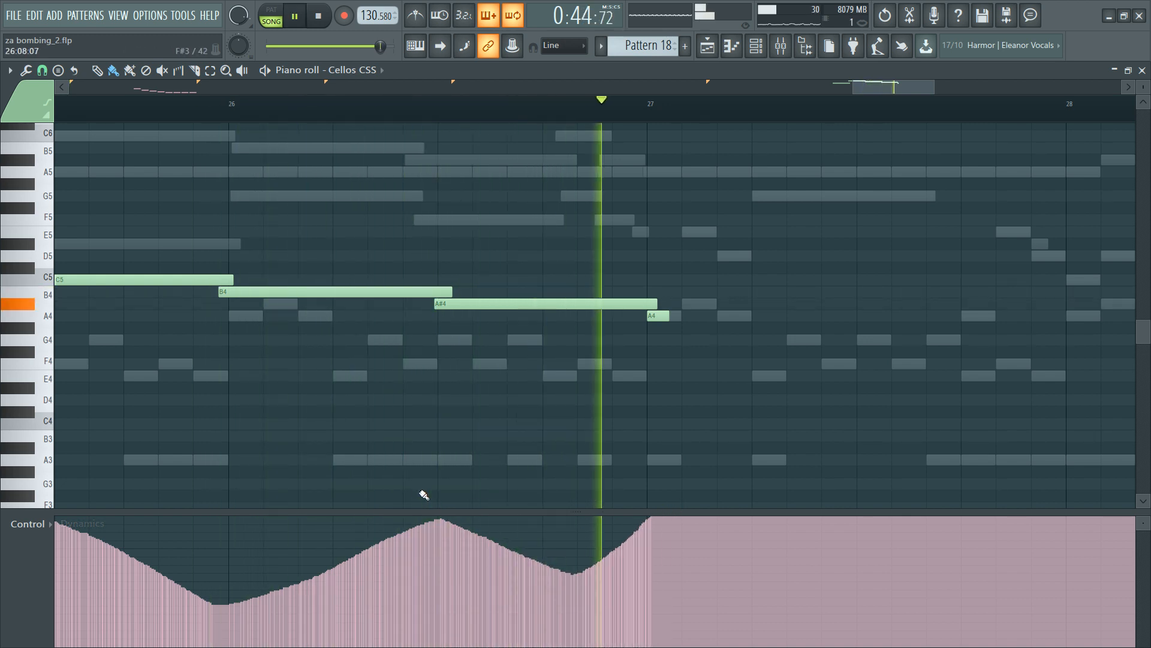
key(space)
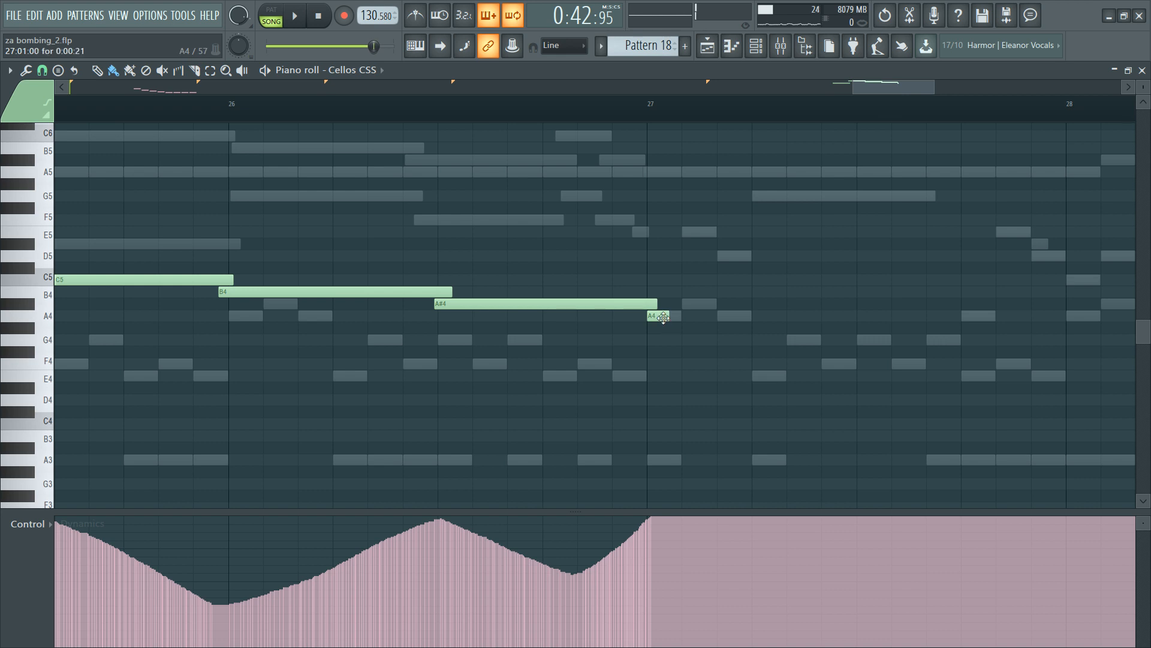
Step: Play the bar 25–27 passage with only Cellos CSS and 2nd Violins CSS enabled to judge how the two lines blend
scroll(885, 87, down, 4)
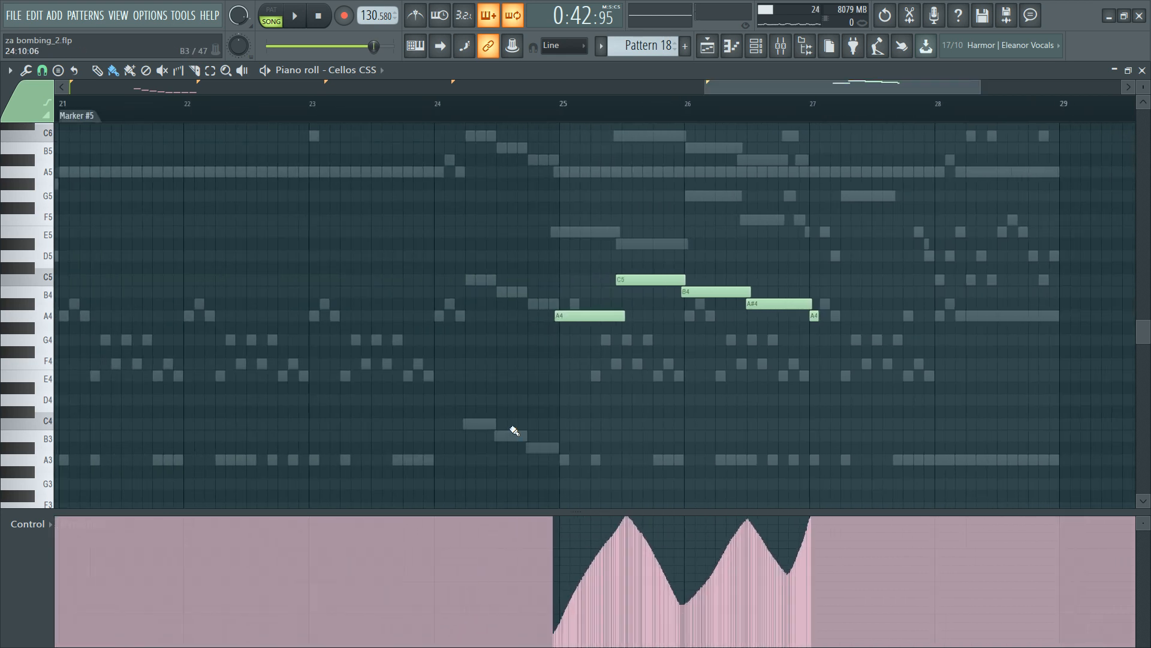
key(ctrl+a)
key(F6)
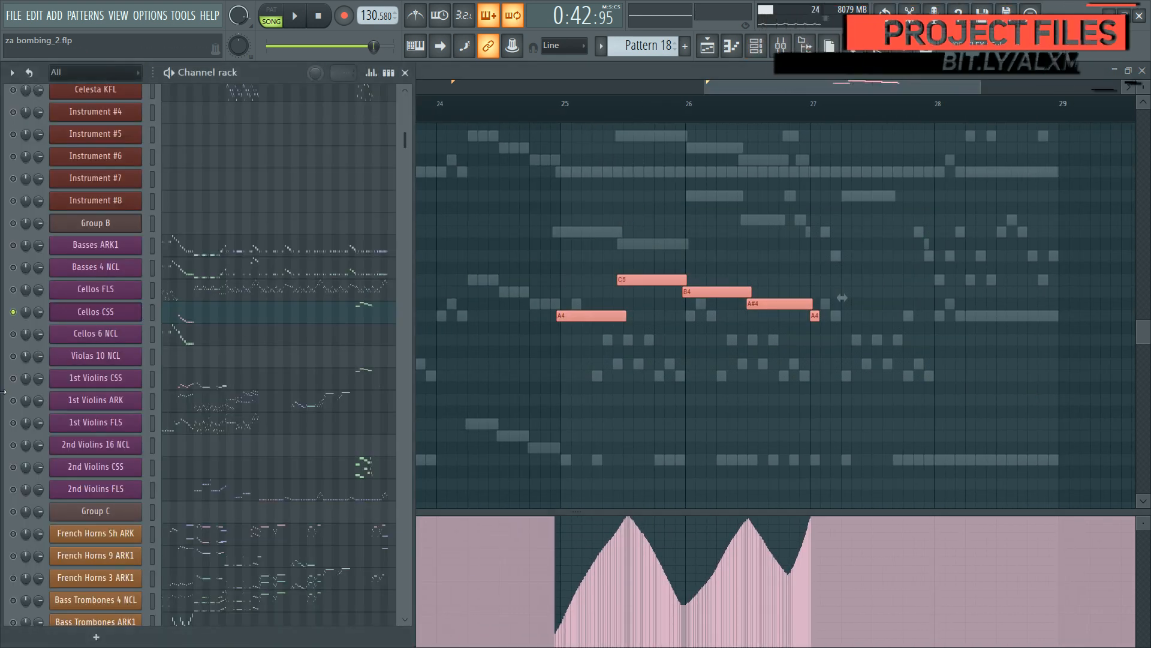
key(space)
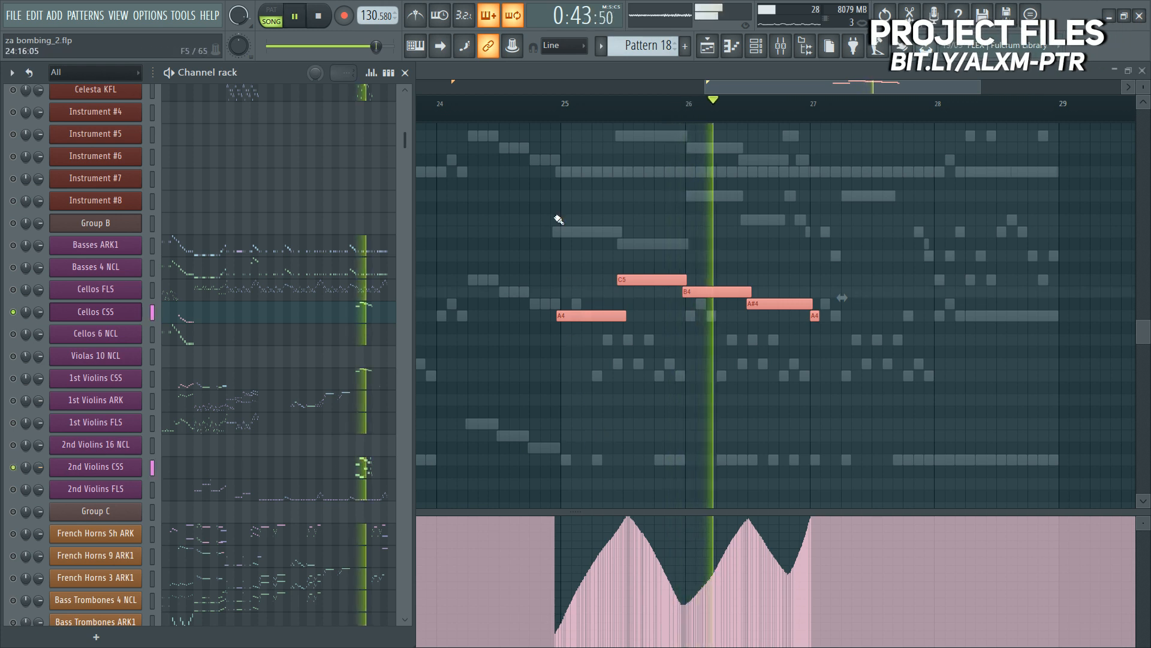
click(547, 108)
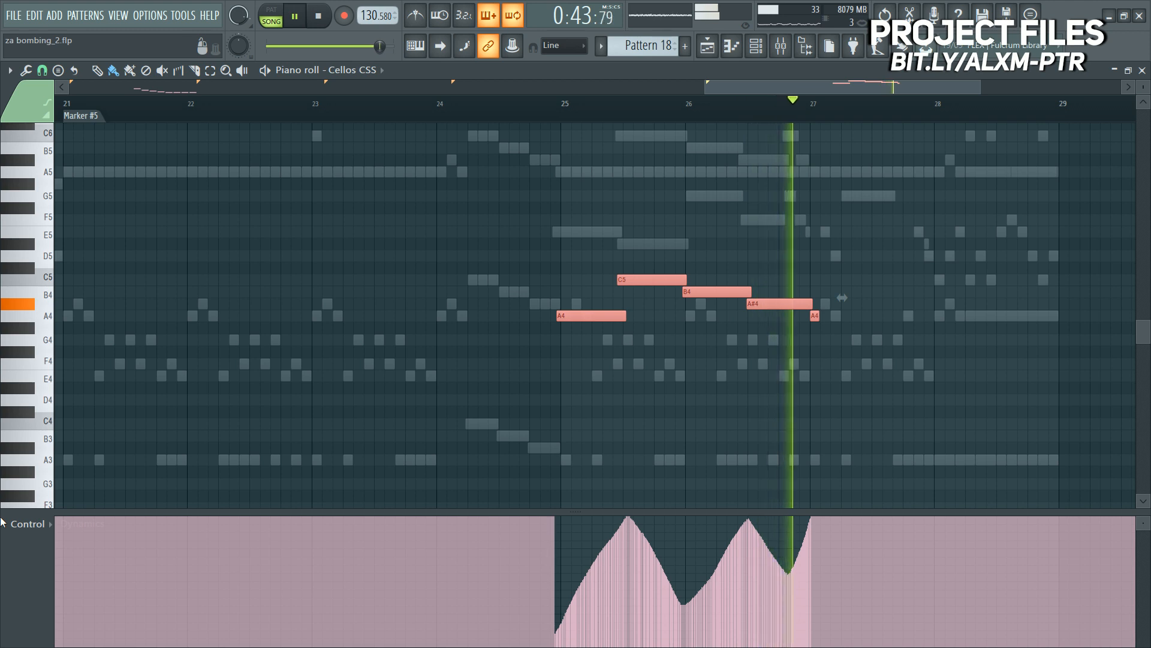
click(541, 111)
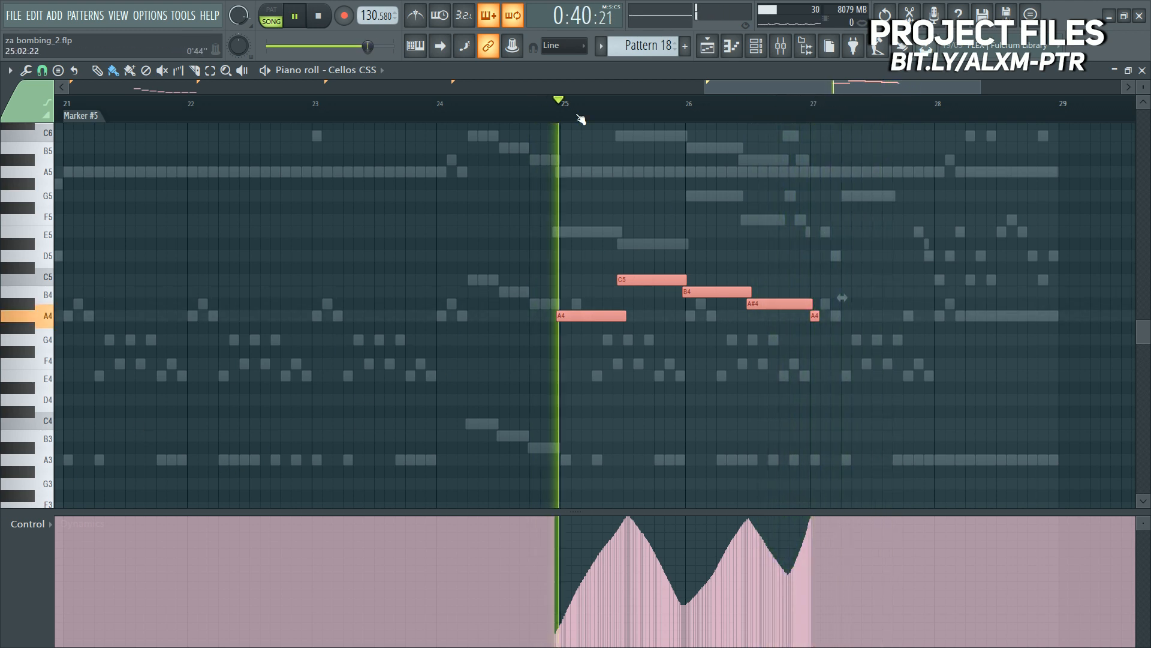
scroll(565, 283, up, 5)
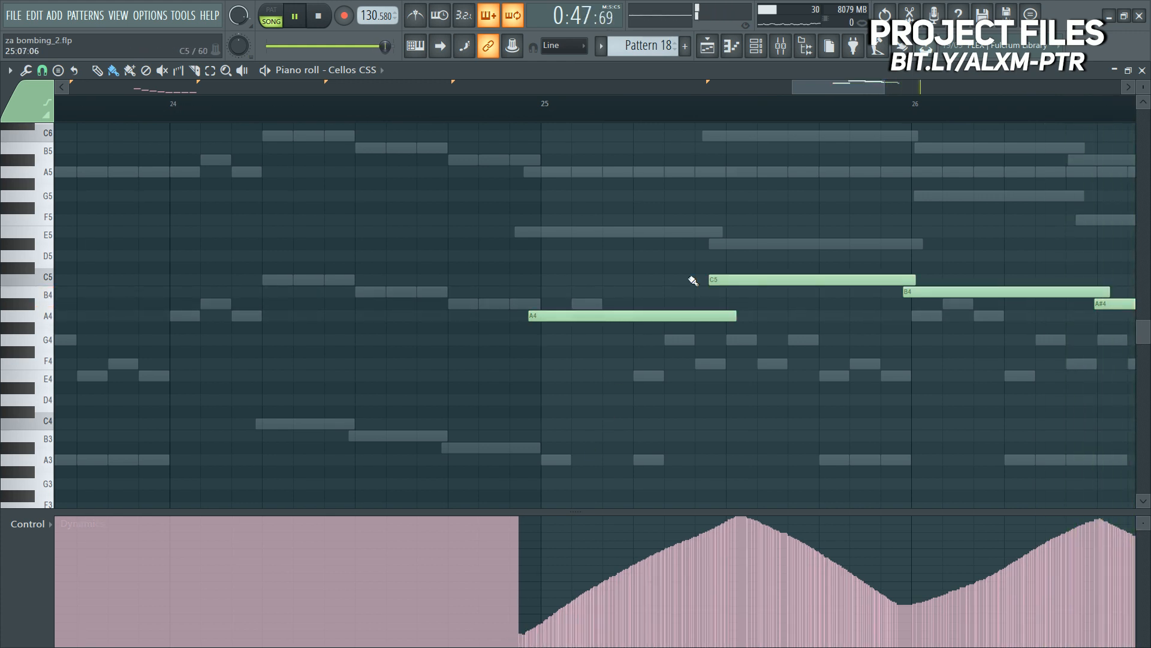
scroll(690, 278, down, 4)
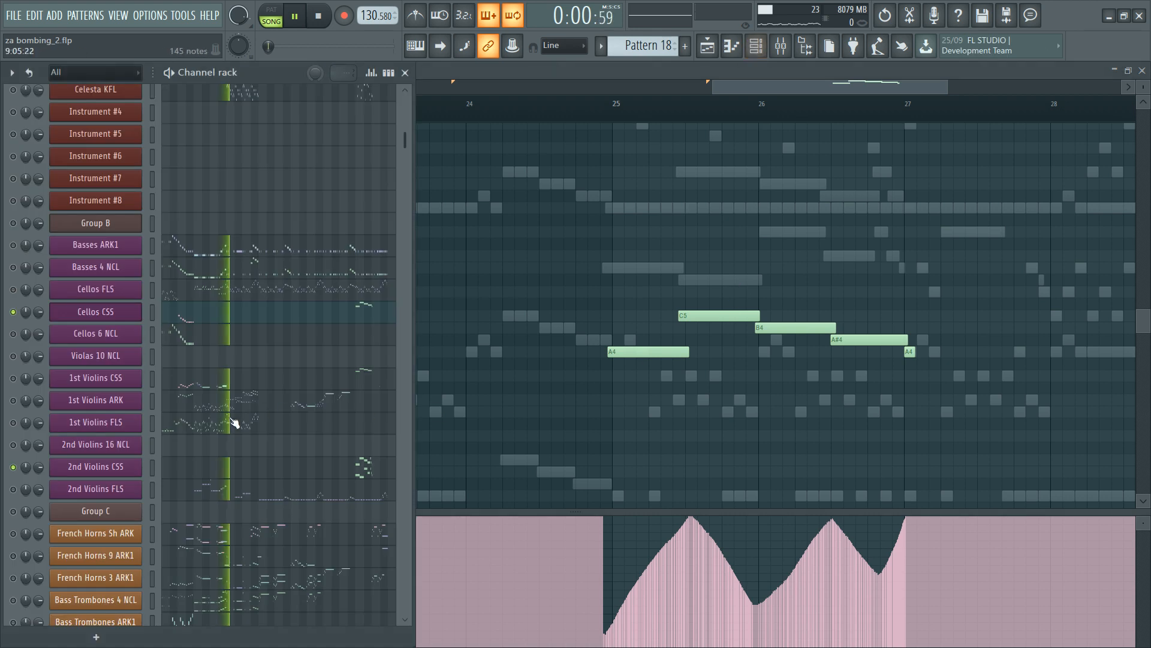
Step: Return the Cellos CSS piano roll to the Draw tool and play the passage from just before bar 25
right_click(718, 127)
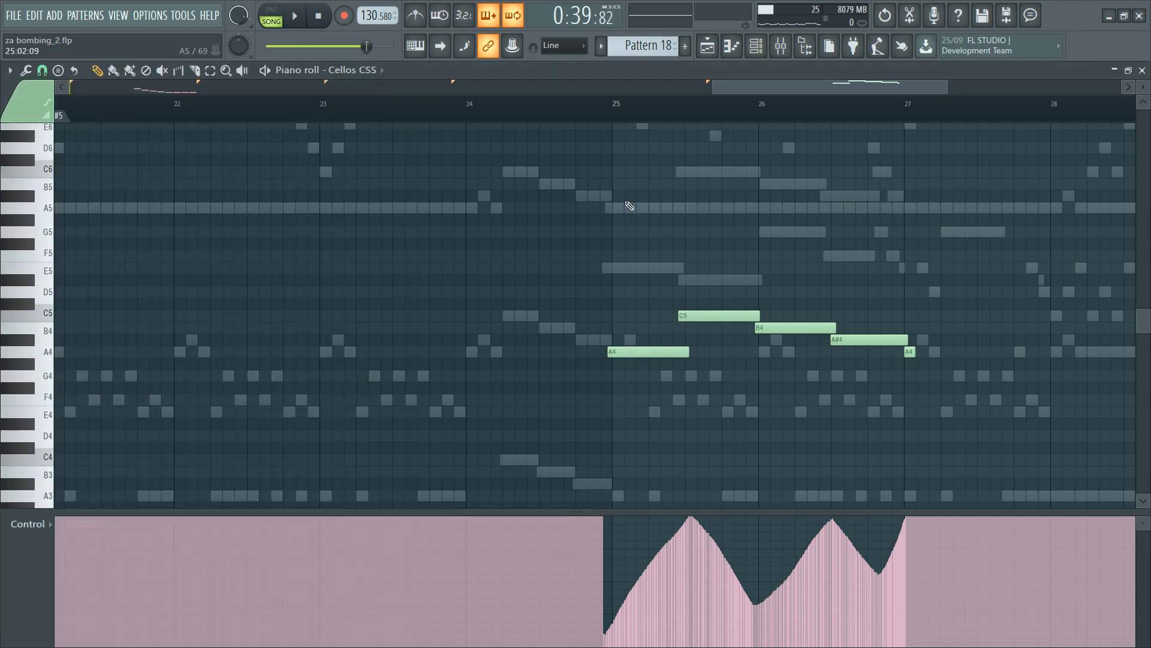
scroll(630, 206, down, 5)
key(space)
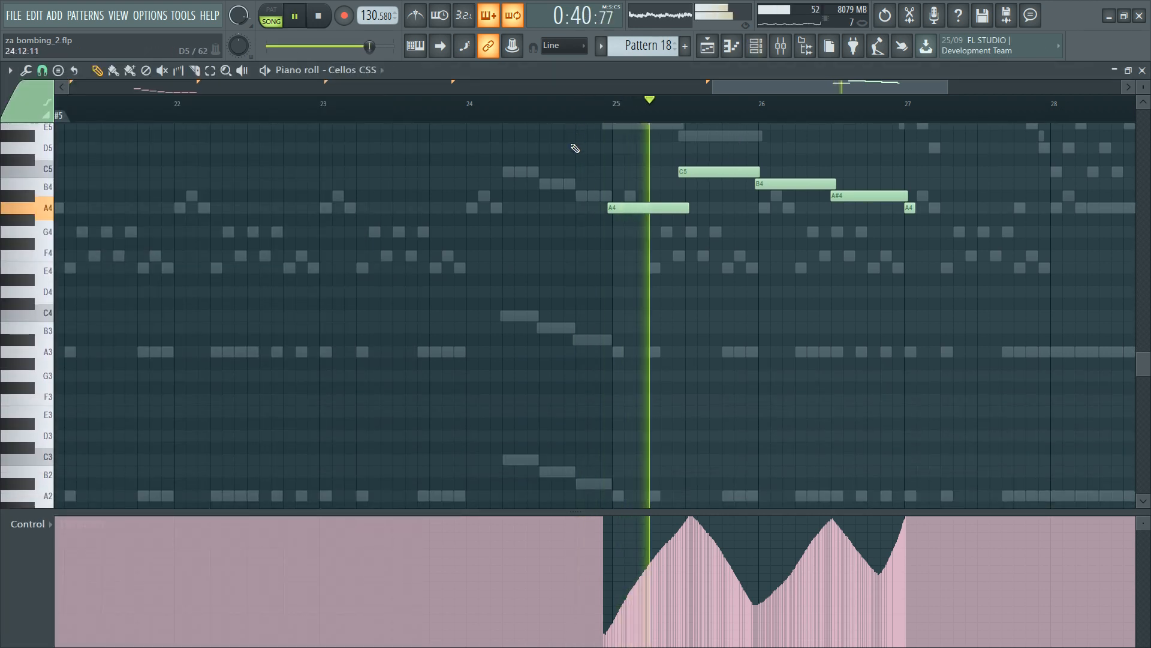
Step: Mute 1st Violins CSS, play from just before bar 25, and open the 2nd Violins CSS piano roll around bars 24–27
key(space)
key(F6)
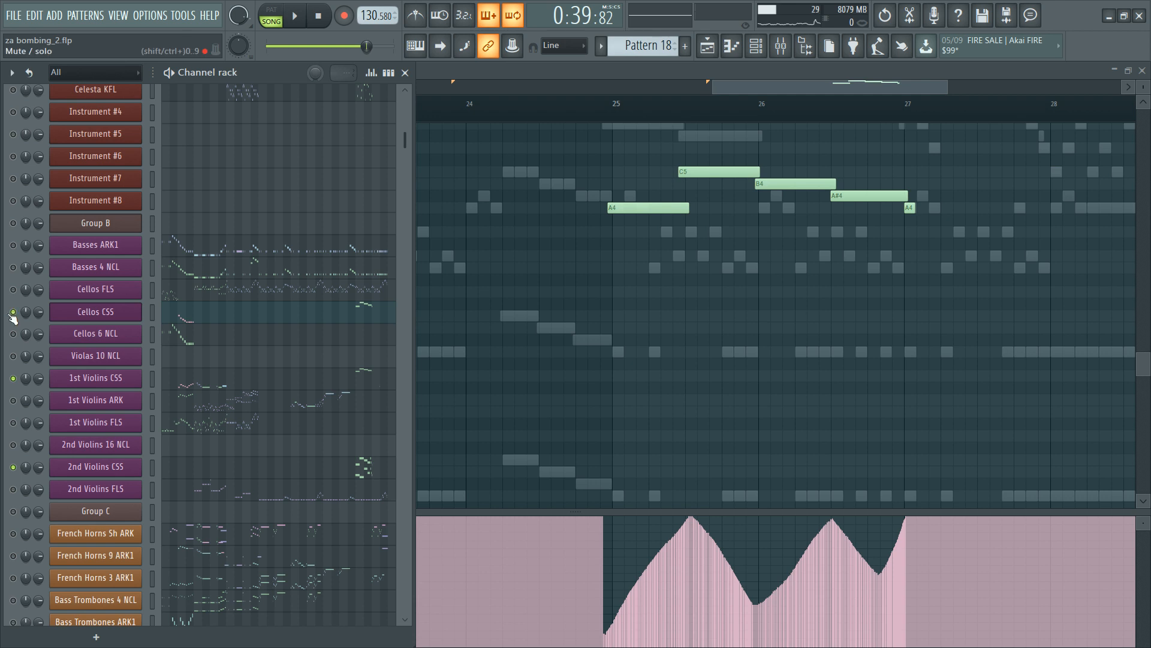
key(space)
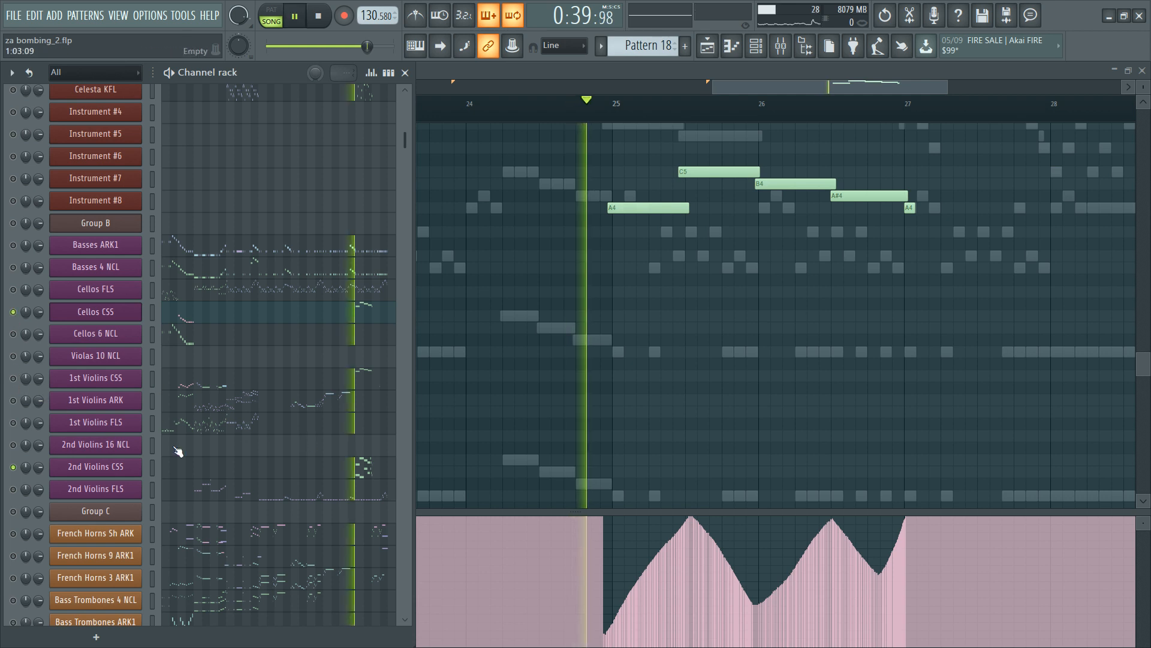
click(362, 468)
scroll(851, 93, up, 4)
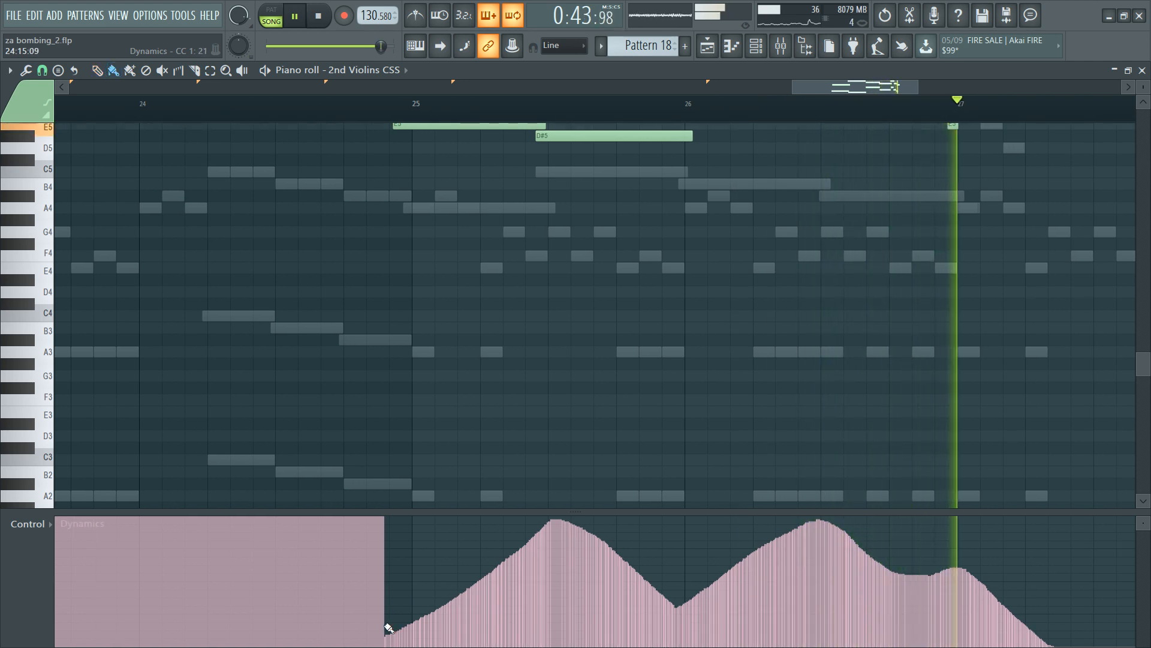
Step: Redraw the 2nd Violins CSS Dynamics from the mid-bar-25 peak through a shallower bar 26 dip to a slight rise at bar 27, then audition
key(space)
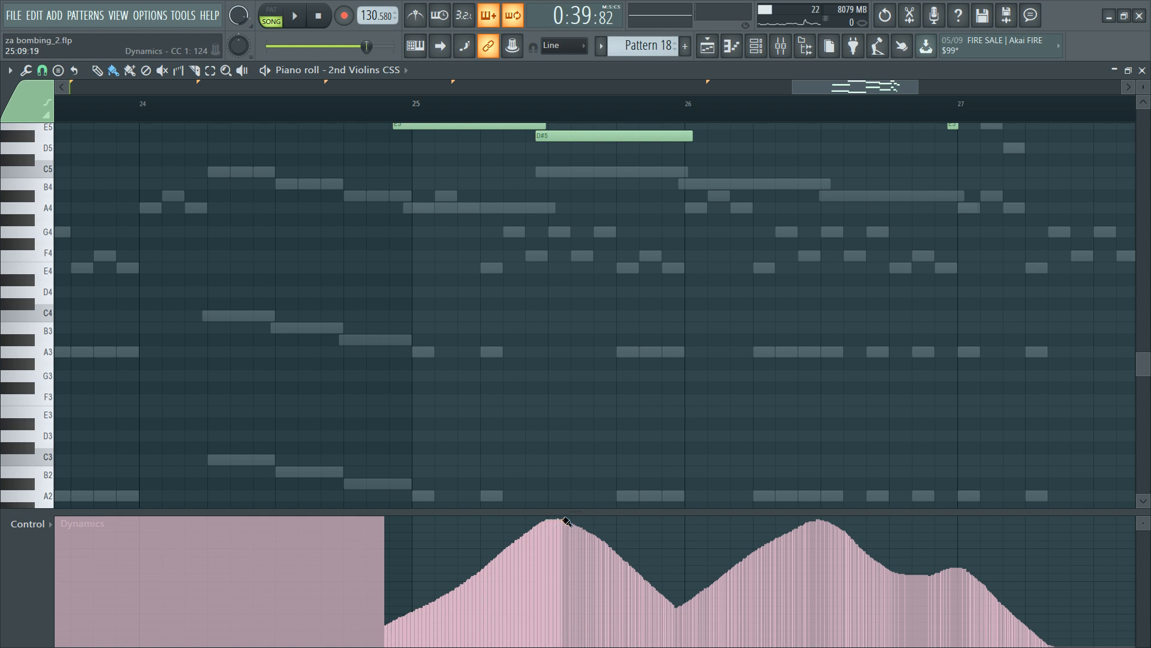
drag(566, 520, 616, 551)
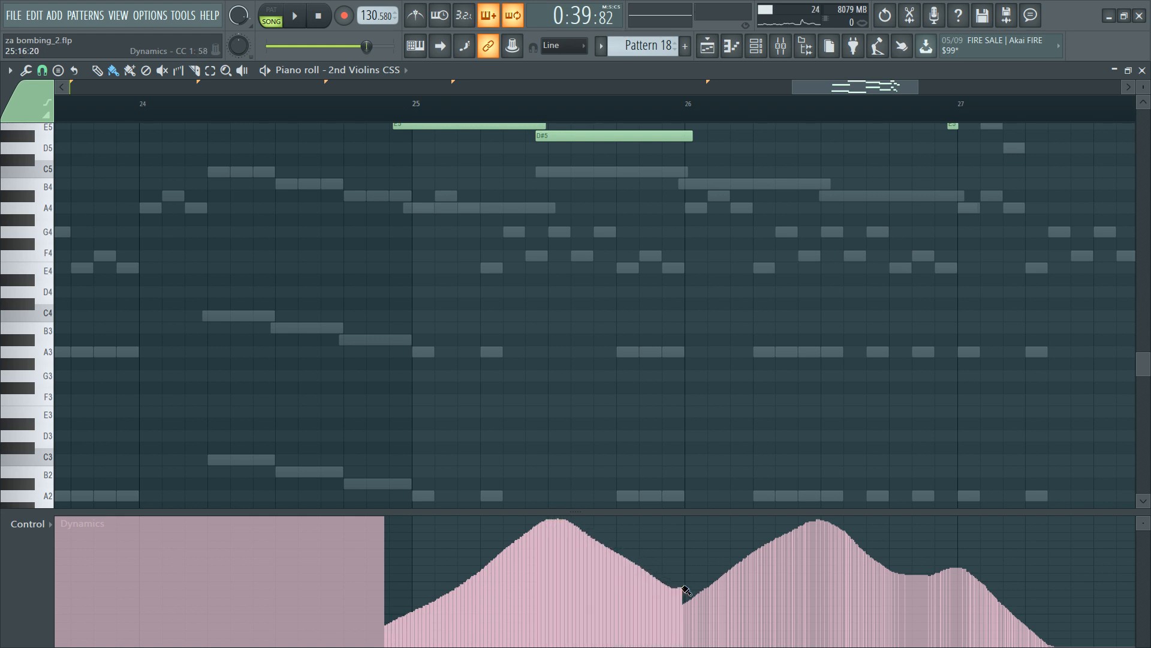
mouse_move(726, 568)
mouse_down()
mouse_move(771, 538)
mouse_move(860, 540)
mouse_up()
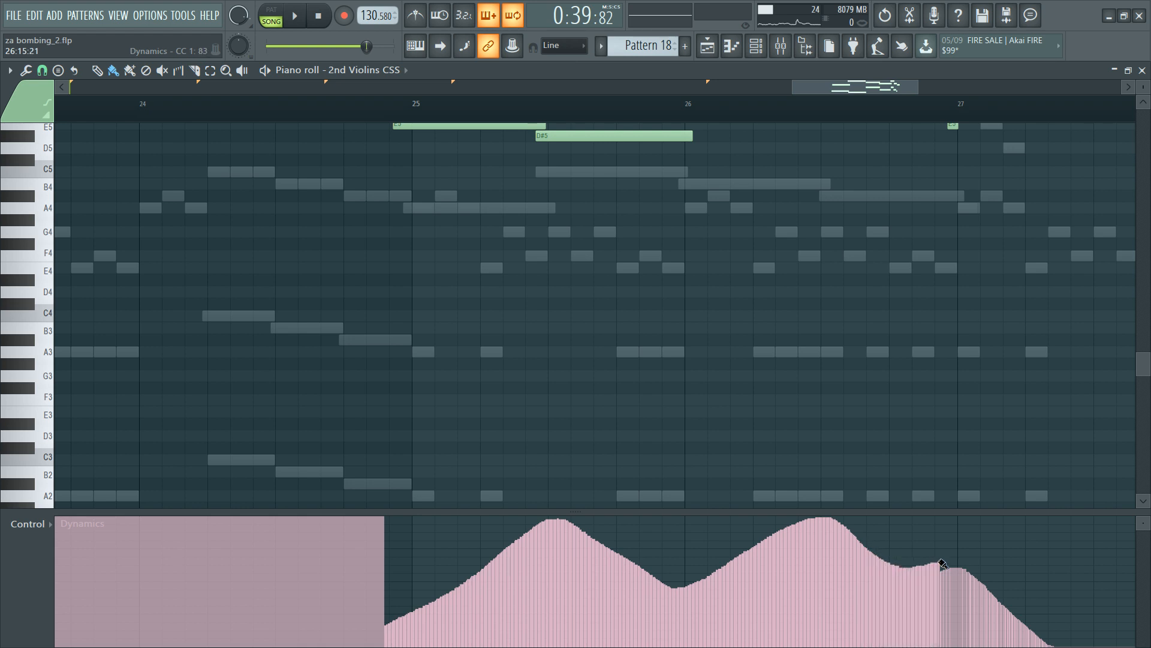
scroll(828, 352, up, 4)
key(space)
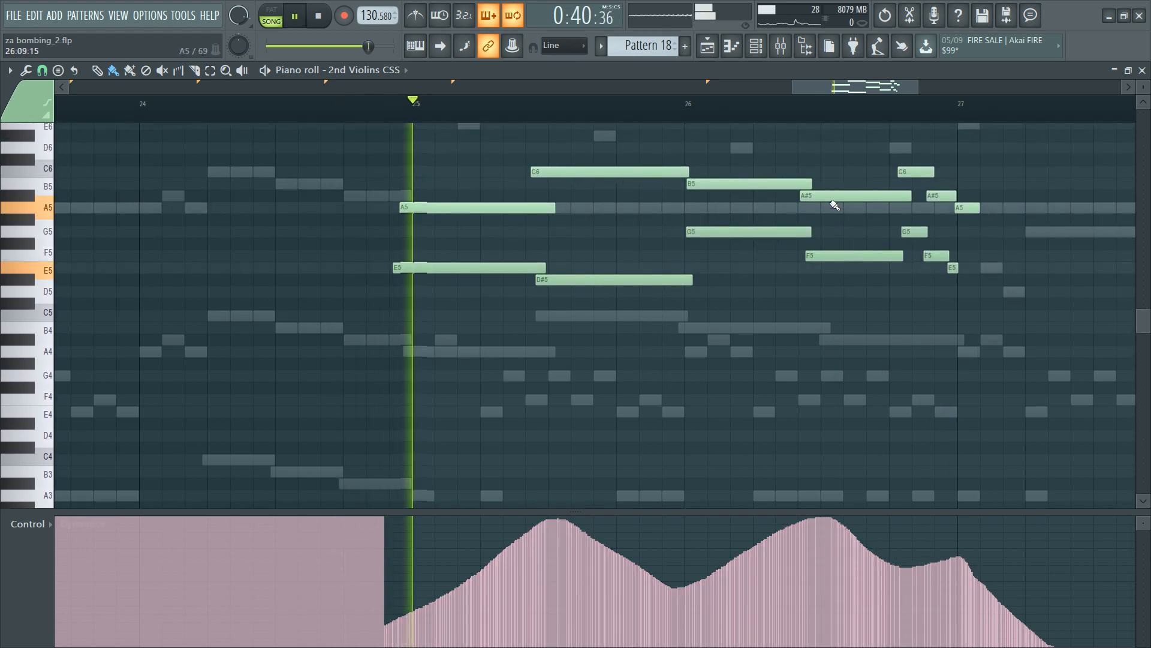
Step: Delay the mid-bar-26 A#5 and F5 starts slightly, lengthen the preceding B5 and G5 to overlap them, and play the result
key(space)
drag(804, 195, 822, 195)
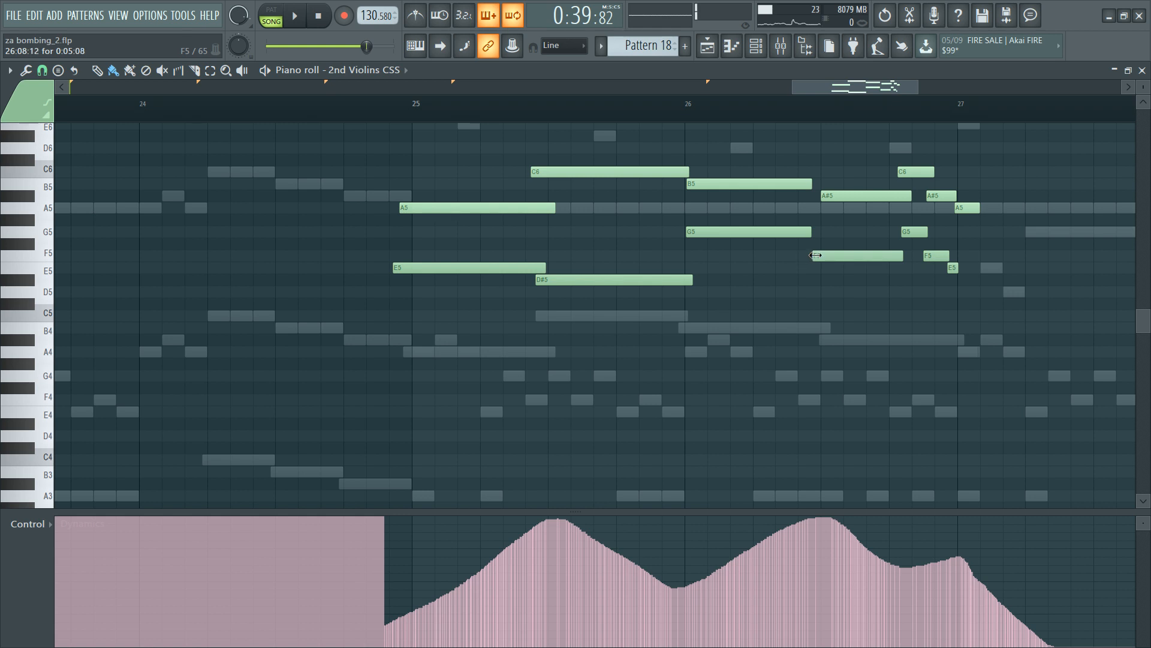
drag(815, 255, 818, 256)
scroll(807, 228, up, 1)
drag(786, 174, 838, 234)
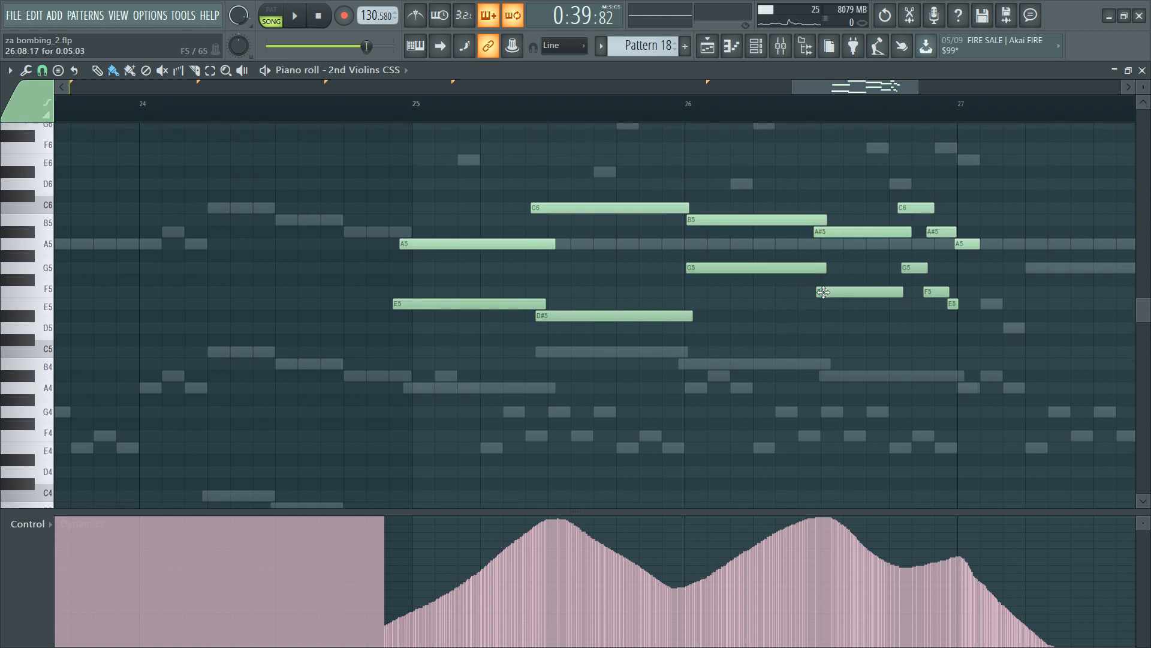
key(space)
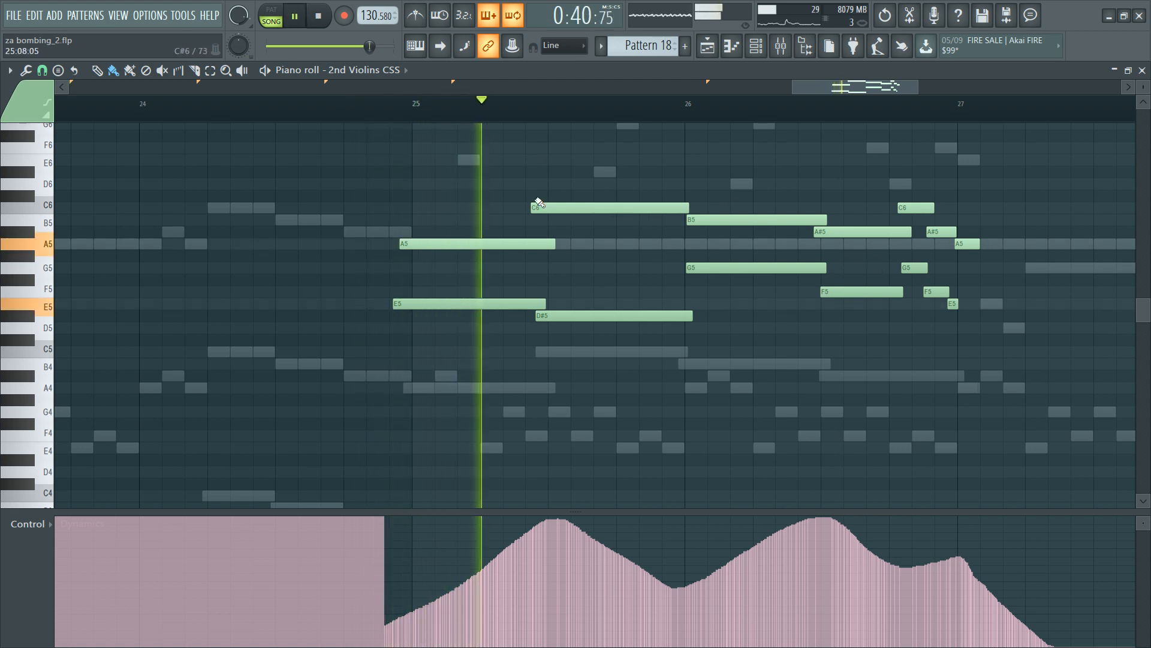
Step: Delay the starts of the long C6 and D#5 in bar 25 and the G5 at bar 26, auditioning the passage
key(space)
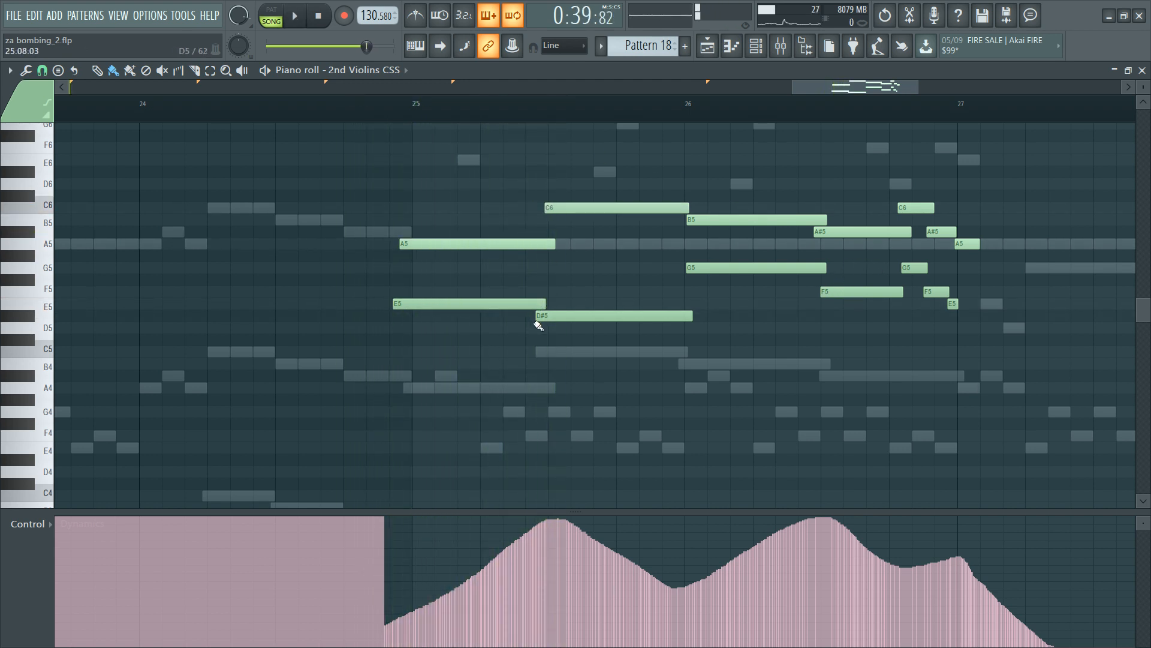
key(Delete)
drag(536, 320, 538, 319)
key(space)
drag(686, 268, 689, 270)
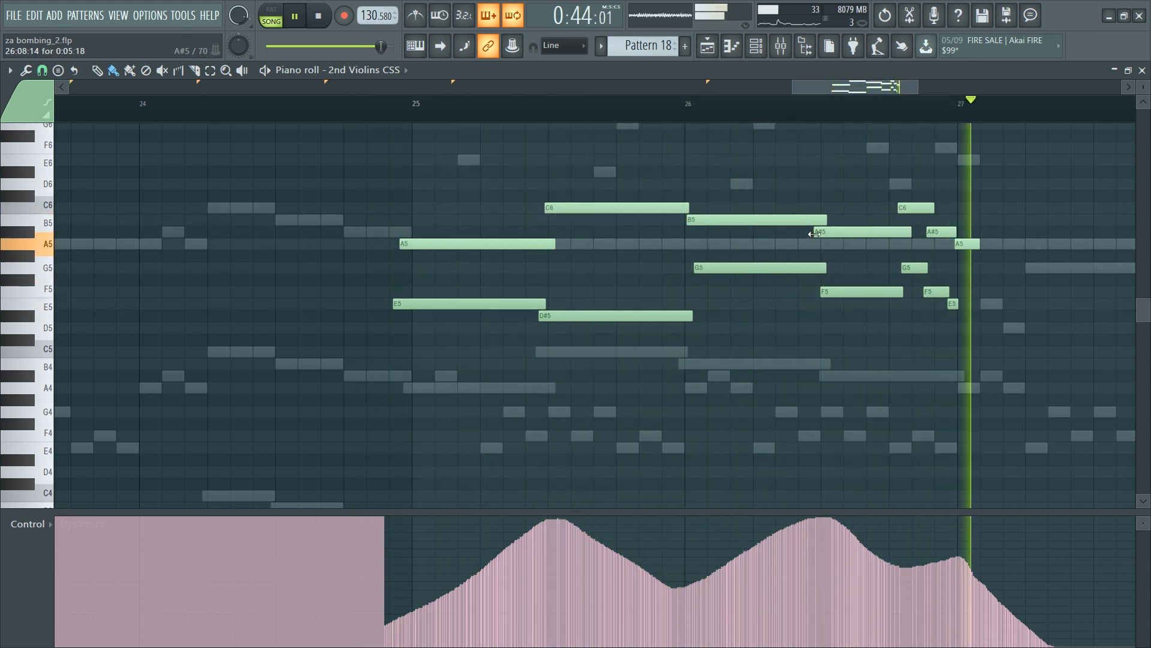
Step: Start the short C6, G5 and A#5 notes before bar 27 slightly later and play the passage through bar 27
key(space)
scroll(1008, 121, up, 4)
drag(808, 208, 814, 208)
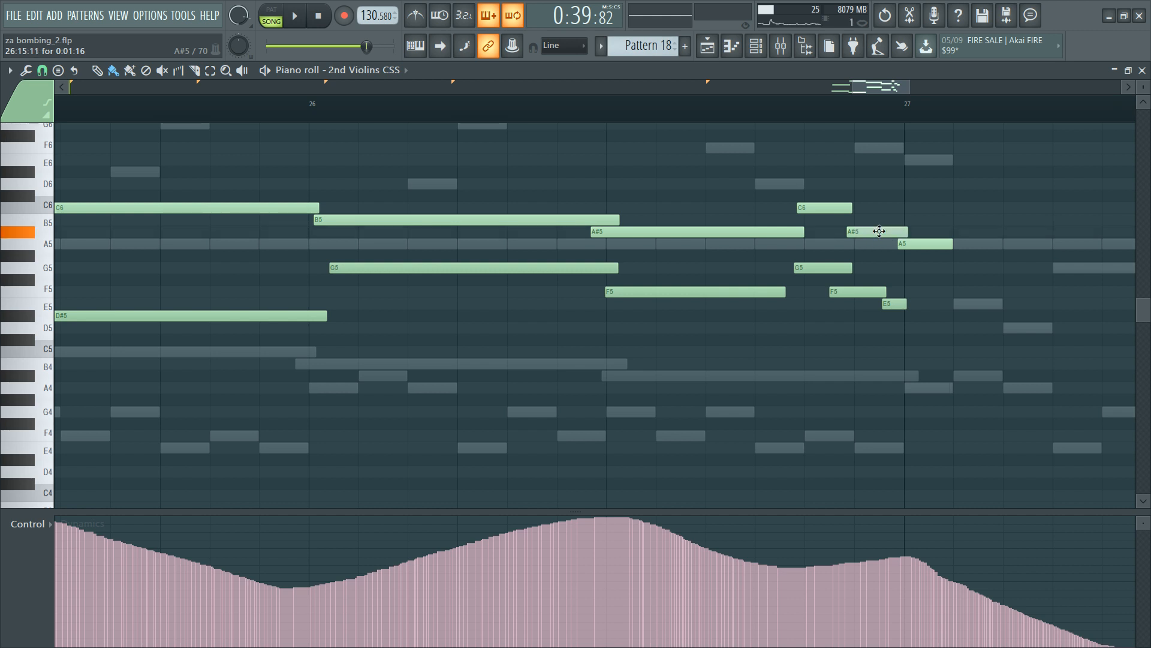
key(space)
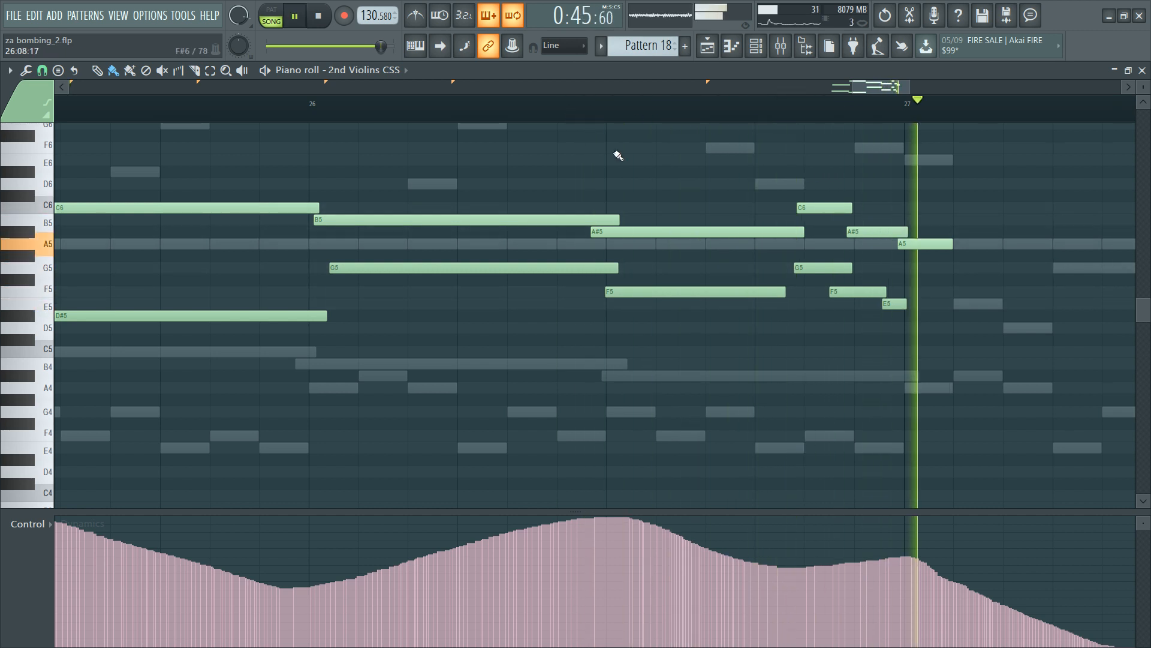
Step: Select the six short closing notes of both 2nd Violins CSS lines around the end of bar 26
key(space)
drag(830, 193, 969, 391)
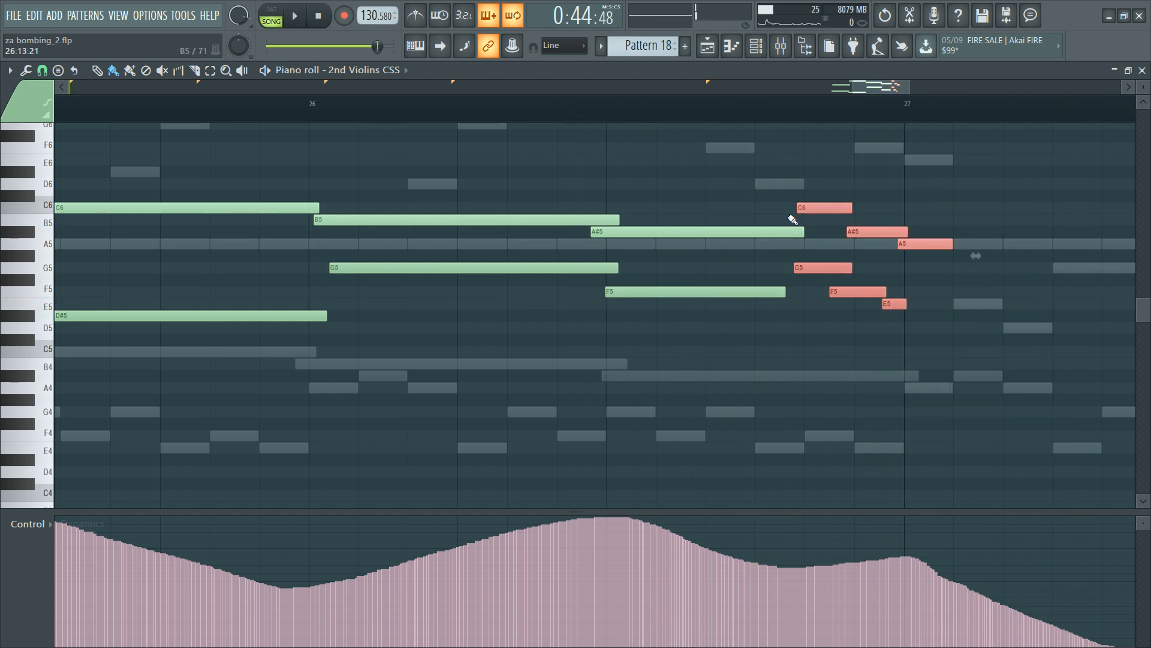
Step: Try deleting the four short C6, A#5, G5 and F5 notes before bar 27, lengthen the held A#5 and F5, and play it back
drag(819, 179, 877, 319)
key(Delete)
drag(771, 206, 899, 294)
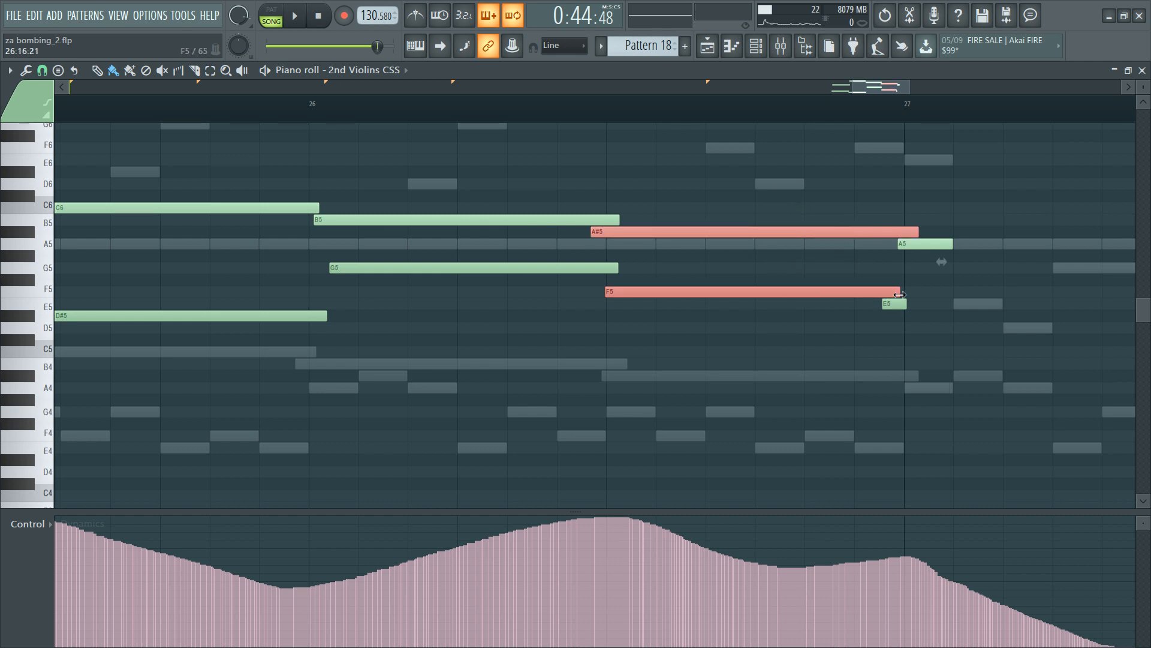
key(space)
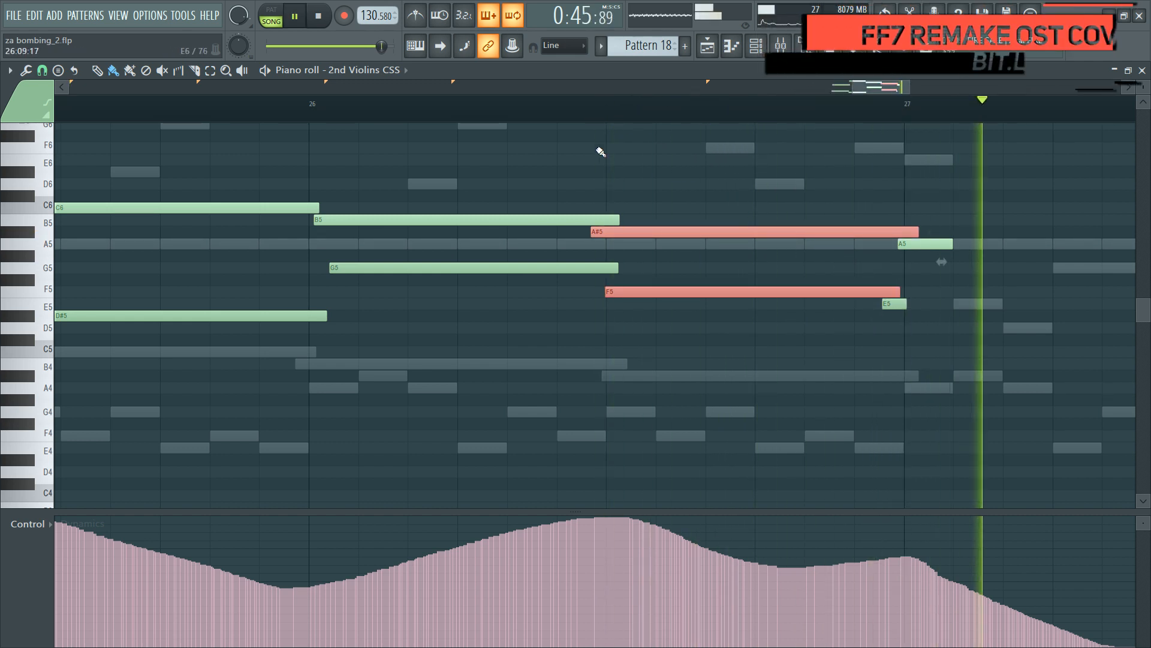
click(528, 117)
key(space)
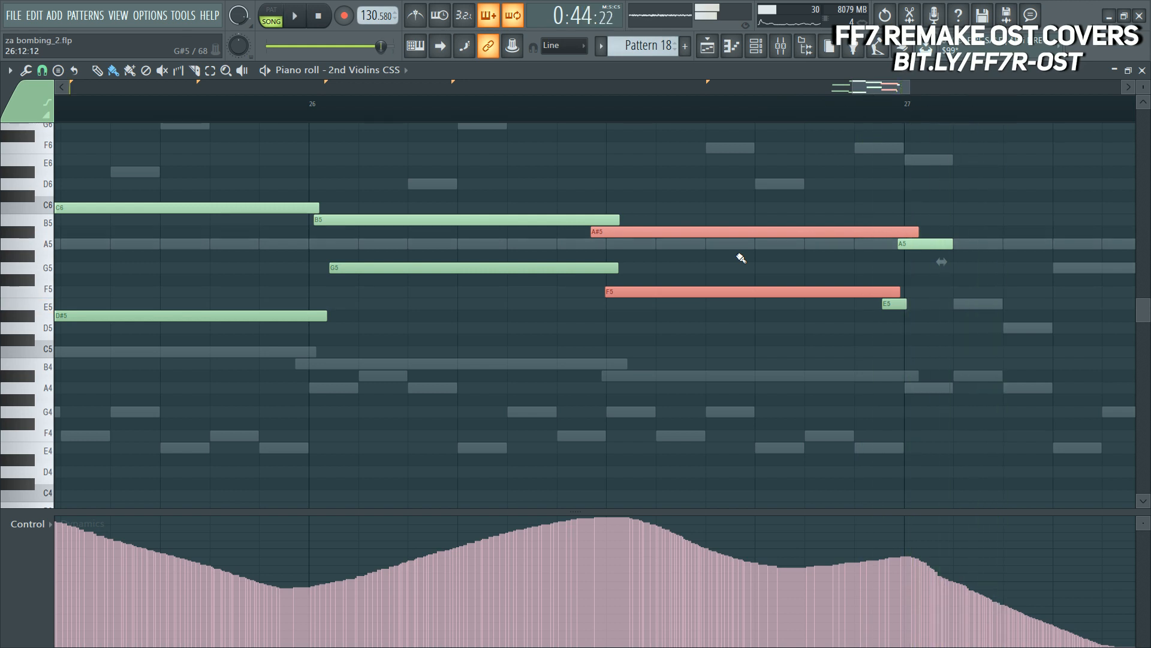
Step: Undo the note lengthening and the deletion of the four short notes before bar 27
key(ctrl+z)
key(ctrl+z)
key(ctrl+z)
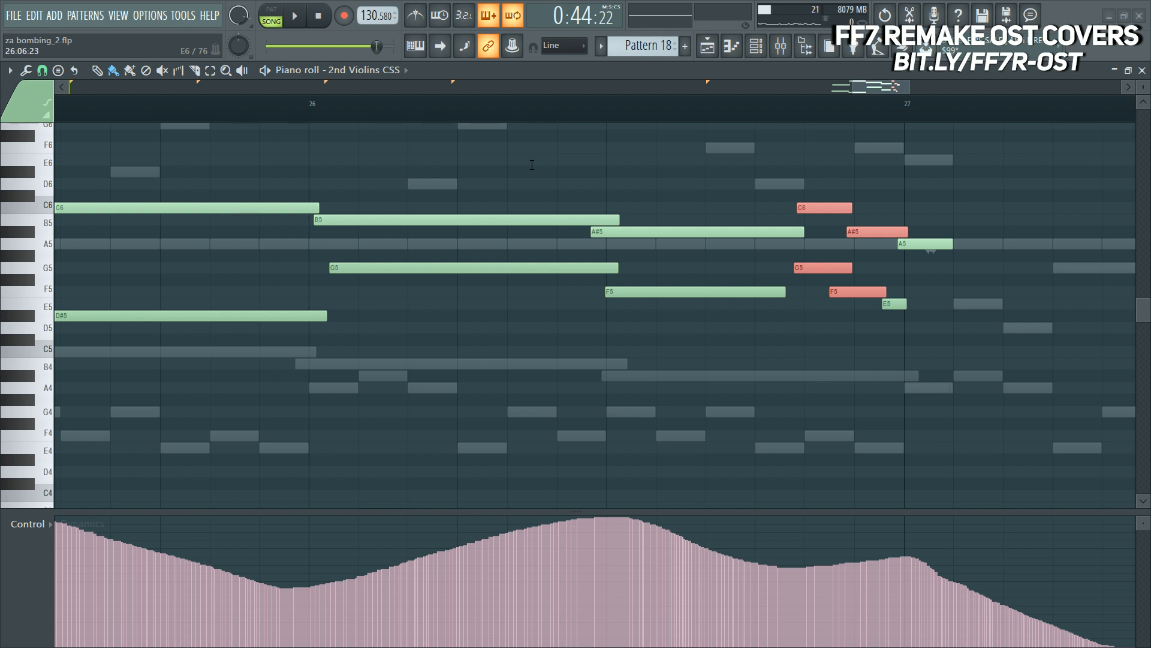
Step: Deselect the notes and play back the 2nd Violins CSS passage across bars 26 and 27
ctrl+click(667, 173)
scroll(664, 121, down, 3)
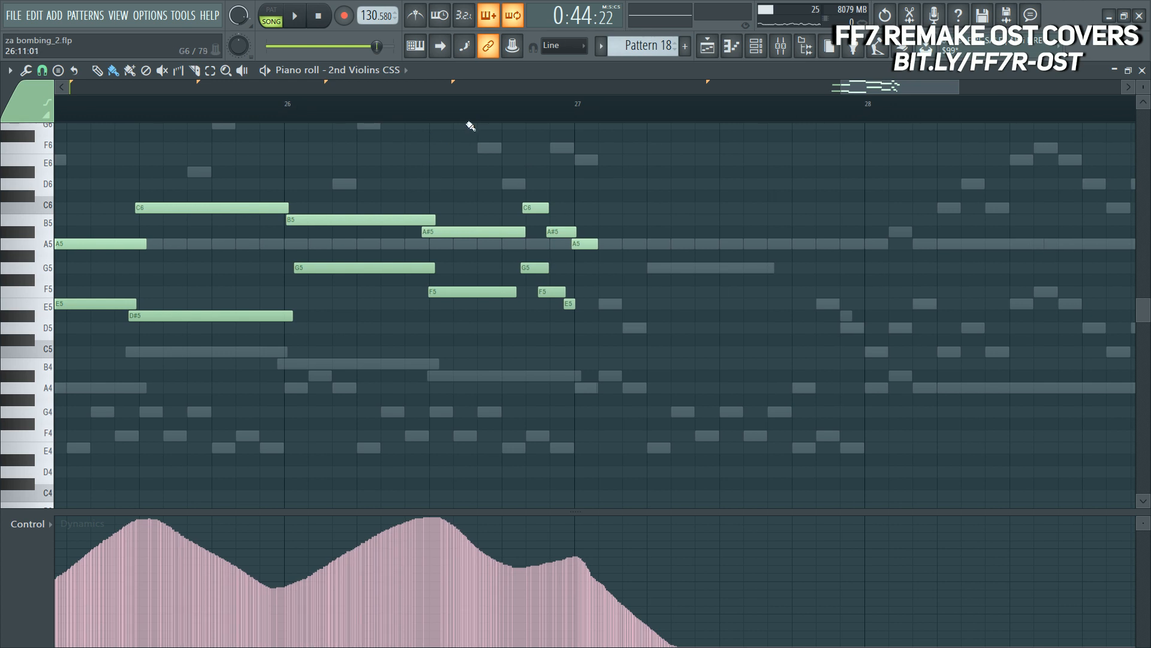
scroll(514, 106, up, 3)
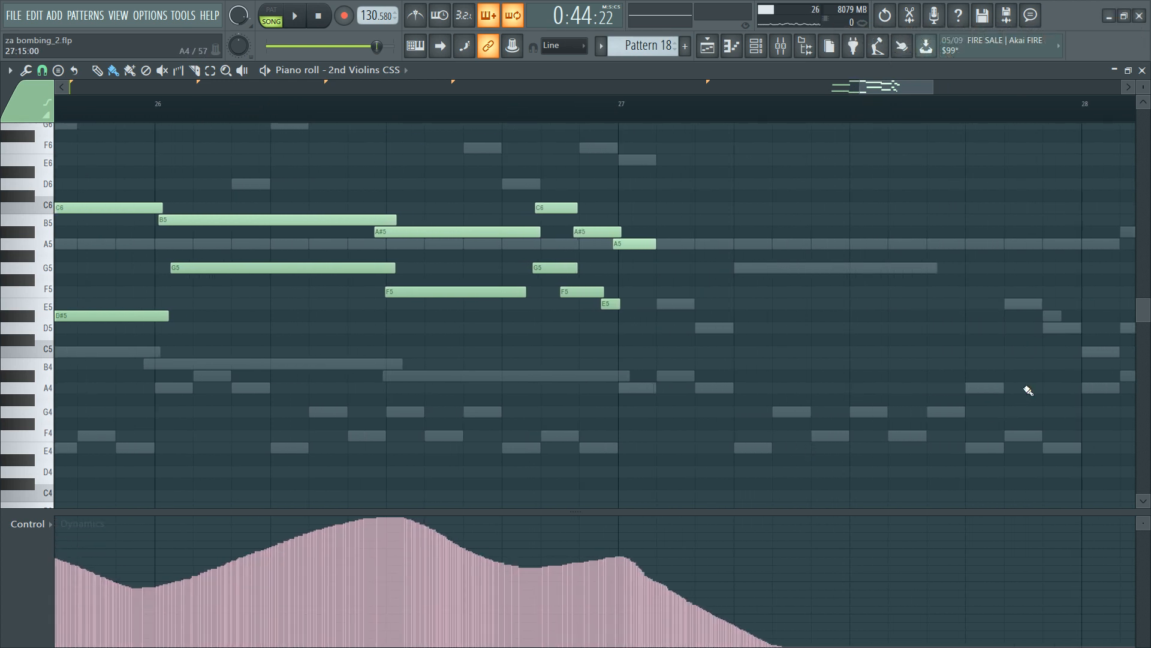
key(space)
scroll(391, 113, up, 1)
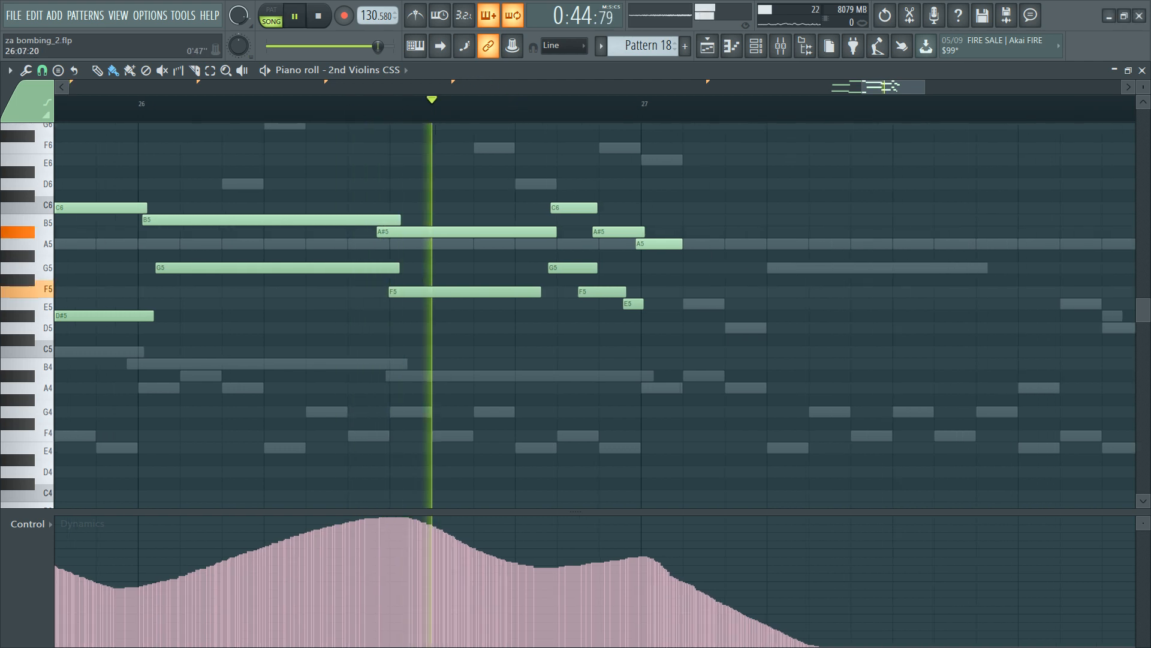
scroll(391, 113, down, 3)
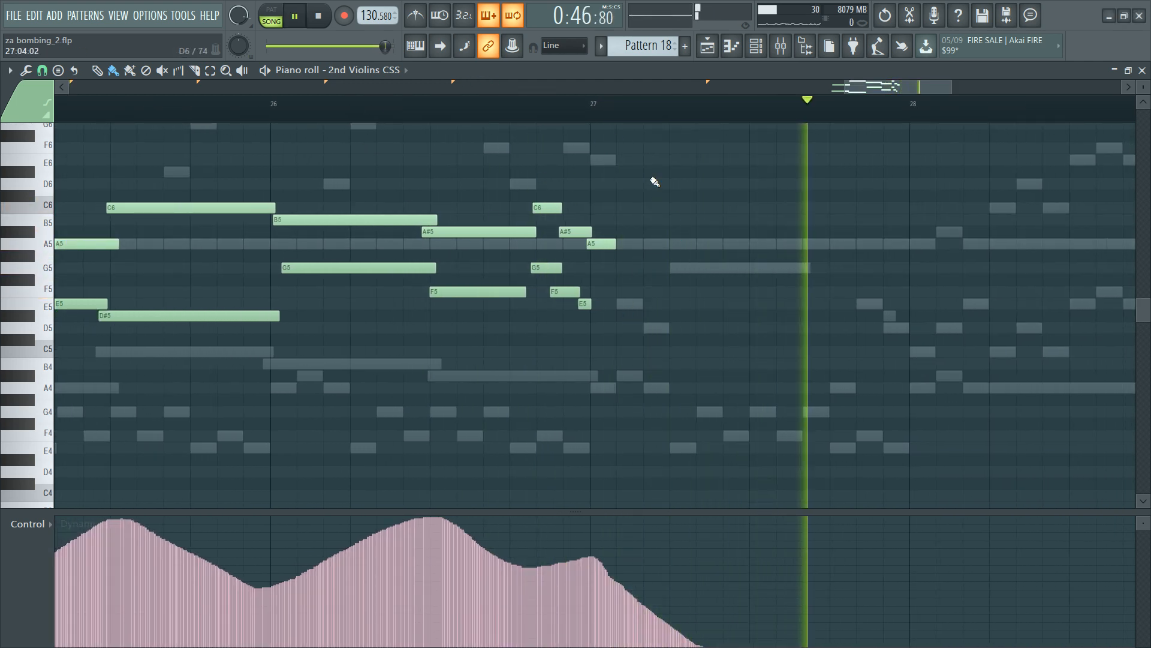
key(space)
scroll(599, 121, down, 5)
Step: Open the 1st Violins CSS part in the piano roll and play it back from just before bar 25
key(F6)
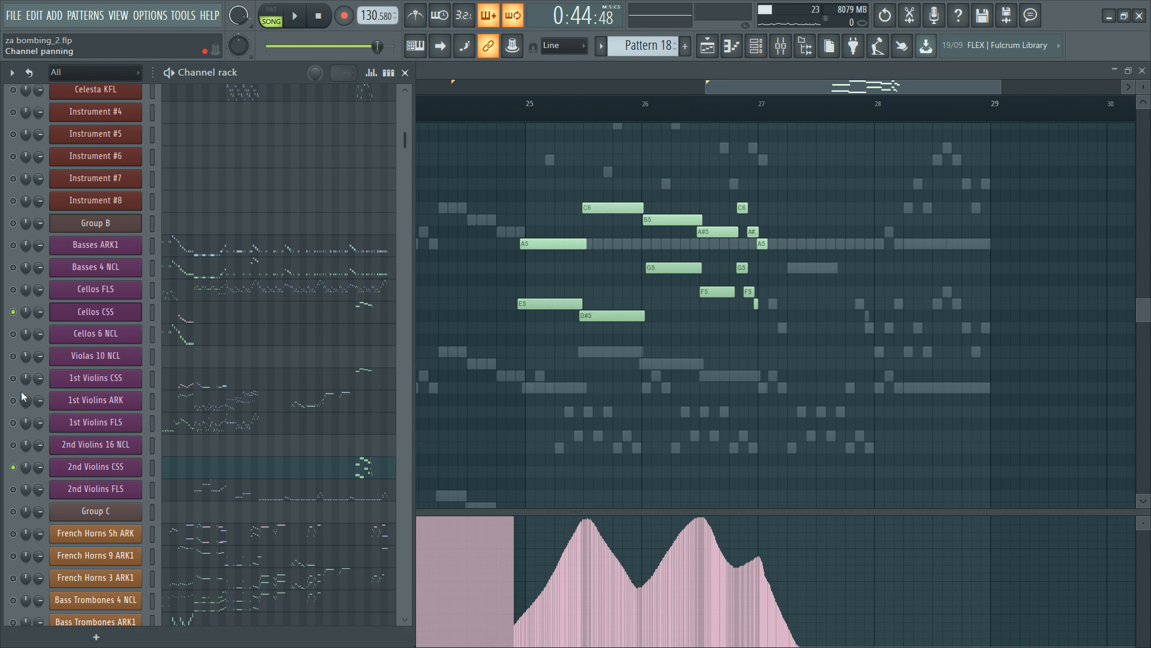
click(357, 385)
key(space)
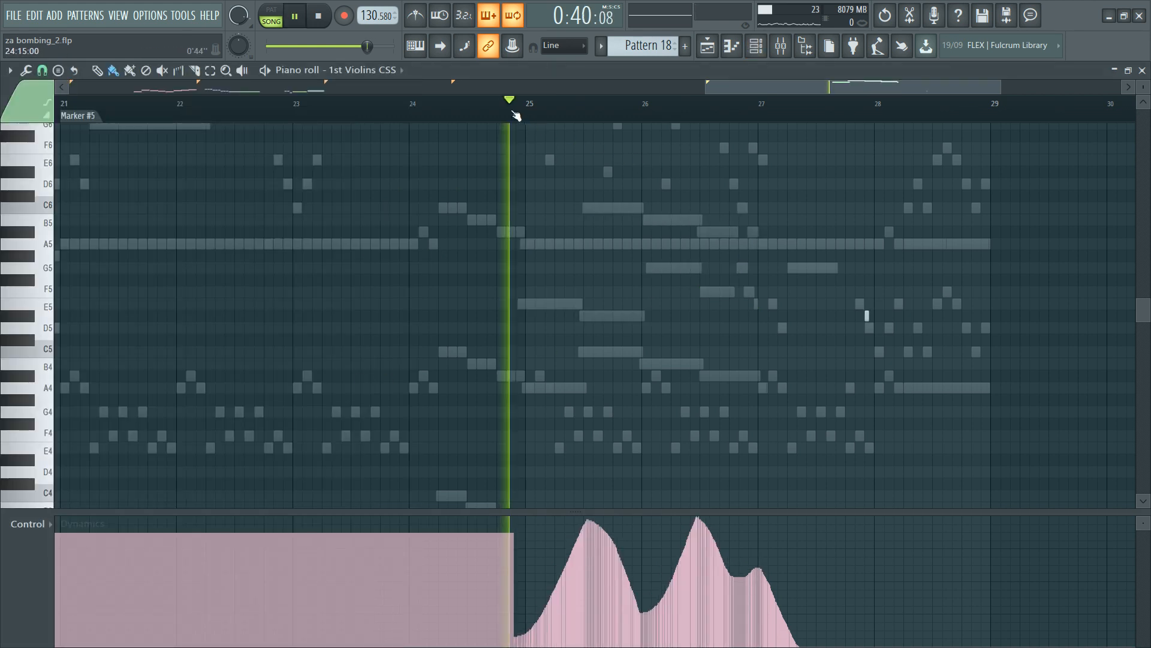
scroll(560, 398, down, 6)
key(space)
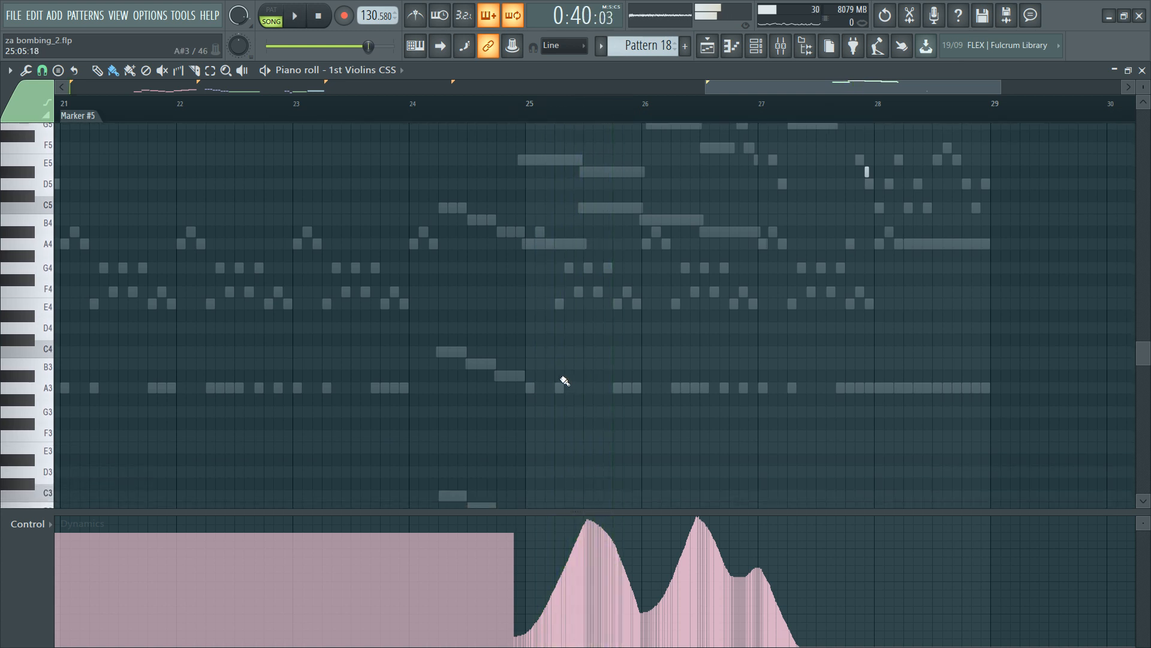
Step: Select the 1st Violins CSS passage from bar 25 to just past bar 28, scale down its Dynamics levels, and play it back
scroll(562, 380, up, 12)
scroll(632, 108, up, 4)
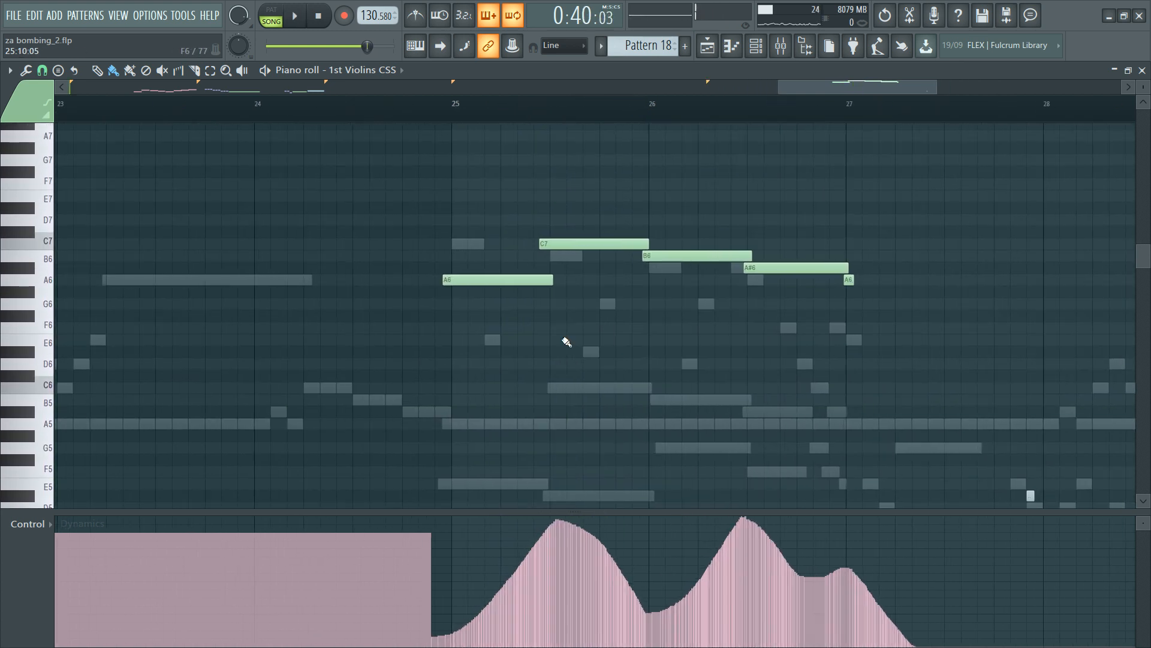
drag(425, 120, 1121, 114)
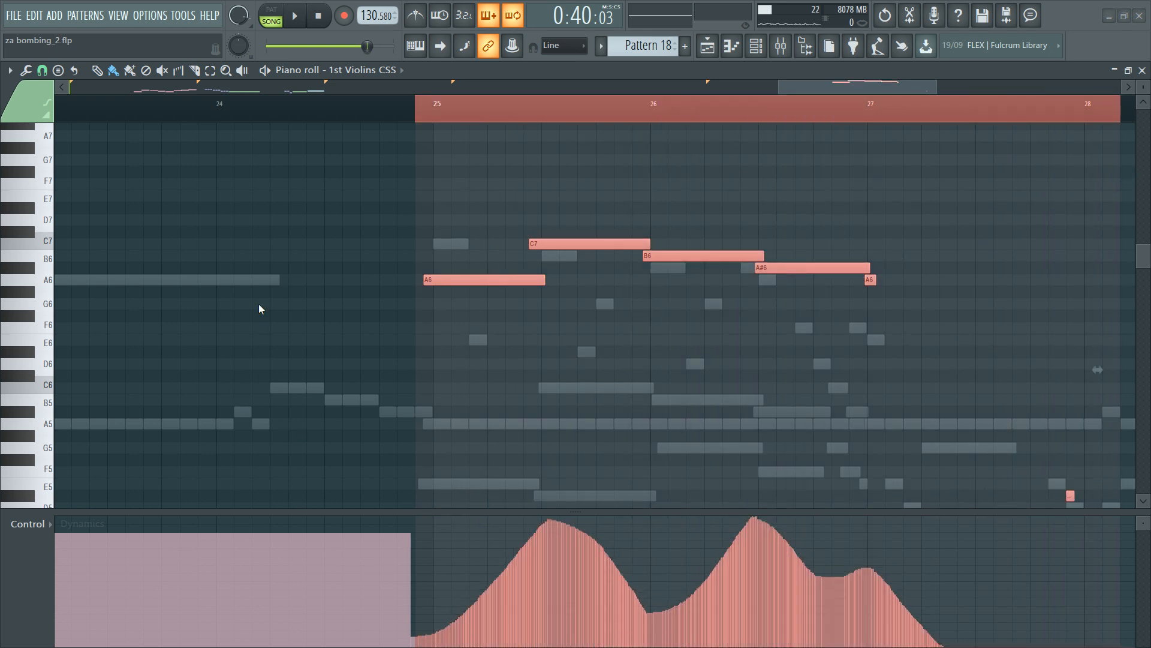
drag(291, 276, 300, 378)
key(space)
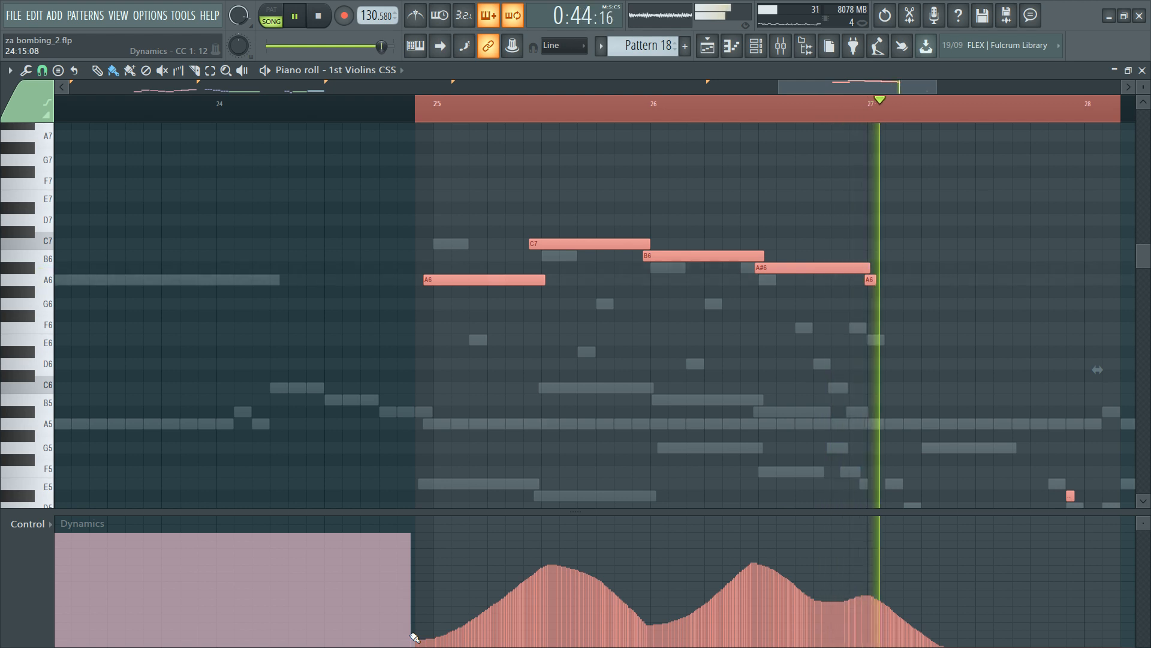
key(space)
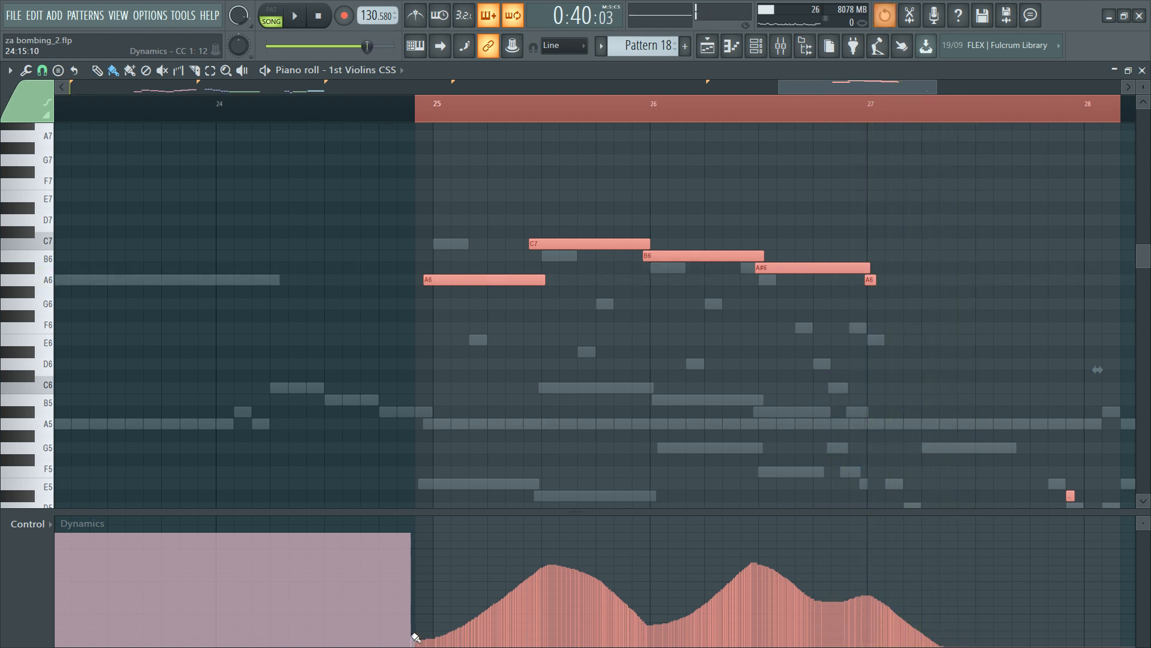
Step: Redraw the Dynamics curve as straighter swells peaking mid-bar 25 and mid-bar 26 with a smooth fade after bar 27, and play it back
drag(505, 592, 429, 623)
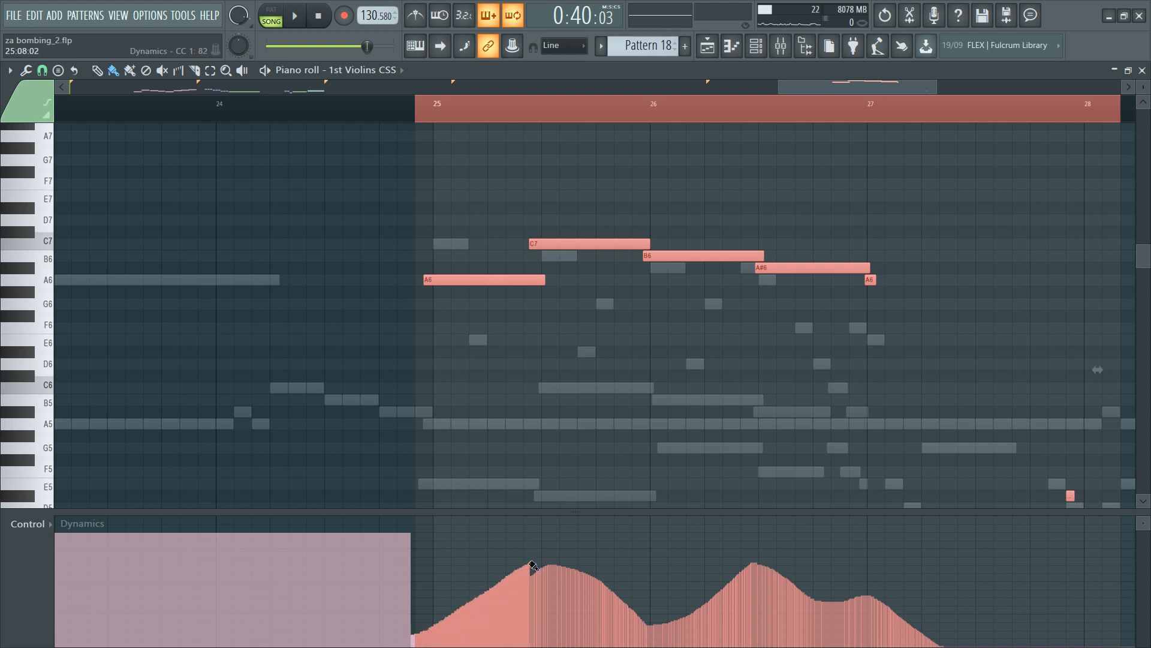
drag(625, 598, 560, 566)
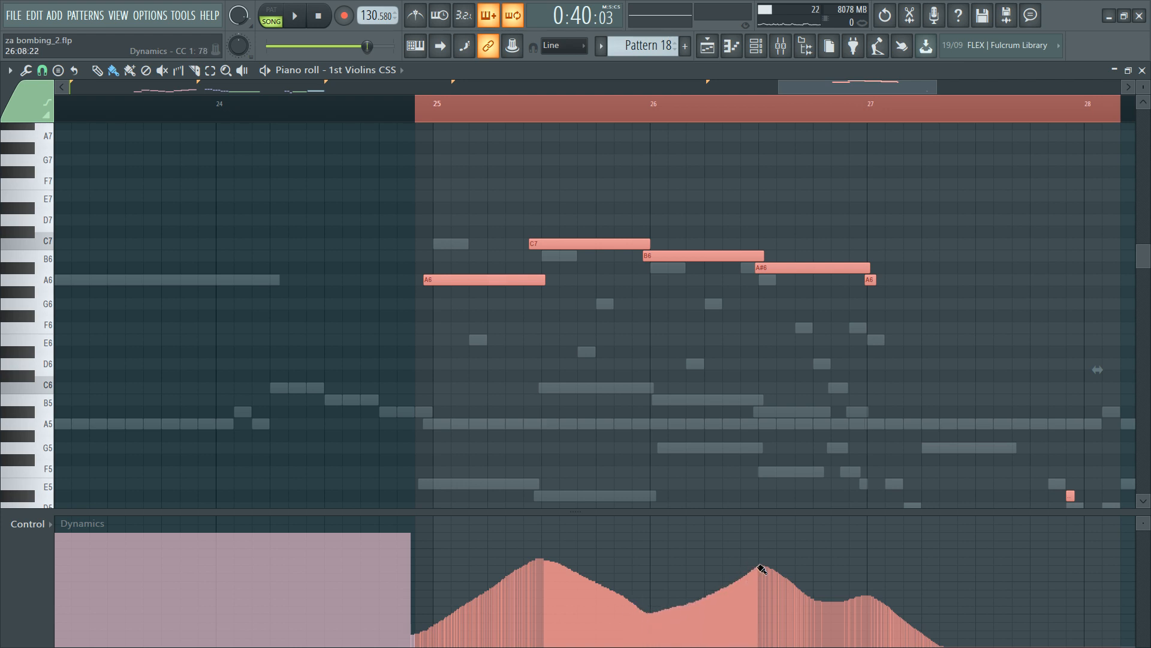
key(space)
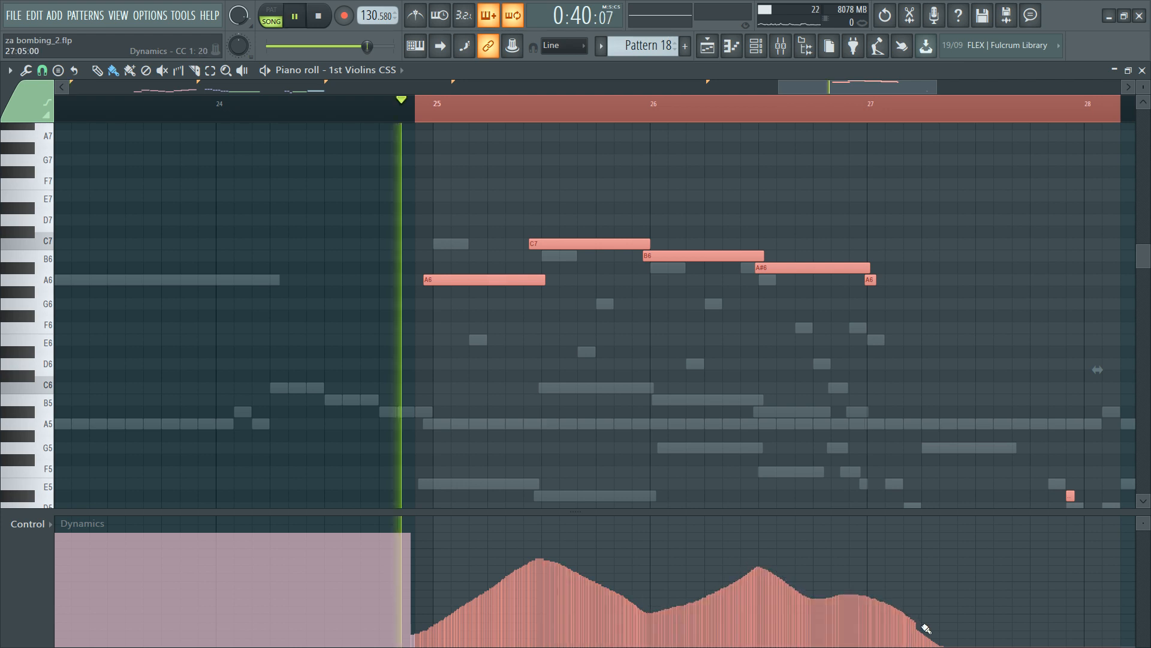
scroll(900, 405, down, 4)
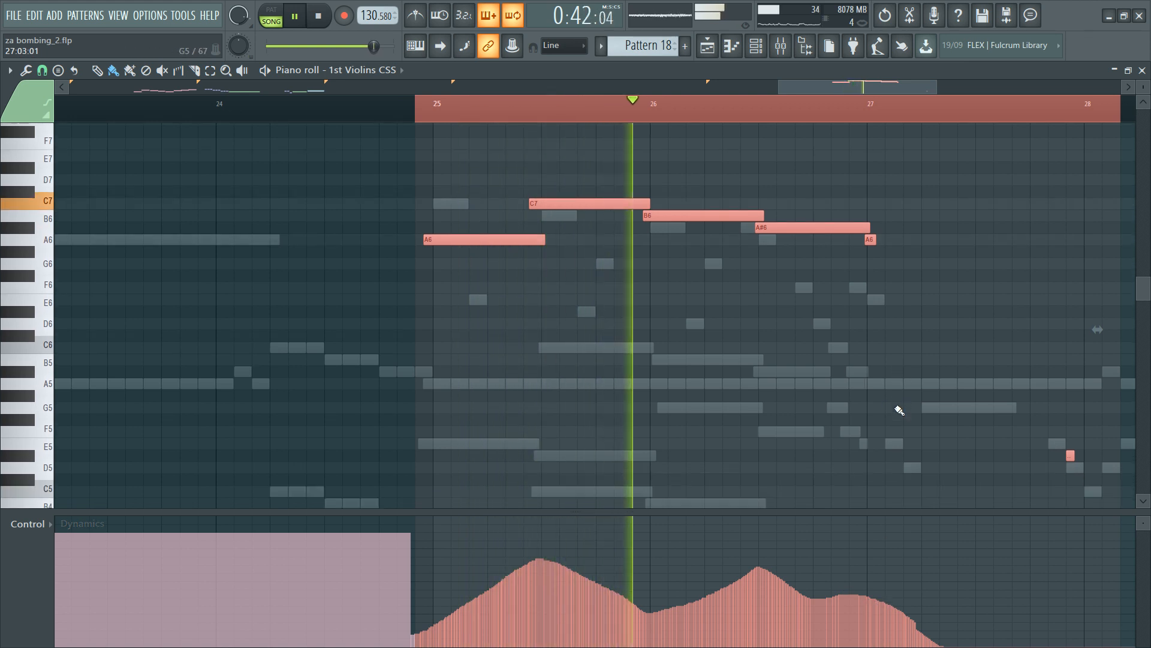
drag(864, 596, 940, 643)
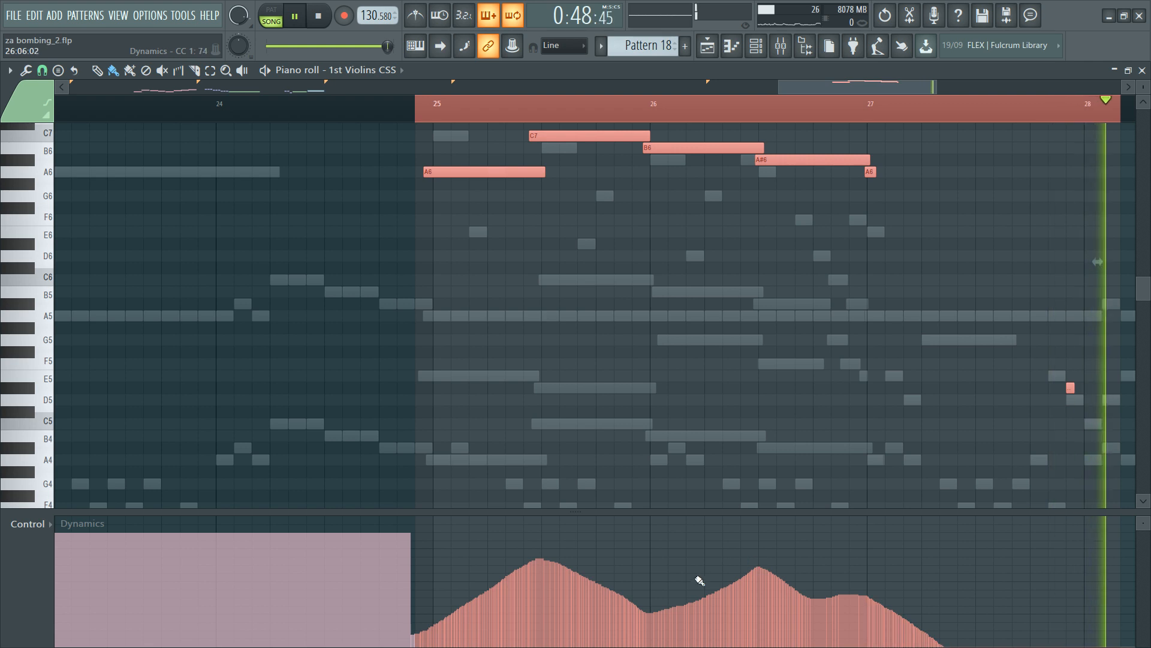
key(space)
Step: Reshape the Dynamics from bar 26 to add a peak at bar 27 and a longer fade-out, play it back, and deselect the notes
mouse_move(662, 612)
mouse_down()
mouse_move(746, 574)
mouse_move(808, 595)
mouse_move(870, 564)
mouse_move(966, 641)
mouse_up()
key(space)
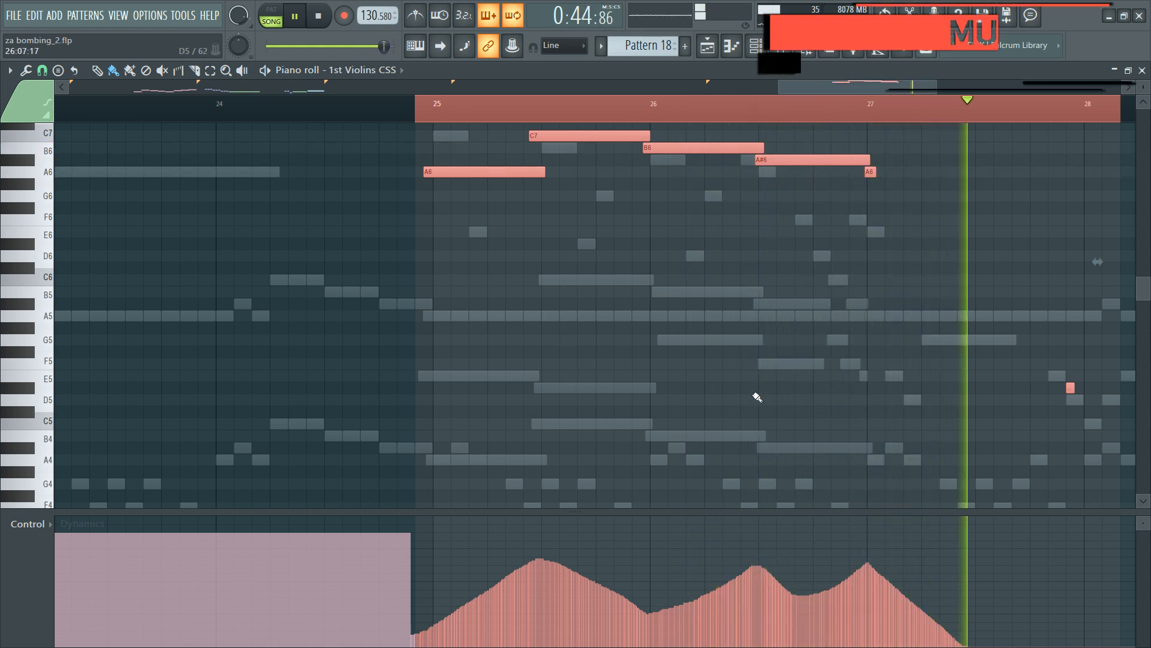
click(768, 311)
key(space)
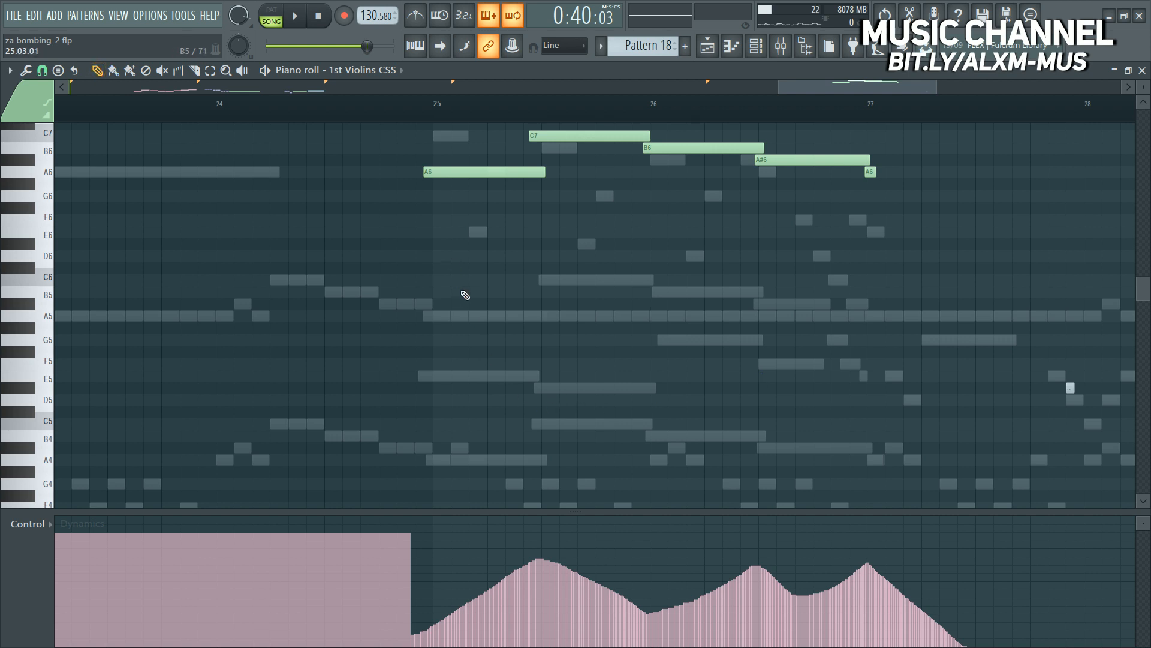
Step: Unmute all channels in the Channel rack and save the project
key(F6)
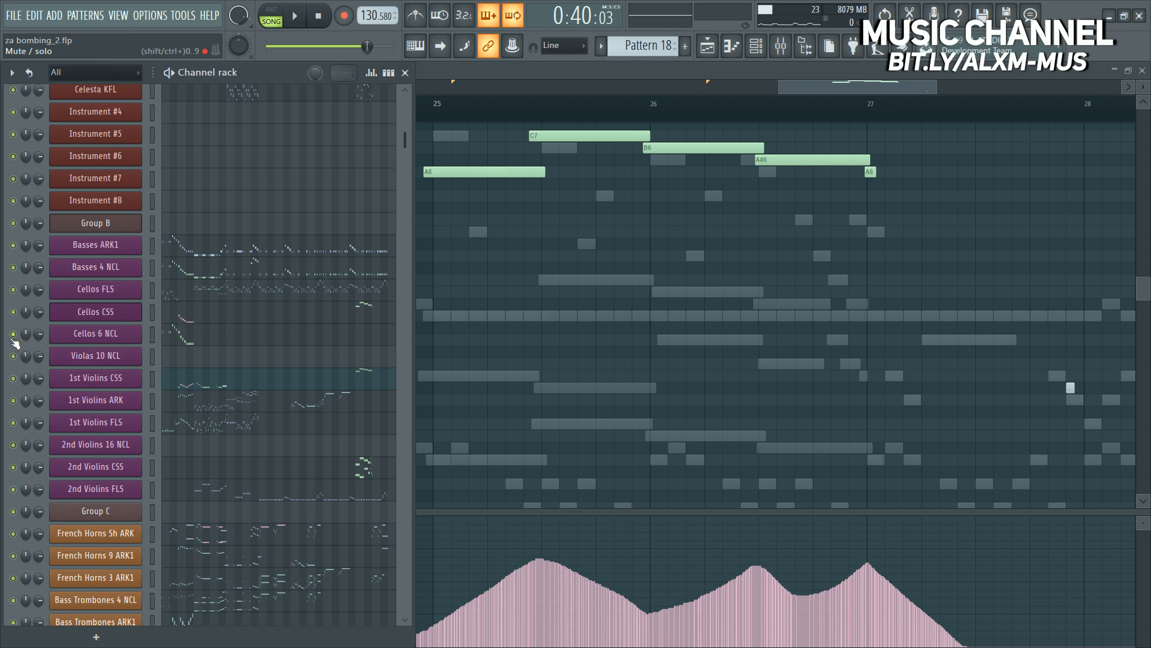
key(F6)
scroll(1091, 117, down, 6)
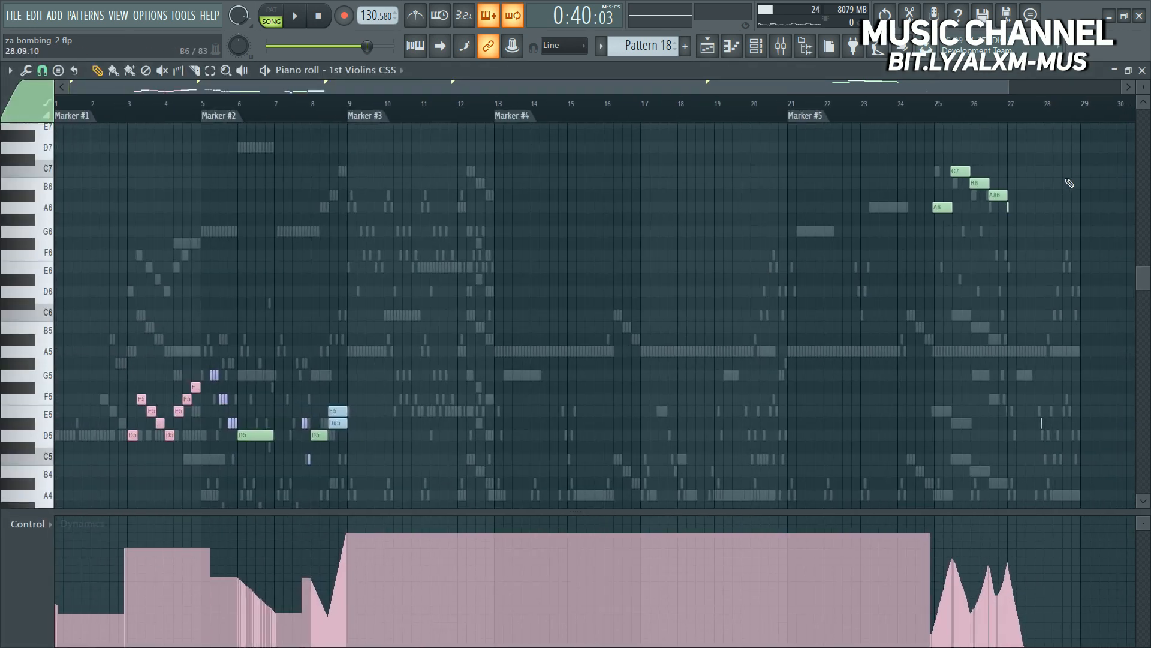
scroll(1092, 117, up, 6)
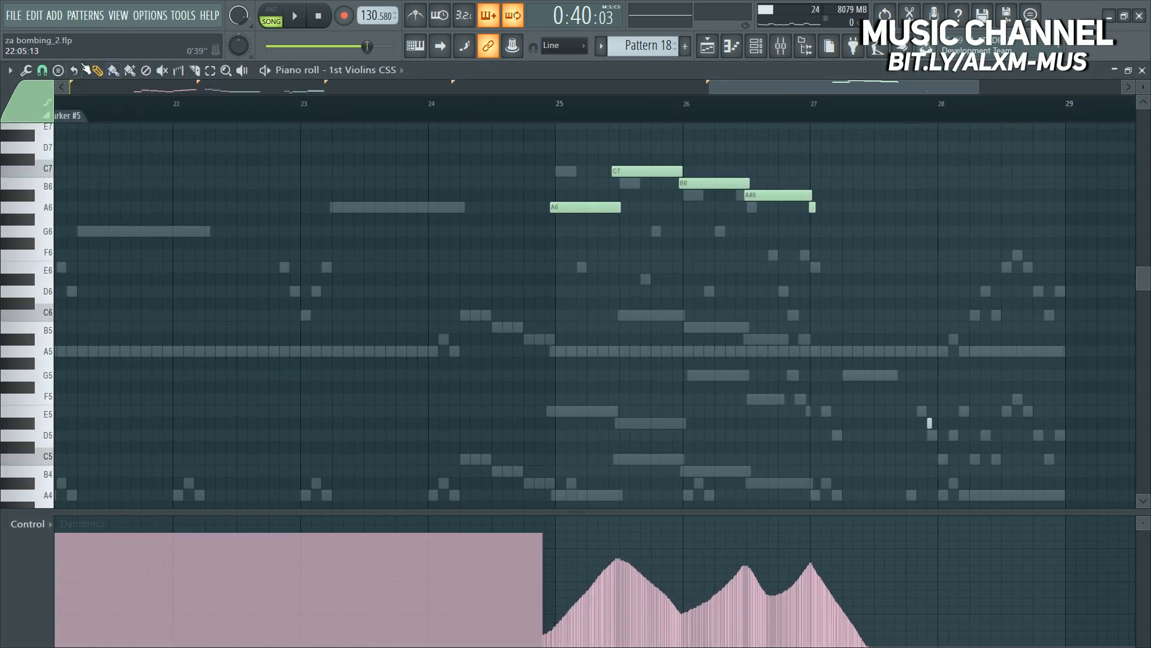
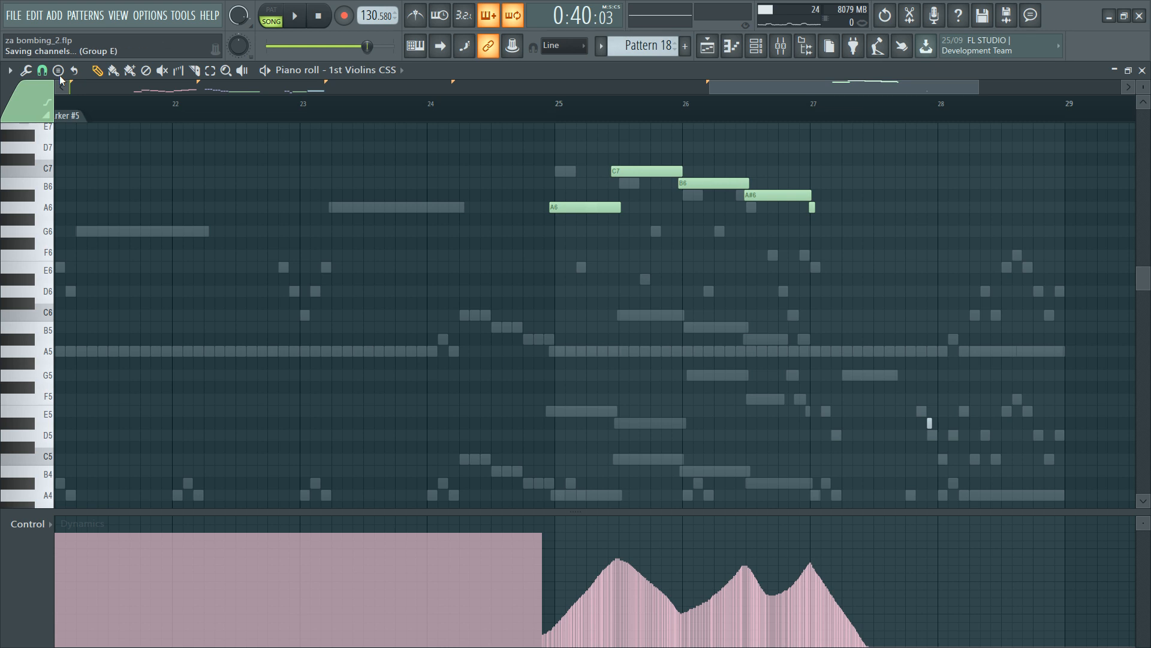
Step: Look through the instrument parts in the Channel rack and inspect the Choir and Strings Long tracks in the mixer
key(F6)
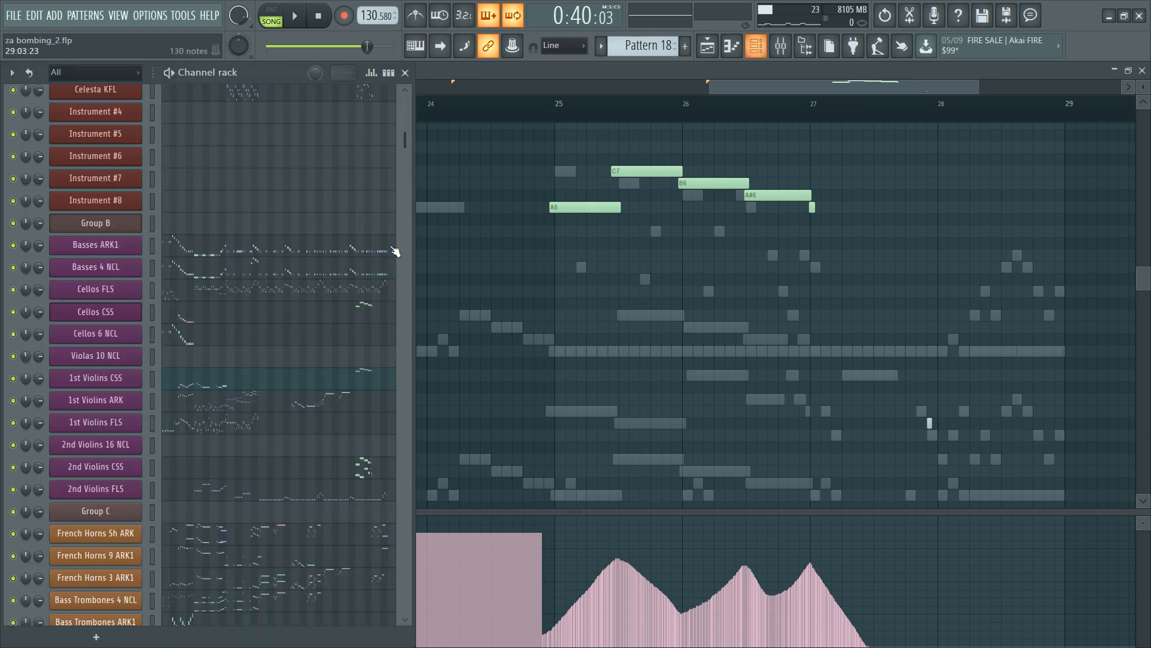
scroll(360, 444, down, 8)
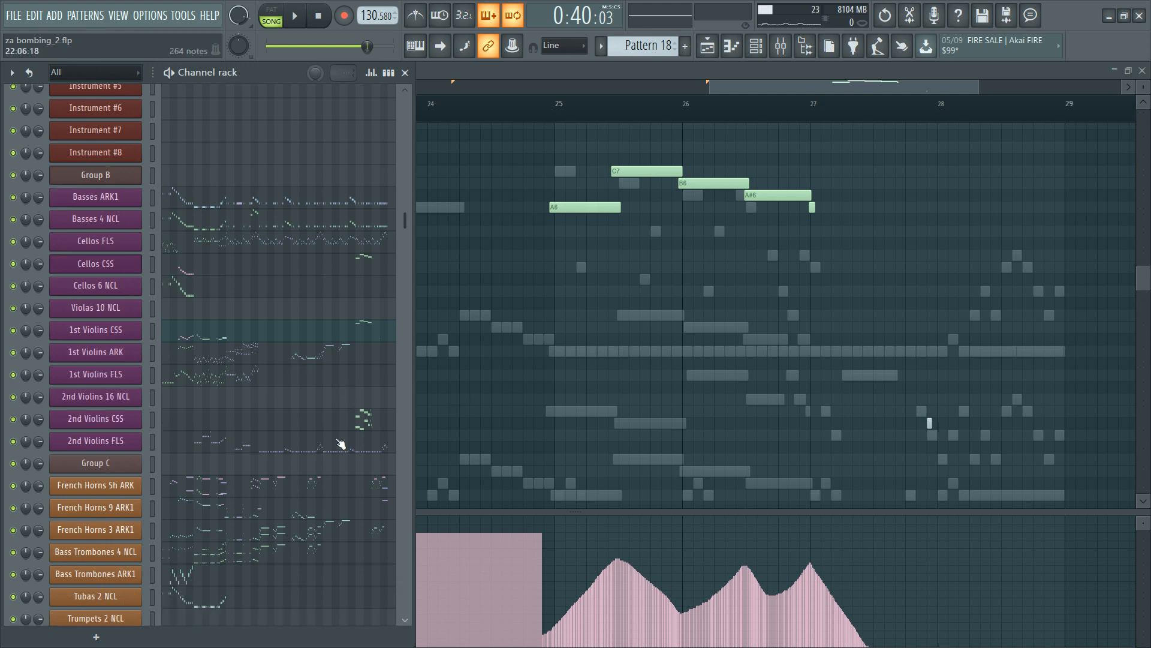
key(F6)
scroll(584, 108, down, 3)
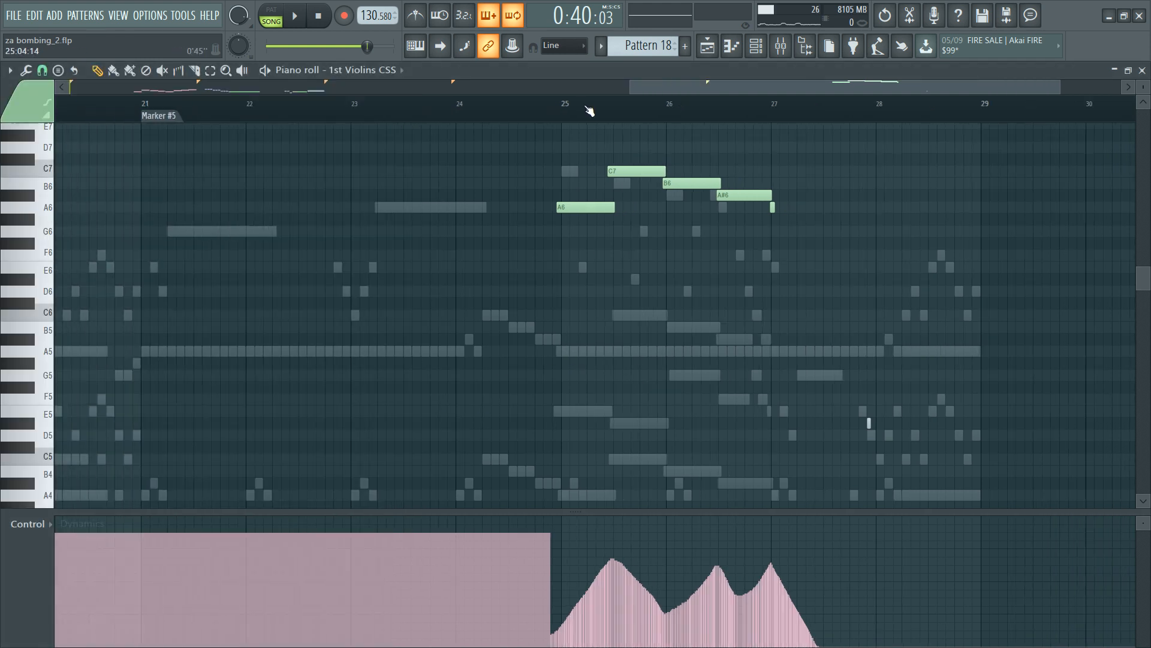
key(F9)
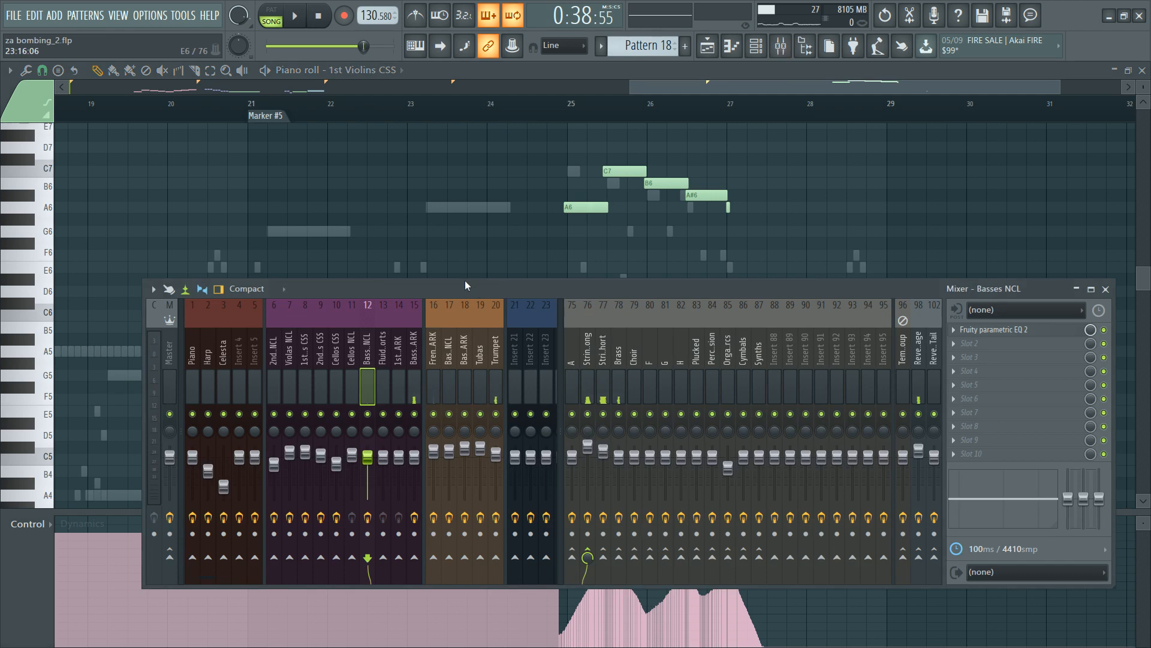
click(605, 367)
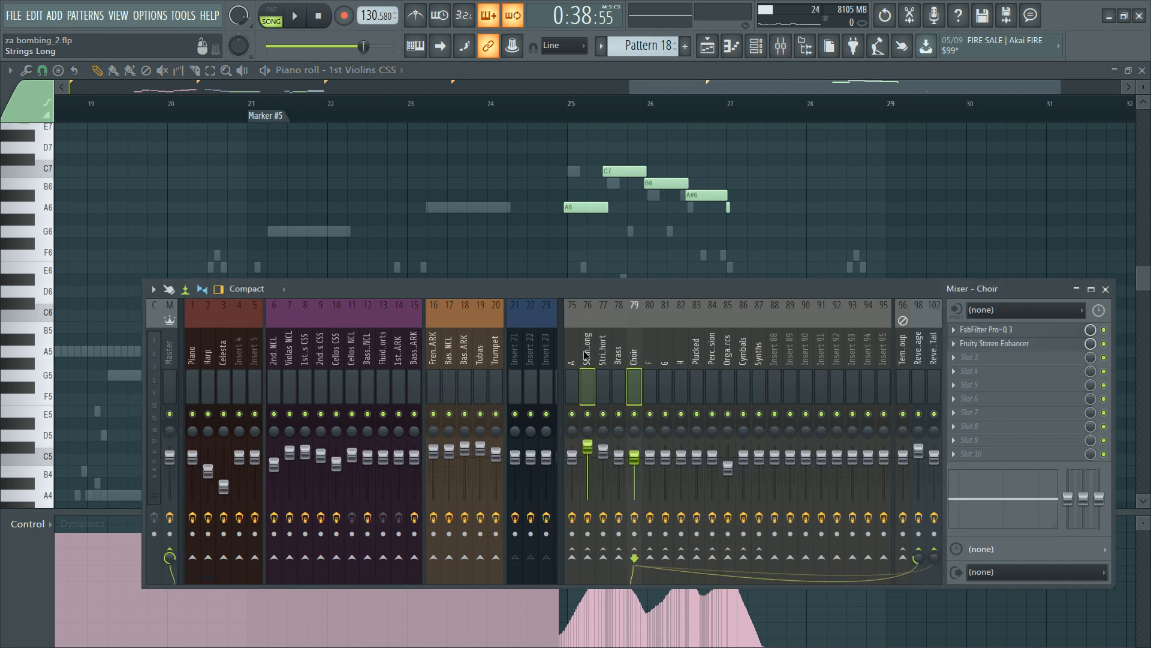
key(F9)
Step: Copy the 1st Violins CSS melody (A6, C7, B6, A#6, A6) into Choir Women OCN and move it to start at bar 25
key(ctrl+a)
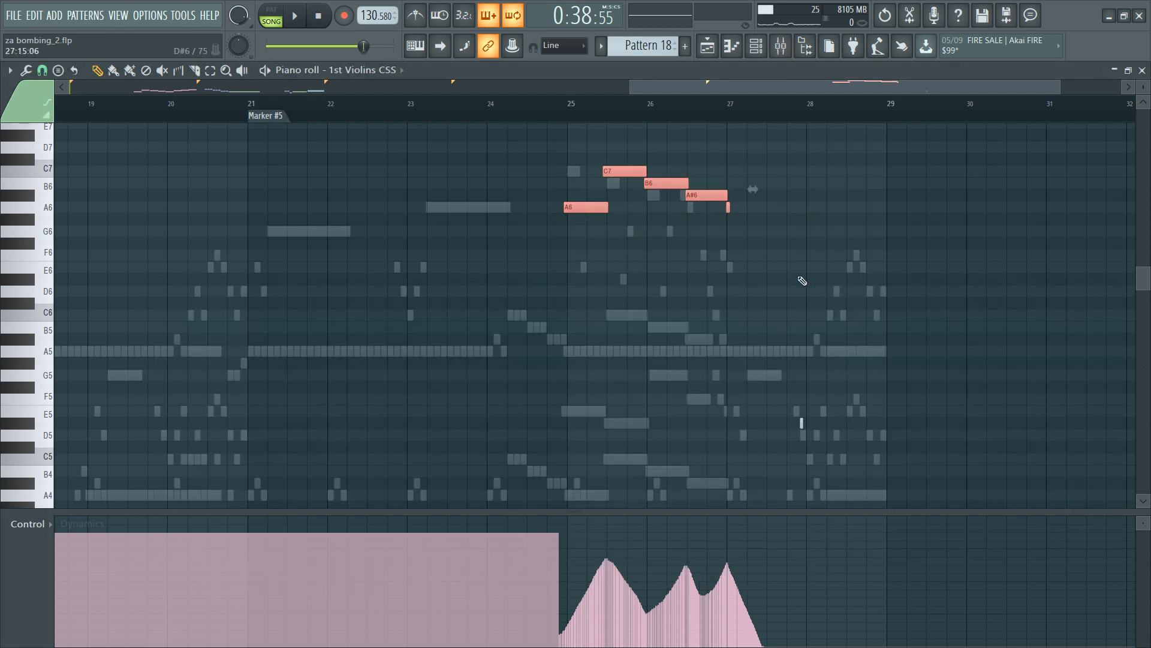
key(F6)
click(270, 474)
key(ctrl+v)
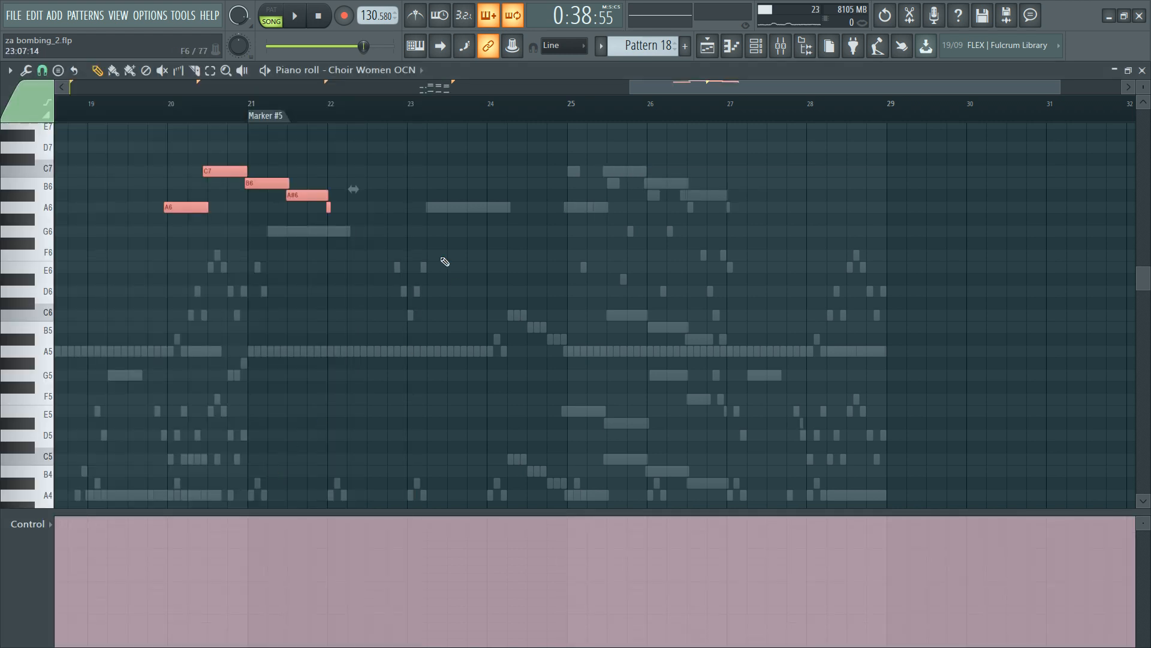
drag(169, 206, 569, 206)
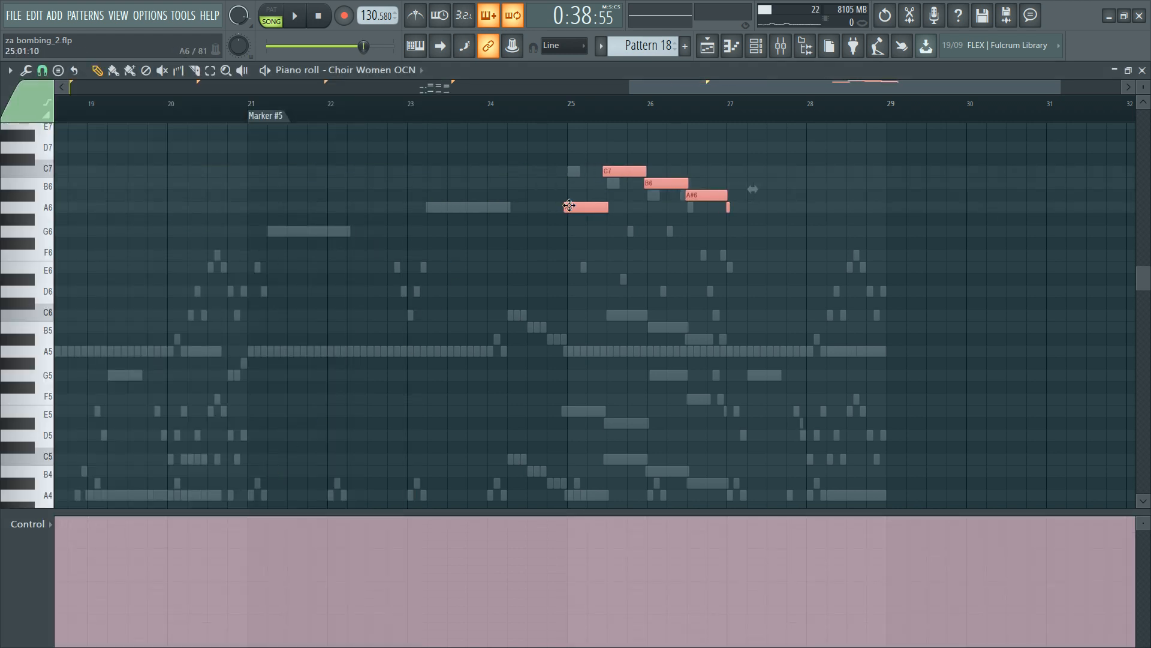
scroll(664, 116, up, 3)
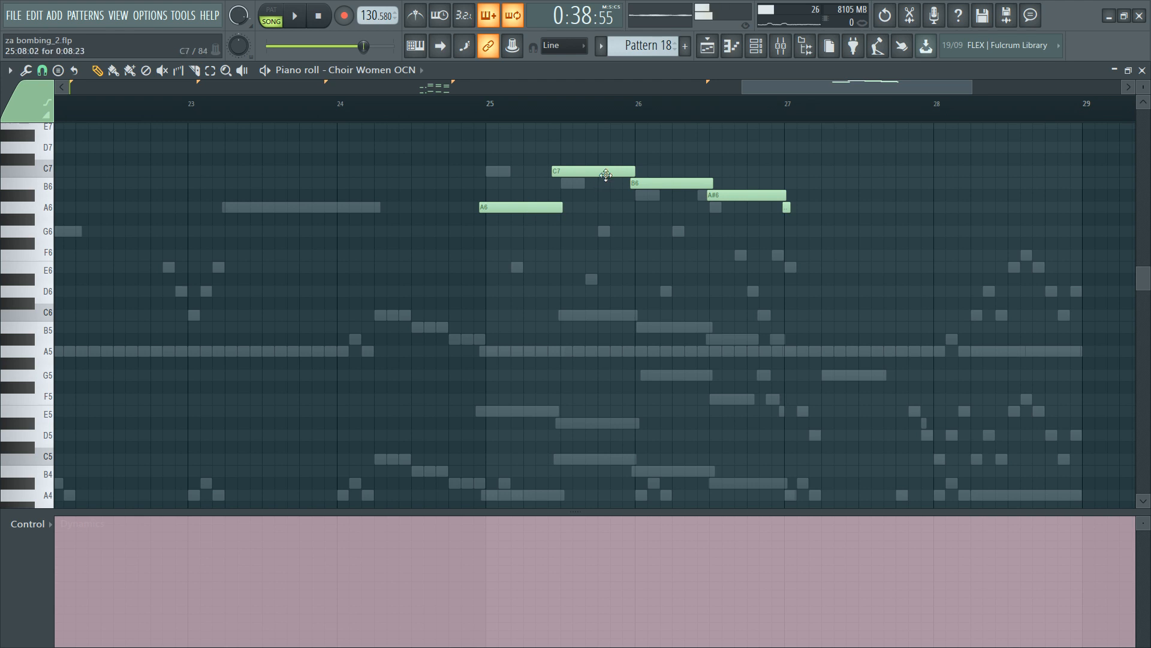
Step: Transpose the copied Choir Women OCN melody down one octave and select all of its notes
key(ctrl+Down)
key(ctrl+d)
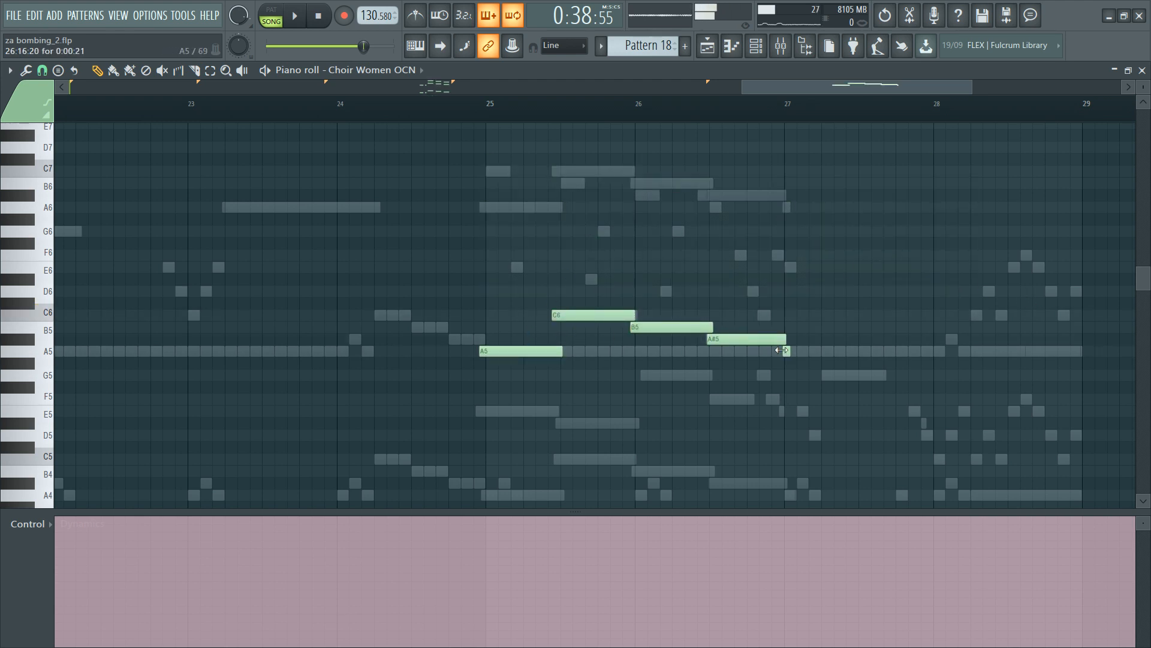
key(ctrl+a)
Step: Load 02 Nucleus - 5 Altos from the Nucleus sections' Choir folder into the Group D Kontakt rack
key(F6)
scroll(269, 279, up, 3)
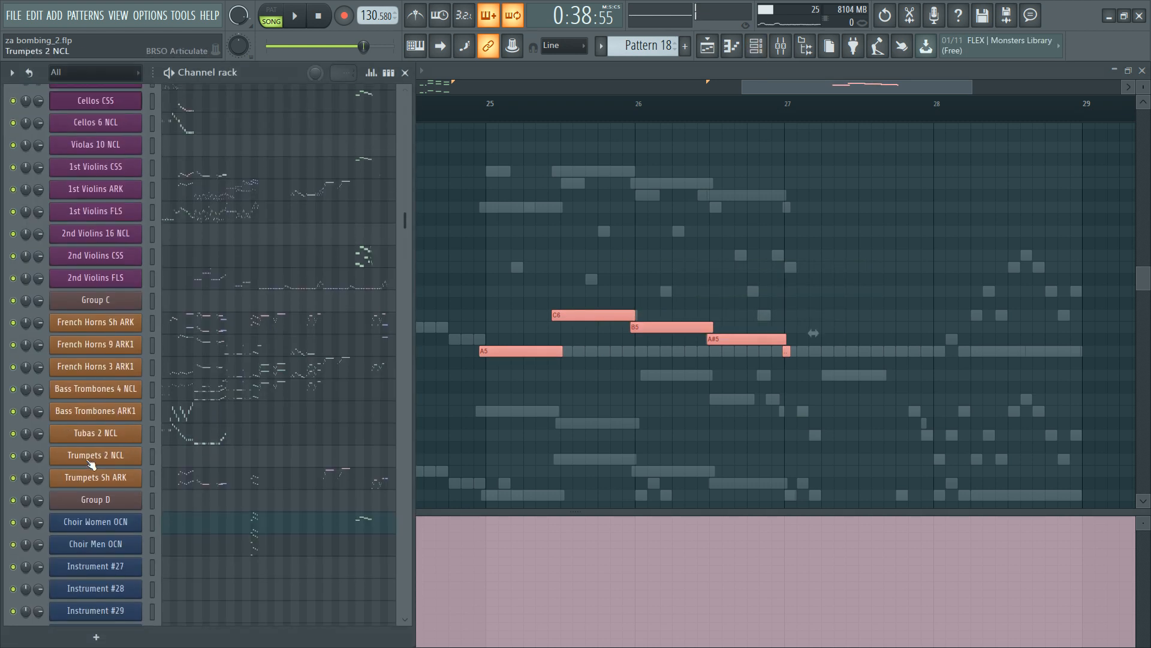
click(78, 513)
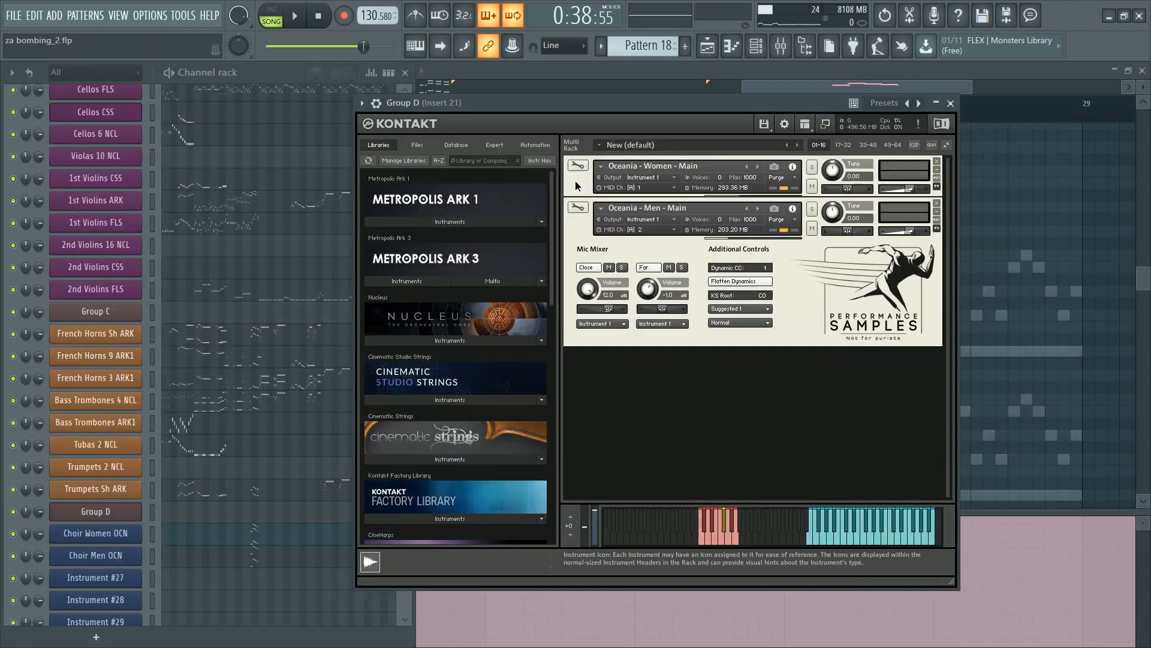
click(423, 340)
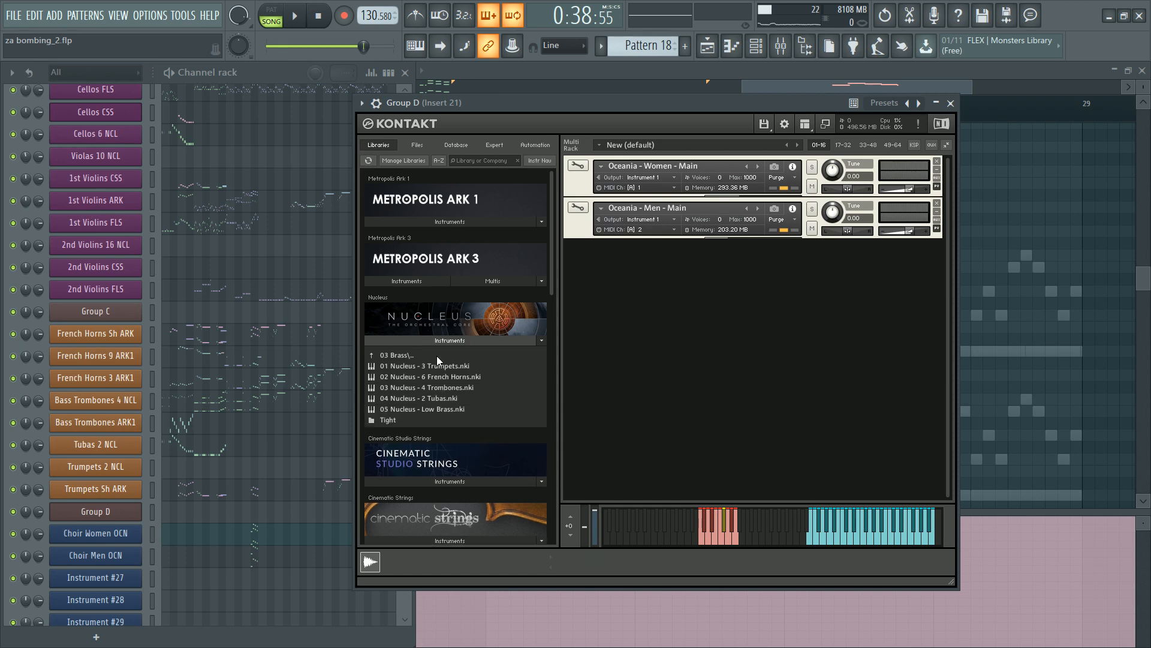
click(439, 357)
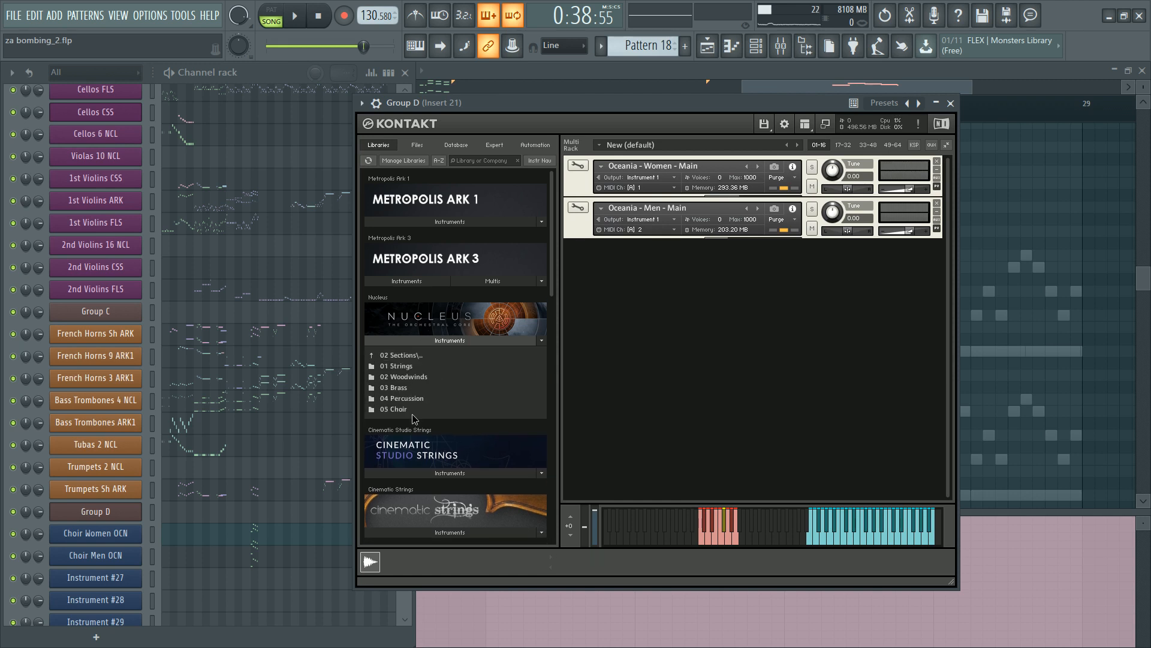
click(412, 412)
double_click(441, 377)
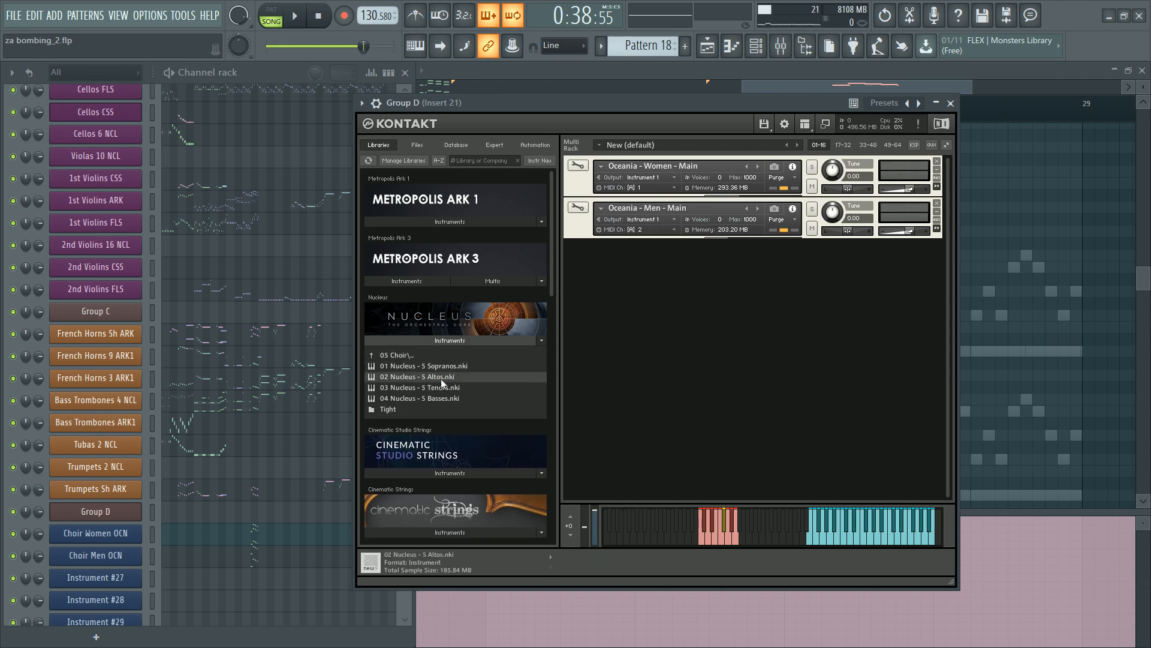
Step: Swap the loaded patch for 01 Nucleus - 5 Sopranos, audition it, and switch back to 02 Nucleus - 5 Altos
drag(438, 365, 437, 363)
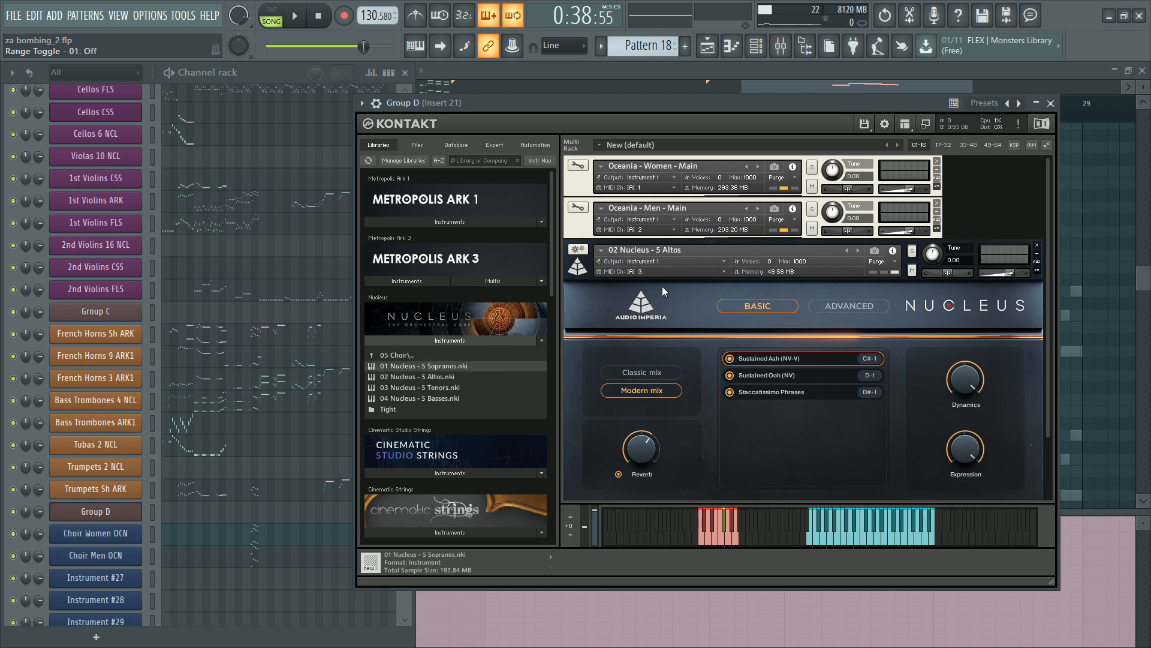
click(828, 375)
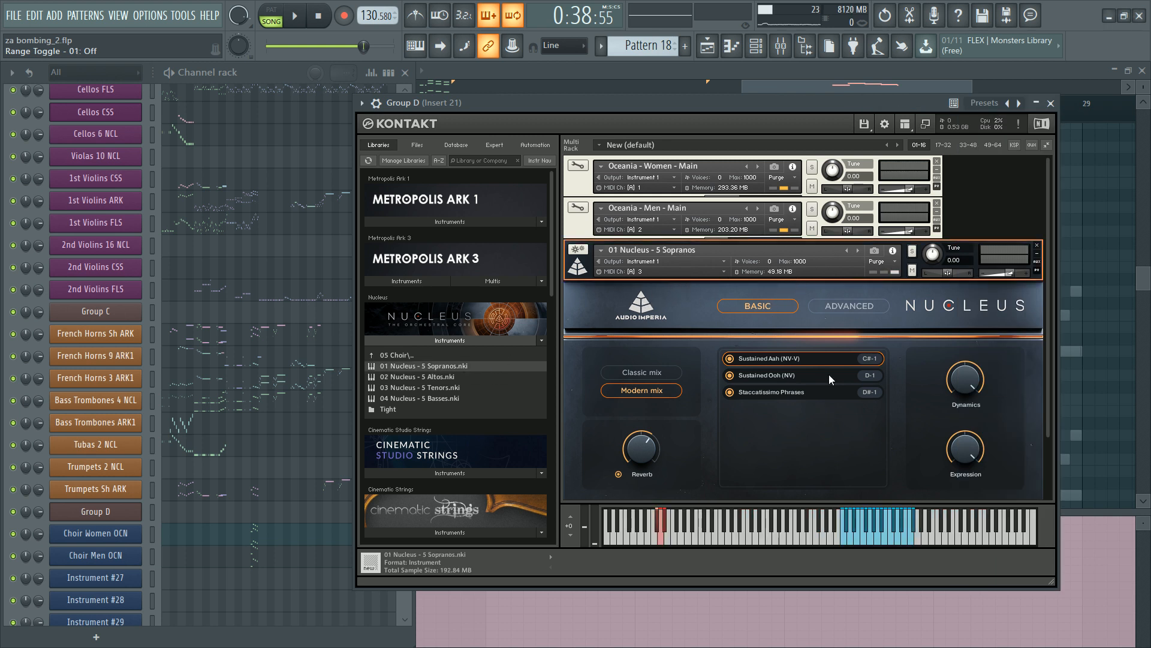
click(879, 537)
drag(443, 376, 481, 371)
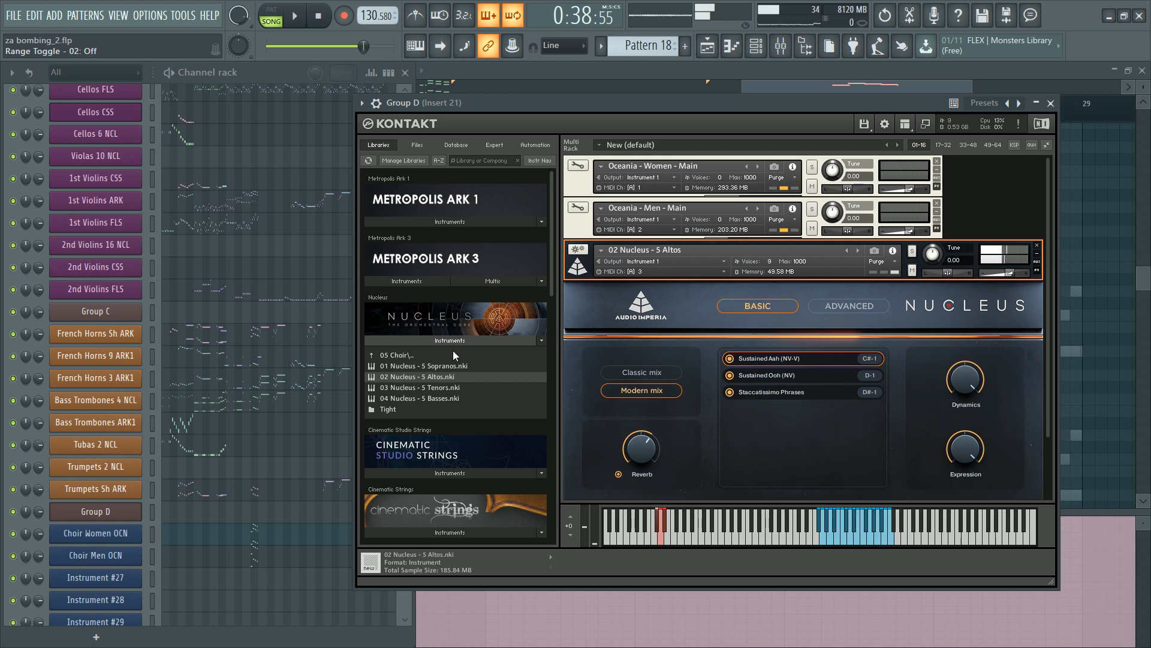
Step: Cut the melody from Choir Women OCN, paste it into Instrument #27, and move it to start at bar 25
click(238, 533)
drag(867, 272, 354, 448)
key(ctrl+x)
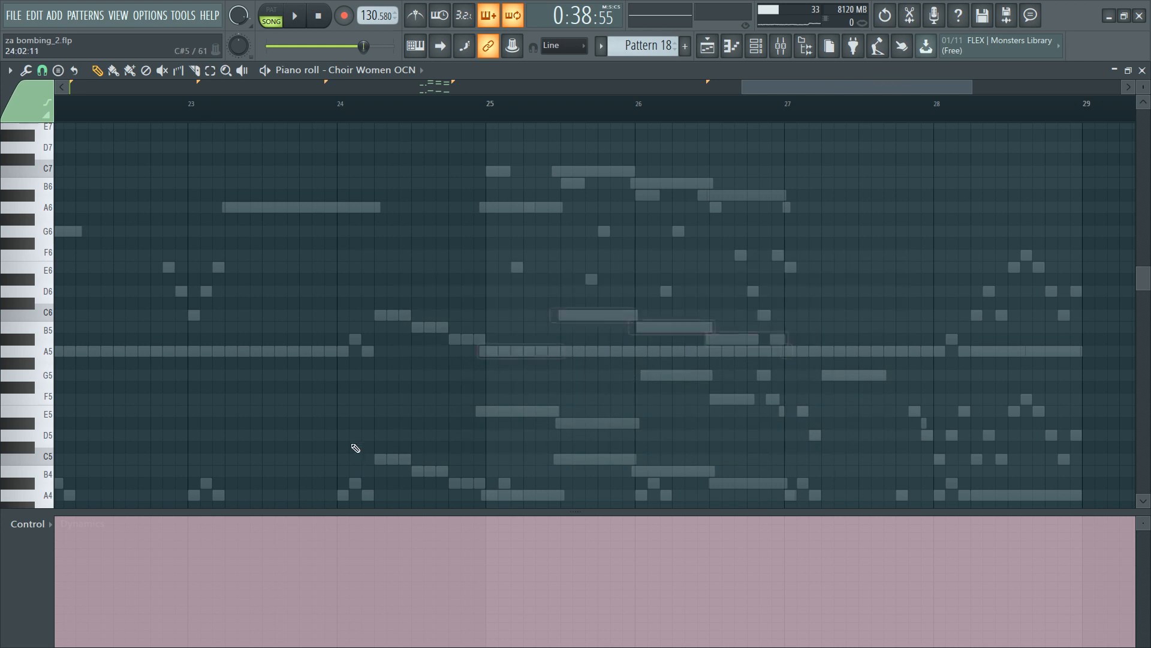
key(F6)
click(252, 582)
key(ctrl+v)
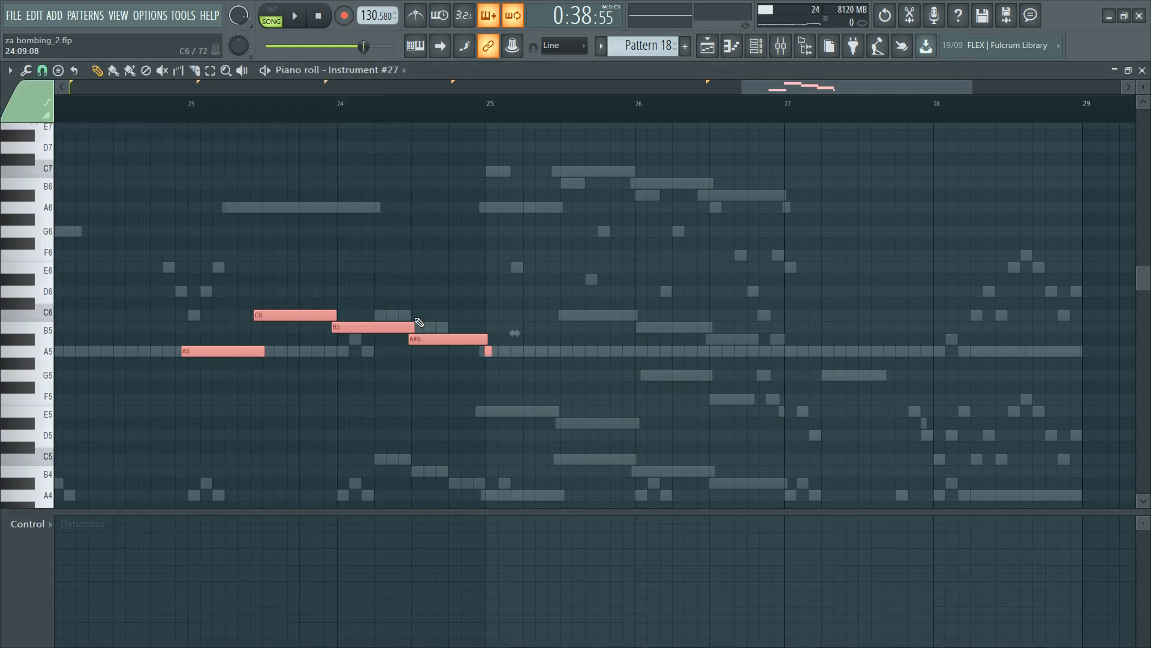
drag(298, 317, 601, 328)
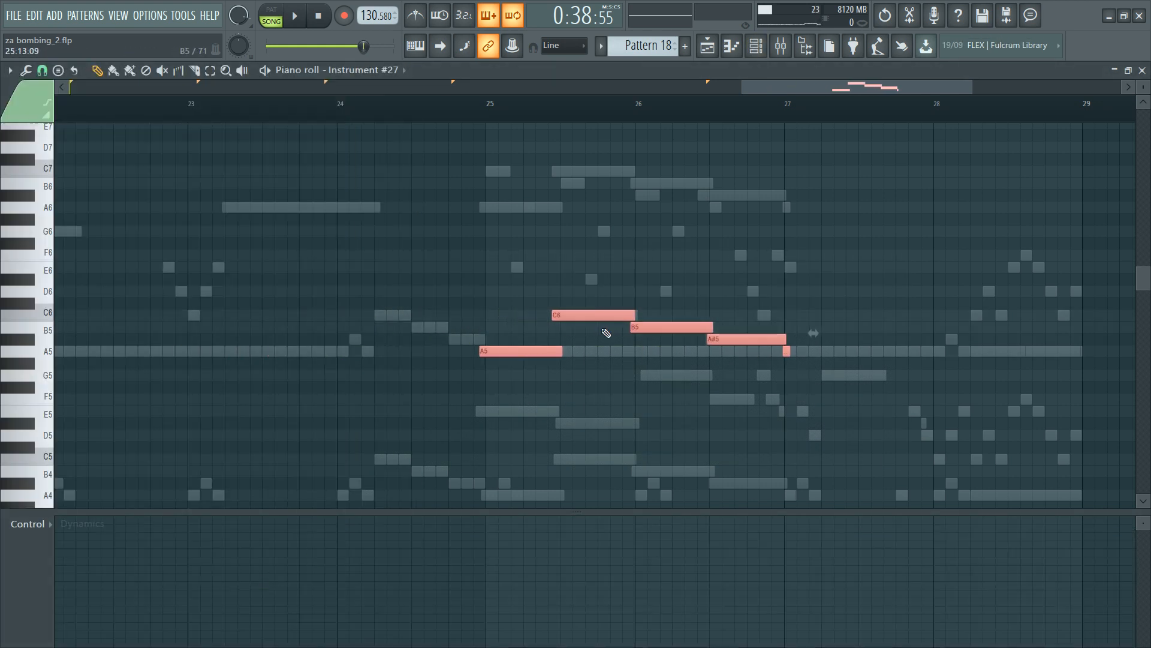
Step: Check the Group D Kontakt rack and play the Instrument #27 melody from just before bar 25
key(F6)
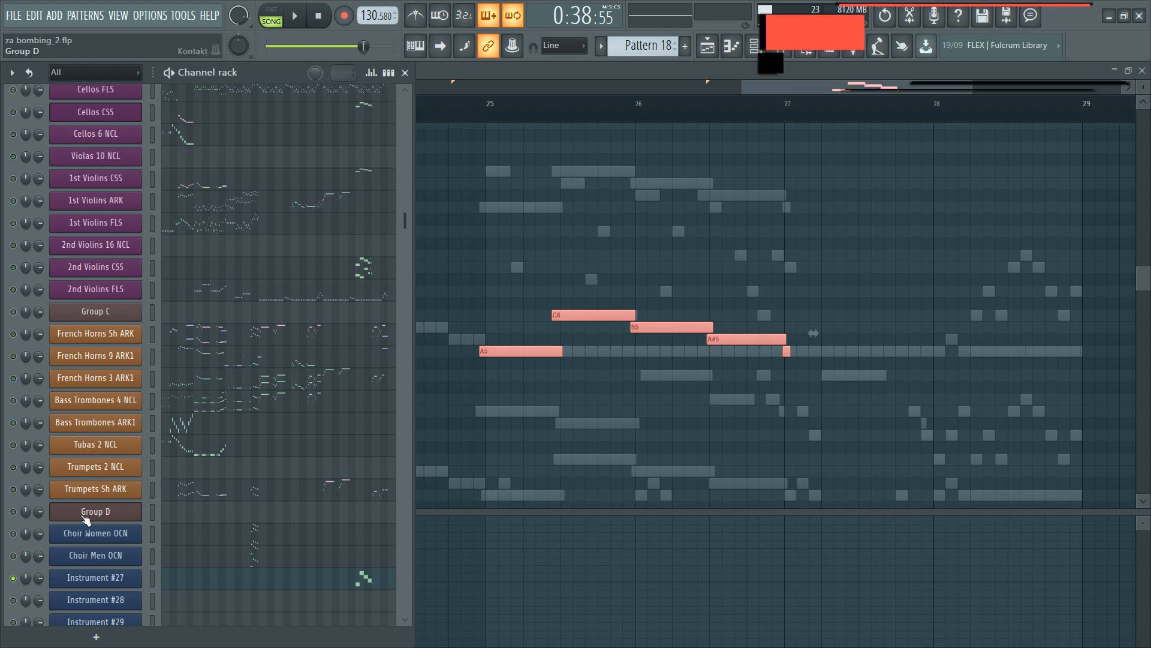
click(107, 511)
right_click(1091, 281)
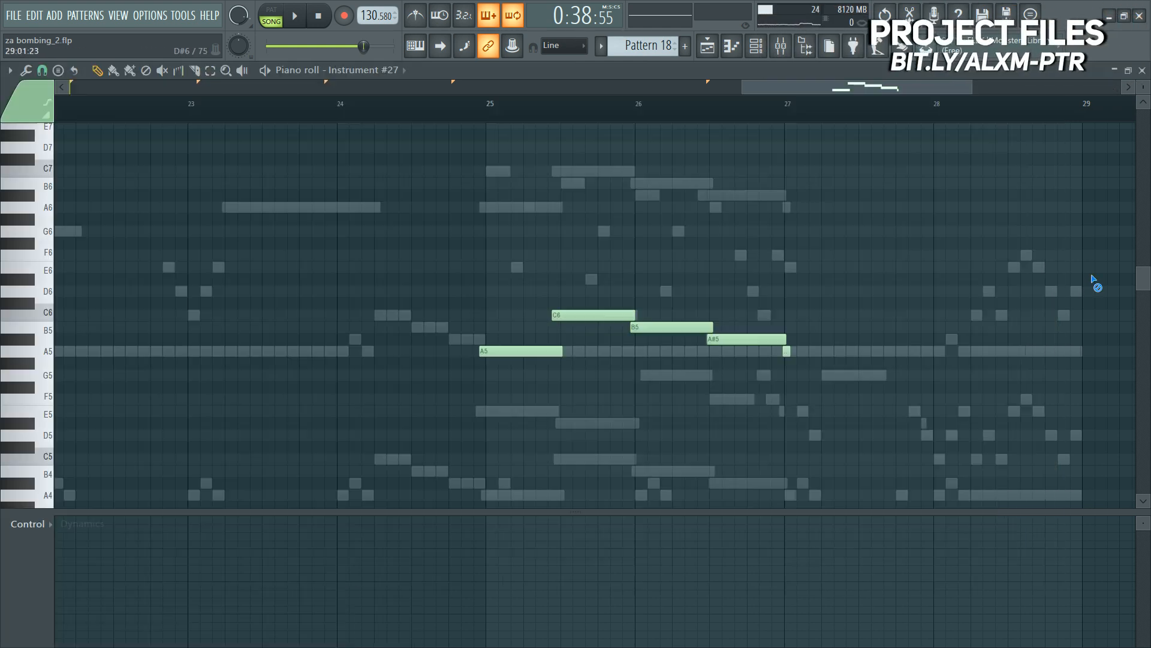
click(466, 115)
key(space)
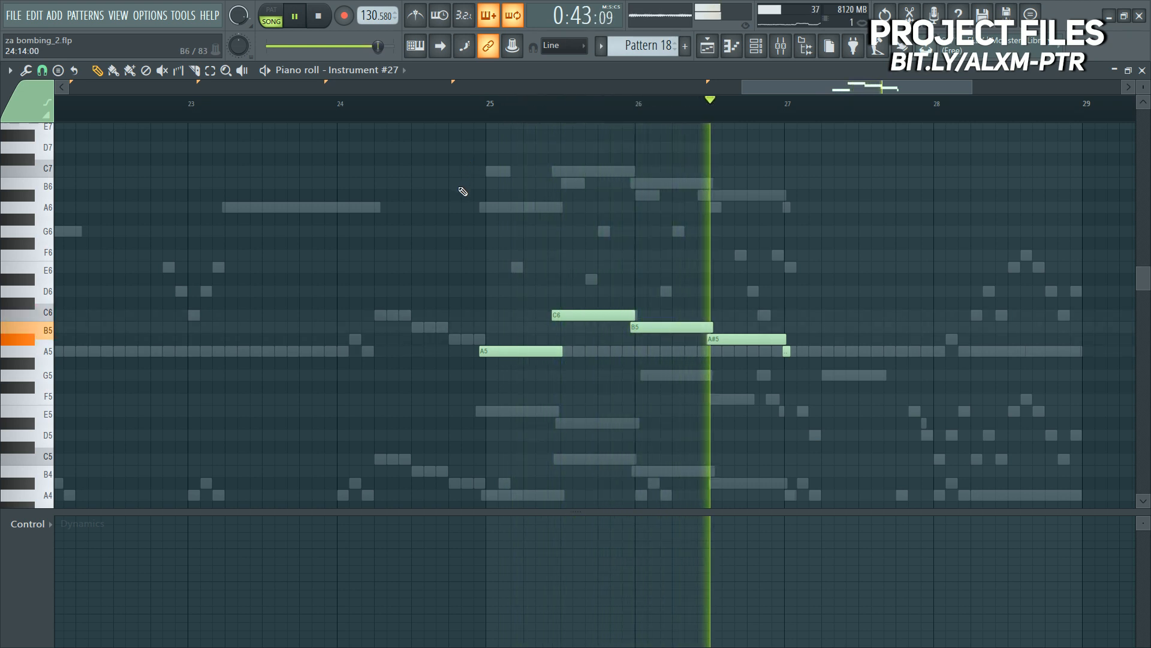
key(space)
Step: Switch the 02 Nucleus - 5 Altos patch to Sustained Ooh (NV) and play the melody again
key(F6)
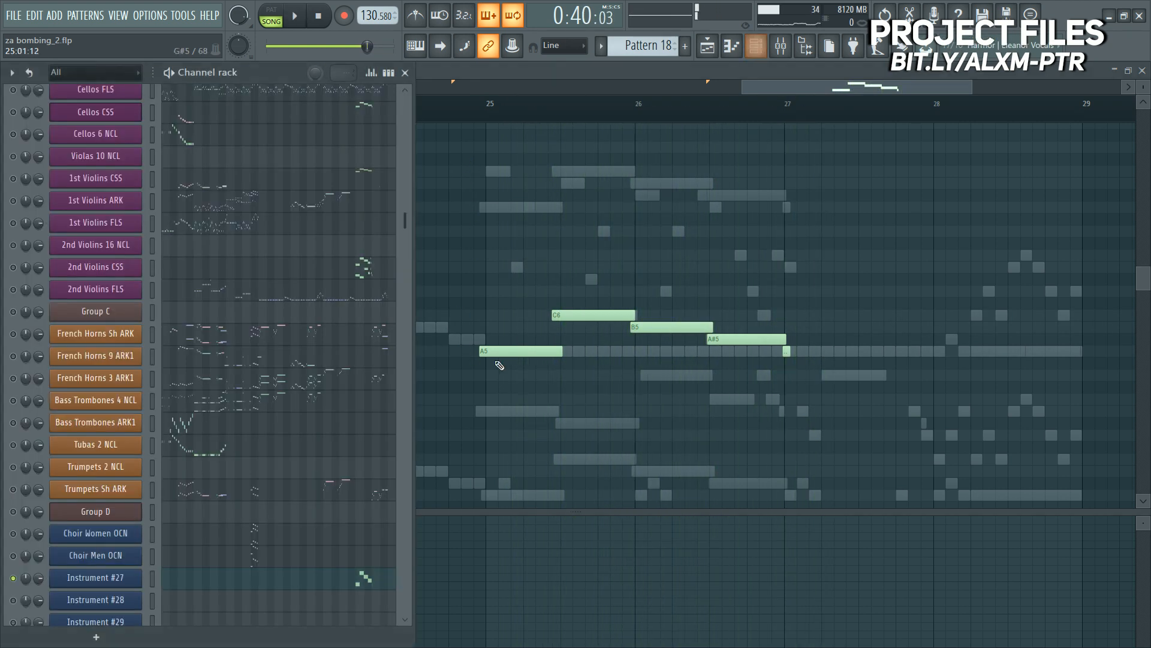
click(94, 516)
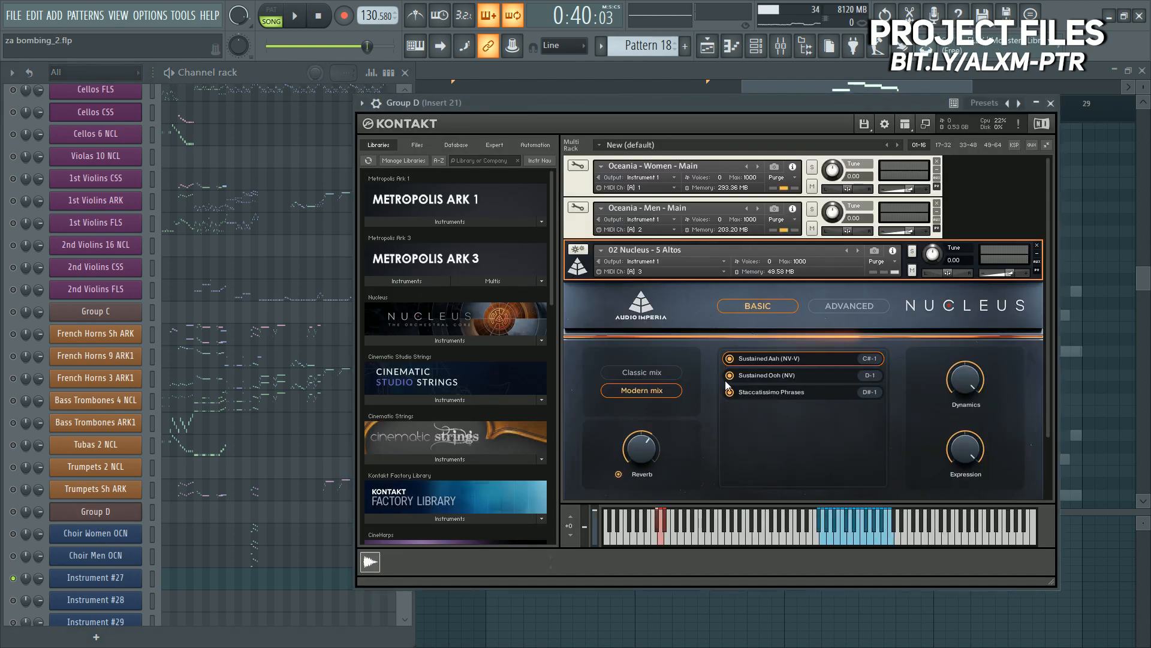
right_click(1133, 303)
key(space)
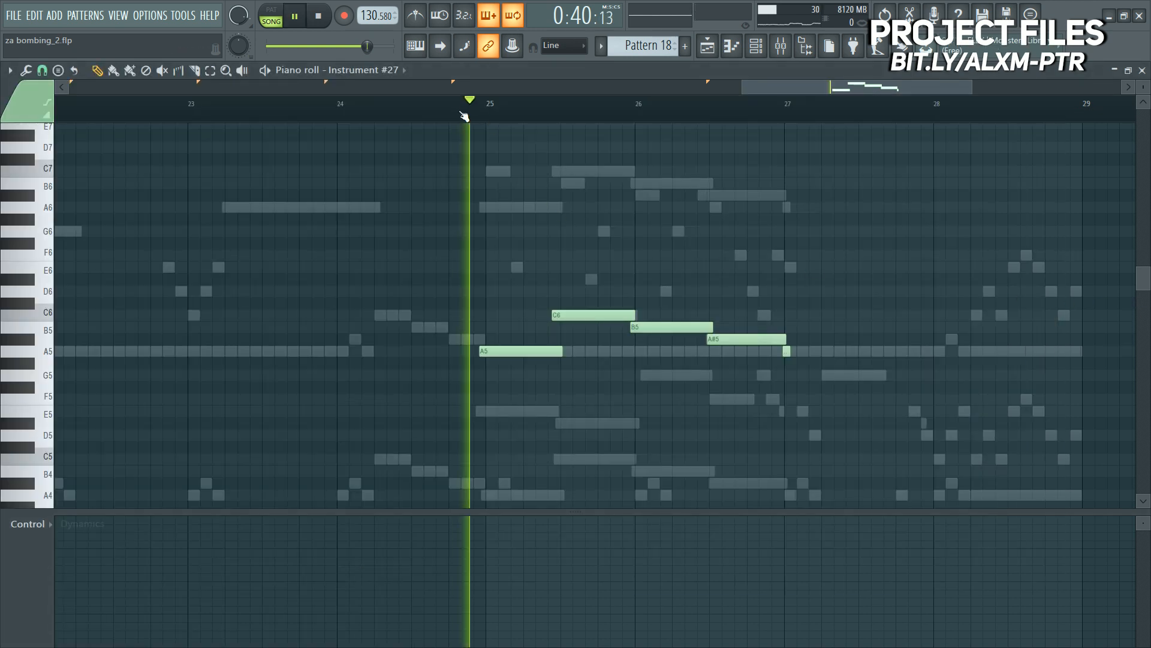
key(space)
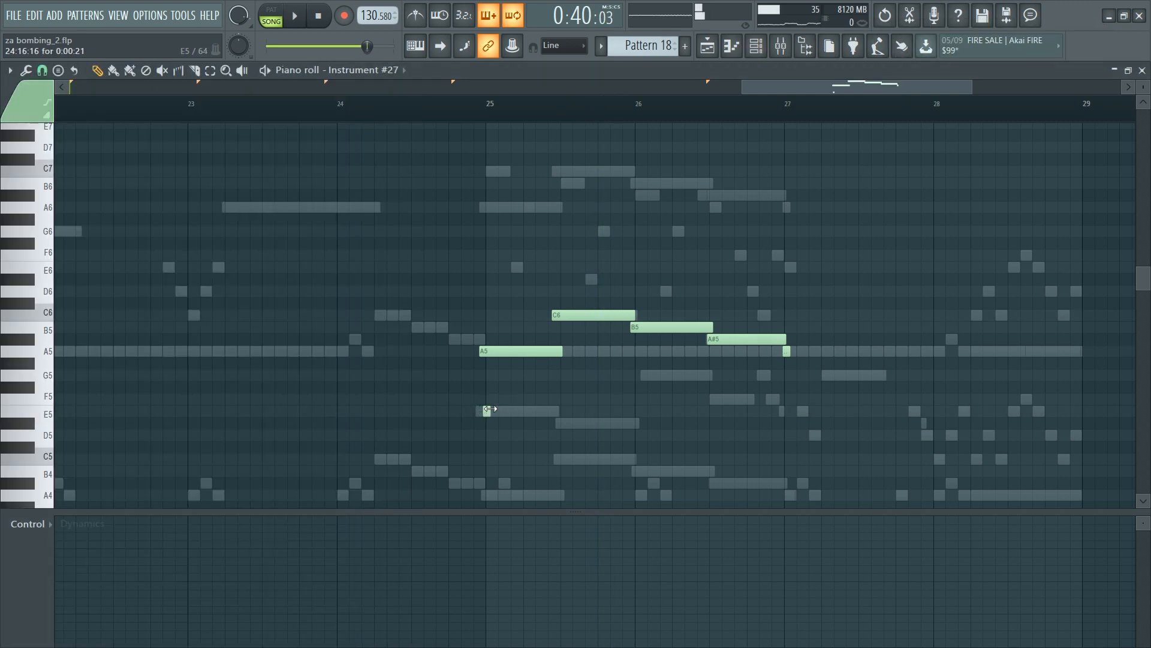
Step: Draw harmony notes E5, G5 and F5 below the melody from bar 25, extending F5 to bar 27
drag(563, 399, 558, 376)
click(641, 399)
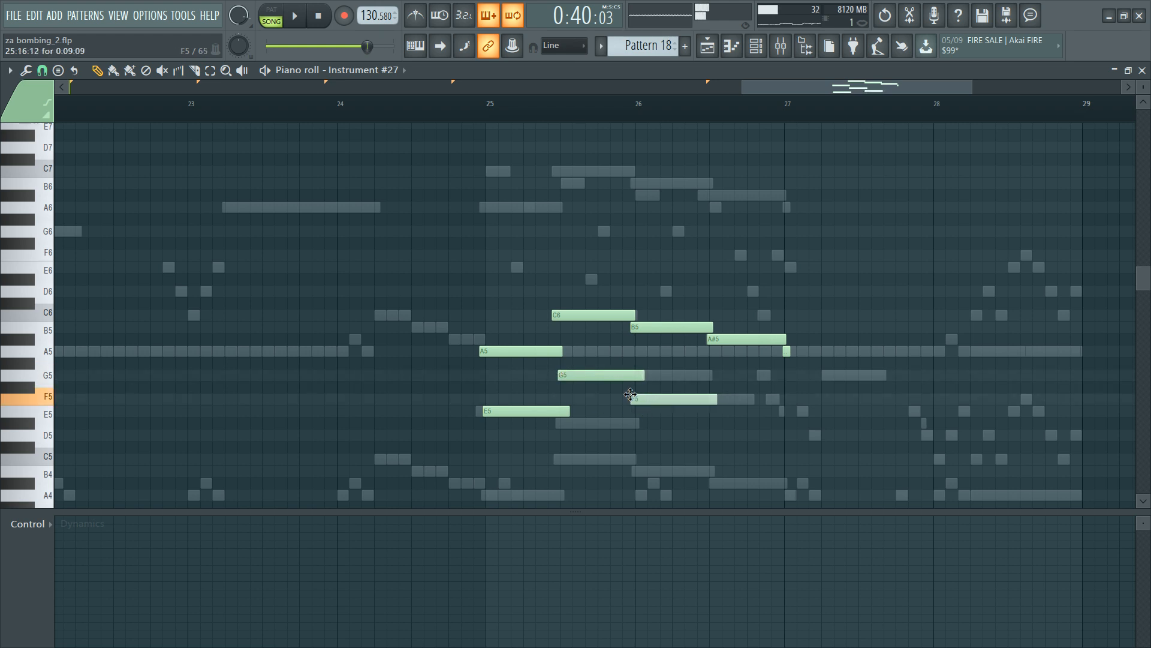
drag(717, 400, 784, 401)
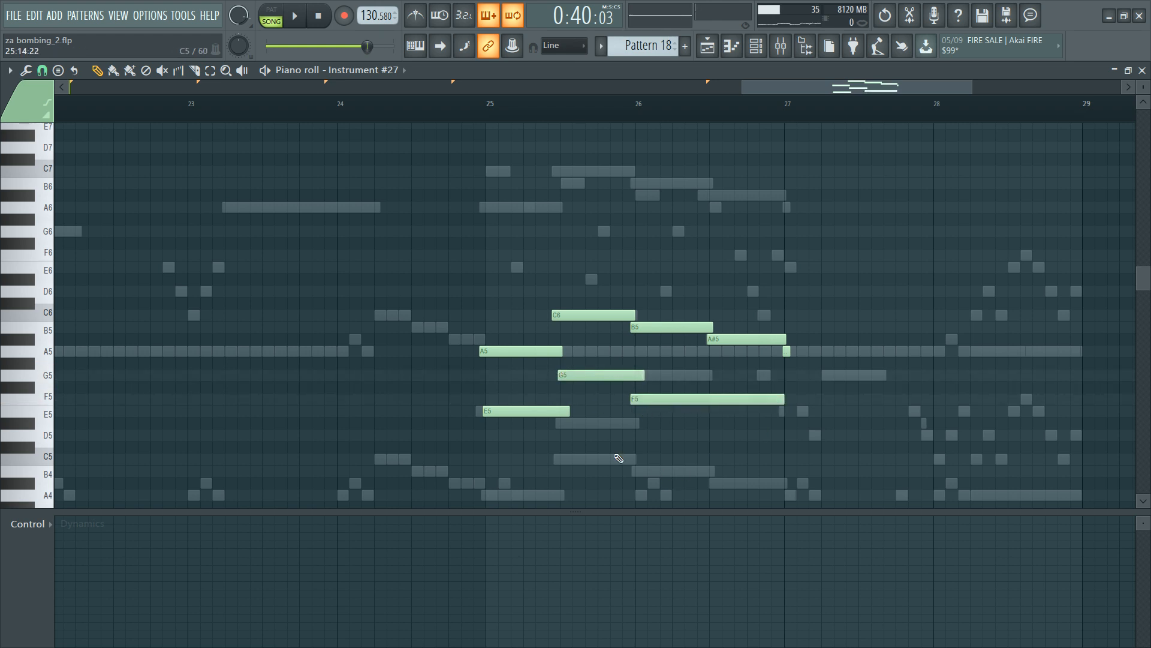
Step: Add lower notes A4 and C5 in bar 25 under the harmony and play the passage
click(484, 457)
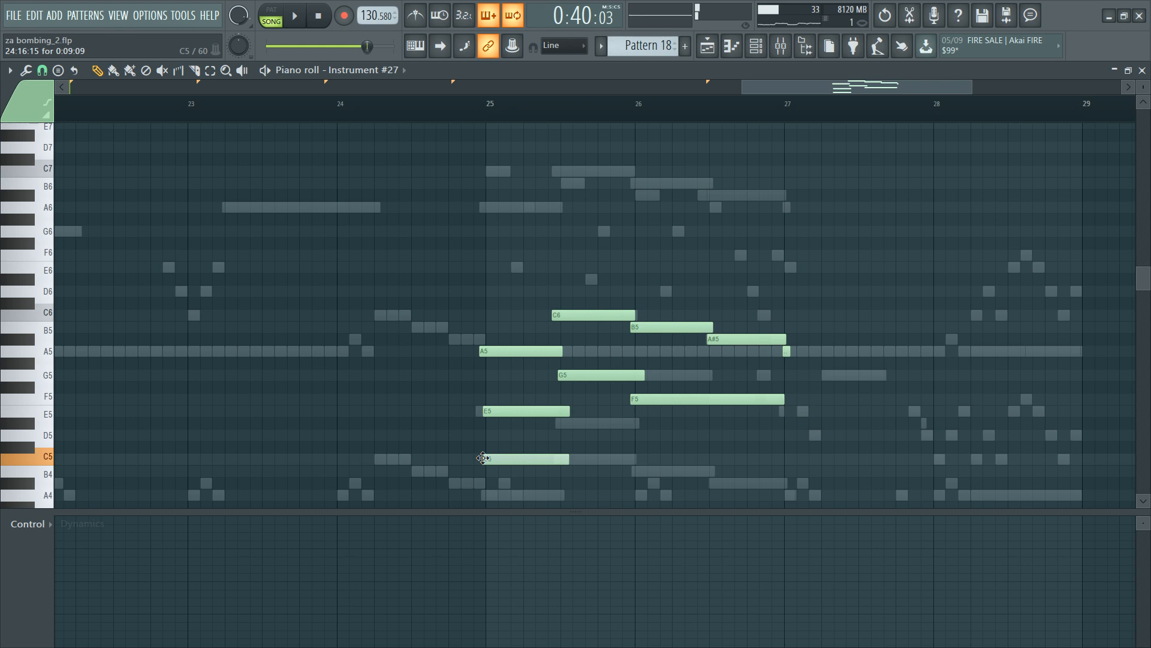
drag(483, 458, 480, 495)
click(554, 457)
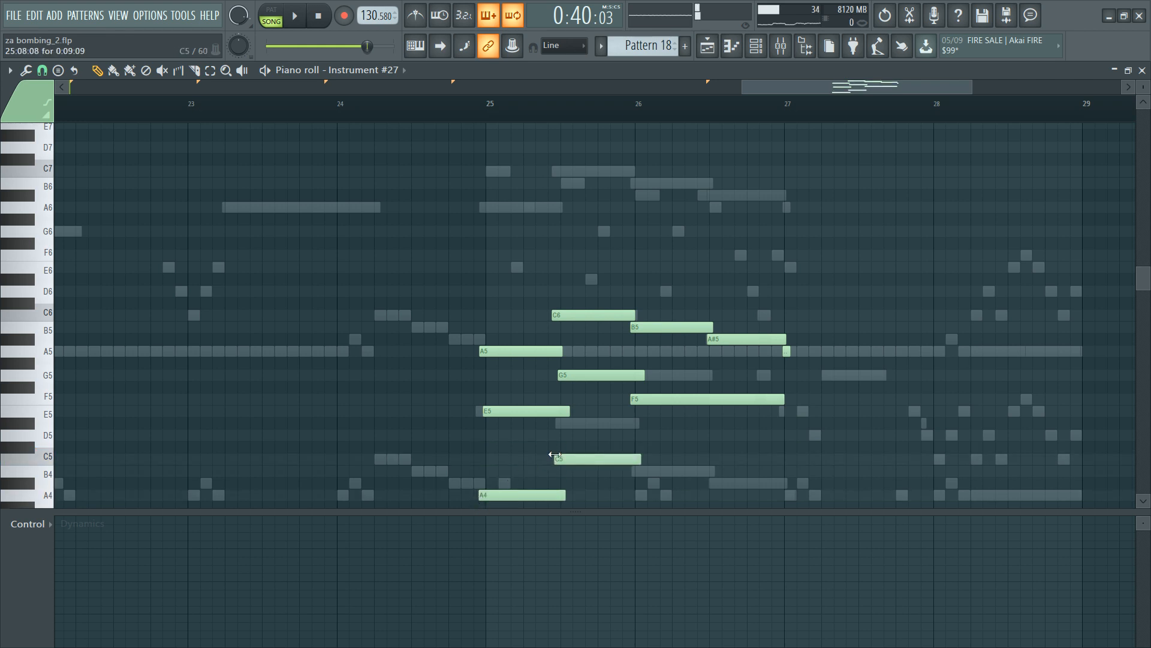
key(space)
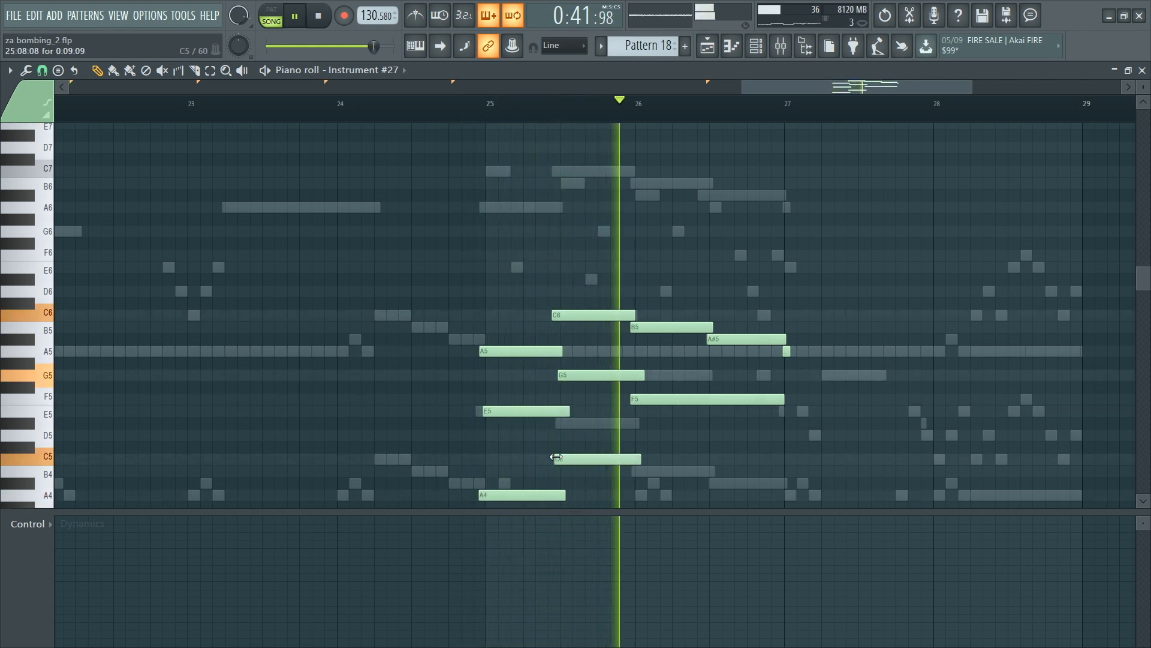
key(space)
Step: Continue the lower line with B4 and A#4 in bar 26 and start playback
mouse_move(635, 448)
mouse_down()
mouse_move(634, 363)
mouse_move(634, 373)
mouse_up()
right_click(659, 379)
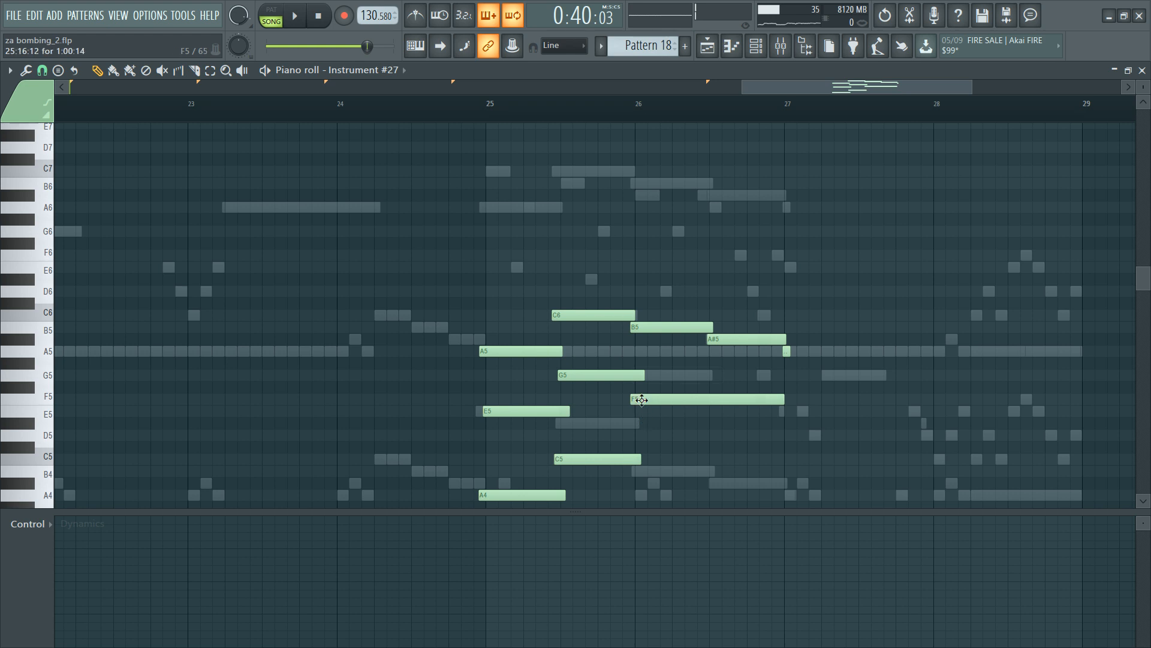
drag(636, 447, 714, 476)
click(687, 484)
key(space)
Step: Trim the overhanging ends of the B4 and A#4 notes with the Slice tool and stop playback
key(c)
right_click(716, 474)
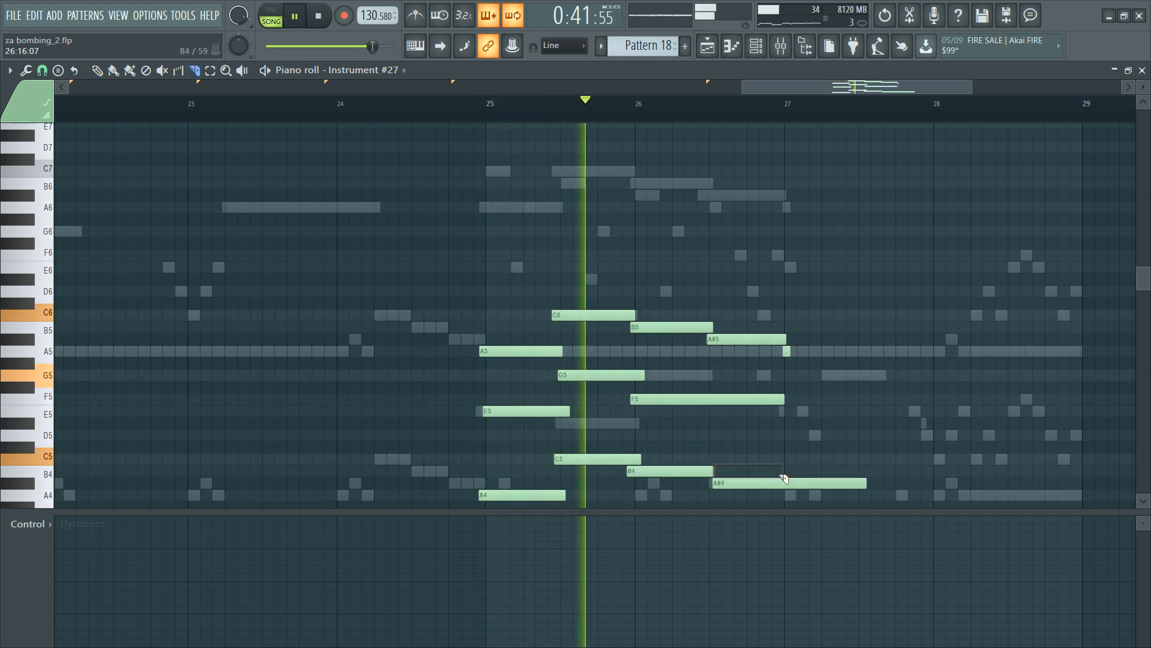
drag(784, 471, 809, 481)
key(Delete)
key(ctrl+z)
key(space)
Step: Delete all the added harmony notes below the melody in Instrument #27
drag(661, 460, 522, 500)
key(Delete)
key(Delete)
key(Delete)
drag(487, 386, 782, 450)
key(Delete)
drag(659, 365, 629, 390)
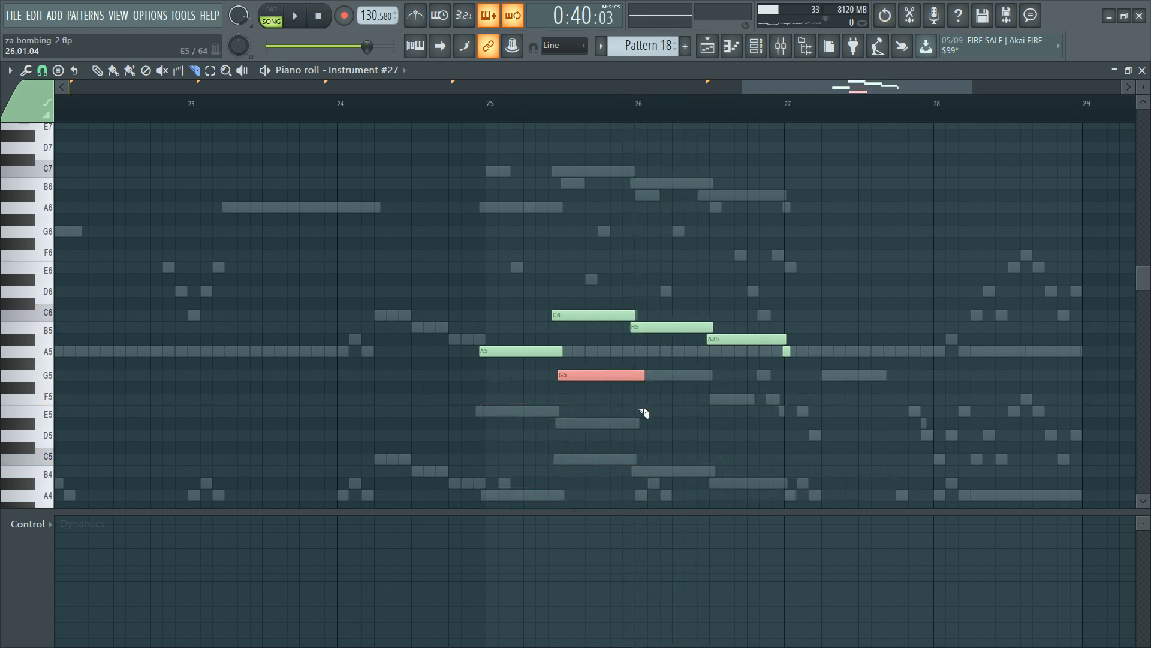
key(Delete)
Step: Replace the Nucleus Altos patch in the Group D Kontakt rack with 12. Viktoria Choir (High) Multi from Metropolis Ark 1
key(F6)
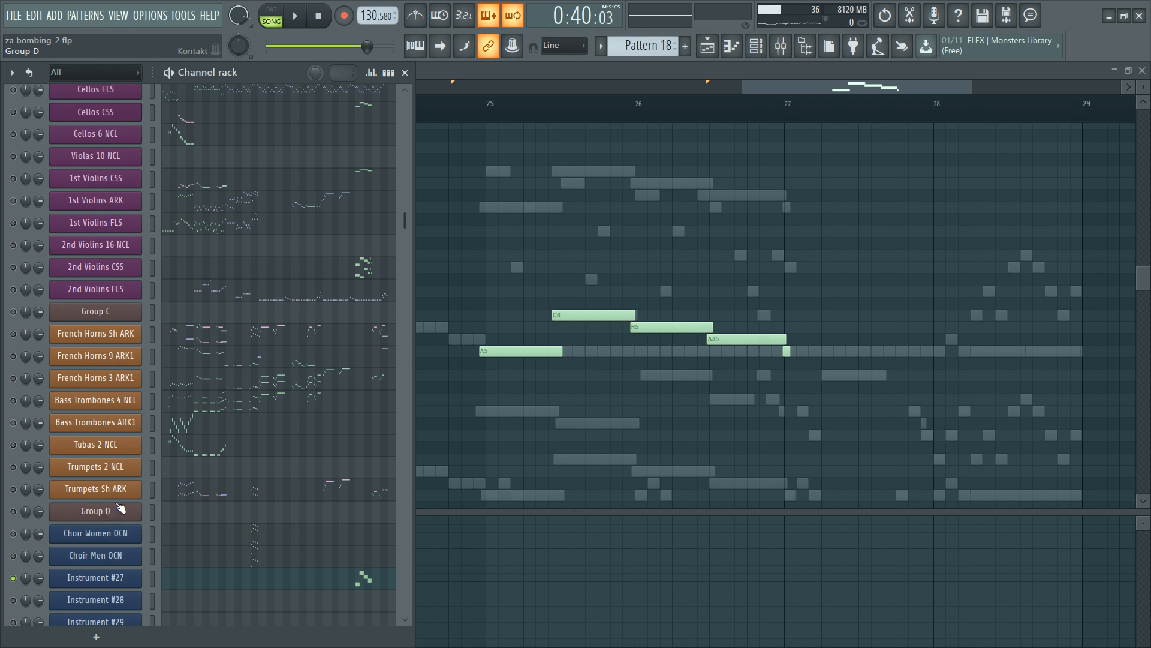
click(120, 508)
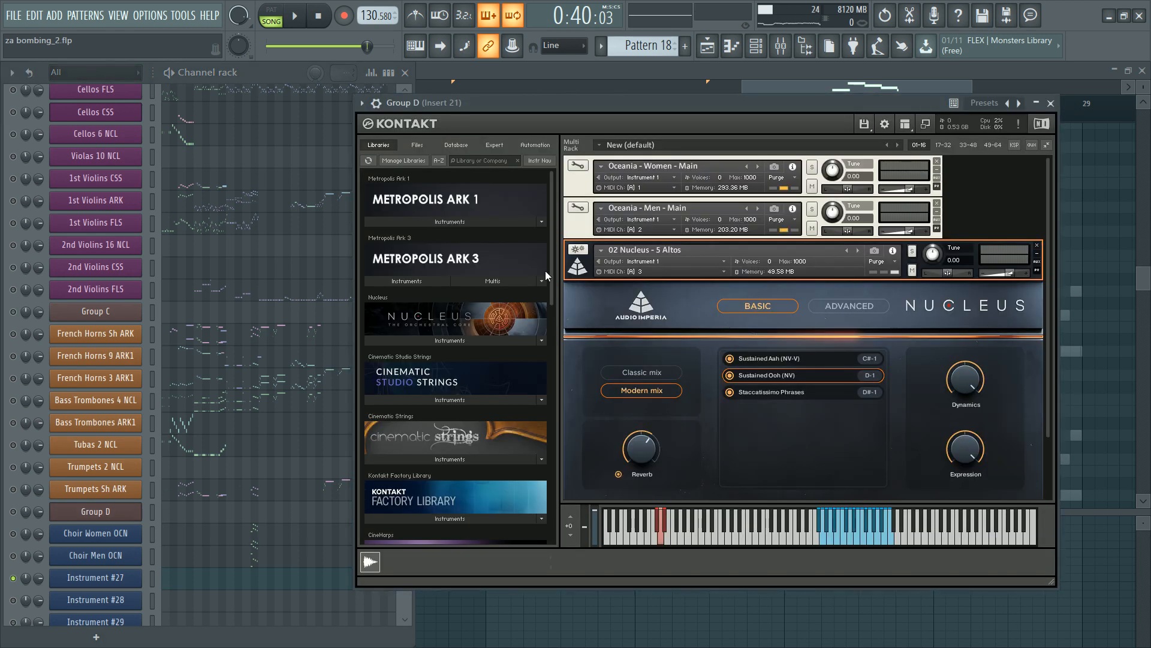
scroll(545, 271, down, 5)
scroll(418, 200, up, 5)
click(383, 218)
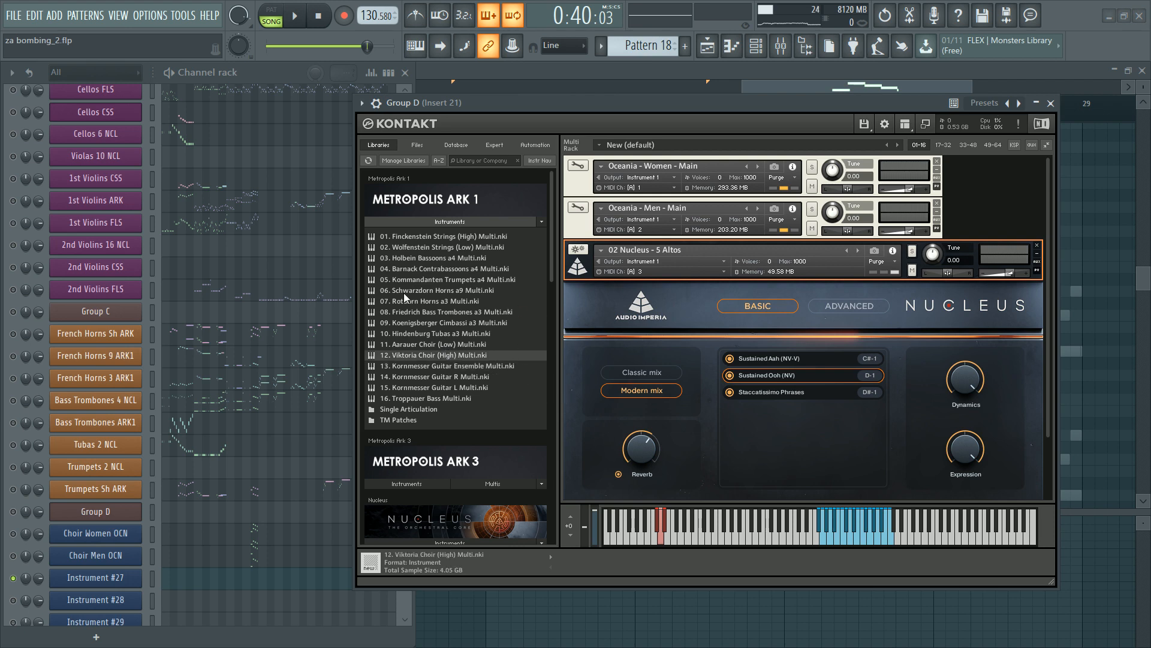
Step: Open the Instrument #27 channel settings and rename the channel as Choir ARK1
click(101, 578)
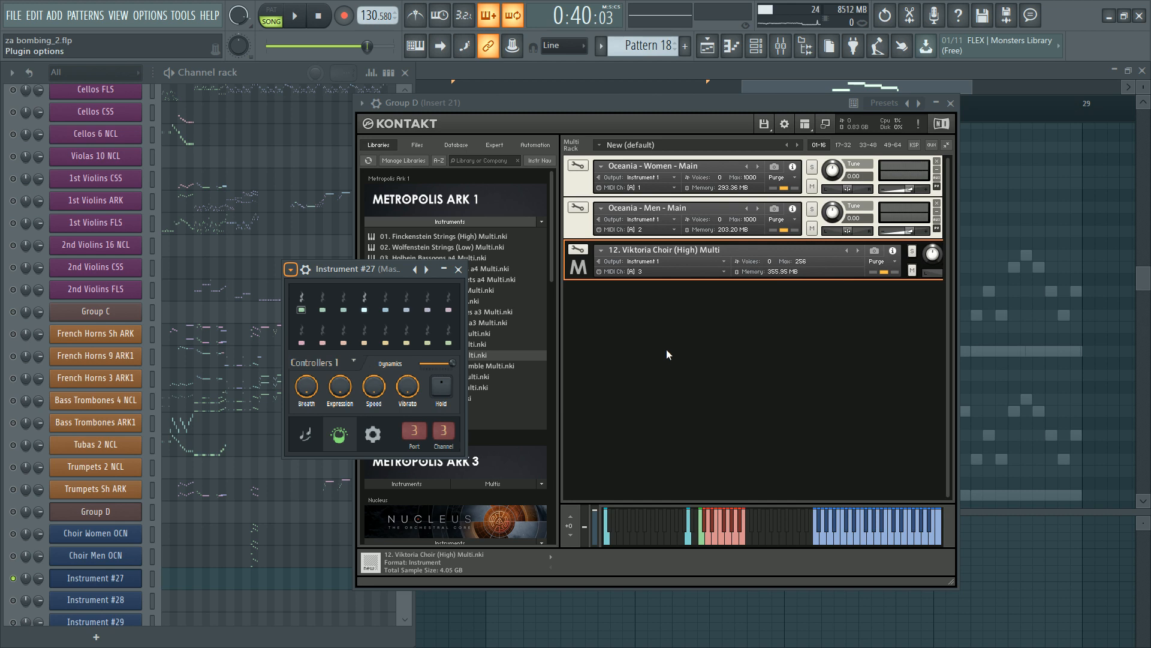
middle_click(96, 578)
text(Choir ARK1)
key(Return)
Step: Open the Choir ARK1 piano roll around bars 25 to 27 and show its Dynamics controller for editing
click(257, 580)
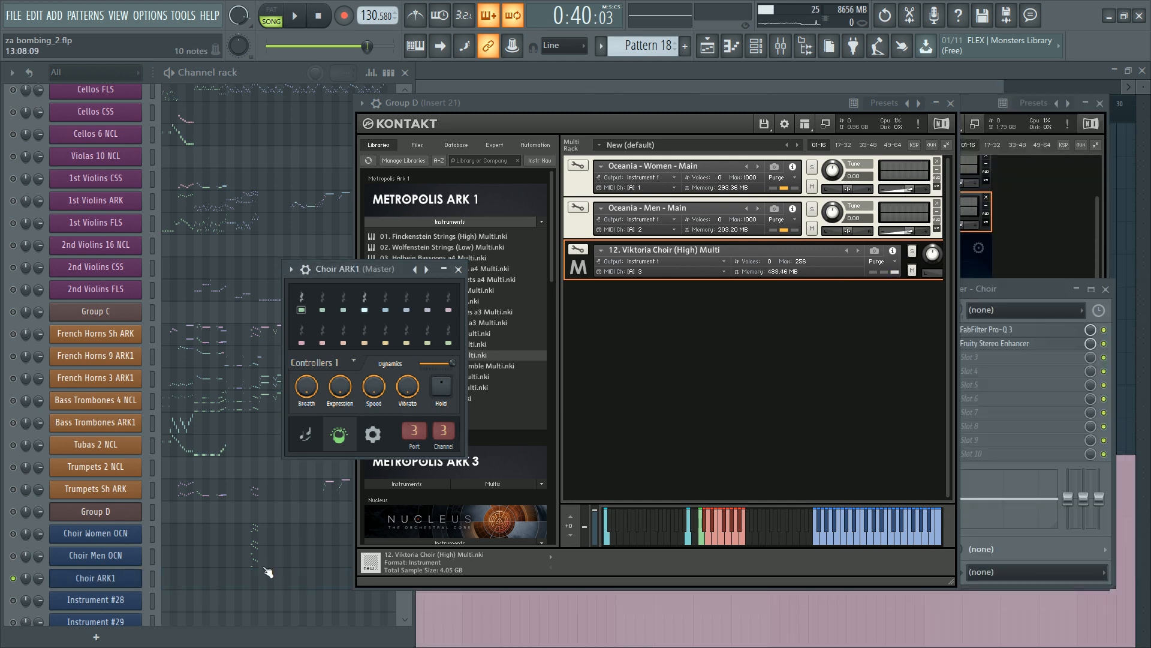
click(268, 573)
ctrl+right_click(613, 157)
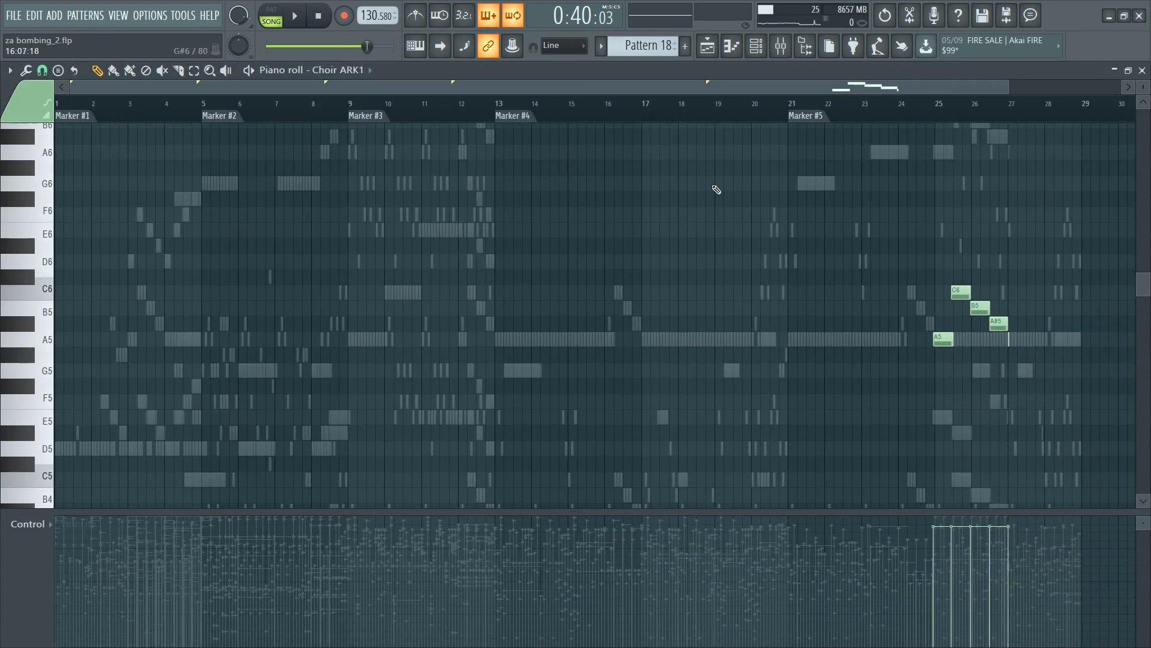
ctrl+right_click(1069, 118)
key(F6)
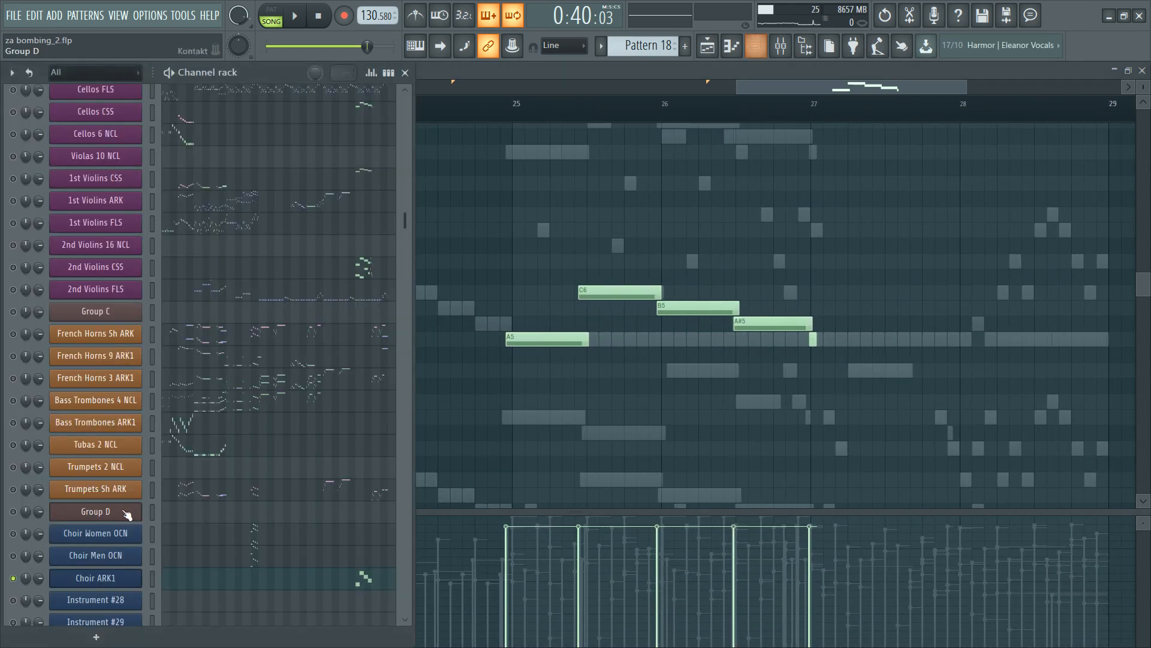
right_click(448, 359)
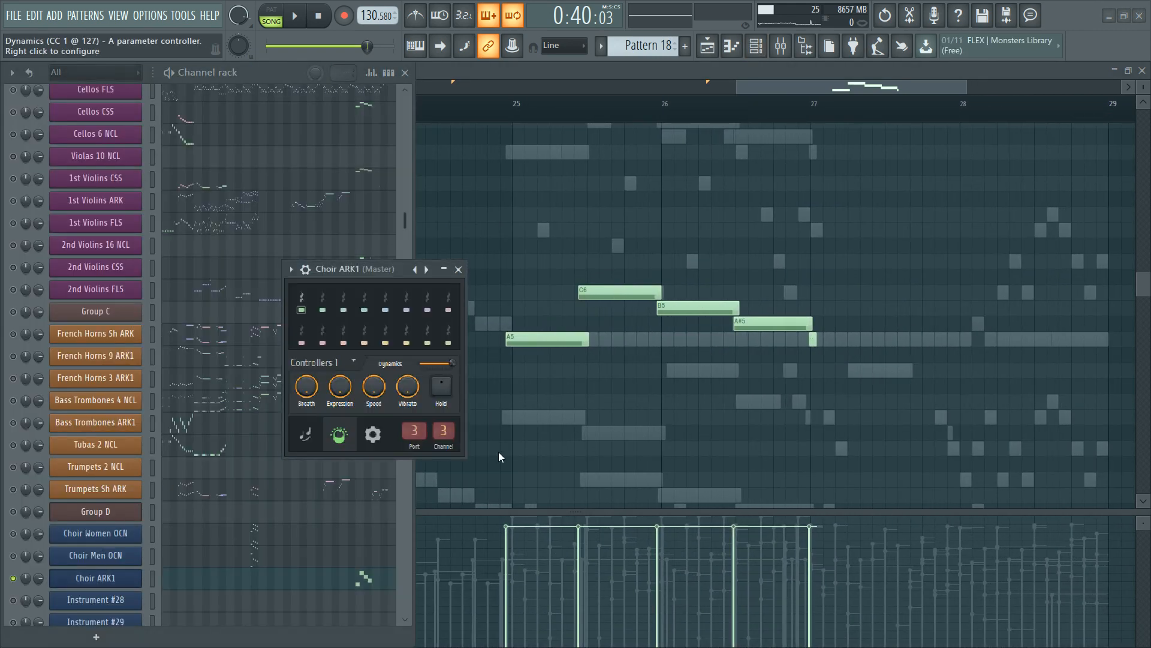
click(499, 451)
click(514, 639)
key(space)
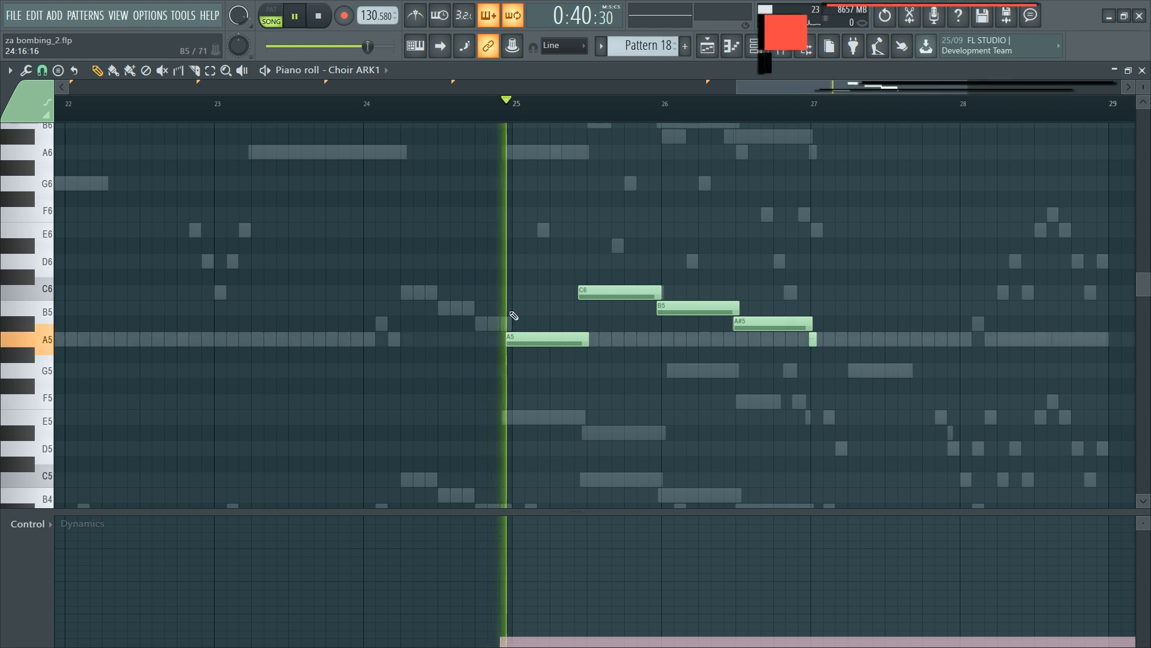
key(space)
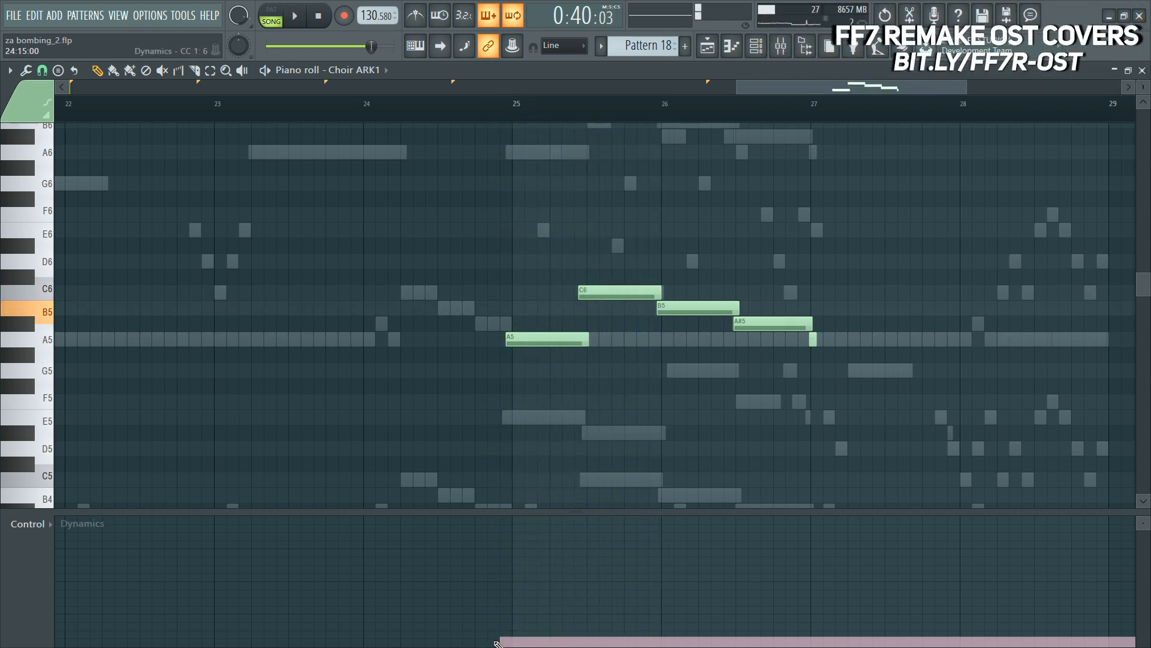
Step: Draw a Dynamics curve that swells in bar 25, dips at bar 26 and rises towards bar 27, and audition it
mouse_move(506, 639)
mouse_down()
mouse_move(579, 576)
mouse_move(689, 646)
mouse_up()
key(space)
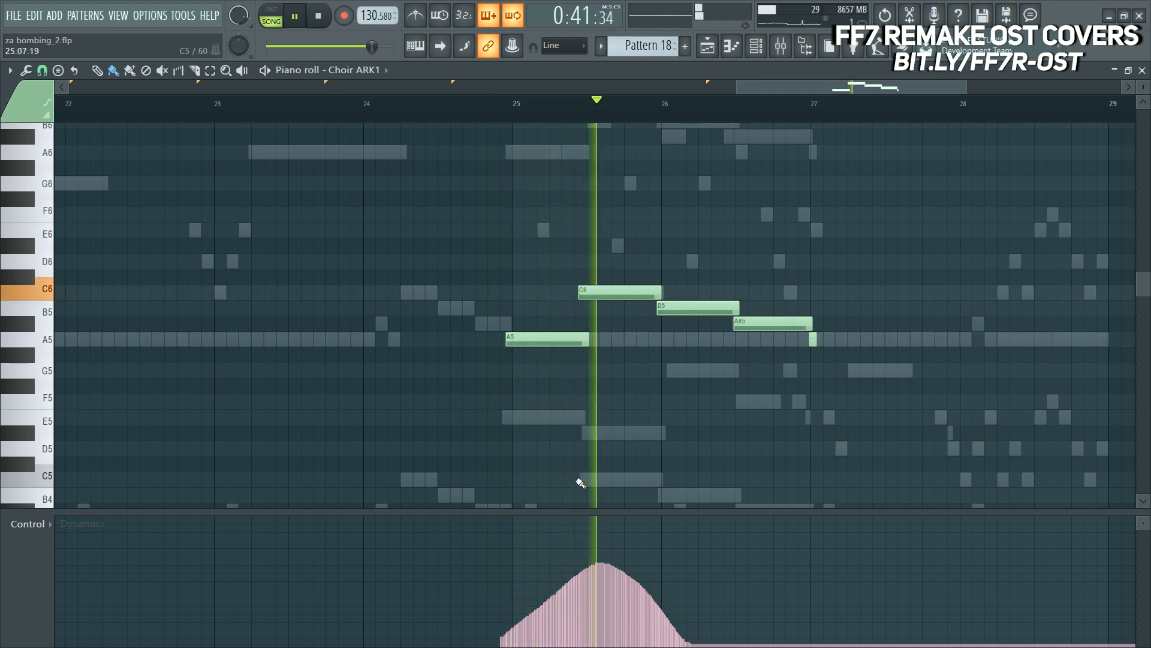
key(space)
scroll(645, 118, up, 2)
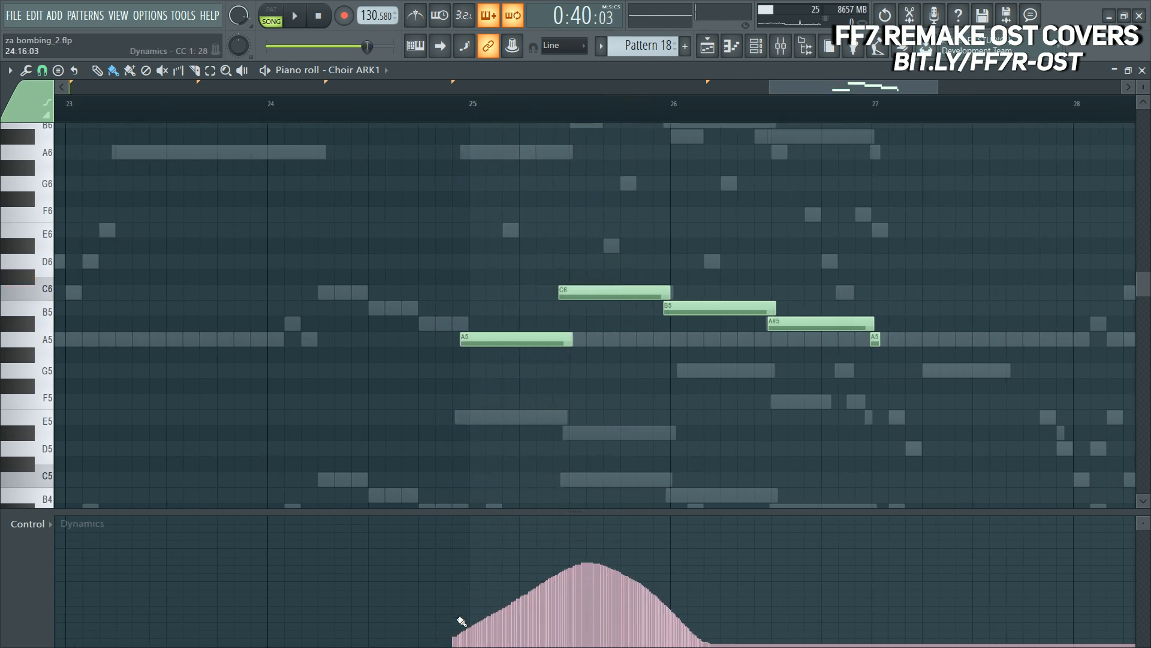
mouse_move(478, 619)
mouse_down()
mouse_move(596, 559)
mouse_move(660, 604)
mouse_move(743, 606)
mouse_move(786, 567)
mouse_move(900, 547)
mouse_up()
key(space)
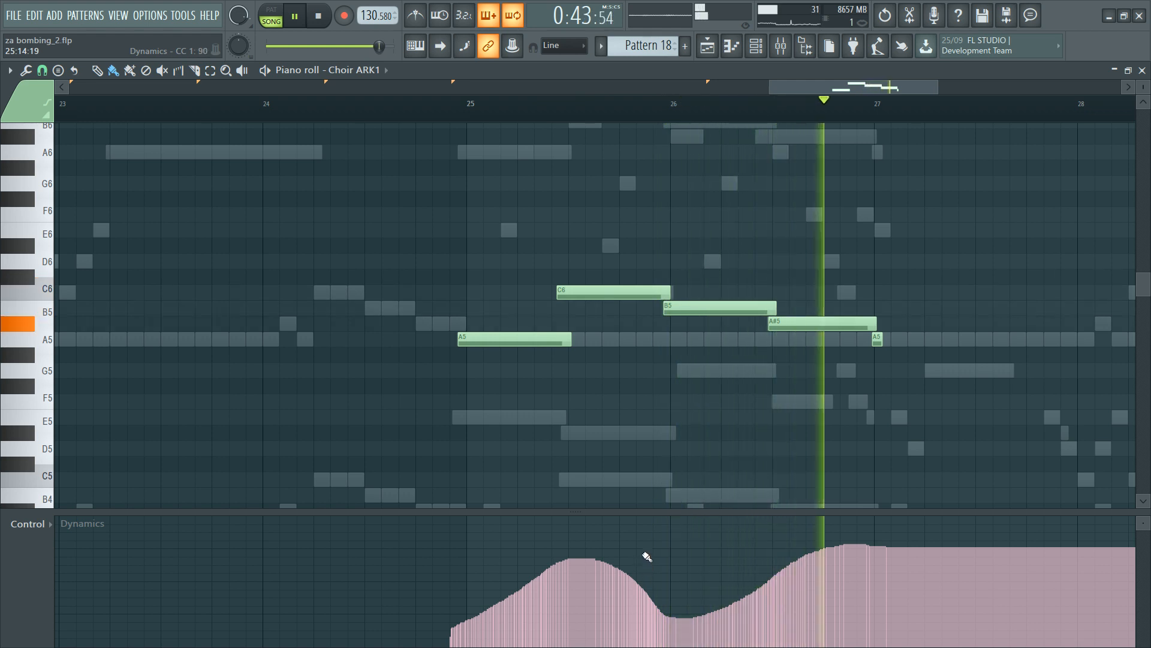
key(space)
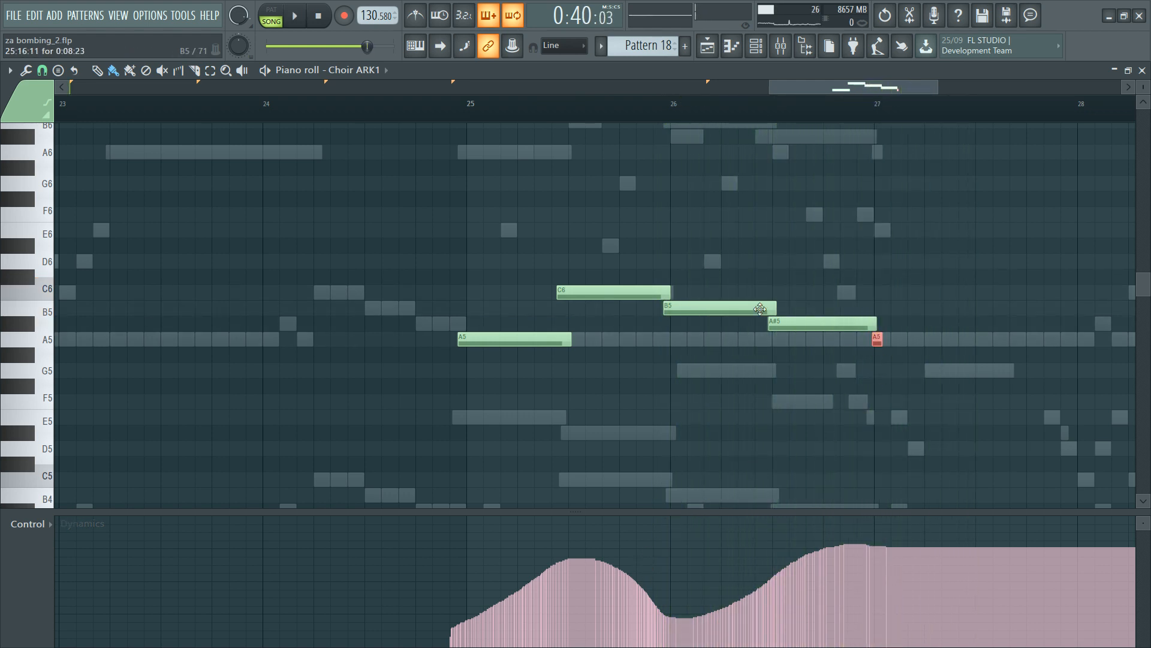
Step: Change the short A5 note at bar 27 to light blue and redraw the Dynamics curve with higher peaks
click(880, 338)
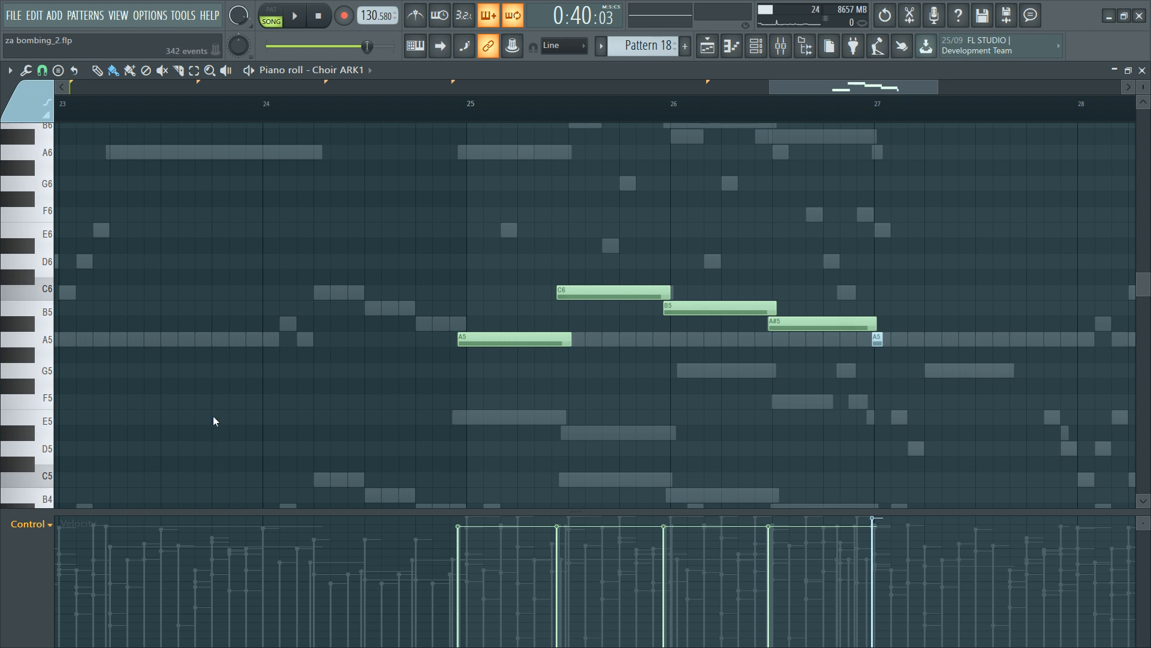
click(209, 471)
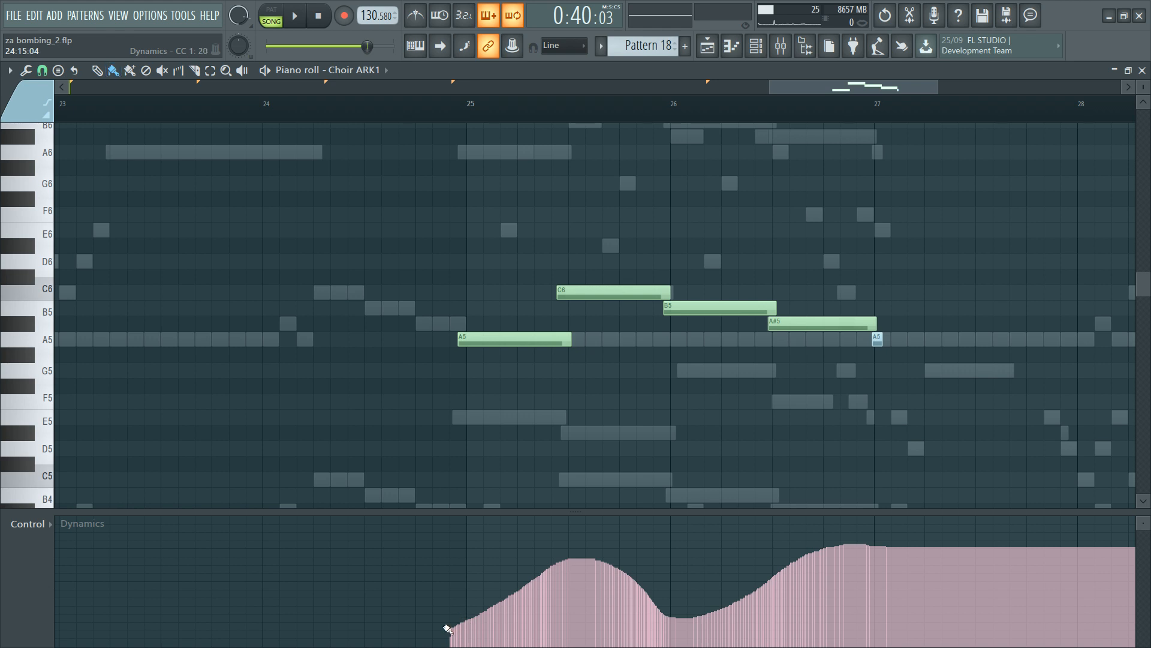
mouse_move(453, 632)
mouse_down()
mouse_move(528, 564)
mouse_move(593, 541)
mouse_move(654, 599)
mouse_move(767, 583)
mouse_up()
drag(841, 539, 887, 521)
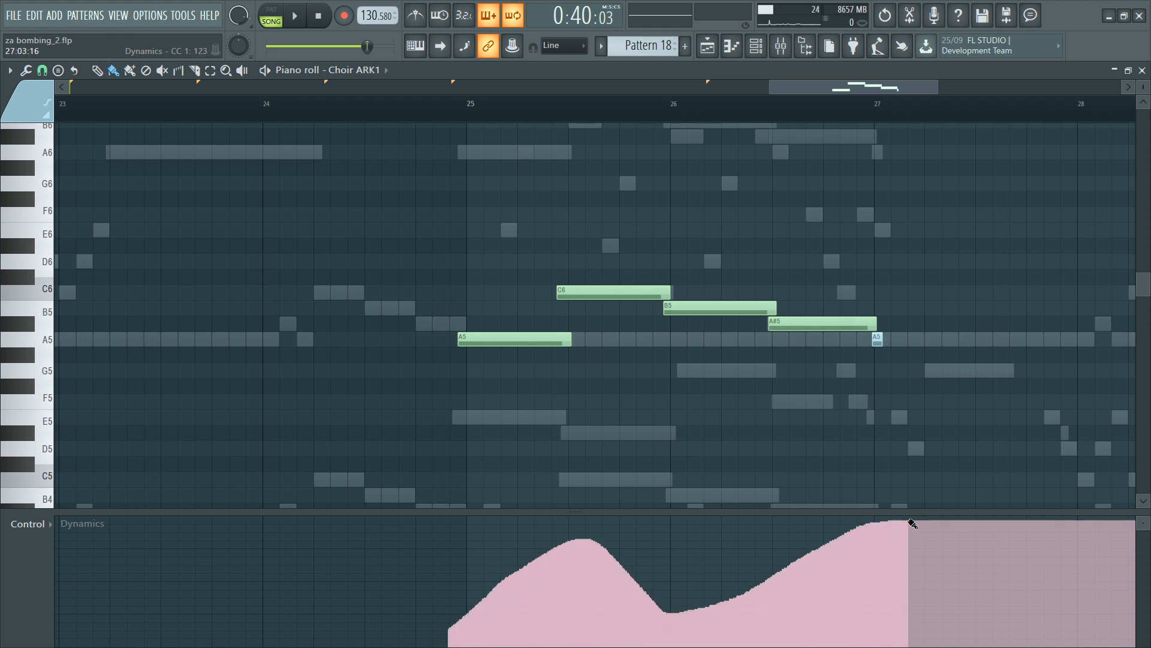
key(space)
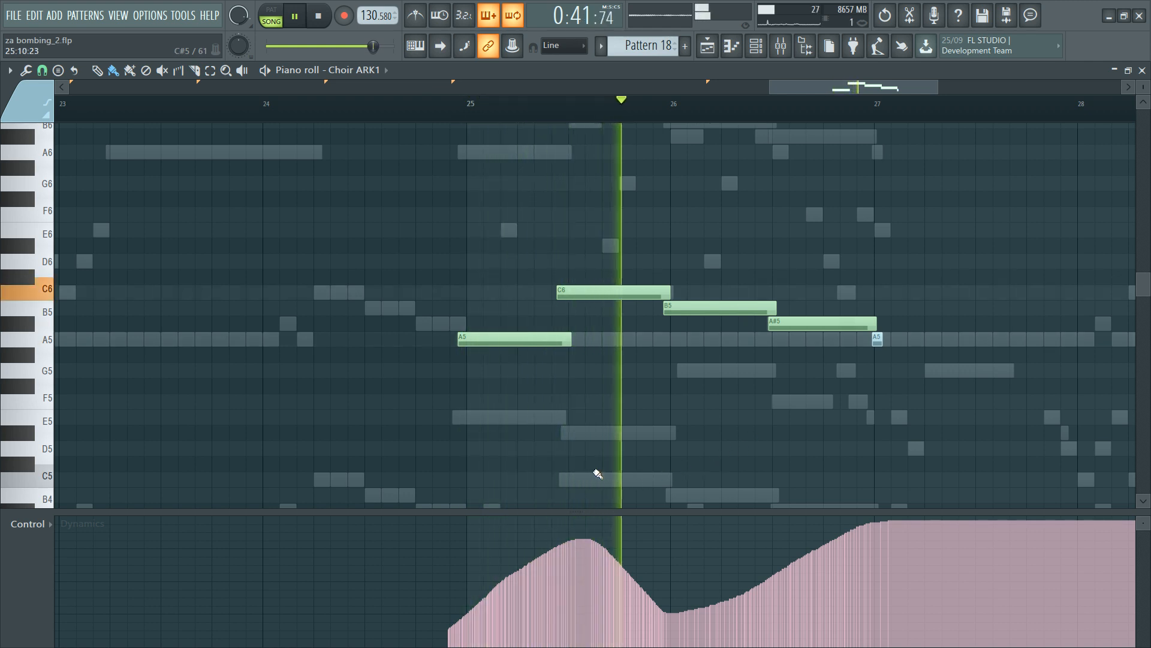
key(space)
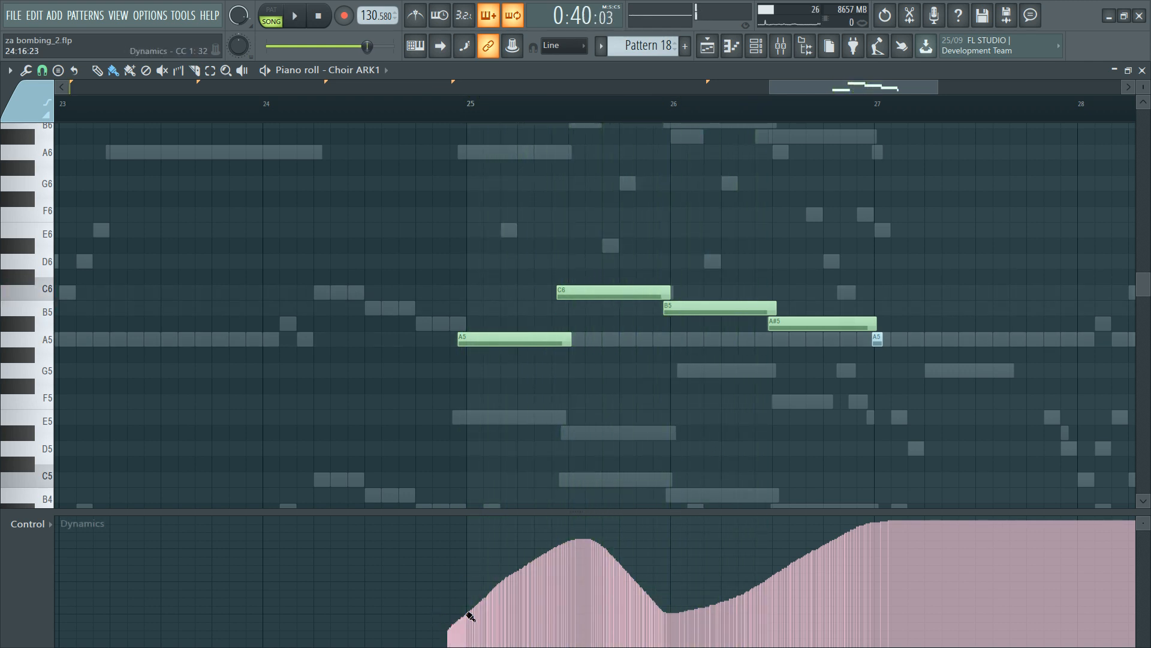
Step: Redraw the Dynamics curve across bars 25 to 27 with slightly lower peaks and audition the choir
mouse_move(471, 615)
mouse_down()
mouse_move(570, 549)
mouse_move(606, 556)
mouse_move(656, 604)
mouse_move(727, 598)
mouse_move(879, 529)
mouse_up()
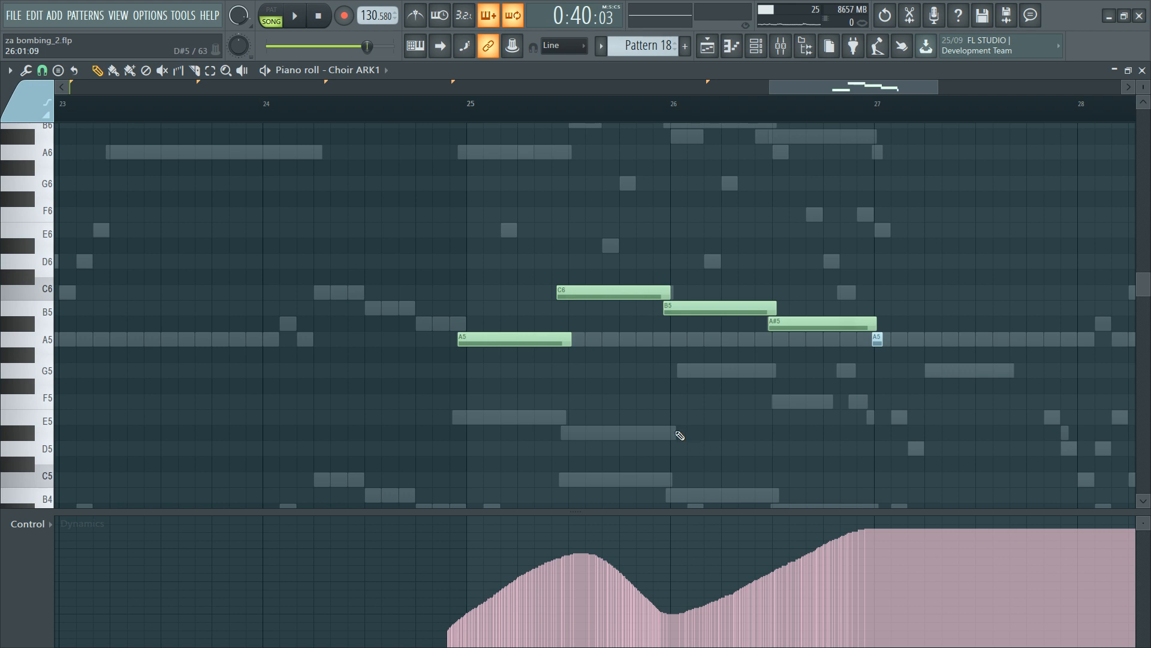
key(space)
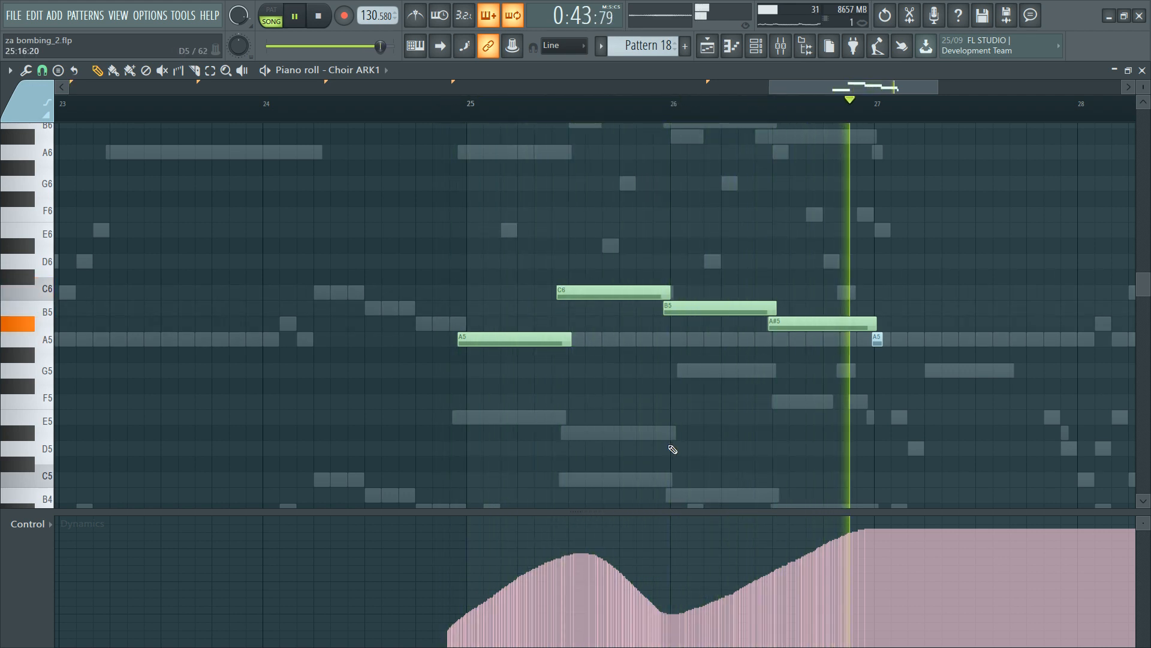
key(space)
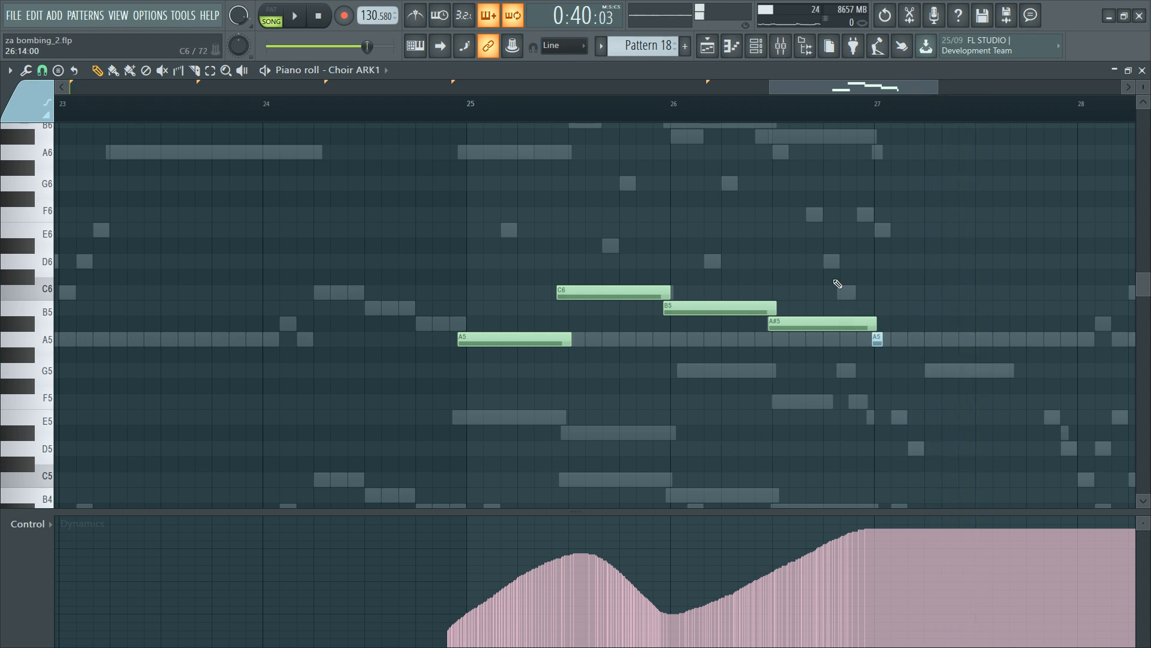
Step: Shorten the A#5 note so it ends before bar 27 and lower the velocity of the short A5 note
key(space)
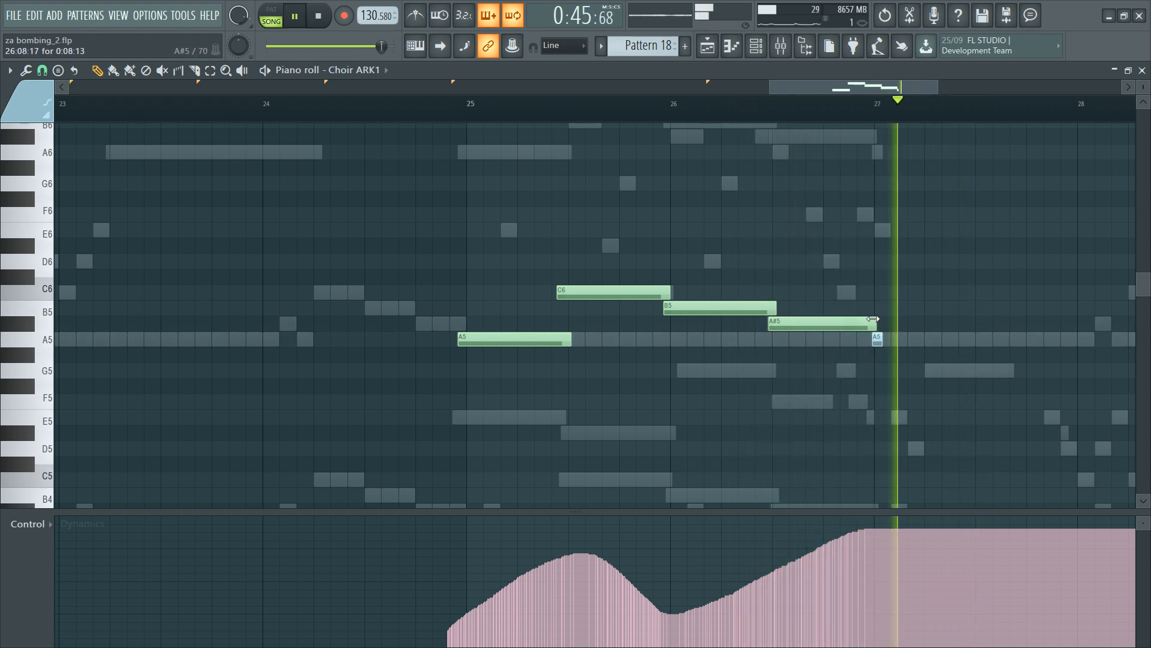
key(space)
key(space)
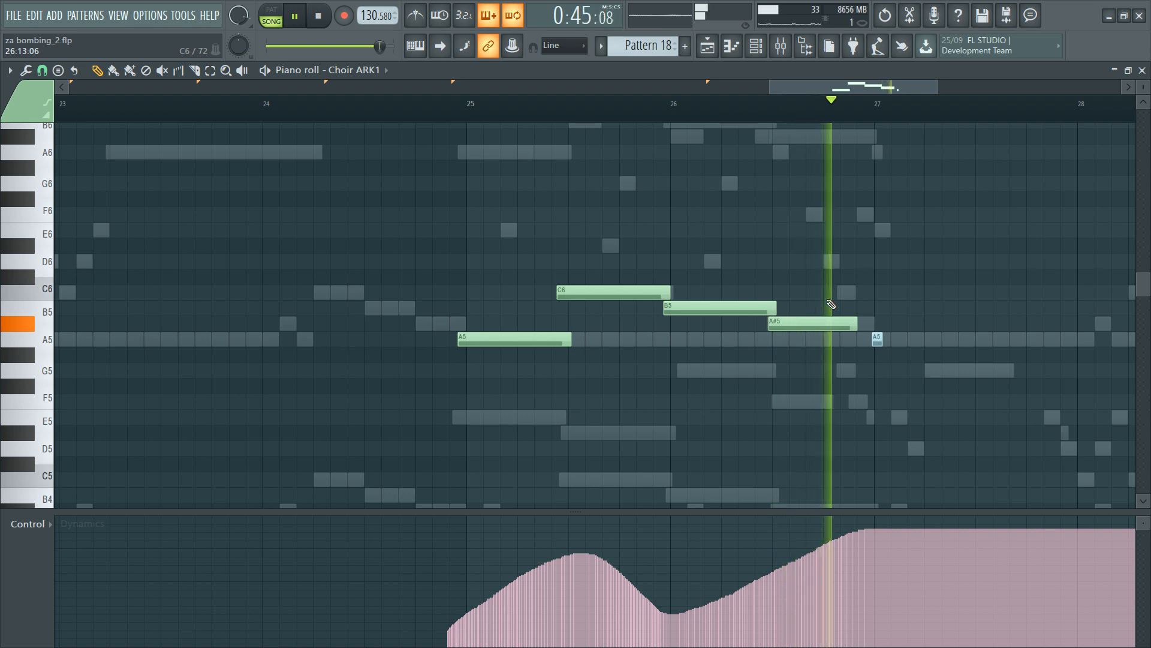
click(877, 337)
key(space)
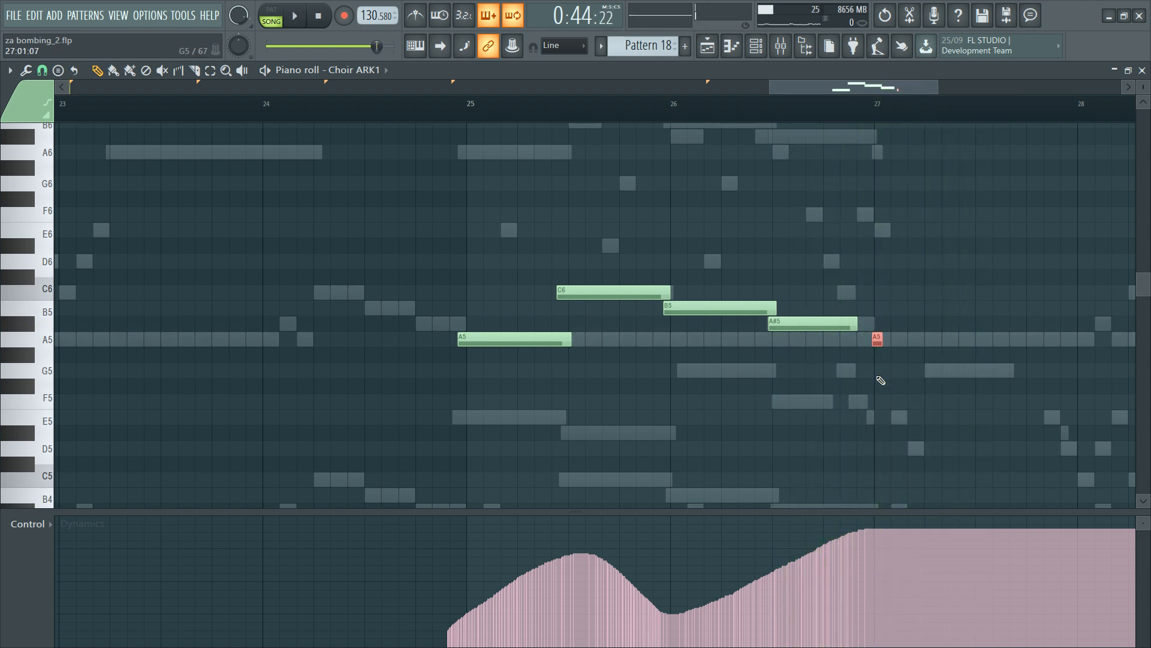
scroll(930, 298, down, 5)
scroll(878, 291, up, 5)
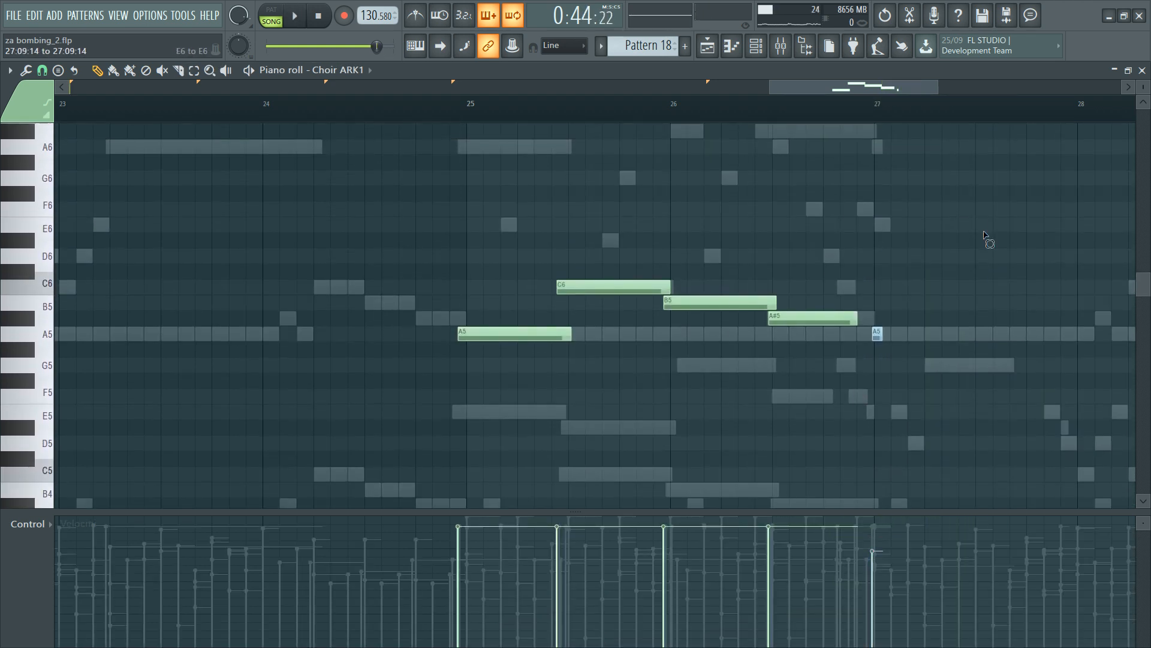
Step: Copy all the Choir ARK1 melody notes to the Instrument #28 channel
key(ctrl+a)
key(F6)
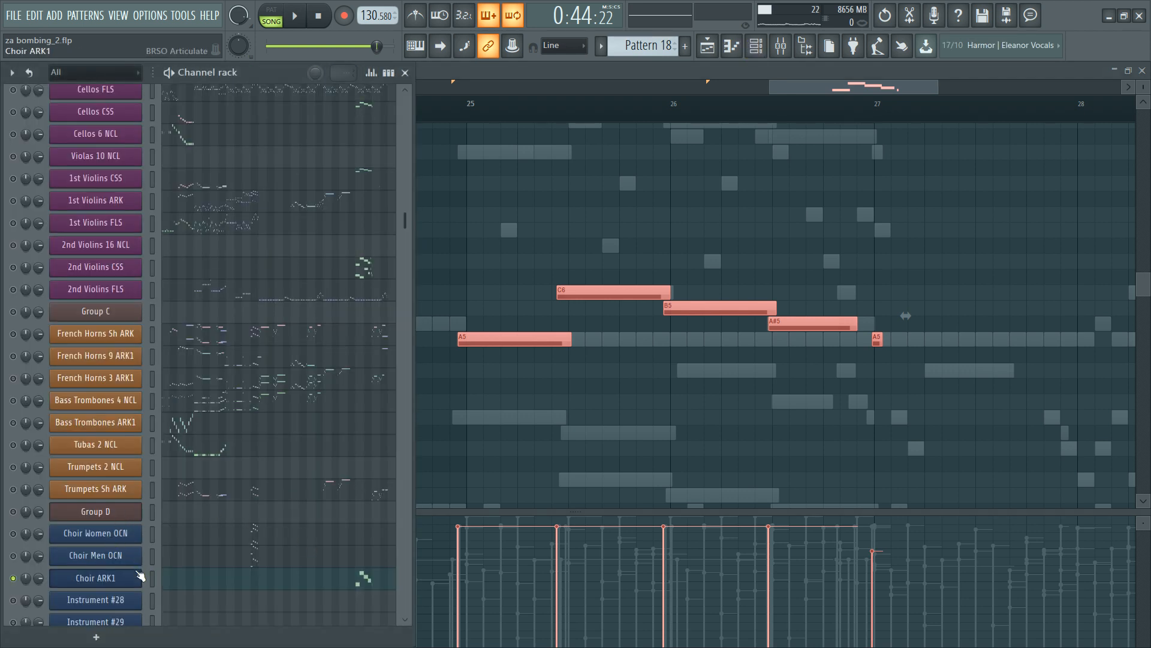
click(152, 599)
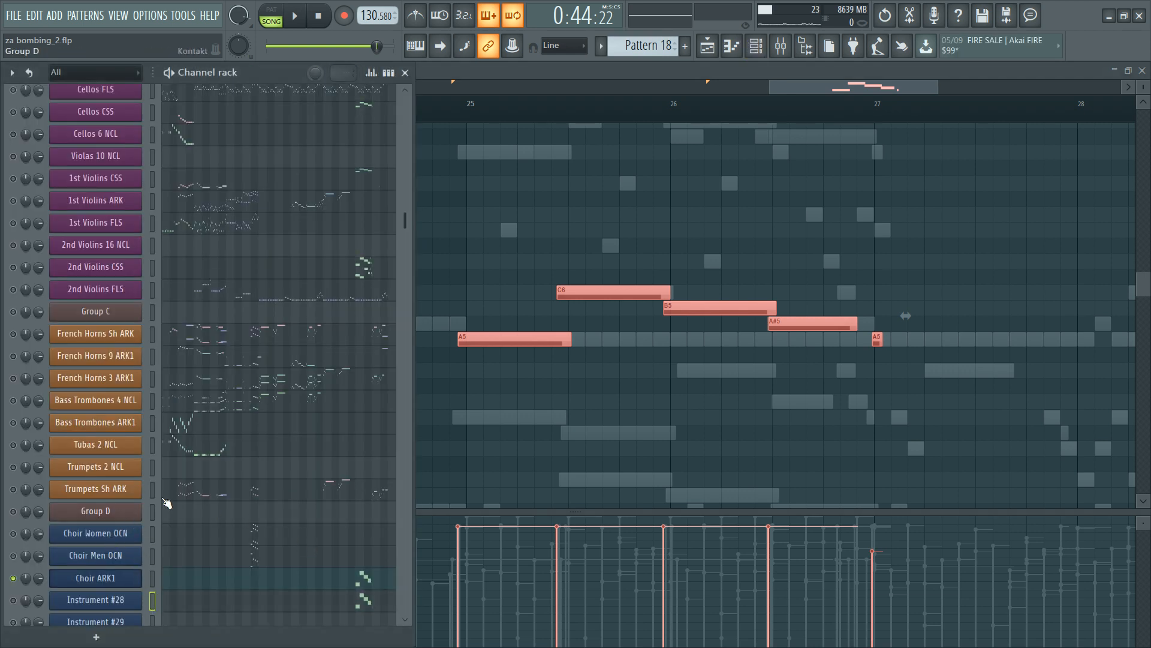
Step: Purge all samples of 12. Viktoria Choir (High) Multi in Group D and add 11. Aarauer Choir (Low) Multi from Metropolis Ark 1
click(120, 510)
click(778, 262)
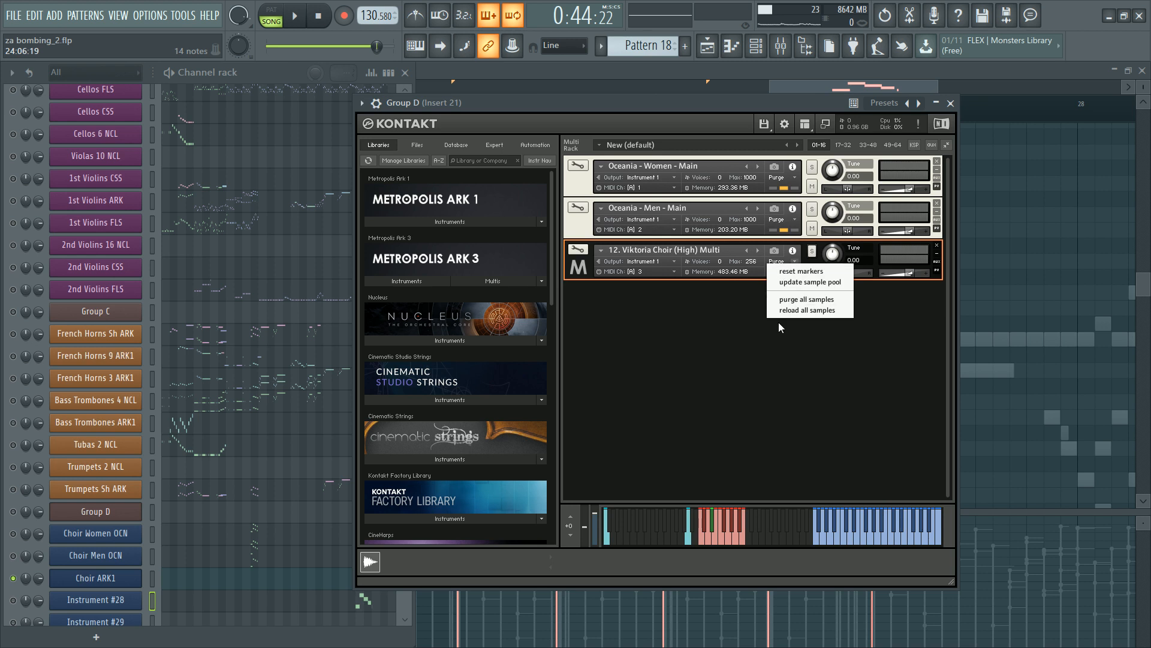
click(806, 299)
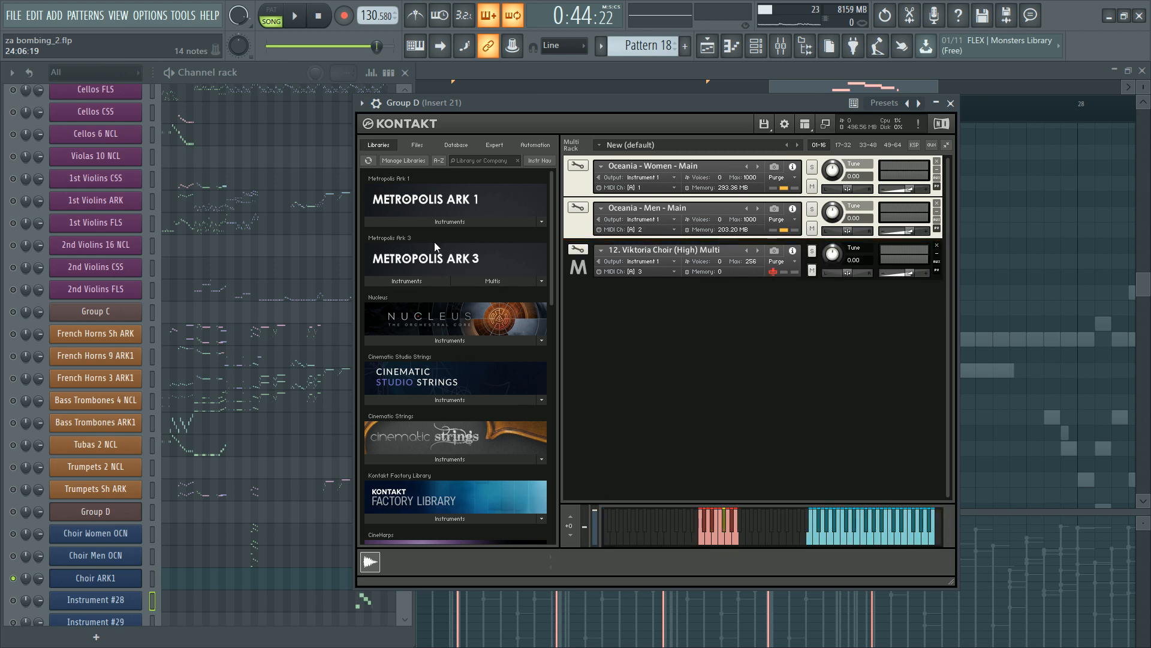
click(441, 222)
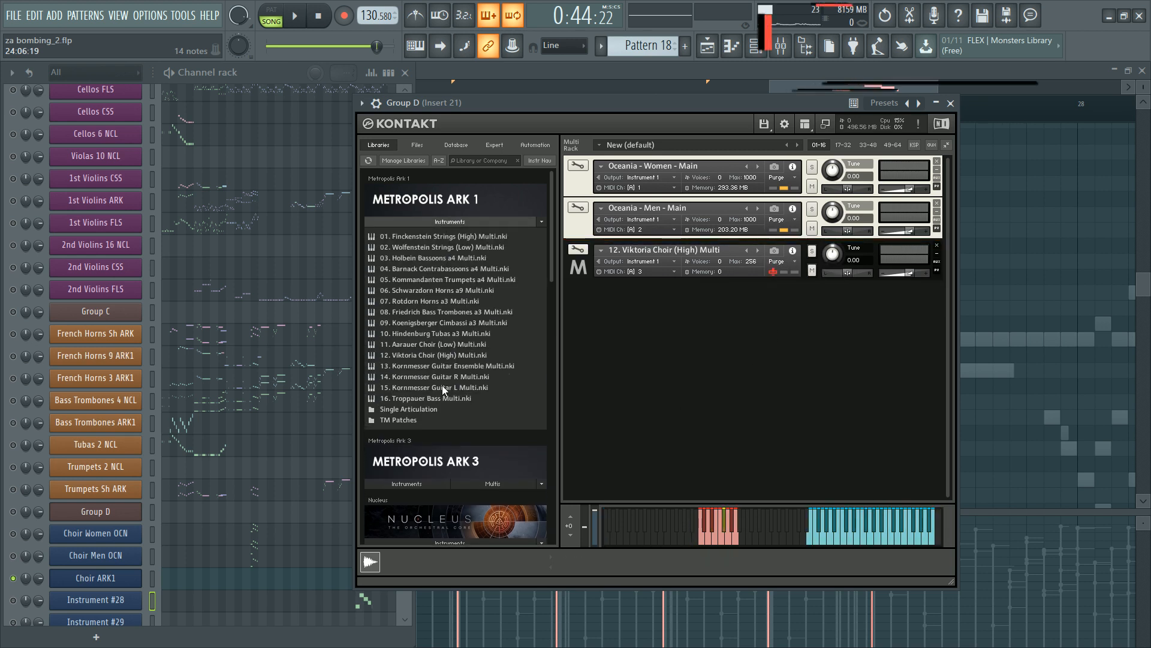
click(447, 345)
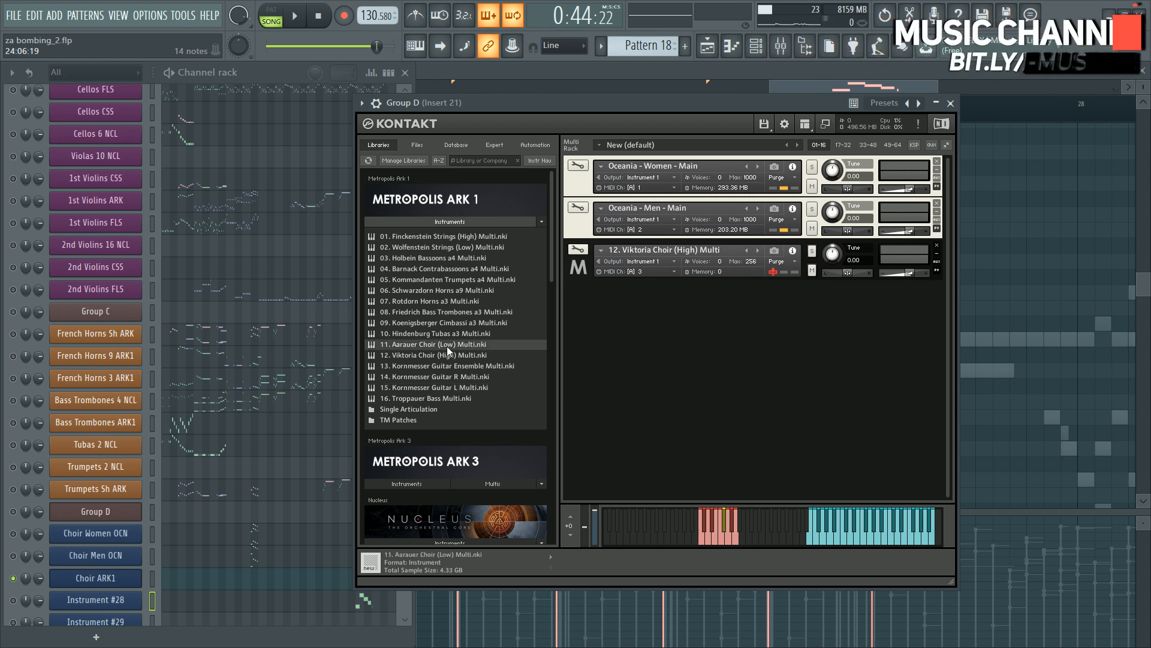
Step: Rename the three existing choir channels as Choir Women #1 OCN, Choir Men #1 OCN and Choir Women #2 ARK1
click(78, 601)
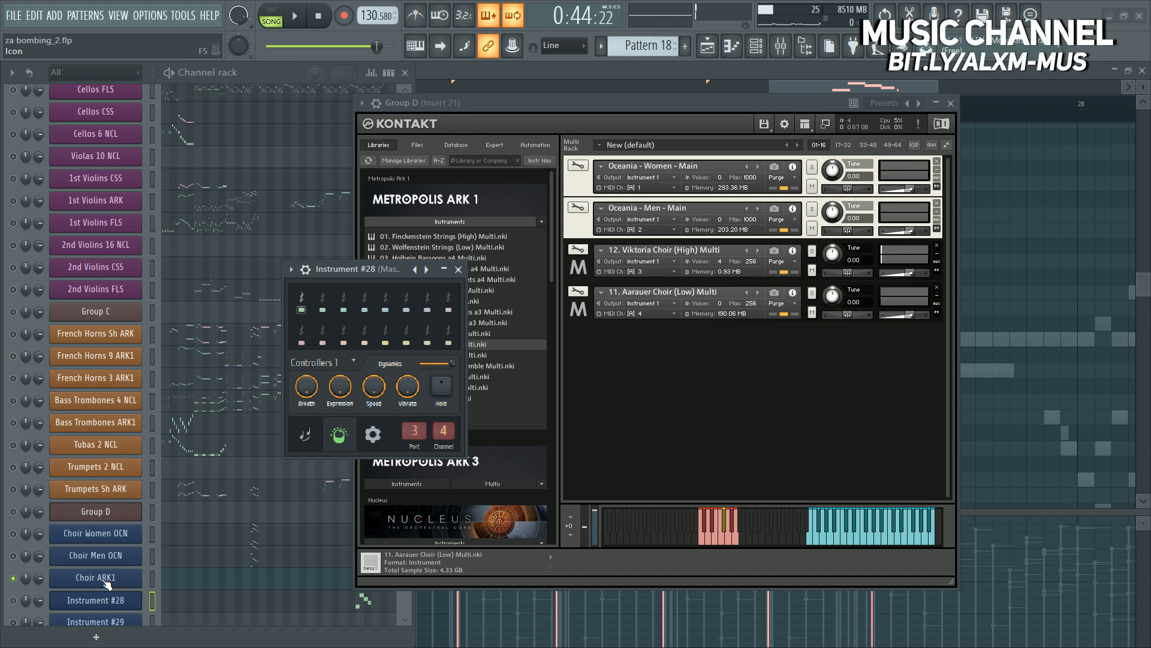
text(Female)
key(Return)
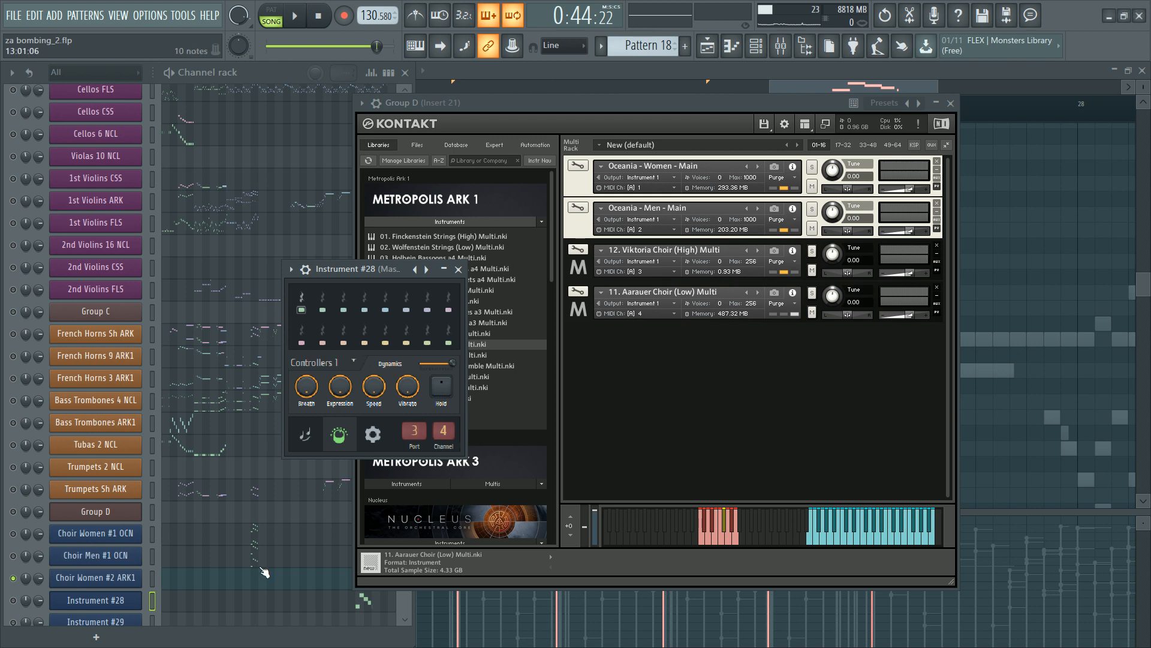
Step: Rename the Instrument #28 channel as Choir Men #2 ARK1 and unmute it alongside Choir Women #2 ARK1
click(91, 603)
click(91, 603)
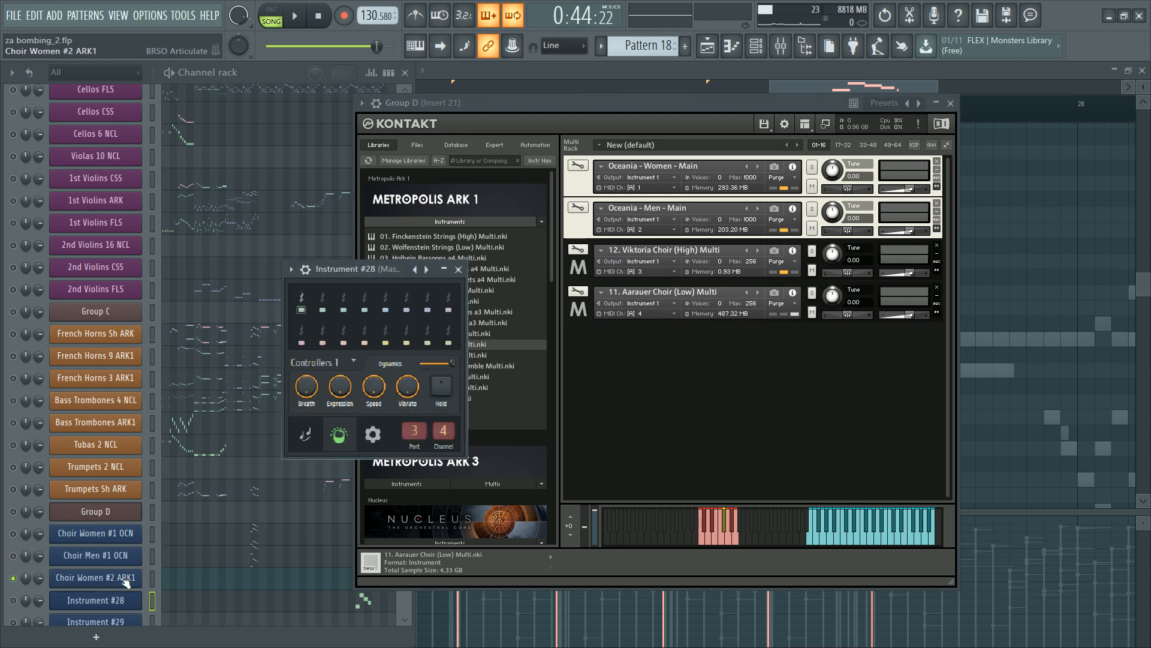
click(94, 578)
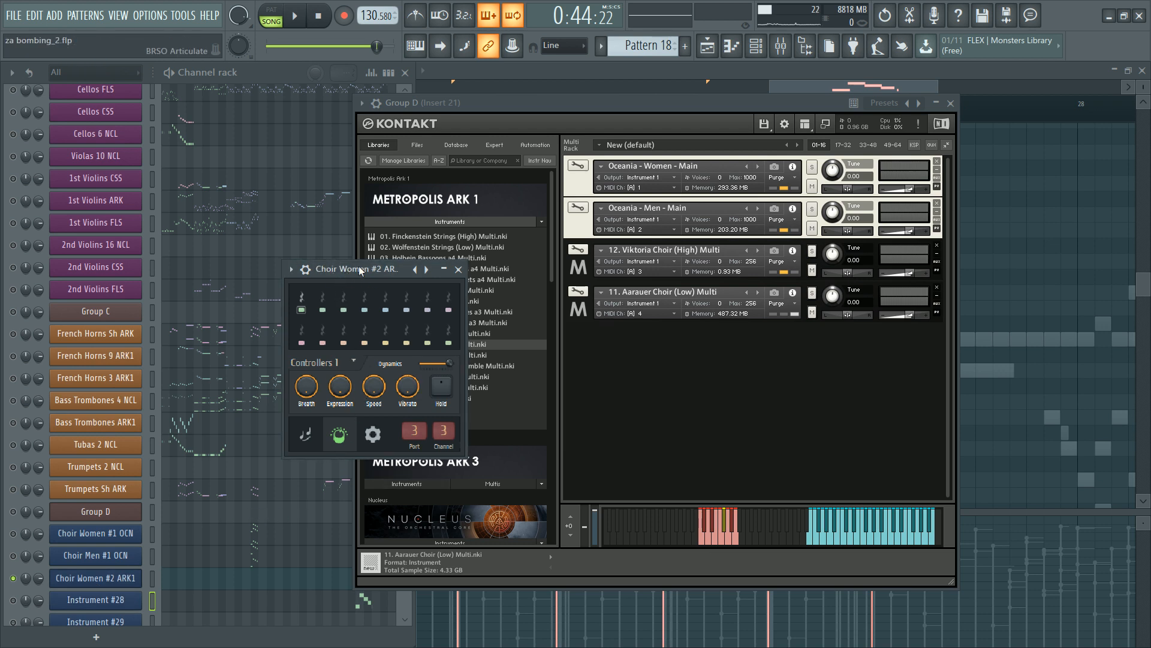
click(117, 606)
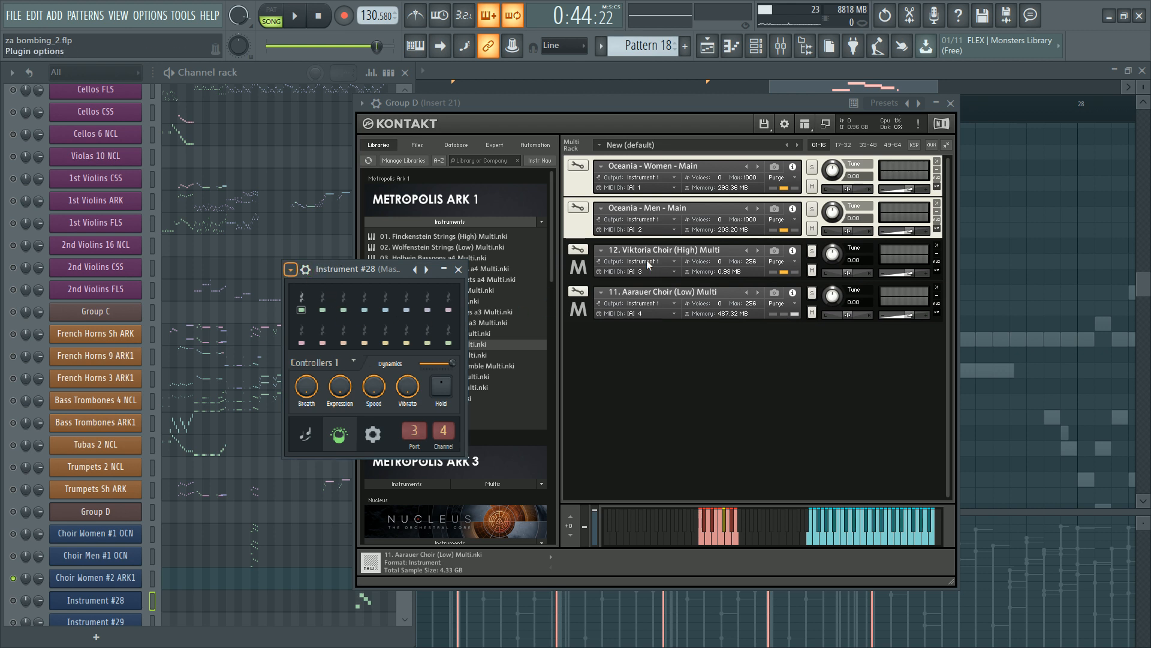
key(Return)
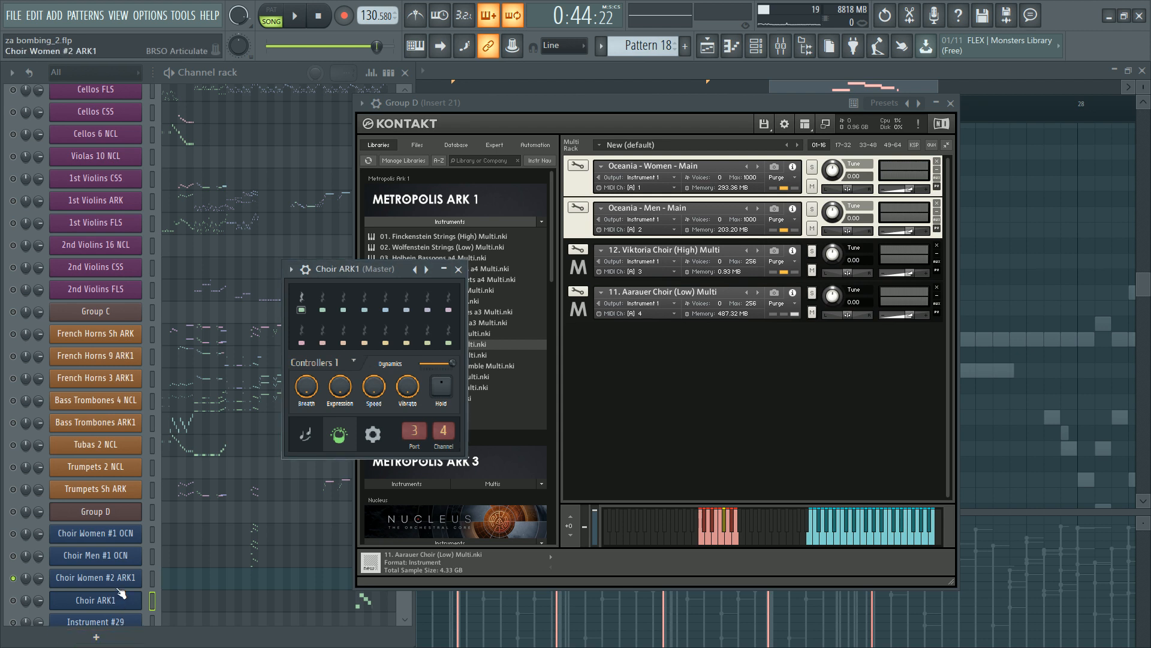
middle_click(111, 585)
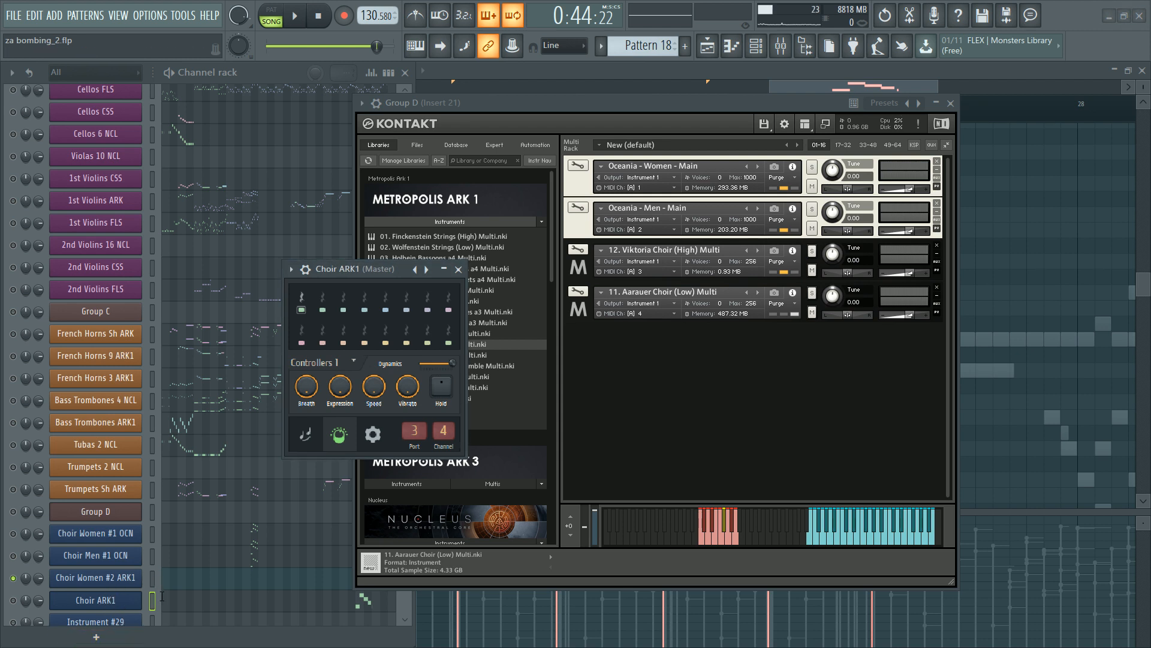
key(Return)
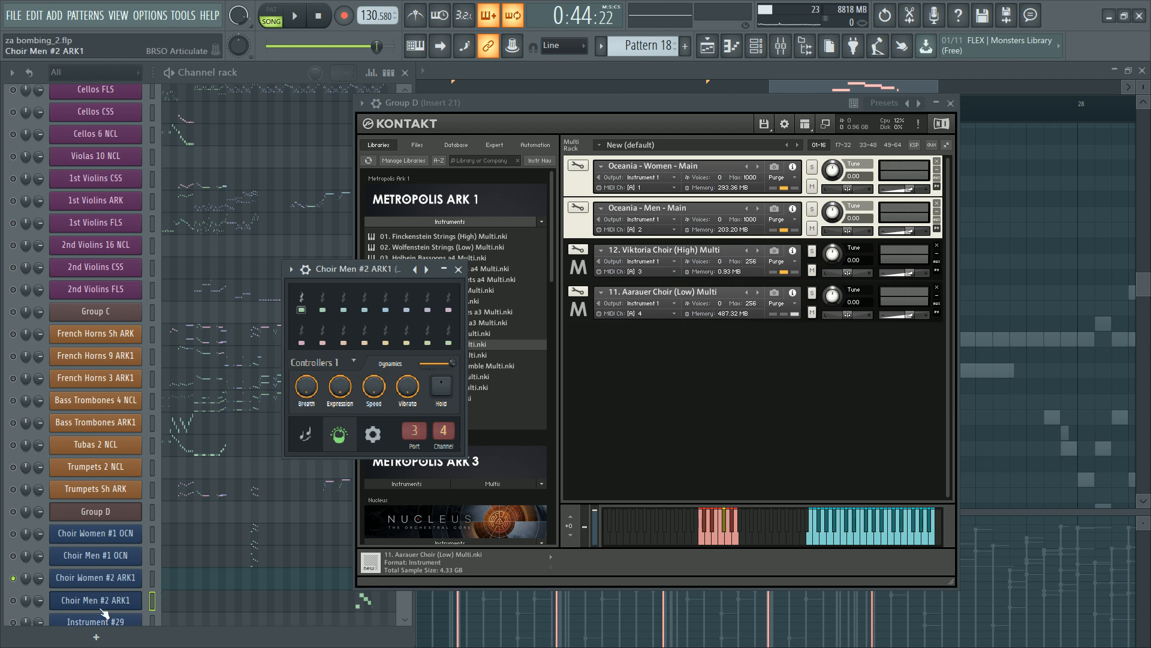
click(13, 600)
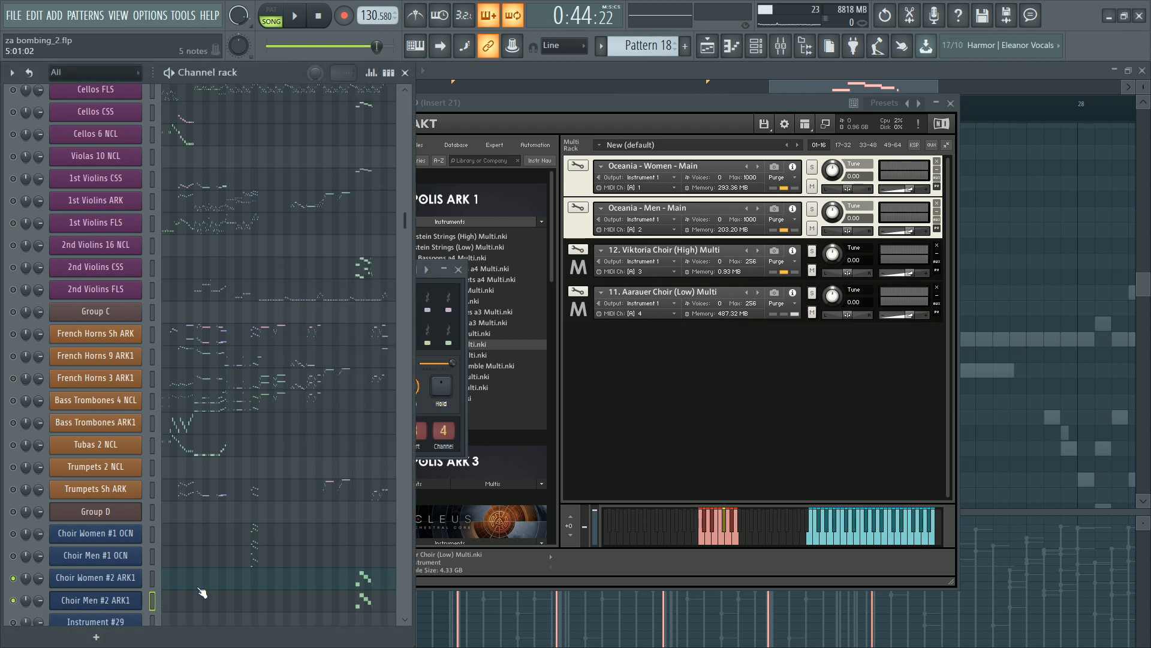
Step: Copy the Dynamics automation of Choir Women #2 ARK1 to Choir Men #2 ARK1 and undo the stray event near bar 13
click(118, 590)
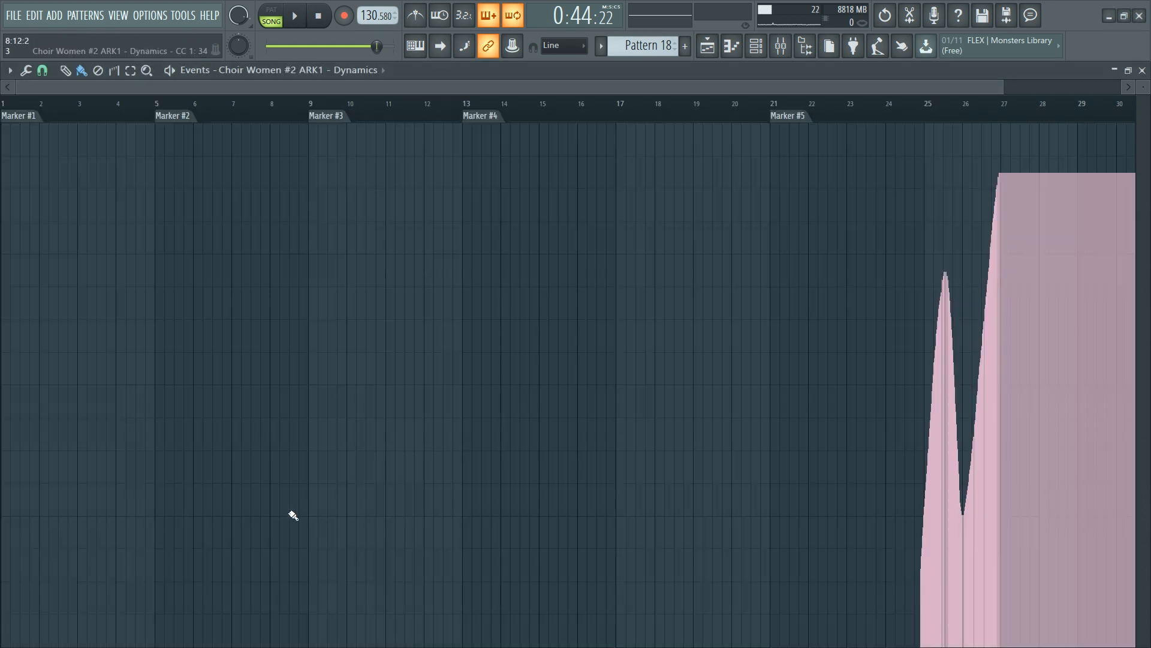
key(ctrl+a)
key(F5)
key(F6)
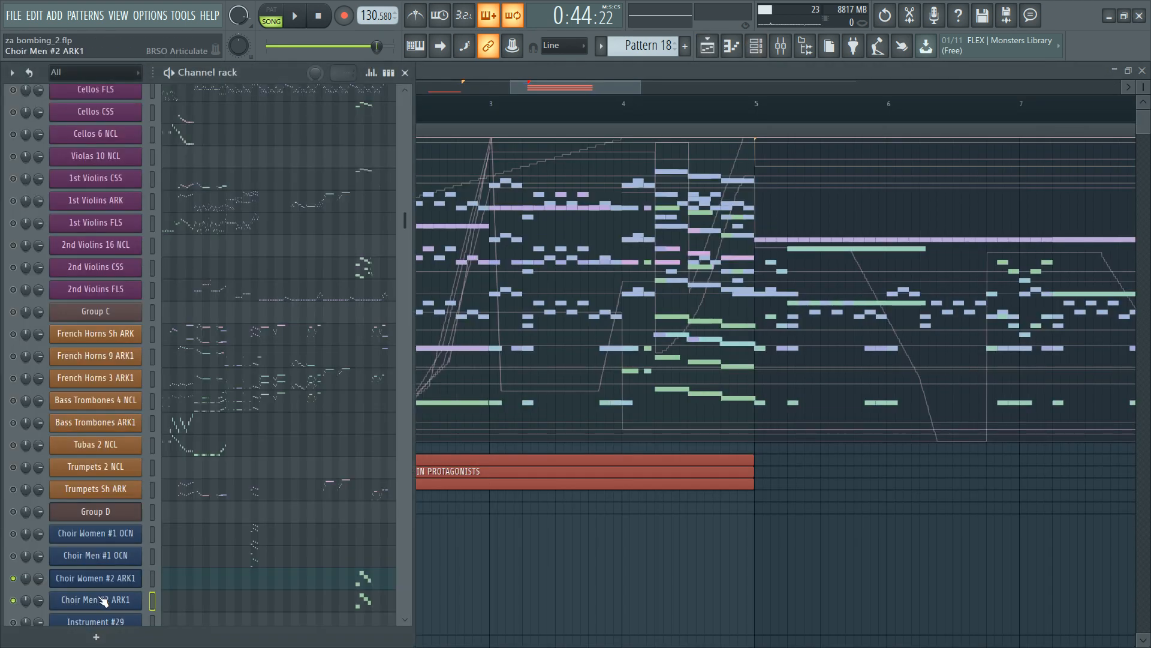
click(100, 600)
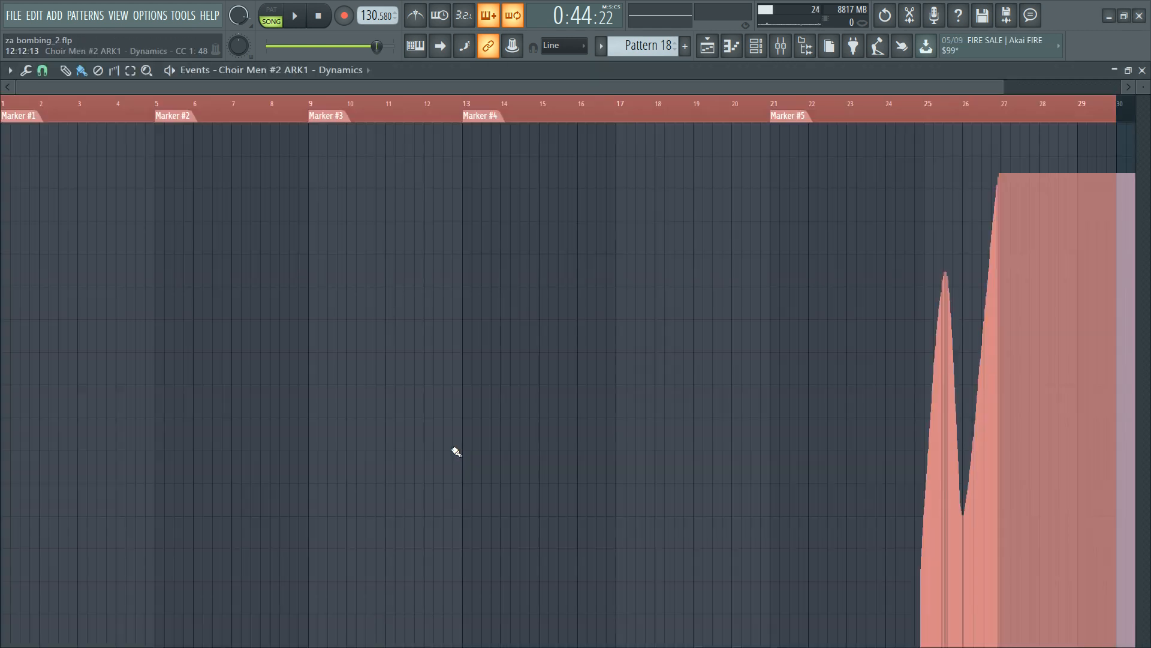
click(460, 428)
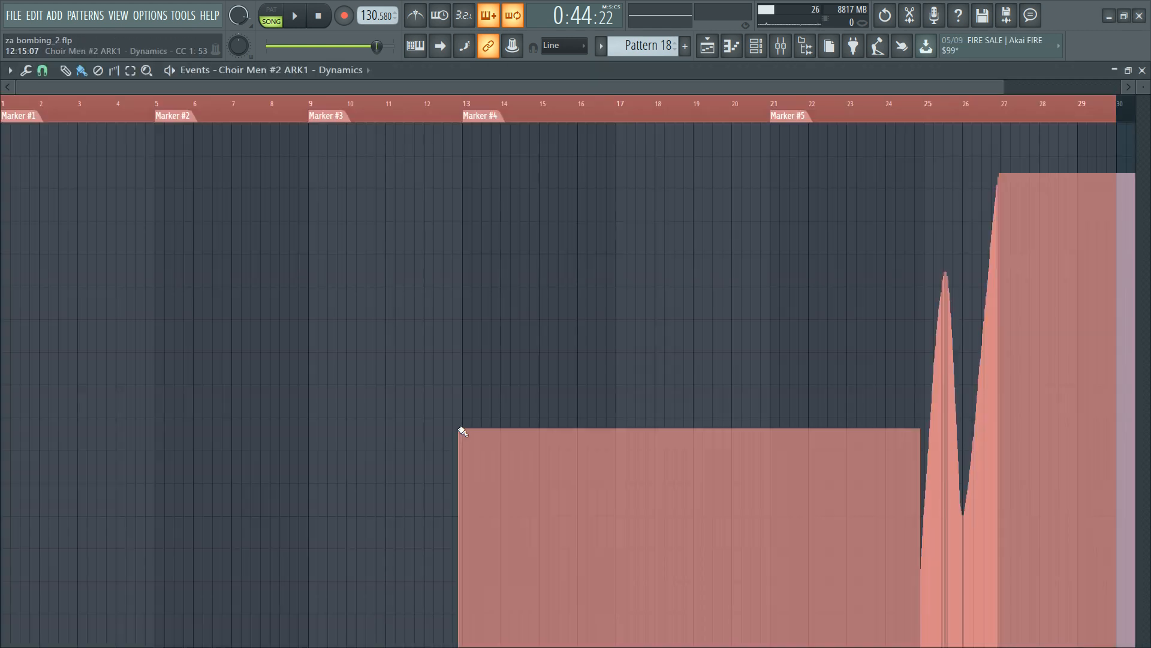
key(F5)
key(ctrl+z)
key(F6)
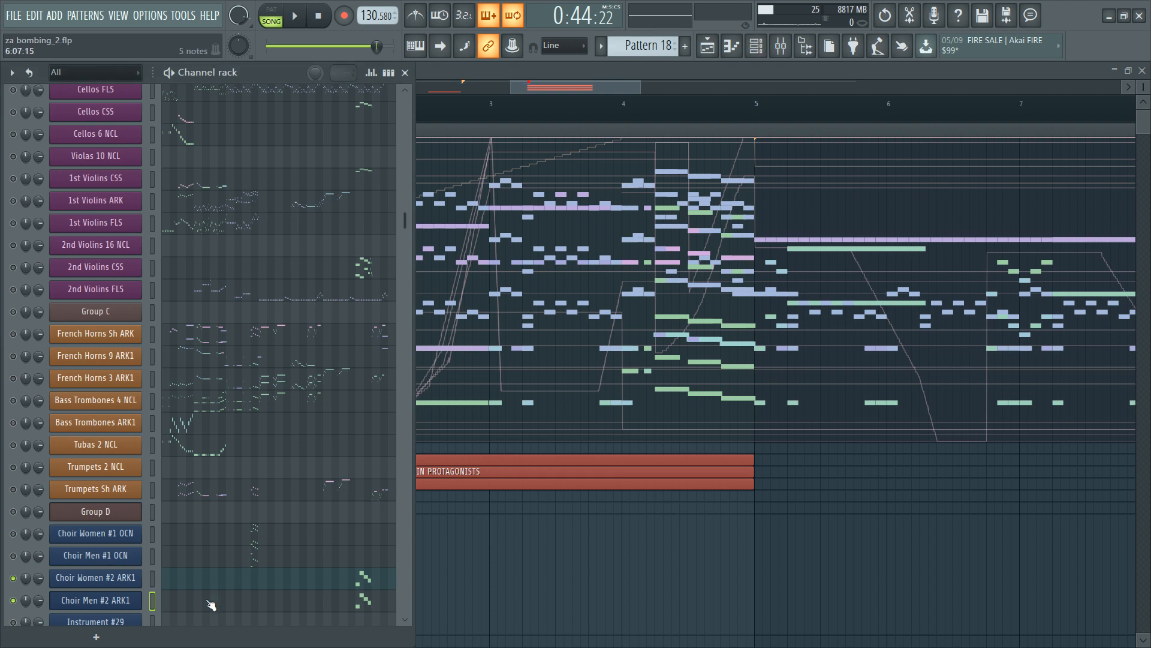
Step: Lower the last four melody notes of Choir Men #2 ARK1 to G5, F#5, F5 and E5
click(210, 604)
drag(535, 341, 538, 414)
drag(600, 293, 599, 368)
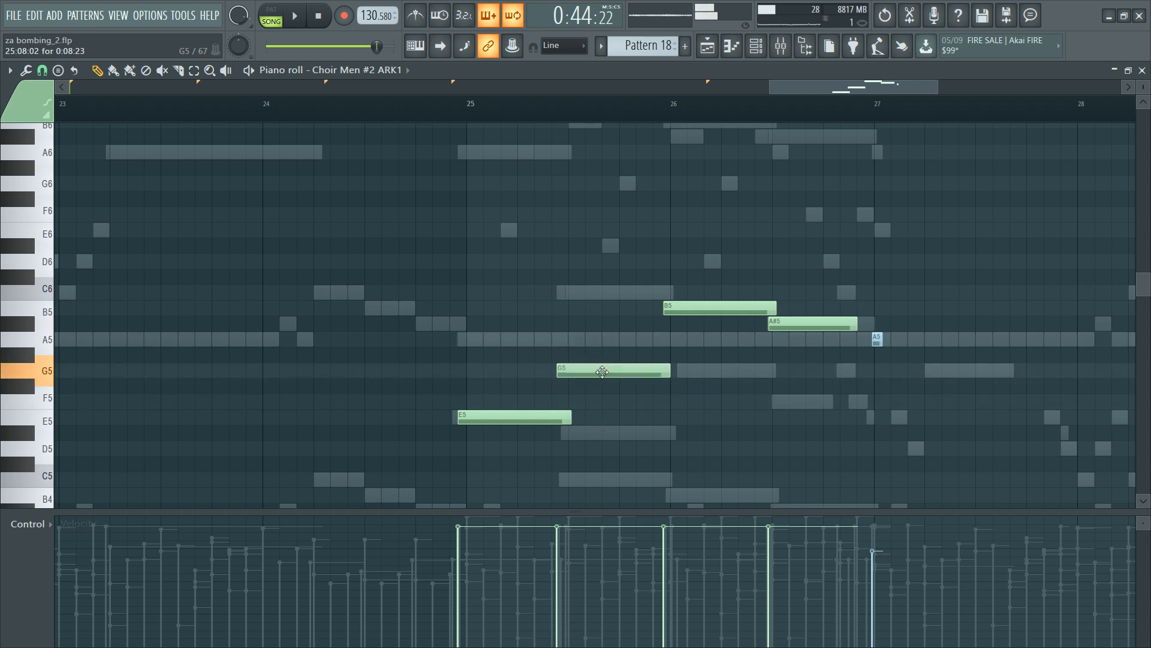
drag(723, 309, 734, 393)
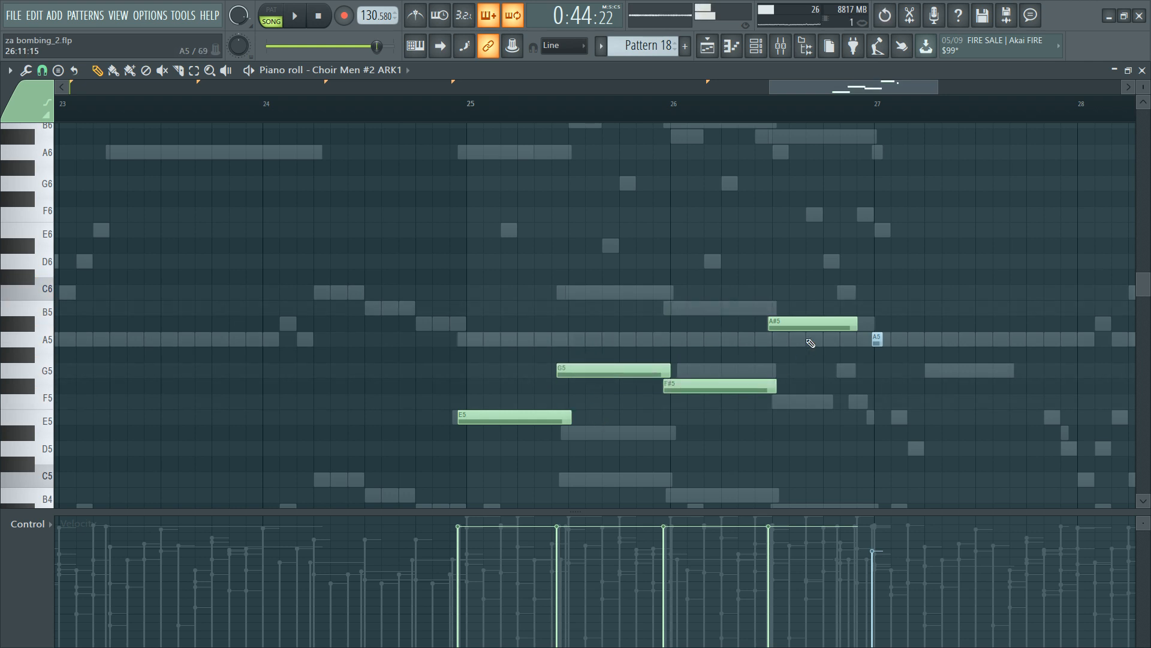
drag(808, 327, 817, 404)
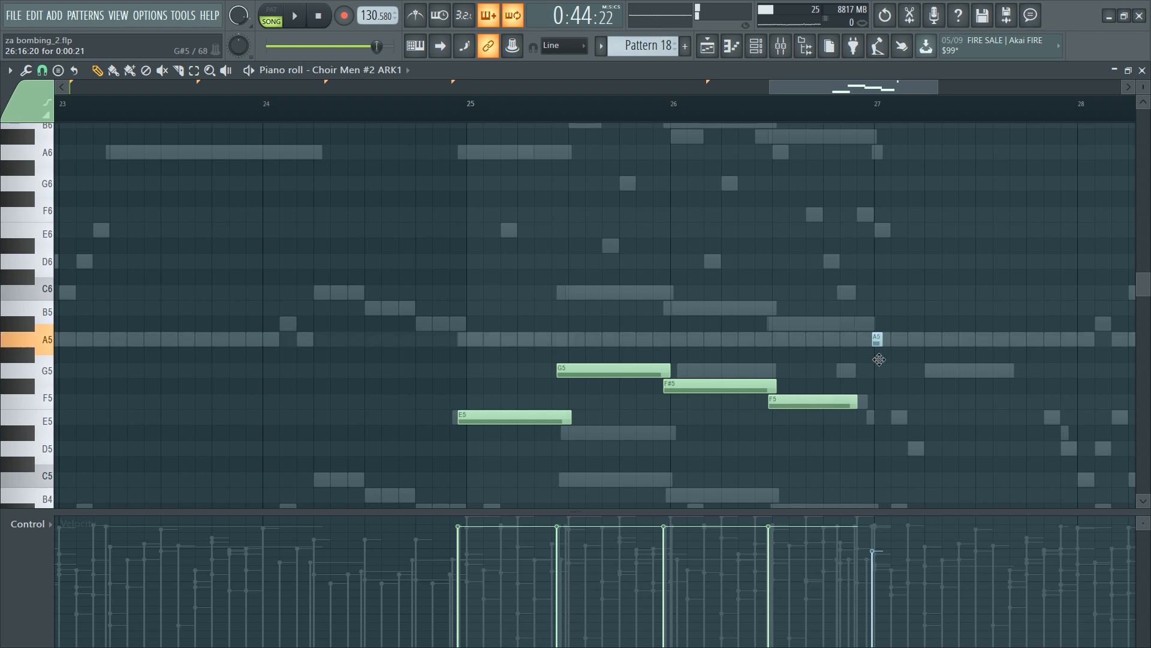
drag(879, 360, 873, 423)
scroll(586, 390, down, 5)
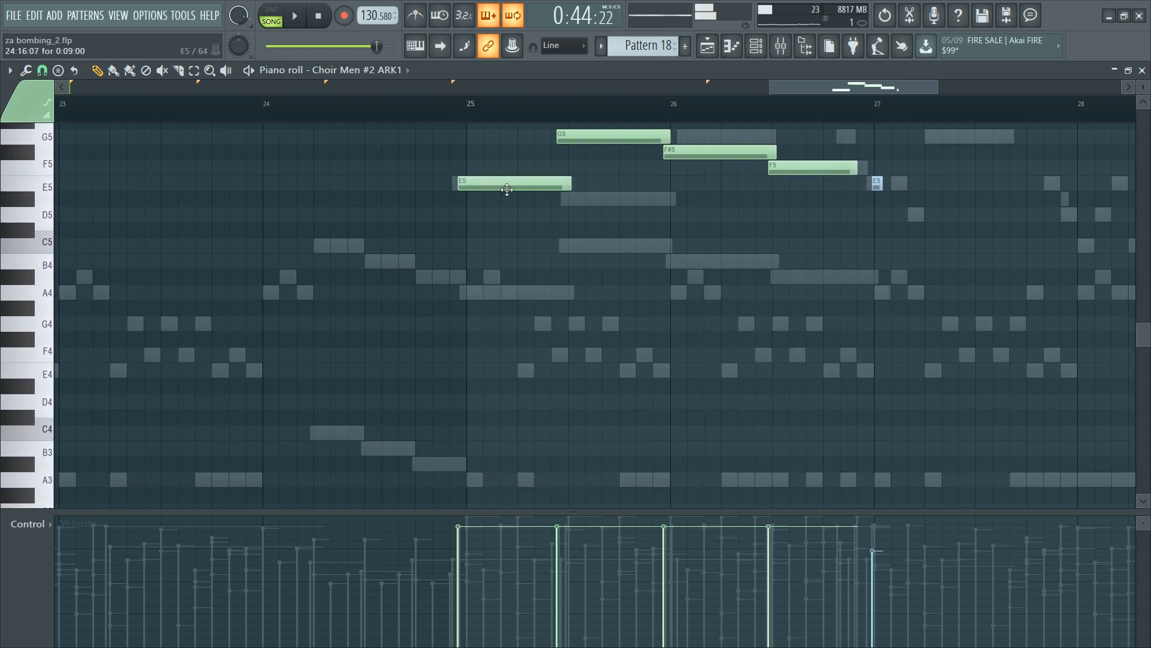
Step: Play the men's harmony from just before bar 25, then move its second note to D#5 and its third to G5
key(space)
click(444, 111)
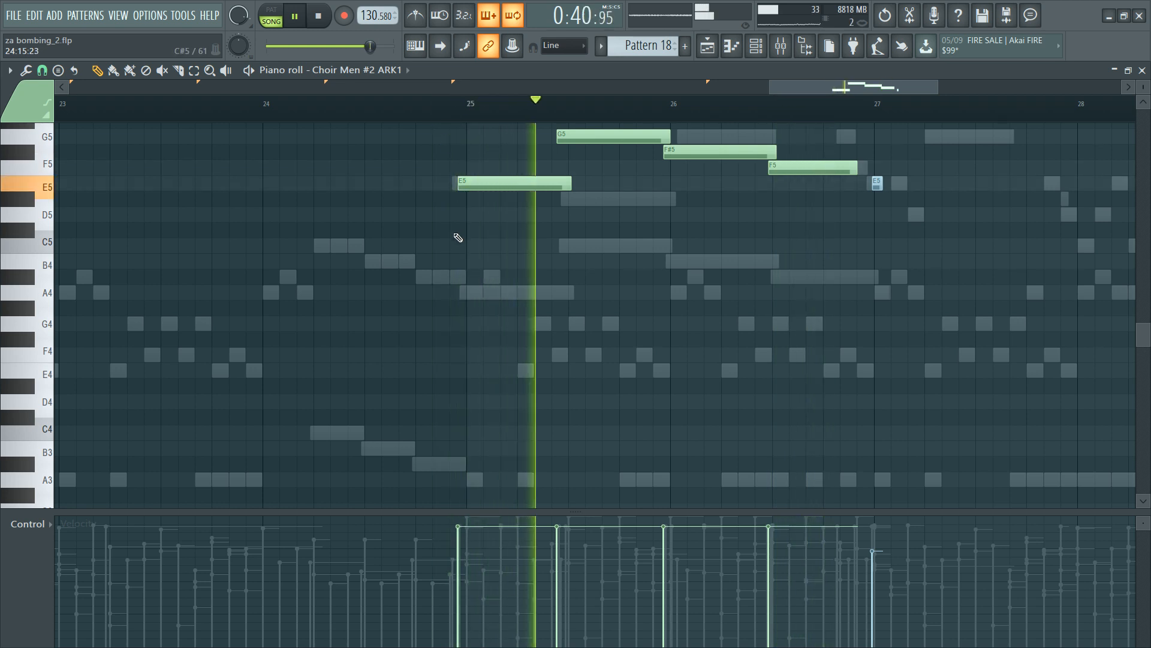
key(space)
click(531, 197)
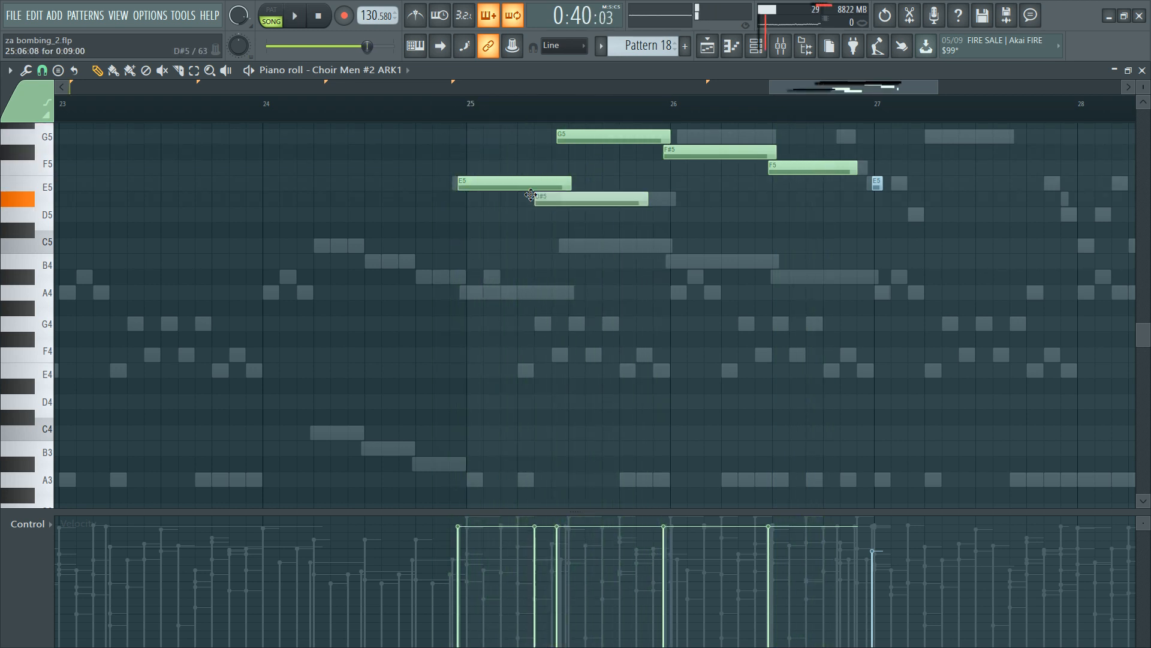
right_click(531, 197)
drag(613, 137, 632, 194)
key(space)
key(space)
drag(703, 154, 707, 134)
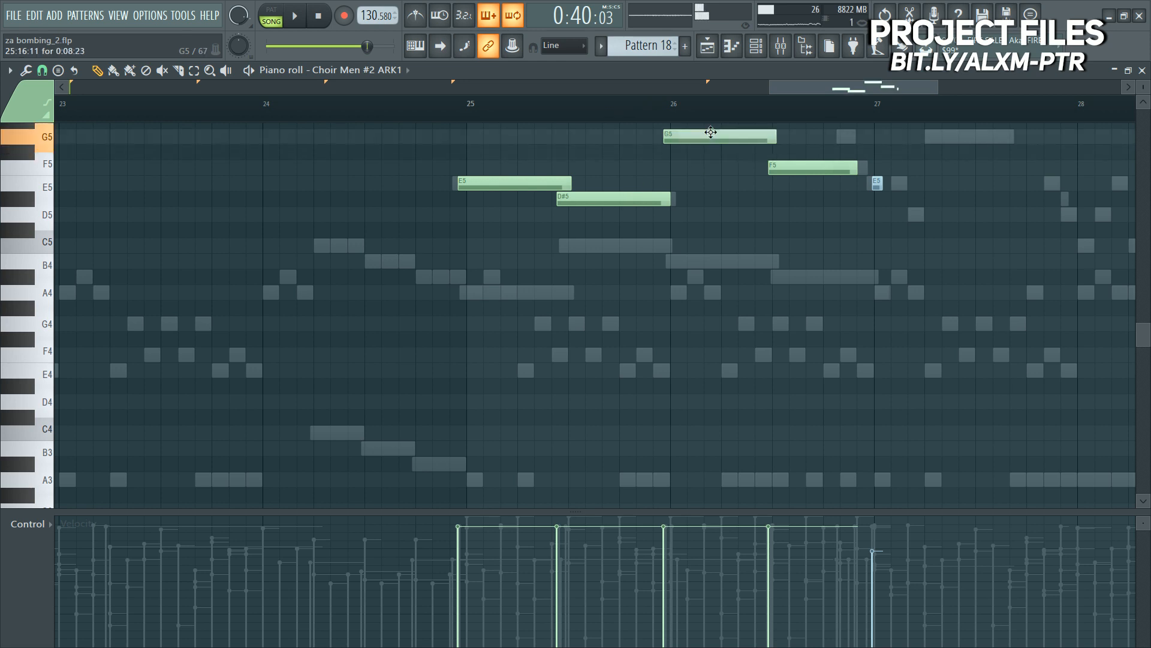
Step: Transpose all Choir Men #2 ARK1 notes down one octave and play the passage before and after the change
key(space)
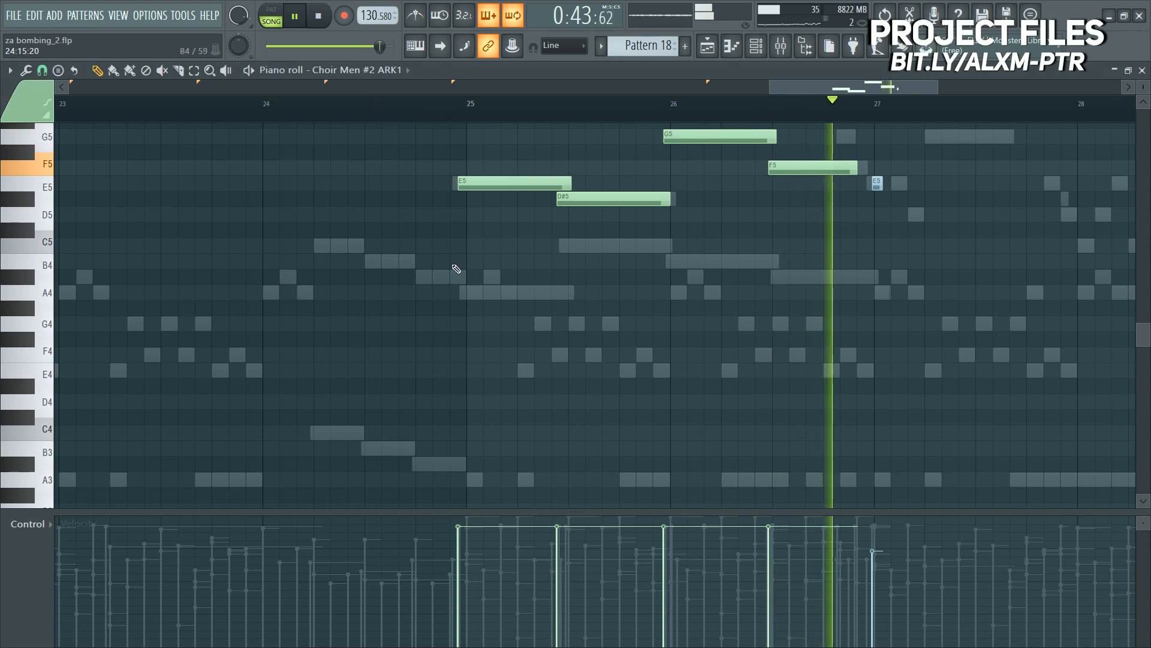
key(space)
key(ctrl+a)
key(ctrl+Down)
key(space)
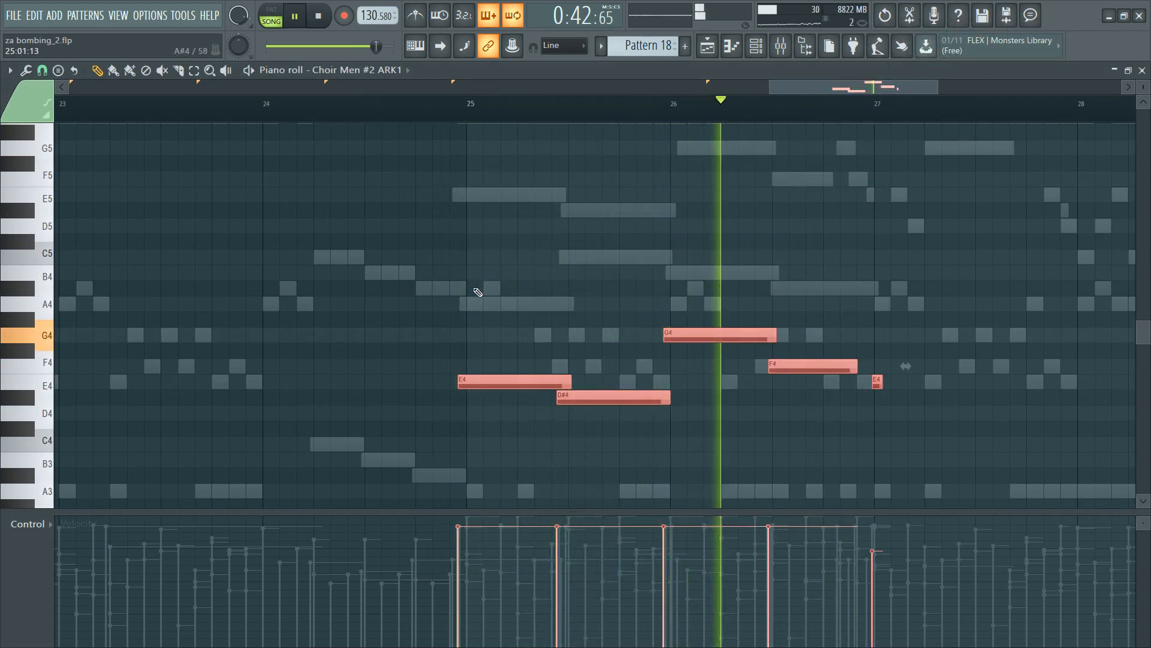
Step: Set the Expression of Choir Men #2 ARK1 to about 73 from just before bar 25 and play the passage
key(F6)
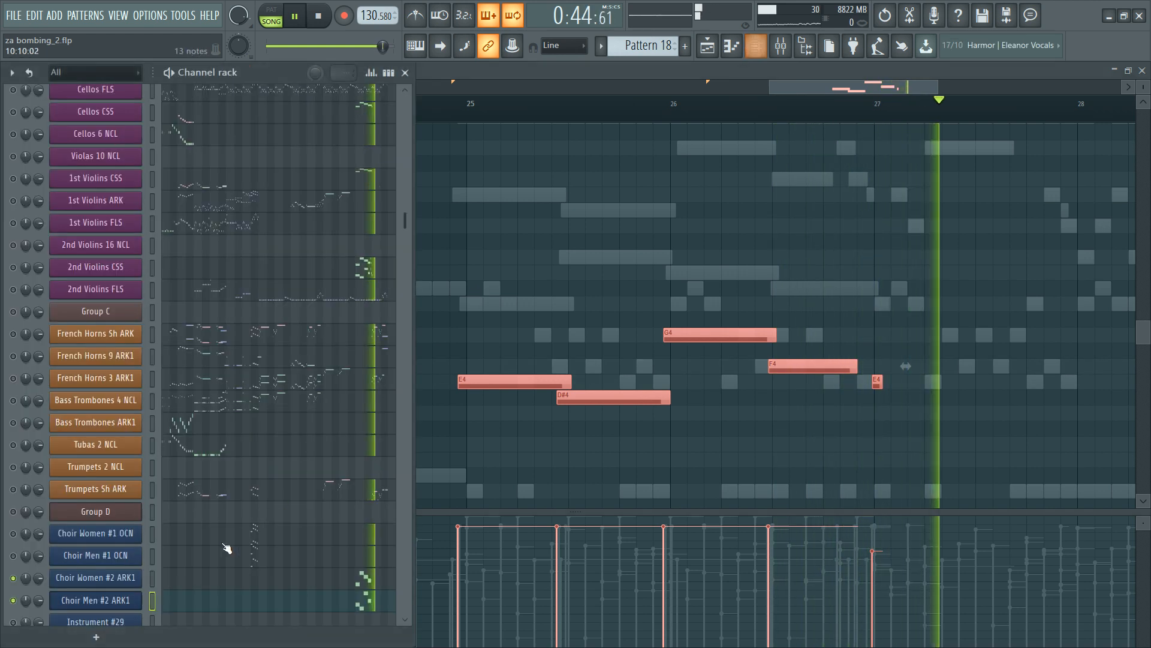
key(space)
click(114, 599)
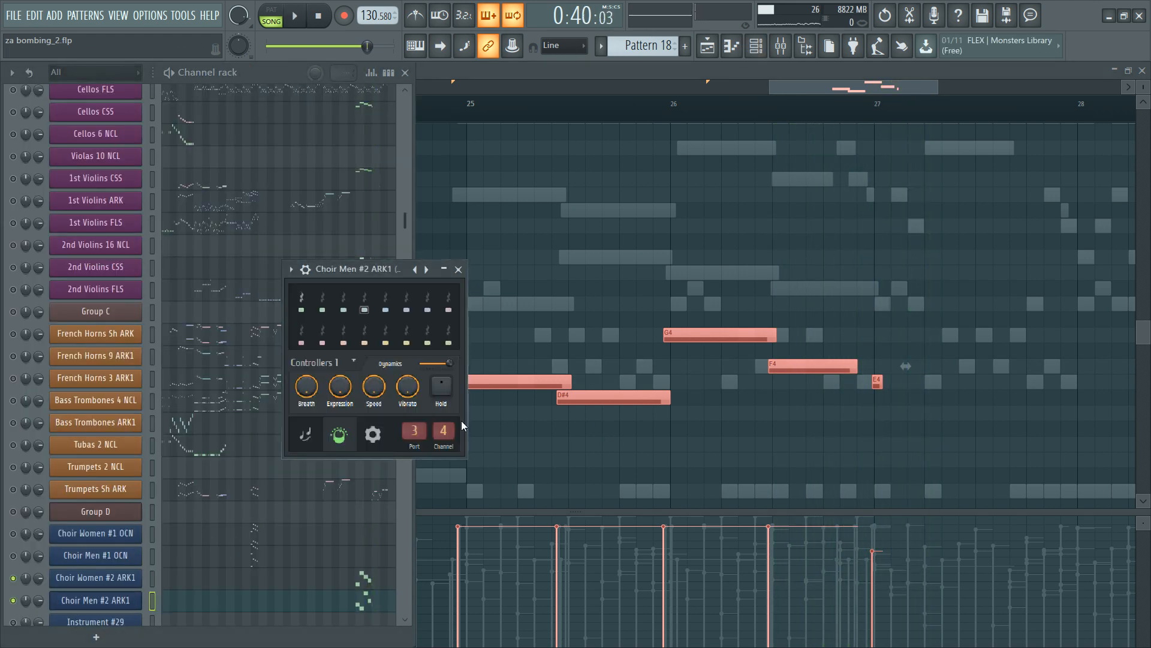
click(411, 241)
drag(470, 579, 445, 574)
key(space)
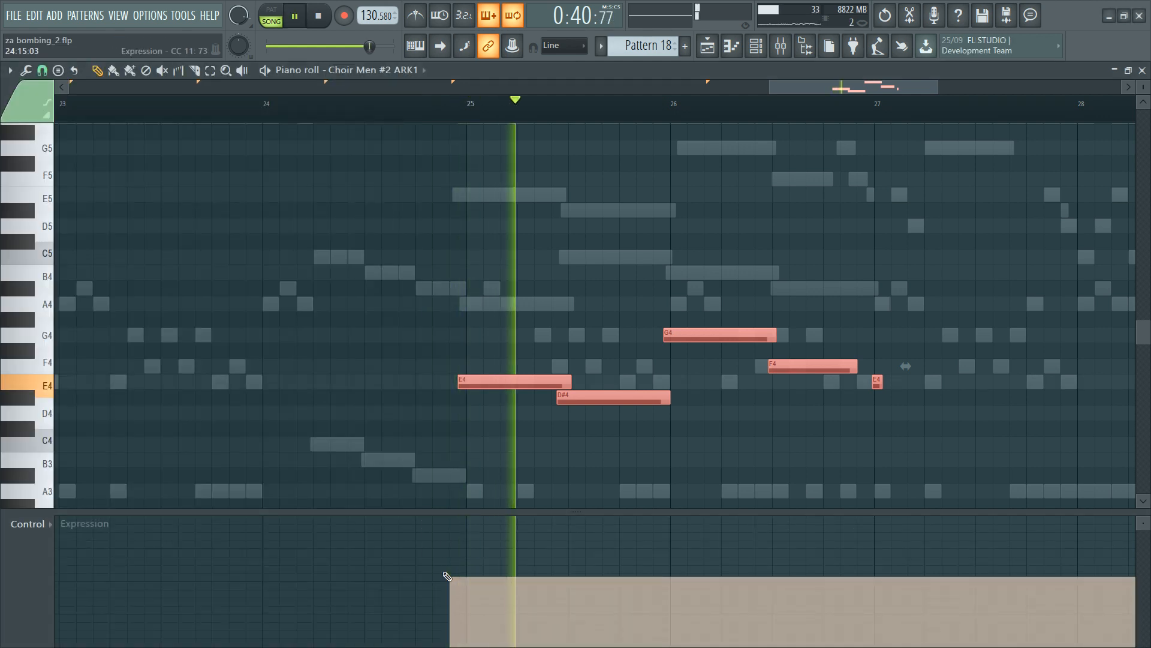
key(space)
Step: In Group D, route Oceania - Men and 11. Aarauer Choir (Low) Multi to output Instrument 2 and purge all Aarauer samples
key(F6)
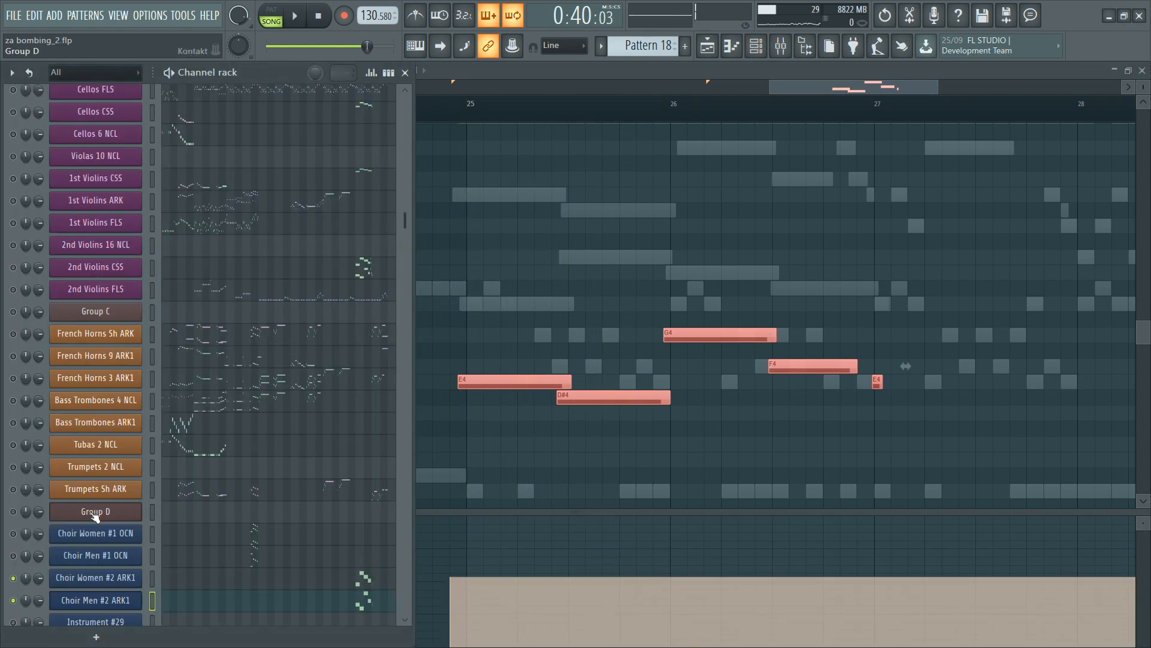
click(118, 504)
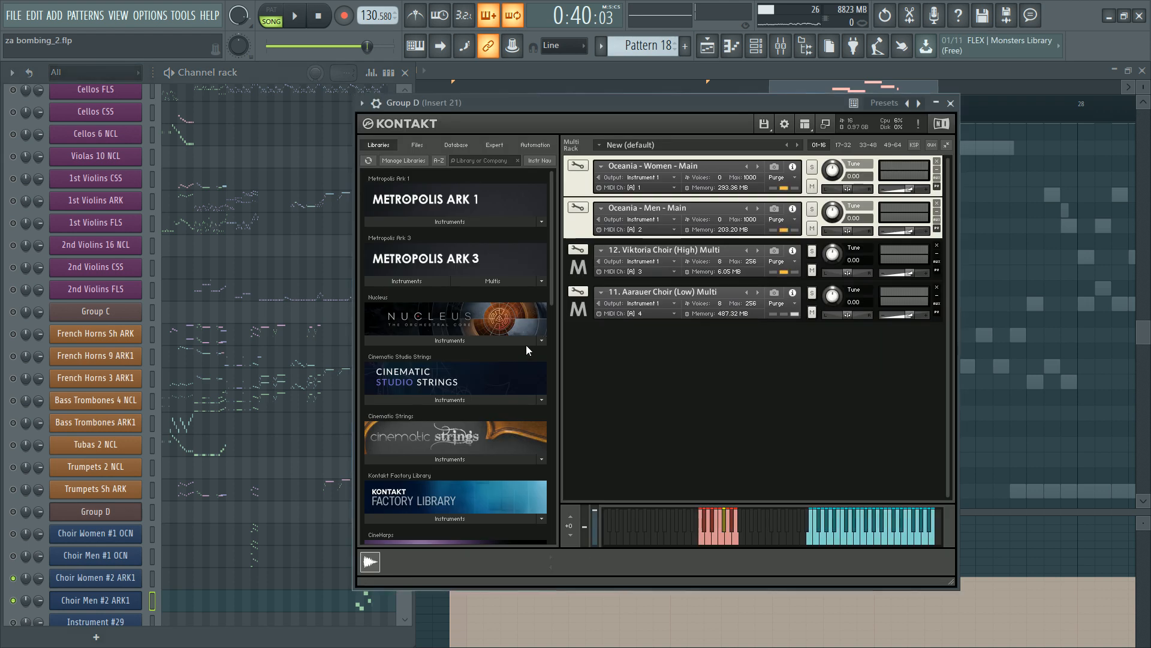
click(651, 219)
click(657, 268)
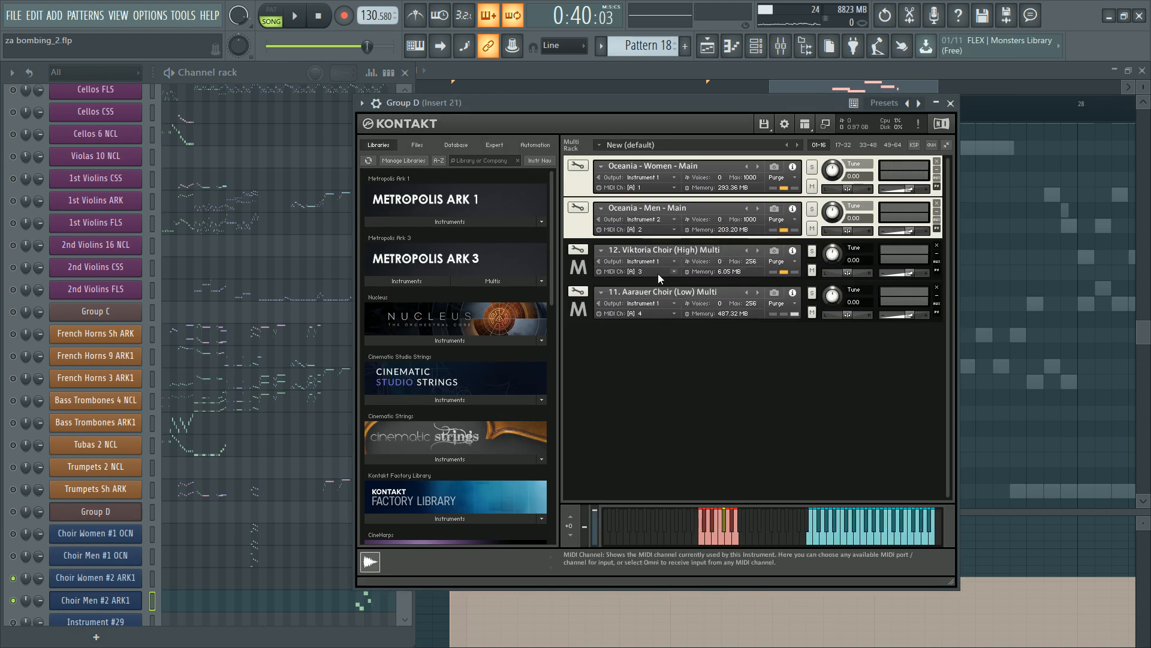
click(662, 302)
click(665, 345)
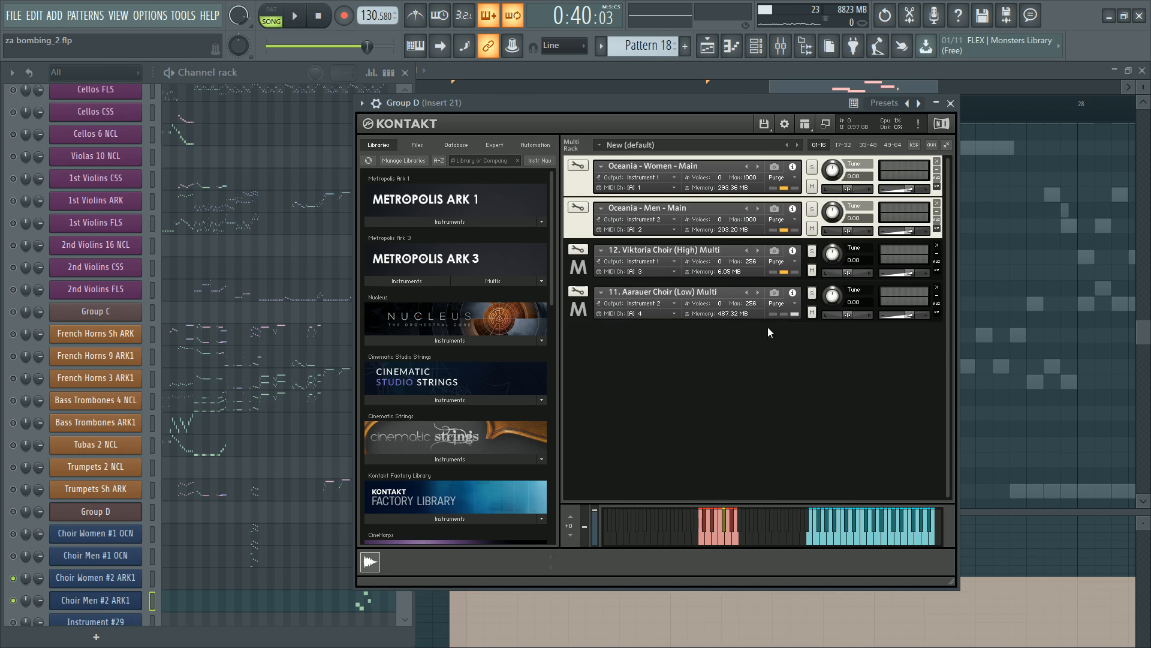
click(778, 305)
click(807, 341)
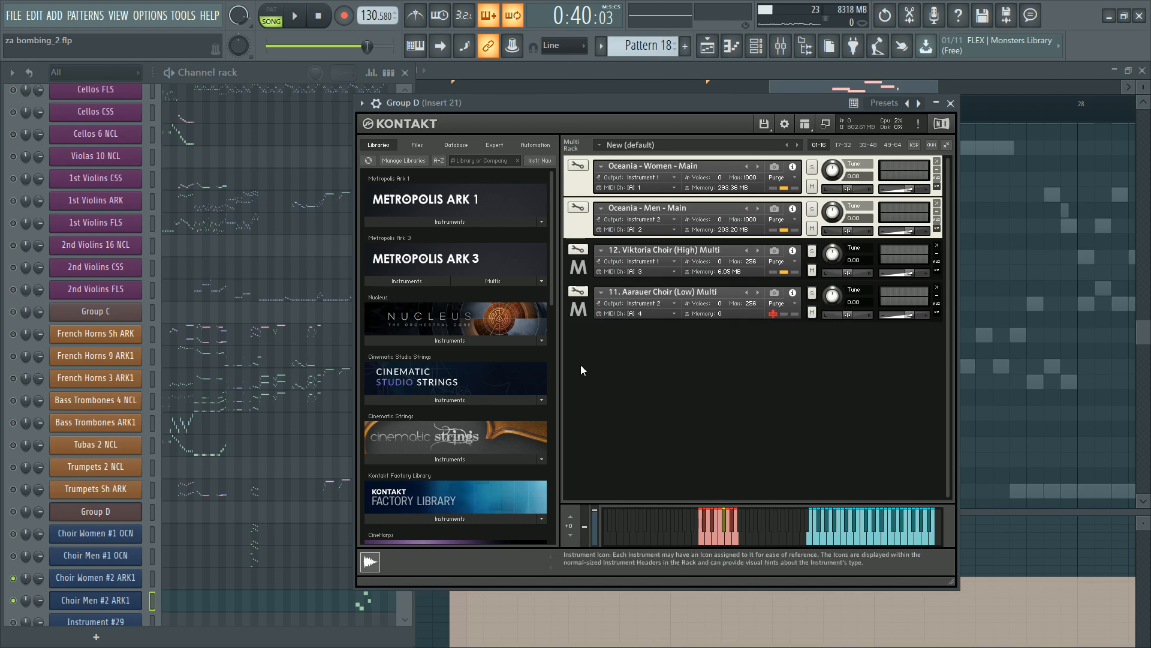
Step: Inspect the microphone mixer and performance views of the Aarauer and Viktoria choirs, then collapse both instruments
click(588, 382)
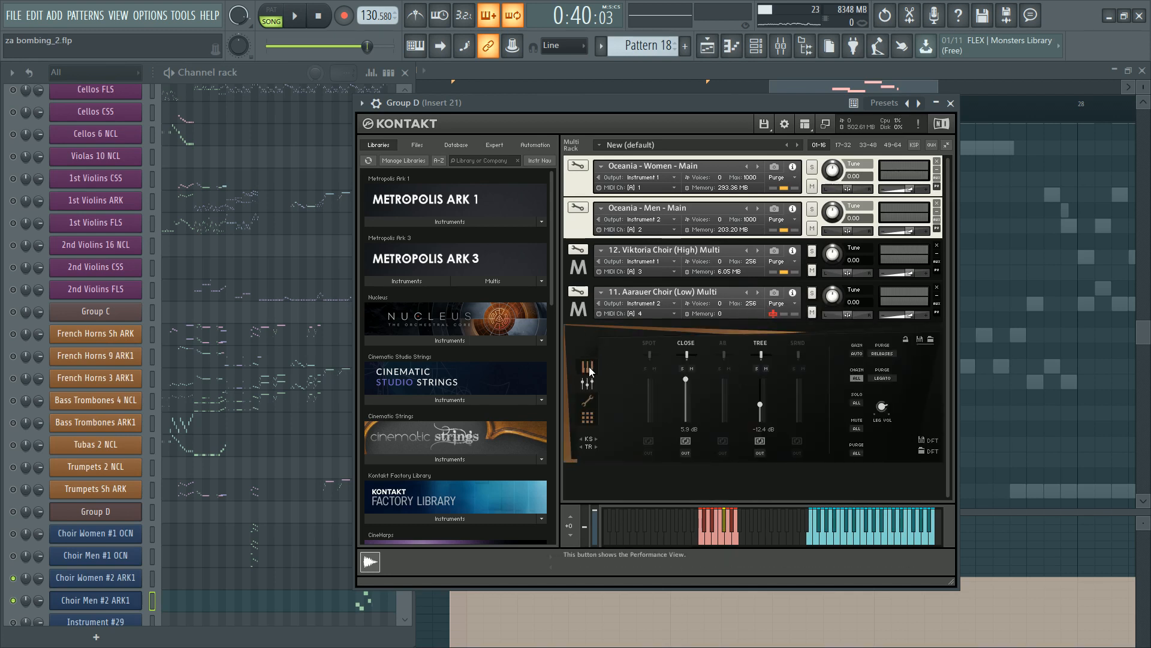
click(589, 368)
click(580, 306)
click(578, 264)
click(588, 340)
click(590, 325)
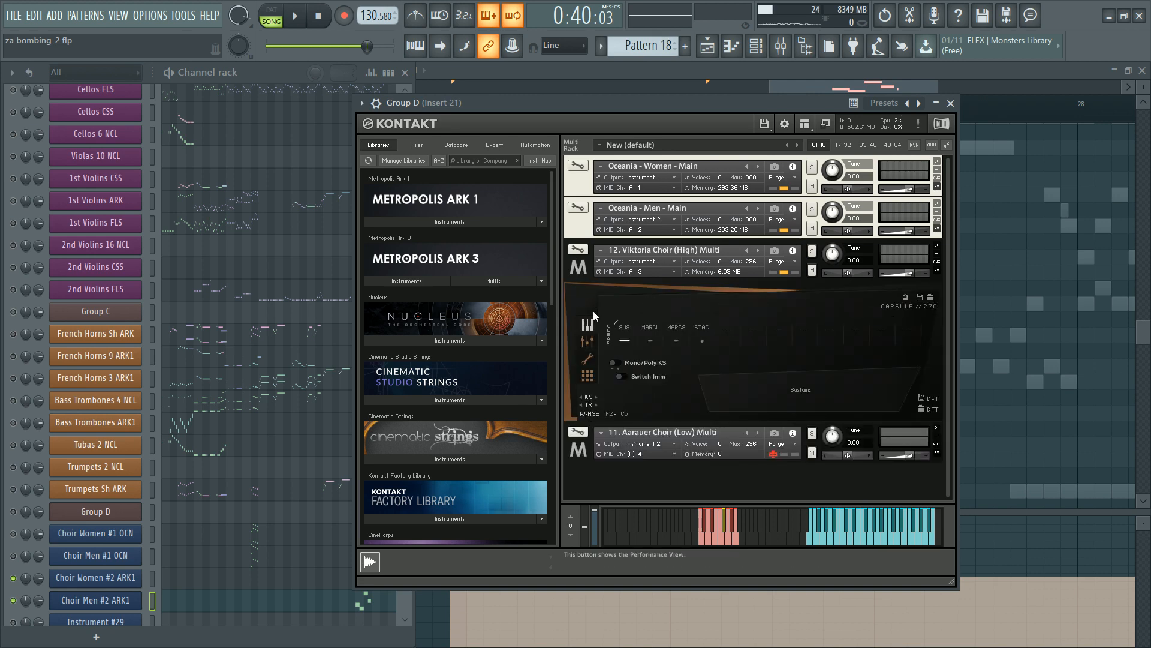
click(578, 265)
right_click(974, 308)
Step: Rename mixer tracks Insert 21 and Insert 22 as Male Choir and Women Choir
key(F9)
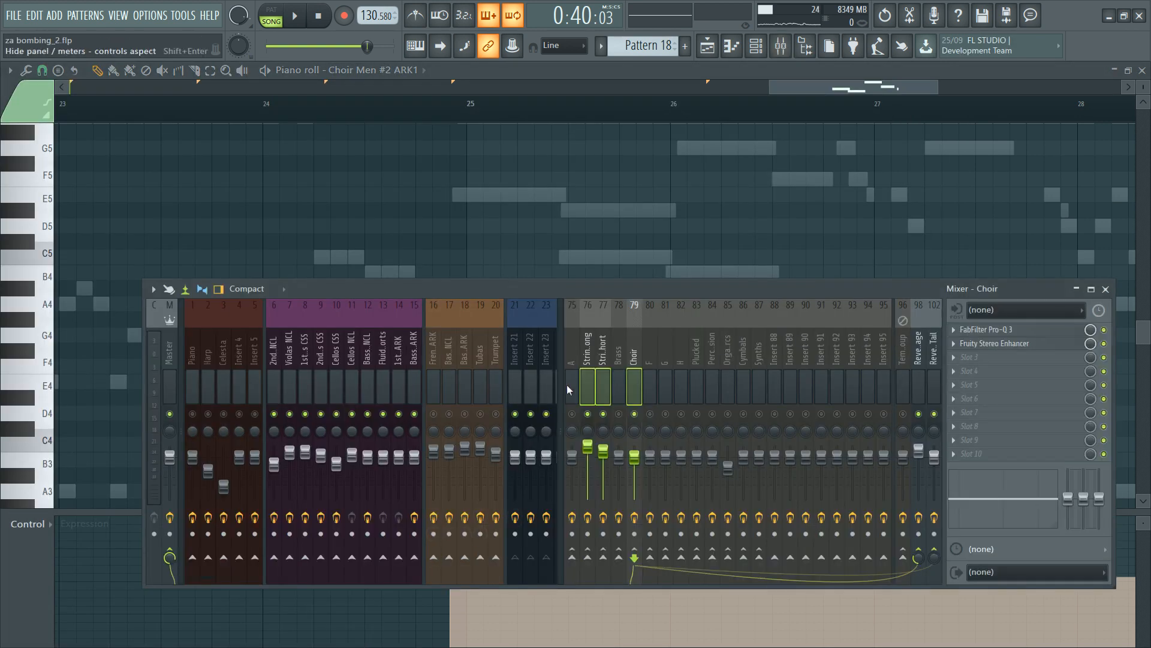
click(529, 347)
click(515, 355)
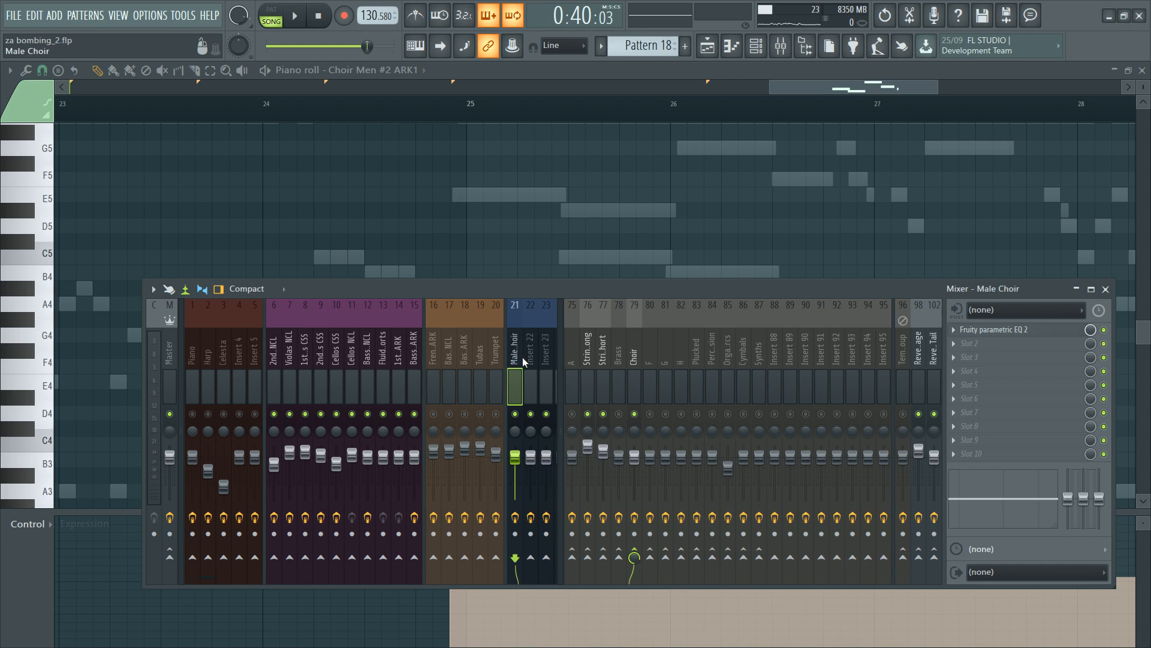
click(528, 362)
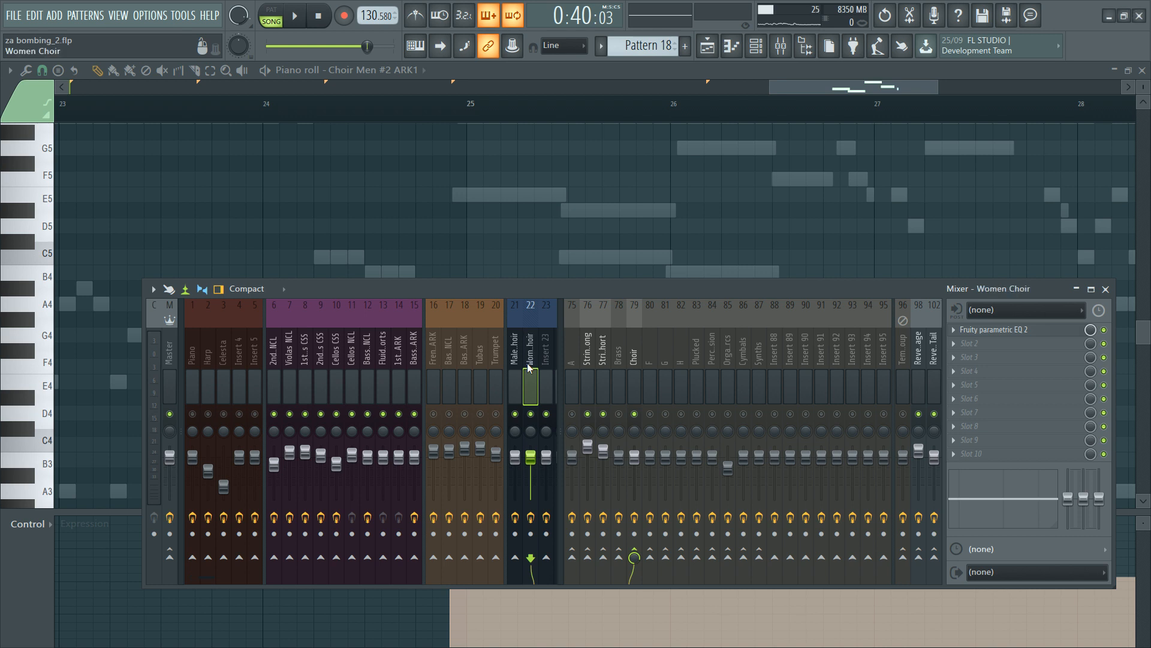
click(514, 363)
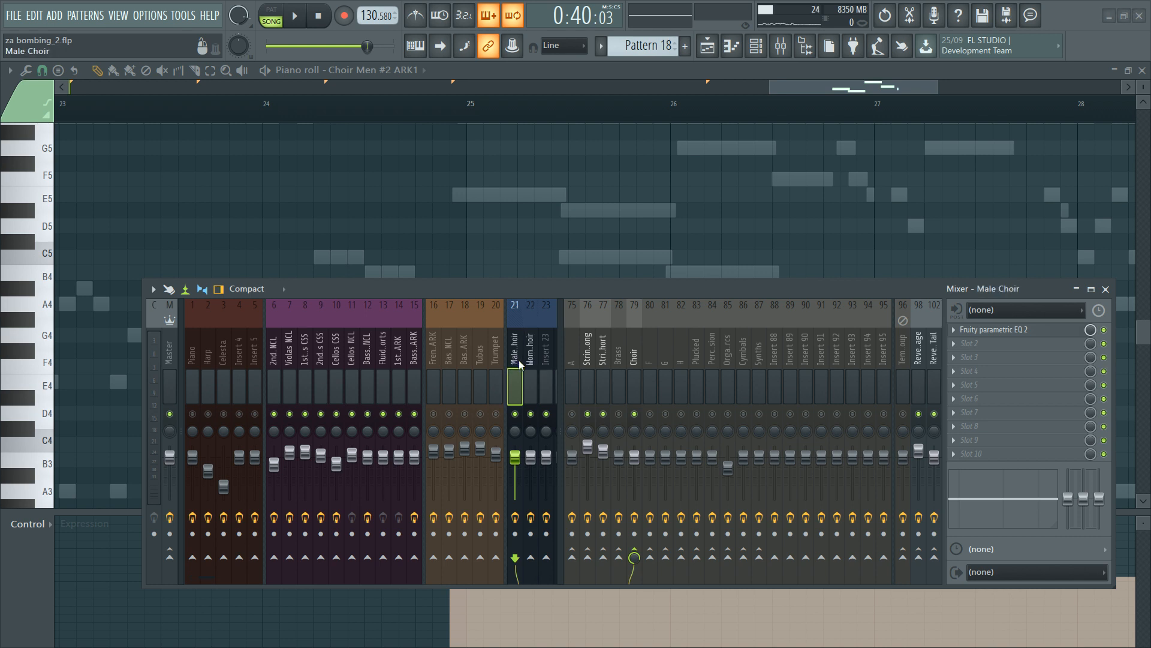
Step: In Group D, route Oceania - Women - Main to output Instrument 2 and Oceania - Men - Main to Instrument 1
key(F6)
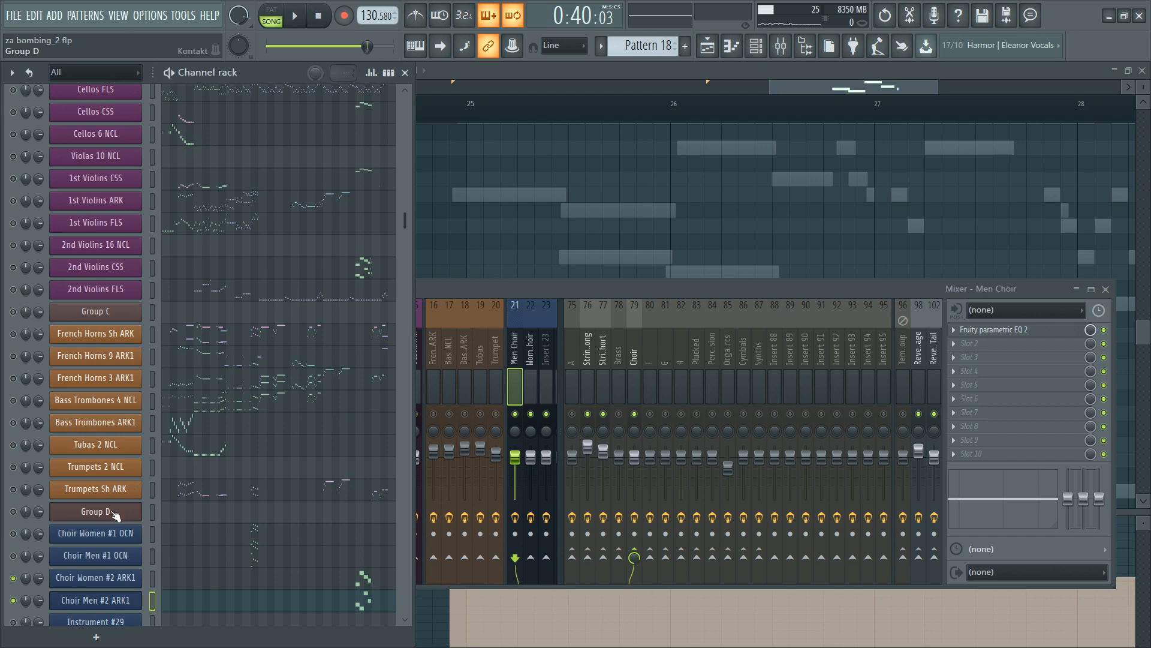
click(108, 512)
click(648, 178)
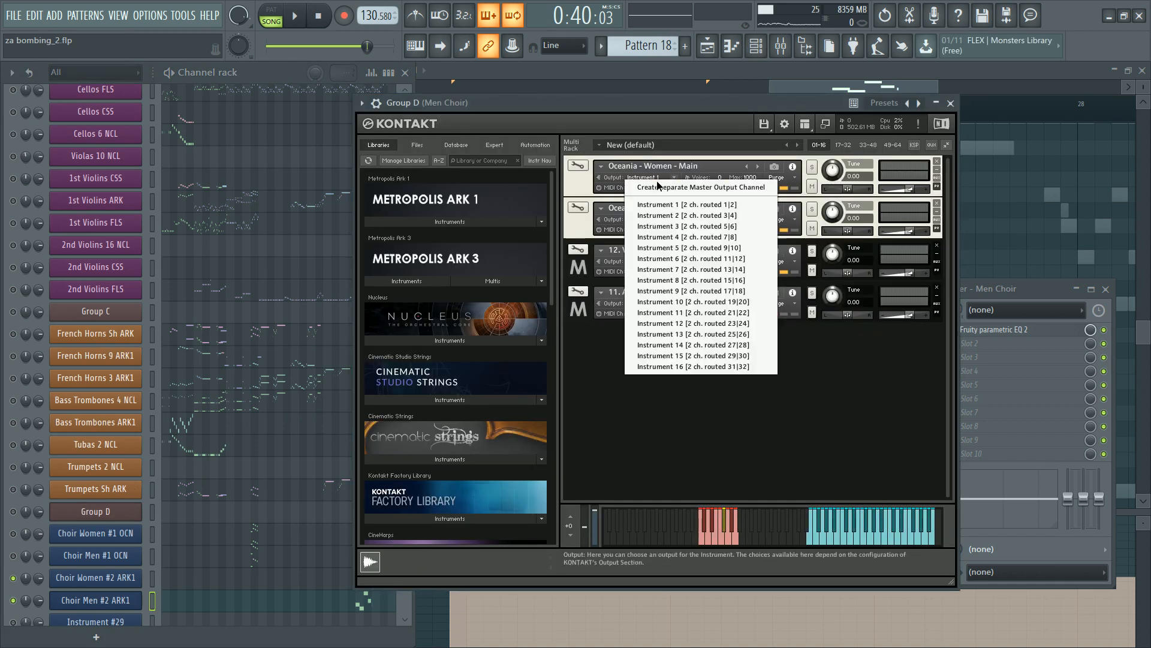
click(660, 215)
click(647, 219)
click(659, 246)
Step: Route 12. Viktoria Choir (High) Multi to output Instrument 2 and 11. Aarauer Choir (Low) Multi to Instrument 1
click(650, 262)
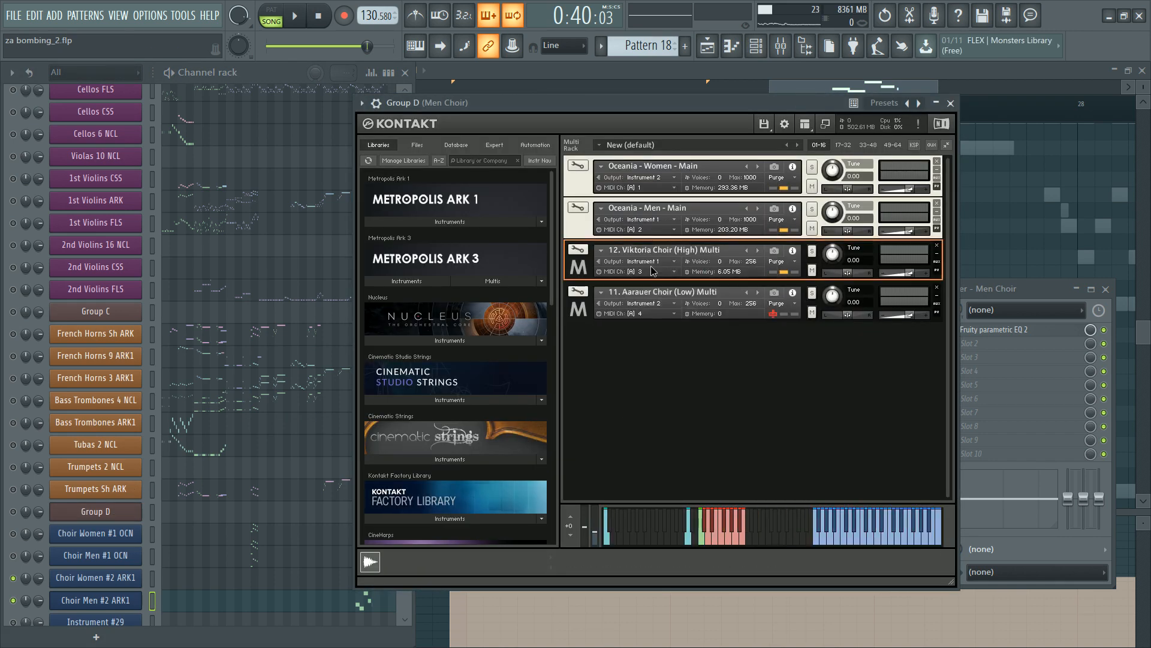
click(657, 299)
click(659, 291)
click(650, 303)
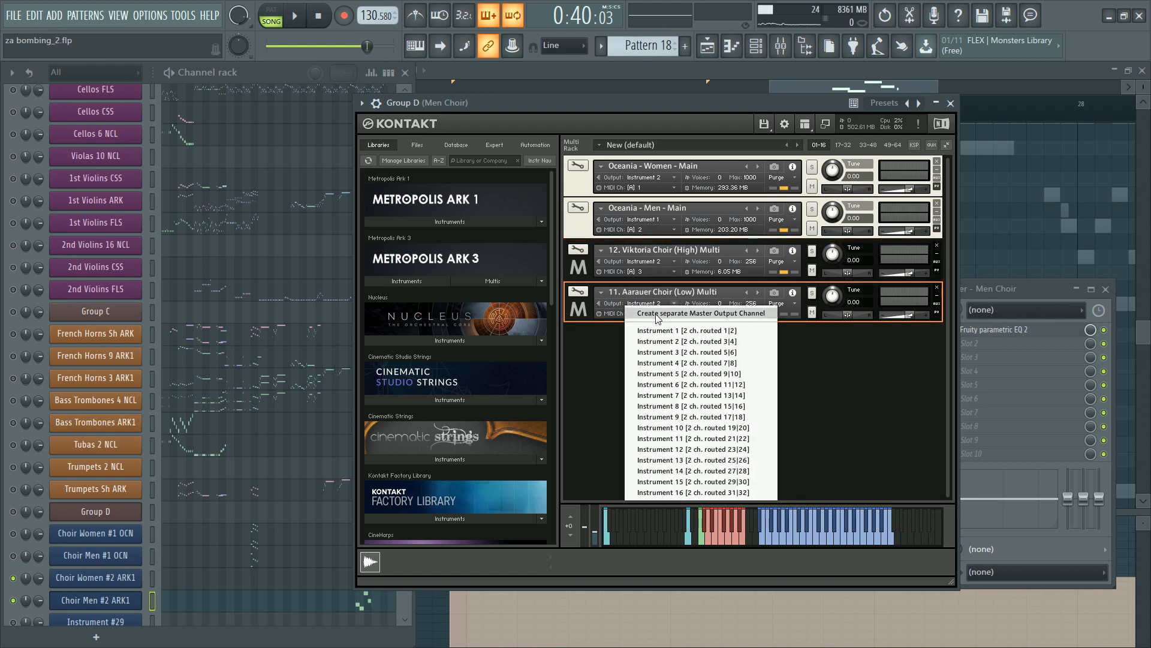
click(663, 329)
Step: Play the passage with the choirs soloed, then re-enable all channels and check the choir levels in the mixer against the full orchestra
right_click(1015, 216)
key(space)
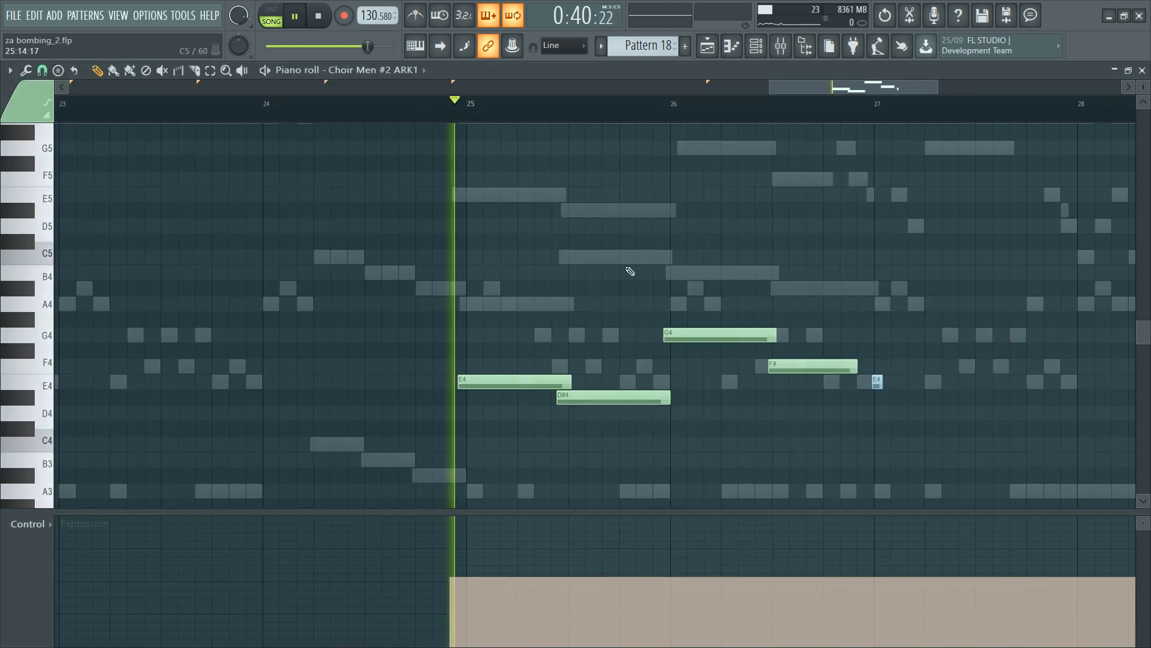
key(F6)
key(space)
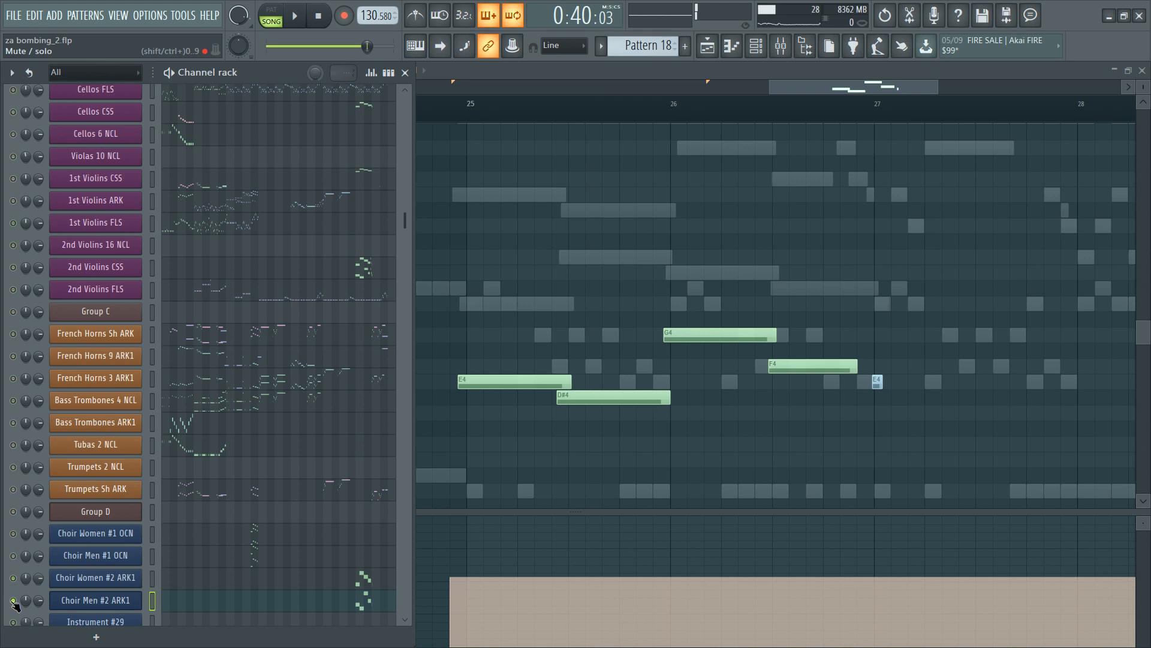
key(space)
key(F9)
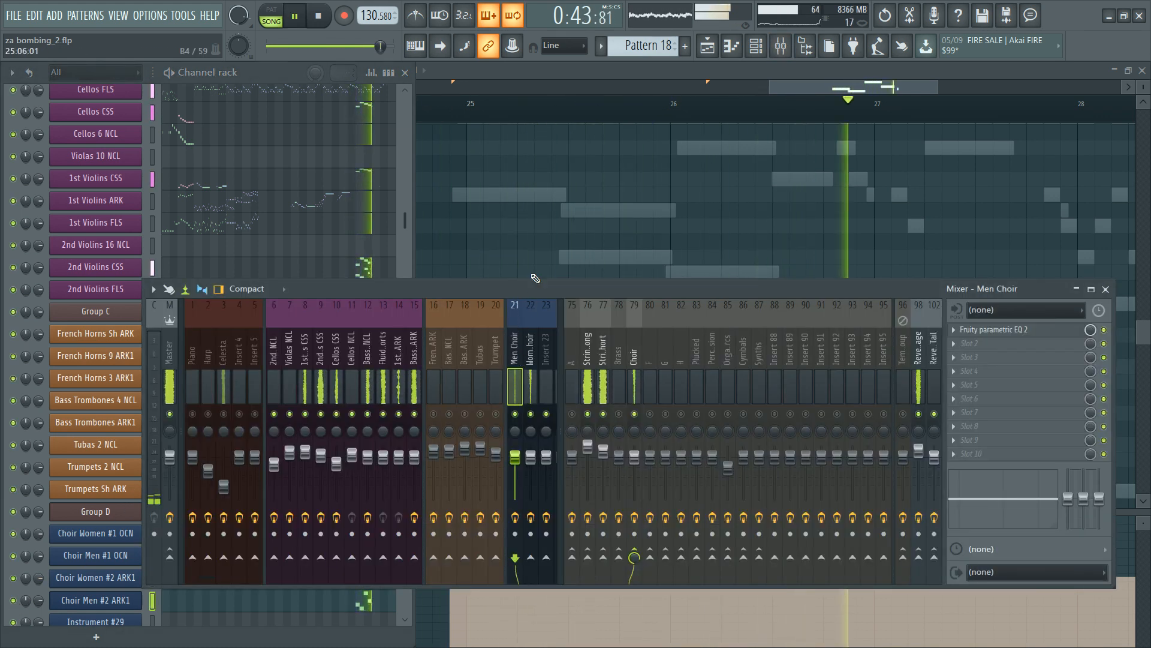
key(space)
key(F9)
Step: Raise the Expression of Choir Men #2 ARK1 to about four fifths of its range from just before bar 25
scroll(682, 88, down, 4)
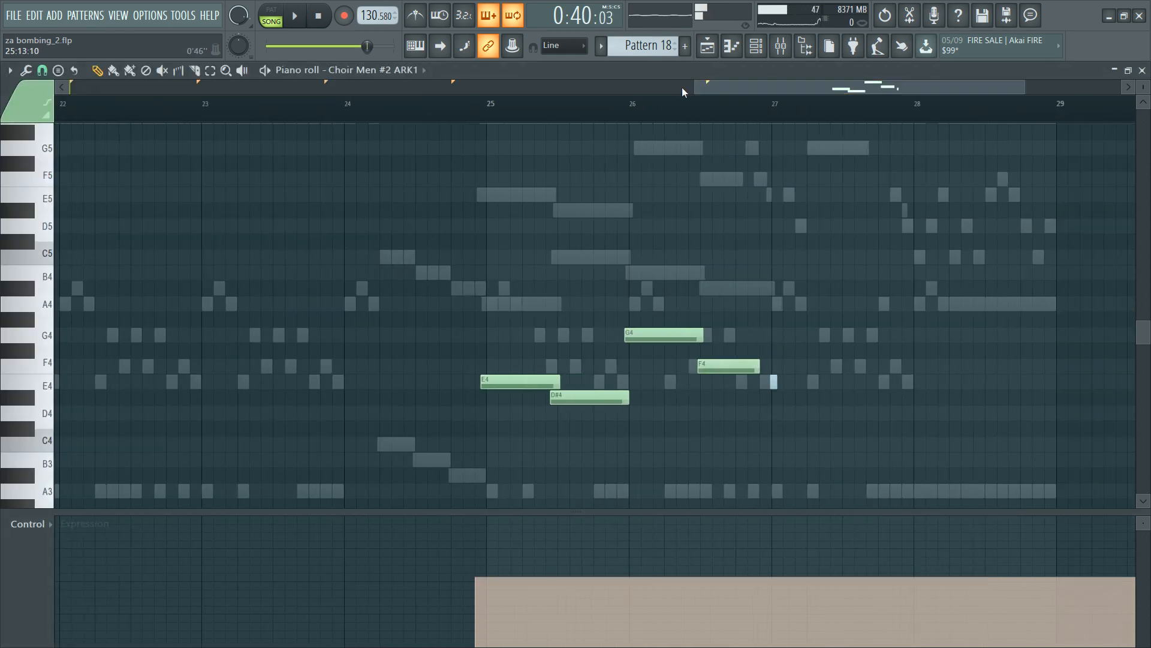
scroll(644, 114, up, 3)
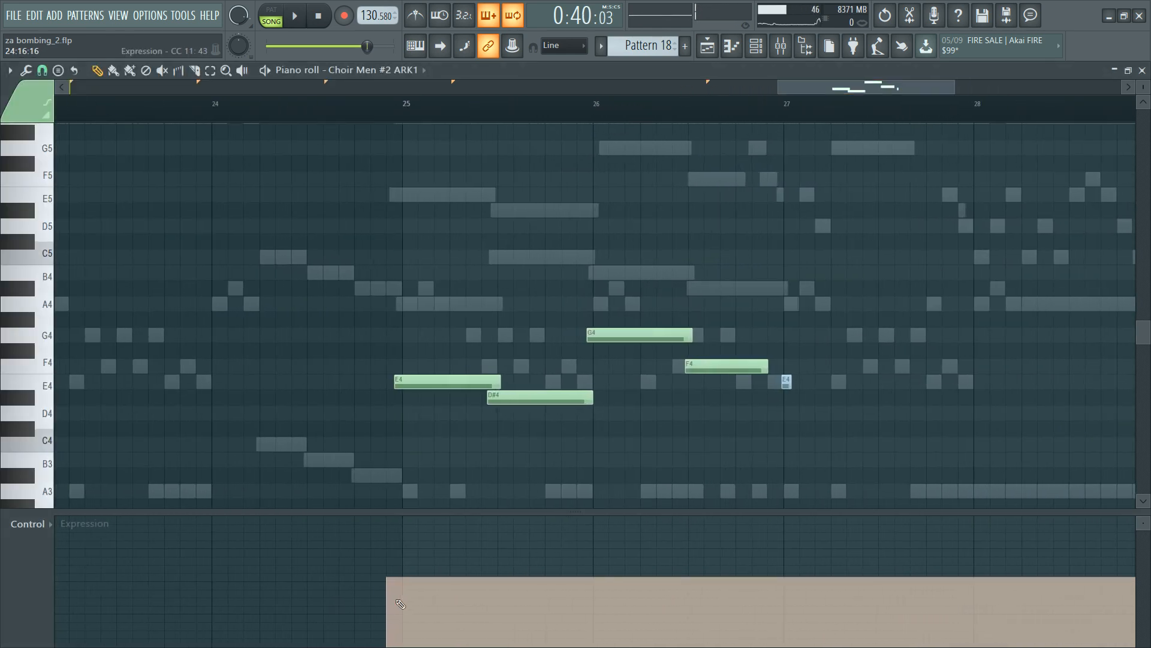
click(385, 542)
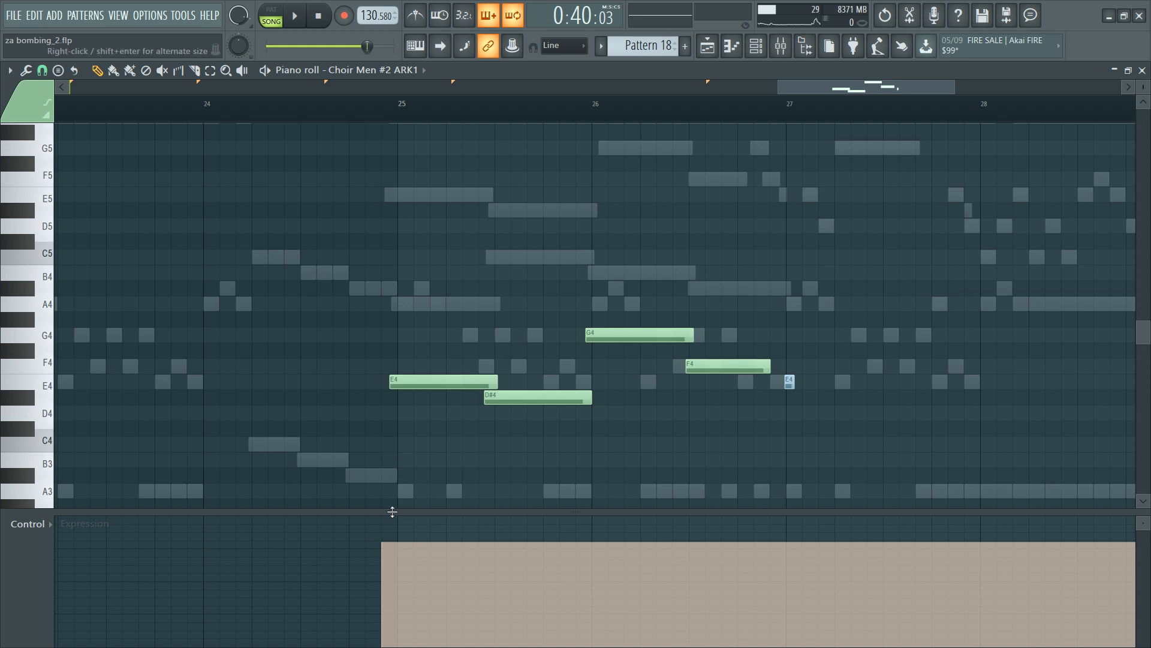
Step: In Group D, check the Aarauer choir's volume, inspect the Viktoria choir's microphone mixer and performance views, and collapse both choirs
key(F9)
key(F6)
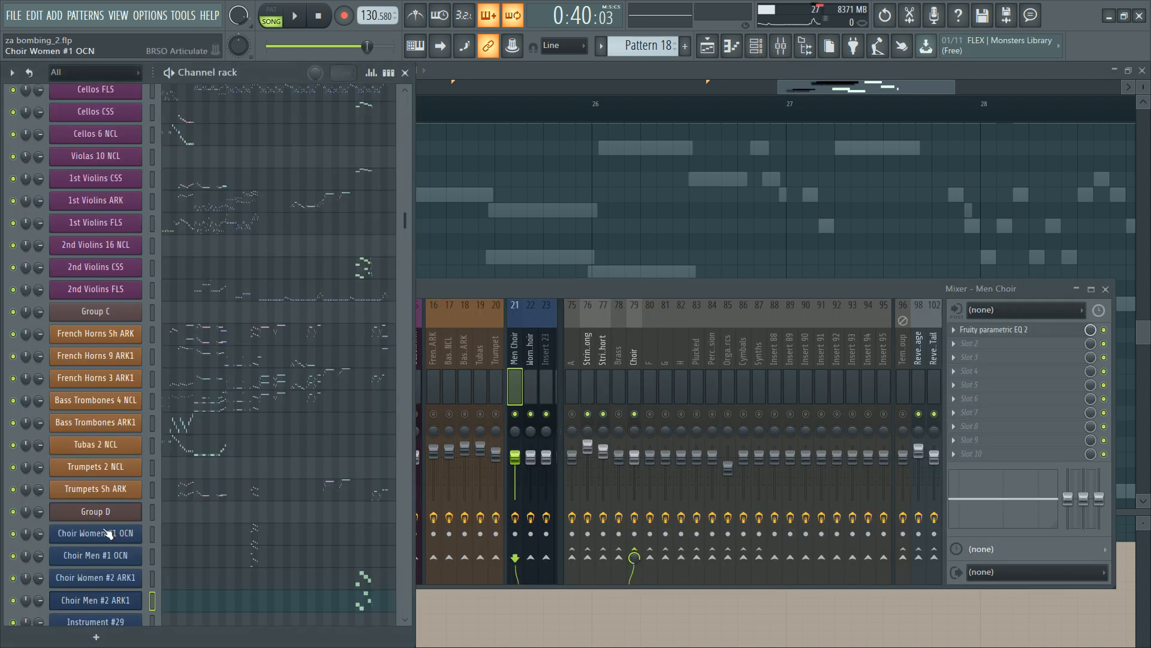
click(96, 511)
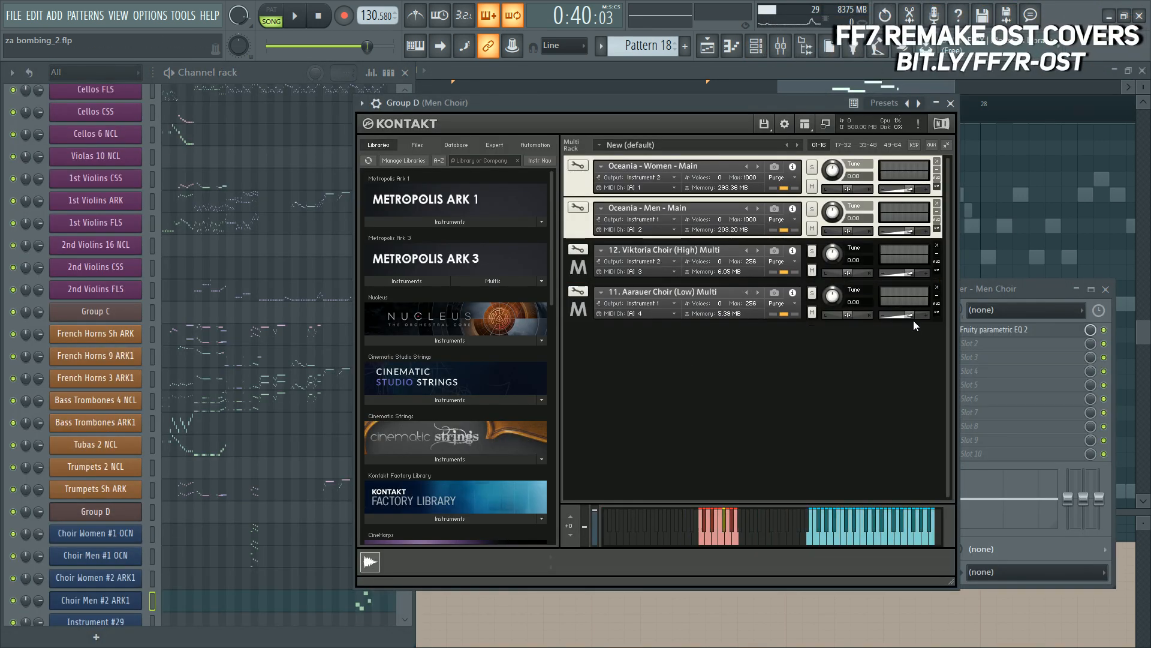
mouse_move(908, 317)
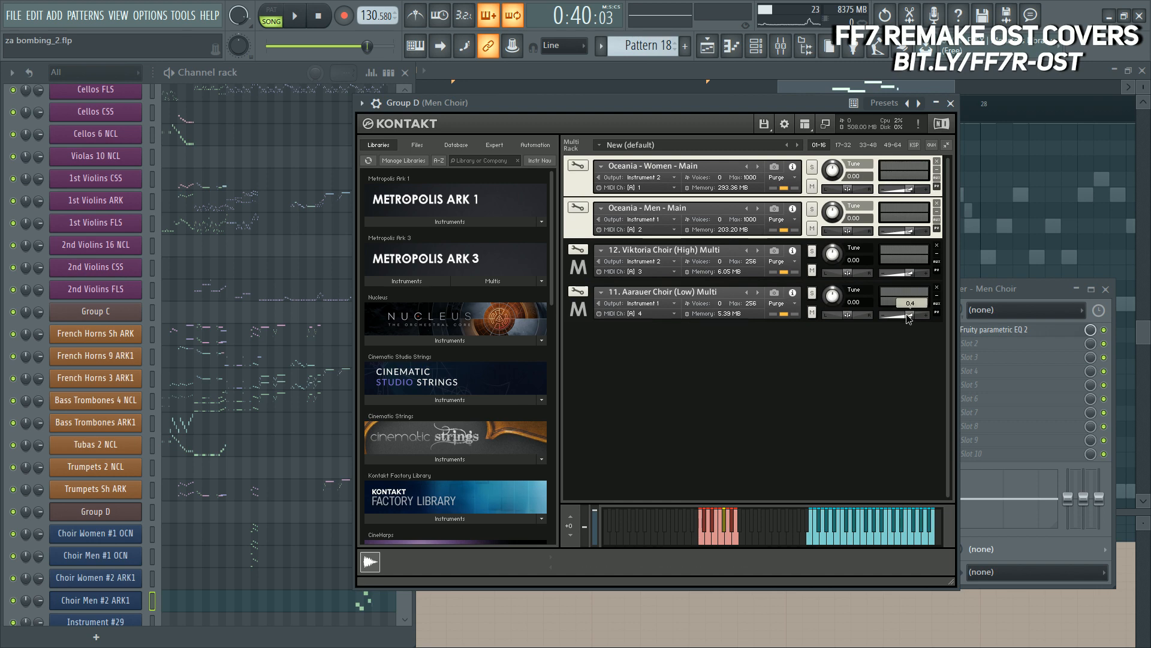
drag(906, 313, 908, 315)
click(601, 301)
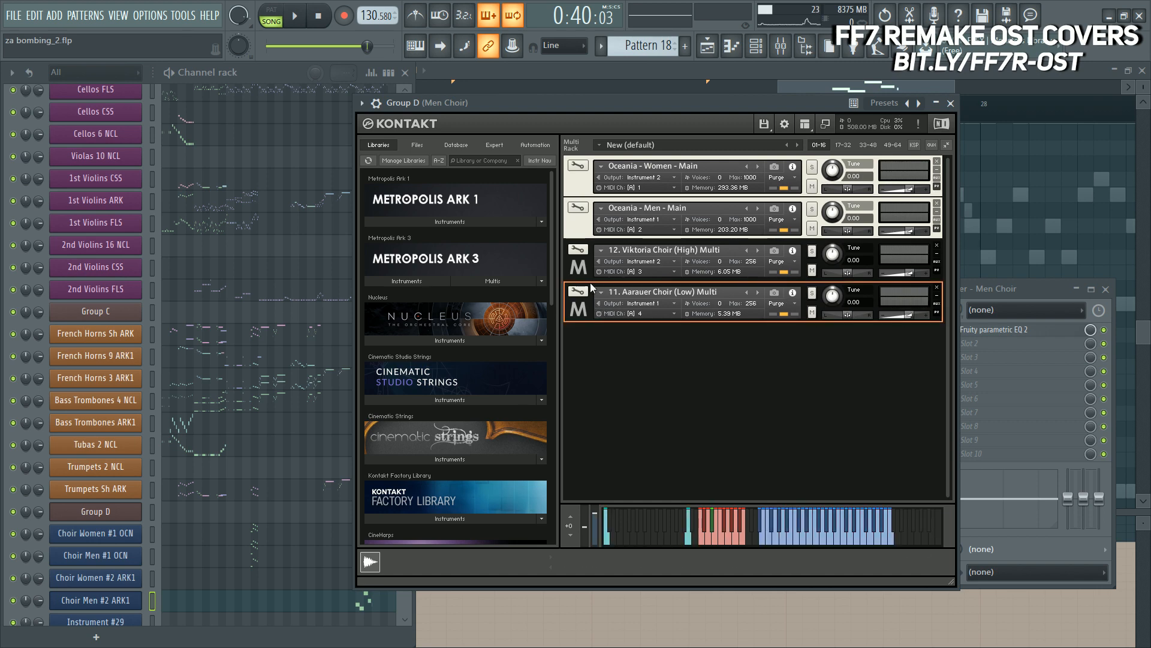
click(580, 310)
click(581, 271)
click(588, 342)
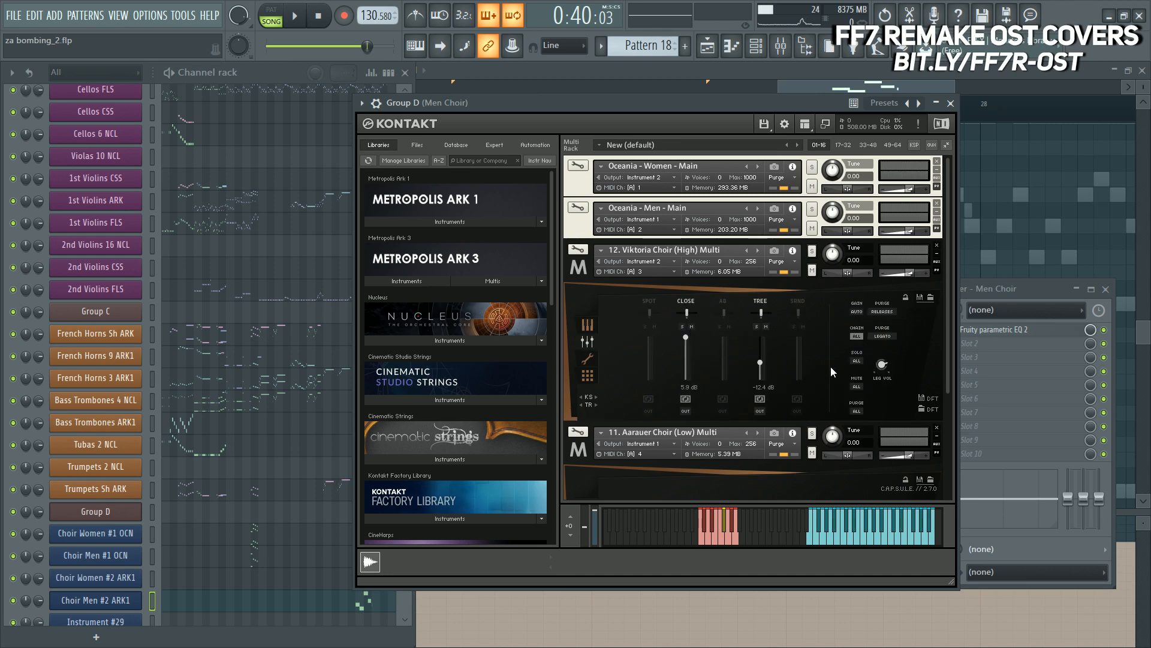
click(587, 326)
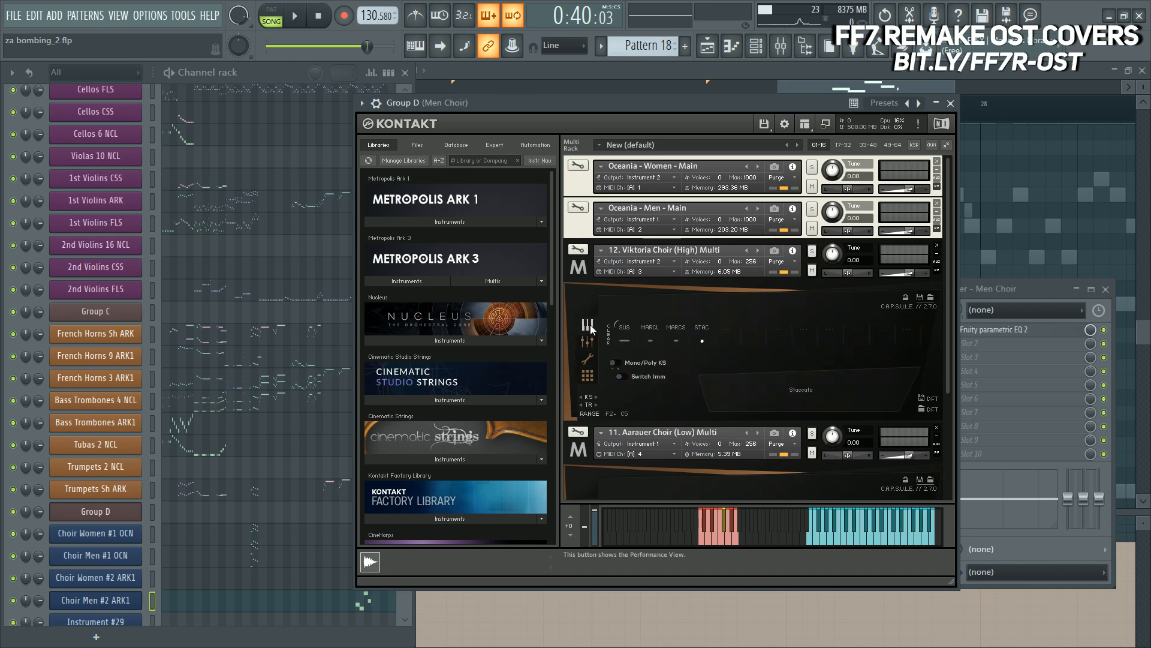
click(590, 268)
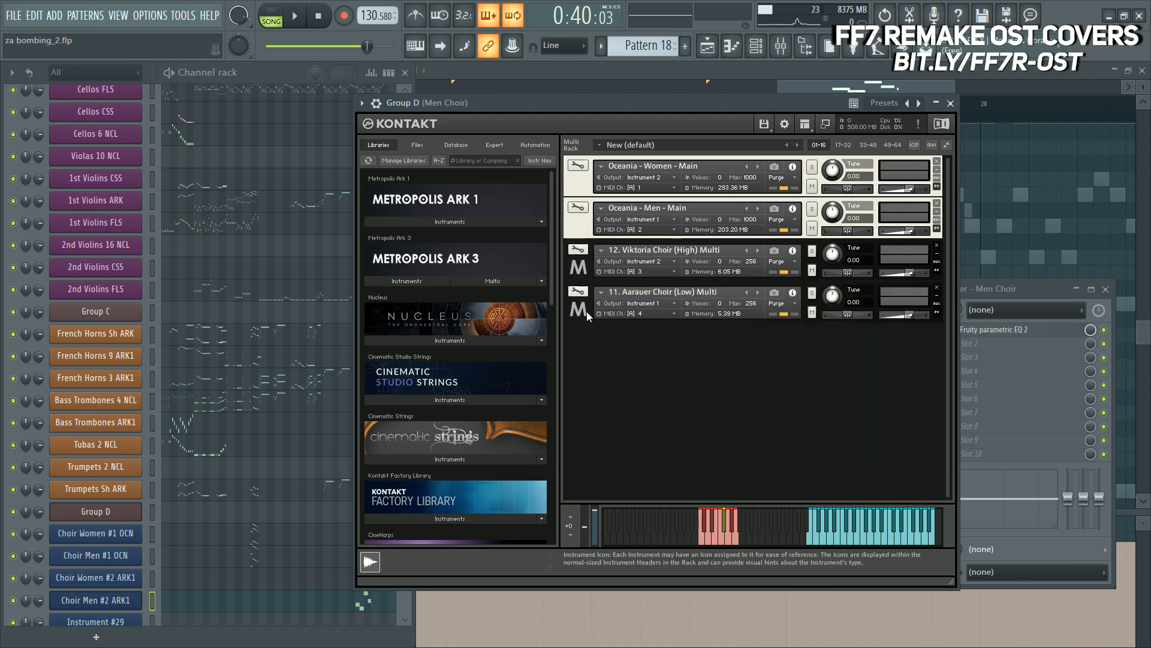
Step: Play the passage in the full mix, then scale the Dynamics of Choir Women #2 ARK1 to about 118%
key(space)
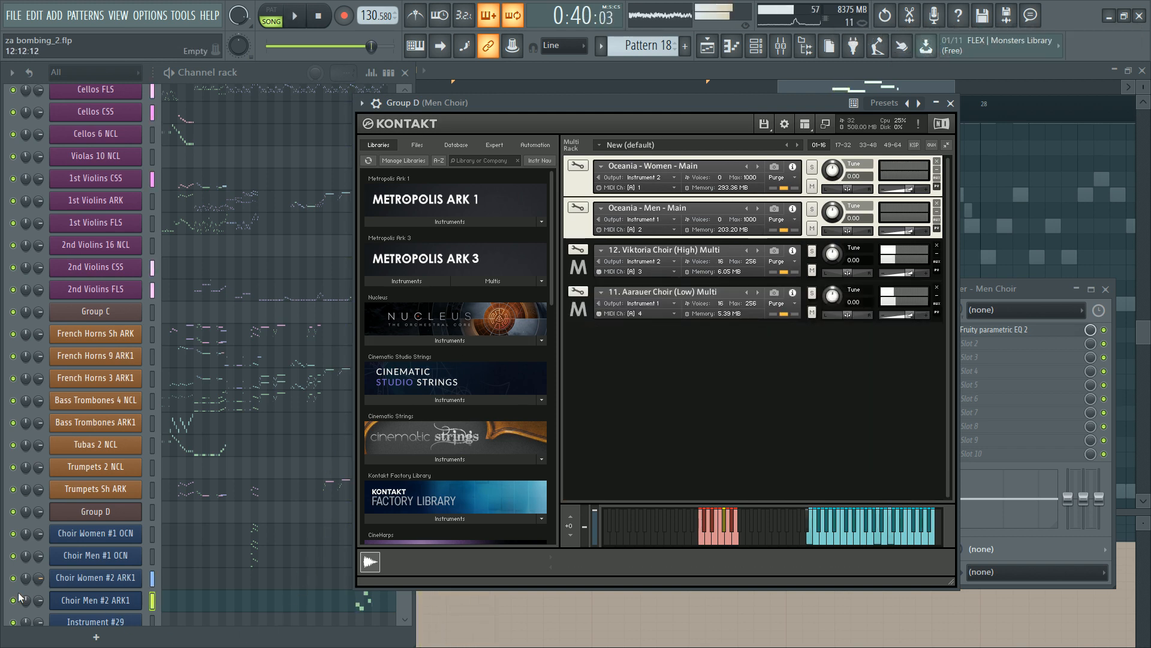
click(20, 597)
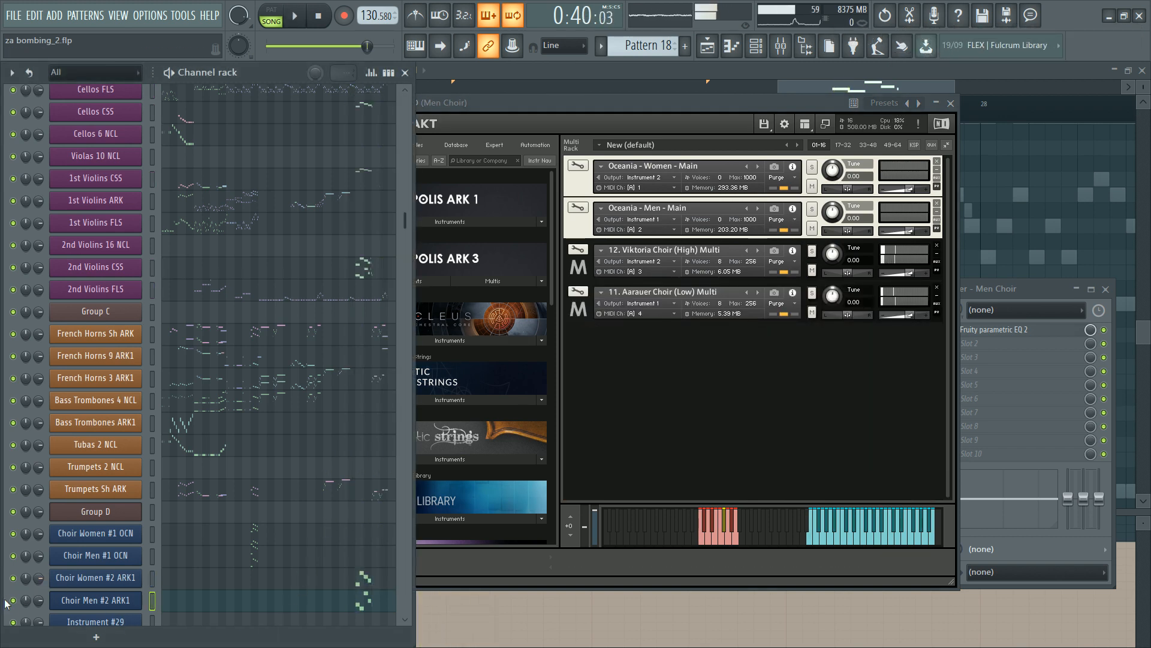
click(359, 579)
key(space)
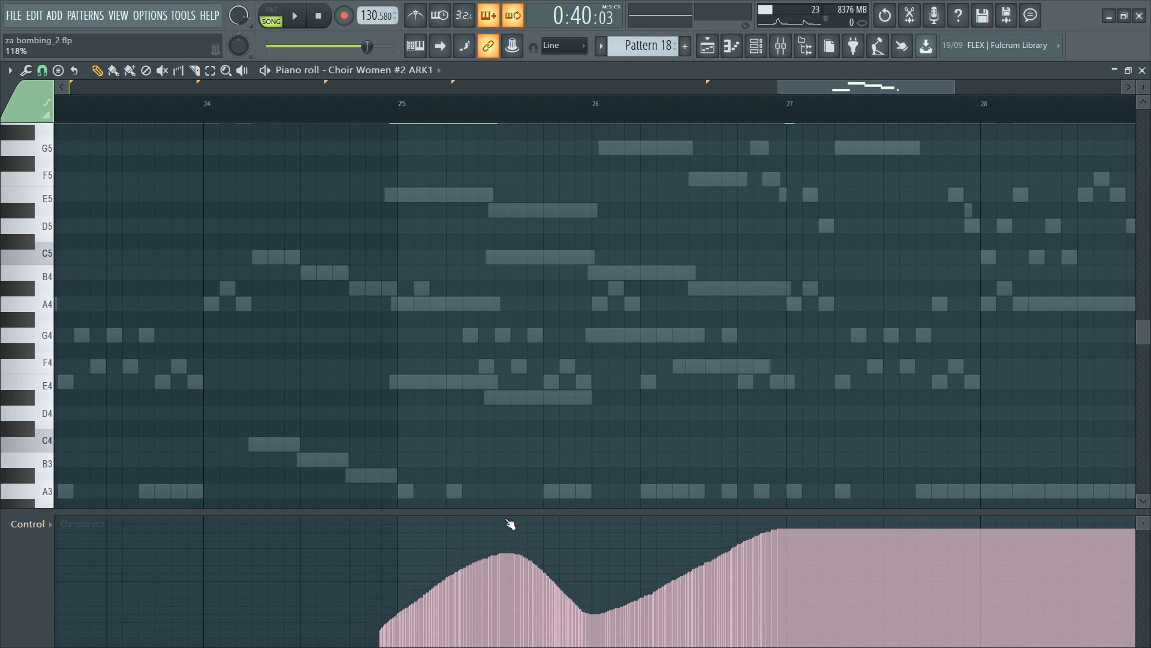
Step: Redraw the Choir Women #2 ARK1 Dynamics as a swell peaking at maximum past the middle of bar 25 and dipping at bar 26, then play it
key(space)
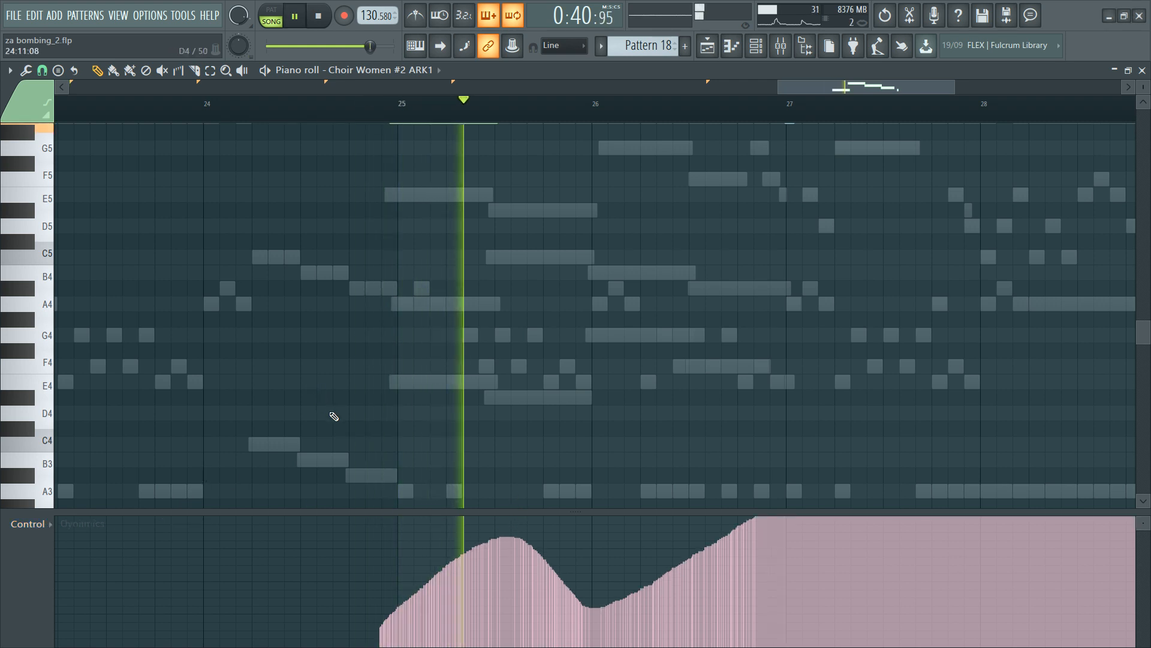
key(space)
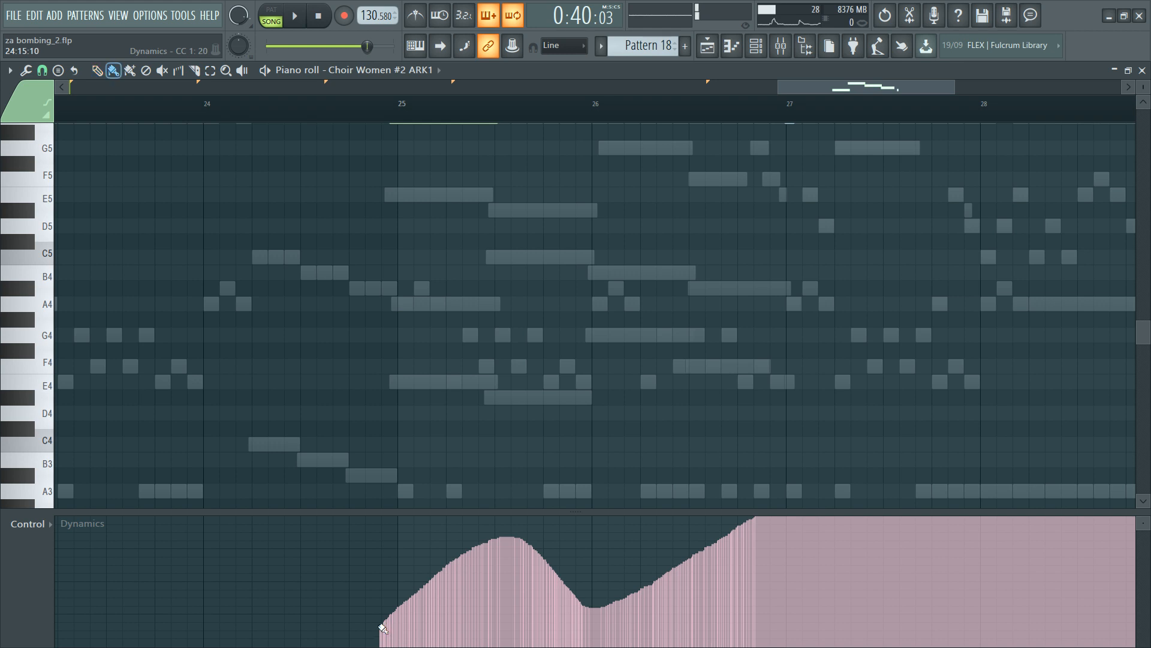
mouse_move(384, 626)
mouse_down()
mouse_move(509, 520)
mouse_move(546, 544)
mouse_up()
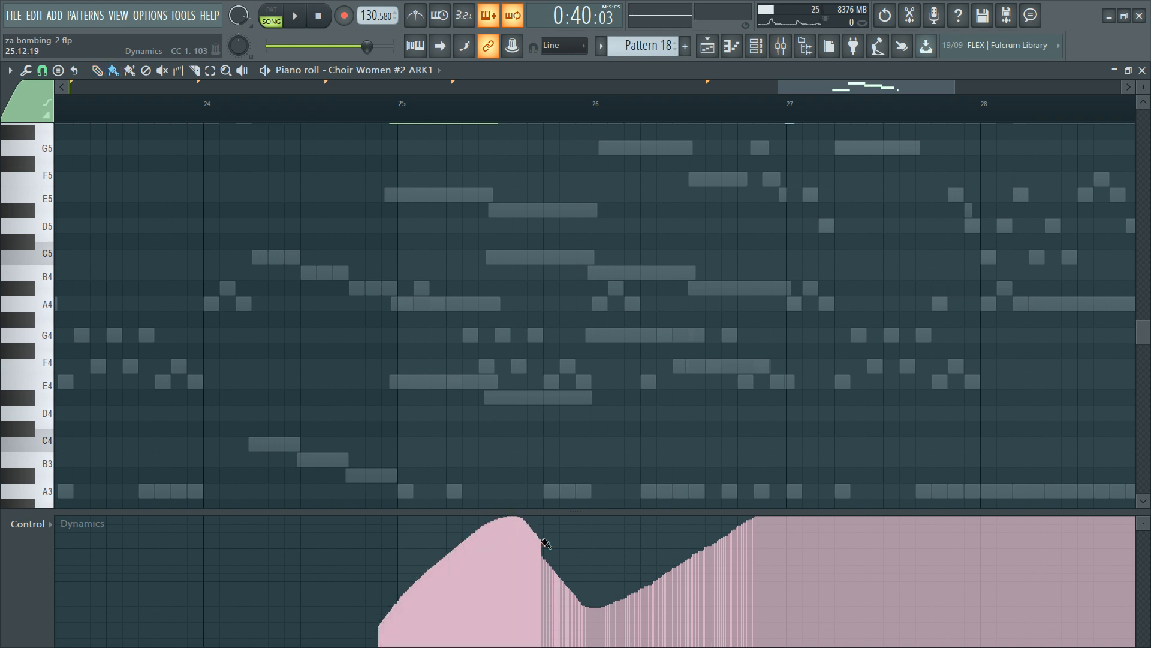
key(space)
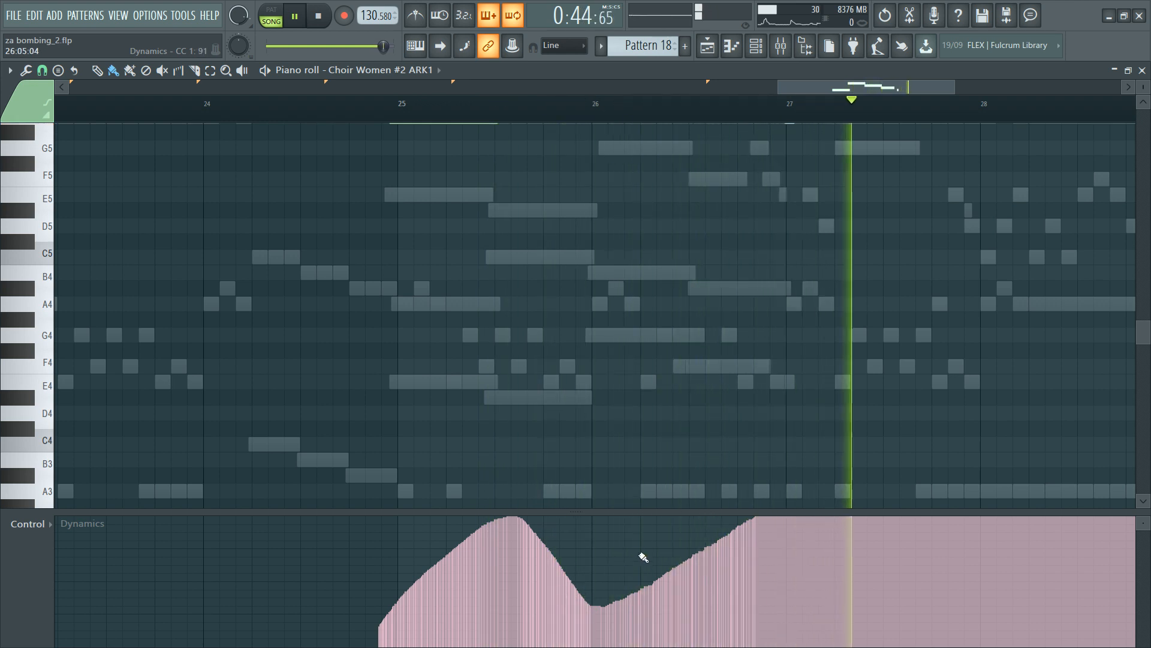
Step: Redraw the Dynamics swell of Choir Men #2 ARK1 to peak near maximum past the middle of bar 25, then undo the last stroke
key(F6)
key(F6)
key(space)
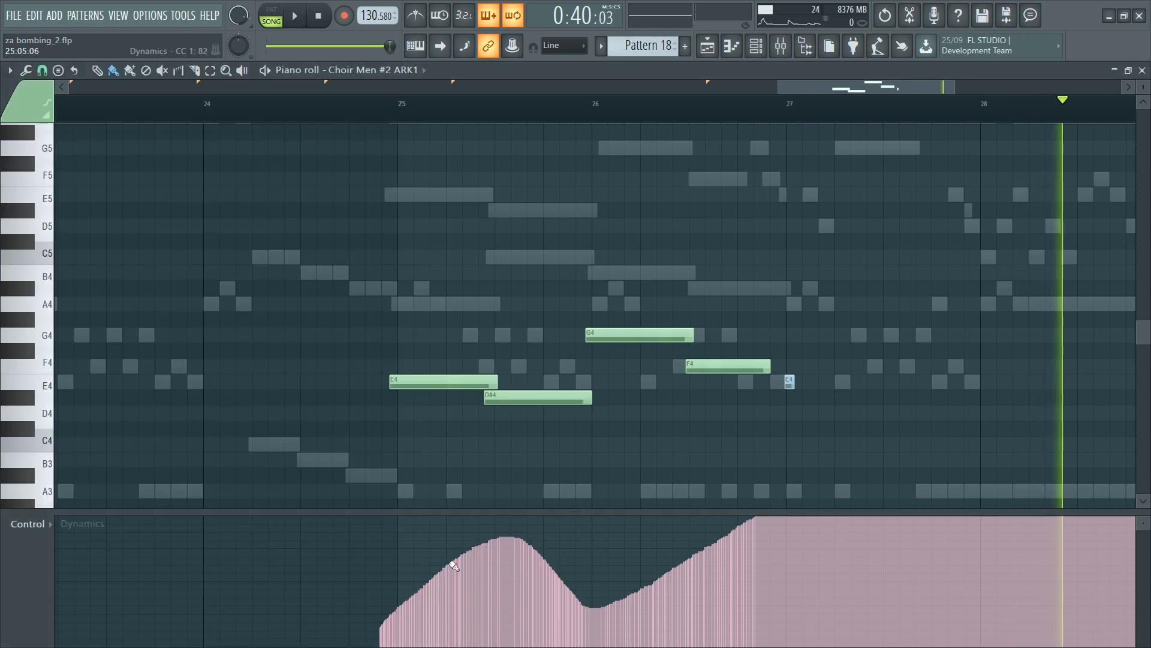
mouse_move(455, 571)
mouse_down()
mouse_move(385, 626)
mouse_move(470, 549)
mouse_up()
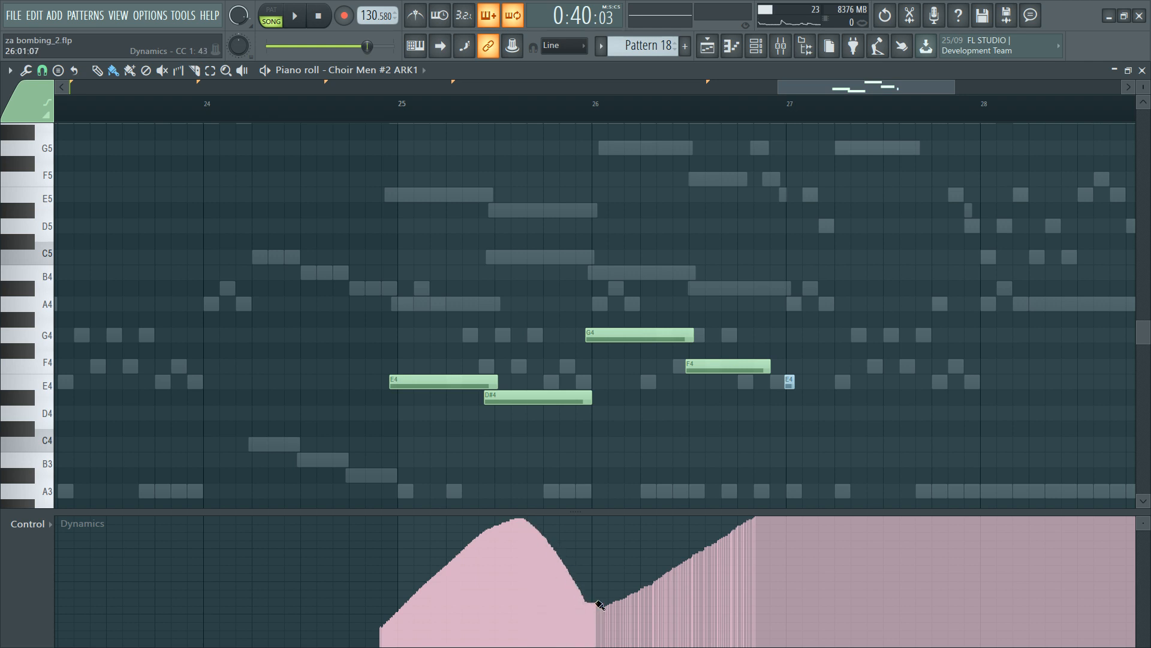
drag(599, 604, 756, 517)
key(ctrl+z)
Step: Play the passage with only the two Metropolis choirs, then compare it with all channels enabled
key(F5)
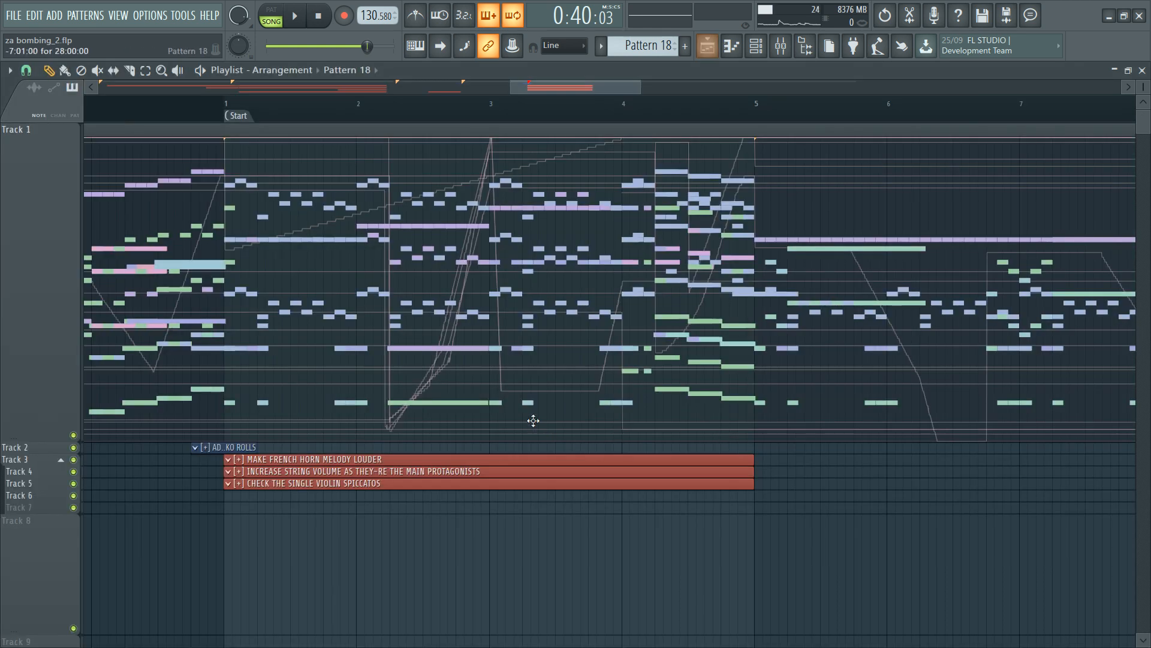
key(F6)
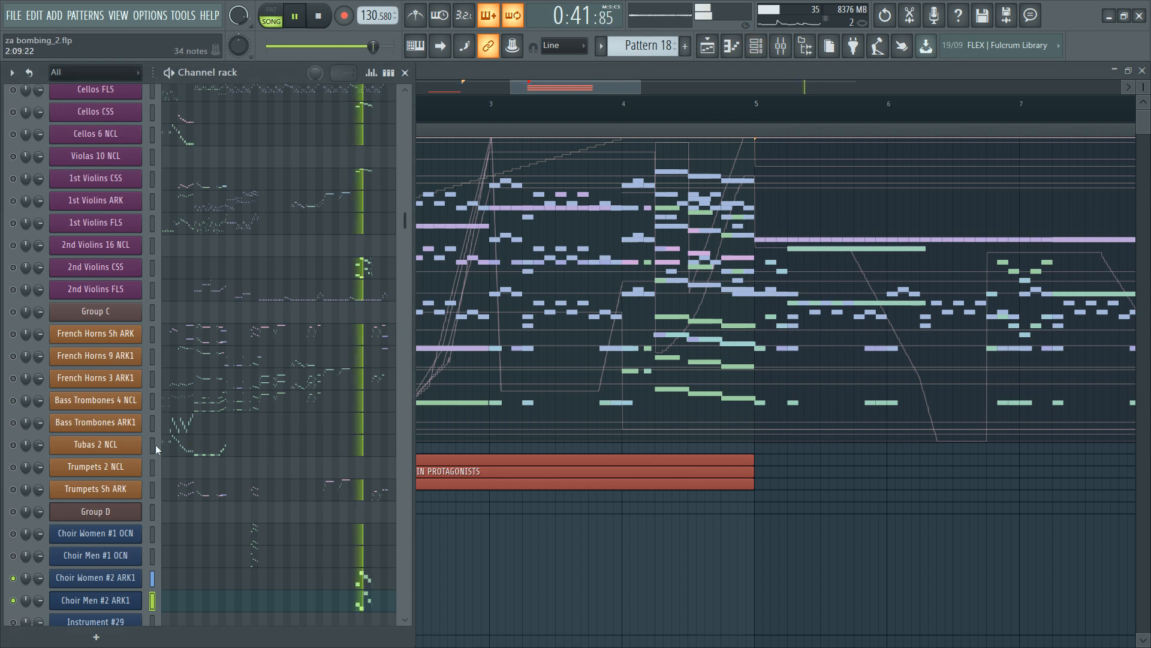
key(space)
key(space)
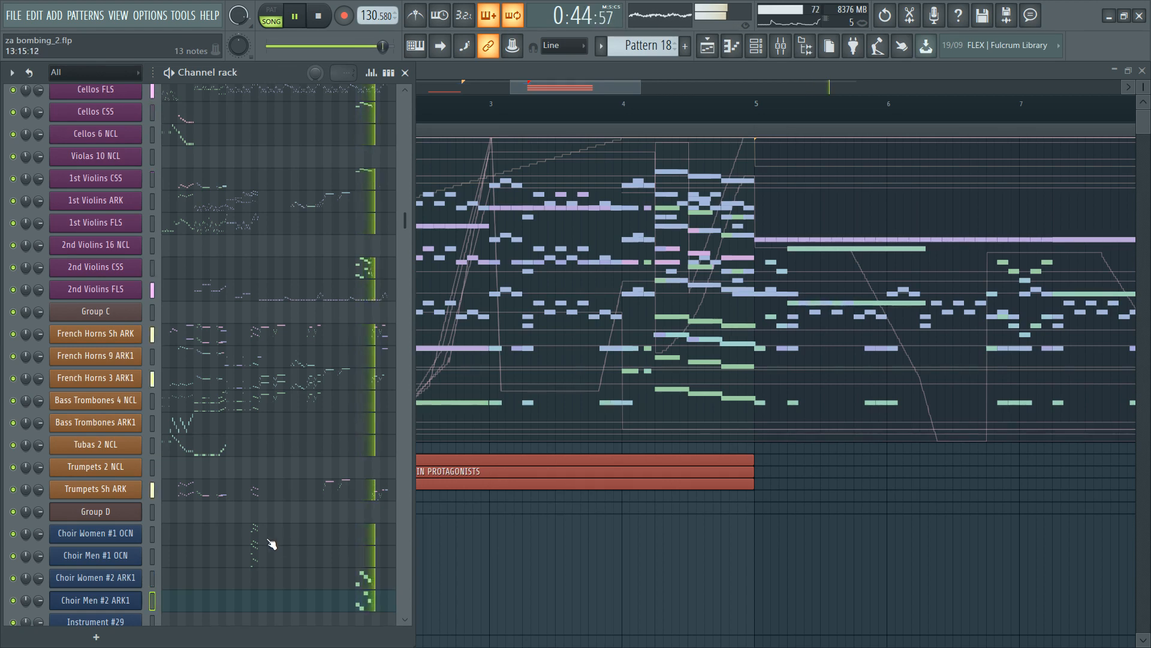
key(space)
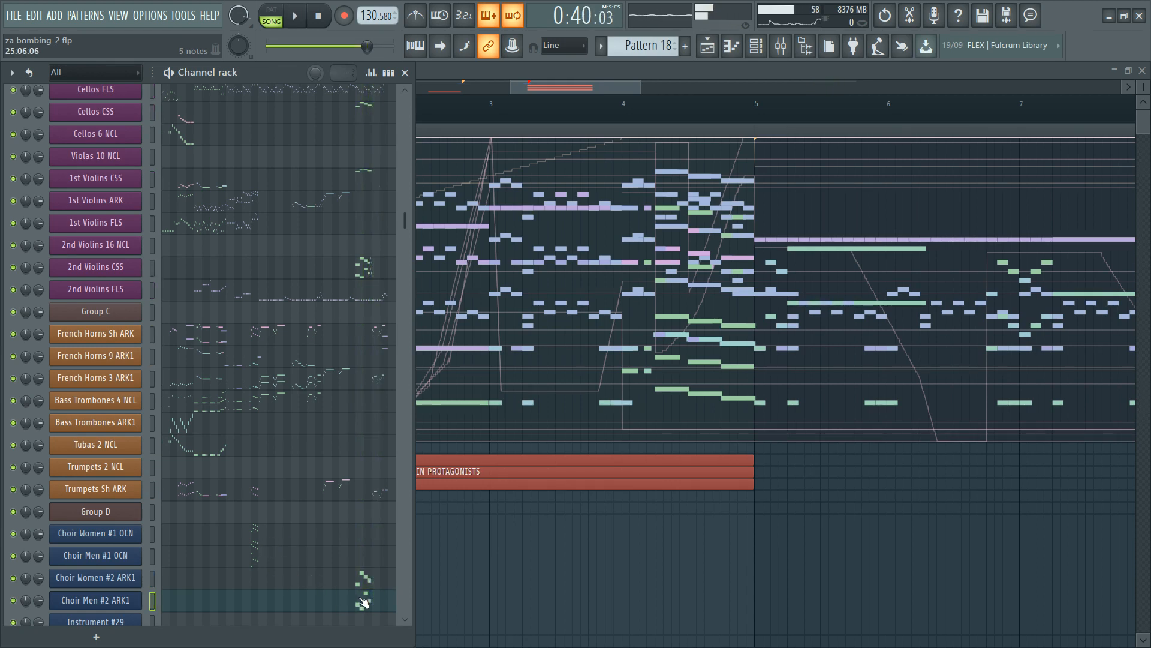
Step: In Choir Men #2 ARK1, add an upper harmony of A4, C5, B4 and A#4 from just before bar 25, plus a short E5 at bar 27
click(363, 602)
scroll(620, 427, down, 1)
scroll(619, 426, down, 6)
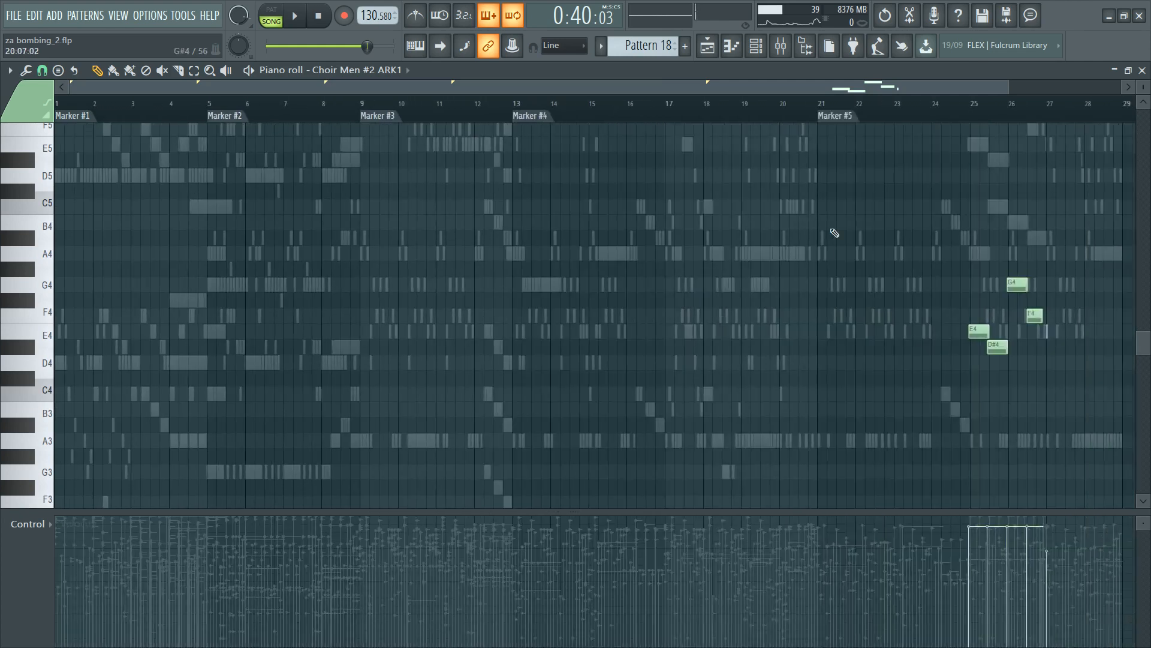
scroll(954, 133, up, 6)
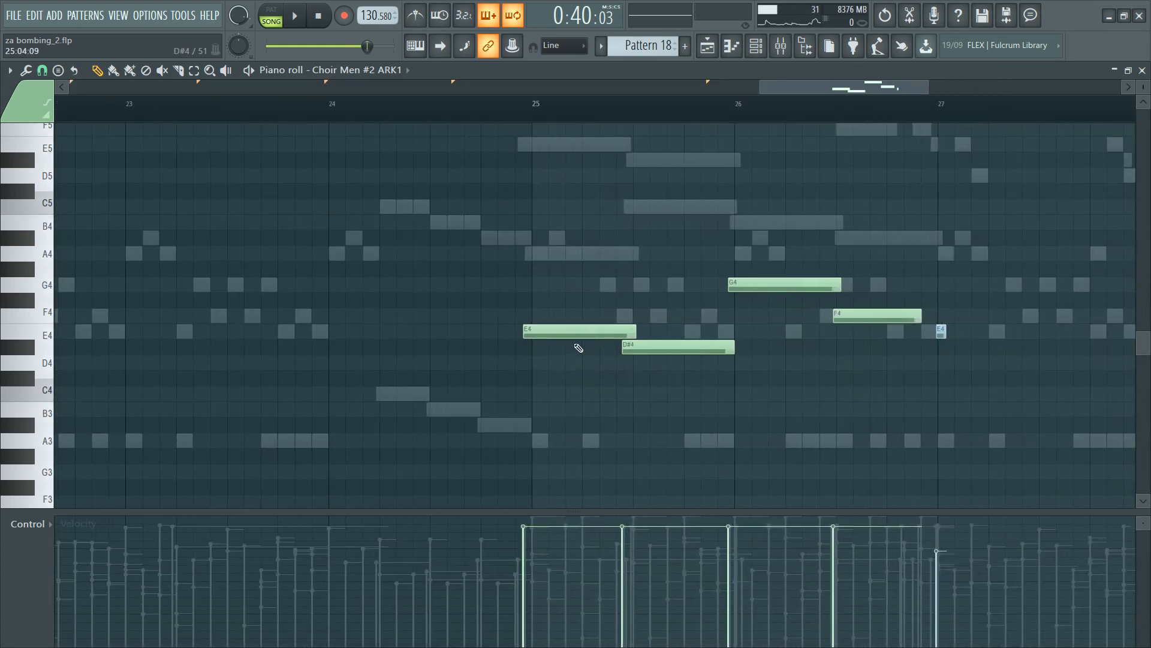
click(532, 252)
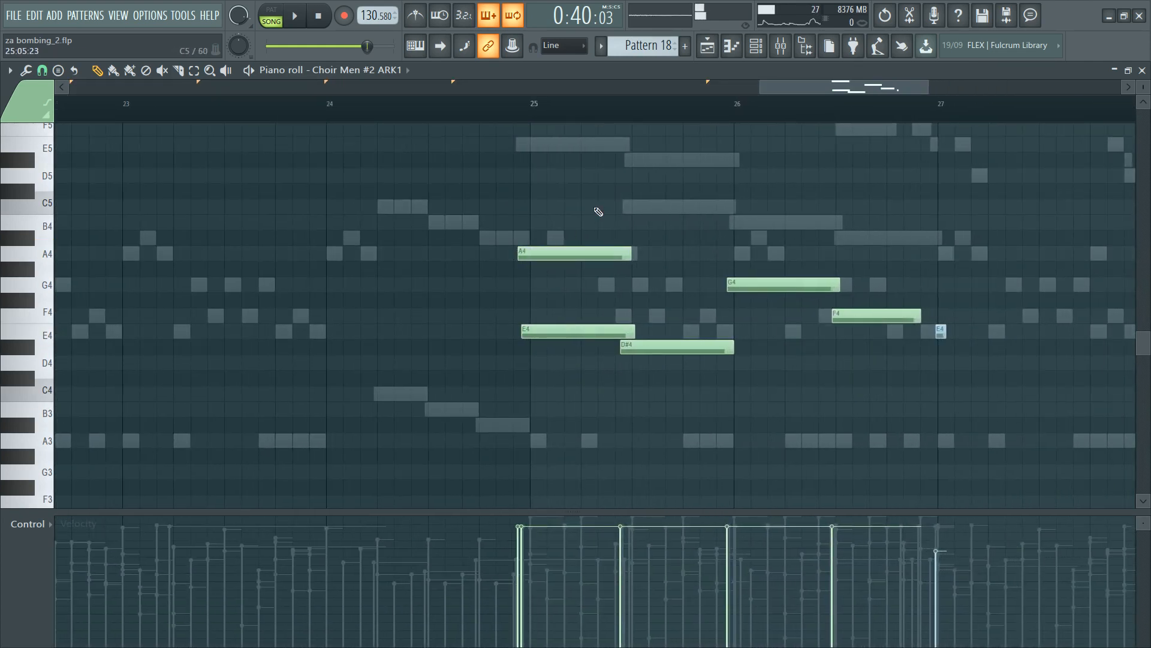
click(621, 208)
click(733, 224)
click(826, 238)
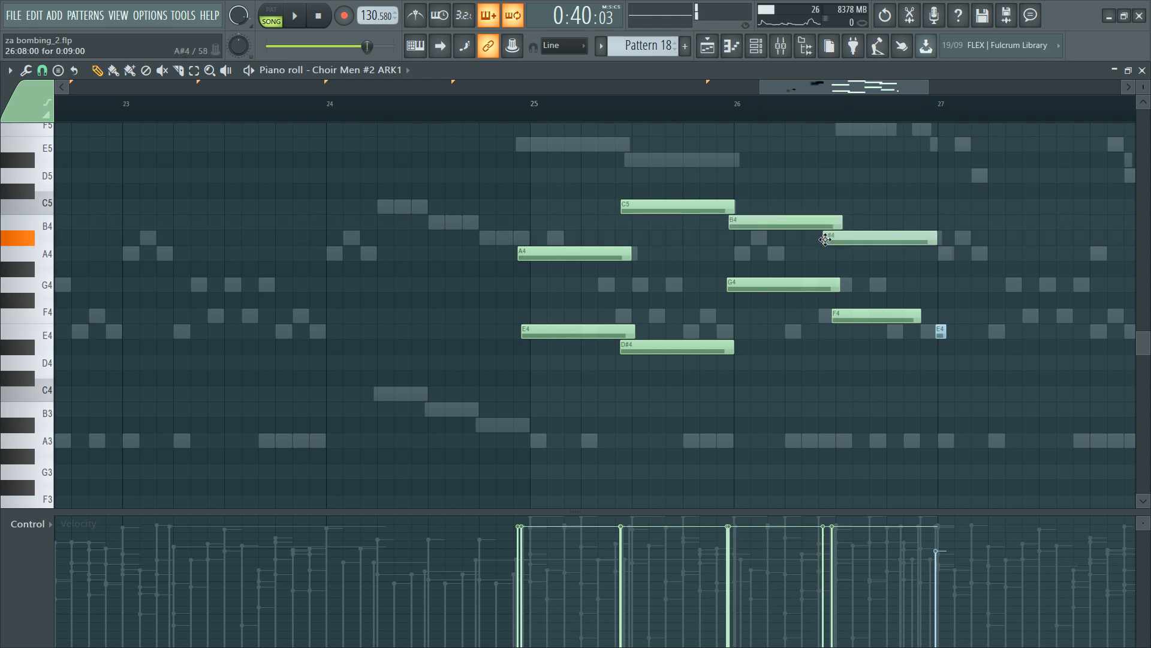
drag(932, 205, 931, 140)
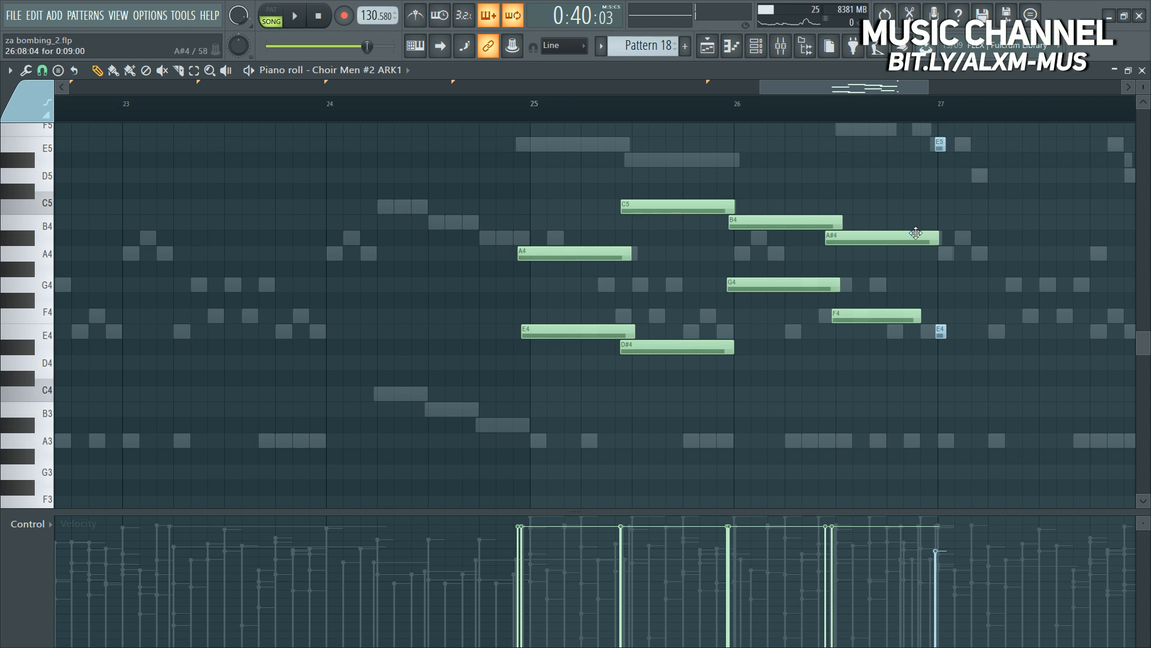
Step: In Choir Men #2 ARK1, shorten the A#4 note in bar 26 to end together with the F4, just before bar 27
drag(919, 245, 500, 177)
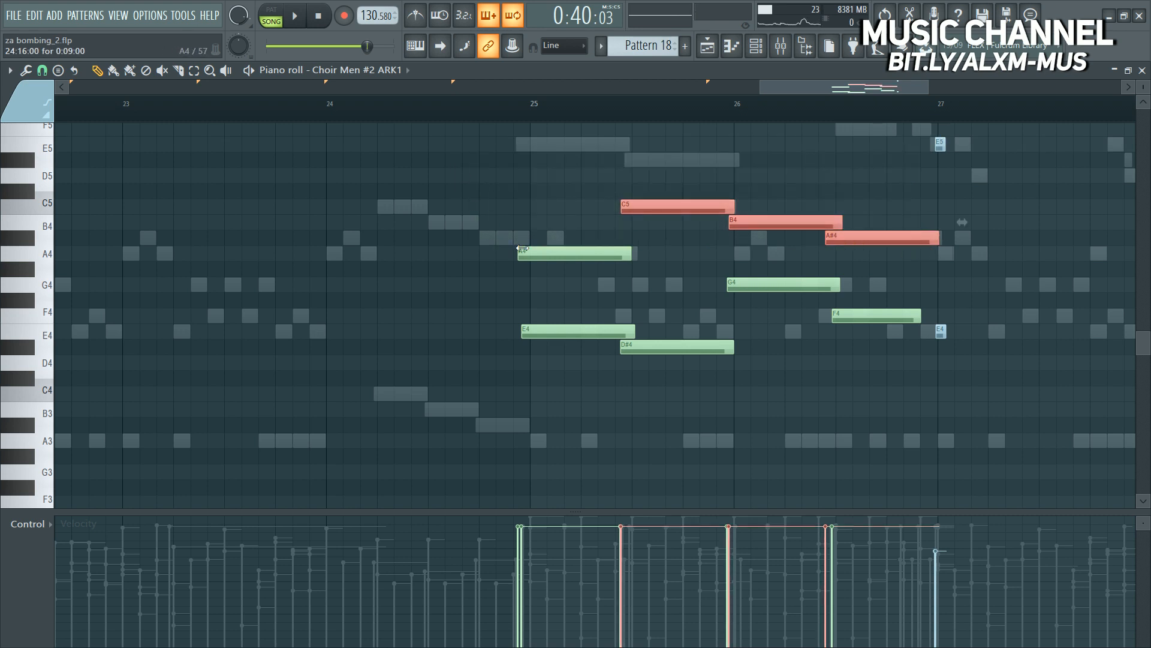
drag(557, 253, 626, 273)
scroll(851, 174, up, 4)
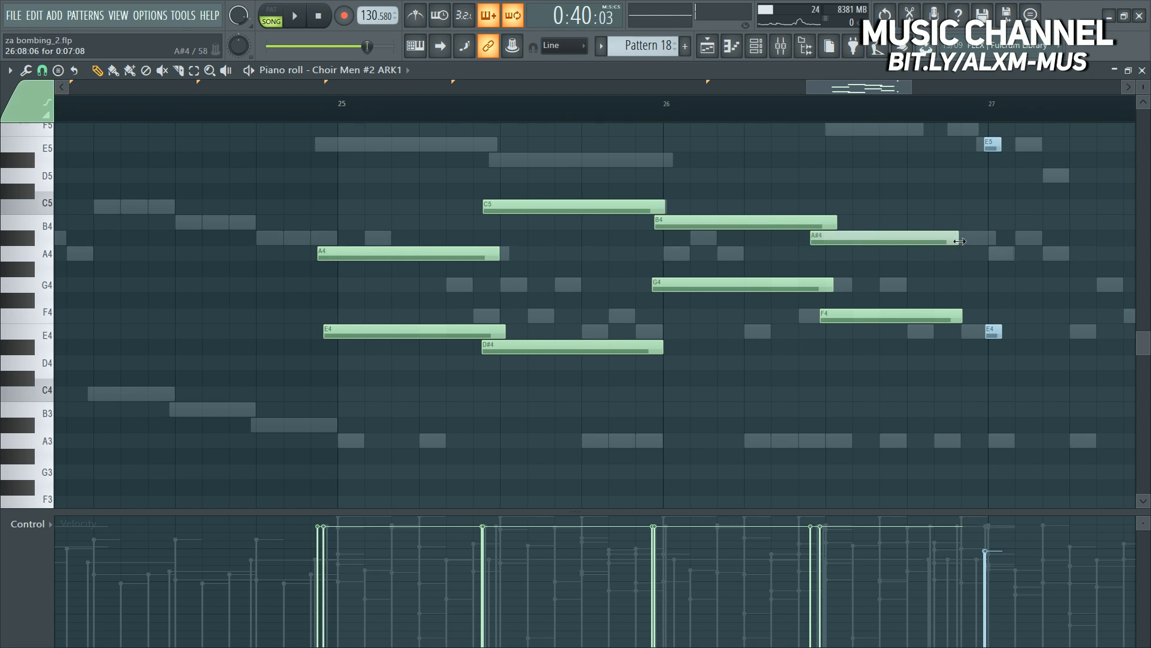
Step: Check the Aarauer Choir (Low) articulations in the men's choir Kontakt instance, then play the harmonised passage through bars 25 to 27
key(F6)
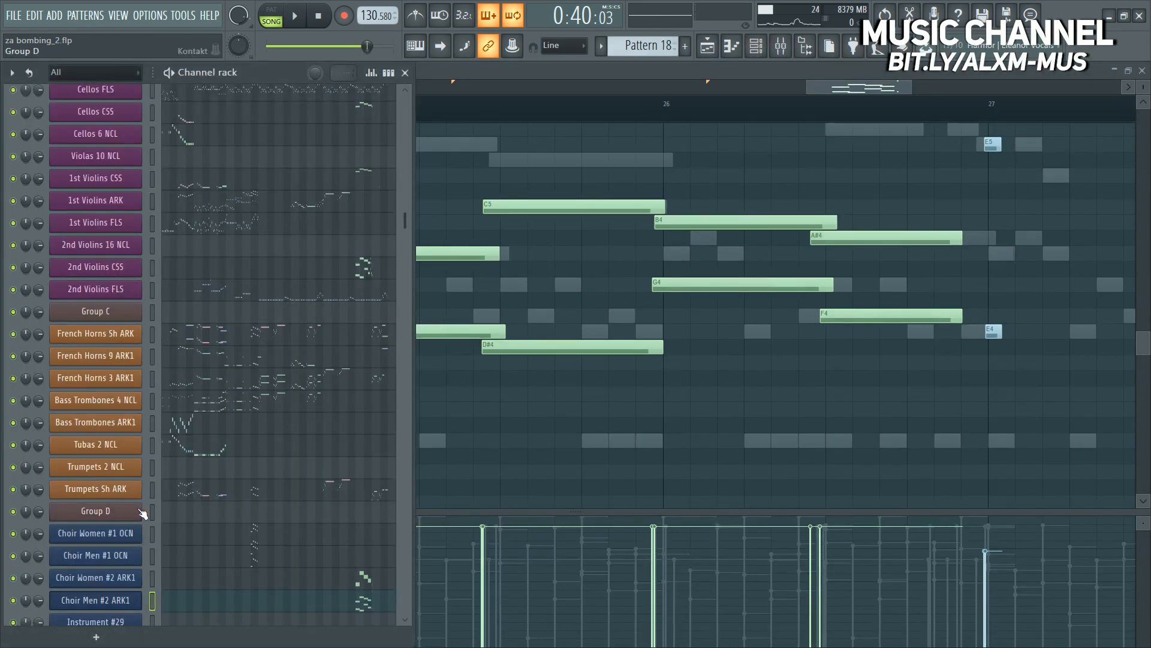
click(142, 511)
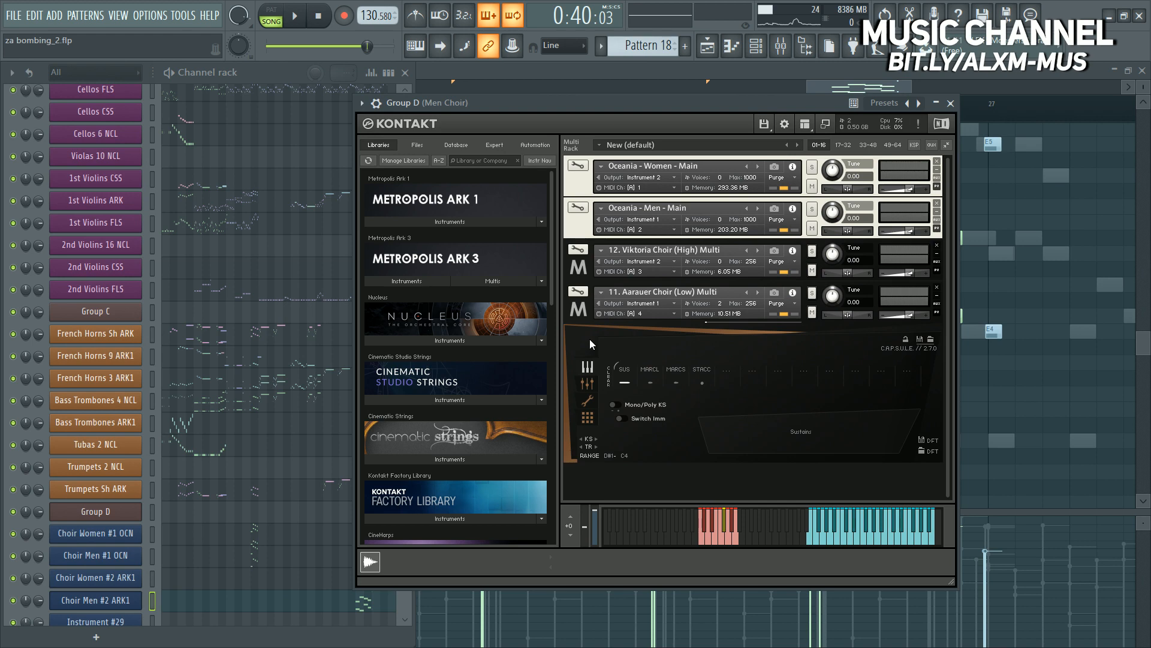
click(626, 367)
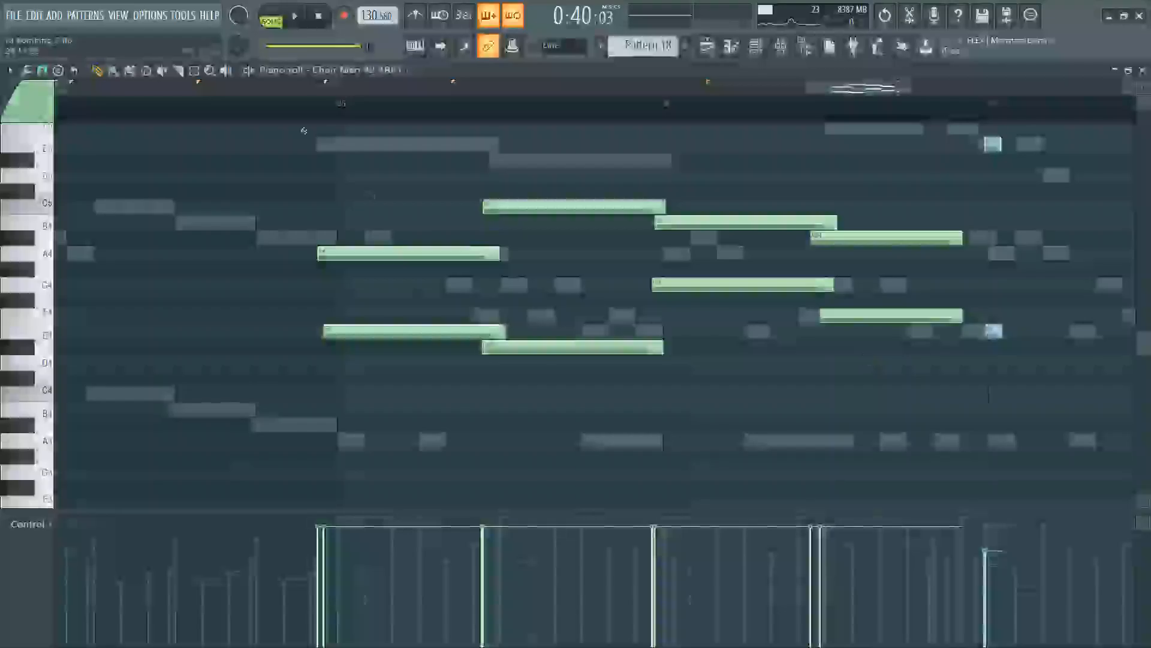
key(space)
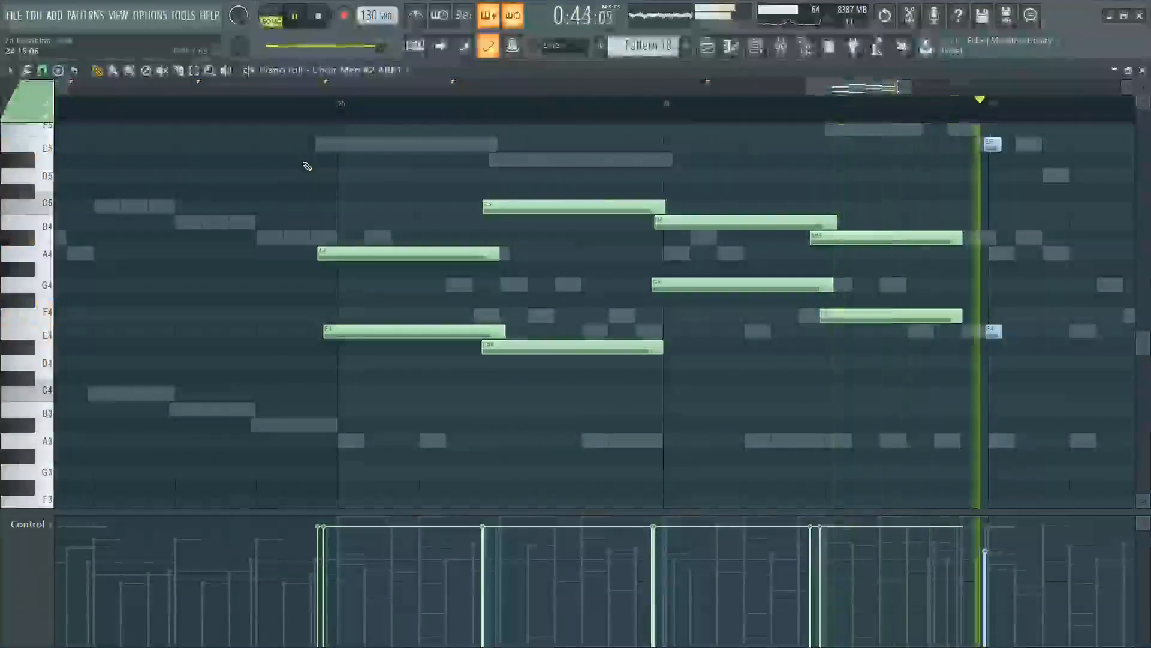
scroll(501, 240, down, 4)
key(space)
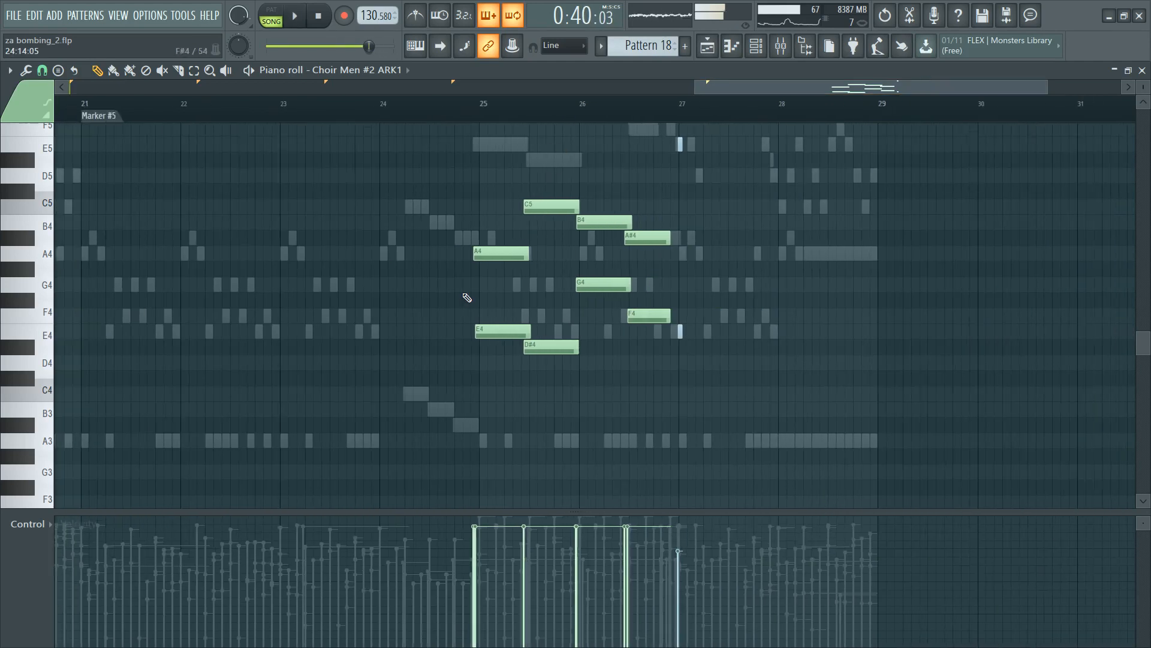
Step: Bring up the playlist, look over the mixer levels, and play the arrangement with all instruments from the Start marker
key(F5)
key(F6)
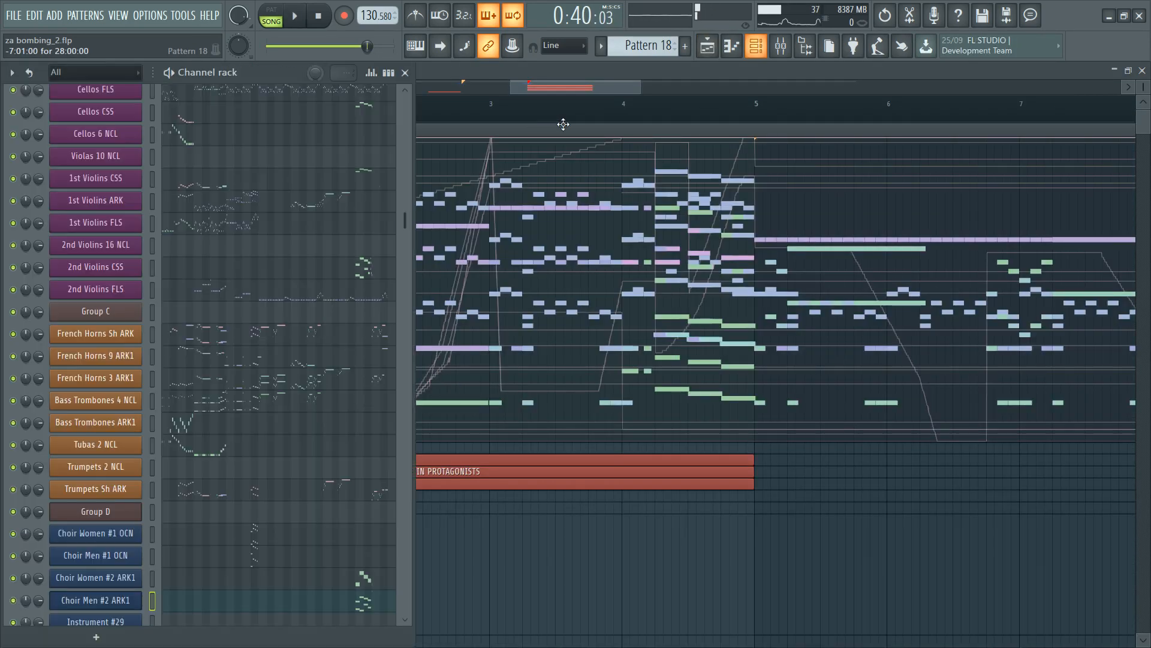
key(F9)
click(362, 336)
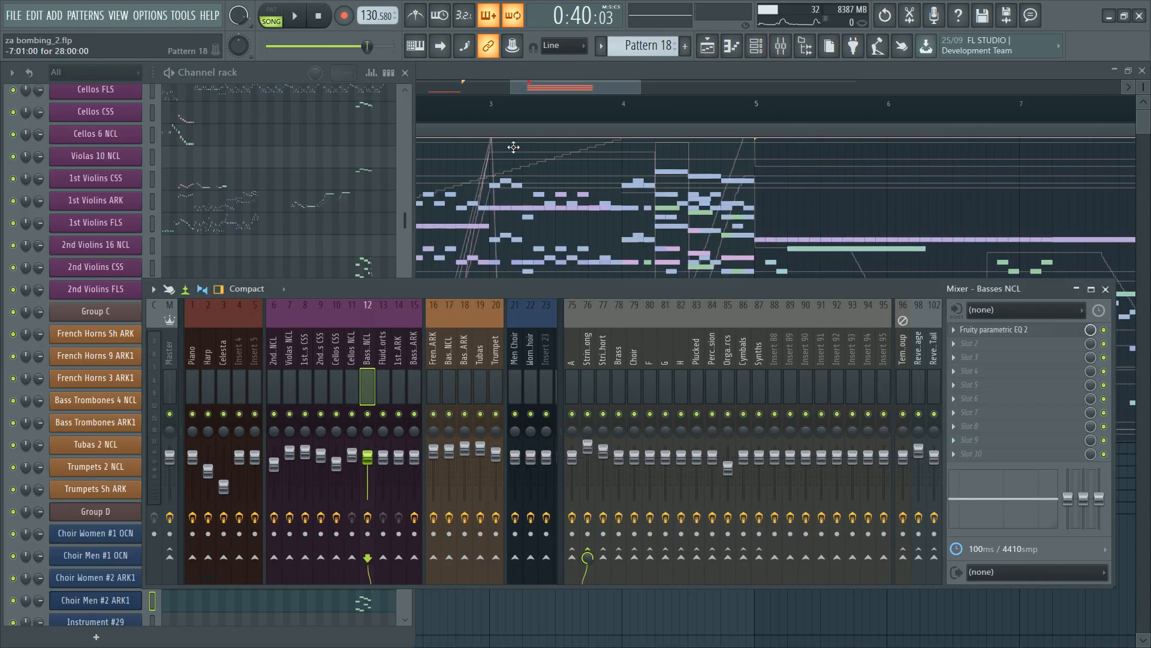
click(316, 87)
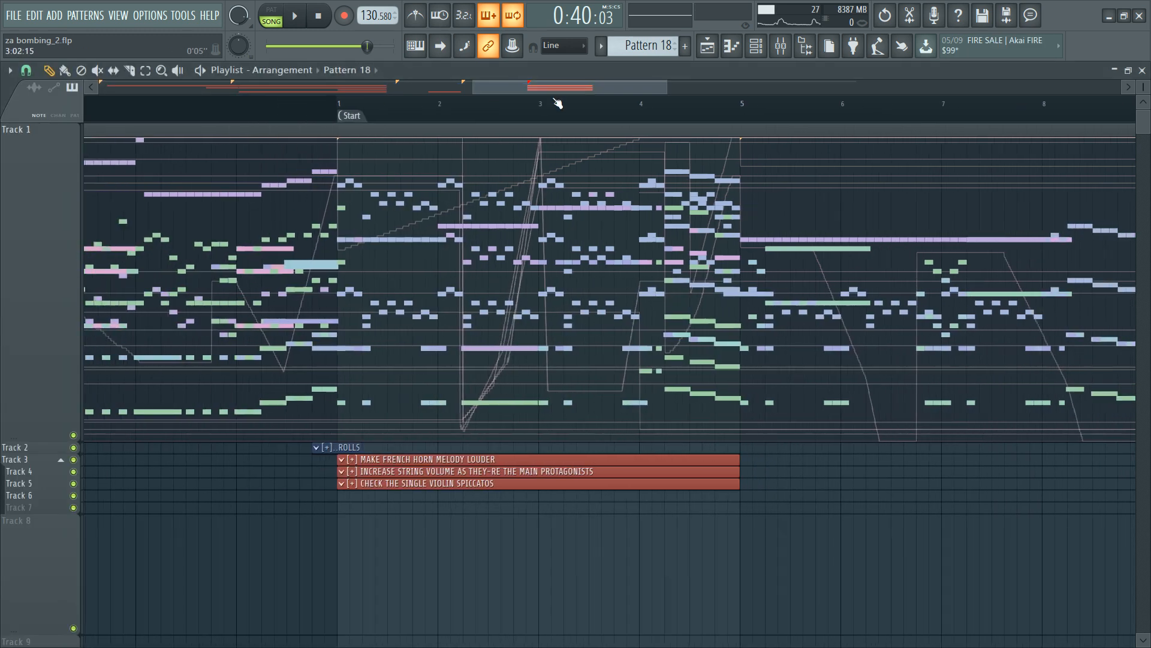
click(503, 103)
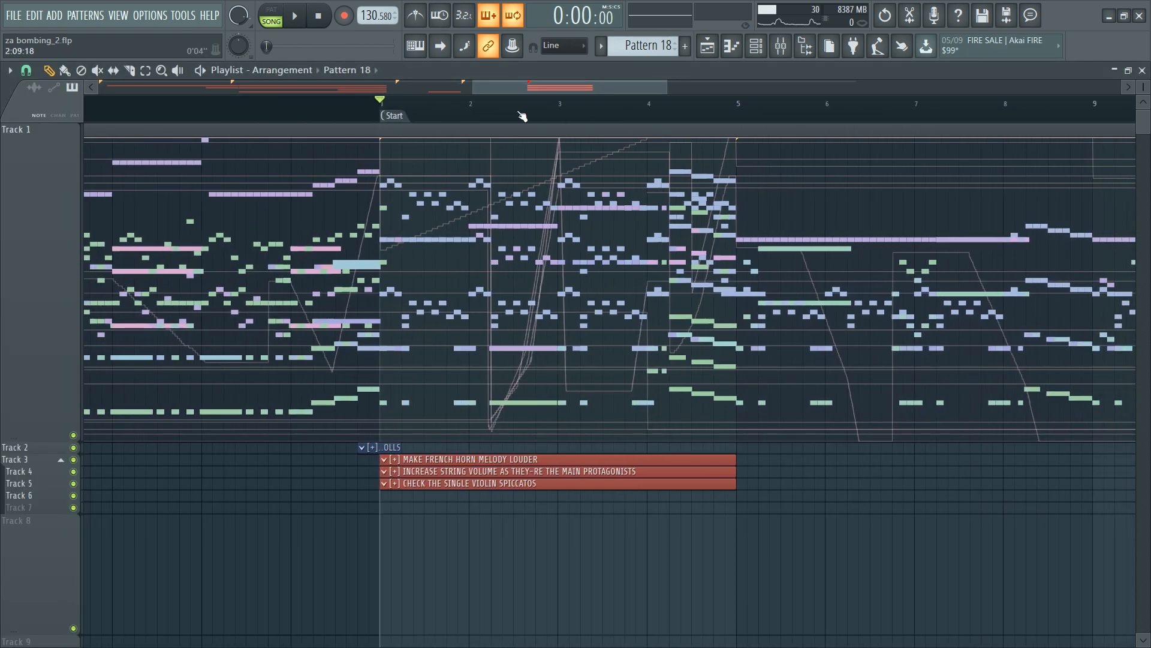
key(space)
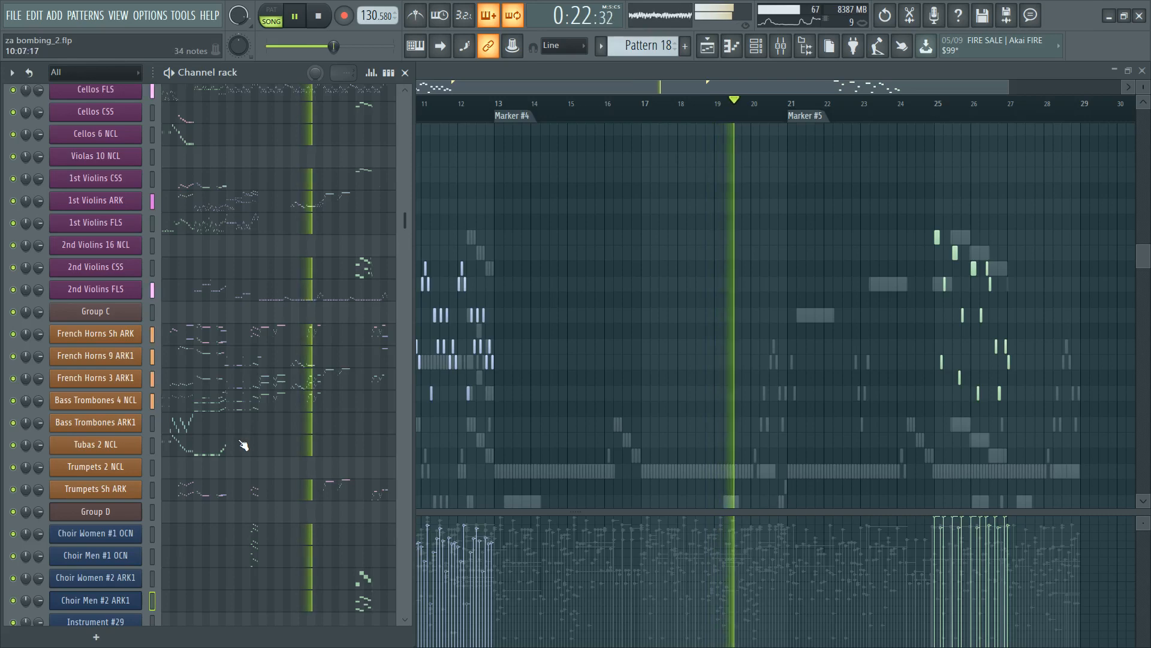
Step: Open the Tubas 2 NCL notes and play the passage leading into Marker #3 to review the tuba part
click(243, 445)
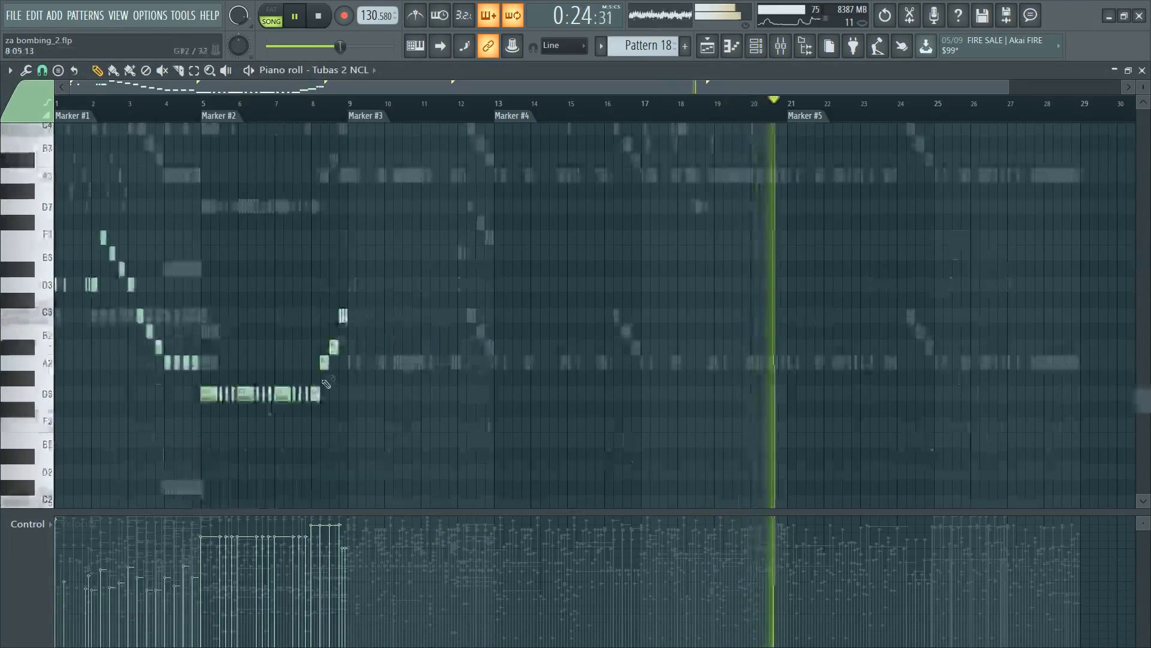
key(F6)
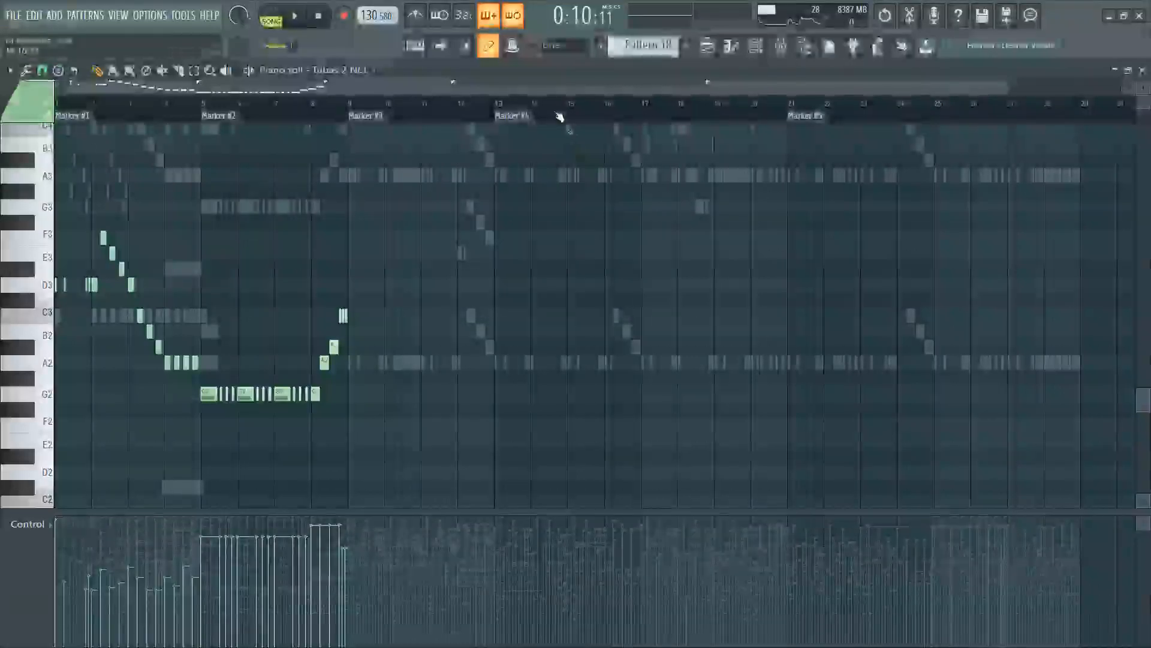
click(805, 120)
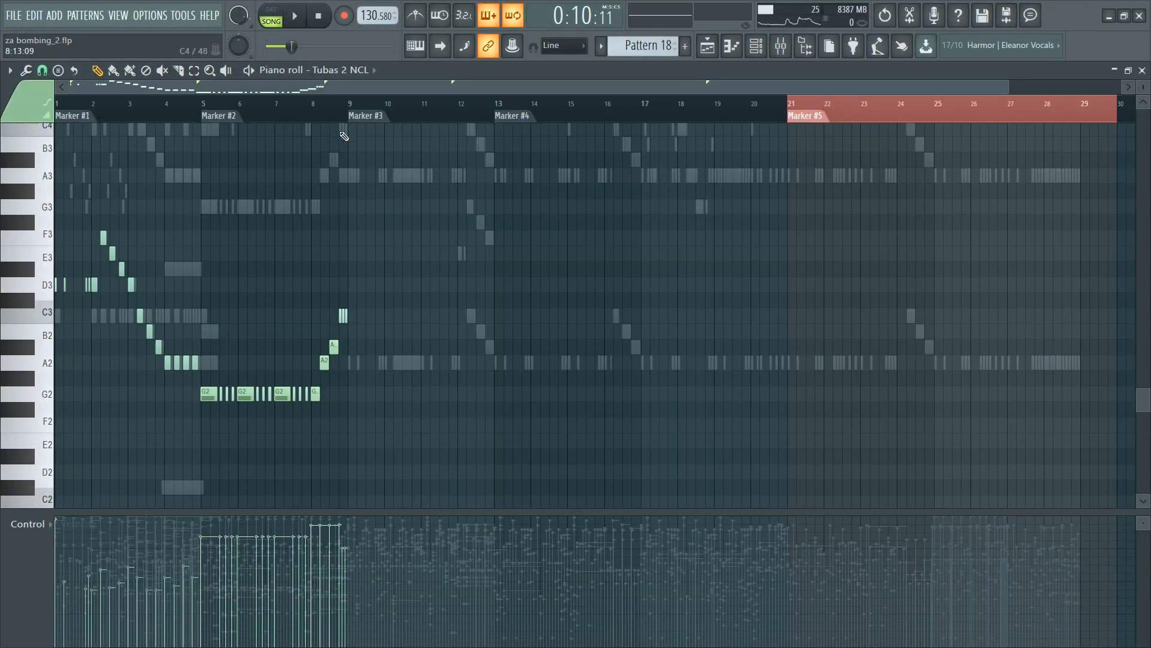
click(366, 116)
key(F6)
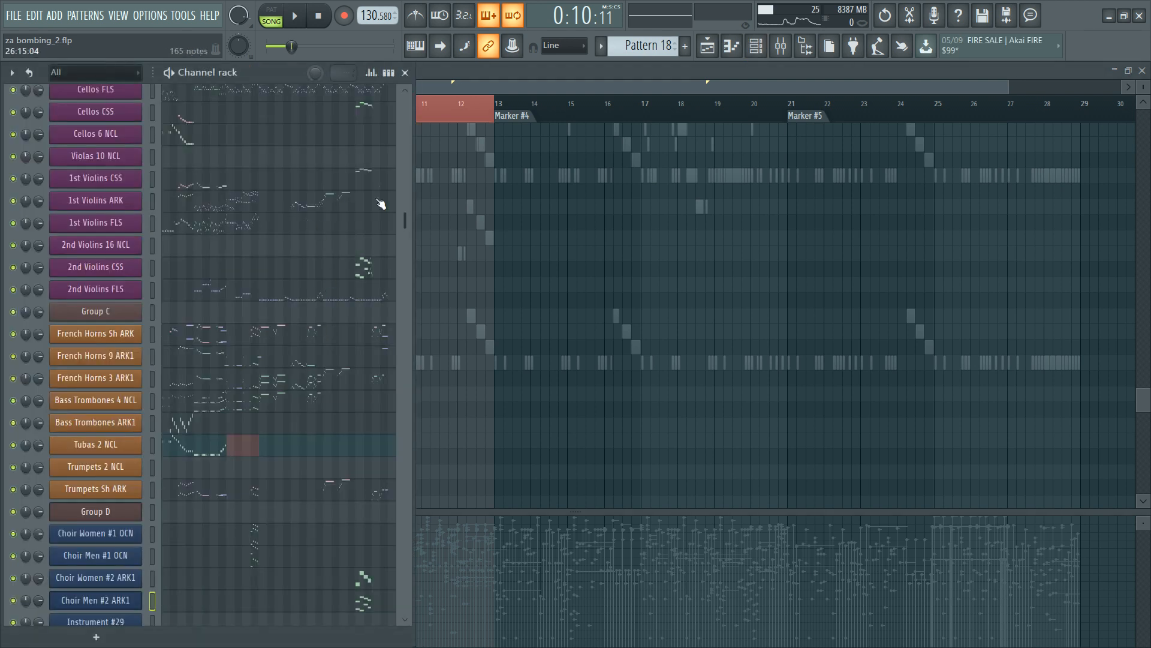
key(F6)
click(319, 106)
key(space)
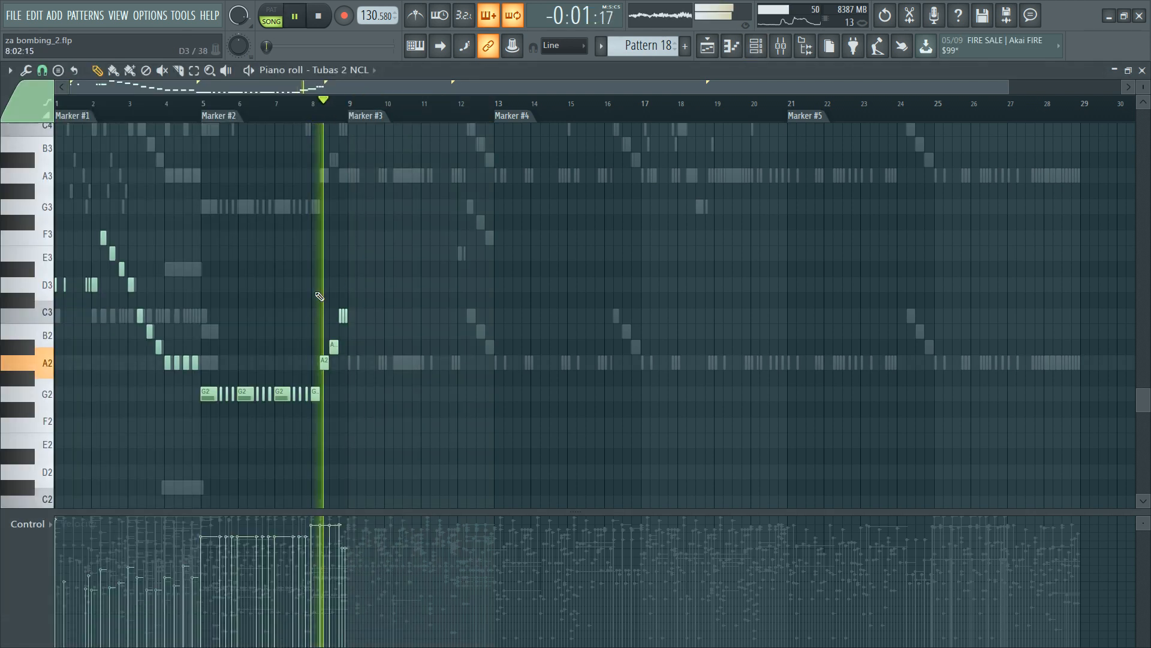
key(F6)
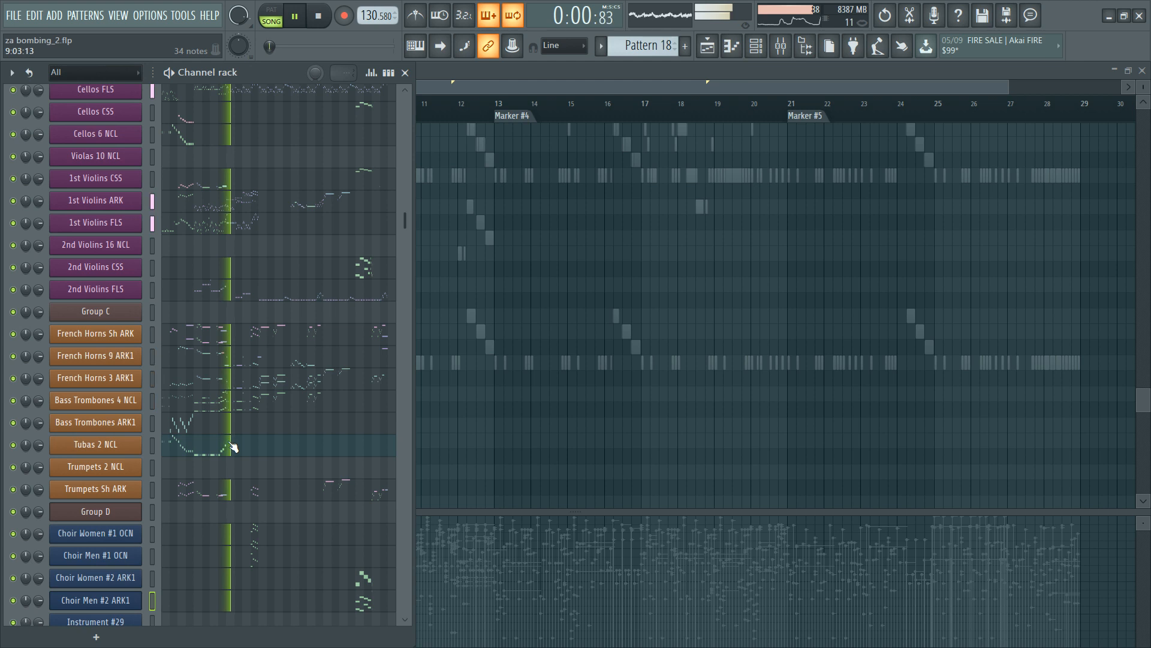
key(space)
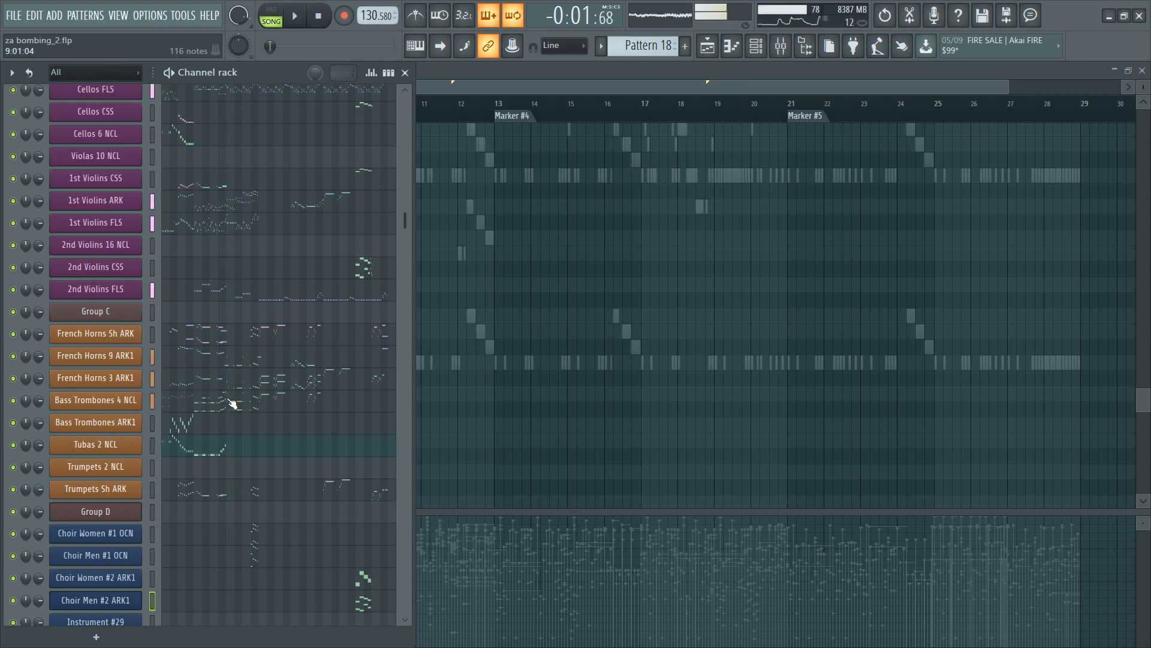
Step: Copy the last C3 before bar 9, the low A2 notes and the C3, B2, A#2 run up to bar 13 from Bass Trombones 4 NCL into Tubas 2 NCL
click(231, 398)
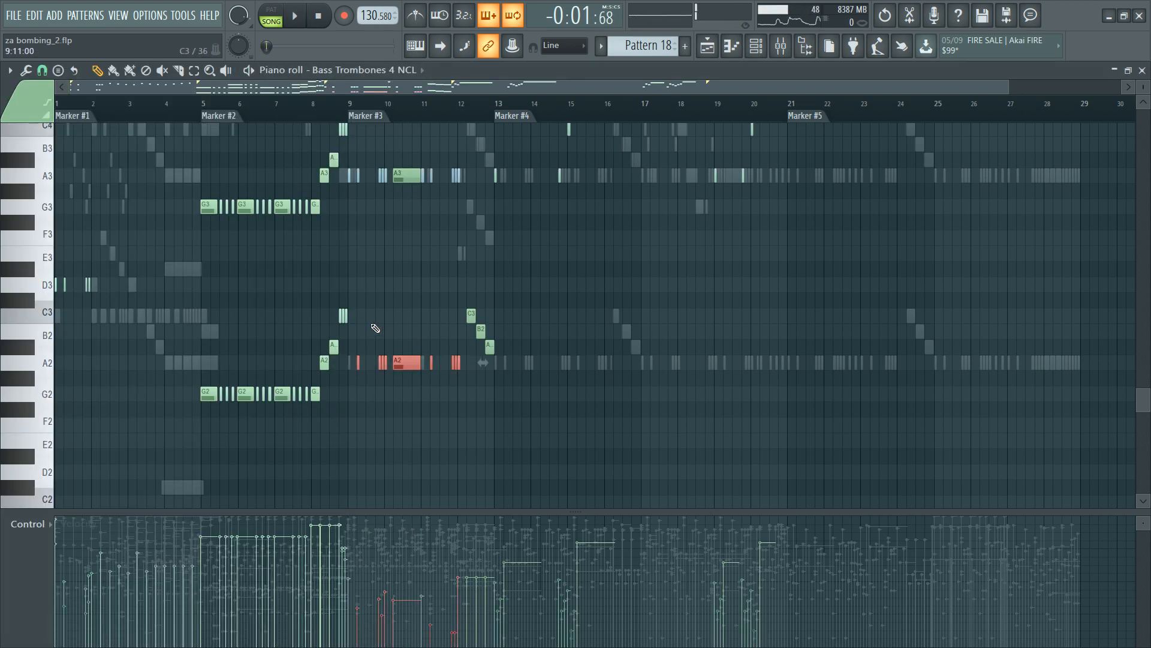
scroll(417, 107, up, 4)
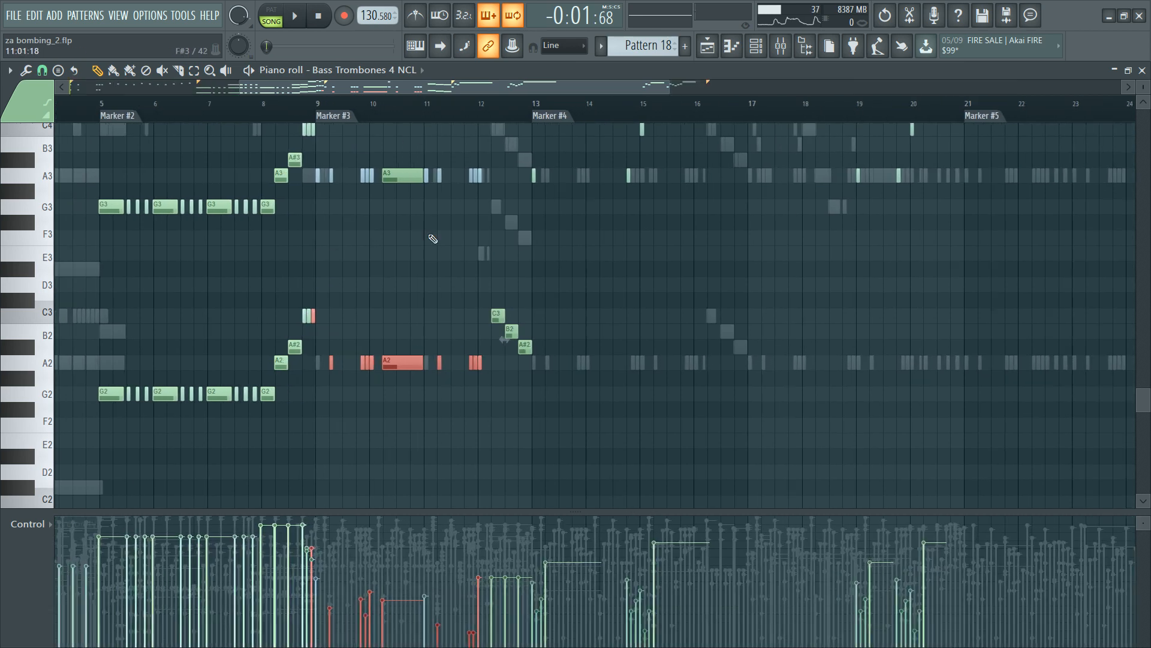
drag(520, 307, 611, 341)
key(F6)
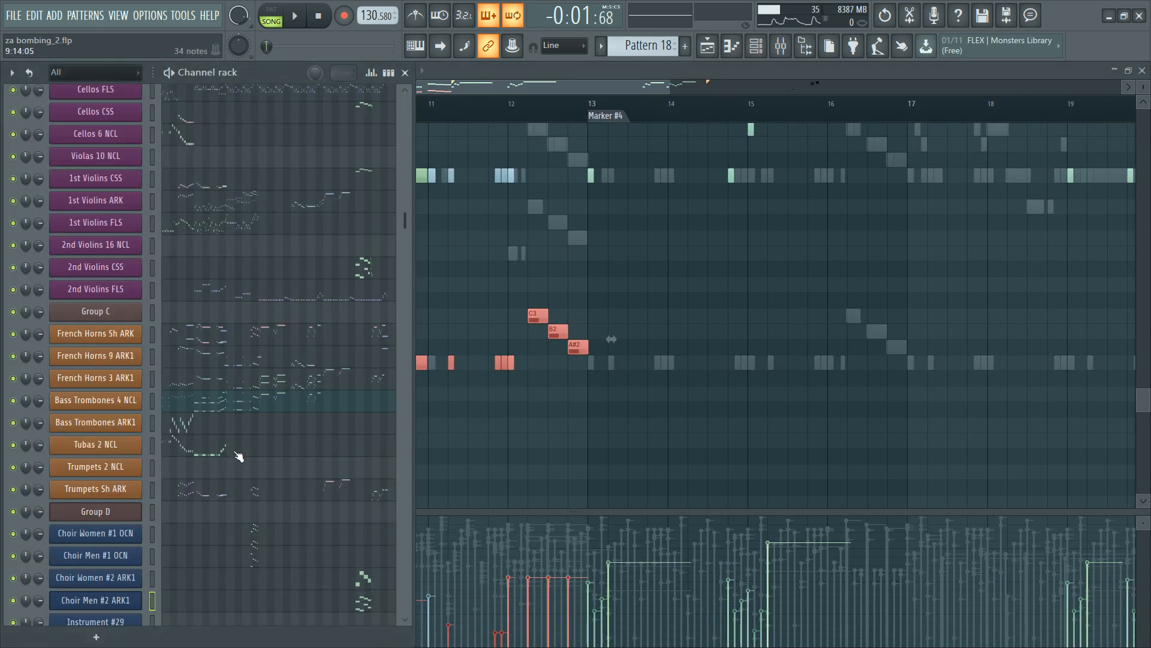
click(235, 452)
key(ctrl+v)
drag(284, 366, 401, 396)
key(ctrl+d)
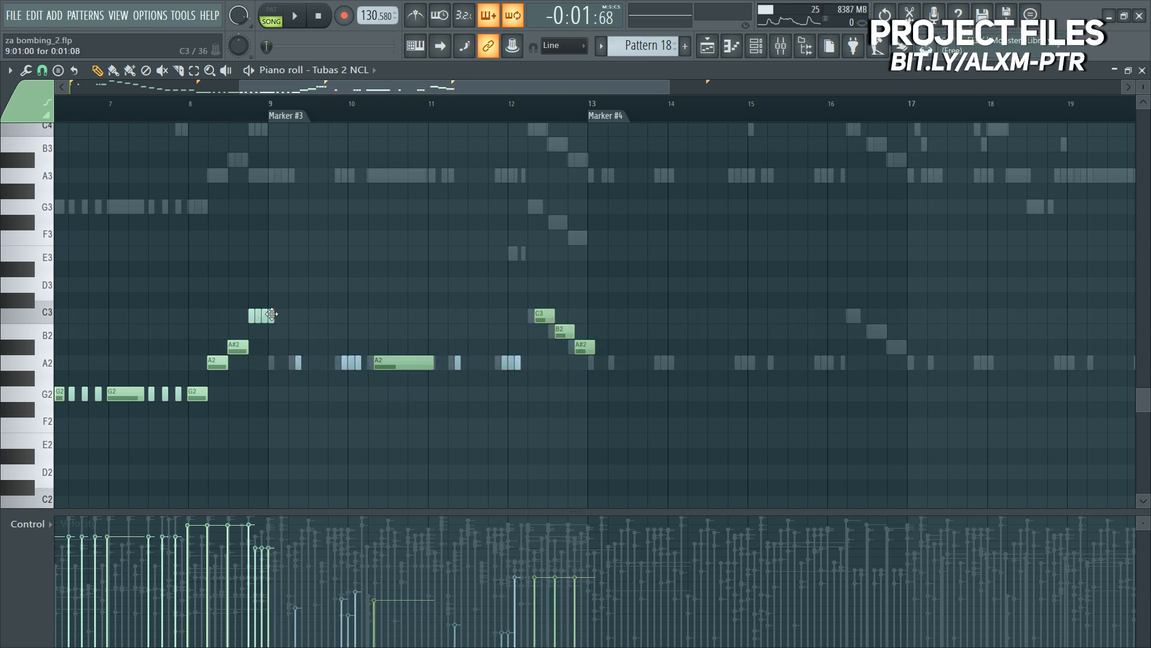
Step: Raise the pasted C3 at Marker #3 to A3 and give the short A2 notes in bars 9 to 12 the green note colour
drag(270, 316, 356, 376)
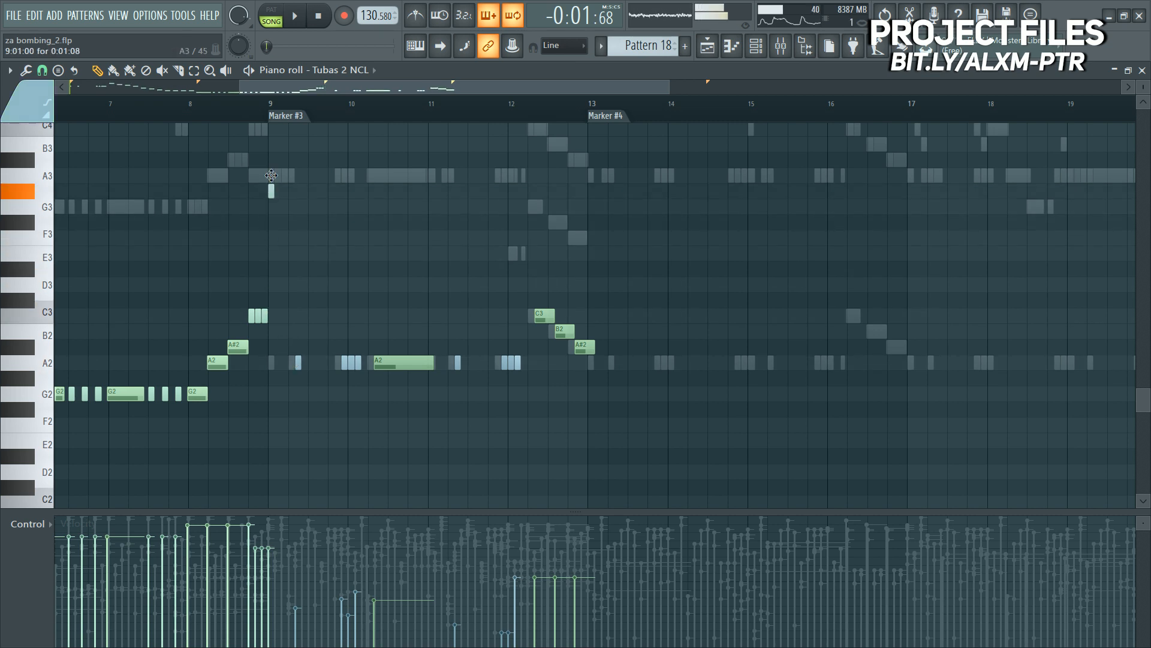
drag(272, 357, 435, 427)
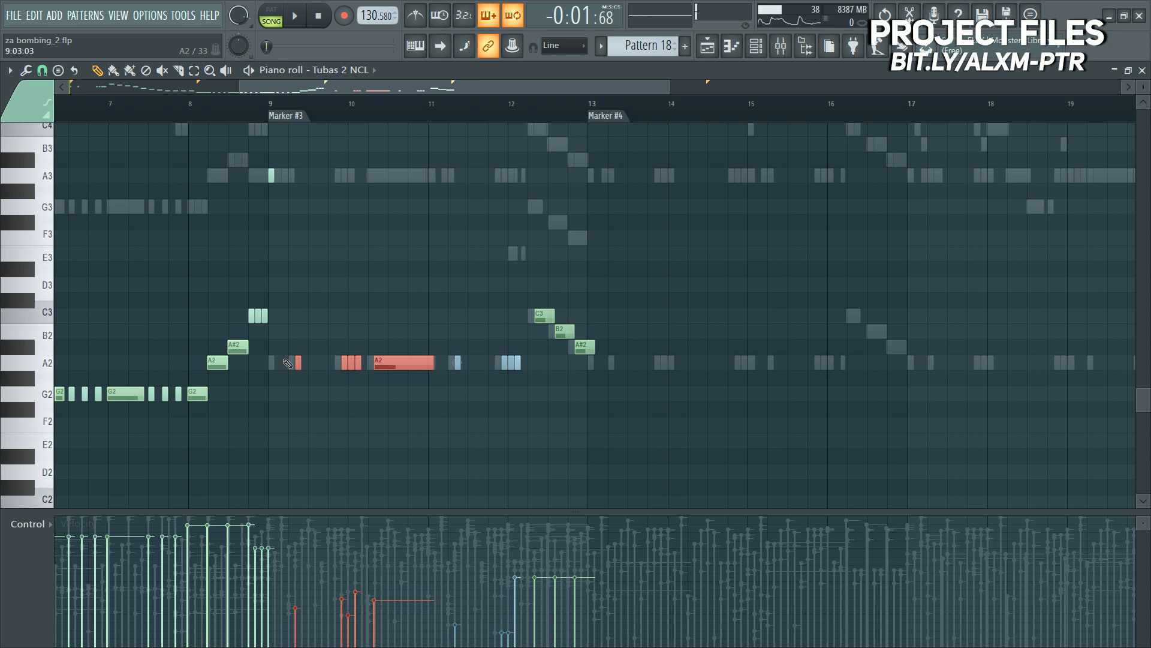
drag(290, 339, 367, 398)
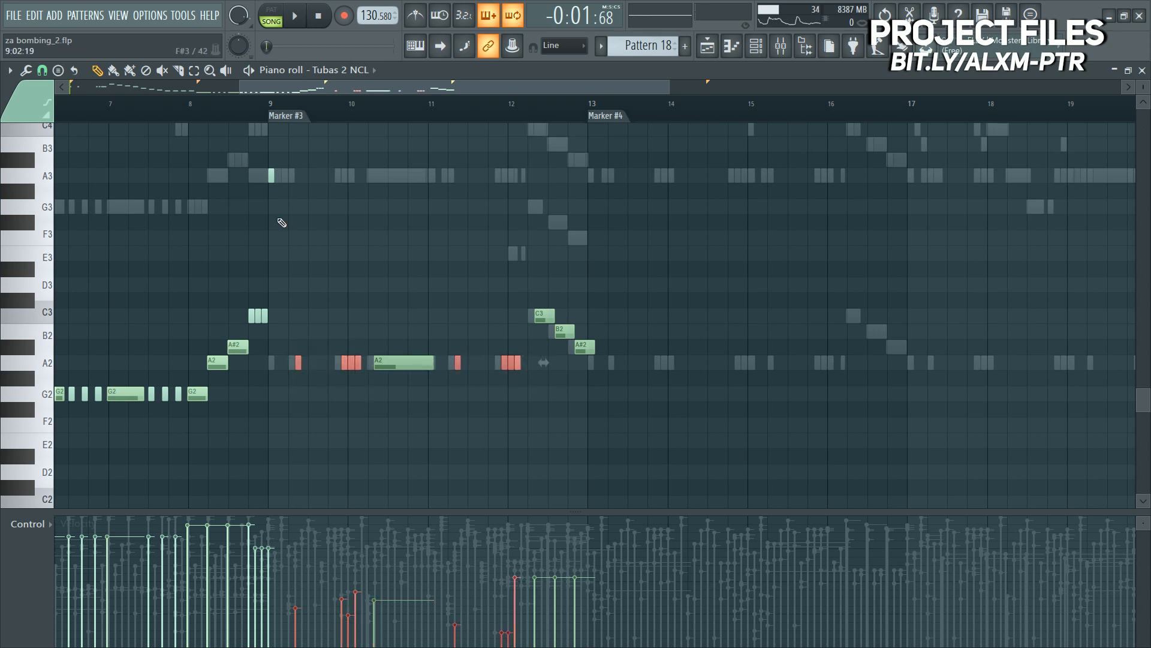
ctrl+click(207, 172)
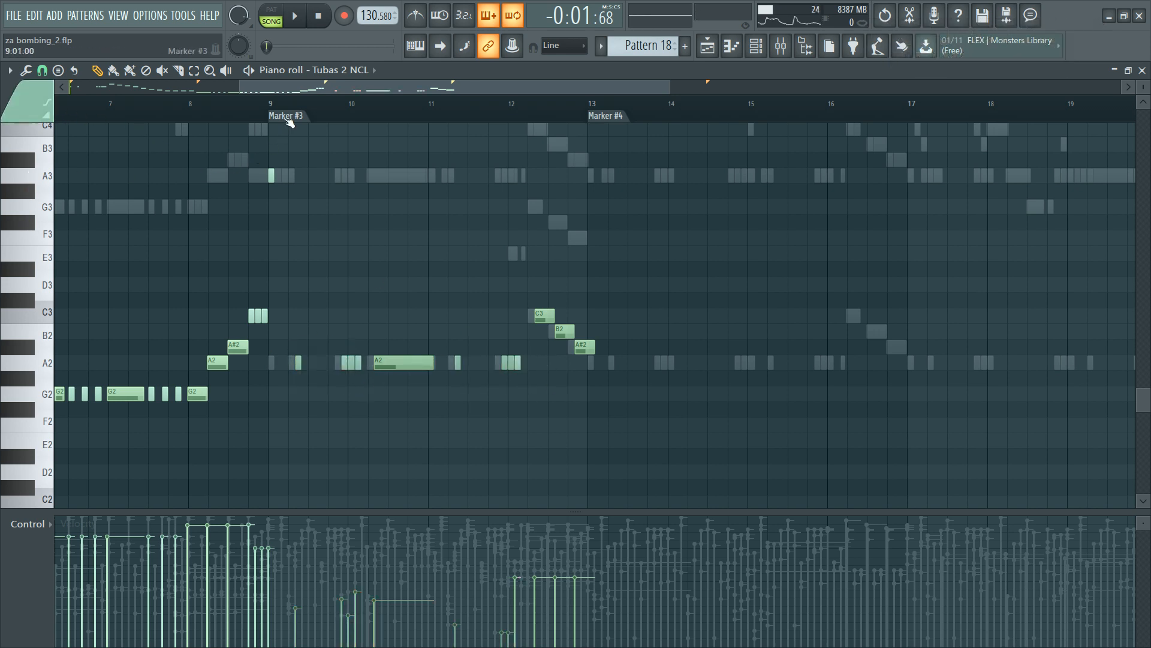
Step: Play from Marker #3, delete the long A2 note in bar 10, and add a short A3 at the start of bar 11
key(space)
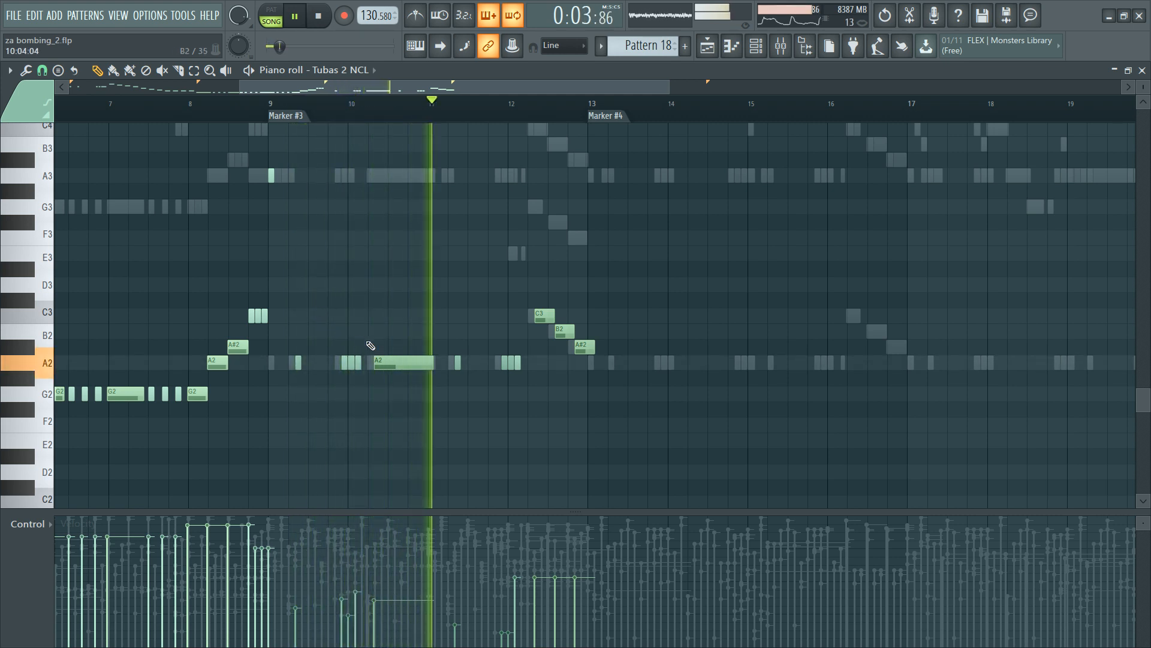
right_click(405, 362)
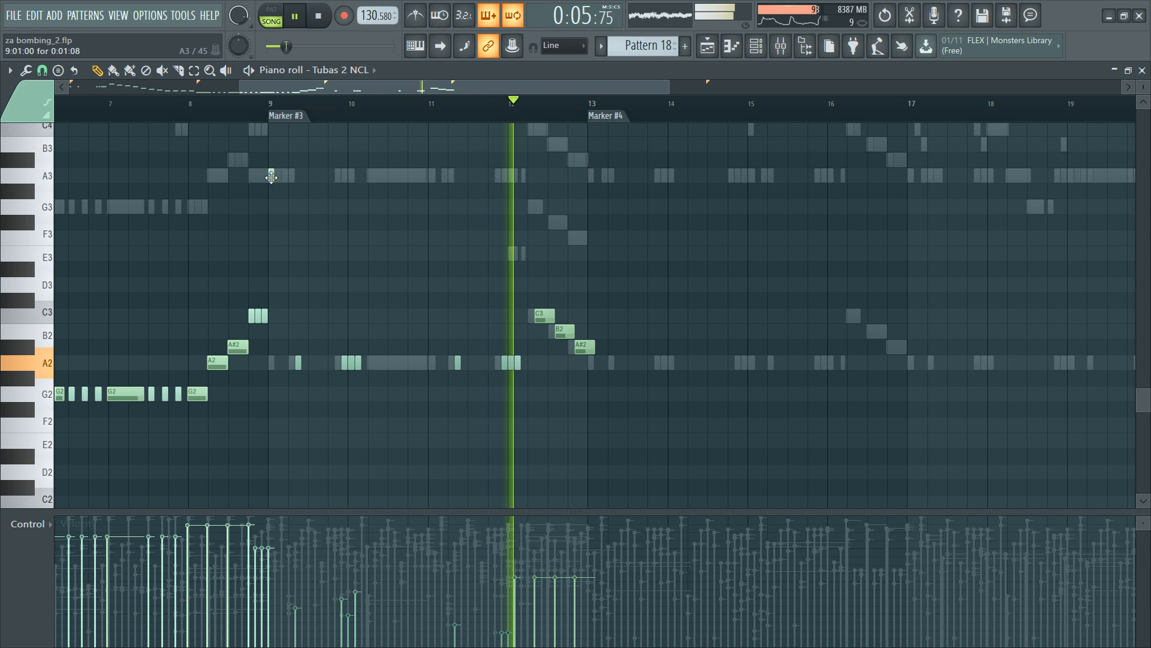
click(431, 175)
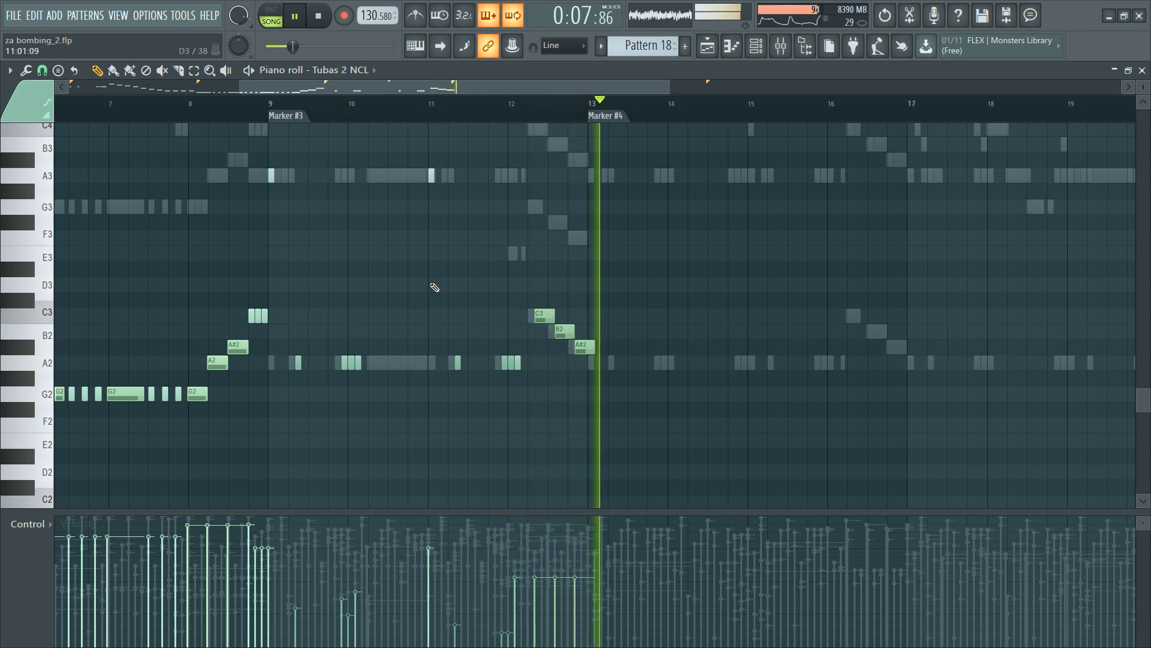
key(space)
Step: Shift the C3, B2, A#2 run in bar 12 slightly earlier to end at bar 13, then try it an octave higher and undo that
scroll(581, 161, up, 2)
drag(524, 316, 580, 353)
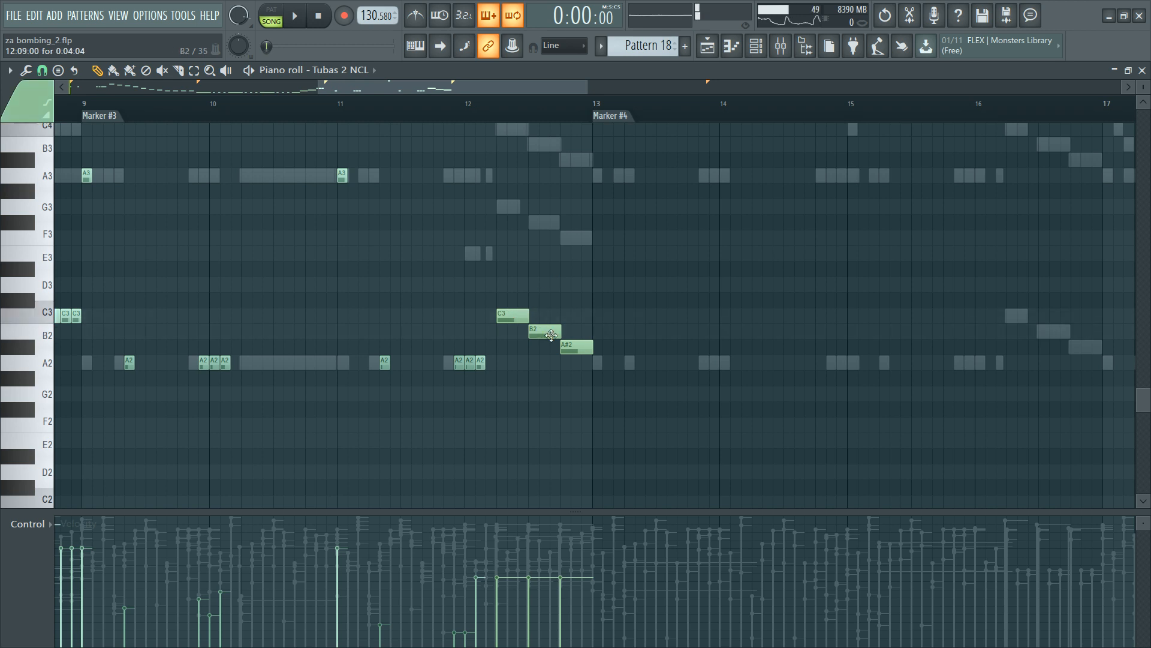
key(ctrl+Up)
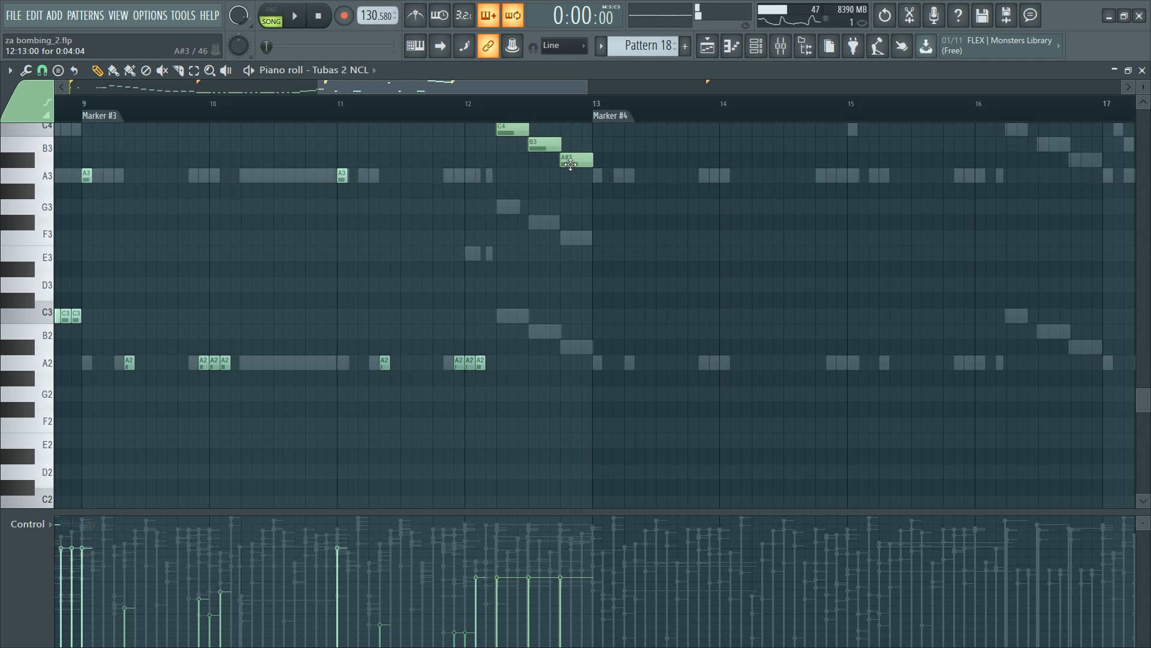
key(ctrl+z)
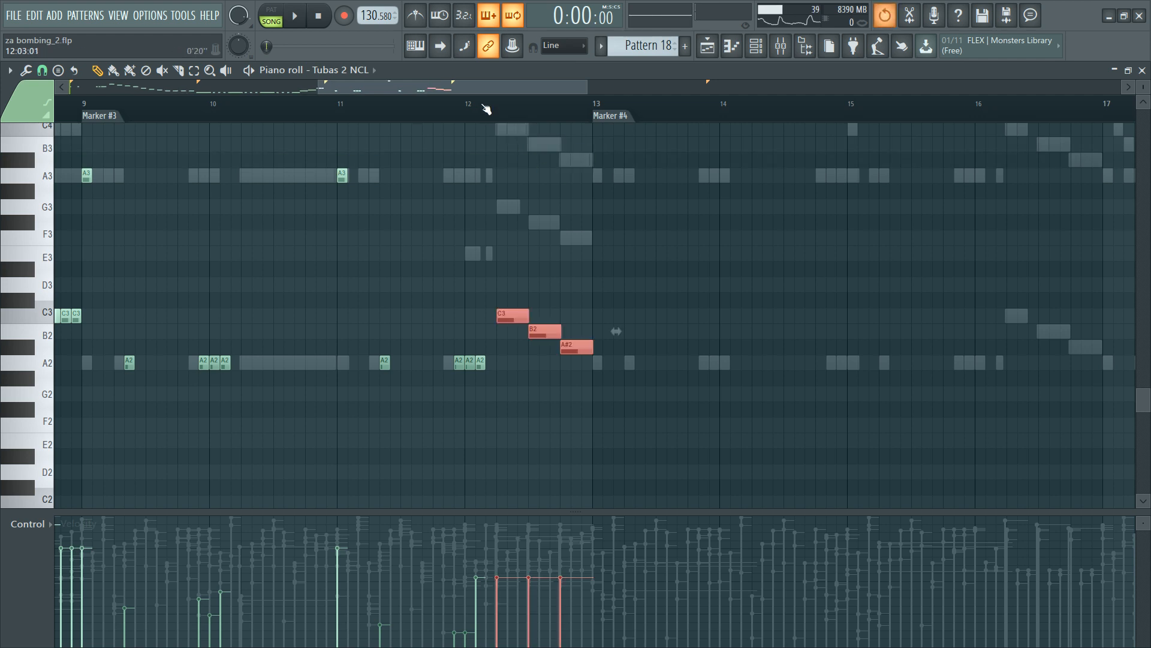
Step: Look at the mixer and play the edited tuba part from Marker #3
key(F9)
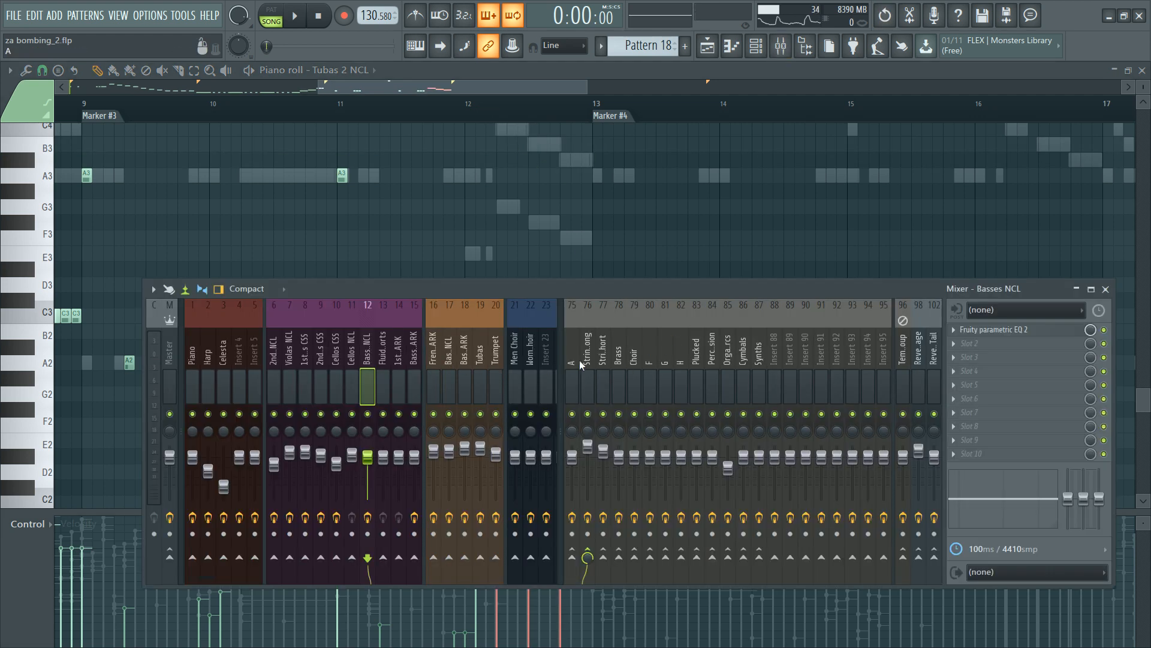
key(space)
key(F9)
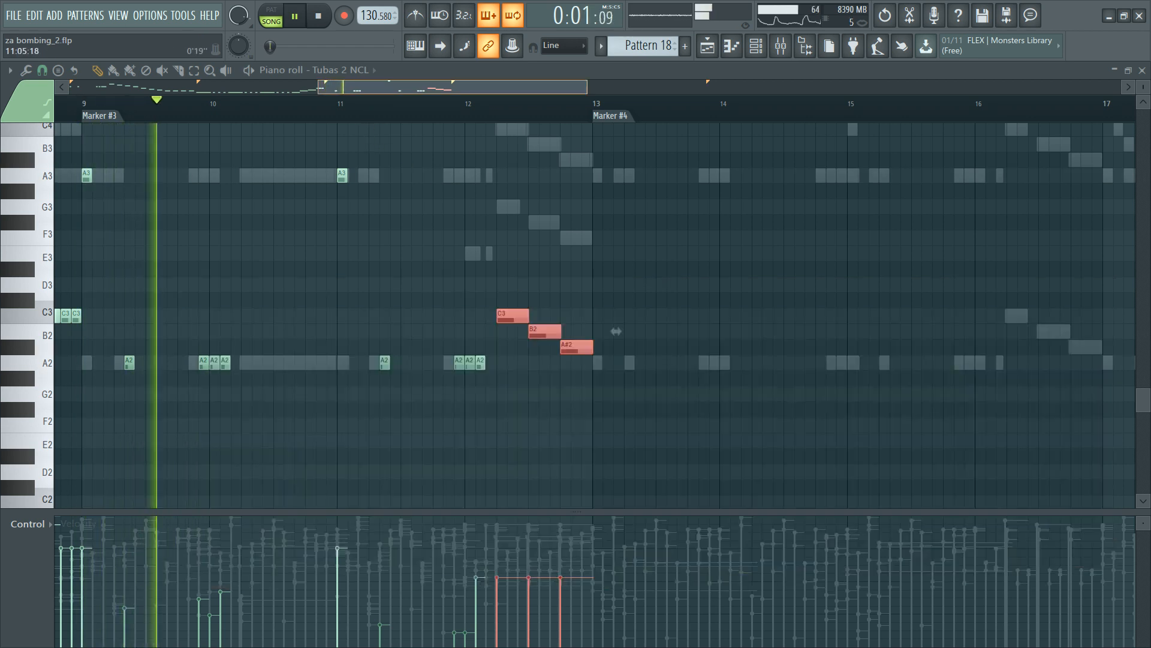
Step: Shift the short A2 notes in bars 9 to 12 slightly earlier to line up with the ghost notes, checking them in playback
scroll(290, 221, down, 2)
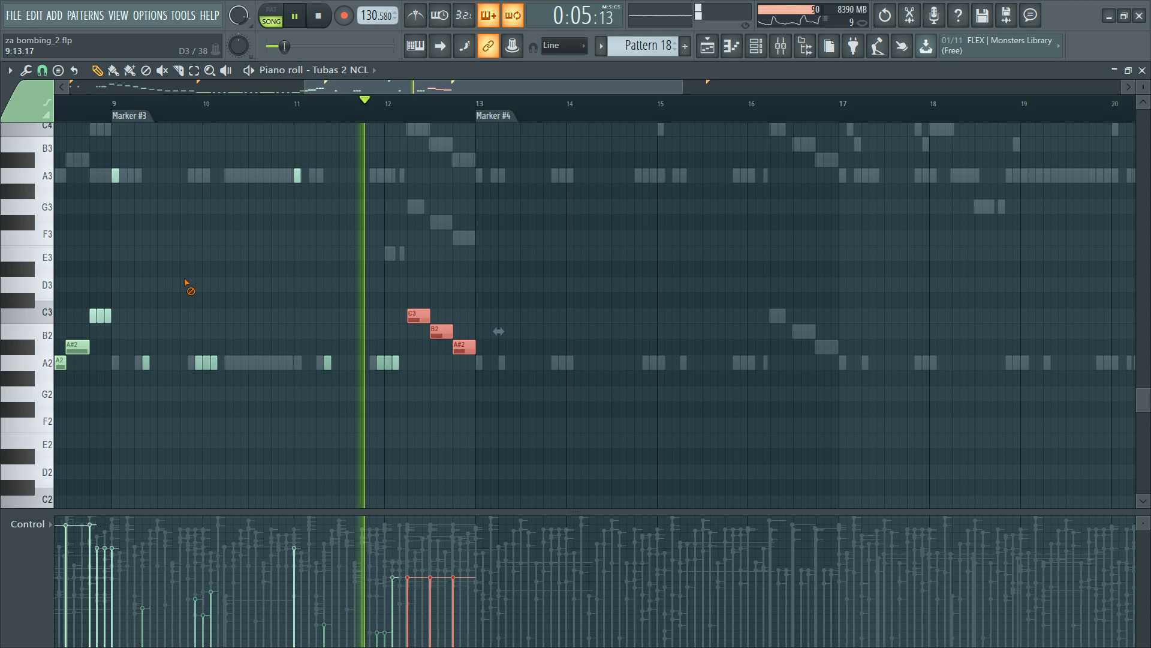
right_click(184, 280)
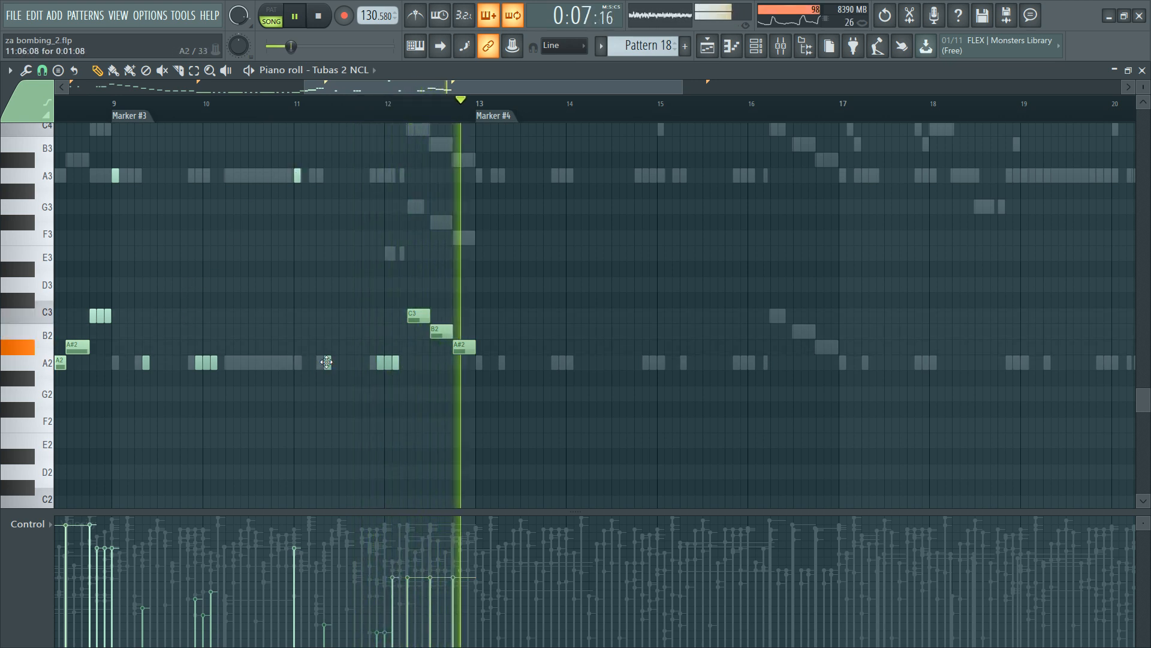
drag(327, 362, 321, 361)
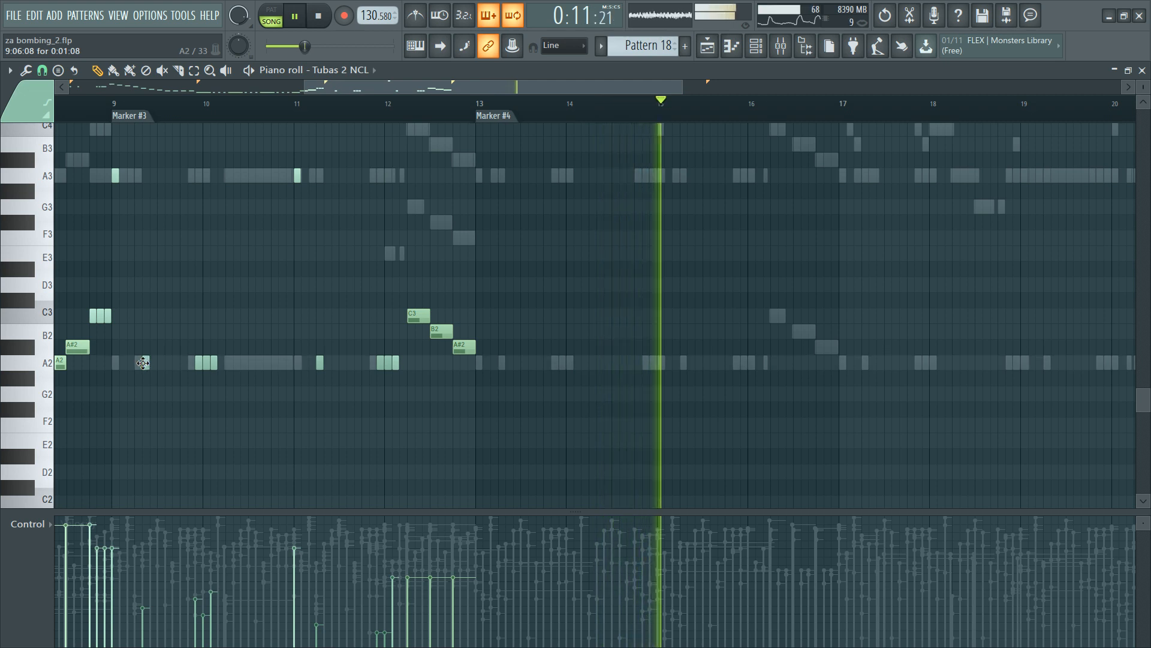
drag(143, 363, 215, 361)
key(space)
key(space)
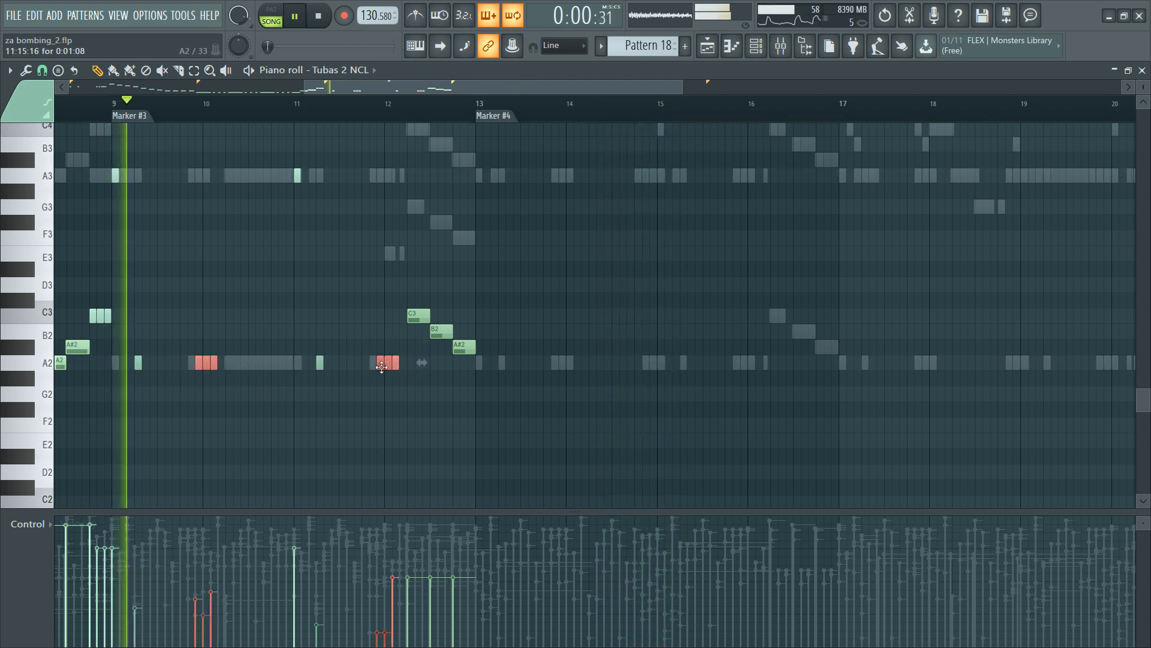
drag(384, 363, 378, 365)
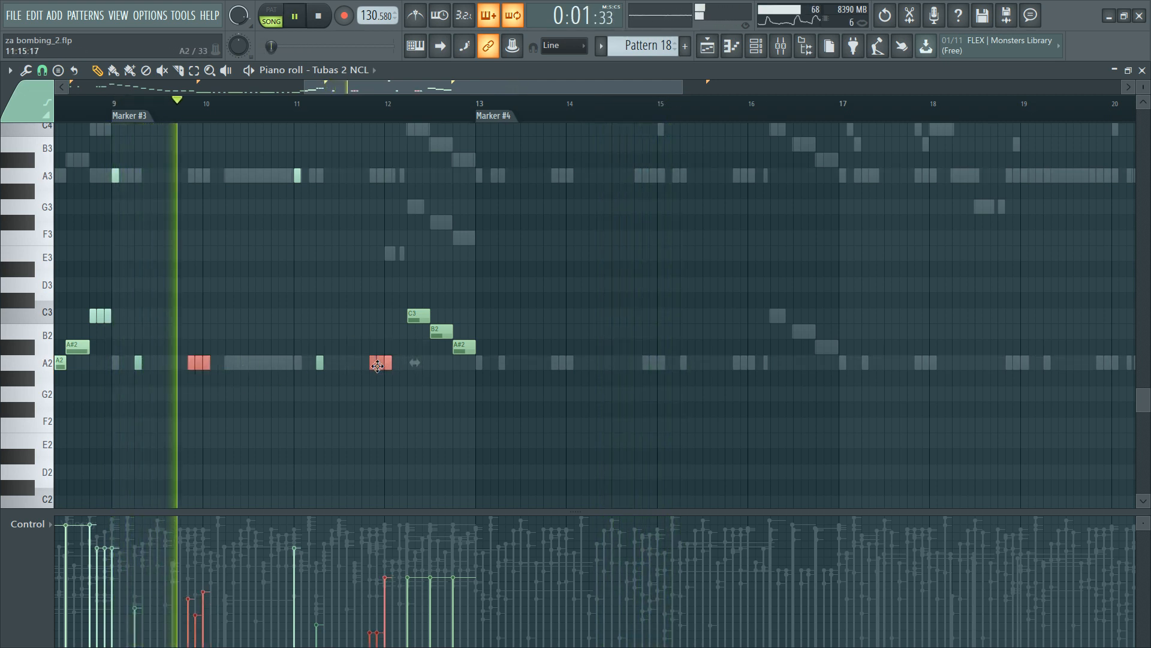
ctrl+click(361, 305)
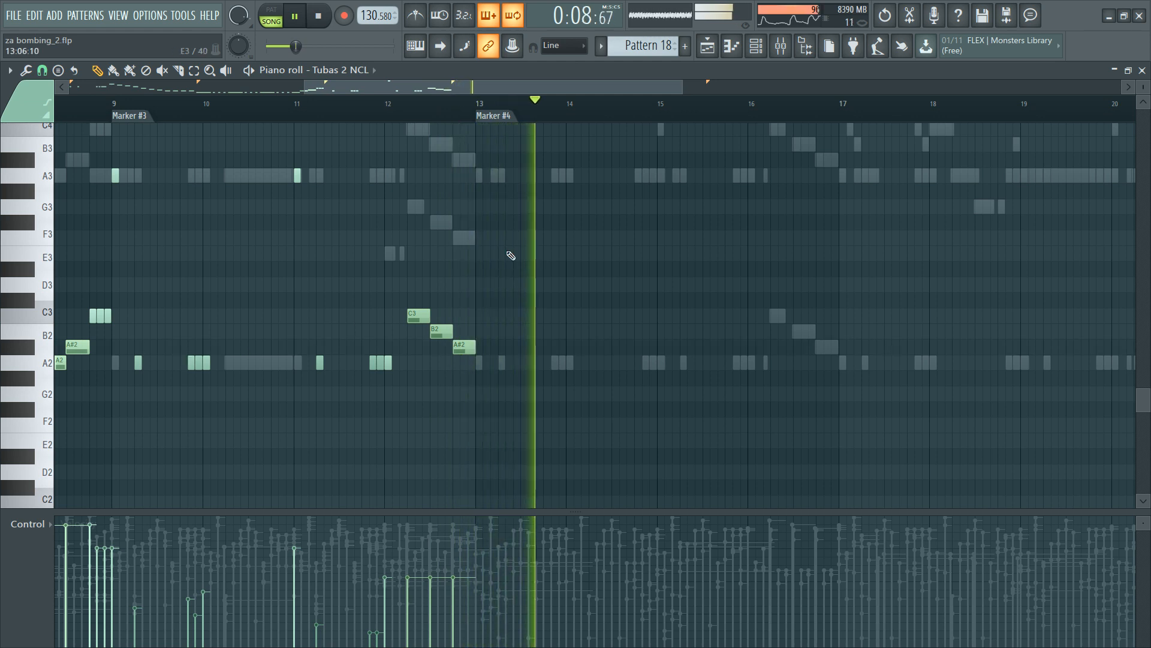
Step: Listen onward from Marker #4, checking the channel rack and the ghost notes around Marker #5
key(F6)
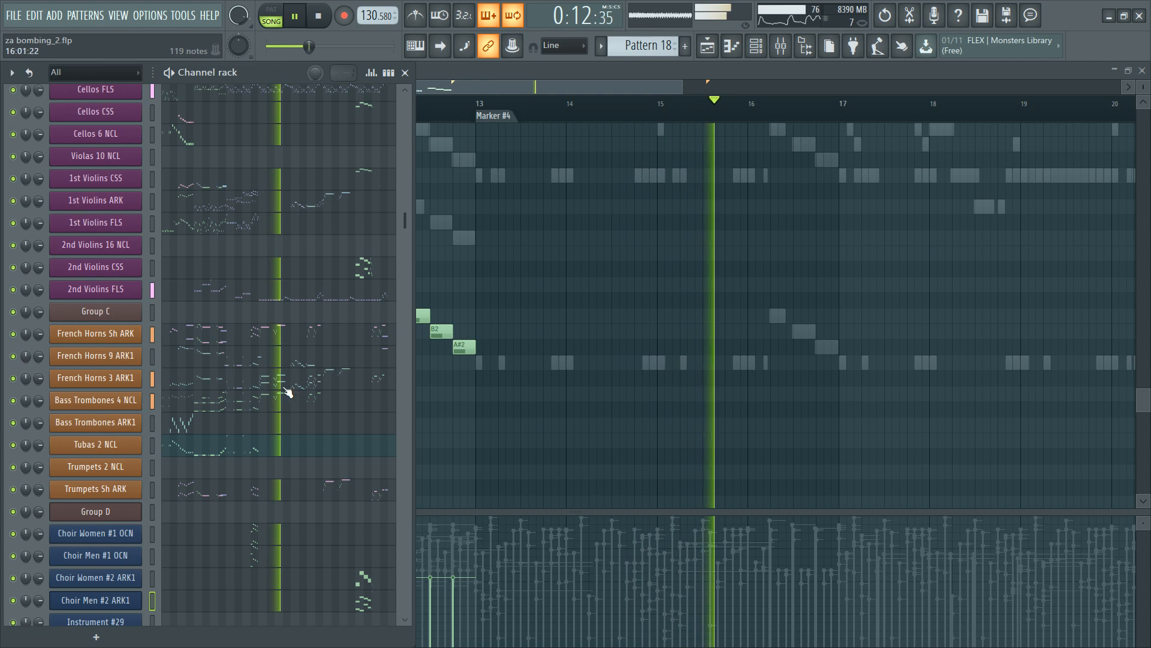
key(F6)
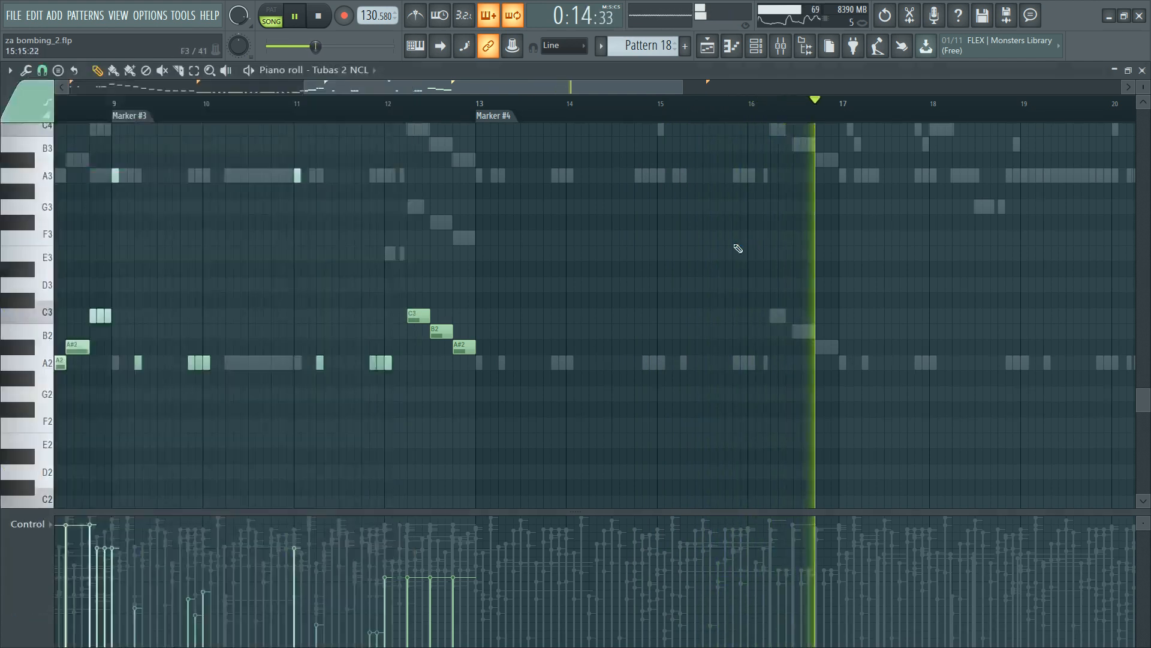
drag(446, 89, 608, 104)
scroll(420, 249, up, 2)
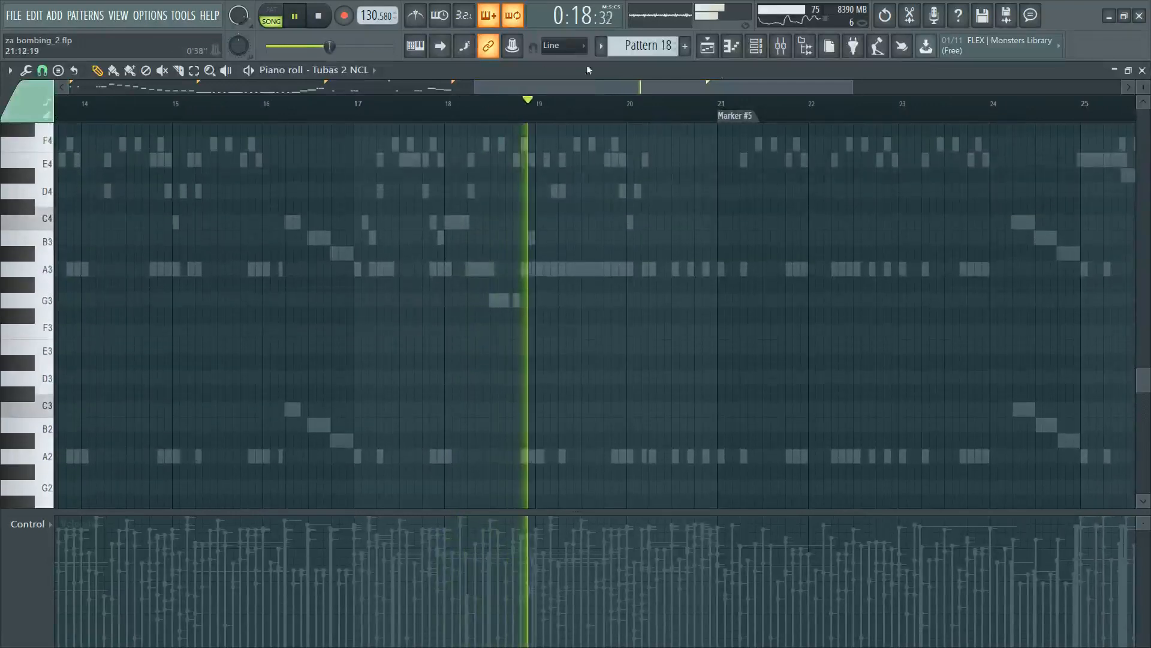
scroll(443, 108, down, 3)
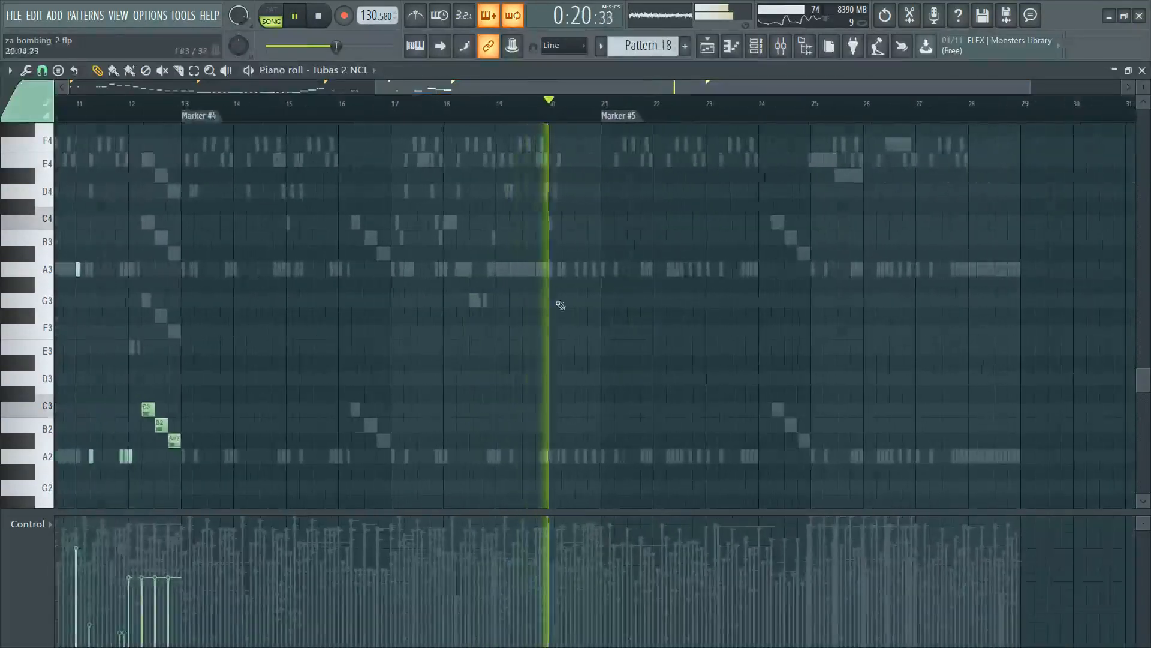
key(space)
key(space)
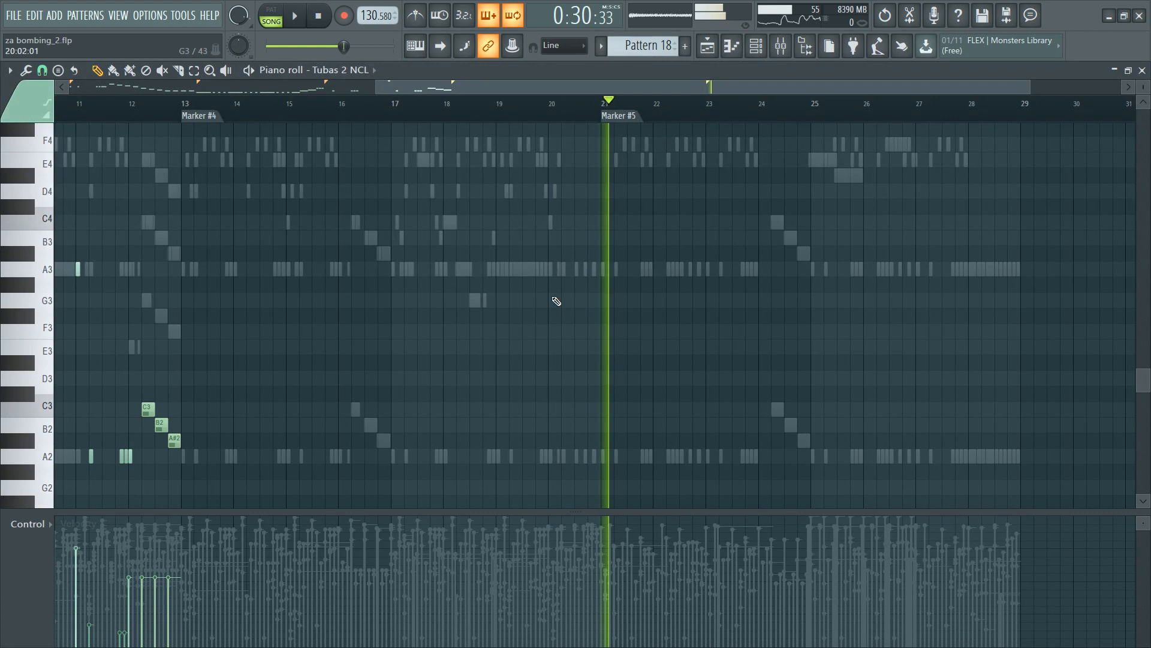
key(space)
Step: Open the Basses ARK1 part, select its notes from Marker #5 to bar 29, and check the low string tracks in the mixer during playback
right_click(605, 271)
right_click(604, 272)
drag(604, 271, 1150, 307)
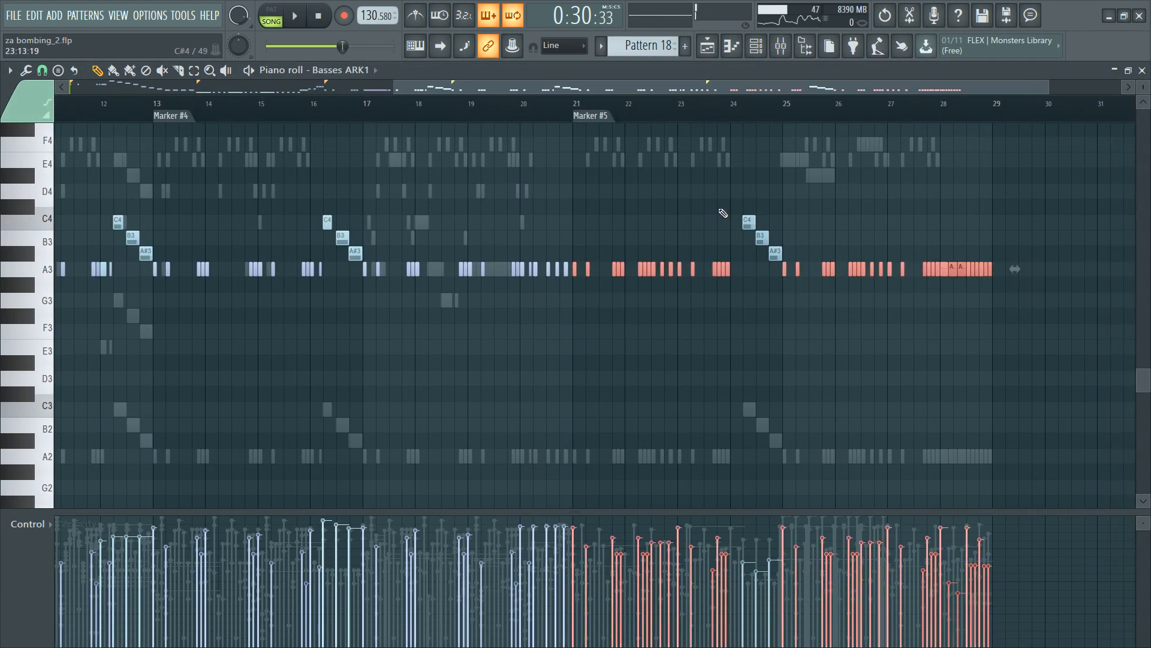
drag(723, 213, 797, 266)
key(F9)
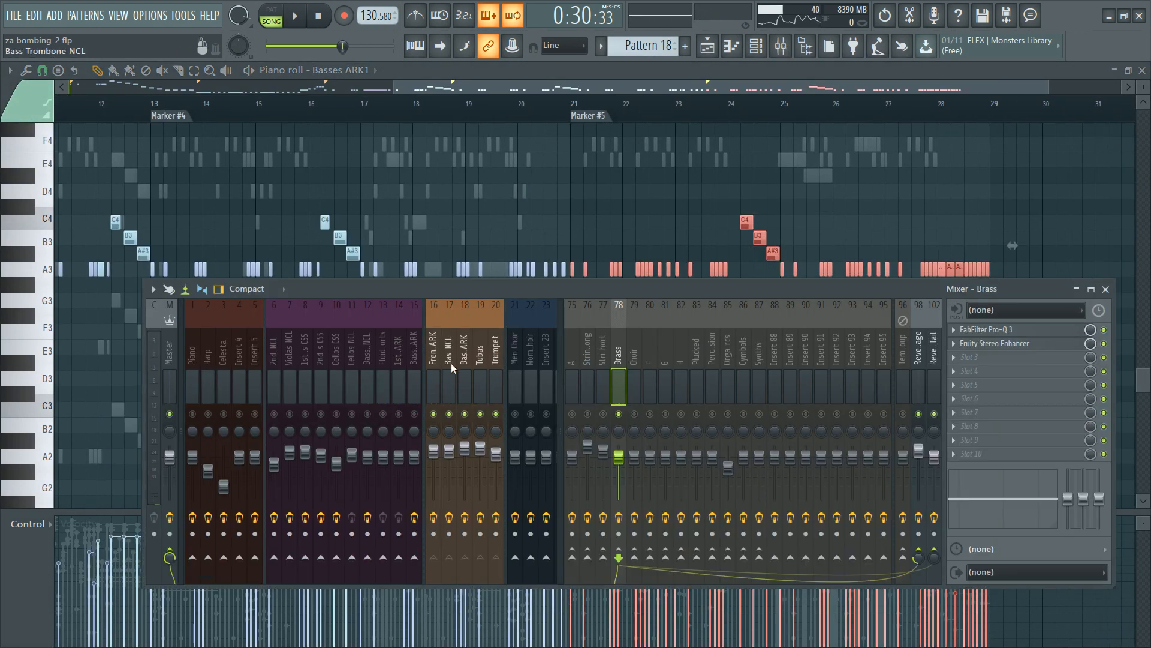
click(412, 361)
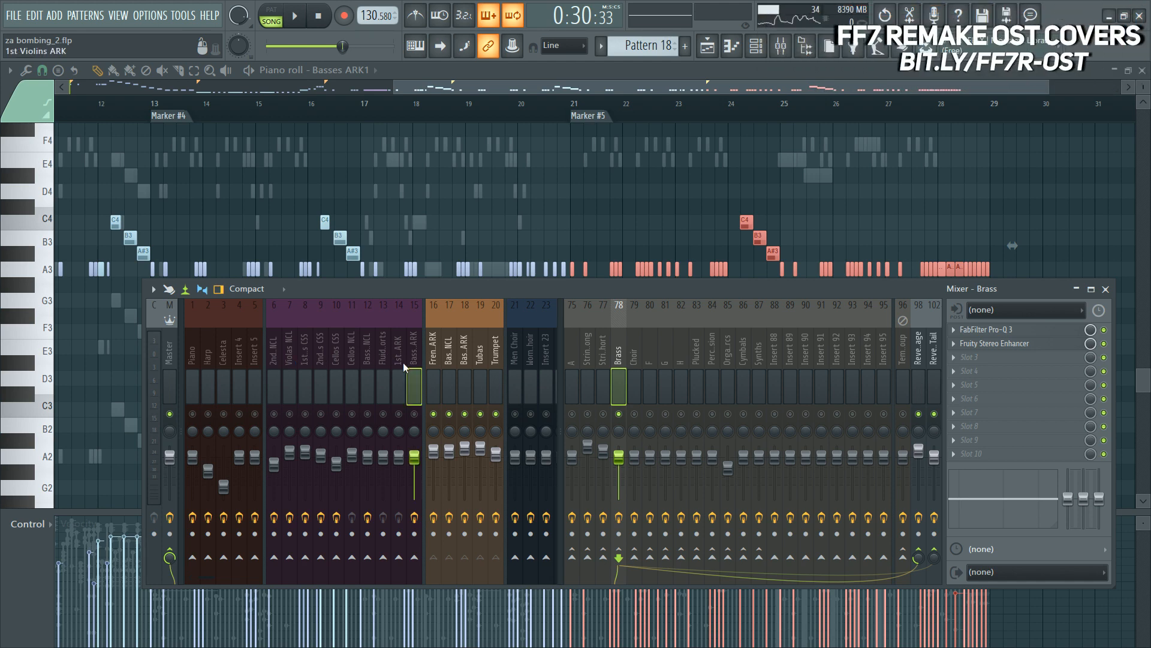
key(space)
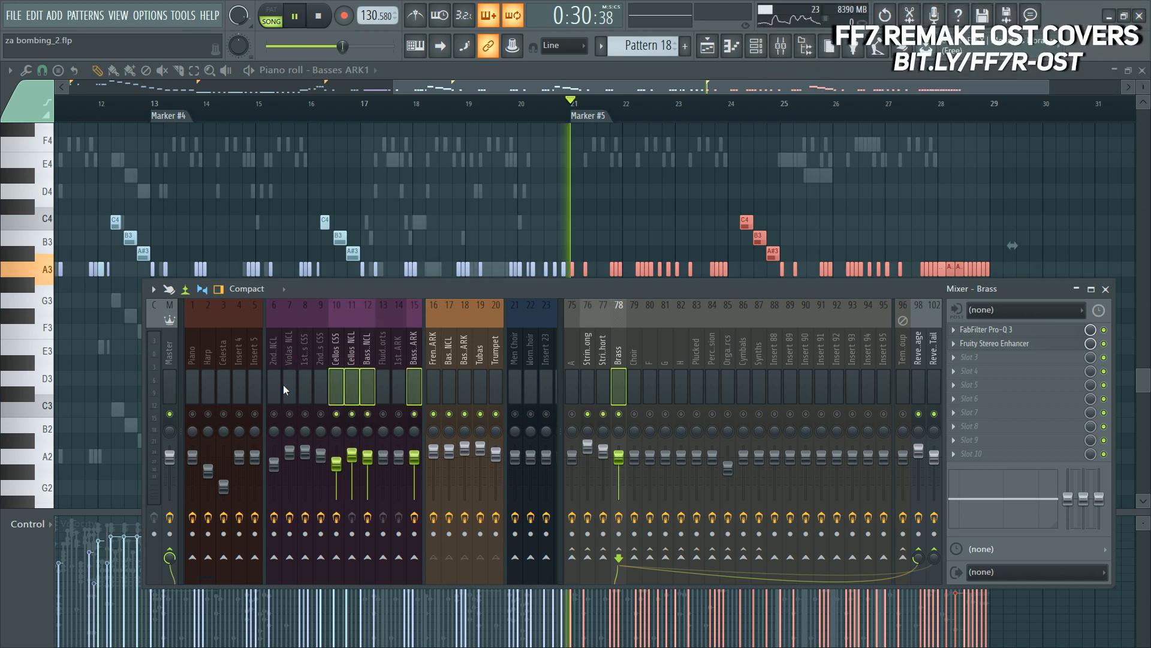
key(F9)
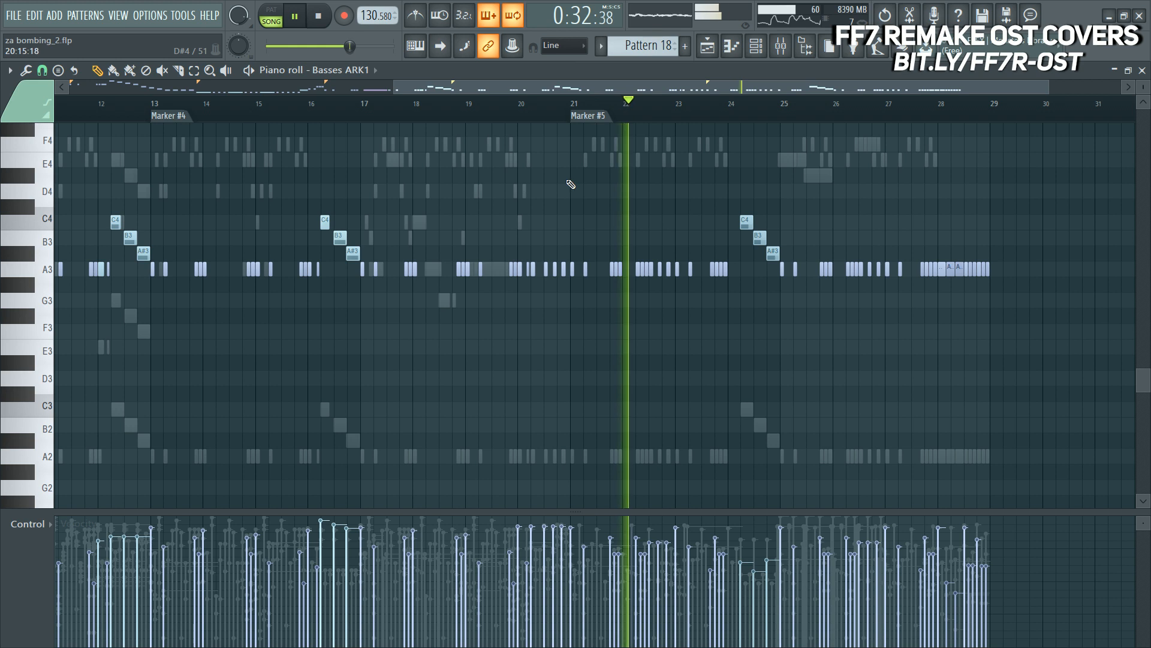
Step: Examine which channels play after Marker #5 in the channel rack and the Basses ARK1 piano roll
key(F6)
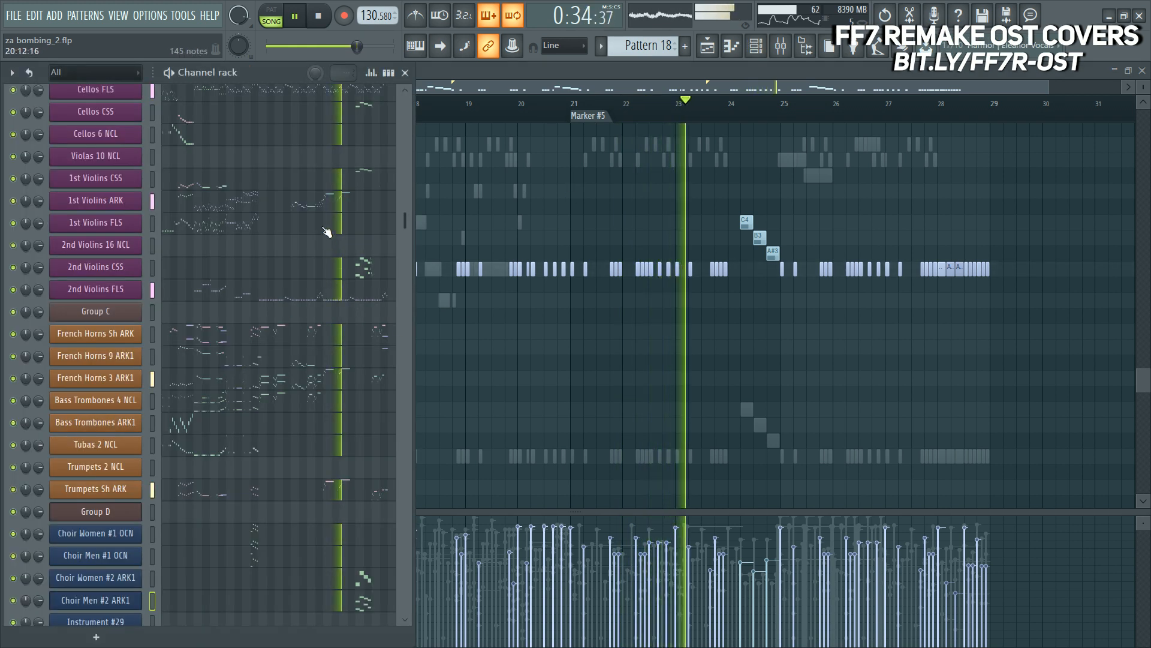
scroll(306, 297, up, 4)
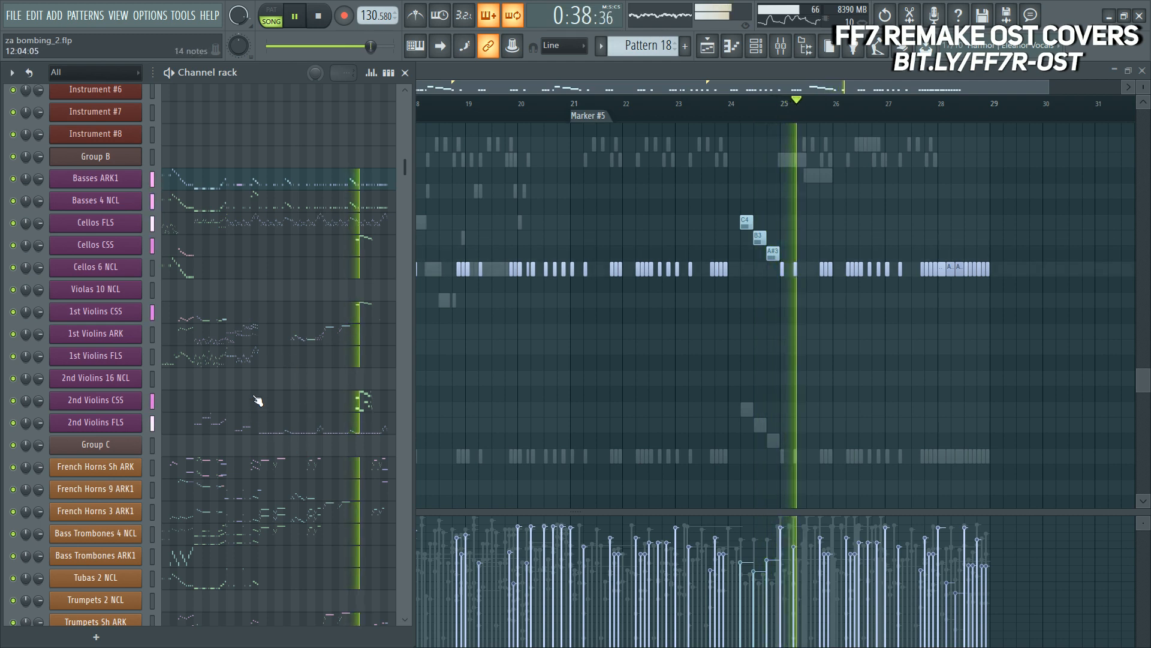
key(F6)
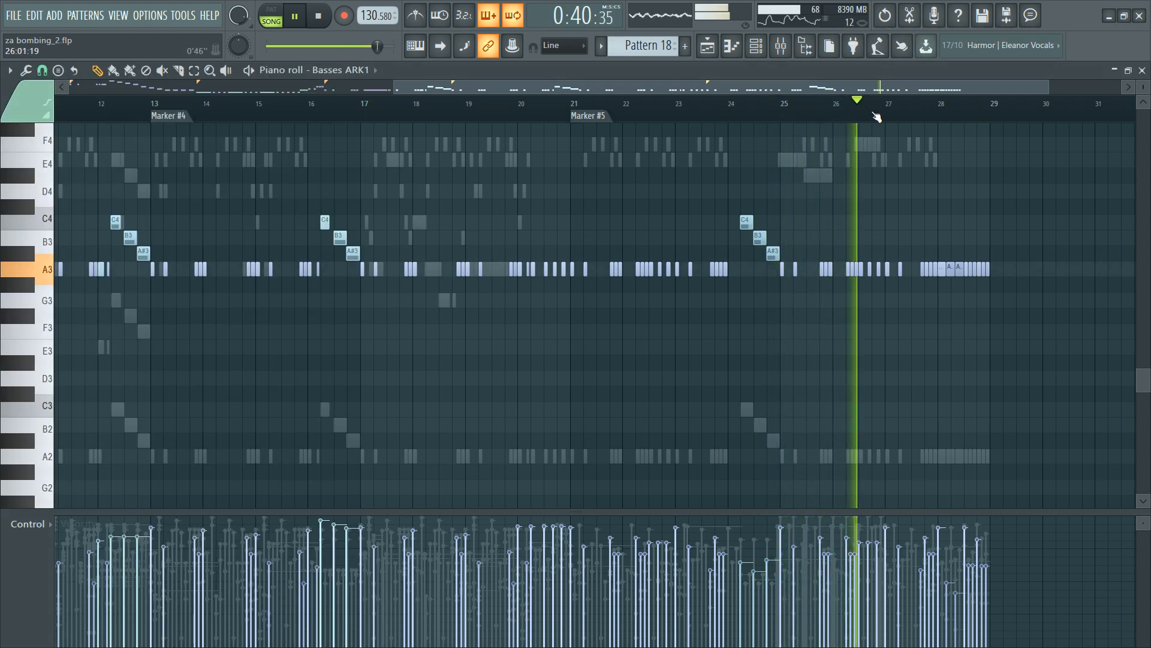
scroll(874, 102, up, 2)
key(space)
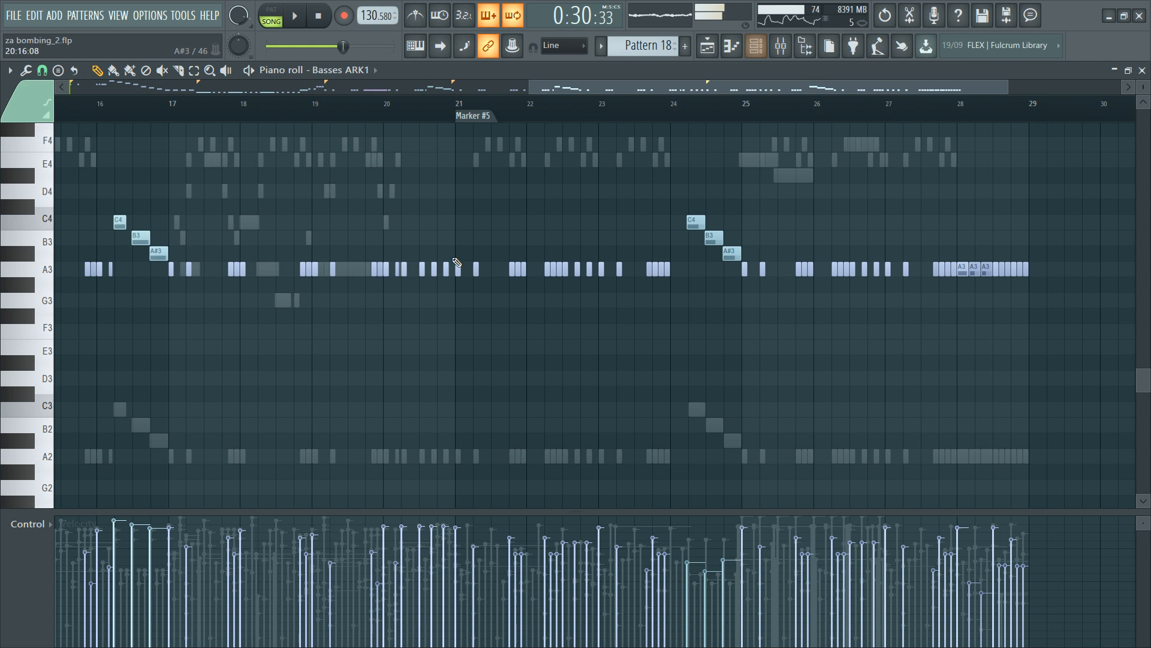
Step: Open Bass Trombones 4 NCL and add two short A3 notes in bar 21 on the ghost-note positions, with the first at 80% velocity
key(F6)
scroll(316, 478, down, 4)
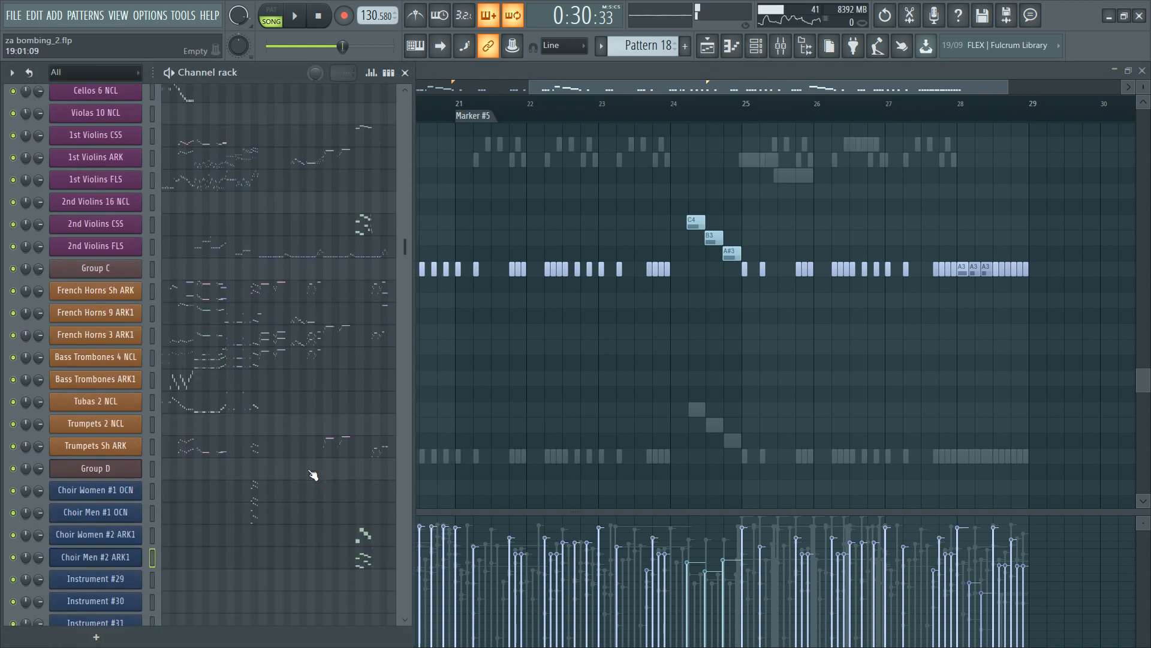
click(335, 337)
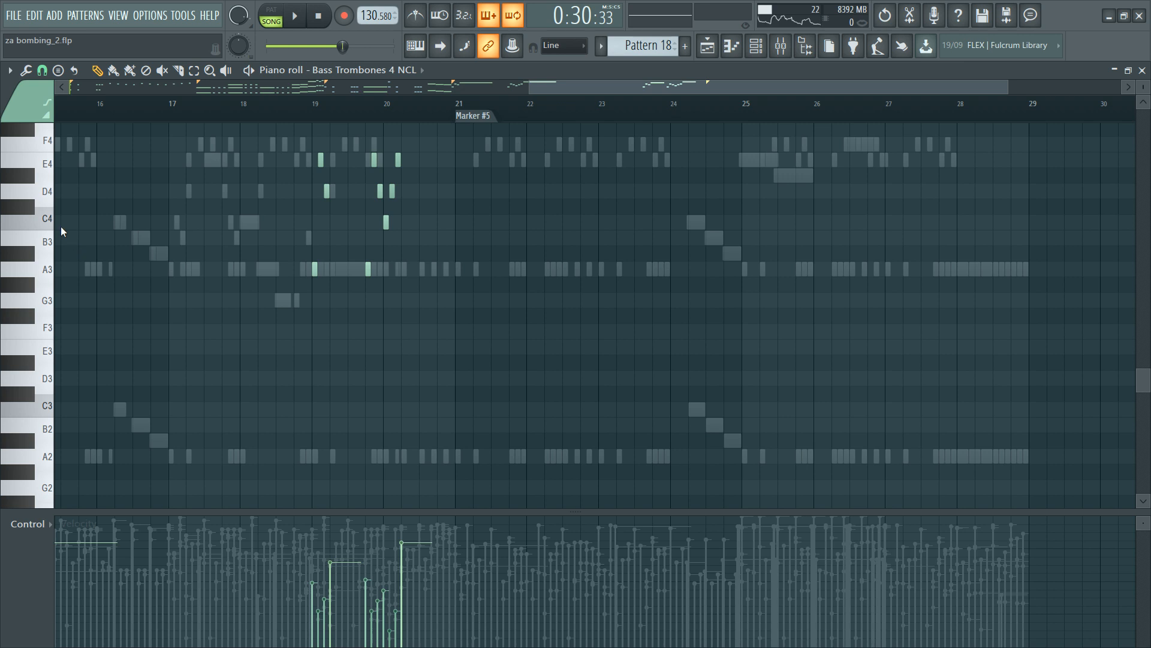
scroll(465, 240, up, 4)
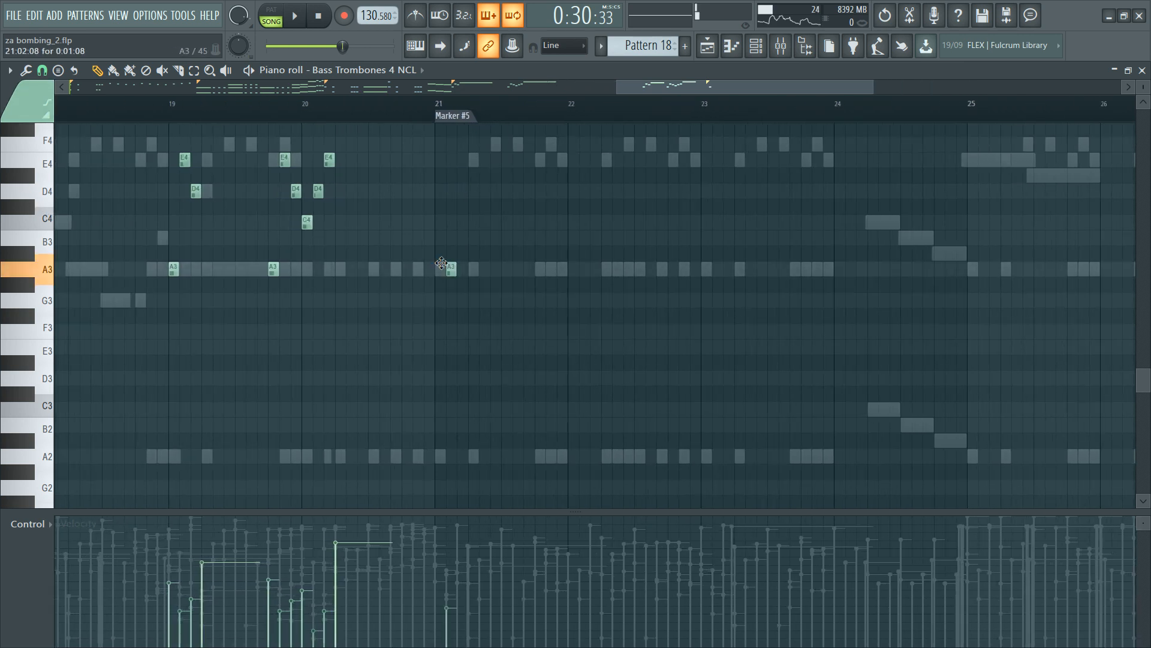
click(473, 270)
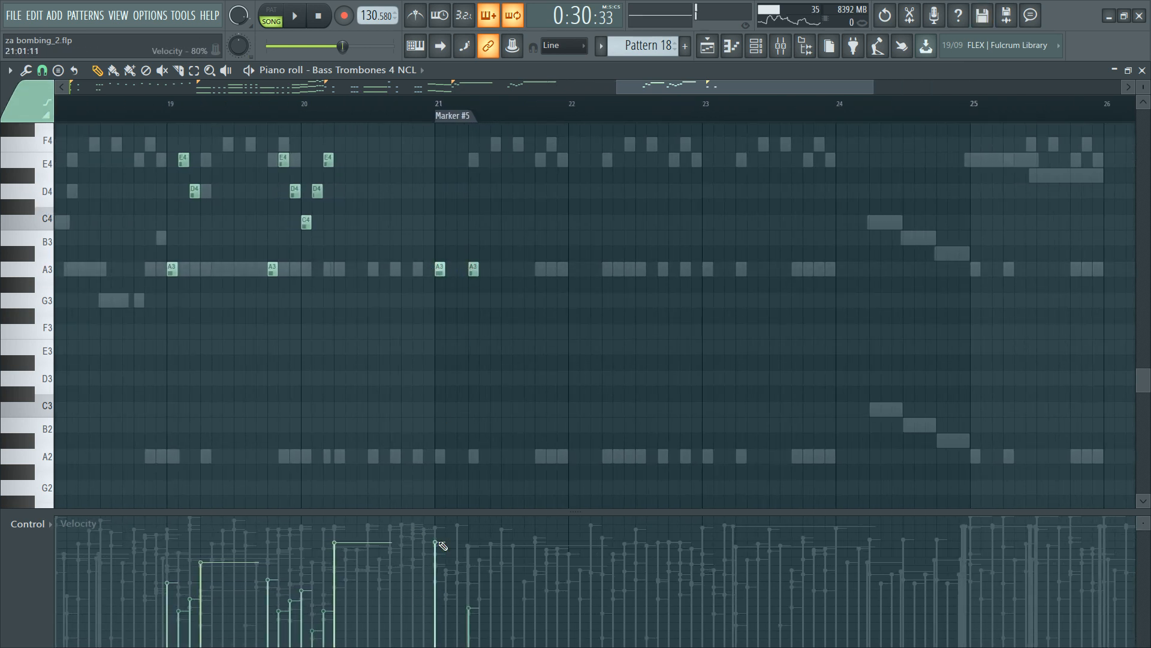
key(space)
key(space)
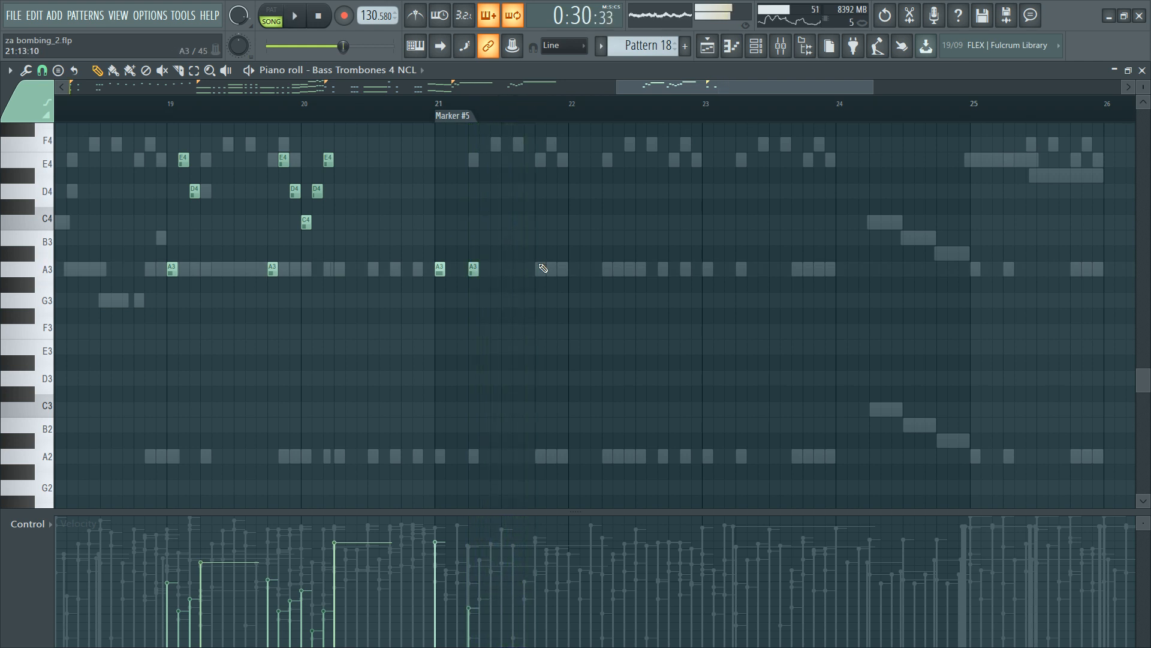
Step: Add three consecutive short A3 notes at the end of bar 21 and lower the velocities of the last two well below the first
click(562, 269)
key(space)
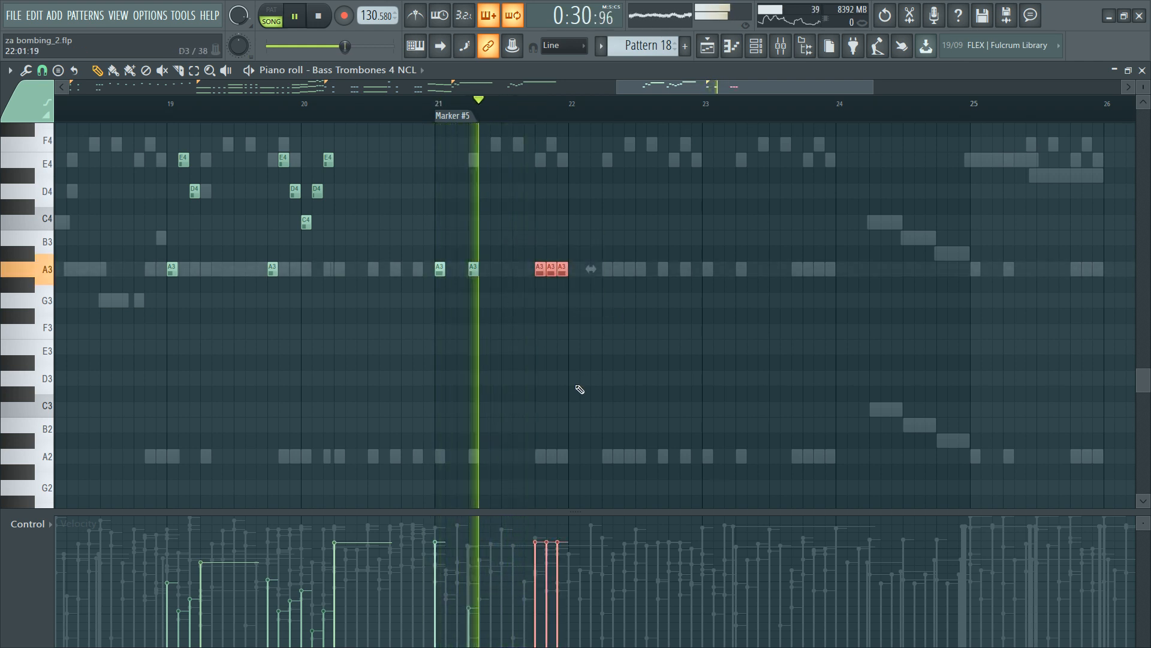
drag(547, 609, 560, 612)
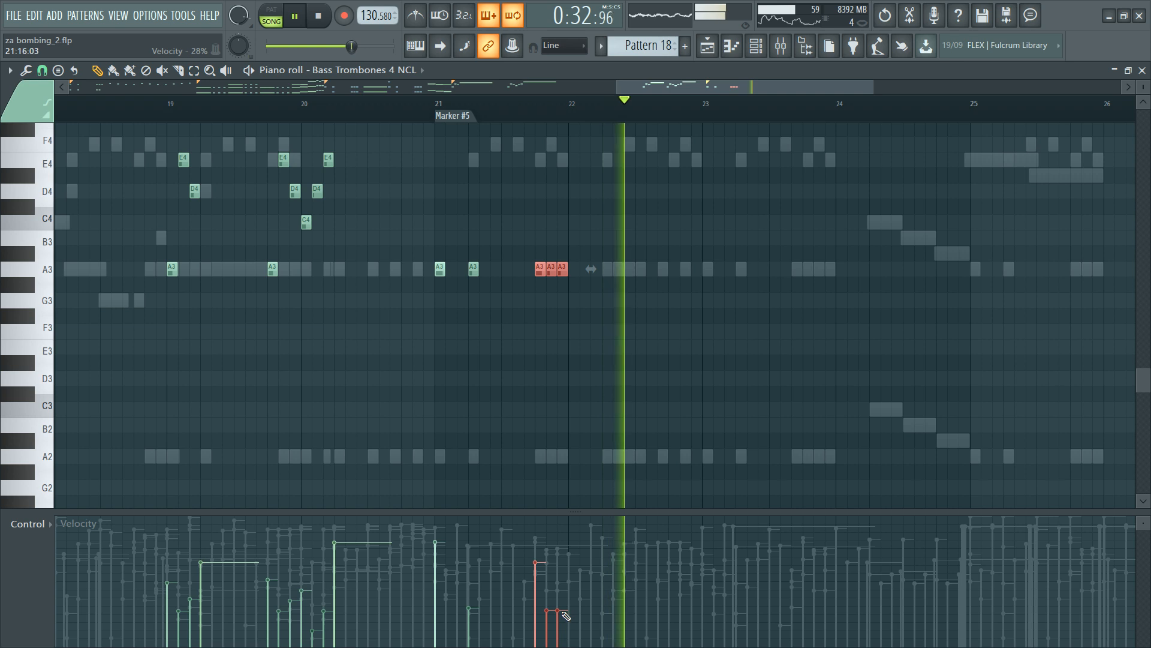
key(space)
click(543, 334)
key(space)
drag(525, 252, 589, 298)
scroll(589, 298, down, 1)
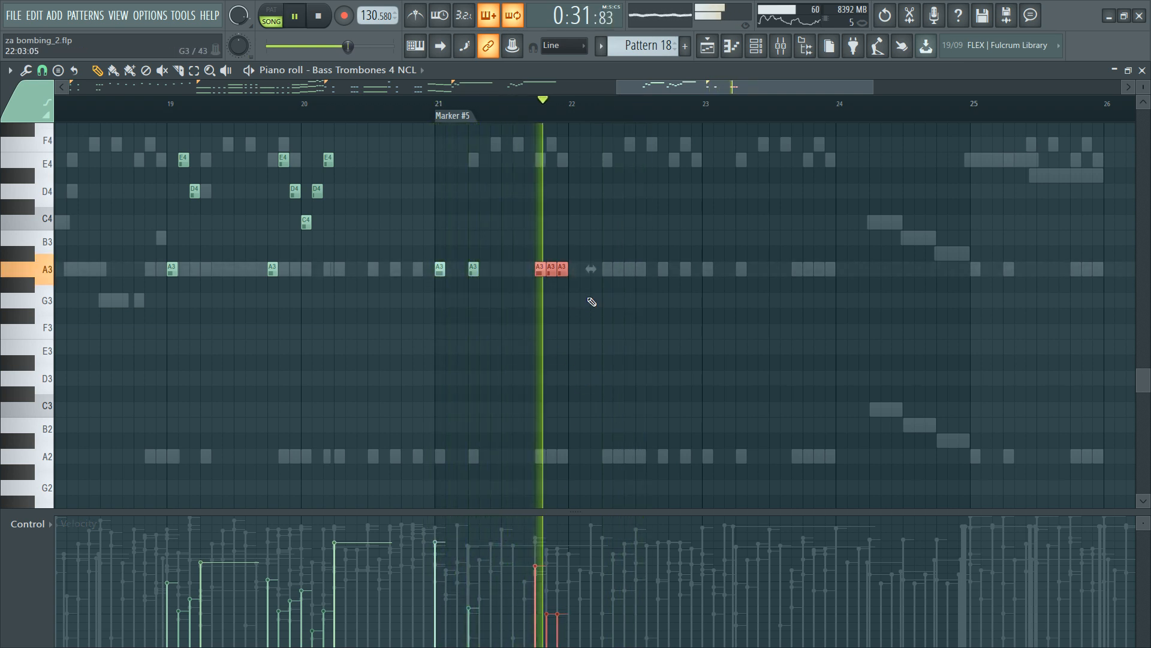
ctrl+click(535, 362)
key(space)
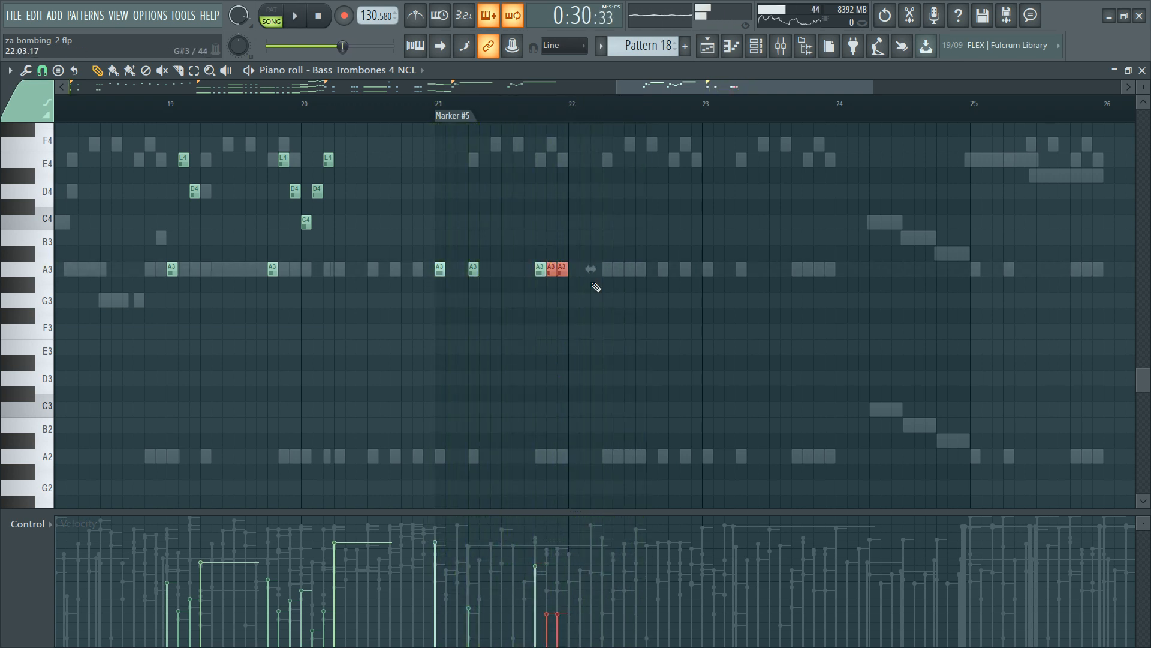
Step: Try a copy of the bar 21 pattern, keeping three A3 notes at bar 23, and raise the velocities of the softer notes in bar 21
scroll(596, 287, up, 2)
key(space)
drag(398, 232, 651, 288)
key(ctrl+b)
key(Delete)
click(469, 575)
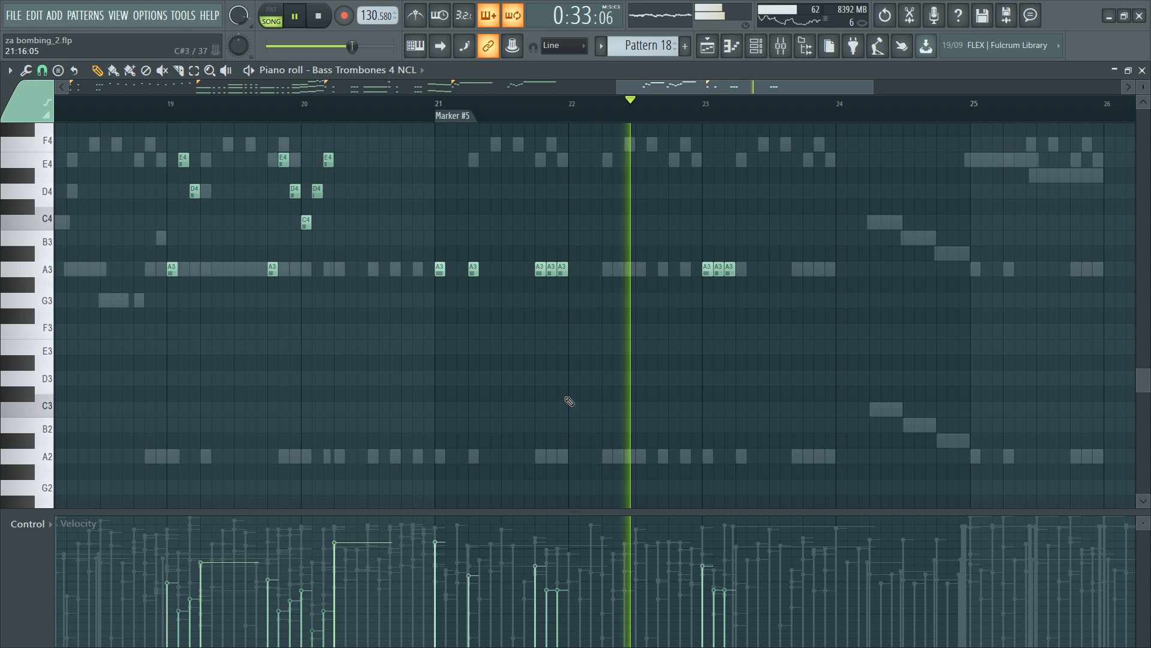
Step: Reduce the three A3 notes ending bar 21 to the outer two, and add matching short A3 notes on the ghost-note positions in bar 22
drag(522, 247, 606, 269)
key(ctrl+b)
key(space)
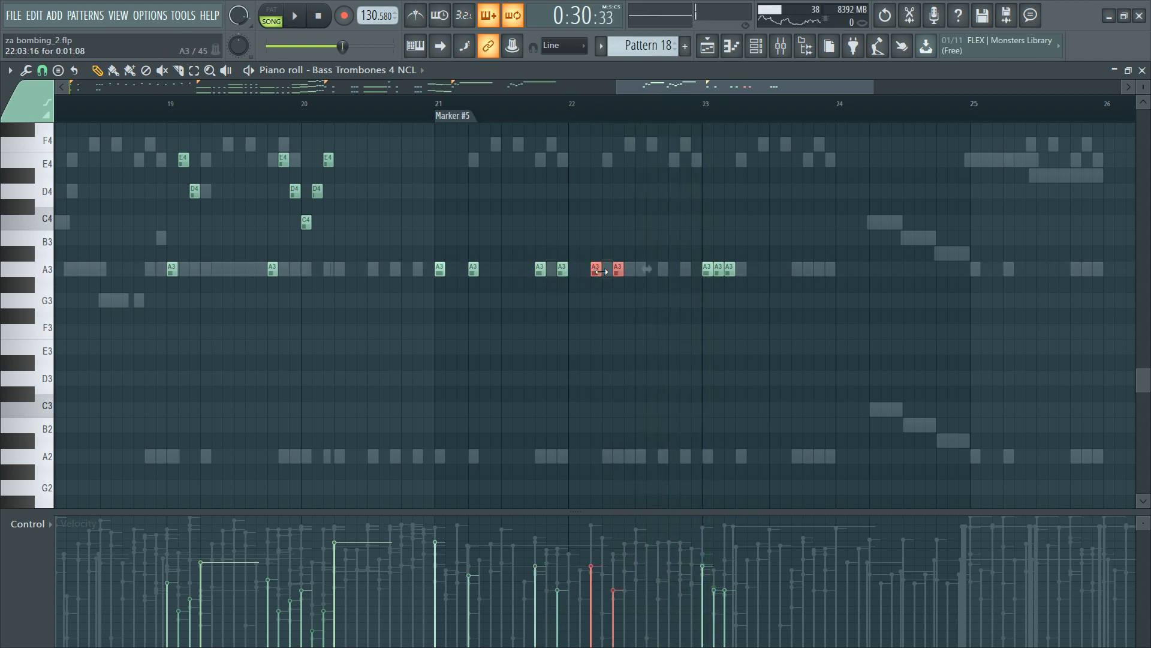
key(space)
ctrl+click(581, 232)
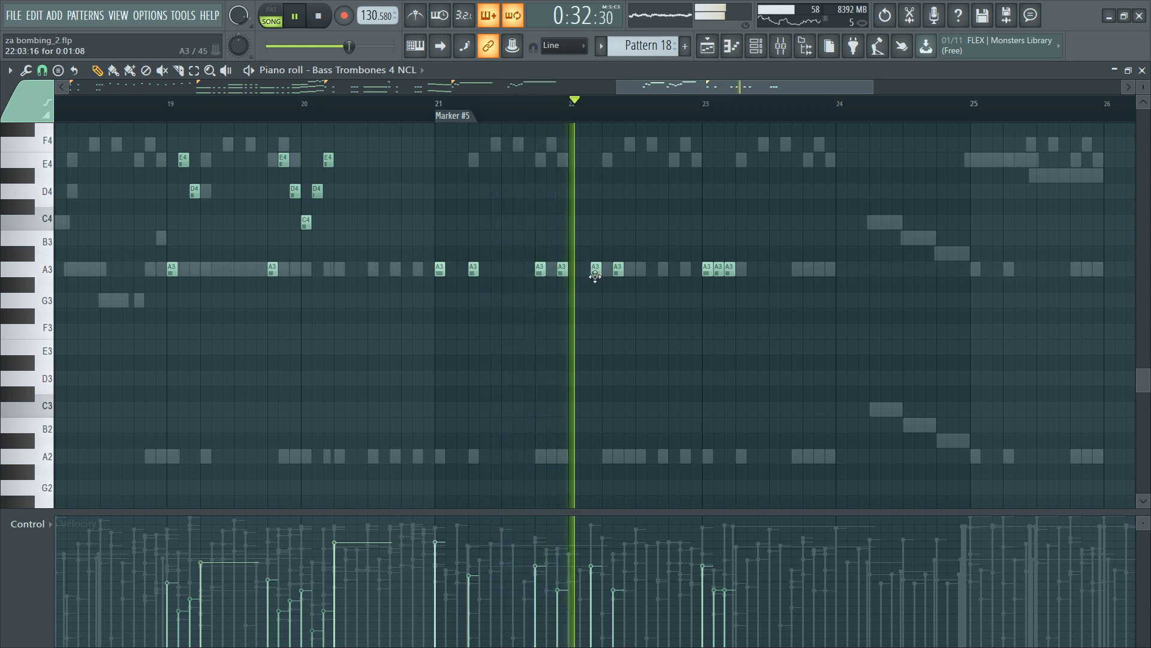
mouse_move(590, 258)
mouse_down()
mouse_move(620, 278)
mouse_move(610, 264)
mouse_up()
key(space)
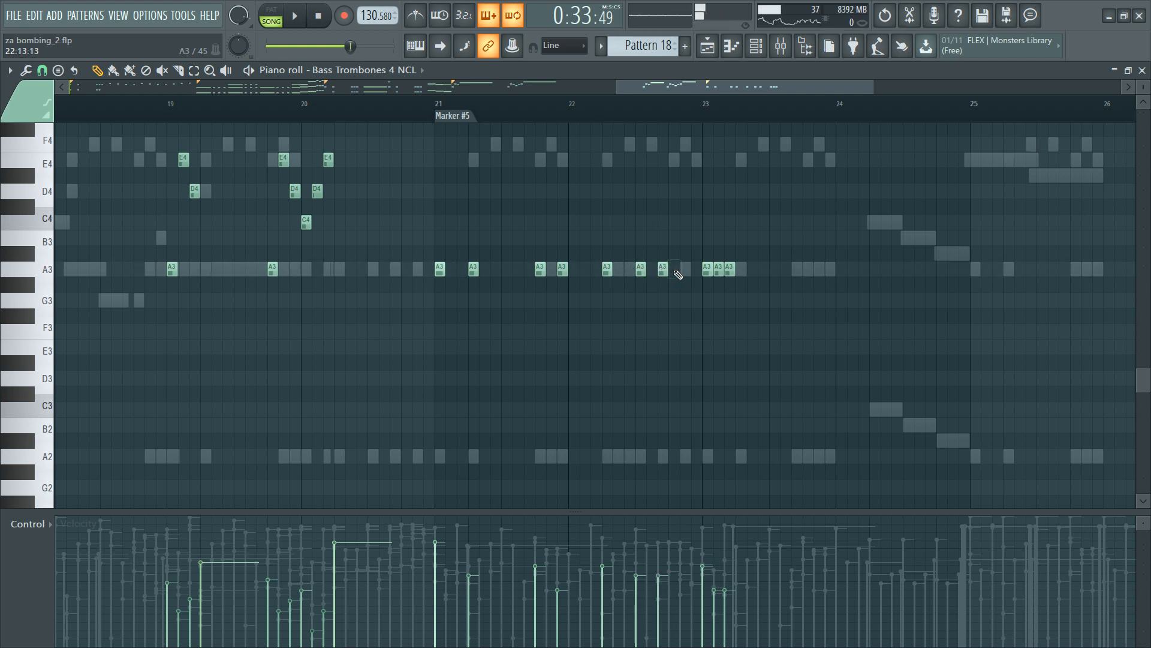
Step: Delete the three A3 notes at the start of bar 23, duplicate the bar 21 to 22 pattern into bars 23 and 24, and play it
drag(705, 247, 745, 292)
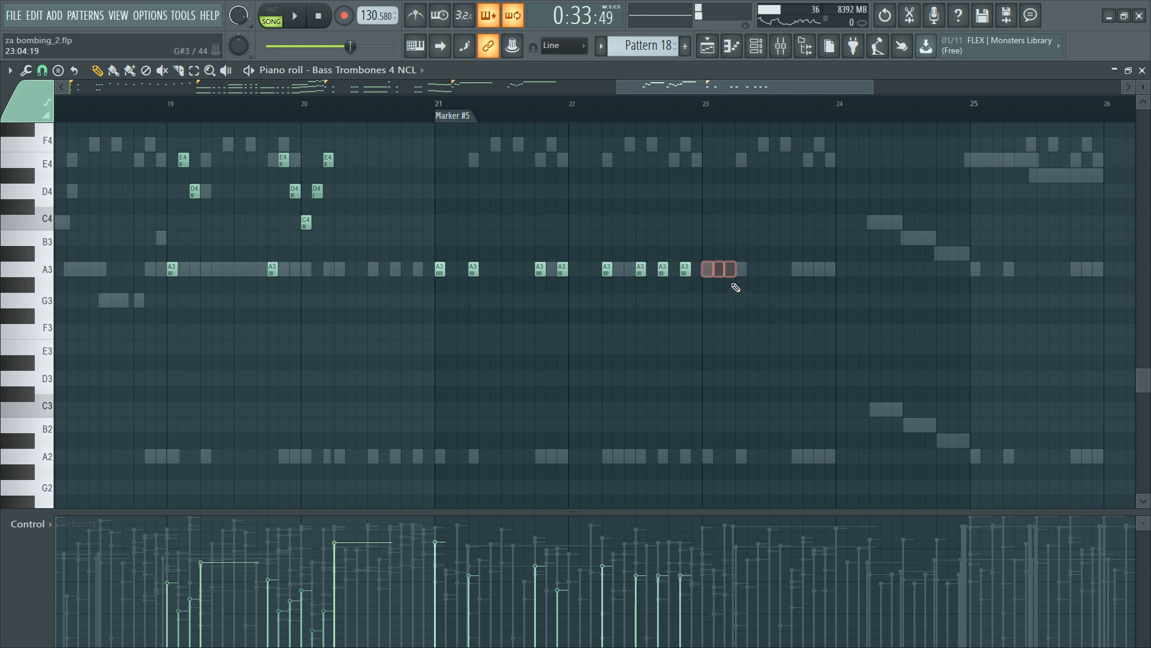
key(Delete)
drag(400, 240, 723, 270)
key(ctrl+b)
key(space)
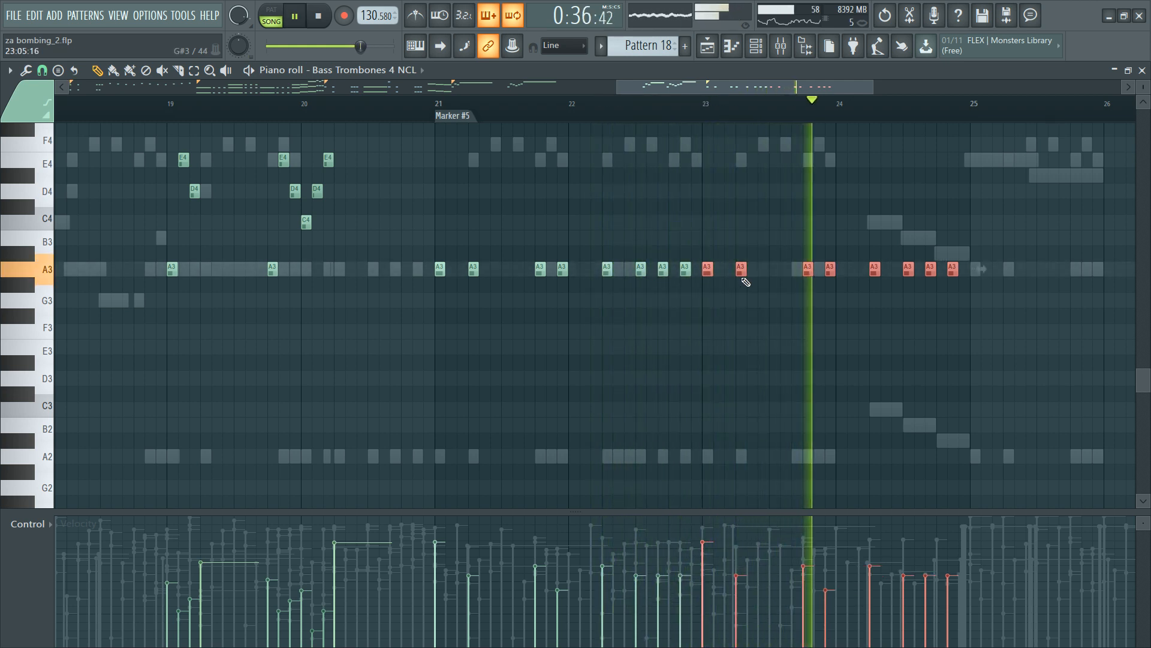
Step: Replace the four short A3 notes in bar 24 with a descending C4, B3, A#3 figure on the ghost notes, and play it
ctrl+click(842, 234)
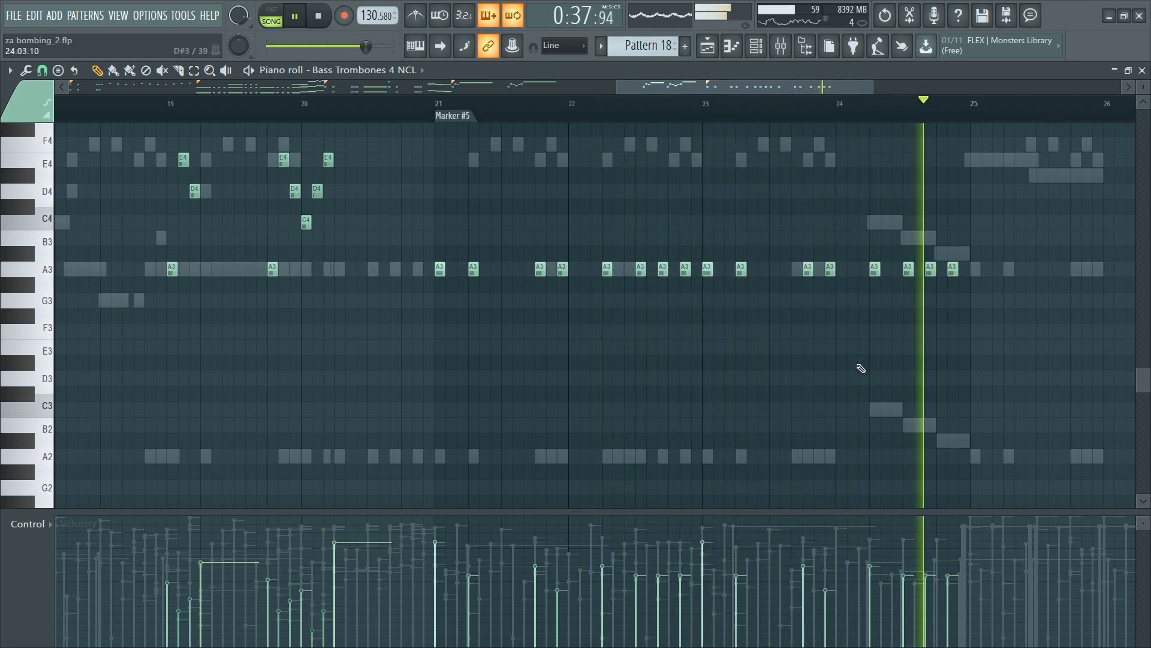
key(space)
right_click(874, 269)
click(874, 222)
click(905, 238)
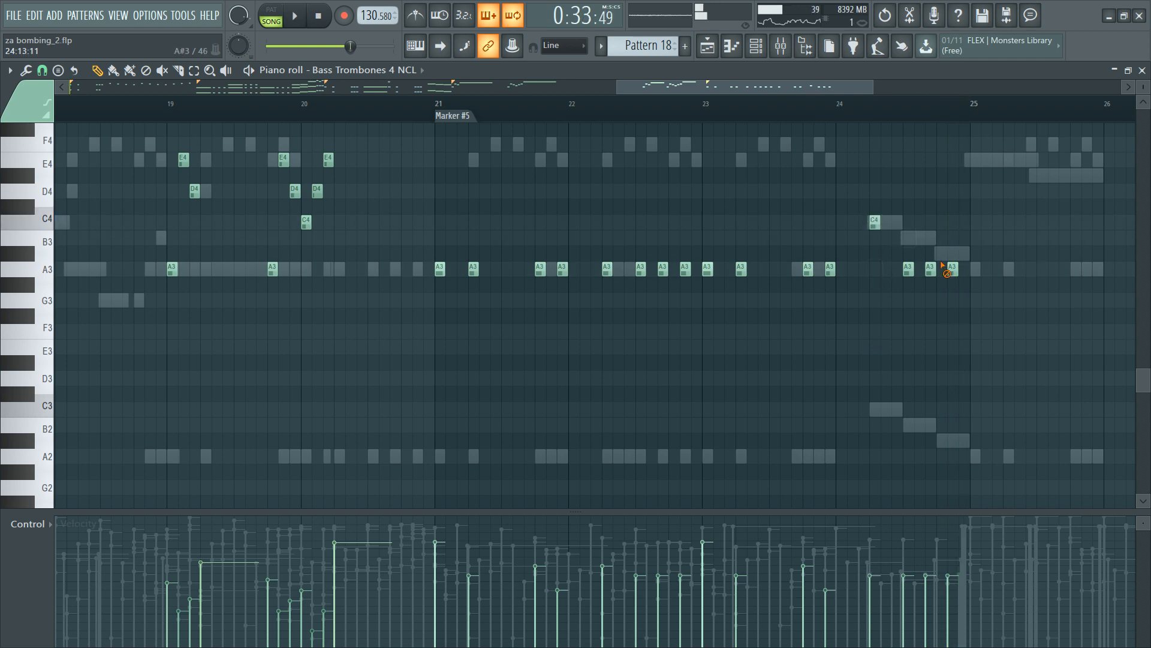
right_click(906, 270)
key(space)
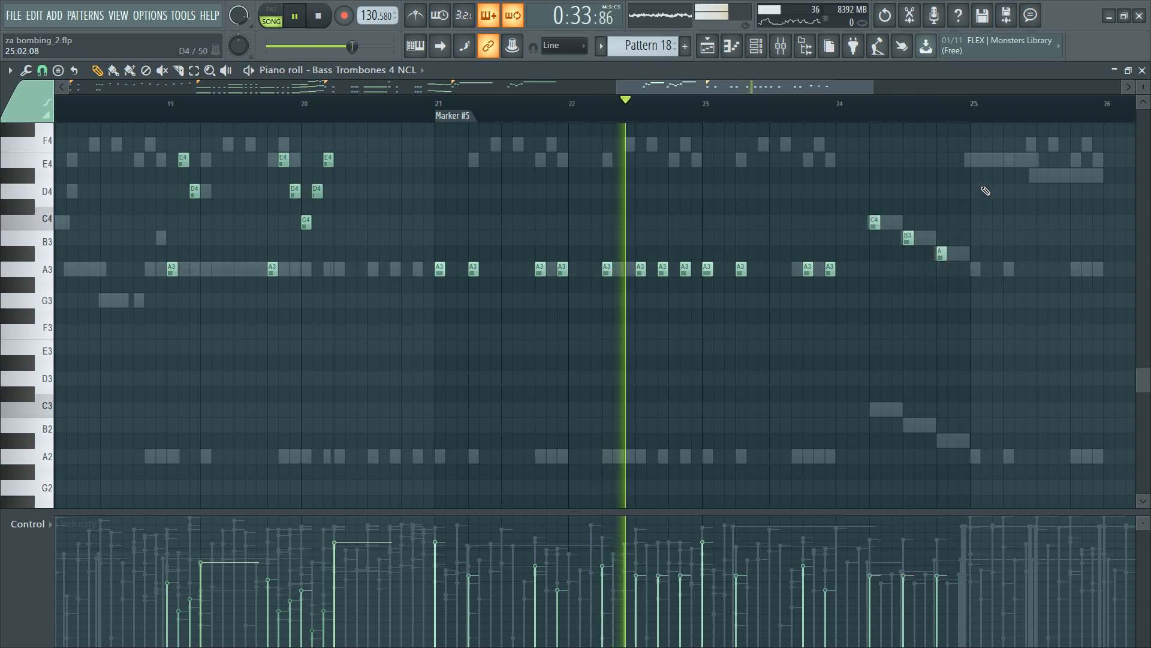
Step: Try all the bass trombone notes from Marker #5 to the end of bar 24 one octave lower, and play them
drag(980, 183, 436, 305)
key(space)
key(ctrl+Down)
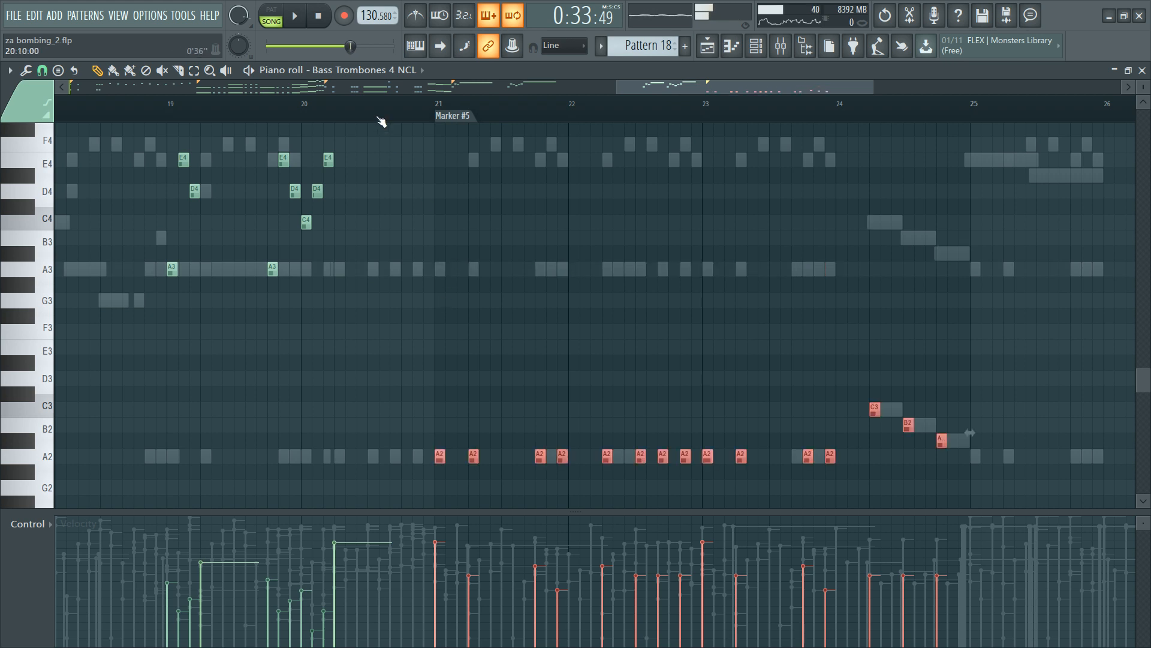
click(419, 117)
key(space)
key(ctrl+d)
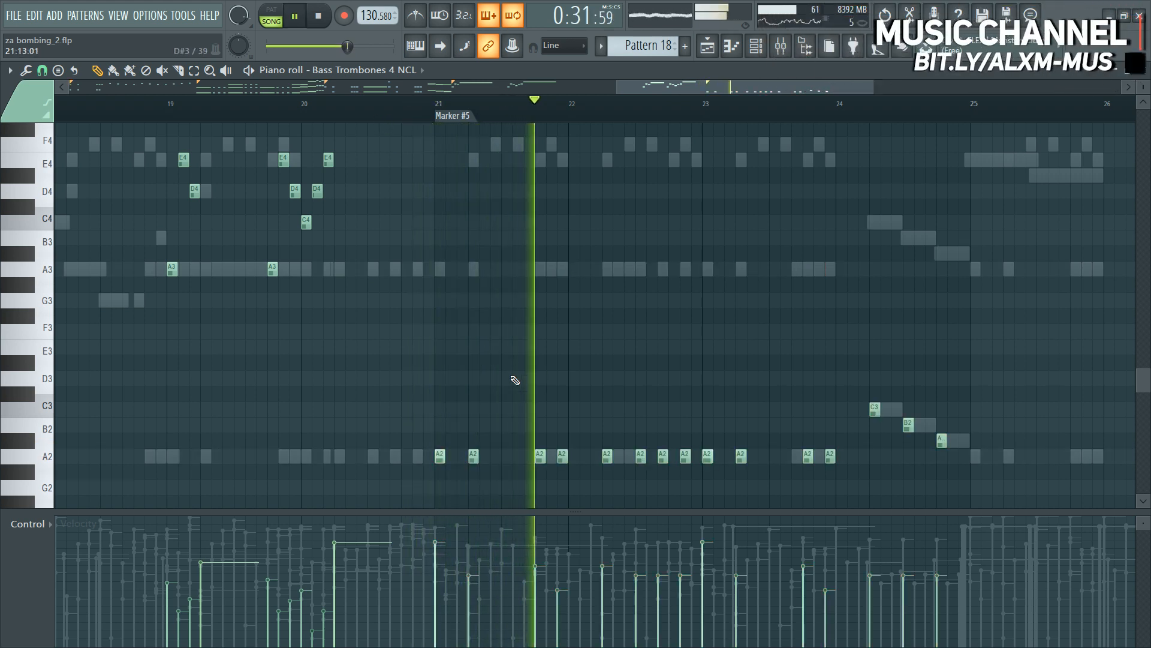
drag(372, 383, 998, 480)
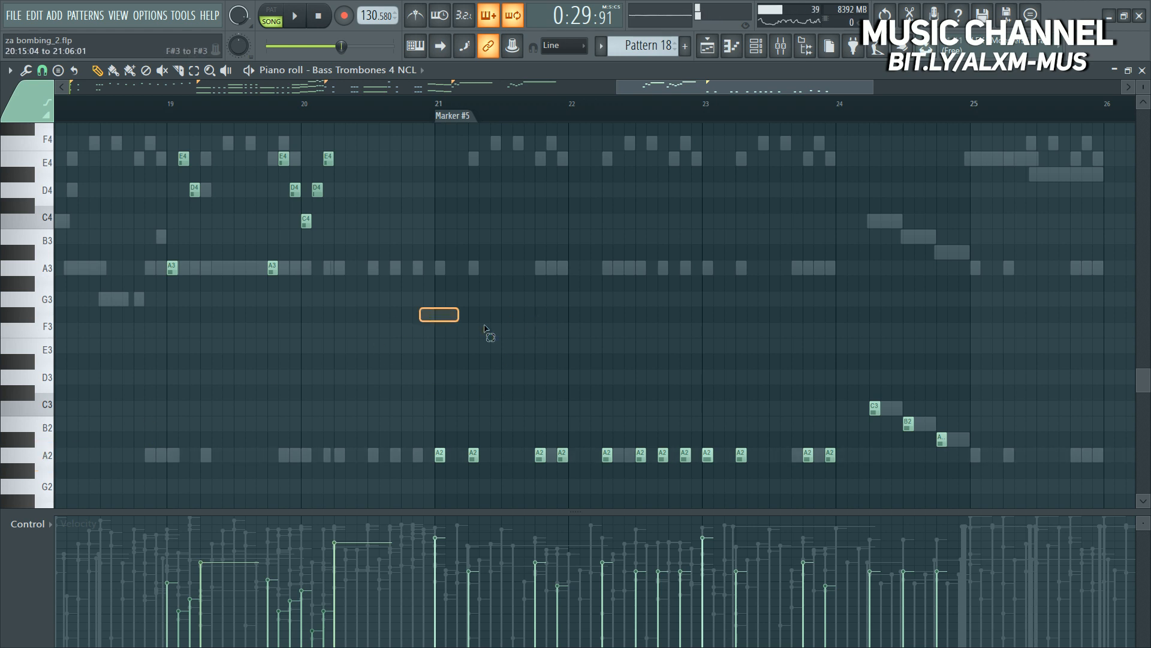
Step: Transpose the notes in bars 21 to 24 up one octave, slightly lower their velocities, and play them
drag(485, 328, 1045, 509)
key(ctrl+Up)
key(space)
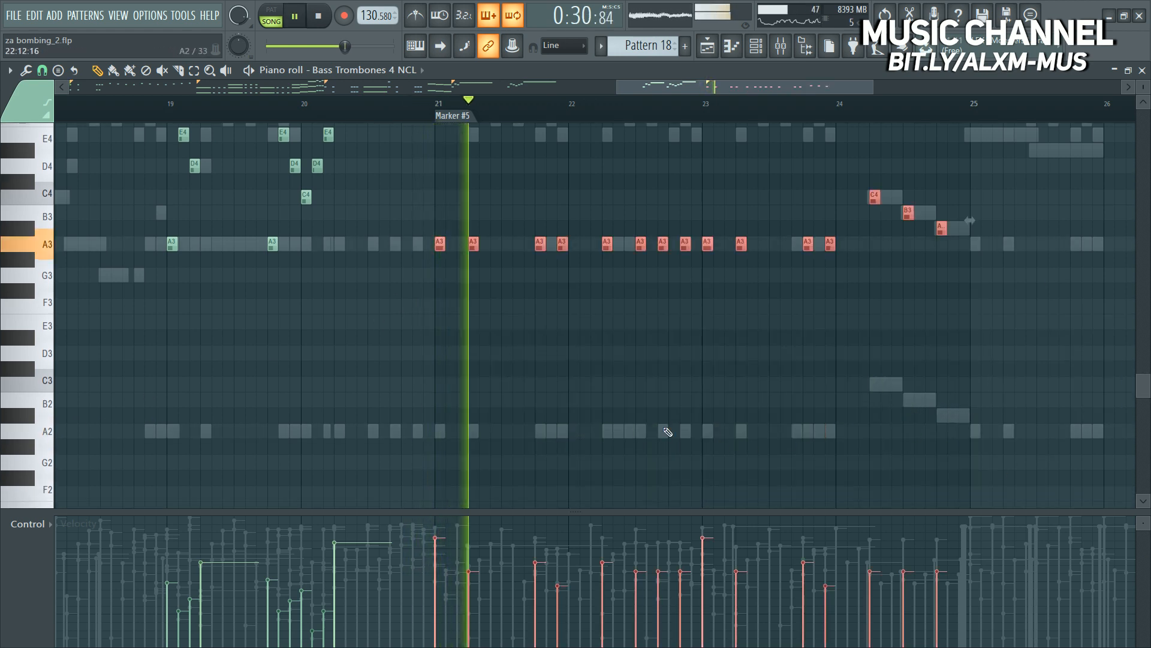
scroll(668, 431, down, 3)
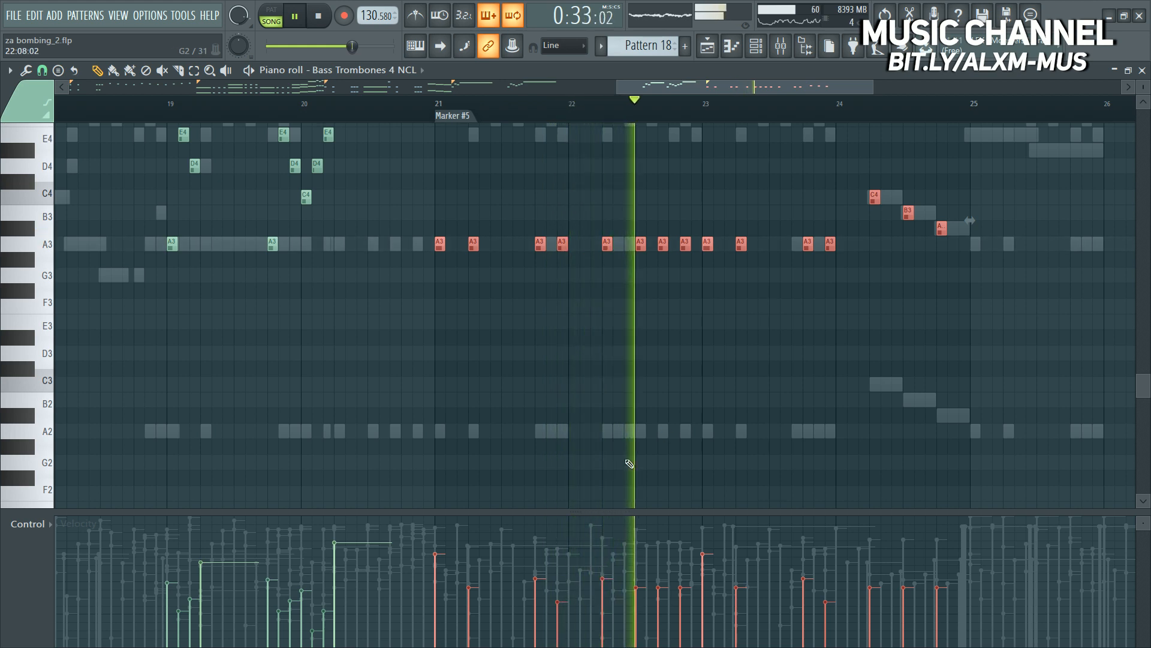
click(557, 594)
ctrl+click(773, 351)
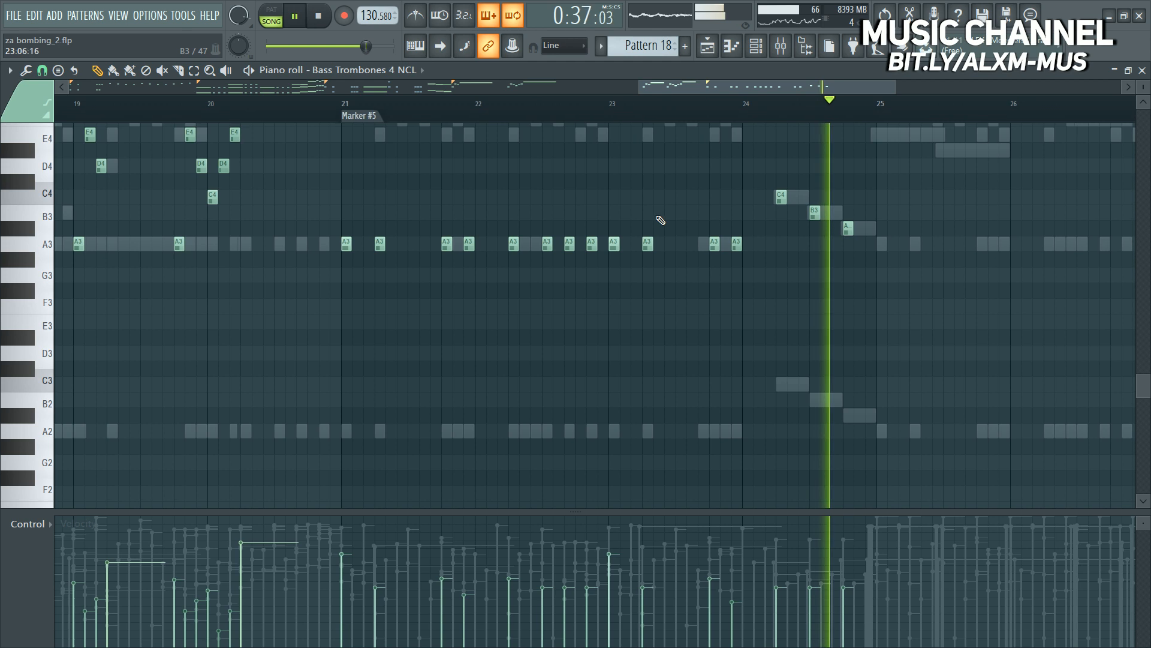
Step: Duplicate the bar 21 to 24 phrase so the copy starts at bar 25, and play it
key(space)
scroll(218, 270, down, 2)
drag(273, 281, 587, 179)
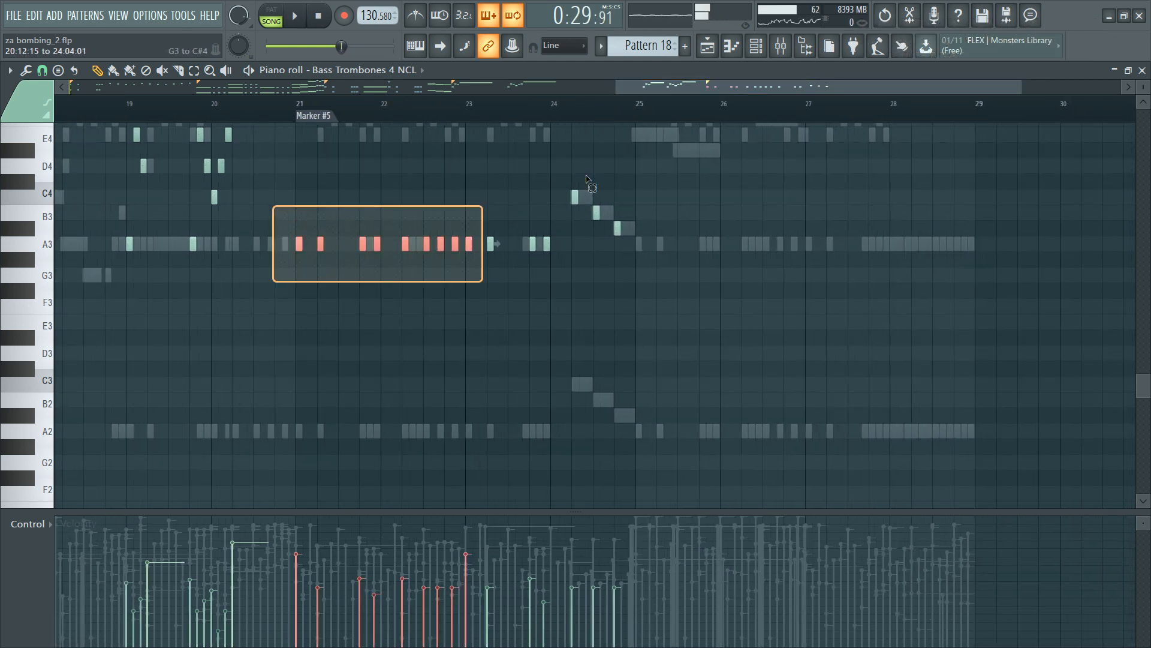
key(ctrl+b)
drag(624, 244, 639, 244)
click(631, 114)
key(space)
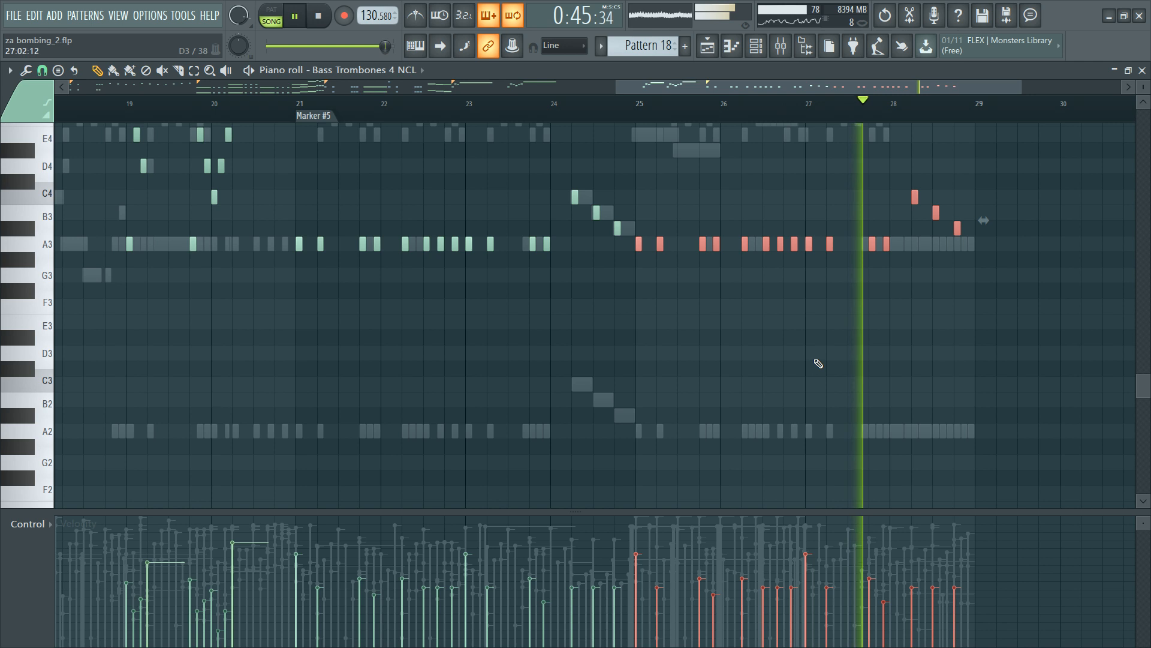
Step: Add repeated short A3 notes from the start of bar 28 and play the passage
key(space)
click(916, 246)
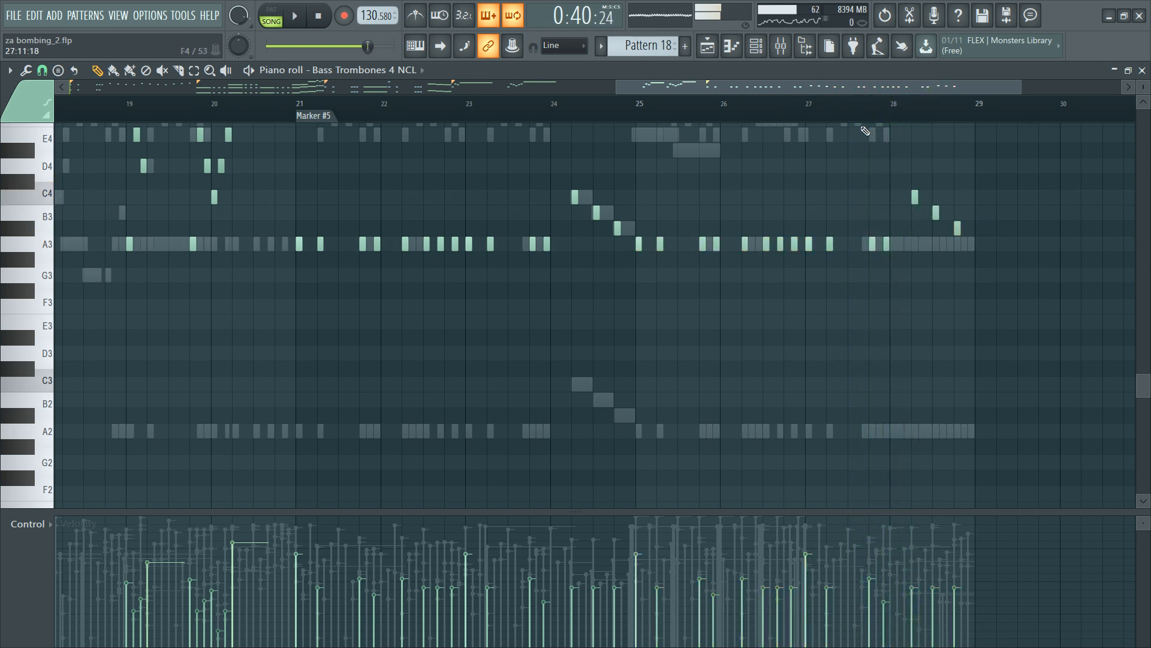
click(853, 114)
key(space)
scroll(991, 114, up, 3)
key(space)
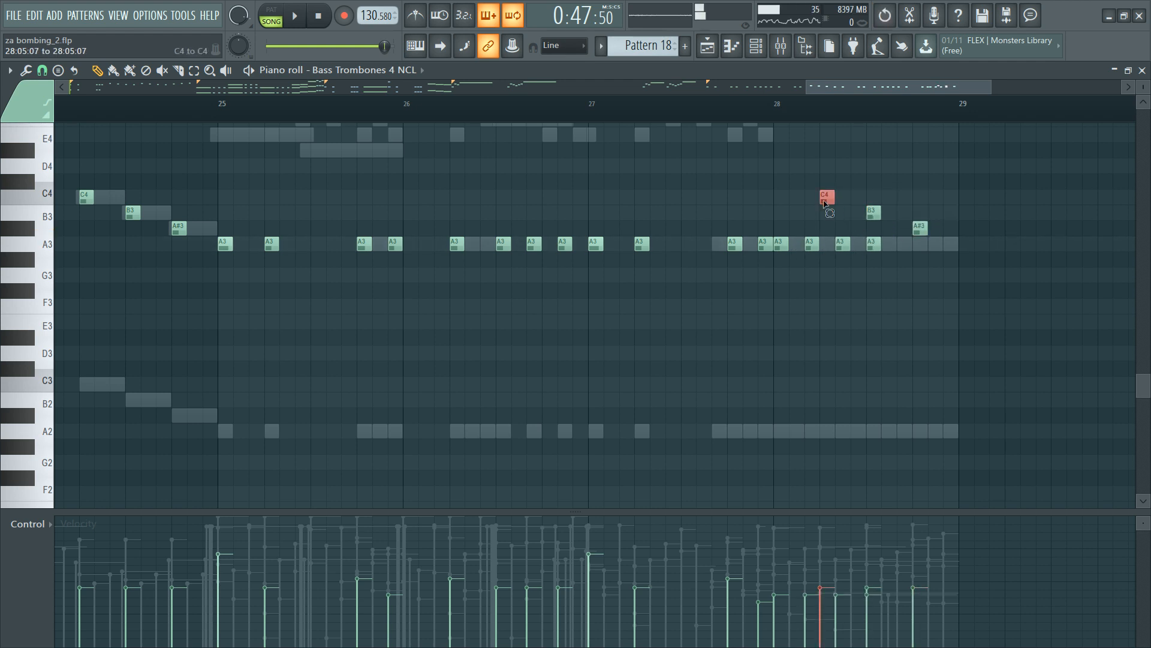
Step: Delete the C4, B3 and A#3 notes in bar 28 and keep only the first three short A3 notes there
drag(824, 202, 902, 223)
key(Delete)
key(space)
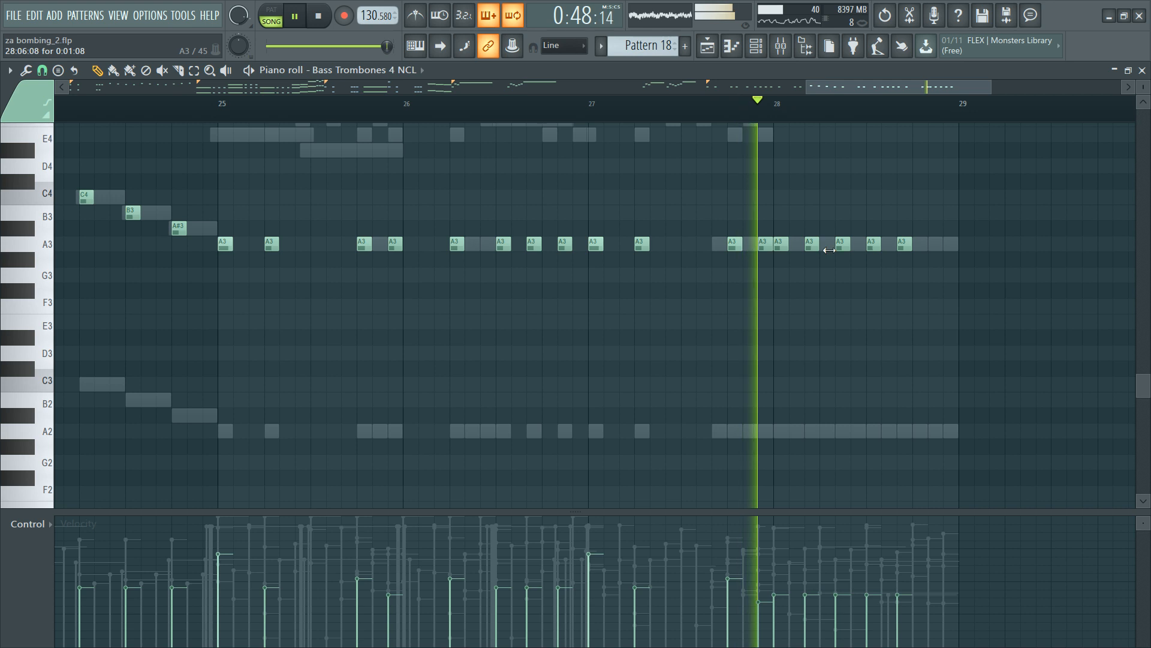
key(space)
drag(868, 244, 897, 241)
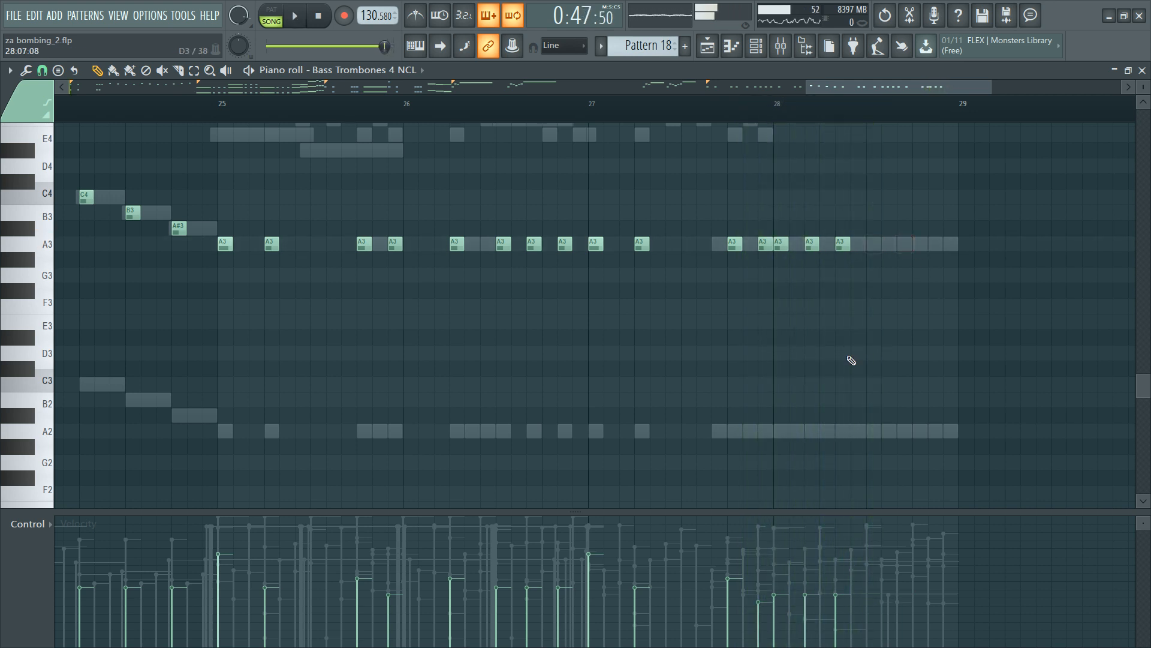
Step: Open Bass Trombones ARK1 in the piano roll, choose the purple note colour, and play into bar 28
key(F7)
key(F6)
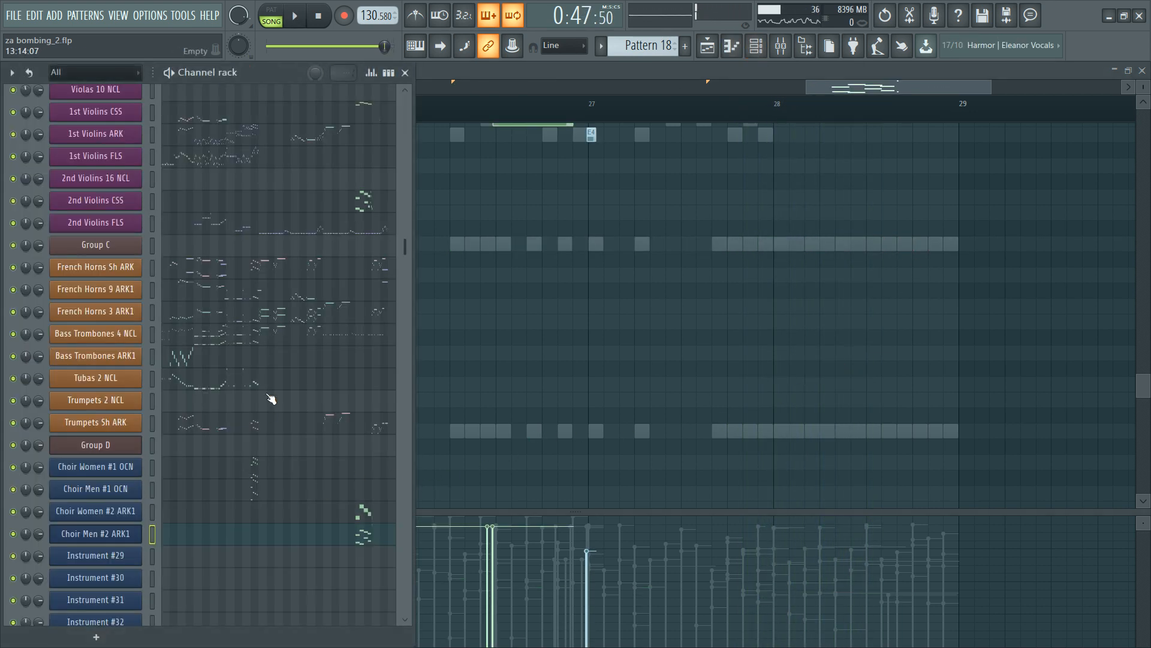
click(286, 361)
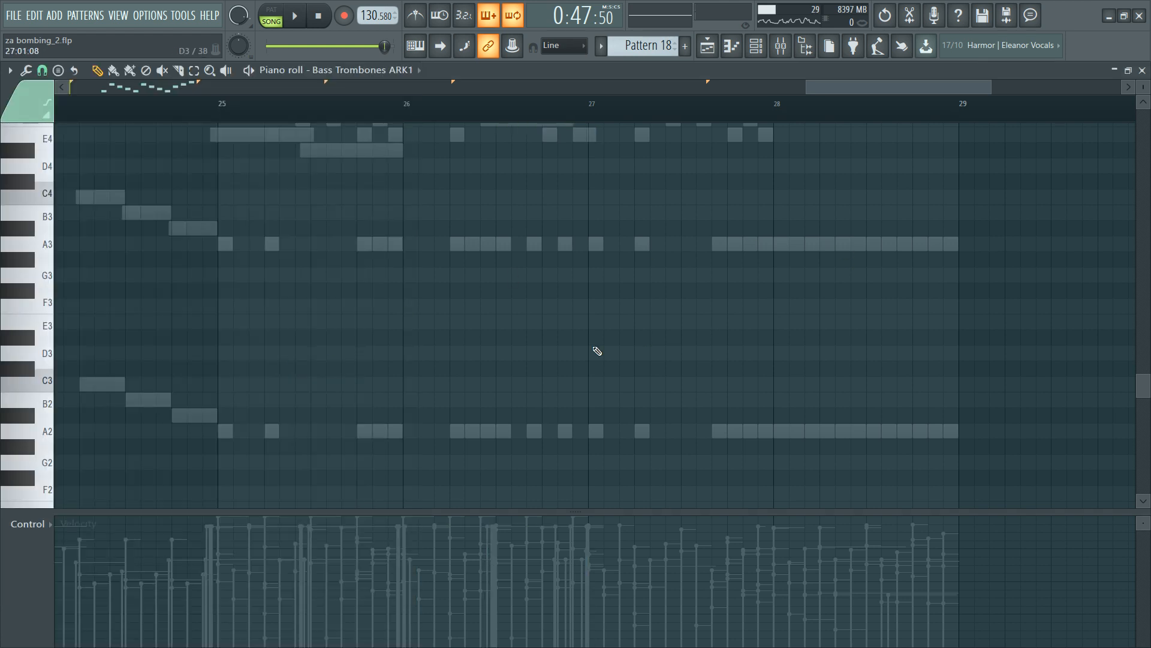
scroll(504, 388, up, 5)
key(F6)
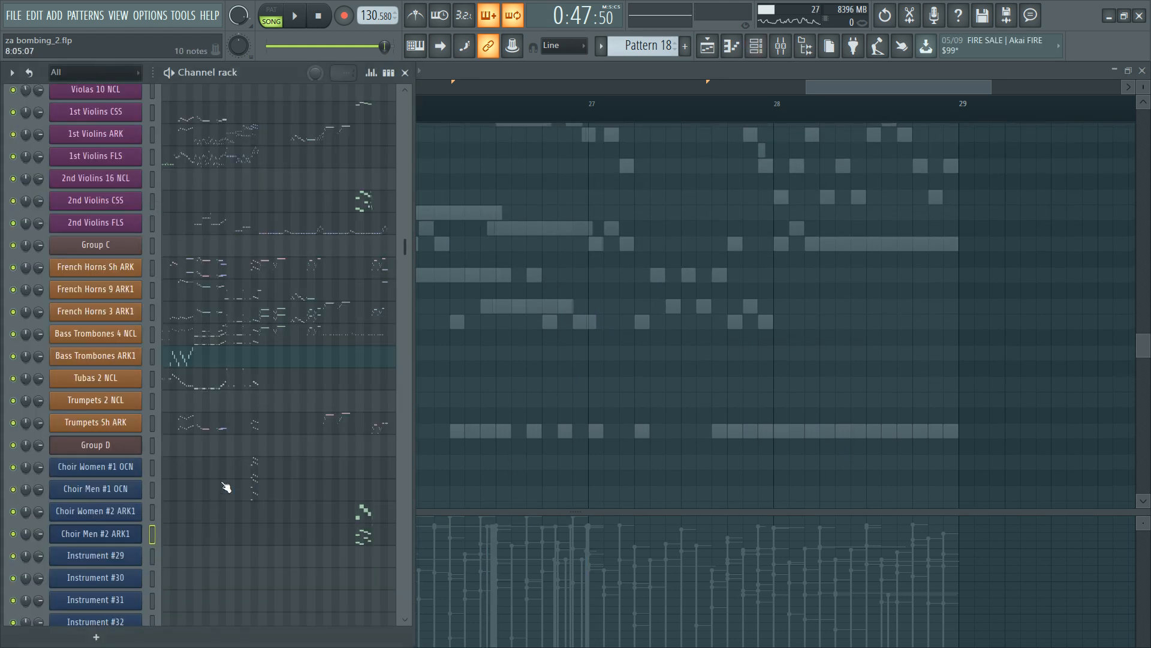
key(F6)
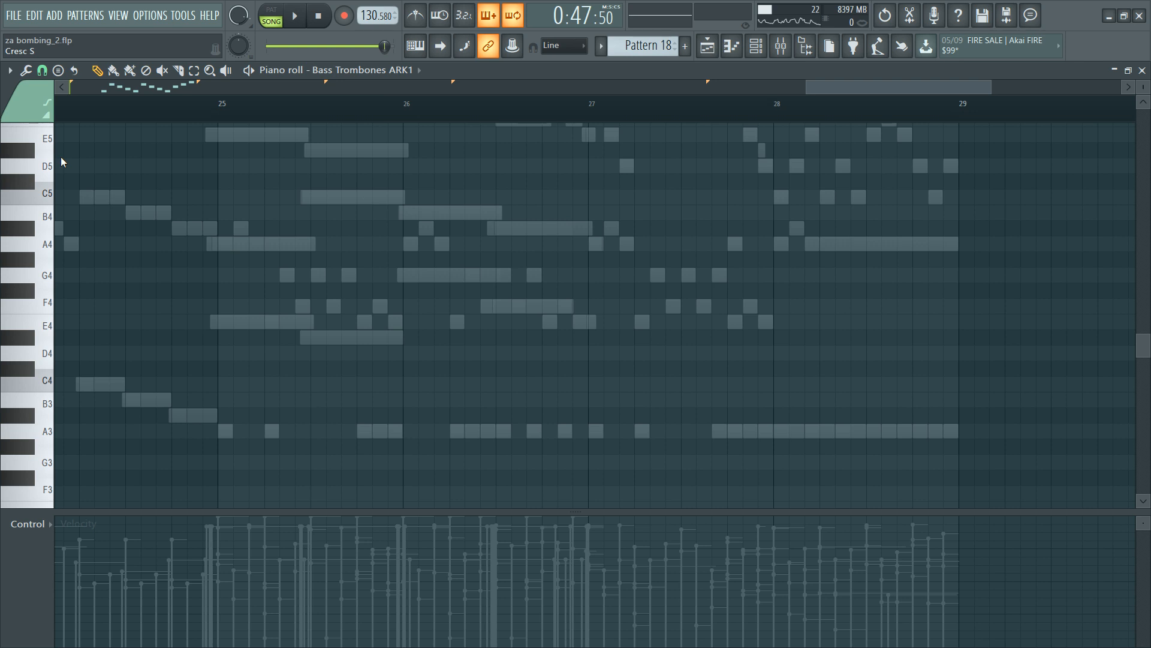
scroll(826, 233, up, 4)
key(space)
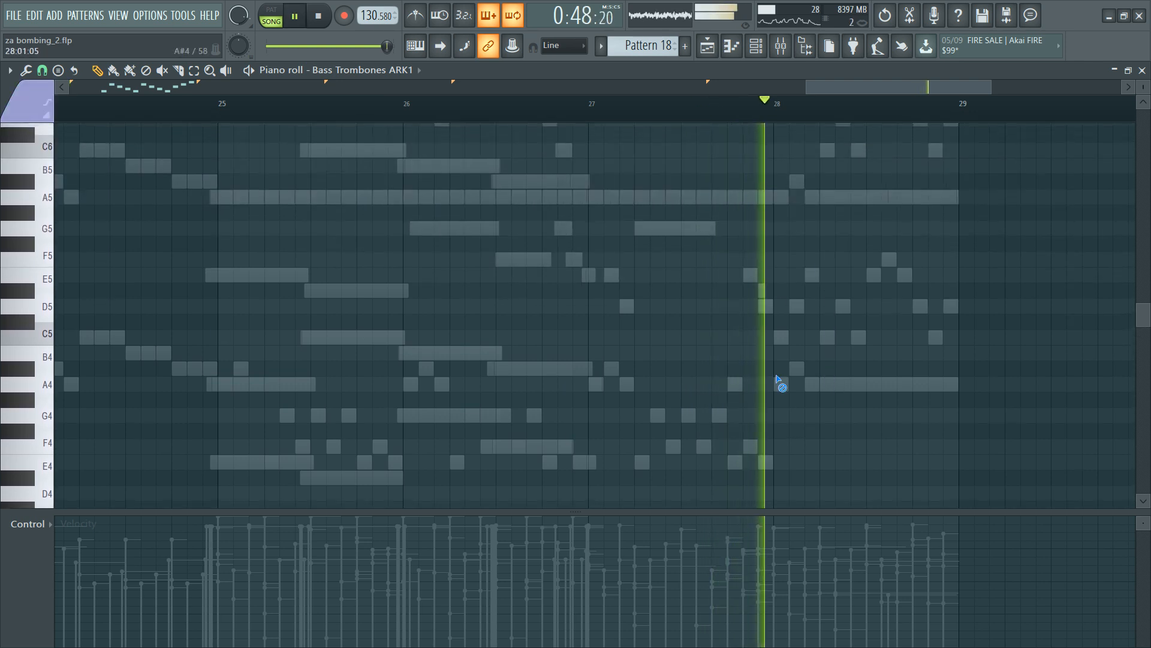
Step: Draw a long A4 note from 28:05 to just past the end of bar 28, in the pink note colour, at full velocity
key(space)
click(819, 385)
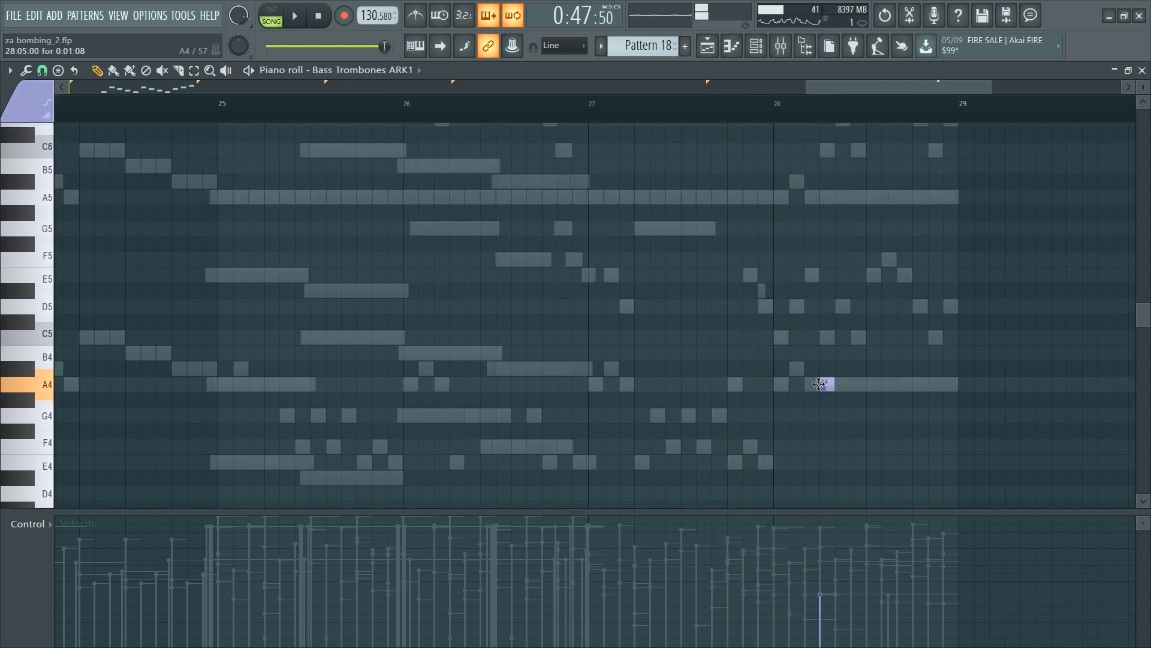
drag(922, 384, 941, 384)
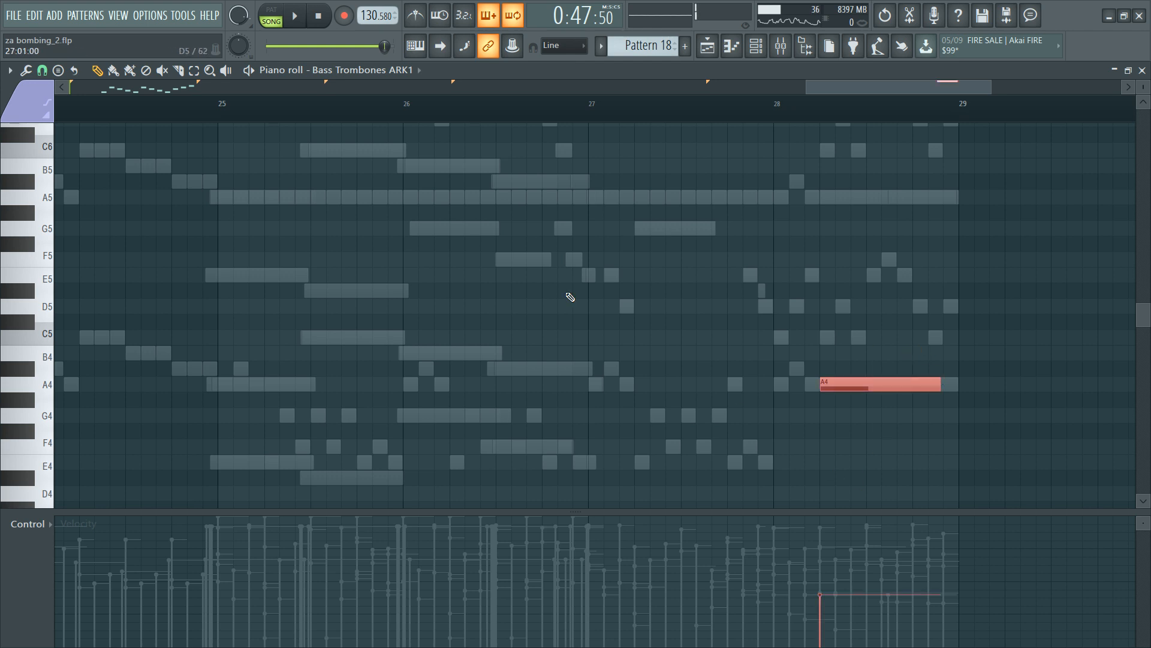
click(27, 118)
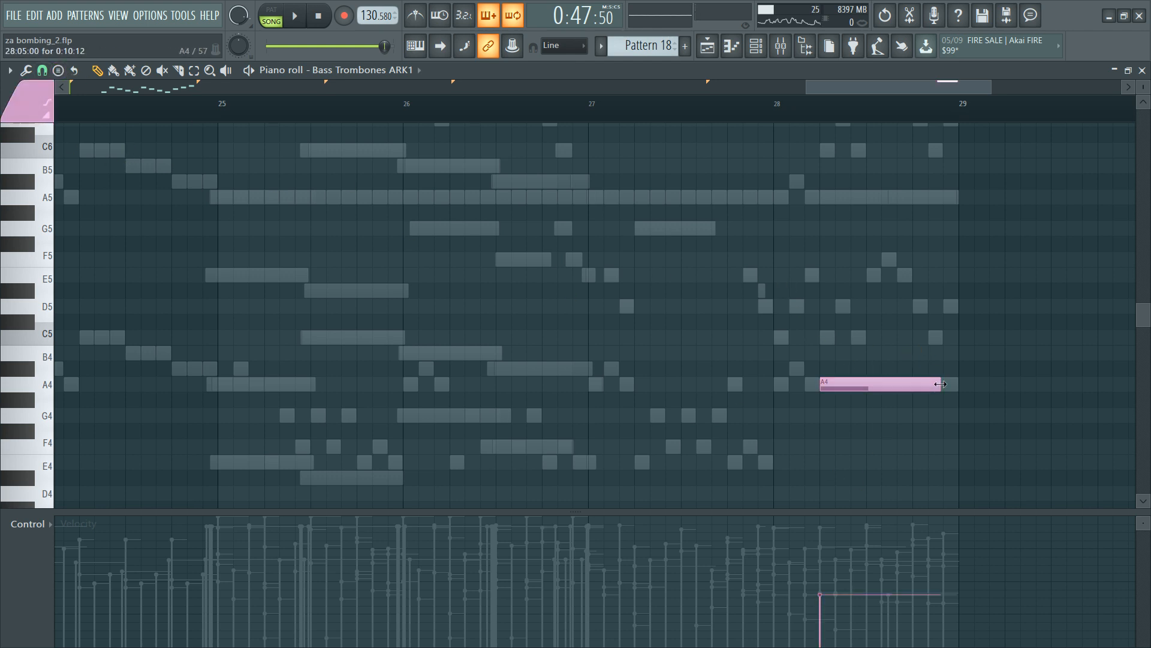
drag(837, 529, 821, 516)
drag(839, 512, 869, 529)
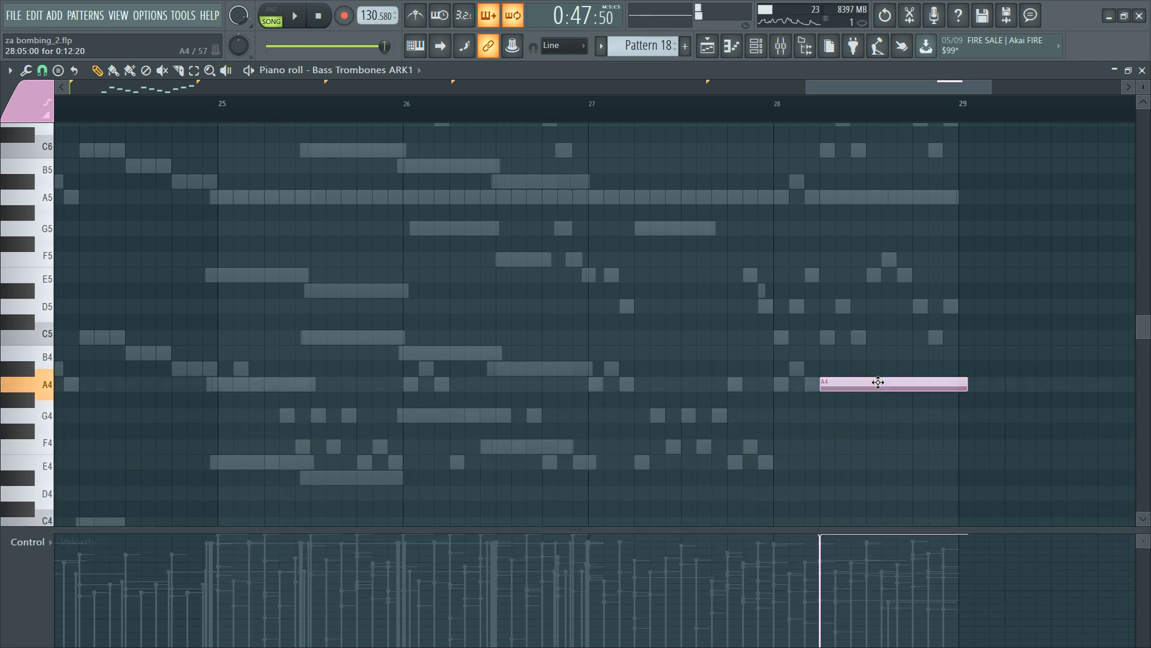
Step: Show the Dynamics control for Bass Trombones ARK1 and raise it to maximum from bar 28 onward
scroll(877, 382, down, 5)
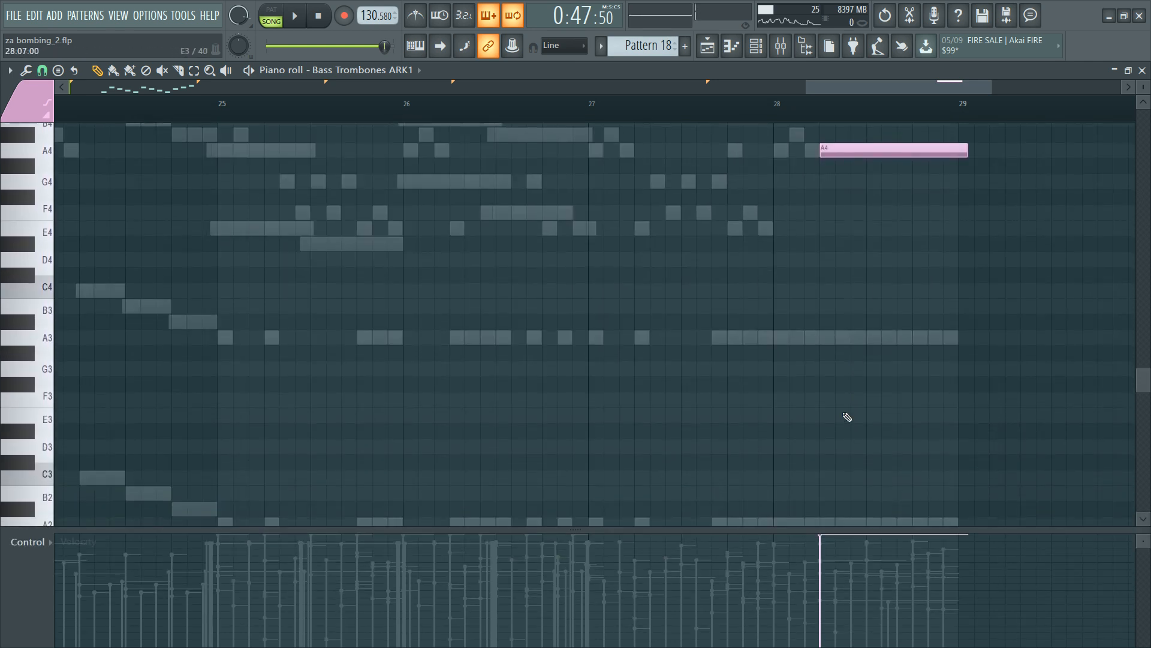
scroll(28, 546, down, 1)
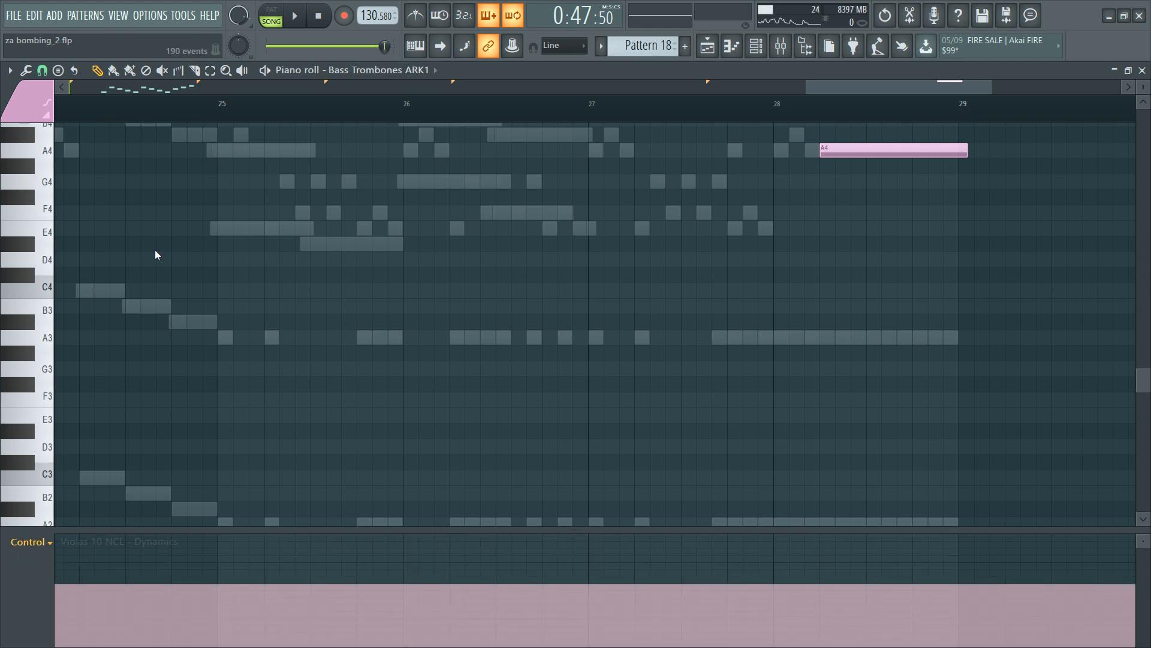
click(194, 310)
drag(774, 568, 777, 511)
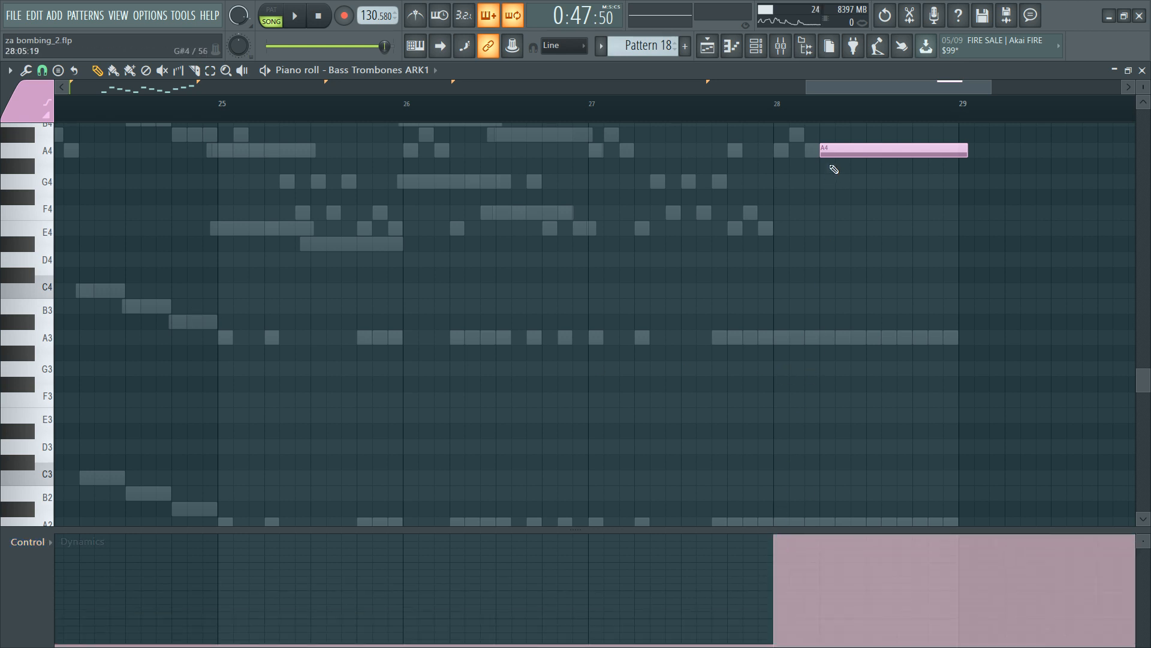
Step: Add a matching long A3 note under the A4, lower the dynamics from bar 28 to about two thirds, and play it
click(849, 150)
click(853, 106)
click(852, 144)
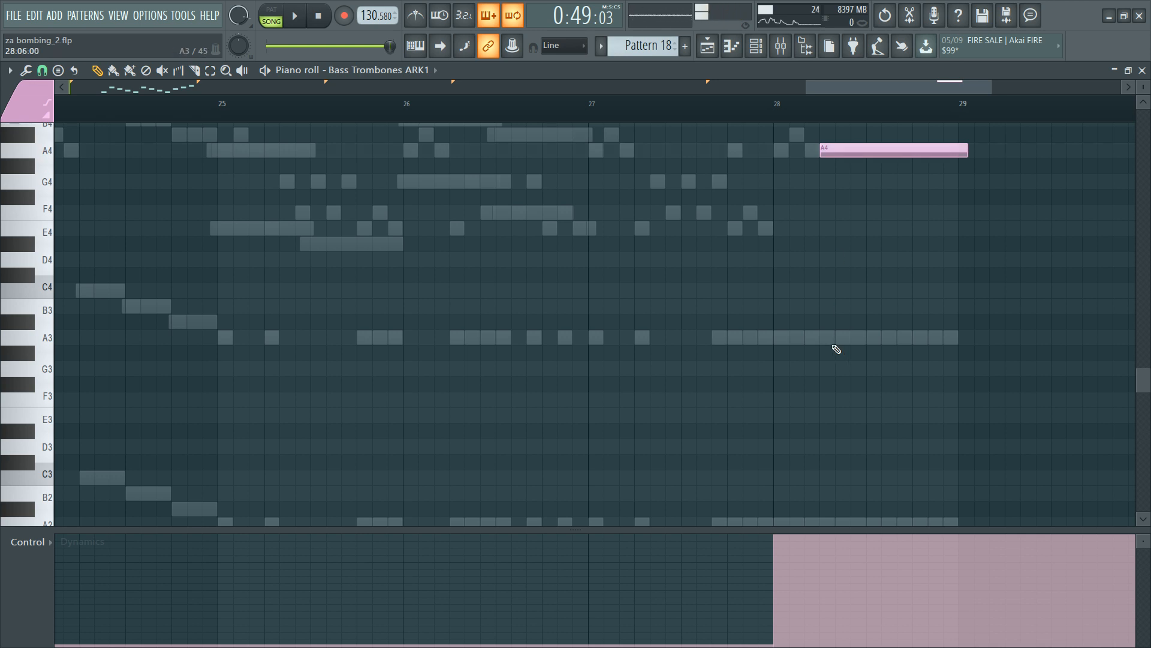
click(813, 334)
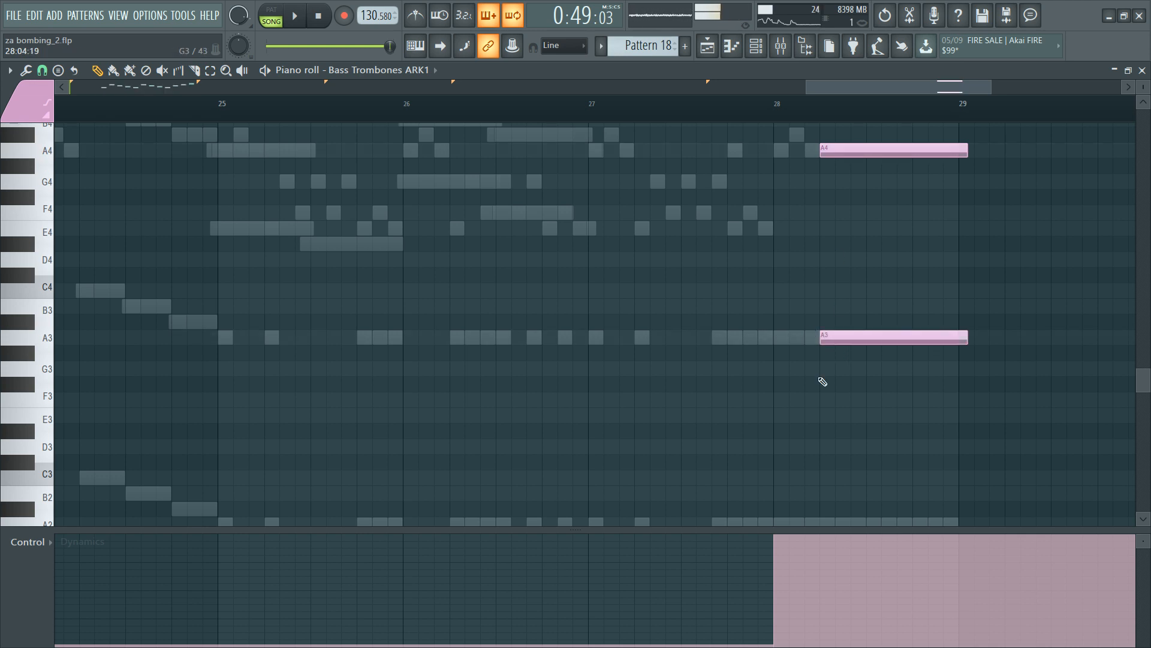
drag(777, 598, 776, 572)
key(space)
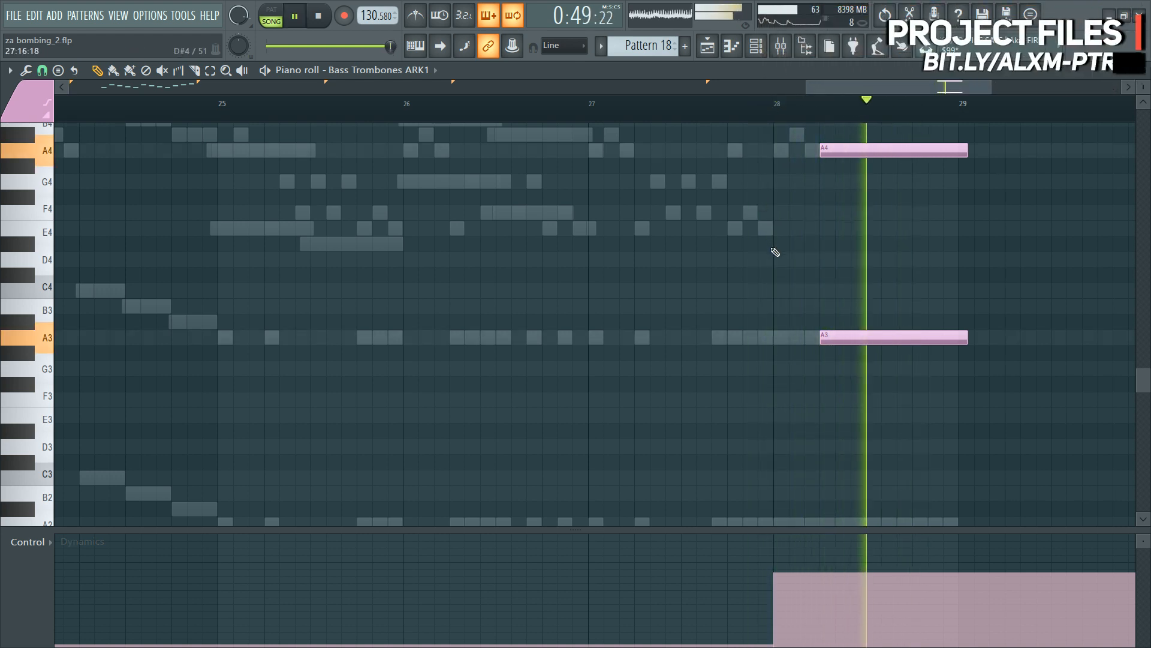
Step: Move the long A4 and A3 notes to start shortly after bar 28 begins, end them at bar 29, and play them
key(space)
drag(934, 124, 864, 339)
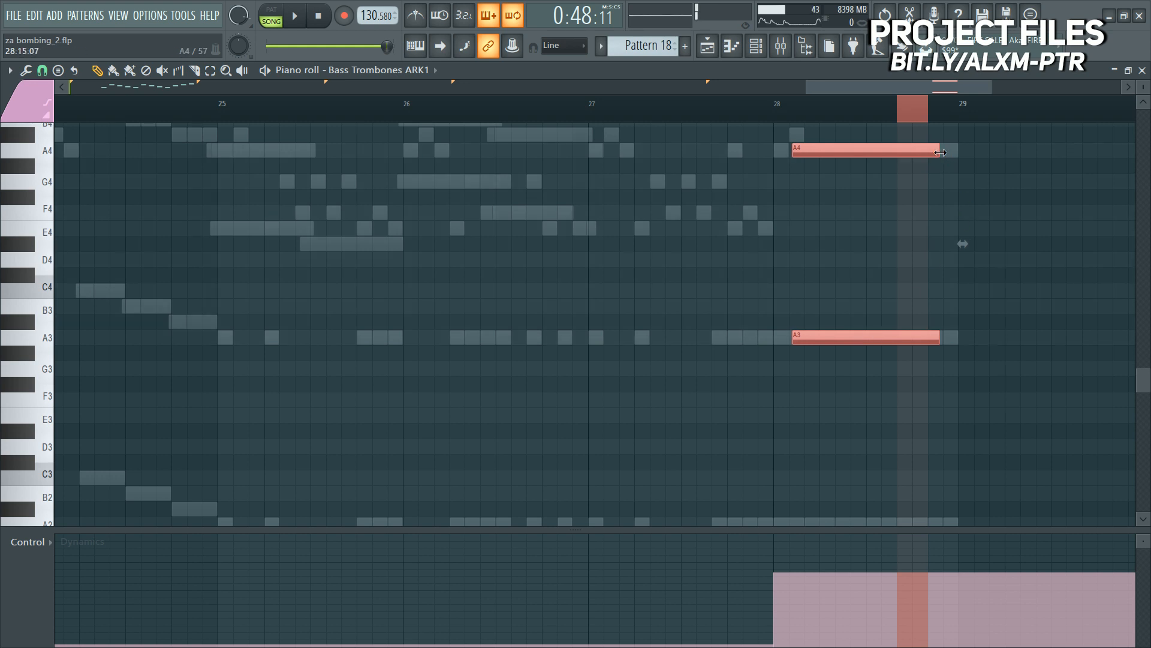
ctrl+click(905, 125)
click(746, 114)
key(space)
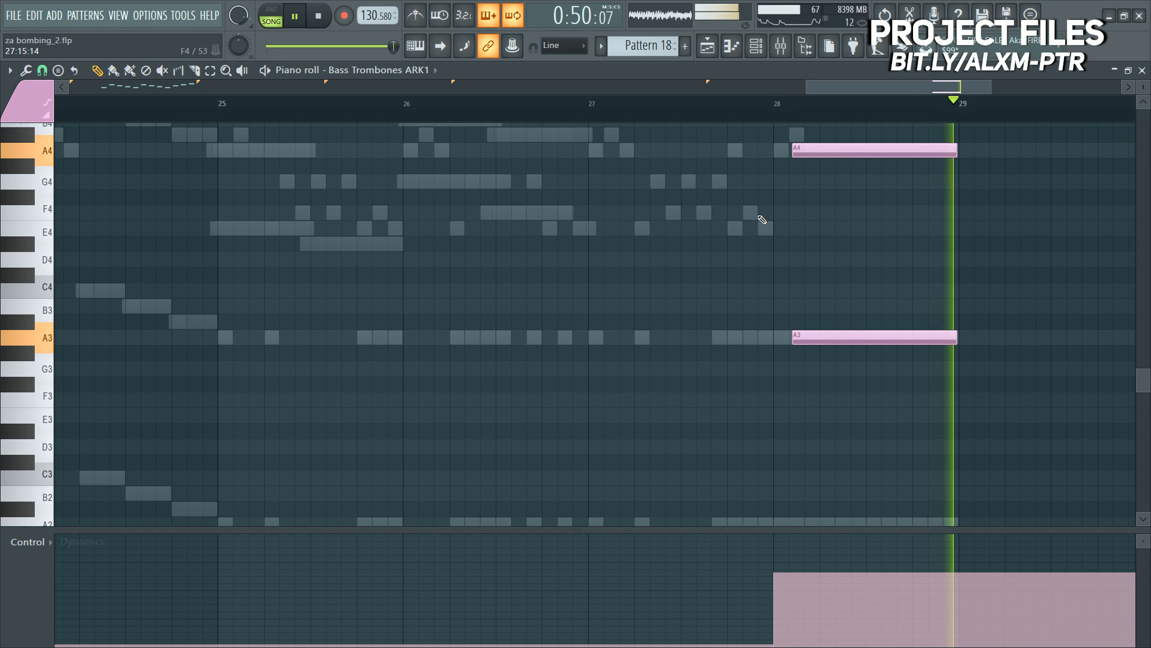
key(space)
Step: Try extending the long A4 and A3 notes back to the start of bar 28, play them, and undo the start changes
drag(795, 125, 843, 349)
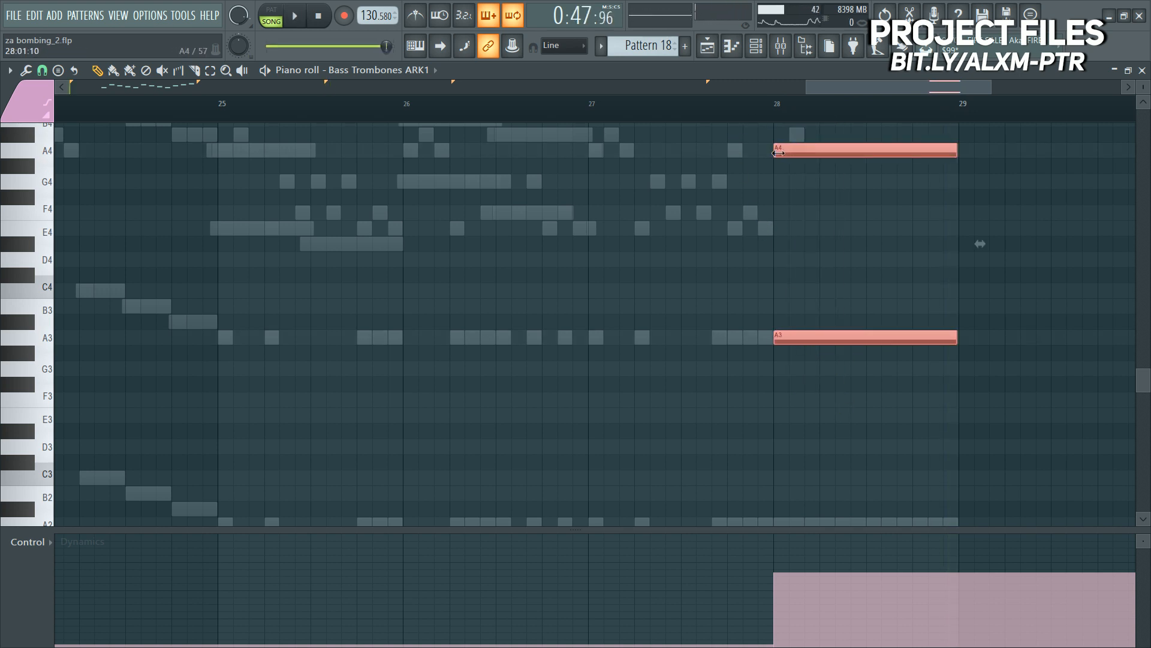
click(768, 113)
key(space)
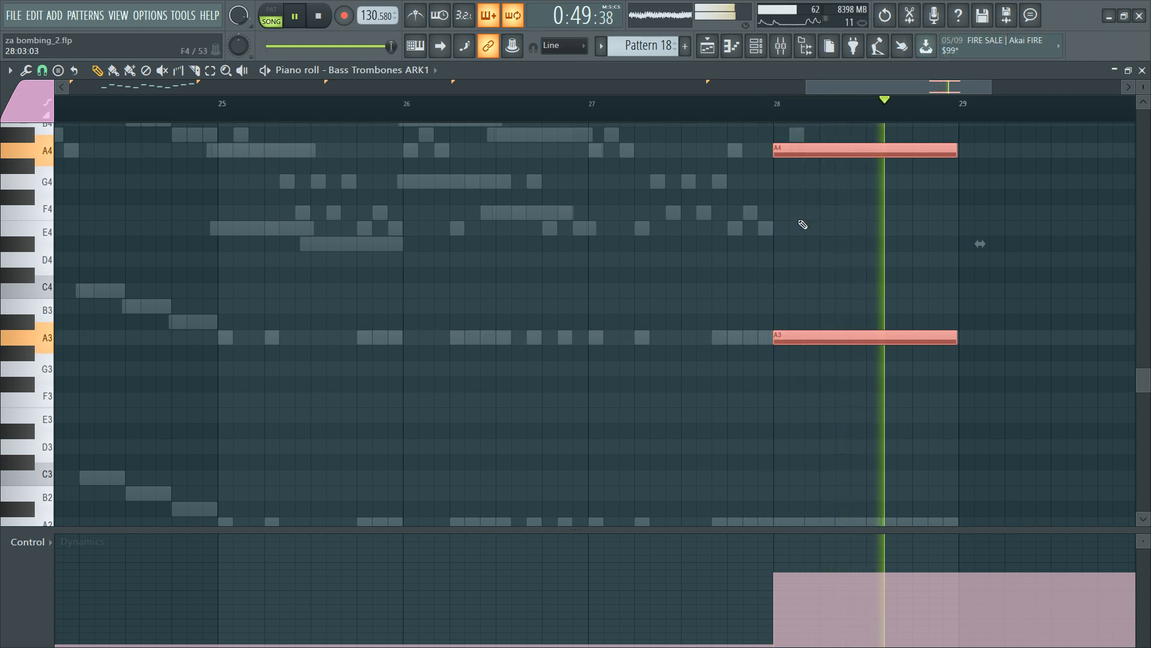
key(space)
key(ctrl+alt+z)
key(ctrl+alt+z)
key(ctrl+alt+z)
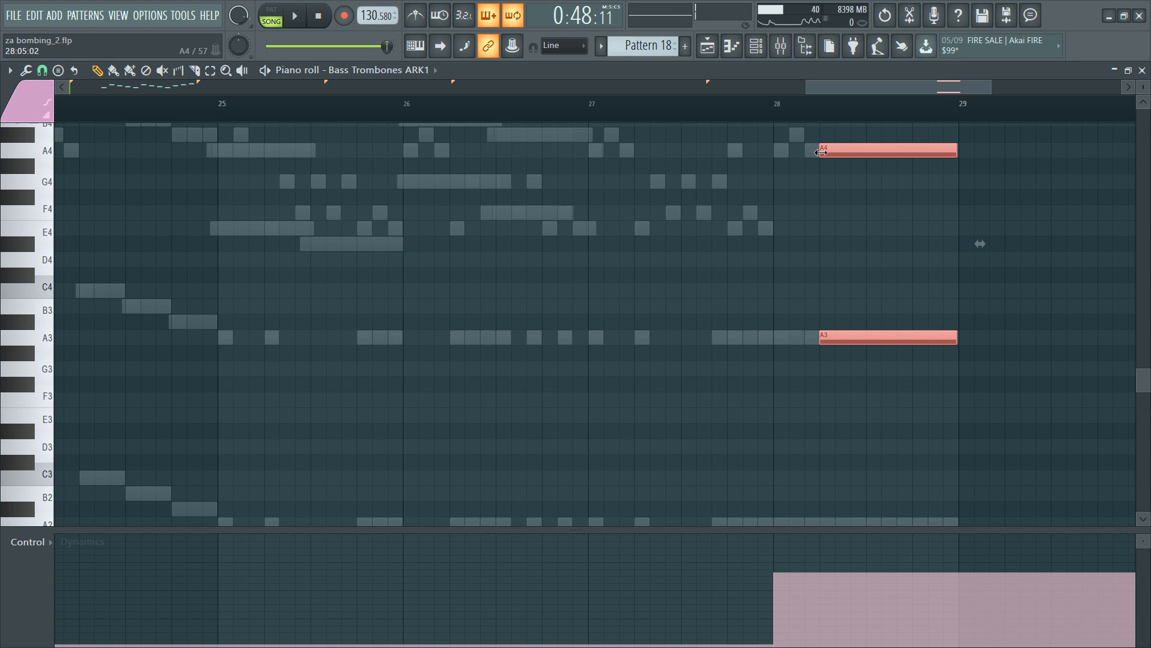
Step: Open French Horns Sh ARK in the piano roll and change the long A4 note in bar 28 to the light orange note colour
key(ctrl+d)
key(F6)
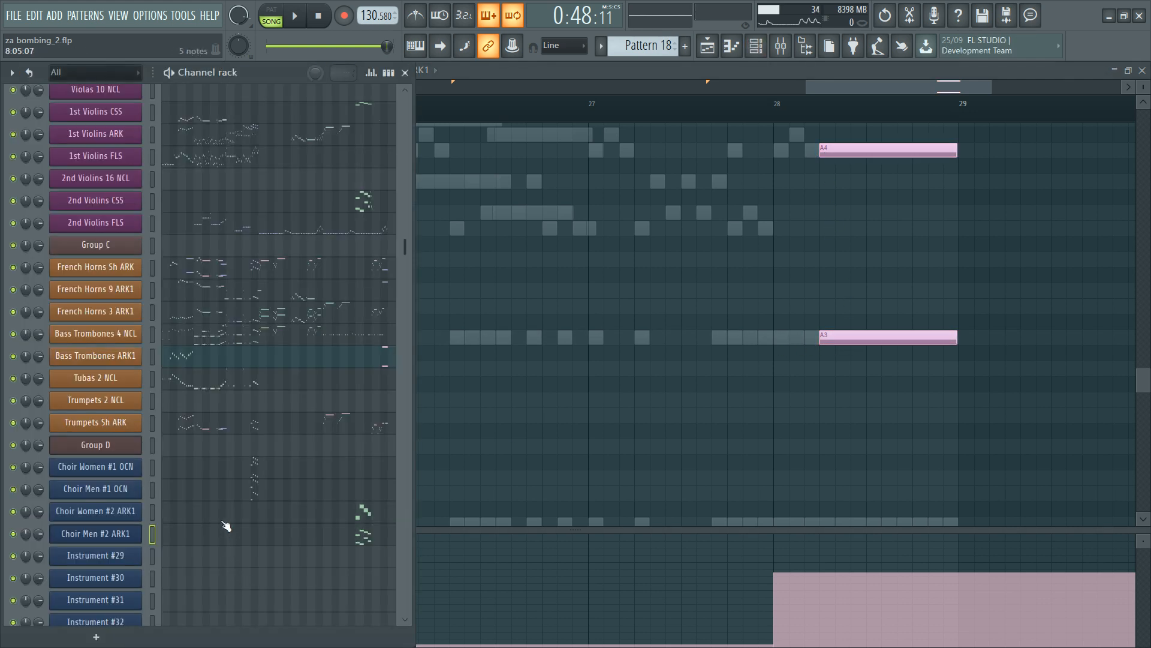
click(378, 278)
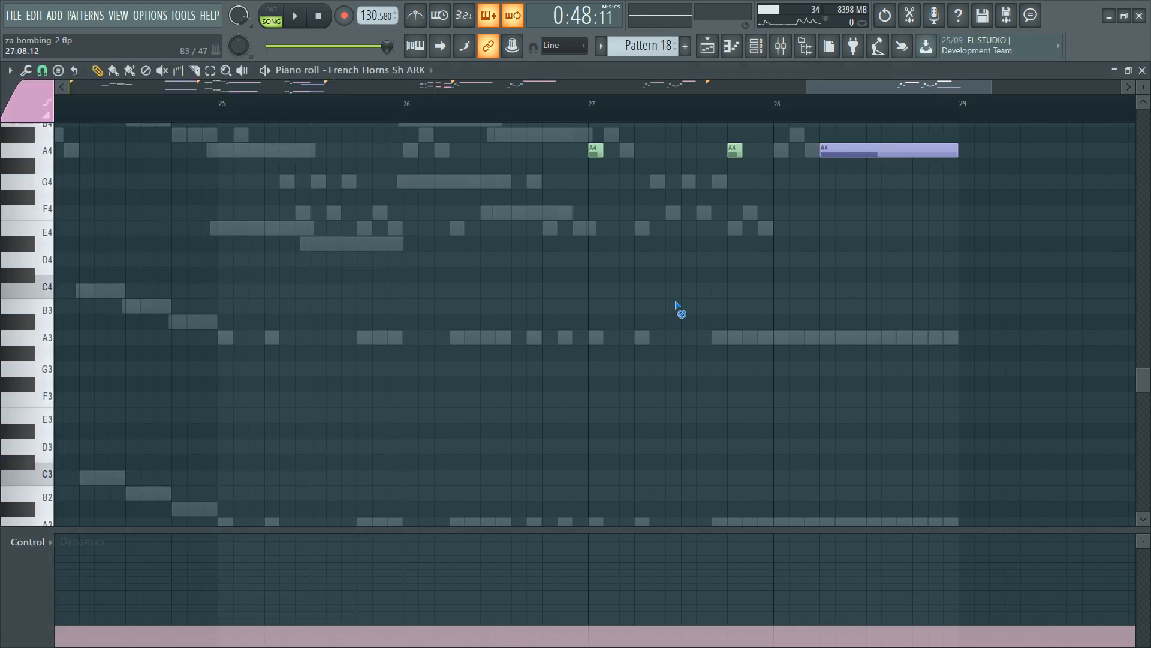
scroll(540, 240, up, 5)
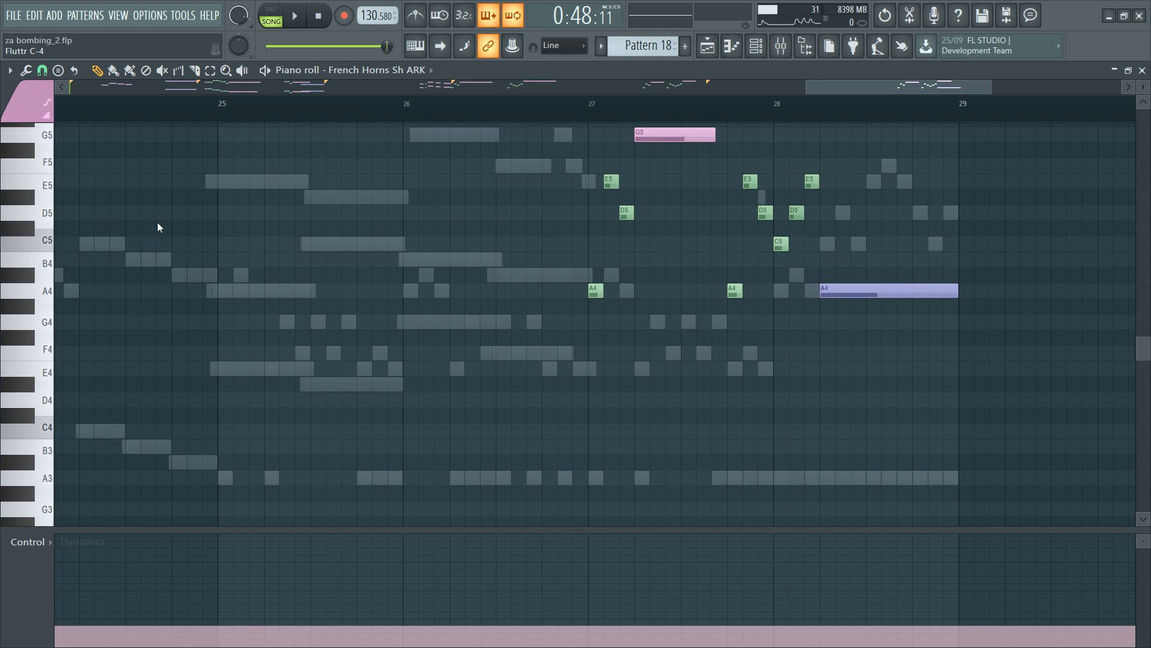
drag(829, 273, 840, 374)
key(alt+c)
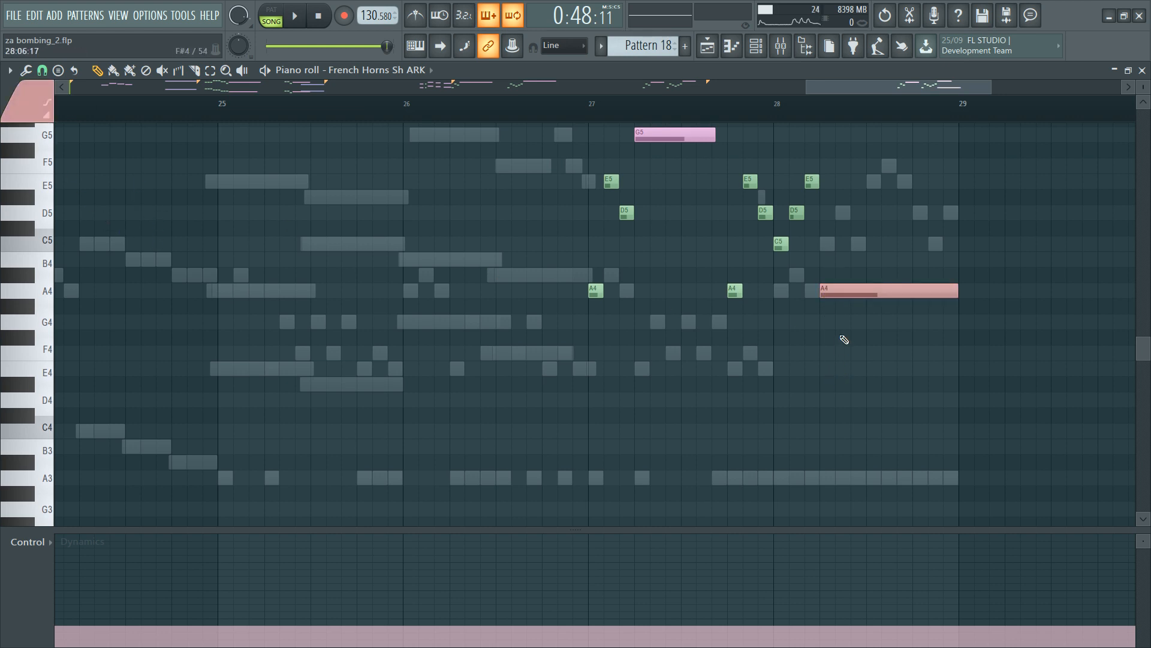
click(855, 288)
drag(856, 288, 853, 388)
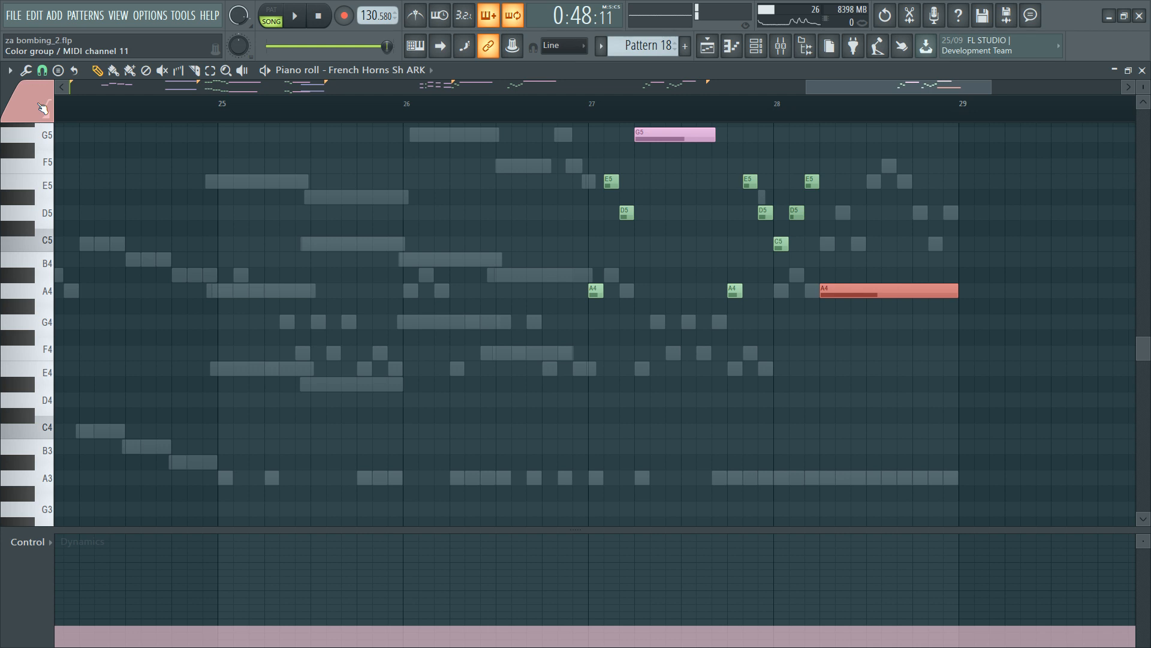
click(110, 206)
key(alt+c)
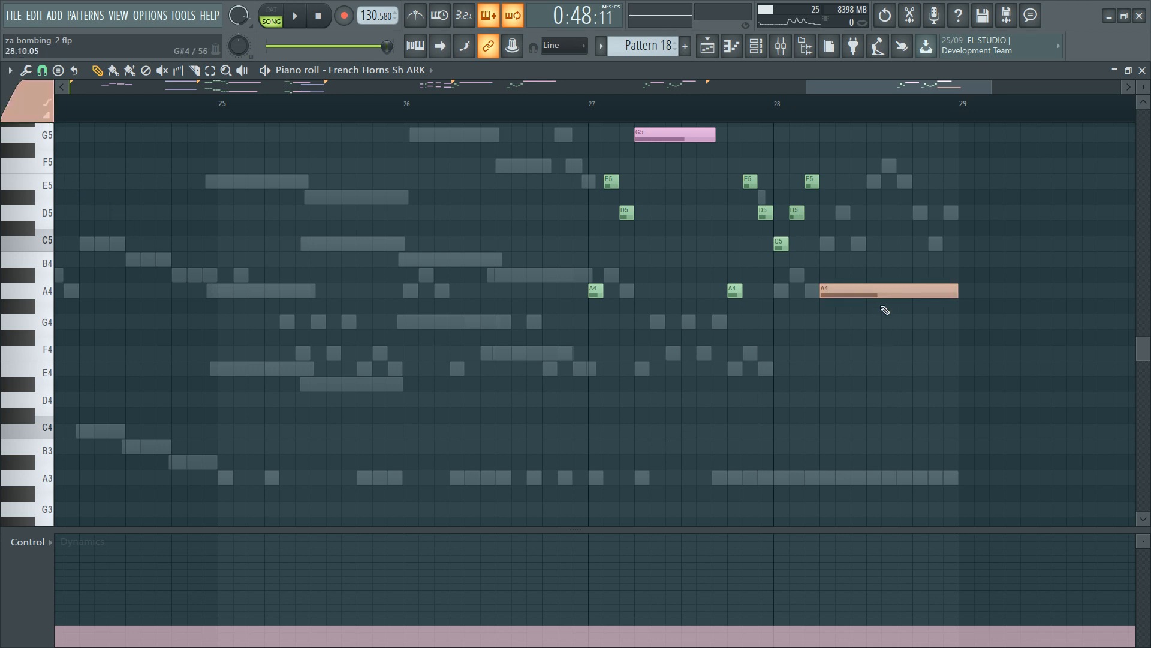
Step: Try adding a matching long light orange note in bar 28, first at A3 and at A5 over the existing A5, and delete it
click(880, 294)
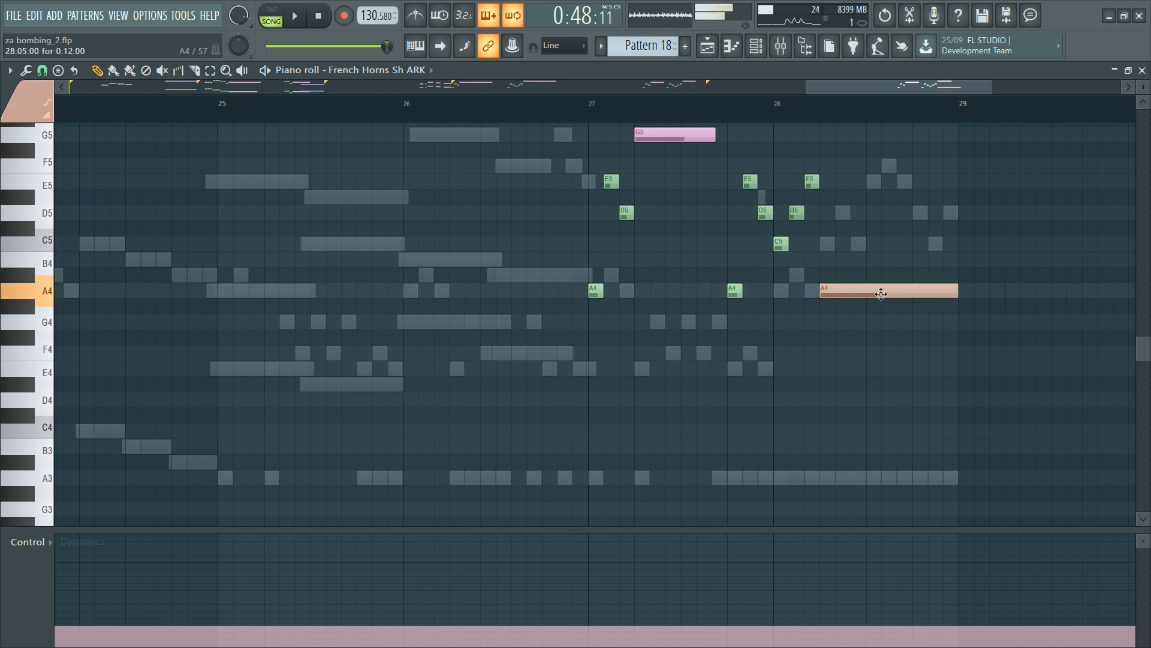
click(820, 483)
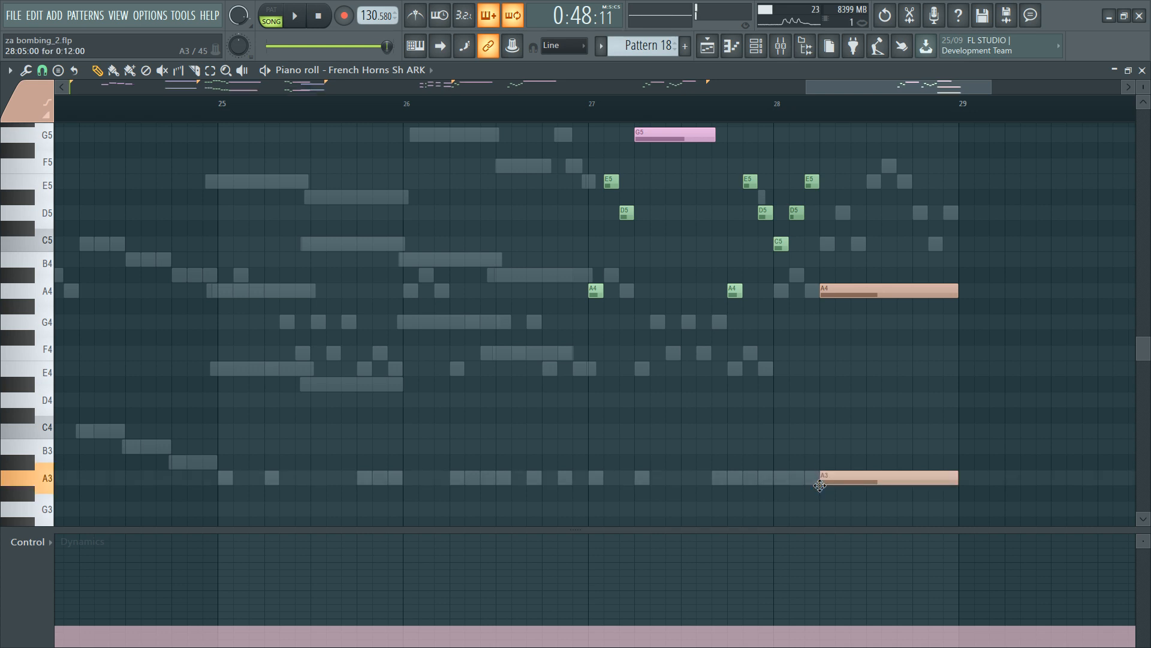
drag(820, 485, 820, 185)
right_click(841, 188)
scroll(840, 243, up, 3)
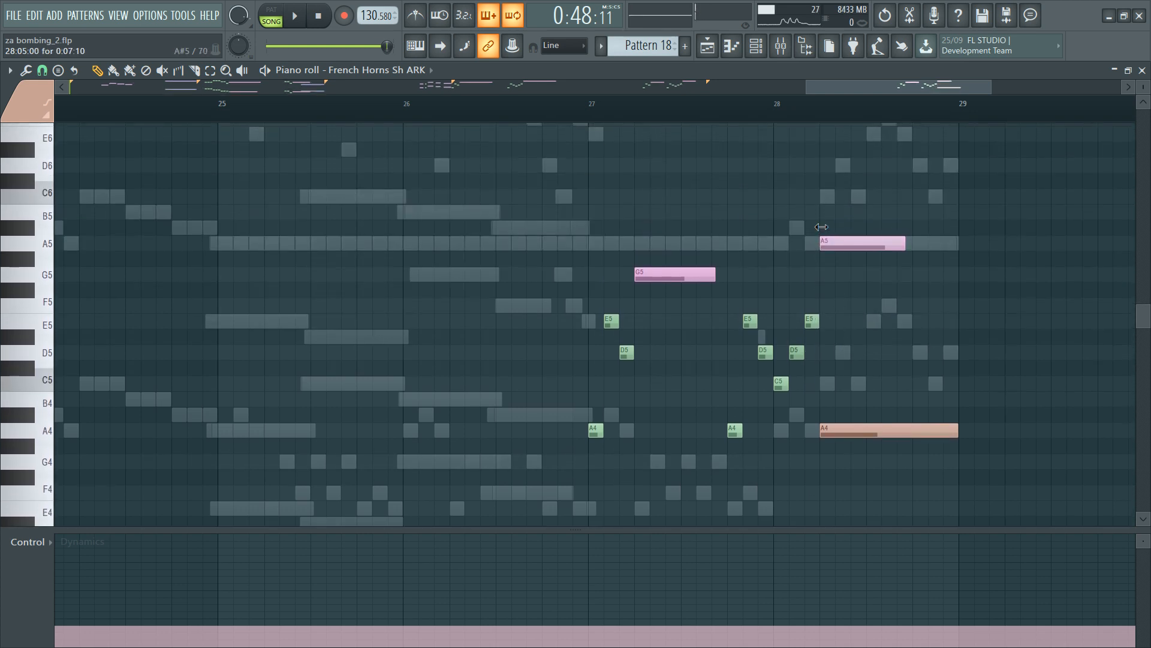
click(825, 241)
click(828, 213)
right_click(828, 214)
click(903, 431)
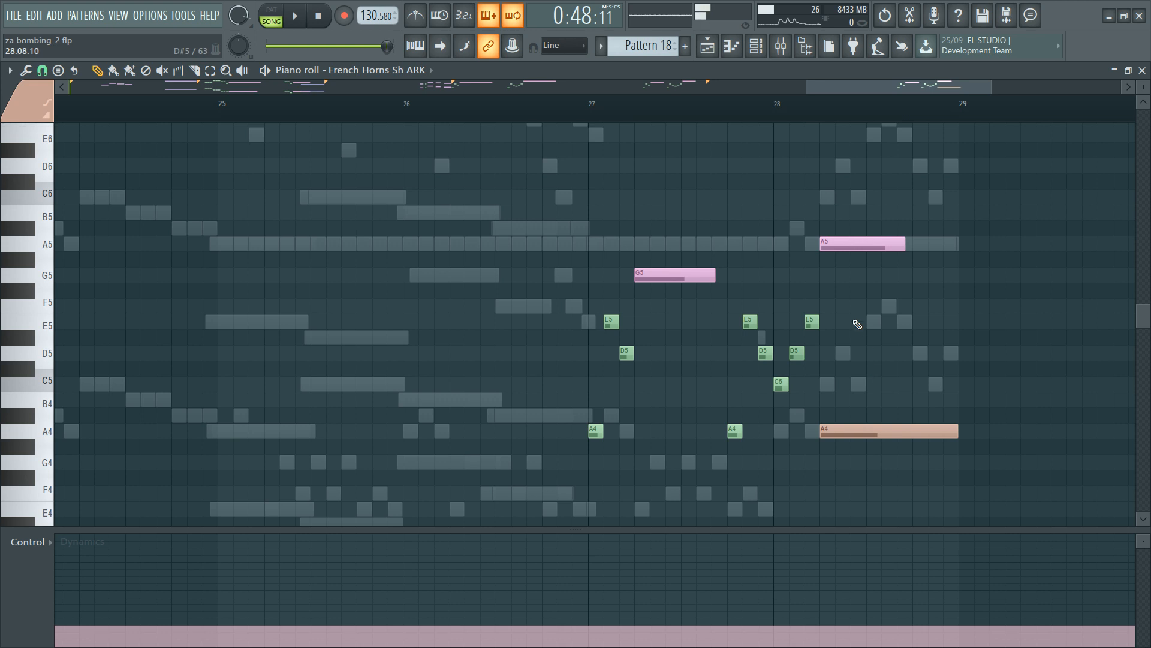
drag(838, 307, 812, 225)
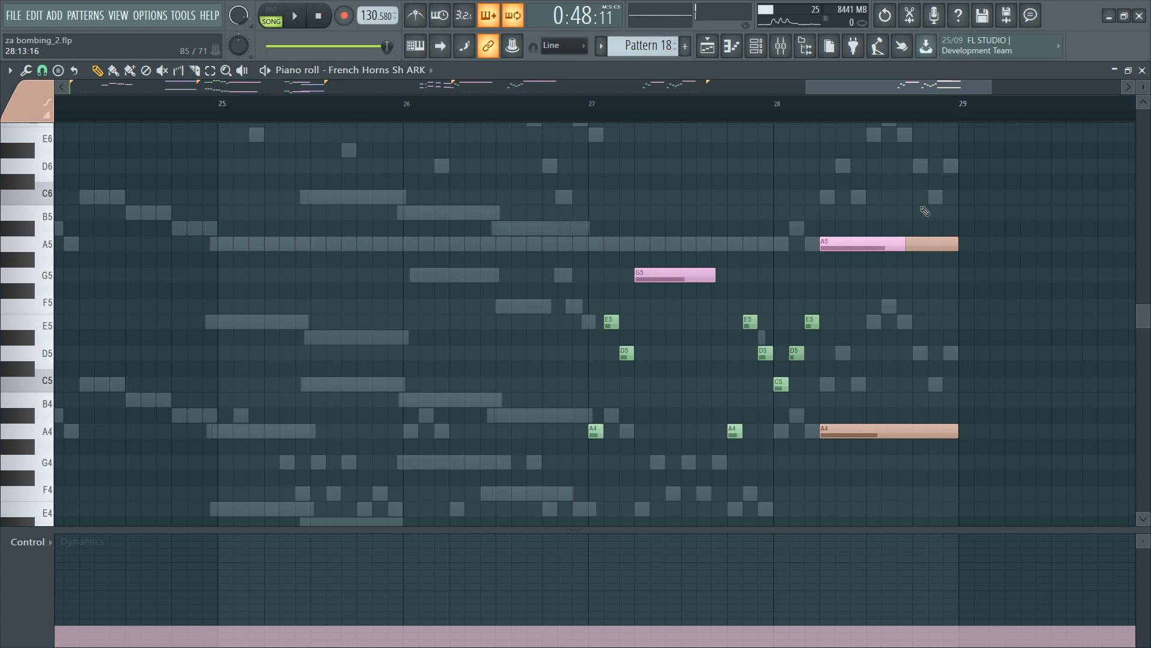
right_click(928, 243)
Step: Check the bar 28 notes in Trumpets Sh ARK and return to the French Horns Sh ARK notes
key(F6)
click(292, 422)
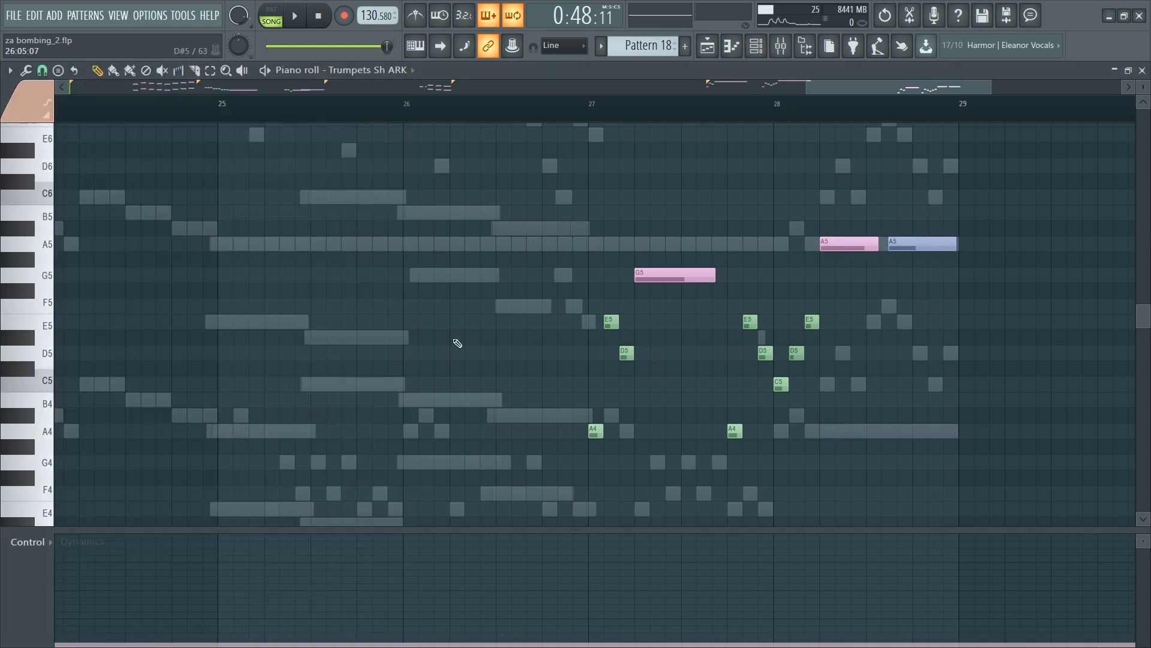
mouse_move(845, 291)
mouse_down()
mouse_move(819, 223)
mouse_move(816, 251)
mouse_move(823, 178)
mouse_up()
key(F6)
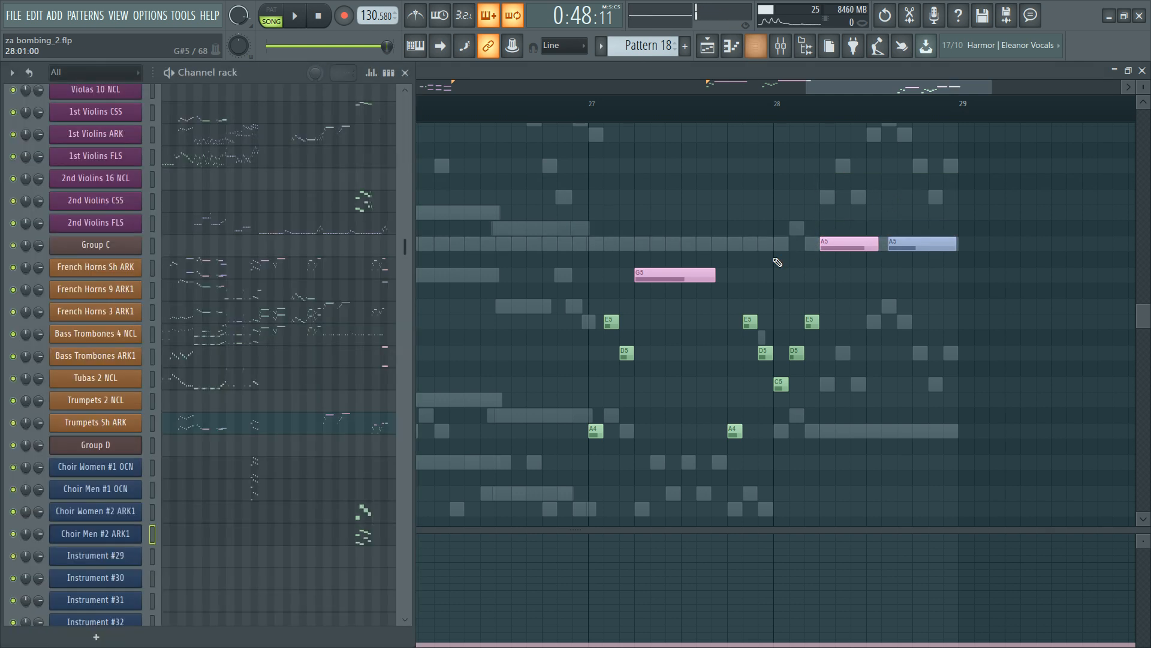
click(345, 278)
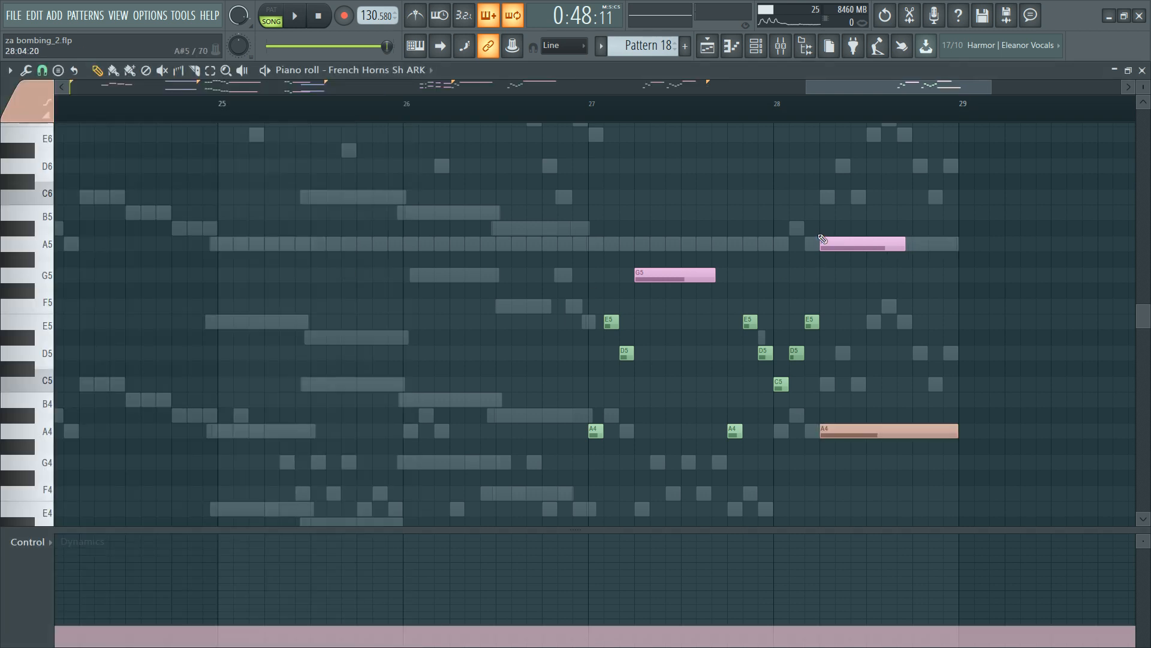
click(856, 226)
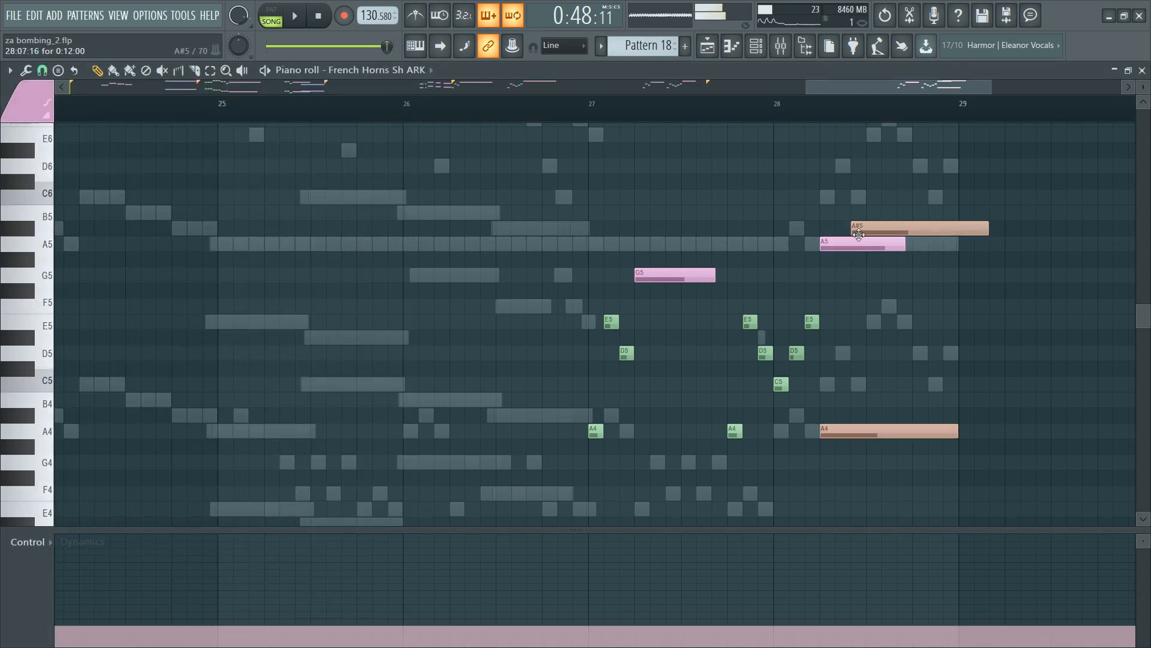
right_click(864, 227)
click(841, 229)
right_click(842, 228)
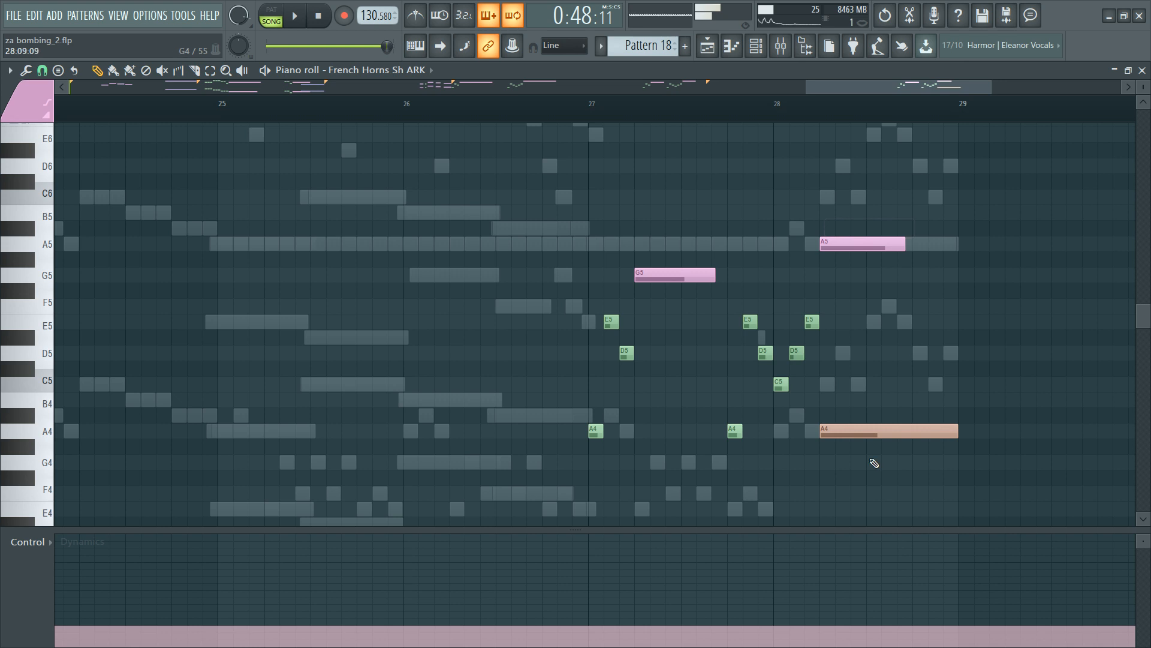
Step: Add a long light orange A5 note just after the existing A5 starts in bar 28, play it, and trim its end to bar 29
click(863, 430)
click(818, 258)
drag(817, 252, 827, 236)
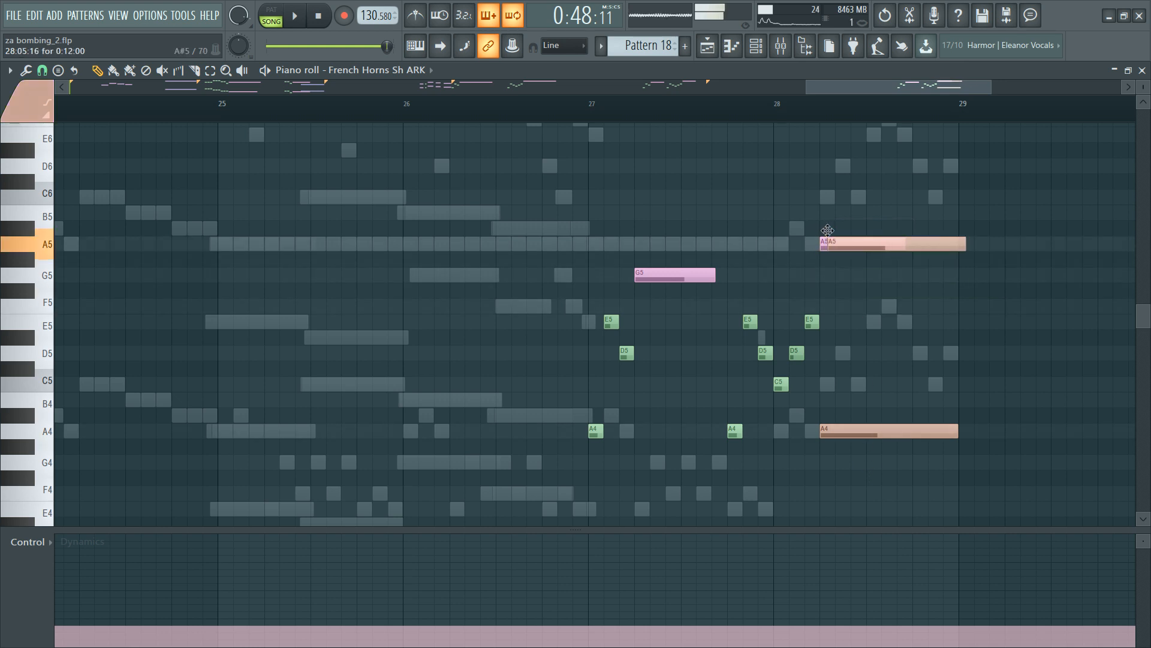
key(space)
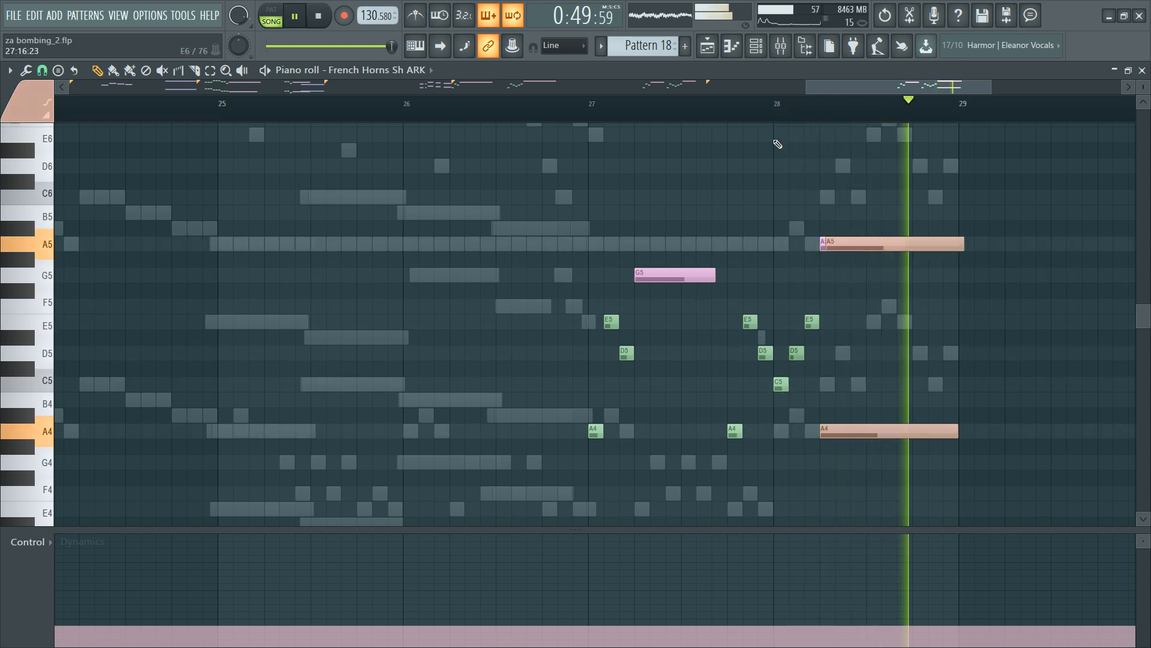
key(space)
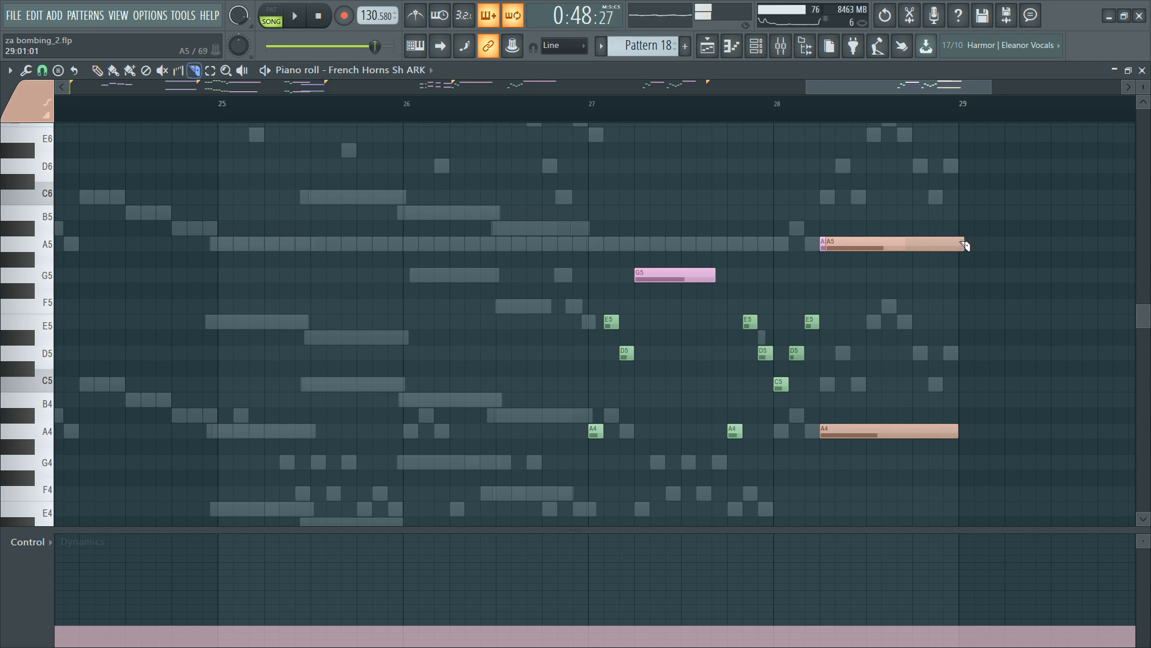
drag(963, 244, 968, 247)
Step: Show the Basses ARK1 notes in the piano roll around the repeated A3 notes of bar 28
key(F6)
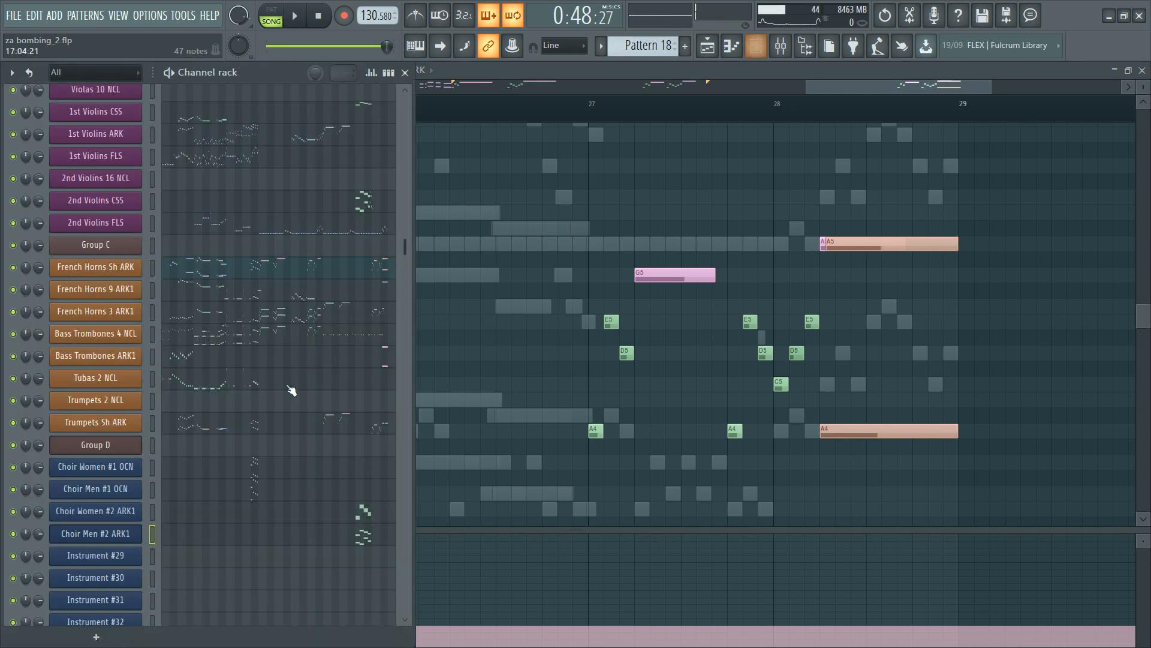
scroll(282, 420, up, 4)
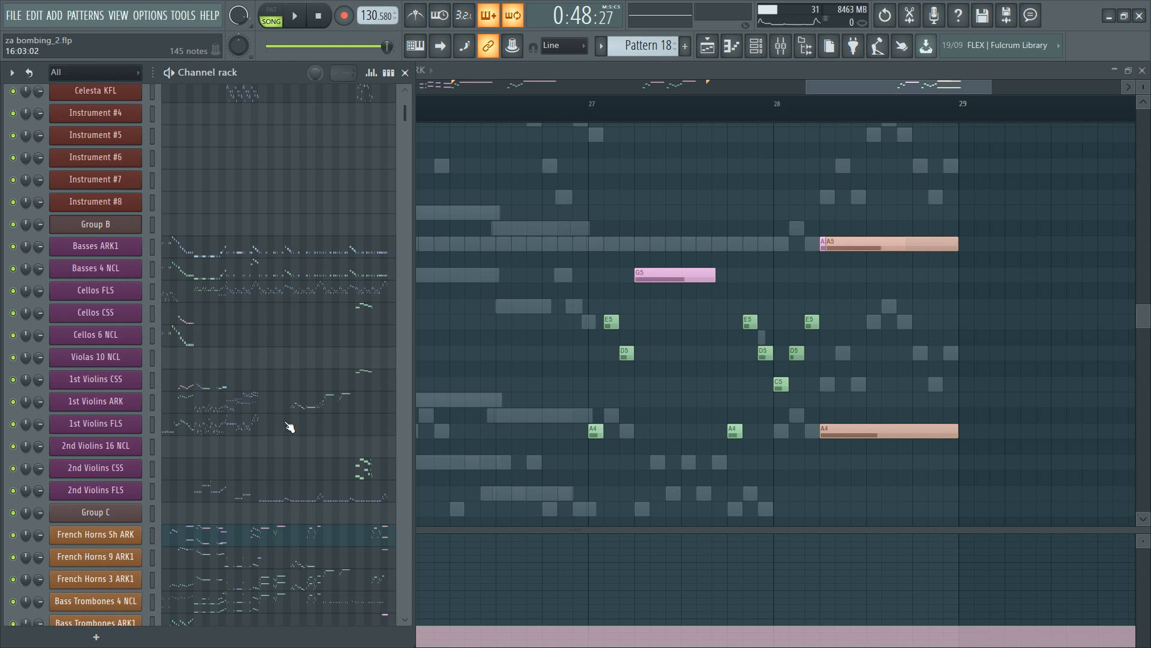
scroll(288, 419, up, 5)
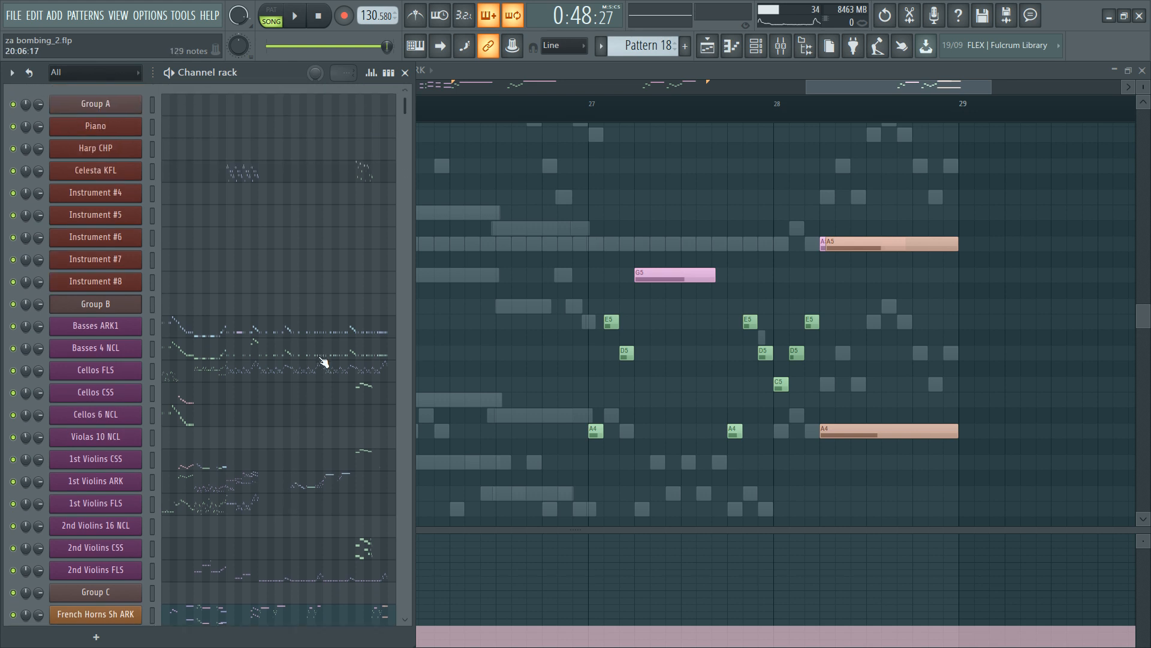
click(382, 341)
scroll(707, 354, down, 6)
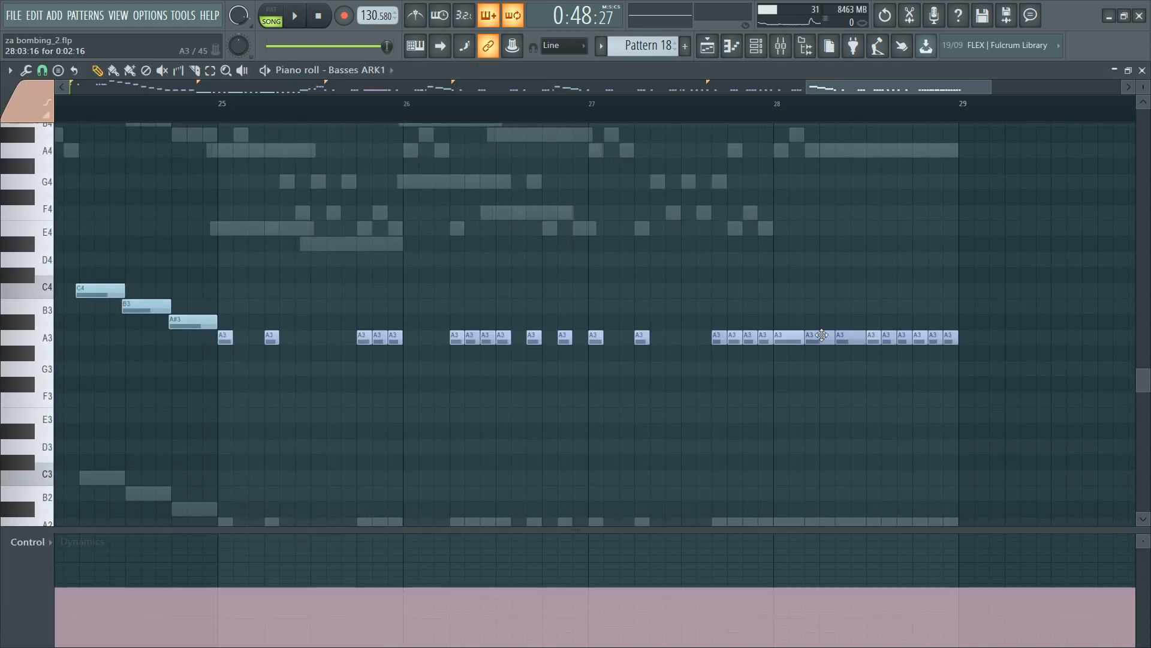
Step: Try muting the last A3 notes of bar 28 and adding a sustained B3 note ending at bar 29, and undo both changes
mouse_move(982, 331)
mouse_down()
mouse_move(784, 390)
mouse_move(840, 395)
mouse_up()
key(p)
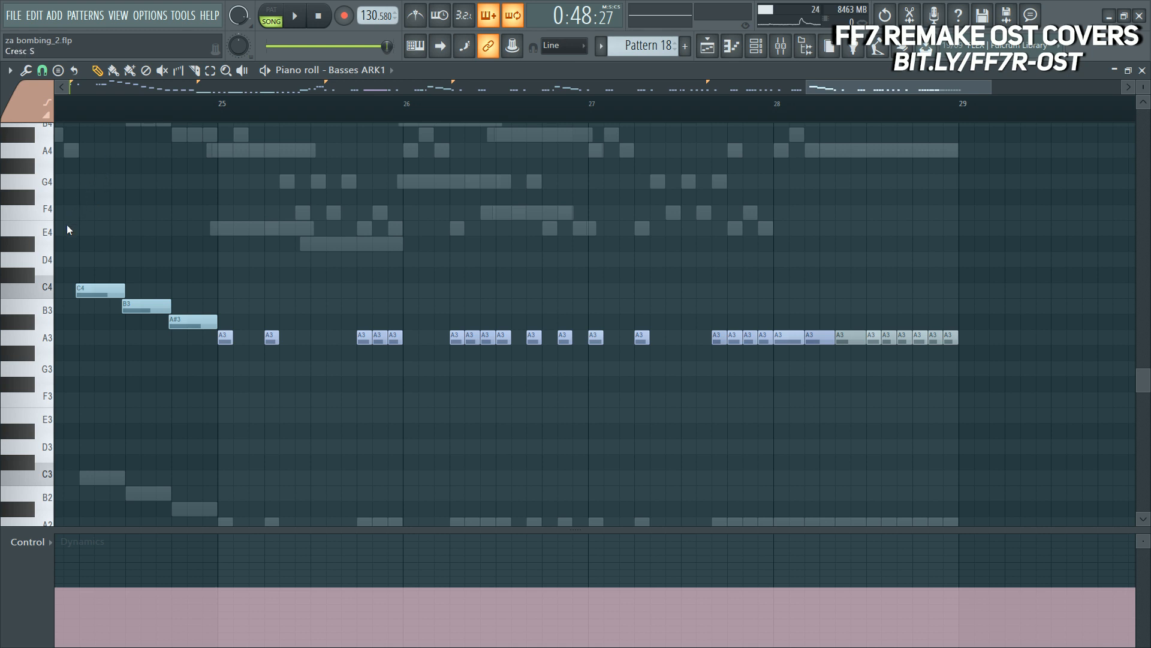
click(816, 306)
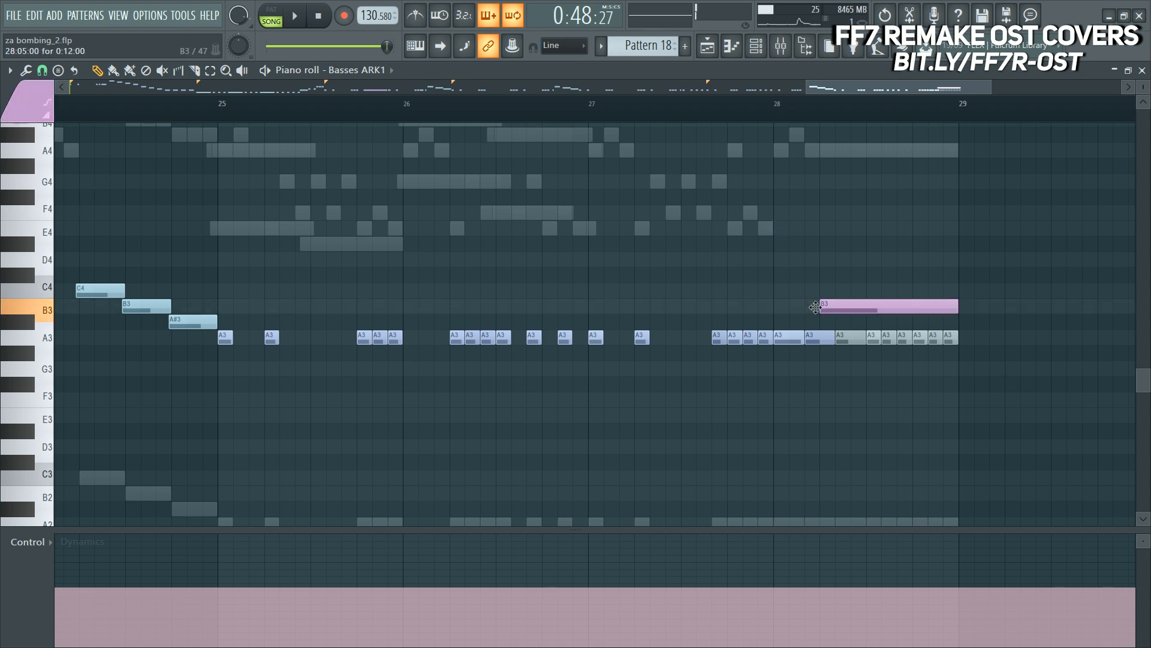
right_click(839, 308)
key(ctrl+alt+z)
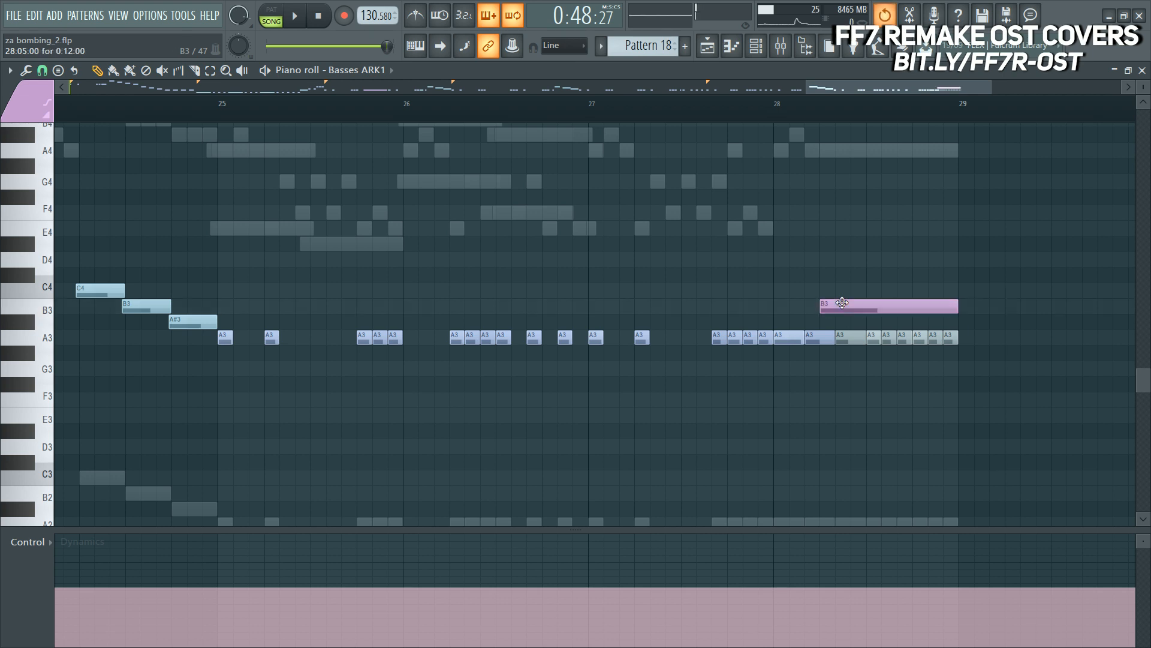
key(ctrl+alt+z)
key(ctrl+alt+z)
key(ctrl+d)
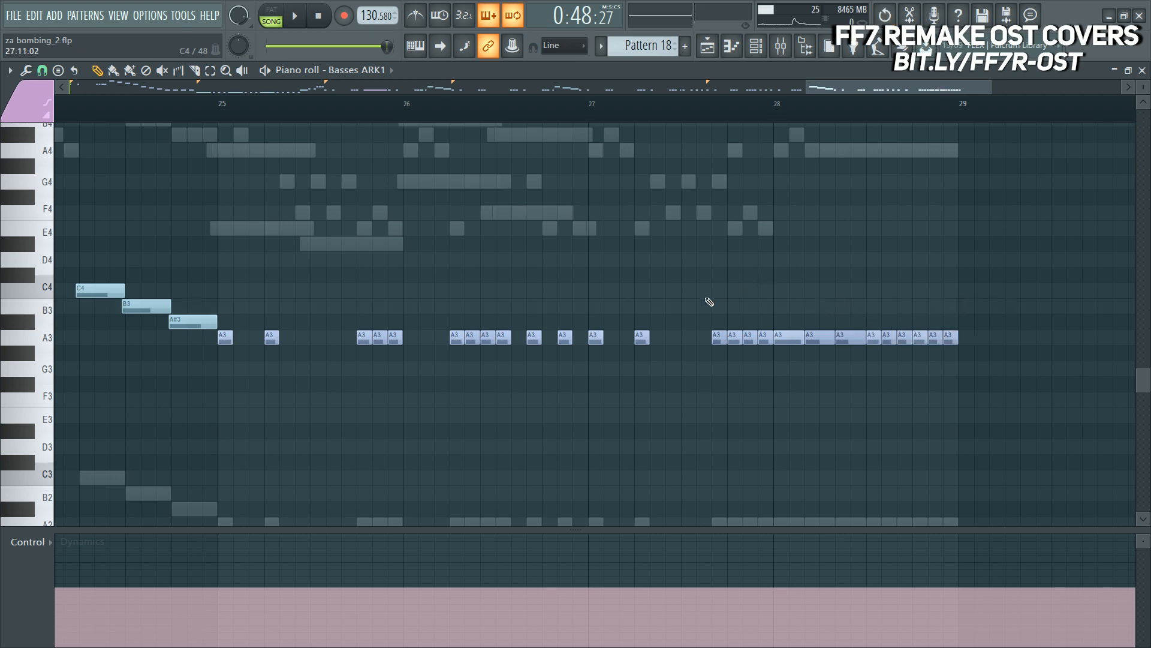
Step: Collapse the CSS 2nd Violins instrument in the Group B Kontakt instance and run a global purge of the samples
key(F6)
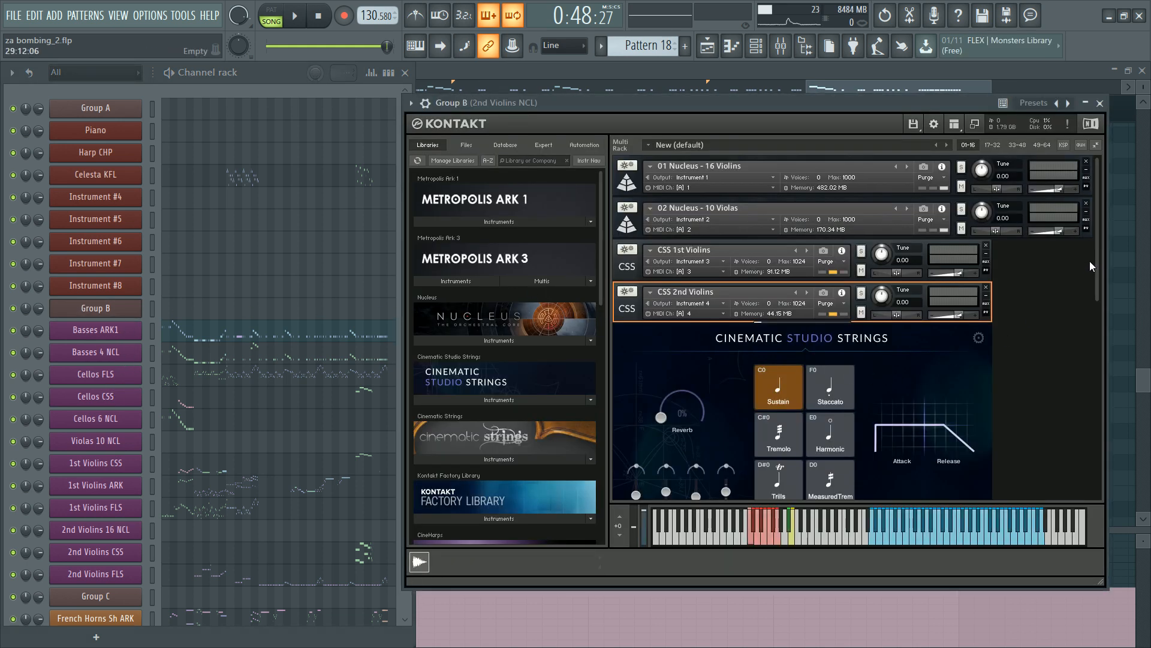
drag(1097, 257, 1070, 254)
click(987, 312)
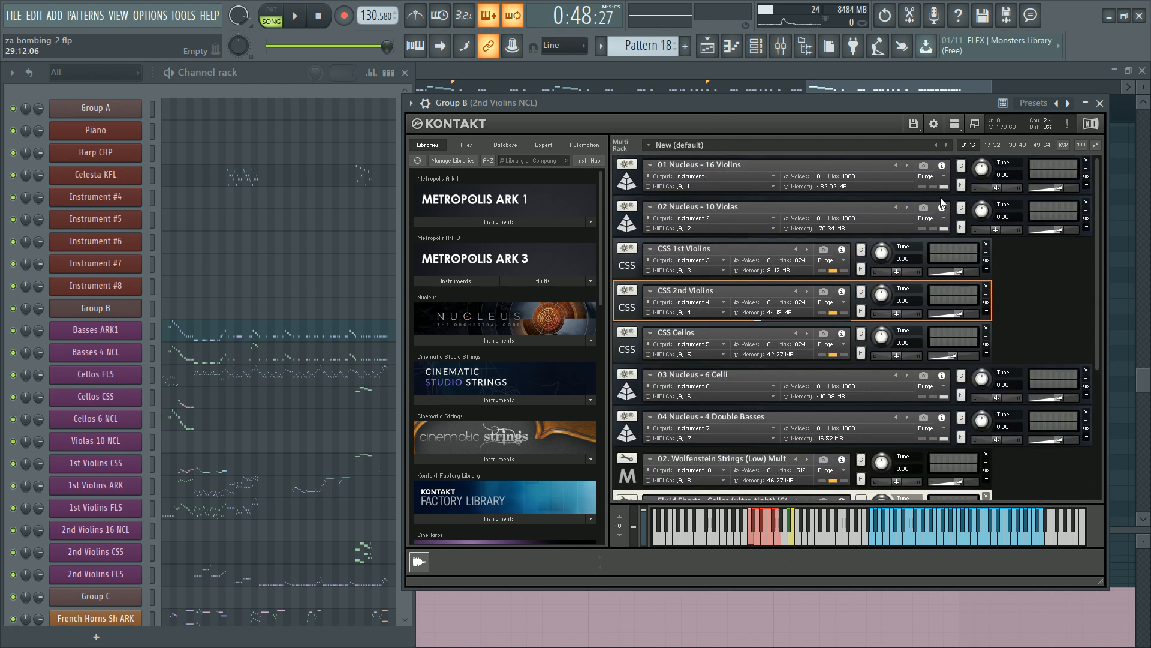
click(913, 123)
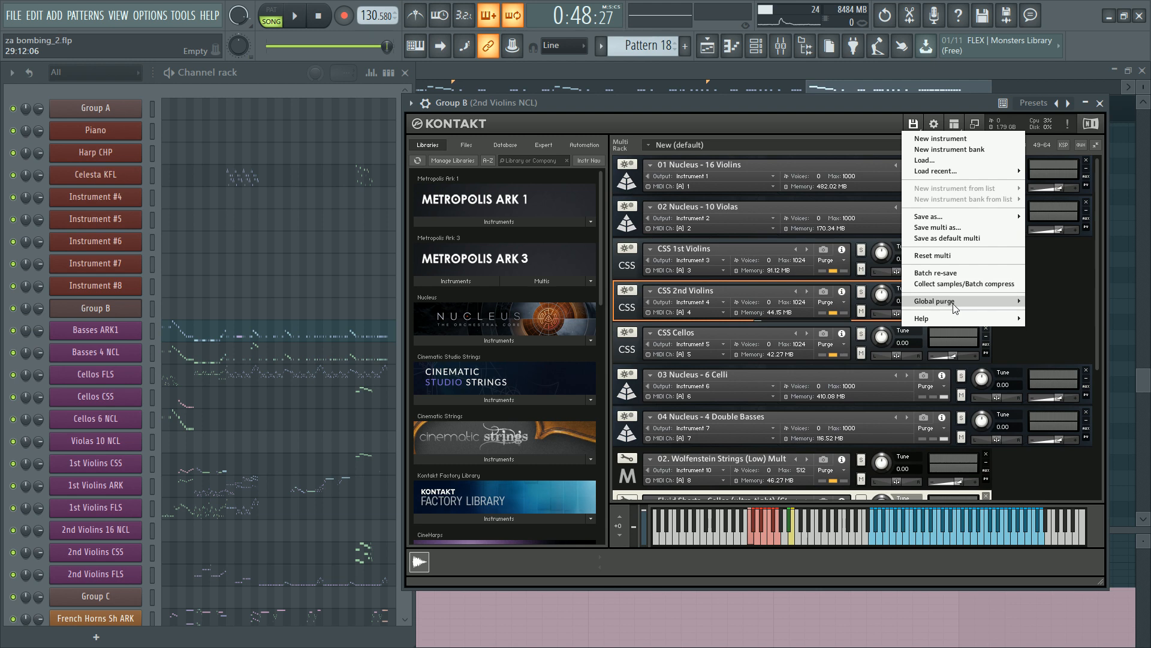
mouse_move(955, 308)
click(842, 316)
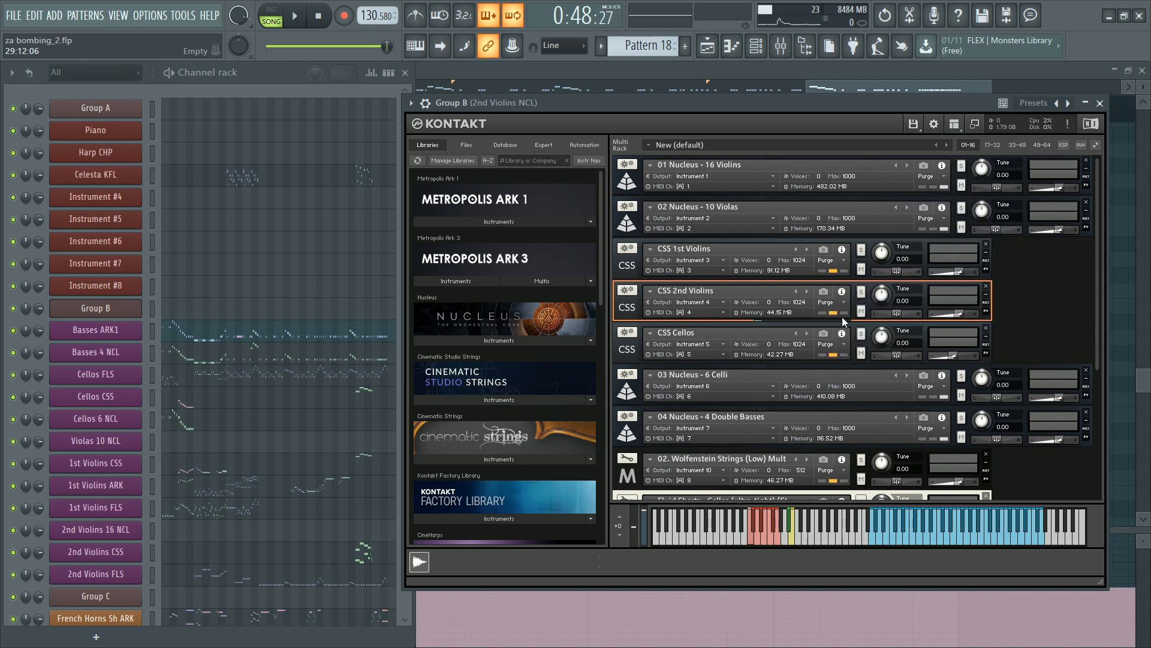
Step: Load 01. Low Strings Multi from the 02. Low Strings folder of Metropolis Ark 3 and expand its interface in the rack
click(480, 280)
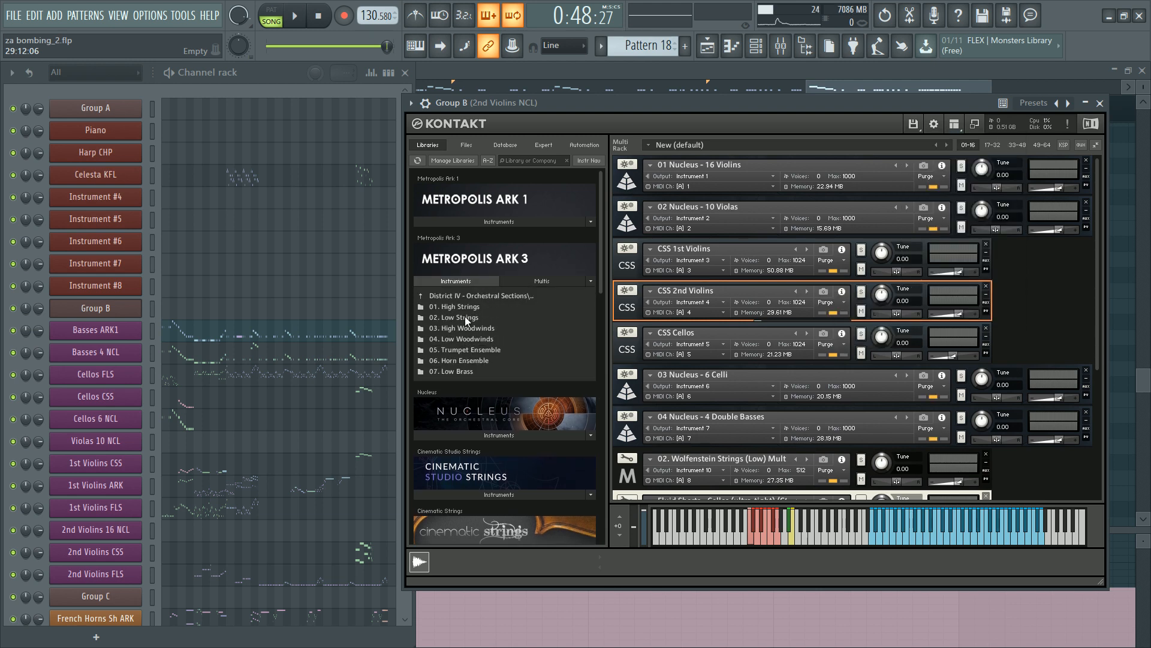
click(465, 316)
click(477, 307)
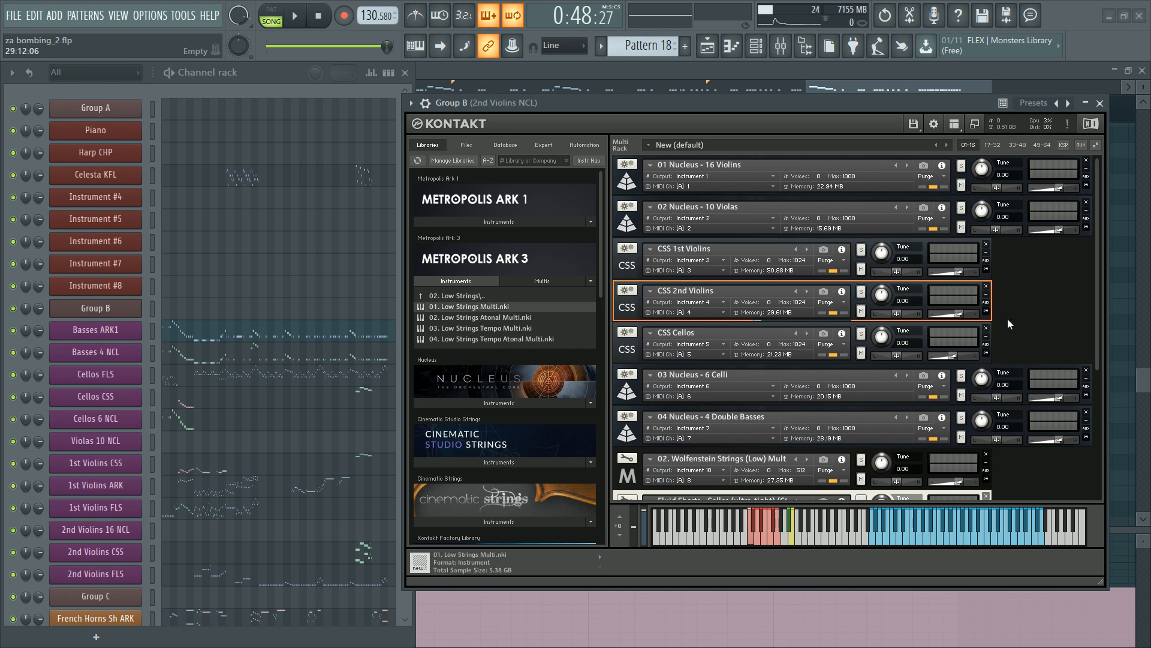
drag(1097, 210, 1076, 450)
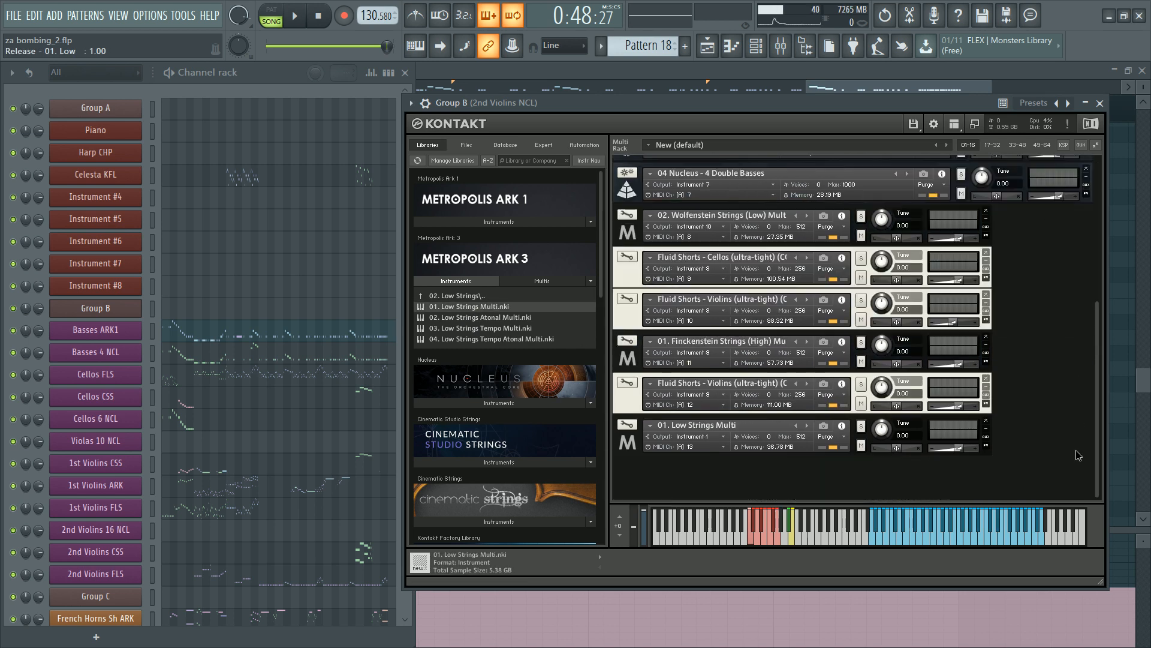
click(645, 451)
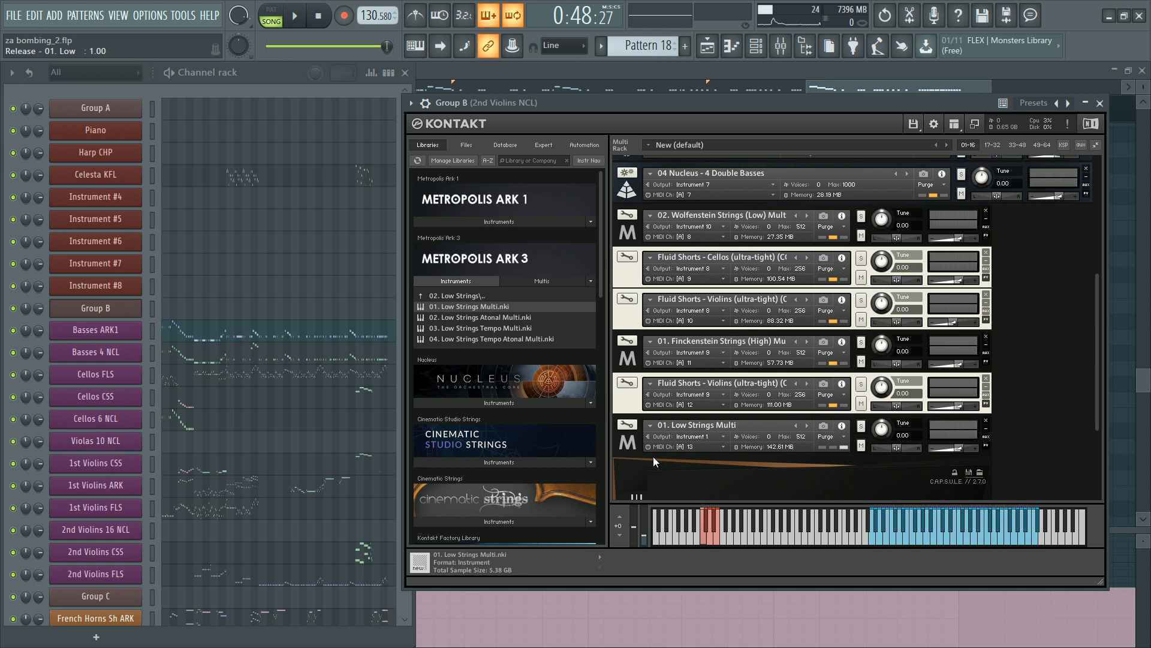
Step: Switch the Low Strings Multi to the Crescendo Long articulation, audition a low note and inspect its routing in the mixer
scroll(758, 461, down, 3)
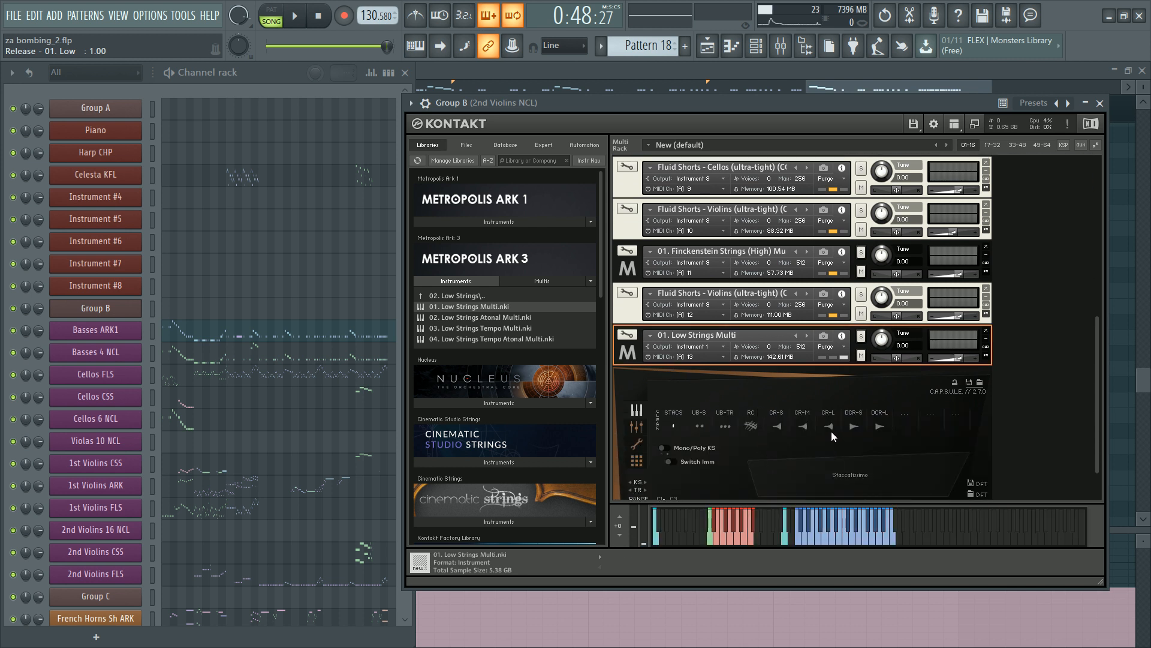
click(830, 427)
click(812, 527)
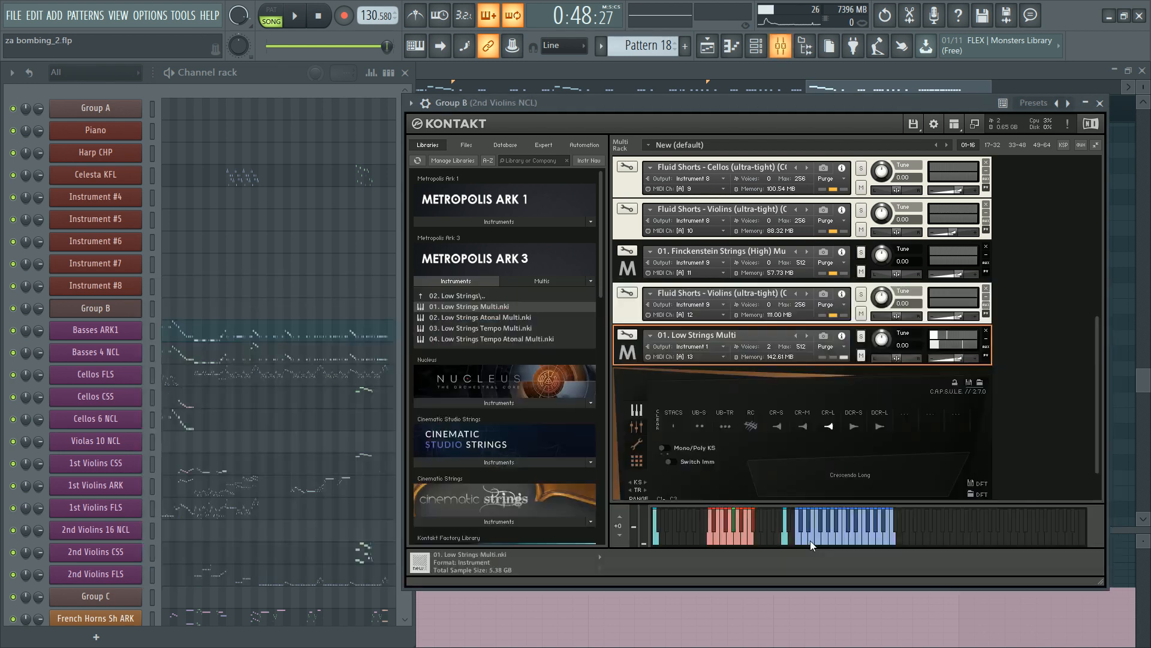
key(F9)
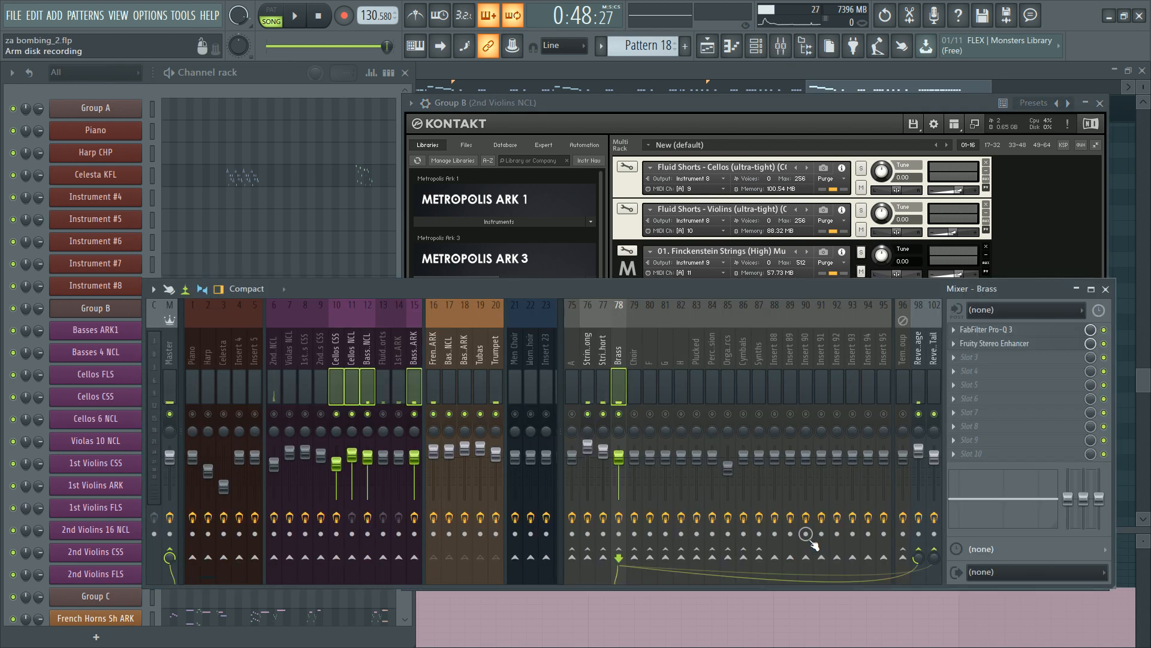
click(790, 113)
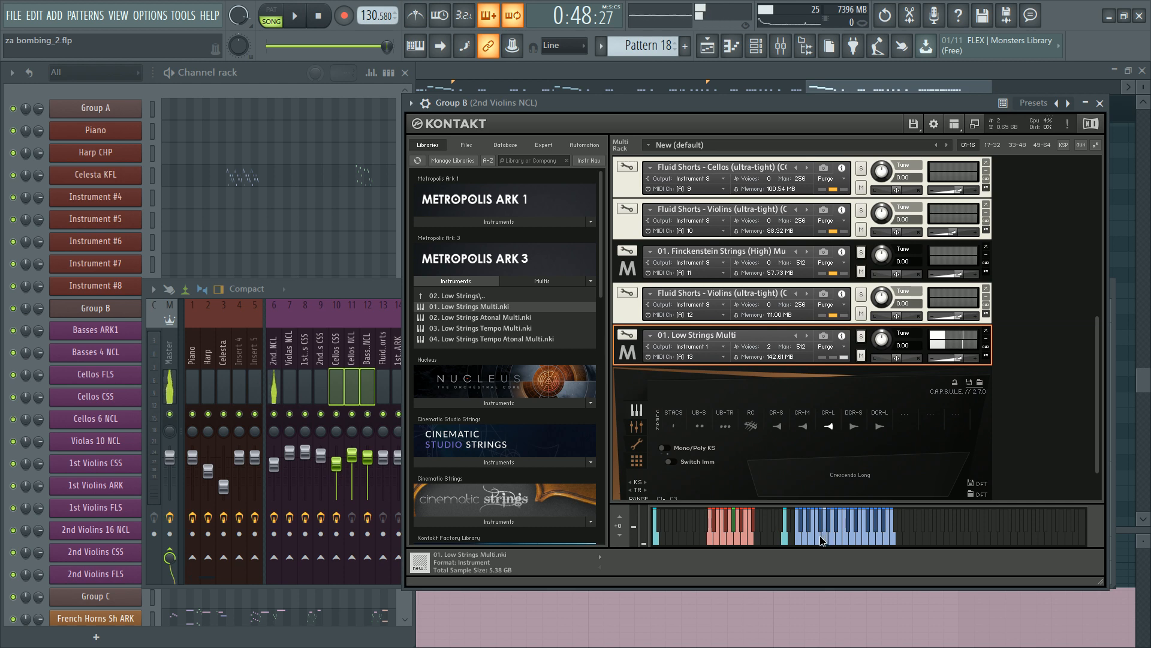
click(290, 362)
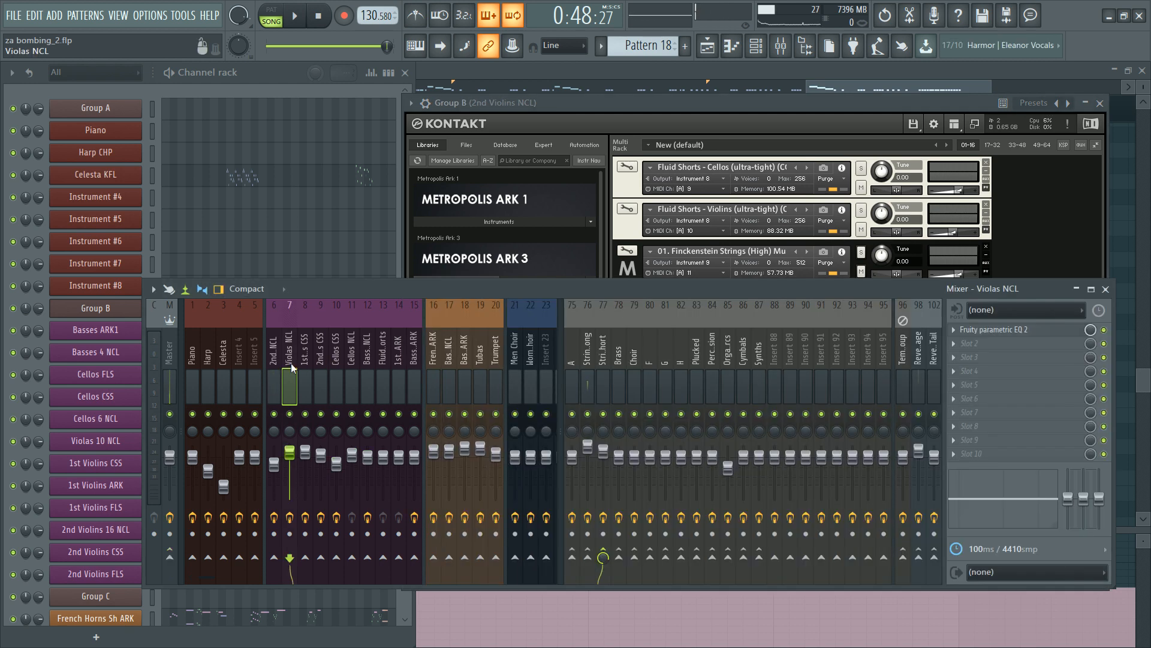
Step: Clone the 2nd Violins FLS channel in Group B and set the clone's MIDI channel to 13
click(259, 86)
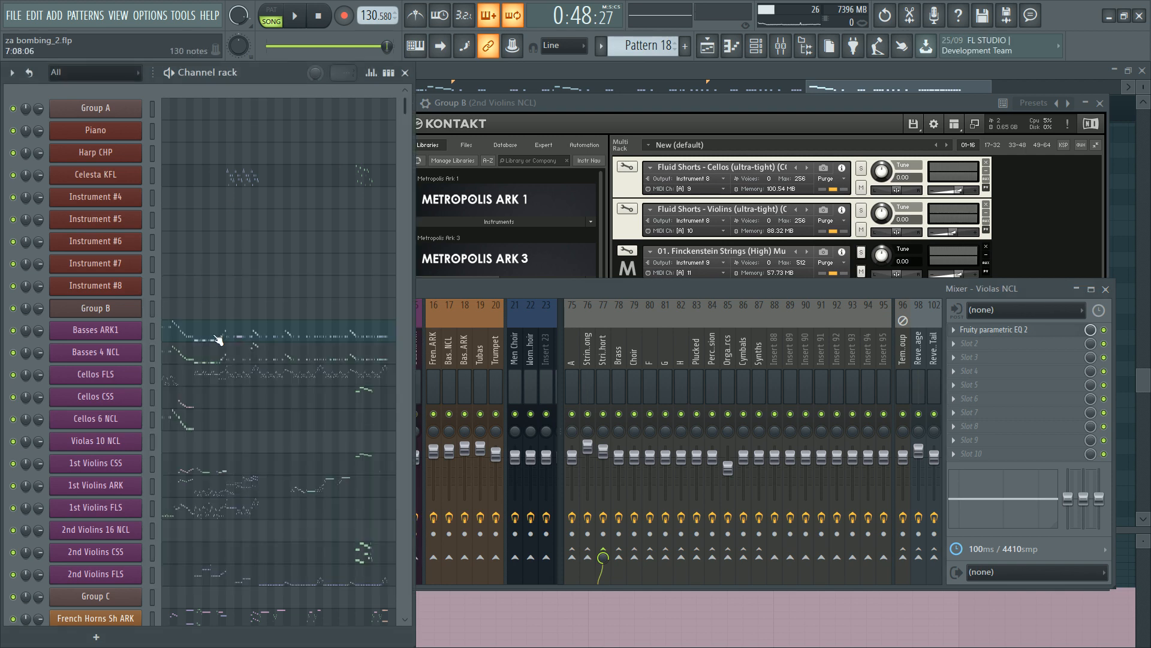
click(135, 574)
scroll(142, 555, down, 3)
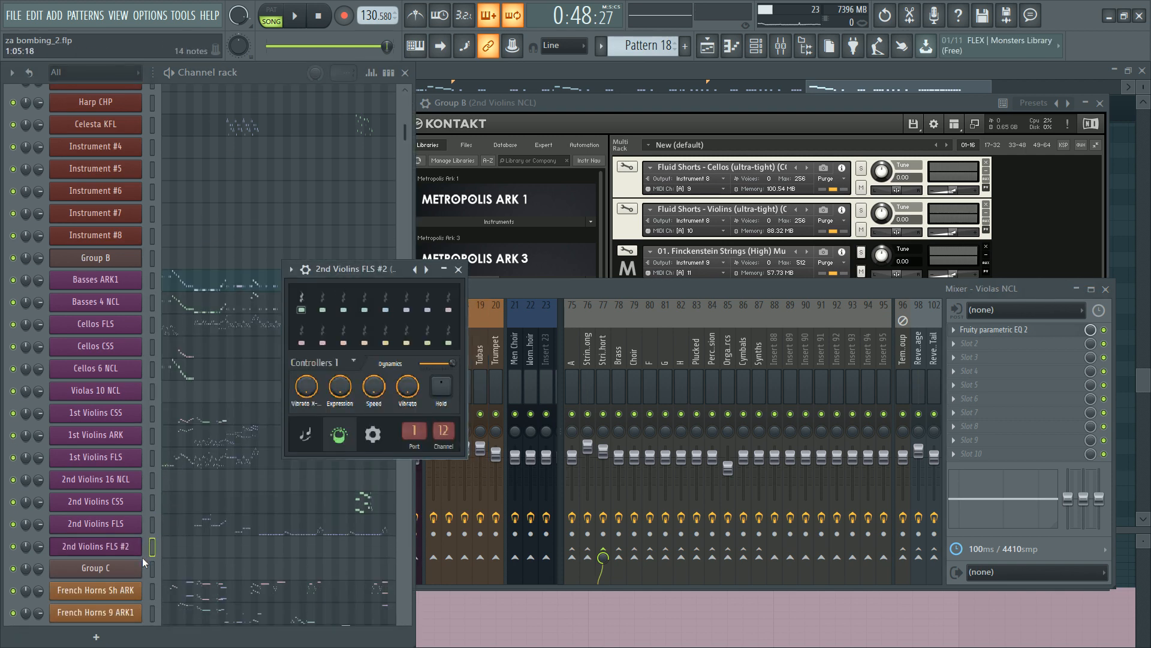
double_click(122, 533)
drag(444, 431, 444, 413)
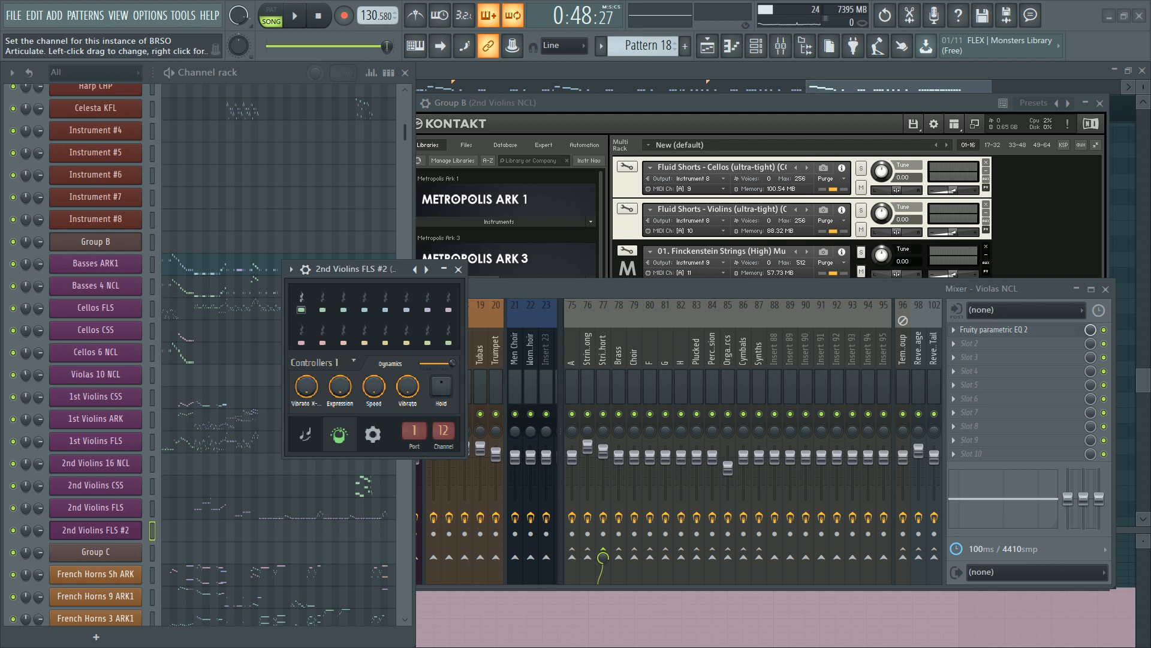
Step: Route the Low Strings Multi in the Group B Kontakt instance to output Instrument 9
click(732, 117)
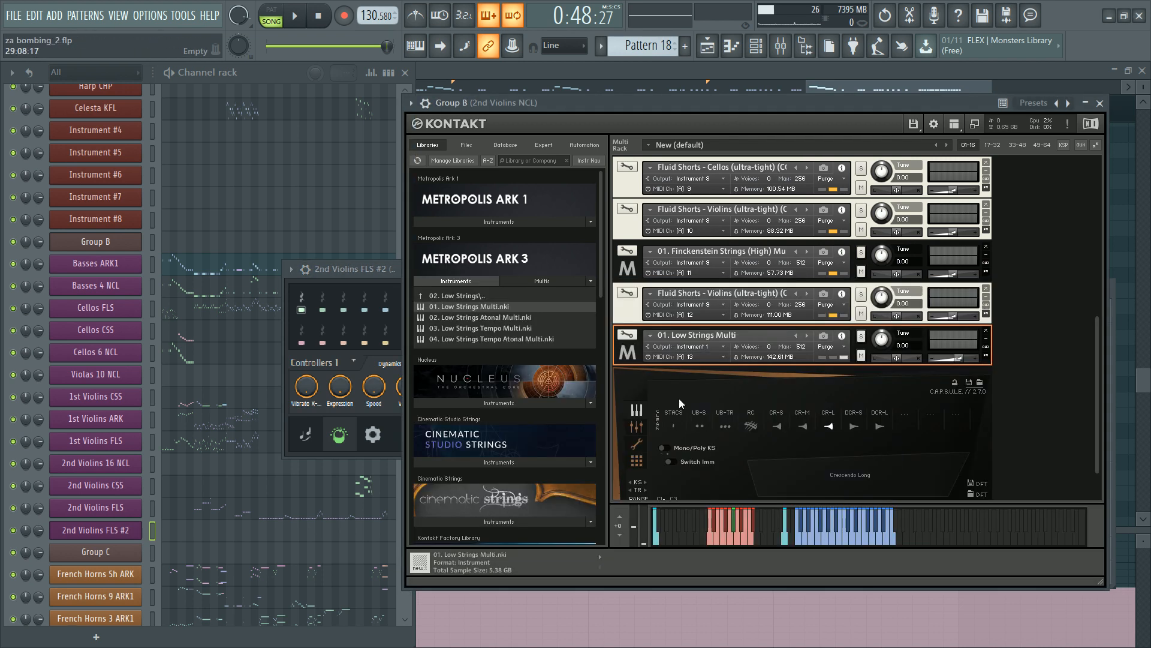
click(694, 347)
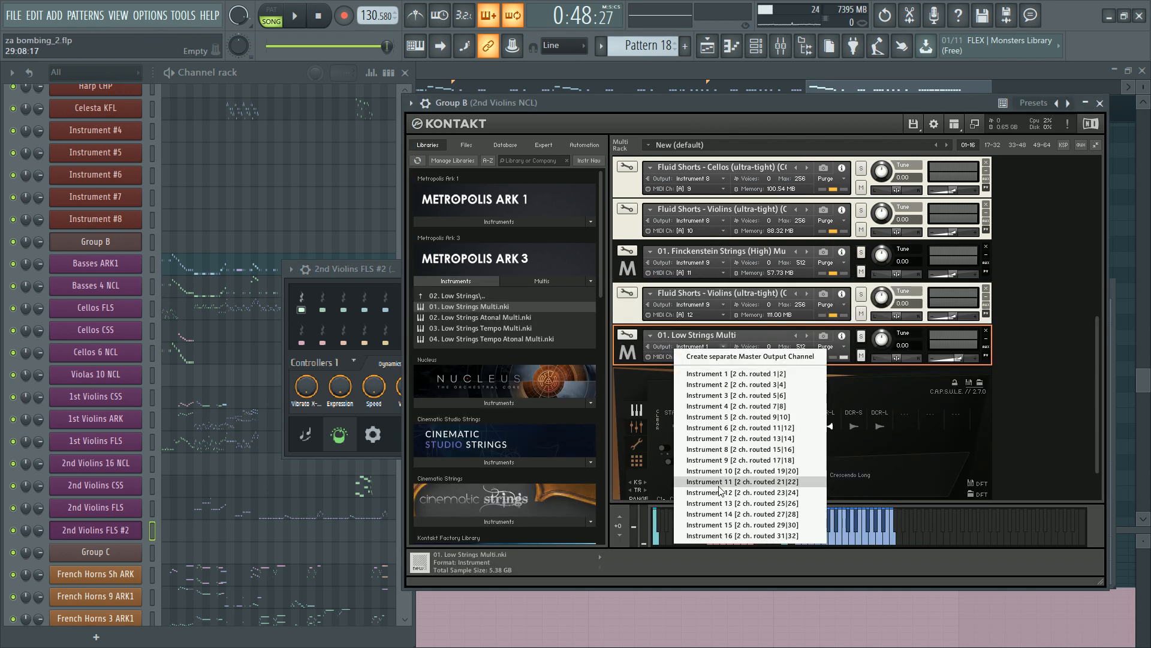
click(719, 460)
Step: Load the Strings Low Sh ARK preset into the cloned channel's articulation plugin and rename the channel Basses Sh ARK
click(296, 309)
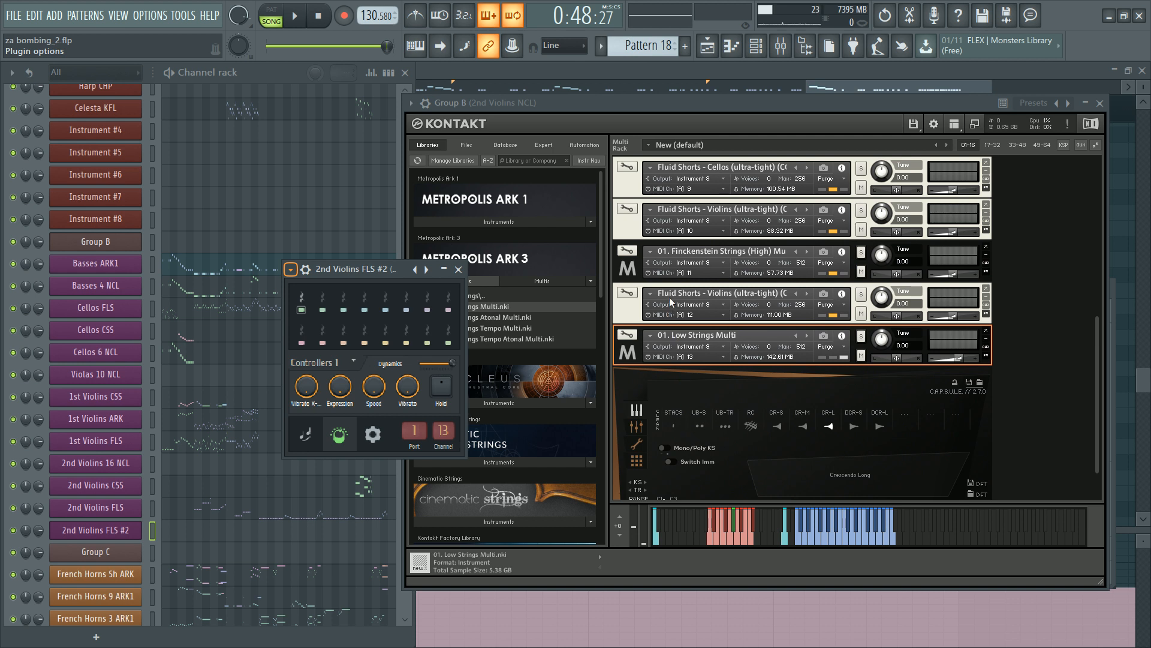
click(668, 510)
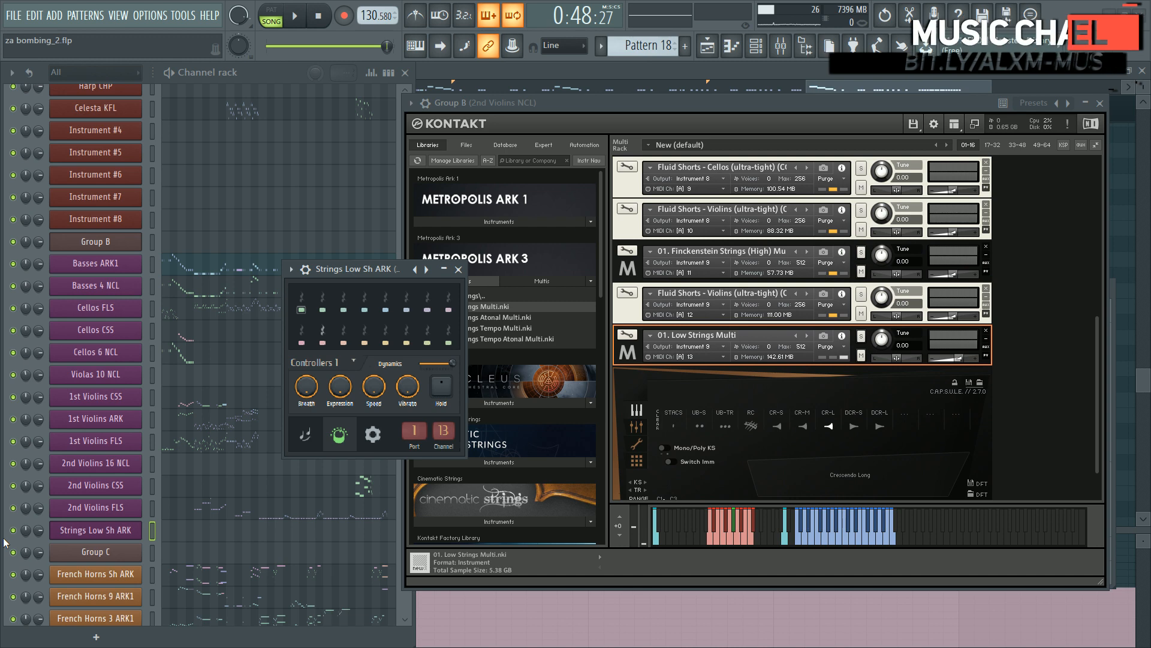
text(Basses)
key(Return)
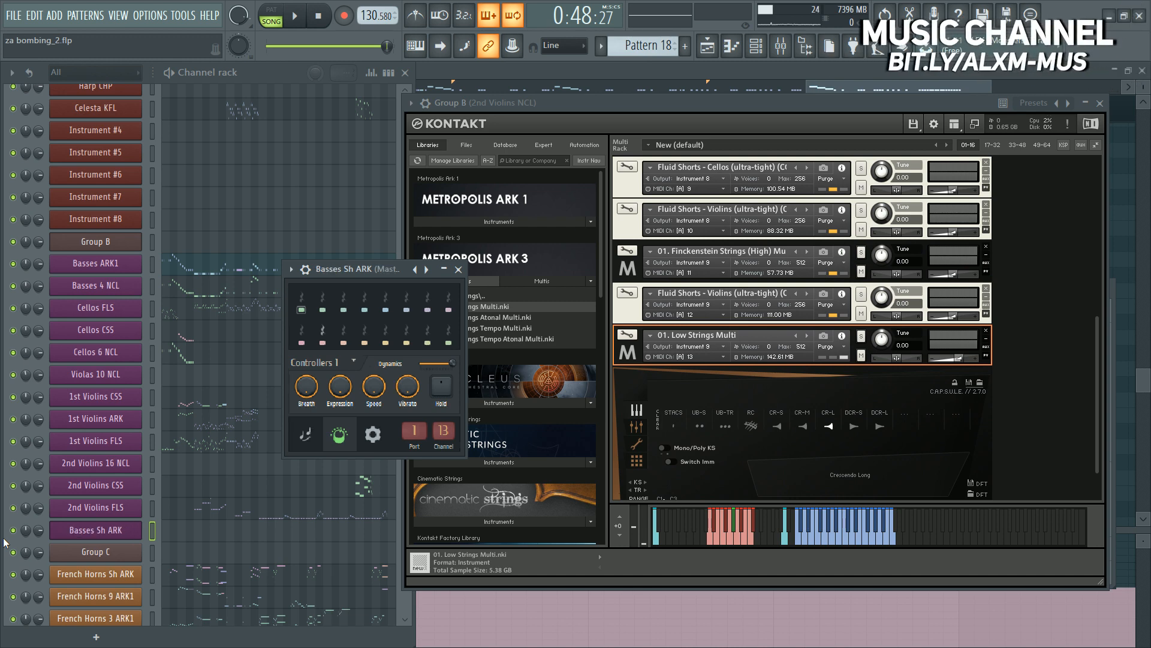
Step: Draw a sustained A3 note across bar 28 in the Basses Sh ARK piano roll
click(243, 538)
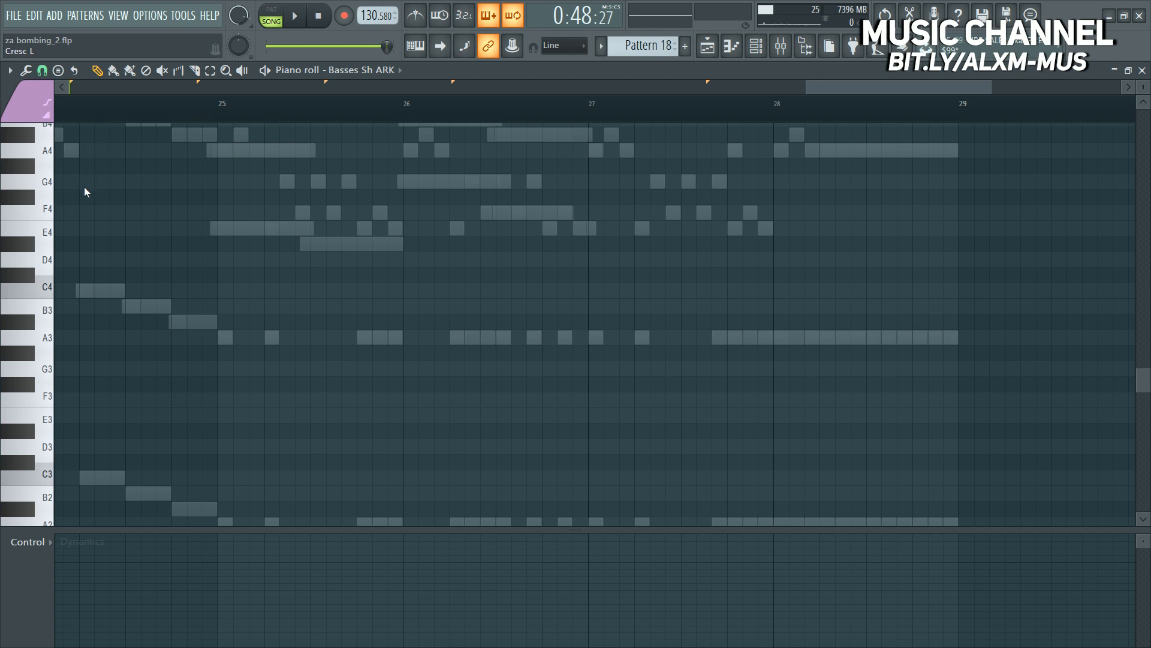
click(771, 334)
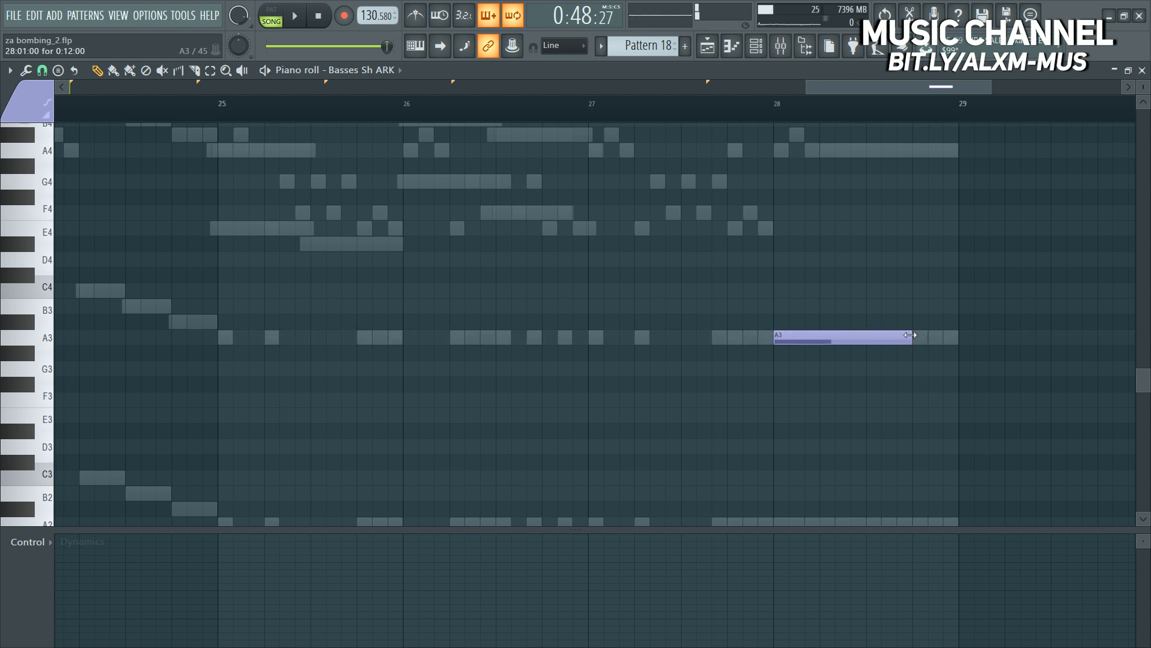
drag(911, 337, 873, 423)
Step: Assign the Cresc L articulation to the A3 note and make it fill bar 28 exactly
click(42, 126)
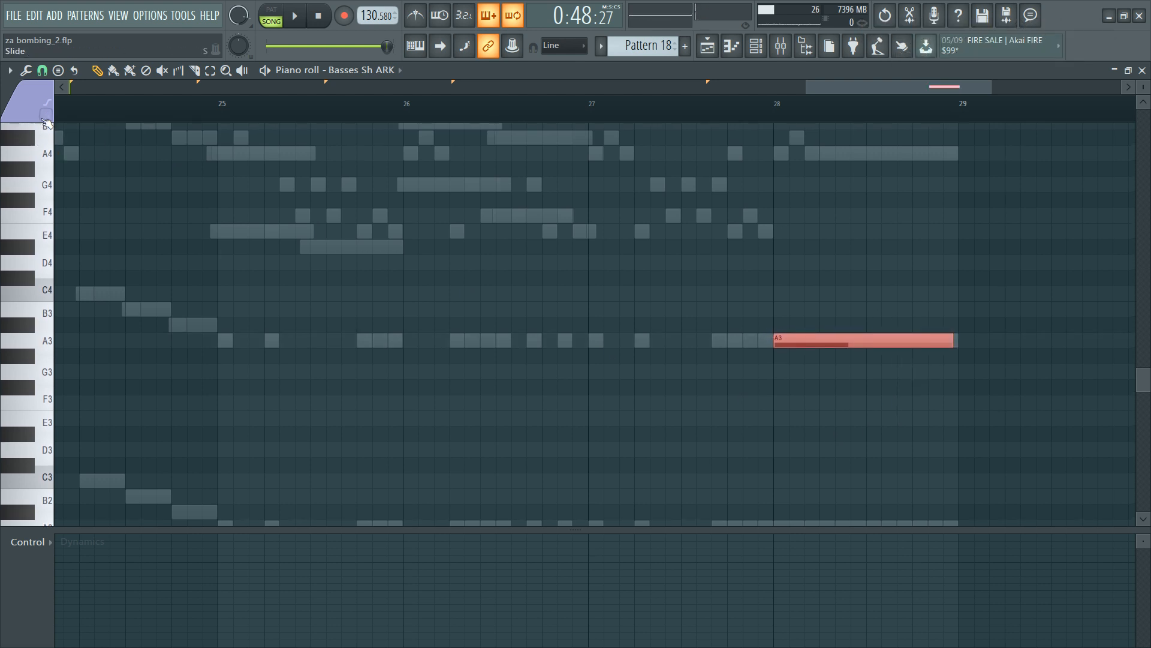
click(46, 115)
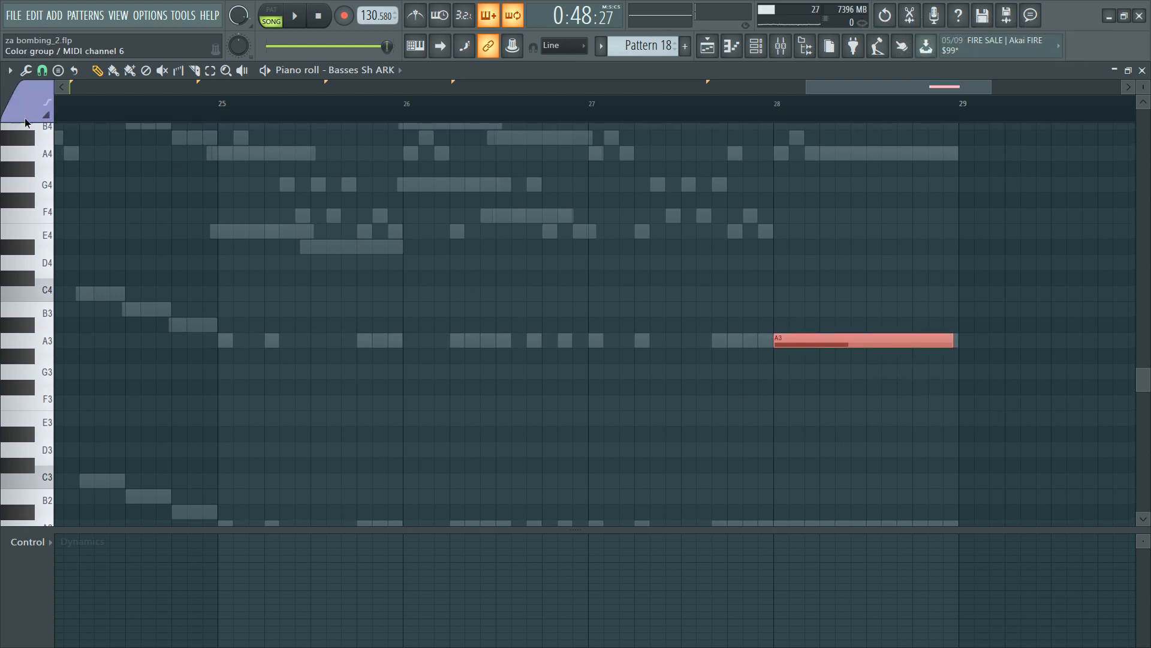
click(69, 194)
drag(785, 316, 864, 454)
ctrl+click(884, 429)
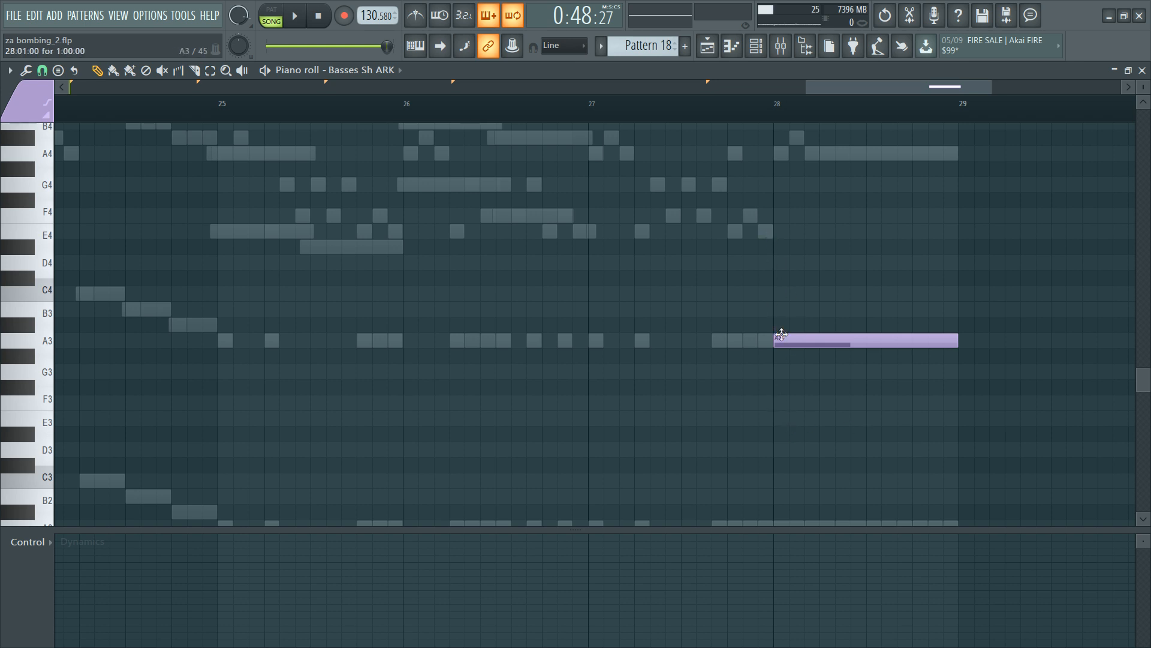
Step: Extend the start of the A3 note slightly before bar 28 and play the passage back
drag(775, 339, 768, 339)
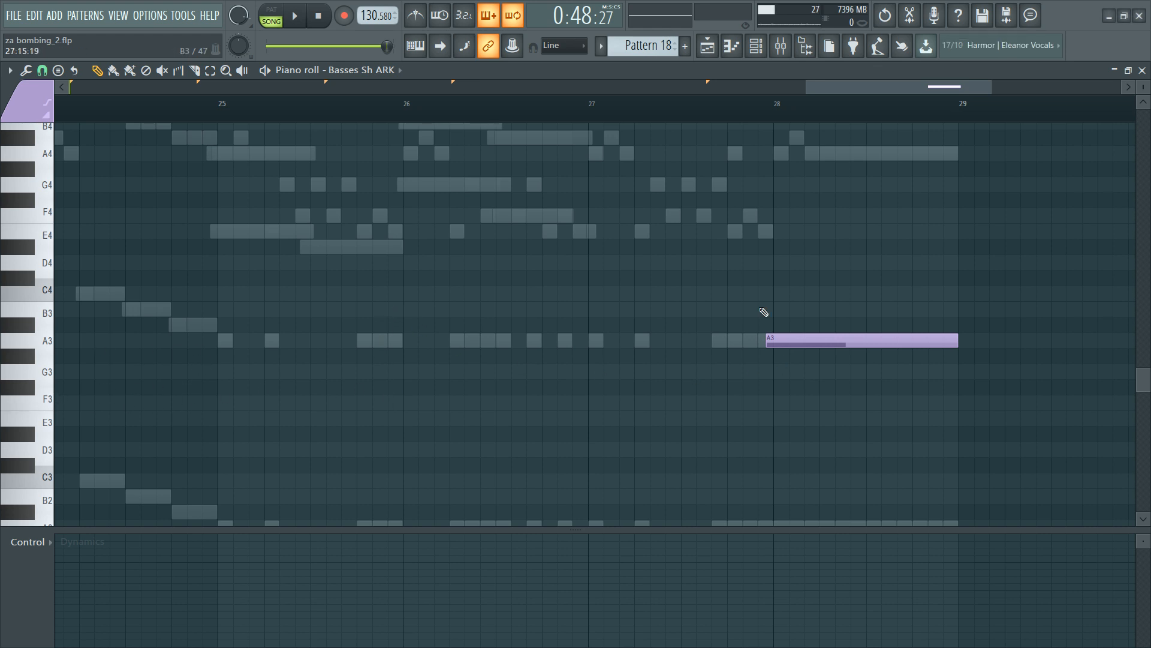
scroll(789, 273, down, 4)
scroll(804, 264, up, 2)
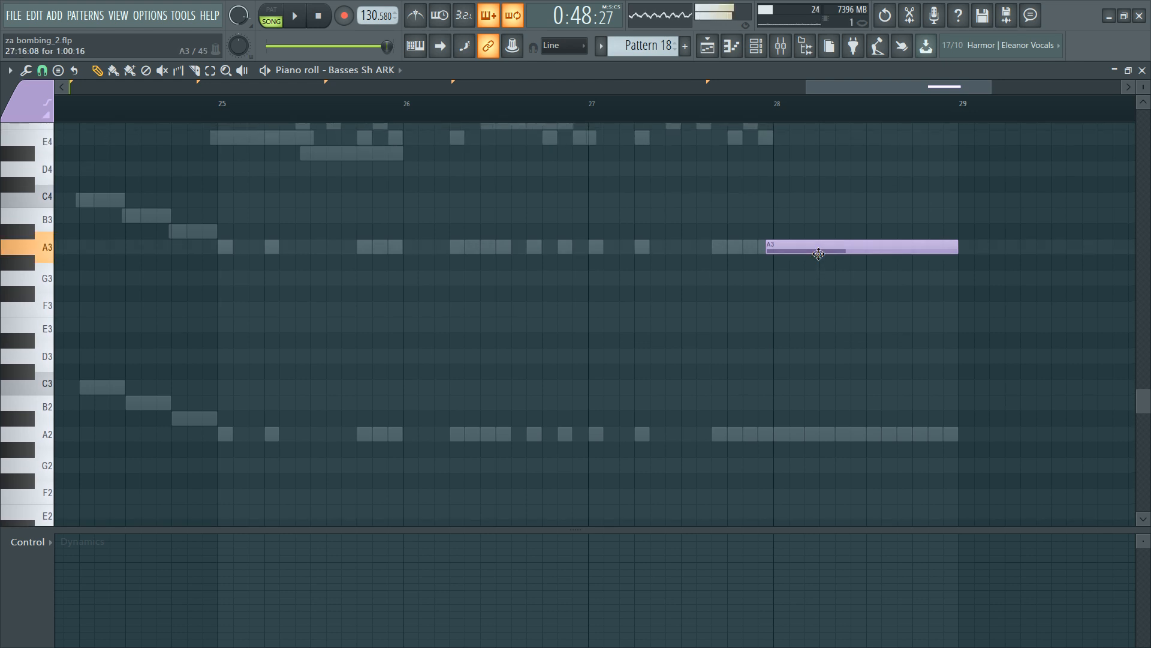
key(F6)
key(space)
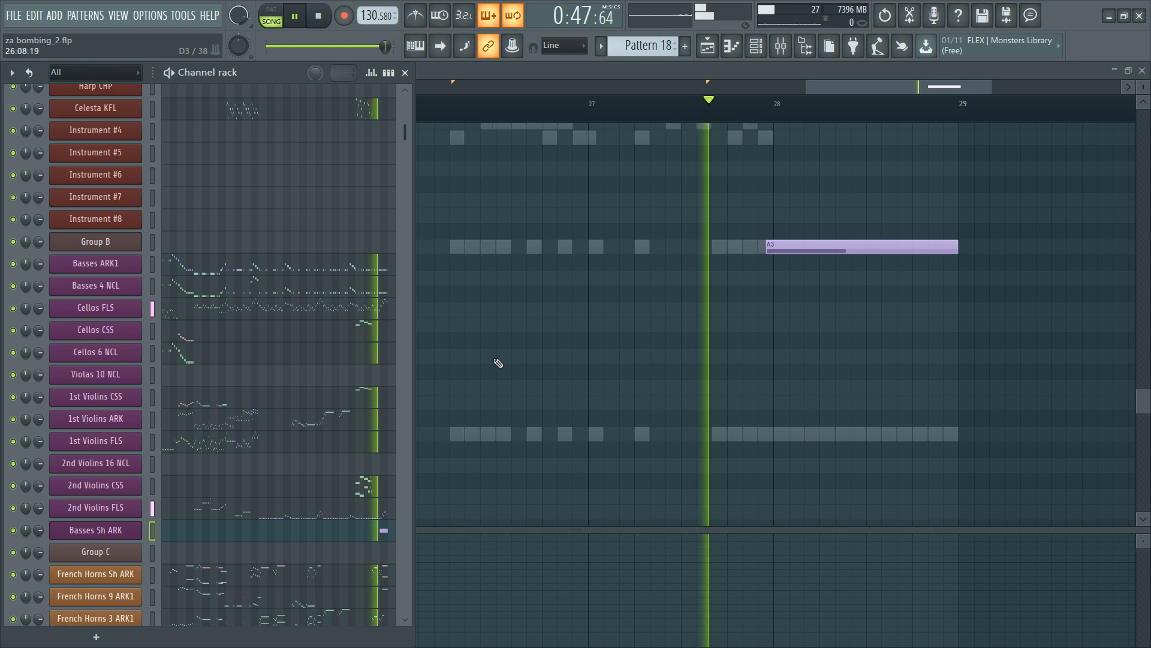
key(F6)
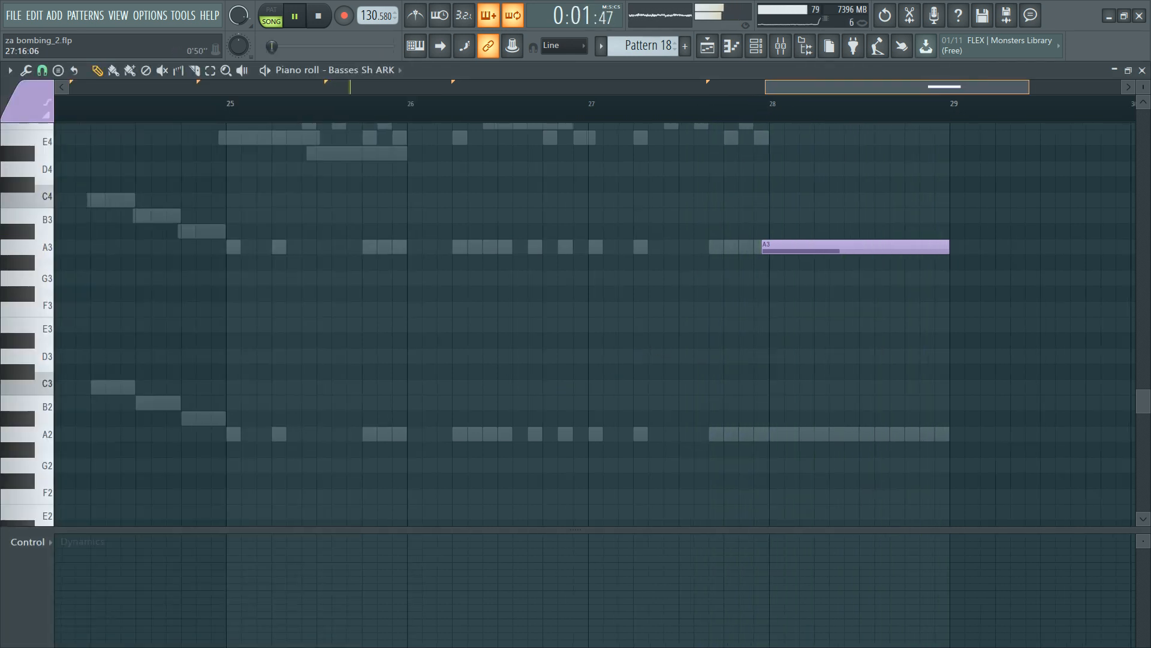
key(space)
Step: Select the Basses ARK, bass trombone and cello tracks in the mixer and listen to them soloed
scroll(449, 385, down, 8)
key(F9)
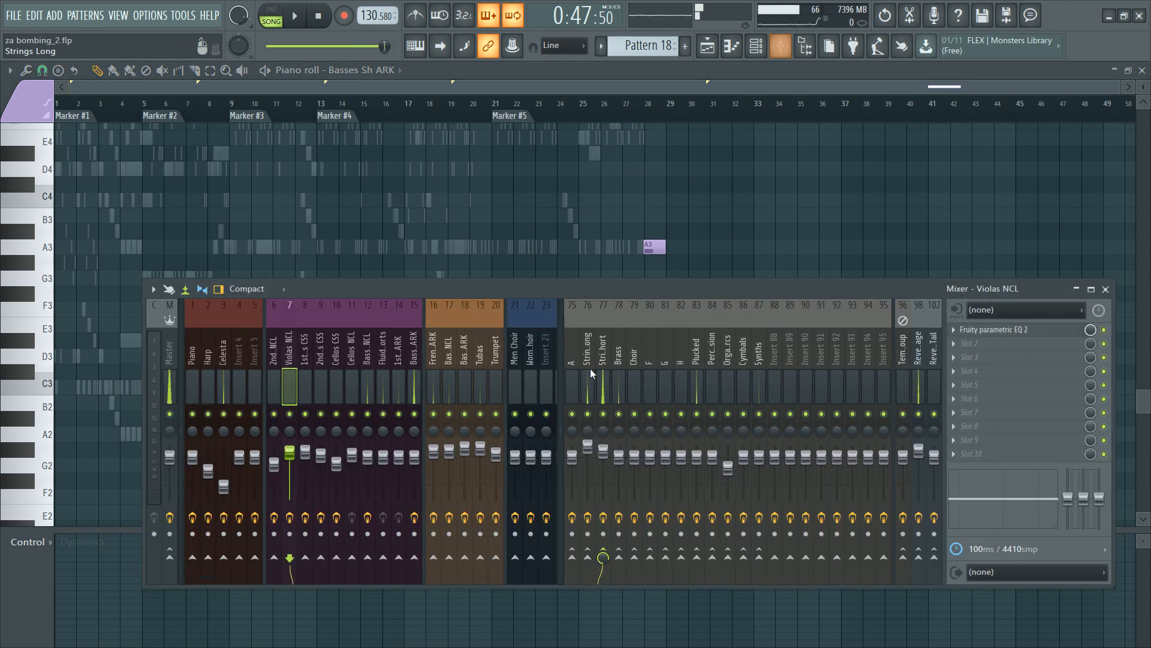
click(408, 356)
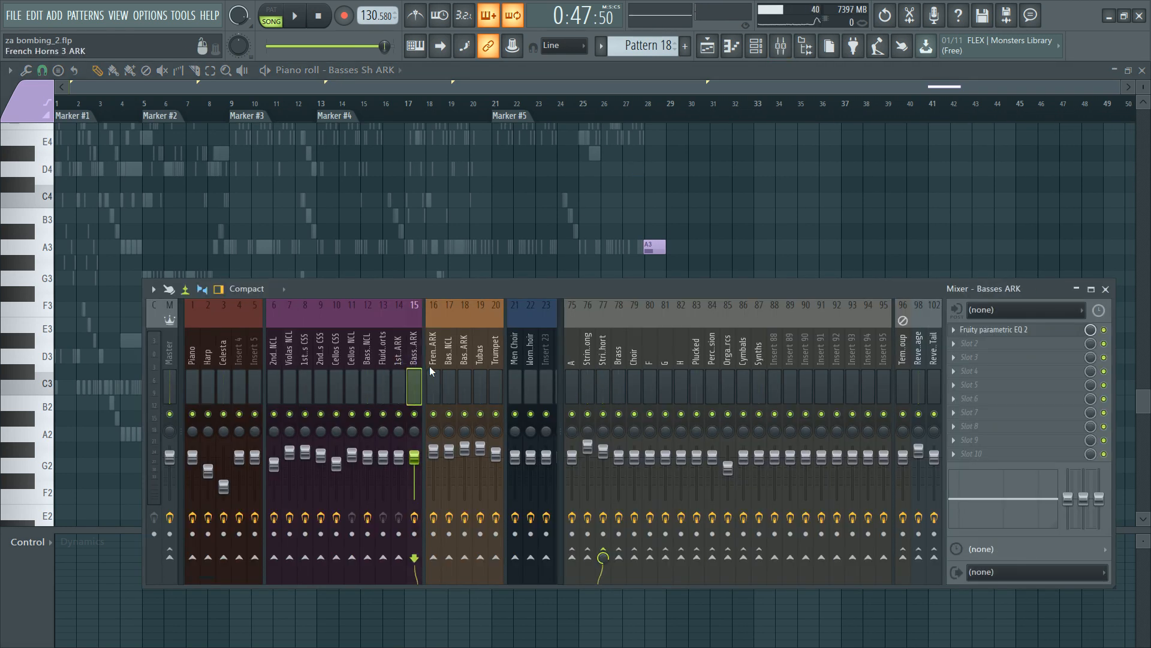
ctrl+click(448, 367)
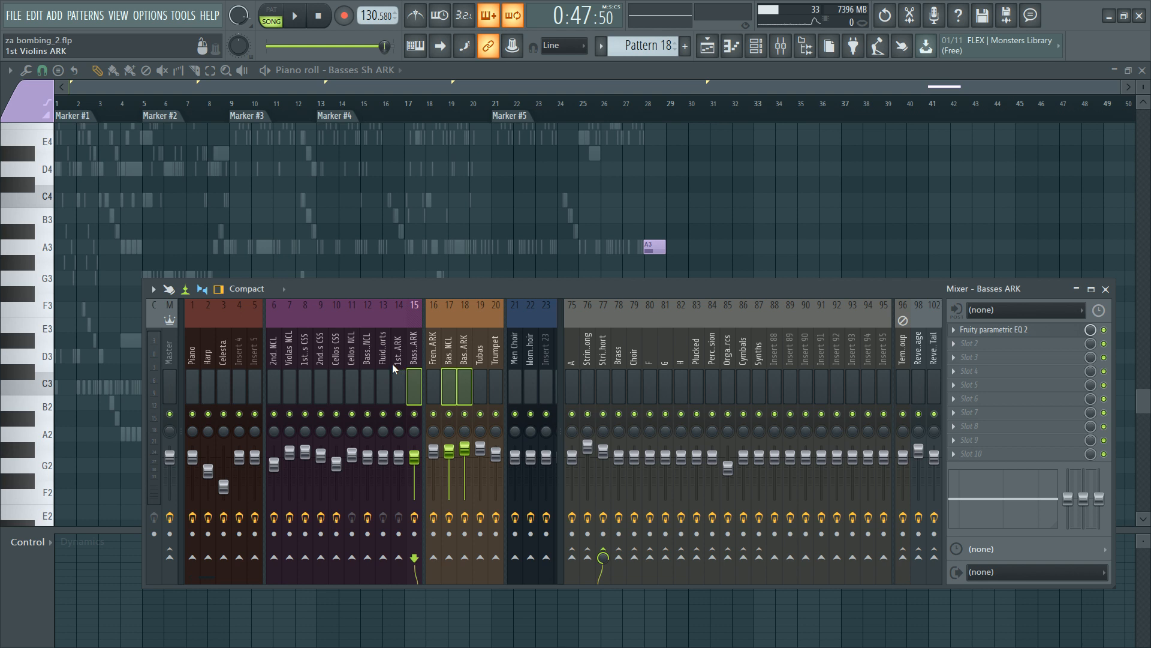
ctrl+click(332, 361)
key(space)
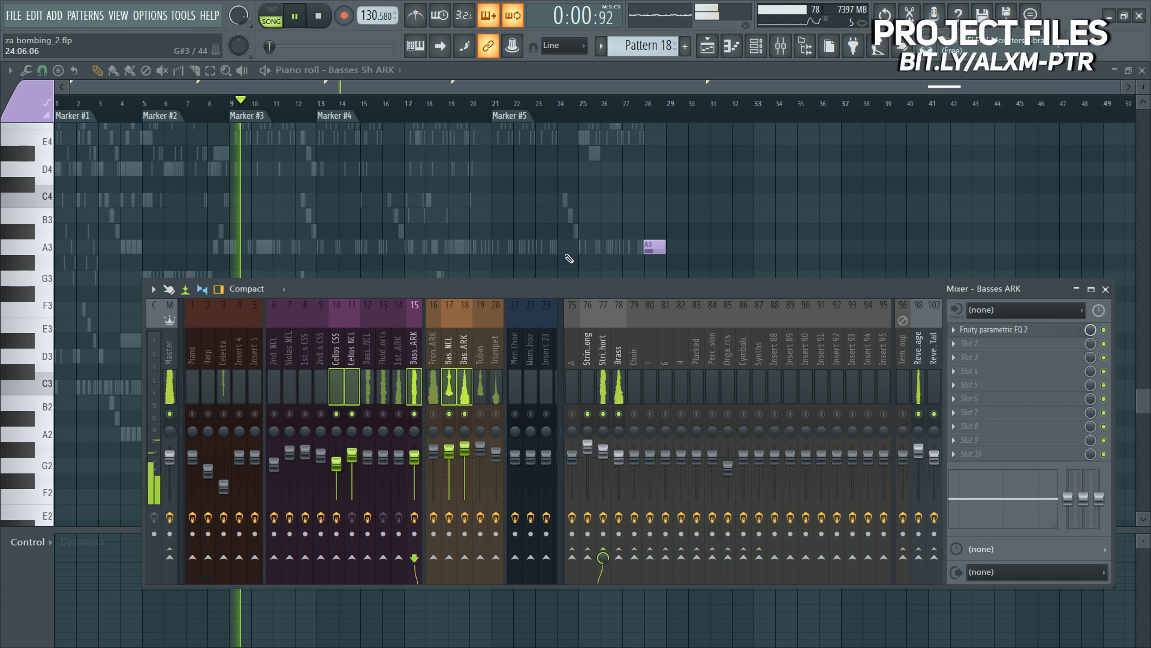
key(space)
Step: Add the Tubas track to the soloed mixer tracks and examine the Tubas 2 NCL notes in the piano roll
key(F9)
key(F6)
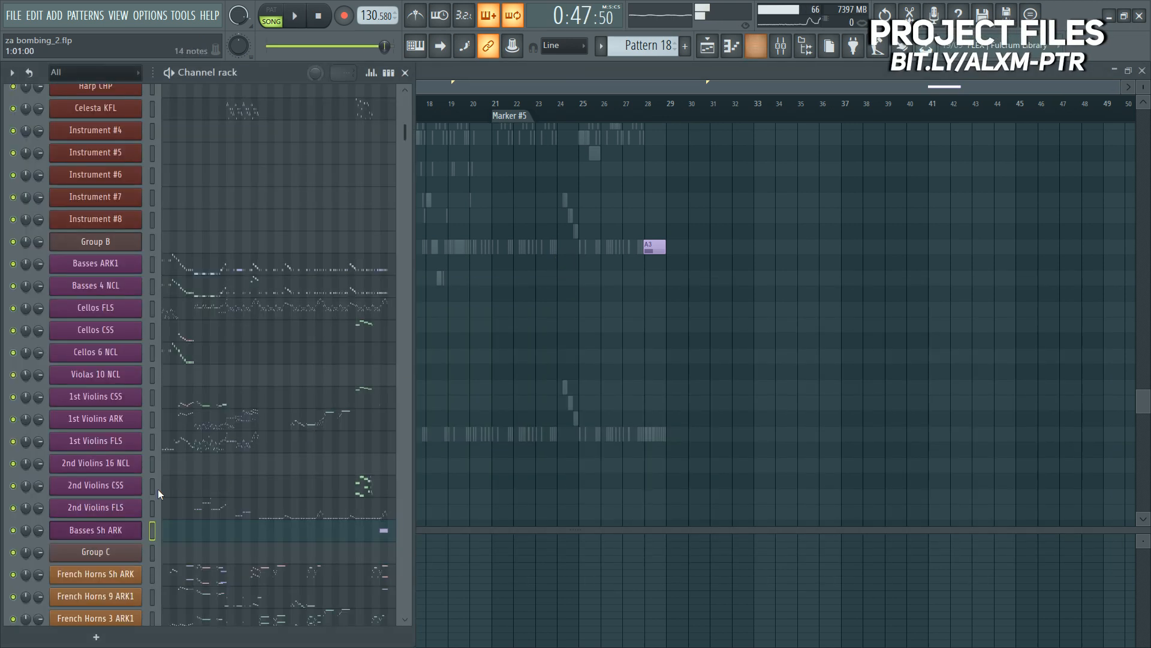
key(F9)
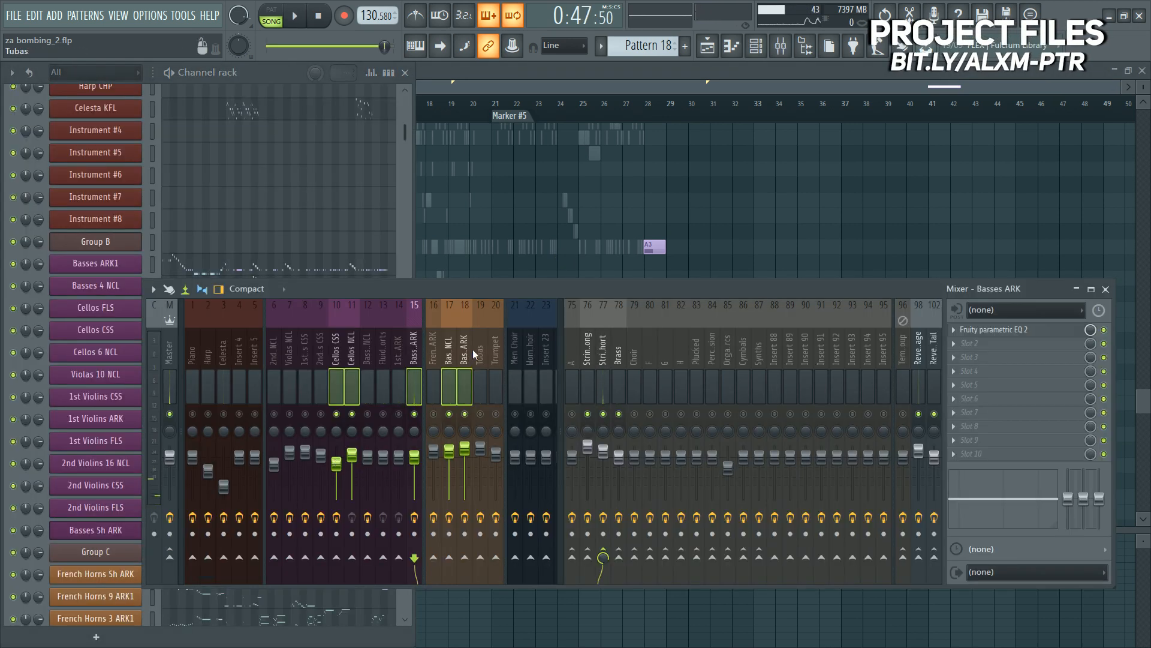
click(272, 75)
scroll(282, 322, down, 6)
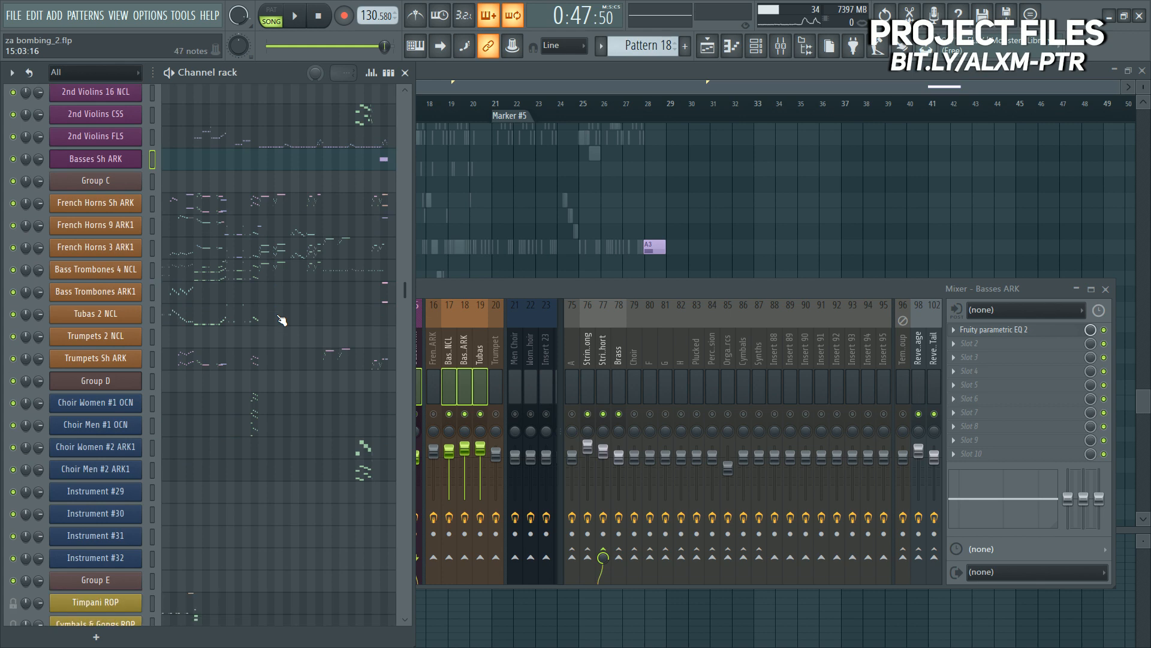
click(306, 293)
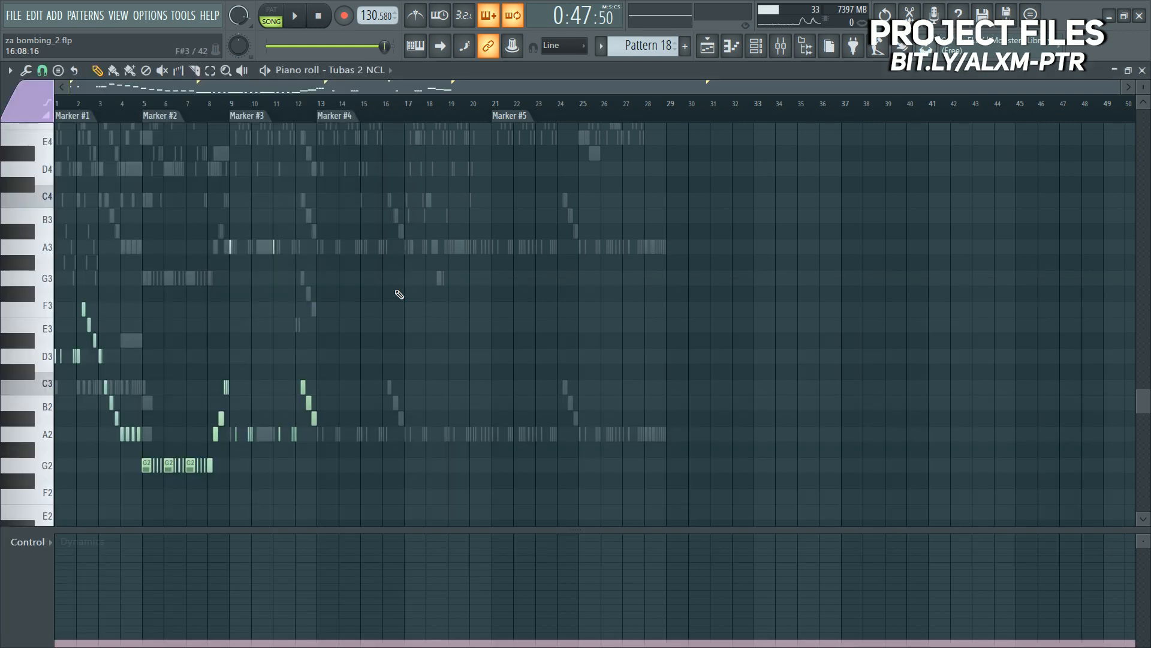
key(F6)
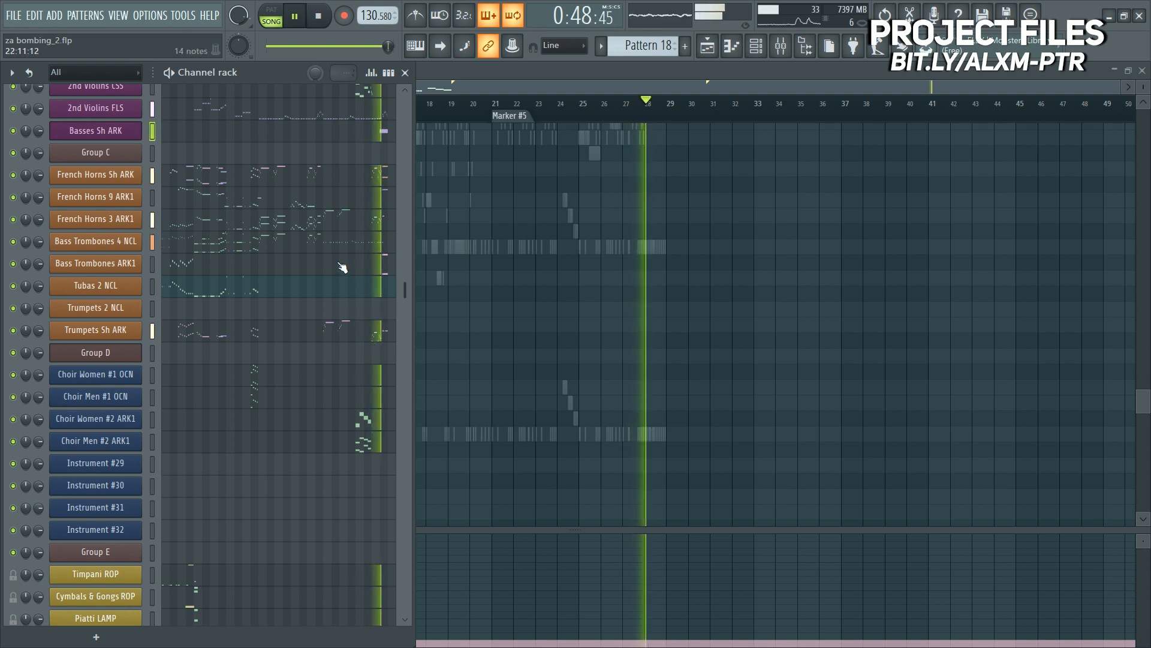
Step: Play Bass Trombones 4 NCL from Marker #5 and select its notes from bar 24 through bar 28 in the piano roll
click(348, 242)
click(491, 104)
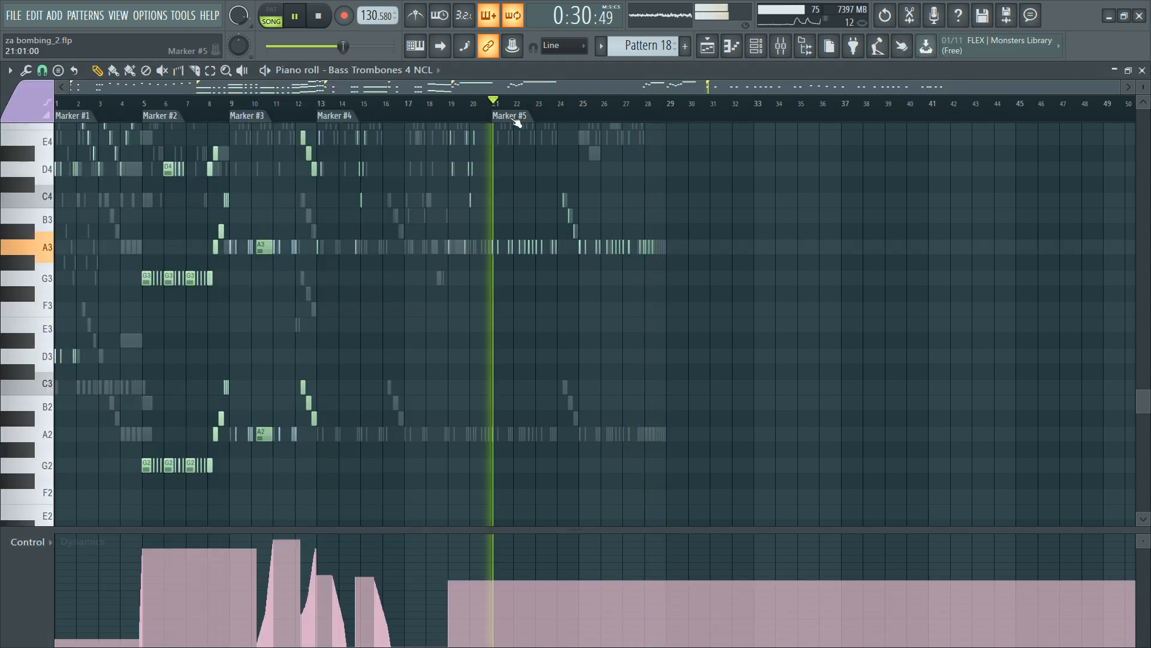
scroll(569, 106, up, 4)
drag(683, 175, 1127, 298)
drag(770, 89, 840, 90)
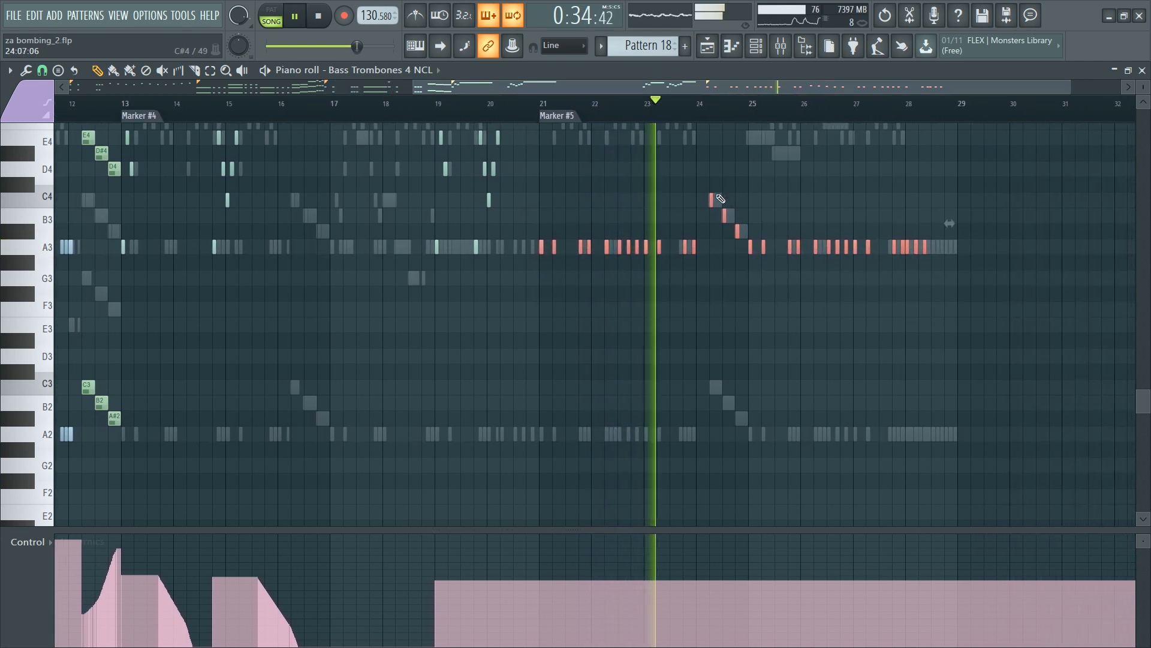
drag(702, 180, 980, 334)
key(F6)
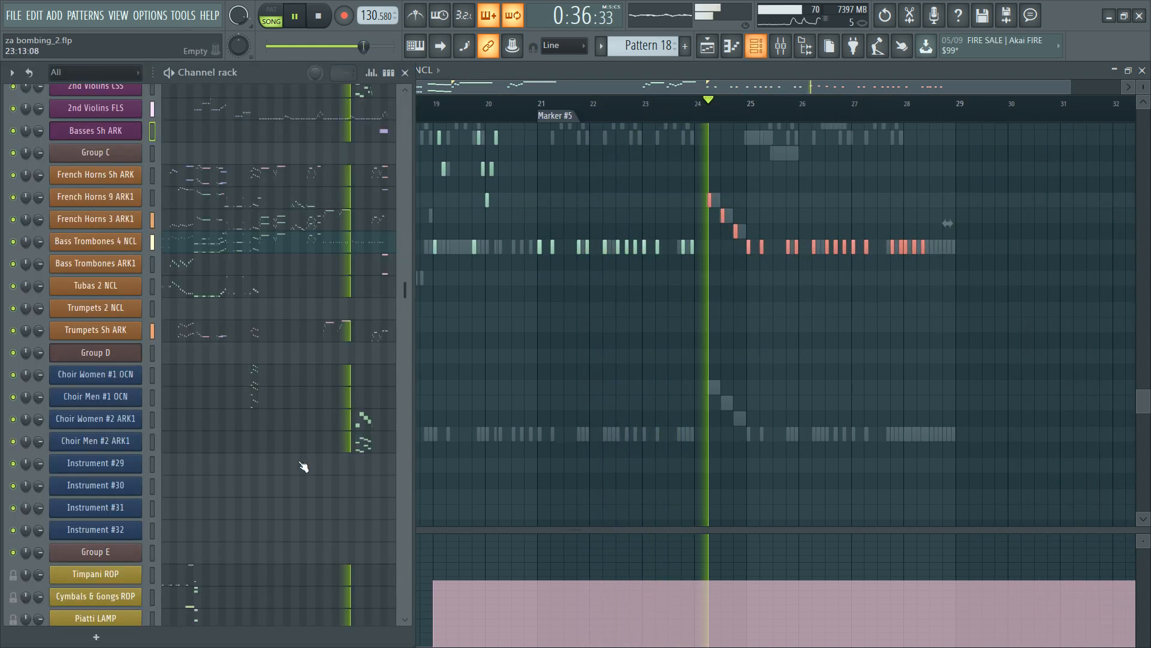
key(space)
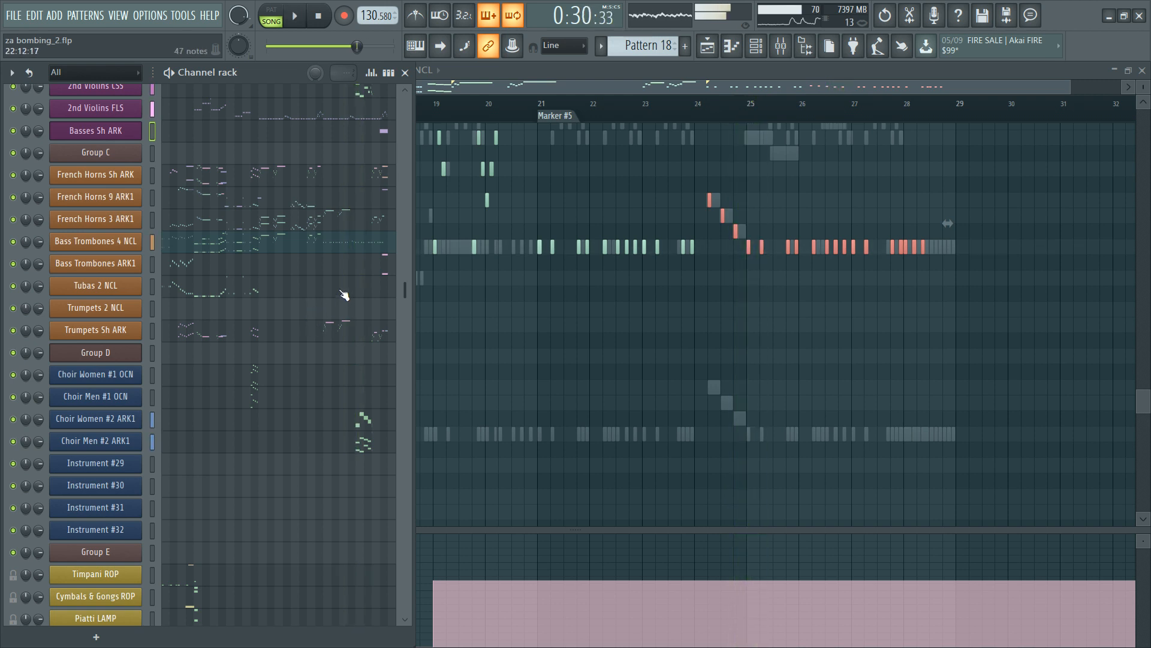
Step: Paste the copied bass trombone notes into Tubas 2 NCL at bars 24 to 28 and transpose them down an octave
click(340, 292)
drag(219, 242, 817, 240)
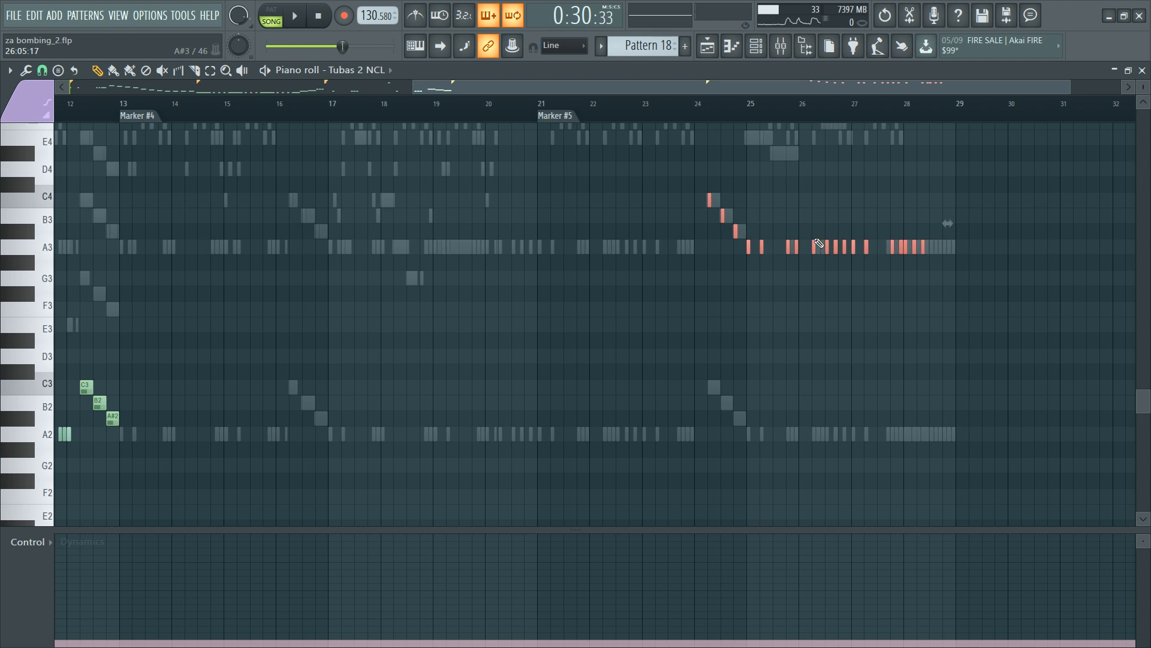
key(ctrl+Down)
scroll(856, 116, up, 6)
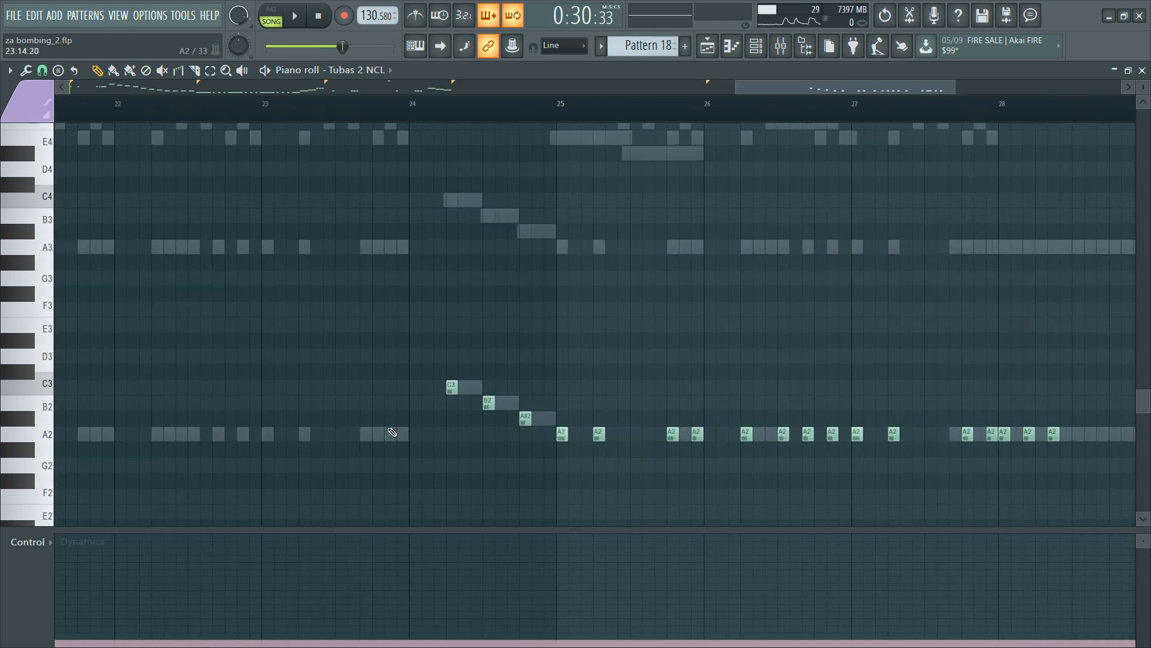
Step: Lengthen the C3, B2 and A#2 tuba notes in bar 24 until they connect, and play the passage with the A2 notes
drag(349, 352, 513, 419)
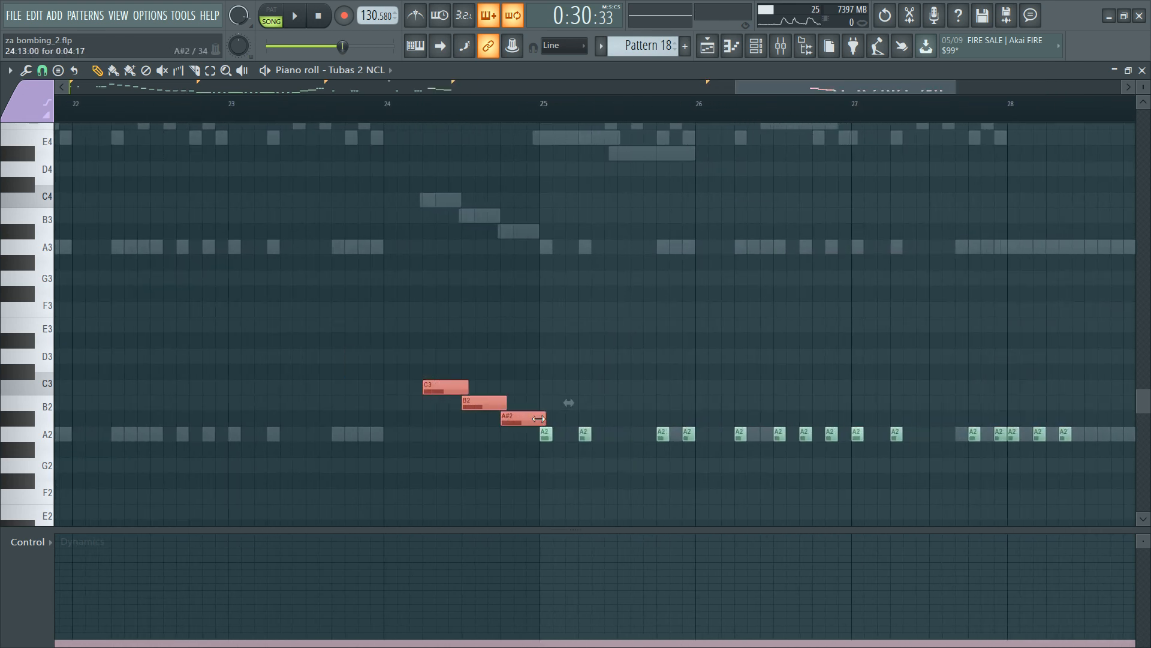
key(ctrl+d)
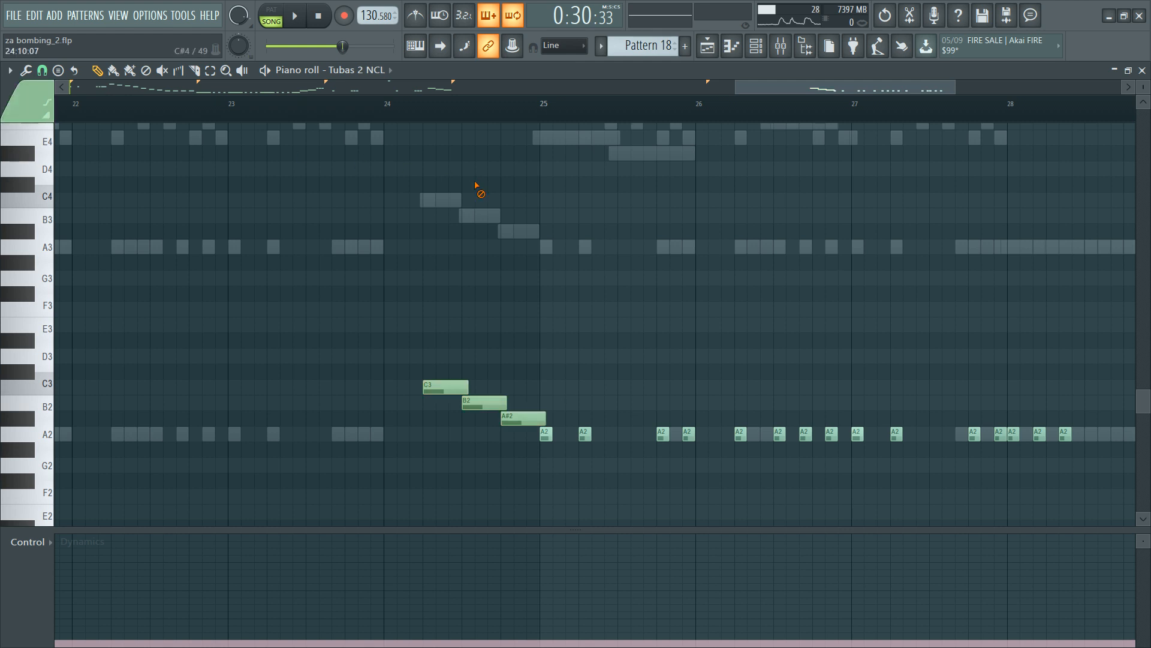
scroll(614, 114, down, 2)
drag(448, 424, 779, 441)
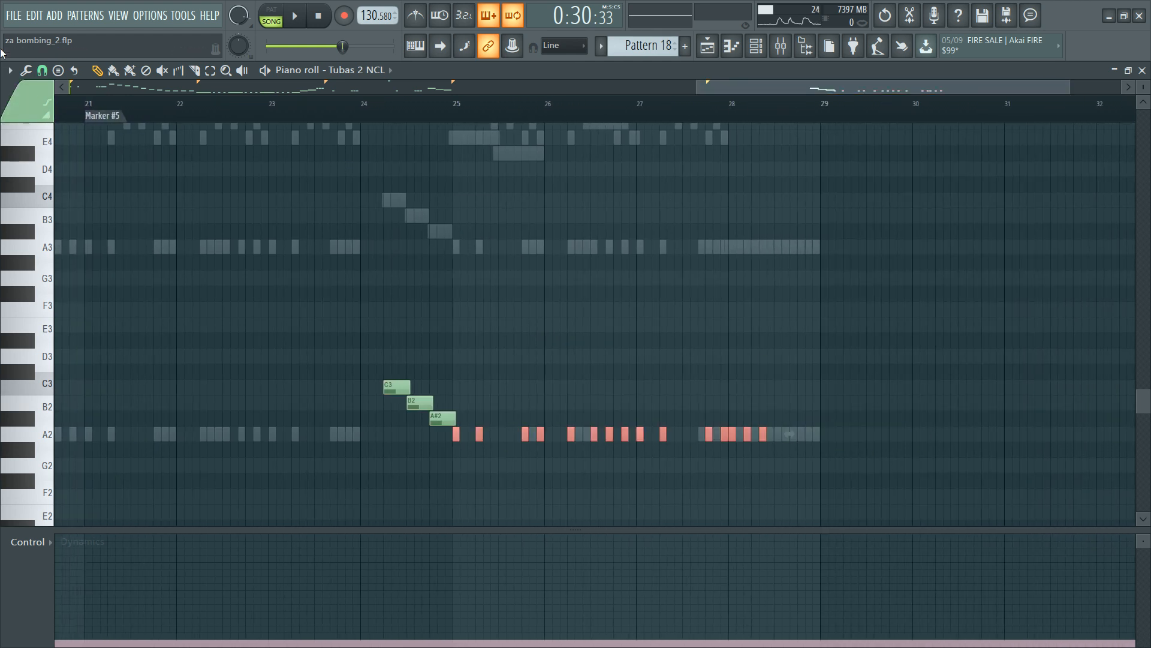
key(ctrl+d)
key(space)
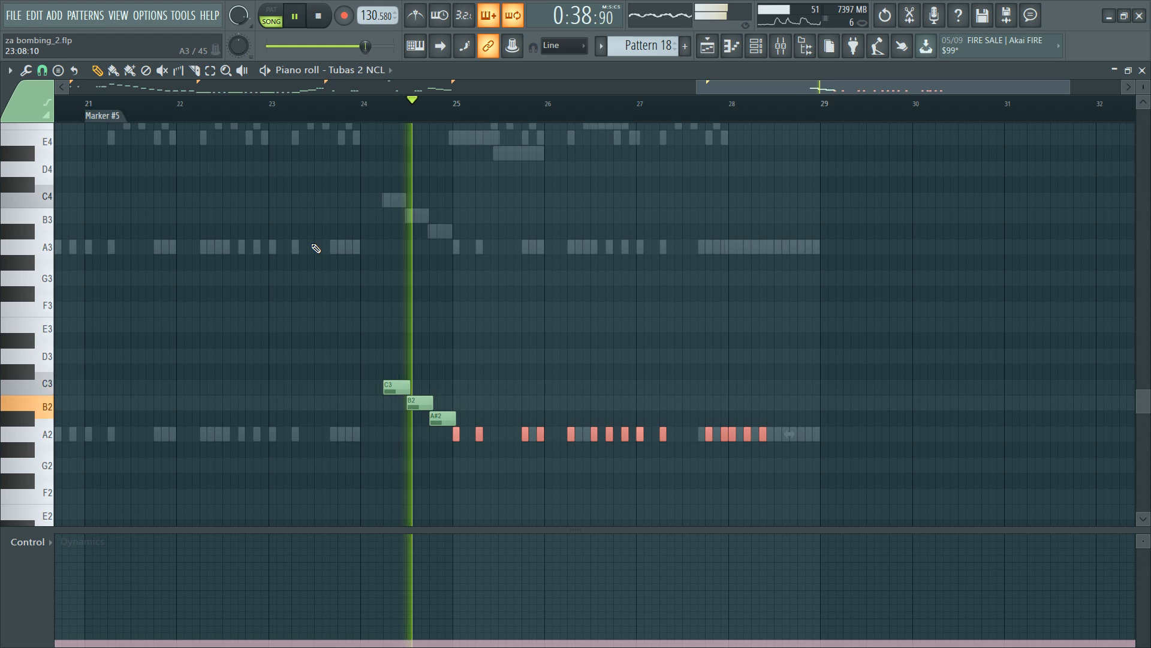
key(space)
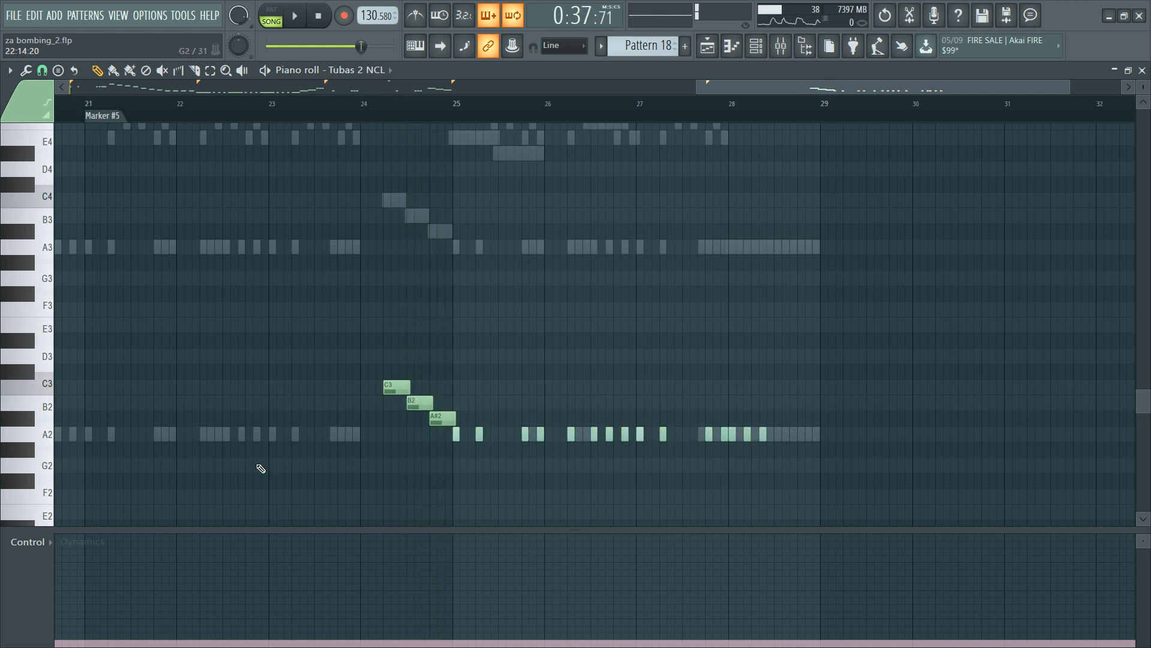
Step: Play the earlier tuba part from Marker #2 for comparison
scroll(367, 404, down, 5)
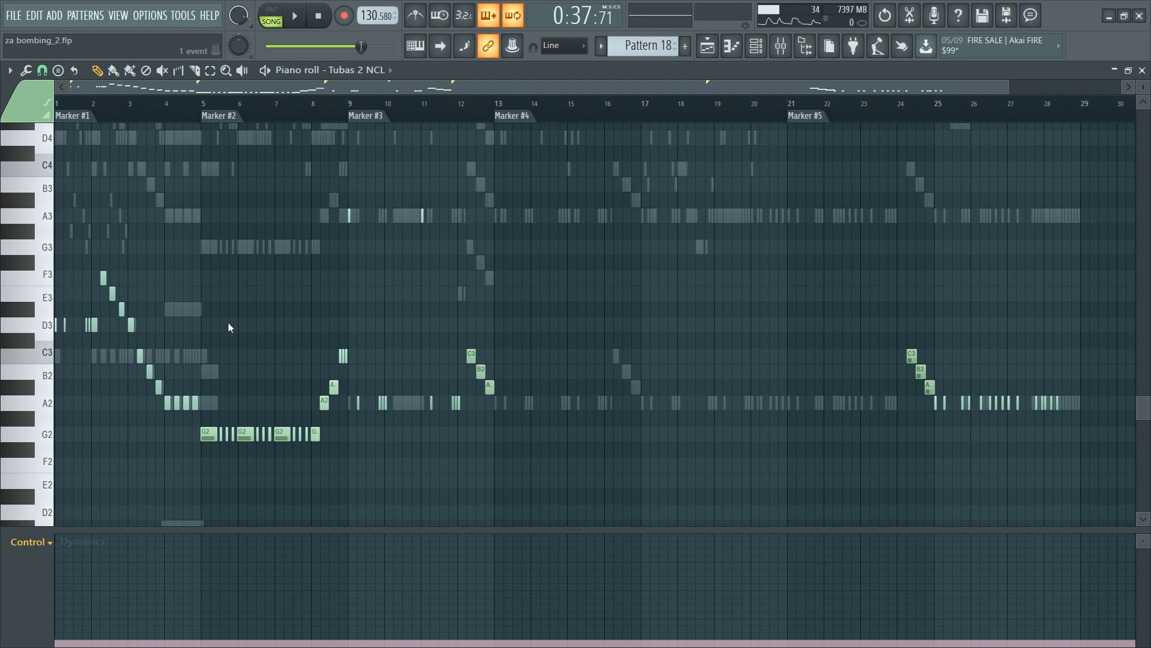
click(219, 115)
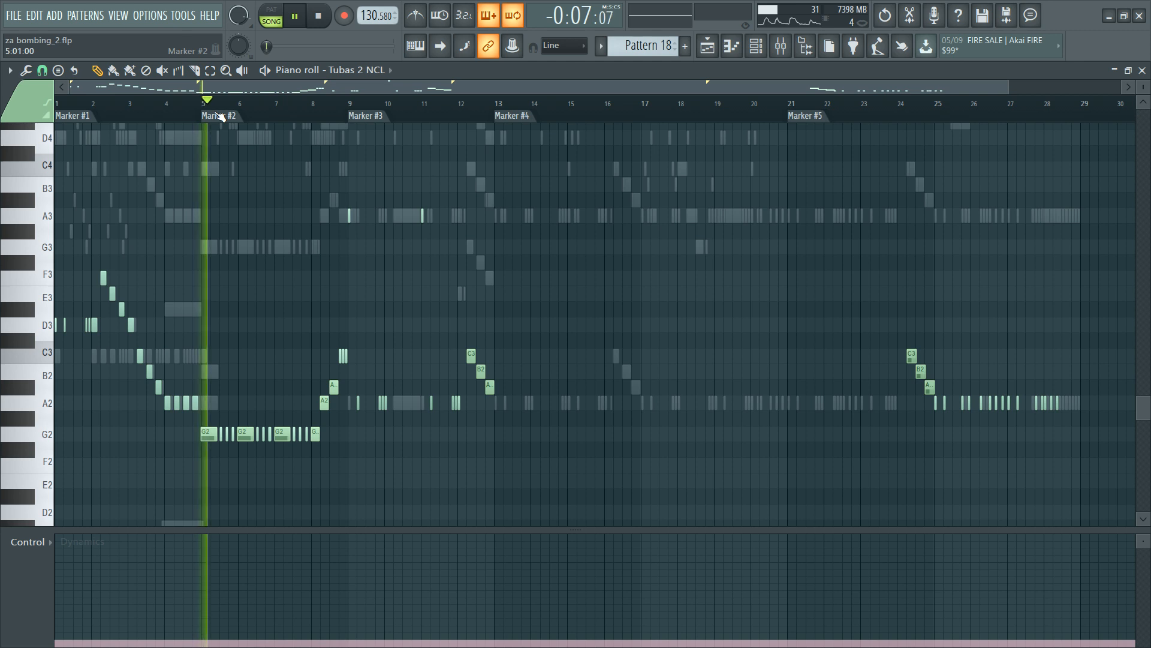
scroll(619, 334, up, 5)
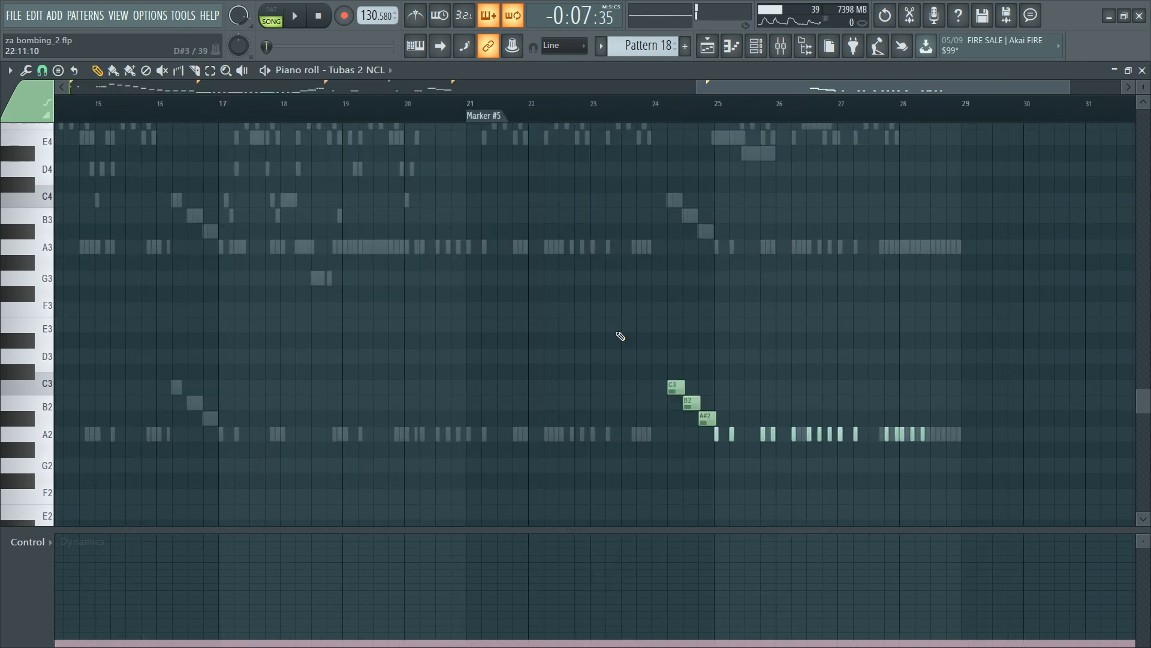
Step: Set the tuba Dynamics to a low level from the C3 note in bar 24 and check the A2 note velocities during playback
click(387, 555)
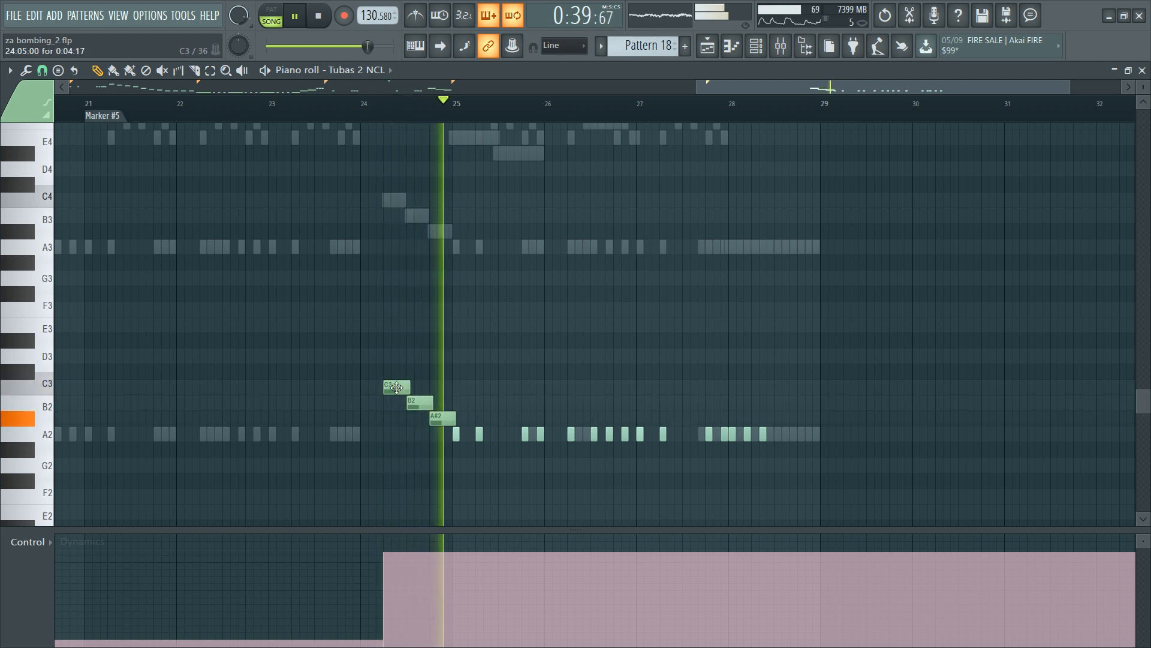
key(space)
click(383, 619)
key(space)
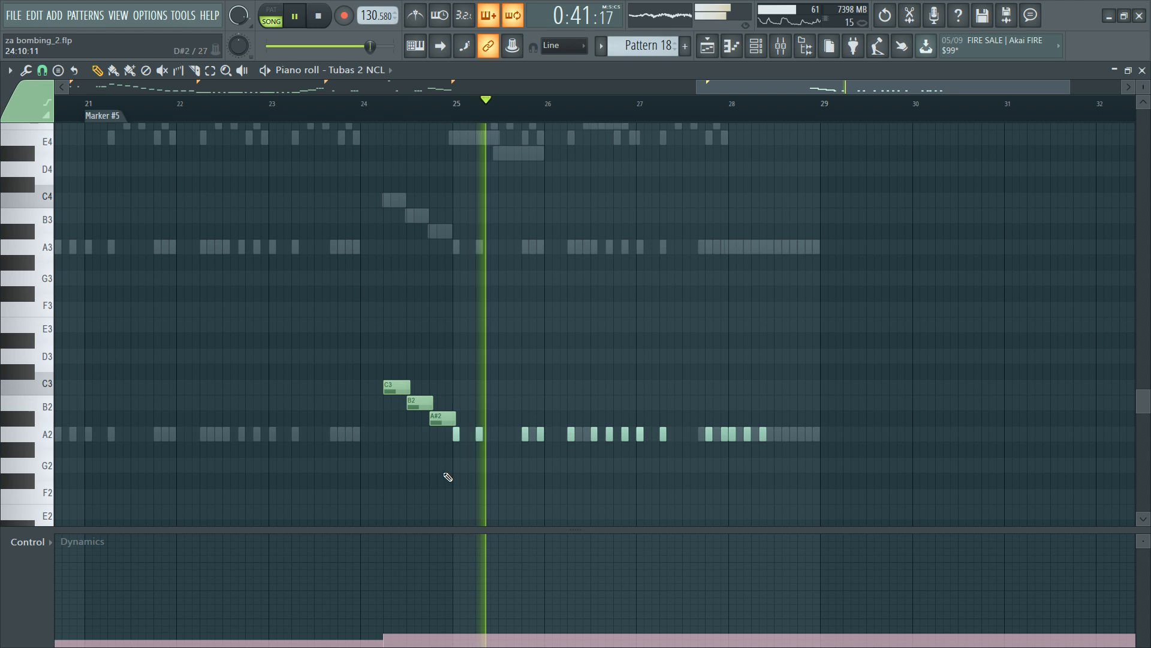
drag(447, 430, 904, 466)
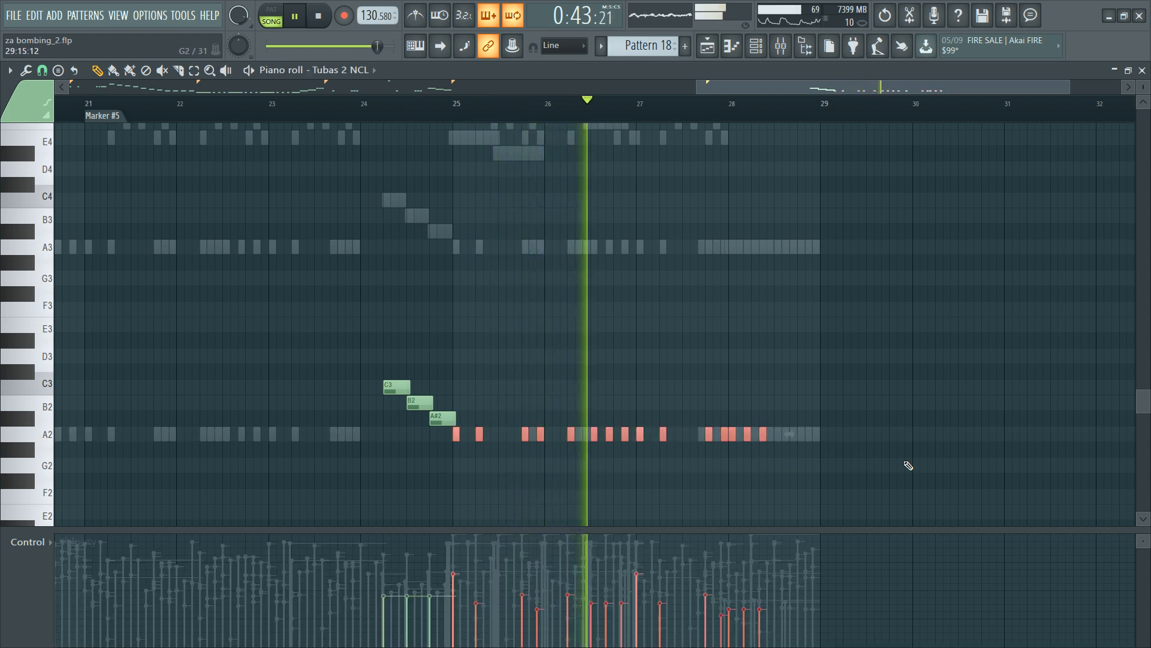
click(735, 354)
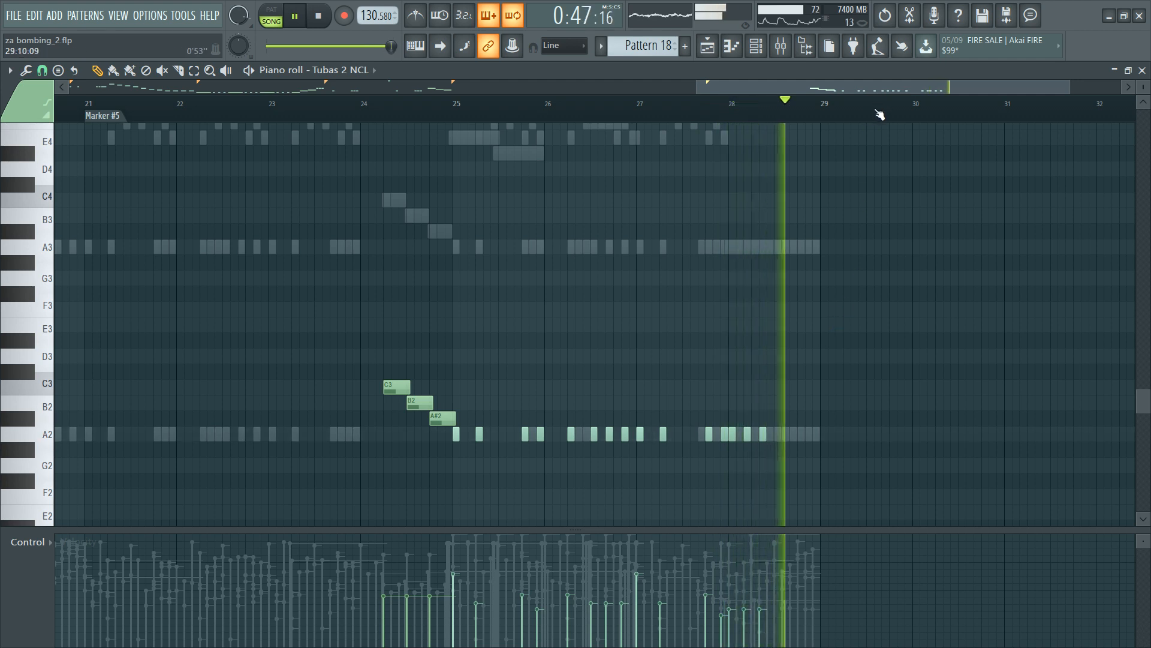
Step: Add a long A2 tuba note from the middle of bar 28 to bar 29 and play the ending back
scroll(658, 463, up, 3)
key(space)
drag(563, 439, 707, 441)
key(Delete)
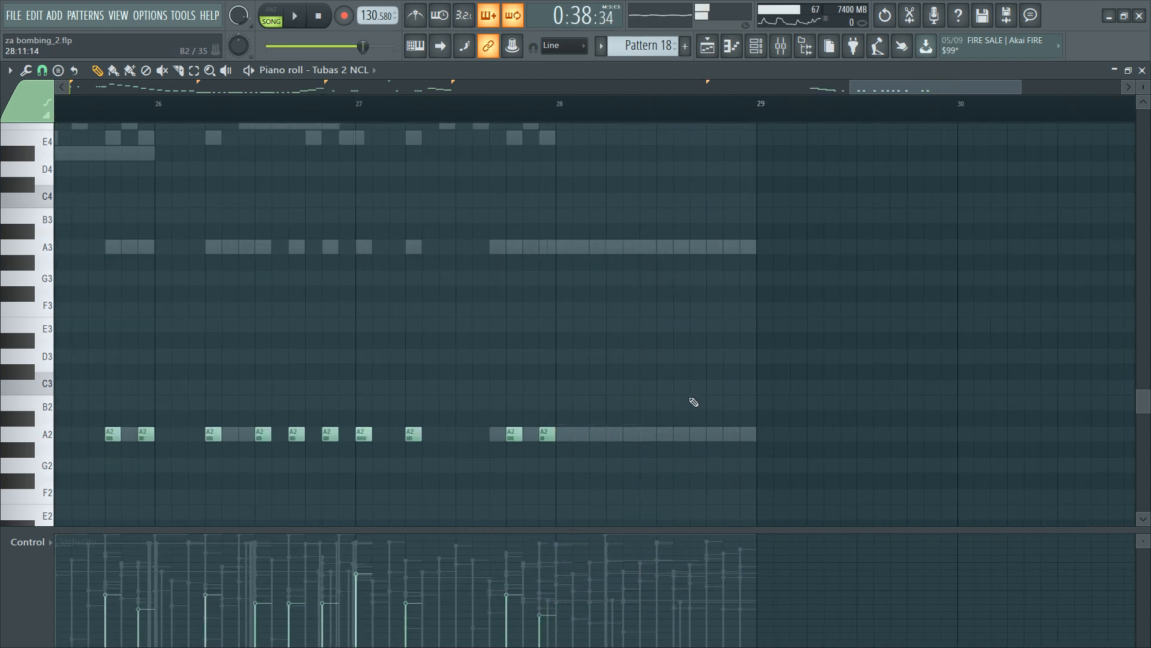
key(ctrl+z)
click(652, 436)
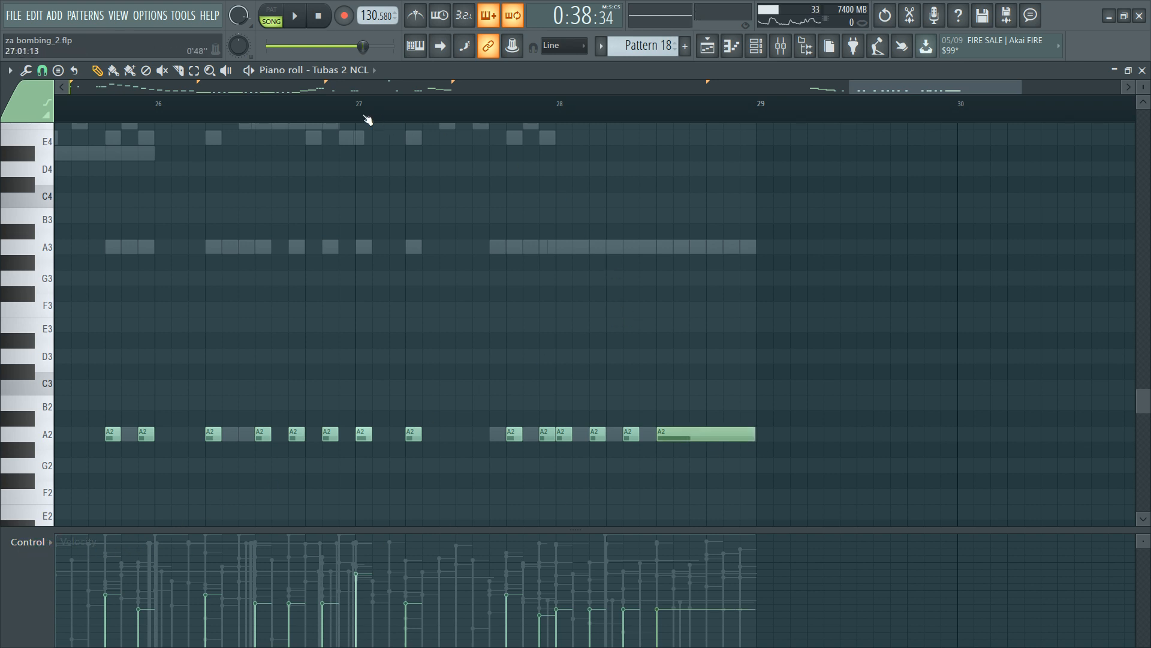
key(space)
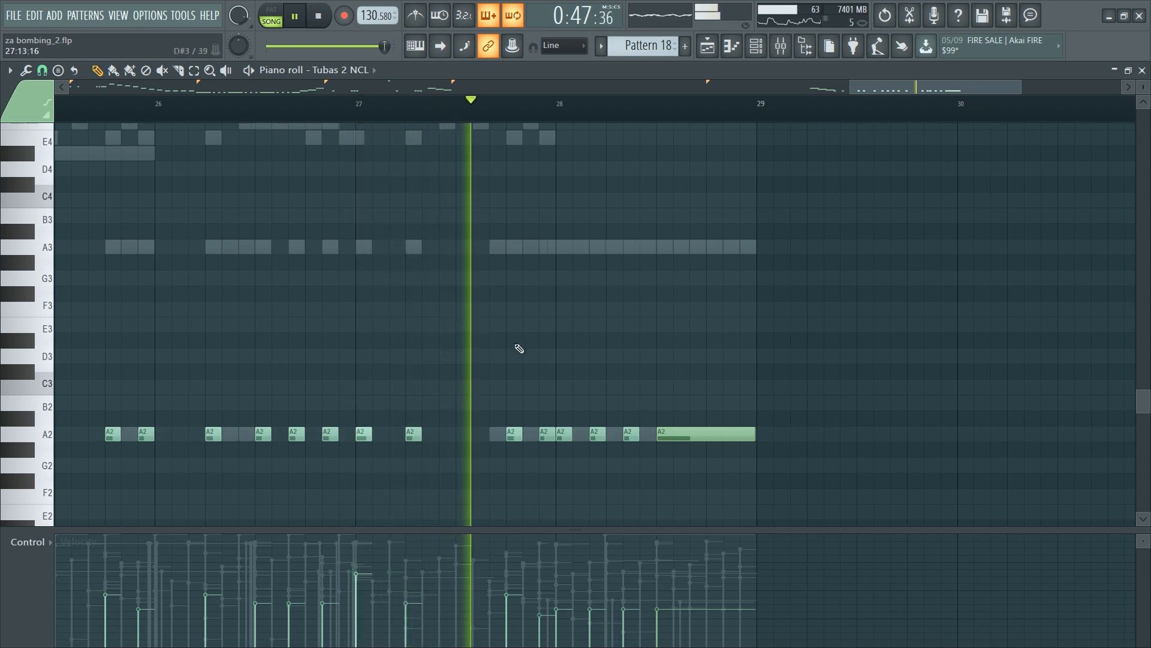
Step: Open the Bass Trombones 4 NCL notes in the piano roll and play bars 27 and 28
key(F6)
key(space)
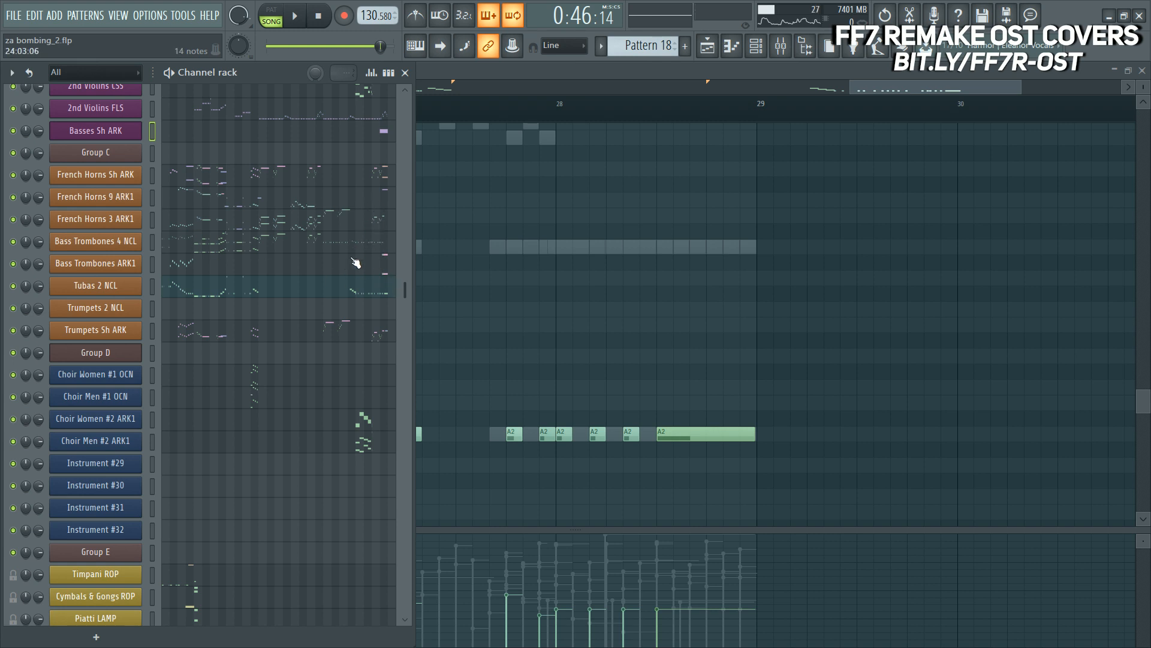
click(373, 240)
key(space)
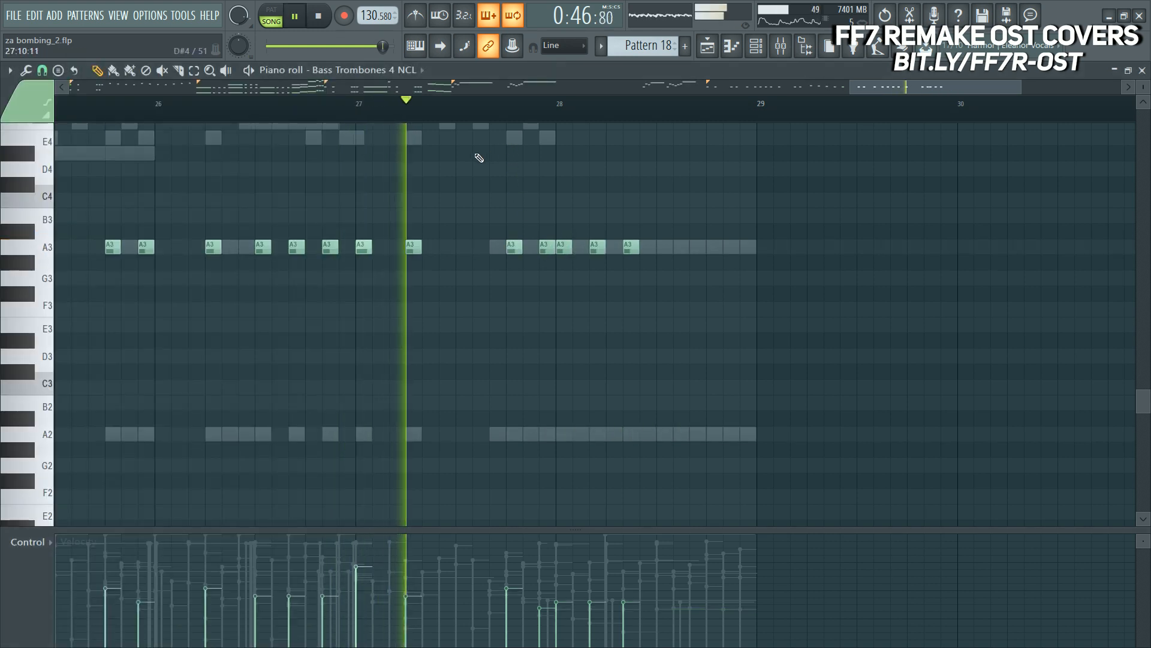
scroll(477, 181, up, 2)
key(space)
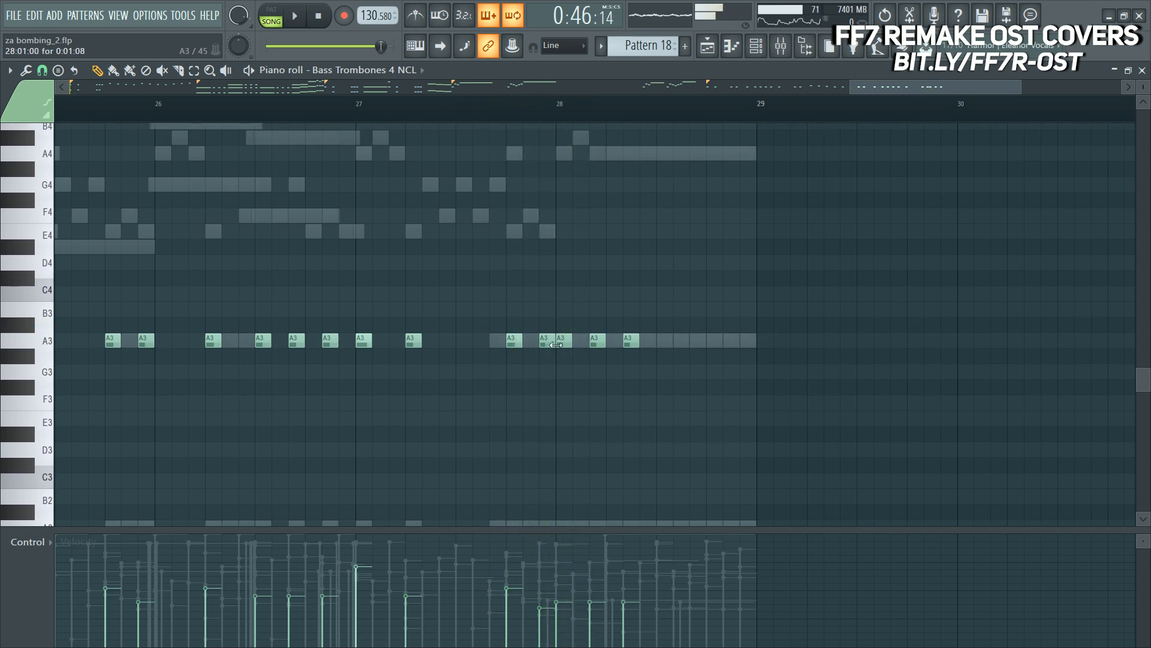
Step: Move the last bass trombone A3 note in bar 28 to G3, add two F3 notes and an E3 after it, and play them
mouse_move(561, 330)
mouse_down()
mouse_move(561, 228)
mouse_move(560, 346)
mouse_move(610, 354)
mouse_move(613, 368)
mouse_up()
key(space)
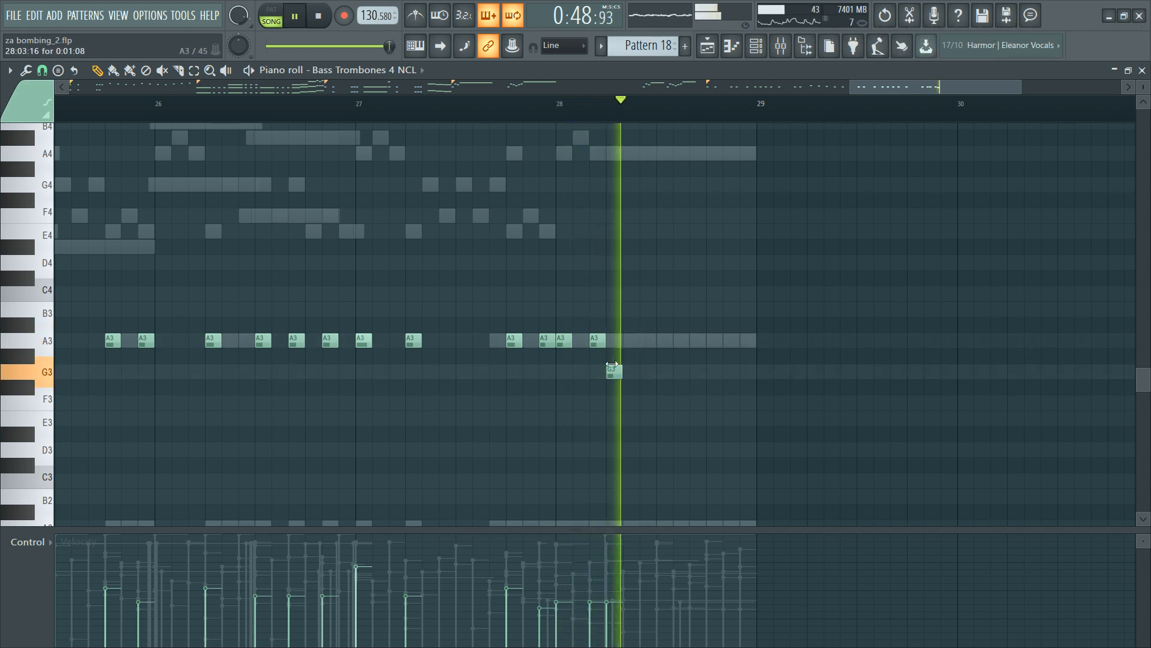
click(659, 407)
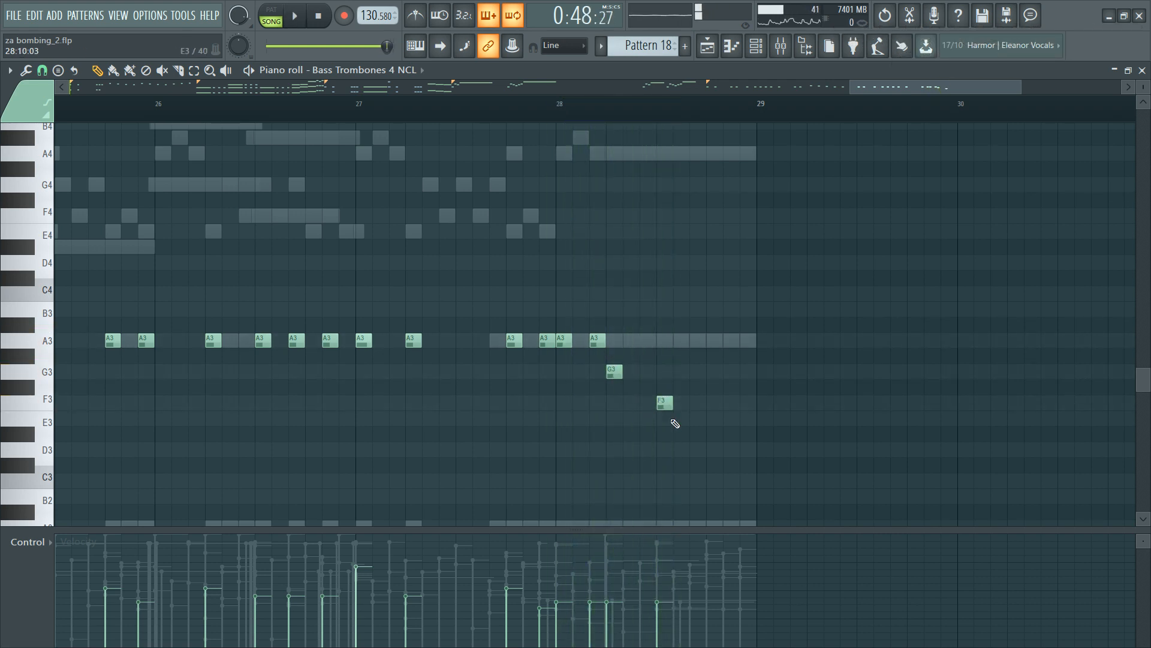
drag(699, 433, 715, 417)
key(space)
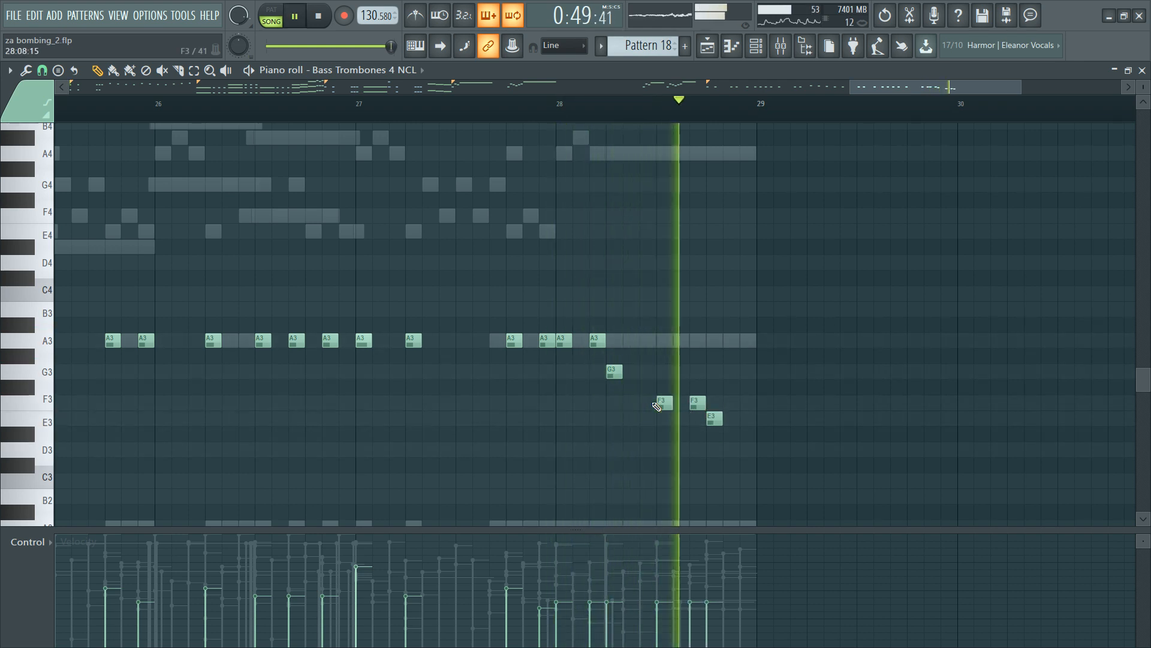
key(space)
Step: Select the bass trombone notes in bar 28 and raise their velocities, accenting the first A3, the G3, the first F3 and the E3
drag(557, 302, 681, 413)
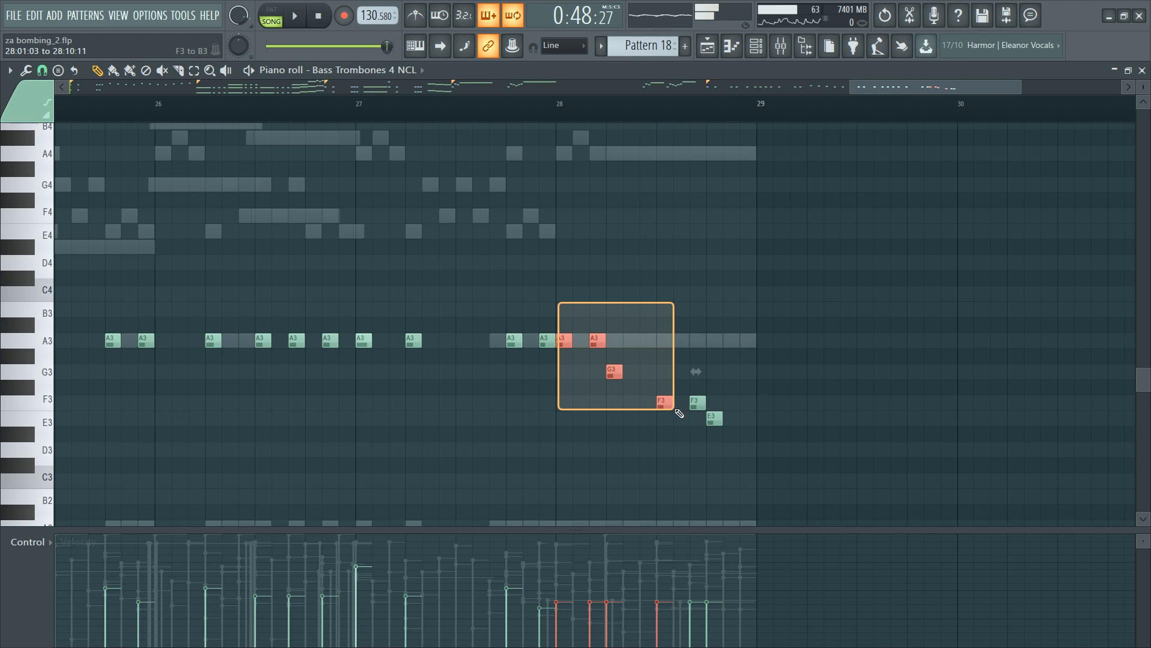
drag(568, 303, 757, 469)
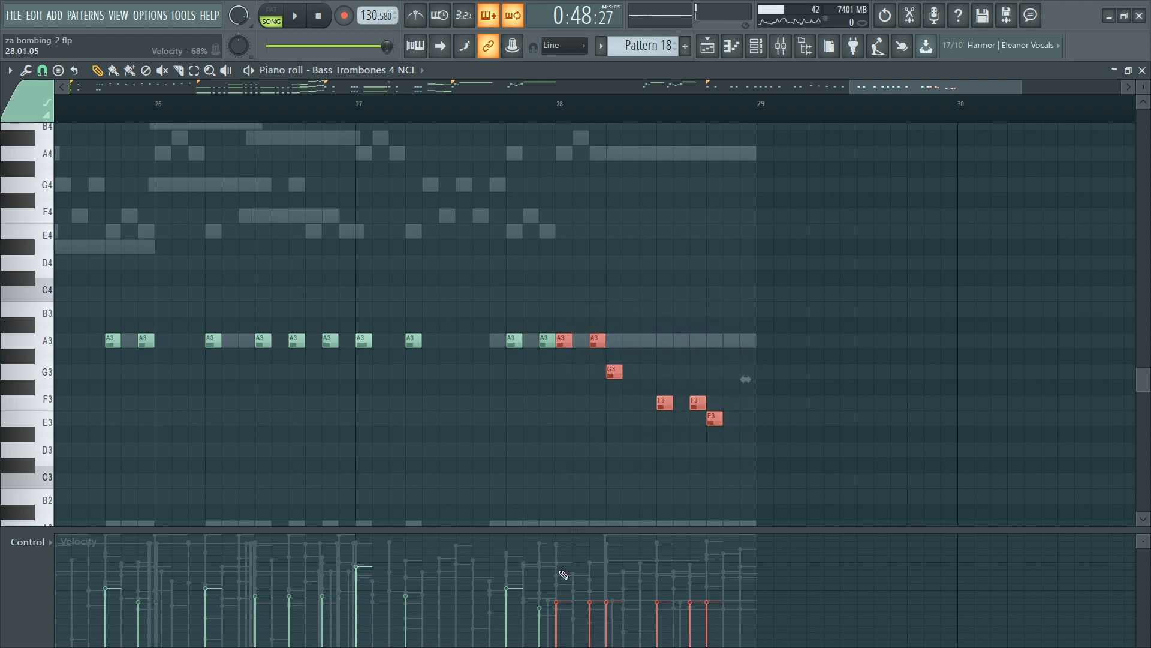
key(space)
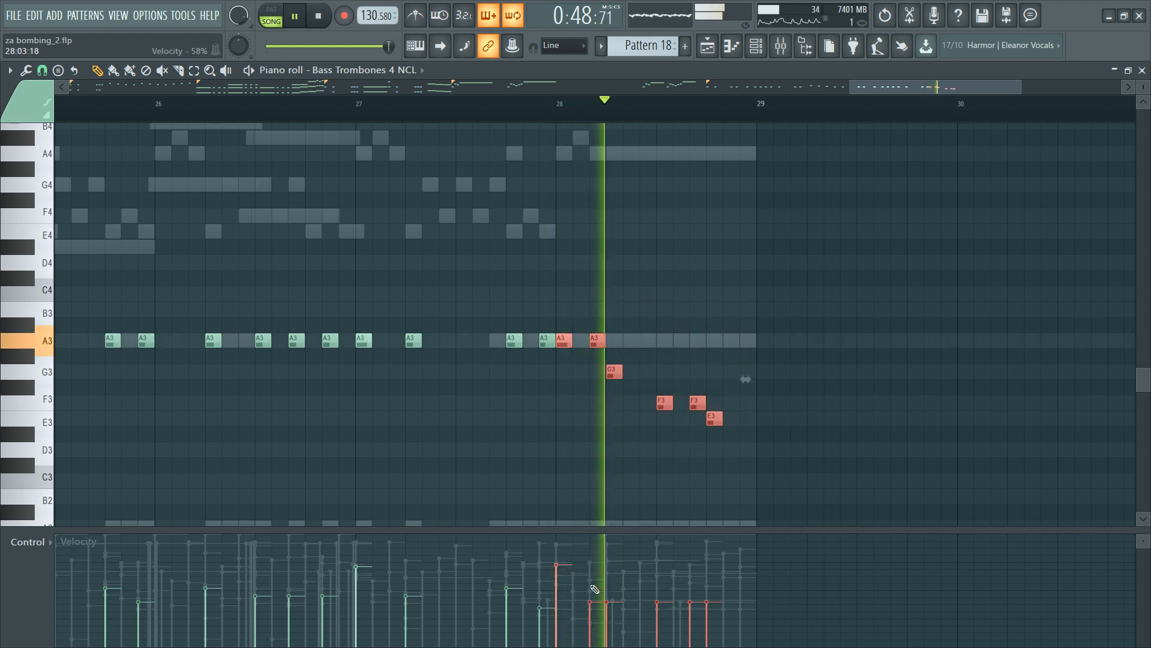
click(590, 593)
key(space)
click(559, 576)
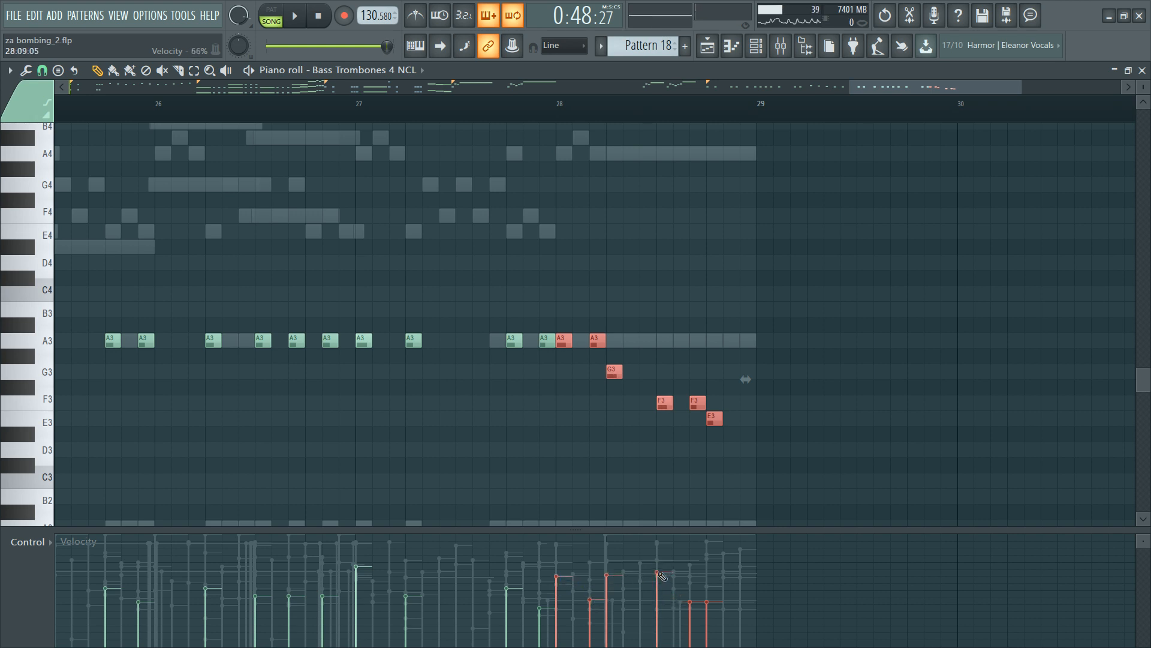
click(707, 580)
key(space)
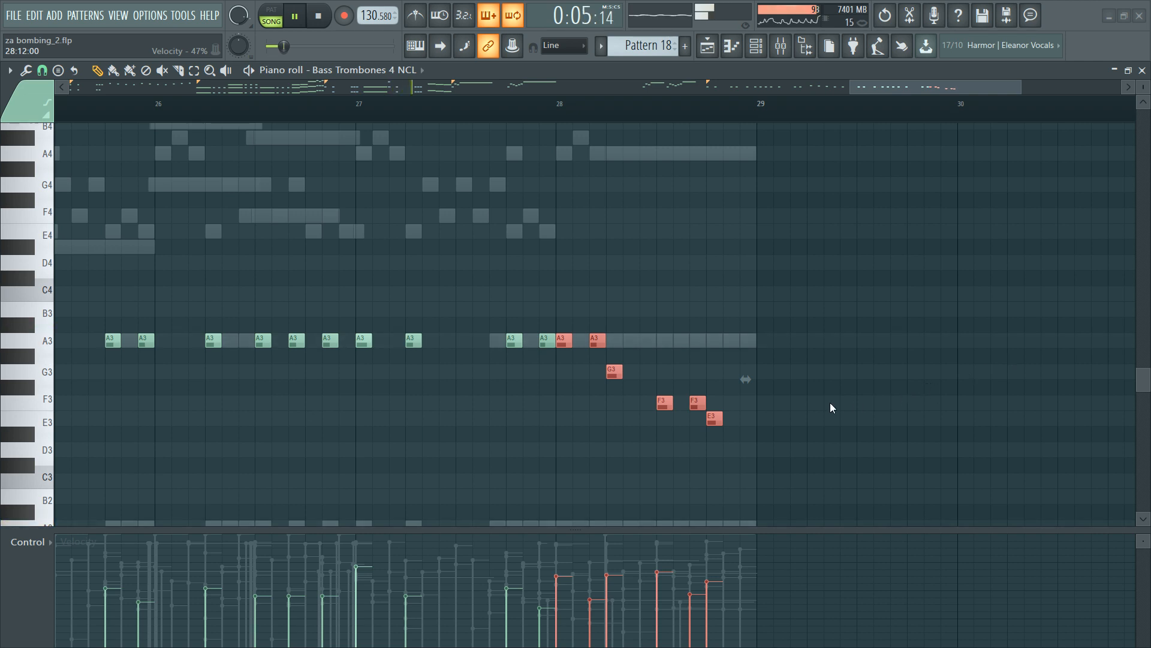
Step: Play bar 28 again and lower the velocities of its selected bass trombone notes
key(space)
key(space)
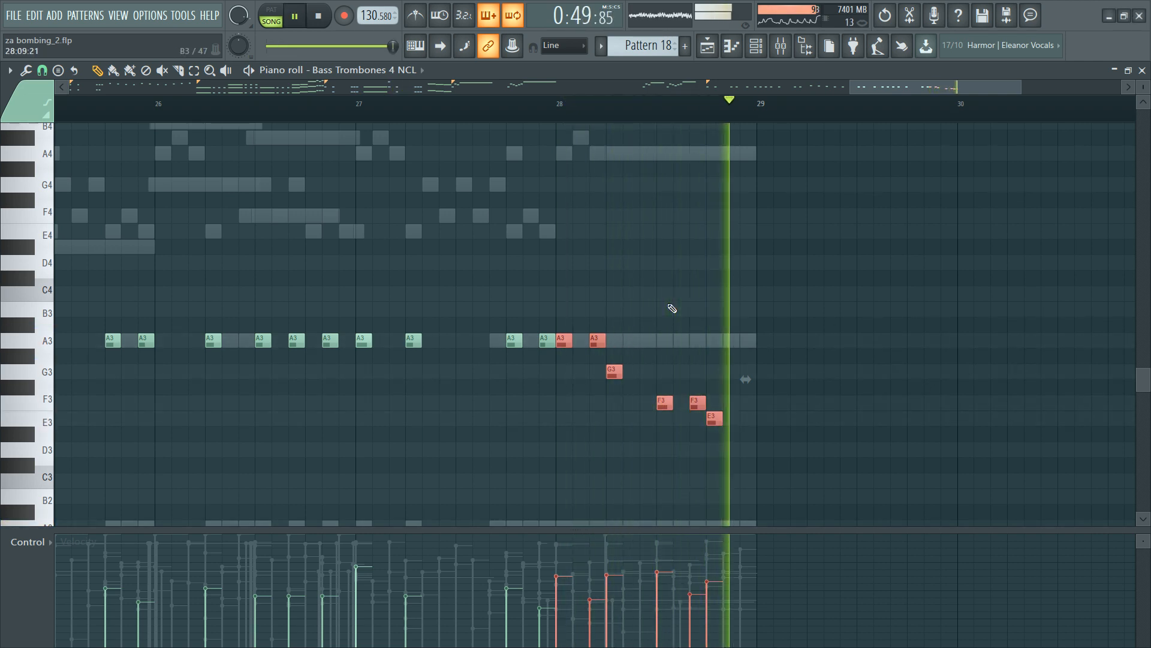
key(space)
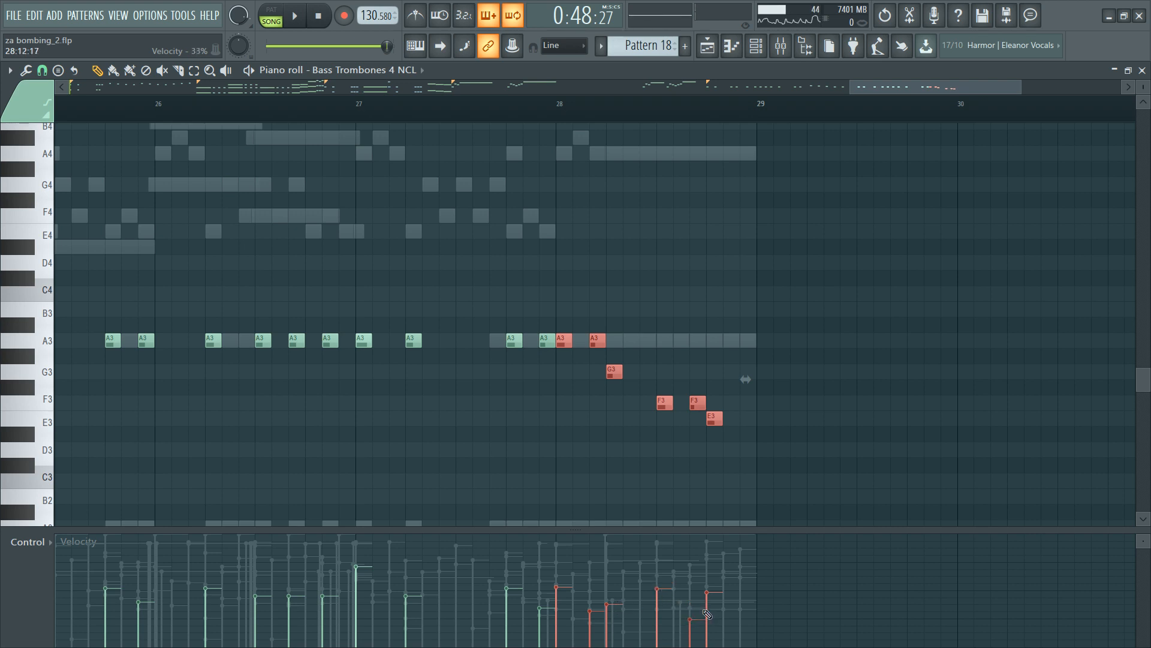
drag(561, 280, 821, 517)
Step: In Tubas 2 NCL, move the last short A2 note of bar 28 earlier and down to G2, and audition the long A2
key(F6)
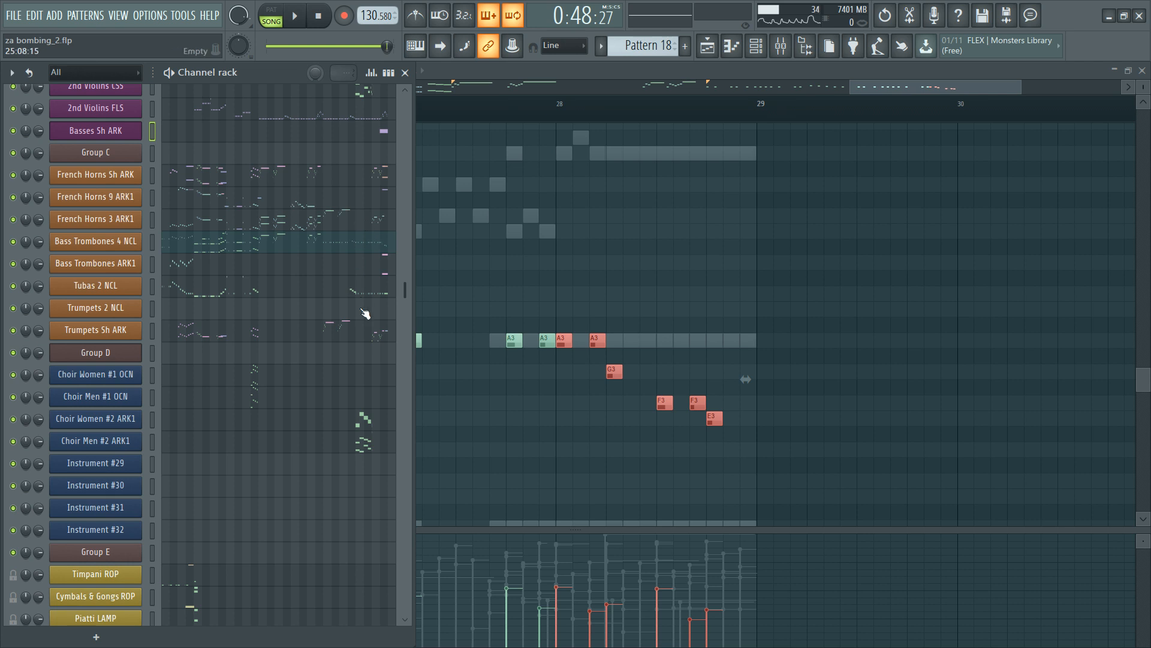
click(374, 294)
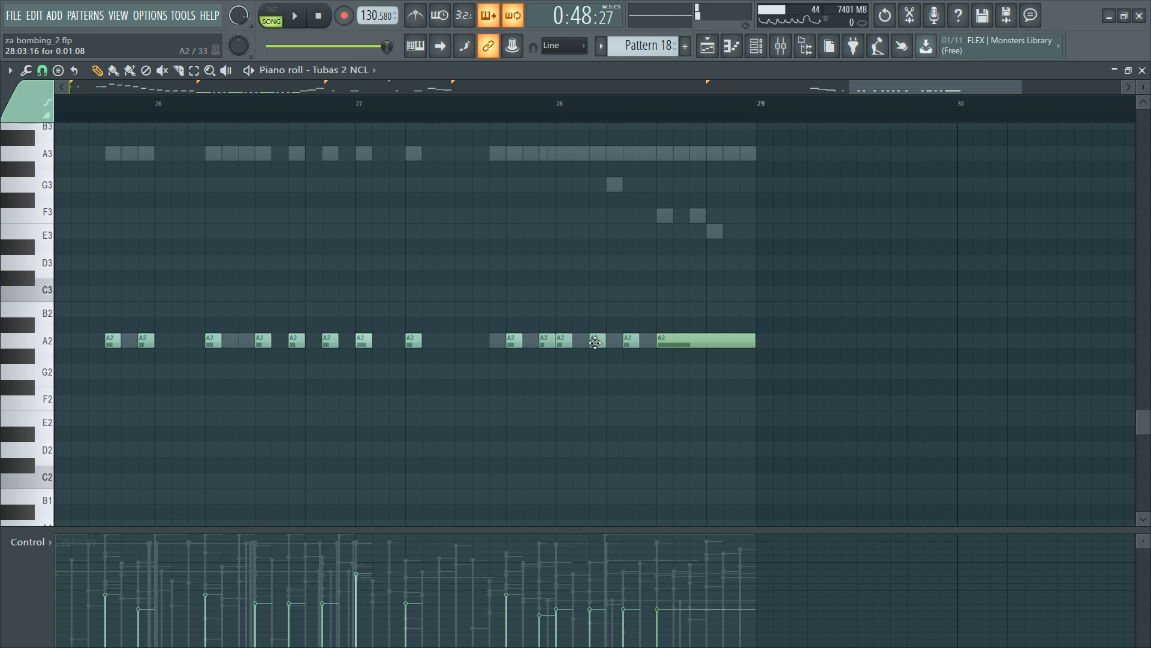
click(607, 360)
drag(635, 345, 617, 377)
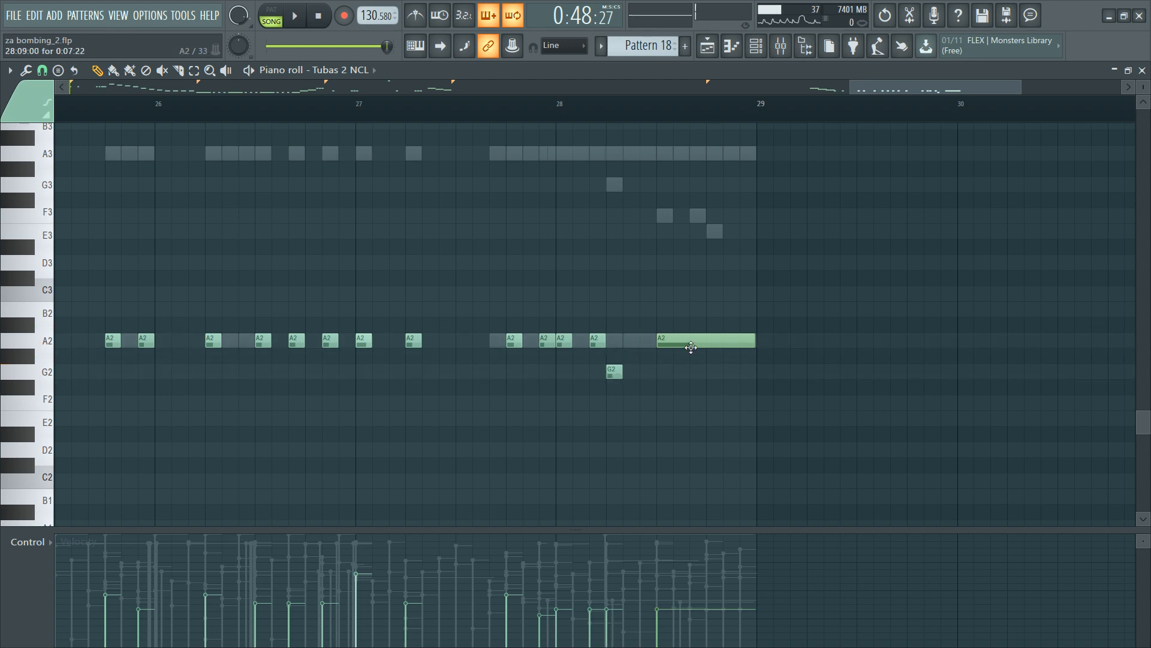
mouse_move(689, 341)
mouse_down()
mouse_move(699, 386)
mouse_move(708, 355)
mouse_move(691, 339)
mouse_up()
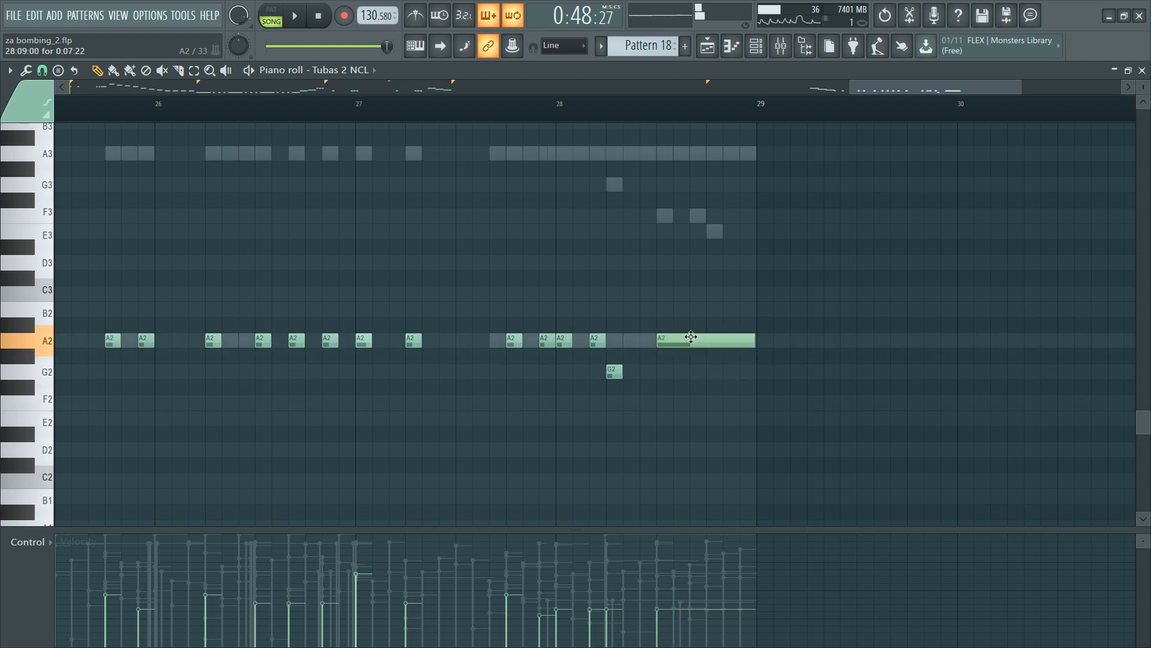
key(F6)
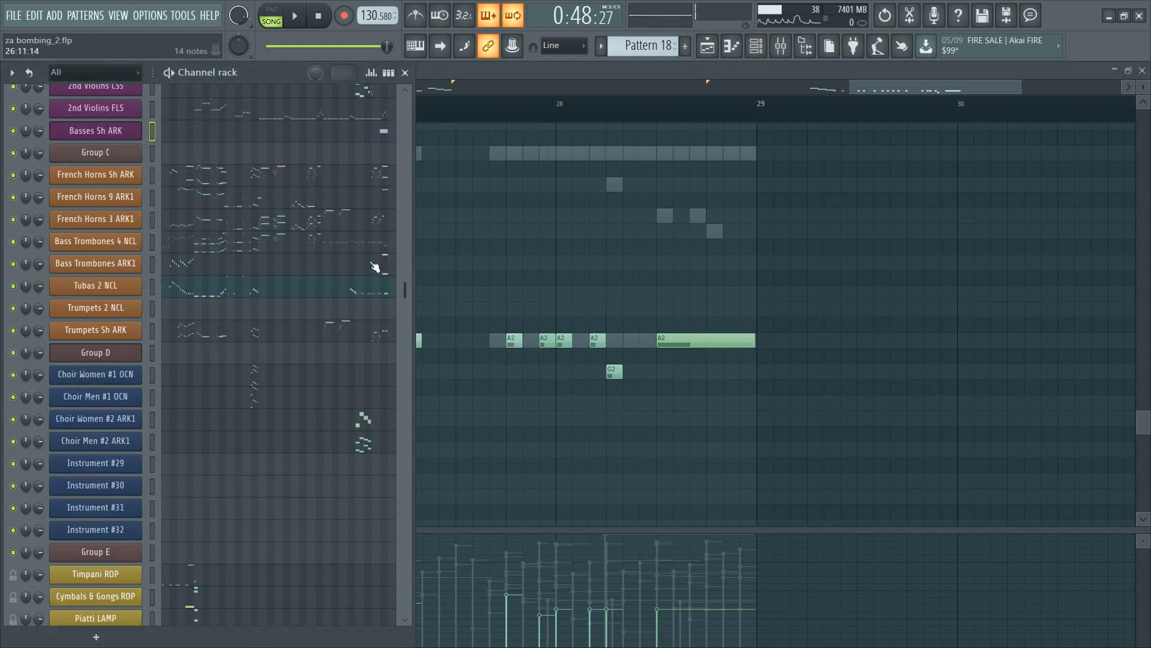
Step: Open the Basses 4 NCL notes, audition the A2 notes at the start of bar 28, and check the Basses NCL mixer track
scroll(371, 256, up, 3)
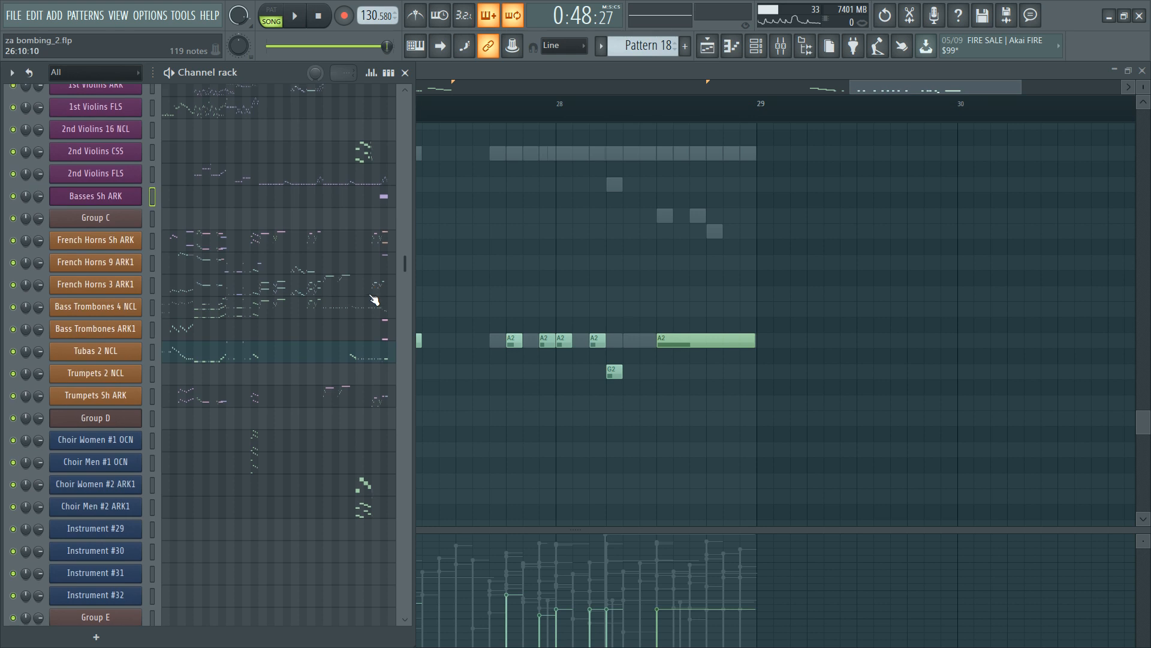
scroll(370, 249, up, 12)
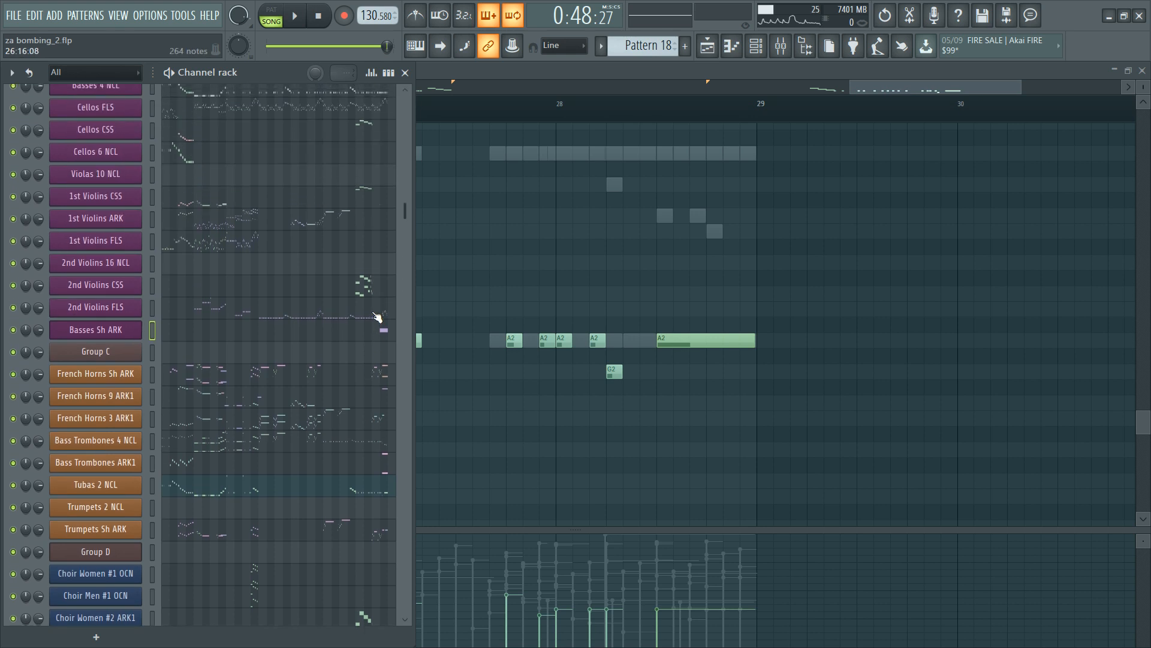
click(380, 225)
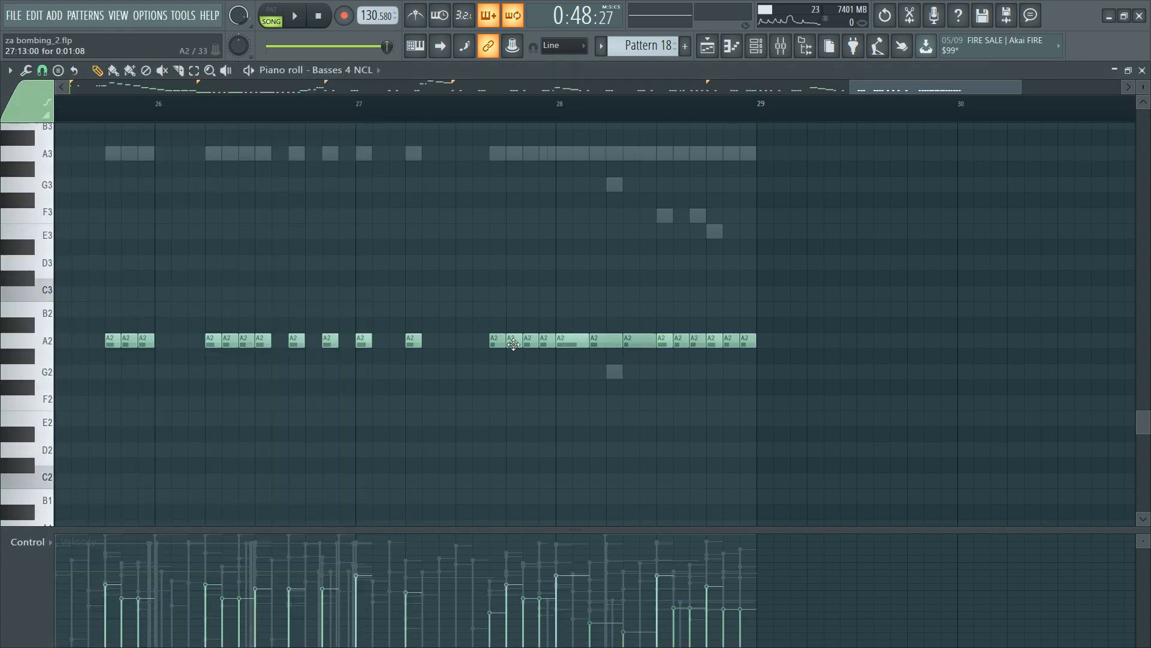
click(603, 343)
click(608, 343)
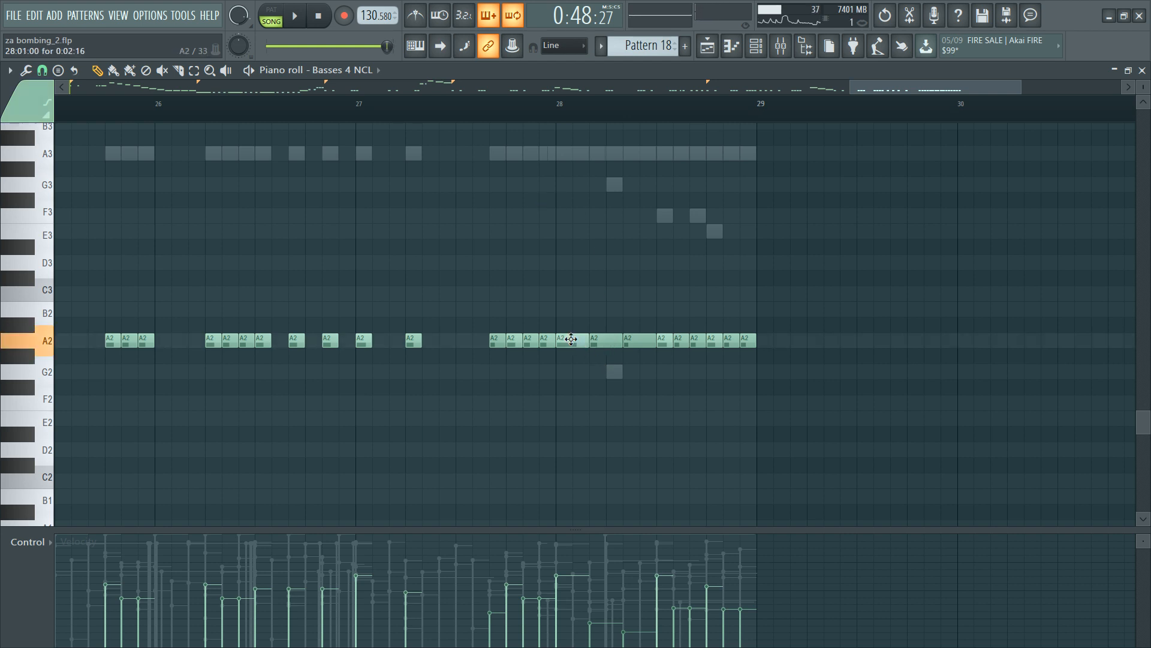
key(F9)
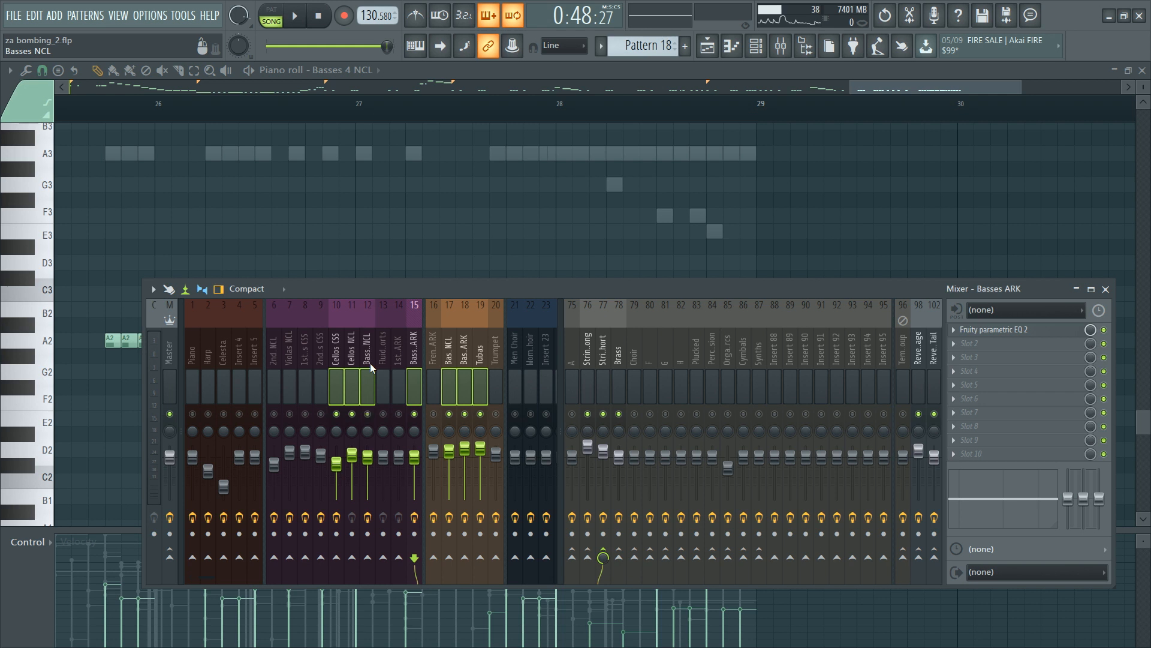
key(F9)
Step: In Basses 4 NCL, lower the second two-step A2 before bar 28's final repeated notes to G2 and start it one step earlier
click(574, 355)
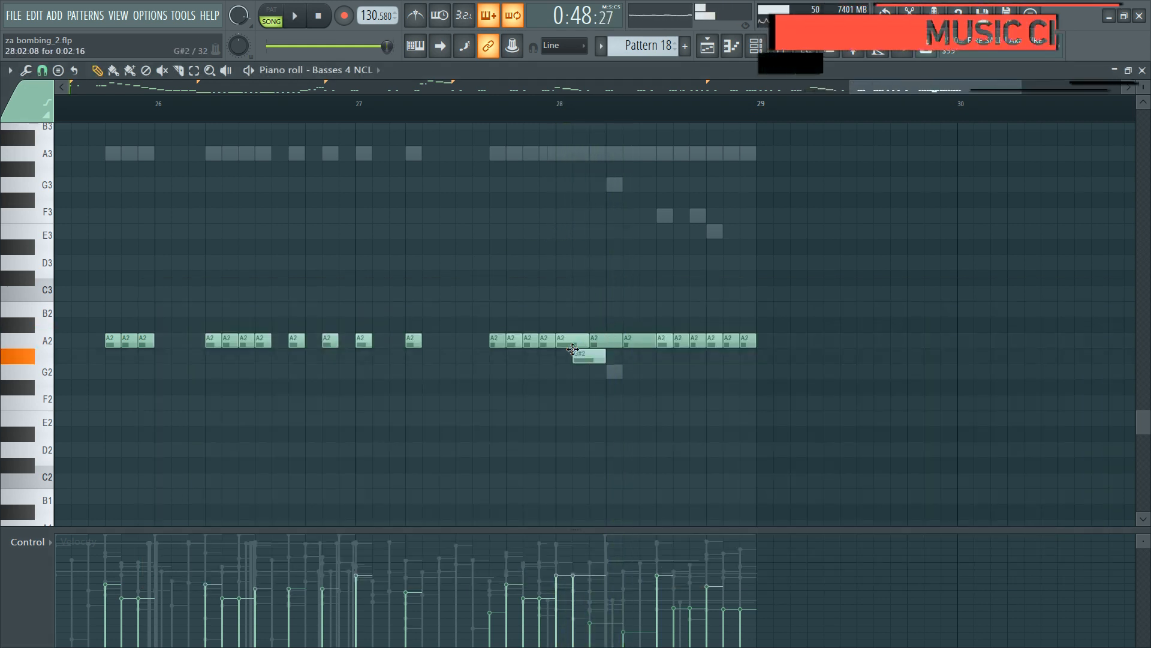
right_click(596, 356)
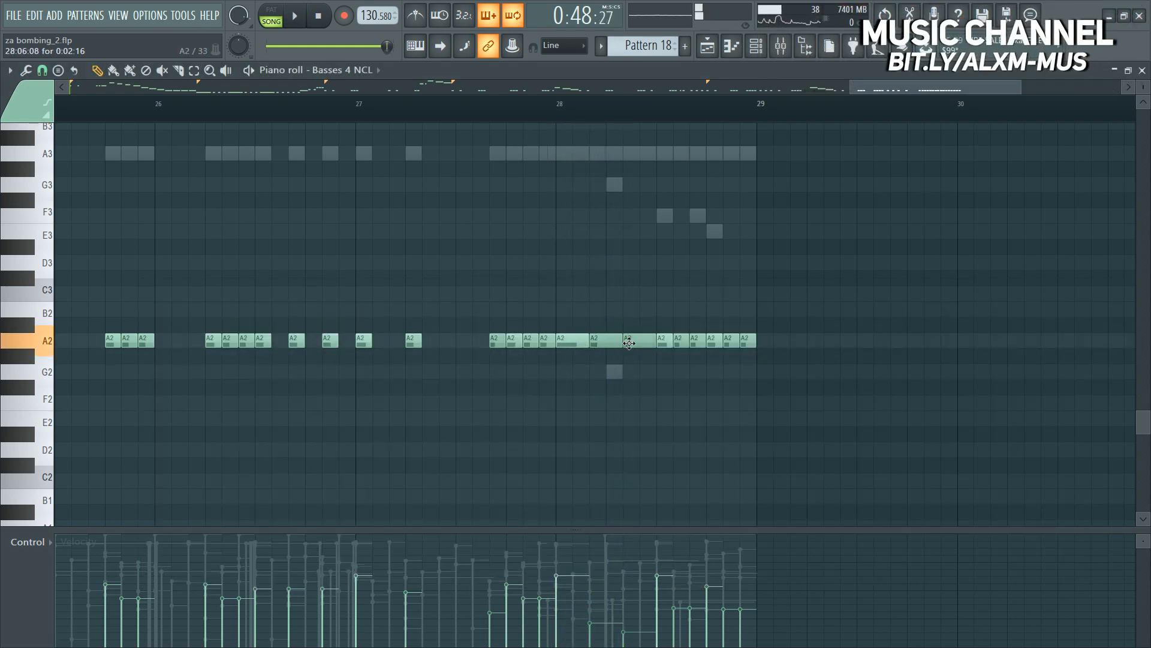
drag(629, 342, 627, 375)
key(space)
key(space)
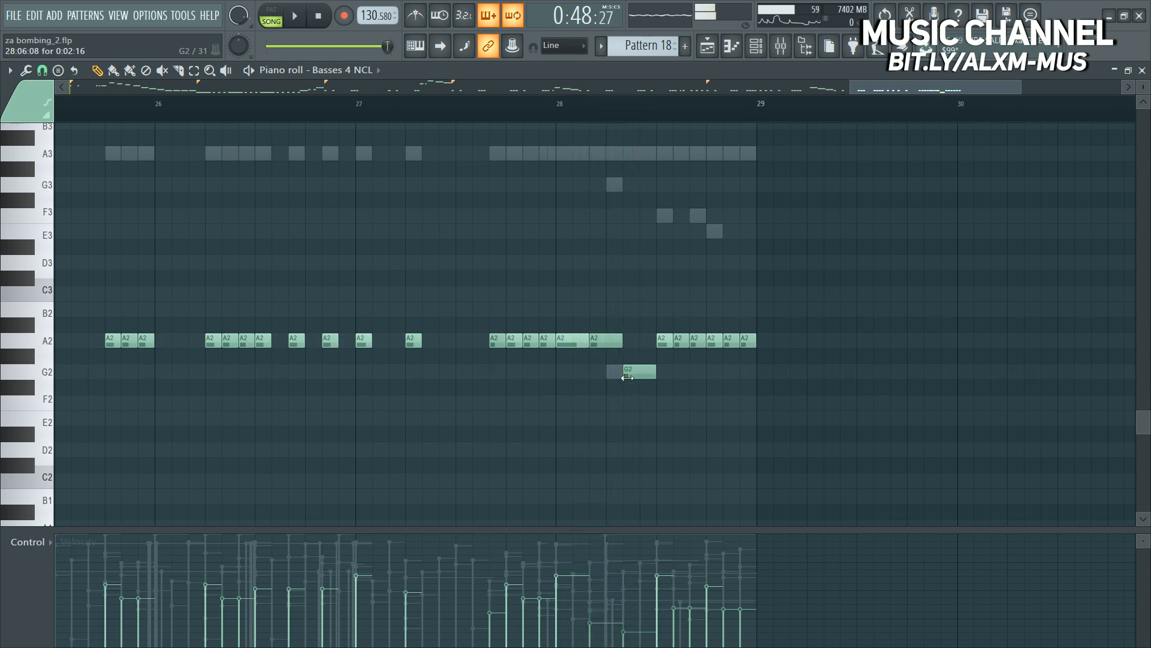
key(space)
key(space)
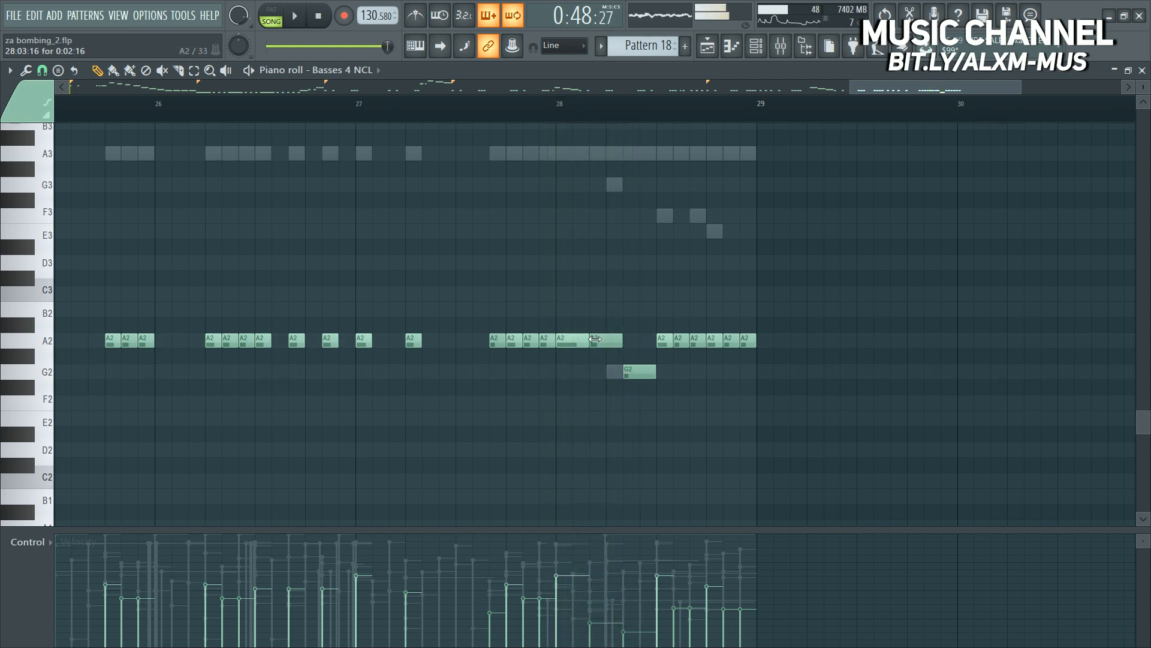
drag(626, 366, 609, 367)
Step: Slice the A2 overlapping the G2 in bar 28, remove its second half, and play the passage
key(c)
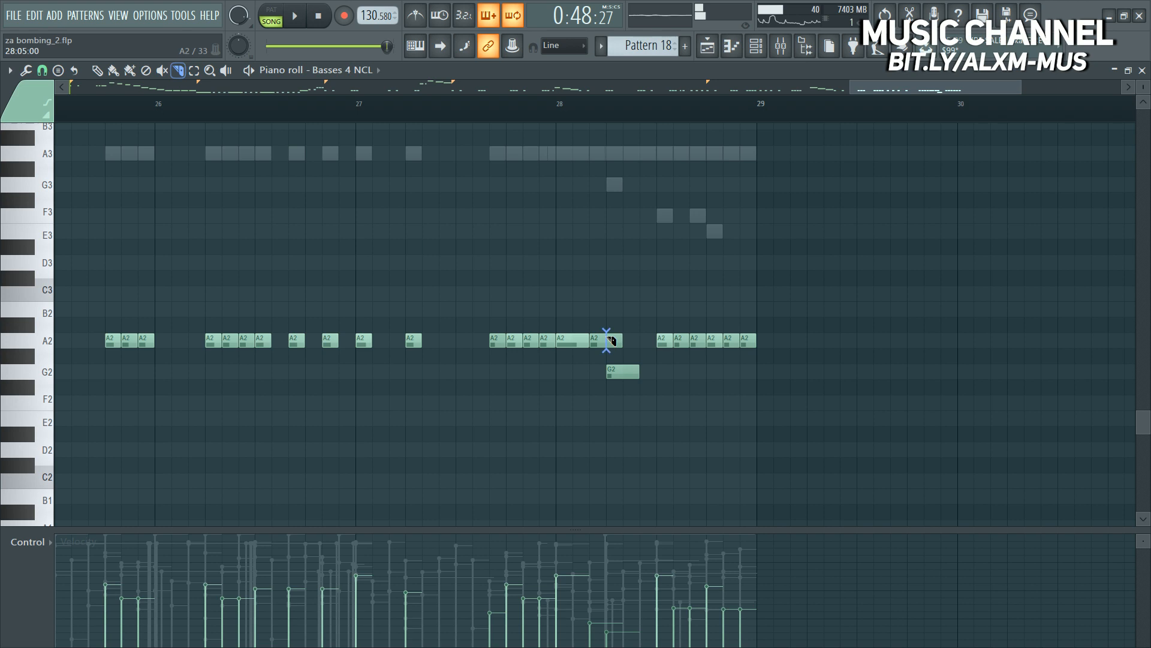
key(space)
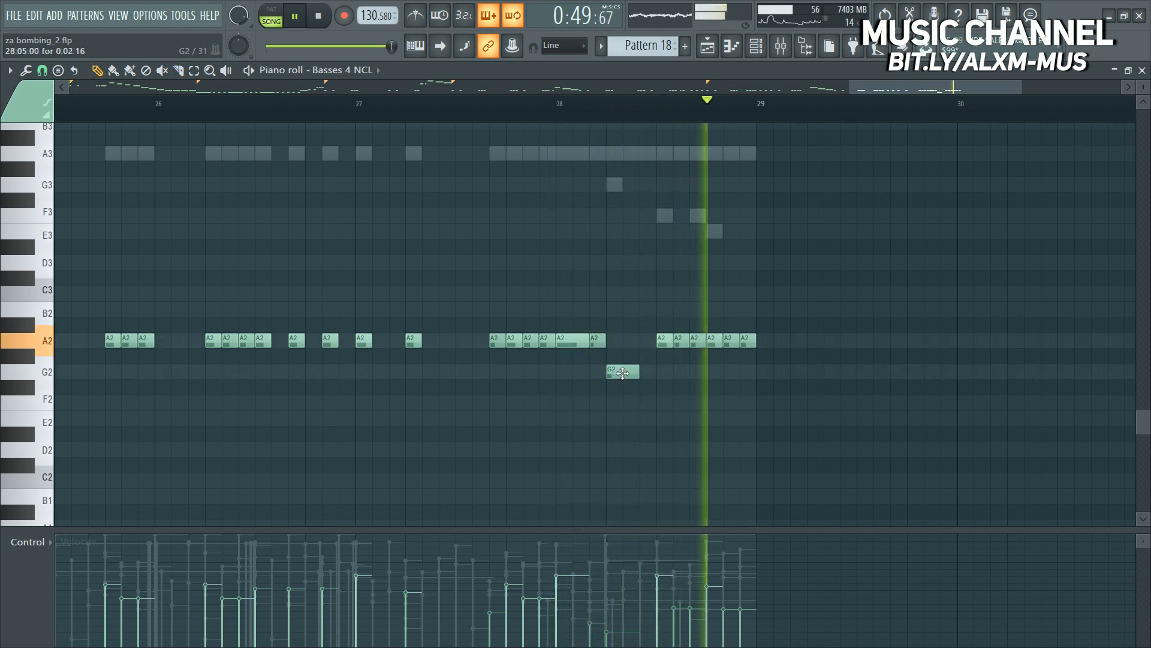
key(p)
key(space)
Step: Replace the repeated A2 notes ending bar 28 with a longer F2, a short F2 and a long D#2, and play them
drag(664, 340, 659, 408)
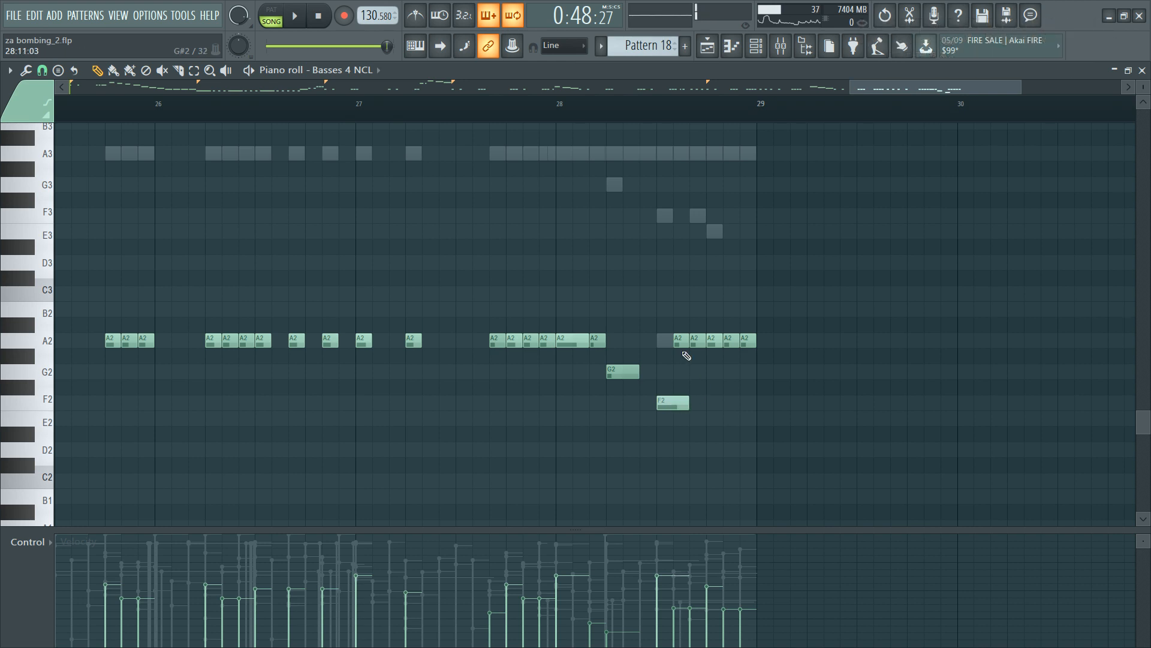
drag(692, 336, 695, 403)
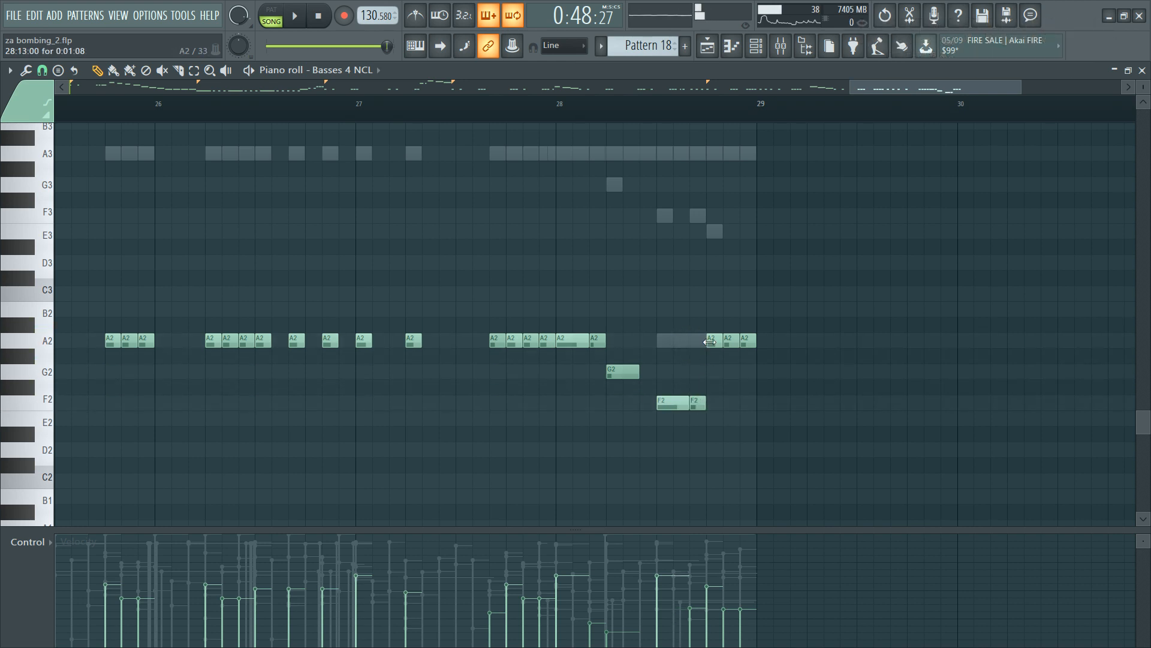
drag(710, 343, 768, 360)
key(space)
key(Delete)
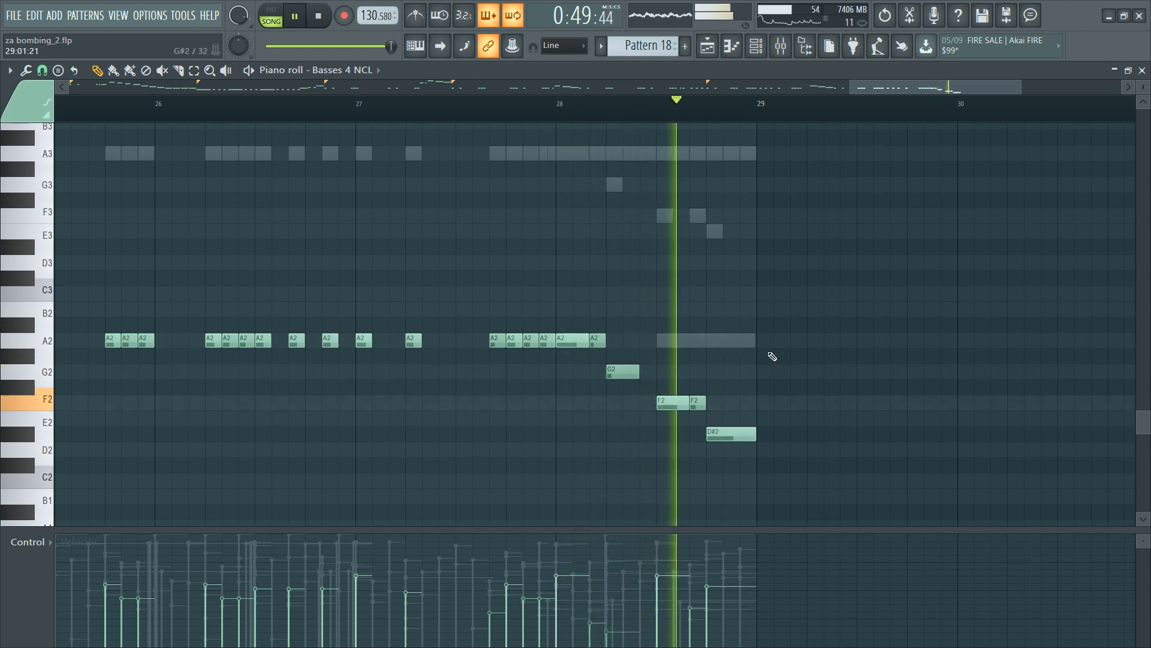
Step: Raise the last Basses 4 NCL note in bar 28 to E2, audition it, and select that bar's notes
key(space)
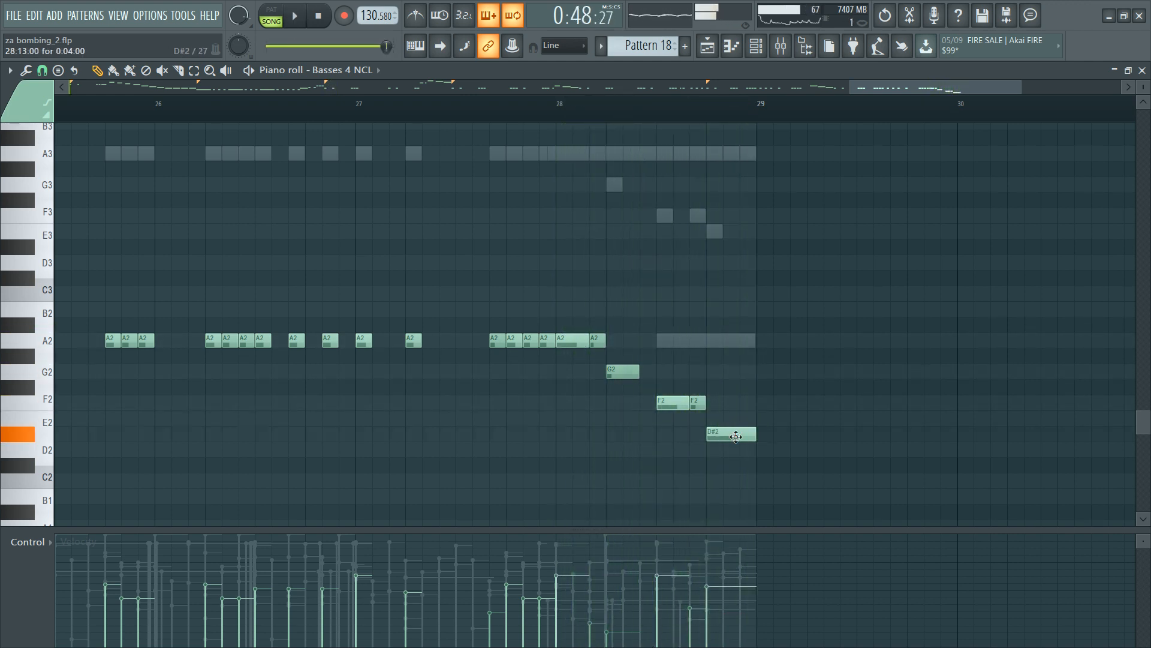
drag(736, 436, 733, 418)
key(space)
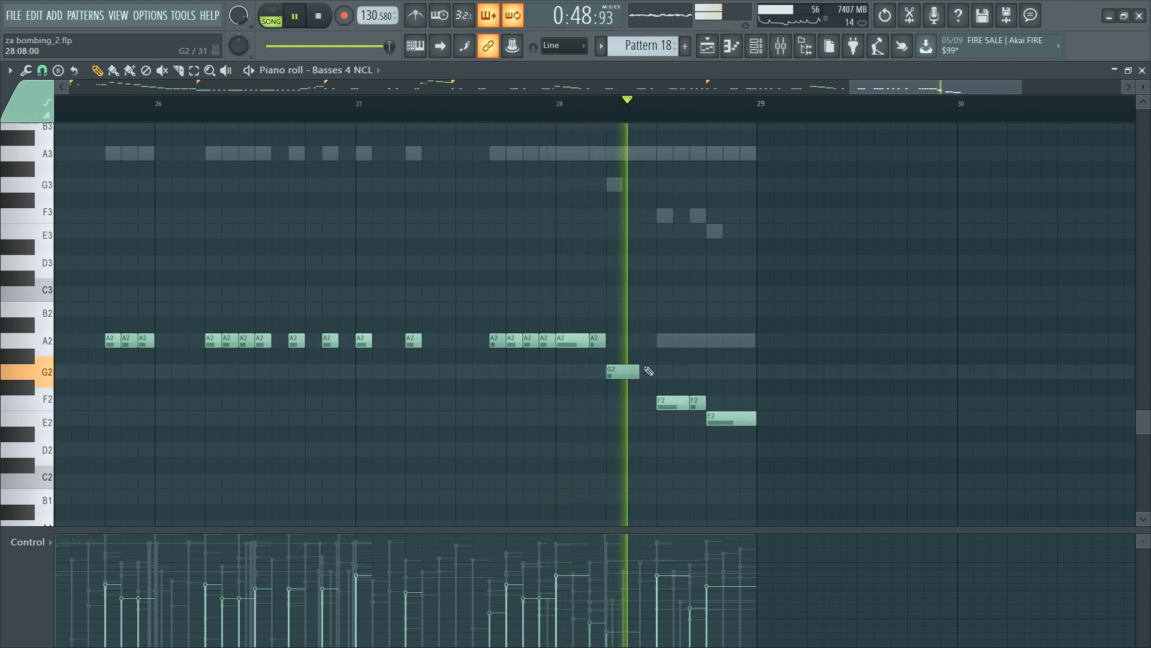
drag(575, 333, 746, 443)
key(space)
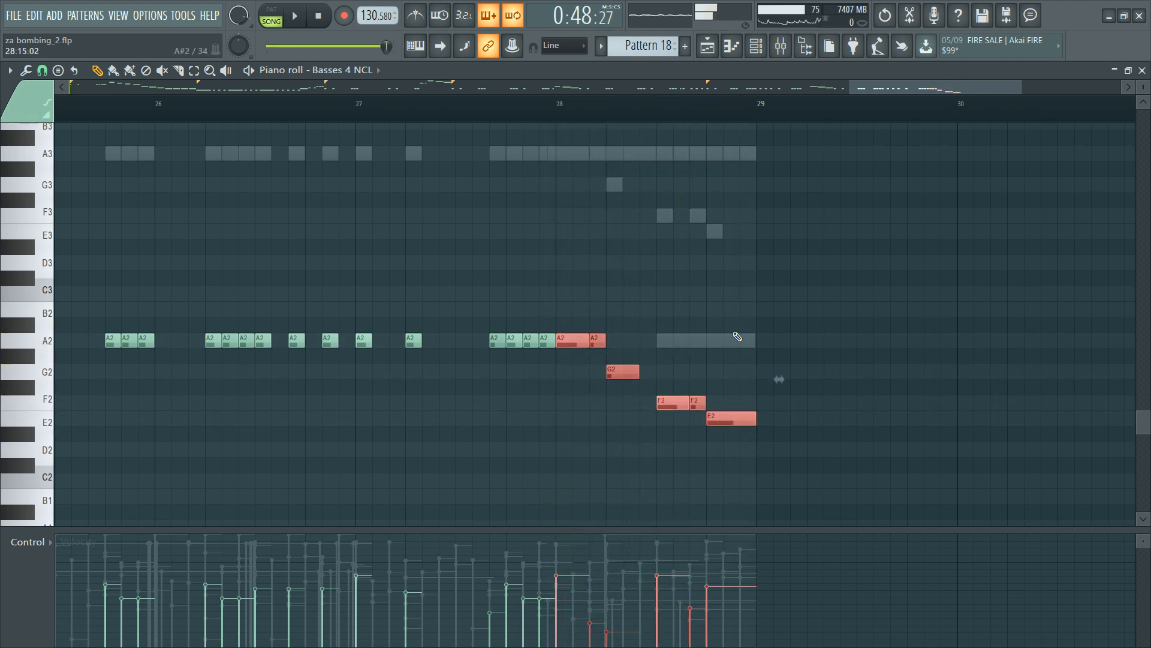
Step: Open the Basses ARK1 notes and shorten the second long A3 note in bar 28 to half its length
key(F6)
click(373, 221)
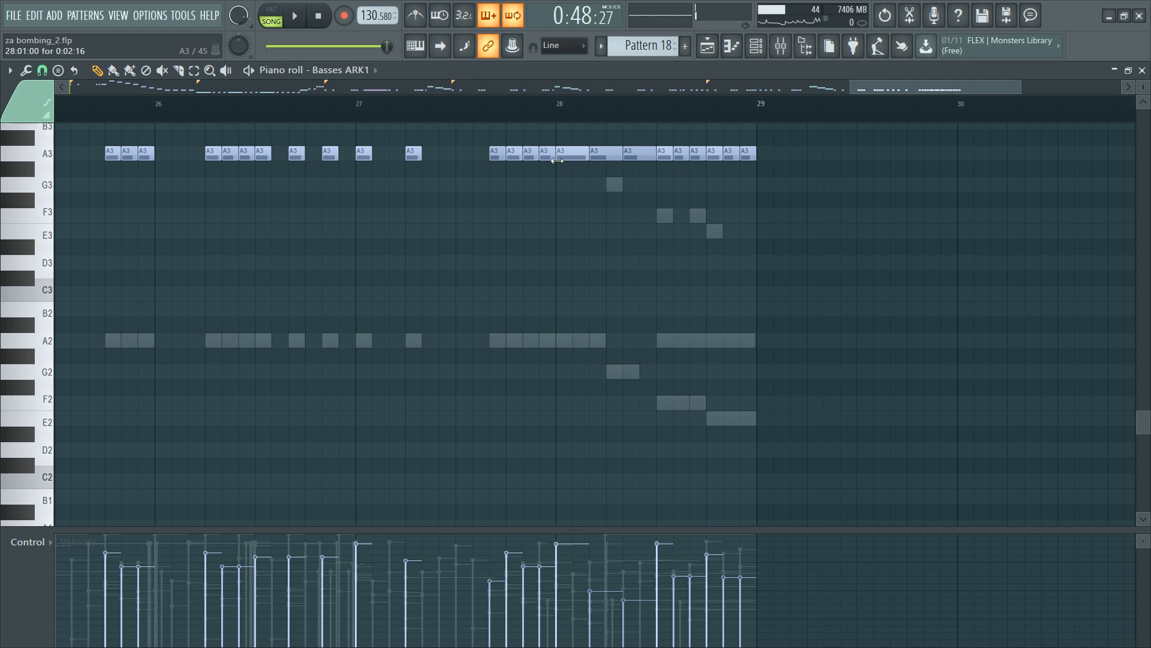
click(579, 154)
click(608, 153)
key(c)
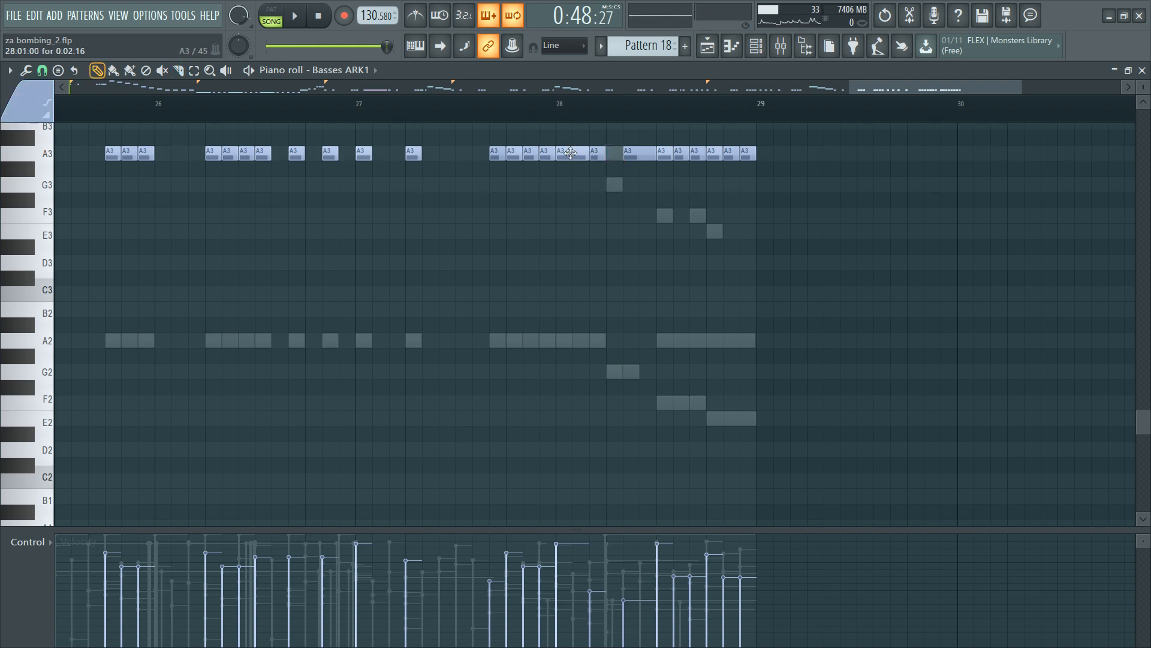
Step: Add a G3 note after the shortened A3 and delete the remaining A3 notes of bar 28
drag(597, 182, 645, 155)
key(Delete)
scroll(660, 225, up, 4)
key(ctrl+z)
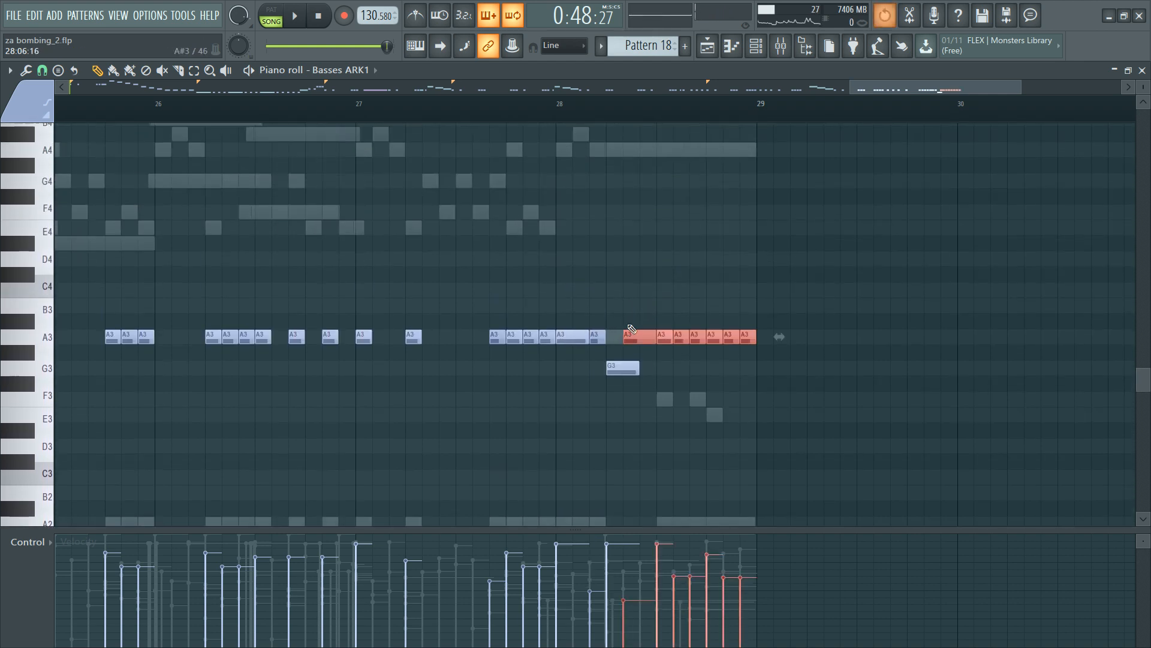
drag(633, 294, 646, 336)
key(Delete)
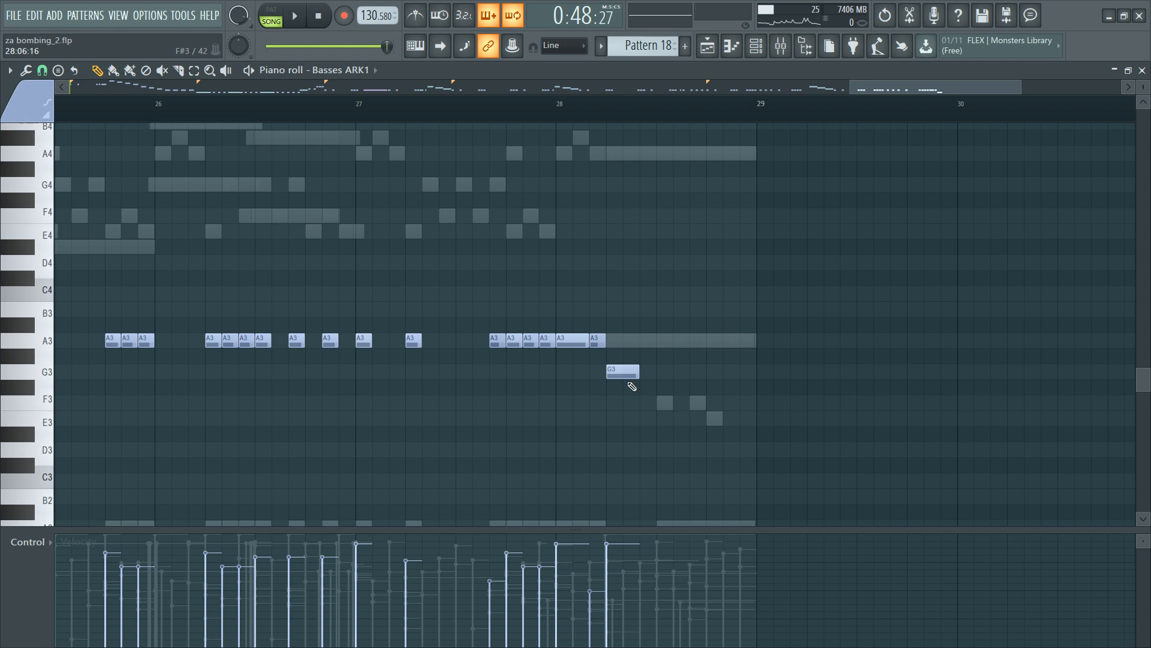
Step: Paint three short F3 notes from the middle of bar 28, the last two softer, and duplicate them to the bar's end
click(626, 373)
click(656, 389)
drag(659, 401, 639, 380)
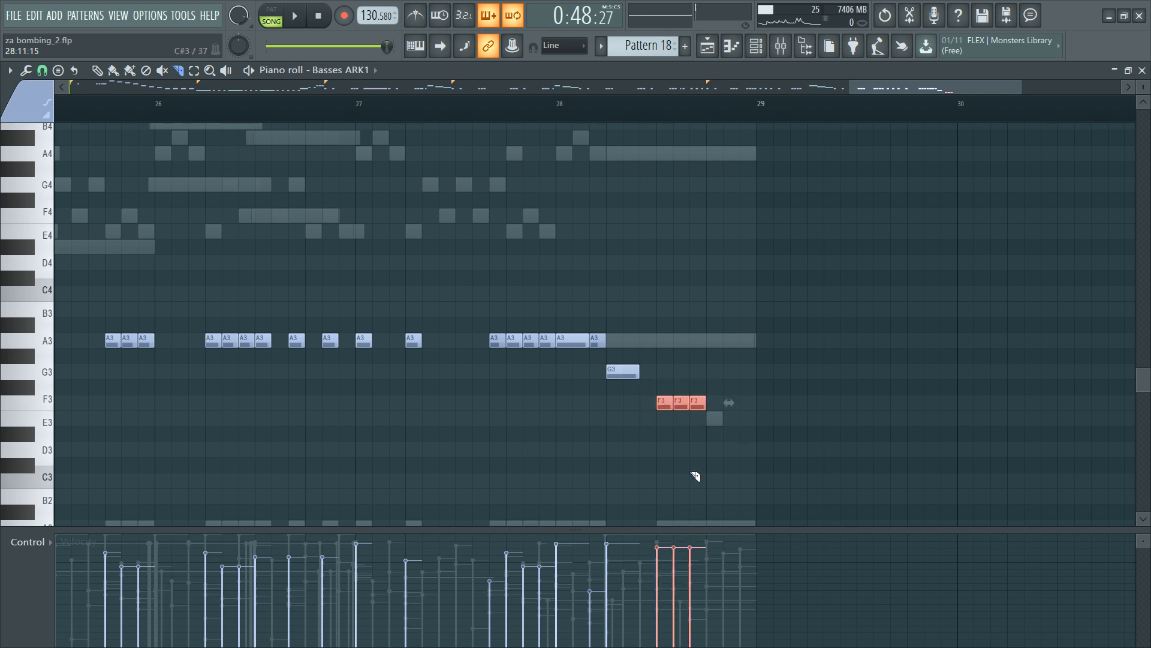
key(ctrl+b)
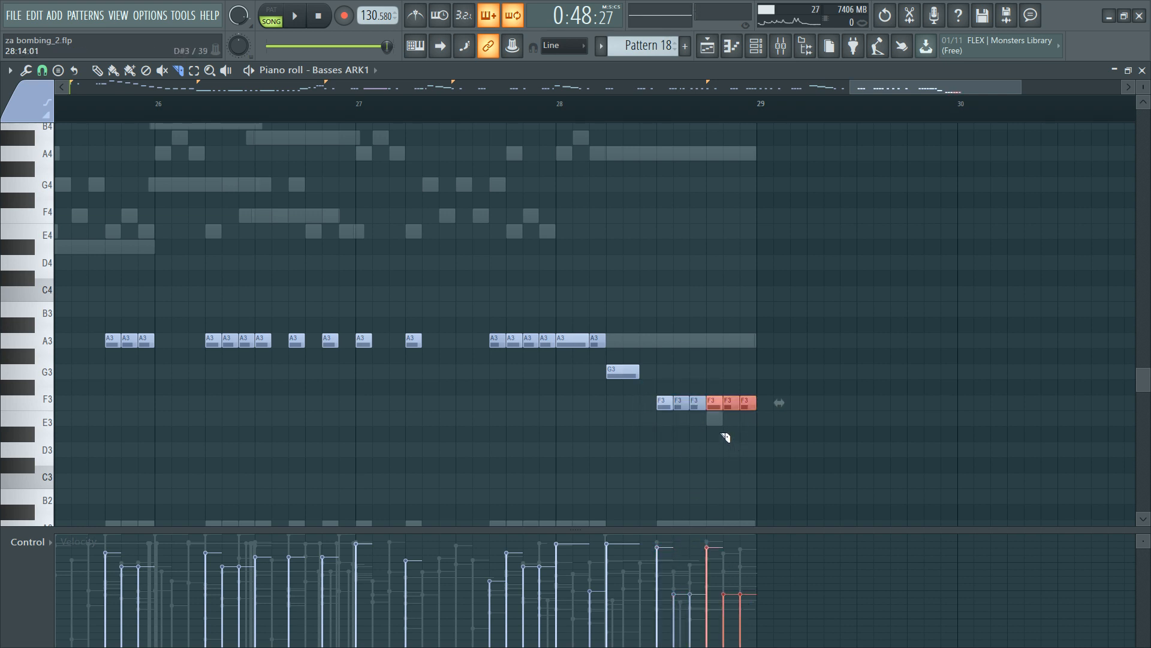
Step: Lower the duplicated three-note group to E3 and soften the quieter F3 and E3 notes further
key(space)
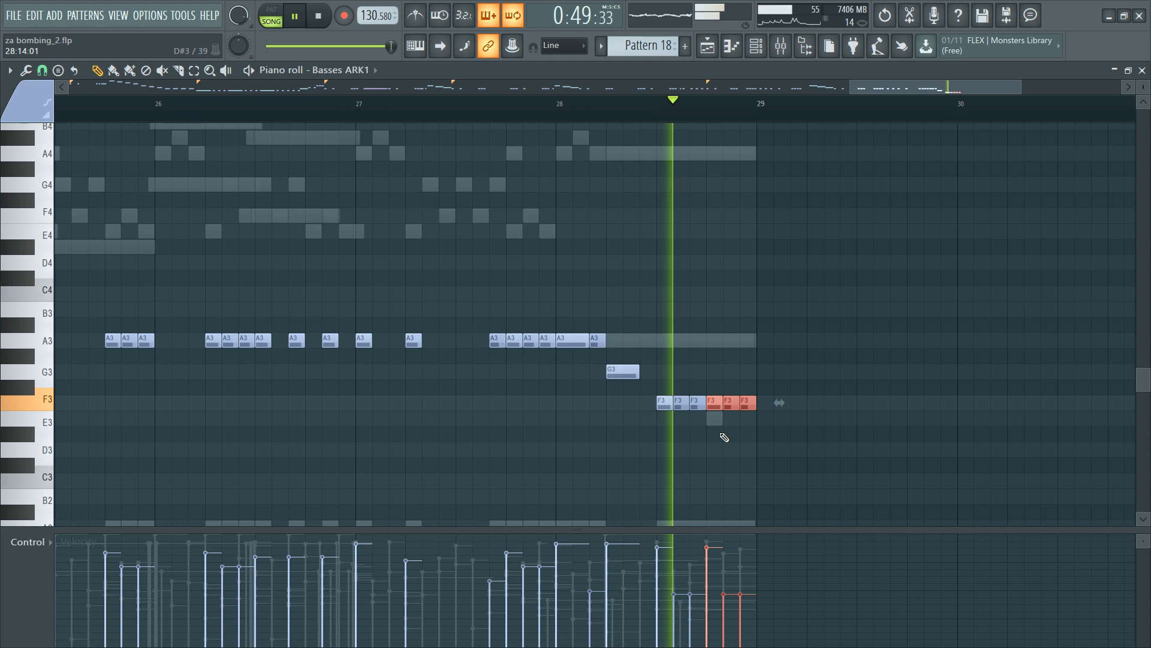
key(shift+Down)
key(space)
key(ctrl+d)
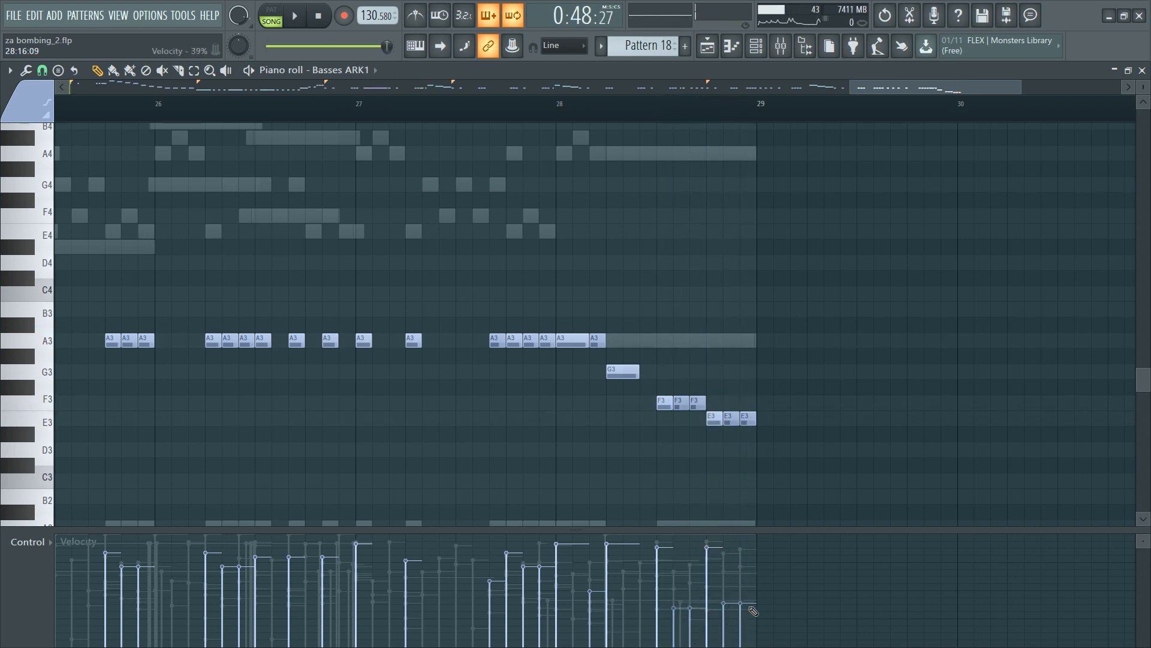
Step: Enable all mixer tracks again and play bar 28 with the full arrangement
key(F6)
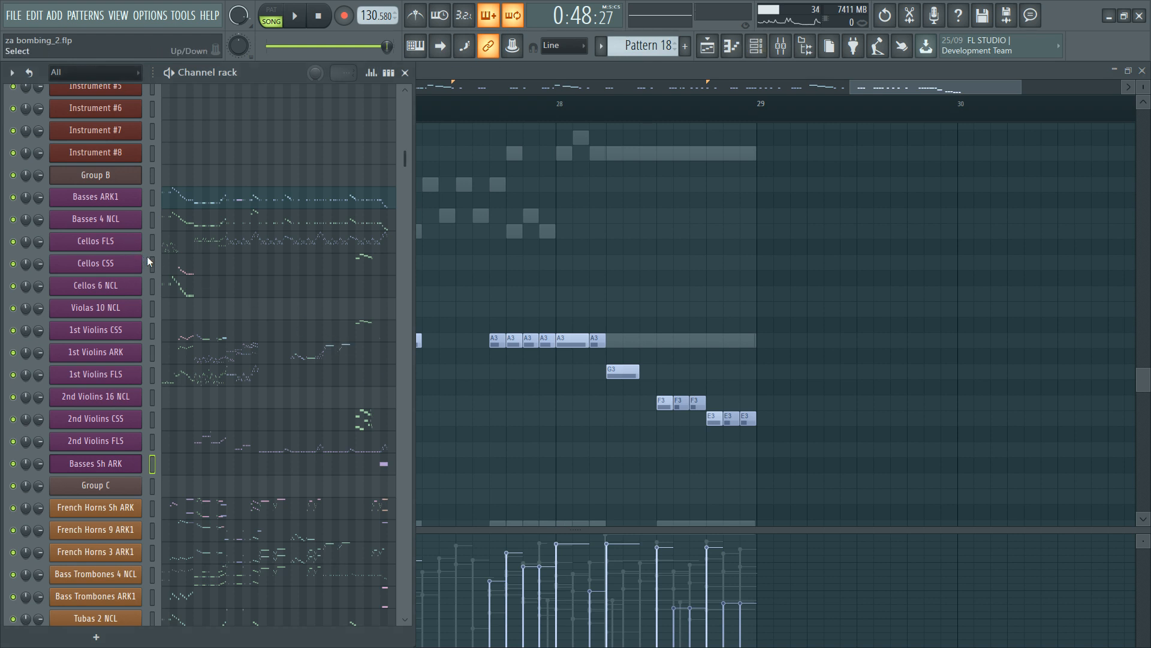
key(F9)
click(499, 335)
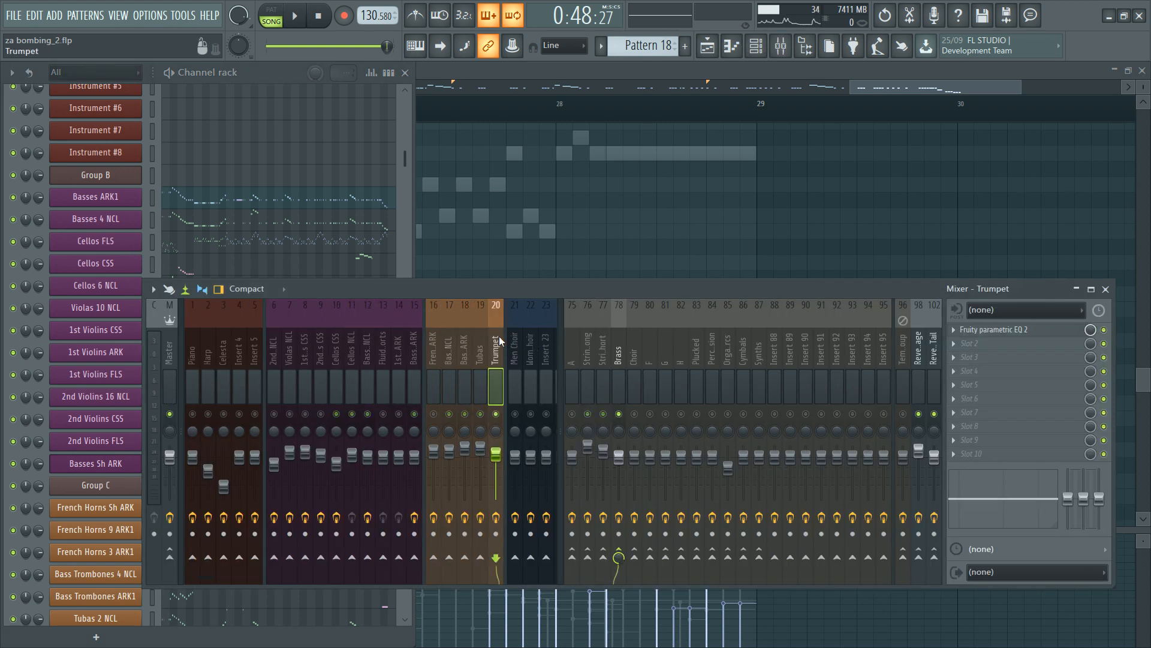
click(526, 132)
key(space)
key(F9)
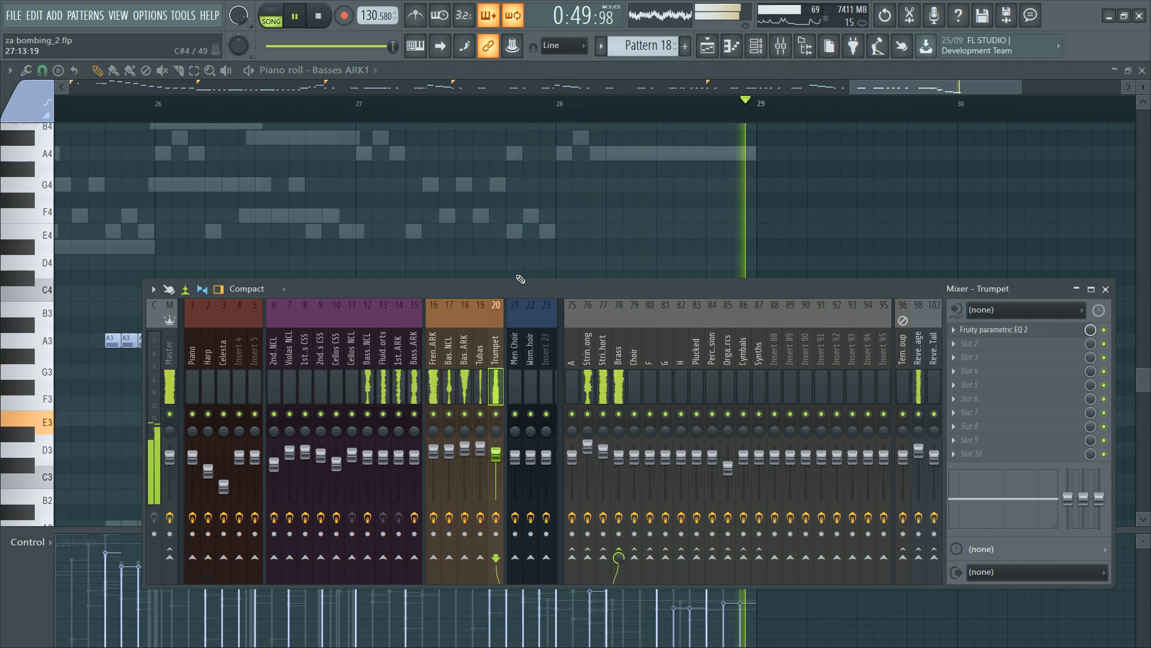
Step: Close the mixer and play the arrangement through to bar 28 to check the new bass ending in context
key(F9)
scroll(558, 173, down, 5)
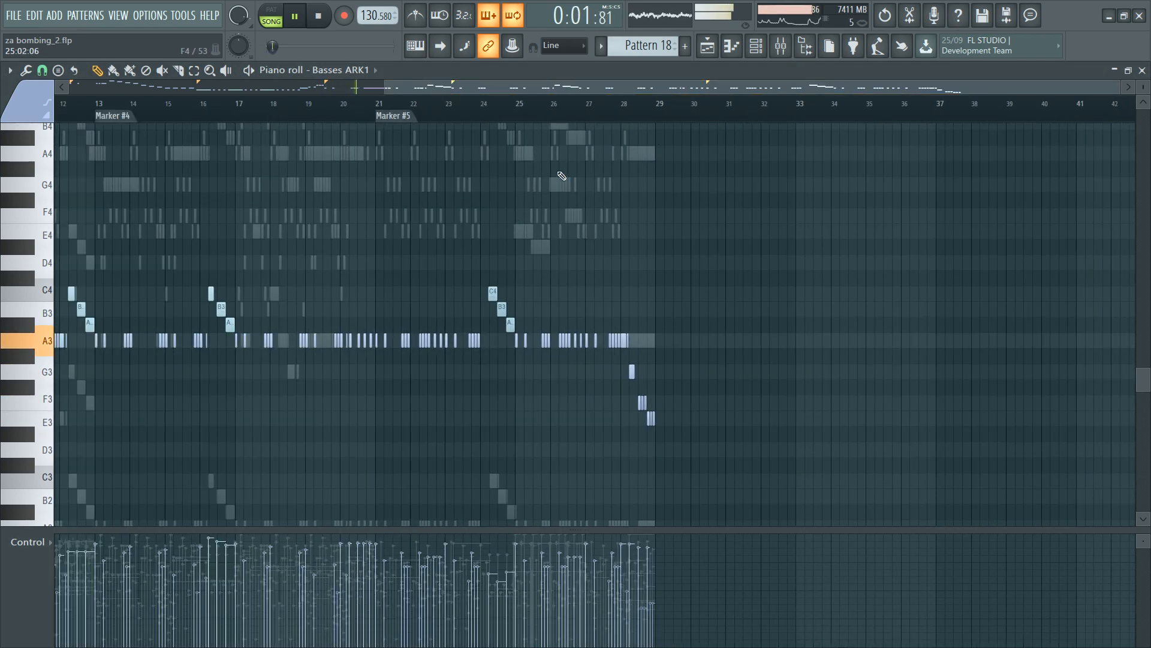
key(space)
key(space)
scroll(706, 133, up, 4)
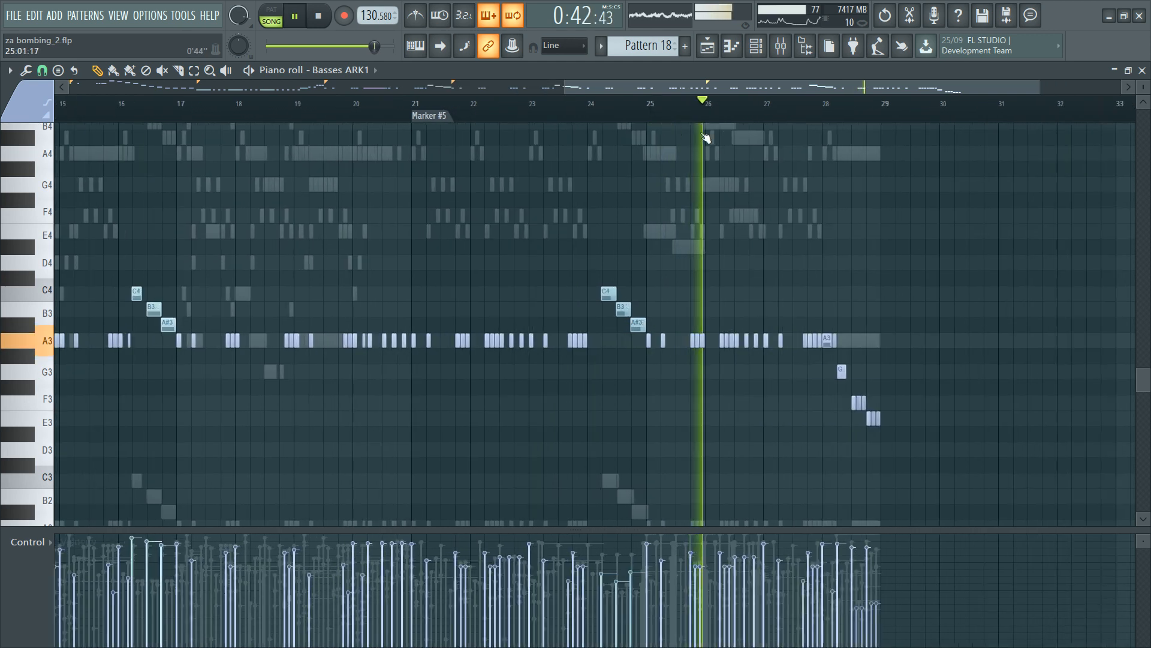
drag(878, 89, 898, 90)
scroll(936, 111, up, 2)
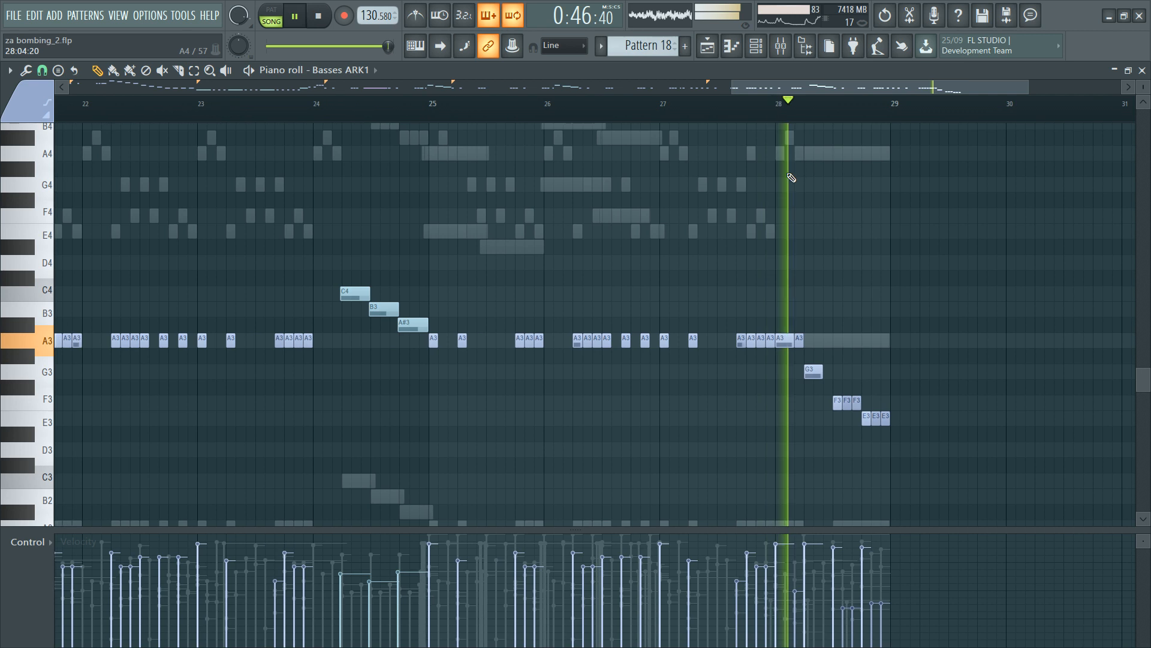
key(space)
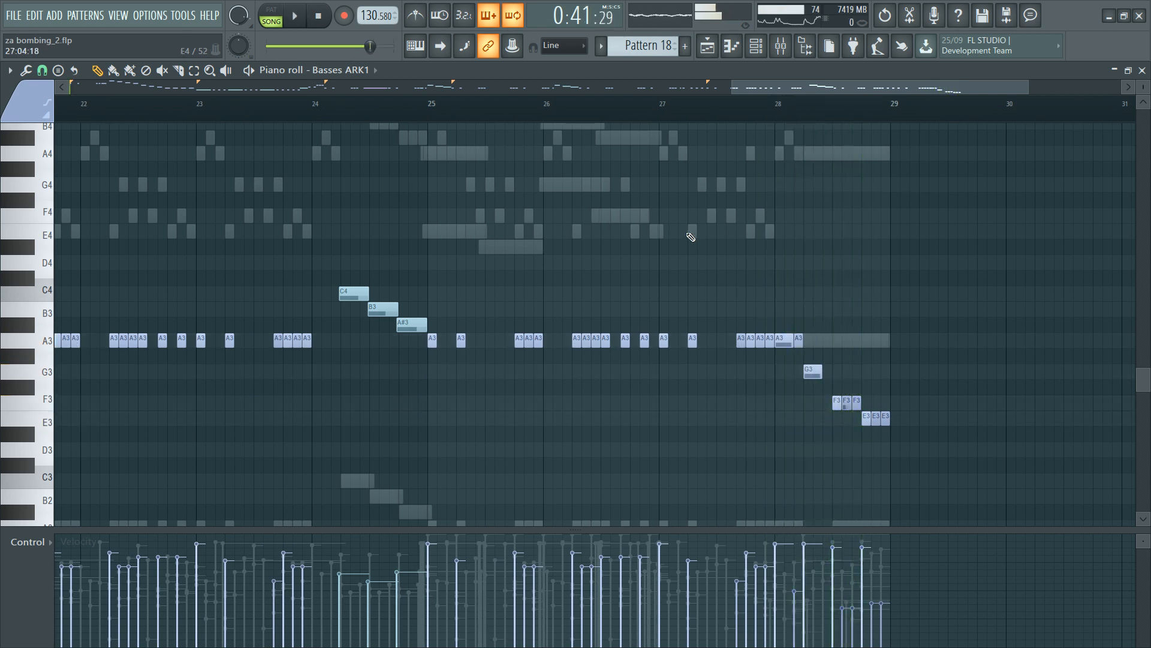
Step: Solo the 2nd Violins FLS channel, open its notes, and audition bar 28
key(F6)
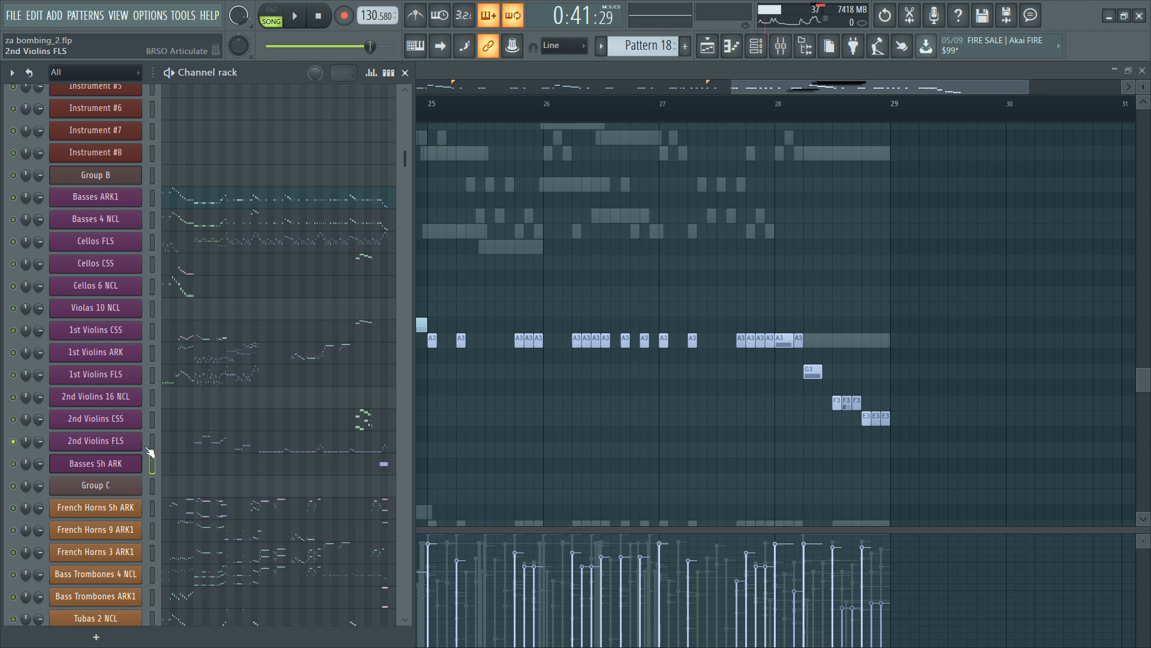
click(240, 442)
scroll(818, 270, up, 5)
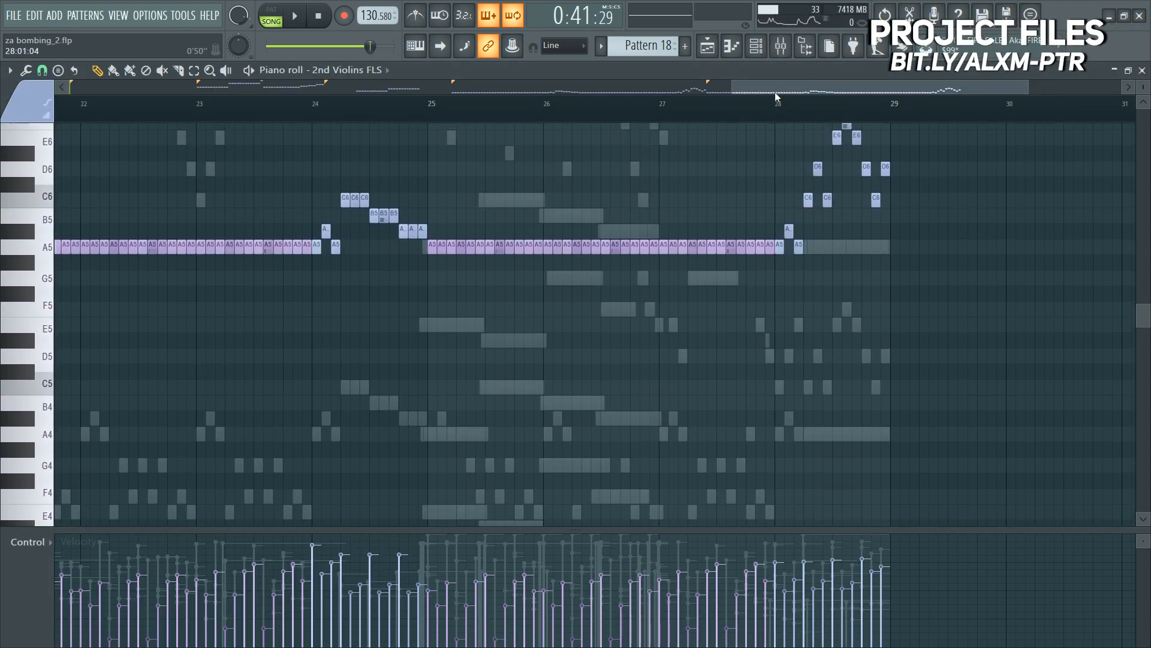
key(space)
key(space)
Step: Rewrite the second half of bar 28 in 2nd Violins FLS as F6, E6, G6, A6, A#6, C7, removing the old descending notes
scroll(829, 239, up, 4)
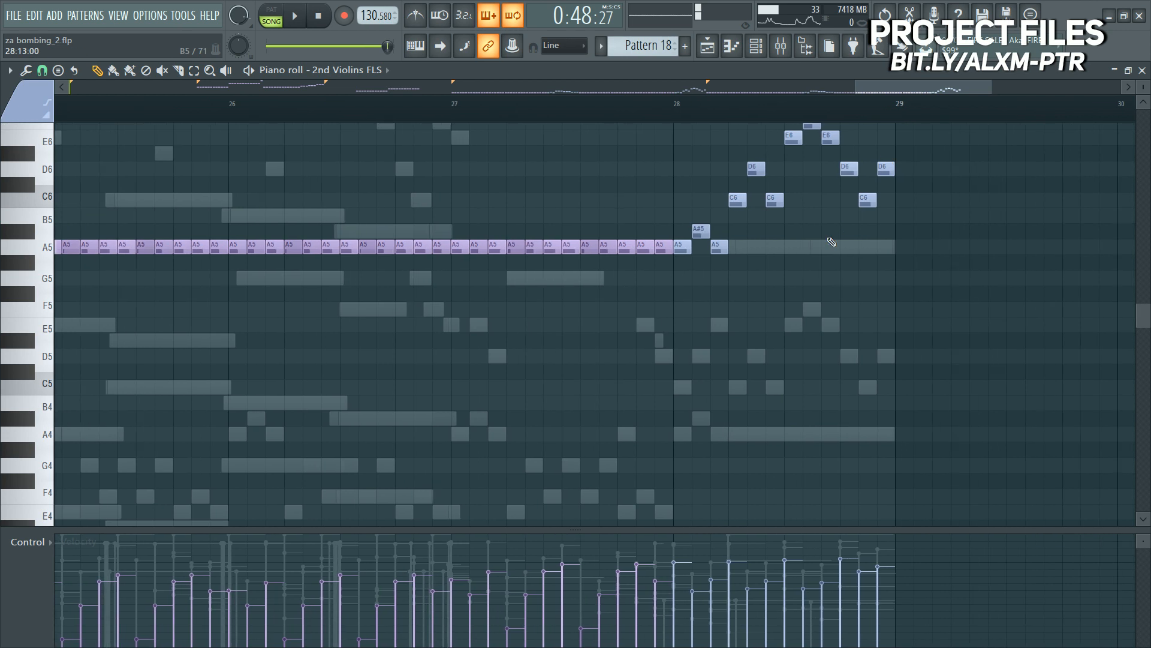
scroll(785, 354, up, 1)
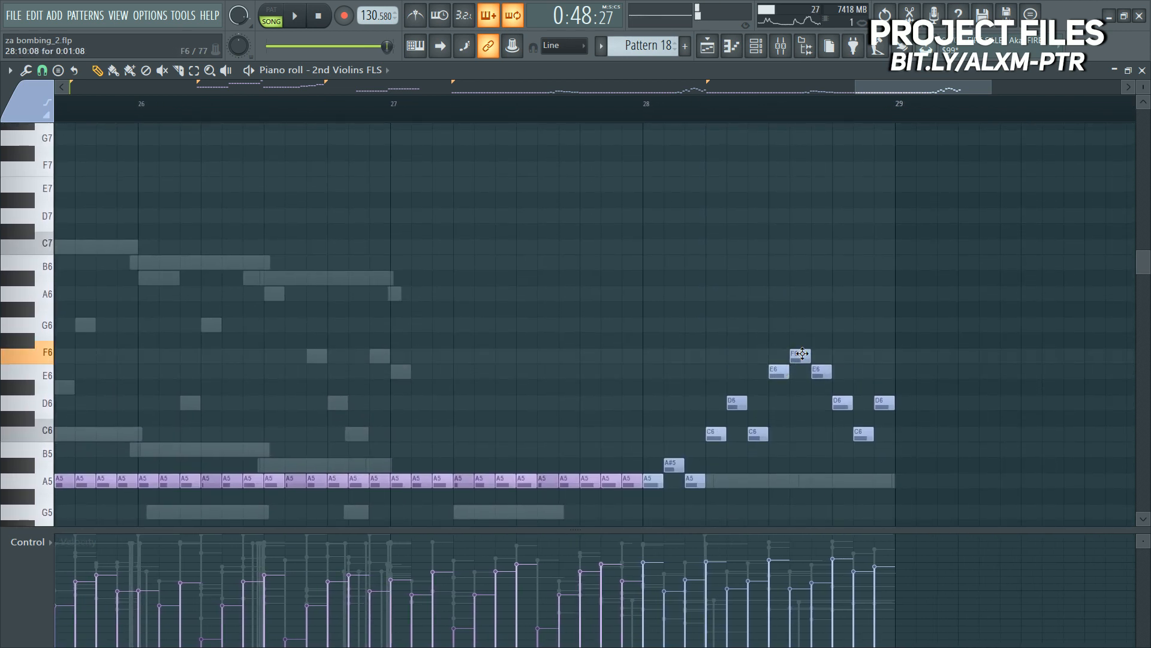
drag(779, 372, 780, 356)
drag(800, 356, 841, 294)
click(864, 278)
click(885, 247)
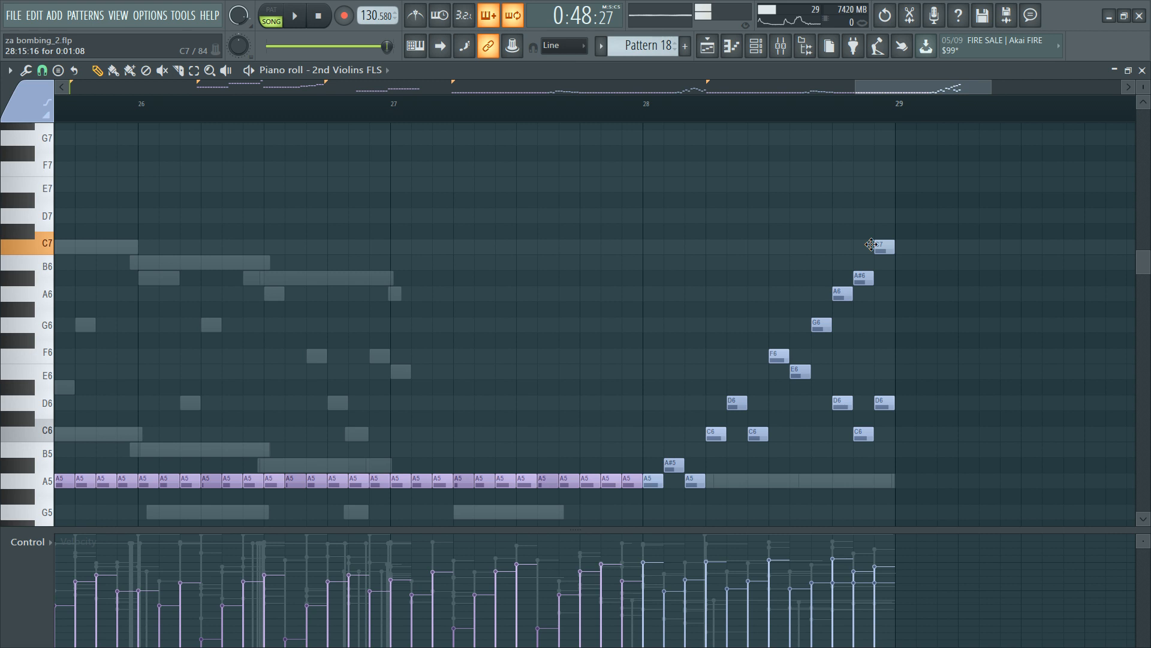
right_click(885, 403)
right_click(863, 434)
right_click(843, 403)
Step: Draw a rising velocity ramp over the new notes from E6 to C7 in bar 28 and audition the run
key(space)
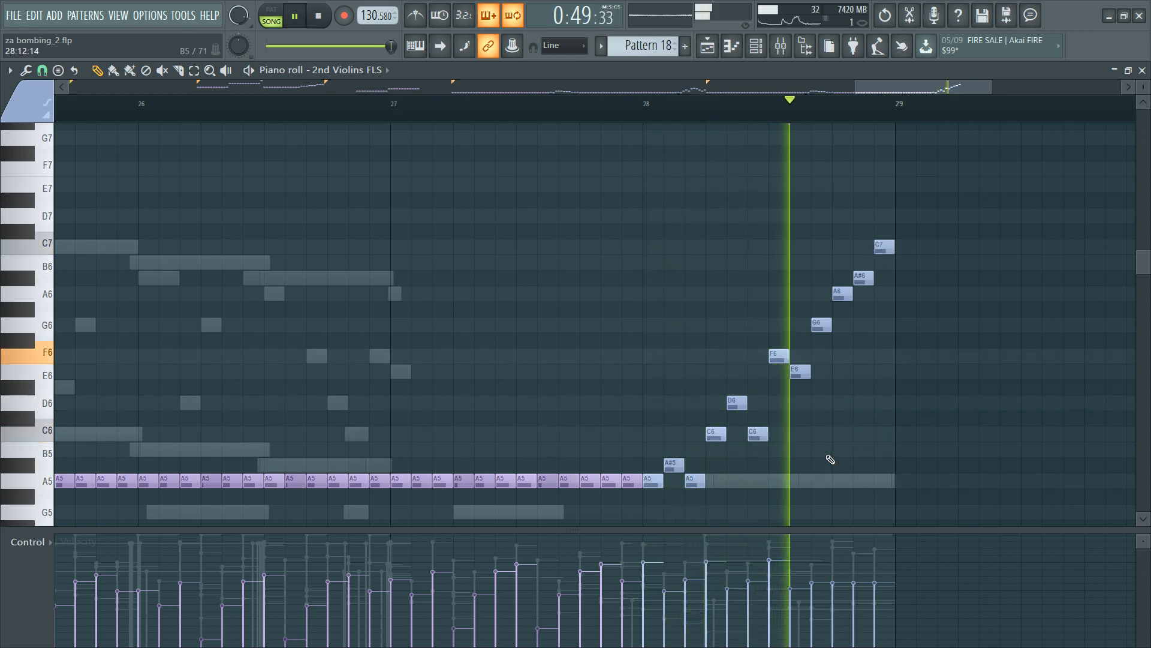
key(space)
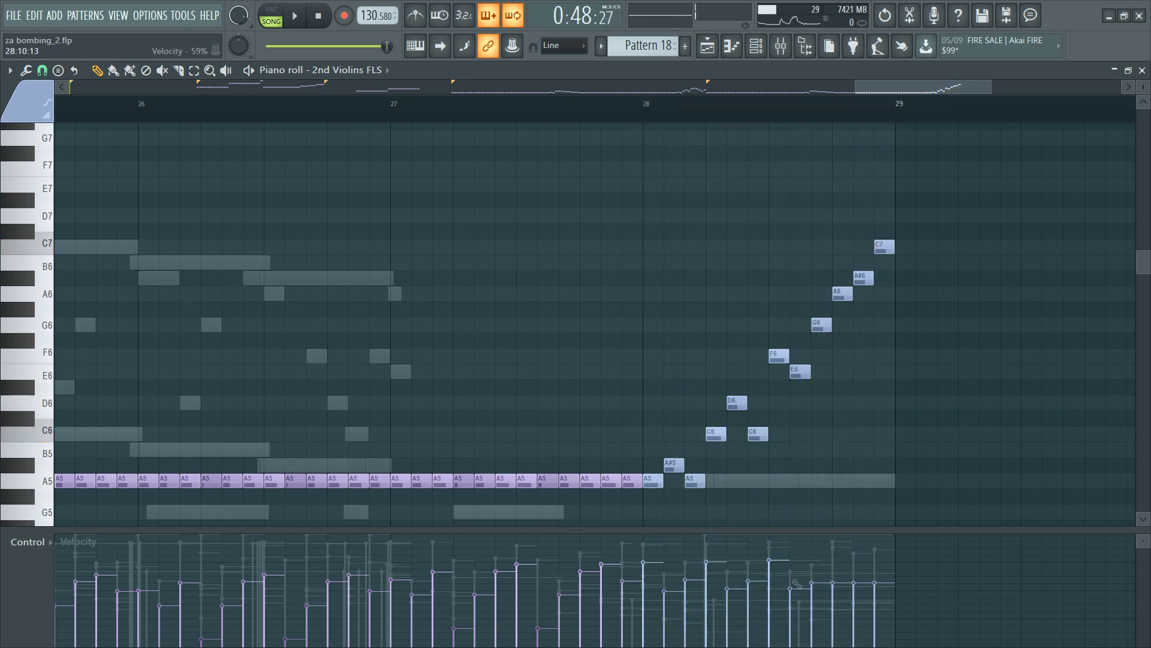
drag(797, 583, 895, 531)
key(space)
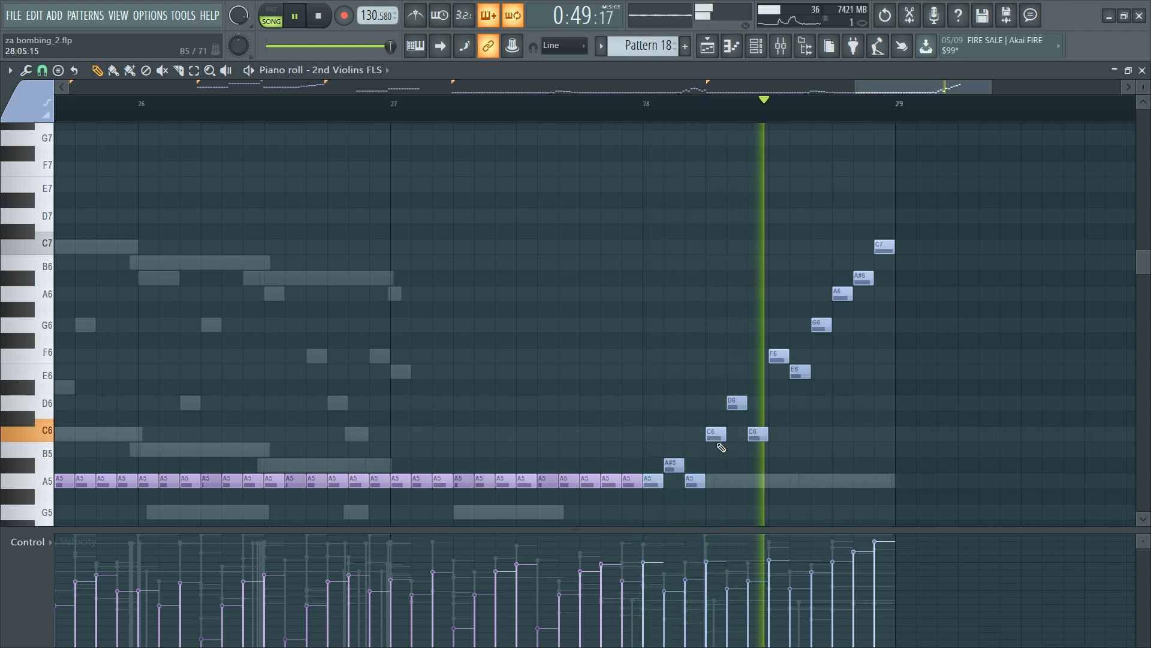
key(space)
Step: Swap the F6 and E6 notes in bar 28 so E6 comes first, and audition the run
click(780, 355)
mouse_move(781, 355)
mouse_down()
mouse_move(781, 391)
mouse_move(779, 373)
mouse_move(800, 356)
mouse_up()
key(space)
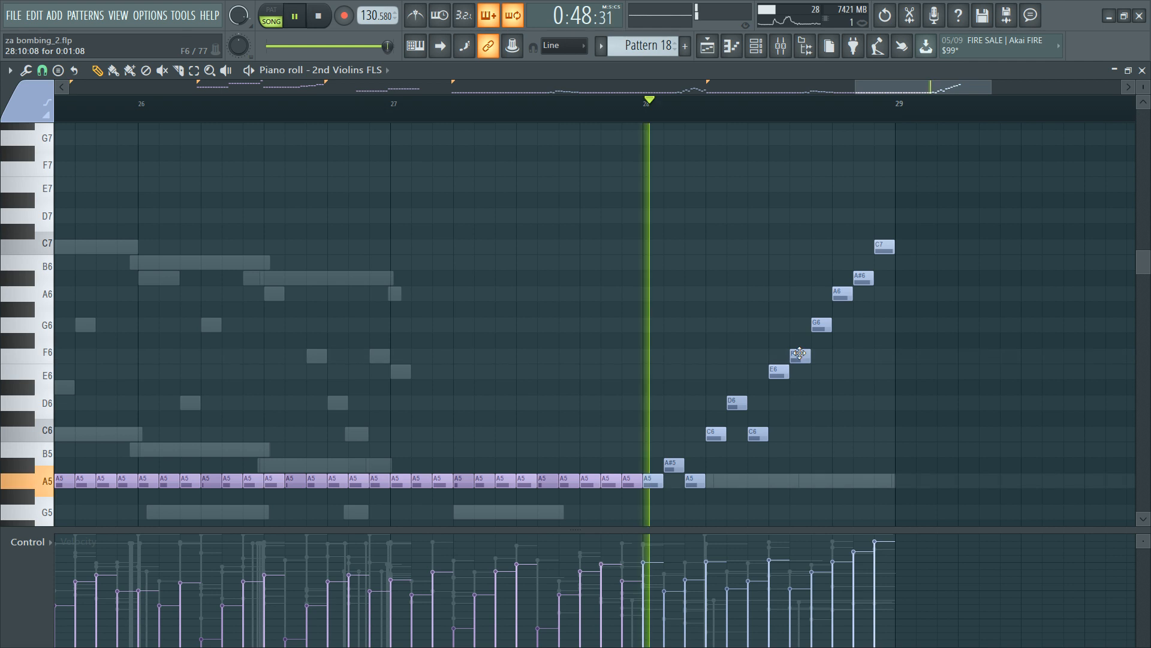
key(space)
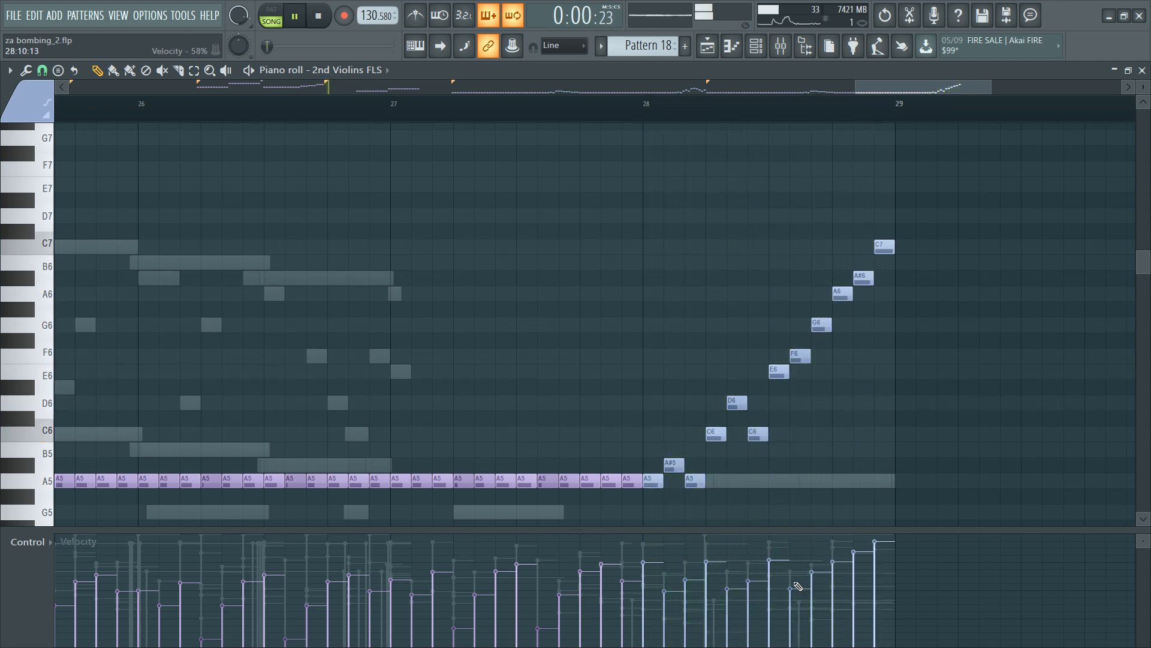
Step: Add a D7 note at the start of bar 29, select the whole run from bar 28 onward, and play it back
mouse_move(920, 217)
mouse_down()
mouse_move(905, 216)
mouse_move(743, 386)
mouse_up()
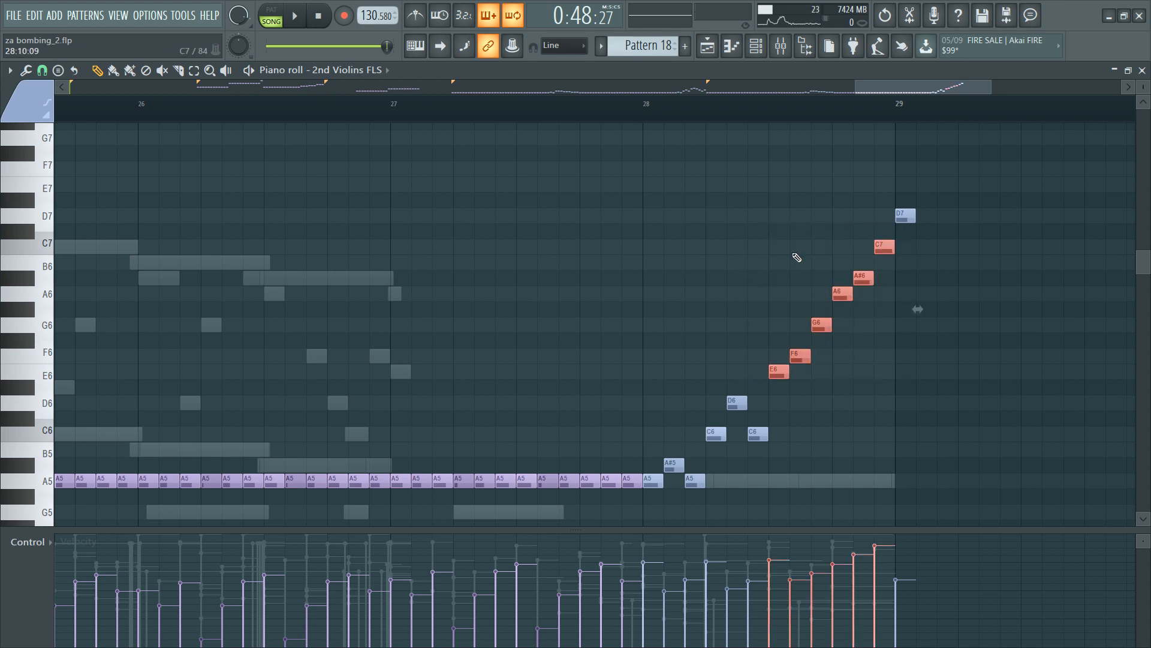
drag(791, 193, 588, 540)
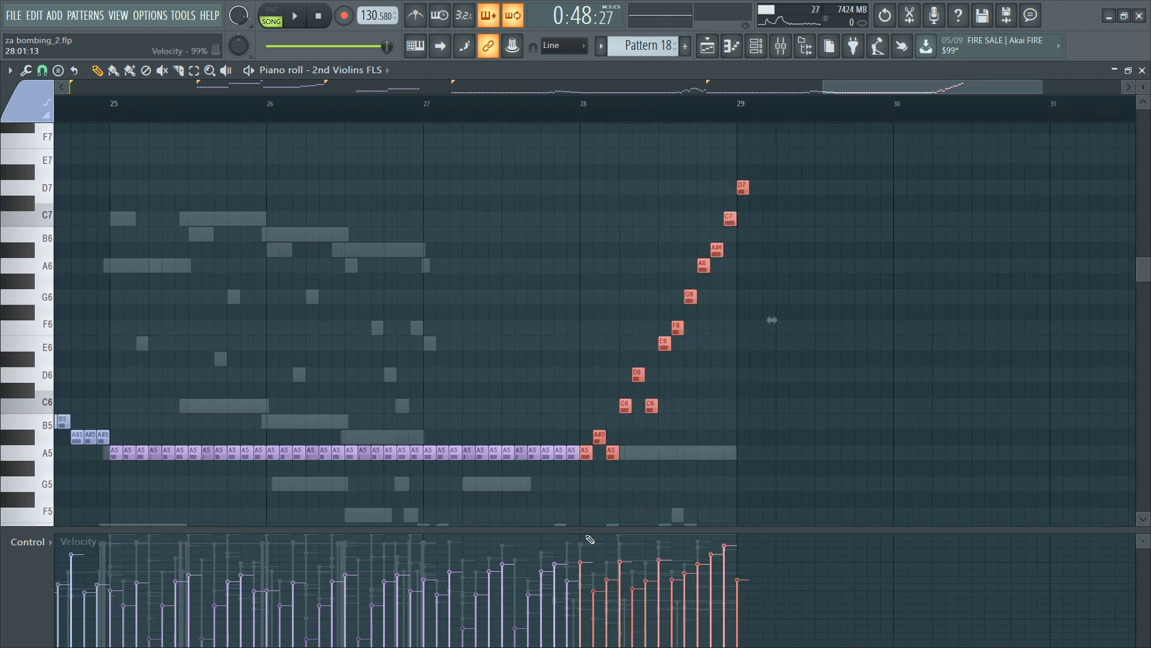
key(F6)
key(space)
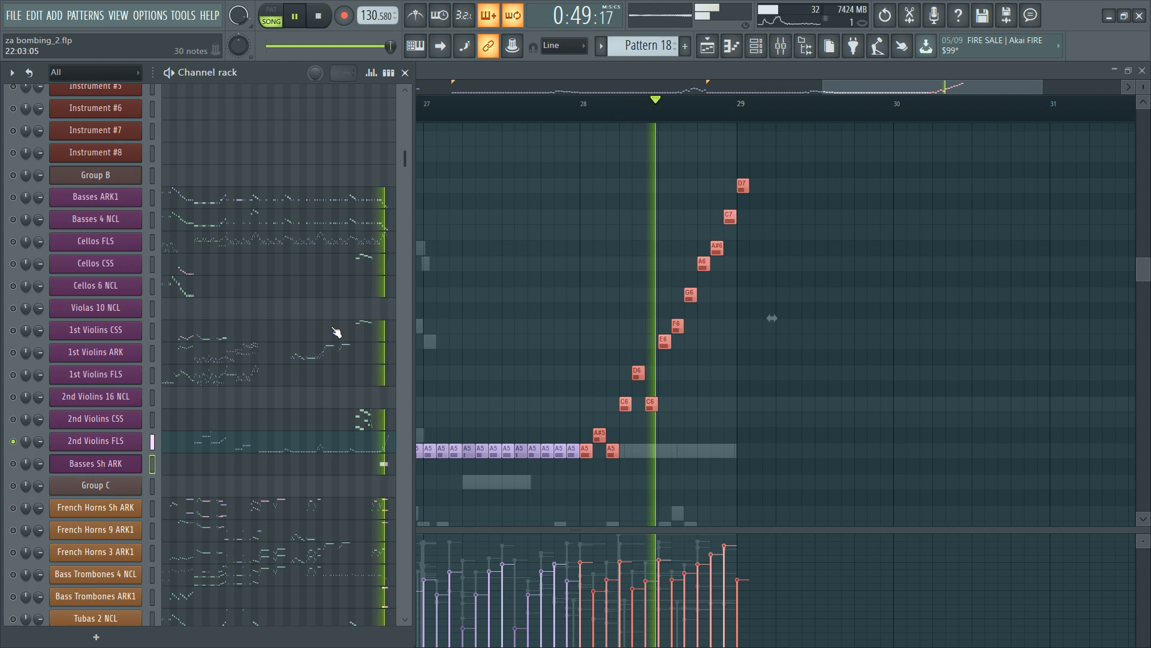
key(space)
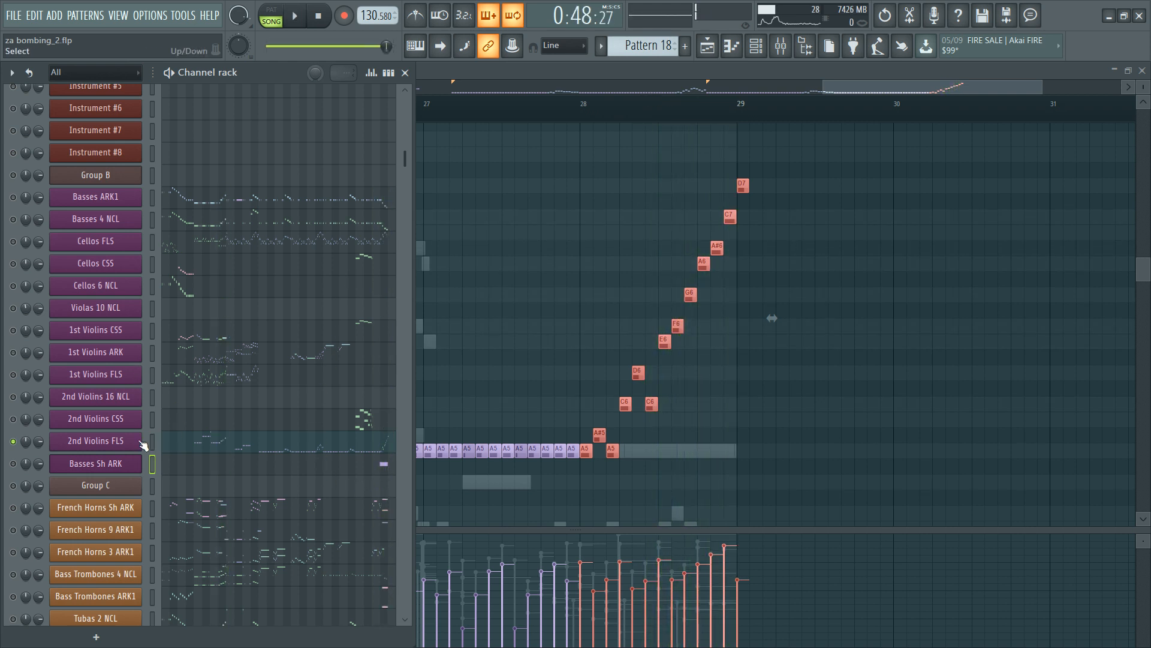
Step: Open the Cellos FLS notes and select the notes in the second half of bar 28
click(385, 240)
scroll(693, 332, down, 8)
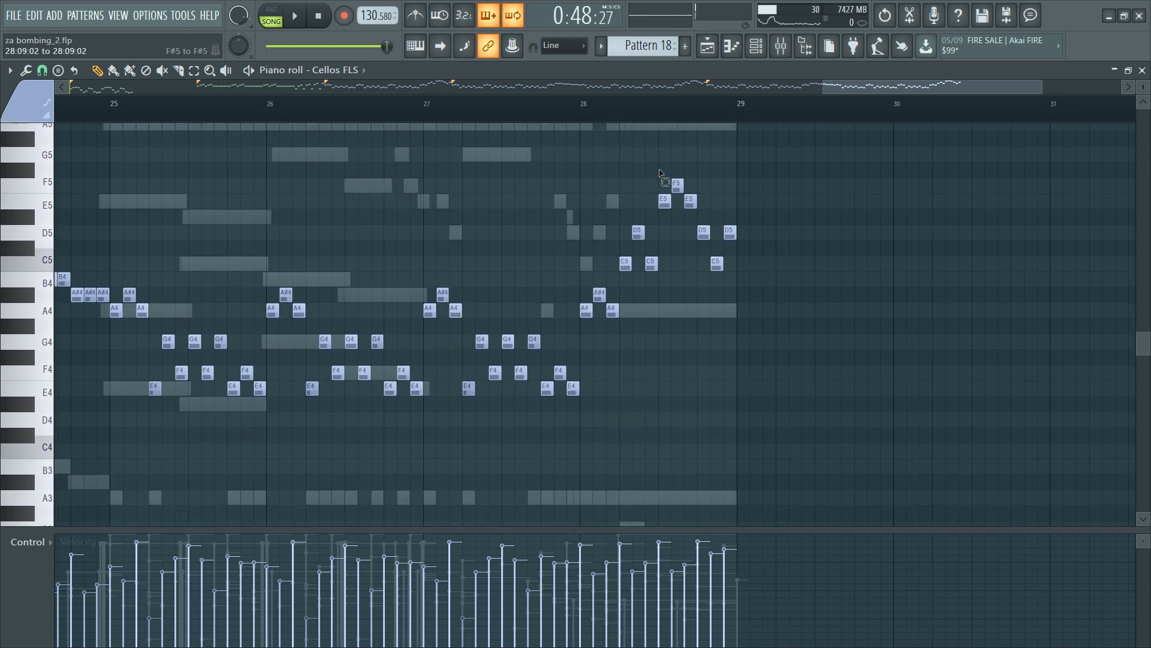
drag(660, 163, 797, 277)
Step: Copy the rising run from the 2nd Violins FLS notes and delete the Cellos FLS notes in the second half of bar 28
scroll(779, 270, up, 15)
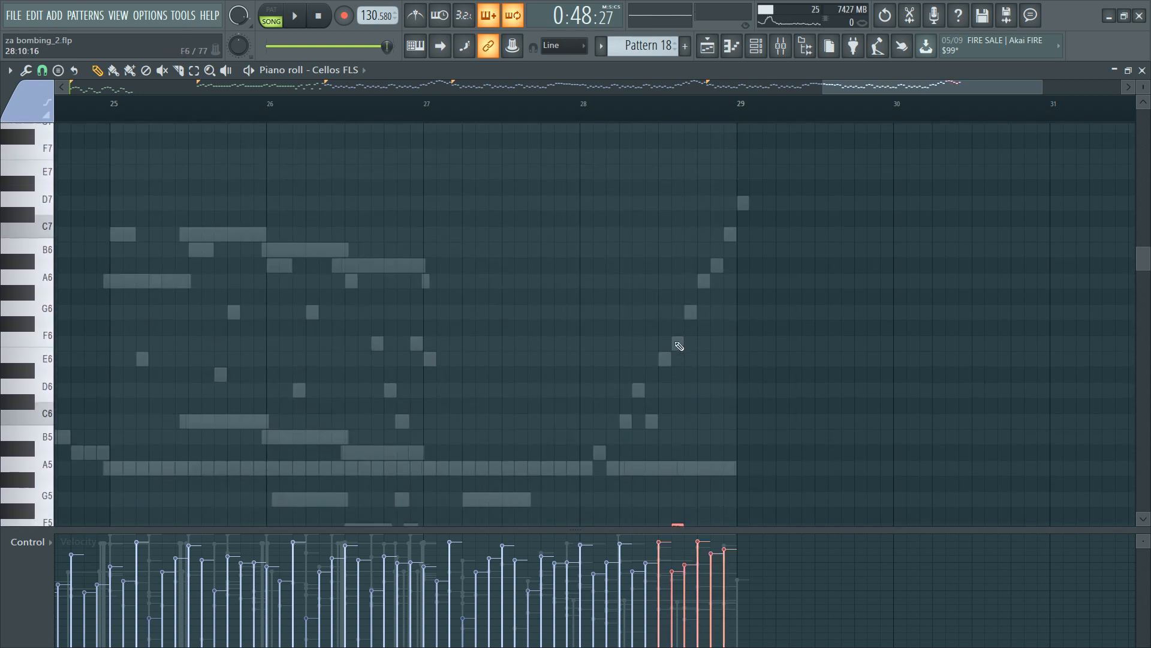
double_click(666, 389)
drag(656, 410, 799, 178)
scroll(752, 399, down, 15)
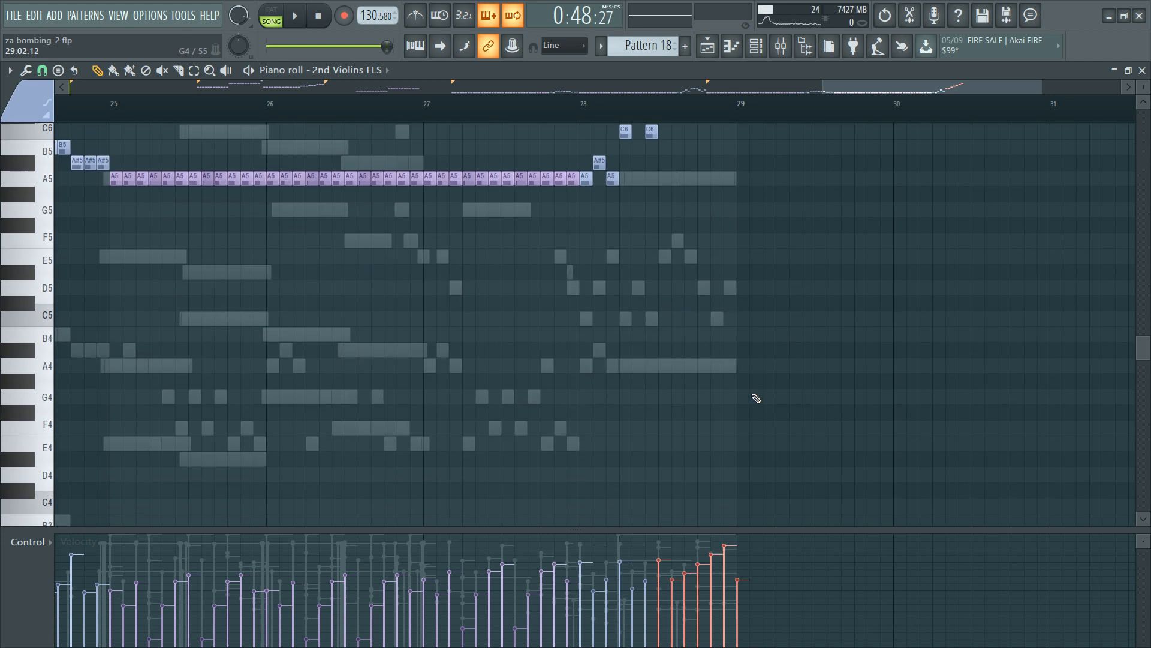
double_click(676, 187)
drag(664, 145, 823, 349)
key(Delete)
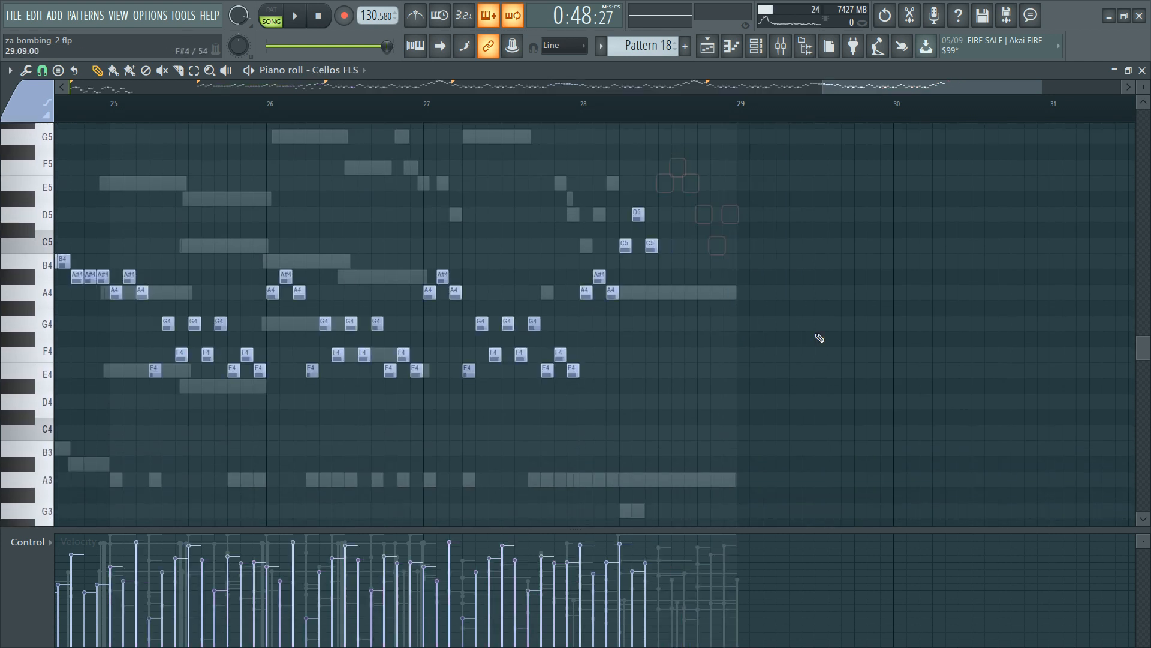
Step: Paste the run into Cellos FLS from the middle of bar 28, one octave lower at E5 to D6, and play it back
scroll(539, 357, up, 3)
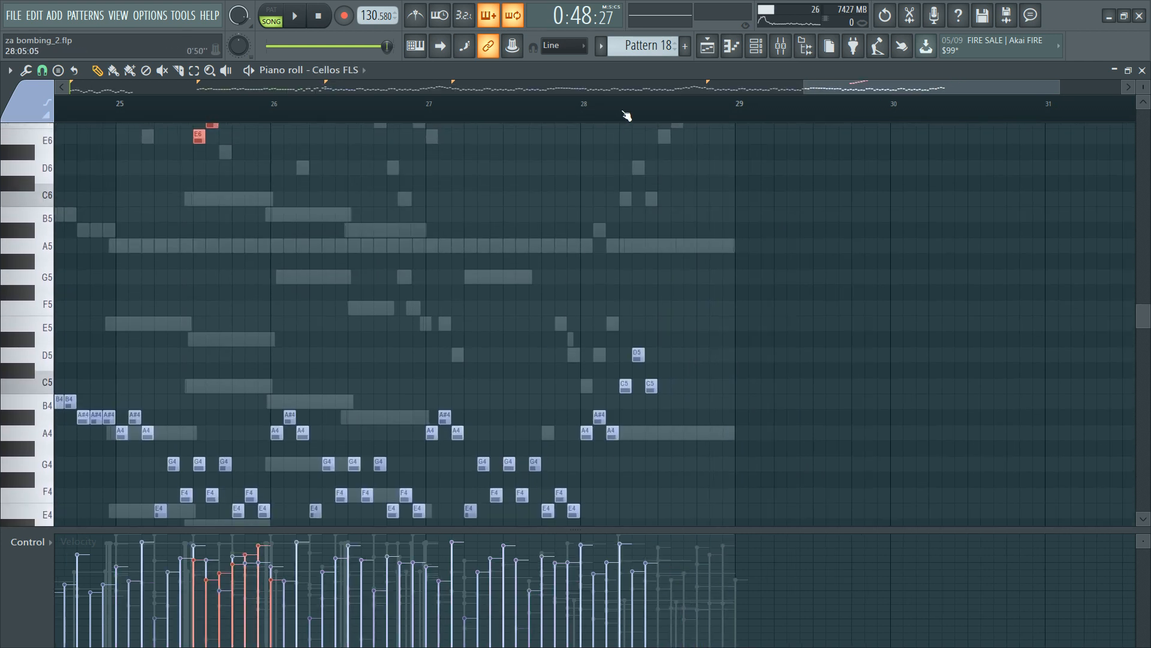
scroll(626, 108, down, 3)
drag(528, 136, 741, 136)
key(ctrl+Down)
key(ctrl+Down)
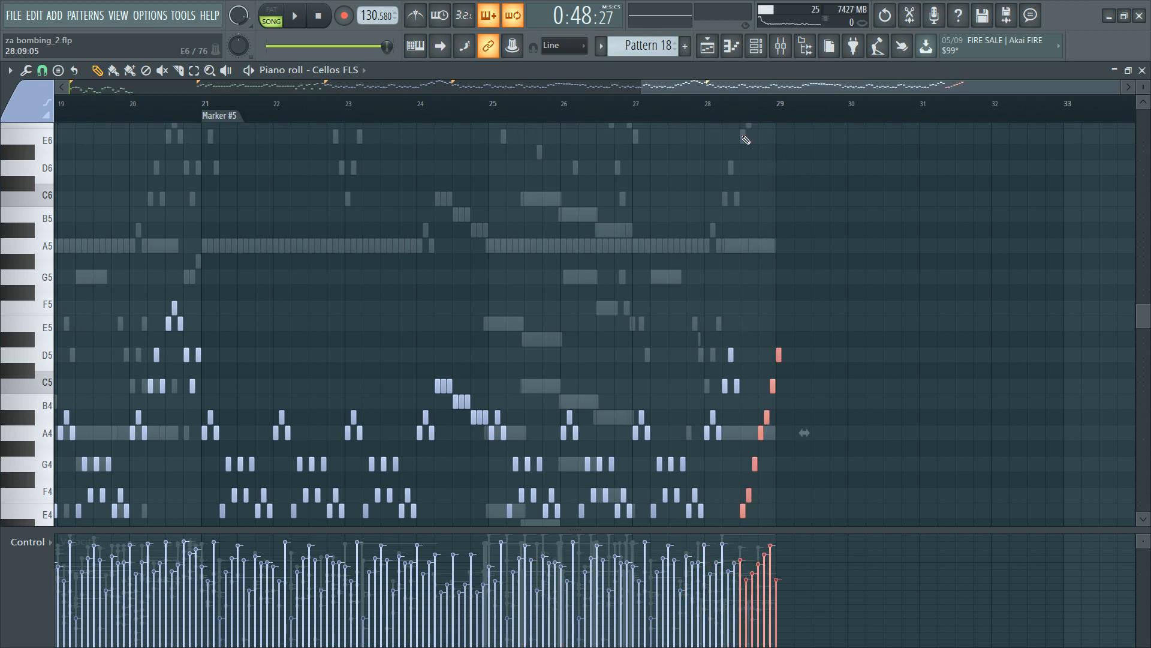
key(ctrl+Up)
key(space)
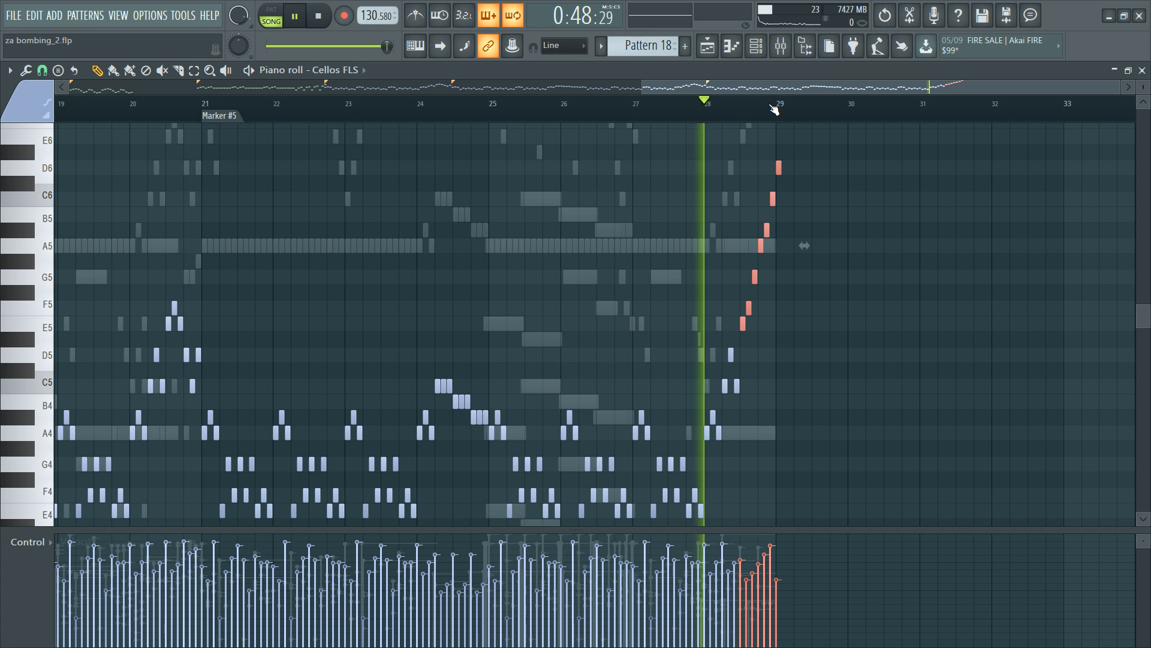
Step: Stop playback, deselect the notes and draw a rising velocity ramp over the Cellos FLS run into bar 29
scroll(771, 107, up, 3)
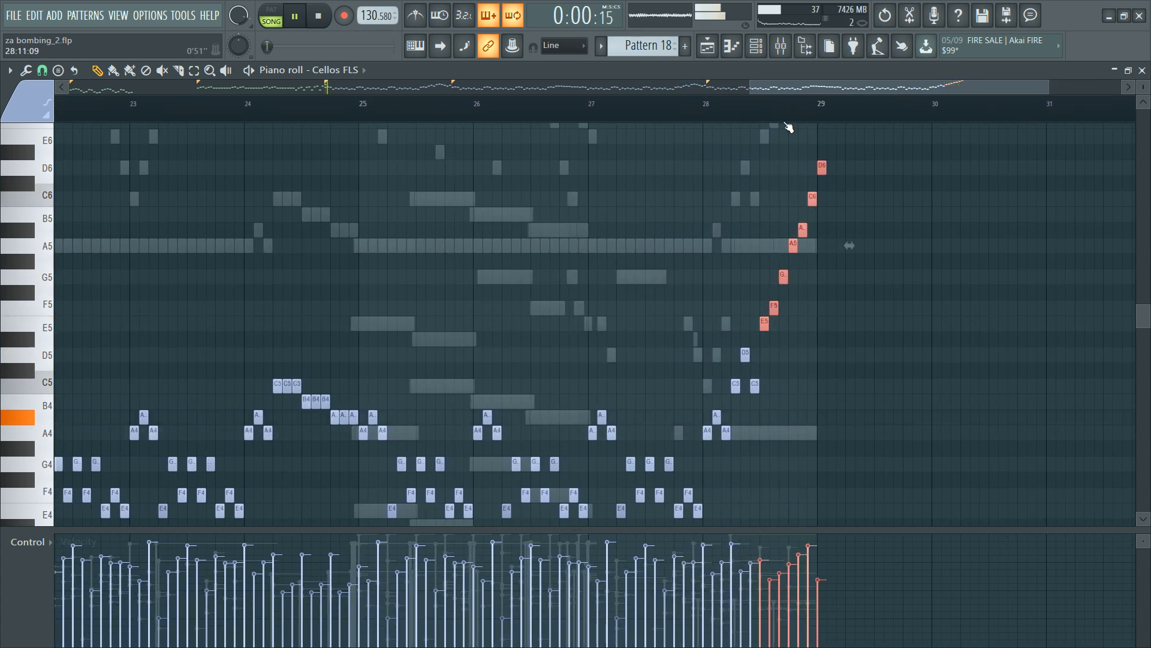
key(space)
scroll(863, 113, up, 3)
ctrl+click(865, 381)
drag(702, 561, 801, 538)
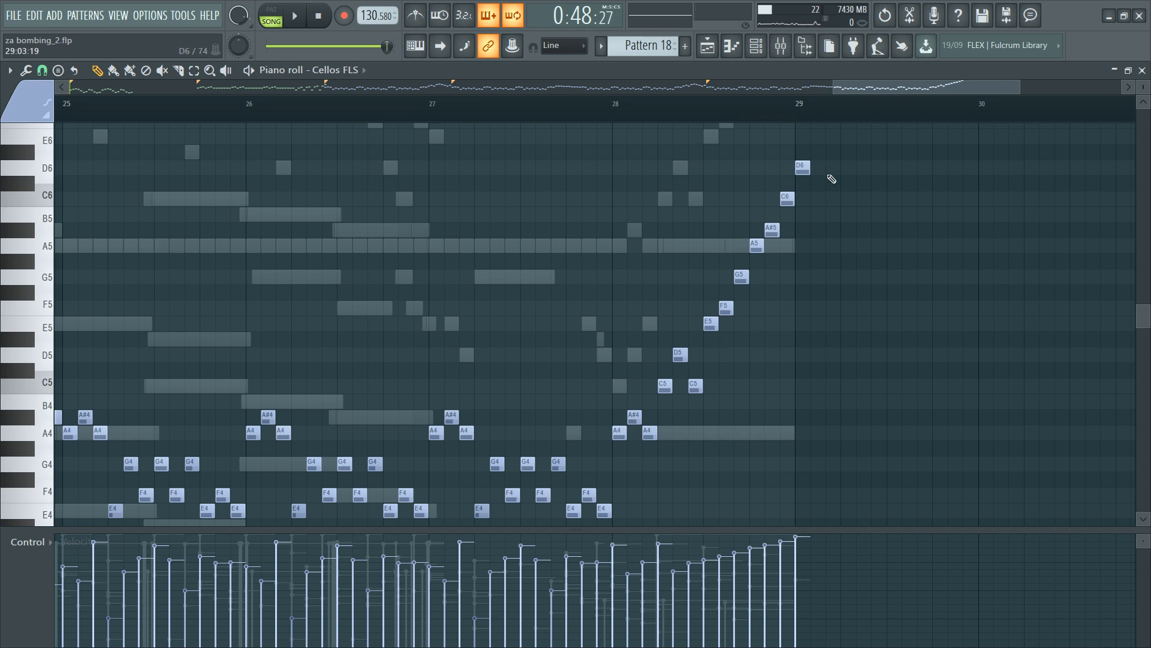
Step: Return to the playlist with the channel rack open and save the project
scroll(609, 175, up, 3)
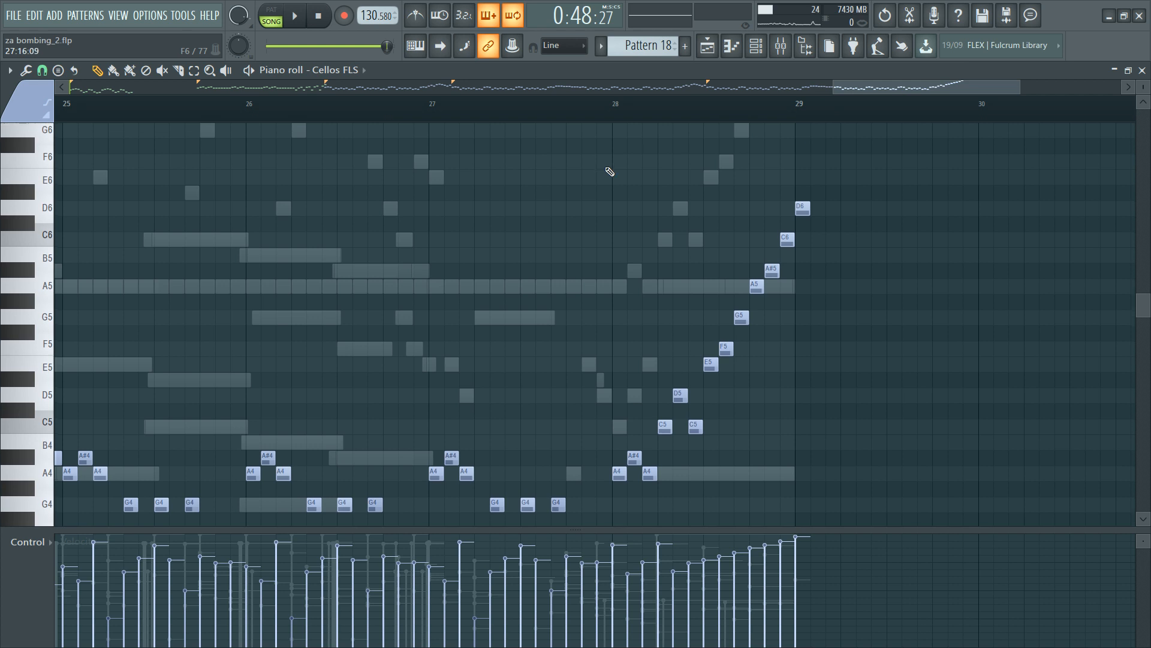
key(F5)
key(F6)
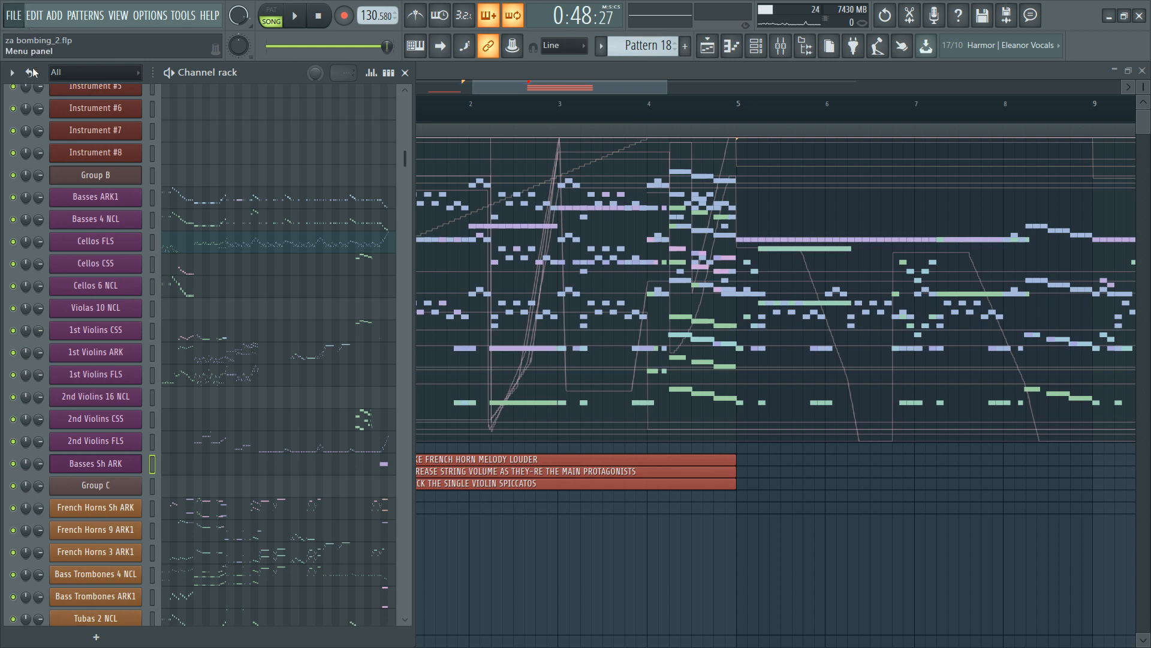
key(ctrl+s)
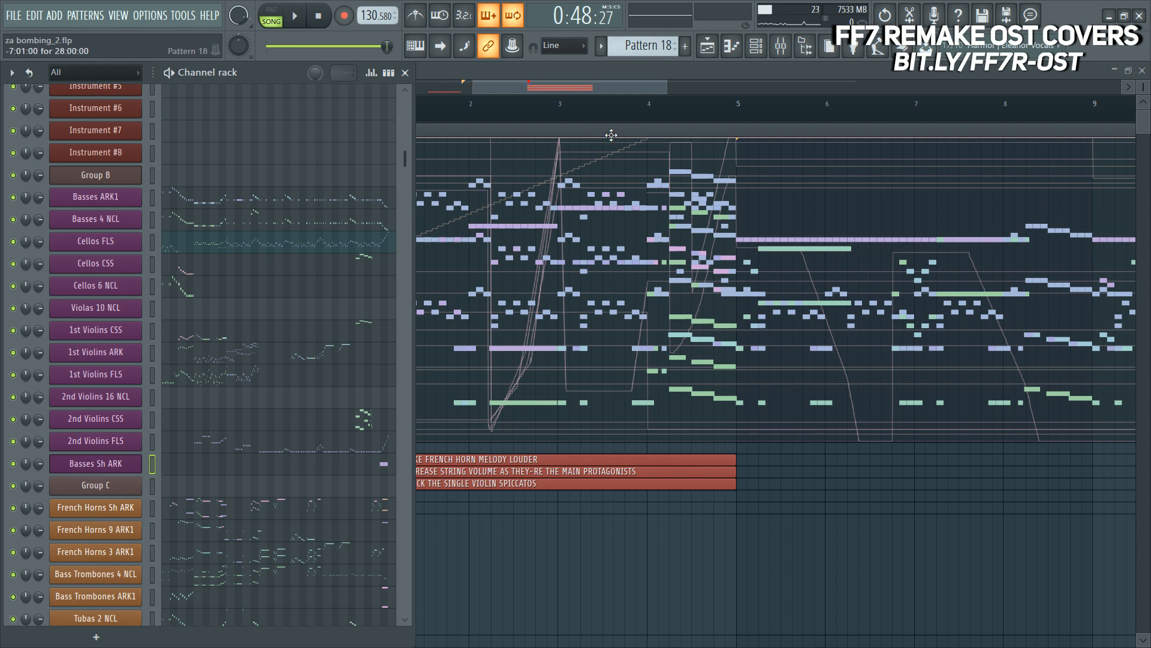
scroll(643, 104, down, 4)
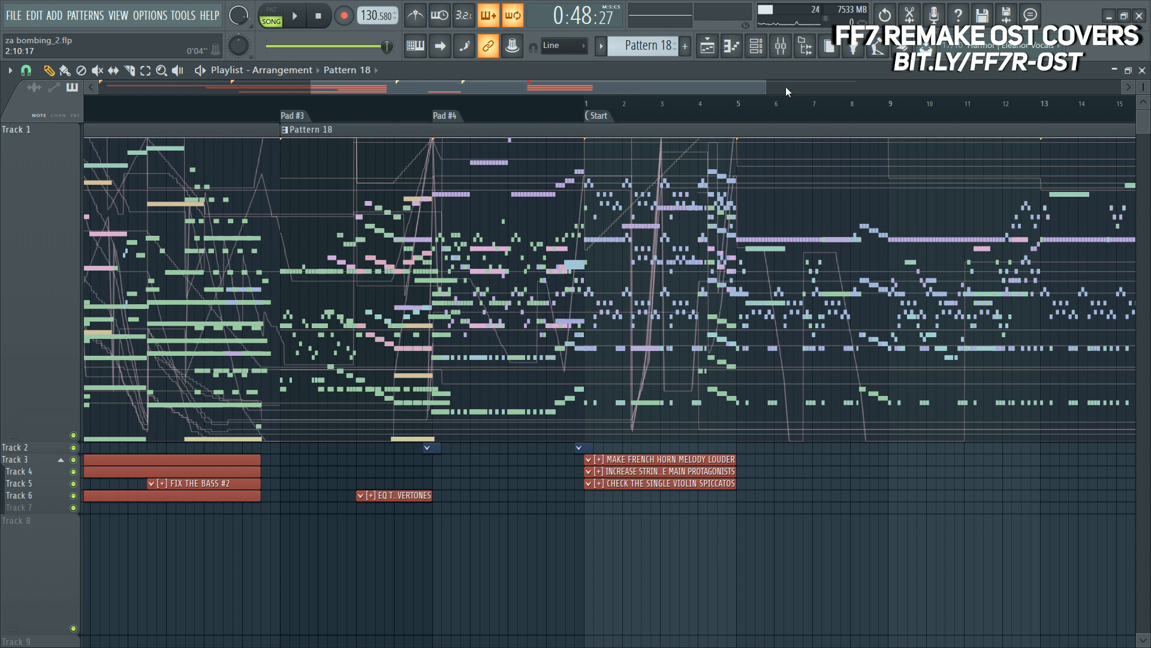
Step: Open the Cellos FLS notes and the Basses Sh ARK notes to examine their parts in bar 28
click(756, 46)
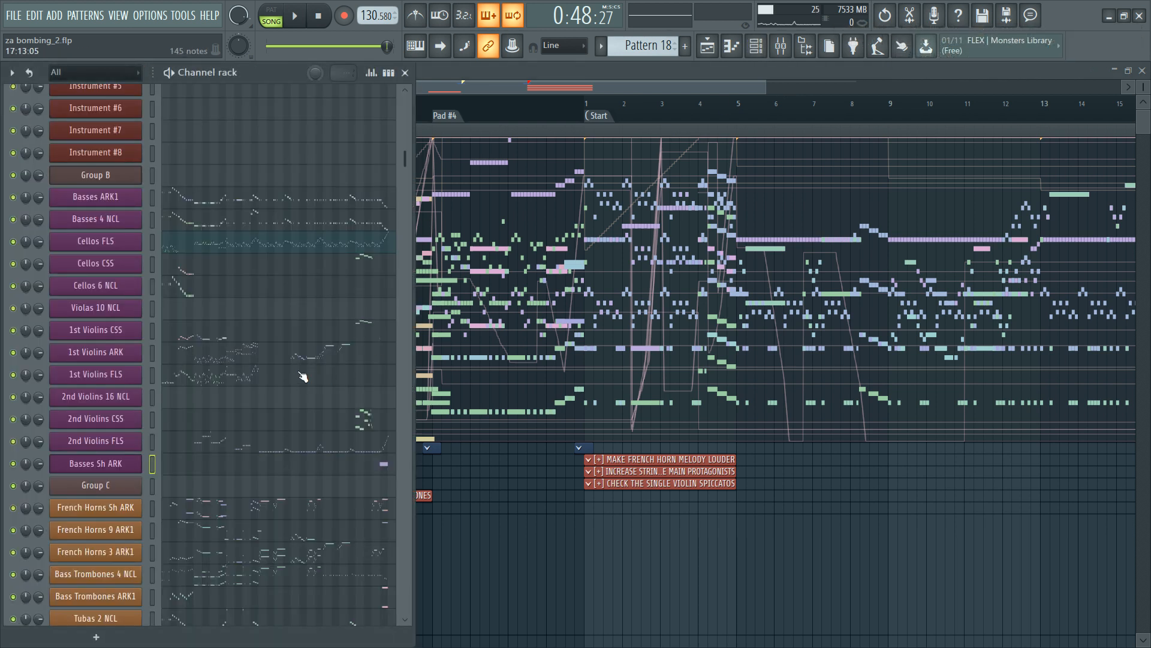
click(391, 246)
ctrl+right_click(685, 291)
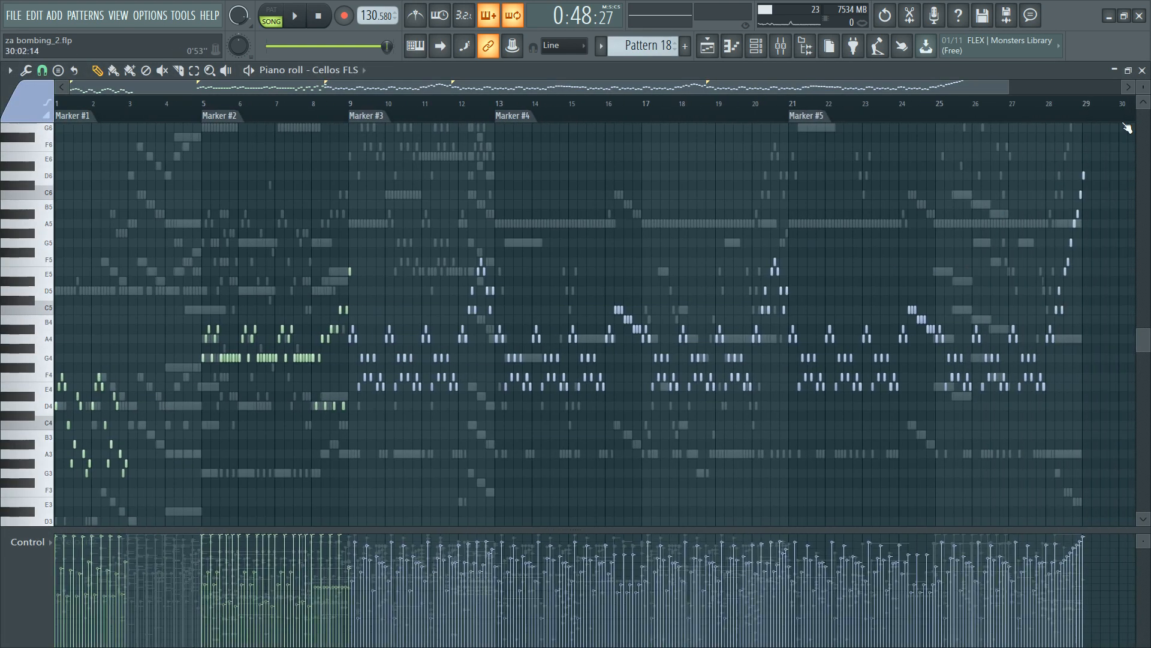
scroll(1125, 115, up, 5)
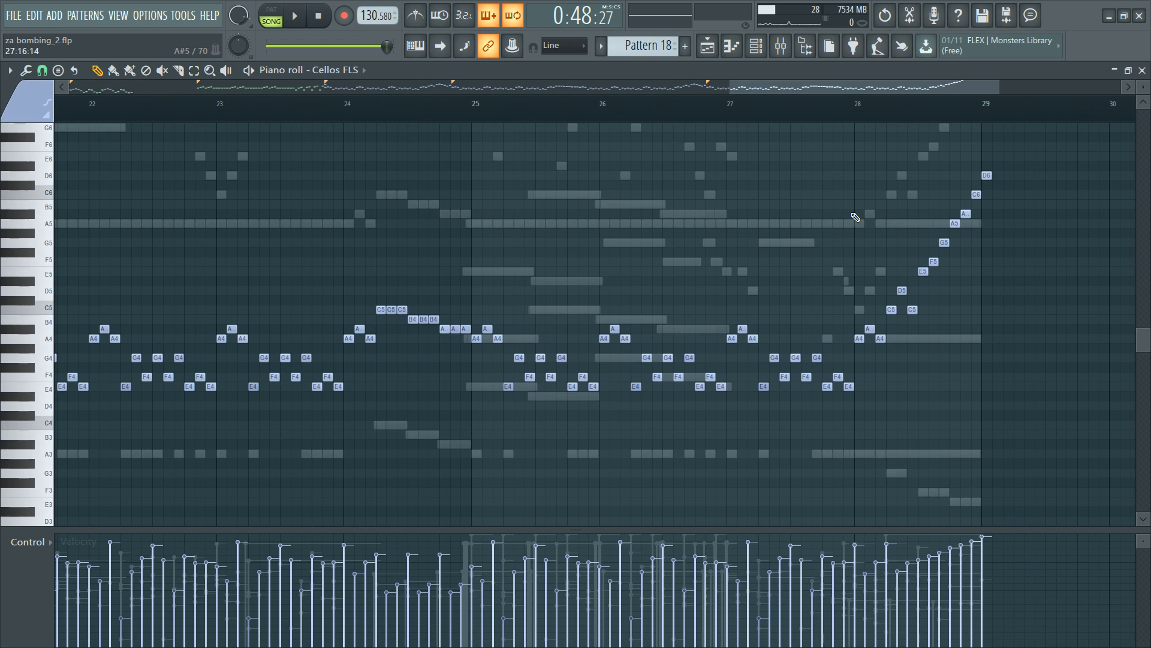
key(F6)
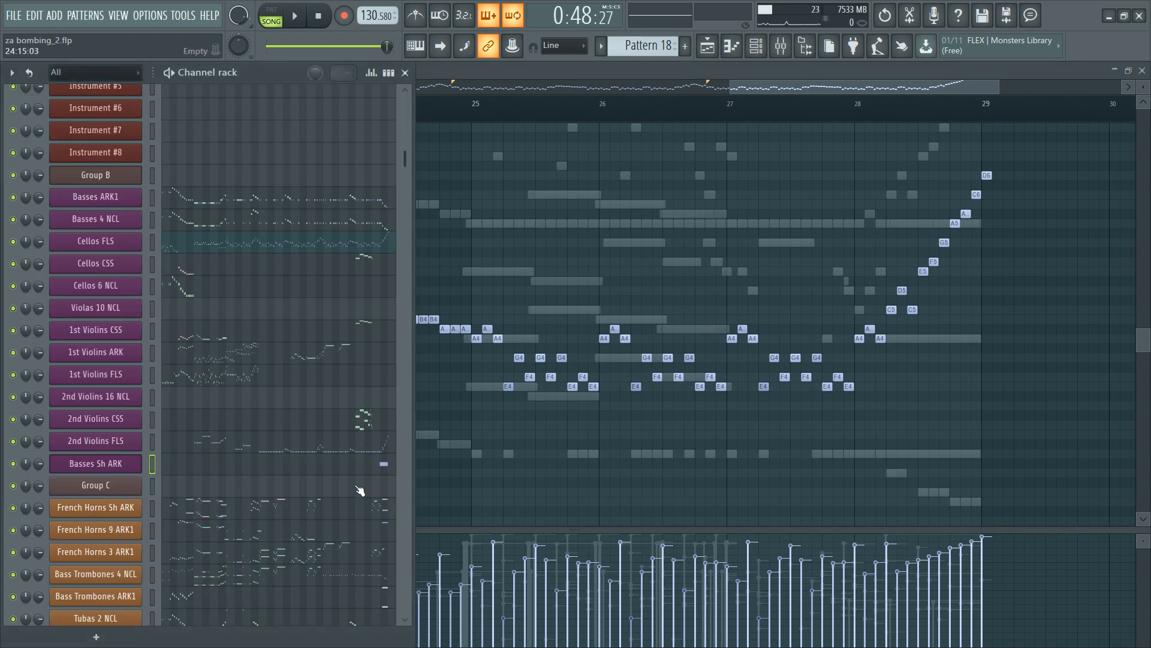
click(371, 469)
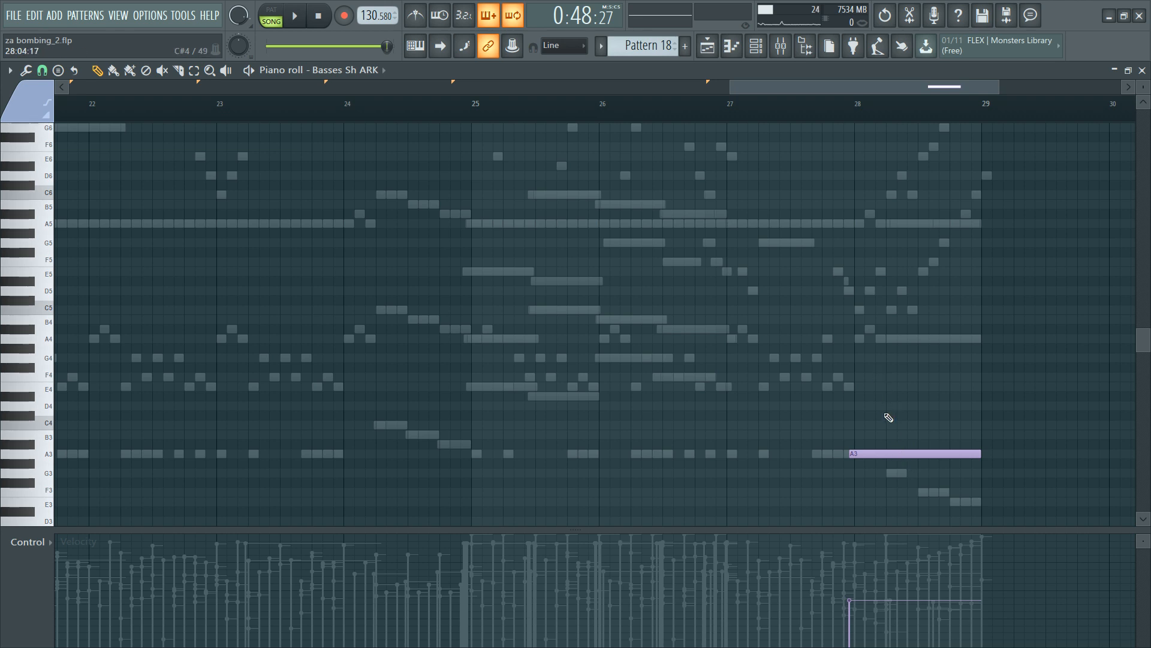
Step: In the French Horns 9 ARK1 notes, add a long D4 note at the last quarter of bar 28 and raise its velocity
key(F6)
scroll(372, 486, down, 6)
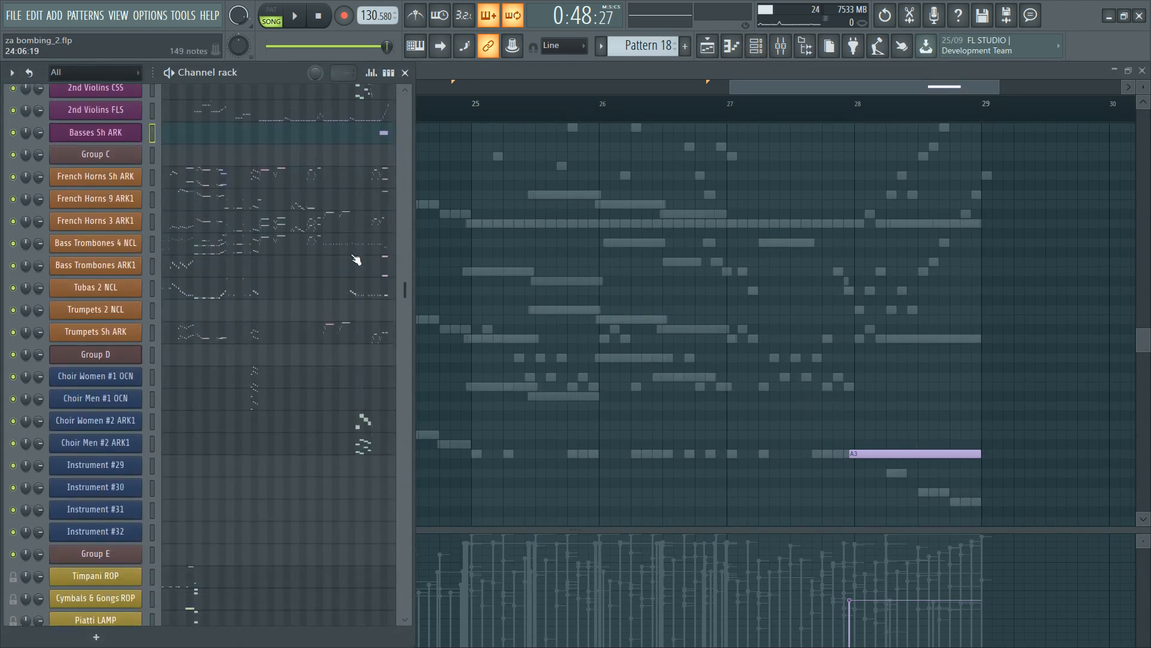
click(382, 207)
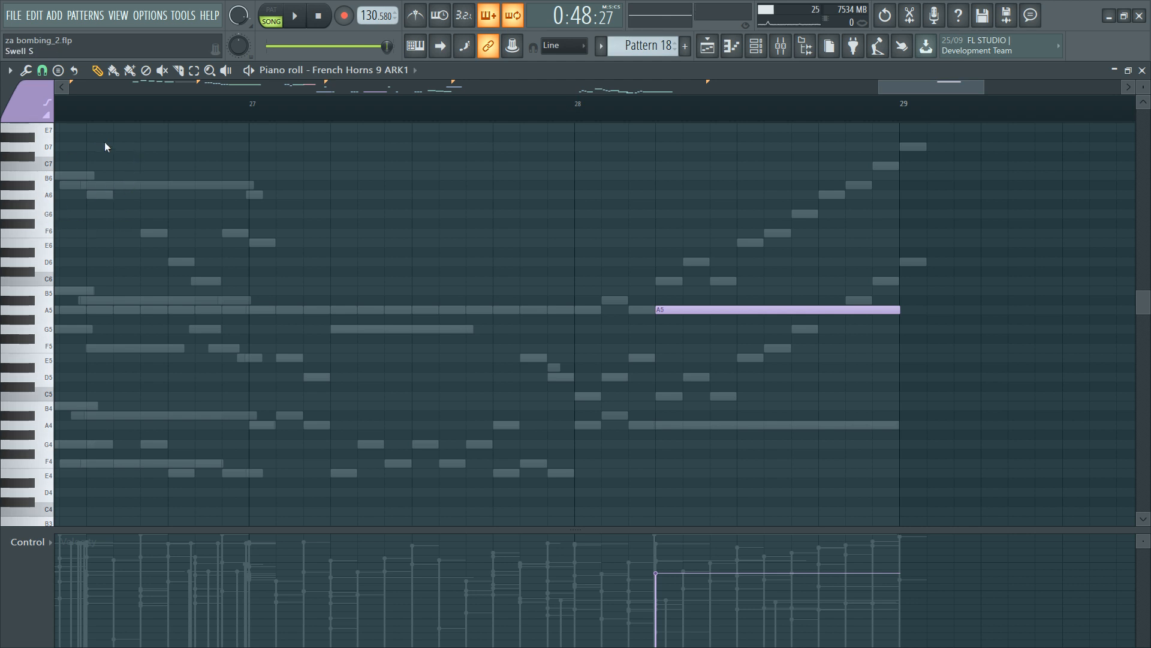
click(825, 425)
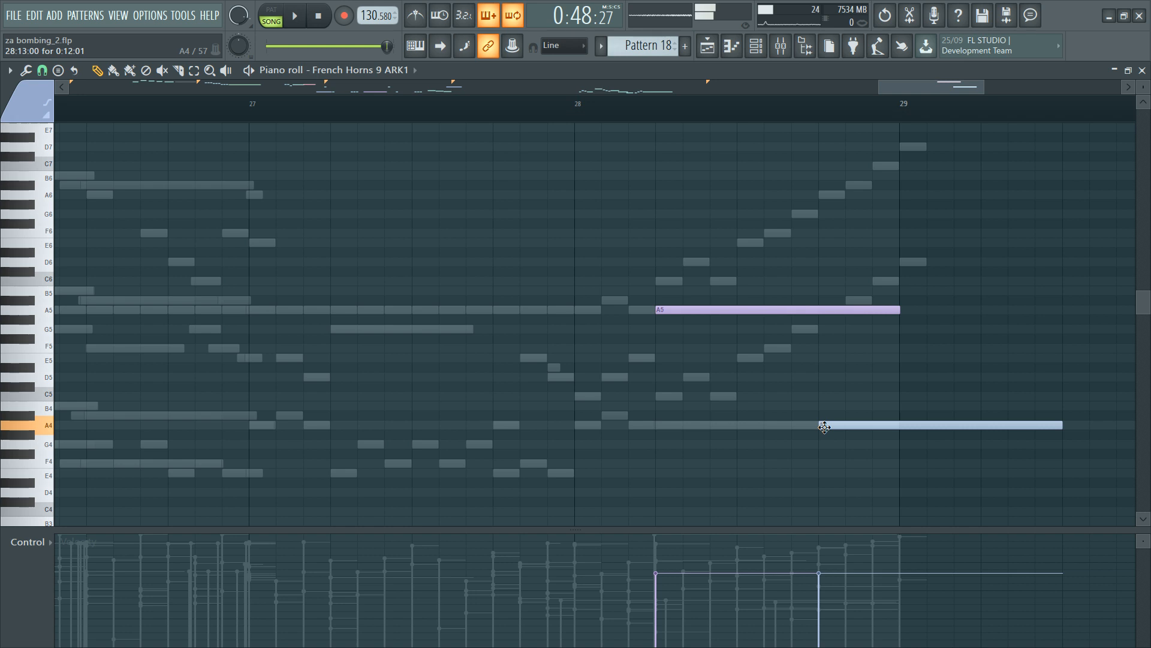
right_click(825, 428)
scroll(842, 449, down, 4)
click(823, 426)
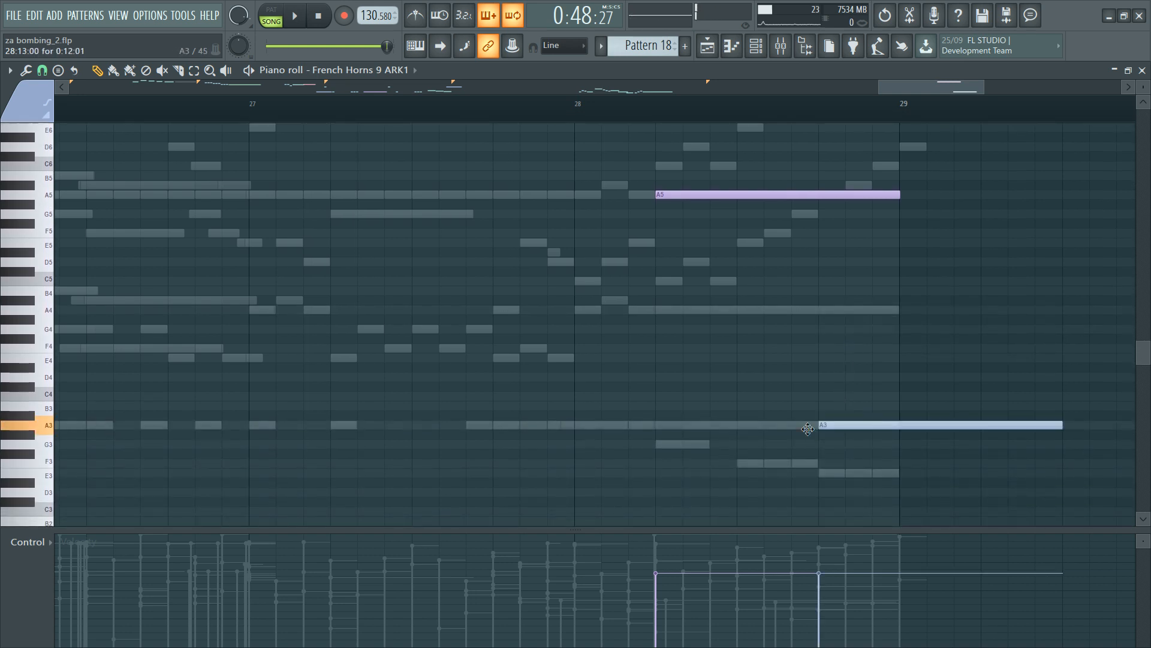
drag(807, 428, 819, 388)
ctrl+drag(837, 327, 844, 379)
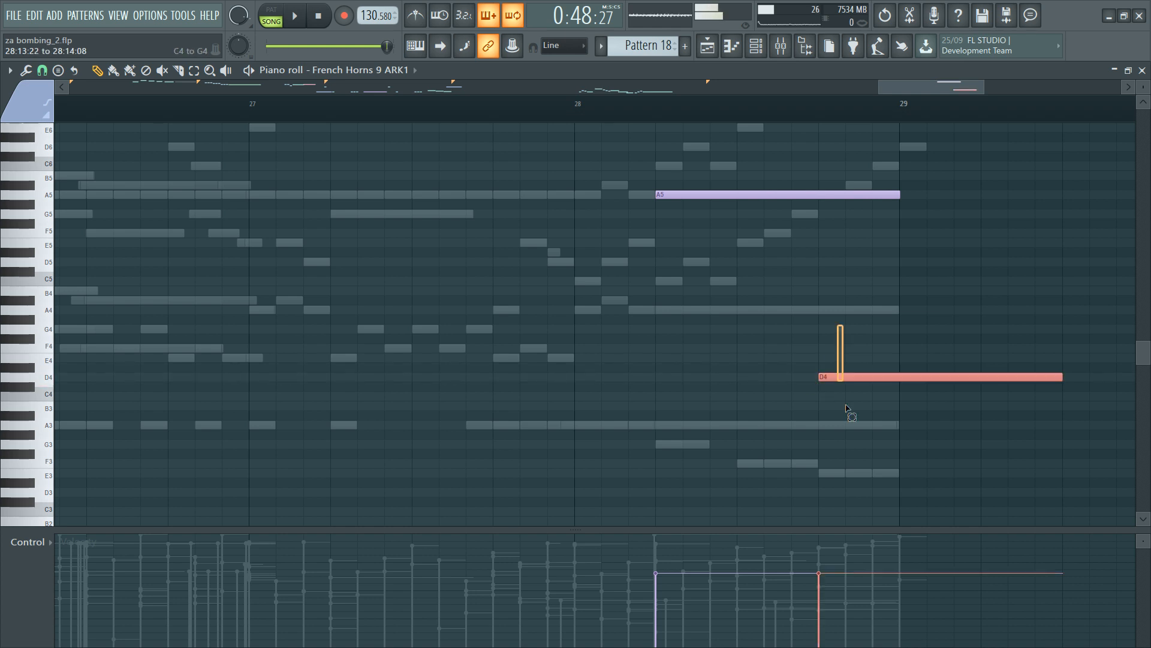
scroll(843, 445, up, 4)
Step: Slice the D4 horn note at the start of bar 29, delete the part beyond it, and audition the passage
key(ctrl+d)
key(c)
click(900, 394)
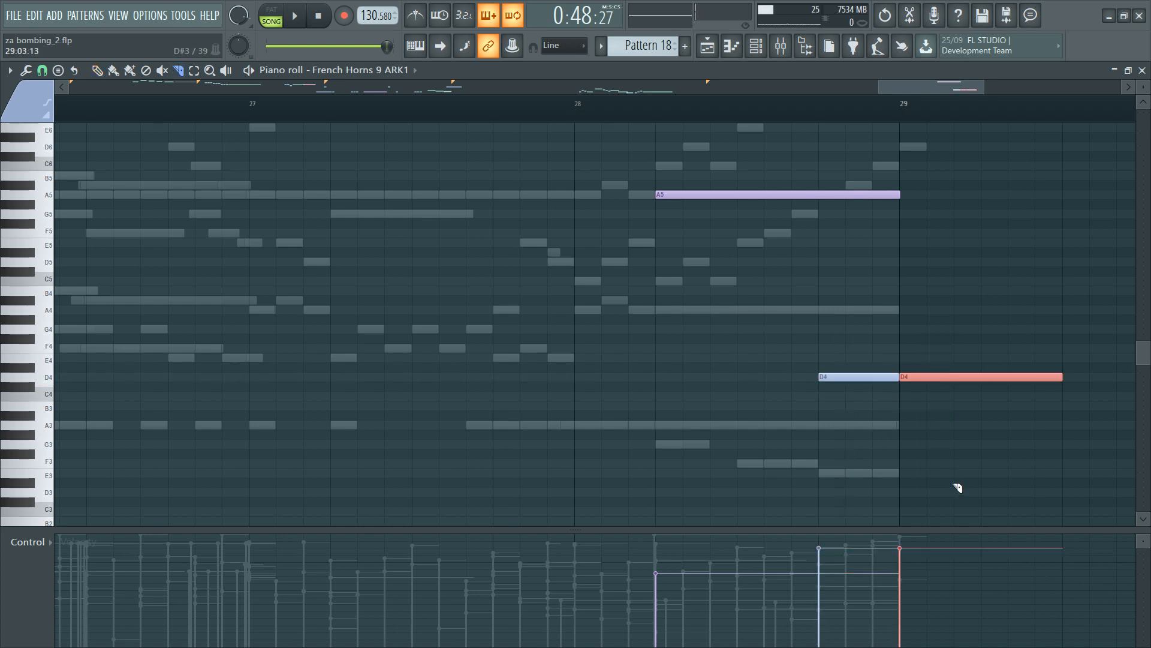
key(Delete)
key(p)
key(space)
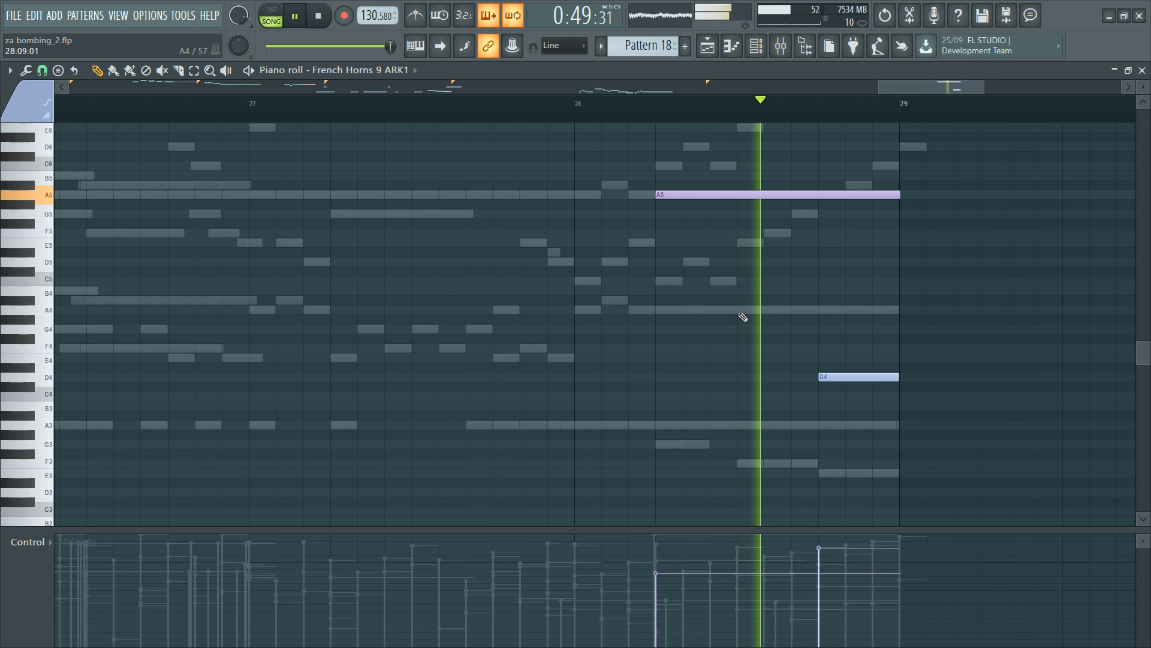
key(space)
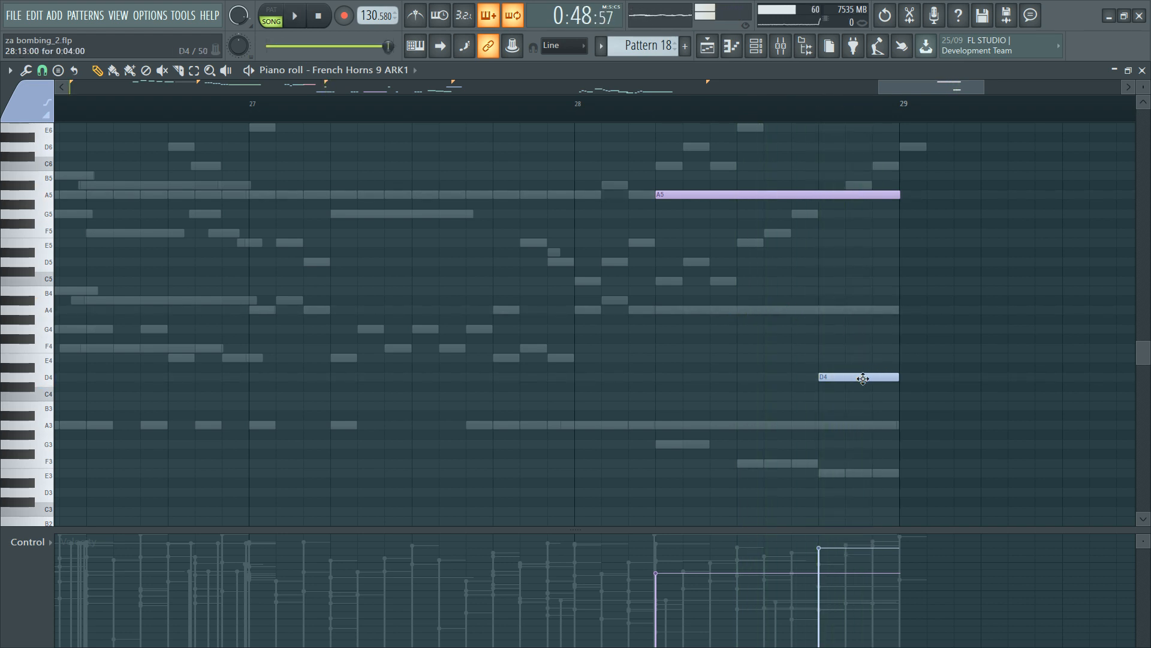
Step: Shift the D4 horn note one grid step later so it extends into bar 29, and play the ending back repeatedly
drag(862, 378, 888, 373)
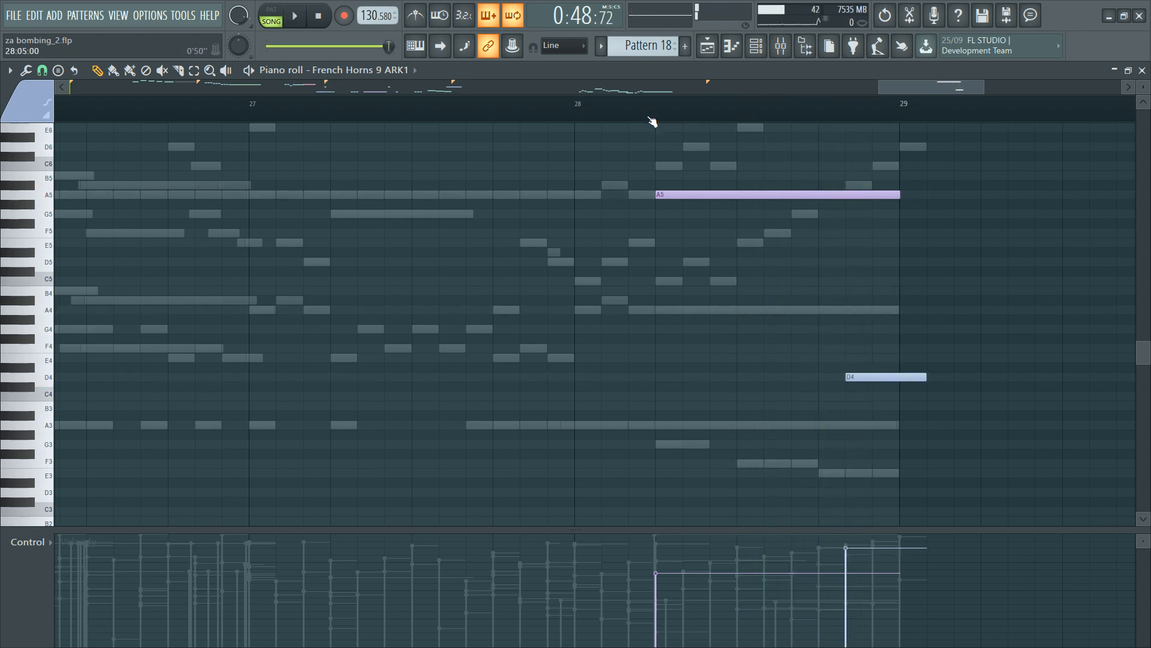
key(space)
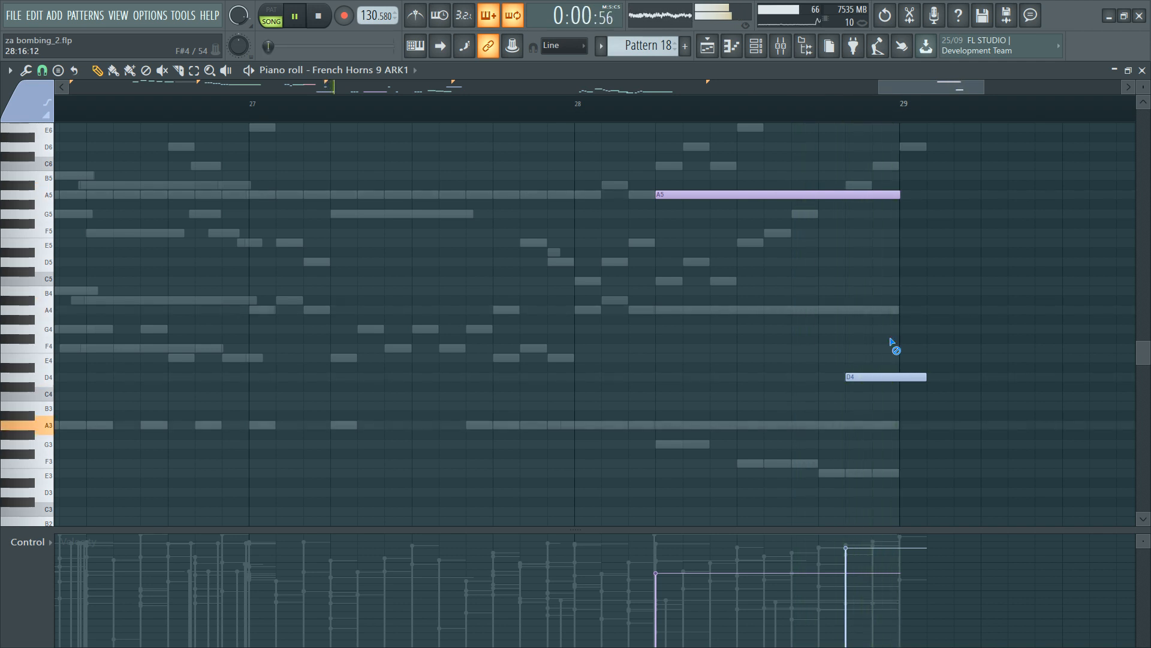
key(space)
key(space)
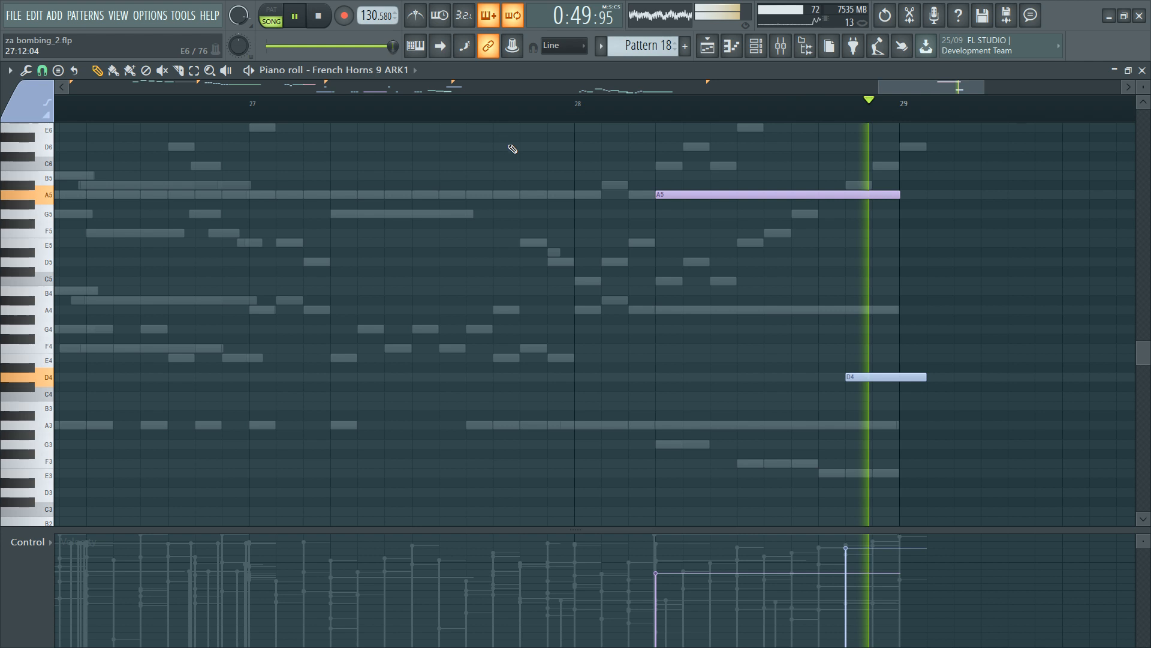
key(space)
key(space)
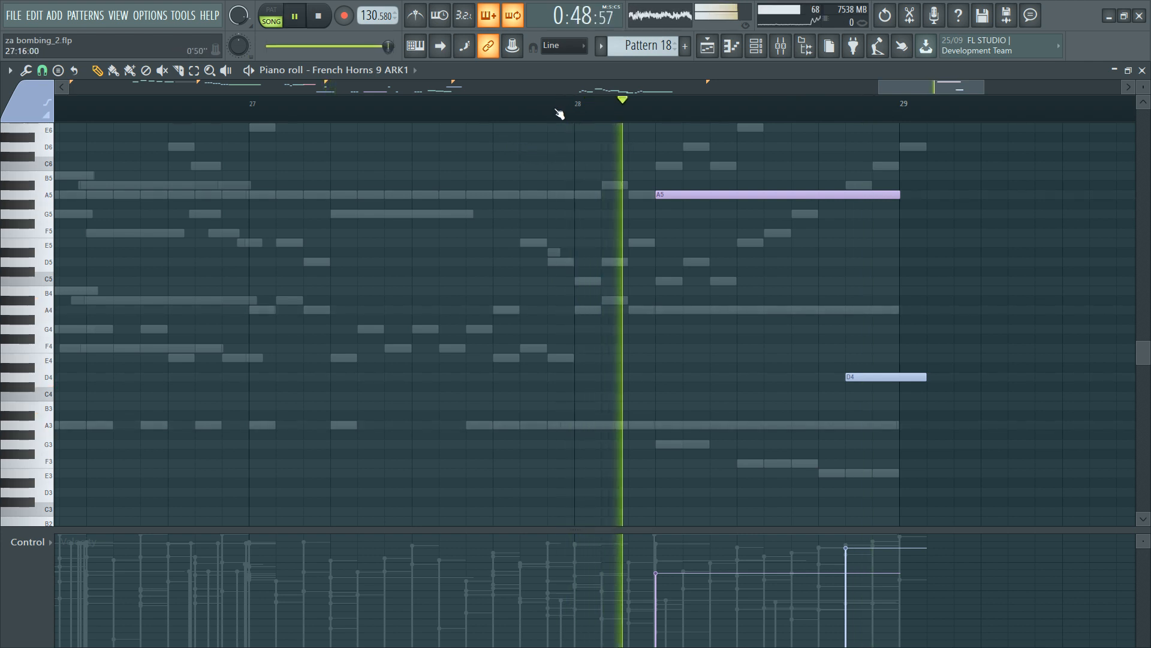
key(space)
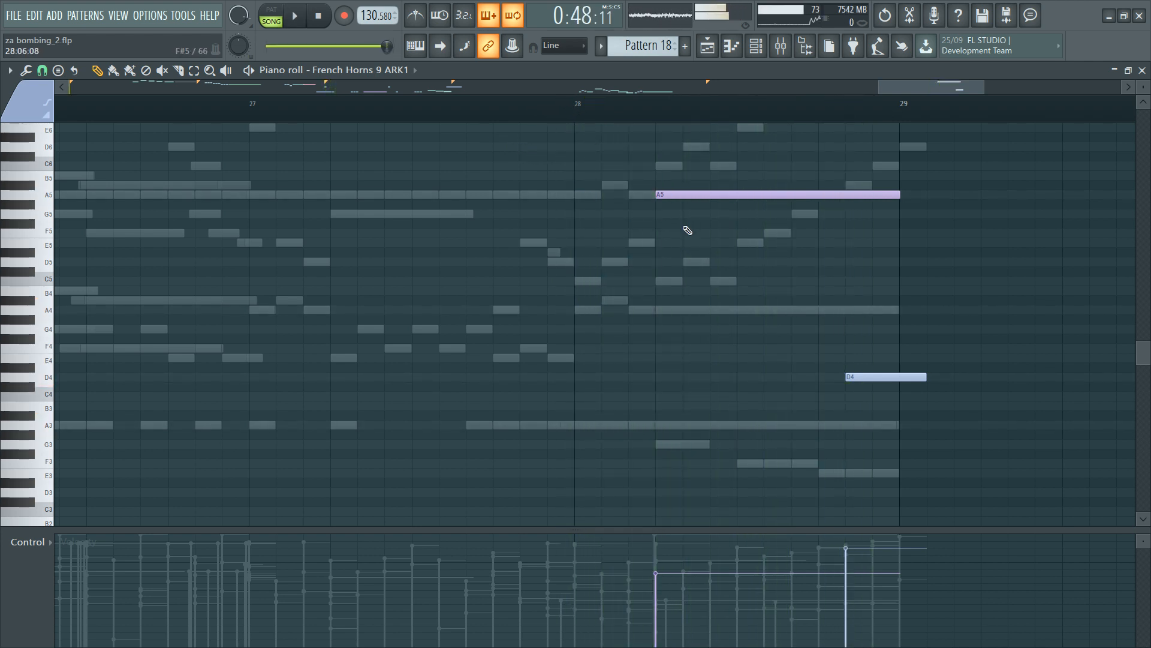
Step: Change the held bar 28 notes A4 in French Horns Sh ARK and A3 in Bass Trombones ARK1 to D4
click(693, 196)
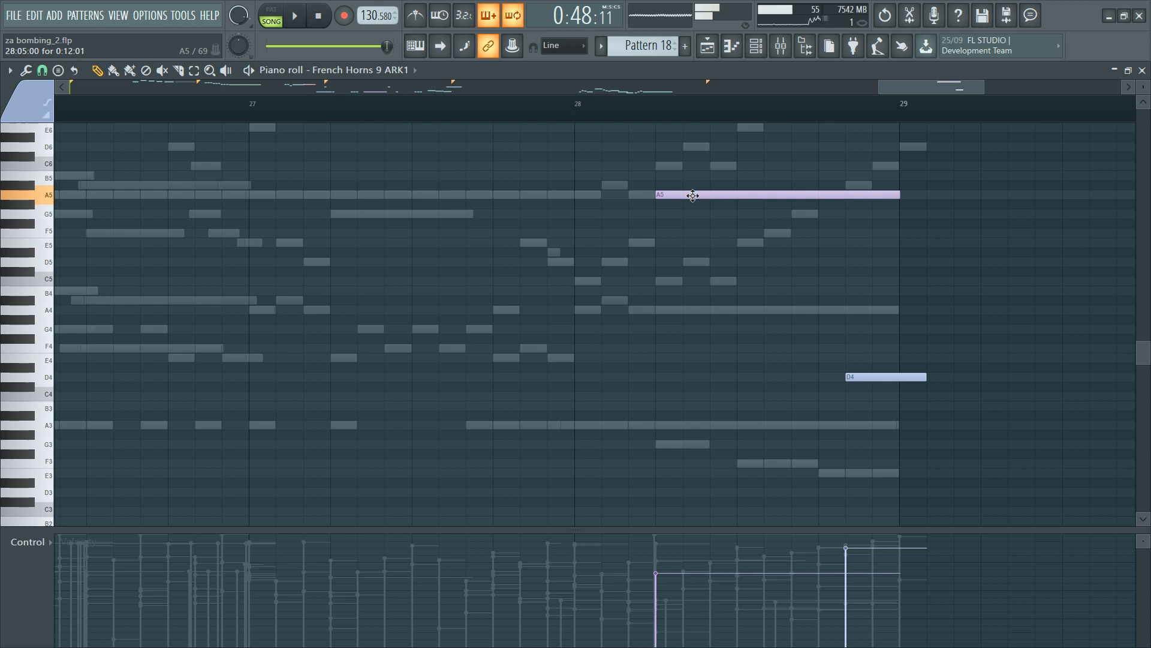
double_click(710, 310)
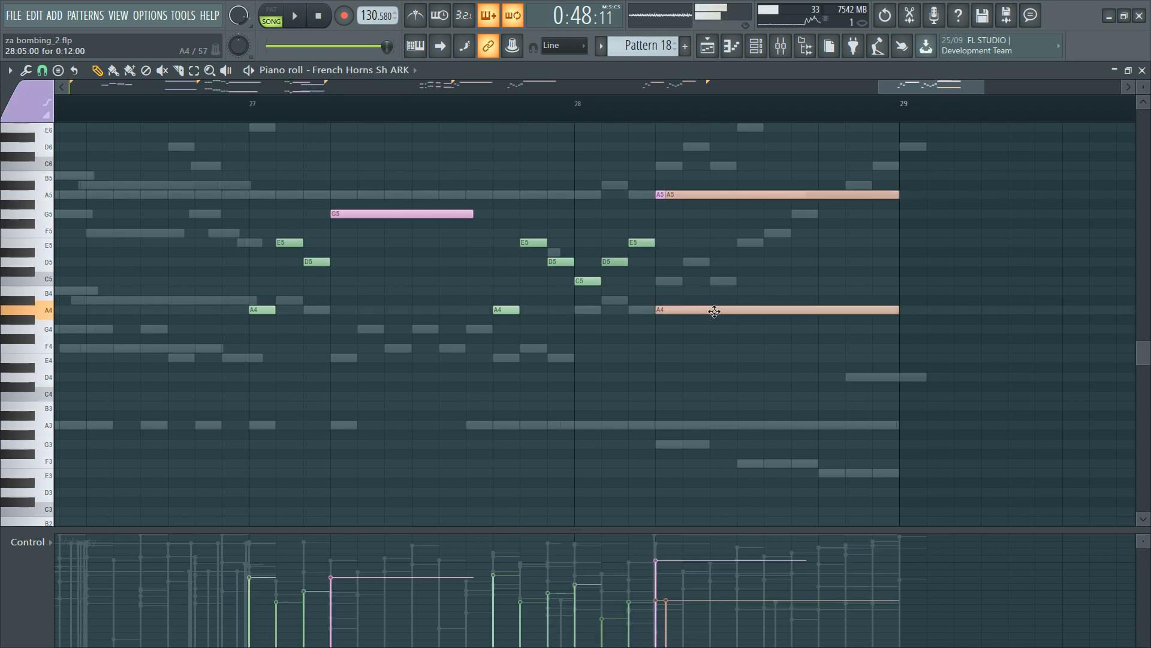
drag(714, 311, 714, 384)
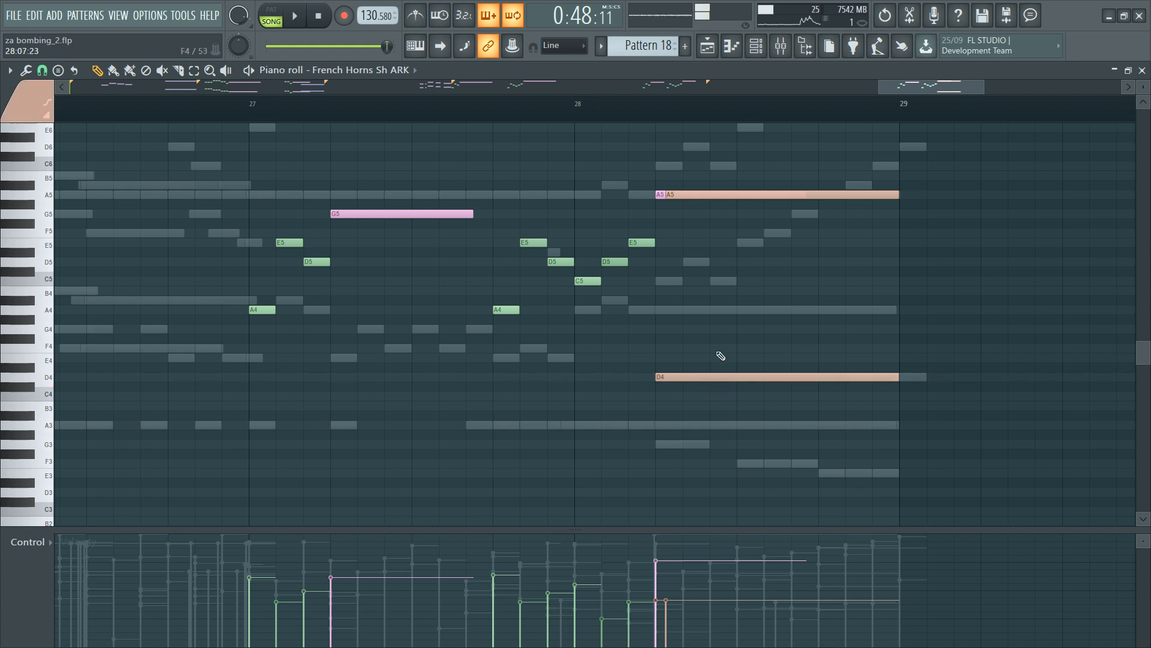
double_click(706, 310)
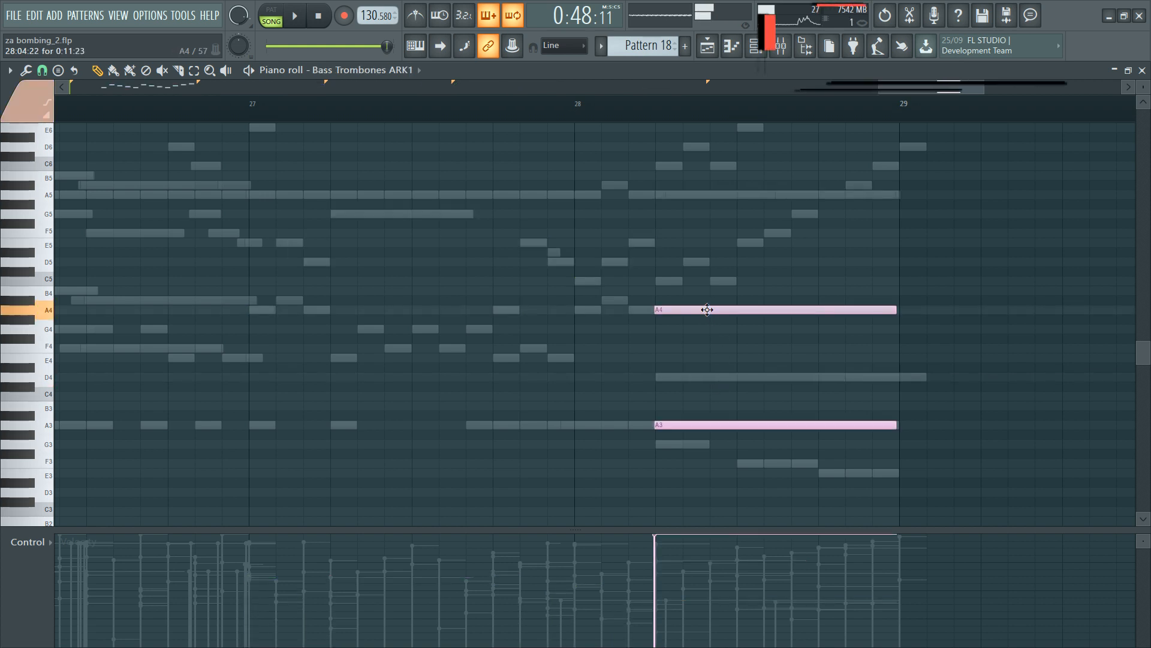
drag(699, 421, 693, 372)
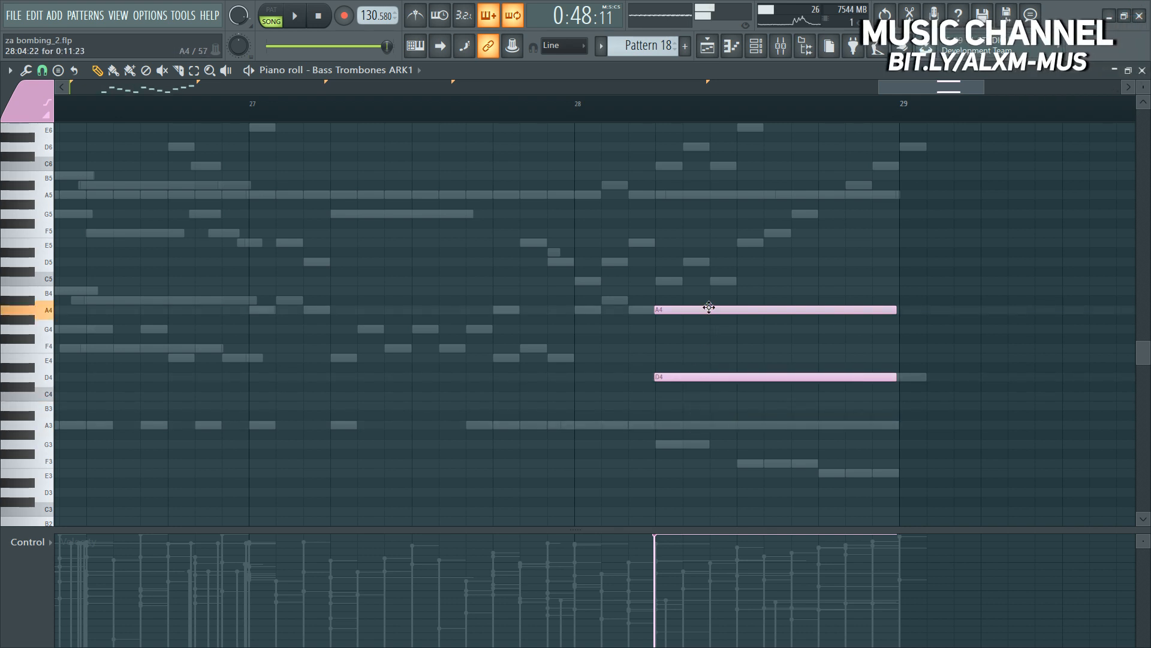
Step: Audition the bar 28 ending and delete the held A4 note from Bass Trombones ARK1
key(space)
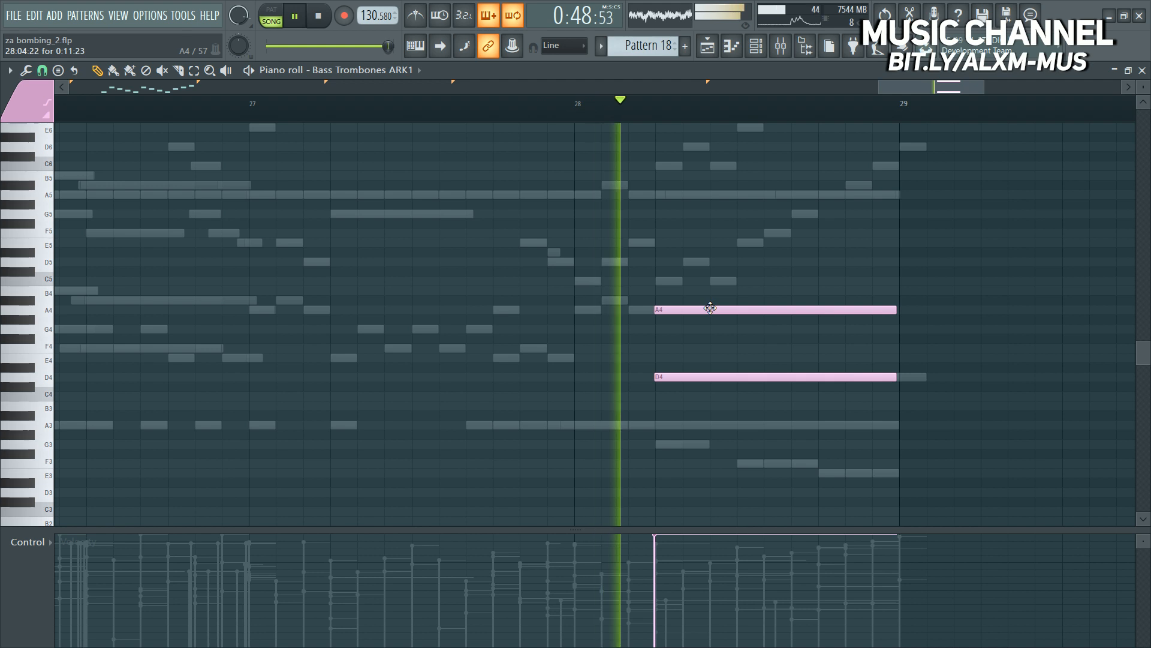
right_click(710, 308)
key(space)
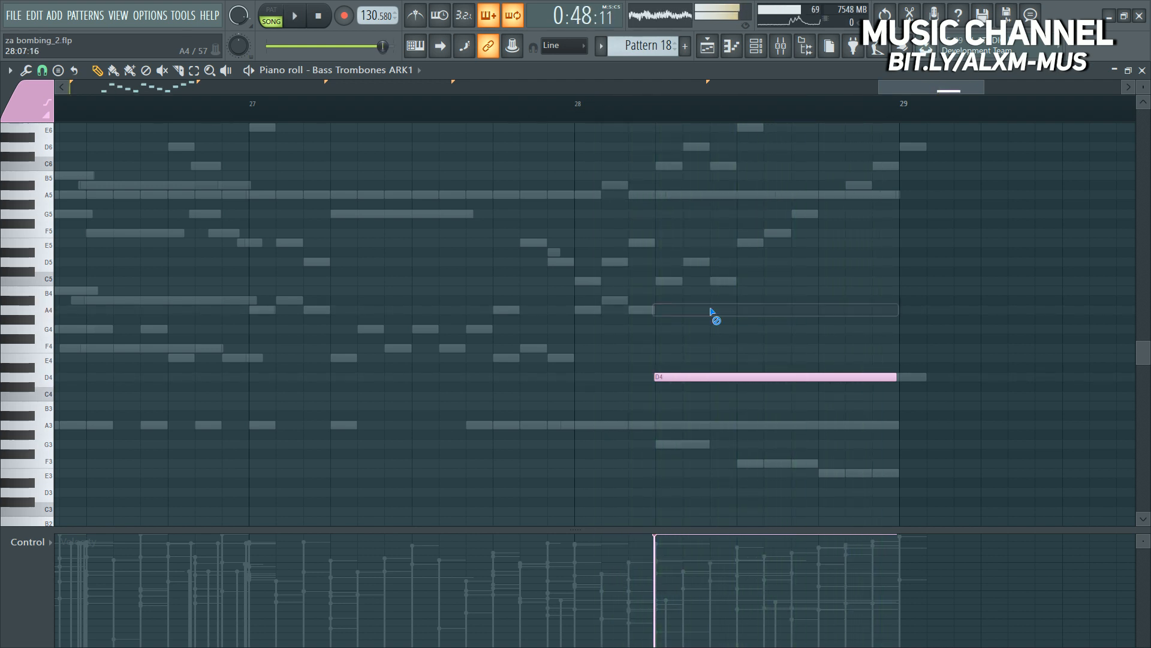
Step: Play the bar 28 ending with the Brass mixer bus soloed, and inspect the held D4 note in French Horns Sh ARK
key(F9)
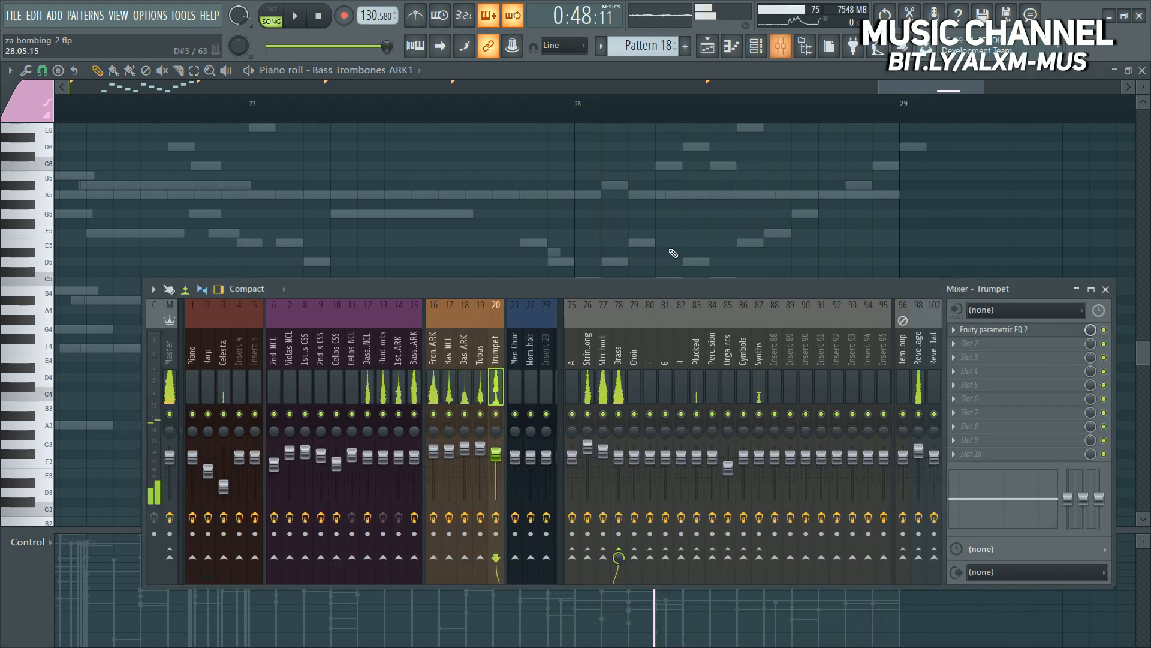
key(space)
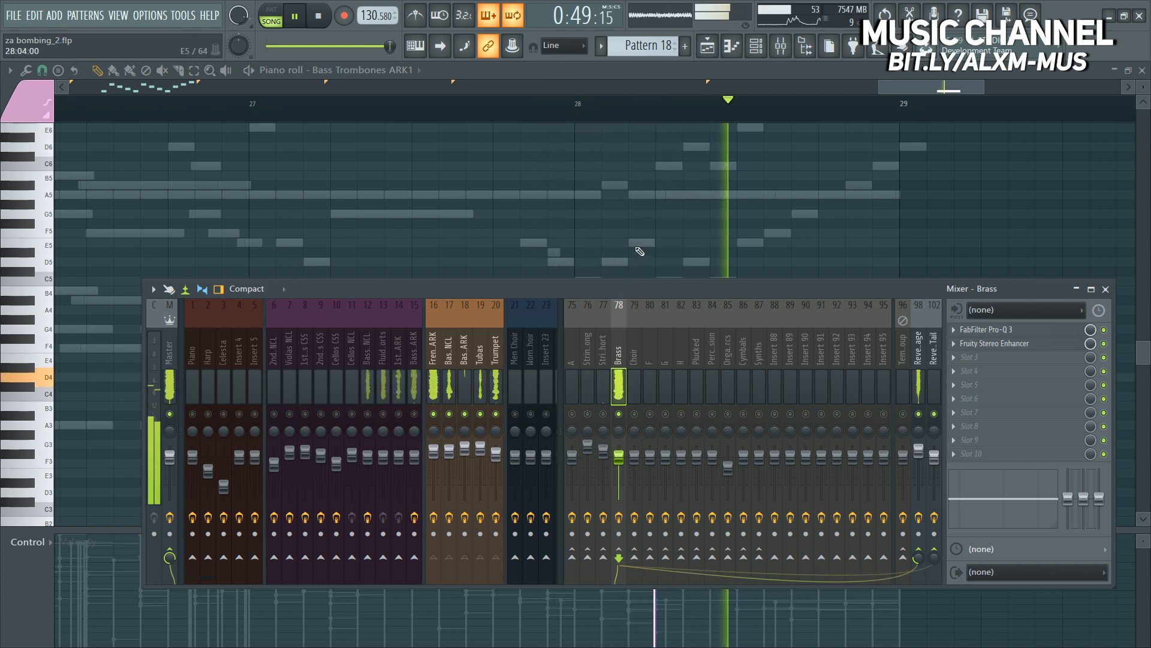
key(F9)
key(space)
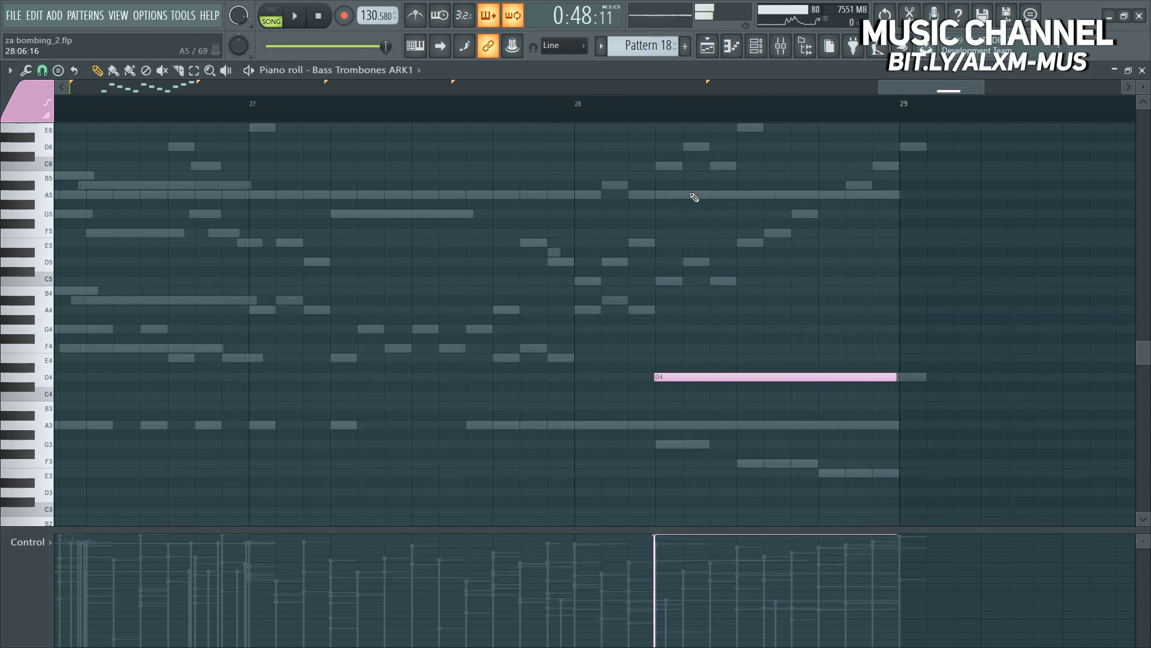
double_click(692, 194)
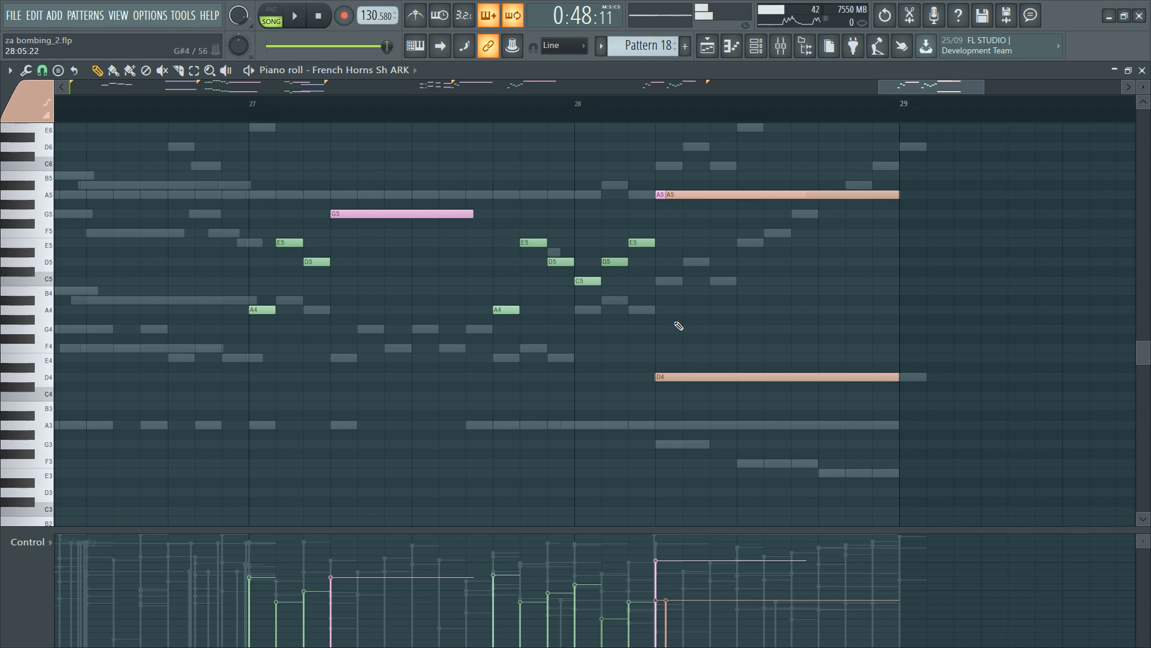
click(679, 377)
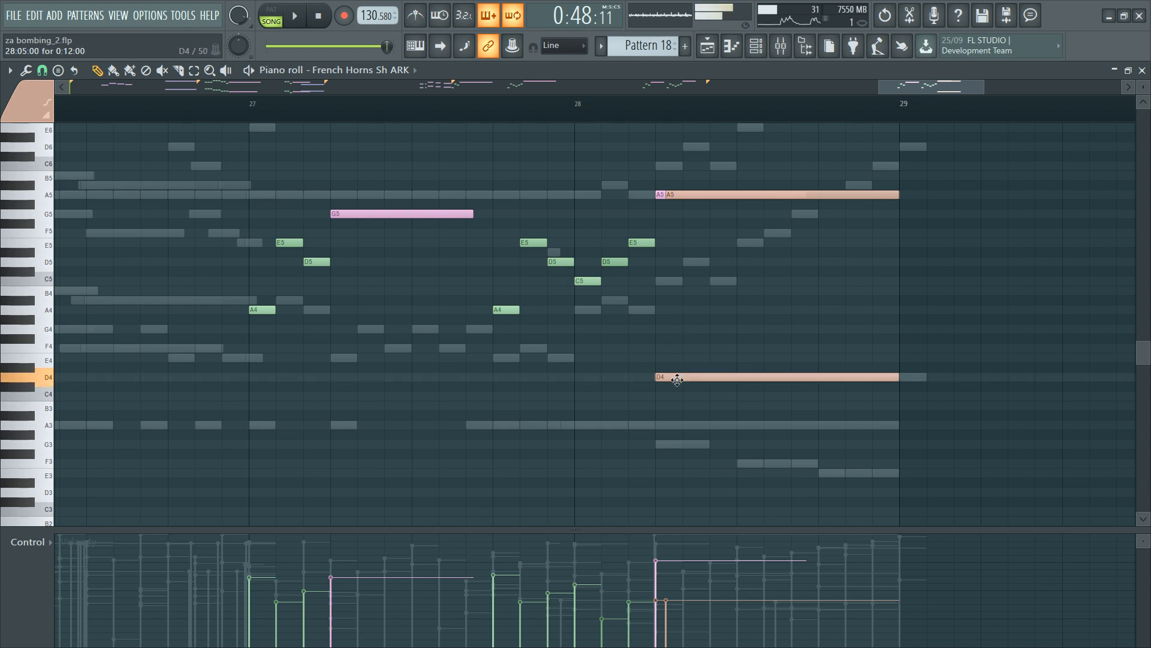
Step: Find the NXS Tron Arp channel, open its notes, and duplicate bars 13 to 20 into bars 21 to 28
key(F6)
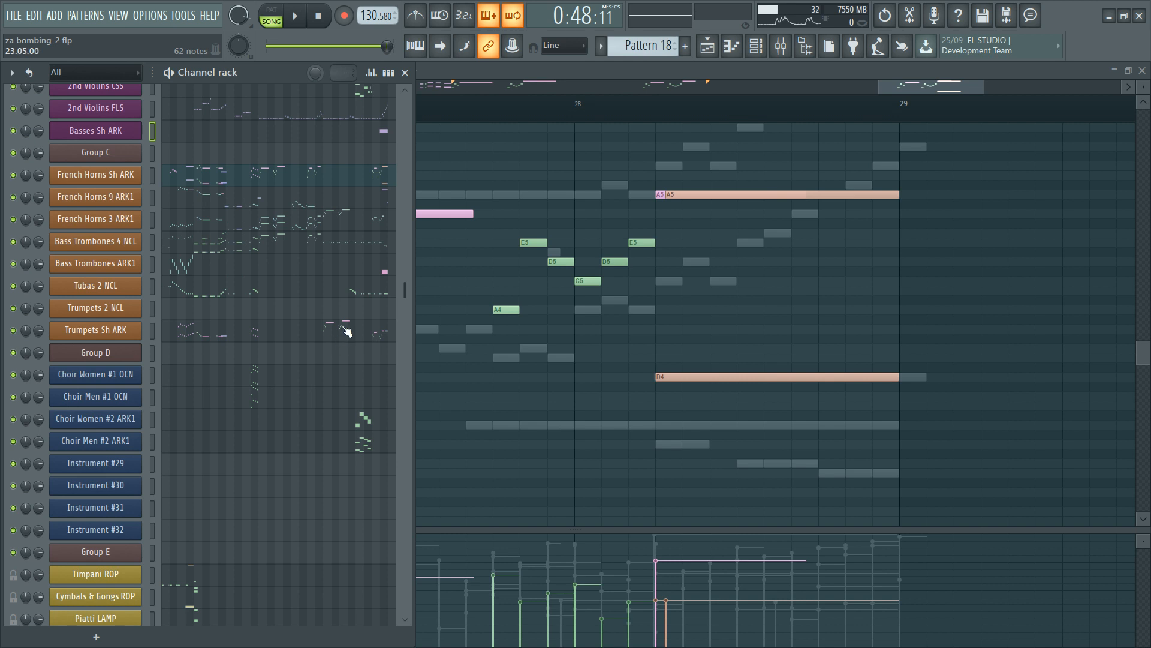
scroll(355, 347, up, 5)
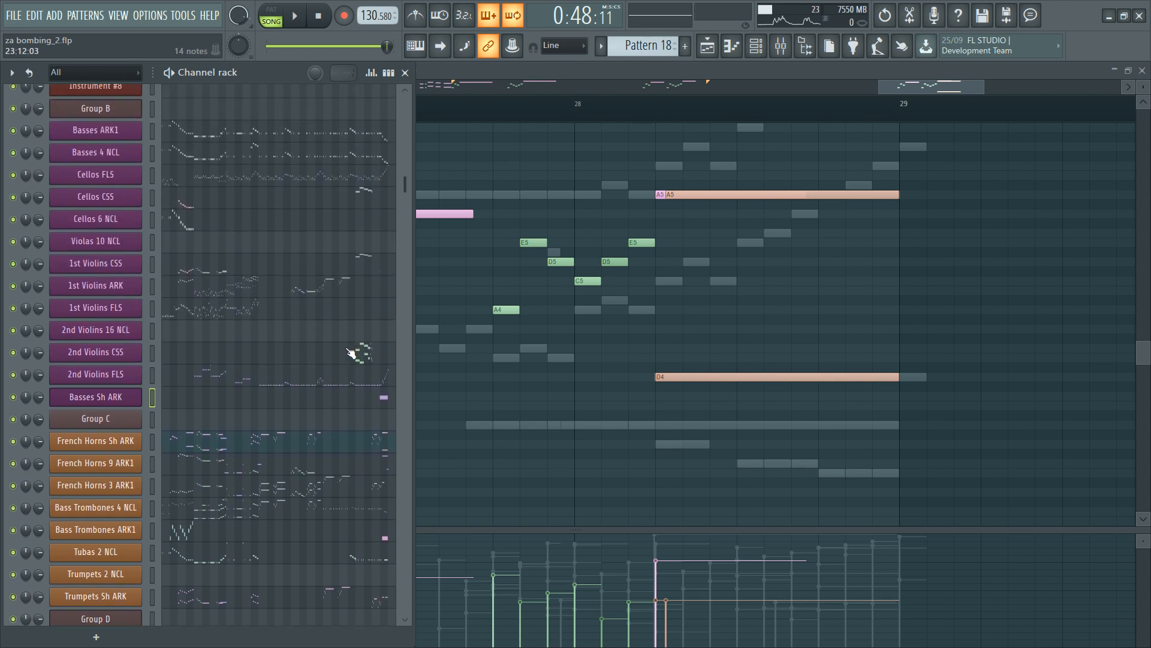
scroll(351, 354, up, 2)
scroll(324, 352, down, 2)
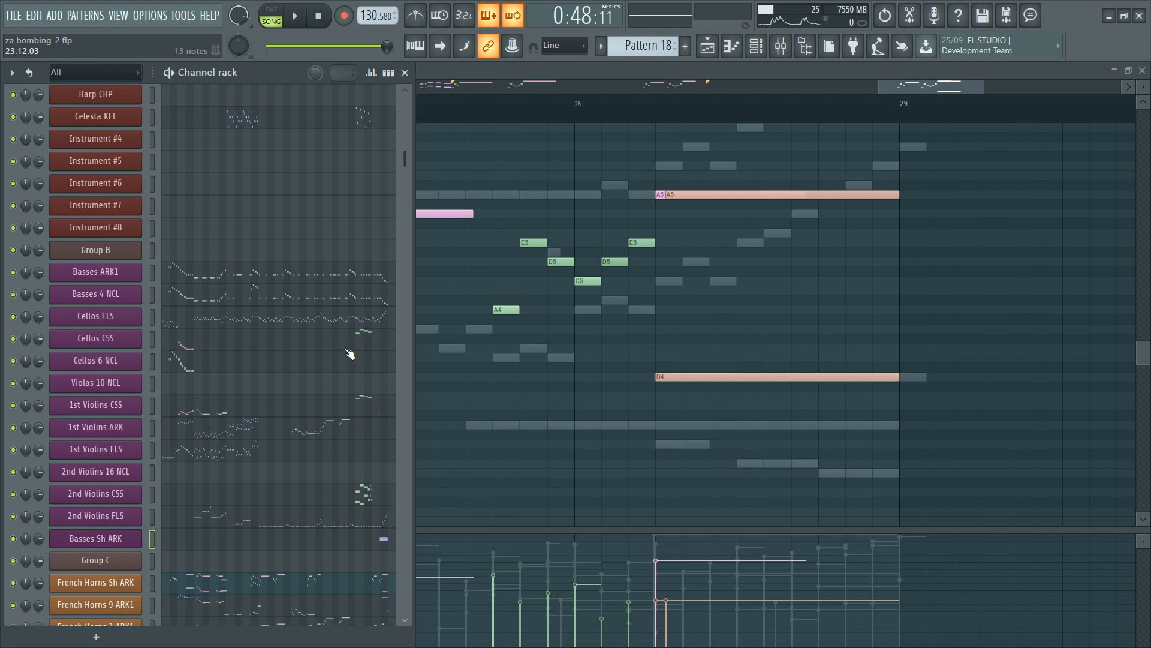
key(F9)
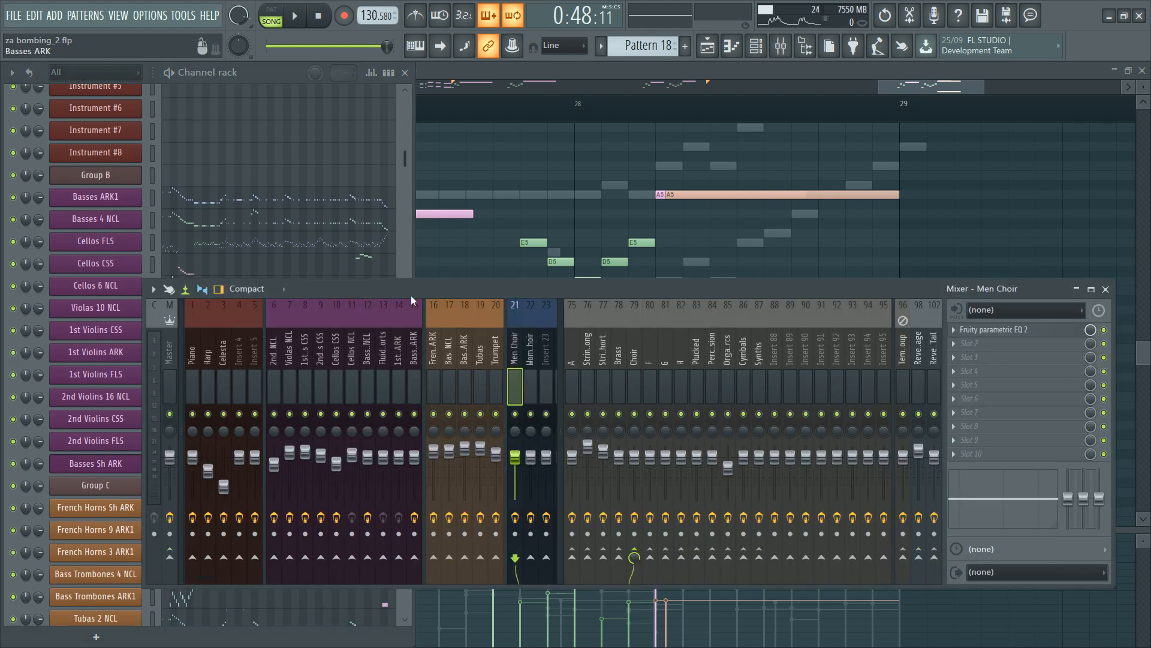
click(304, 88)
scroll(321, 311, down, 5)
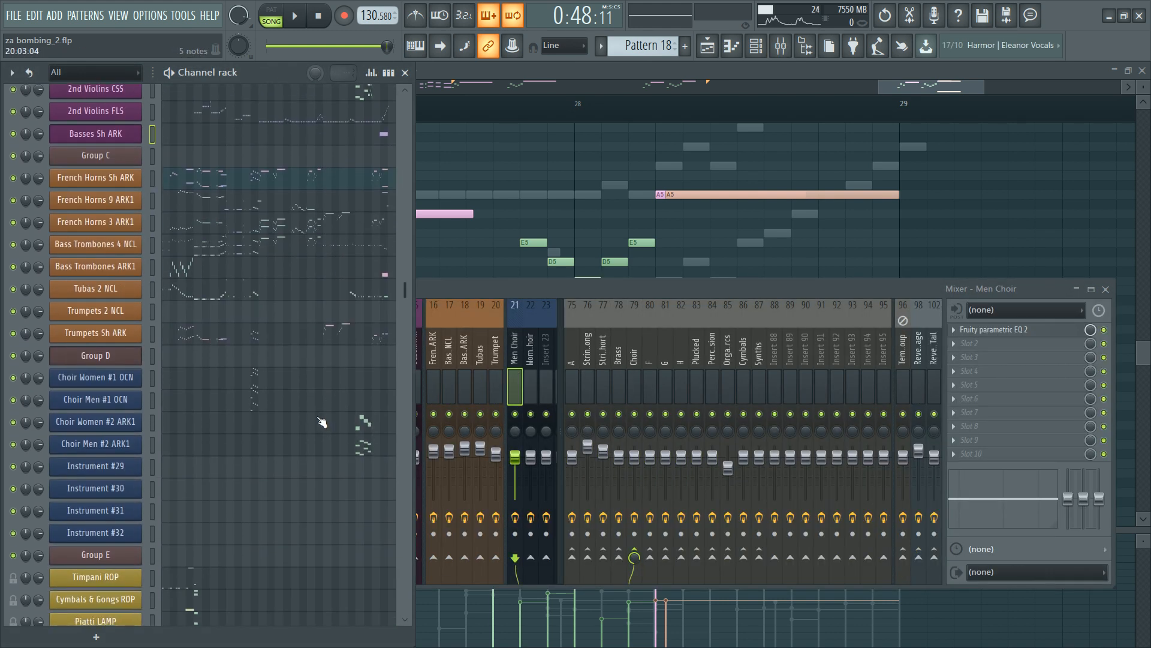
scroll(271, 385, down, 8)
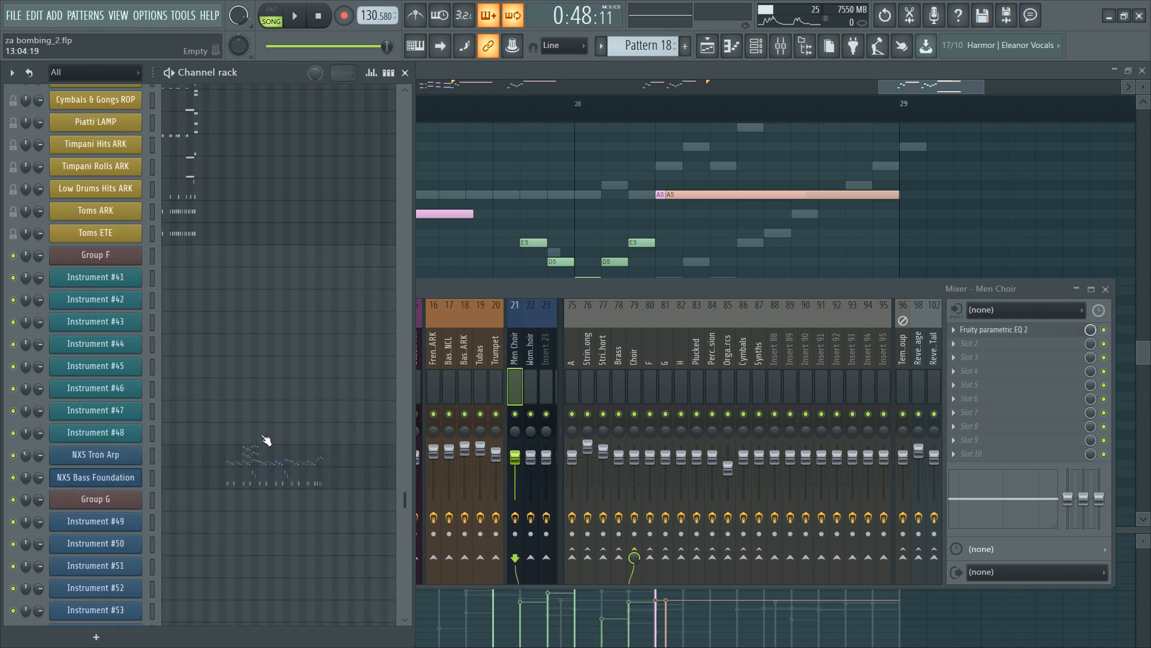
click(267, 431)
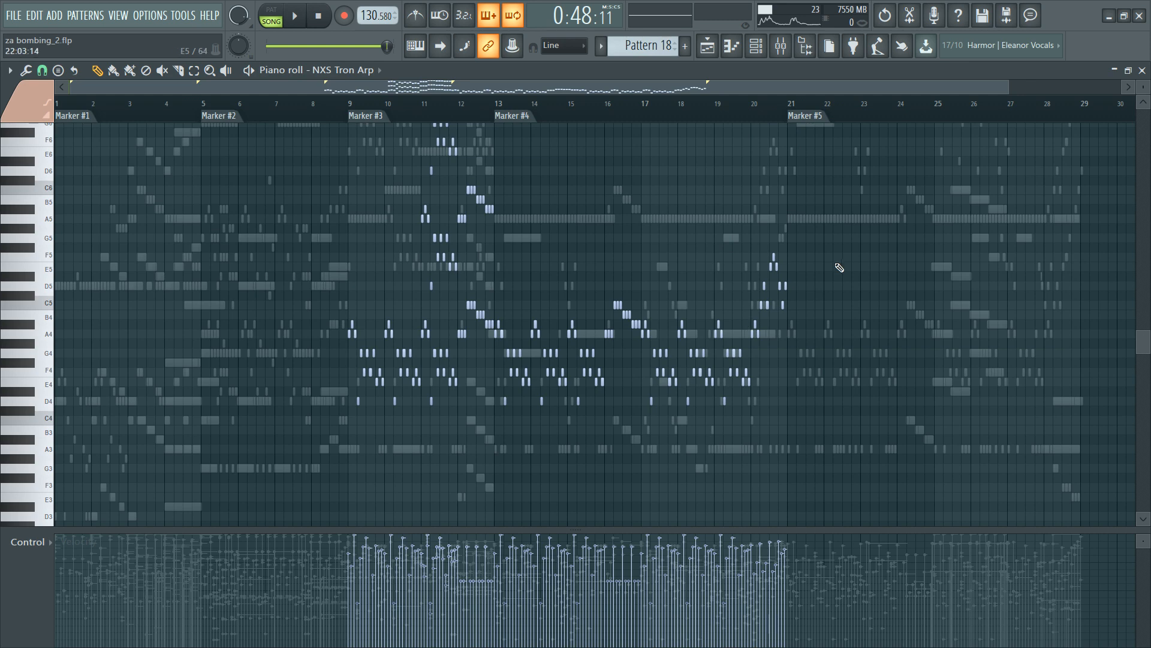
drag(853, 203, 502, 483)
key(ctrl+b)
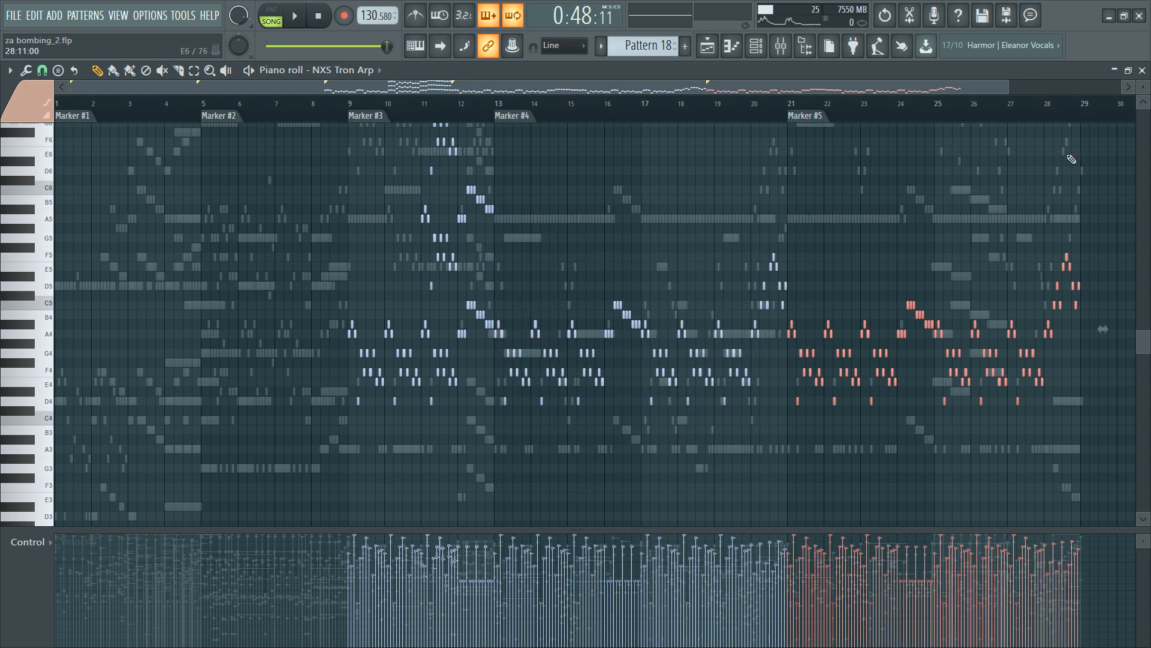
Step: Reshape the arp's last bar 28 notes into a rising G5, A5, A#5, C6 run and add a D6 at bar 29
scroll(1110, 115, up, 8)
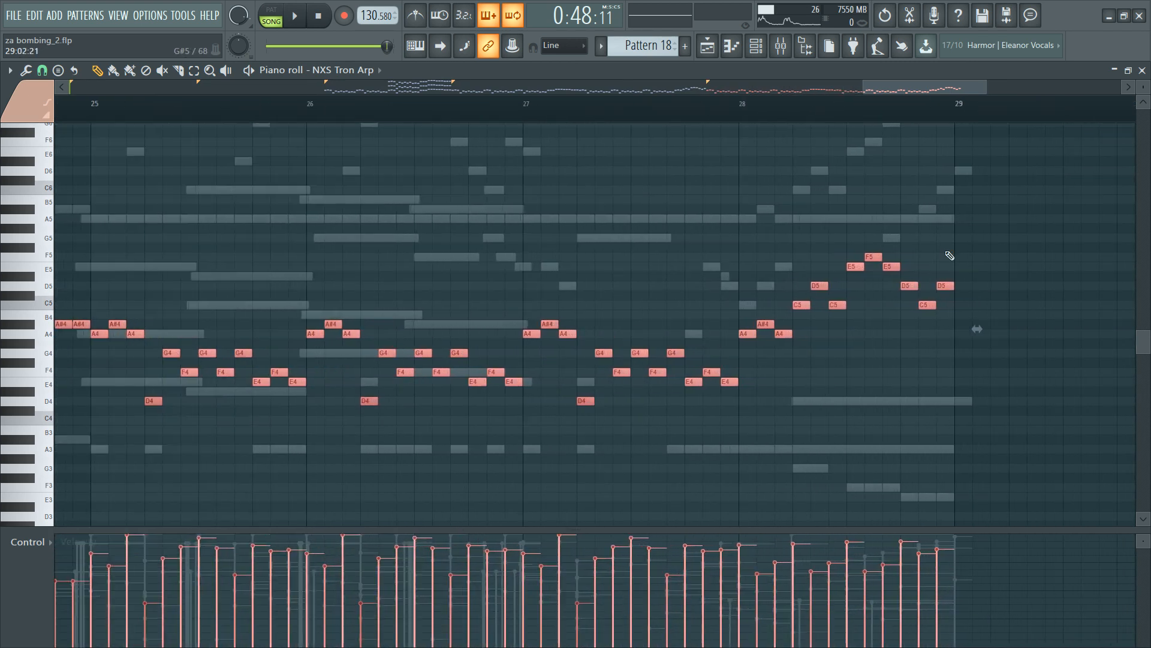
key(ctrl+d)
drag(835, 266, 834, 237)
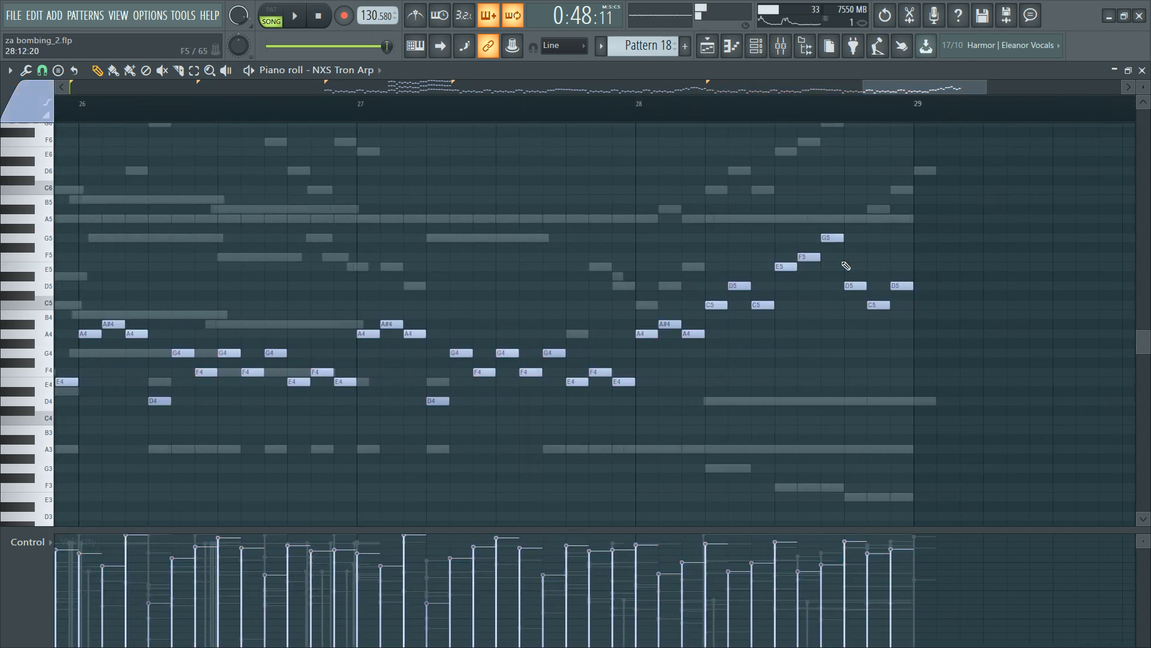
drag(850, 285, 851, 218)
drag(879, 305, 882, 220)
drag(907, 287, 903, 190)
click(923, 171)
drag(946, 146, 772, 329)
Step: Copy the Basses ARK1 notes from bars 21 to 28 into NXS Bass Foundation at the same position
key(F6)
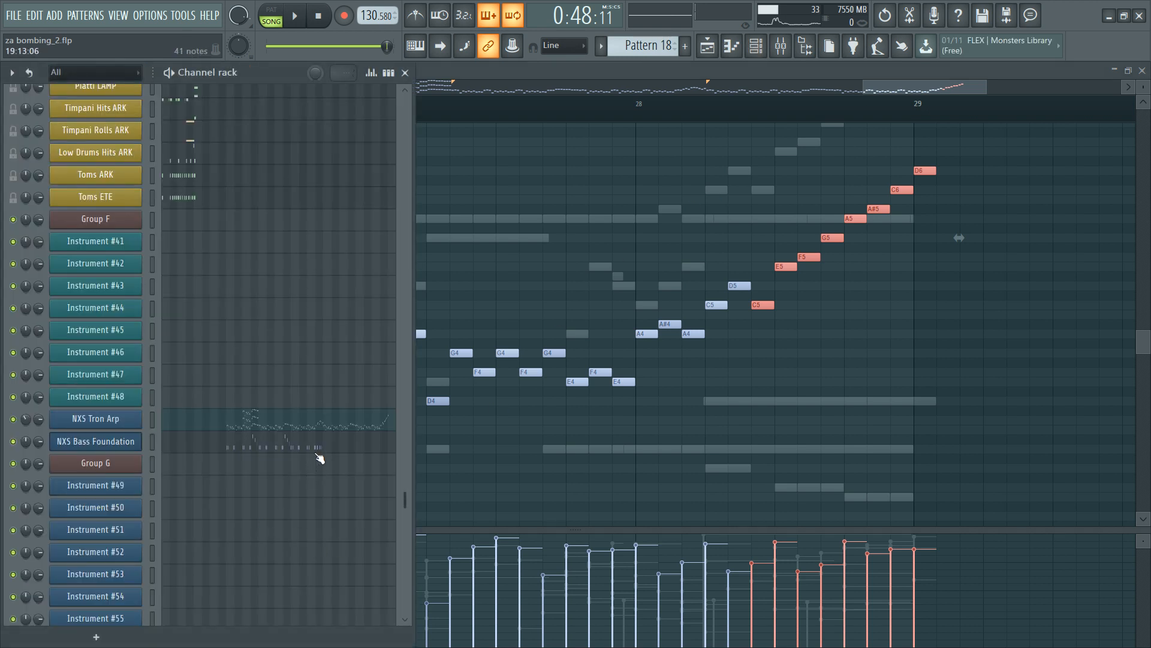
click(320, 446)
scroll(498, 113, down, 6)
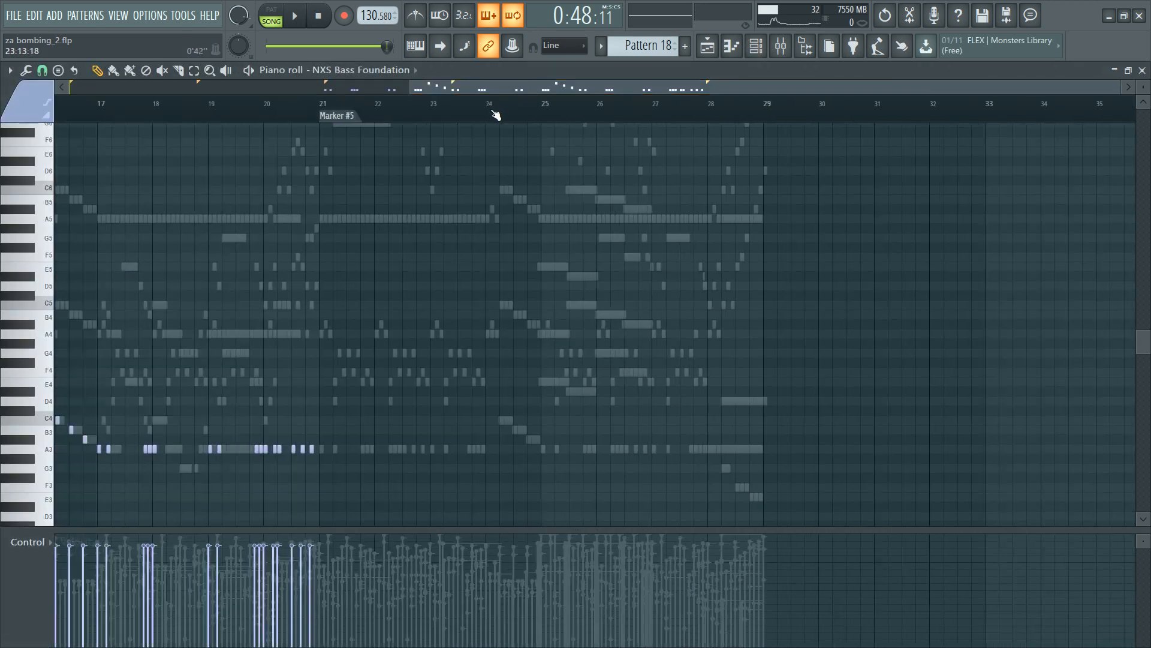
scroll(496, 120, up, 1)
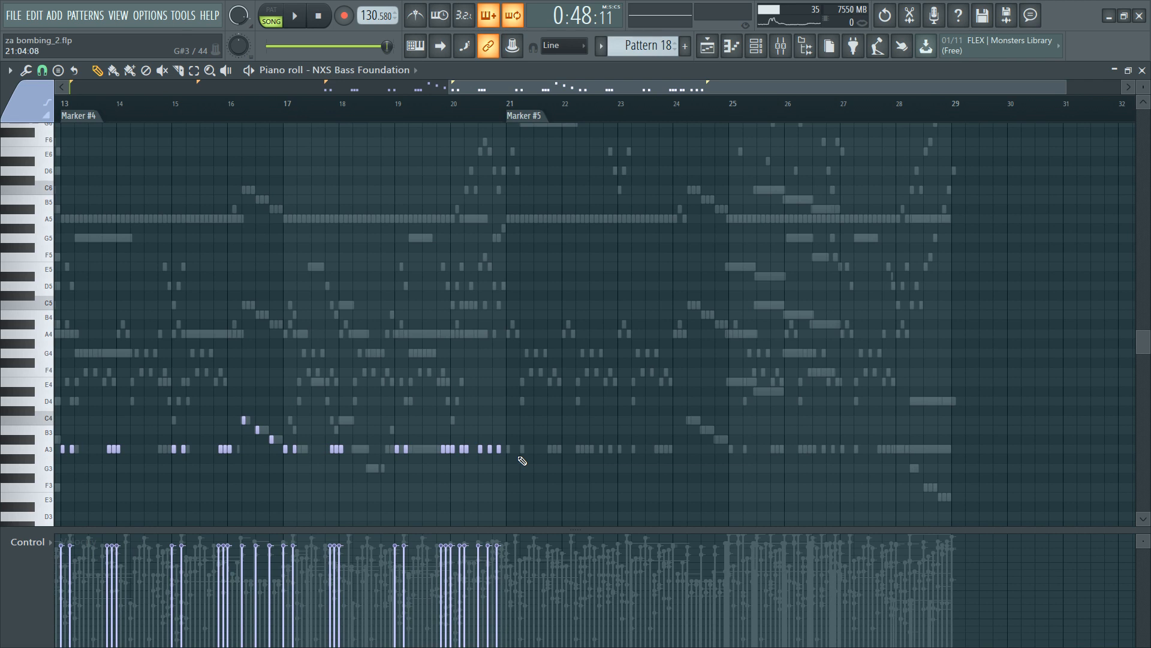
right_click(509, 452)
drag(511, 387, 1133, 527)
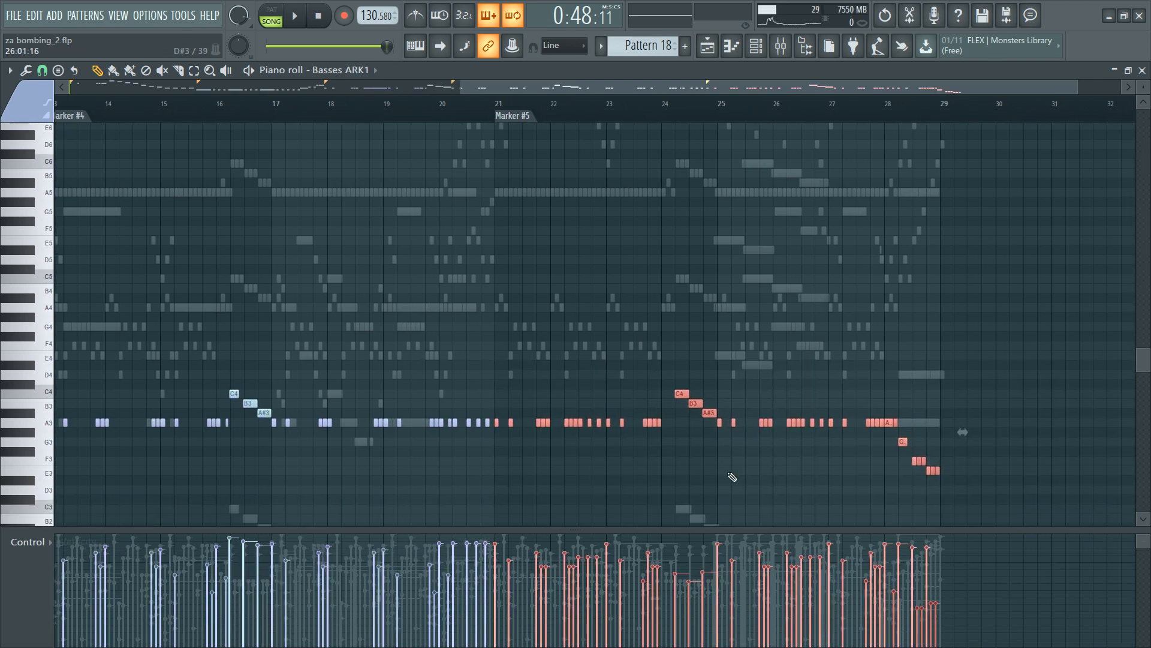
key(F6)
click(290, 443)
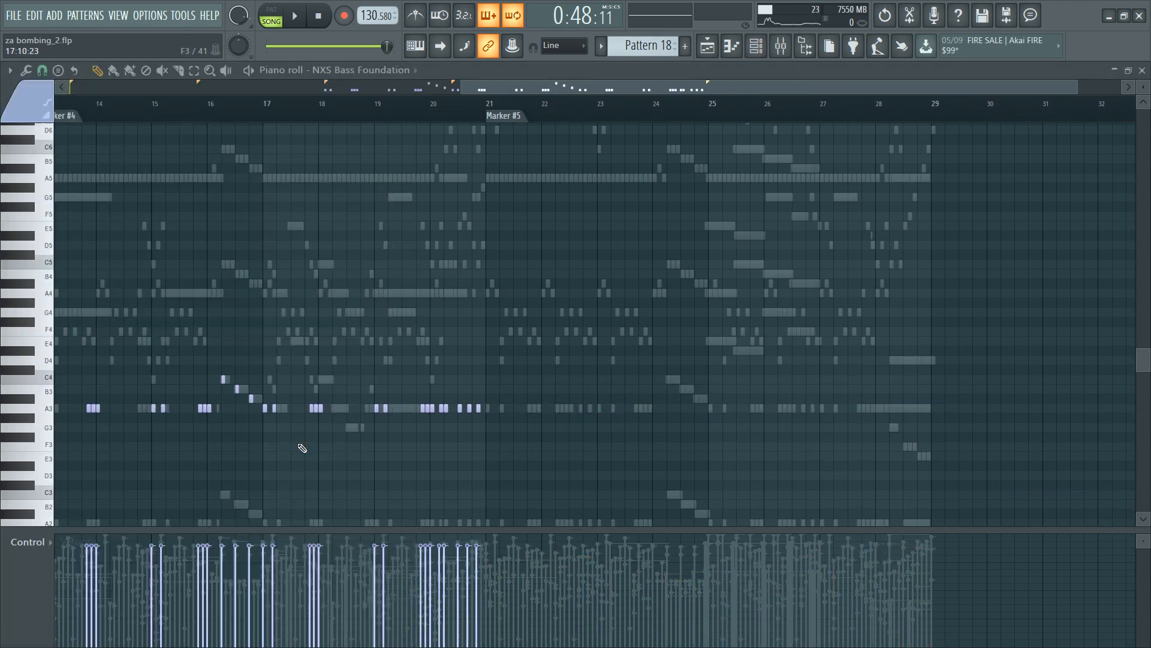
drag(376, 416, 640, 418)
Step: Solo the bass trombone and tuba mixer tracks together with inserts 37 to 41, NXS Arp and Insert 48
key(F9)
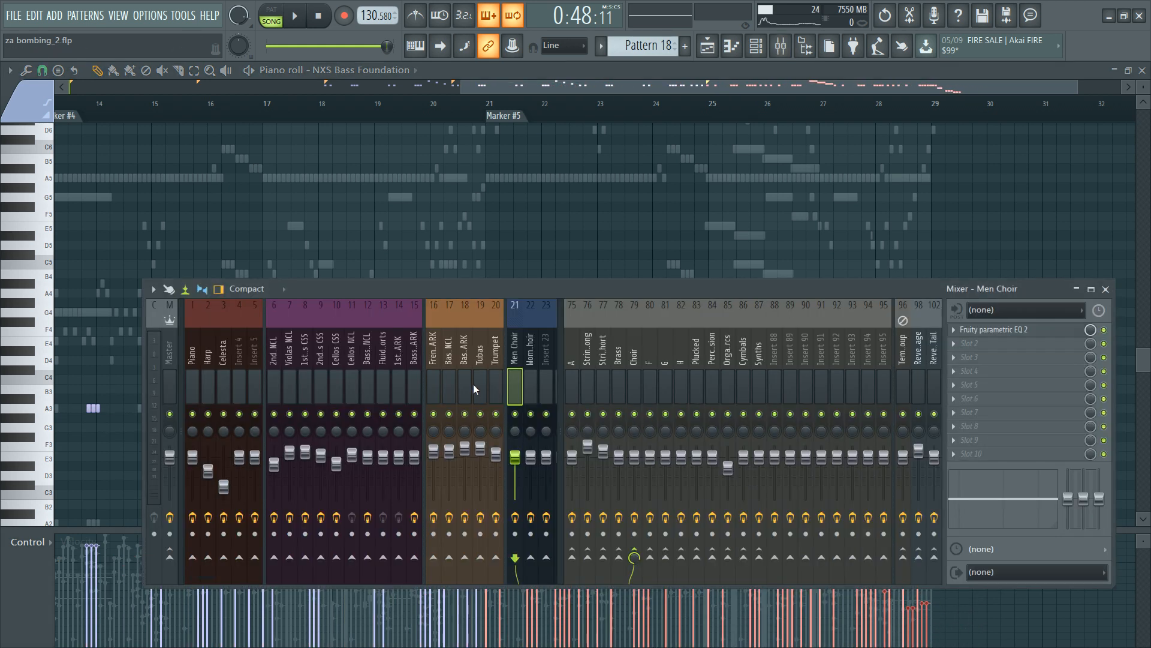
click(479, 373)
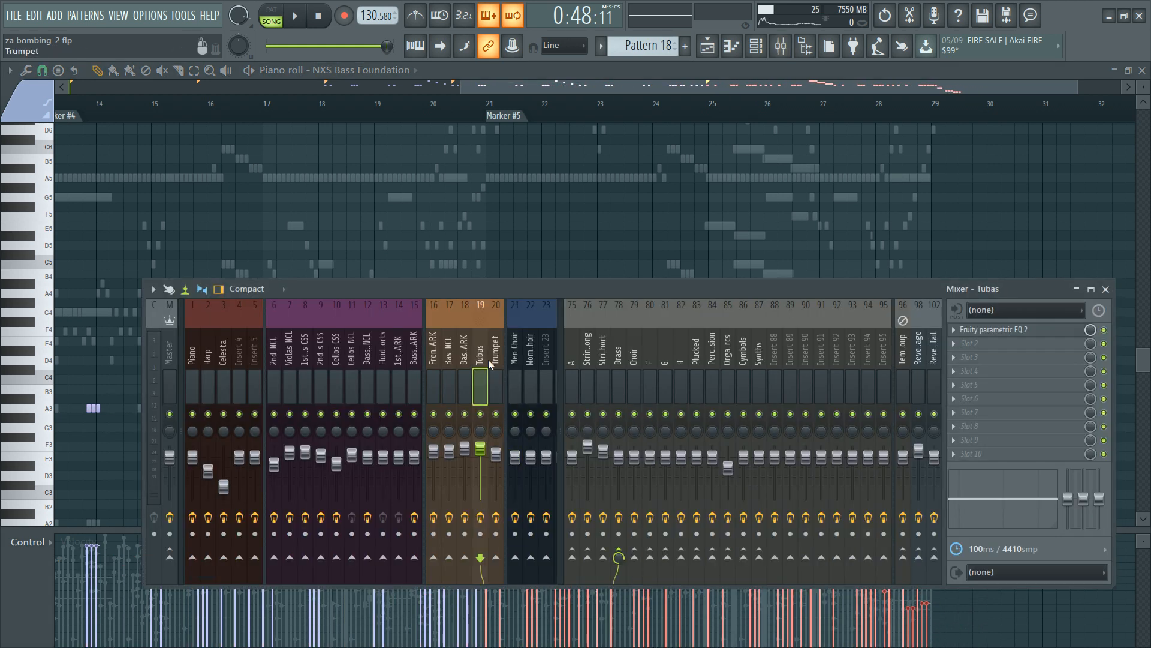
ctrl+click(452, 358)
scroll(506, 364, down, 5)
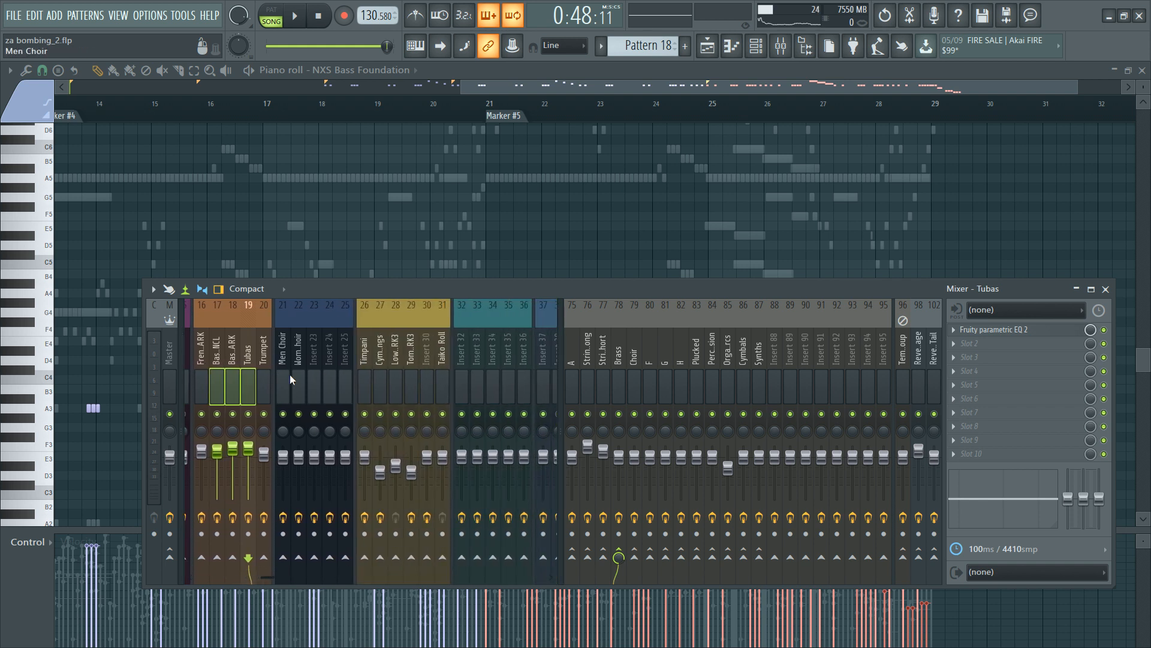
scroll(329, 364, down, 4)
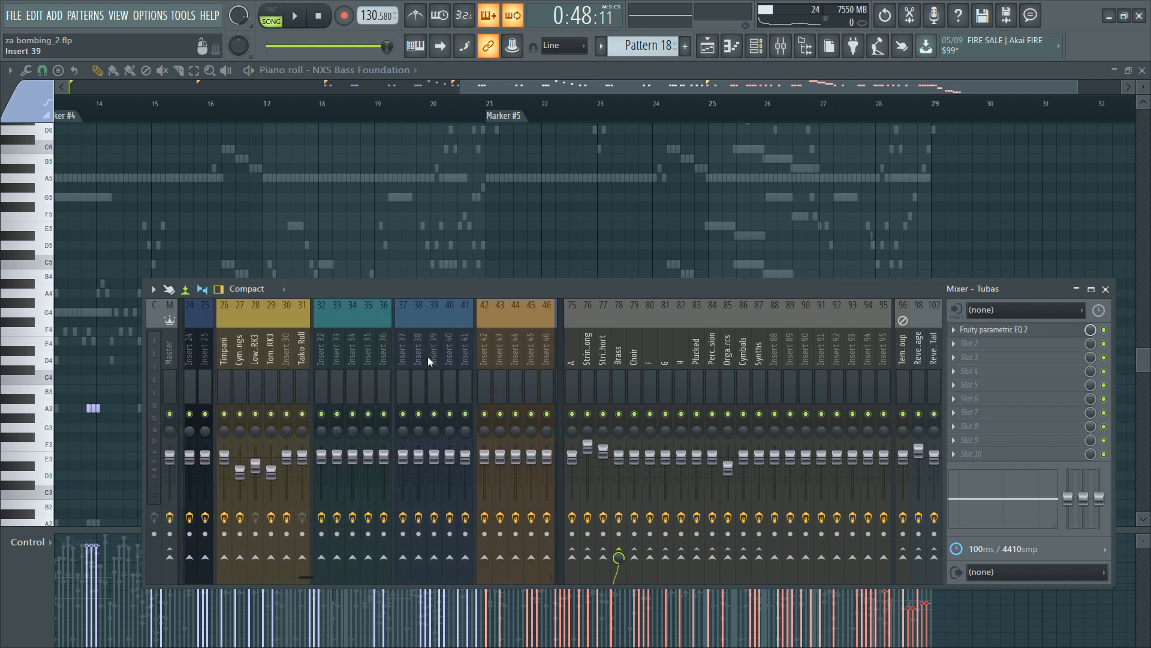
drag(429, 359, 433, 367)
scroll(465, 364, down, 4)
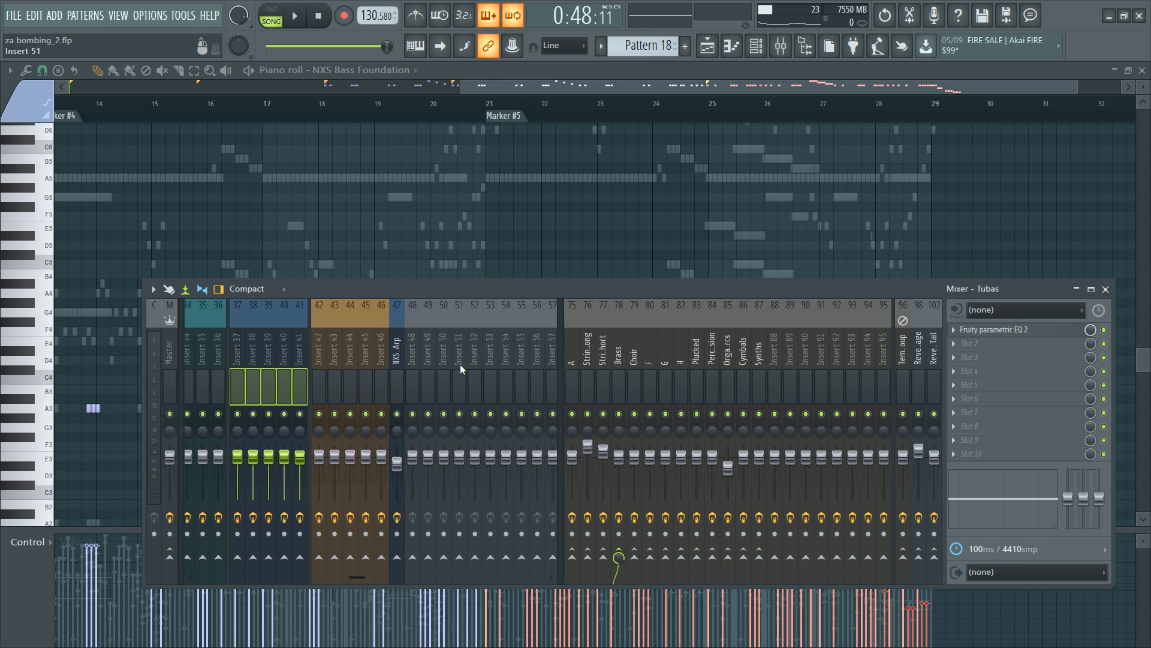
ctrl+click(376, 362)
Step: Play the soloed parts from Marker #5 at bar 21 and check the synth channels
key(space)
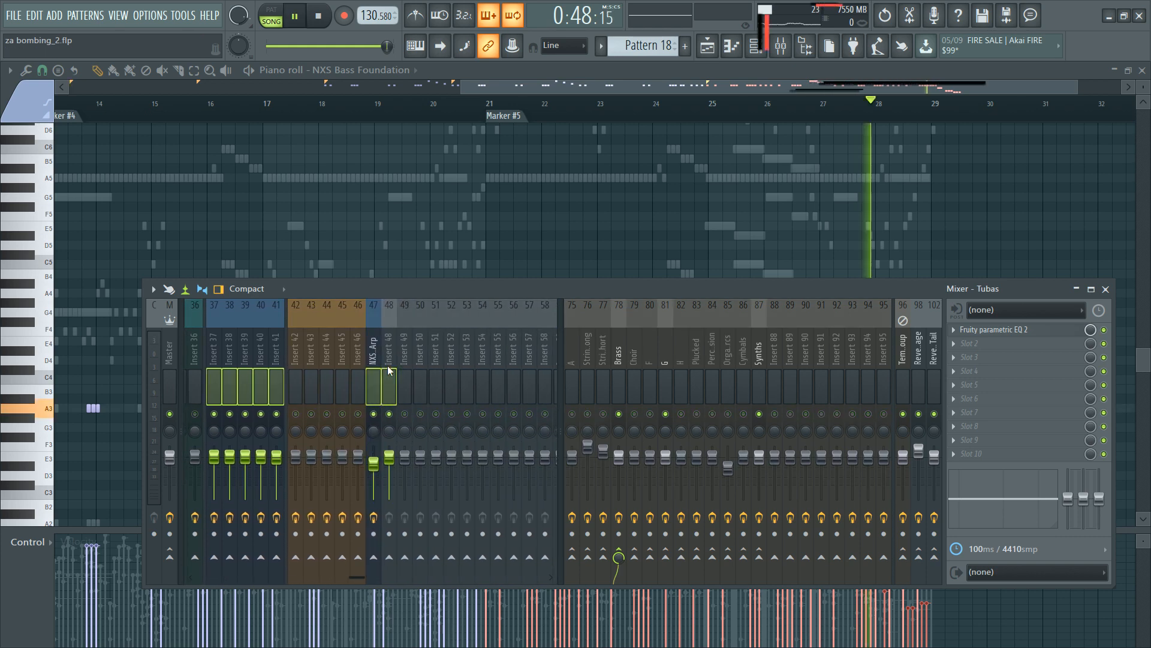
click(489, 117)
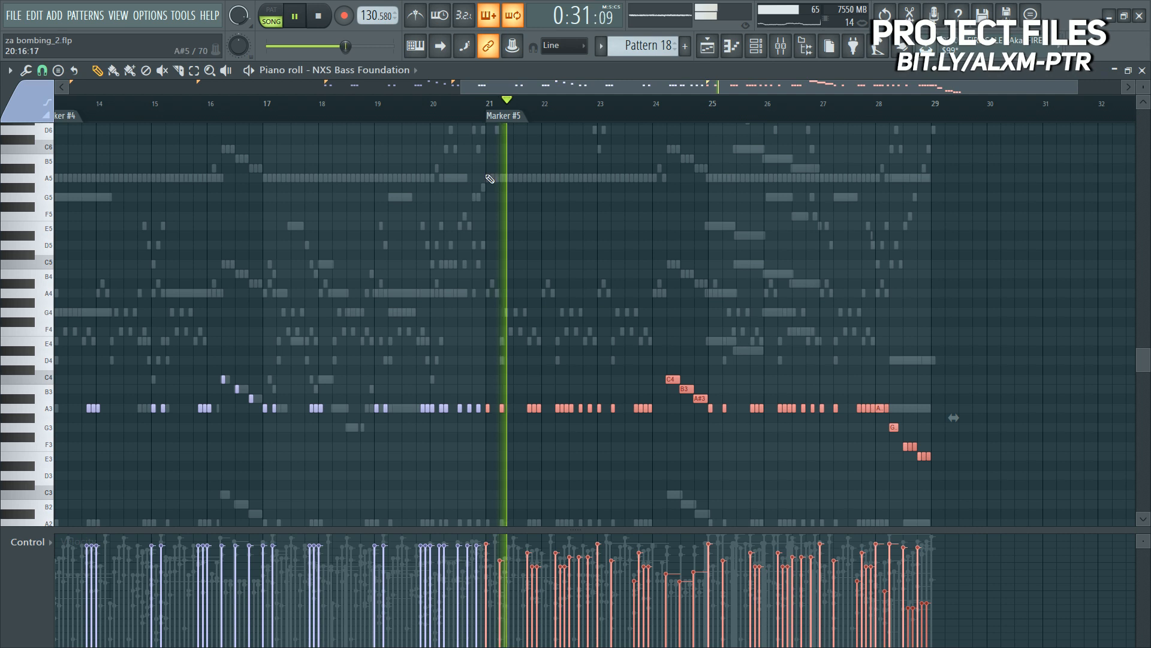
key(F6)
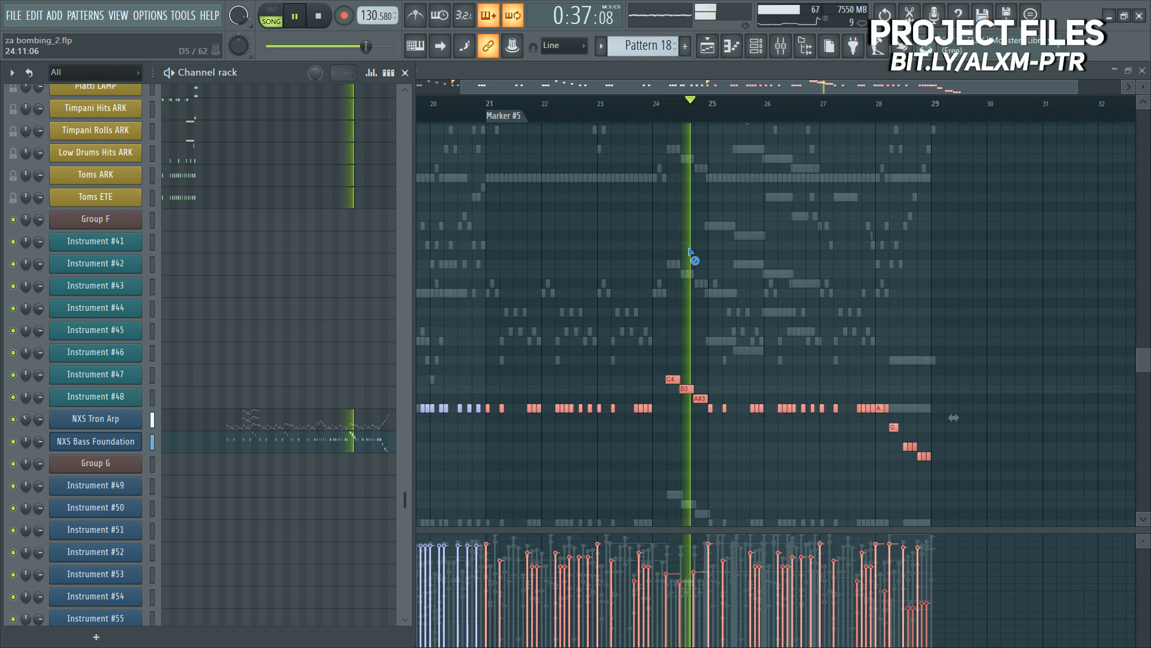
key(F6)
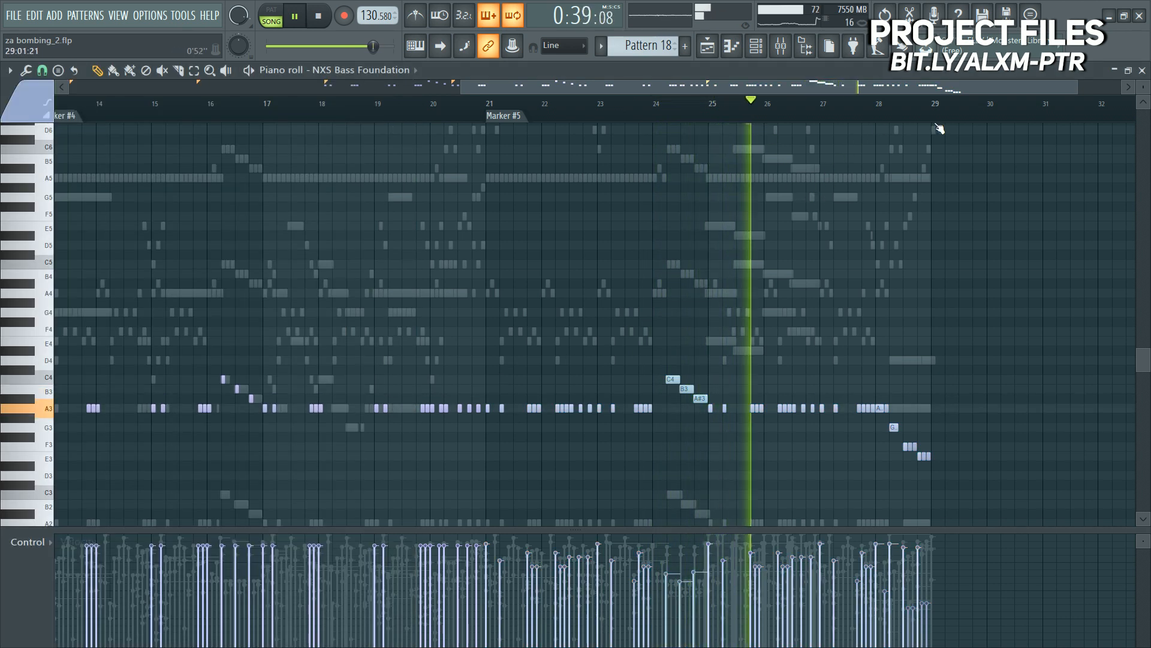
Step: In bar 28 of NXS Bass Foundation, split the long A3 and G3 notes into short repeats and add a third G3
scroll(814, 202, up, 3)
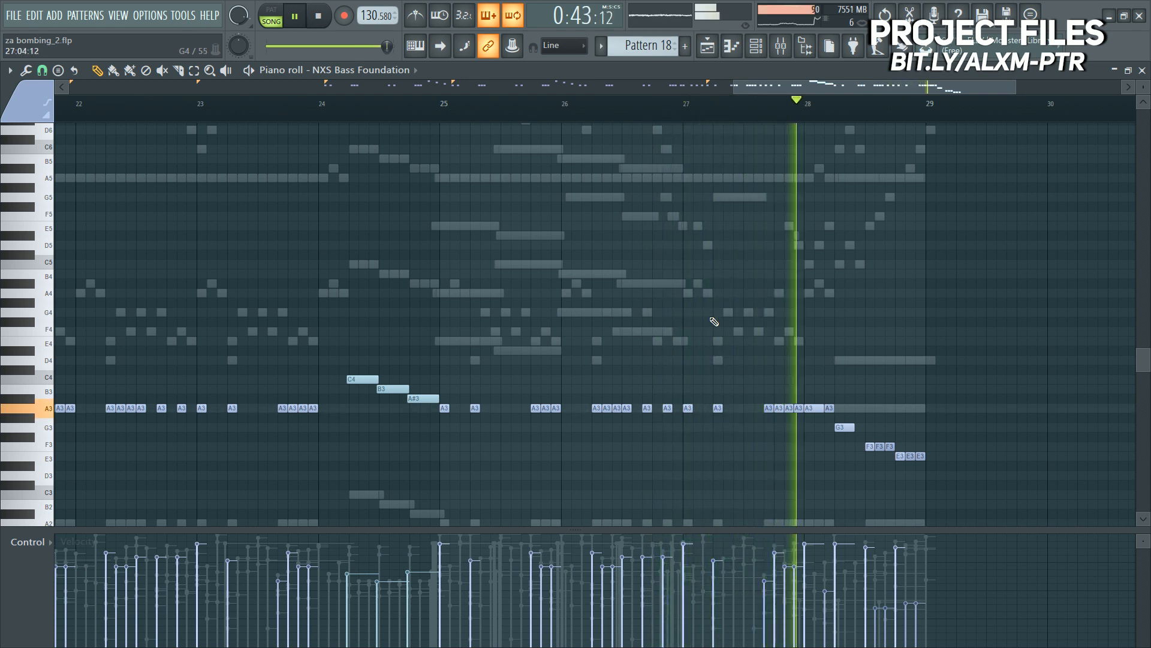
scroll(859, 251, up, 2)
scroll(859, 251, up, 1)
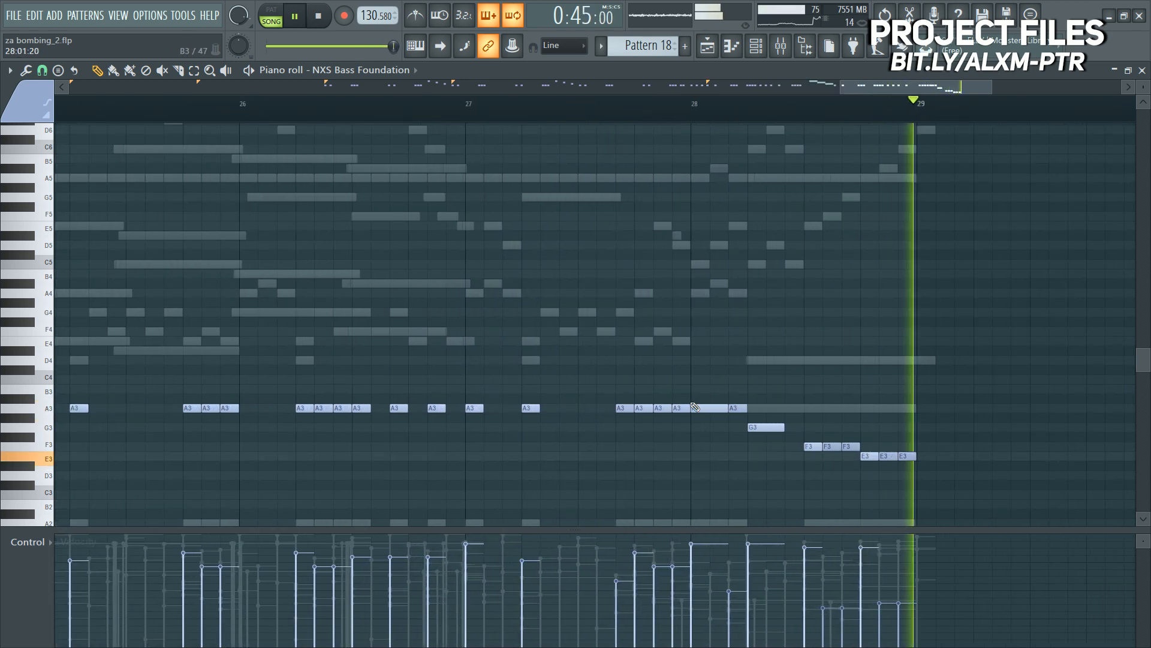
key(space)
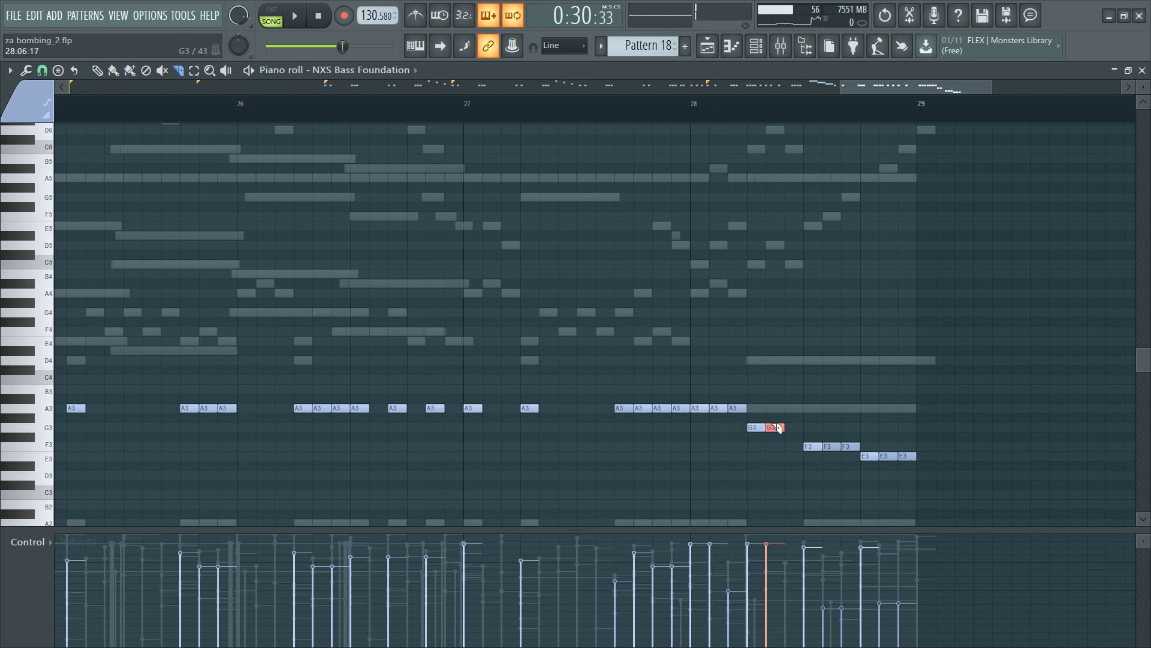
click(790, 426)
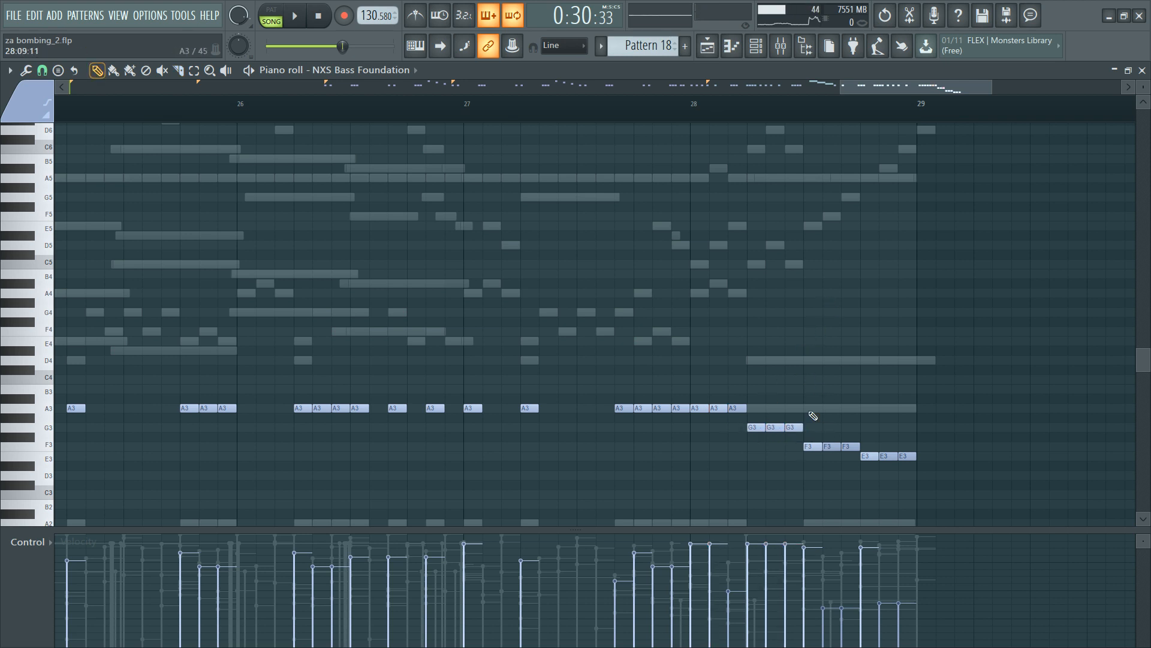
Step: Level the velocities of the bar 28 notes in NXS Bass Foundation and switch the control lane to fmodCut
drag(696, 547, 952, 546)
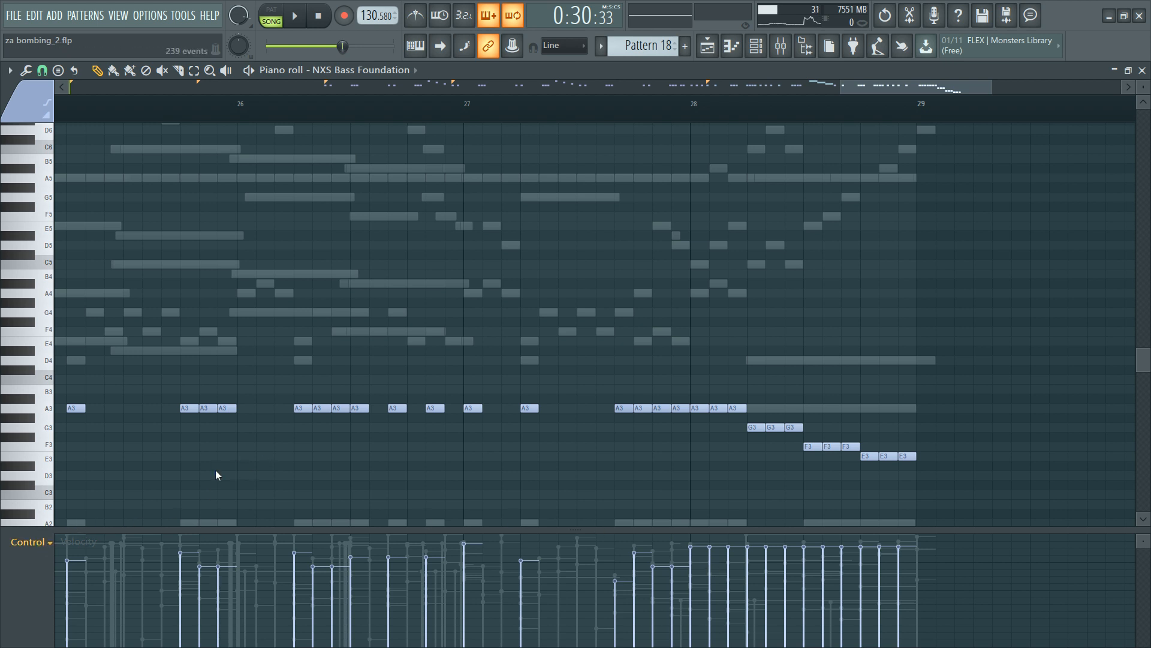
click(212, 394)
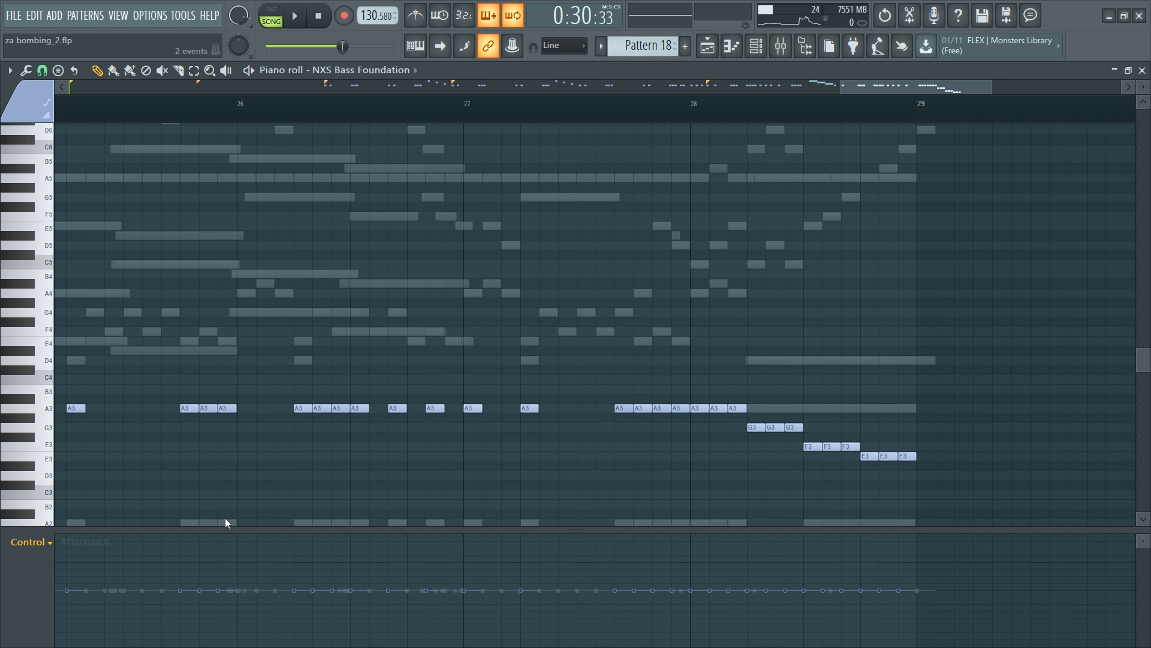
click(336, 139)
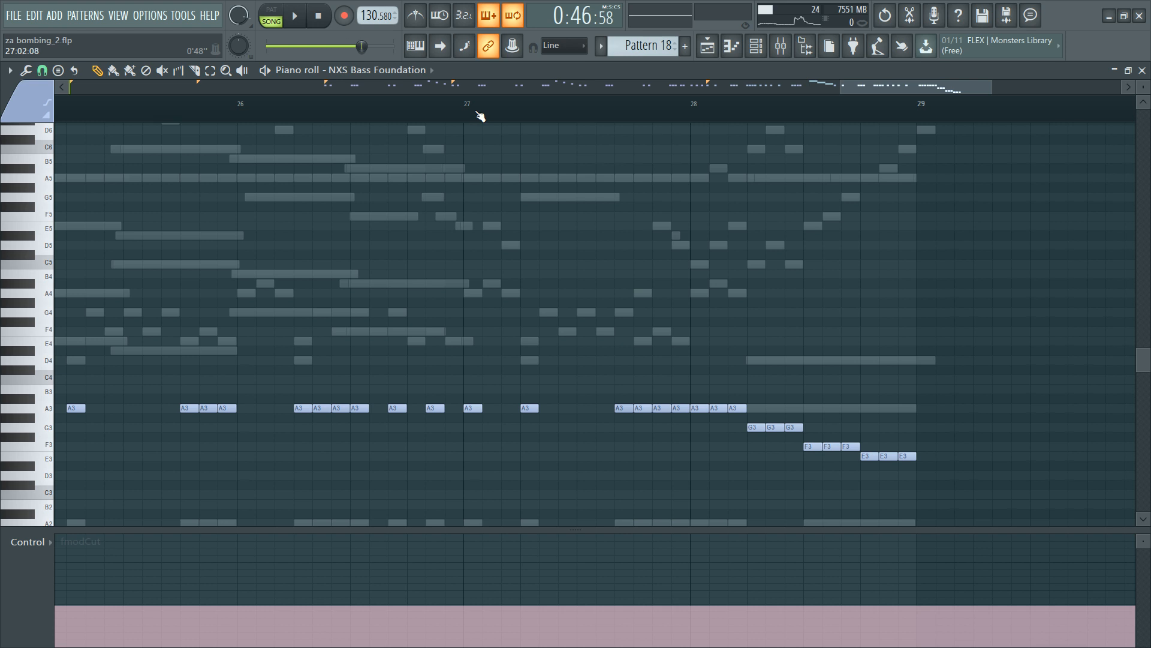
Step: Play from Marker #5 and raise the fmodCut automation to about 43% from bar 21 onward
scroll(481, 115, down, 5)
click(383, 117)
key(space)
scroll(383, 117, up, 2)
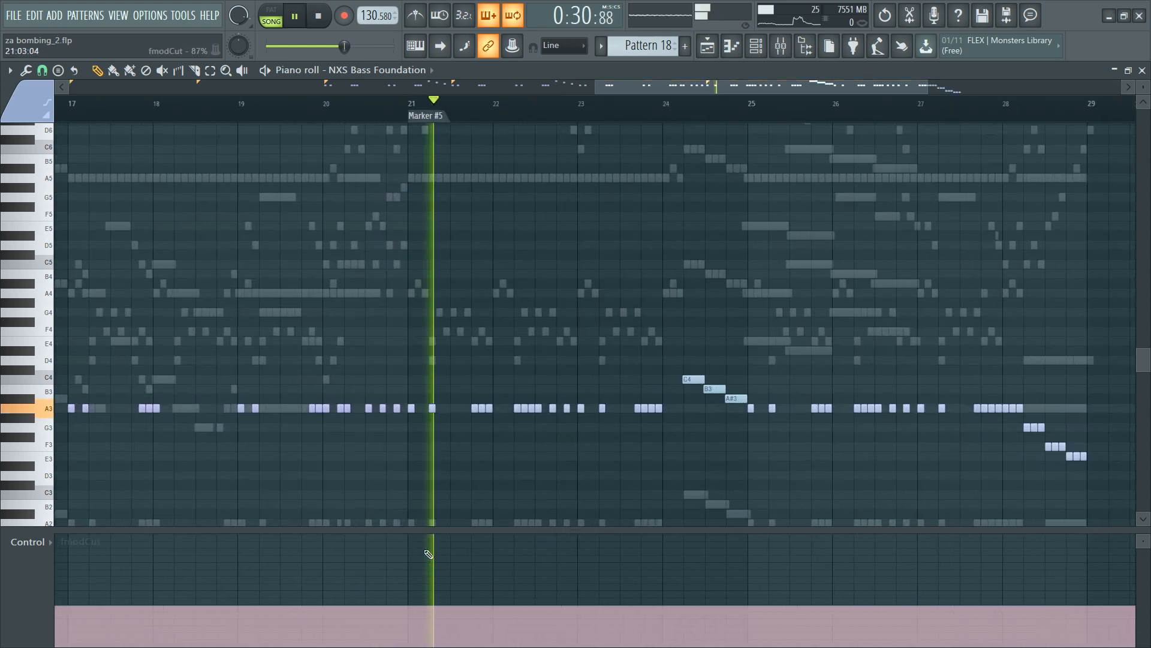
scroll(431, 569, up, 1)
click(420, 592)
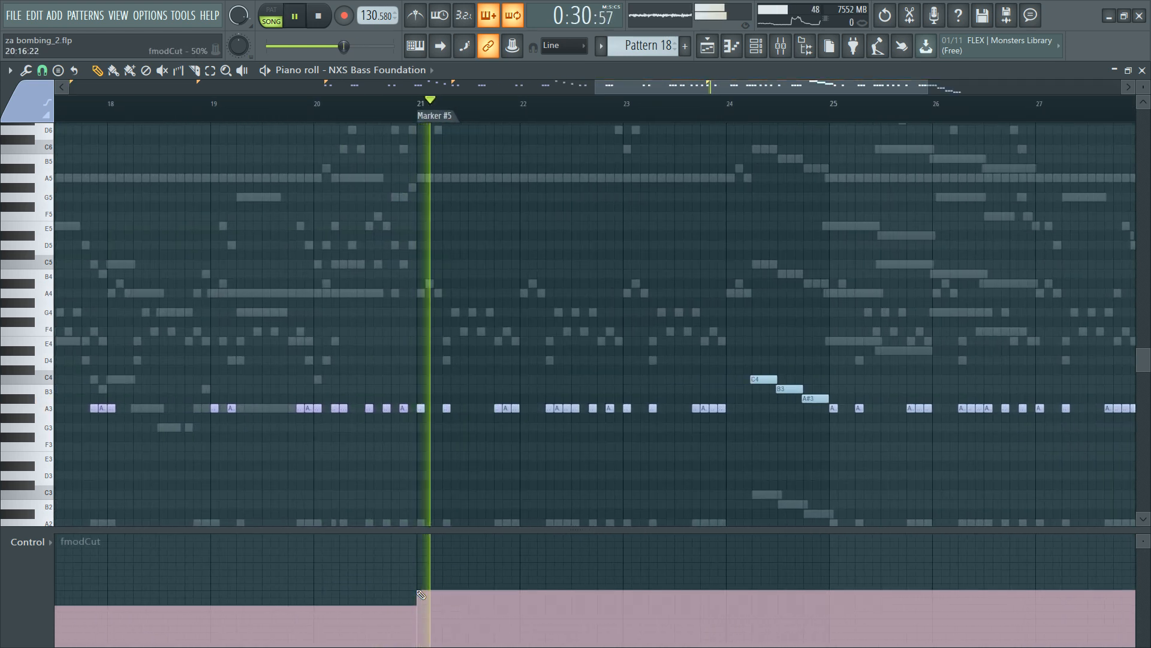
click(423, 591)
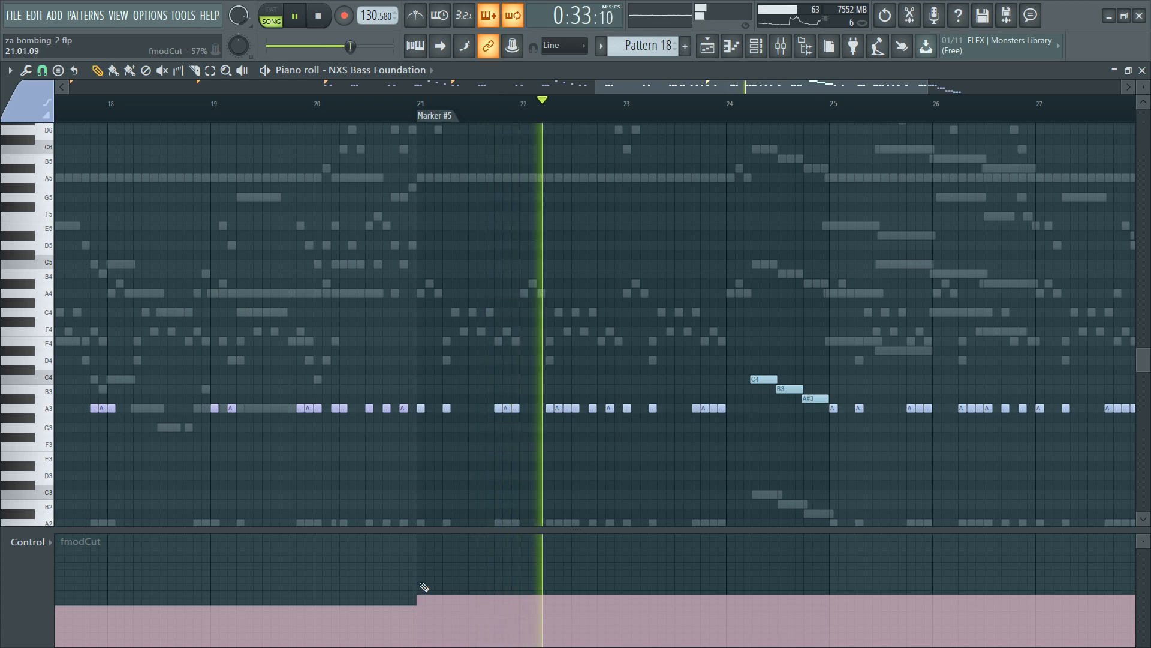
click(422, 604)
Step: Link the NXS Bass Foundation channel to mixer insert 48
key(F9)
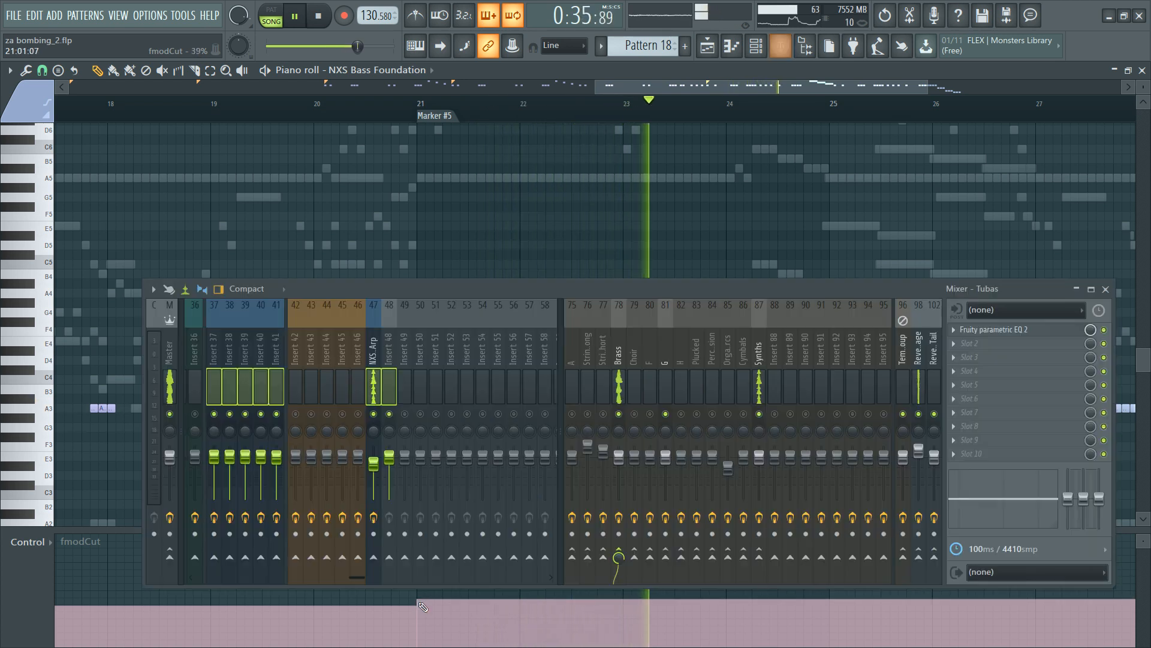
key(F6)
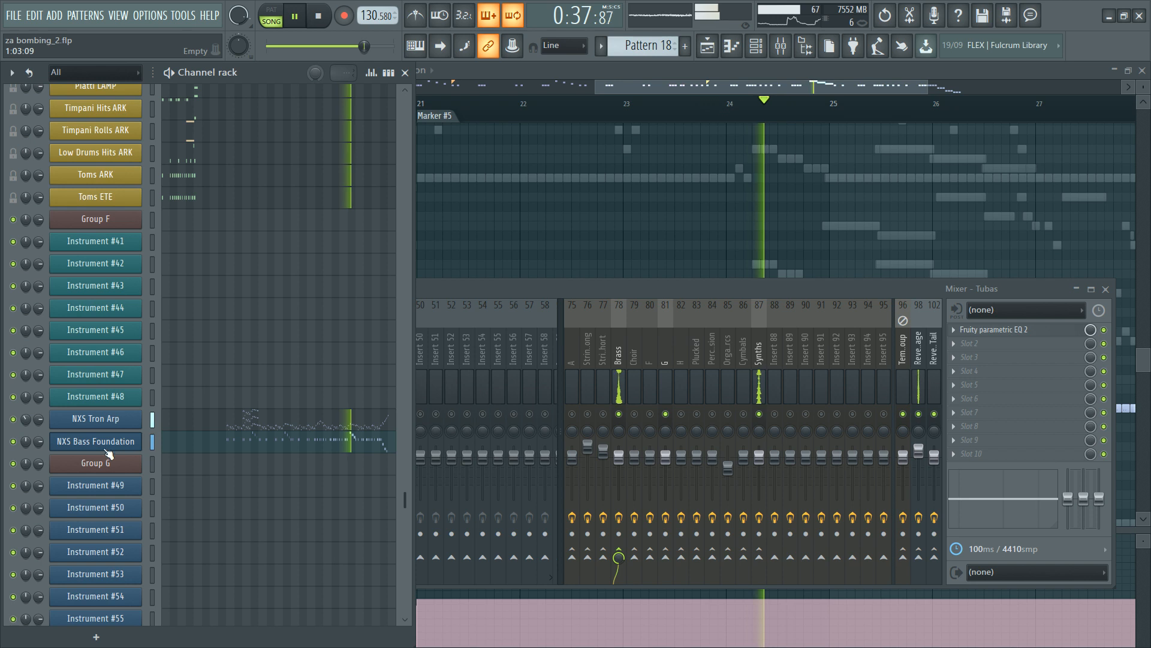
click(432, 332)
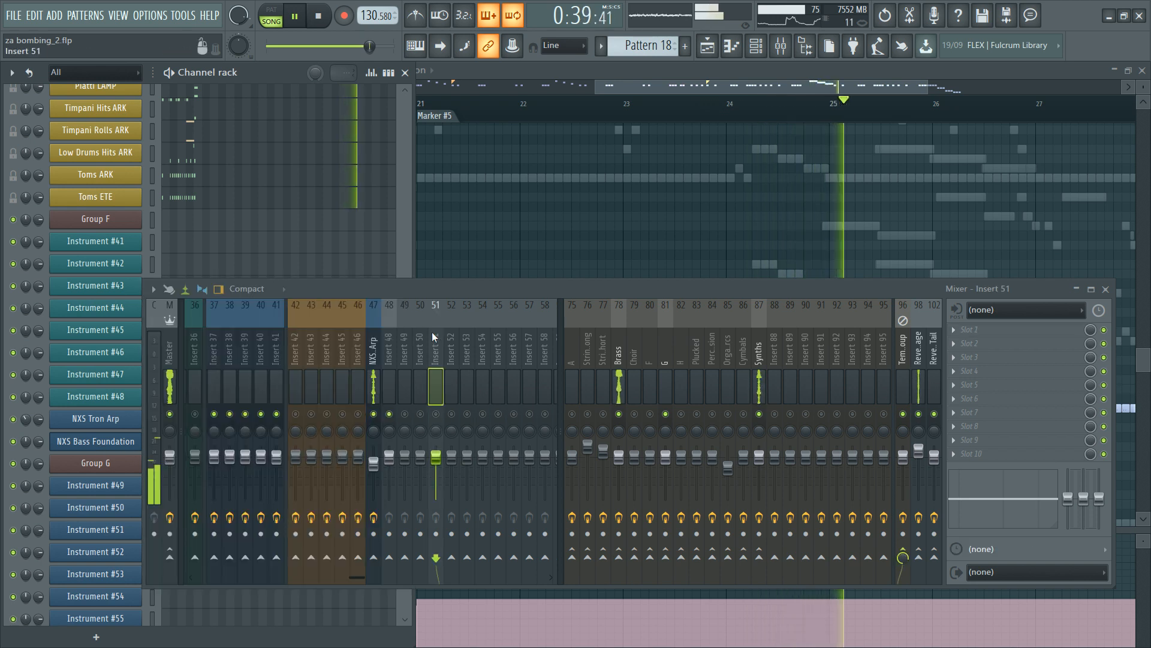
click(383, 354)
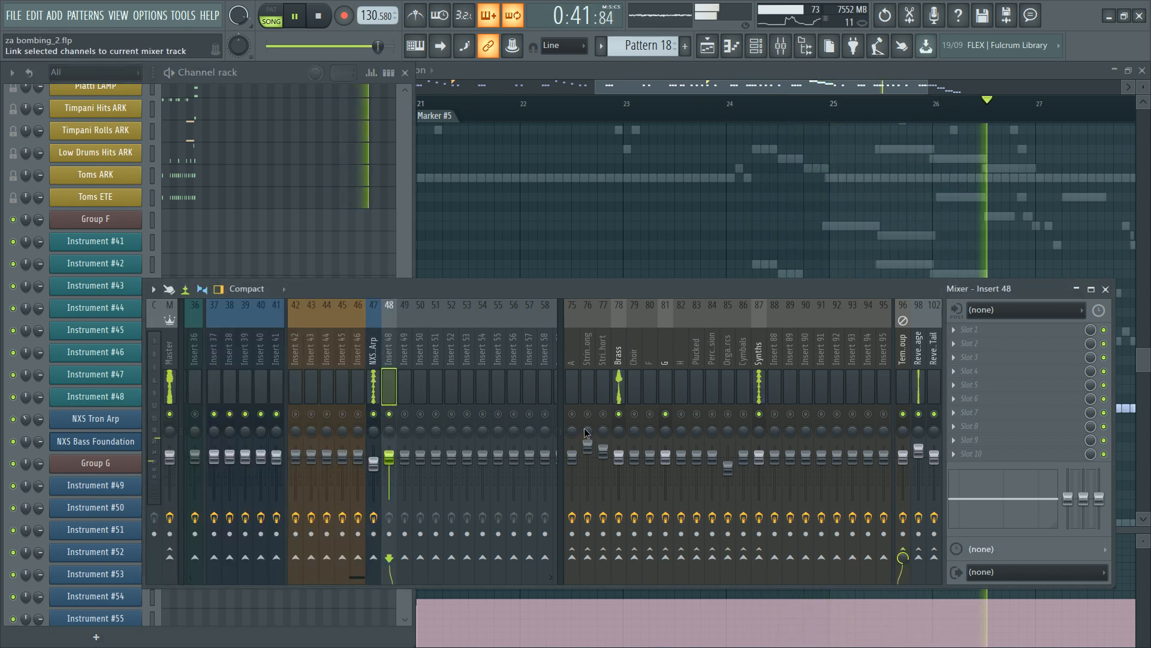
key(ctrl+l)
key(space)
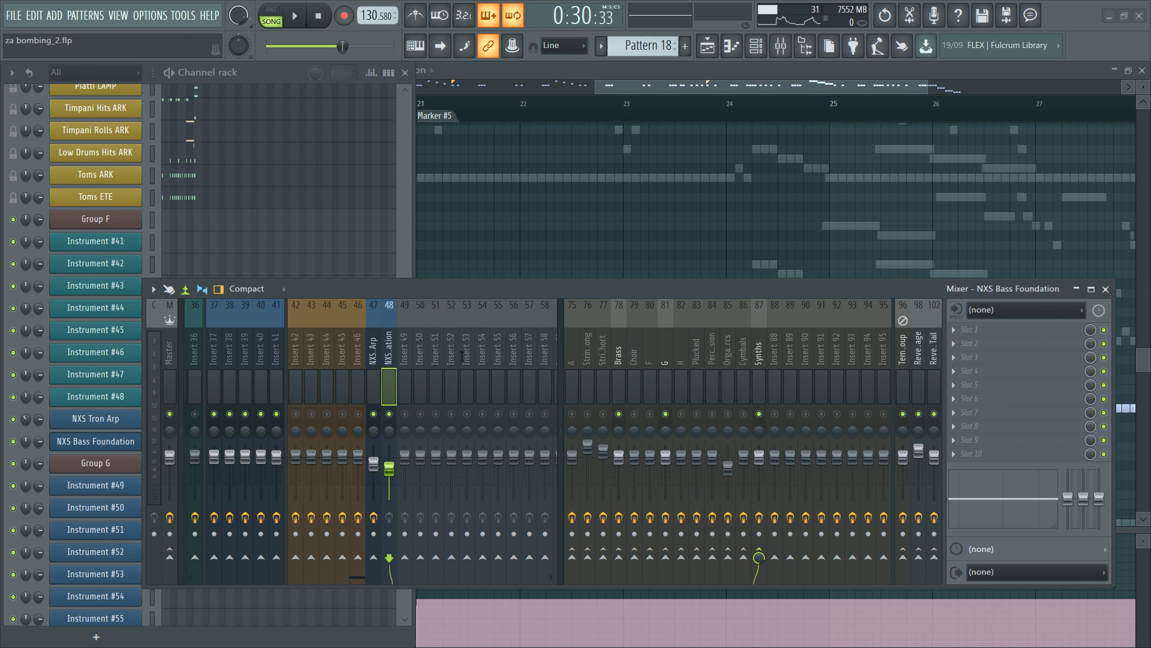
Step: Lower the NXS Bass Foundation mixer level to 51% (-12.4 dB) and cut the low shelf band 1 in its Fruity parametric EQ 2
key(space)
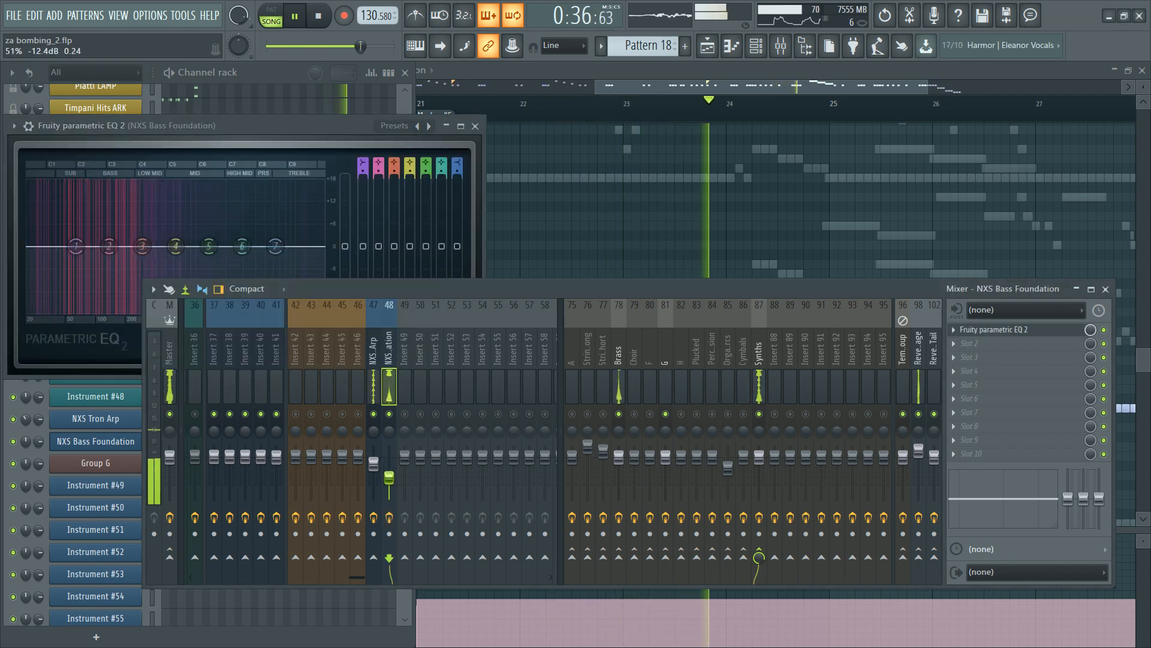
drag(390, 468, 391, 479)
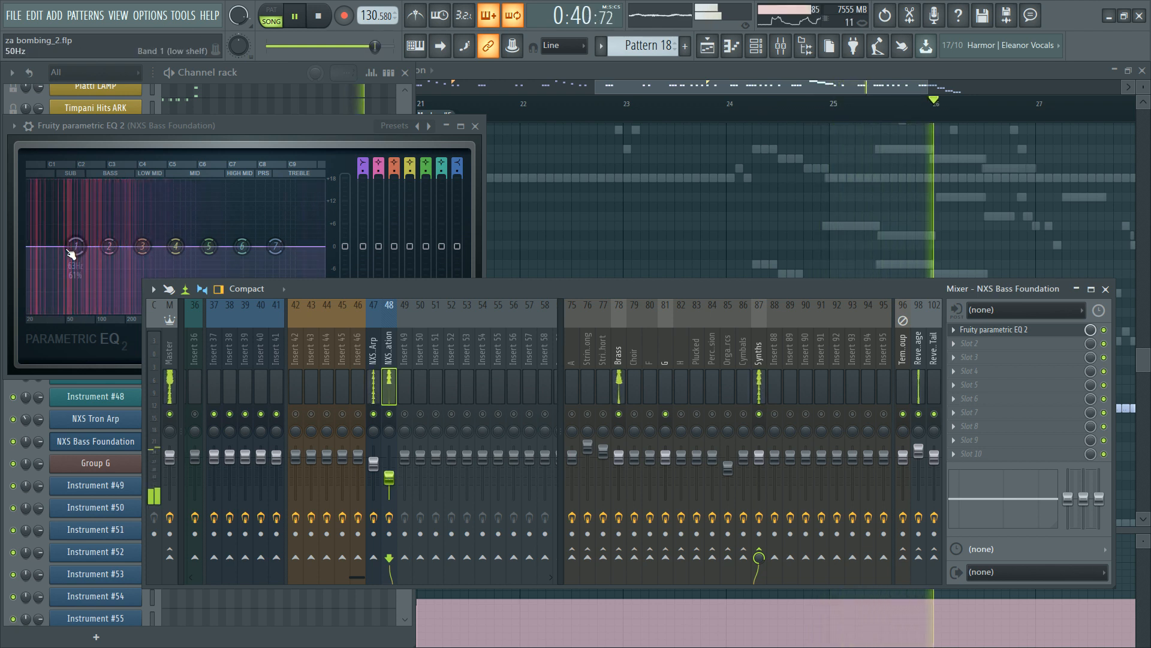
drag(77, 245, 53, 302)
Step: Try ramping fmodCut from the start of bar 28 up to maximum at bar 29, play bar 28, and undo the ramp
scroll(52, 303, down, 1)
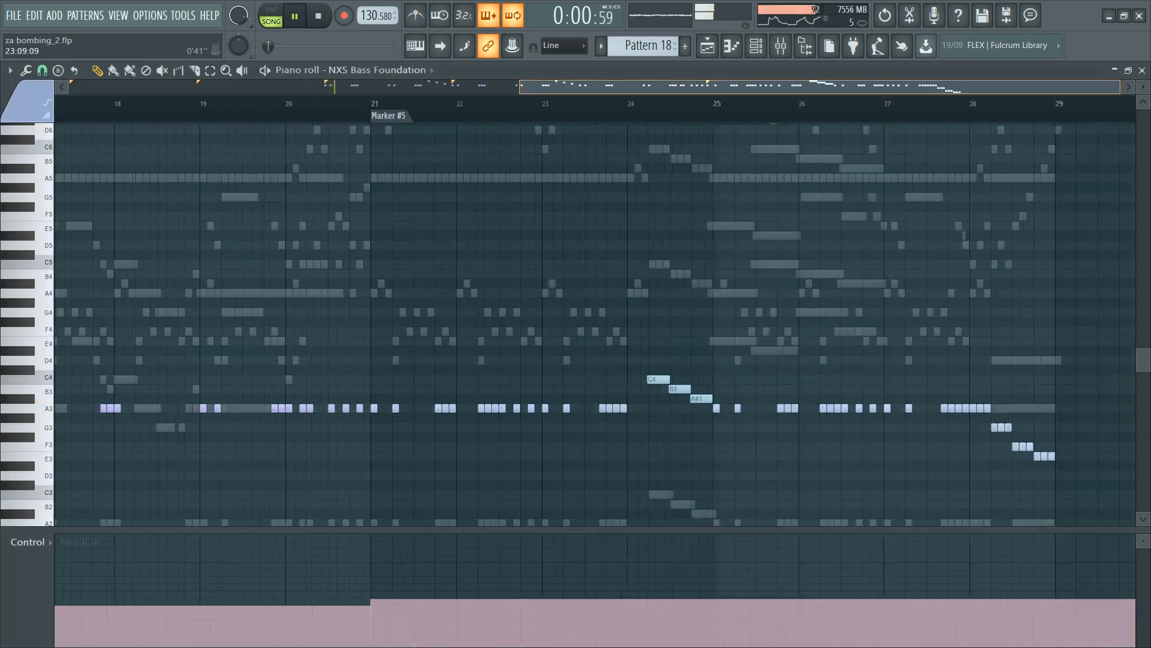
scroll(640, 213, down, 3)
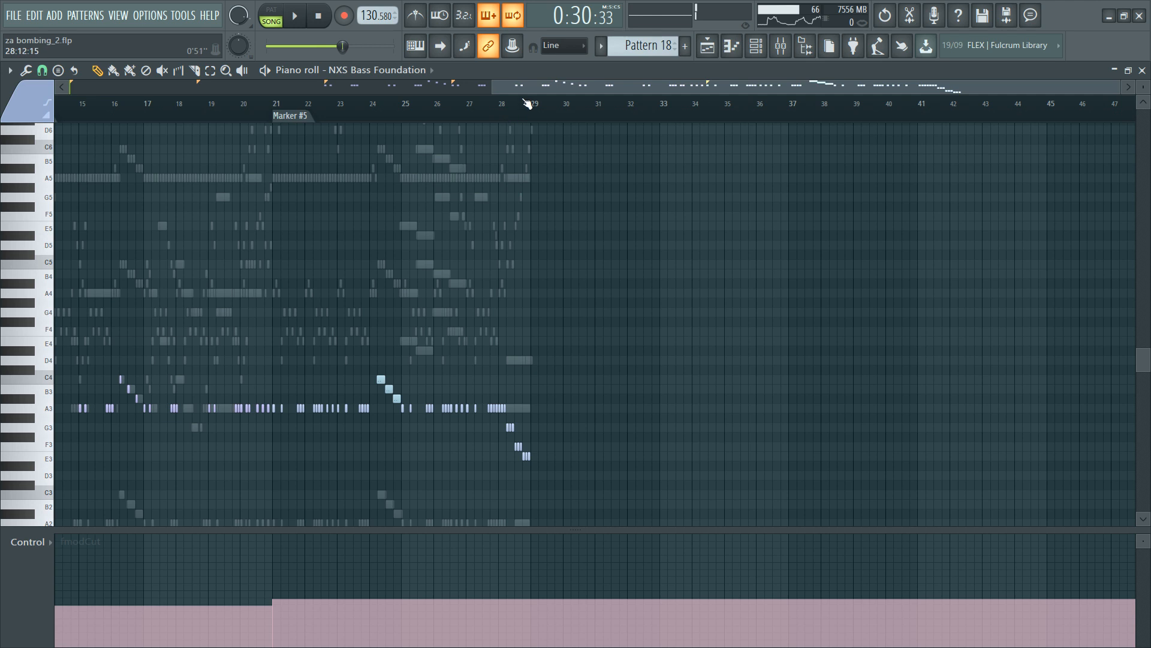
scroll(526, 103, up, 5)
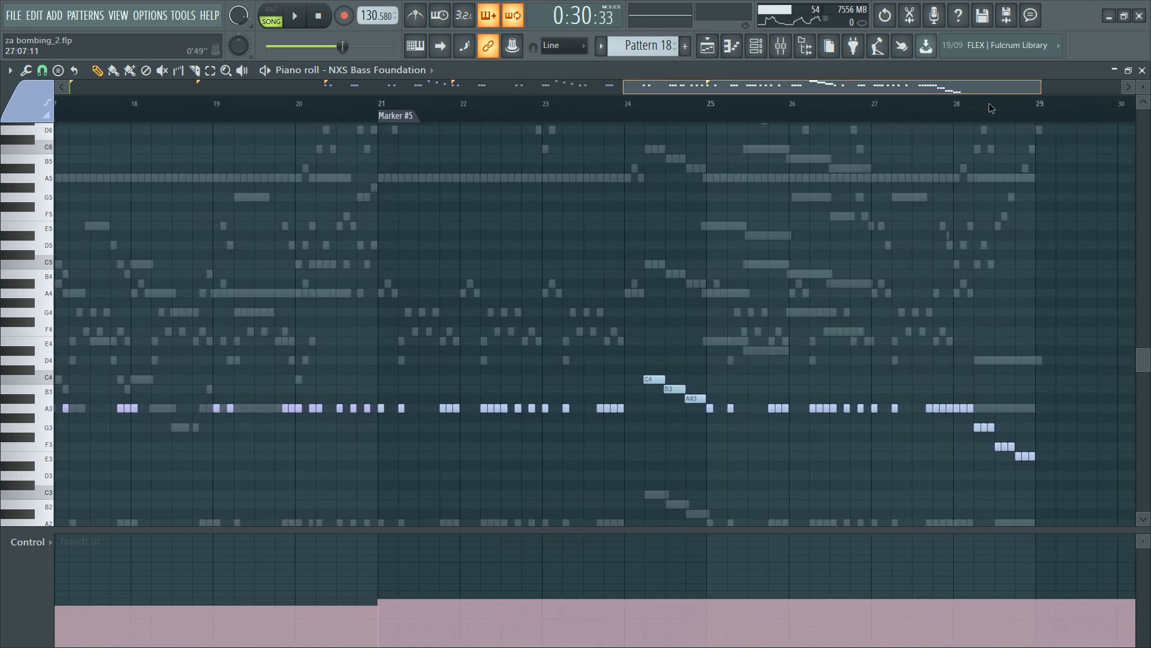
drag(990, 105, 1002, 107)
scroll(908, 117, up, 3)
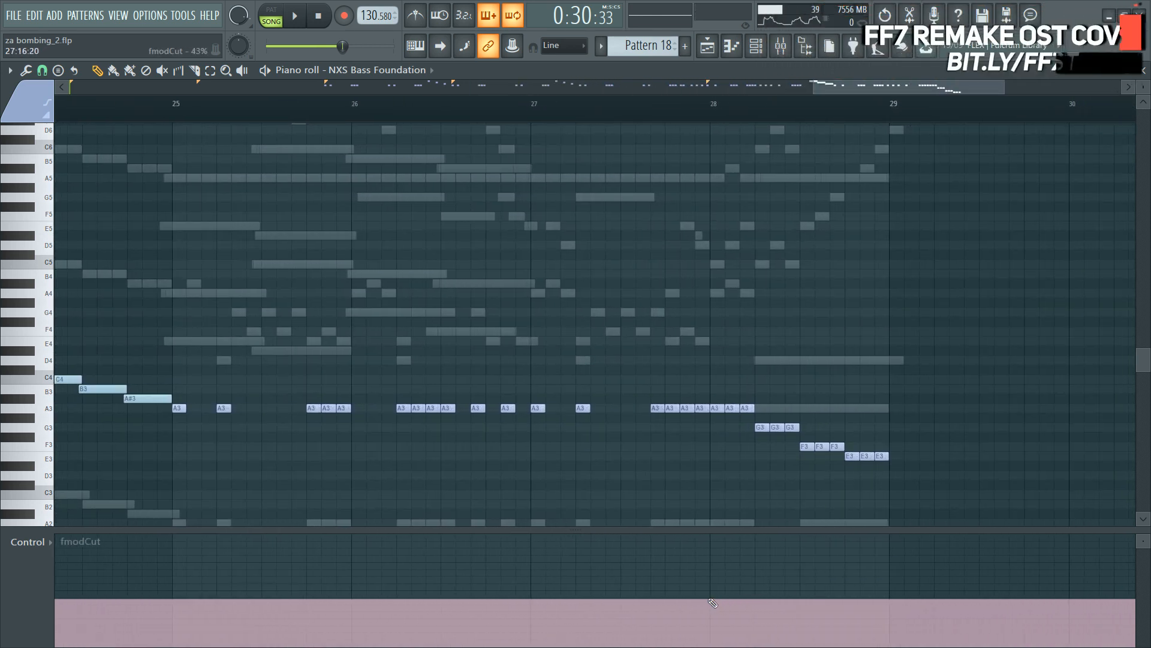
mouse_move(713, 602)
mouse_down()
mouse_move(858, 537)
mouse_move(891, 533)
mouse_up()
click(691, 107)
key(space)
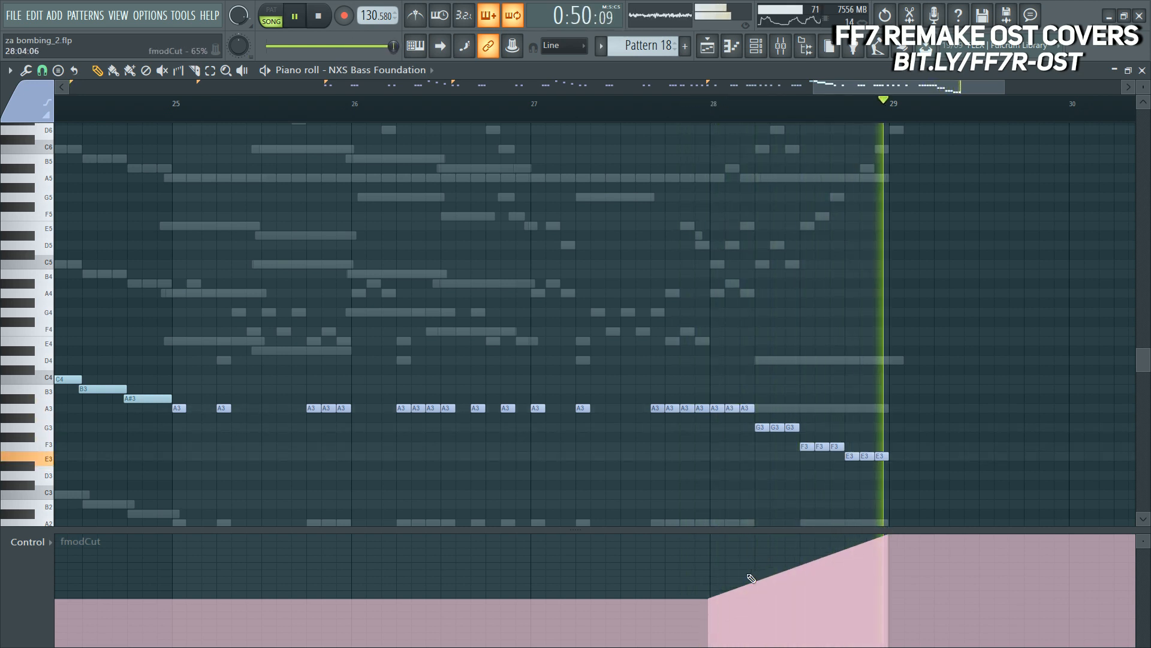
key(space)
key(ctrl+z)
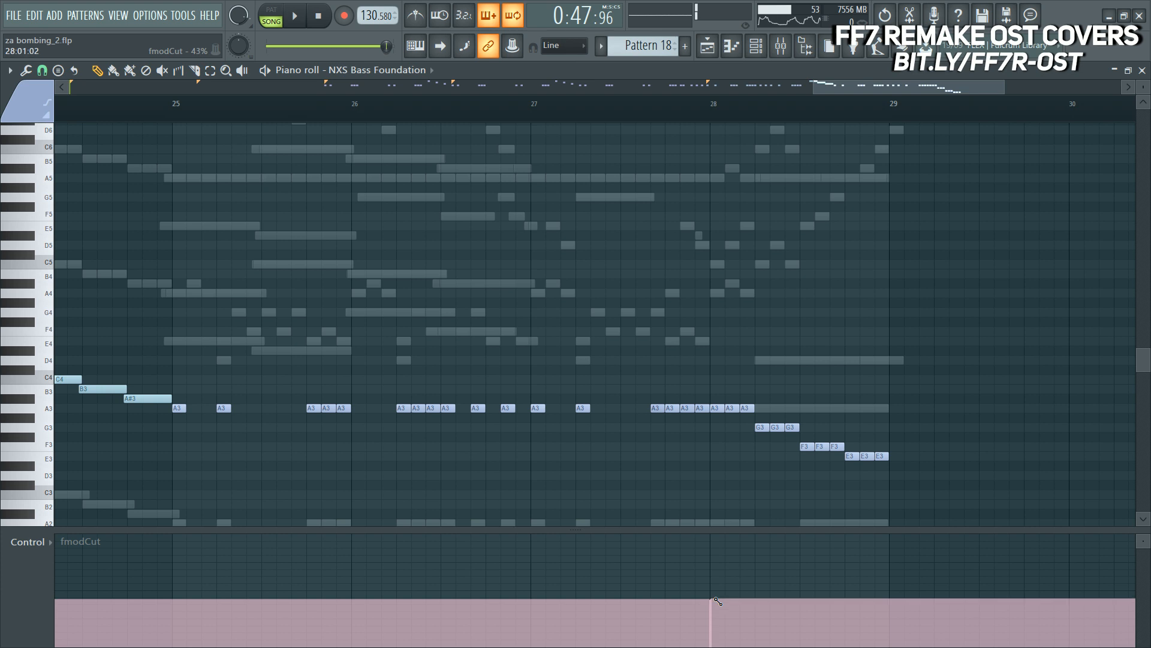
Step: Draw a gentler fmodCut ramp from the start of bar 28 to about 61% at bar 29 and play it back
drag(718, 600, 893, 580)
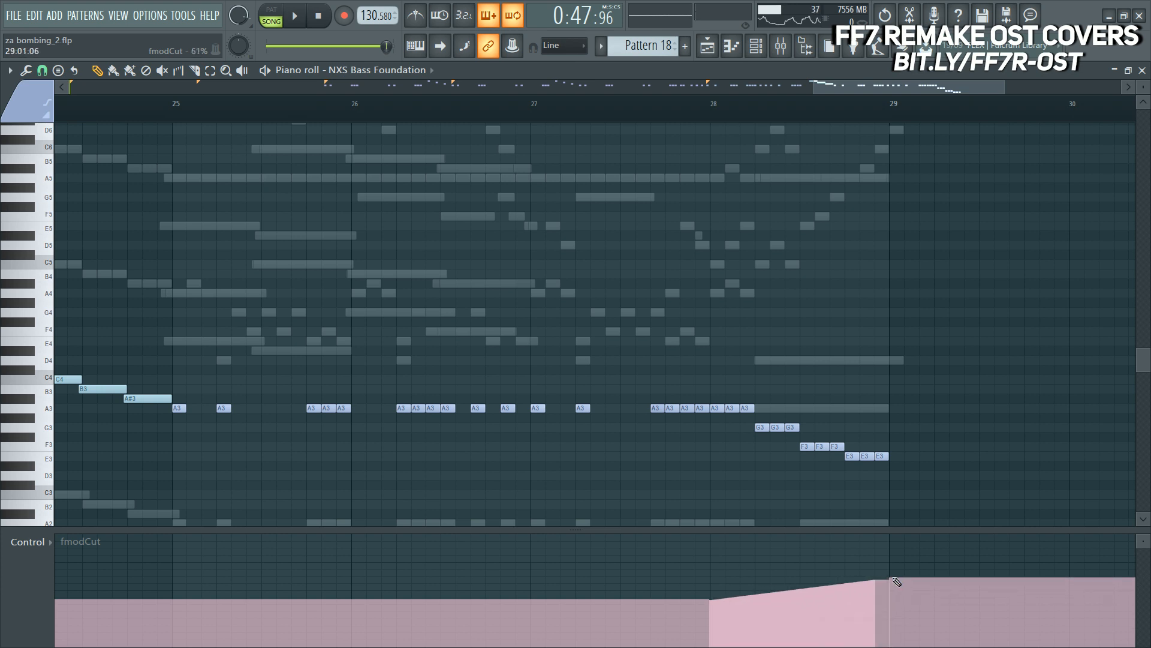
key(space)
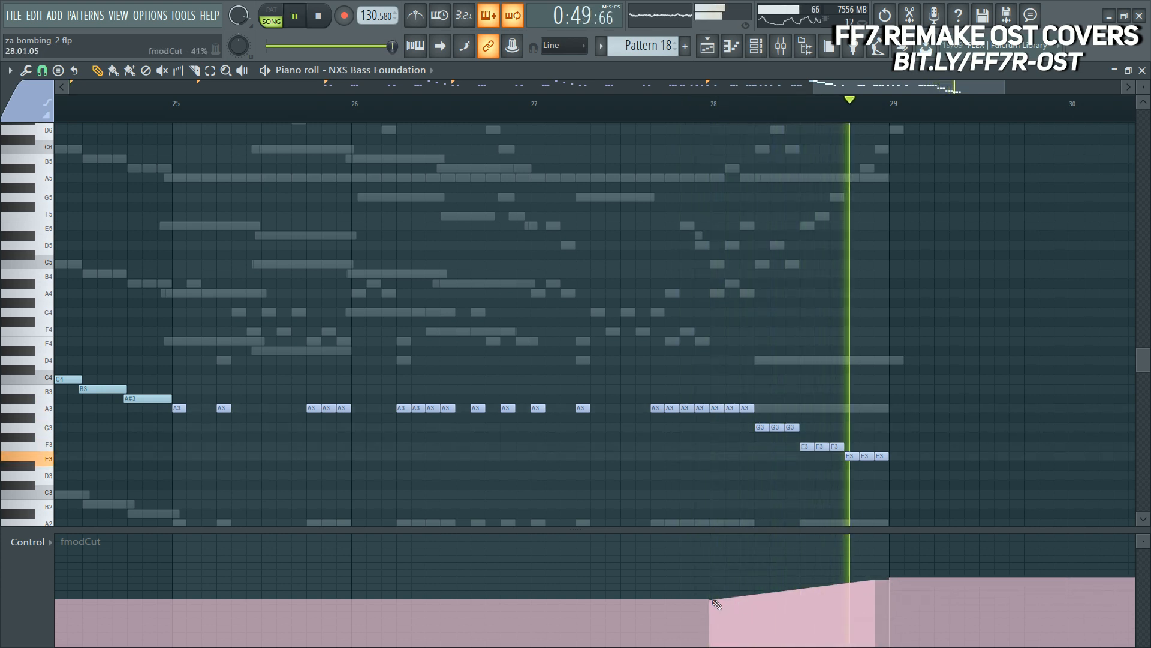
key(space)
drag(865, 594, 891, 582)
Step: Lower the NXS Bass Foundation mixer level slightly further while auditioning bar 28
key(F6)
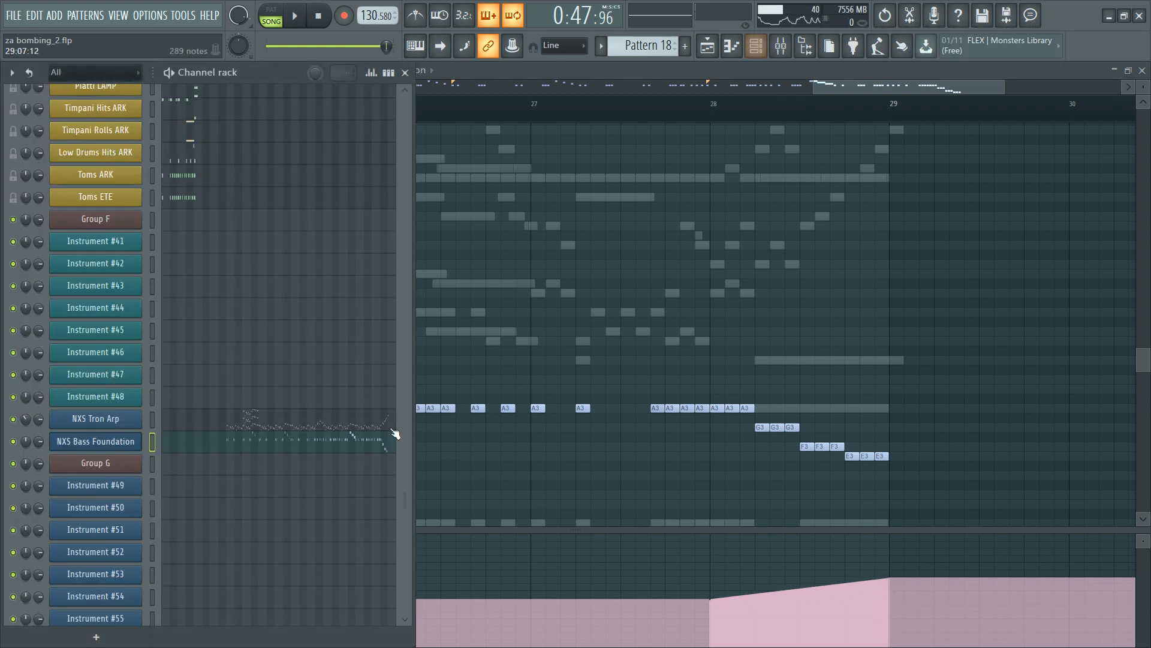
key(F9)
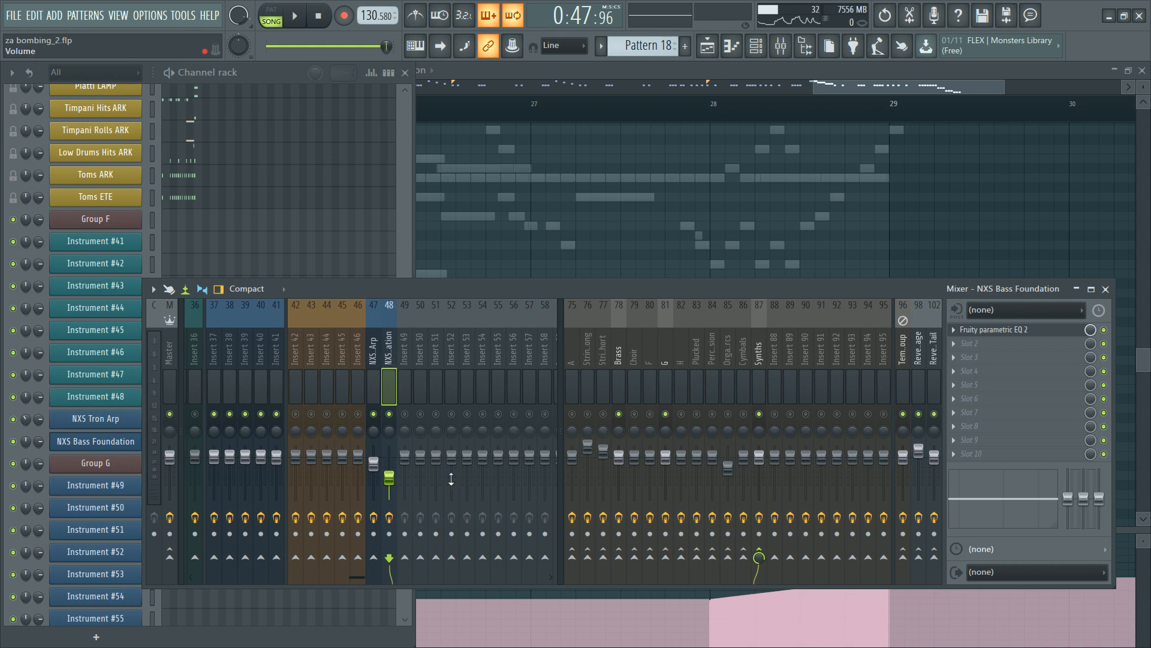
key(space)
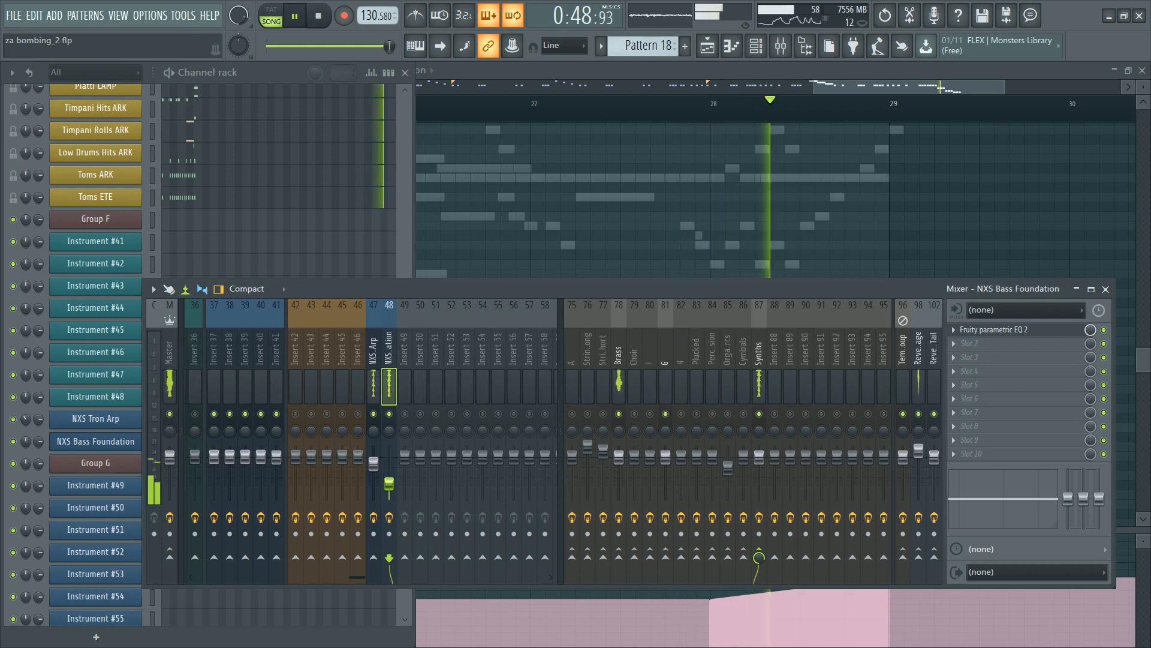
key(space)
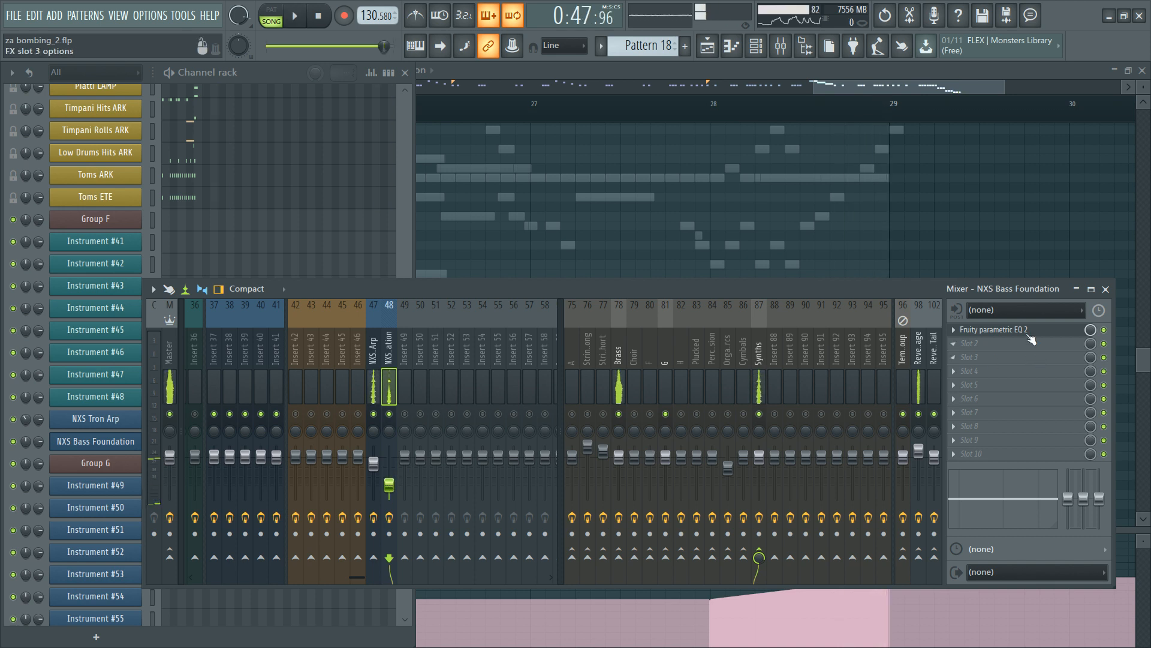
Step: Cut bands 2 and 7 in the NXS Bass Foundation Fruity parametric EQ 2 while auditioning bar 28, and close the EQ
click(995, 330)
drag(109, 246, 97, 274)
key(space)
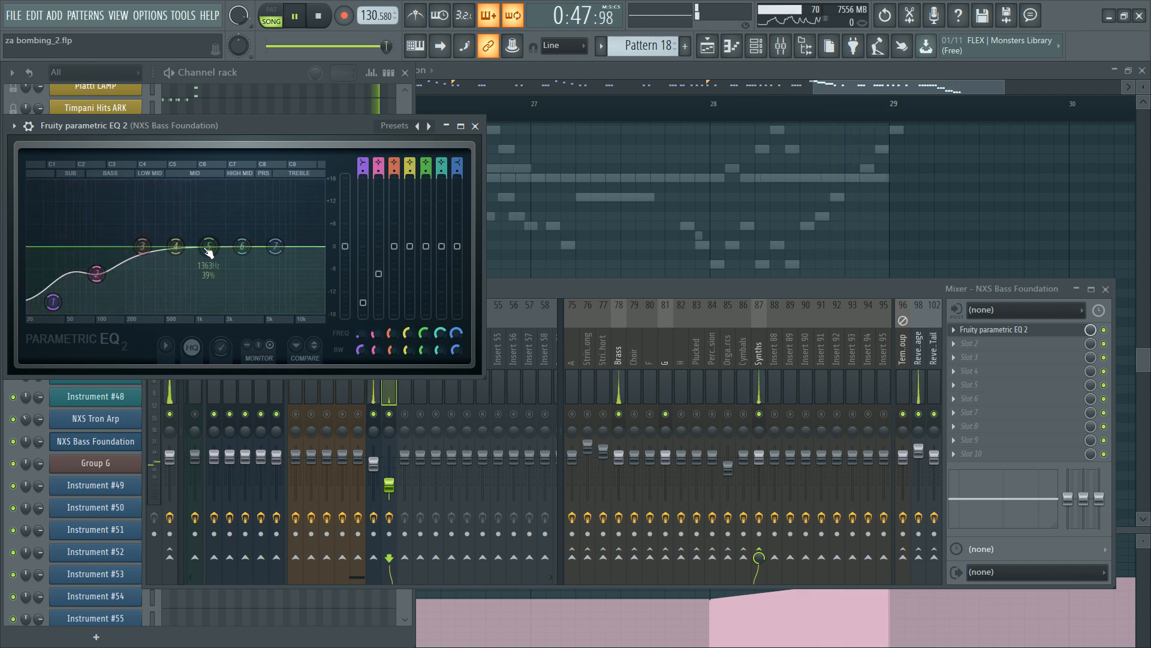
drag(208, 246, 328, 289)
key(ctrl+z)
drag(276, 247, 273, 285)
key(space)
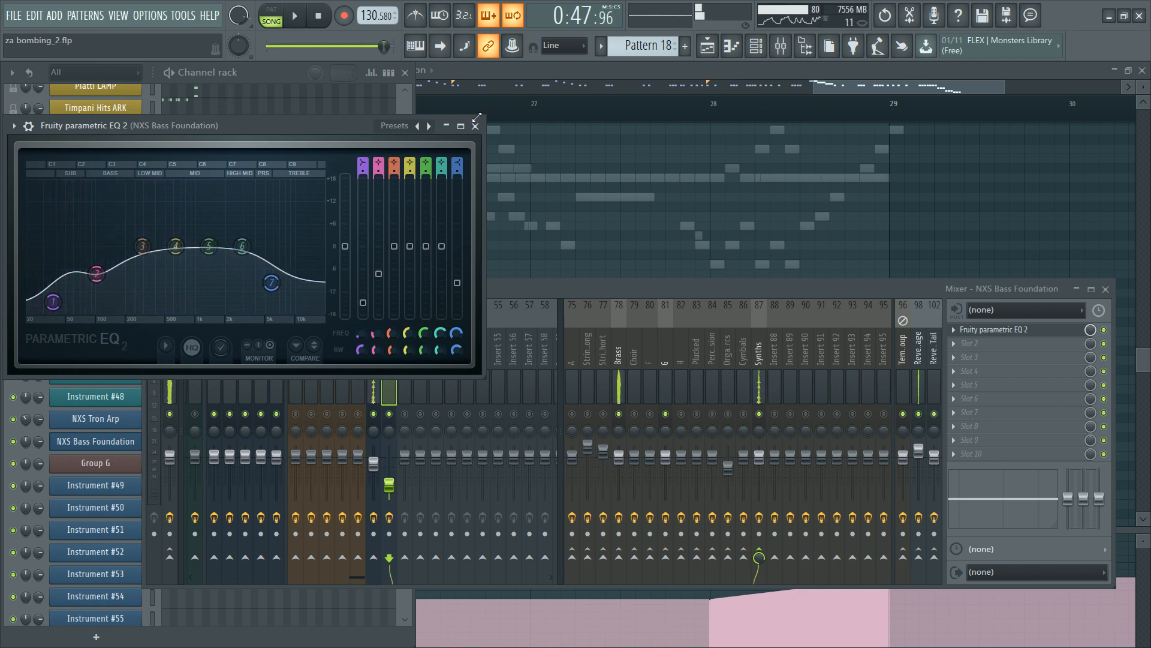
click(476, 126)
Step: Set the NXS Tron Arp delay mix to 50 and check the NXS Bass Foundation delay settings while playing bar 28
click(250, 81)
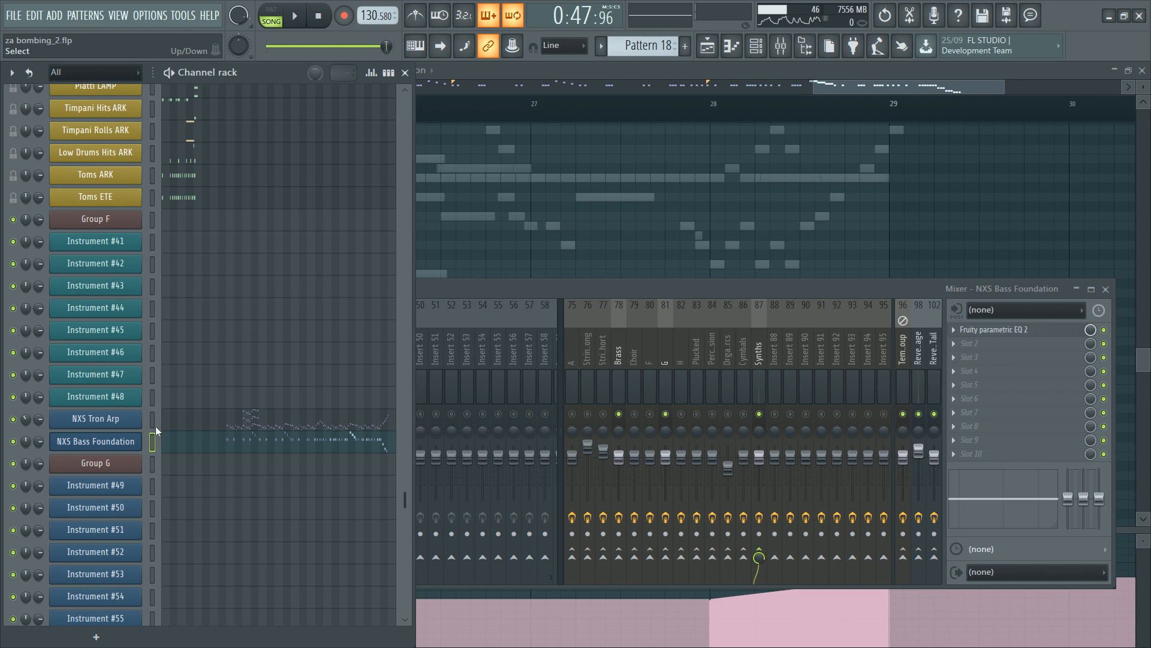
click(116, 424)
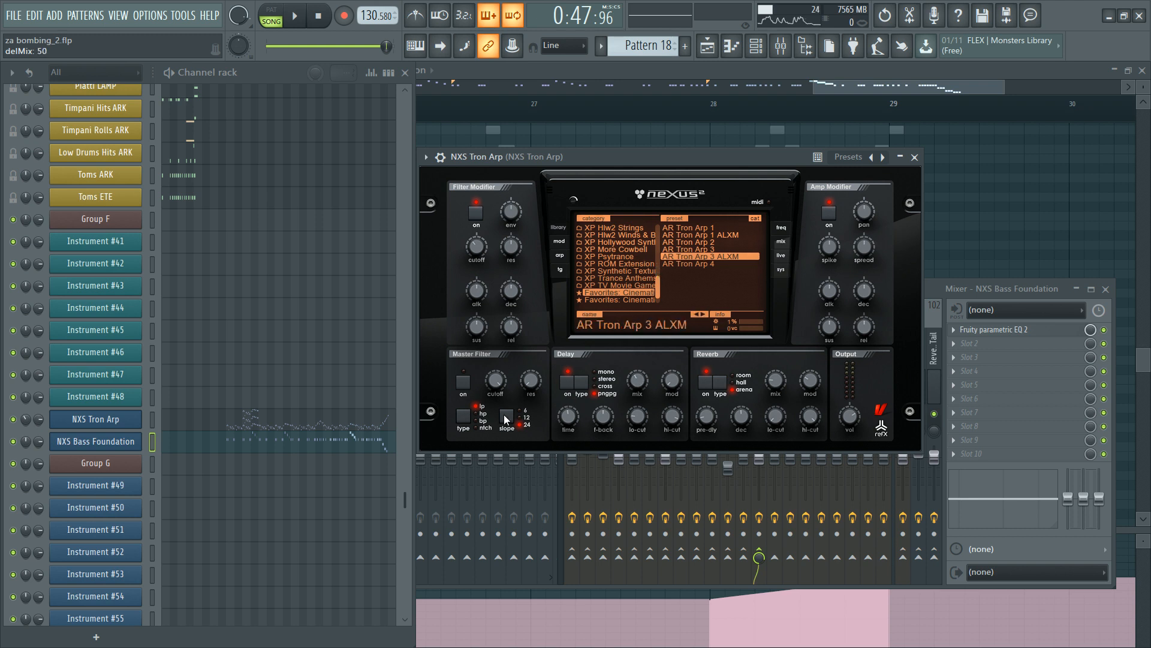
click(101, 444)
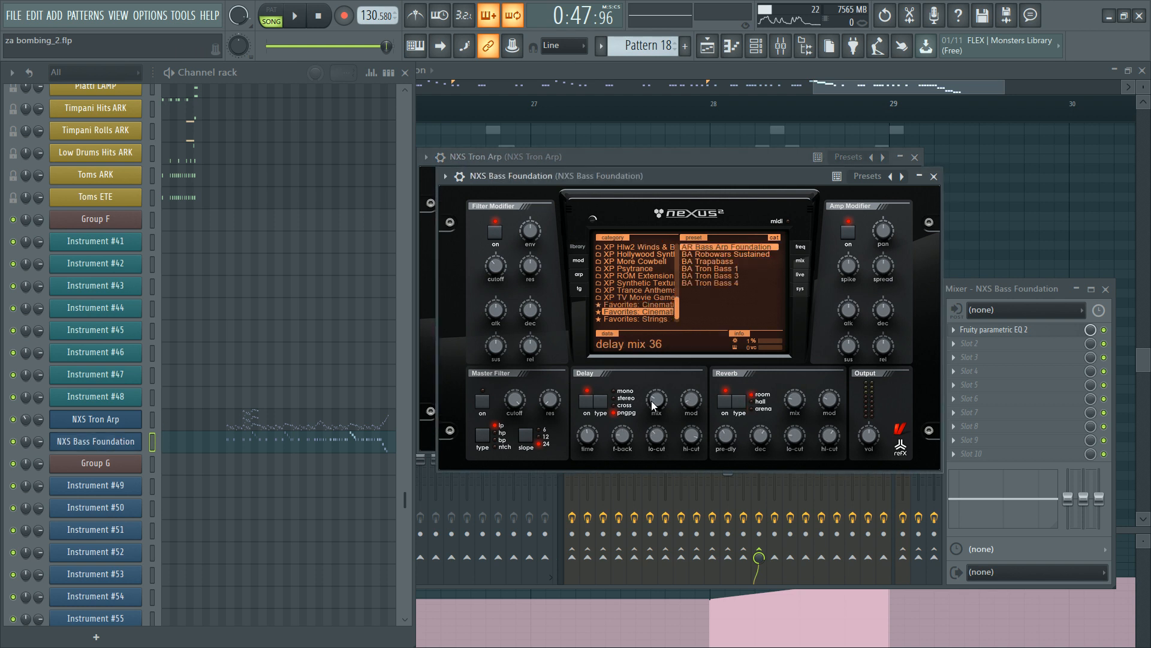
key(space)
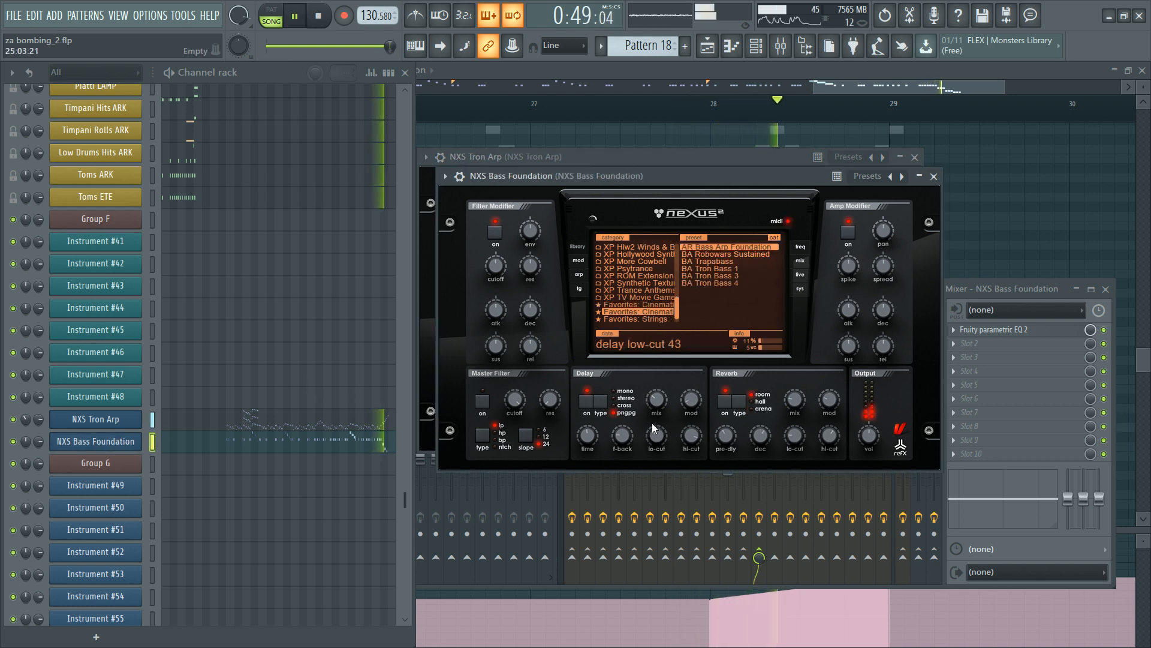
key(space)
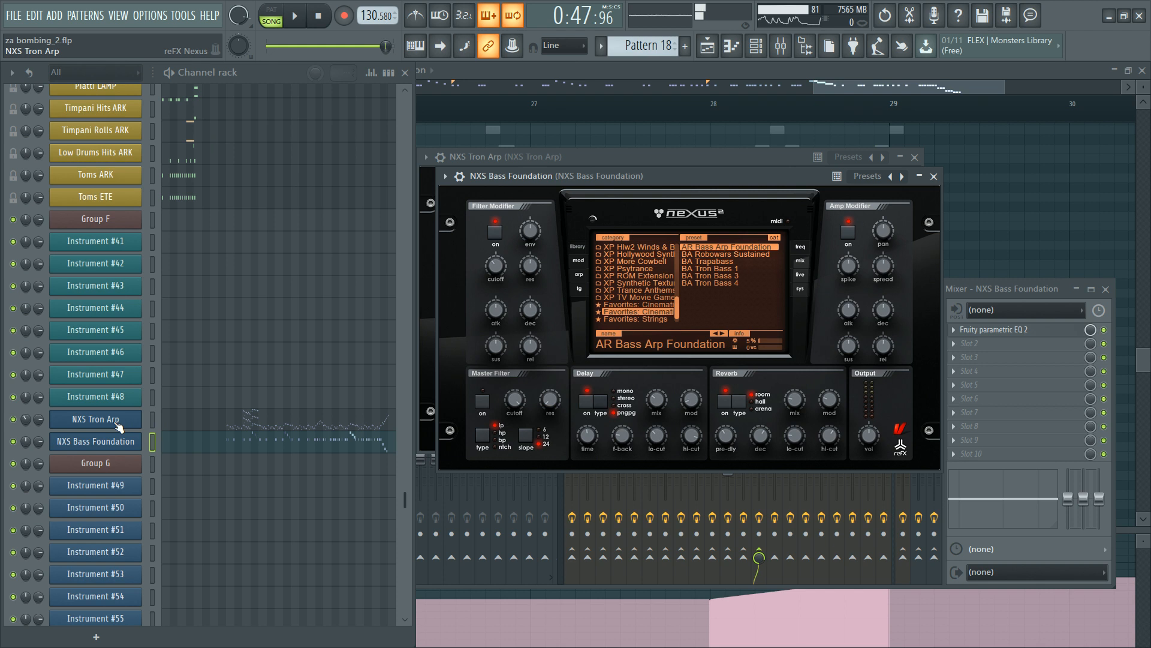
Step: Raise the NXS Tron Arp delay feedback to 104
click(114, 421)
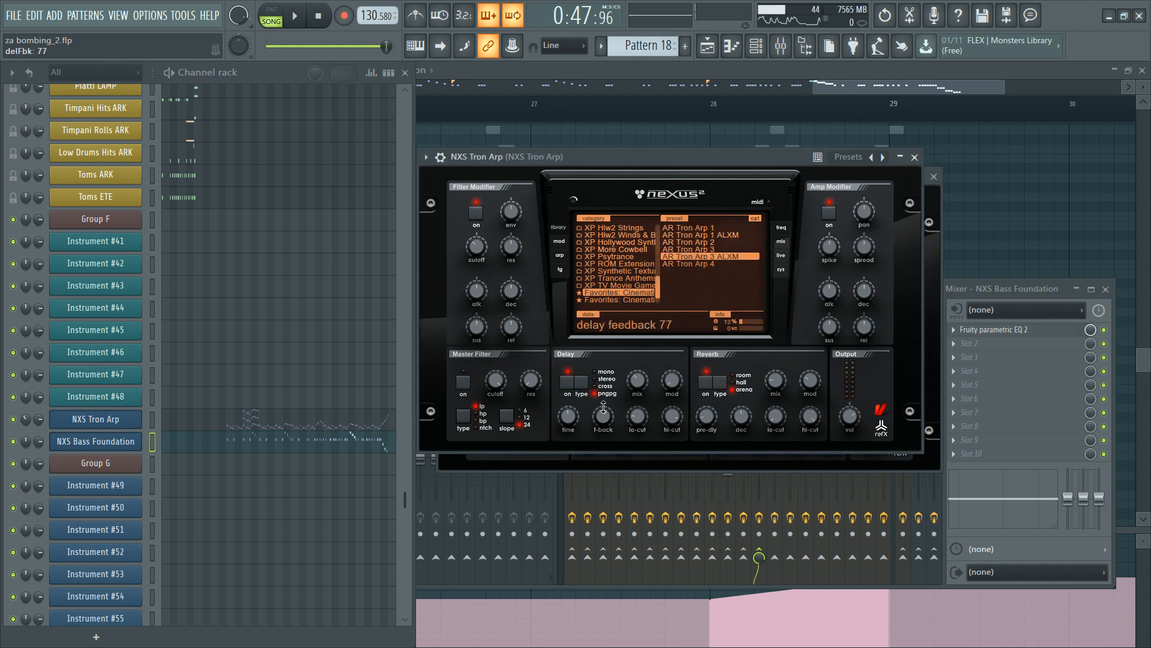
scroll(604, 414, up, 6)
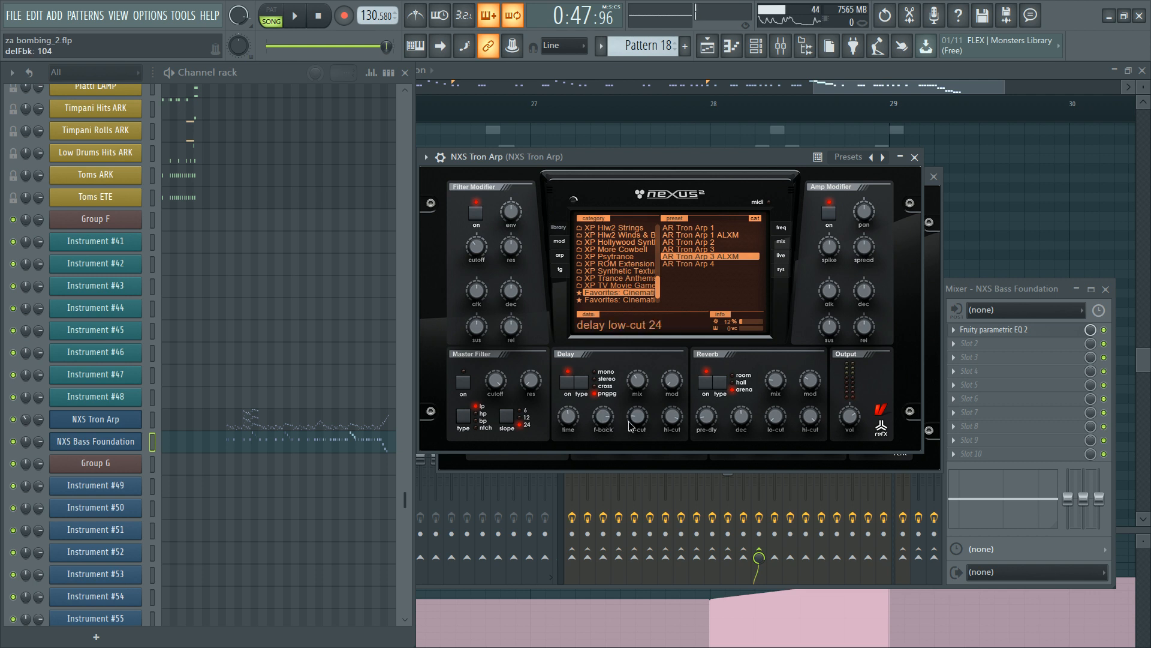
scroll(636, 420, down, 5)
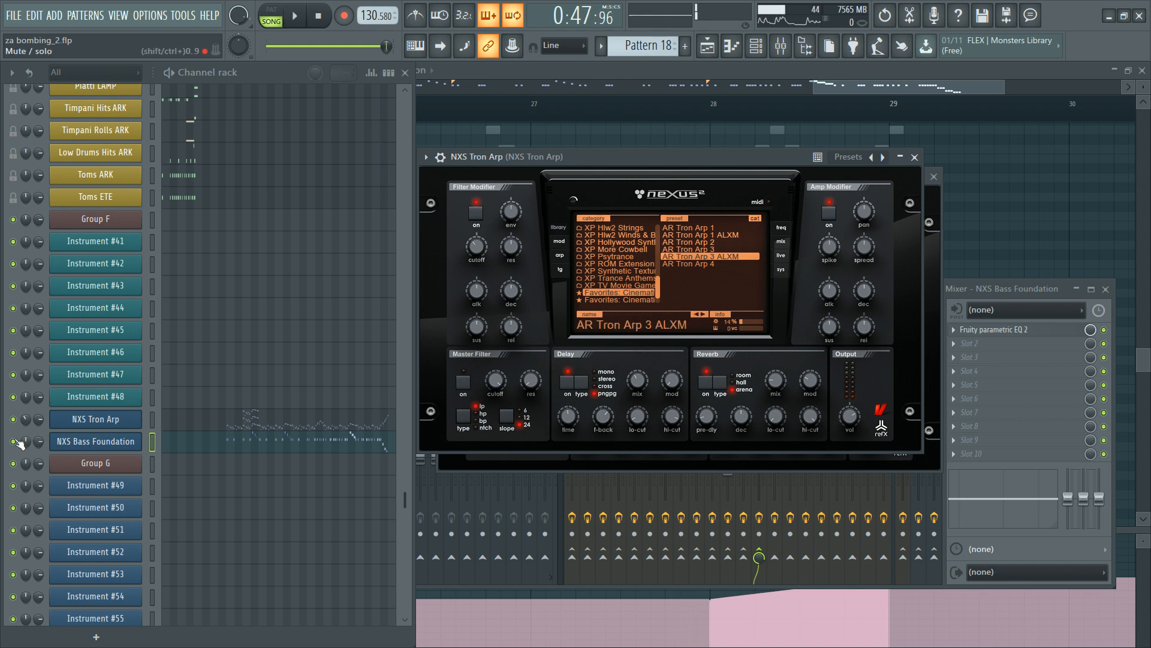
Step: Lower the NXS Tron Arp delay feedback while the song plays
key(space)
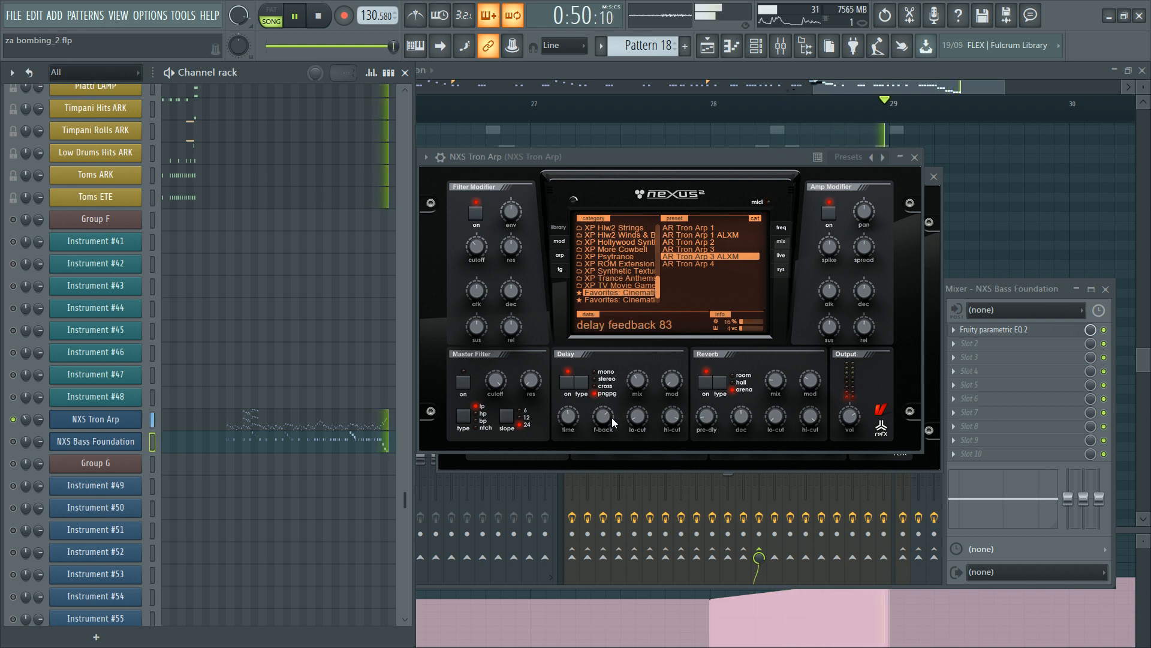
drag(604, 418, 606, 437)
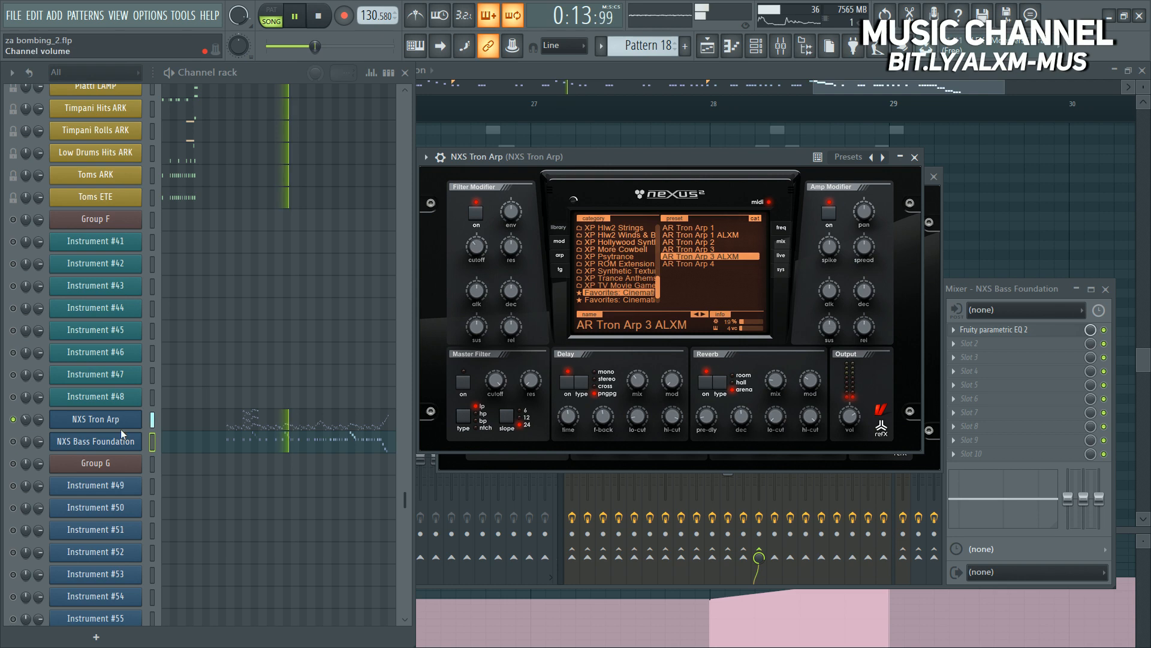
Step: Send the Synths mixer track to the Reverb - Tail track and play the arp
click(989, 287)
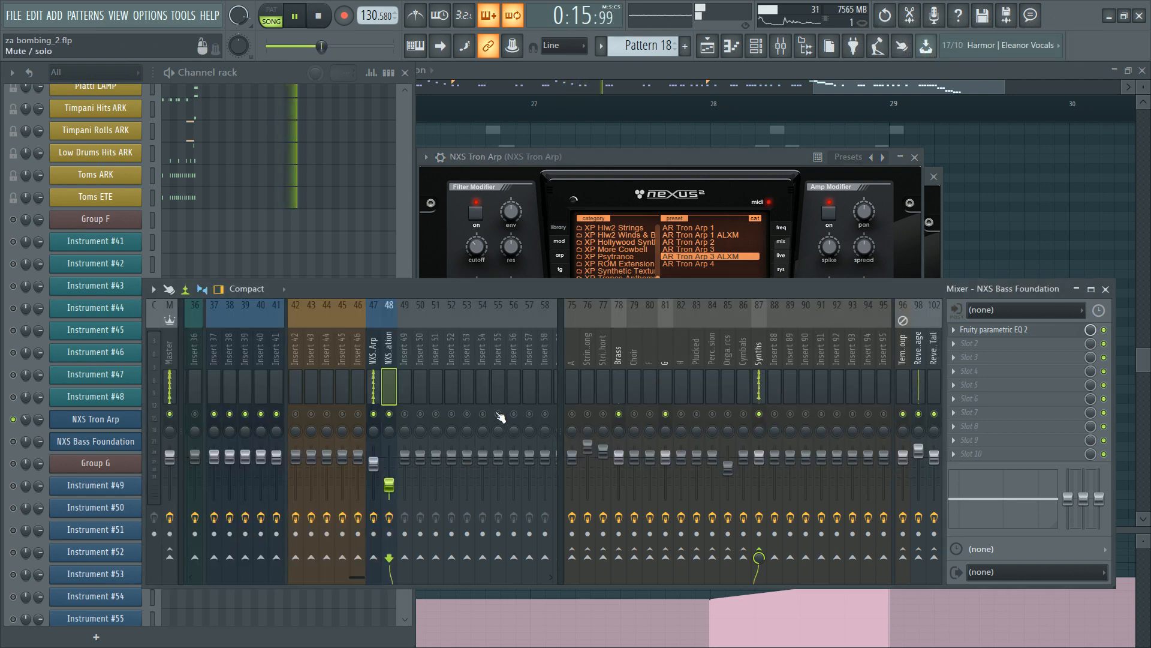
click(373, 357)
click(759, 367)
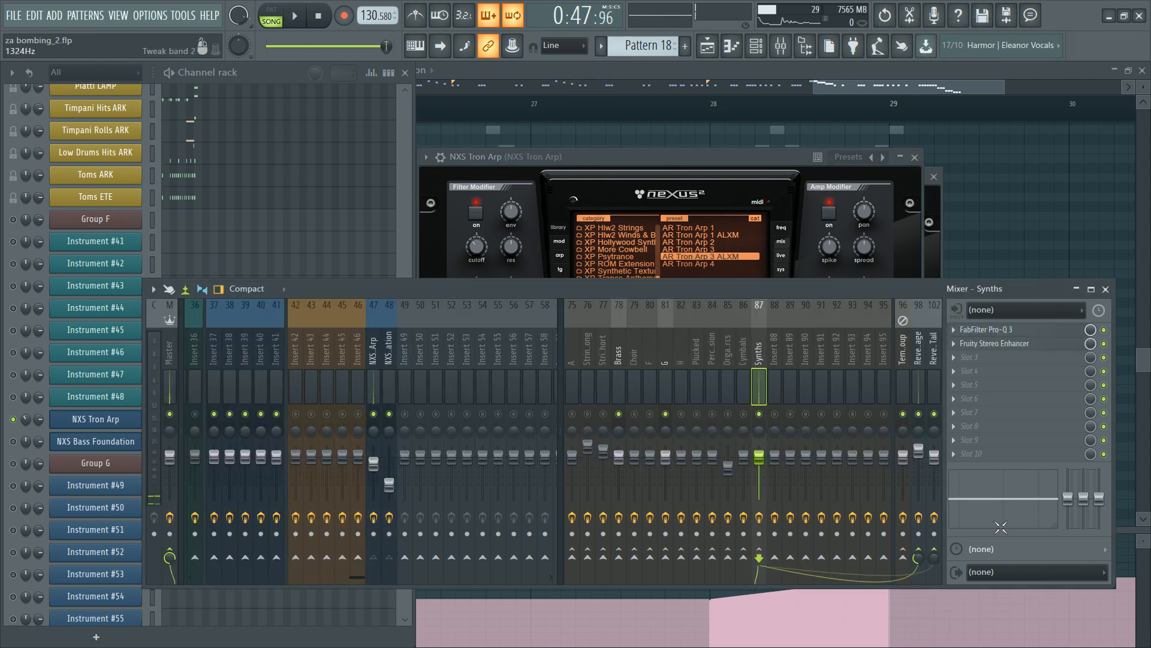
click(935, 562)
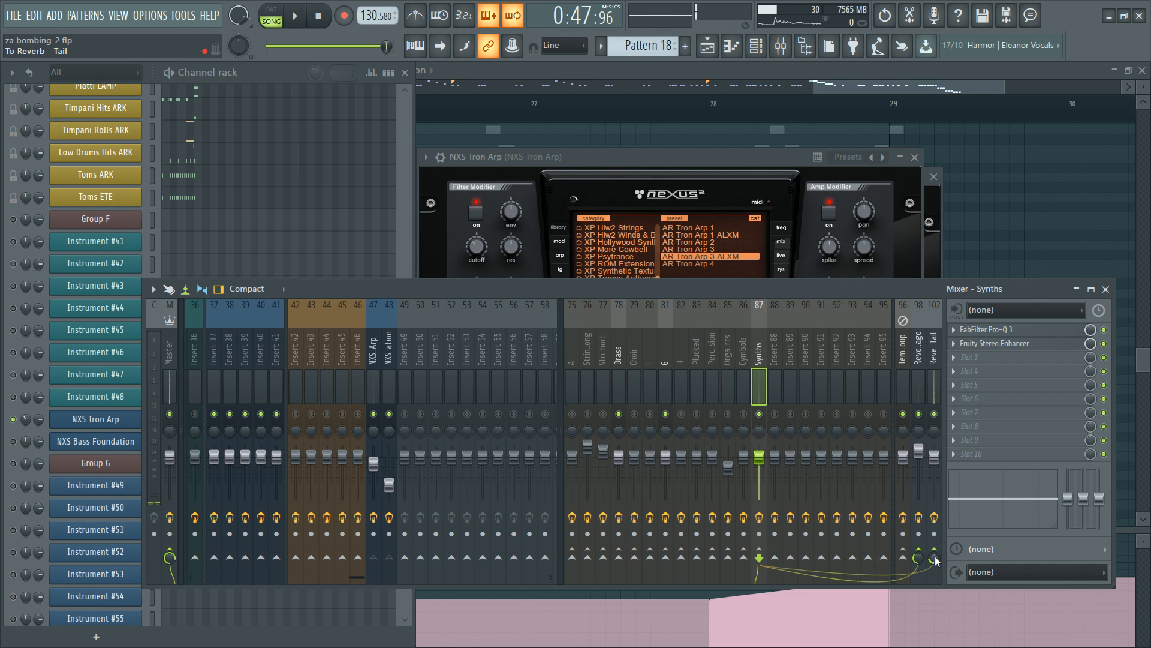
key(space)
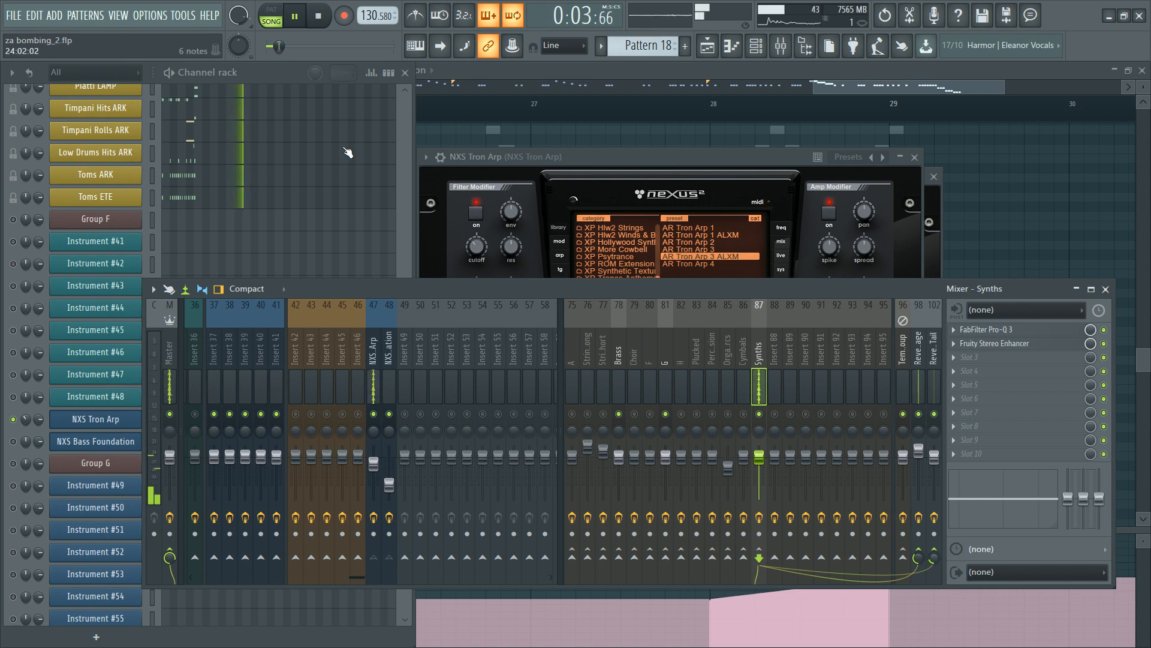
Step: Unmute NXS Bass Foundation and raise its mixer level slightly while it plays together with the arp
click(279, 82)
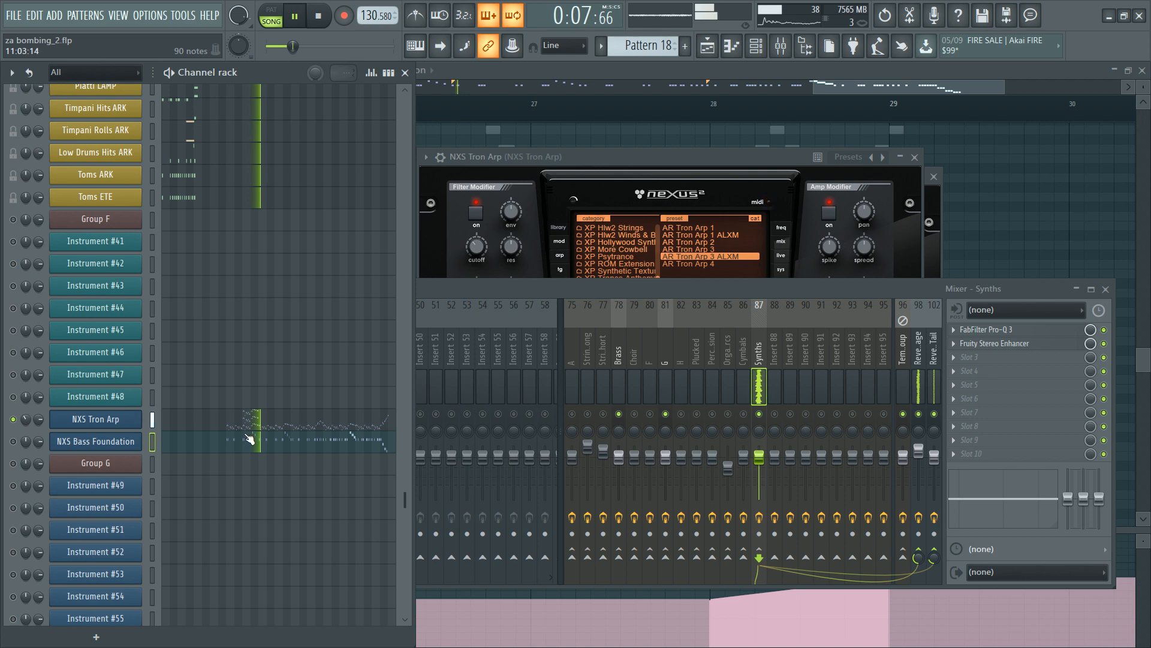
click(13, 442)
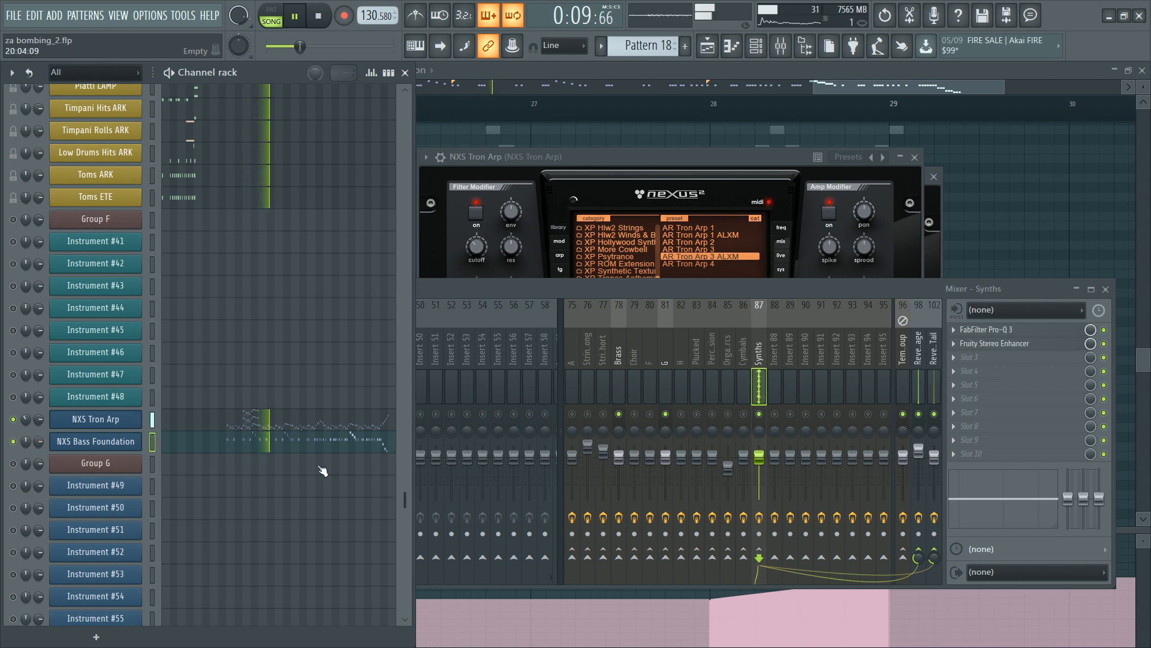
click(626, 286)
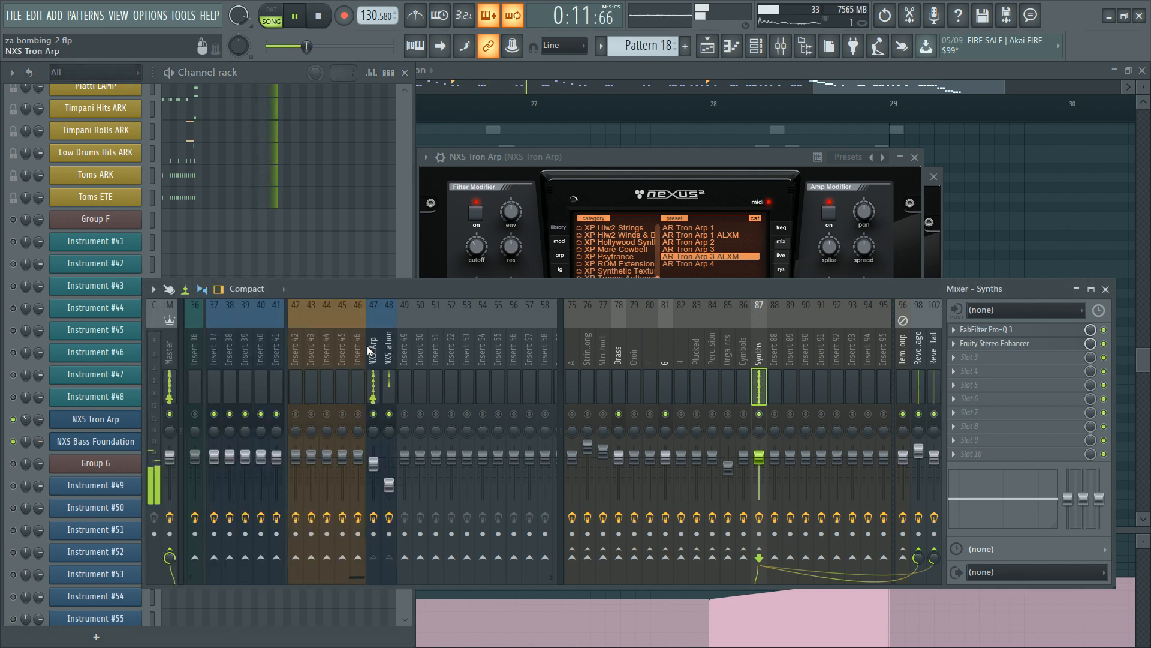
click(389, 483)
drag(387, 479, 386, 475)
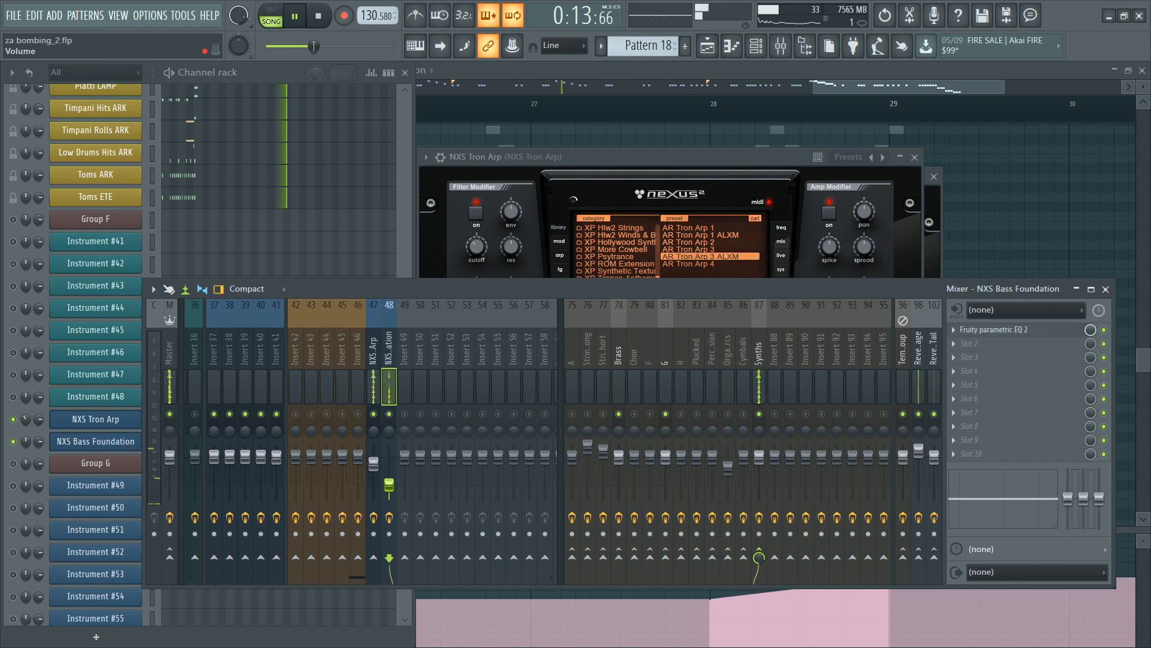
click(552, 170)
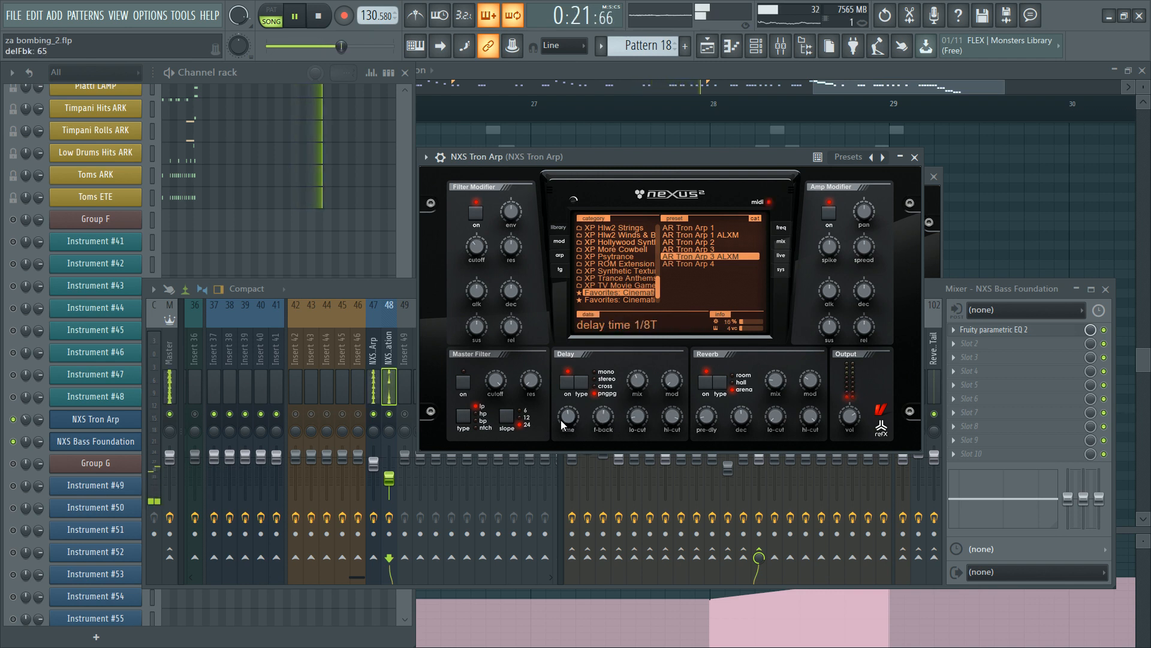
click(381, 283)
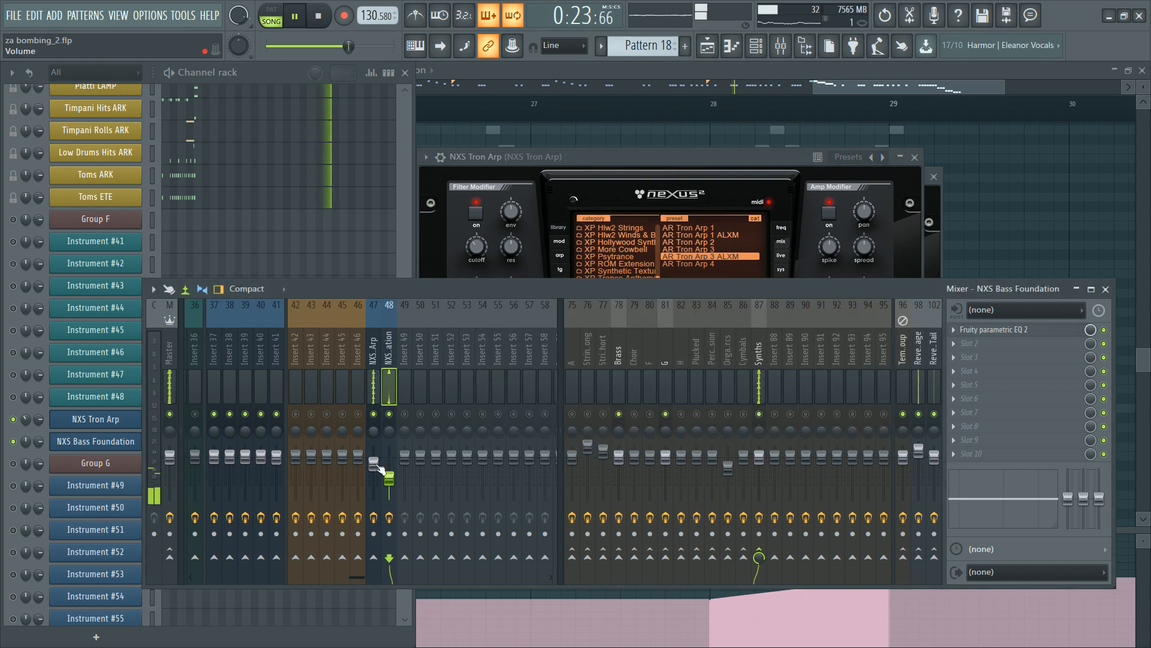
drag(390, 478, 389, 477)
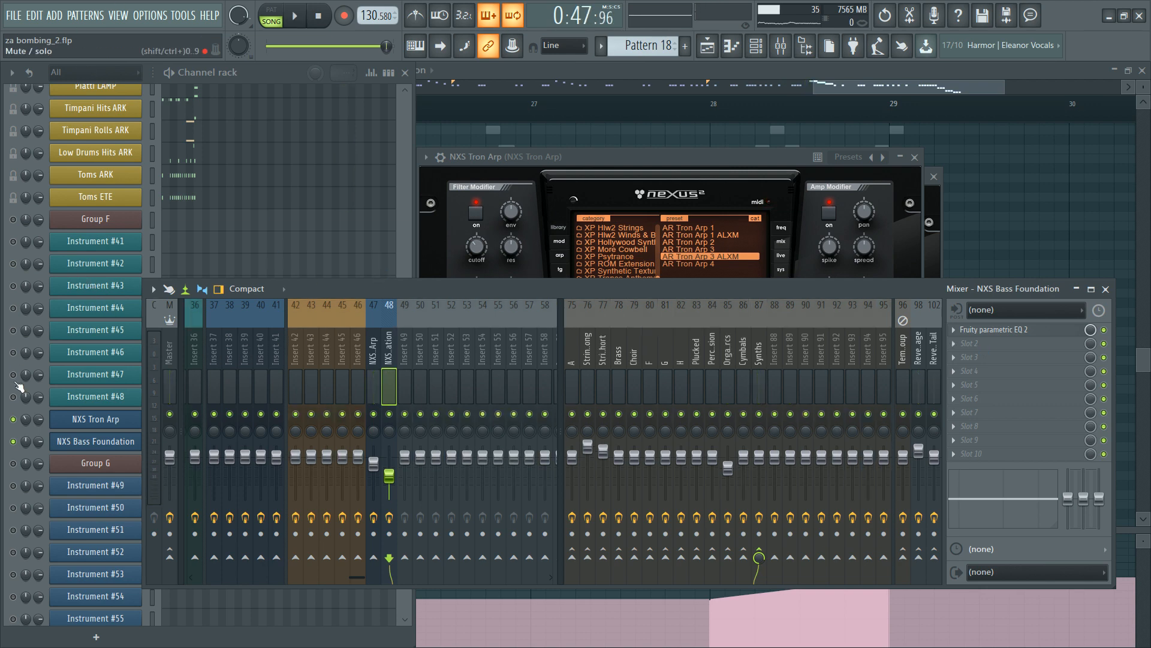
Step: Unmute all the other channels and save the project
right_click(13, 420)
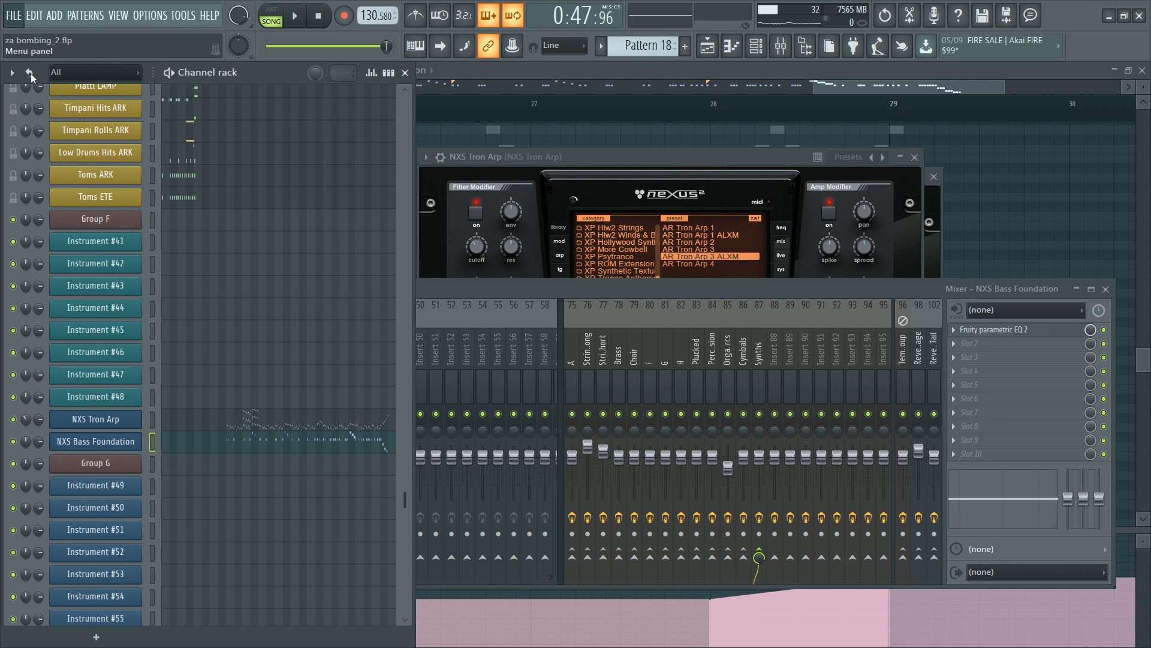
key(ctrl+s)
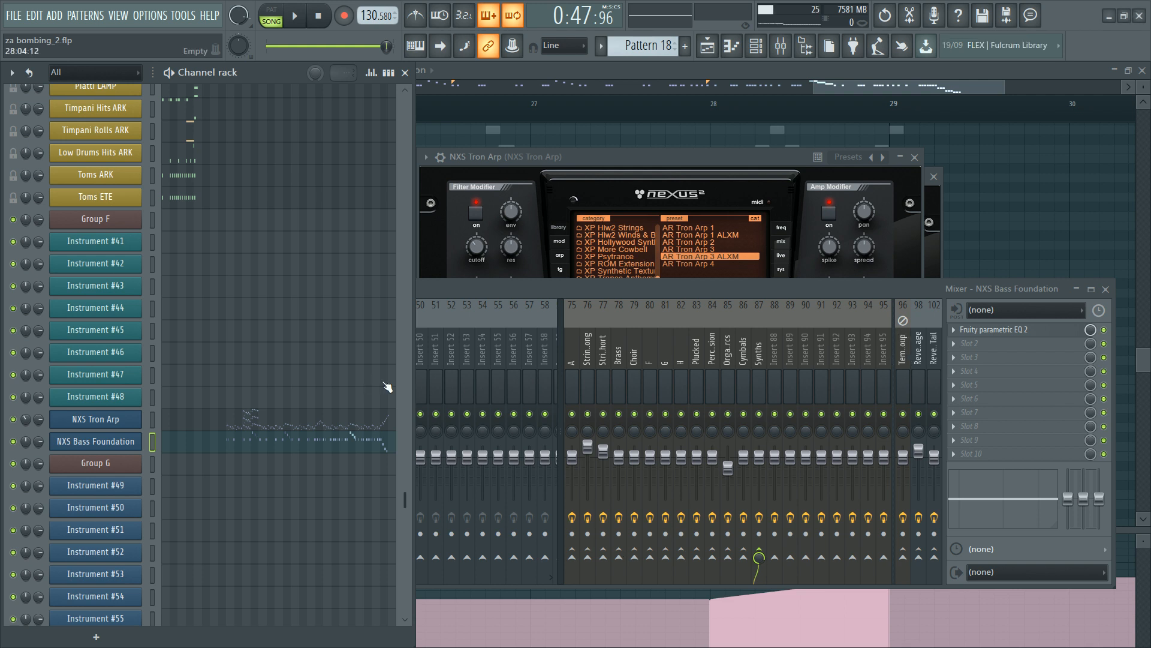
click(556, 155)
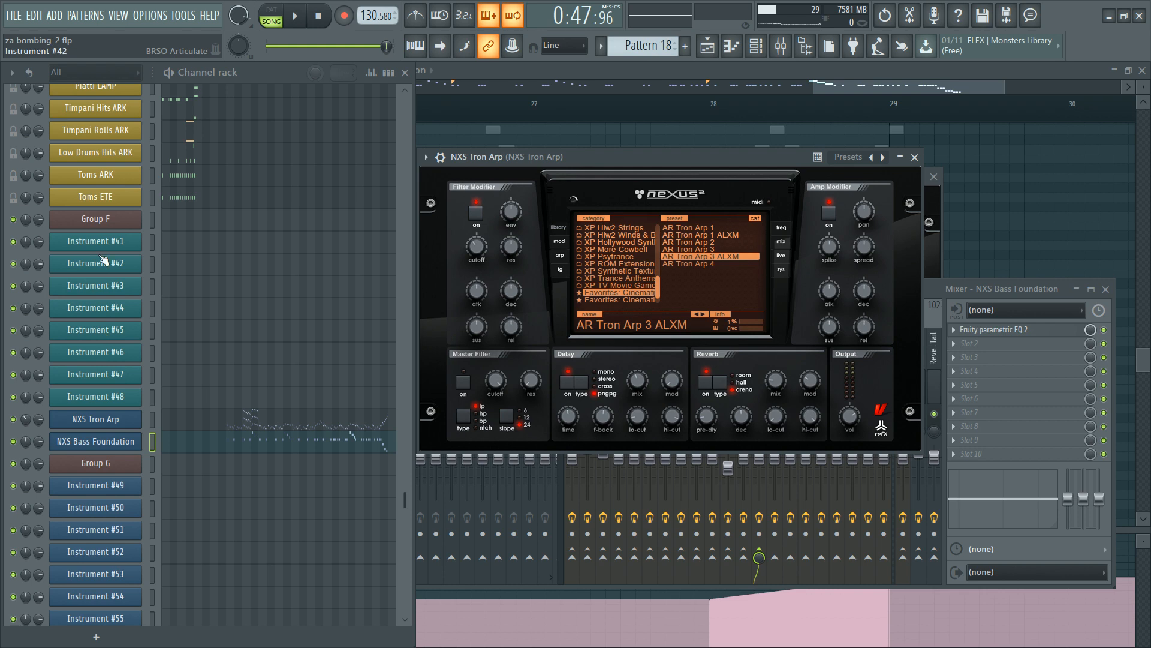
click(107, 219)
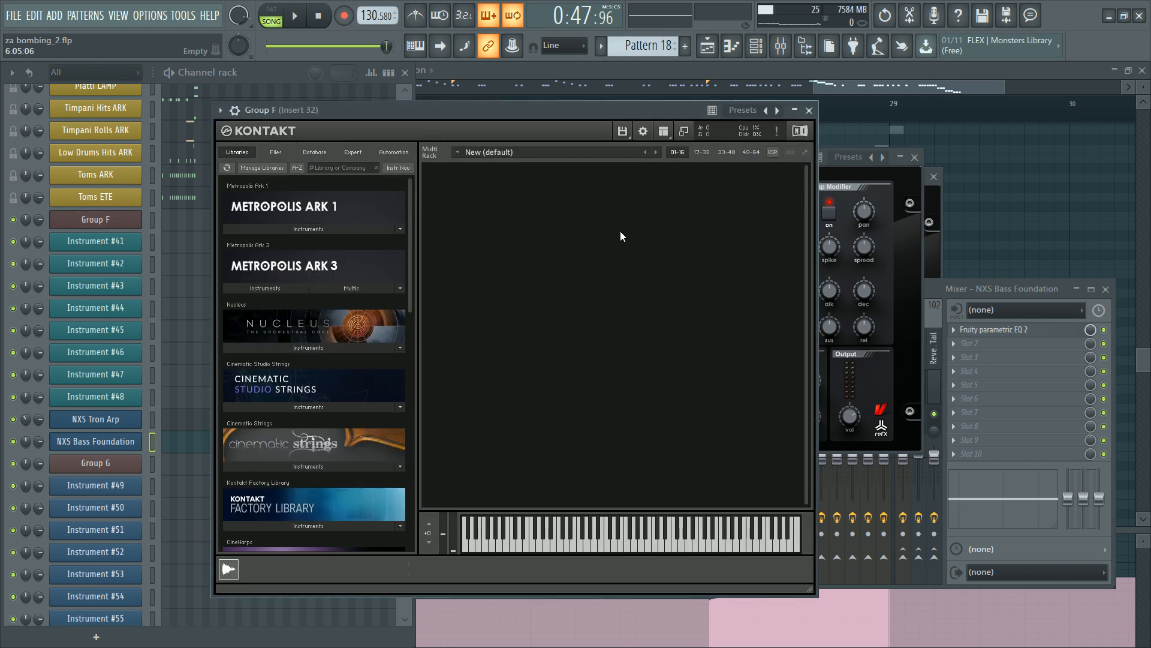
click(809, 110)
Step: Open the Group C Kontakt instance and collapse the Friedrich Bass Trombones instrument in its rack
scroll(187, 287, up, 4)
scroll(188, 288, up, 5)
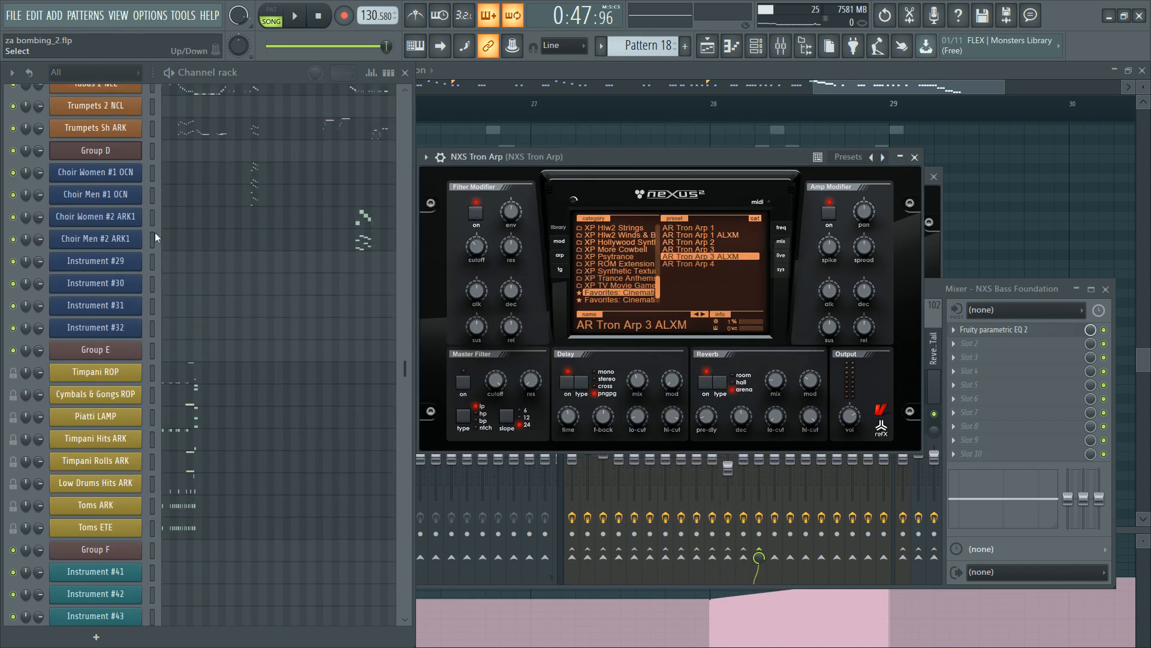
click(114, 227)
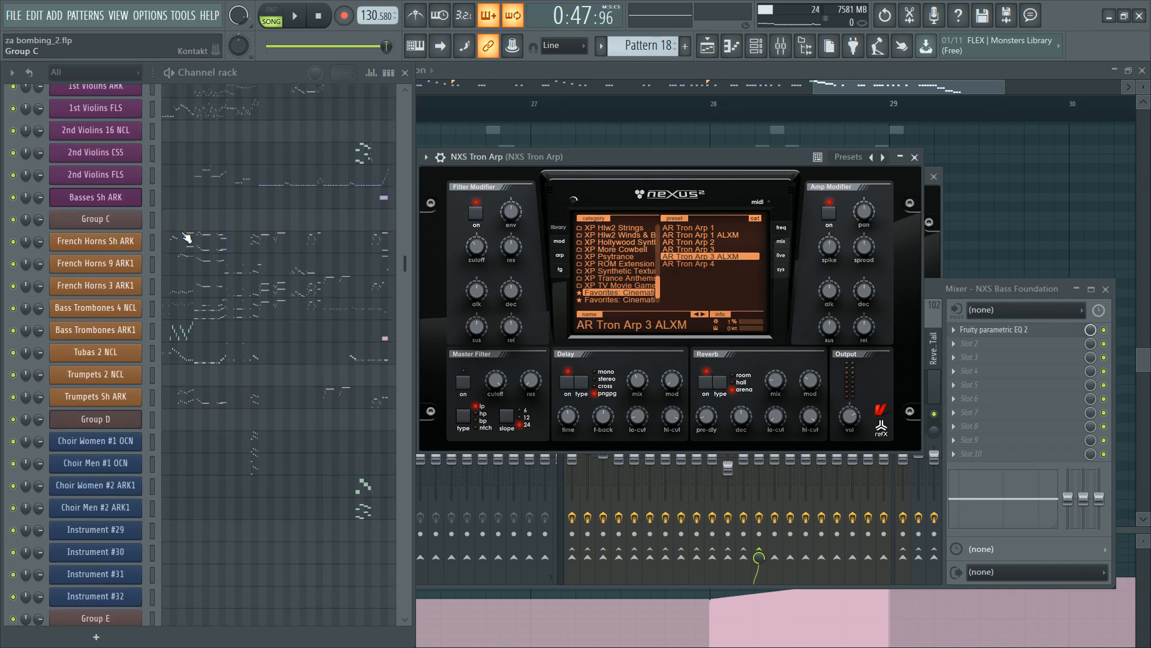
scroll(484, 420, down, 2)
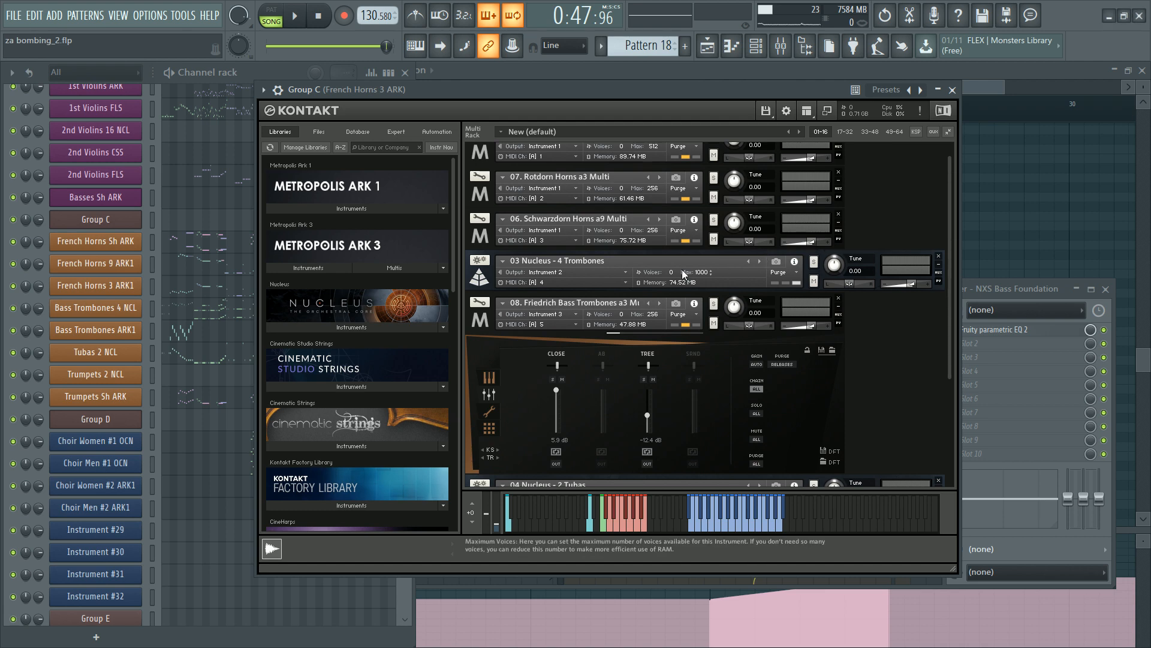
scroll(521, 395, down, 2)
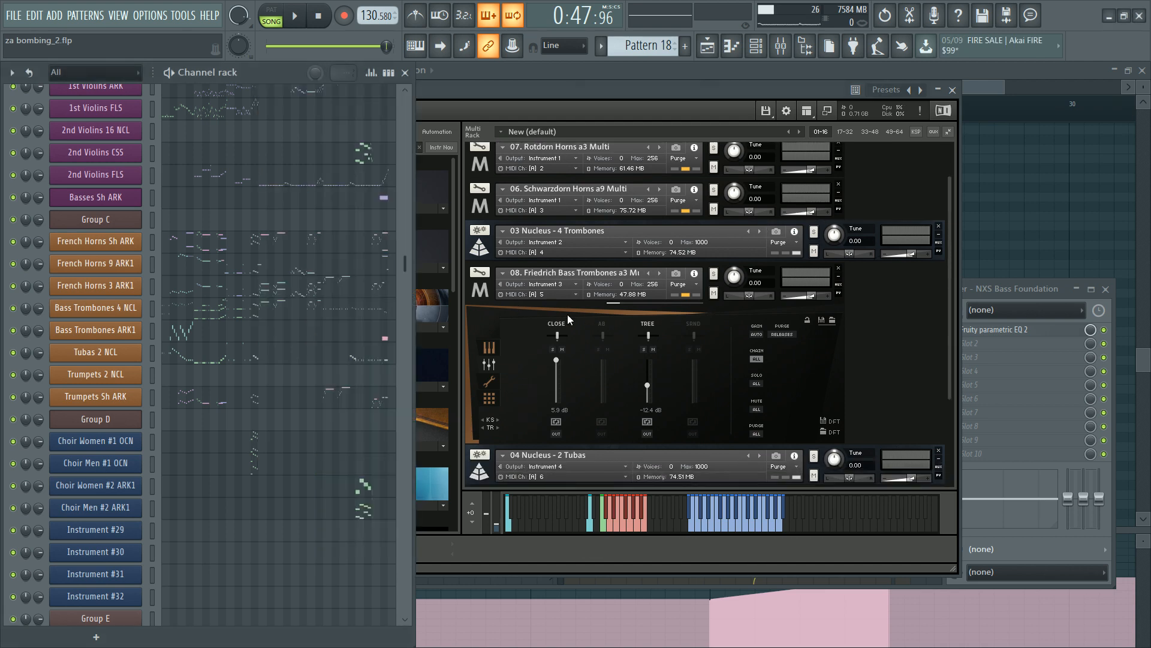
click(677, 297)
click(675, 299)
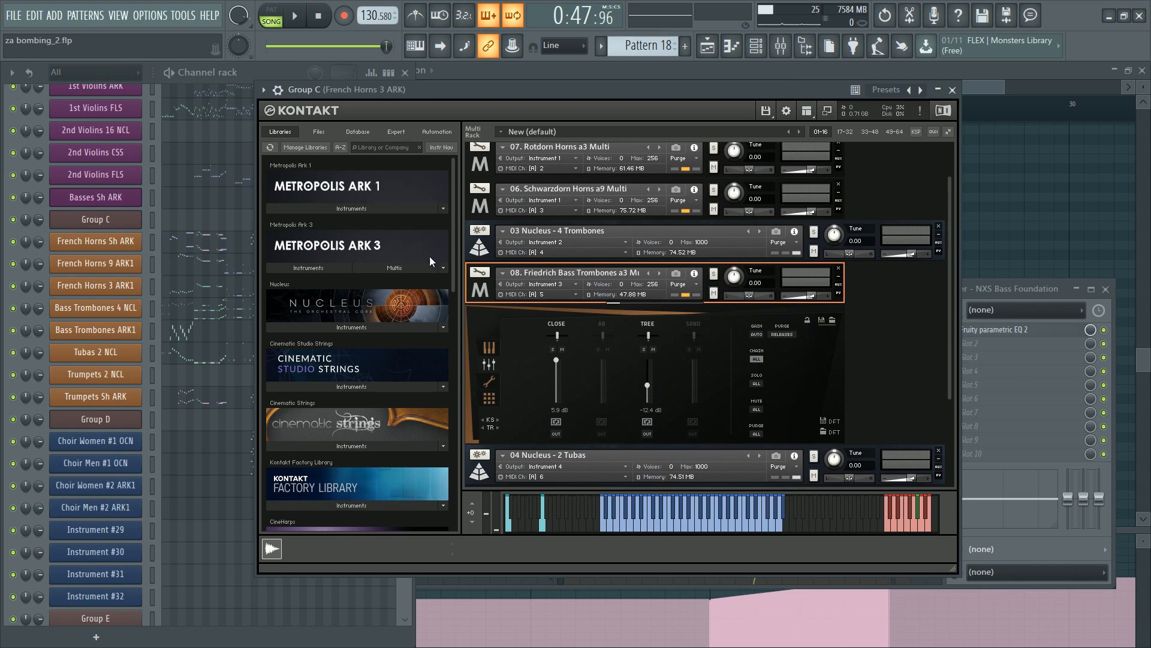
click(481, 297)
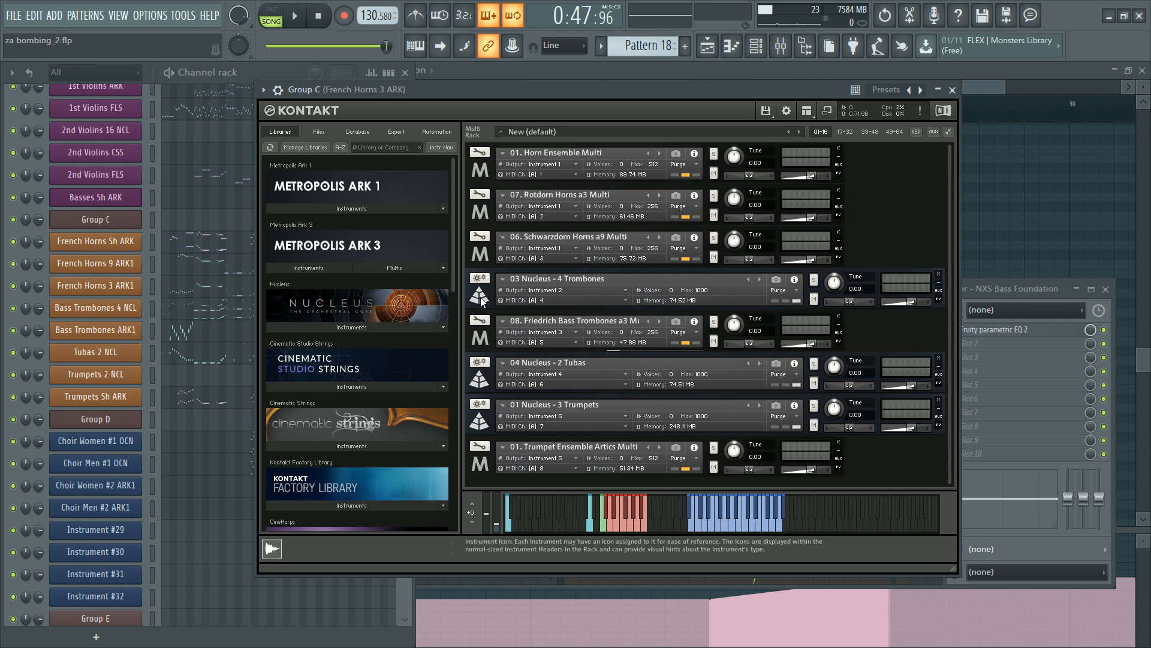
Step: Unload the unused brass samples in Group C by updating the sample pool with Kontakt's global purge
click(766, 110)
mouse_move(809, 289)
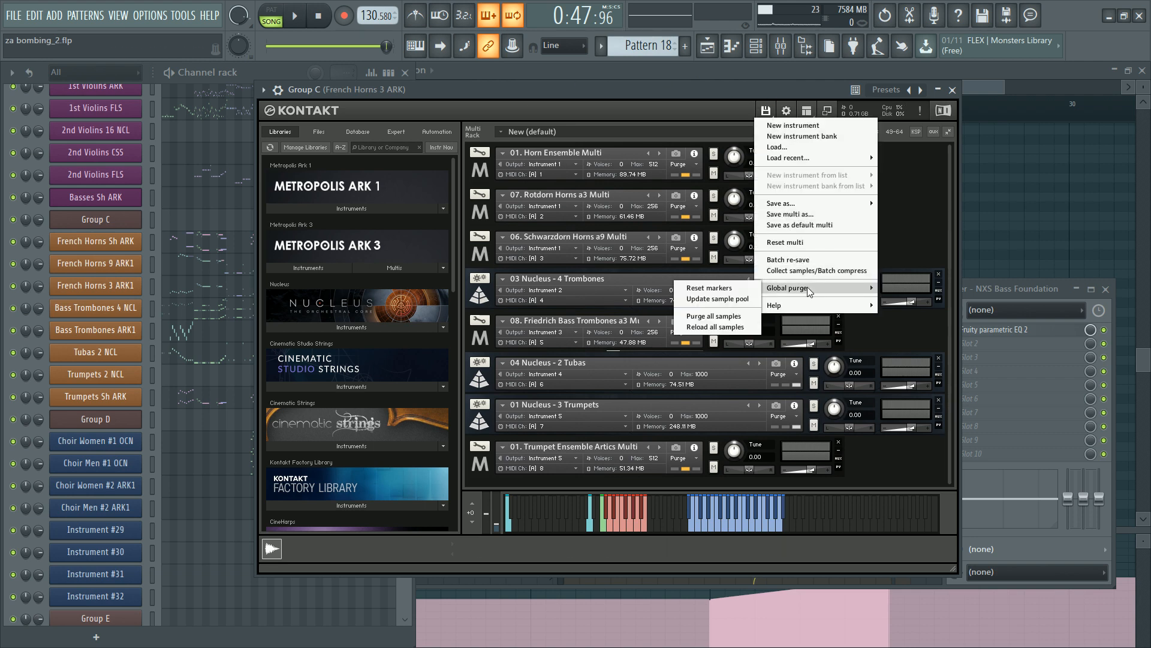
click(724, 300)
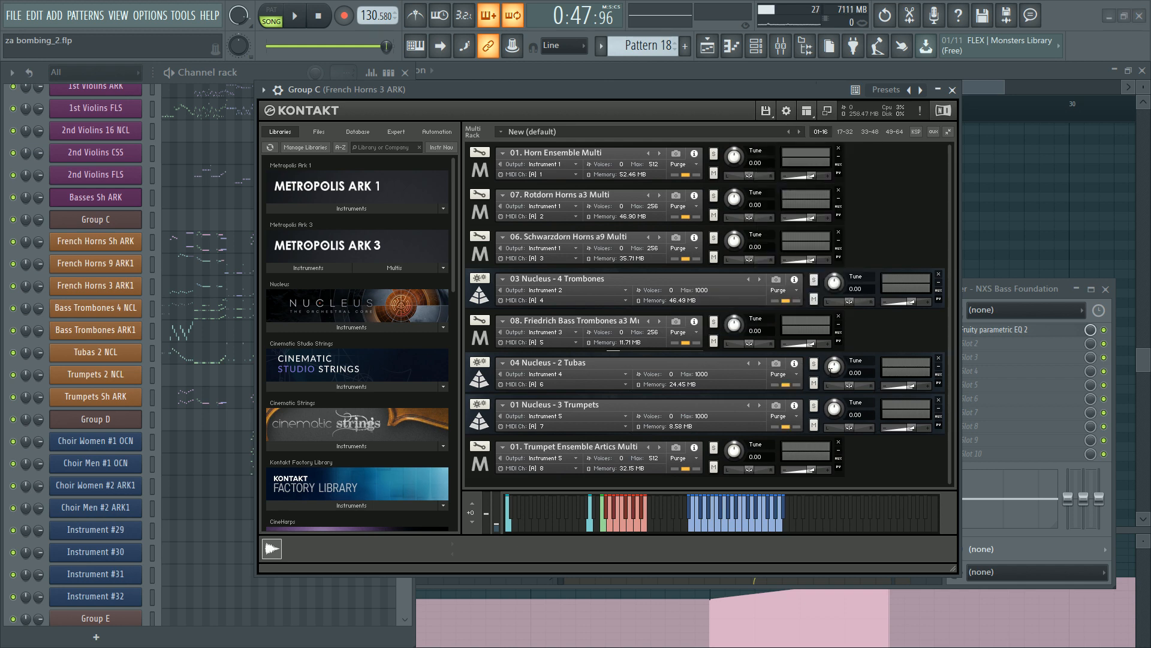
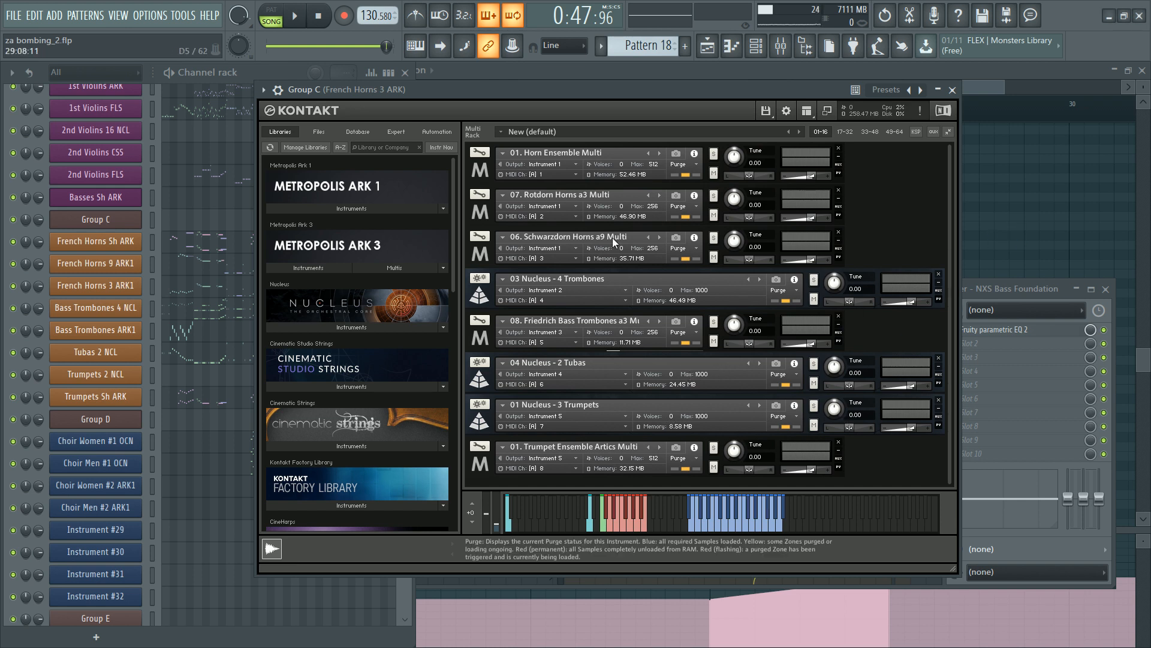
Step: Open the NXS Bass Foundation piano roll and select bars 25 and 26
click(289, 73)
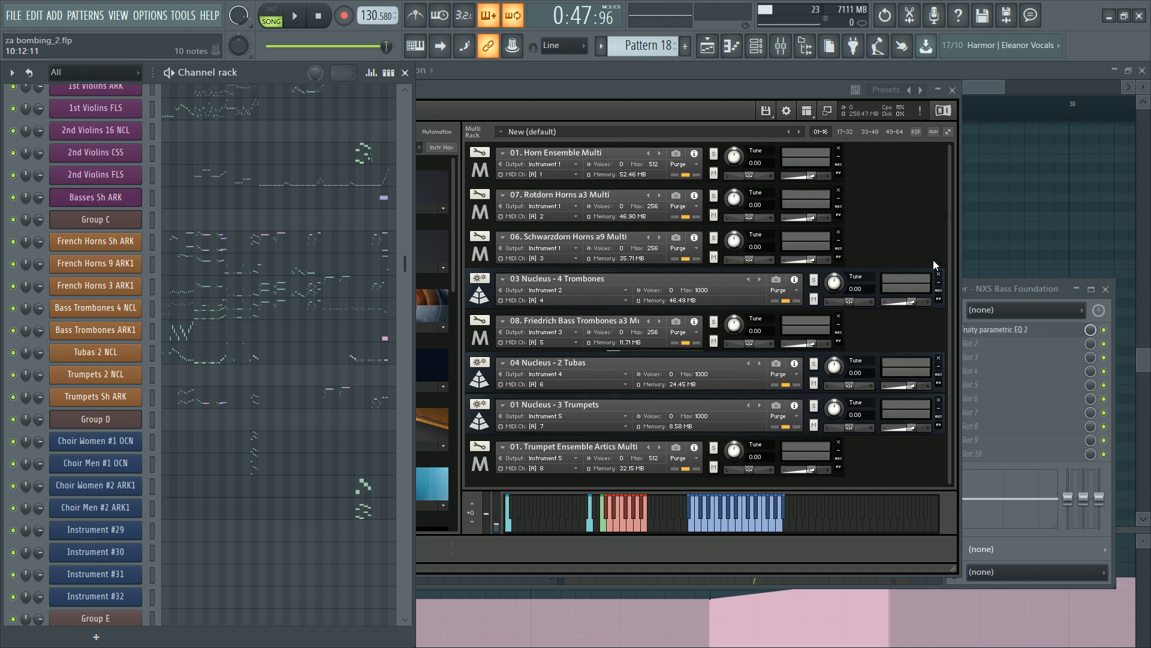
key(F7)
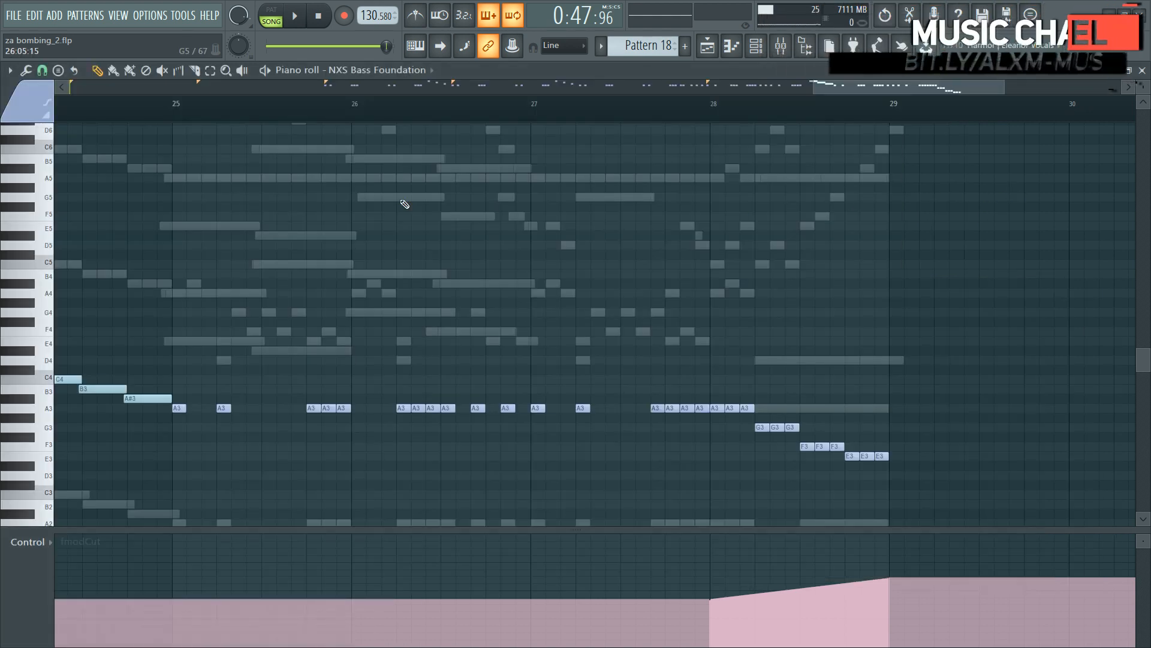
scroll(190, 129, up, 2)
scroll(198, 127, up, 3)
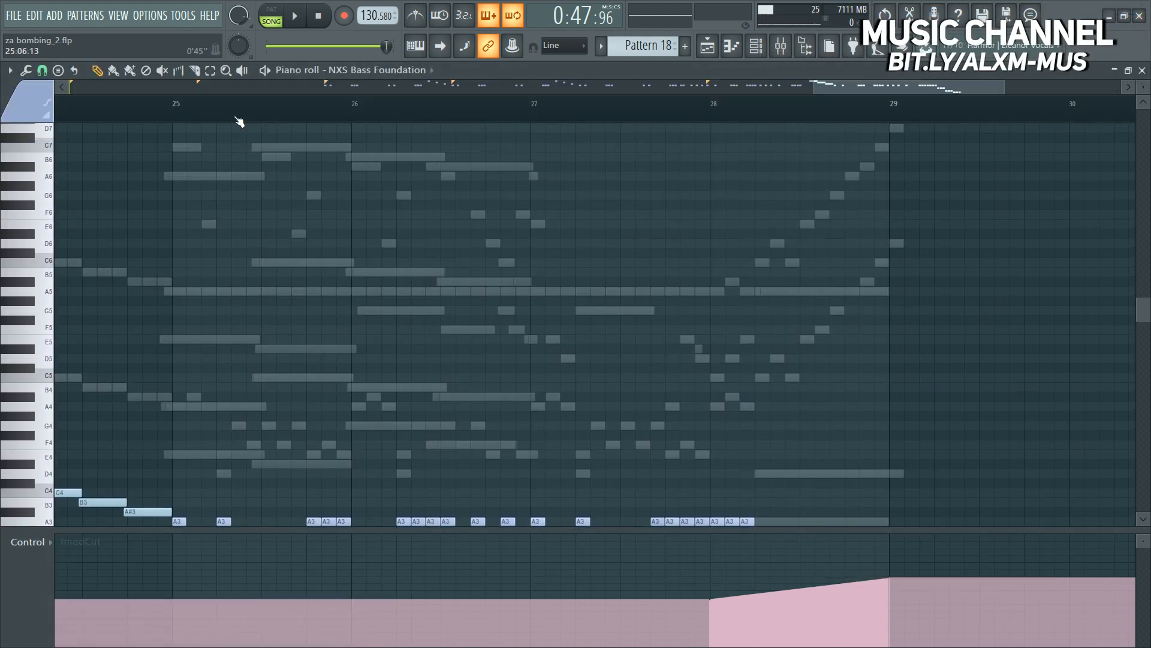
scroll(235, 122, up, 2)
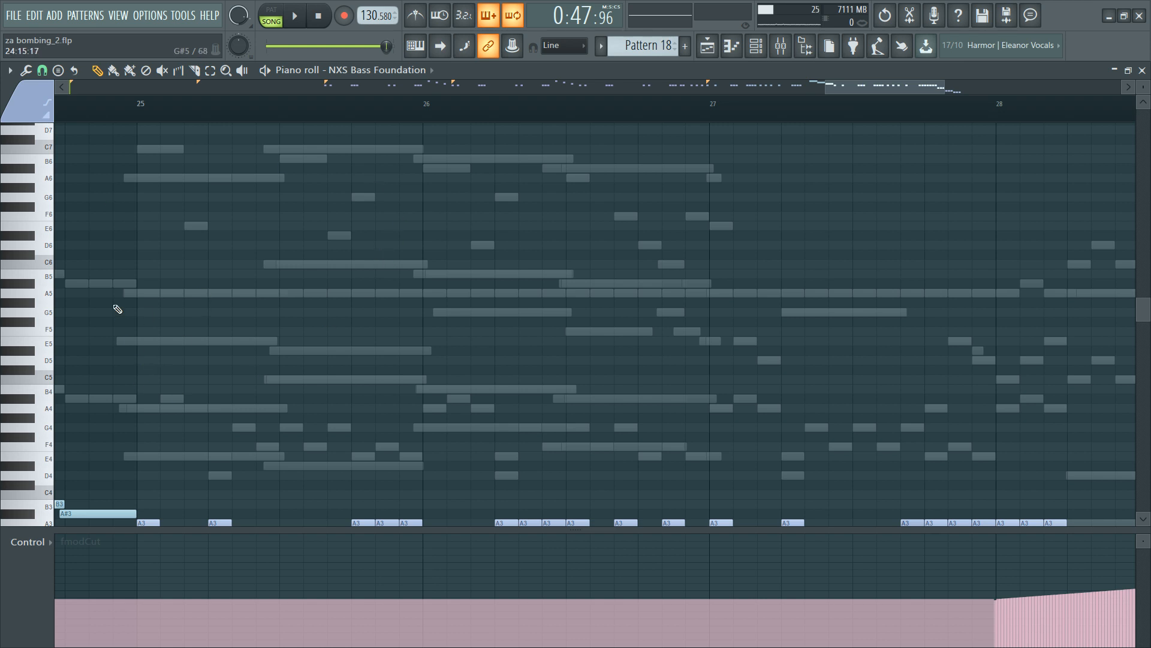
scroll(186, 265, down, 3)
scroll(305, 106, down, 4)
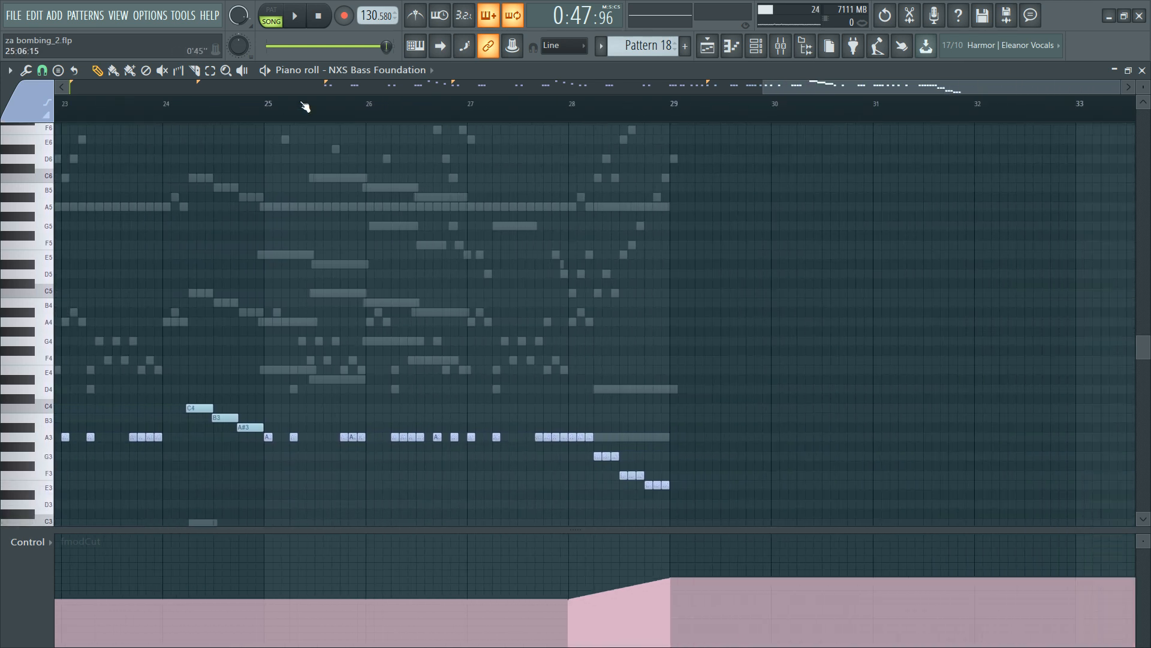
scroll(304, 105, up, 4)
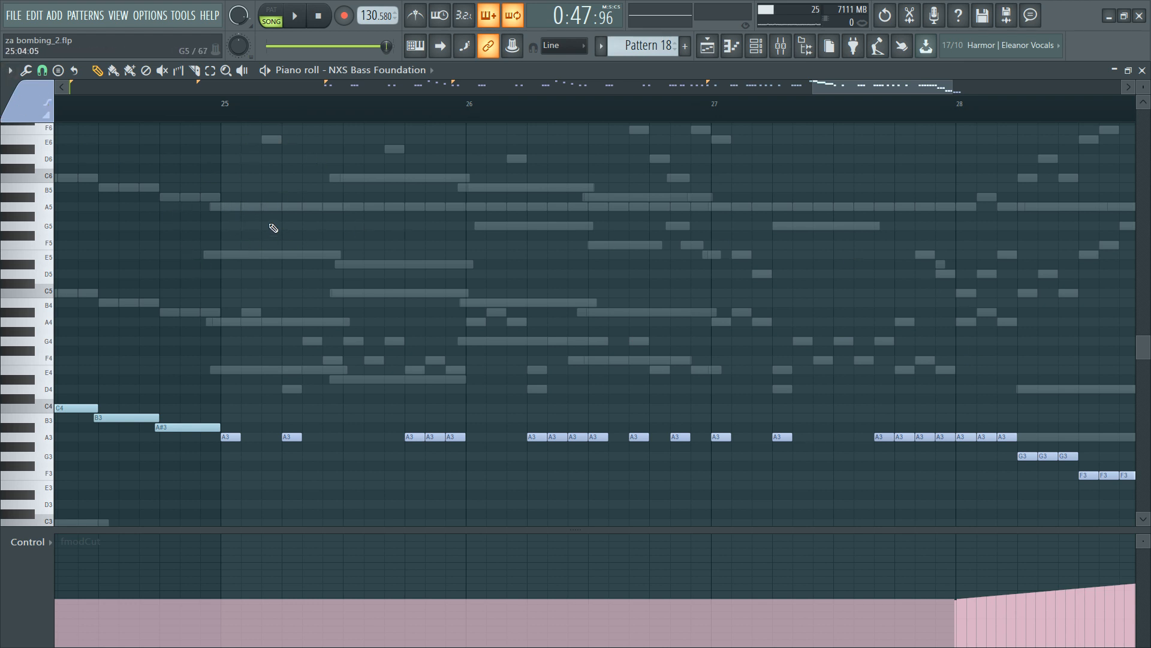
drag(220, 114, 711, 110)
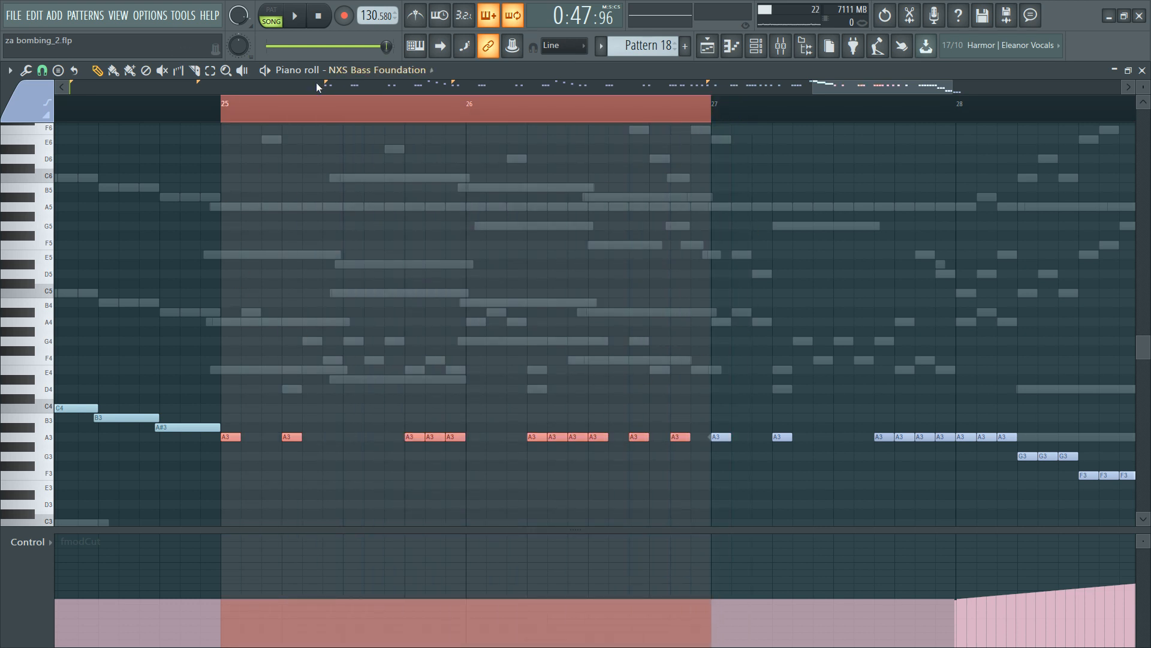
Step: Try a melody starting A5, D#5, A4, E5 in bar 25 and delete the drawn notes
click(231, 207)
click(247, 263)
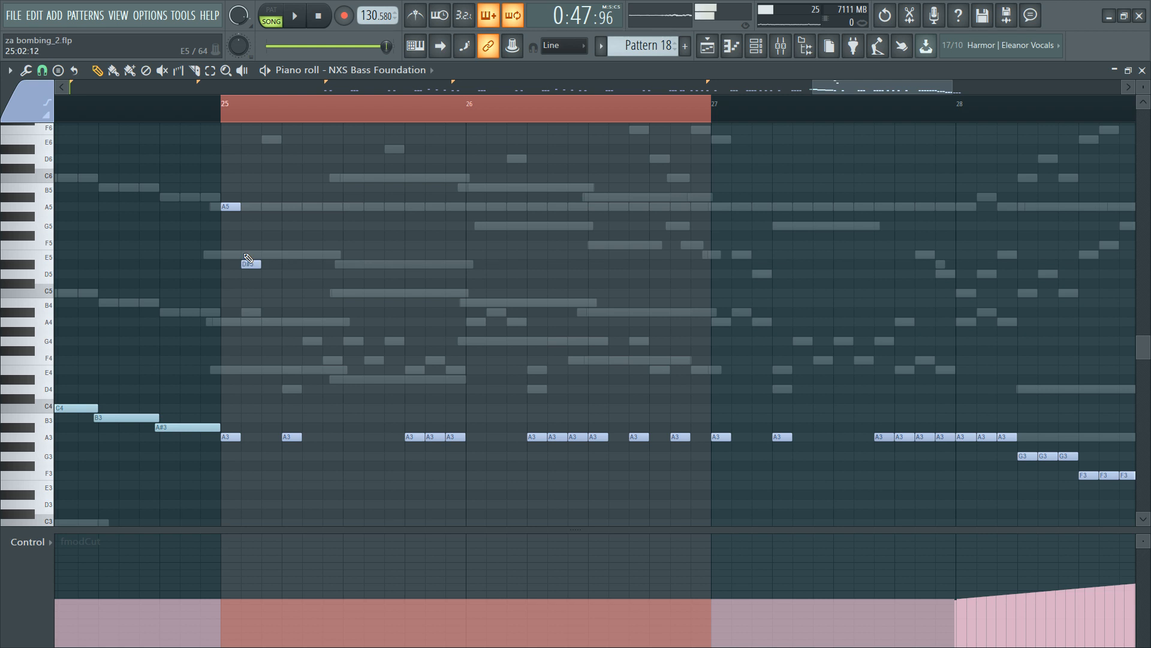
click(266, 321)
click(287, 254)
click(327, 206)
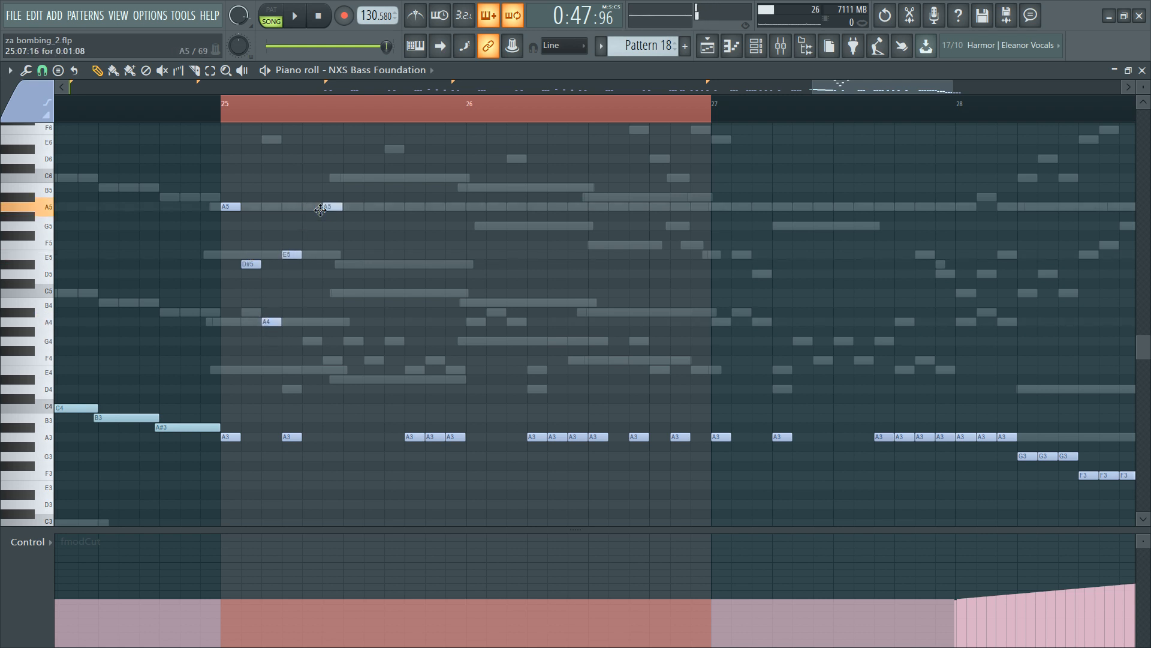
click(348, 264)
drag(390, 165, 208, 331)
key(Delete)
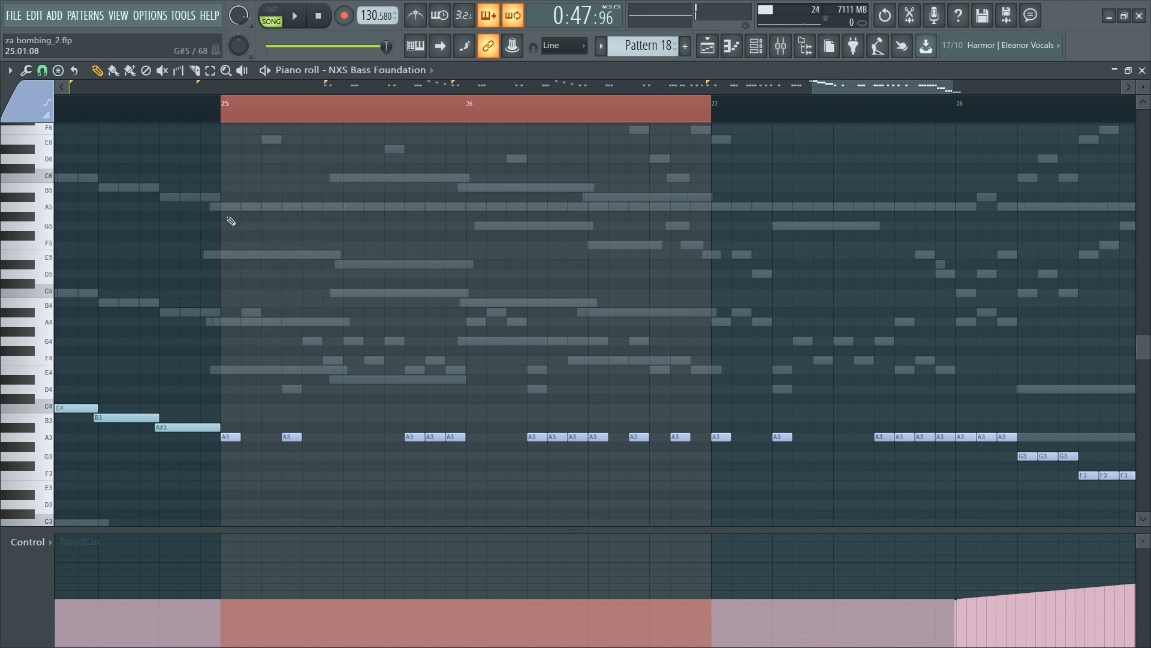
Step: Try a bar 25 melody of A#5, E5, A5, A4 and E5, and delete its notes
click(227, 197)
click(245, 254)
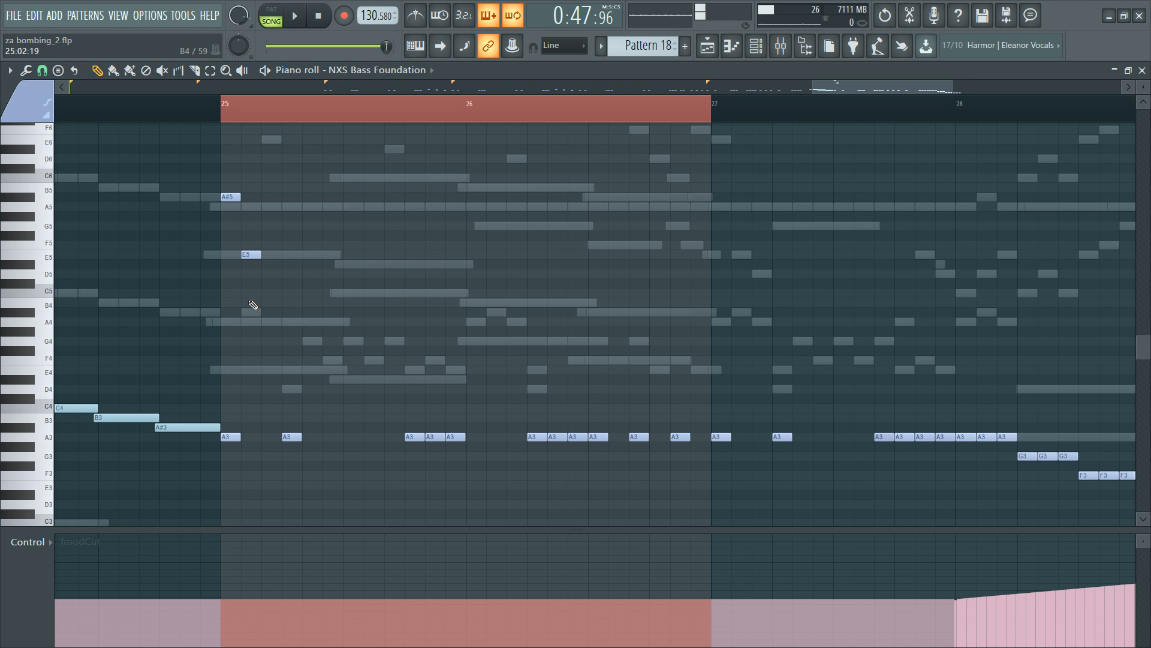
click(266, 207)
click(288, 321)
click(308, 254)
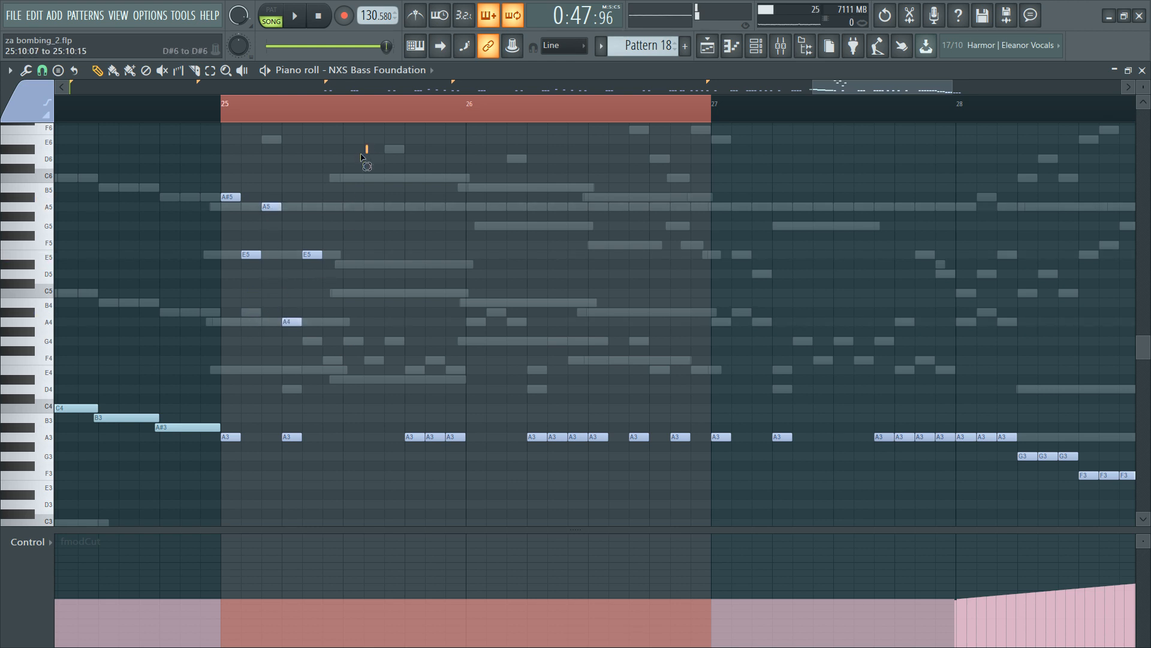
drag(361, 158, 208, 331)
key(Delete)
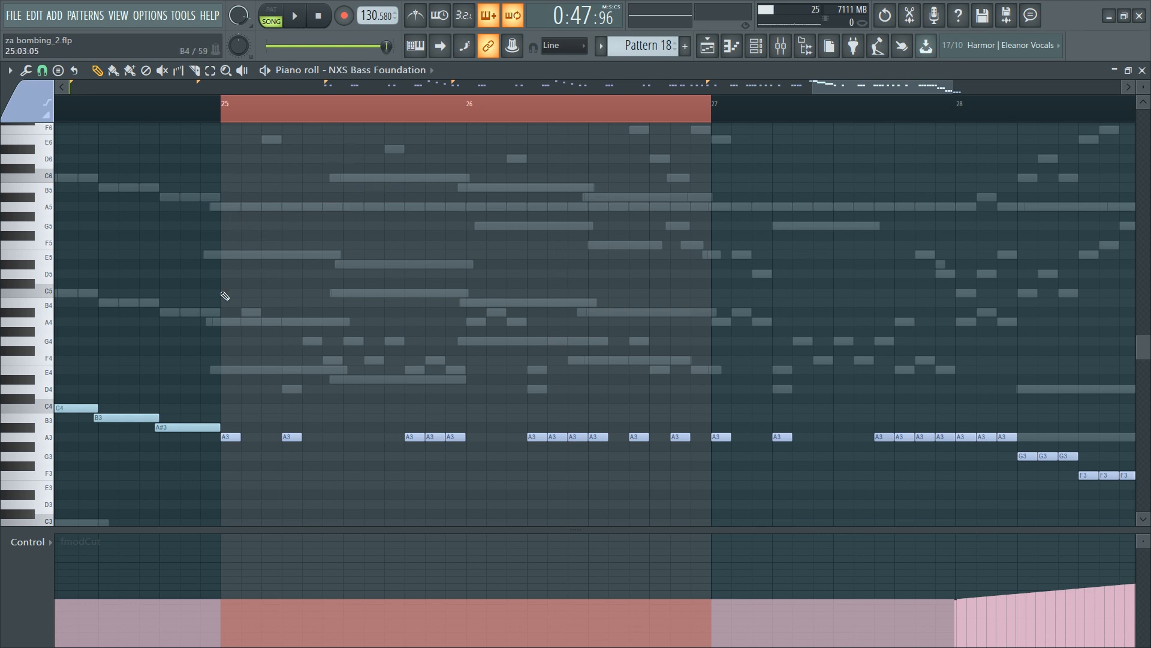
Step: Try a bar 25 line of A5, E5, A5, A4, E5, E4 and A5, and delete its notes
click(239, 207)
click(247, 254)
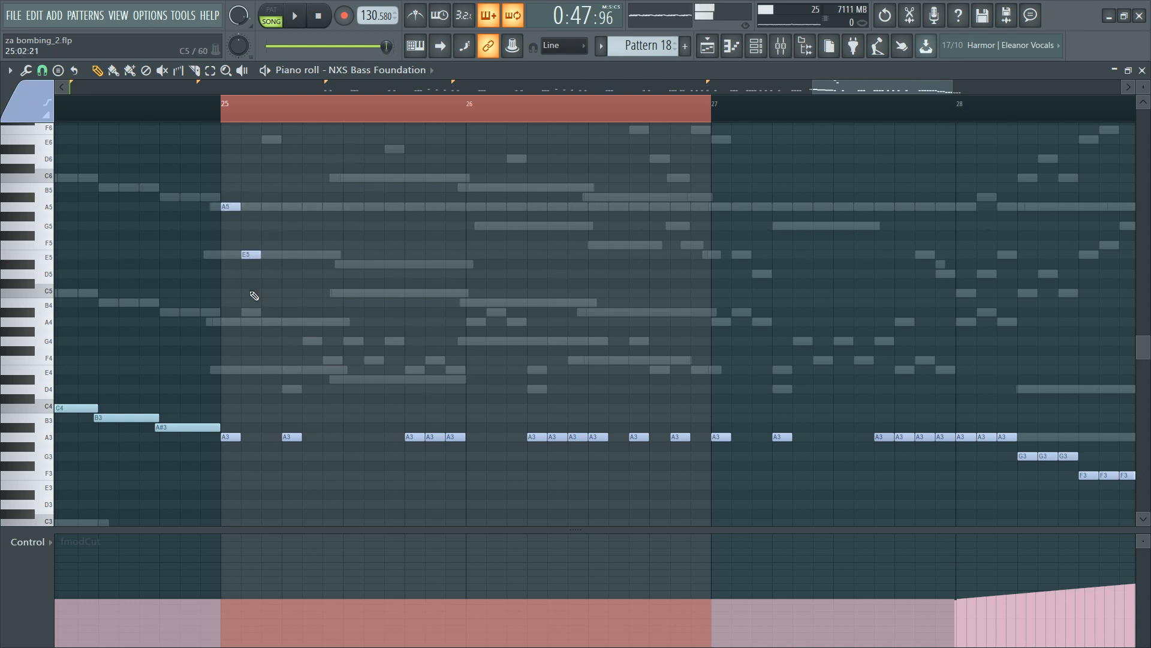
click(267, 206)
click(290, 322)
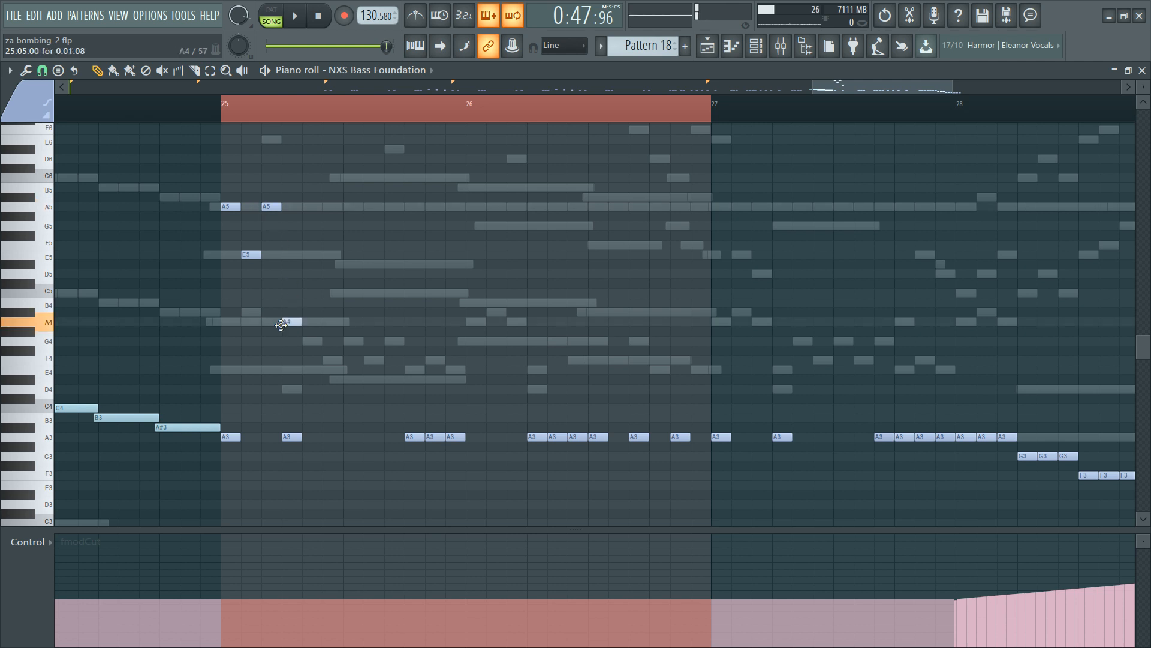
click(309, 254)
click(331, 369)
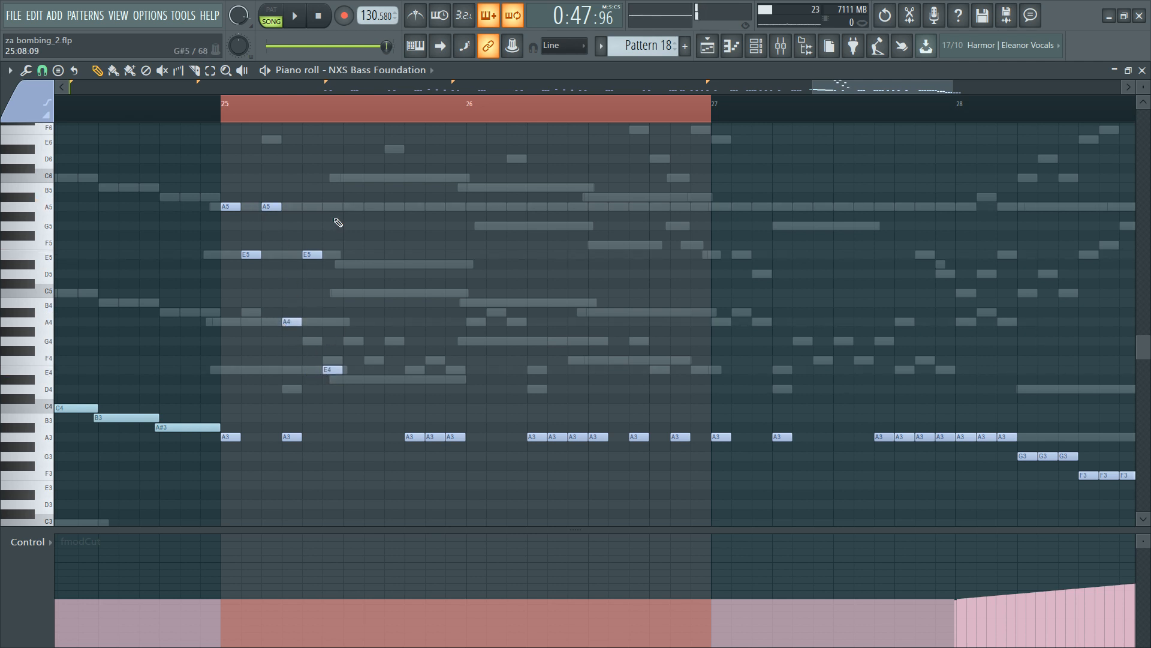
click(351, 207)
right_click(354, 207)
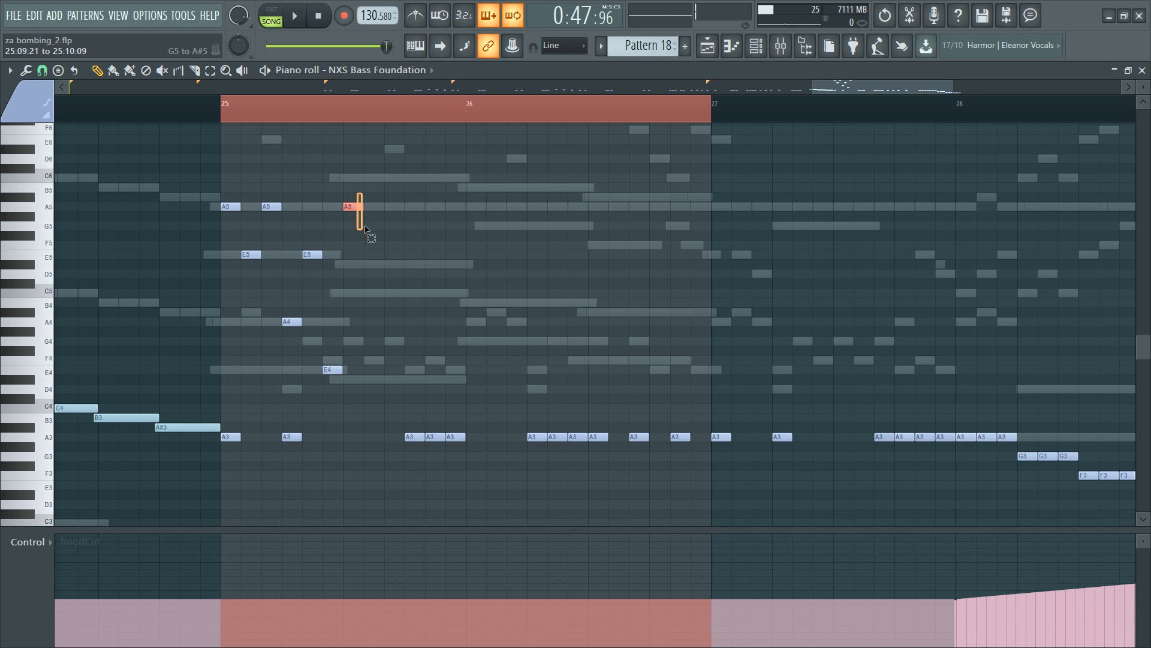
drag(211, 186, 417, 401)
key(Delete)
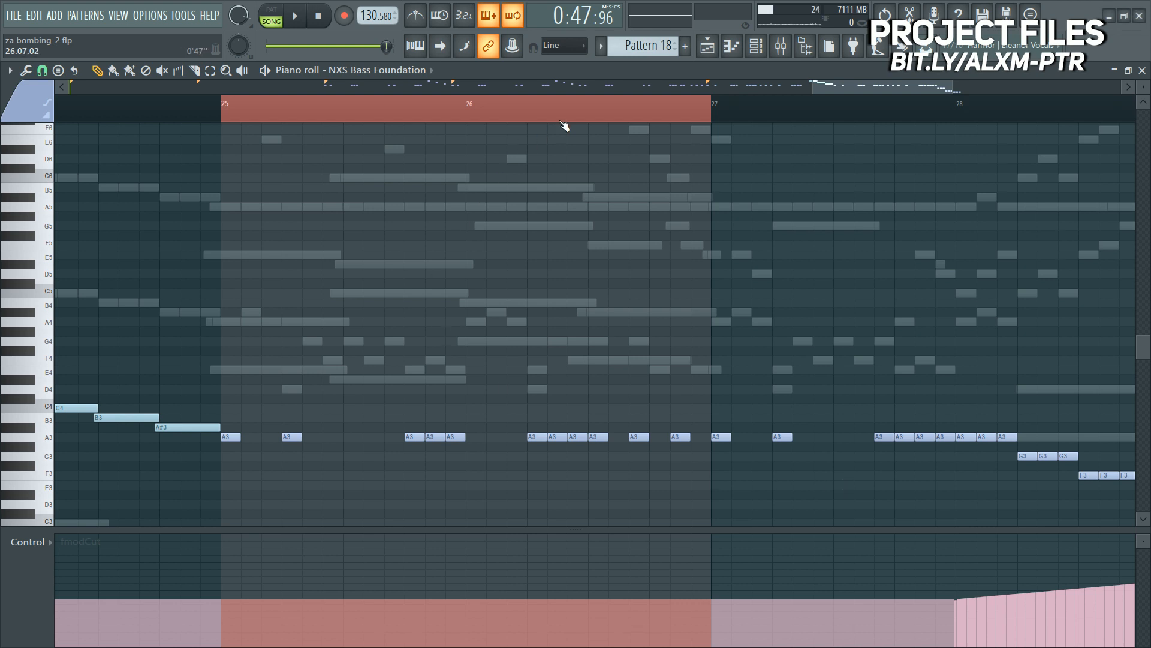
Step: Open the 1st Violins ARK piano roll and examine its phrases leading up to bar 25
scroll(566, 121, down, 8)
key(F6)
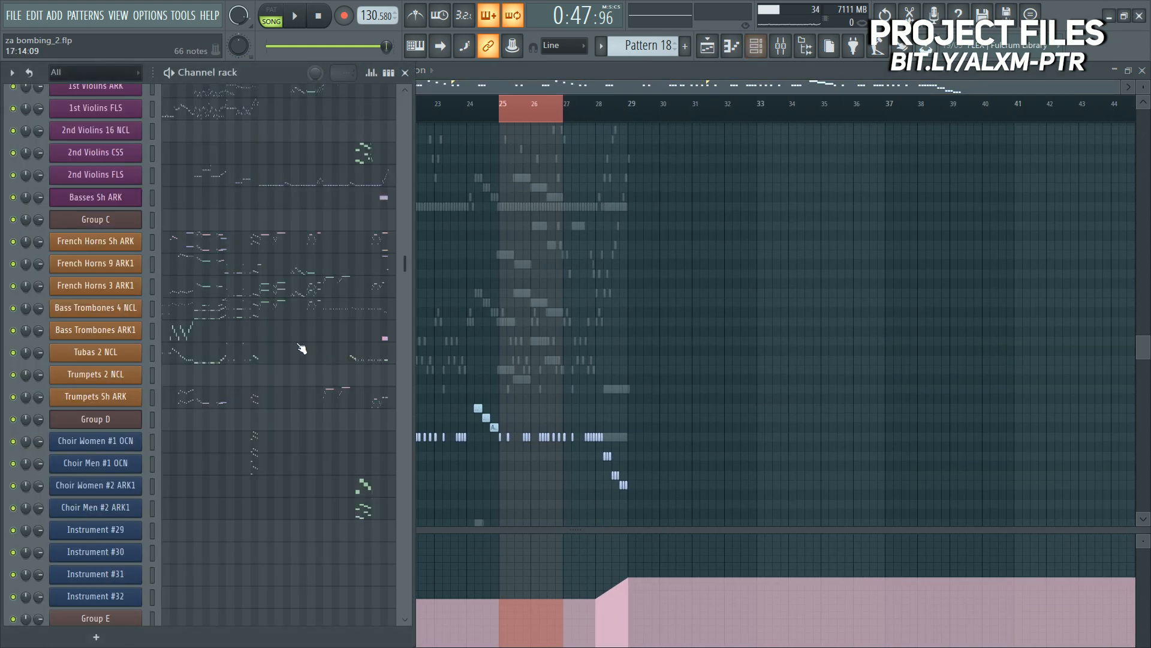
scroll(202, 388, up, 5)
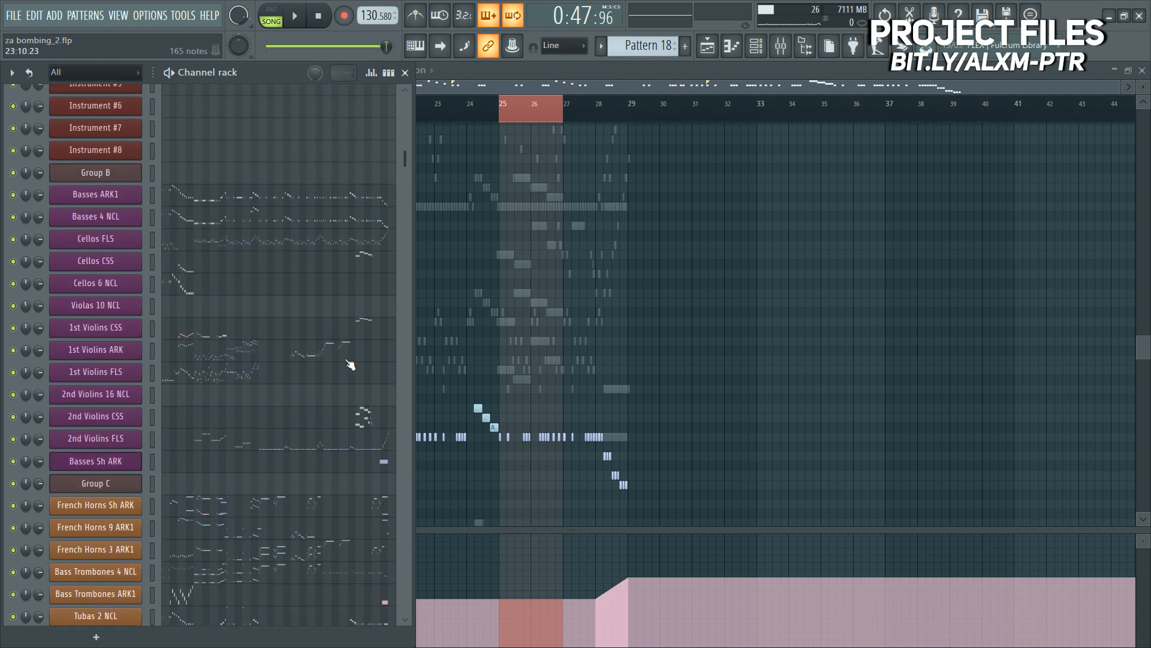
click(292, 361)
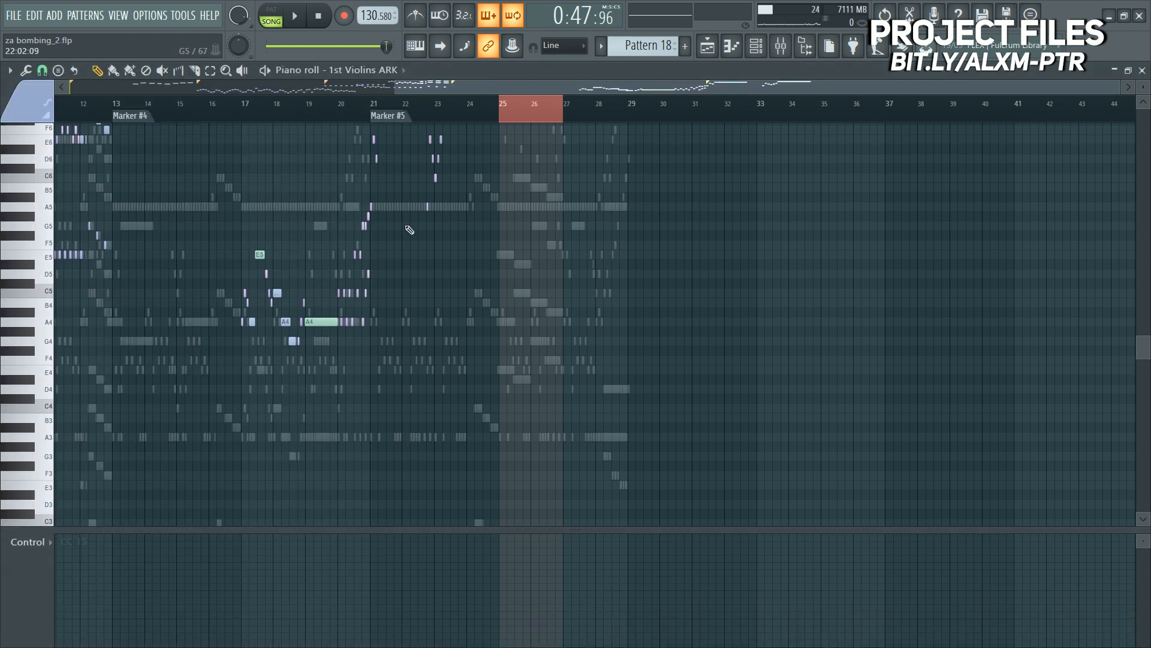
scroll(897, 264, up, 5)
scroll(855, 137, up, 1)
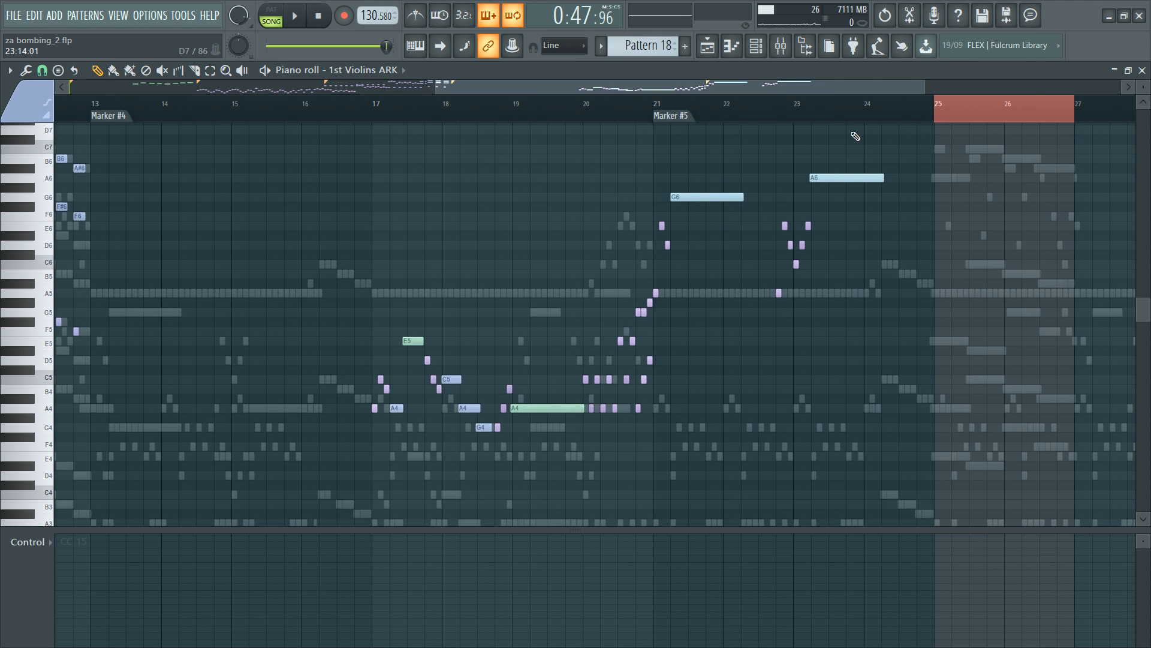
Step: Open the Cellos FLS piano roll and play its pattern from Marker #5
key(F6)
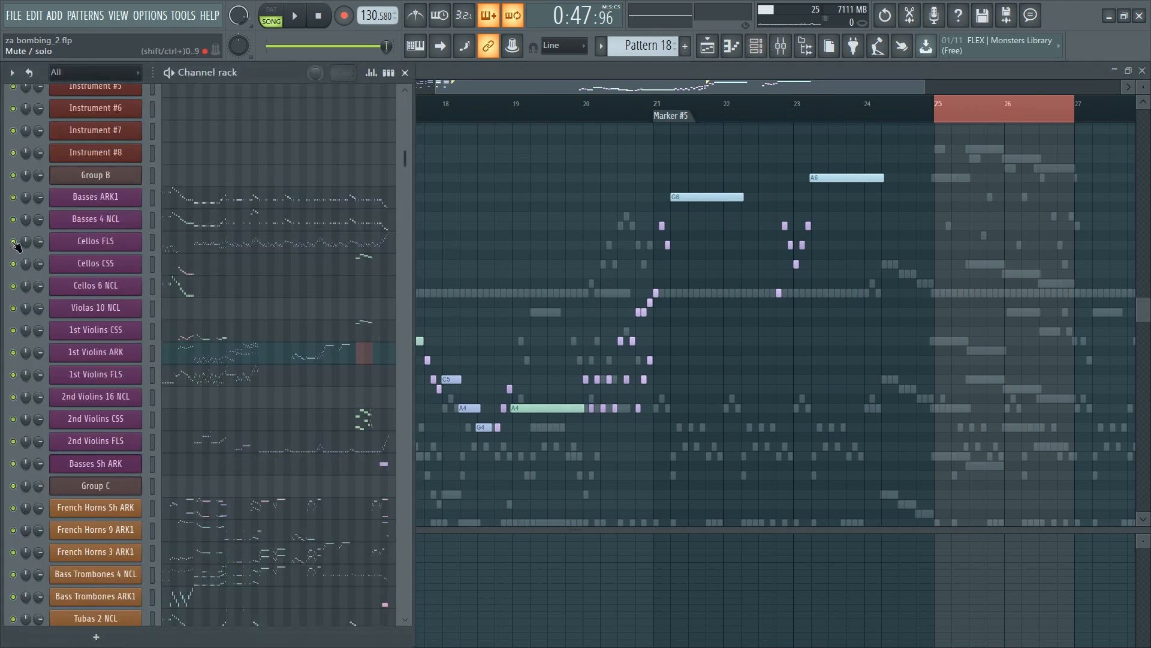
click(336, 250)
click(681, 116)
key(space)
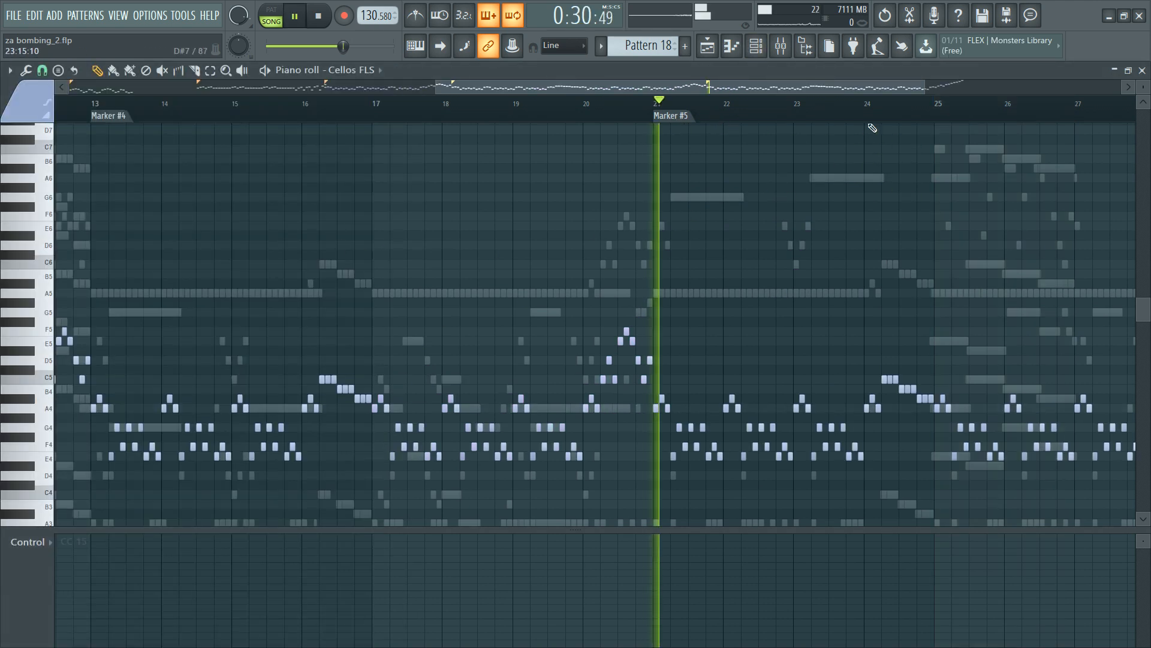
scroll(963, 124, up, 3)
scroll(453, 396, down, 3)
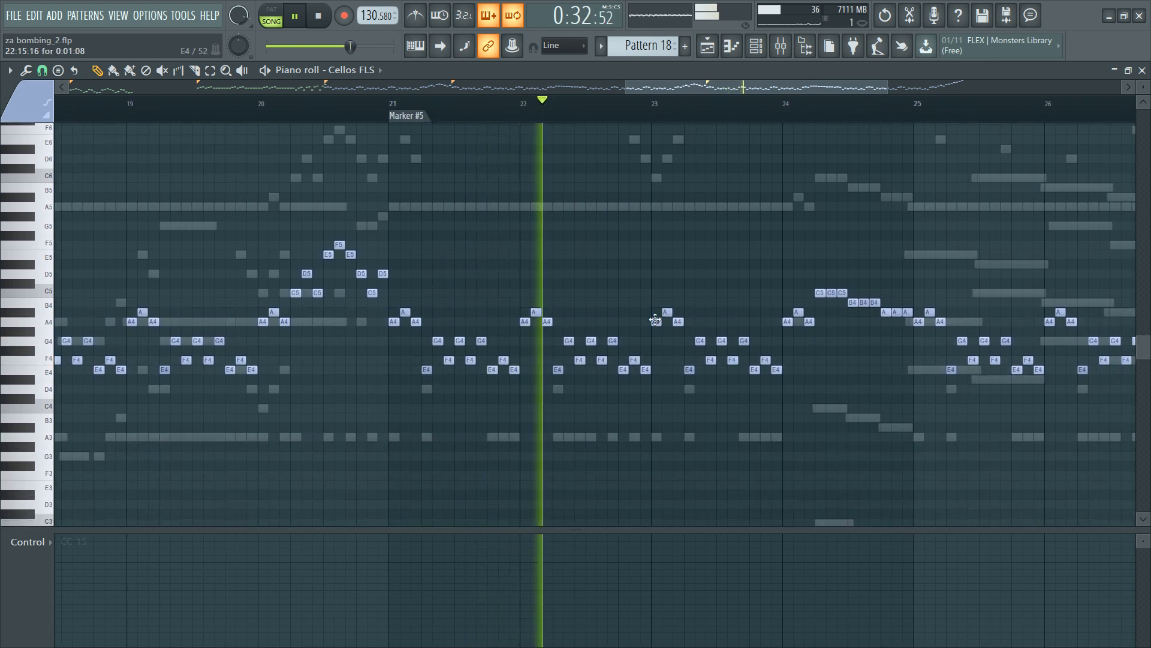
key(space)
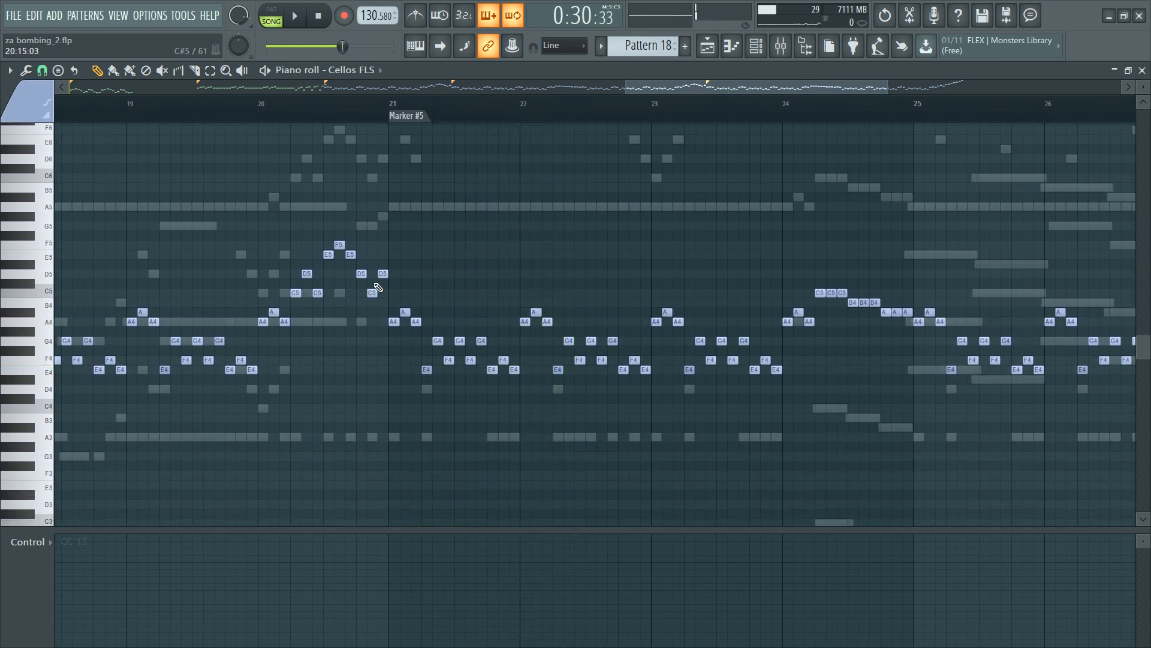
Step: Examine the repeated Cellos FLS notes from bar 21 and play the passage leading from bar 24 into bar 25
drag(389, 295, 760, 459)
key(ctrl+d)
click(790, 112)
key(space)
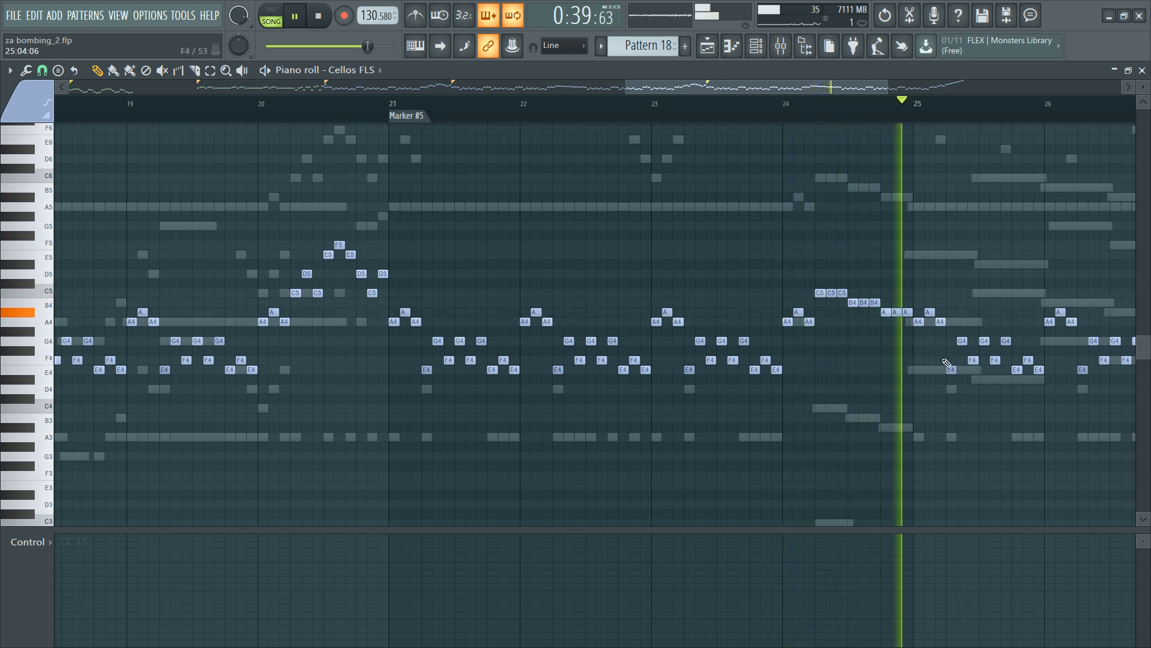
key(space)
Step: Play the rising and falling Cellos FLS run in bar 20 twice to compare it with the main pattern
scroll(575, 139, down, 4)
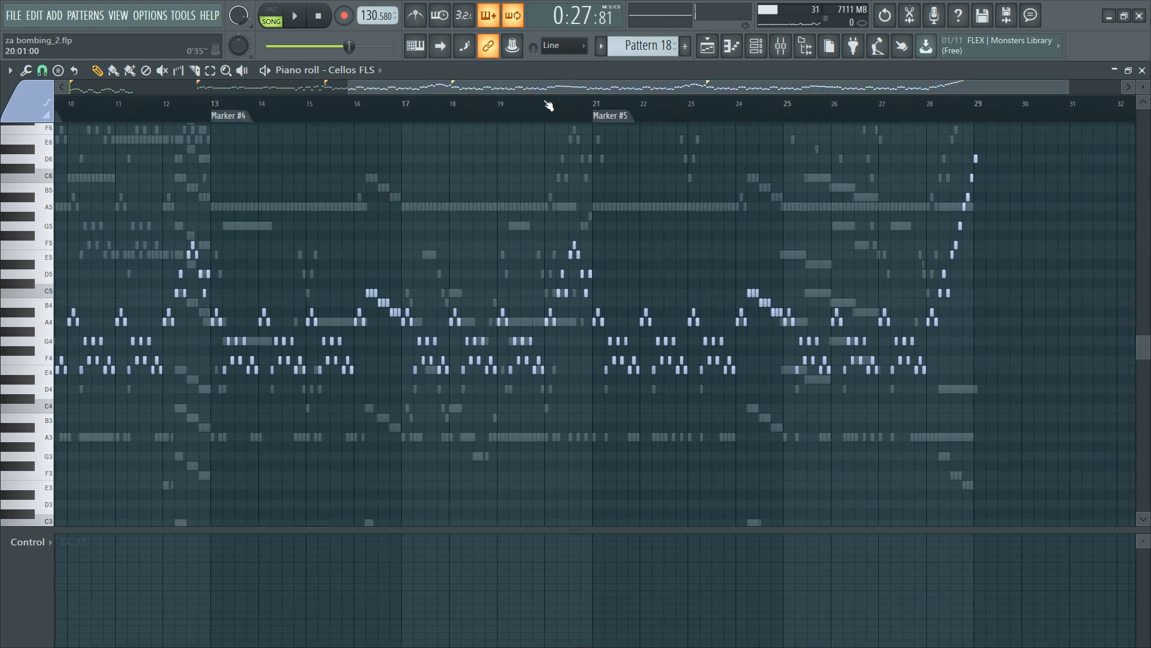
scroll(597, 136, up, 2)
key(space)
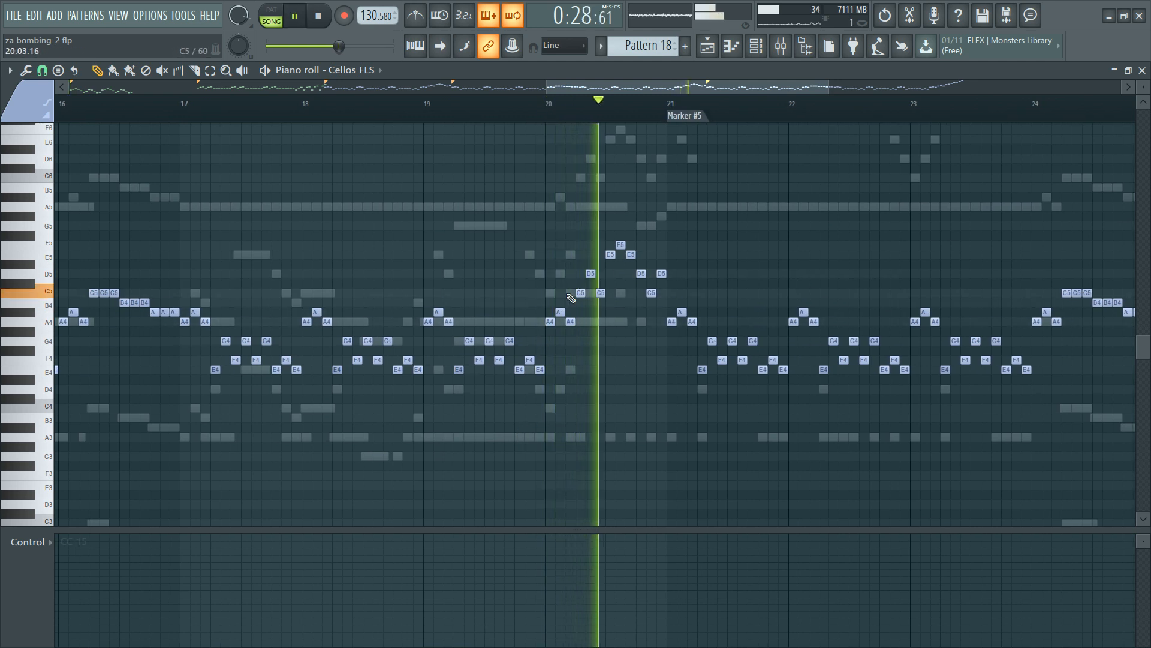
key(space)
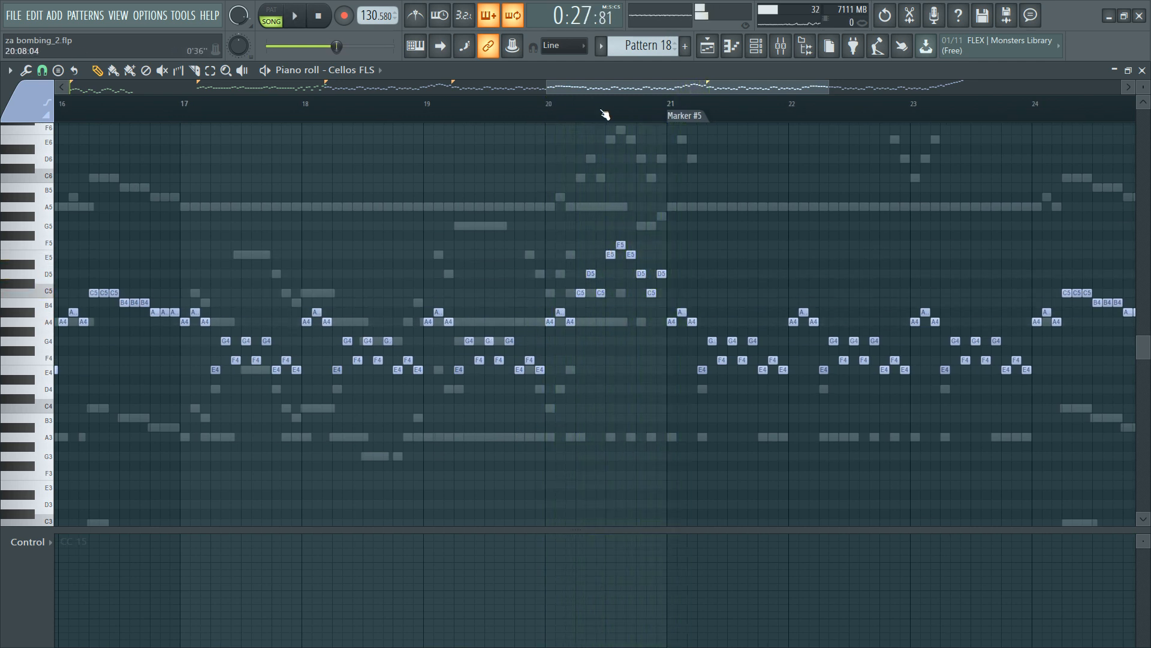
scroll(604, 116, up, 3)
scroll(515, 112, down, 3)
drag(442, 300, 513, 346)
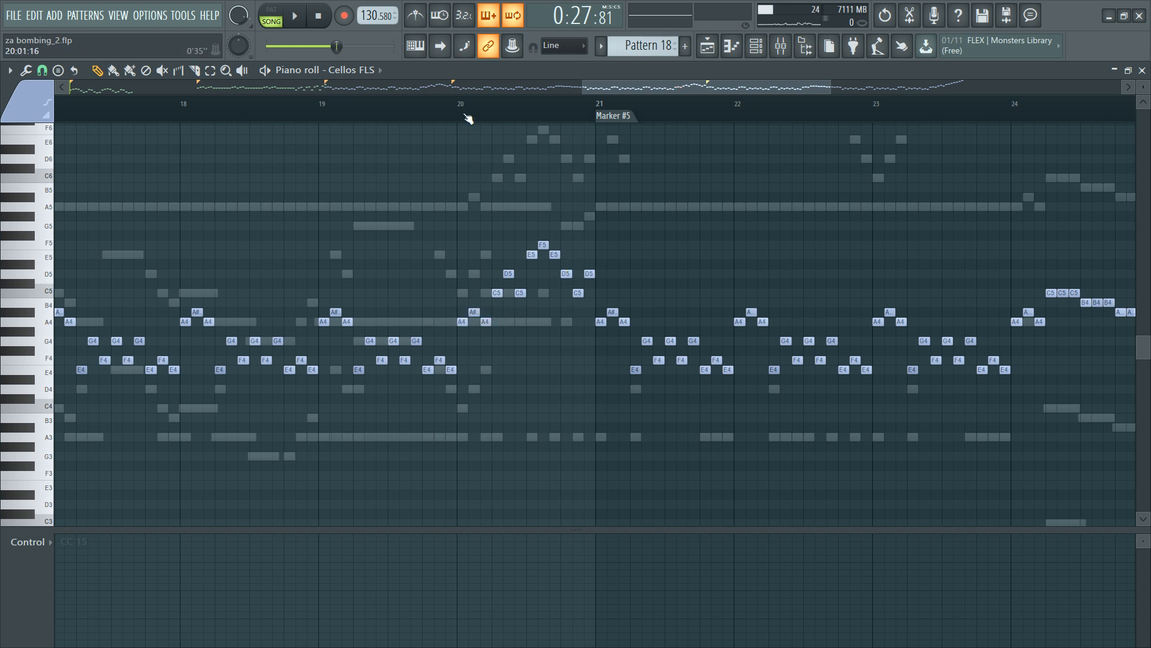
key(space)
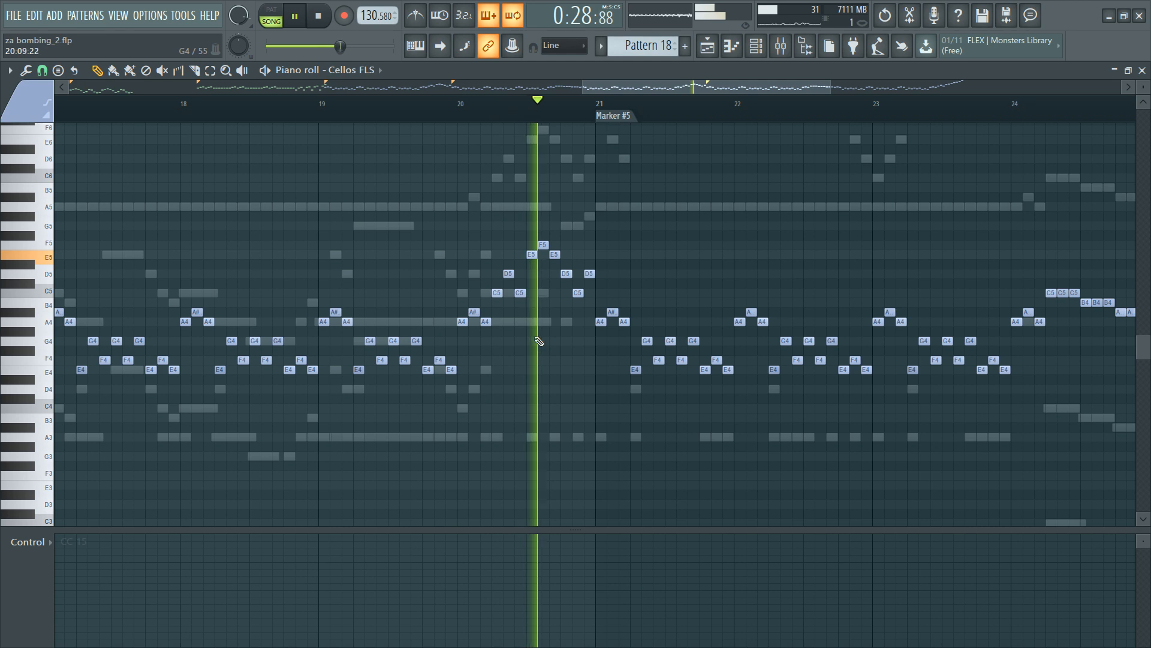
key(space)
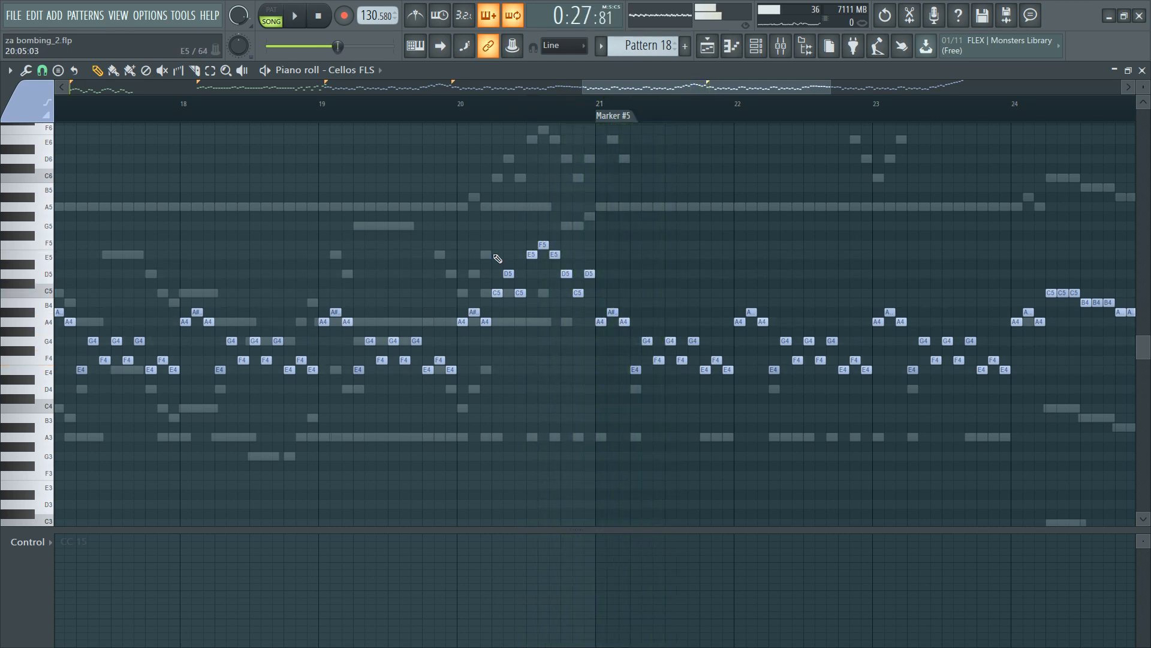
Step: Play the end of the Cellos FLS part around the start of bar 28
scroll(664, 89, down, 3)
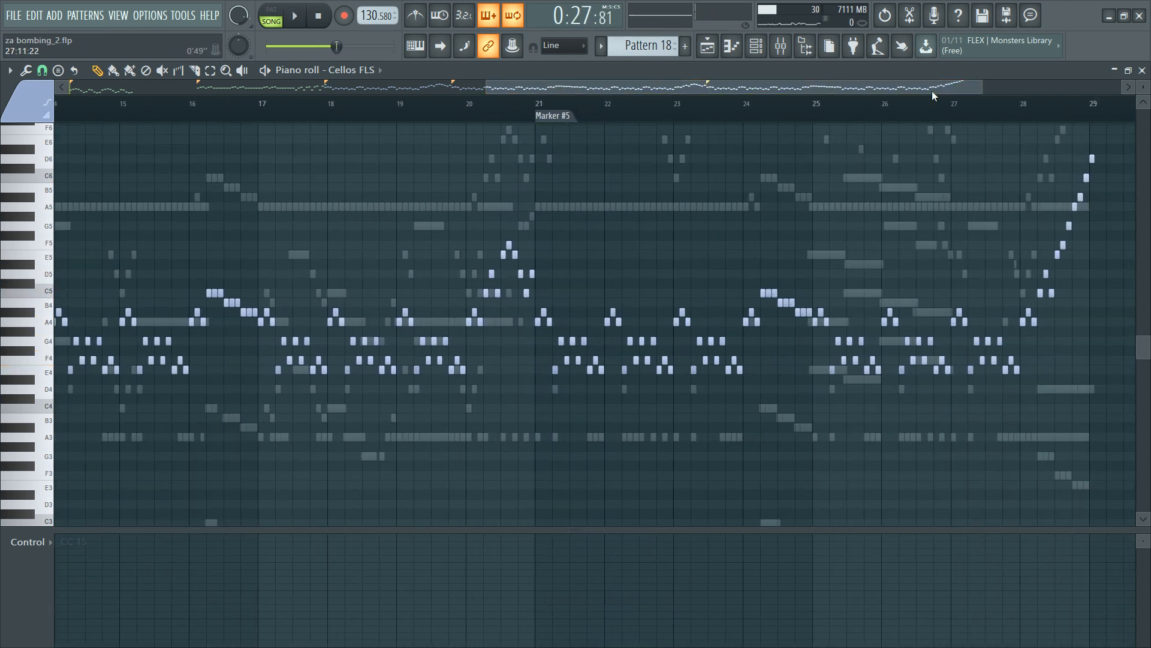
scroll(932, 91, up, 4)
click(780, 108)
key(space)
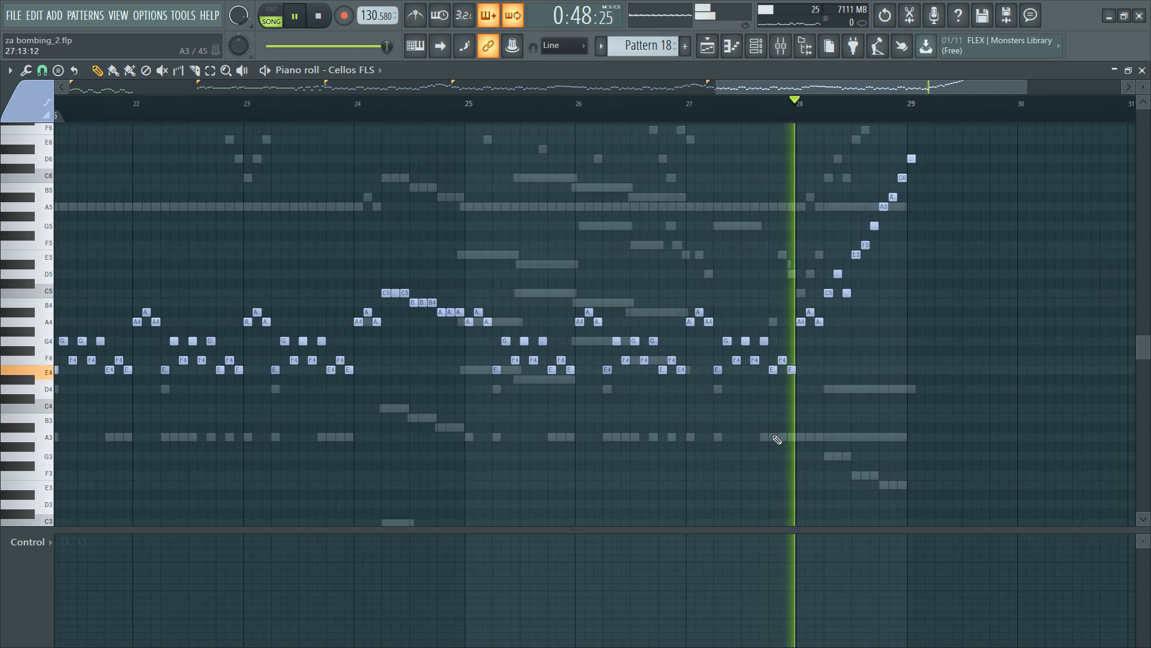
key(space)
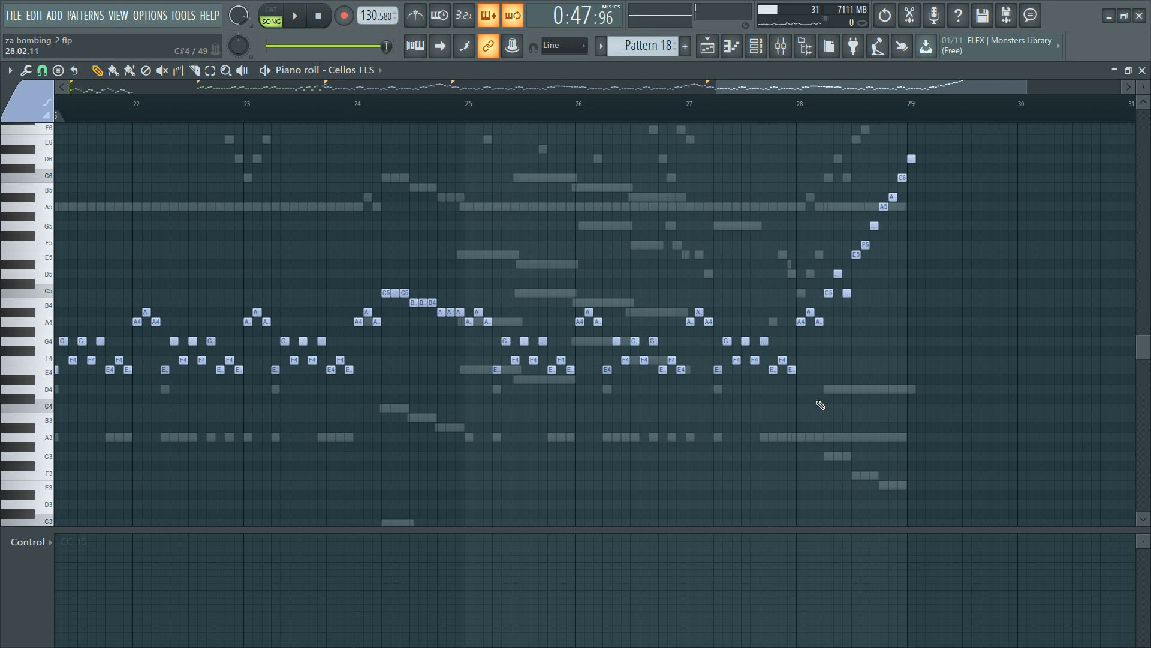
Step: Mark out the Cellos FLS notes in bars 25 and 26 to examine the repeating figure, and clear the selection
scroll(542, 109, up, 4)
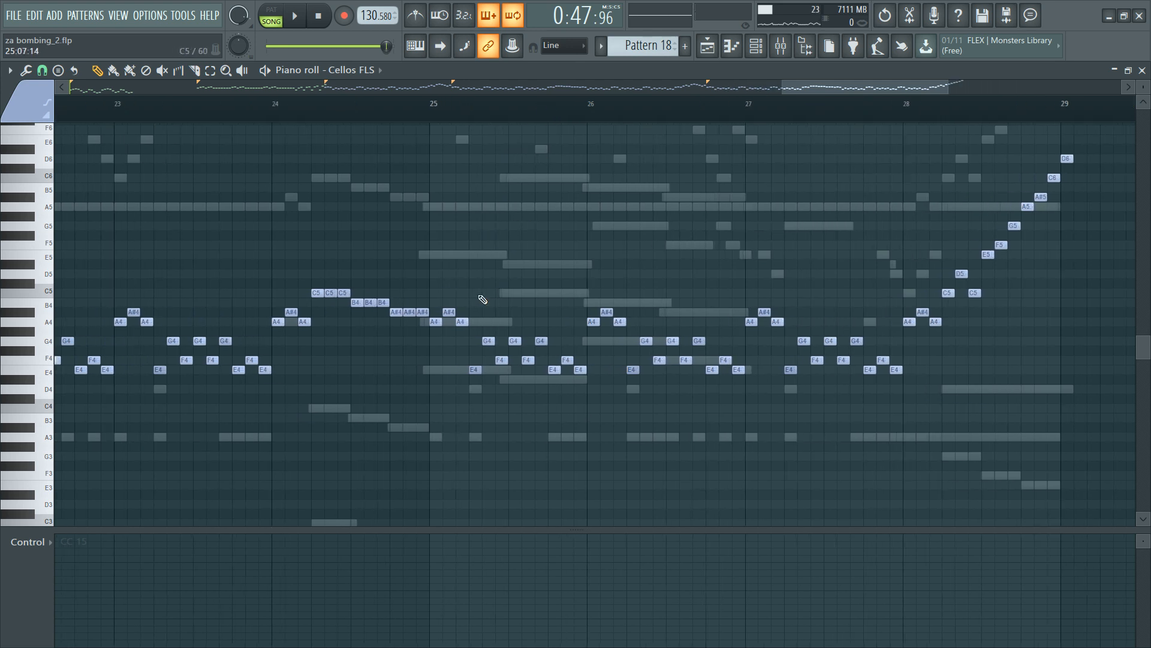
drag(396, 309, 488, 348)
drag(393, 300, 579, 384)
ctrl+click(501, 226)
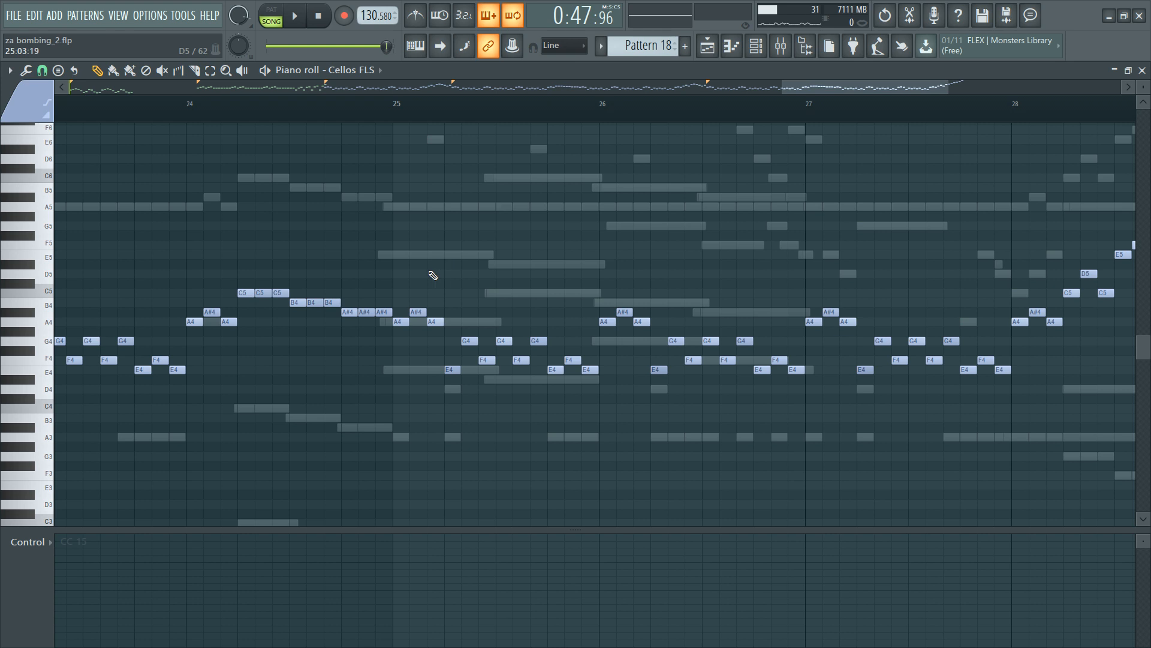
drag(386, 295, 581, 381)
ctrl+click(491, 348)
drag(390, 205, 620, 480)
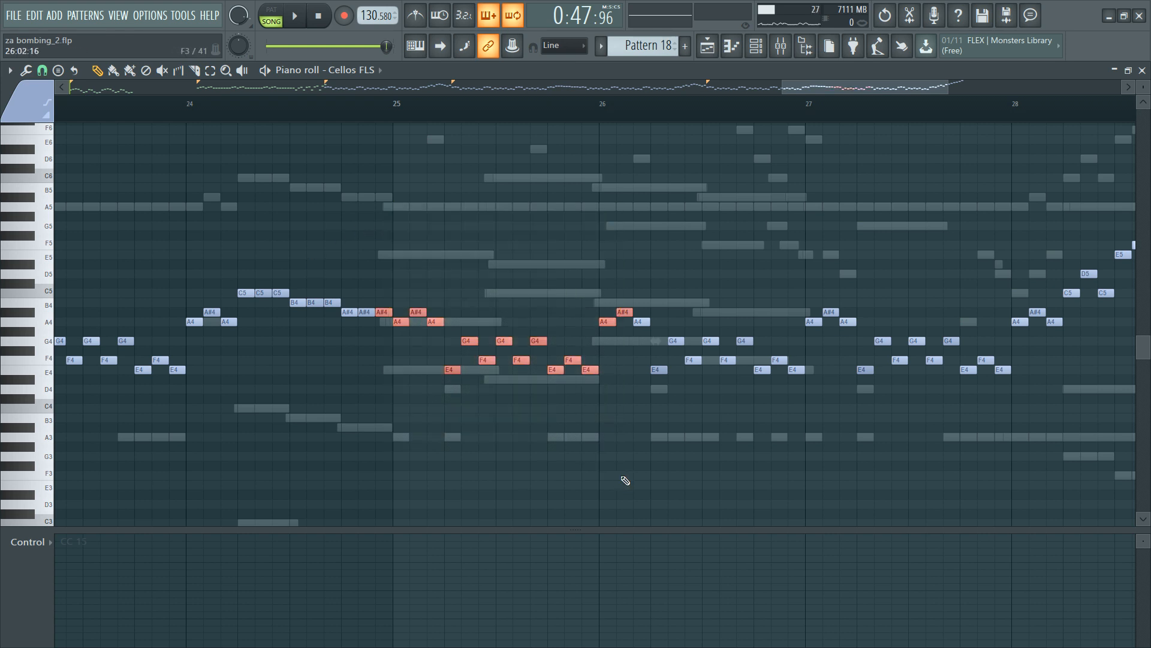
drag(401, 265, 701, 431)
ctrl+click(520, 271)
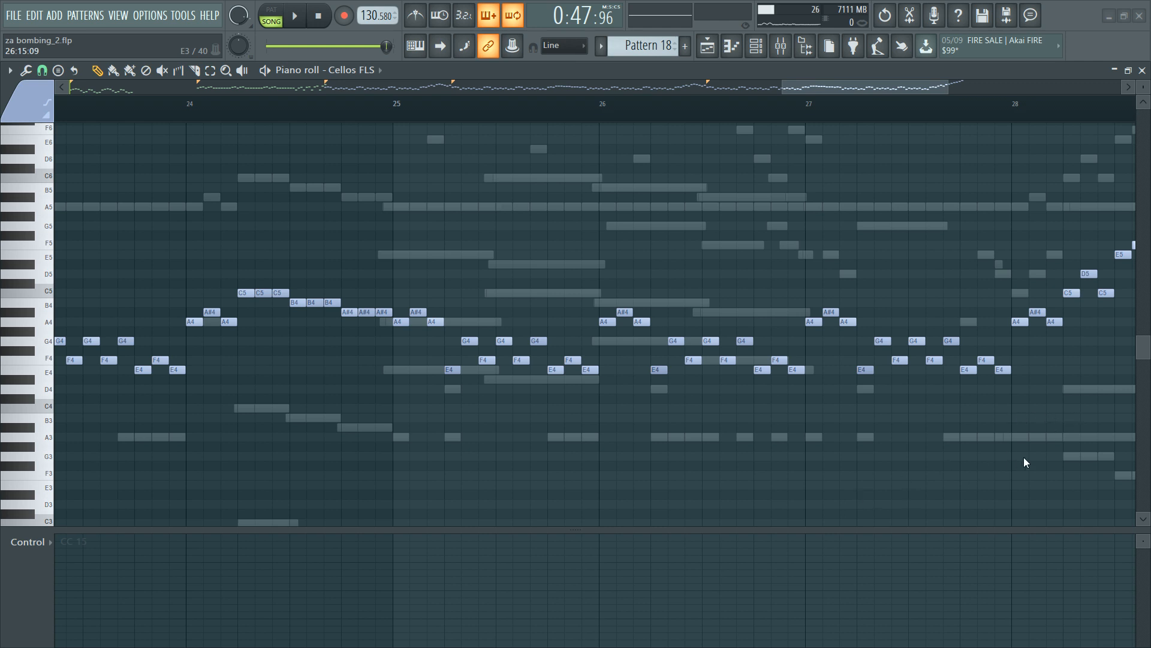
Step: Select the Cellos FLS notes from Marker #5 at bar 21 through the end of bar 29
ctrl+right_click(653, 241)
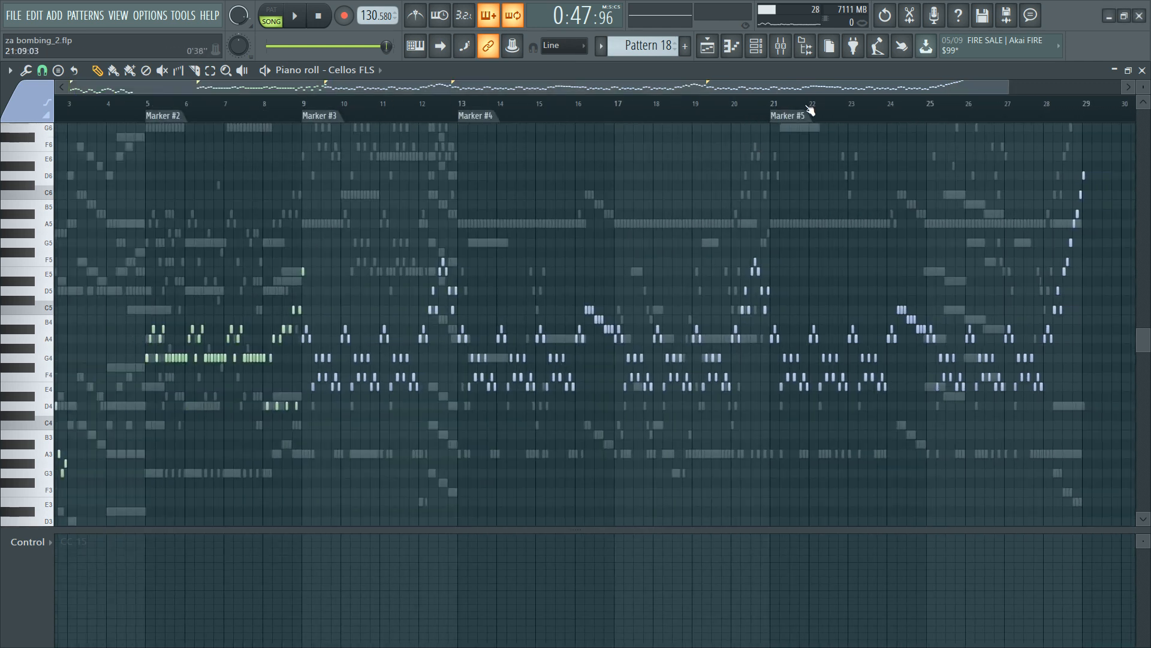
click(823, 124)
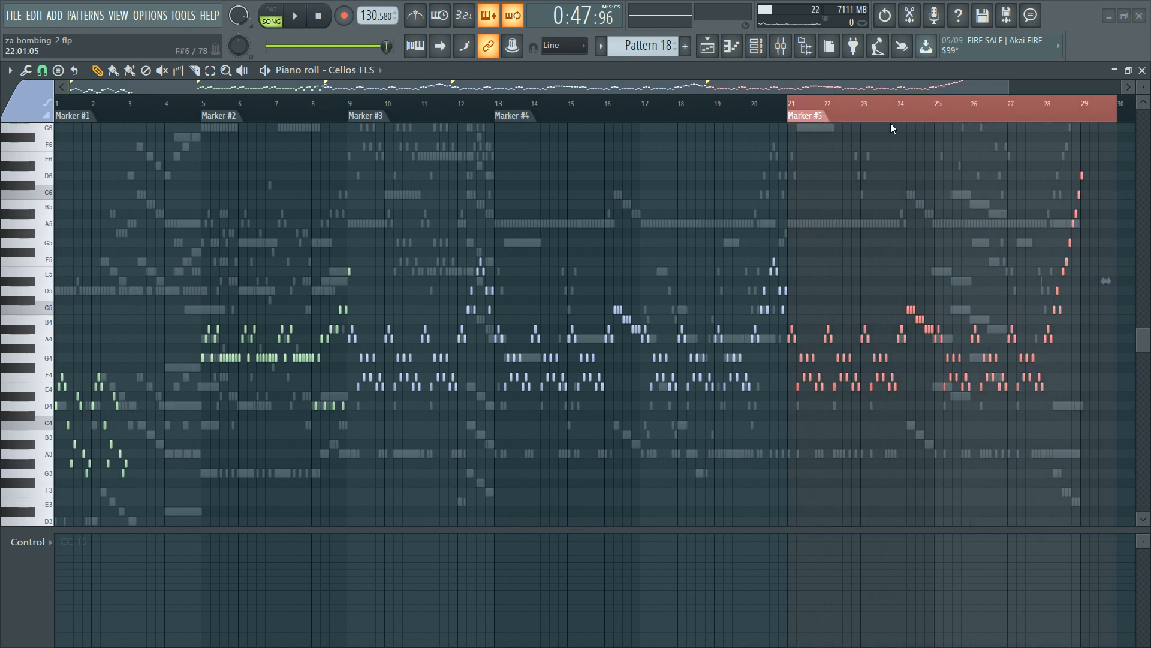
Step: Clear the Cellos FLS note selection, cue playback at Marker #5 and unsolo the Cellos FLS channel
ctrl+click(887, 119)
click(801, 120)
drag(880, 88, 998, 90)
click(756, 45)
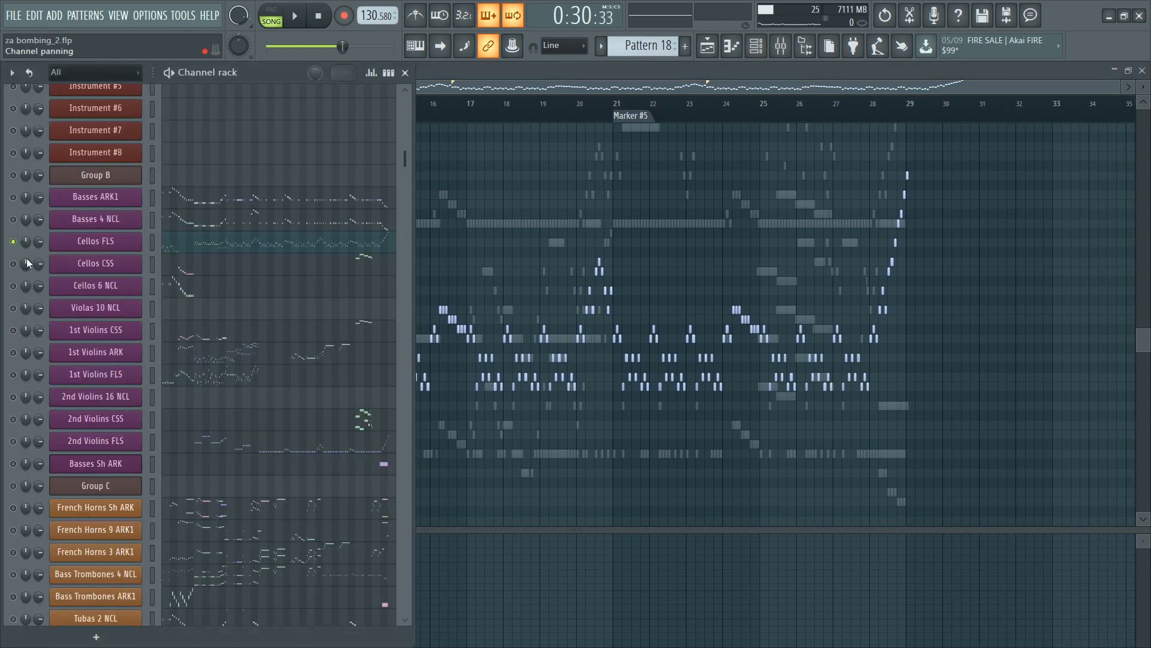
right_click(686, 210)
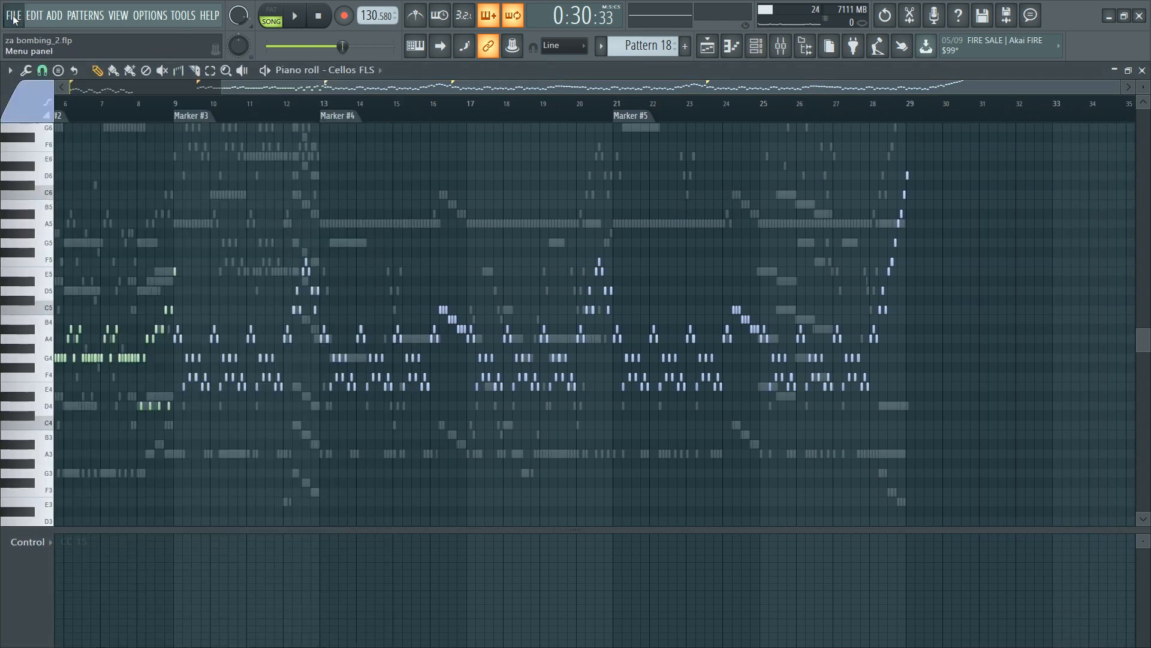
Step: Cue playback at Marker #4 and again at Marker #5 to compare the Cellos FLS passages from bar 13 and bar 21
click(38, 76)
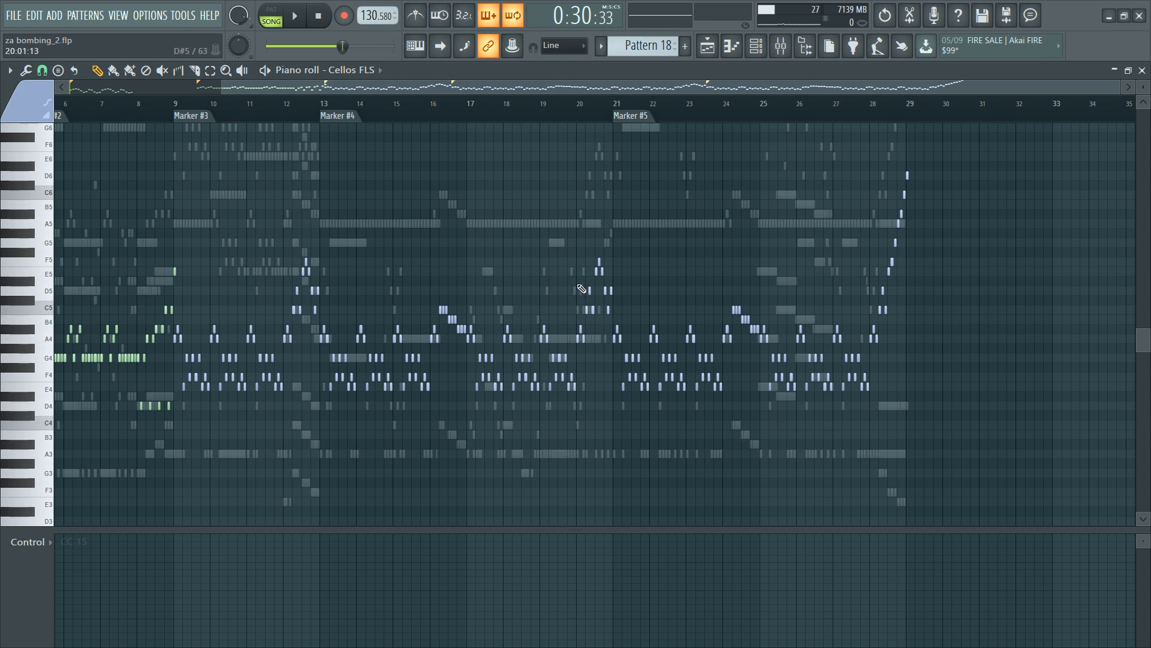
click(338, 117)
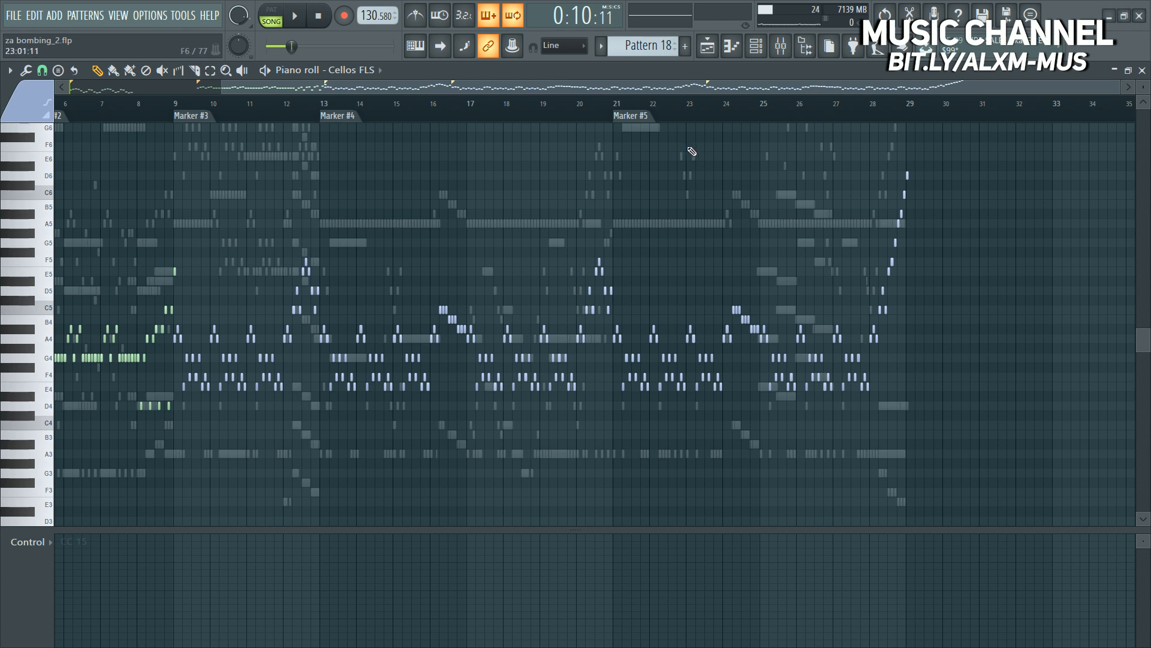
click(659, 123)
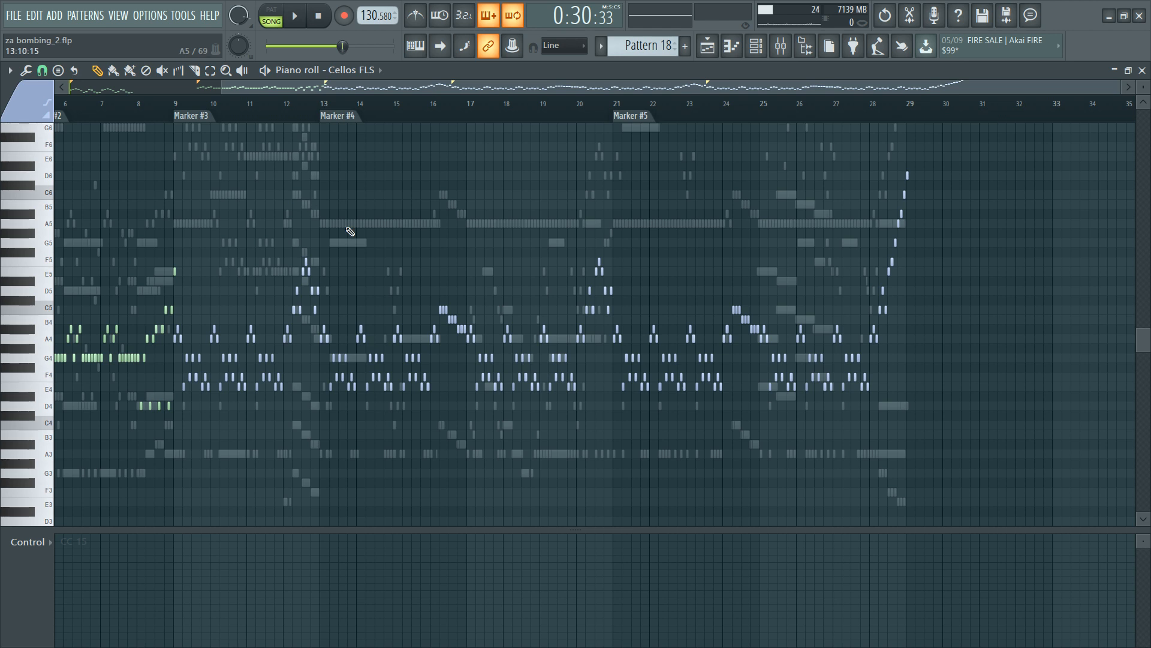
scroll(867, 133, up, 2)
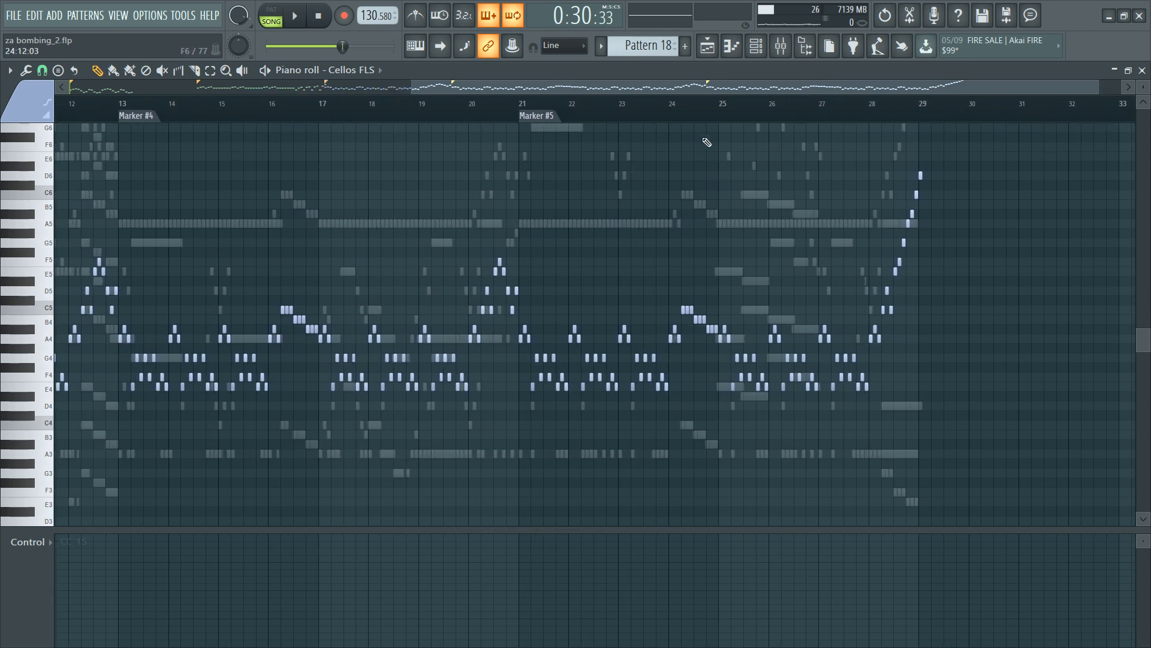
scroll(636, 130, down, 2)
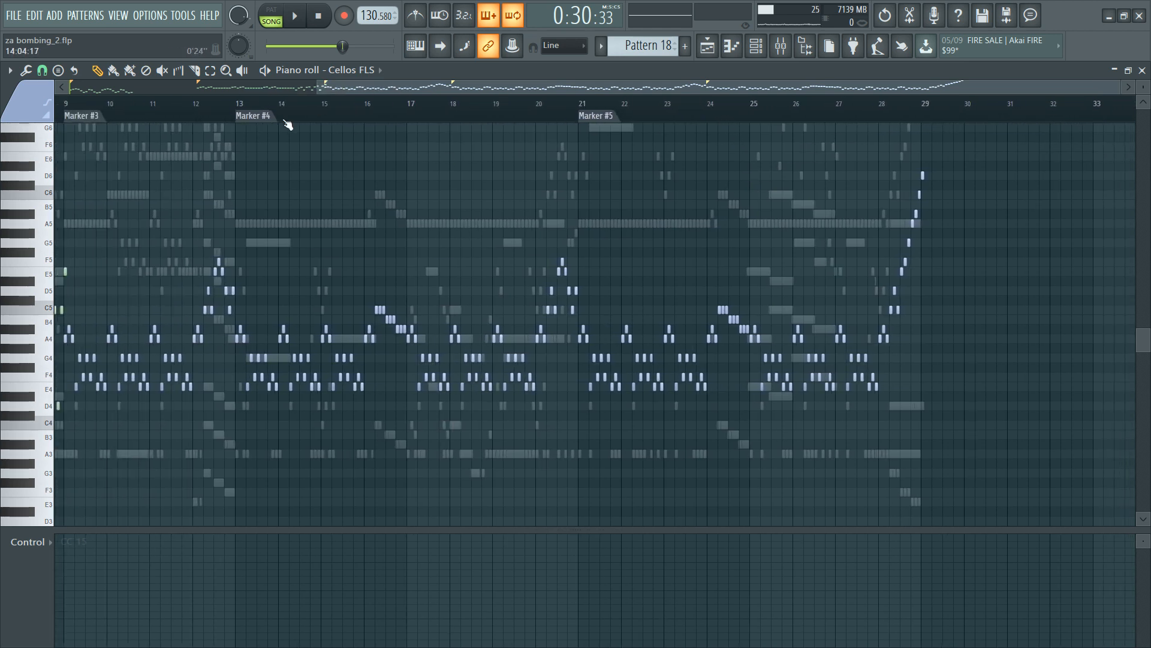
Step: Cue playback at Marker #4 and select Insert 53 in the mixer
click(259, 117)
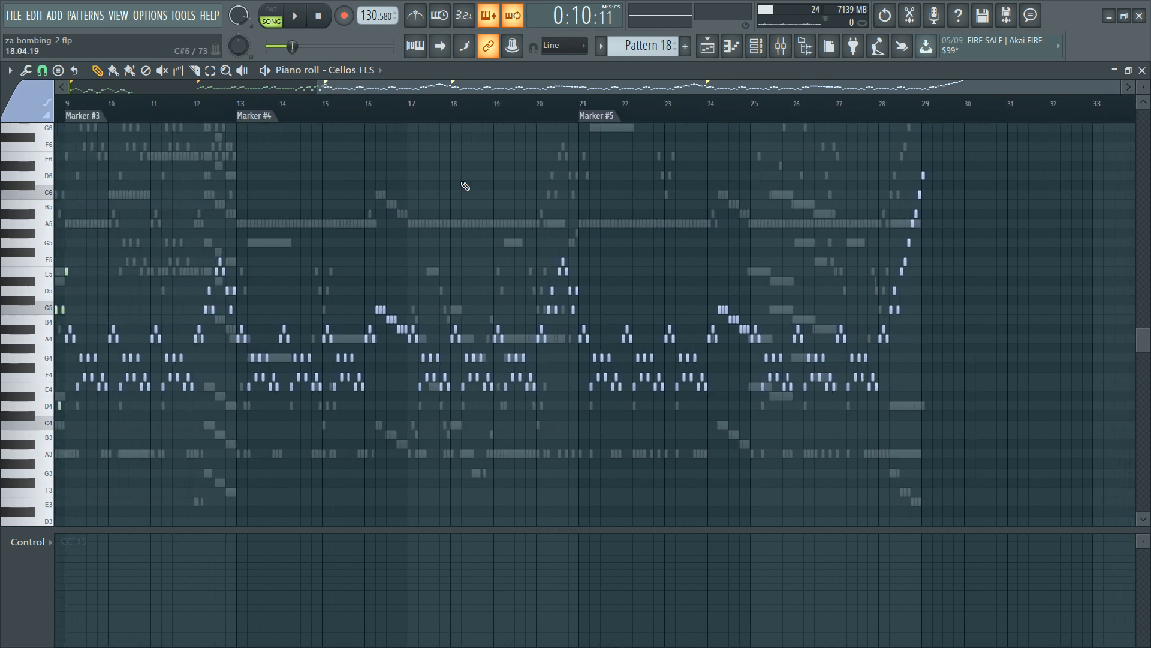
key(F9)
click(465, 338)
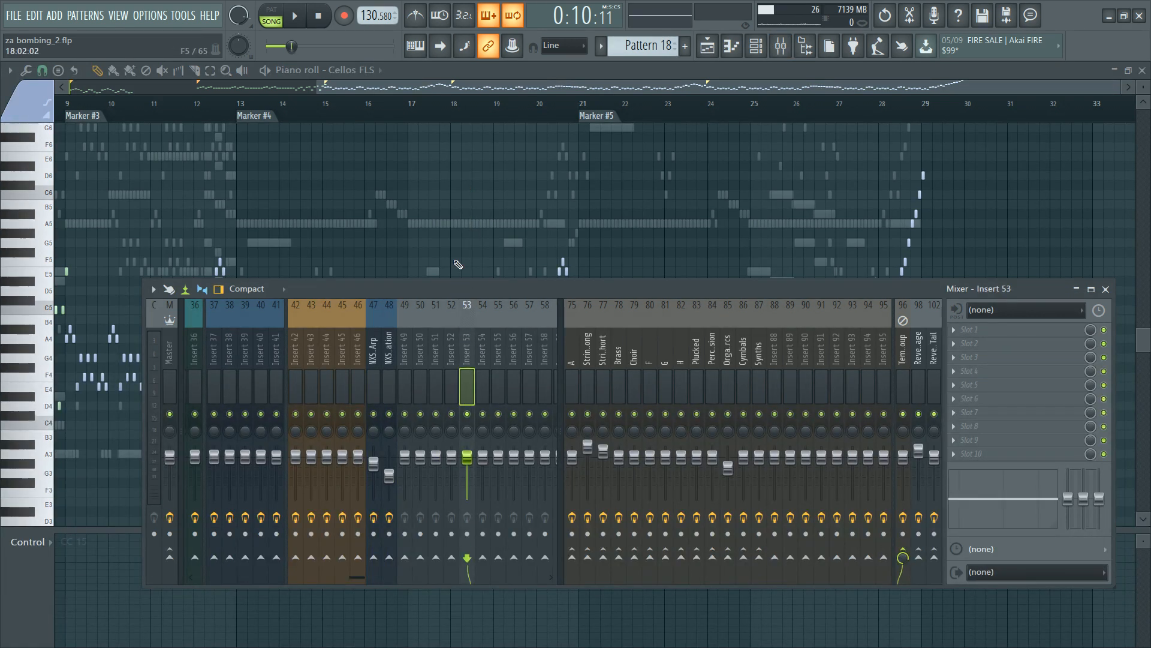
key(F9)
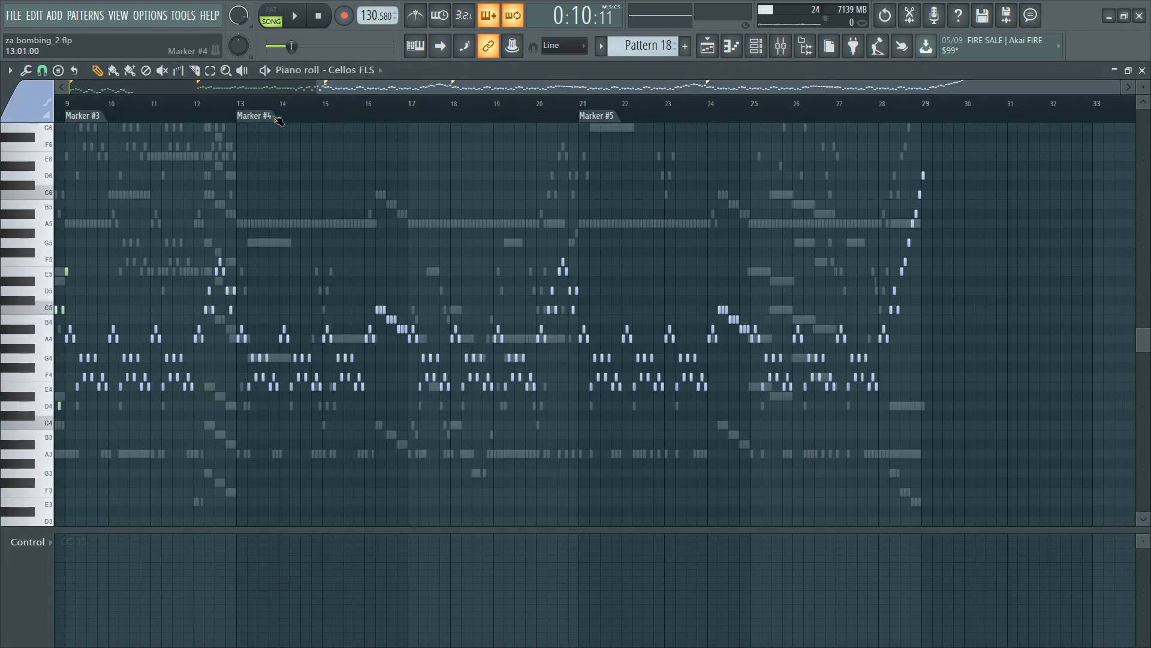
Step: Play the arrangement from Marker #5 while looking over the string, brass and choir channels
key(space)
click(559, 112)
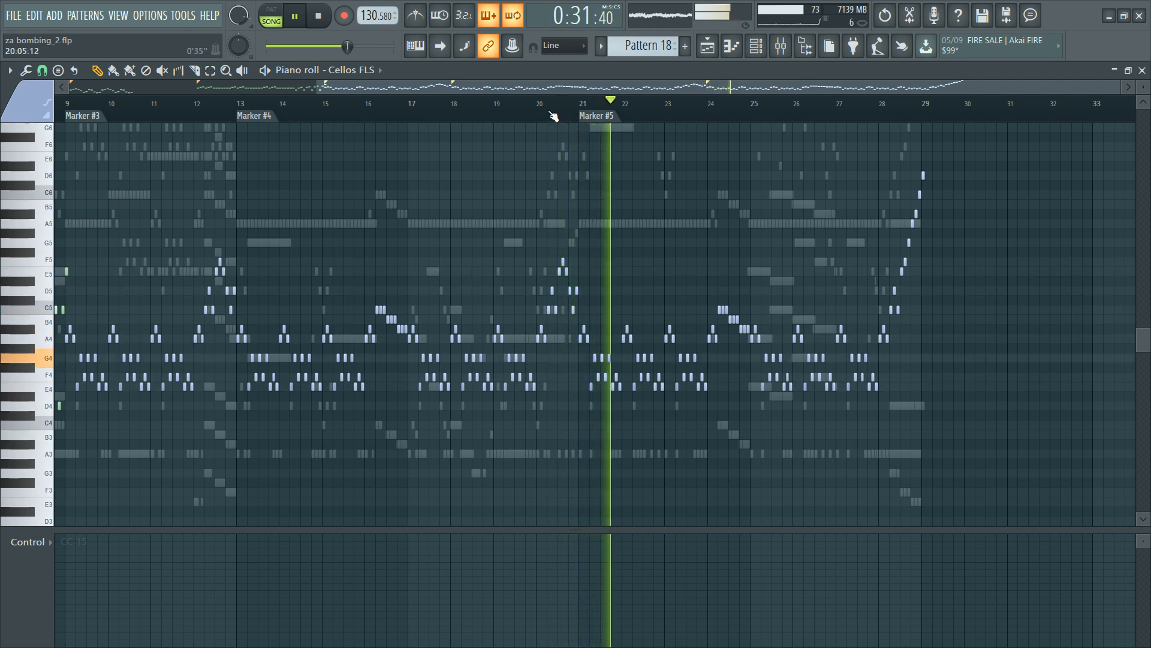
key(F6)
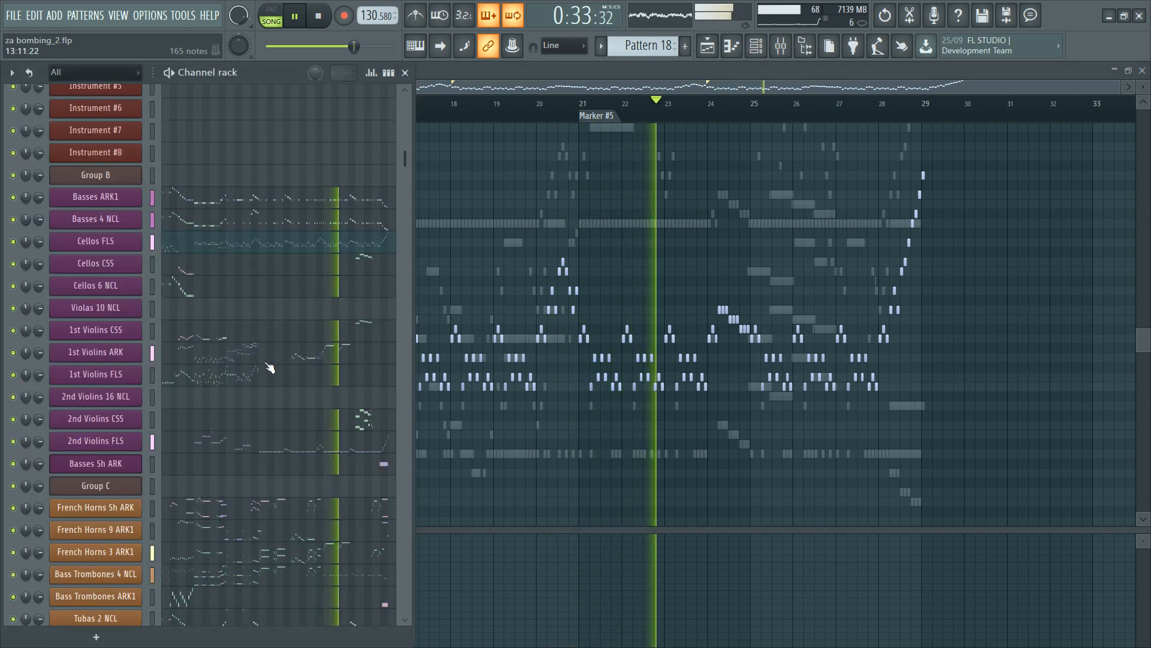
scroll(312, 425, down, 5)
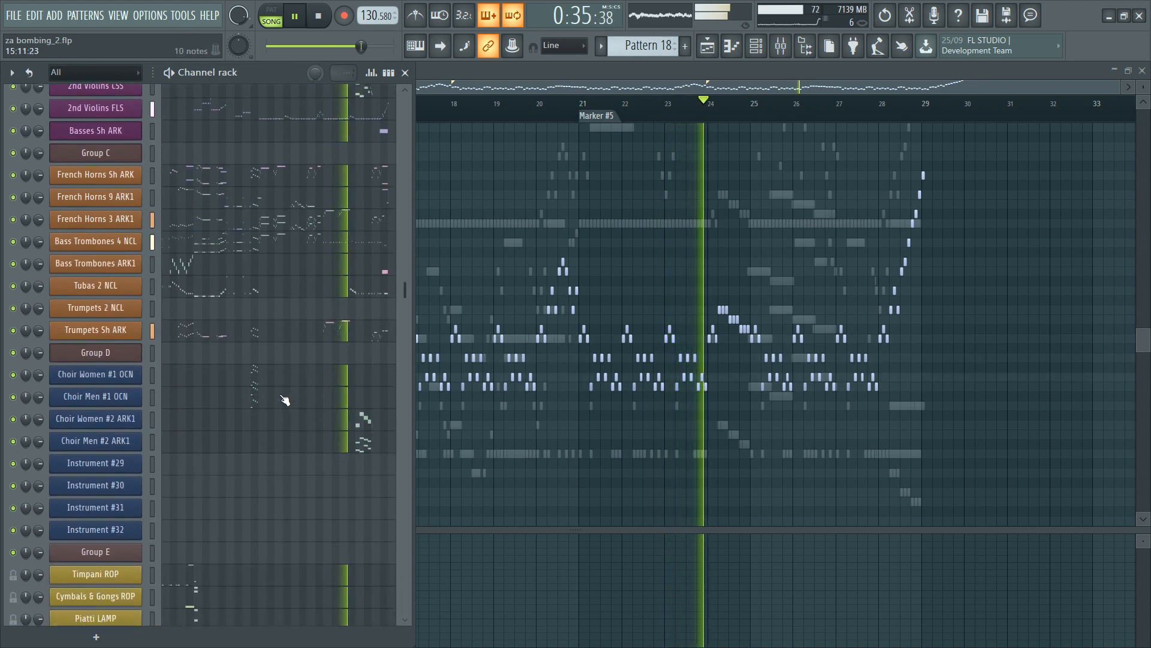
key(space)
Step: Examine the string, brass and choir channels in the channel rack for the parts playing near the end of the pattern
scroll(309, 359, up, 5)
scroll(306, 357, up, 1)
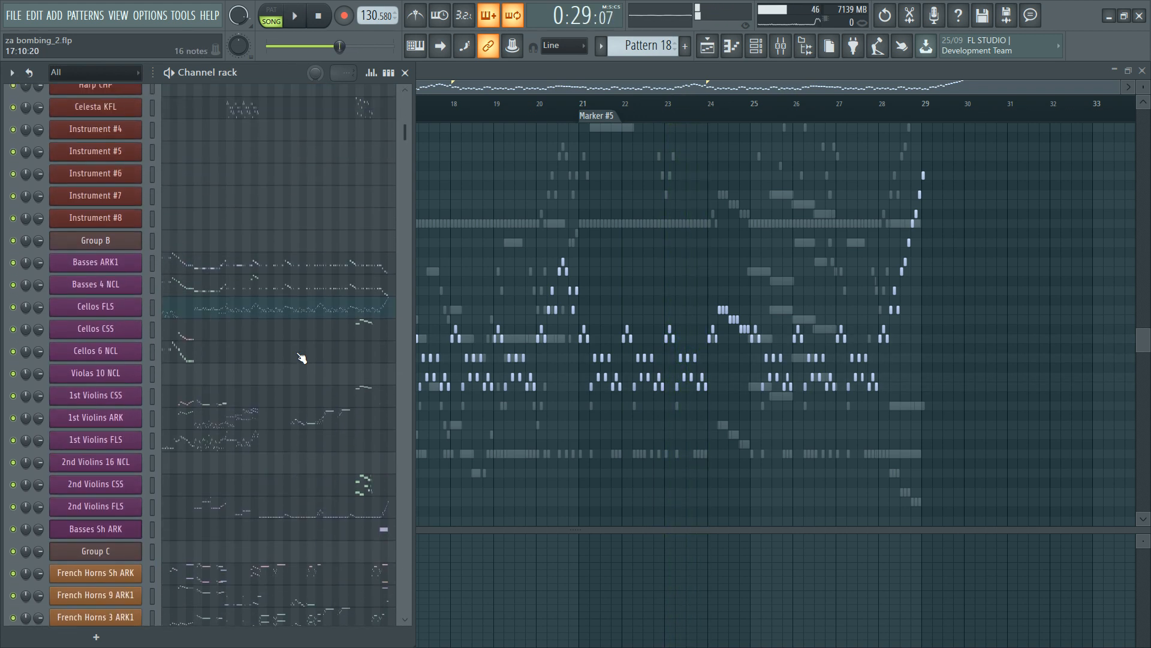
scroll(371, 348, down, 4)
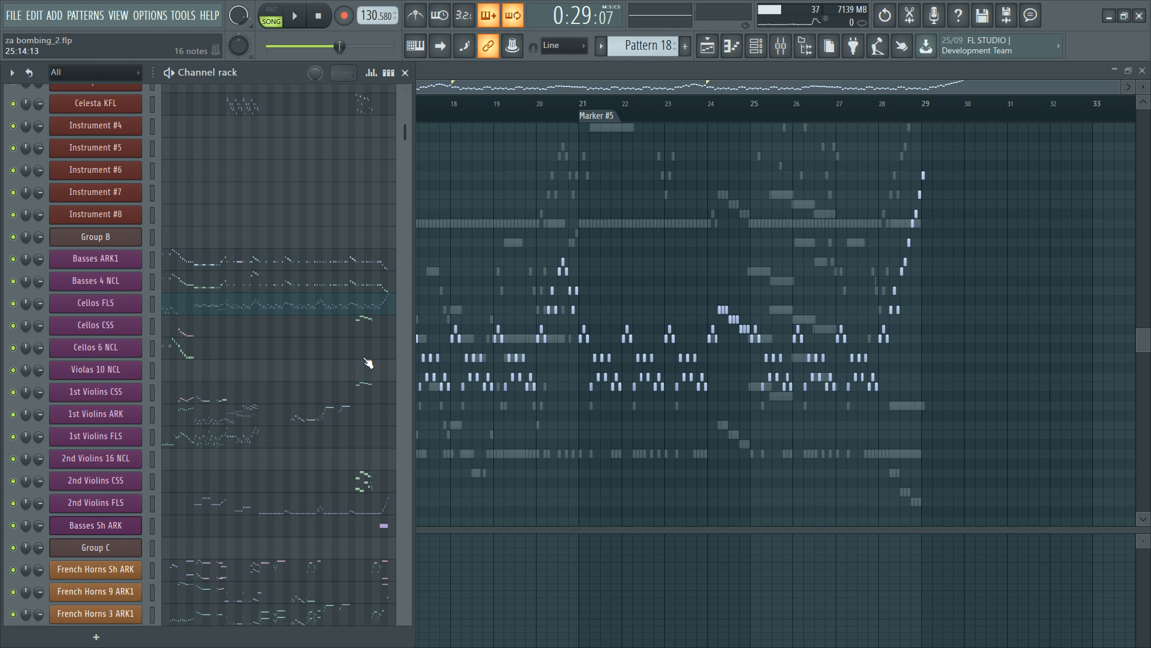
key(F6)
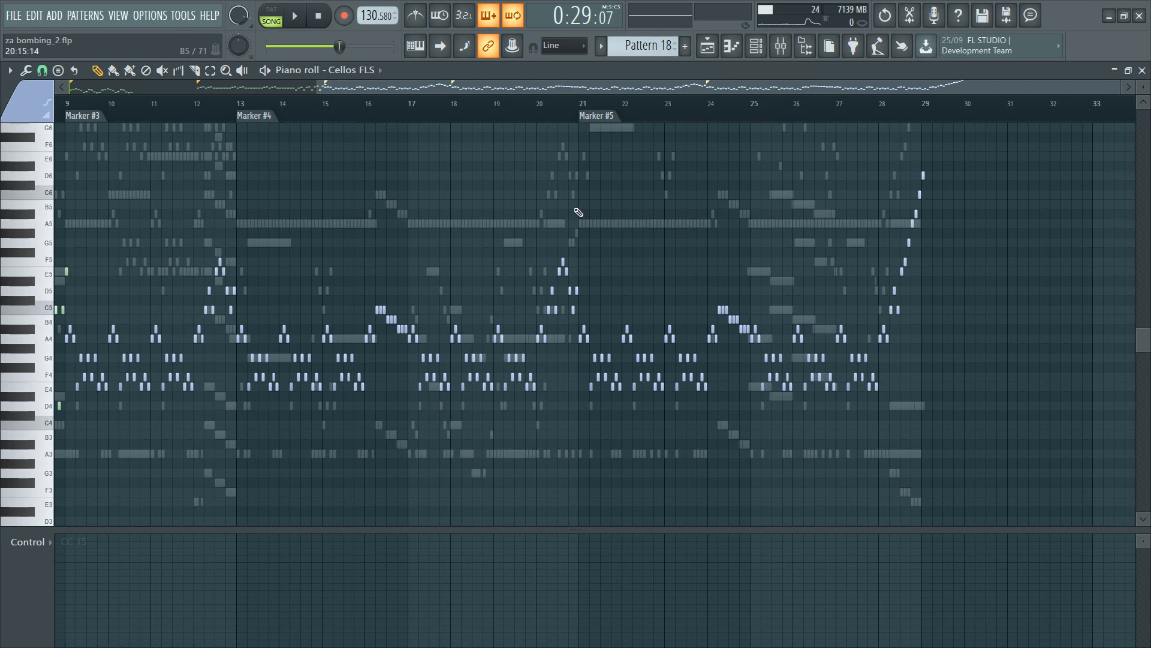
scroll(578, 213, up, 4)
key(F6)
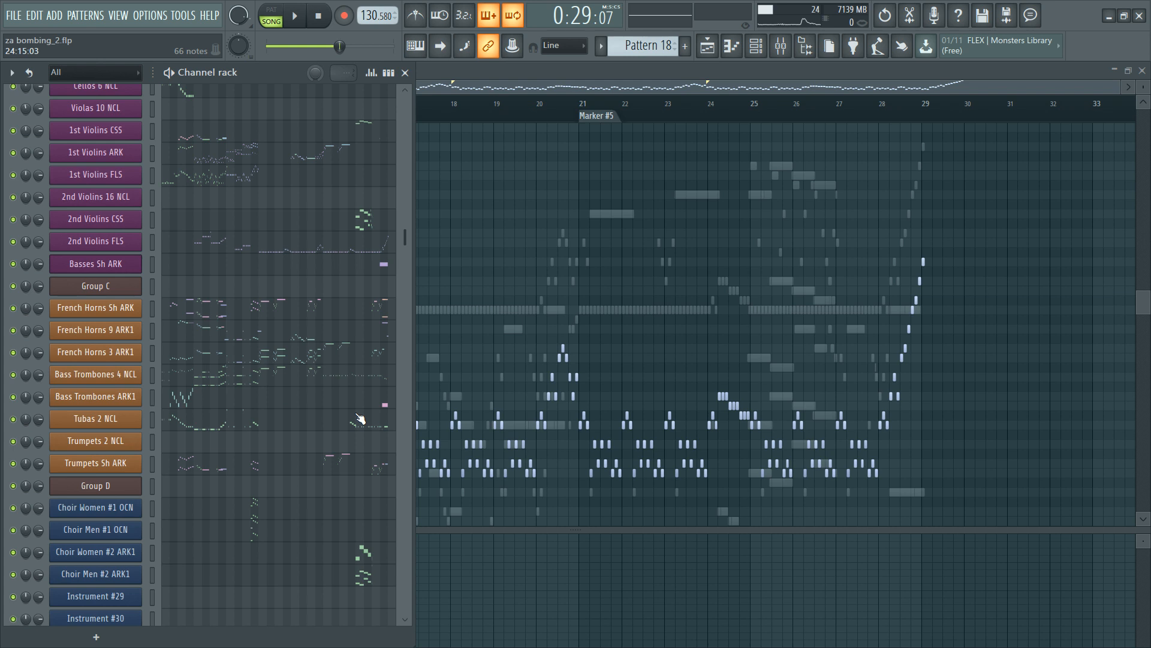
scroll(359, 418, up, 6)
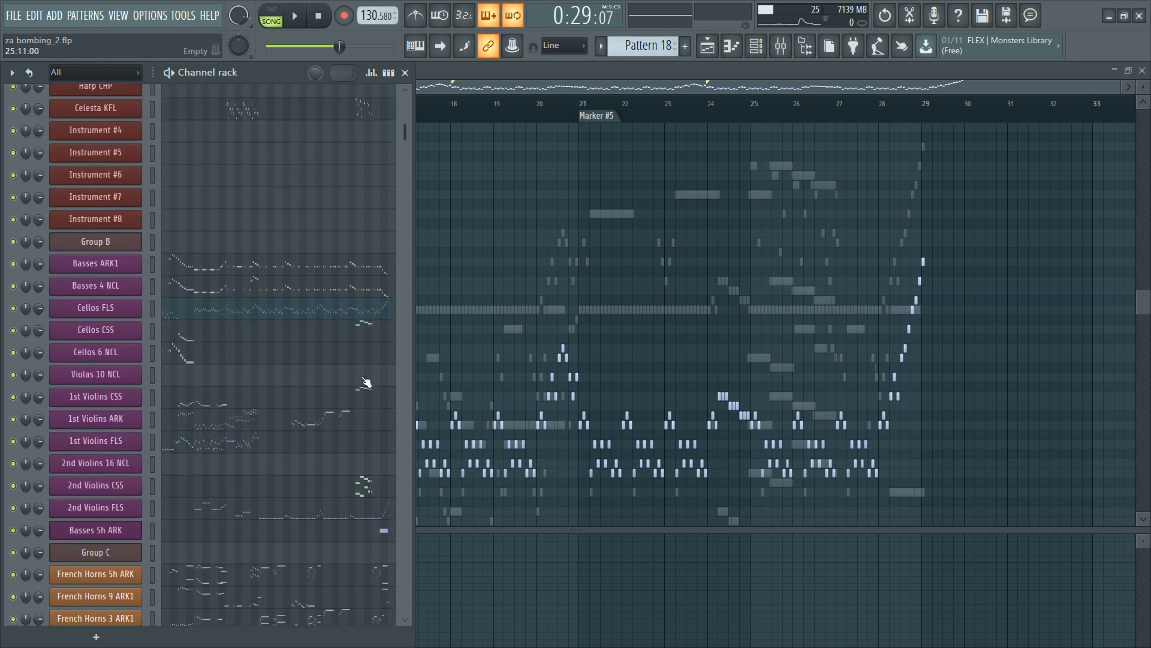
scroll(368, 545, up, 2)
scroll(378, 540, down, 2)
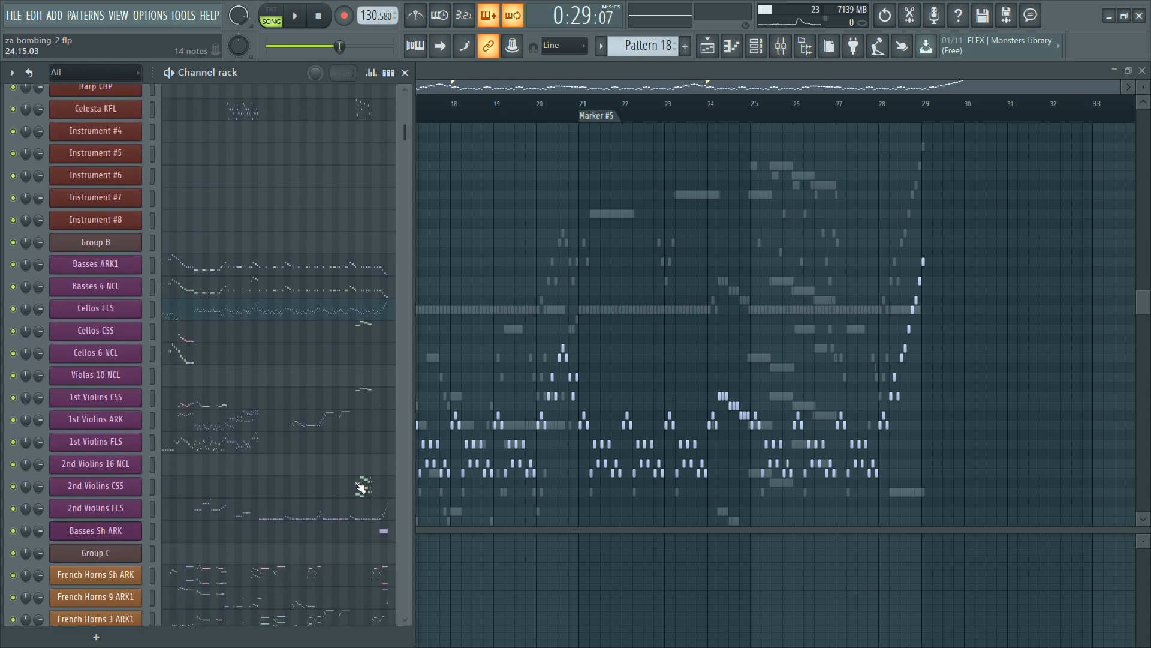
Step: Open the 1st Violins ARK notes around bars 21 to 24 and pick the Strings Long mixer track
key(space)
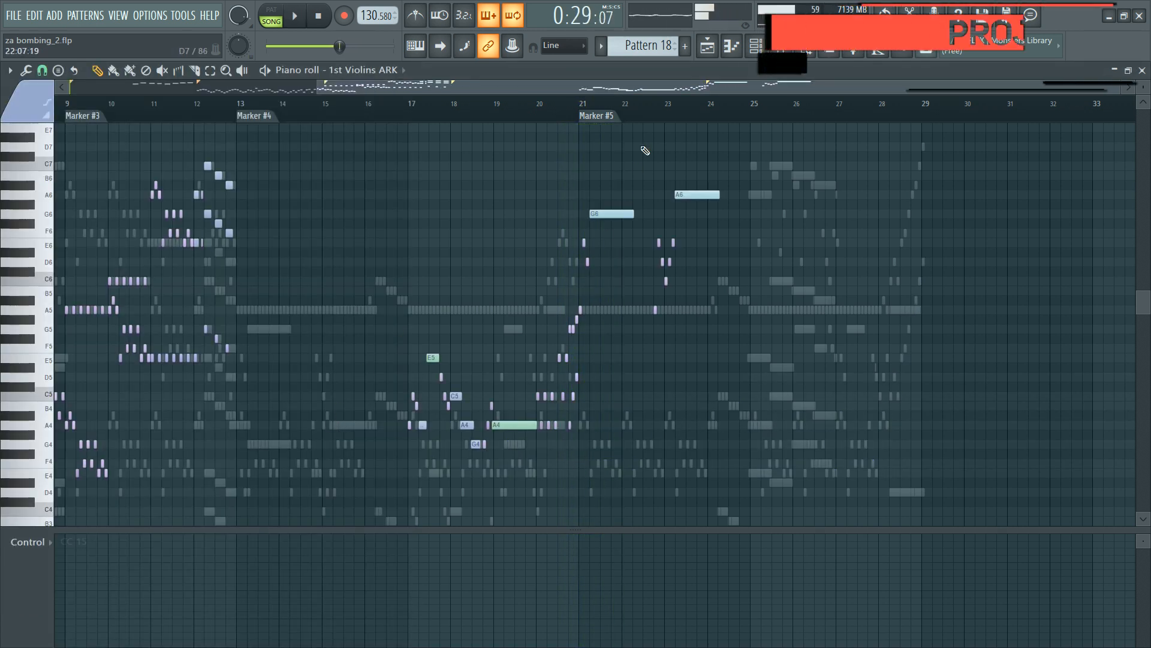
scroll(672, 120, up, 4)
key(F6)
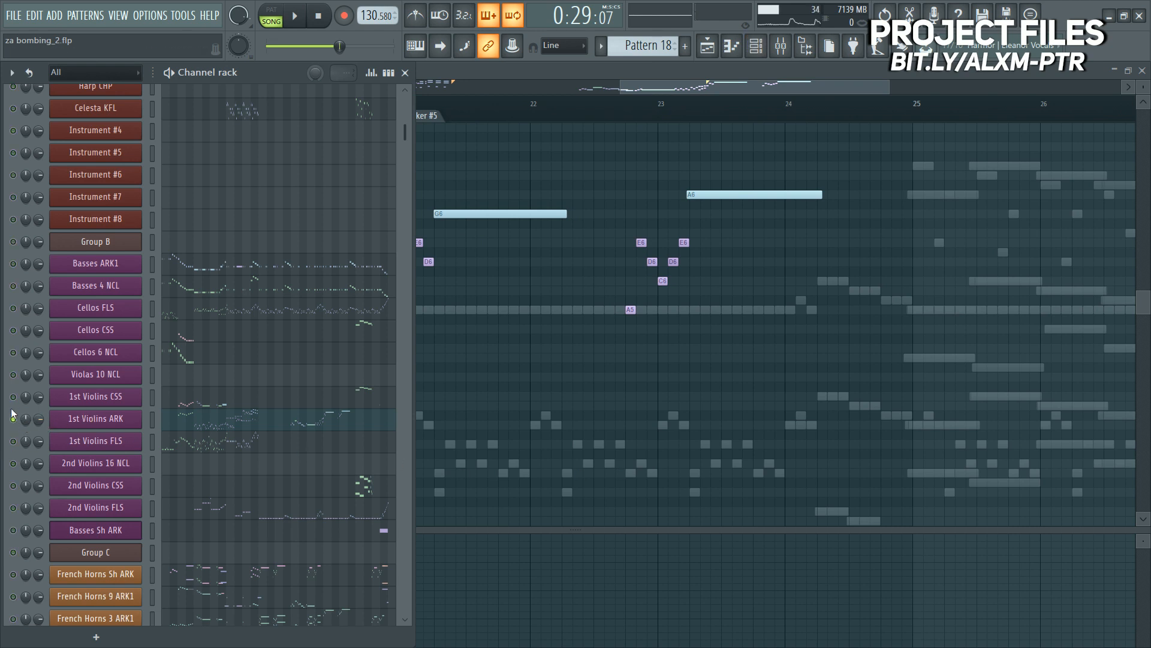
key(F9)
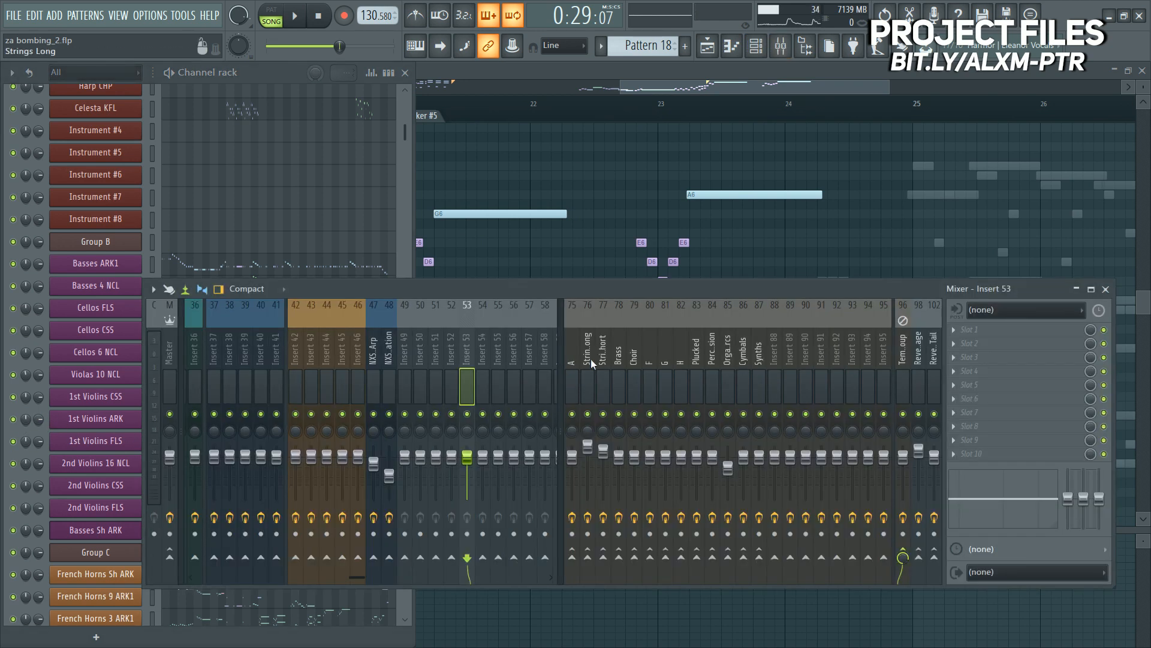
click(592, 359)
key(F7)
Step: Play the start of the 1st Violins ARK melody at Marker #5 and select its notes from bar 21 to bar 24
click(427, 118)
key(space)
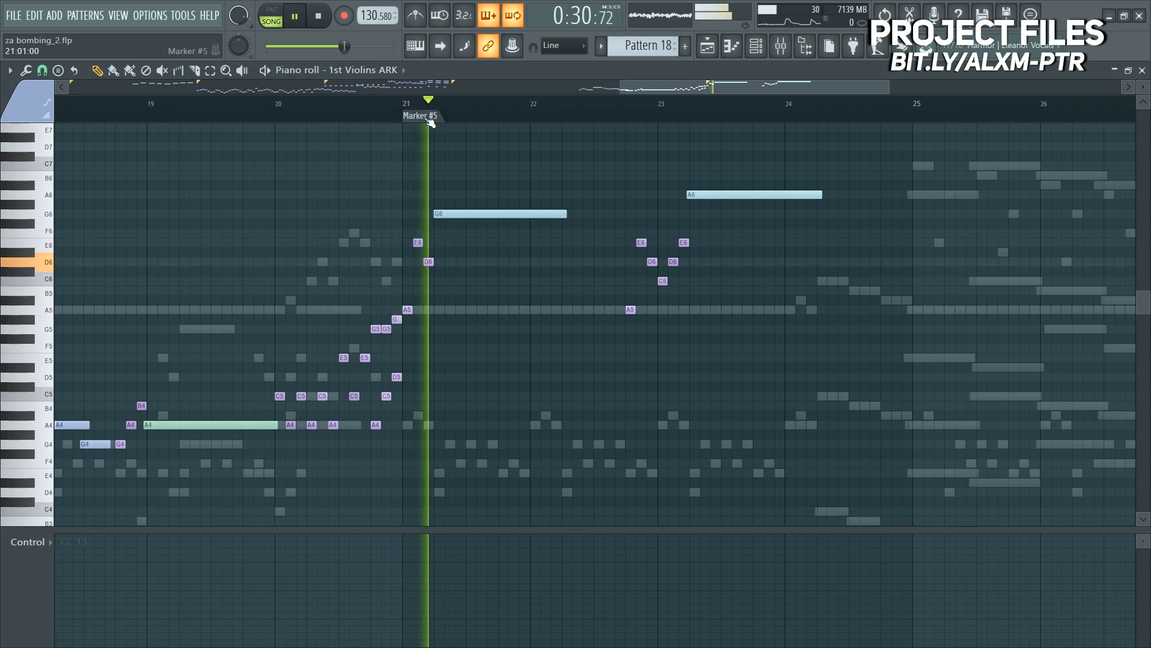
key(space)
mouse_move(417, 145)
mouse_down()
mouse_move(530, 269)
mouse_move(860, 410)
mouse_up()
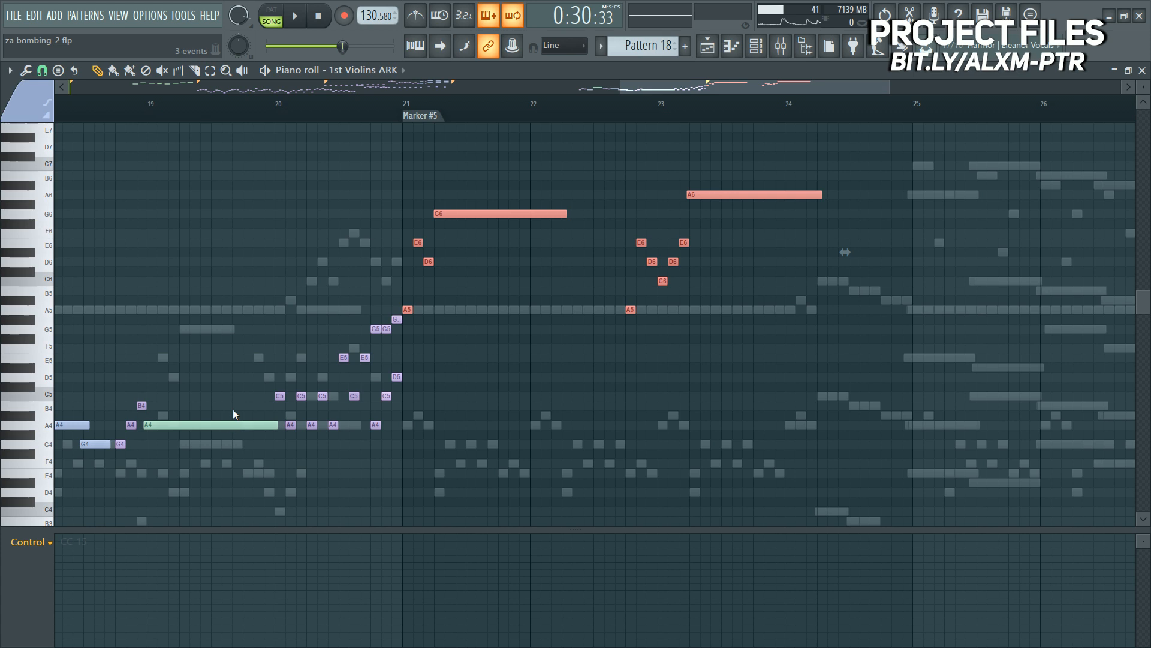
drag(847, 170, 413, 326)
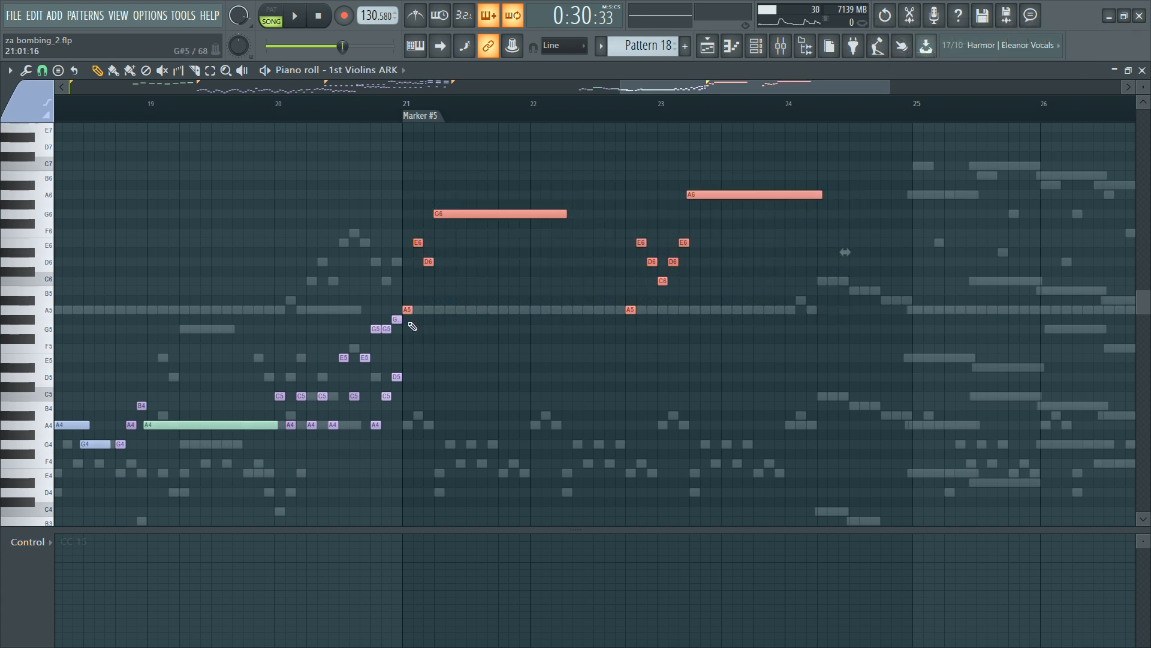
Step: Shift the channels from Cellos FLS through 2nd Violins FLS down so that Basses Sh ARK sits directly above them
key(F6)
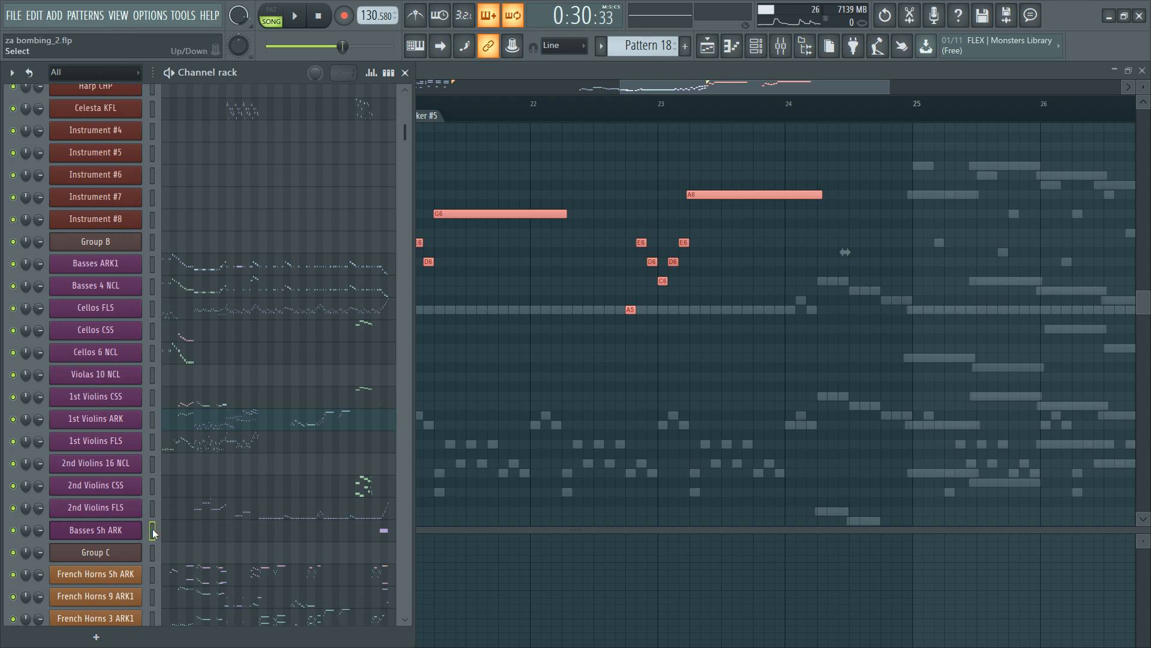
drag(153, 507, 147, 307)
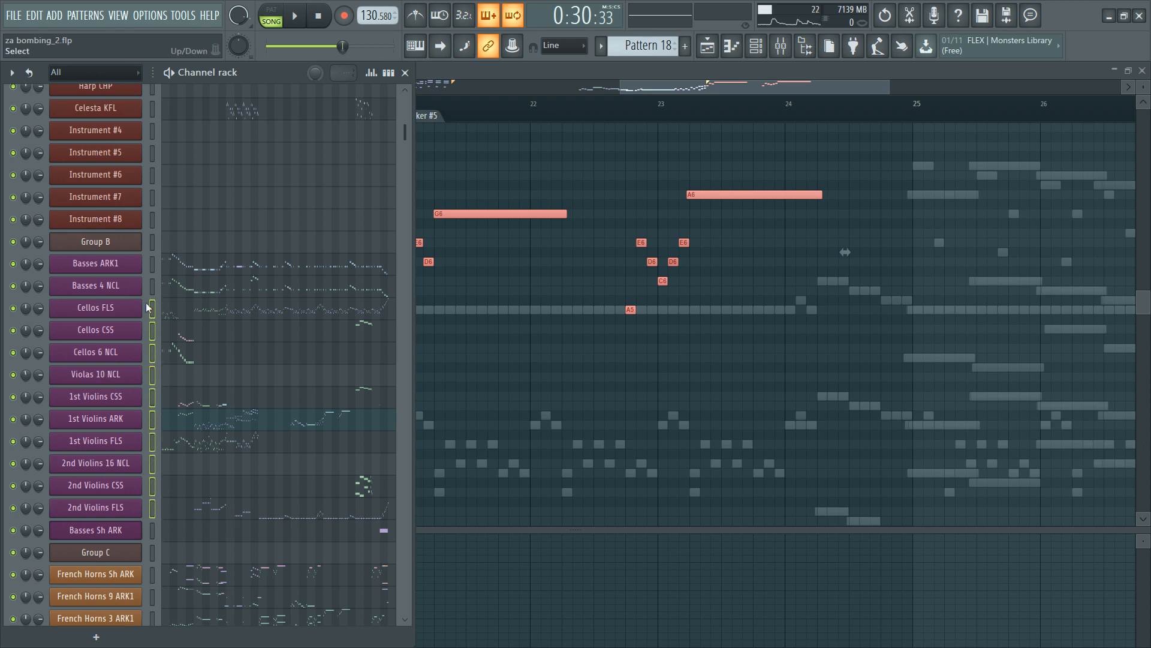
key(alt+Down)
key(F6)
Step: Duplicate the 1st Violins ARK melody of bars 21 to 24 in the same bars, one octave lower
drag(843, 124, 411, 354)
key(ctrl+c)
key(ctrl+v)
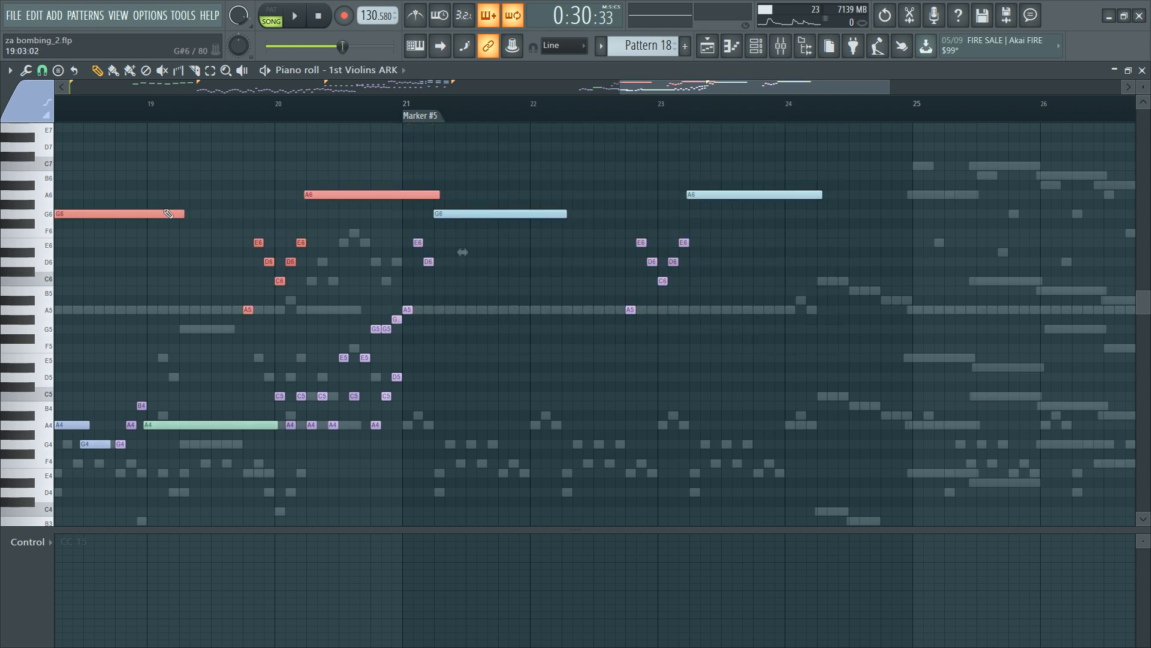
drag(169, 214, 551, 235)
key(ctrl+z)
drag(150, 215, 528, 216)
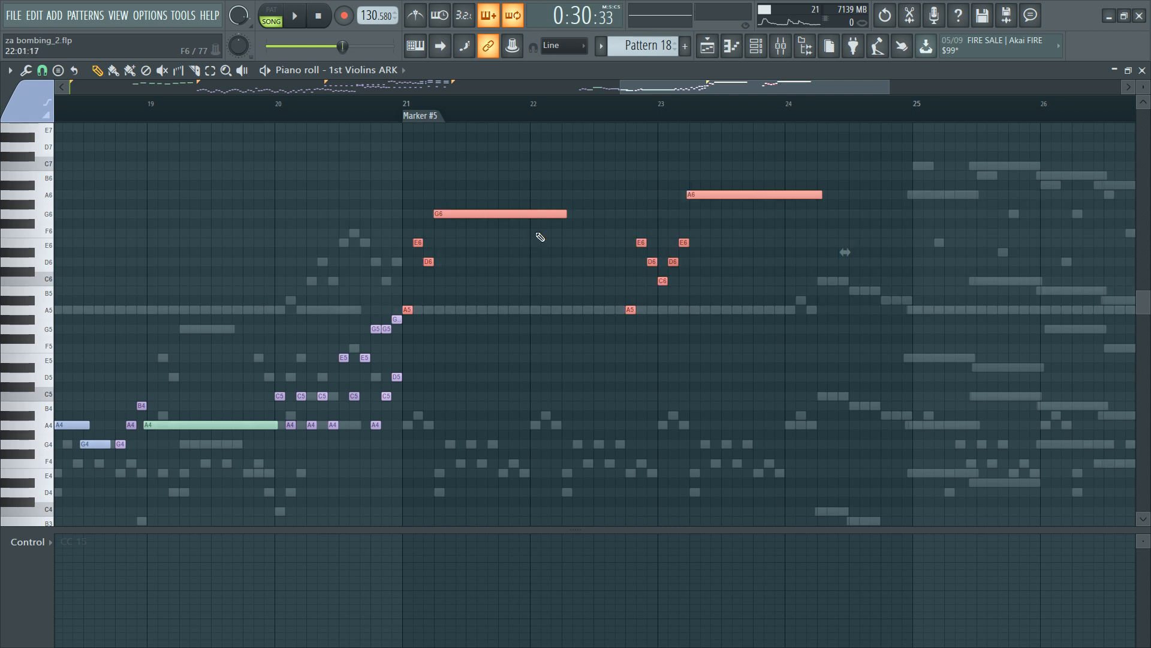
key(ctrl+Down)
Step: Play the octave-doubled melody from Marker #5, marking out its long G and A note pairs, and clear the selection
key(space)
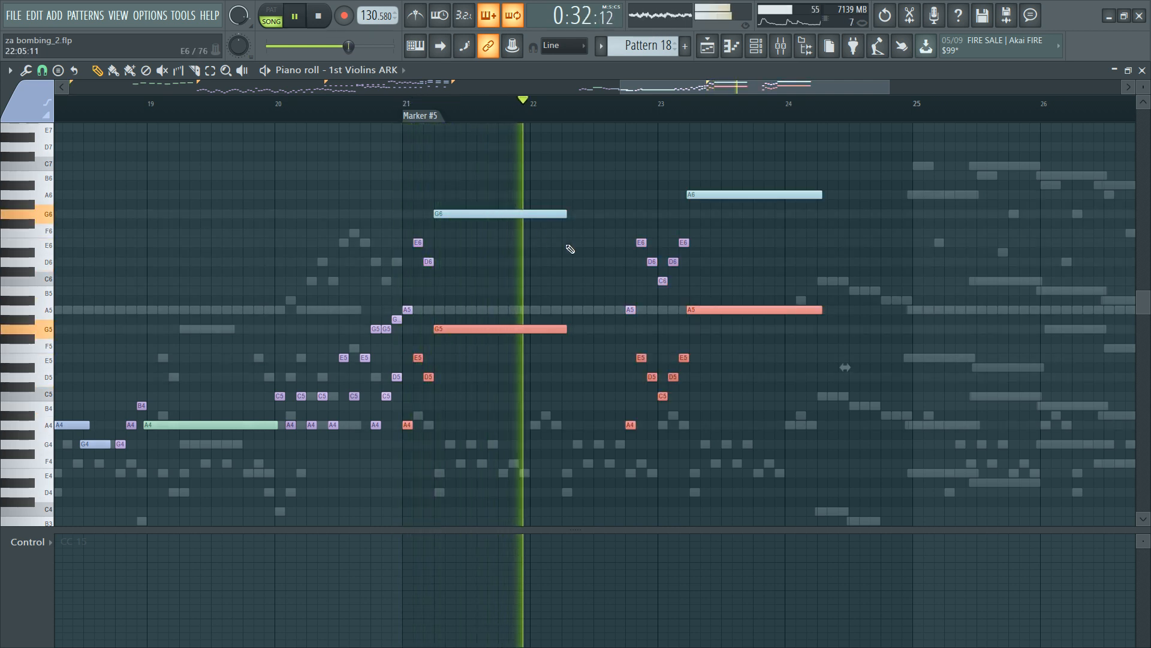
drag(538, 205, 509, 456)
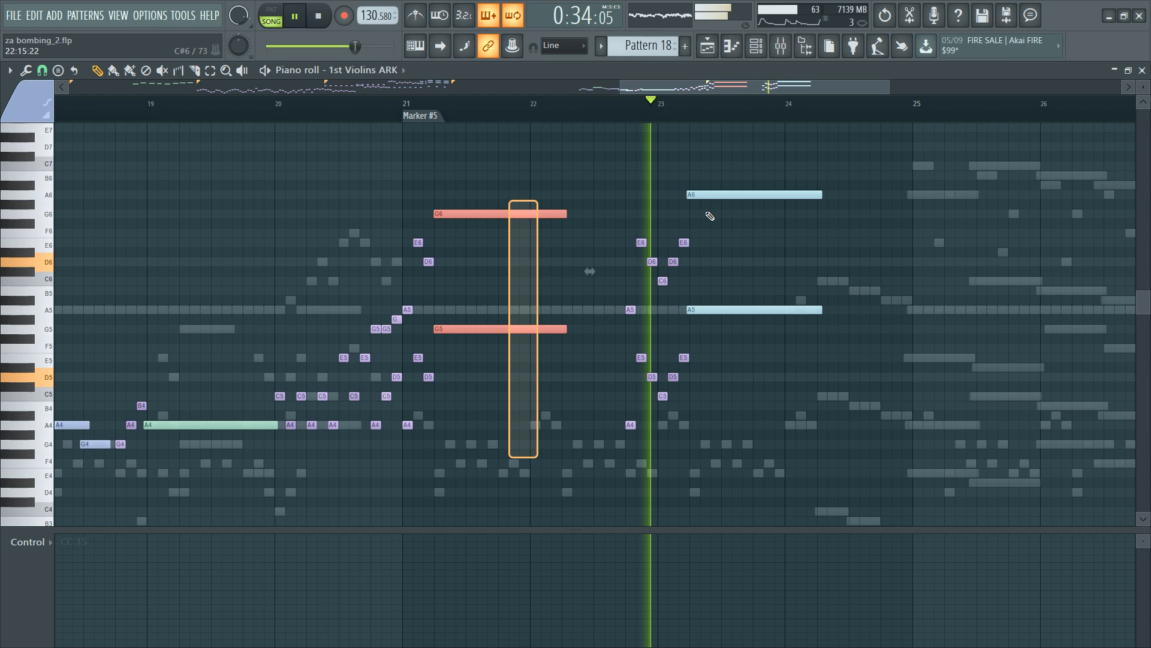
drag(738, 173, 765, 360)
ctrl+click(759, 370)
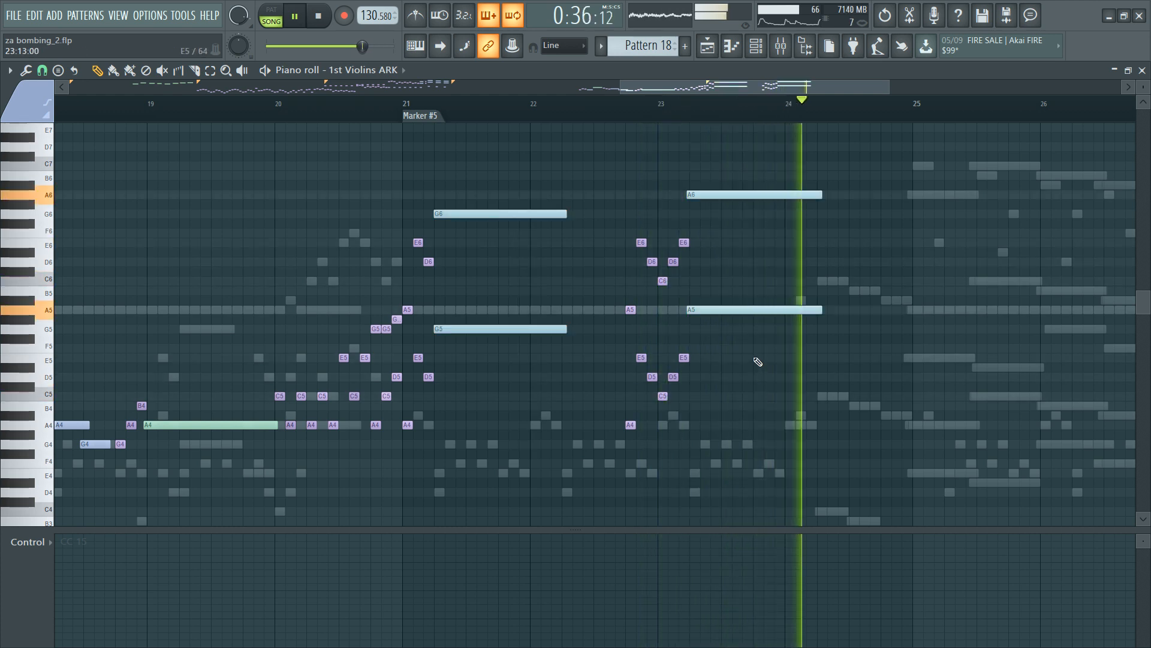
Step: Move the lower-octave melody notes from 1st Violins ARK into 1st Violins CSS, placing them at bars 21 to 24
drag(790, 296, 436, 459)
key(Delete)
key(space)
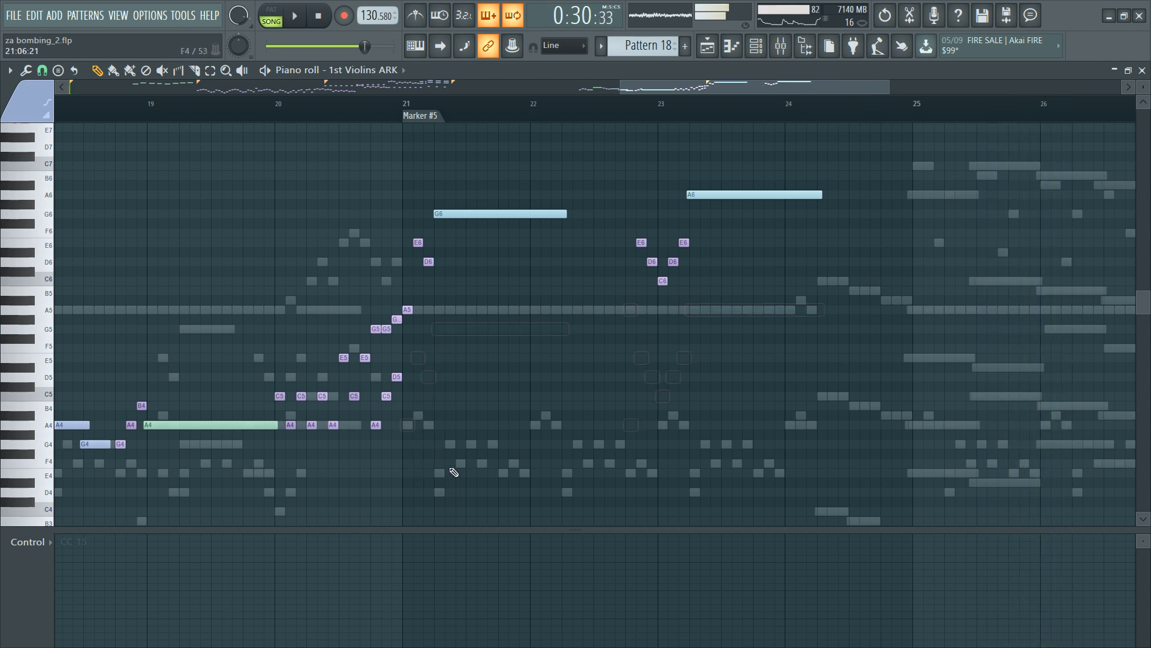
key(F6)
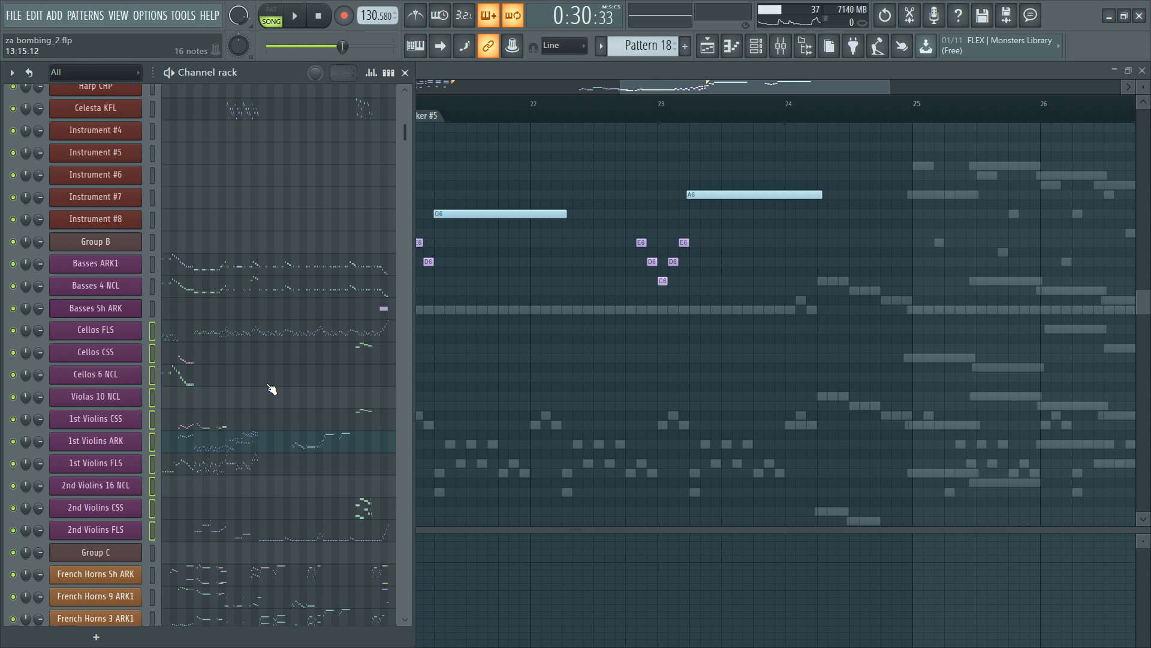
click(300, 424)
key(ctrl+v)
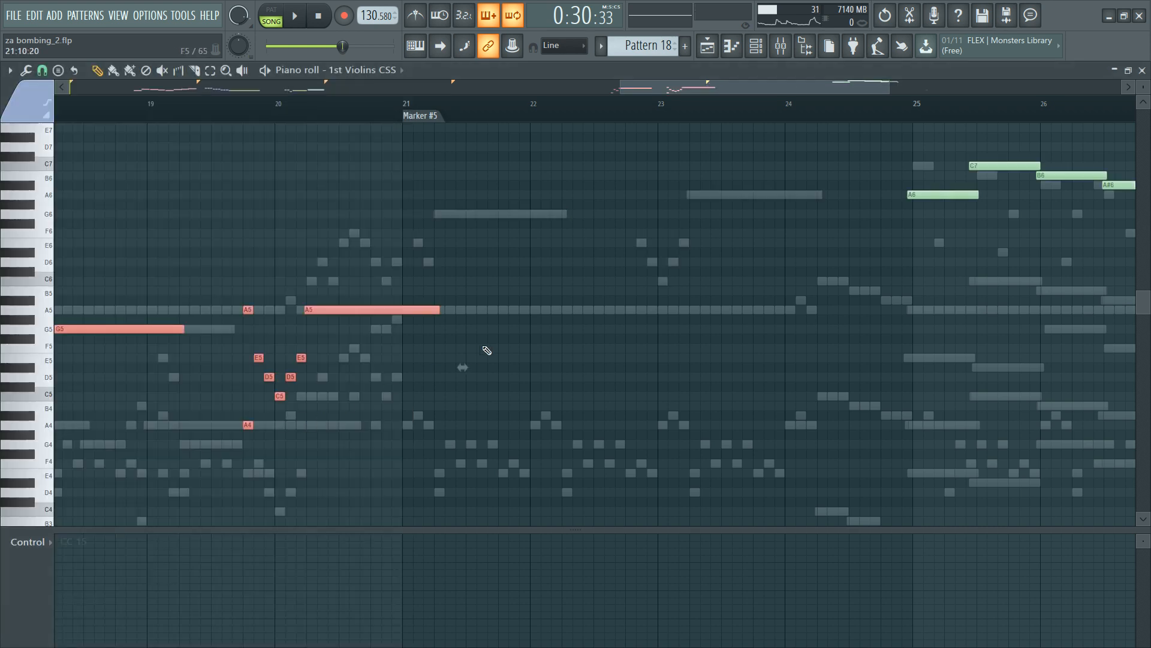
drag(343, 310, 748, 321)
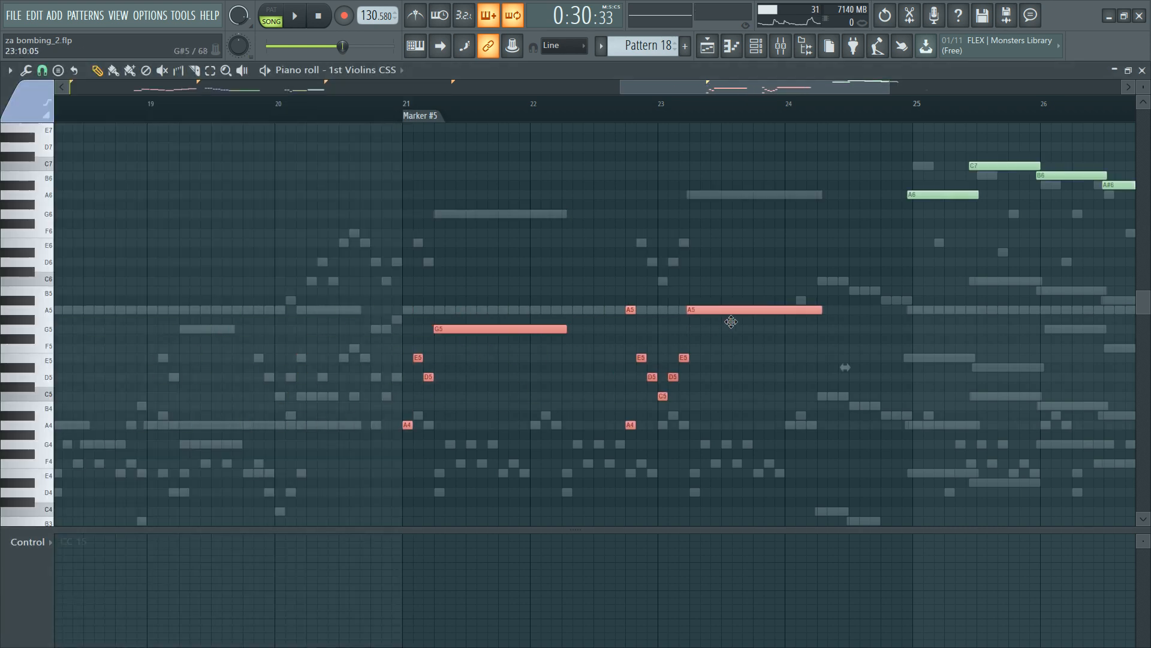
Step: Assign the Spicc articulation colour to the short 1st Violins CSS notes in bars 21 to 23
click(571, 386)
drag(617, 287, 679, 492)
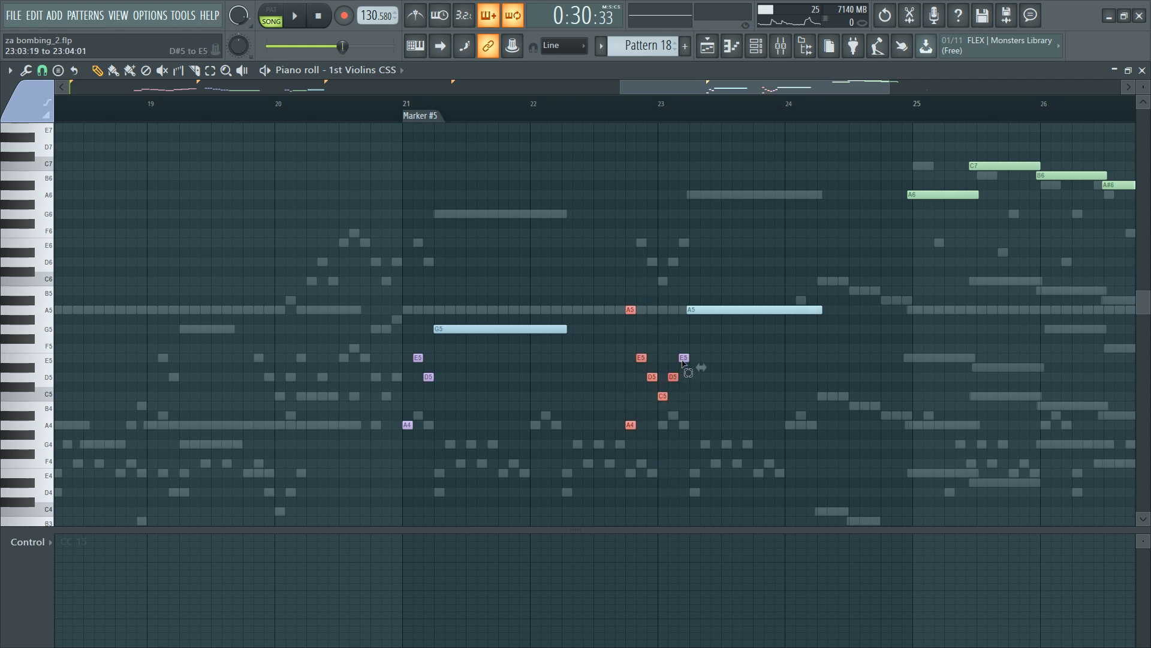
ctrl+shift+click(684, 358)
drag(331, 358, 497, 496)
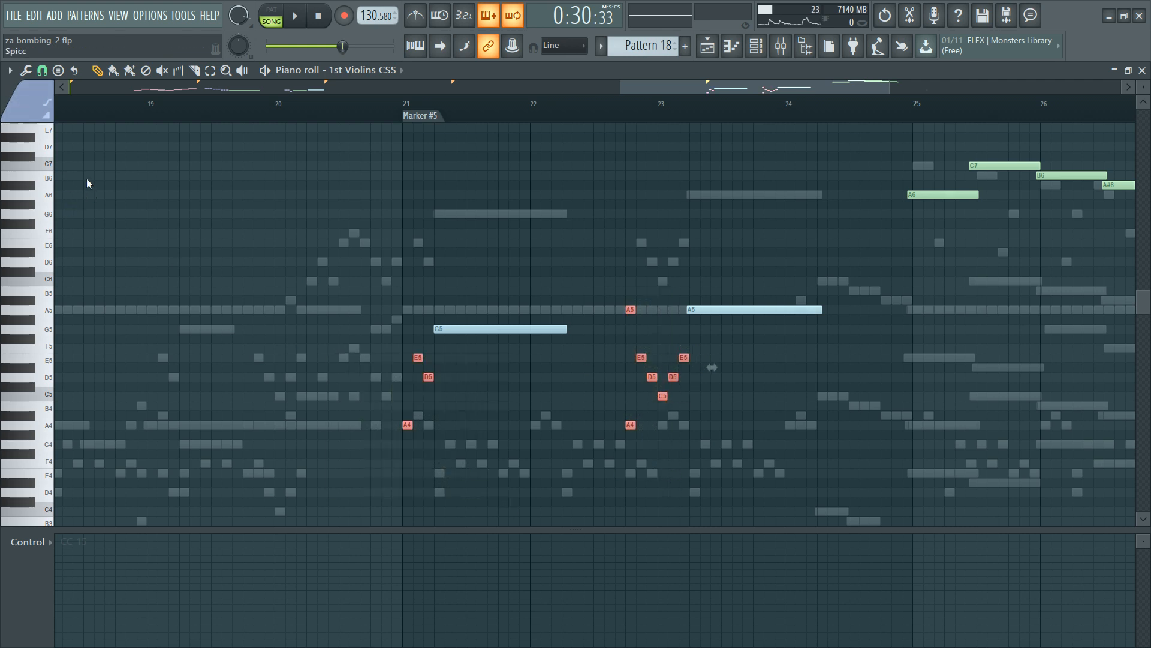
Step: Assign the green articulation colour to the long G5 and A5 notes of the 1st Violins CSS melody
click(523, 297)
ctrl+shift+click(528, 329)
ctrl+shift+click(786, 309)
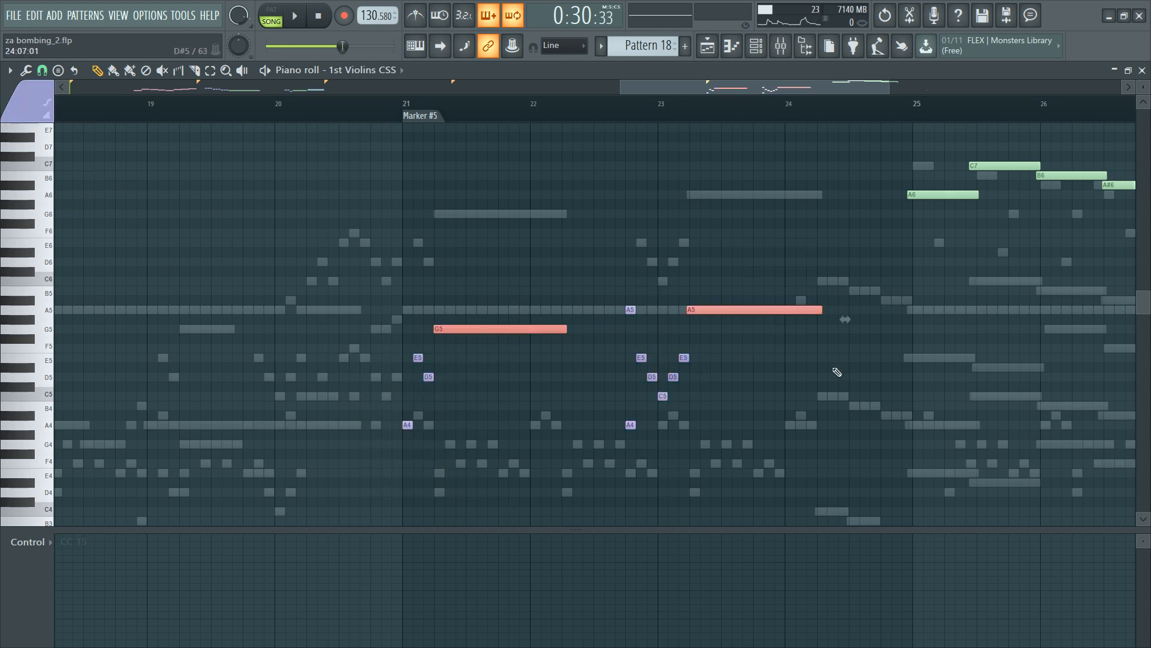
click(40, 109)
click(26, 138)
key(alt+c)
Step: Solo the 1st Violins CSS channel and play its melody from Marker #5
key(space)
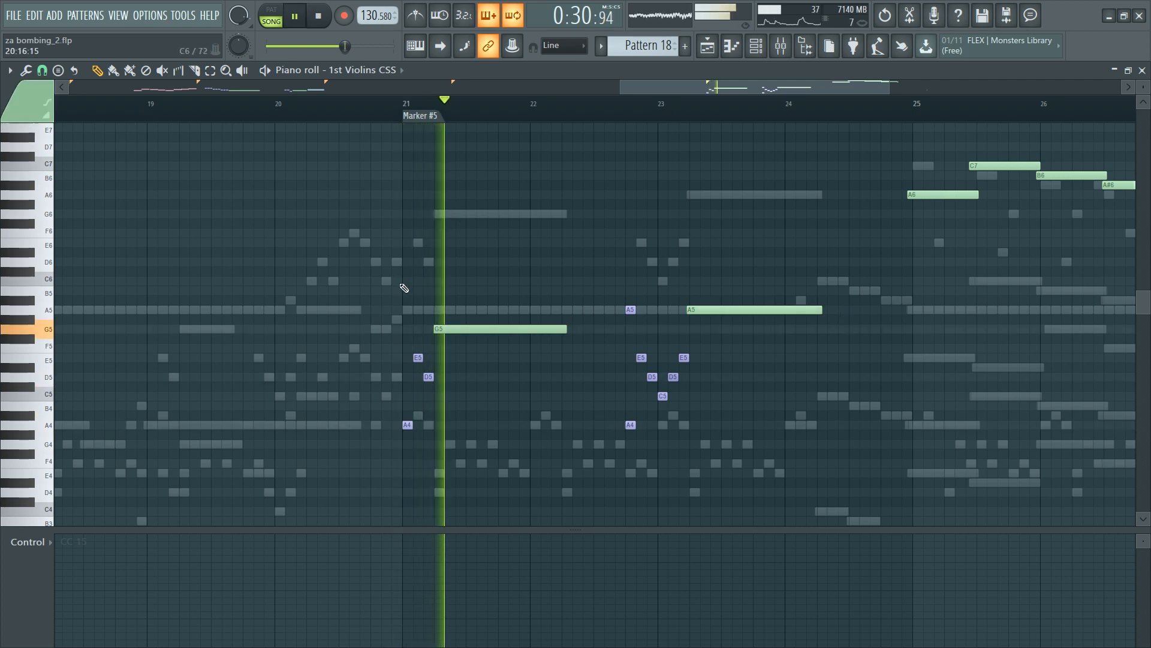
key(space)
key(F6)
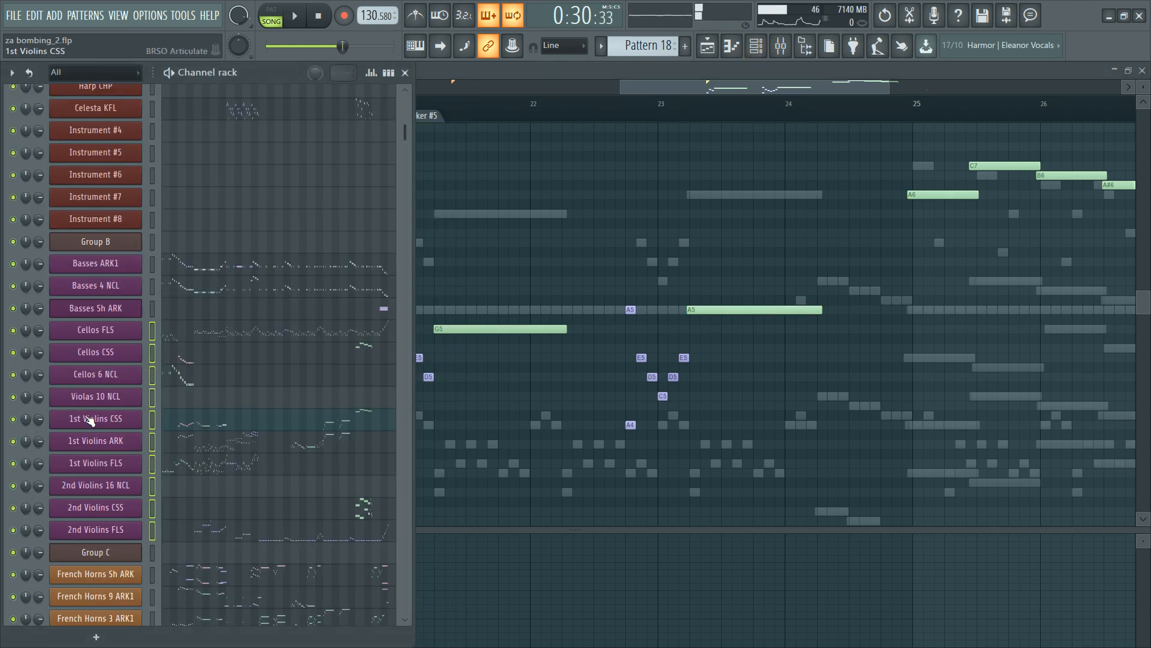
key(space)
key(F6)
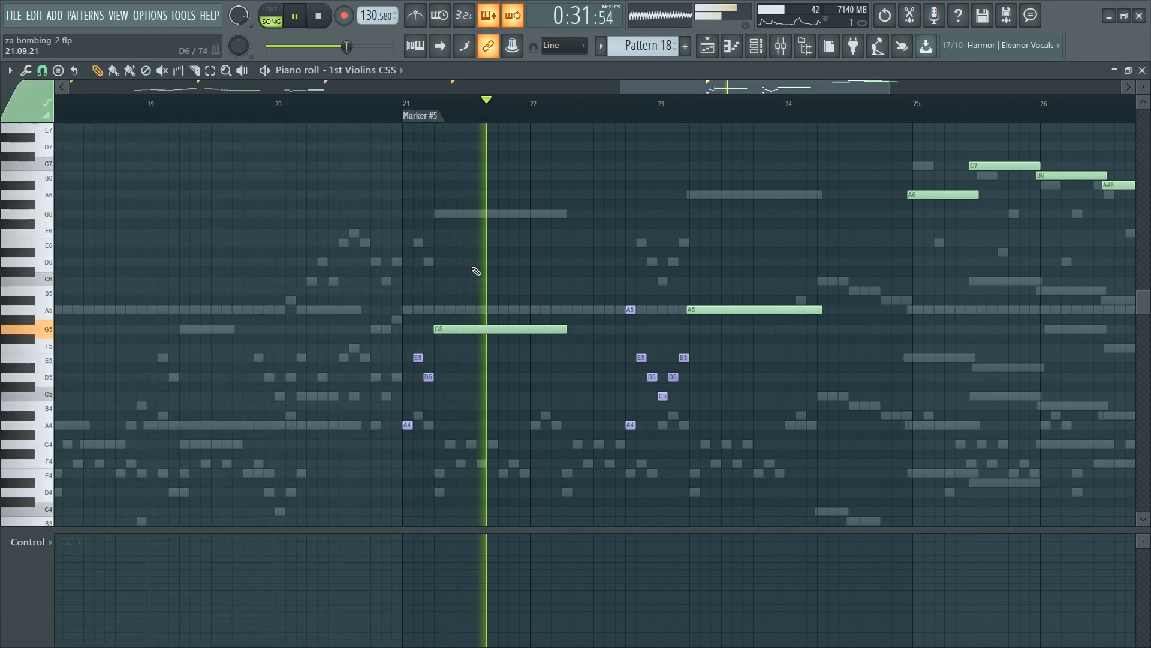
key(space)
key(space)
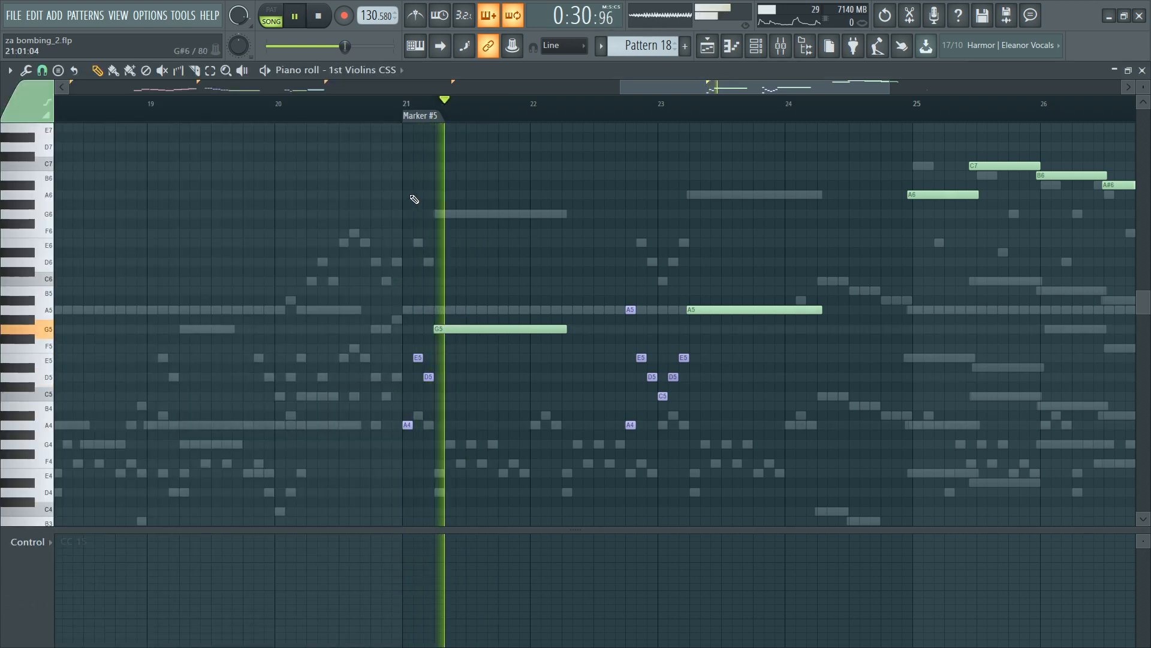
Step: Make the long G5 and A5 notes start slightly later, and trim a little off the end of the A5 note
scroll(611, 272, up, 2)
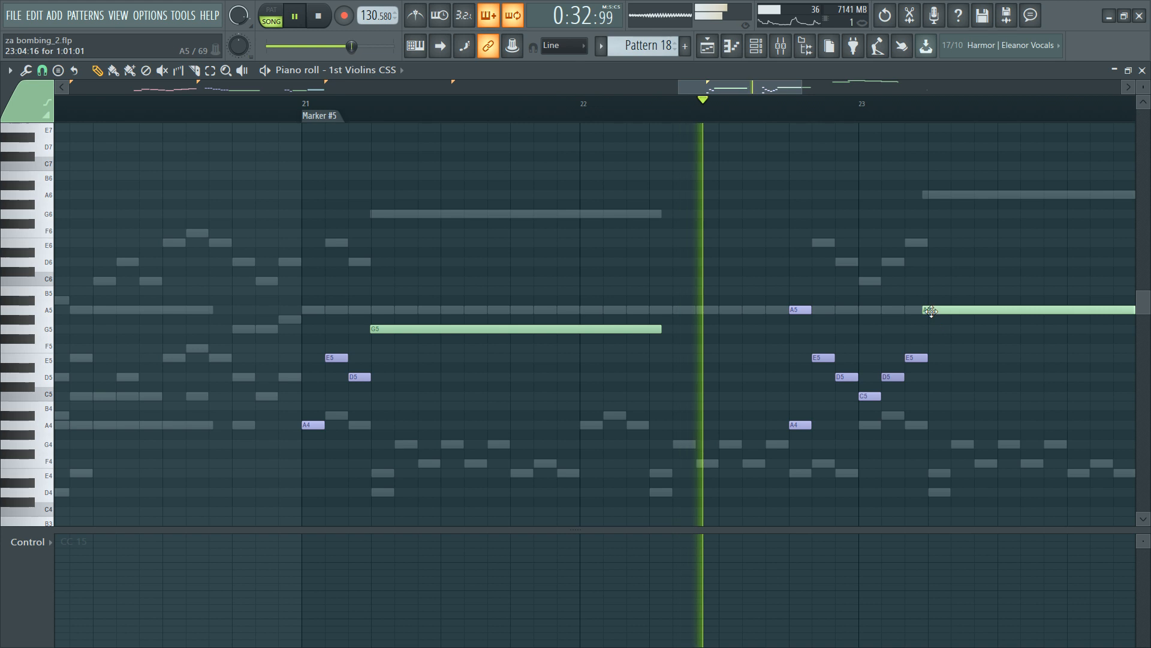
click(376, 329)
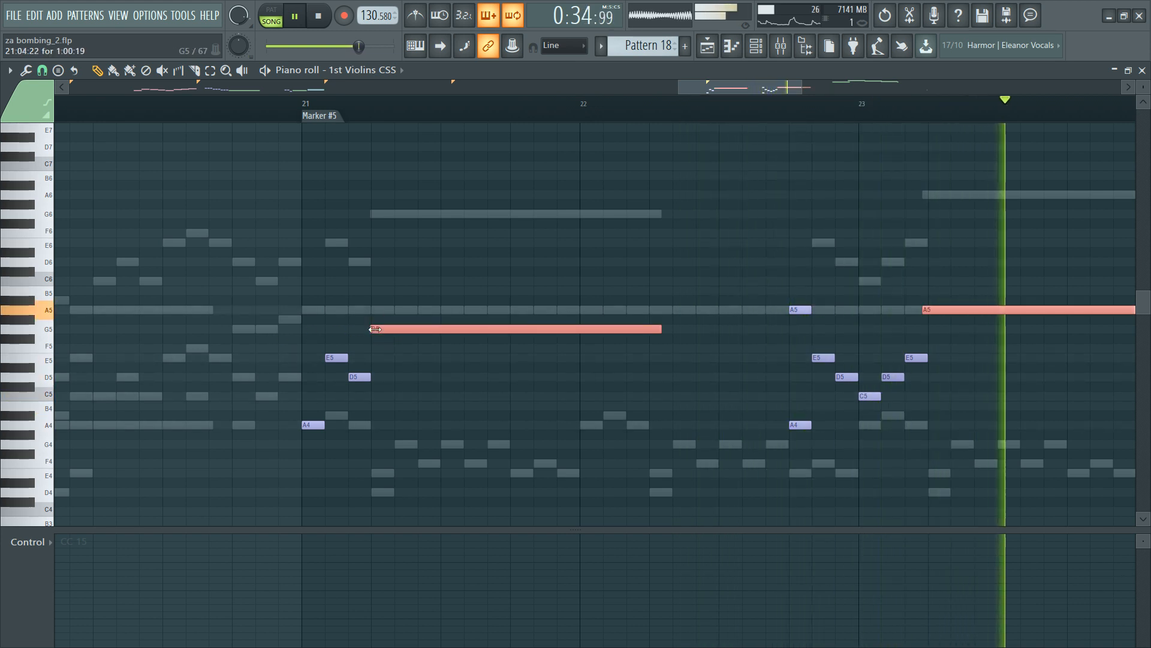
mouse_move(373, 329)
mouse_down()
mouse_move(392, 329)
mouse_move(378, 329)
mouse_up()
ctrl+click(386, 265)
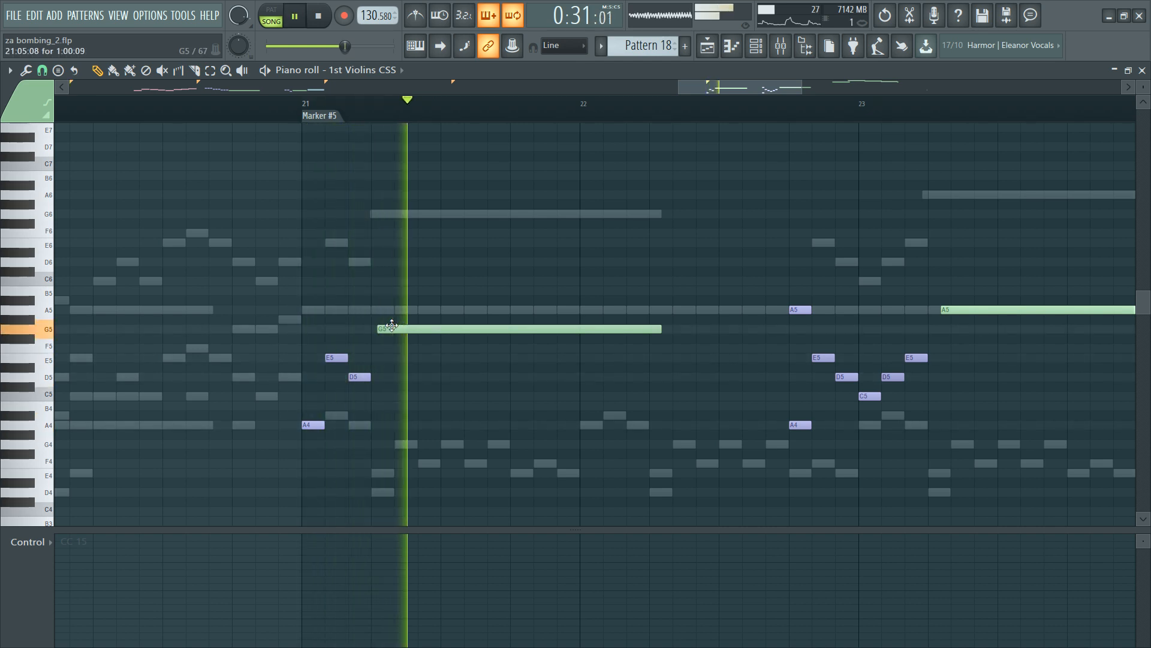
scroll(691, 108, down, 2)
scroll(691, 108, down, 2)
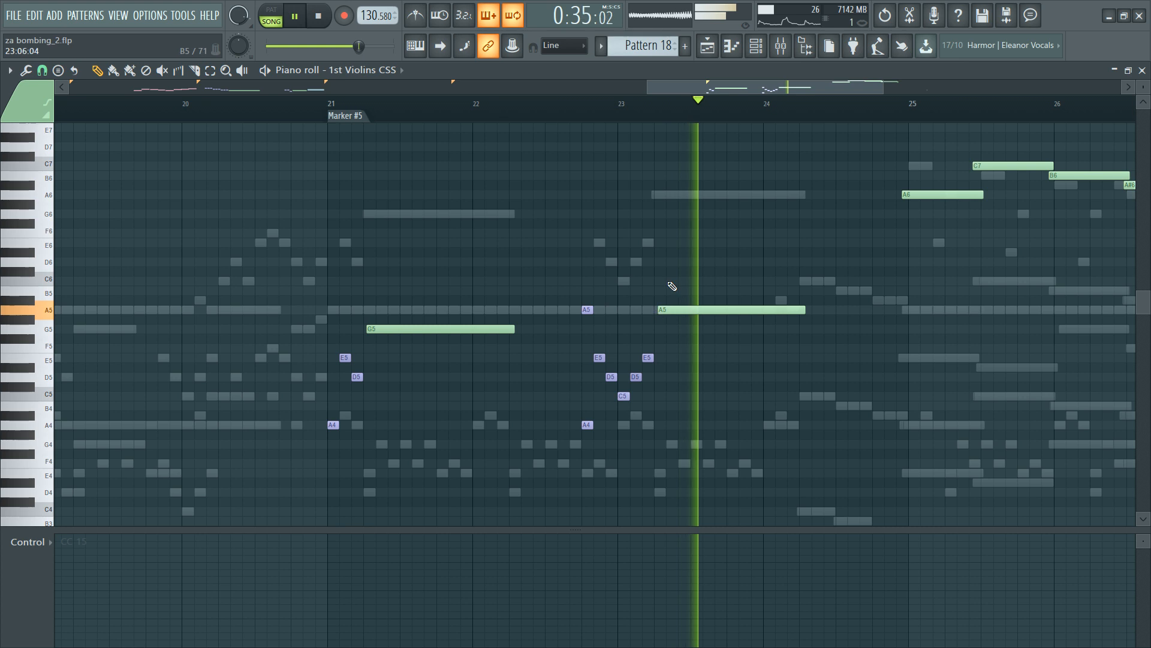
drag(806, 312, 797, 312)
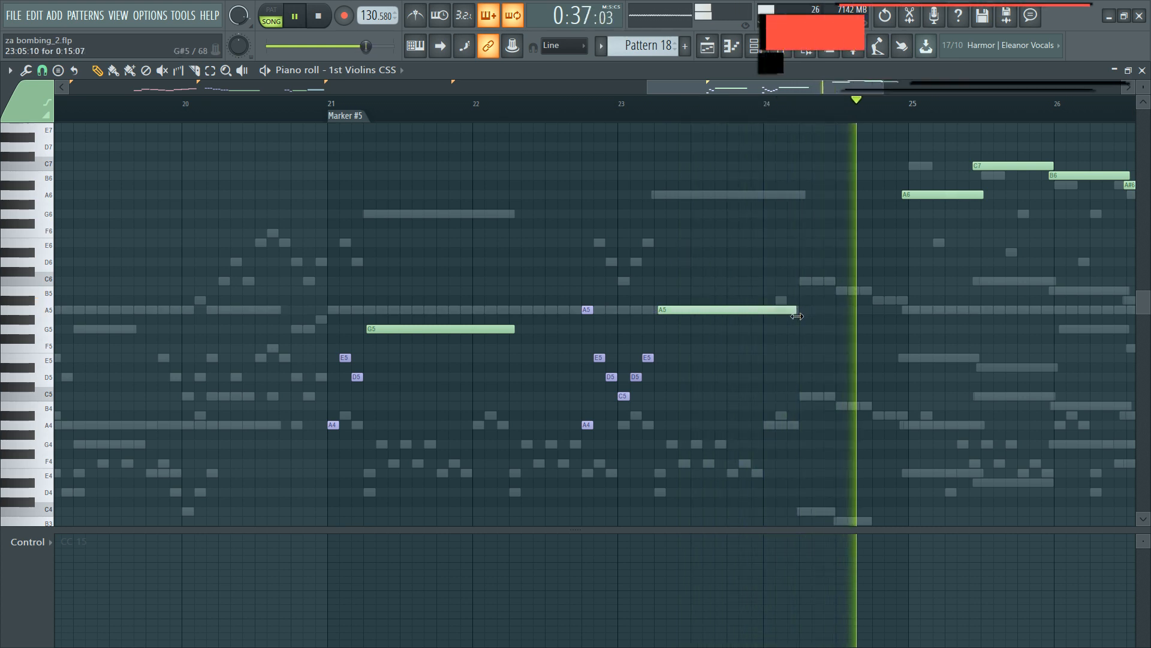
key(space)
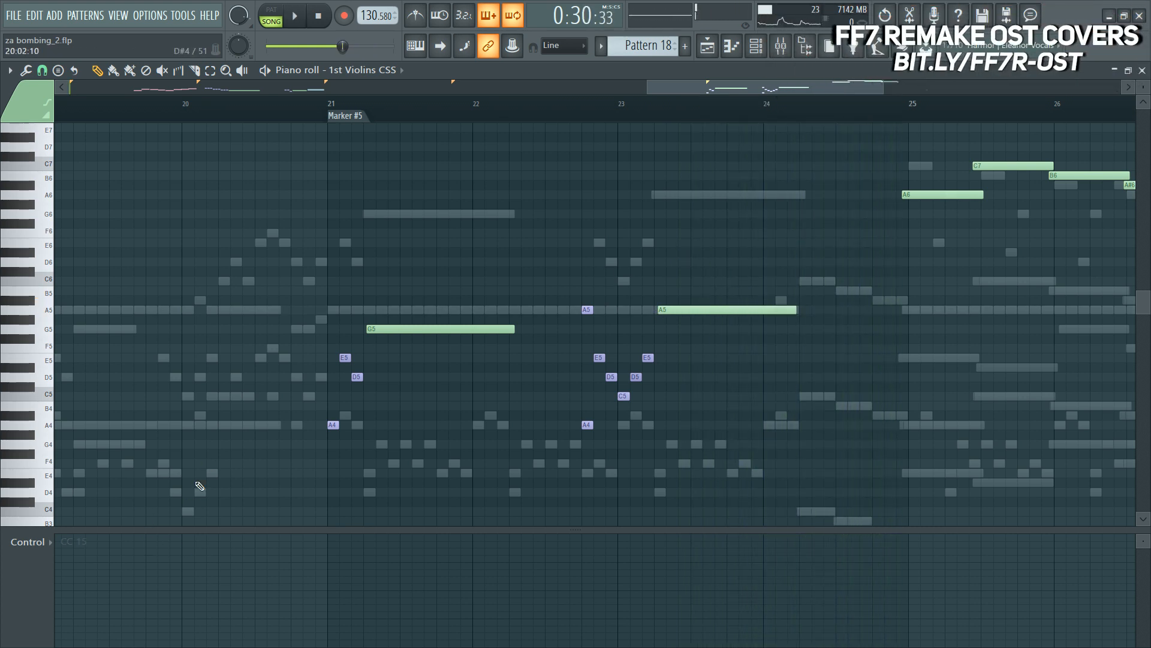
Step: Show the Dynamics controller of 1st Violins CSS and lower its level from Marker #5 at bar 21
key(F6)
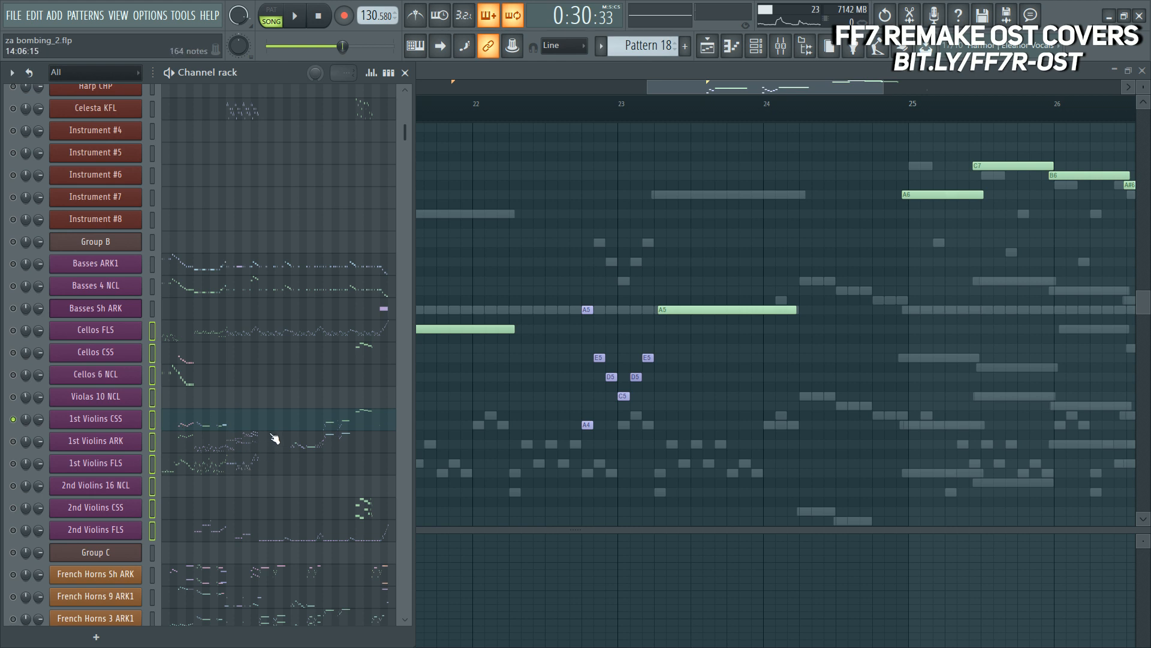
click(113, 419)
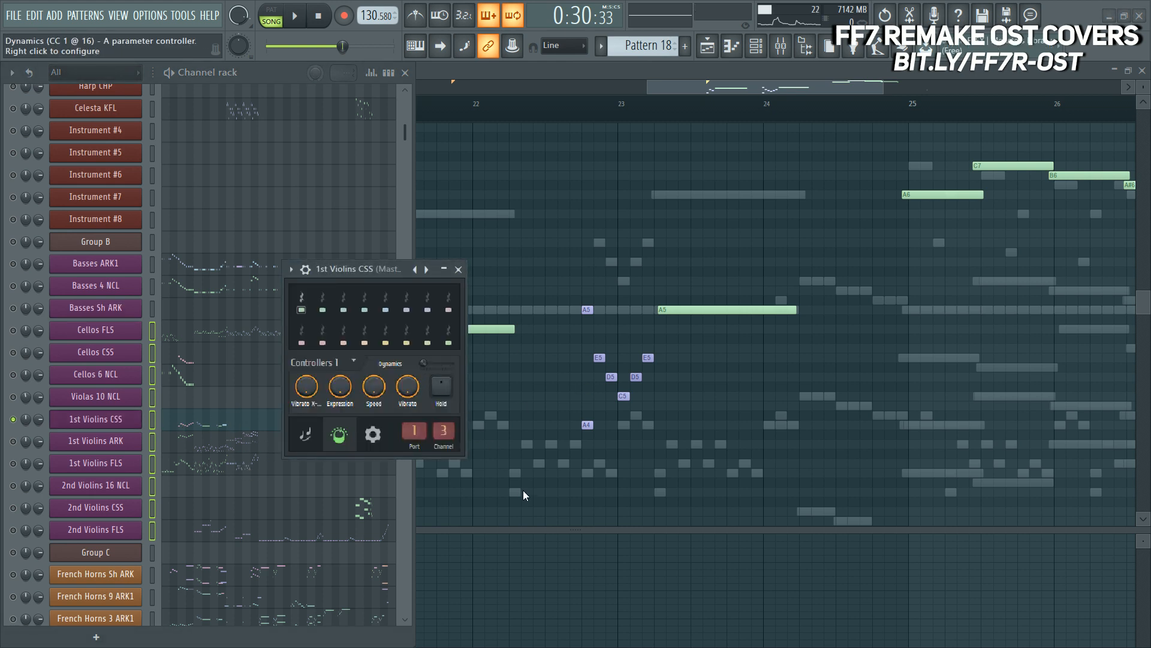
click(523, 491)
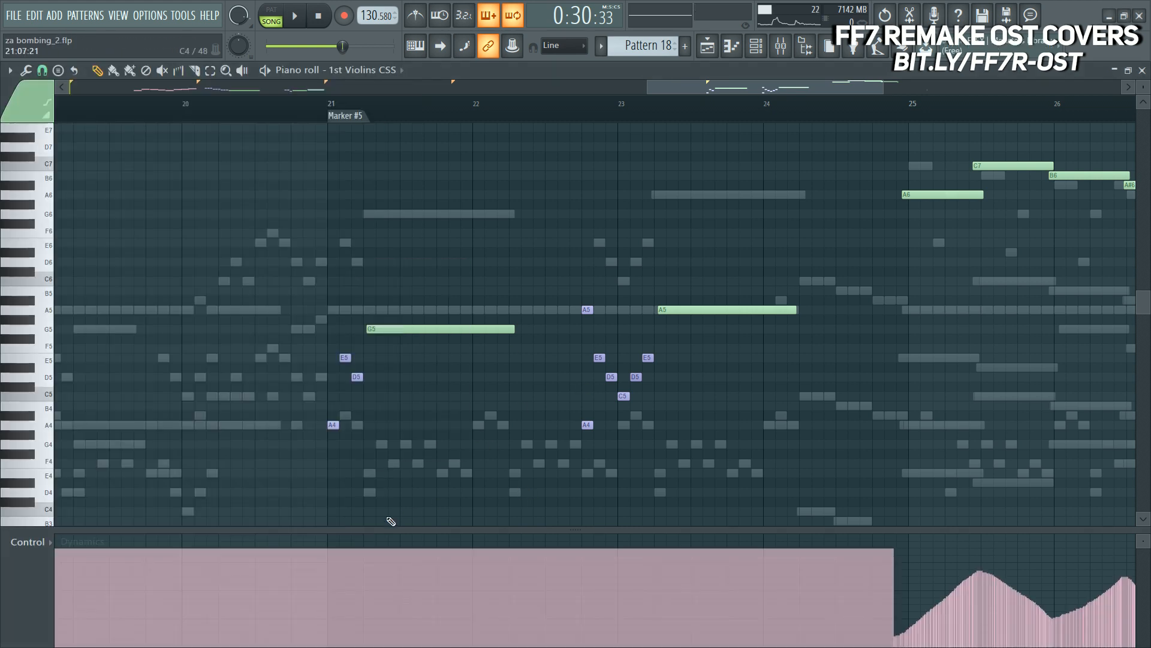
click(339, 579)
key(space)
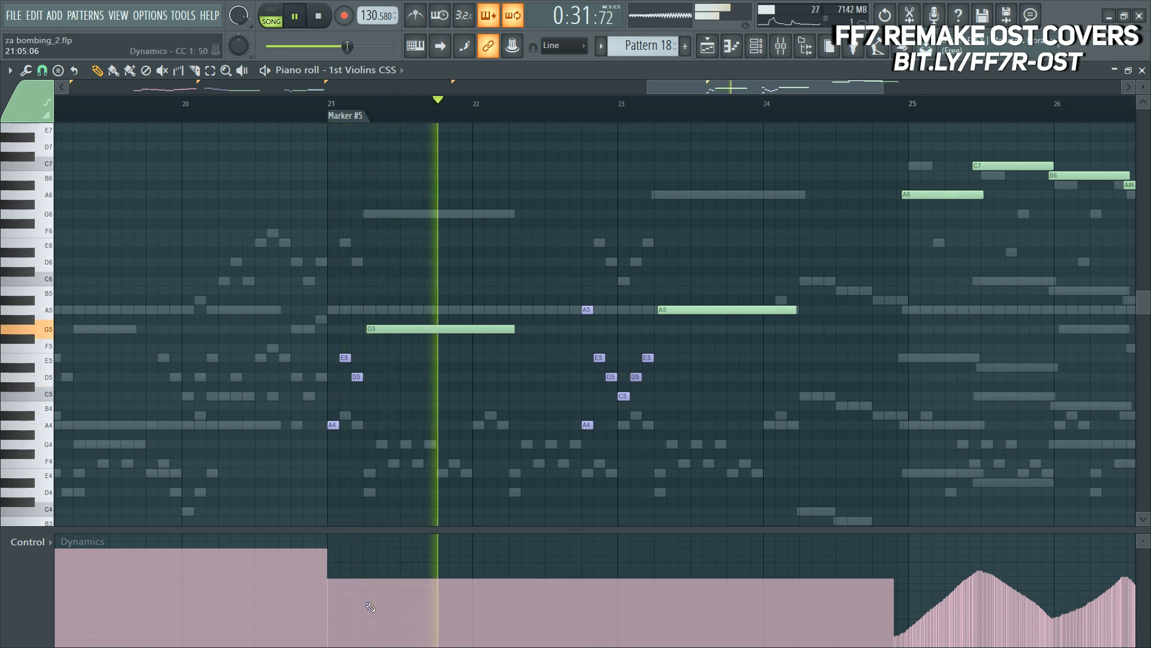
key(space)
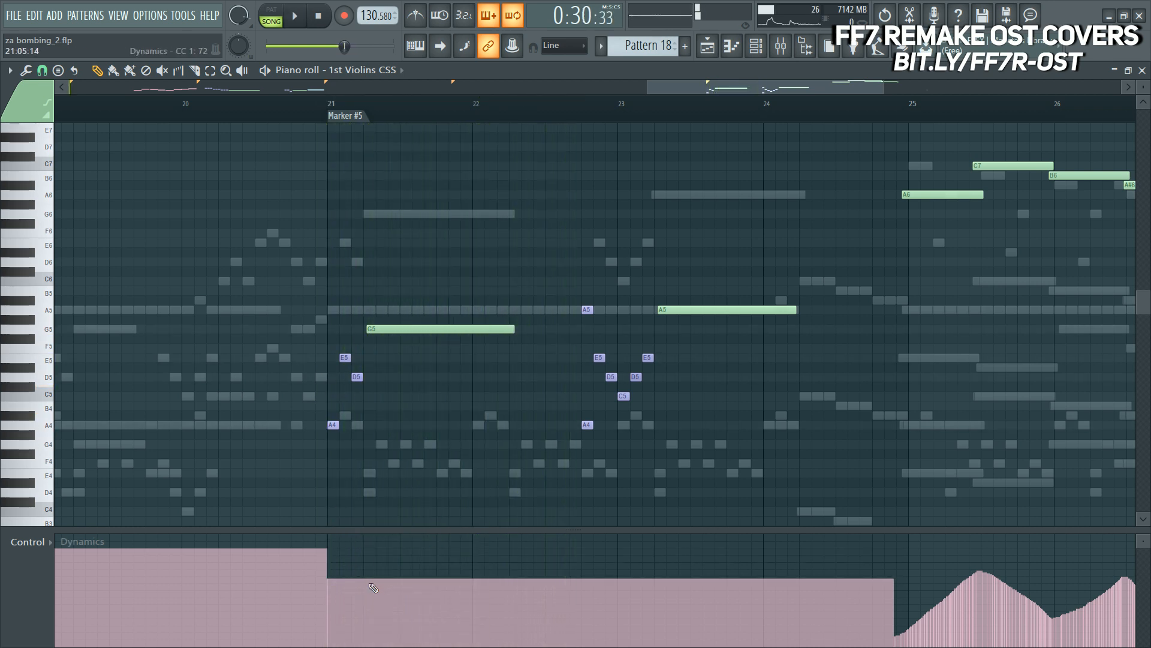
Step: Fade the Dynamics down to about 24 over the G5 note's second half, and raise the level again at the pickup late in bar 22
drag(366, 581, 501, 608)
key(ctrl+z)
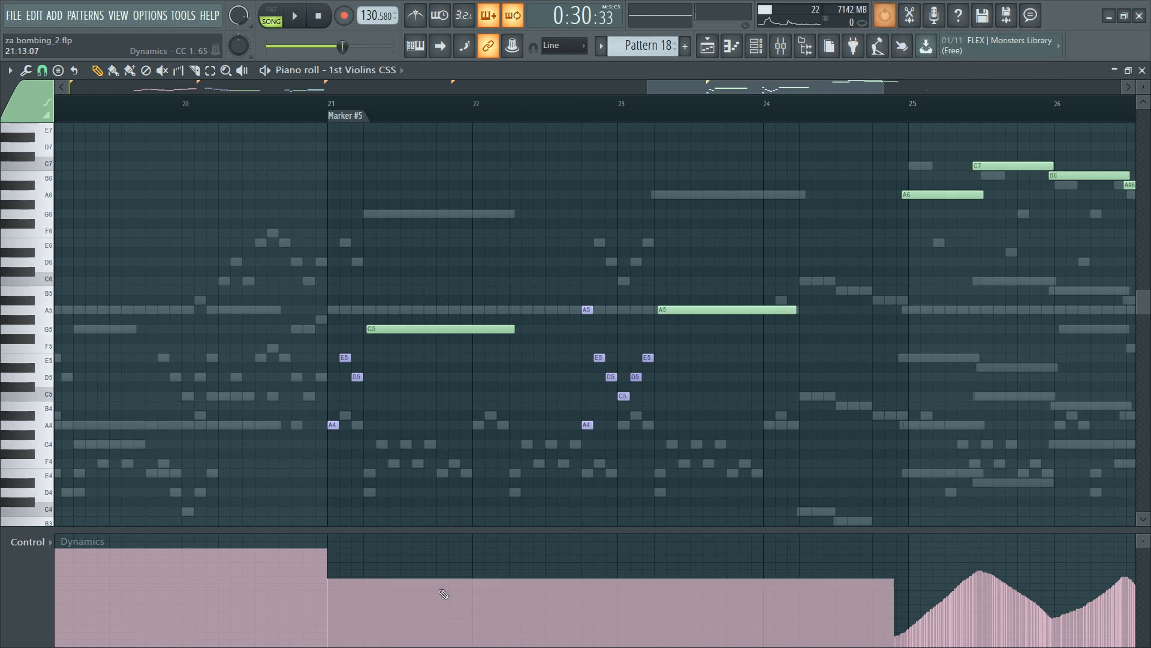
drag(429, 585, 505, 610)
key(space)
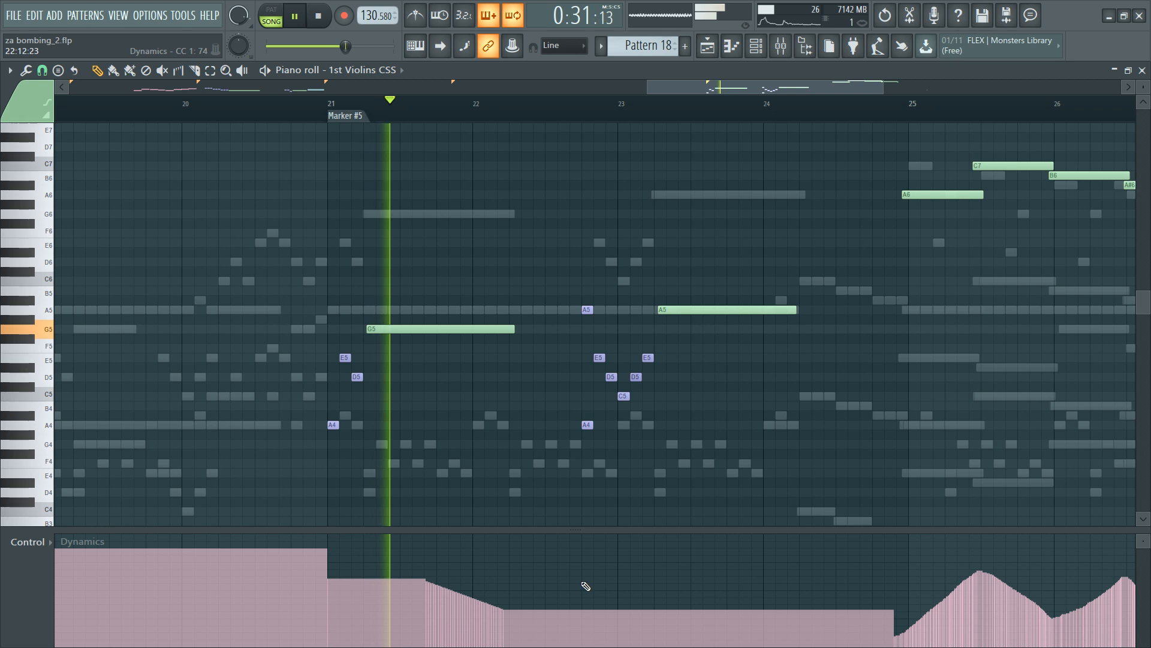
click(582, 581)
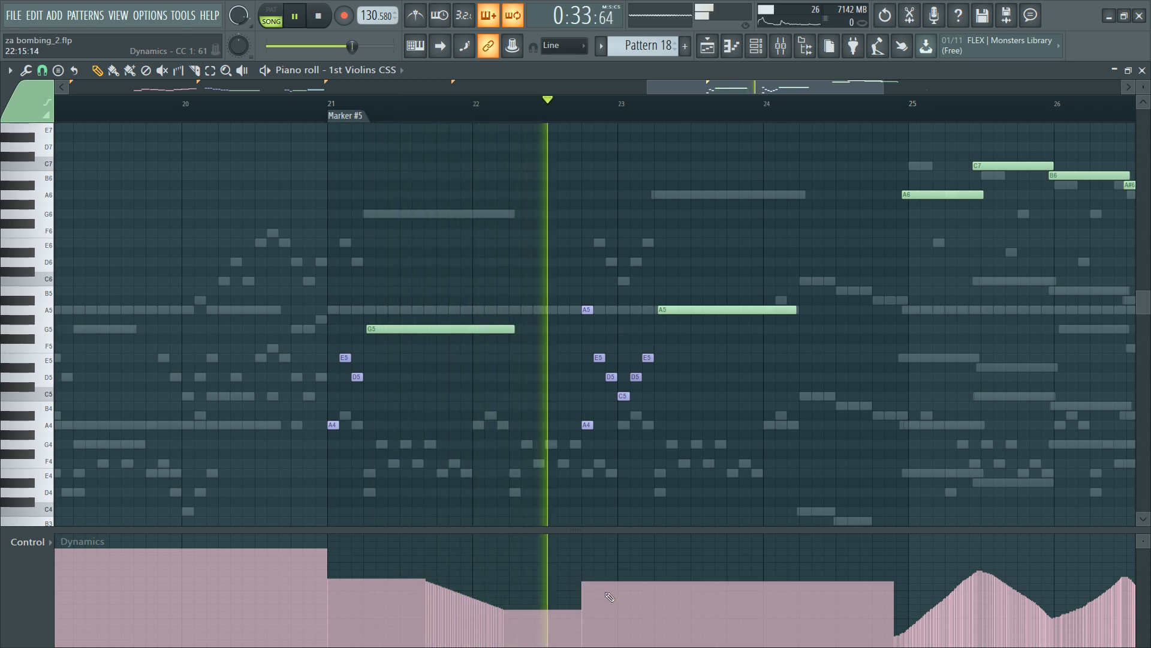
key(space)
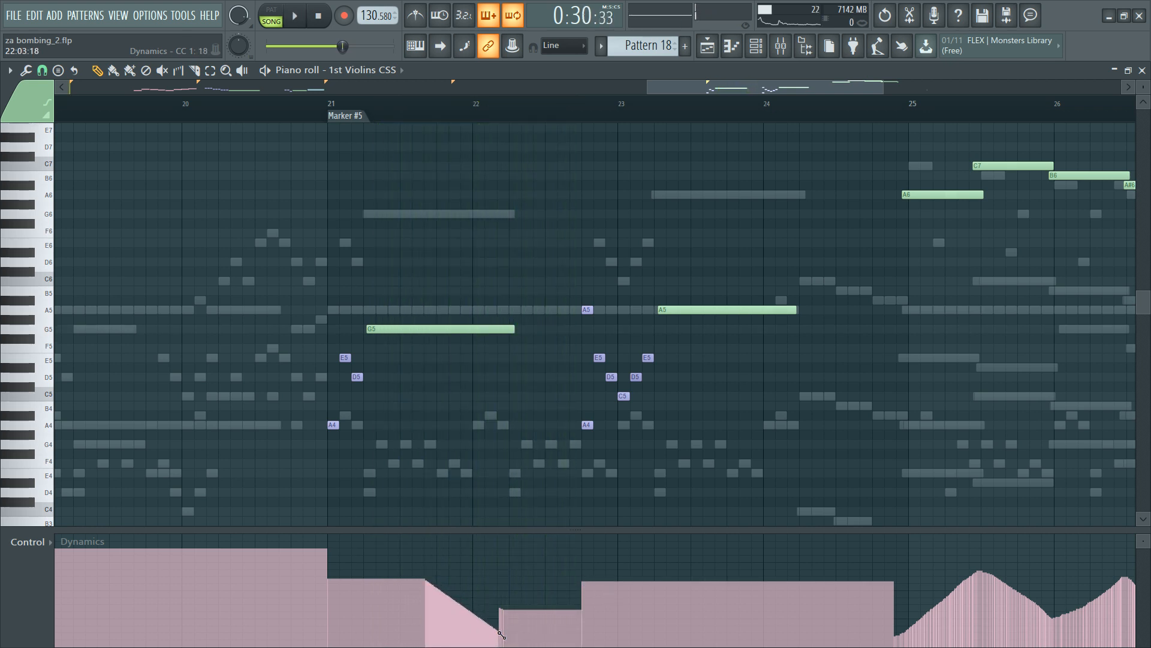
key(space)
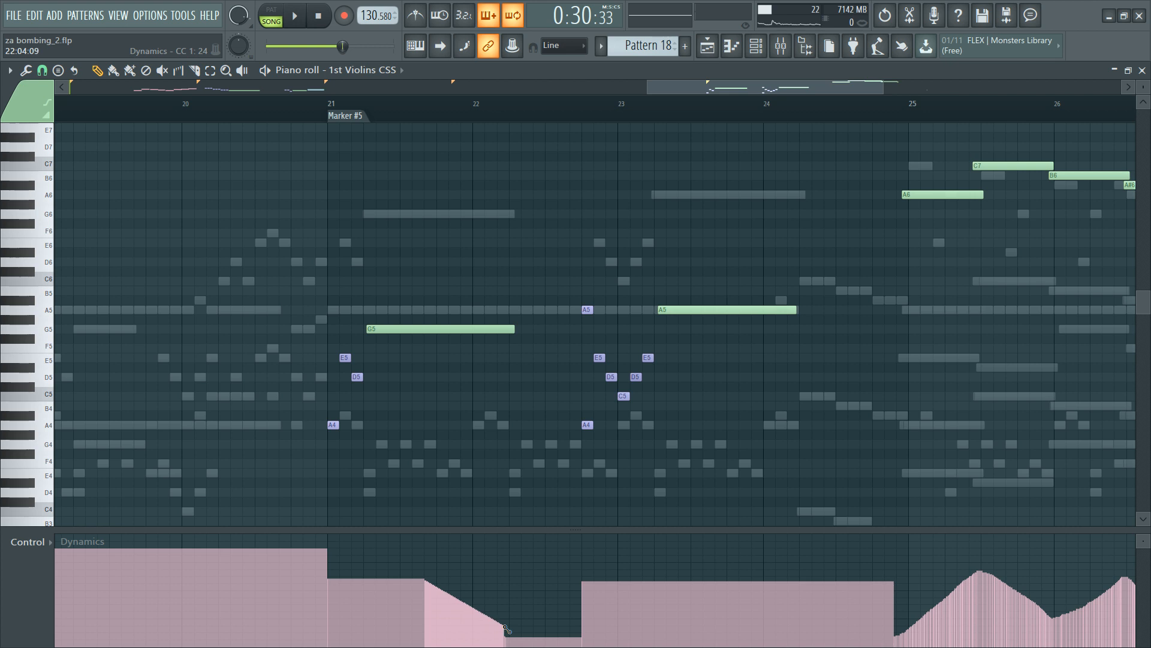
key(space)
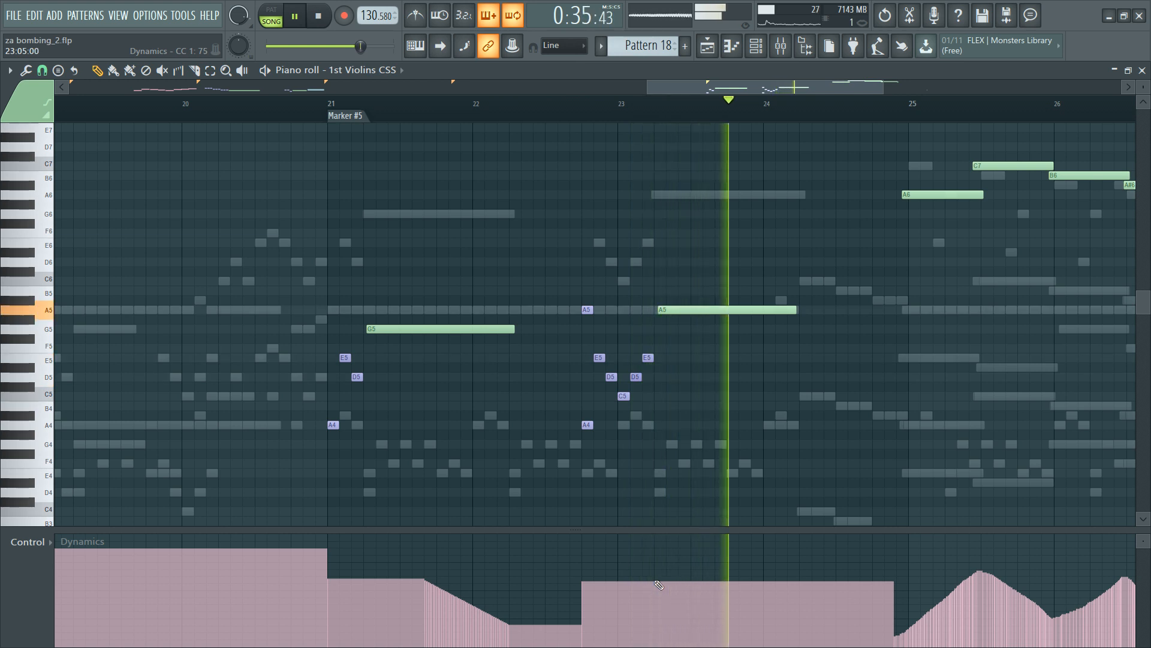
Step: Try fading the Dynamics across the whole long A5 note, and play it back from late in bar 22
drag(655, 580, 797, 629)
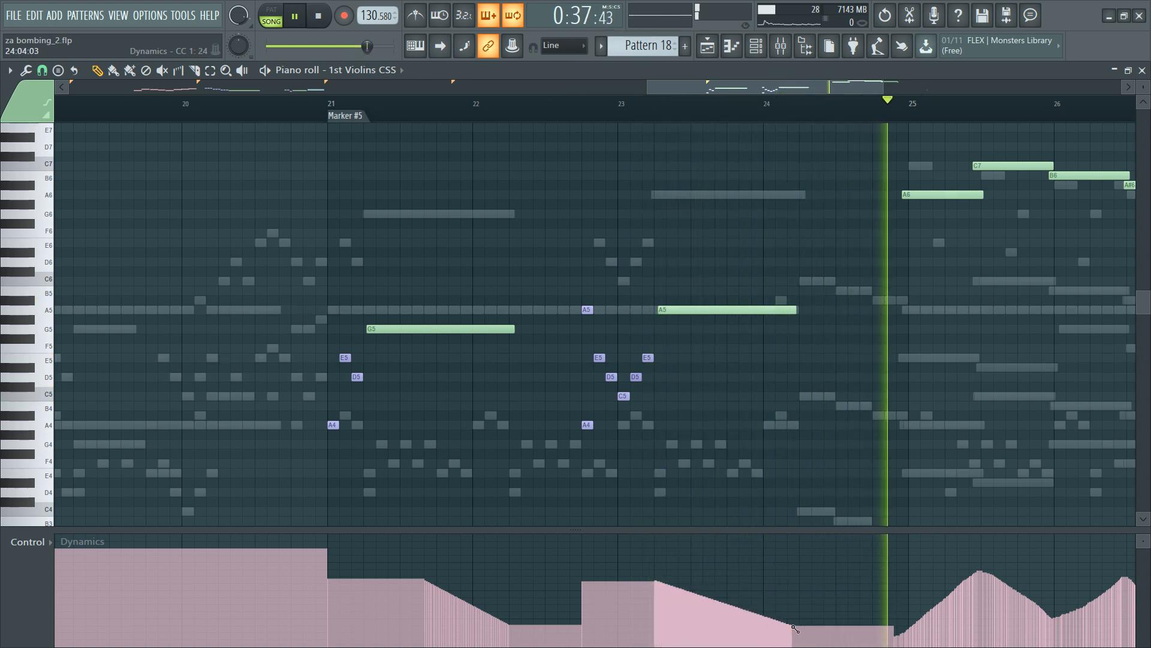
click(570, 110)
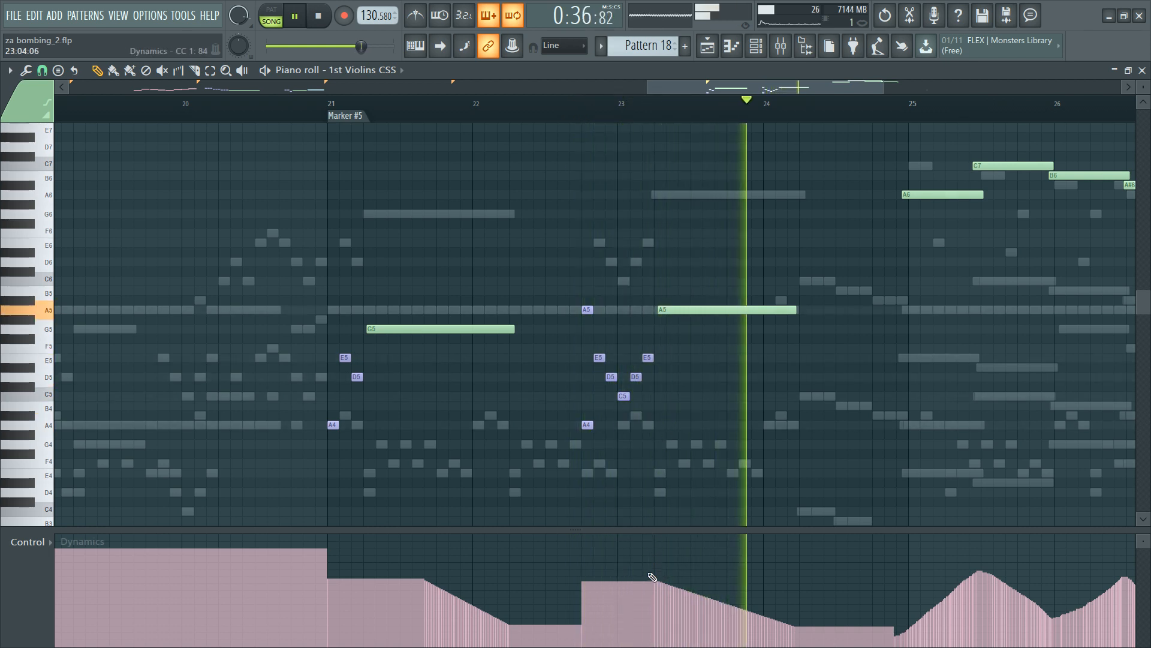
key(space)
key(ctrl+z)
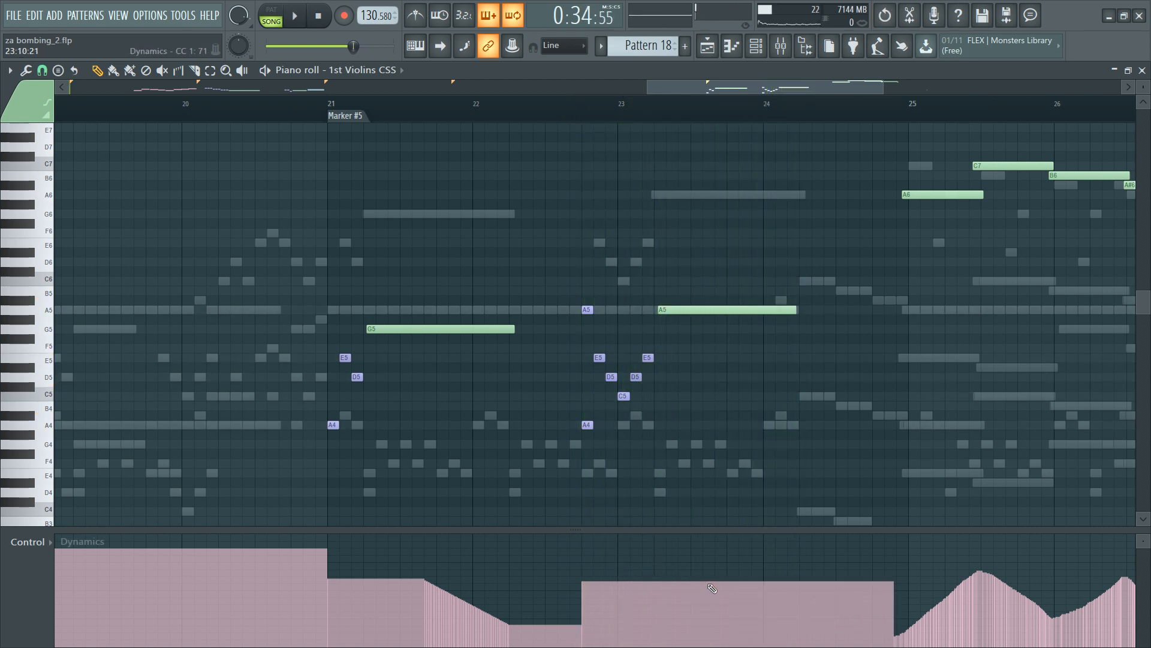
Step: Fade the Dynamics from about a third of the way into the A5 note to about 37 at its end in bar 24
drag(704, 582, 766, 616)
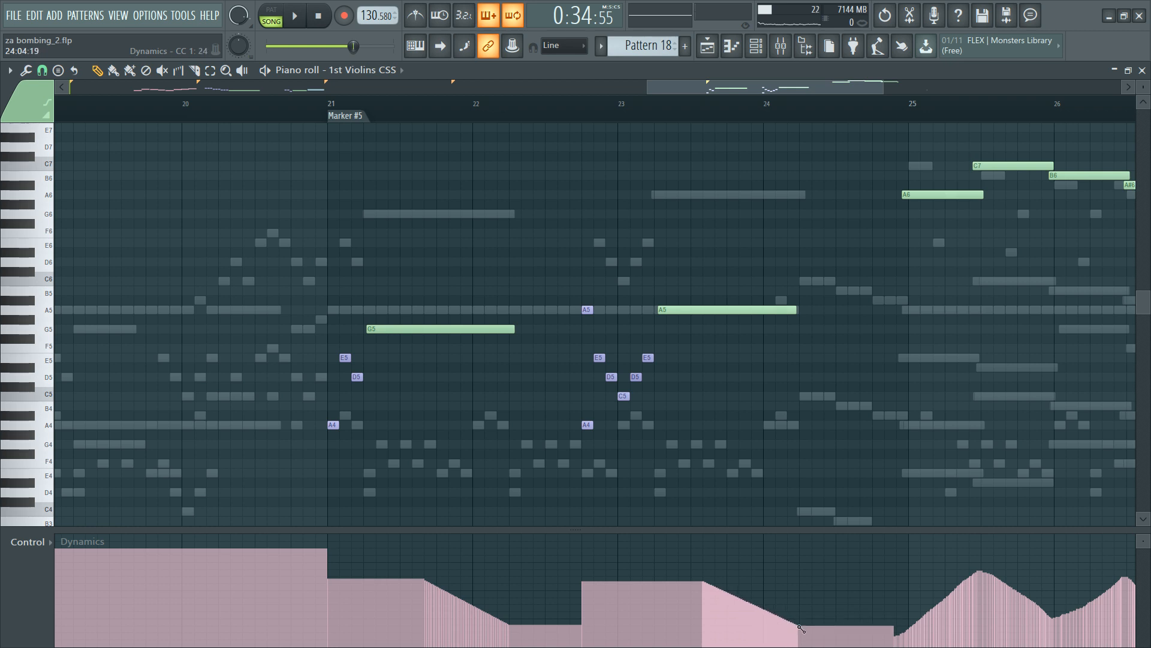
key(space)
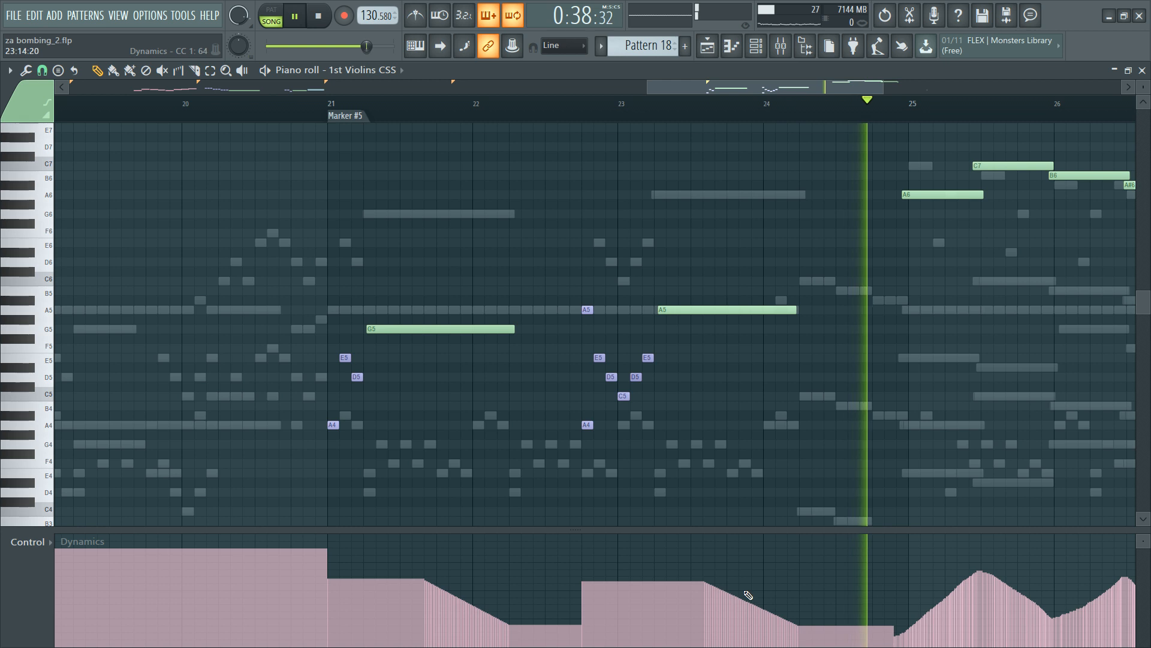
key(space)
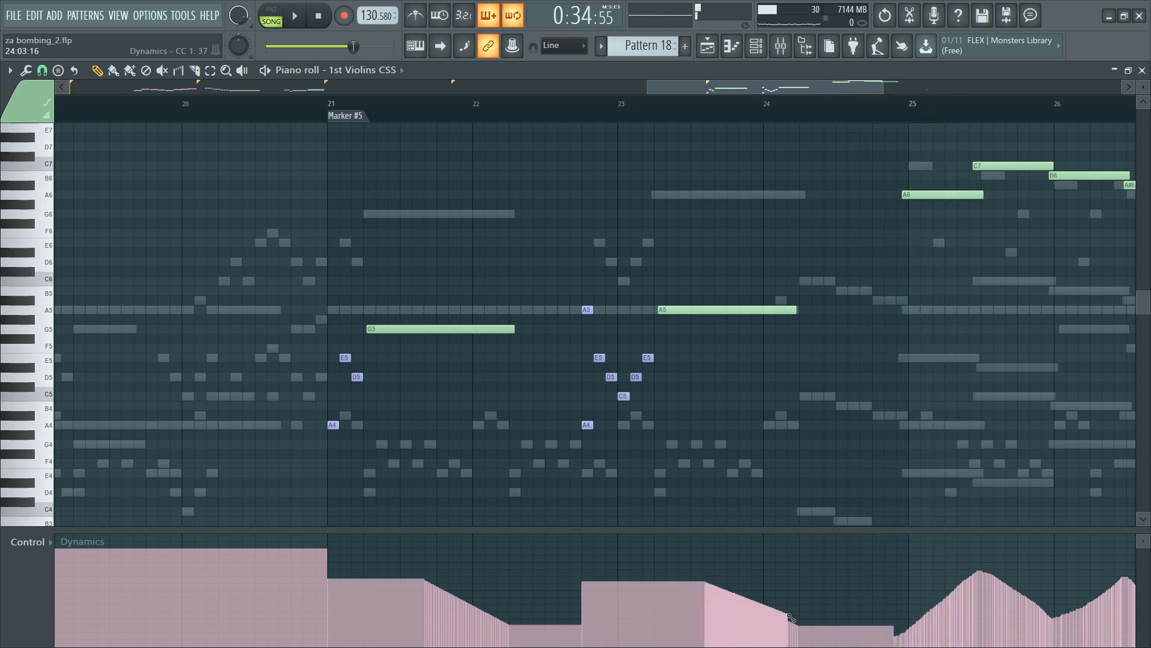
key(space)
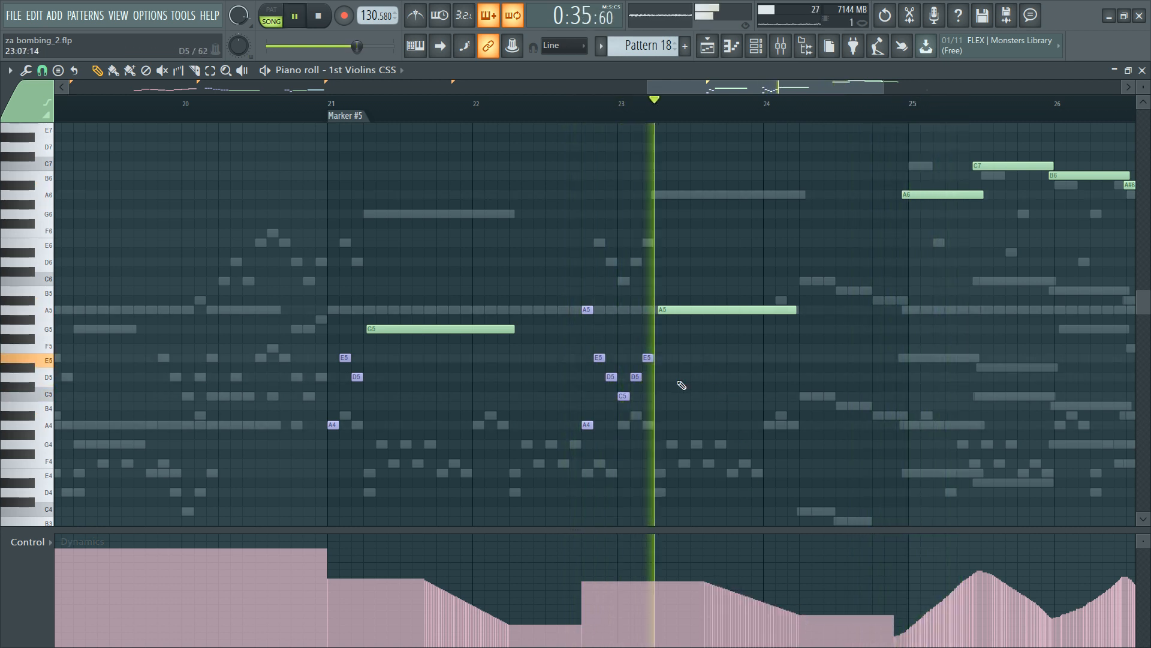
Step: Check the solo state of 1st Violins CSS and play its melody back from Marker #5
key(F6)
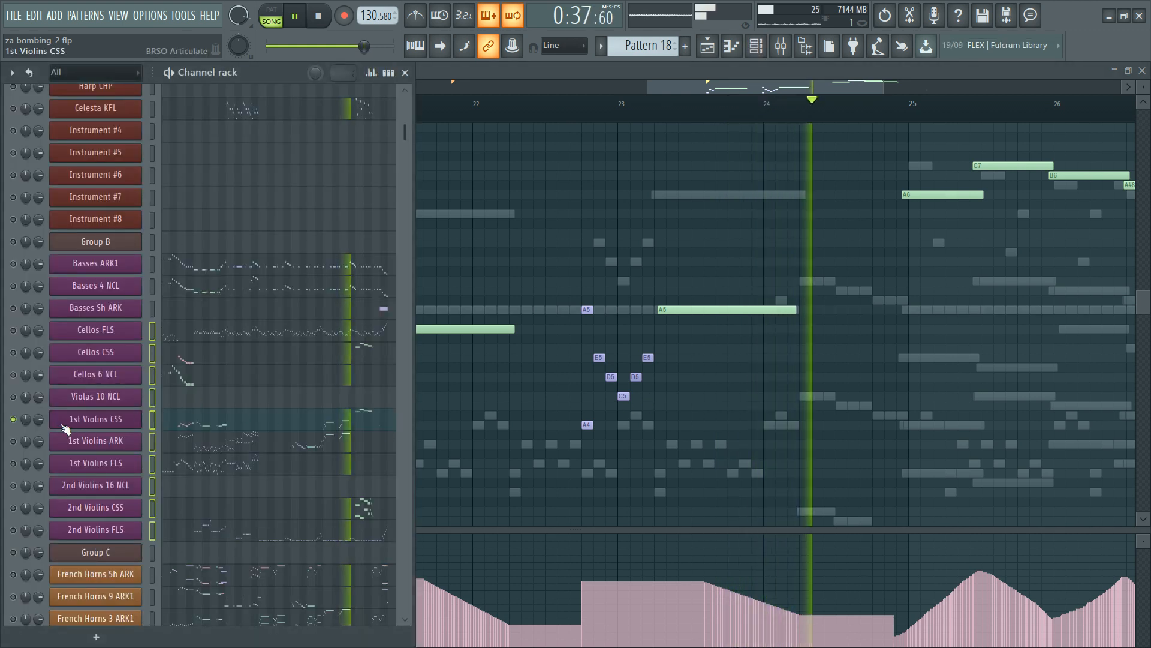
key(space)
key(F6)
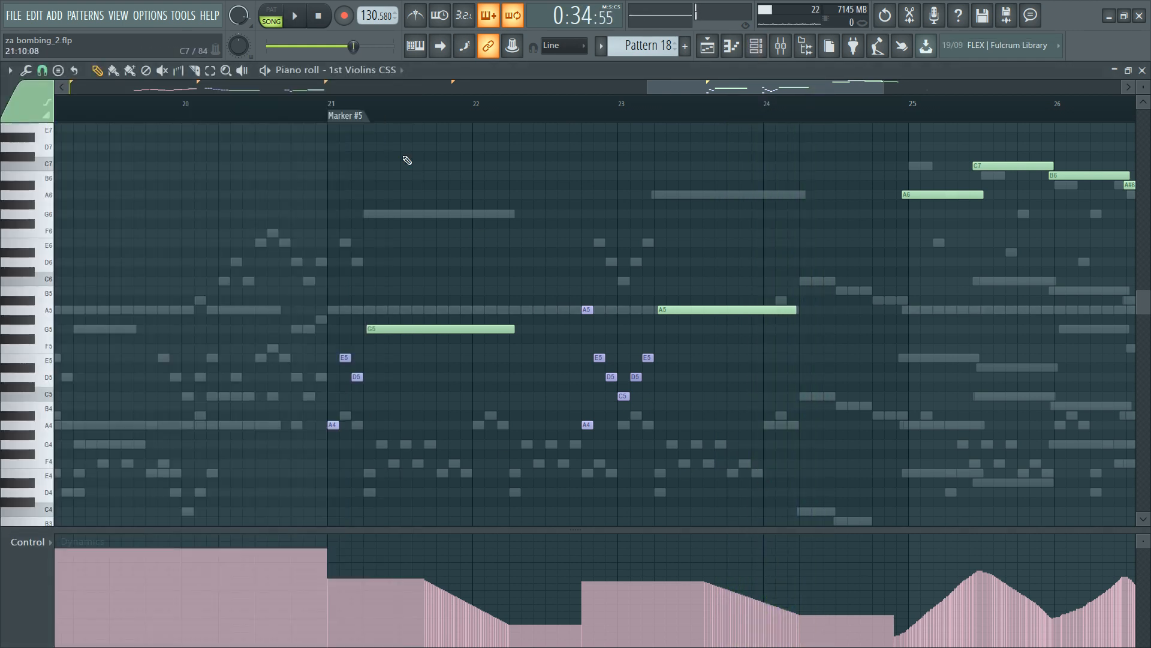
click(356, 118)
key(space)
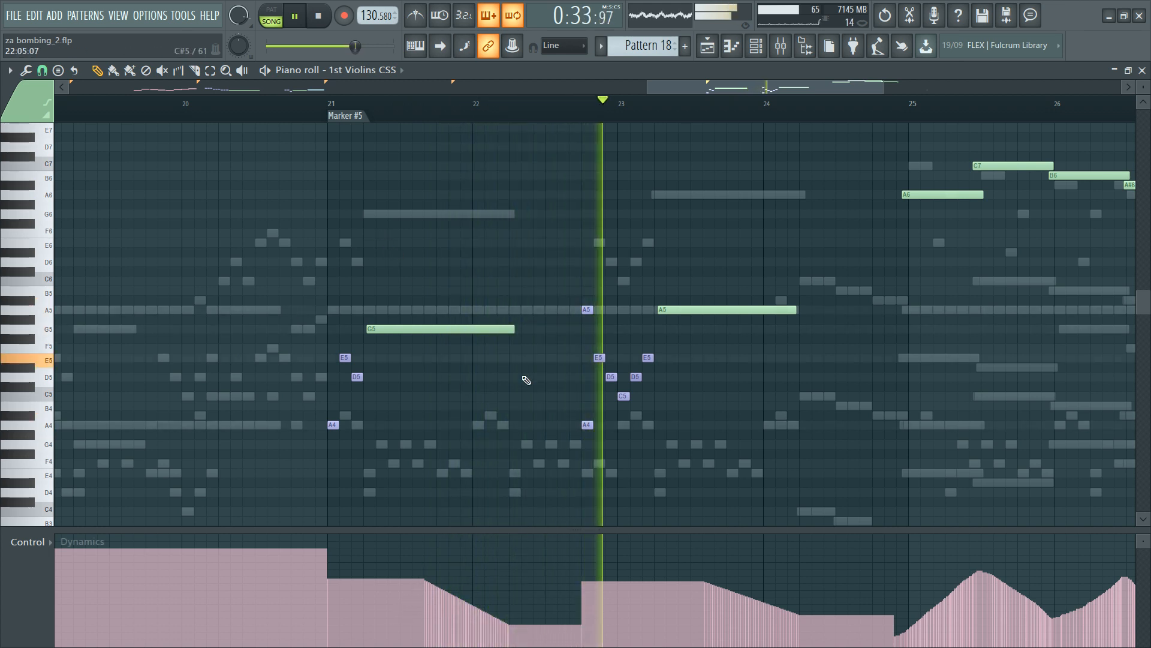
key(space)
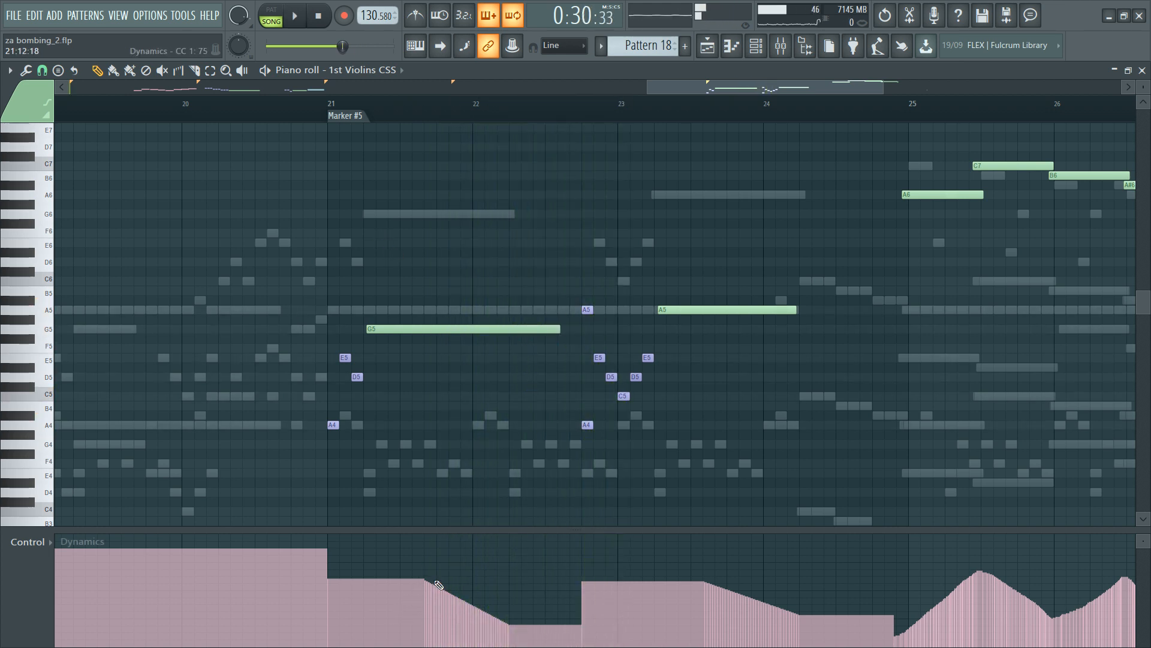
Step: Lengthen the G5 note in 1st Violins CSS to about the middle of bar 22 and stretch its Dynamics fade to the new end
drag(447, 589, 546, 616)
key(space)
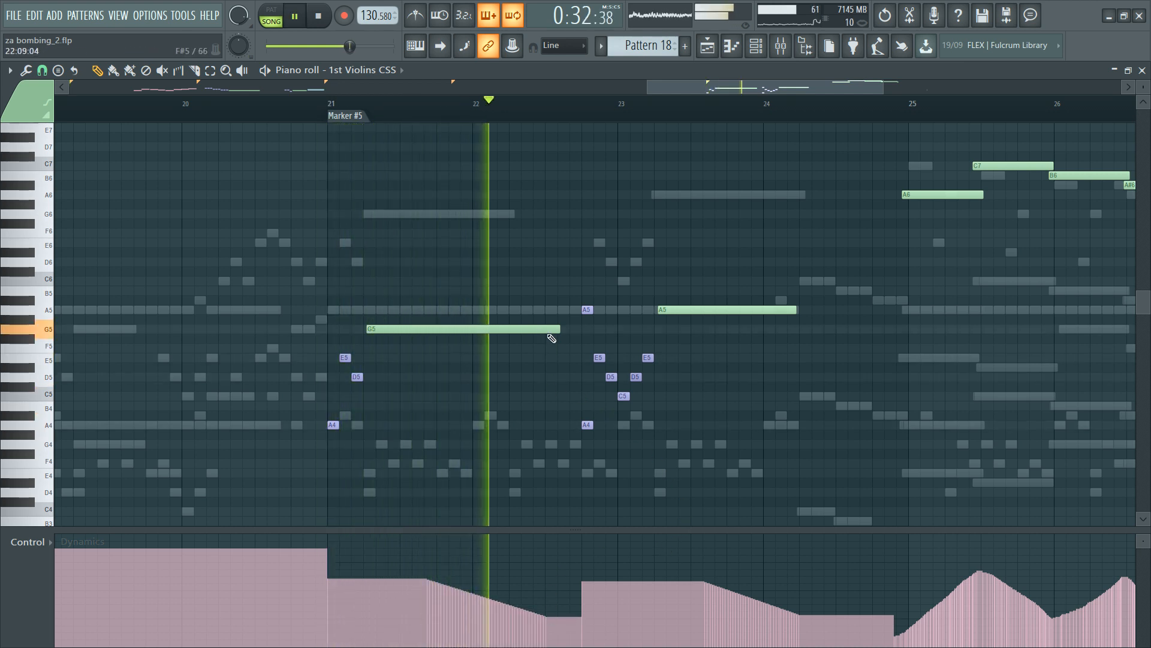
drag(555, 330, 544, 330)
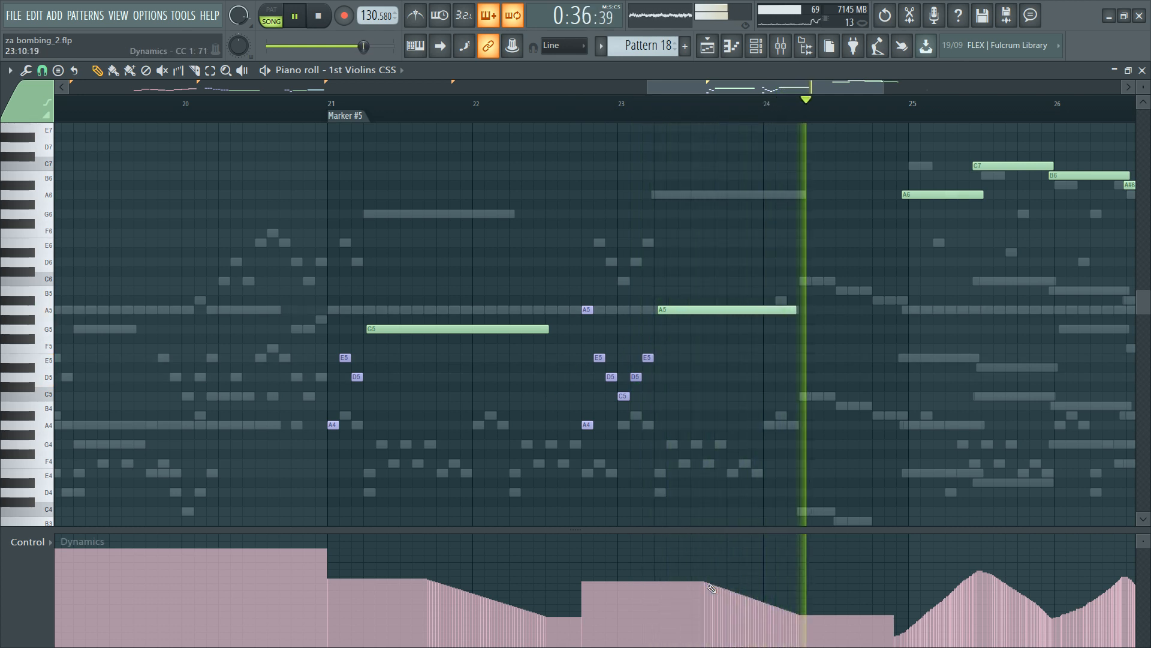
Step: Lengthen the long A5 note to about the middle of bar 24 and redraw its Dynamics fade down to about 33
key(space)
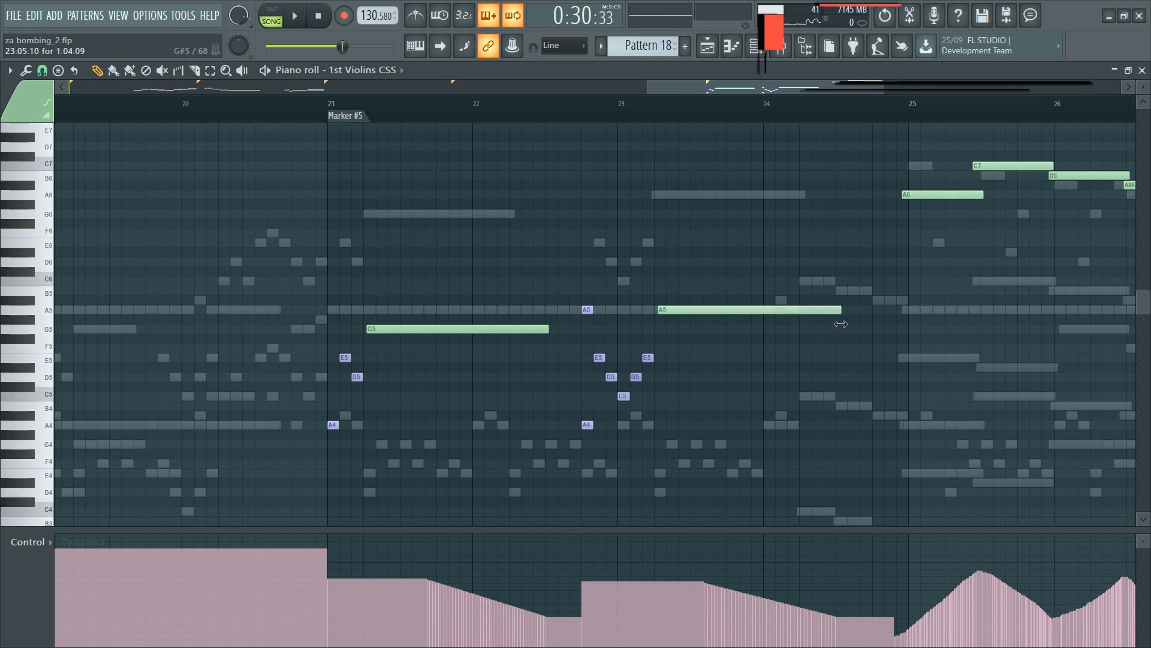
drag(841, 324, 849, 323)
click(641, 105)
key(space)
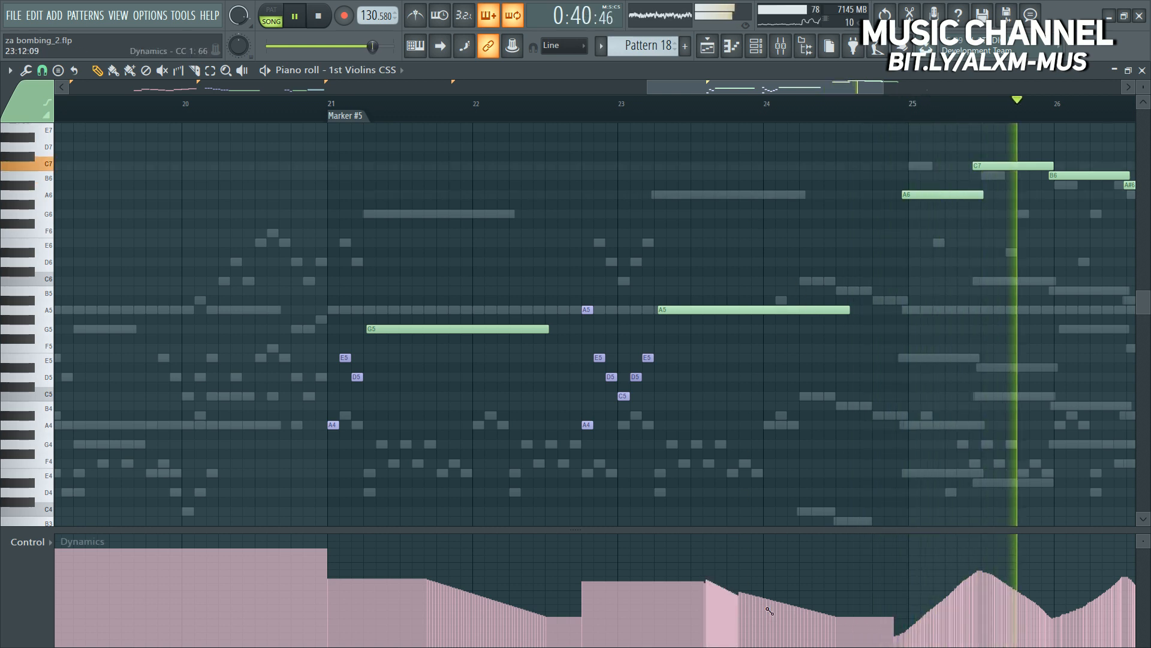
drag(767, 608, 819, 619)
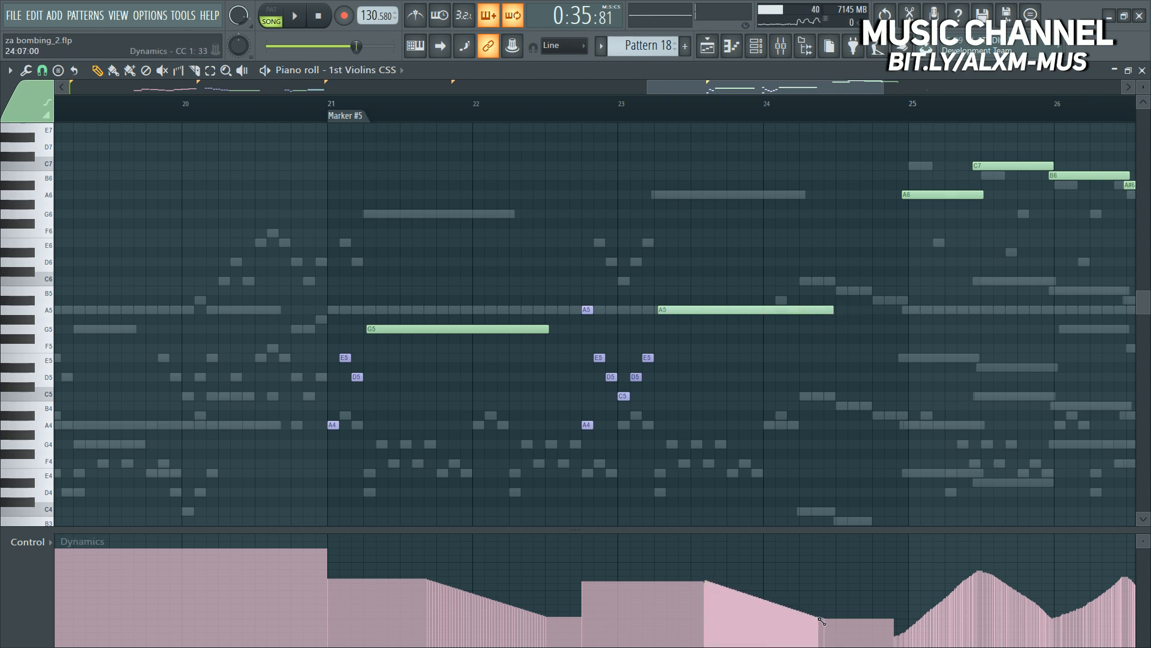
Step: Check the Strings Long mixer track and play the passage from Marker #5 with all instruments, watching which channels sound
key(F6)
scroll(240, 432, down, 5)
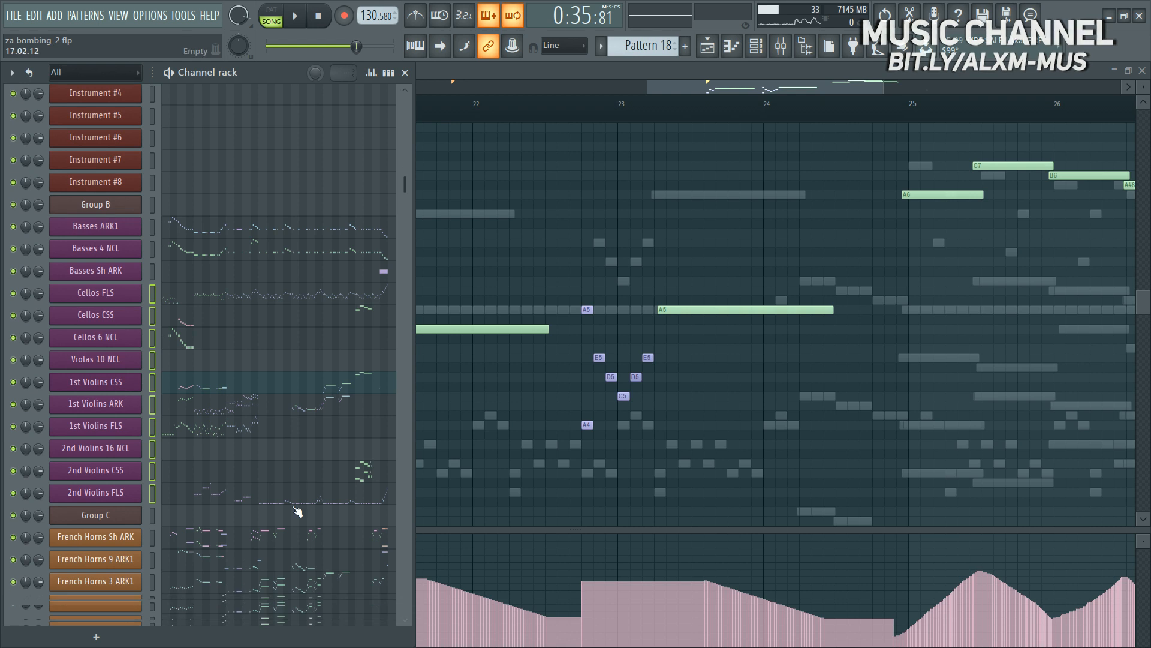
key(F9)
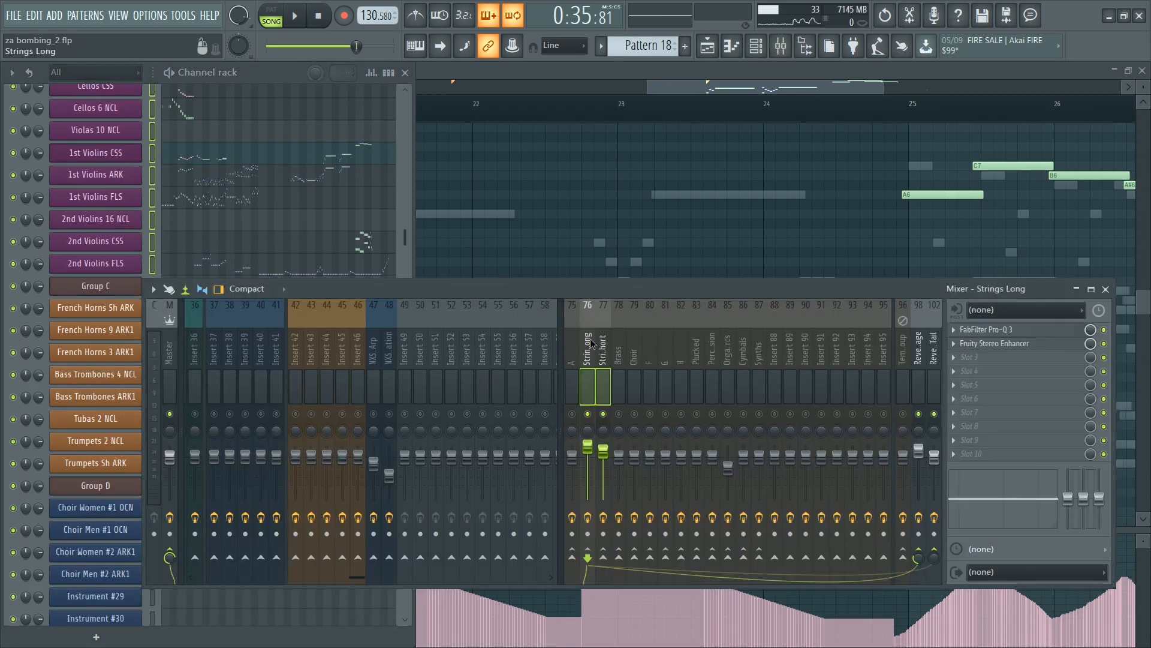
key(F9)
key(F6)
key(space)
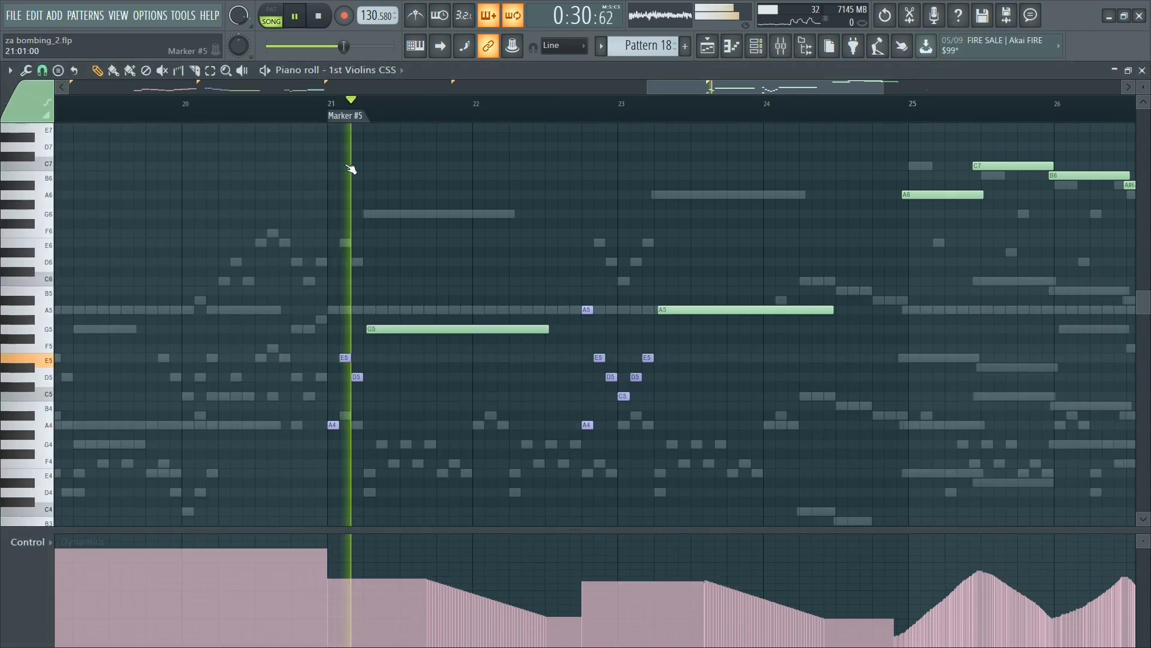
key(F6)
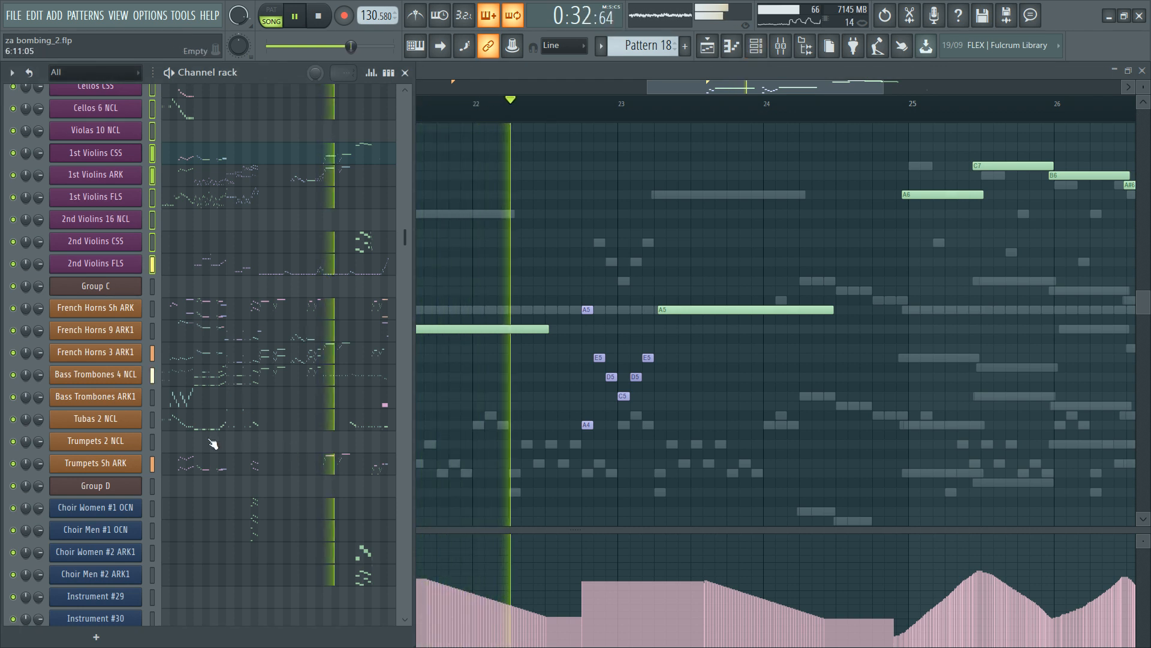
key(F6)
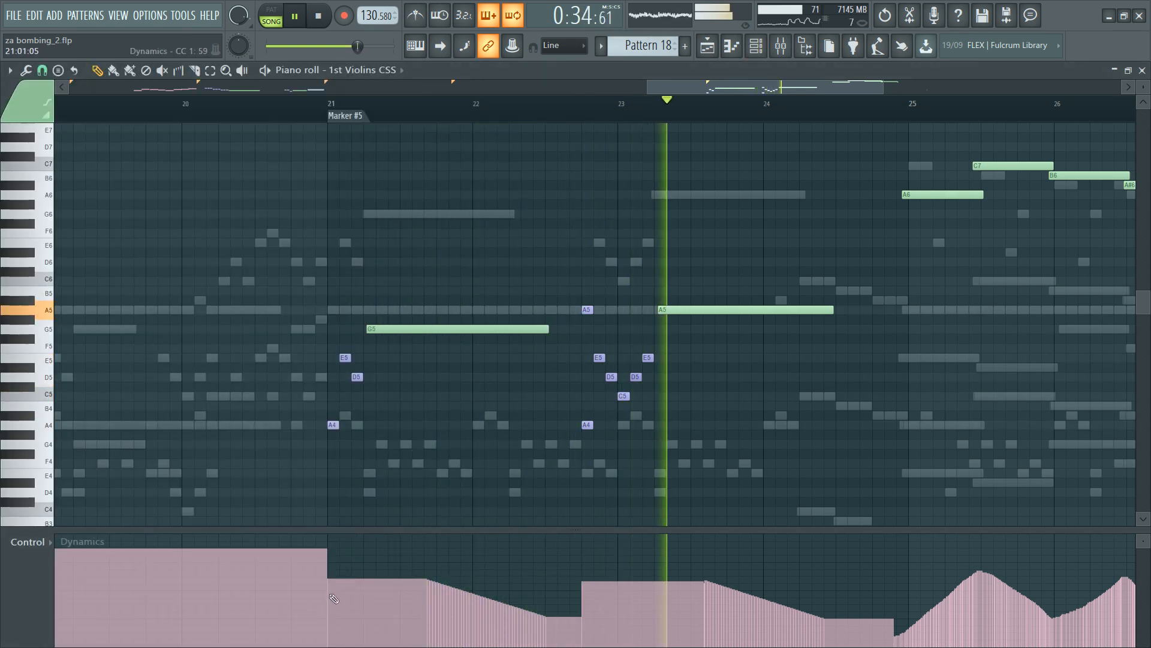
Step: Lower the Dynamics to about 59 from Marker #5 and from late bar 22, and redraw both fades from that level
key(space)
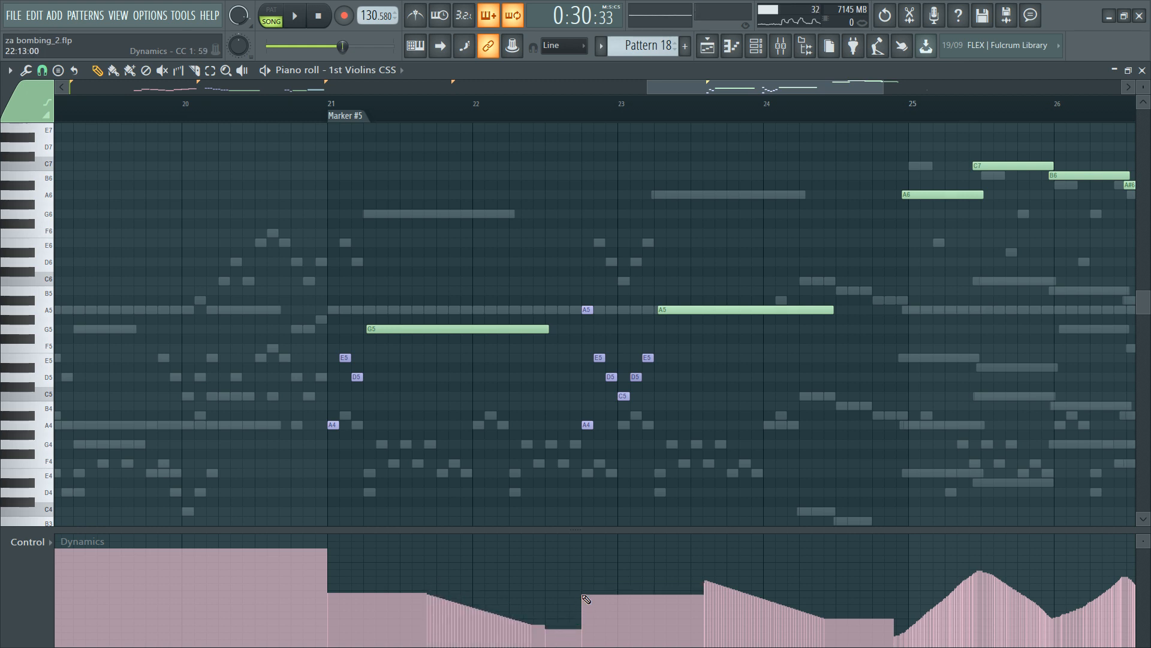
key(space)
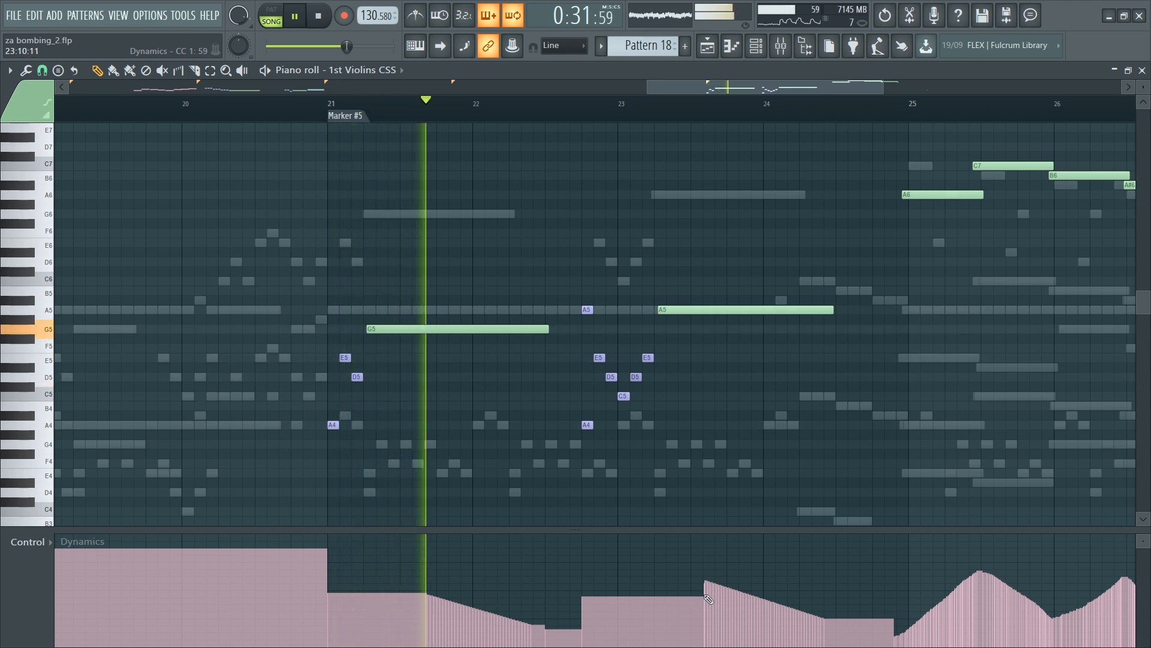
drag(706, 597, 783, 622)
key(ctrl+z)
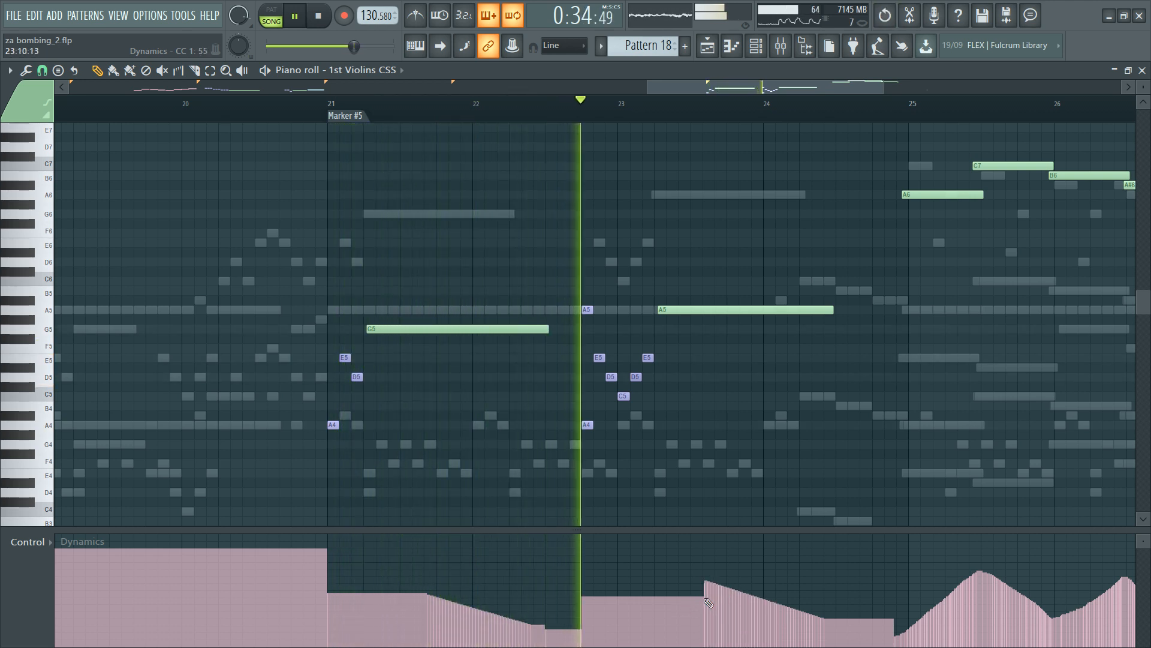
drag(706, 597, 833, 628)
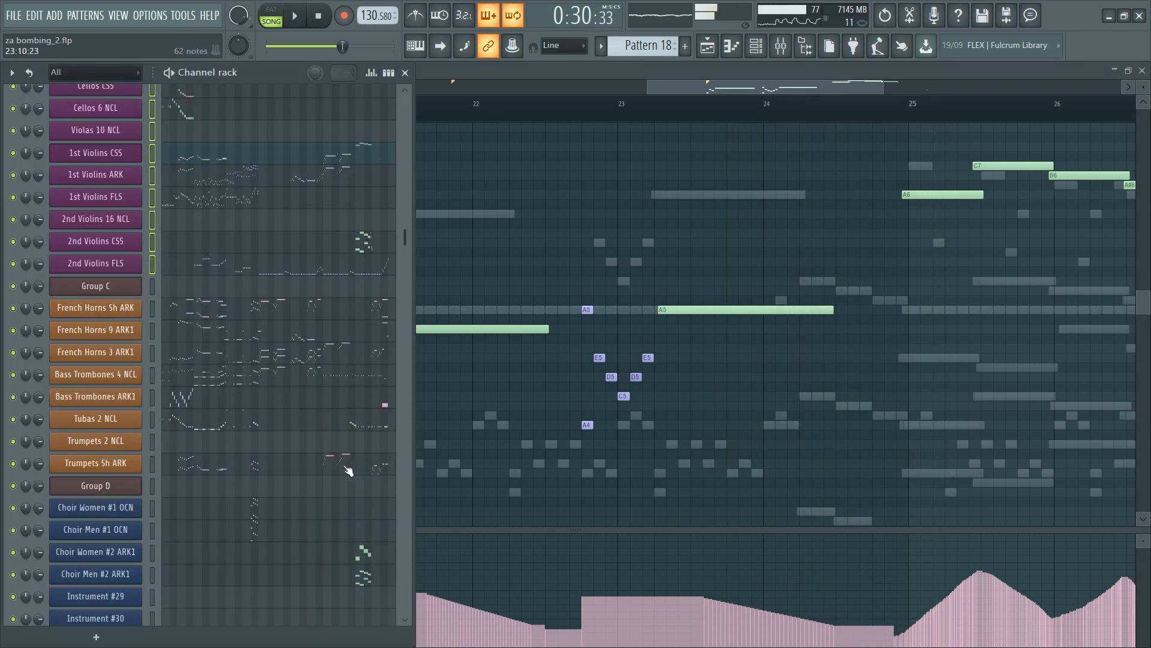
Step: Open the Trumpets Sh ARK notes and move the Bass Trombones 4 NCL and Bass Trombones ARK1 channels above the French Horns channels
click(348, 469)
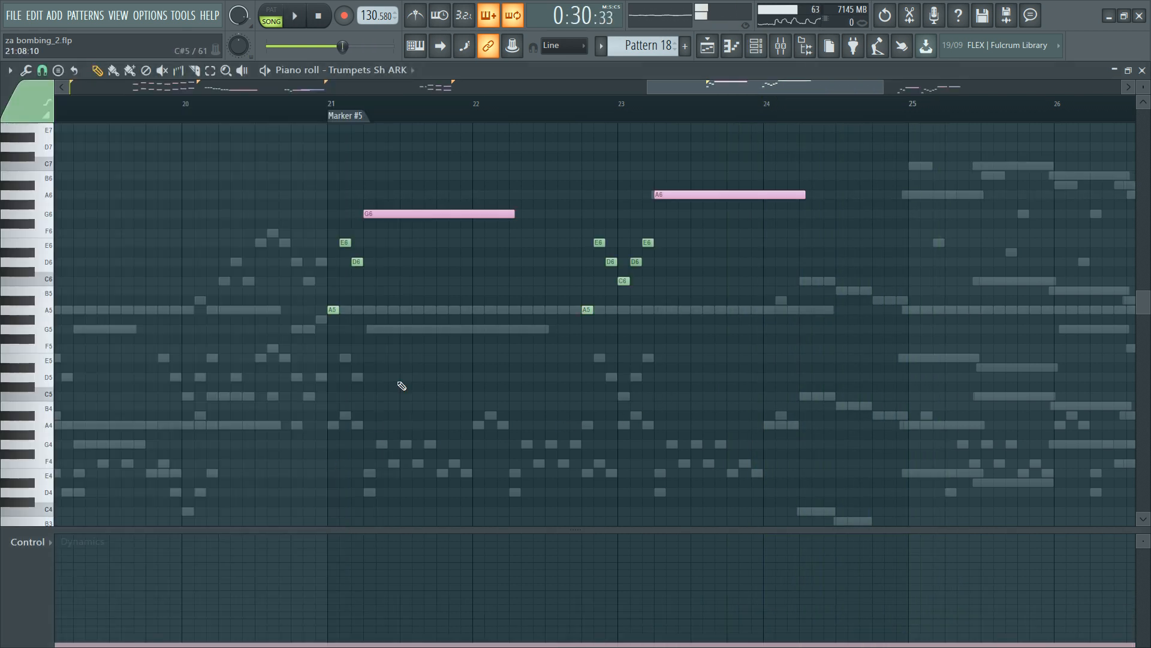
key(F6)
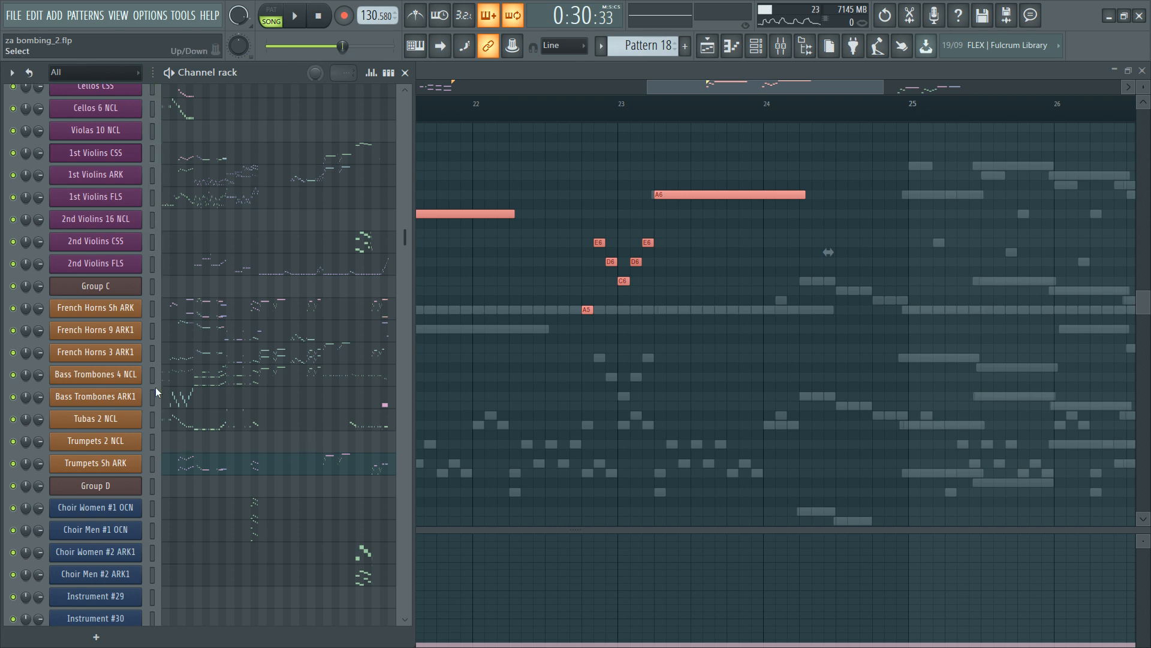
key(alt+Up)
key(alt+Up)
key(alt+Up)
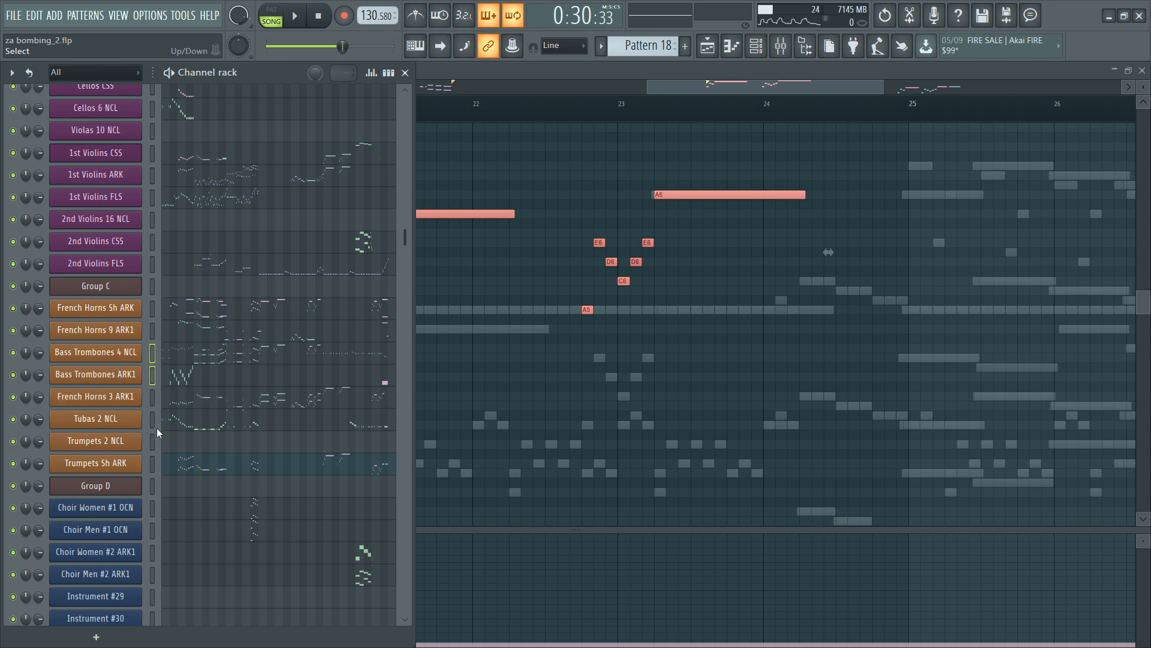
click(153, 463)
Step: Select the Trumpets Sh ARK melody notes from Marker #5 through the long A6 note ending in bar 24
click(724, 448)
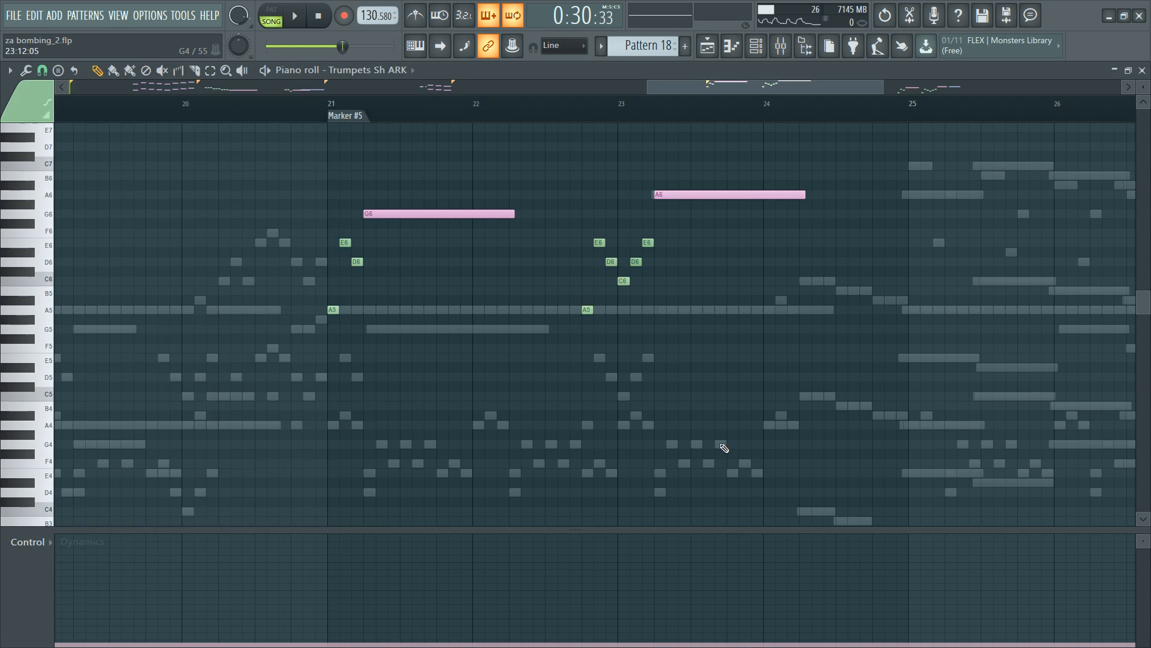
drag(271, 174, 853, 347)
key(F6)
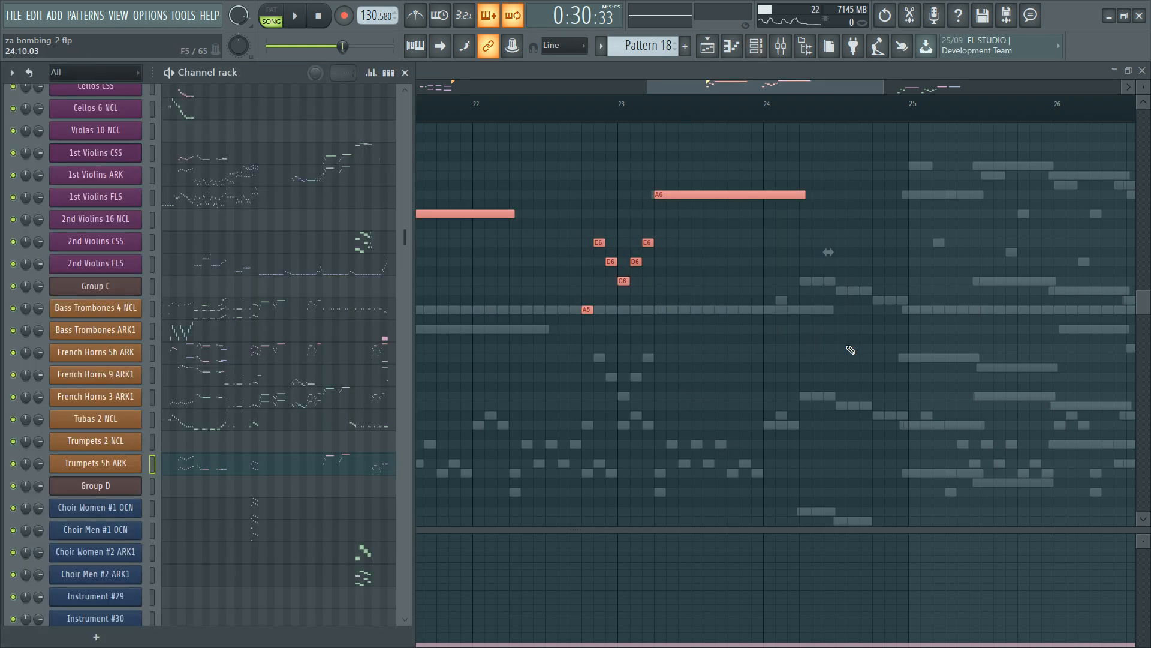
drag(812, 148, 123, 382)
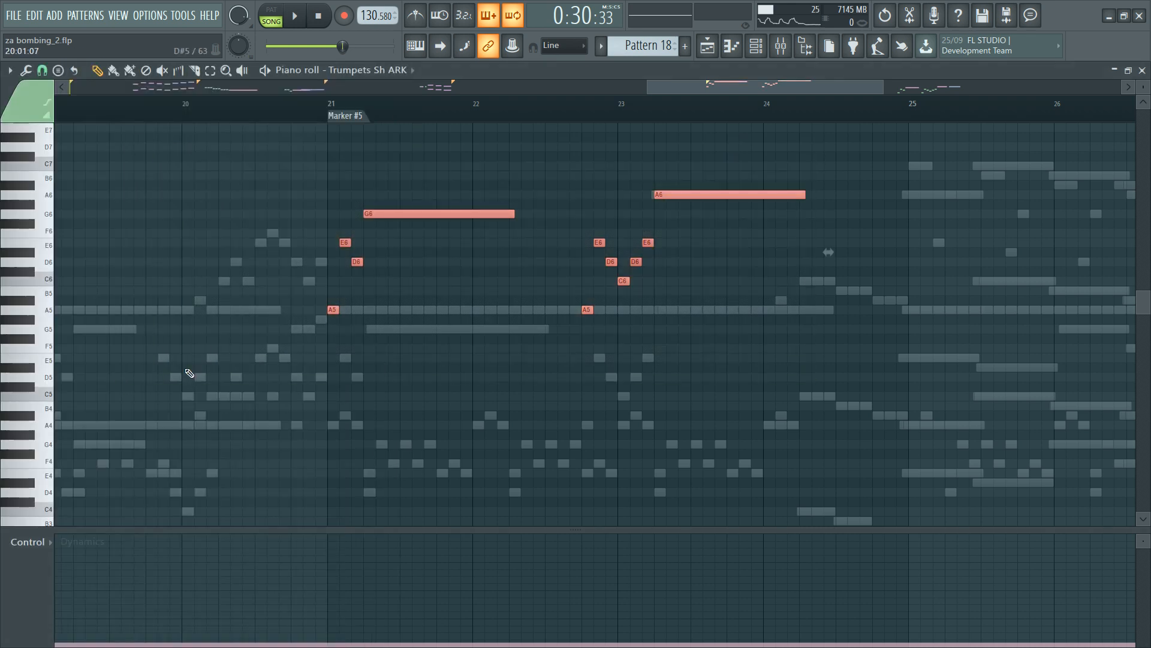
key(F6)
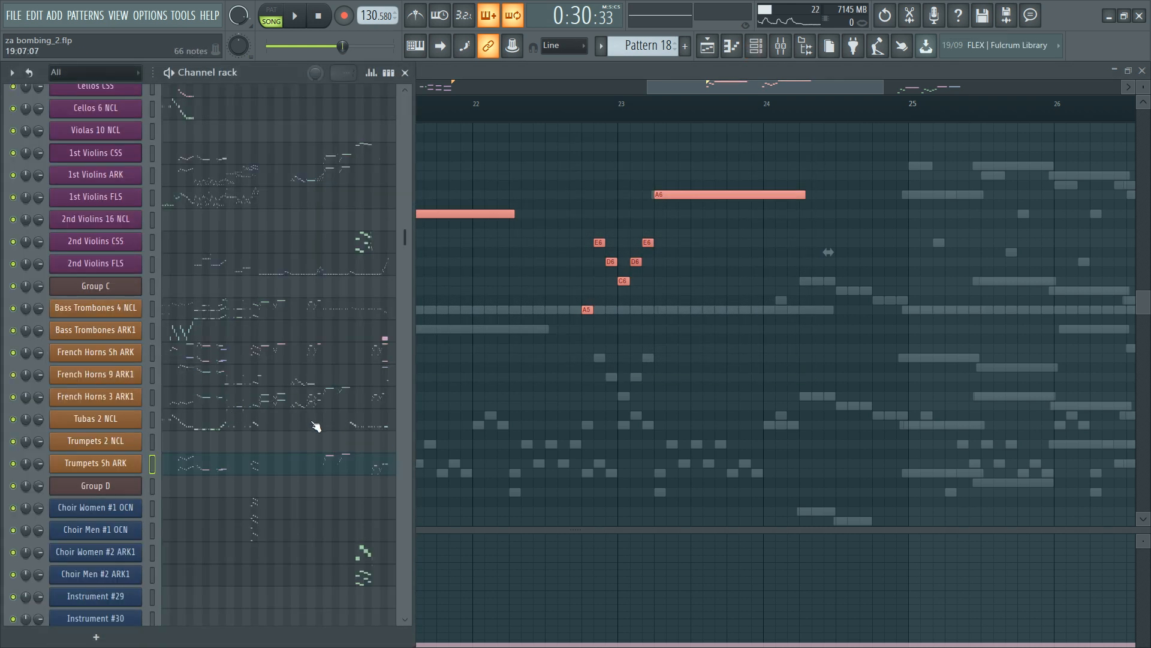
Step: Move the Tubas 2 NCL channel up to the first place among the brass channels, above Bass Trombones 4 NCL
click(148, 425)
key(alt+Up)
key(alt+Up)
key(alt+Up)
key(alt+Up)
key(alt+Up)
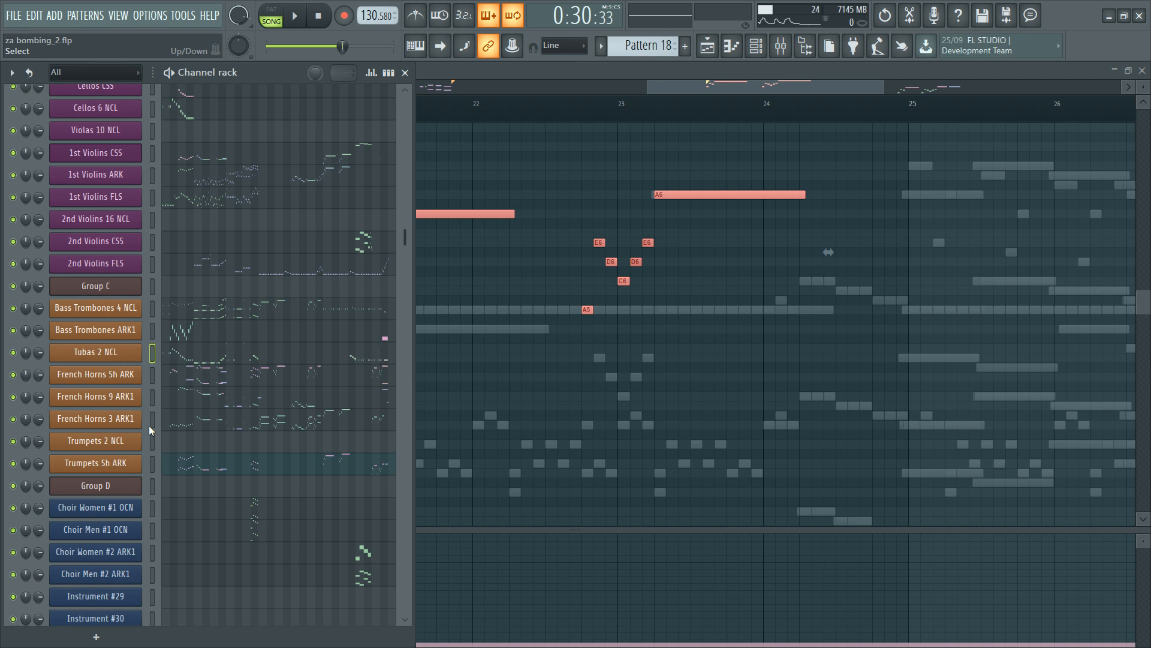
key(space)
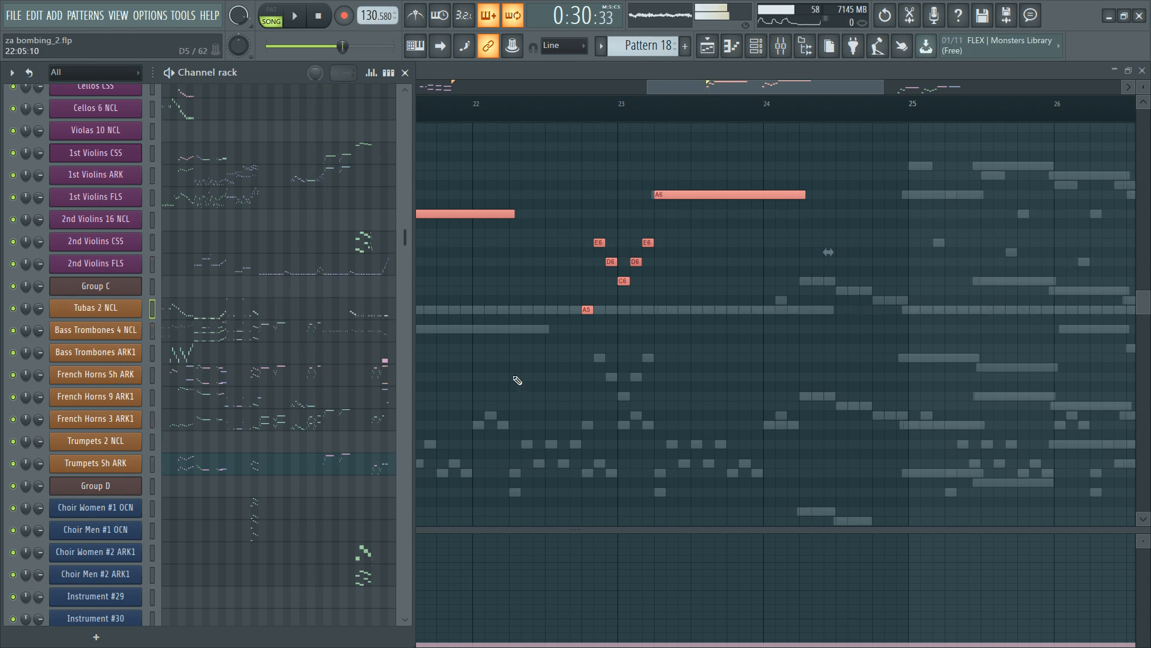
Step: Copy the Trumpets Sh ARK melody from Marker #5 into French Horns 3 ARK1 at the same position
click(327, 312)
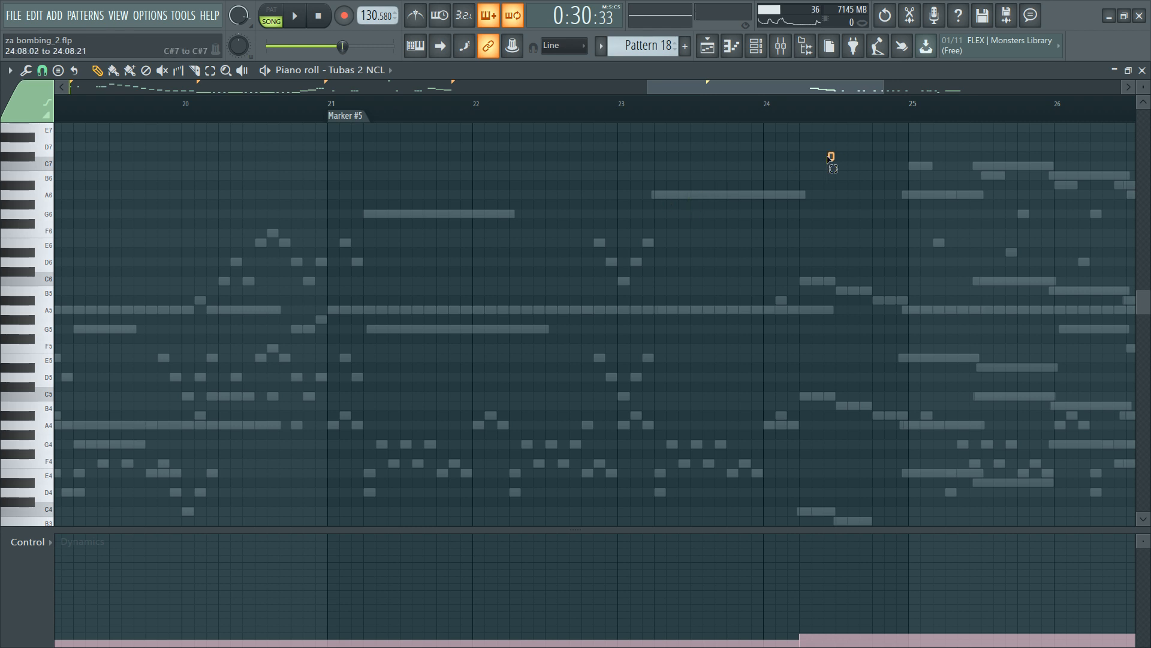
double_click(723, 196)
drag(788, 161, 337, 370)
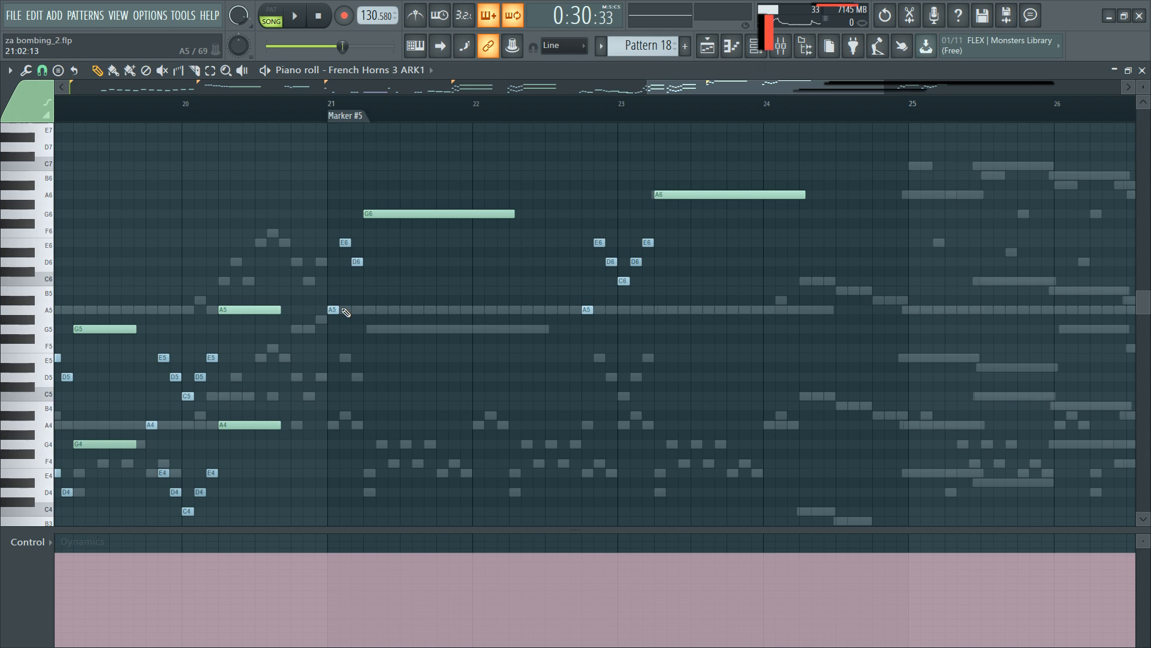
Step: Try the French Horns 3 ARK1 melody from Marker #5 one octave lower, play it back and restore the original octave
drag(327, 338, 952, 115)
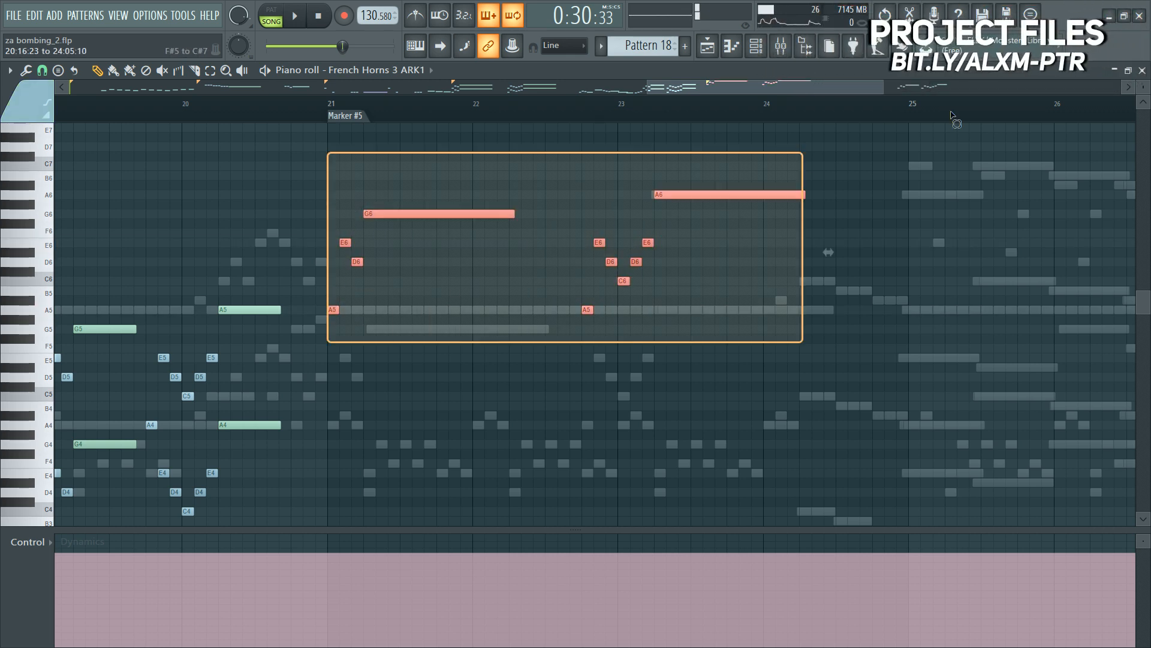
key(ctrl+Down)
key(space)
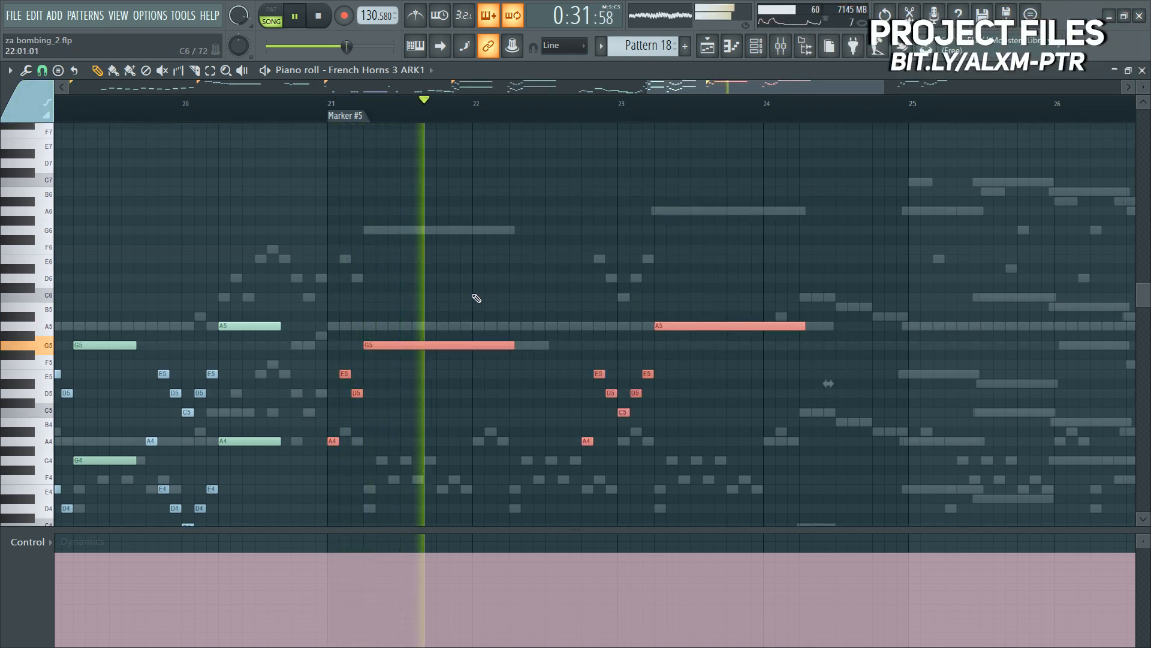
key(space)
key(ctrl+Up)
Step: Duplicate the French Horns 3 ARK1 melody from Marker #5 one octave lower, keeping the upper octave
drag(317, 190, 680, 343)
drag(685, 210, 680, 249)
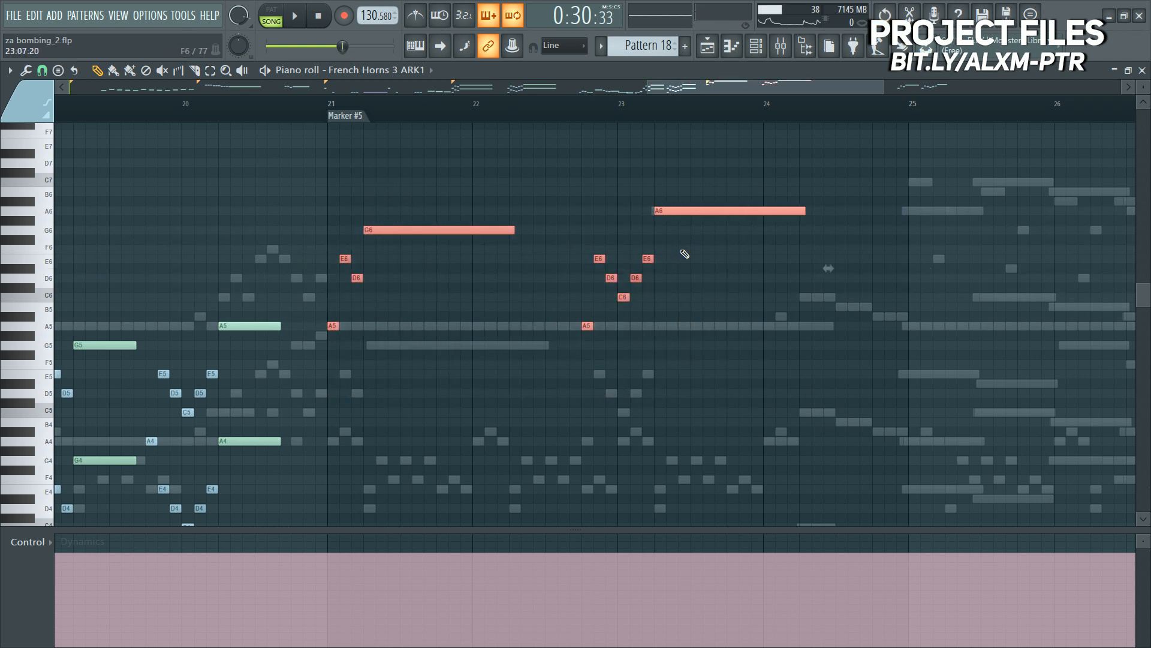
key(ctrl+Down)
Step: Paste the melody into Tubas 2 NCL, shift it two bars later to start at Marker #5, and open the mixer
key(F6)
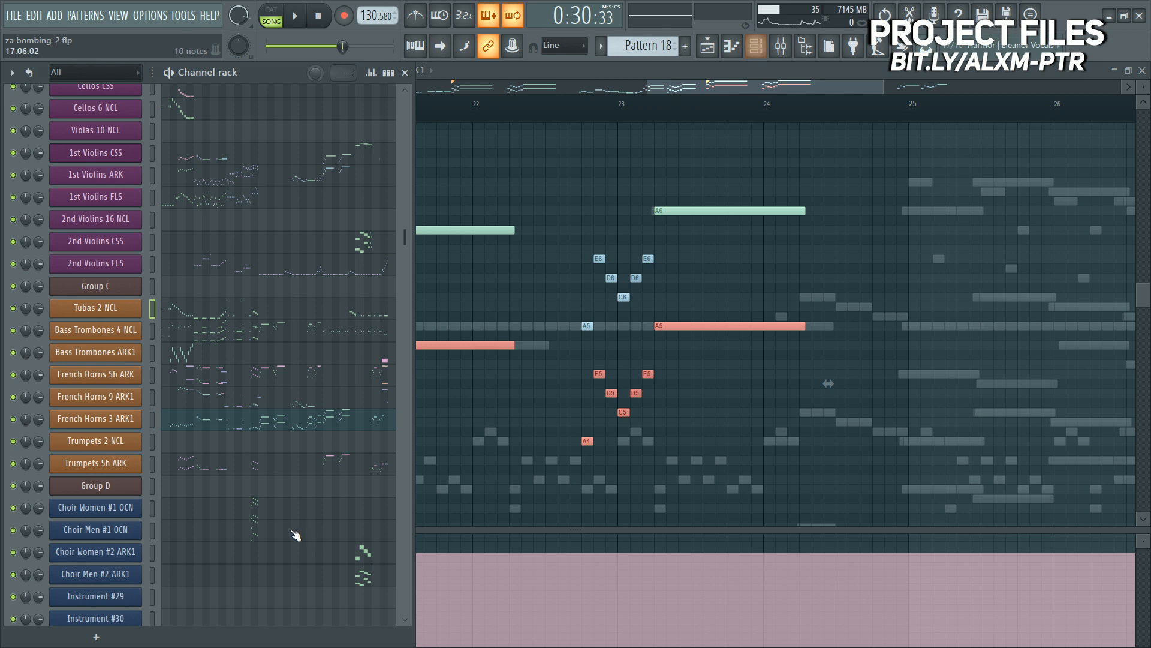
click(275, 317)
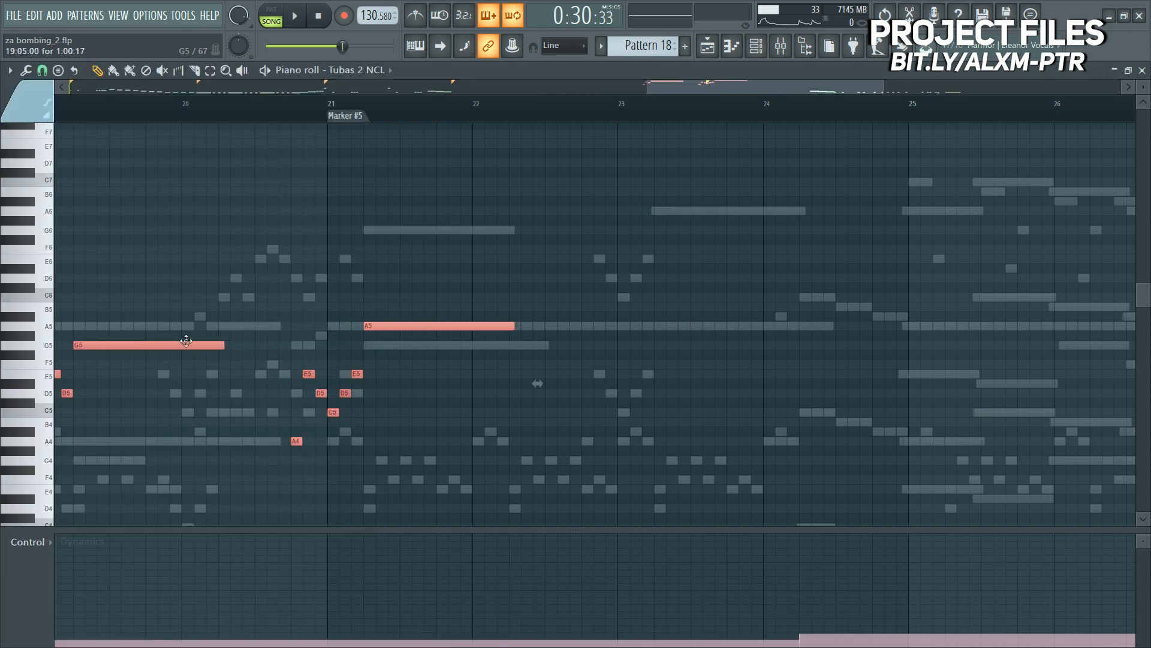
drag(186, 342, 462, 368)
key(F9)
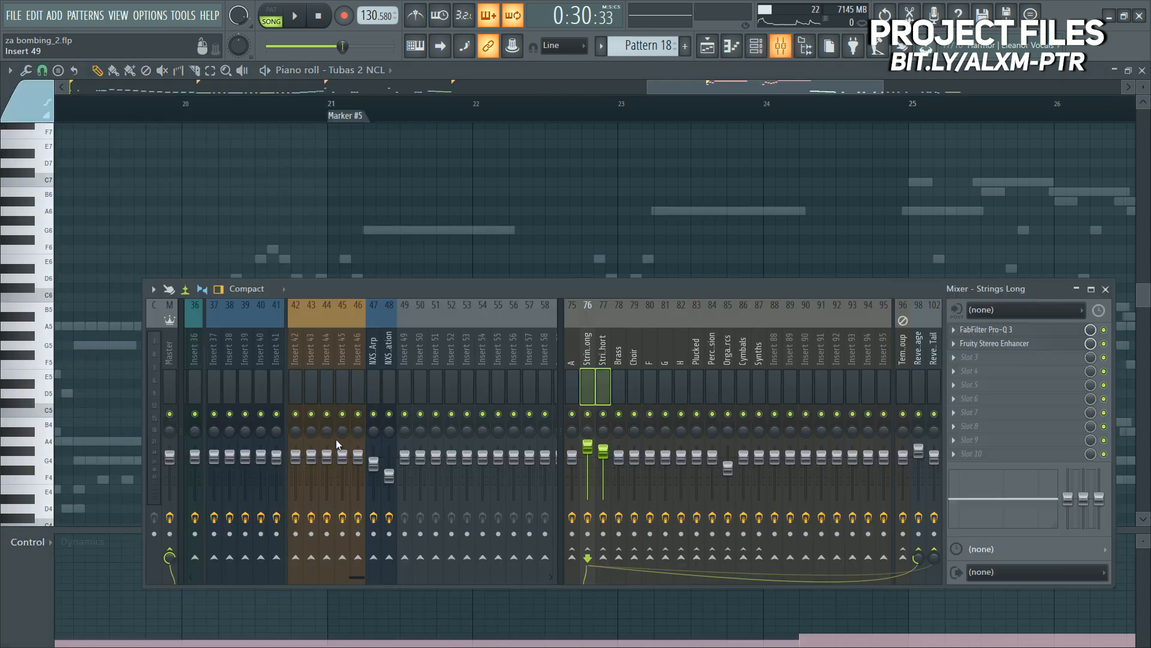
Step: Close the mixer and play the Tubas 2 NCL melody from Marker #5
key(F9)
key(F6)
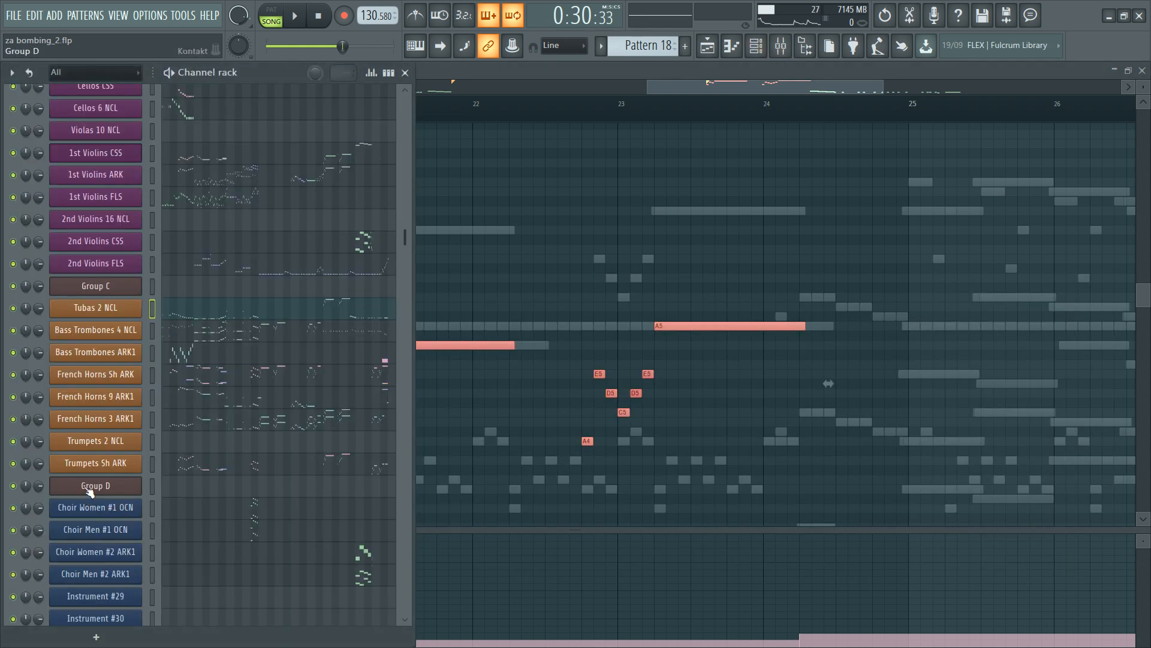
click(493, 449)
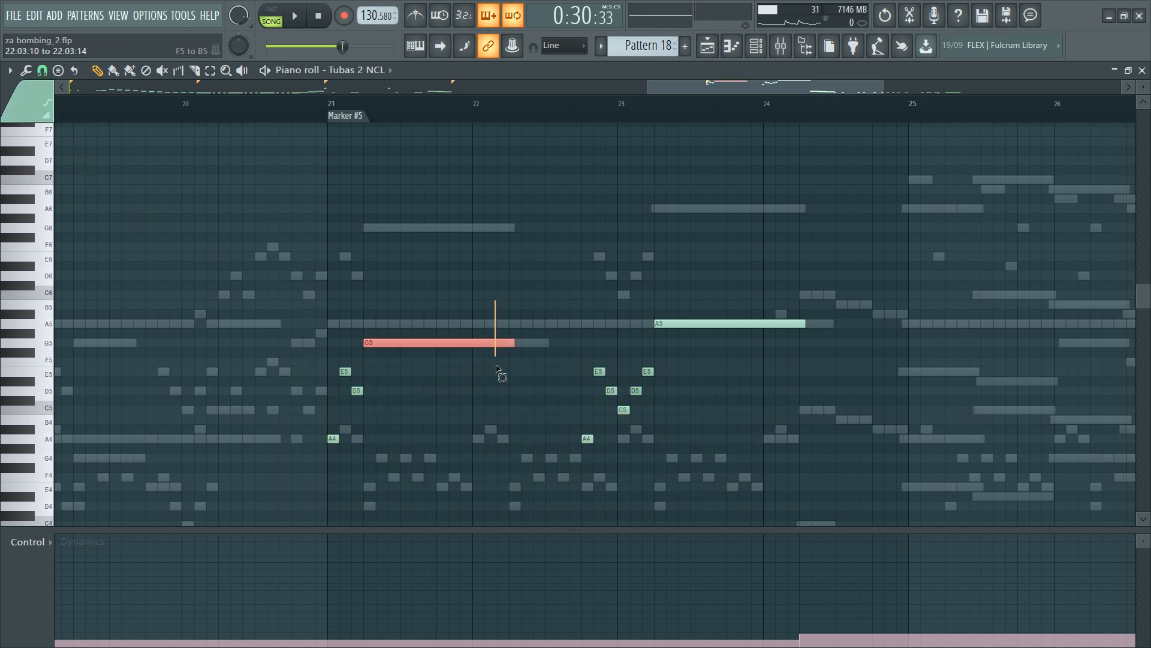
key(space)
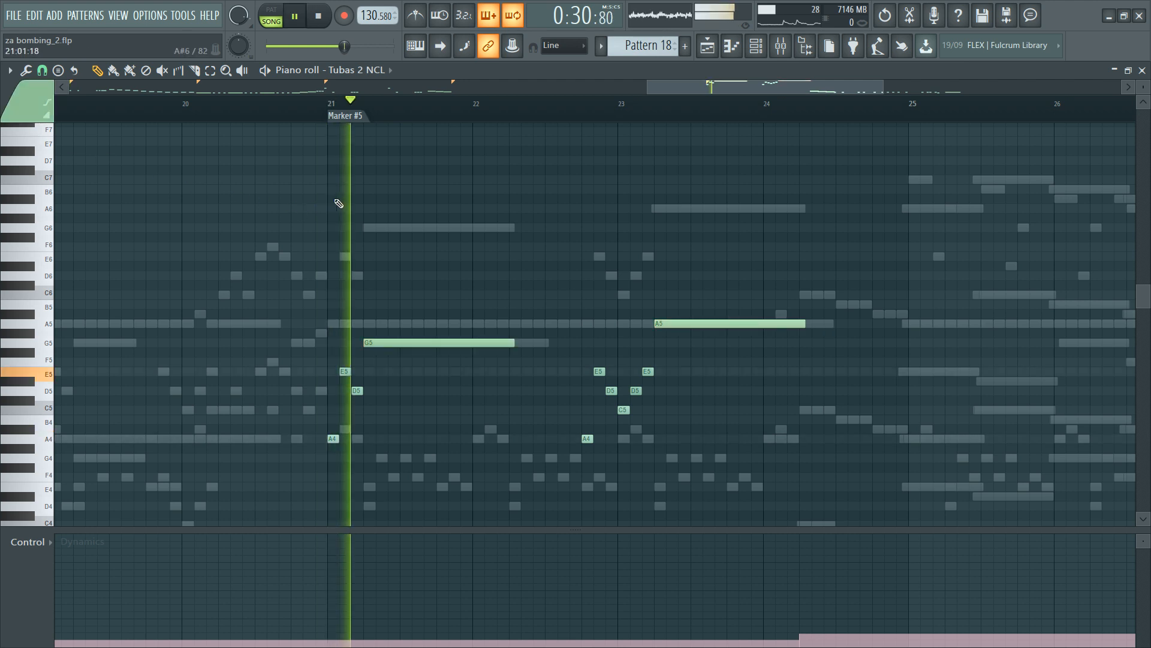
key(space)
Step: Mute the Trumpets Sh ARK and 1st Violins ARK channels and play the passage from Marker #5 without them
key(ctrl+a)
scroll(534, 403, down, 1)
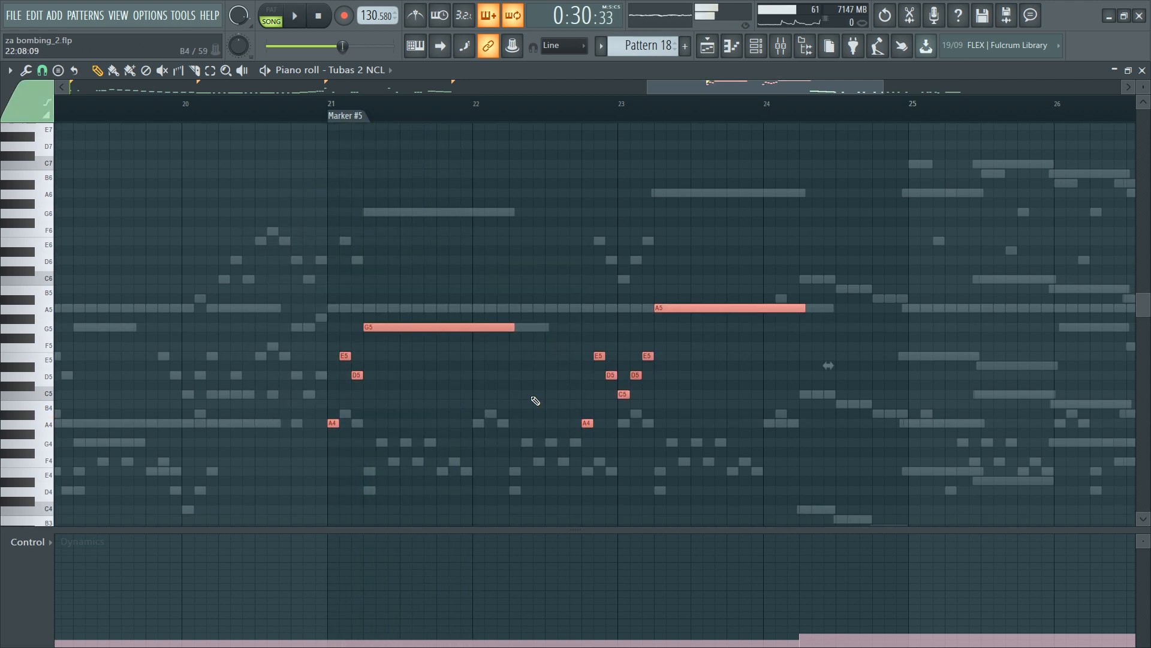
key(F9)
key(F6)
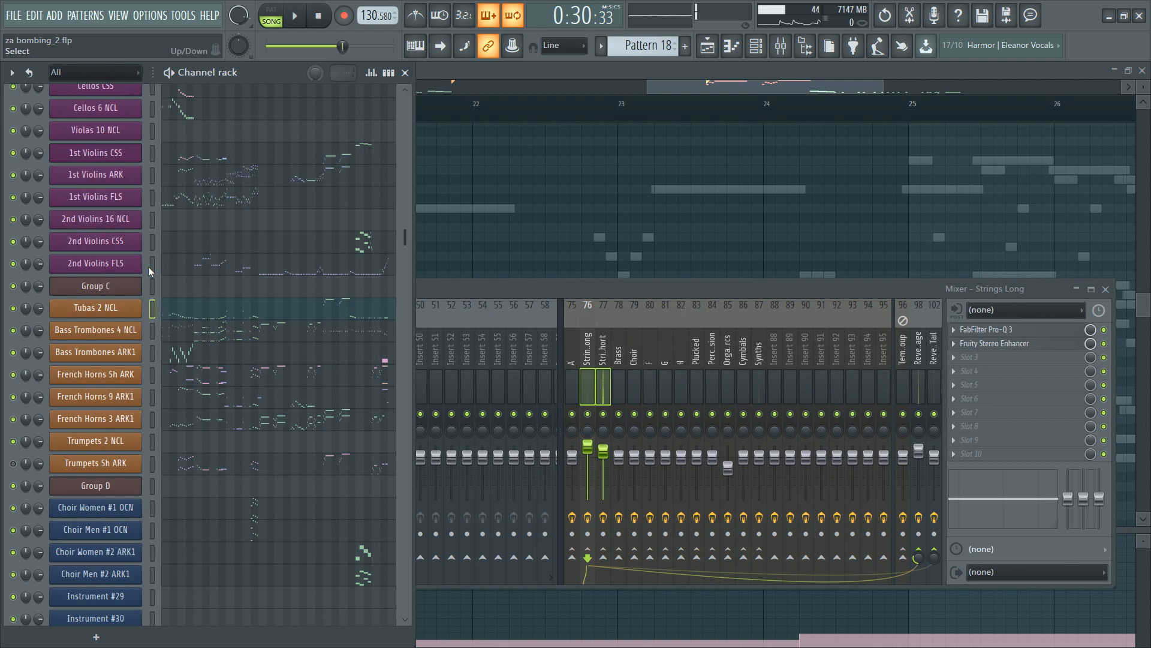
scroll(198, 268, up, 6)
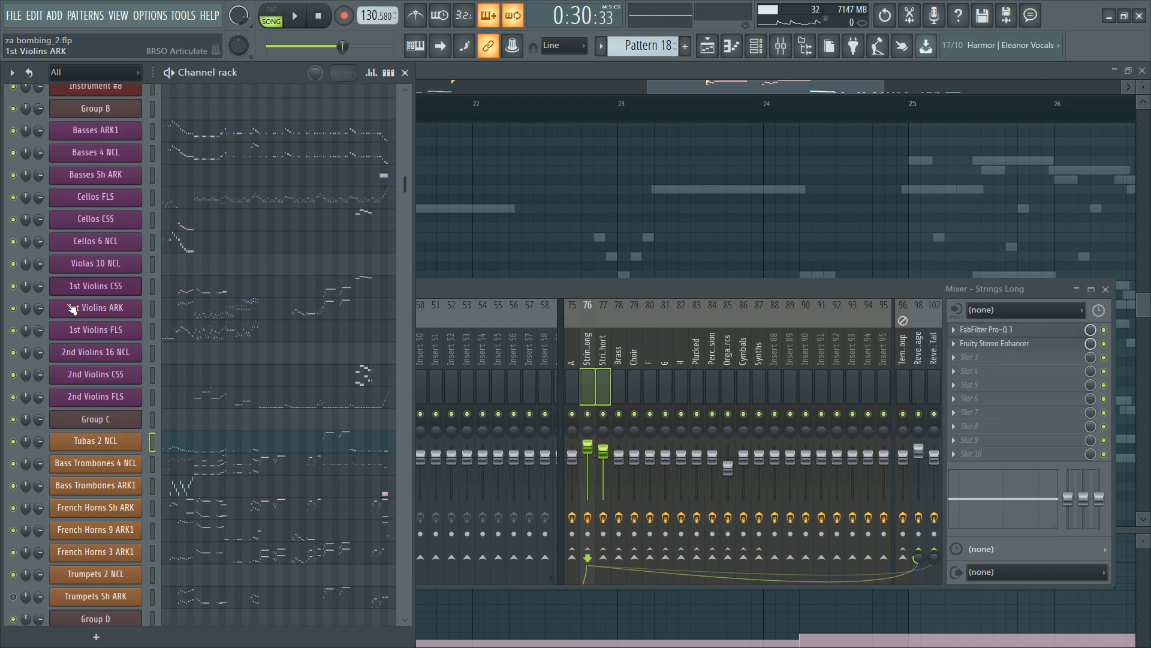
key(space)
key(F7)
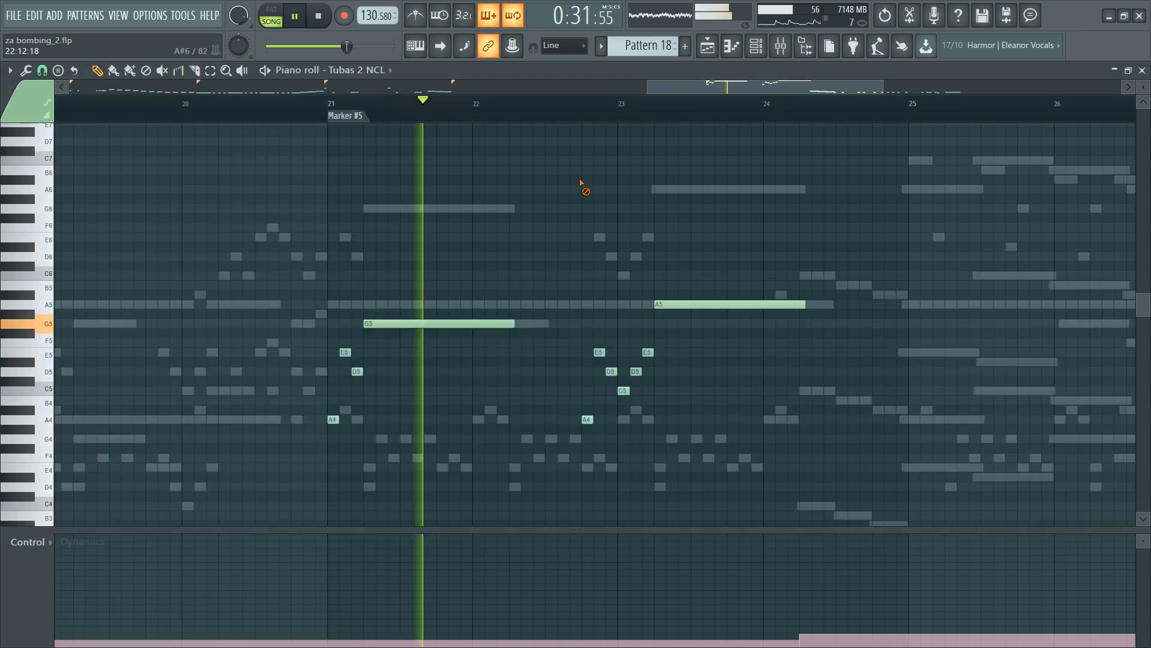
key(space)
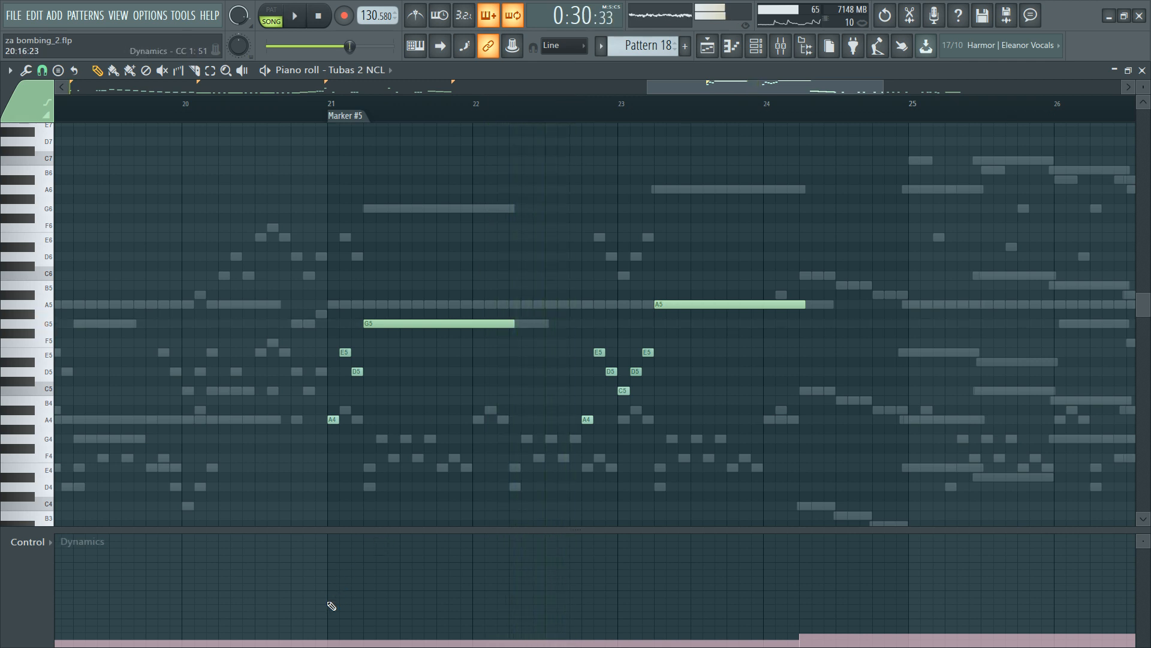
Step: Raise the Tubas 2 NCL dynamics from Marker #5 to about 70 and play the passage back
click(332, 590)
key(space)
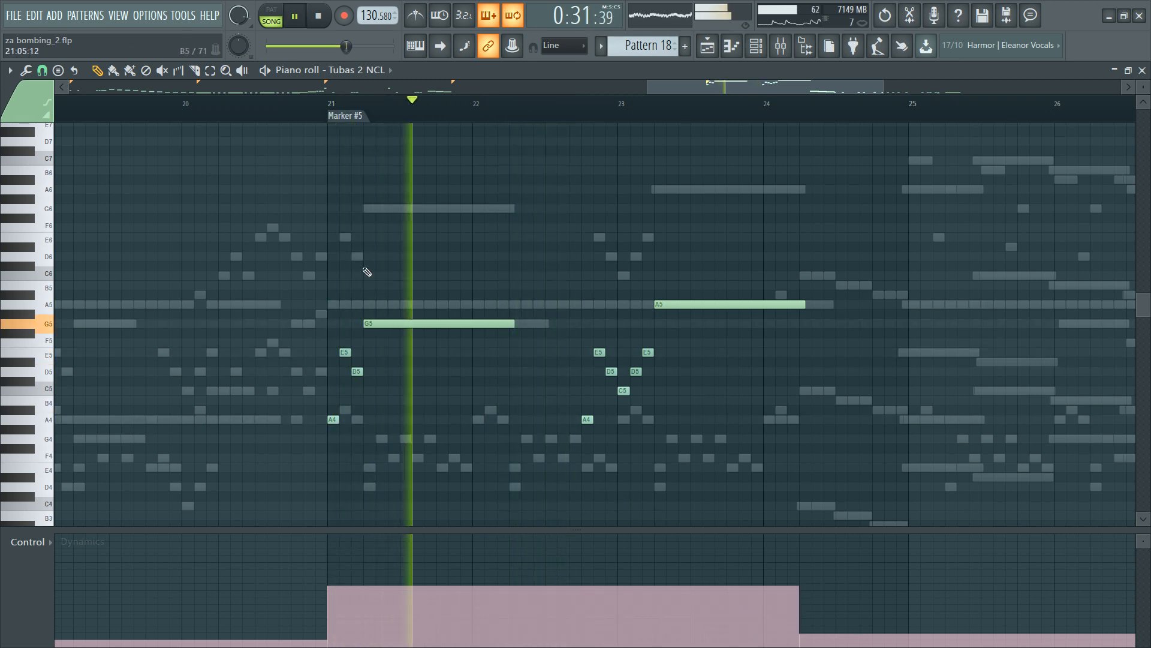
key(space)
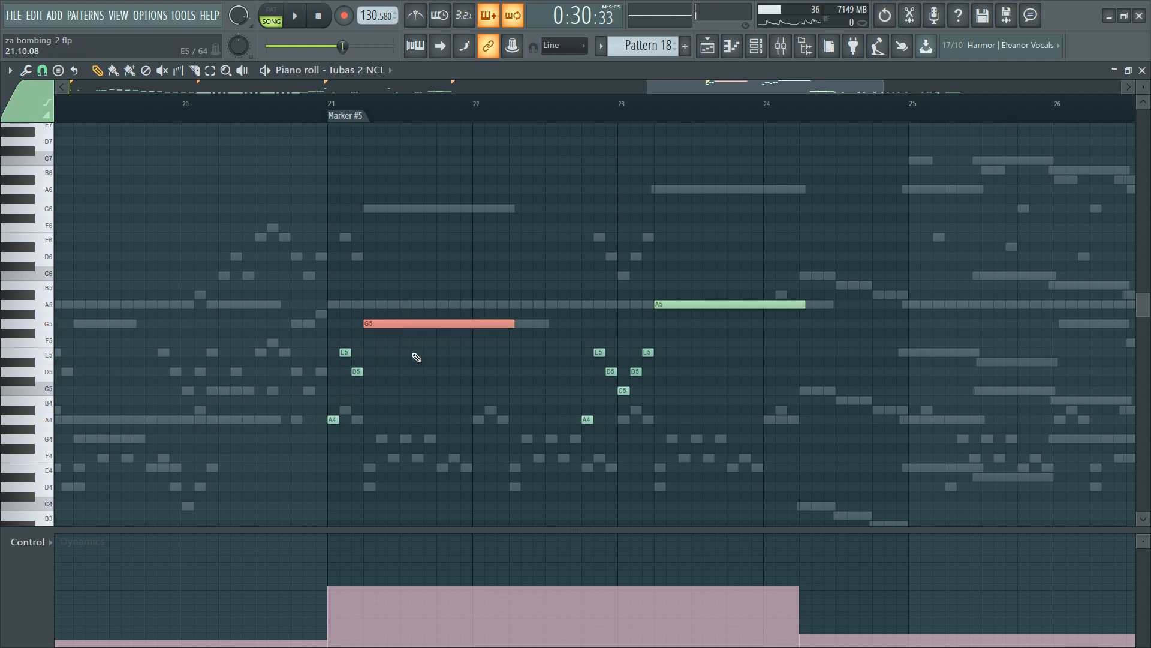
Step: Transpose the tuba melody from Marker #5 down one octave and lengthen its long G4 note to nearly mid-bar 22
key(ctrl+Up)
mouse_move(186, 224)
mouse_down()
mouse_move(837, 559)
mouse_move(889, 565)
mouse_up()
key(ctrl+Down)
key(space)
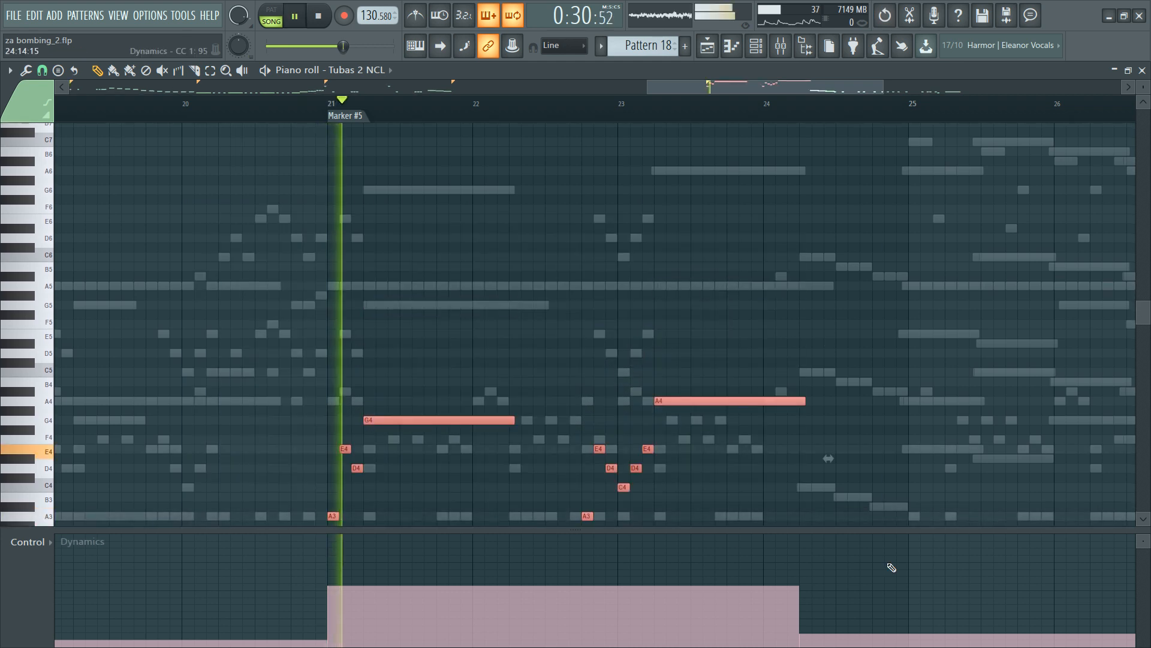
ctrl+click(483, 461)
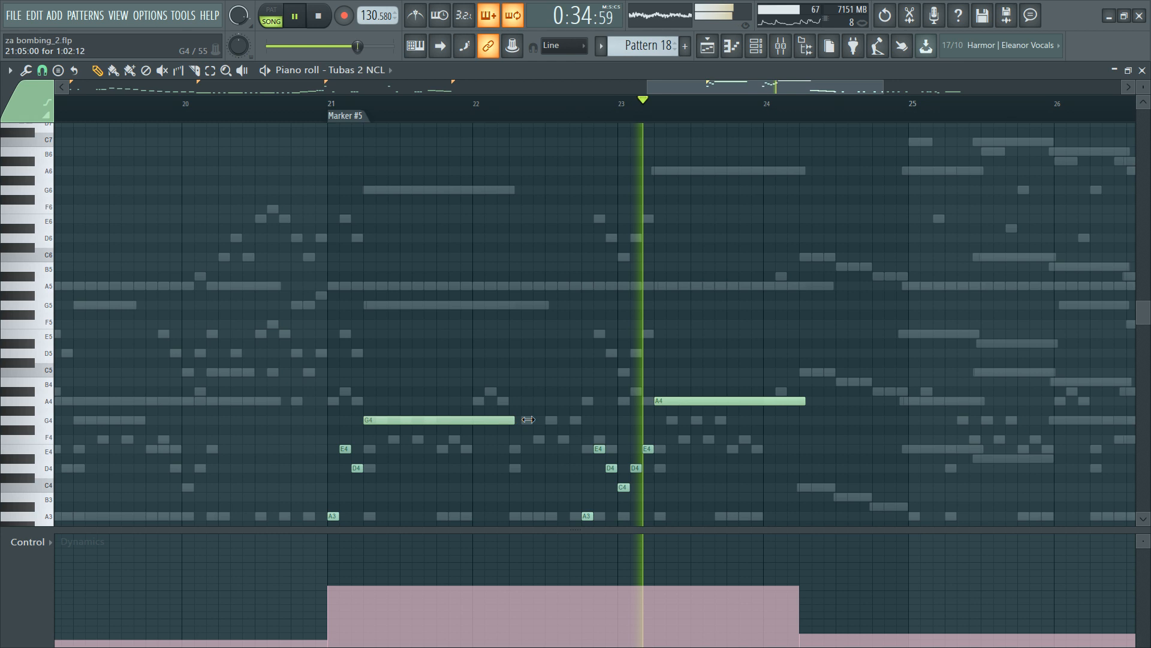
drag(513, 421, 536, 419)
scroll(305, 420, down, 3)
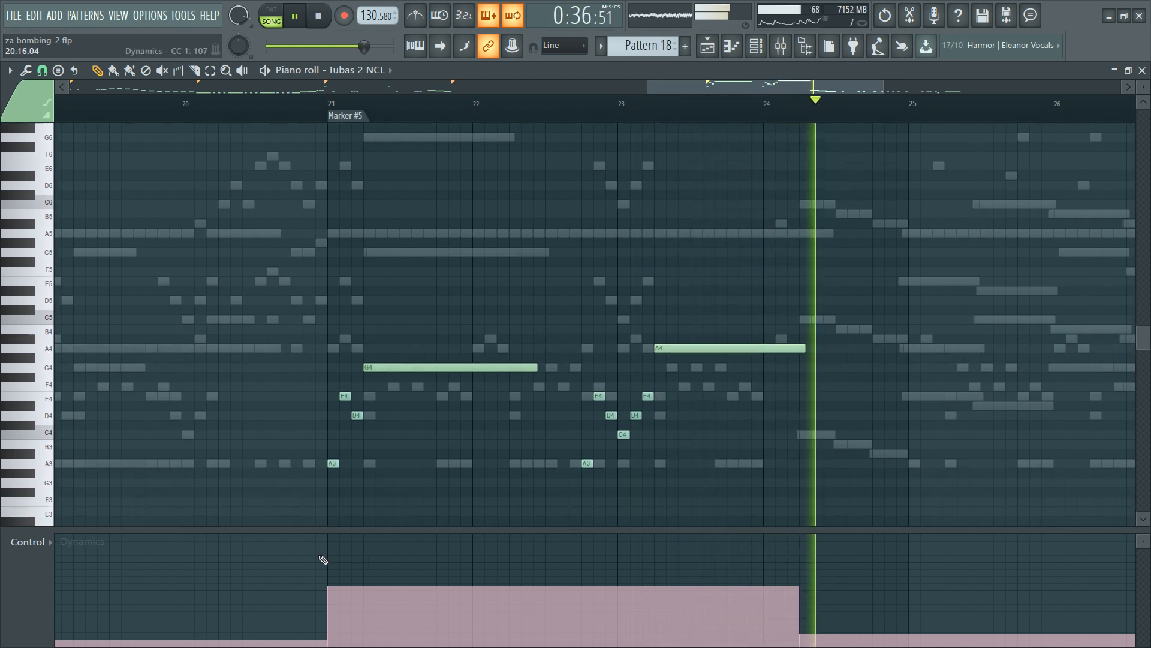
Step: Try lower and higher tuba dynamics from Marker #5 with playback, ending at about 70
click(330, 603)
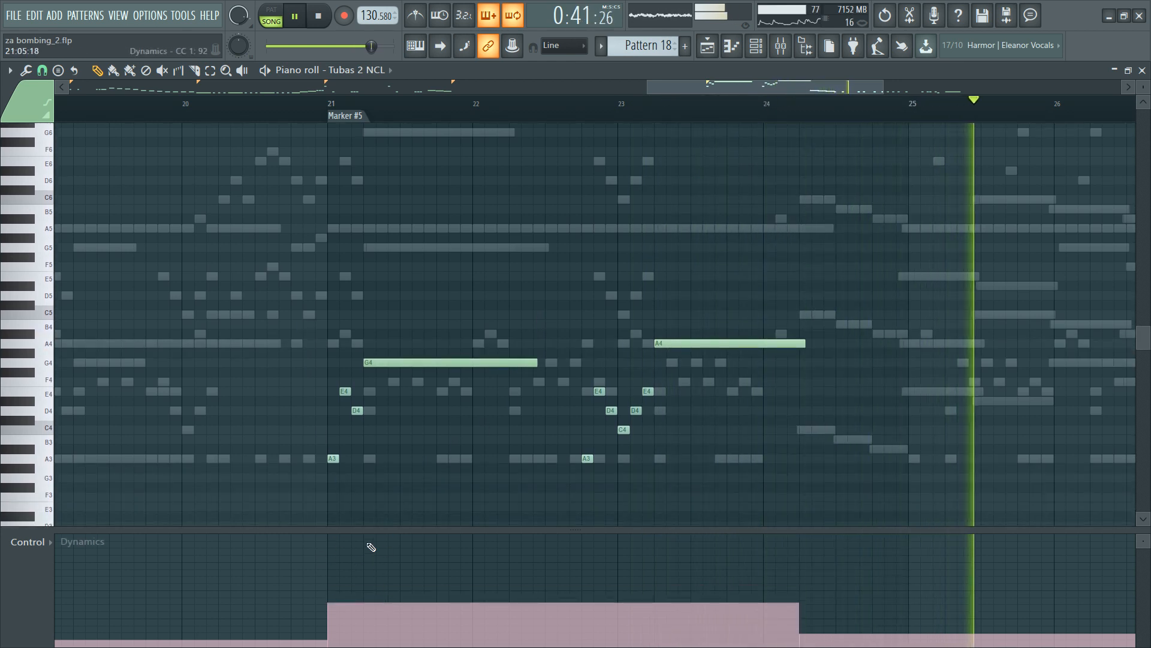
key(space)
key(space)
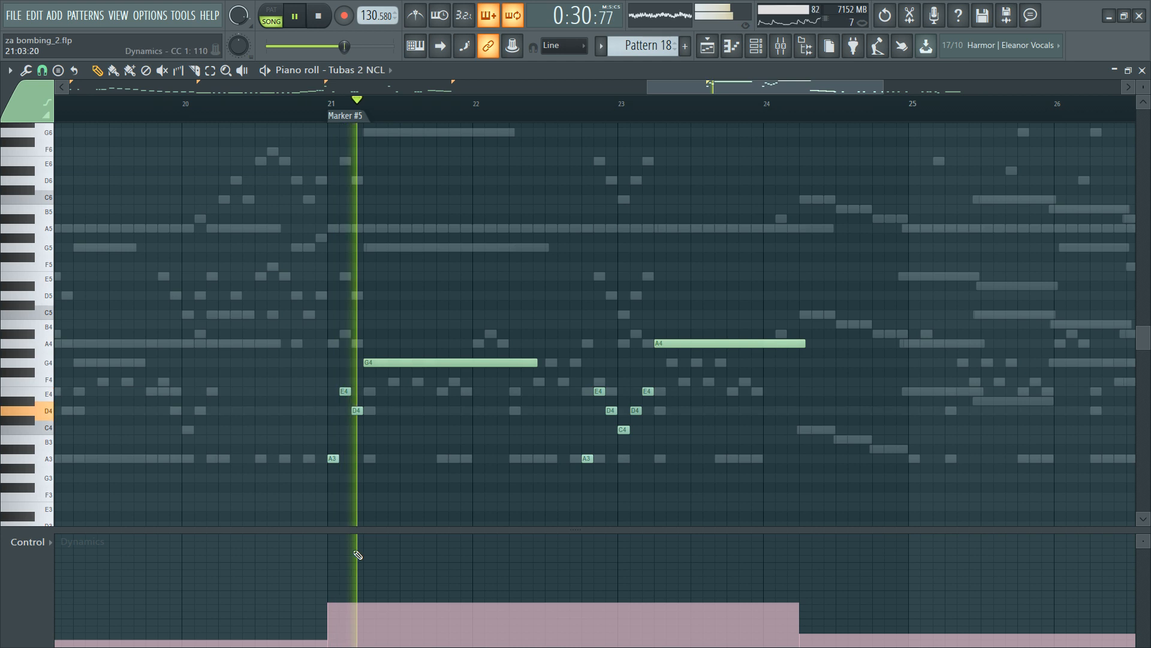
click(344, 588)
key(space)
click(333, 558)
key(space)
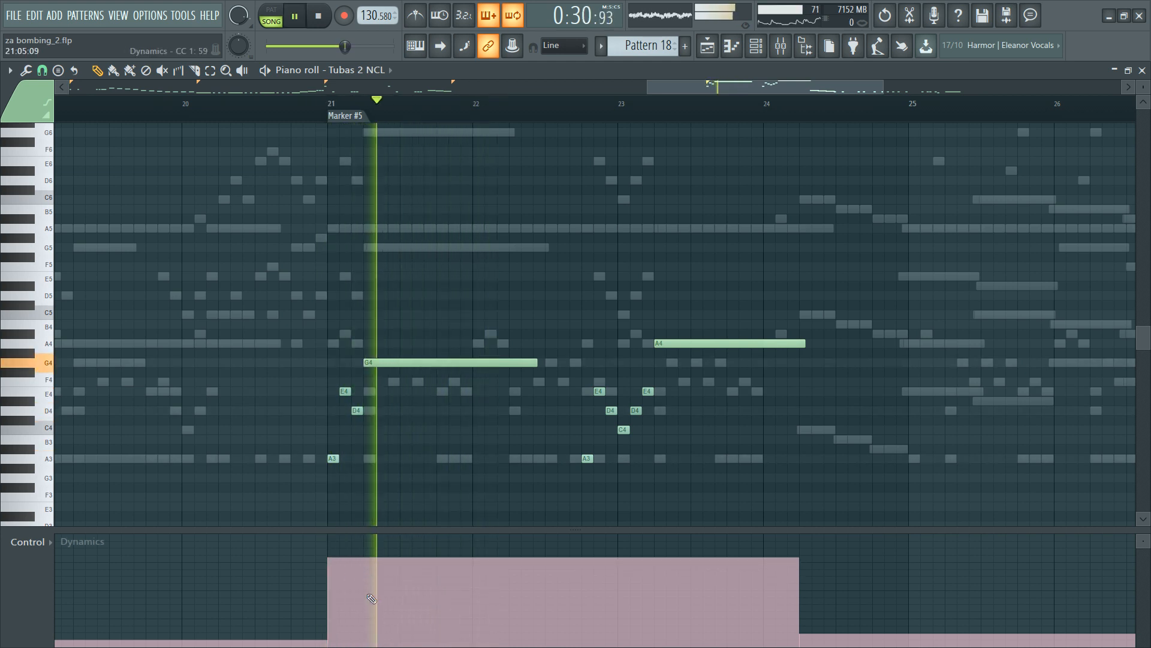
key(space)
click(341, 586)
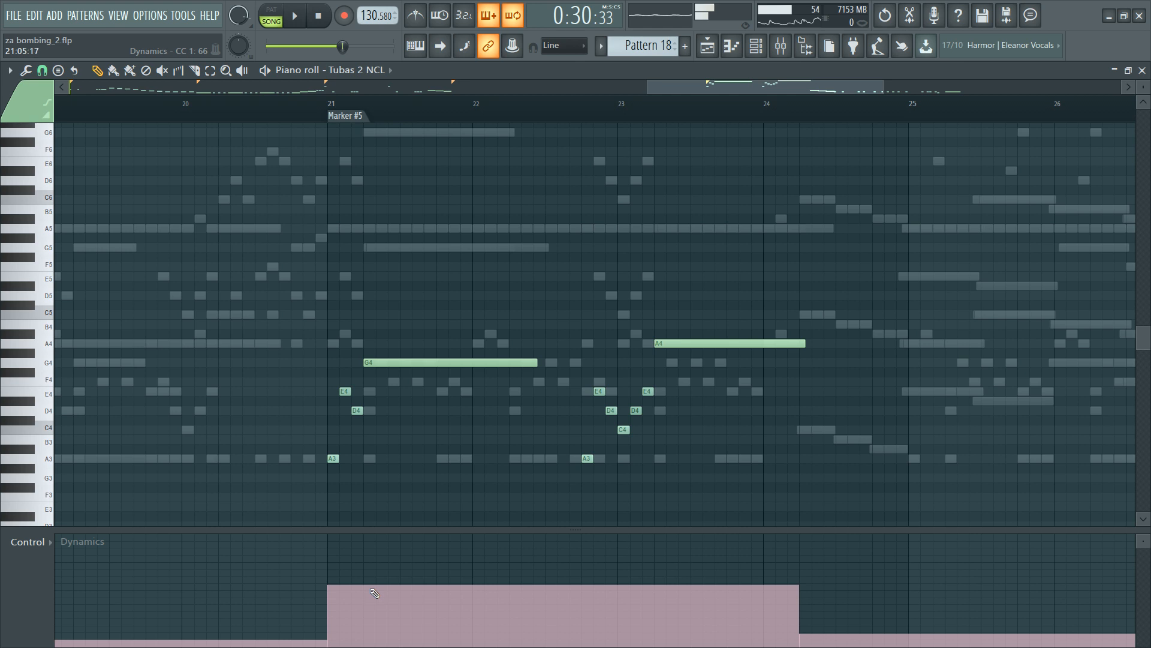
Step: Draw falling dynamics ramps under the tubas' long G4 and A4 notes, raising the level to about 70 at the second phrase
drag(431, 588, 538, 626)
key(space)
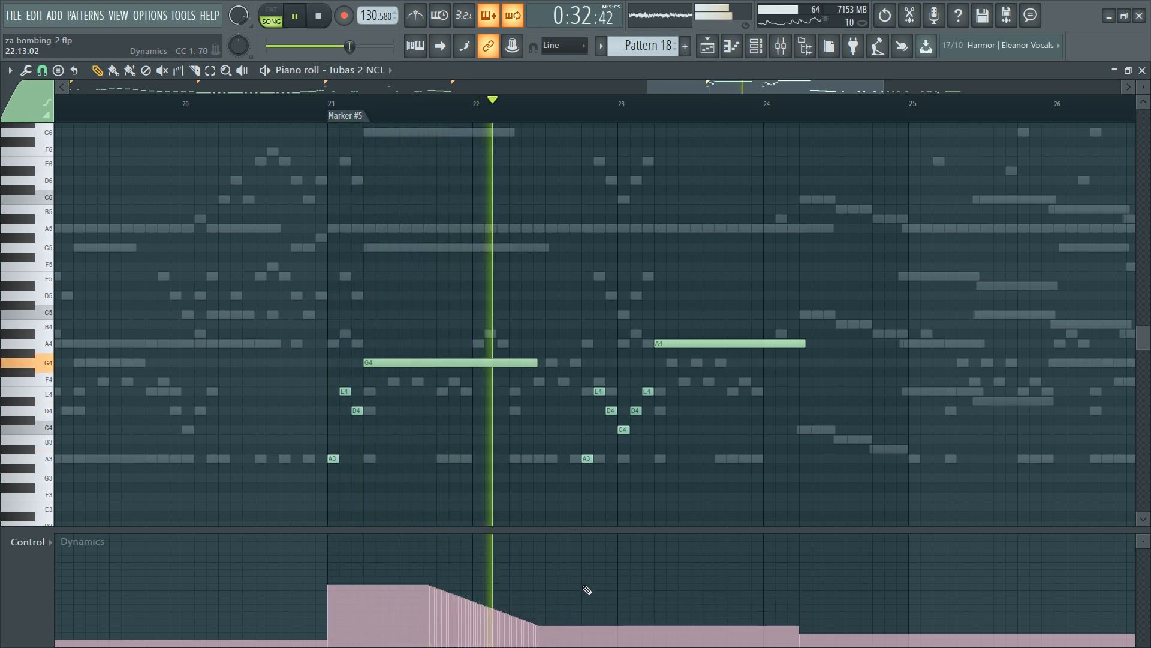
click(585, 595)
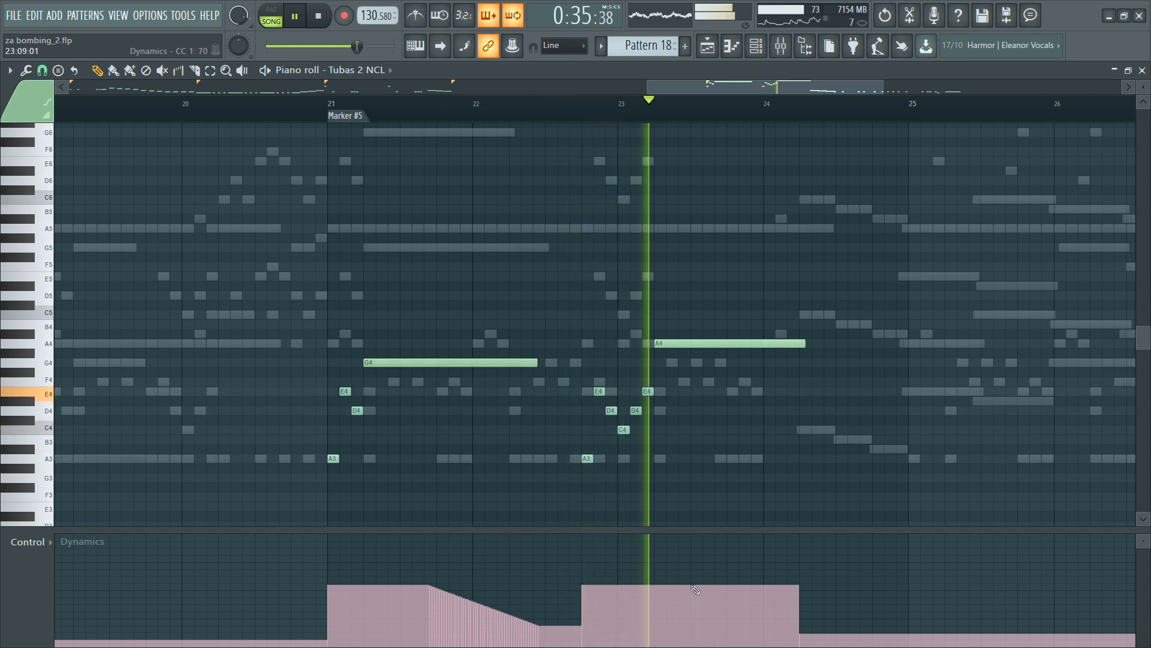
drag(690, 585, 789, 627)
key(space)
Step: Undo the tubas' dynamics ramps, note lengthening, octave transposition and raised dynamics level
key(ctrl+z)
key(ctrl+z)
key(ctrl+z)
key(ctrl+z)
key(ctrl+z)
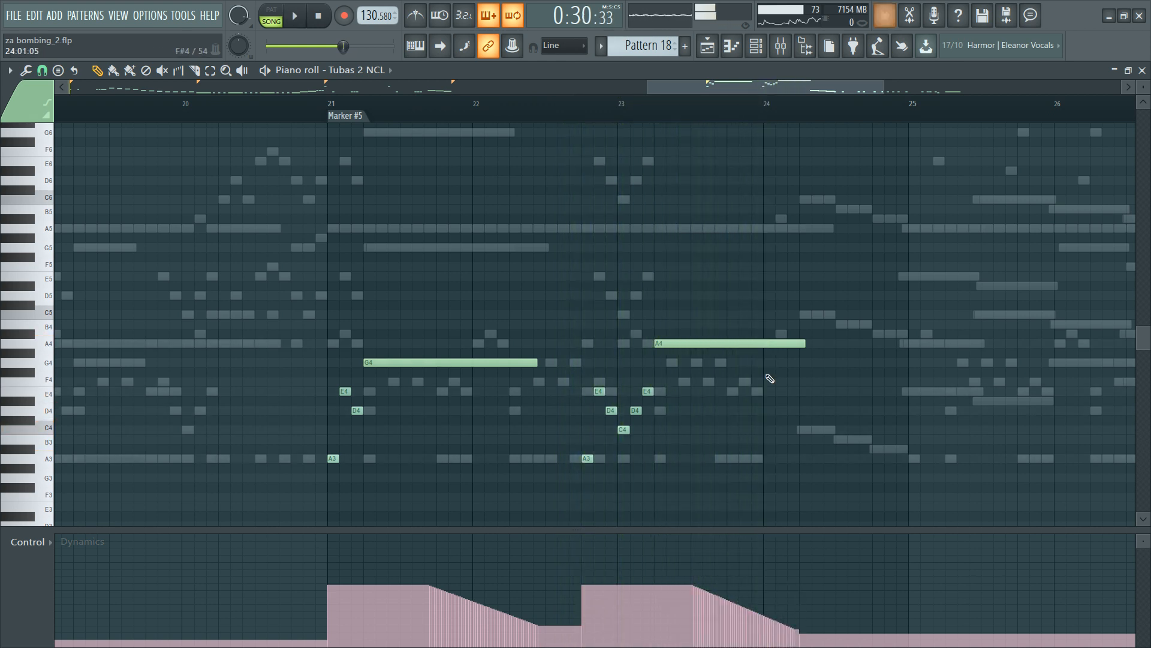
key(ctrl+z)
key(ctrl+z)
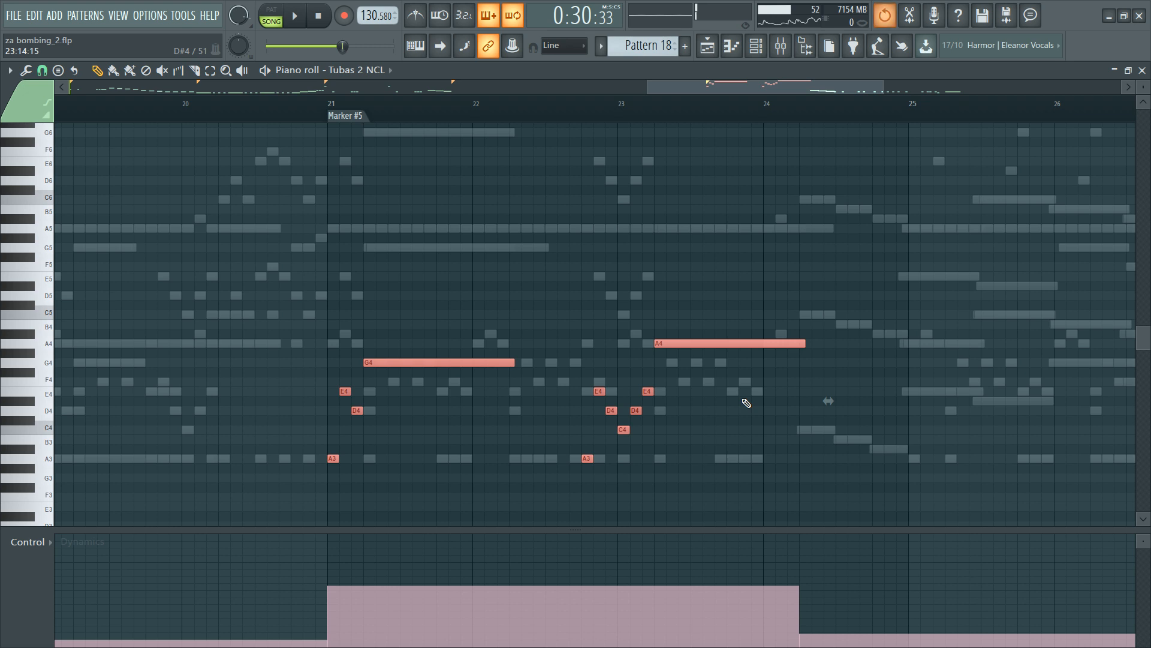
key(ctrl+z)
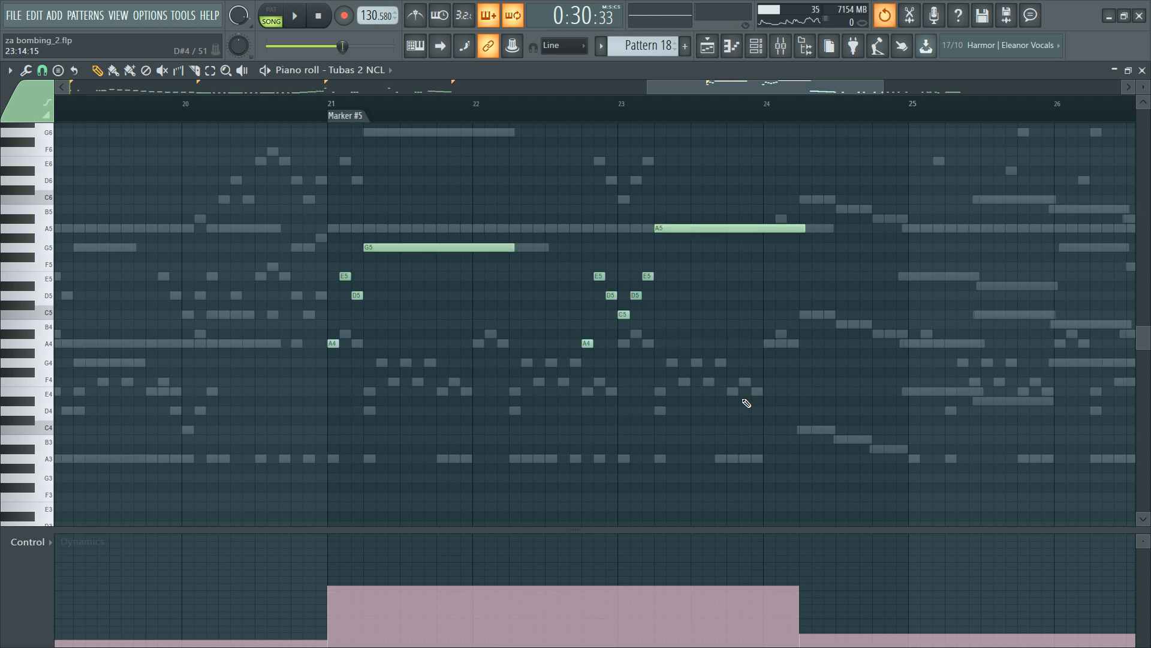
key(ctrl+z)
Step: Cut the melody from Marker #5 out of the Tubas 2 NCL part
drag(846, 196, 307, 366)
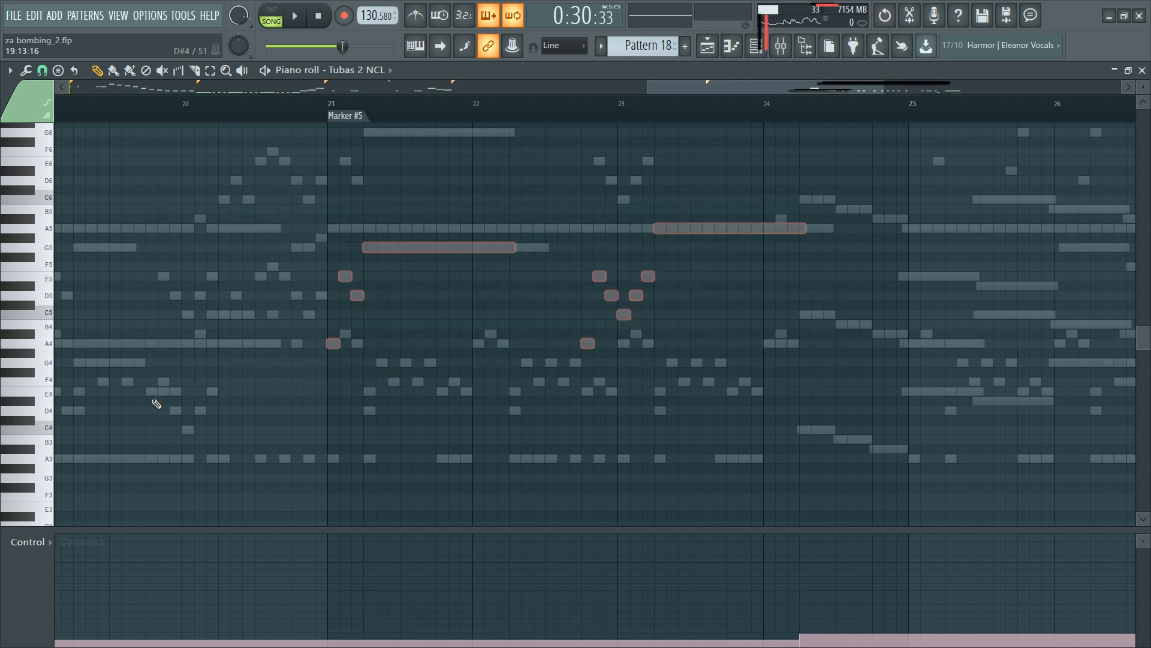
key(ctrl+x)
Step: Try pasting the cut melody into Bass Trombones 4 NCL
key(F6)
click(276, 468)
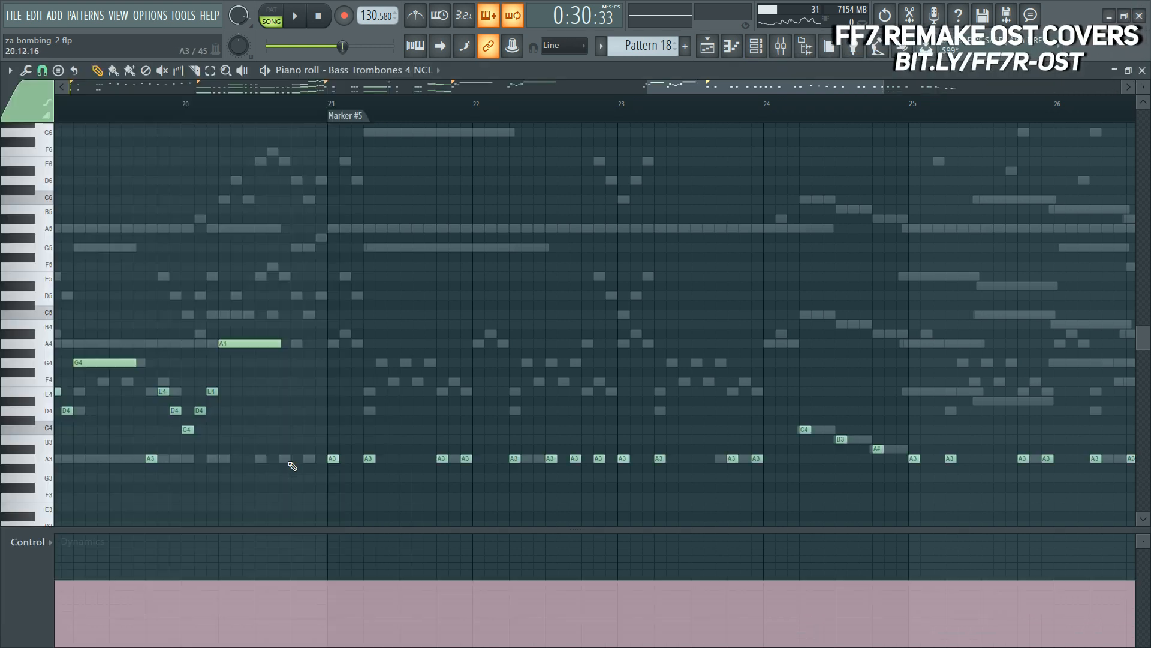
key(F6)
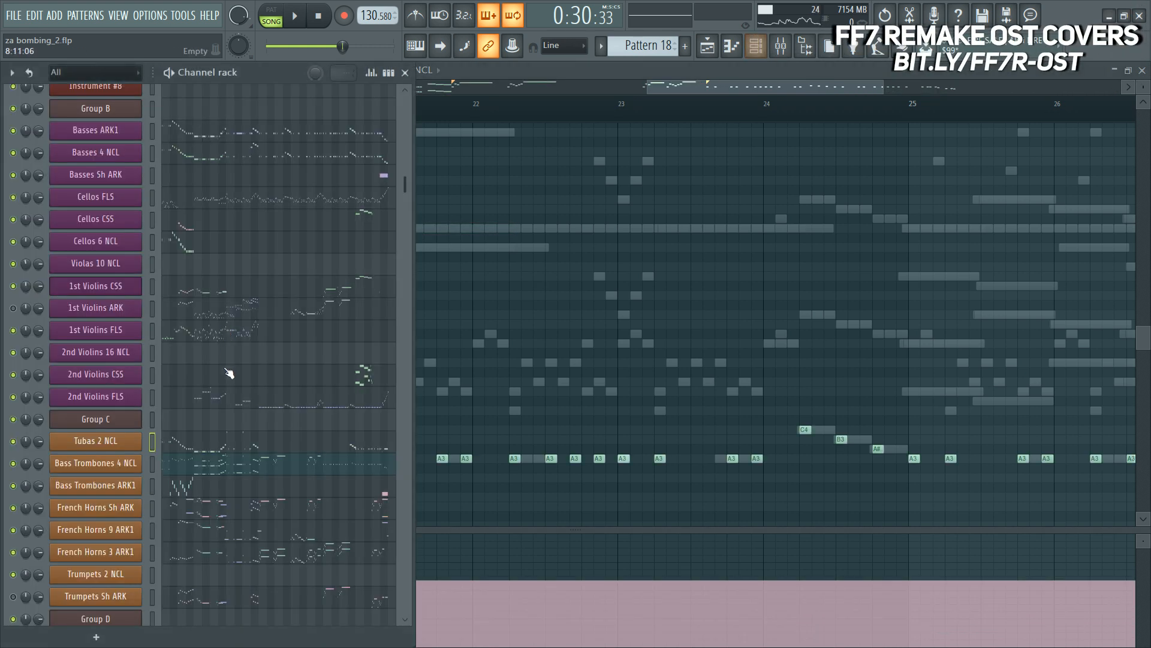
key(F6)
key(ctrl+v)
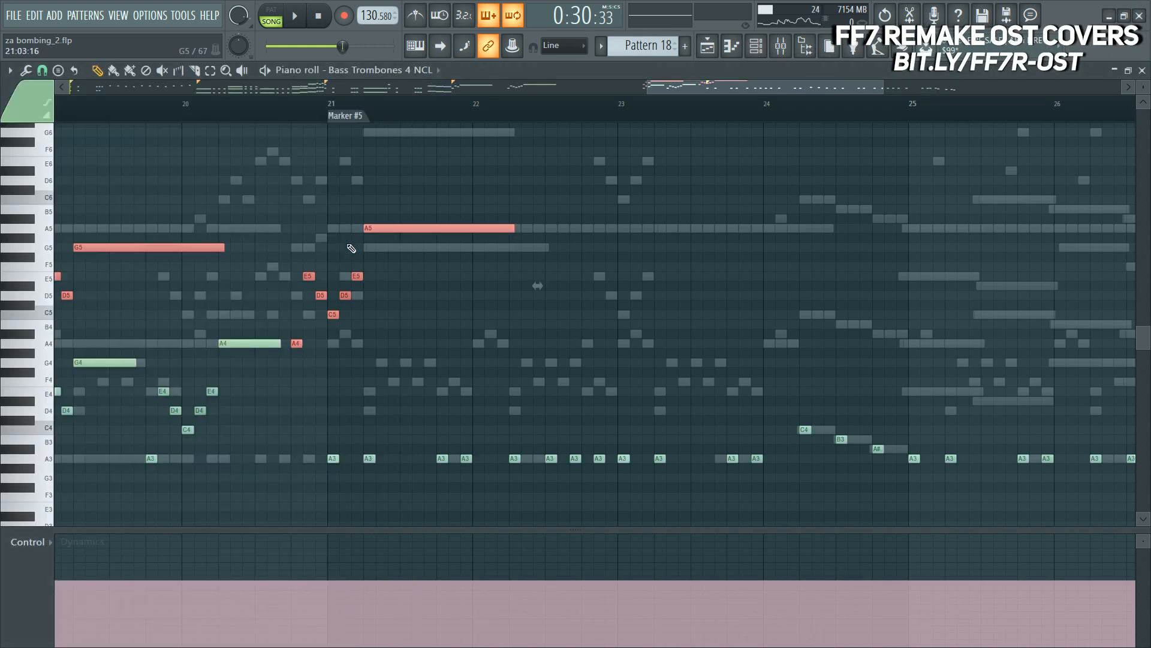
click(237, 235)
Step: Lower the French Horns 3 ARK1 dynamics from Marker #5 to about 67, checking the level with playback
key(F6)
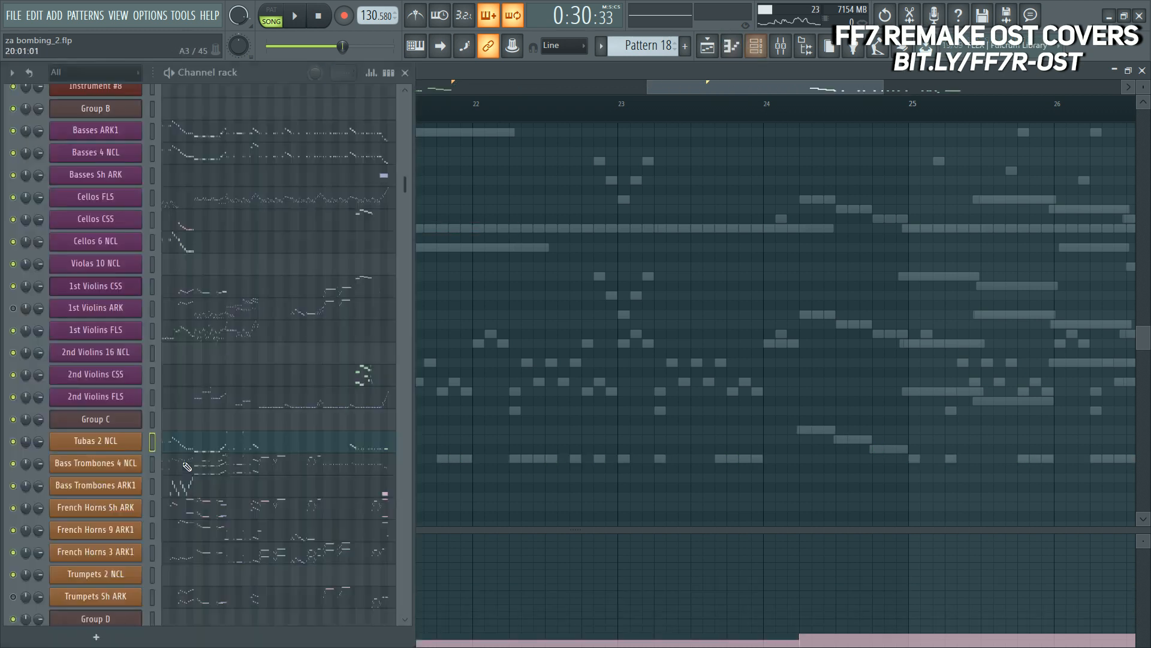
key(space)
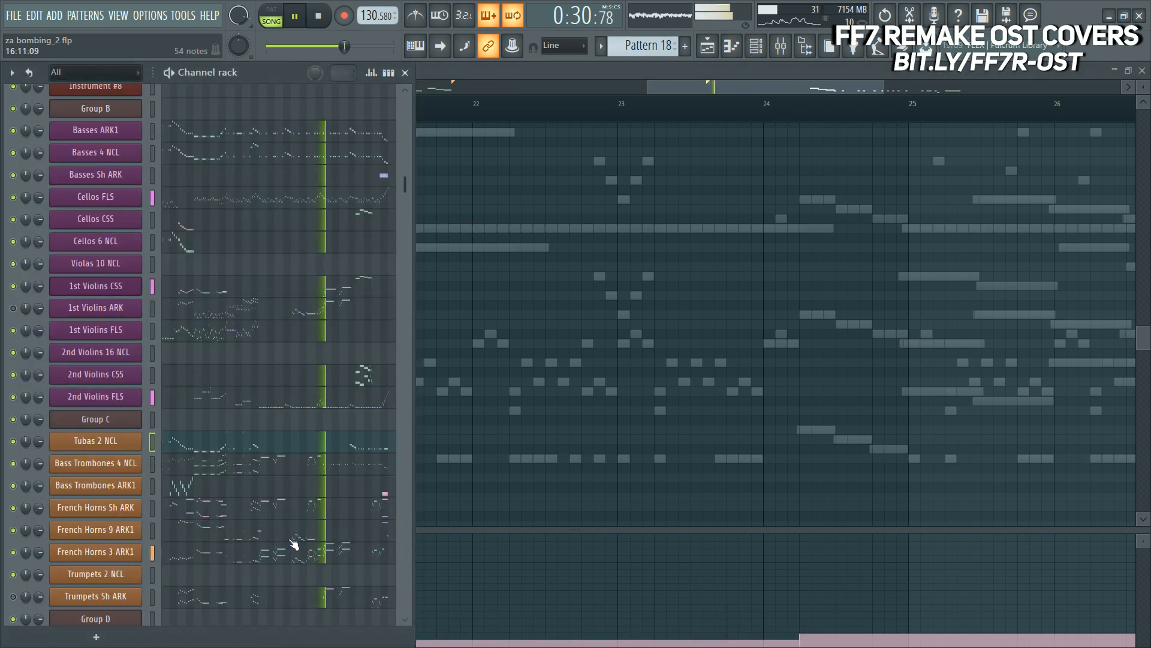
click(332, 556)
key(space)
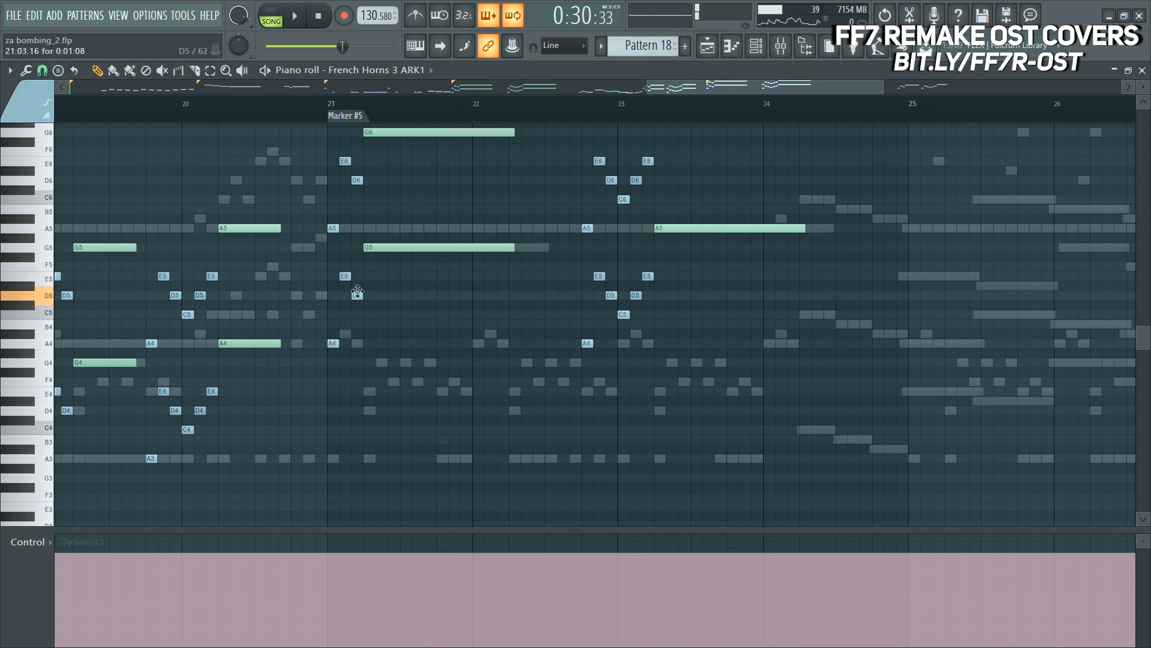
click(328, 603)
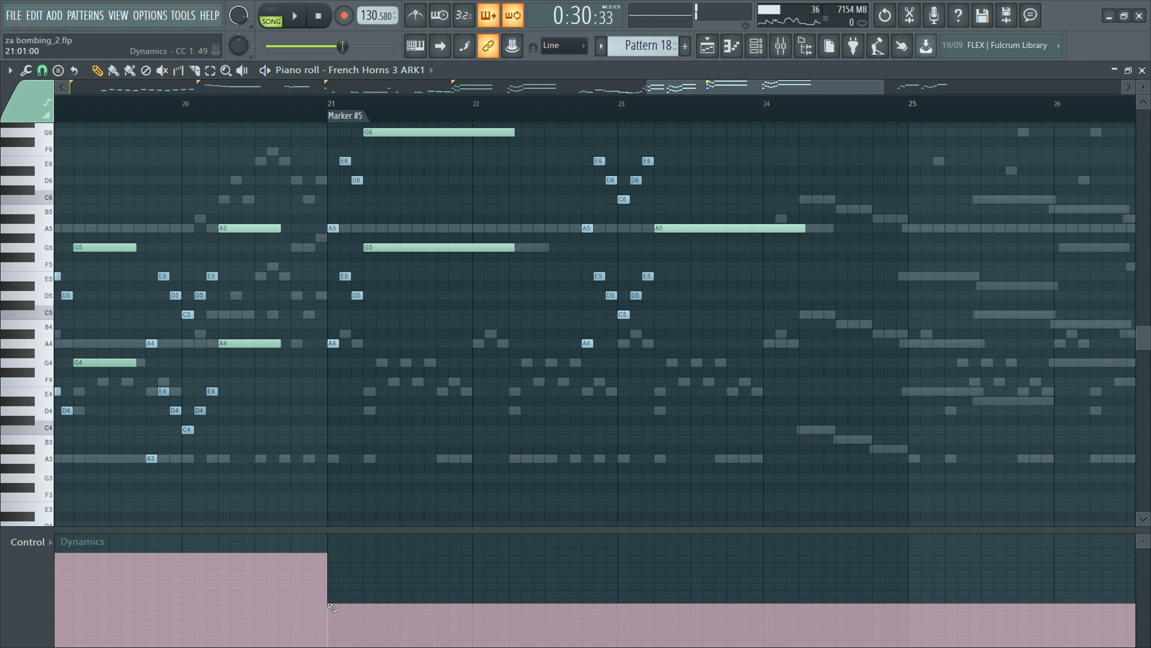
key(space)
key(space)
click(328, 587)
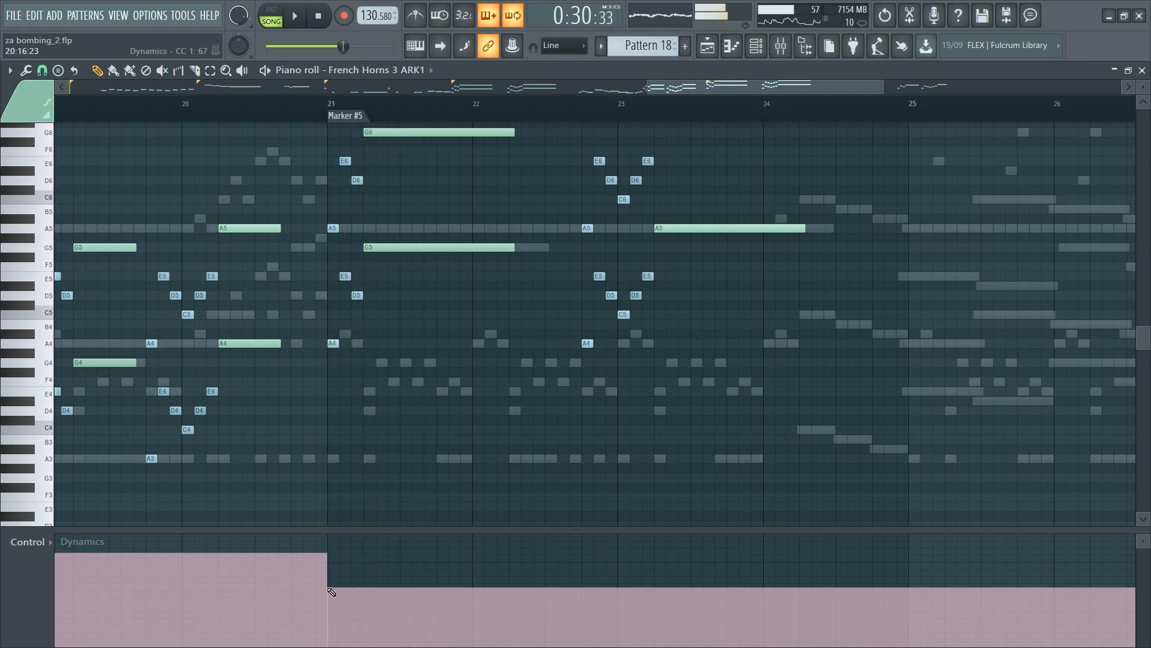
key(space)
Step: Look through the string and brass channels in the channel rack
key(F6)
key(space)
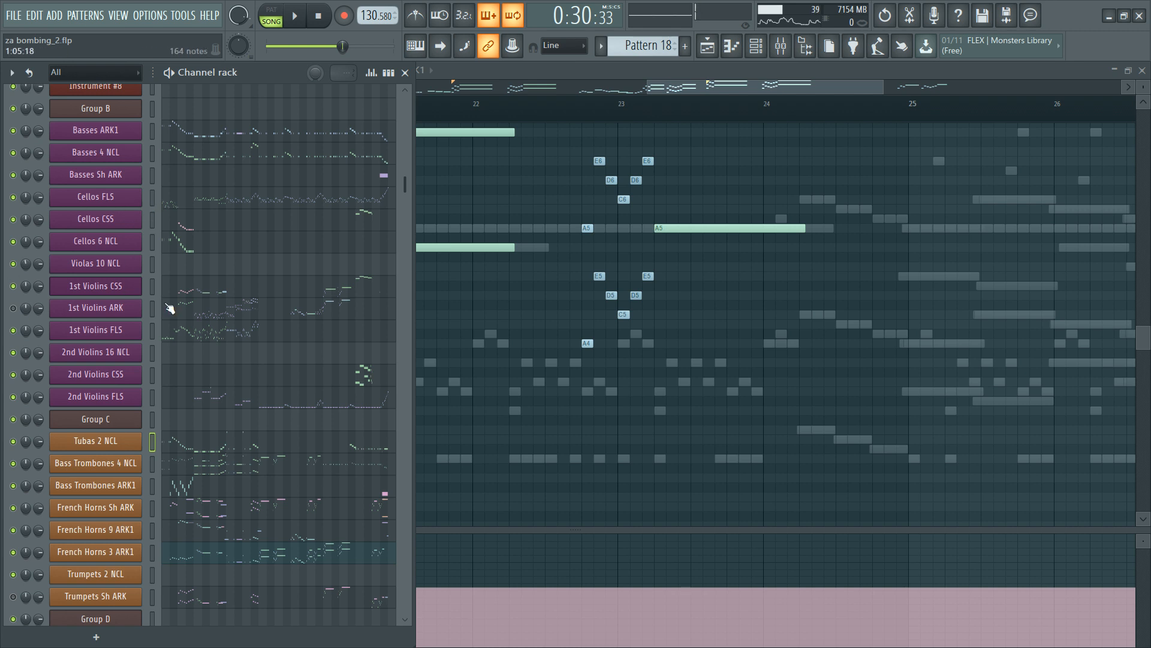
scroll(236, 334, down, 3)
scroll(236, 334, up, 6)
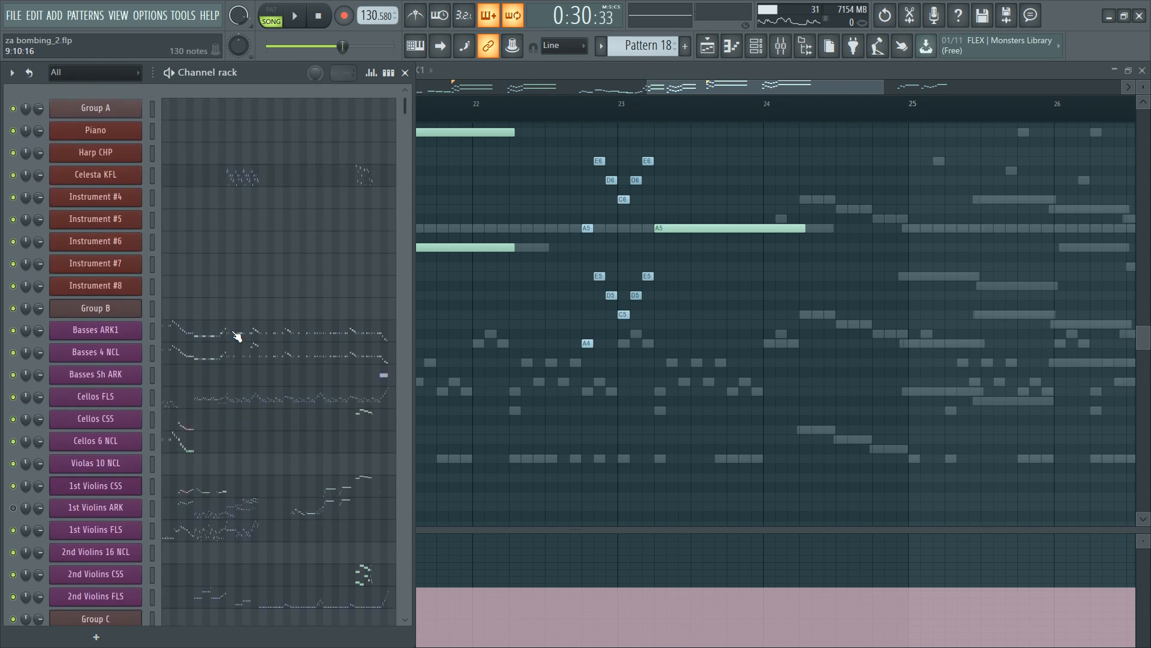
scroll(236, 334, down, 5)
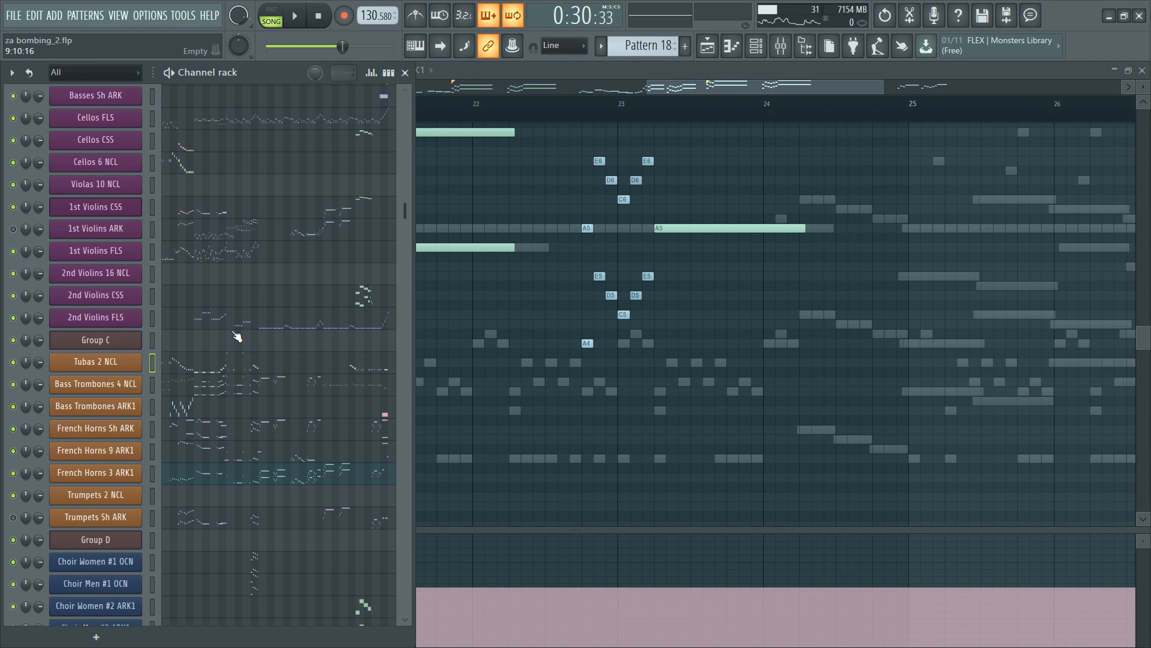
scroll(236, 334, up, 3)
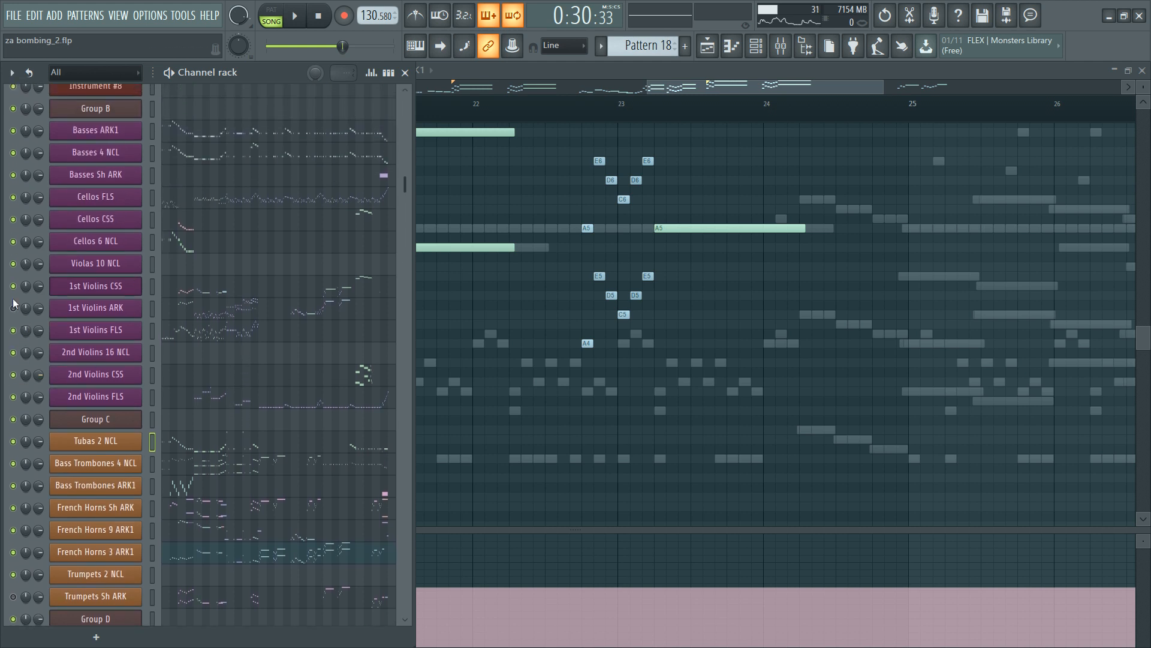
Step: Solo the French Horns 3 ARK1 channel and listen to its part from Marker #5
key(space)
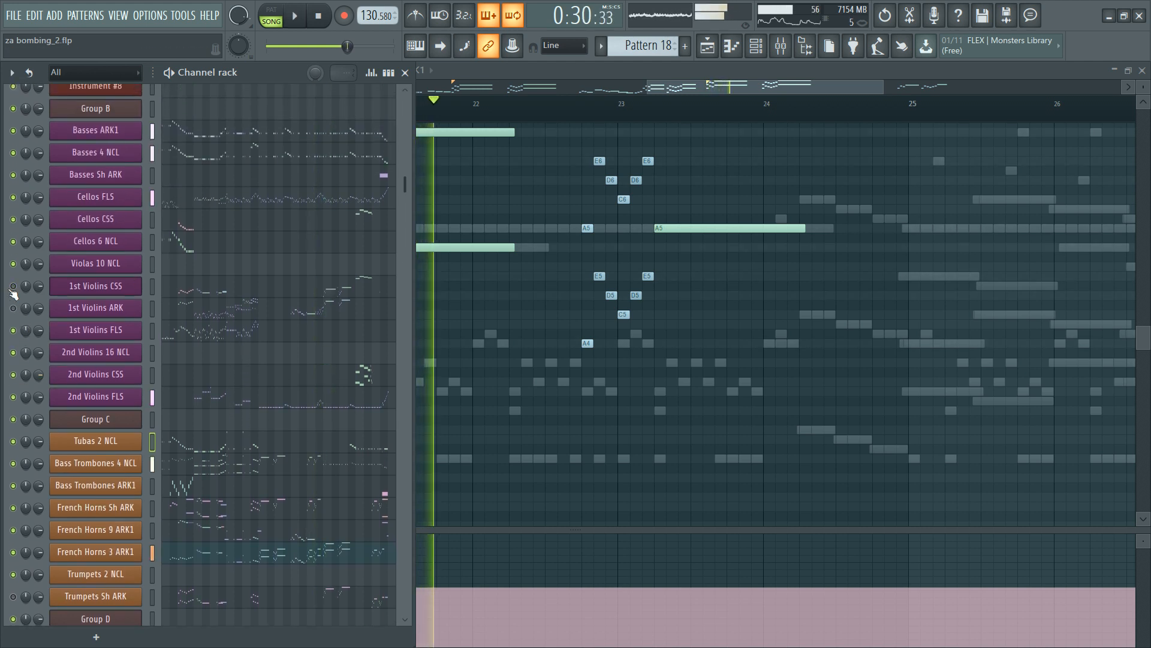
key(space)
scroll(329, 411, down, 7)
click(13, 353)
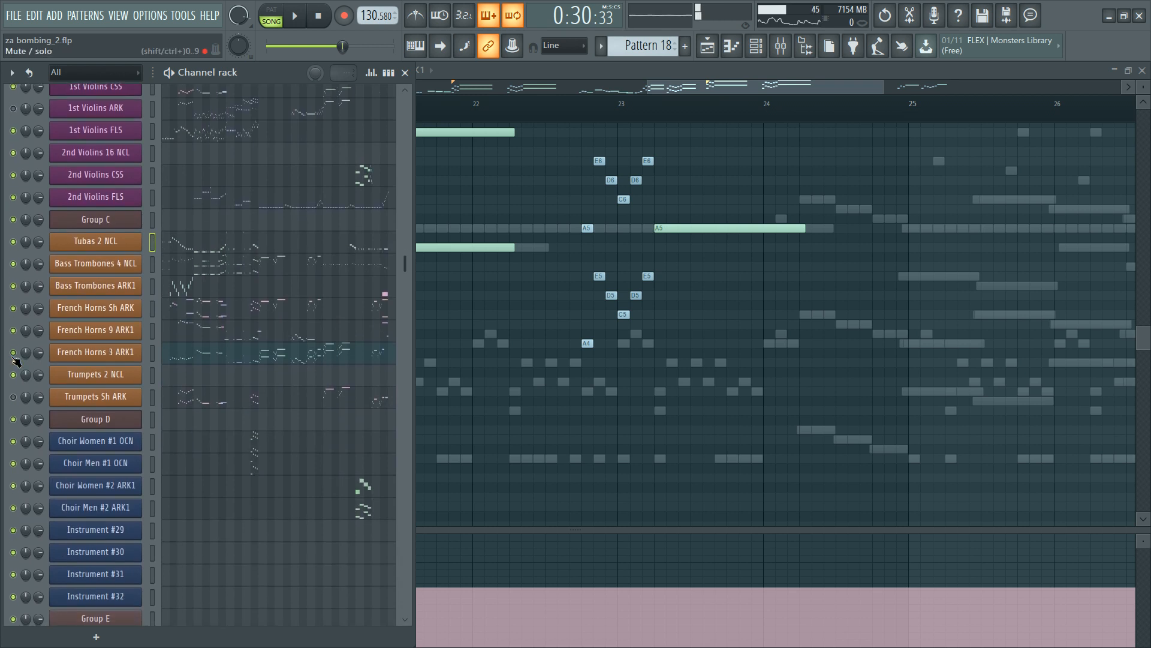
key(space)
click(13, 352)
key(space)
key(space)
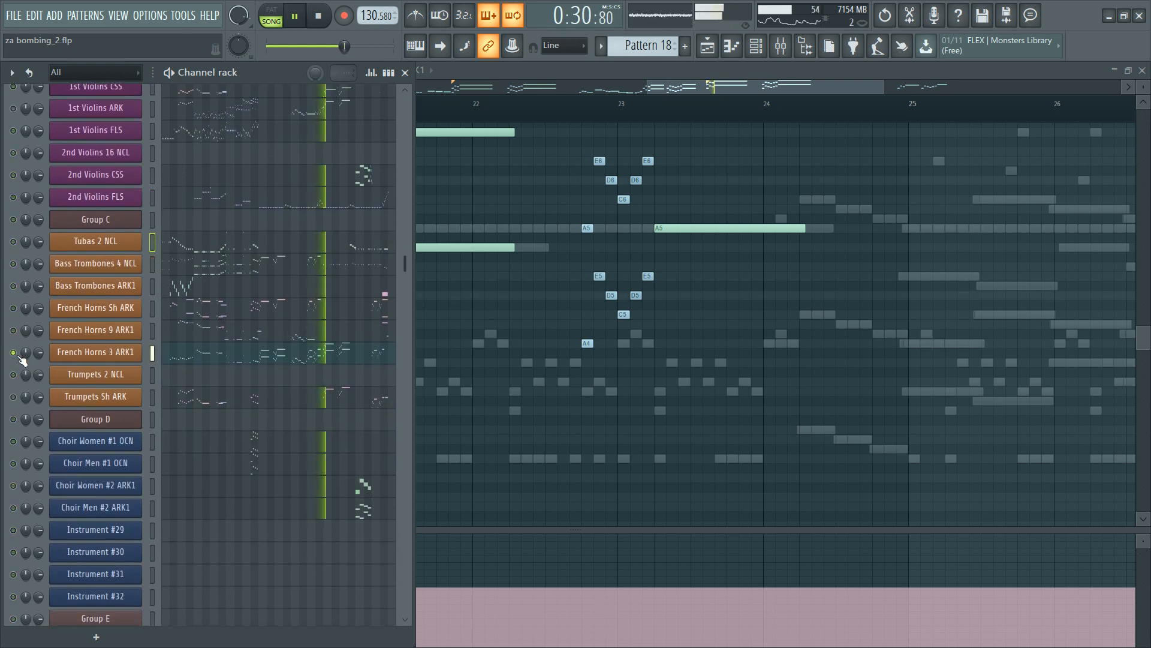
key(space)
Step: Transpose the upper-octave melody from Marker #5 in French Horns 3 ARK1 down two octaves and play it back
click(337, 353)
click(340, 352)
scroll(675, 259, down, 10)
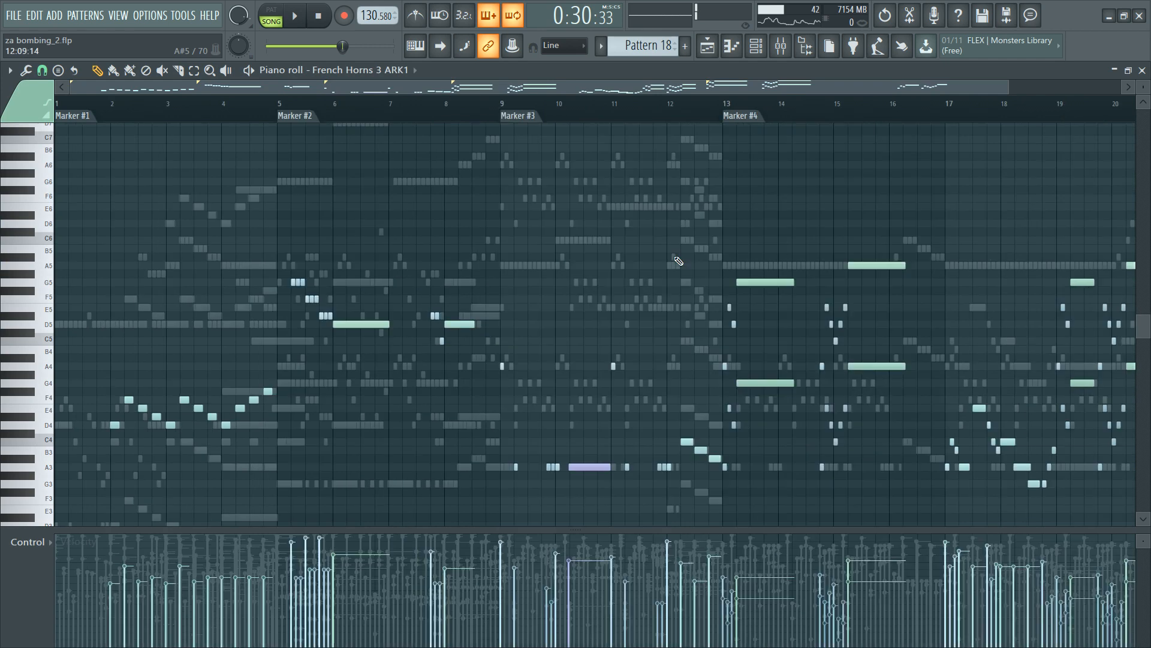
scroll(773, 183, up, 6)
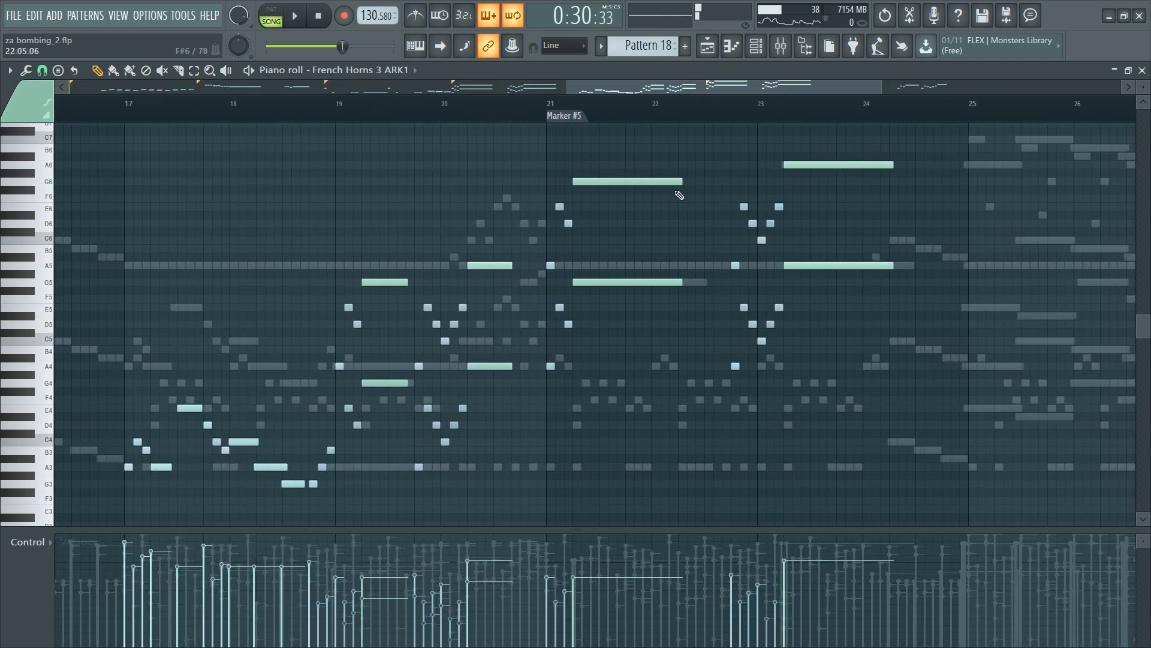
drag(522, 172, 780, 258)
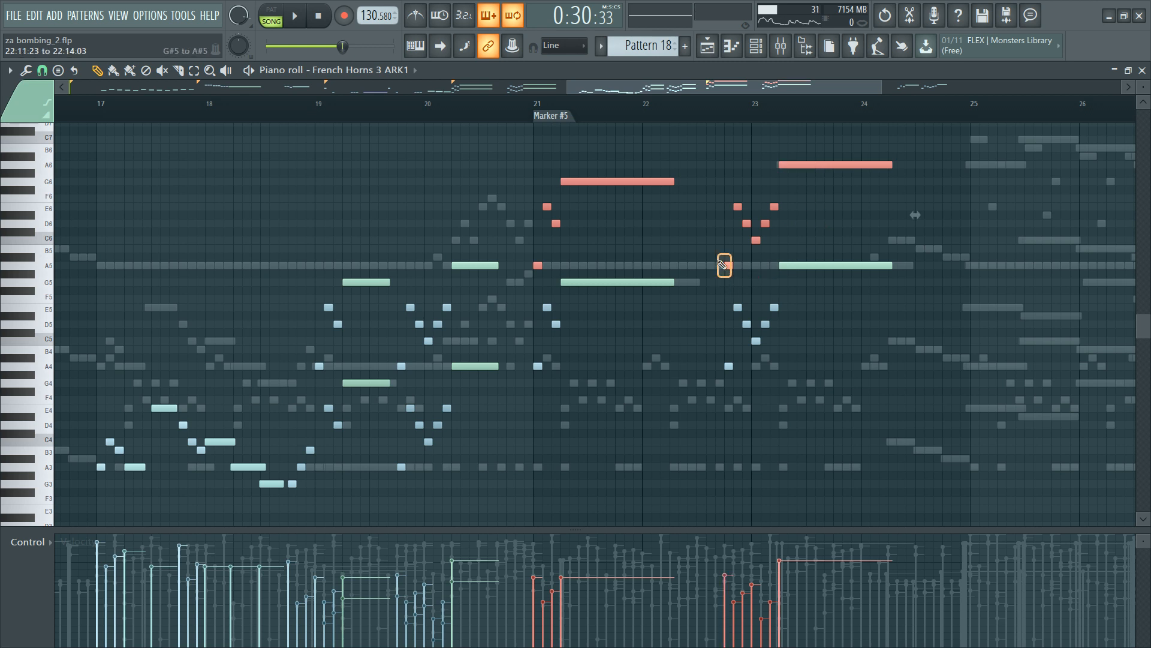
key(ctrl+Down)
key(ctrl+Down)
key(space)
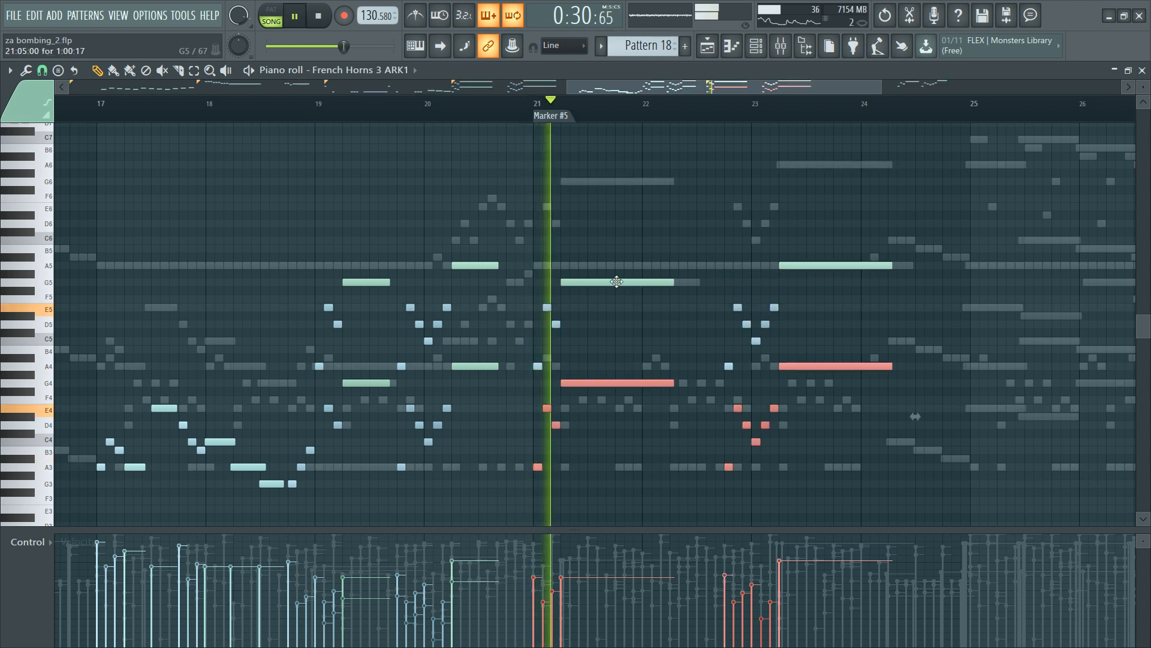
key(space)
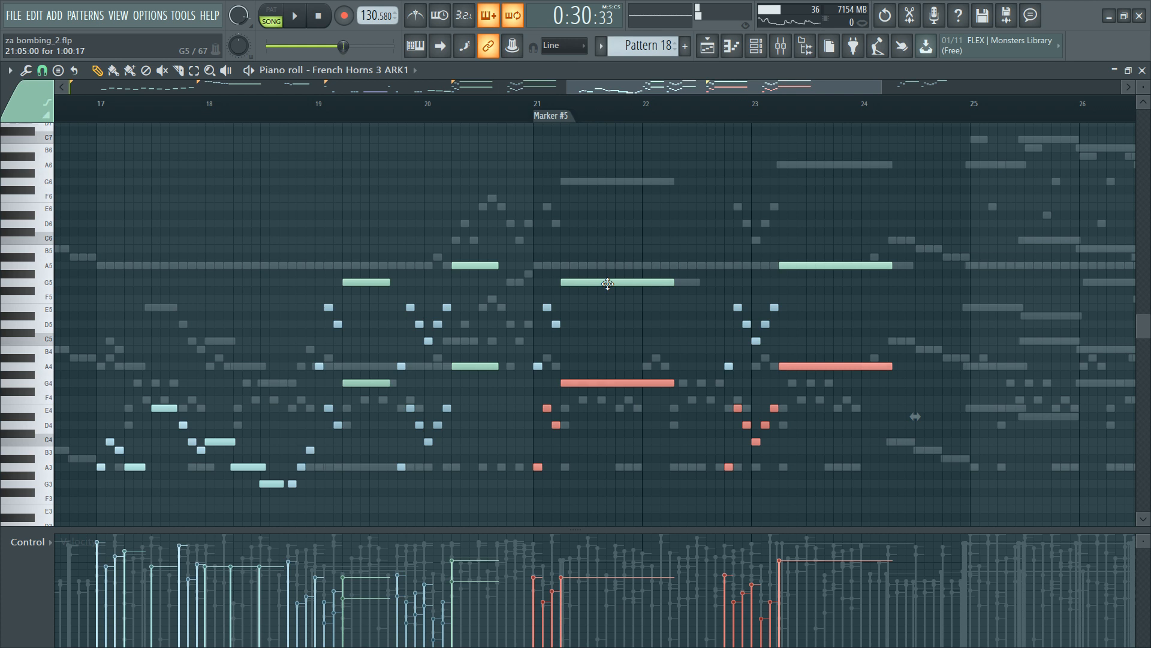
Step: Listen to the soloed French Horns 3 ARK1 part, then bring the other channels back and play the mix from Marker #5
key(F6)
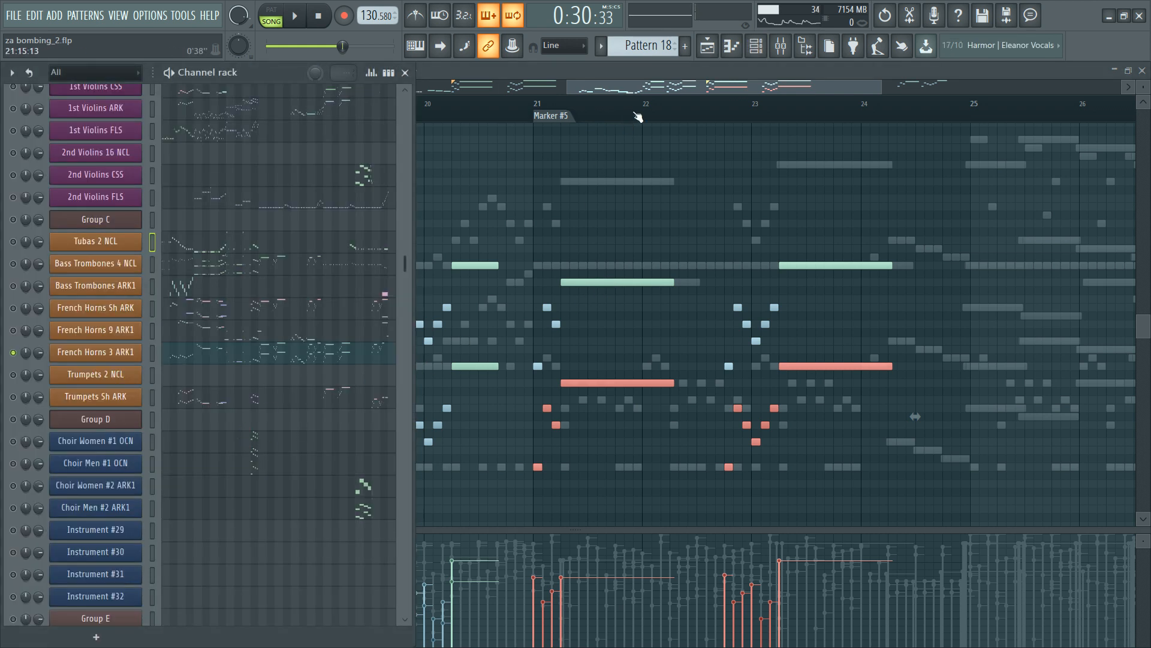
key(F6)
key(space)
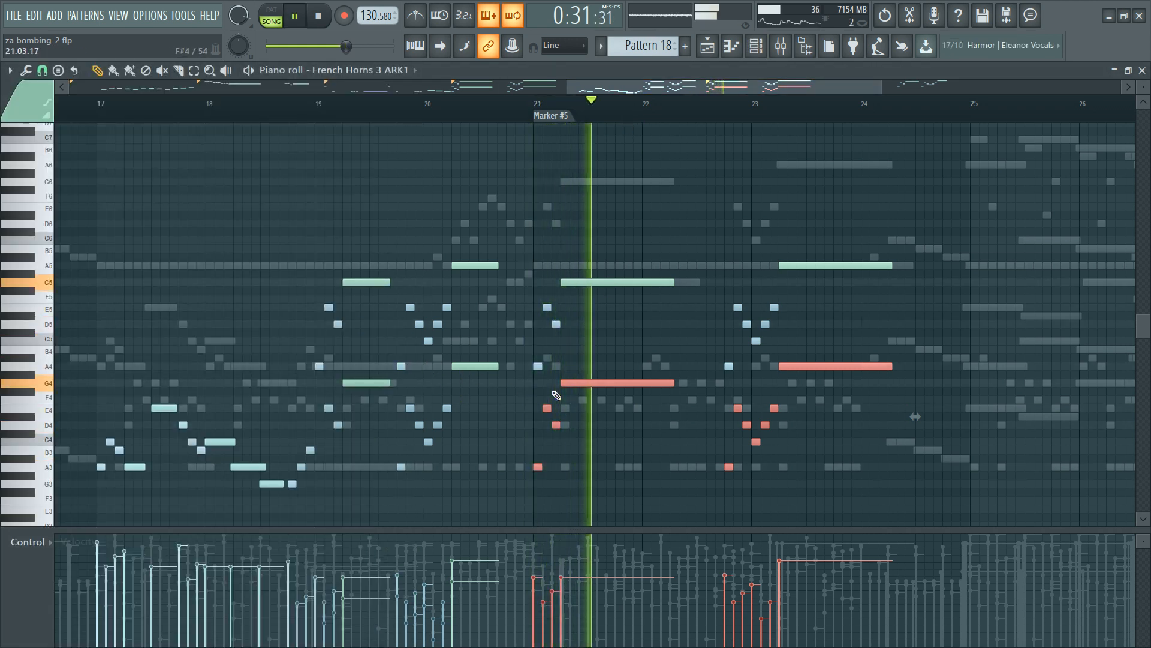
key(F6)
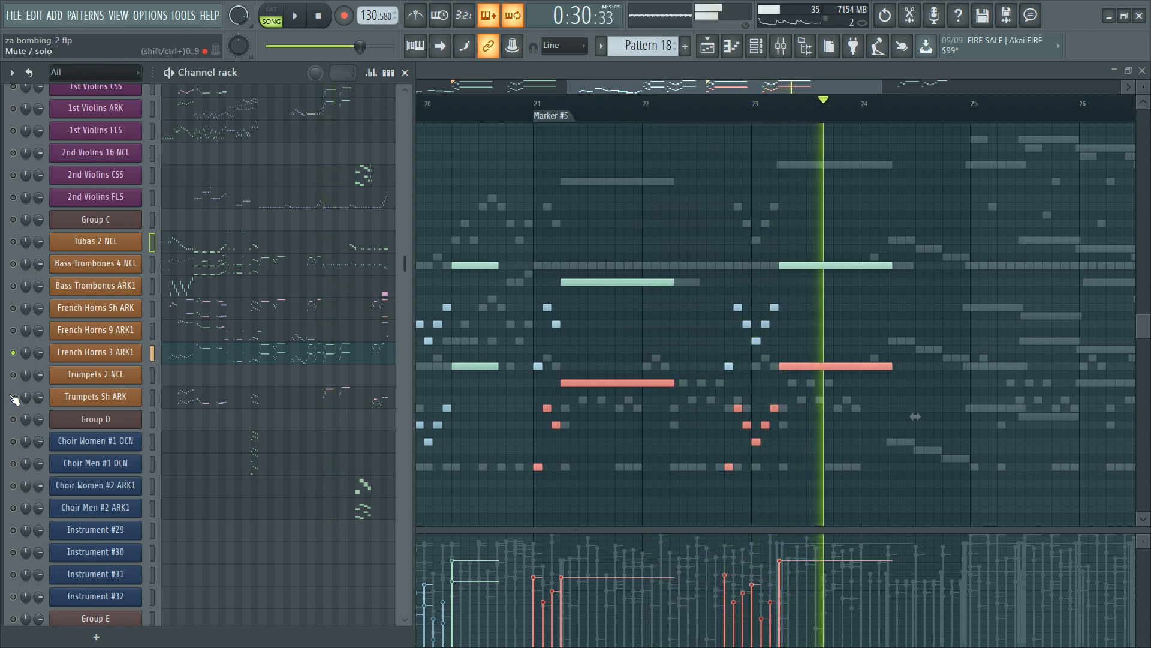
key(space)
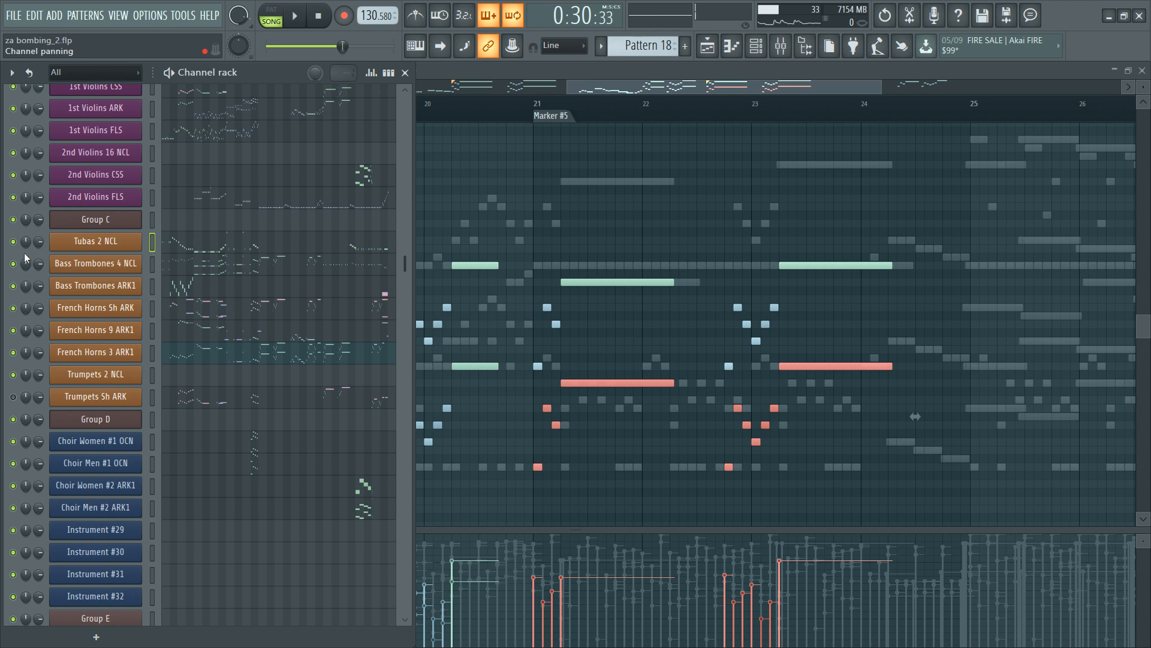
scroll(216, 180, up, 3)
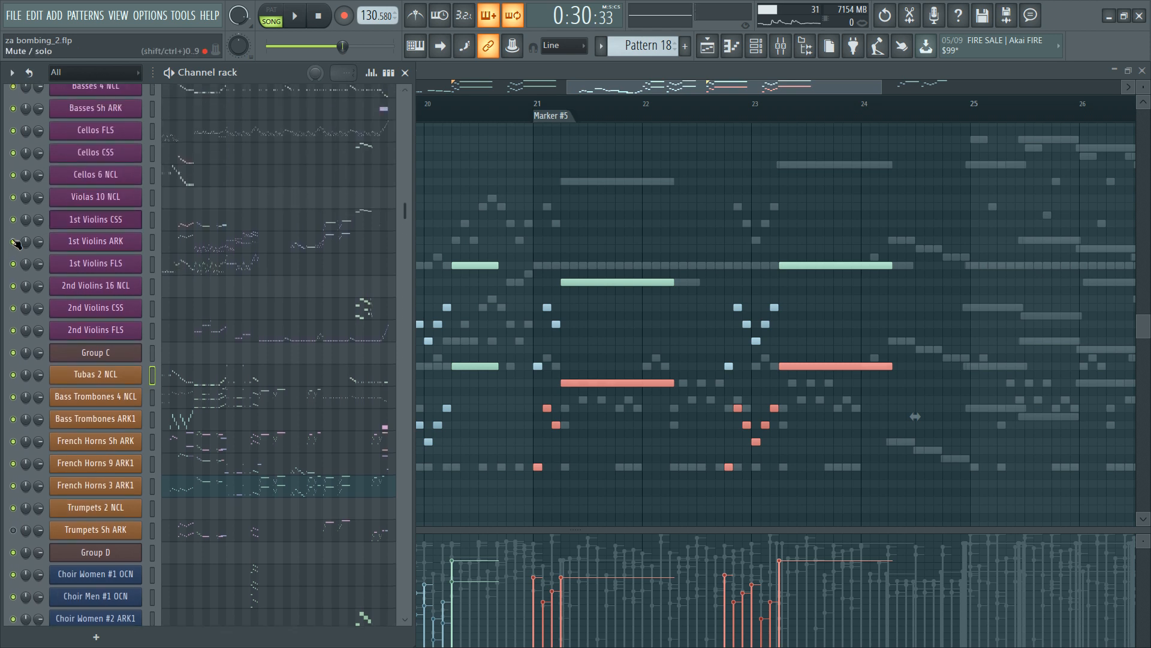
key(space)
scroll(322, 511, down, 2)
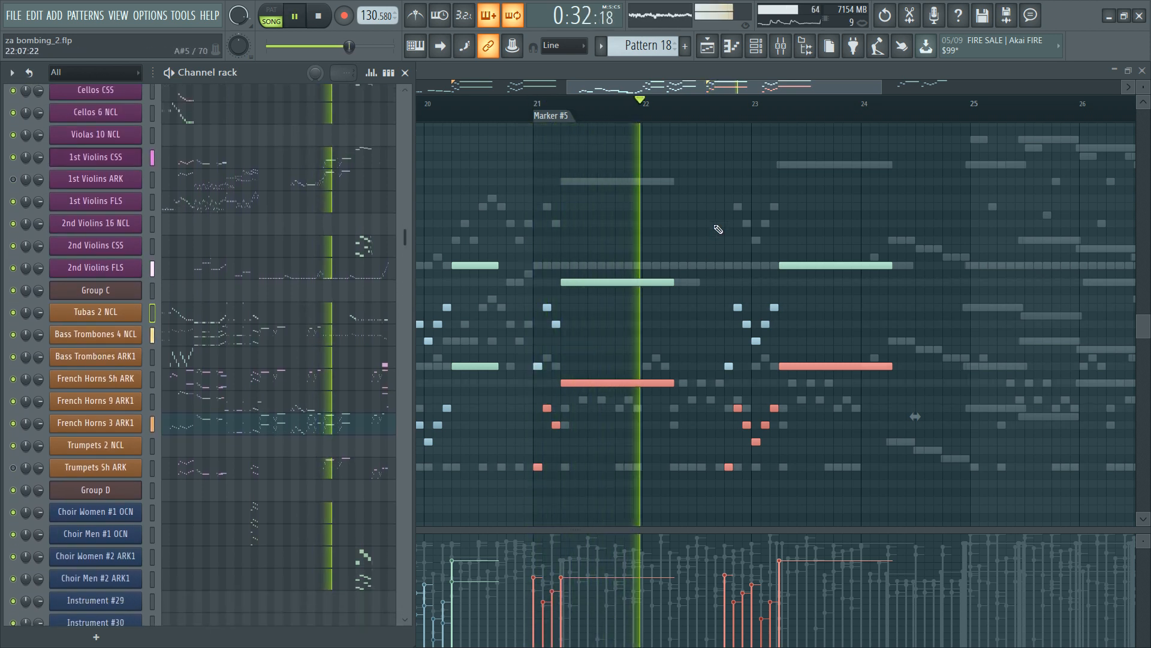
Step: Raise the velocities of both French Horns 3 ARK1 melody octaves from Marker #5, starting with the lower octave
click(780, 71)
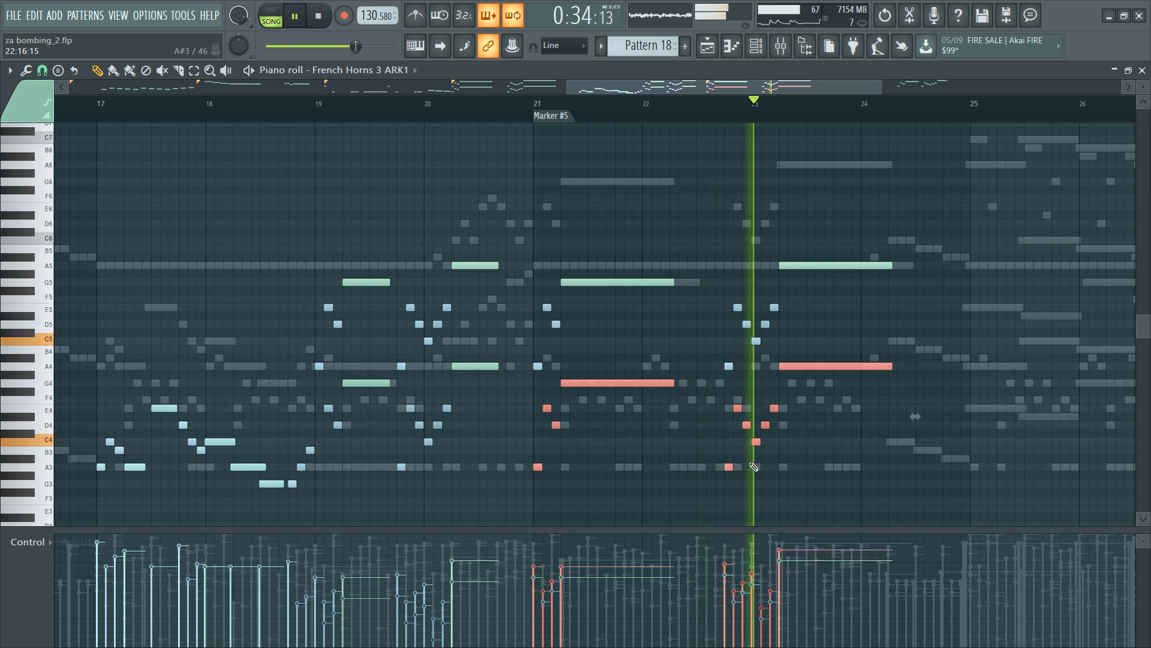
key(space)
drag(522, 175, 854, 481)
key(space)
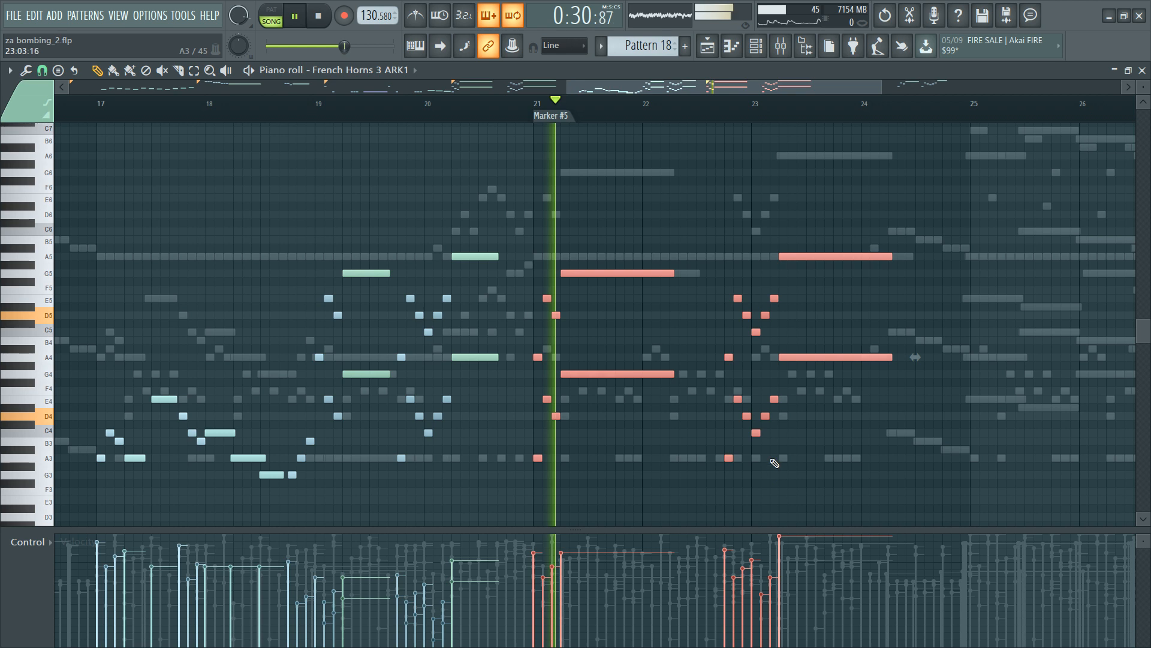
Step: Lower the velocities of the long sustained G and A notes after Marker #5, checking the balance with playback
ctrl+click(851, 358)
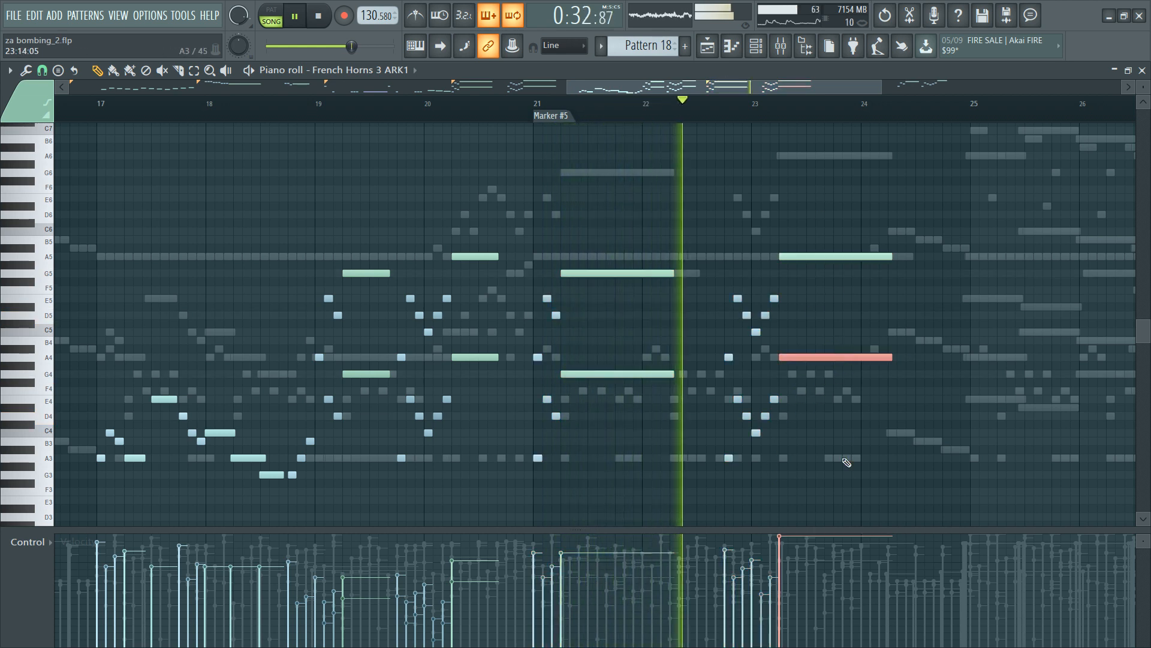
drag(787, 212, 837, 437)
drag(633, 215, 634, 444)
scroll(634, 444, down, 3)
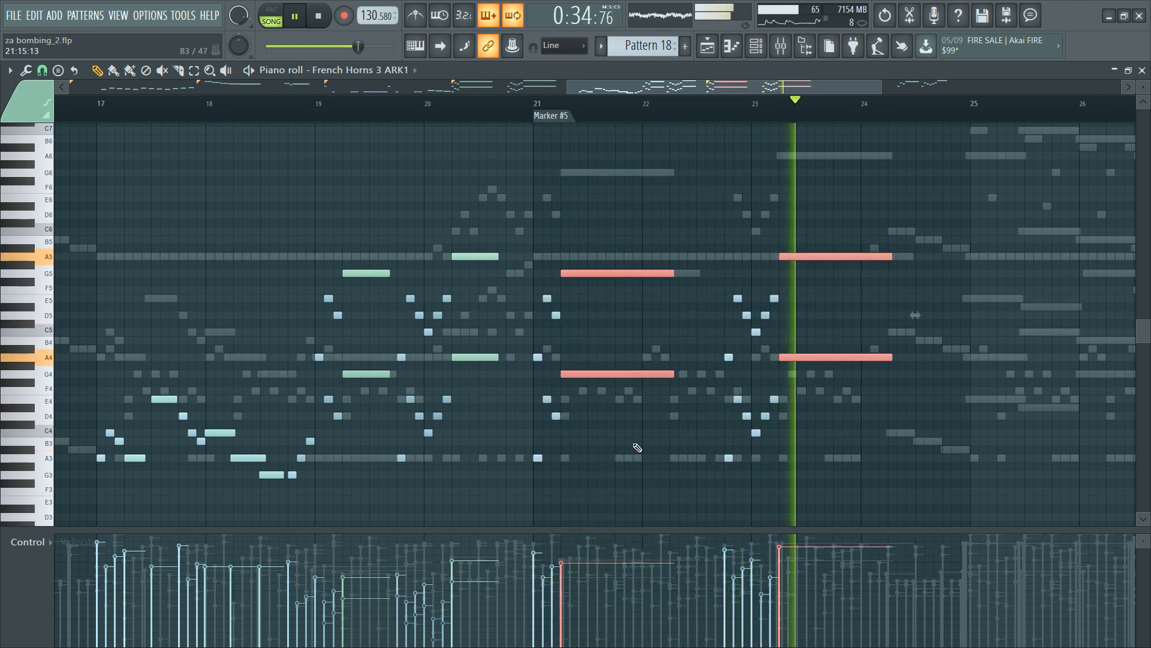
drag(822, 192, 845, 405)
scroll(844, 405, down, 2)
key(space)
Step: Copy the lower-octave horn melody from Marker #5 and paste it into the Tubas 2 NCL part
drag(814, 359, 771, 358)
drag(798, 382, 589, 476)
drag(533, 390, 542, 402)
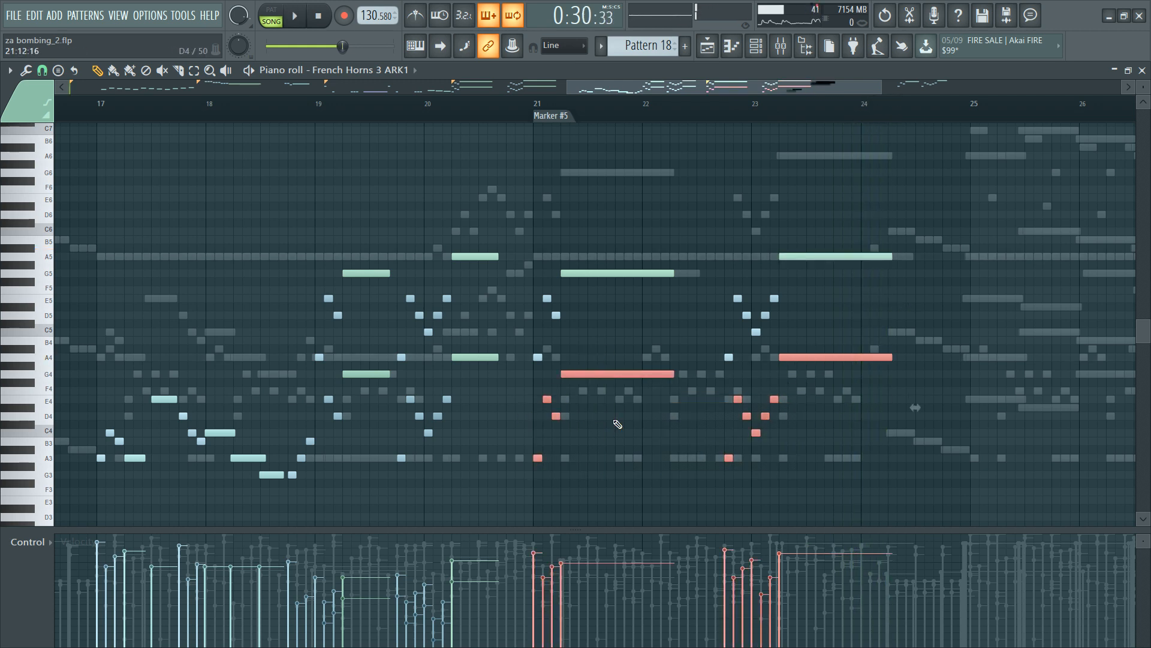
key(F6)
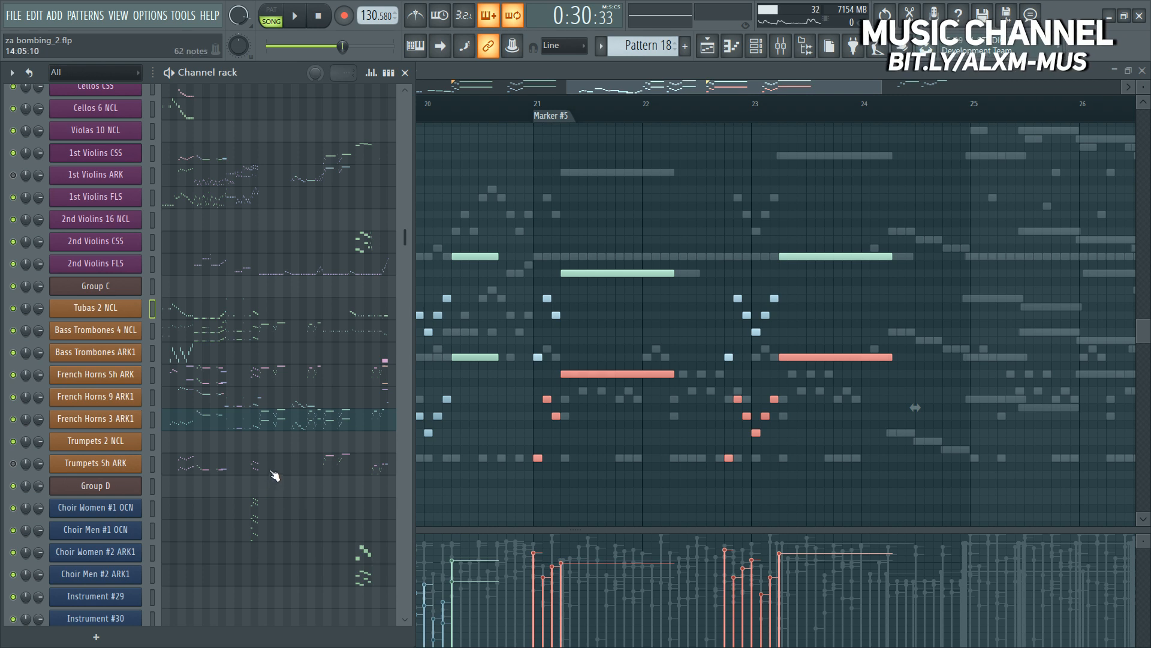
scroll(276, 496, down, 9)
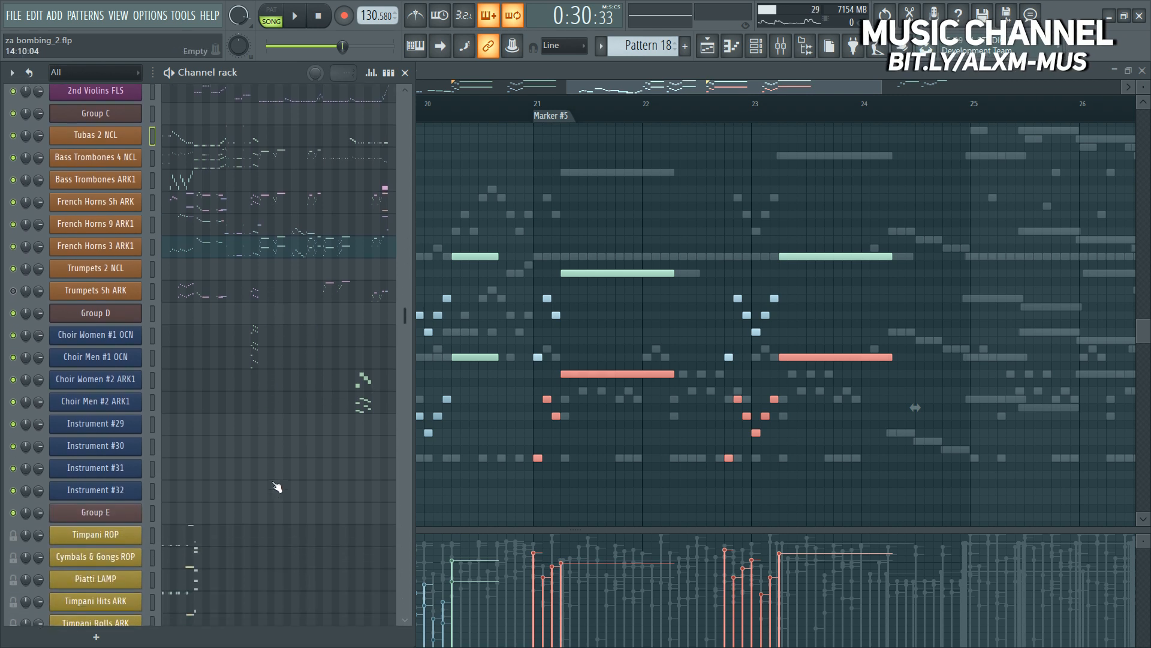
scroll(262, 486, down, 3)
scroll(260, 456, up, 6)
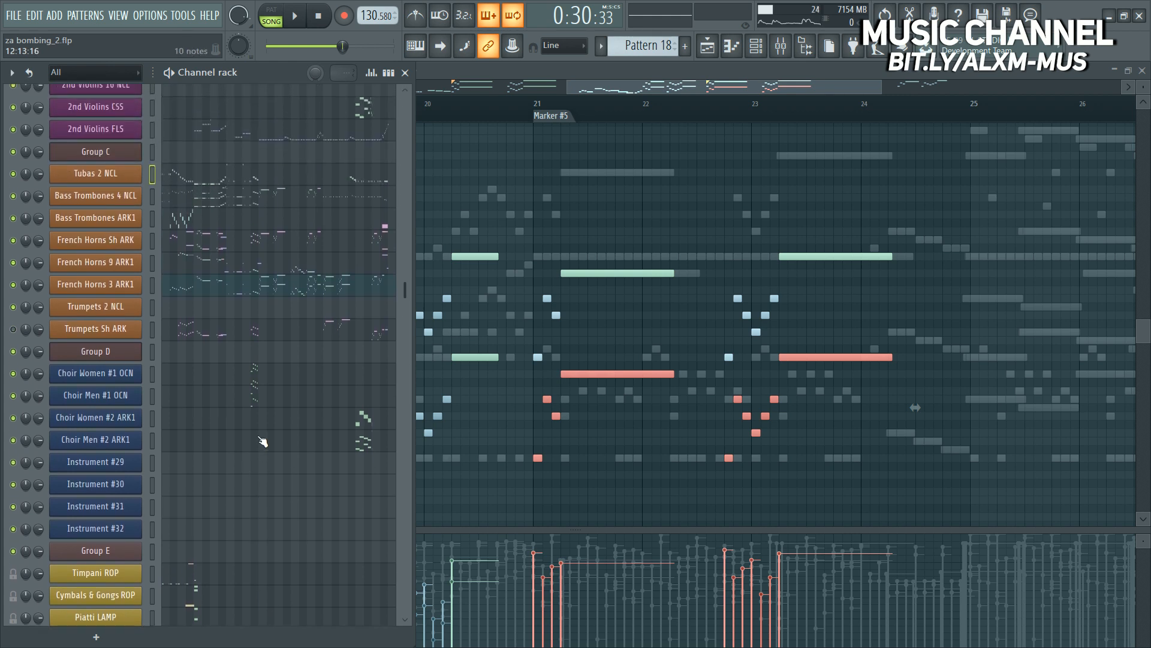
scroll(282, 371, up, 3)
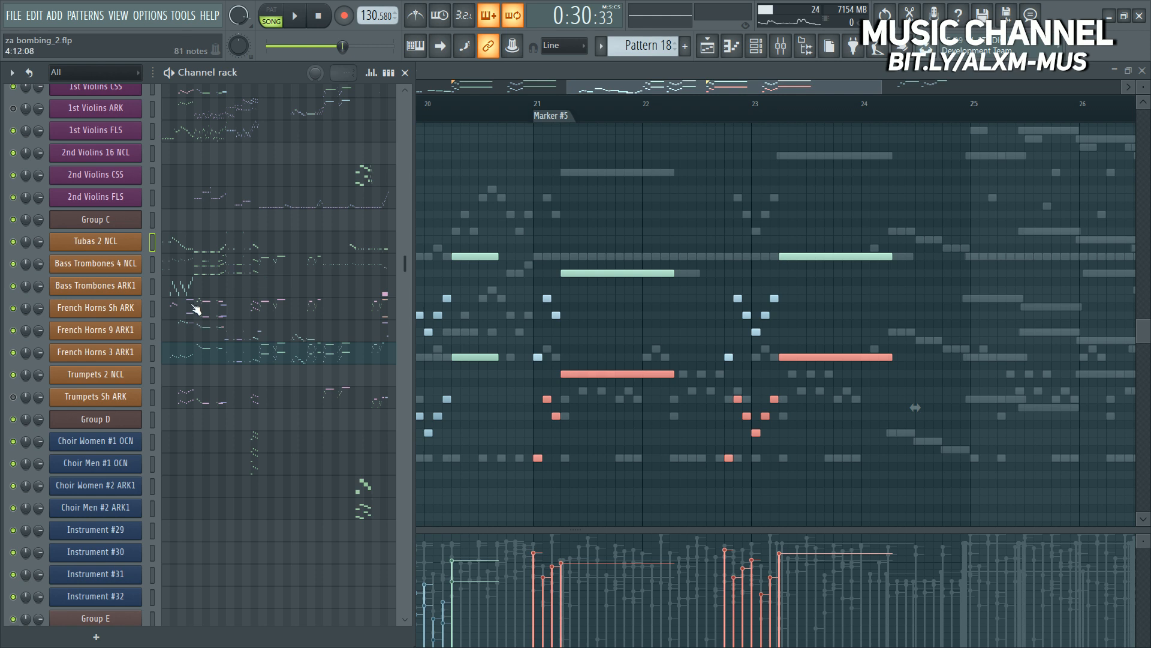
click(320, 248)
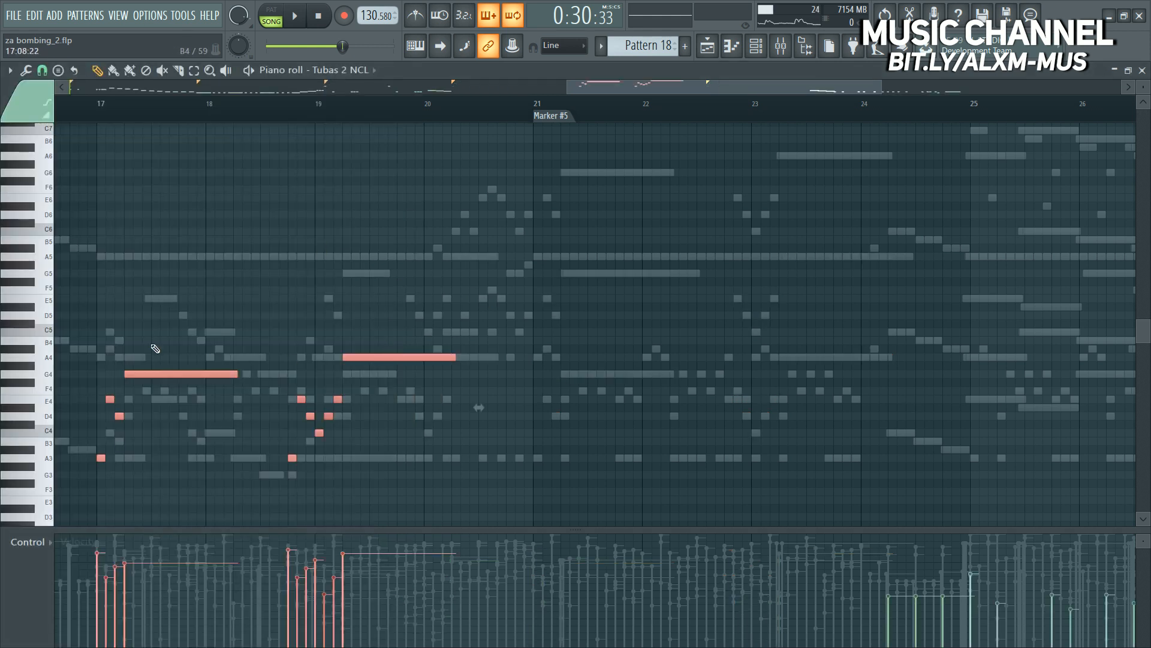
Step: Shift the pasted tuba melody in time so it starts at Marker #5
key(shift+Right)
key(shift+Right)
key(shift+Right)
key(shift+Right)
key(shift+Right)
key(shift+Right)
key(shift+Right)
key(shift+Left)
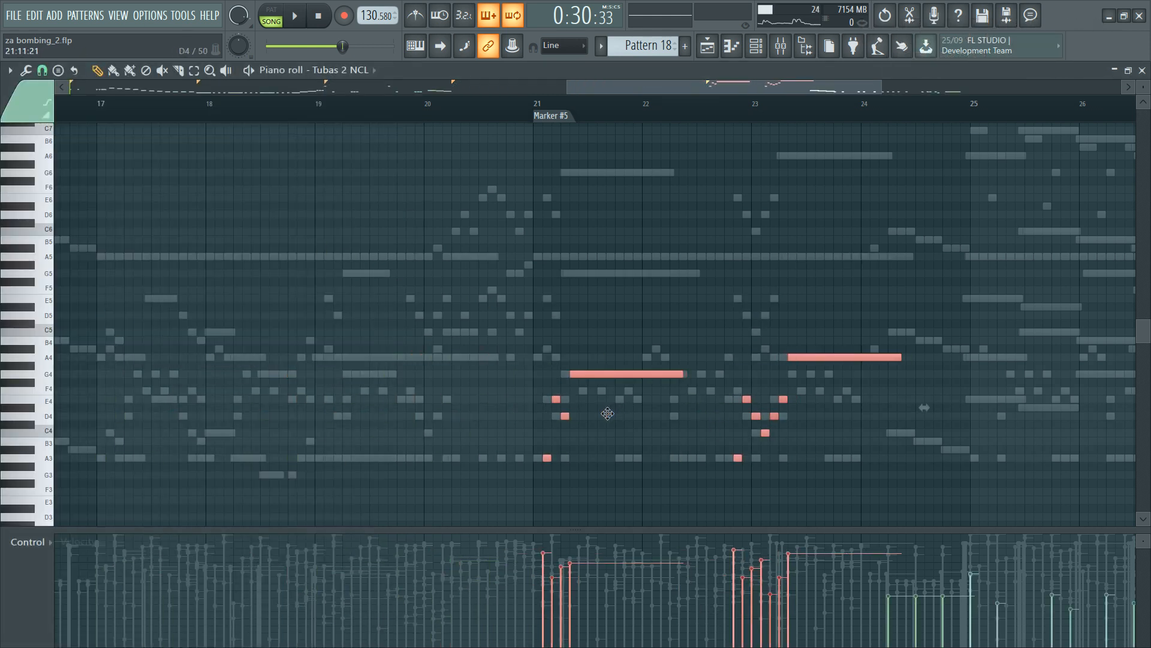
key(shift+Left)
Step: Recolor the short tuba melody notes after Marker #5 to the green note color of the sustained notes
scroll(605, 436, down, 3)
scroll(607, 441, up, 2)
click(538, 380)
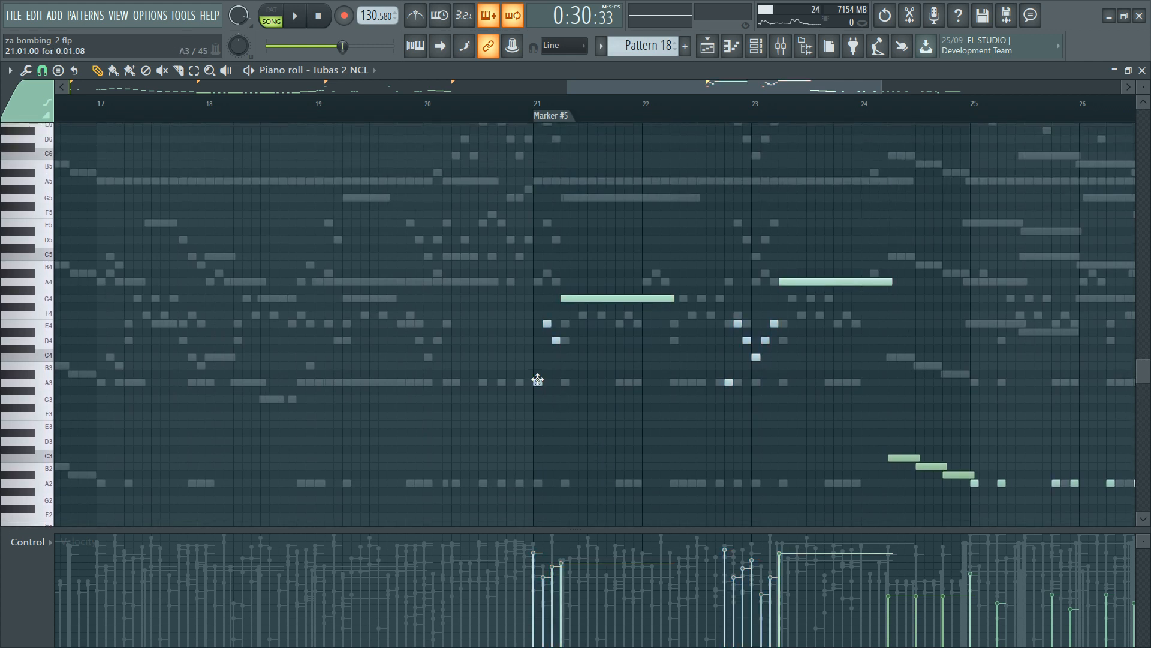
ctrl+drag(521, 323, 802, 393)
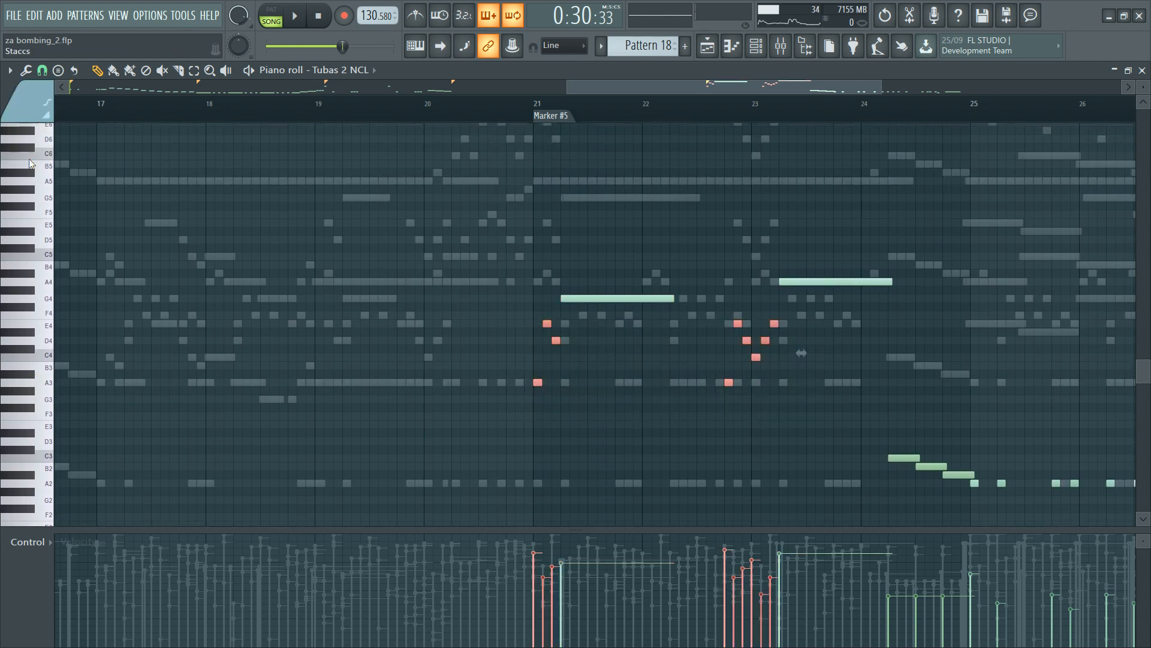
click(526, 232)
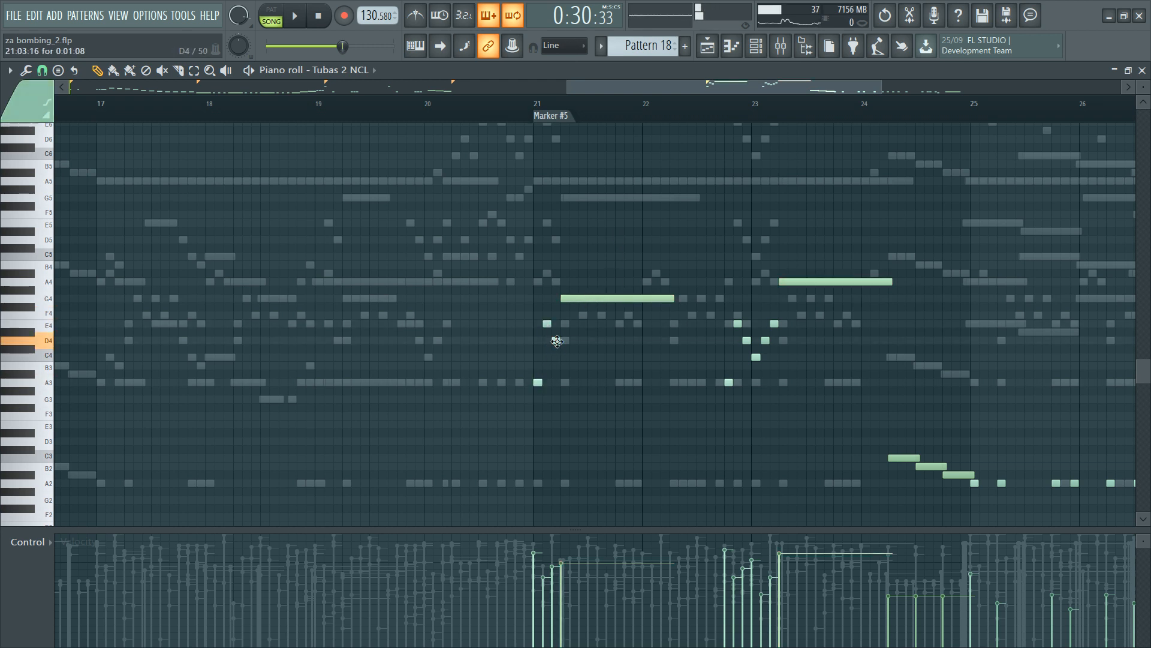
Step: Lower the velocities of the whole tuba melody from Marker #5 and listen to it in the mix
ctrl+drag(973, 211, 451, 403)
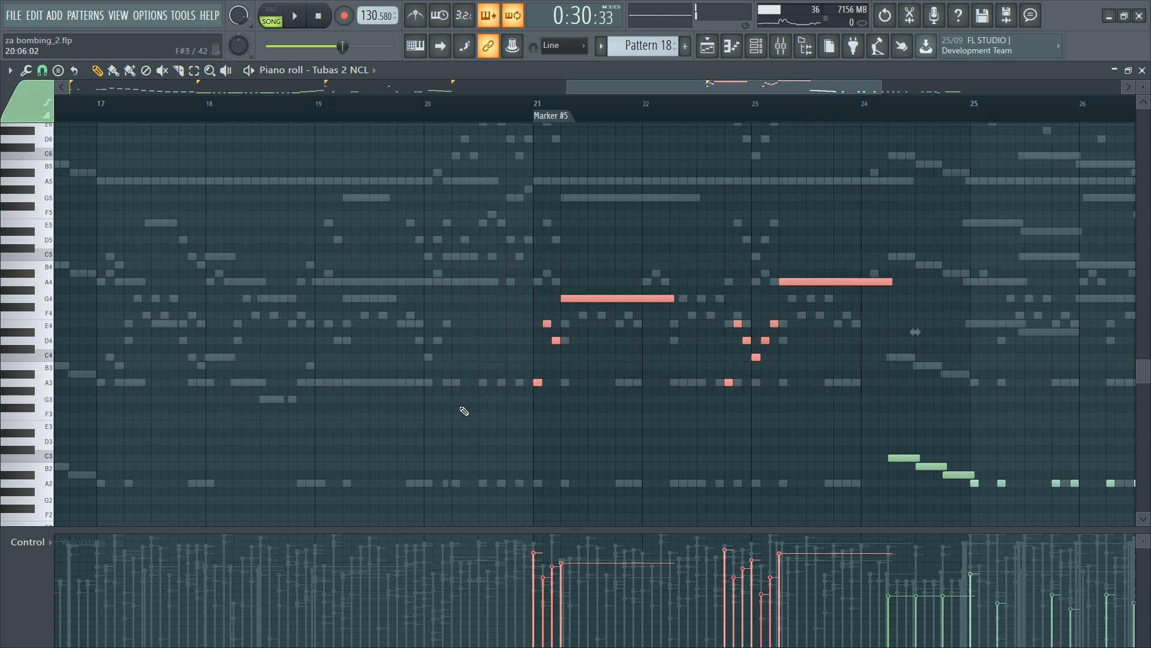
key(space)
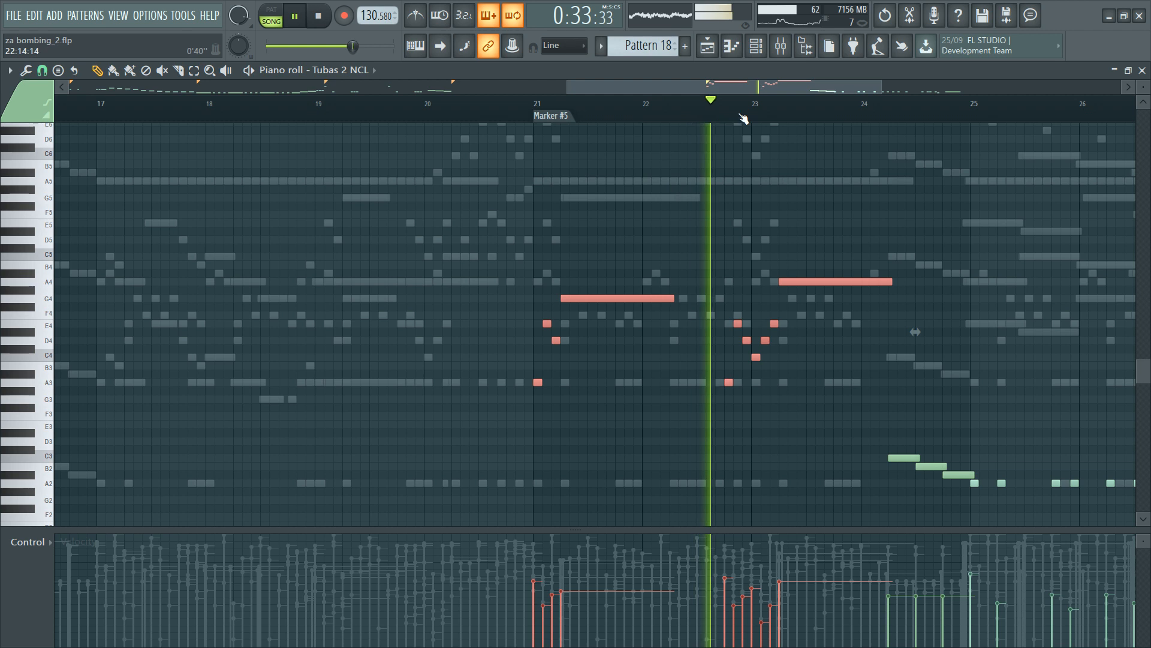
ctrl+click(778, 165)
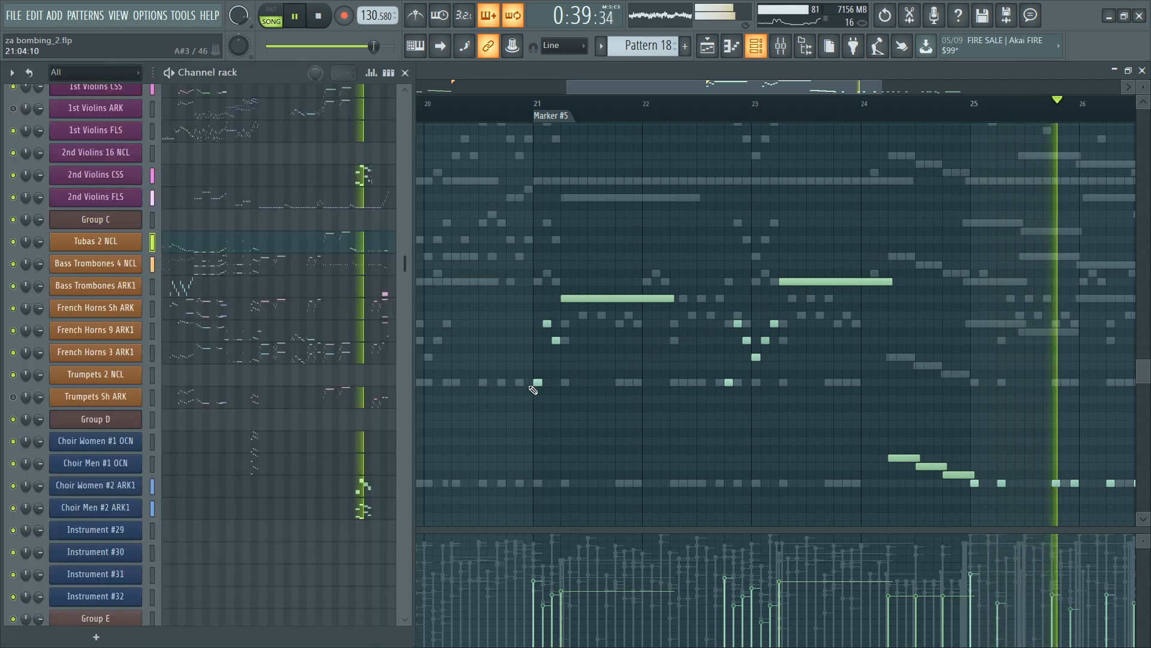
Step: Play the ending with the tuba doubling and listen again from about bar 27
key(F6)
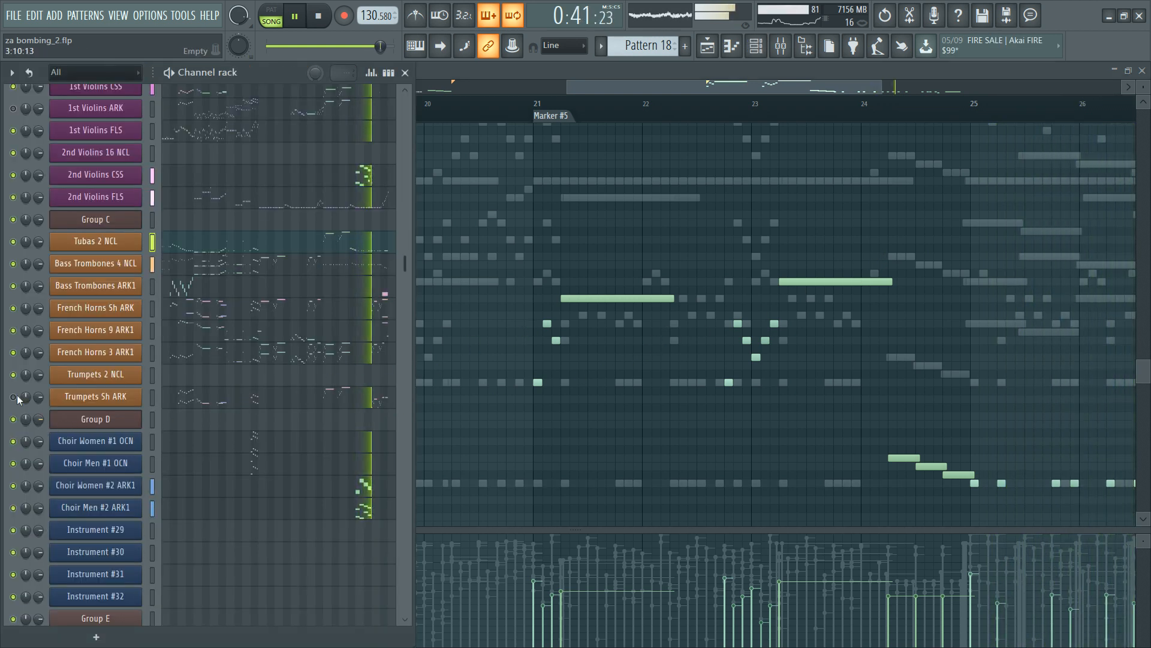
key(F6)
scroll(719, 117, down, 5)
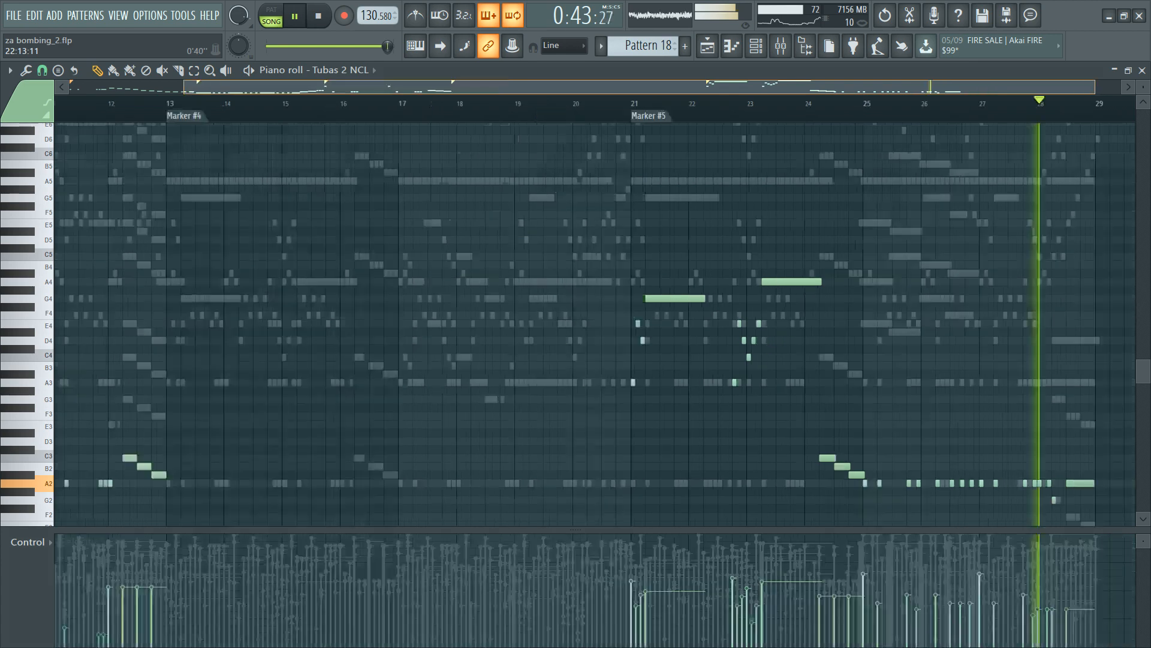
scroll(993, 113, up, 3)
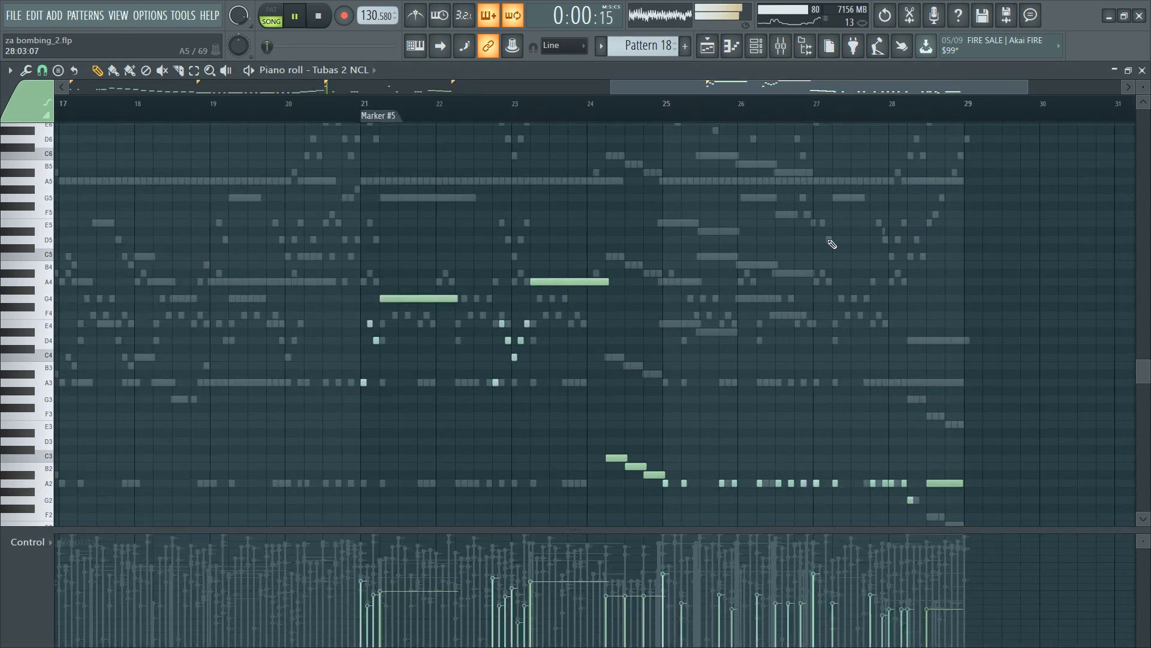
click(827, 116)
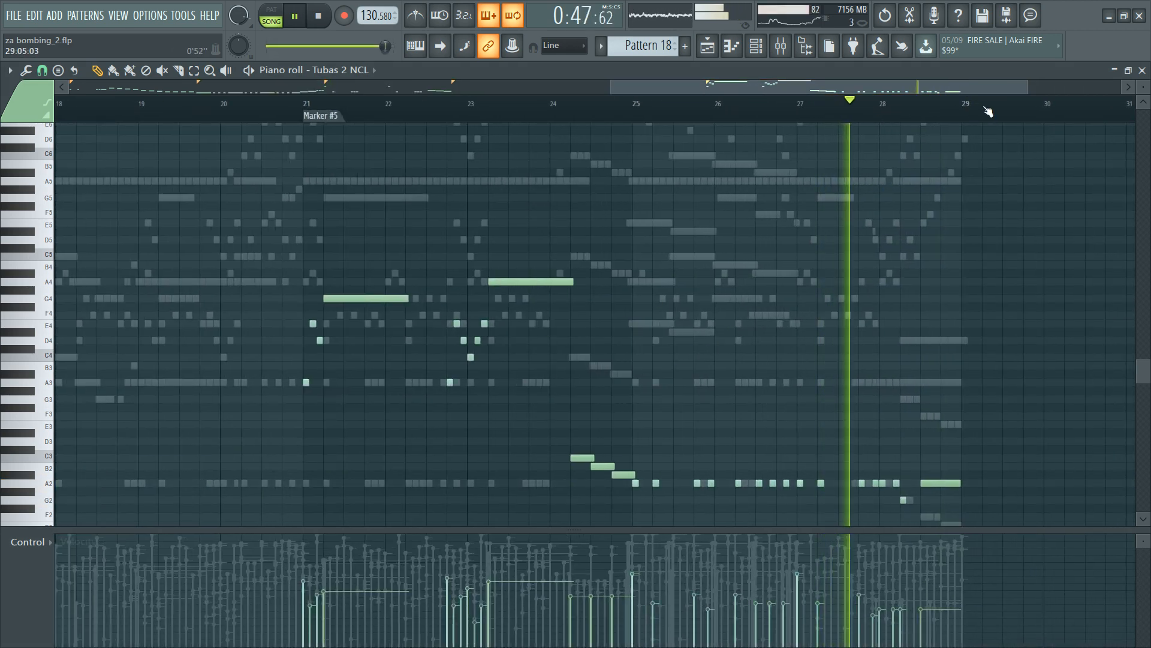
Step: Replace the sustained A2 tuba note in bar 28 with short F2 and E2 notes following the descending line, and play the ending
scroll(985, 112, up, 3)
scroll(866, 324, down, 2)
scroll(865, 330, down, 3)
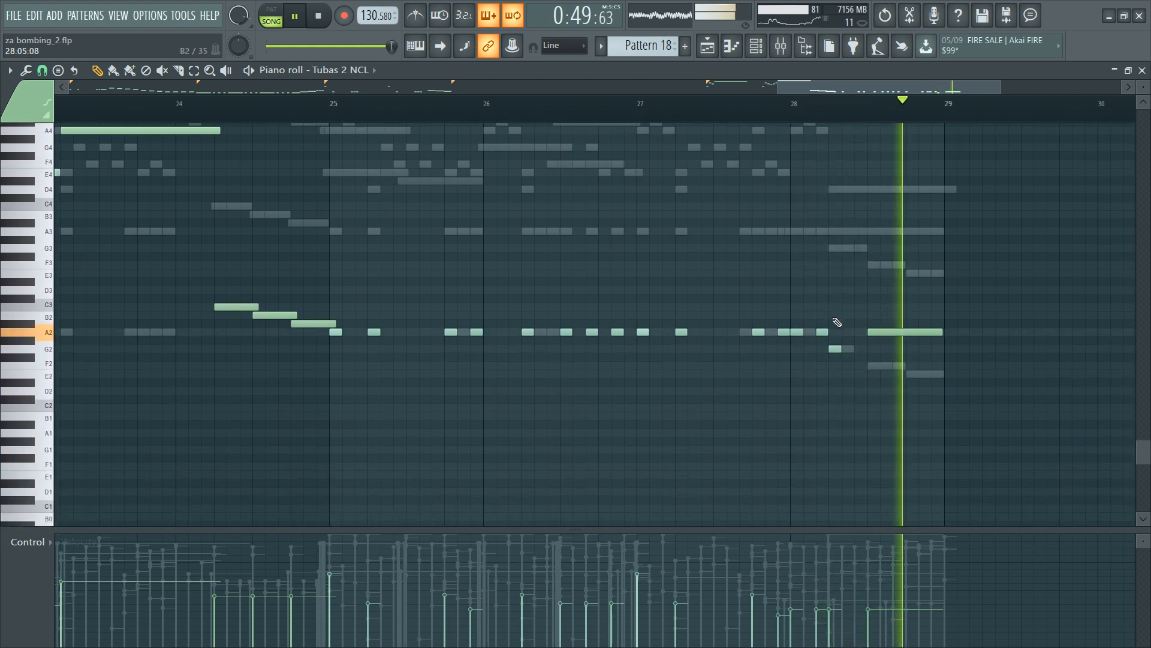
key(space)
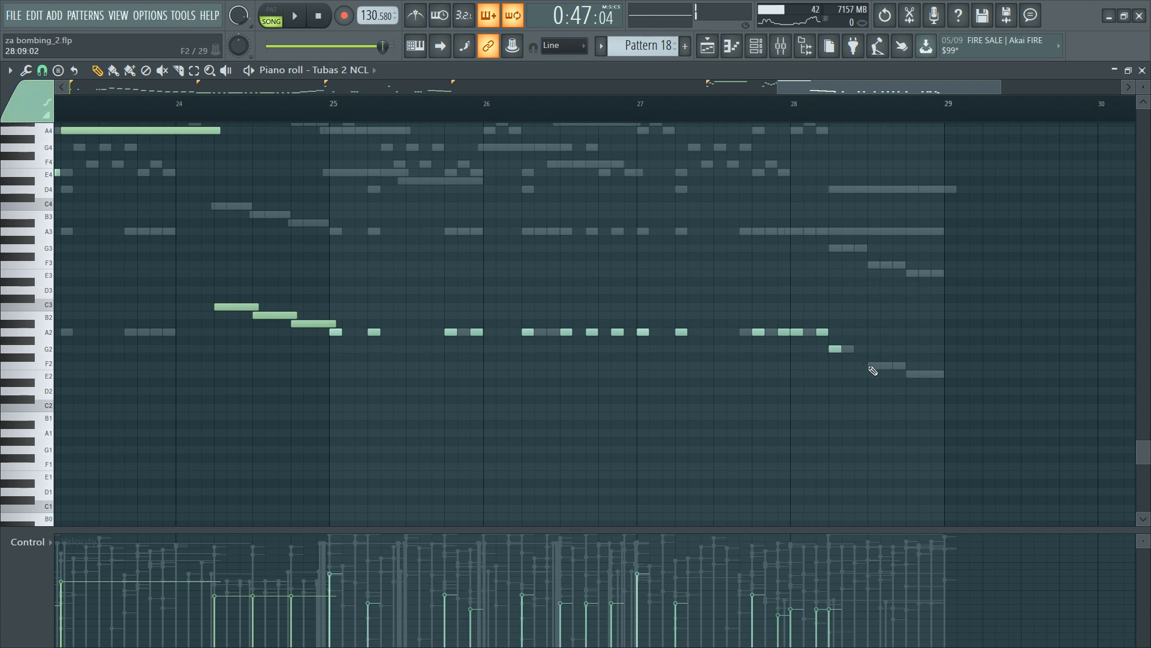
drag(910, 382, 910, 373)
key(space)
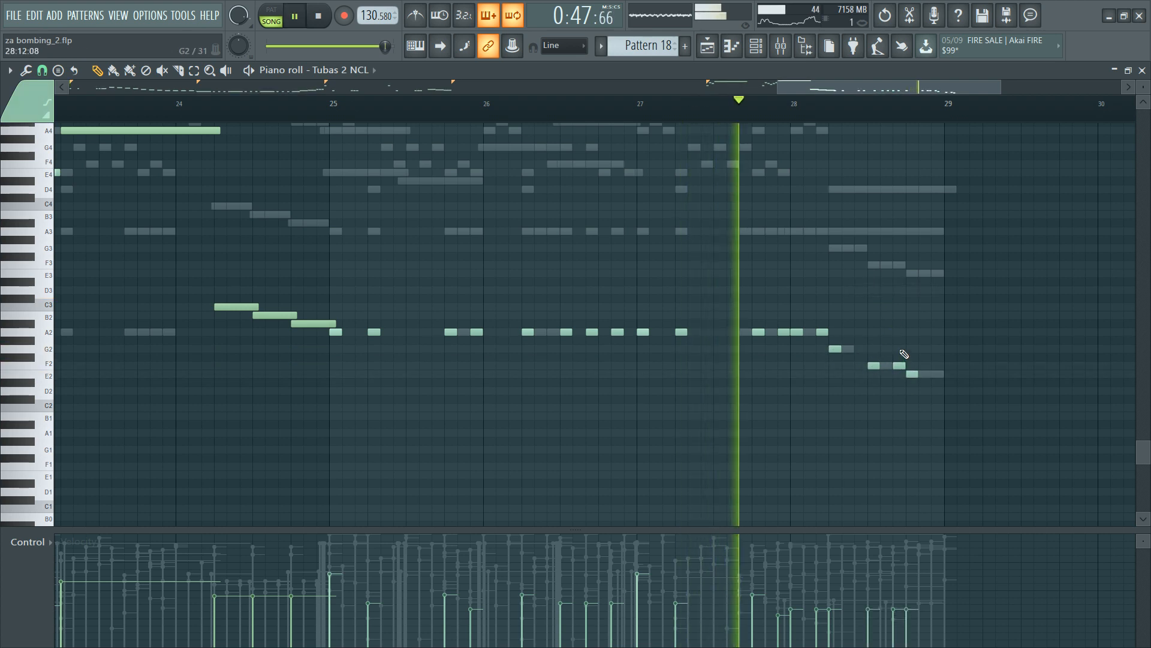
Step: Open the Basses Sh ARK part, raise its long note in bar 28 to D4, and listen to the ending
double_click(865, 234)
key(space)
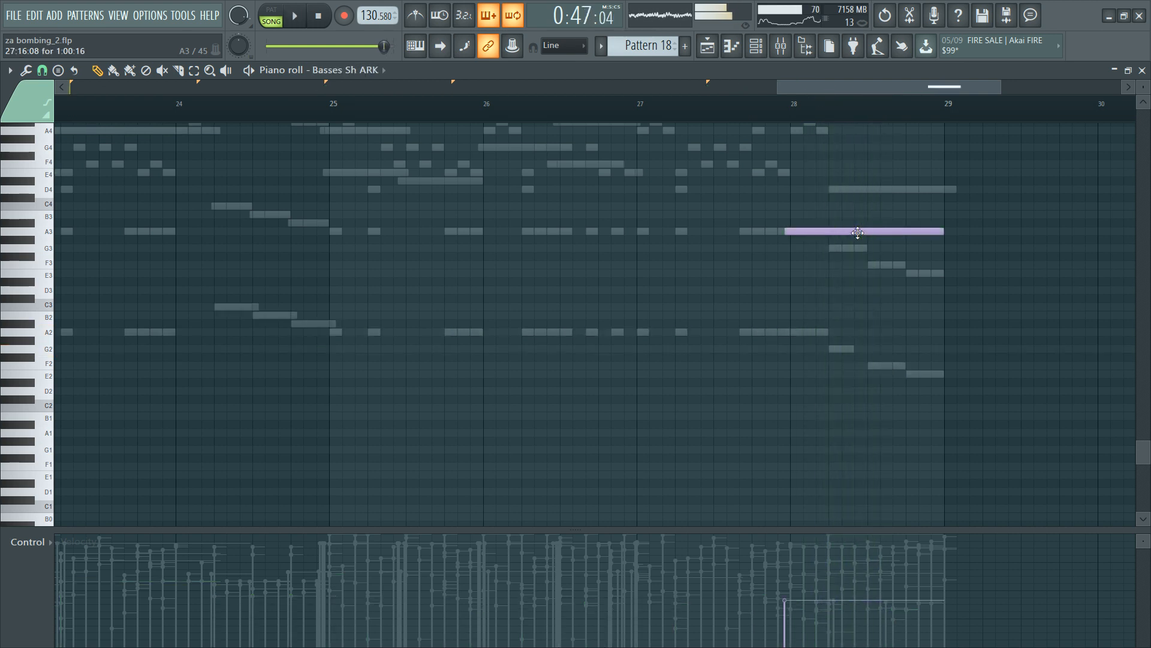
drag(858, 233, 857, 175)
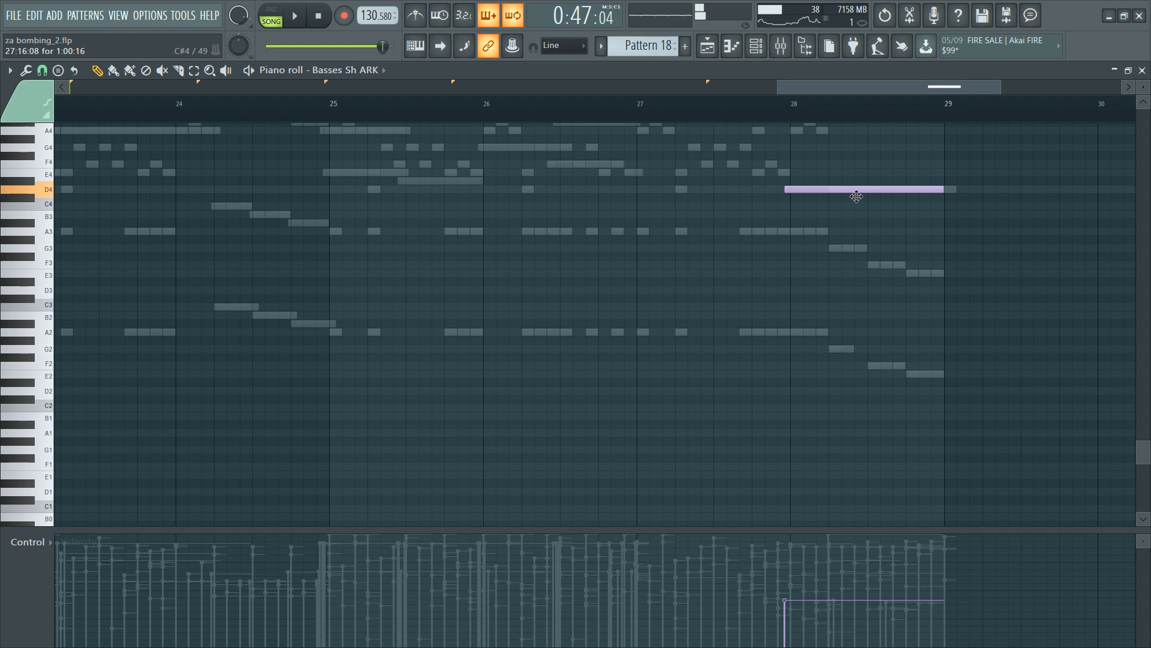
key(space)
scroll(834, 263, up, 4)
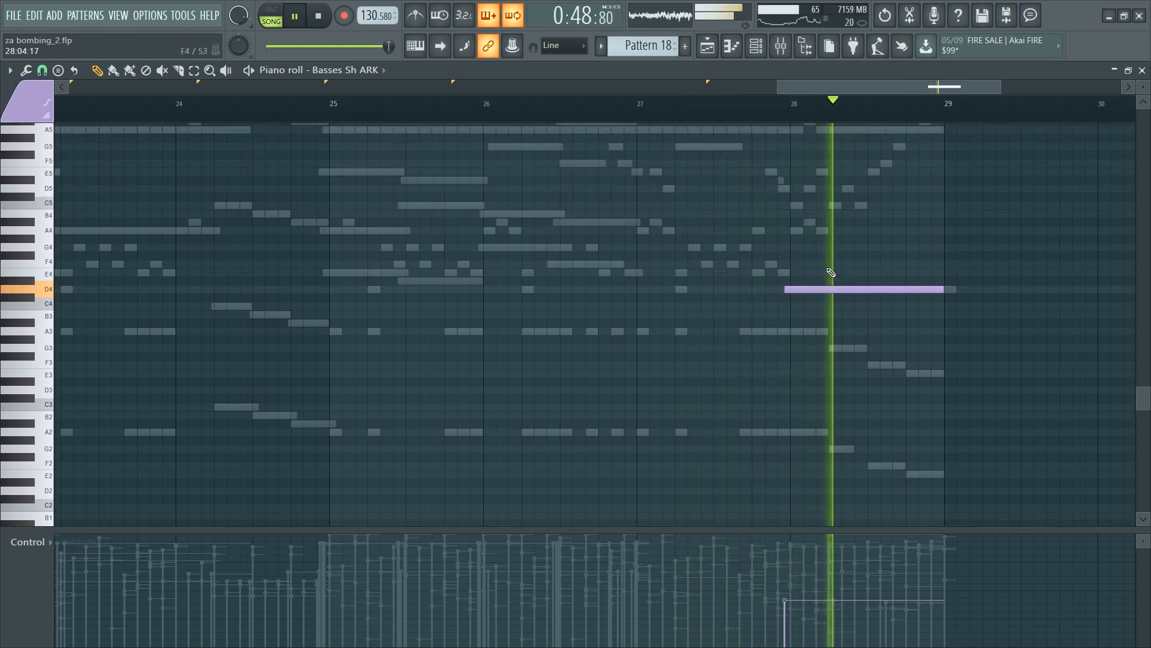
scroll(831, 273, up, 5)
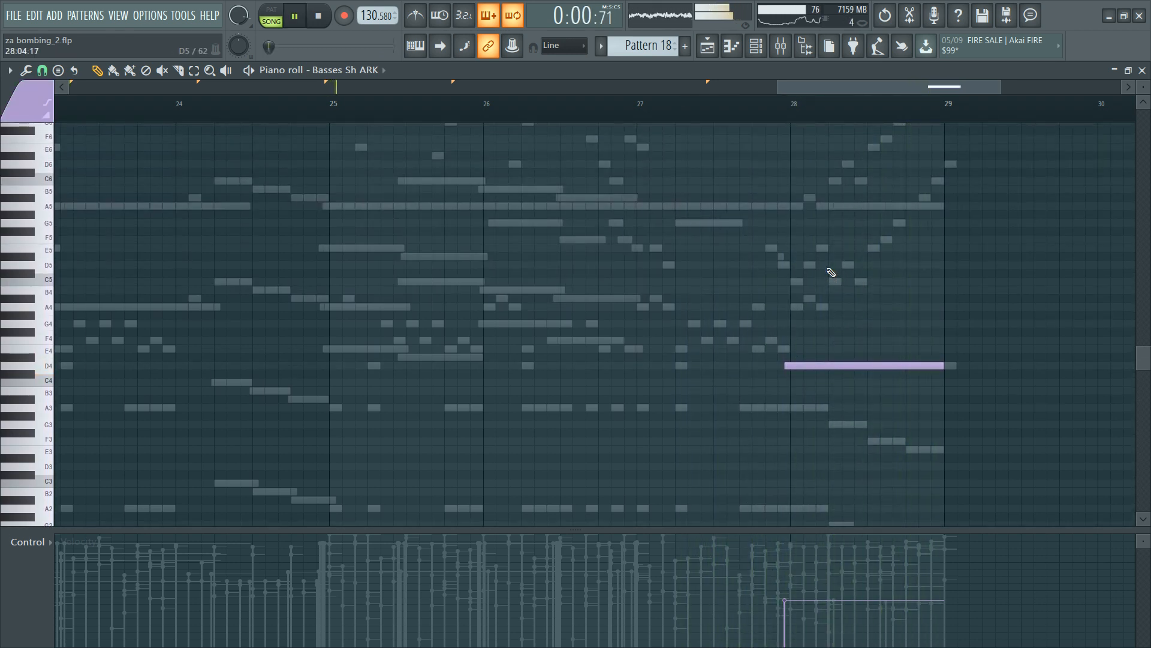
Step: Stop playback, bring up the French Horns 9 ARK1 part in the piano roll, and move the playback position back to 0:30:33
key(F9)
key(space)
key(F6)
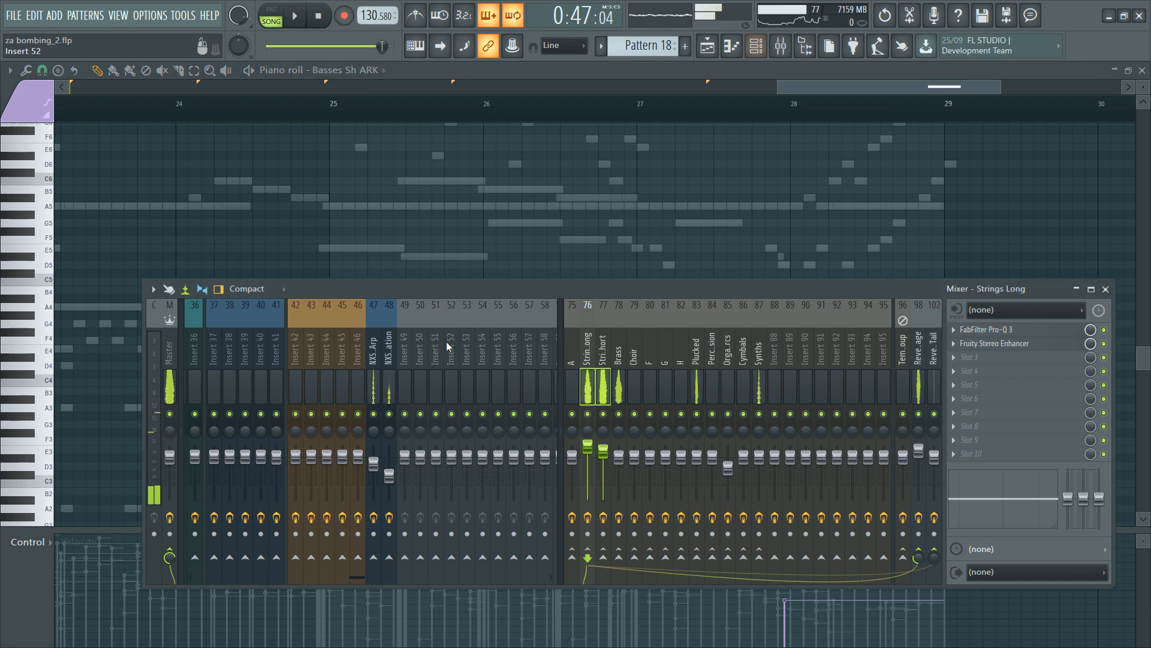
click(220, 332)
key(F6)
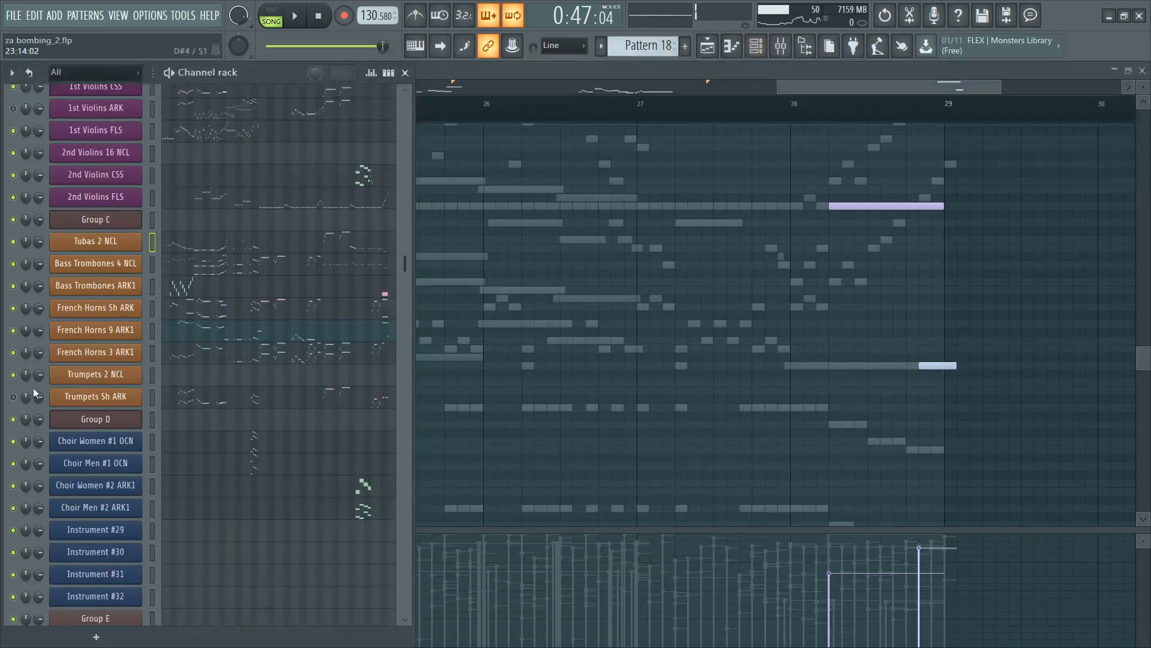
key(F6)
ctrl+scroll(587, 303, down, 5)
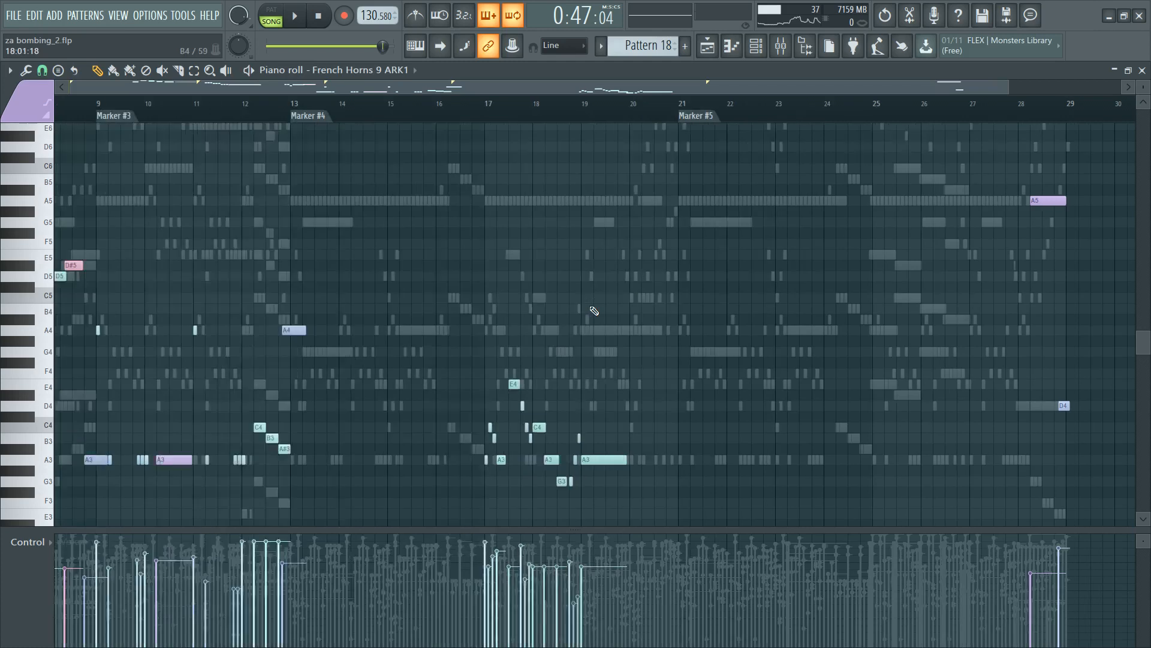
click(818, 116)
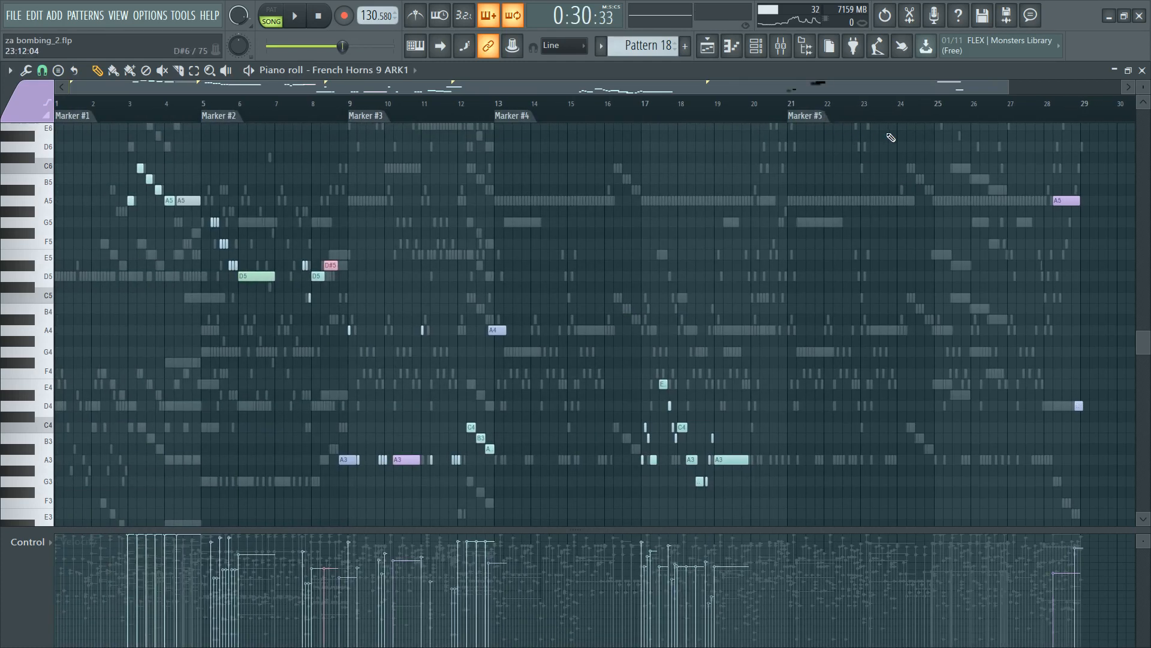
key(F9)
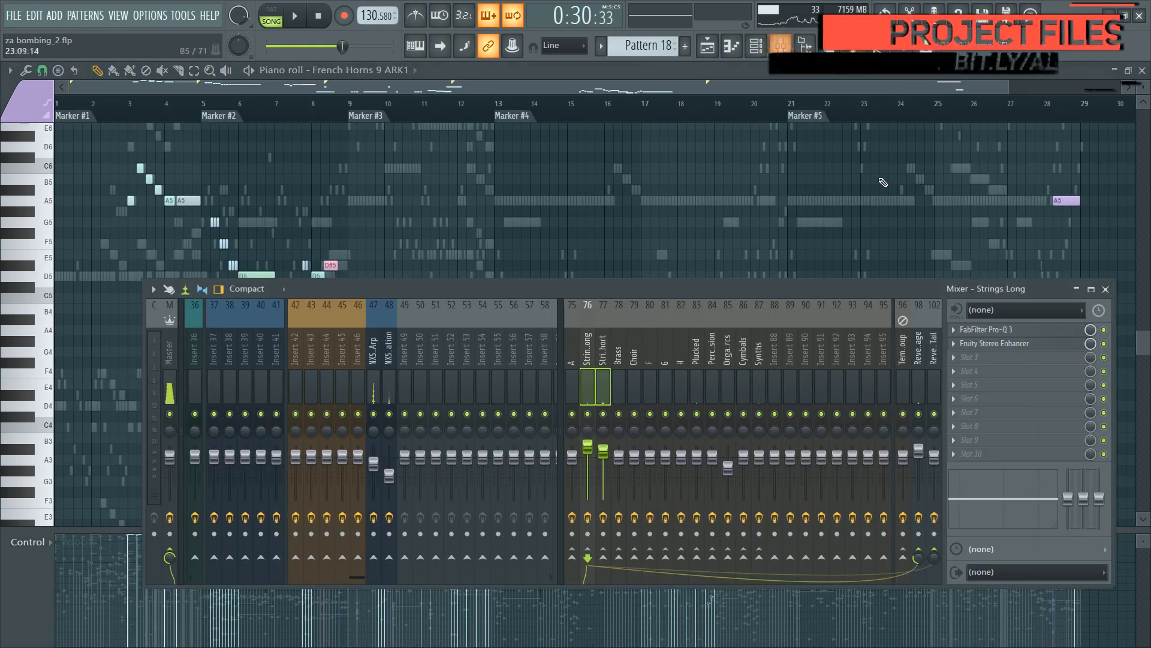
click(517, 354)
key(F6)
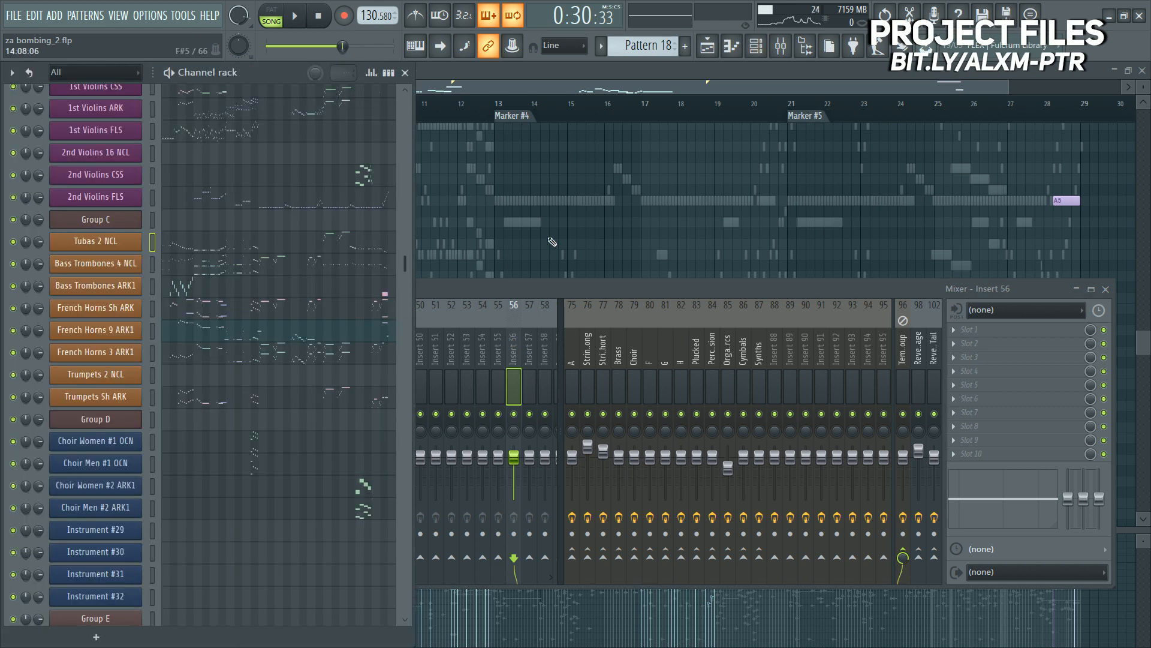
key(F7)
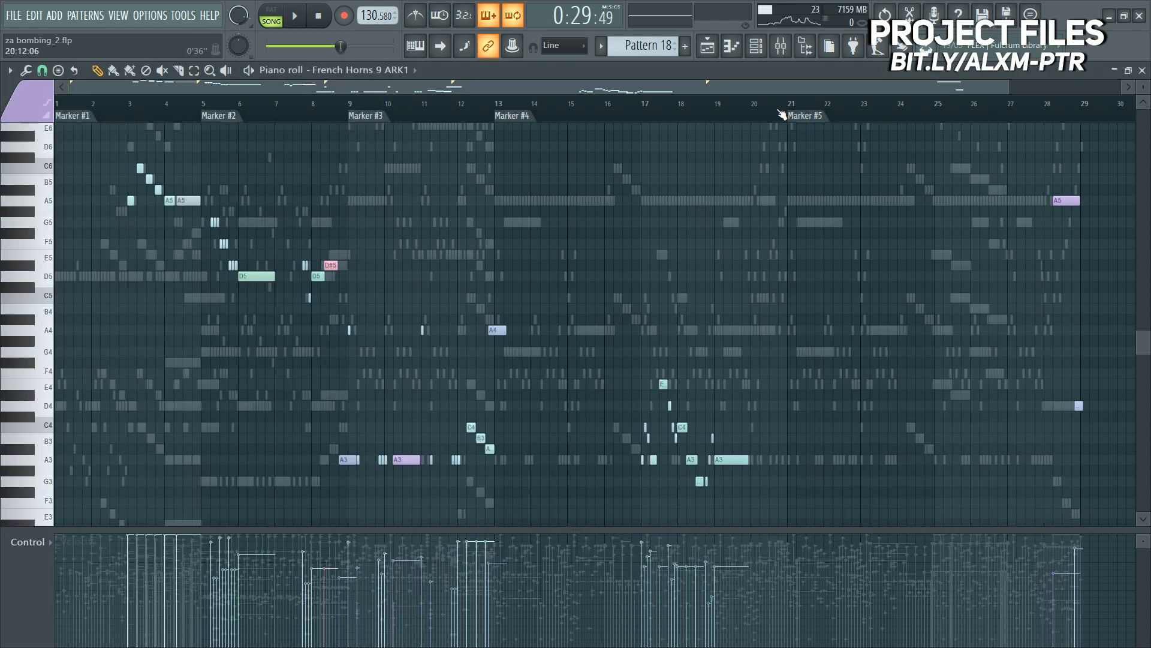
scroll(833, 107, down, 3)
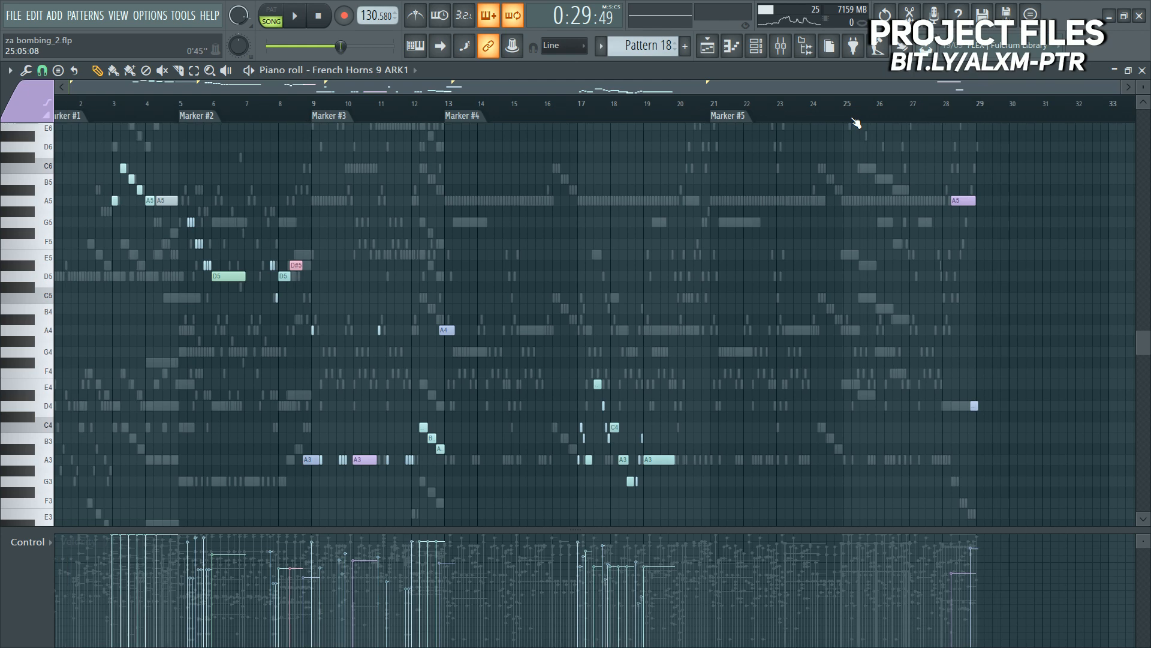
Step: Play the playlist arrangement from Pad #3 to hear the transition toward the Start marker
key(F5)
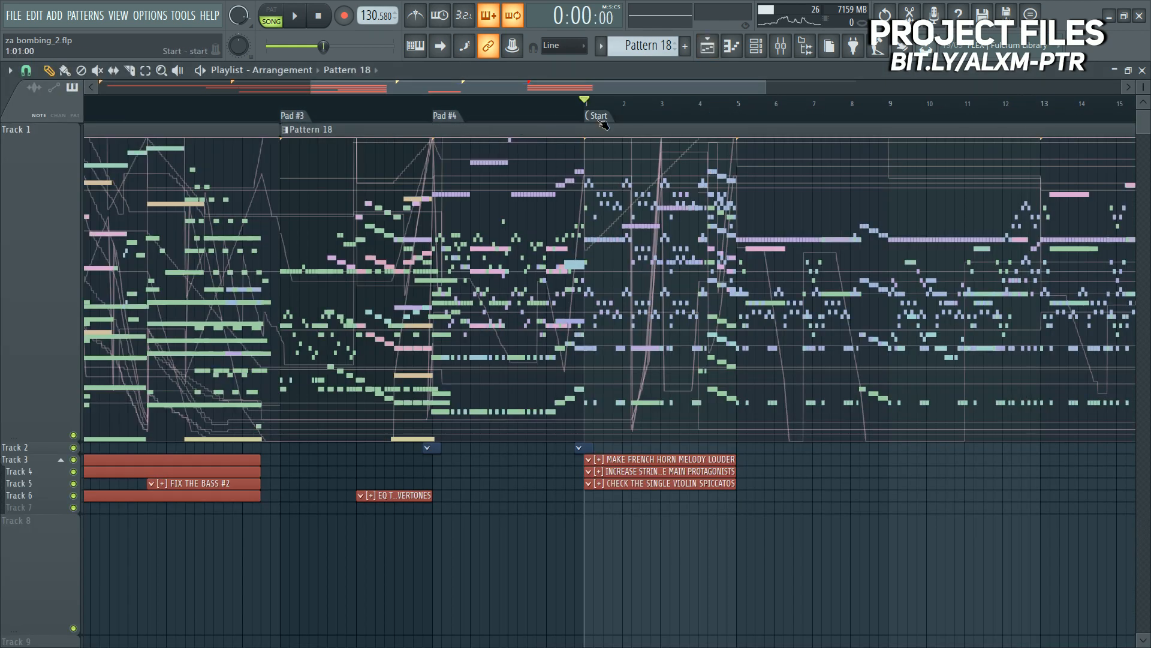
scroll(603, 124, down, 4)
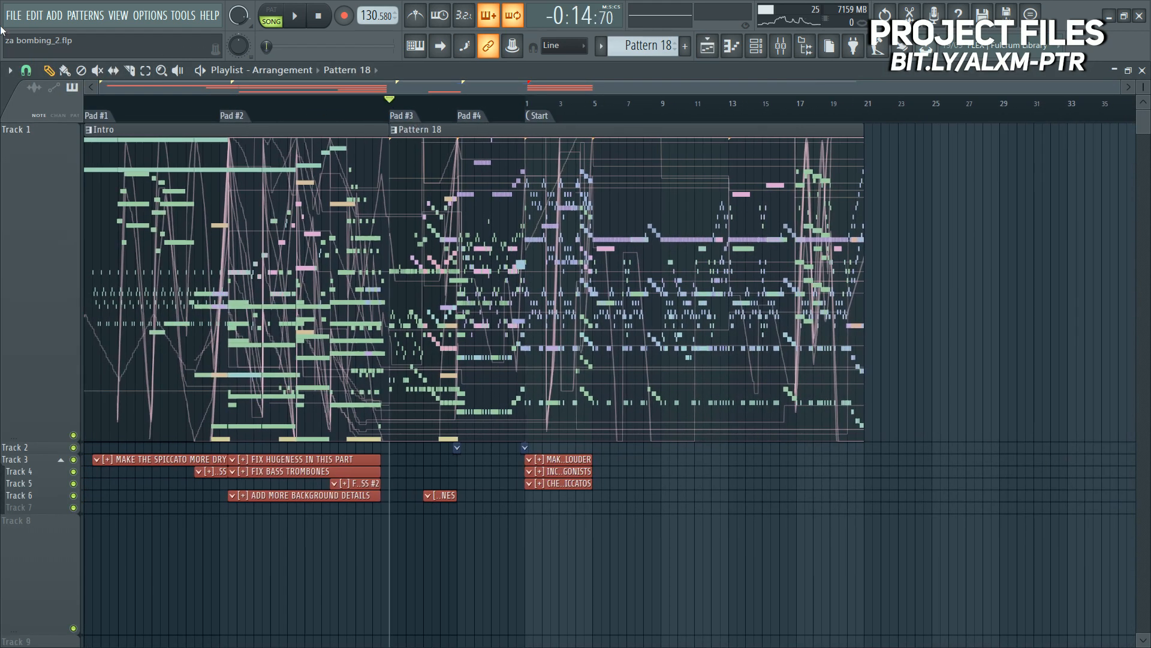
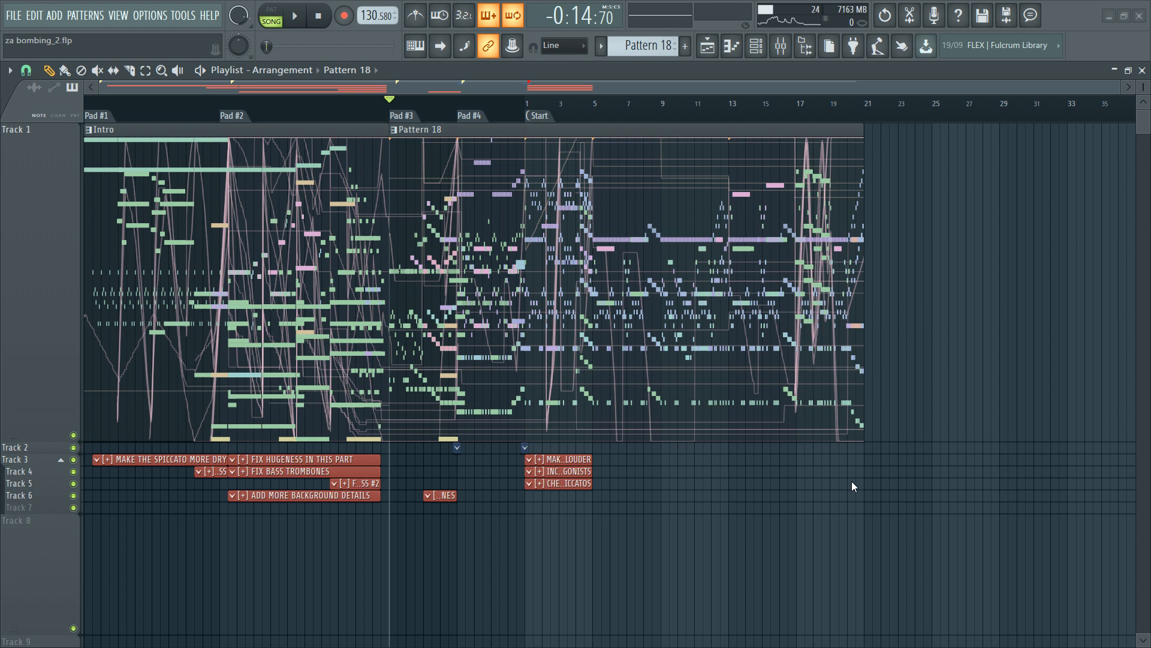
key(space)
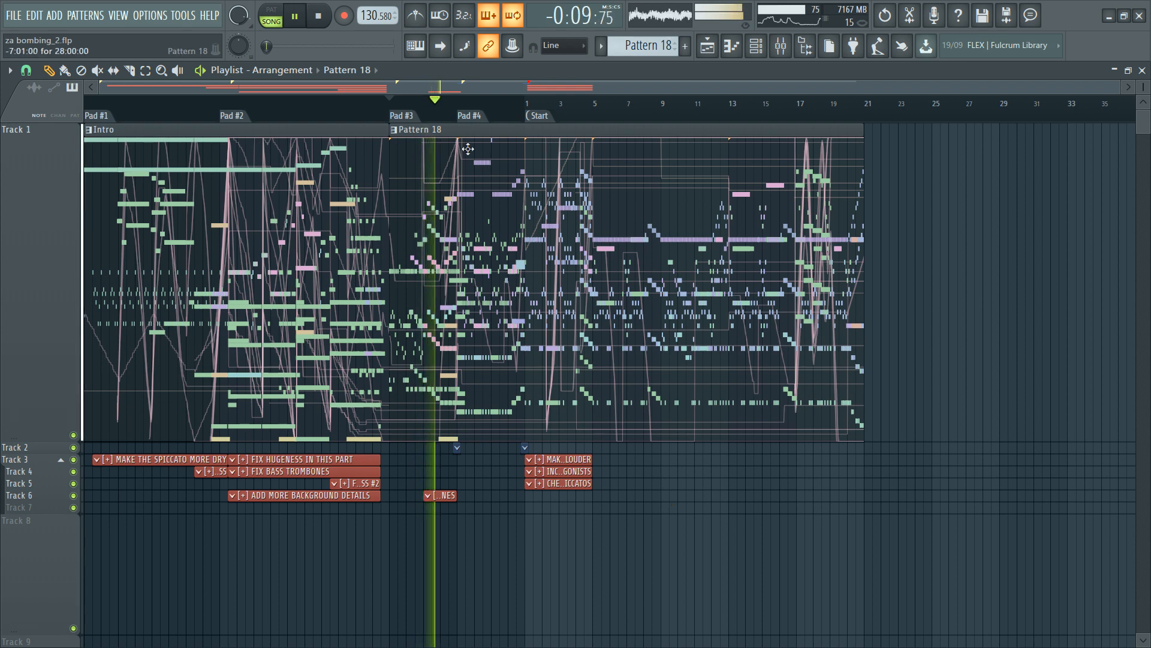
scroll(434, 119, up, 5)
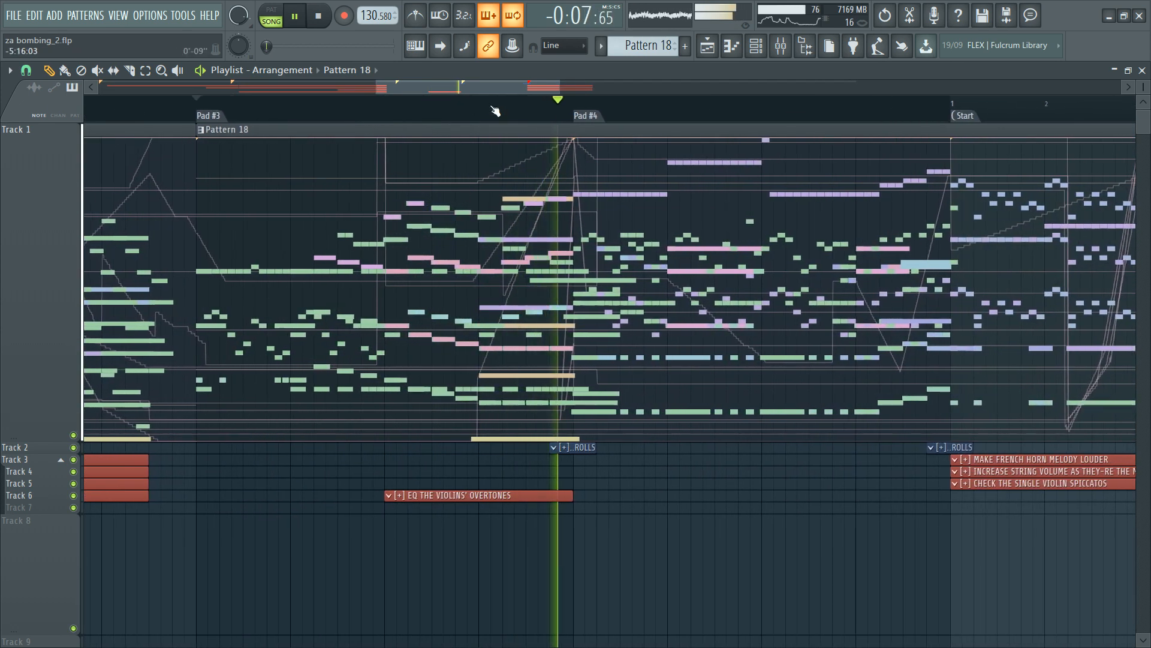
Step: Add an empty note pattern named "FIX BASS TROMBONES VOLUMES" on Track 5, spanning the 8 bars from Pad #3 to Start
click(685, 47)
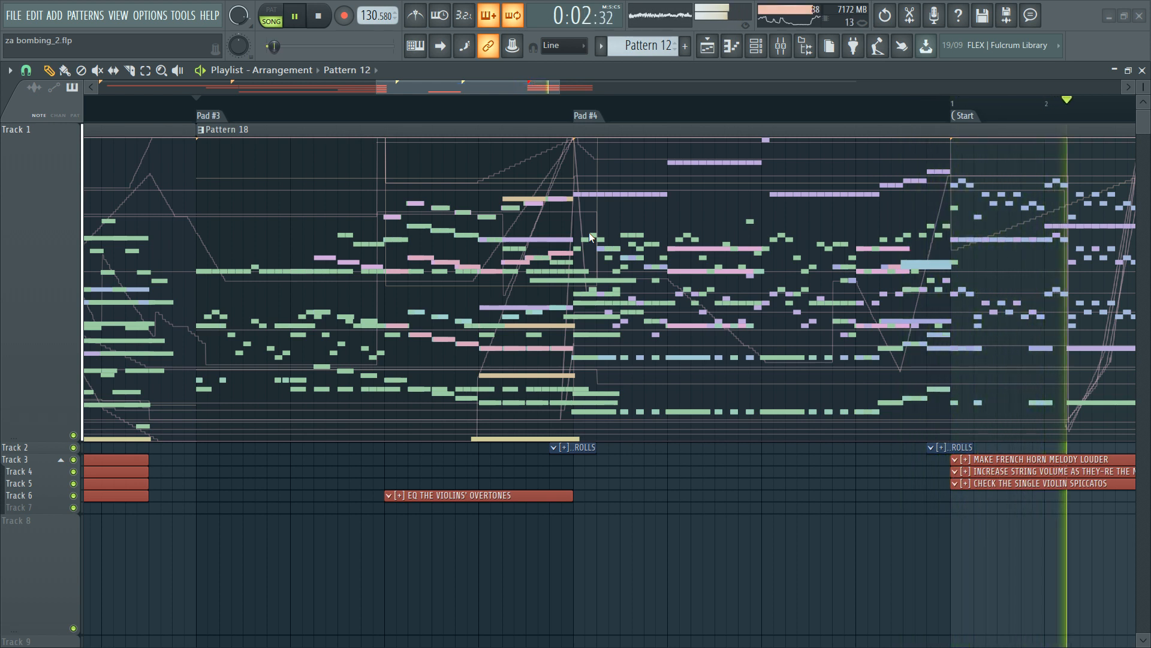
click(118, 495)
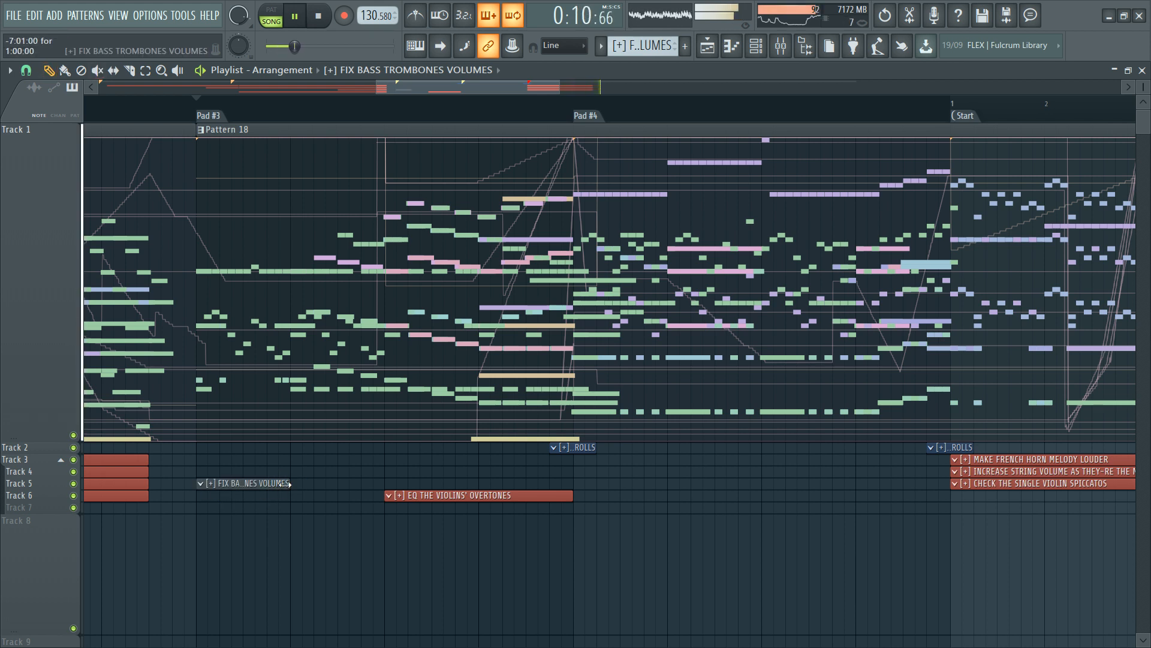
drag(286, 483, 647, 491)
drag(935, 488, 930, 486)
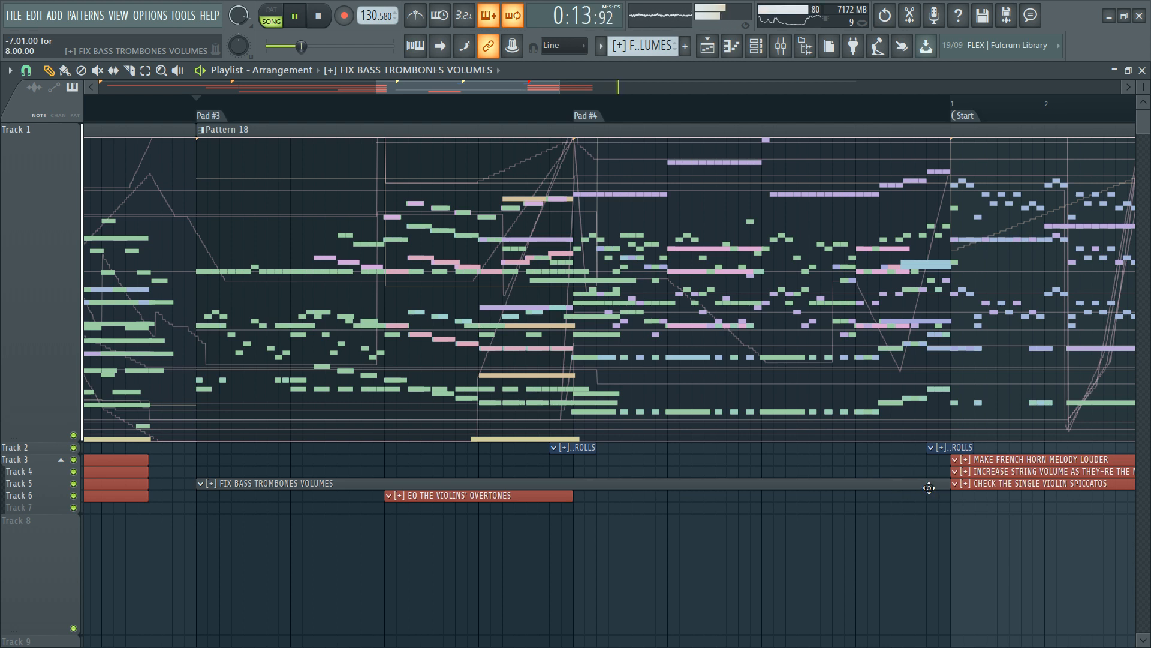
Step: Colour the "FIX BASS TROMBONES VOLUMES" clip red to match the other note clips
click(546, 502)
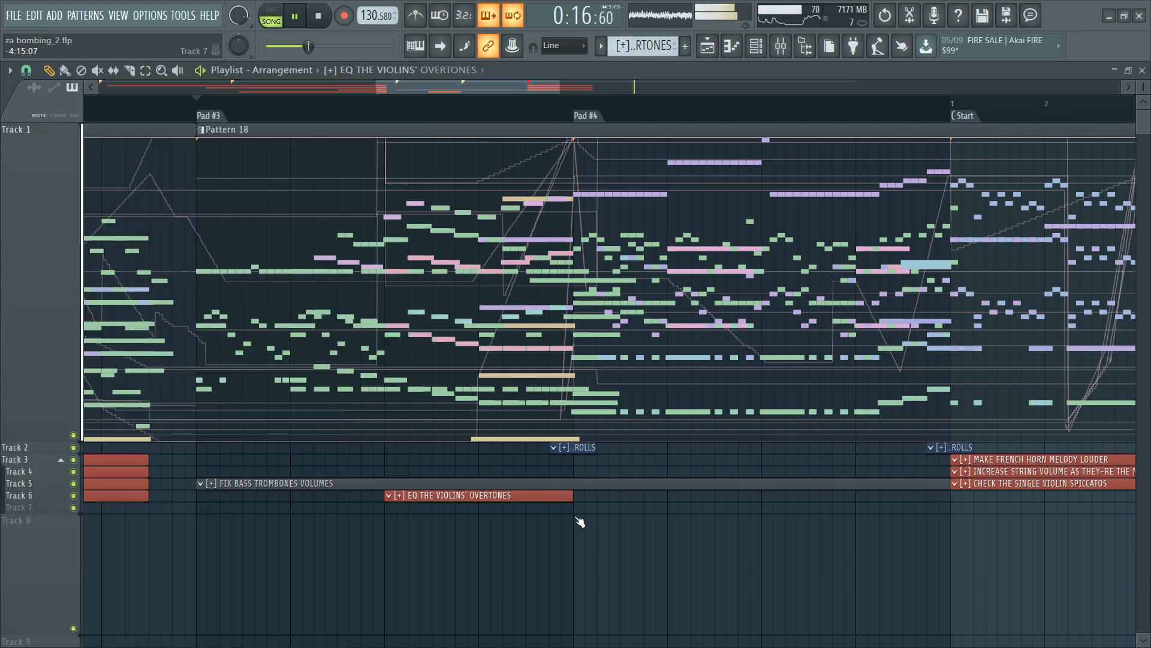
key(F6)
click(607, 488)
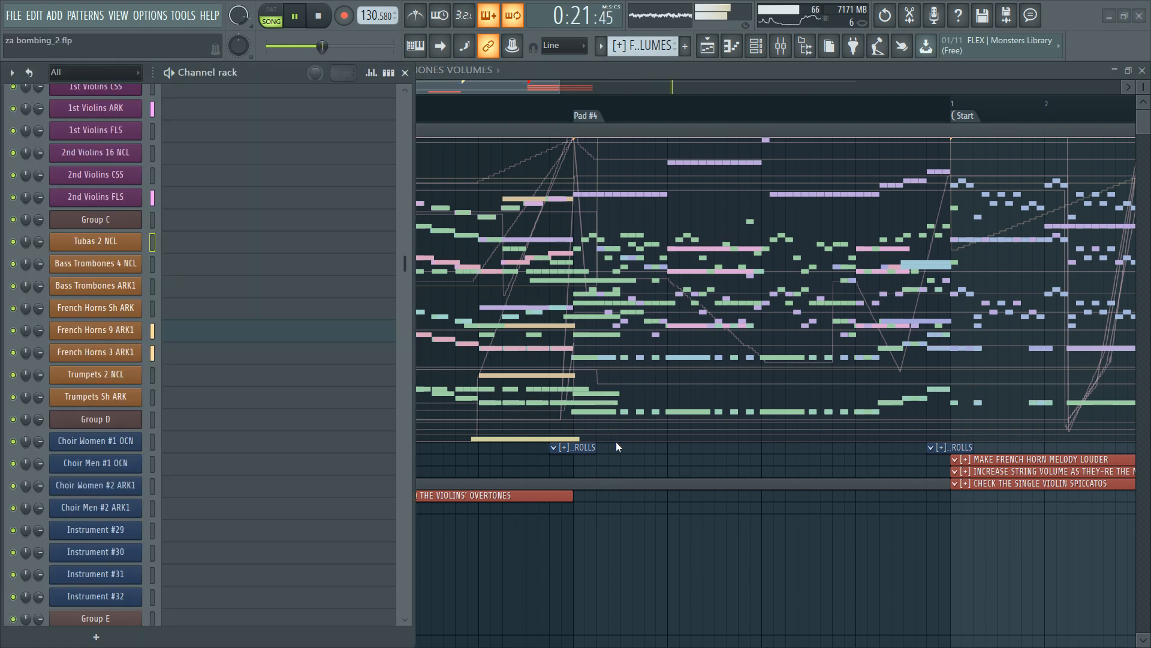
key(F6)
Step: Open the Trumpets Sh ARK part of Pattern 18 in the piano roll around Marker #5
scroll(817, 113, down, 6)
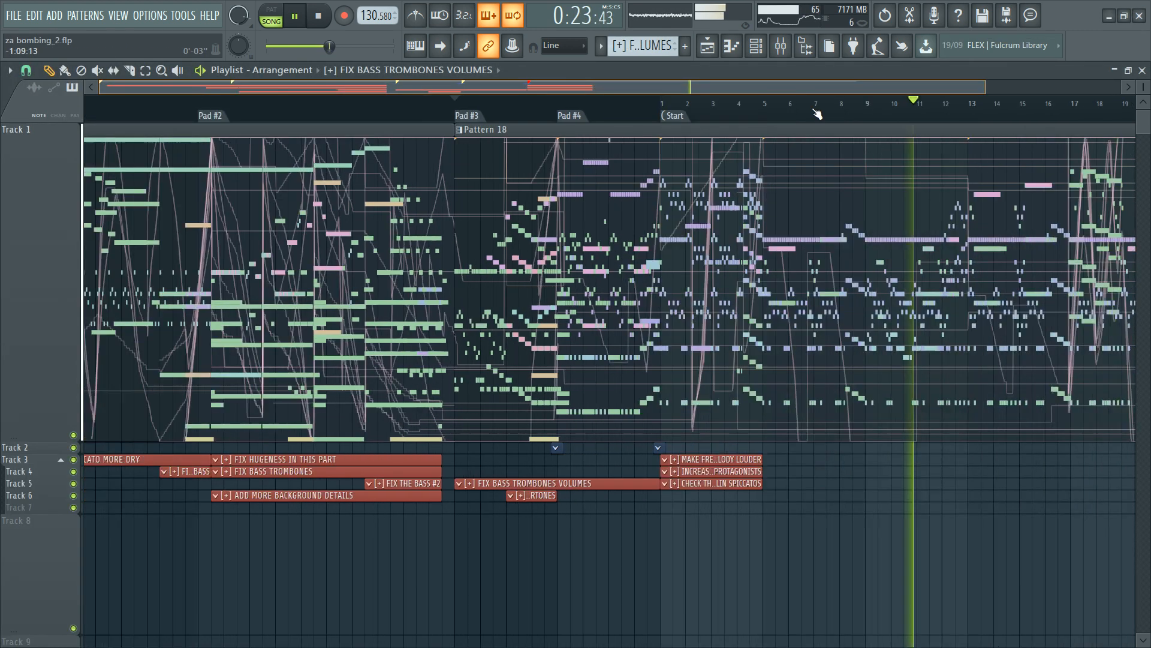
scroll(841, 123, up, 4)
double_click(482, 294)
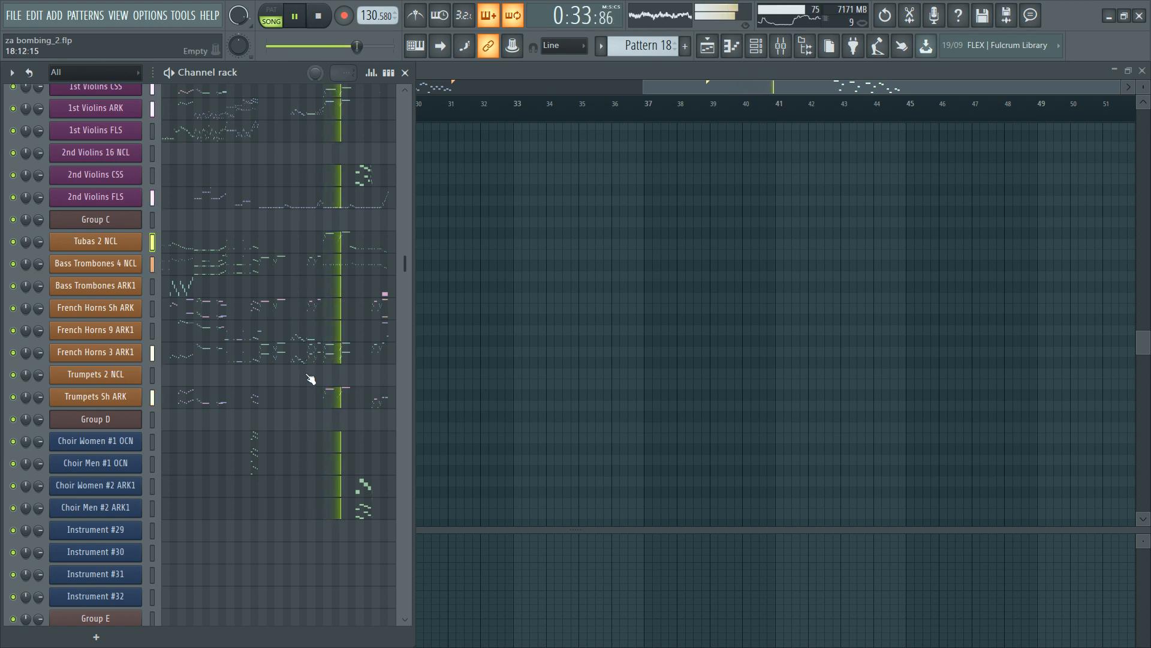
click(321, 398)
ctrl+right_click(432, 312)
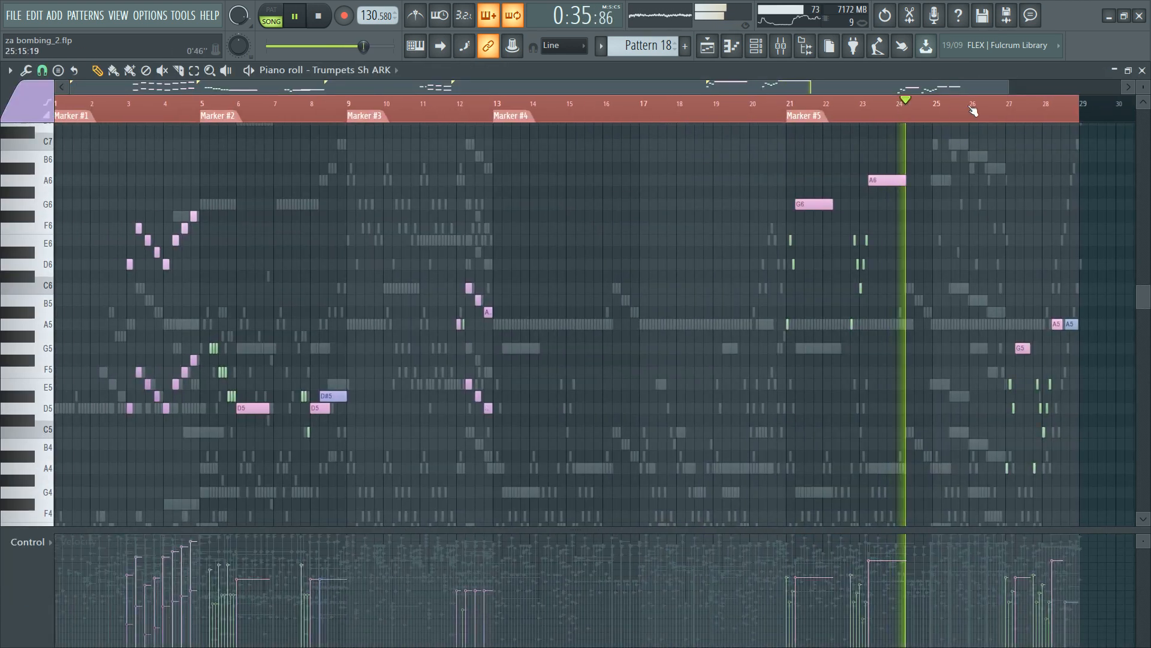
right_click(972, 111)
scroll(966, 112, up, 3)
Step: Duplicate the trumpet phrase in bars 21 to 24 one octave lower
ctrl+drag(866, 144, 484, 351)
key(ctrl+c)
key(ctrl+v)
drag(144, 208, 681, 224)
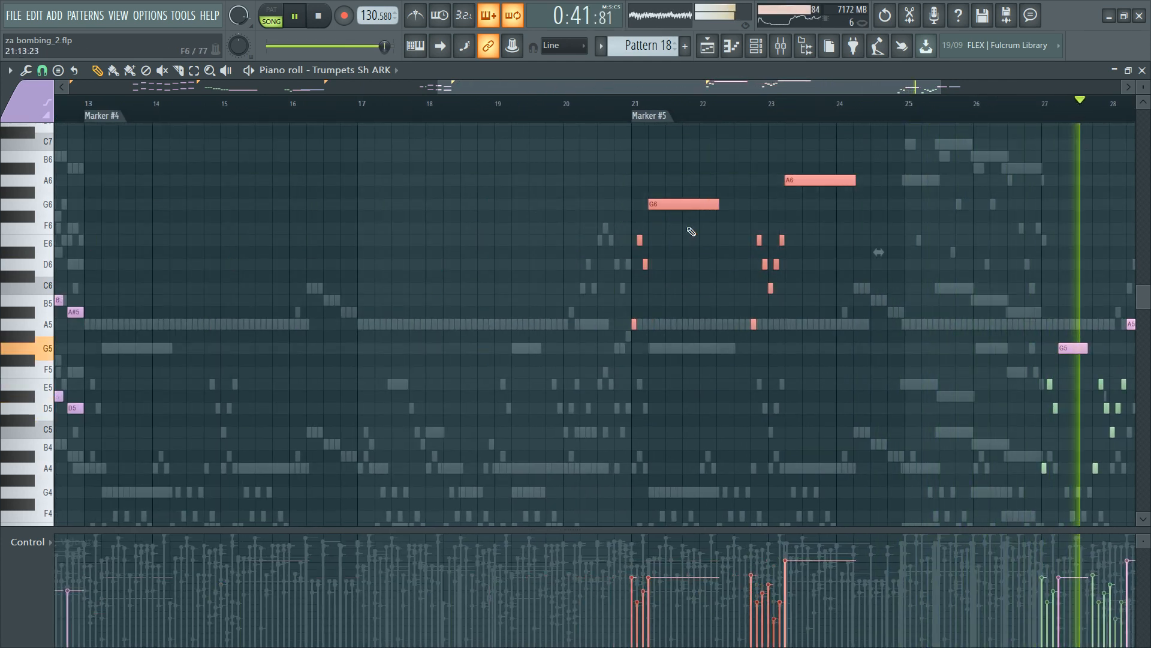
key(ctrl+Down)
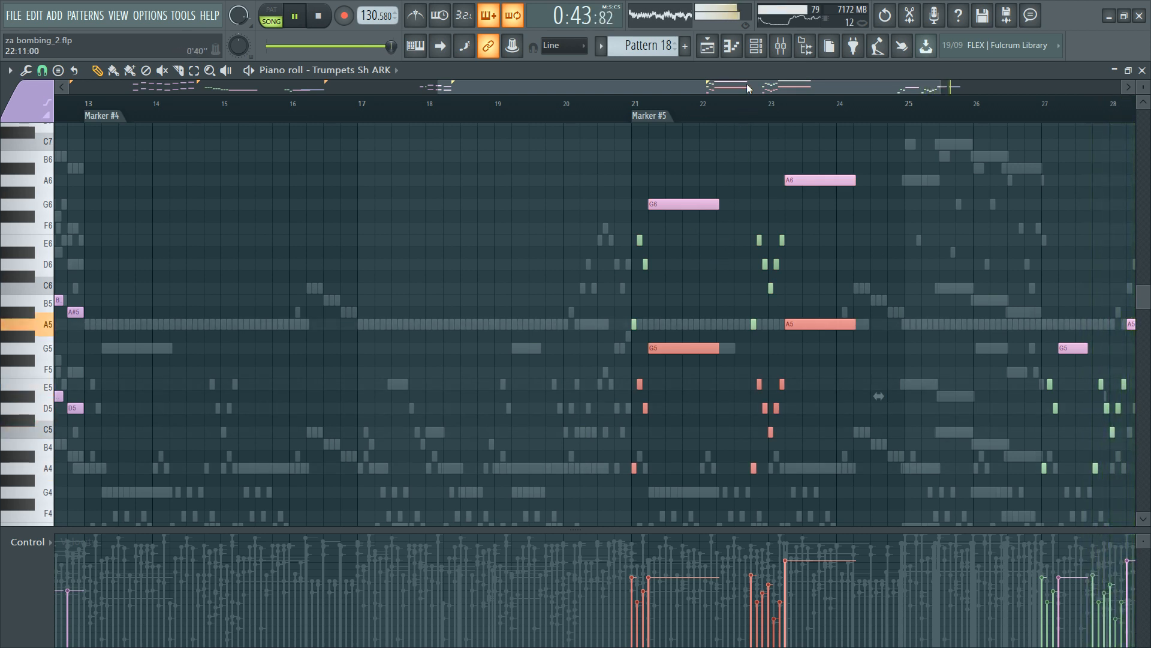
Step: Play from Marker #5, slightly raise the velocities of the lower-octave trumpet notes and select them again
click(475, 115)
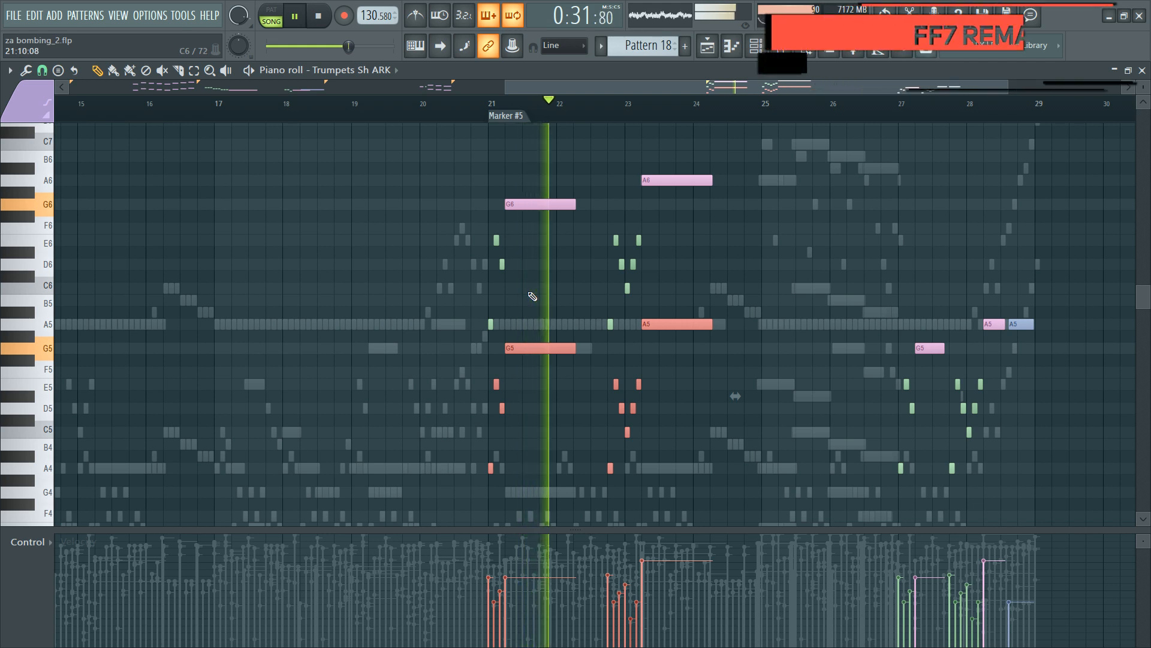
ctrl+click(559, 304)
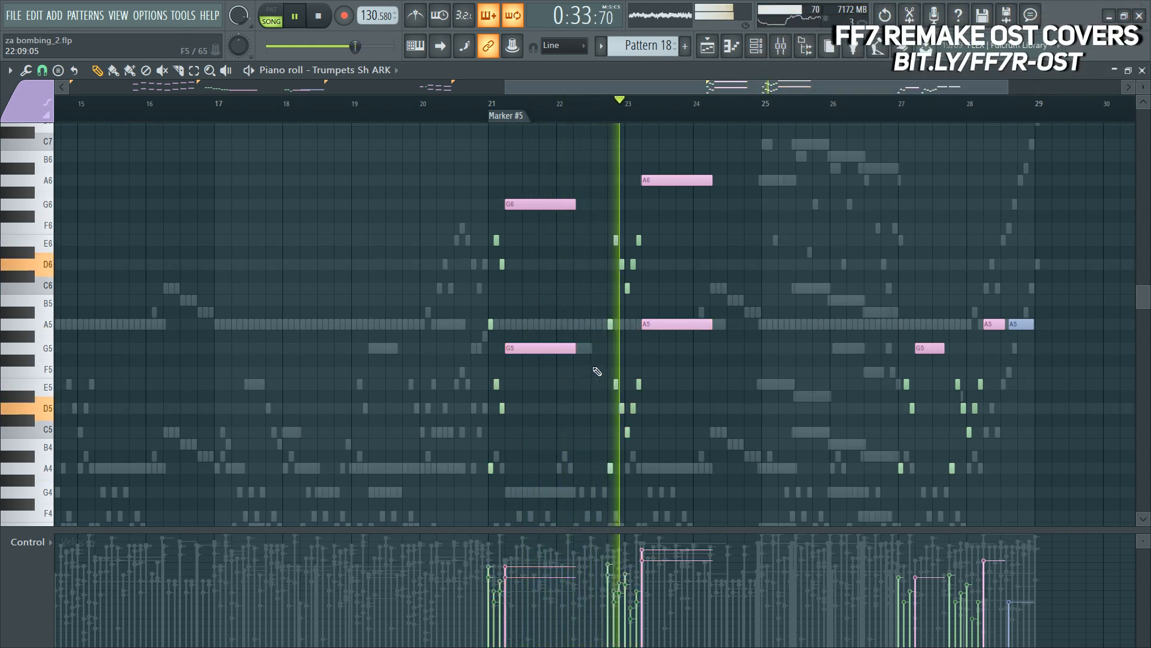
drag(668, 319, 638, 347)
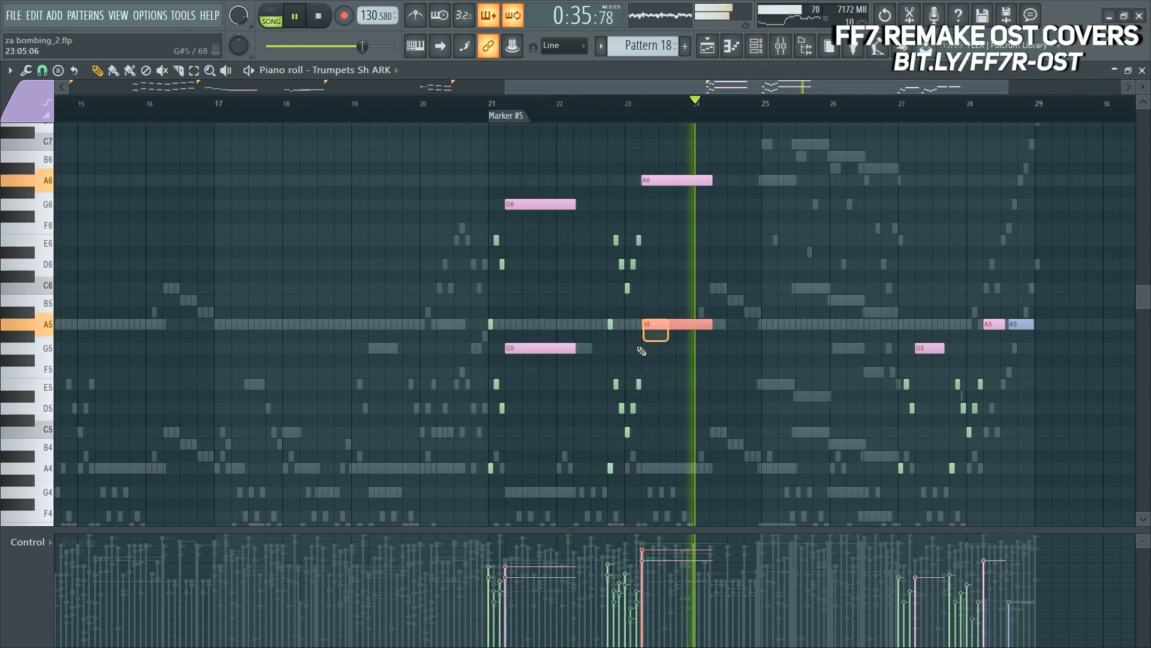
drag(496, 341, 645, 487)
drag(488, 446, 529, 510)
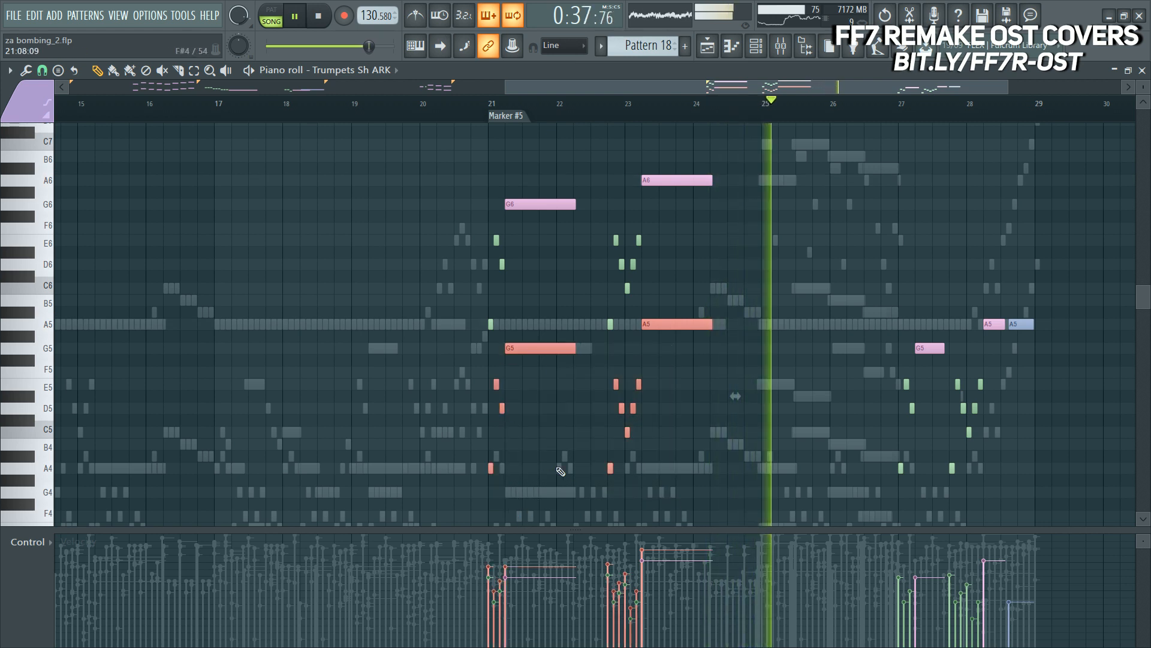
Step: Add a descending trumpet run of C6, B5, A#5 and A5 from beat 2 of bar 24 to bar 25, shortened to brief notes
scroll(789, 108, up, 3)
drag(779, 281, 638, 296)
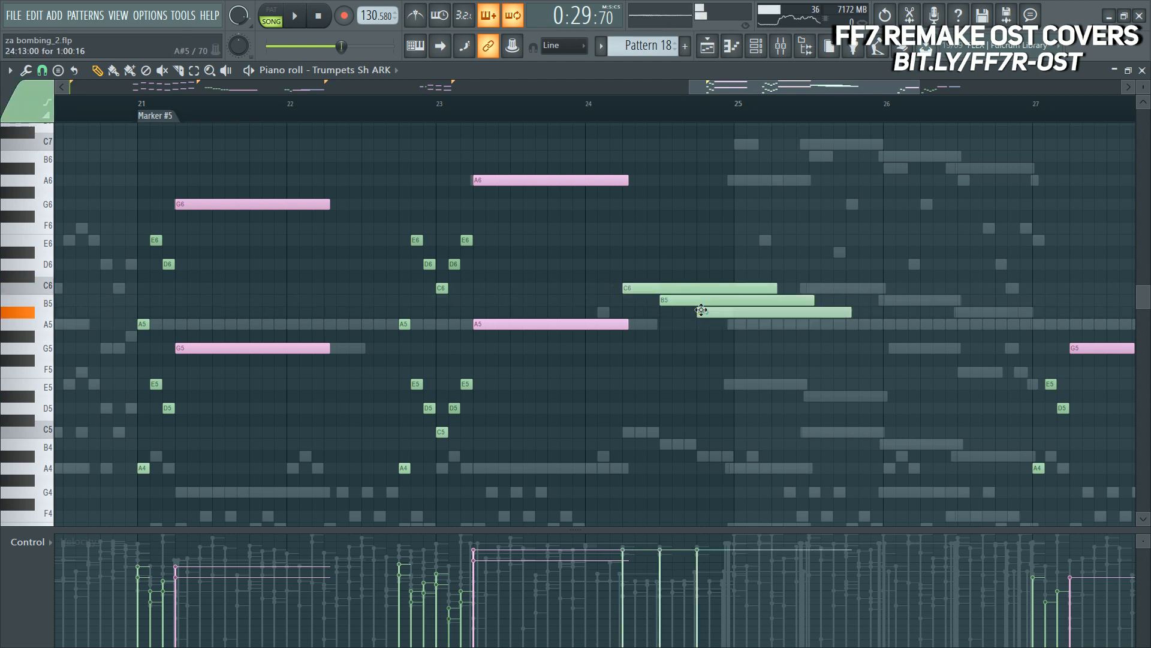
drag(815, 385, 820, 387)
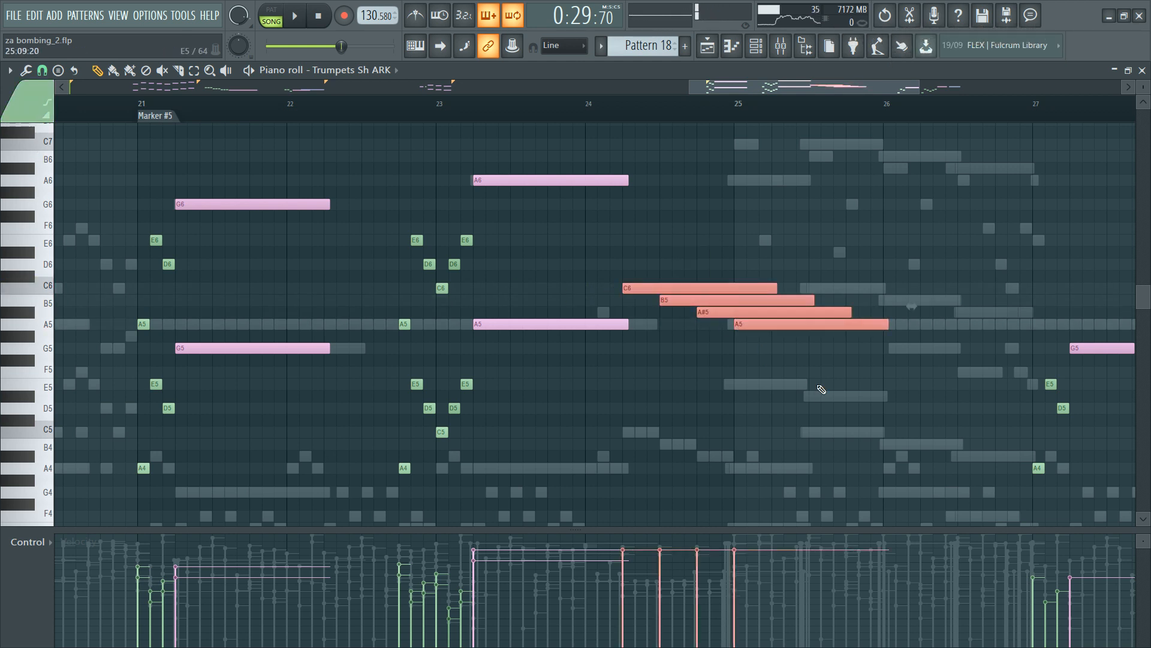
key(ctrl+l)
key(c)
click(777, 322)
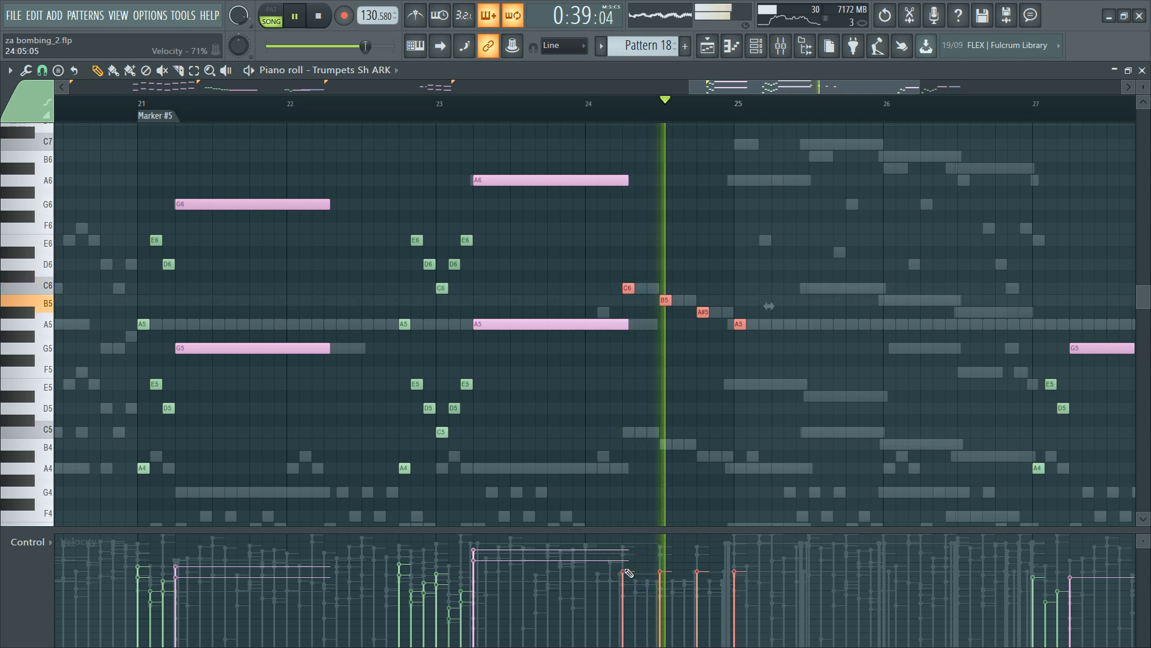
Step: Lower the velocities of the descending trumpet run to a soft, nearly even level and remove its A#5 note
key(space)
drag(621, 601, 792, 646)
key(space)
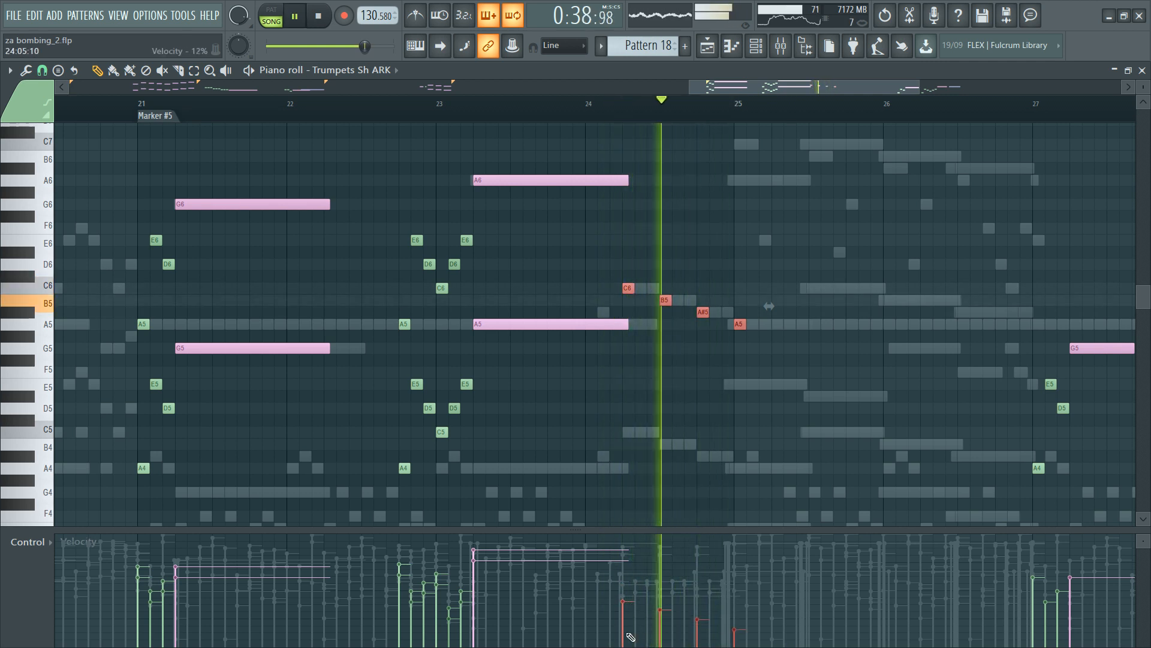
drag(622, 620, 776, 632)
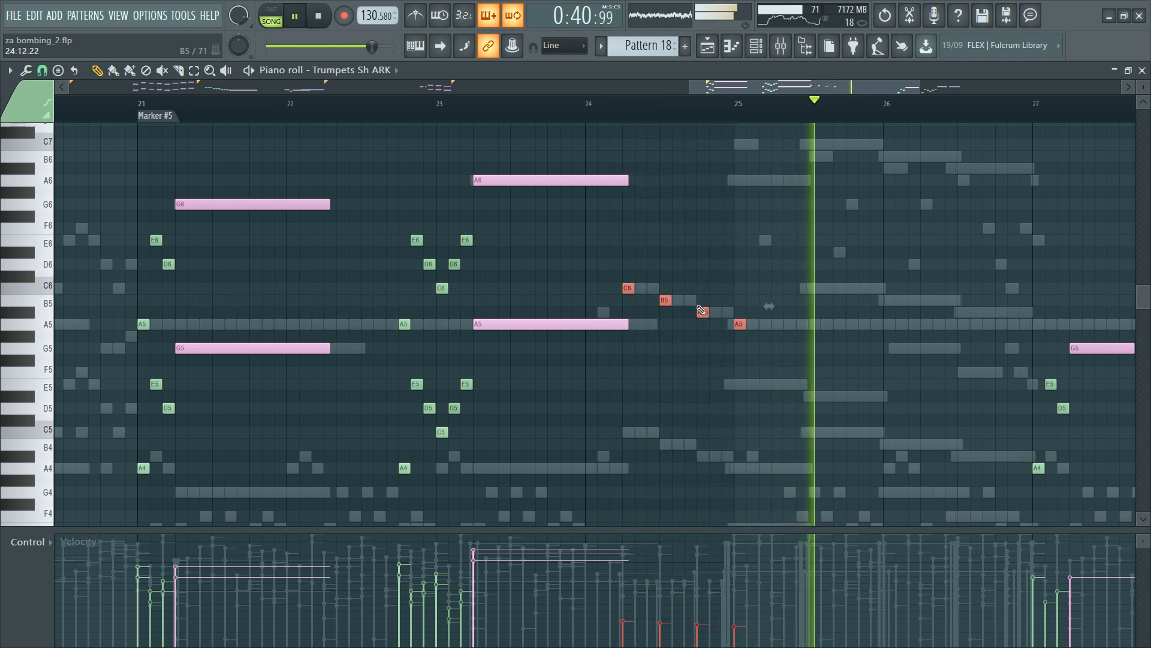
scroll(572, 336, down, 3)
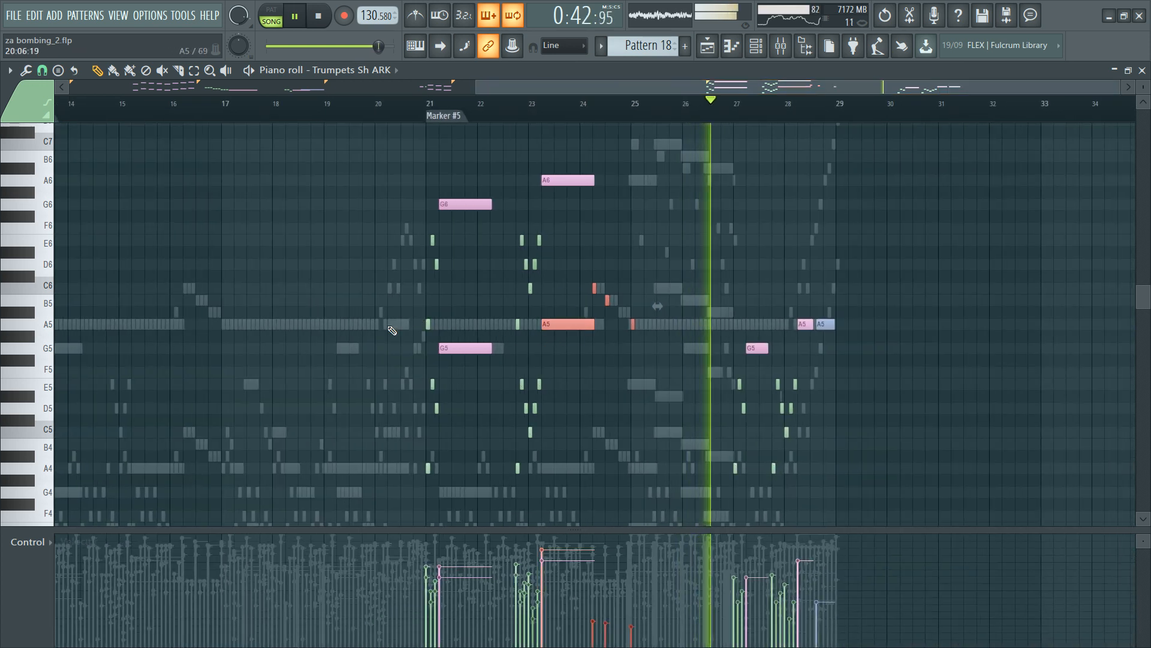
Step: Select the lower-octave trumpet notes in bars 21 to 24 and play back from Marker #5
drag(378, 355, 623, 503)
ctrl+shift+drag(471, 312, 530, 364)
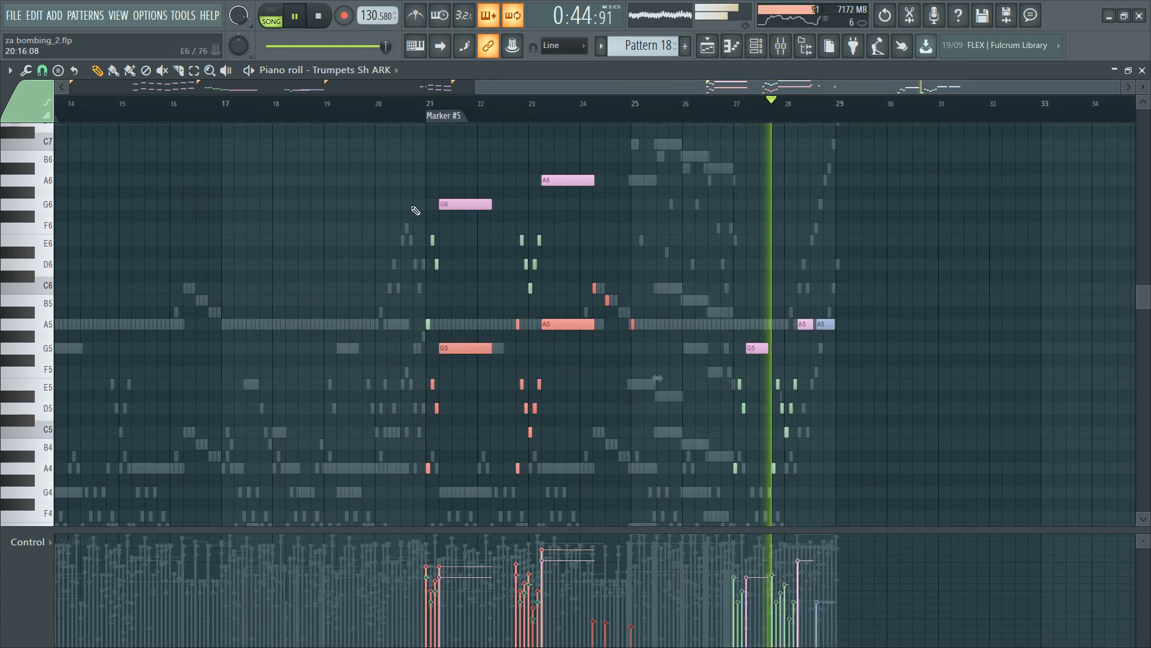
click(396, 111)
Step: Lower the Bass Trombone NCL mixer track's volume to 1.1 dB while listening, and stop playback
key(F9)
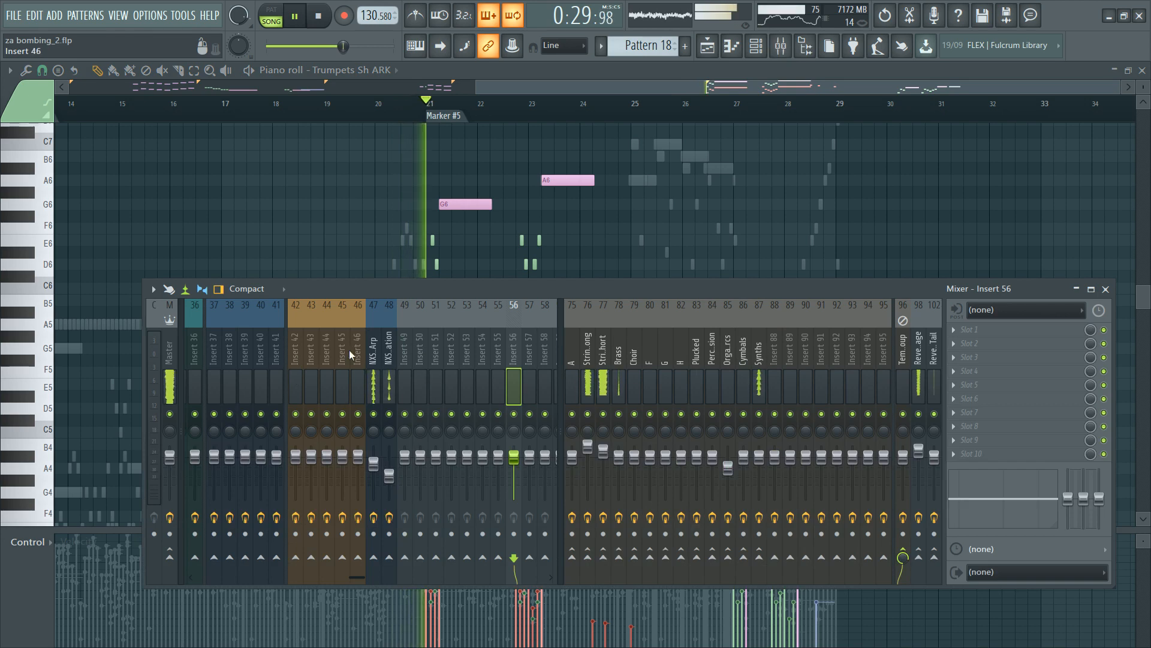
scroll(351, 355, up, 10)
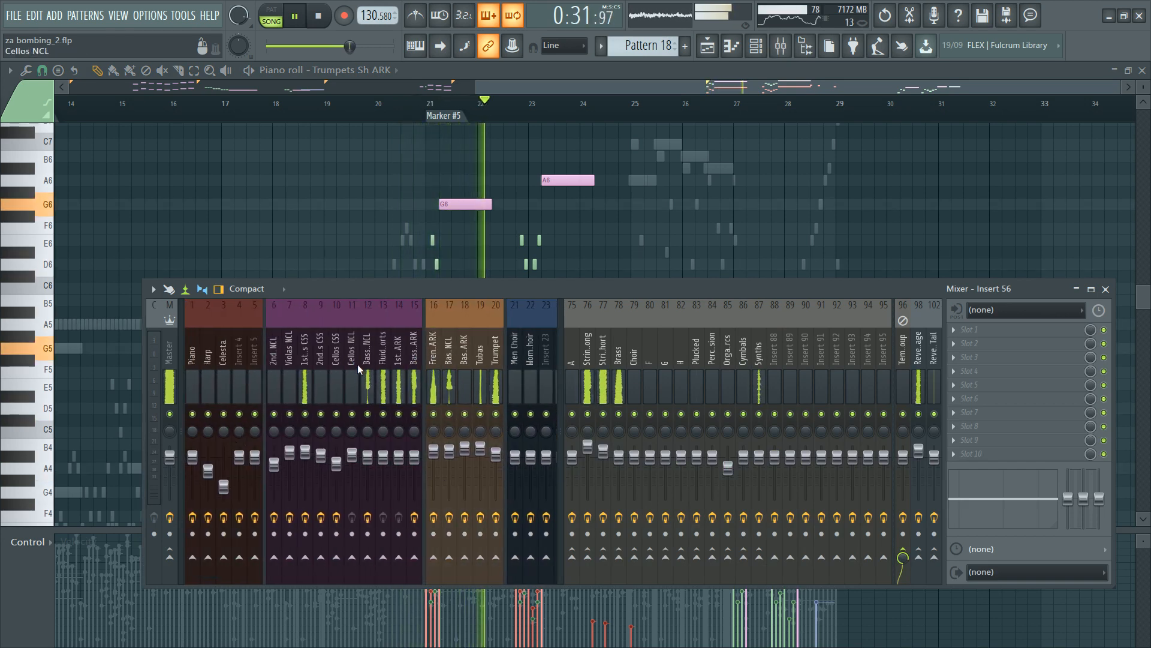
scroll(359, 368, down, 3)
click(402, 384)
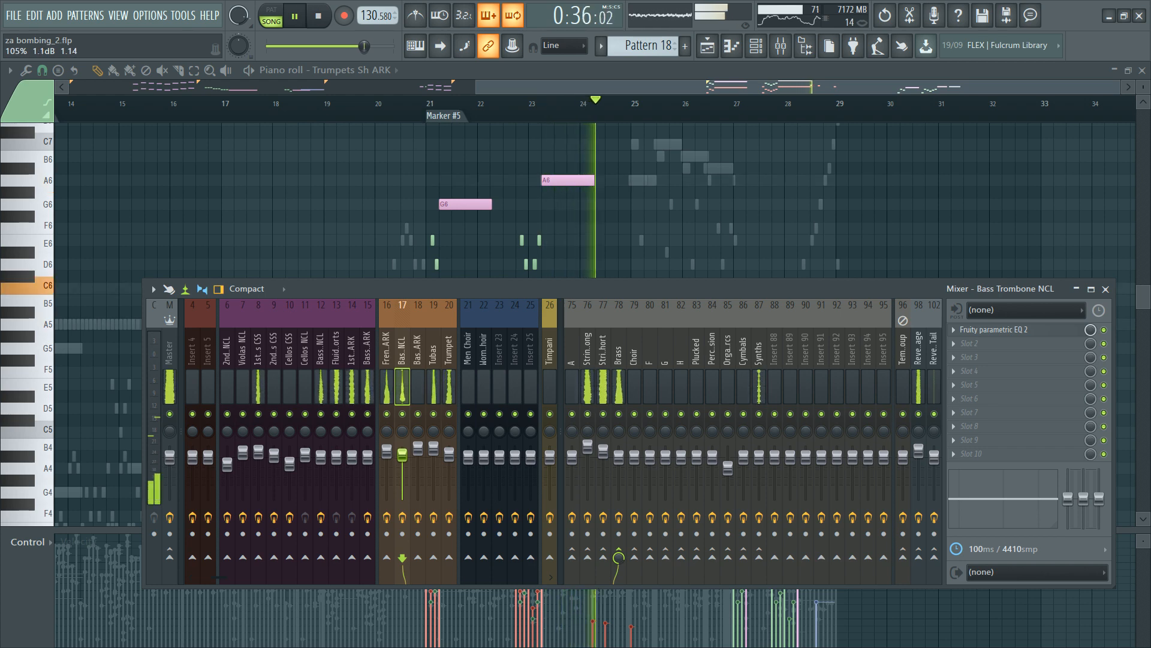
key(F9)
key(space)
key(F6)
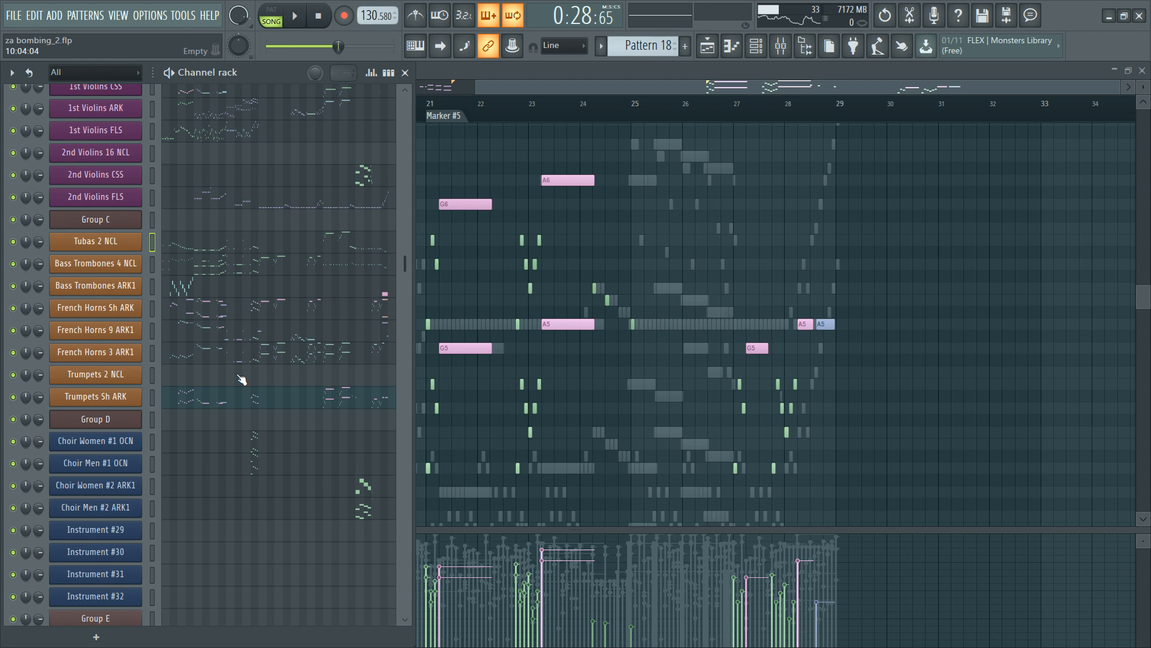
key(F6)
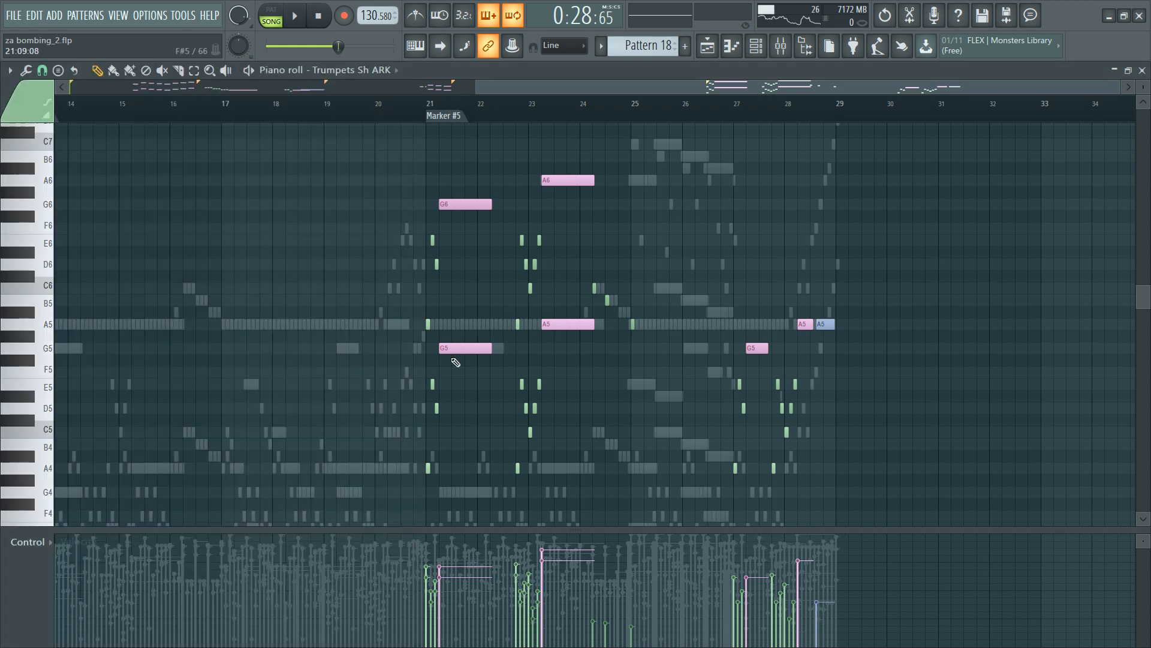
Step: Display the Dynamics controller lane for the Trumpets Sh ARK notes around bar 21
drag(386, 367, 545, 490)
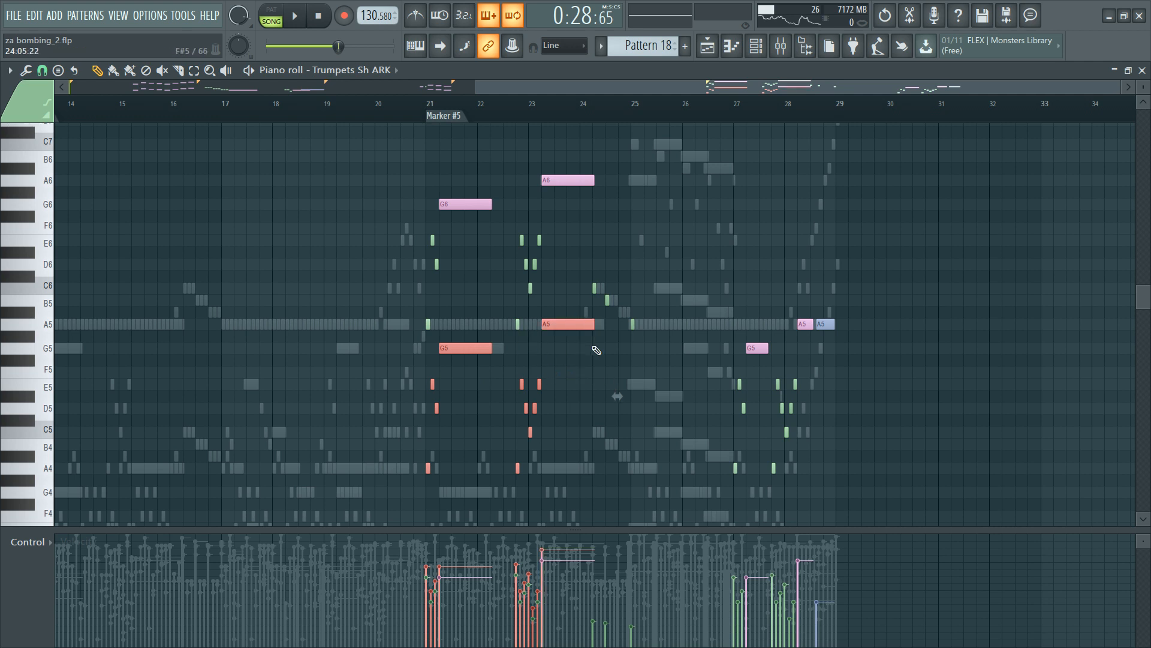
key(F6)
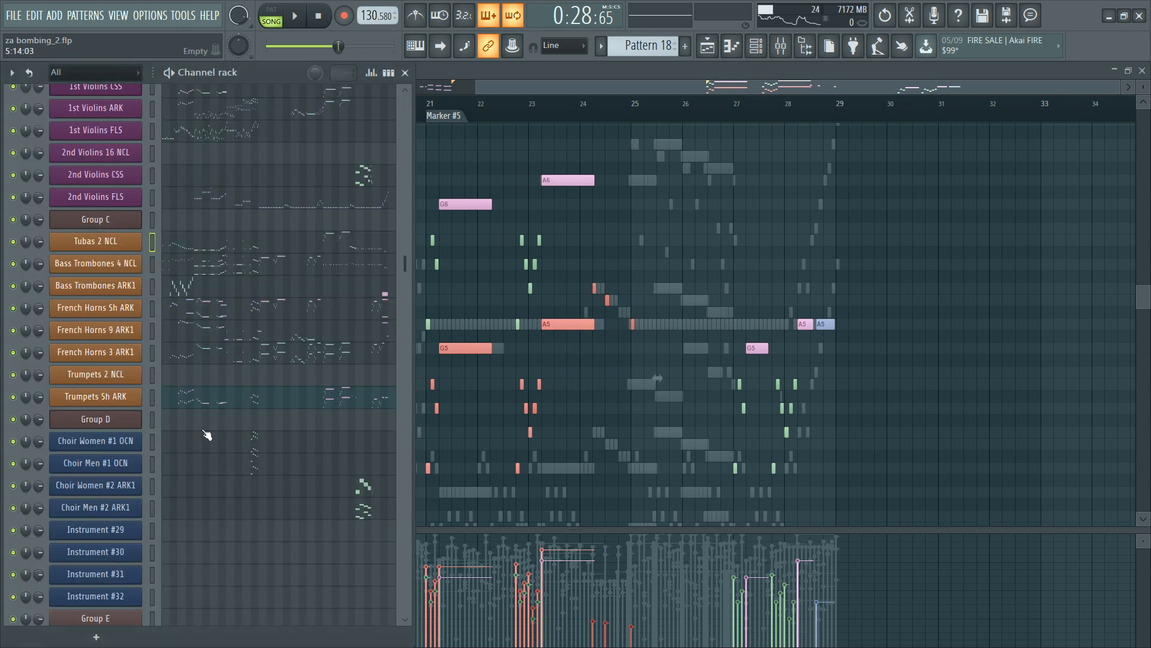
ctrl+click(592, 459)
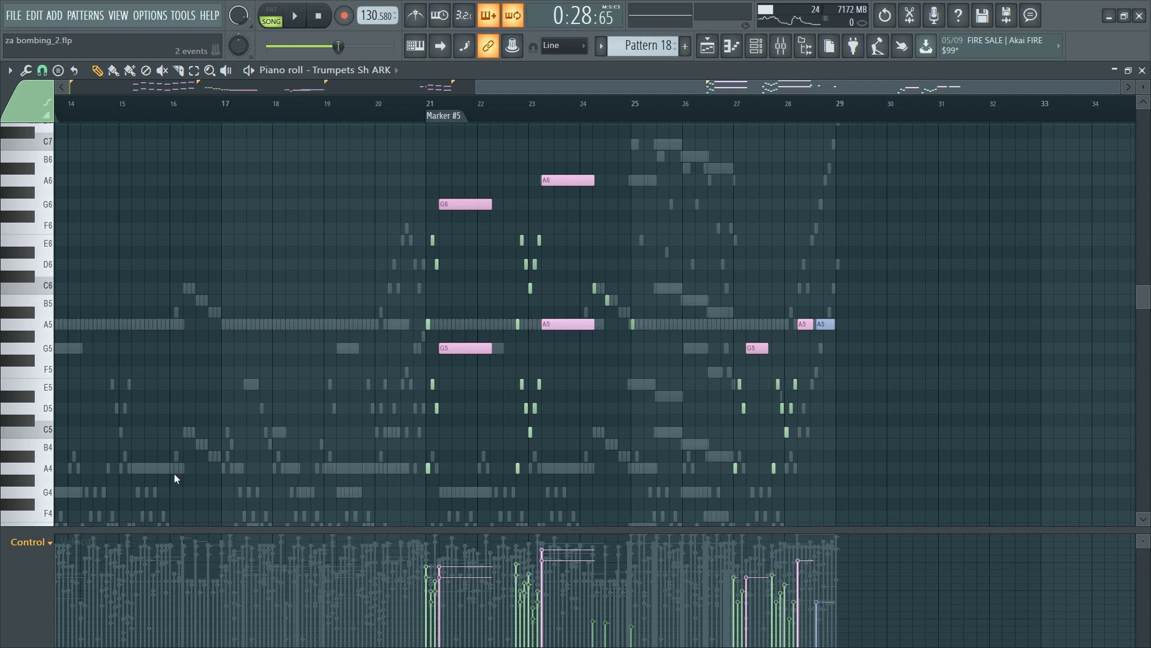
middle_click(207, 568)
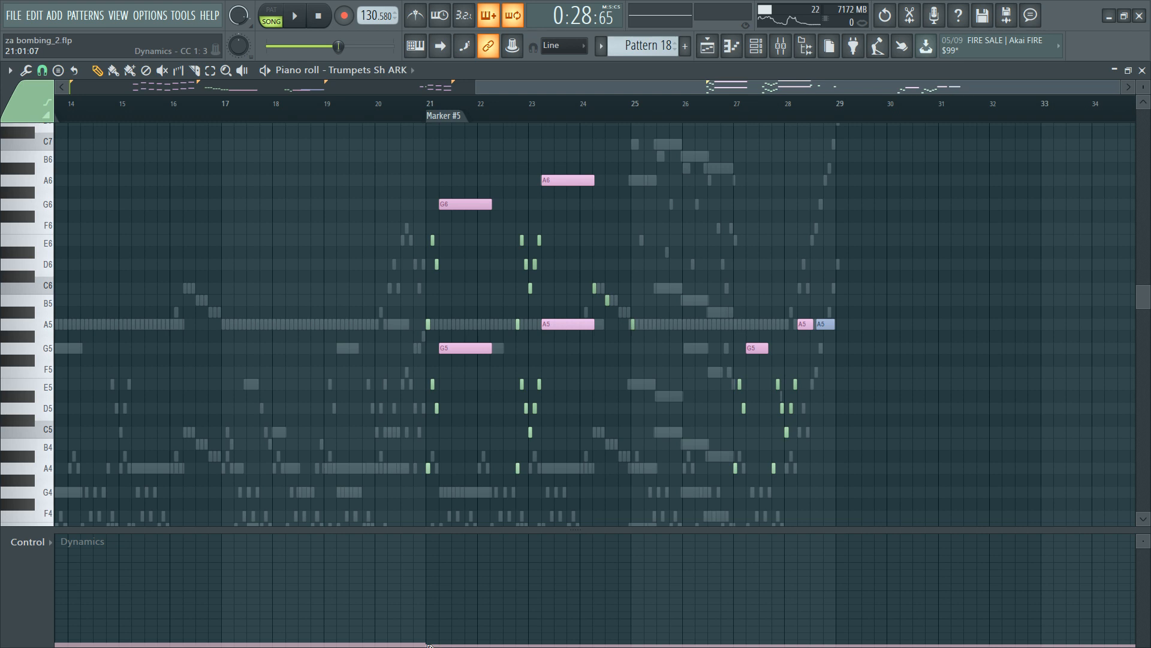
Step: Paste the lower-octave Trumpets Sh ARK notes of bars 21 to 25, including the descending run, into Trumpets 2 NCL
drag(465, 378, 596, 496)
drag(416, 343, 540, 509)
drag(572, 273, 675, 393)
key(F6)
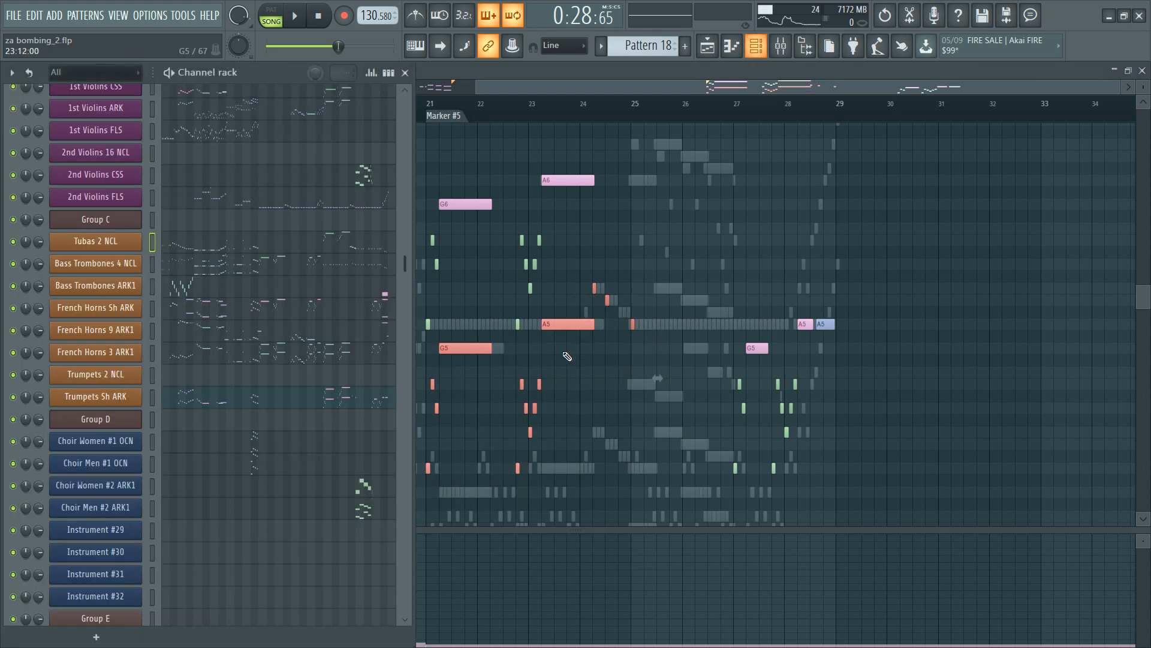
click(298, 378)
key(ctrl+v)
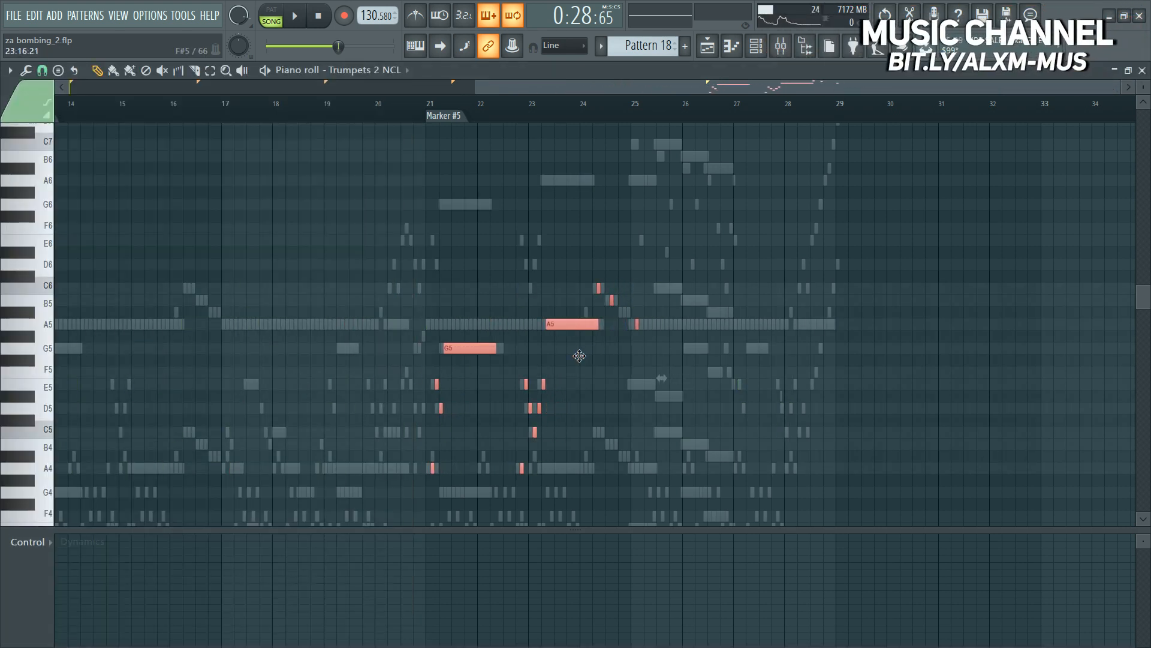
Step: Assign the Staccs articulation to the short Trumpets 2 NCL notes and a separate articulation to the long G5 and A5 notes
drag(381, 374, 563, 517)
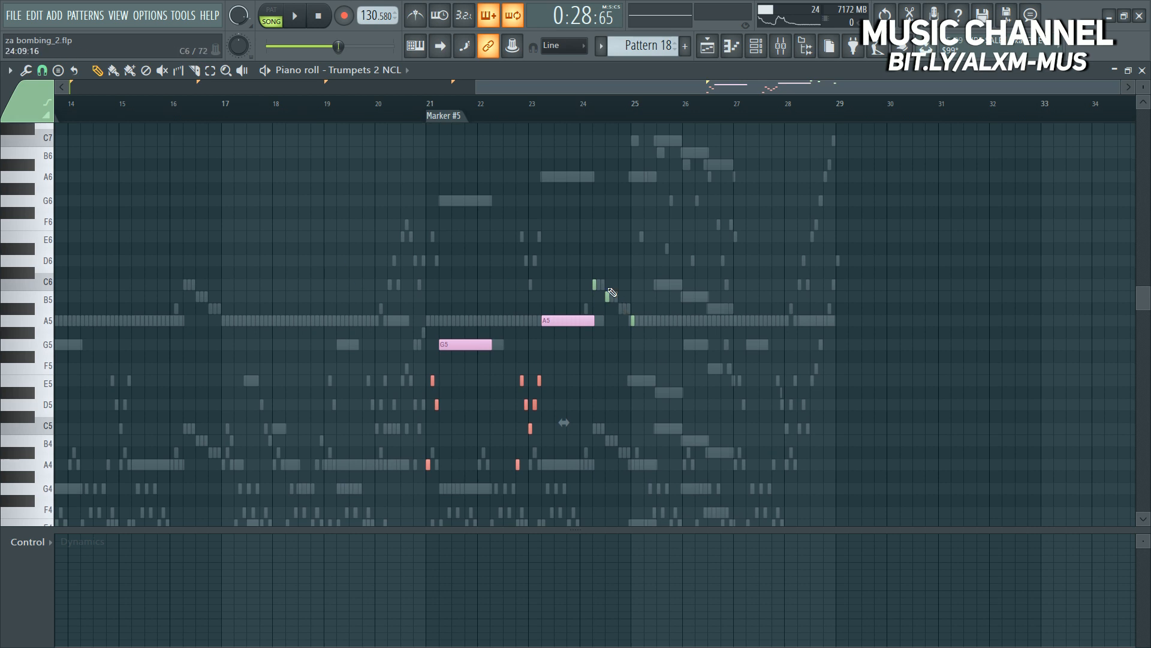
drag(597, 280, 708, 374)
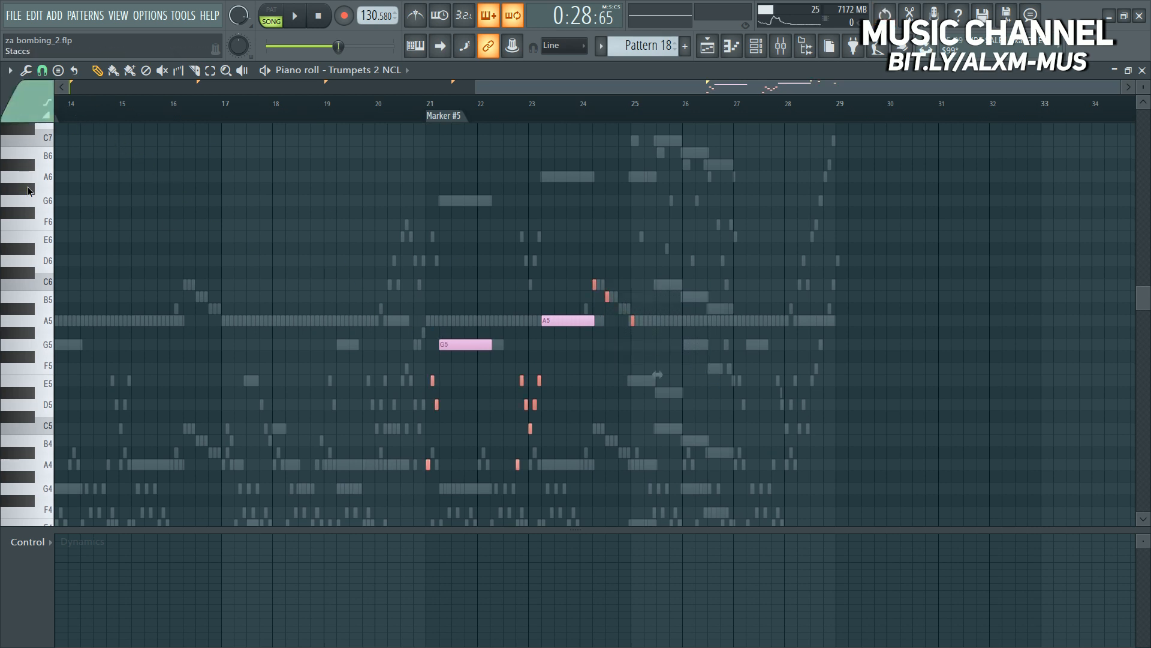
drag(458, 341, 570, 378)
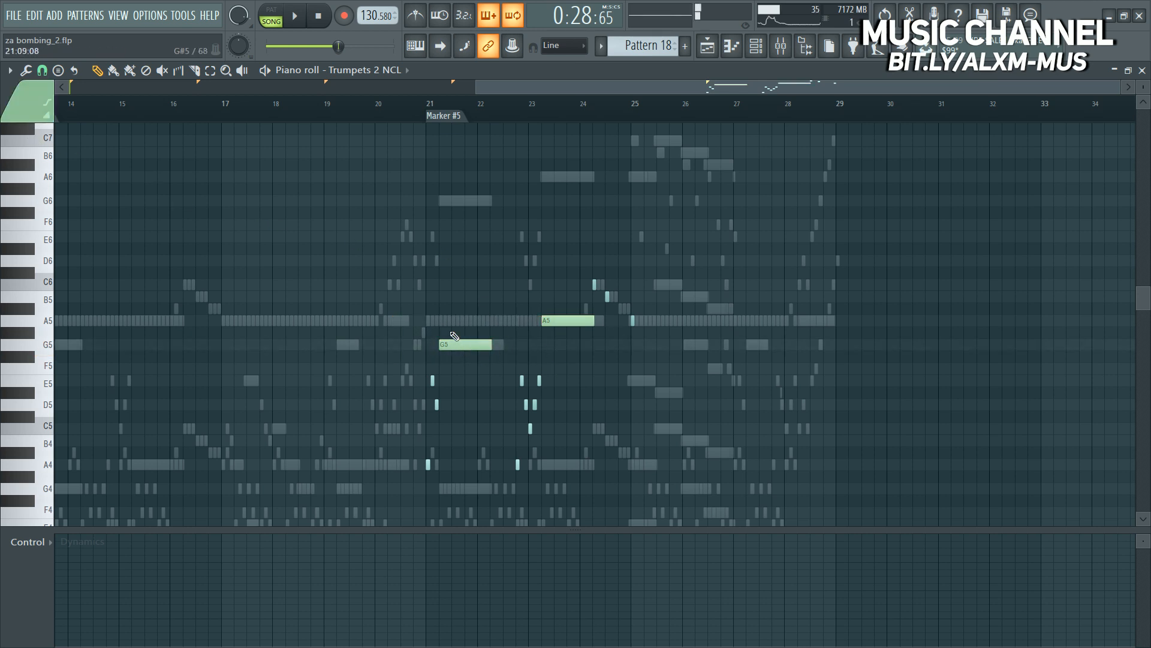
Step: Try the Trumpets 2 NCL notes one octave higher with a low Dynamics level from bar 21, and play them back
key(ctrl+Up)
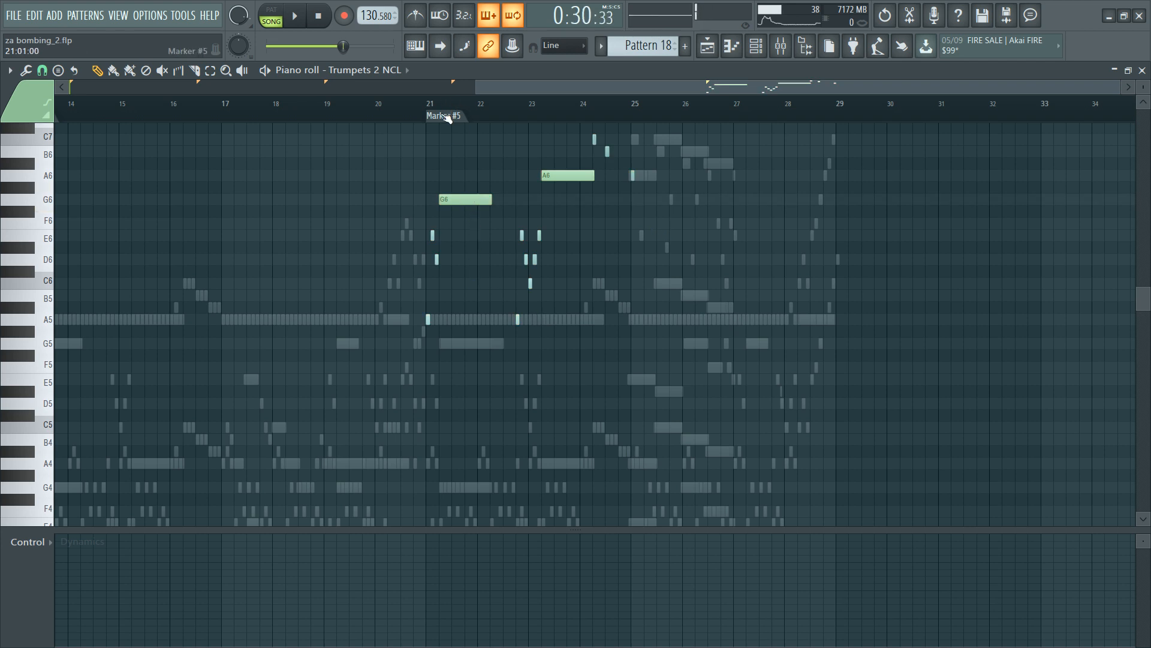
scroll(439, 336, up, 4)
click(408, 639)
key(space)
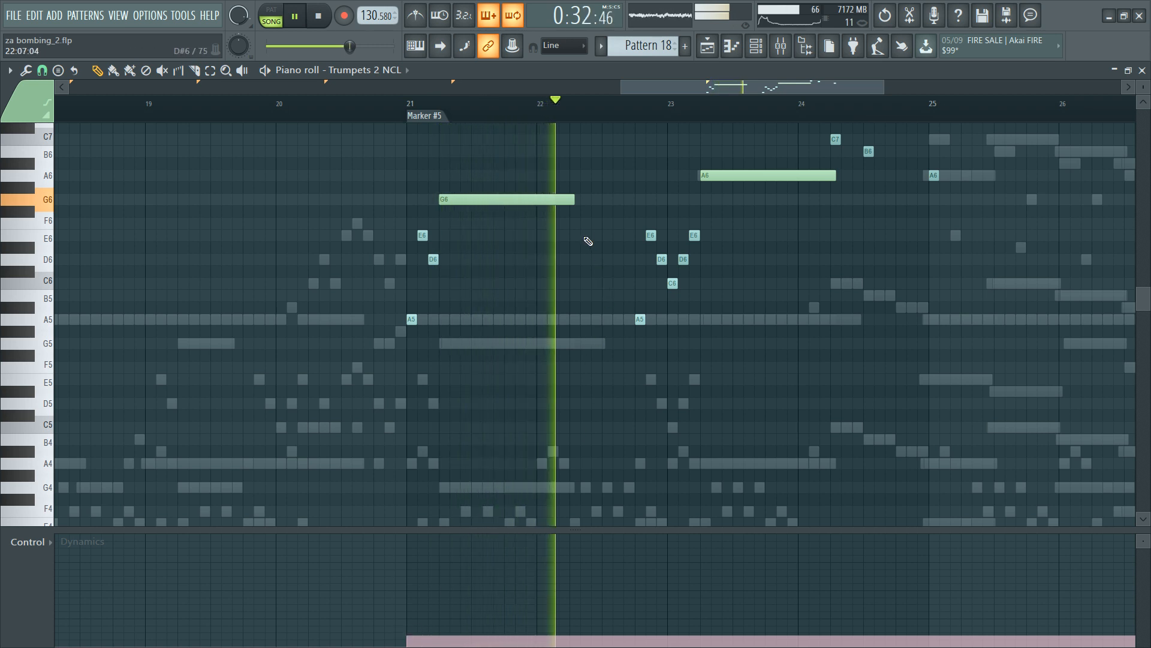
Step: Lengthen the G6 note past the middle of bar 22, delete the descending C7, B6 and A6 notes, and replay from Marker #5
drag(573, 201, 621, 204)
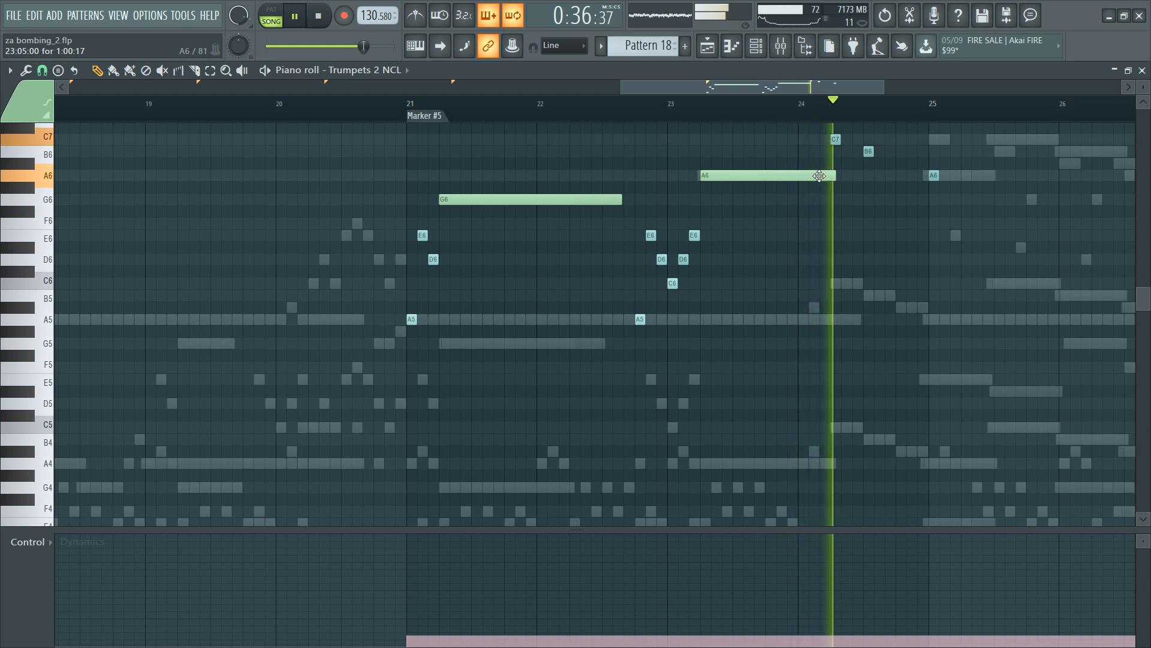
scroll(836, 222, up, 2)
right_click(836, 210)
right_click(869, 224)
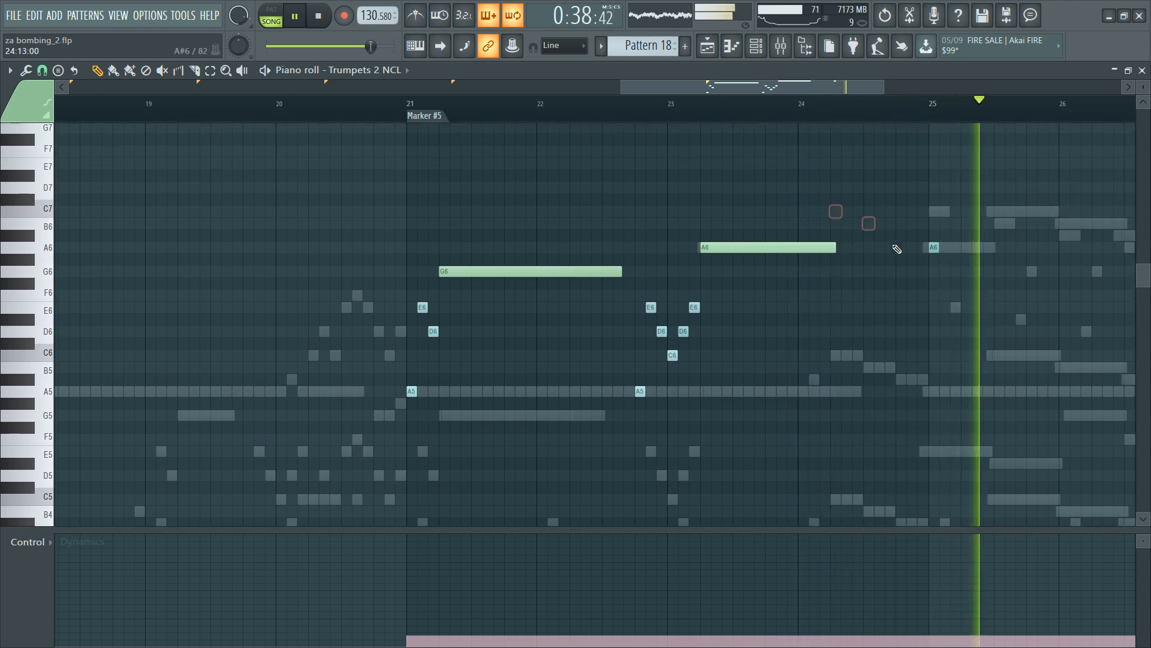
right_click(934, 247)
click(433, 116)
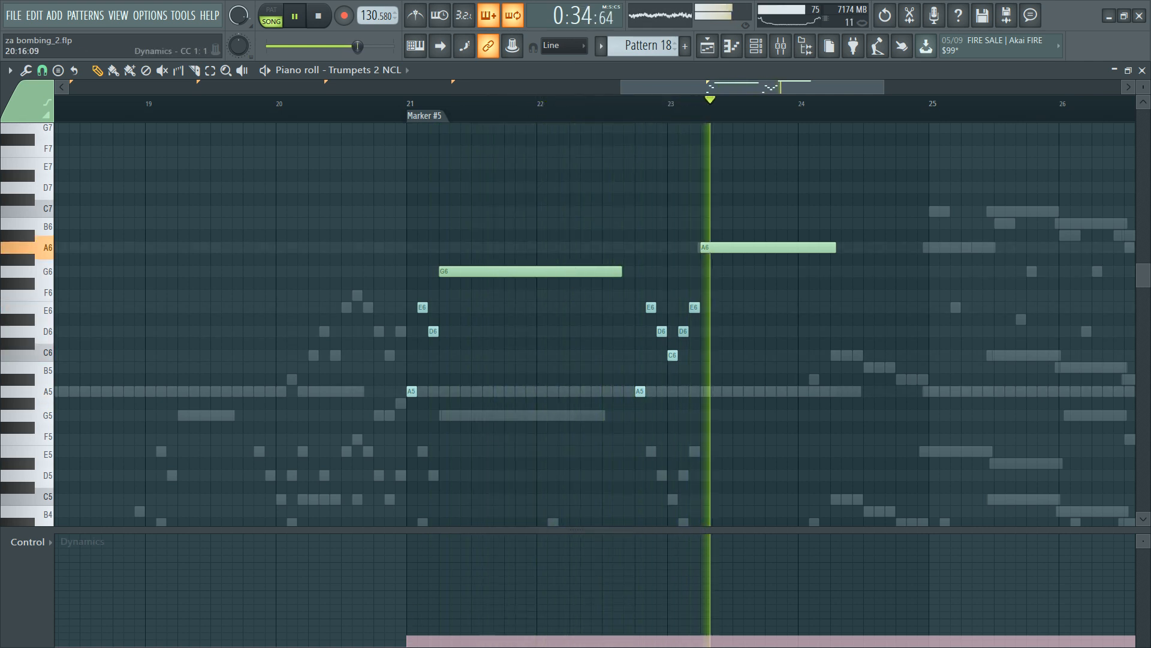
key(space)
Step: Transpose all Trumpets 2 NCL notes down one octave and play them back
key(ctrl+a)
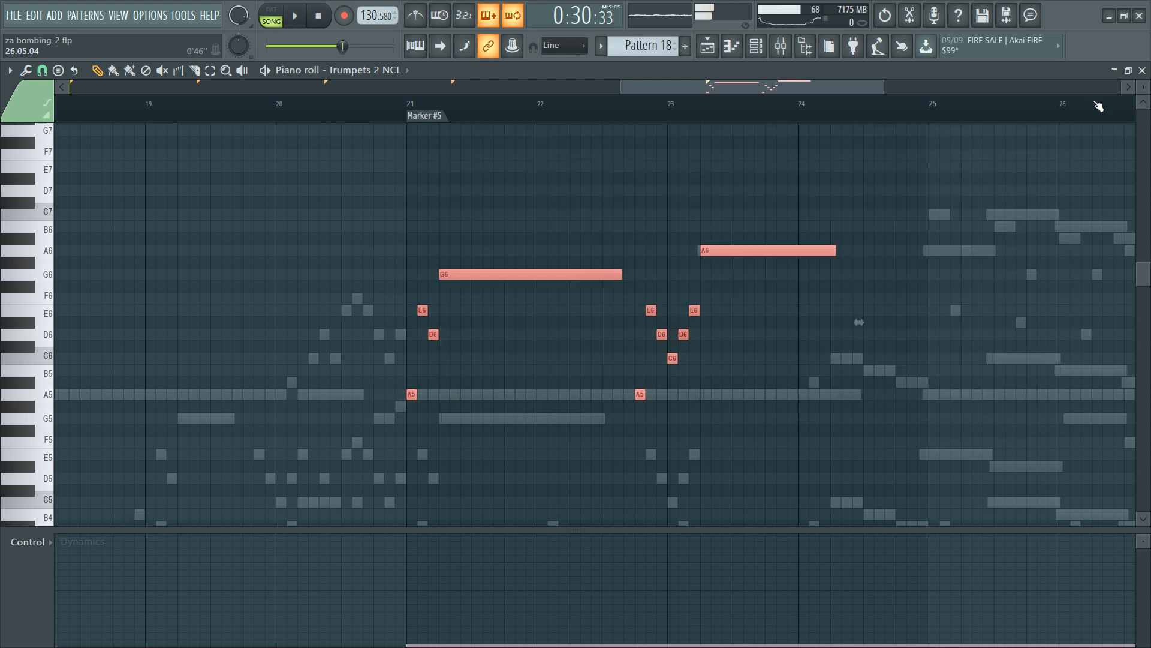
key(ctrl+Down)
key(space)
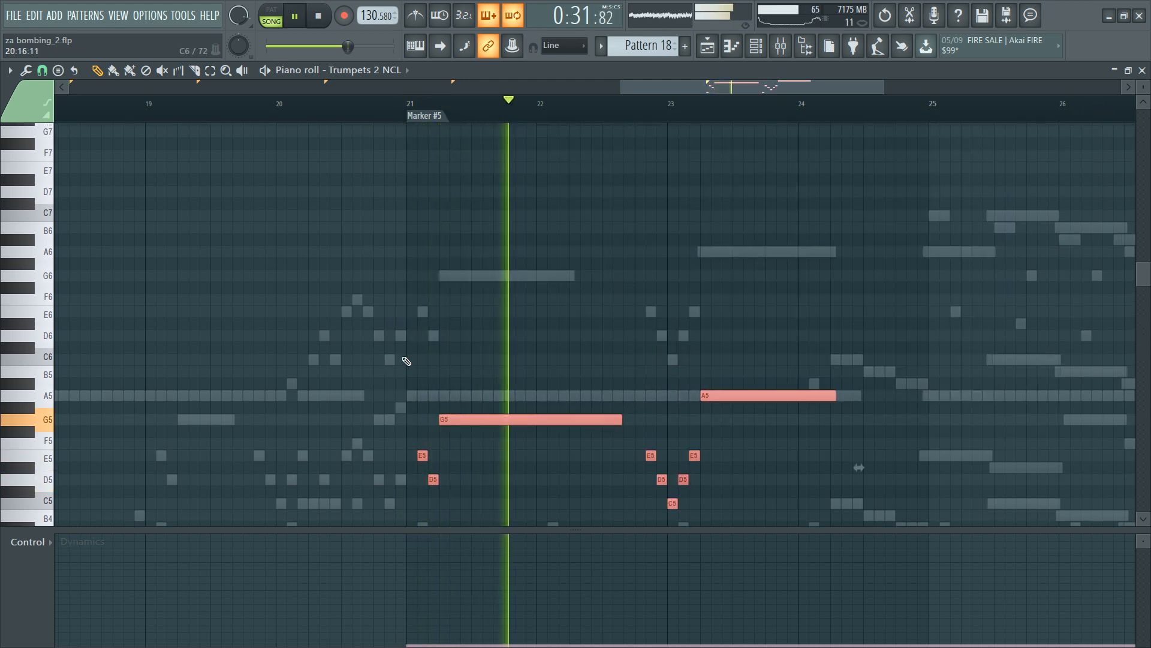
key(ctrl+d)
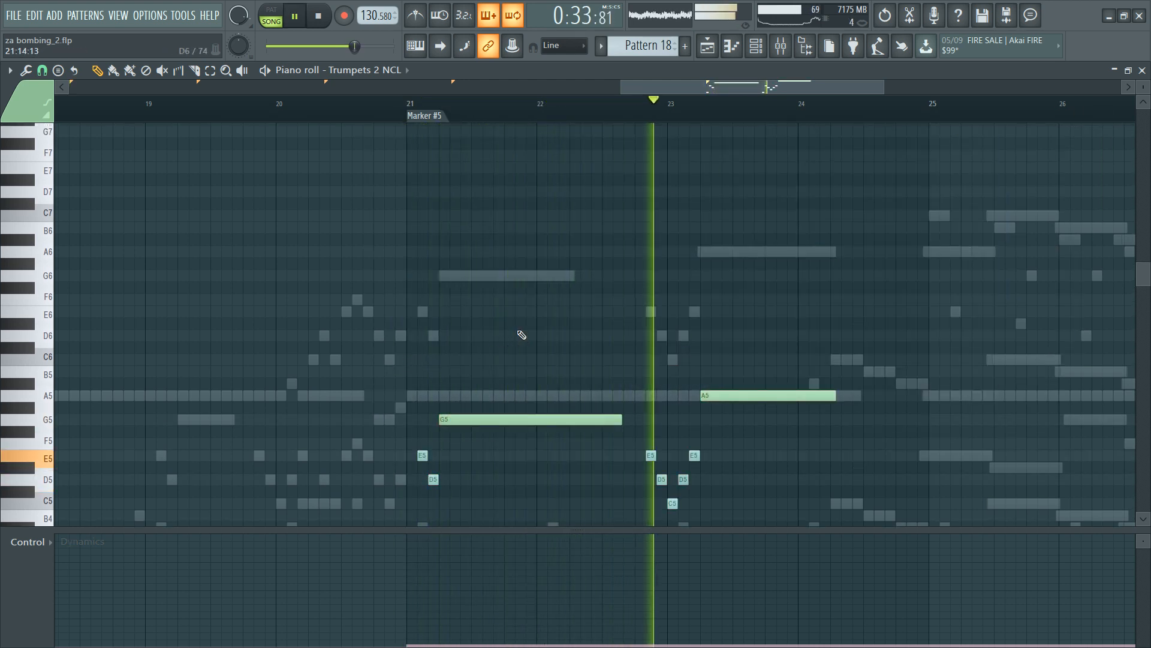
Step: Lower the velocities of the short Trumpets 2 NCL notes in bars 21 to 23 and stop playback
scroll(516, 342, down, 3)
drag(348, 367, 770, 528)
key(space)
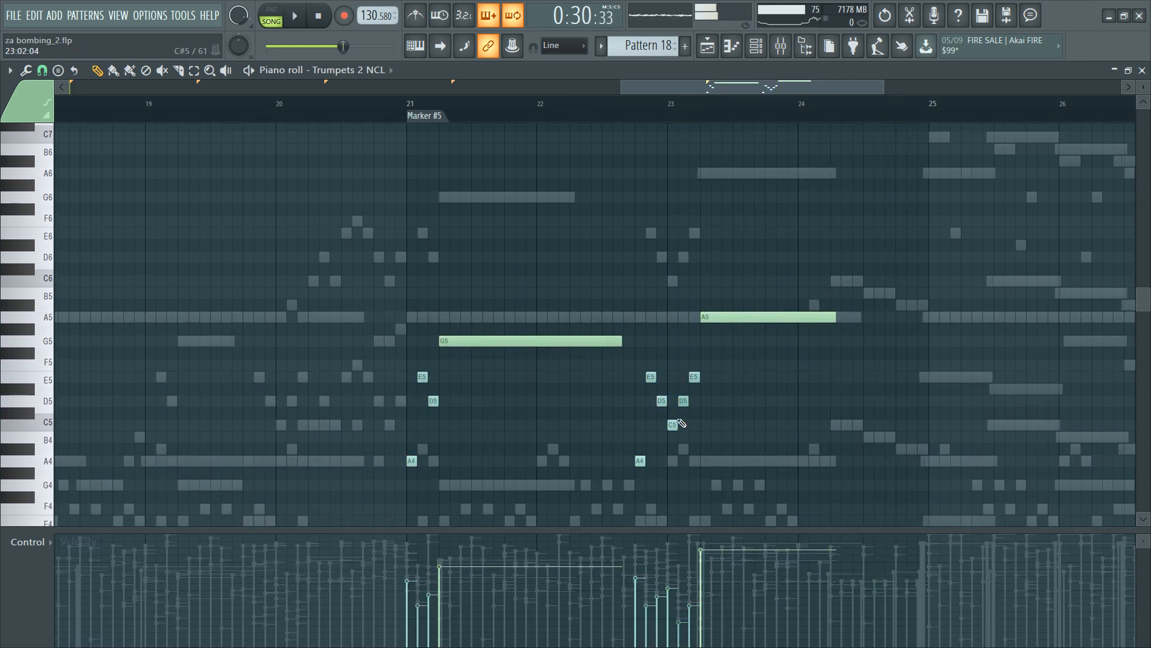
Step: Audition only French Horns 9 and 3 ARK1, and cut the upper-octave notes of bars 21 to 24 from French Horns 3 ARK1
key(F6)
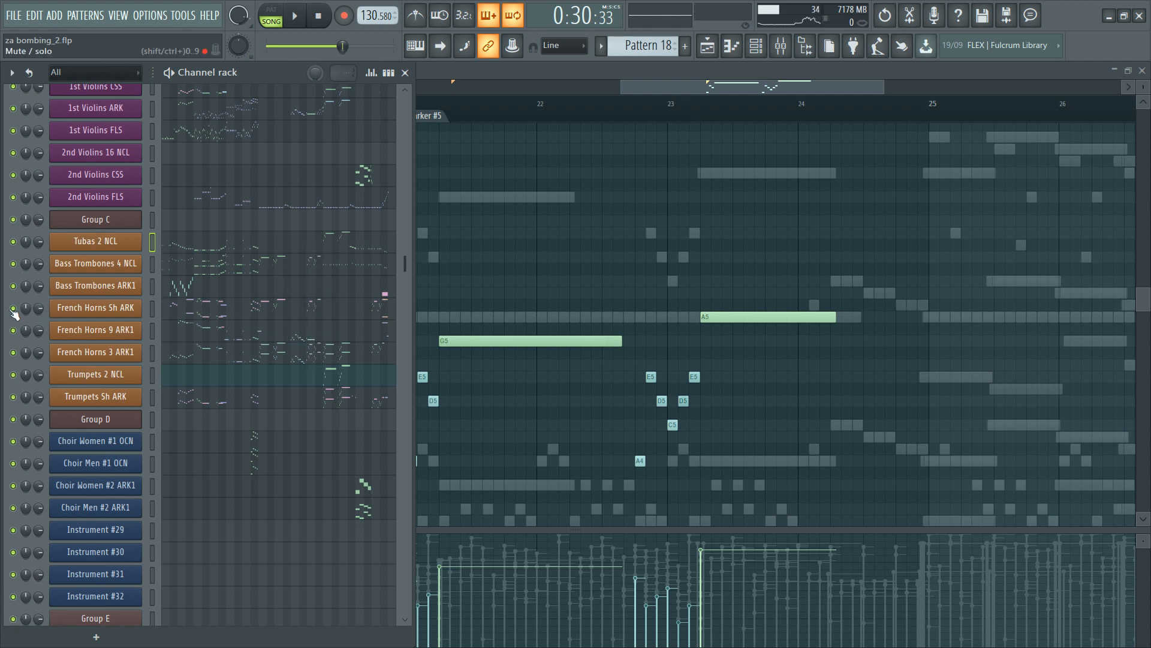
key(space)
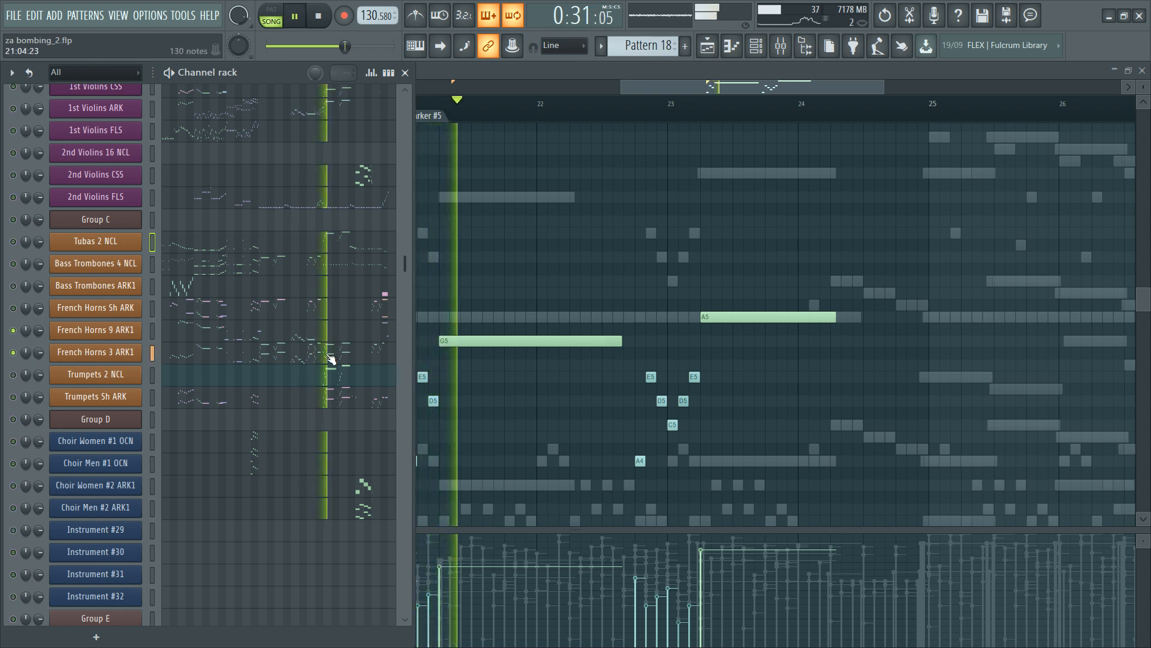
key(F6)
key(space)
drag(420, 436, 828, 264)
key(Delete)
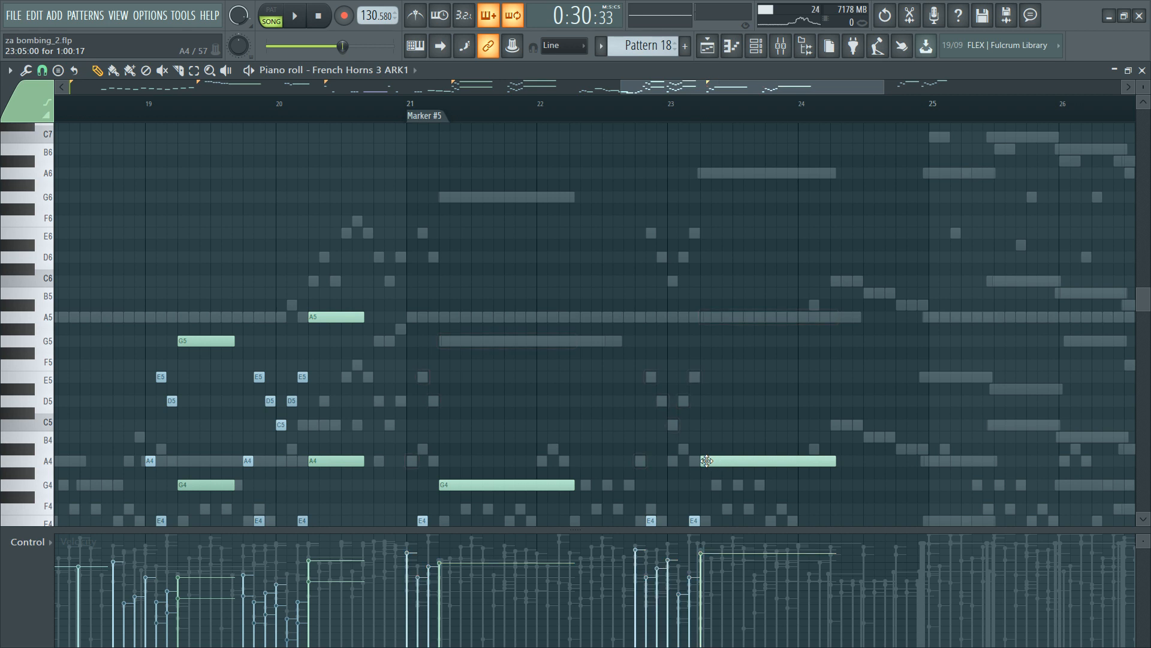
Step: Paste the cut upper-octave horn notes into French Horns 9 ARK1 and move them to bars 21 to 24
key(F6)
click(272, 328)
key(ctrl+a)
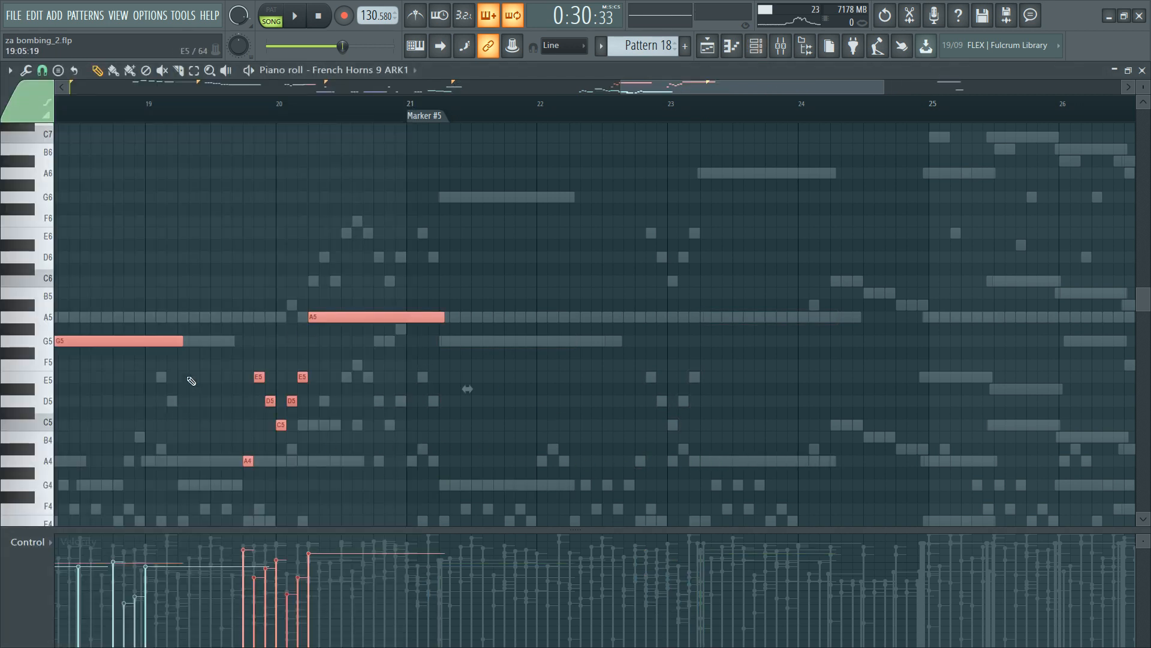
drag(122, 340, 507, 340)
click(337, 413)
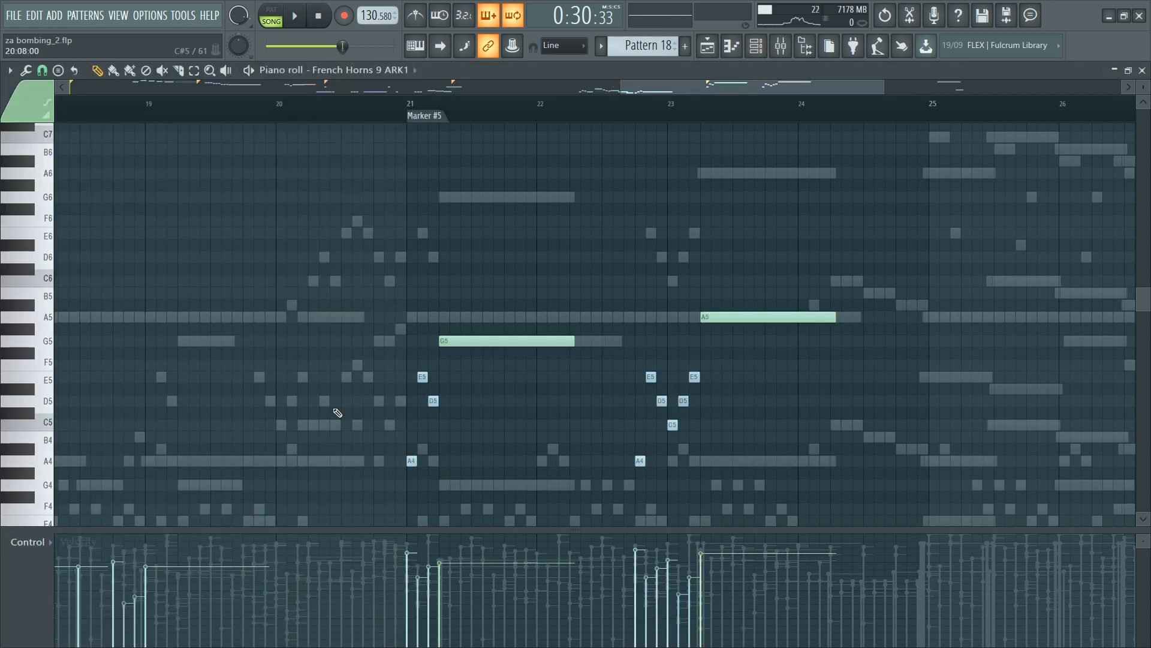
Step: Assign the Sus articulation to the long G5 and A5 notes of French Horns 9 ARK1 and play the phrase back
key(space)
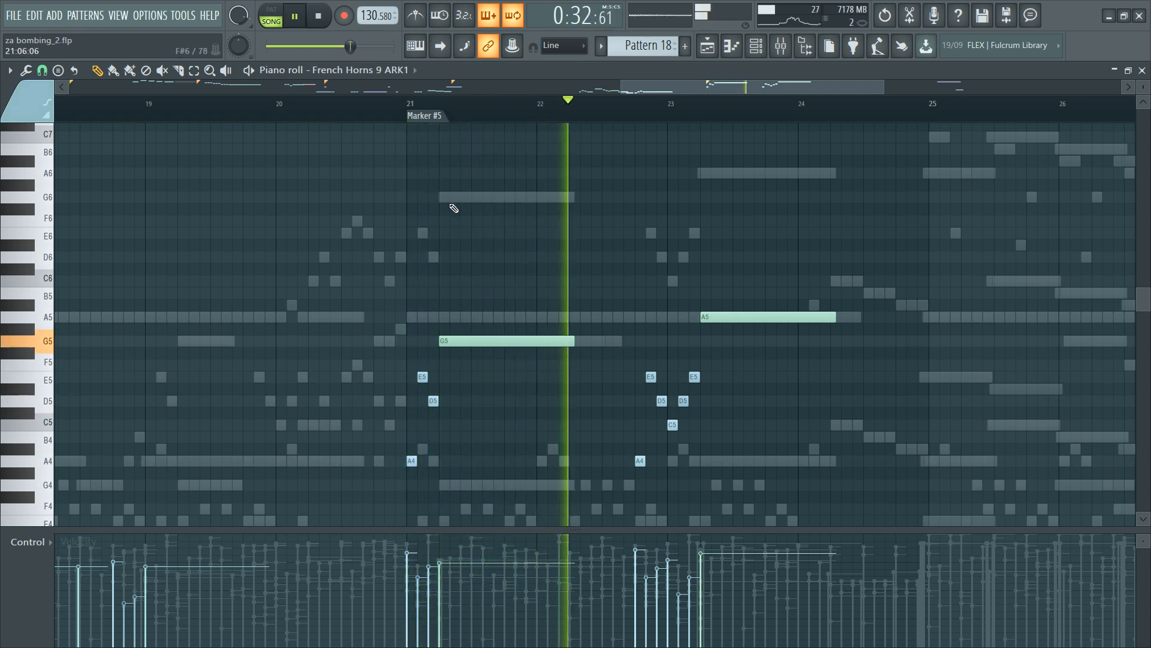
drag(553, 281, 591, 354)
drag(778, 252, 859, 329)
key(space)
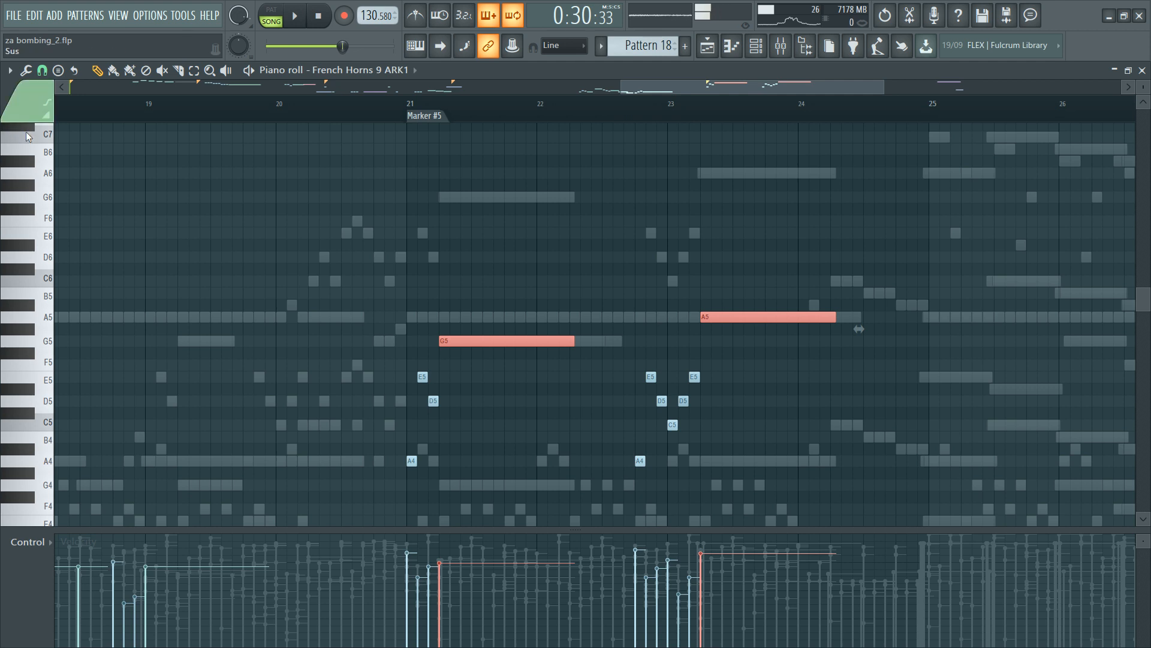
key(ctrl+d)
key(space)
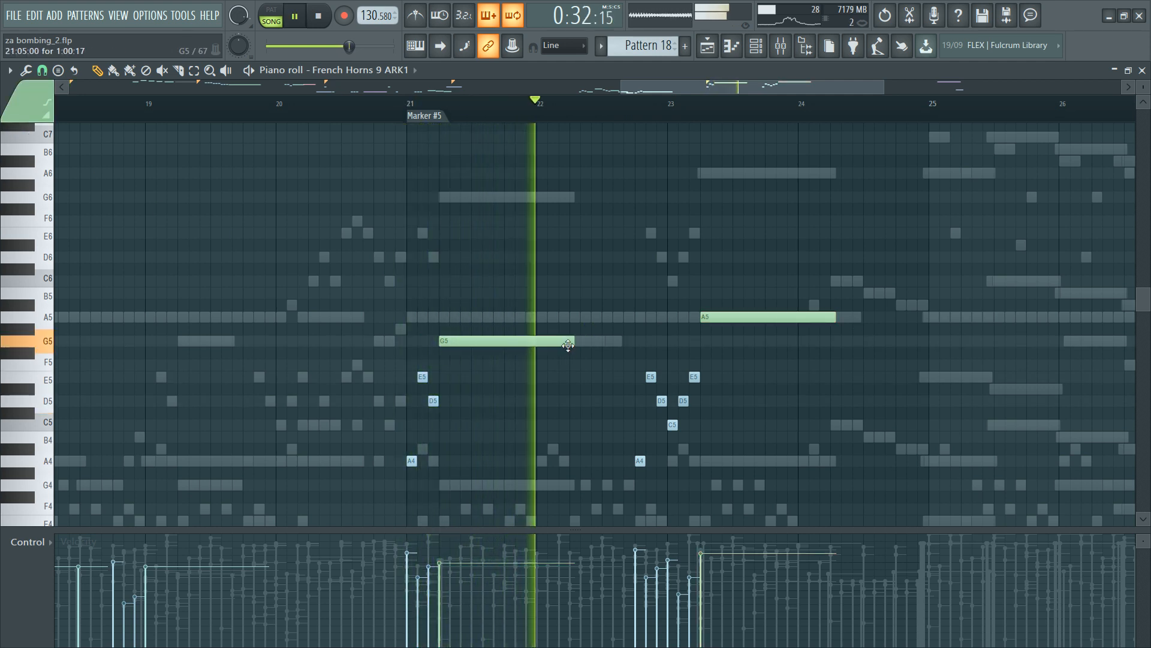
Step: Lengthen the horn's G5 note past the middle of bar 22 and its A5 note to nearly mid-bar 24, and stop playback
drag(574, 343, 618, 343)
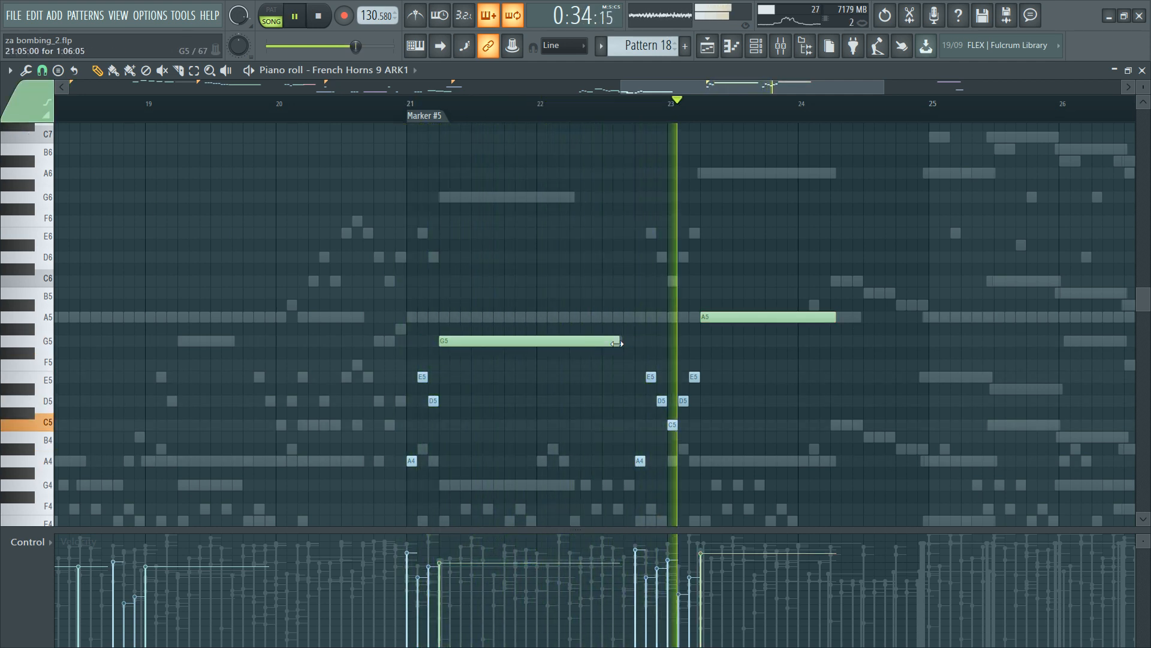
drag(835, 316, 860, 316)
key(space)
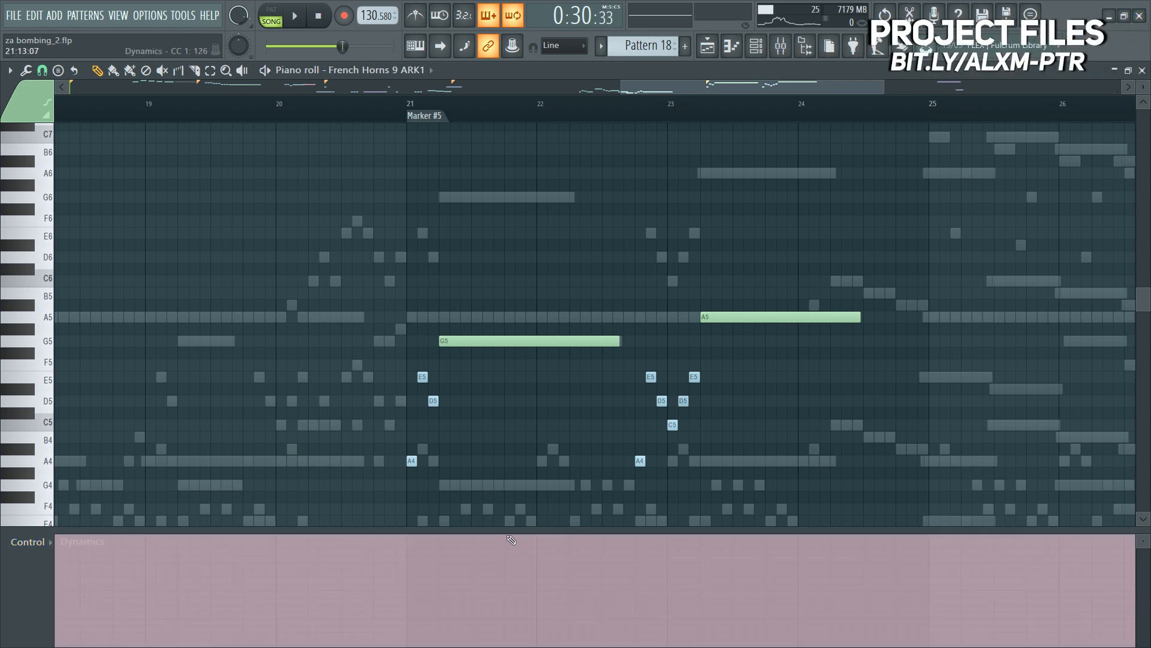
Step: Enlarge the control lane and drop the French Horns 9 ARK1 Dynamics to a very low level from bar 21
drag(508, 536, 510, 435)
scroll(483, 404, down, 6)
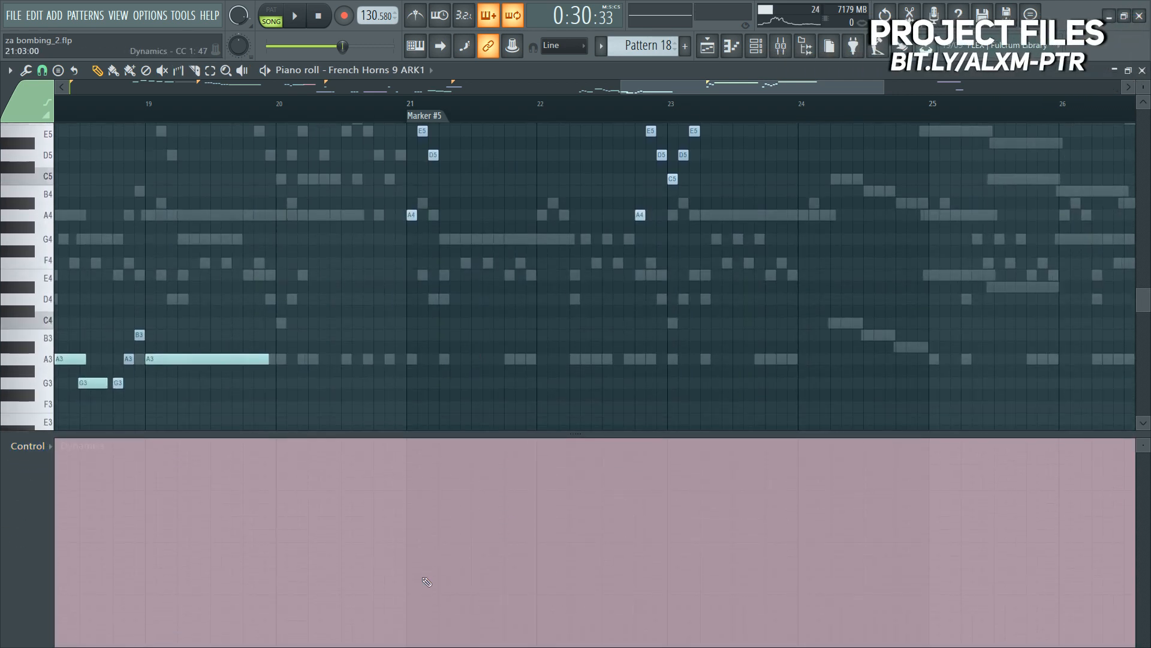
click(410, 636)
Step: Lower the velocities of the short French Horns 9 ARK1 notes in bars 21 to 23 and listen to the phrase
scroll(408, 270, up, 3)
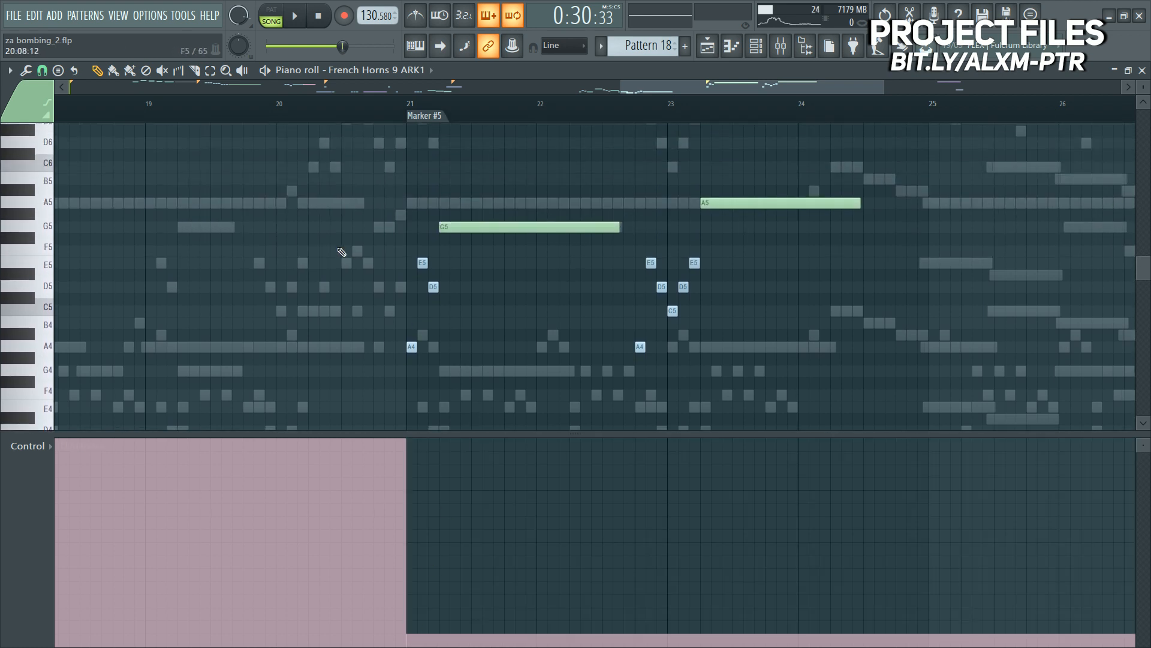
drag(342, 245, 887, 393)
key(space)
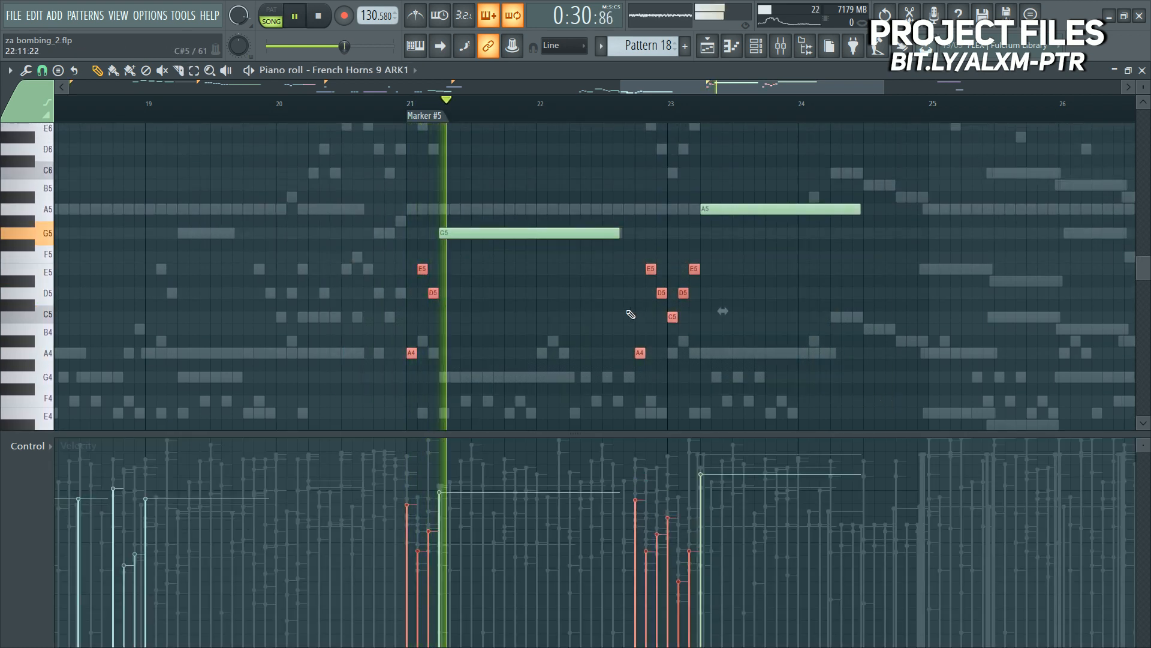
key(space)
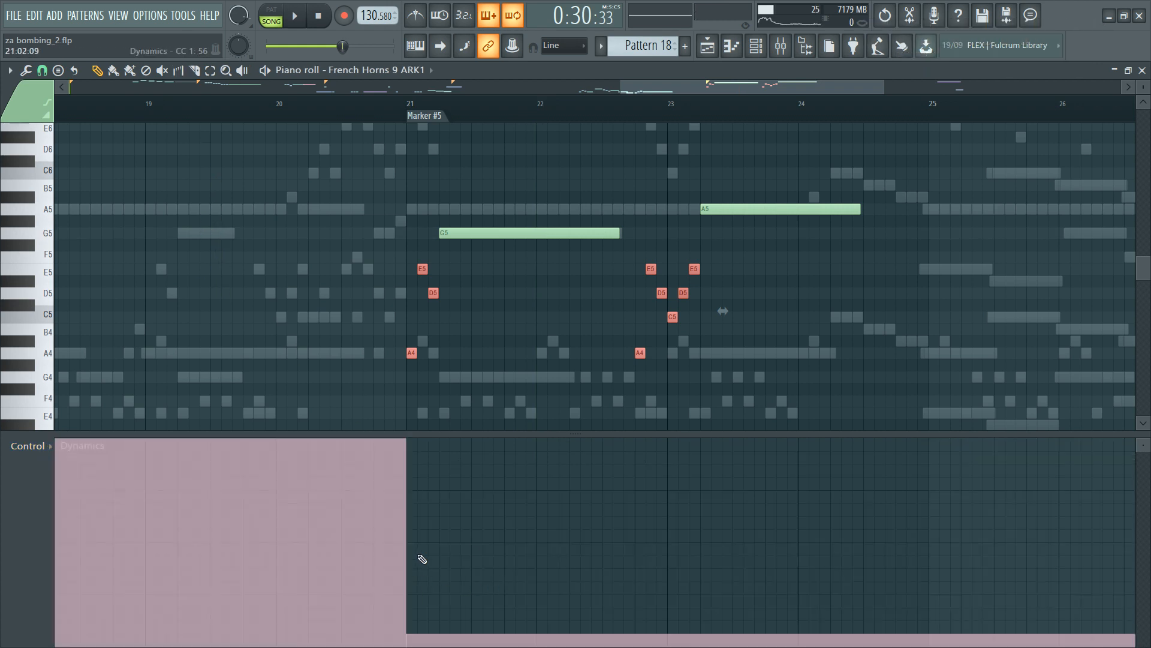
Step: Raise the French Horns 9 ARK1 Dynamics from bar 21 to about 53, checking the level with playback
click(411, 543)
key(space)
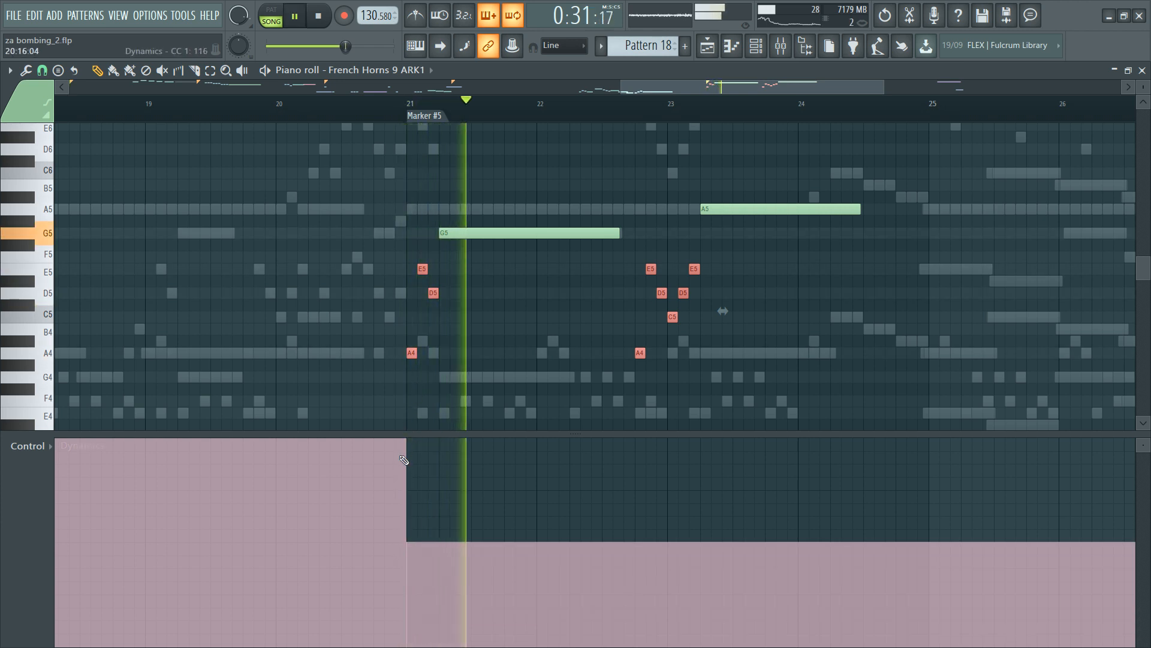
key(space)
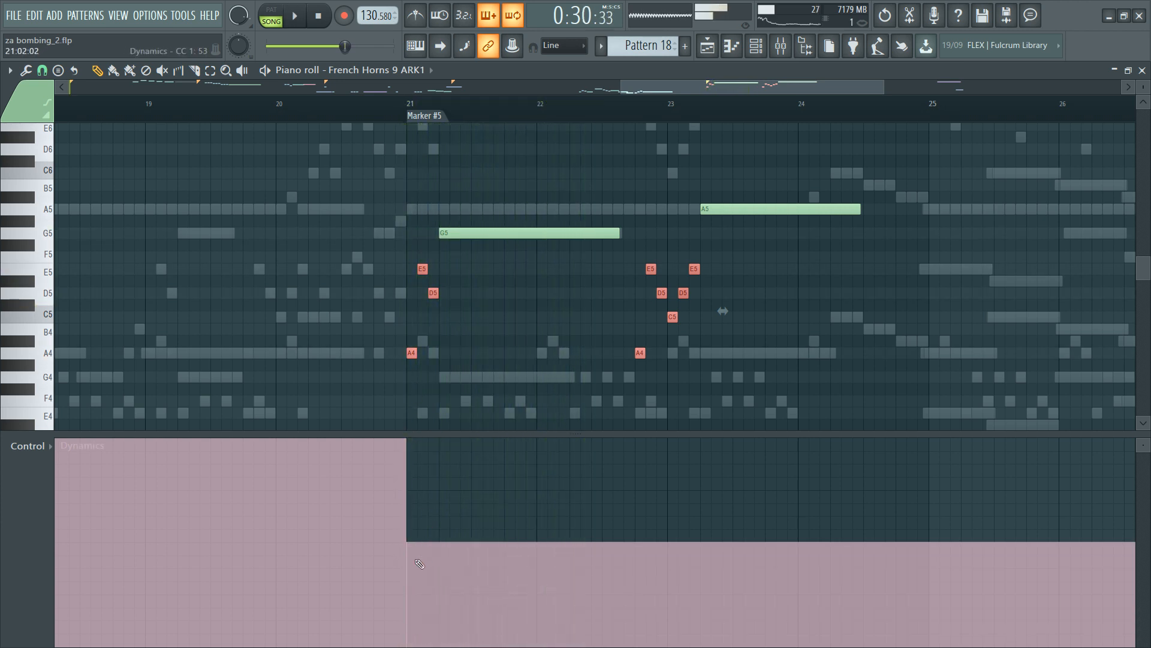
click(422, 564)
key(space)
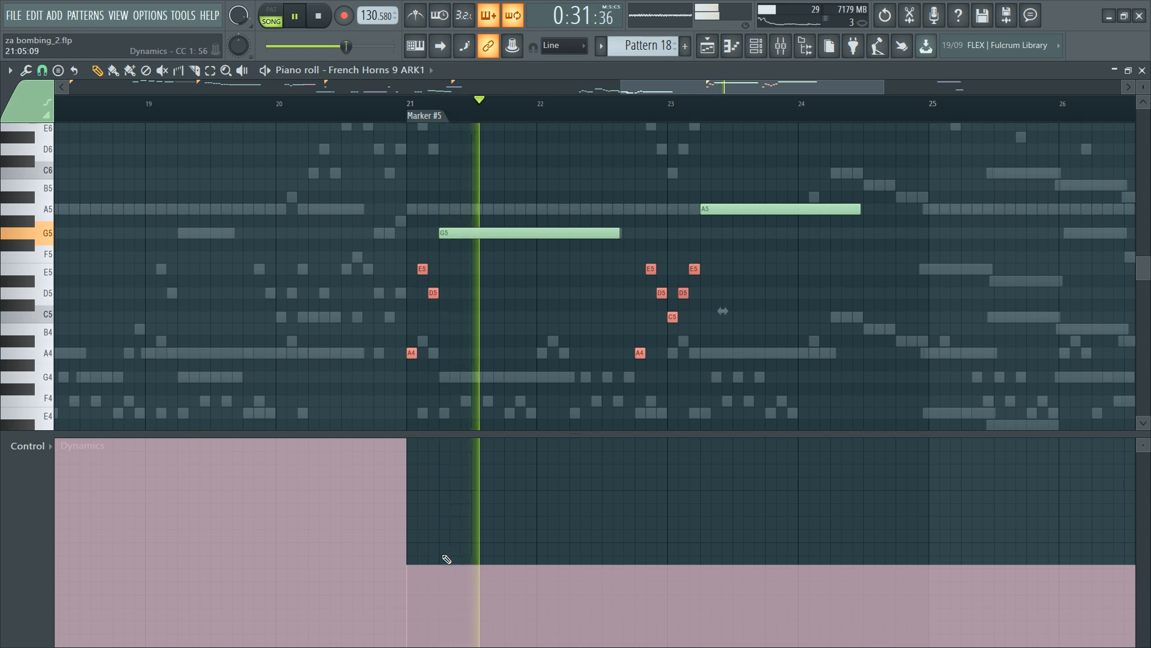
Step: Compare a higher French Horns 9 ARK1 Dynamics level from bar 21 during playback and settle on about 53
key(space)
click(411, 543)
key(space)
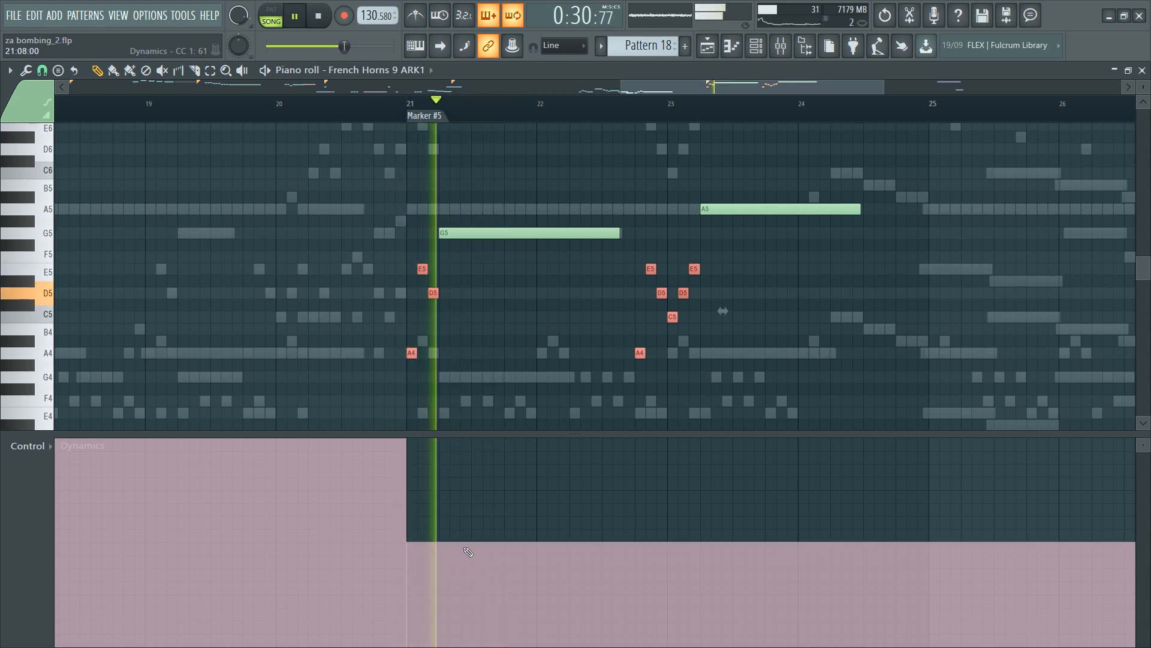
key(space)
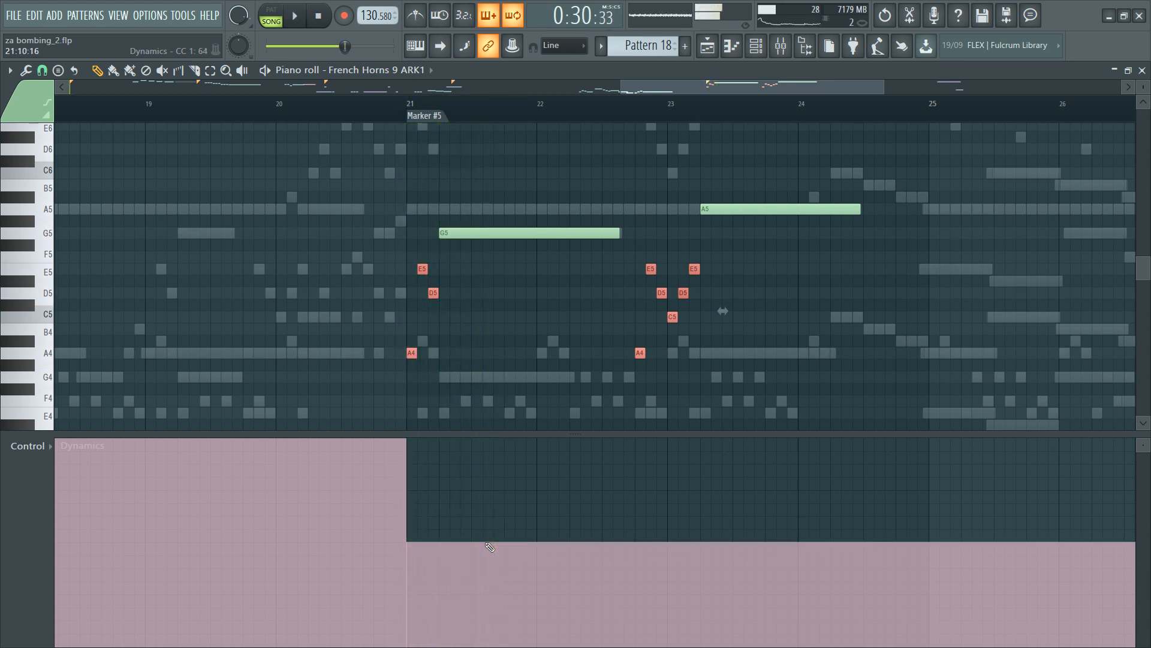
click(413, 560)
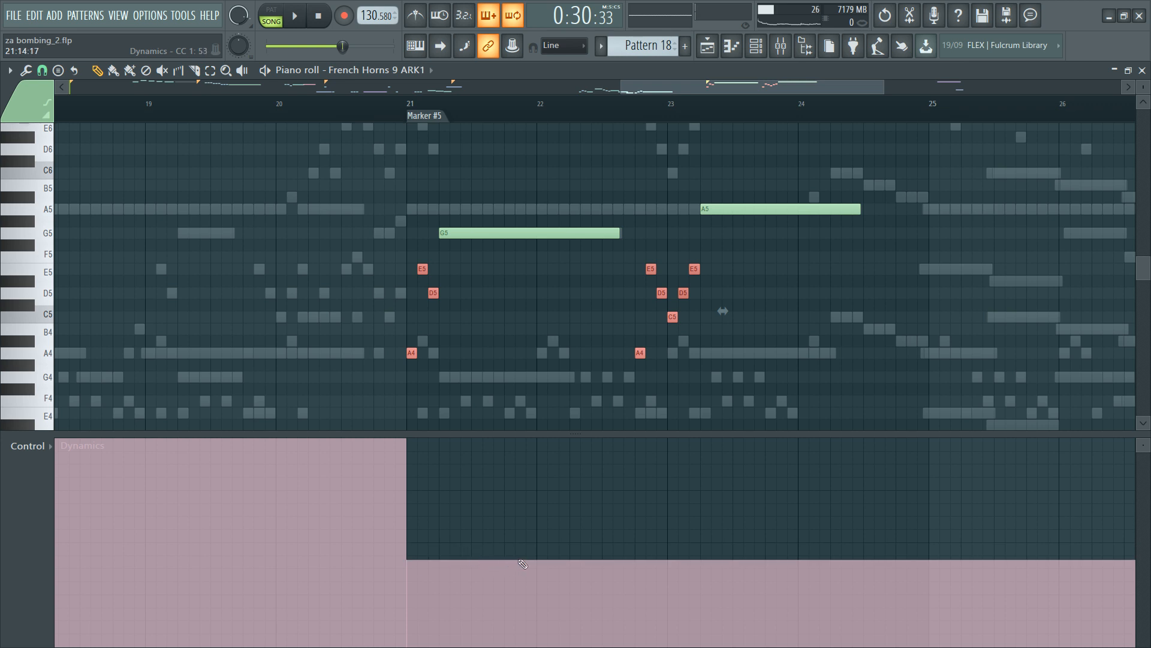
Step: Draw a Dynamics fade from about three quarters through bar 21 to a very low level late in bar 22, checking it by playback
drag(520, 561, 582, 614)
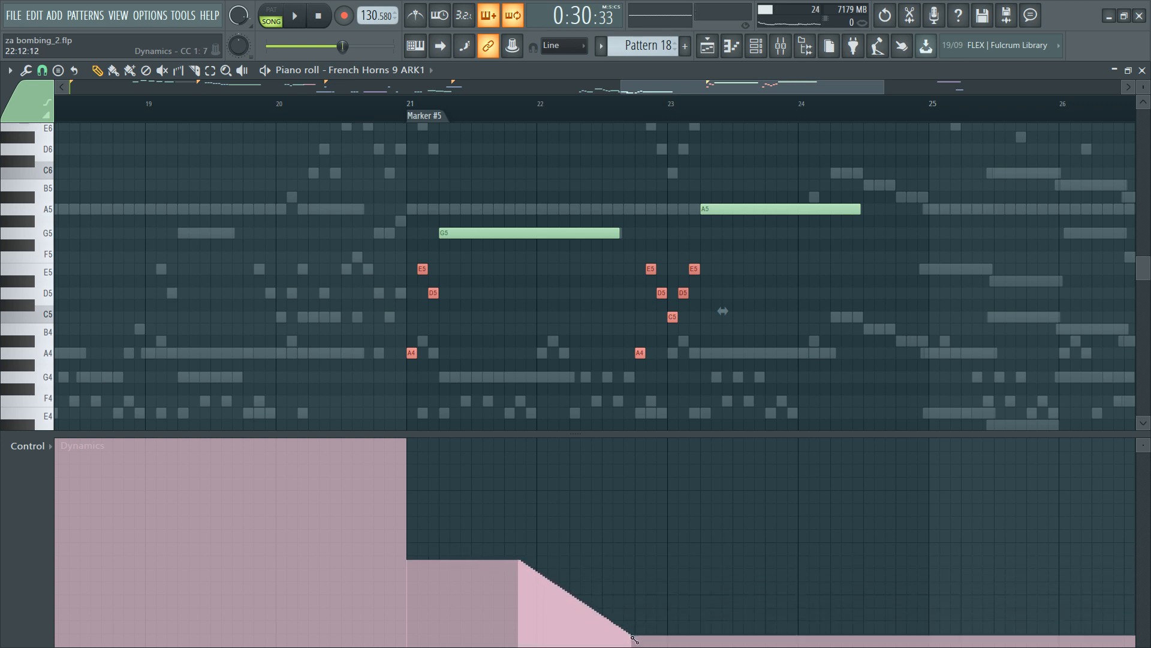
drag(634, 639, 634, 639)
key(space)
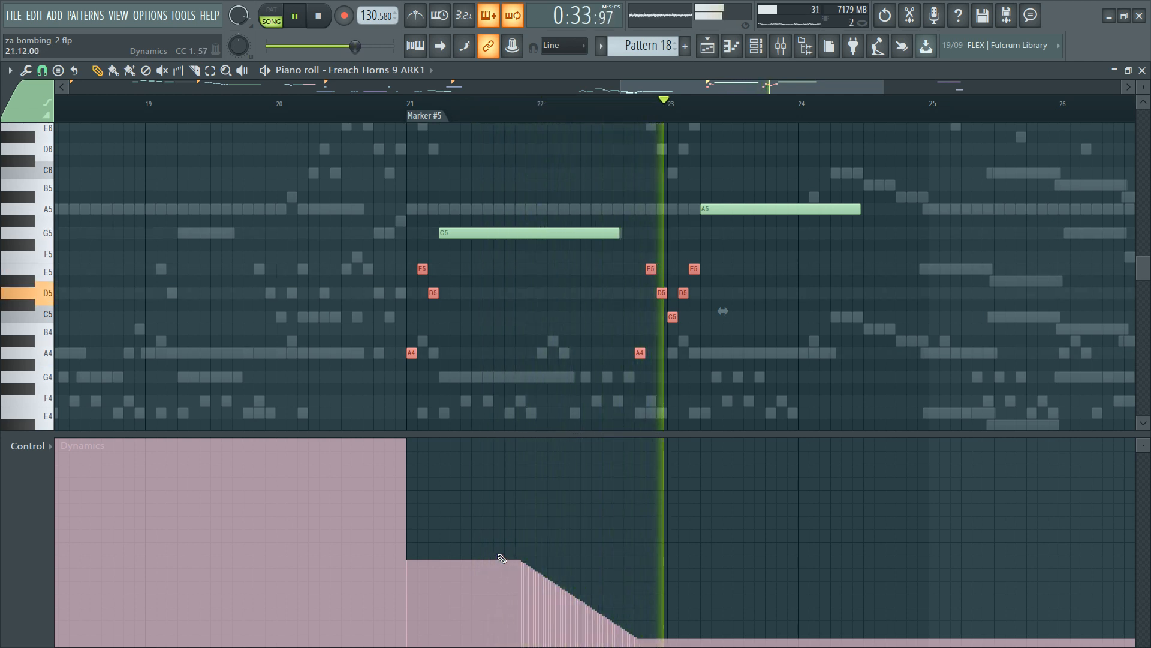
key(space)
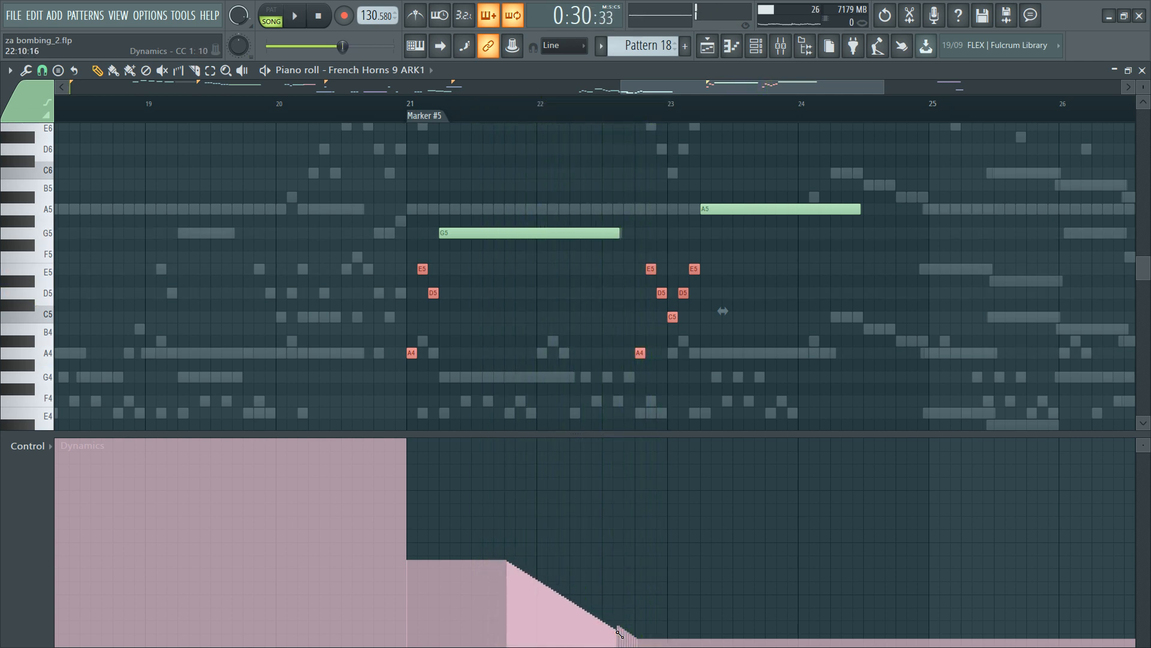
drag(638, 642, 638, 642)
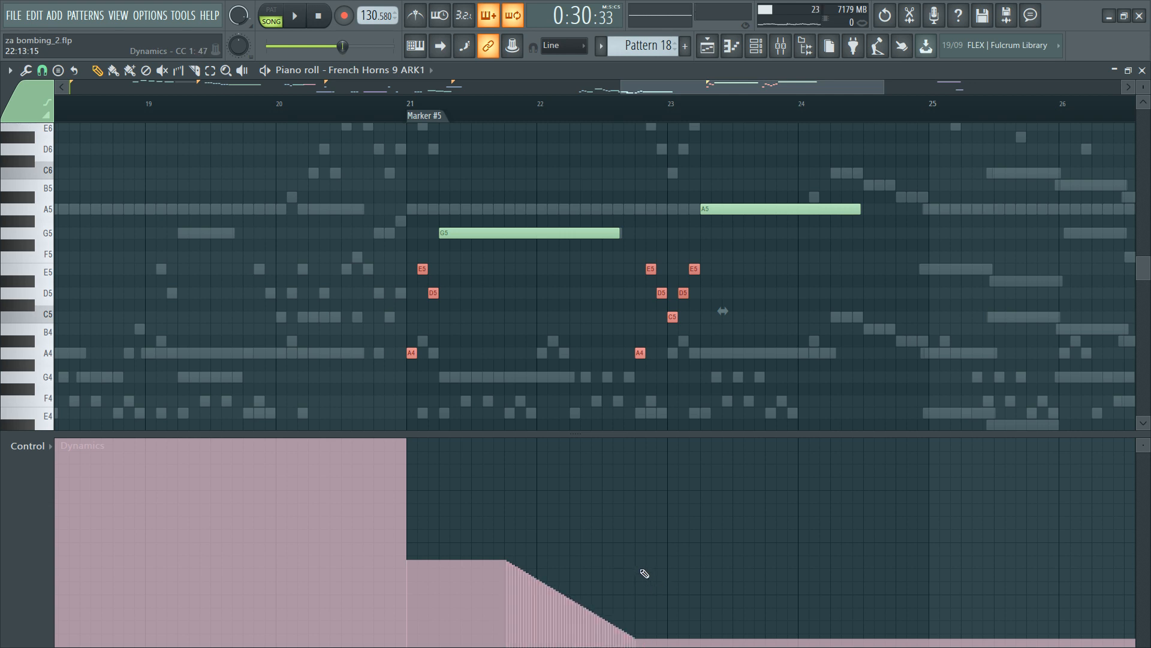
Step: Restore the Dynamics level to about 53 from late bar 22, redraw the preceding fade and play the phrase
click(637, 568)
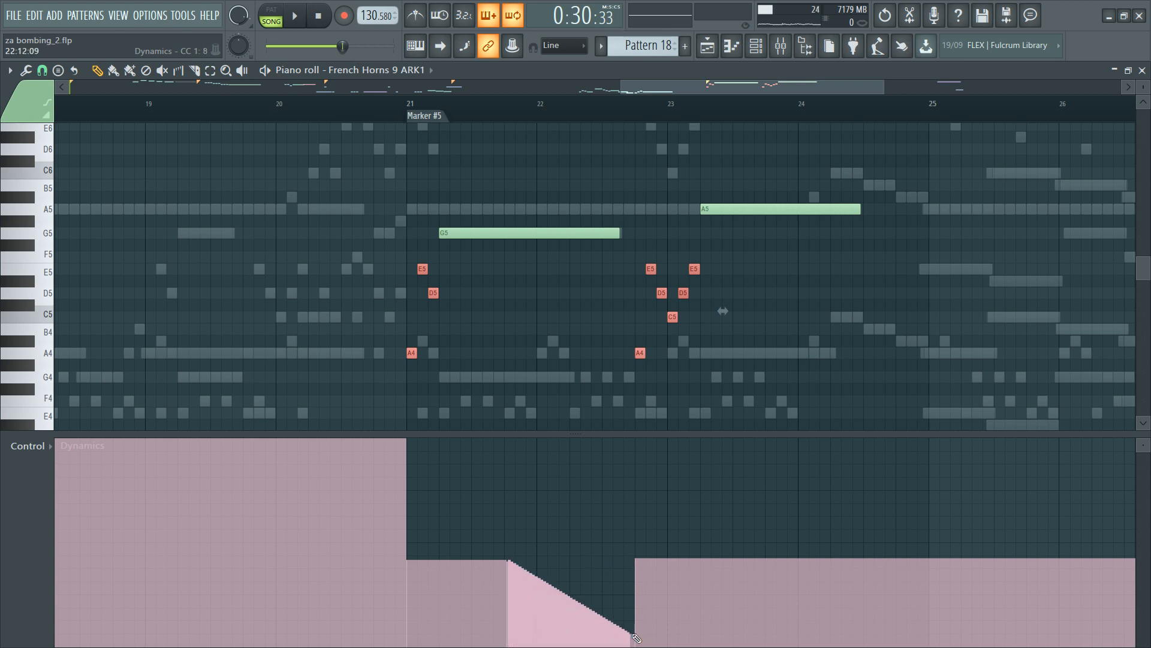
drag(635, 637, 636, 637)
key(space)
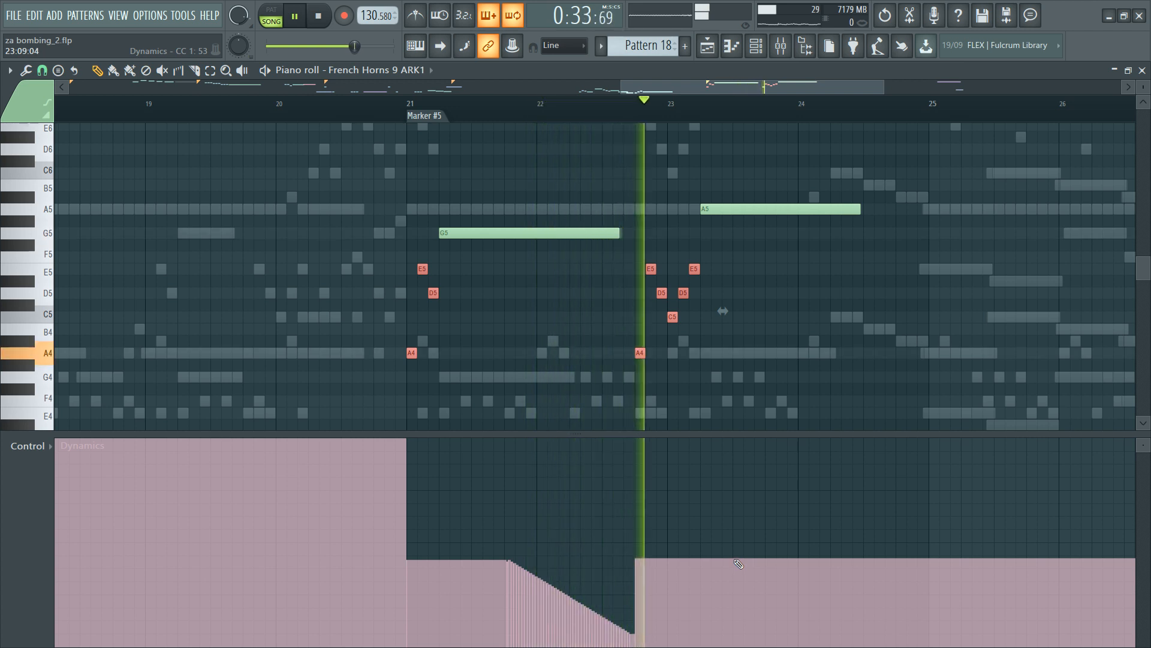
Step: Draw a Dynamics fade under the A5 note from mid-bar 23 to nearly zero in mid-bar 24 and replay from late bar 22
click(737, 562)
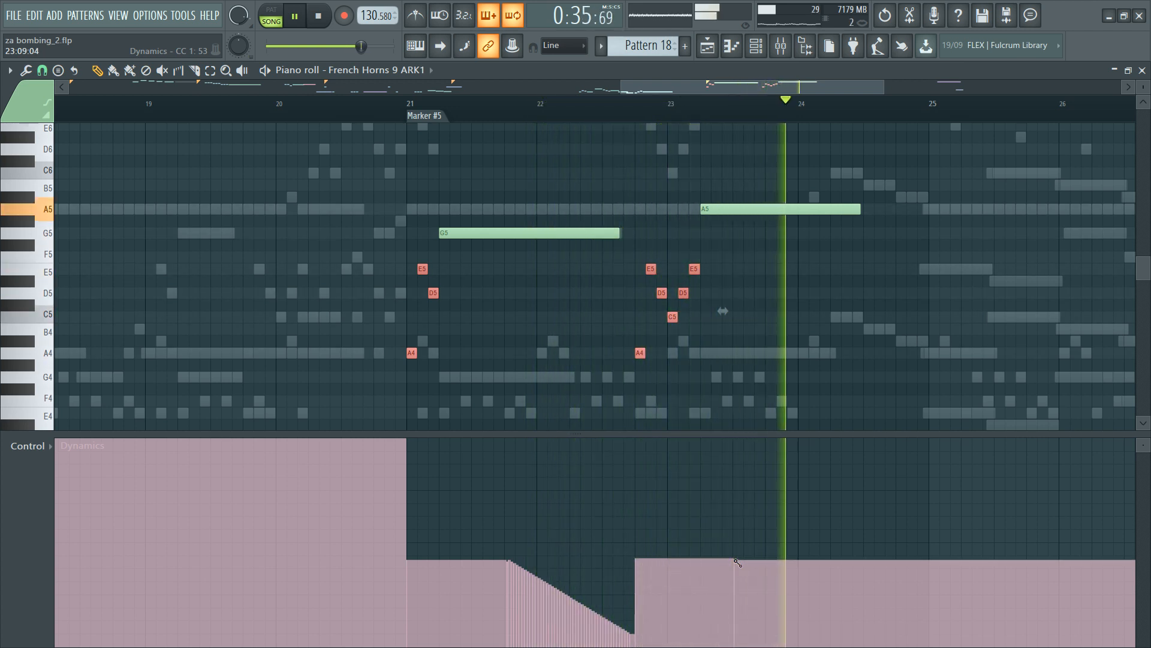
mouse_move(737, 562)
mouse_down()
mouse_move(791, 570)
mouse_move(865, 644)
mouse_up()
click(629, 112)
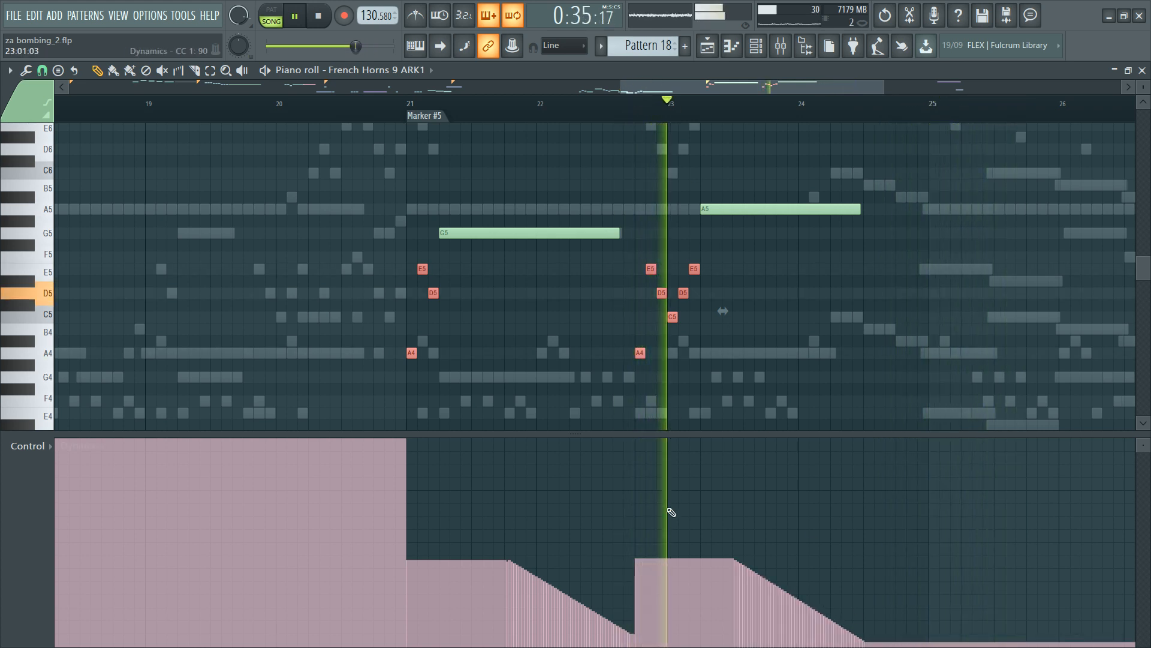
Step: Shape a gentle Dynamics rise under the short notes from late bar 22 to the start of the A5 note in bar 23
key(space)
click(644, 639)
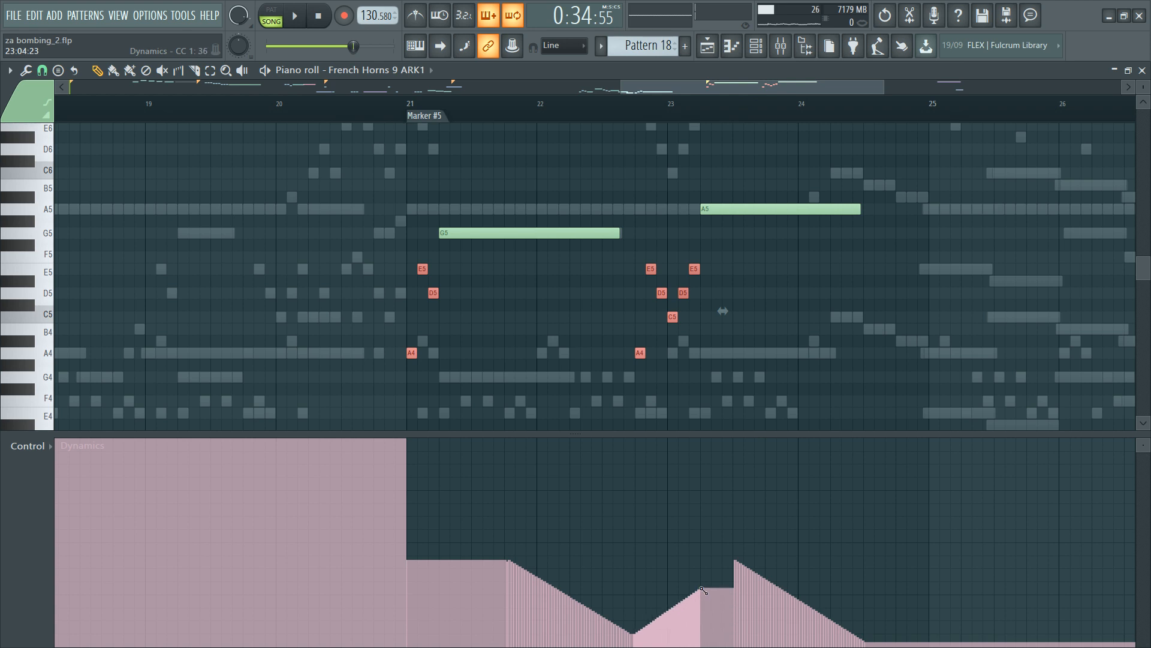
key(space)
drag(705, 560, 704, 561)
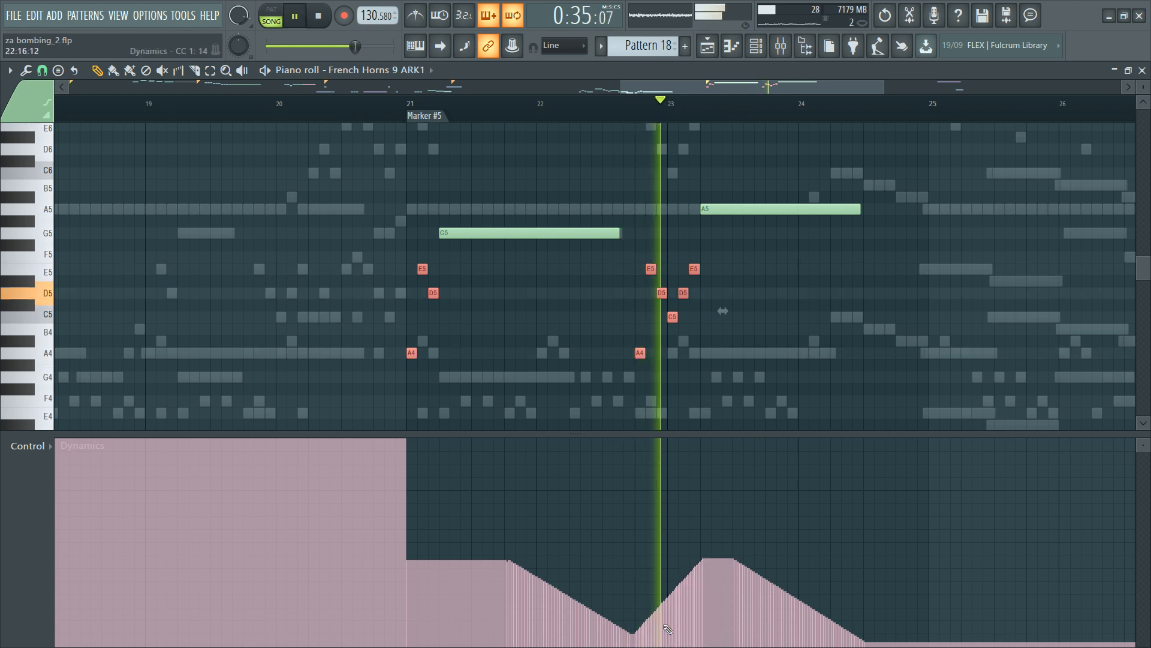
drag(637, 640, 704, 598)
key(space)
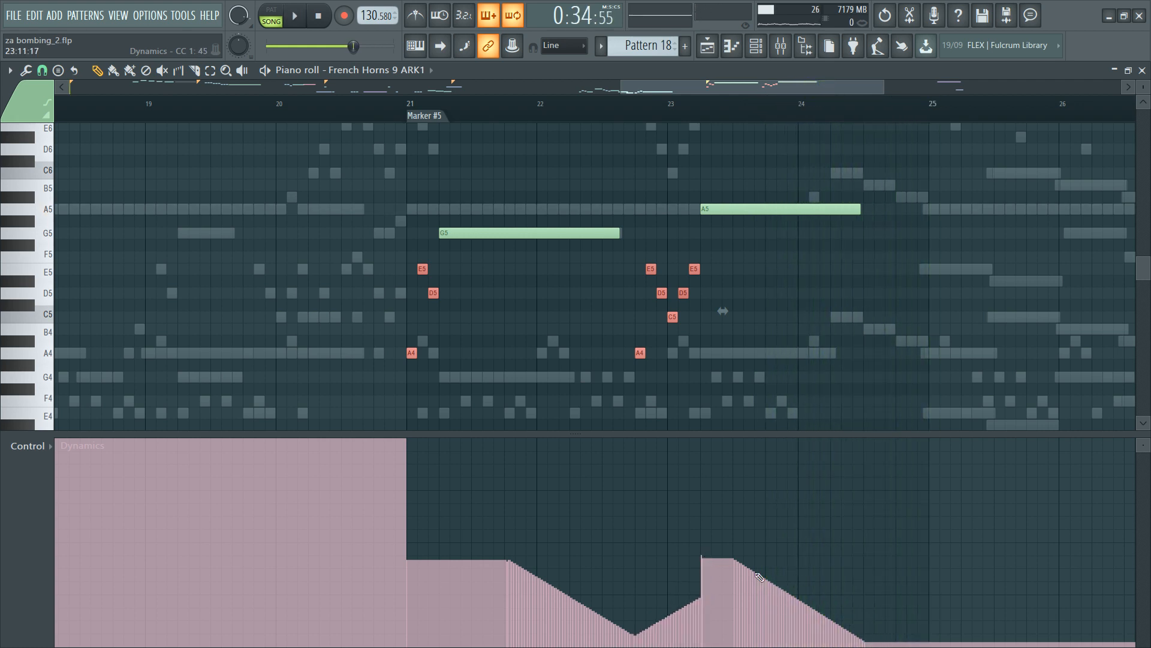
Step: Redraw the A5 note's Dynamics fade between mid-bar 23 and mid-bar 24 while listening, and stop playback
key(space)
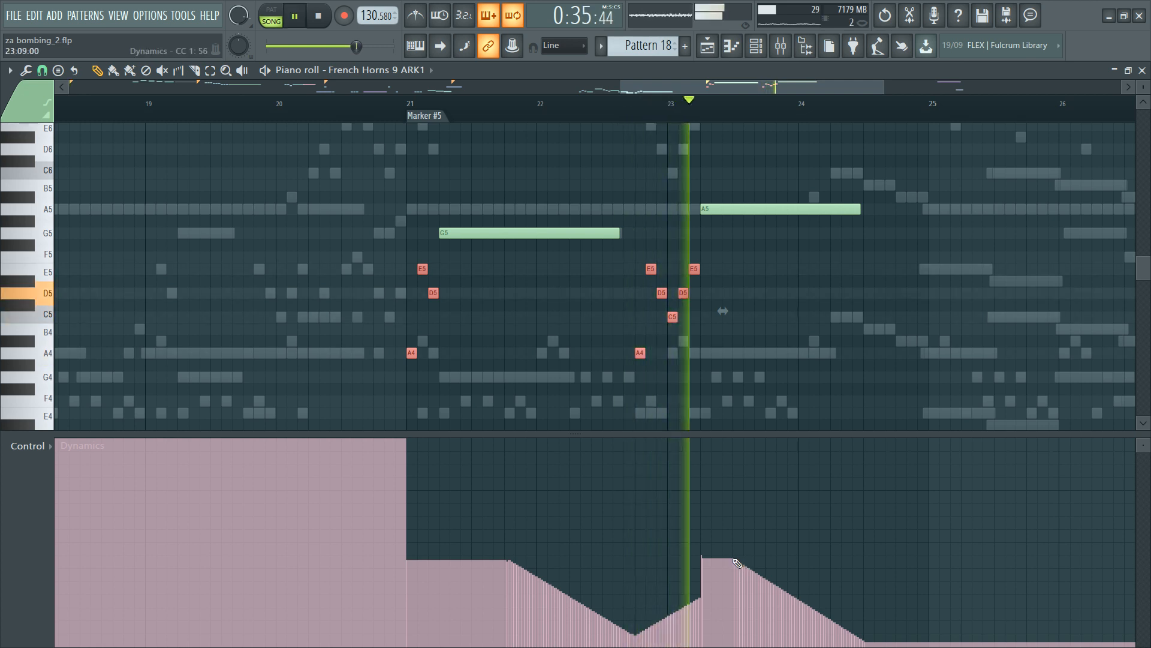
drag(736, 562, 856, 639)
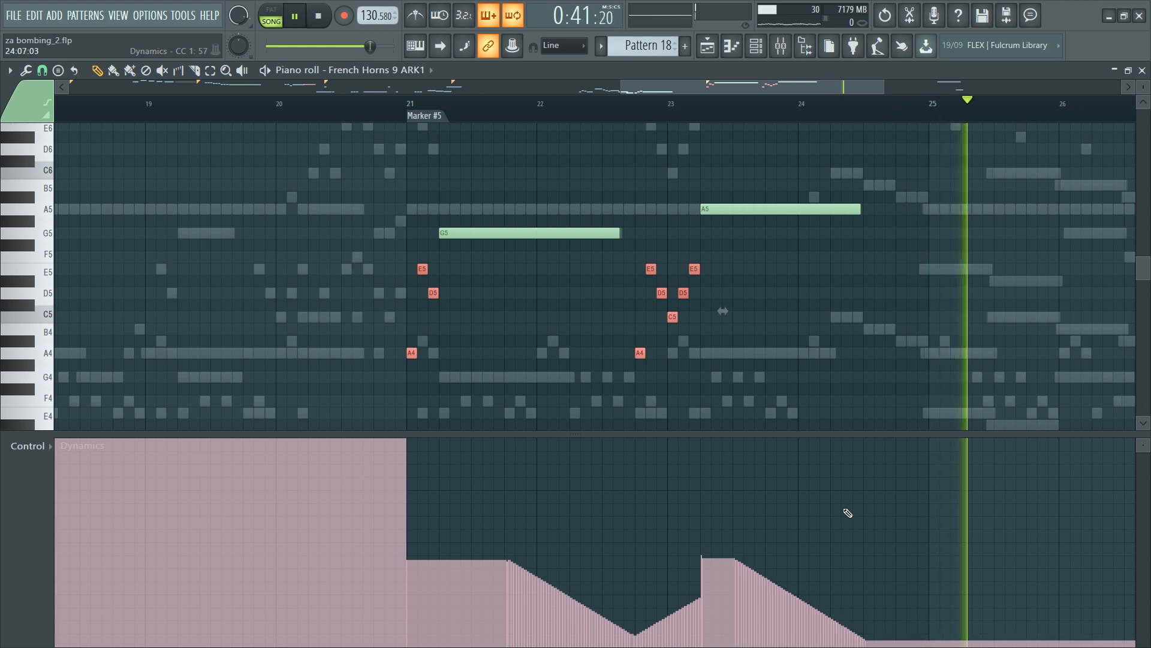
key(space)
Step: Play the horn phrase from bar 21 in context and examine the full playlist arrangement with its reminder clips
key(F6)
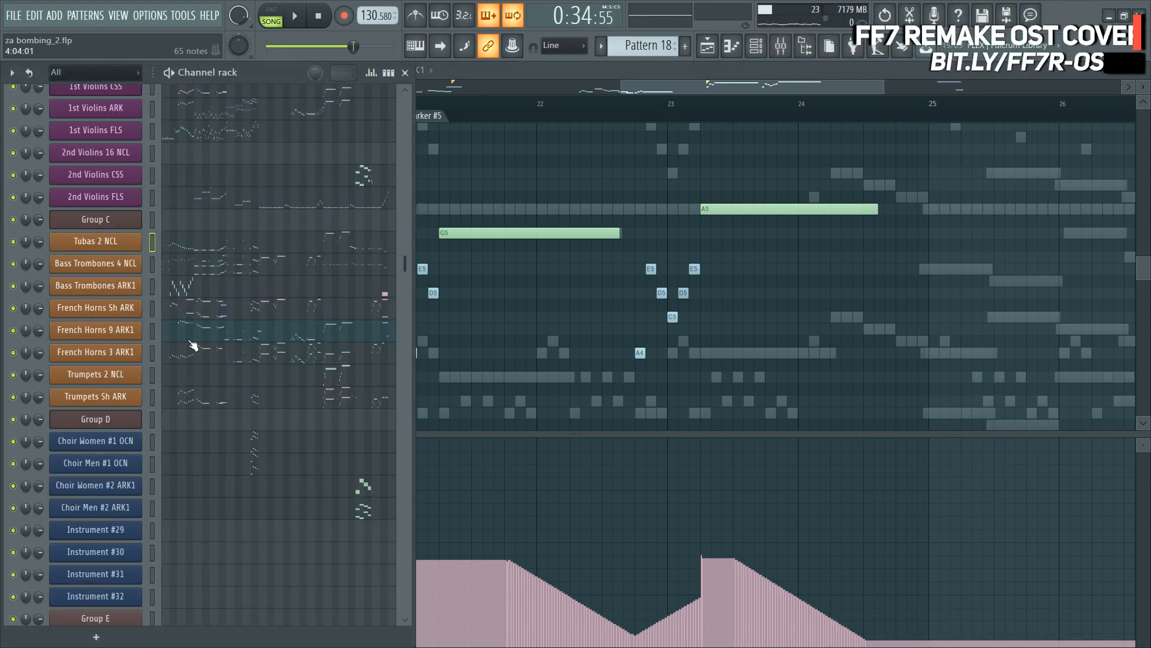
key(F6)
scroll(370, 106, down, 3)
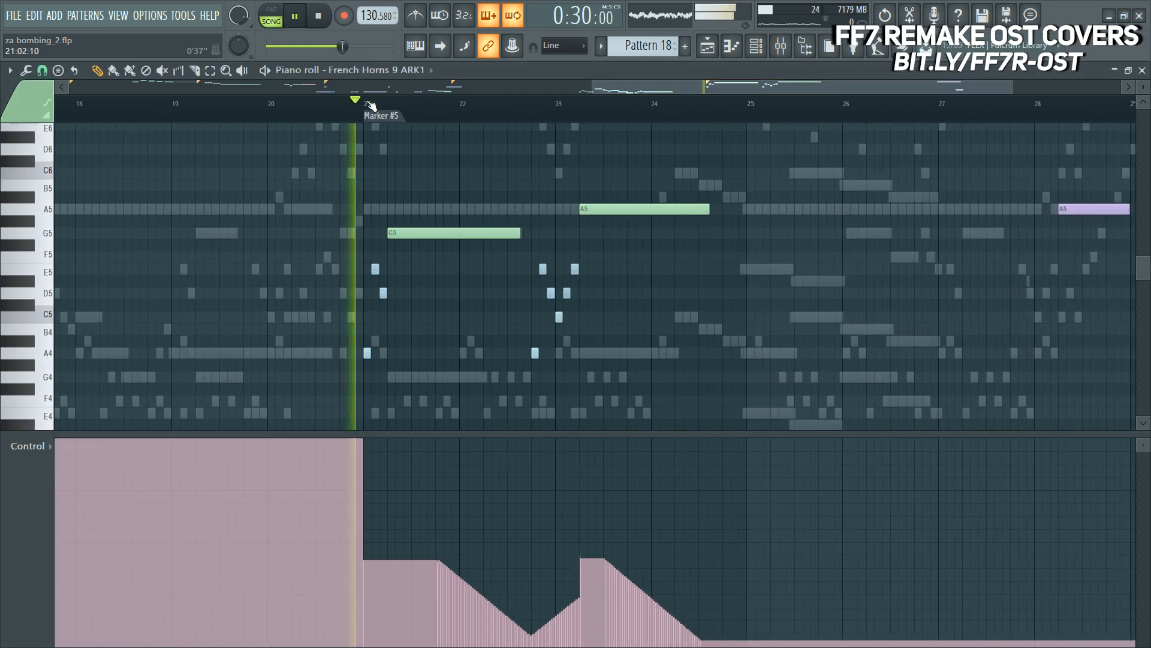
key(F5)
key(F6)
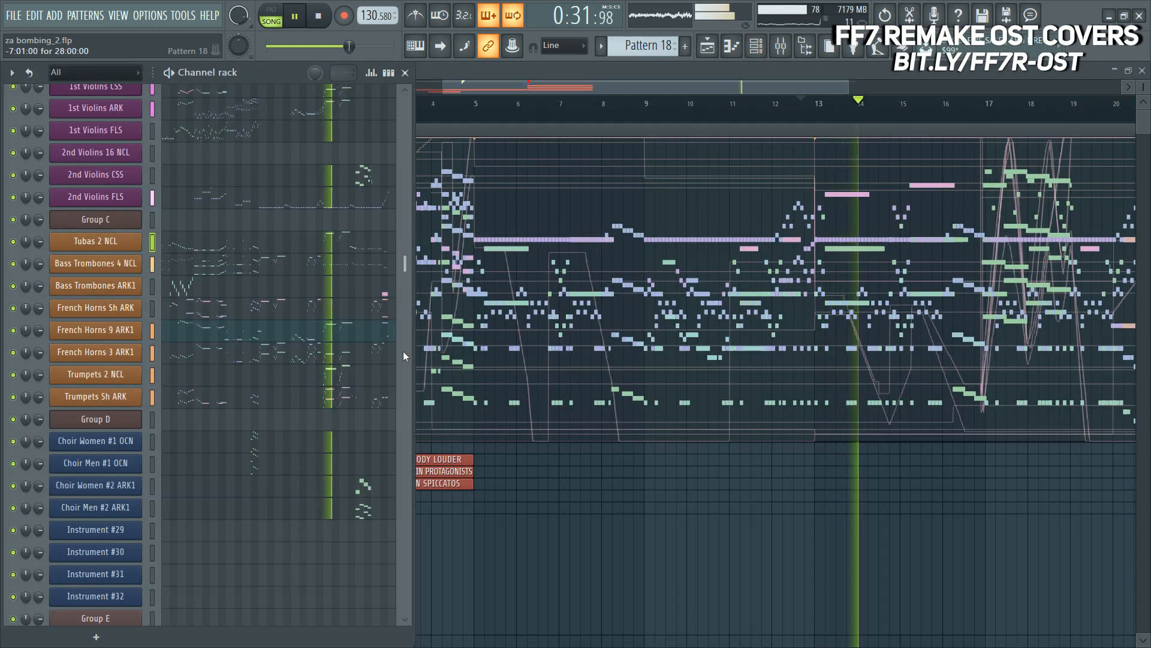
key(F6)
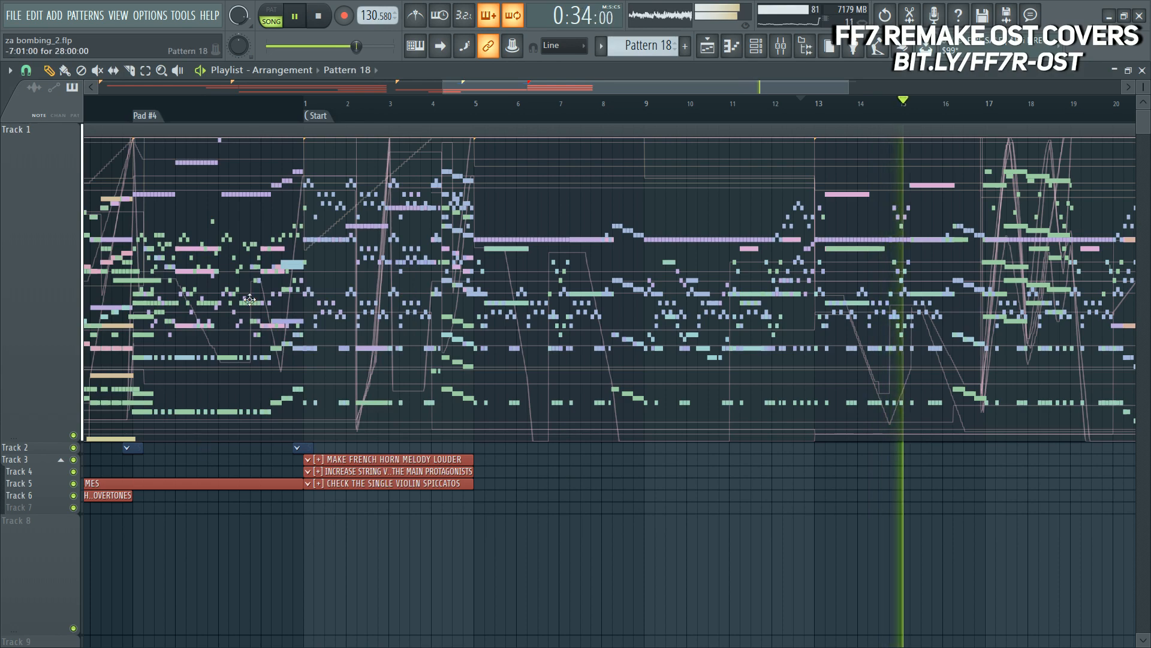
scroll(471, 503, down, 3)
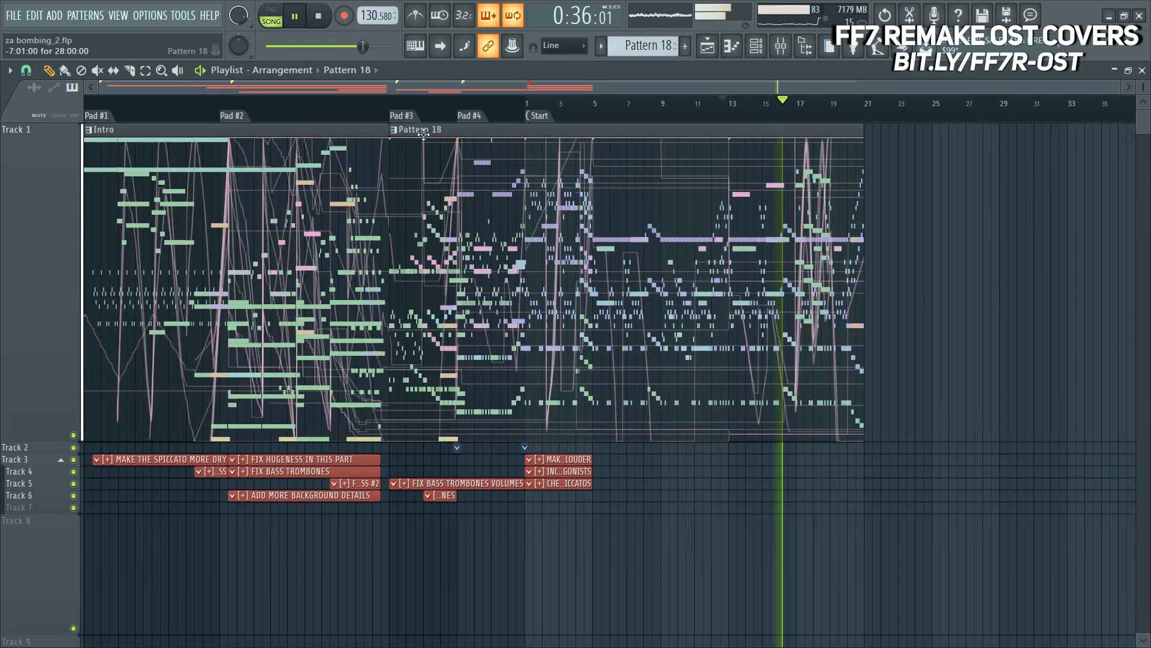
scroll(427, 115, up, 4)
scroll(427, 115, down, 2)
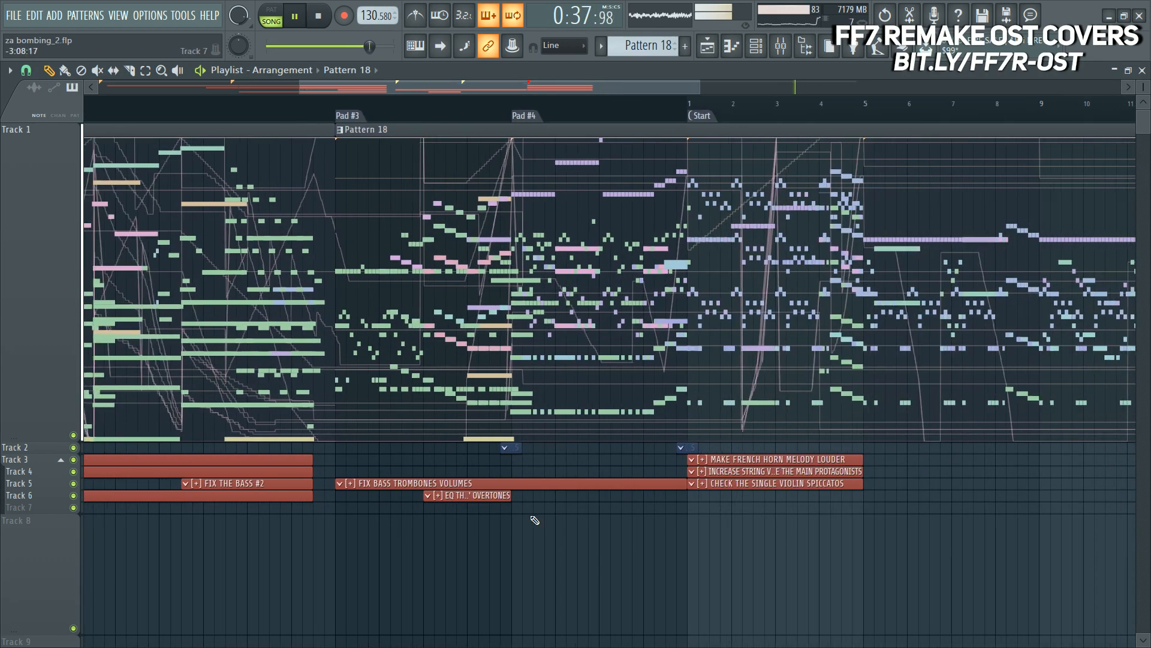
Step: Place an EQ THE VIOLINS' OVERTONES reminder clip on Track 5 from bar 13 to bar 17 and make it unique
scroll(714, 118, down, 3)
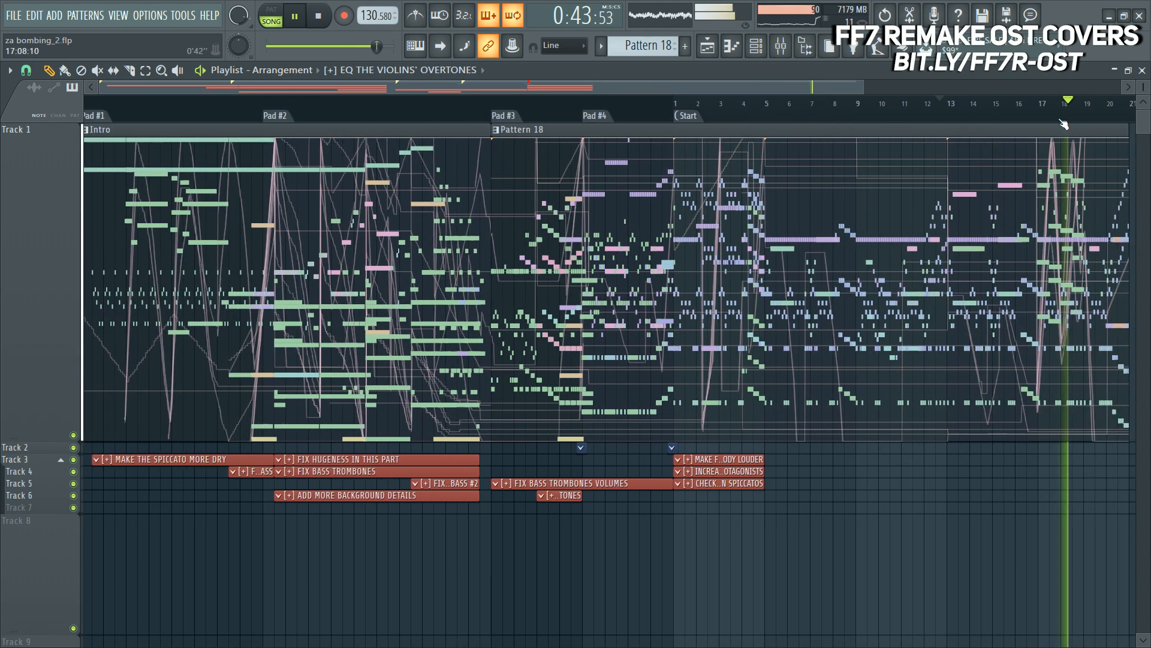
scroll(1094, 118, up, 3)
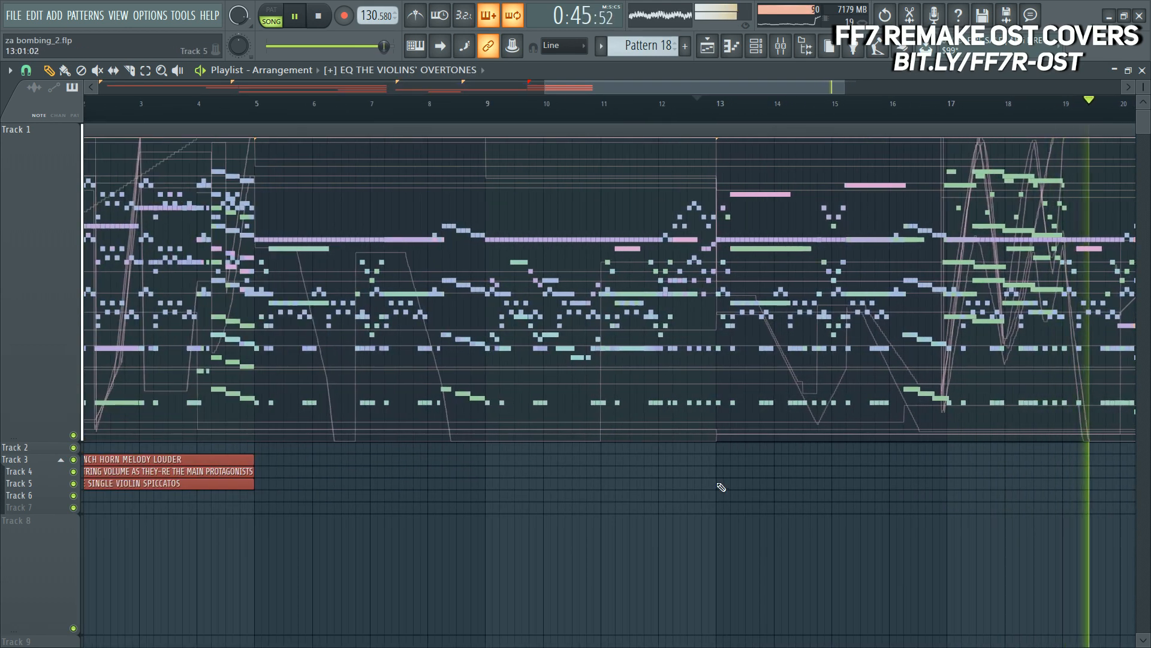
click(724, 483)
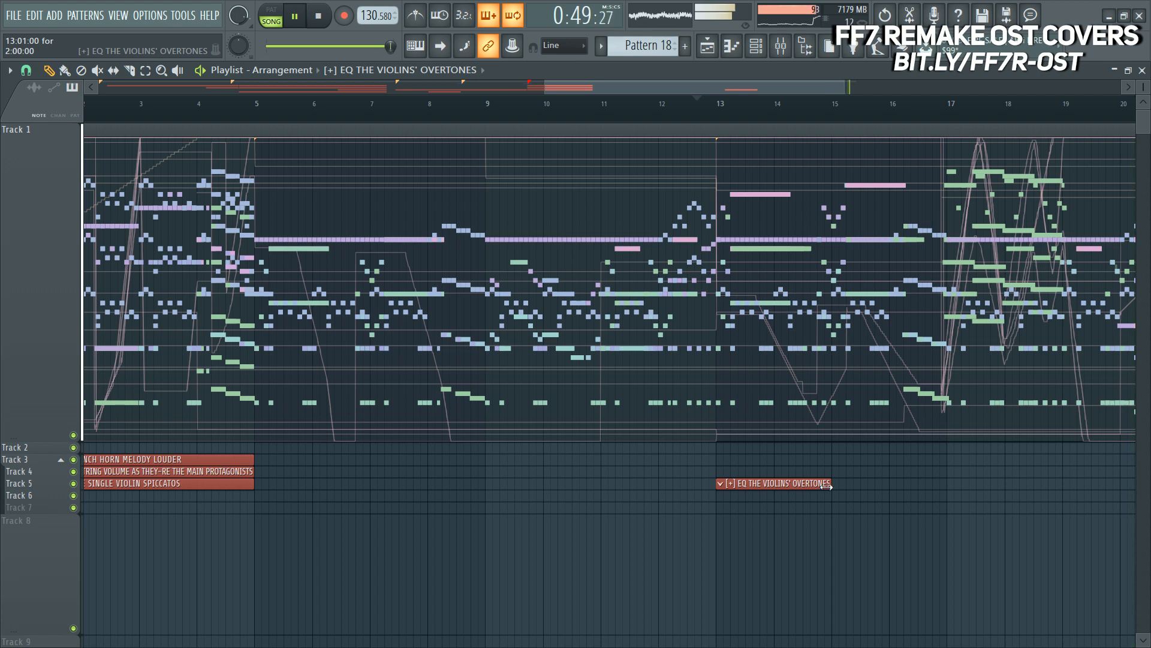
drag(902, 488, 938, 487)
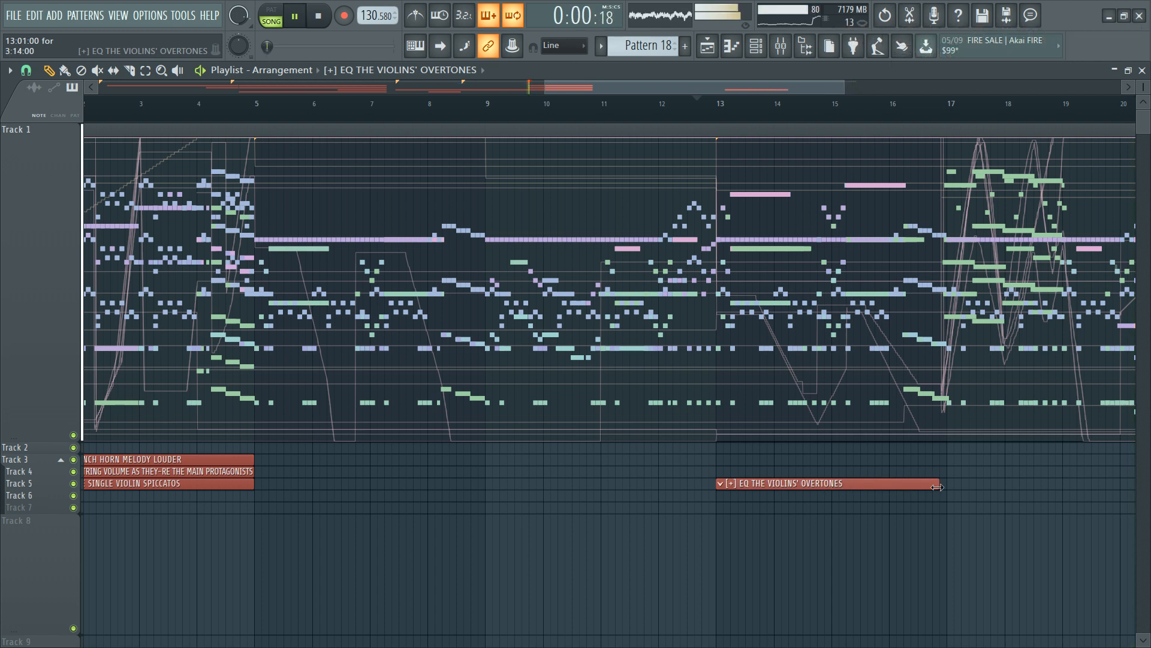
click(722, 484)
click(753, 566)
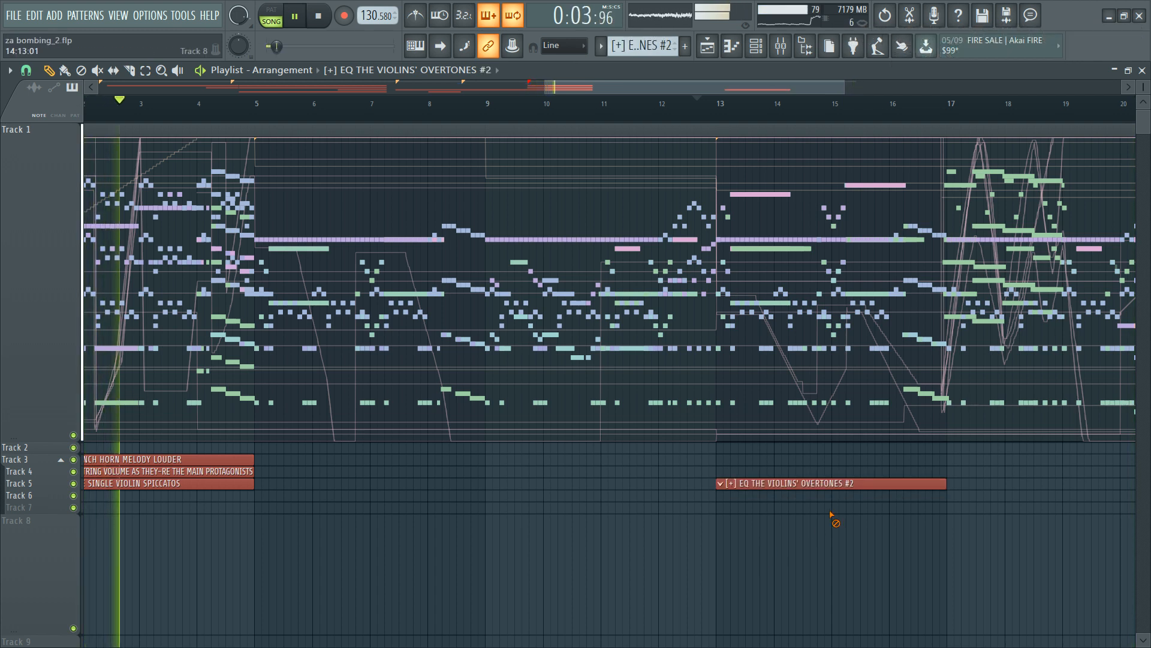
Step: Play the arrangement from just before playlist bar 17 and examine the passage that follows
key(F6)
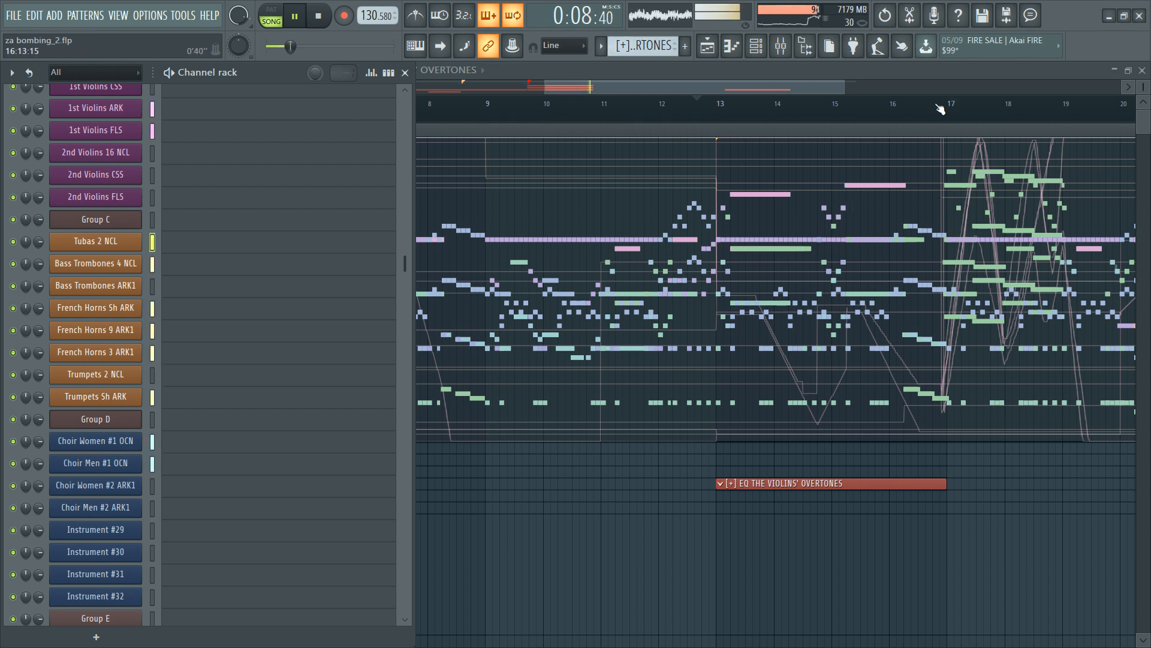
key(F6)
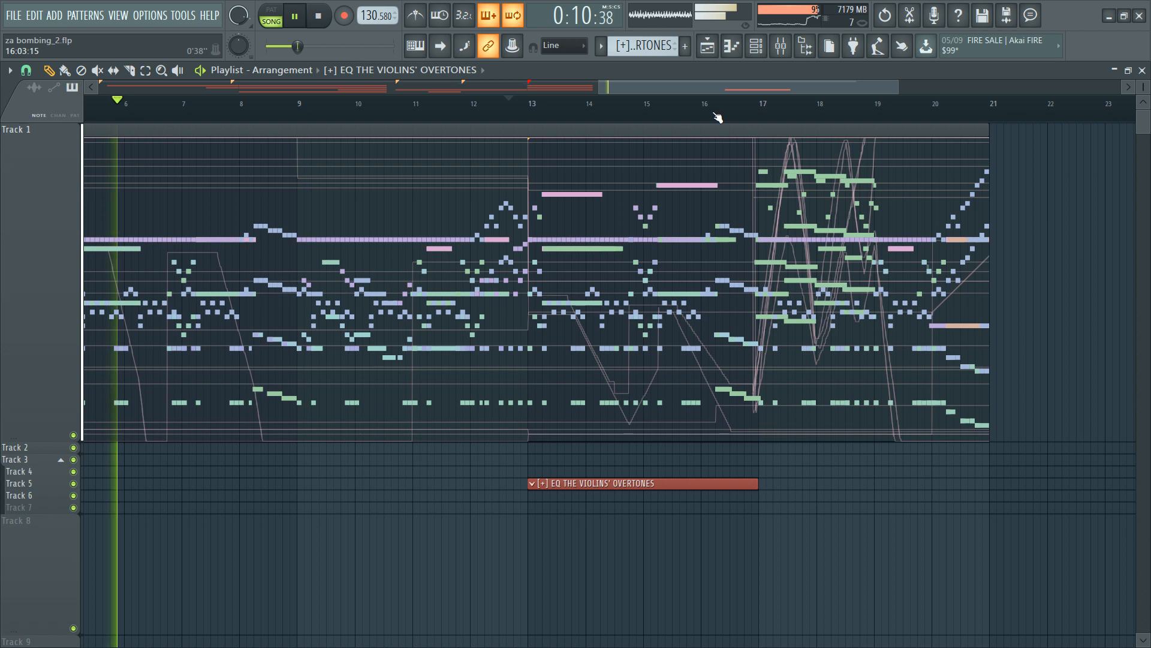
key(space)
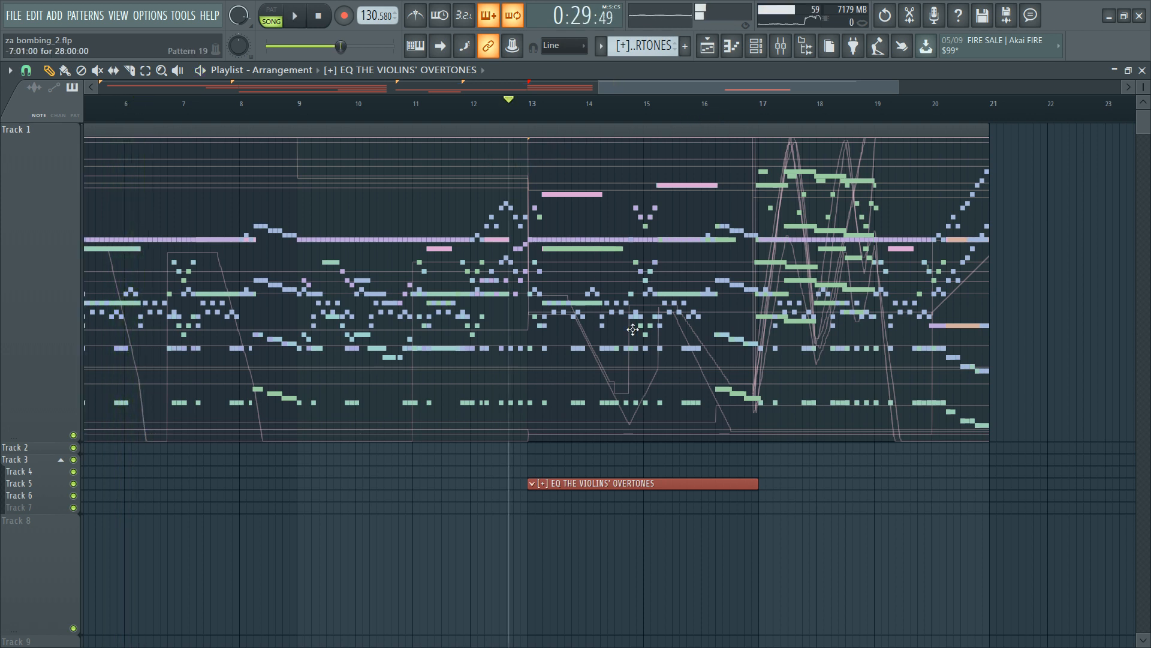
click(746, 114)
key(space)
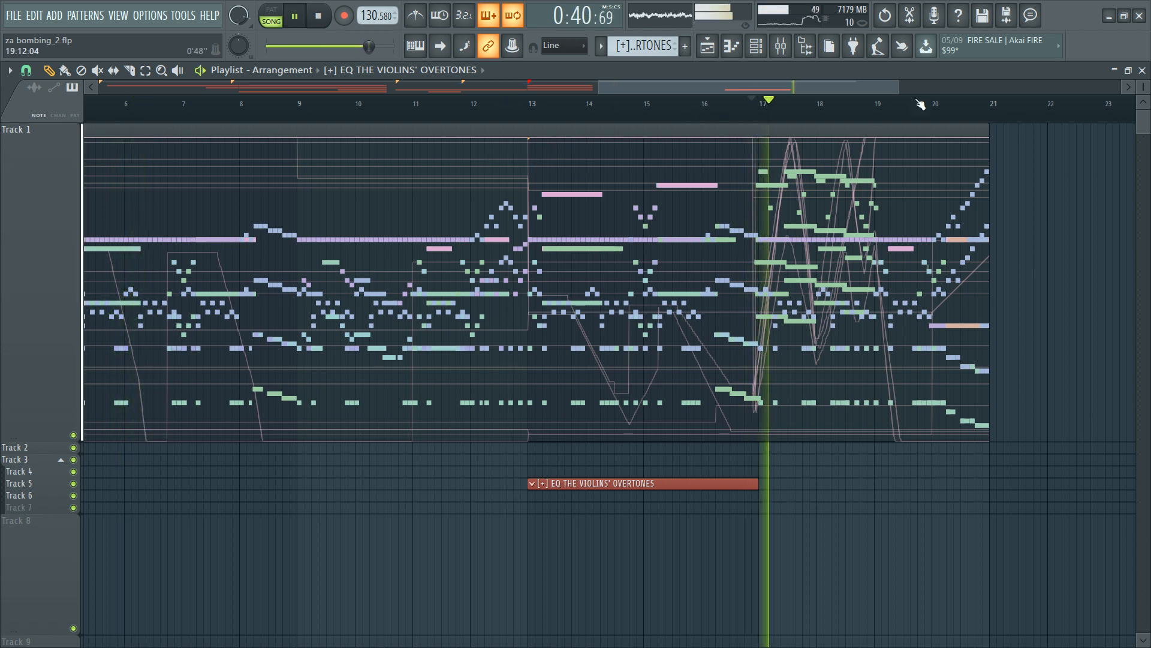
scroll(970, 116, up, 4)
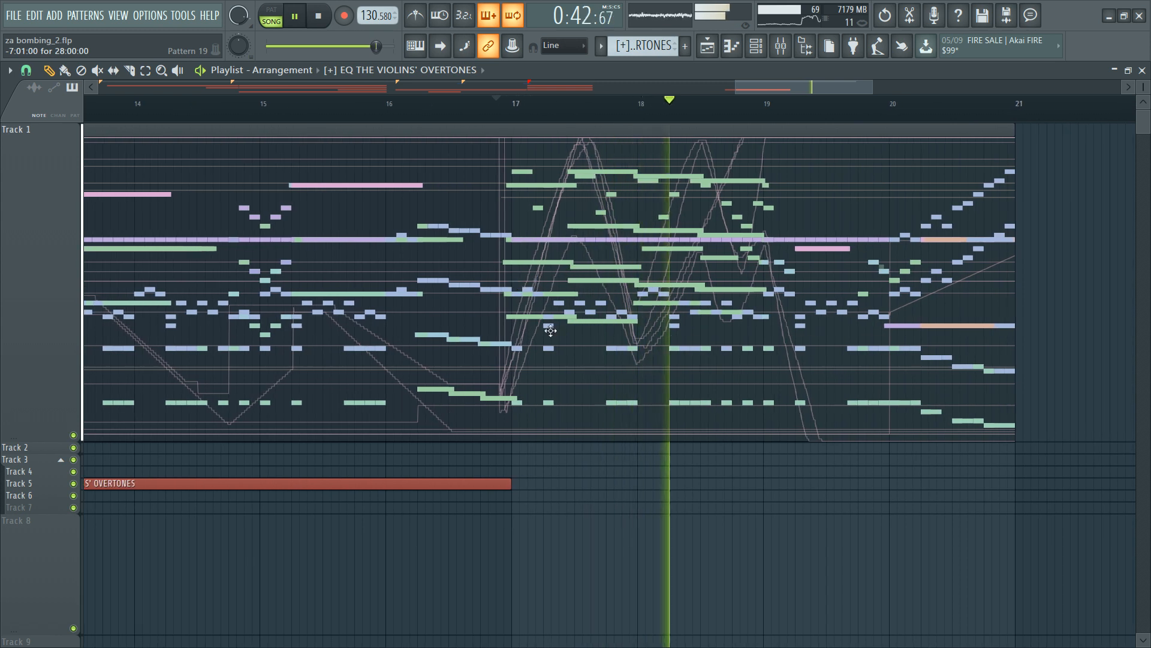
key(space)
Step: Add a two-bar INCREASE CHOIR VOLUME reminder clip at bar 17 on Track 4 and play that passage
click(515, 496)
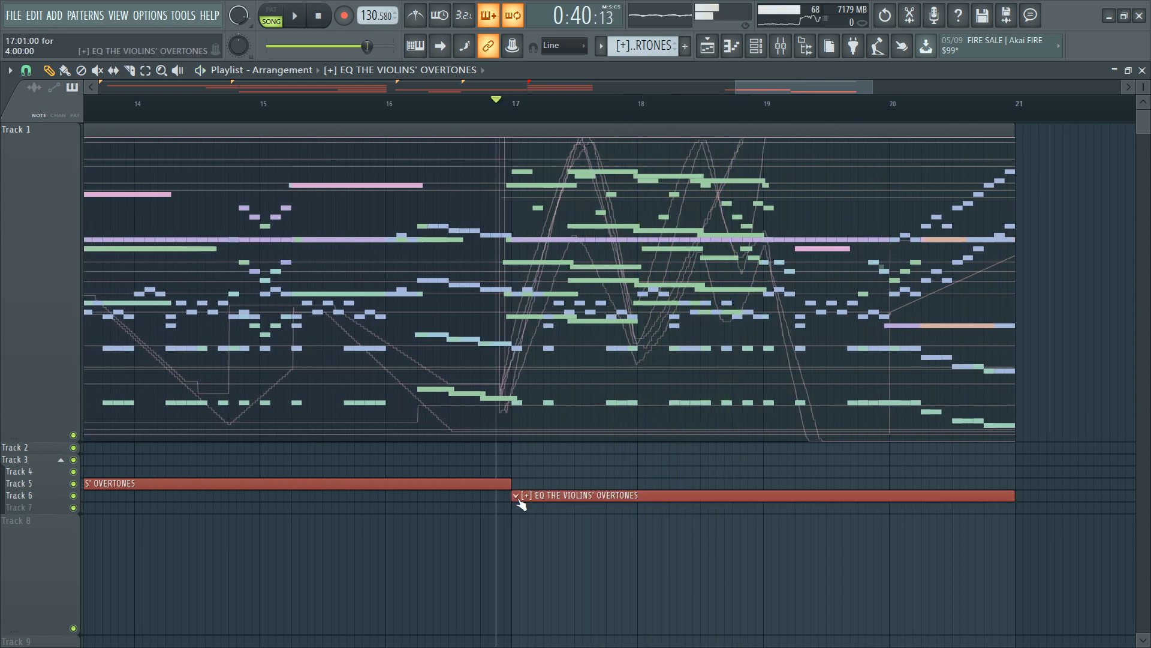
scroll(594, 113, down, 4)
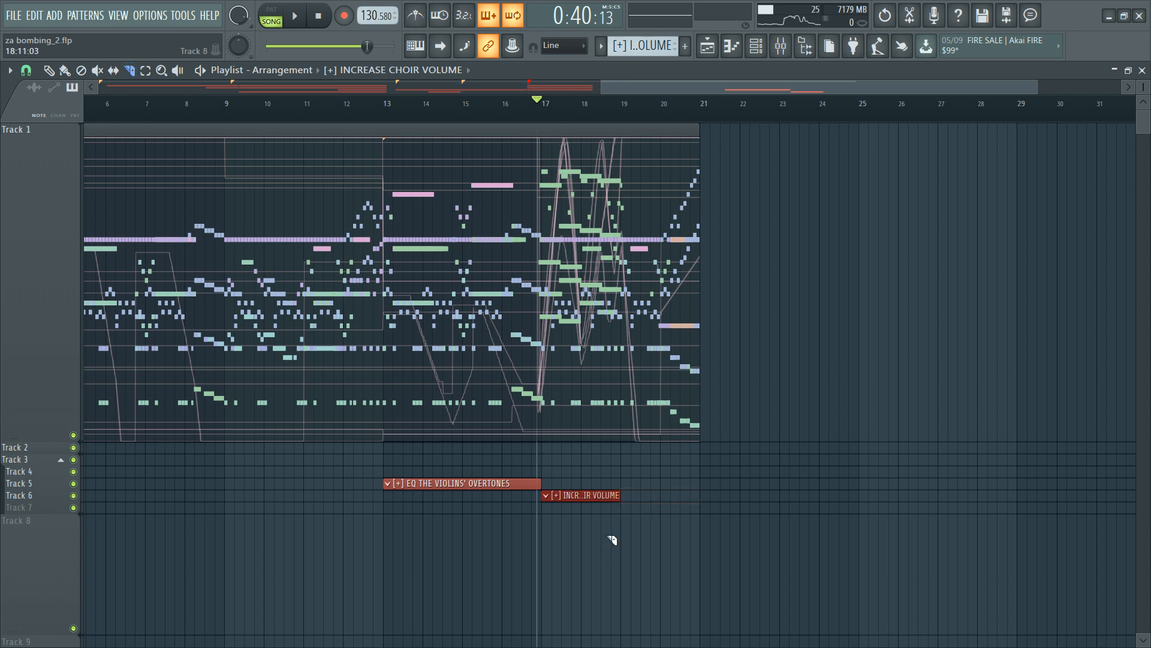
key(ctrl+z)
key(space)
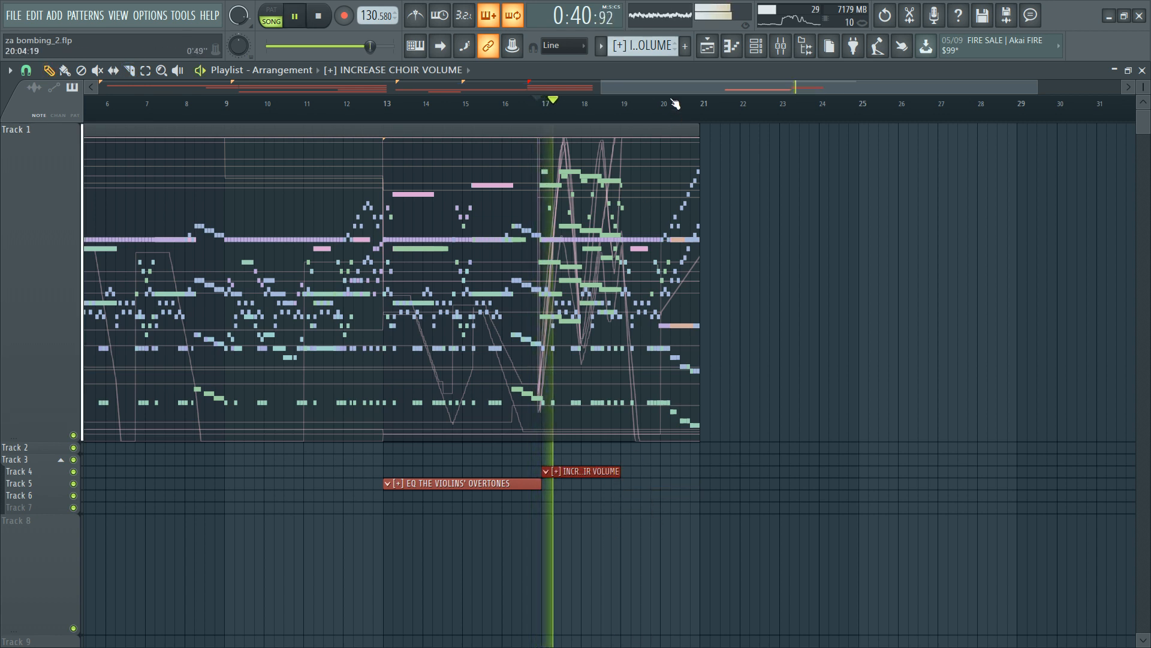
Step: Stop playback and open the French Horns 3 ARK1 part of Pattern 20 for note editing around bar 25
scroll(672, 113, up, 3)
key(space)
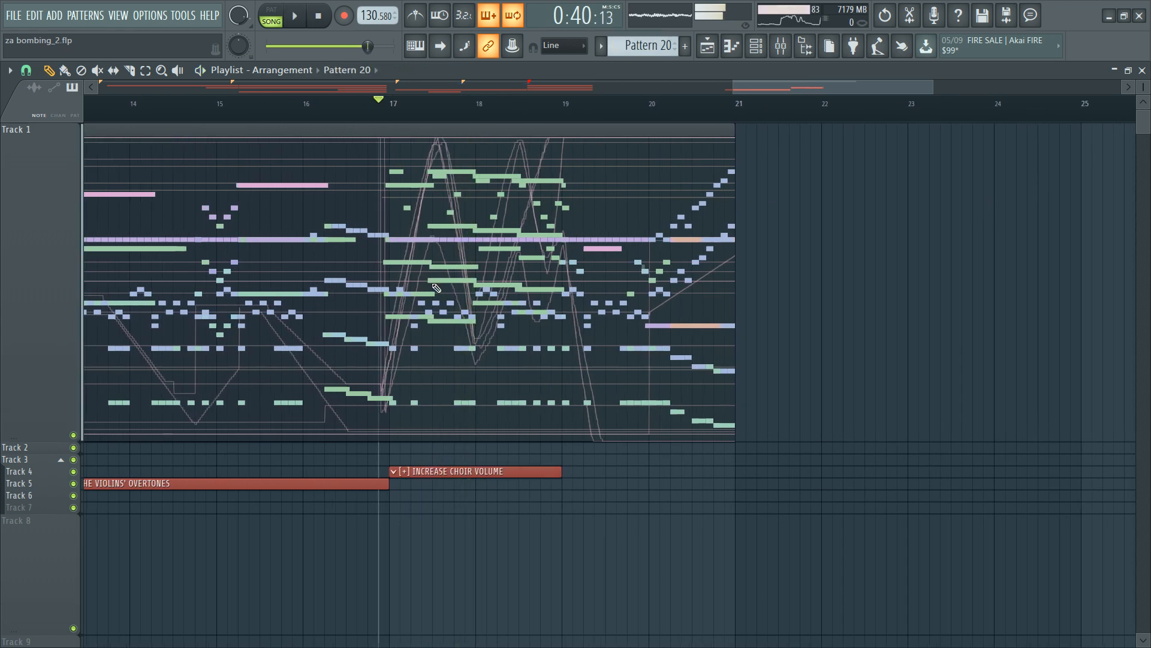
double_click(449, 296)
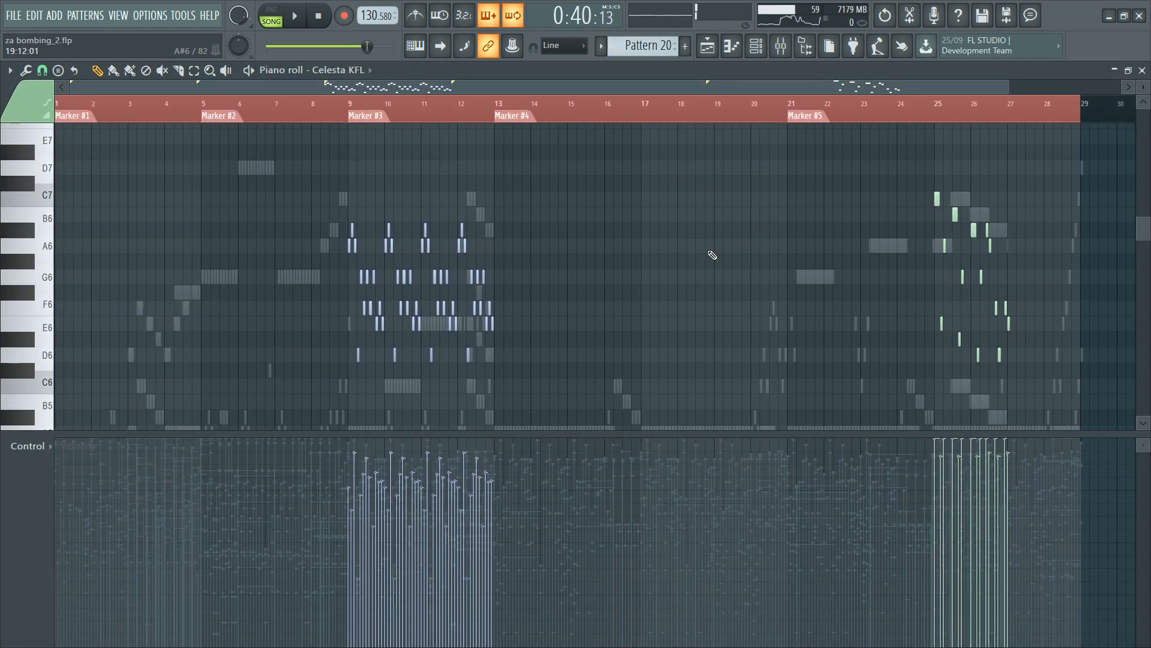
key(F6)
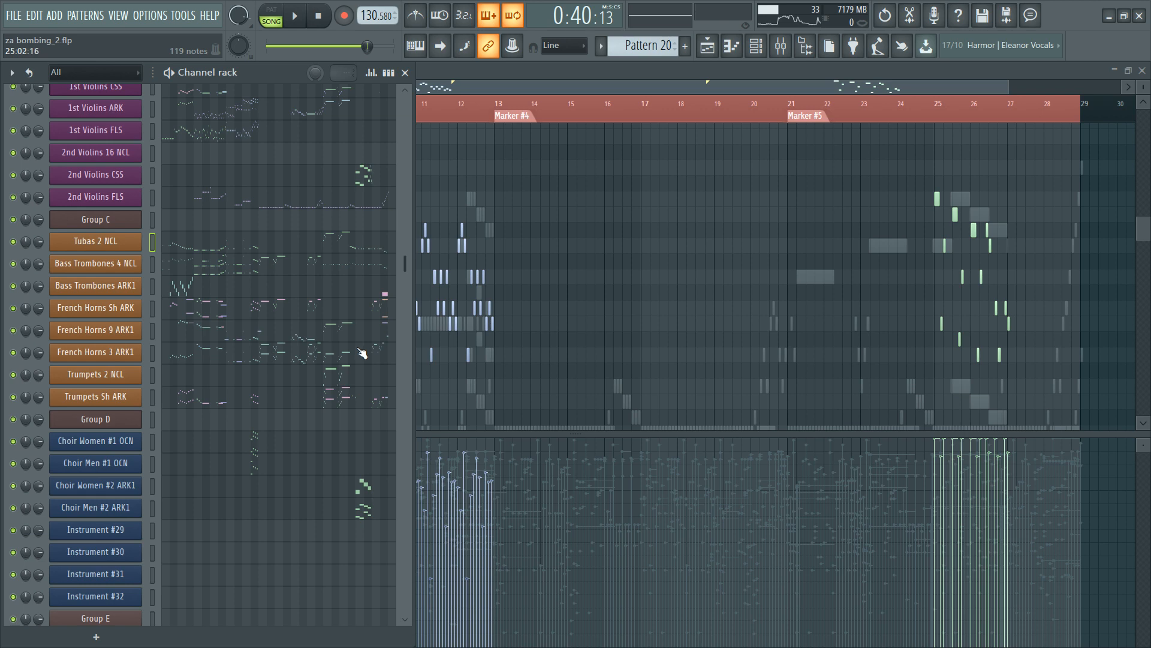
click(346, 335)
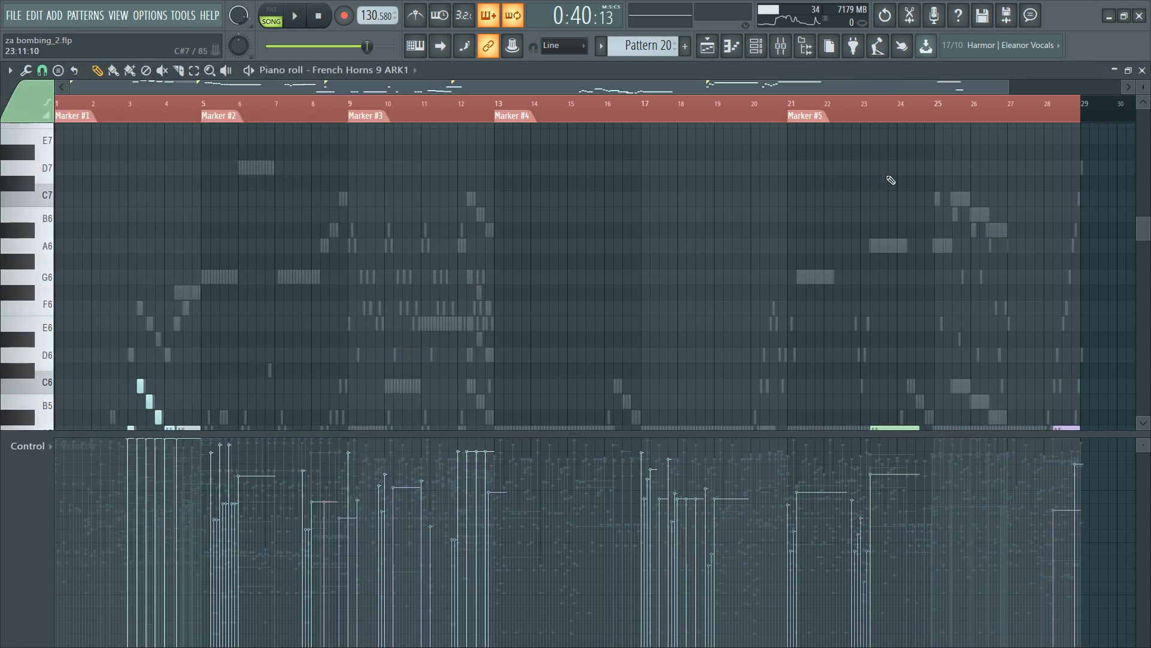
key(F6)
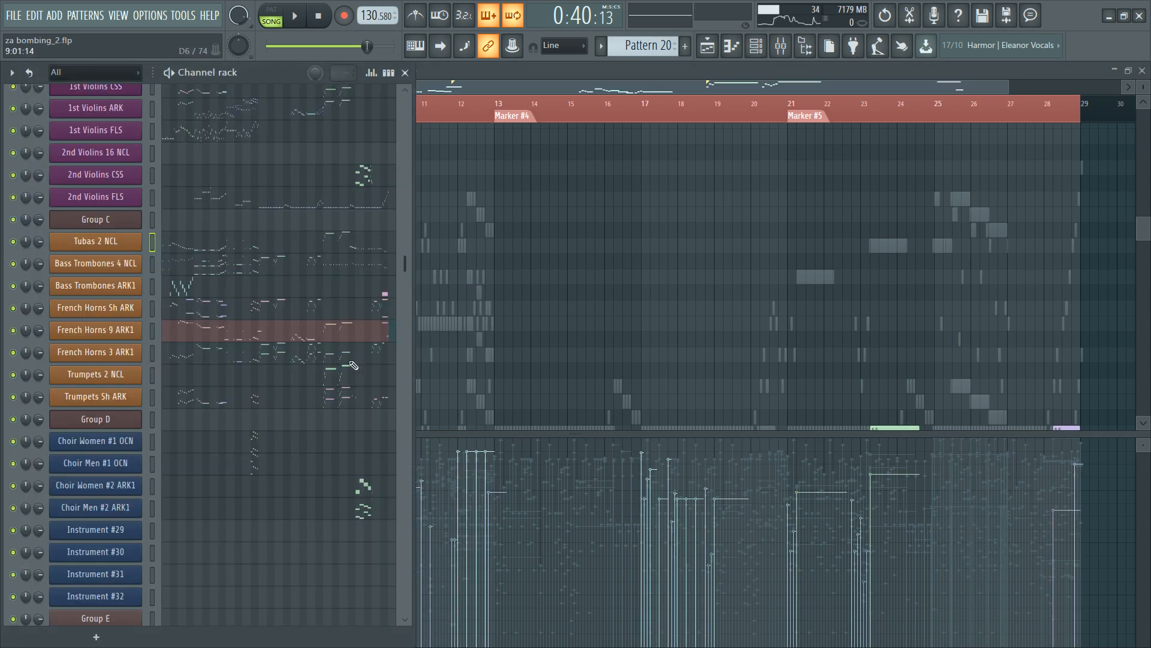
click(350, 361)
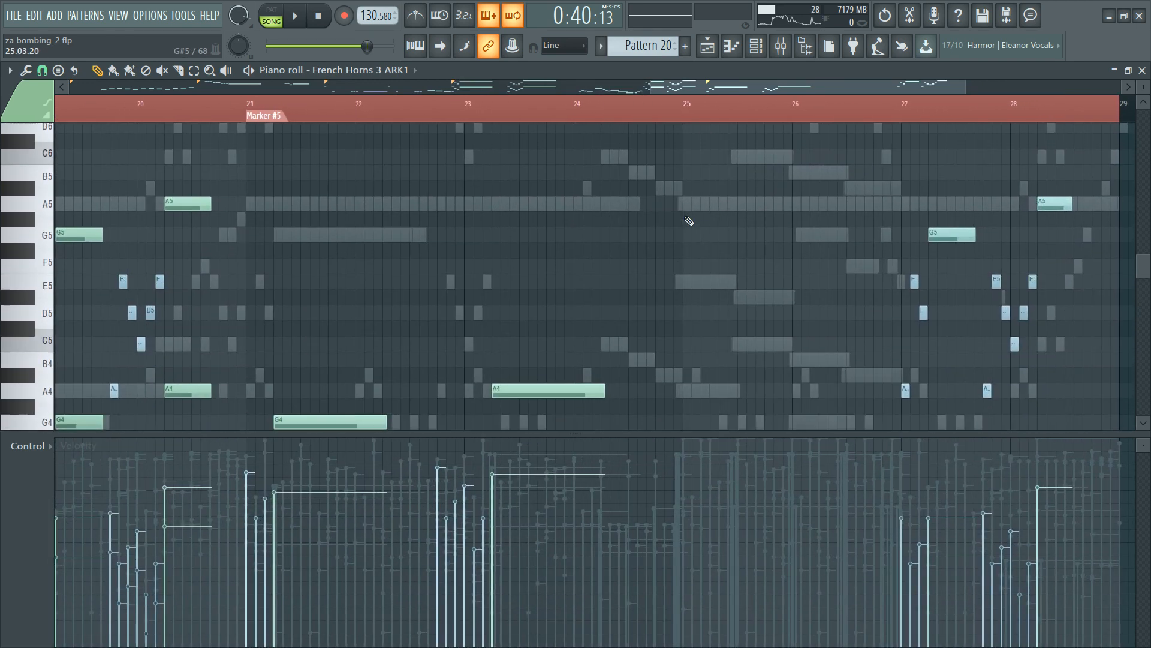
Step: Draw an A5 note at bar 25 and a C6 note half a bar after it, and slice both to half-bar length
click(686, 203)
click(739, 152)
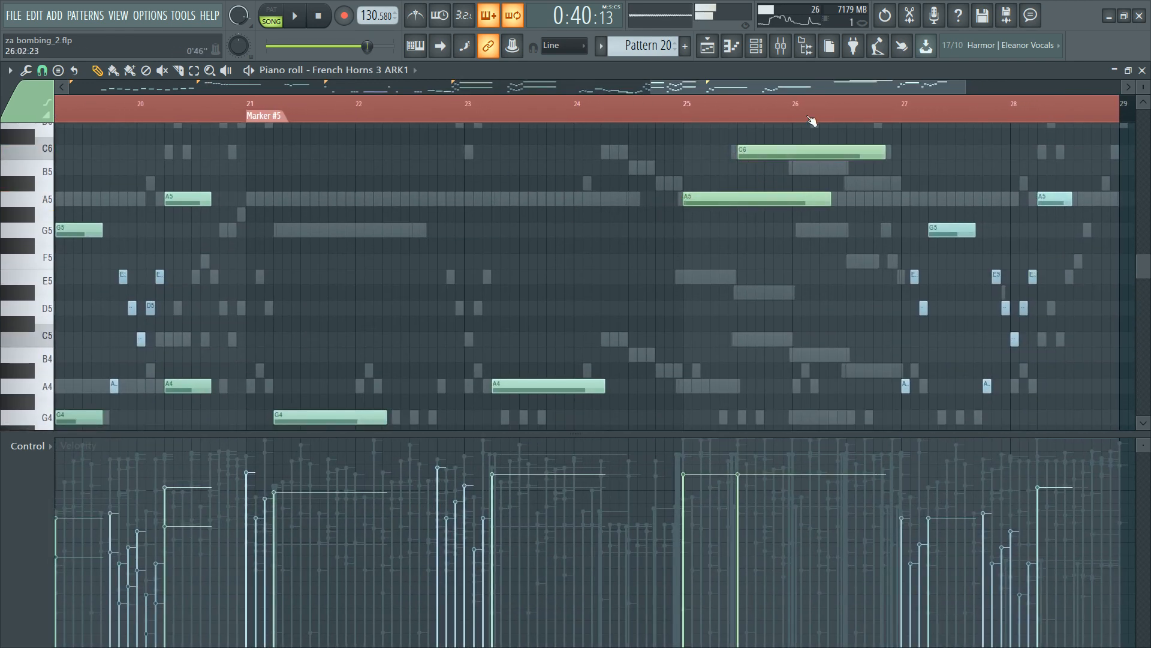
scroll(813, 121, up, 3)
key(c)
drag(694, 195, 697, 211)
key(ctrl+z)
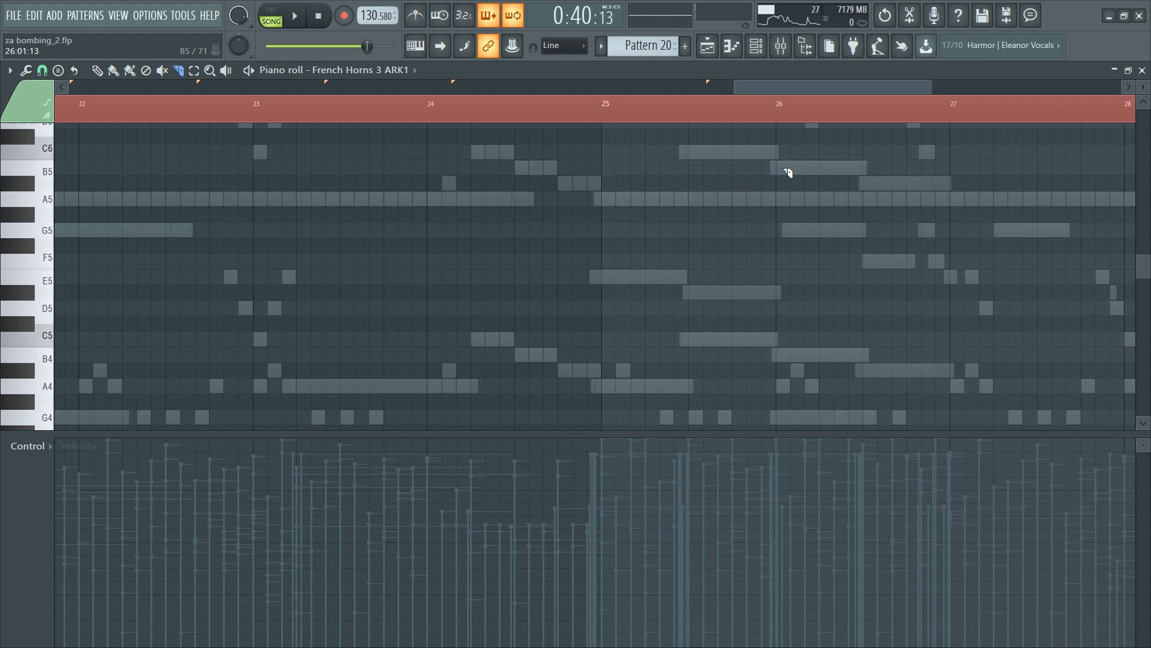
key(ctrl+z)
right_click(722, 198)
drag(784, 159, 809, 204)
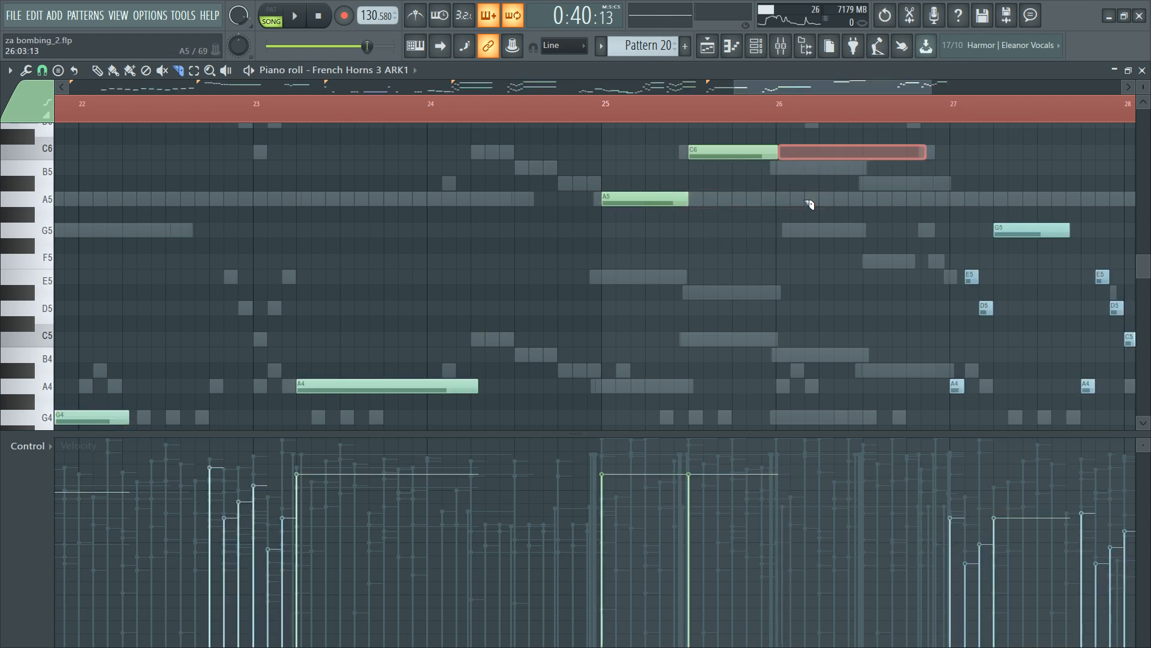
Step: Continue the horn melody with half-bar B5 and A#5 notes across bar 26
key(p)
click(668, 211)
key(ctrl+z)
right_click(734, 155)
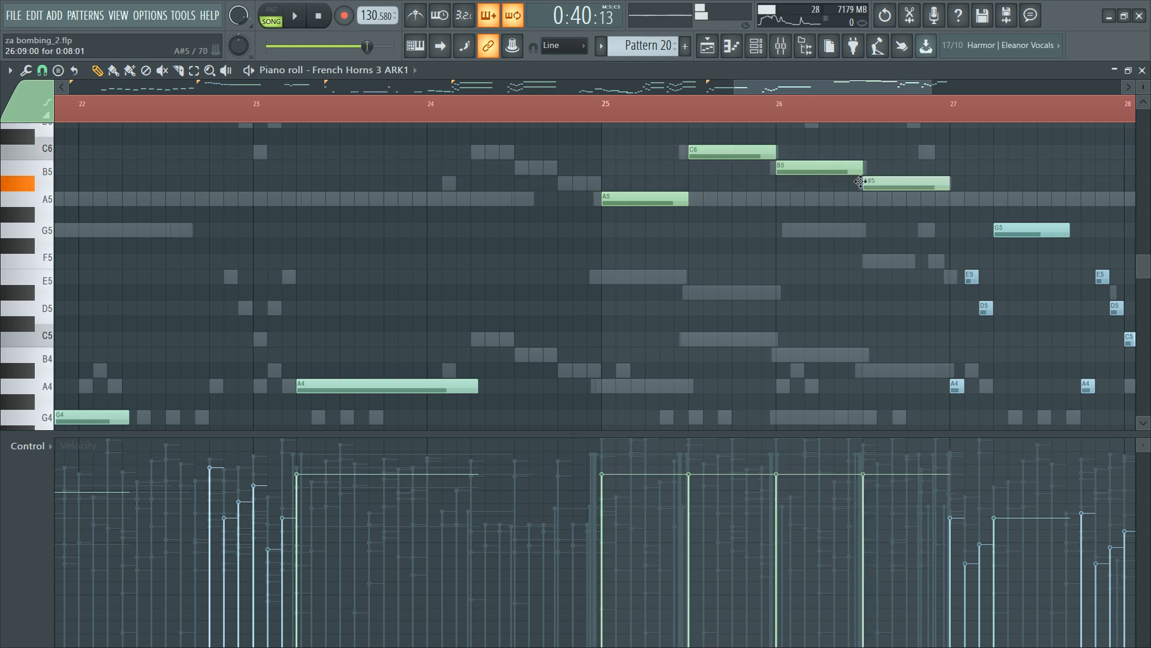
Step: Harmonise the horn melody with half-bar notes beneath it: two E5 in bar 25, A5 and D#5 in bar 26
scroll(856, 225, up, 2)
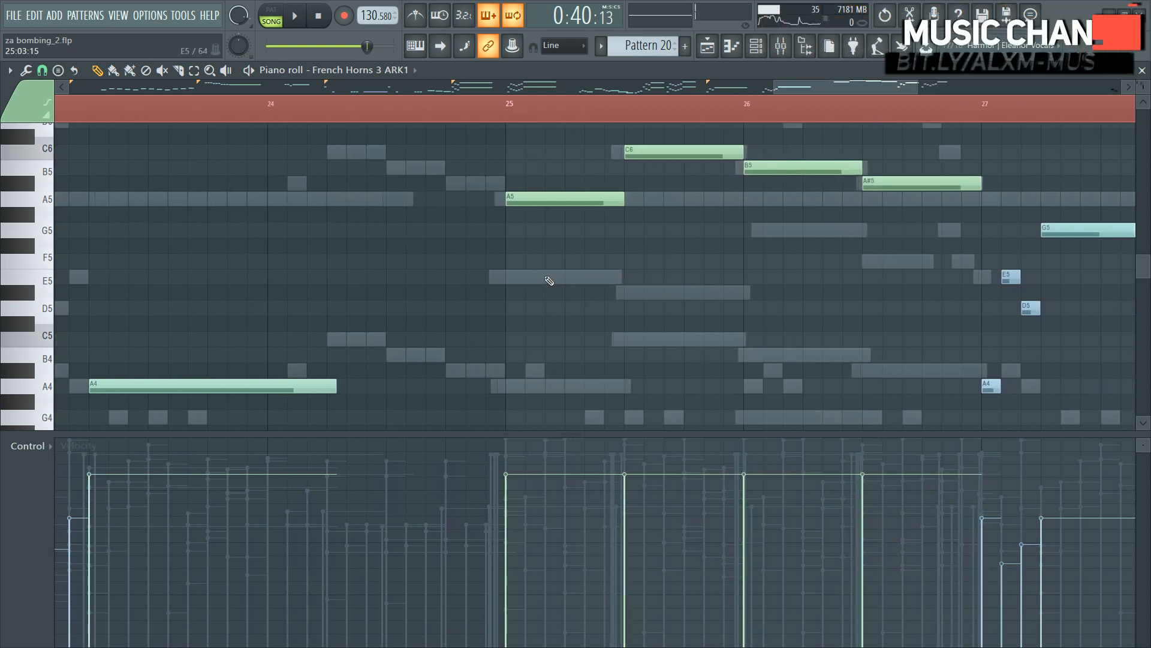
scroll(522, 258, up, 4)
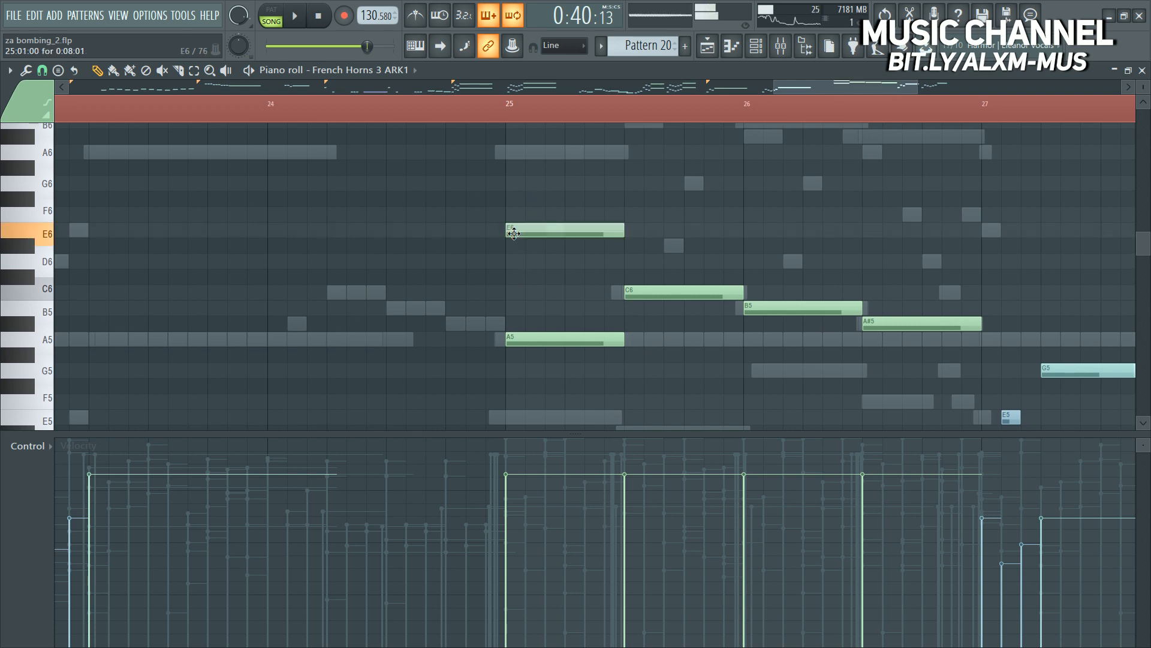
drag(514, 233, 510, 419)
scroll(662, 207, down, 5)
click(627, 231)
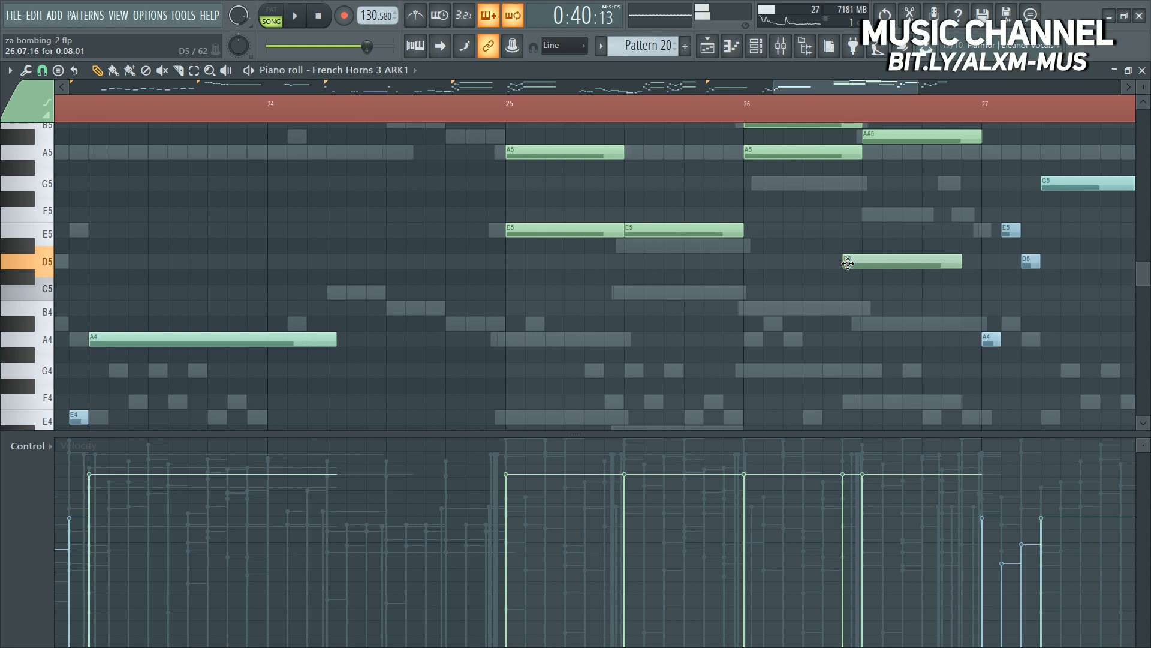
drag(848, 263, 867, 238)
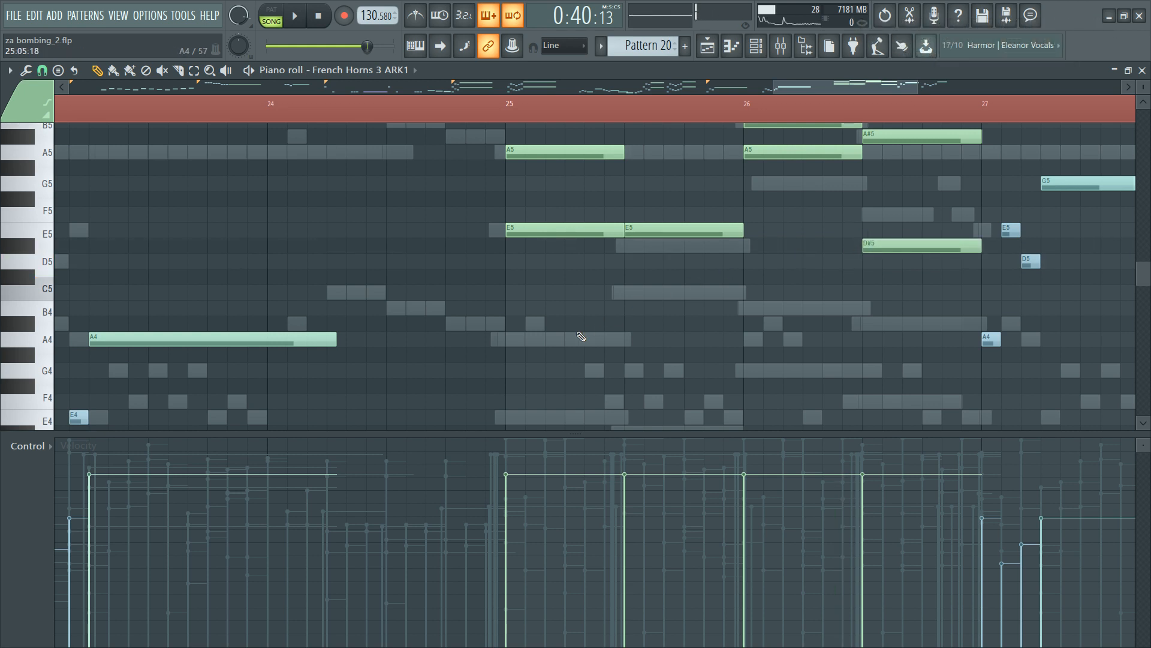
Step: Play the harmonised horn phrase from bar 25 and examine its upper notes
key(F6)
key(F6)
key(space)
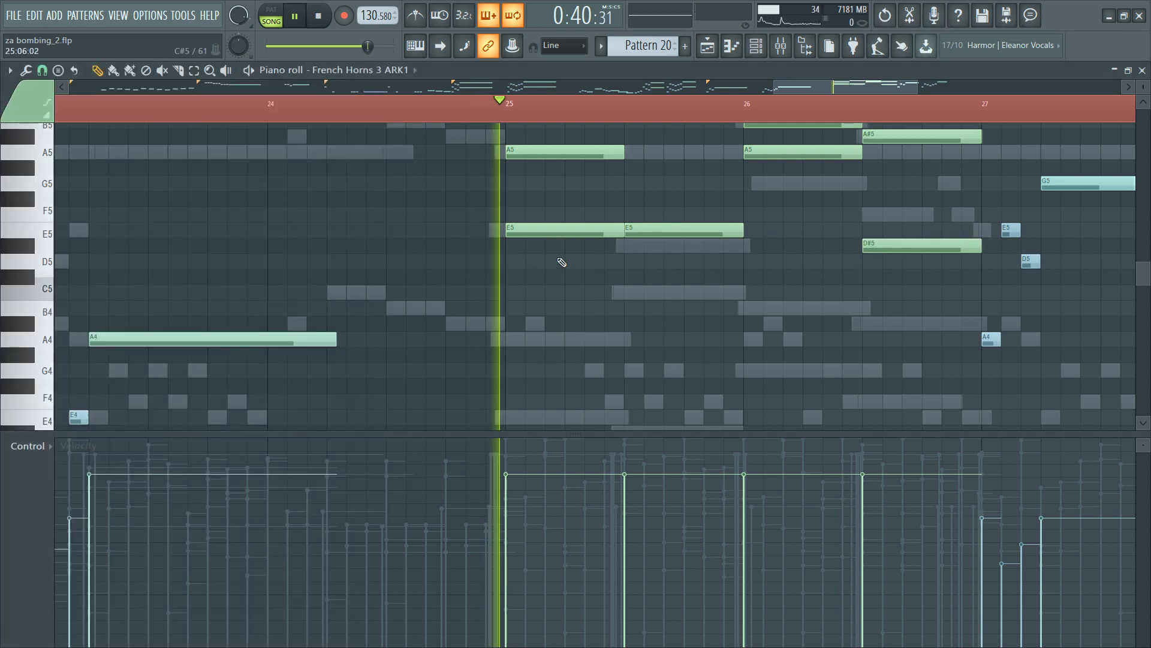
scroll(506, 346, up, 3)
scroll(510, 346, up, 2)
key(space)
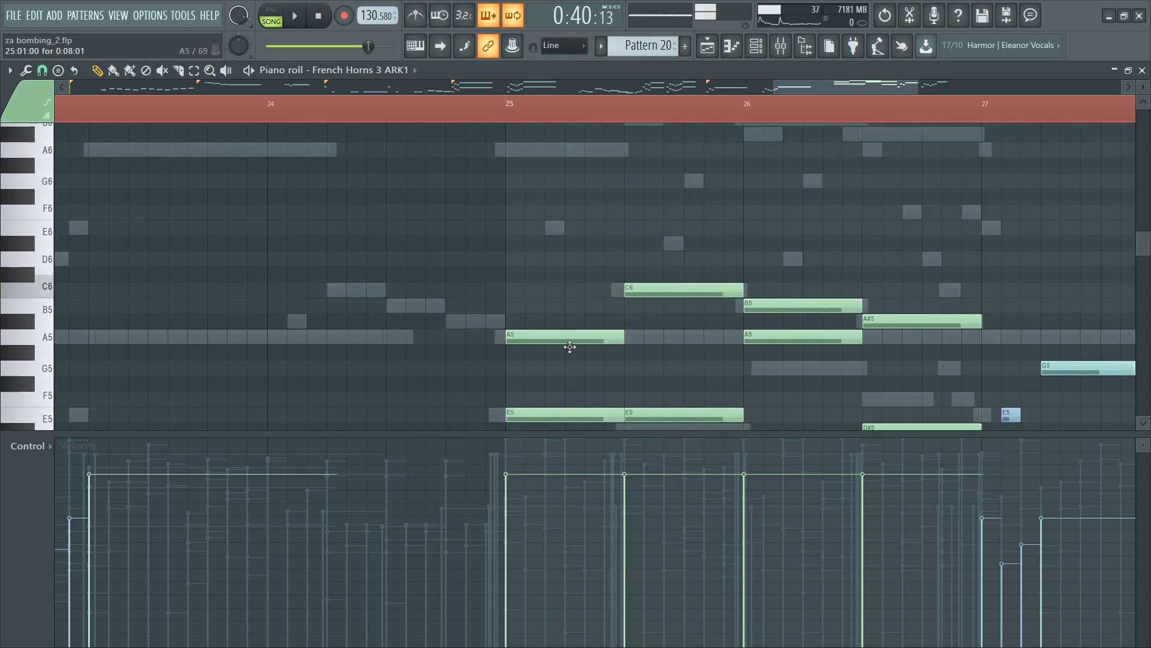
Step: Try merging the two E5 notes in bar 25 into one long note, listen, and split it again at mid-bar
drag(570, 353, 707, 444)
key(ctrl+g)
key(space)
scroll(634, 365, down, 1)
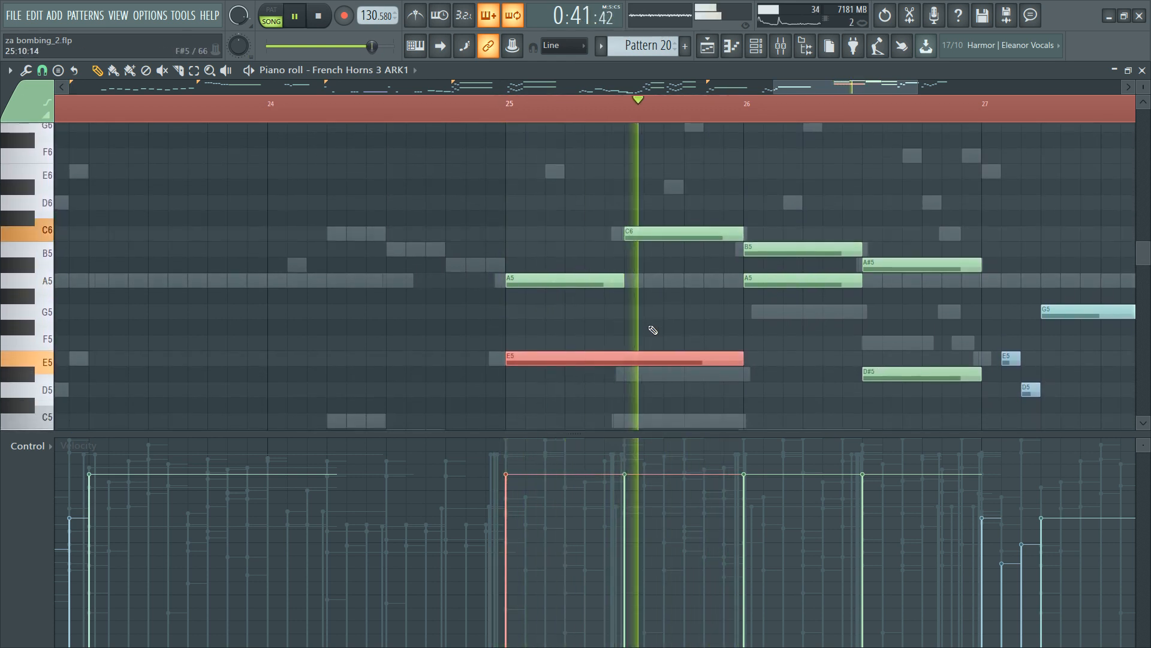
key(c)
drag(621, 343, 619, 373)
key(space)
key(p)
key(space)
Step: Slightly shorten the C6 and E5 notes in the second half of bar 25, lower the E5 to D#5, and play the phrase
drag(687, 196, 694, 405)
key(space)
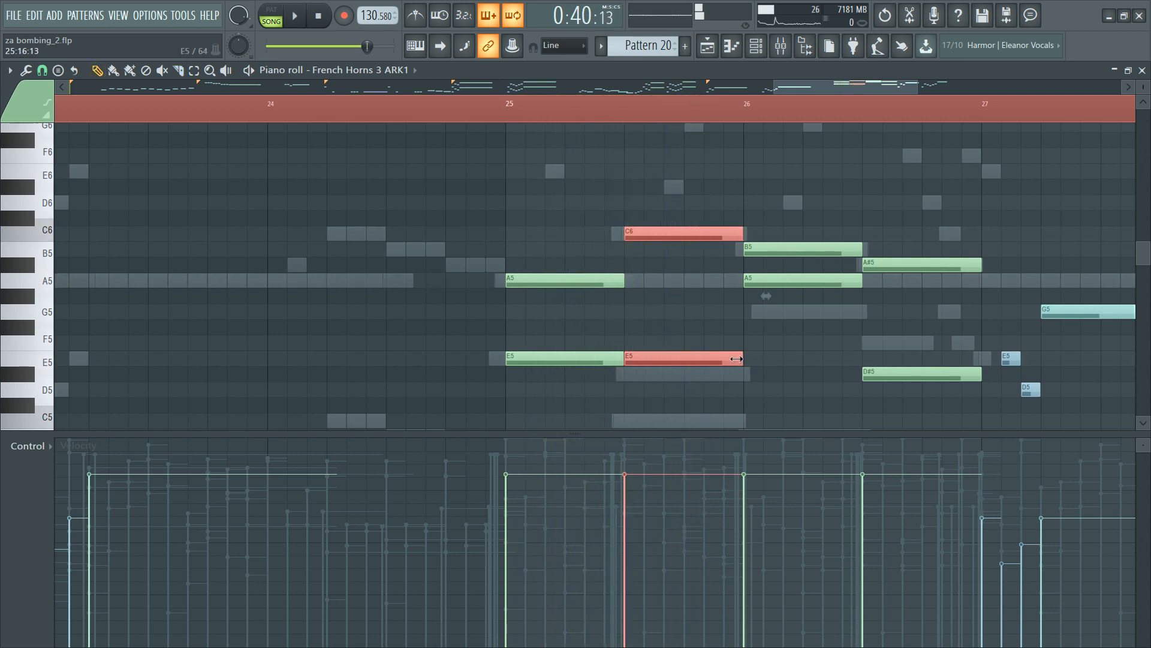
drag(658, 377, 659, 378)
key(space)
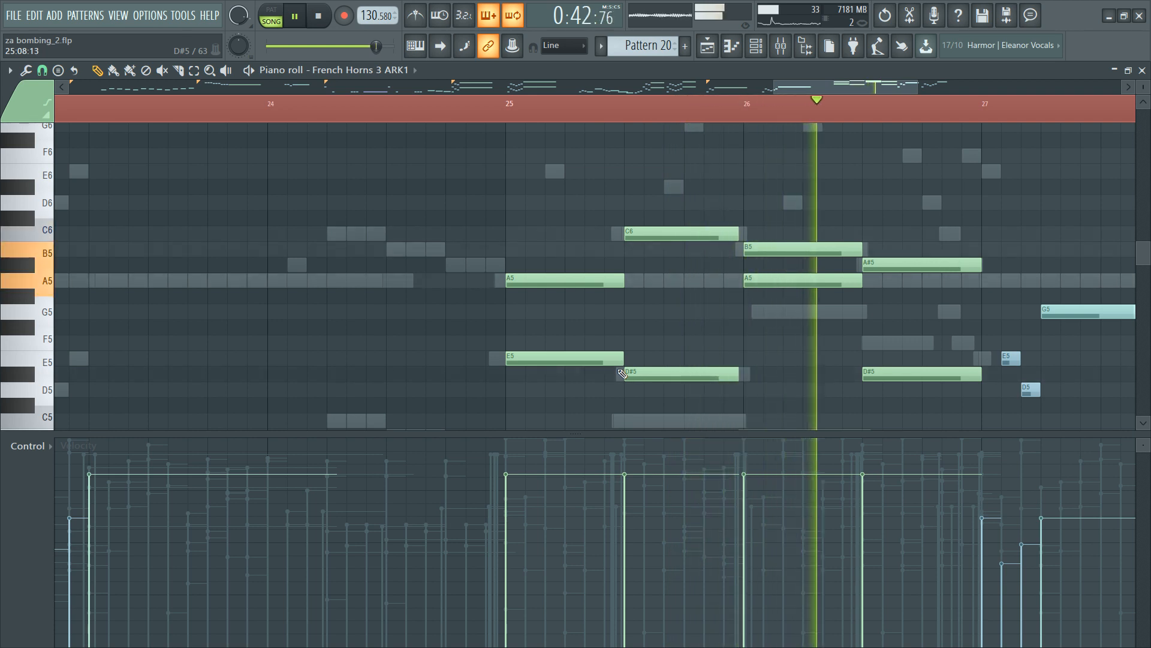
key(space)
Step: Lower the A5 harmony note at bar 26 to G5, raise the following D#5 to F5, and play the phrase
drag(769, 287, 791, 320)
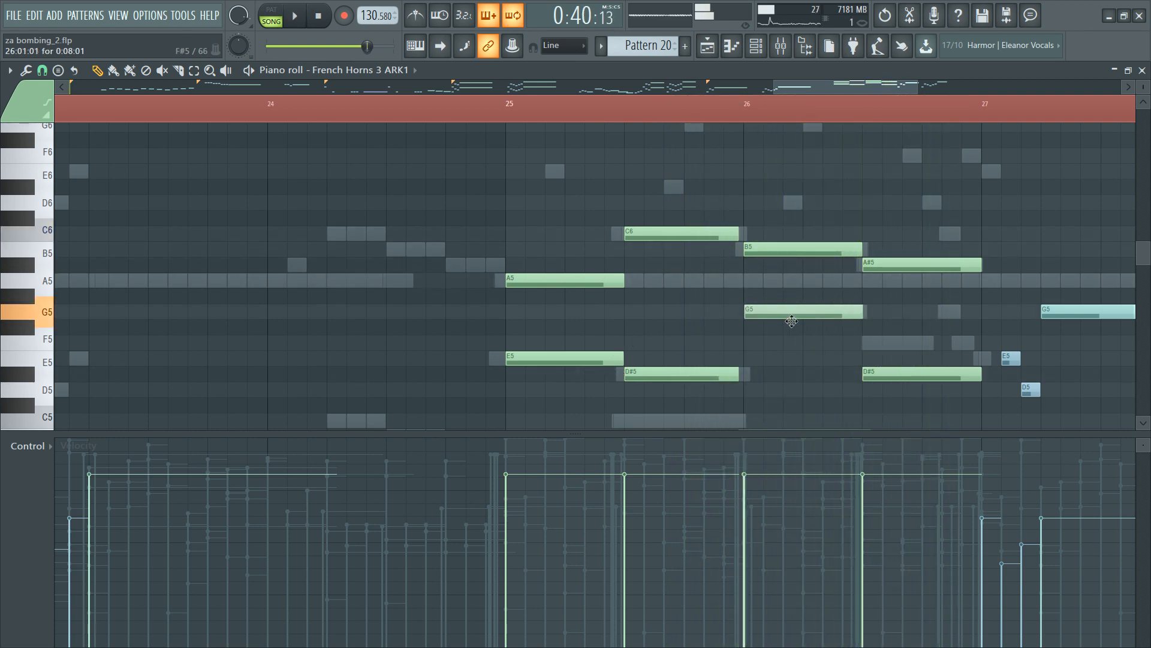
drag(890, 376, 890, 341)
key(space)
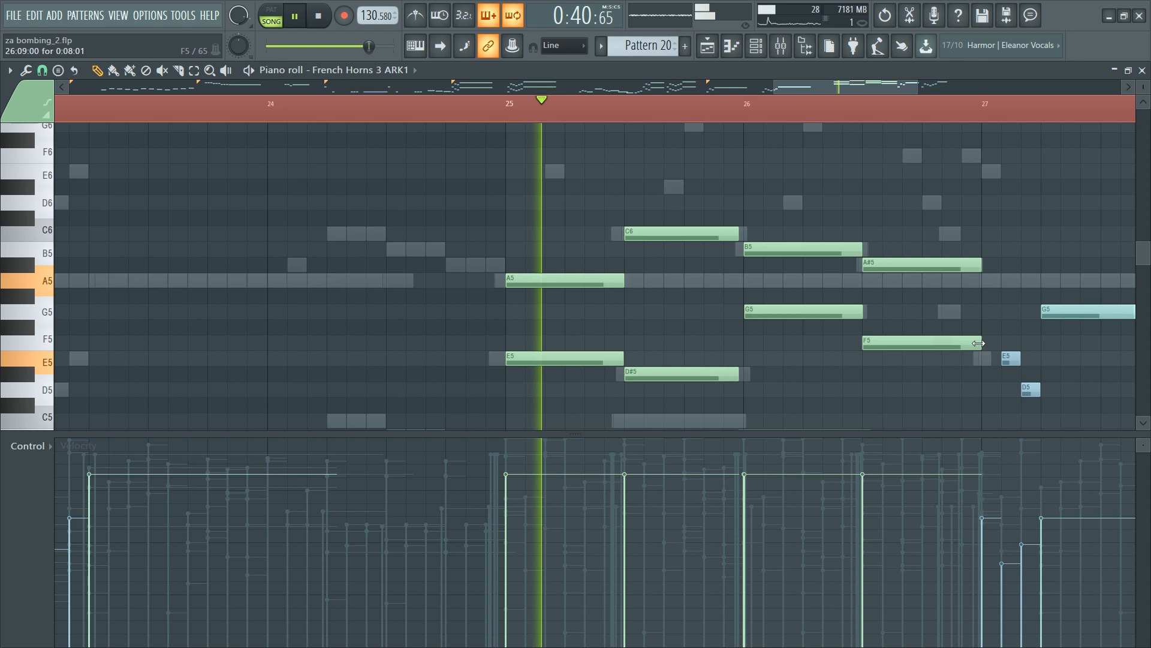
Step: Shorten the F5 note in bar 26 to about a quarter bar and add a G5 note of similar length after it
drag(981, 341, 930, 341)
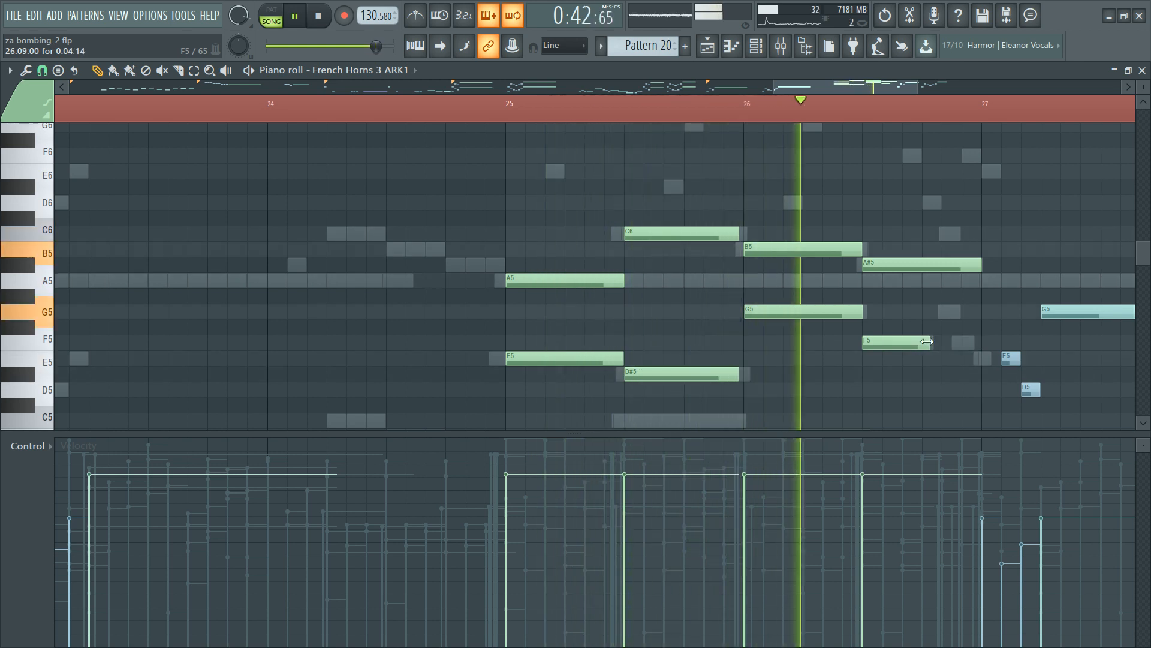
key(space)
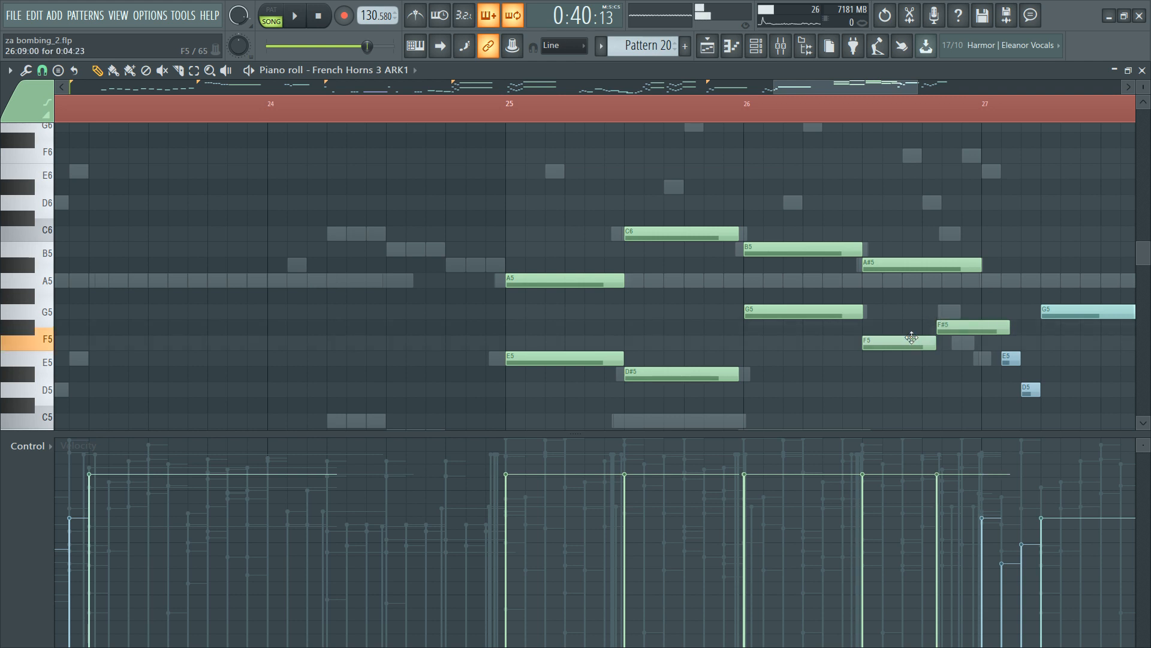
key(space)
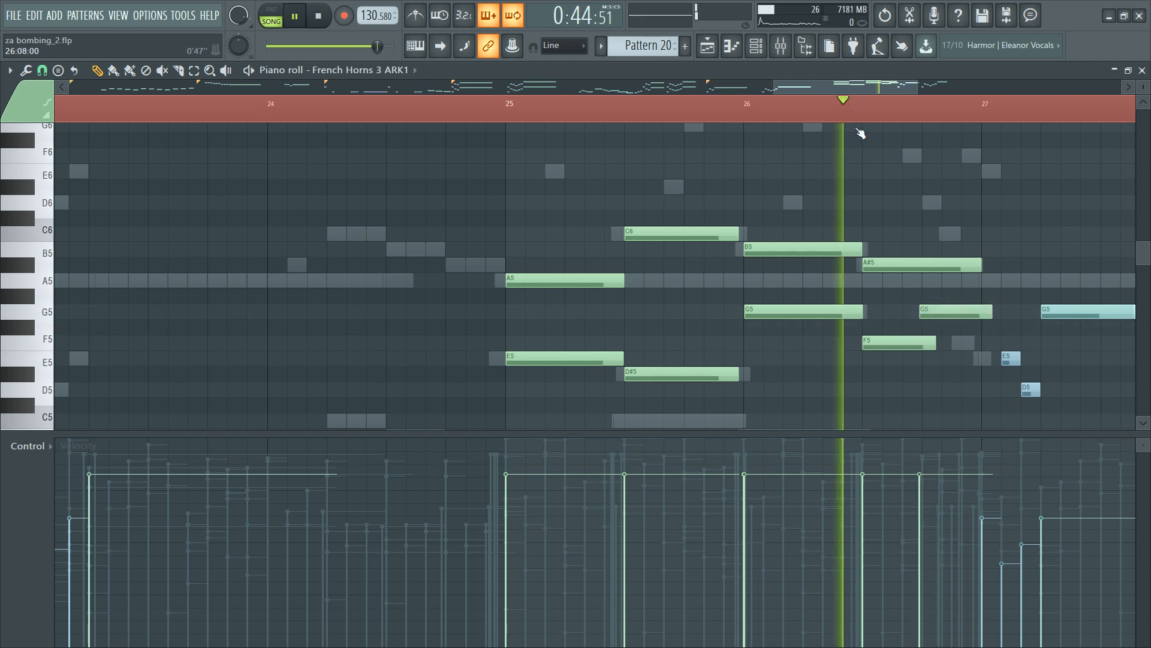
key(space)
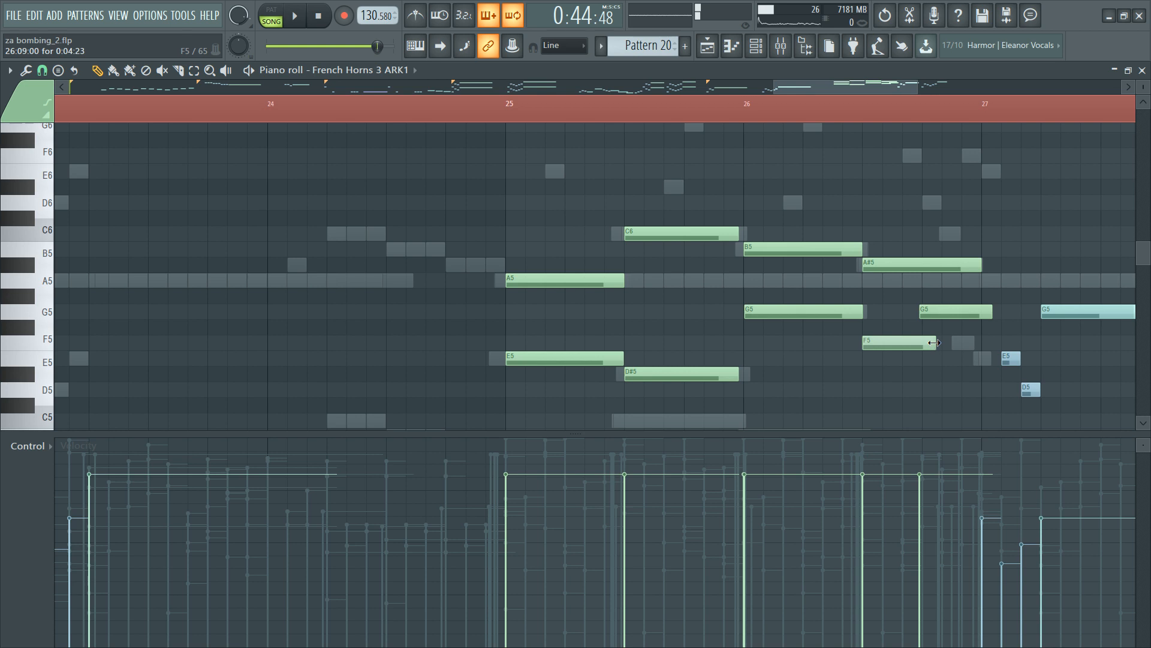
Step: Double the horn melody an octave lower with half-bar A4, C5, B4 and A#4 notes from bar 25 to bar 27
scroll(496, 348, down, 4)
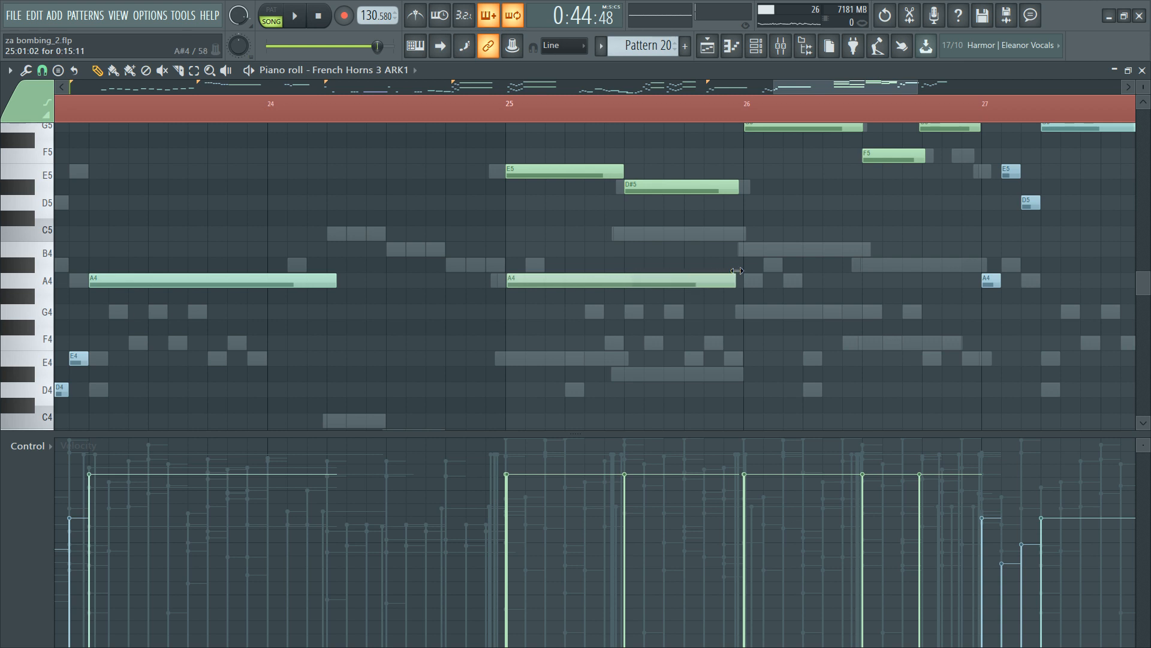
drag(737, 271, 747, 271)
key(space)
click(501, 111)
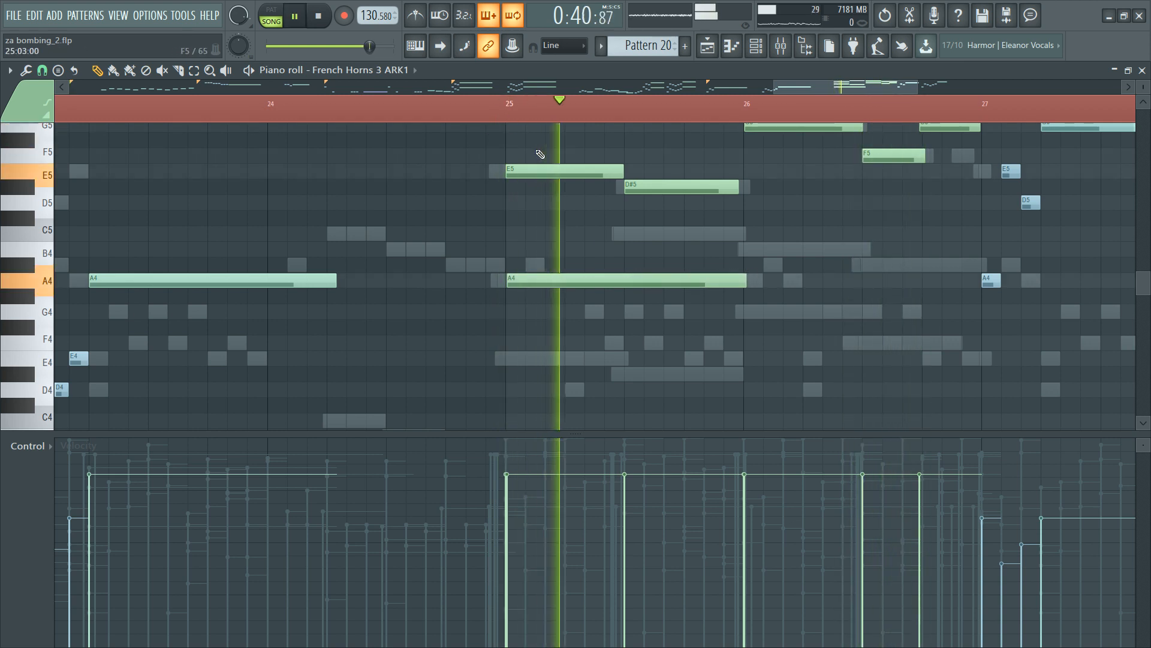
key(space)
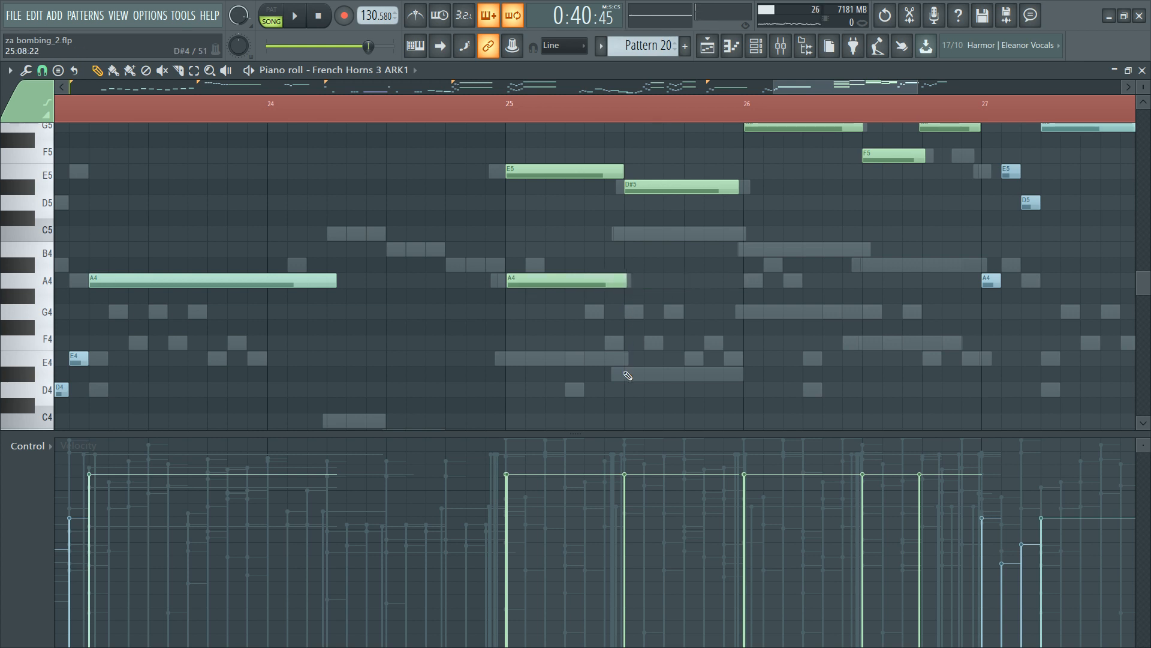
key(space)
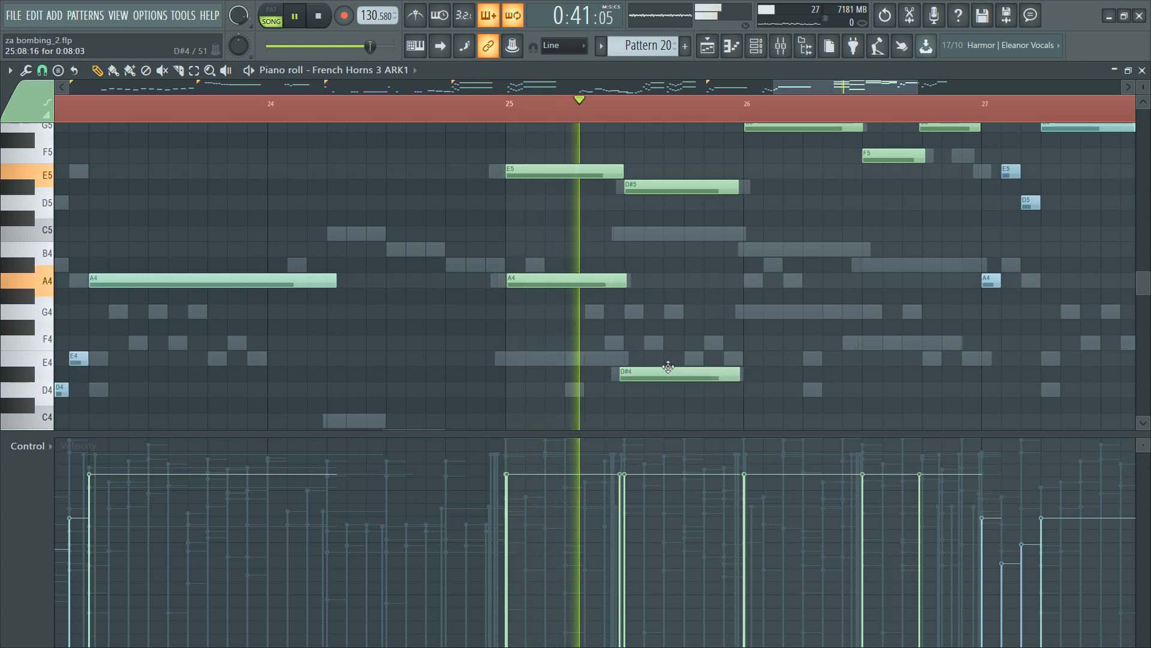
right_click(663, 379)
key(space)
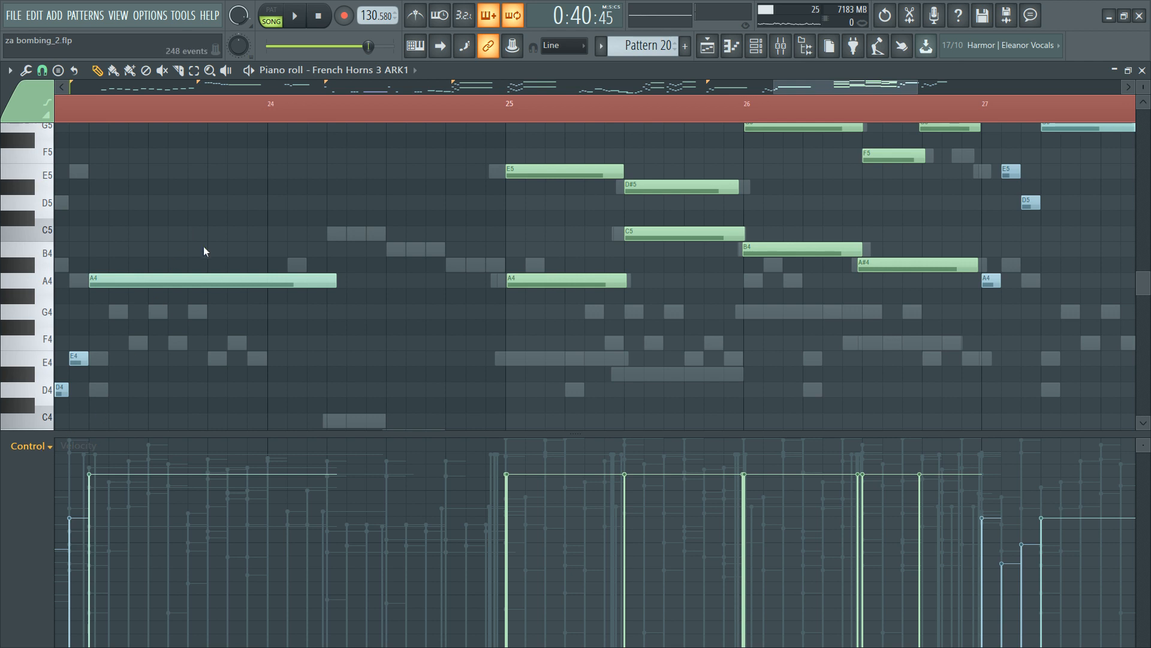
Step: Show the horns' Dynamics (CC 1) lane and draw a swell through bar 25 that dips at bar 26 and rises to bar 27
click(268, 556)
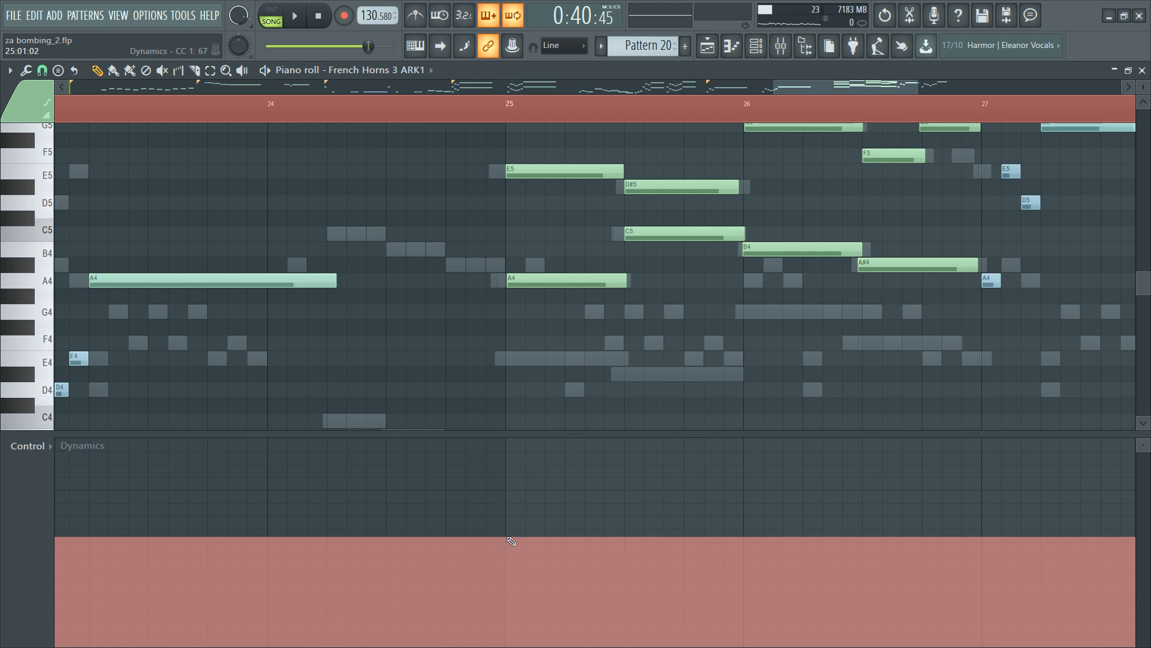
mouse_move(512, 541)
mouse_down()
mouse_move(630, 490)
mouse_move(742, 547)
mouse_up()
key(space)
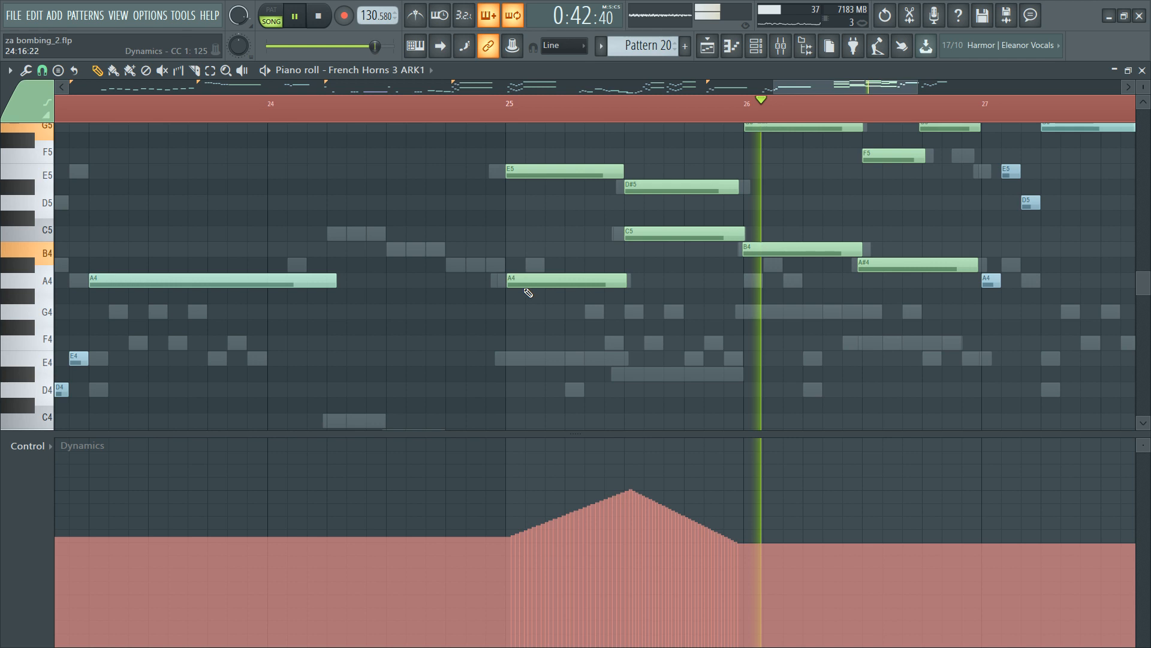
click(525, 114)
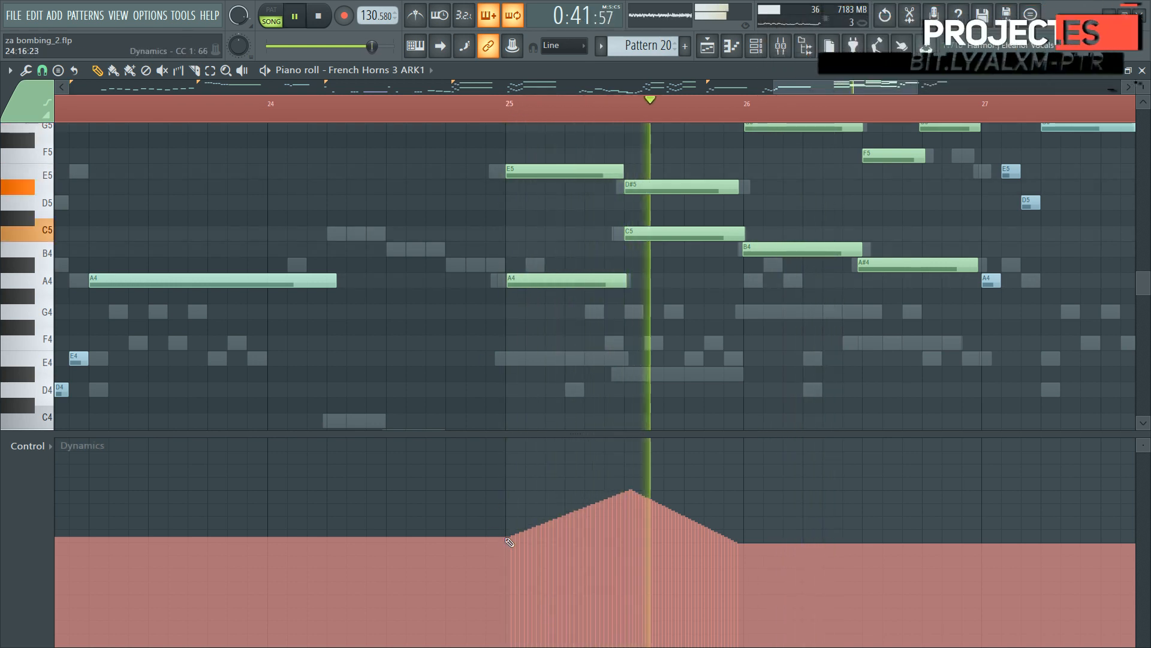
mouse_move(509, 541)
mouse_down()
mouse_move(628, 480)
mouse_move(741, 558)
mouse_move(903, 537)
mouse_move(949, 504)
mouse_up()
drag(984, 471, 982, 460)
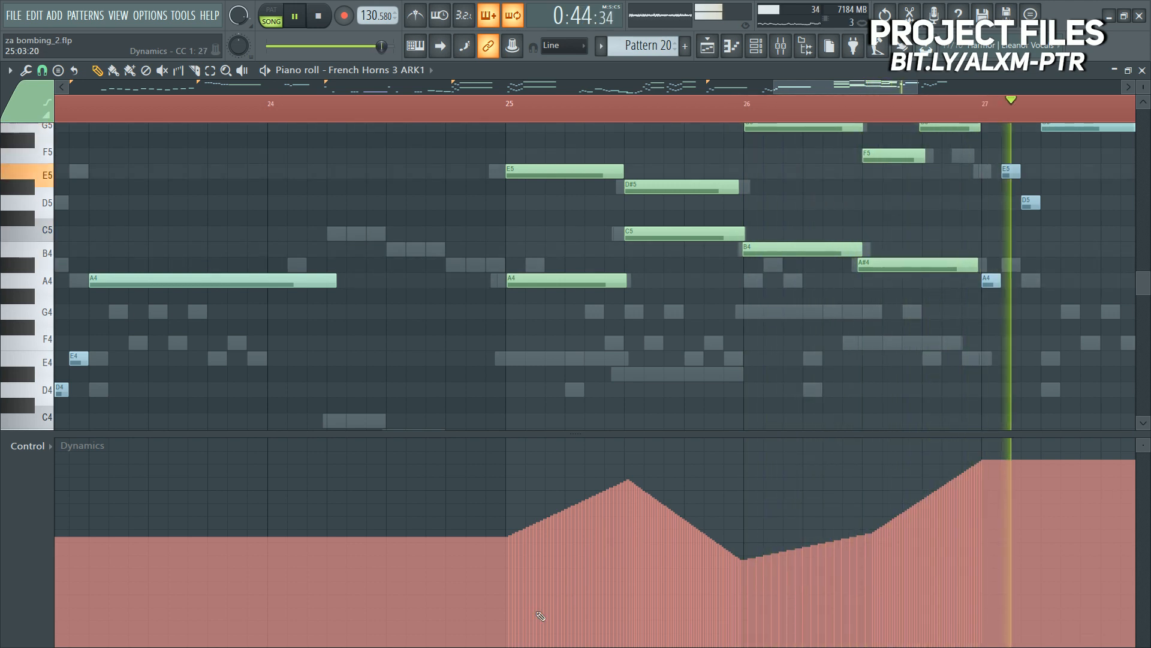
Step: Redraw the horn Dynamics curve from bar 25 to bar 27 at a lower level with the same rise-dip-rise shape, and play it
key(space)
mouse_move(509, 611)
mouse_down()
mouse_move(627, 555)
mouse_move(739, 623)
mouse_move(899, 561)
mouse_move(978, 464)
mouse_move(995, 494)
mouse_up()
key(space)
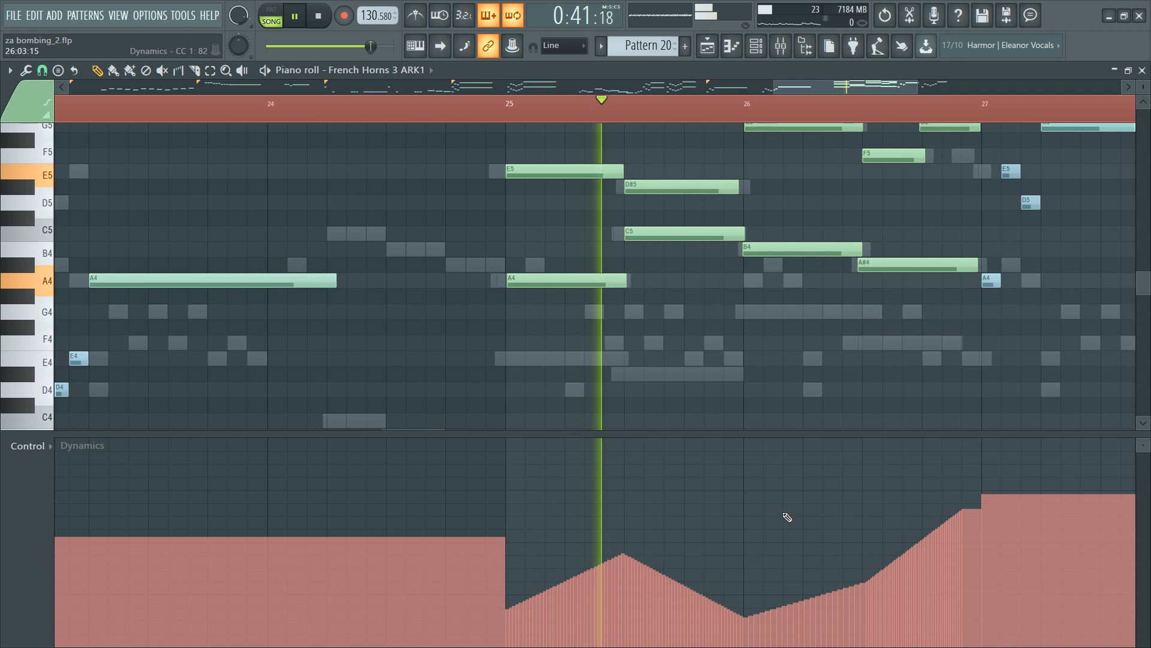
Step: Redraw the horn Dynamics curve from bar 25 to bar 27 slightly higher, keeping the rise-dip-rise shape
key(space)
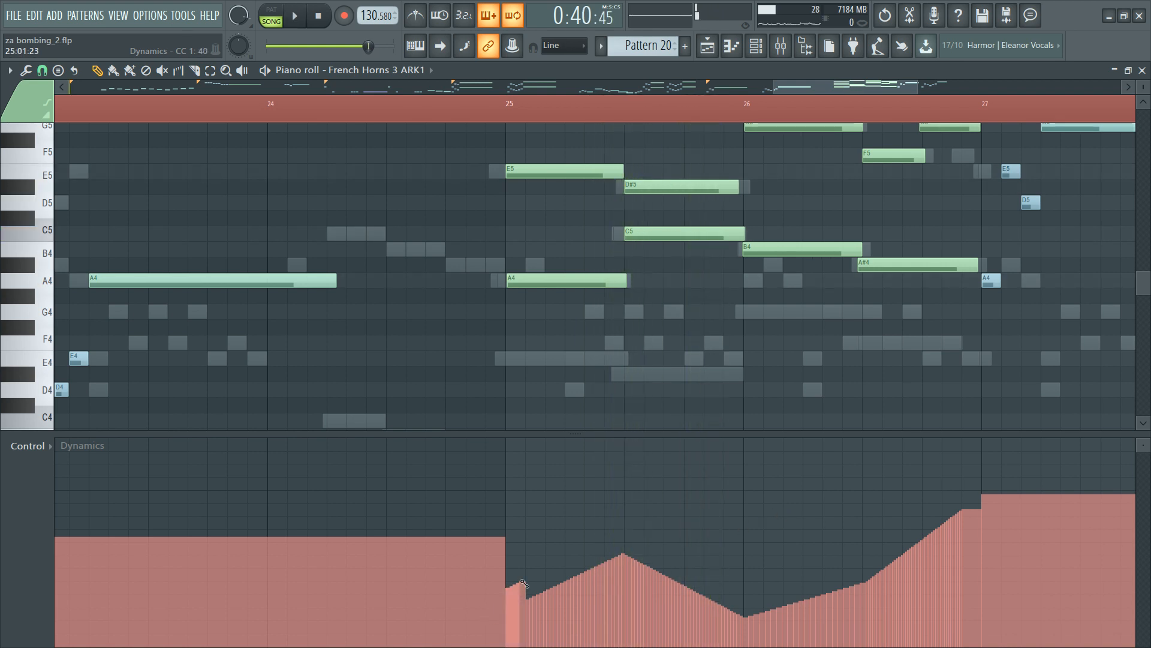
mouse_move(523, 582)
mouse_down()
mouse_move(624, 530)
mouse_move(738, 590)
mouse_move(845, 576)
mouse_move(976, 492)
mouse_move(966, 437)
mouse_up()
Step: In the Bass Trombones 4 NCL part, add half-bar E4, D#4, G4 and F4 notes from bar 25 to bar 27
key(F6)
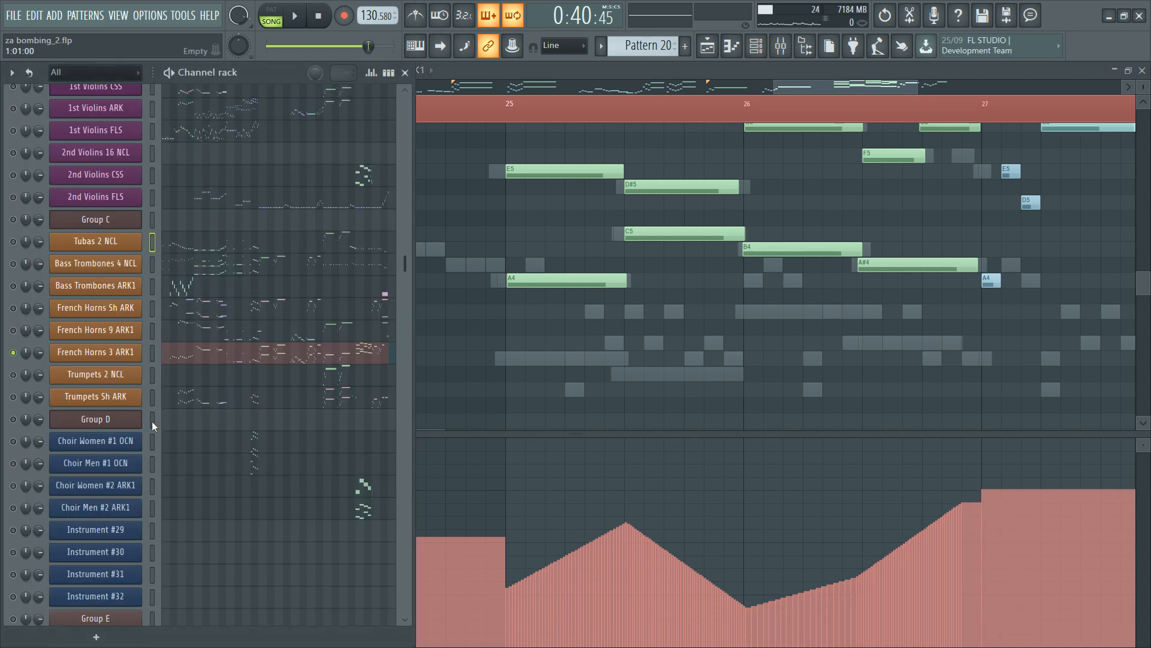
click(310, 269)
key(space)
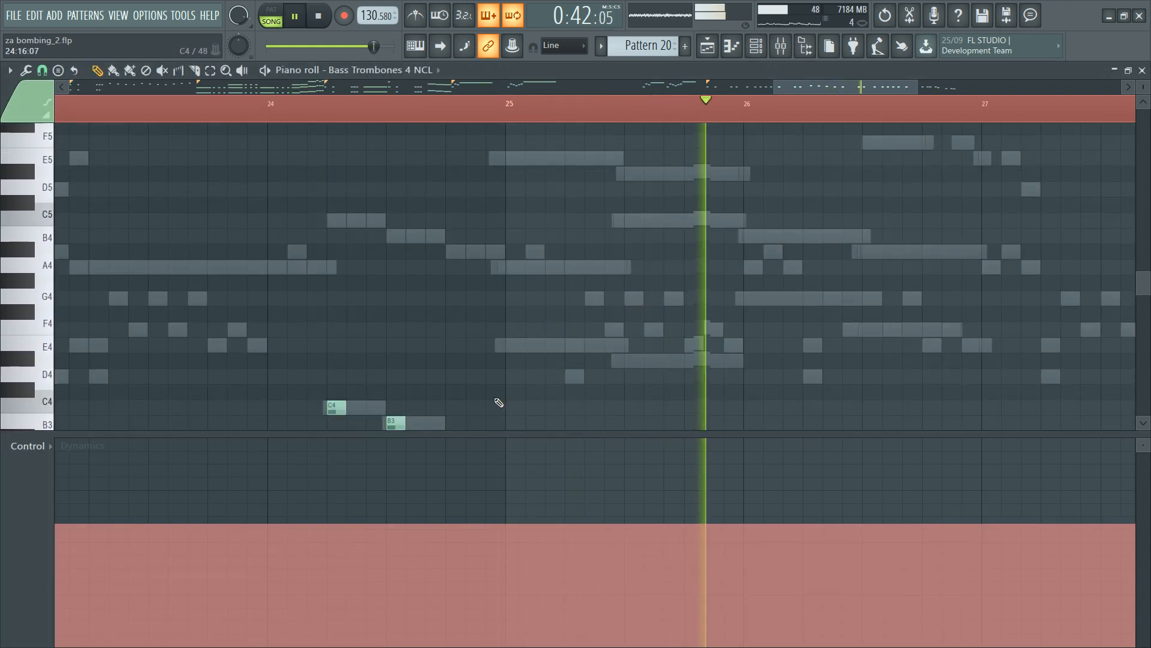
scroll(498, 403, down, 5)
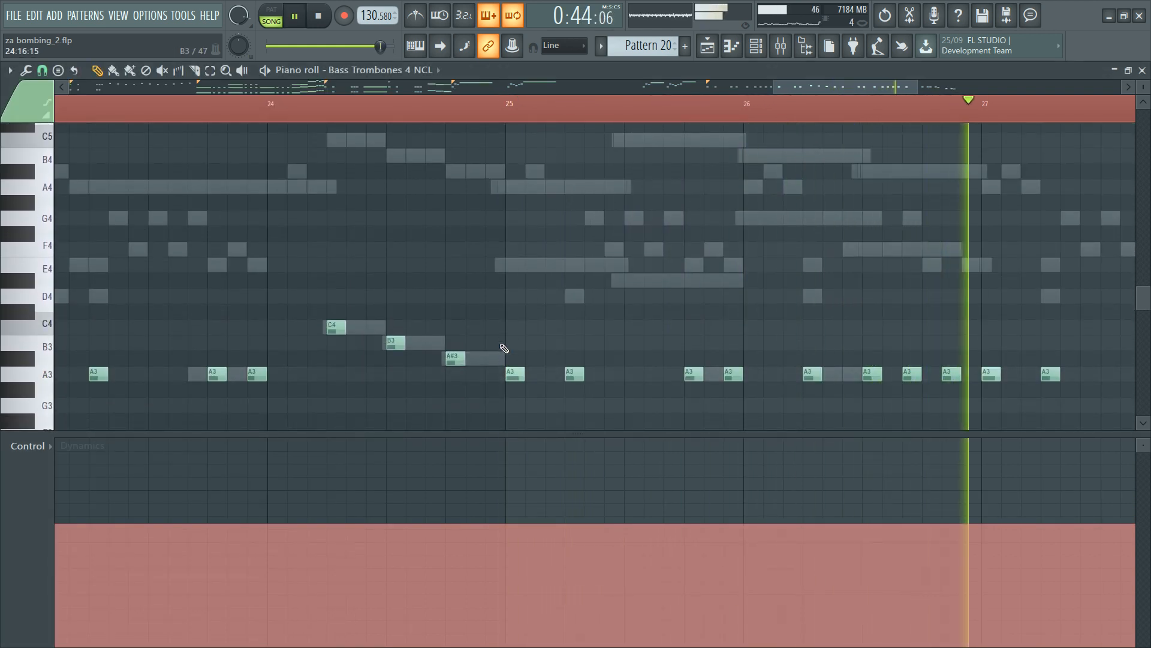
key(space)
drag(501, 251, 507, 272)
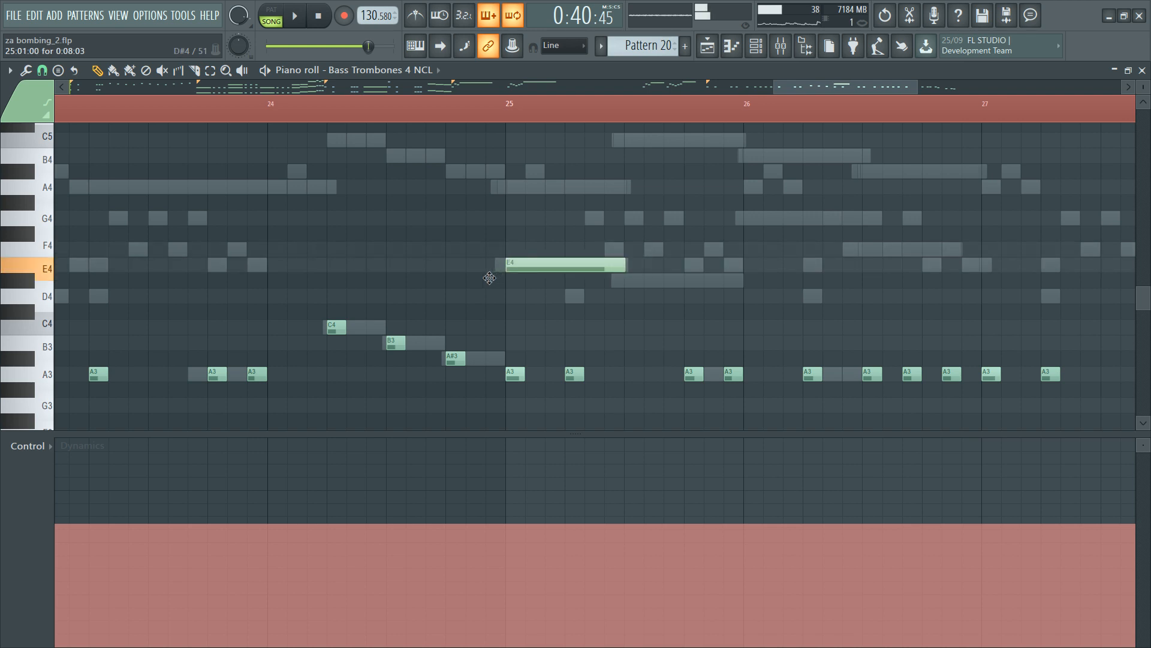
click(618, 281)
click(742, 218)
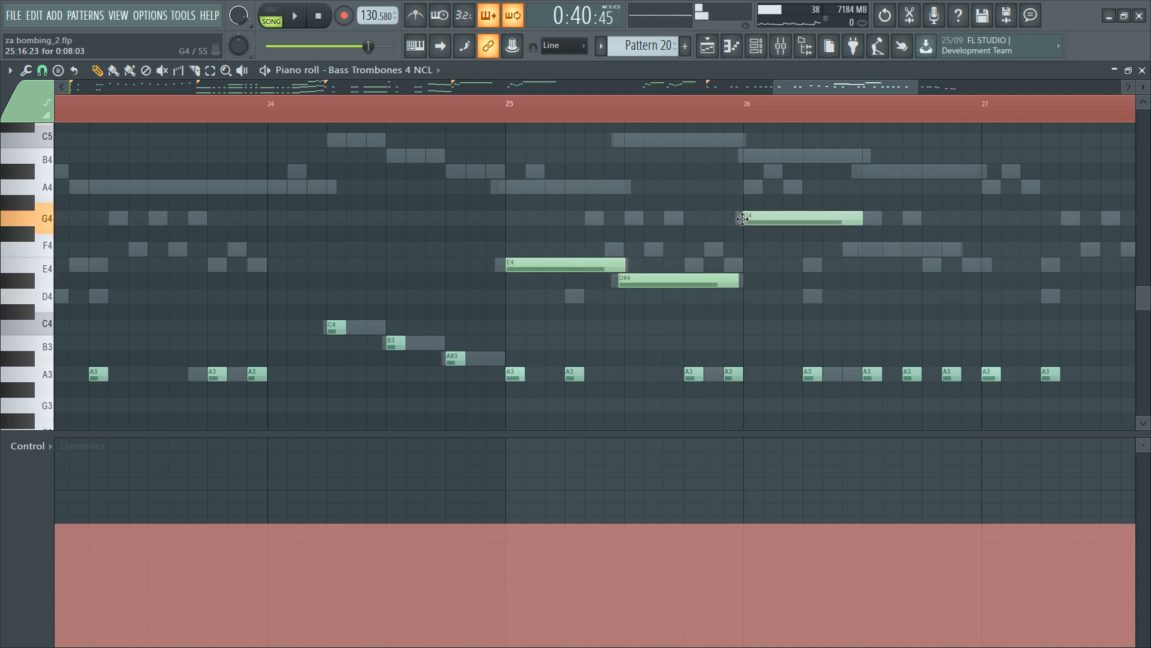
drag(854, 249, 862, 251)
key(space)
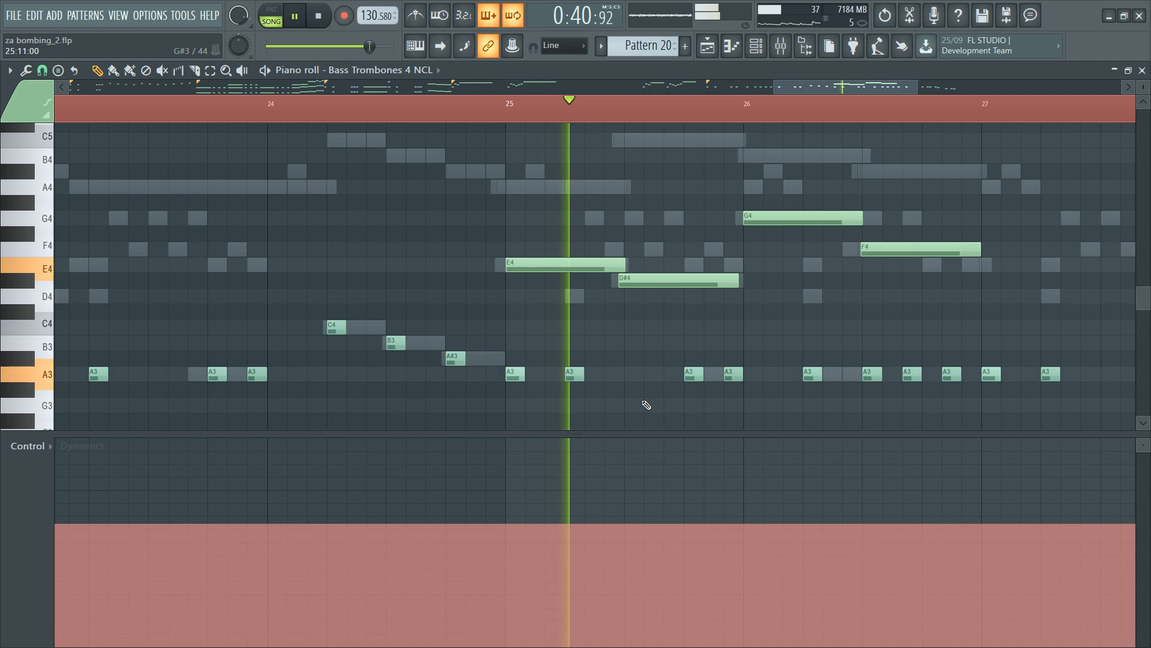
Step: Shift the trombone D#4 note to start at the middle of bar 25, right after the E4, and play the phrase
key(space)
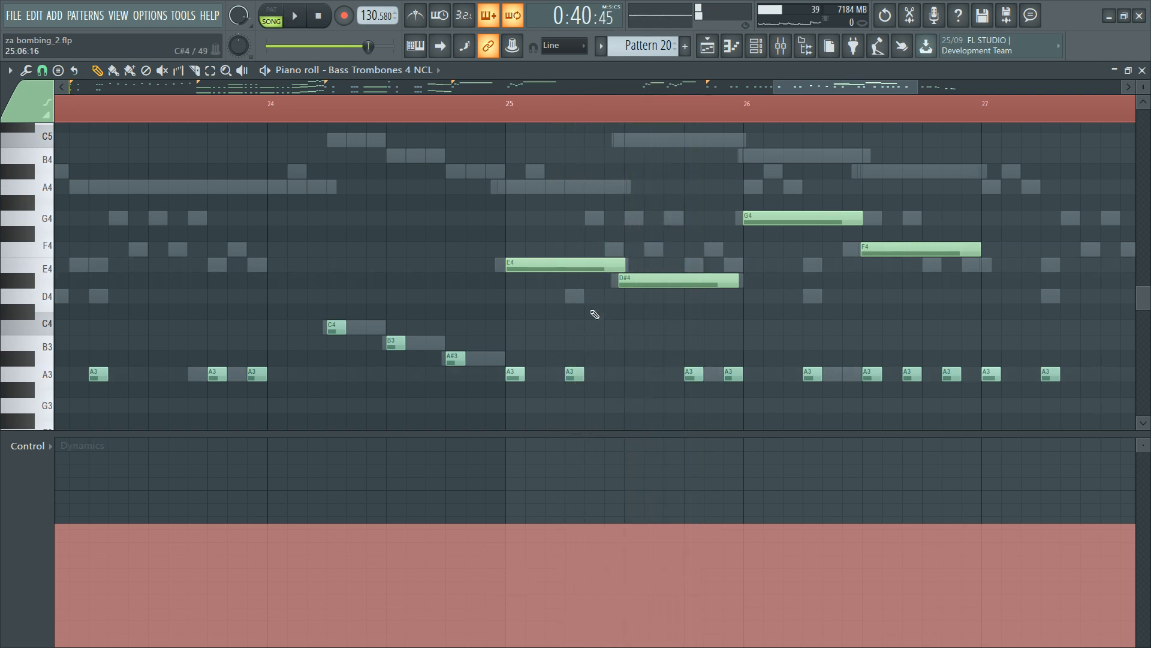
drag(655, 286, 662, 286)
key(space)
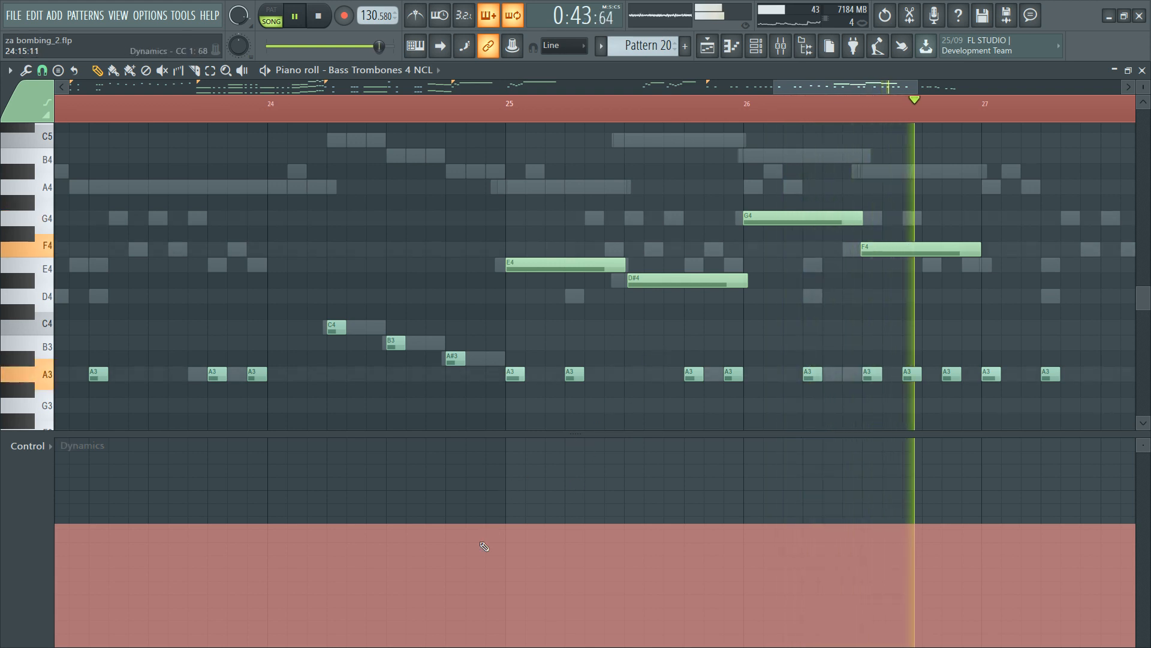
Step: Try a trombone Dynamics swell that peaks at mid-bar 25 and falls by bar 26, with a second, higher-peaked version
key(space)
click(510, 599)
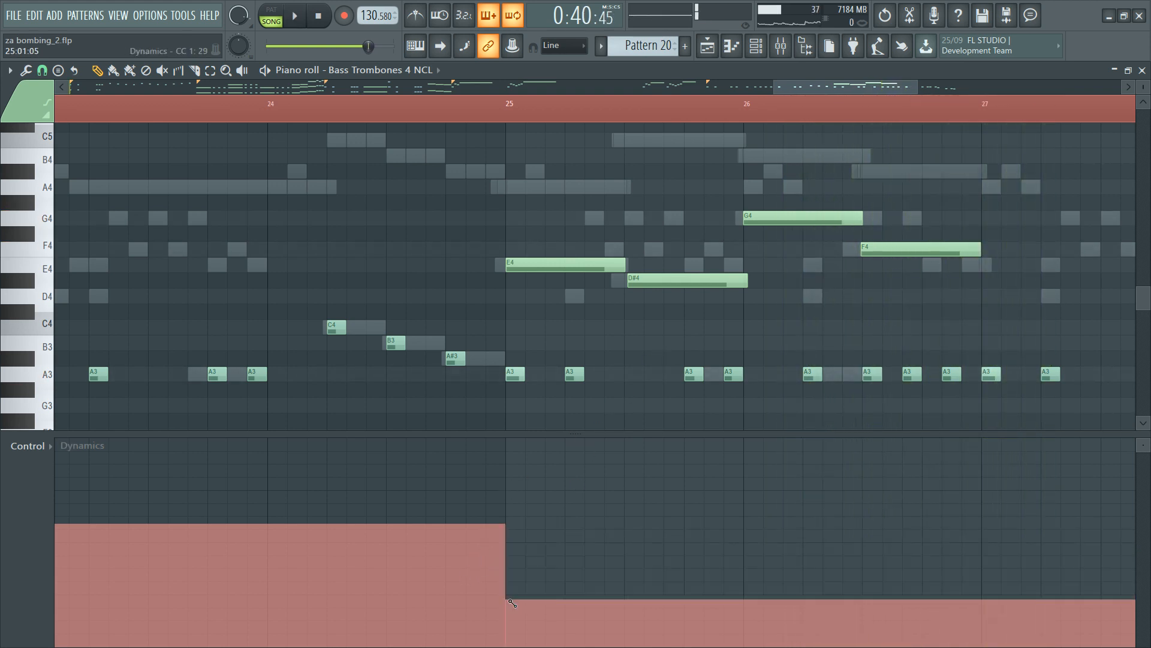
mouse_move(511, 600)
mouse_down()
mouse_move(632, 524)
mouse_move(737, 602)
mouse_up()
key(space)
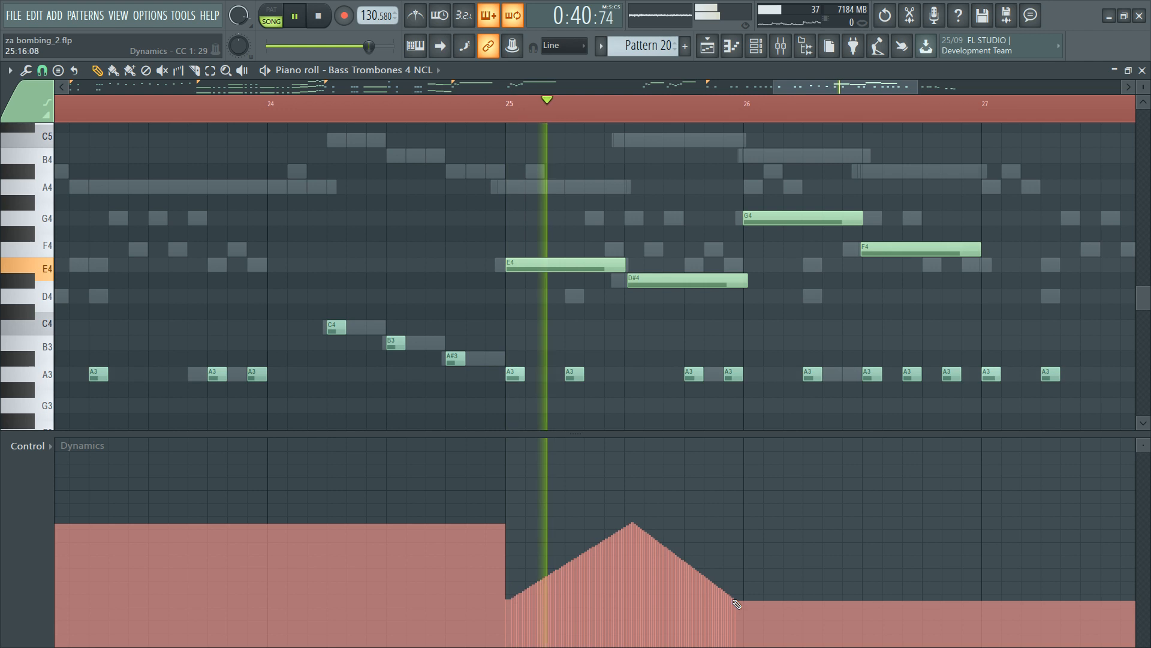
key(space)
mouse_move(509, 600)
mouse_down()
mouse_move(599, 525)
mouse_move(624, 474)
mouse_move(727, 593)
mouse_move(747, 590)
mouse_up()
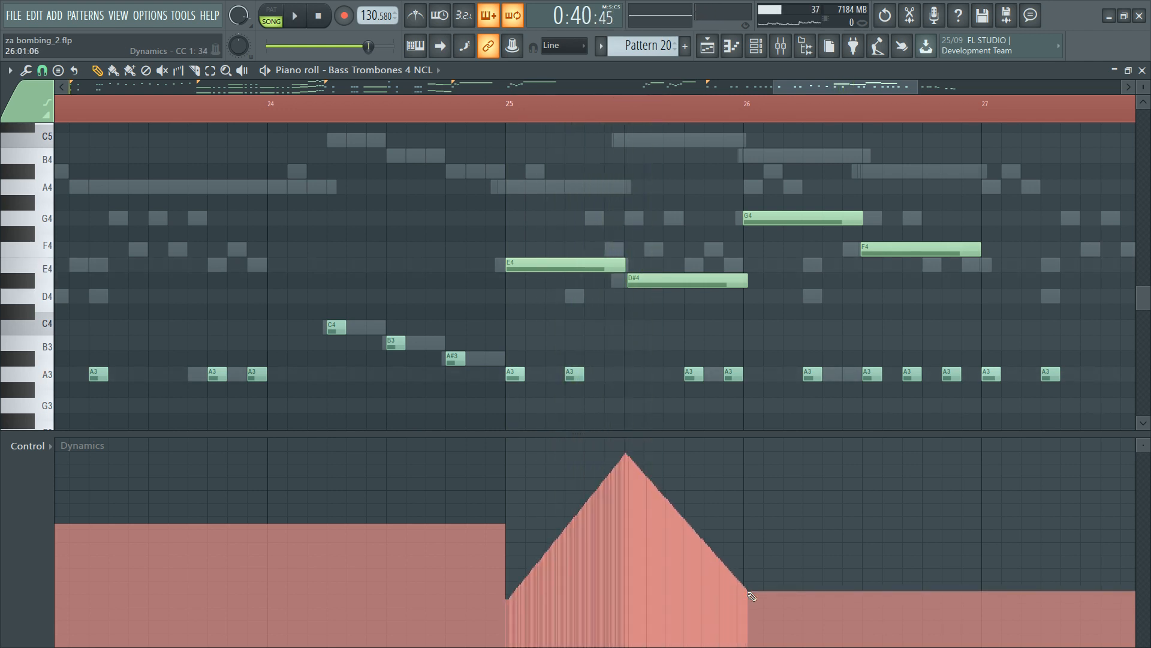
key(space)
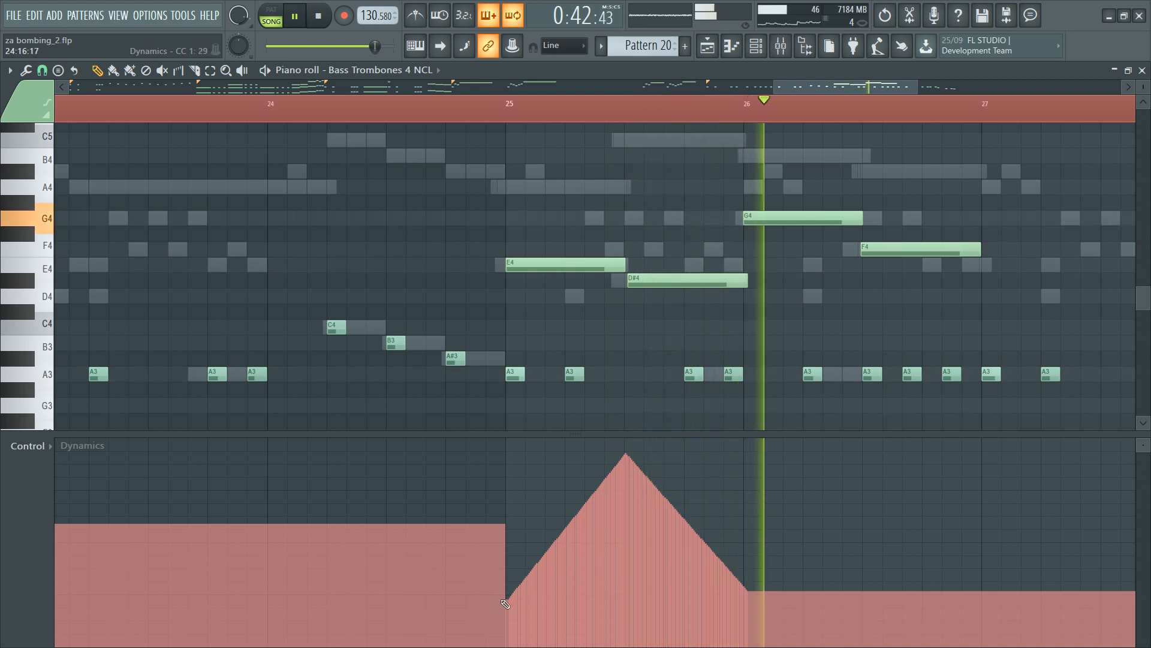
Step: Draw the trombone Dynamics curve rising to mid-bar 25, dipping at bar 26 and climbing to bar 27, and play it
key(space)
mouse_move(502, 598)
mouse_down()
mouse_move(630, 475)
mouse_move(762, 602)
mouse_move(827, 528)
mouse_move(876, 554)
mouse_move(984, 477)
mouse_move(944, 526)
mouse_up()
key(space)
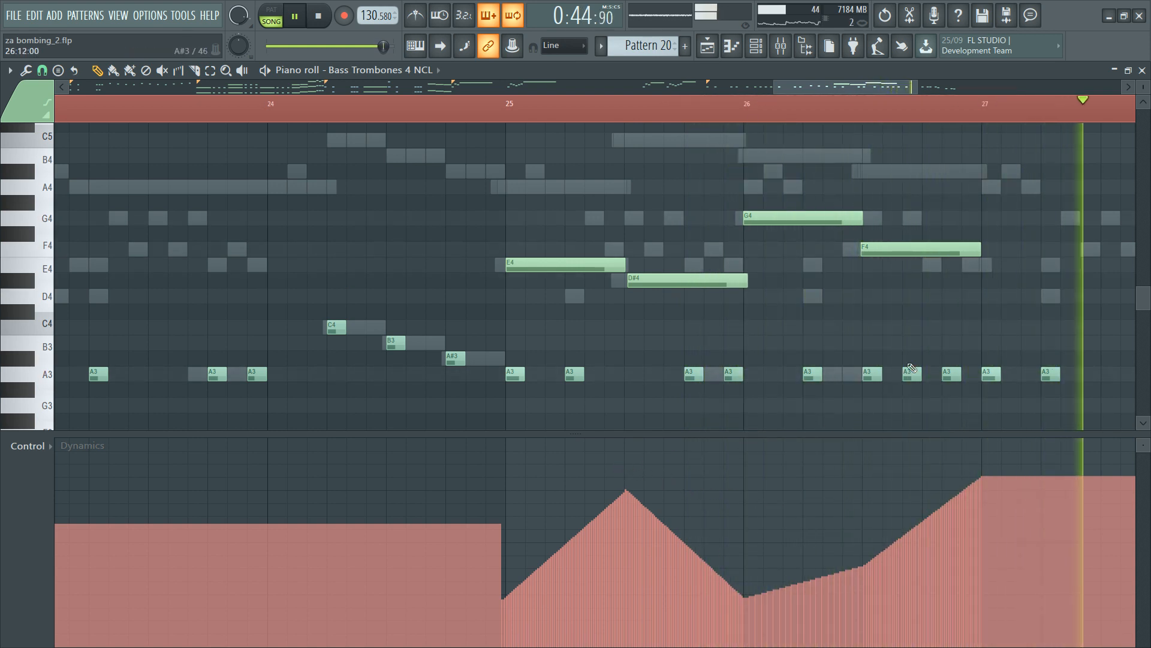
Step: Mute the short A3 trombone notes in bars 25 and 26 and play the passage
scroll(720, 317, down, 5)
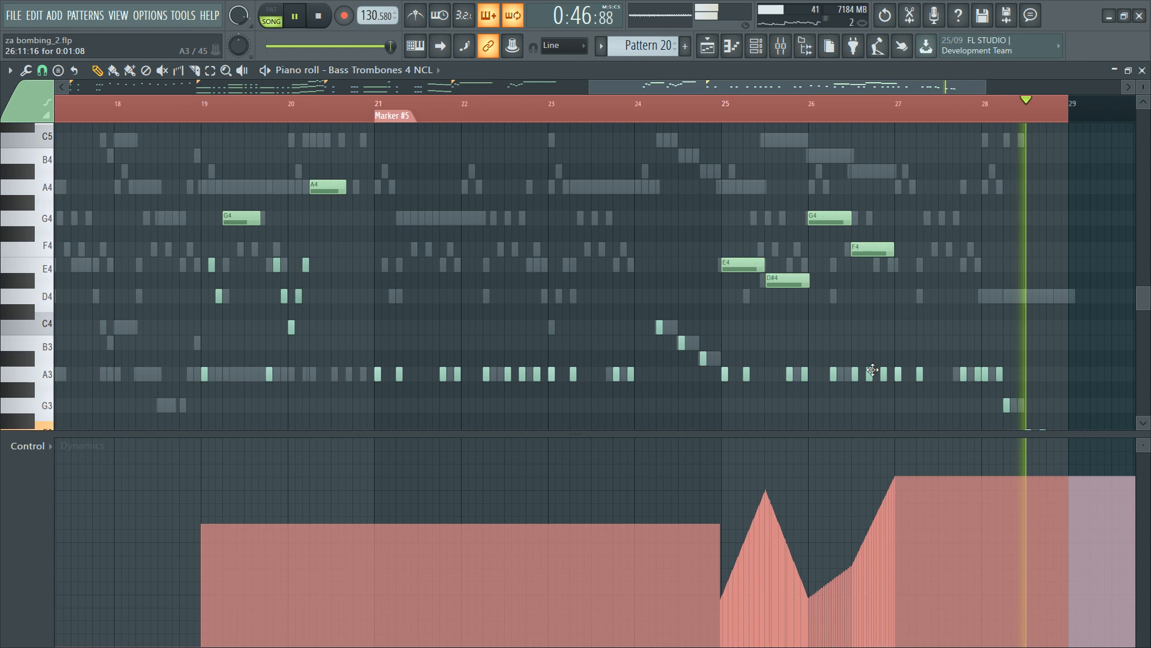
key(space)
drag(887, 360, 724, 394)
key(space)
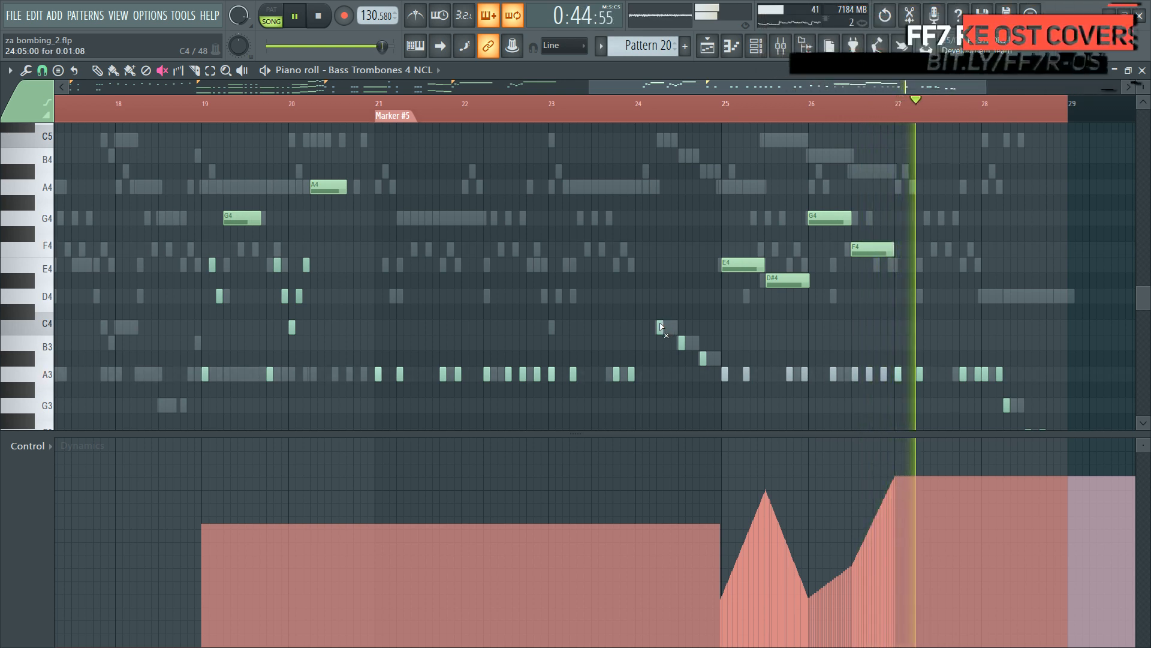
Step: Redraw the trombone Dynamics ramp in the second half of bar 26 so it ends slightly higher at bar 27
key(F6)
key(F6)
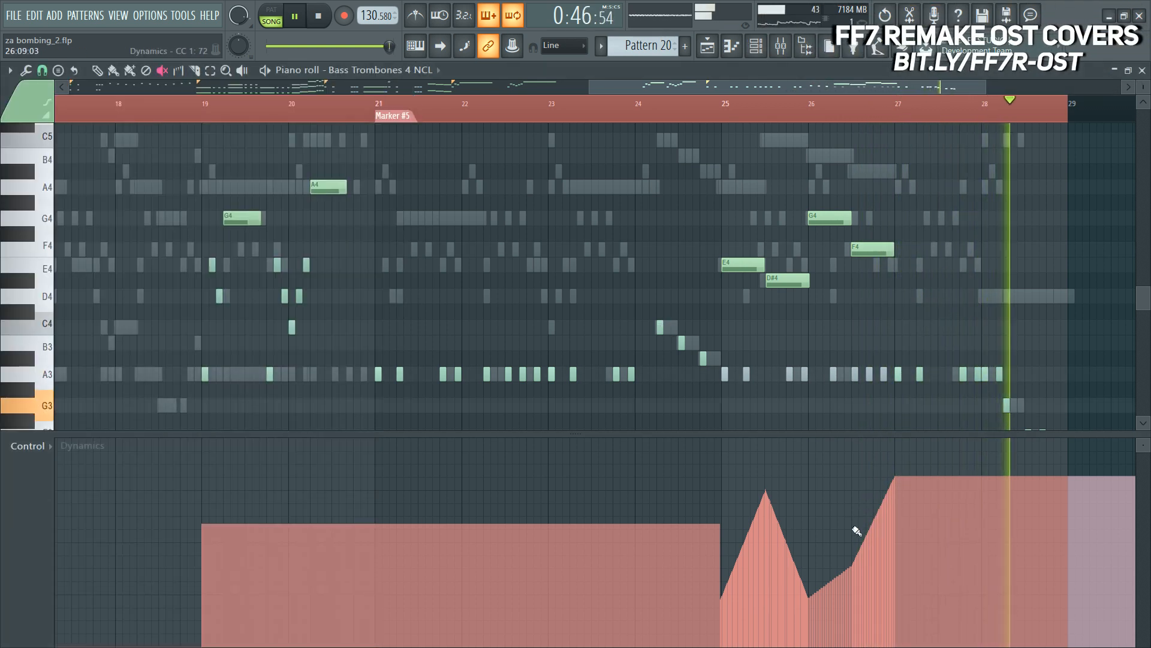
mouse_move(852, 568)
mouse_down()
mouse_move(883, 468)
mouse_move(896, 465)
mouse_up()
Step: Re-enable all channels in the channel rack and play the passage with the full orchestra
key(F6)
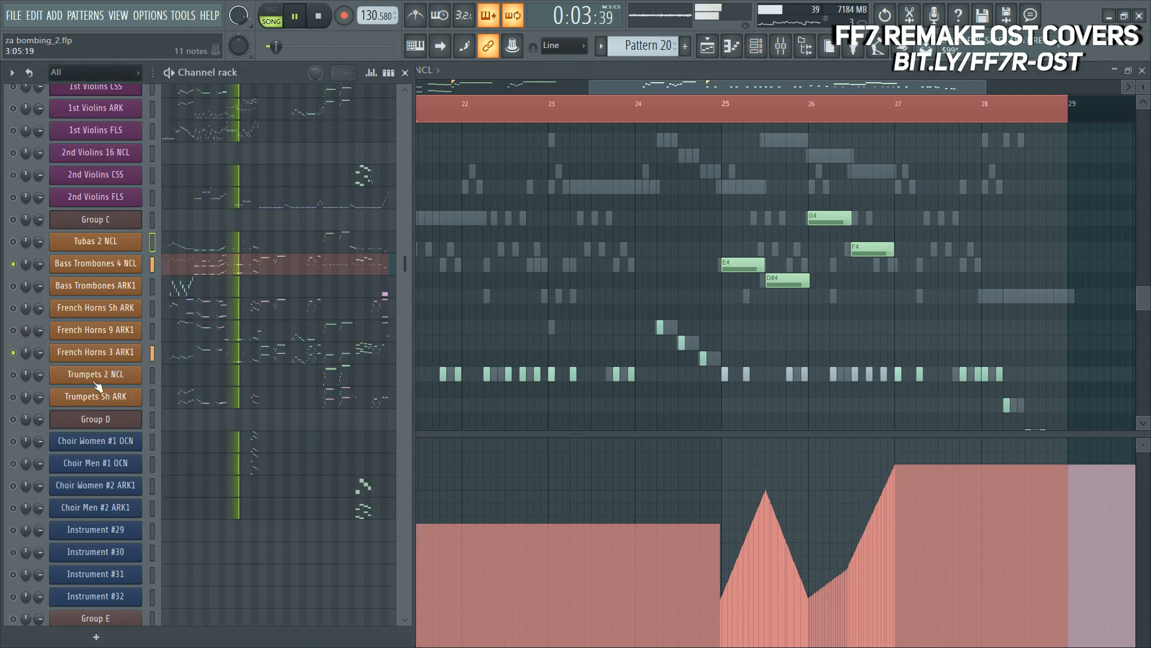
key(space)
key(space)
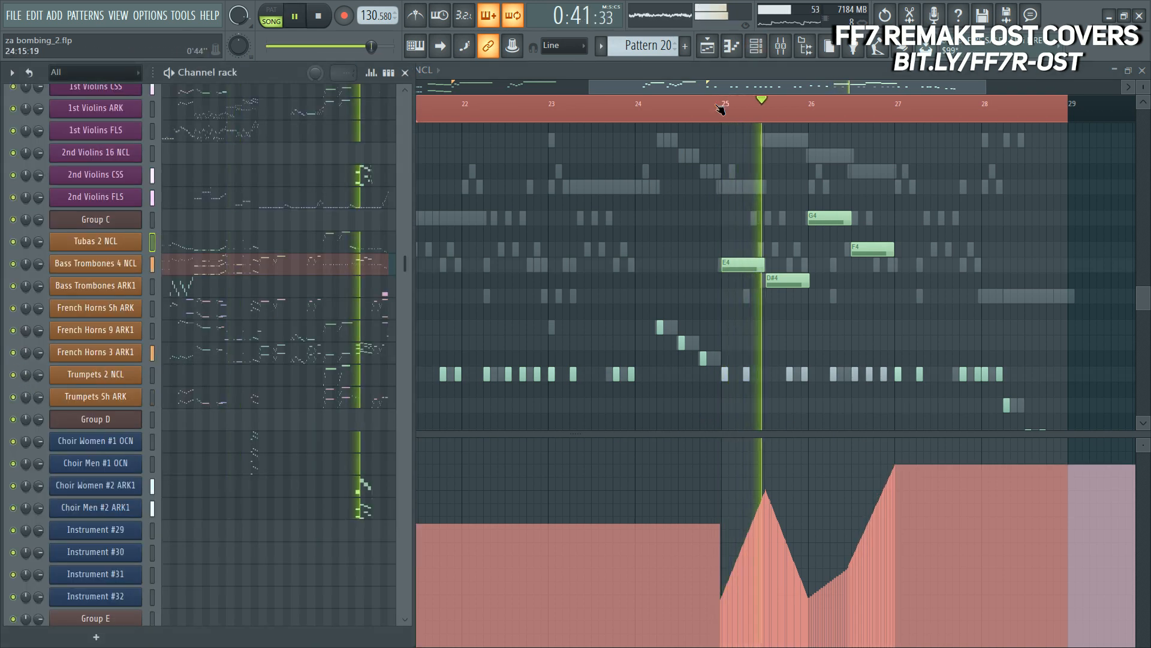
key(F6)
key(space)
Step: Solo the Brass and Choir mixer tracks together and listen to the passage from bar 24 to bar 27
key(F9)
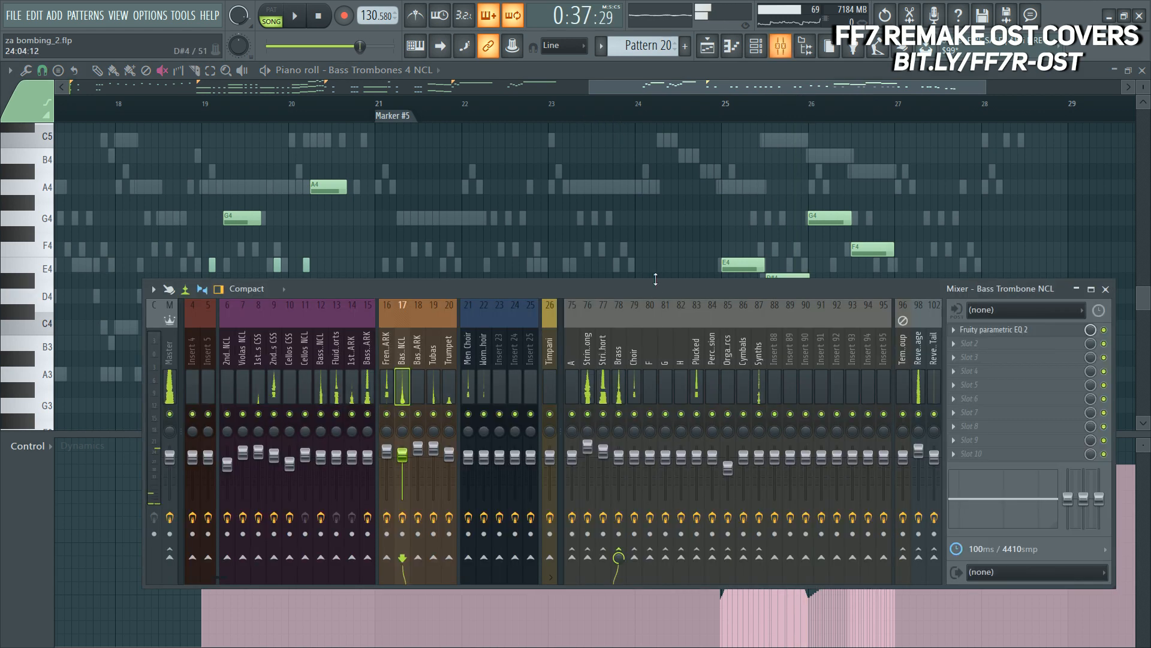
ctrl+click(632, 367)
key(space)
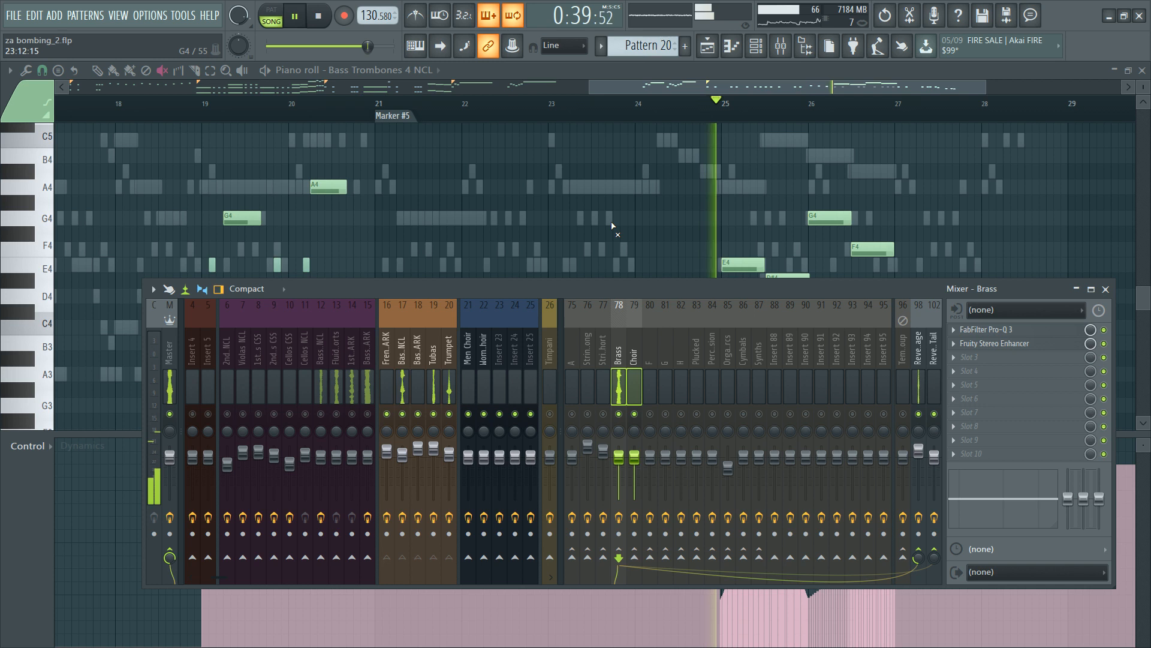
key(F9)
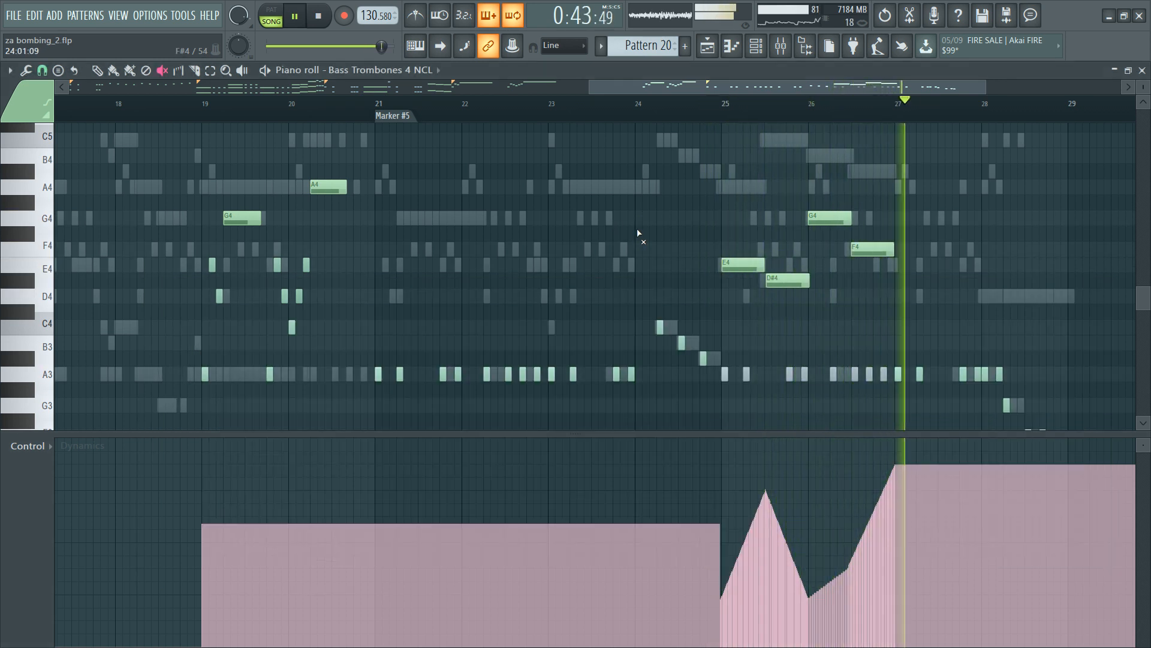
key(space)
Step: Open the Tubas 2 NCL part and mute its short A2 notes in bars 25 and 26
key(F6)
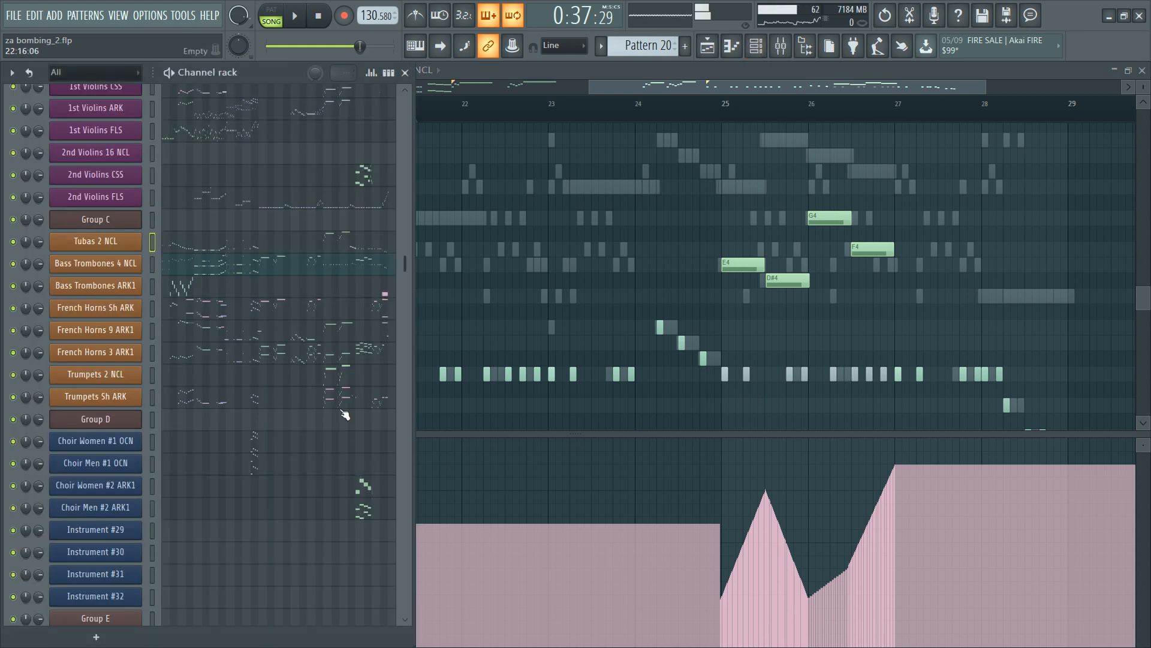
click(362, 251)
key(space)
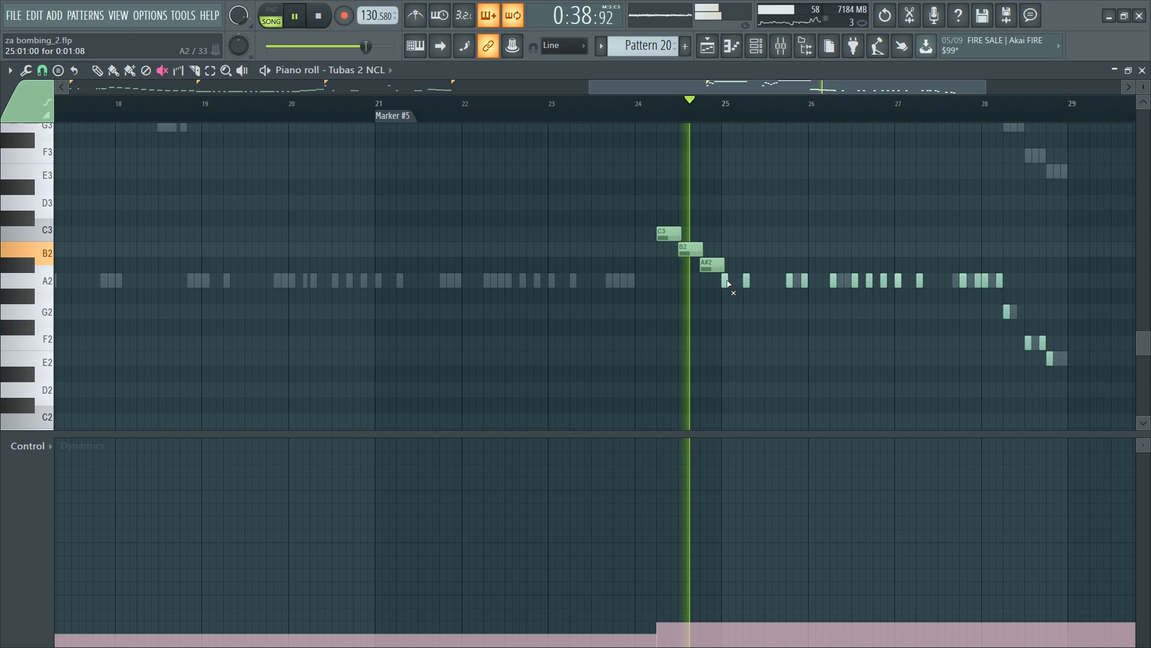
drag(727, 283, 888, 281)
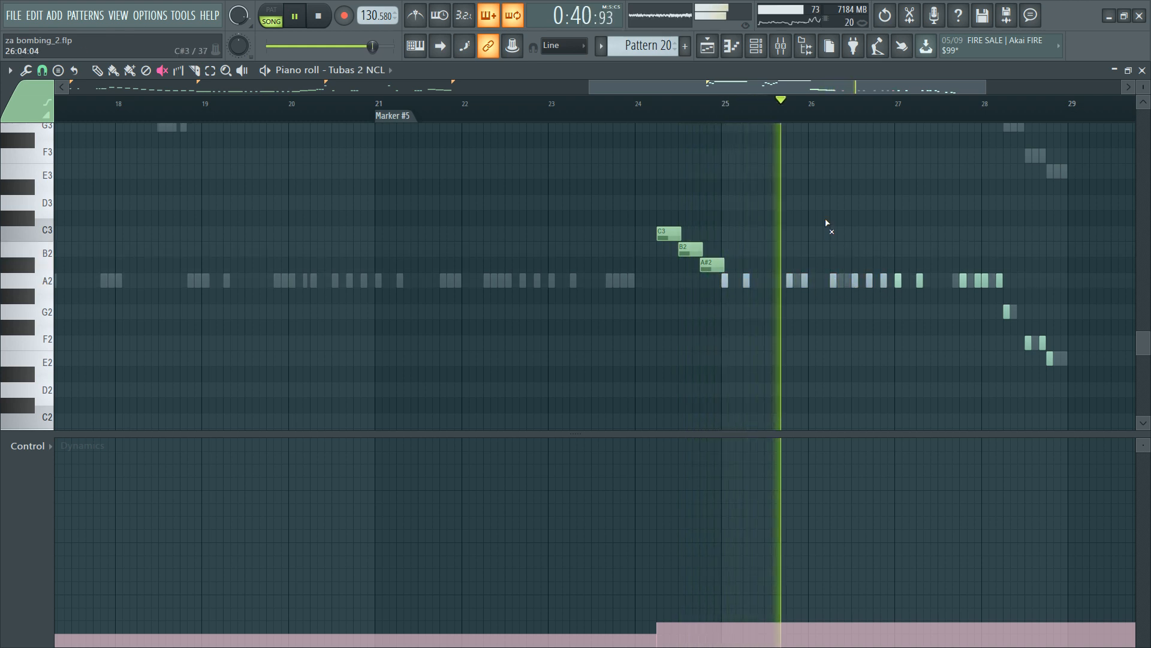
Step: Try adding E3 and D#3 tuba notes of about half a bar each in bar 25, and play them
key(space)
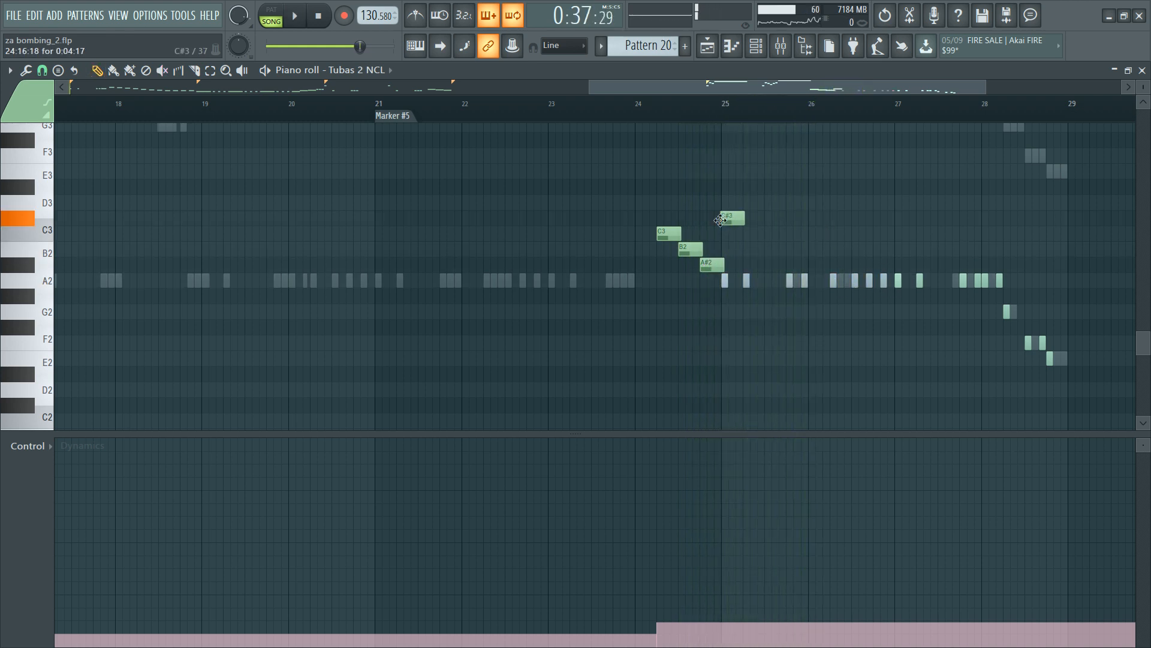
drag(720, 220, 720, 171)
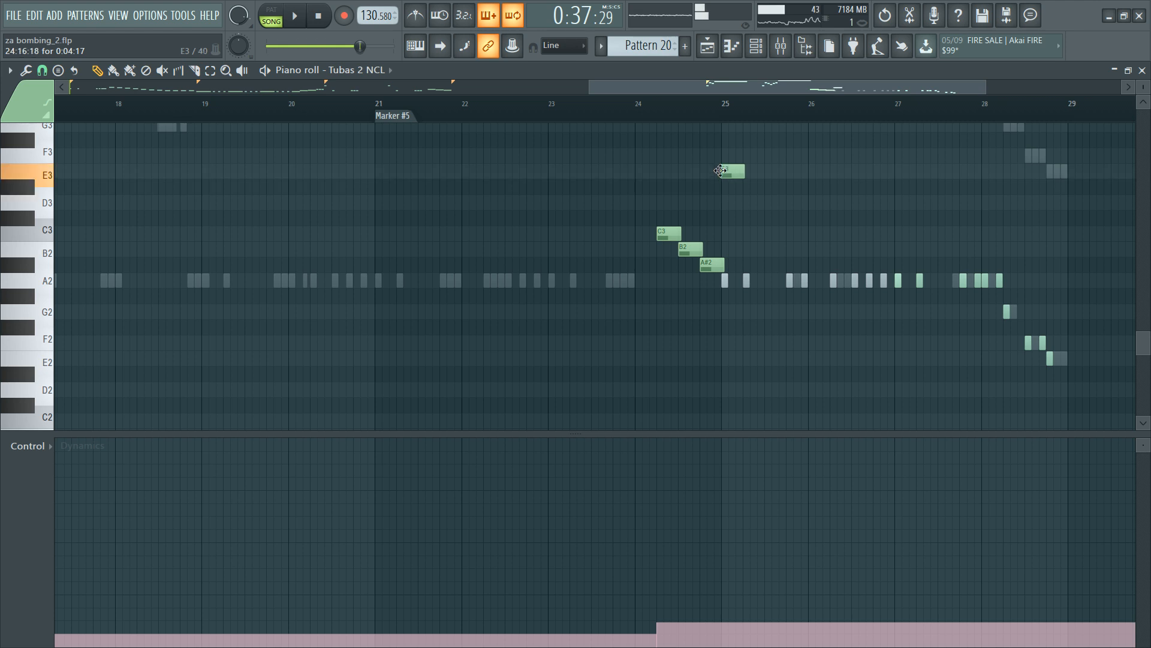
click(722, 117)
key(space)
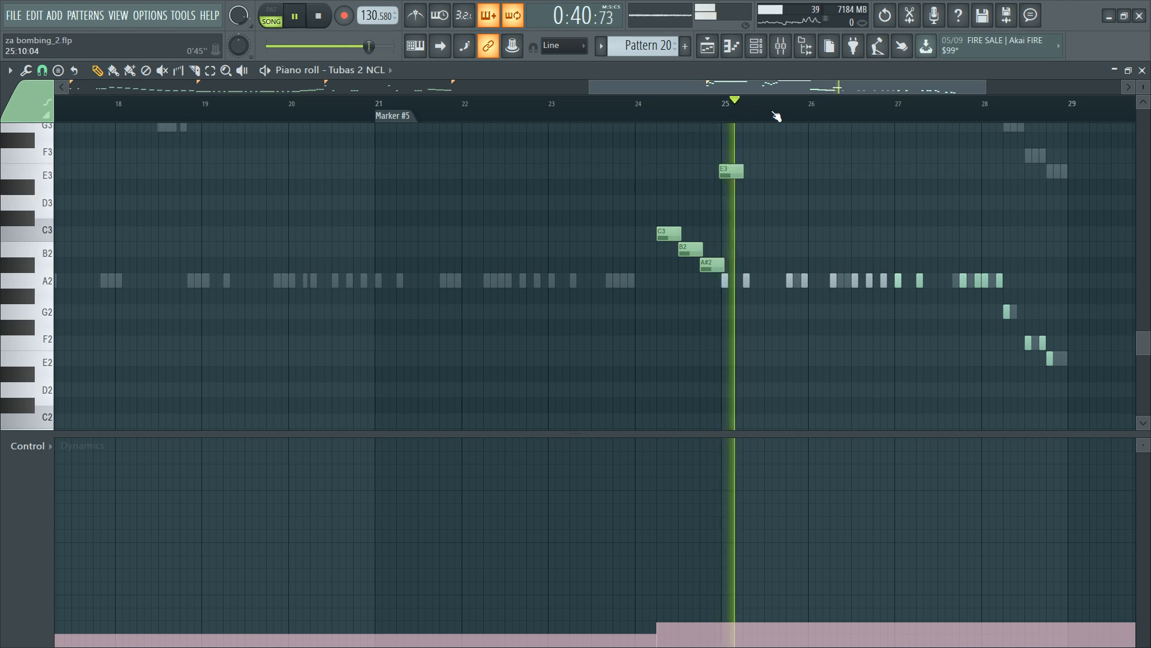
key(space)
scroll(772, 117, up, 3)
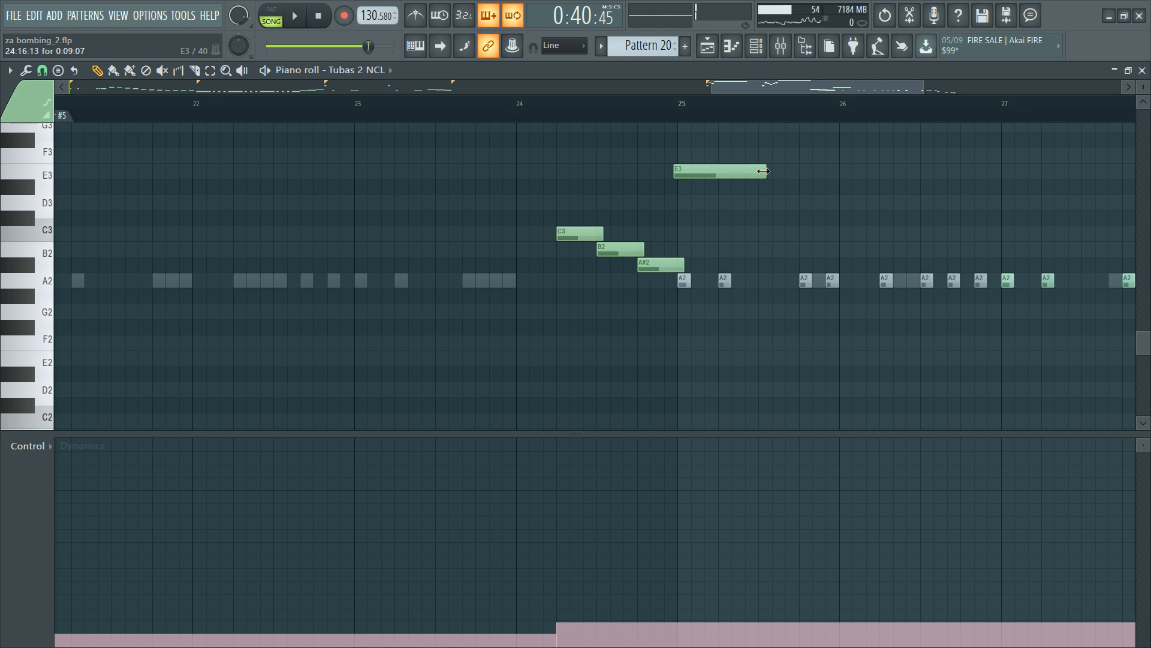
click(755, 190)
key(space)
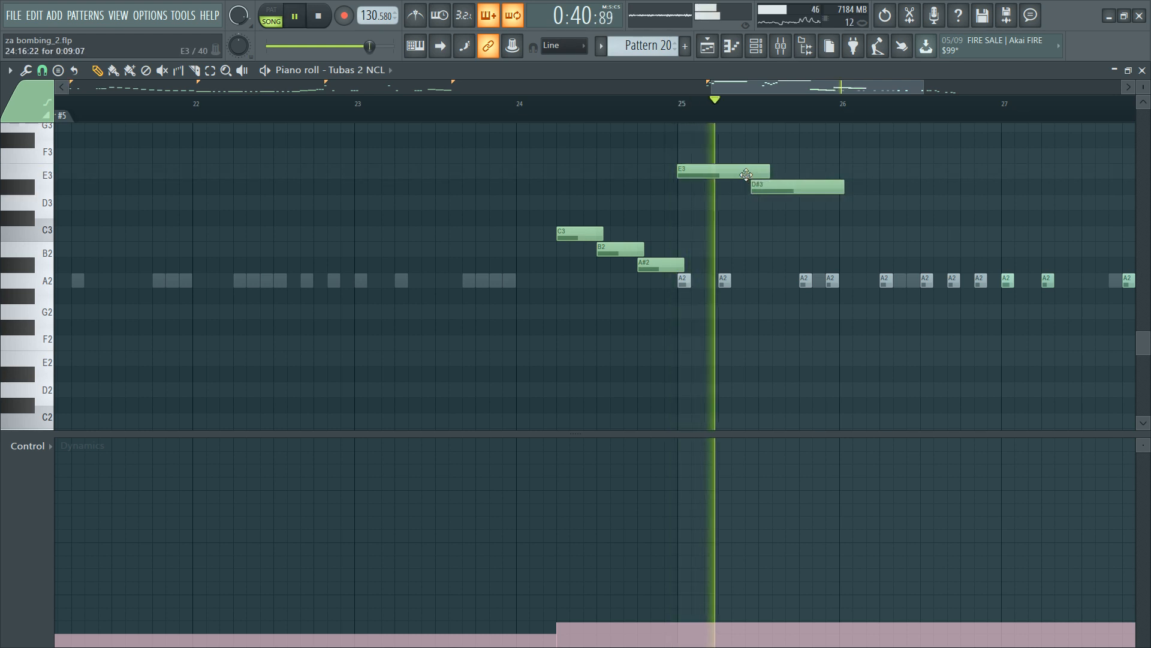
key(space)
key(space)
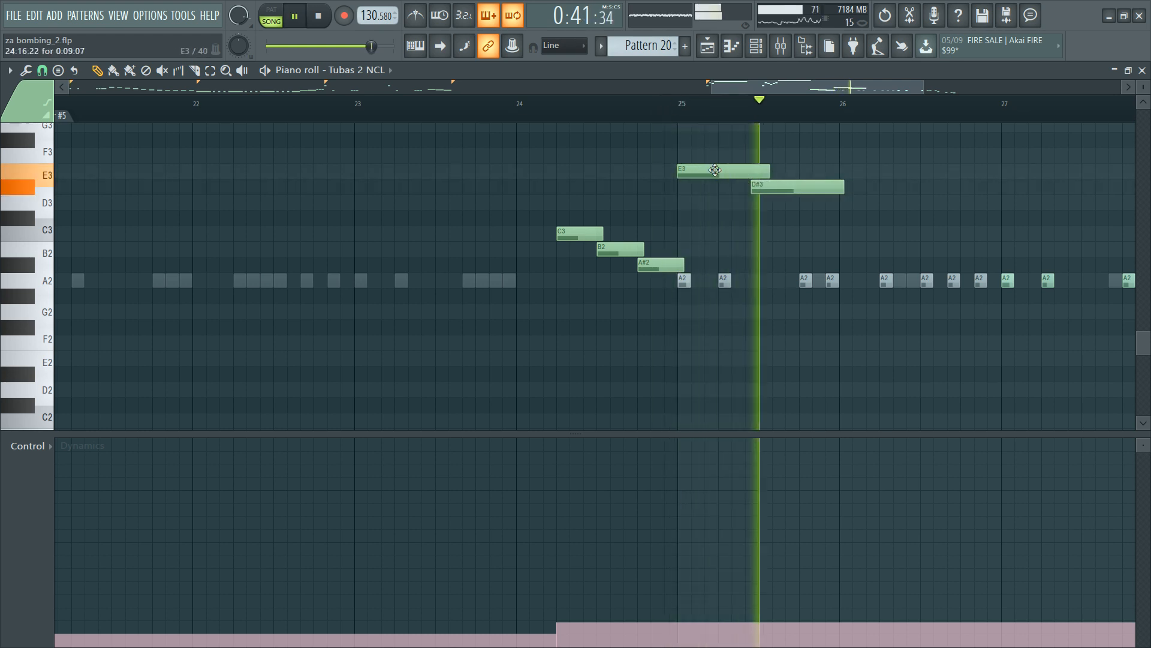
key(space)
Step: Delete the E3 and D#3 tuba notes from bar 25, unmute the A2 notes in bars 25 and 26, and play
ctrl+drag(756, 169, 866, 180)
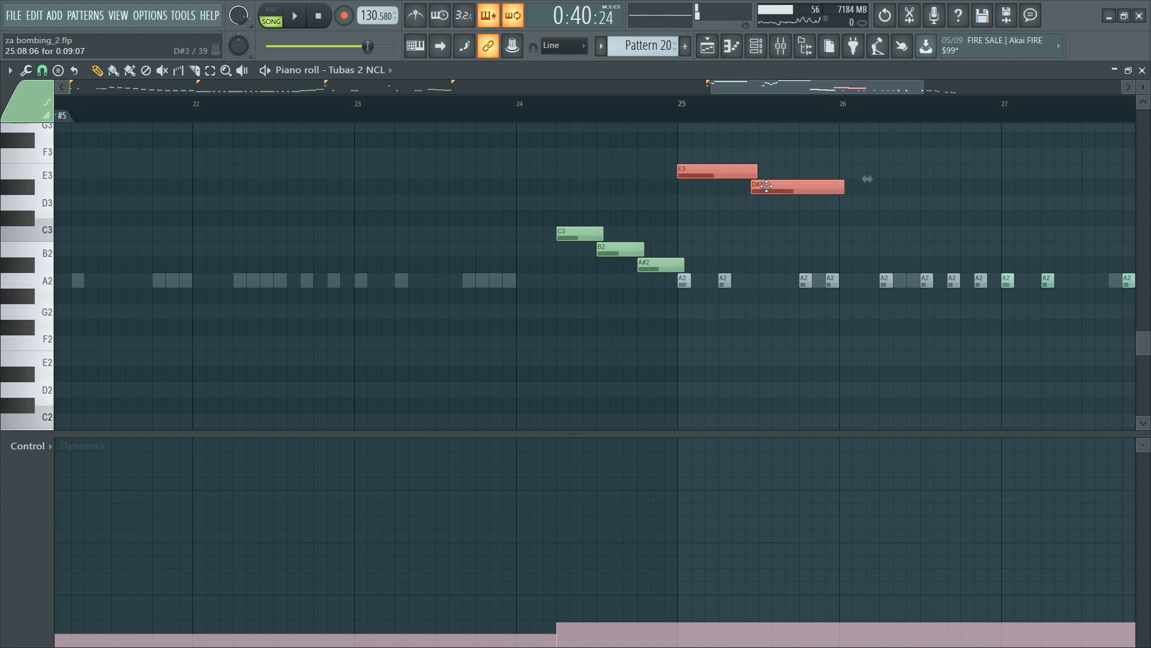
key(Delete)
key(t)
key(space)
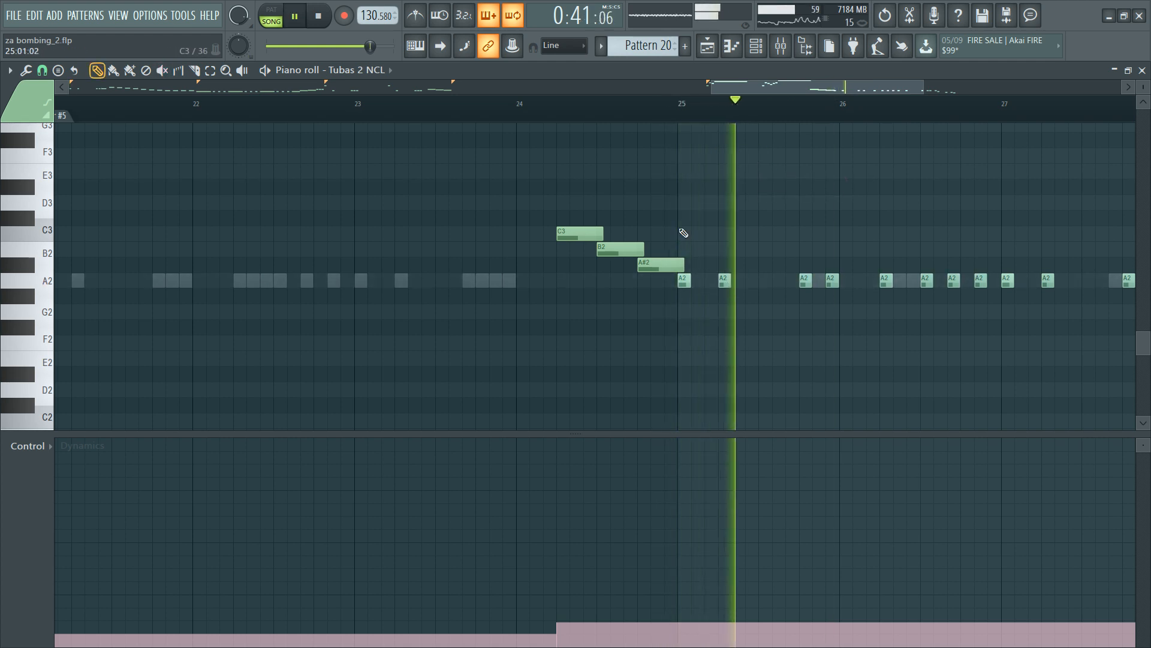
Step: Show the channel rack and the mixer during playback to check the brass track levels
key(F6)
key(F9)
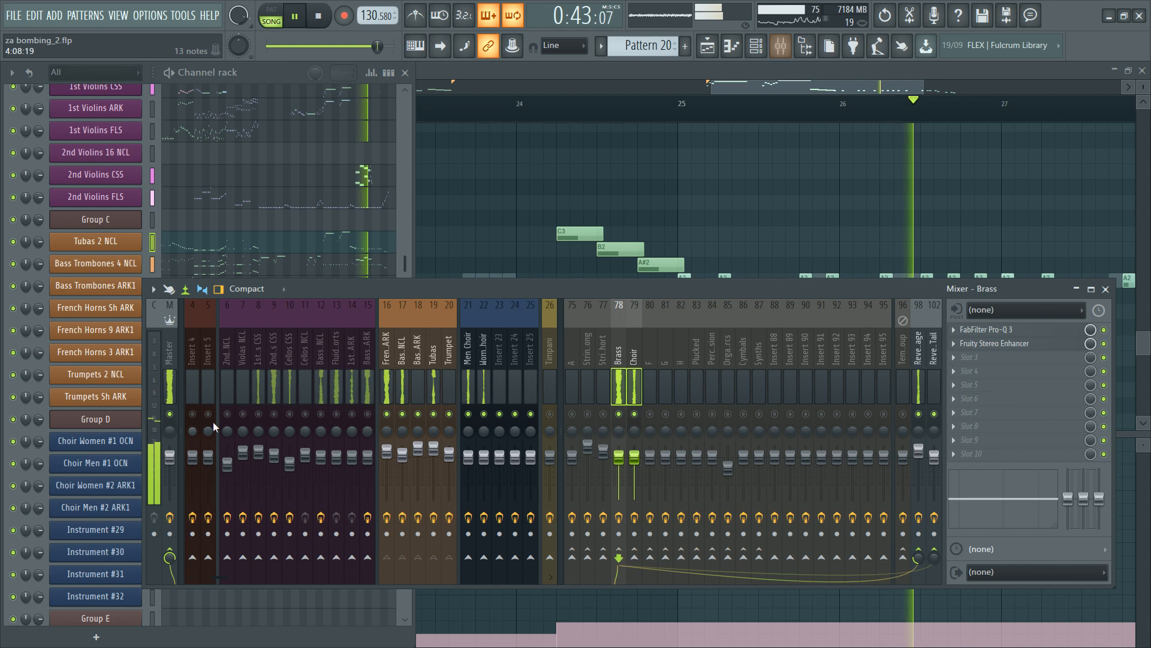
key(space)
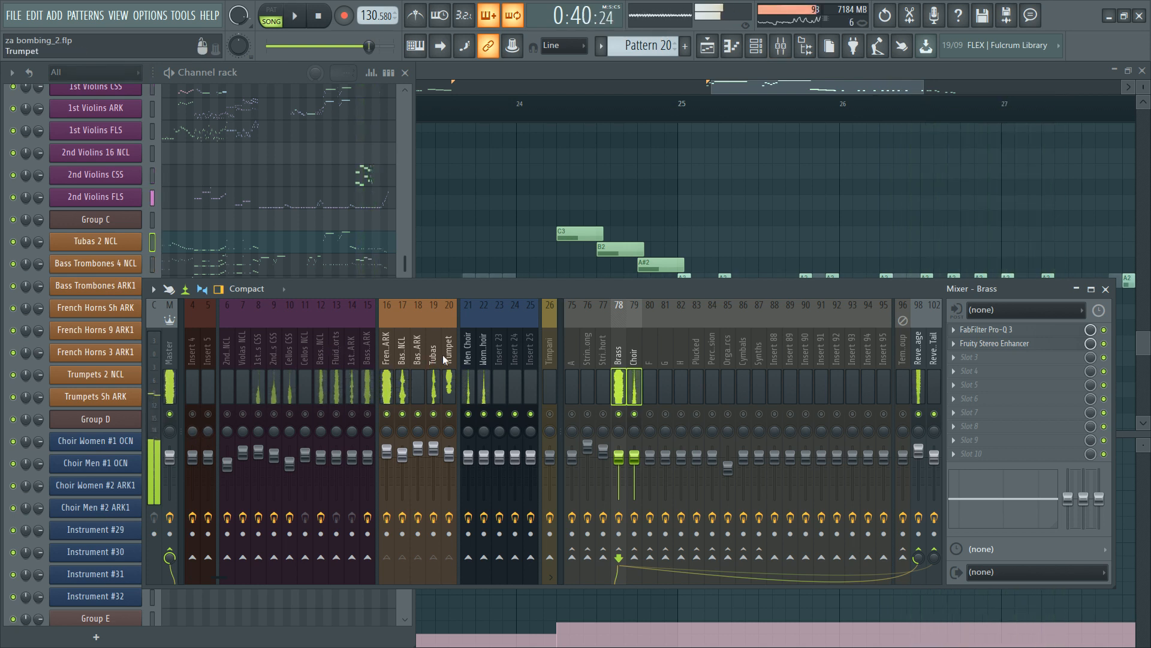
Step: Solo the cello, bass, bass trombone and tuba mixer tracks together and play the passage while checking their parts in the channel rack
click(430, 366)
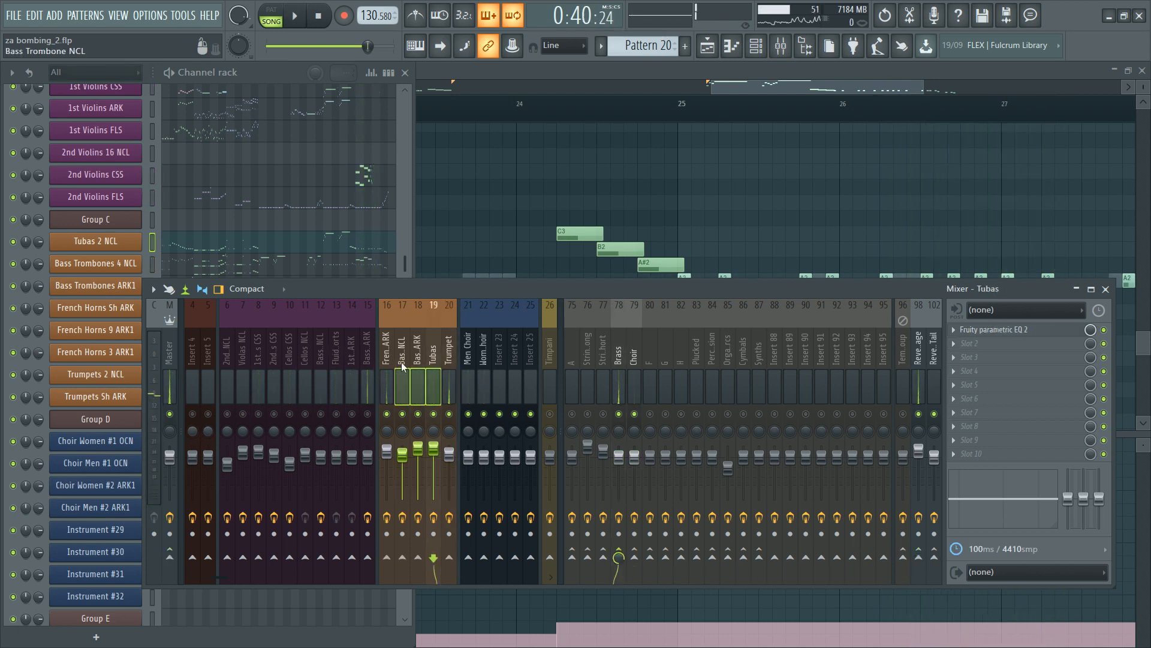
ctrl+shift+click(304, 362)
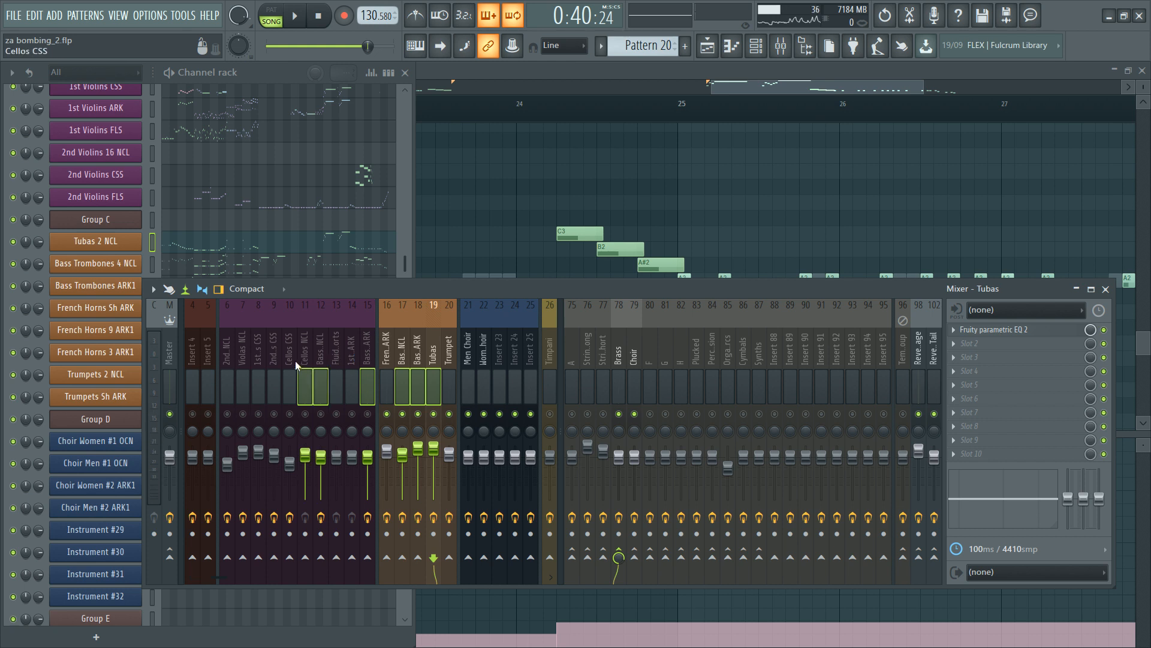
ctrl+shift+click(294, 362)
key(s)
key(space)
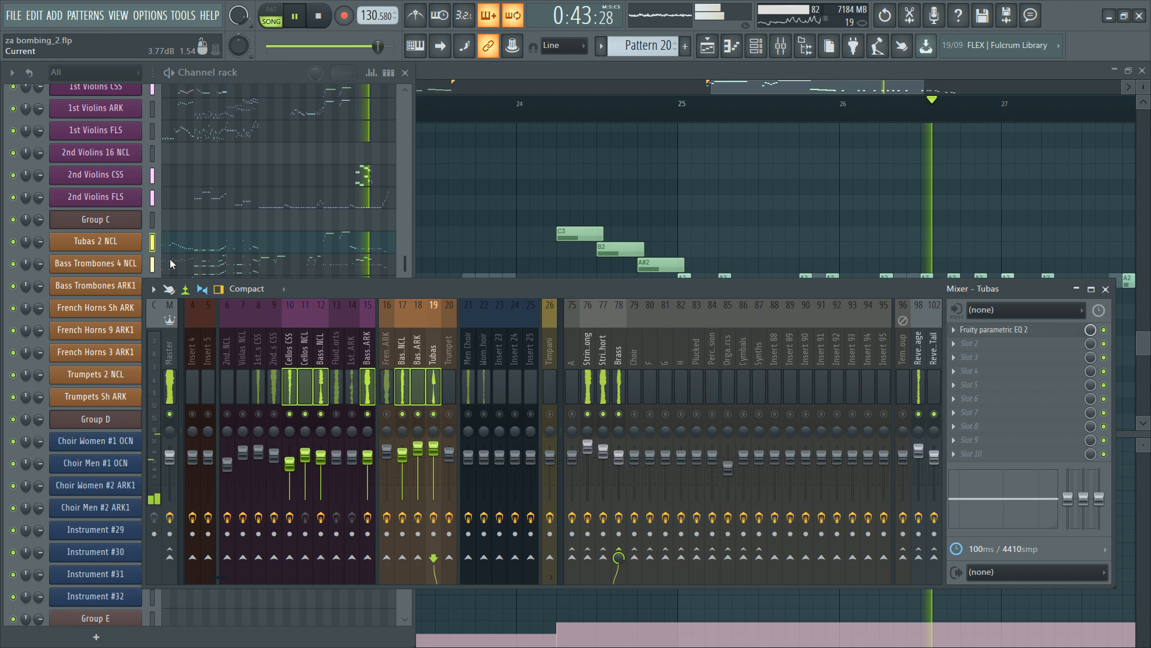
scroll(265, 235, up, 5)
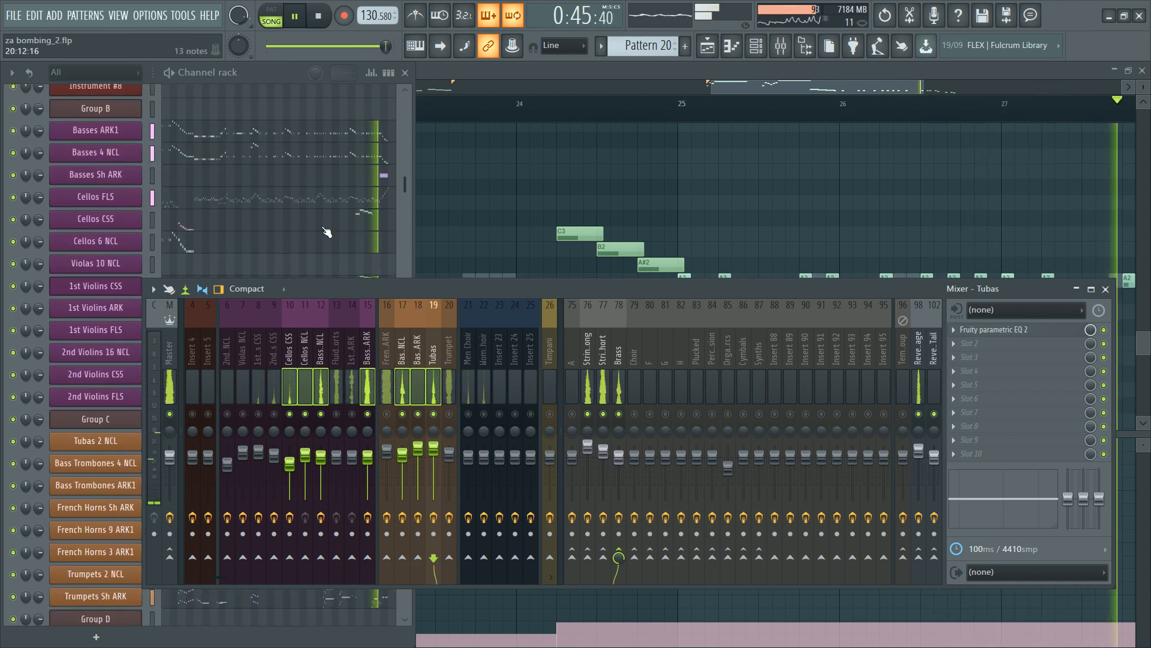
scroll(341, 209, down, 2)
scroll(341, 209, down, 3)
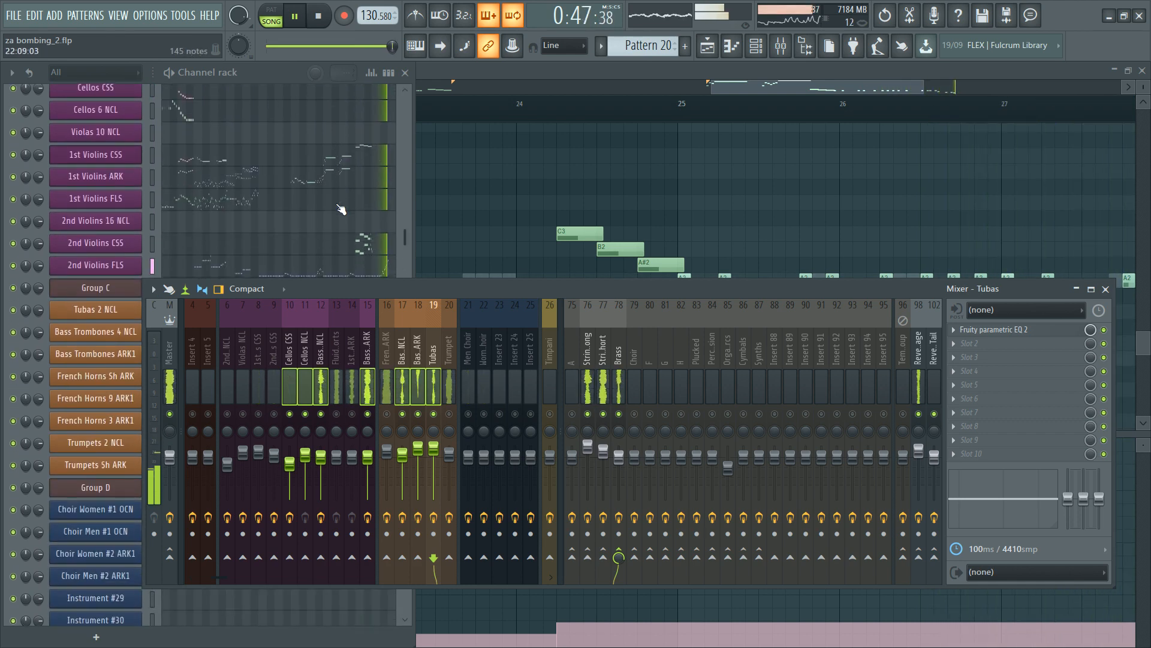
scroll(341, 209, up, 2)
key(space)
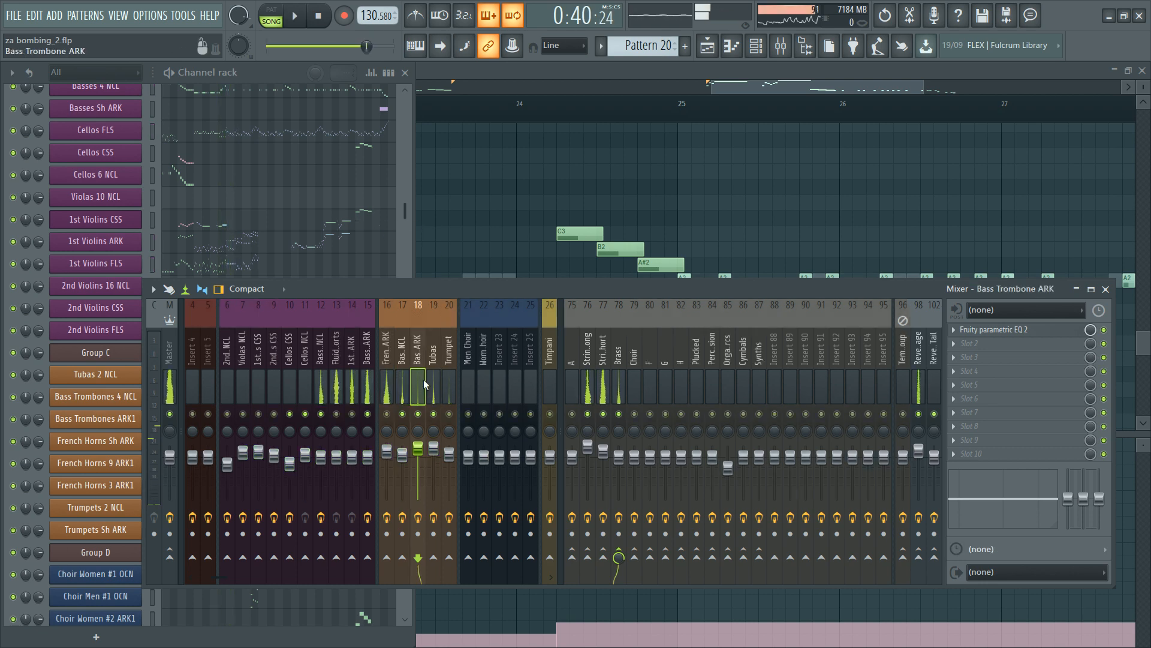
Step: Add a marker at the end of Pattern 20 in the playlist and make that position the song's Start marker
key(F7)
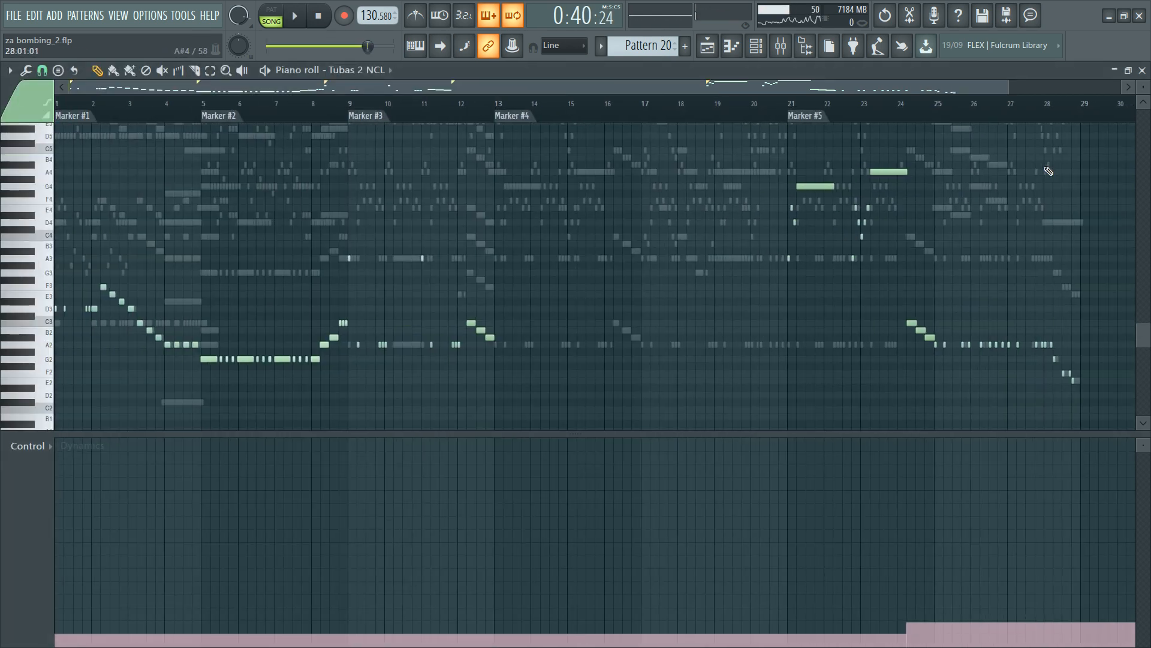
key(F5)
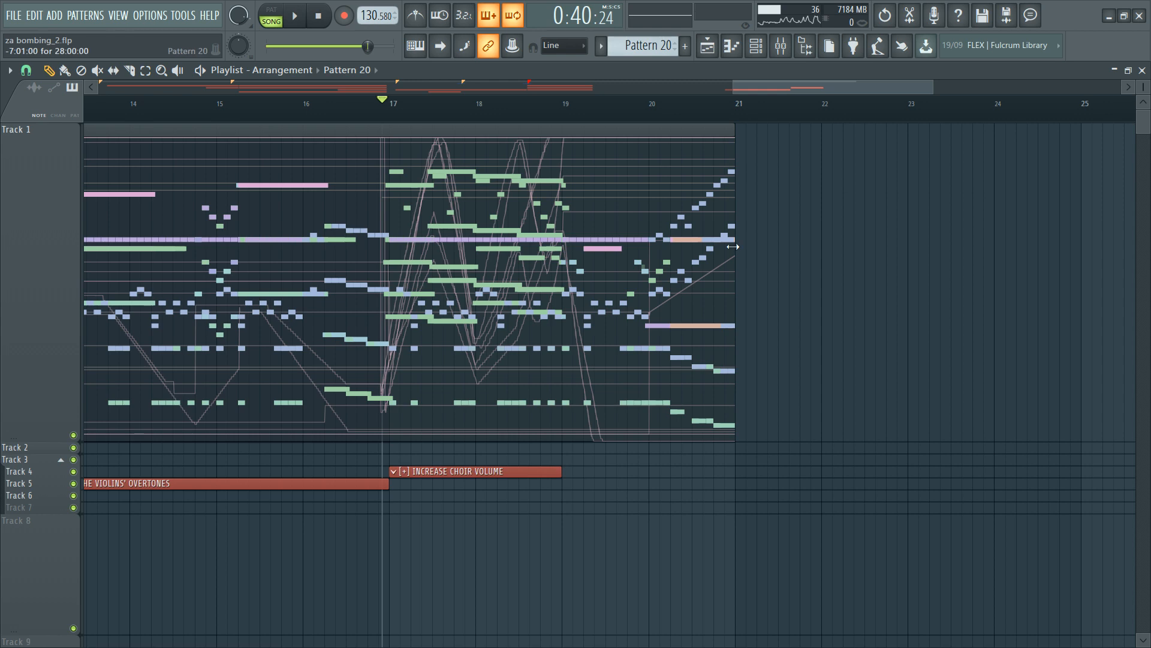
scroll(753, 110, down, 8)
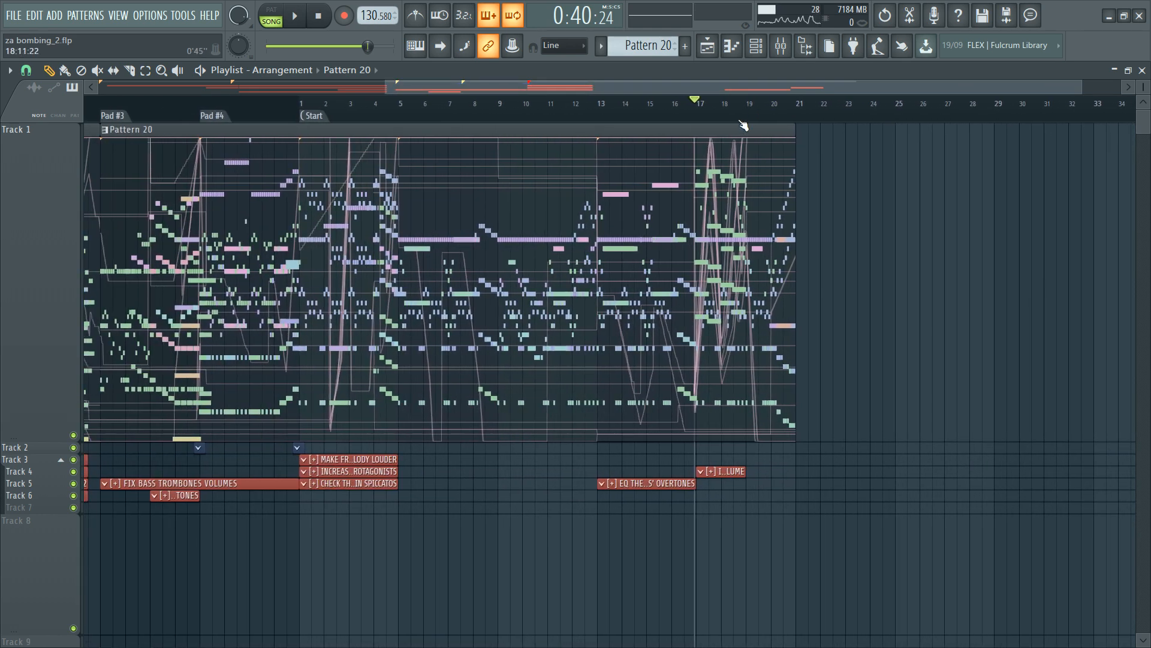
drag(743, 124, 774, 121)
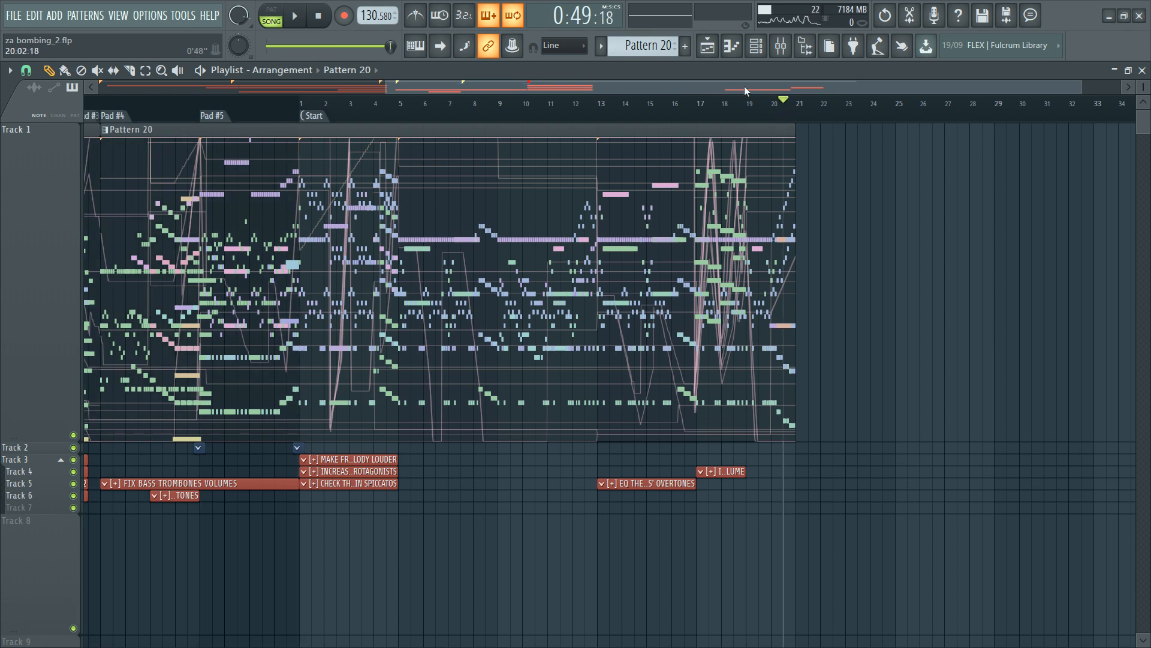
scroll(122, 115, down, 3)
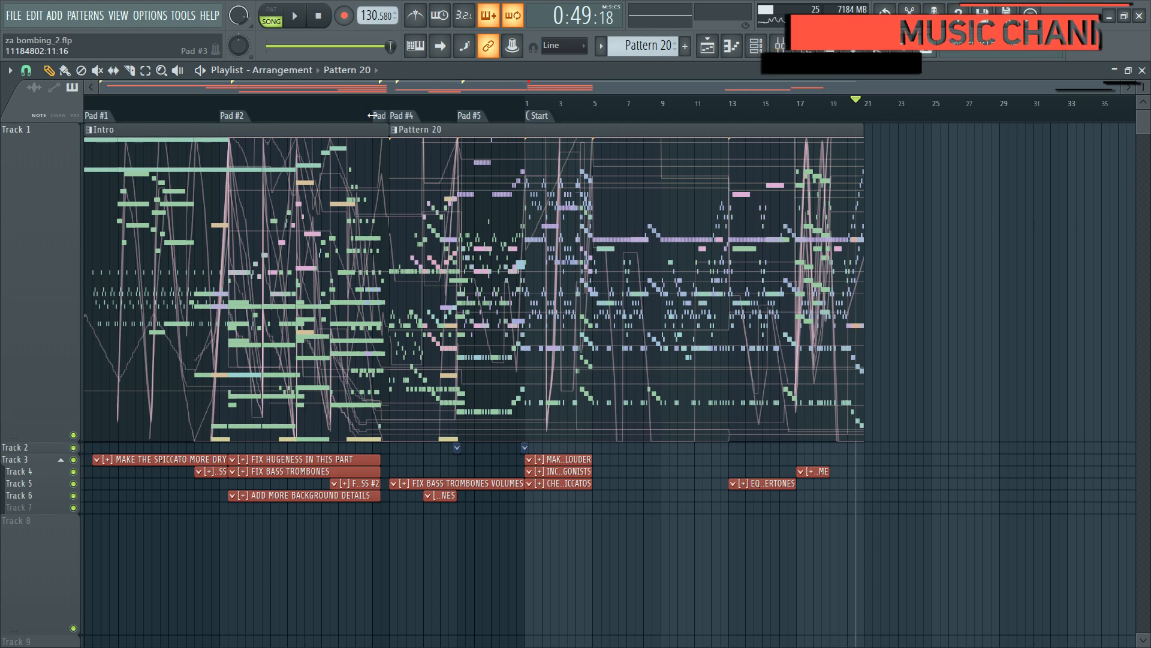
drag(462, 125, 858, 134)
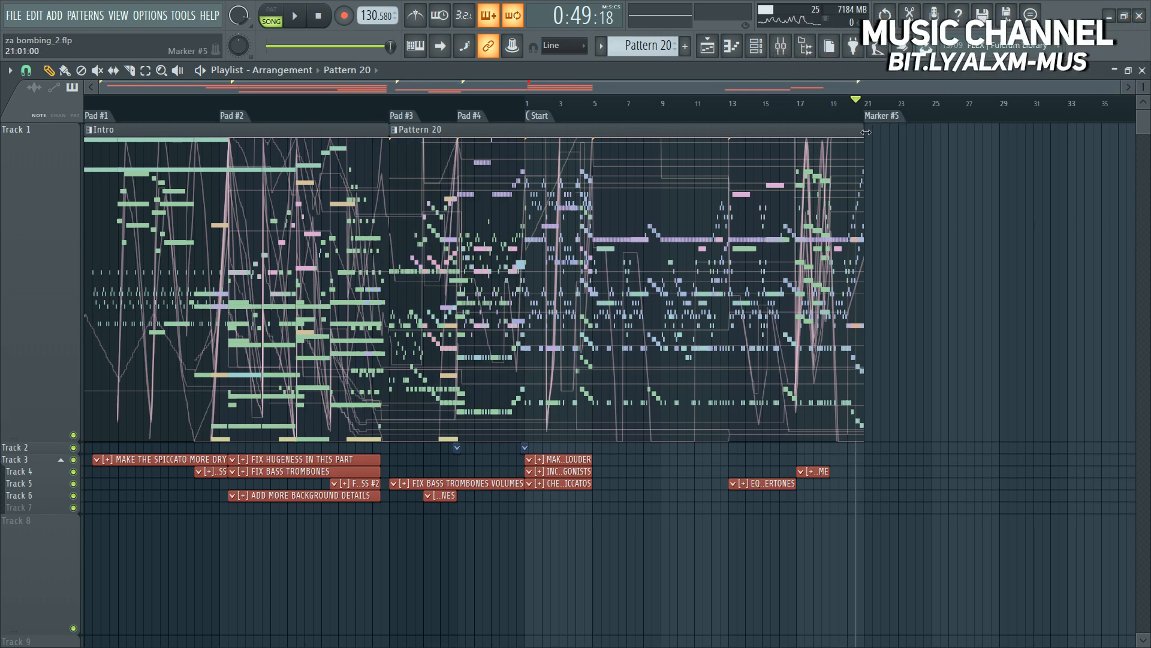
scroll(888, 111, up, 4)
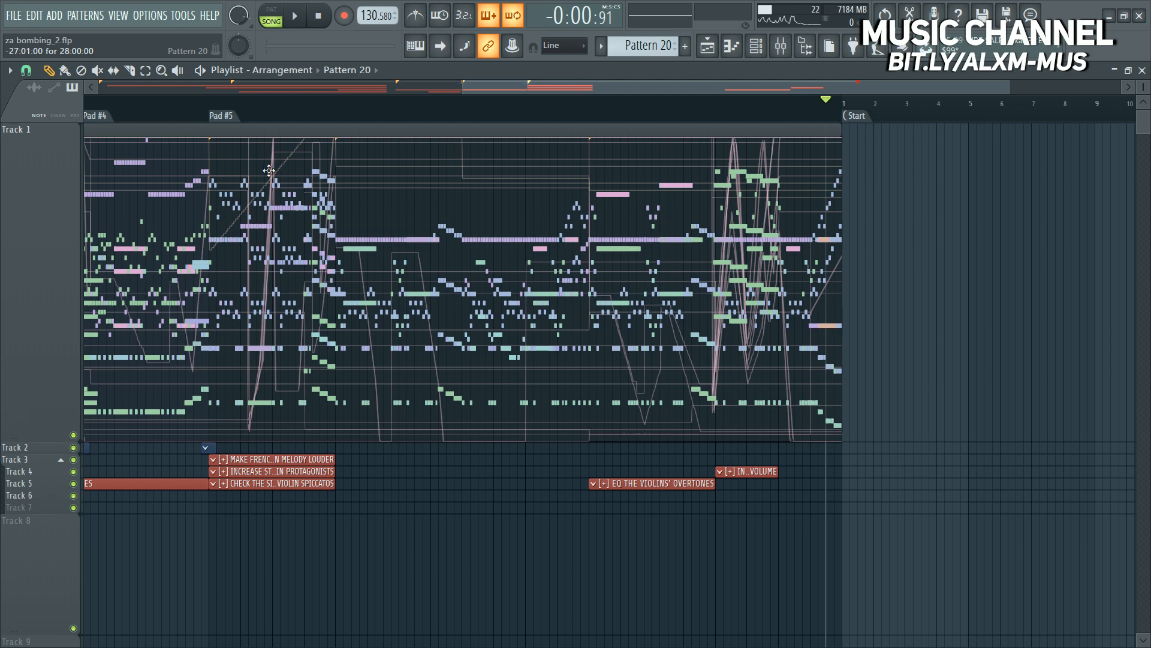
scroll(882, 124, down, 3)
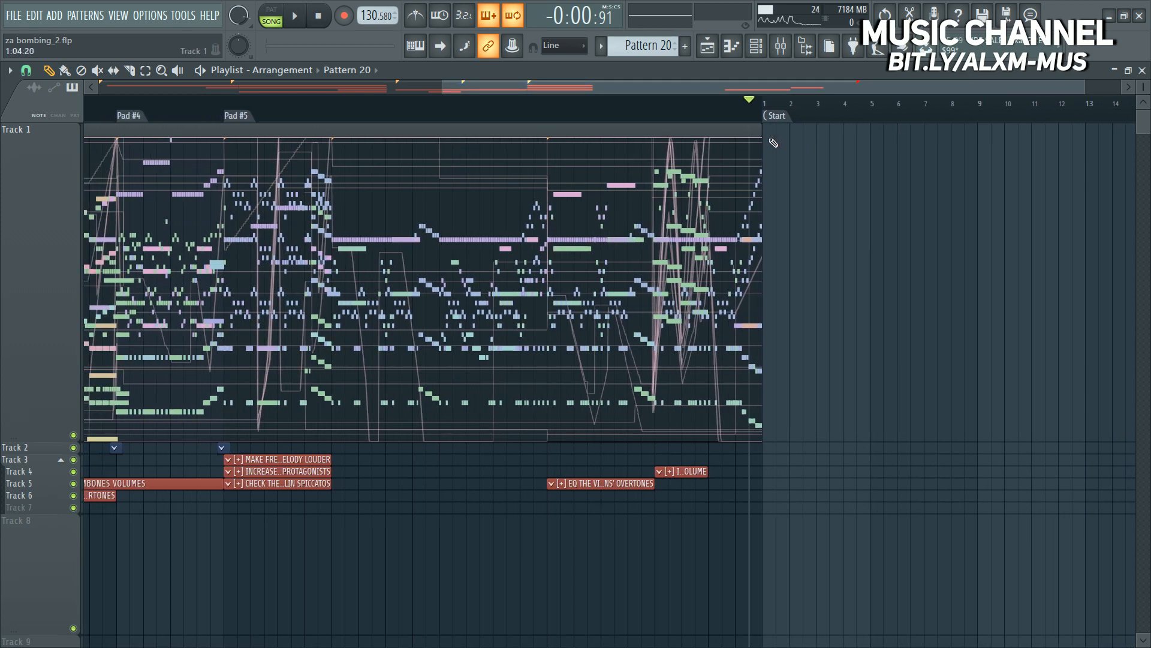
drag(761, 135, 602, 201)
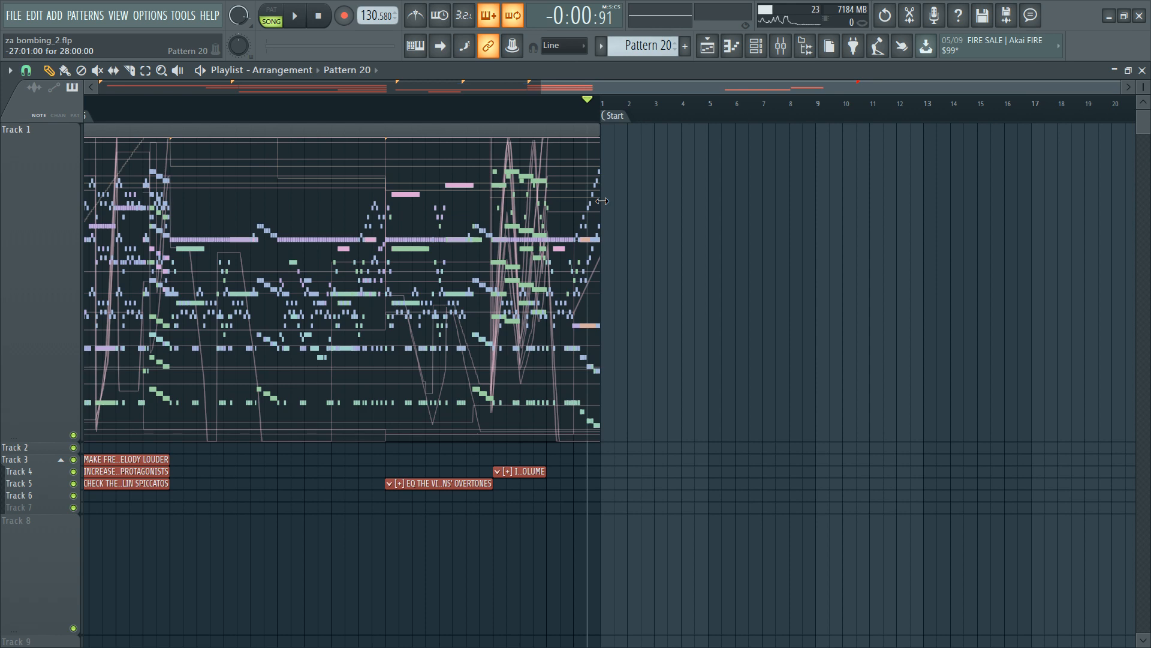
scroll(517, 118, down, 4)
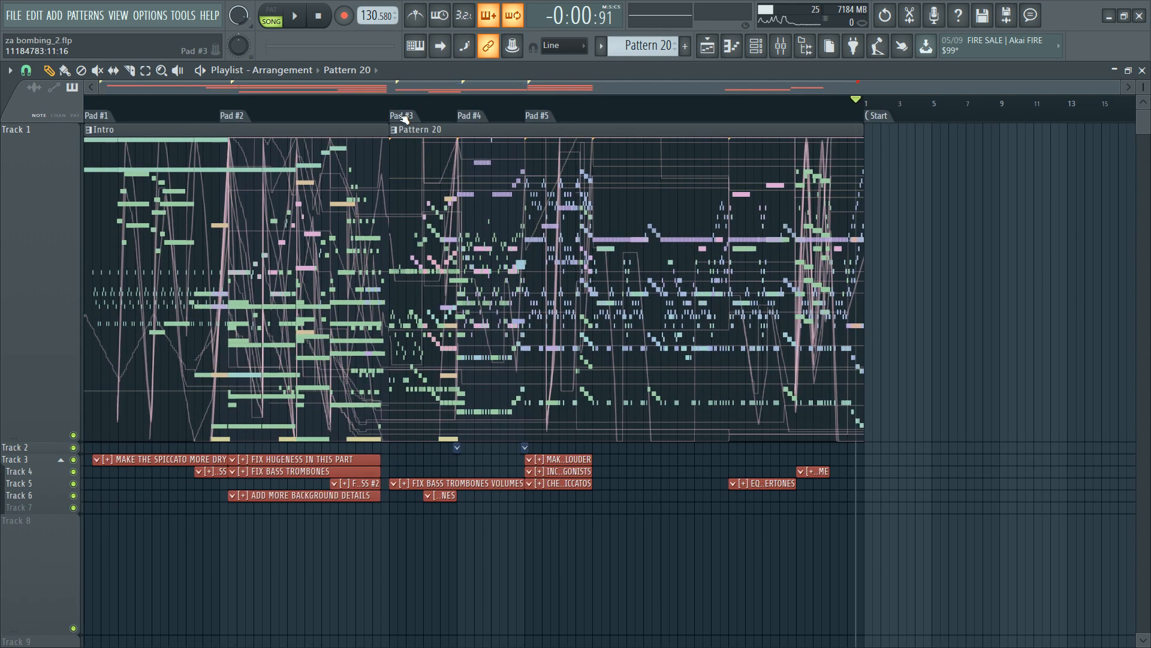
Step: Review the whole arrangement from Pad #3, the intro and the last bars of Pattern 20, ending with the playhead at the Start marker
click(402, 116)
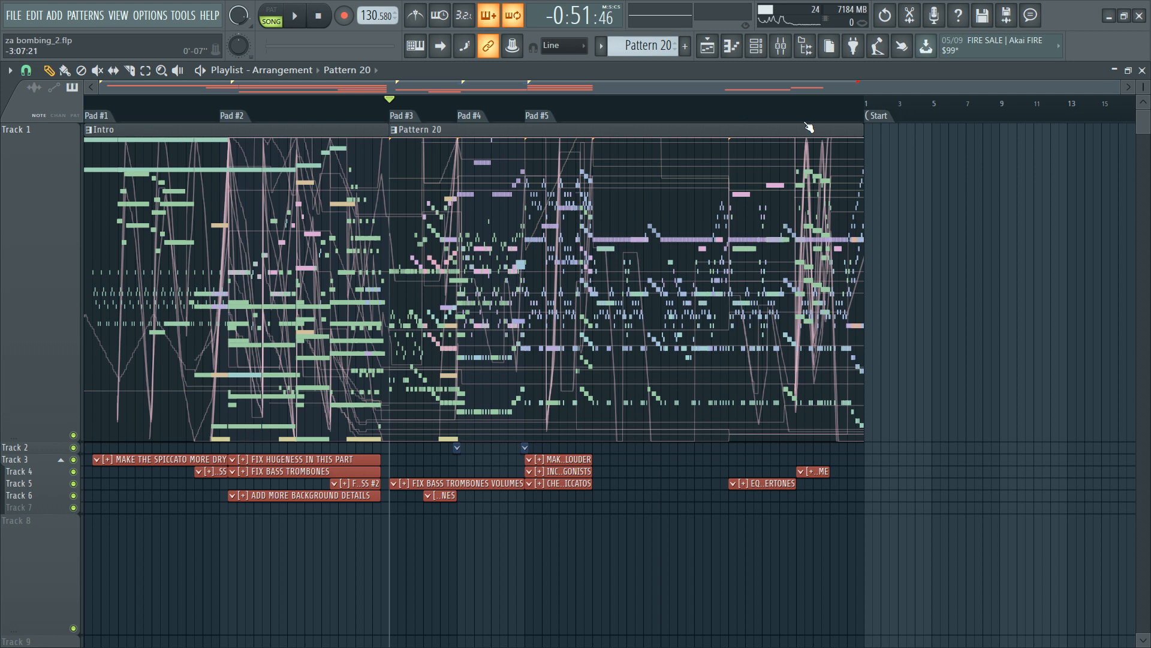
drag(829, 108, 144, 109)
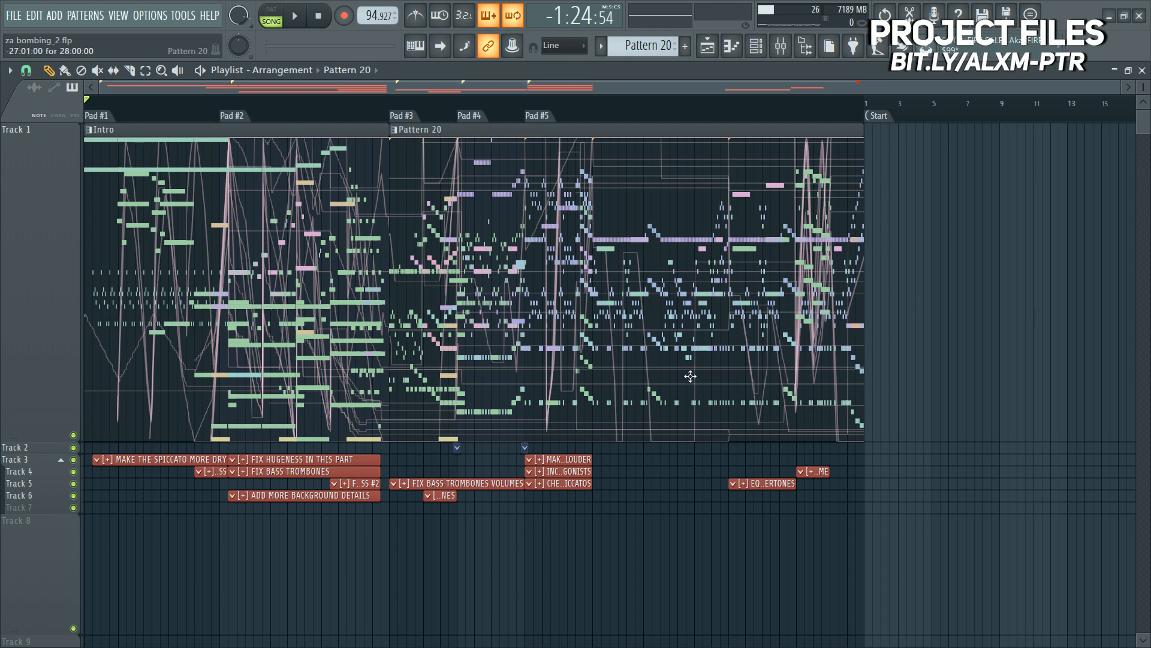
click(753, 115)
scroll(839, 117, up, 3)
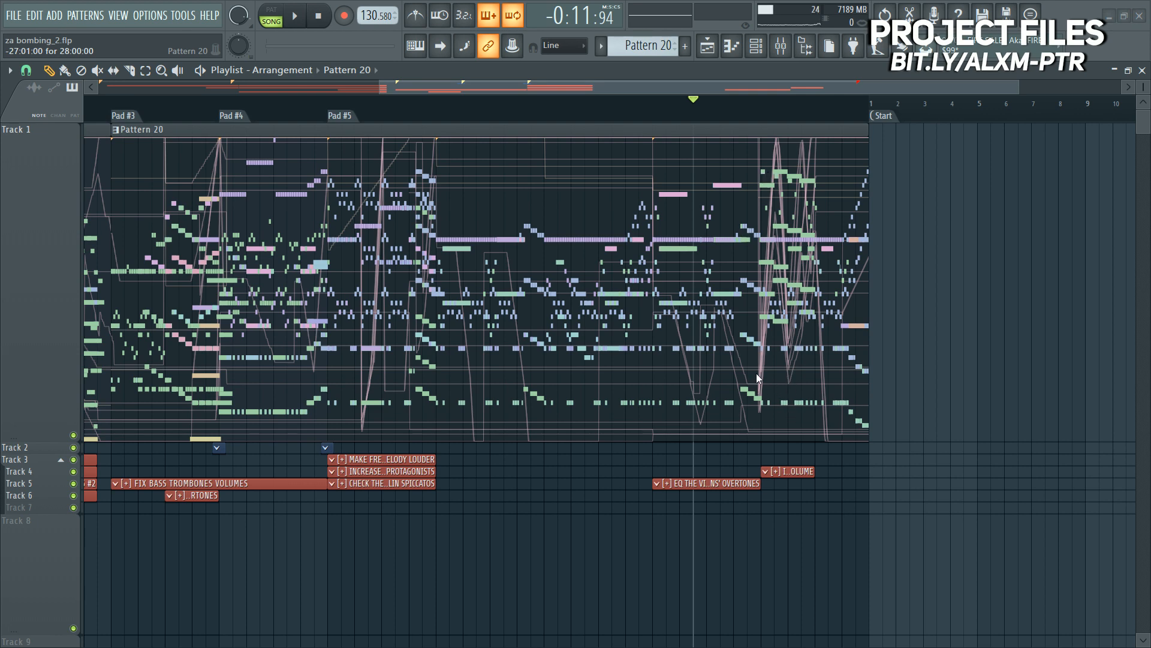
click(788, 120)
scroll(819, 120, up, 3)
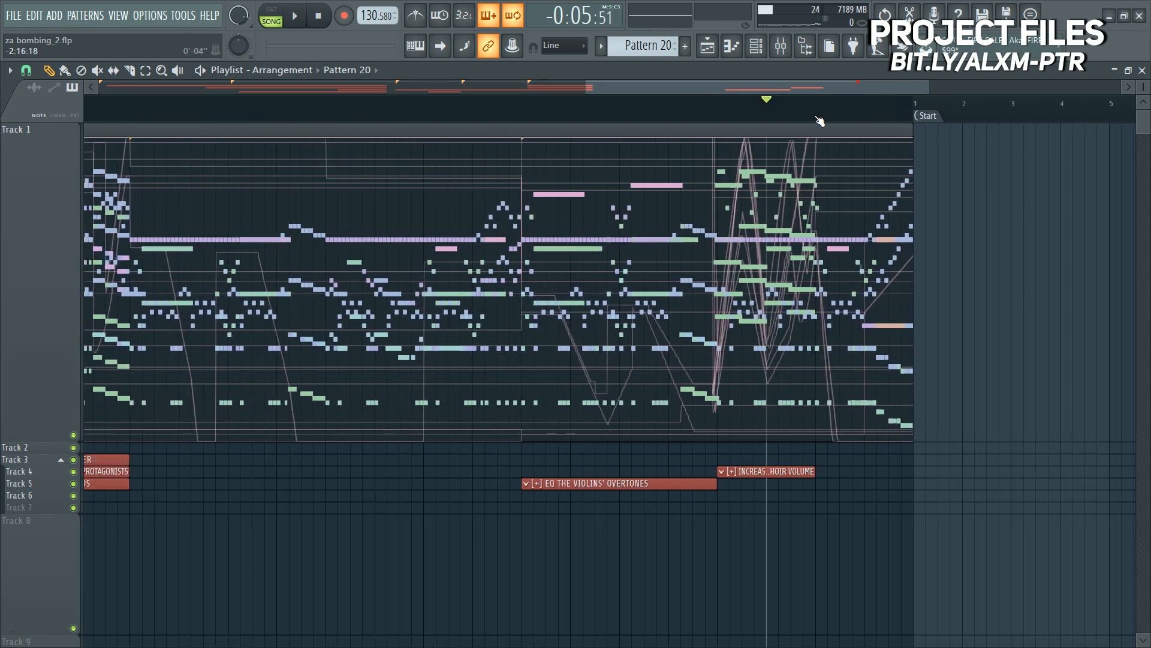
scroll(408, 116, down, 6)
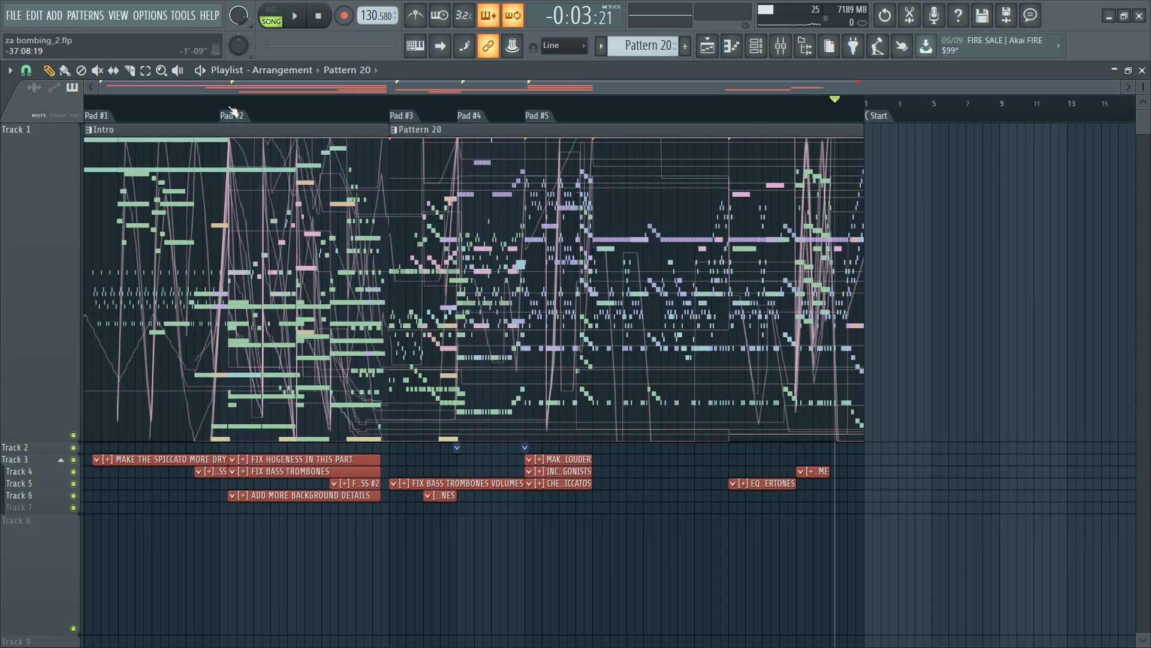
drag(236, 112, 894, 144)
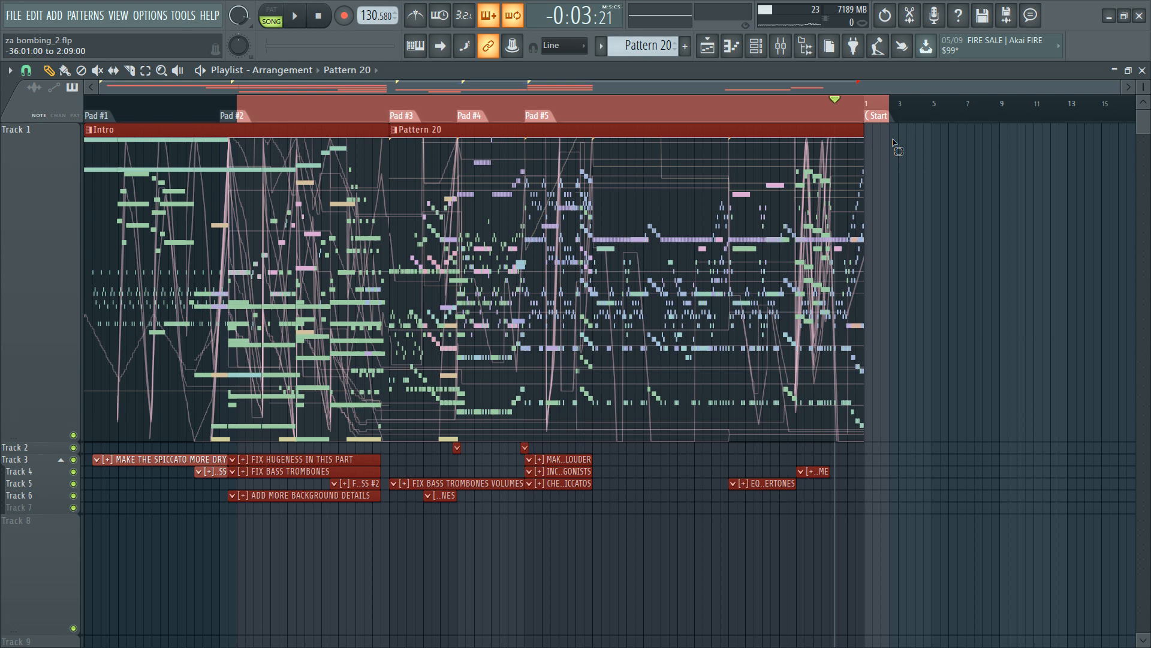
drag(252, 114, 655, 171)
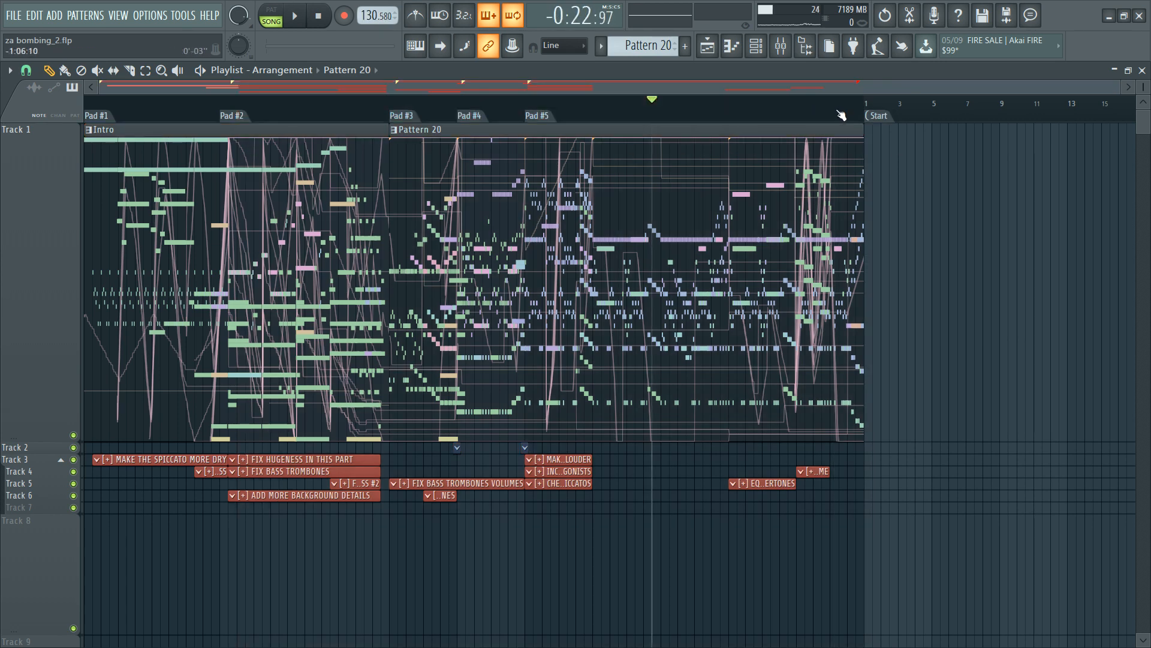
drag(841, 115, 865, 100)
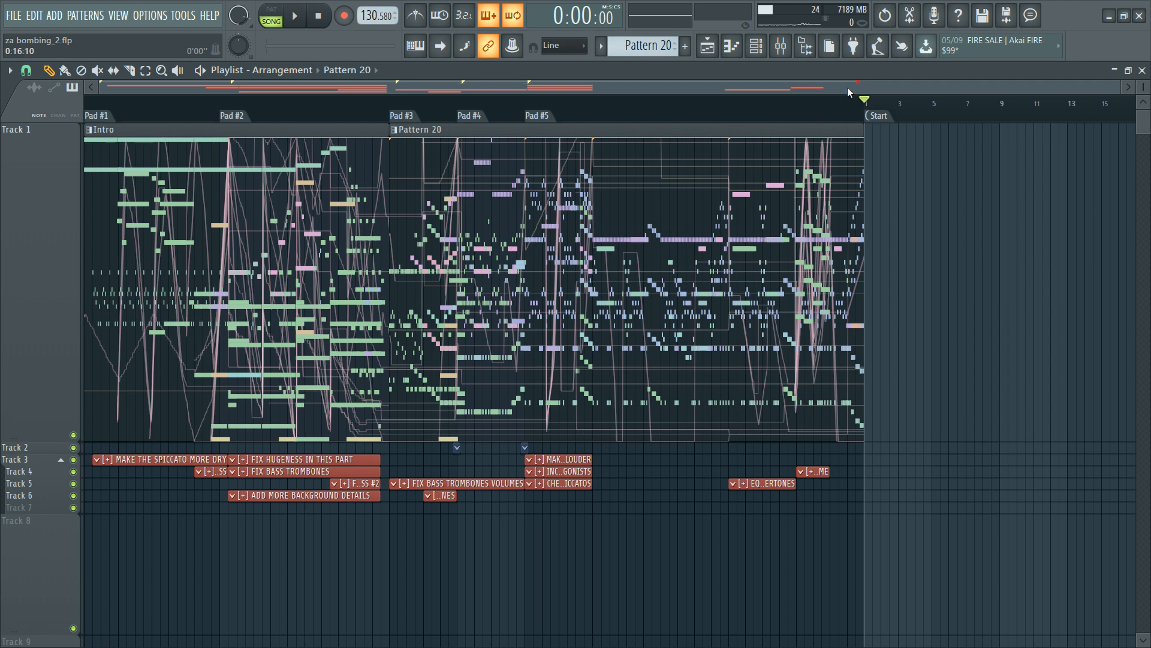
scroll(1095, 126, right, 5)
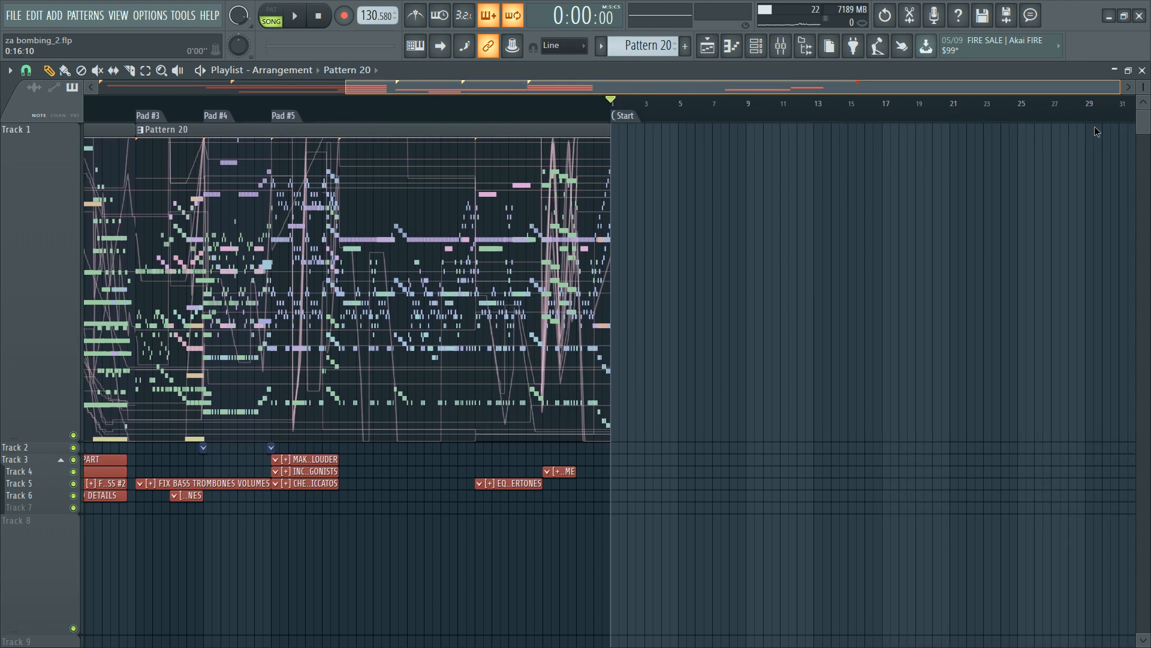
scroll(1095, 126, left, 5)
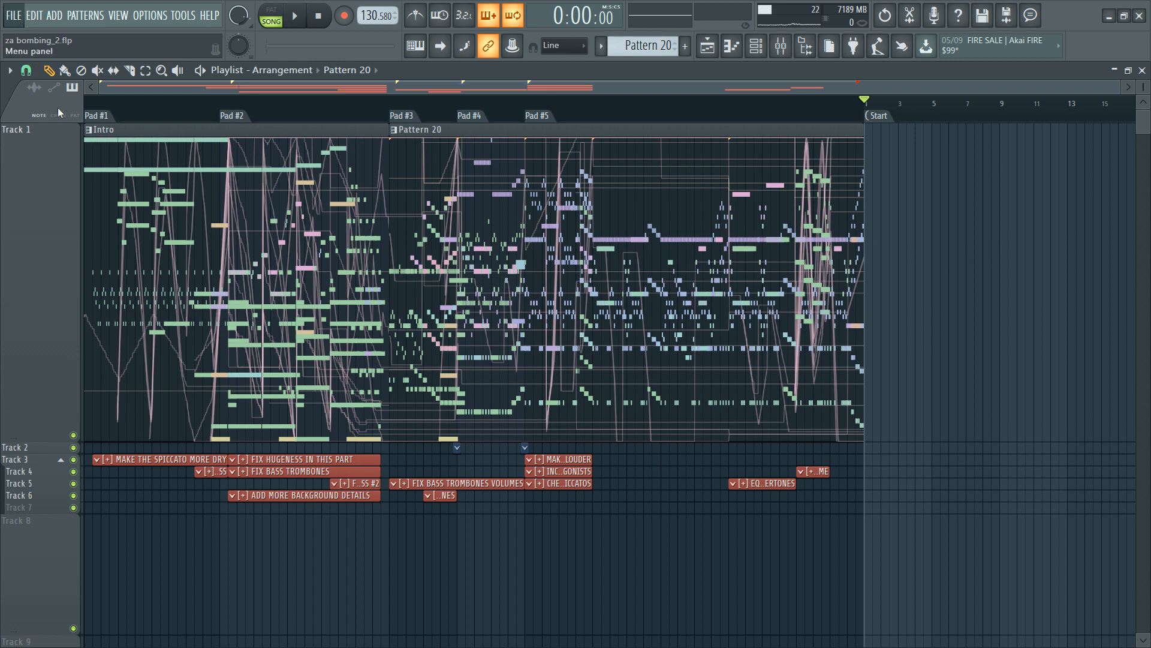
Step: Save the project as the new version za bombing_3.flp and lengthen the Pattern 20 clip to 47 bars
key(ctrl+n)
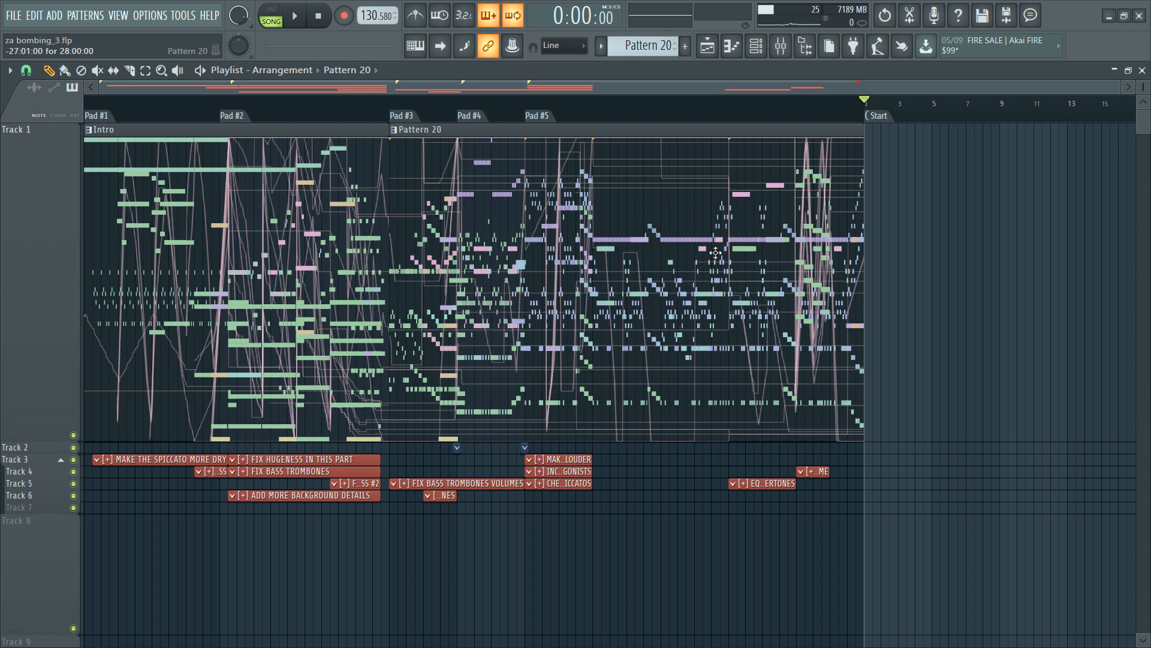
drag(804, 93, 874, 105)
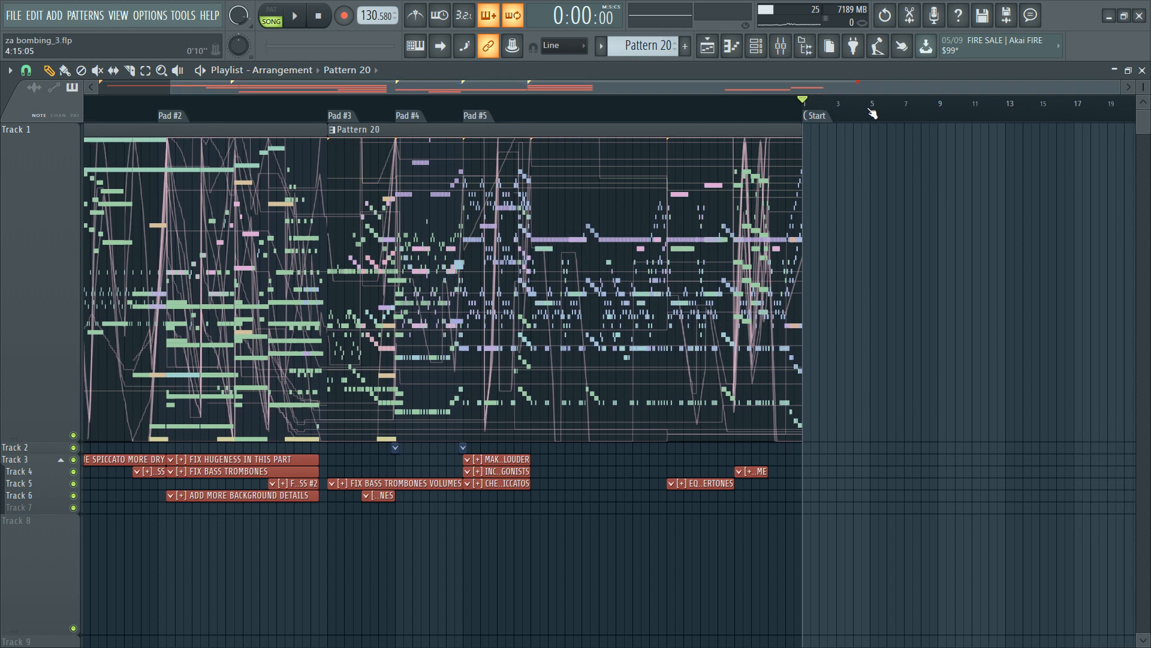
mouse_move(792, 132)
mouse_down()
mouse_move(933, 146)
mouse_move(1114, 135)
mouse_up()
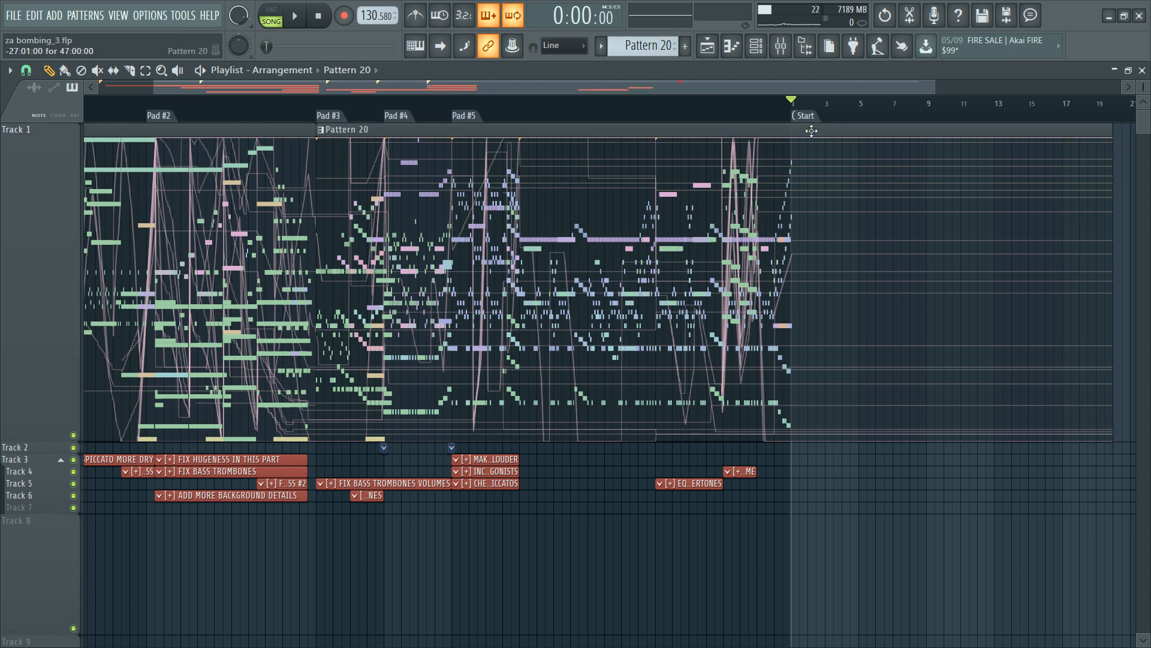
Step: Open Pattern 20 in the piano roll, clear the time selection and add a time marker at bar 29
double_click(534, 124)
scroll(381, 112, down, 5)
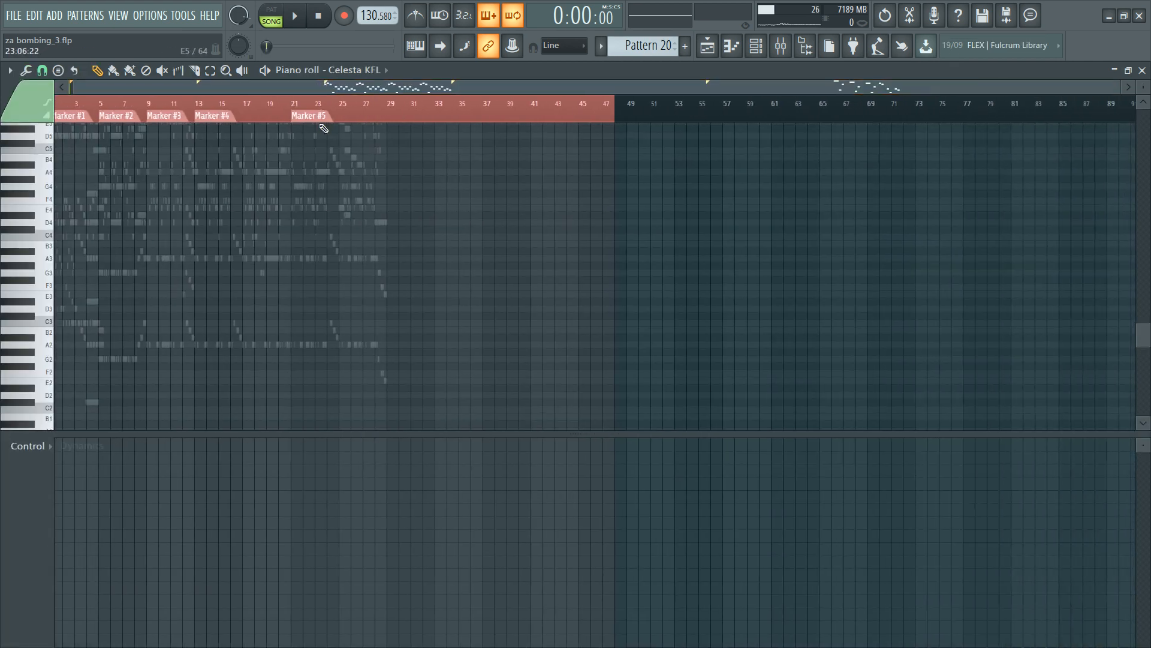
scroll(383, 114, up, 4)
scroll(917, 111, down, 3)
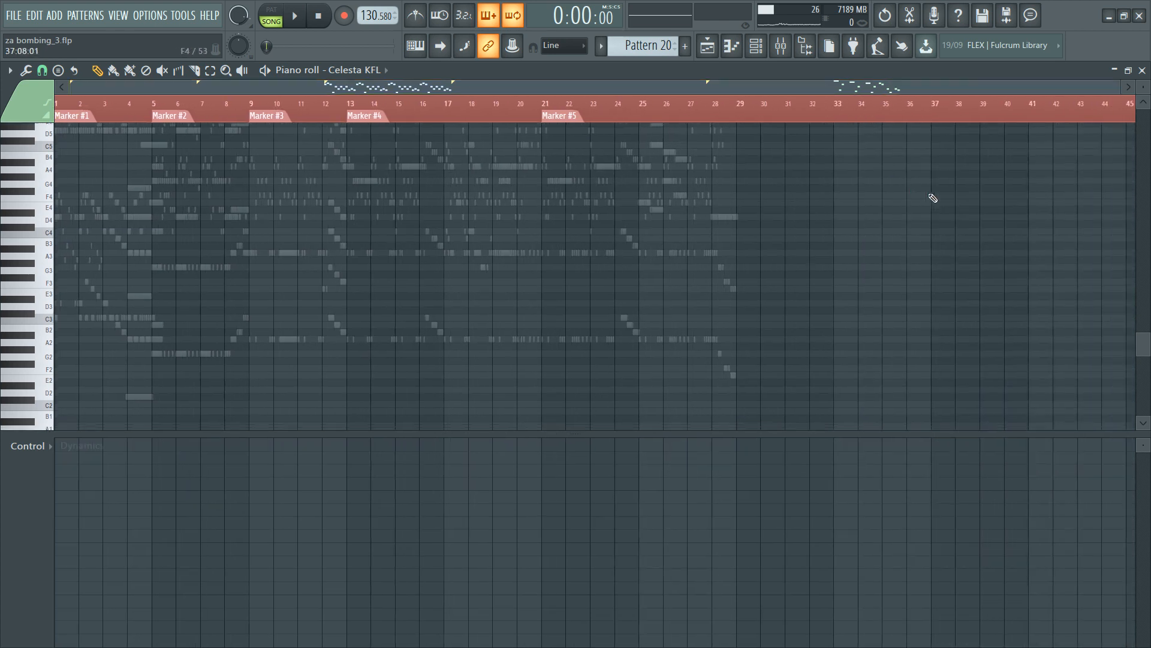
scroll(933, 195, up, 5)
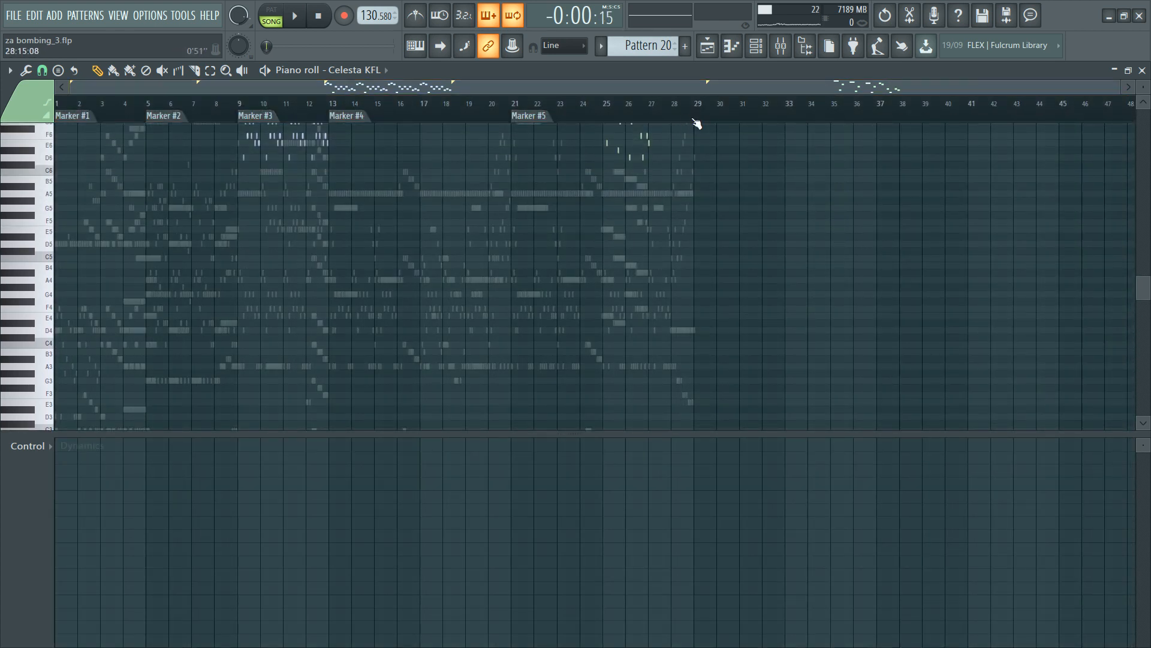
key(Return)
drag(67, 116, 692, 129)
scroll(706, 126, up, 5)
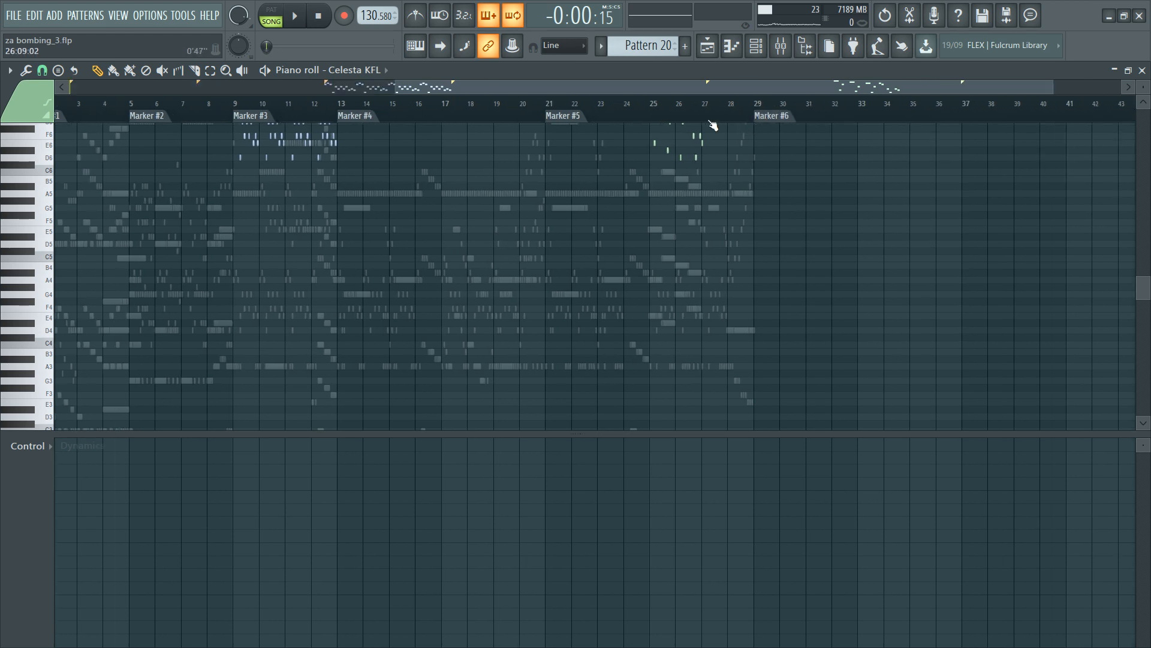
drag(907, 94, 962, 87)
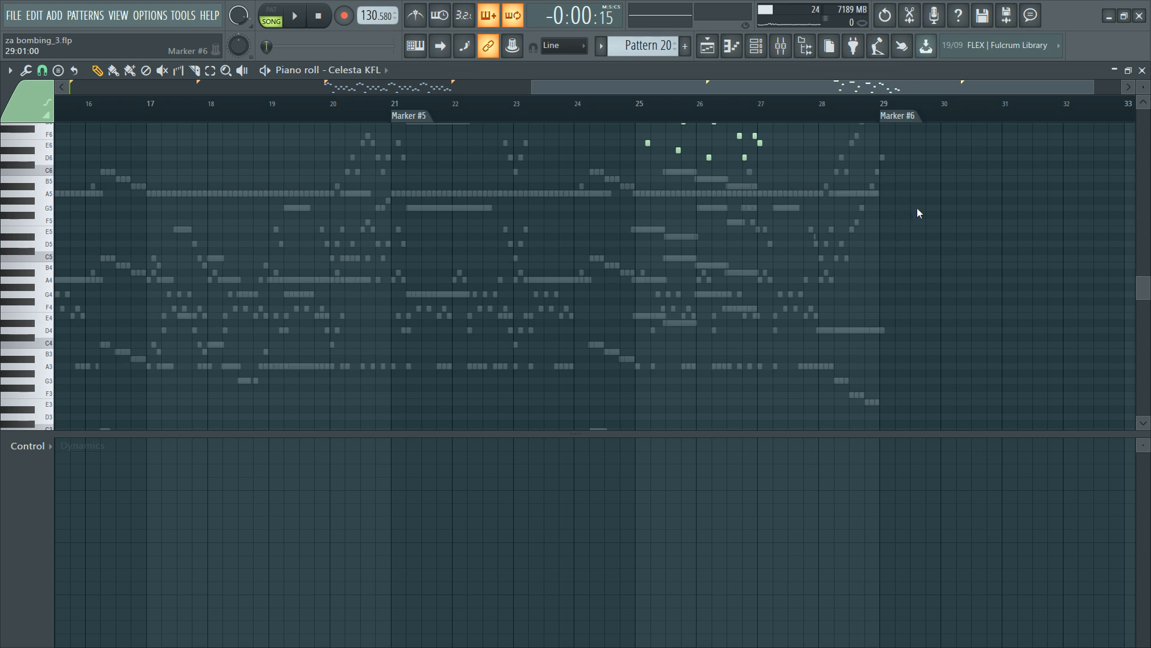
scroll(762, 144, down, 6)
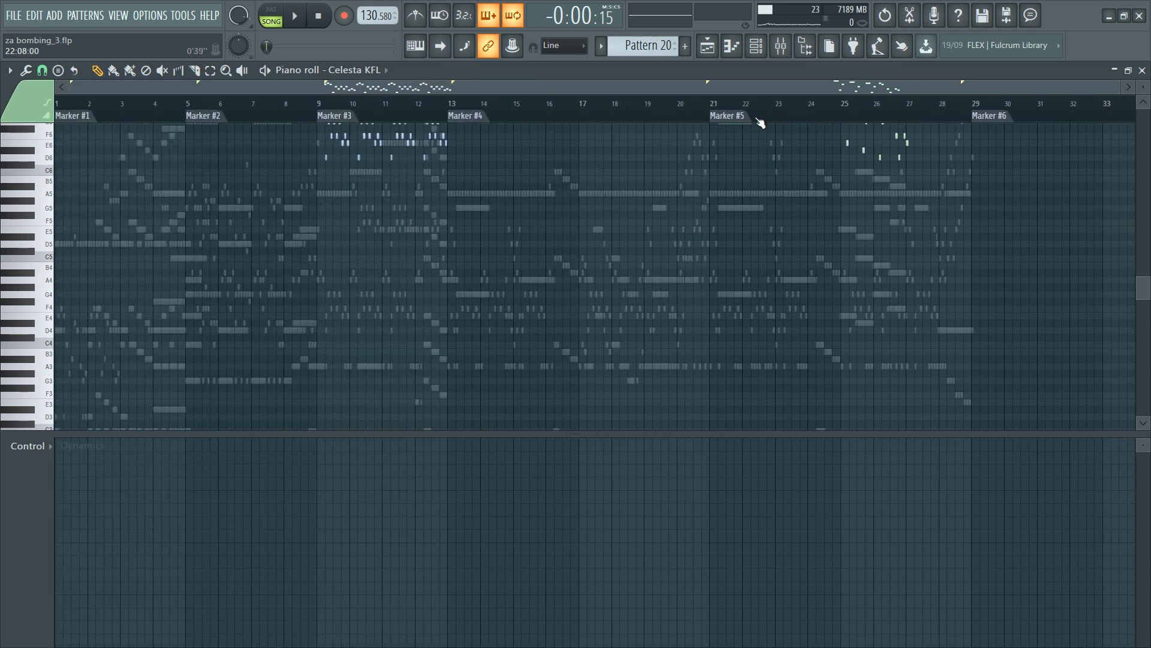
Step: Find the French Horns Sh ARK channel among the Pattern 20 instruments and open its notes around bar 29 in the piano roll
click(751, 120)
key(F6)
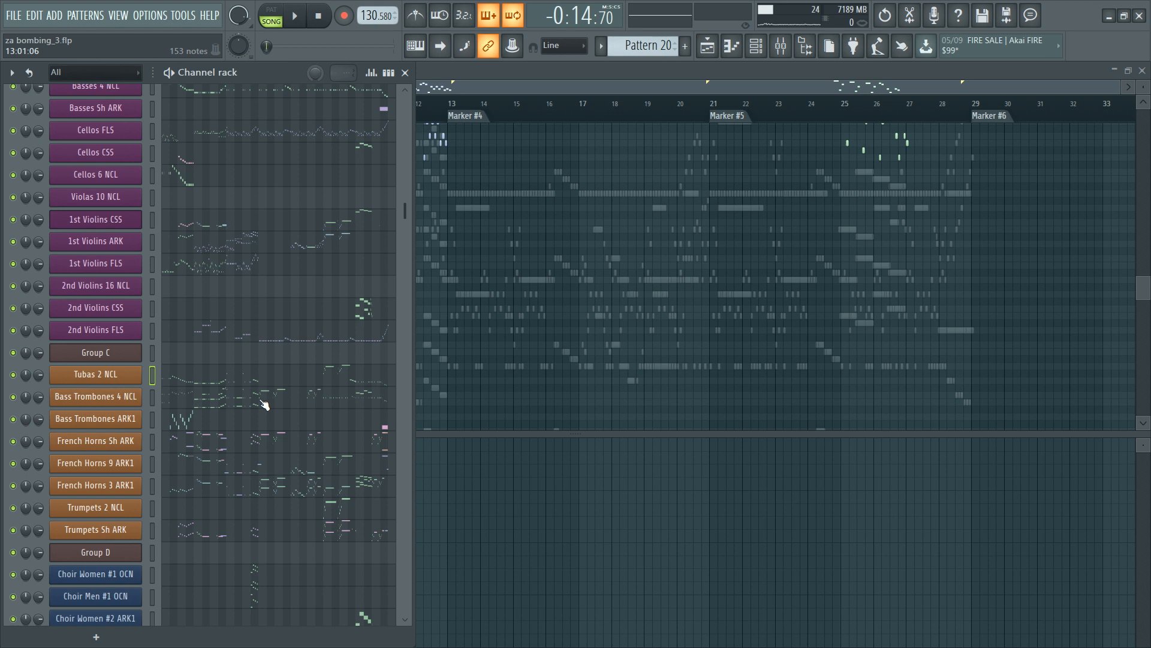
scroll(264, 470, up, 5)
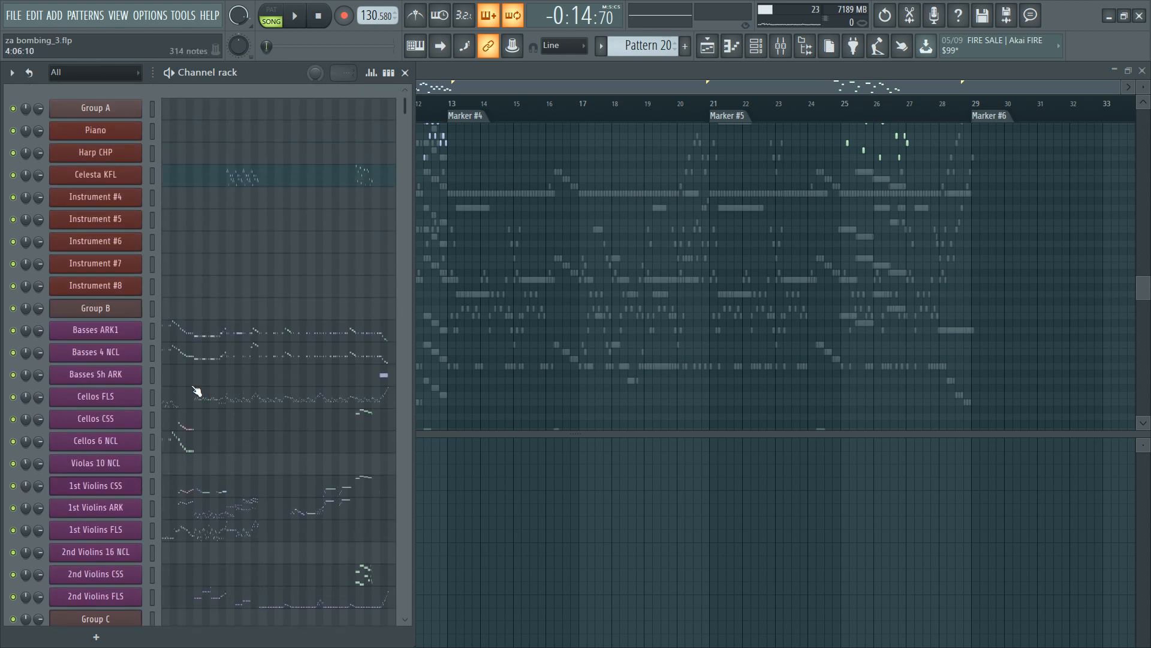
scroll(257, 402, down, 8)
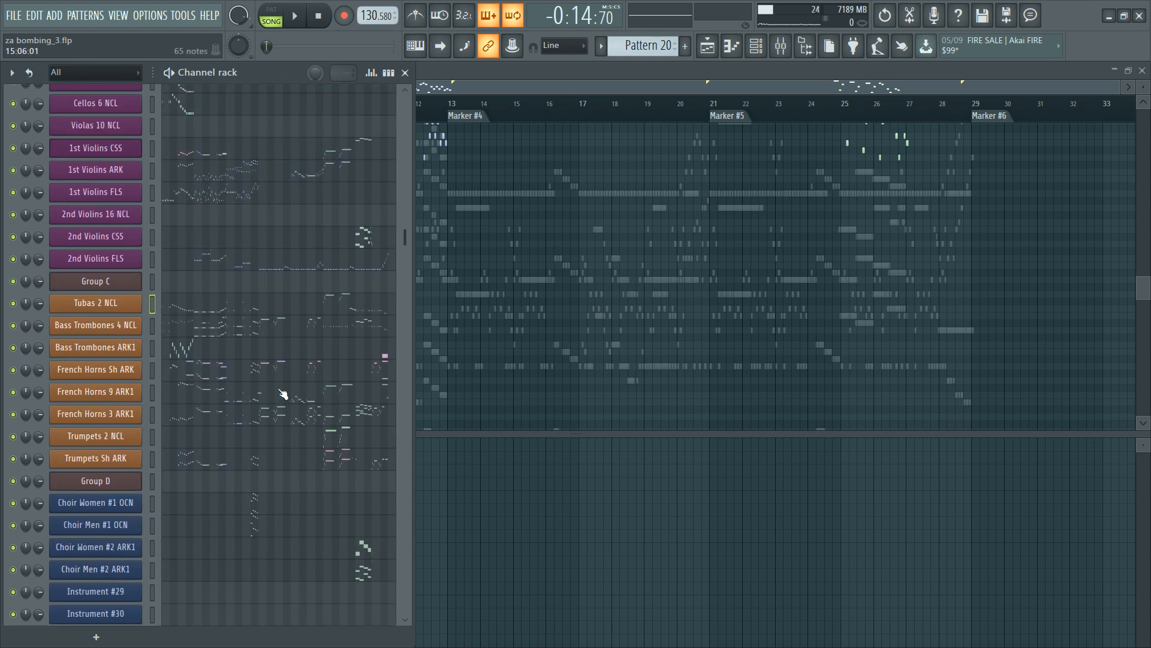
scroll(281, 390, up, 3)
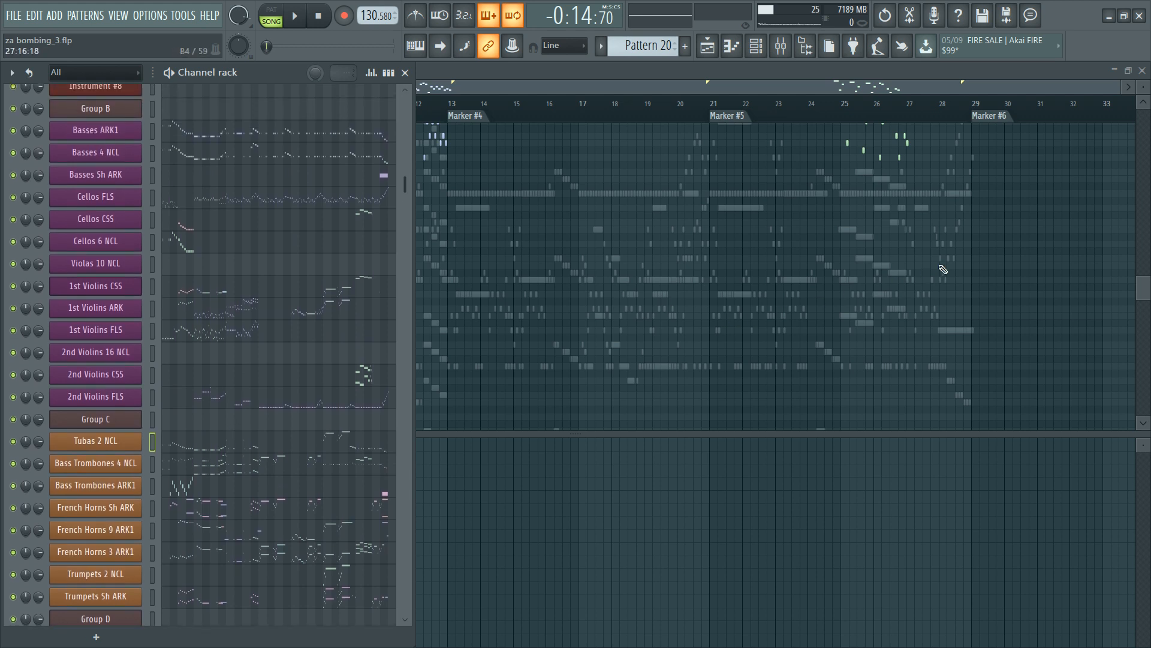
scroll(1029, 124, up, 3)
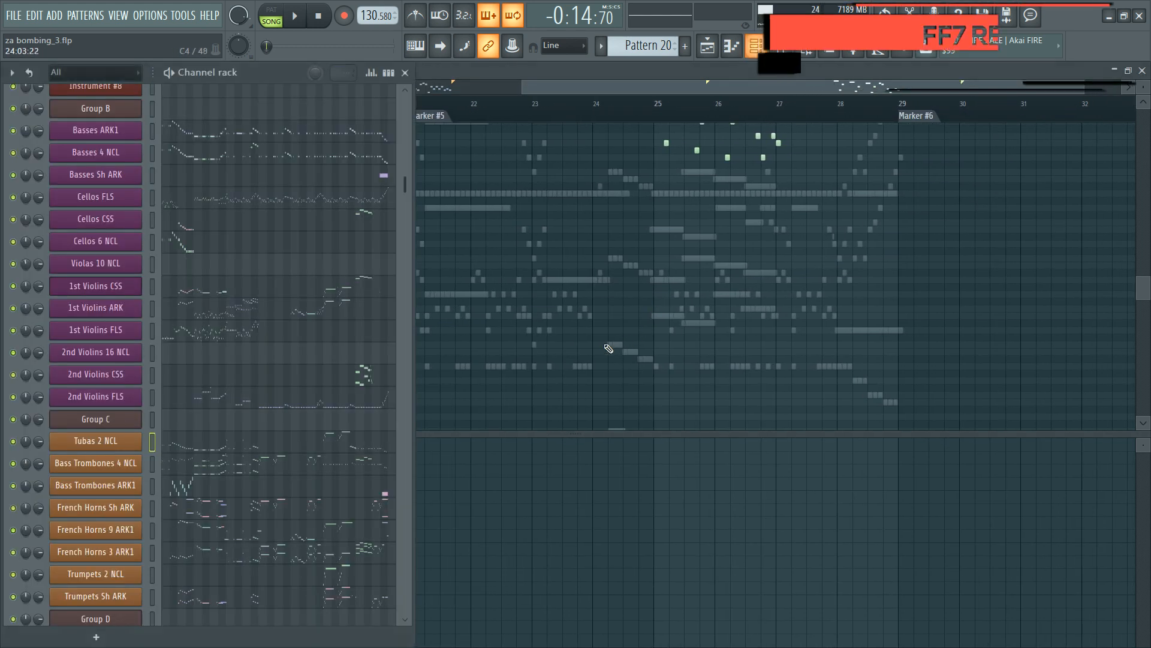
scroll(248, 472, down, 3)
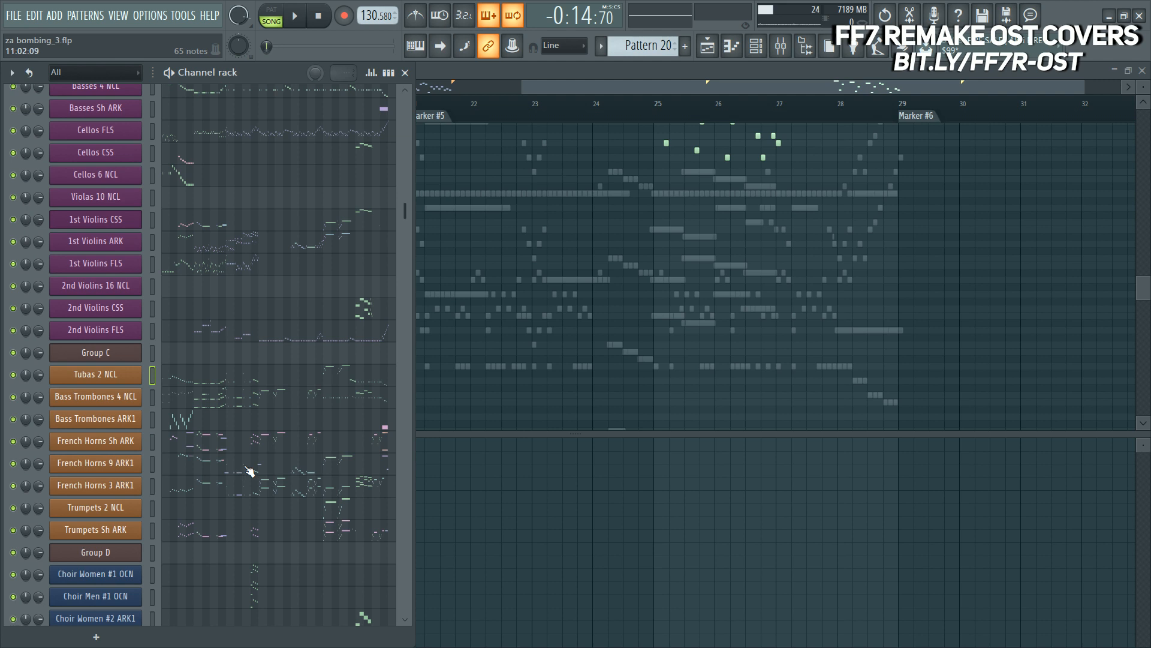
click(283, 441)
scroll(1022, 107, up, 4)
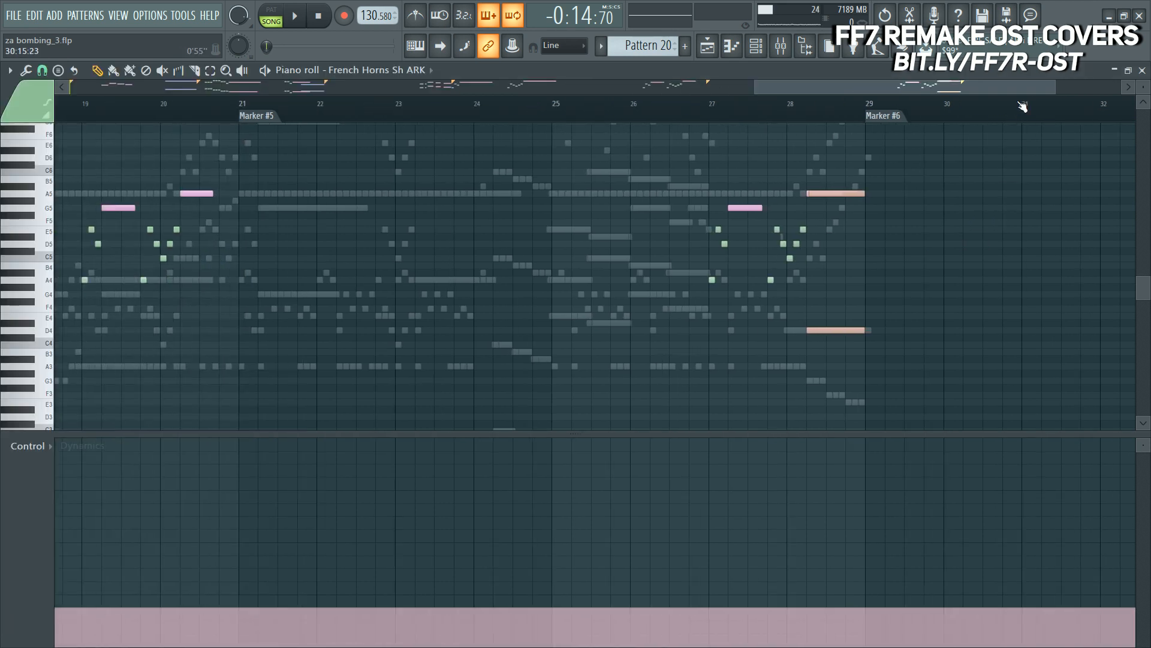
scroll(427, 279, up, 3)
scroll(427, 279, up, 2)
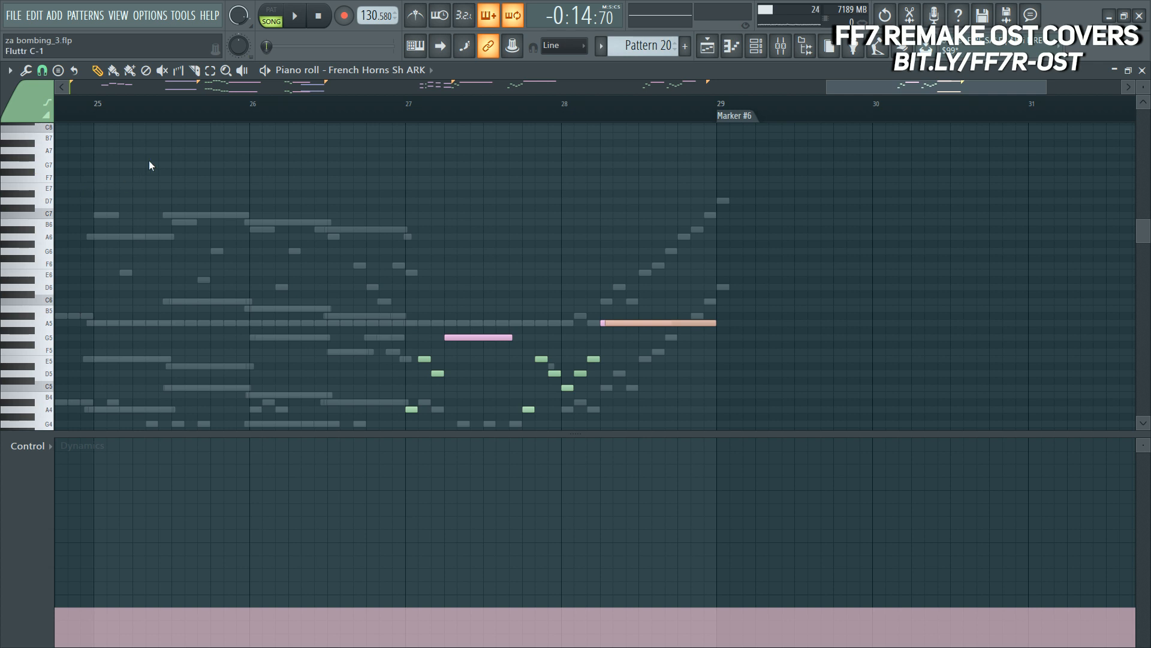
click(396, 235)
right_click(396, 236)
scroll(313, 326, down, 5)
click(303, 340)
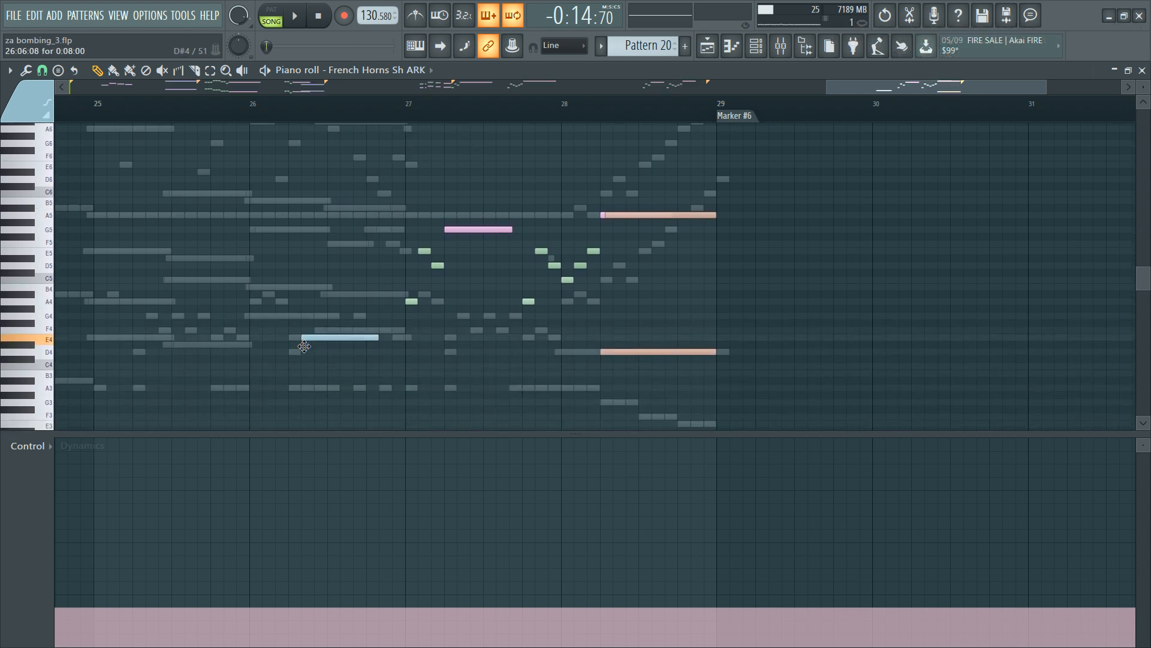
right_click(304, 346)
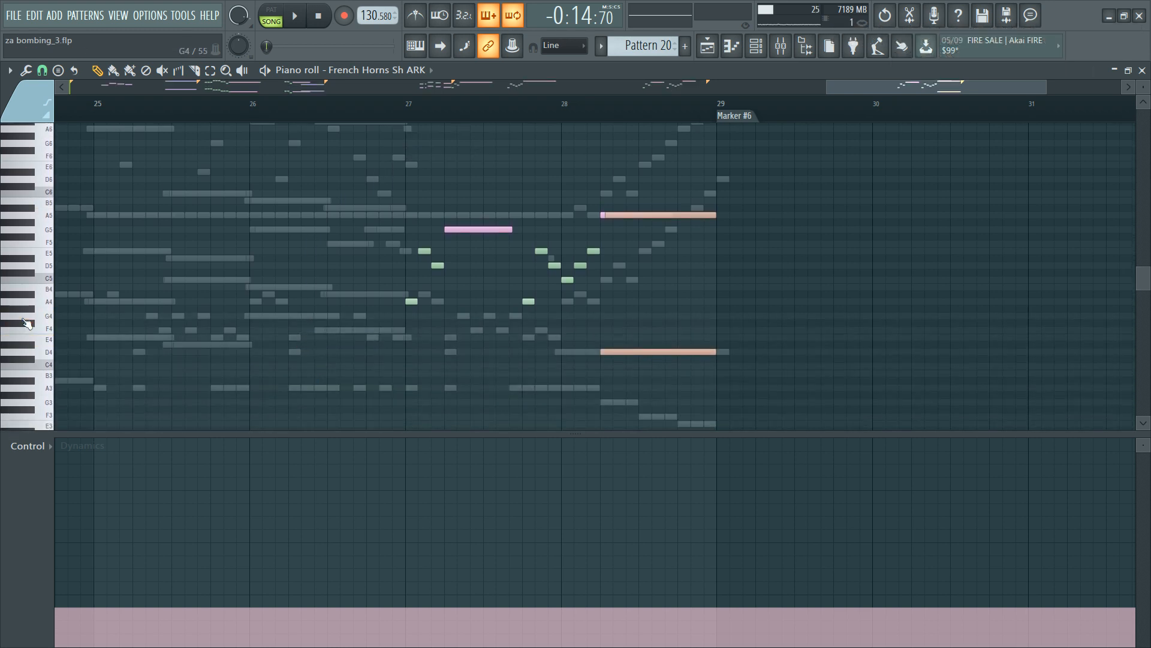
Step: Add a D5 note at the start of bar 29 in the purple note colour and cut it to a length of 0:02:16
key(F9)
click(21, 277)
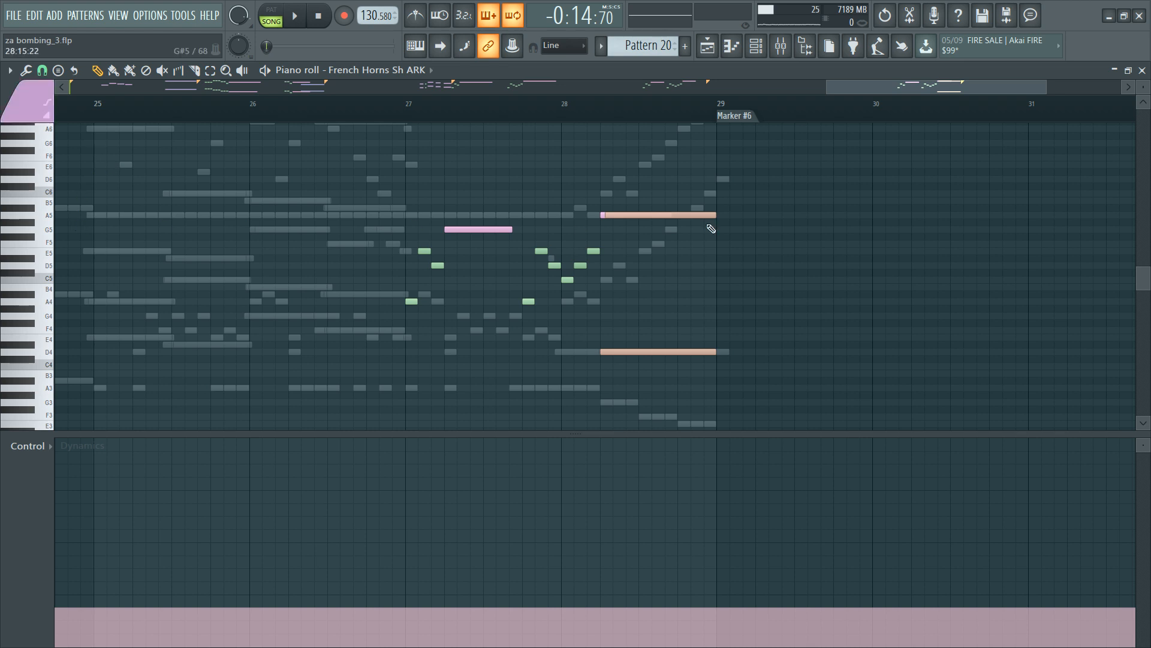
scroll(872, 105, up, 4)
click(532, 265)
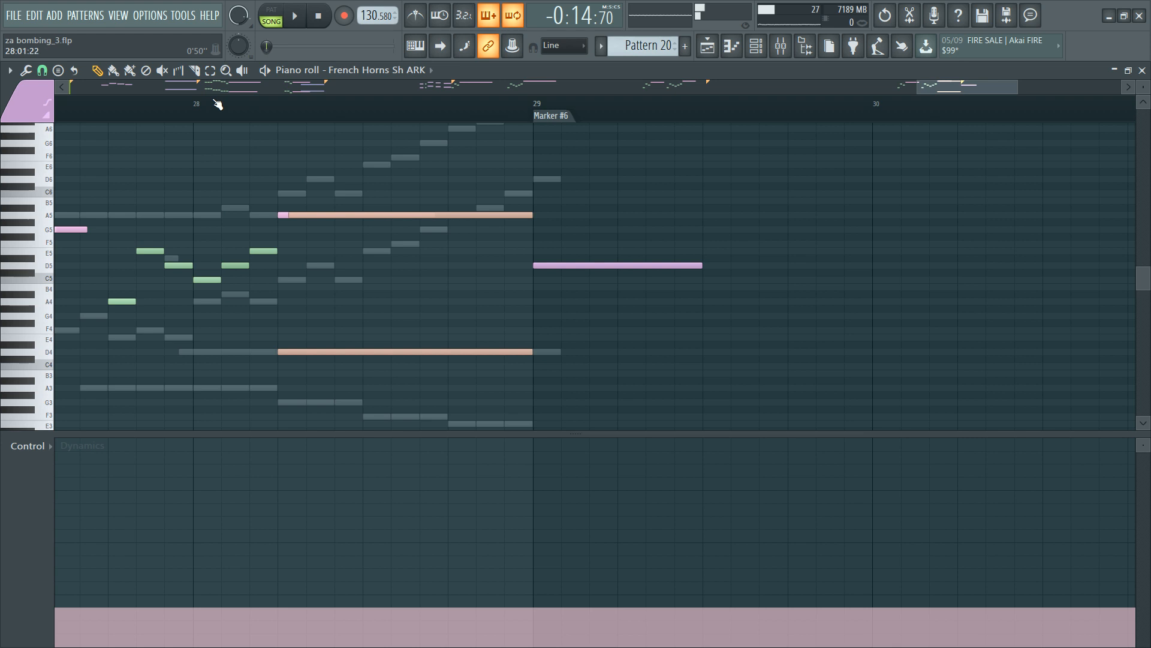
key(F9)
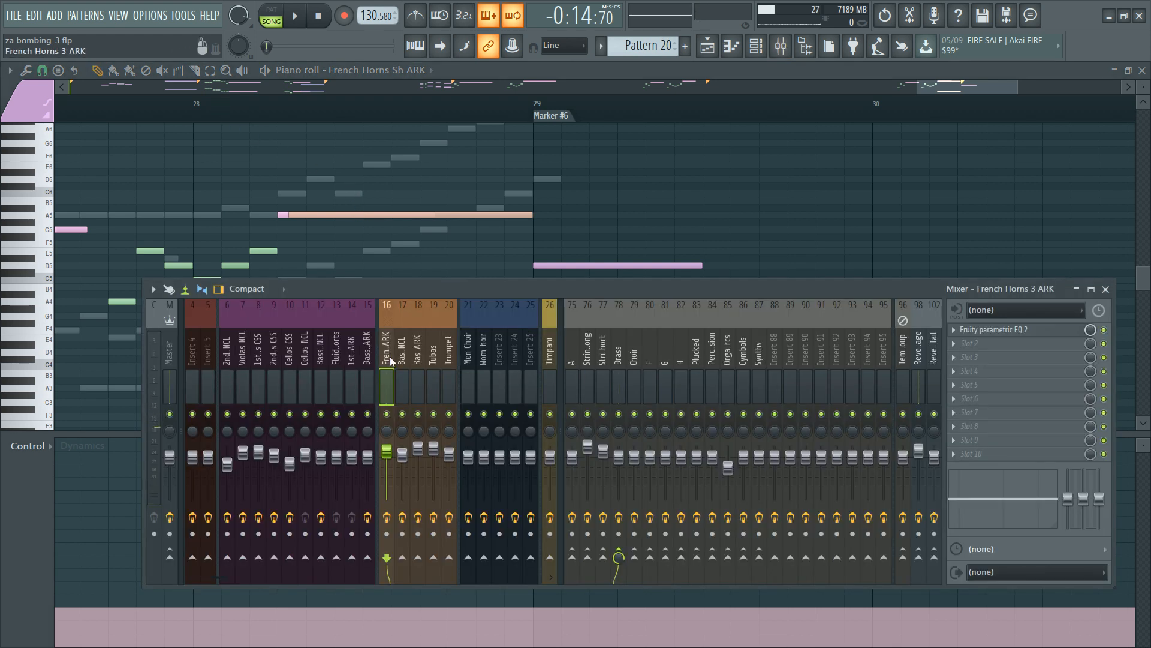
key(F9)
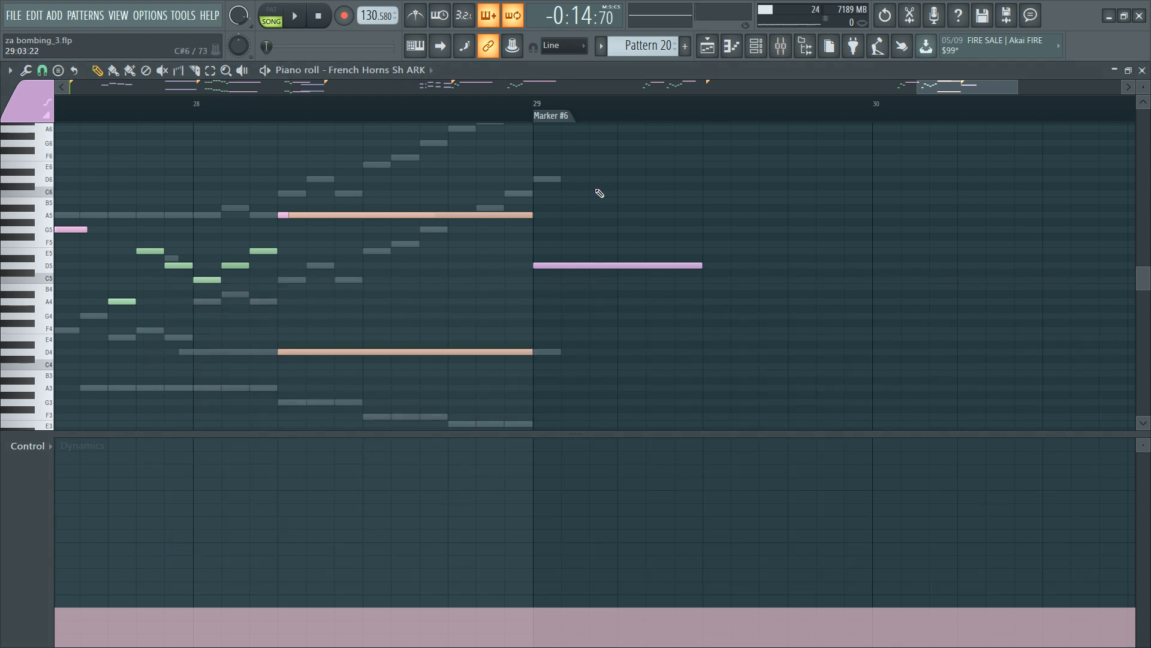
click(558, 265)
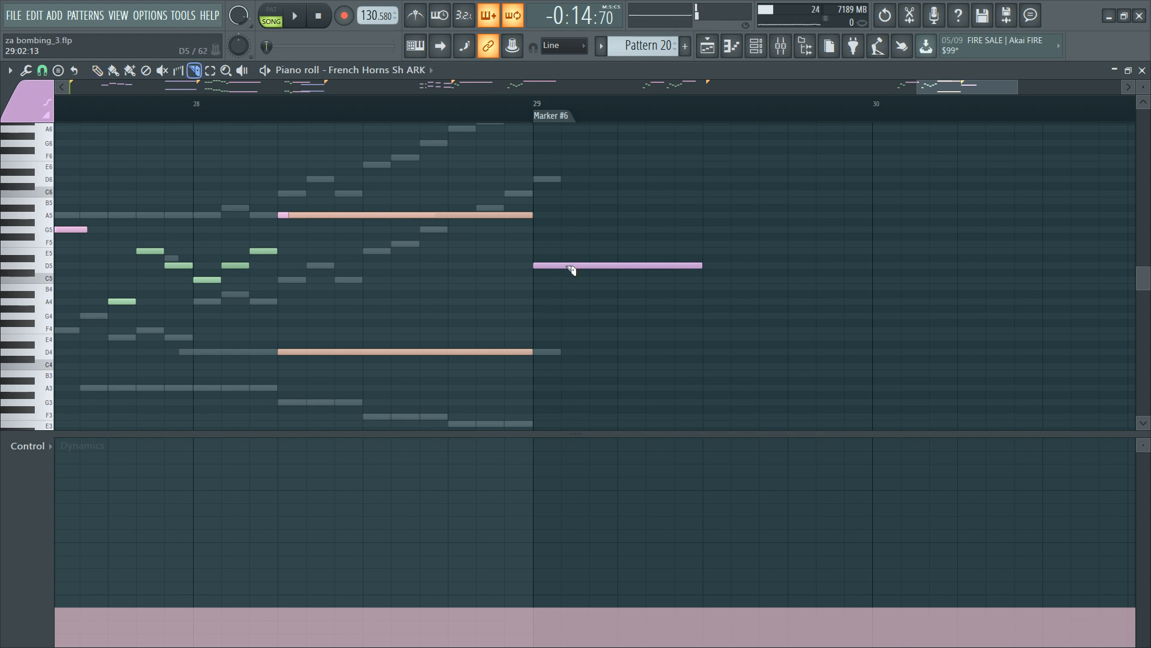
drag(580, 280, 581, 284)
key(Delete)
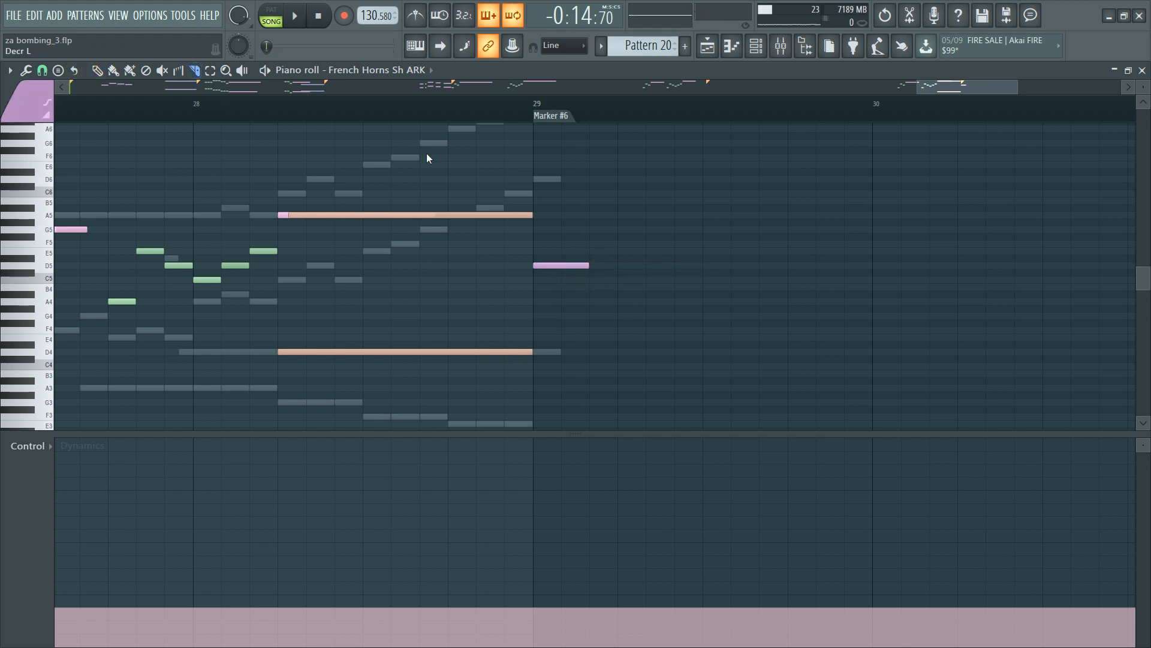
Step: Turn on the metronome and play the section from bar 29 to check the timing of the D5 note
click(561, 119)
key(space)
key(space)
scroll(625, 114, up, 2)
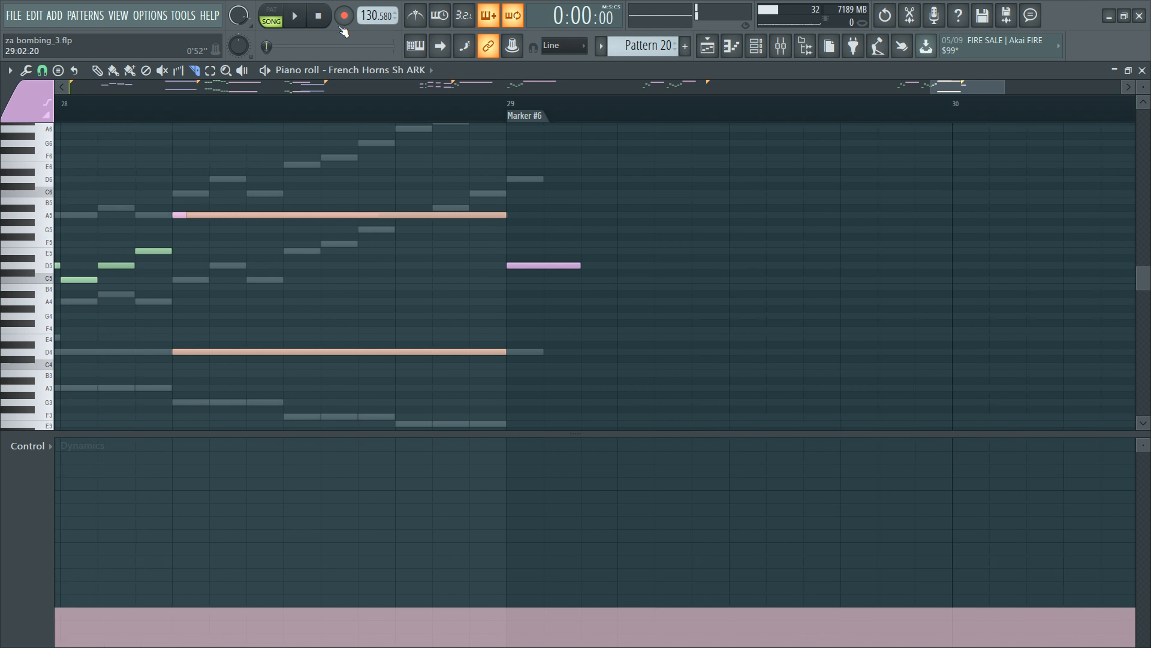
click(415, 16)
key(space)
key(space)
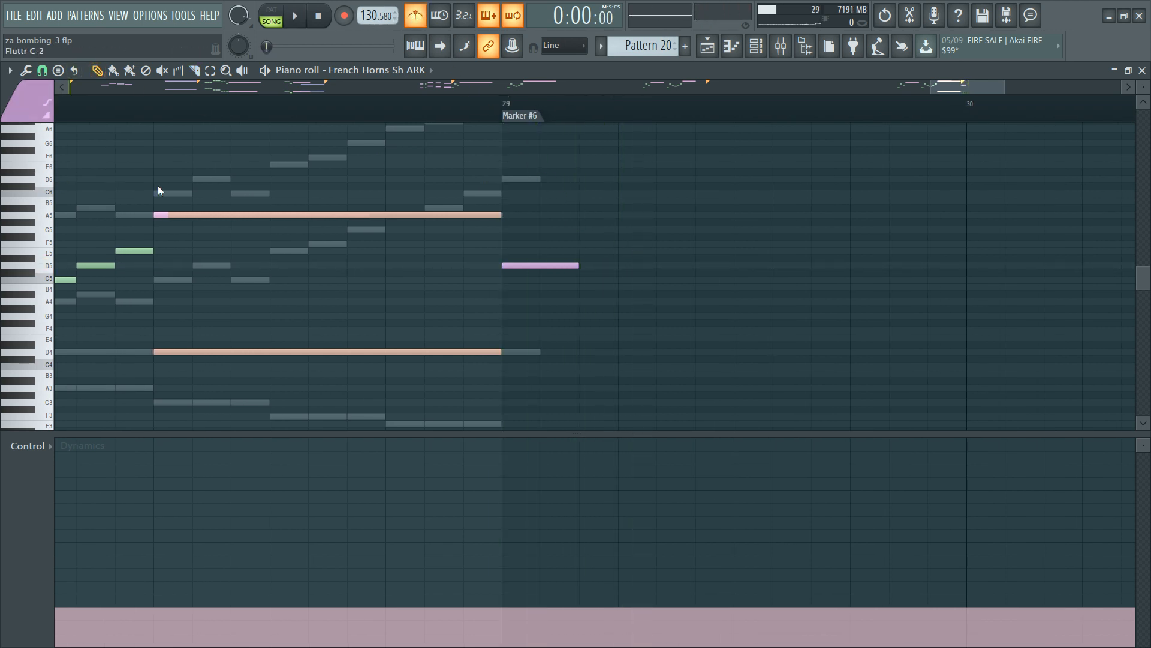
Step: Add a second D5 note in bar 29, cut it to 0:01:08 and move it directly after the first note
click(621, 265)
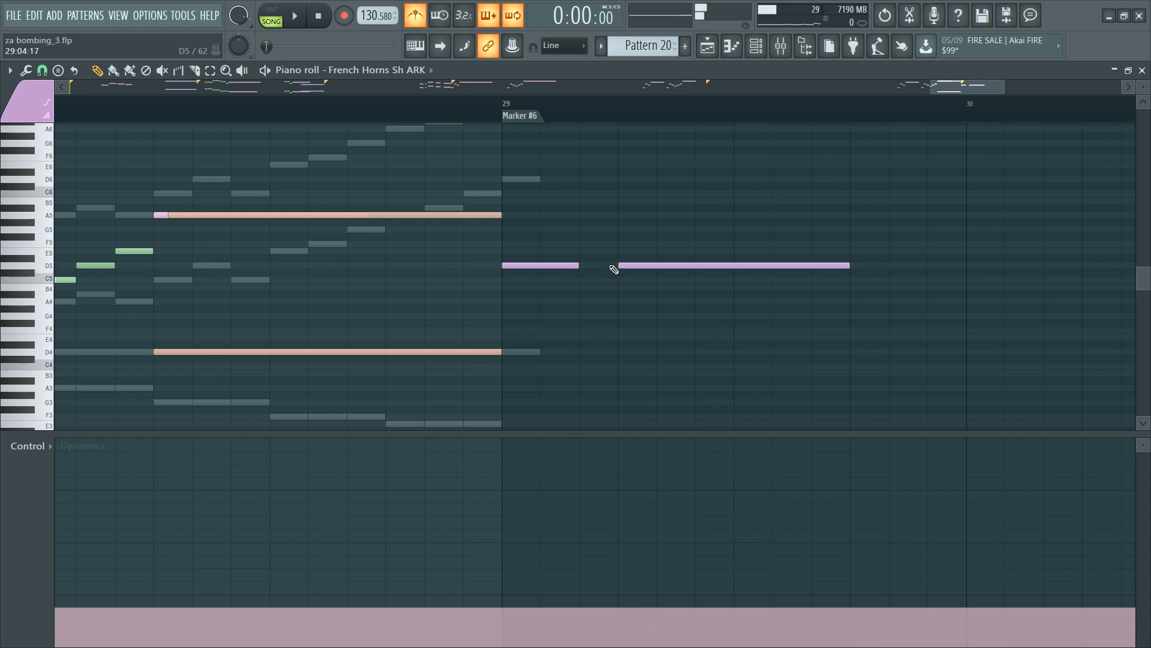
key(c)
click(663, 265)
key(Delete)
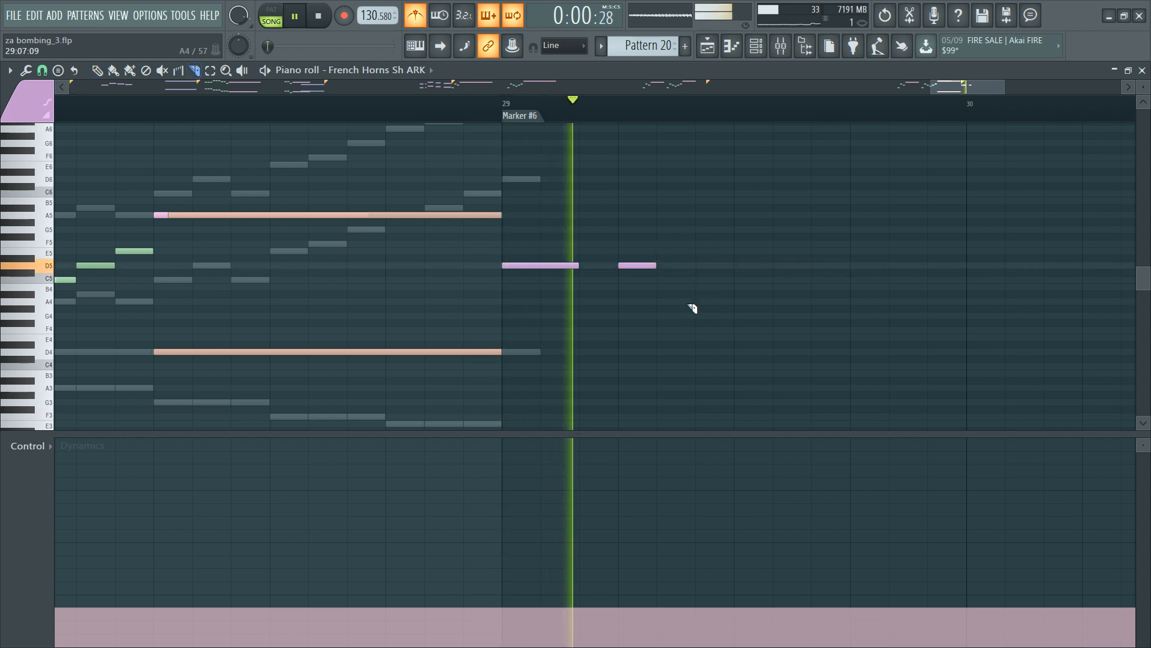
key(p)
drag(637, 264, 599, 264)
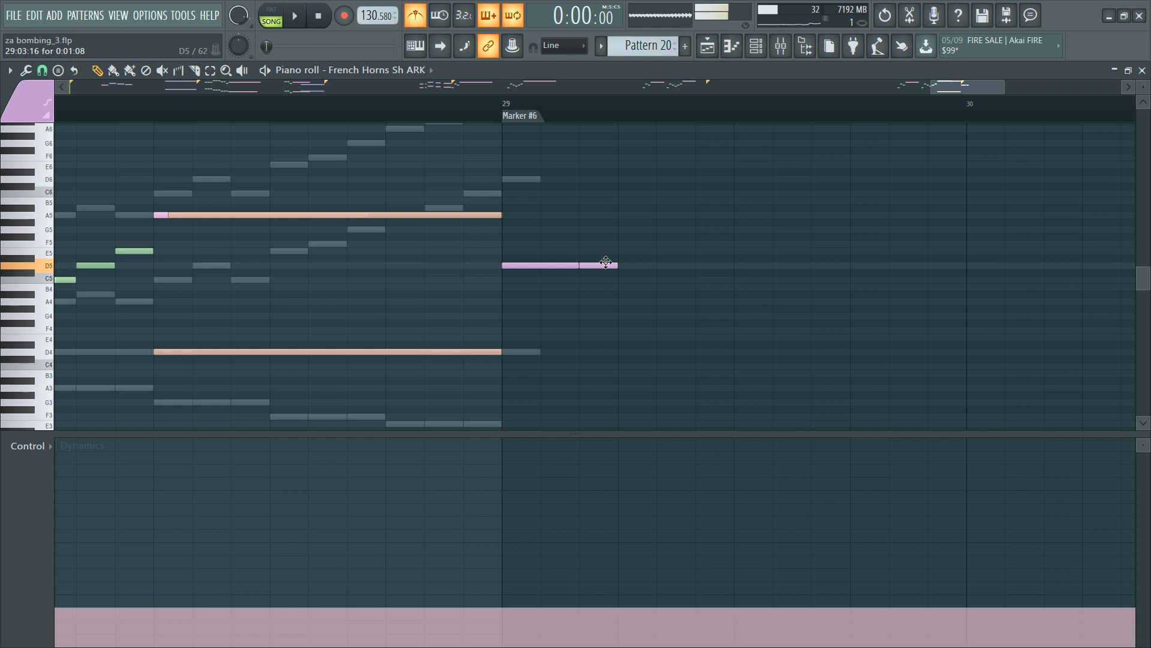
Step: Shorten the first D5 note of bar 29 to 0:01:23 while checking playback, and turn off the metronome
key(space)
key(space)
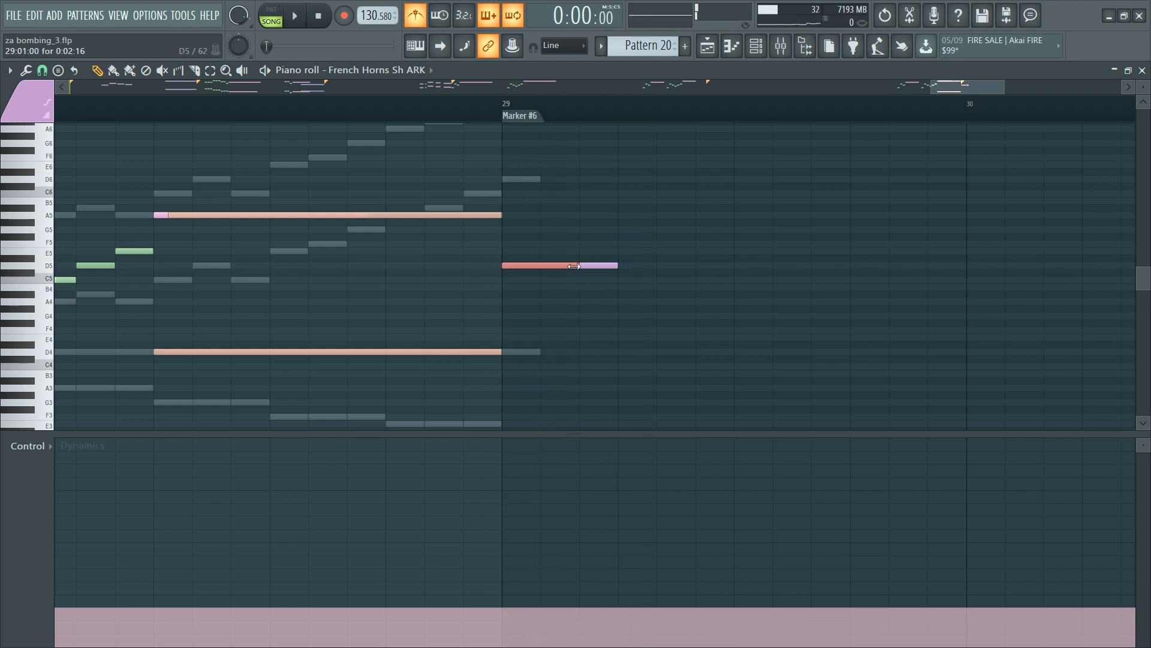
key(space)
key(space)
click(418, 19)
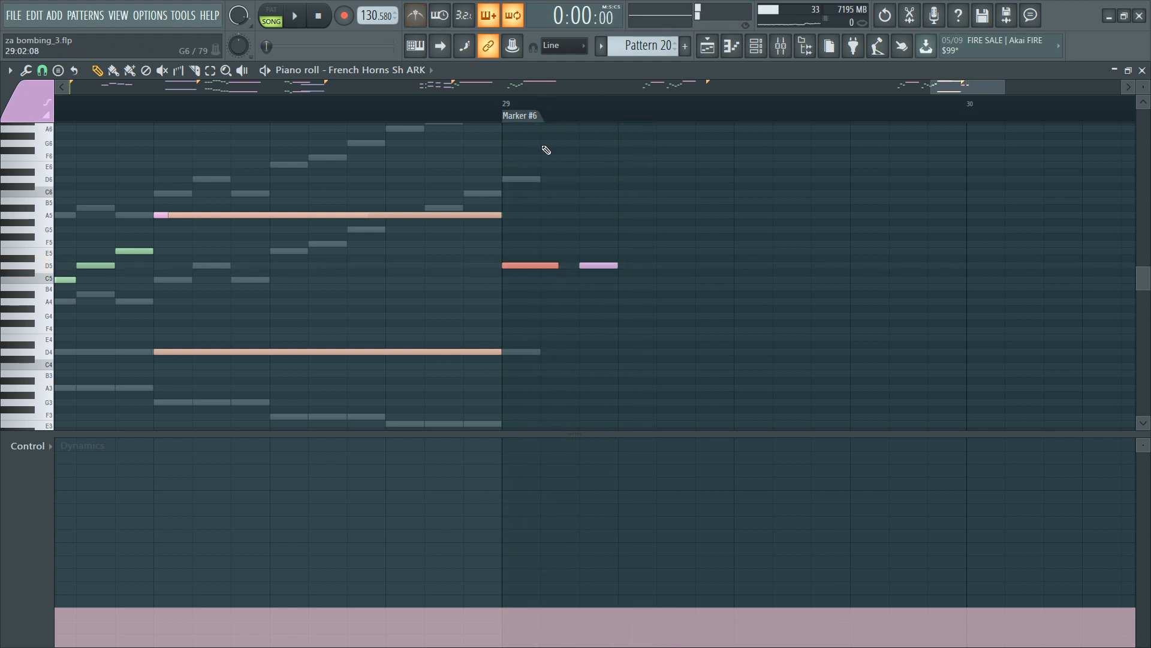
Step: Change the second D5 note of bar 29 to the green note colour, show Velocity in the control lane and audition both notes
drag(562, 147, 595, 370)
key(space)
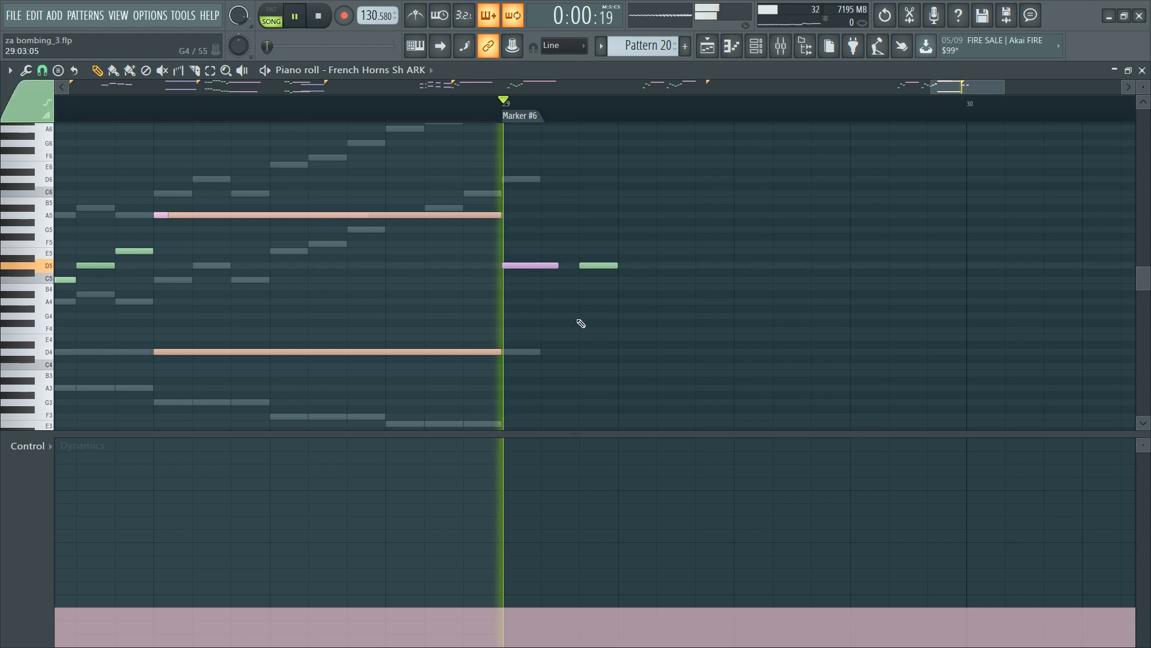
key(space)
key(space)
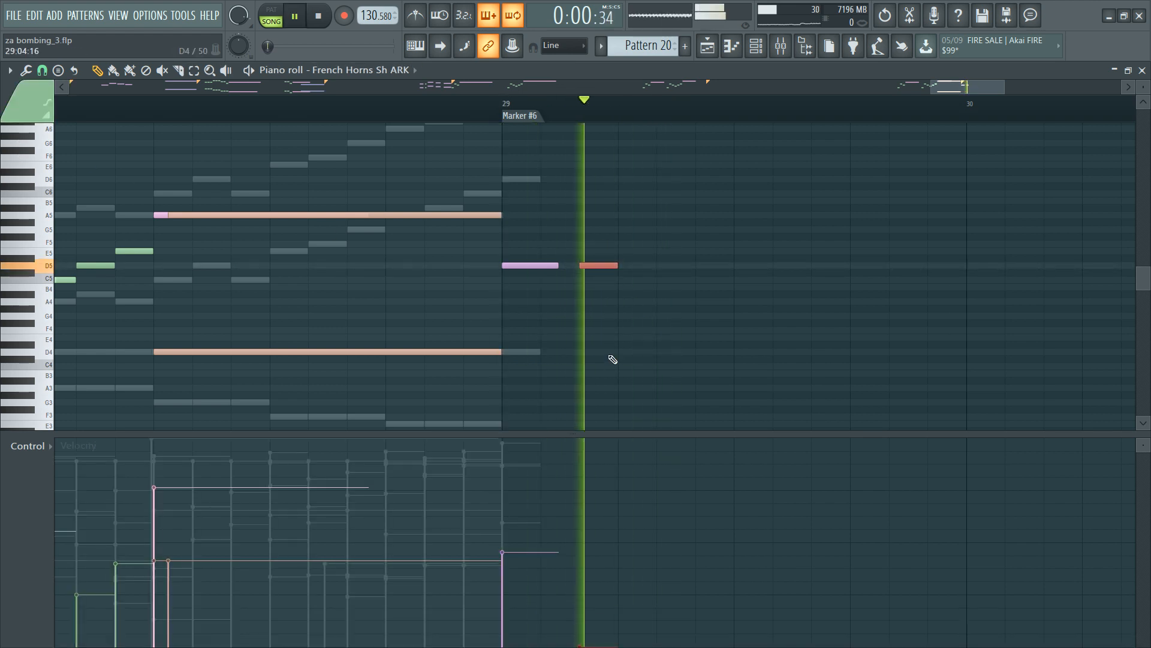
key(space)
key(ctrl+d)
key(space)
key(space)
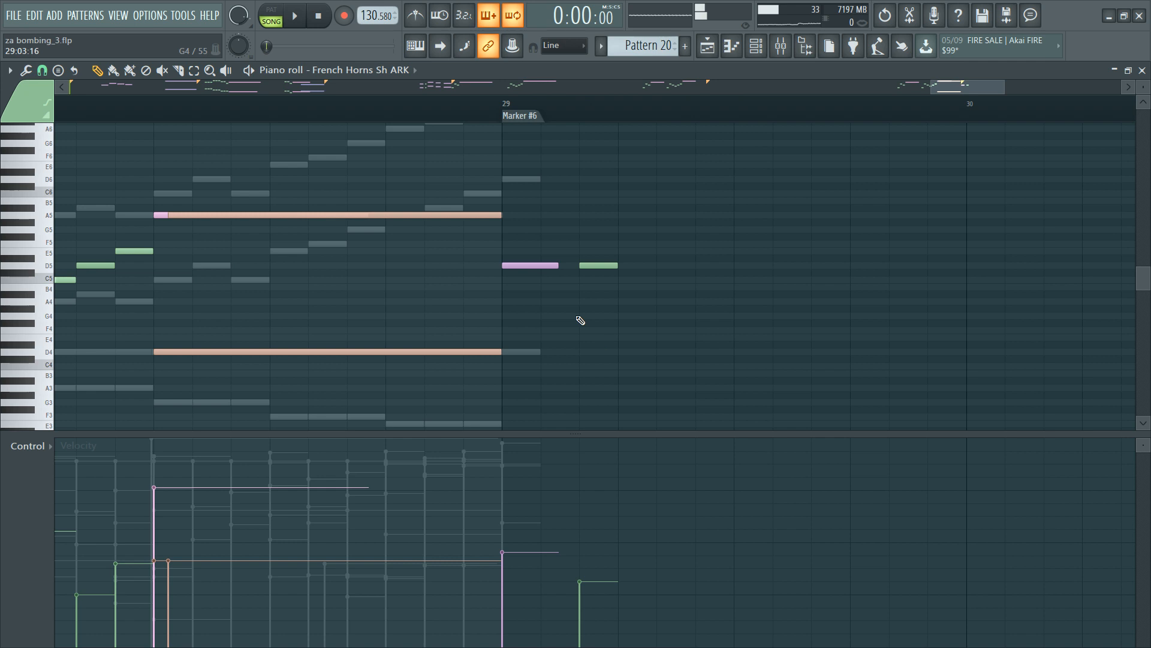
Step: Raise the velocity of both D5 notes in bar 29, reduce the second note's velocity slightly and listen to the balance
ctrl+drag(532, 245, 650, 337)
alt+scroll(649, 339, up, 3)
key(ctrl+d)
key(space)
key(space)
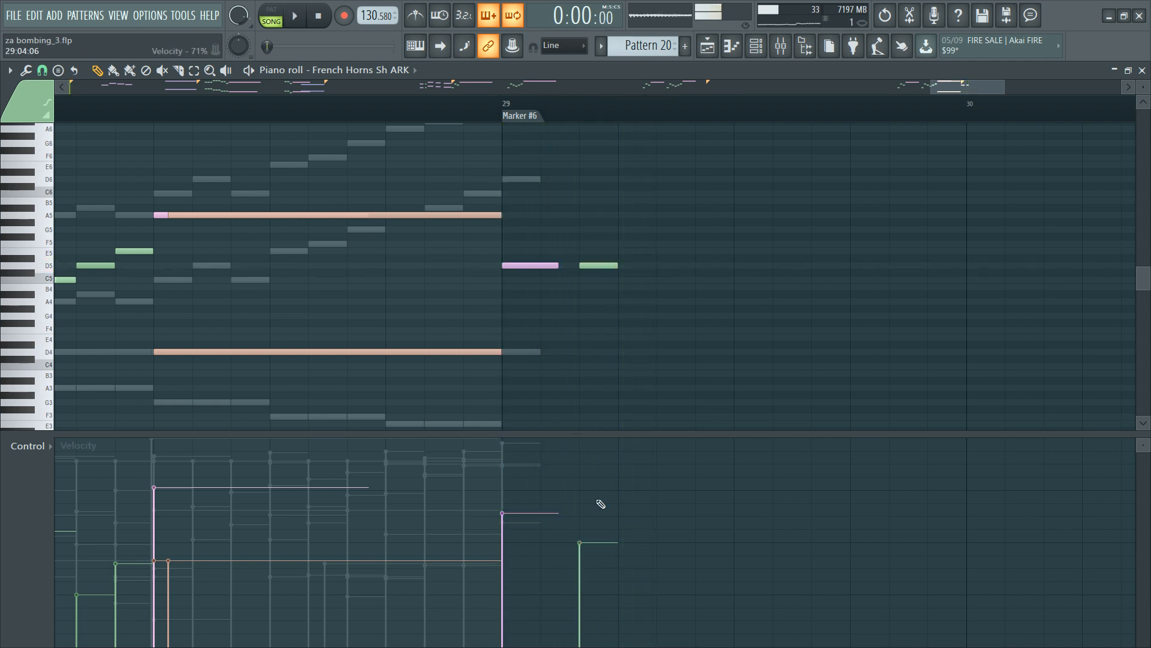
click(591, 560)
key(space)
key(space)
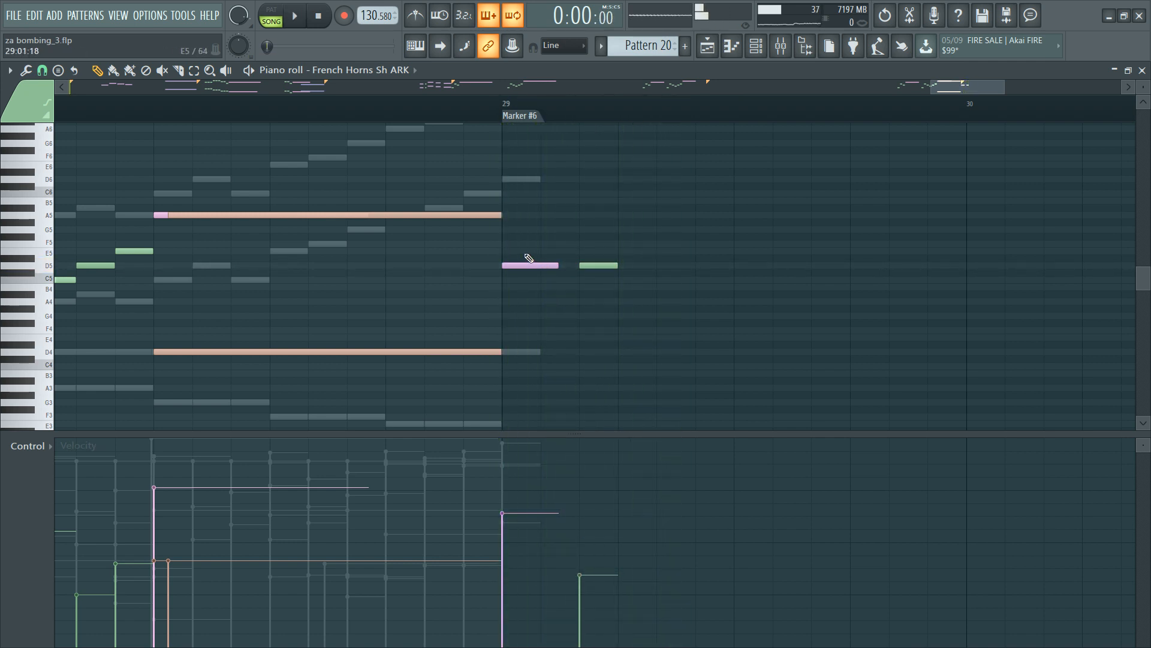
Step: Add two adjacent green D5 notes of 0:01:08 in bar 29 and lower the velocity of all three green notes there
click(686, 266)
click(712, 267)
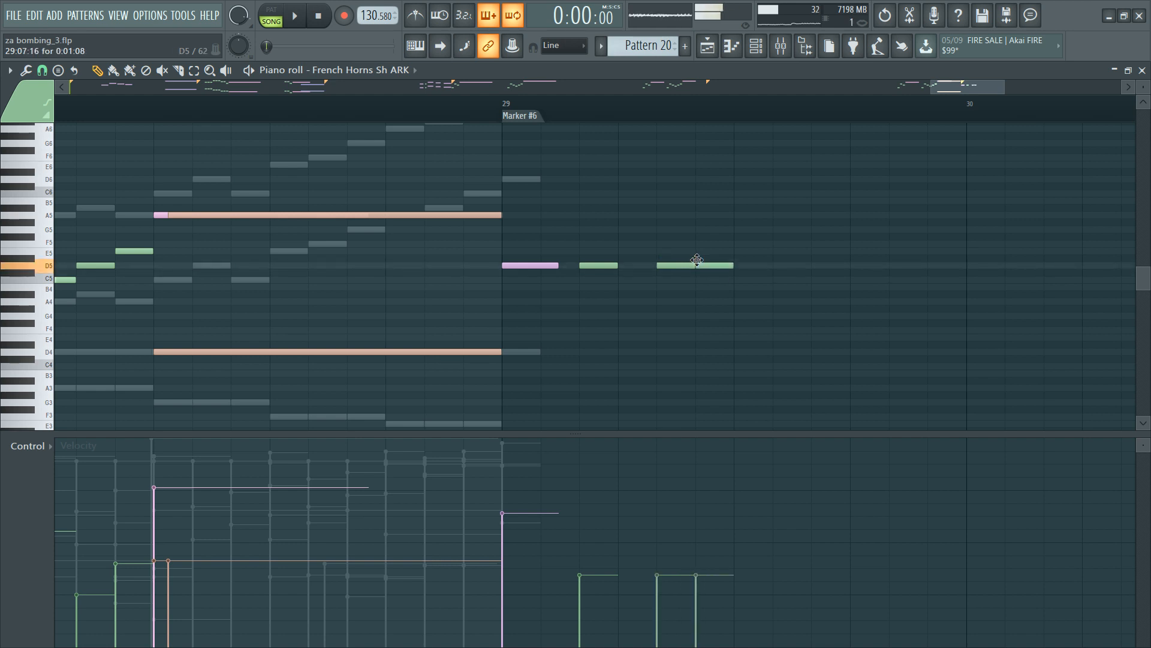
ctrl+drag(603, 250, 780, 332)
alt+scroll(820, 343, down, 3)
key(space)
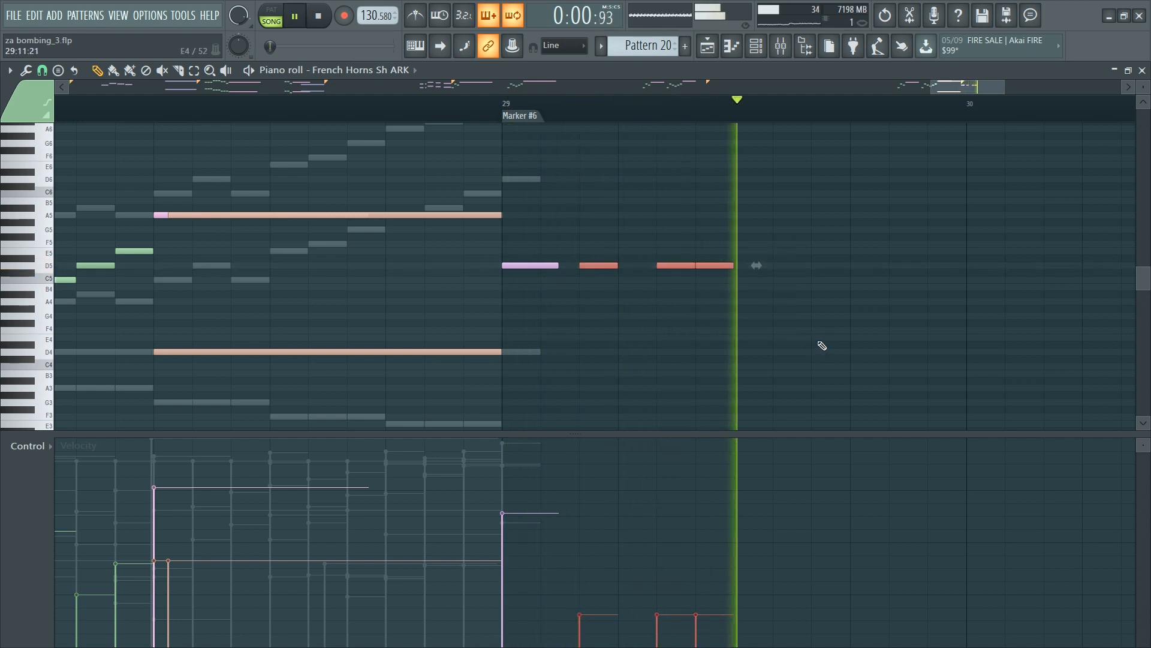
key(space)
ctrl+click(774, 325)
Step: Show Dynamics in the control lane, lower its level slightly from bar 29 onward and play the result
click(540, 265)
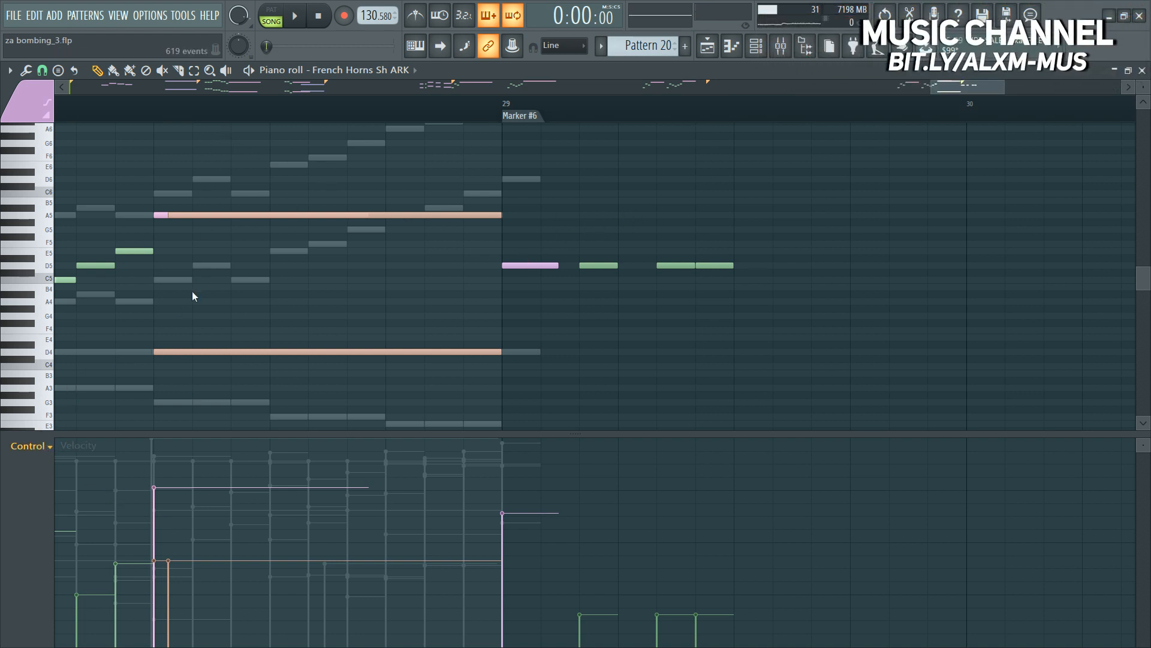
click(215, 260)
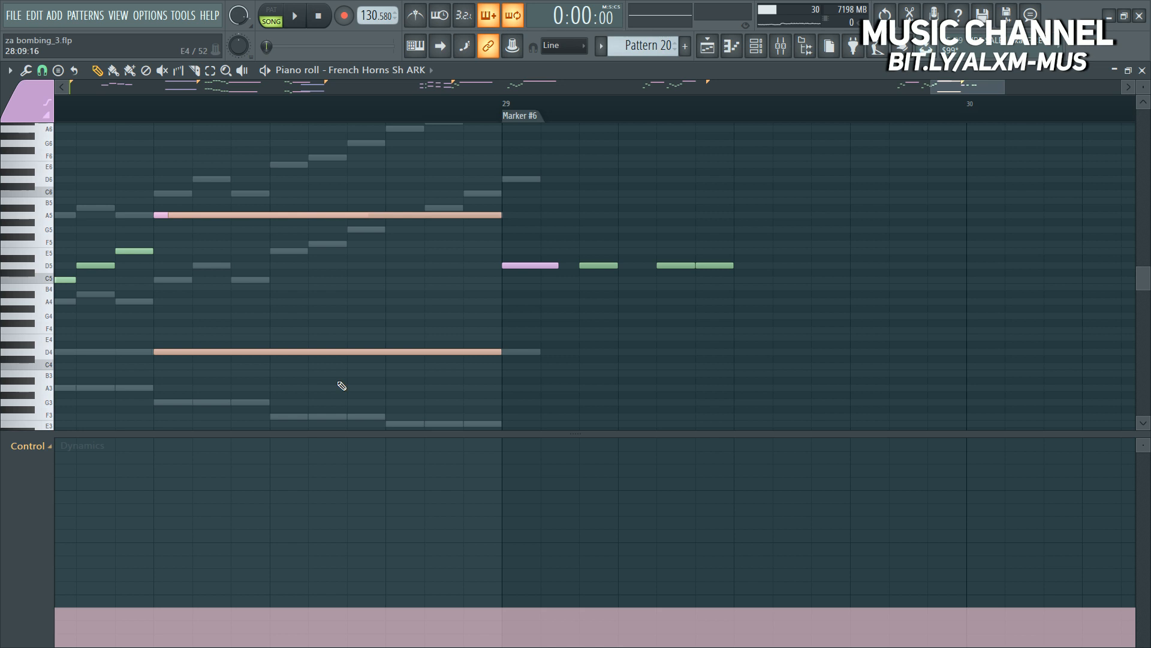
click(506, 618)
key(space)
key(space)
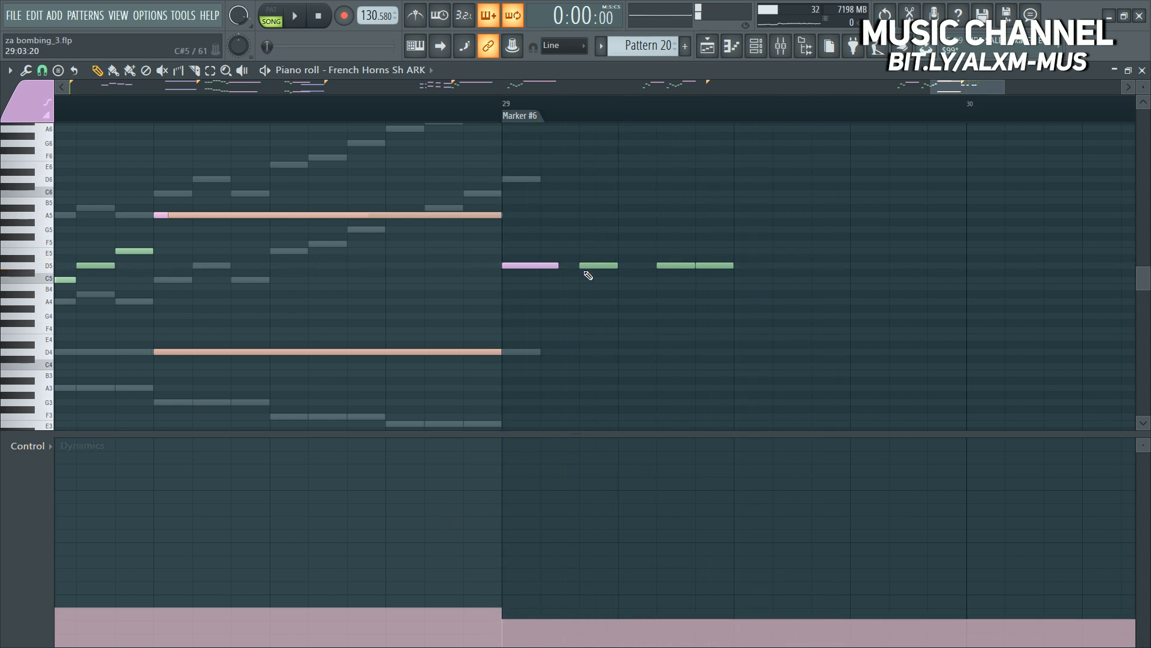
click(545, 265)
click(507, 336)
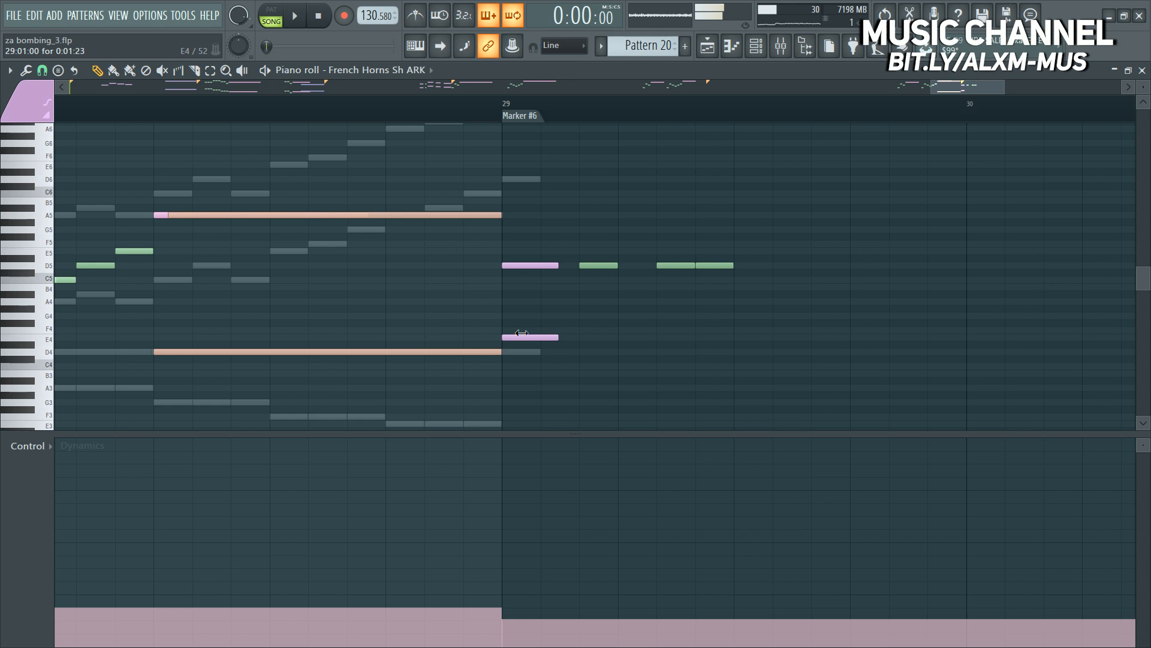
right_click(523, 336)
Step: Repeat the four-note horn rhythm on F5 in the second half of bar 29 and play it back
drag(738, 230, 738, 243)
drag(574, 259, 834, 243)
key(ctrl+b)
key(space)
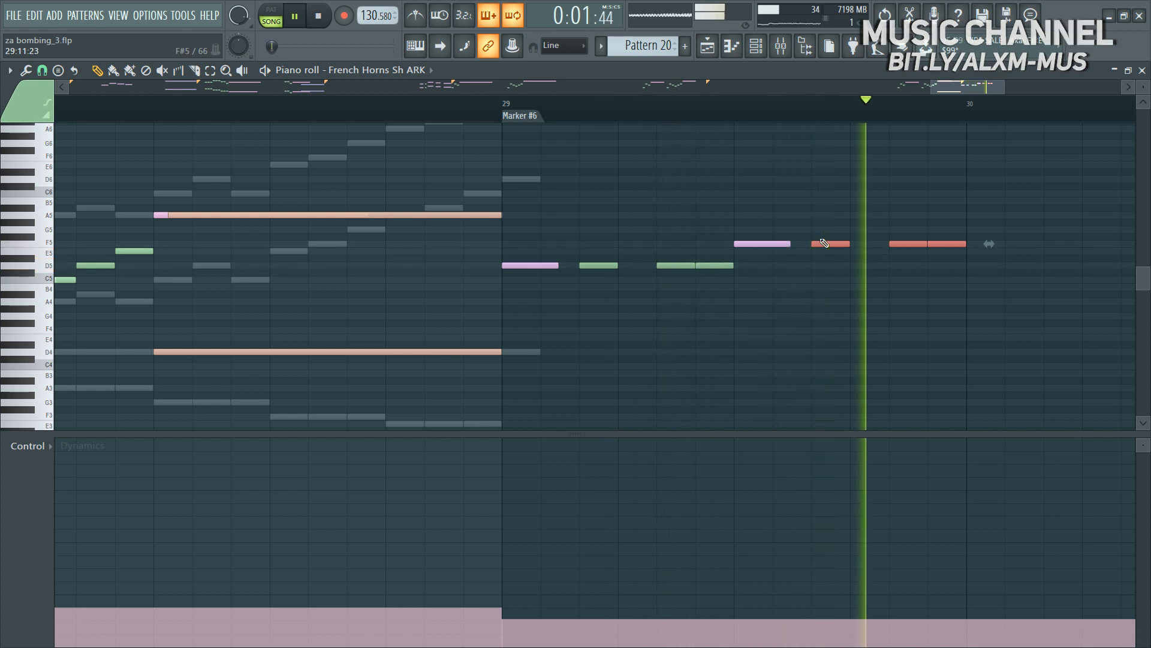
Step: Move the eight-note horn figure from French Horns Sh ARK to French Horns 9 ARK1, placing it at the start of bar 29
click(824, 208)
key(space)
drag(1022, 206, 564, 329)
key(Delete)
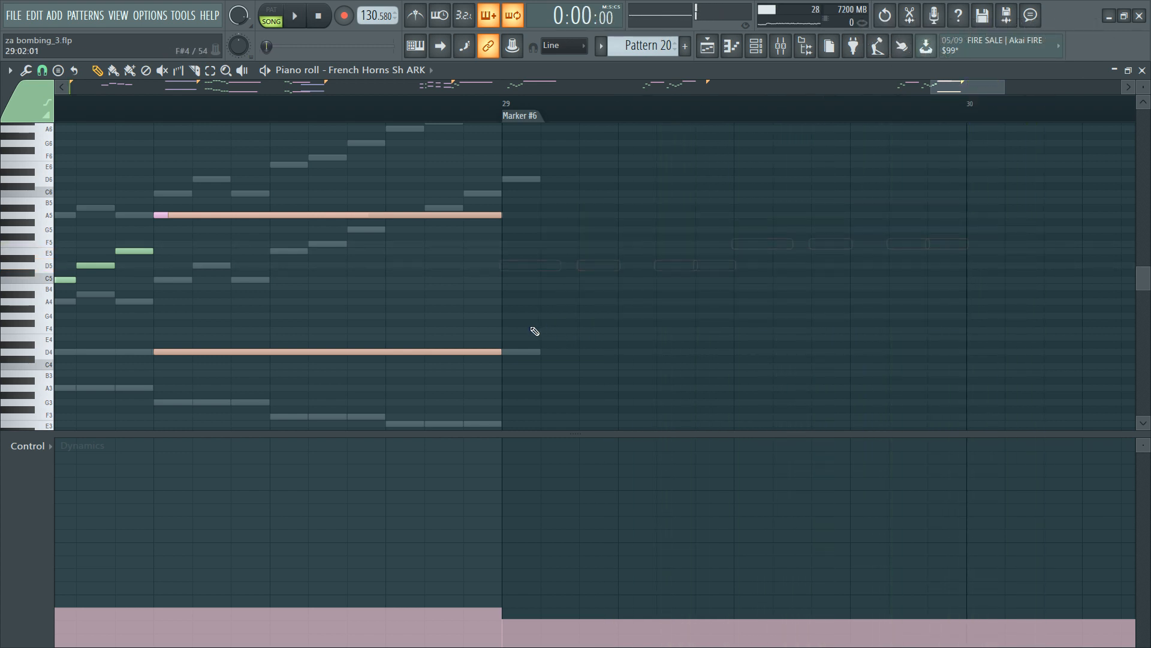
key(F6)
click(289, 467)
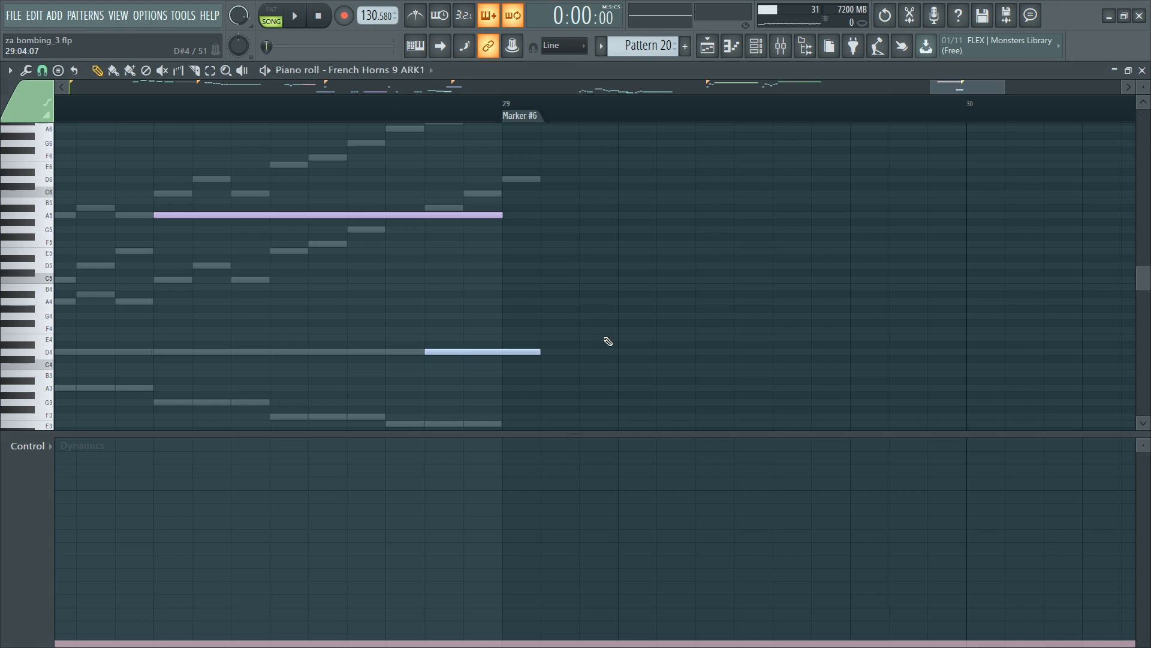
click(133, 266)
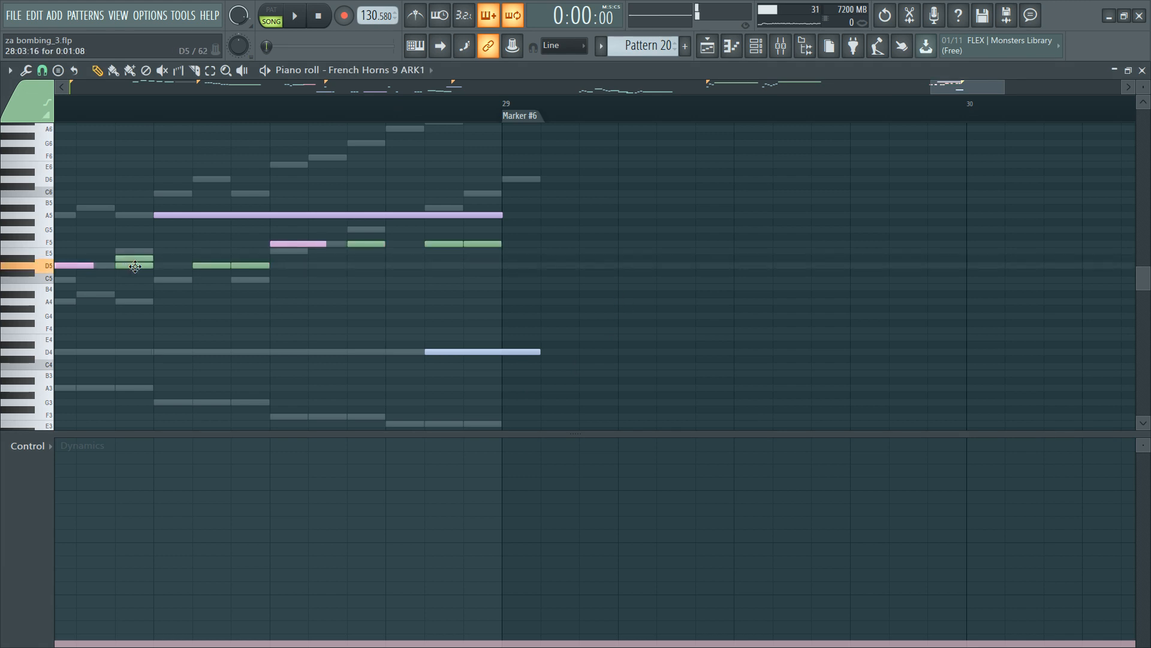
mouse_move(133, 267)
mouse_down()
mouse_move(566, 298)
mouse_move(591, 291)
mouse_move(597, 269)
mouse_up()
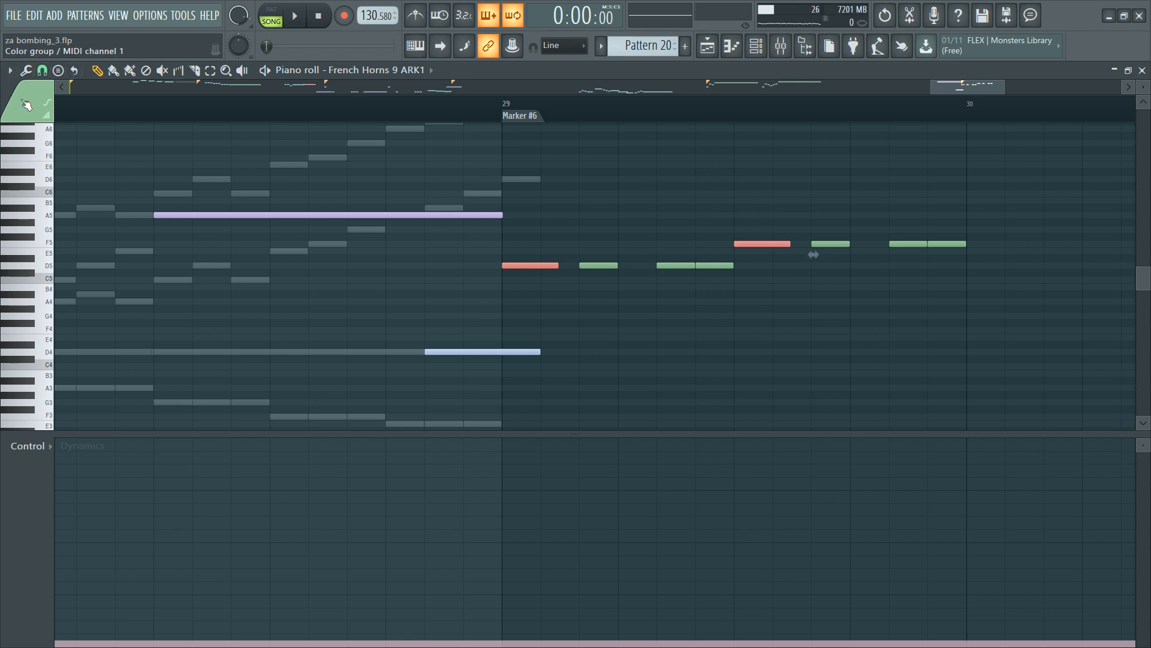
click(26, 197)
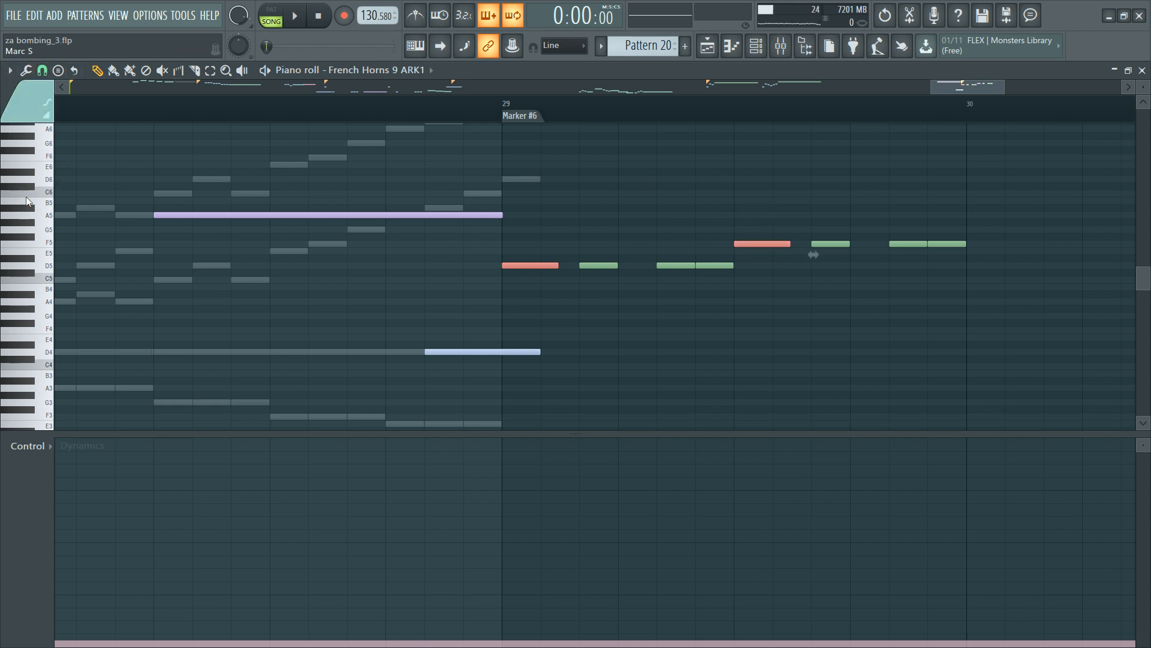
key(alt+c)
key(space)
key(space)
drag(596, 255, 761, 322)
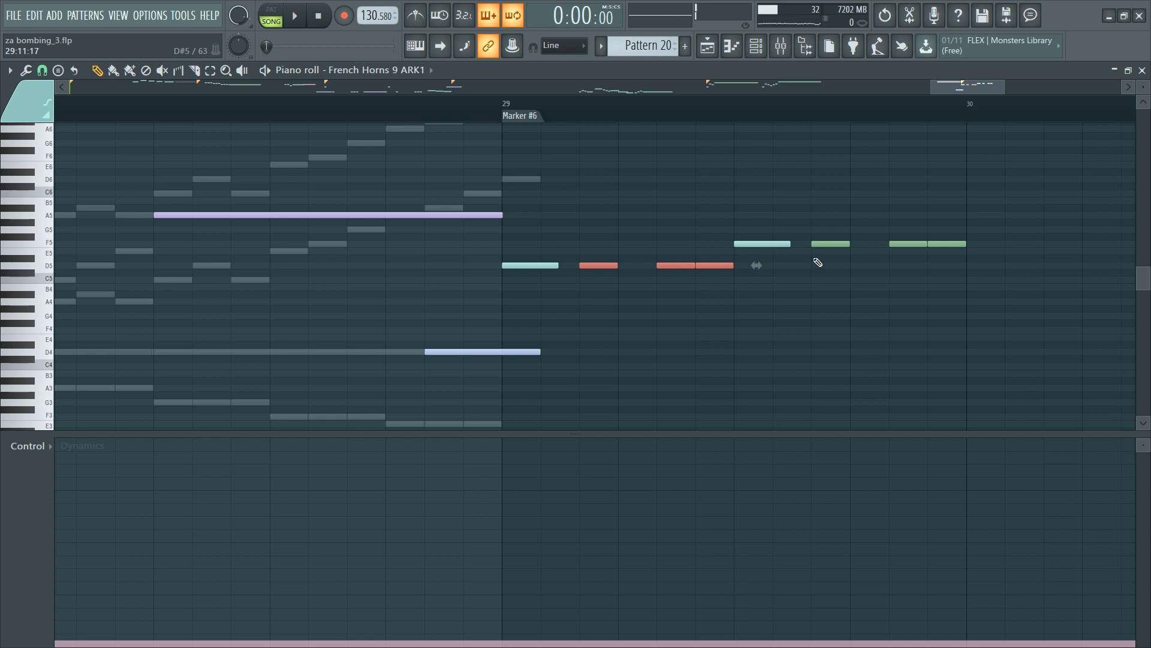
drag(825, 232, 955, 260)
click(32, 109)
click(41, 196)
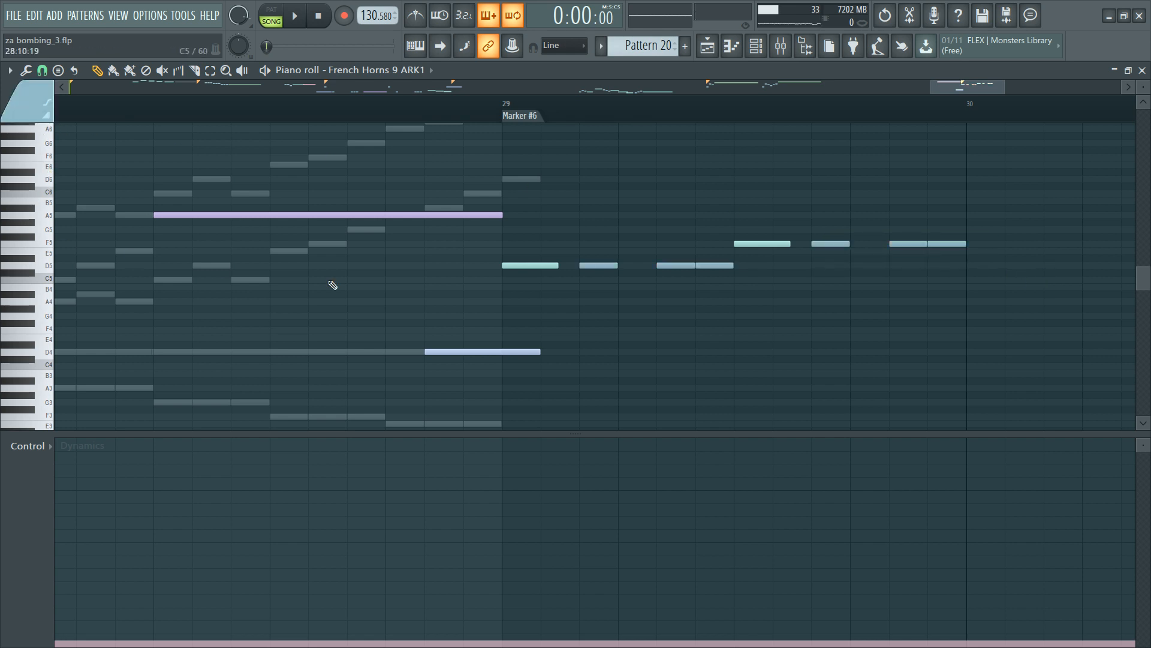
Step: Raise the velocity of the six short notes in bar 29 to about 70–73% and play the figure
key(space)
drag(527, 199, 991, 314)
scroll(763, 332, up, 3)
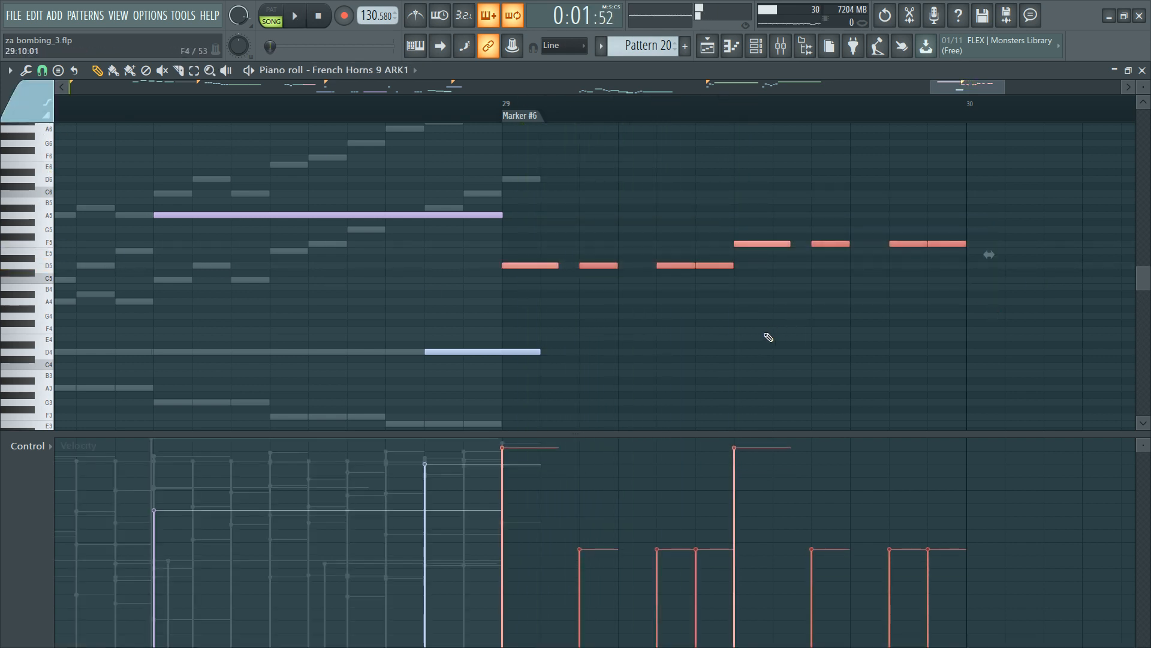
key(space)
key(space)
click(581, 500)
key(space)
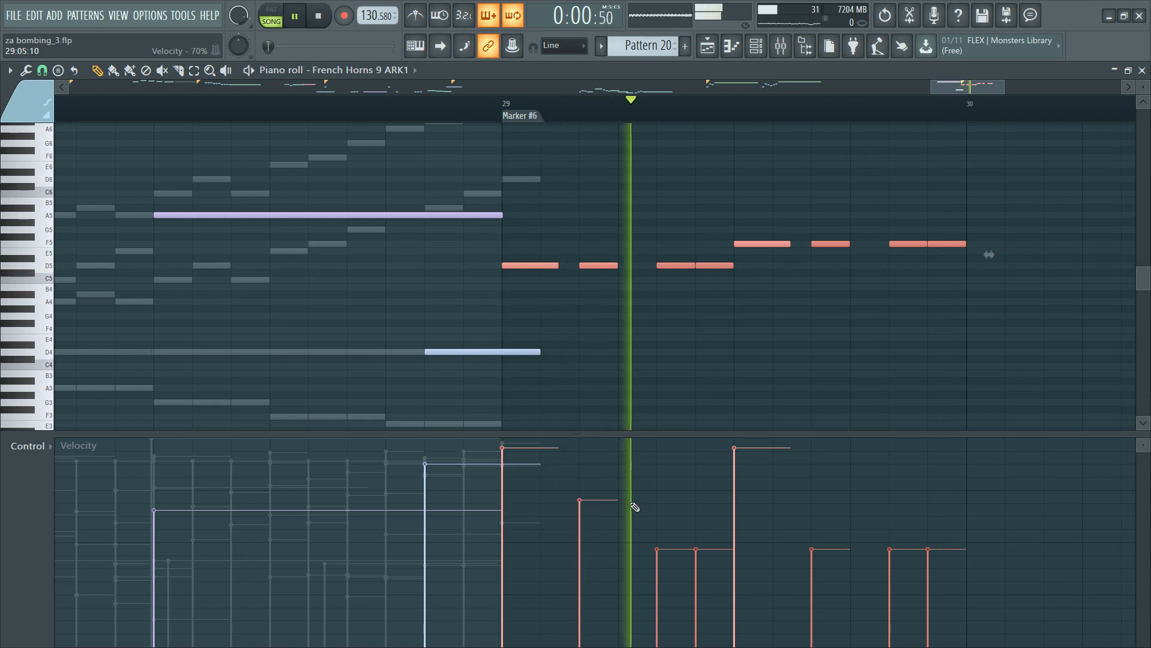
click(658, 499)
drag(803, 503, 933, 513)
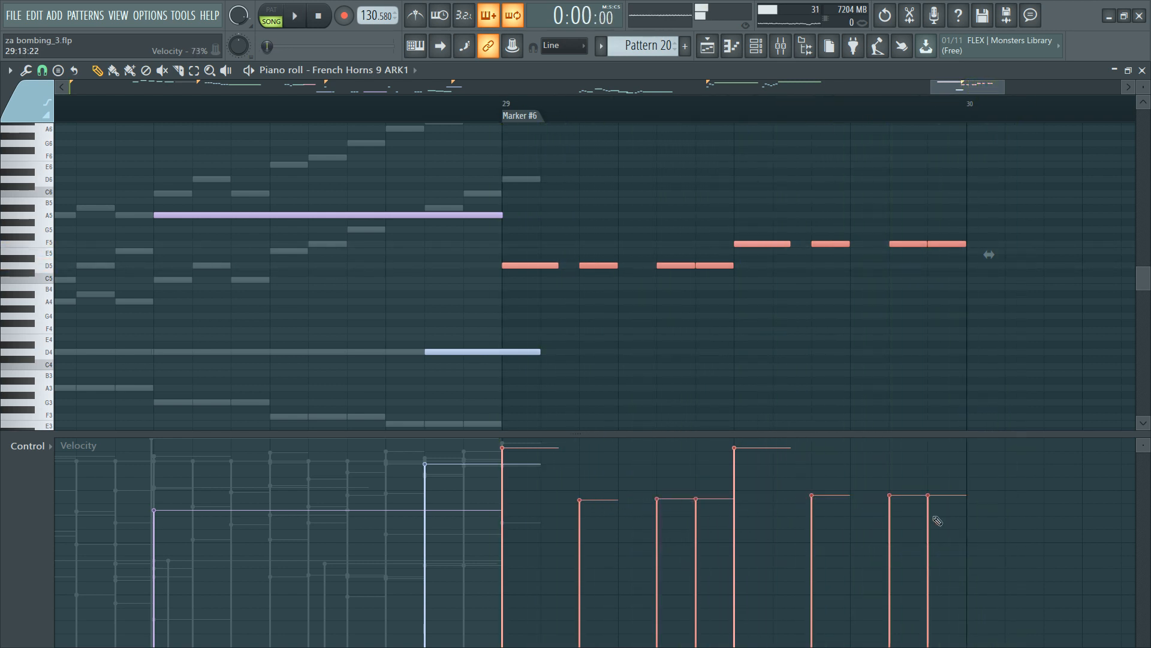
click(681, 339)
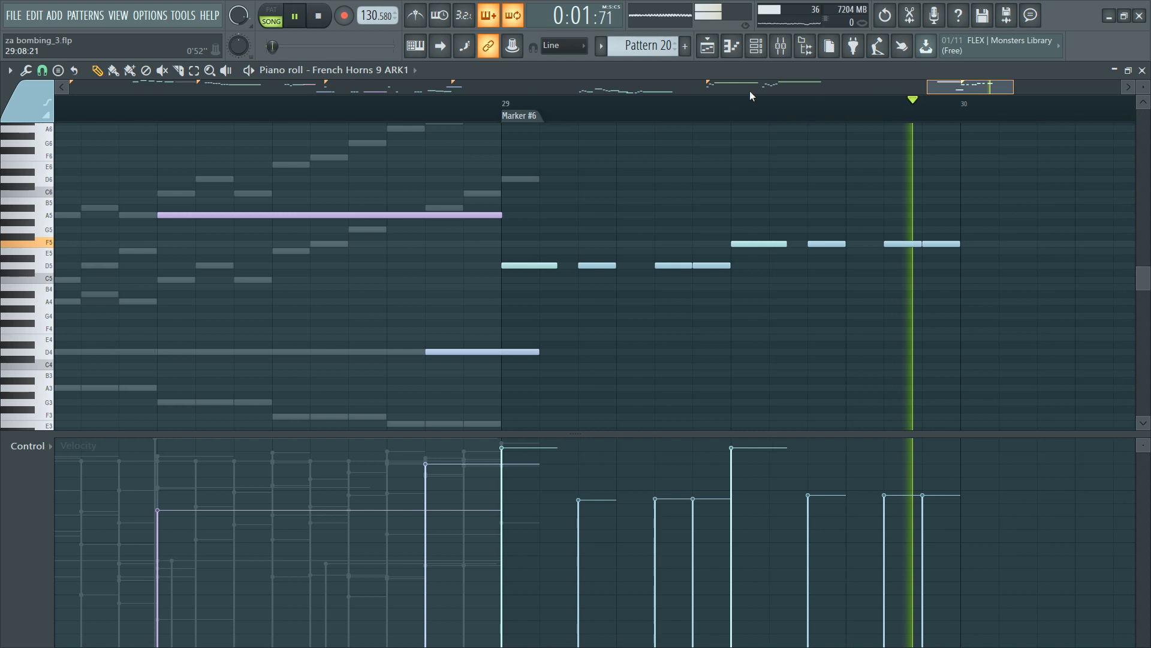
key(space)
scroll(753, 94, down, 2)
key(ctrl+b)
key(ctrl+z)
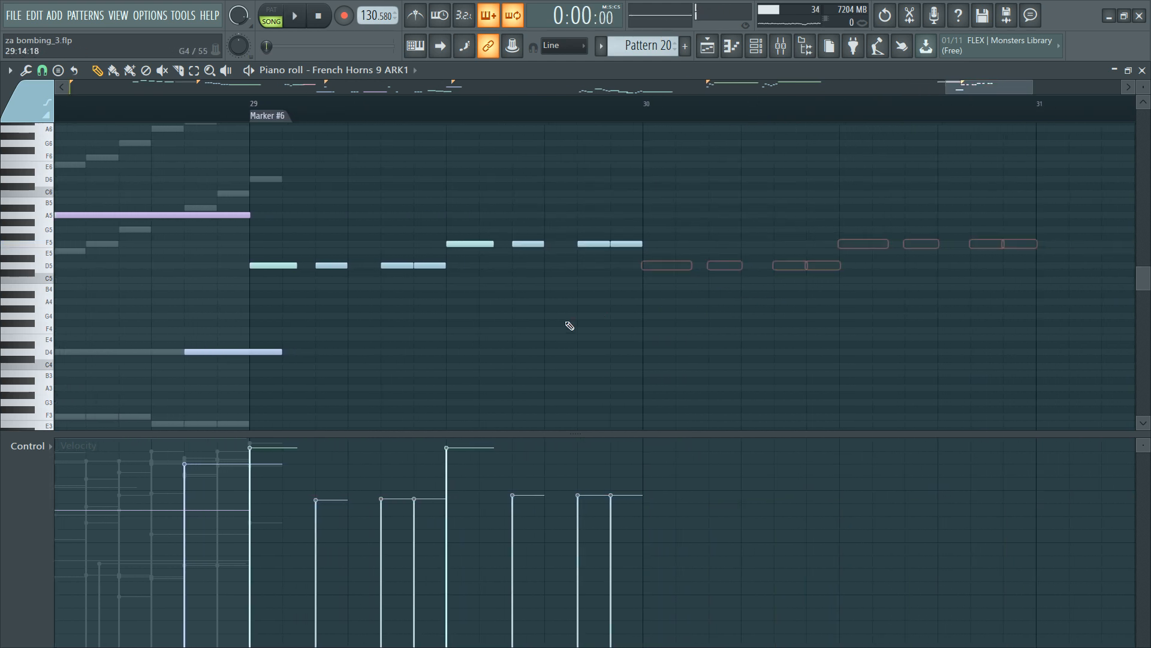
Step: Show the Dynamics of French Horns 9 ARK1 in the control lane, raise it to maximum from bar 29 onward and play it
key(F6)
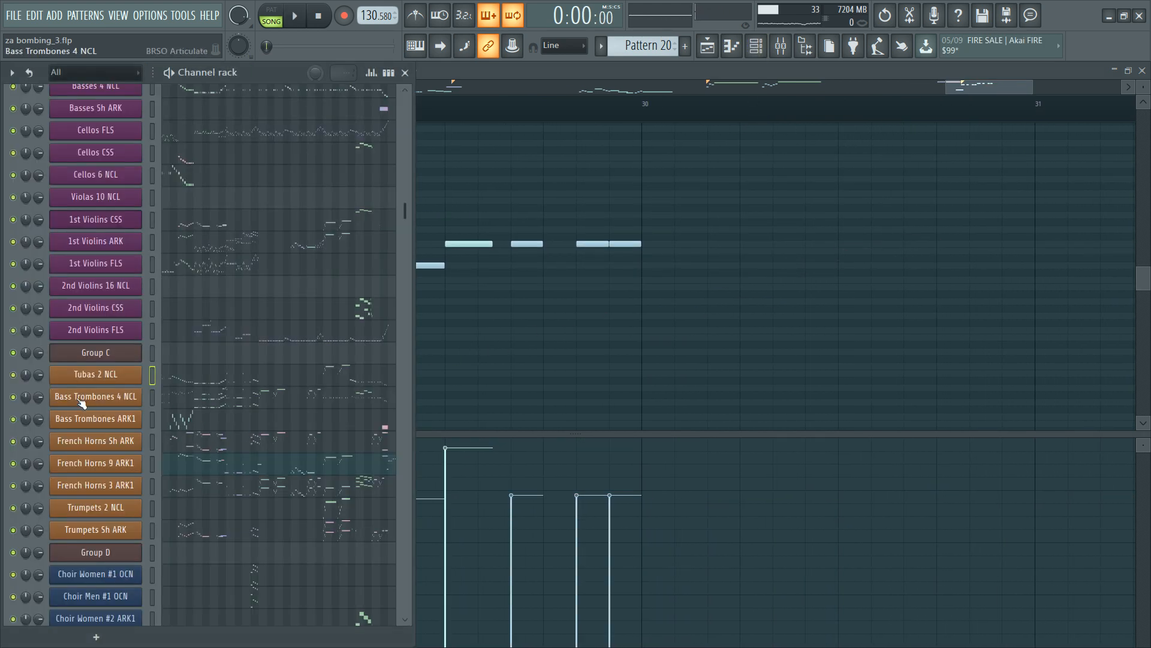
click(126, 462)
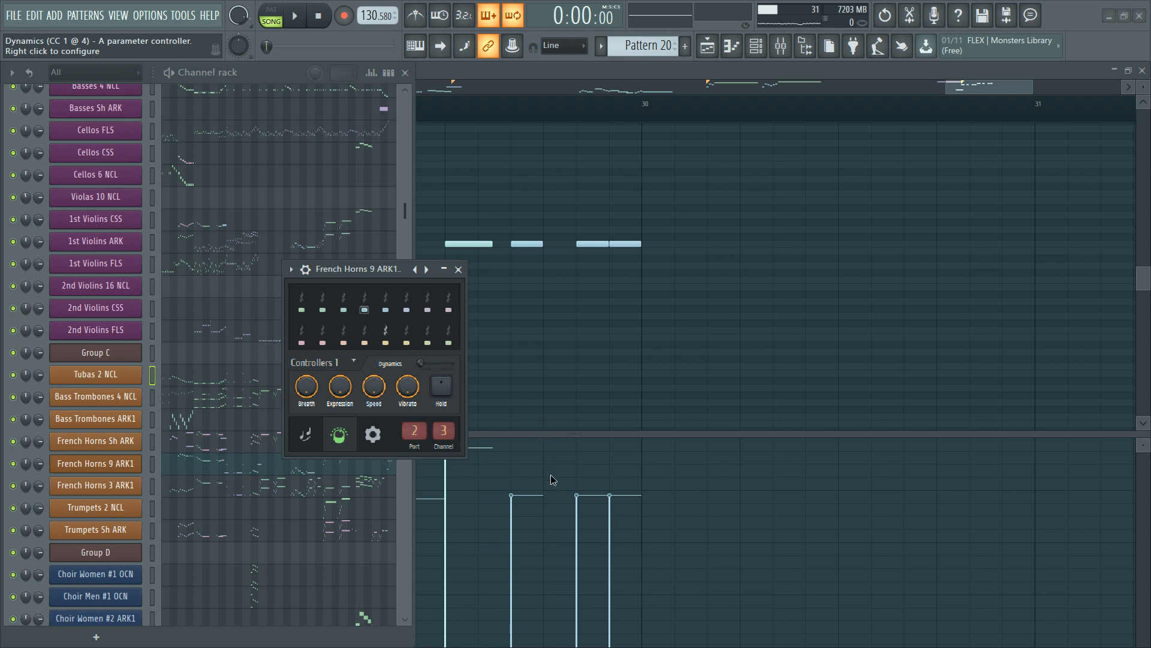
key(F7)
click(257, 448)
key(space)
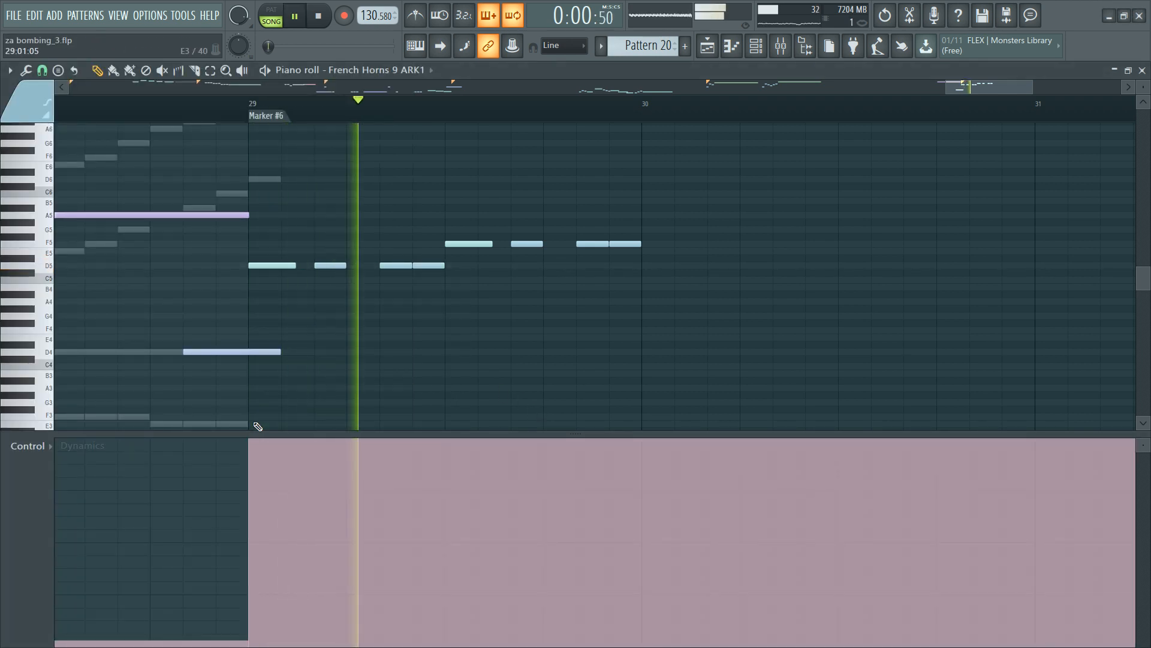
Step: Select all eight notes in bar 29 and adjust their velocities together to slightly lower levels while listening
key(space)
key(ctrl+a)
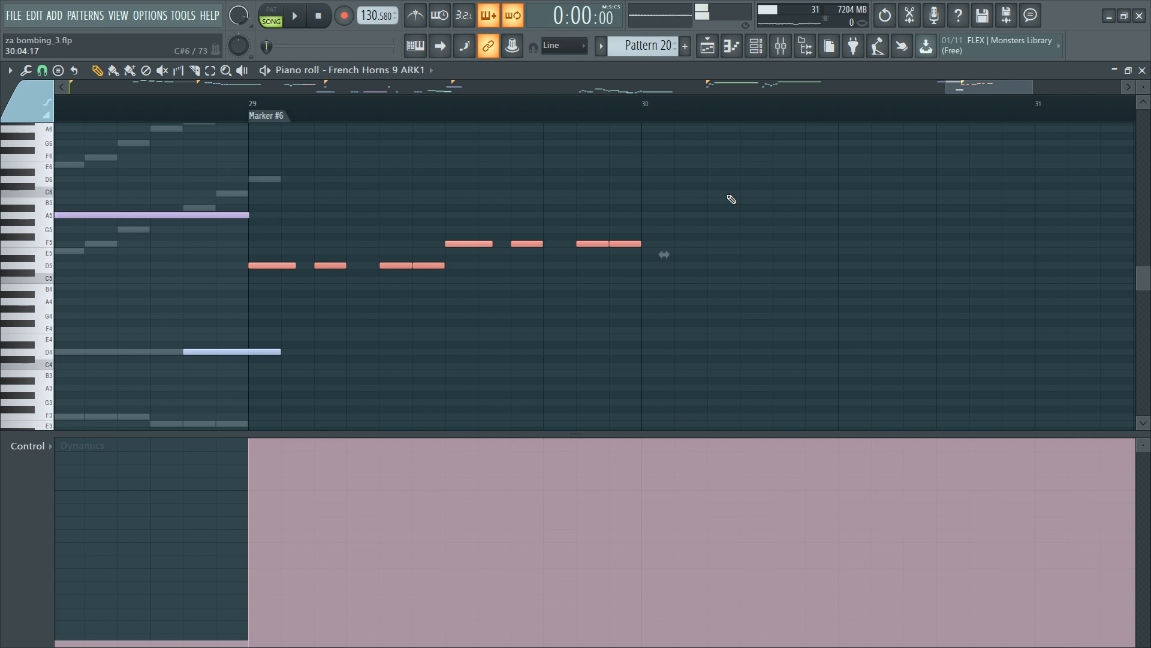
key(space)
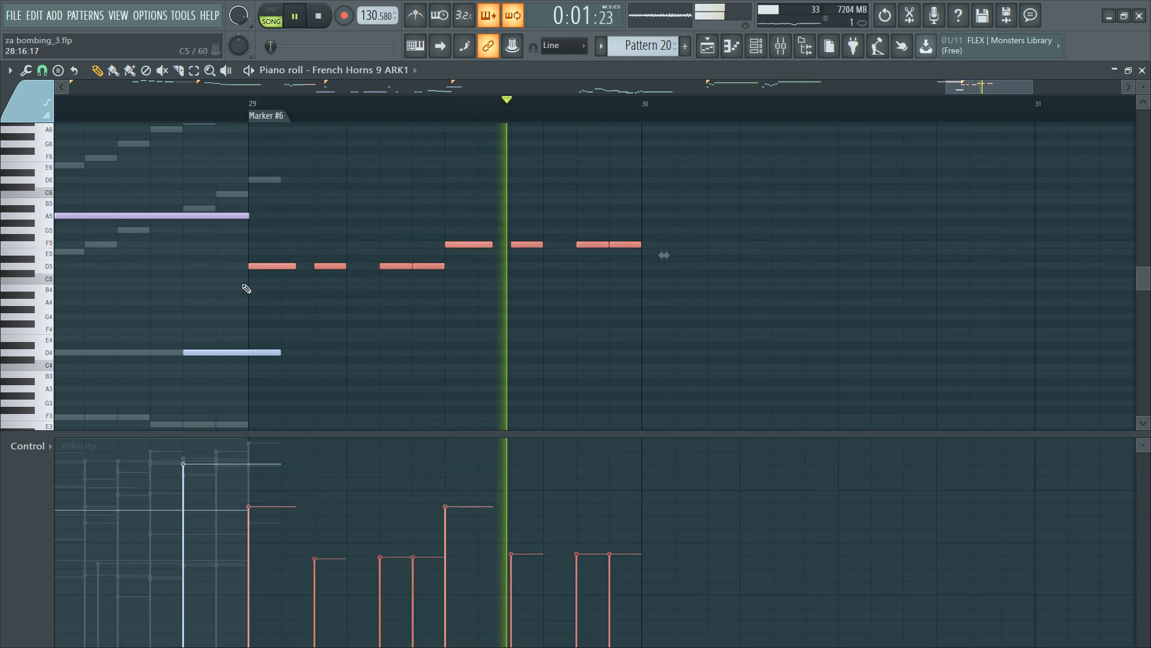
scroll(271, 310, up, 6)
key(space)
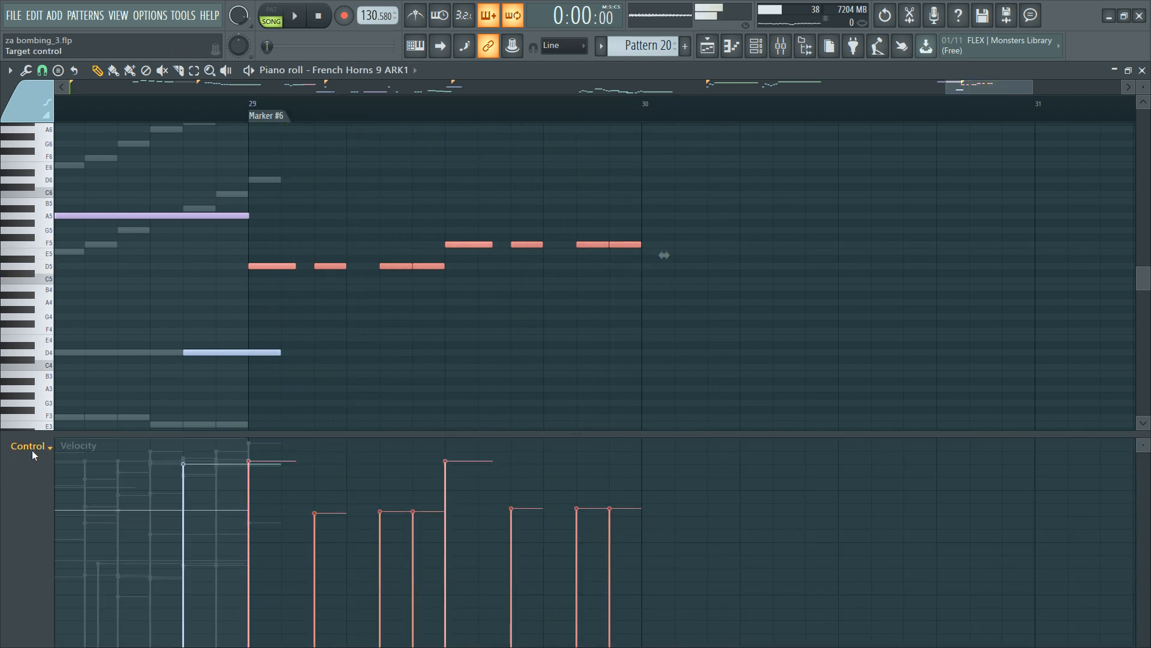
Step: Set the Dynamics of French Horns 9 ARK1 to 98 from bar 29 onward and listen to the result
click(221, 528)
click(248, 528)
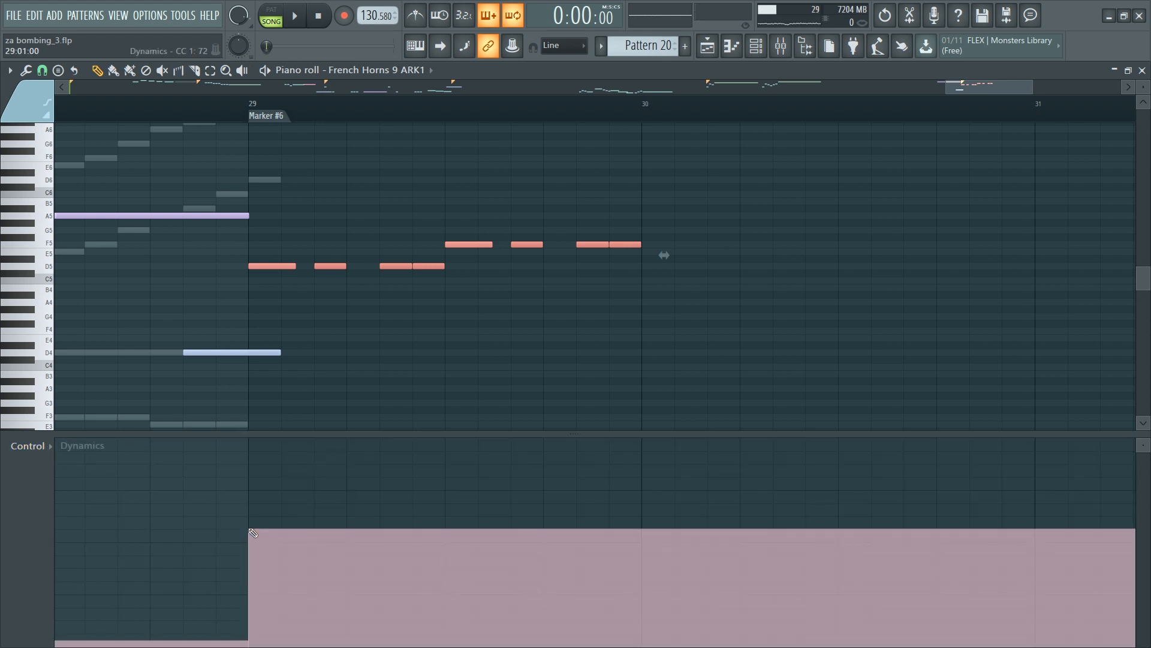
key(space)
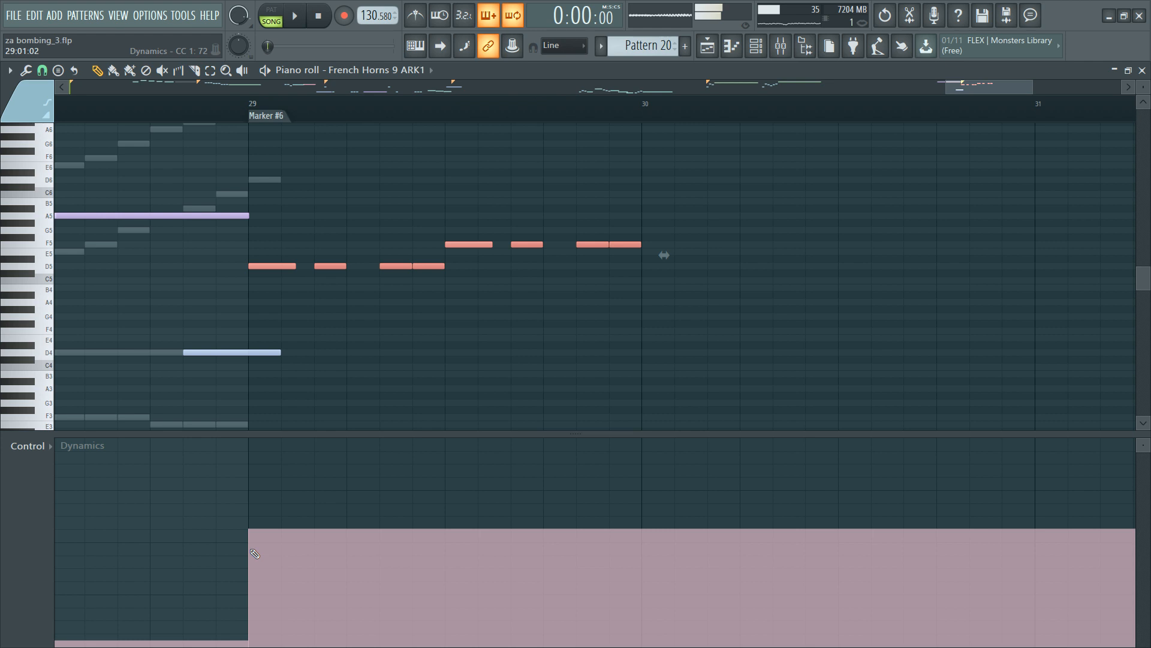
click(255, 552)
click(252, 492)
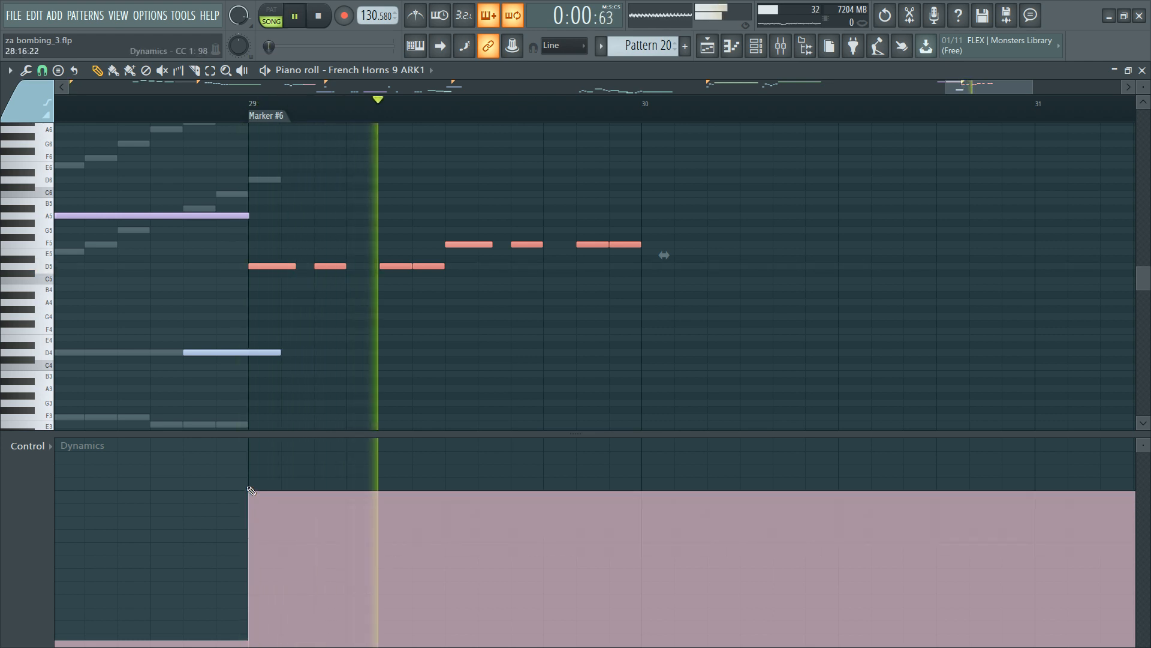
Step: Lower all eight velocities in bar 29 slightly, reduce the two long accent notes to about 73% and play the figure
ctrl+click(432, 324)
key(space)
drag(285, 207, 664, 308)
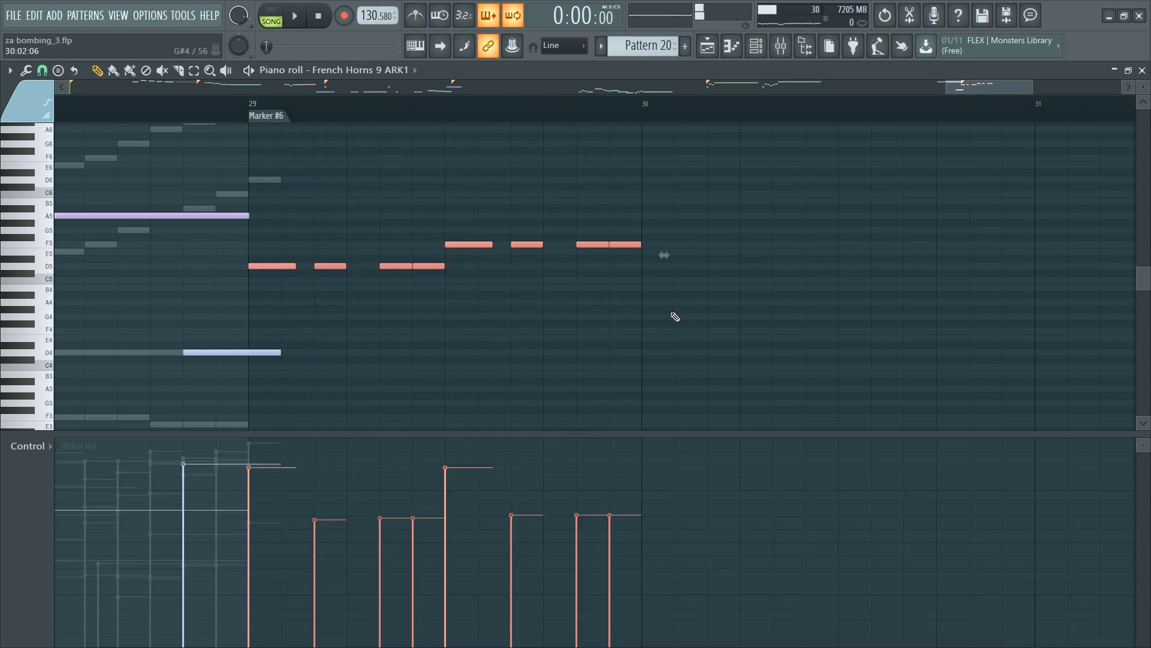
key(space)
key(space)
scroll(503, 337, up, 5)
ctrl+click(502, 351)
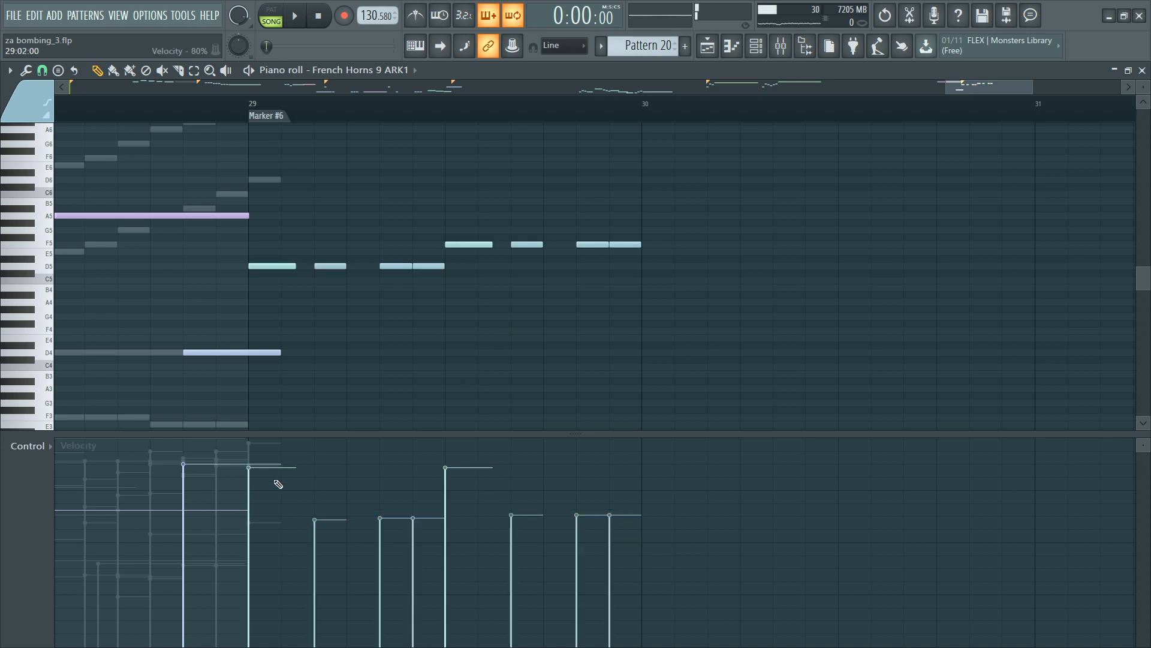
click(444, 495)
key(space)
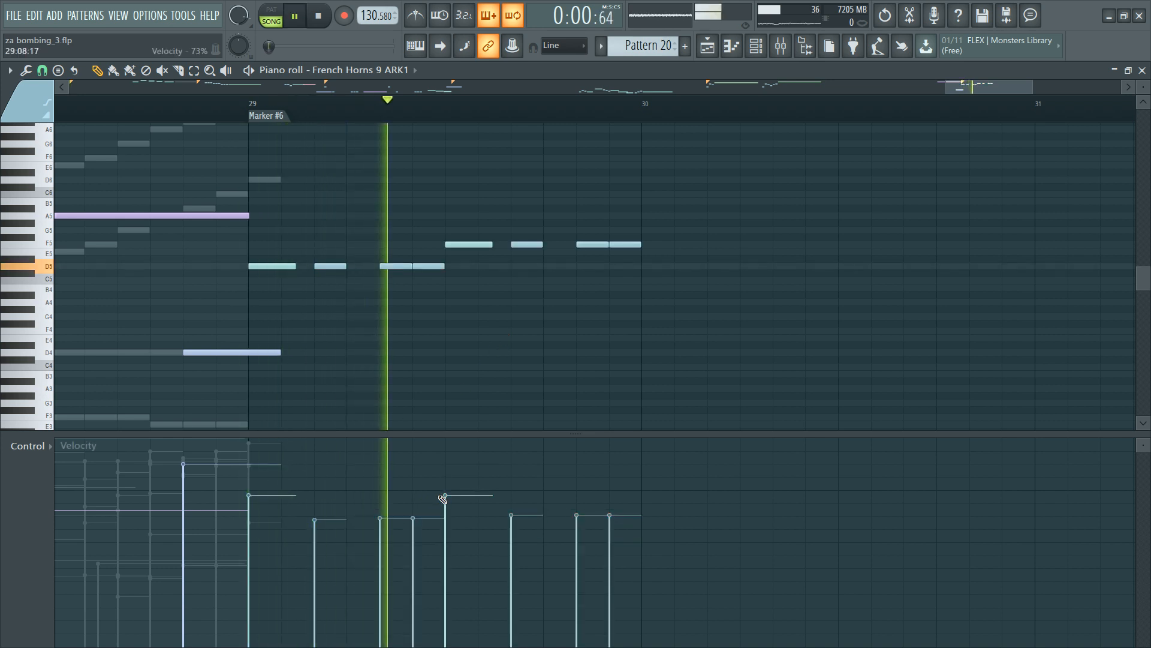
Step: Duplicate the four-note F5 group into the first half of bar 30 and lower the copy a semitone to E5
drag(459, 215, 770, 297)
key(ctrl+b)
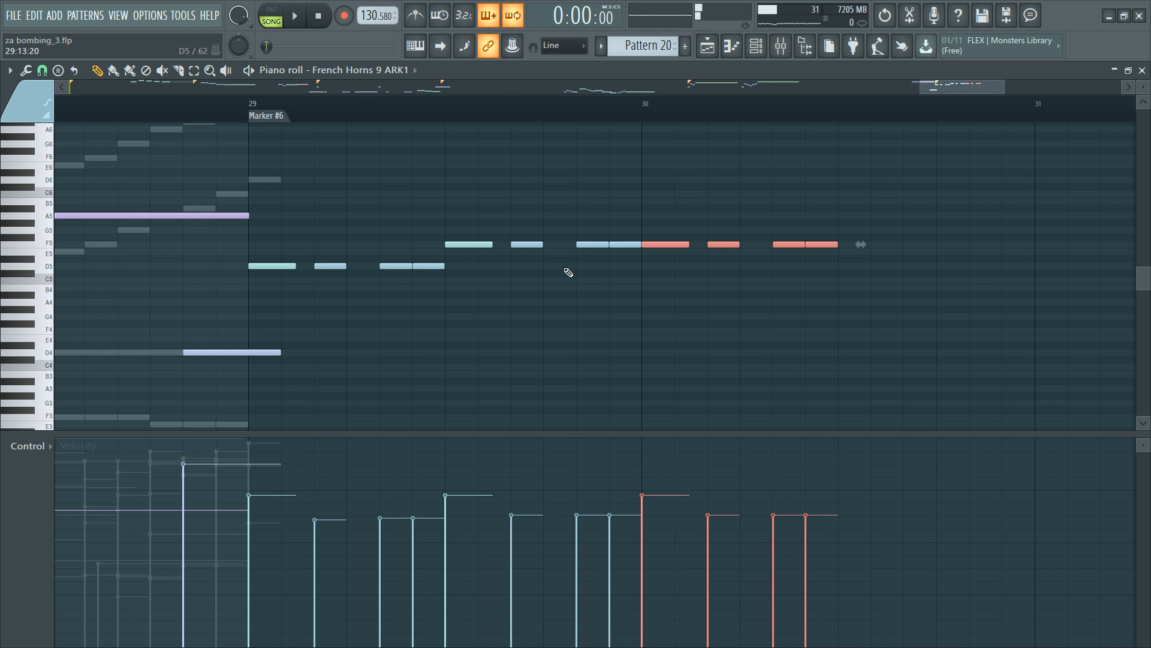
right_click(663, 214)
drag(665, 246, 818, 252)
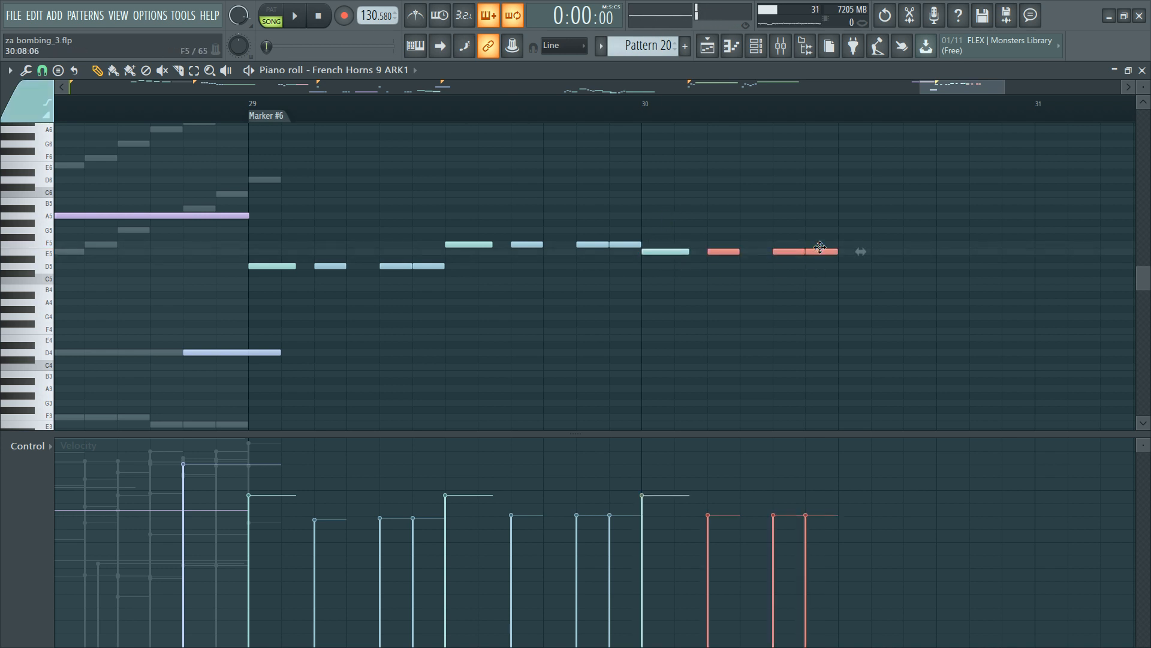
Step: Cut the whole horn figure in bars 29 and 30 from French Horns 9 ARK1 and paste it into French Horns 3 ARK1
right_click(900, 226)
key(ctrl+a)
key(Delete)
key(F6)
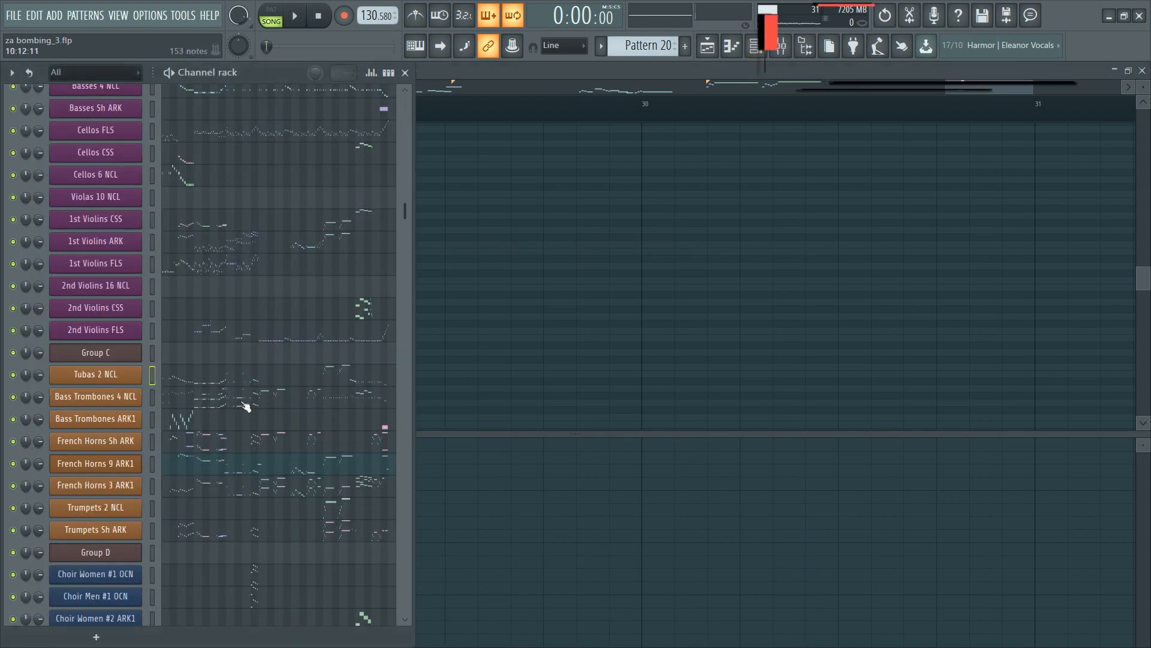
click(328, 493)
key(ctrl+v)
right_click(257, 234)
Step: Play the figure, show the Dynamics of French Horns 3 ARK1 in the control lane, and raise it from bar 29 onward
key(F6)
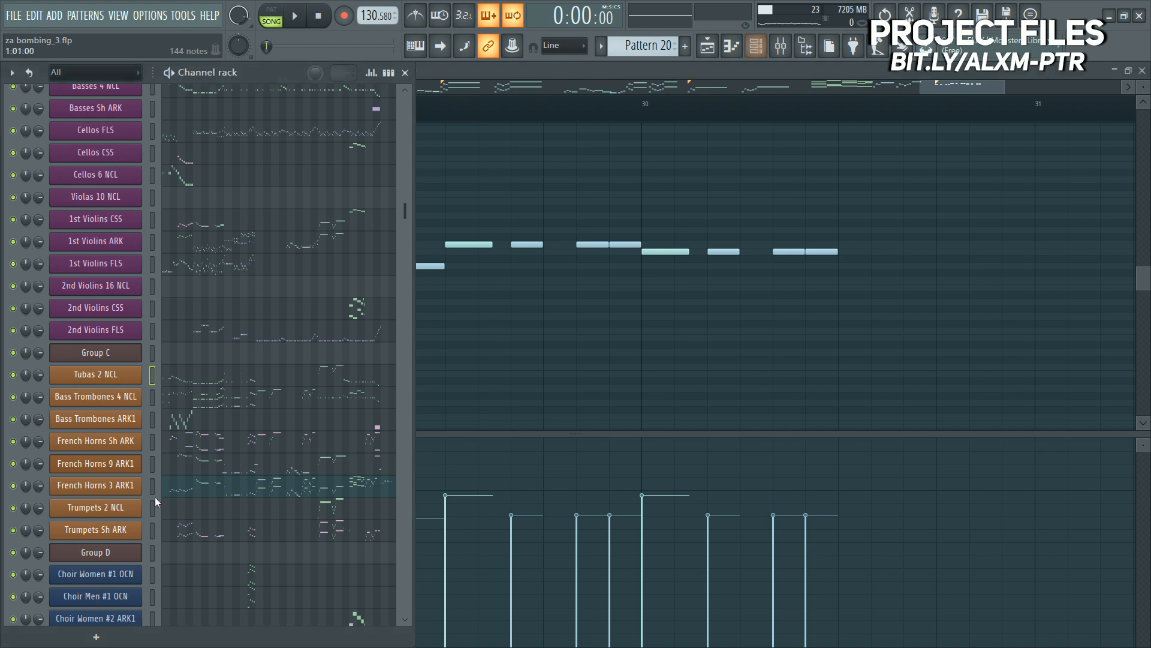
click(118, 484)
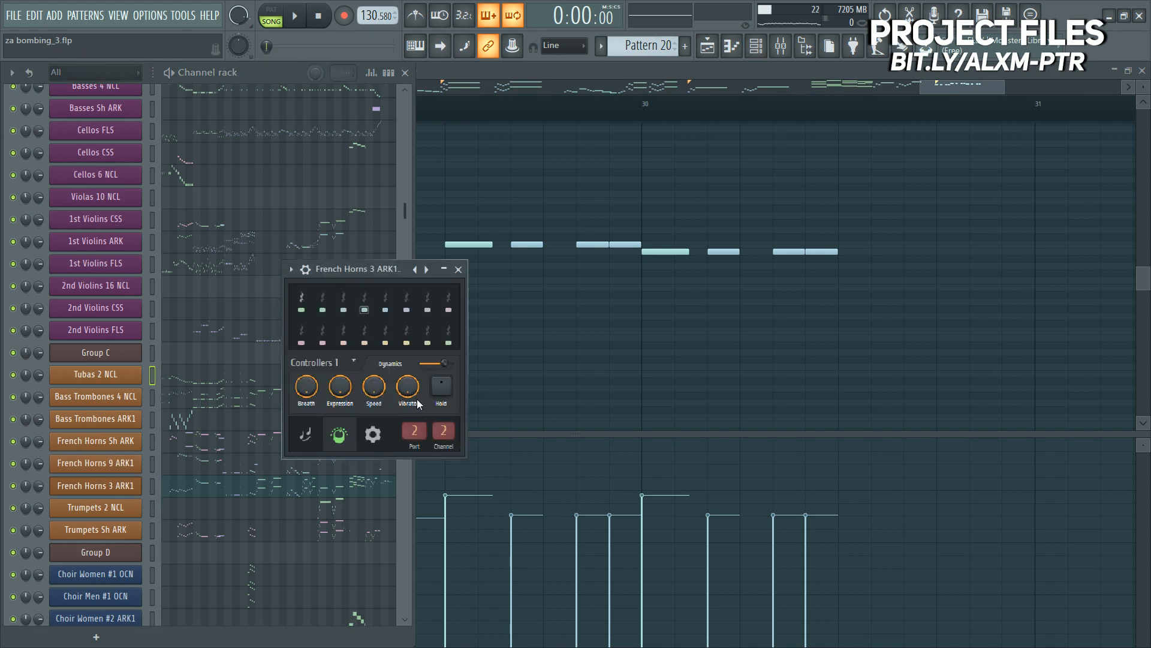
right_click(581, 340)
key(space)
key(space)
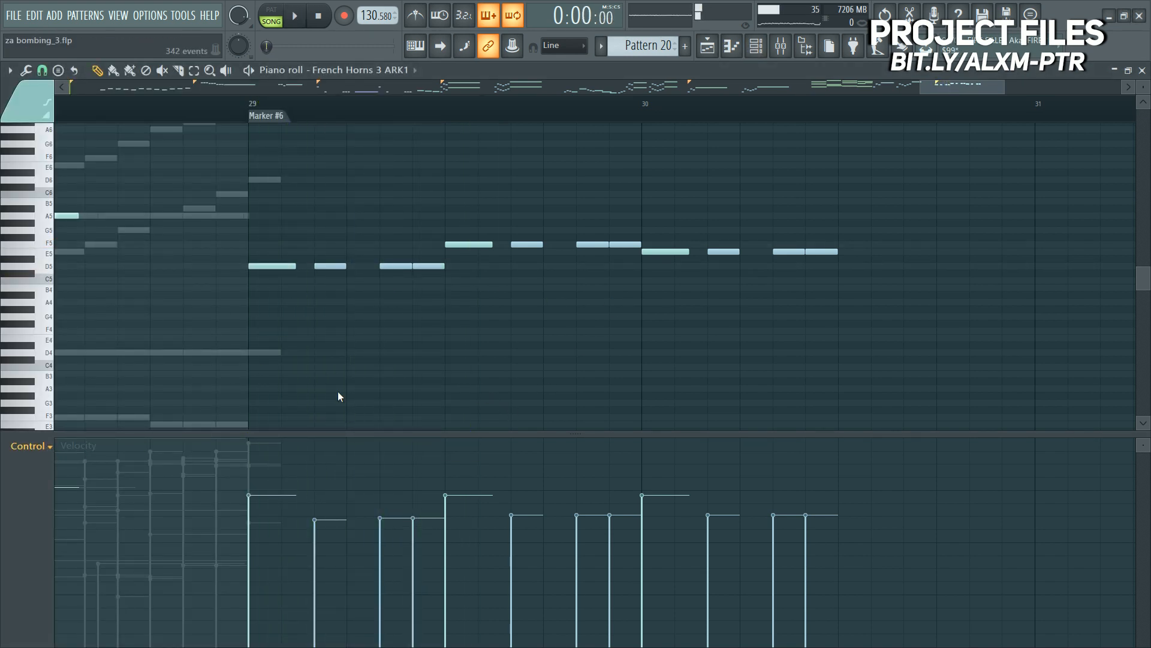
key(F6)
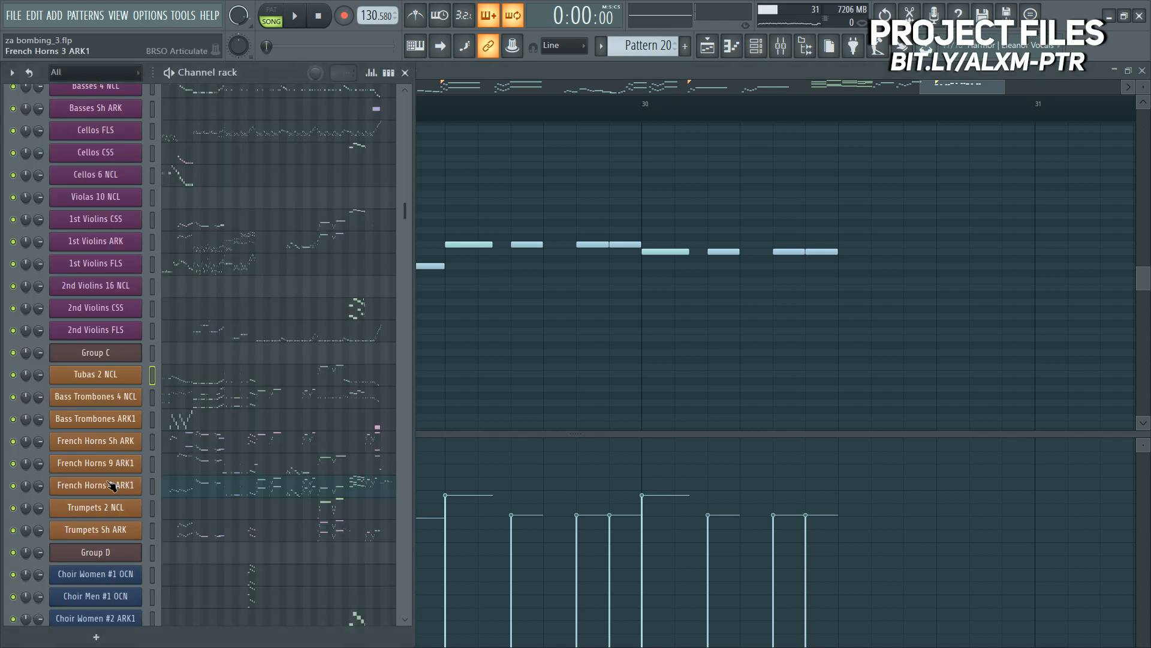
click(112, 486)
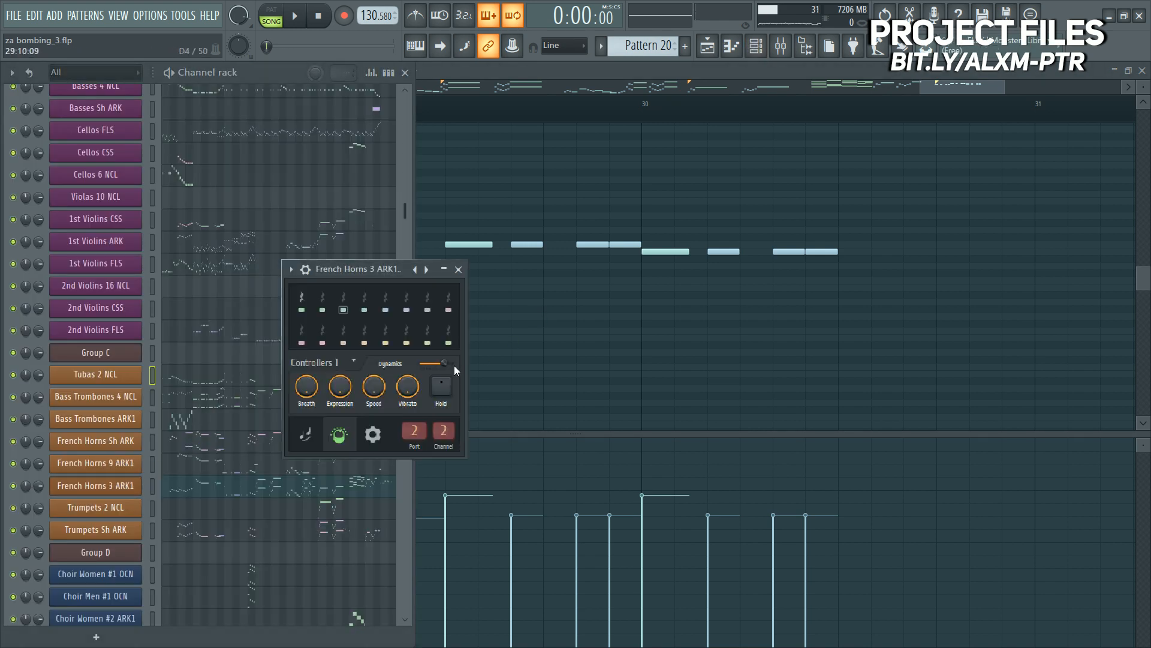
alt+right_click(516, 480)
click(263, 462)
key(space)
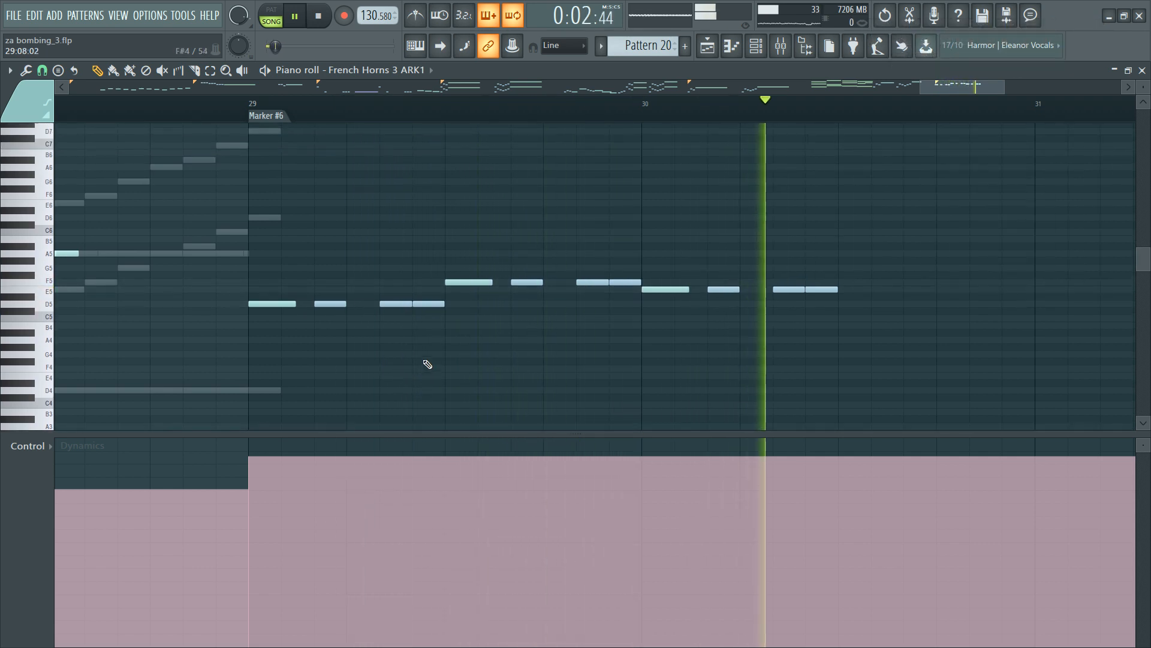
Step: Duplicate the four-note E5 group into the second half of bar 30 and lower the copy a semitone to D#5
key(space)
ctrl+drag(660, 237, 838, 317)
key(ctrl+b)
ctrl+click(872, 312)
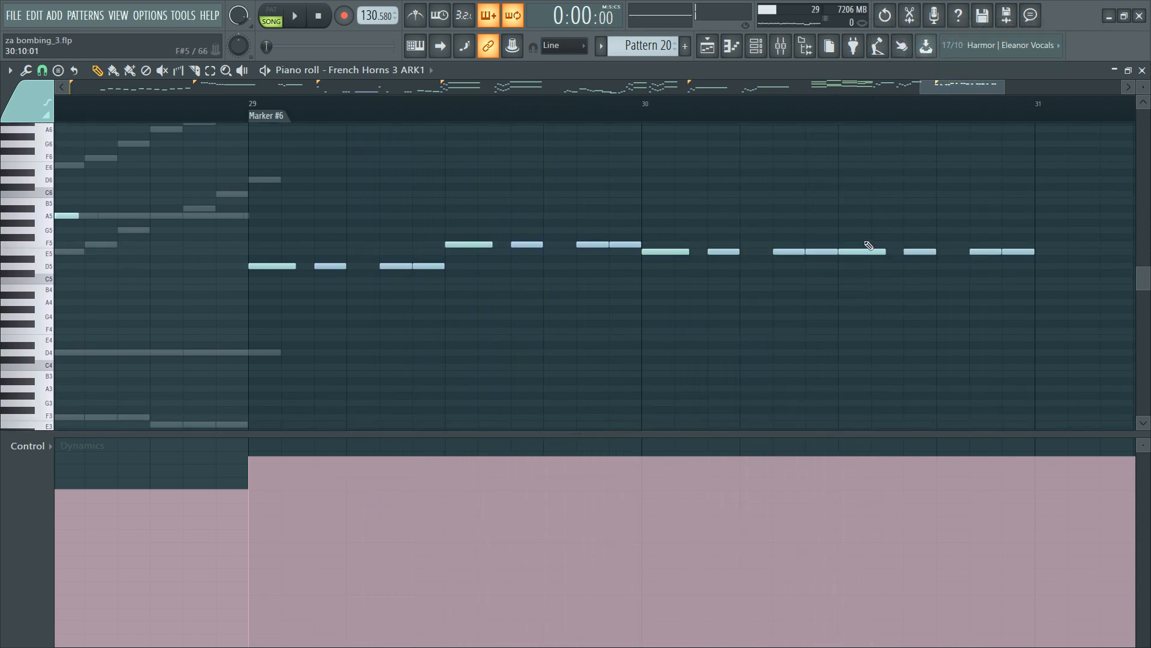
drag(860, 251, 1024, 262)
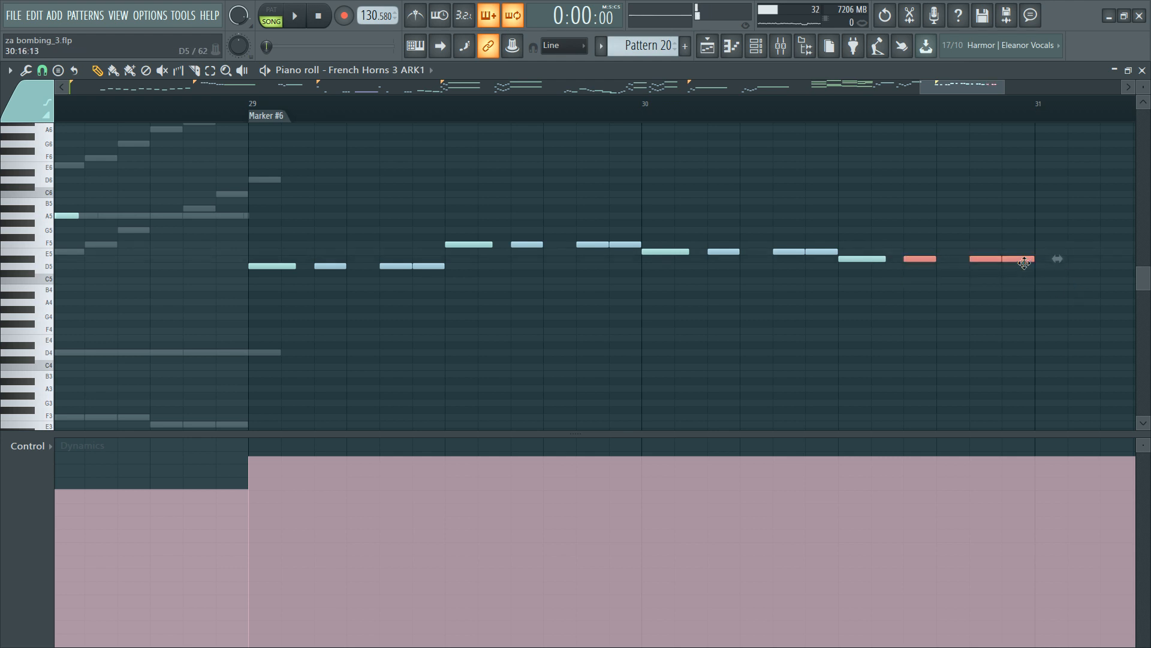
Step: Duplicate the whole French horn figure of bars 29 and 30 into bars 31 and 32
scroll(684, 221, down, 4)
ctrl+drag(452, 220, 886, 363)
key(ctrl+b)
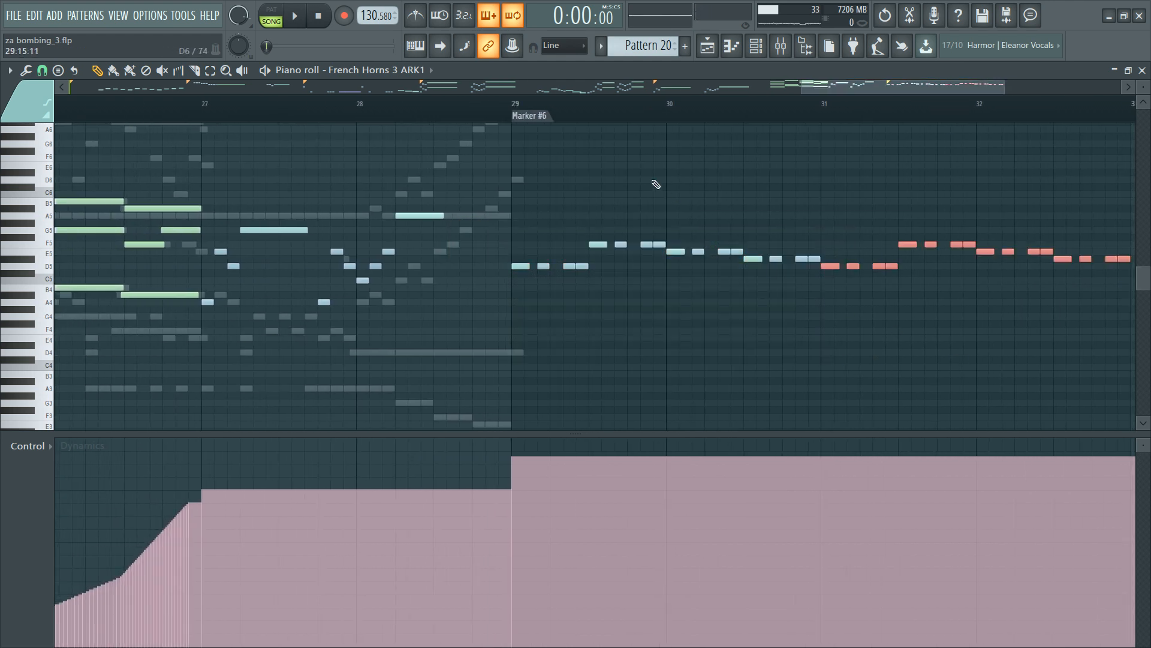
ctrl+click(635, 194)
Step: Copy the figure in bars 29 and 30 as a lower voice, pitching its four groups at A4, A4, A#4 and G4
ctrl+drag(508, 227, 821, 339)
shift+drag(717, 252, 252, 251)
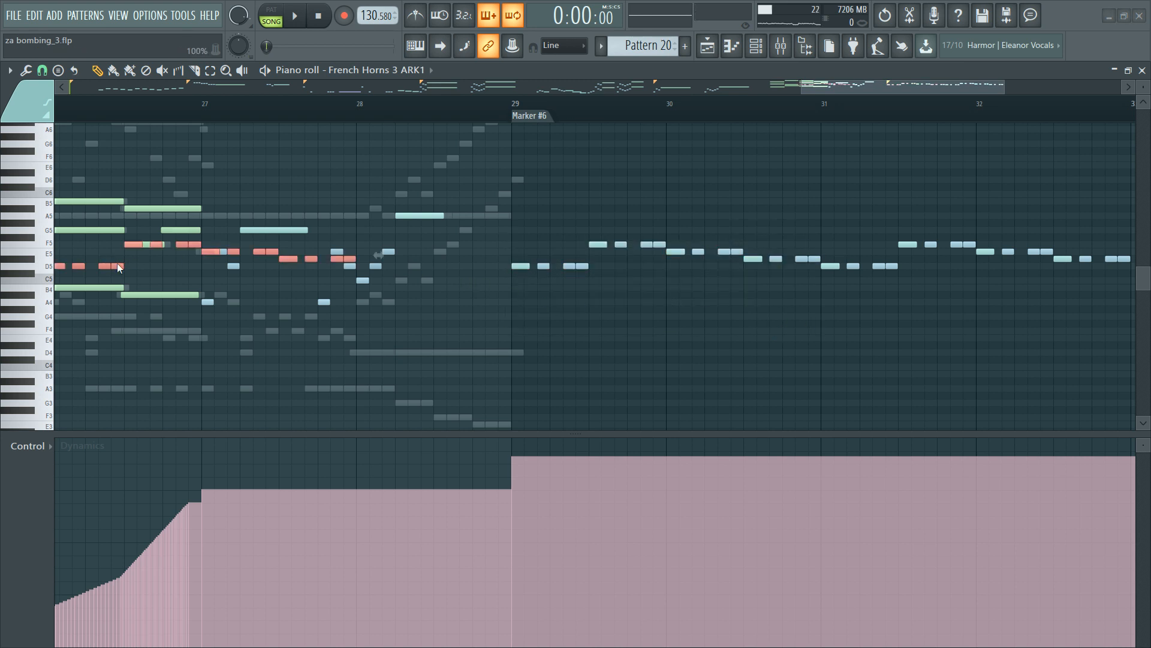
drag(113, 266, 540, 314)
drag(470, 296, 585, 327)
click(522, 323)
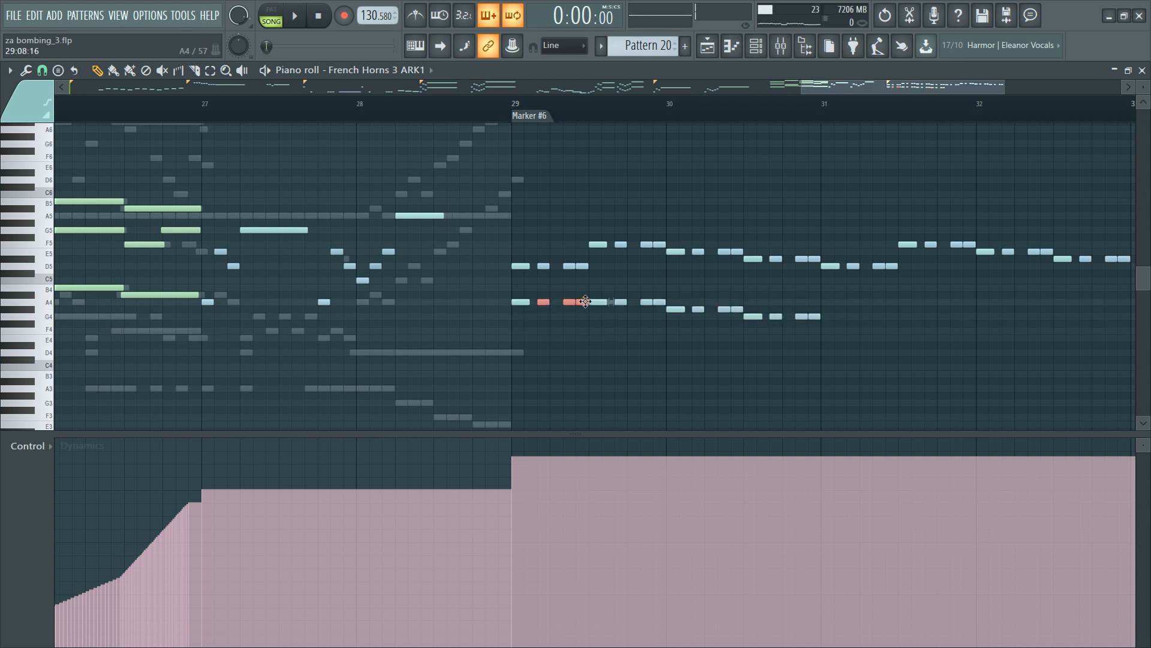
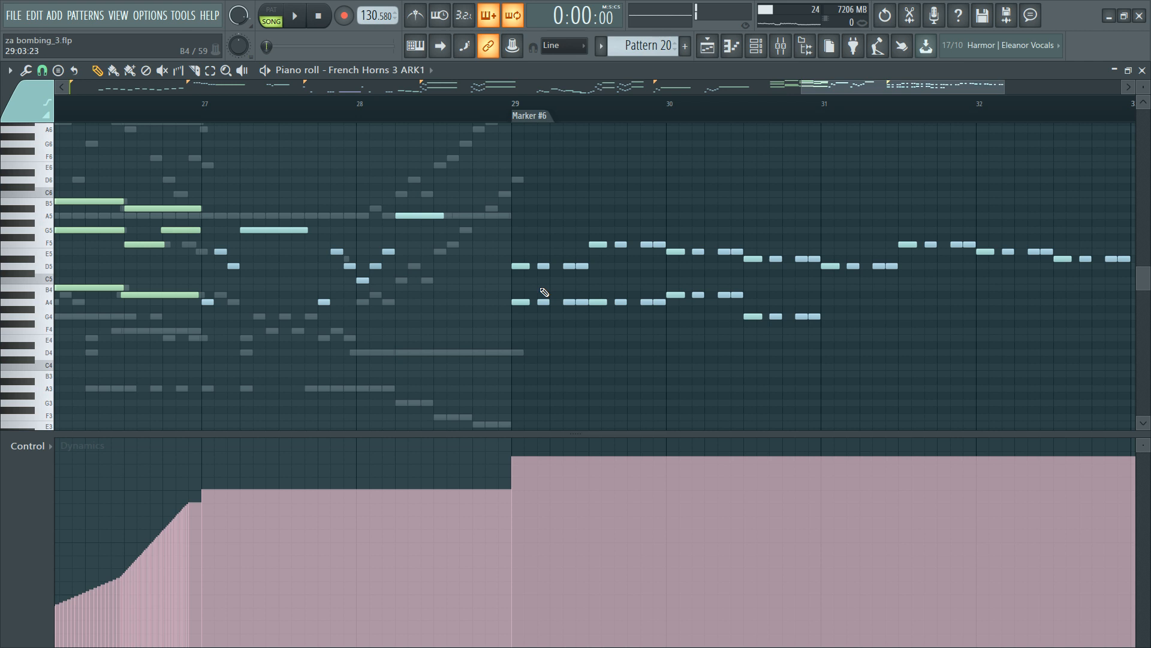
Step: Duplicate the lower voice of bars 29 and 30 into bars 31 and 32 and play the two-voice figure
drag(512, 284, 919, 364)
key(ctrl+b)
key(space)
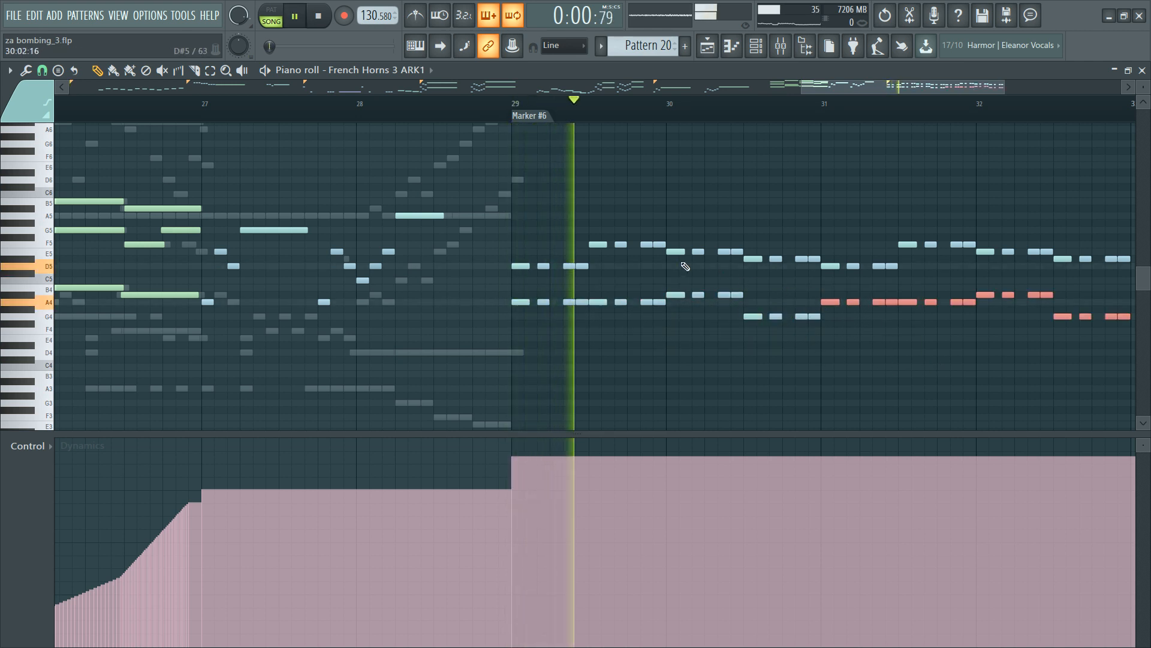
ctrl+click(619, 193)
key(space)
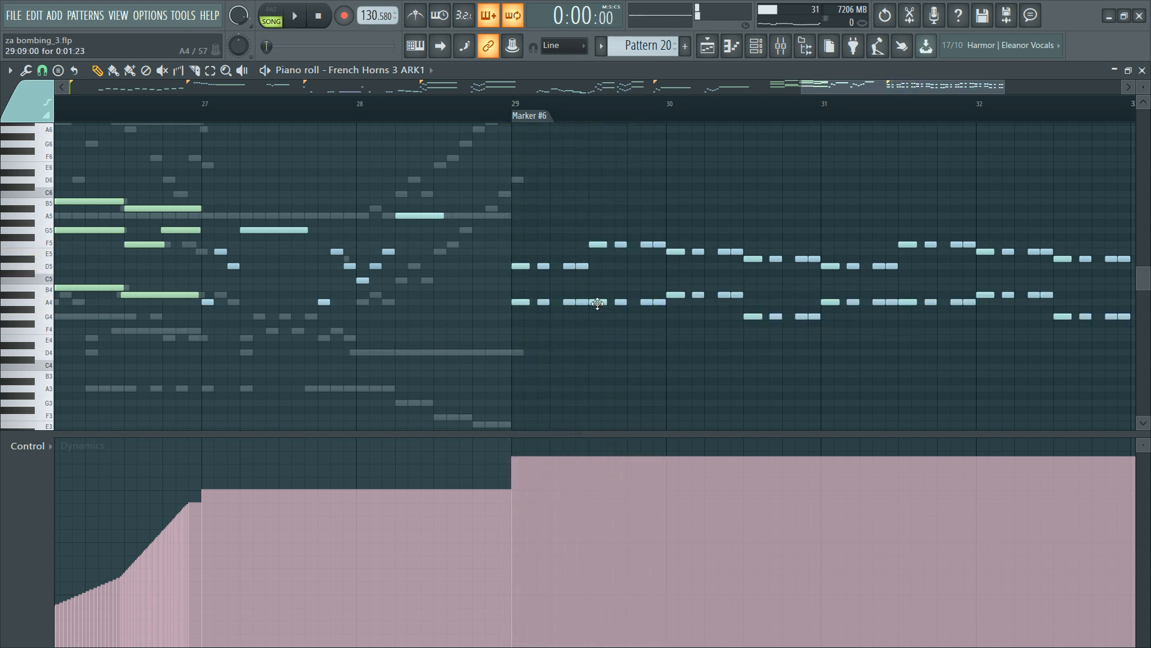
Step: Move the lower voice to A#4 in the second half of bar 29 and G4 in the first half of bar 30, checking by playback
mouse_move(597, 302)
mouse_down()
mouse_move(676, 308)
mouse_move(662, 294)
mouse_up()
key(space)
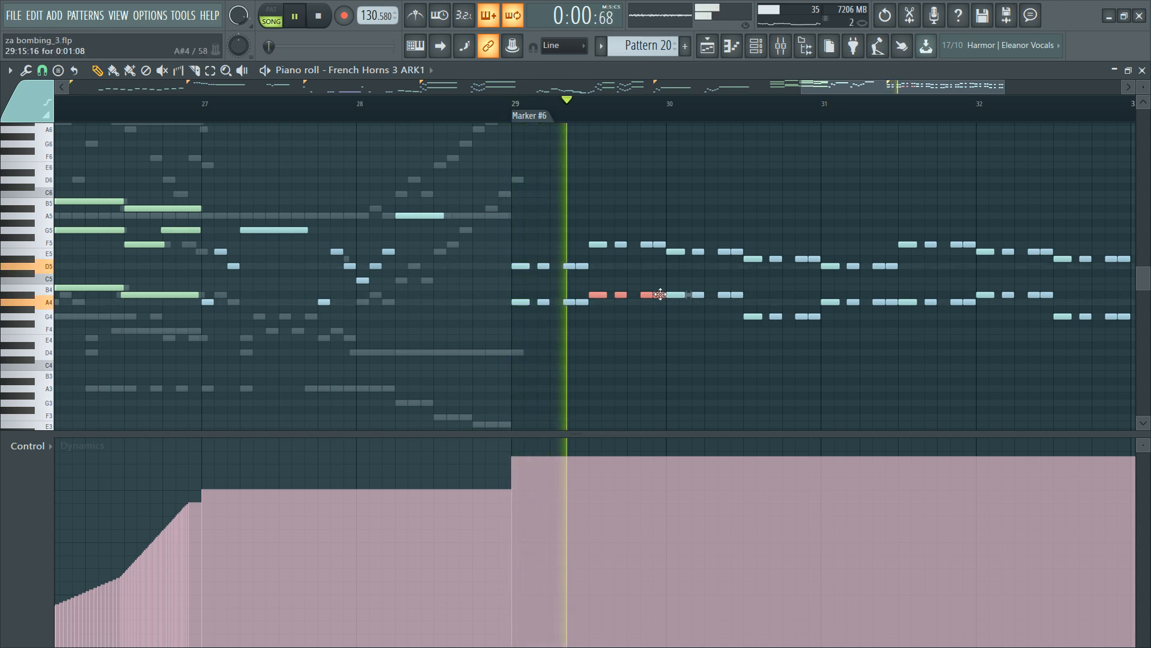
key(space)
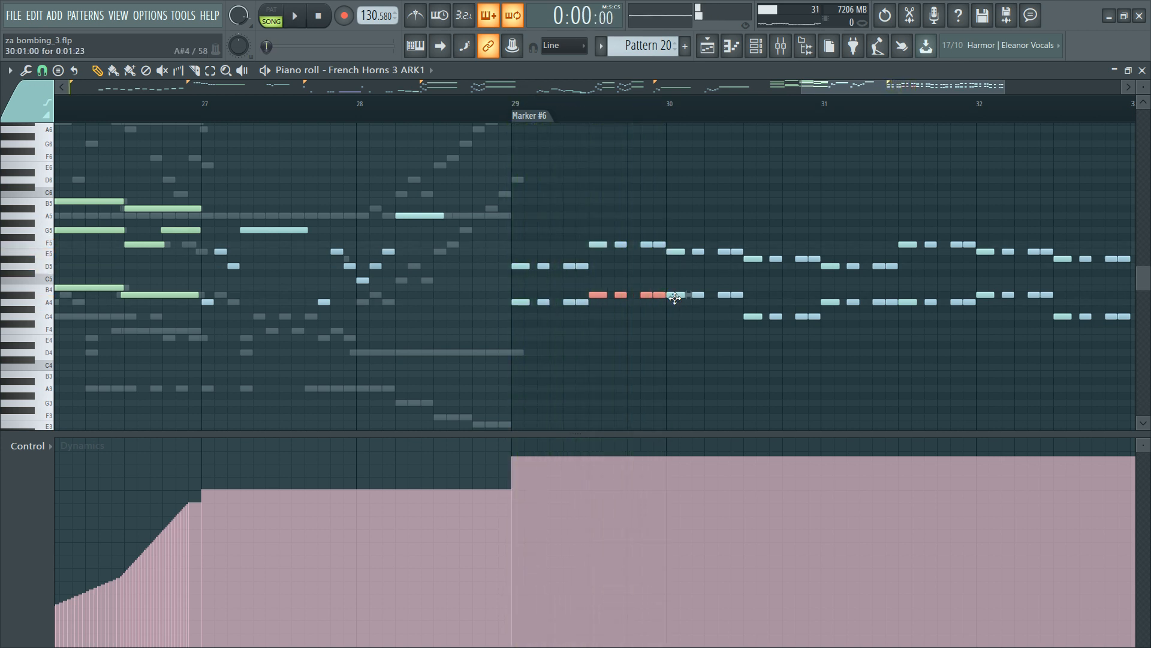
drag(674, 298, 672, 325)
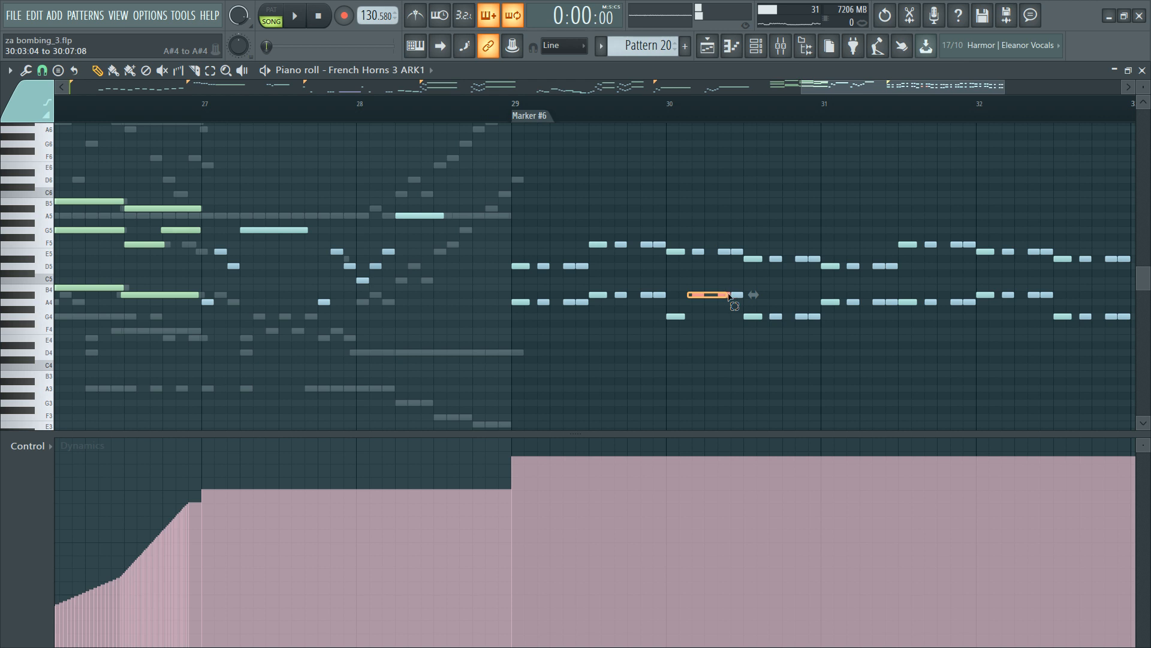
key(space)
drag(737, 294, 730, 316)
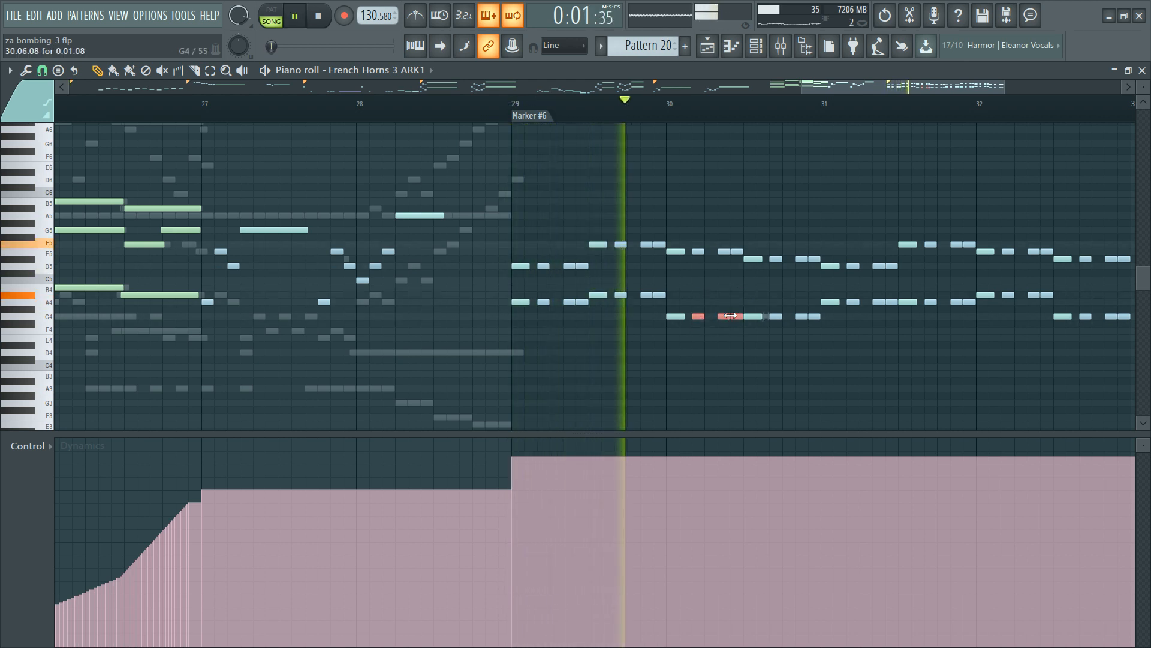
ctrl+click(746, 301)
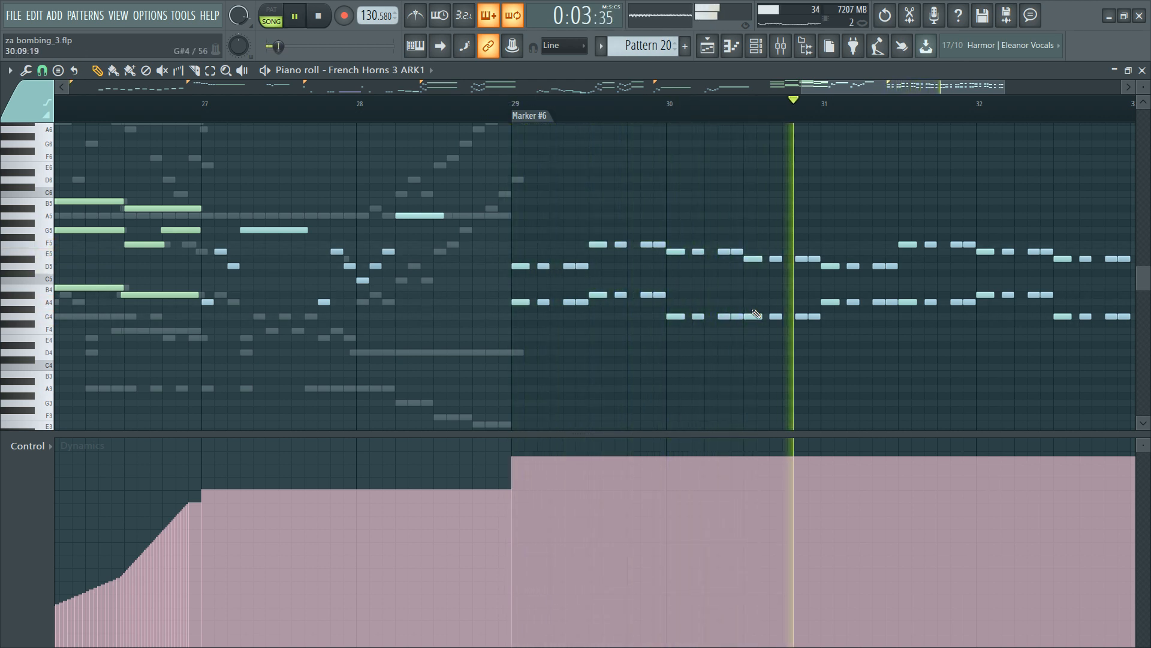
key(space)
Step: Raise the four lower-voice notes in the second half of bar 30 to G#4
click(755, 311)
drag(751, 313, 754, 301)
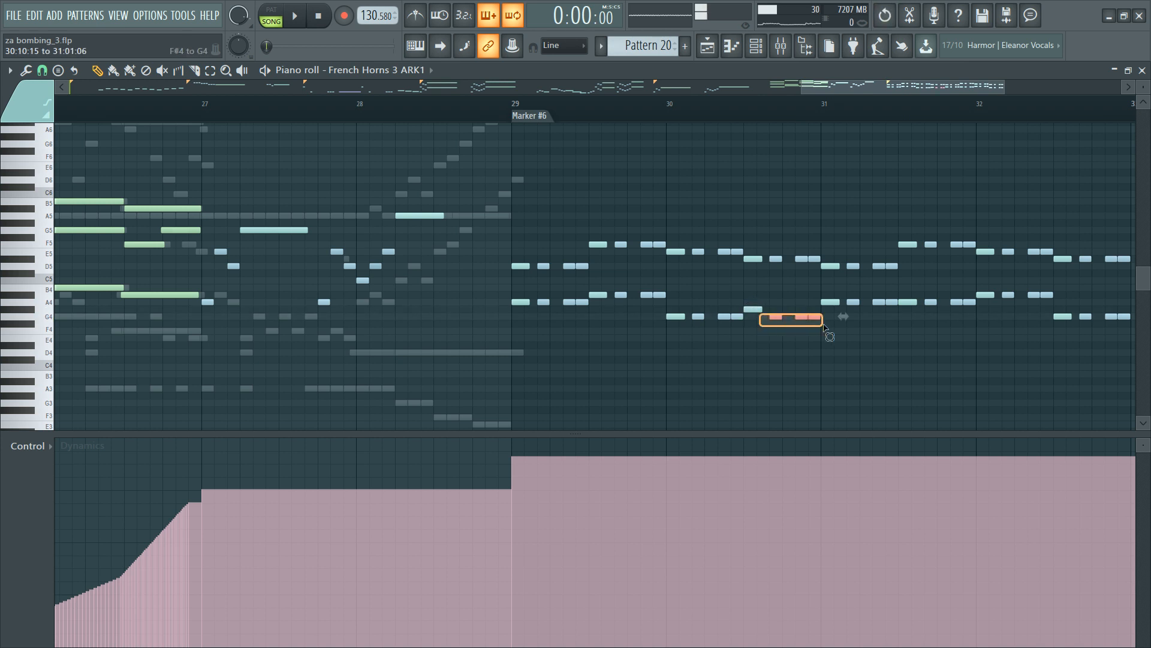
drag(823, 327, 823, 327)
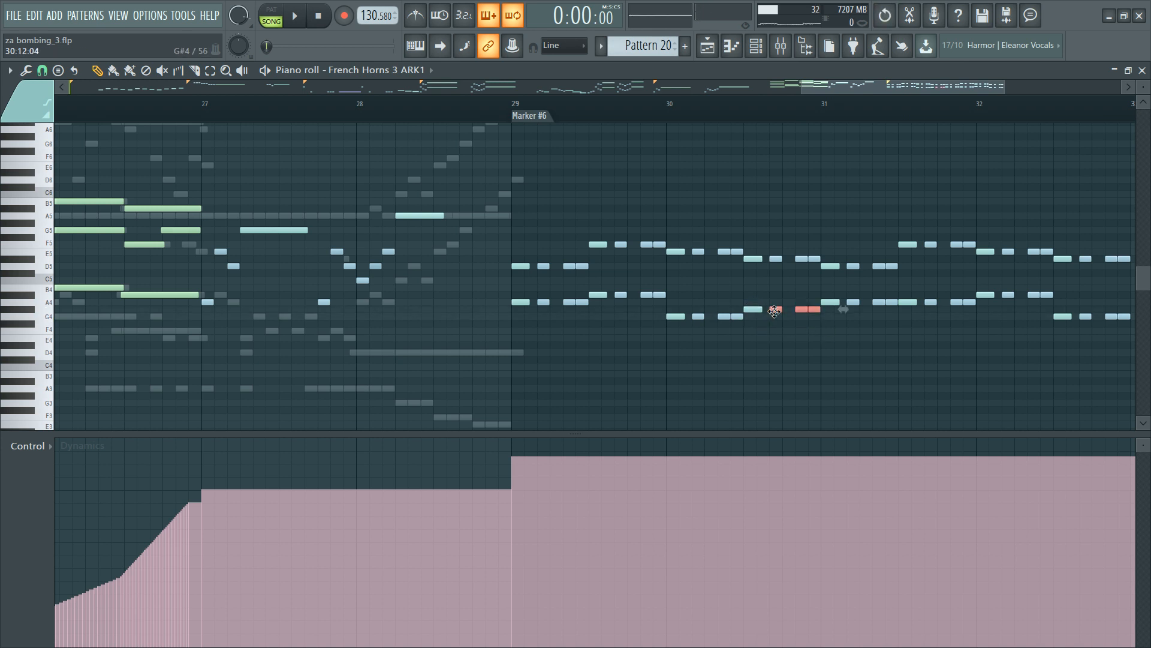
Step: Delete the lower-voice copy in bars 31 and 32, and try bar 30's last lower group at A4 before returning it to G#4
drag(744, 307, 1135, 327)
key(Up)
key(space)
key(Delete)
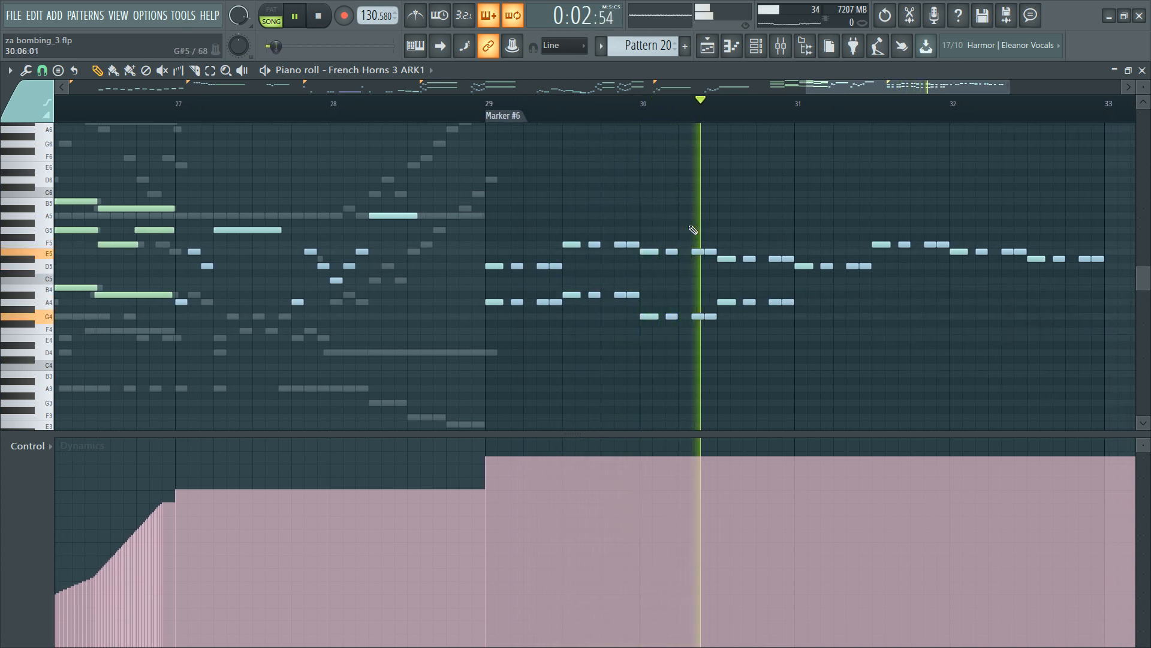
key(space)
drag(724, 303, 806, 317)
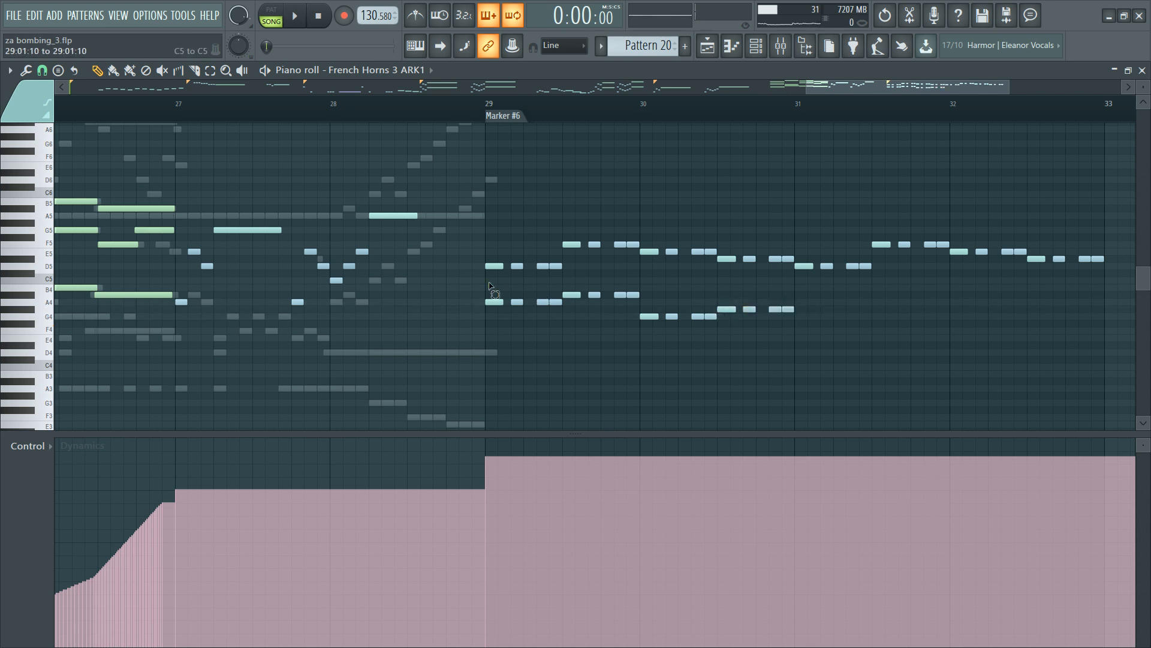
Step: Duplicate the revised lower voice of bars 29 and 30 into bars 31 and 32 and start playback
drag(490, 283, 914, 366)
key(ctrl+b)
key(space)
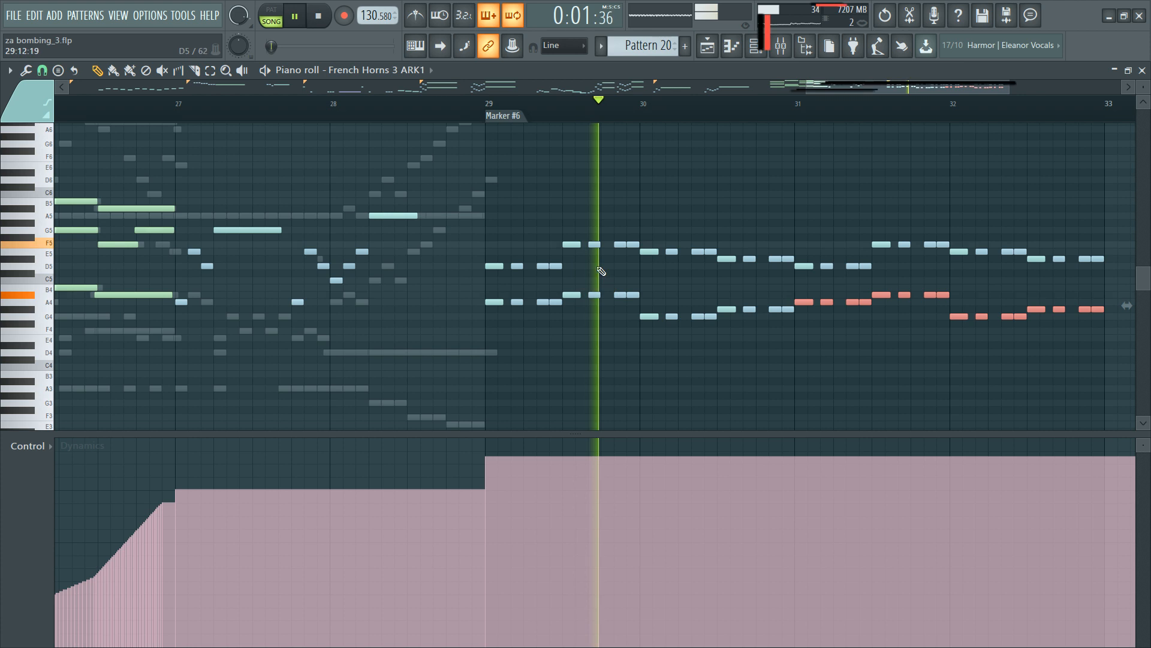
Step: Lower the velocity of the third note pair in bar 29 slightly and show Velocity in the control lane
drag(535, 255, 541, 327)
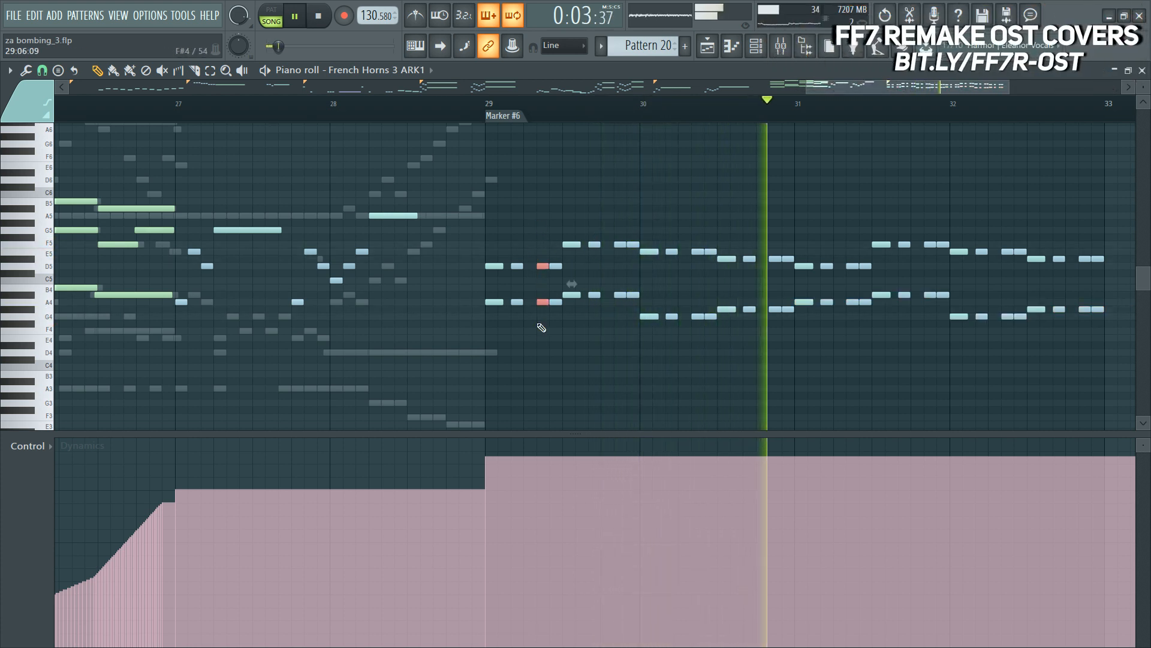
scroll(541, 328, up, 1)
scroll(541, 327, down, 2)
ctrl+click(583, 350)
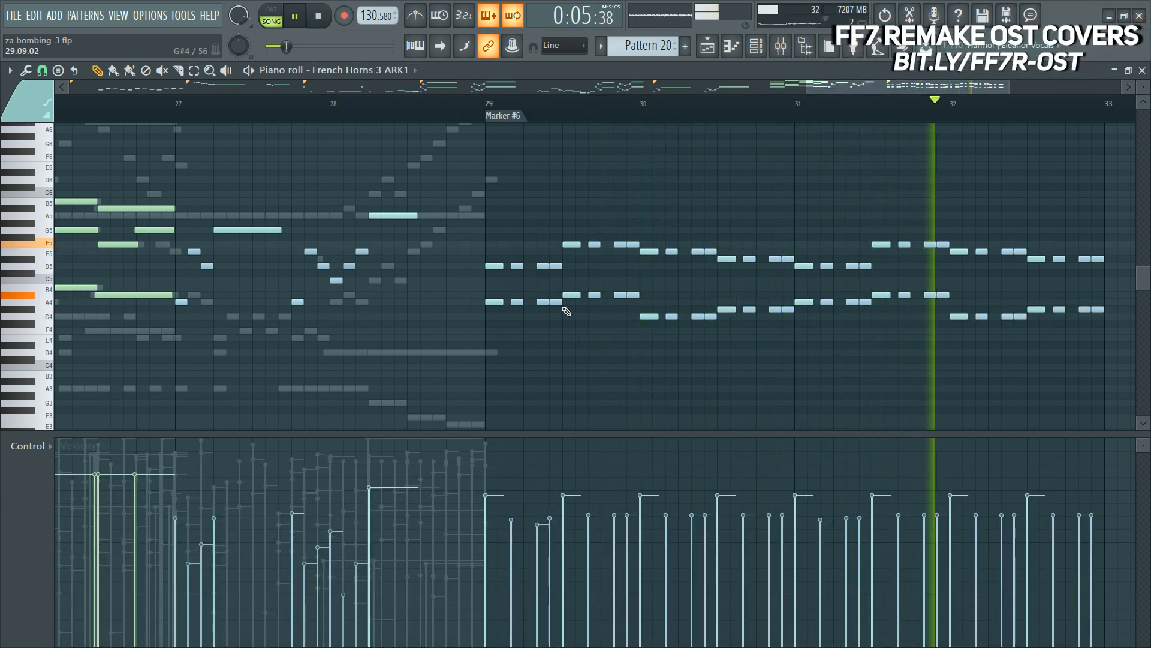
key(space)
Step: Raise the velocity of the opening note pair in bar 29 to about 85% and play it back
click(495, 472)
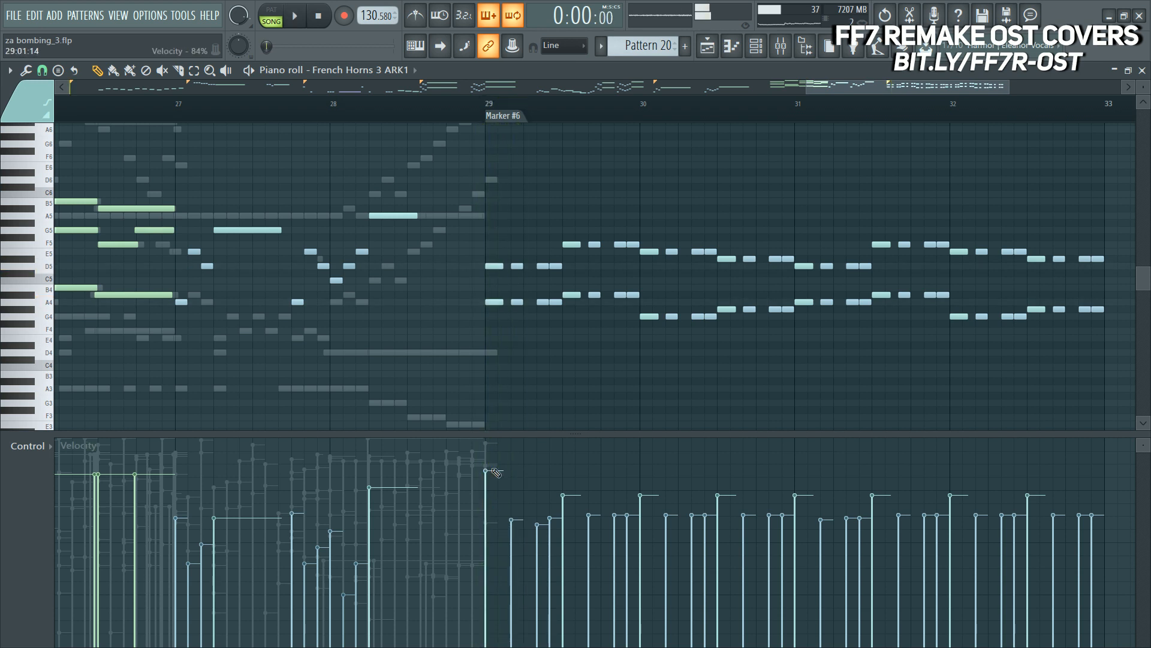
drag(496, 472, 495, 467)
key(space)
key(space)
Step: Lengthen the opening note pair of bar 29 slightly in both voices and listen to the result
scroll(509, 229, up, 2)
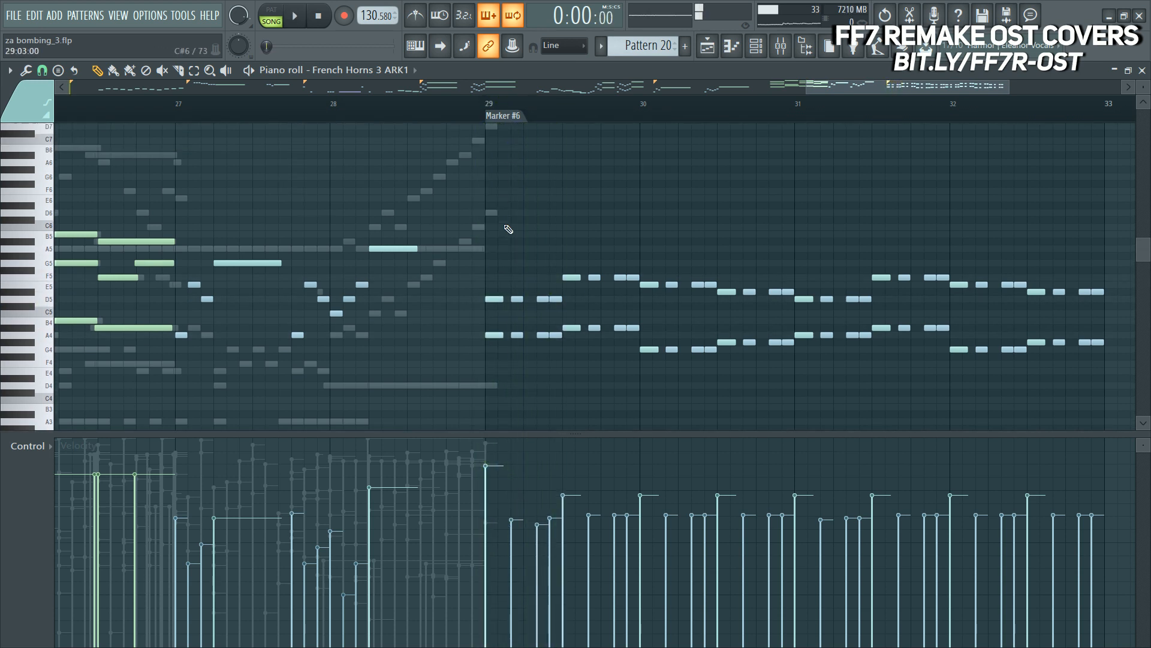
scroll(508, 229, up, 1)
drag(502, 232, 493, 444)
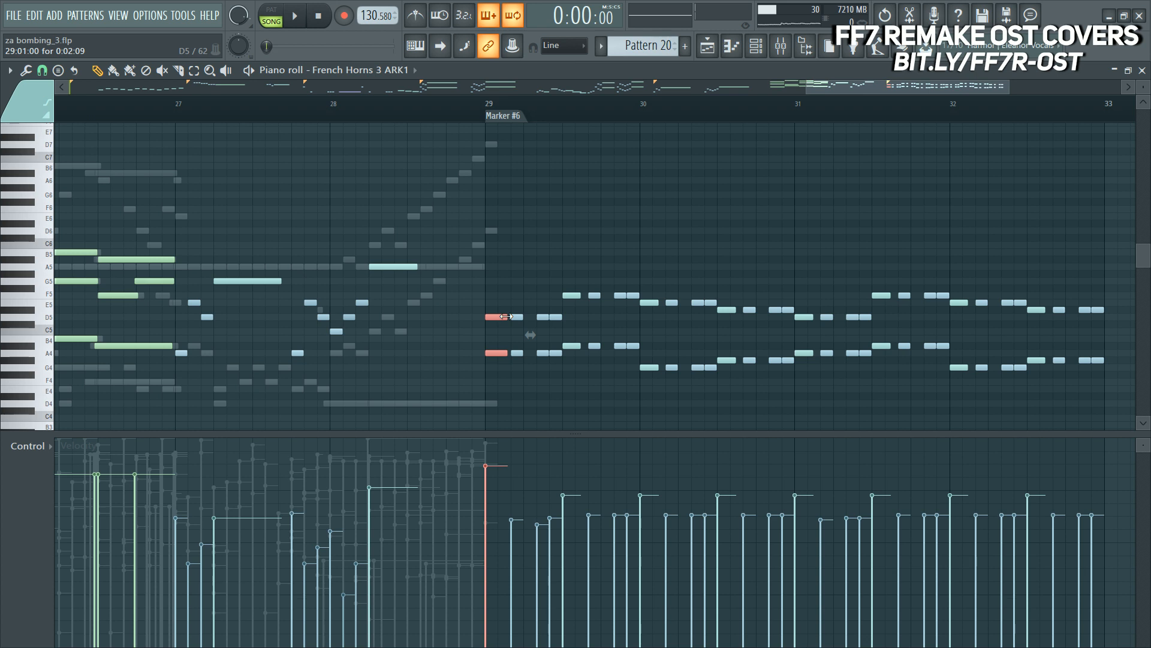
key(space)
scroll(531, 117, up, 3)
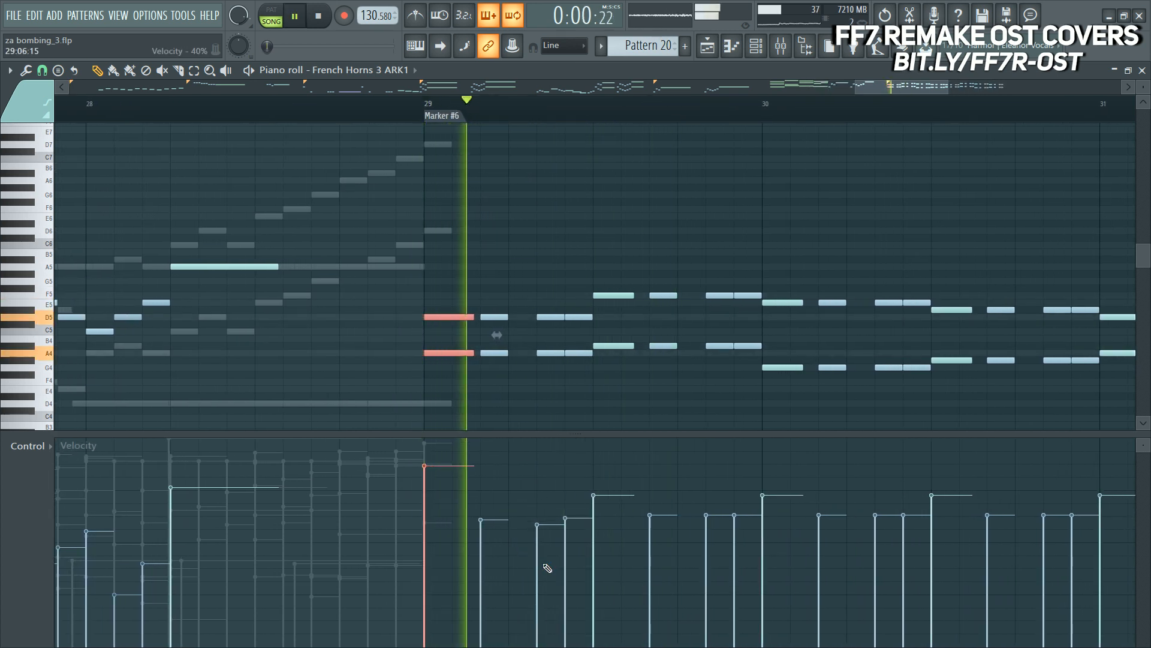
ctrl+click(537, 385)
key(space)
Step: Lower the third note pair's velocity in bar 29 to about 41%, keep the fourth pair moderately higher, and audition the balance
drag(537, 561, 551, 570)
key(space)
click(552, 544)
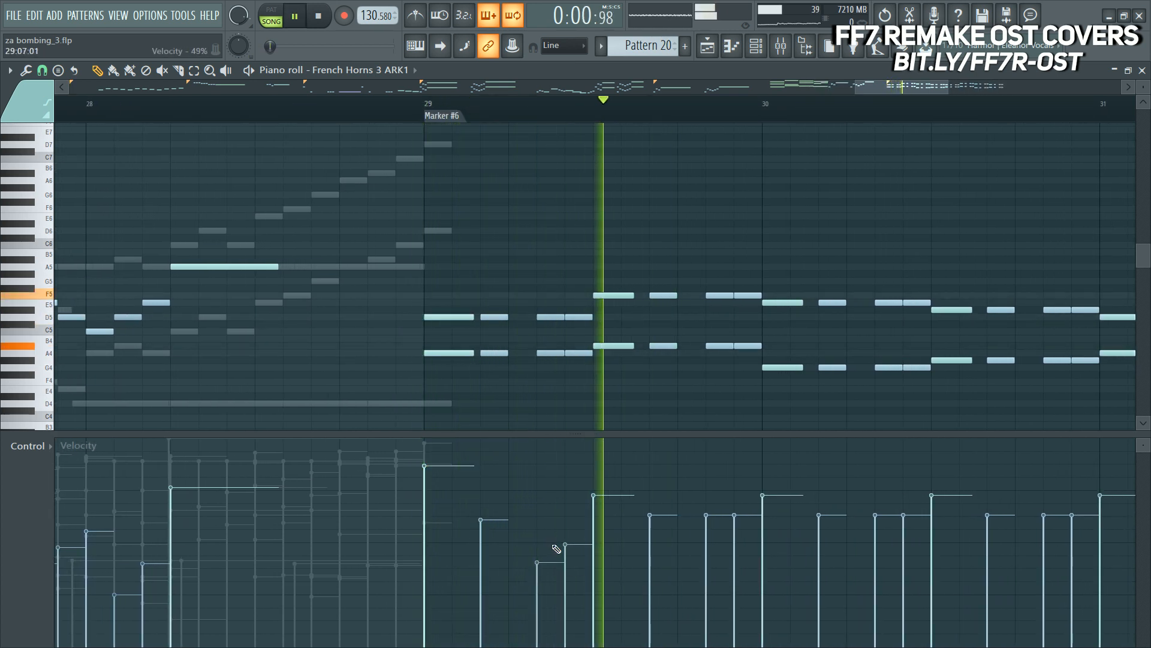
click(560, 531)
key(space)
key(space)
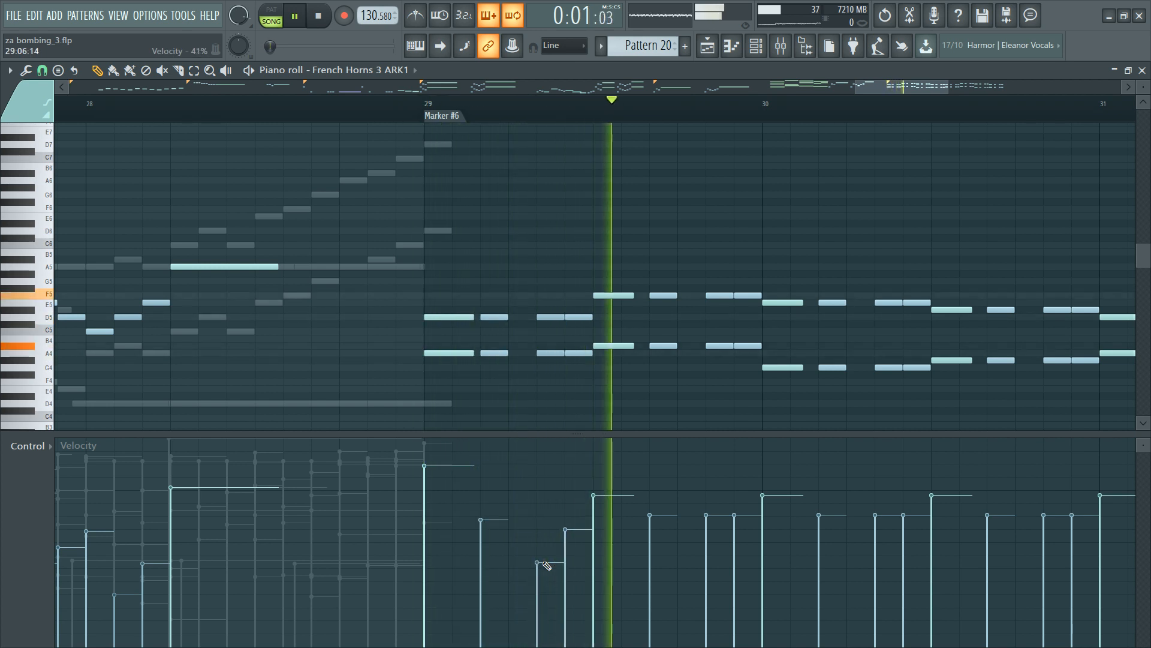
key(space)
key(space)
Step: Shape velocities in the second half of bar 29 and first half of bar 30 with a strong first pair and softer last two pairs
click(654, 509)
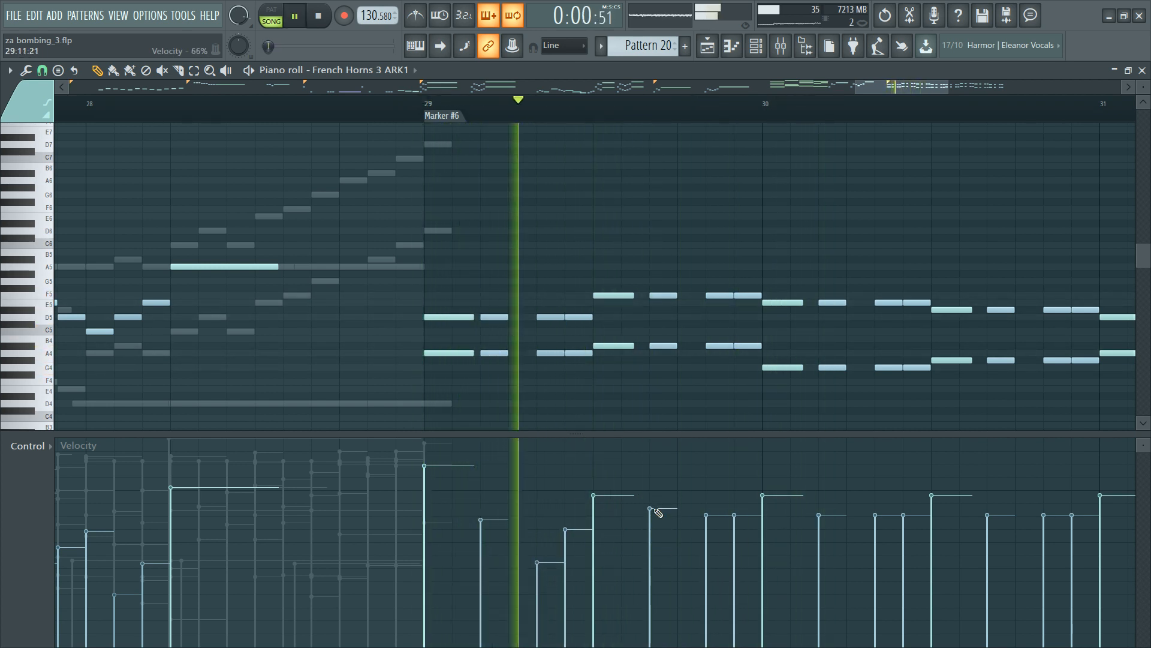
drag(658, 513, 602, 477)
click(712, 563)
click(729, 547)
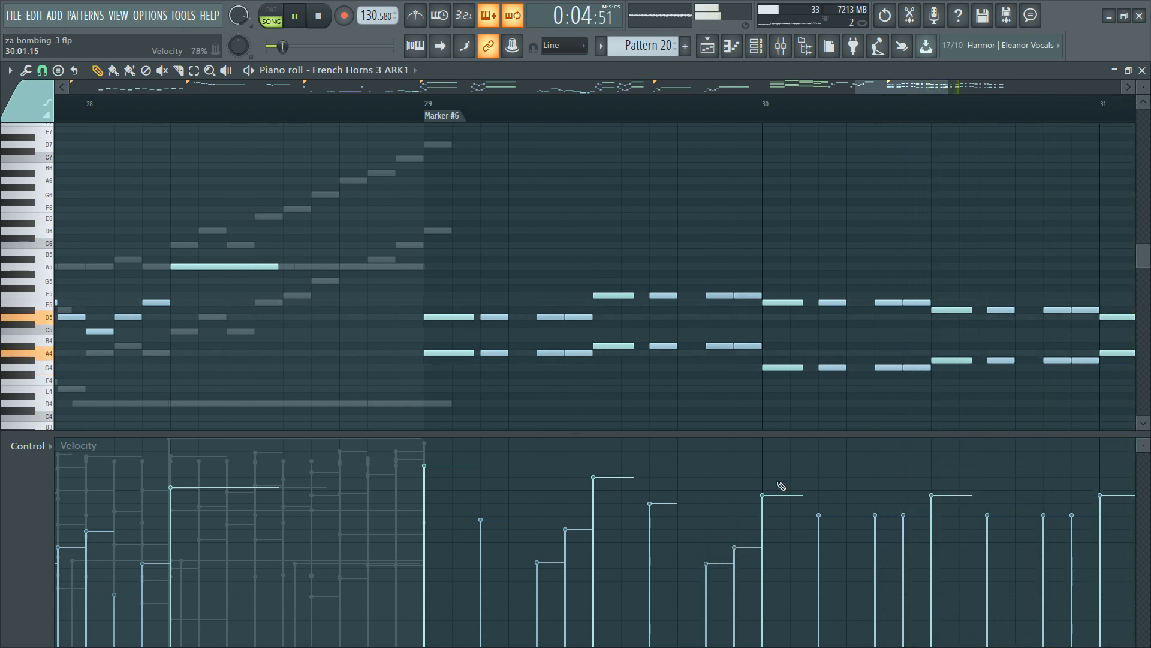
click(818, 508)
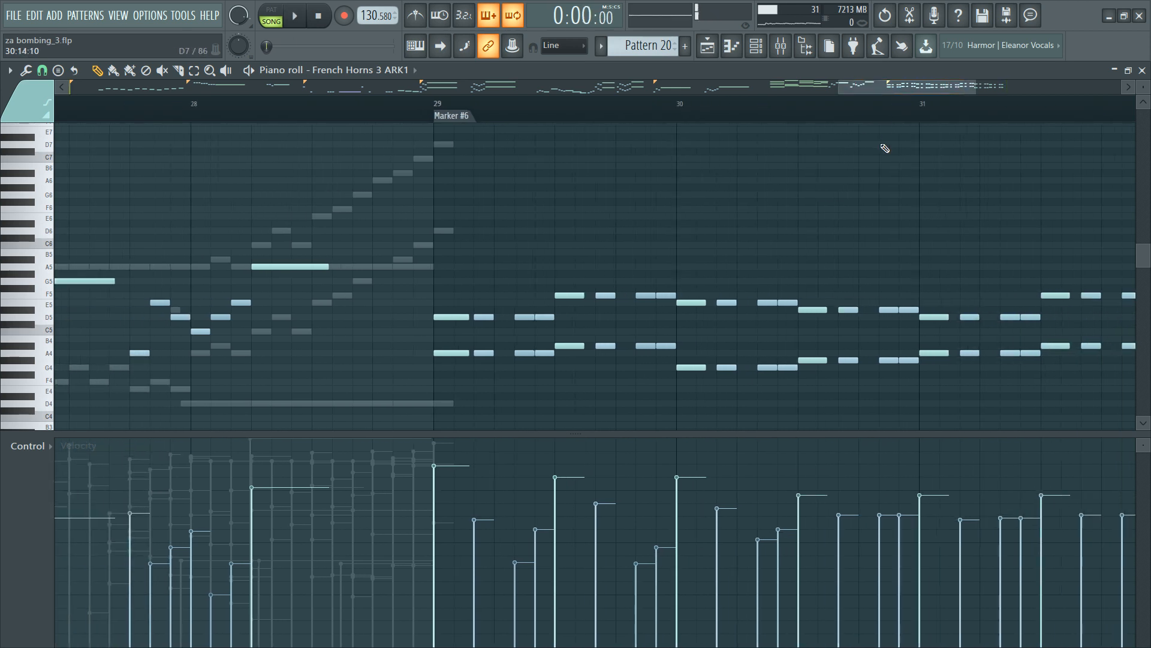
Step: Delete both horn voices from bars 31 and 32, and lower the velocities of the last two note pairs in bar 30
scroll(797, 218, down, 3)
drag(679, 264, 953, 383)
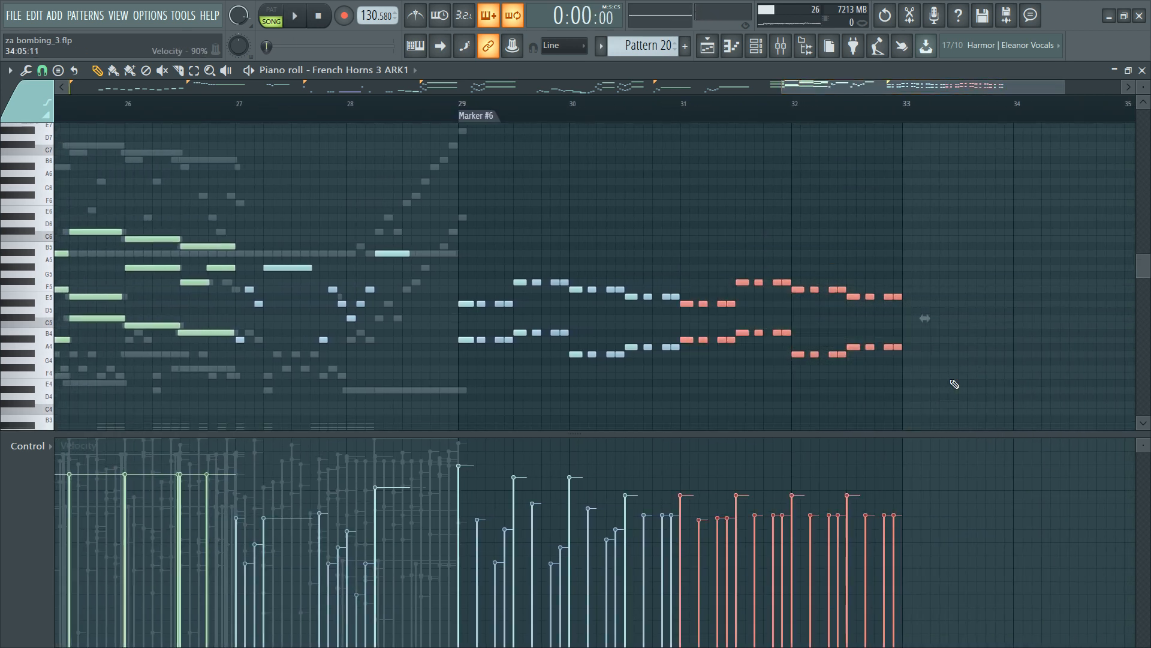
key(Delete)
key(space)
scroll(505, 118, up, 3)
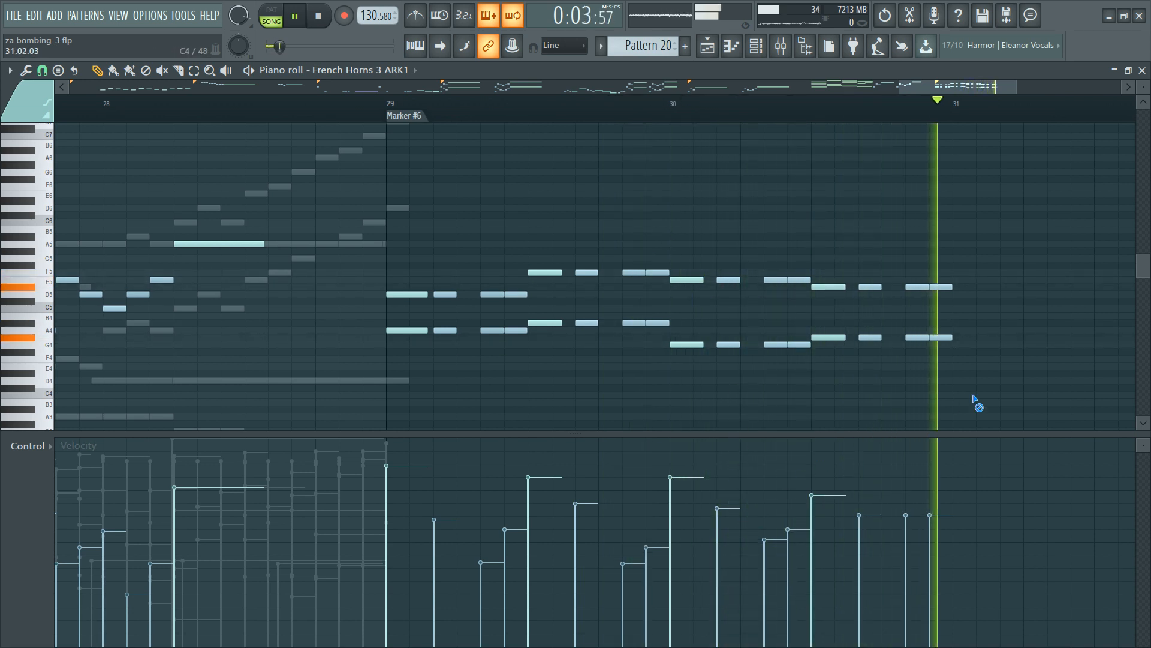
key(space)
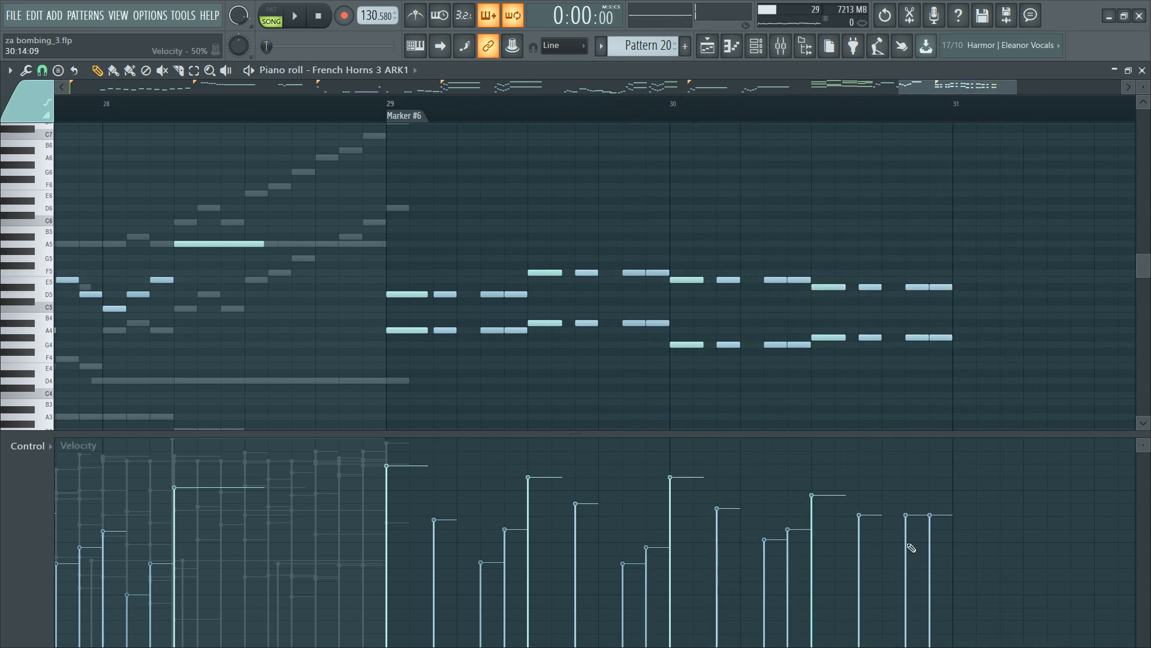
scroll(696, 210, down, 2)
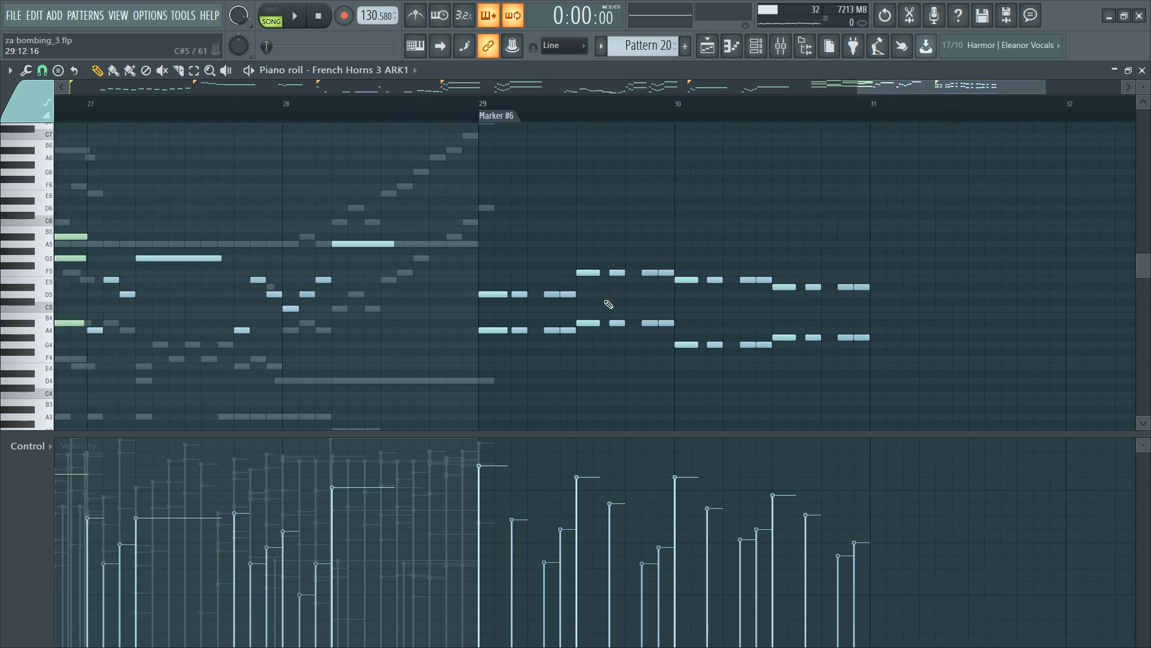
Step: Look over the brass channels in the channel rack and audition the two-voice horn figure in bars 29 and 30
drag(509, 232, 878, 406)
key(F6)
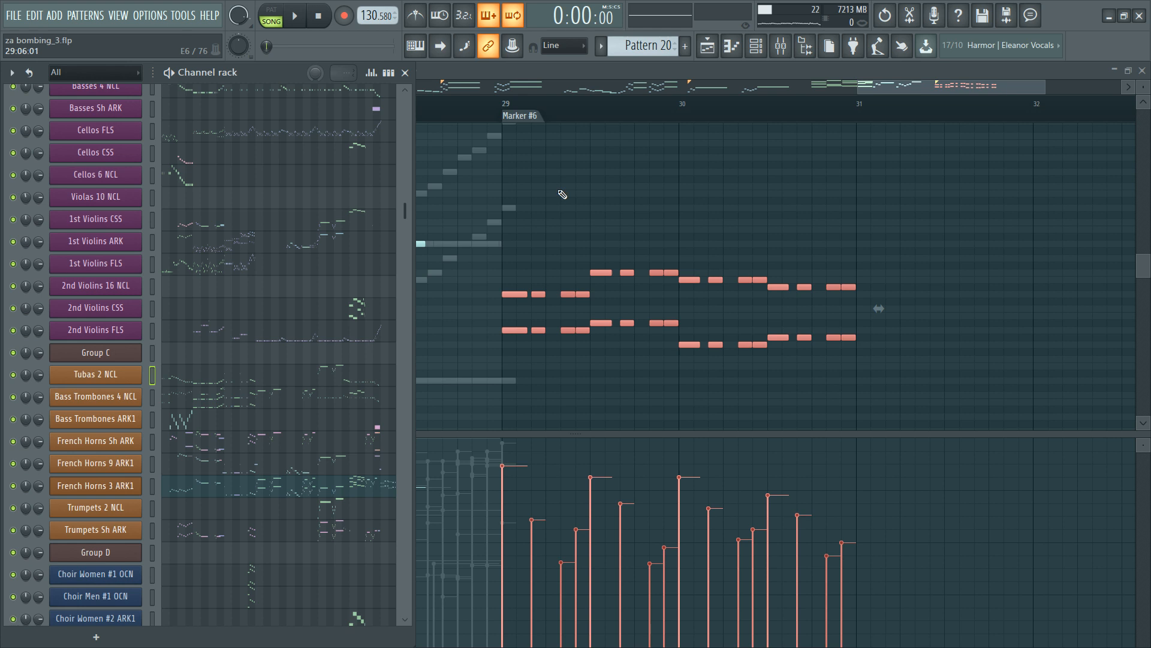
scroll(336, 360, down, 5)
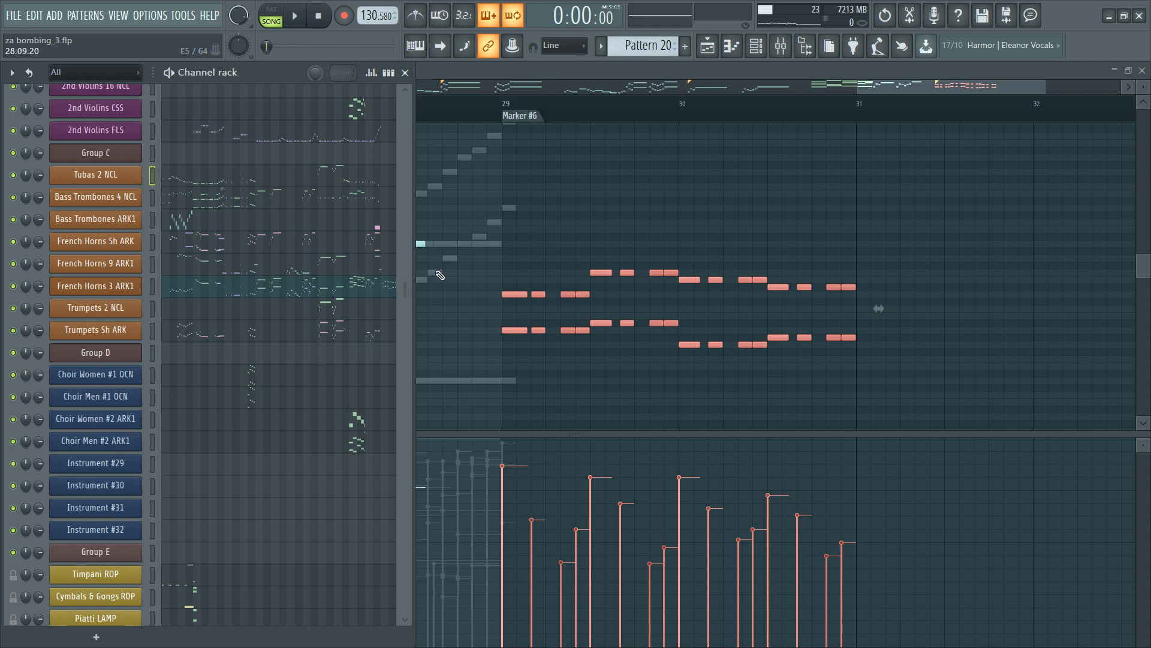
ctrl+click(498, 228)
key(space)
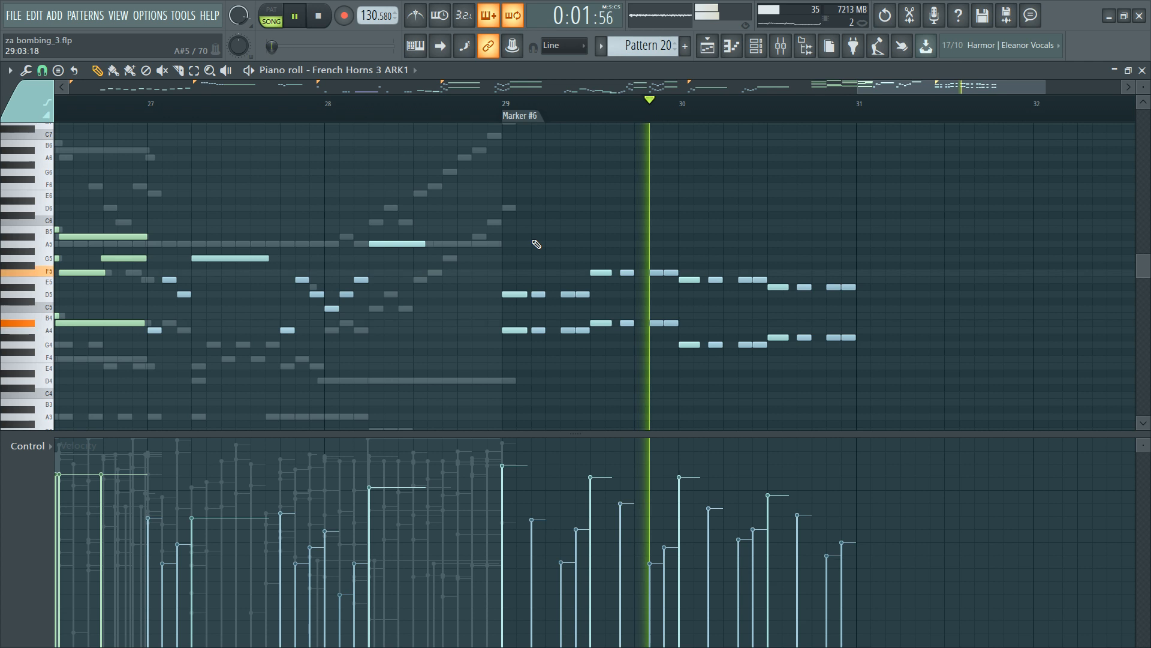
key(space)
Step: Compare the horn figure with the other brass channels, isolating its upper and lower voices in turn while listening to bars 29 and 30
key(F6)
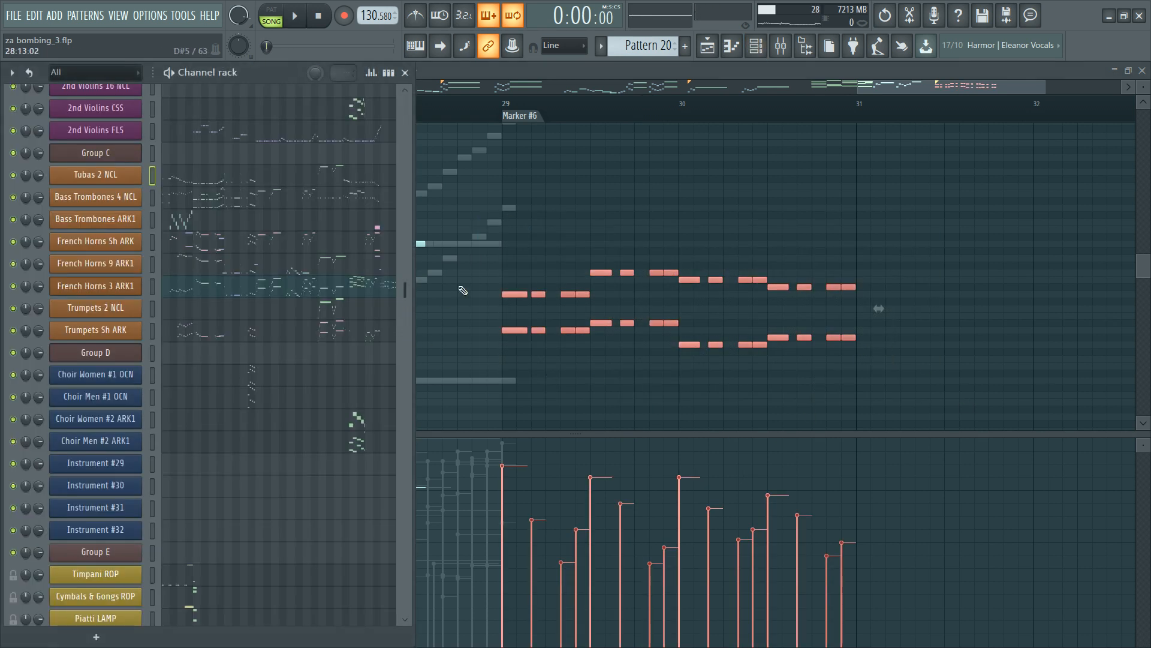
ctrl+click(528, 184)
drag(475, 175, 935, 384)
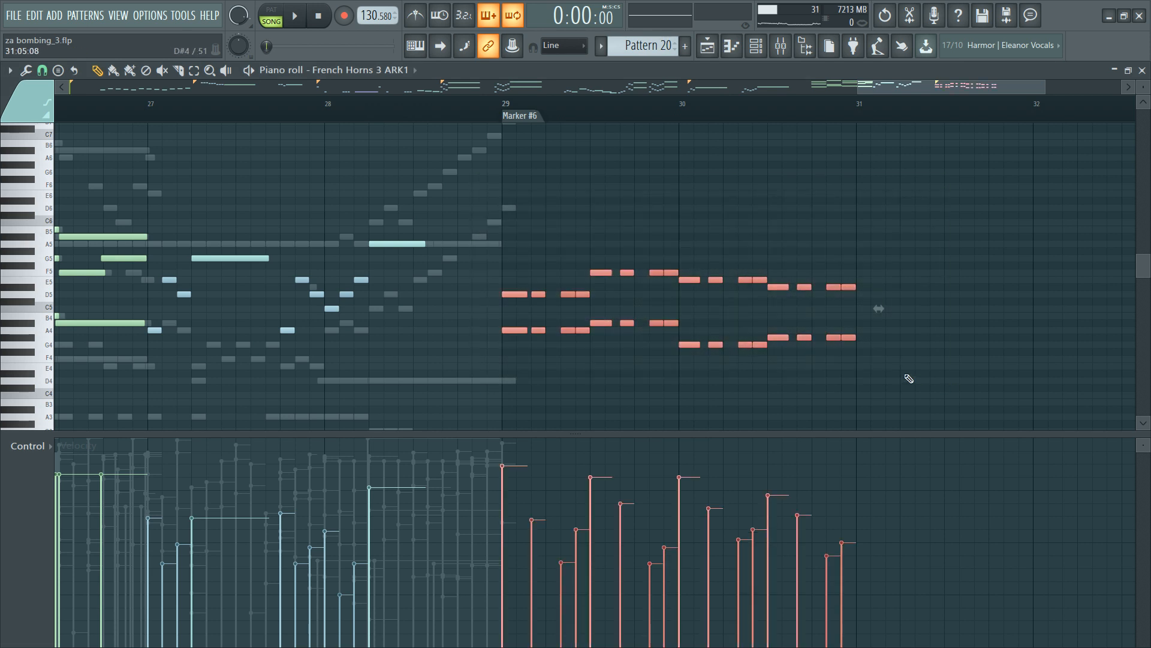
click(748, 218)
key(F6)
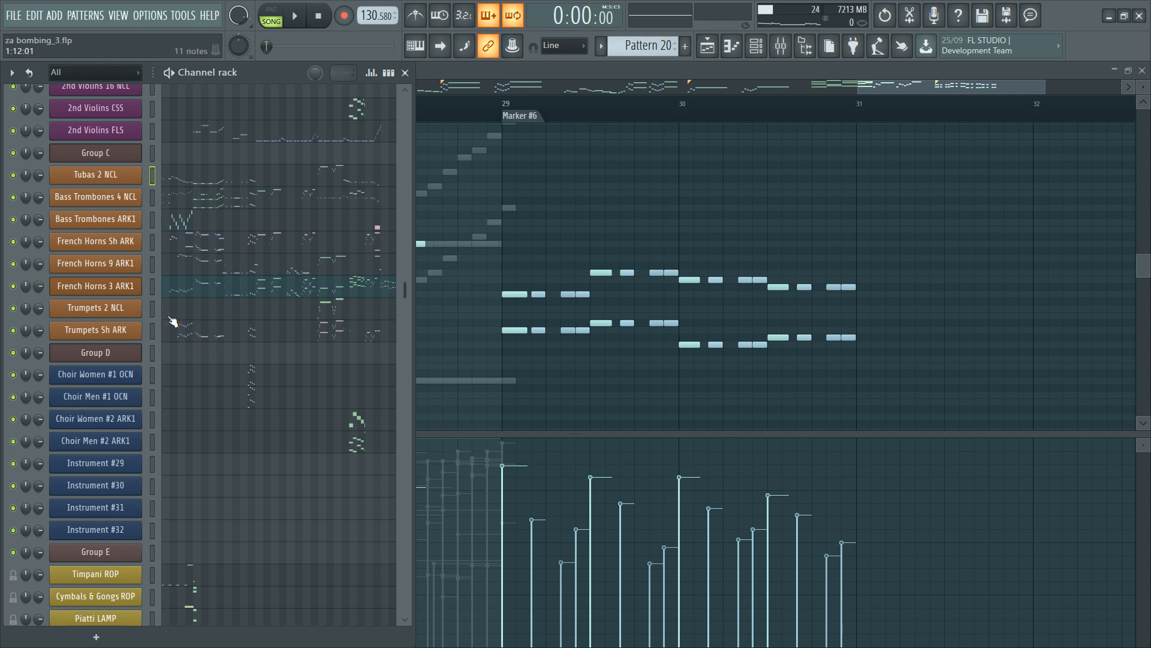
ctrl+click(554, 225)
drag(473, 311, 876, 267)
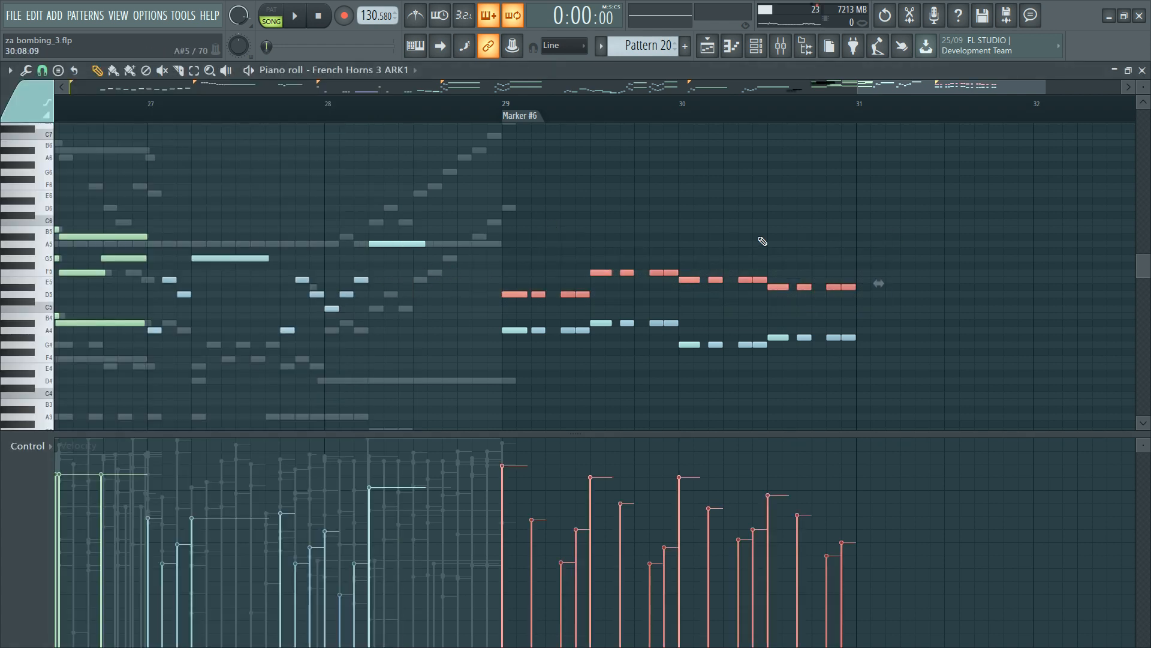
key(space)
drag(865, 324, 442, 393)
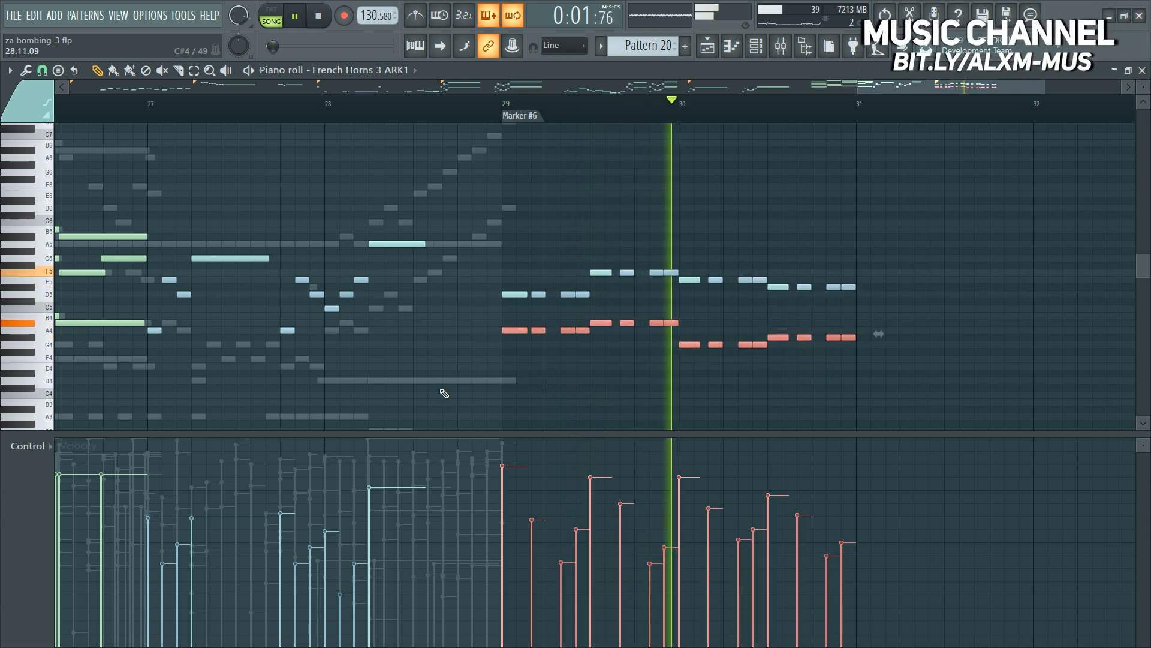
key(F6)
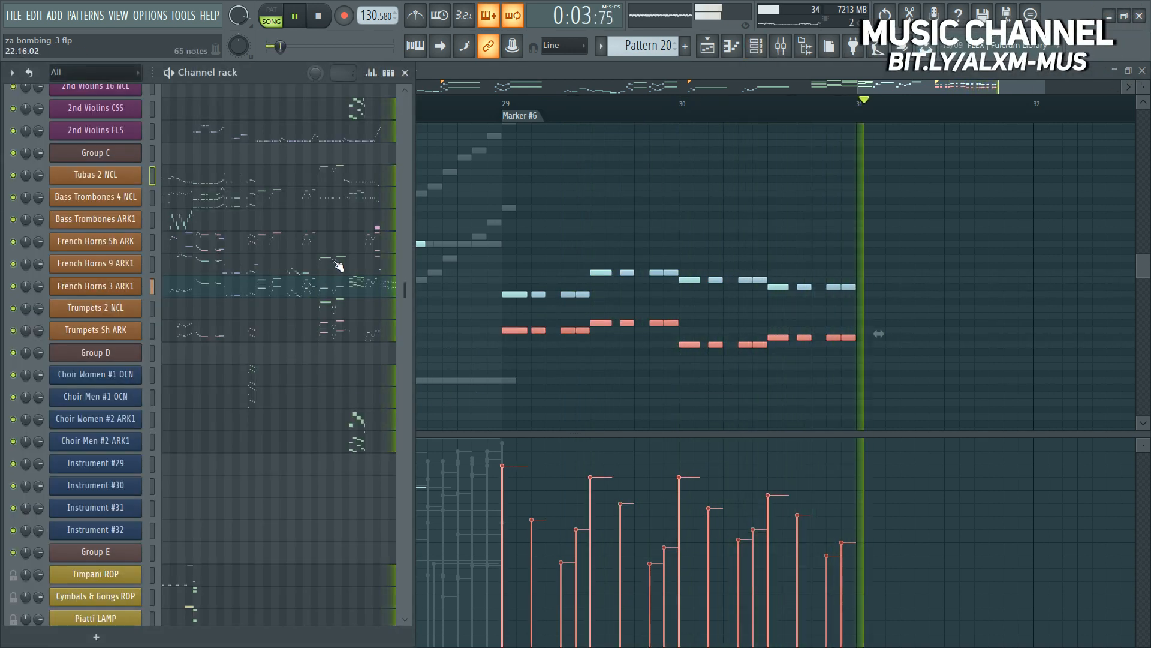
click(473, 238)
key(space)
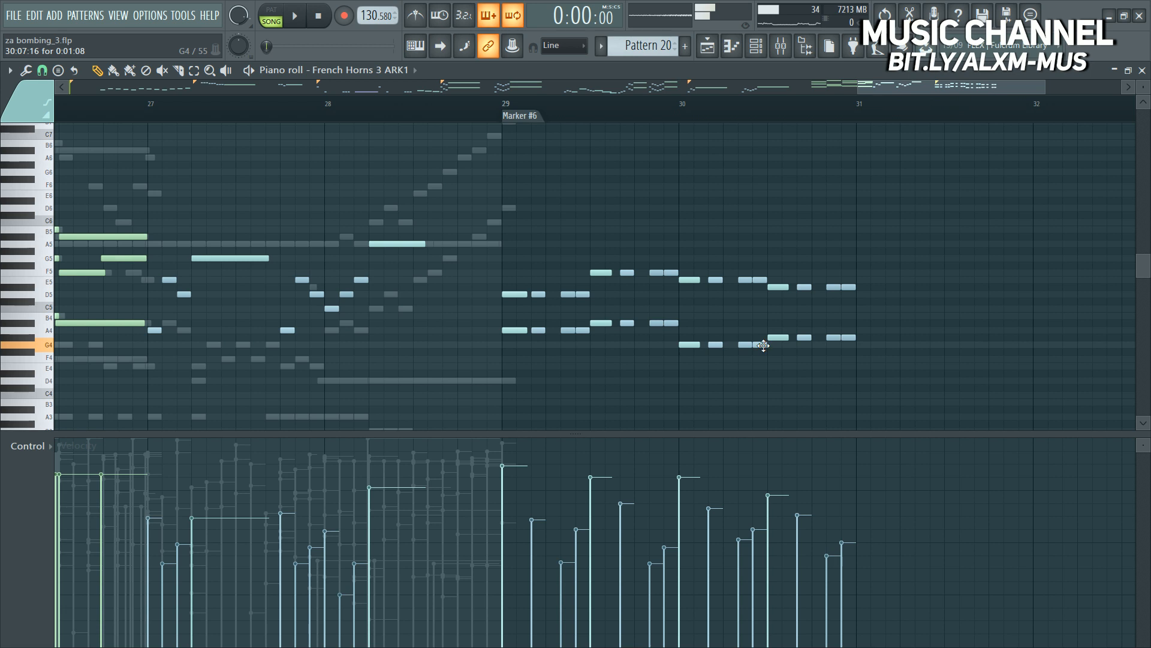
Step: Raise the lower horn voice in the second half of bar 30 to A#4 and audition the change
mouse_move(774, 338)
mouse_down()
mouse_move(776, 368)
mouse_move(777, 340)
mouse_up()
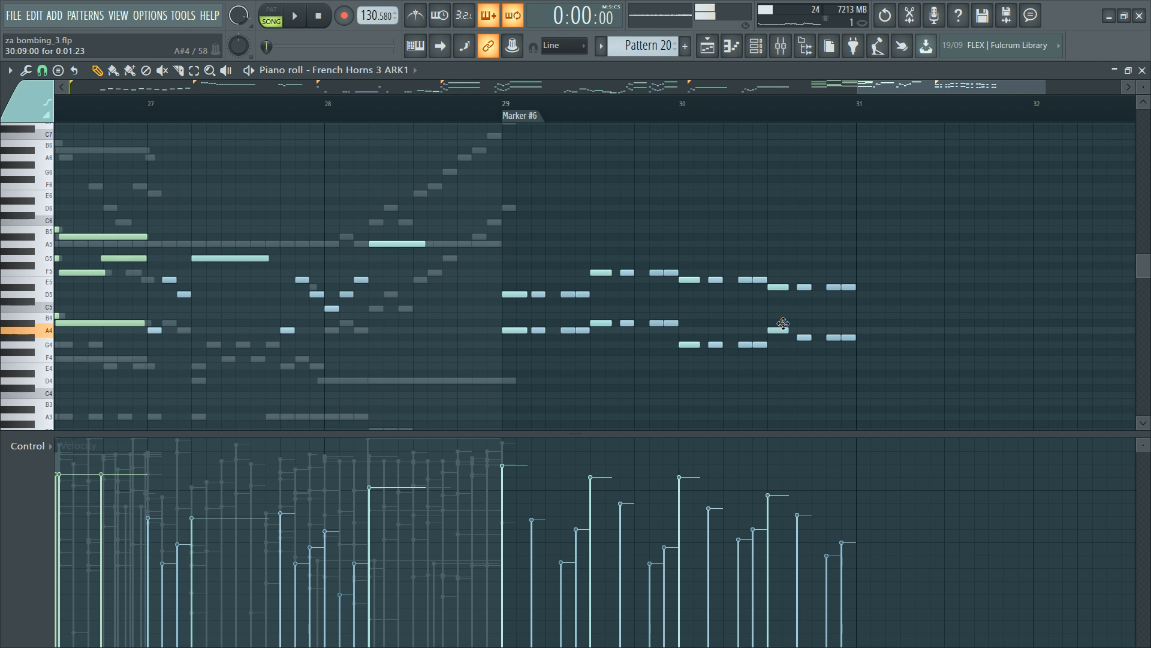
drag(789, 331, 878, 351)
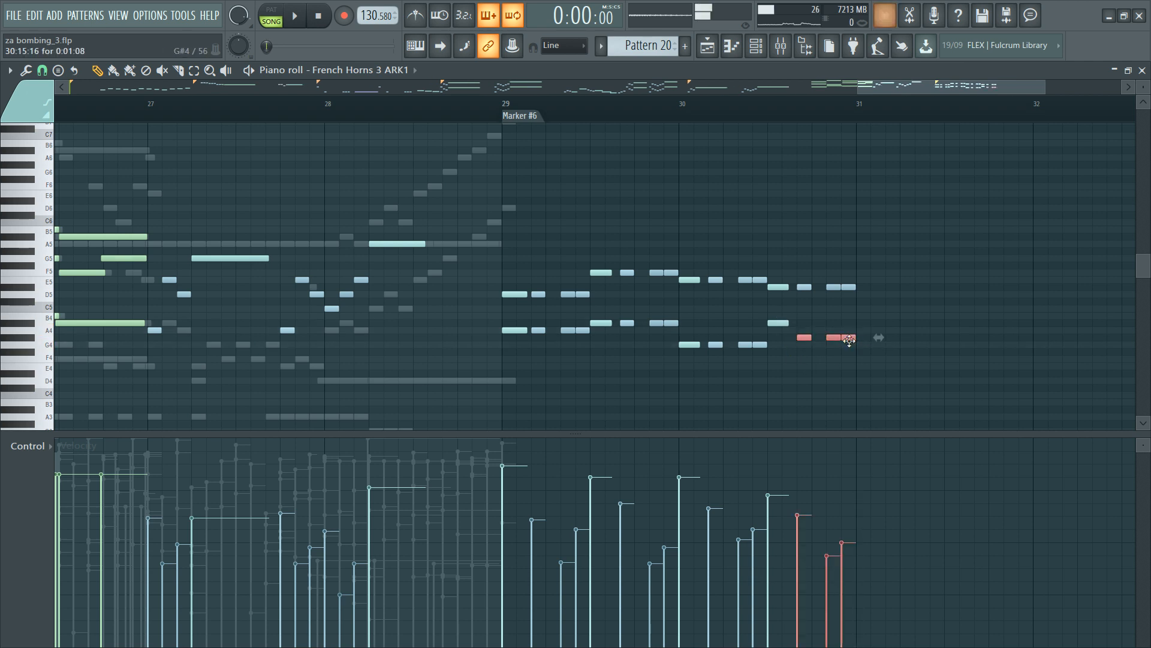
key(space)
click(845, 362)
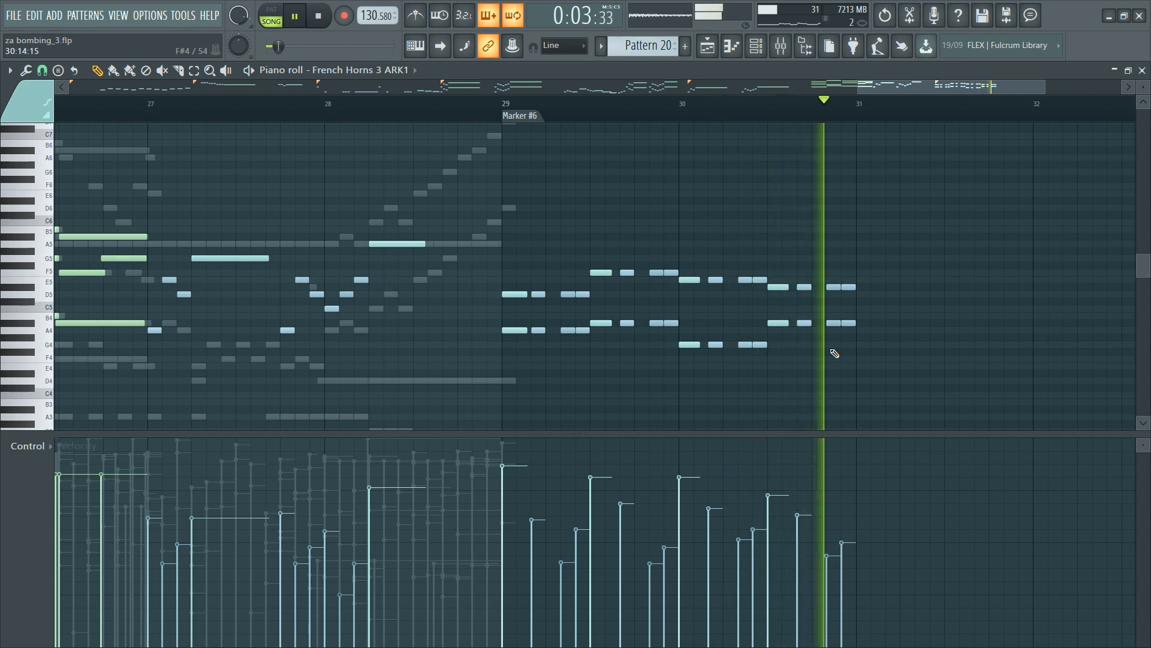
key(space)
Step: Duplicate both horn voices of bars 29 and 30 into bars 31 and 32
drag(499, 236, 856, 406)
key(ctrl+b)
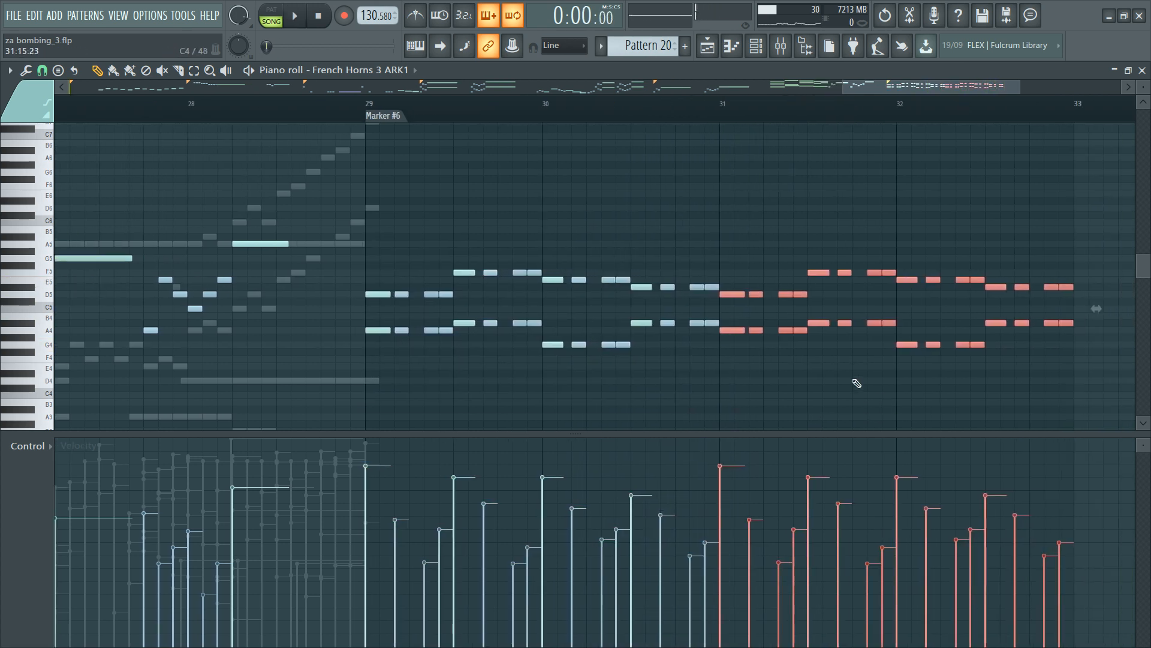
key(ctrl+d)
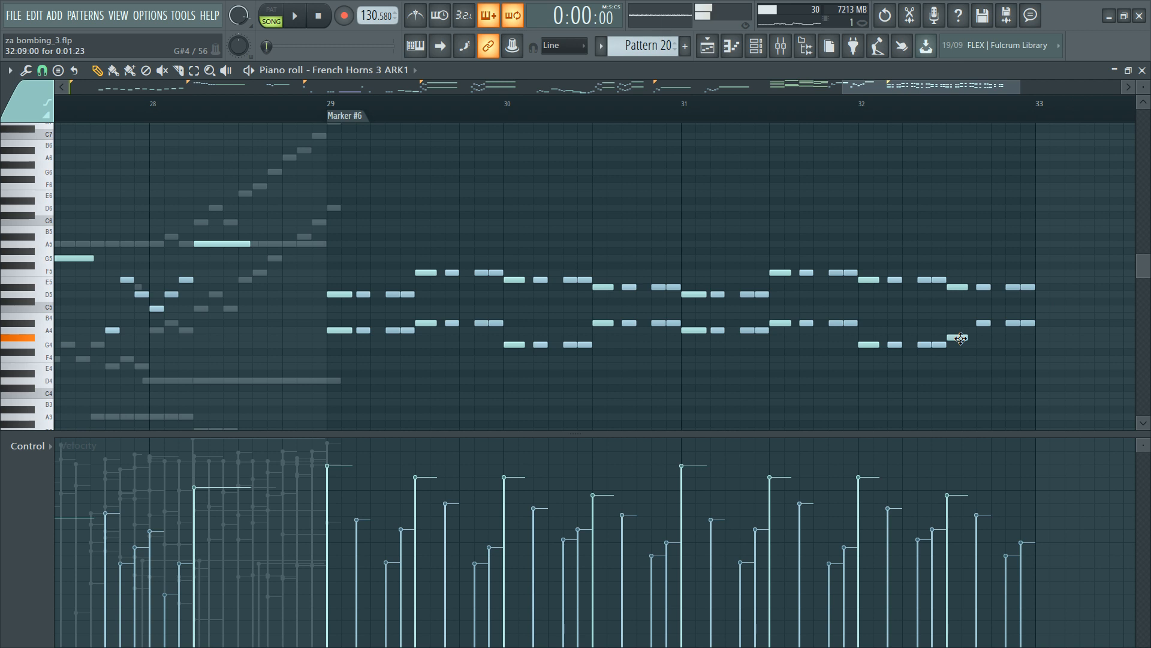
Step: Try lowering the lower horn voice in the second half of bar 32 to G#4 and audition it
drag(958, 332, 1033, 324)
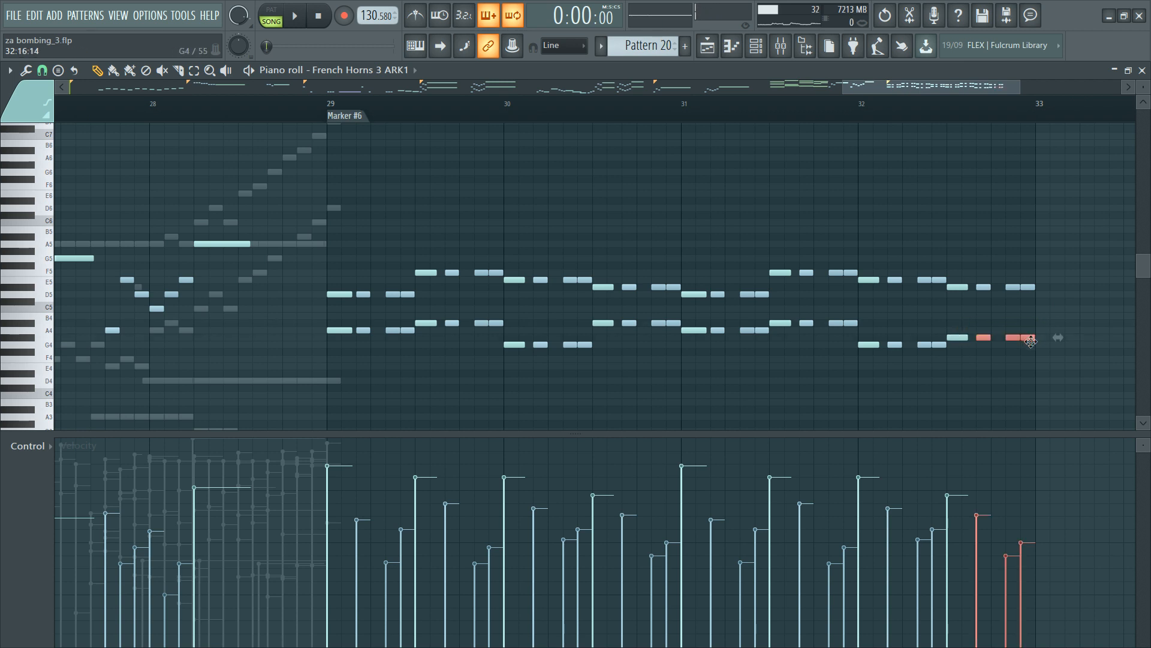
click(900, 114)
key(space)
key(ctrl+d)
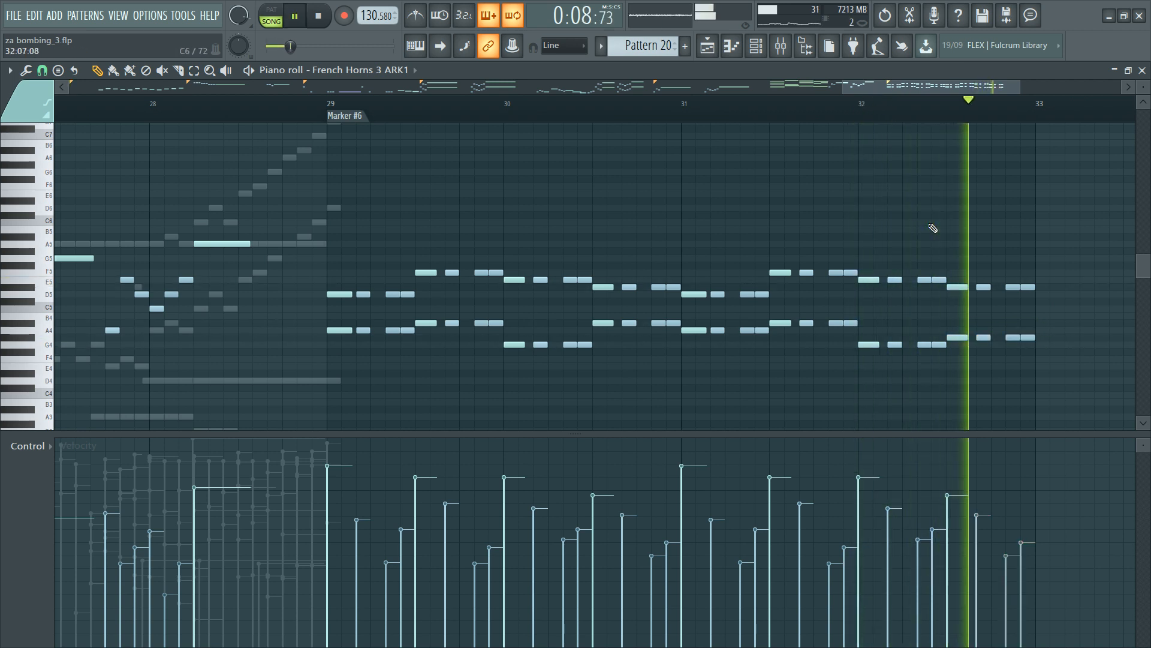
key(space)
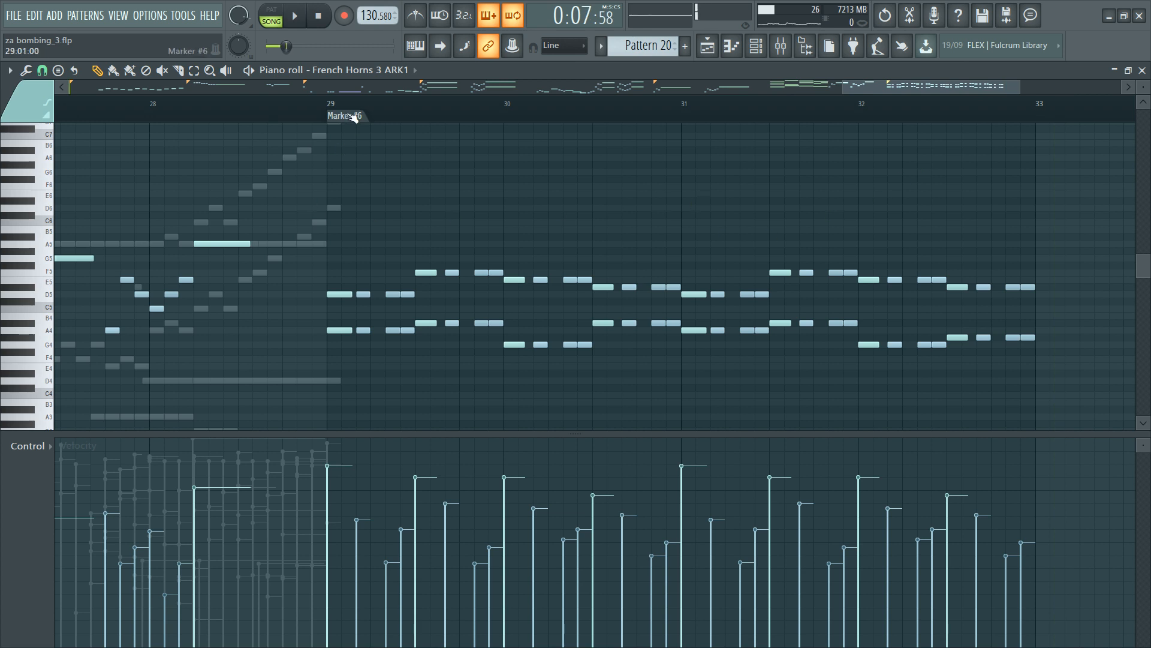
Step: Raise the lower horn voice in the second half of bar 32 to A#4 and listen to the section
key(ctrl+a)
scroll(641, 239, down, 2)
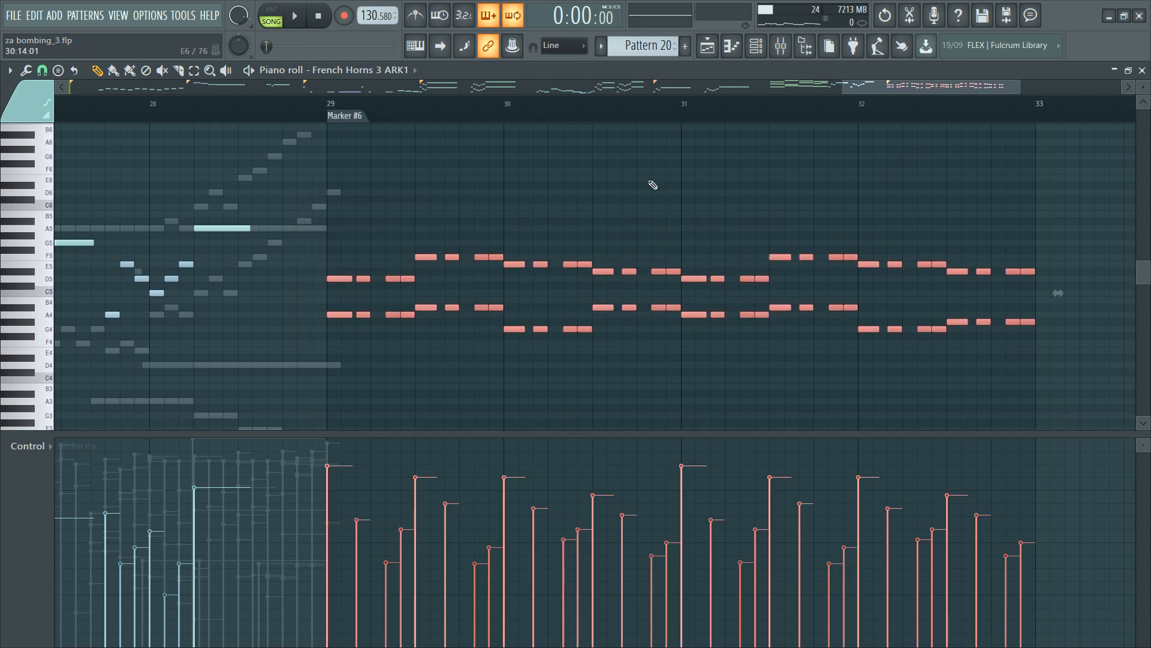
key(ctrl+d)
drag(316, 182, 1046, 336)
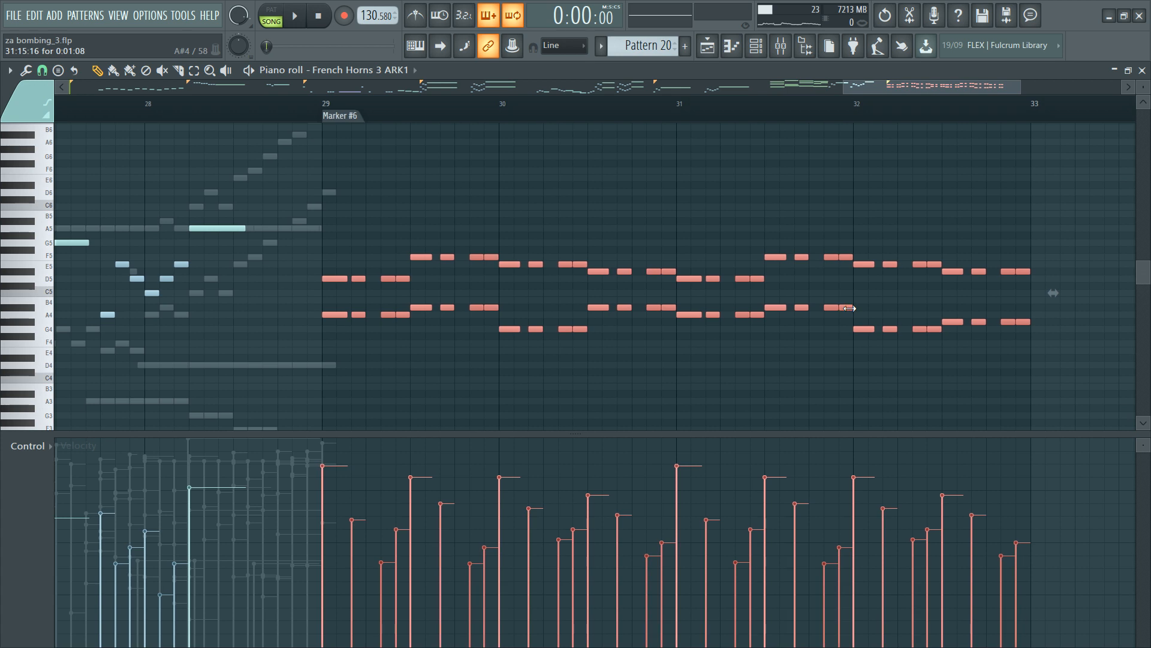
drag(939, 312, 1066, 347)
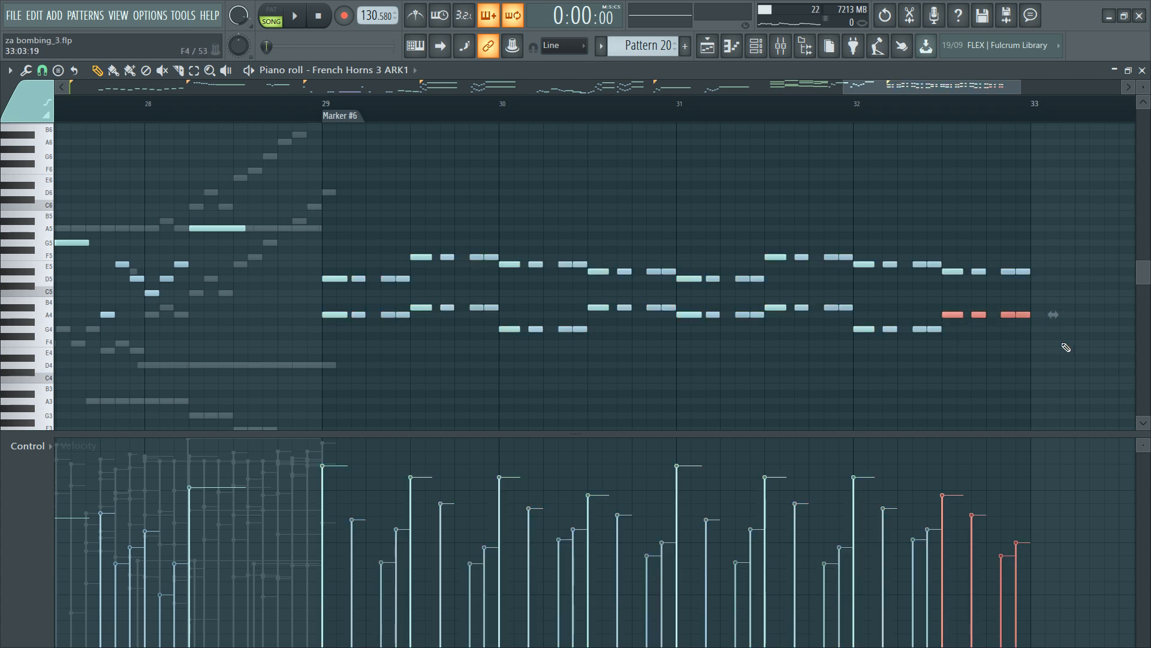
key(space)
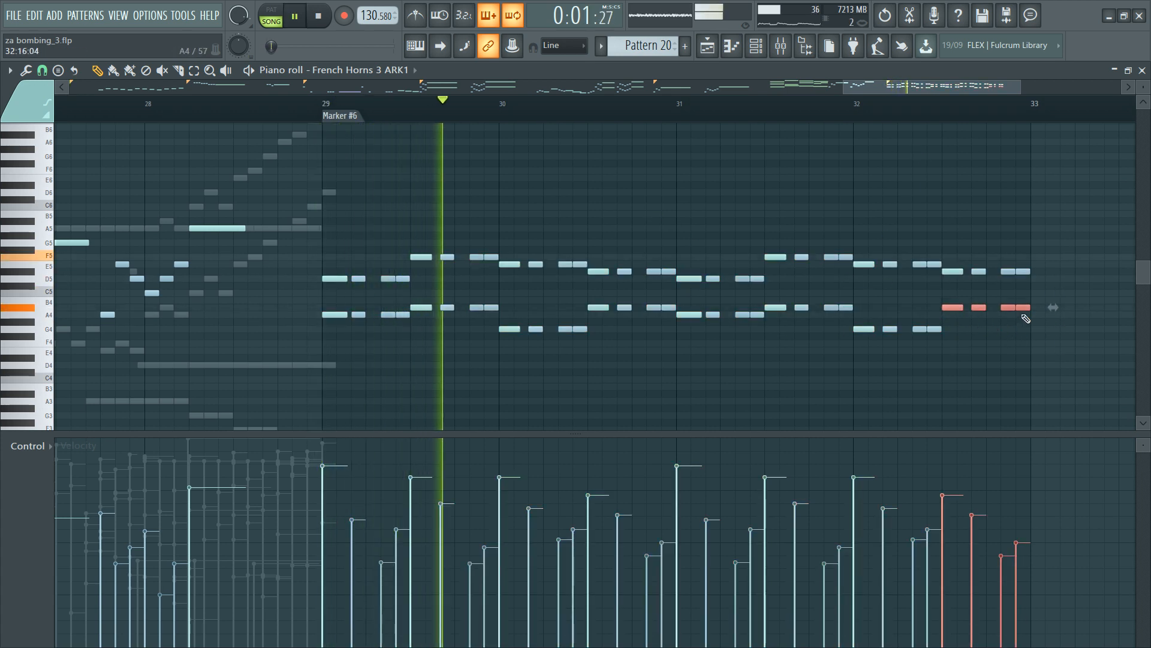
key(space)
Step: Try copying bar 29's two-voice horn figure into the French Horns 9 ARK1 channel, aligned to bar 29
drag(1047, 298, 334, 364)
drag(327, 197, 490, 334)
key(F6)
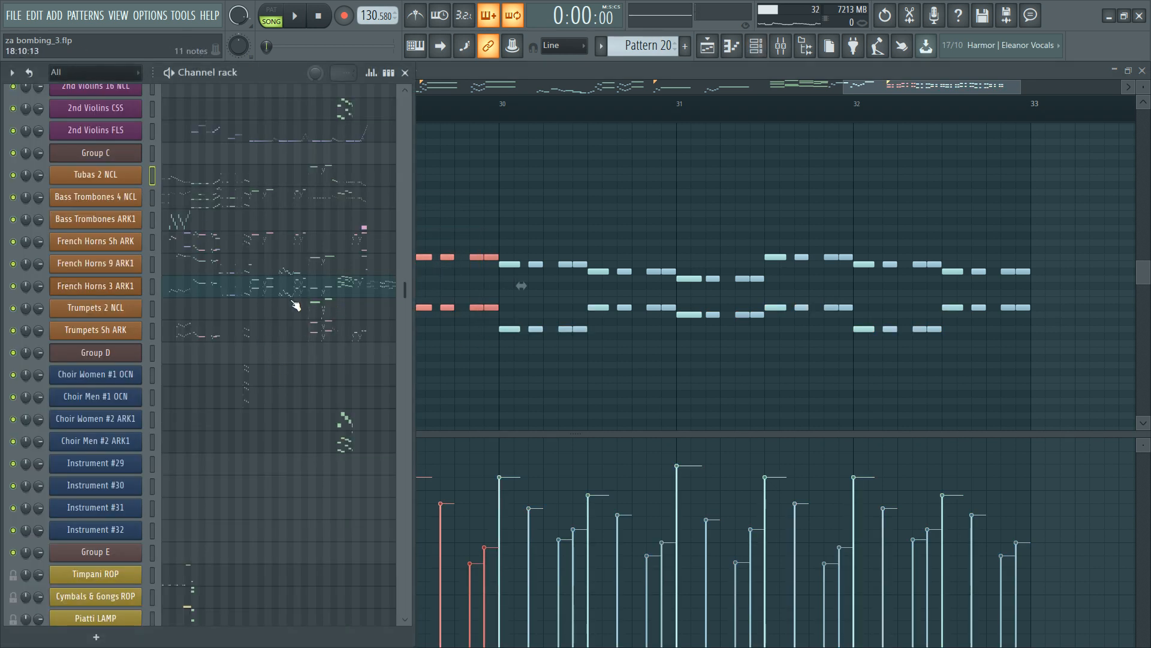
click(345, 270)
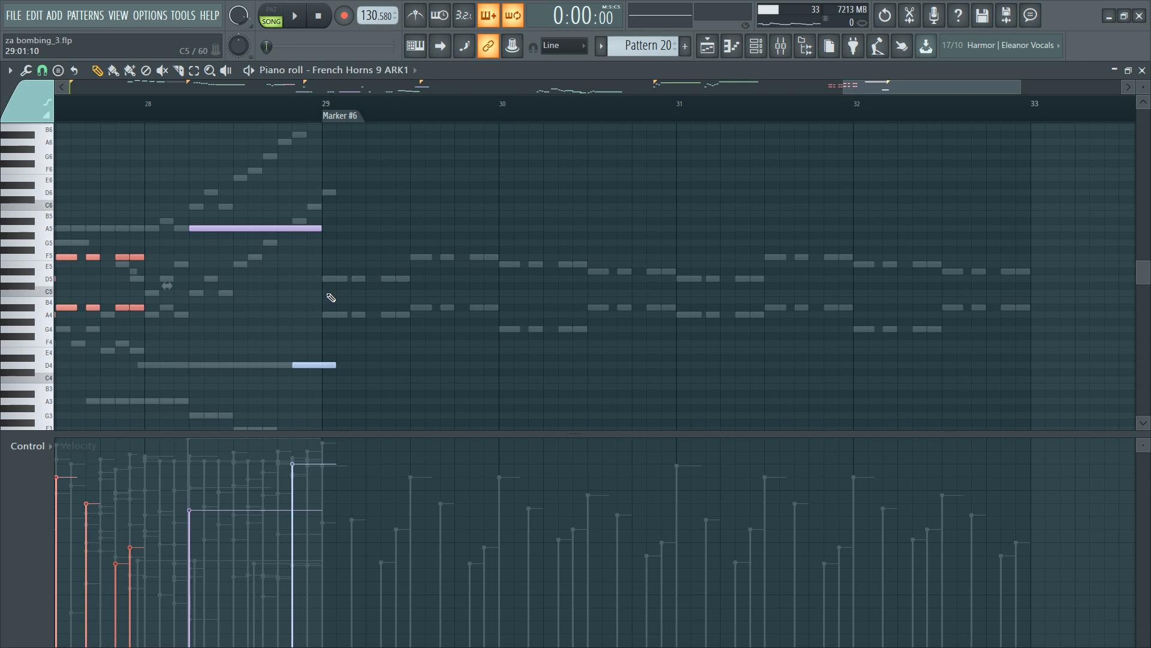
drag(90, 309, 444, 309)
ctrl+click(334, 321)
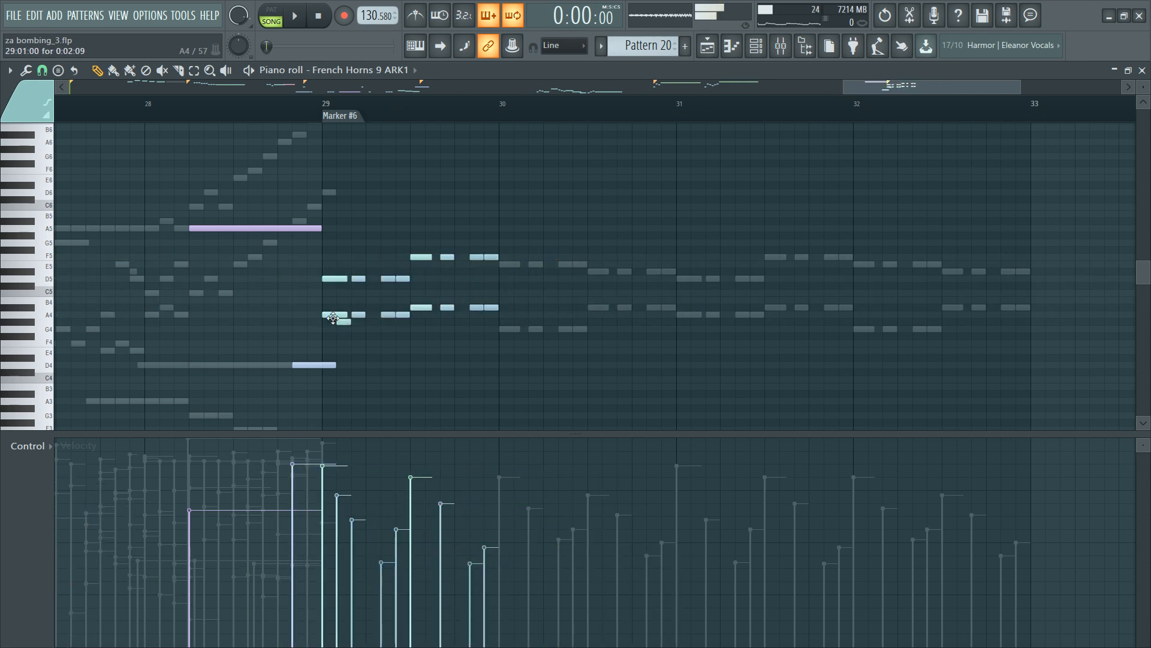
Step: Delete both voices of the copied figure from bar 29 of the French Horns 9 ARK1 channel
drag(327, 289, 528, 226)
key(Delete)
drag(291, 291, 510, 348)
key(Delete)
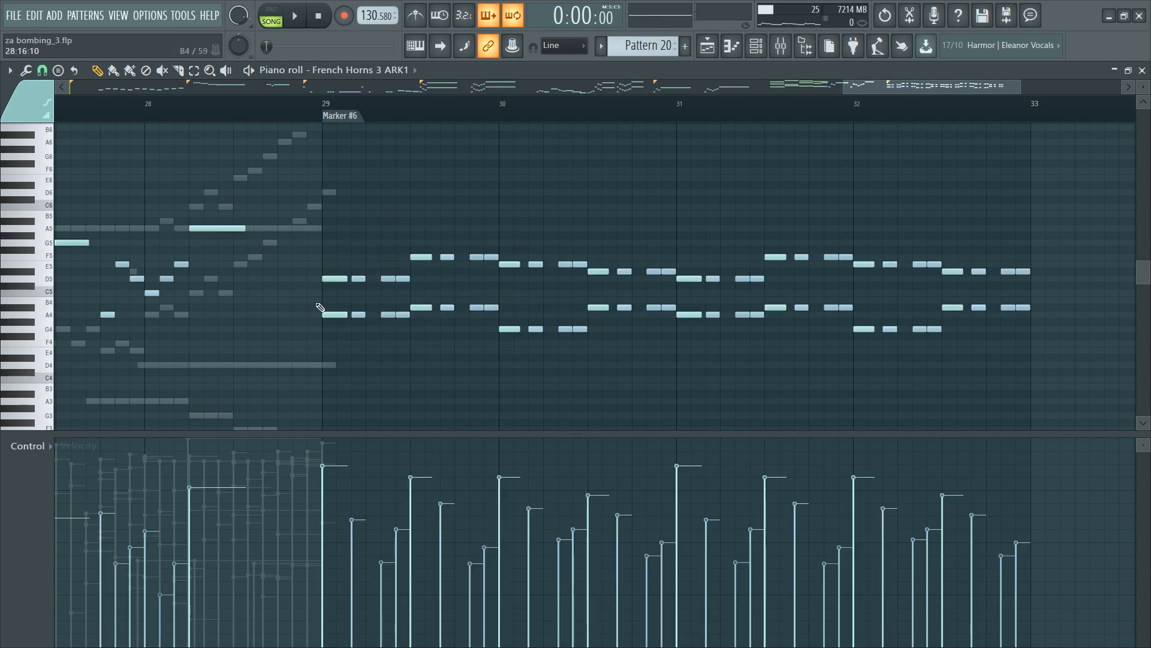
Step: Copy the lower horn voice into the Bass Trombones 4 NCL channel and align it to bars 29 through 32
drag(316, 299, 996, 340)
key(F6)
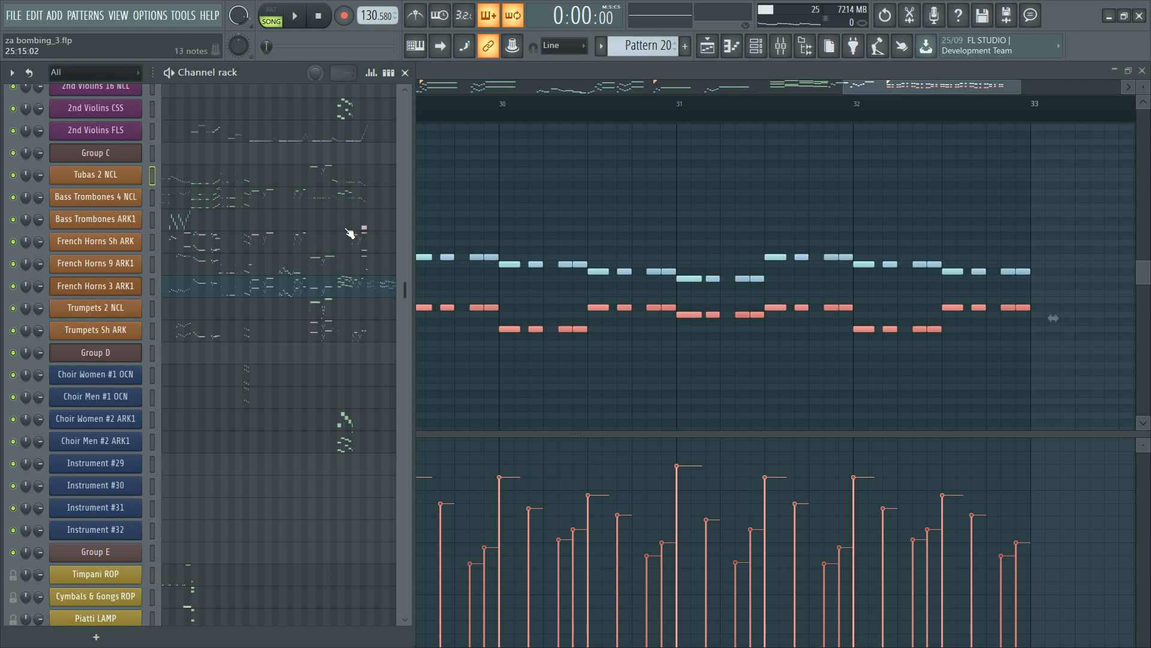
click(361, 199)
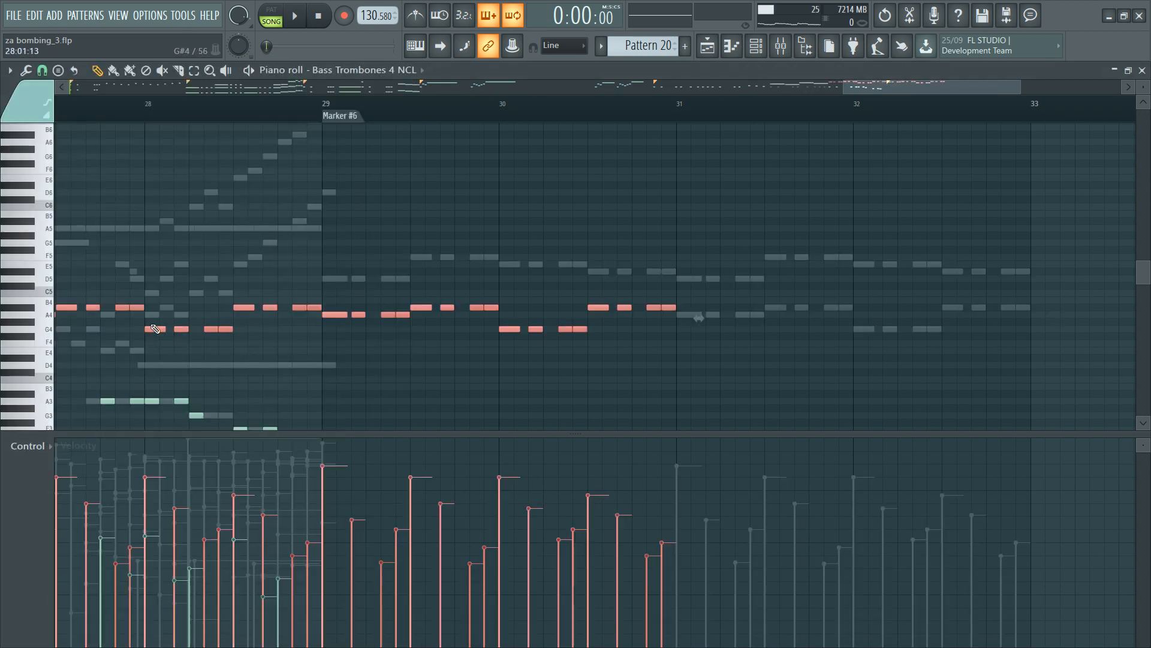
drag(139, 306, 495, 318)
Step: Recolour only the long first note of each group in the Bass Trombones 4 NCL figure to the green colour group
ctrl+click(405, 281)
key(shift+c)
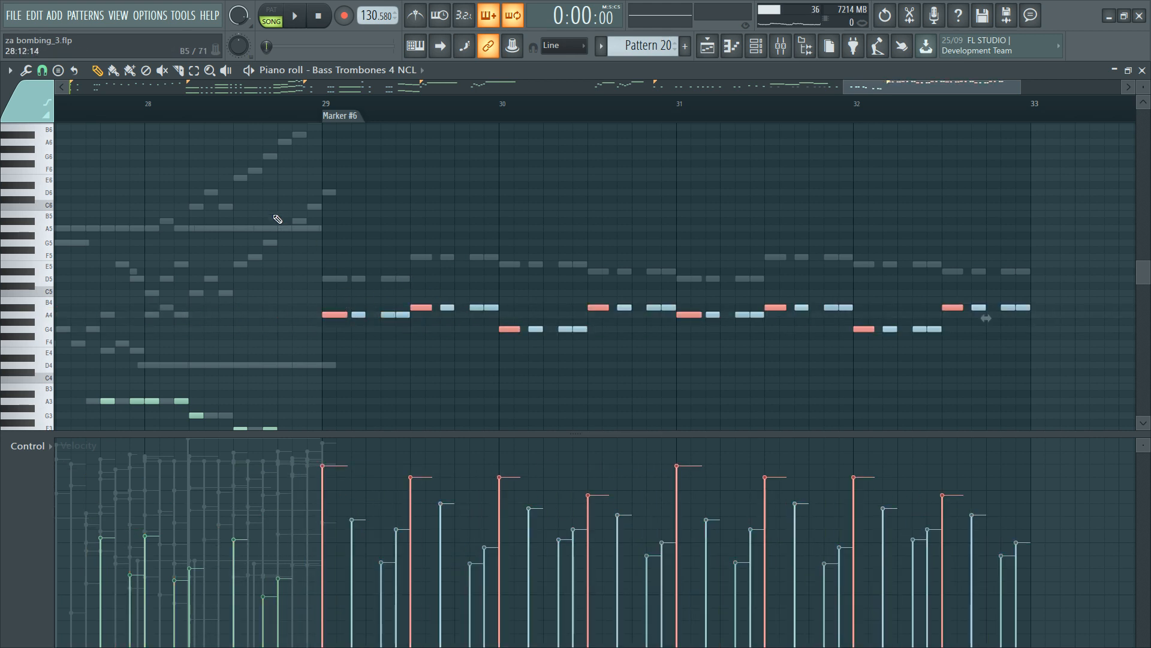
ctrl+right_click(277, 215)
ctrl+click(384, 262)
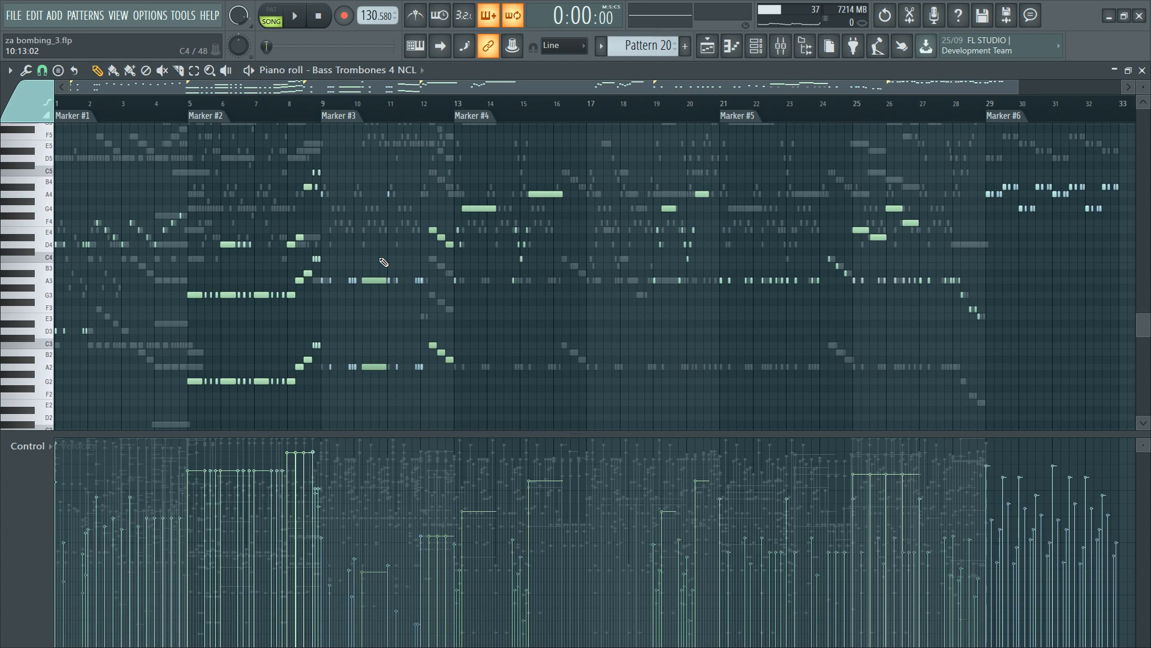
key(ctrl+z)
ctrl+right_click(383, 262)
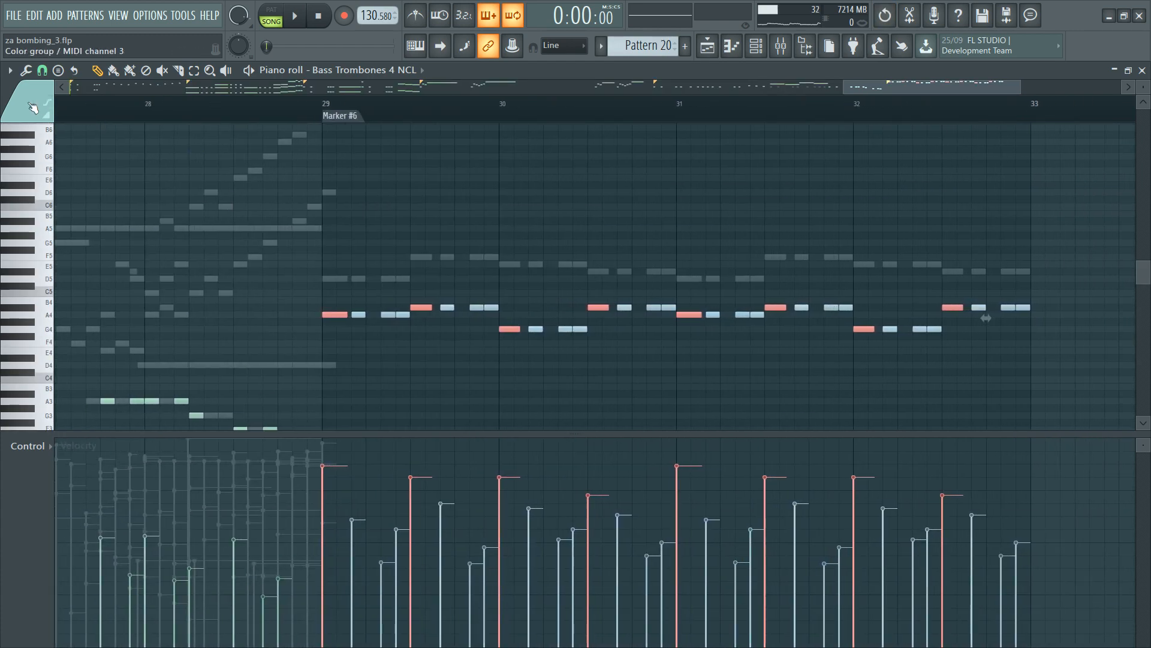
Step: Change the colour group of all Bass Trombones 4 NCL notes matching the figure's short blue notes, and audition from bar 29
click(357, 313)
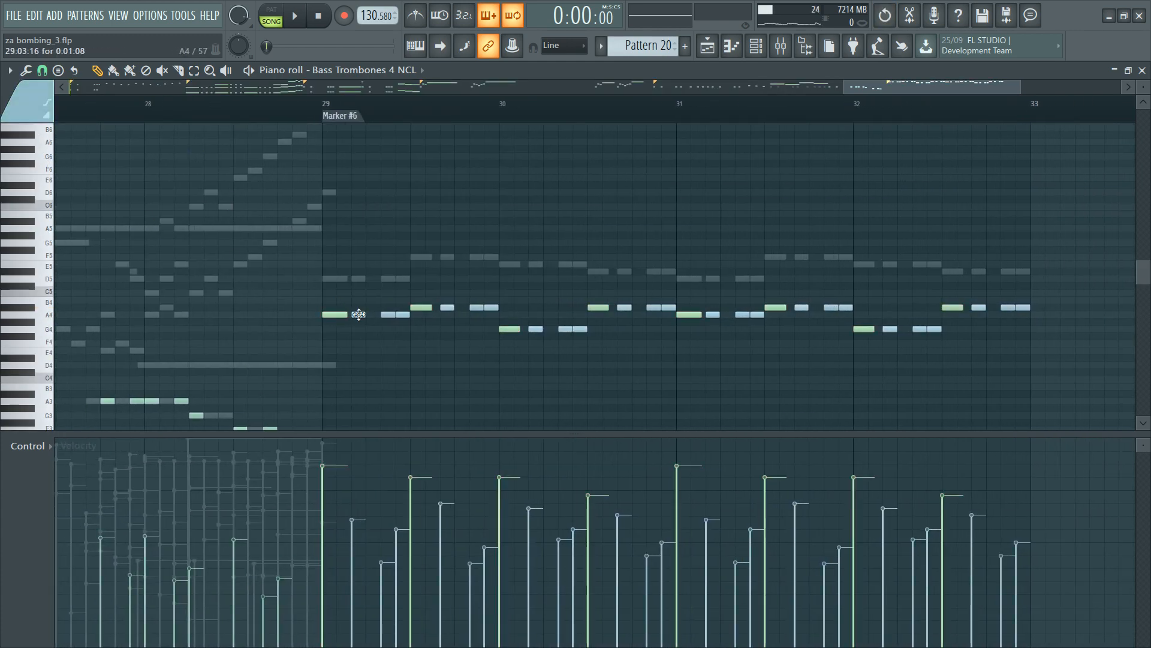
key(shift+c)
ctrl+right_click(374, 259)
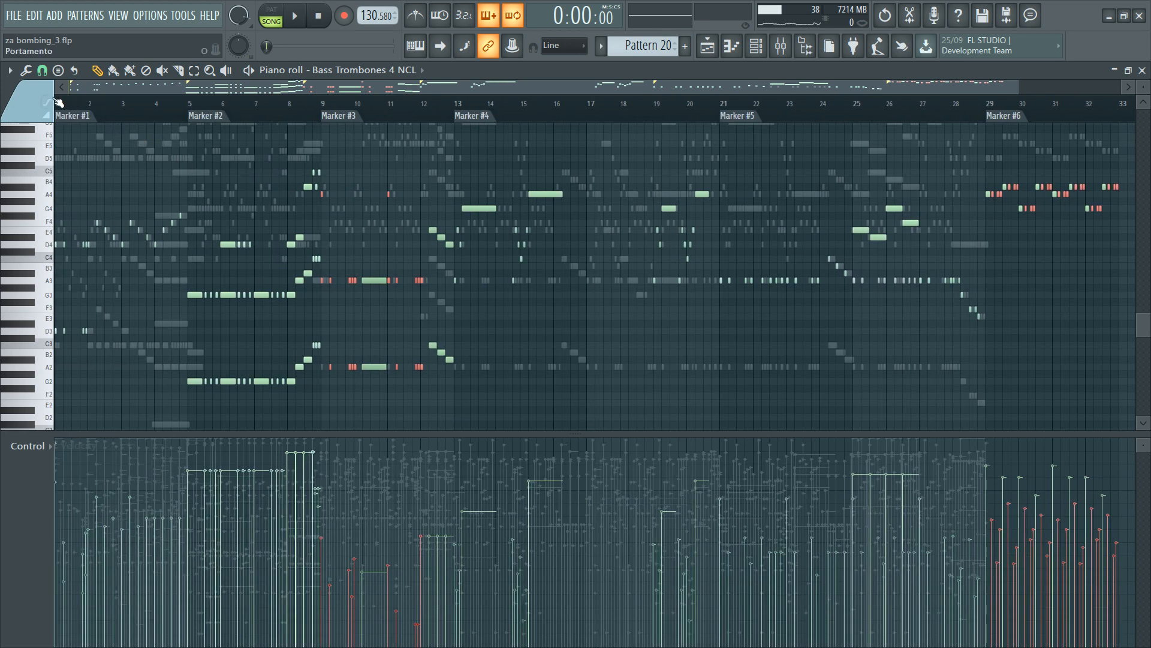
key(space)
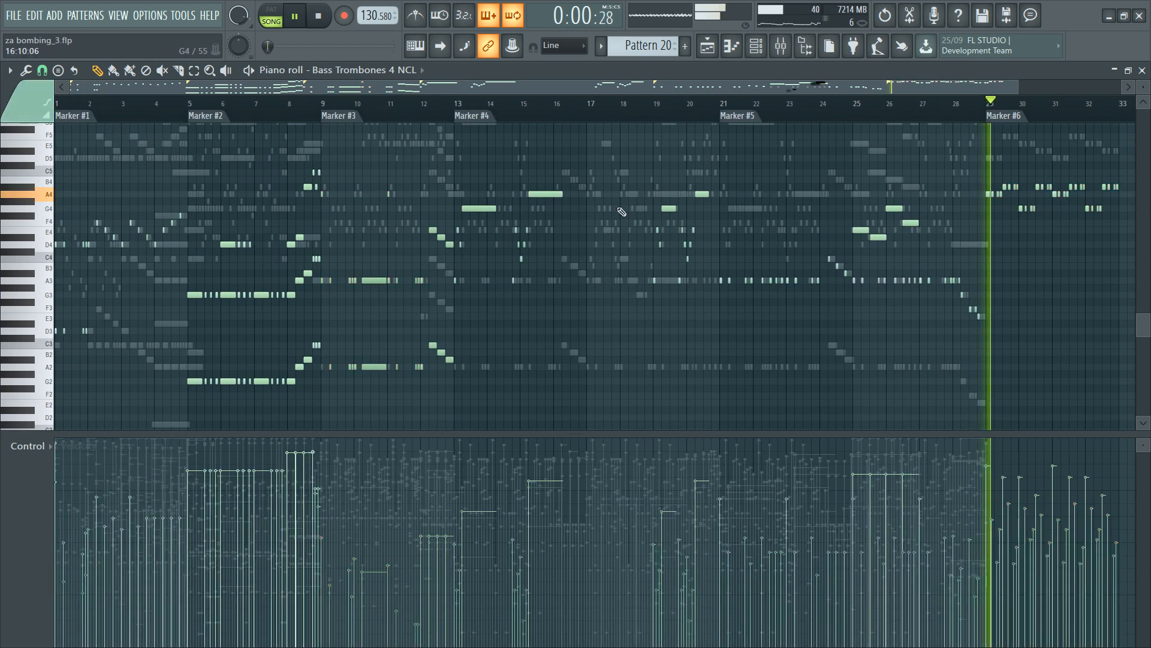
scroll(1089, 118, up, 6)
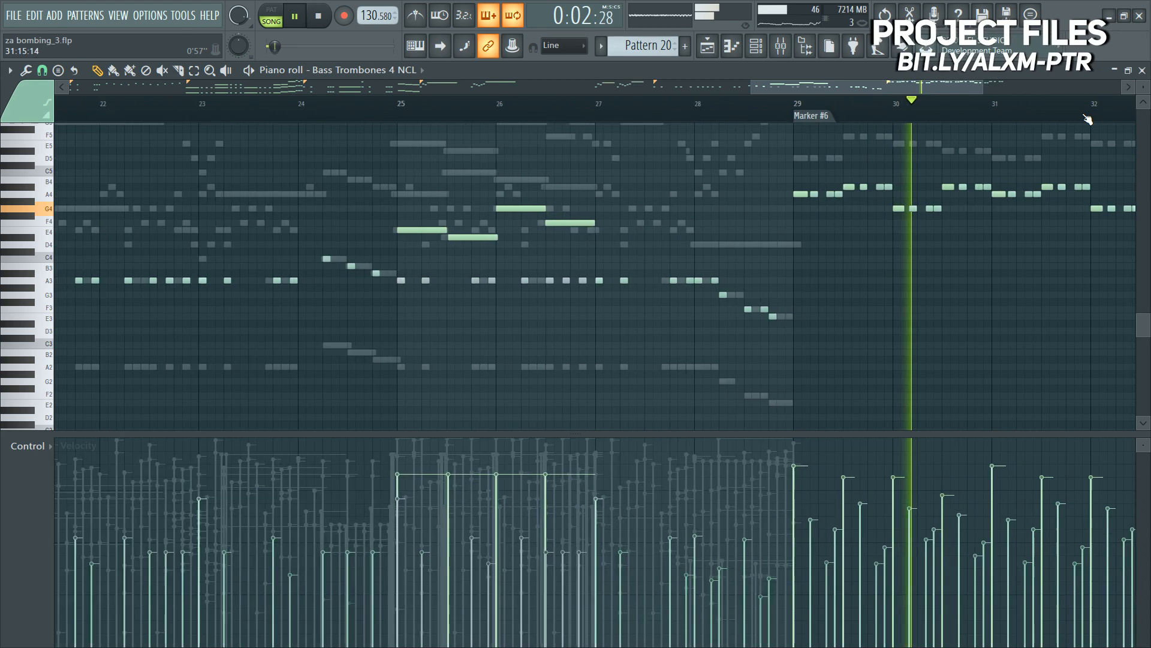
key(F6)
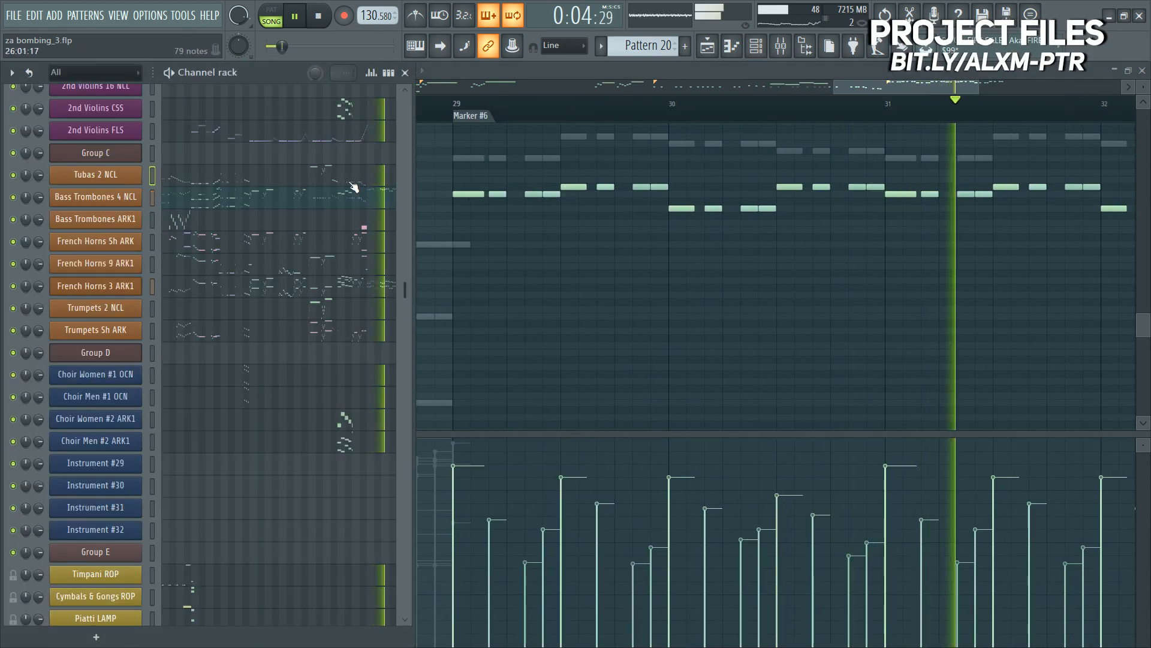
key(F6)
key(space)
scroll(475, 265, up, 3)
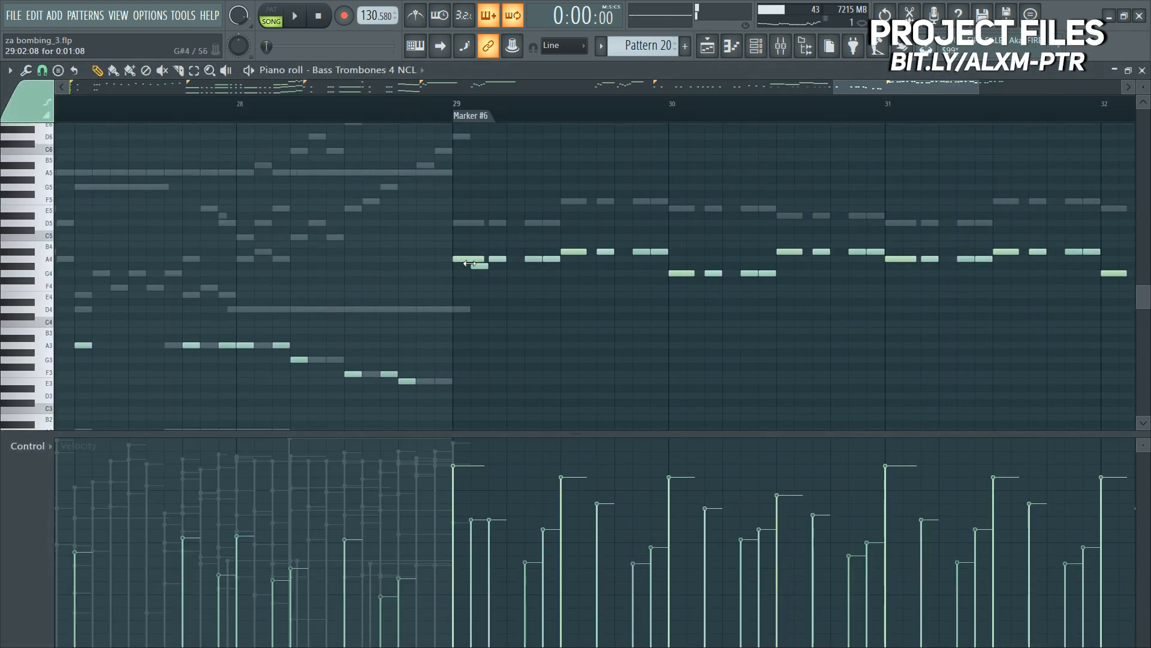
key(ctrl+a)
key(ctrl+z)
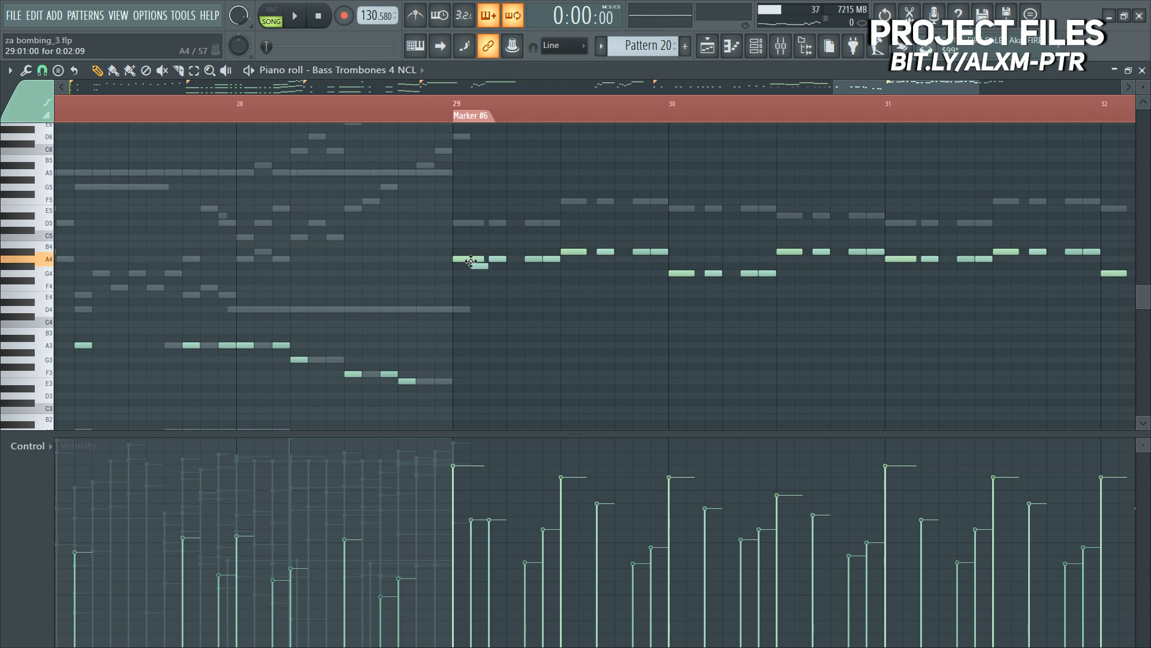
Step: Solo the Brass bus in the mixer and audition the horn and trombone figure in bars 29 to 32
key(F9)
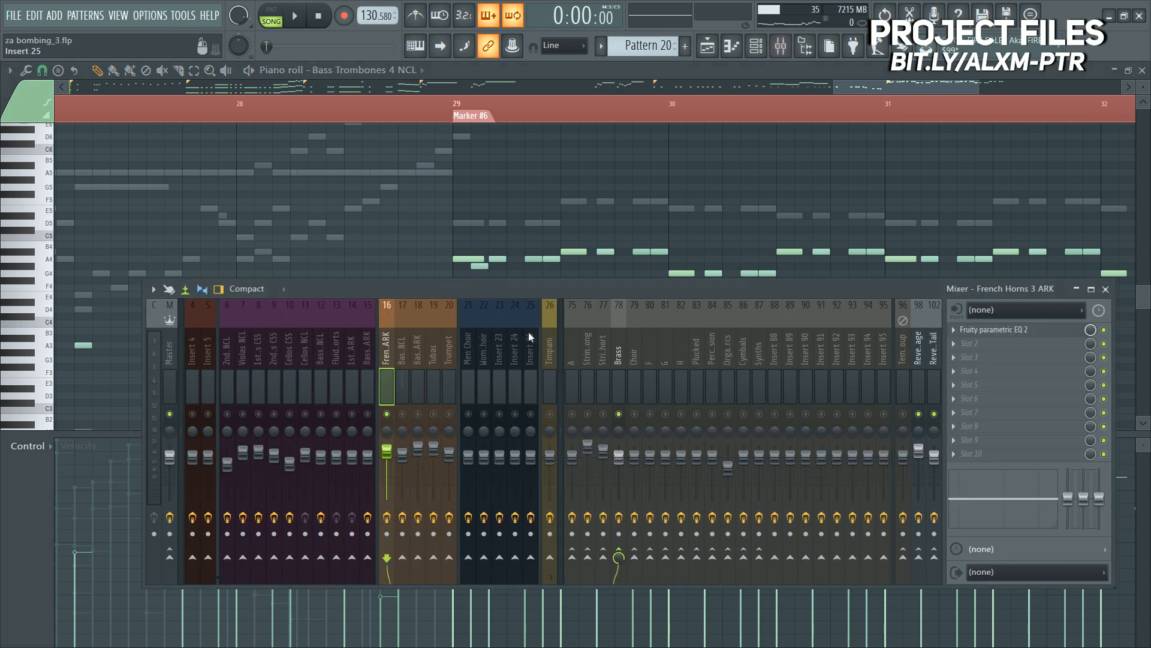
click(614, 357)
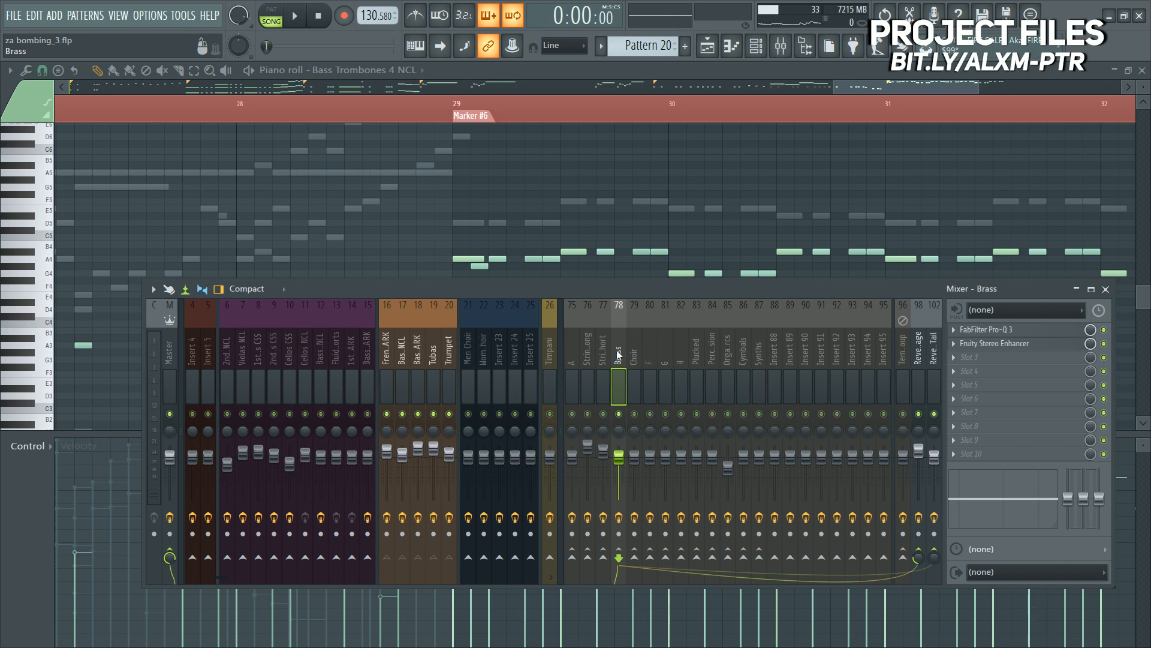
key(F9)
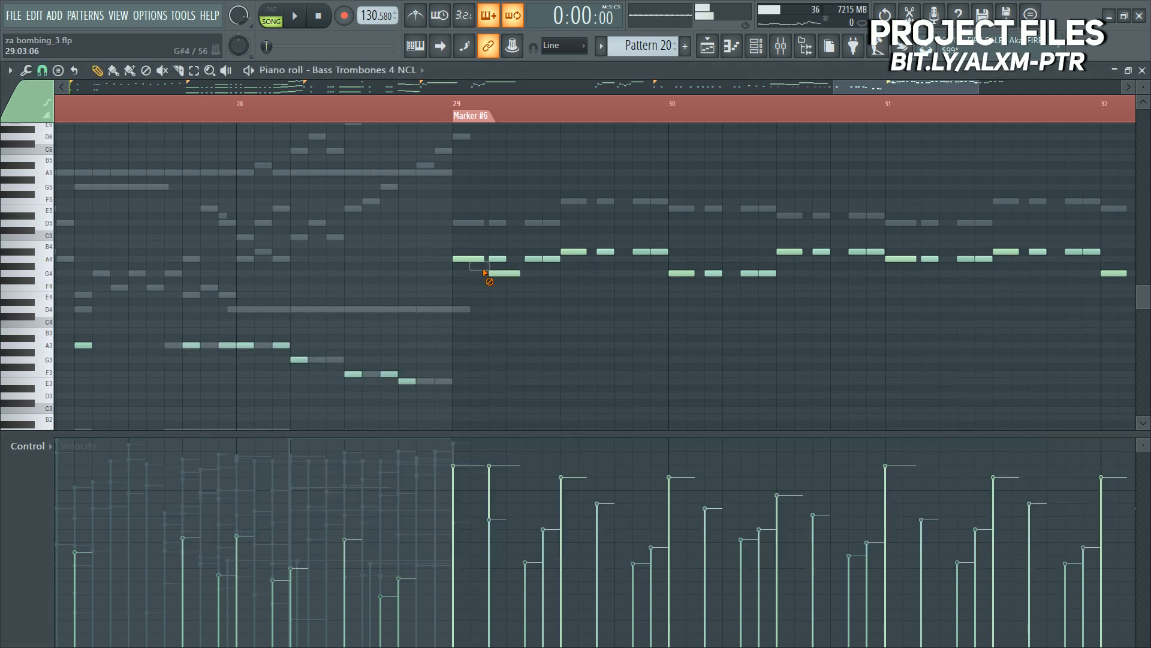
key(space)
scroll(585, 113, down, 4)
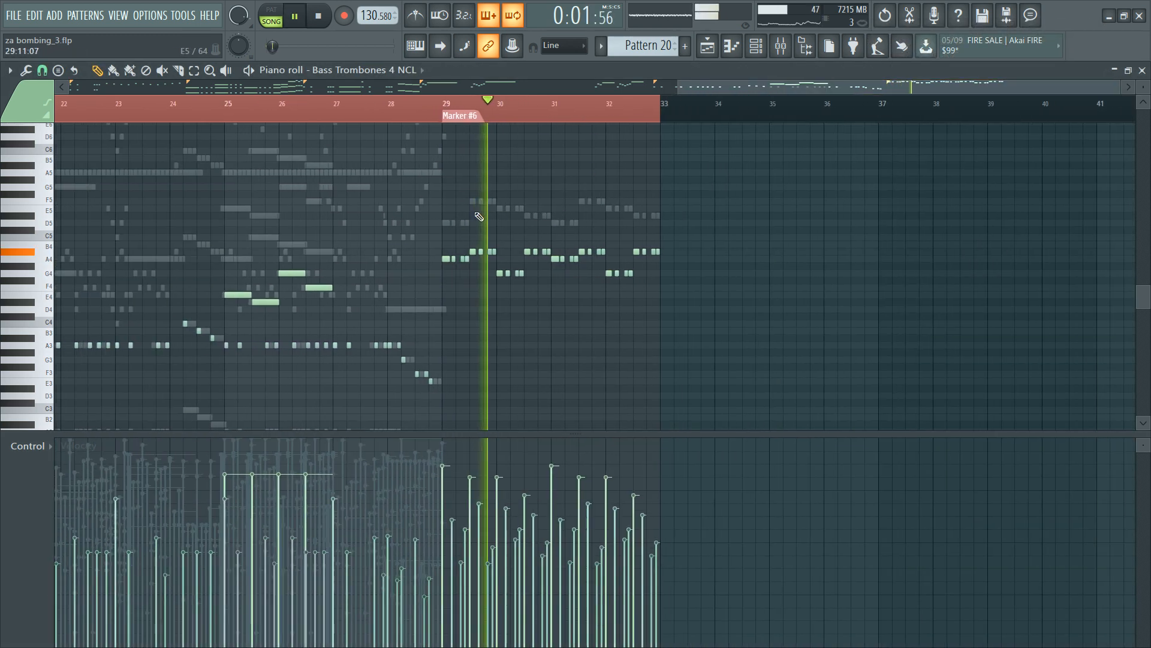
scroll(630, 120, up, 3)
key(space)
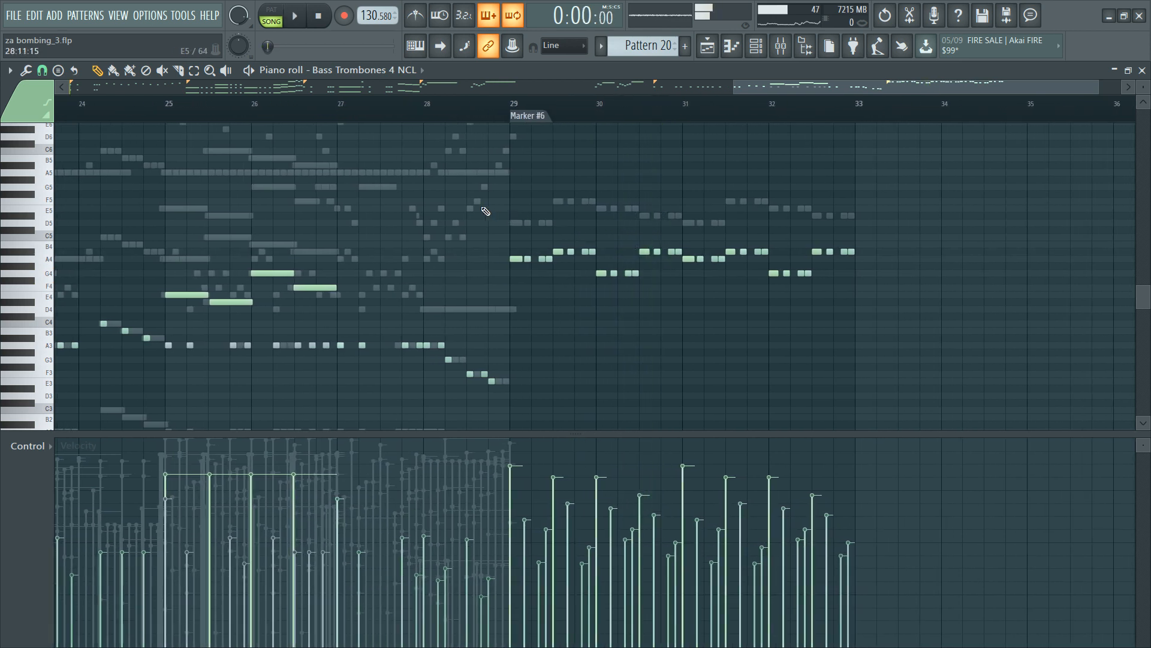
Step: Move the figure from Bass Trombones 4 NCL into the Bass Trombones ARK1 channel and align it to bars 29 through 32
drag(486, 211, 979, 295)
key(F6)
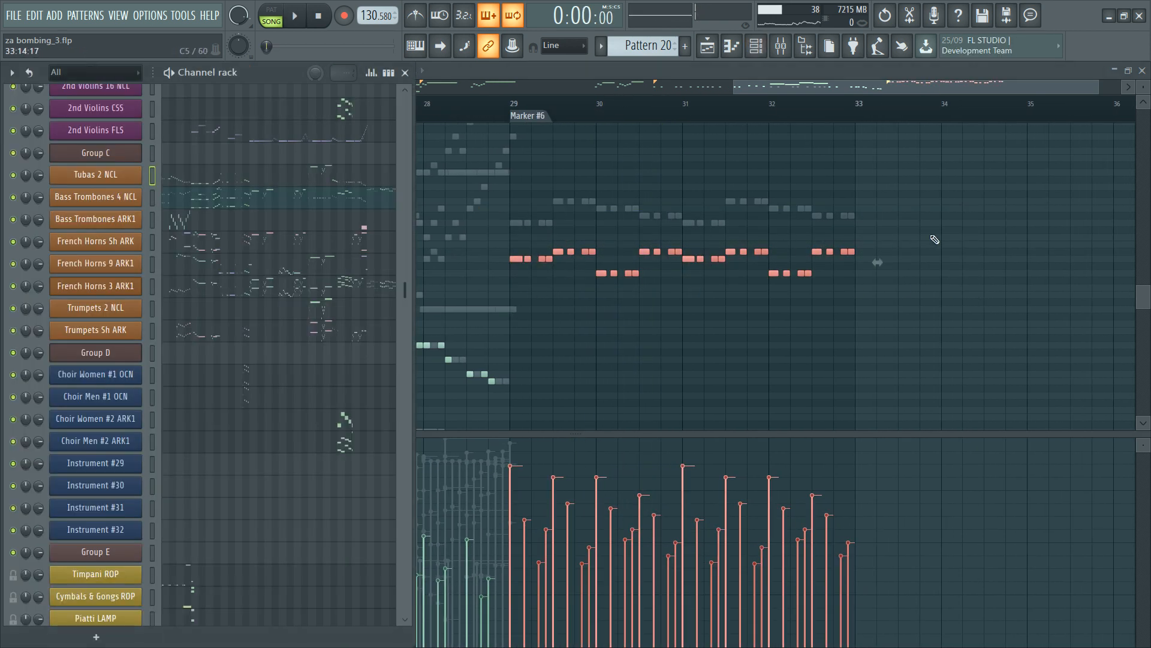
key(F6)
drag(947, 219, 479, 326)
key(ctrl+x)
key(F6)
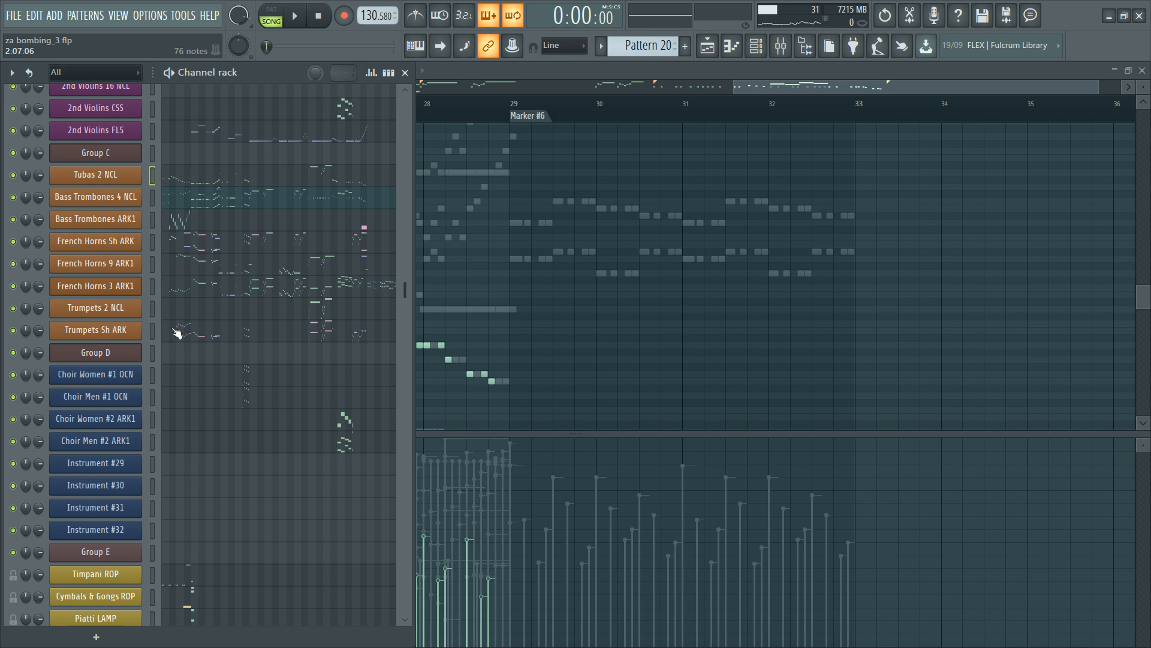
click(331, 222)
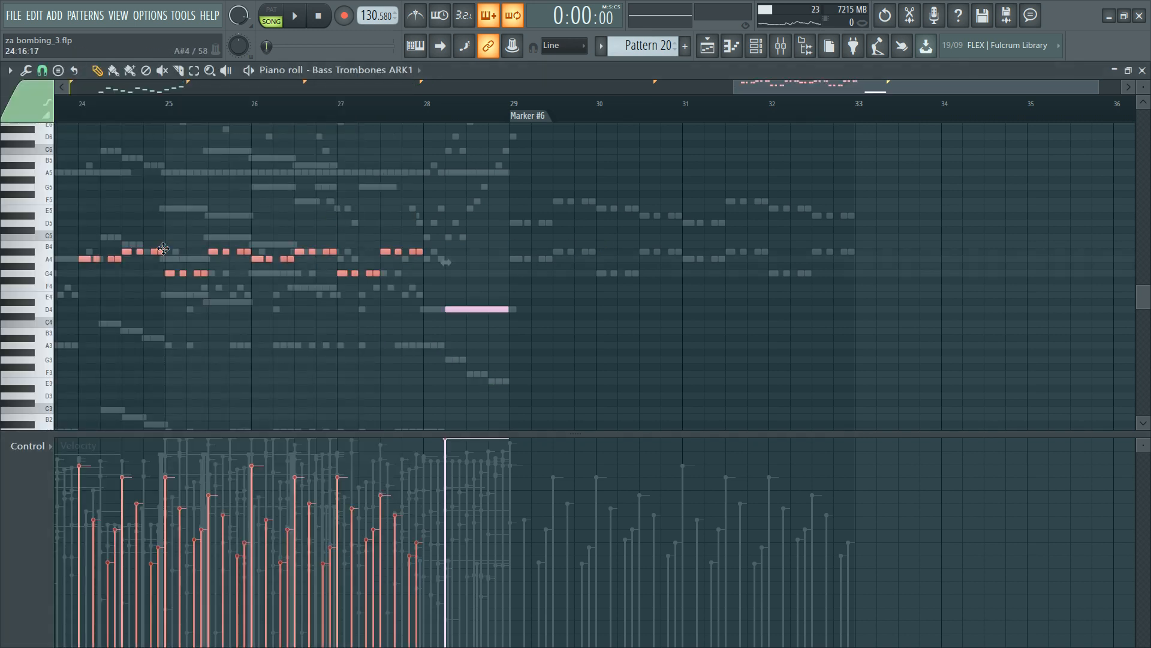
drag(164, 248, 591, 271)
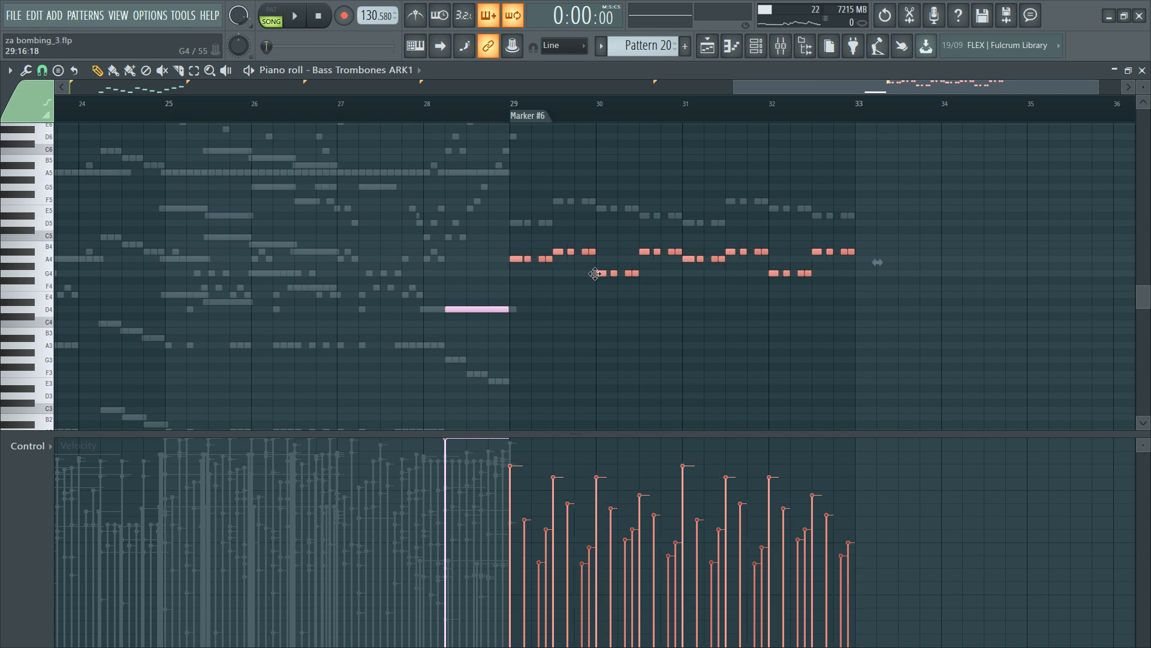
Step: Raise the Bass Trombones ARK1 dynamics to 127 from bar 29, recolour the figure light blue and audition it
key(F6)
click(84, 220)
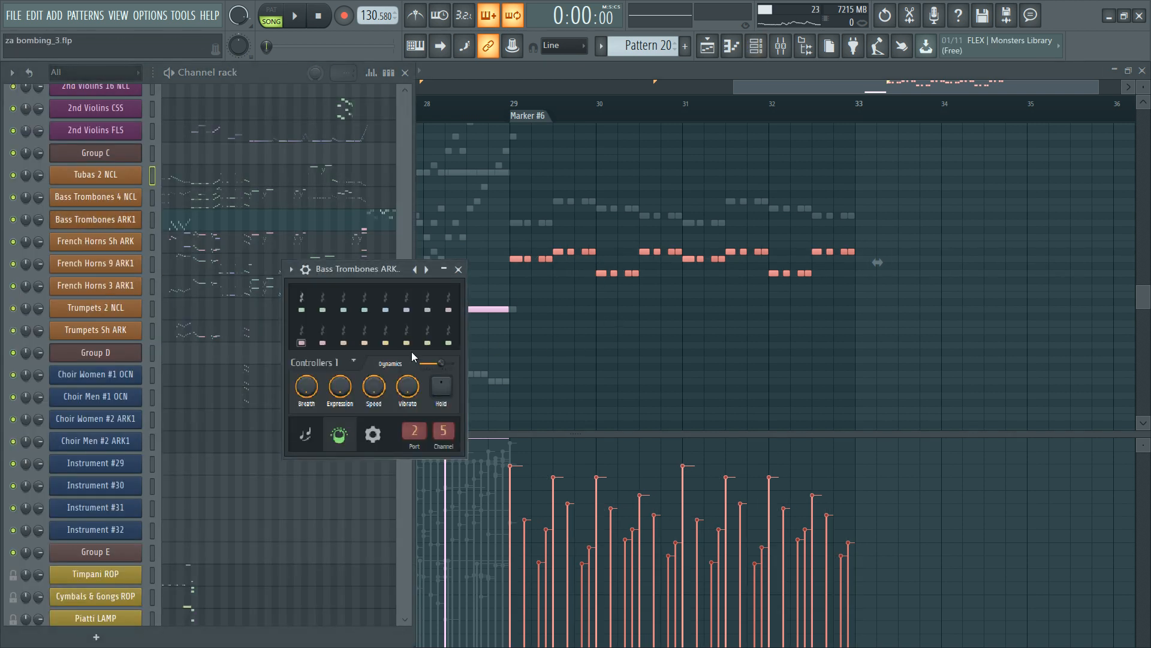
click(495, 475)
drag(513, 450, 511, 434)
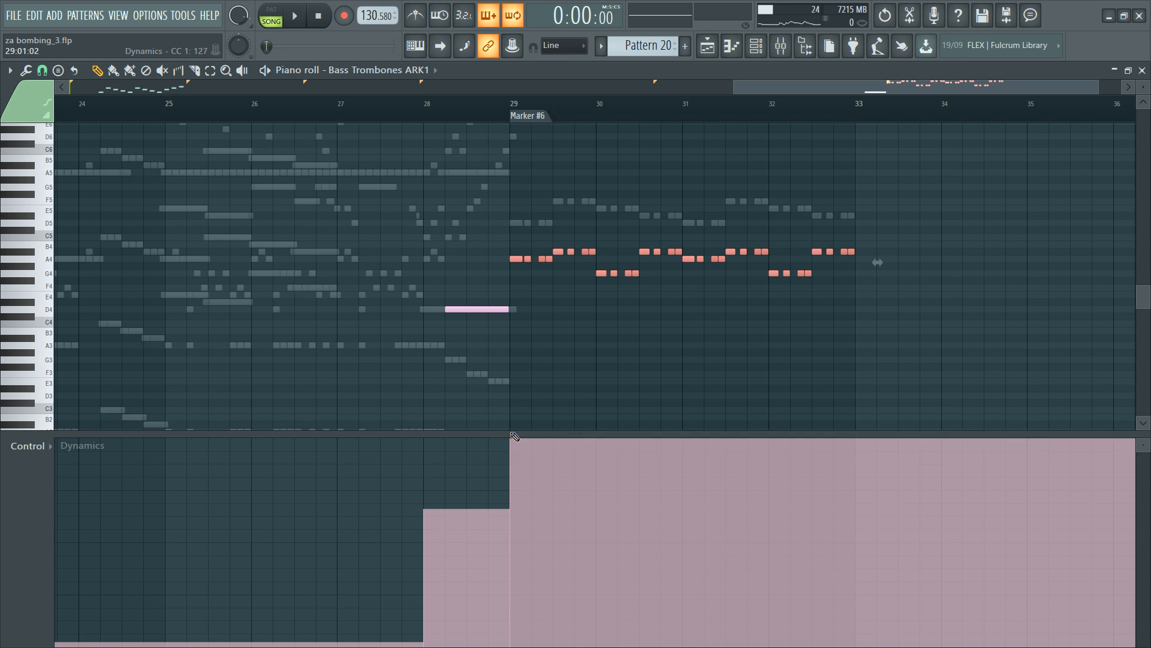
key(space)
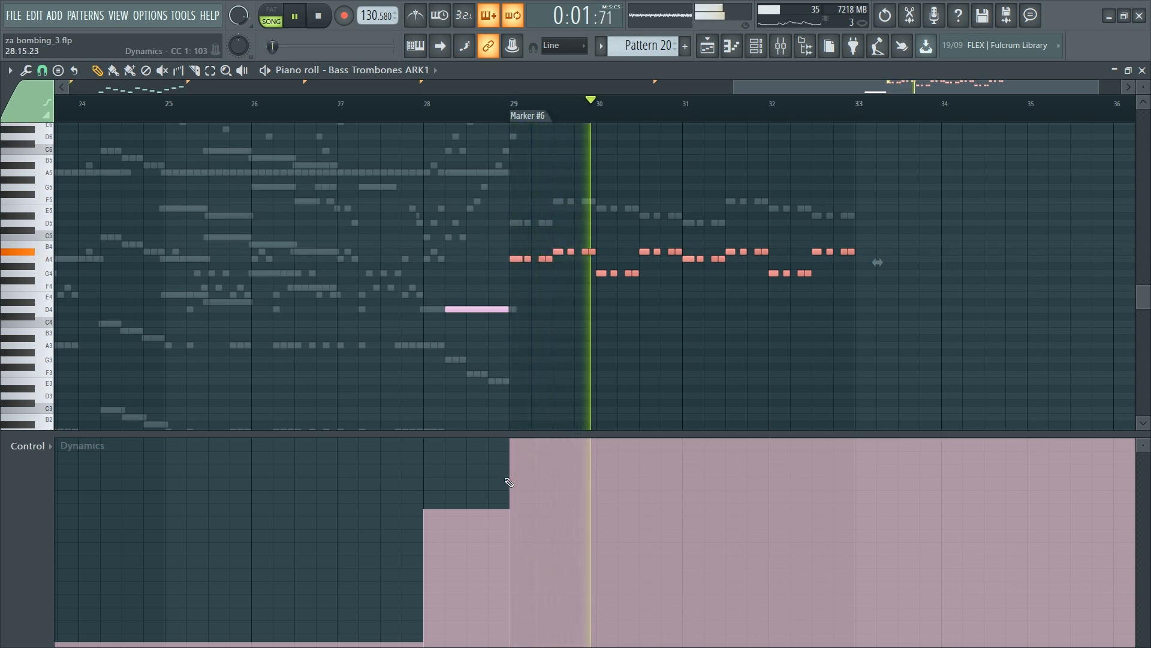
key(space)
key(space)
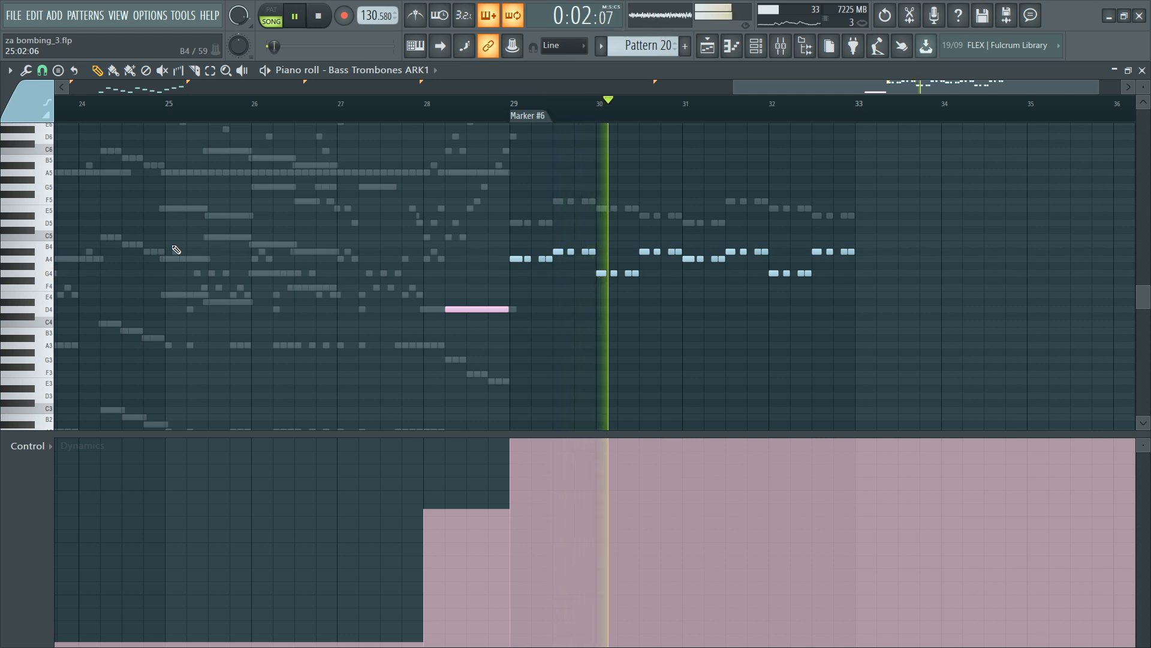
key(space)
Step: Undo the figure and dynamics changes in Bass Trombones ARK1, then return to Bass Trombones 4 NCL and audition from bar 29
key(ctrl+z)
key(ctrl+z)
key(ctrl+z)
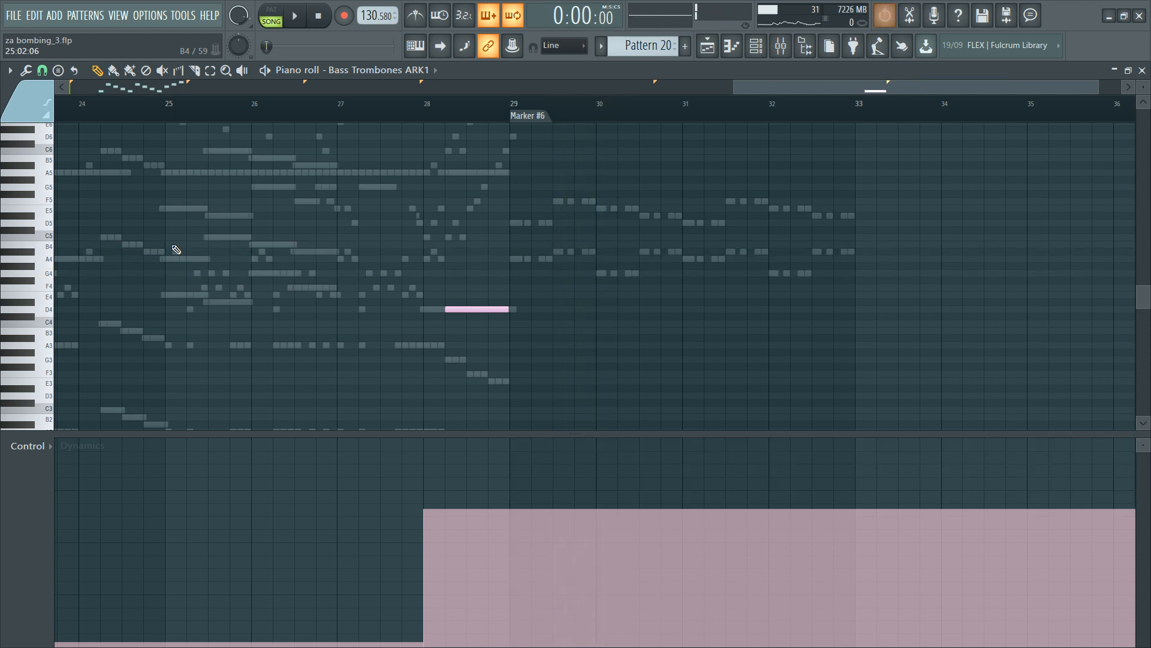
key(F6)
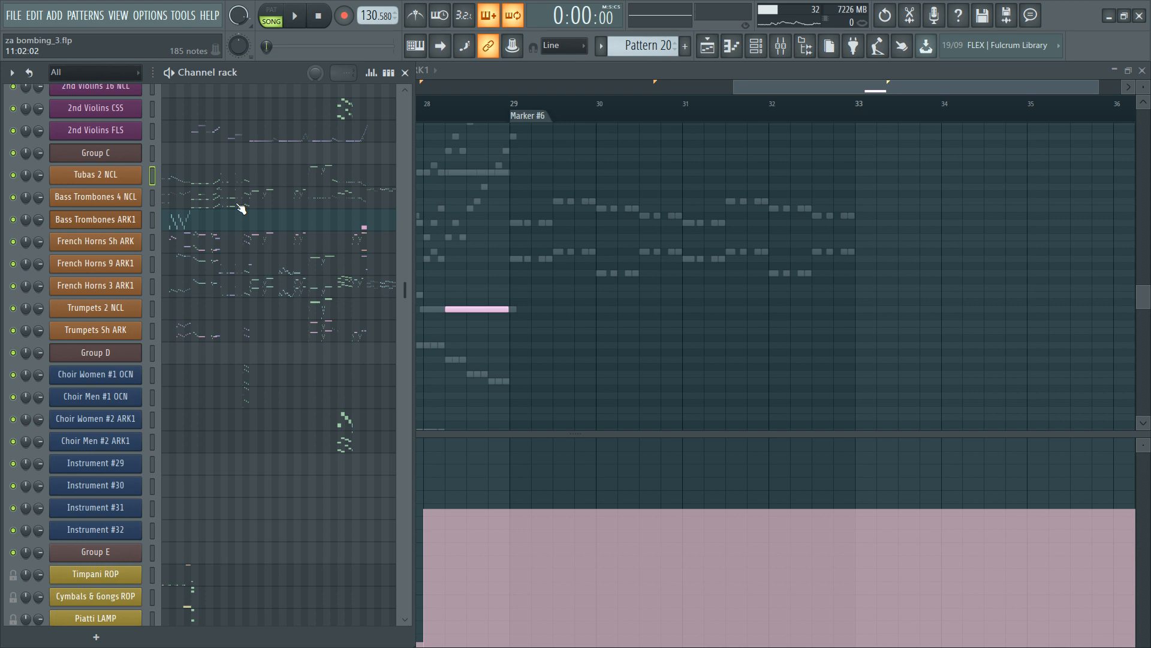
click(241, 208)
key(space)
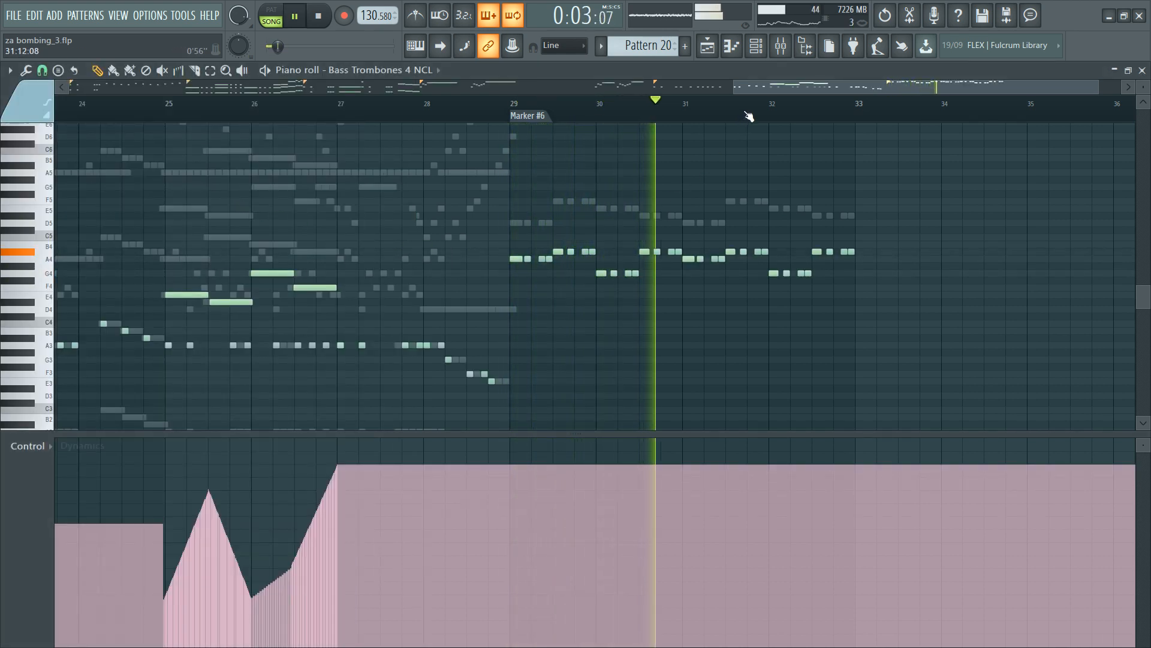
scroll(766, 103, up, 3)
key(space)
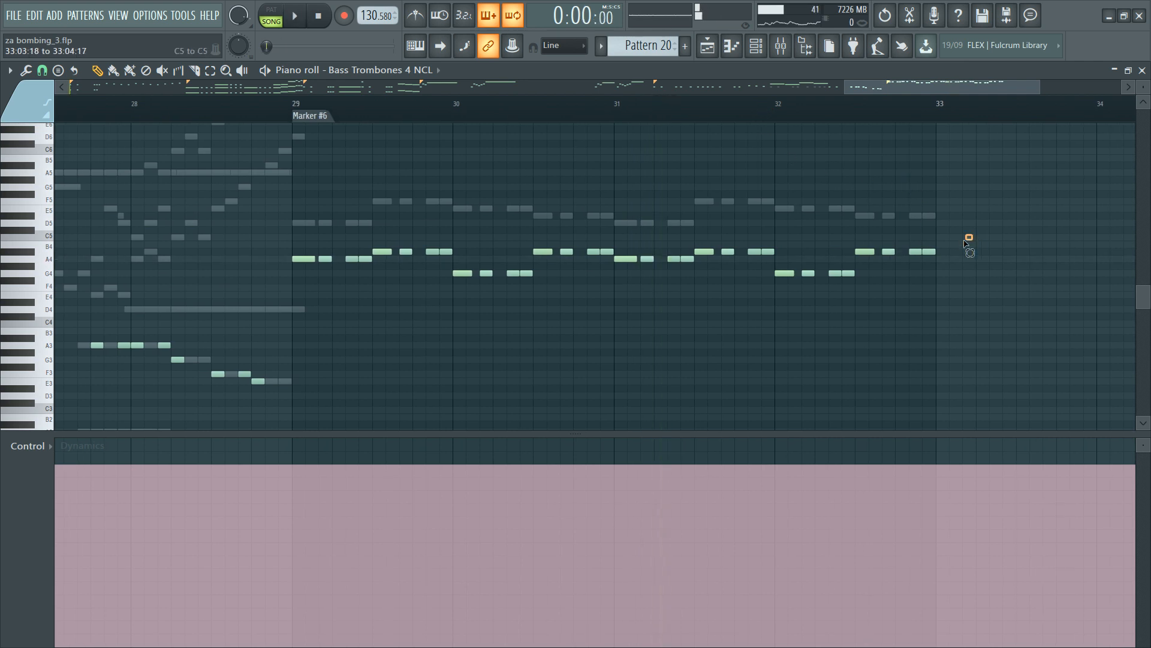
Step: Lower the velocities of all Bass Trombones 4 NCL notes in bars 29 to 32 while auditioning them
drag(958, 233, 804, 277)
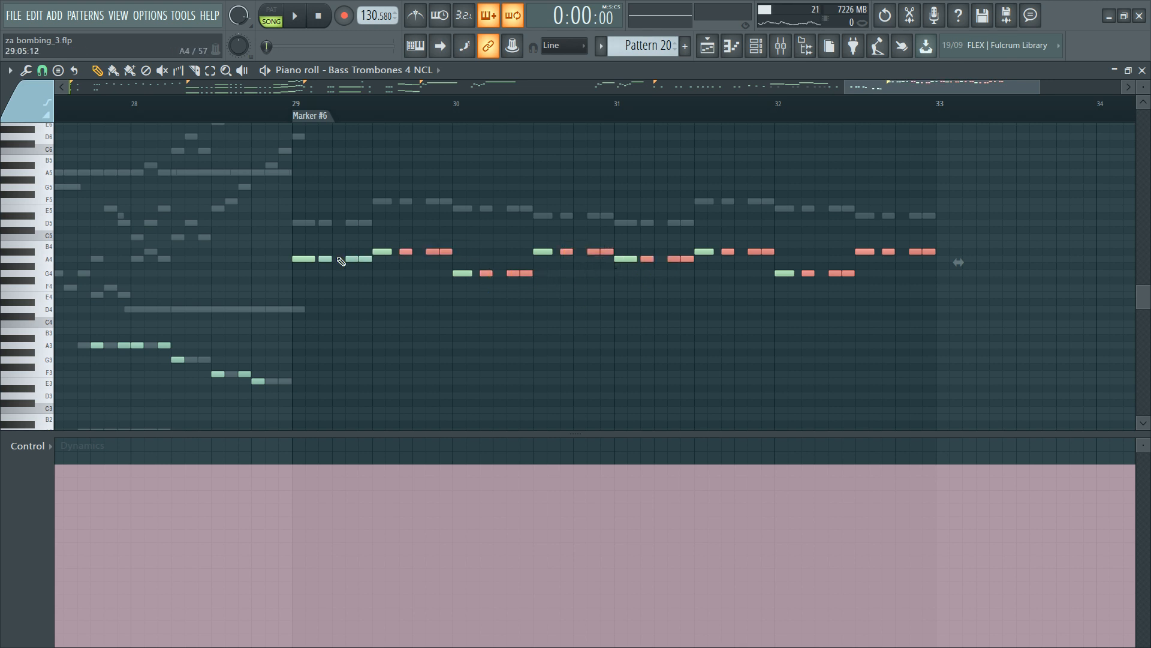
key(space)
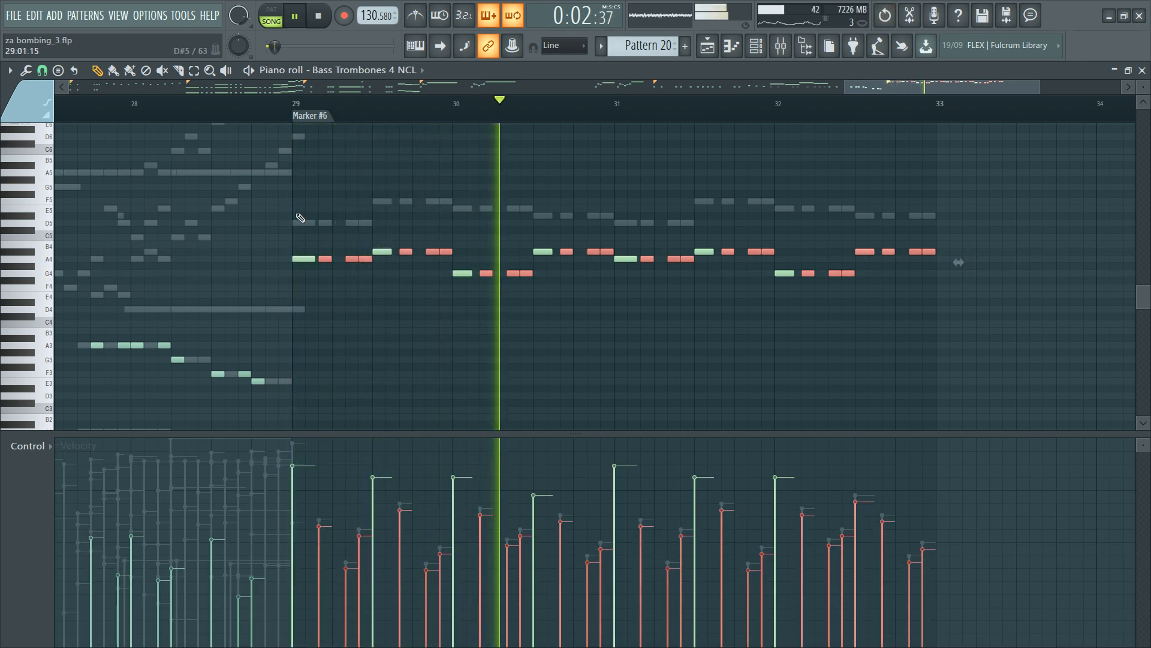
mouse_move(307, 187)
mouse_down()
mouse_move(405, 228)
mouse_move(1020, 332)
mouse_up()
key(space)
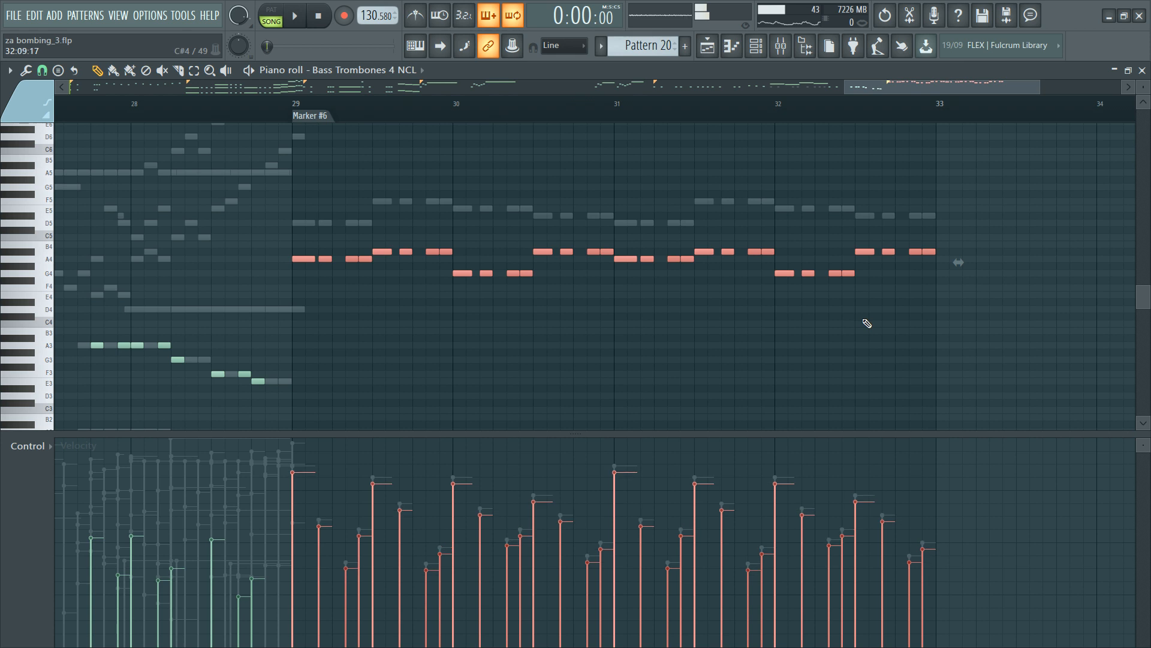
key(space)
alt+scroll(866, 323, down, 3)
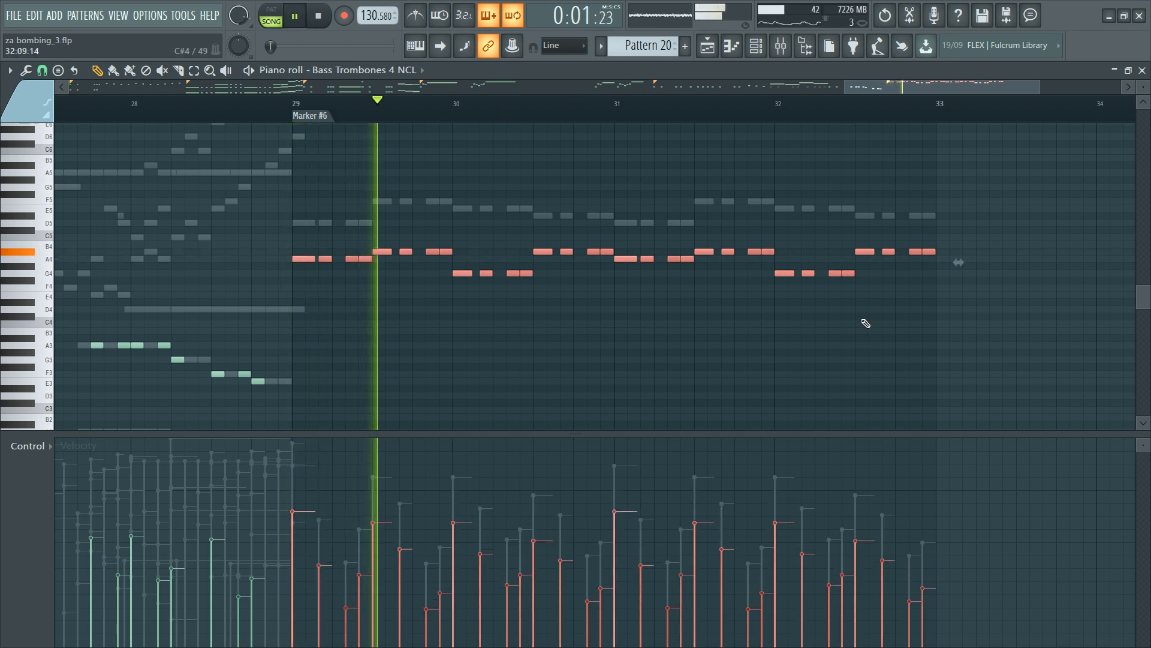
alt+scroll(865, 323, down, 2)
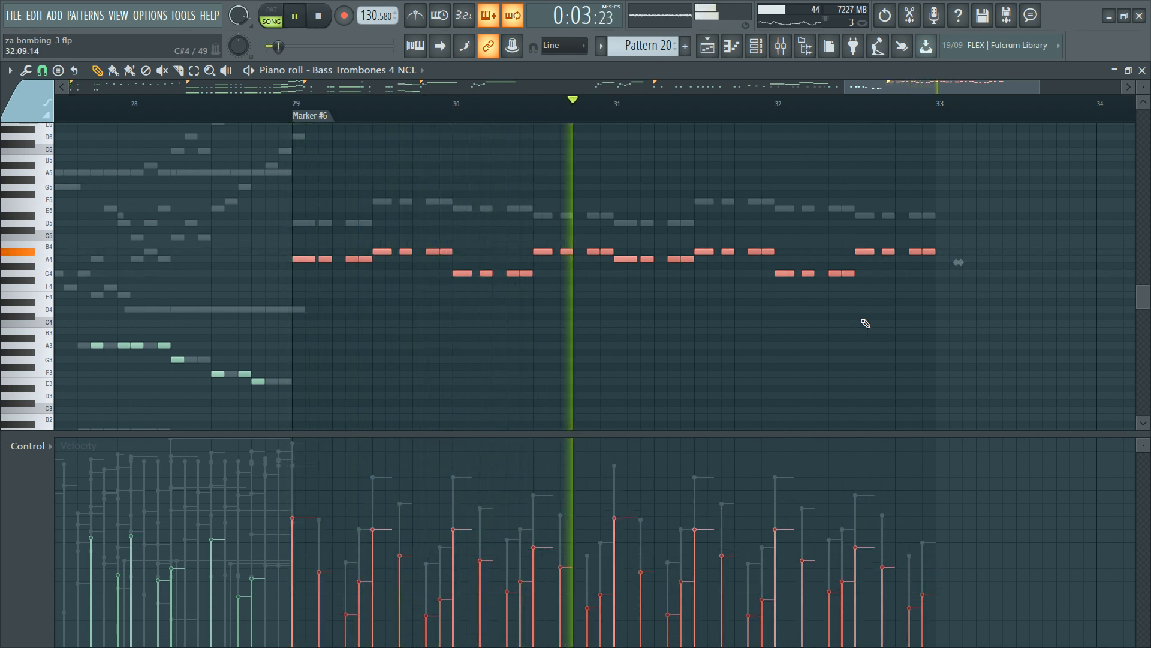
key(ctrl+d)
Step: Lower the Bass Trombones 4 NCL Dynamics controller from bar 29 onward and audition the section
key(F6)
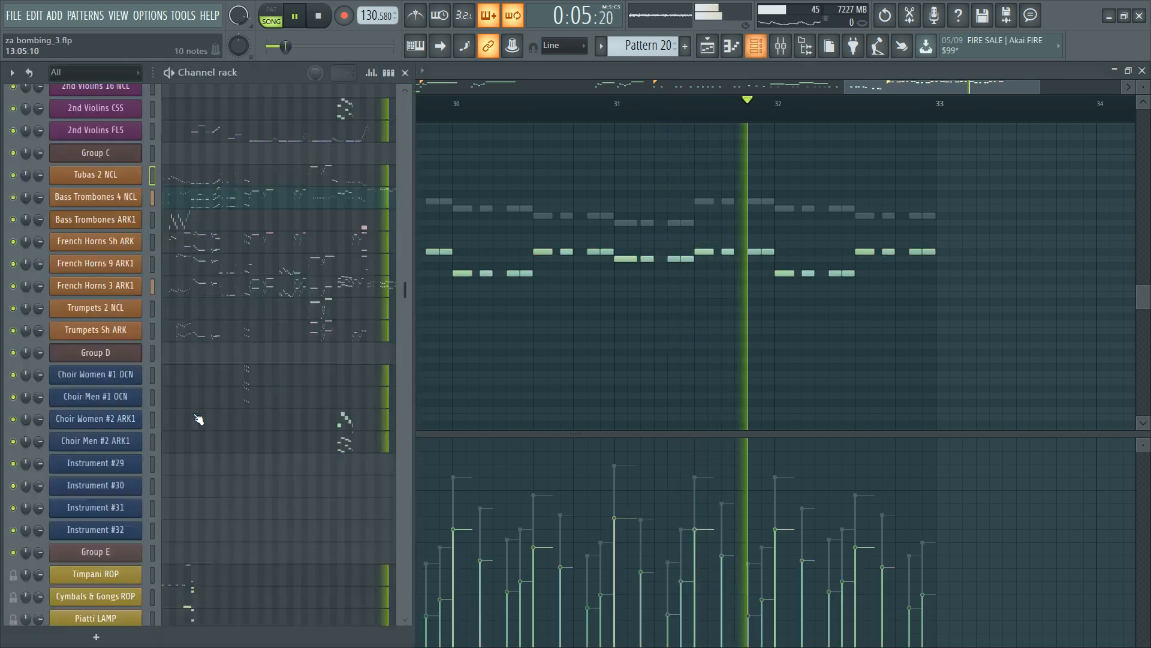
click(120, 197)
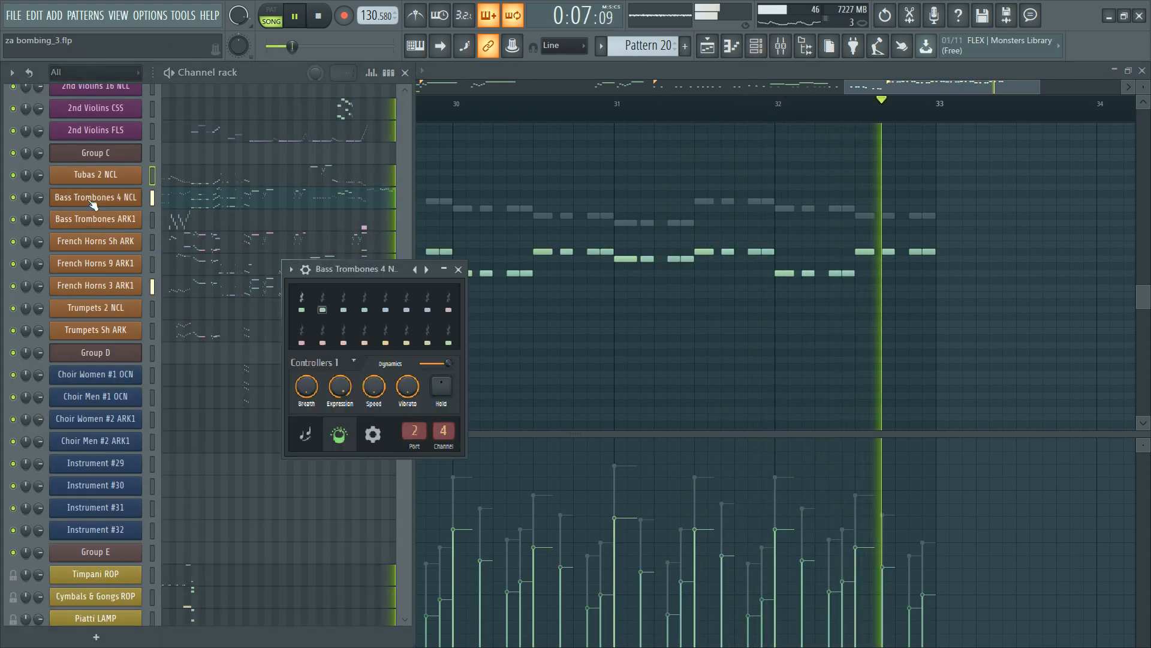
key(space)
click(506, 465)
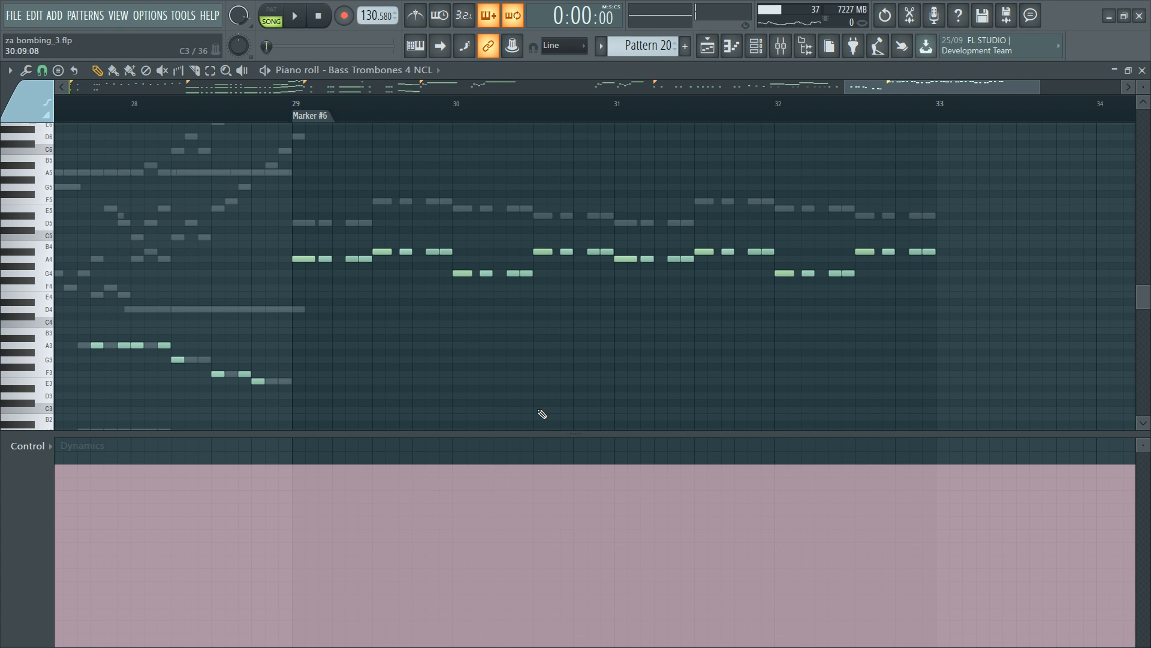
click(293, 503)
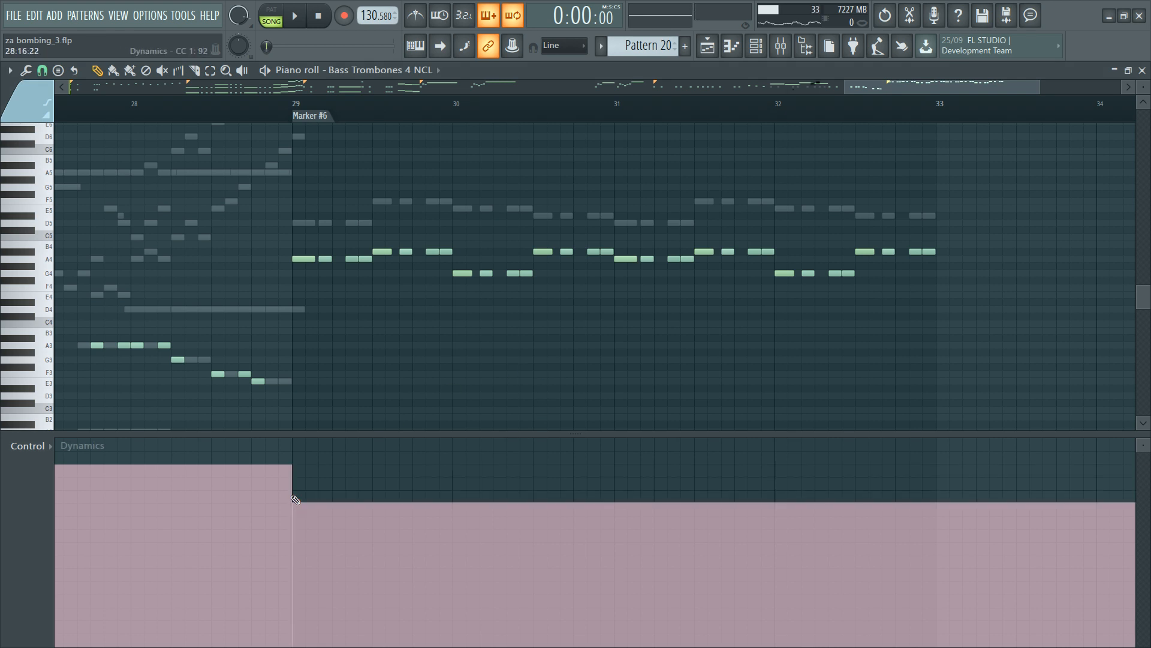
key(space)
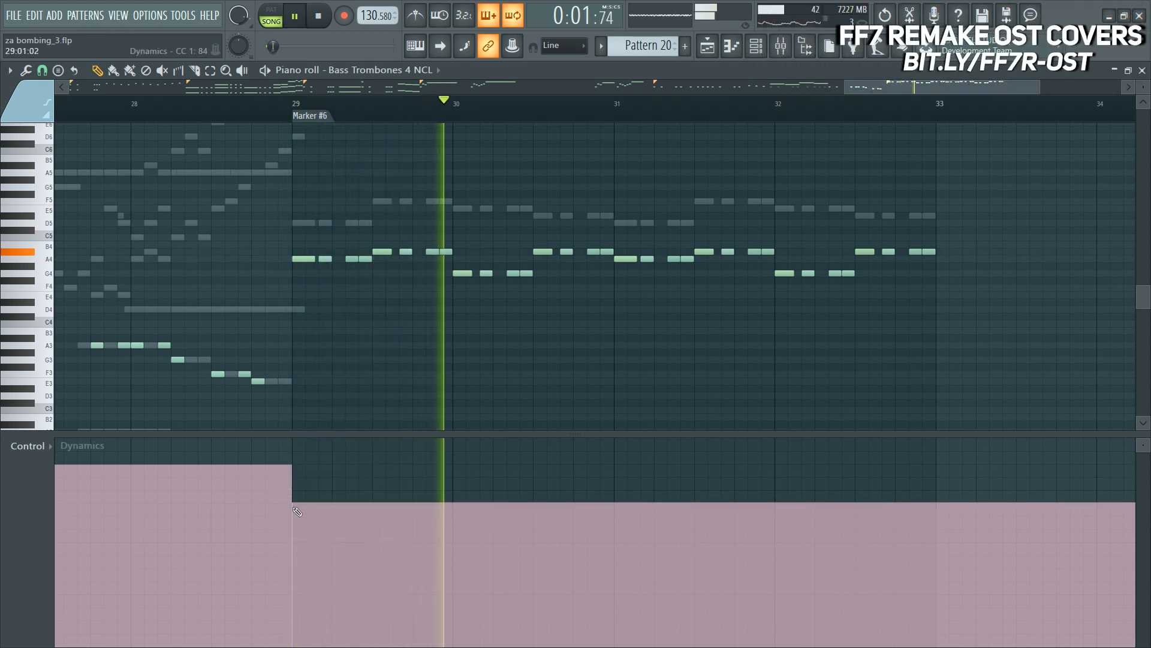
key(space)
drag(279, 290, 1044, 171)
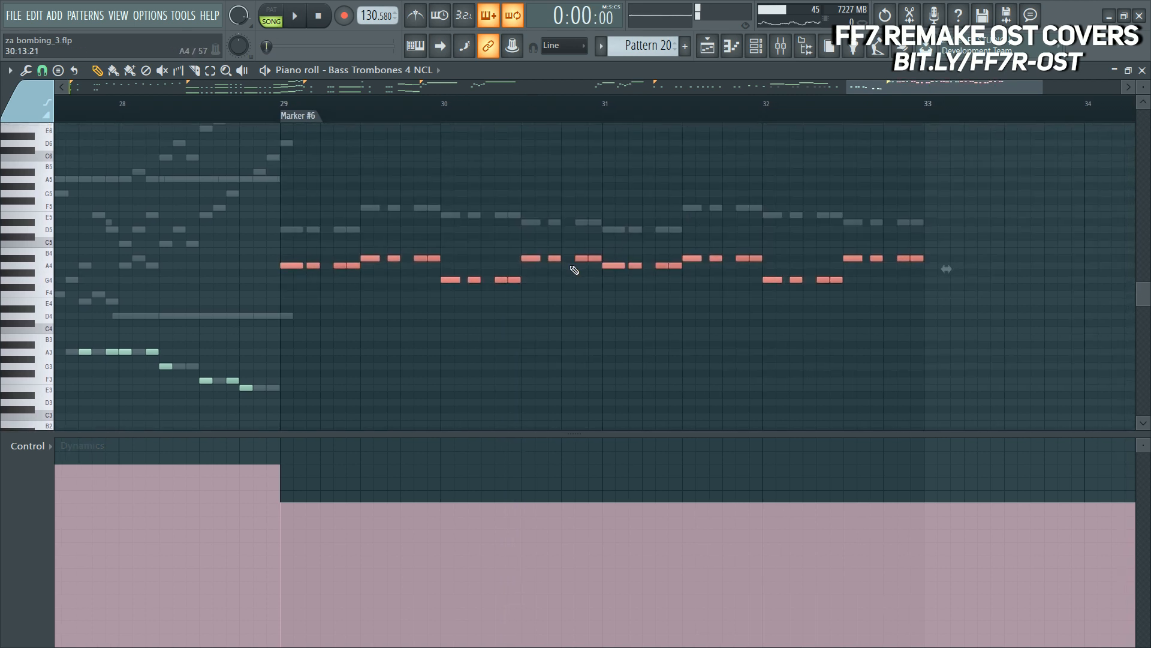
key(F6)
scroll(313, 268, down, 1)
scroll(315, 265, up, 1)
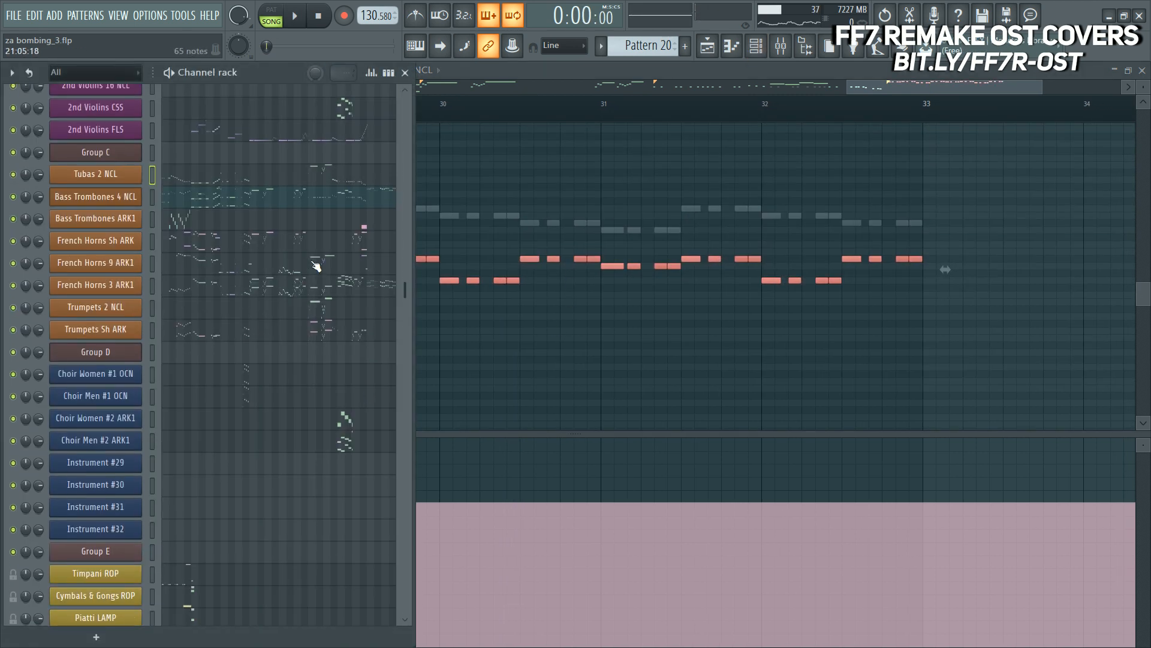
scroll(336, 222, down, 3)
scroll(340, 198, up, 4)
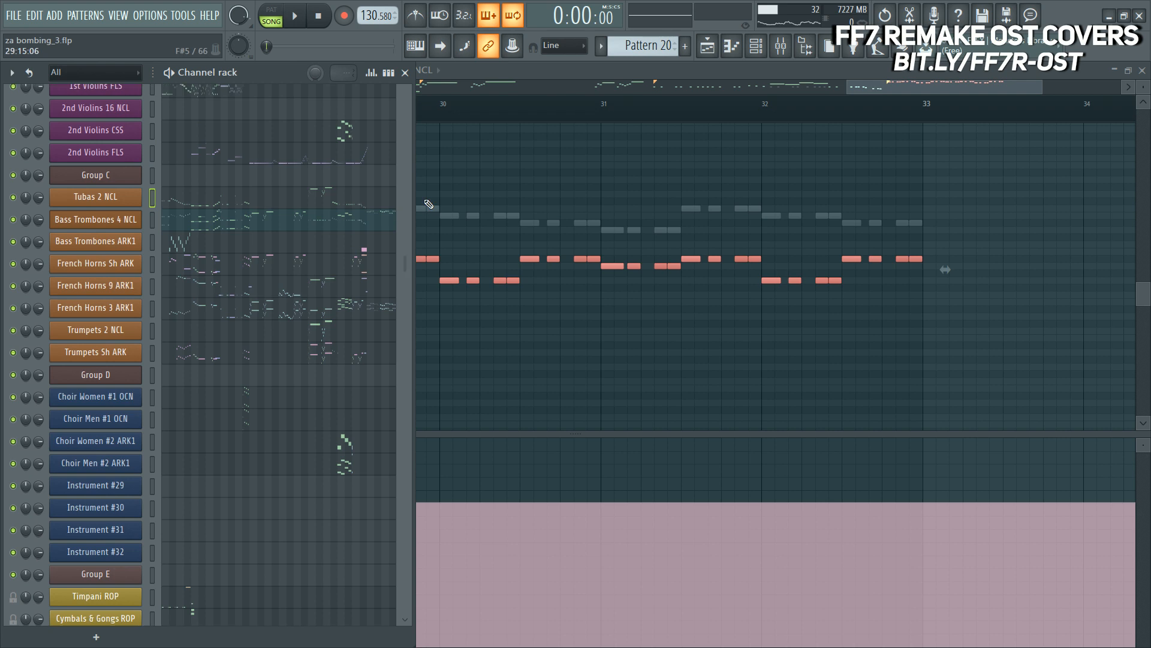
ctrl+click(508, 177)
Step: Duplicate the Bass Trombones 4 NCL figure in bars 29 to 32 a fourth higher as an upper voice starting on D5
drag(253, 221, 1050, 305)
key(ctrl+c)
key(ctrl+v)
drag(129, 263, 294, 231)
drag(440, 243, 608, 251)
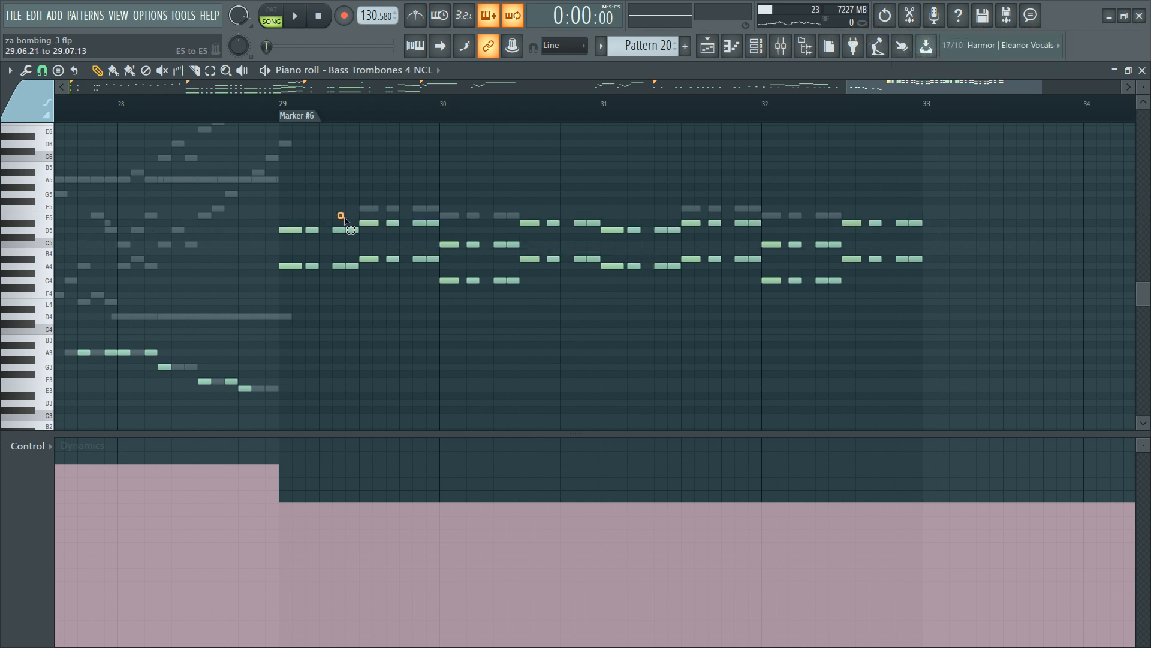
Step: Raise the upper voice's D#5 notes to F5 and its notes in the first half of bar 30 to E5, then audition
drag(681, 223, 911, 225)
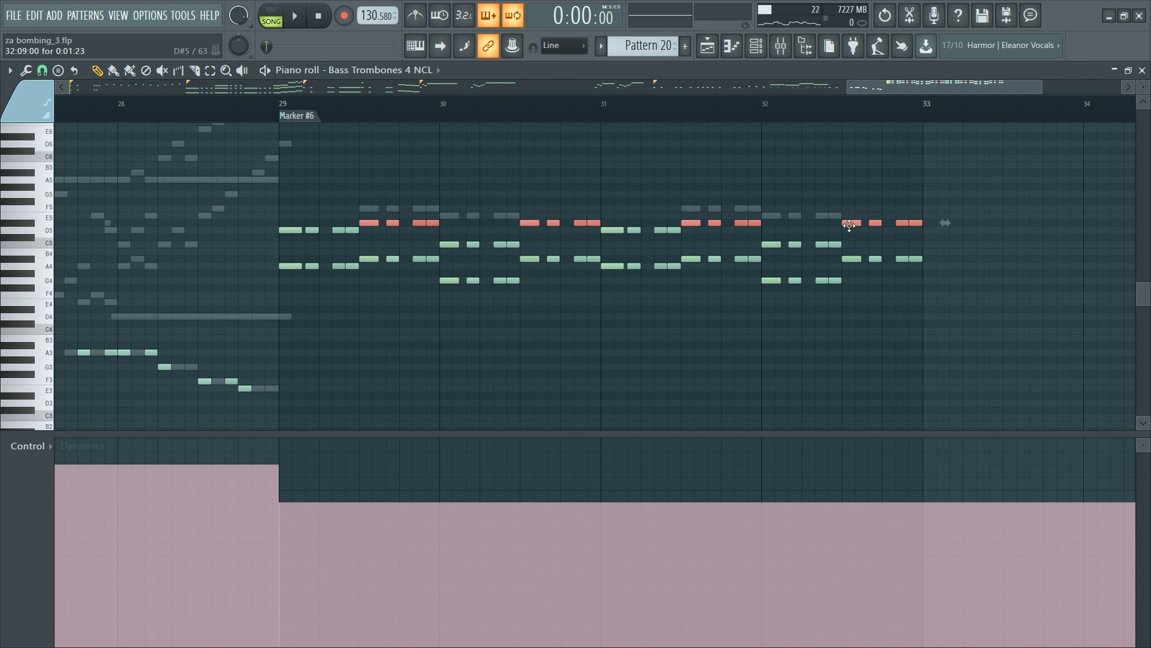
key(shift+Up)
key(shift+Up)
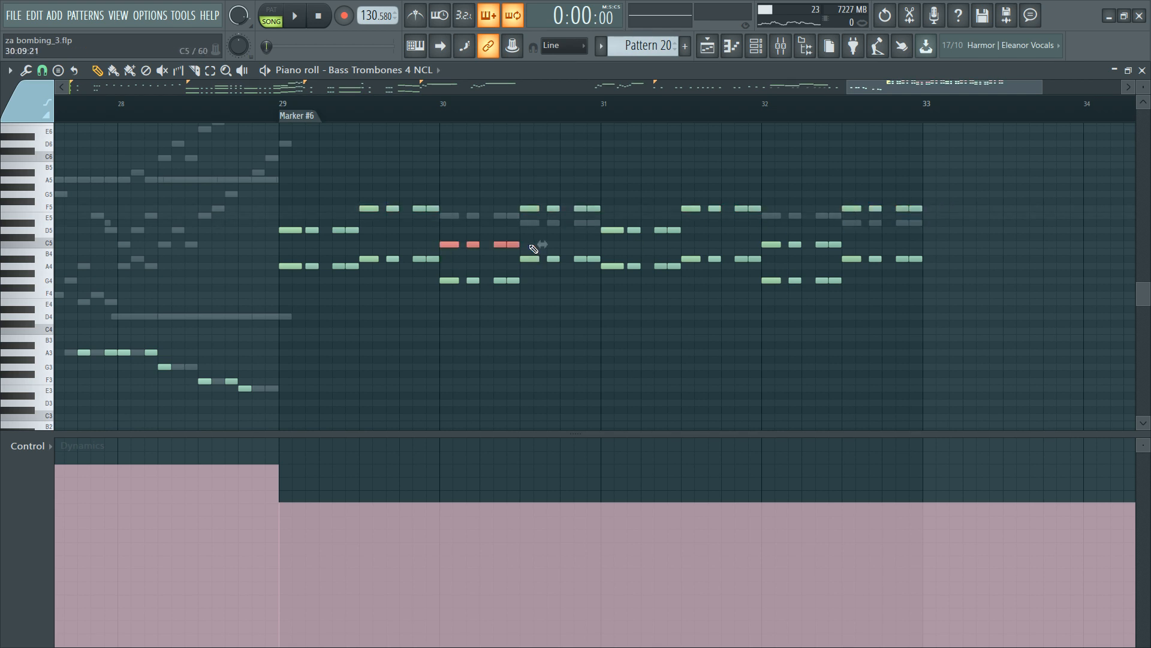
key(space)
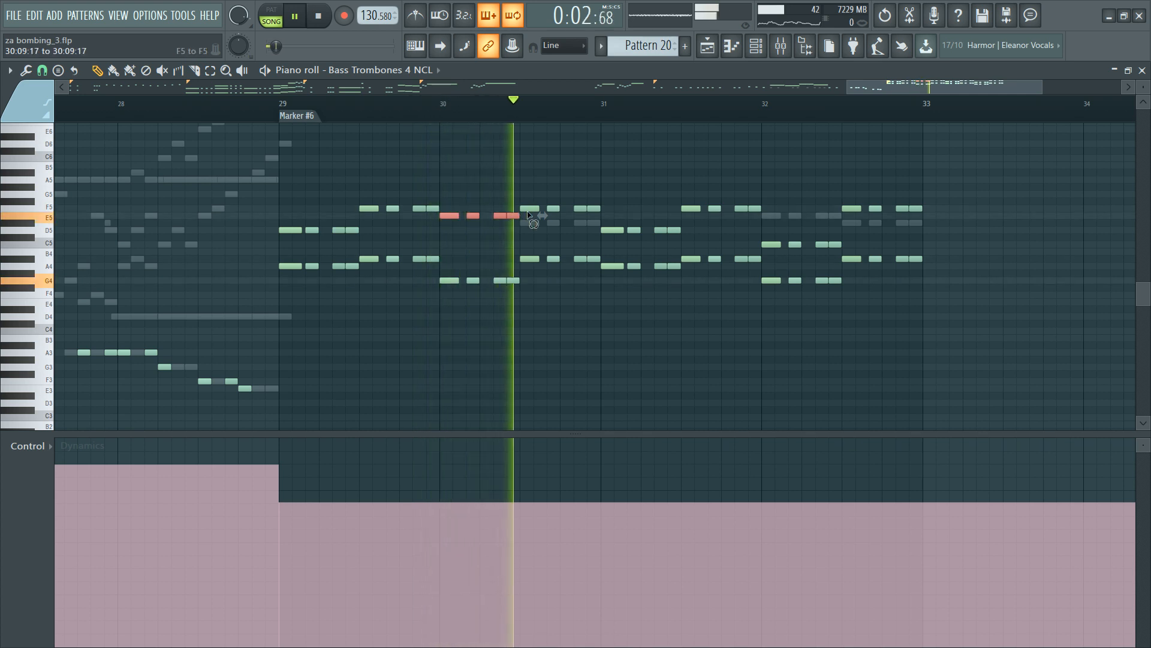
key(space)
Step: Lower the upper voice to D#5 in bar 30's second half, repeat its bars 29 and 30 over bars 31 and 32, and audition
drag(515, 215, 977, 154)
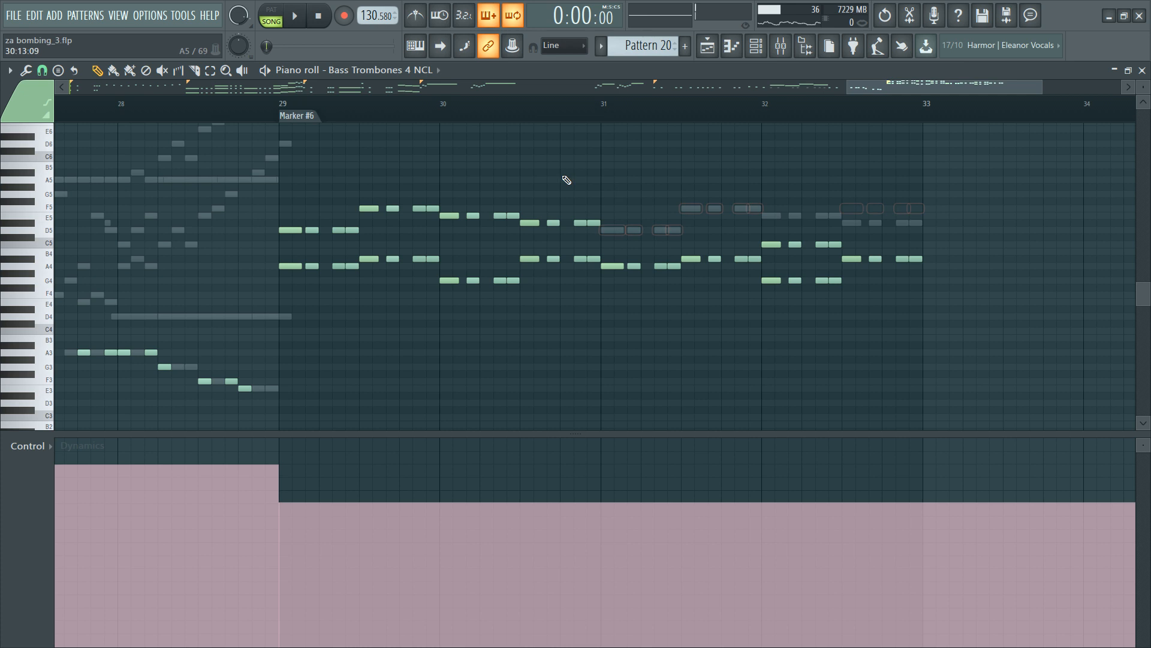
drag(275, 238, 667, 213)
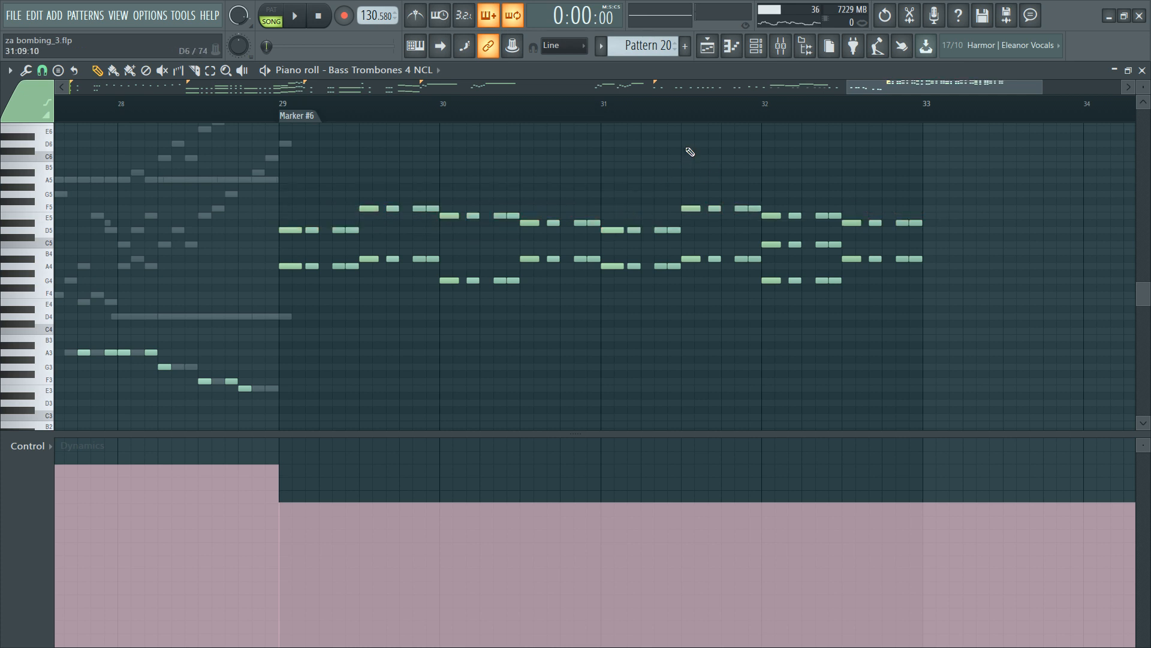
key(F6)
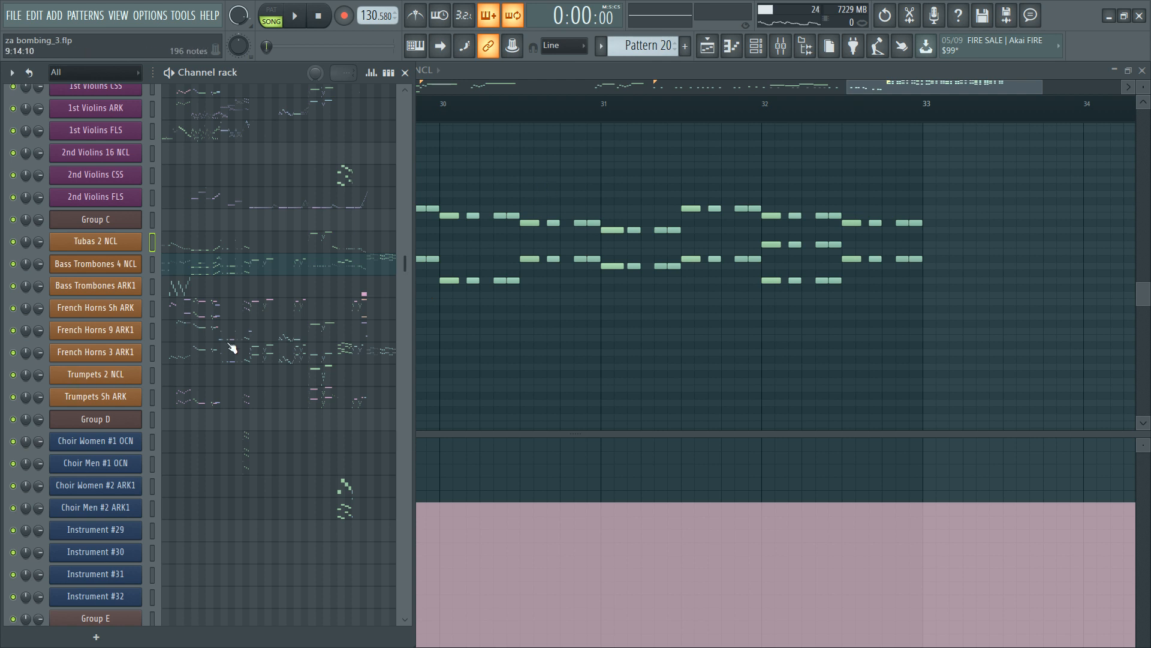
key(space)
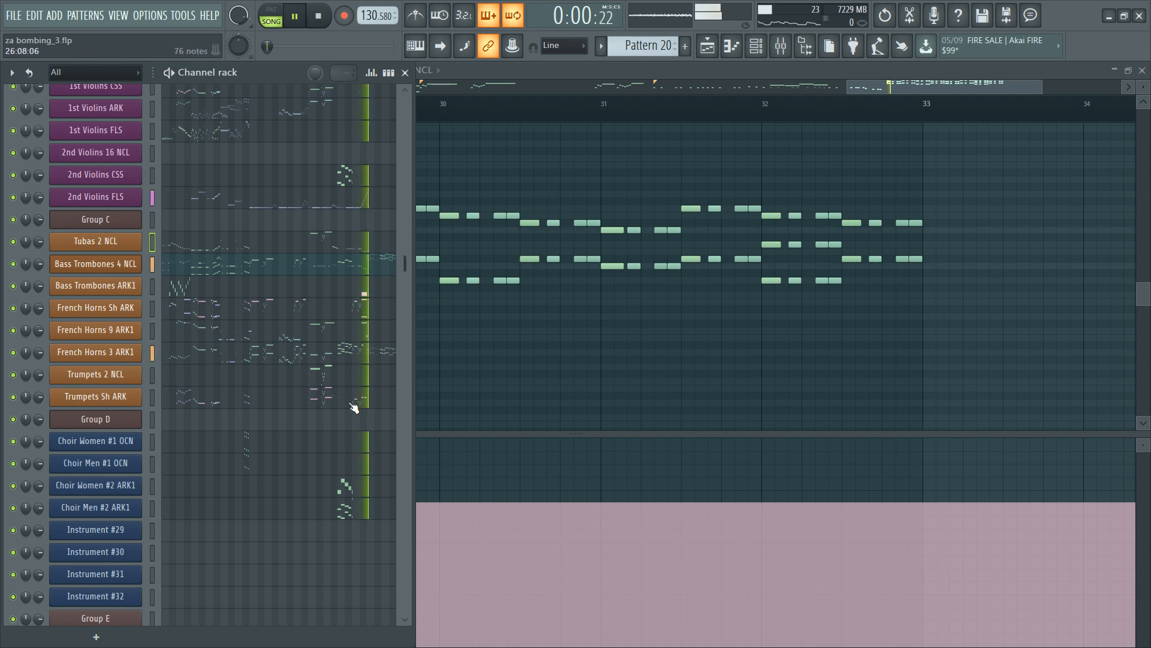
key(space)
Step: Audition the lead-in to bar 29 from around bar 26 and show the mixer to check the brass levels
key(F6)
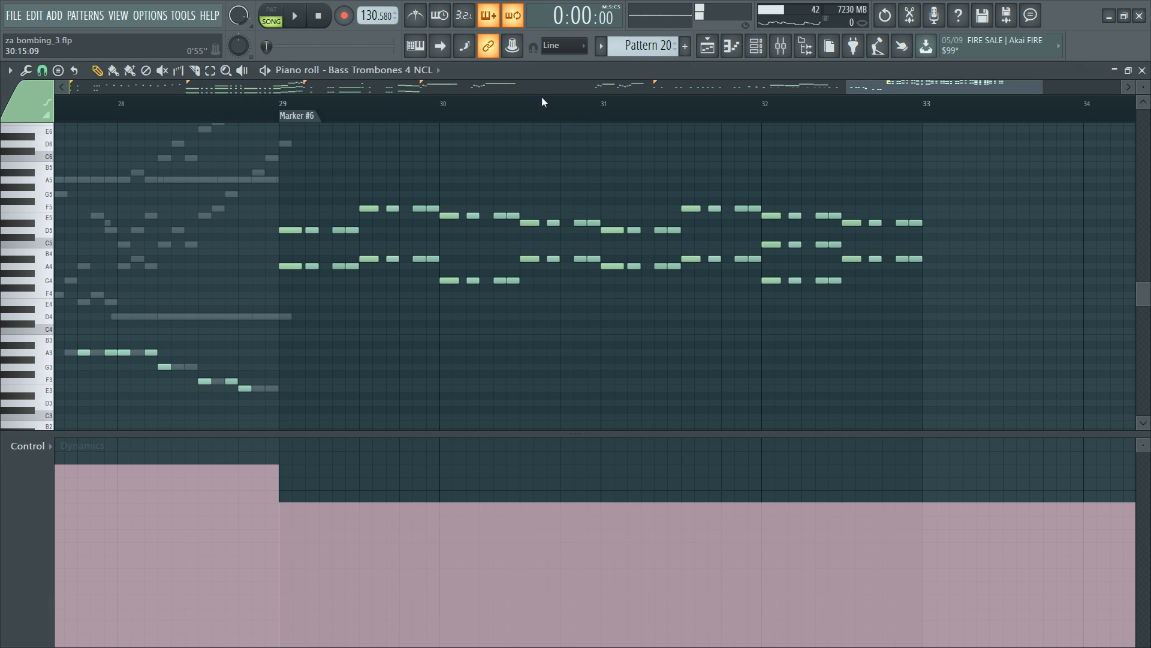
scroll(541, 99, down, 4)
key(space)
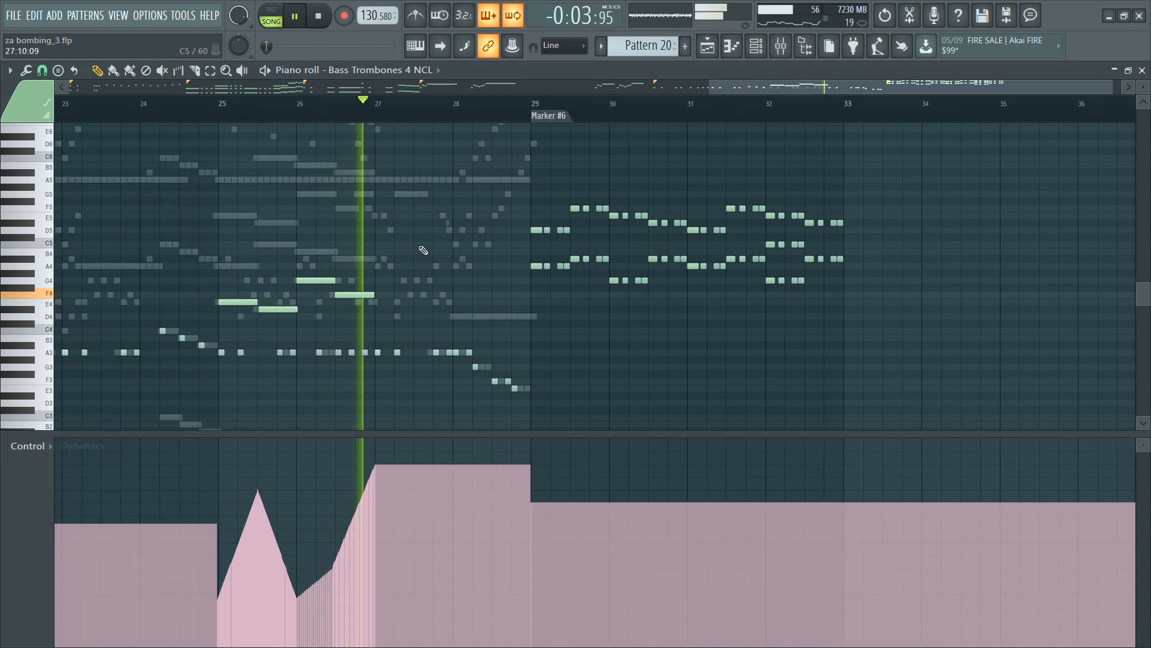
key(F9)
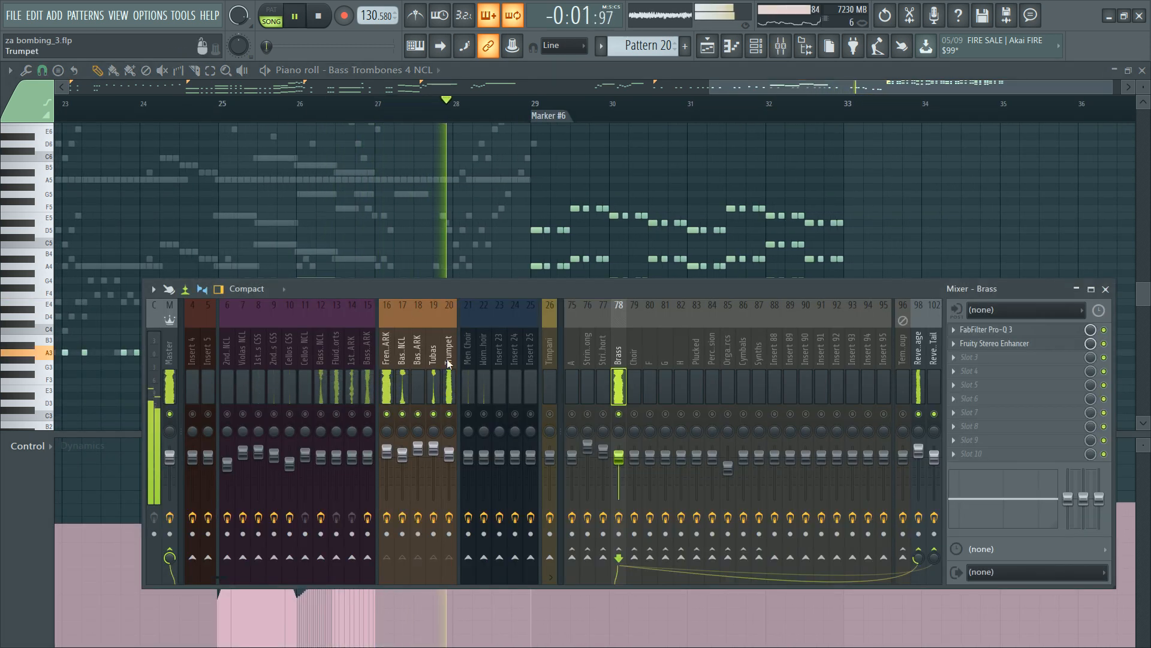
Step: Raise the Bass Trombones 4 NCL Dynamics level to about CC 119 from bar 29 onward and play the section
key(F9)
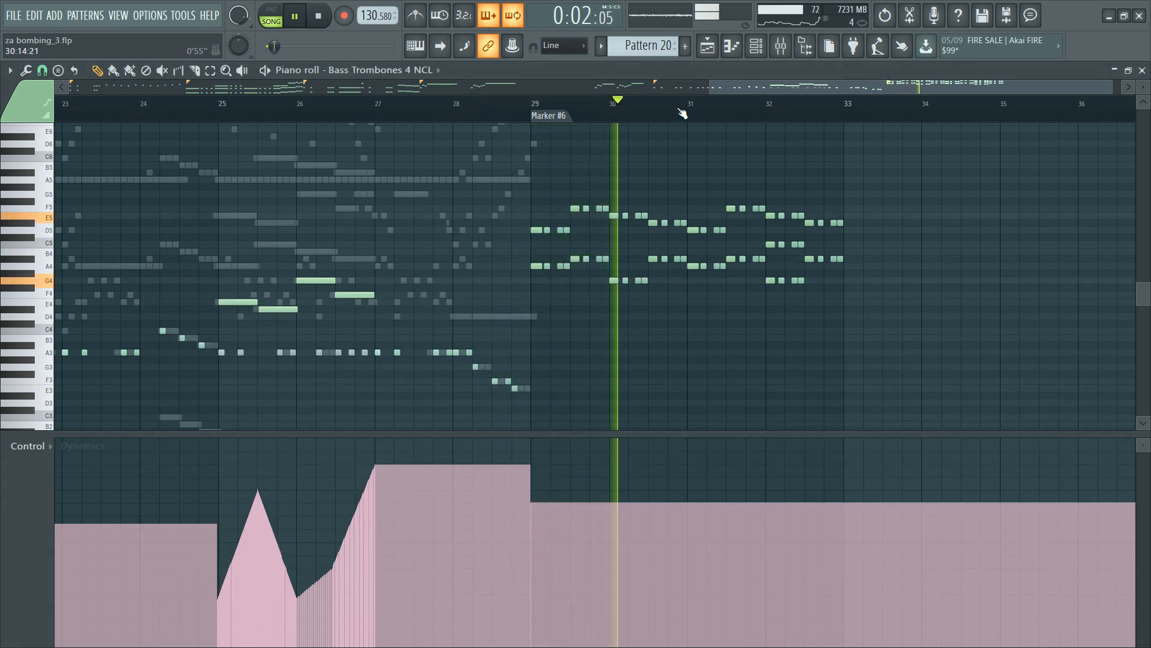
scroll(681, 110, up, 3)
key(space)
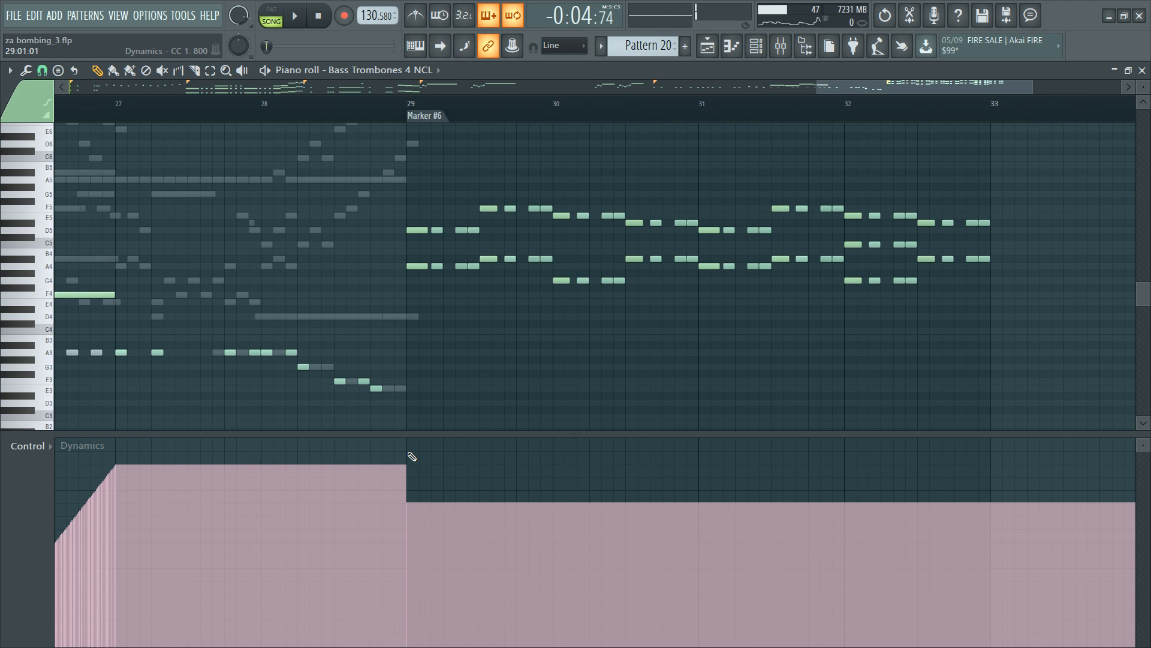
click(411, 456)
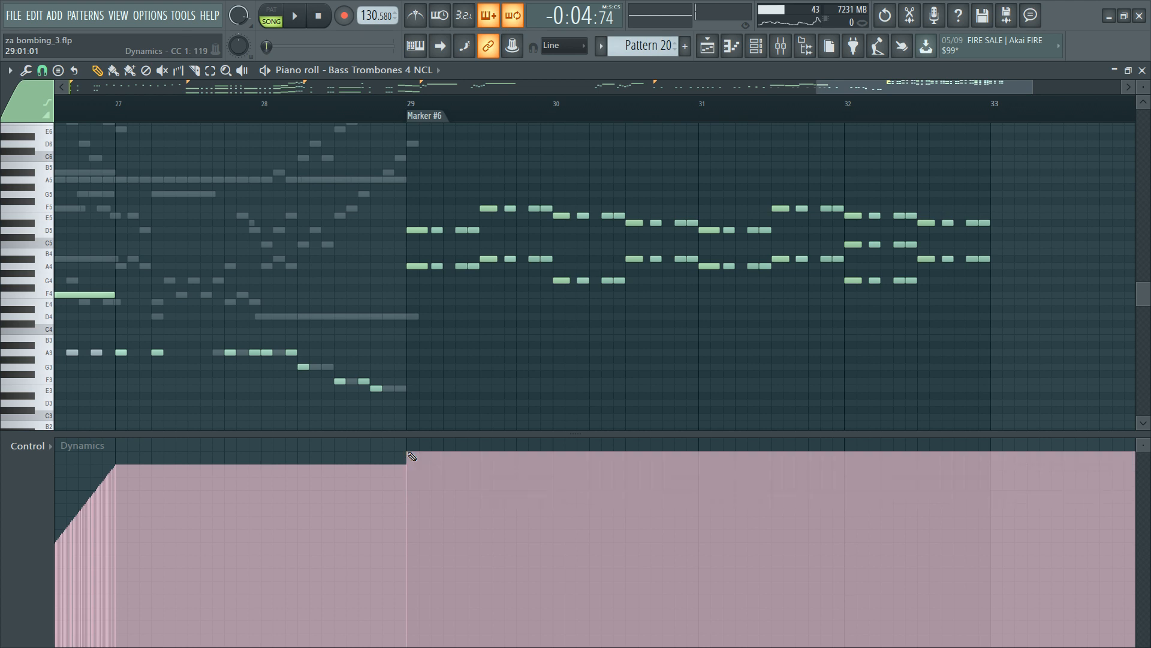
click(321, 105)
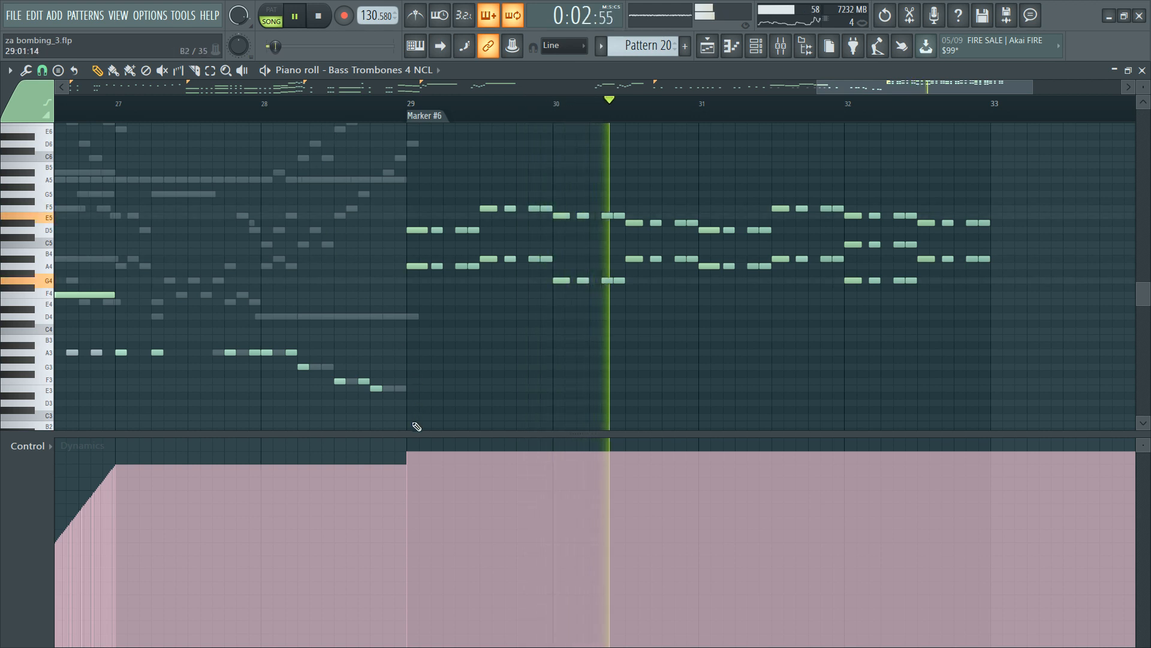
Step: Raise the velocities of all Bass Trombones 4 NCL notes in bars 29 to 32 by an equal amount and audition them
click(438, 268)
key(shift+c)
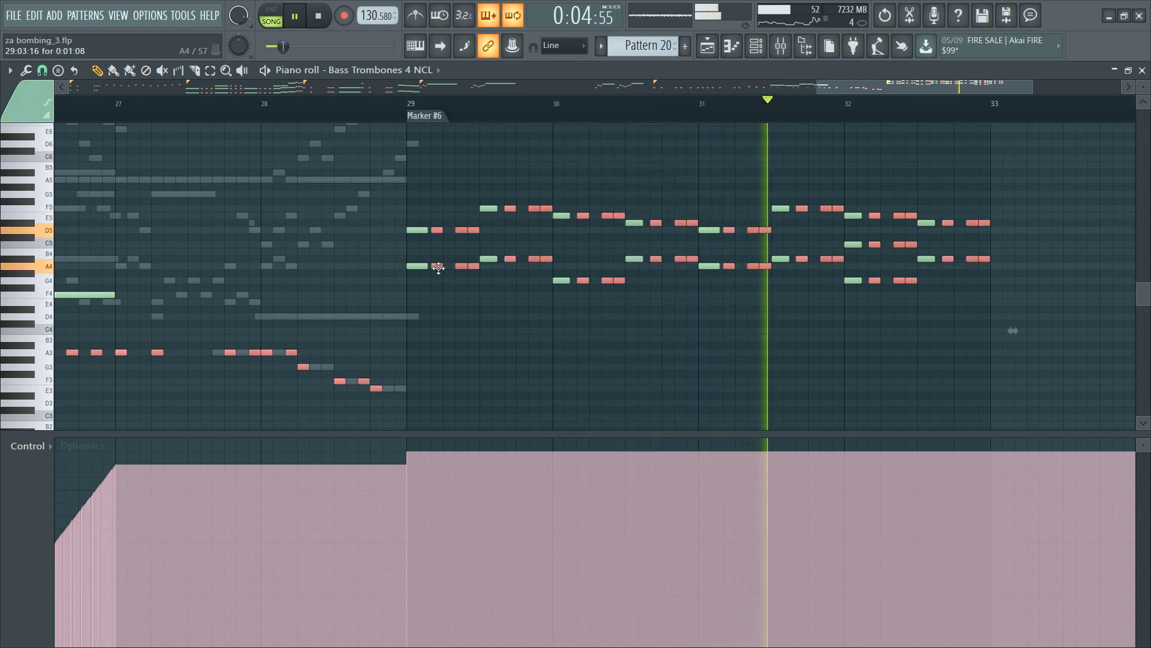
scroll(438, 268, up, 3)
drag(423, 184, 1034, 357)
scroll(984, 363, up, 5)
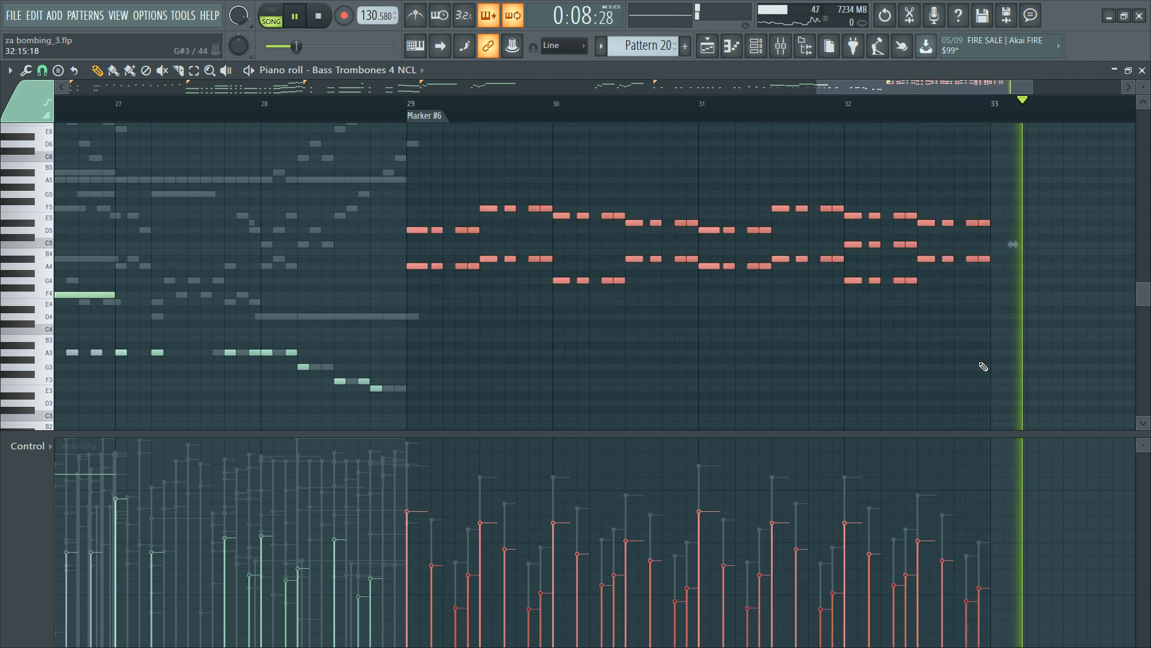
click(697, 118)
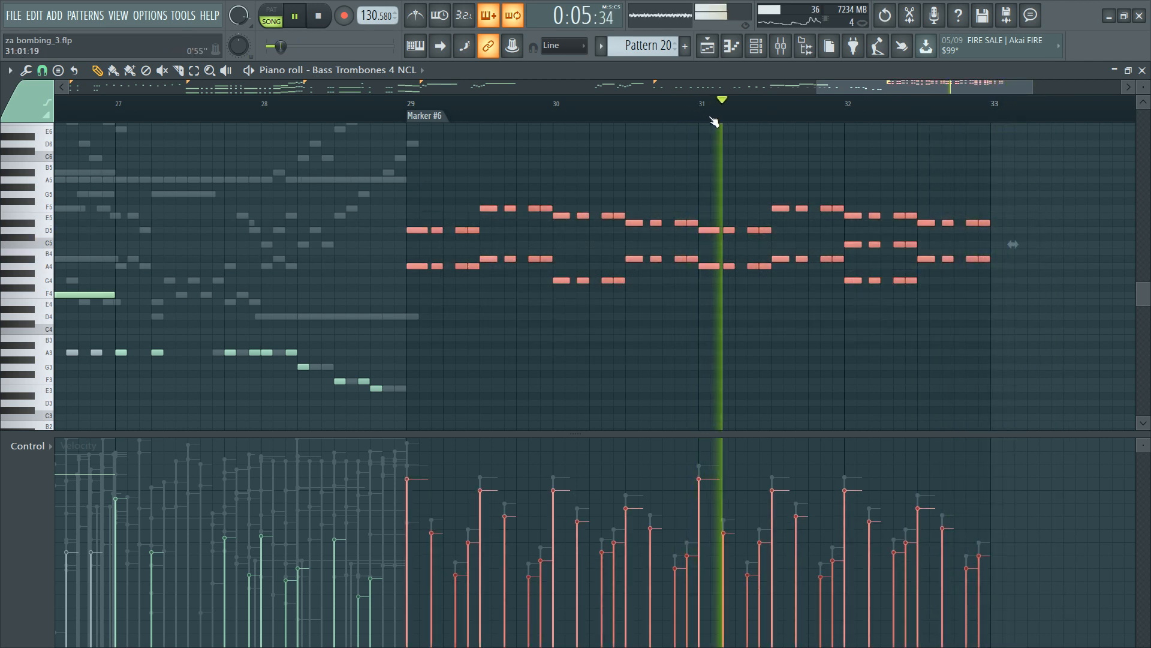
click(792, 267)
key(space)
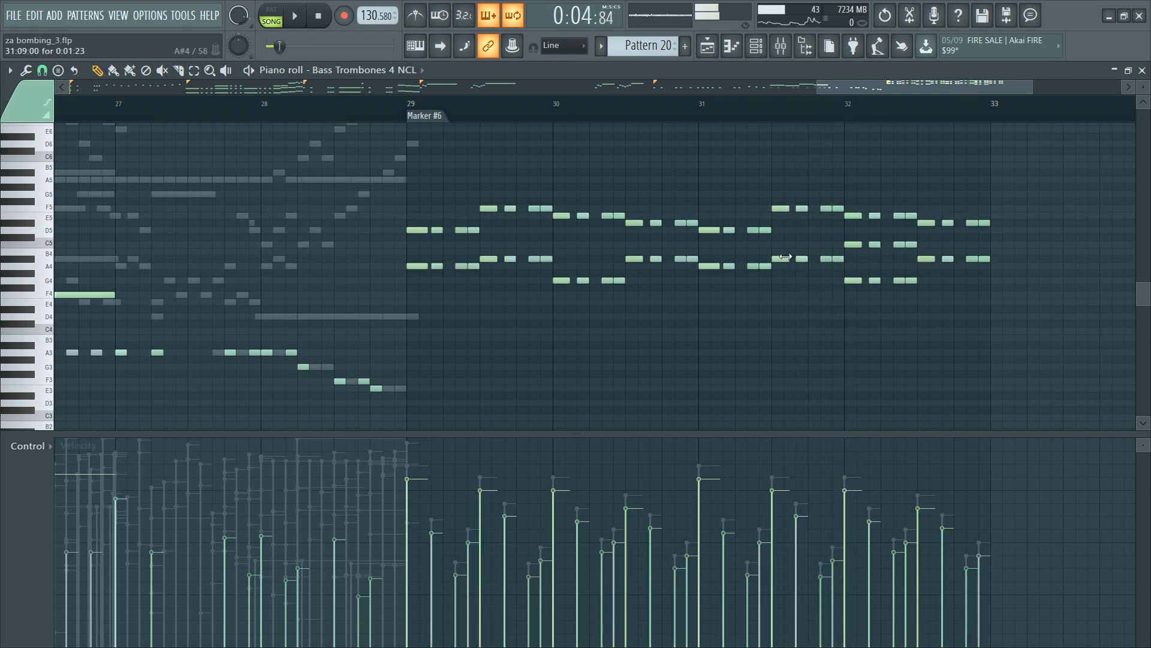
Step: Try removing the G4 notes from the first half of bar 32 in Bass Trombones 4 NCL
drag(769, 247, 848, 279)
key(space)
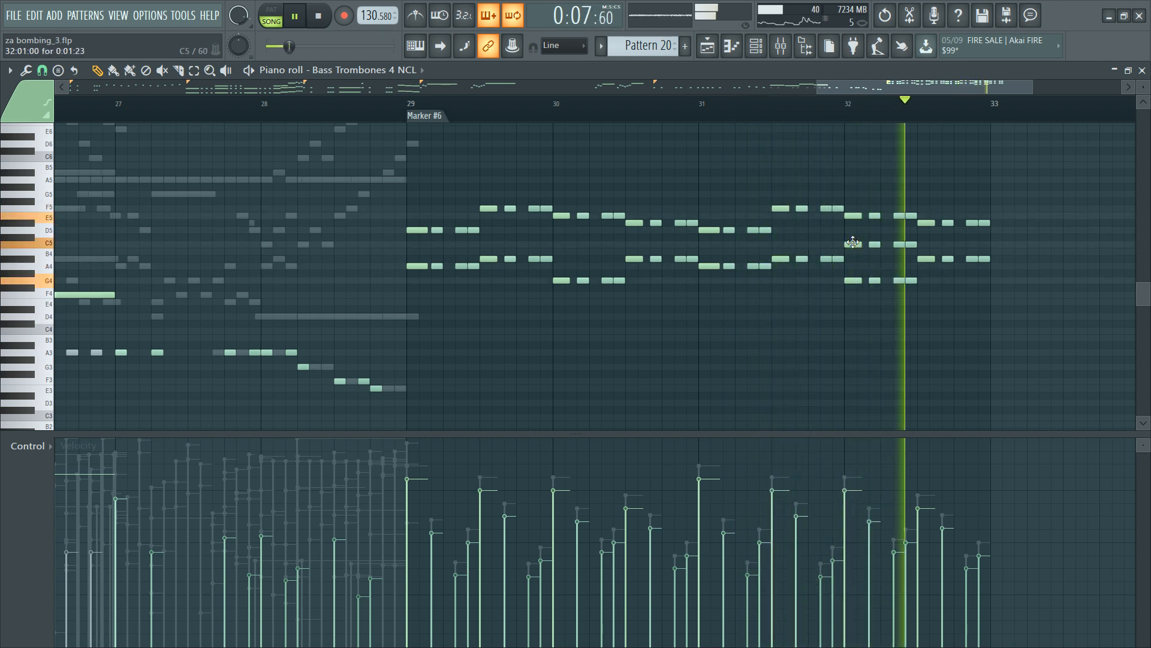
key(space)
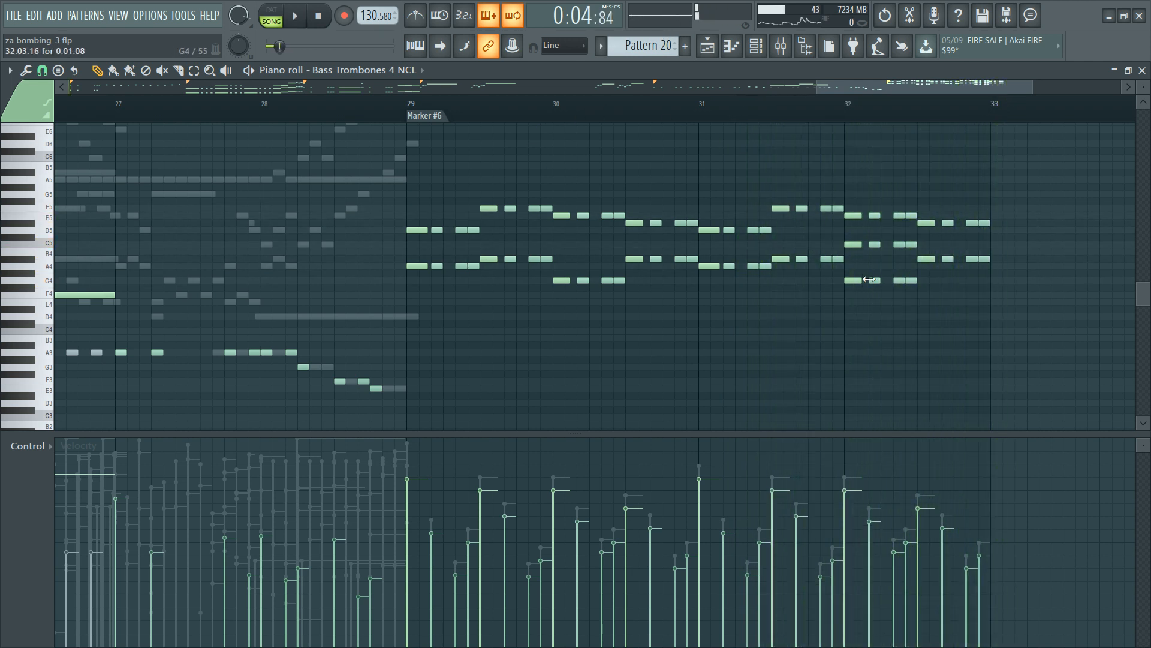
drag(843, 271, 1000, 346)
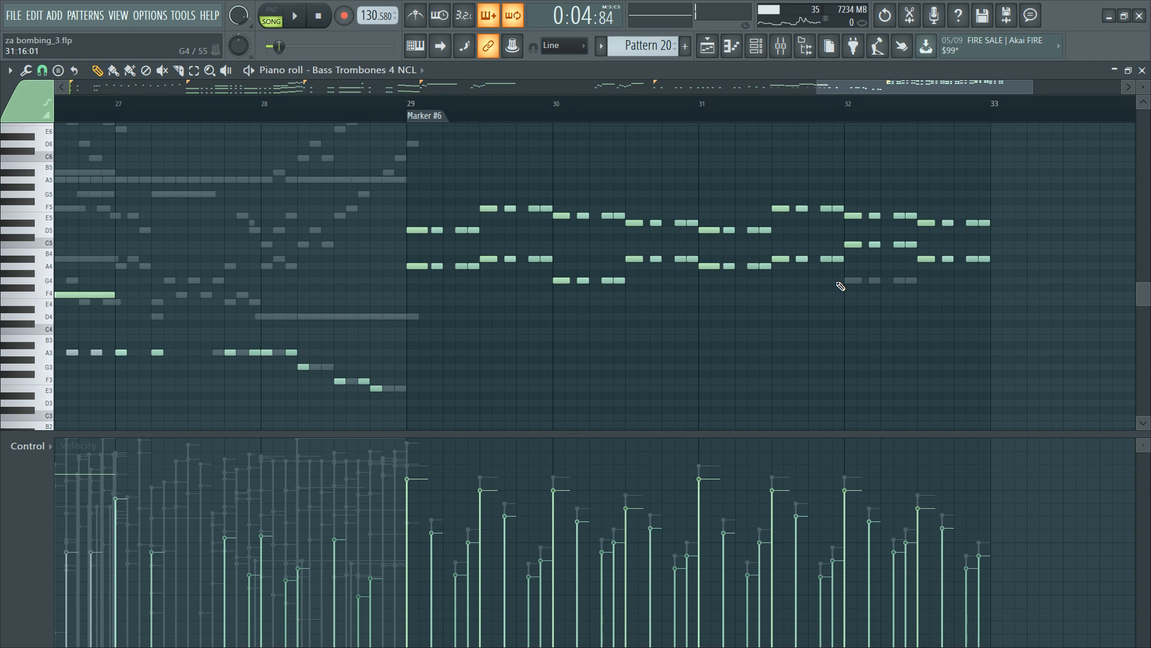
click(703, 345)
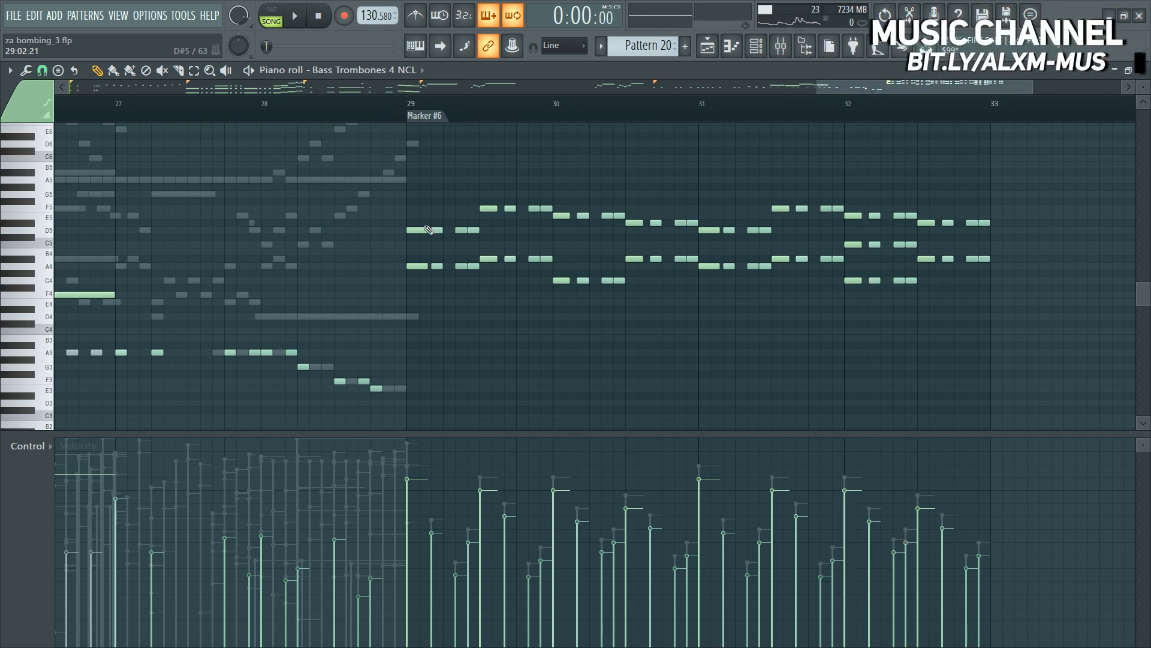
Step: Open the French Horns 3 ARK1 notes and raise the velocities of all notes in bars 29 to 32
key(F6)
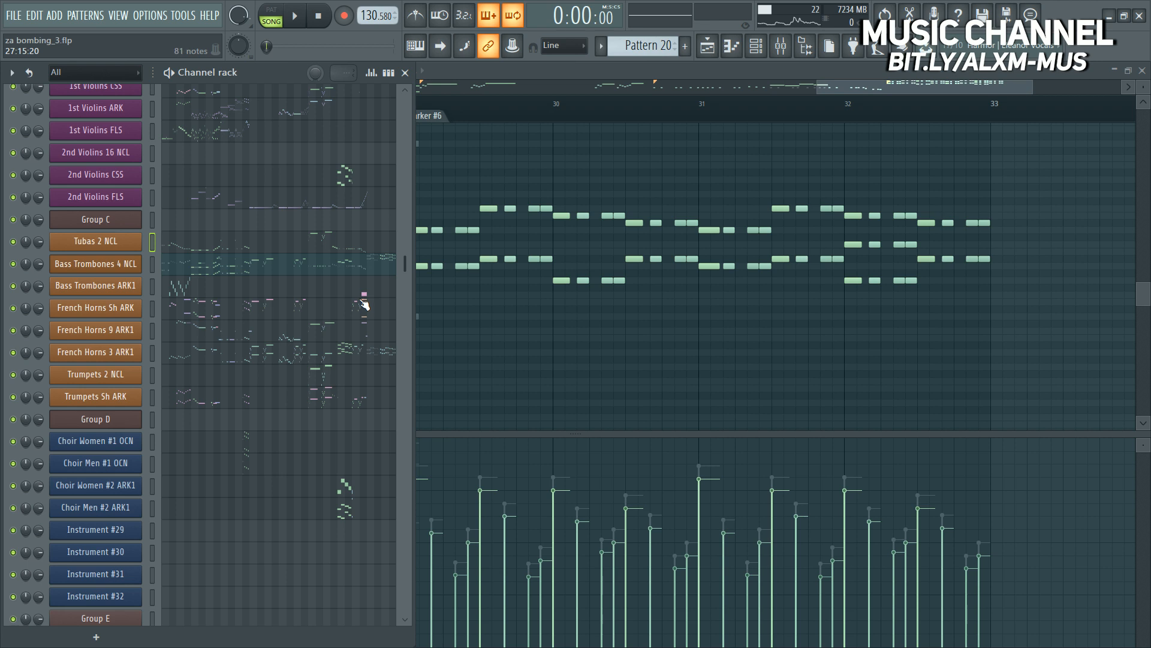
click(379, 358)
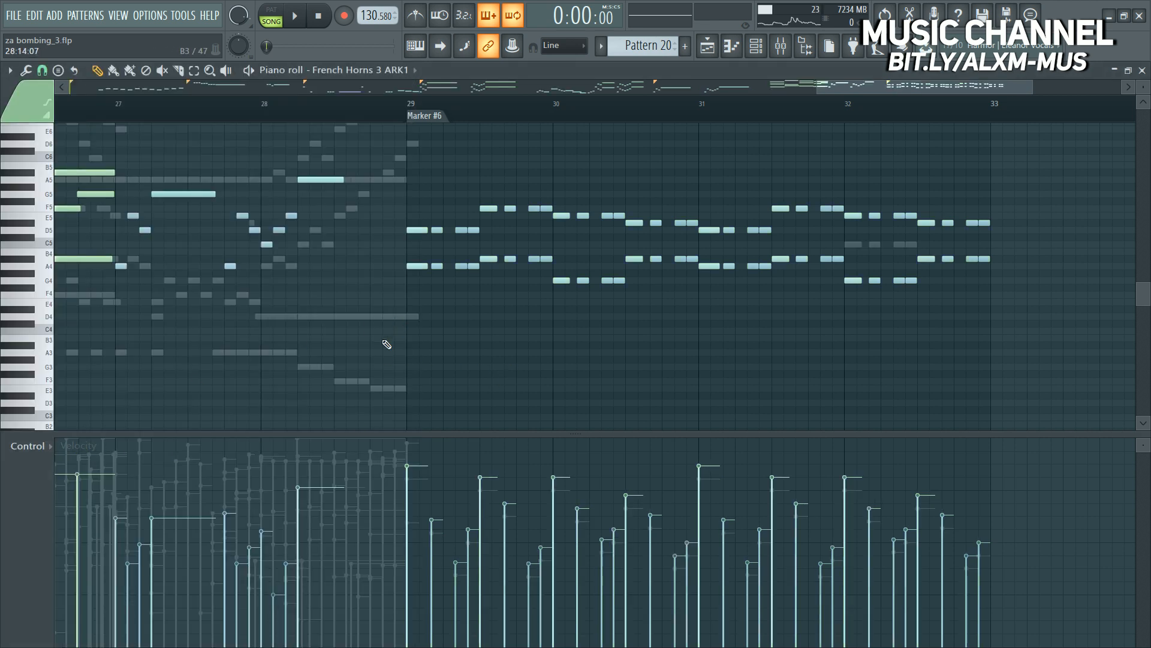
key(ctrl+a)
scroll(387, 345, up, 2)
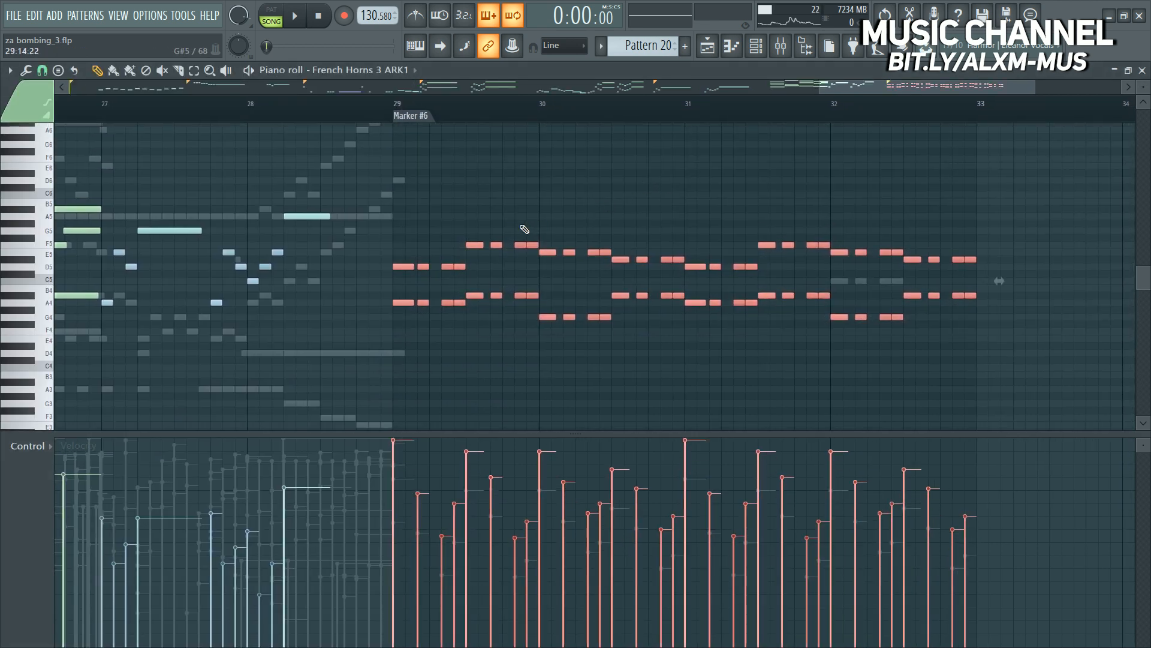
scroll(51, 438, up, 1)
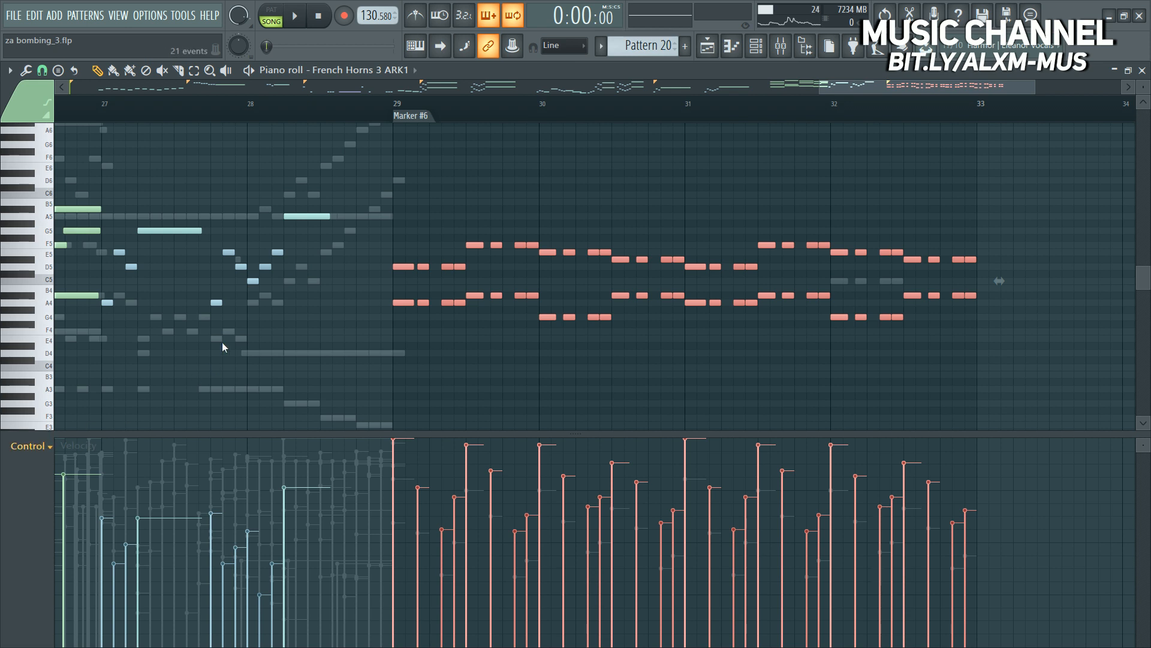
Step: Set the French Horns 3 ARK1 Dynamics level to CC 127 from bar 29 onward and play the section
click(204, 545)
click(393, 445)
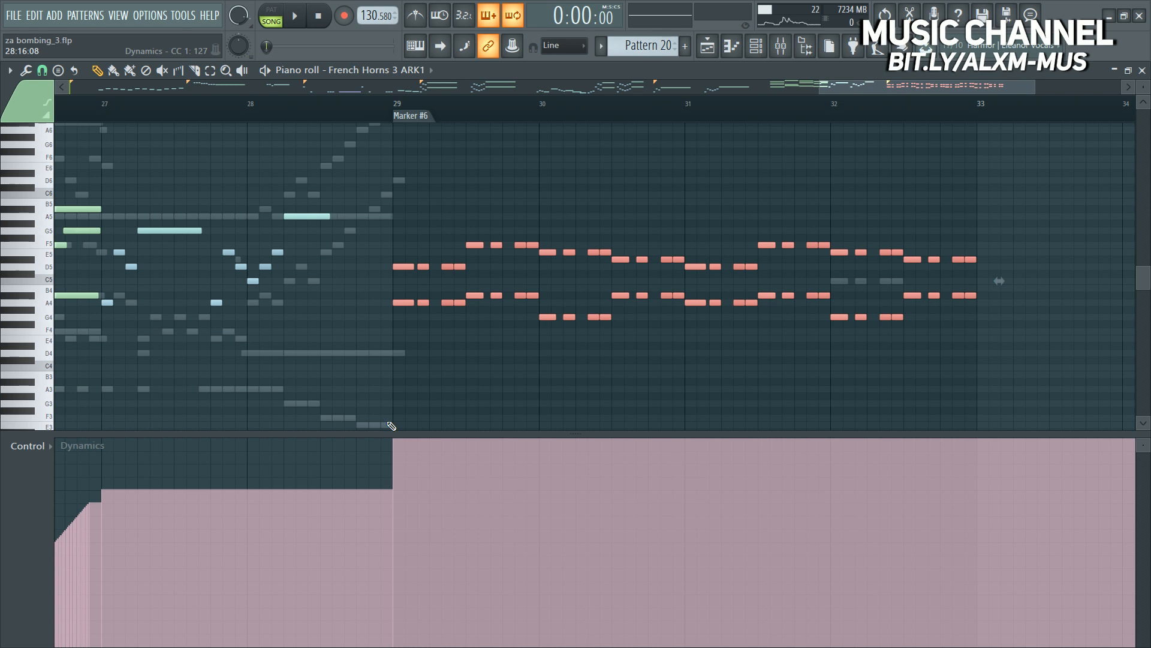
key(space)
Step: In Bass Trombones 4 NCL, duplicate the lower A4–A#4–G4 line of bars 29 to 32 one octave down
key(F6)
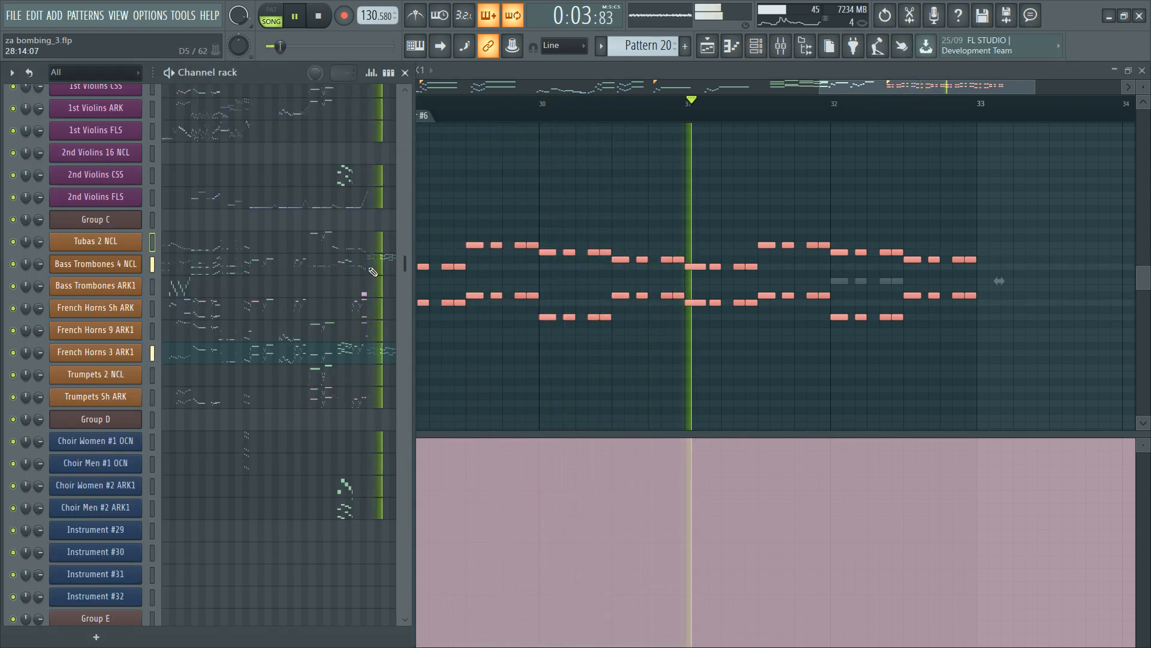
key(F6)
key(space)
drag(382, 279, 1048, 357)
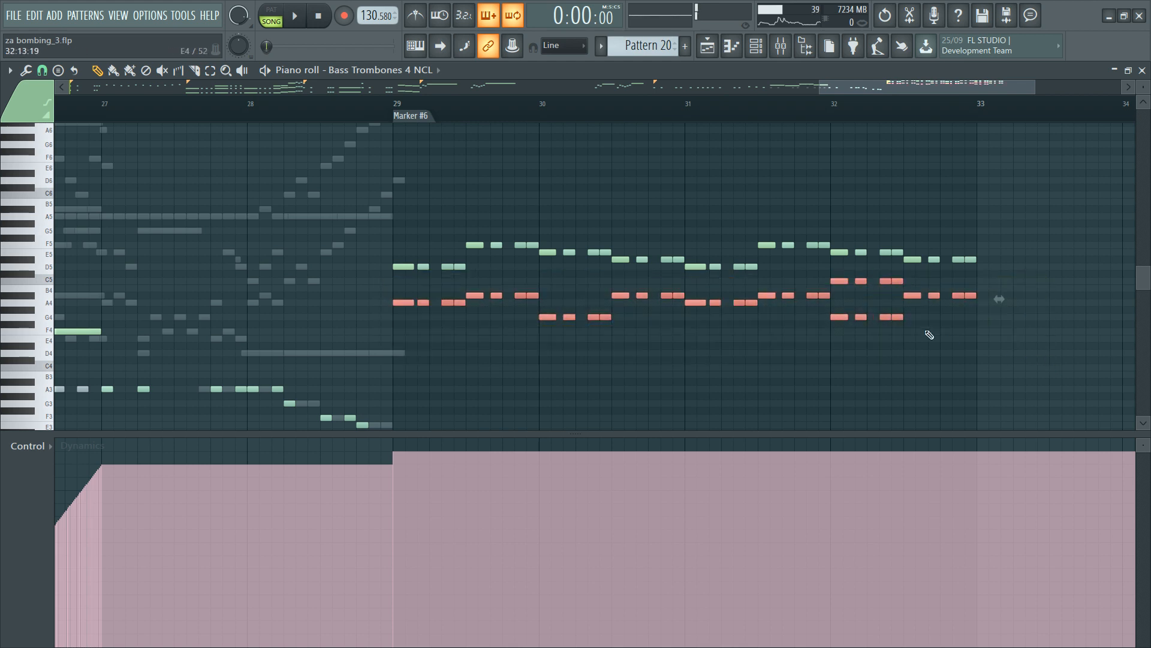
key(F6)
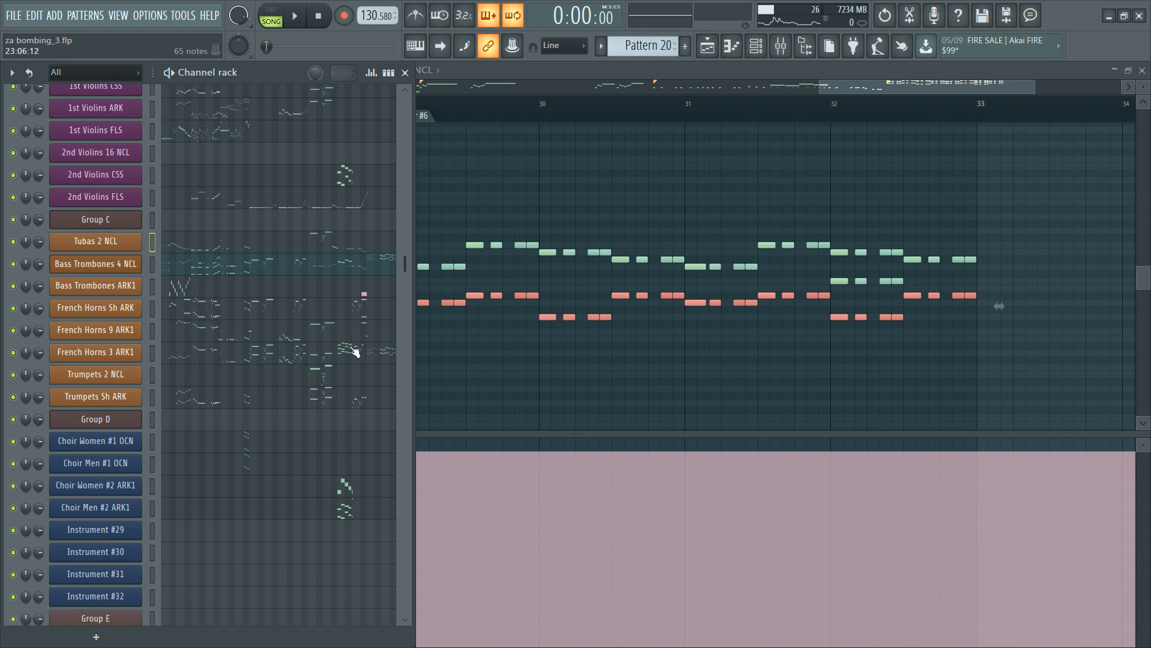
key(F6)
scroll(404, 362, down, 3)
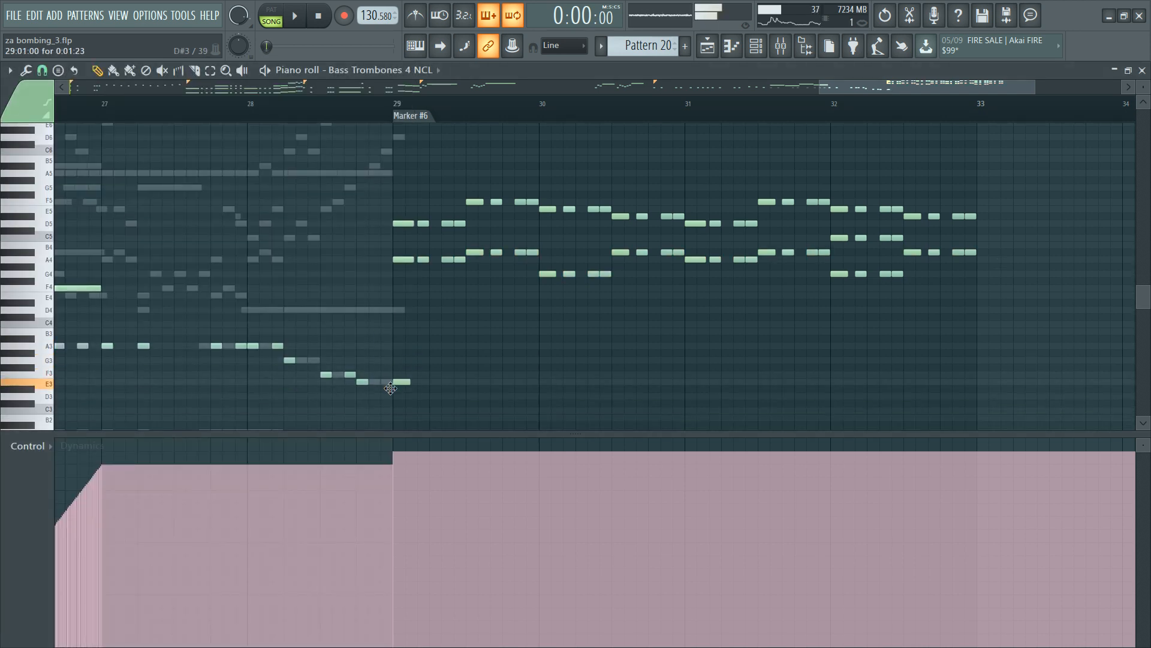
drag(387, 250, 1046, 336)
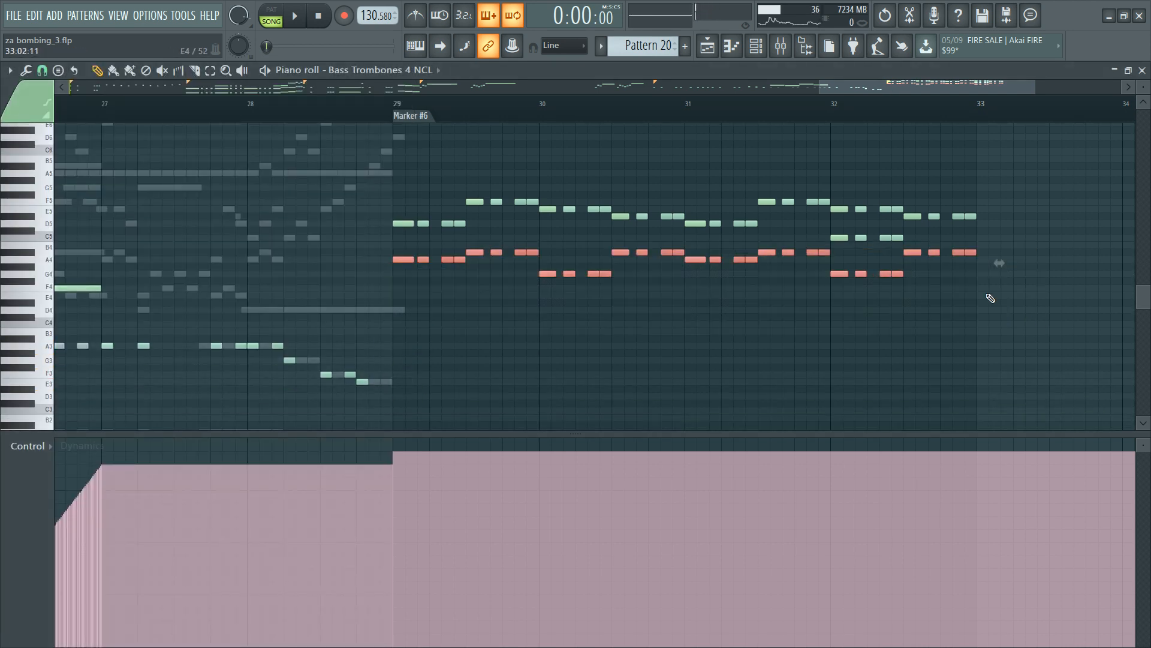
shift+drag(695, 259, 404, 259)
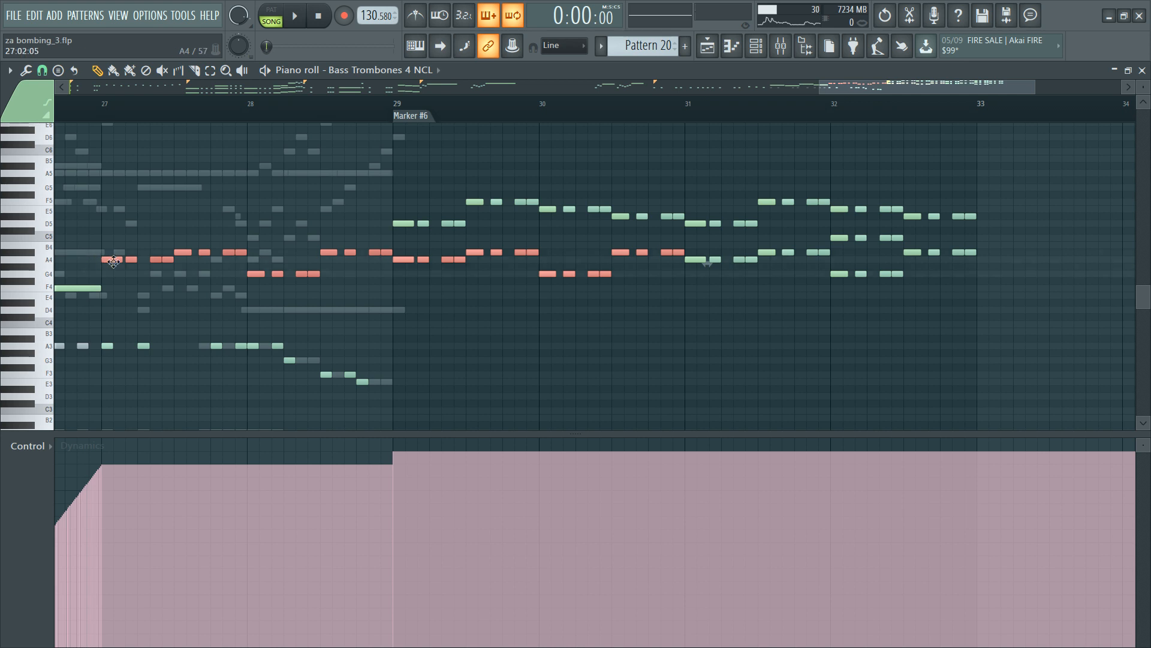
drag(113, 262, 403, 261)
key(ctrl+Down)
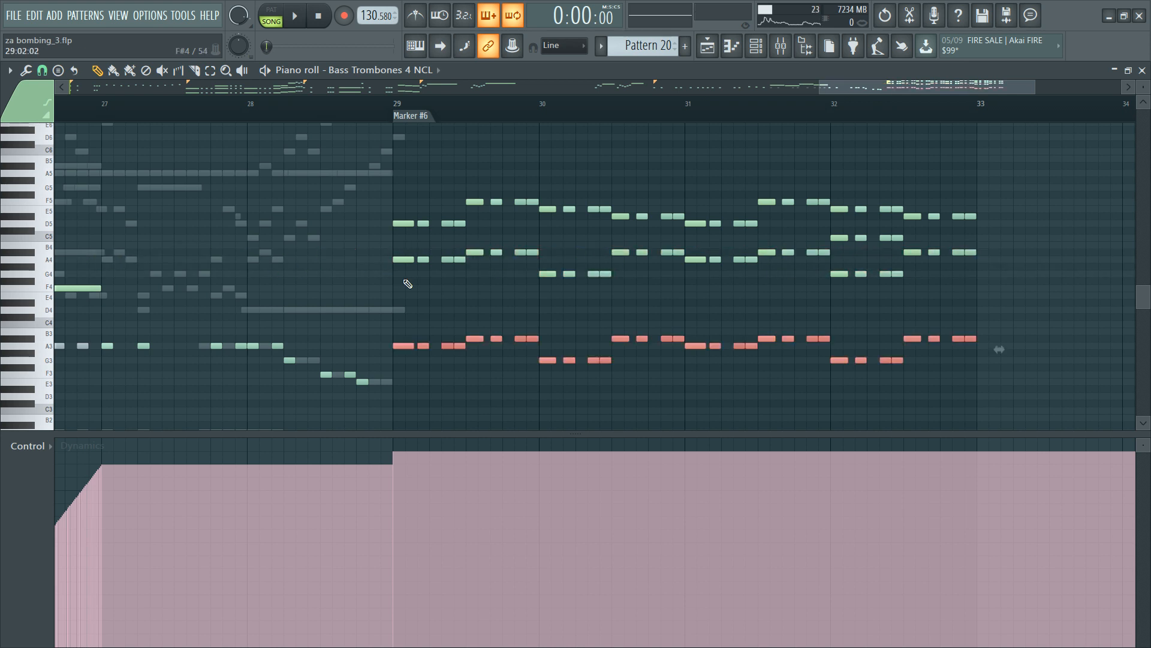
key(ctrl+d)
Step: Transpose the whole duplicated low line in bars 29 to 32 down so that it starts on D3
drag(402, 348, 394, 400)
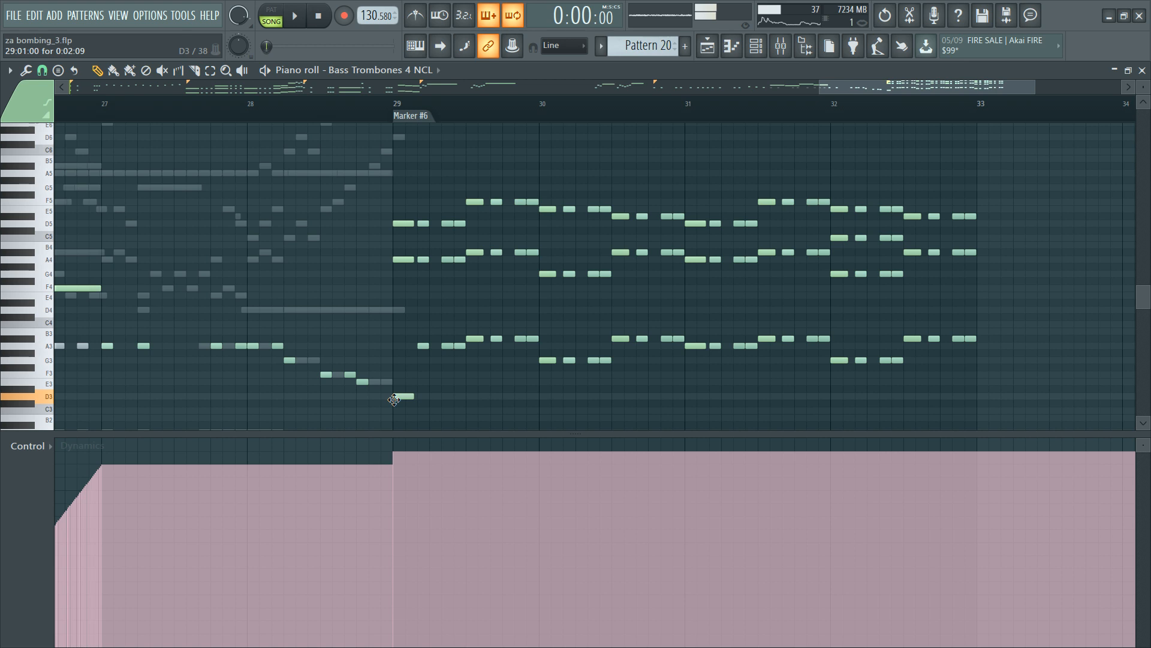
key(ctrl+z)
drag(387, 316, 996, 443)
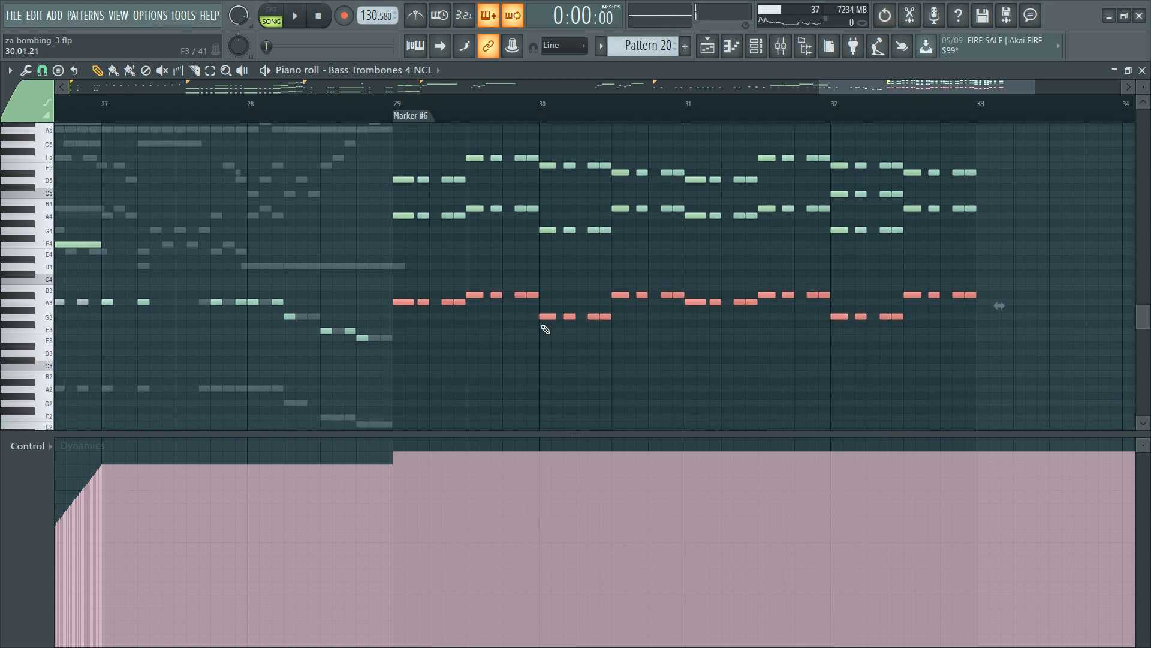
drag(406, 303, 408, 353)
key(ctrl+d)
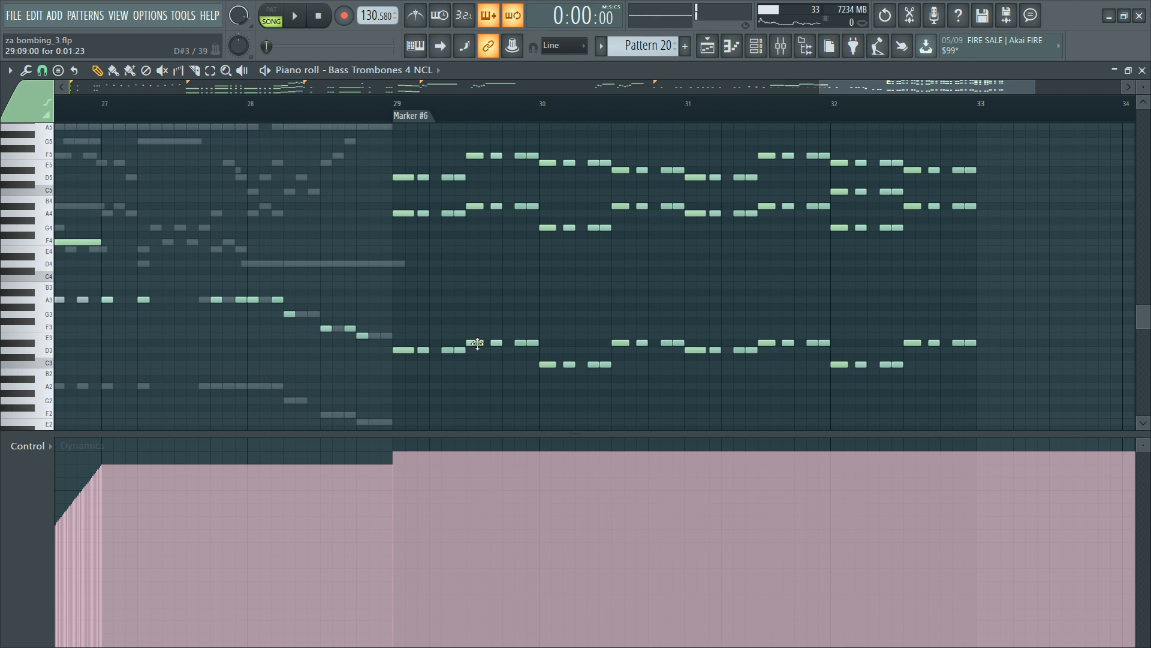
Step: Move the low notes in the second halves of bars 29 and 30 to A#2 and in bar 30's first half to C#3
drag(477, 343, 476, 391)
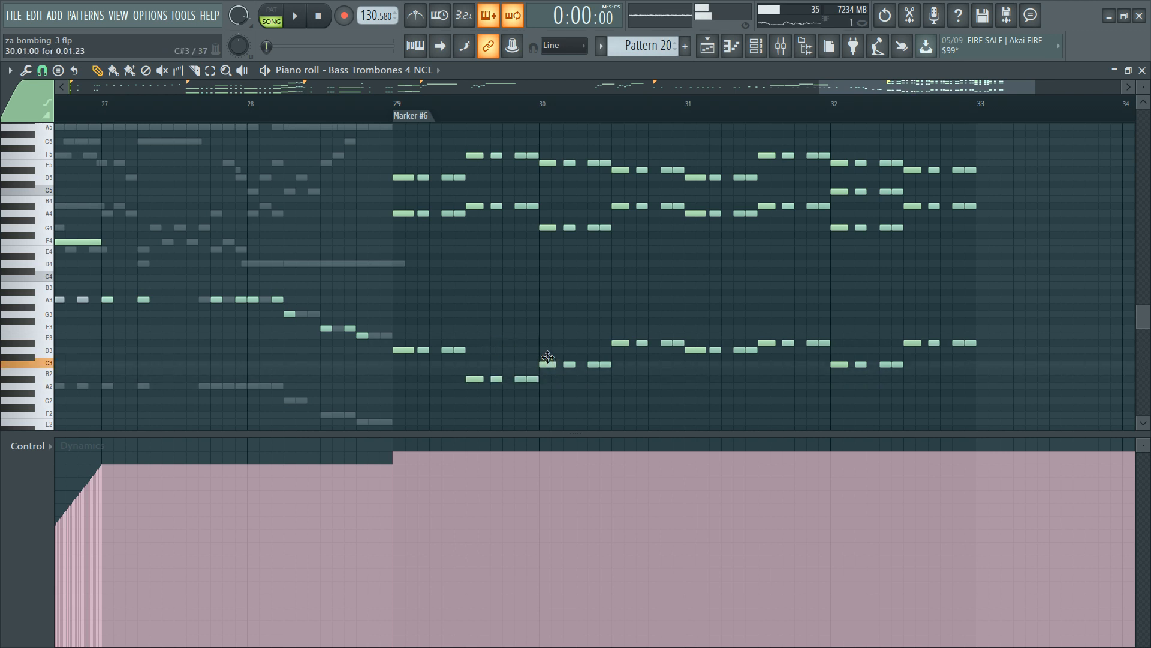
mouse_move(568, 364)
mouse_down()
mouse_move(614, 368)
mouse_move(607, 350)
mouse_up()
drag(688, 347, 677, 379)
key(space)
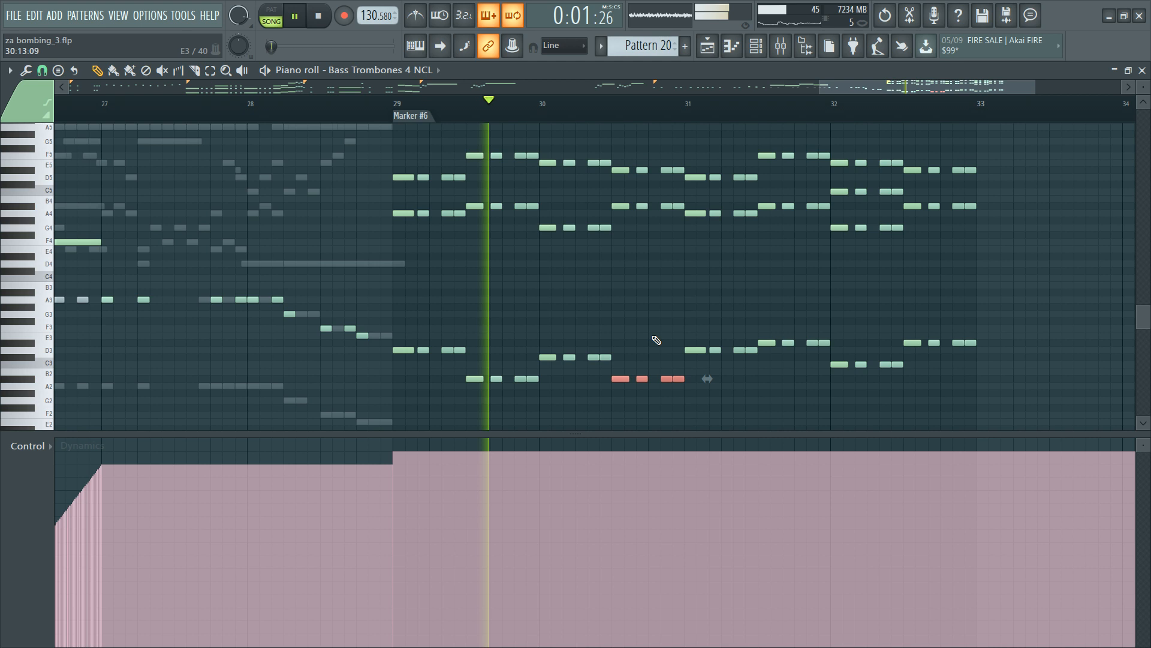
ctrl+click(485, 324)
key(space)
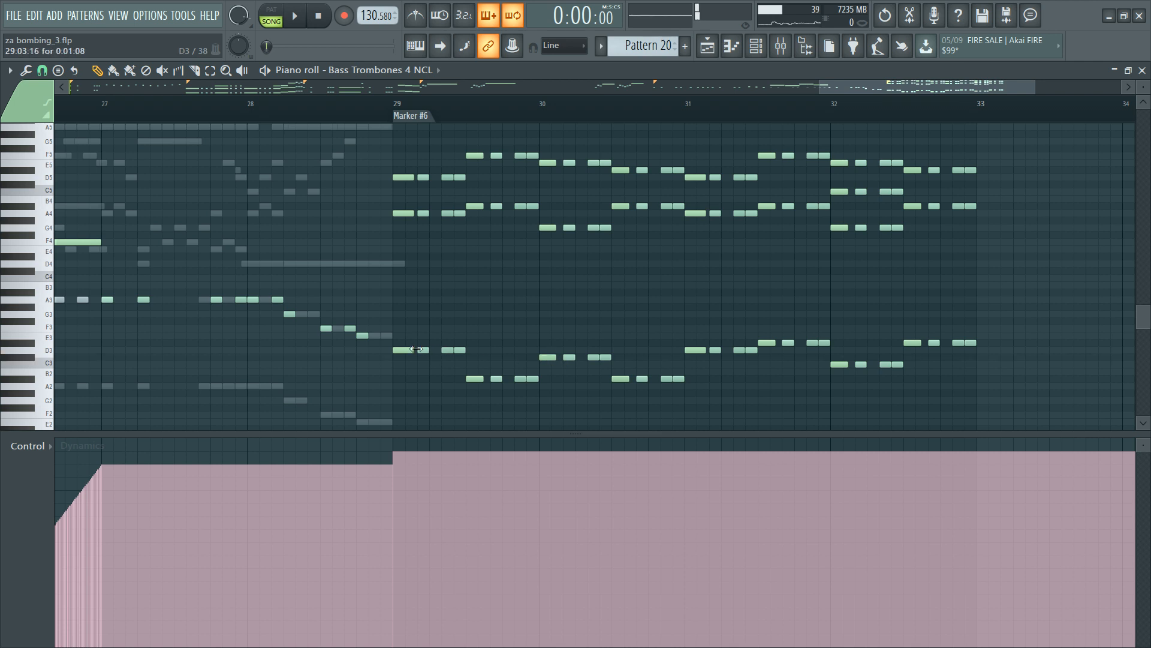
Step: Play the Bass Trombones 4 NCL part from bar 29 to hear the new low line
drag(471, 368, 474, 334)
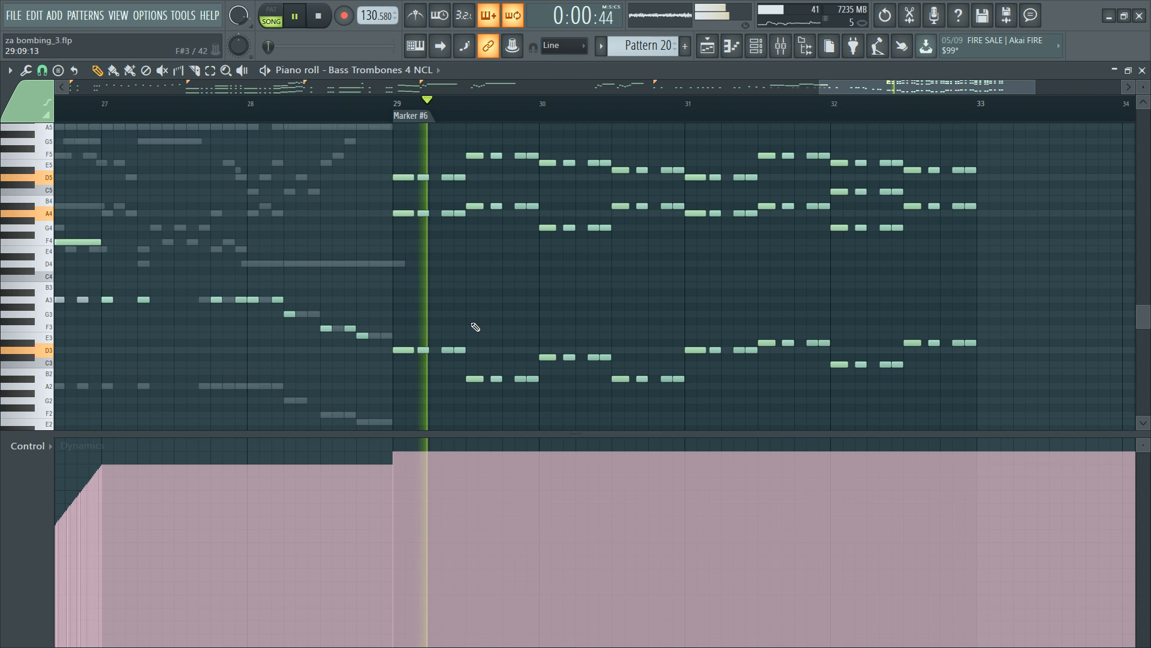
key(F6)
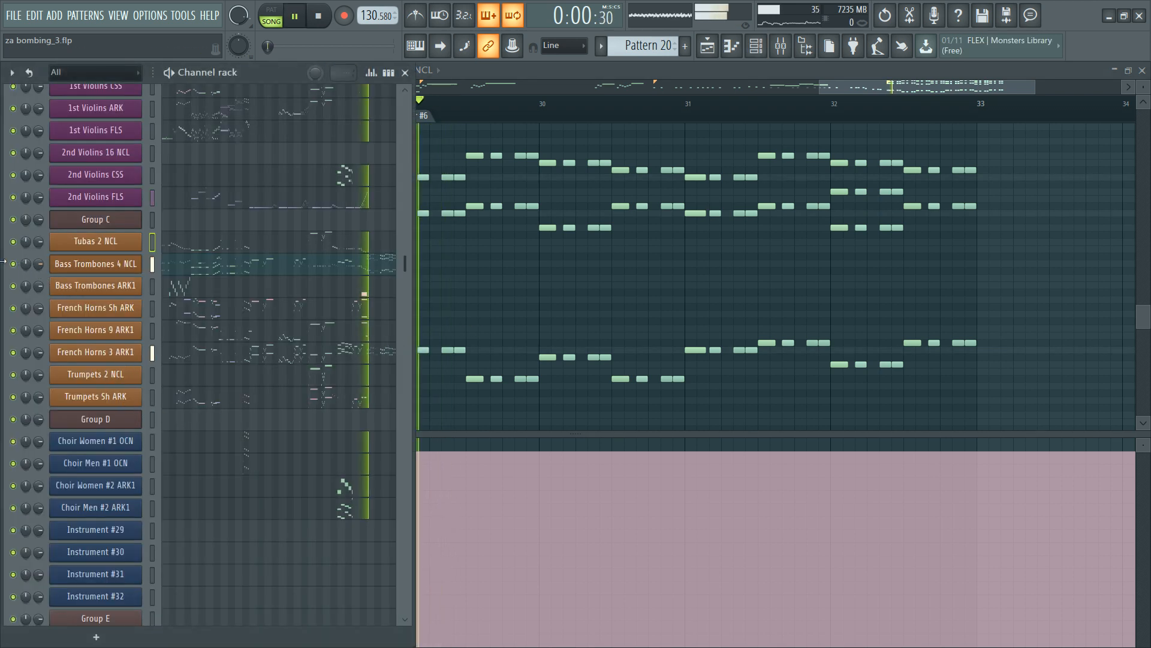
key(space)
key(F6)
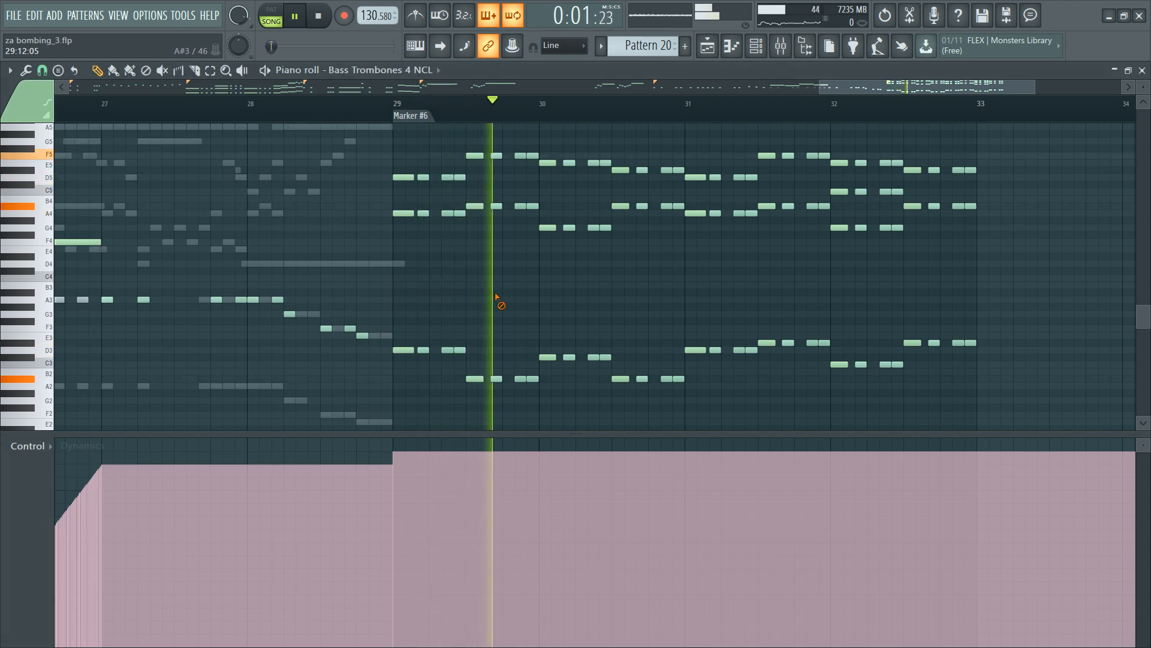
key(space)
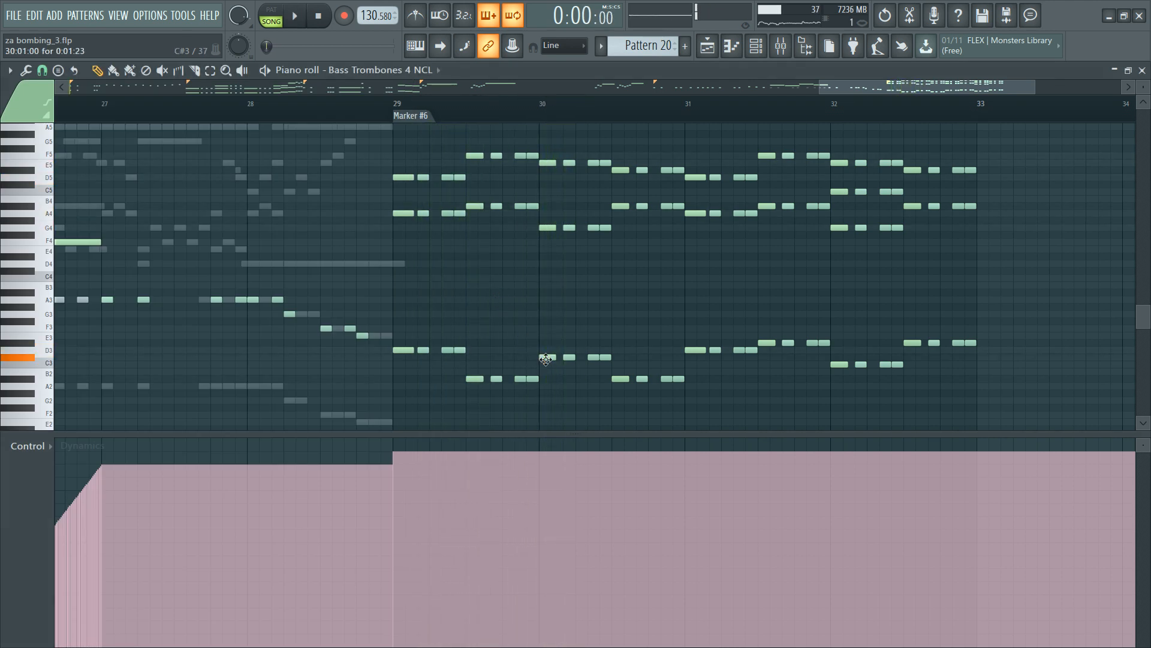
Step: Try the first low note of bar 30 on D3, return it to C#3 and play the section
drag(550, 352, 610, 358)
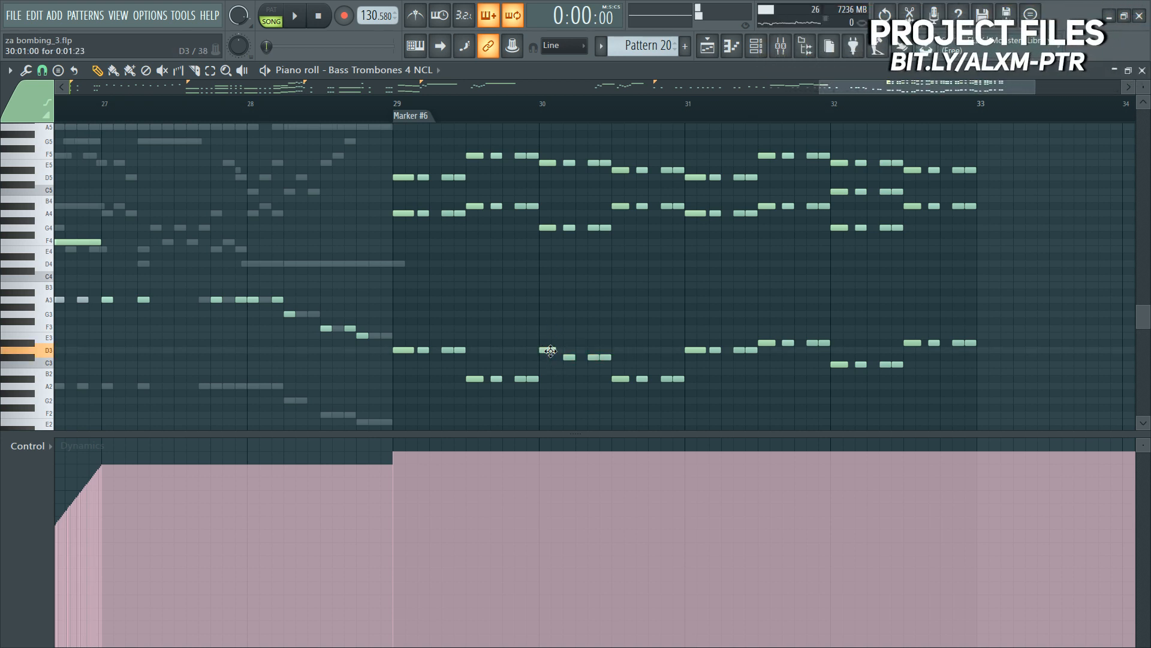
drag(554, 354, 554, 362)
key(space)
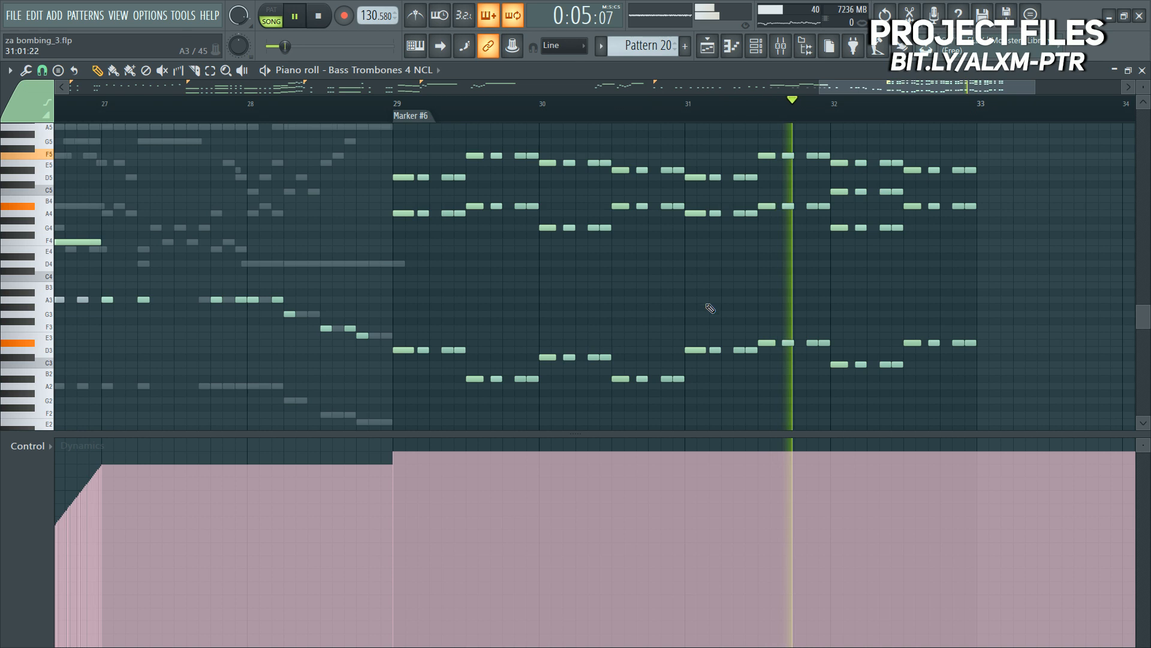
Step: Replace the low notes of bars 31 and 32 with a duplicate of the bars 29 to 30 low line and play it
drag(699, 304, 1080, 399)
key(Delete)
key(space)
drag(400, 313, 819, 424)
key(ctrl+b)
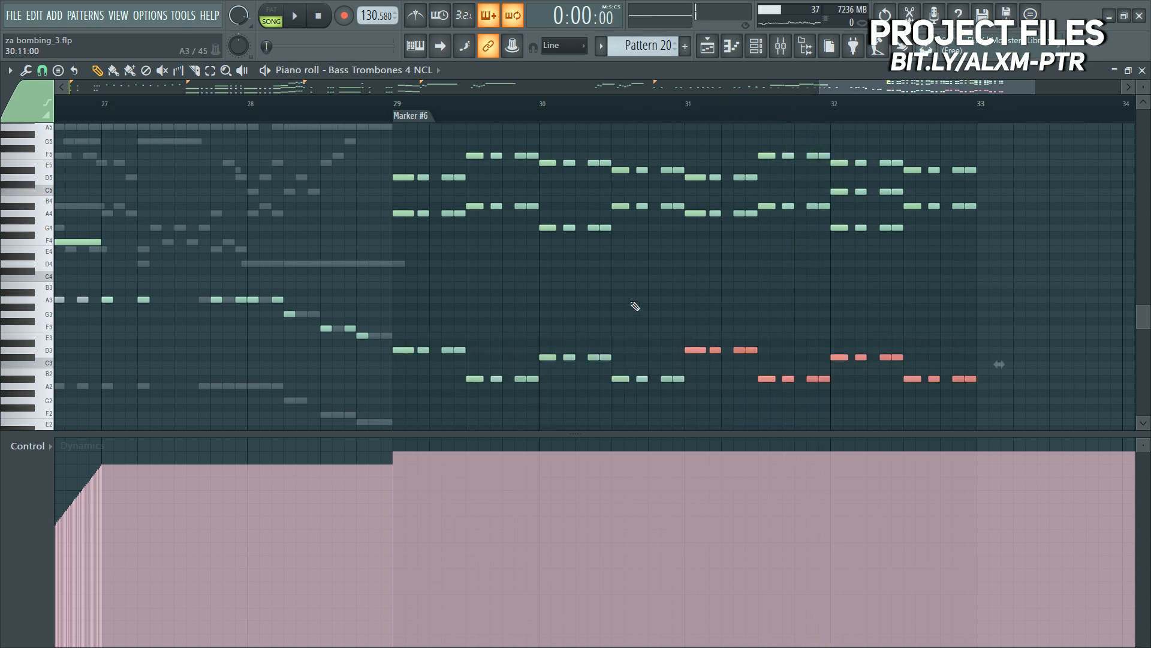
key(ctrl+d)
drag(390, 317, 1077, 423)
key(space)
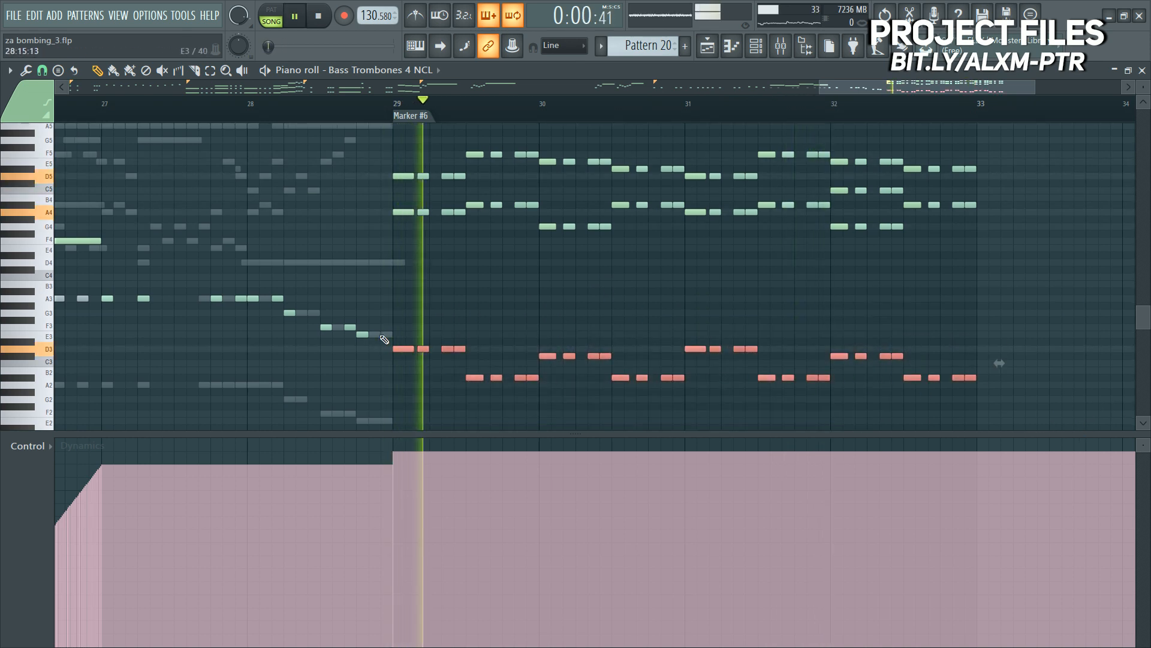
Step: Enable Tubas 2 NCL alongside the isolated Bass Trombones 4 NCL and play bars 29 to 32
key(F6)
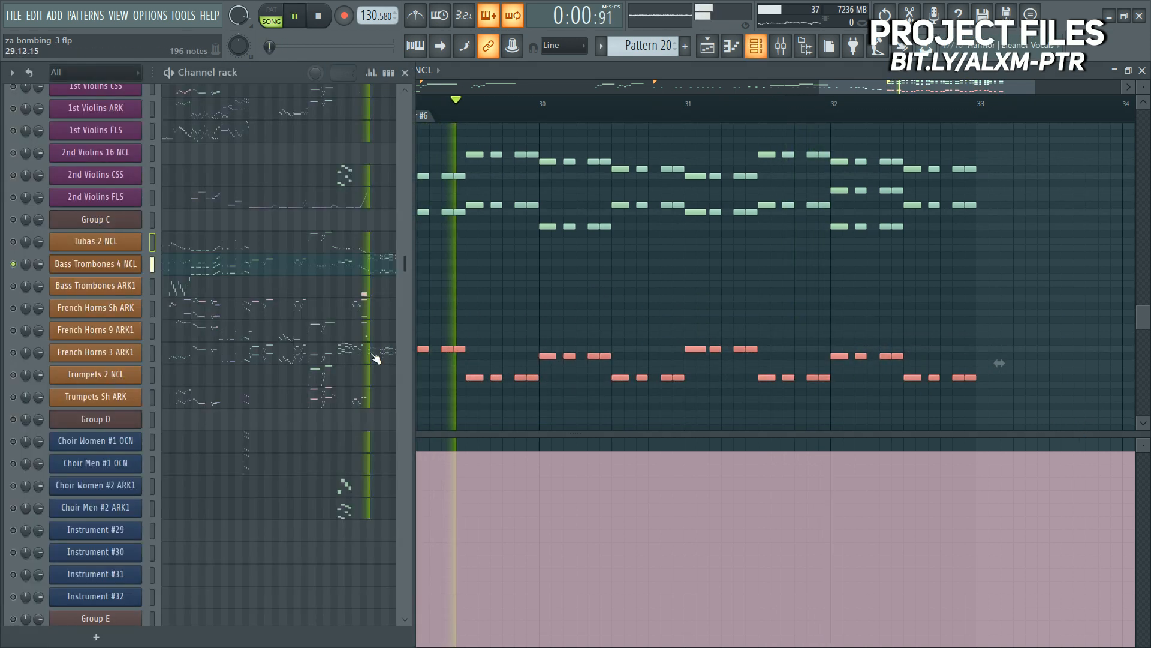
click(13, 241)
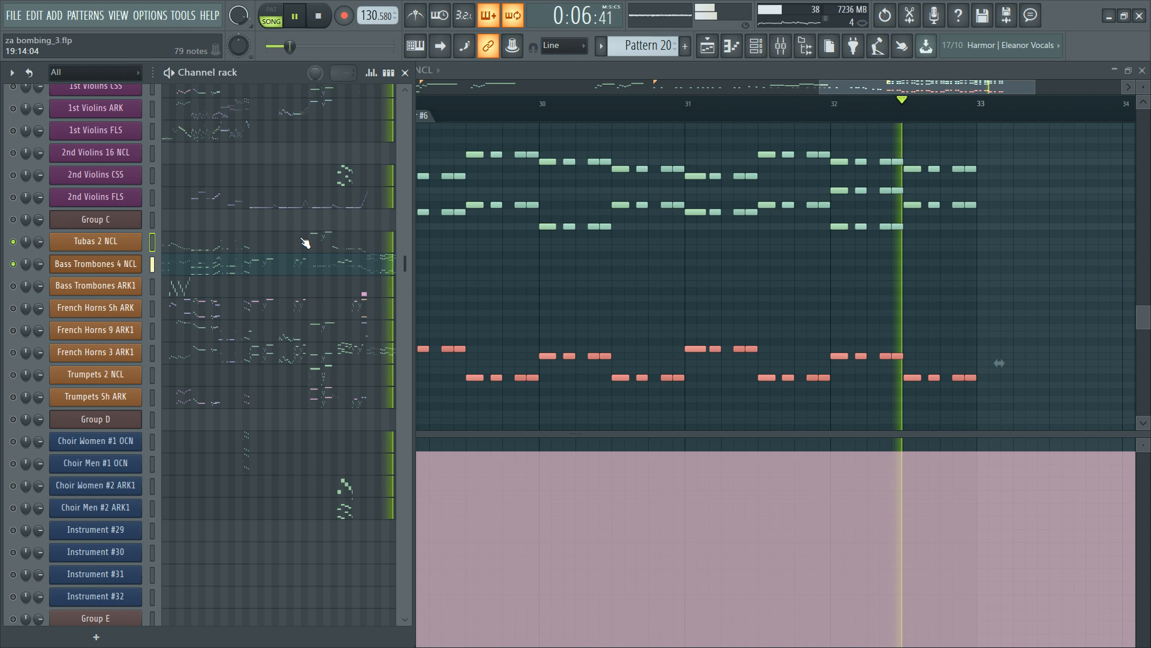
key(space)
key(F6)
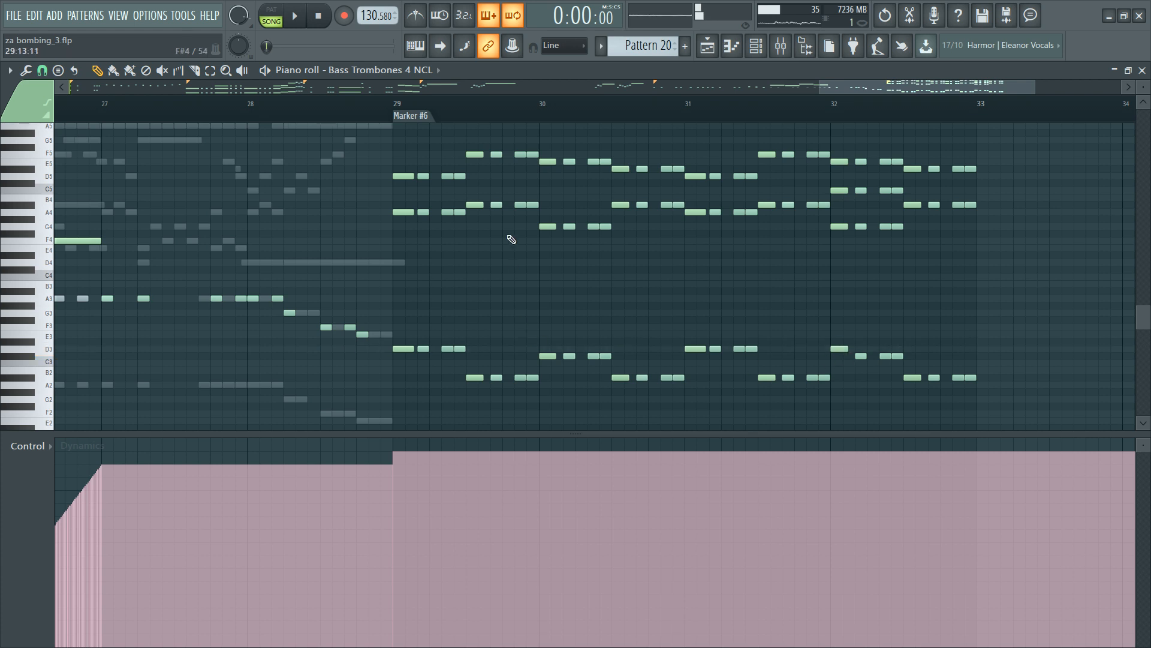
Step: Try the low notes in bar 30's first half on D3, play the section and undo the move
click(453, 114)
key(space)
drag(535, 342, 606, 349)
key(space)
key(space)
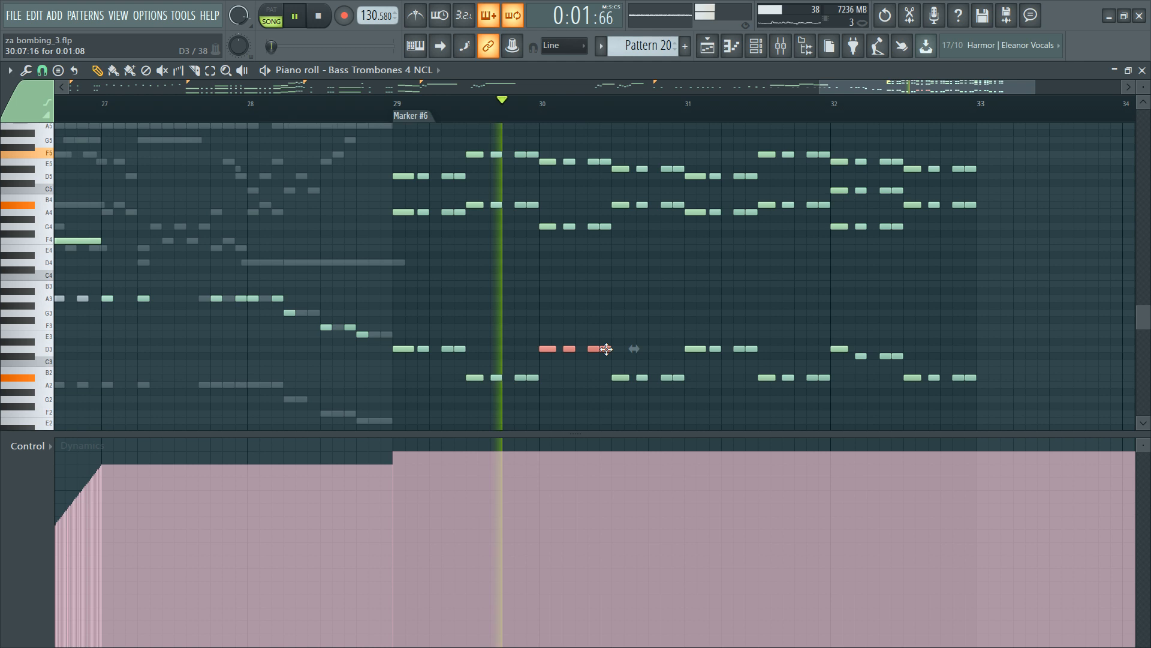
key(space)
key(ctrl+z)
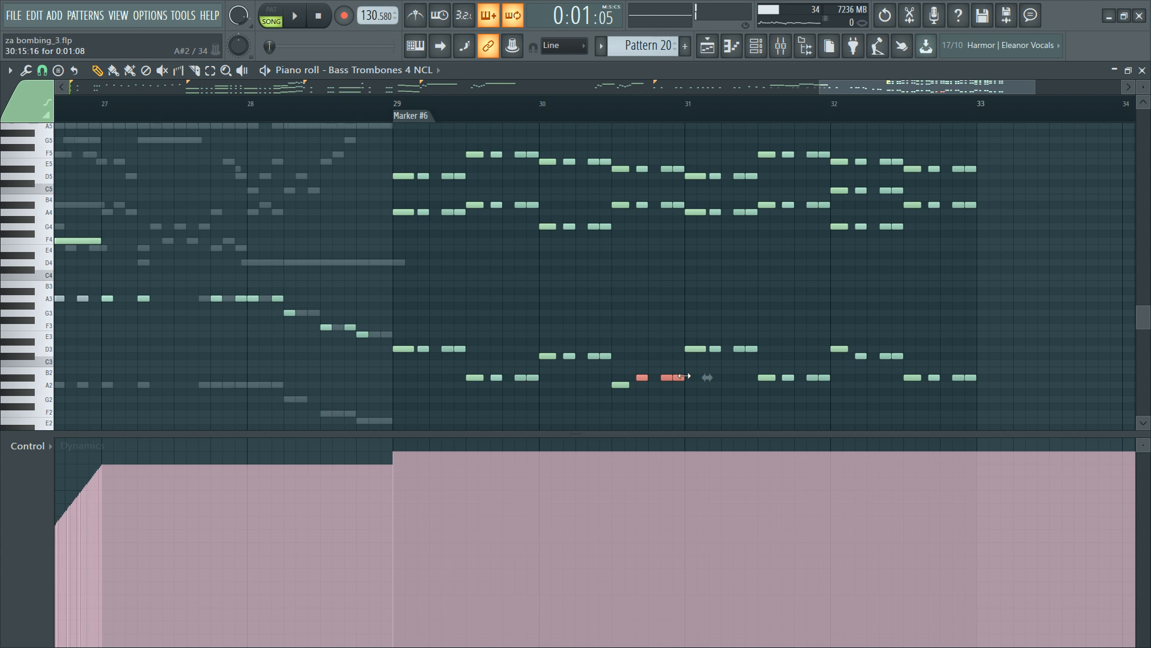
Step: Lower the low notes in bar 30's second half to A2 and replace the bars 31–32 low line with a copy of bars 29–30
drag(693, 321, 995, 420)
key(Delete)
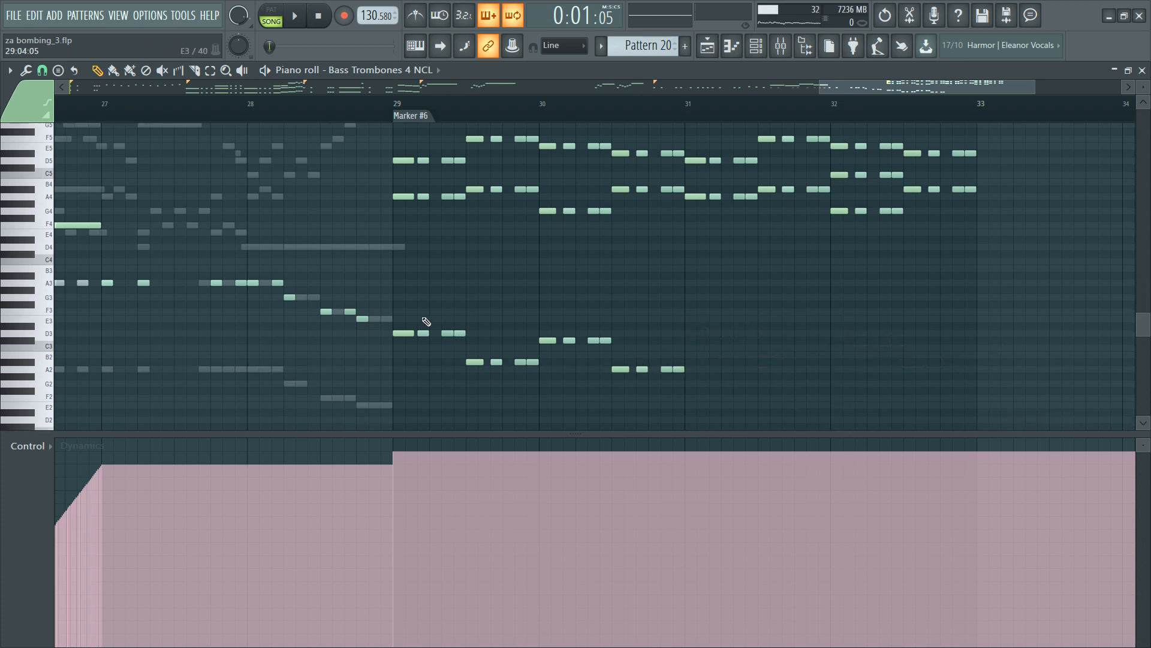
drag(399, 314, 856, 441)
key(ctrl+b)
key(space)
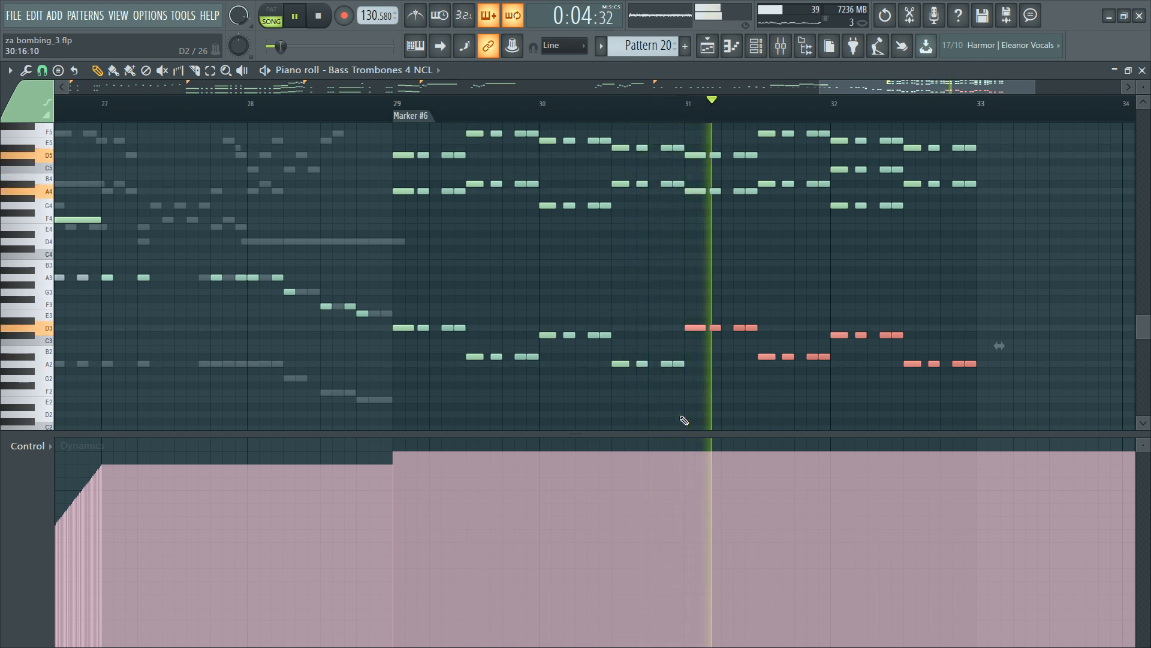
Step: Stop playback and delete the extra C5 notes in the first half of bar 32
drag(1021, 277, 396, 381)
key(space)
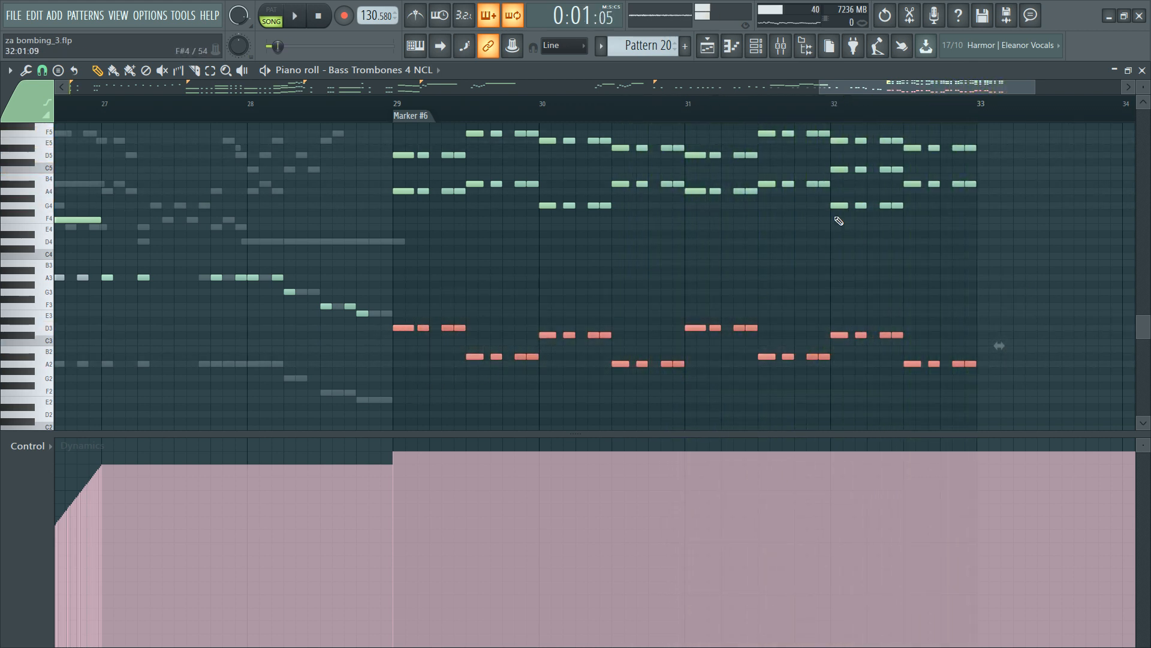
click(840, 171)
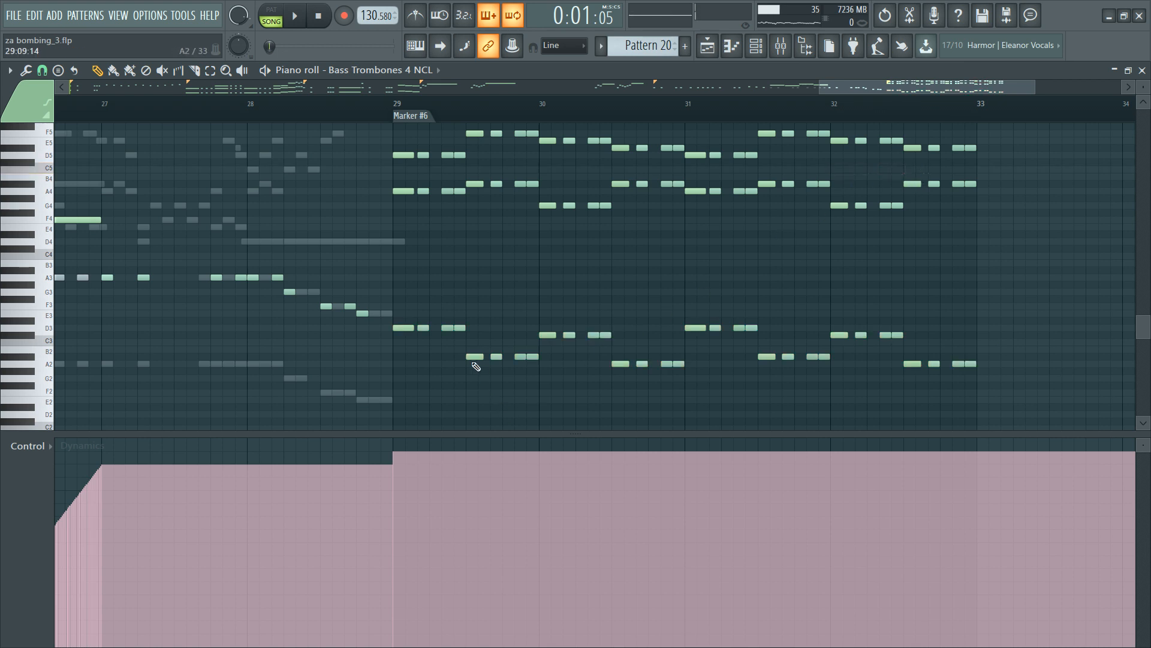
Step: Try the low notes in bar 29's second half on D3, play the section and undo the move
drag(429, 339, 537, 326)
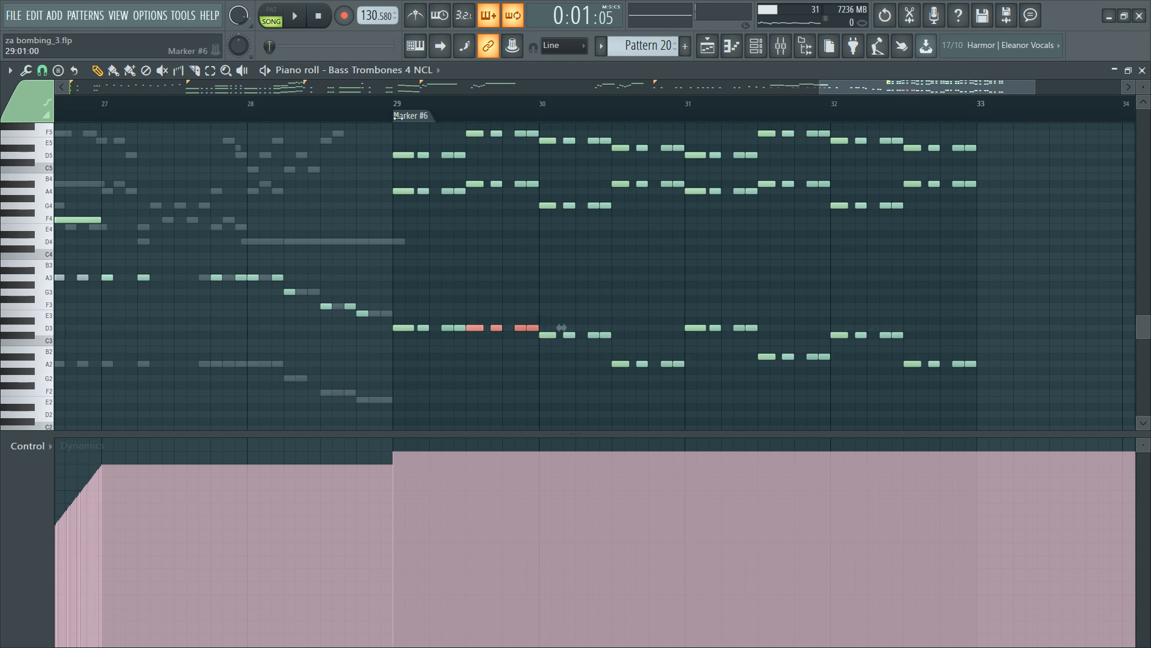
key(space)
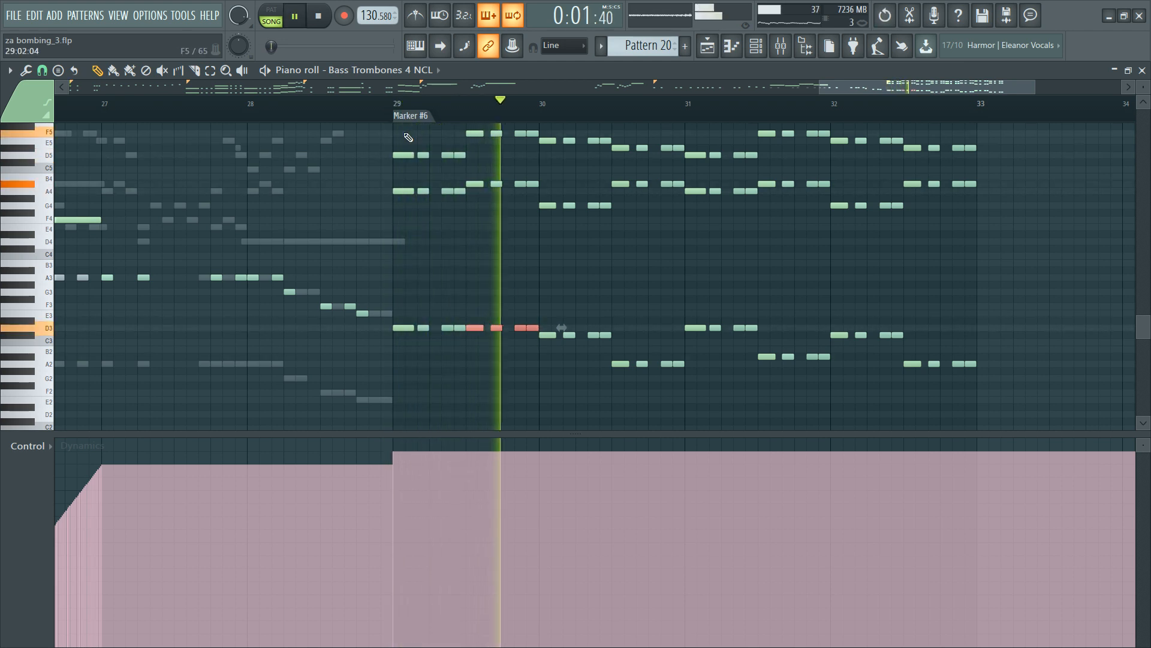
key(space)
key(space)
key(ctrl+z)
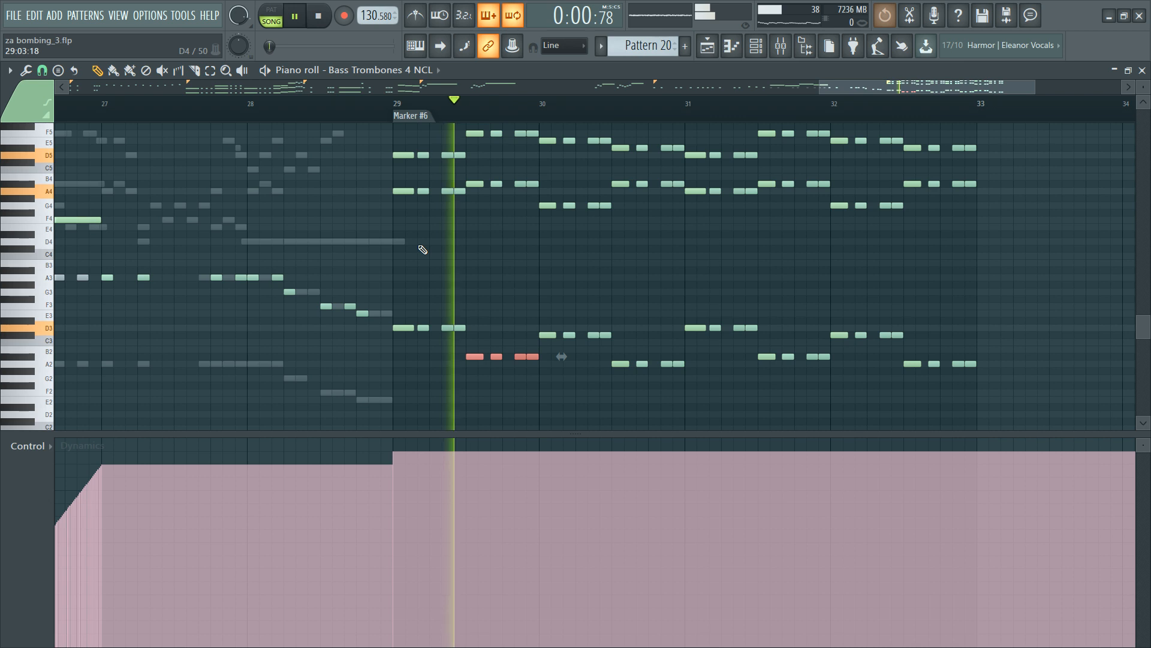
key(space)
Step: Copy all Bass Trombones 4 NCL notes of bars 29 to 32 into the Piano channel, starting at bar 29
right_click(475, 278)
scroll(485, 312, up, 6)
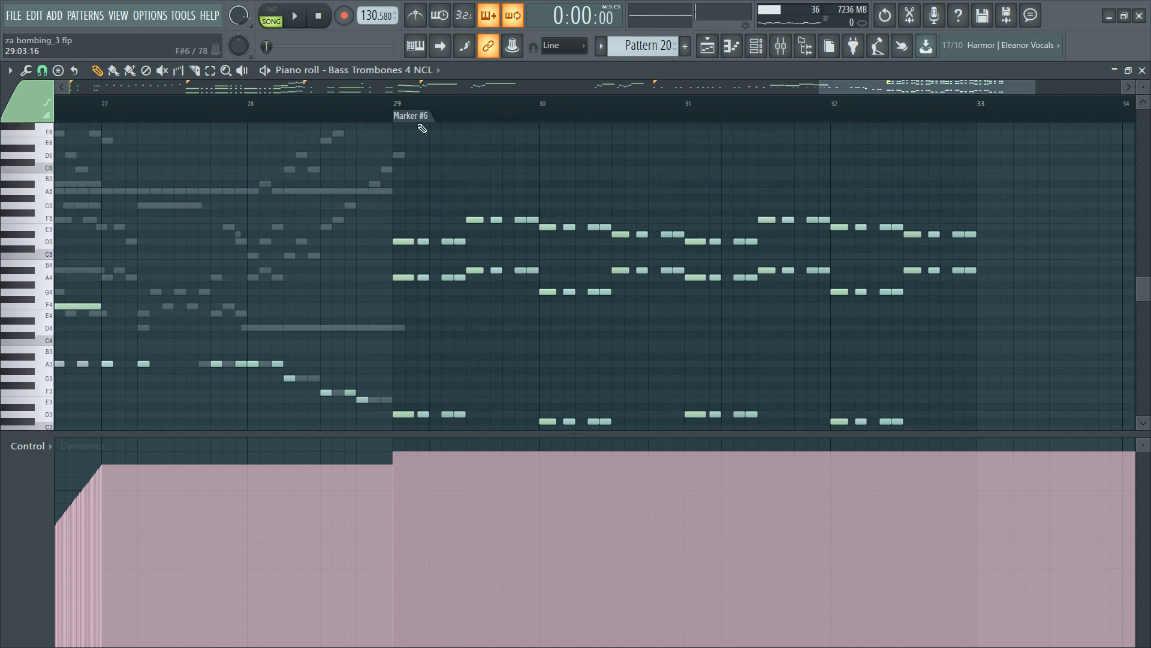
click(423, 119)
key(F6)
scroll(240, 228, up, 10)
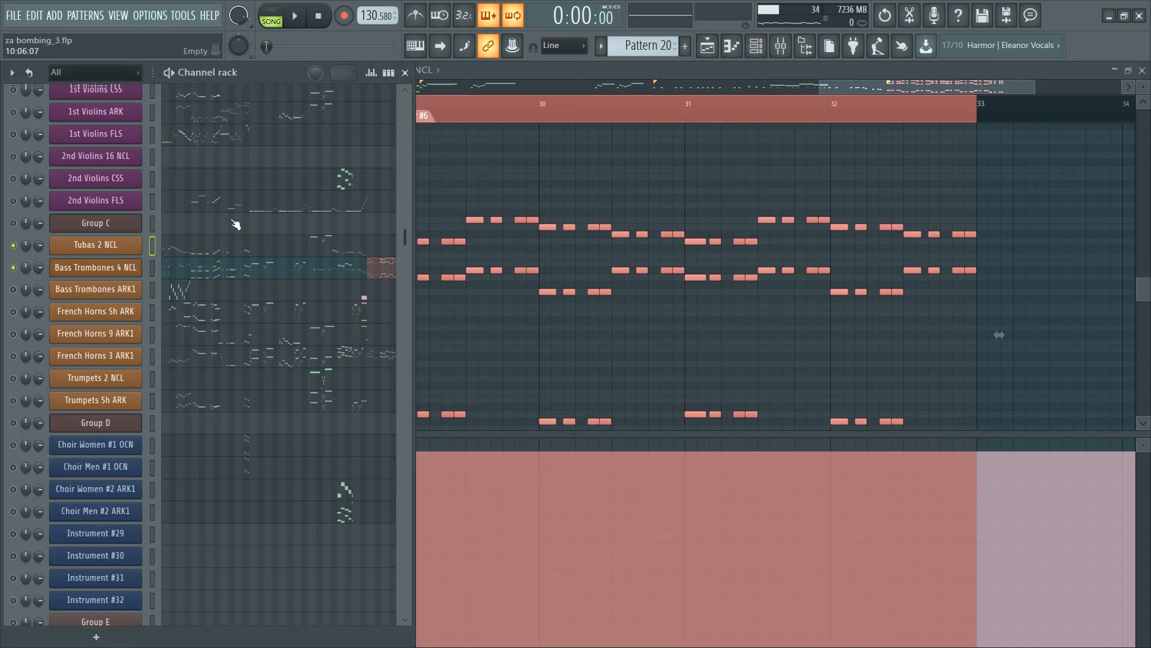
click(296, 139)
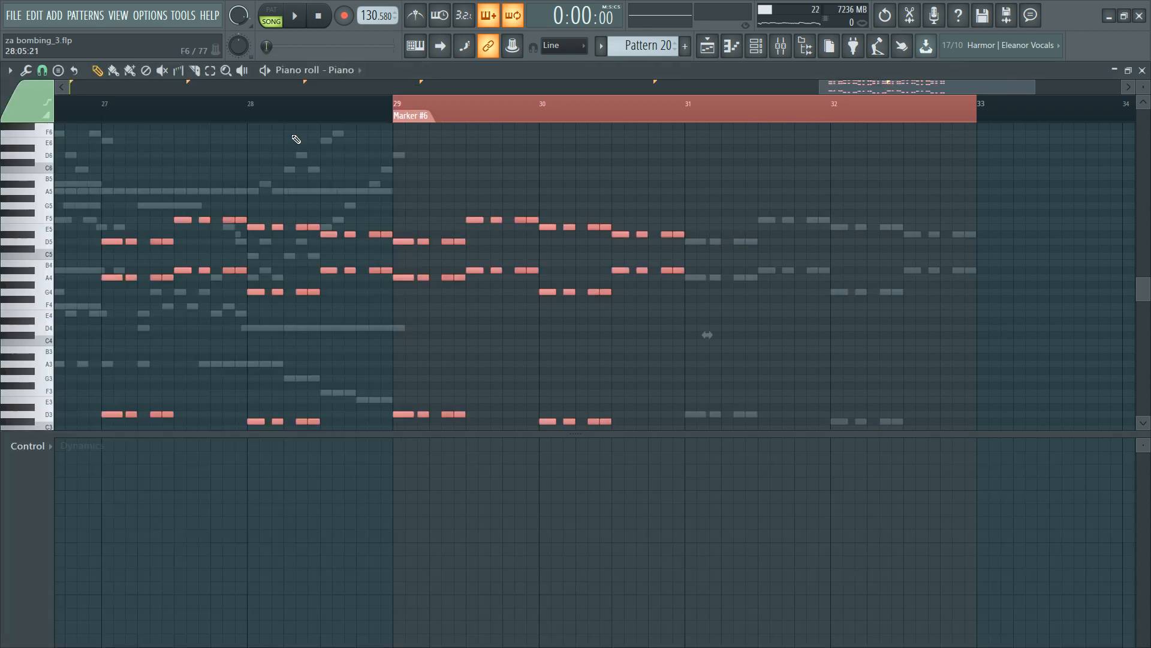
drag(110, 240, 403, 241)
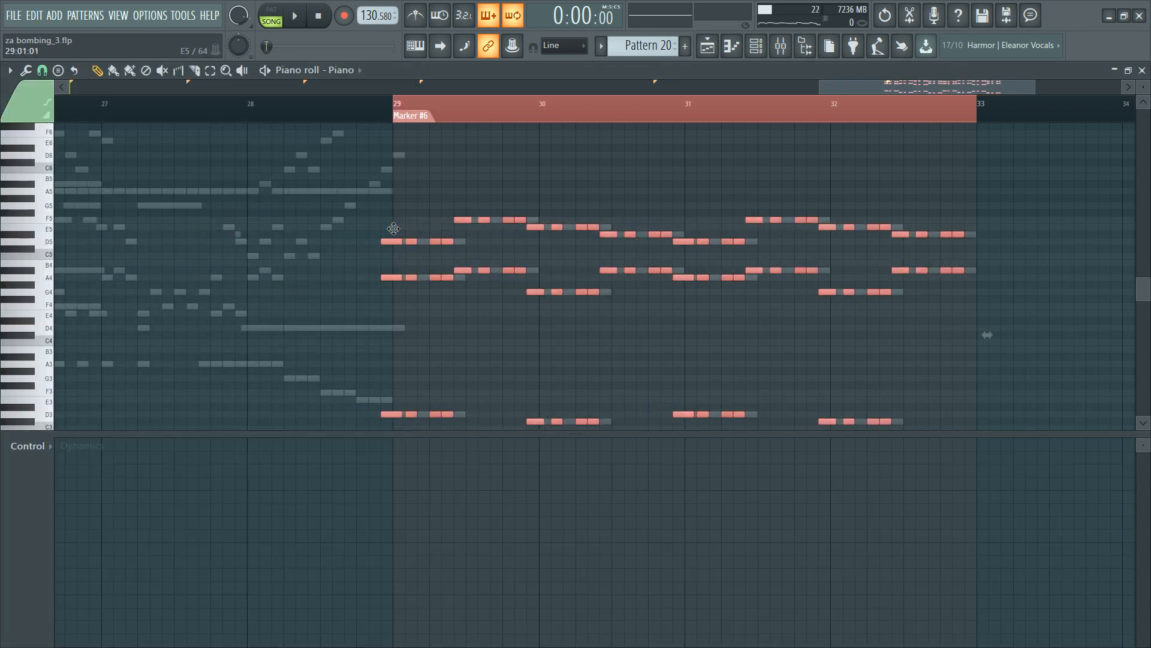
Step: Play the Piano copy of bars 29 to 32 and check the Brass track levels in the mixer
key(F6)
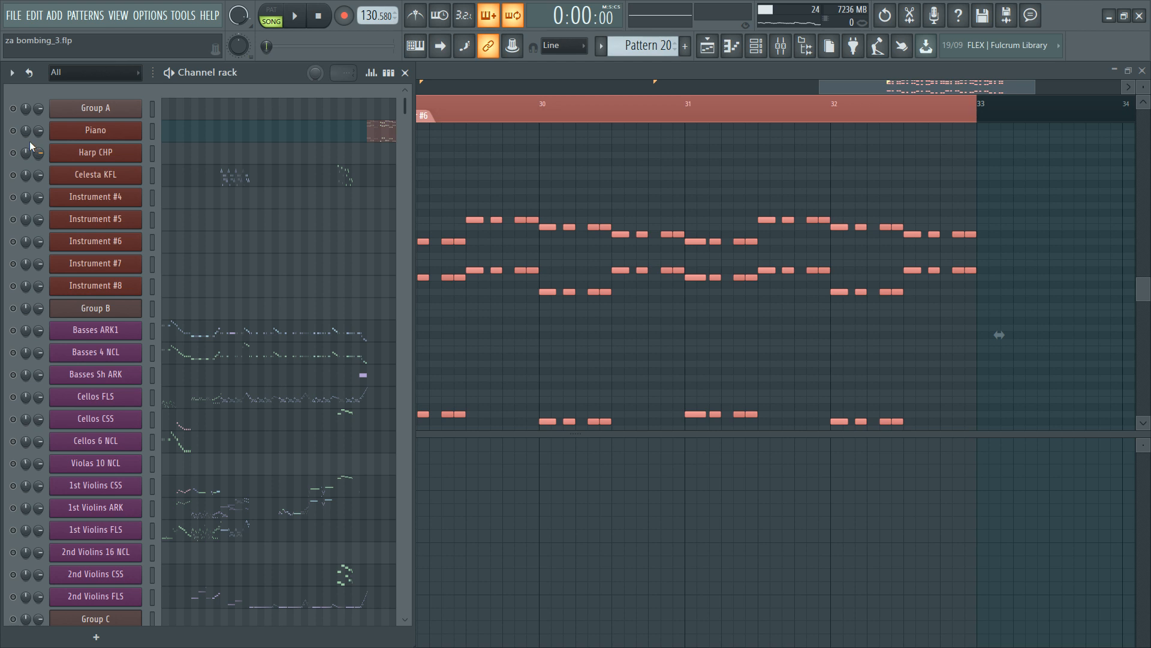
click(512, 178)
key(space)
key(space)
key(F9)
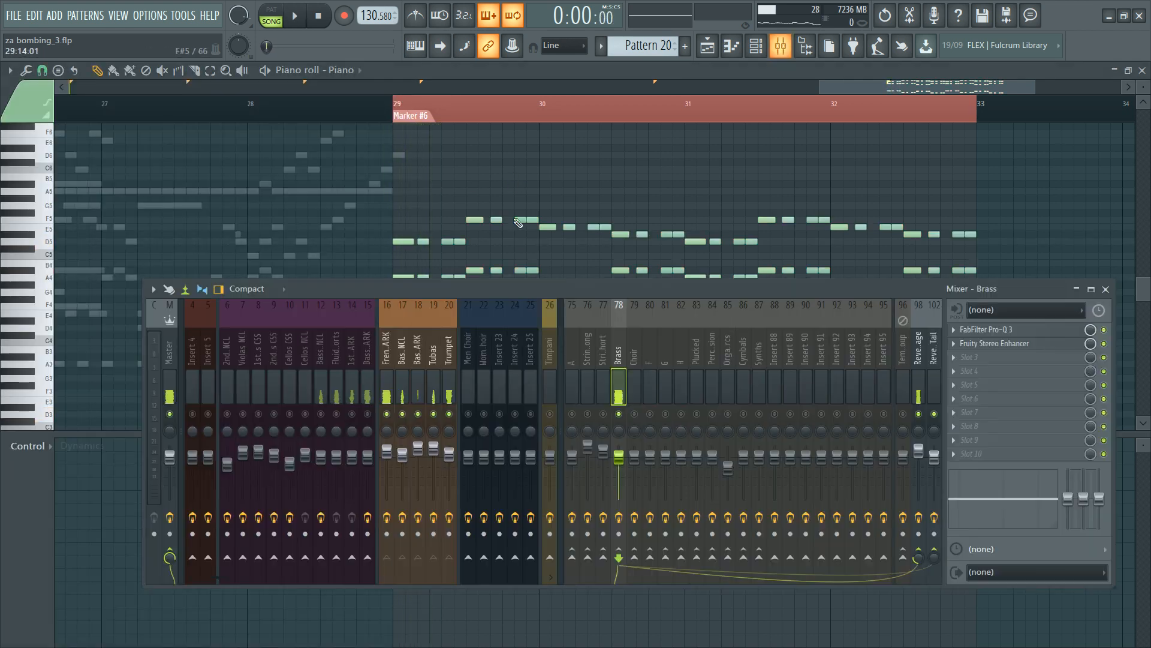
click(414, 327)
key(space)
key(F9)
scroll(424, 206, down, 3)
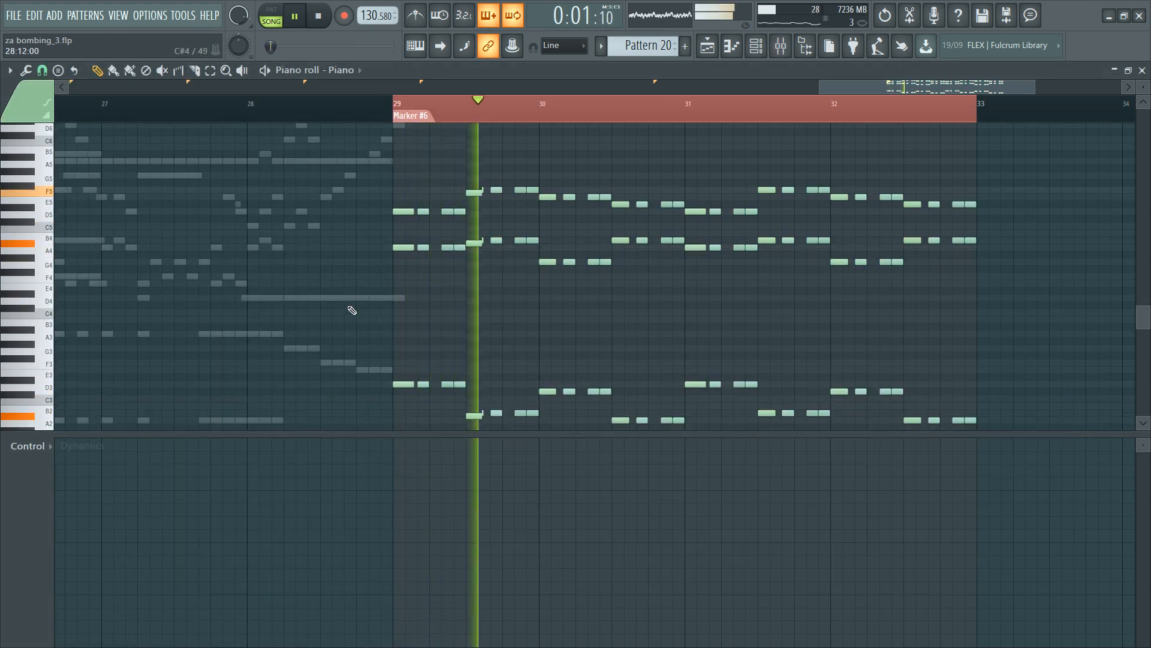
scroll(352, 310, down, 1)
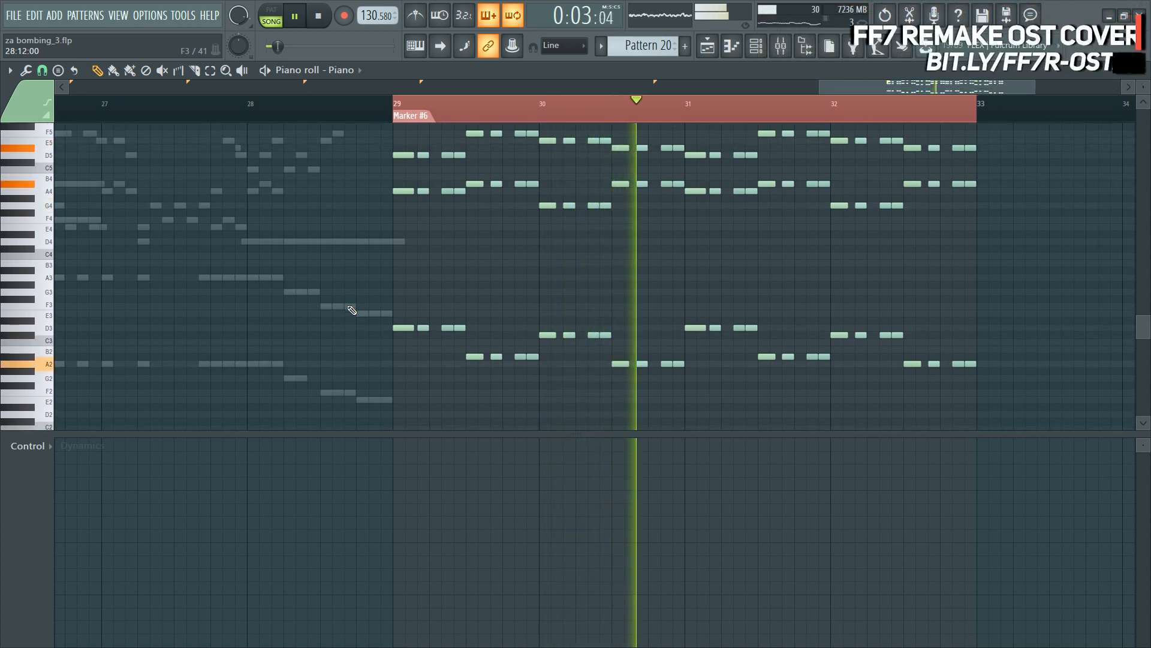
key(space)
Step: Level most of the Piano note velocities in bars 29 to 32 at about 72% and play the section
key(ctrl+a)
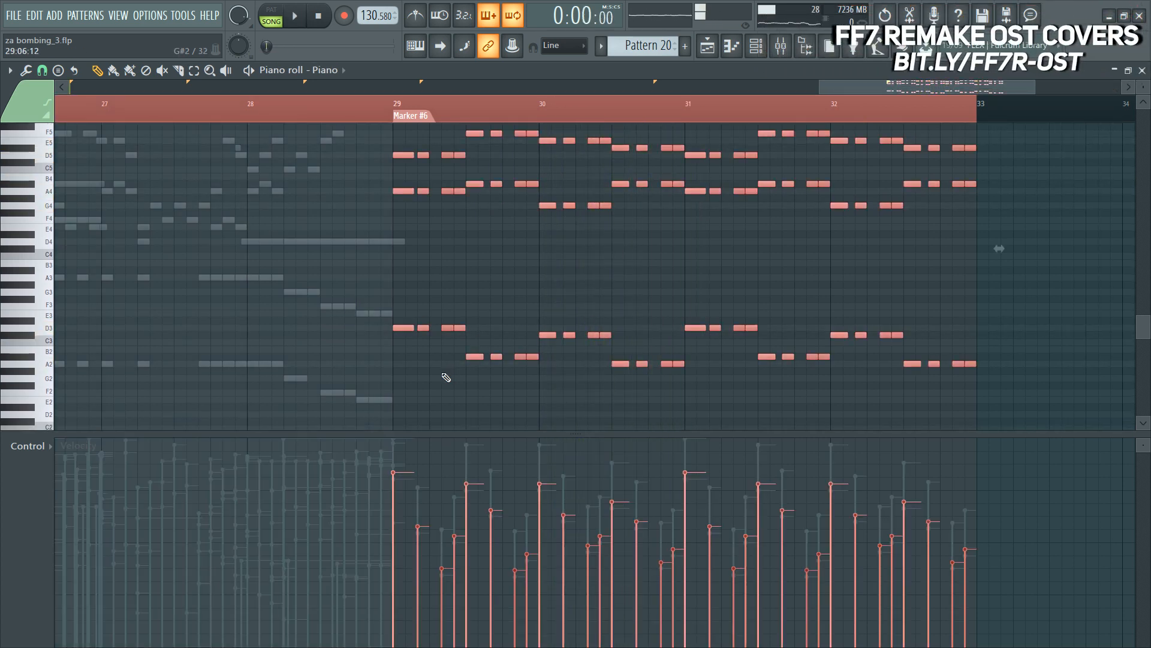
key(space)
drag(392, 497, 976, 485)
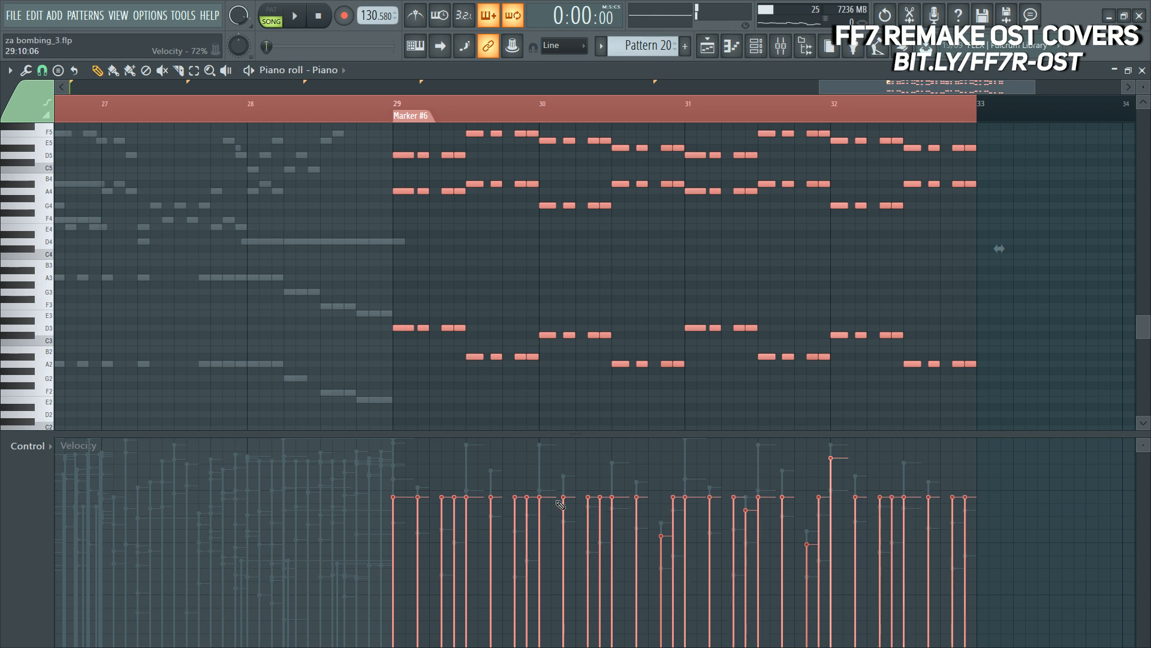
key(ctrl+d)
key(space)
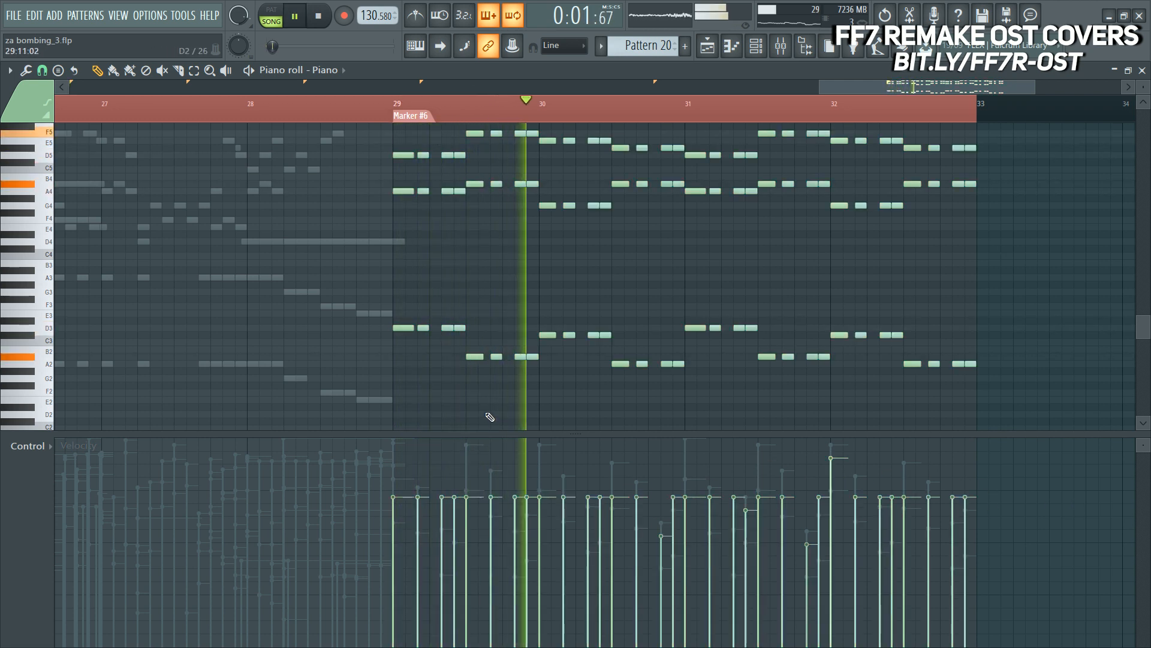
key(space)
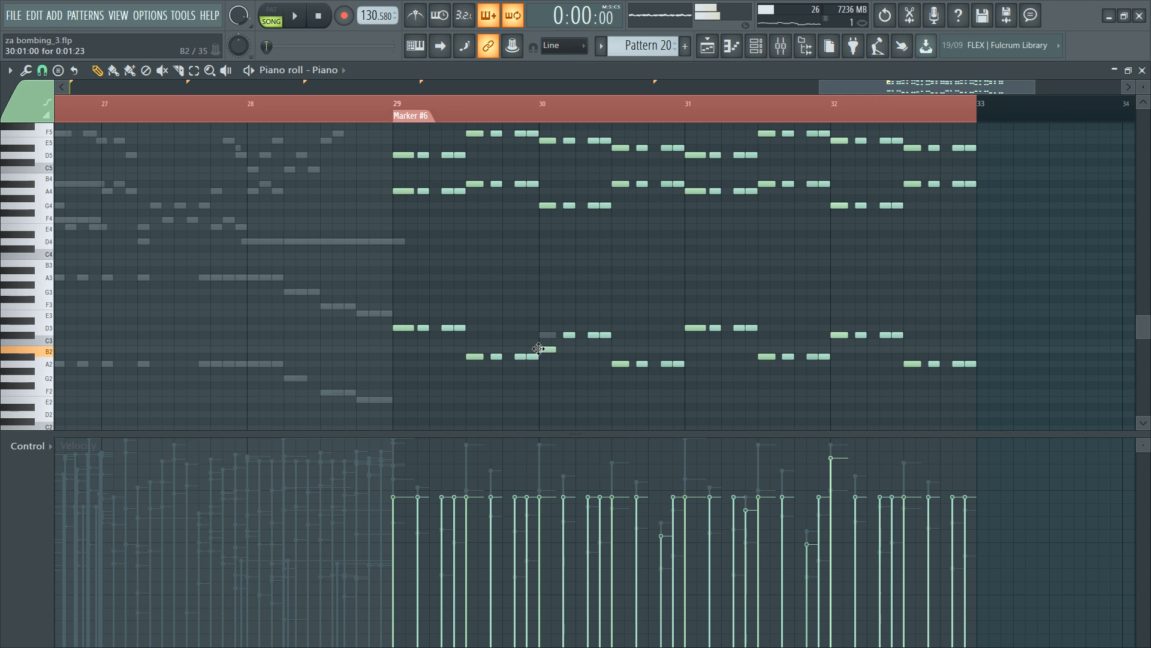
Step: Try the Piano's low notes in bar 30's first half on A2, undo the moves and replay the section
drag(539, 348, 607, 362)
key(space)
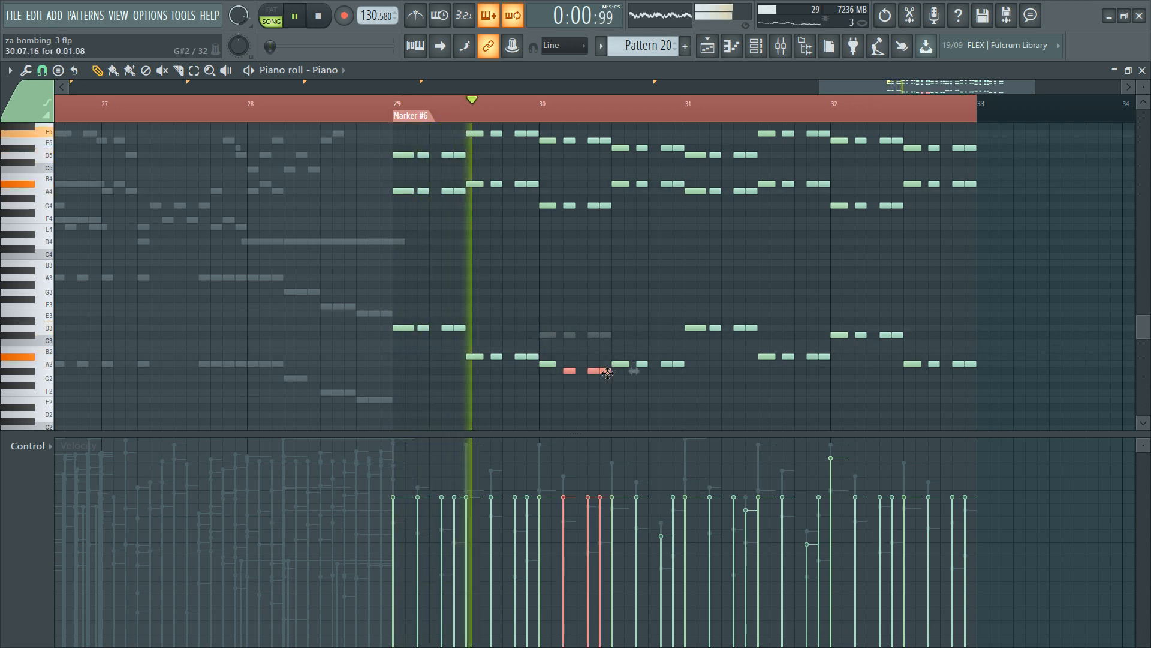
key(ctrl+d)
key(space)
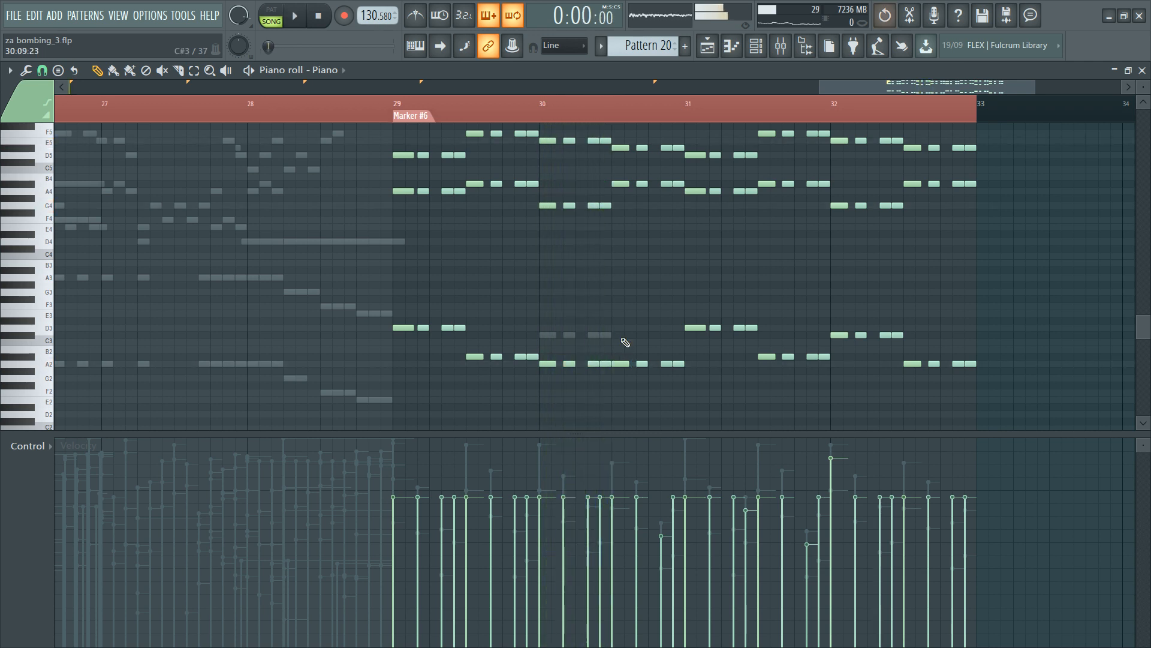
key(ctrl+z)
key(ctrl+z)
key(ctrl+z)
scroll(576, 296, up, 3)
key(space)
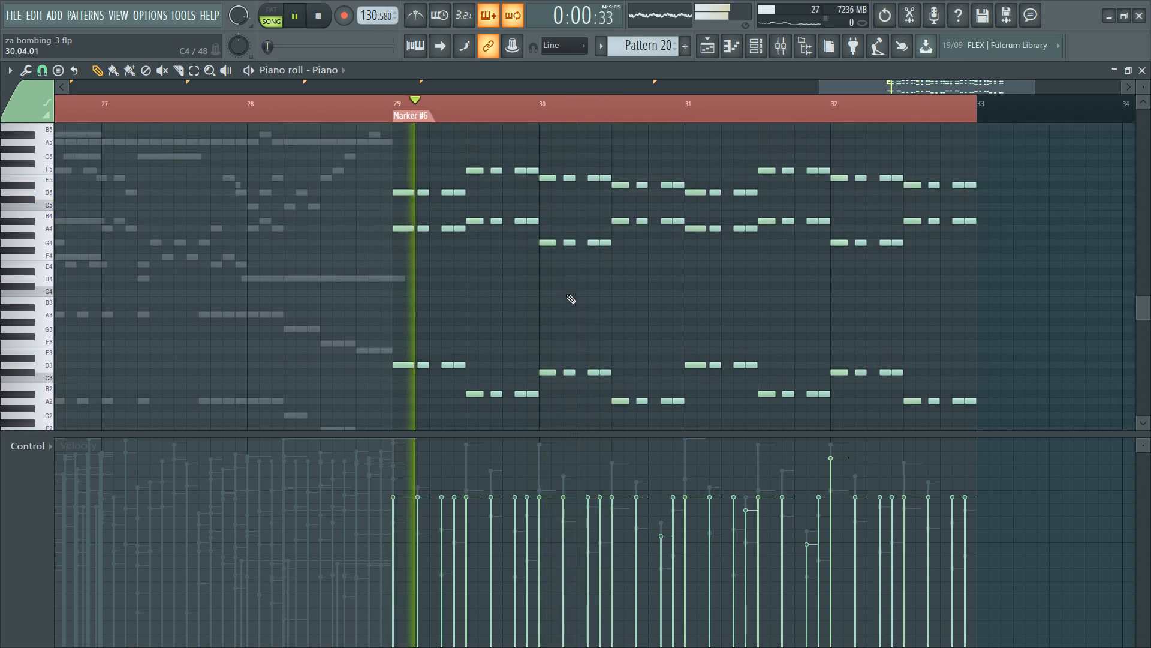
Step: Try raising the Piano's G4 notes in bar 30's first half to G#4, play the section and undo the change
key(space)
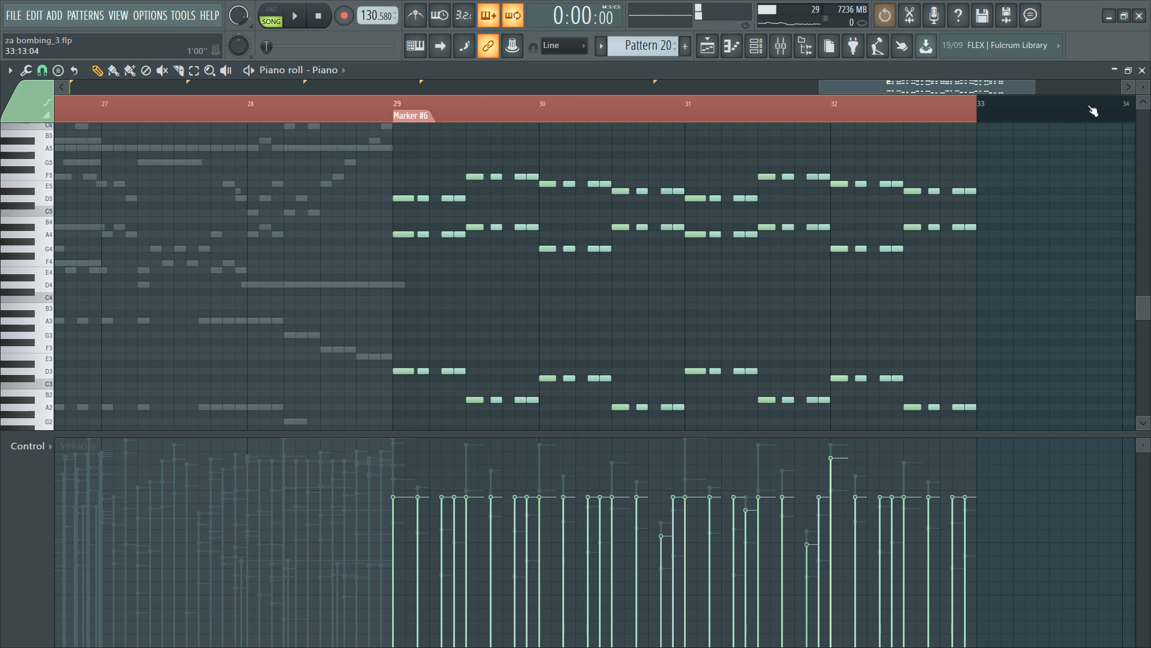
scroll(658, 277, up, 3)
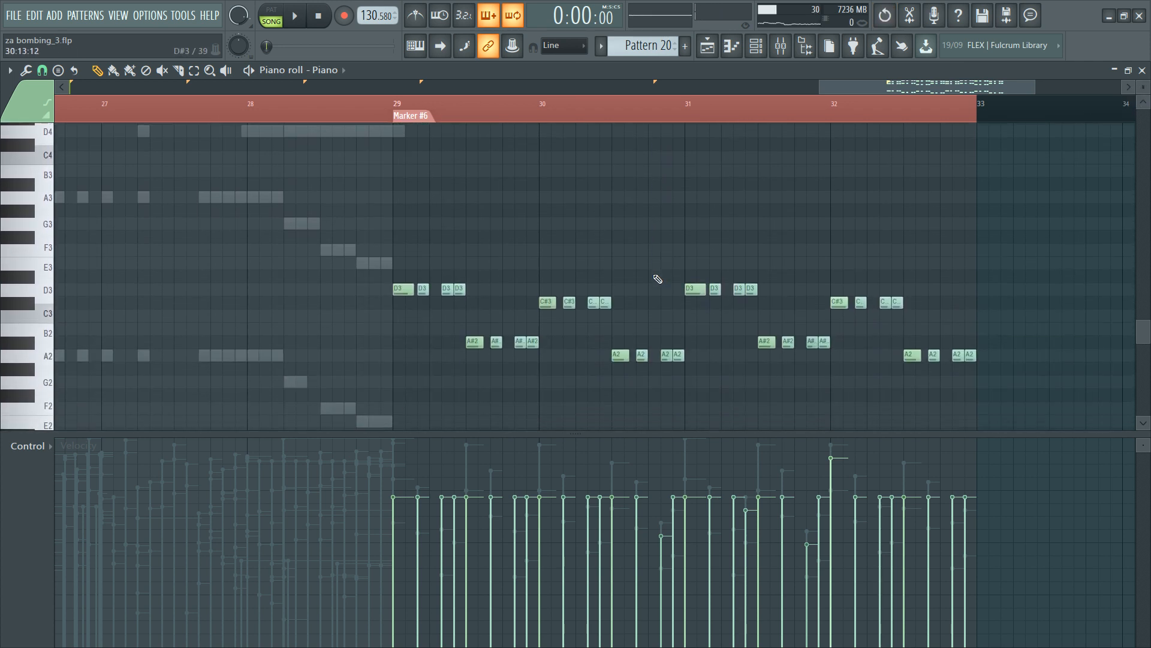
scroll(657, 278, up, 4)
drag(520, 253, 633, 265)
key(shift+Up)
key(space)
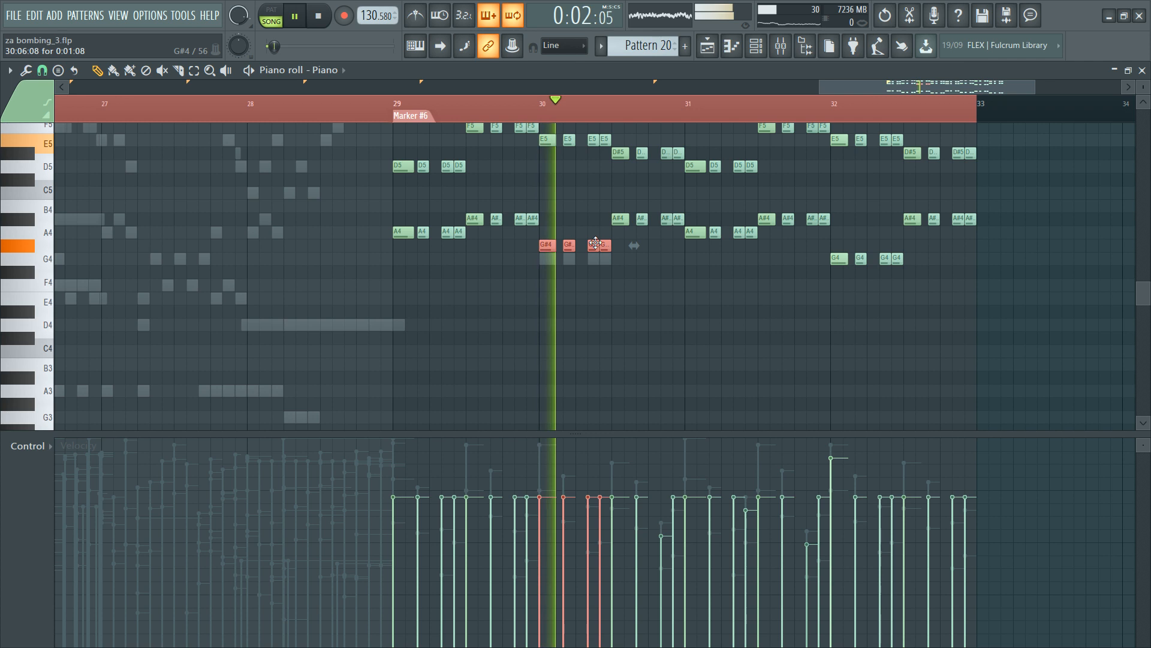
scroll(596, 242, down, 1)
key(space)
scroll(596, 242, down, 4)
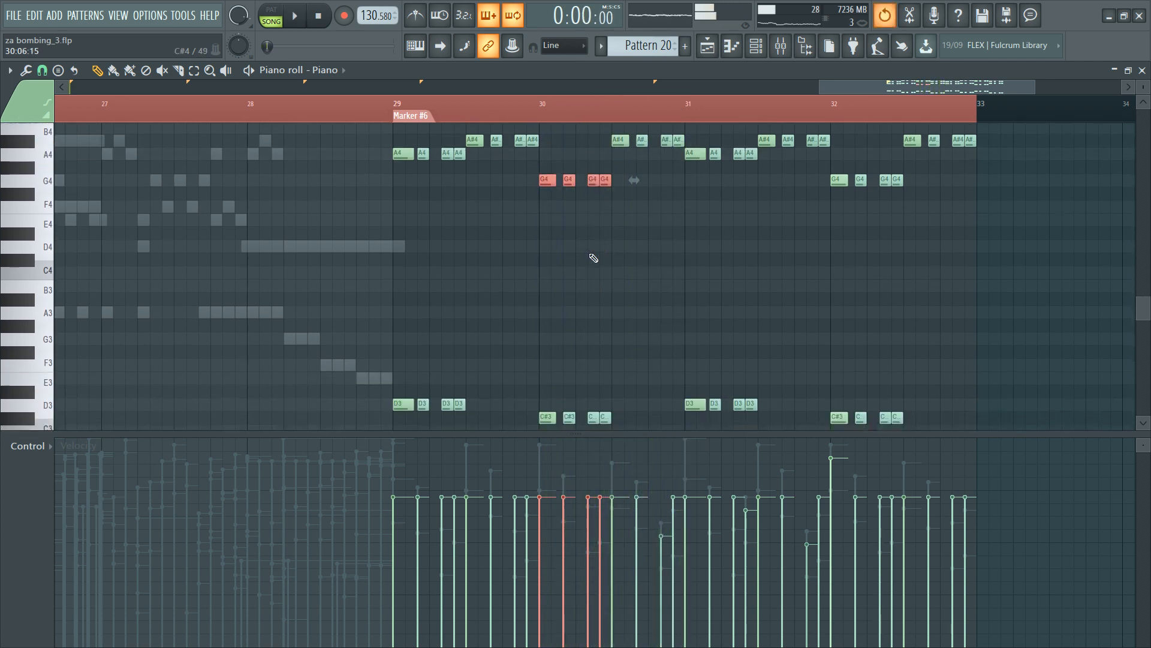
Step: Lower the Piano's C#3 notes in bar 30's first half to C3 and play the section
drag(536, 280, 651, 318)
key(space)
key(shift+Down)
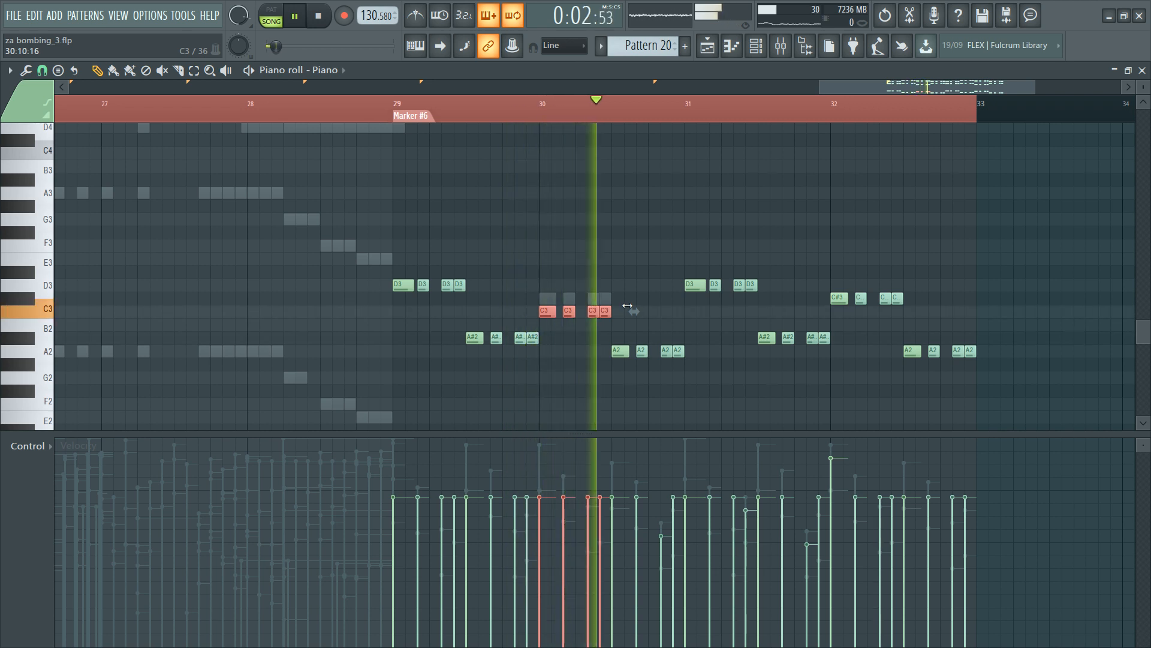
click(615, 246)
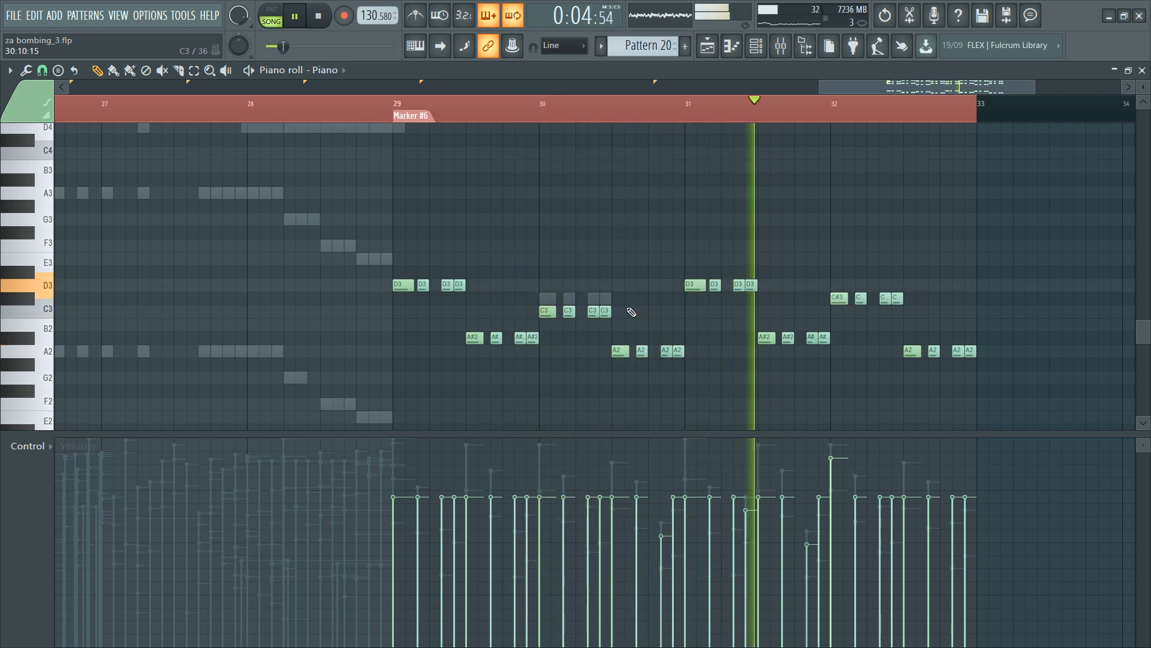
key(space)
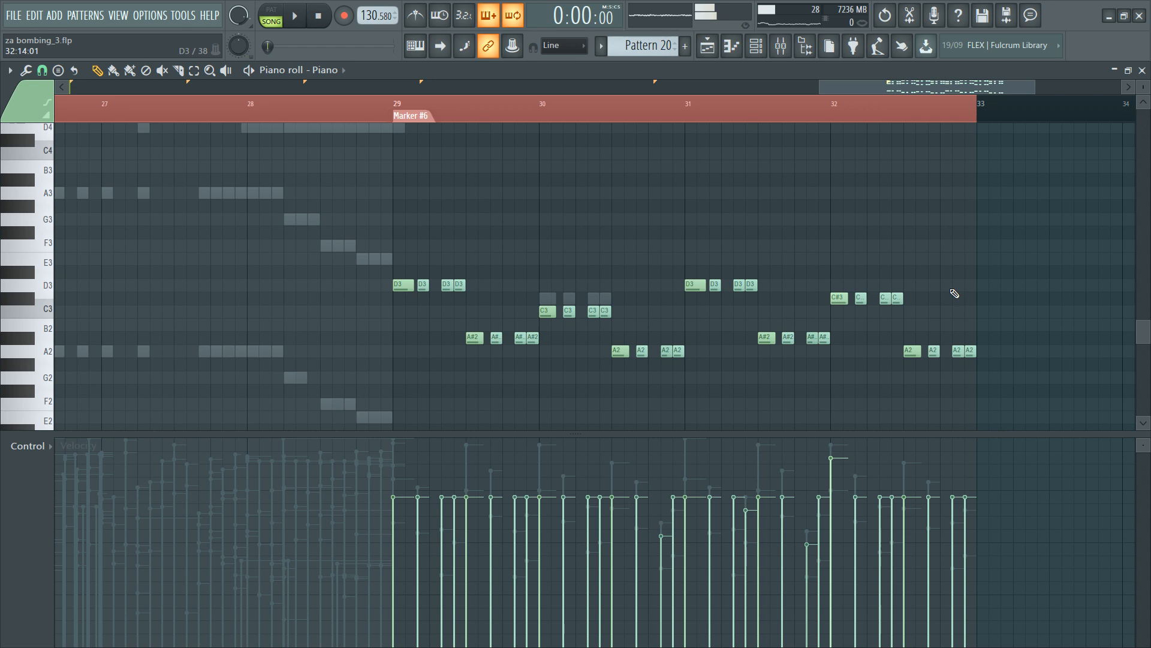
Step: Lower the Piano's C#3 notes in bar 32's first half to C3 and listen to all four bars
drag(929, 280, 783, 297)
key(Down)
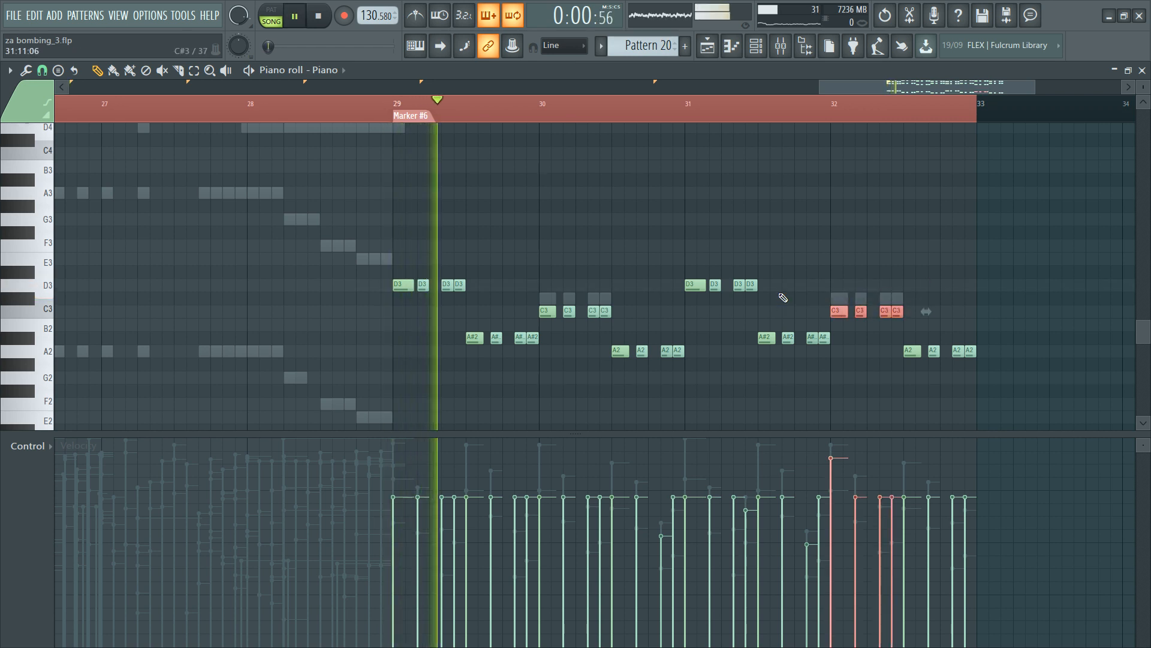
key(ctrl+d)
scroll(571, 258, up, 4)
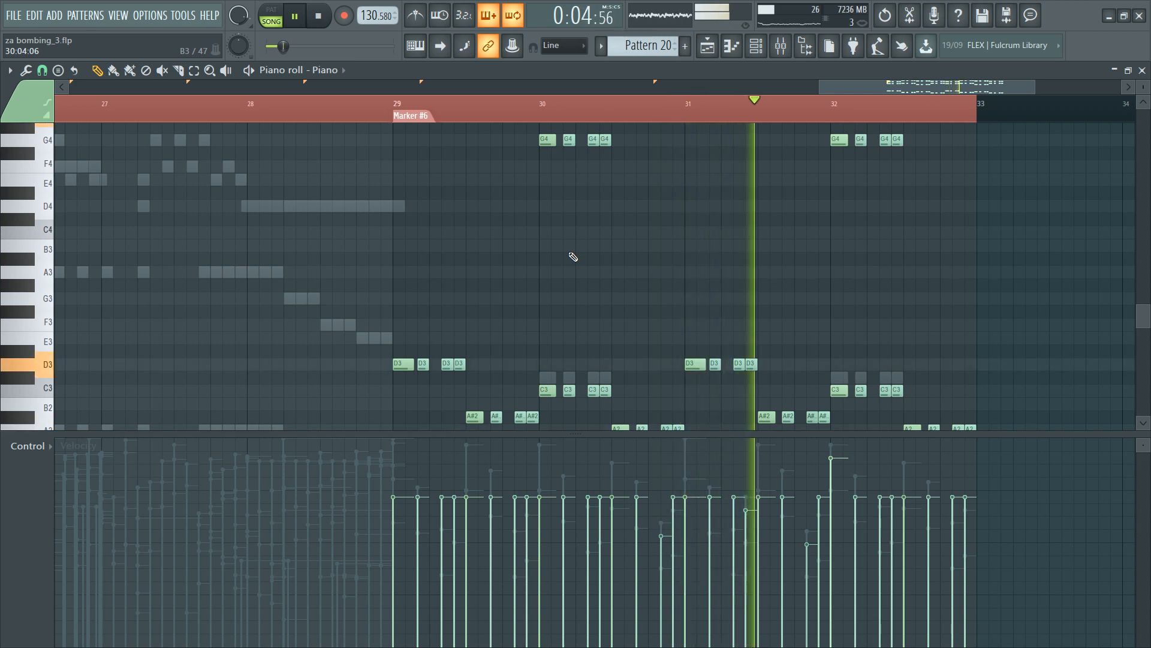
scroll(571, 257, up, 4)
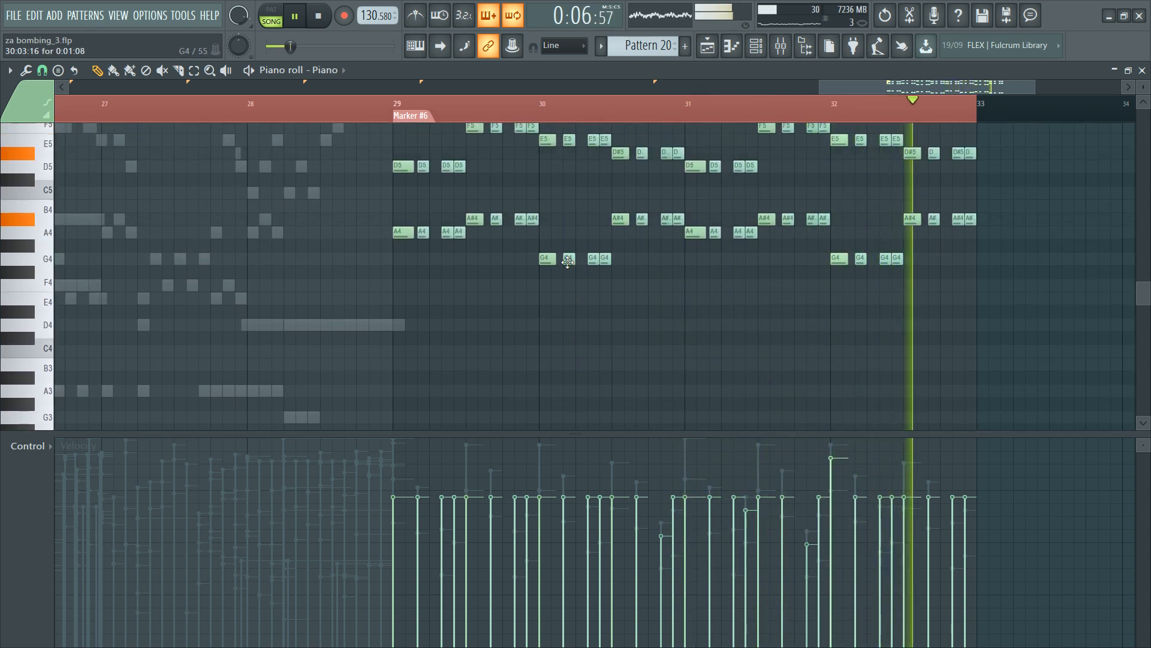
scroll(571, 282, down, 4)
key(space)
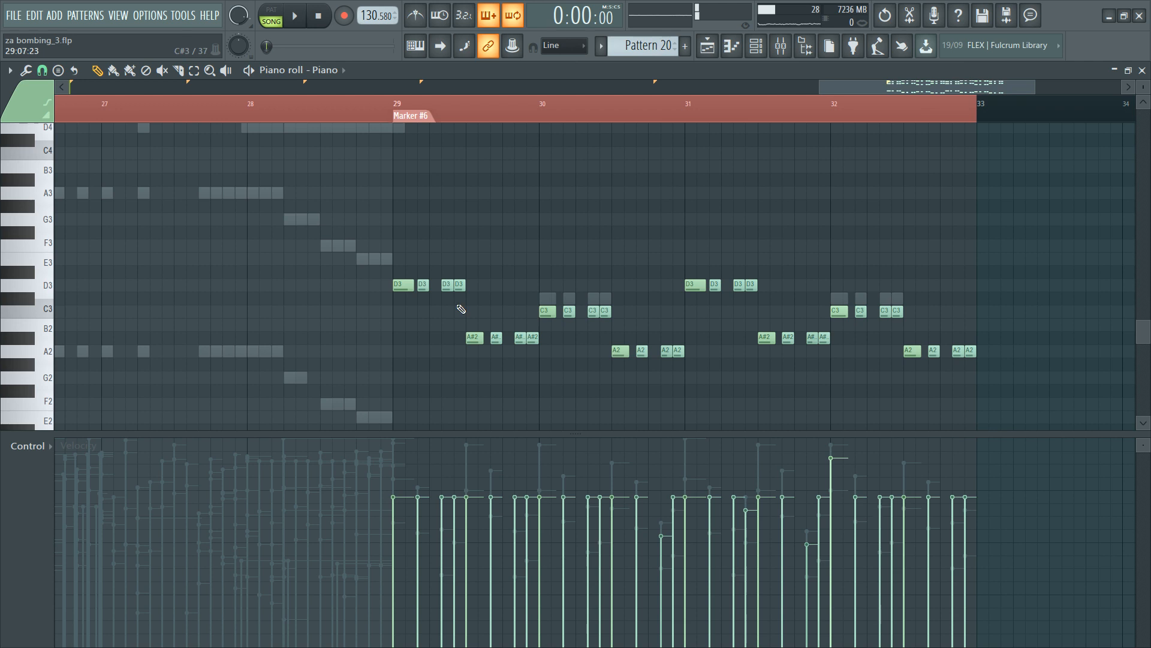
Step: Delete all Piano notes from bar 29 onward and open the Bass Trombones 4 NCL notes for editing
click(397, 111)
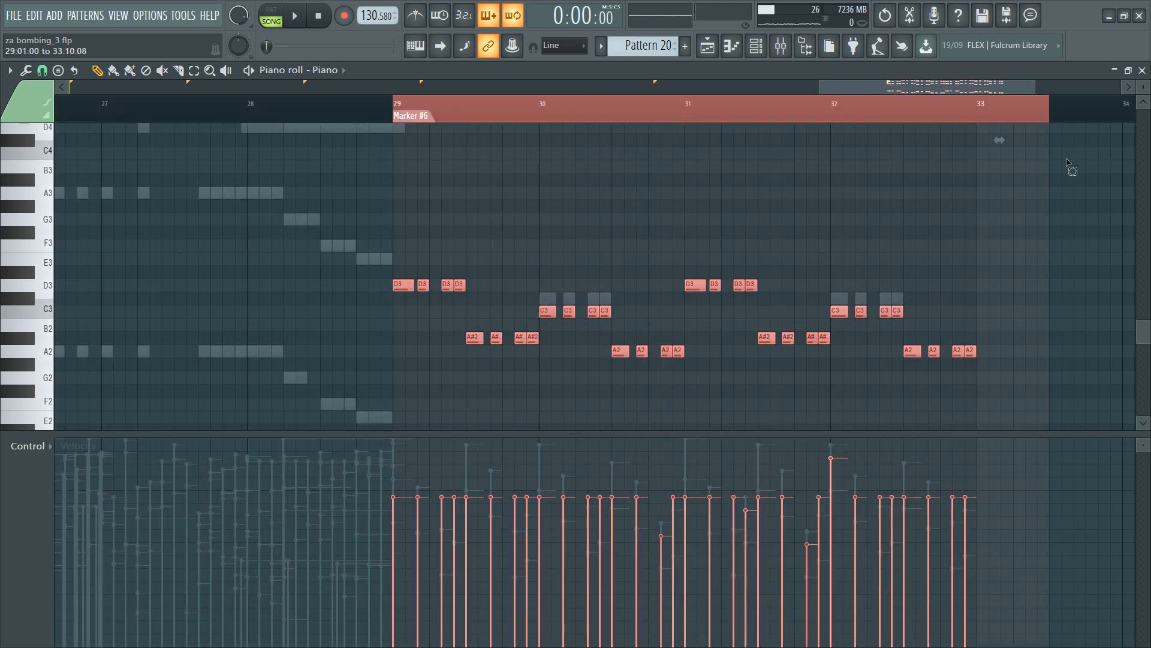
key(Delete)
key(F6)
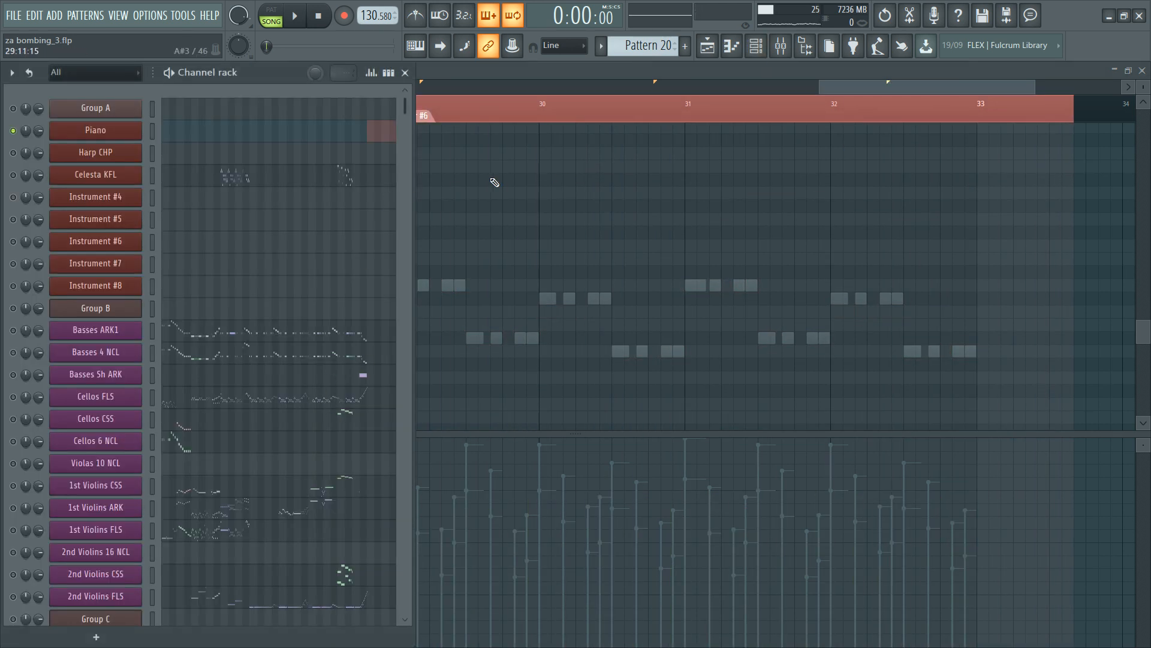
key(F6)
double_click(457, 287)
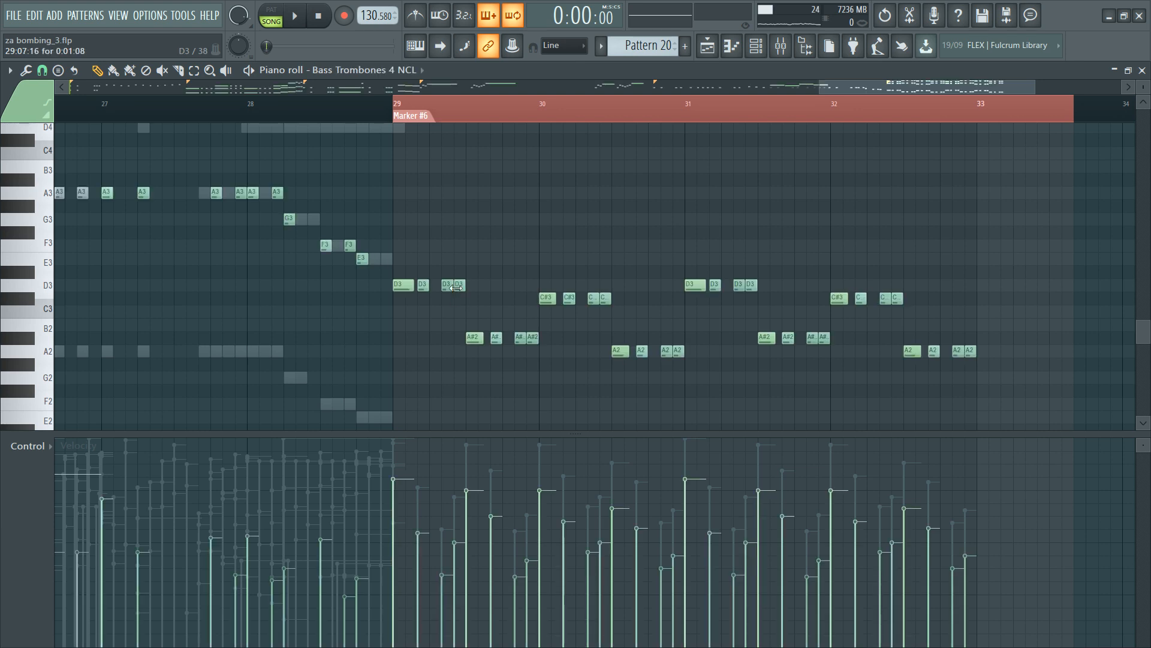
Step: Solo the Bass Trombones 4 NCL channel and reopen its notes in the piano roll
key(F6)
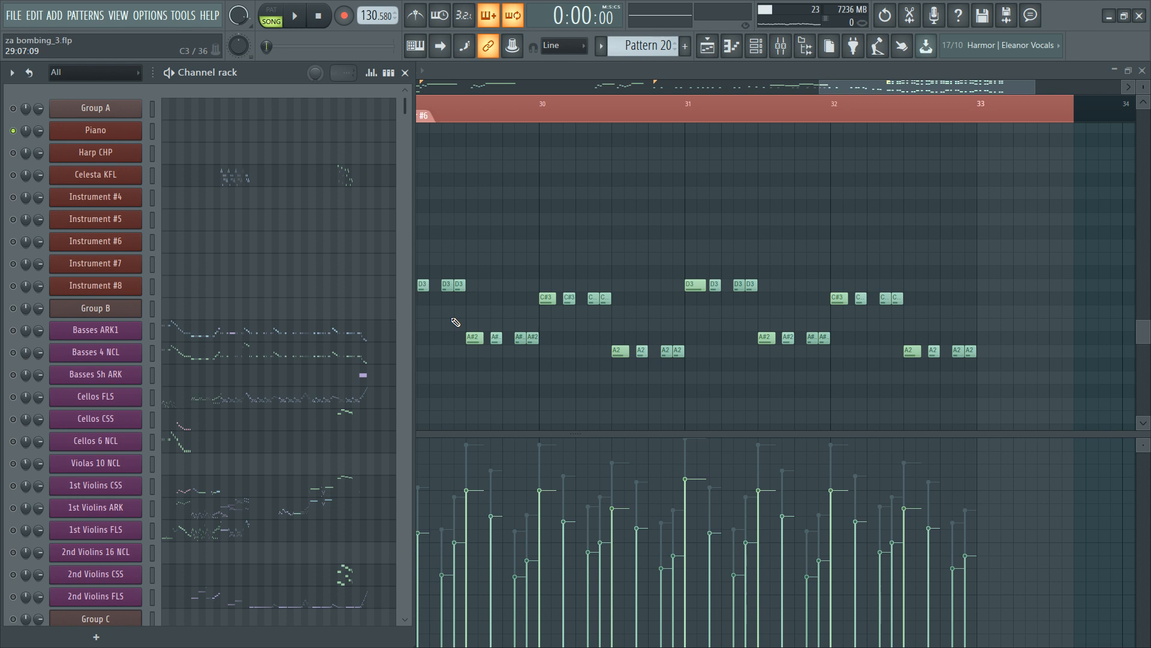
key(F6)
key(F6)
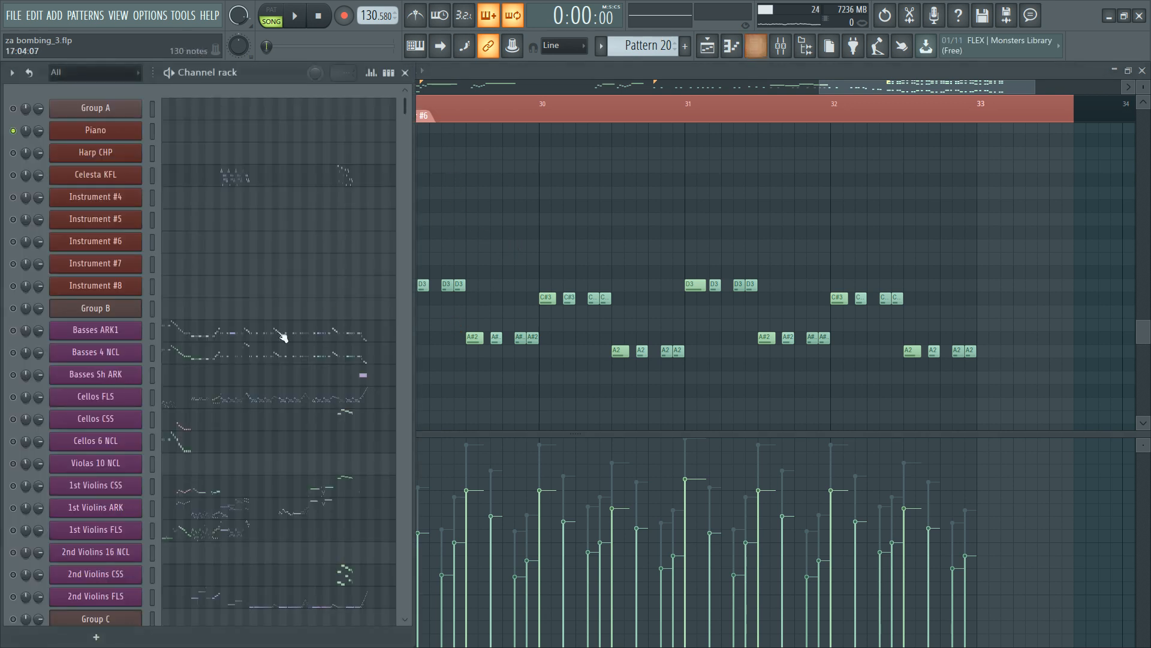
scroll(175, 441, down, 10)
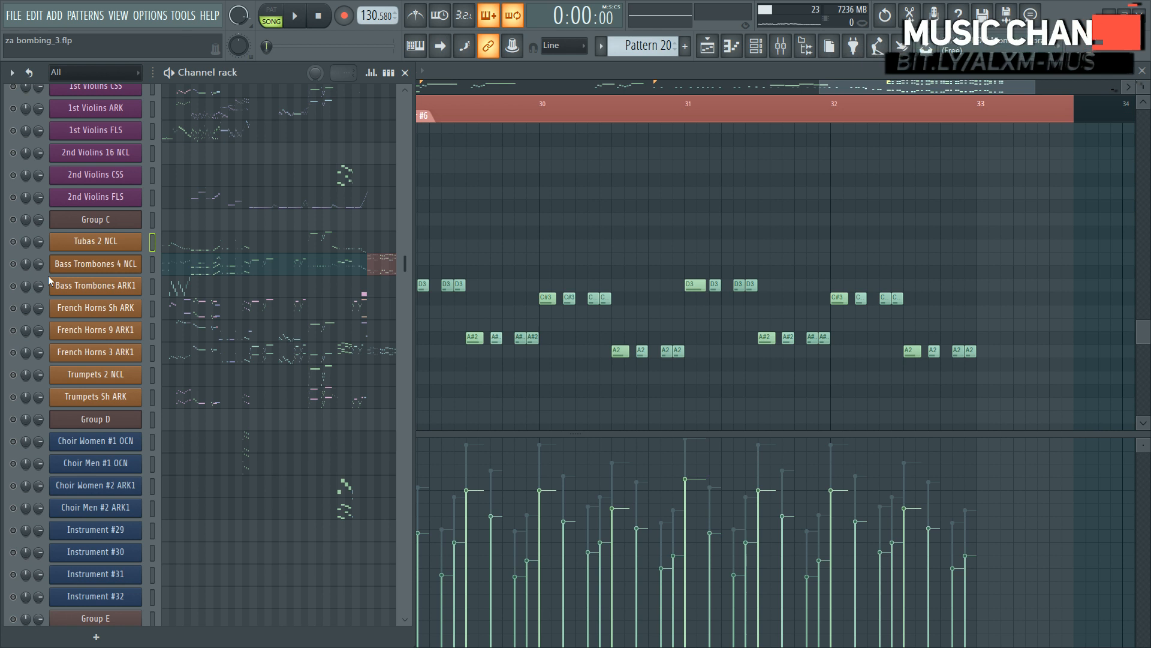
click(14, 264)
click(321, 267)
click(360, 267)
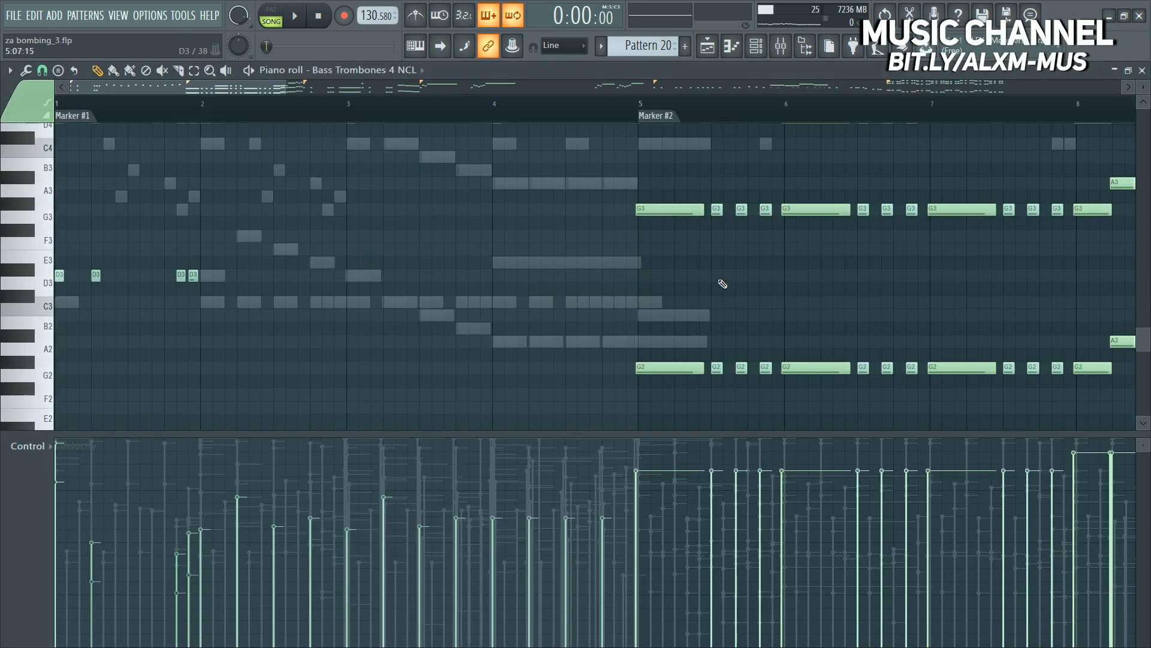
Step: Lower the Bass Trombones' C#3 notes in the first halves of bars 30 and 32 to C3
scroll(434, 150, down, 6)
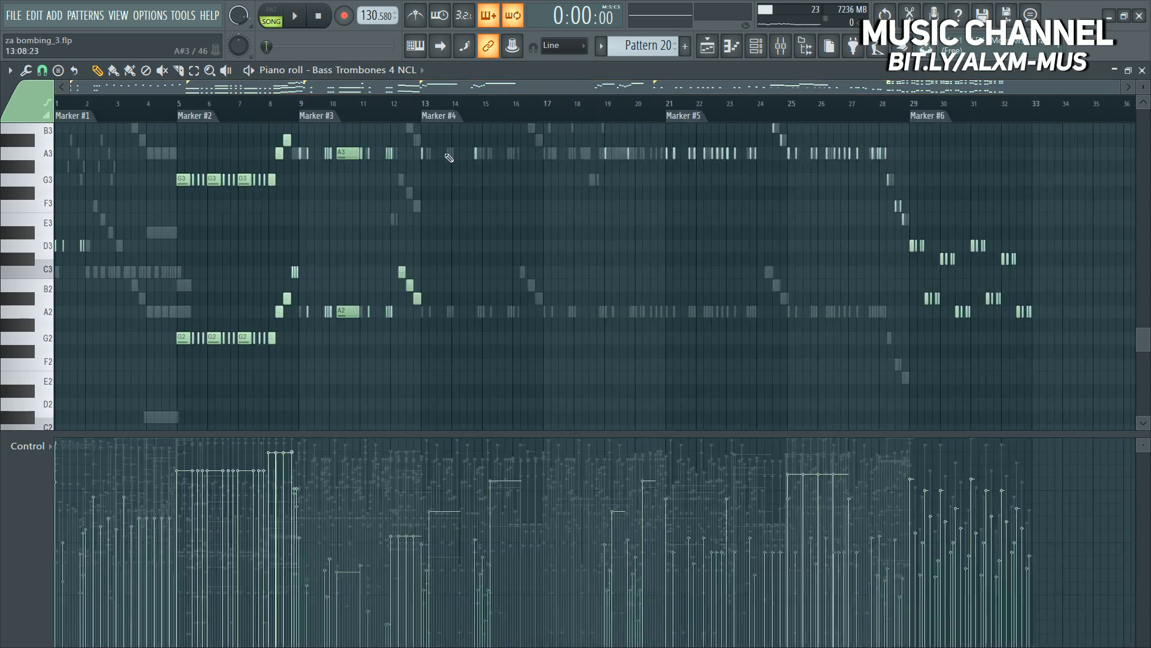
scroll(449, 156, down, 3)
scroll(1048, 120, up, 2)
scroll(1113, 120, up, 5)
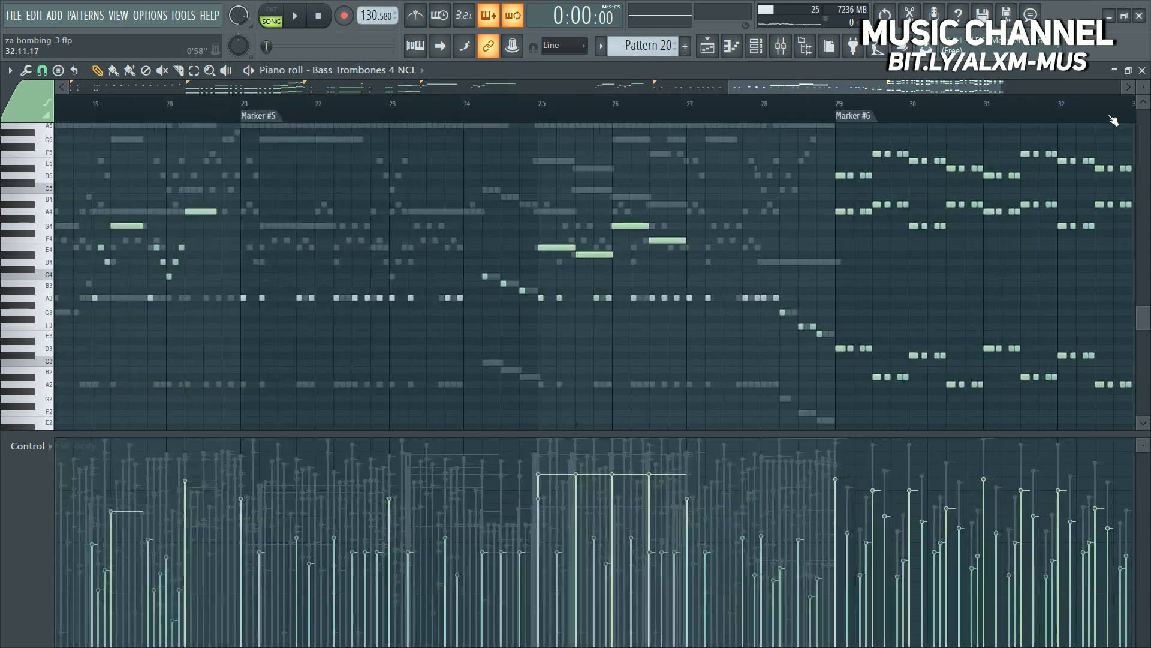
scroll(897, 254, up, 2)
scroll(897, 254, down, 3)
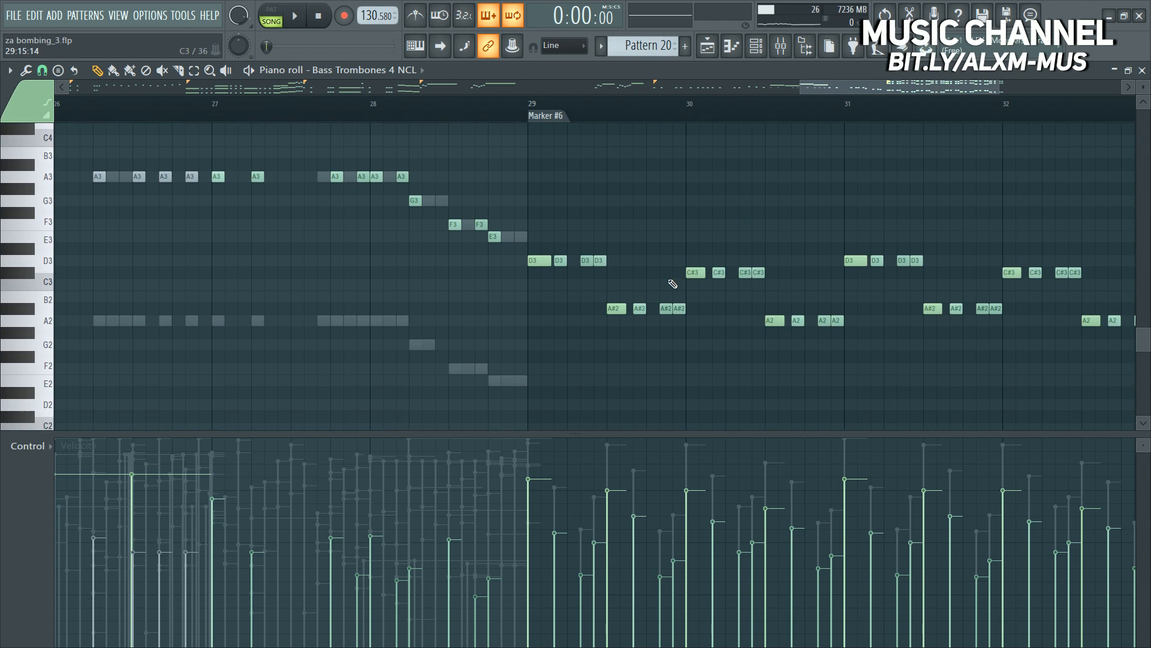
drag(663, 265, 1099, 270)
key(shift+Down)
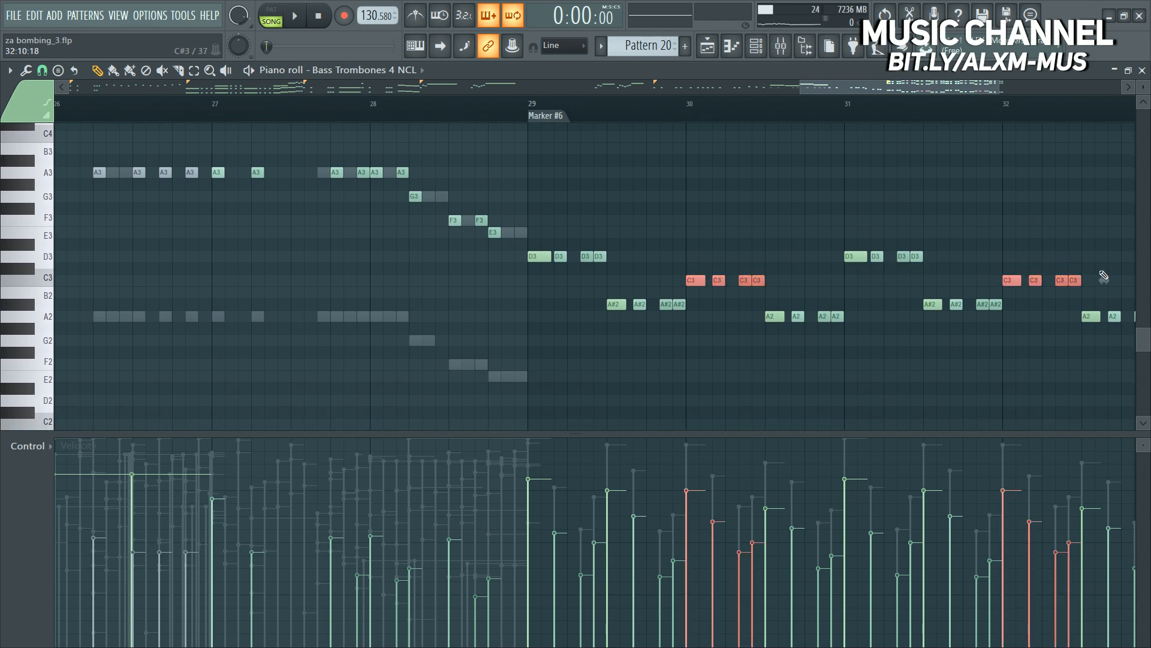
Step: Play the soloed Bass Trombones from Marker #6 through bar 32
click(550, 109)
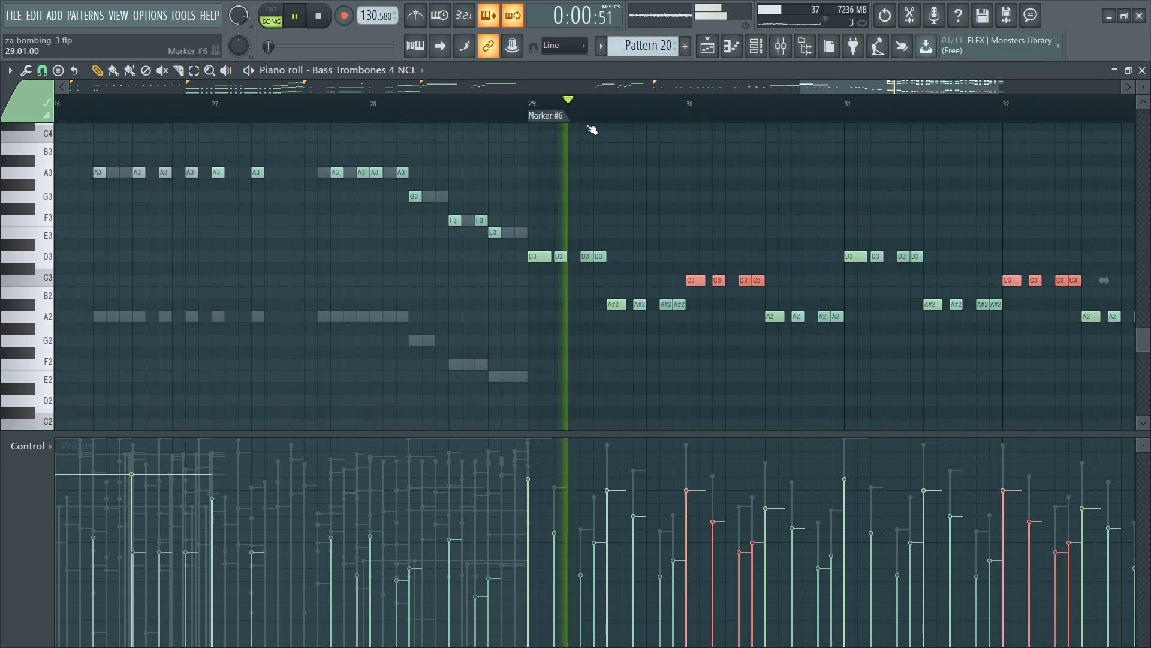
scroll(822, 107, down, 1)
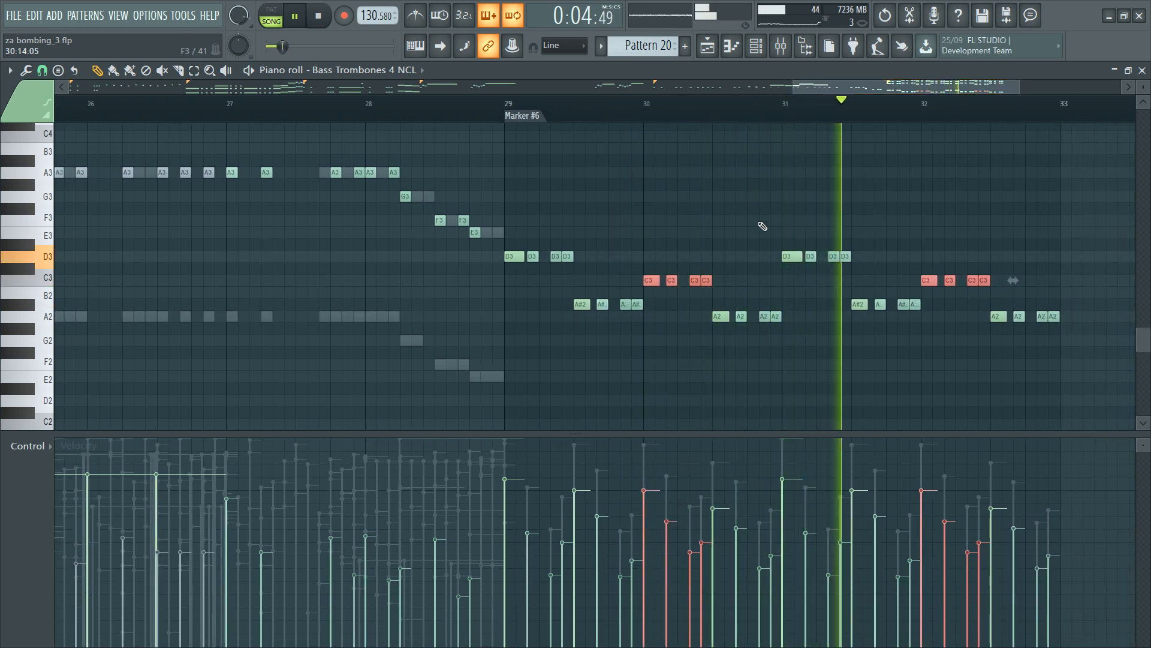
scroll(951, 270, up, 5)
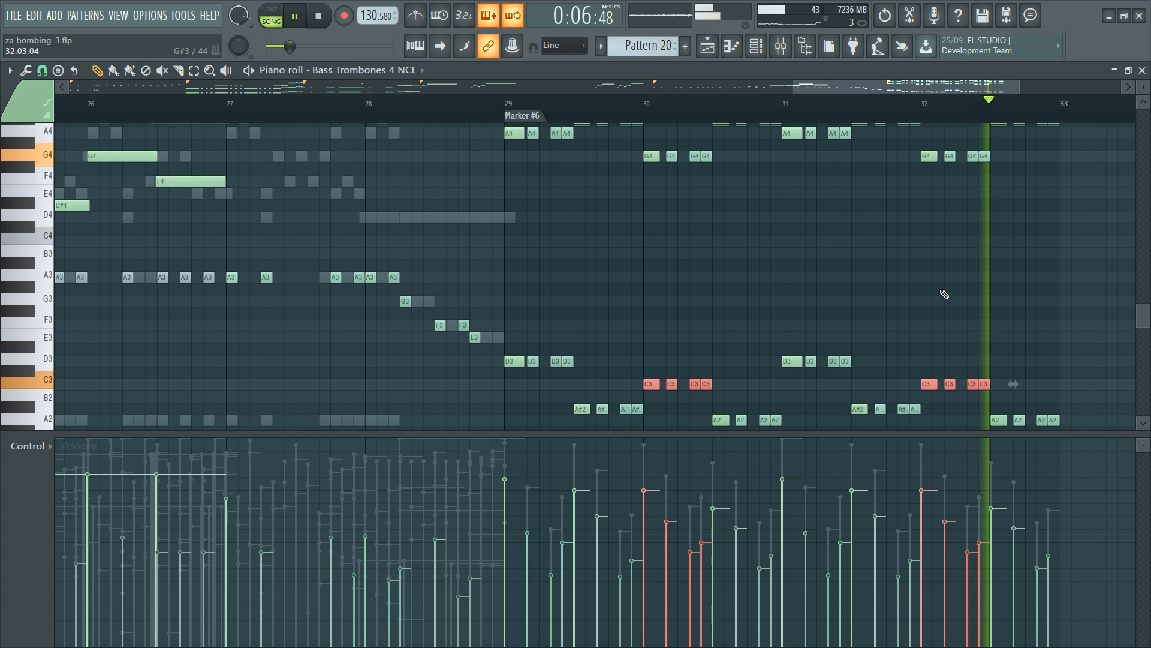
key(space)
Step: Audition single Bass Trombones pitches on the piano keyboard from D3 upwards, including F3 and A3
drag(1144, 87, 1144, 57)
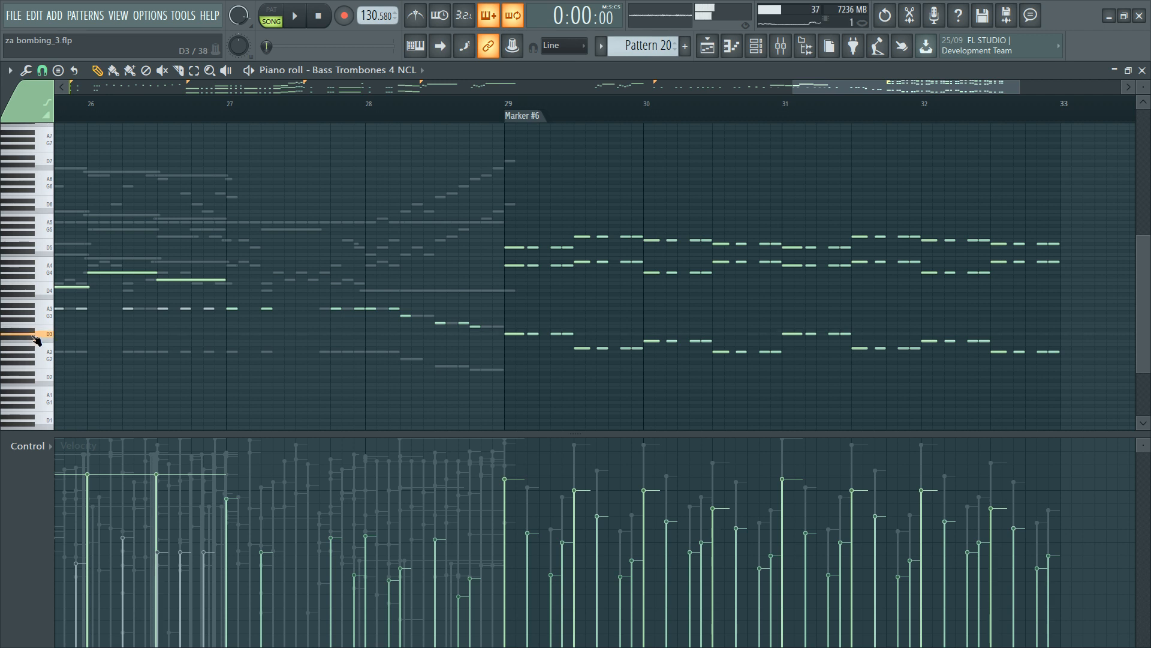
click(35, 304)
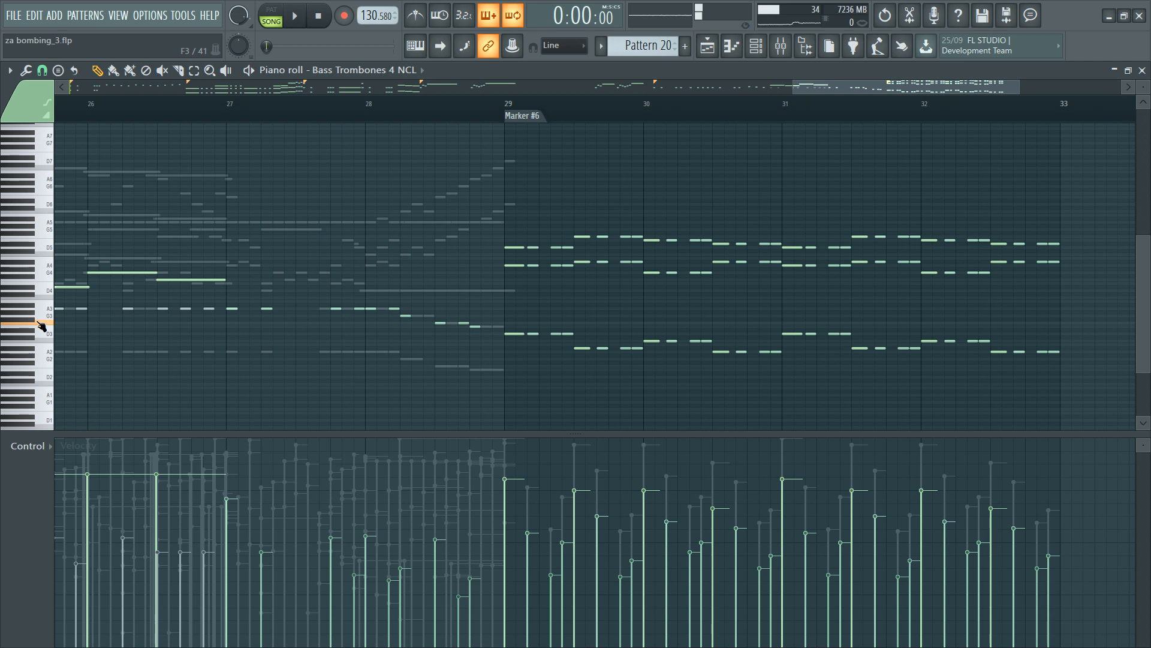
drag(37, 322, 38, 319)
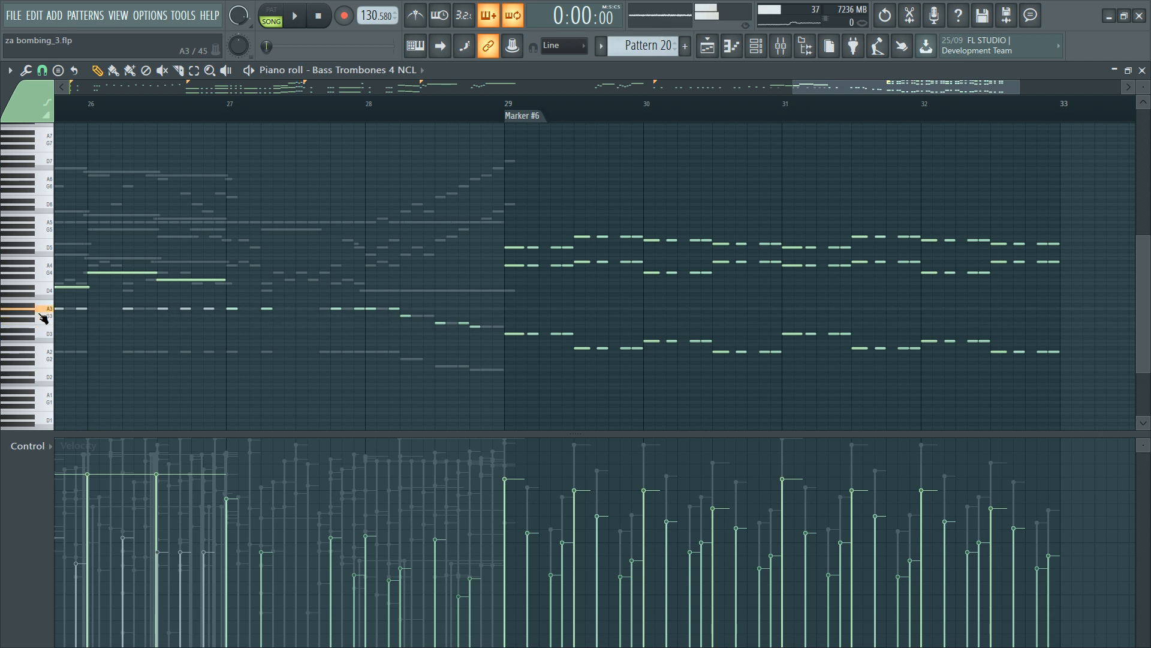
drag(45, 308, 27, 312)
click(38, 300)
click(41, 292)
click(39, 302)
click(41, 299)
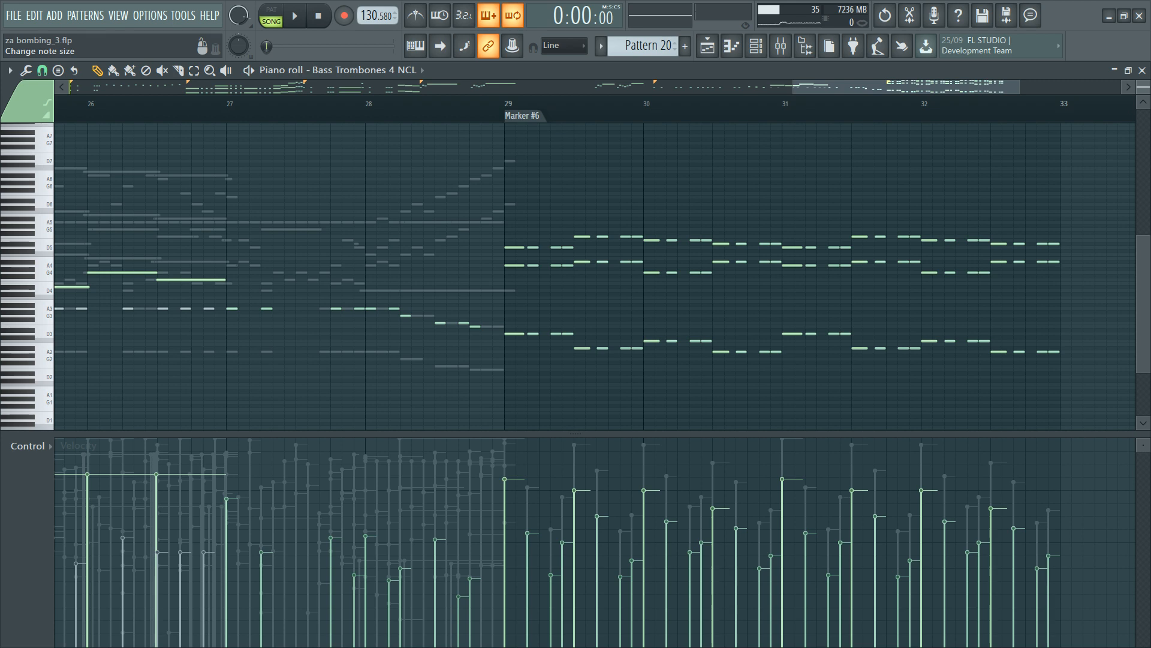
Step: Fit the three trombone lines of bars 29 to 32 in view and shrink the velocity lane to enlarge the note area
drag(1143, 88, 1143, 111)
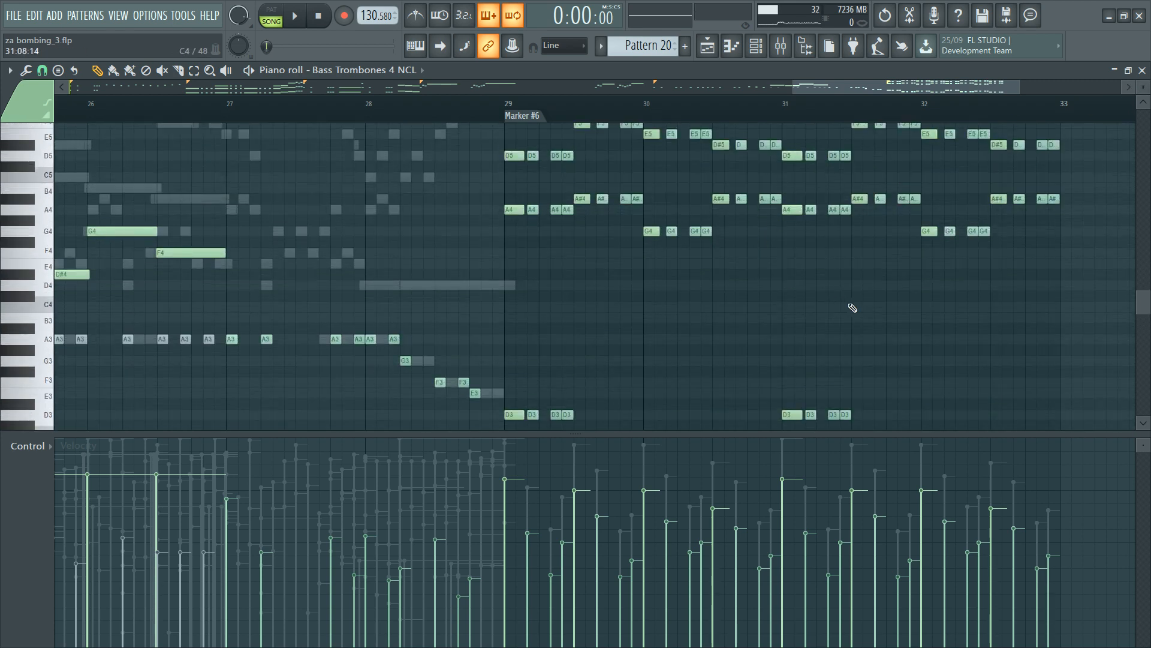
scroll(566, 190, down, 5)
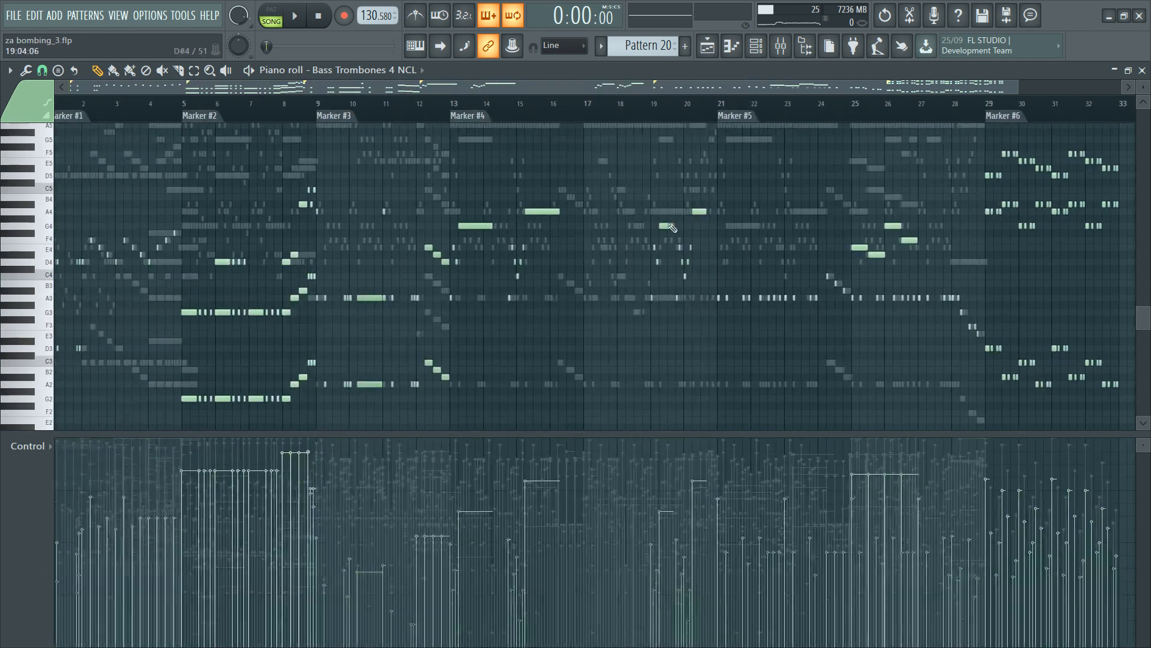
scroll(747, 158, up, 5)
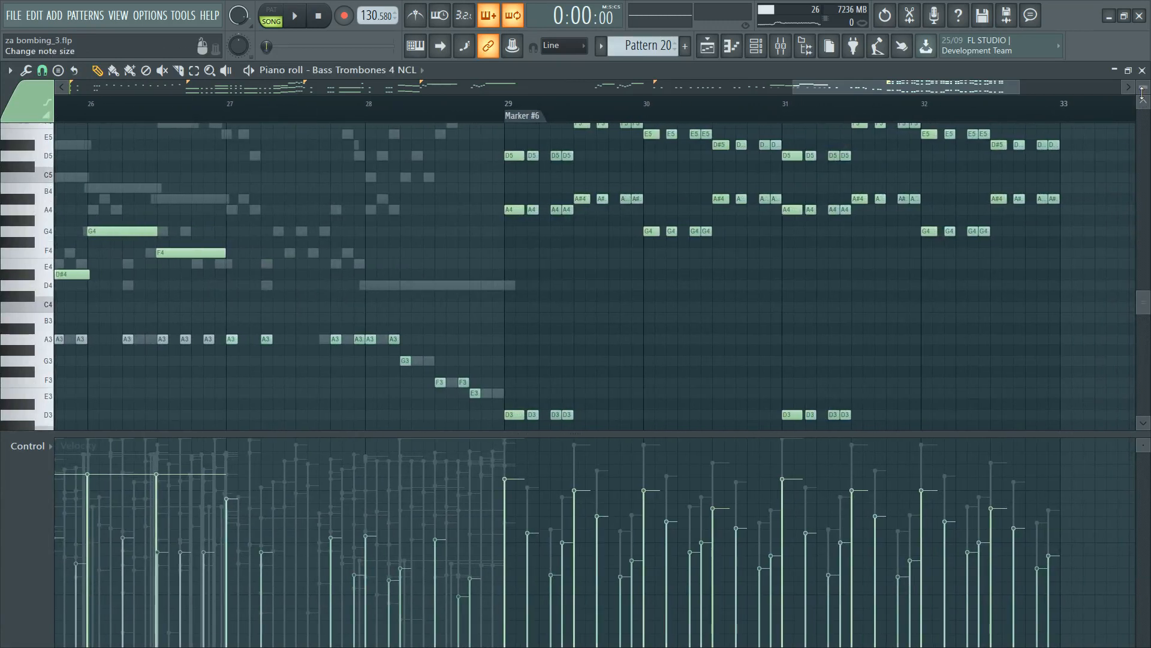
drag(1143, 88, 1143, 78)
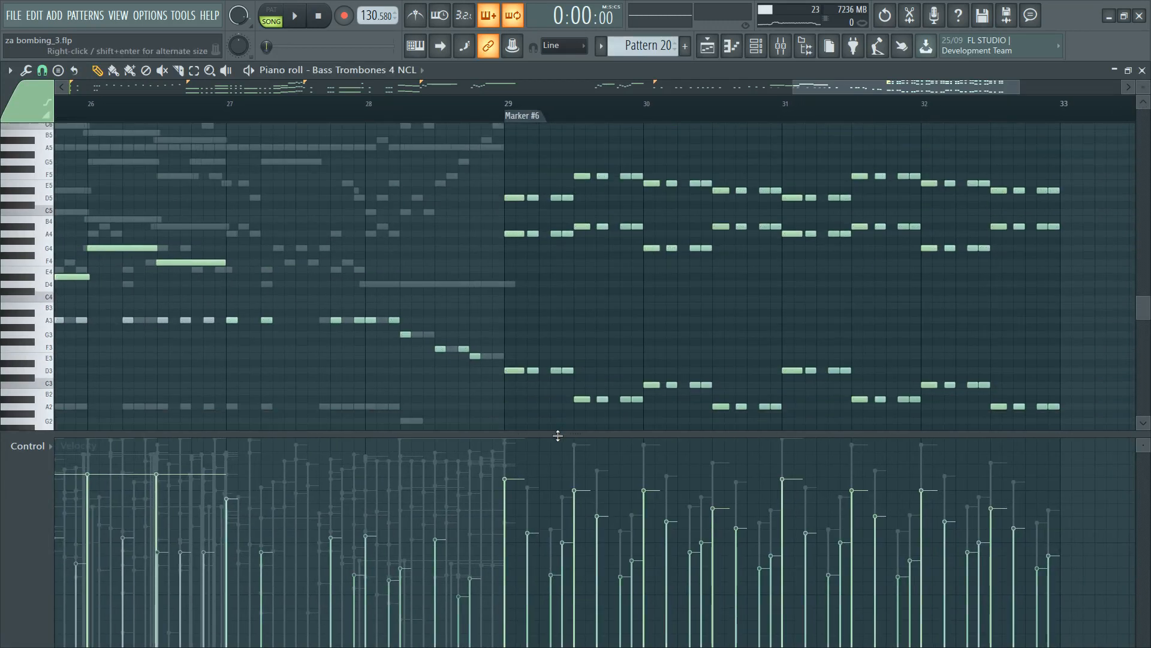
drag(549, 431, 550, 530)
Step: Turn off the solo on Bass Trombones 4 NCL and look through the remaining channels in the channel rack
key(F6)
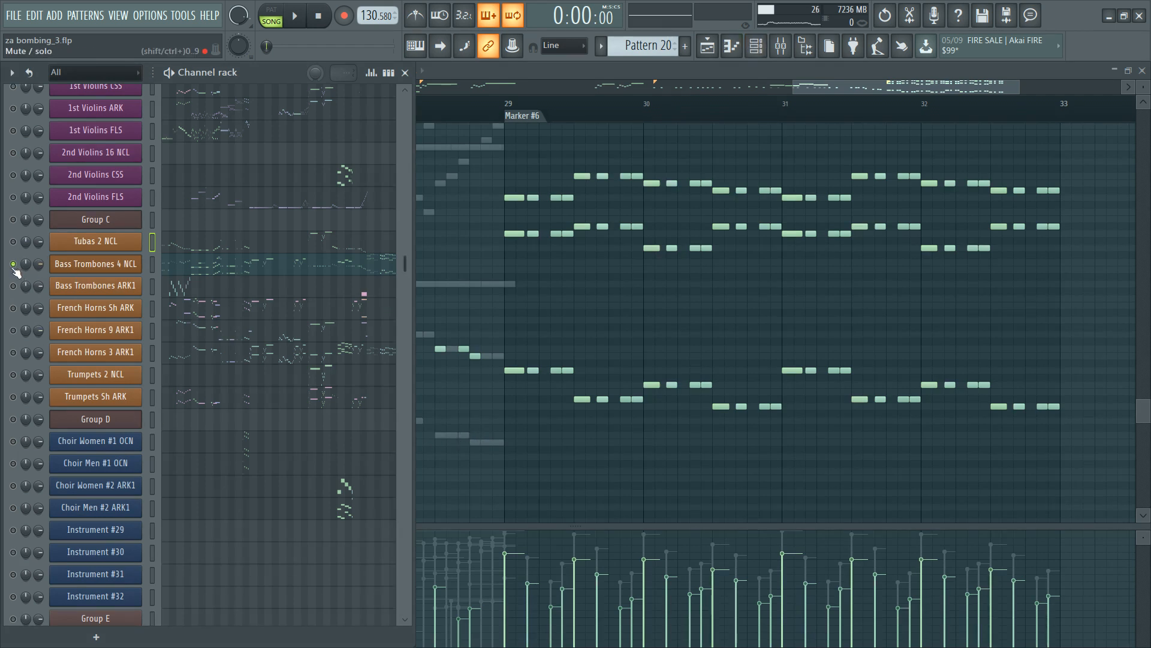
scroll(238, 328, down, 10)
scroll(239, 328, up, 5)
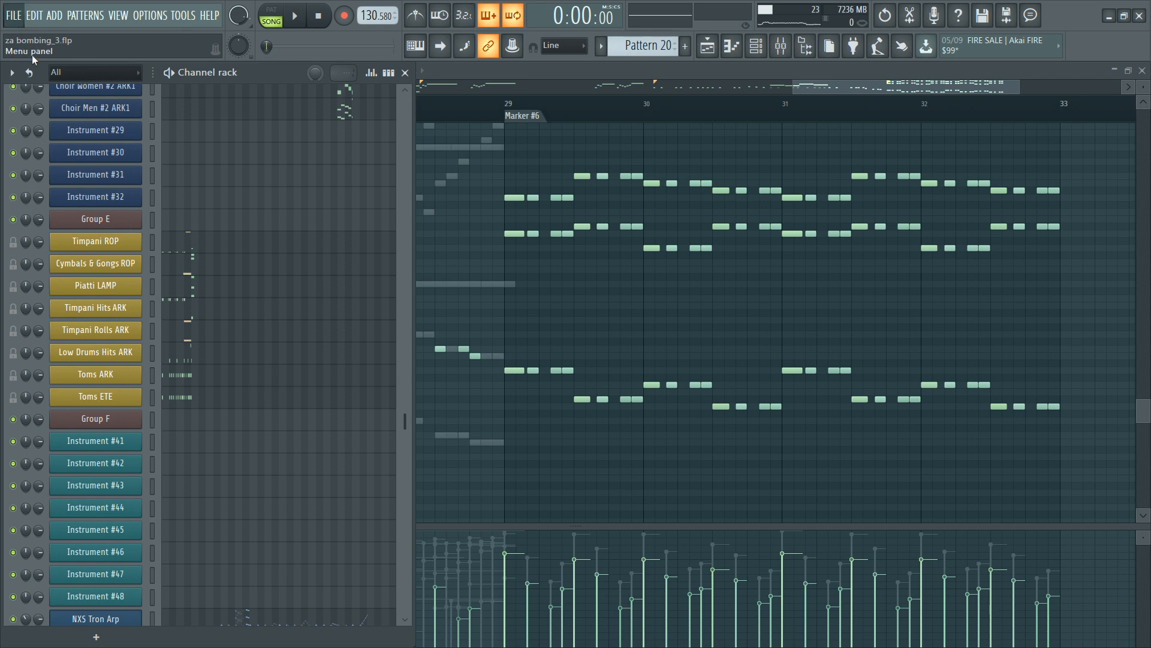
Step: Save the project and select every unlocked channel in the channel rack, leaving out the locked percussion
key(ctrl+s)
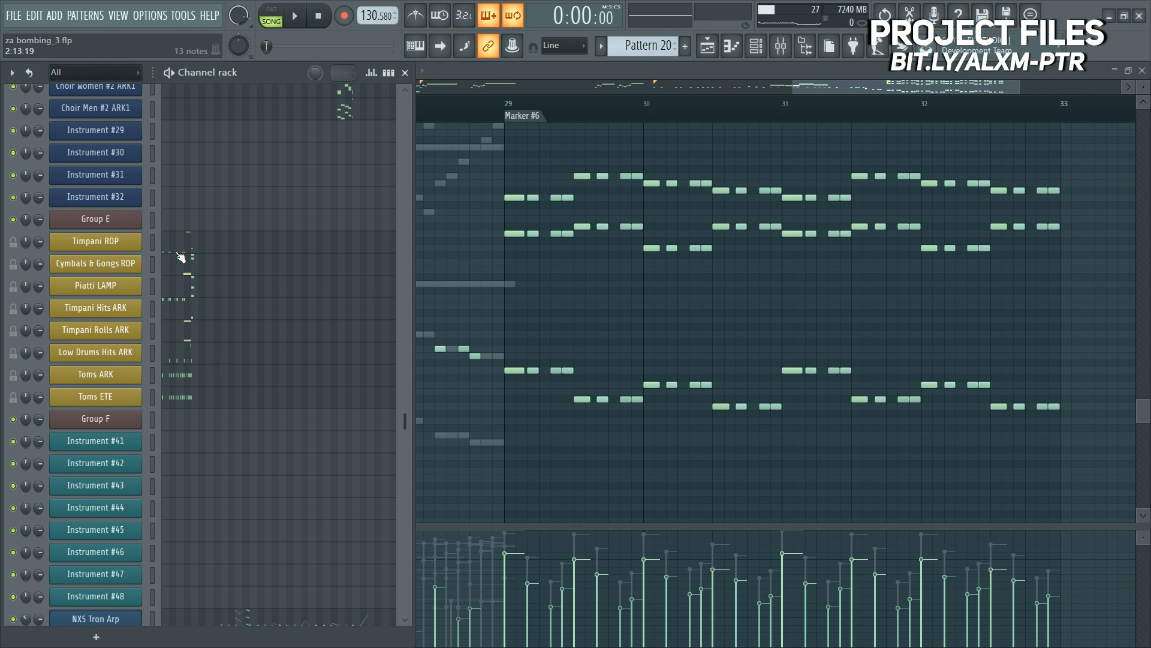
right_click(152, 218)
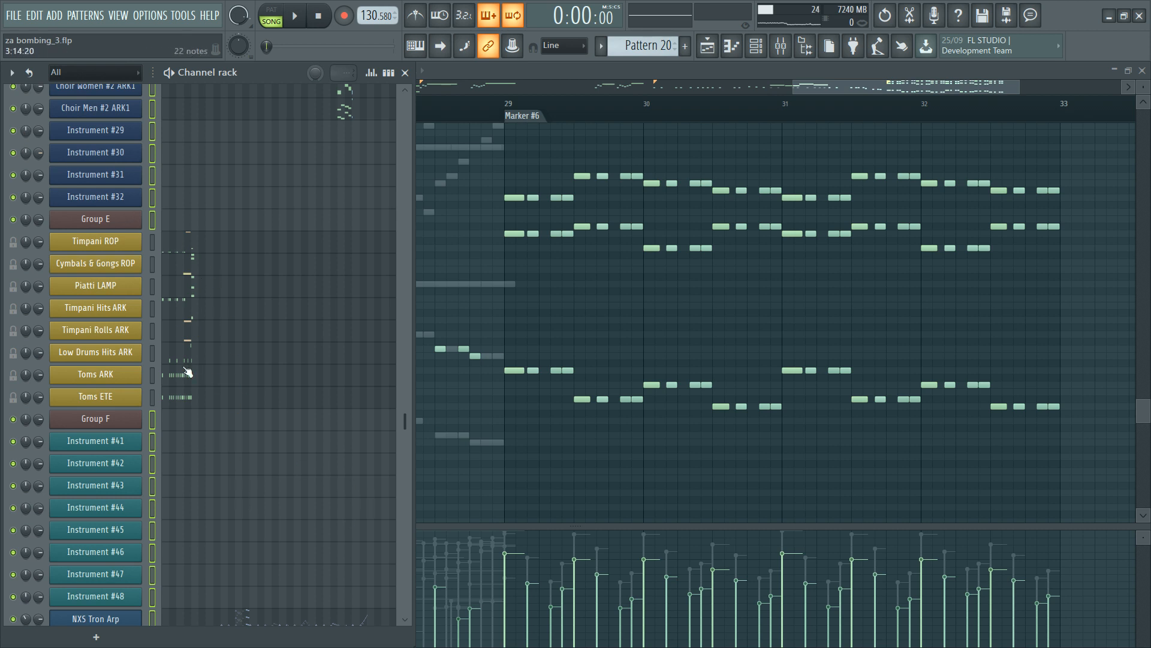
scroll(219, 354, up, 3)
scroll(175, 211, up, 12)
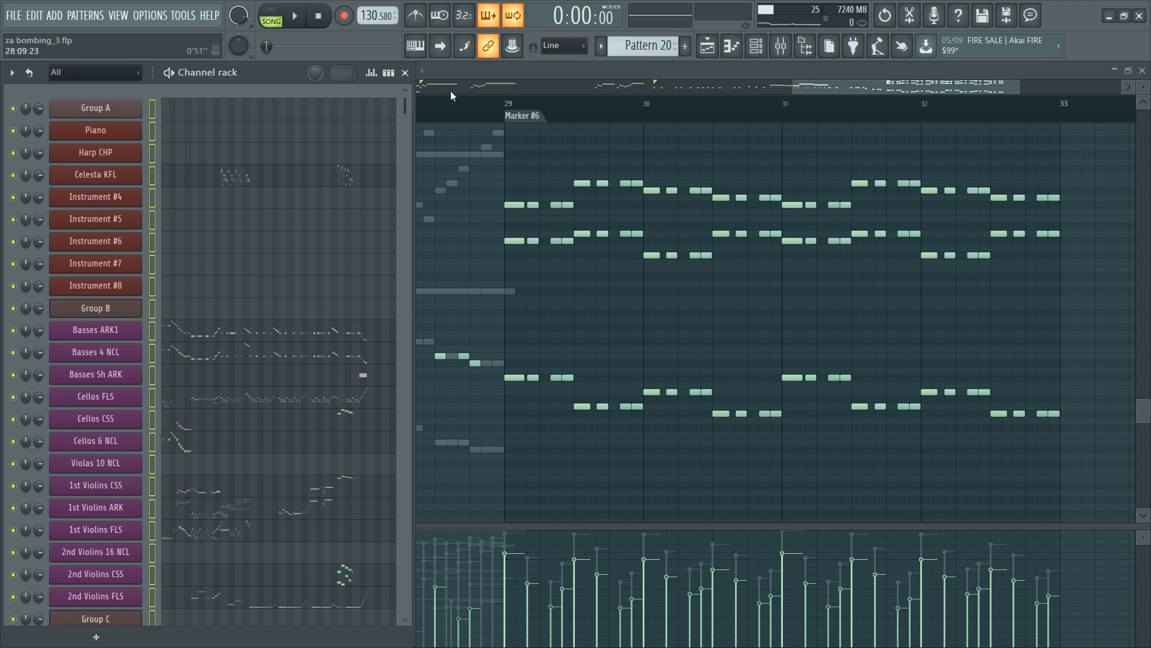
Step: Play the selected instruments from Marker #5 to about bar 23 and stop
click(447, 92)
scroll(445, 94, down, 6)
key(F9)
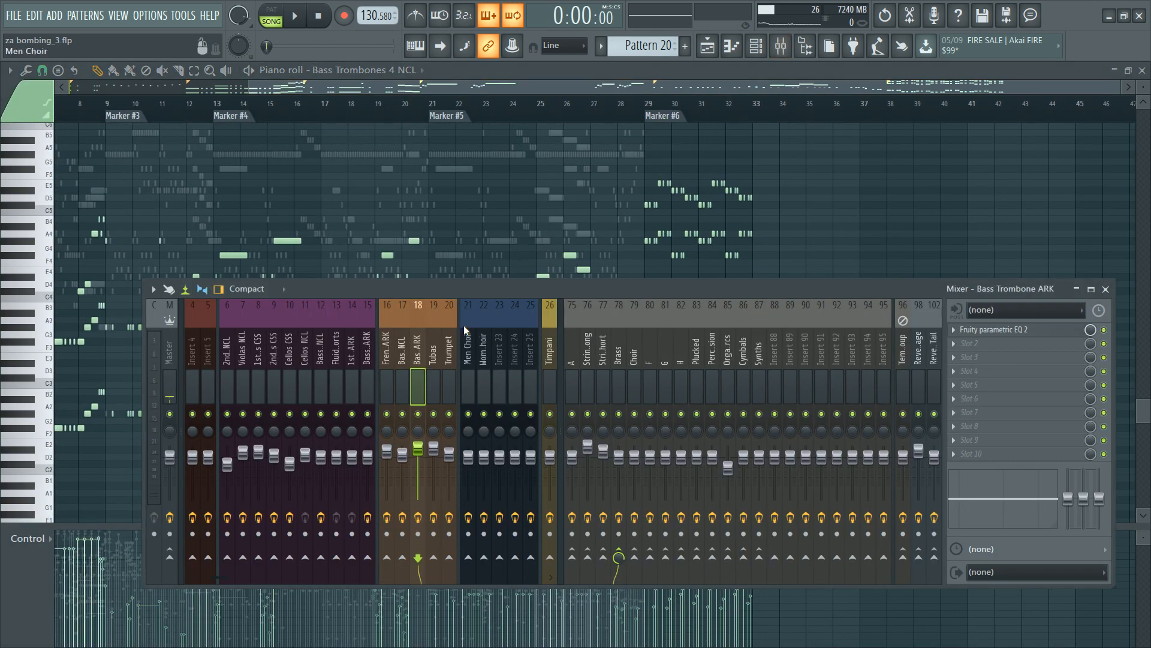
click(447, 116)
key(space)
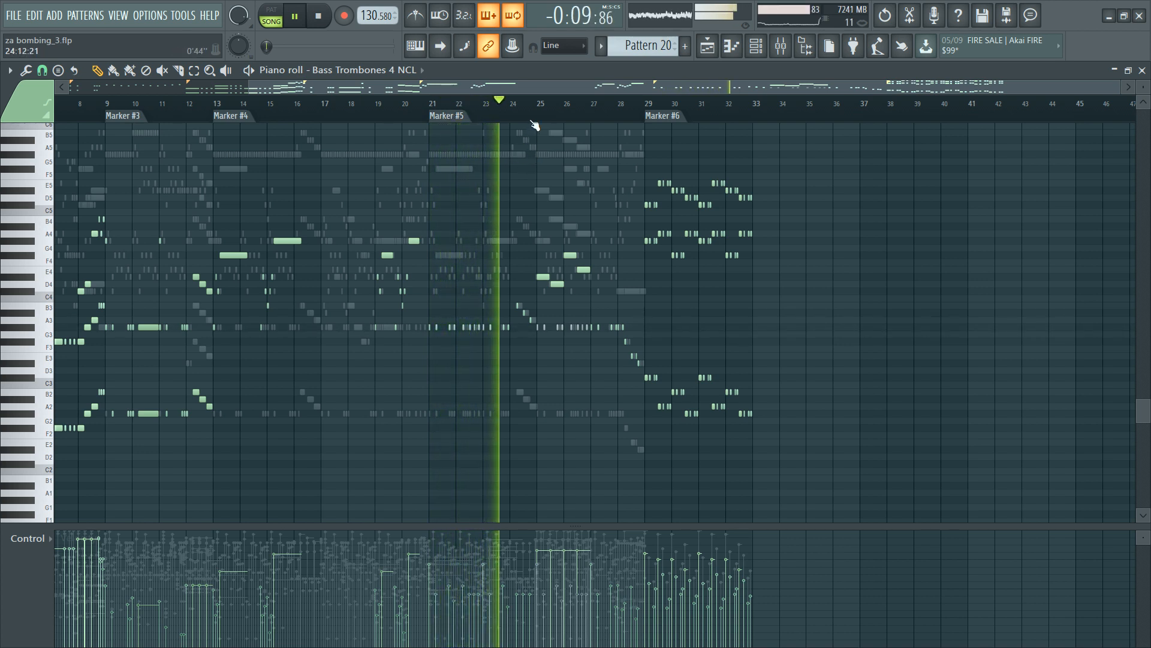
key(space)
Step: Replay the arrangement from Marker #5 through the new brass notes of bars 29 to 32, following the playhead
key(F6)
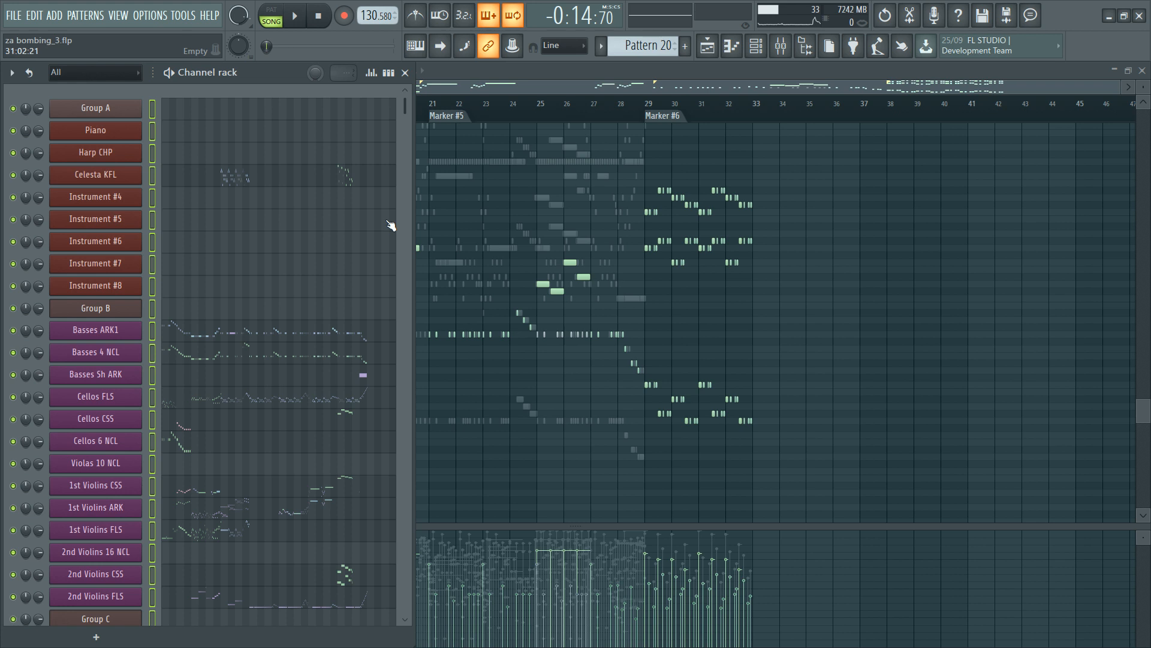
key(F6)
key(space)
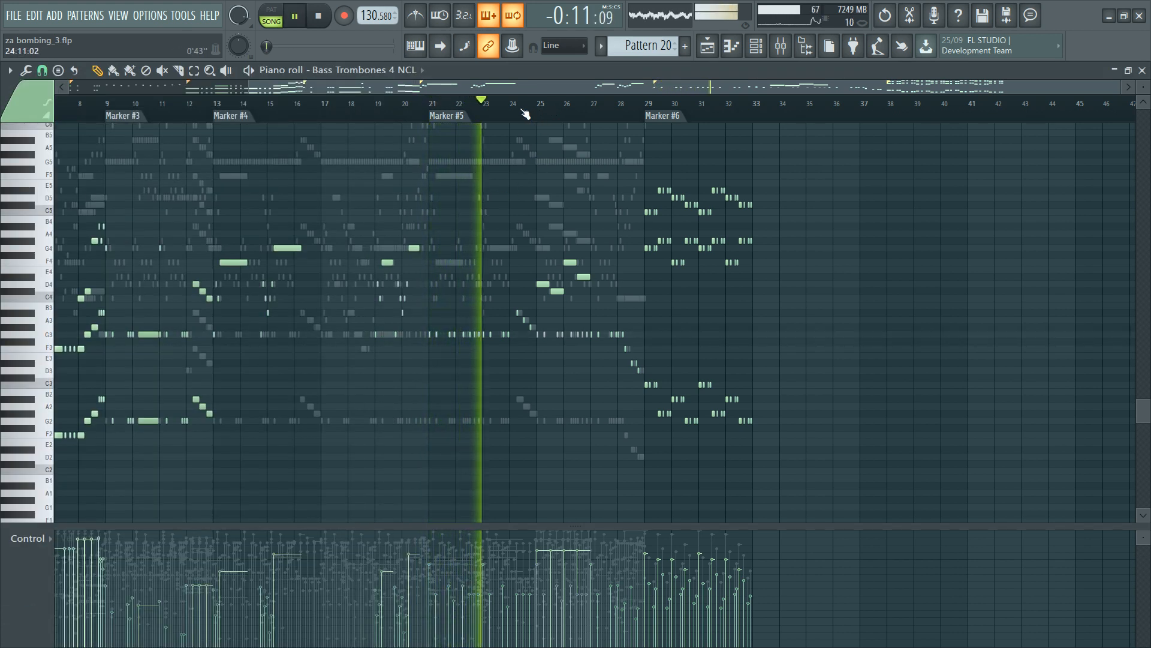
scroll(545, 115, up, 2)
scroll(544, 118, up, 1)
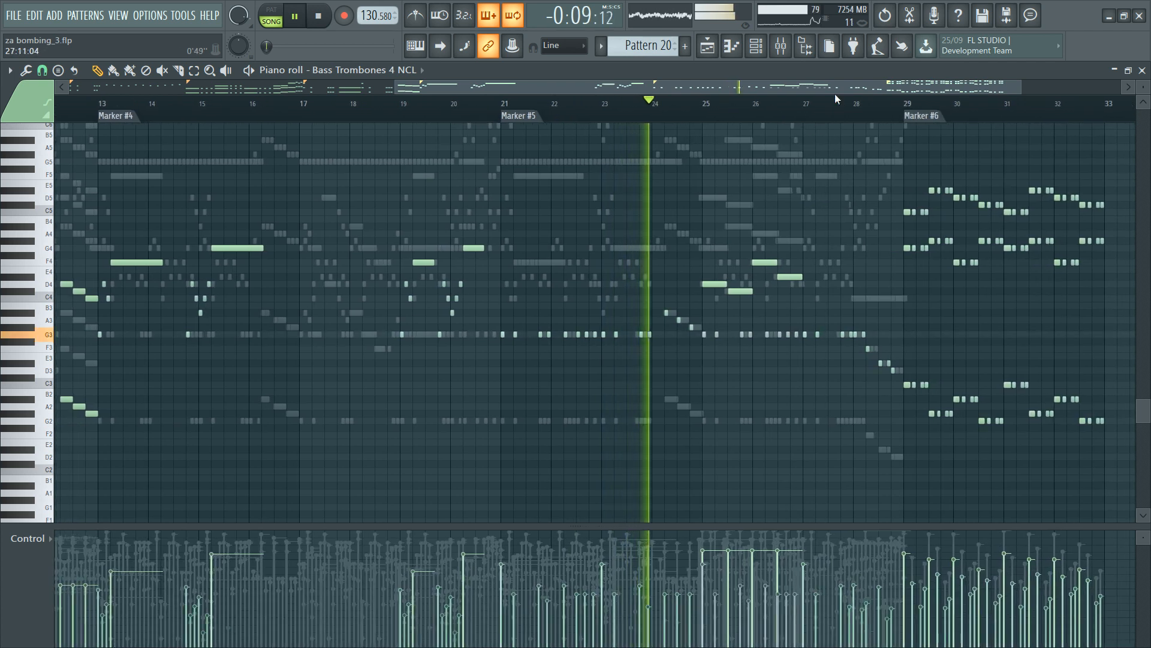
drag(865, 92, 881, 92)
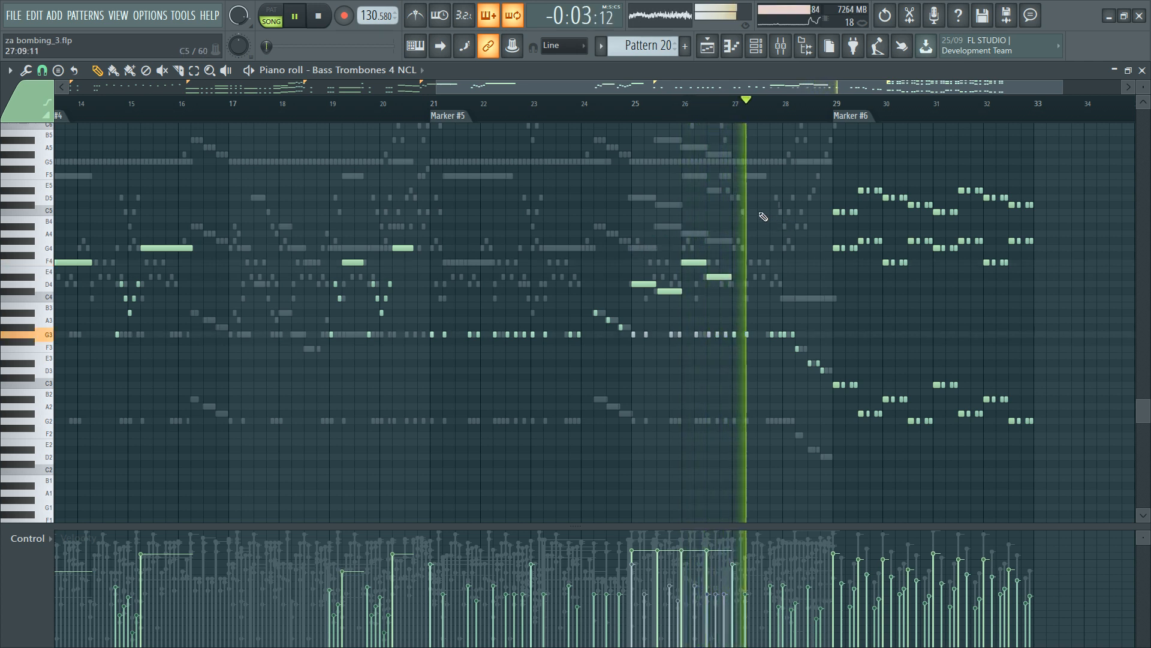
drag(755, 90, 861, 113)
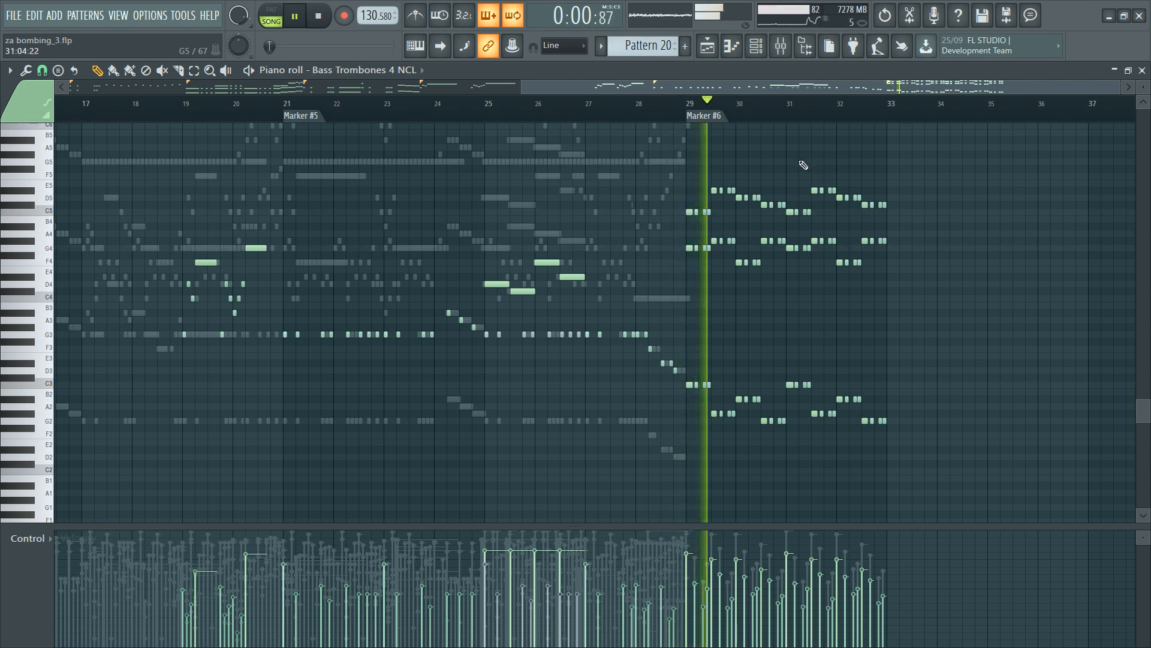
scroll(923, 109, up, 3)
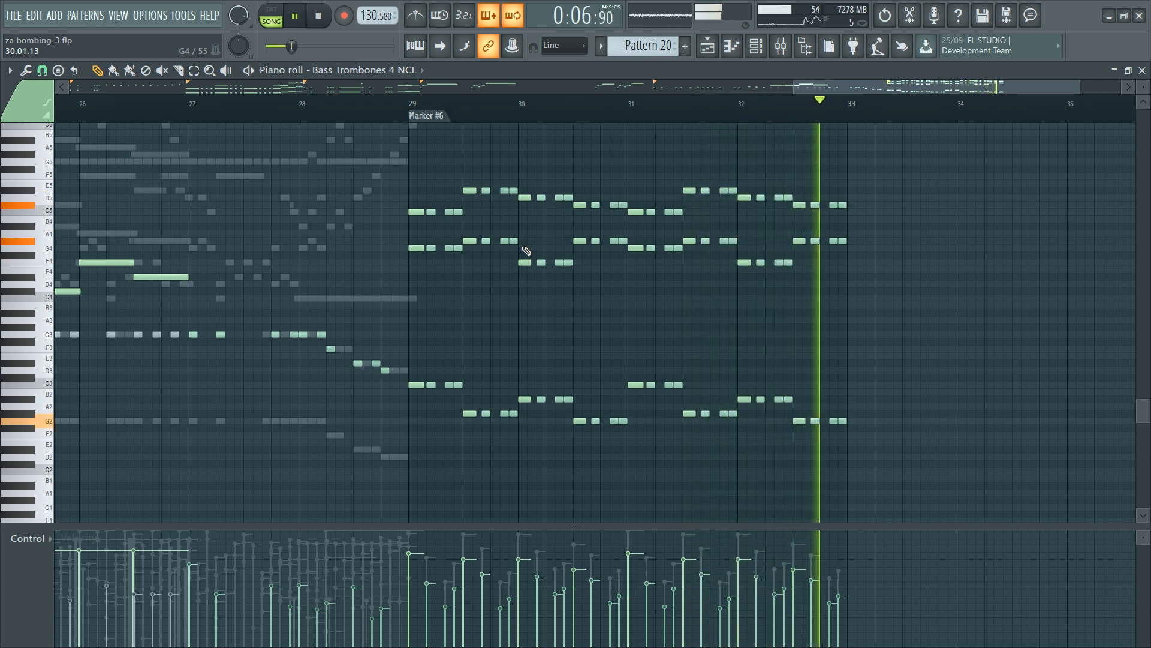
key(space)
Step: Examine the Bass Trombones notes across the whole pattern against the three new lines in bars 29 to 32
key(F6)
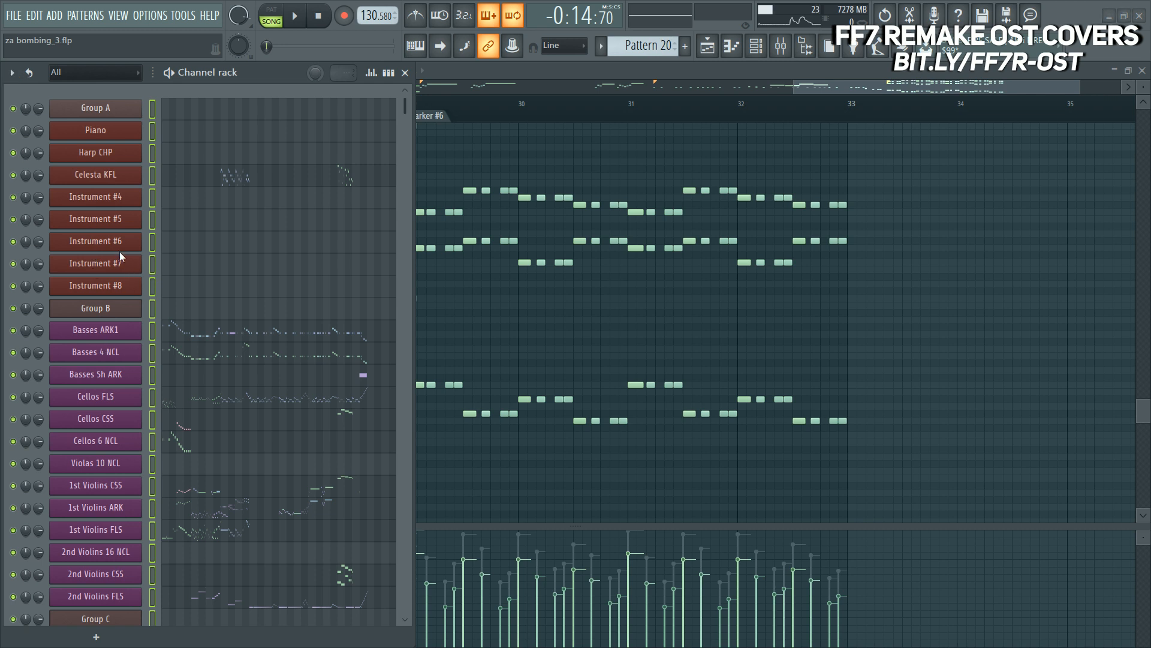
click(661, 72)
scroll(661, 87, down, 4)
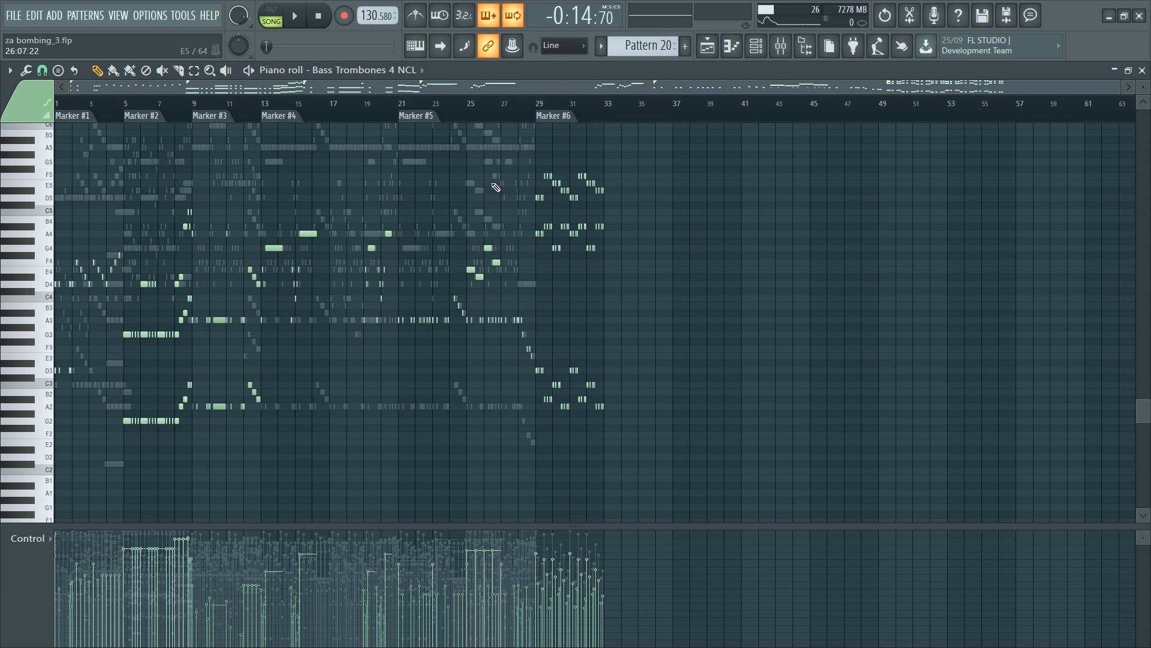
scroll(452, 206, up, 3)
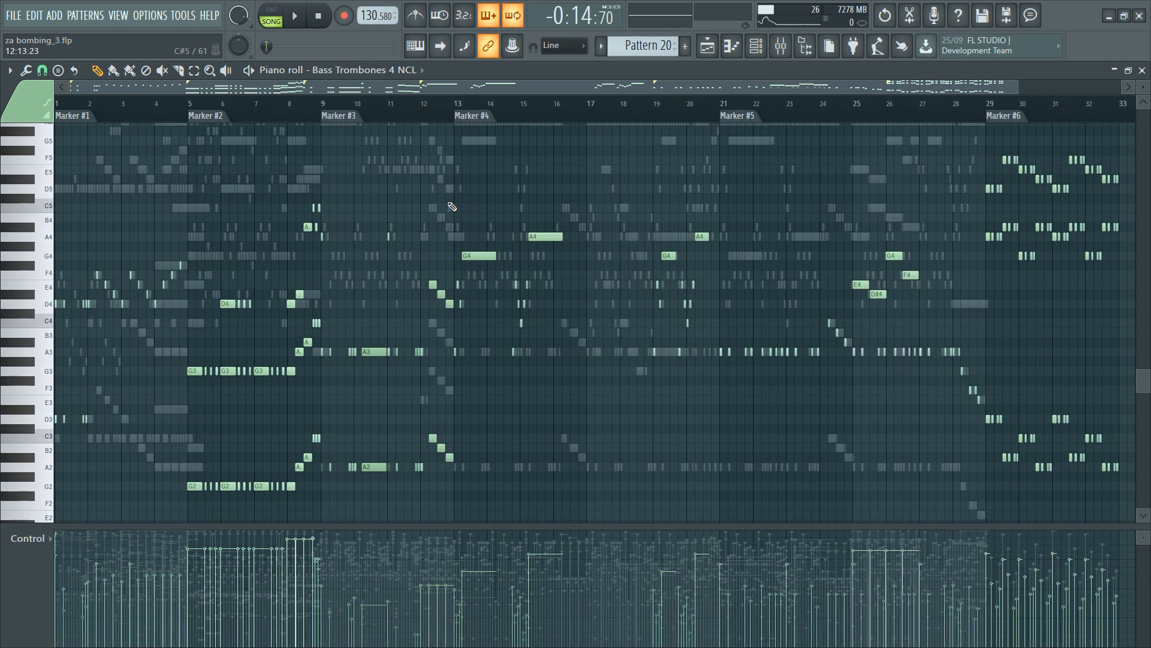
drag(883, 87, 1012, 91)
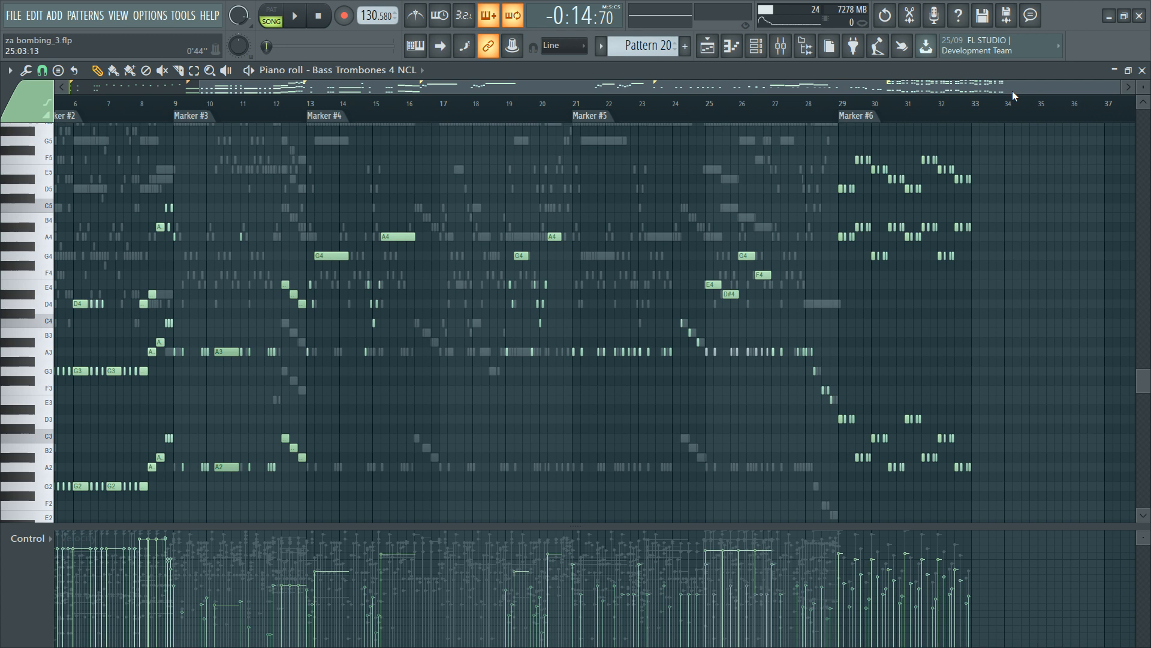
key(F6)
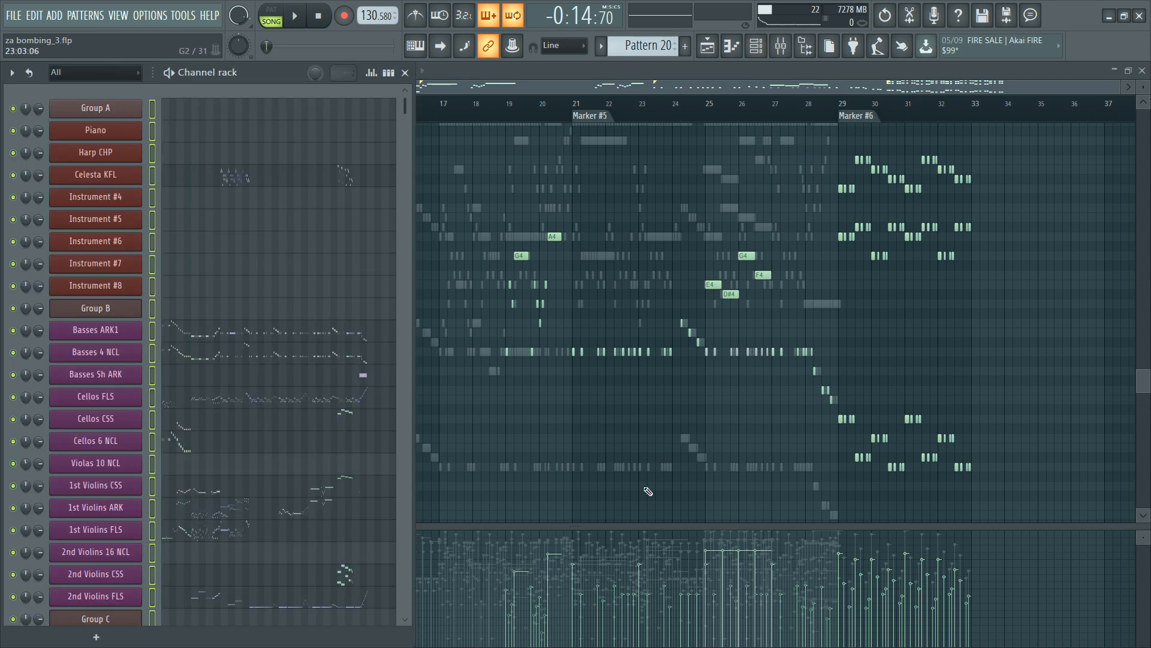
key(F6)
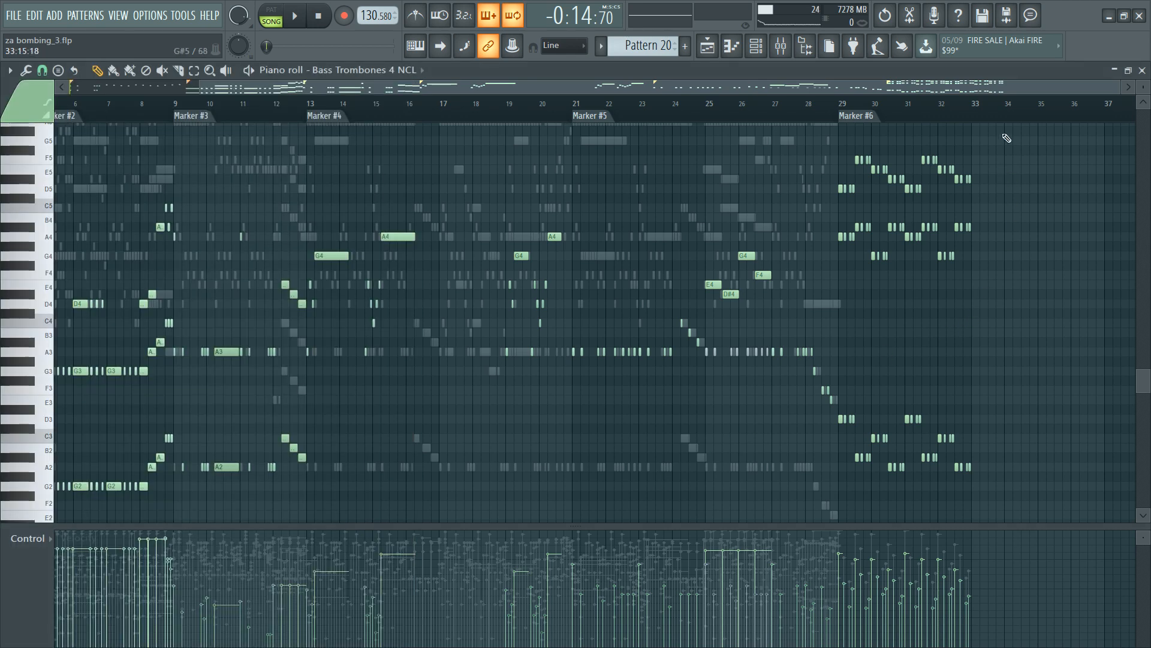
ctrl+scroll(975, 145, up, 3)
scroll(642, 219, up, 3)
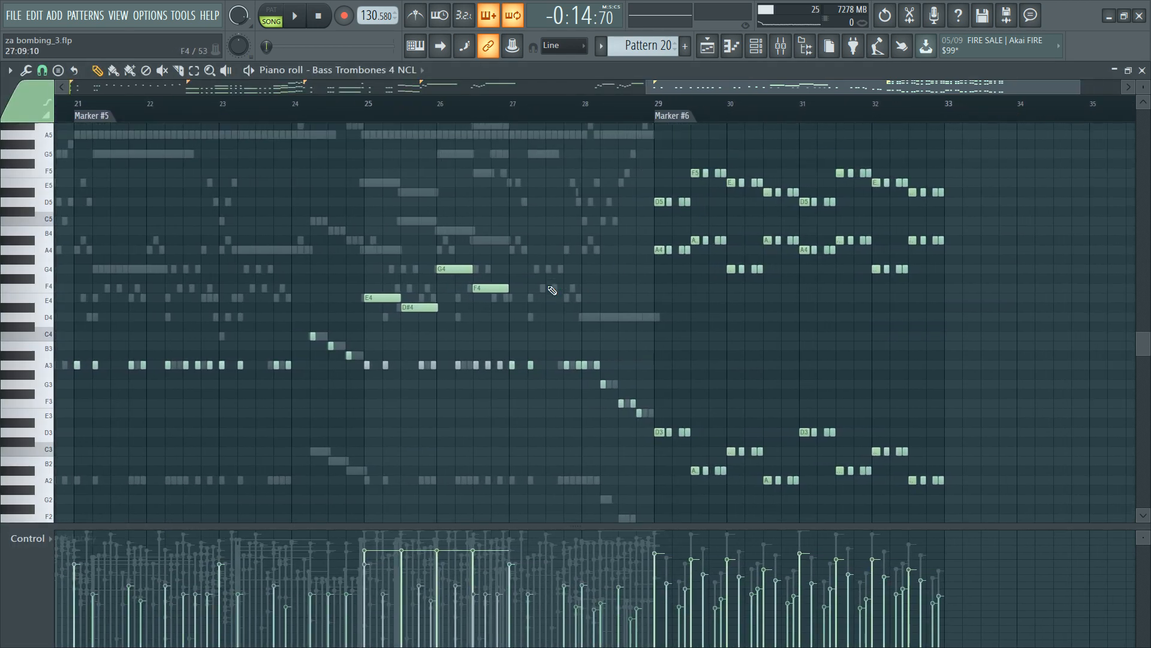
scroll(606, 270, down, 3)
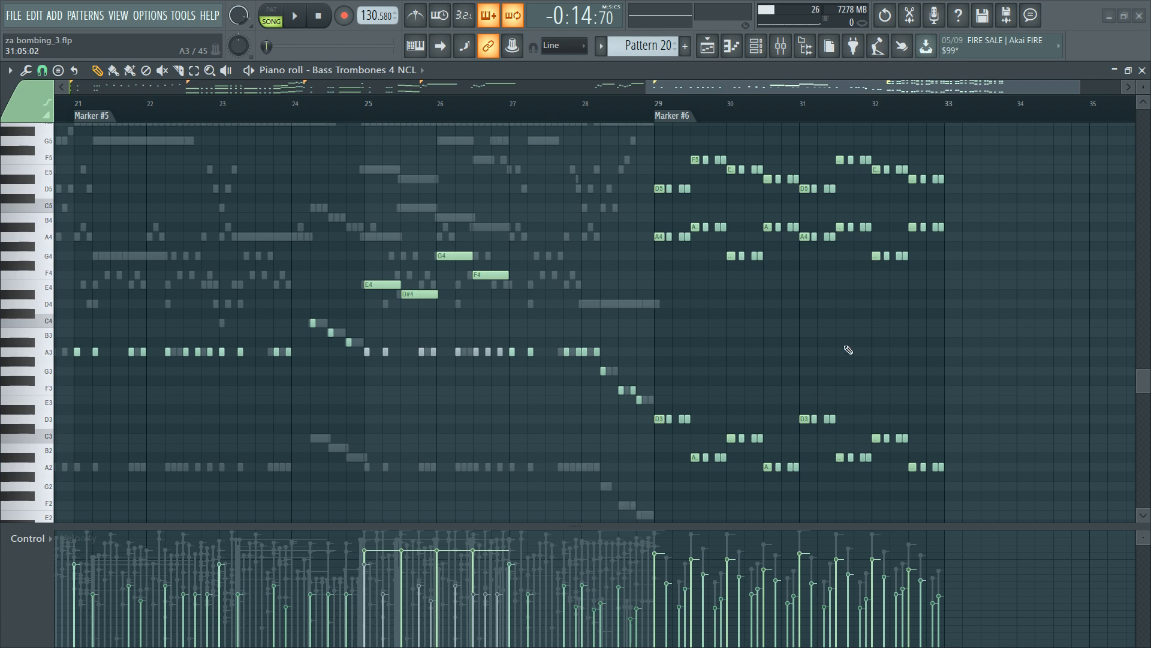
Step: Play the arrangement from Marker #6 to hear the brass in bars 29 to 32
scroll(1015, 107, up, 2)
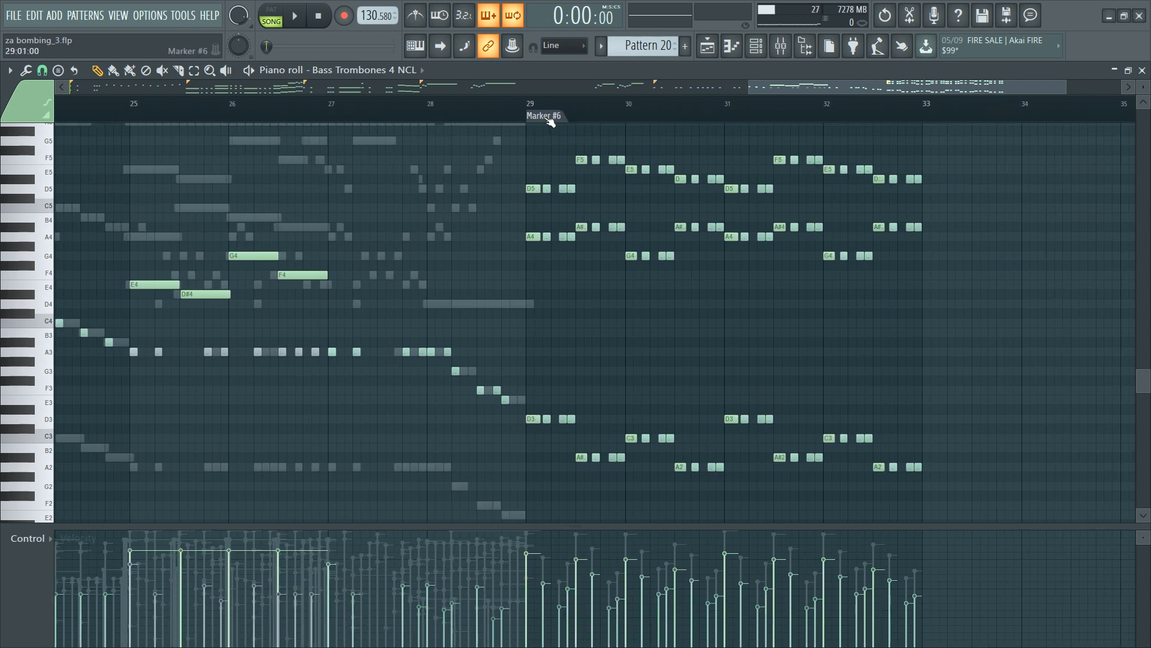
key(F6)
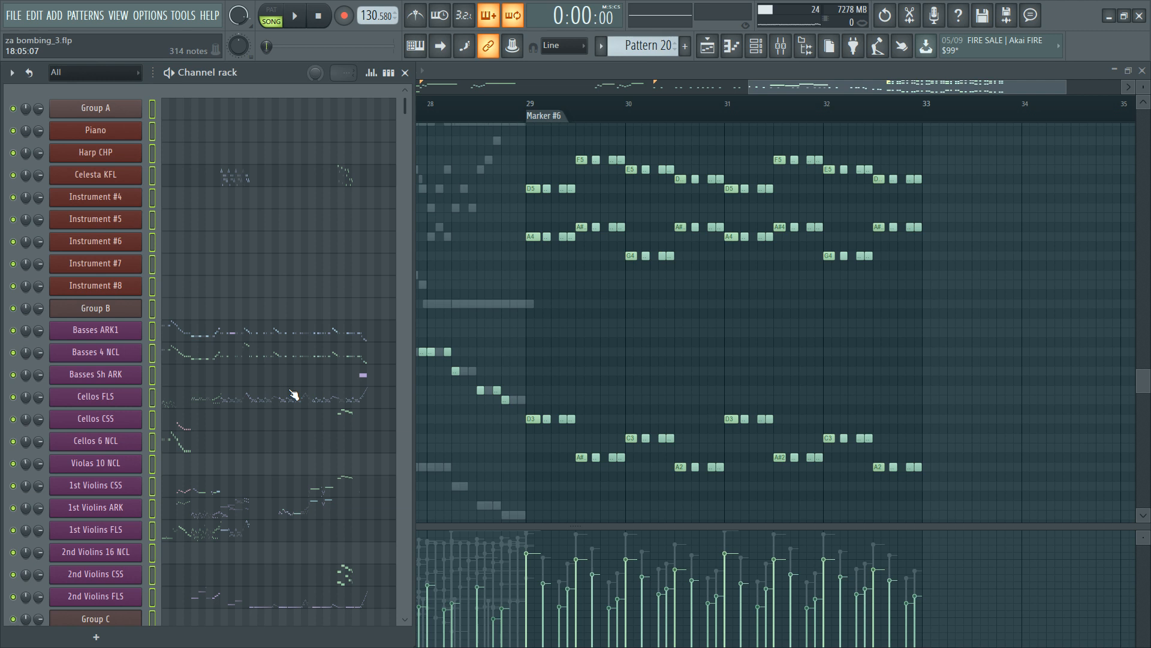
scroll(294, 395, down, 10)
key(space)
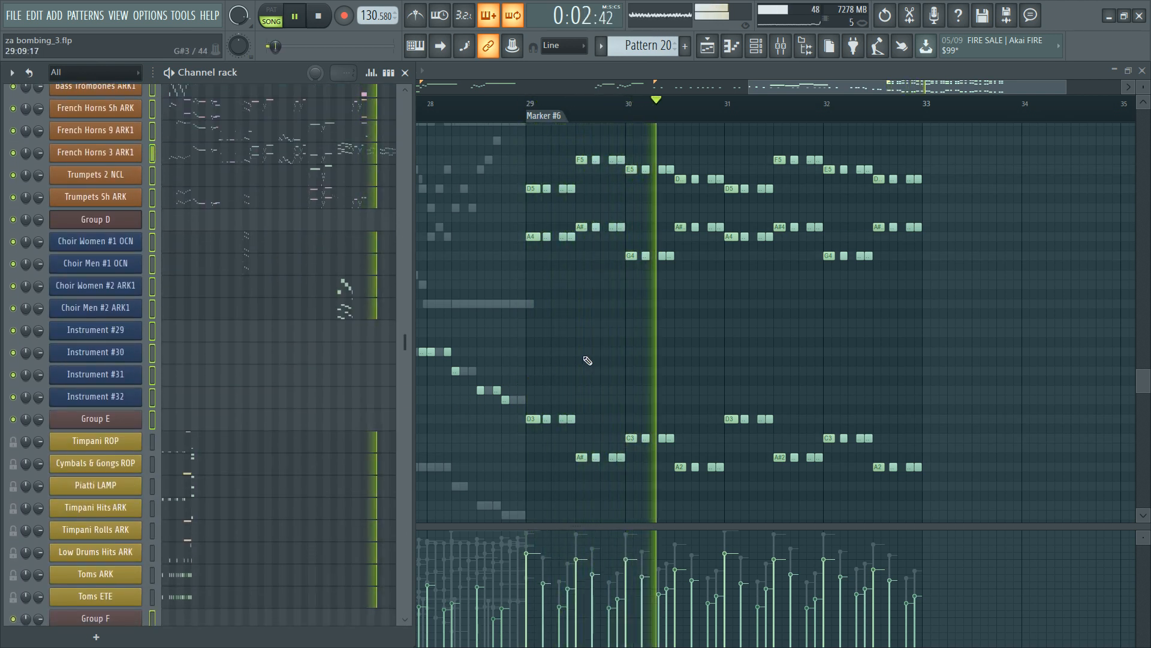
key(F6)
Step: Select the lowest Bass Trombones line of bars 29 to 32 during playback and release the selection
drag(523, 376, 927, 470)
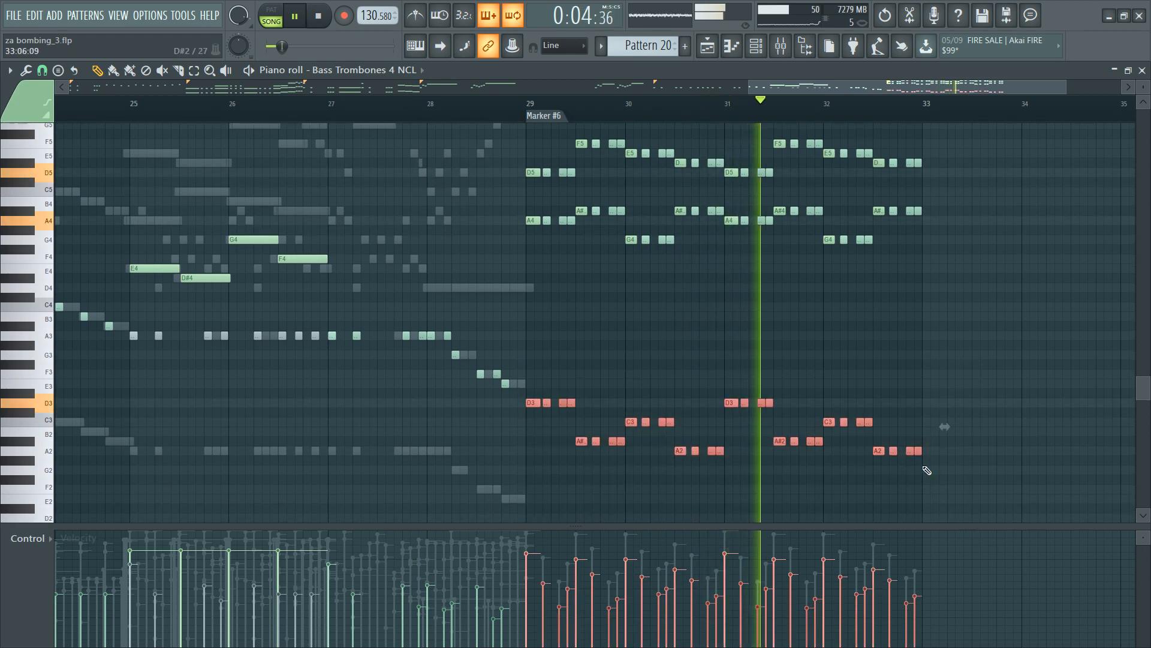
key(F6)
ctrl+click(601, 350)
key(space)
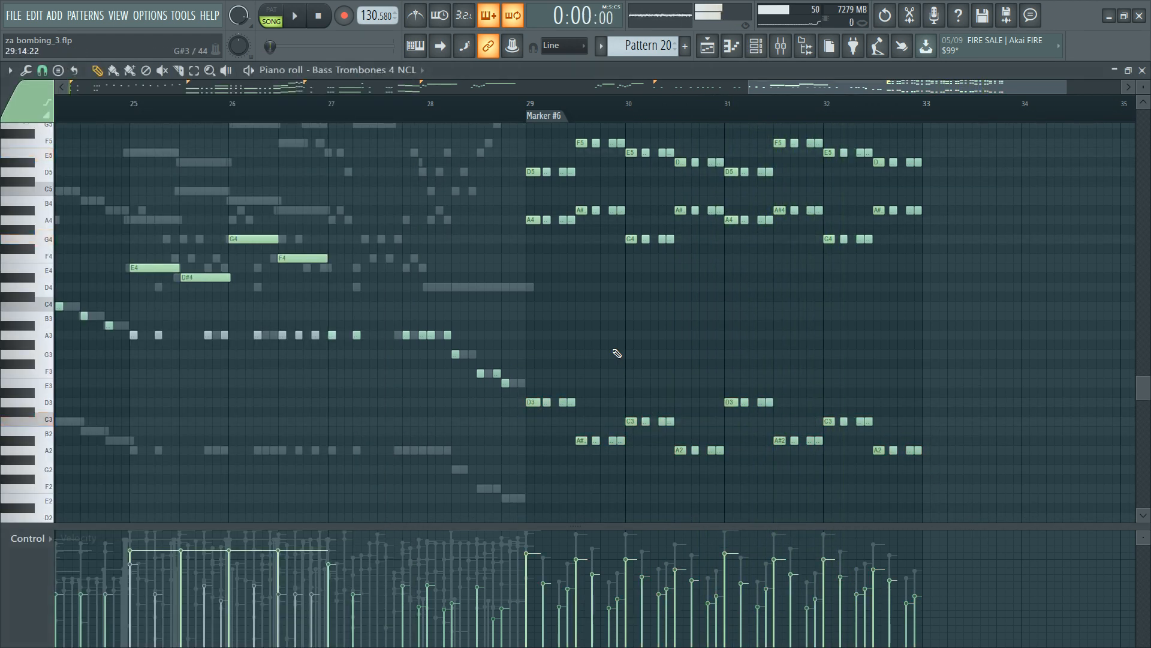
Step: Try to place a copy of the INCREASE CHOIR VOLUME reminder clip at the Start marker on Track 4 of the playlist
key(F5)
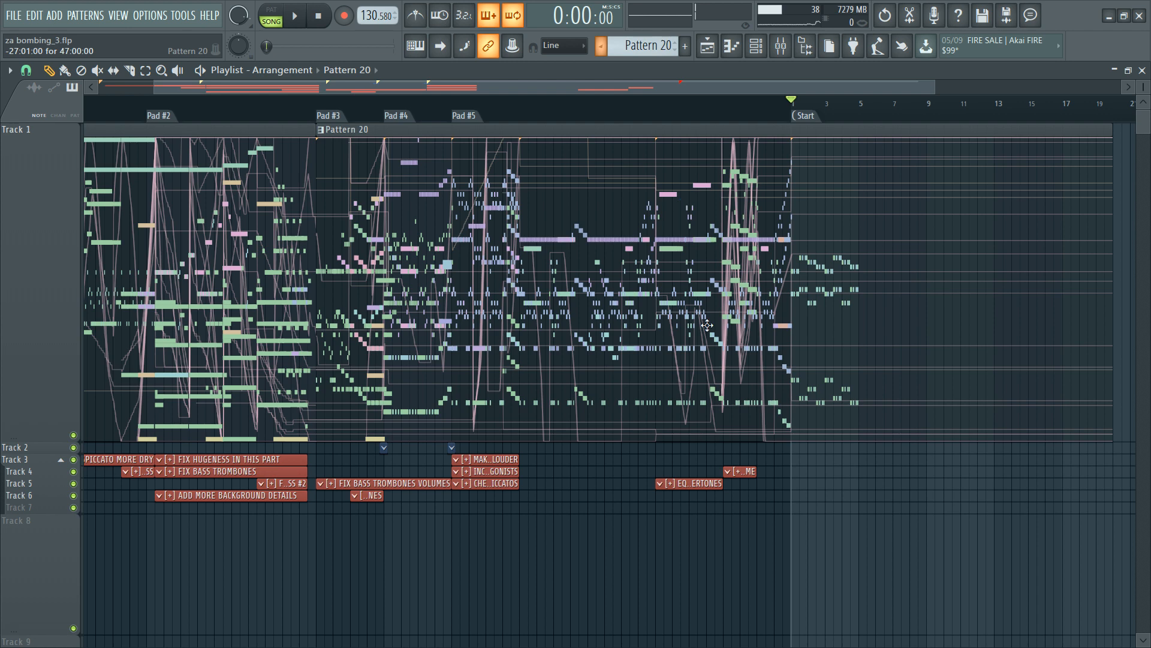
click(744, 472)
scroll(918, 122, up, 5)
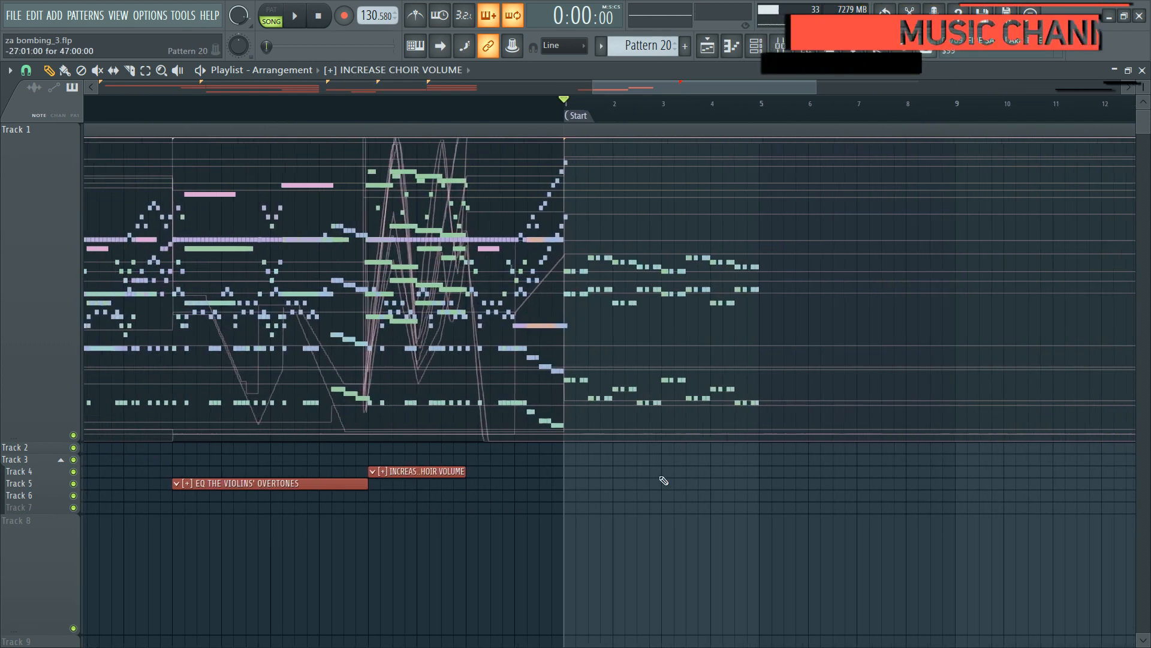
click(510, 476)
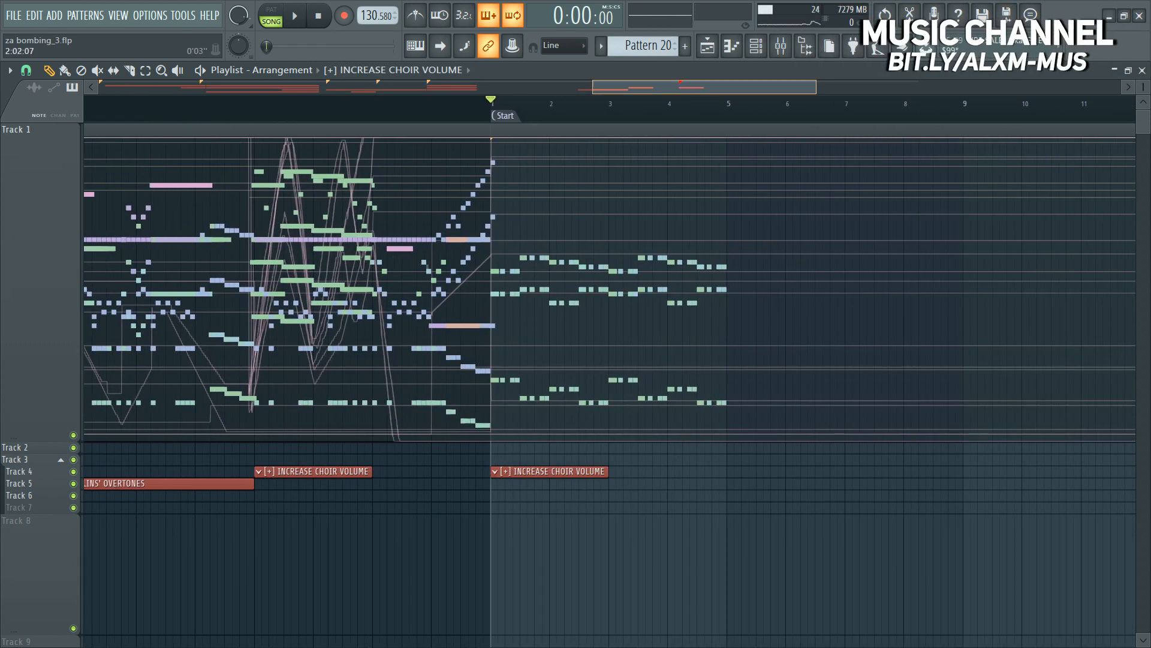
Step: Replace the choir volume copy at the Start marker with a new ADD TAIKO ROLLS reminder clip on Track 2
scroll(533, 477, down, 4)
scroll(427, 162, down, 2)
scroll(321, 110, up, 3)
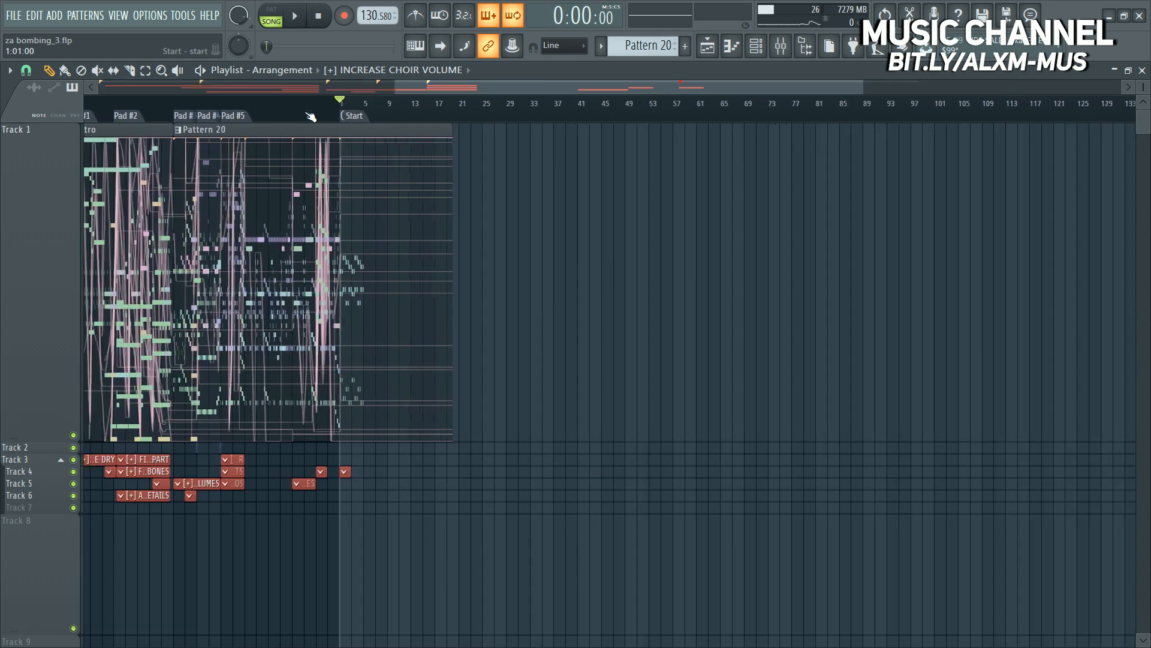
click(155, 448)
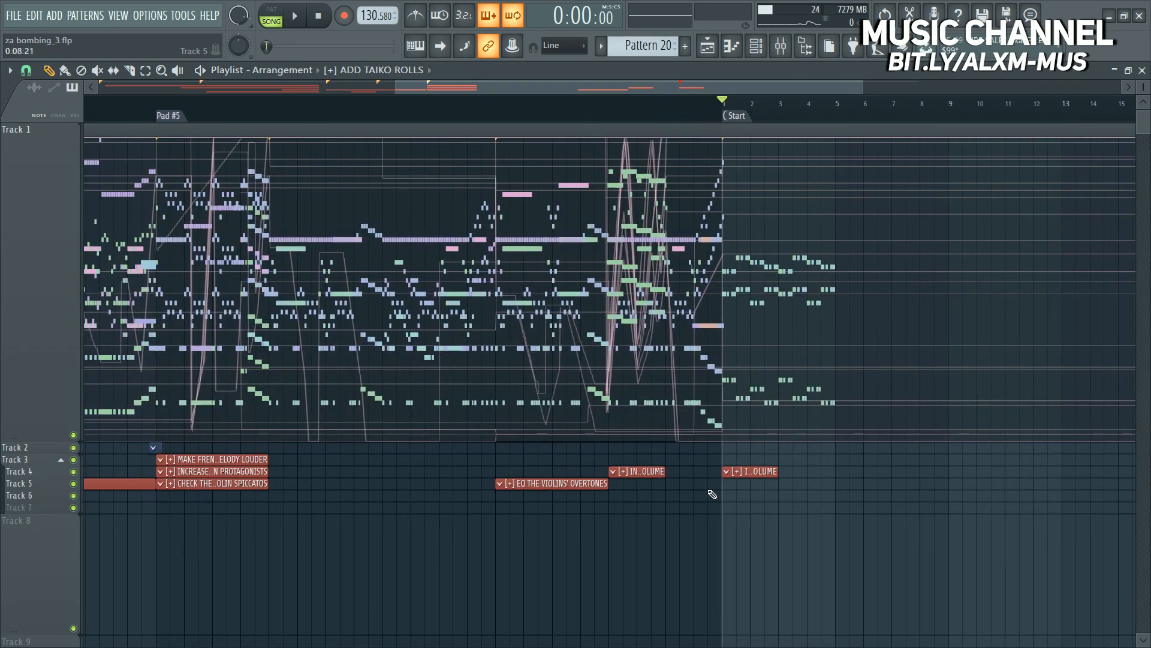
right_click(729, 472)
click(734, 453)
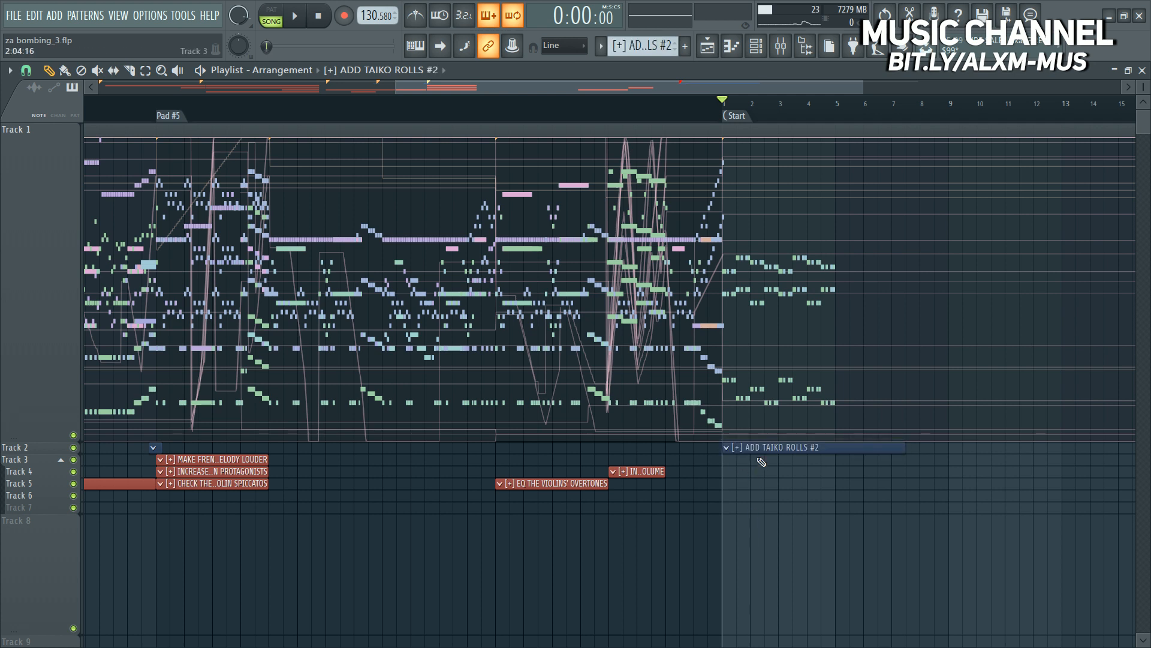
Step: Rename the new reminder clip "CHECK THE BASS NOTES (C or C#)" and shorten it to four bars
double_click(752, 447)
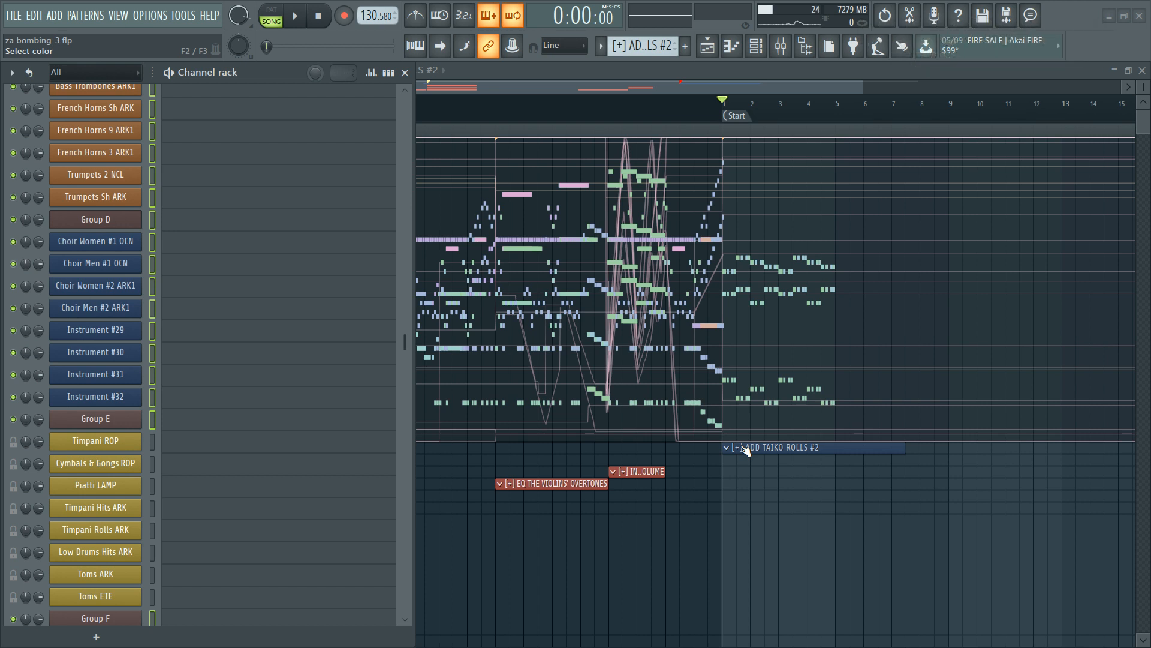
key(Return)
key(F6)
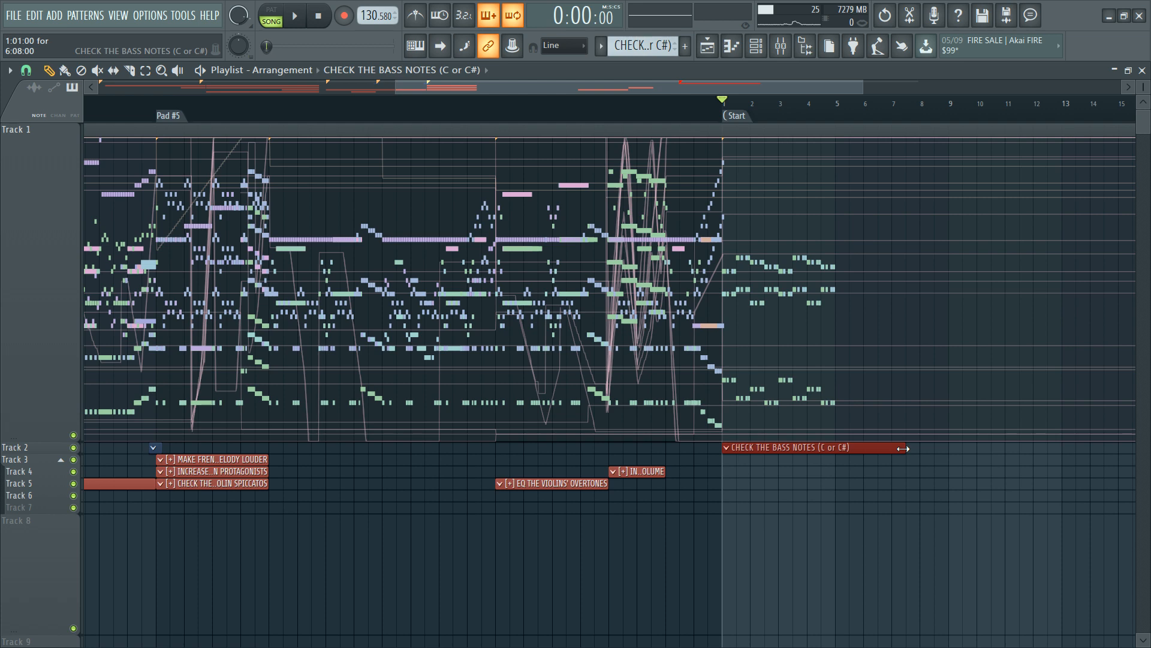
drag(903, 448, 839, 461)
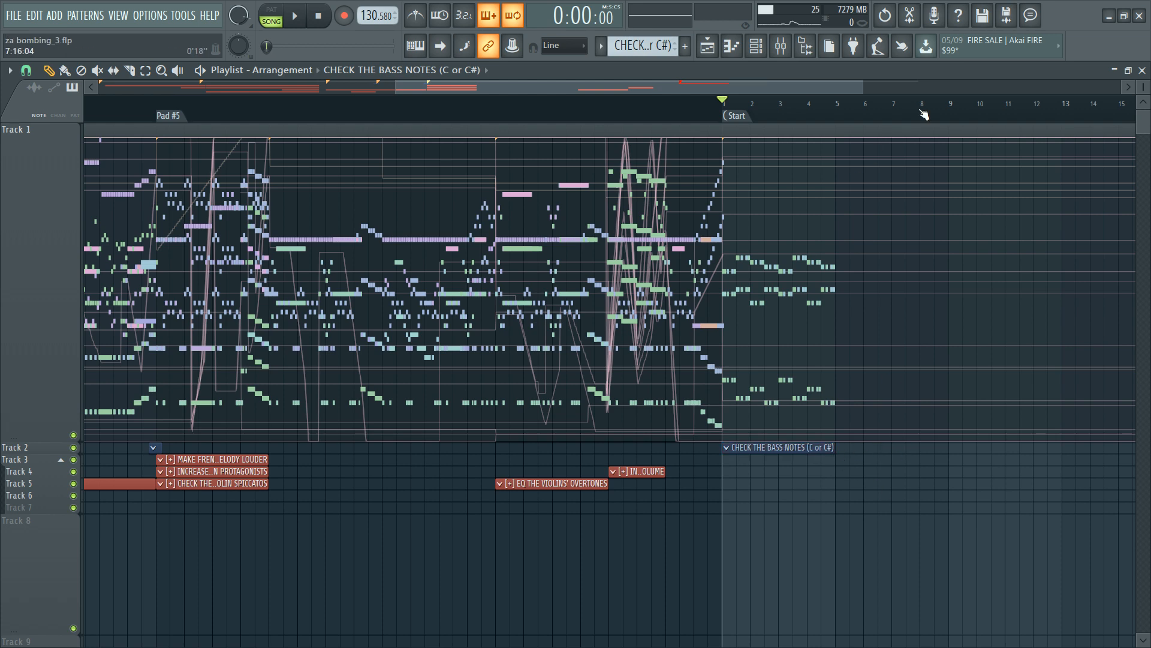
Step: Return to Pattern 21 from the playlist, audition it briefly and open its Bass Trombones 4 NCL notes
scroll(924, 114, up, 3)
double_click(619, 298)
scroll(443, 382, down, 5)
key(F6)
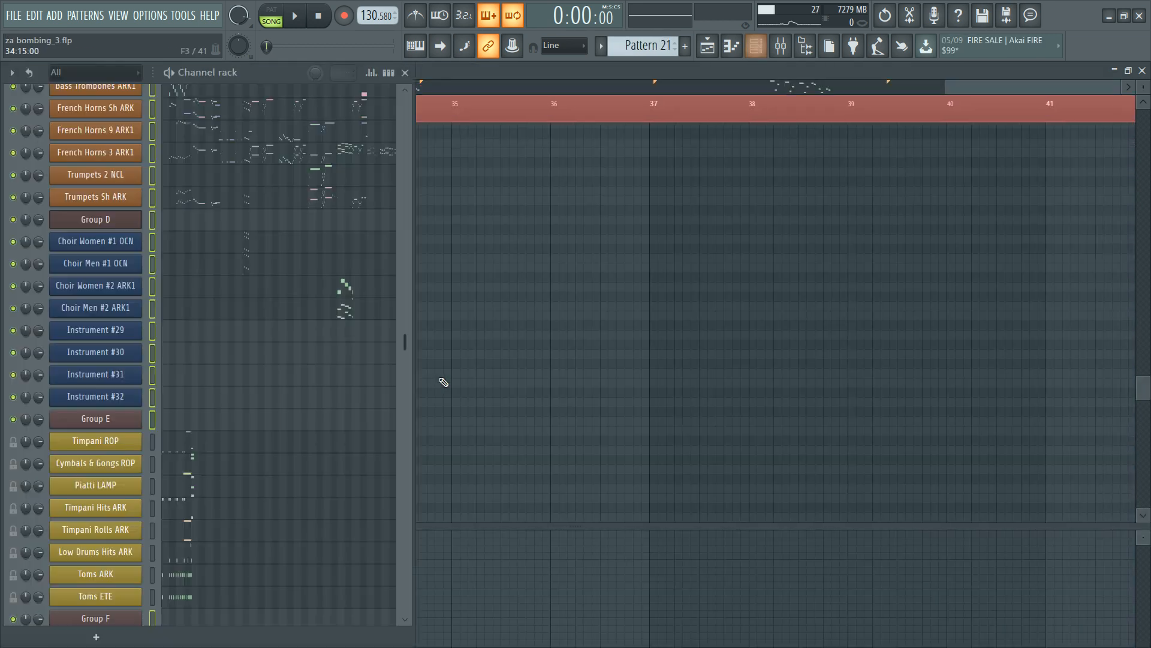
key(space)
scroll(282, 364, up, 4)
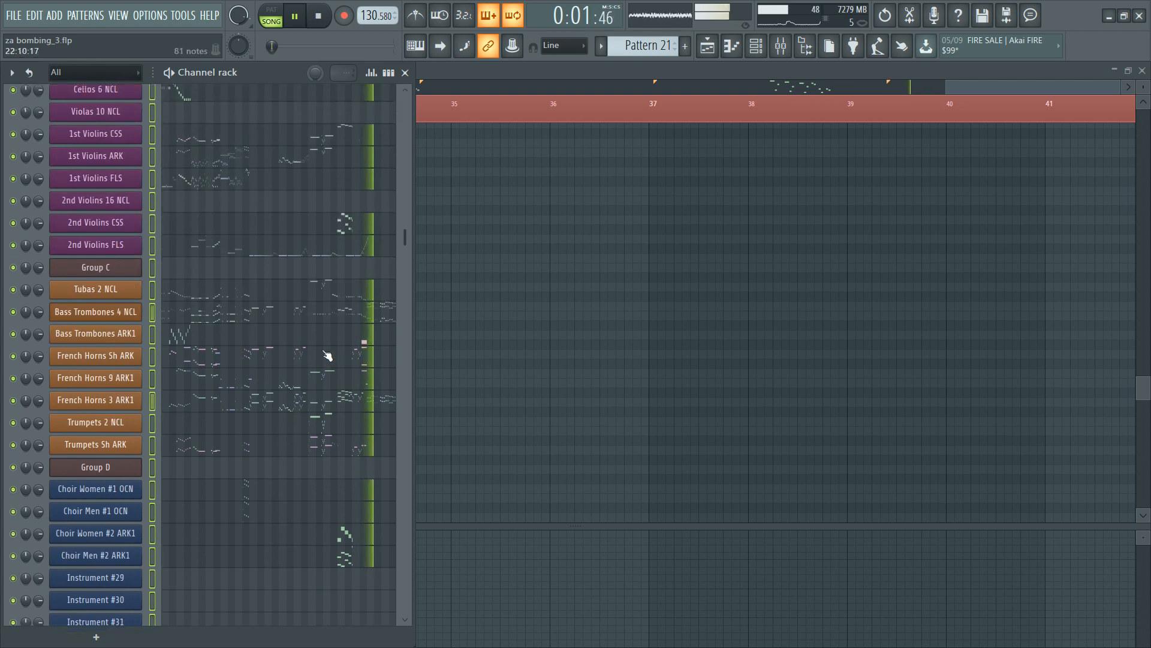
key(space)
key(F6)
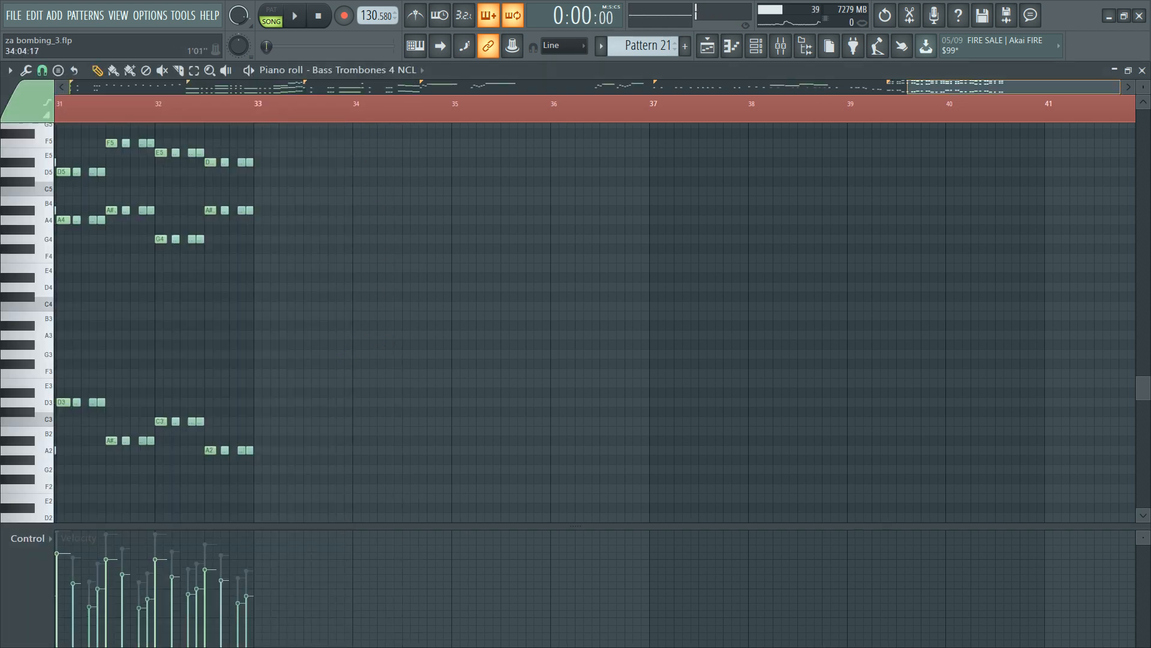
Step: Copy the lowest Bass Trombones 4 NCL line of bars 29 to 32 into Tubas 2 NCL, starting at bar 29
scroll(294, 373, down, 3)
ctrl+double_click(246, 117)
scroll(260, 160, left, 3)
scroll(735, 484, up, 2)
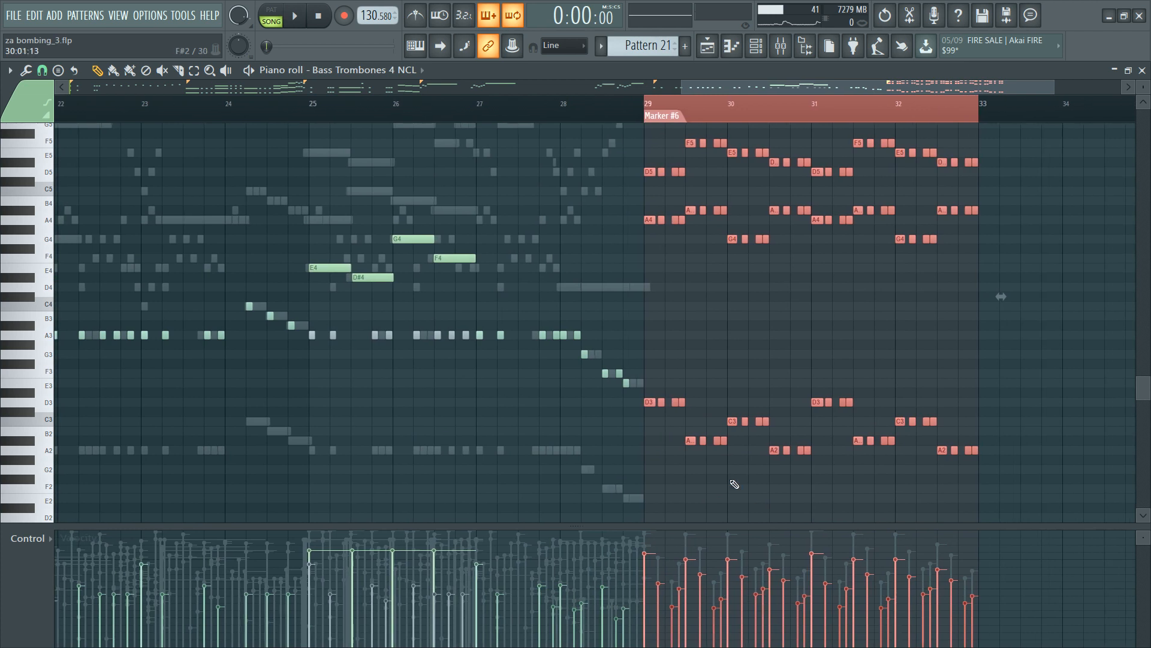
key(F6)
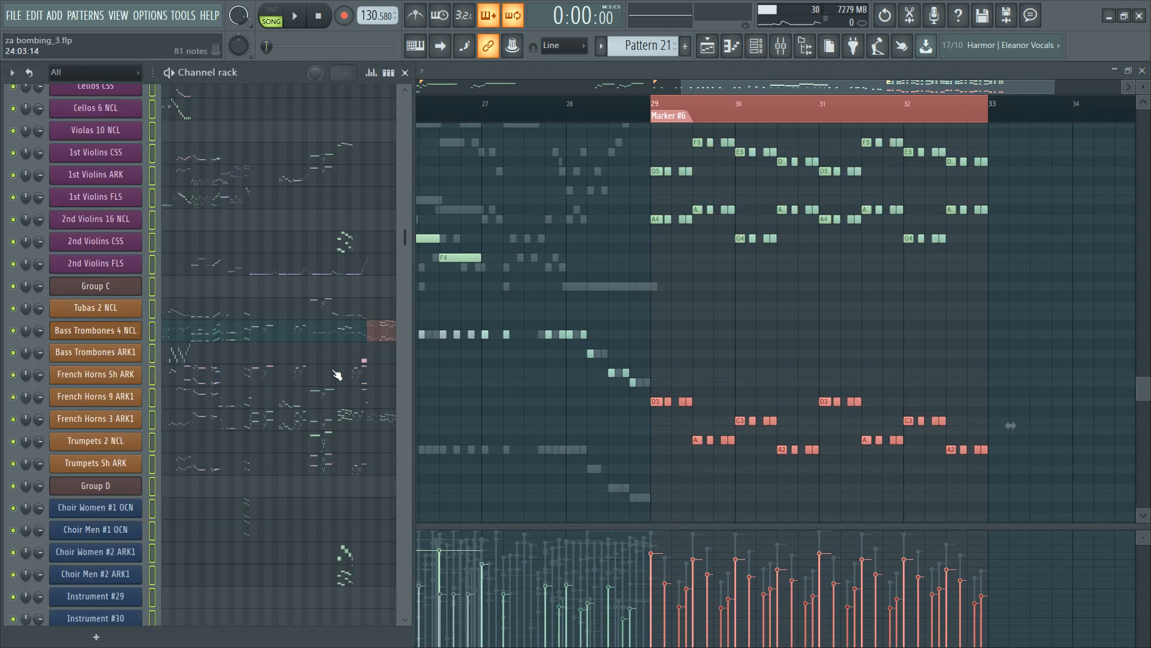
click(282, 308)
key(ctrl+v)
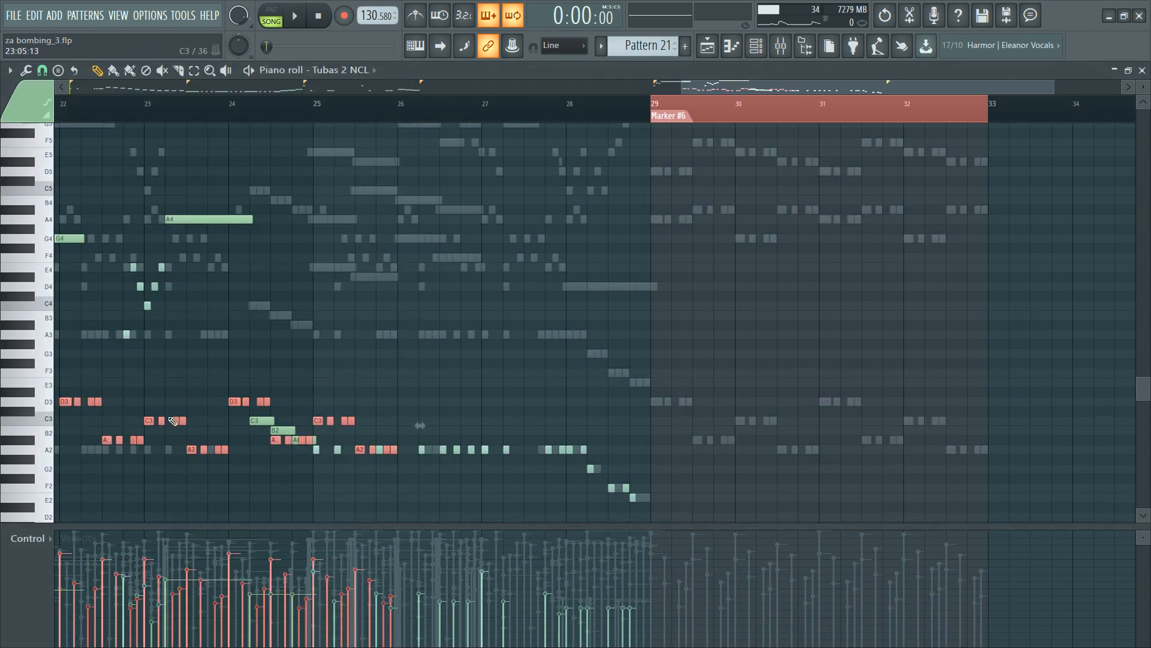
drag(148, 419, 737, 445)
ctrl+click(719, 364)
click(654, 401)
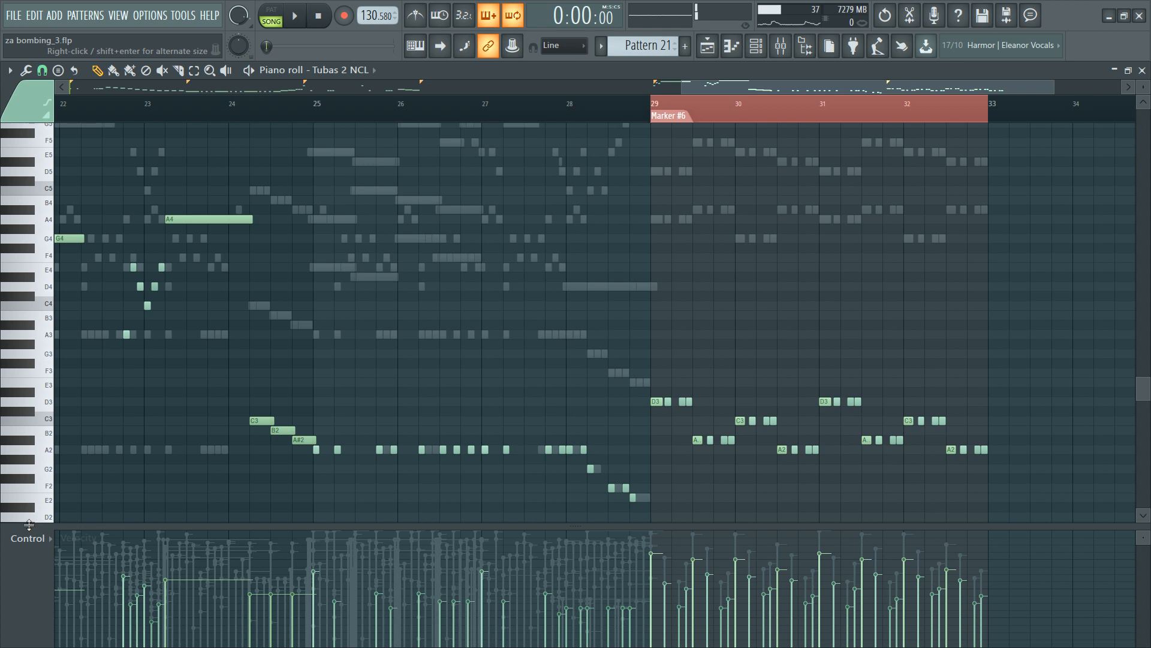
Step: Lower the velocities of the copied tuba notes in bars 29 to 32 slightly and display the Dynamics control lane
drag(659, 338, 1074, 479)
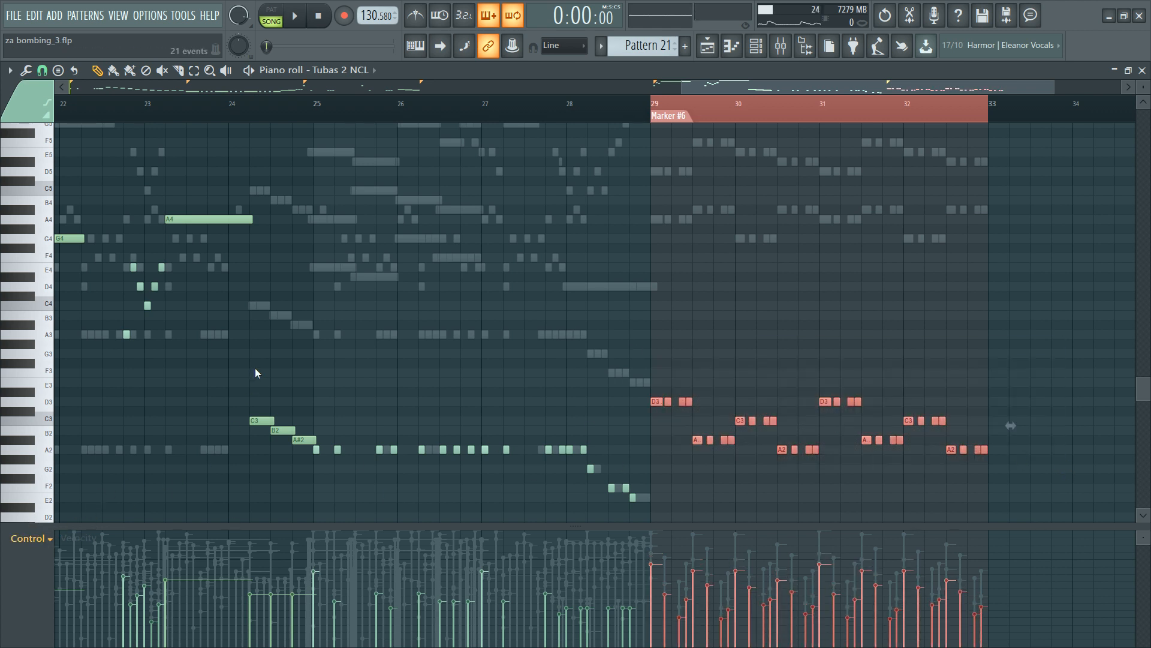
click(220, 623)
ctrl+click(683, 510)
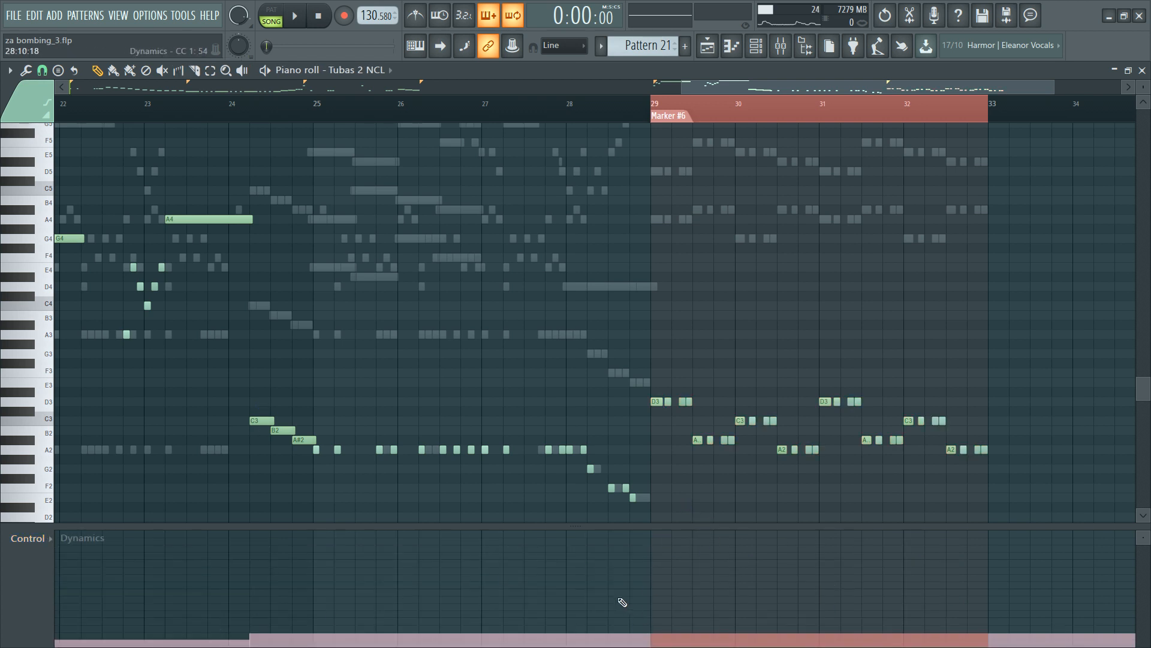
Step: Audition the low brass and raise the tubas' Dynamics to a little under half from bar 29
key(F6)
key(space)
key(F6)
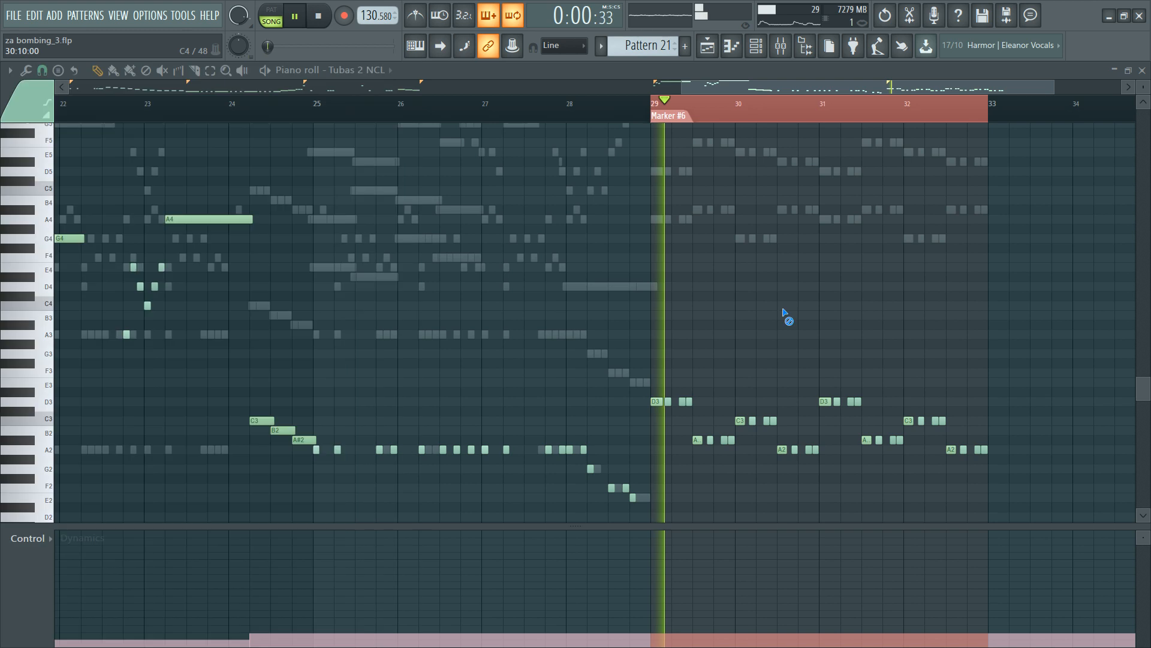
ctrl+click(717, 112)
scroll(713, 156, up, 2)
key(space)
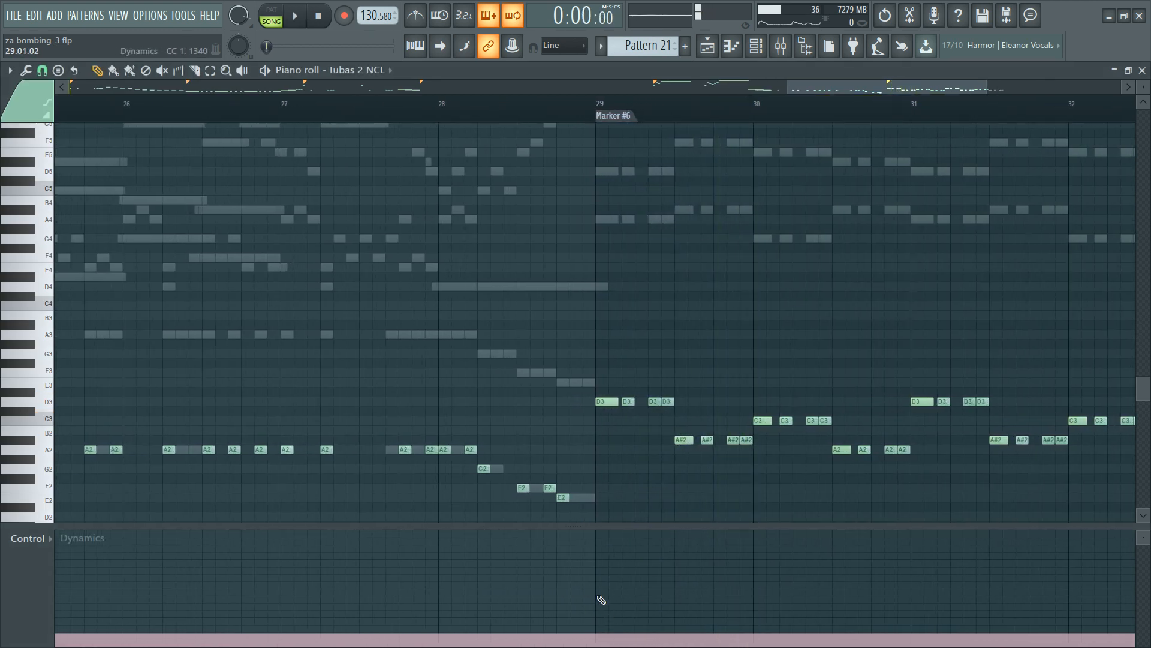
click(598, 594)
Step: Play bars 29 to 32 with the raised tuba dynamics
key(space)
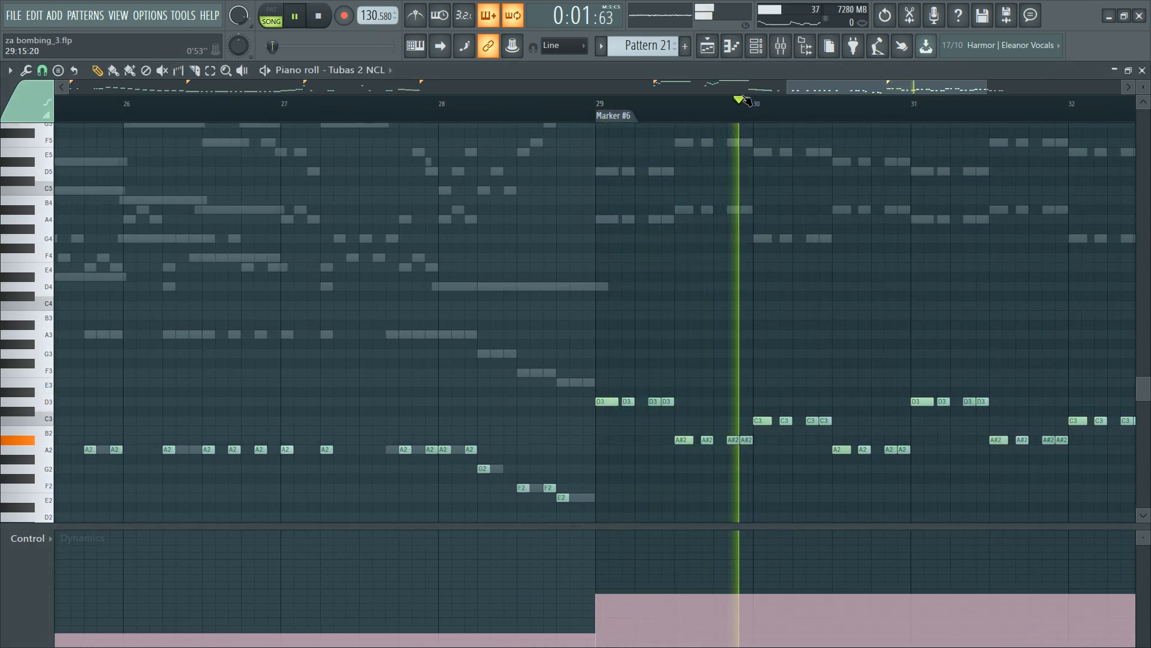
scroll(695, 159, down, 2)
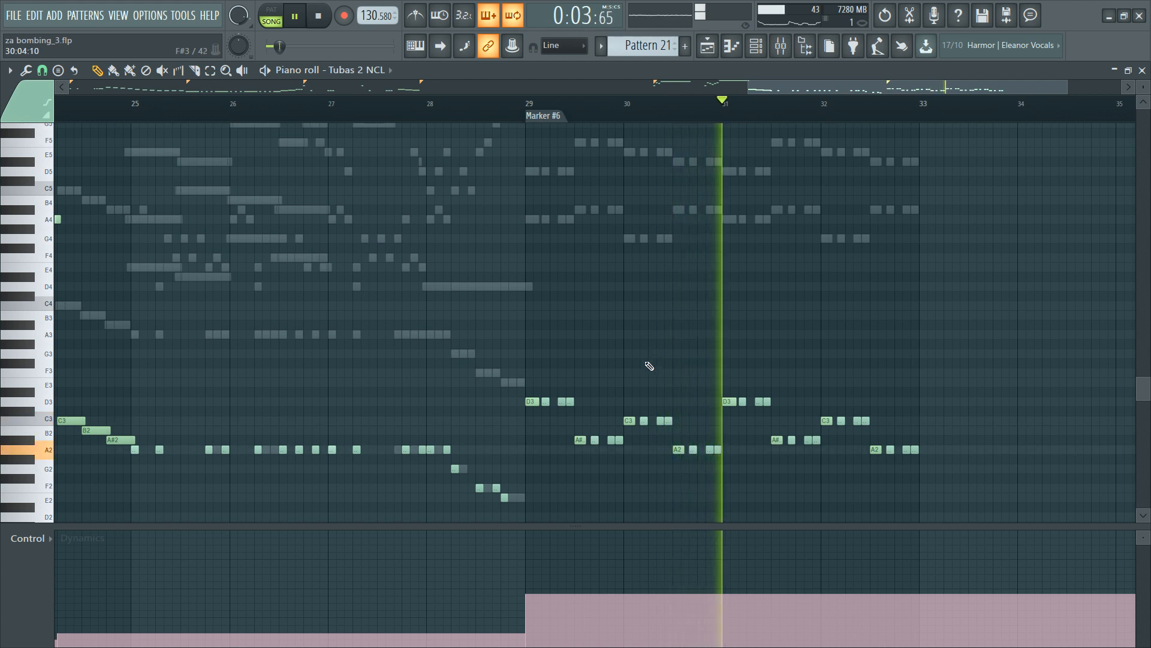
scroll(427, 412, up, 1)
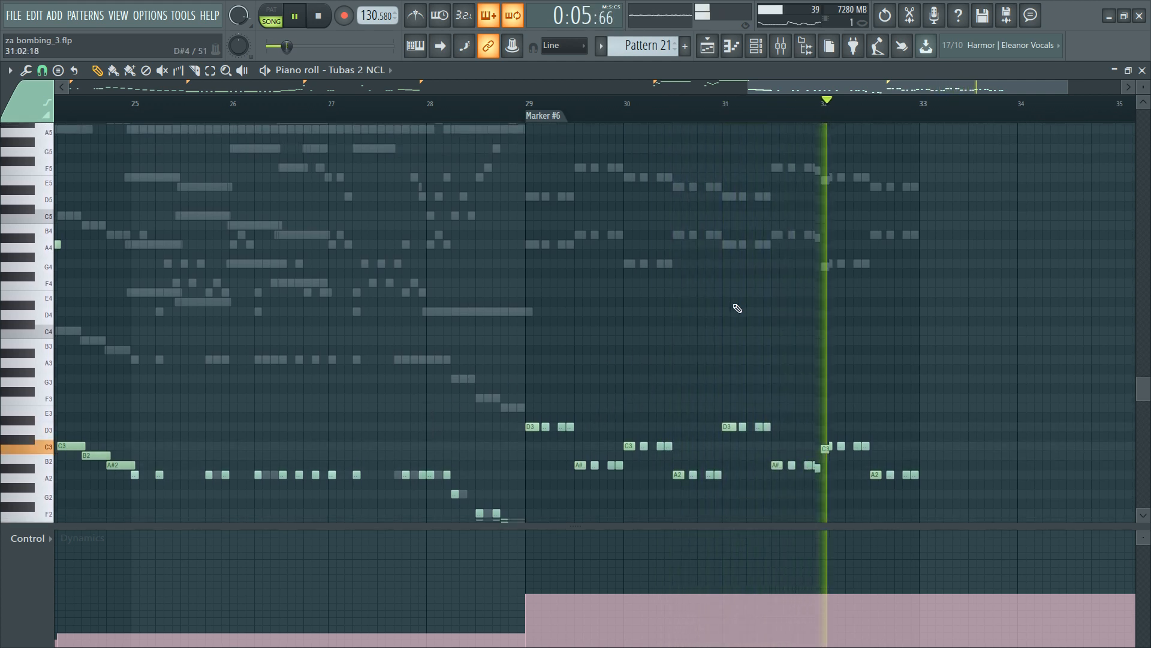
scroll(755, 311, down, 3)
key(space)
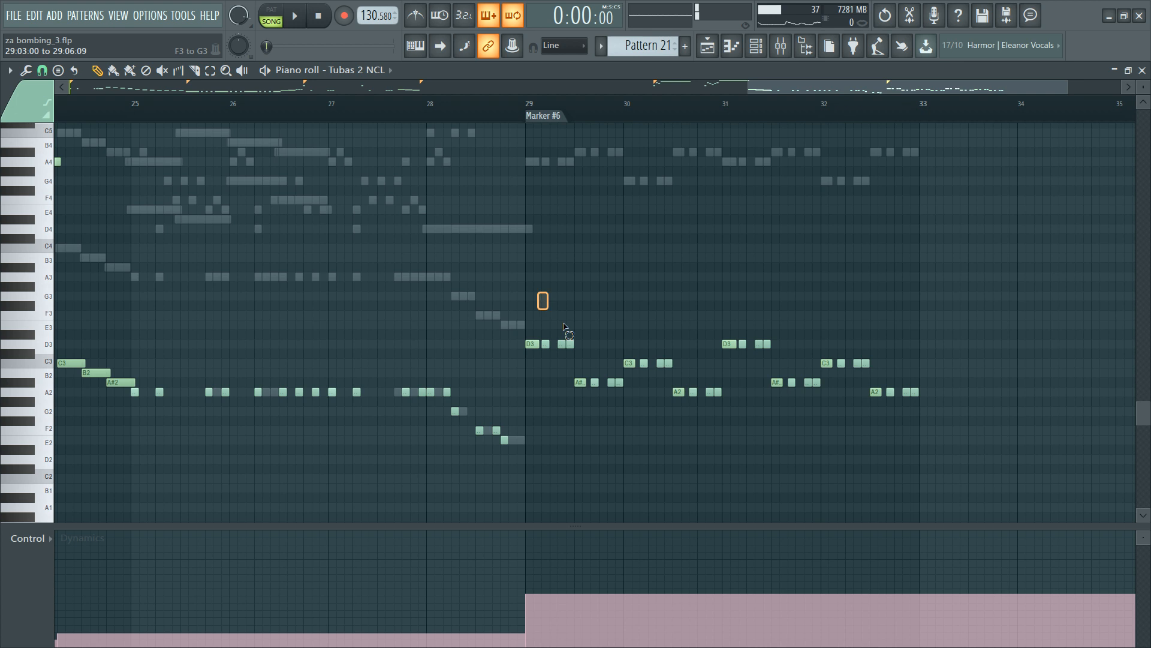
Step: Reduce the tuba velocities in bars 29 to 32 further and audition the line against the trombones
drag(537, 293, 981, 482)
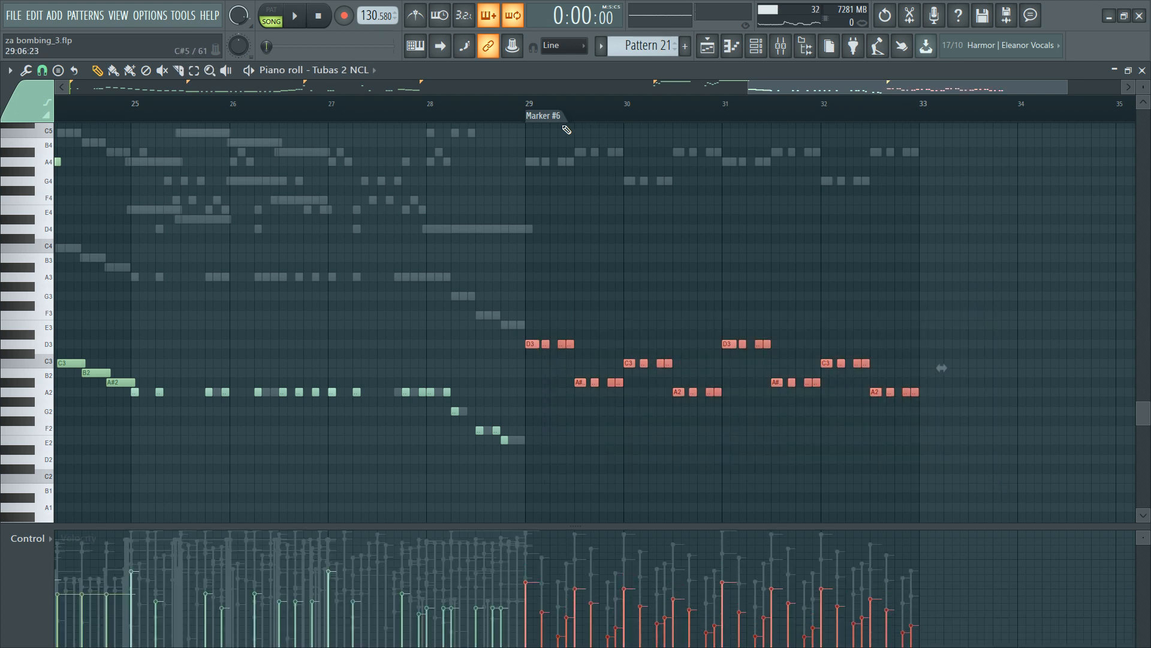
click(557, 120)
key(space)
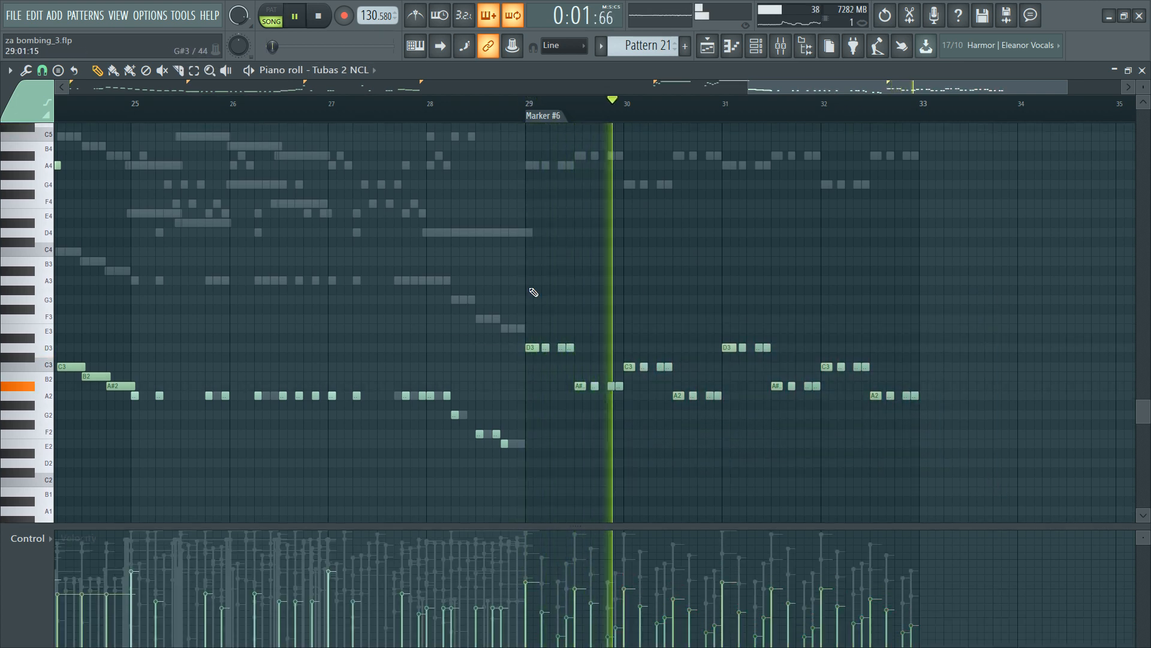
drag(534, 292, 943, 416)
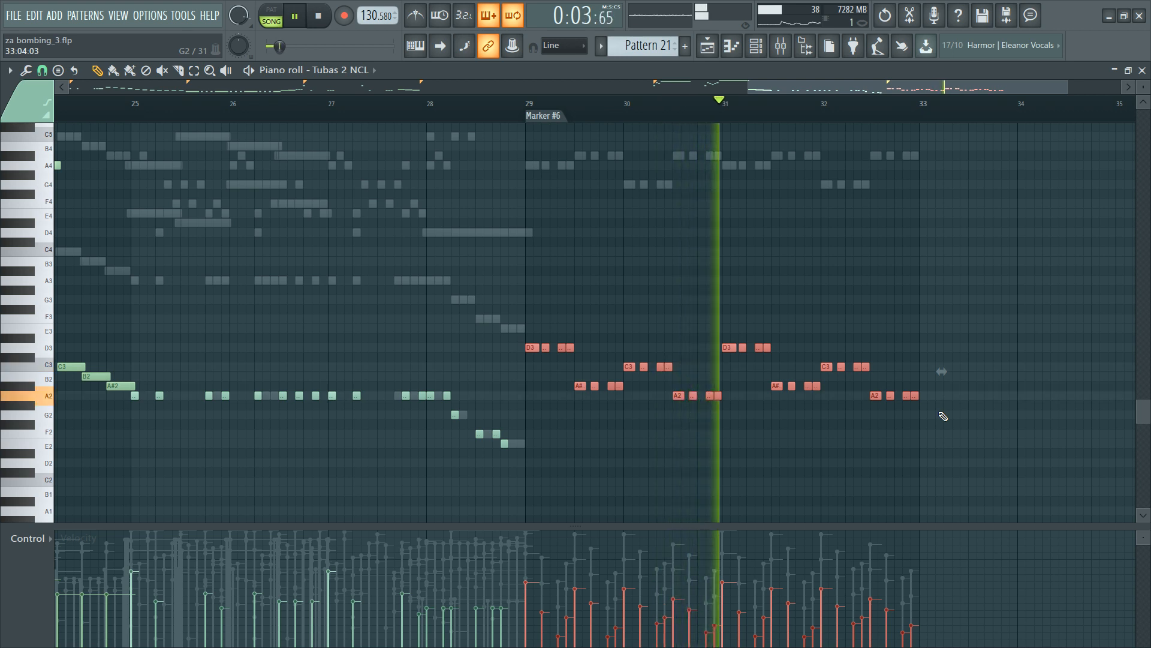
key(space)
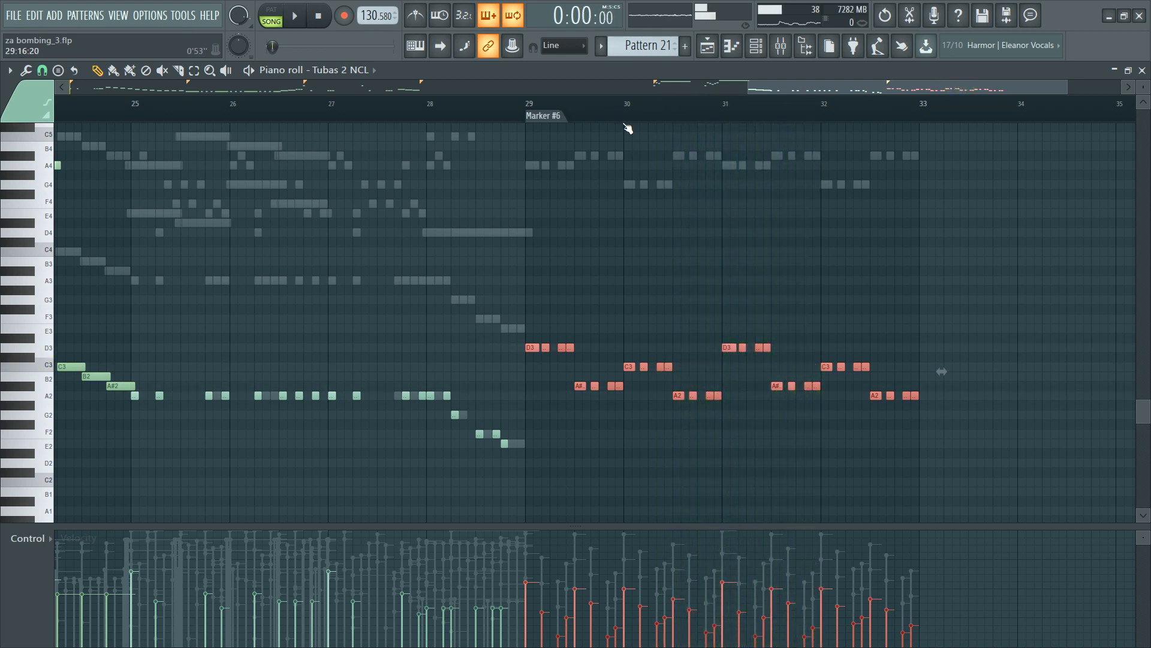
Step: Delete the last short note of each four-note group in the tuba line of bars 29 to 32 while playing it back
ctrl+click(624, 125)
scroll(625, 124, up, 4)
key(space)
key(space)
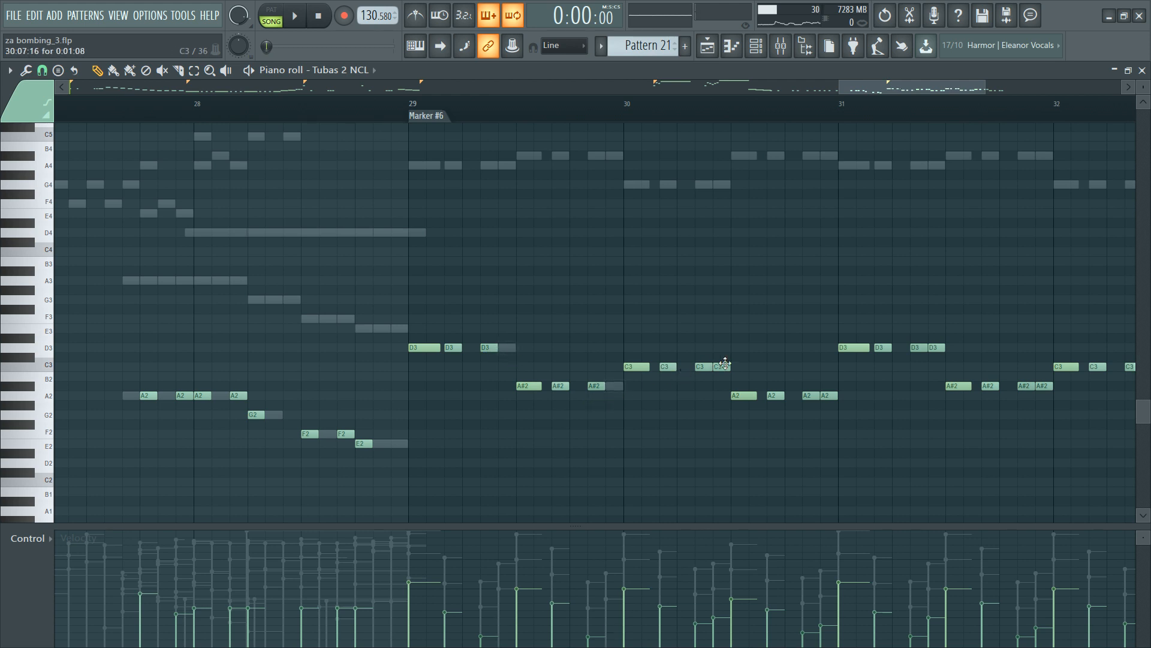
key(space)
click(827, 395)
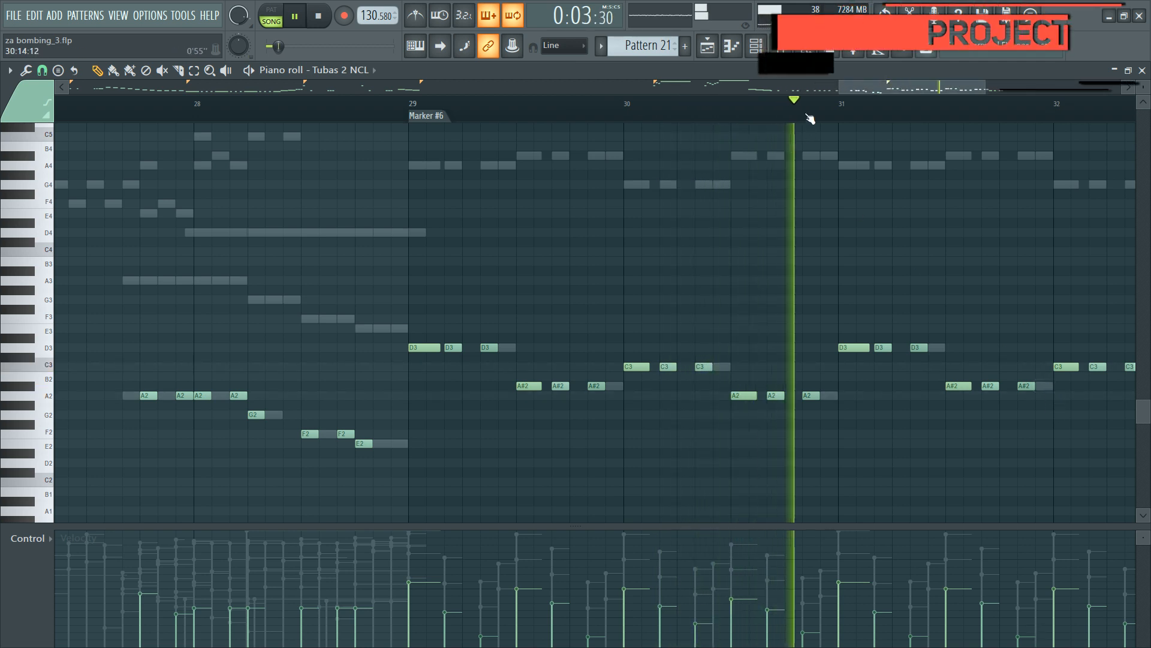
scroll(825, 114, down, 2)
scroll(824, 114, down, 2)
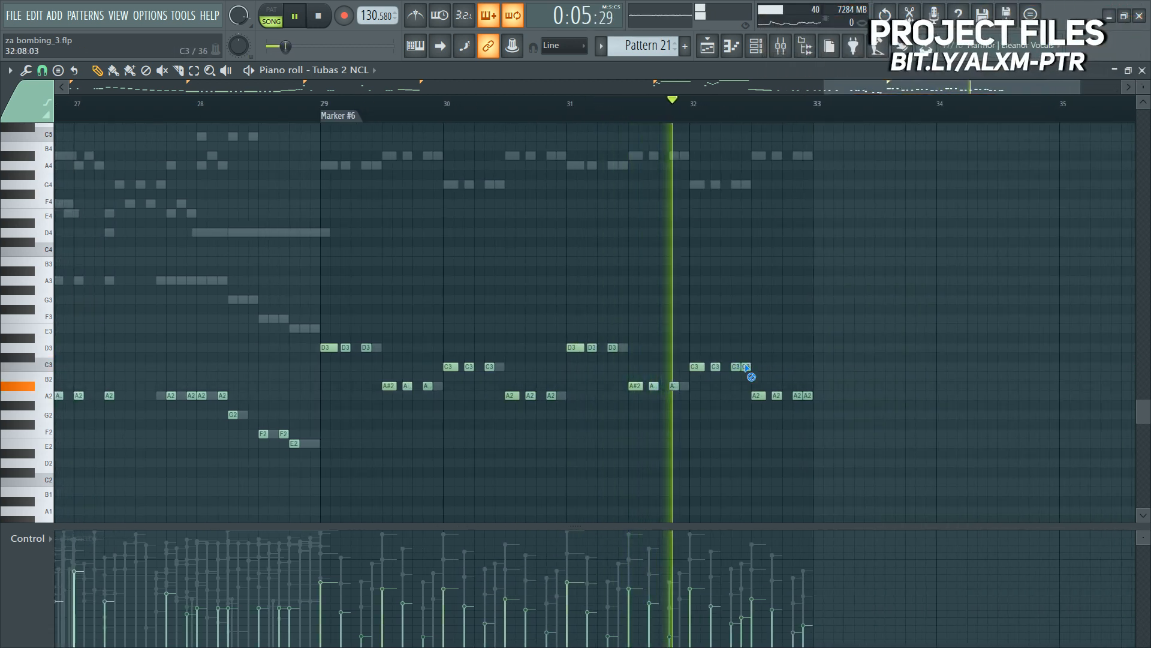
right_click(807, 395)
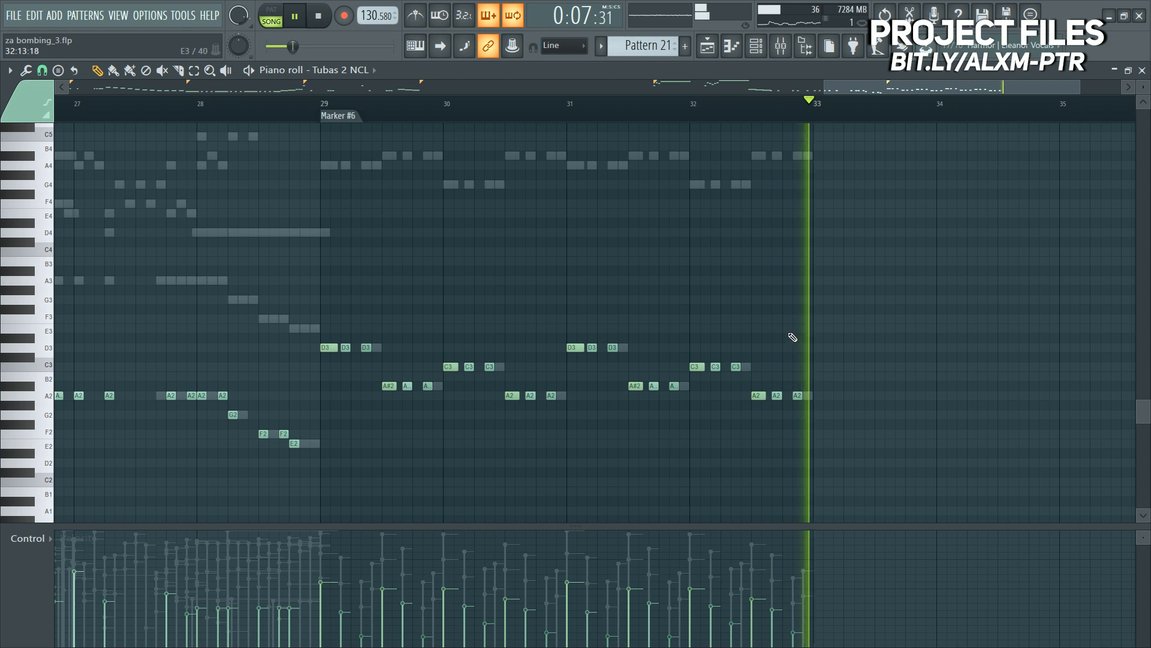
key(space)
Step: Unmute French Horns 3 ARK1 and open its notes in the piano roll
key(F6)
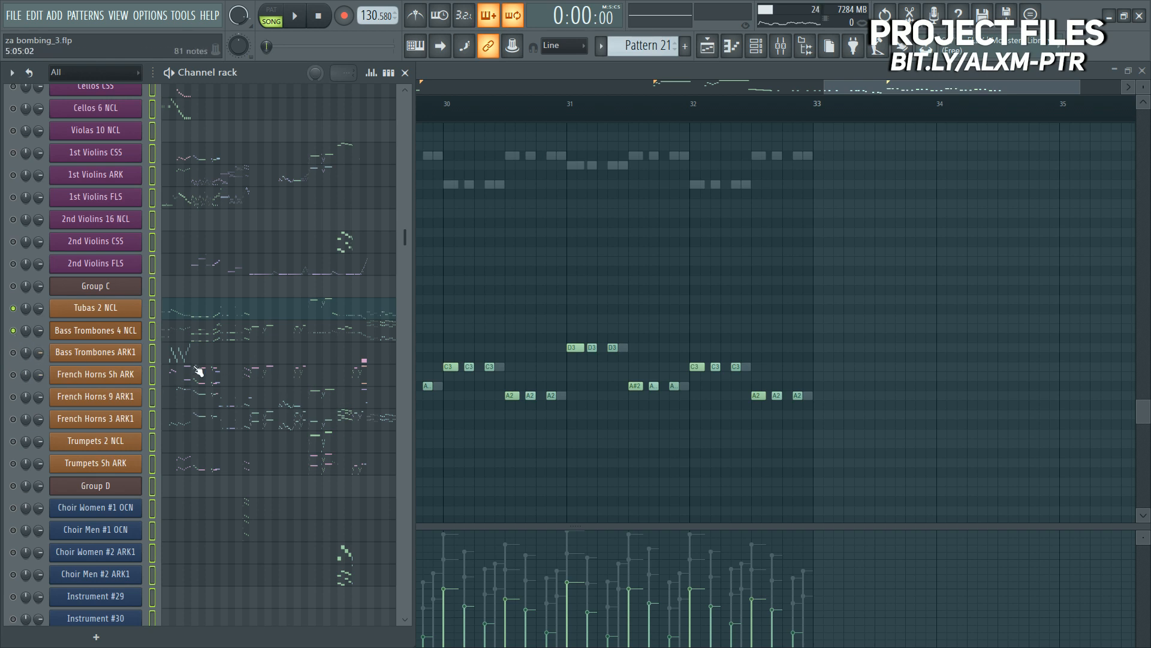
click(13, 420)
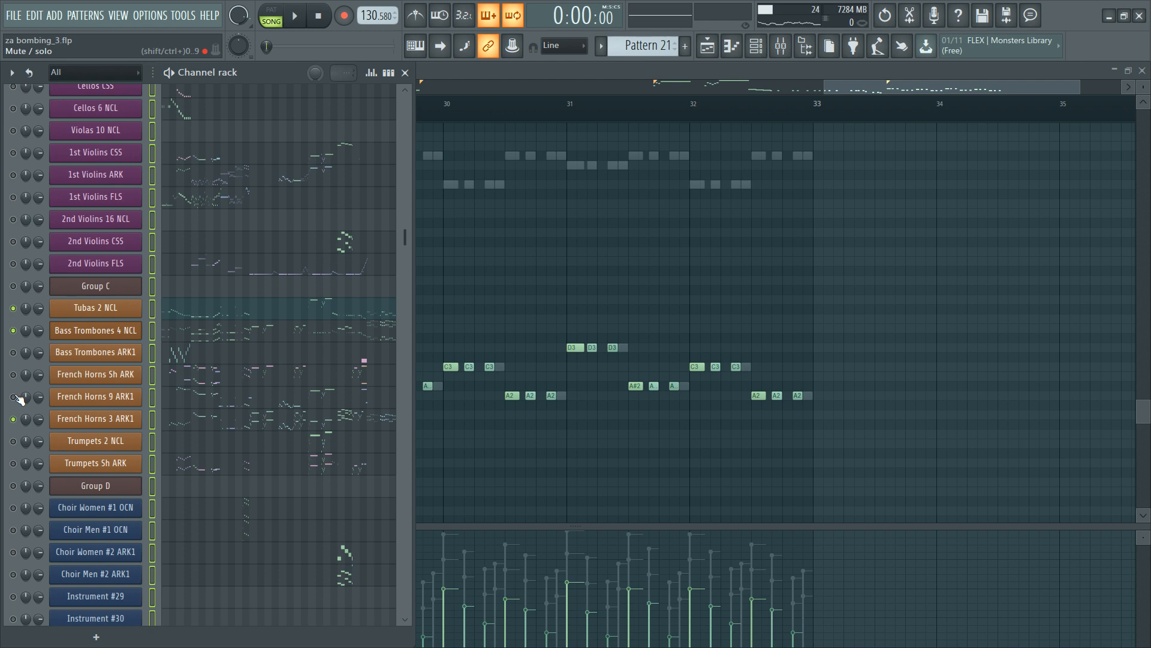
click(377, 420)
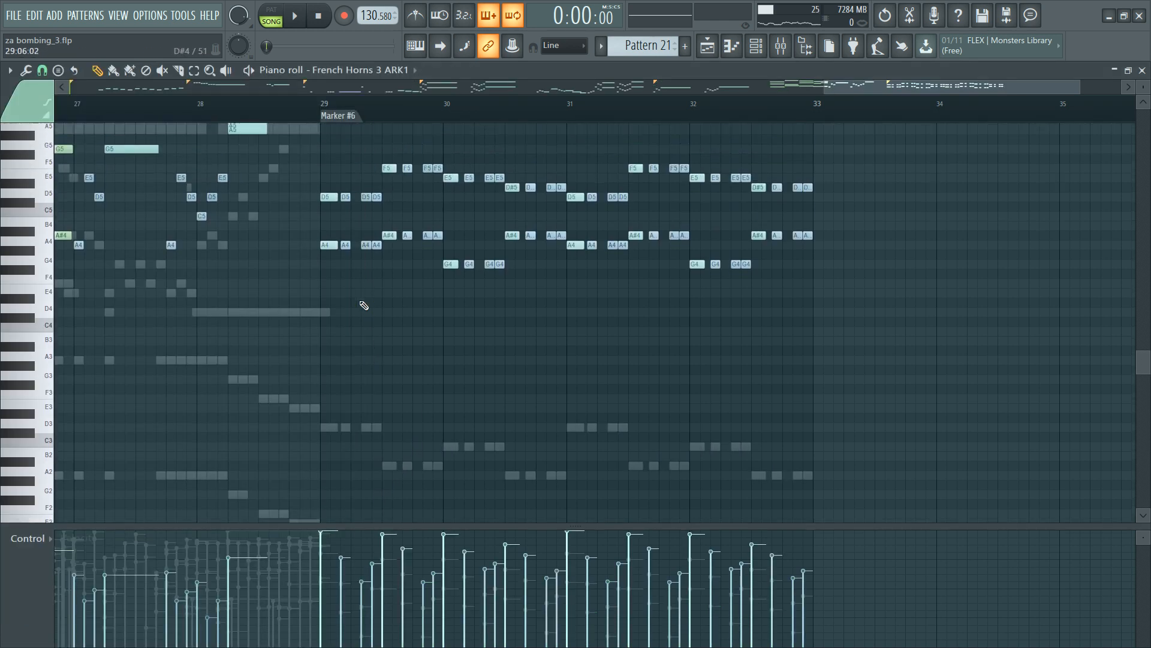
Step: Copy the upper French Horns 3 ARK1 line of bars 29 to 32 into French Horns Sh ARK, starting at bar 29
scroll(362, 306, up, 2)
drag(329, 235, 915, 127)
key(F6)
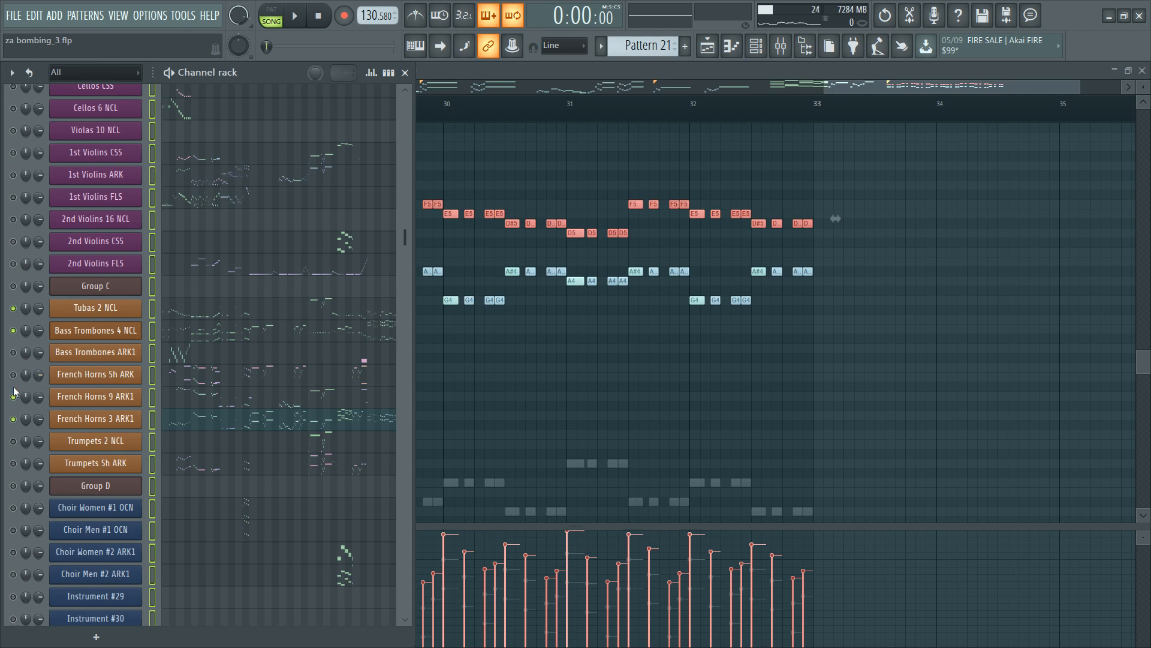
click(234, 381)
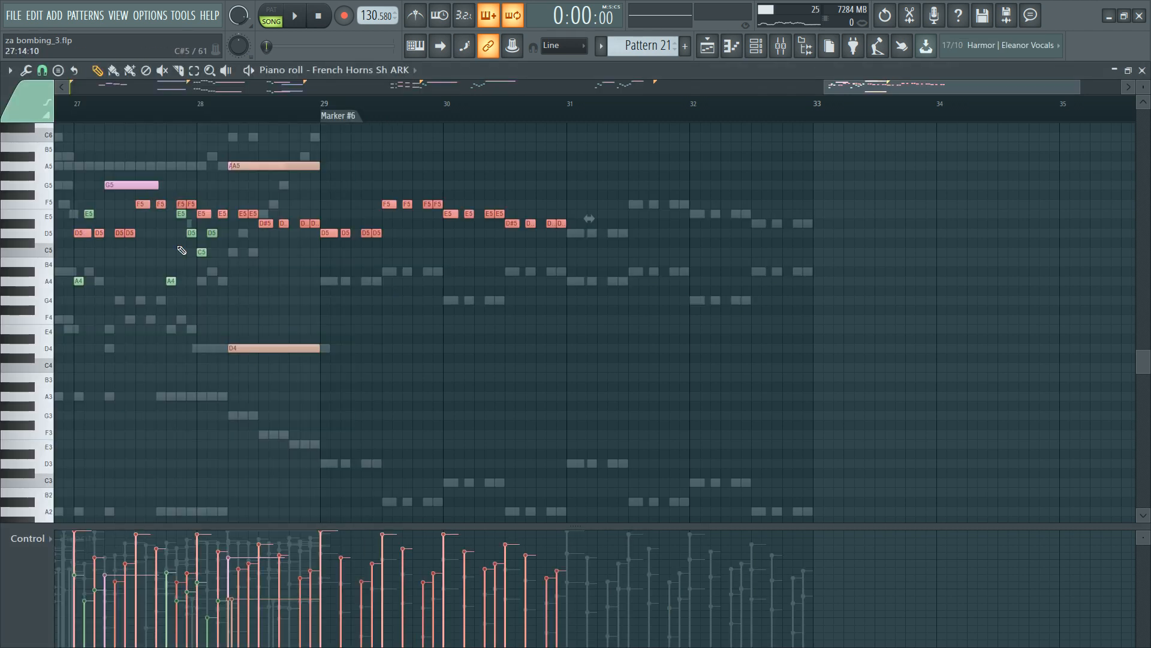
drag(152, 217, 396, 210)
click(310, 186)
Step: Recolour the longer first note of each group in the French Horns Sh ARK line of bars 29 to 32 pink
click(322, 232)
key(shift+c)
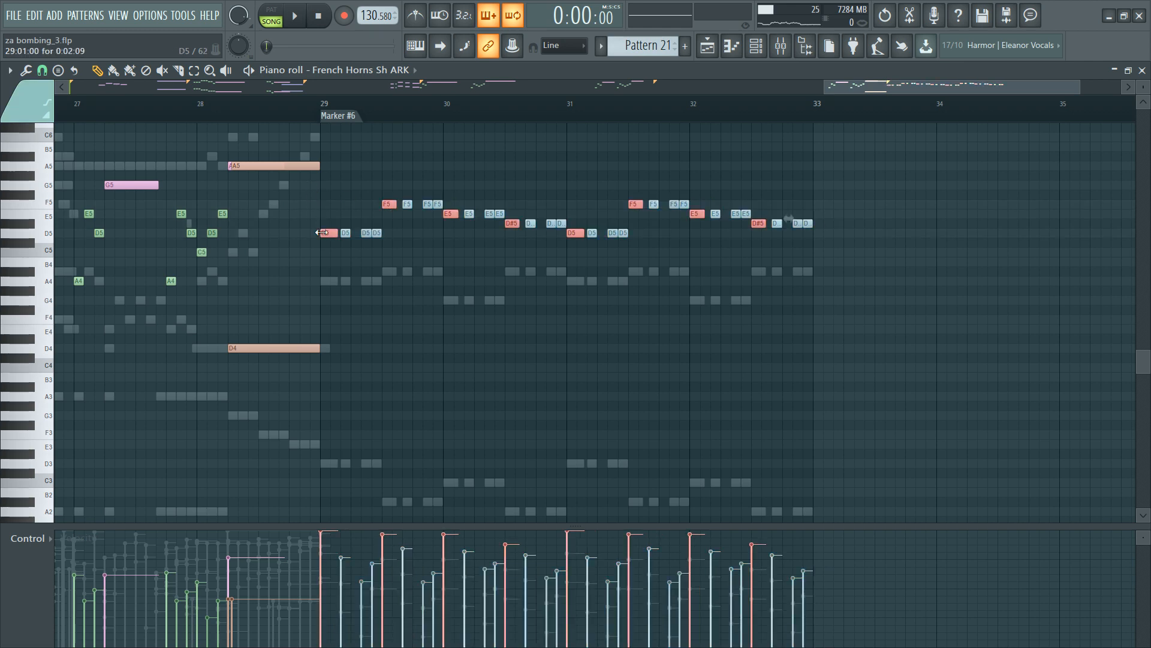
scroll(343, 207, down, 5)
scroll(344, 206, up, 5)
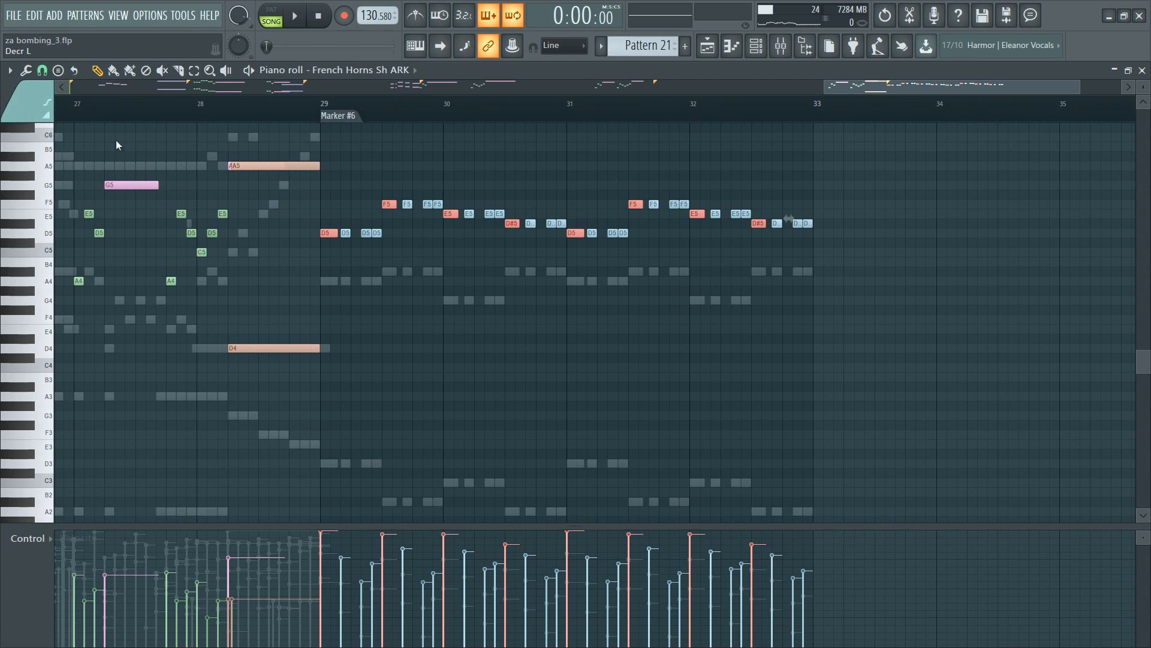
key(alt+c)
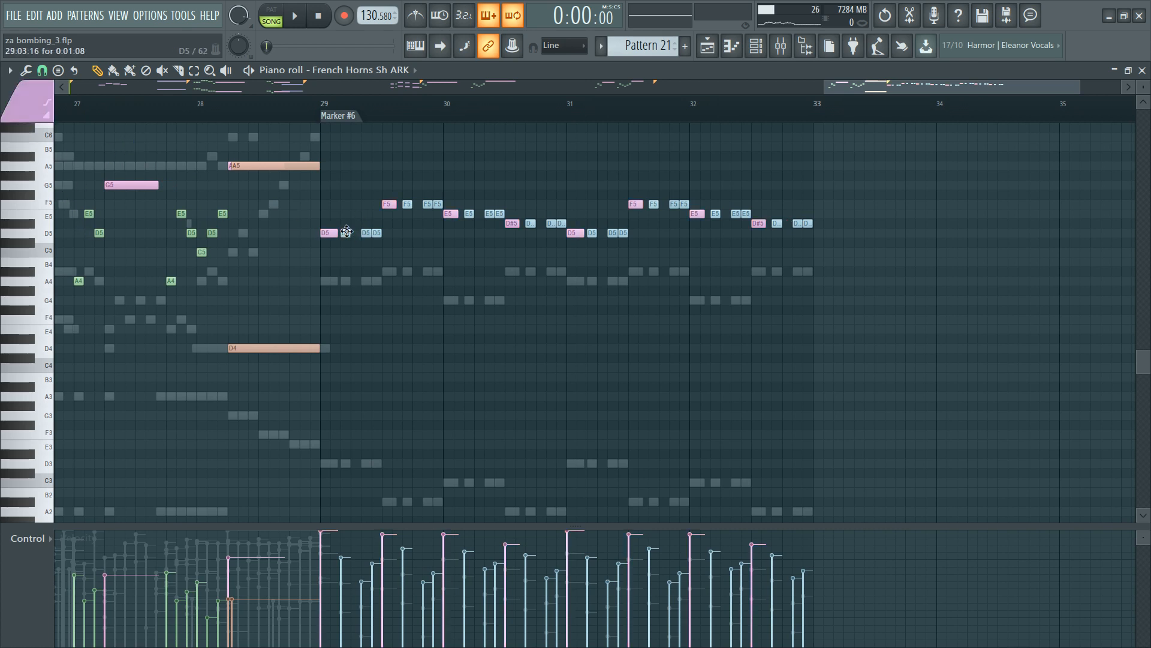
Step: Recolour the remaining short notes of the French Horns Sh ARK line in bars 29 to 32 green
click(346, 232)
key(shift+c)
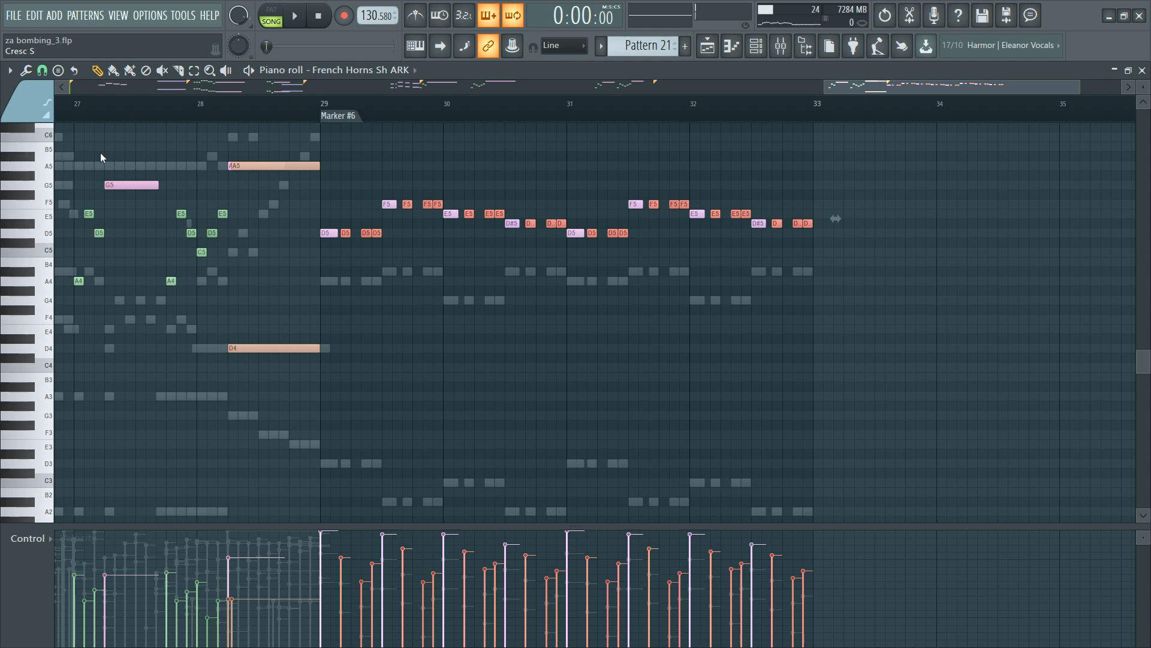
click(39, 150)
scroll(323, 90, down, 8)
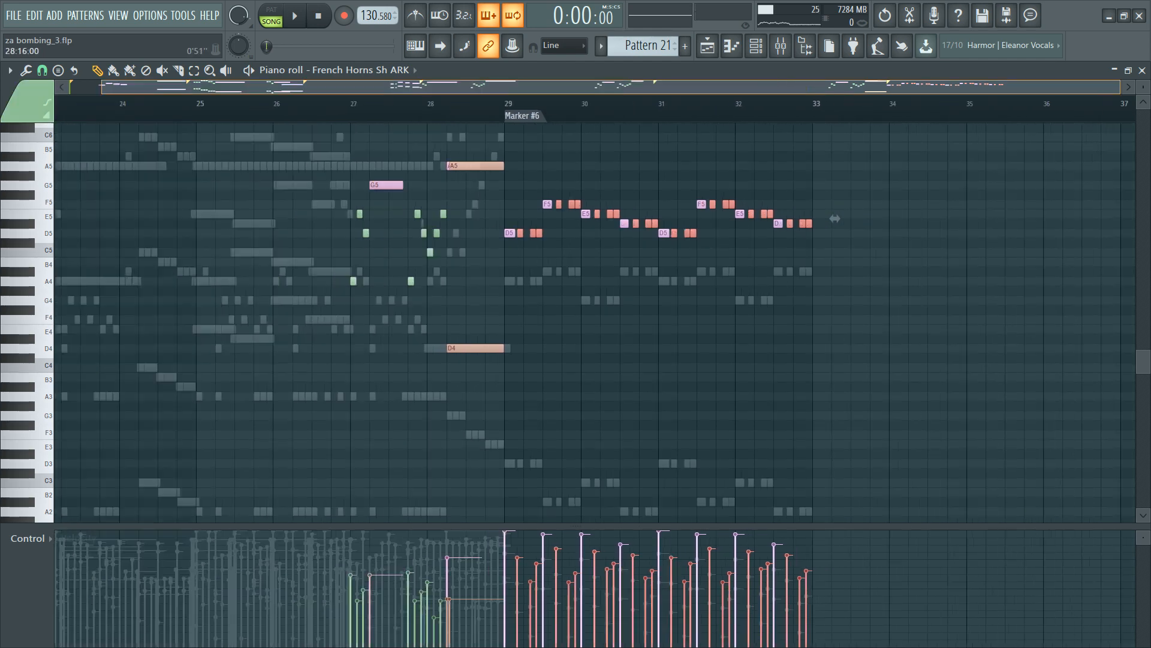
key(alt+c)
Step: Audition the French Horns Sh ARK line from bar 29 with the ensemble
click(484, 116)
key(space)
scroll(515, 120, up, 4)
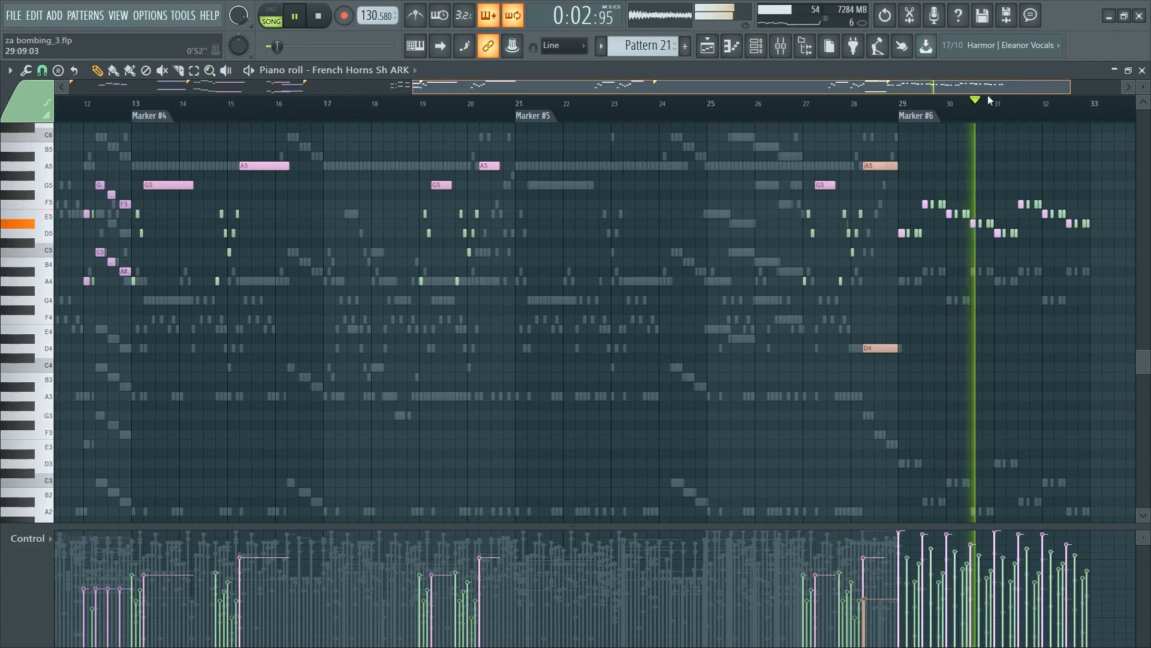
scroll(1032, 115, up, 3)
key(space)
scroll(419, 221, up, 3)
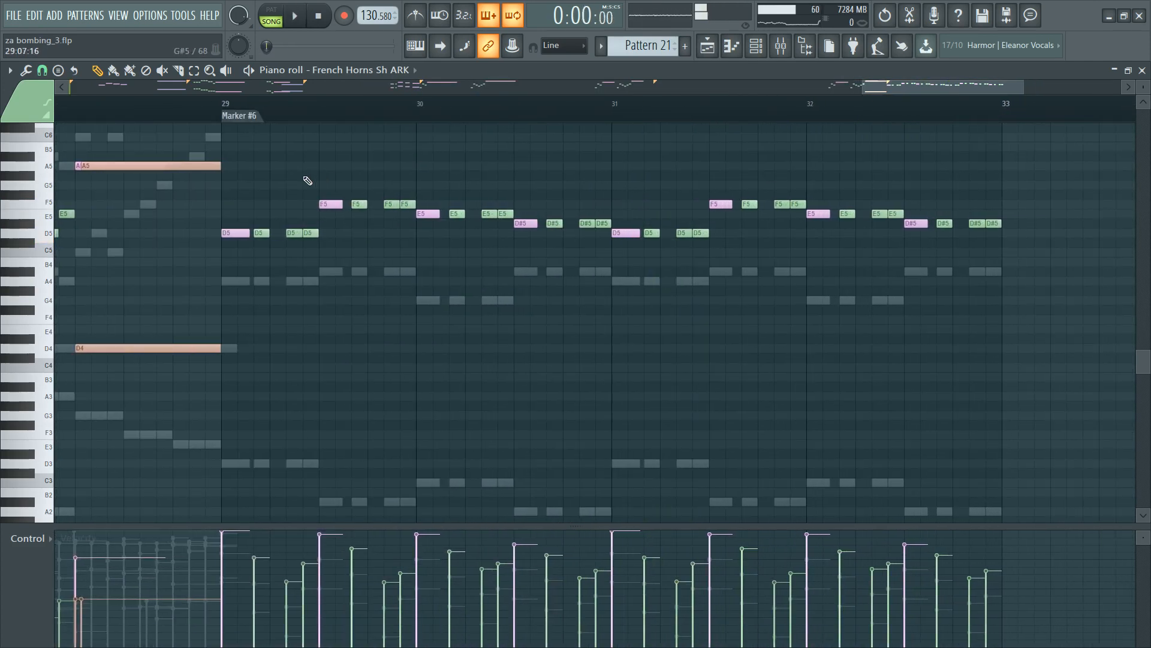
Step: Lower the Dynamics (CC 1) level of French Horns Sh ARK to near minimum from bar 29 and check the sound
key(F6)
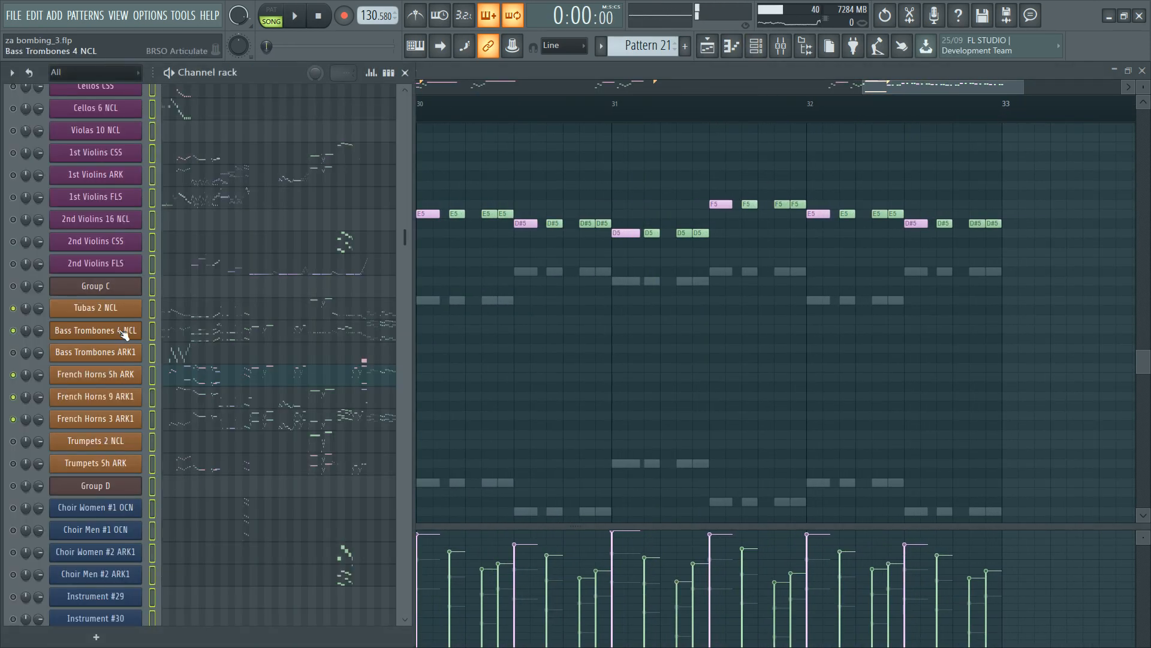
click(99, 380)
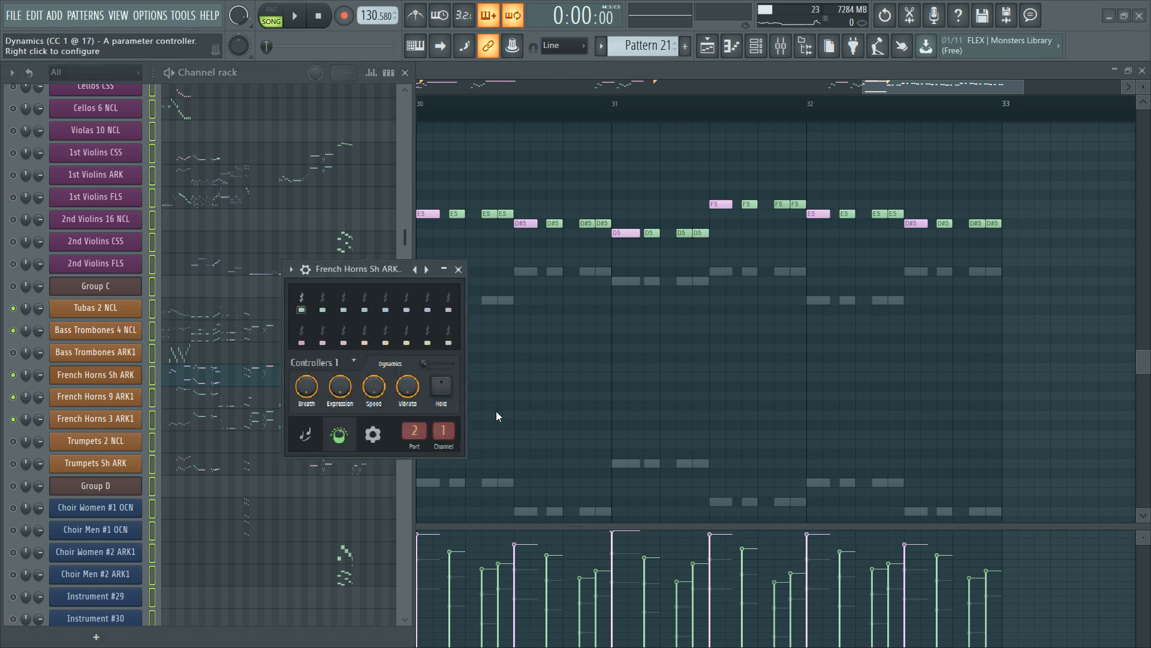
click(516, 486)
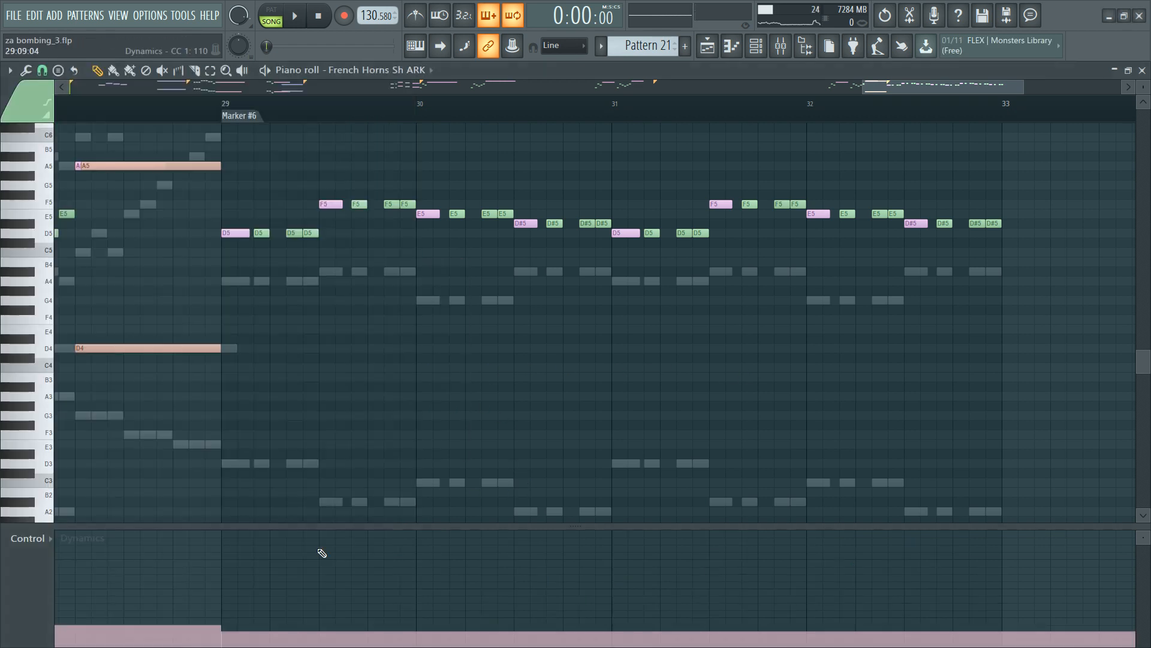
click(222, 644)
key(space)
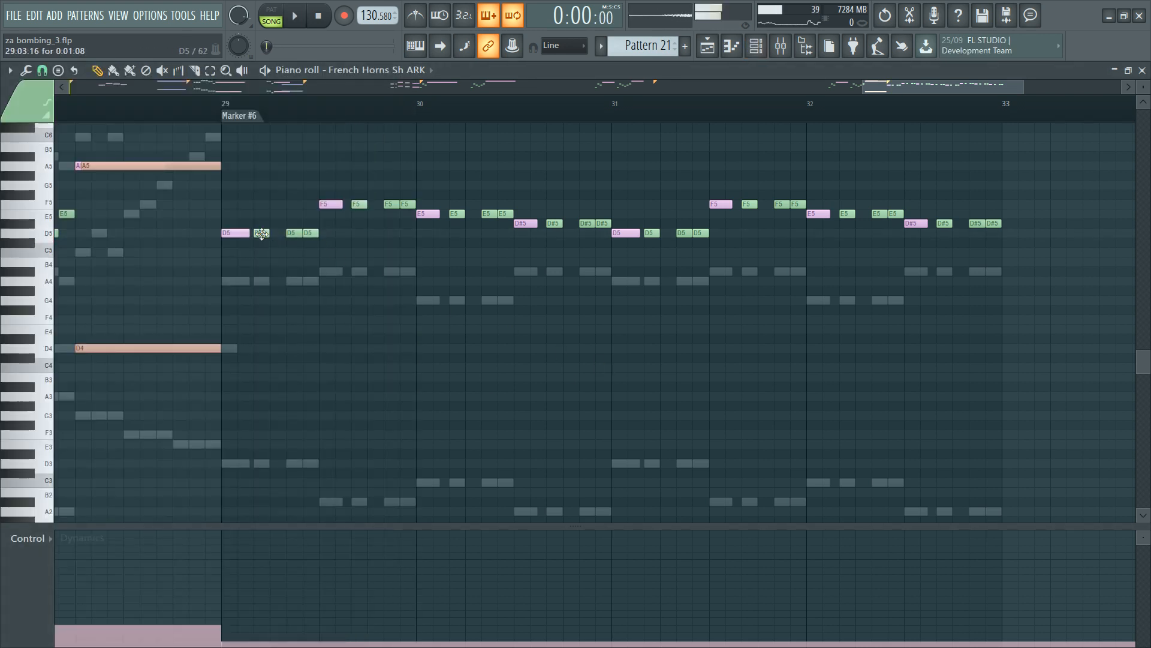
drag(261, 234, 341, 233)
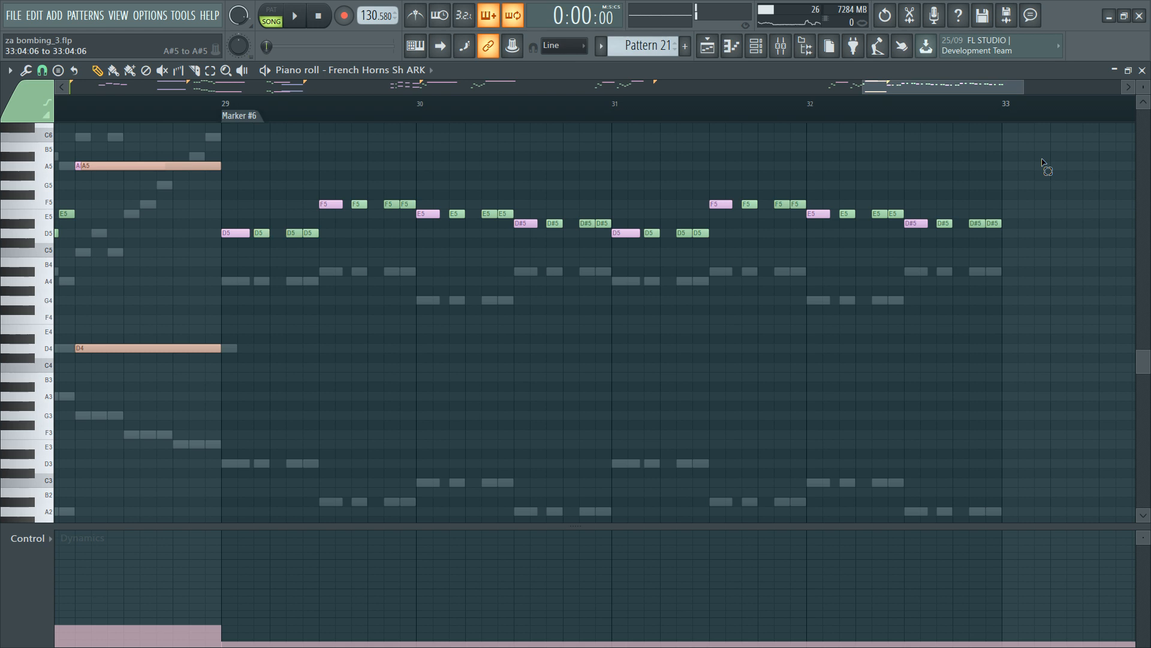
Step: Reduce the velocities of all French Horns Sh ARK notes in bars 29 to 32 and audition the softer line
drag(1045, 157, 234, 303)
scroll(277, 298, down, 6)
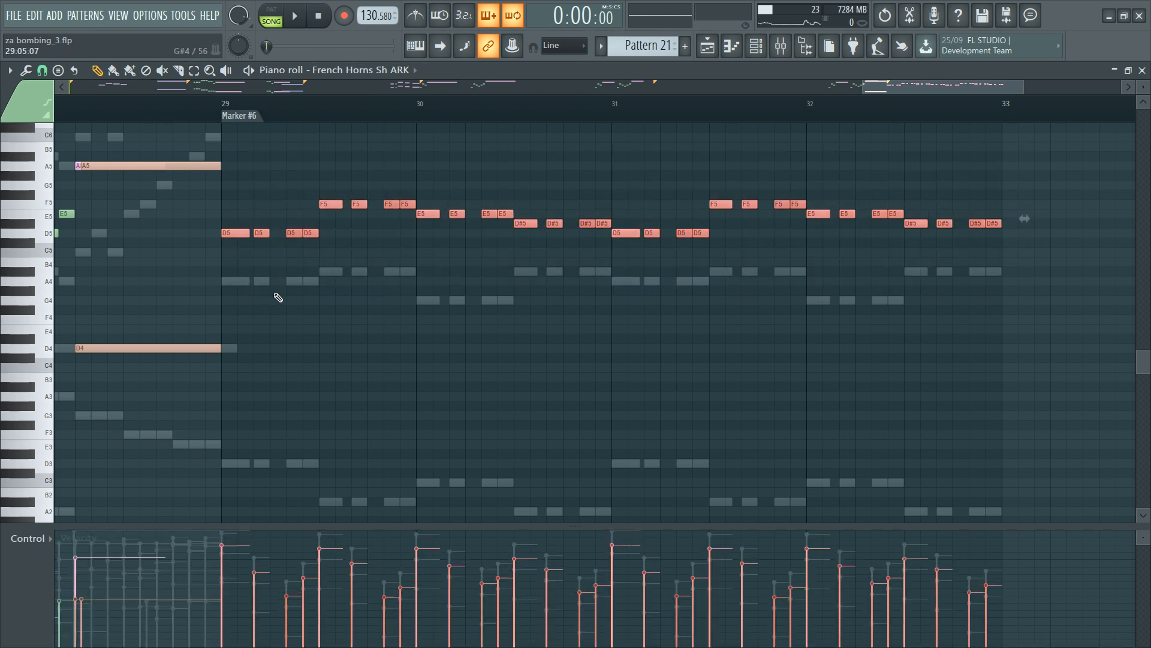
scroll(278, 298, down, 1)
key(space)
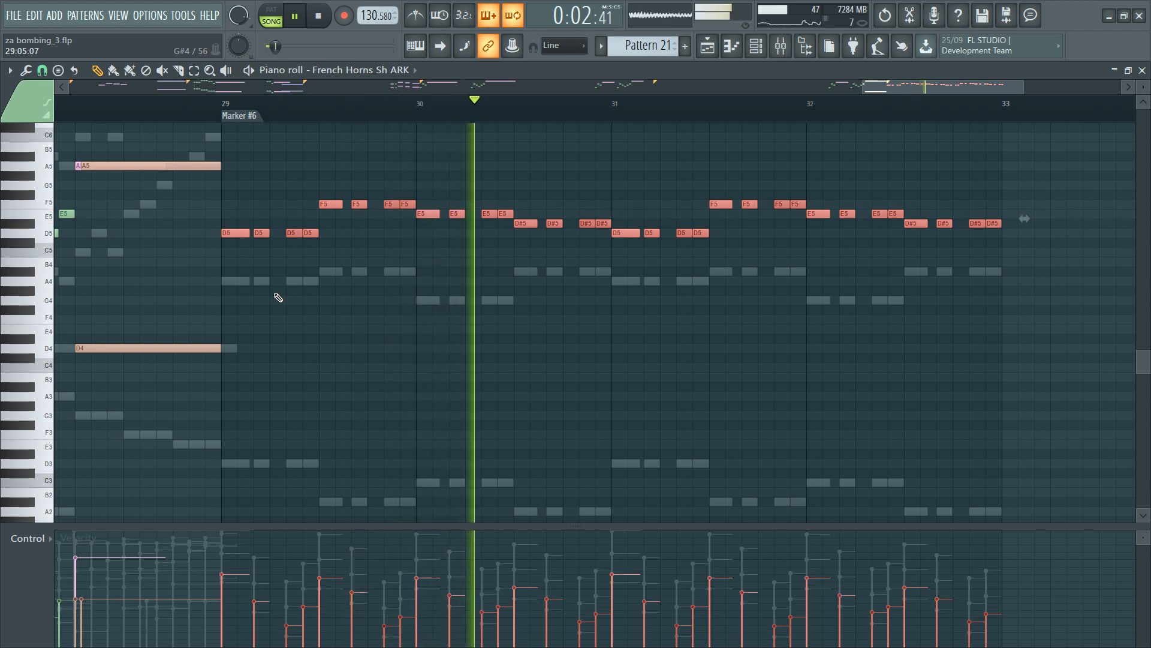
key(ctrl+d)
key(space)
Step: Set the Expression (CC 11) level of French Horns Sh ARK to 127 across the whole part
key(F6)
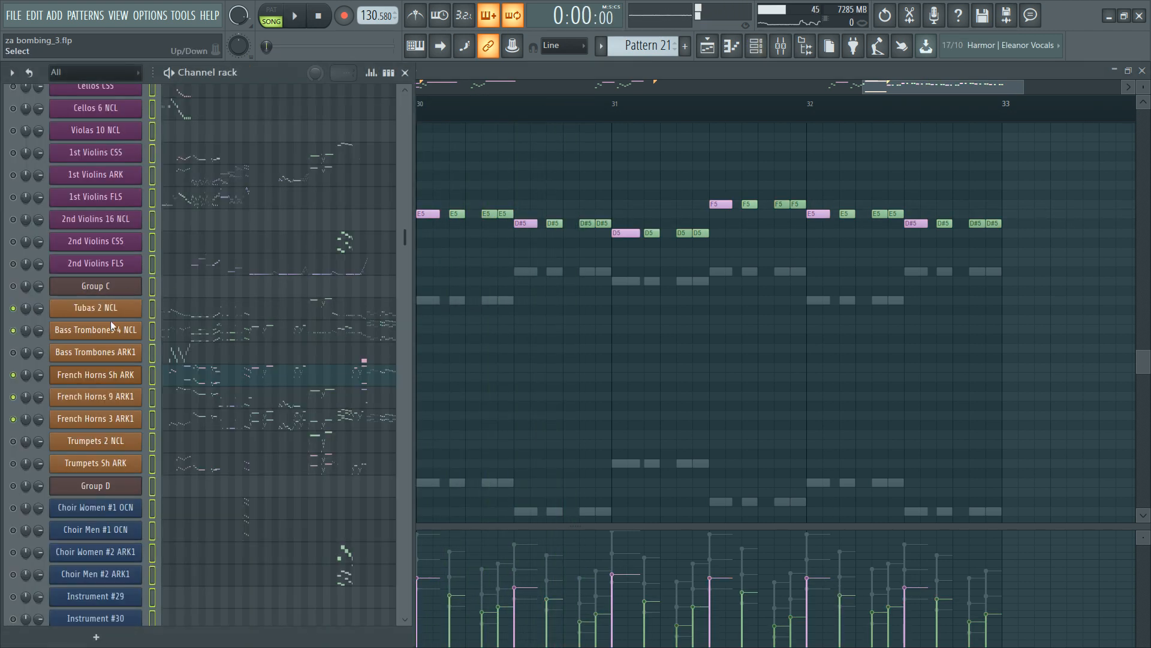
click(115, 381)
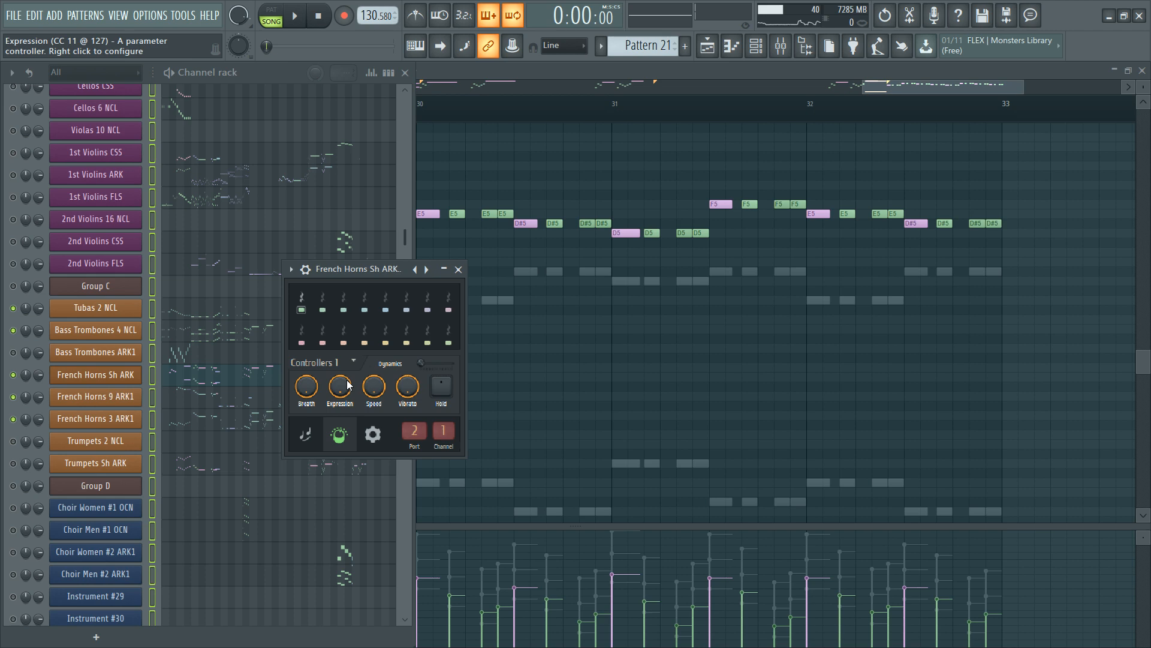
scroll(473, 432, down, 8)
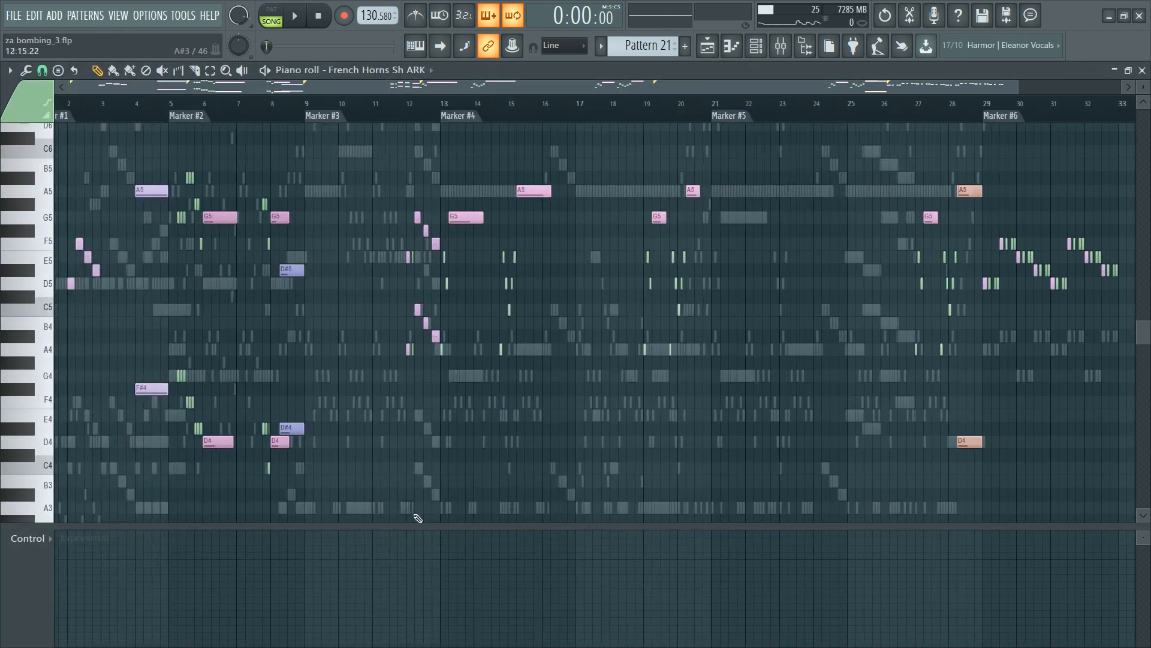
mouse_move(155, 555)
mouse_down()
mouse_move(155, 496)
mouse_move(48, 450)
mouse_up()
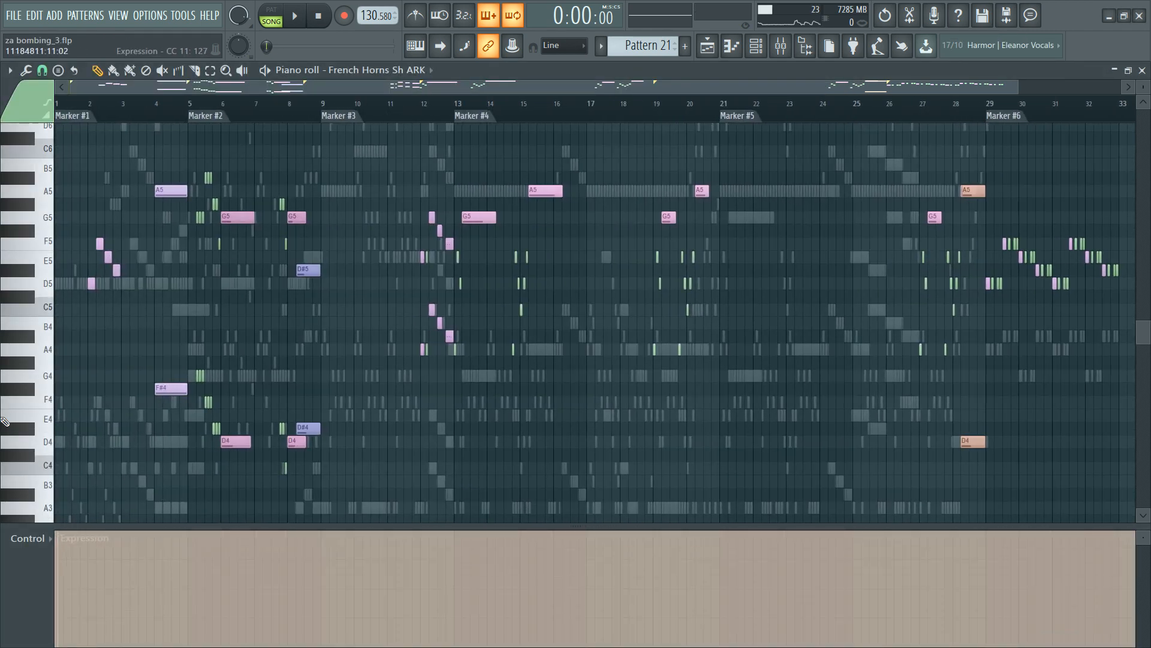
Step: Set the Expression level of French Horns Sh ARK slightly below maximum from bar 29 while auditioning the transition from bar 27
scroll(1006, 117, up, 5)
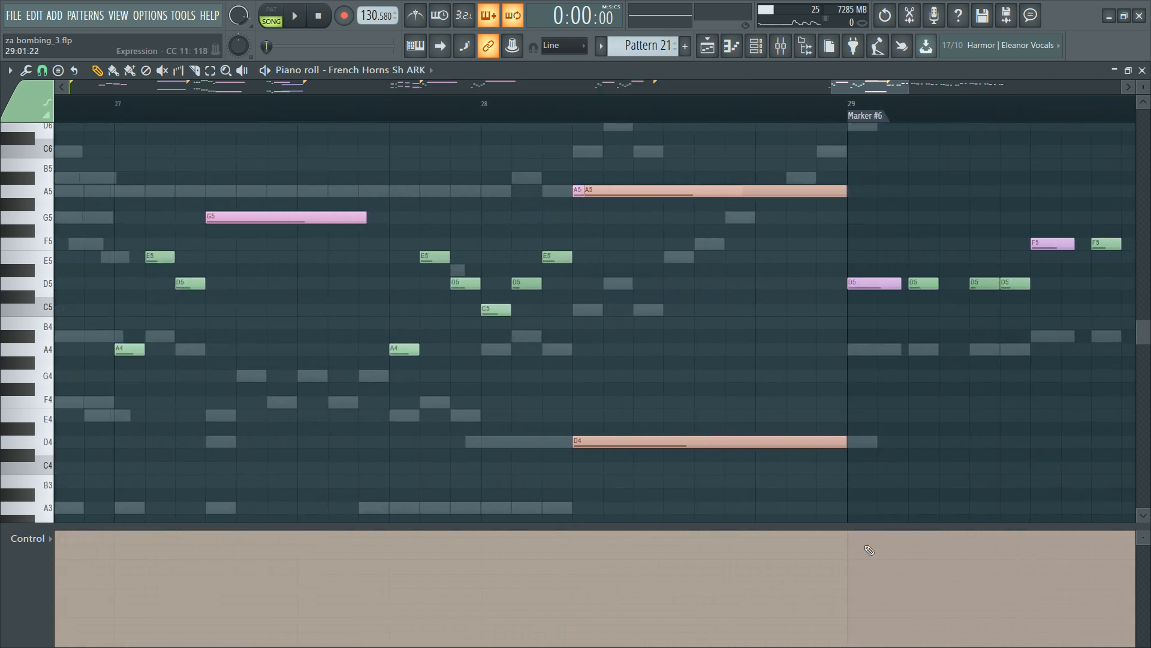
click(840, 585)
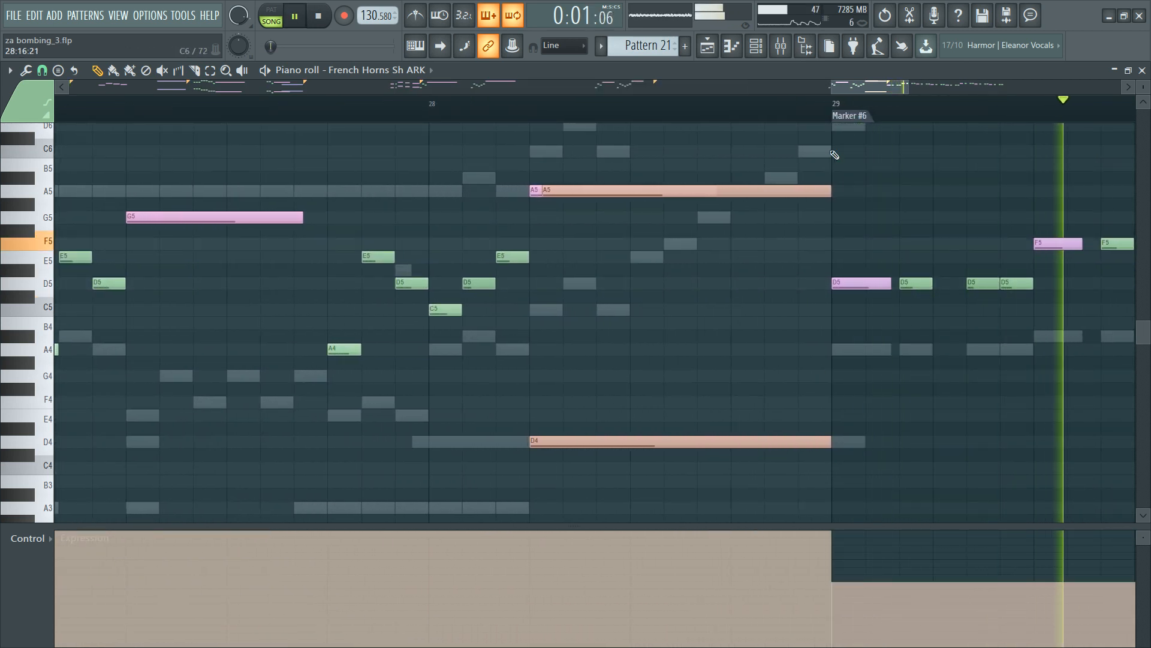
key(space)
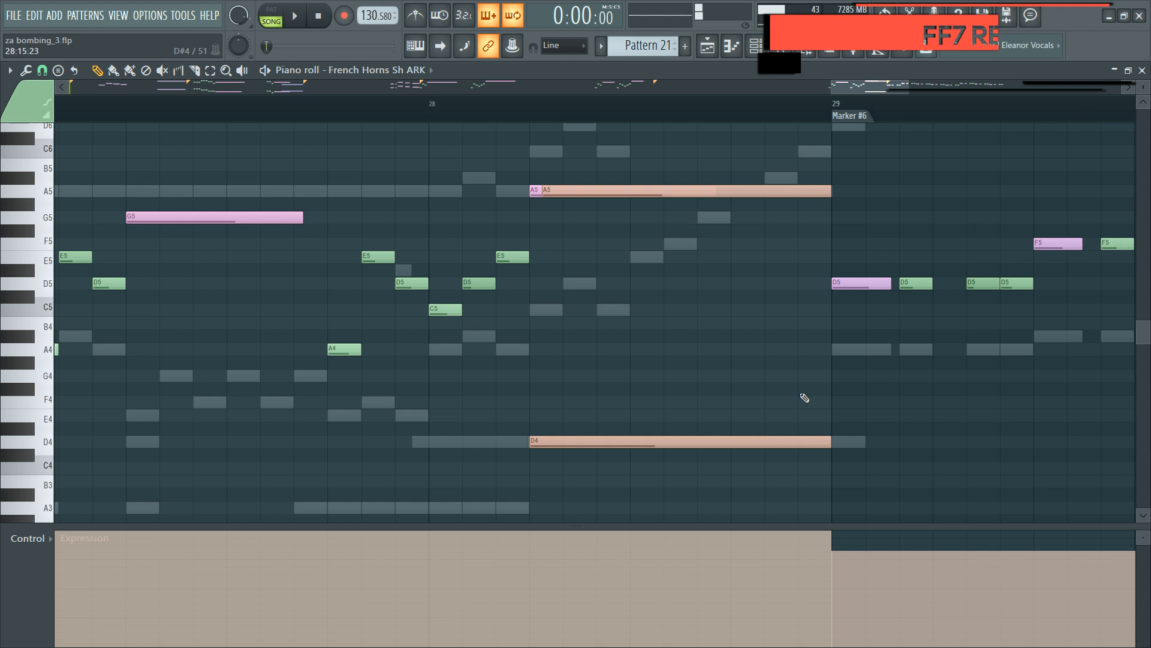
key(space)
key(space)
scroll(794, 117, down, 5)
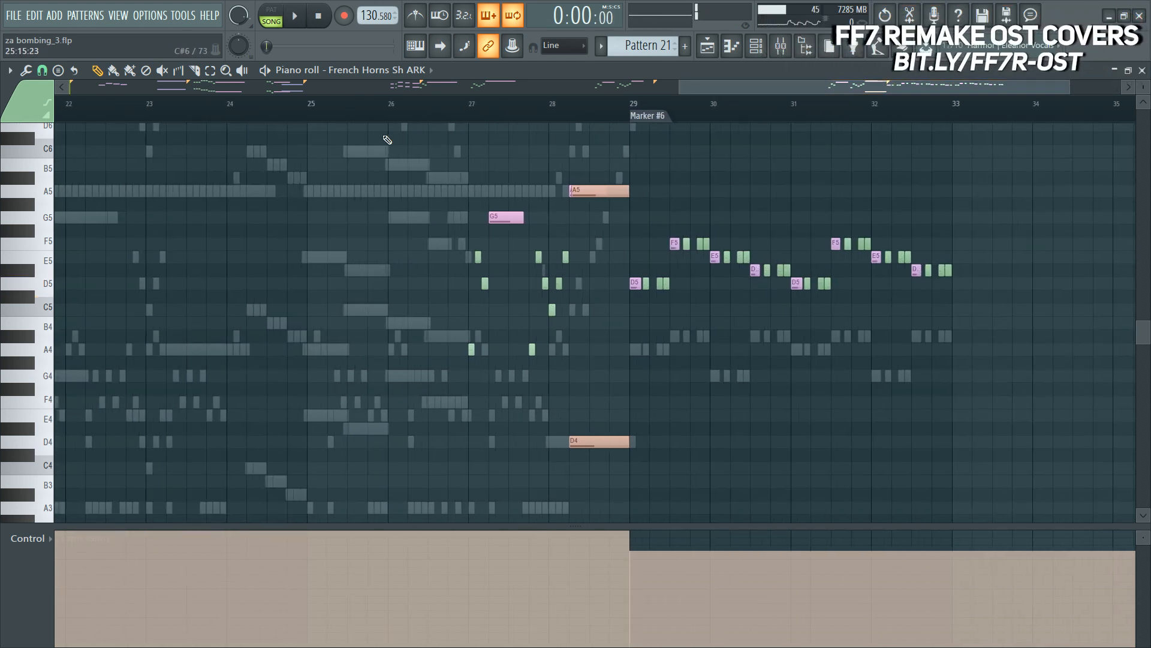
key(F9)
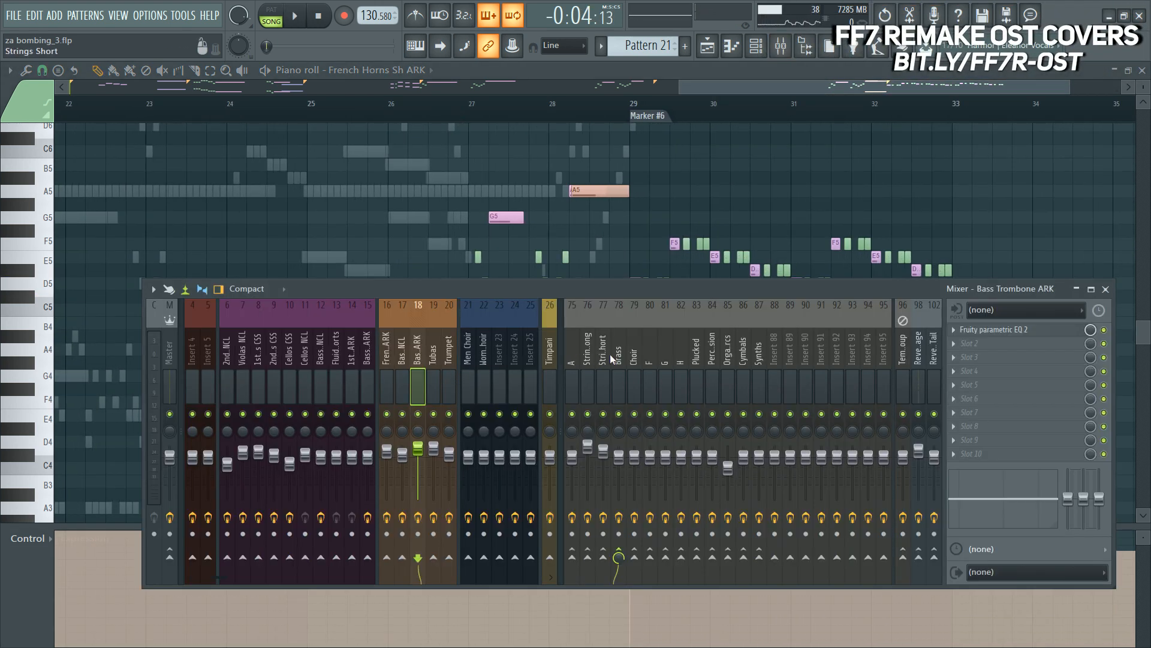
key(F9)
click(463, 115)
key(space)
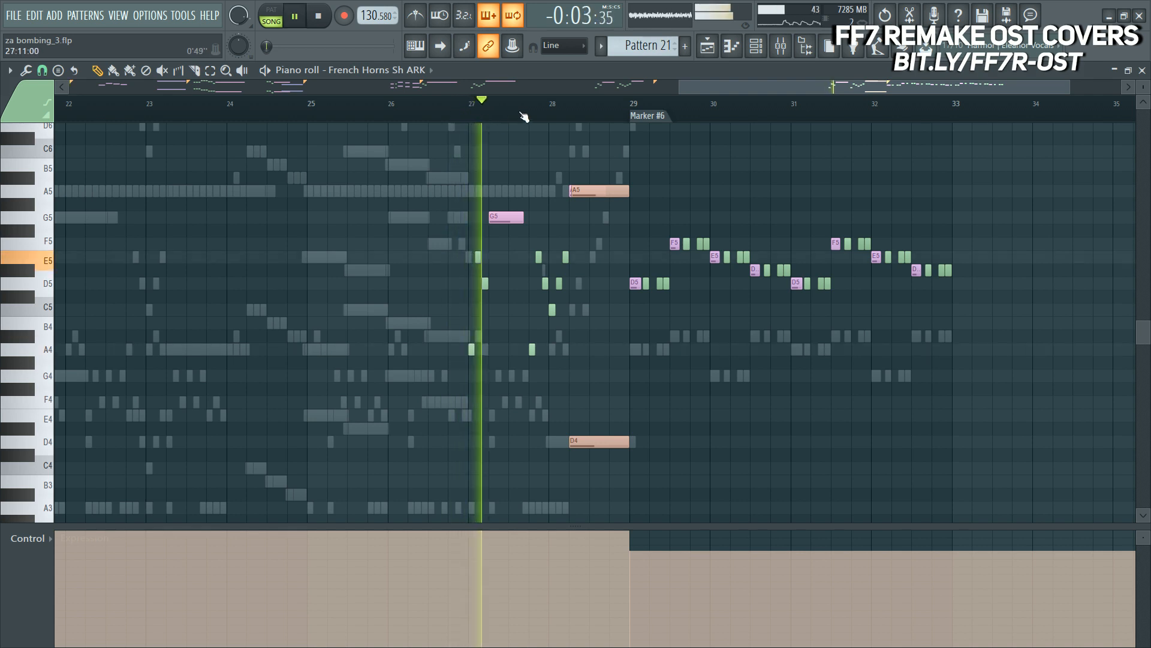
click(630, 539)
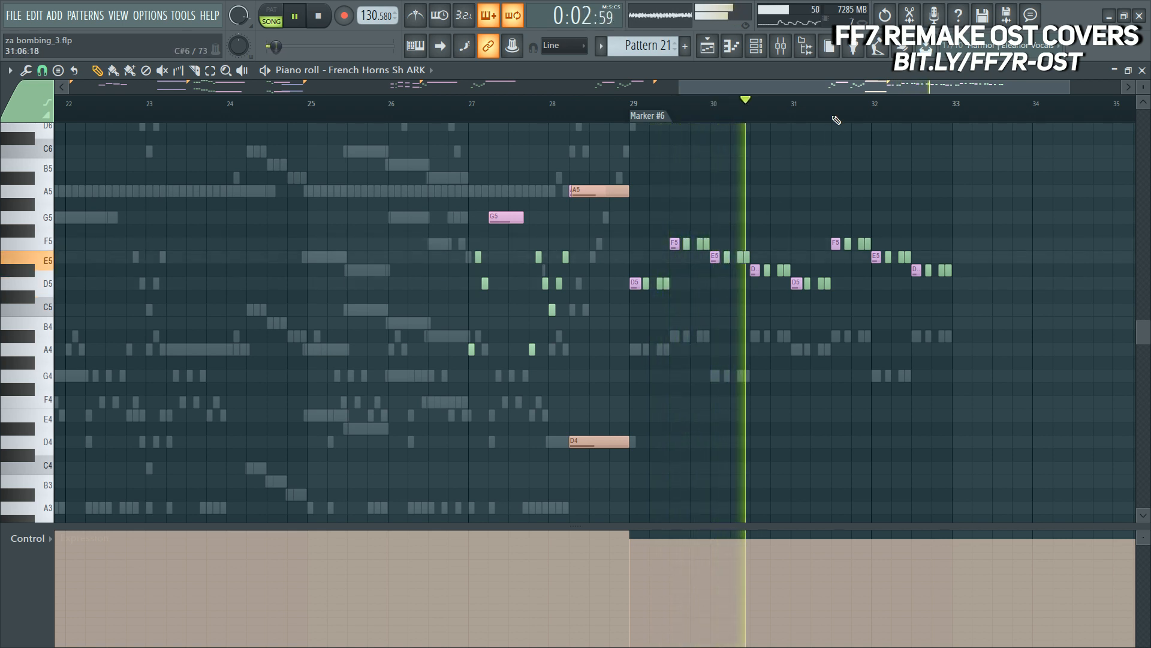
Step: Unmute Bass Trombones ARK1, Trumpets 2 NCL and Trumpets Sh ARK, and audition the full brass section into bar 29
key(F6)
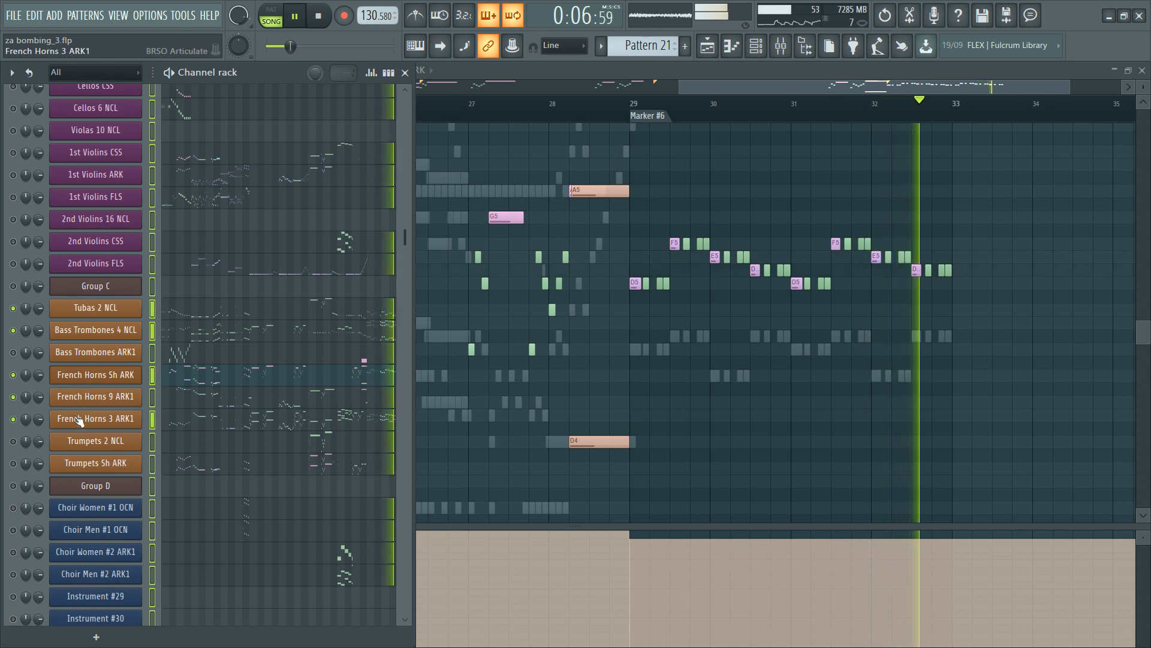
key(space)
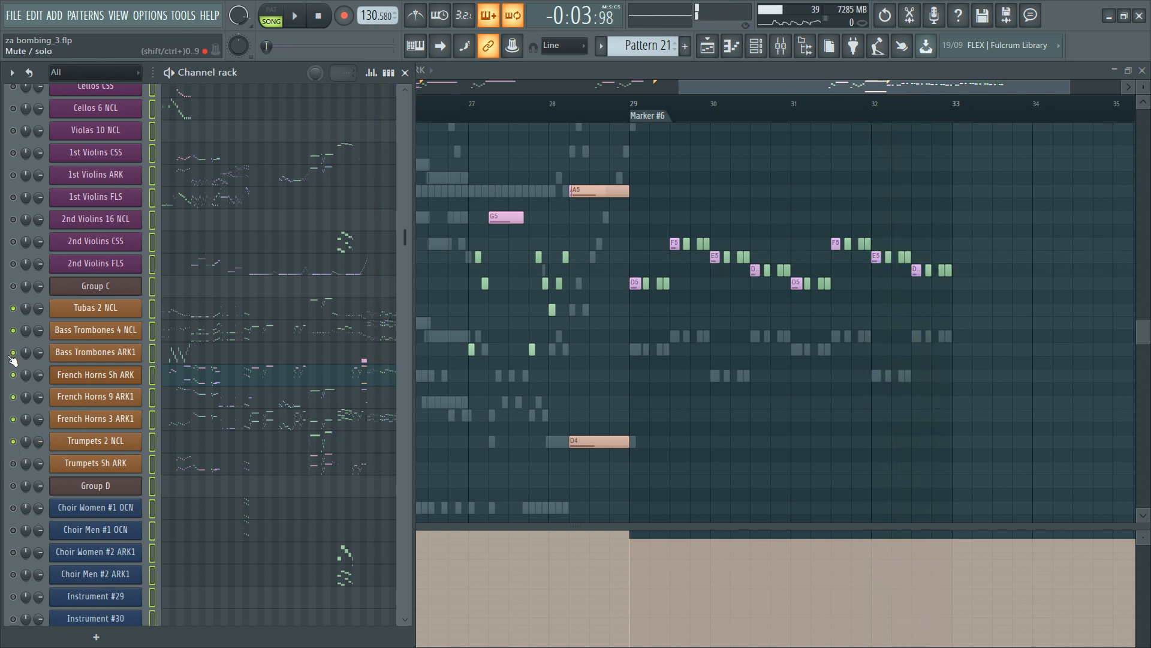
key(space)
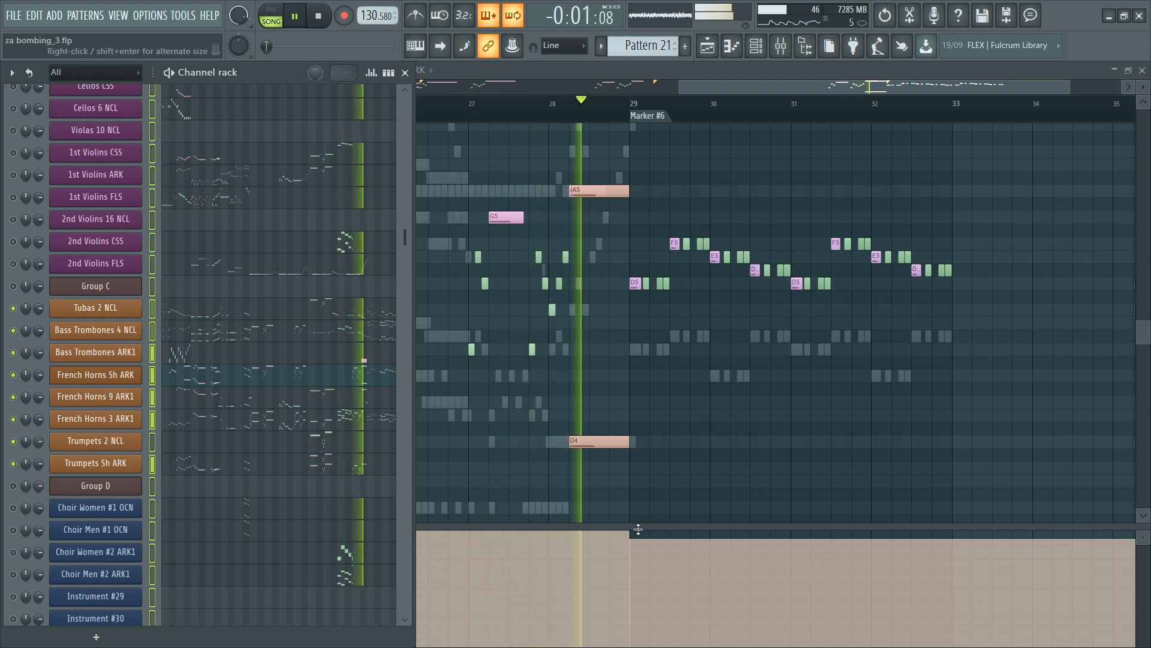
key(F6)
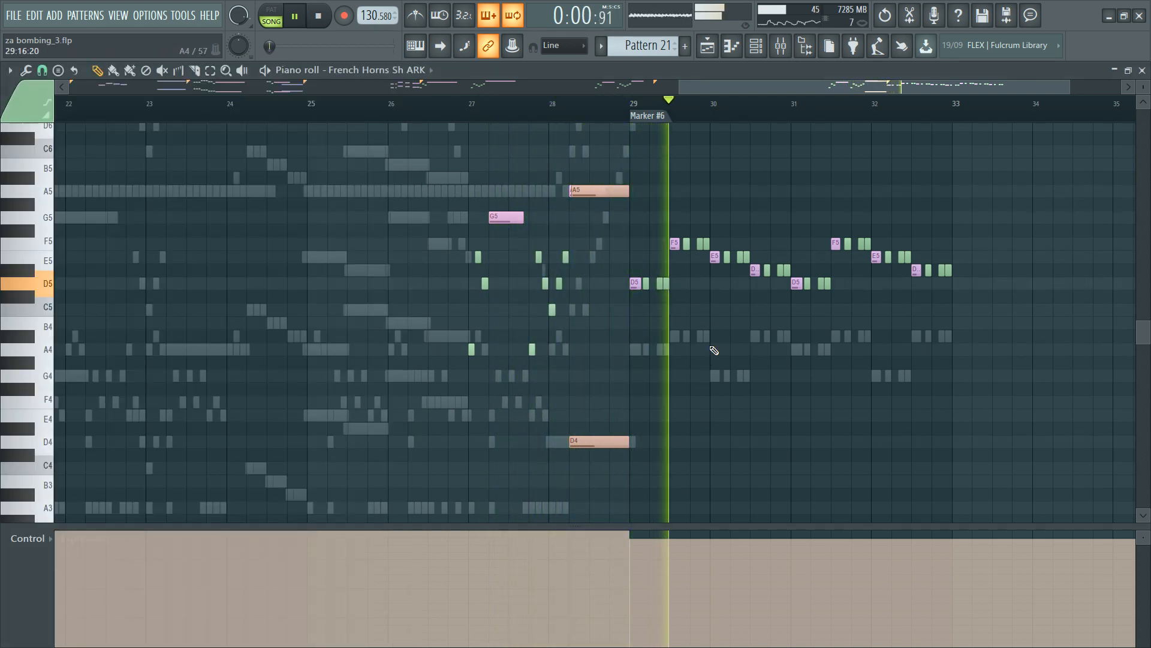
scroll(960, 107, up, 3)
key(space)
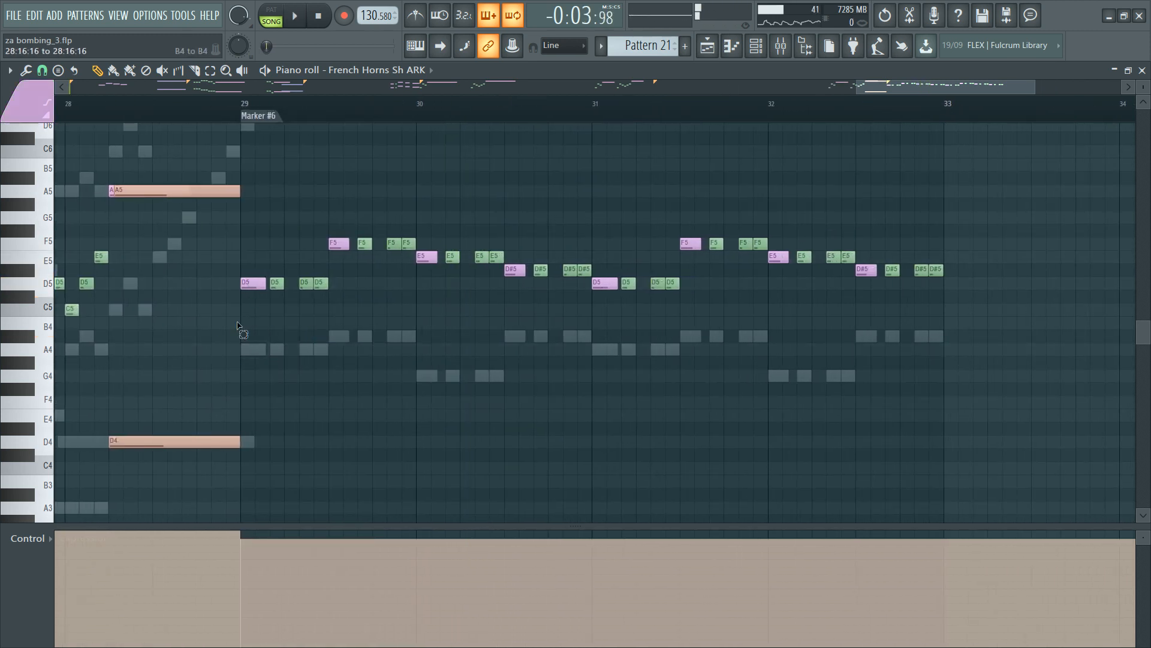
Step: Duplicate the French Horns Sh ARK line of bars 29 to 32 and place the copy lower, starting on A4 at bar 29
drag(237, 323, 1075, 193)
key(ctrl+c)
key(ctrl+v)
key(Delete)
drag(231, 316, 260, 318)
key(ctrl+c)
key(ctrl+v)
key(Delete)
key(ctrl+c)
key(ctrl+v)
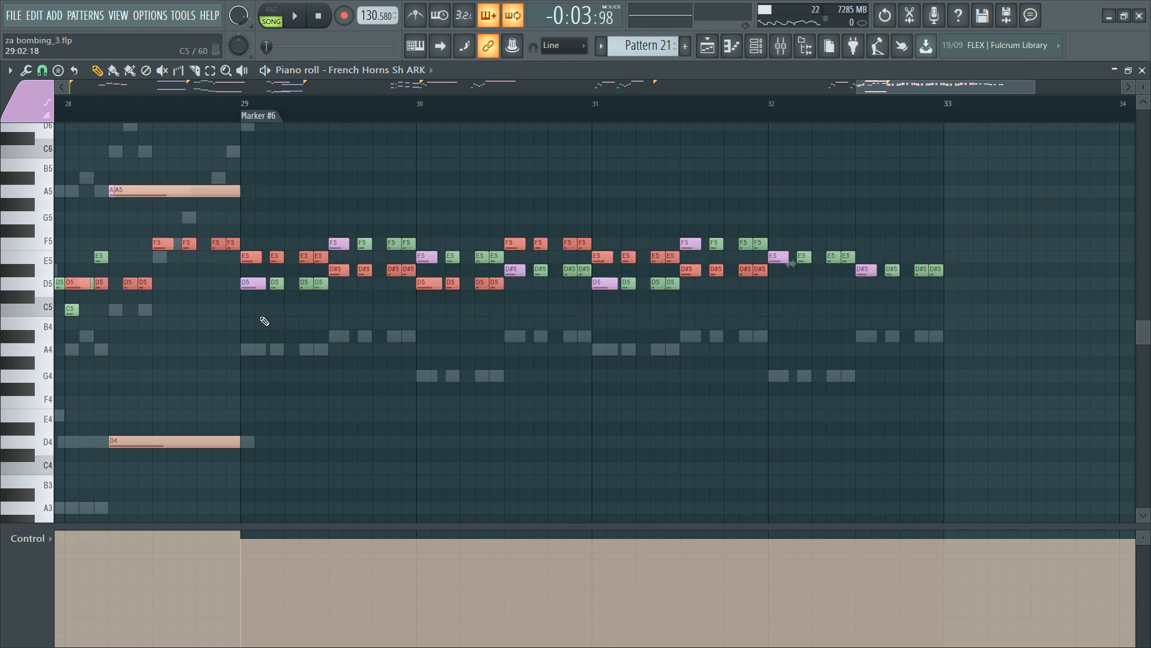
drag(100, 280, 280, 351)
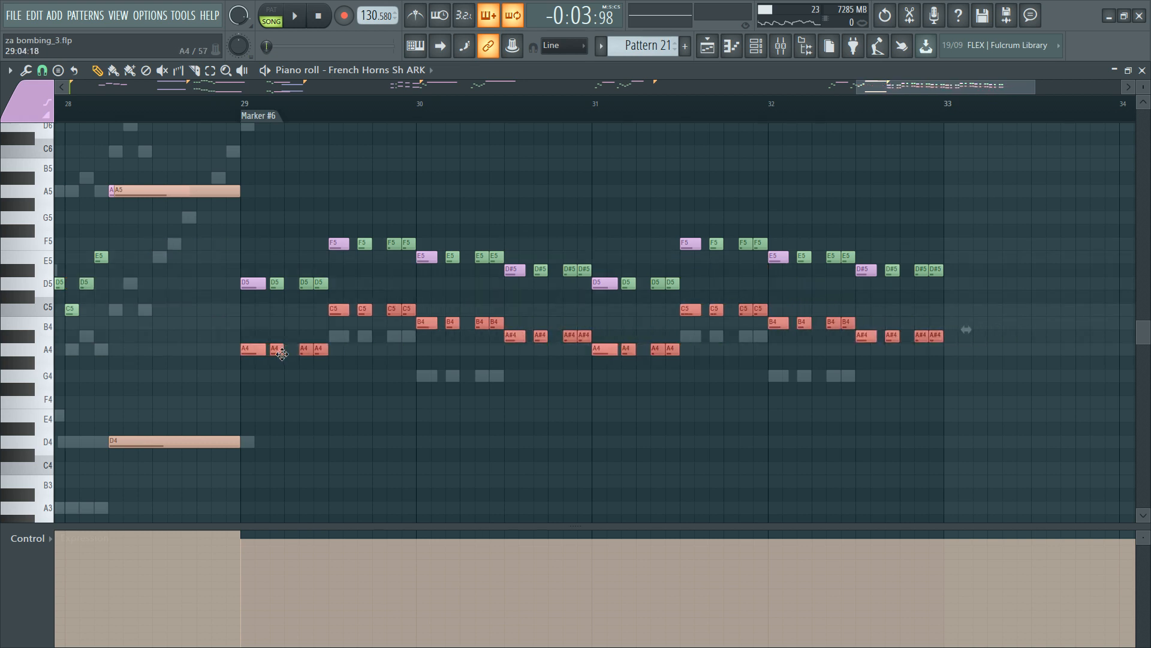
Step: Lower the copied line's C5 notes in bars 29 and 31 to A#4 and its B4 notes in bars 30 and 32 to G4
drag(314, 313, 412, 313)
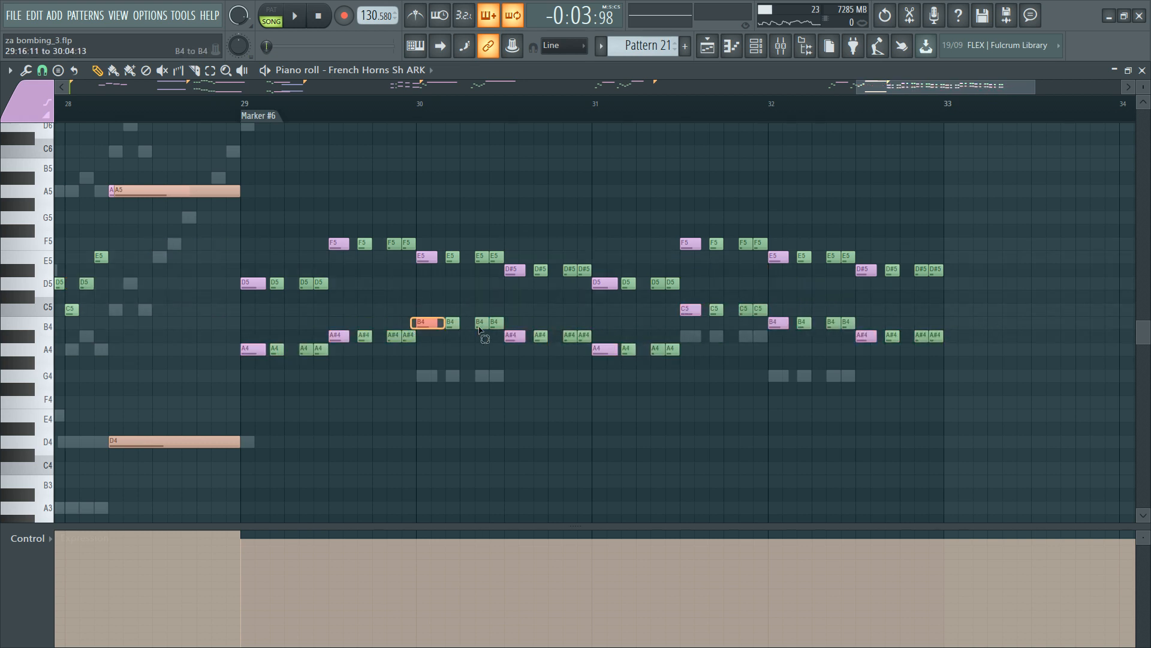
drag(659, 302, 950, 355)
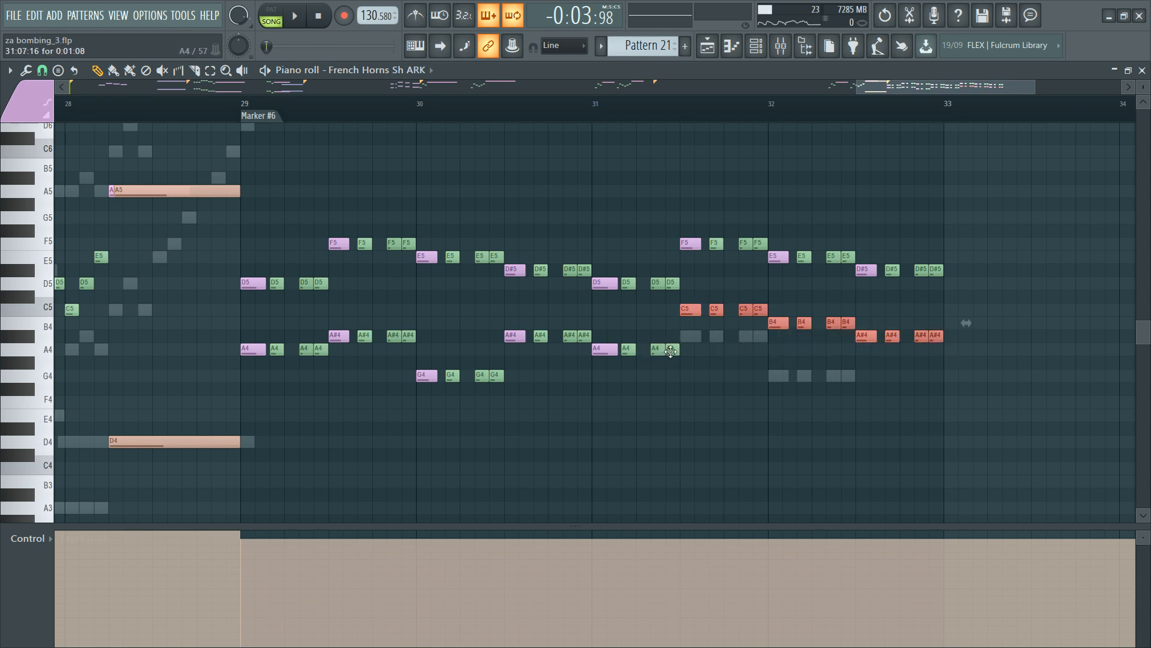
drag(689, 310, 690, 337)
click(788, 350)
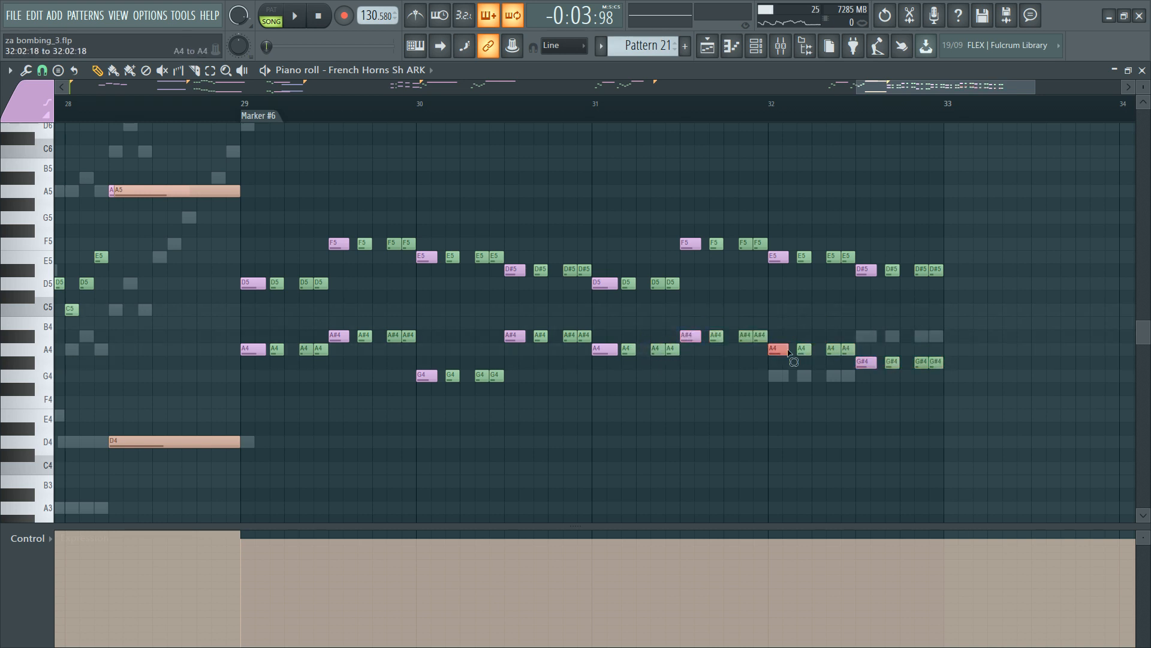
drag(846, 351, 848, 377)
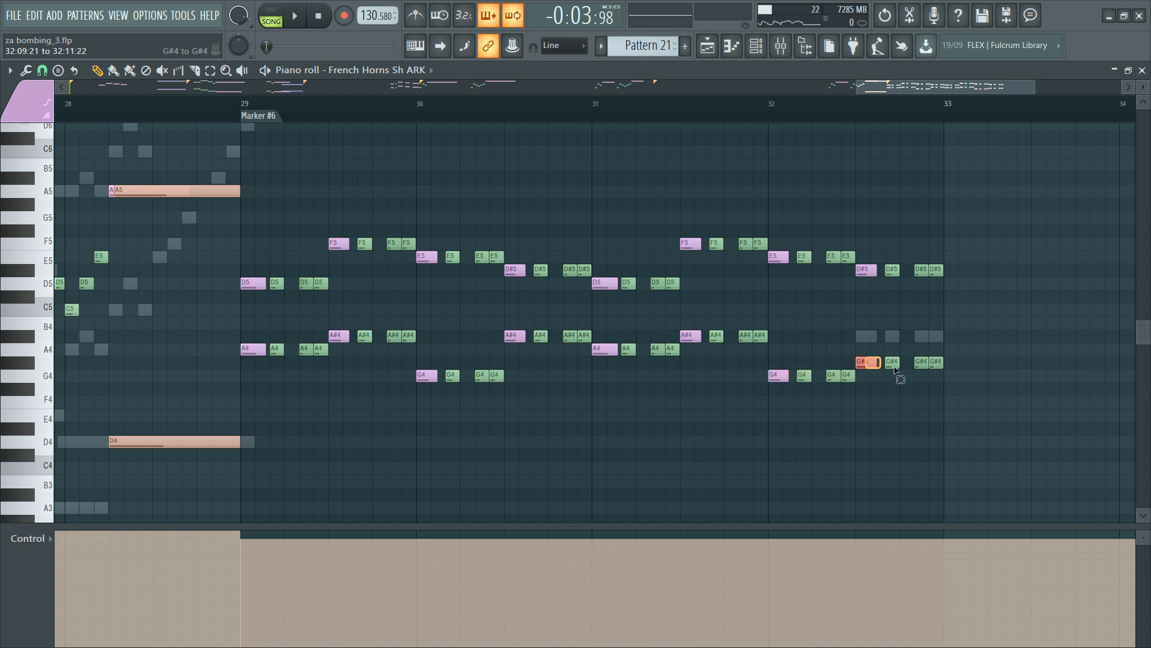
drag(940, 361, 950, 335)
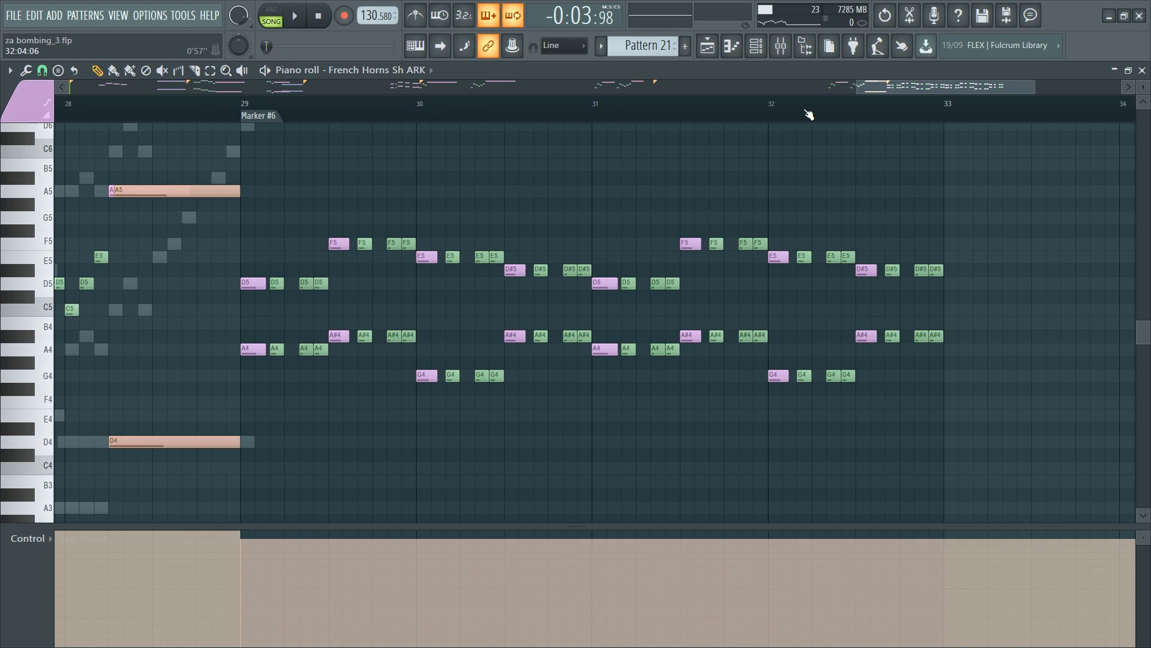
scroll(808, 114, down, 4)
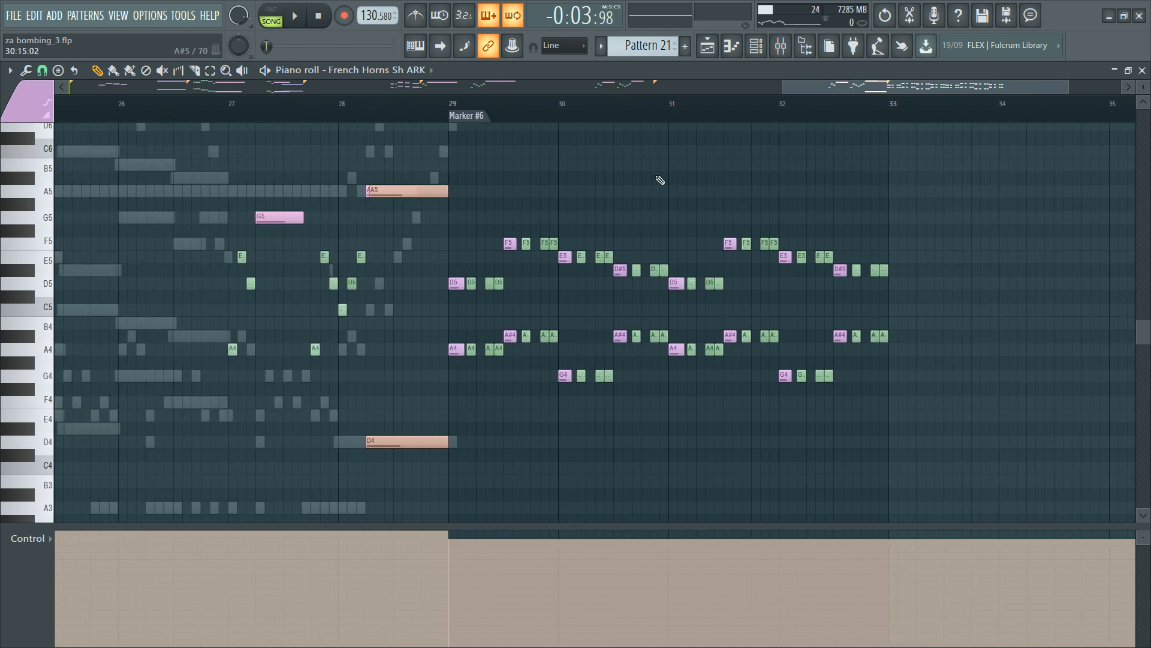
key(F6)
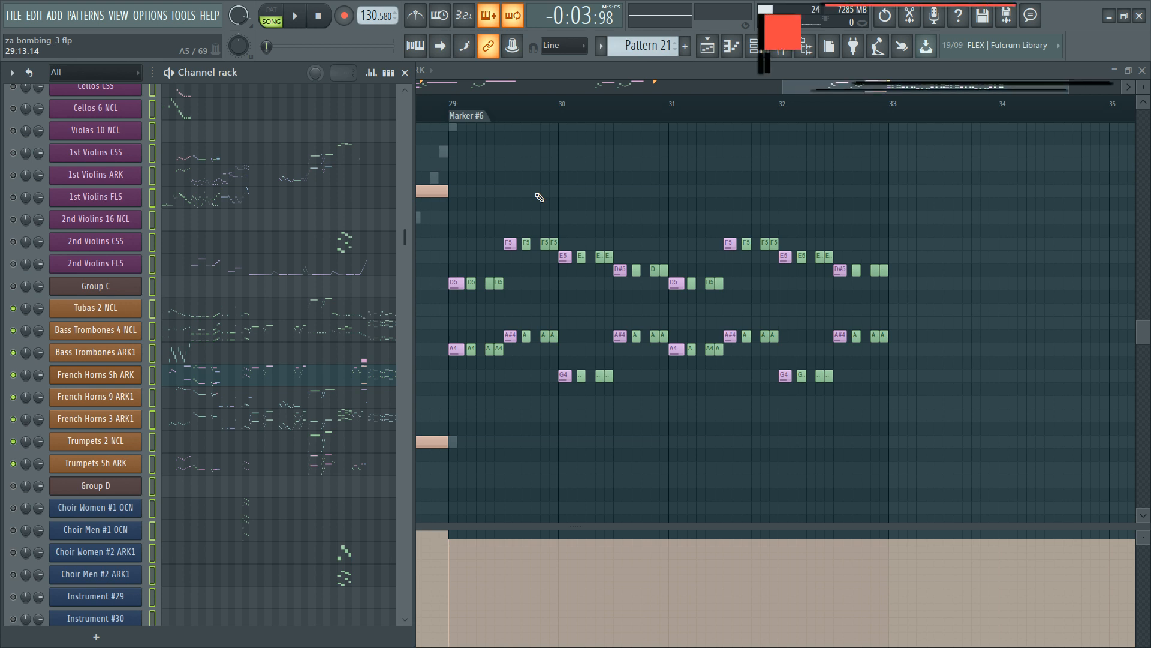
key(F6)
scroll(653, 117, up, 4)
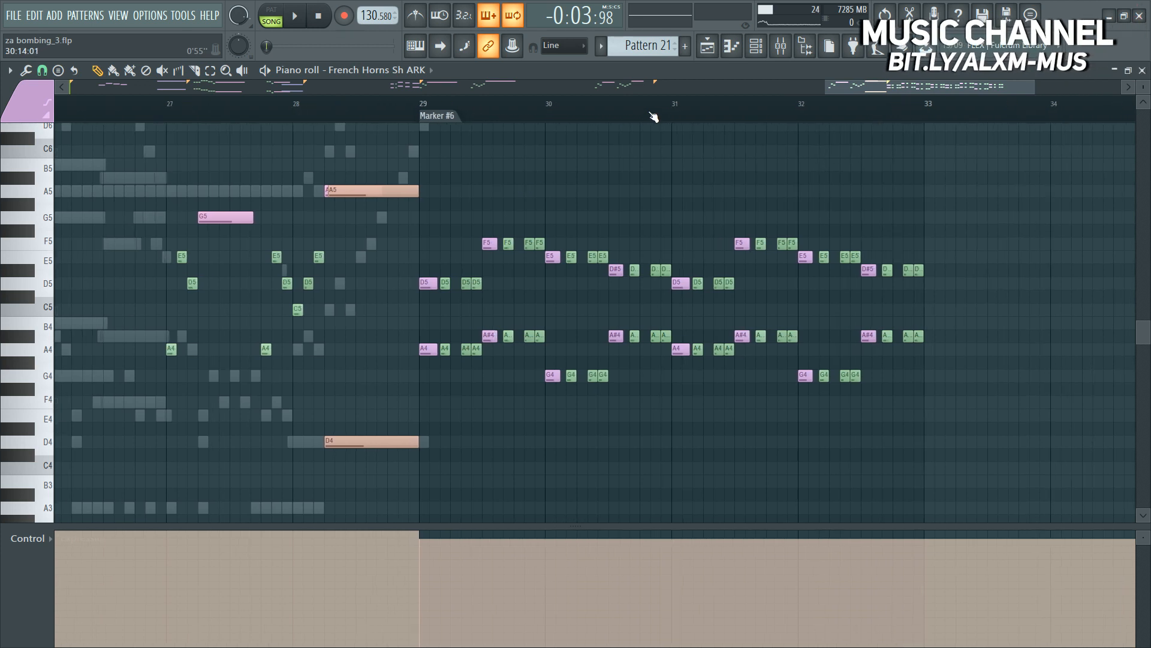
scroll(653, 116, down, 4)
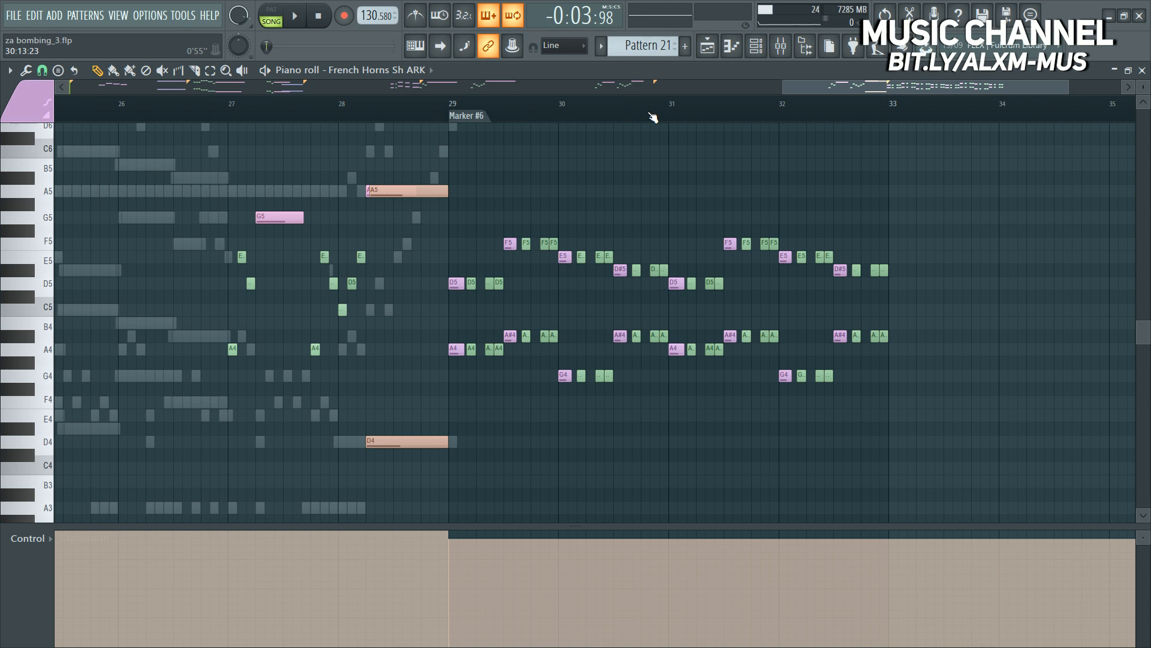
key(space)
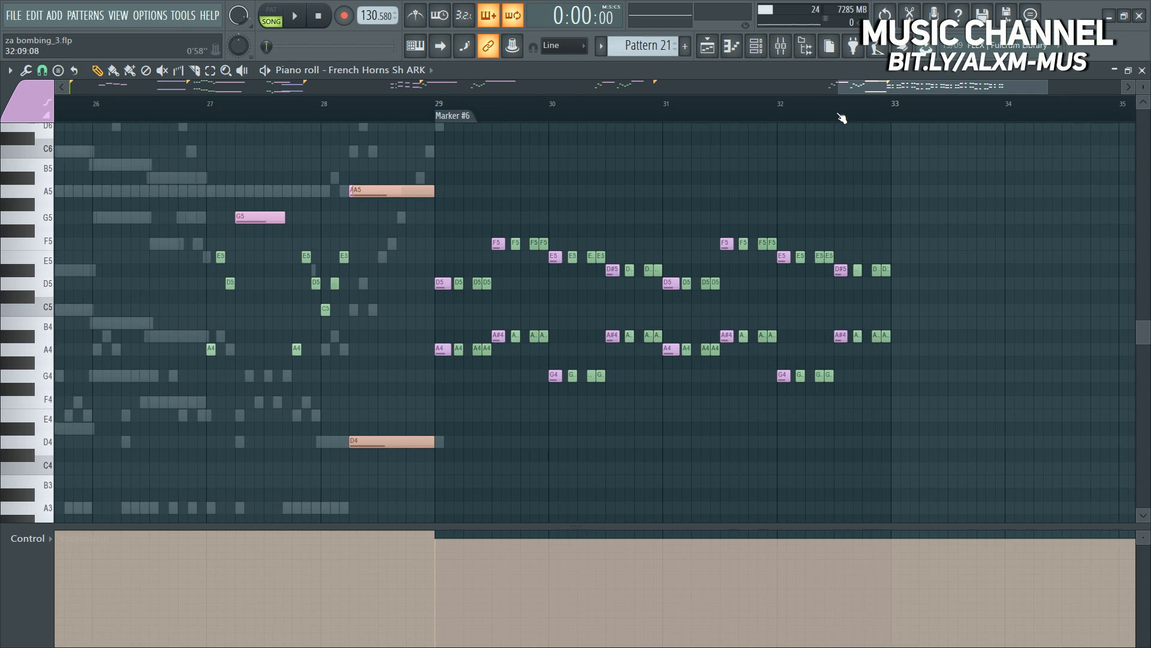
Step: Lower the Expression level of French Horns Sh ARK from bar 29, trying several levels while auditioning the two lines
scroll(840, 115, up, 3)
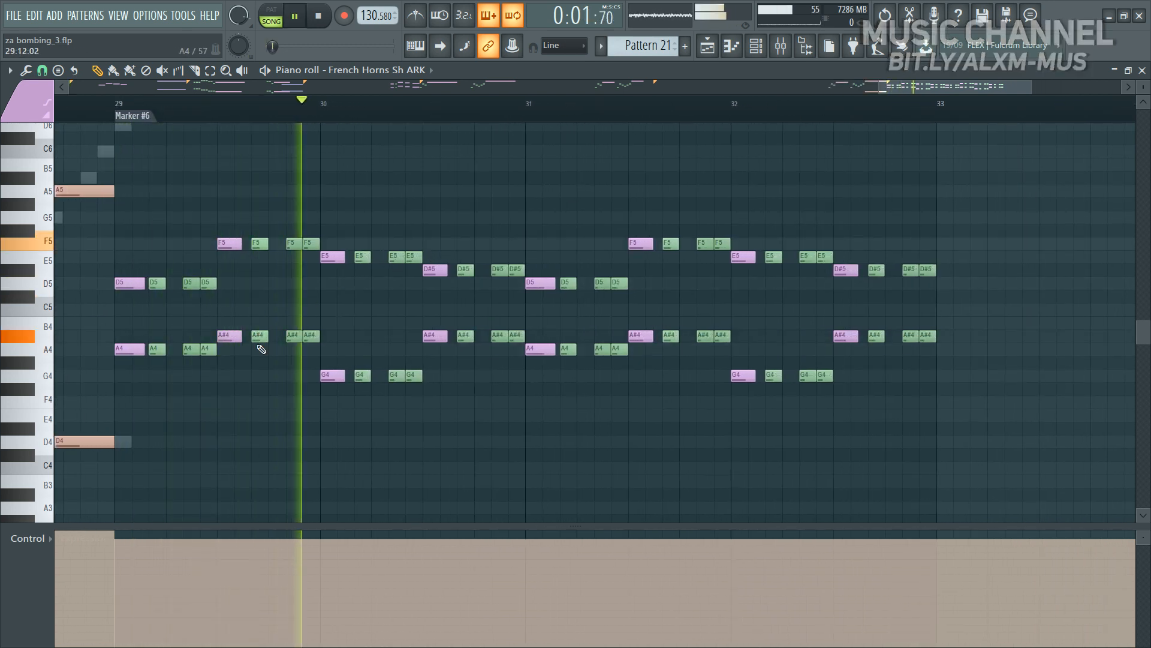
drag(952, 330, 138, 406)
ctrl+click(141, 443)
key(space)
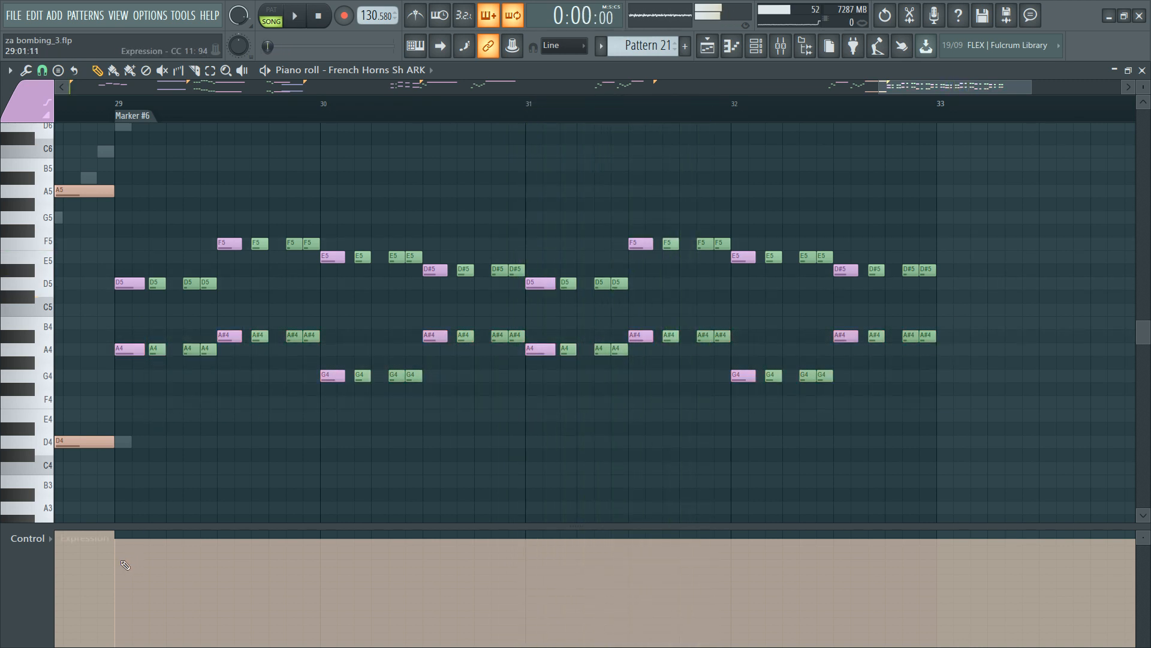
click(121, 577)
key(space)
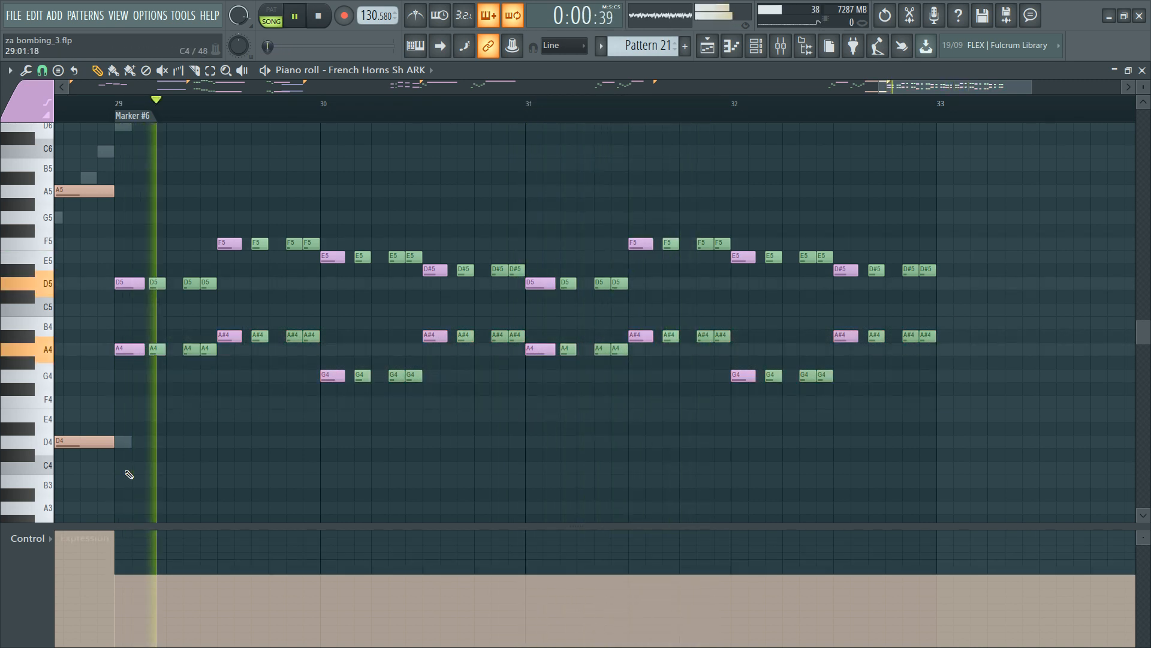
key(space)
click(125, 552)
key(space)
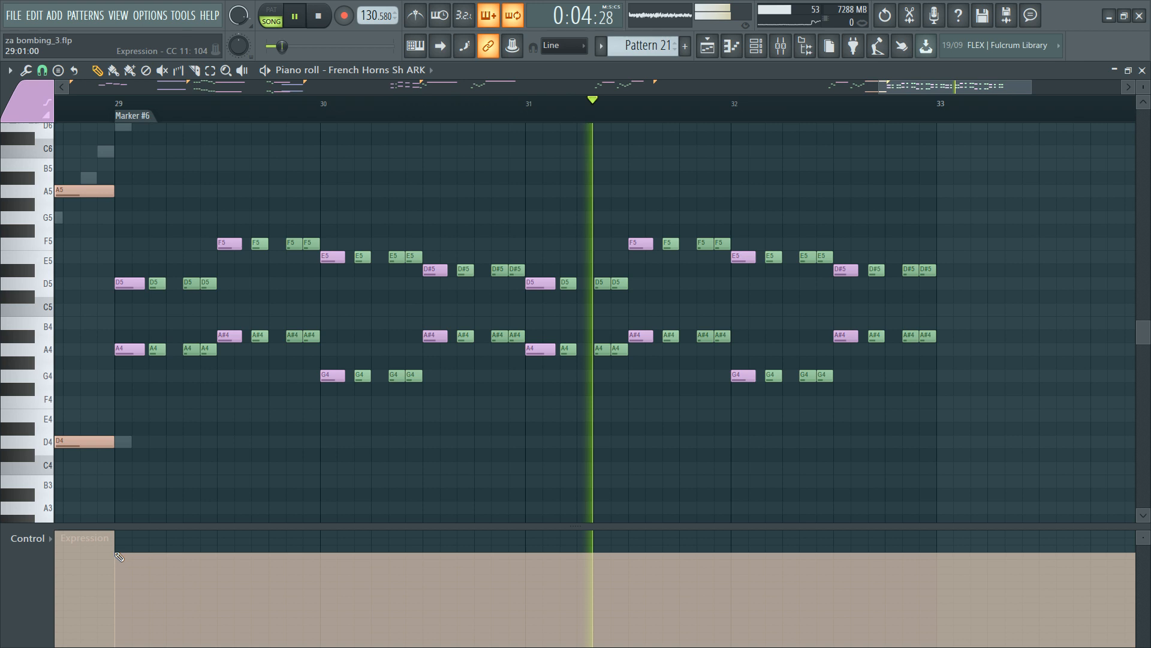
click(120, 566)
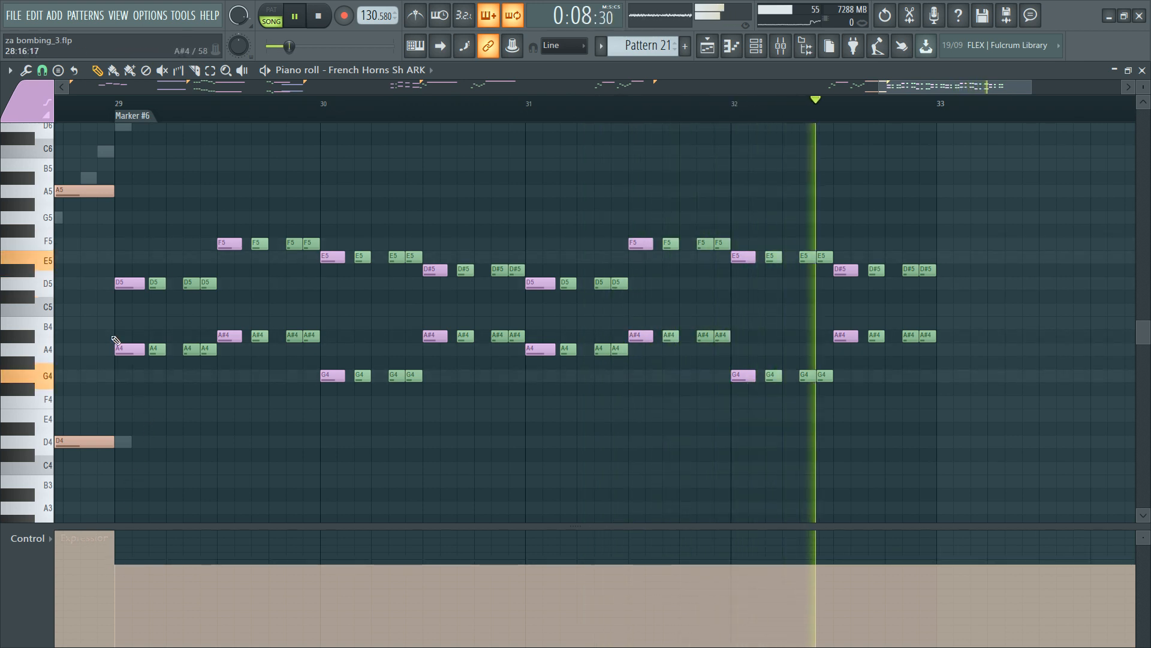
Step: Show the note velocities of French Horns Sh ARK and audition both lines from bar 29
drag(118, 331, 959, 388)
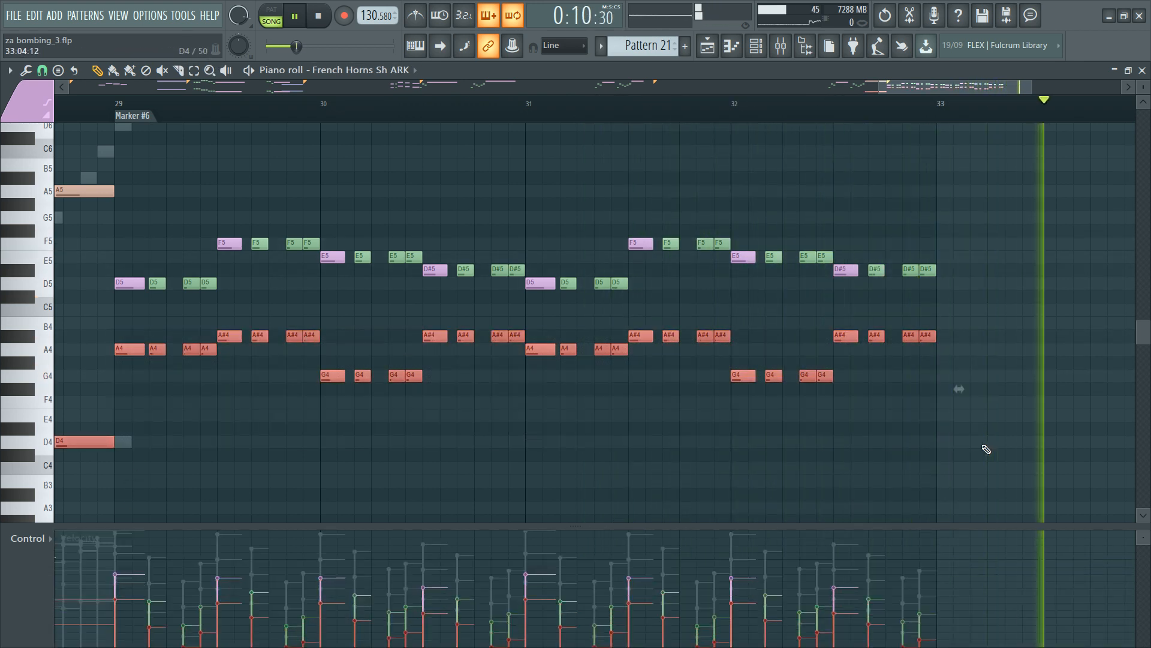
key(space)
key(space)
drag(122, 429, 63, 458)
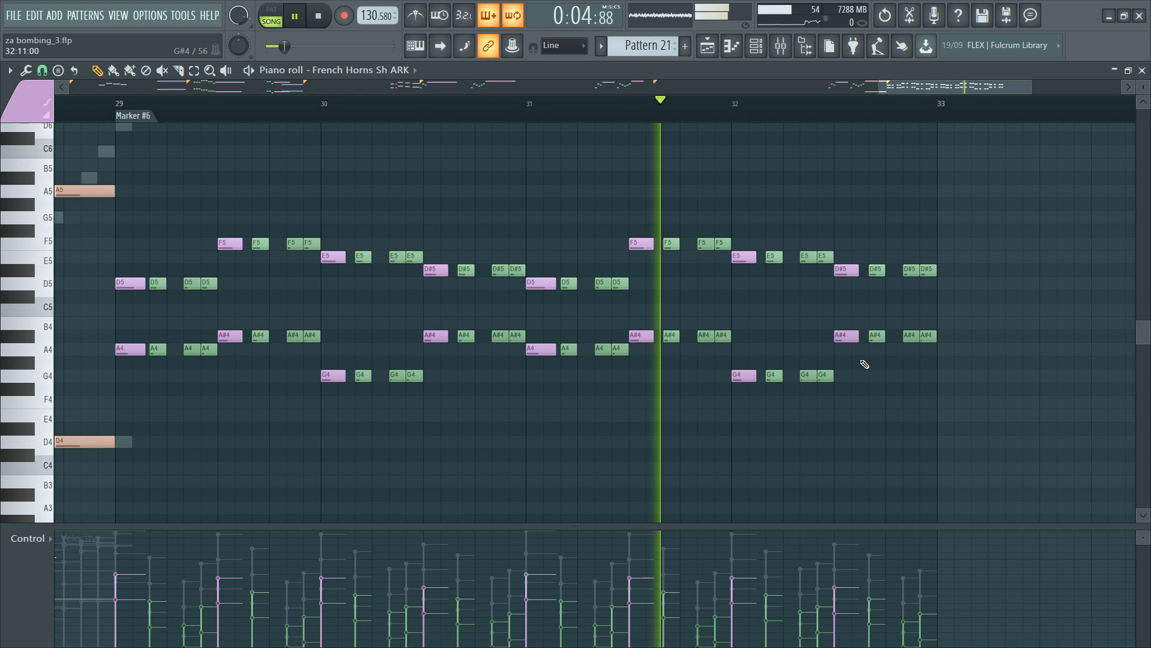
Step: Cut the lower line of bars 29 to 32 from French Horns Sh ARK and paste it back into the same channel
drag(952, 318, 138, 427)
key(space)
key(F6)
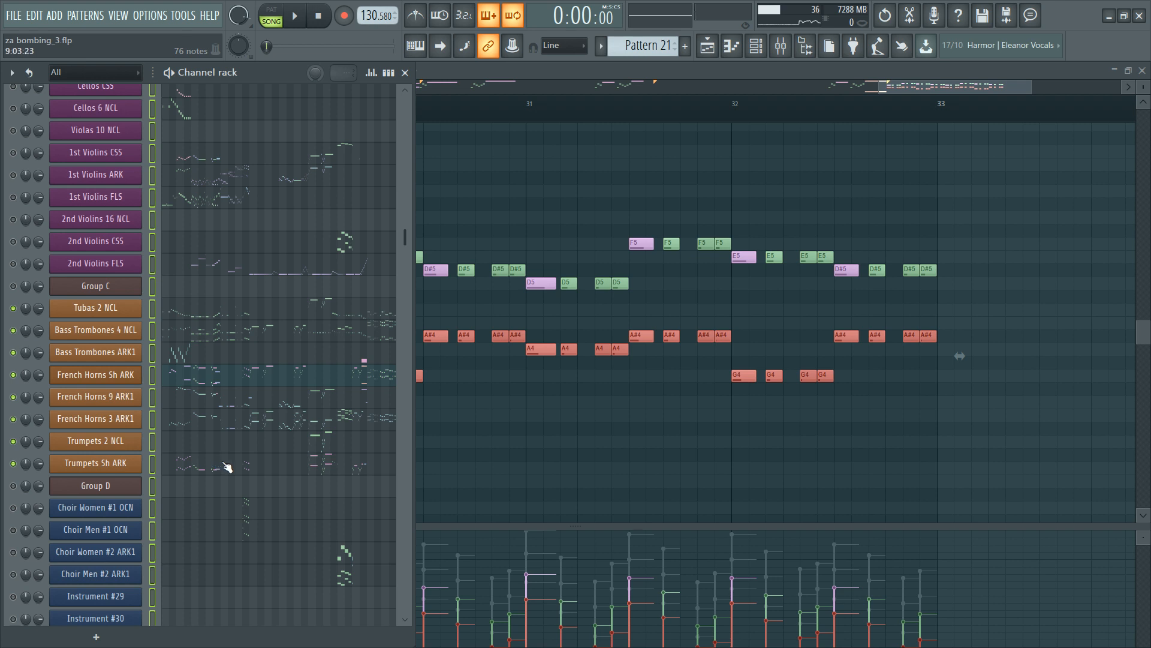
key(F6)
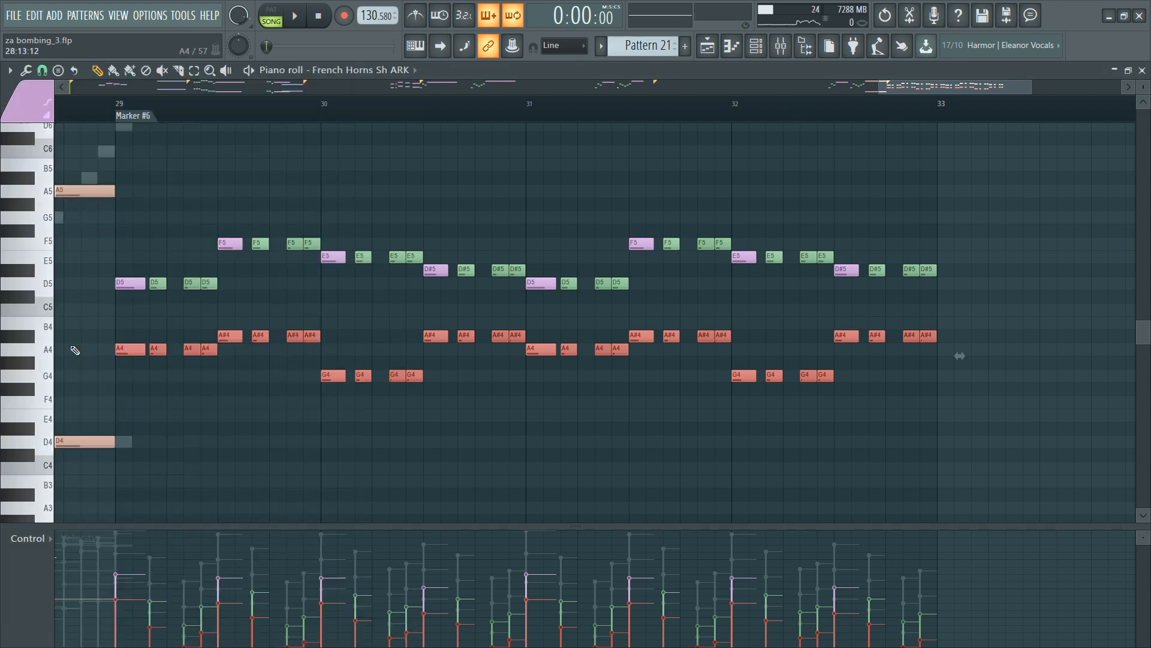
key(ctrl+x)
key(F6)
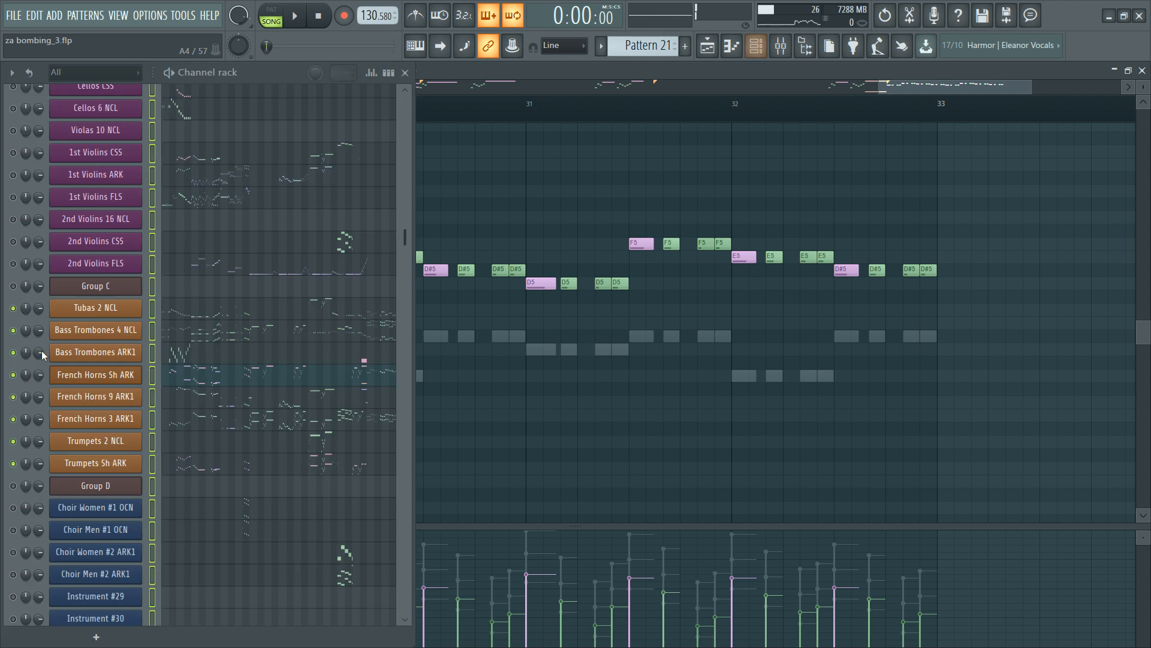
key(ctrl+v)
key(F6)
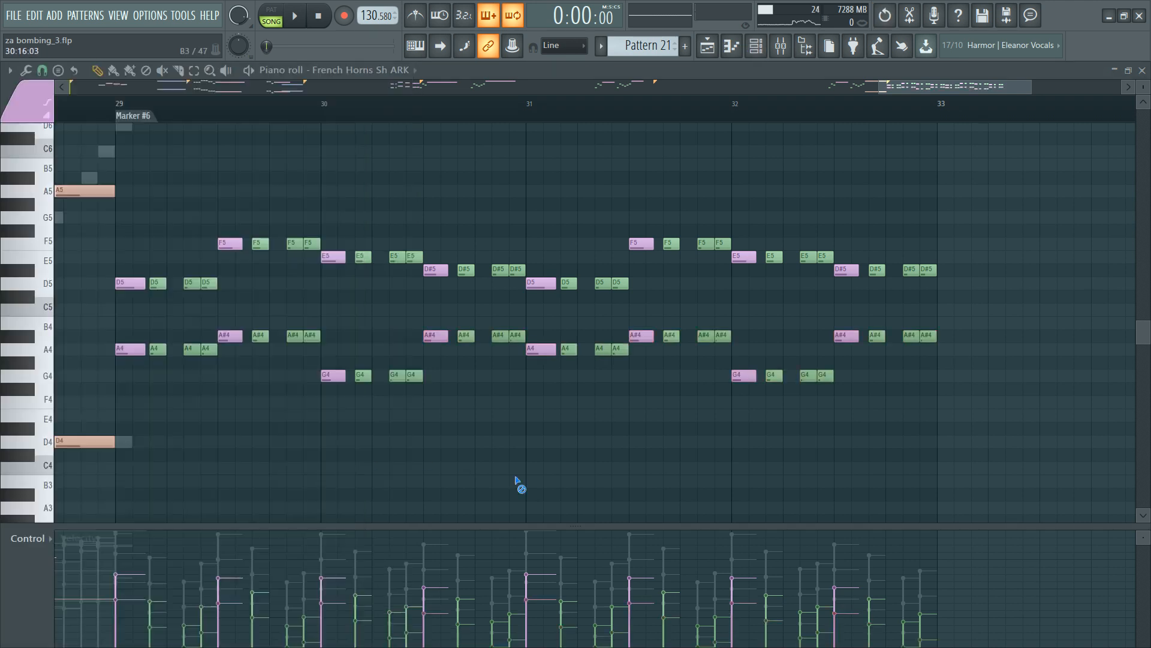
Step: Copy the upper French Horns Sh ARK line of bars 29 to 32, starting on D5, into Trumpets Sh ARK
drag(990, 306, 118, 414)
drag(119, 300, 994, 214)
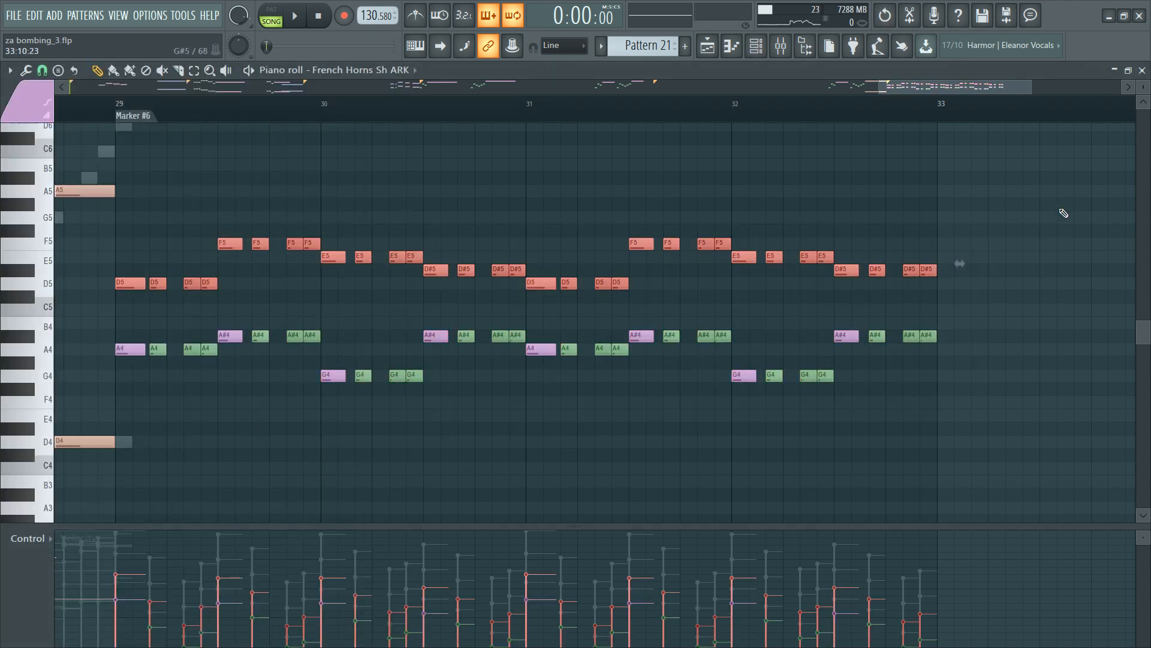
key(F6)
click(334, 469)
key(ctrl+v)
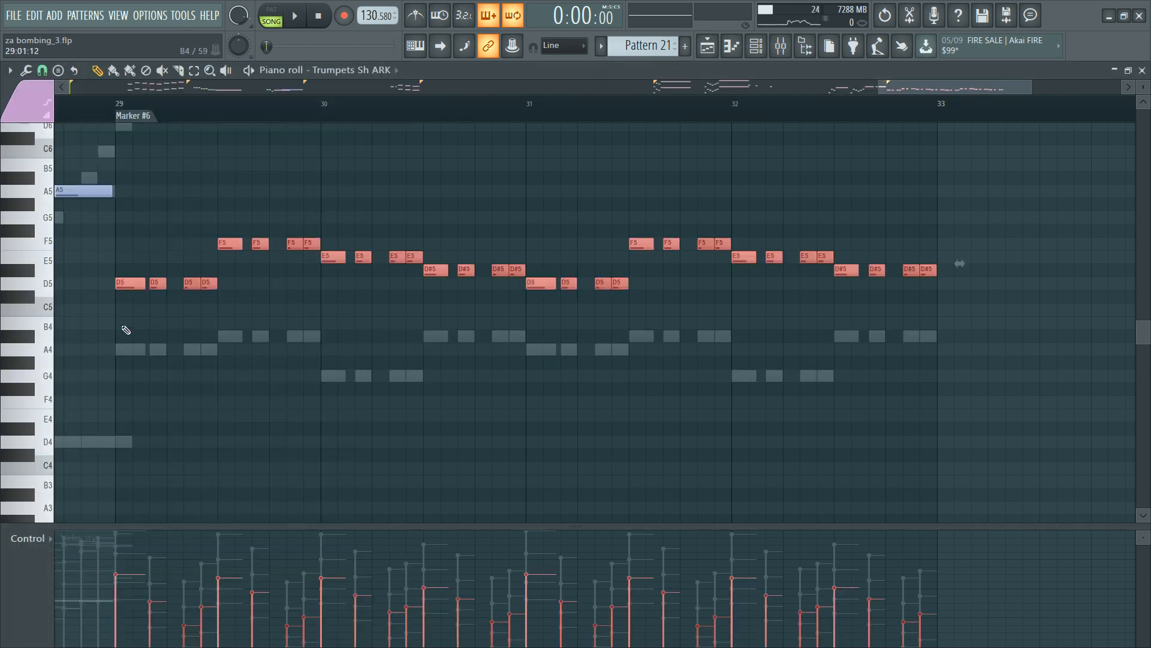
click(189, 435)
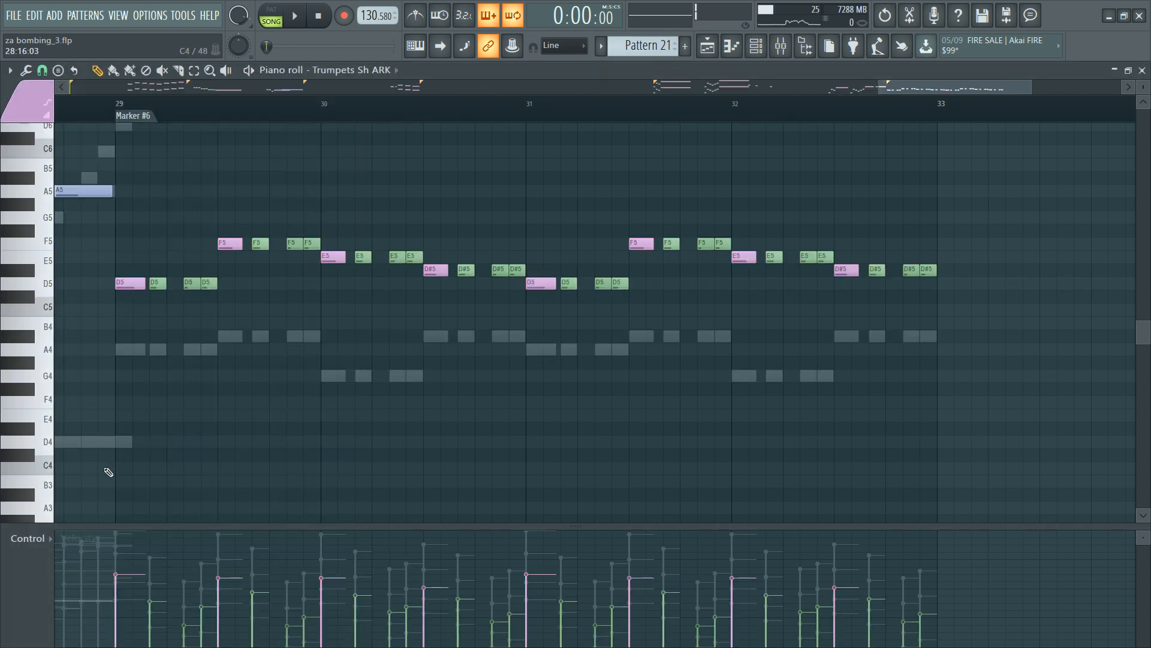
Step: Audition Trumpets Sh ARK on its own from bar 29, and play it with all channels unmuted
key(F6)
key(space)
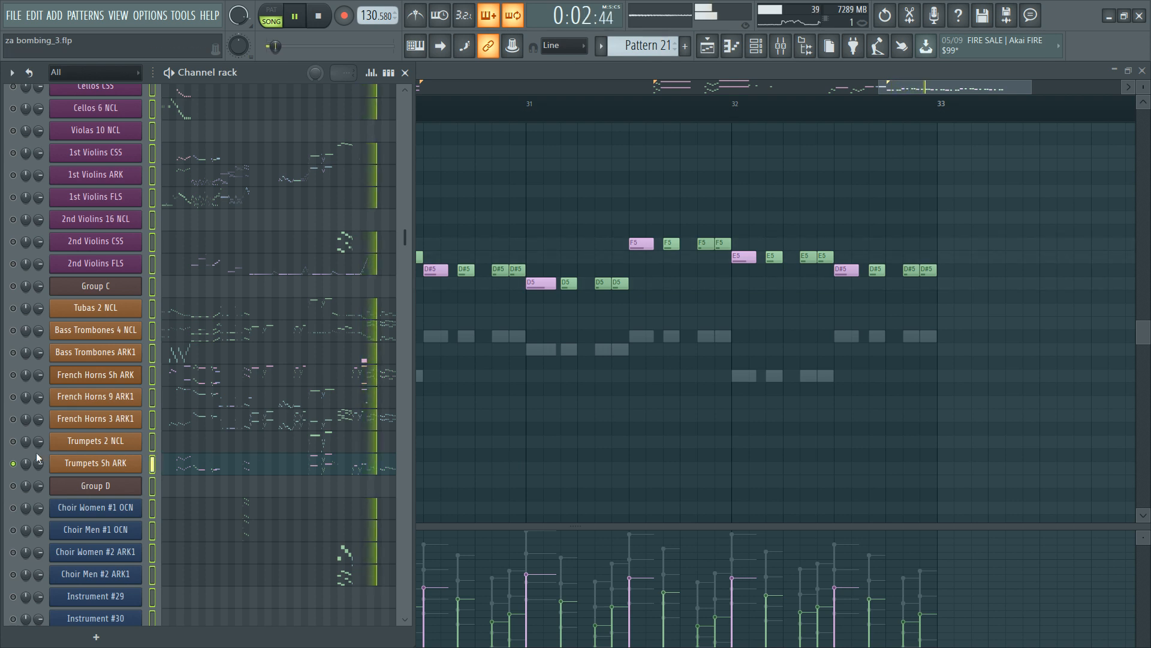
key(space)
key(space)
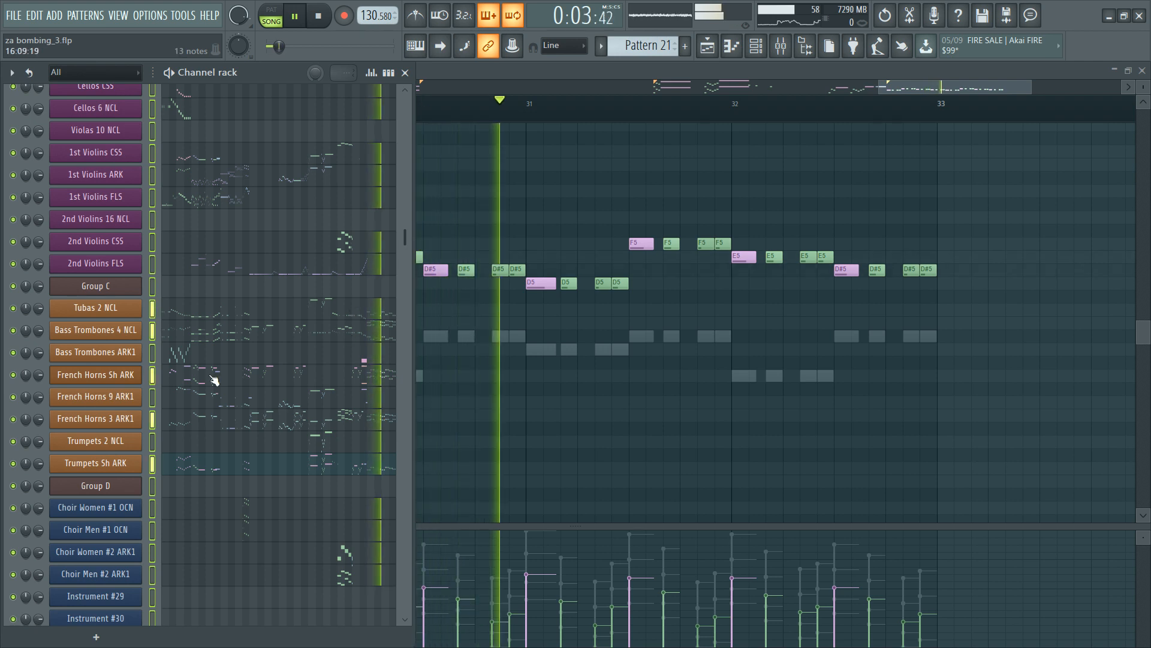
Step: Delete the upper line of bars 29 to 32 from French Horns Sh ARK and audition the remaining lower line
key(space)
click(273, 385)
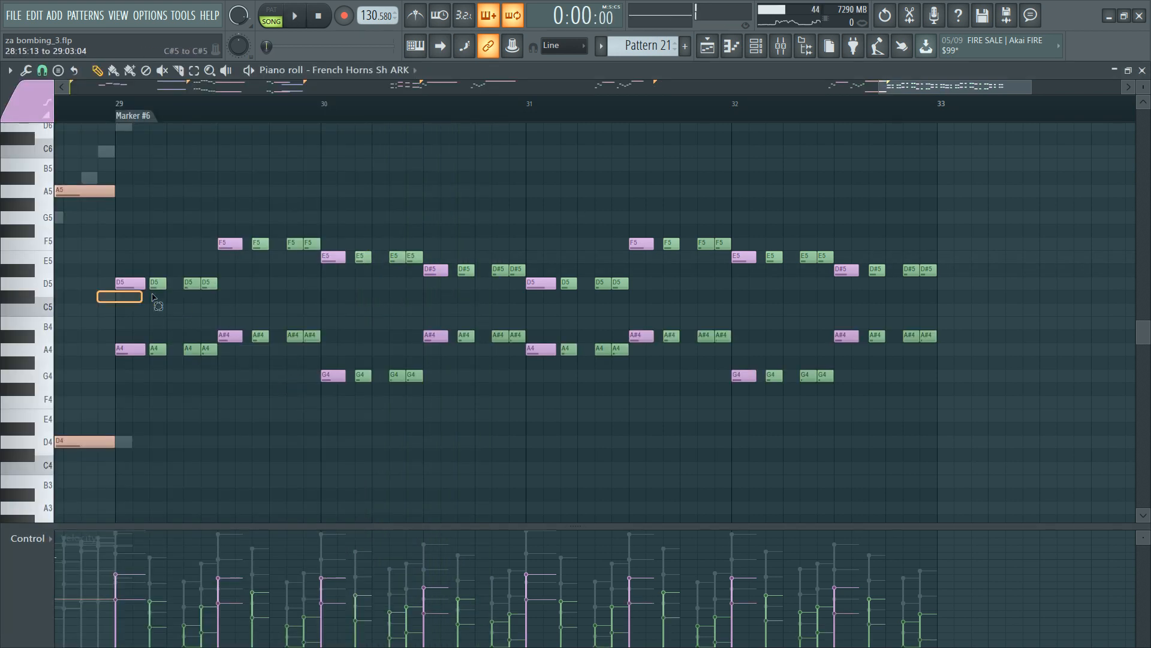
drag(152, 297, 1058, 229)
key(Delete)
key(space)
key(space)
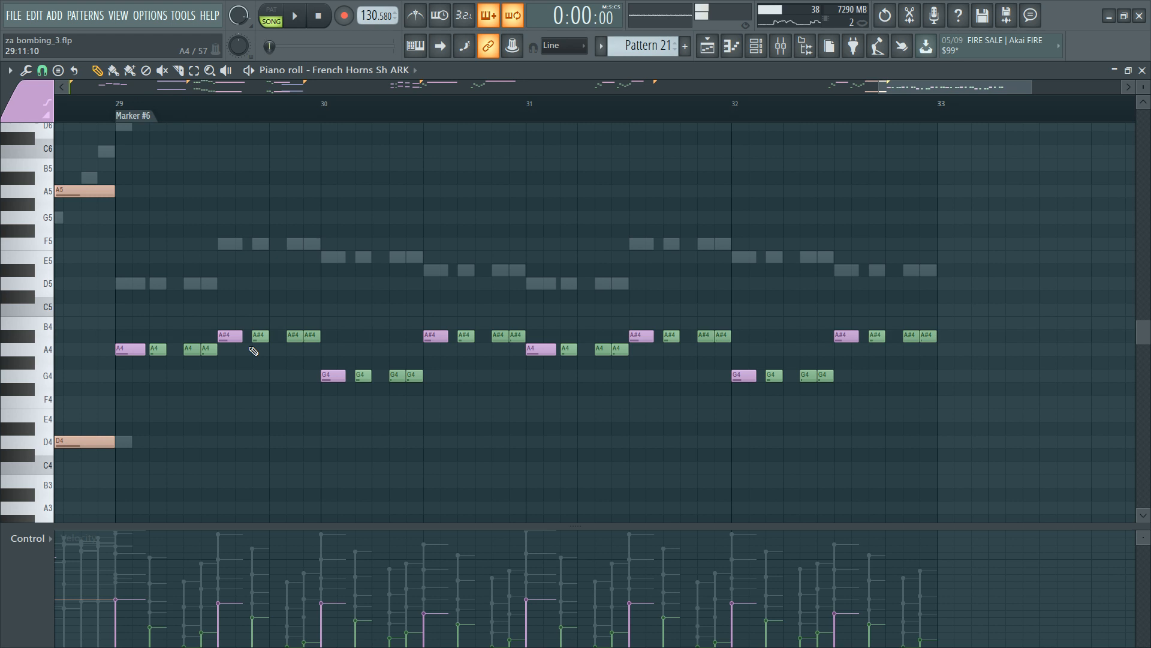
Step: Leave only French Horns Sh ARK, French Horns 9 ARK1 and French Horns 3 ARK1 unmuted and audition them from bar 29
key(F6)
click(12, 397)
key(space)
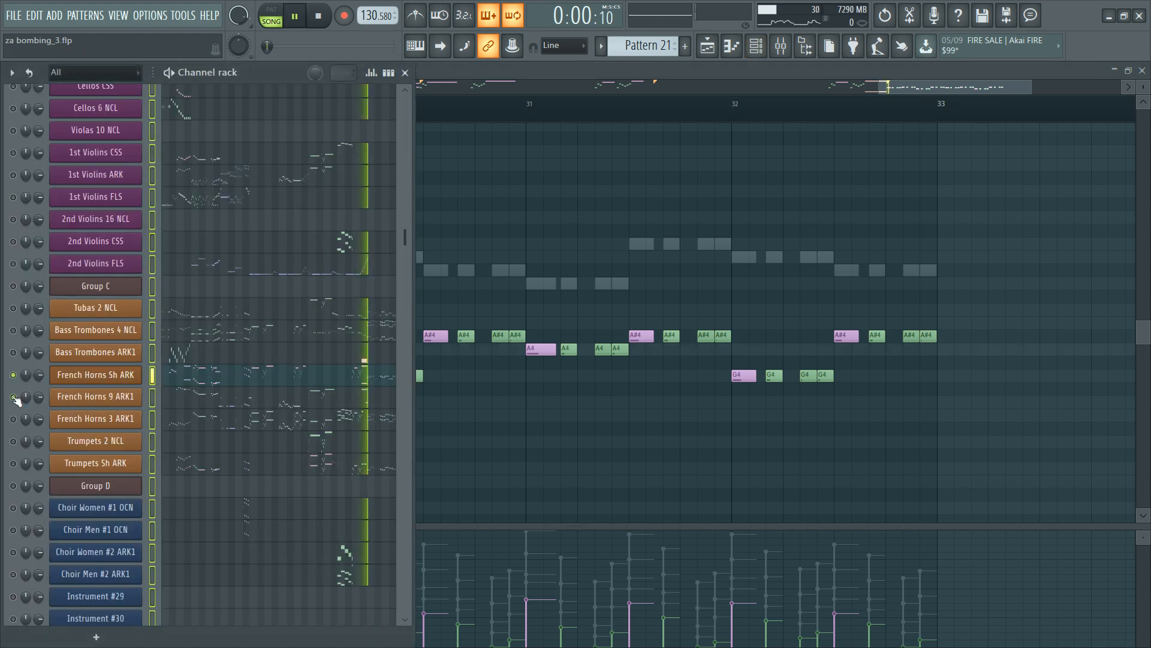
key(space)
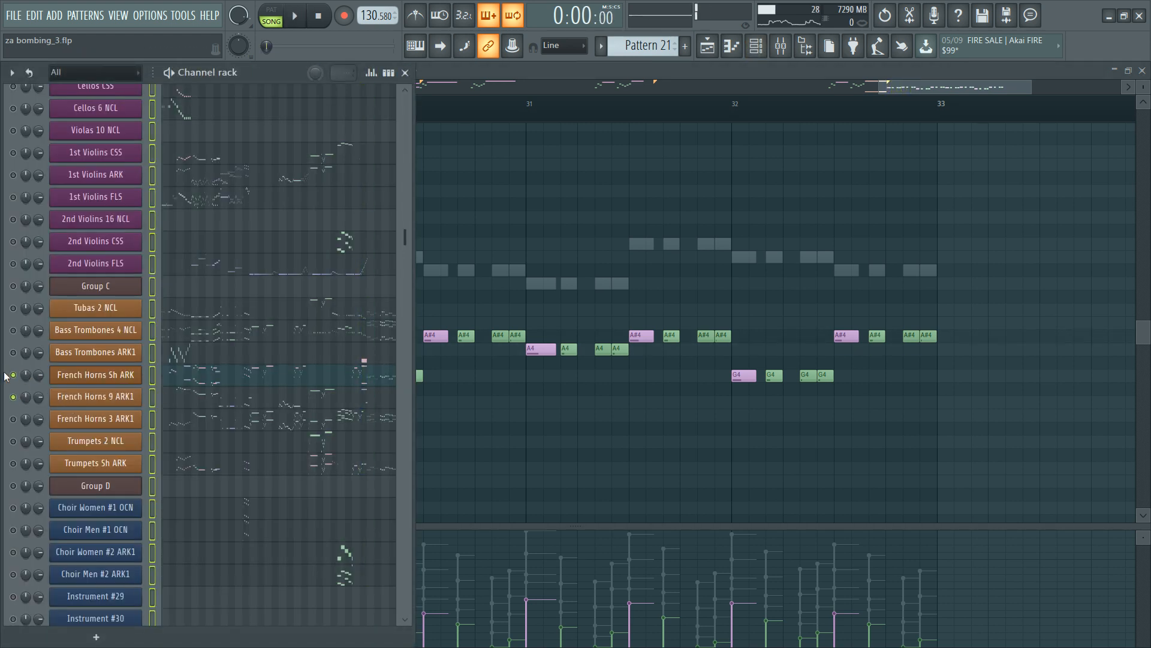
click(13, 420)
key(space)
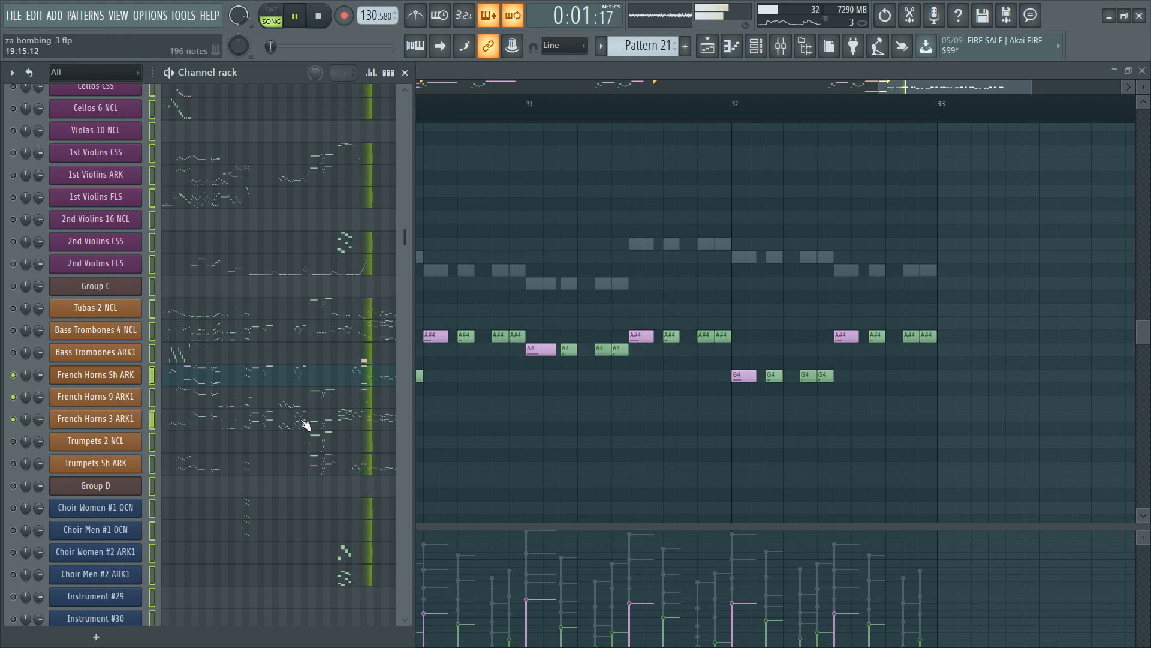
Step: Copy the upper line of bars 29 to 32, starting on D5, from French Horns 3 ARK1 into French Horns 9 ARK1
click(376, 424)
drag(118, 296, 1049, 207)
key(F6)
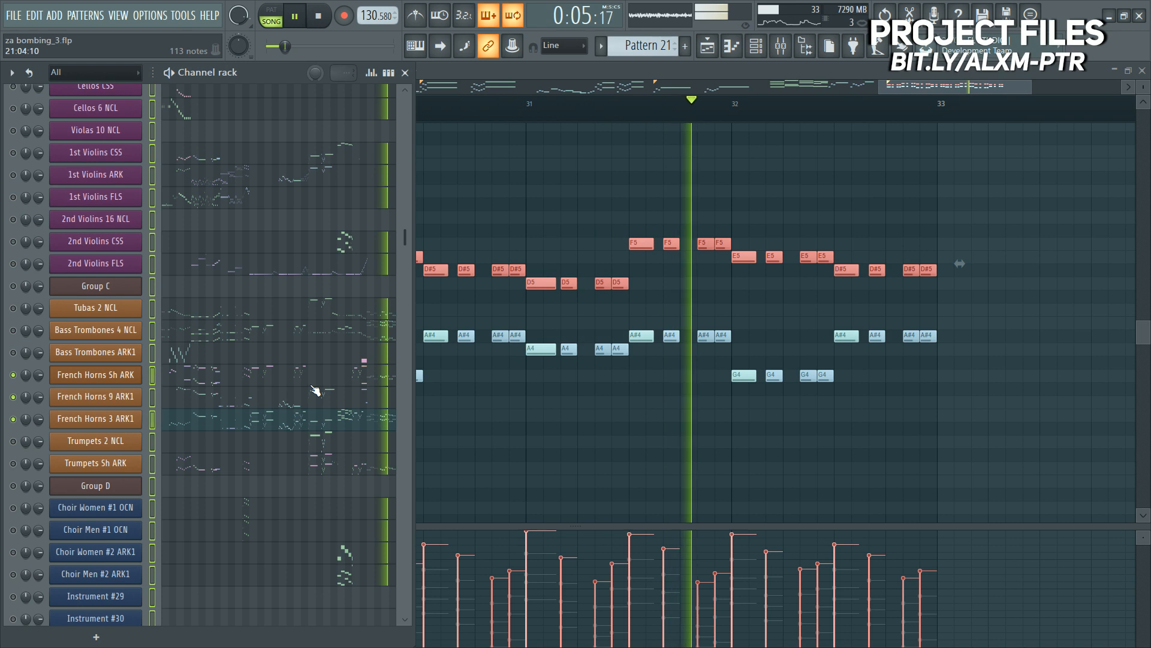
key(space)
click(333, 398)
key(ctrl+v)
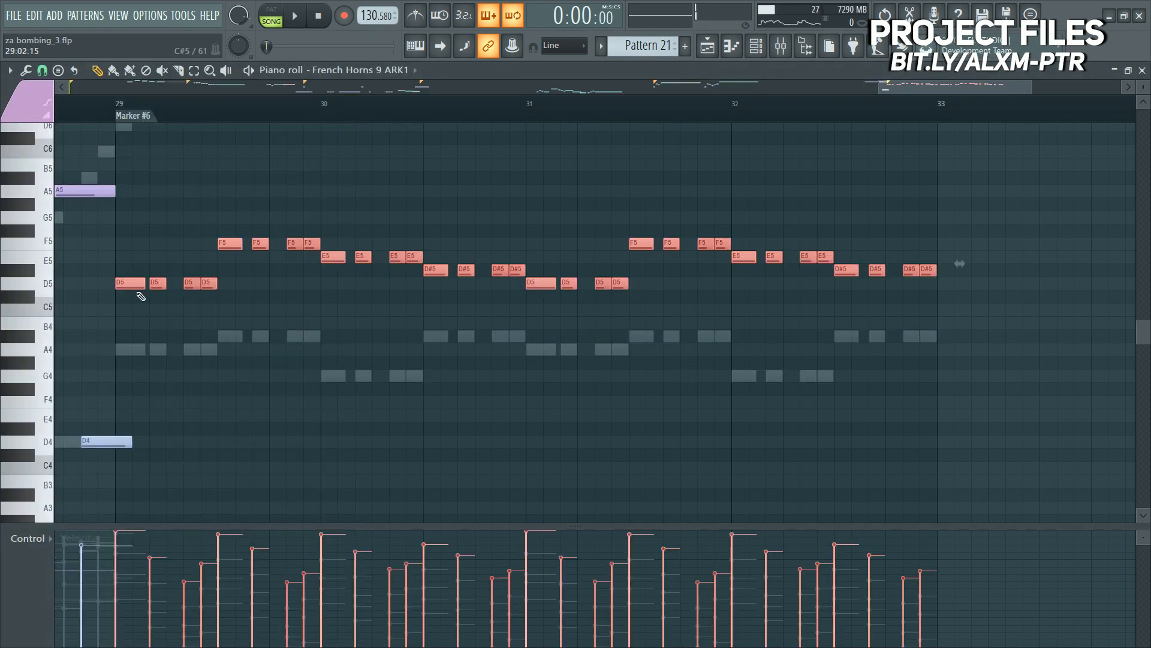
Step: Lower the velocities of the pasted French Horns 9 ARK1 line in bars 29 to 32 while auditioning the horns
key(F6)
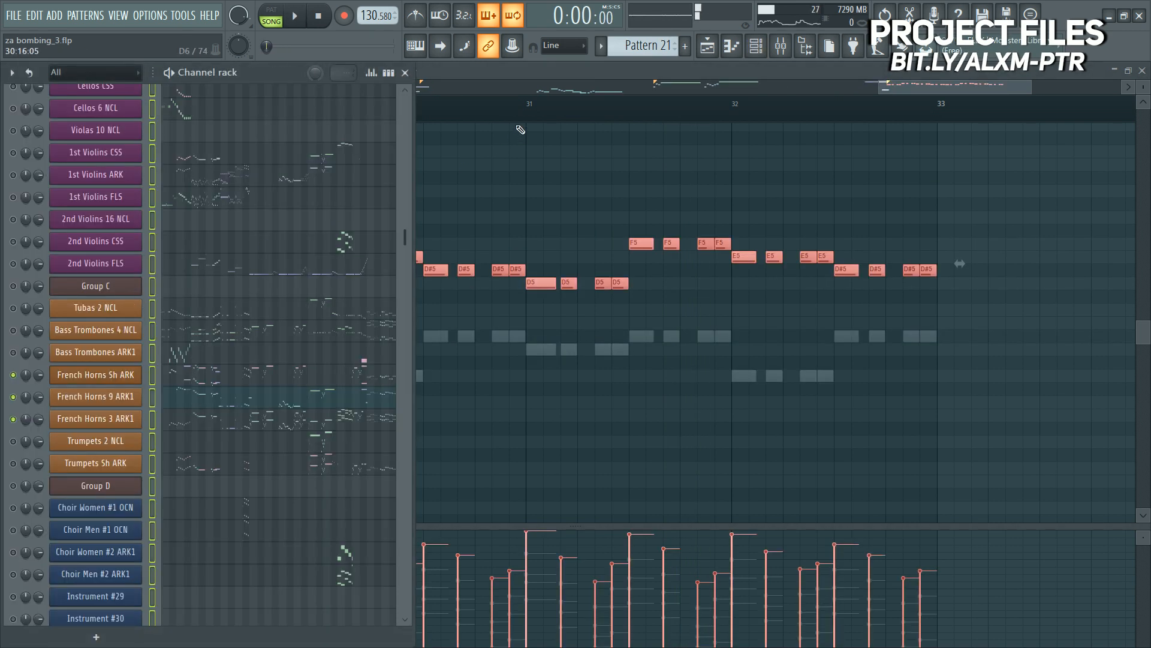
key(F6)
scroll(393, 256, down, 2)
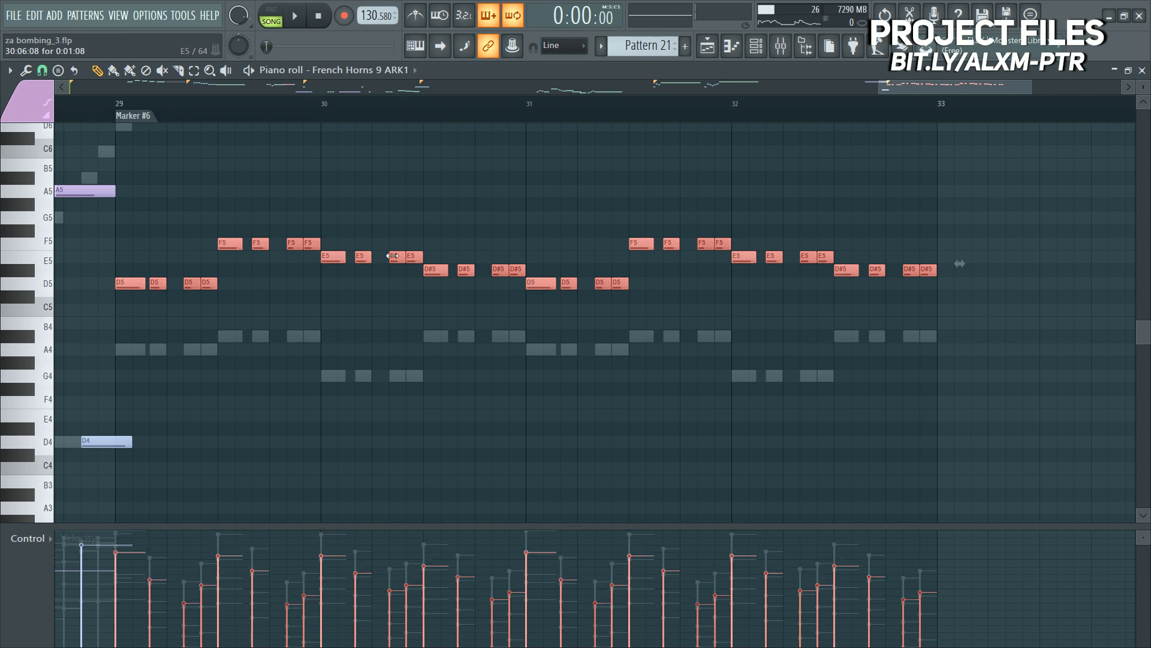
key(space)
scroll(393, 256, down, 1)
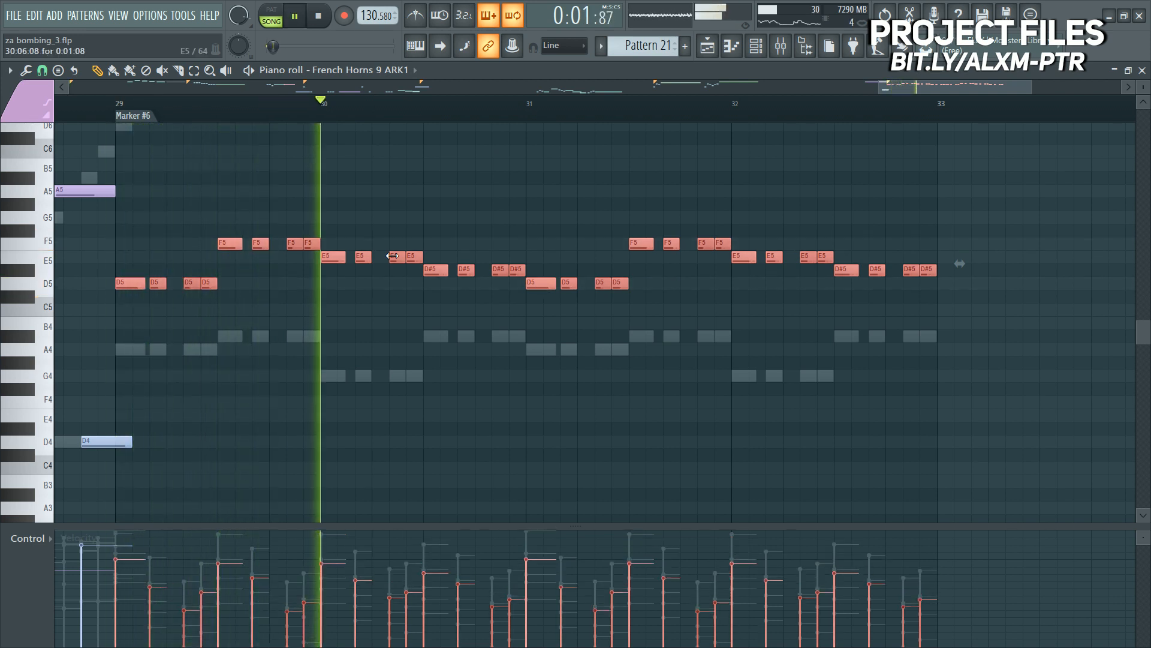
key(space)
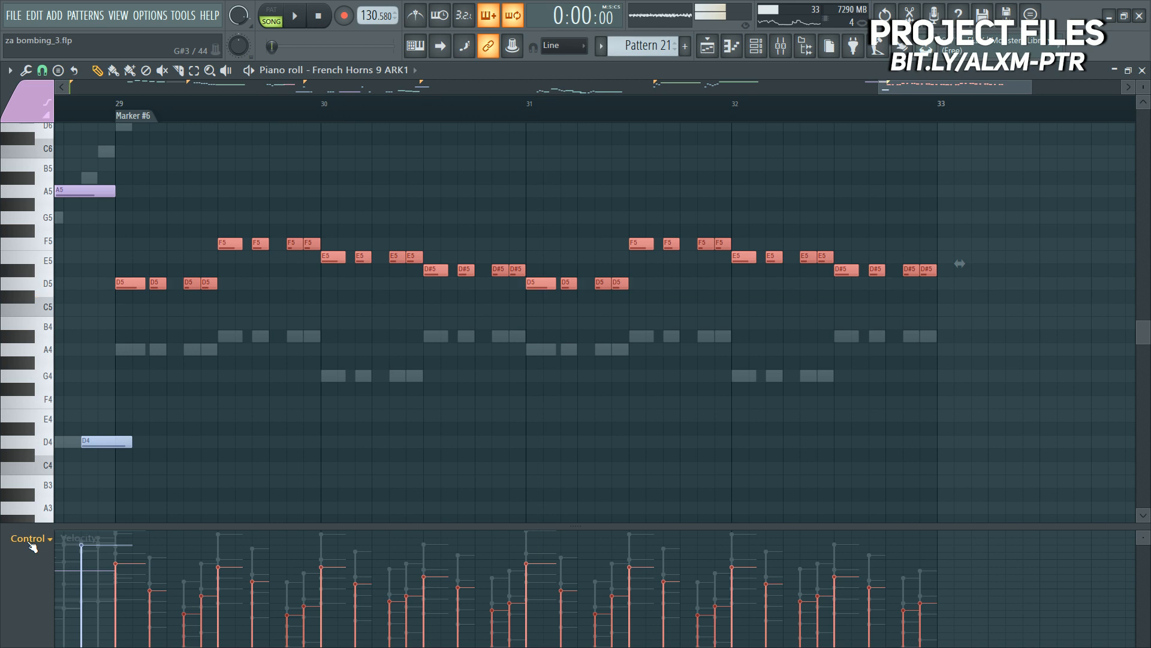
click(491, 379)
Step: Display the Expression controller of French Horns 9 ARK1 in the piano roll's control lane
key(F6)
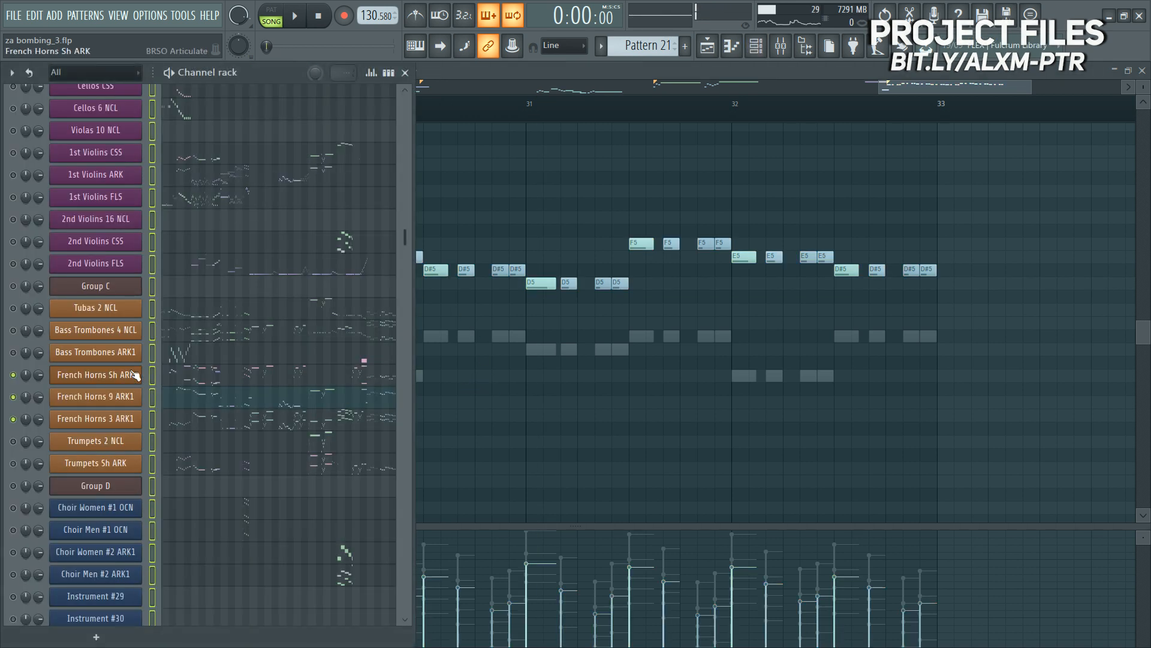
click(96, 398)
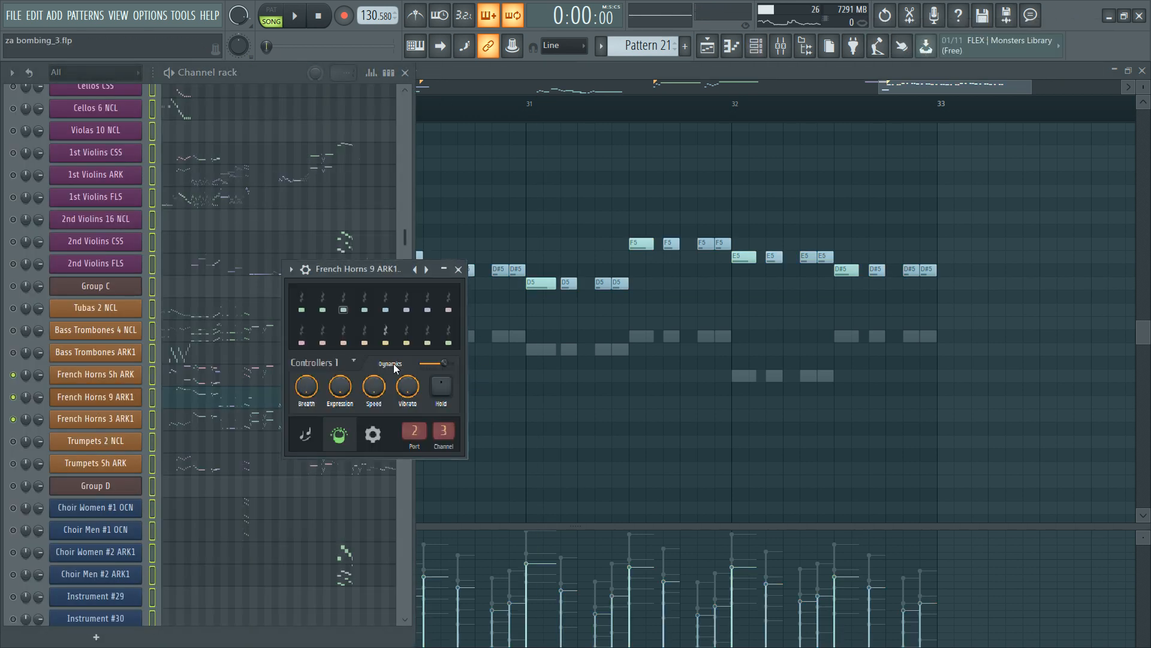
click(411, 490)
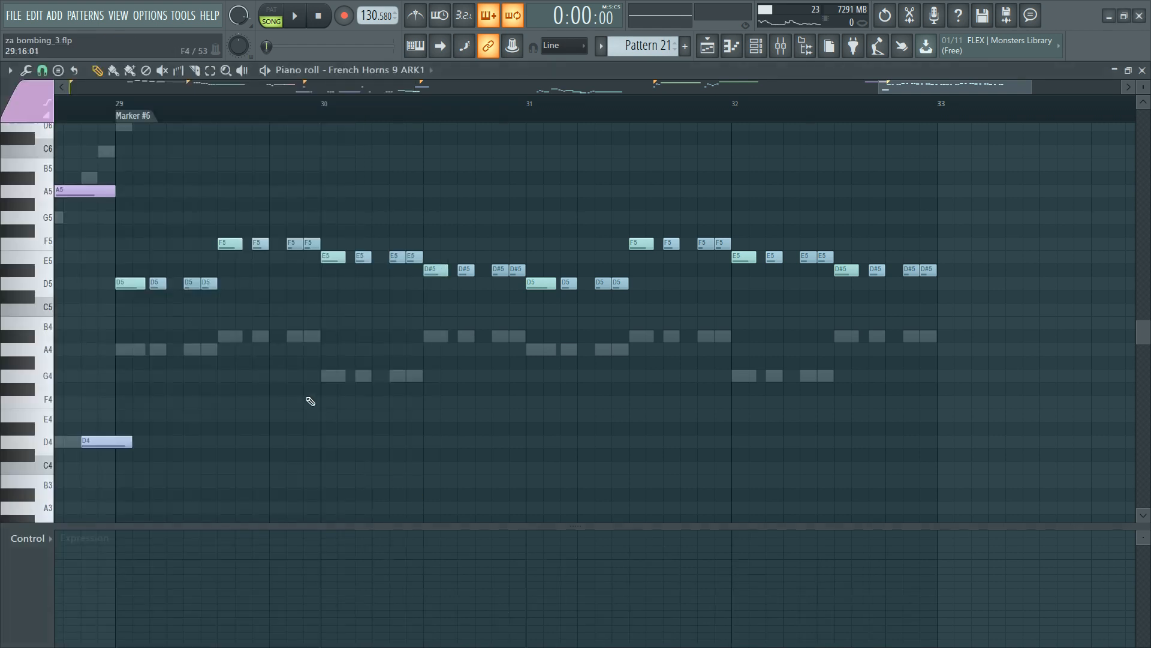
Step: Examine the French Horns 9 ARK1 notes and Expression lane across the bars leading up to bar 29
scroll(146, 109, down, 2)
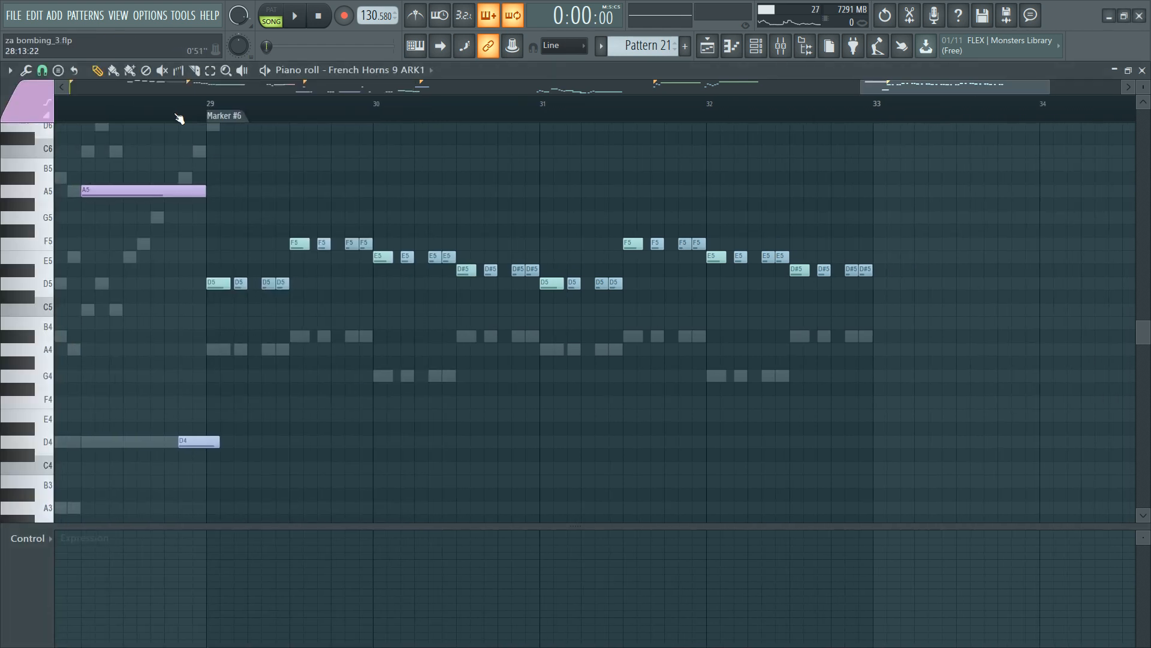
scroll(179, 117, down, 4)
scroll(655, 118, up, 2)
scroll(655, 119, up, 1)
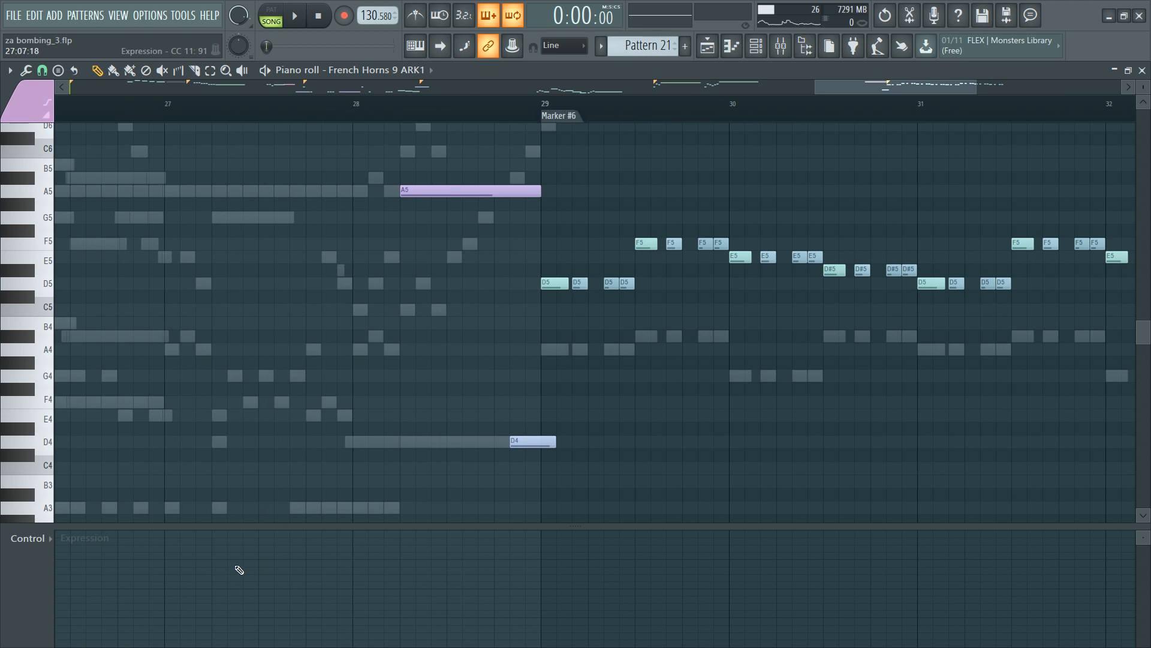
scroll(849, 90, down, 4)
scroll(780, 126, up, 1)
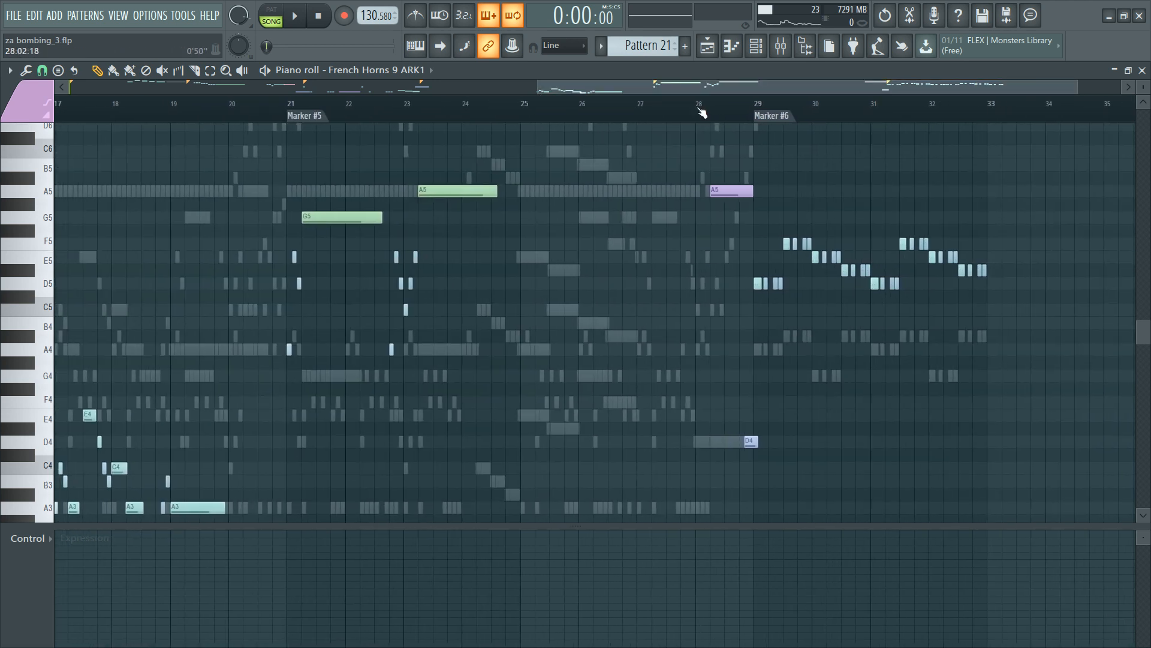
scroll(786, 120, up, 2)
scroll(787, 120, up, 1)
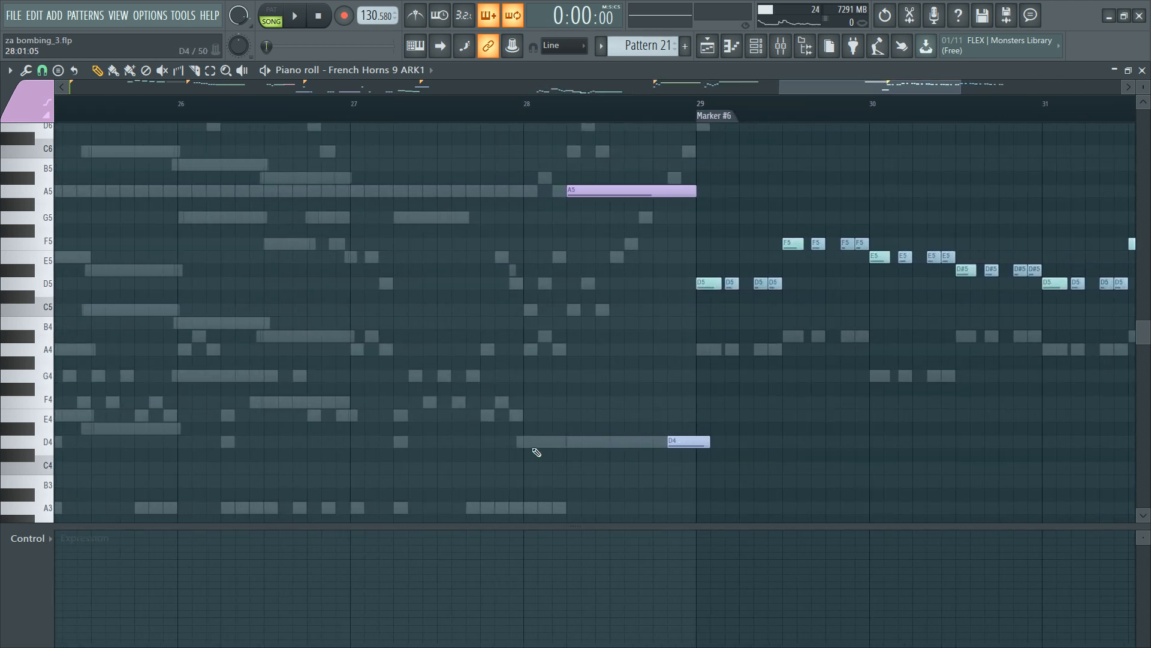
scroll(733, 116, down, 3)
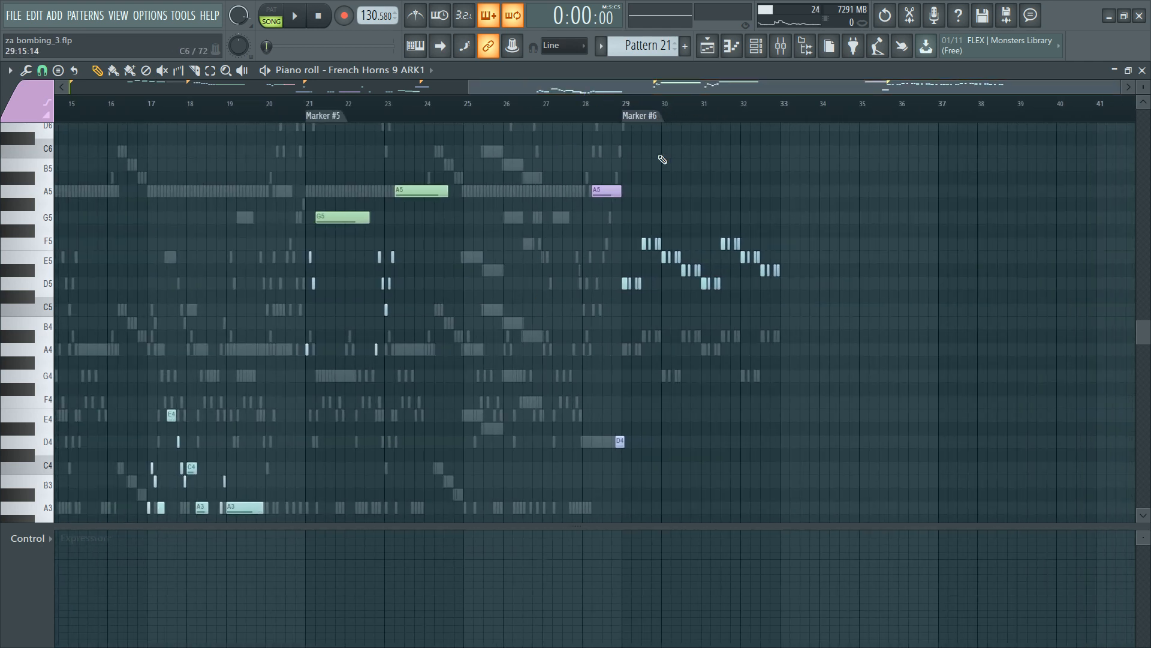
Step: Display the Dynamics controller of French Horns 9 ARK1, lower its level from bar 29 to about 81, and audition the passage
scroll(681, 118, up, 2)
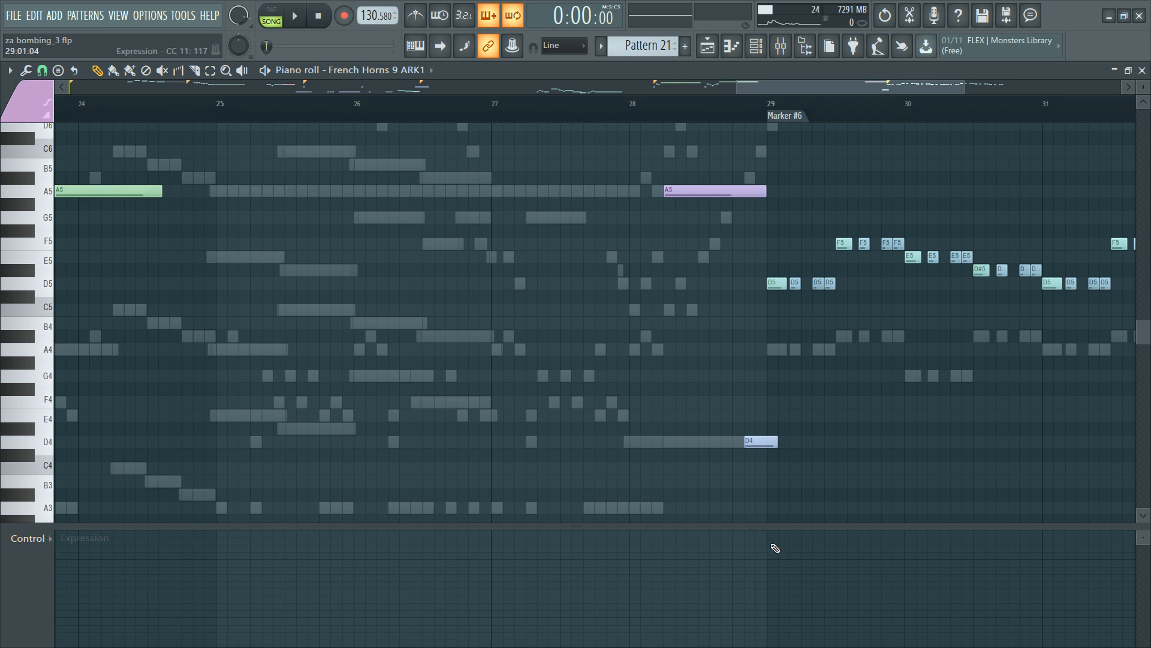
scroll(773, 522, down, 5)
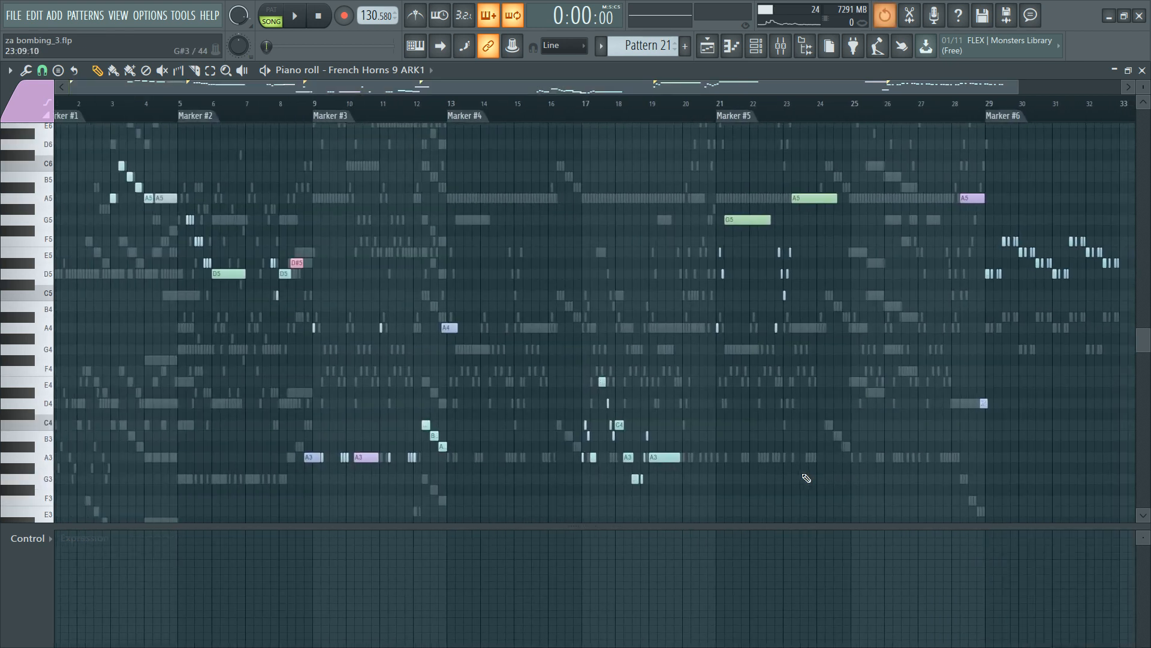
key(F6)
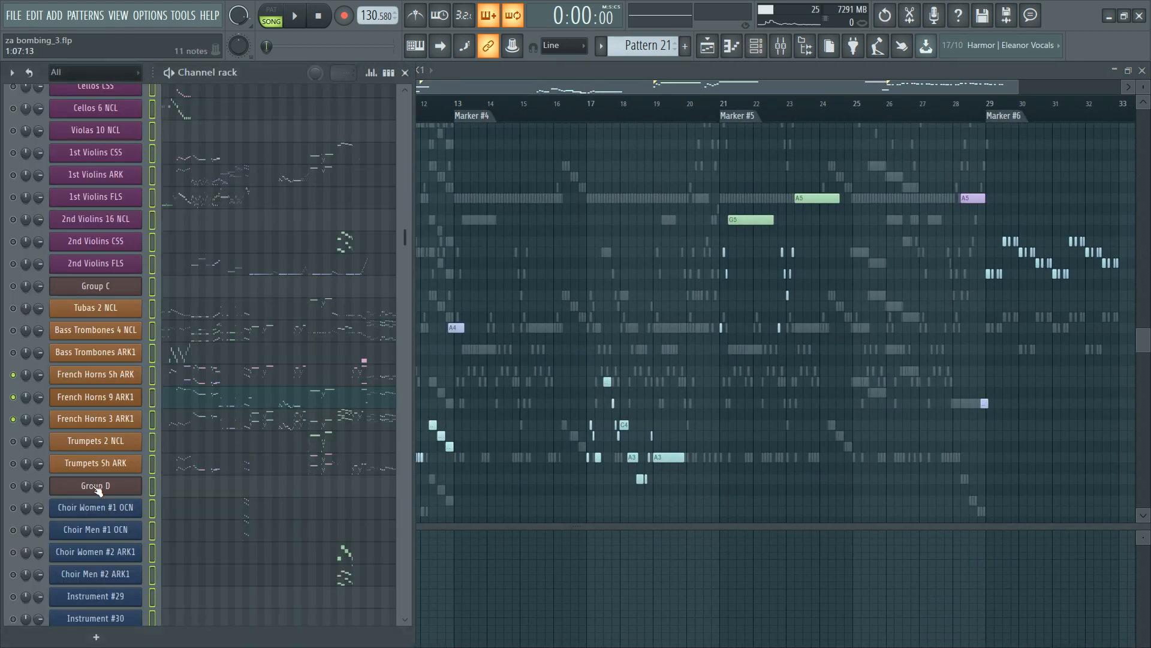
click(101, 399)
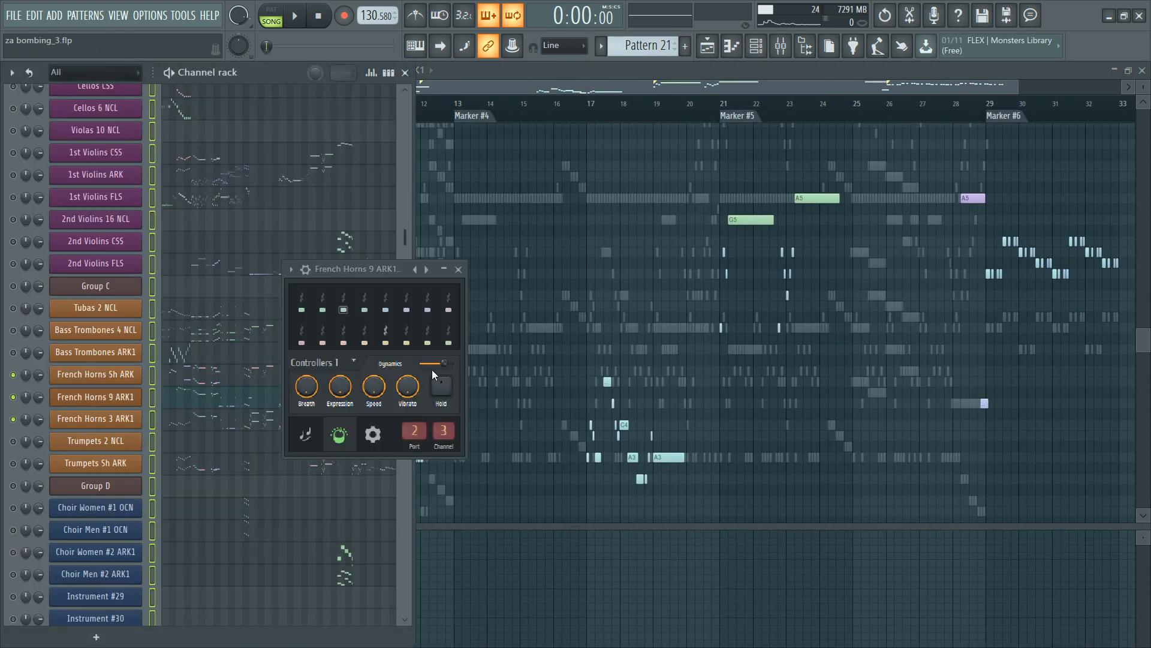
click(507, 476)
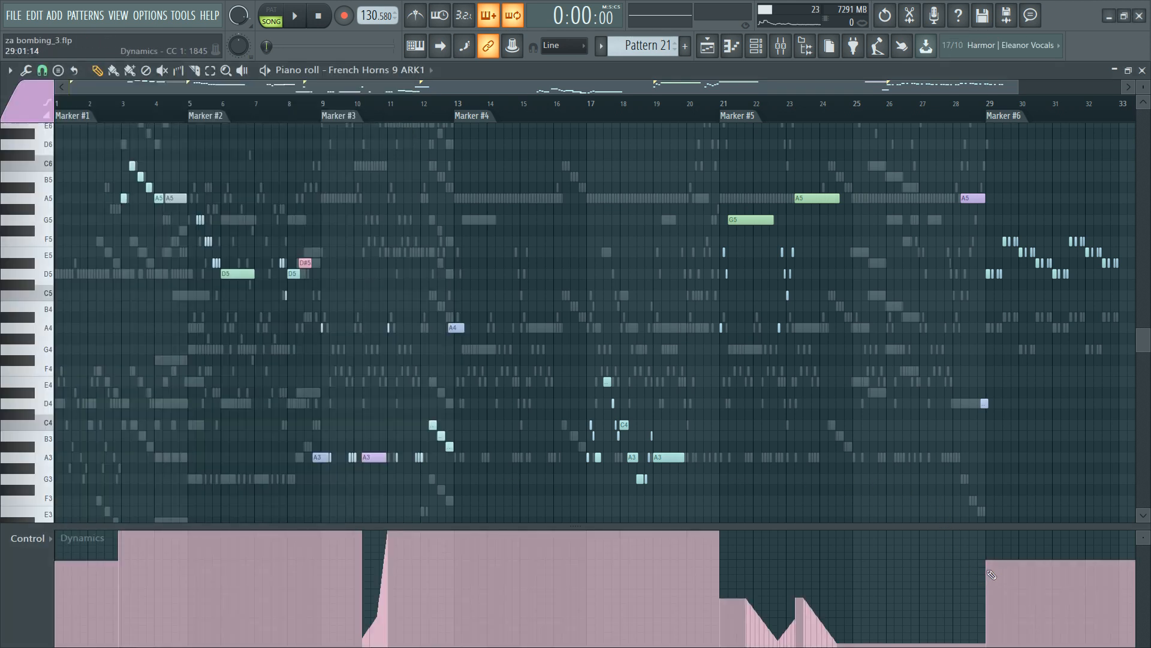
key(space)
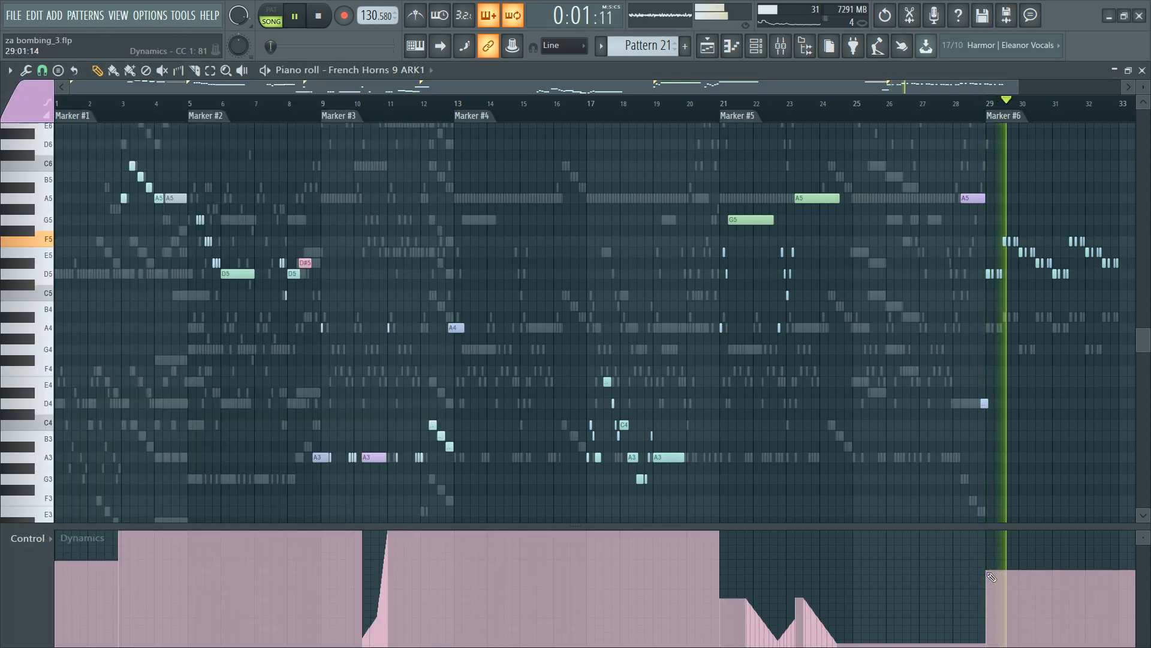
key(F6)
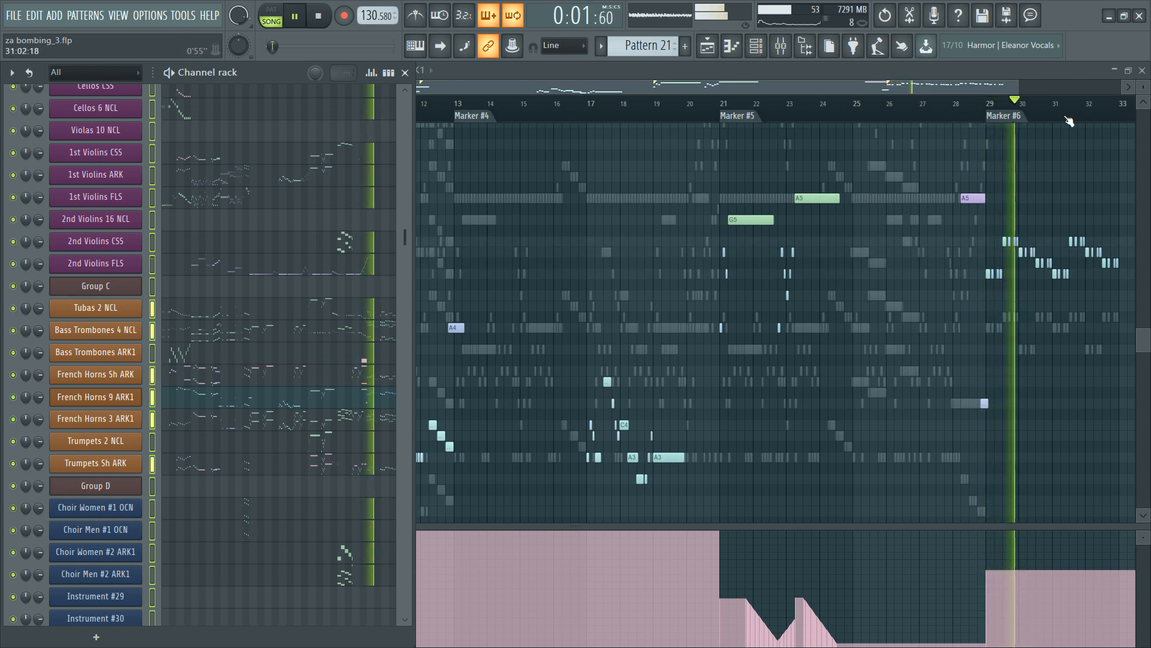
scroll(1109, 112, up, 3)
scroll(1109, 112, up, 2)
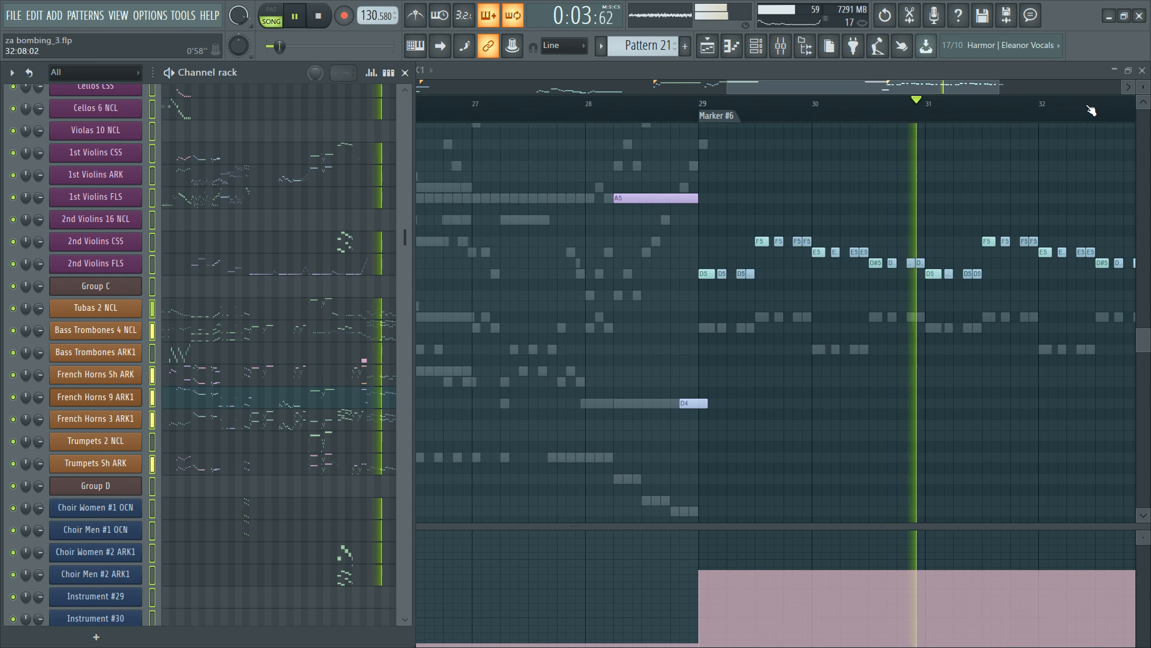
drag(908, 85, 965, 90)
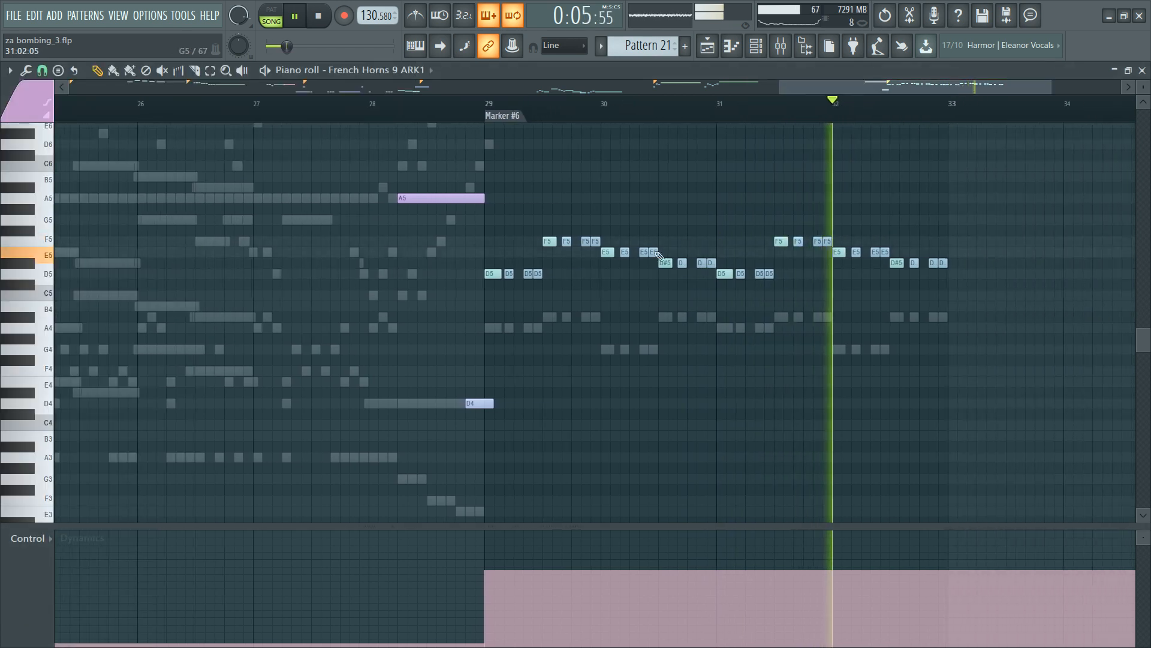
Step: Transpose the French Horns 9 ARK1 line in bars 29 to 32 down onto the lower harmony of A4, A#4 and G4, and audition it
key(space)
drag(467, 316, 913, 320)
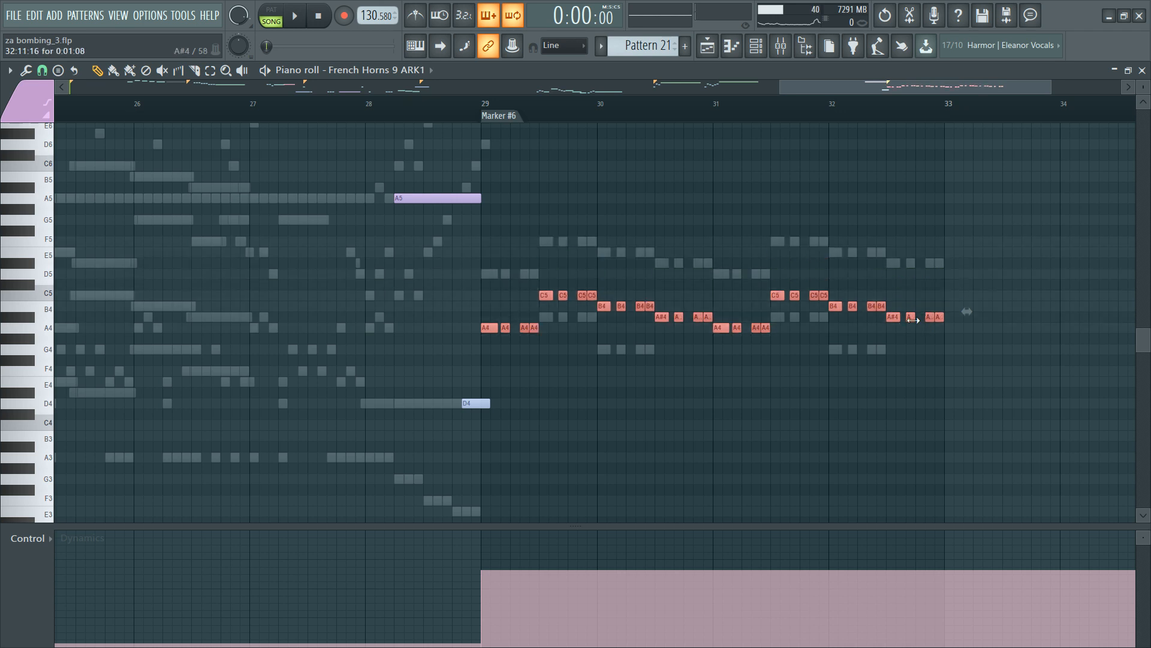
drag(550, 246, 1025, 376)
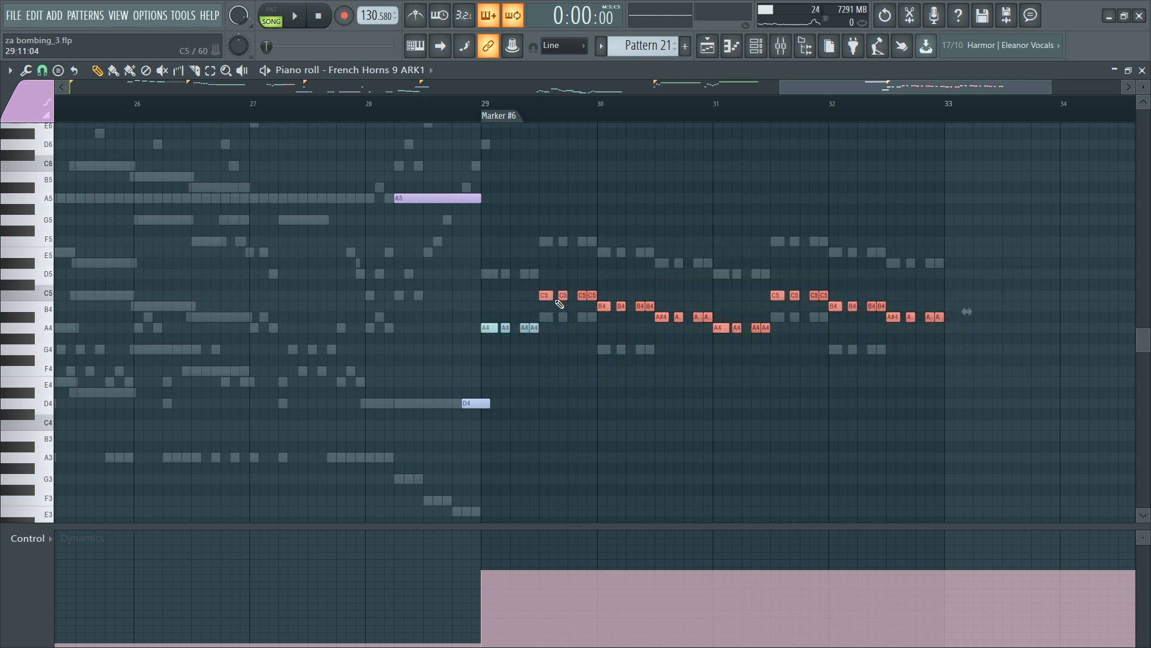
drag(547, 297, 711, 316)
click(717, 349)
drag(763, 354, 940, 312)
key(space)
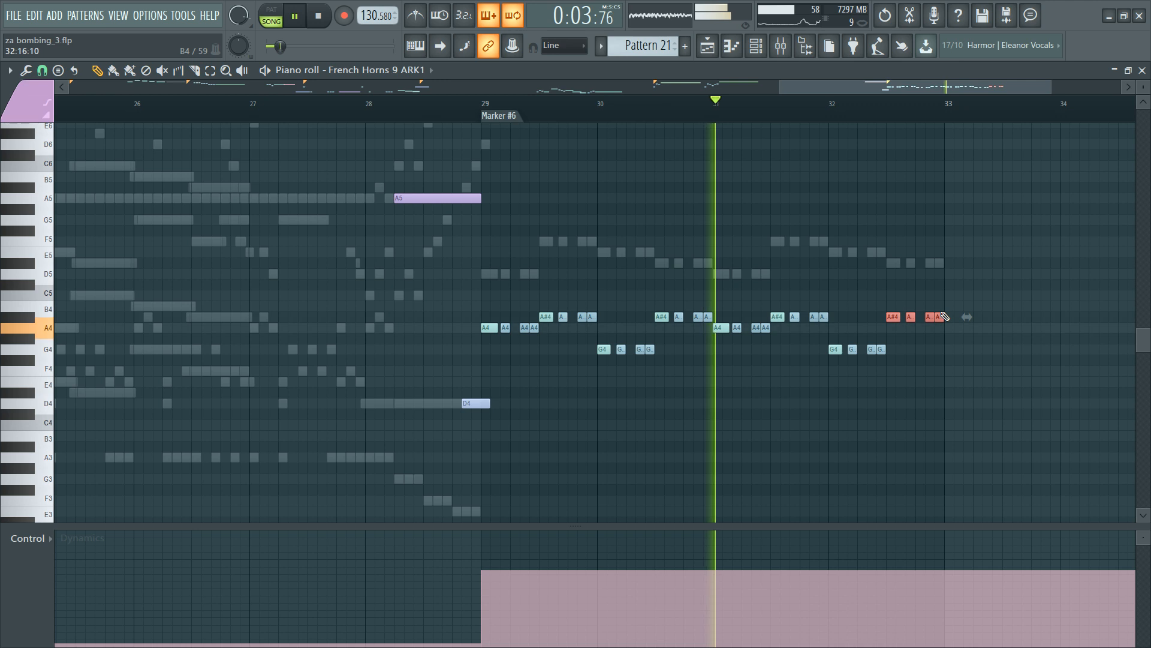
Step: Lower the French Horns 9 ARK1 Dynamics from bar 29 to 53, audition it, and reduce it further to about 46
key(space)
click(484, 599)
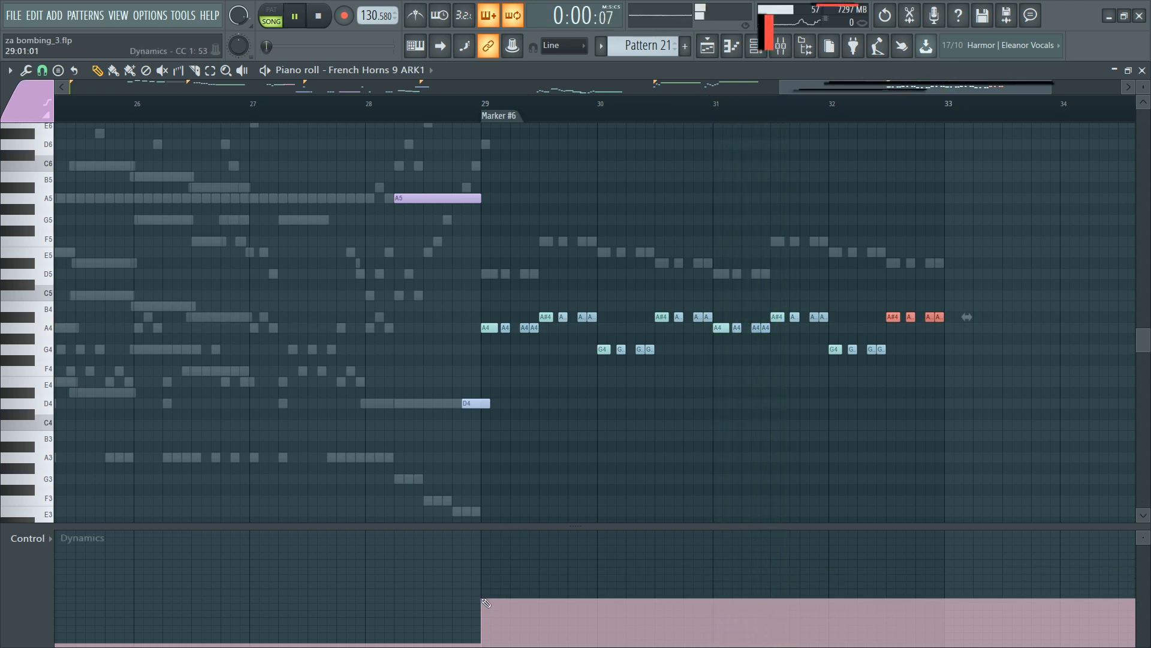
key(space)
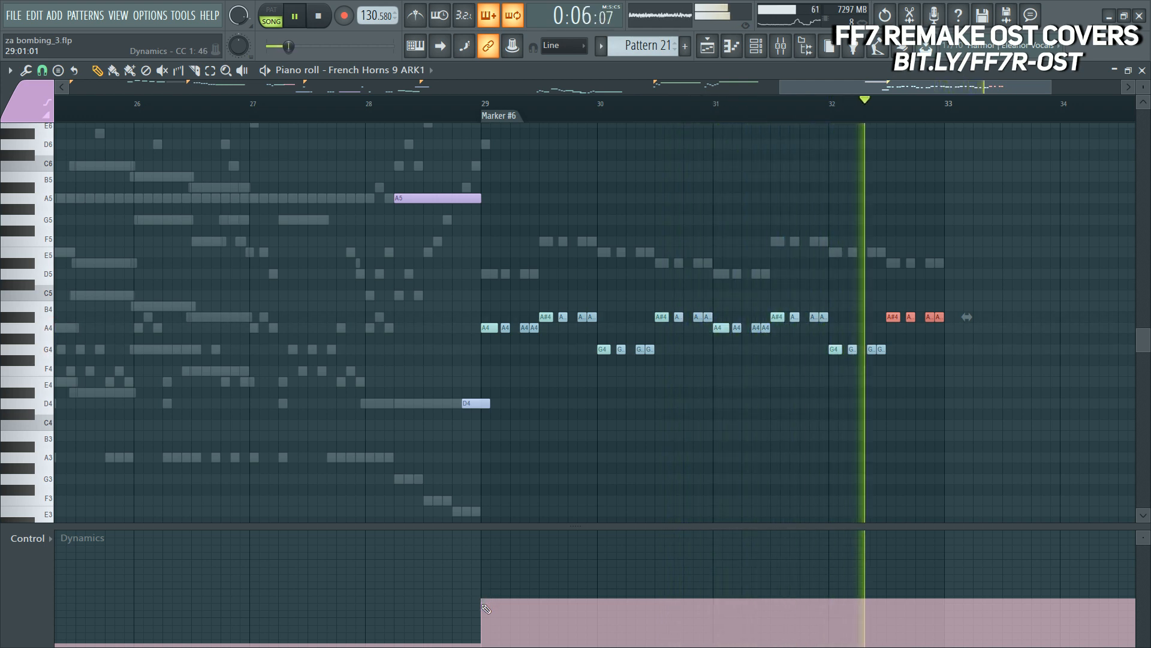
click(489, 608)
key(space)
Step: Examine the string, brass, choir and percussion channels in the channel rack and the French Horns 9 ARK1 notes around bar 29
key(F6)
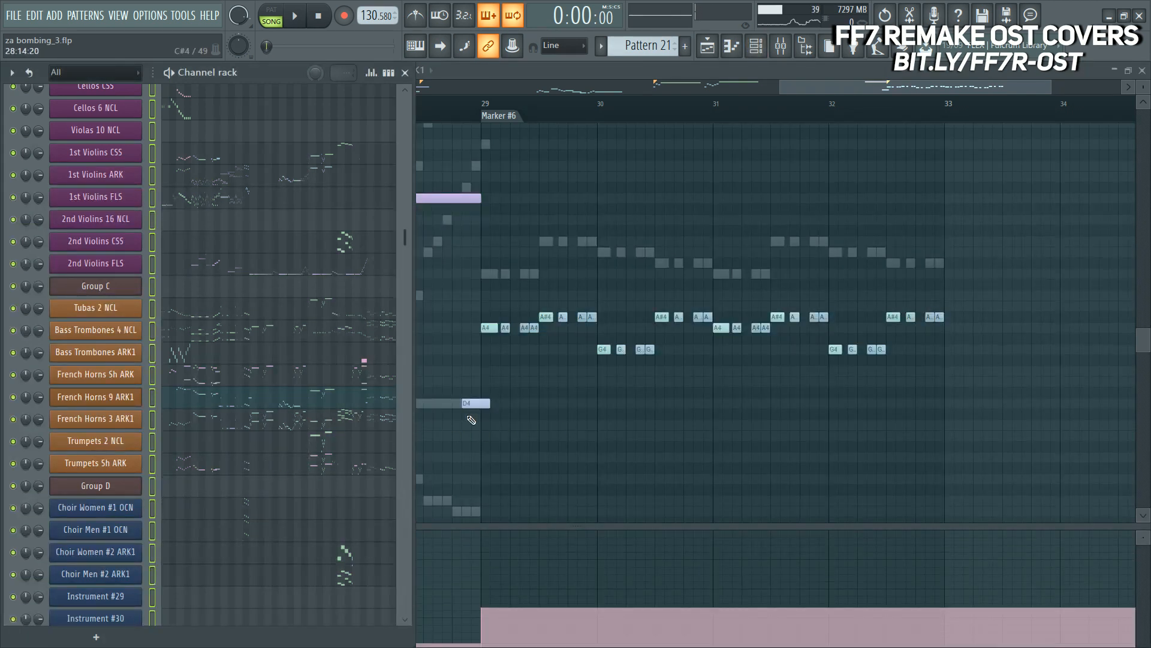
key(F6)
scroll(640, 112, down, 2)
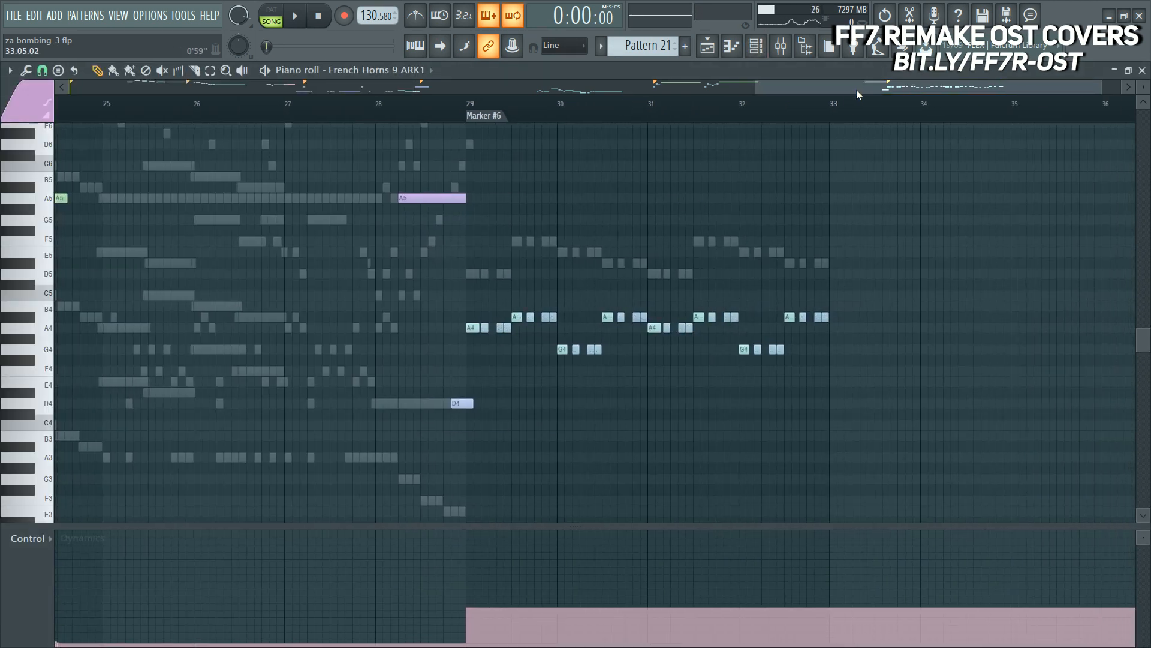
key(F6)
scroll(268, 431, down, 4)
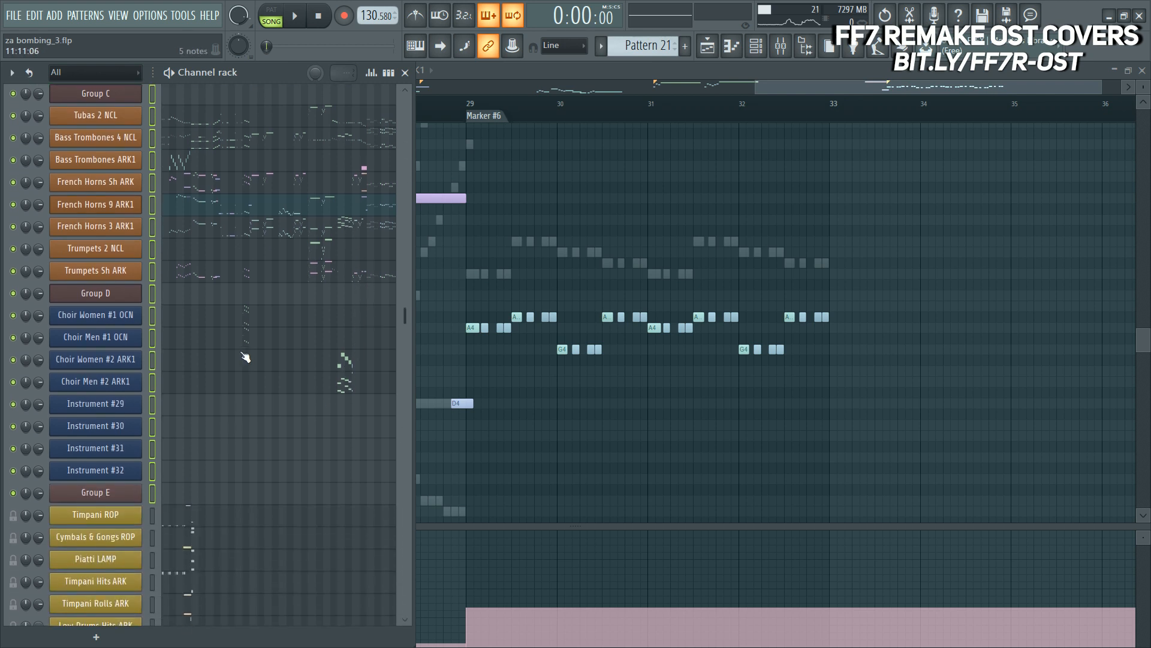
scroll(258, 369, up, 2)
scroll(269, 376, up, 4)
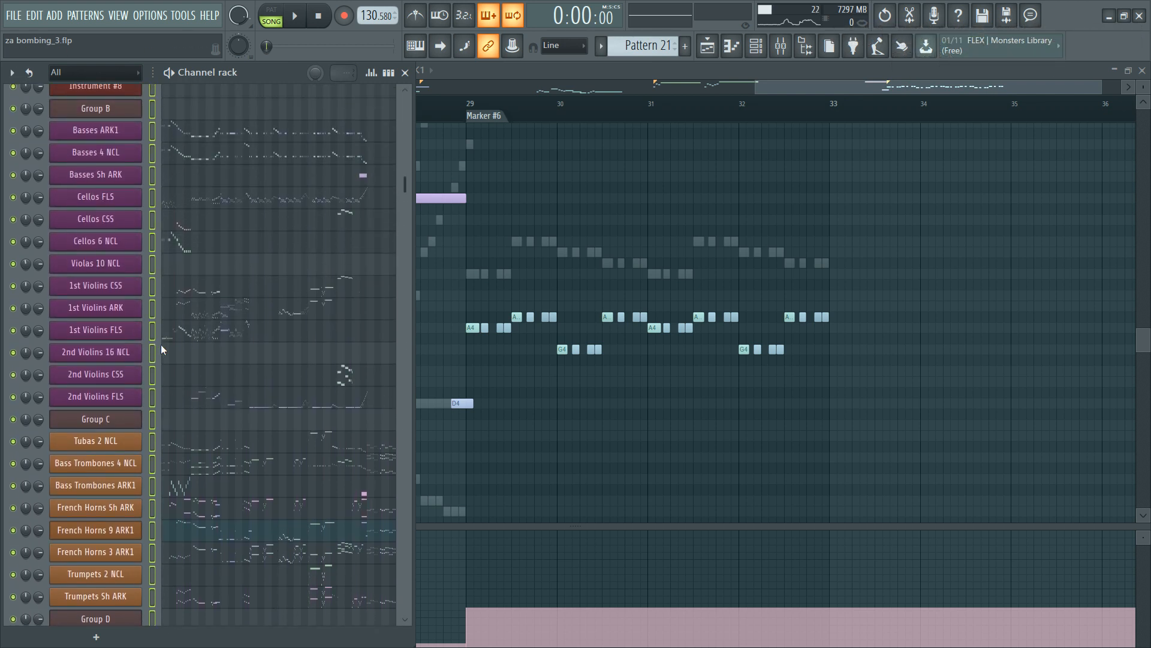
key(F6)
scroll(483, 228, down, 3)
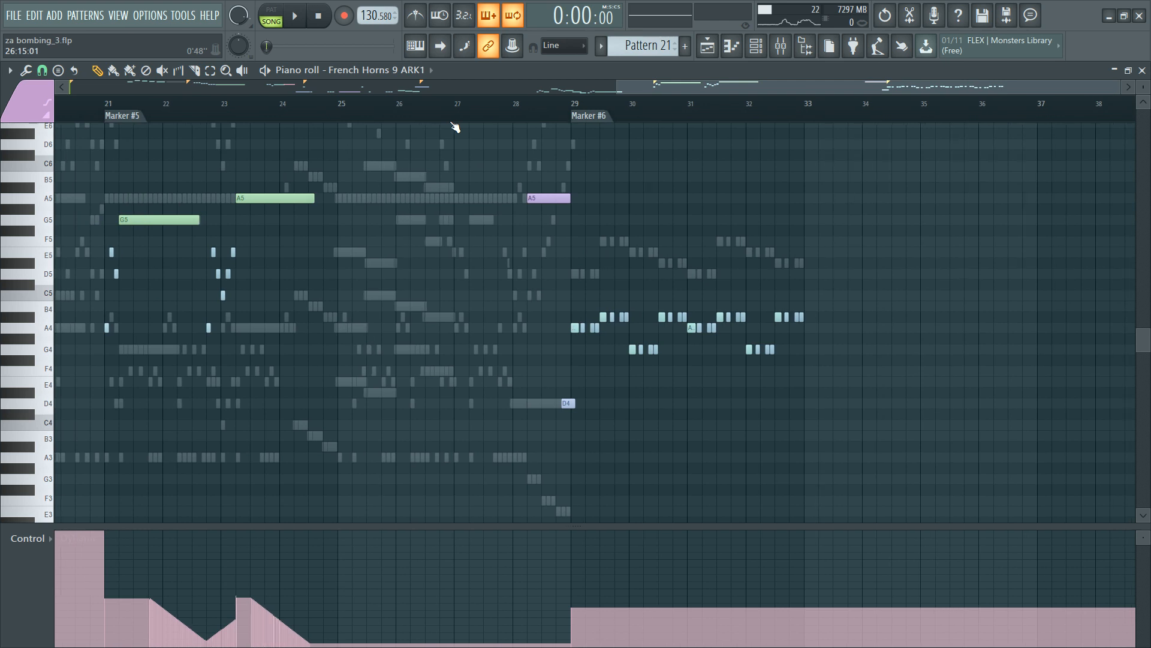
Step: Solo the Strings Long and Strings Short mixer tracks and play the transition from bar 26 past bar 29
key(F9)
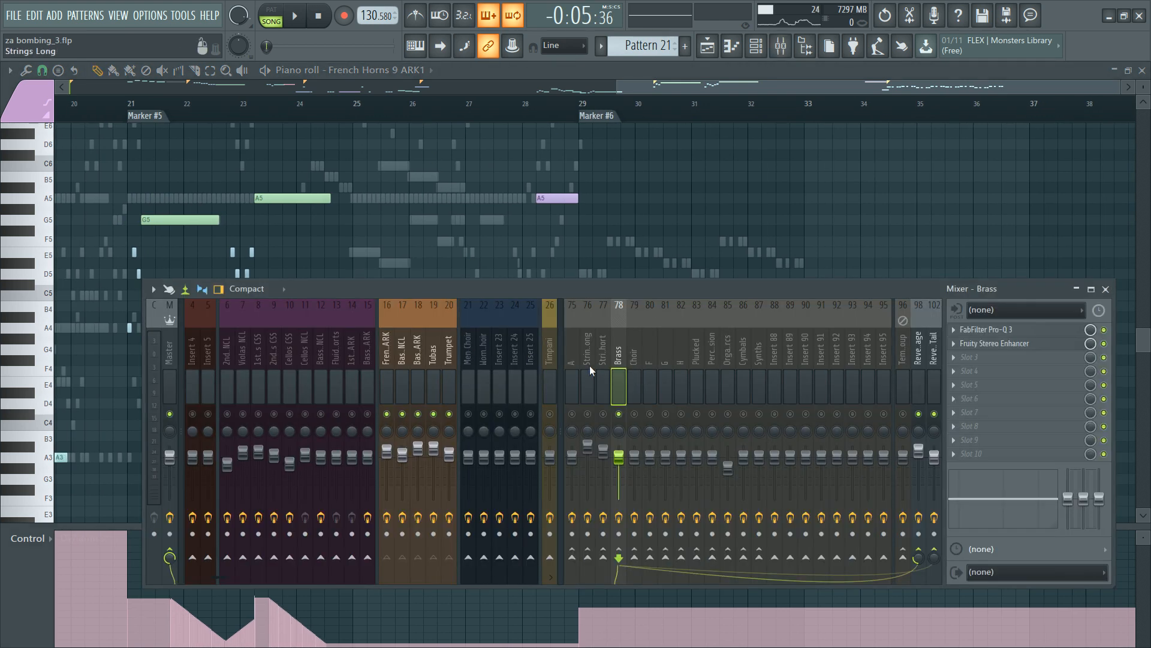
click(590, 369)
ctrl+shift+click(602, 360)
key(s)
key(space)
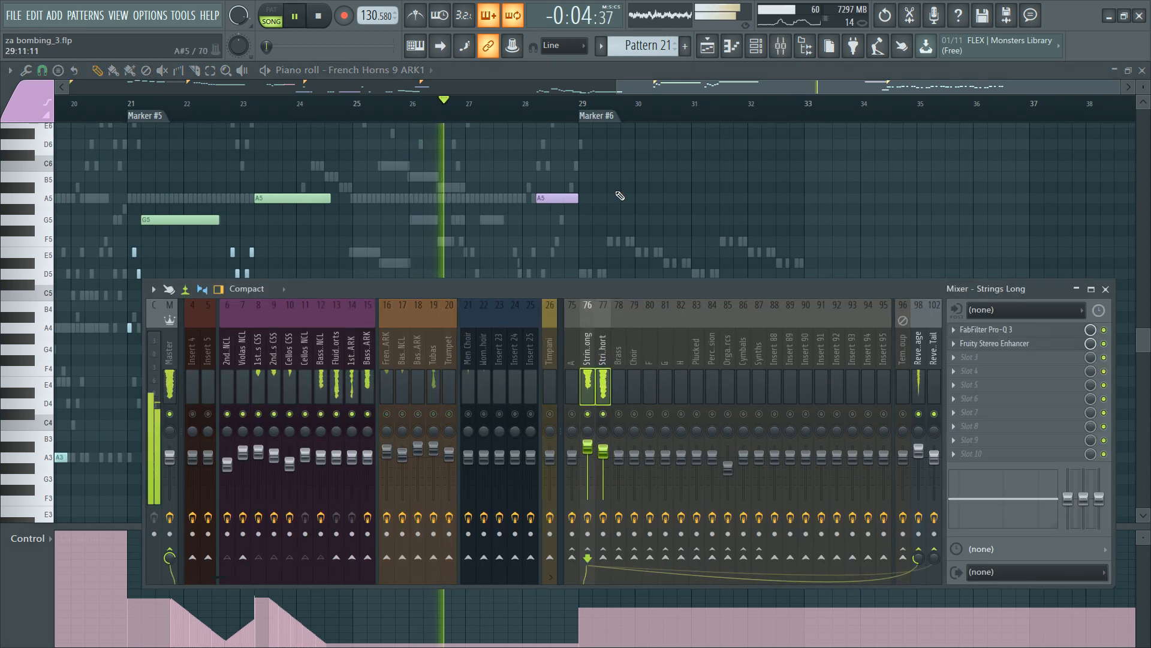
key(F9)
key(F6)
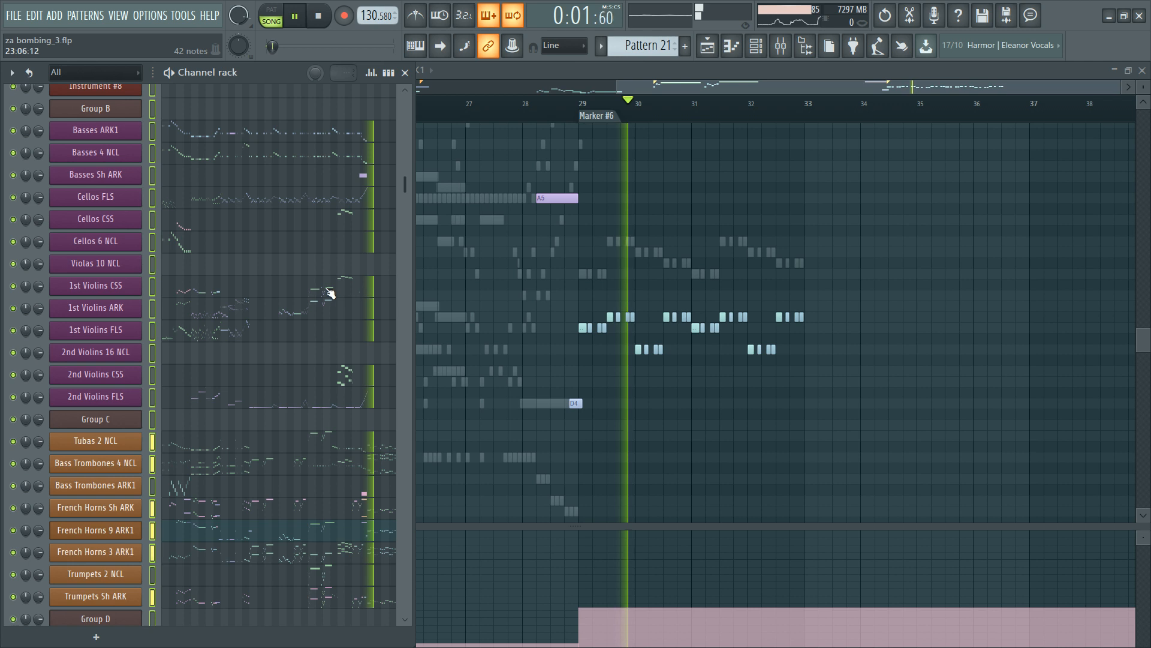
key(space)
Step: Select only the Cellos FLS channel and the Trumpet mixer track, and end the solo of the string tracks
click(151, 201)
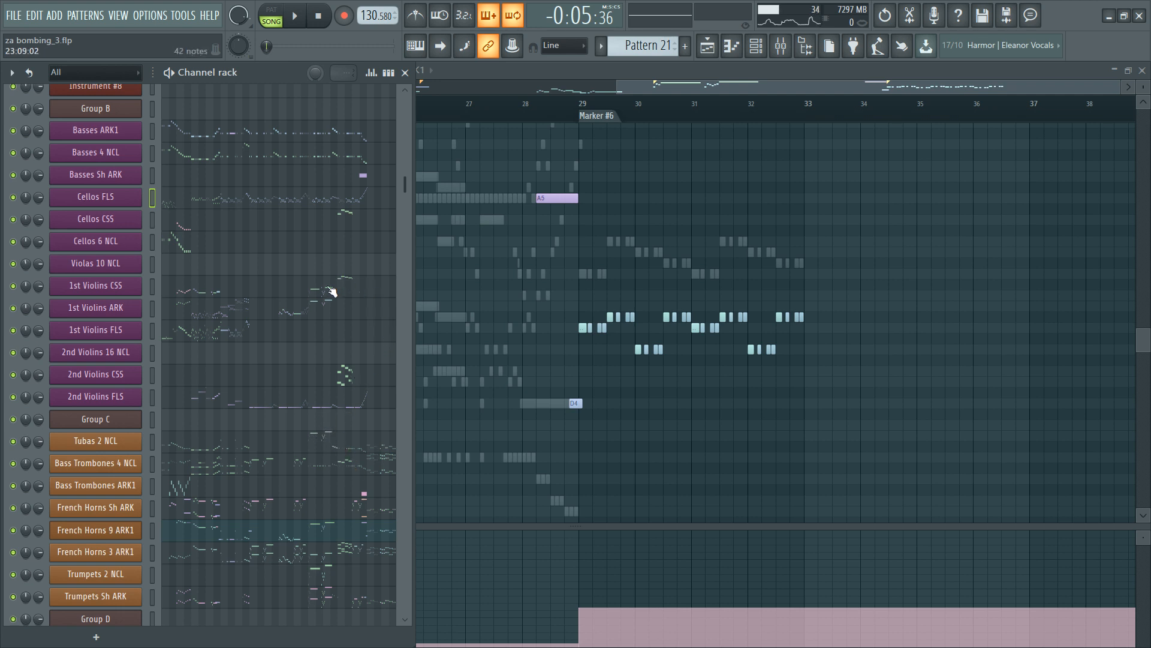
key(F9)
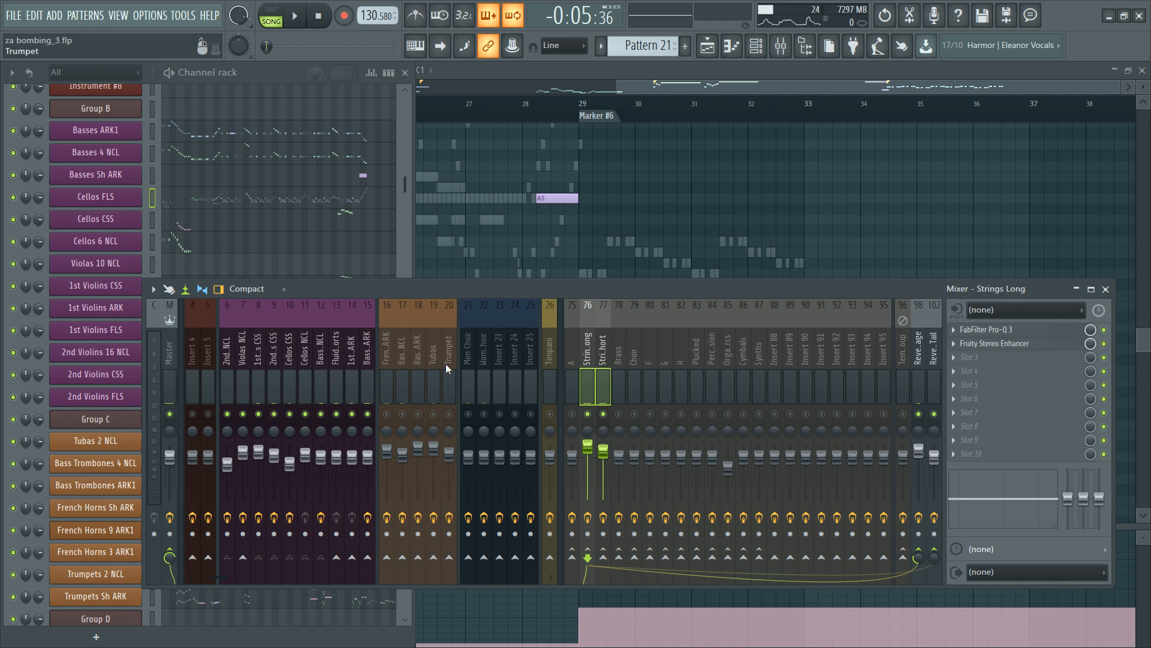
click(452, 364)
ctrl+right_click(472, 211)
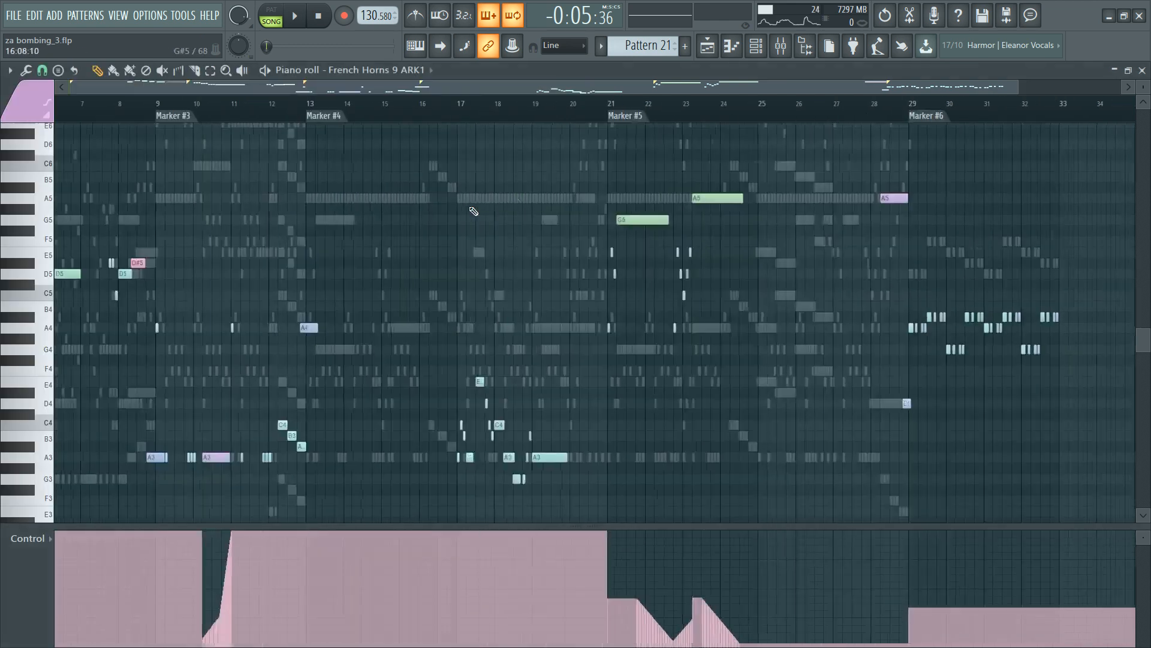
scroll(972, 118, down, 2)
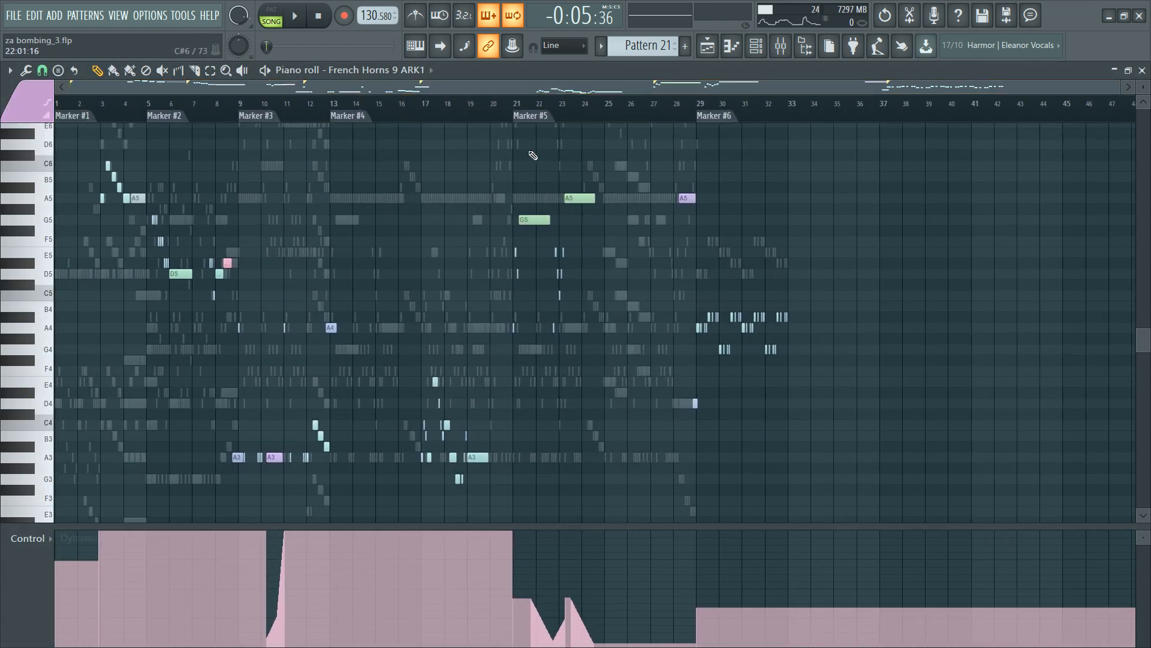
ctrl+right_click(761, 203)
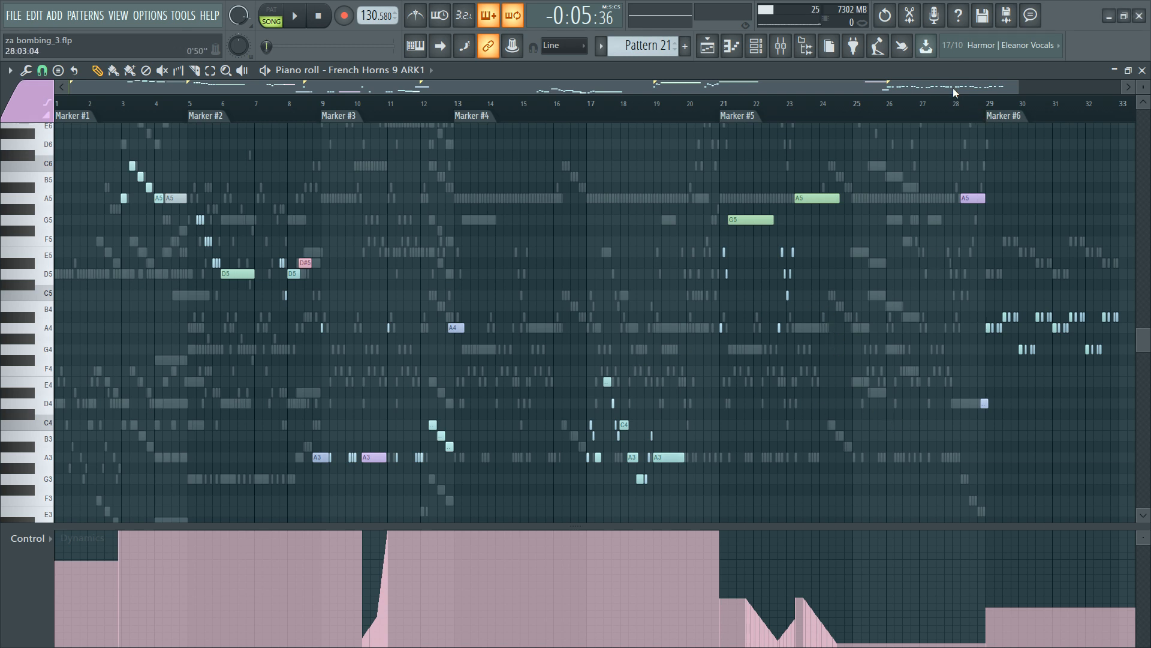
Step: Switch the piano roll to French Horns 3 ARK1 around bar 29 after looking through the channel rack
drag(955, 93, 1067, 92)
scroll(1002, 118, up, 4)
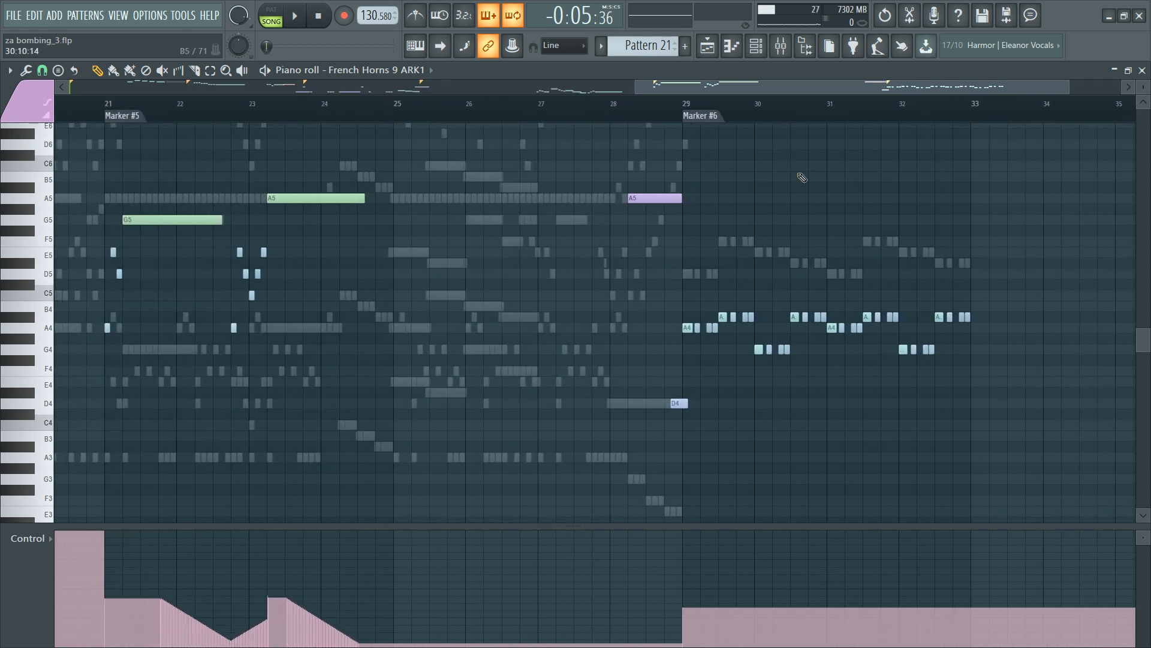
key(F6)
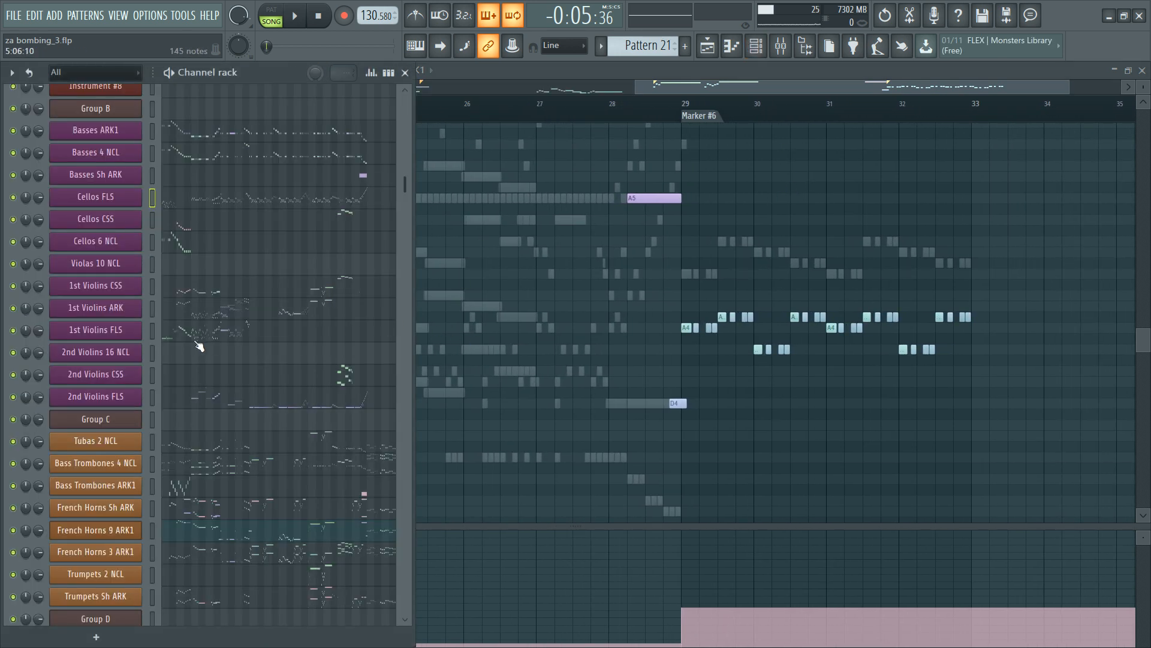
scroll(300, 365, down, 12)
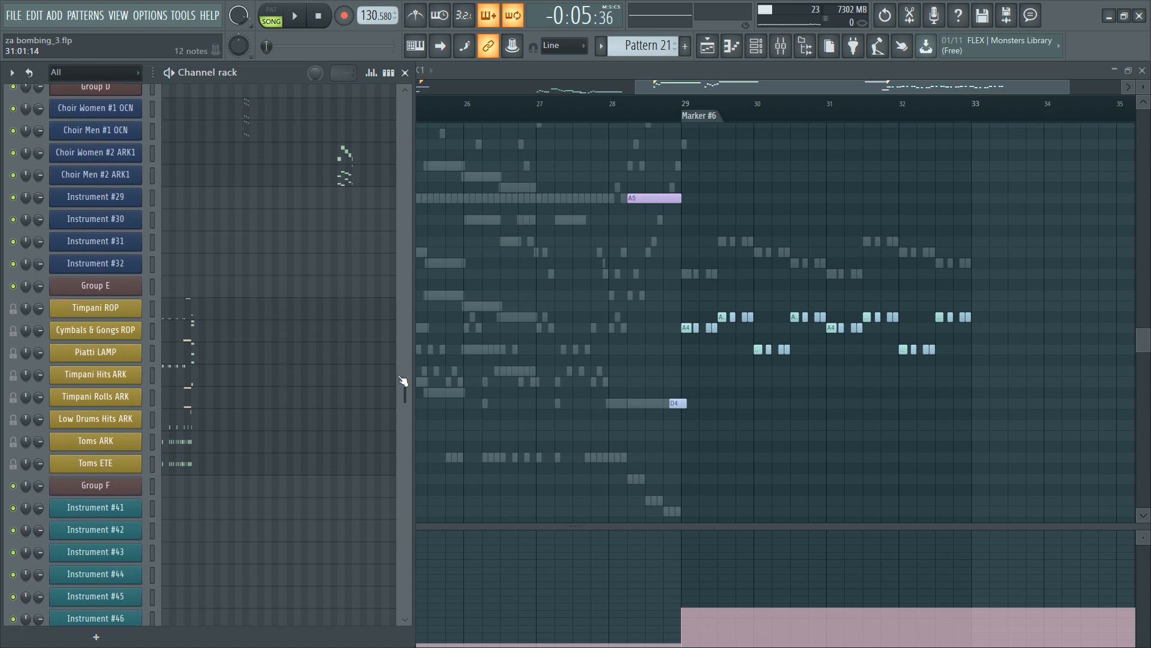
right_click(873, 239)
right_click(872, 239)
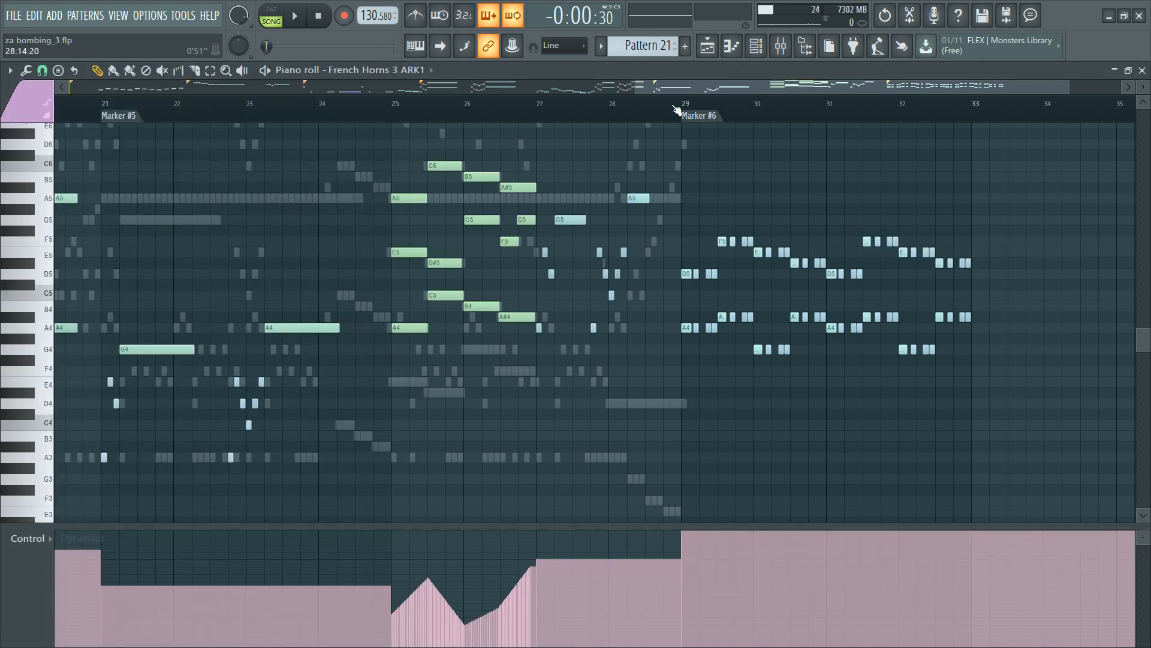
drag(688, 92, 750, 93)
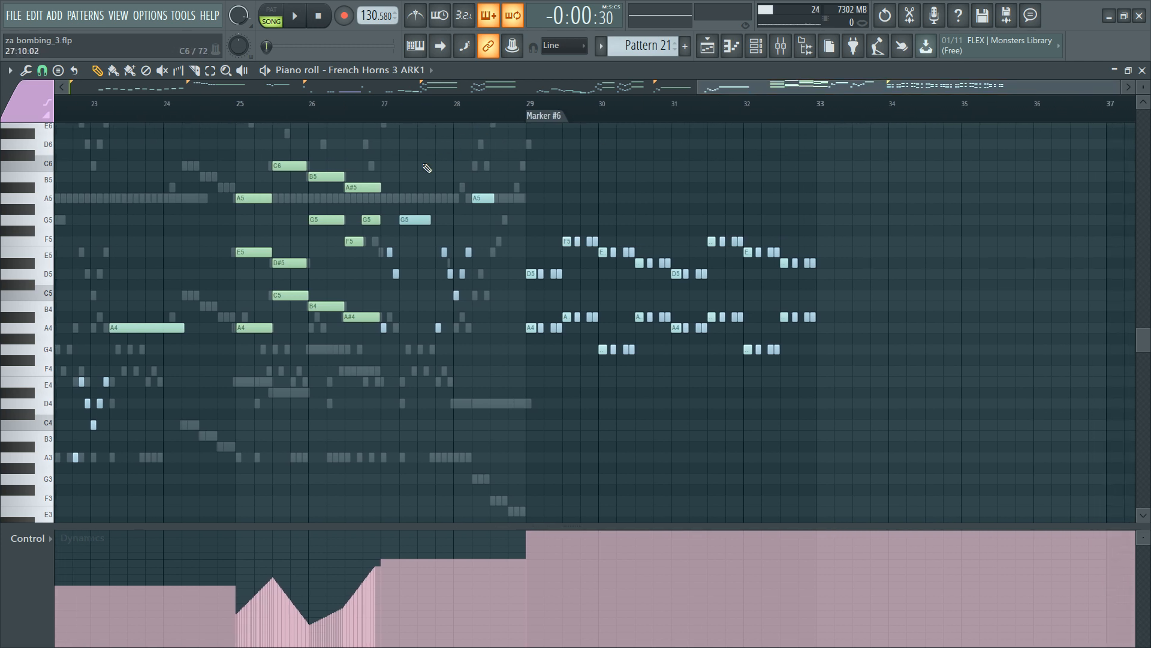
Step: Add the Strings Long and Strings Short mixer tracks to the Trumpet selection and play the song from Marker #1
key(F6)
key(F9)
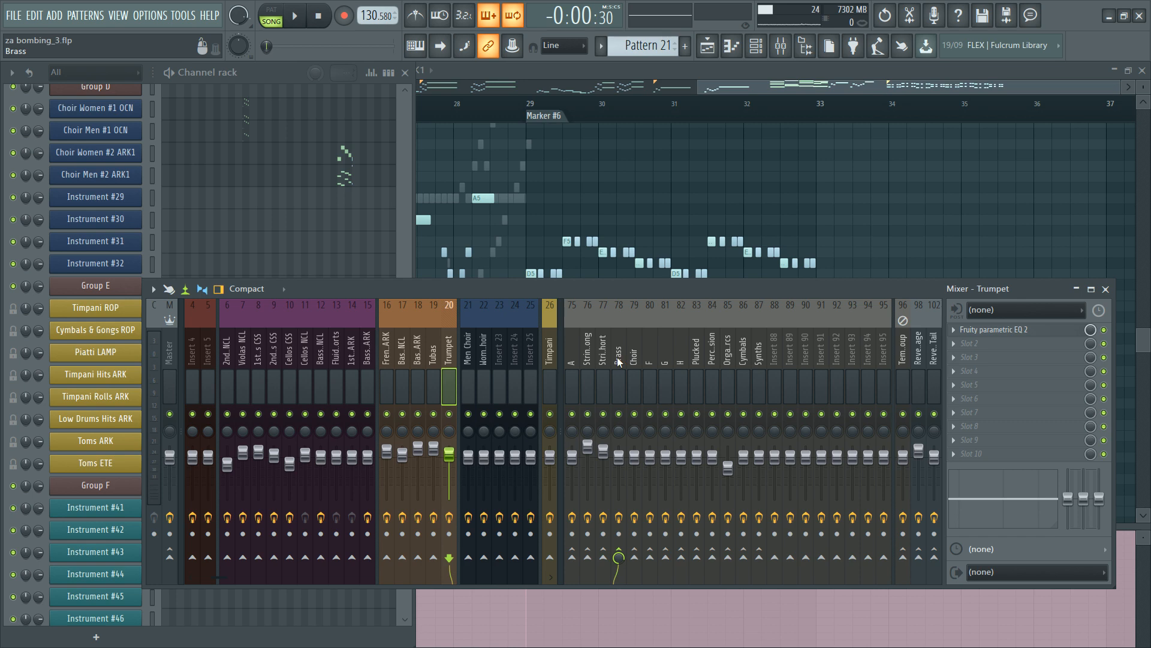
ctrl+click(587, 354)
ctrl+click(599, 358)
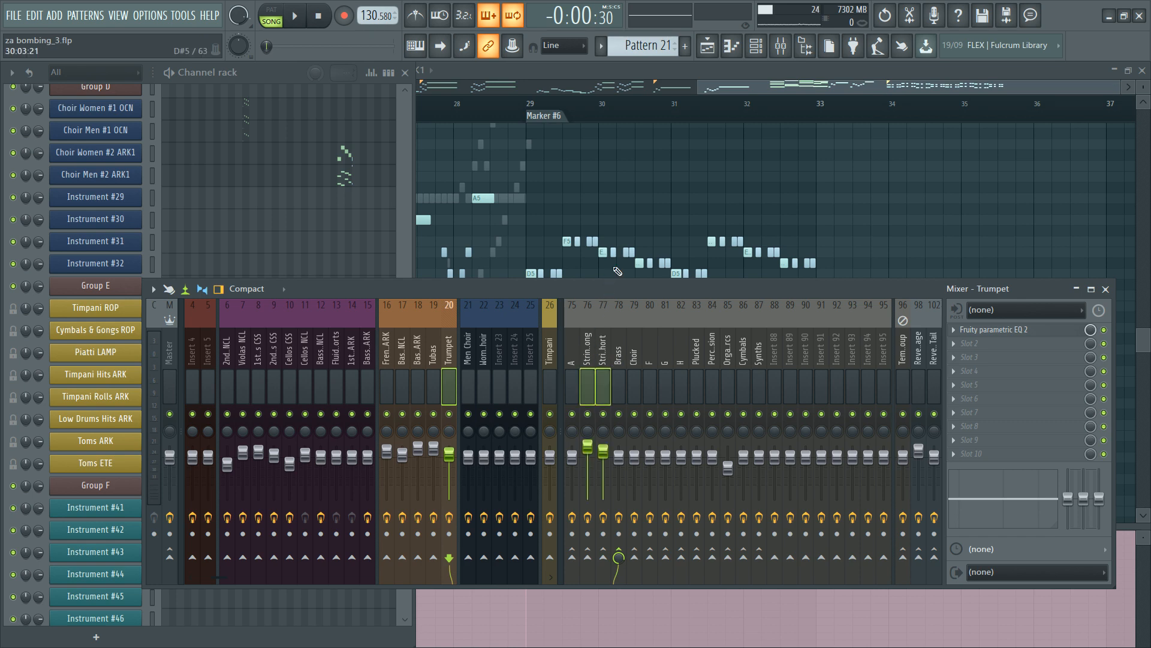
ctrl+right_click(619, 268)
click(82, 119)
key(space)
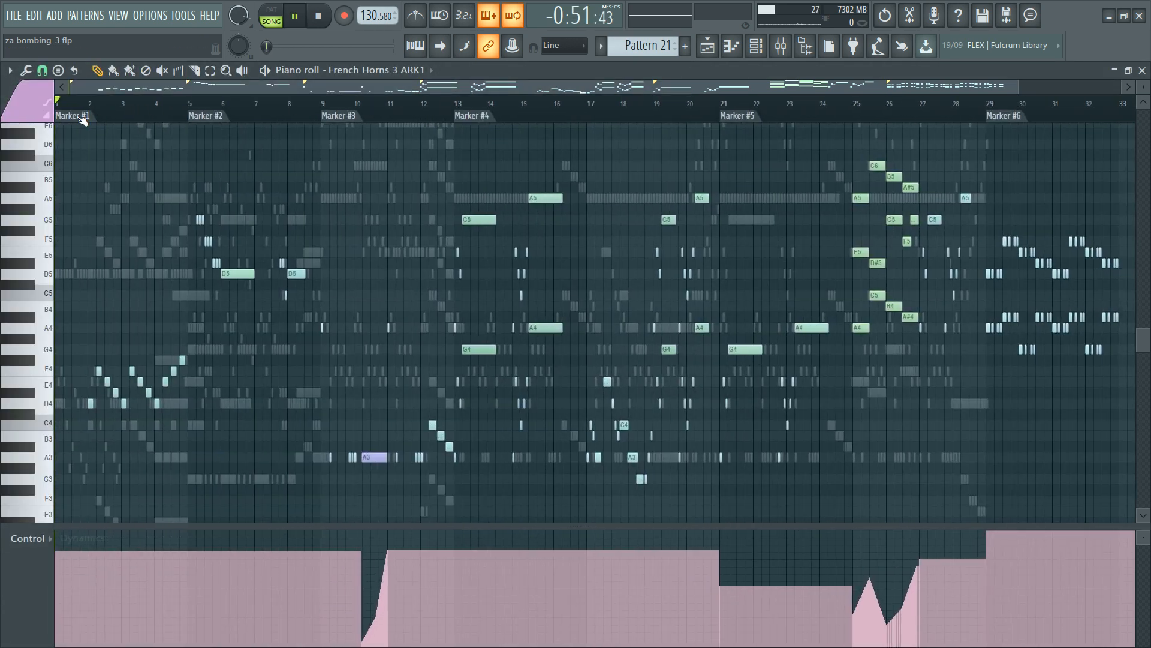
Step: Check the playlist arrangement while the song plays, and look through the string and brass channels in the channel rack
key(F5)
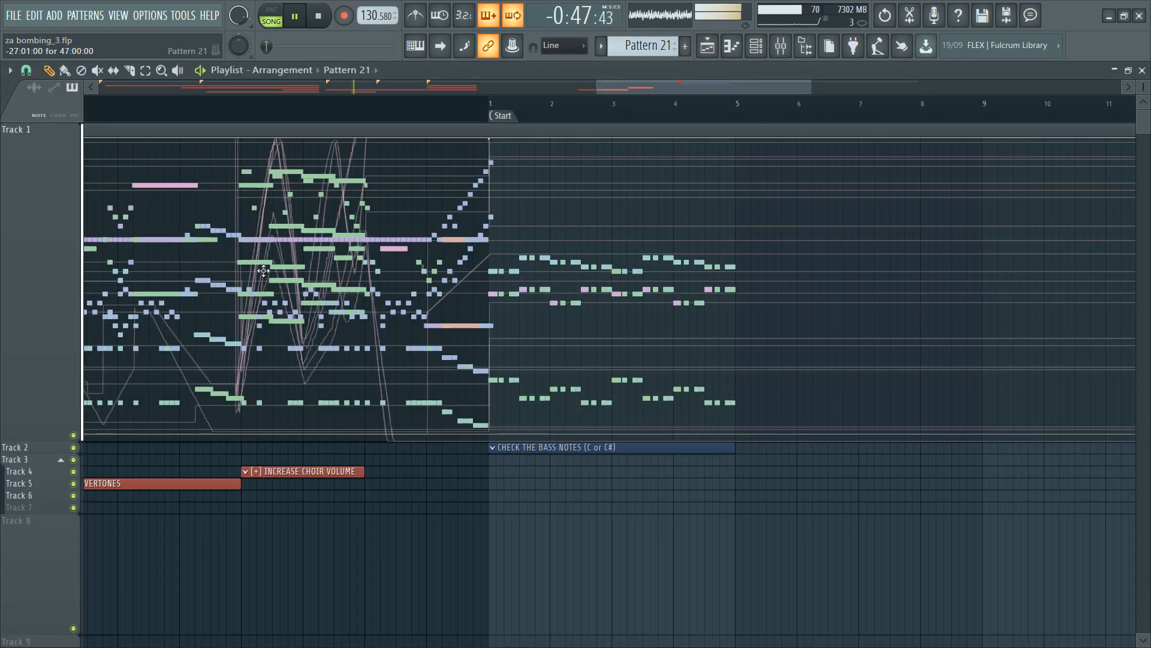
key(F5)
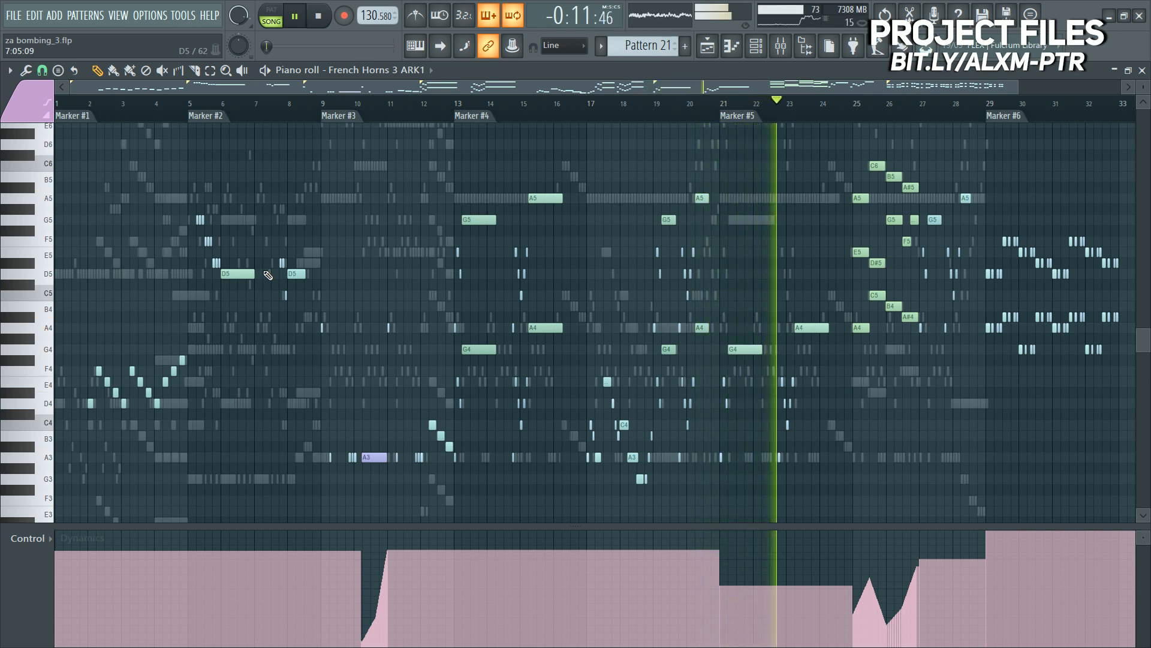
key(F6)
scroll(298, 308, up, 6)
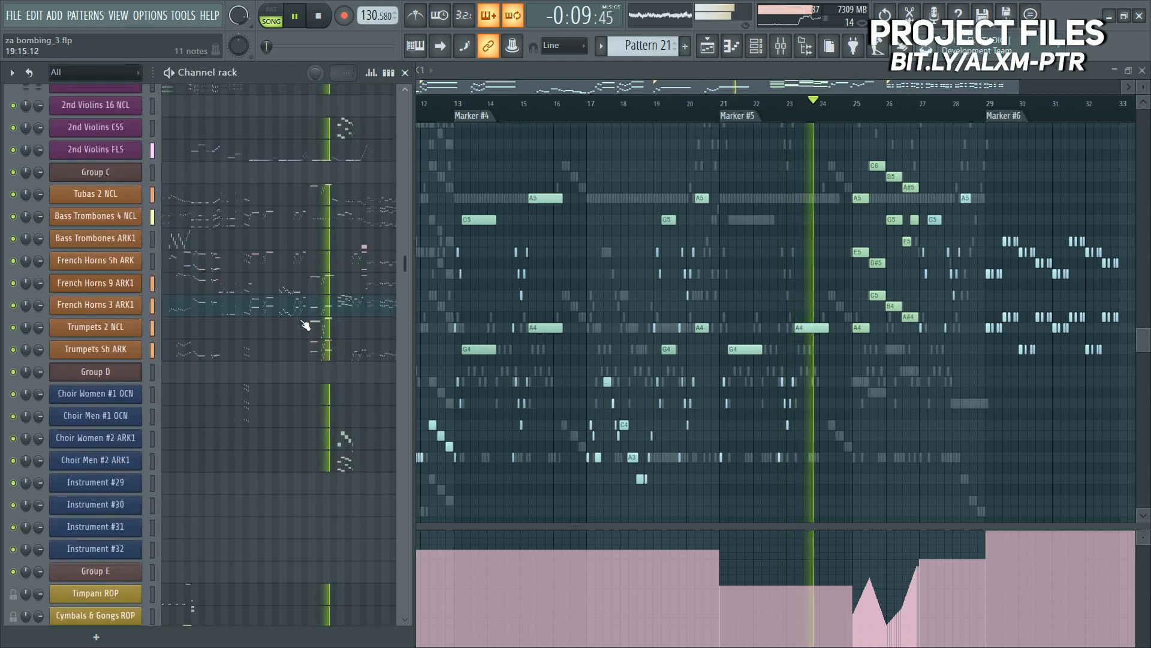
scroll(304, 325, up, 4)
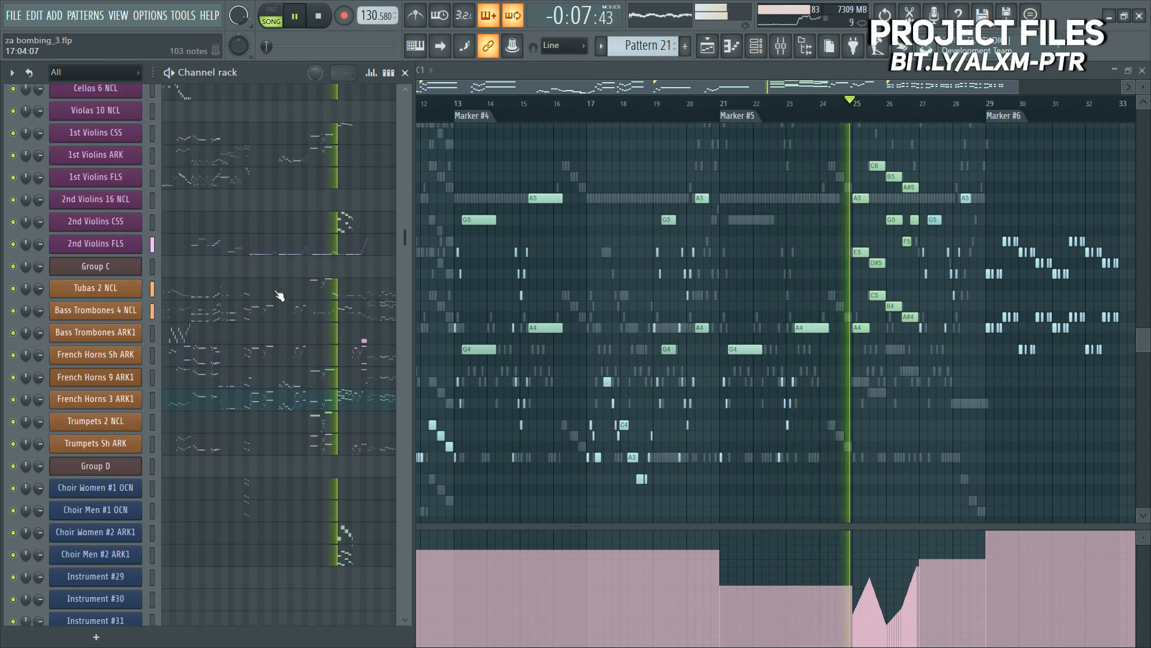
scroll(279, 295, up, 1)
key(space)
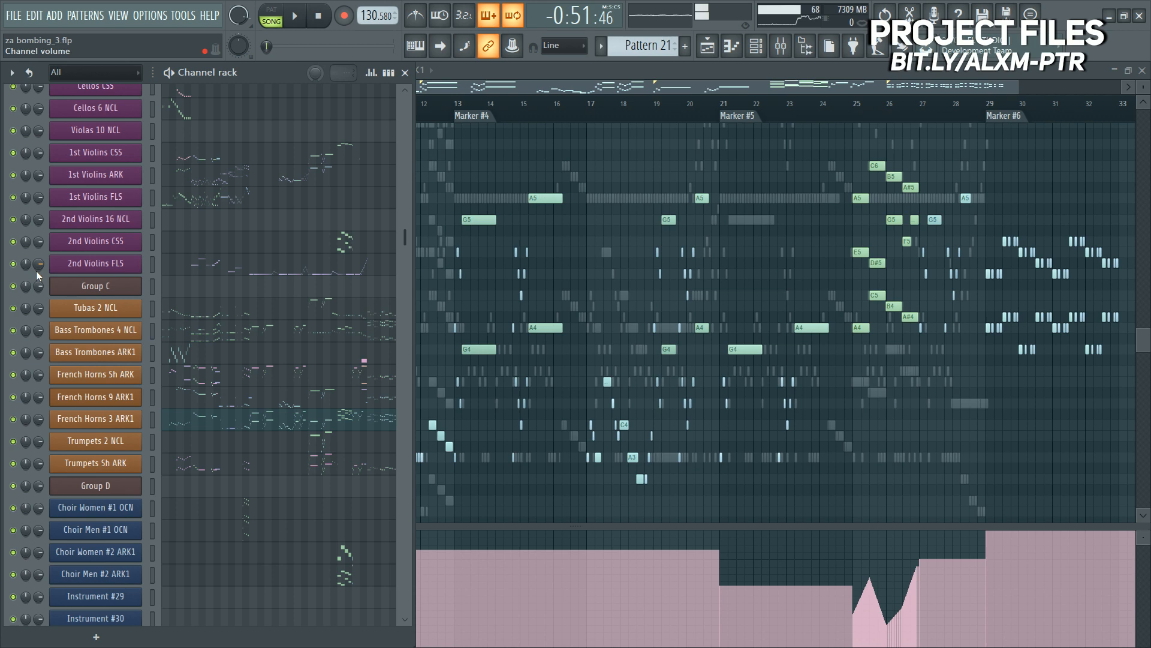
Step: Solo the Strings Long, Strings Short and Trumpet mixer tracks and play the passage leading into Marker #5
key(F9)
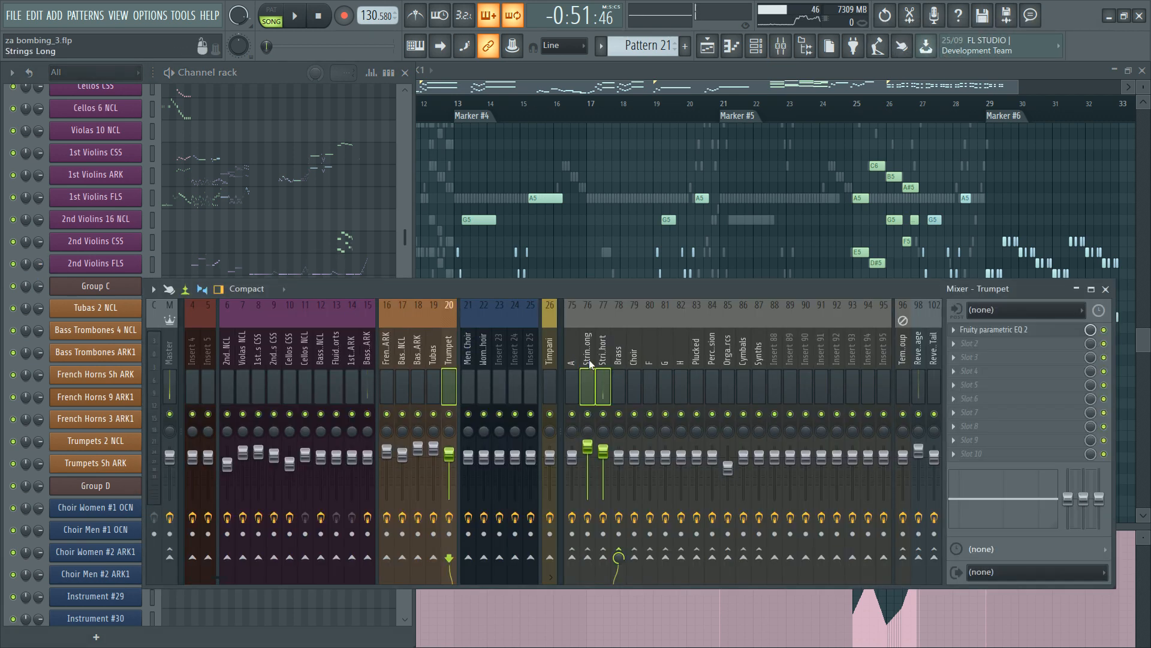
click(704, 113)
key(space)
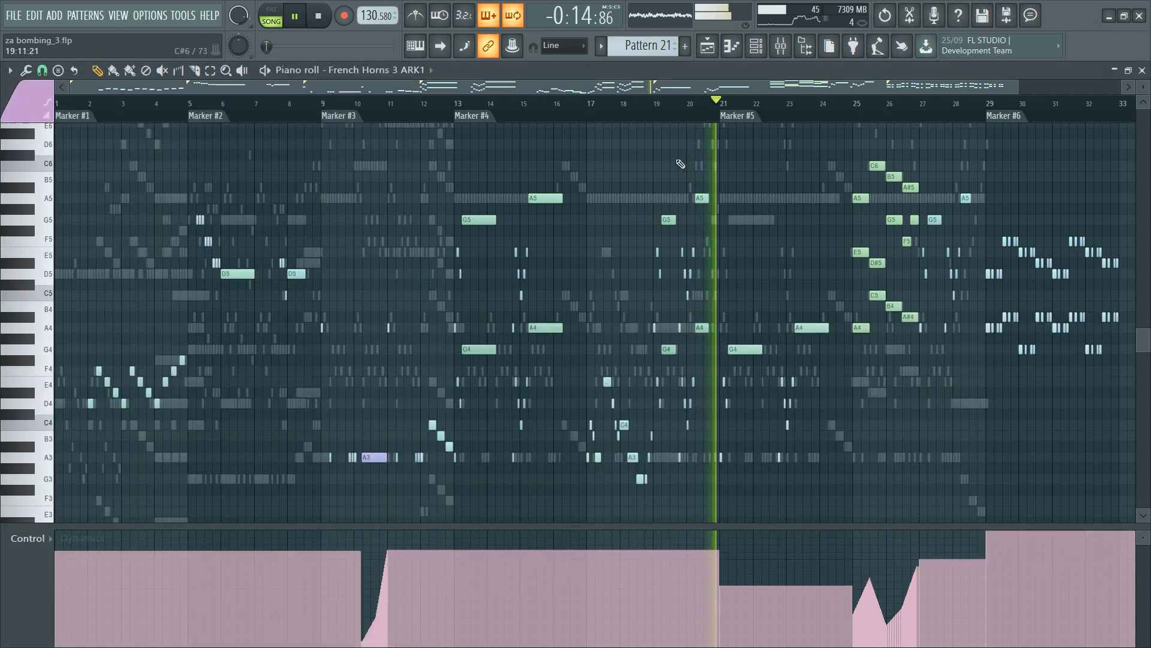
key(F6)
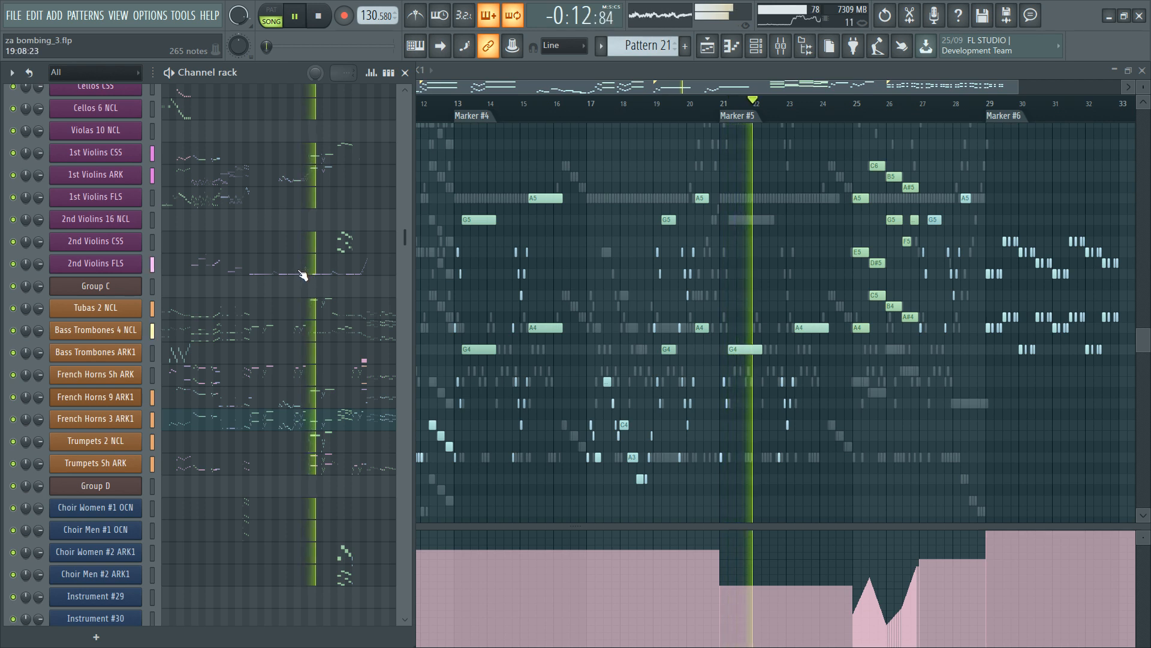
key(space)
Step: Solo only the Strings Long and Strings Short mixer tracks and play from around bar 18
key(F9)
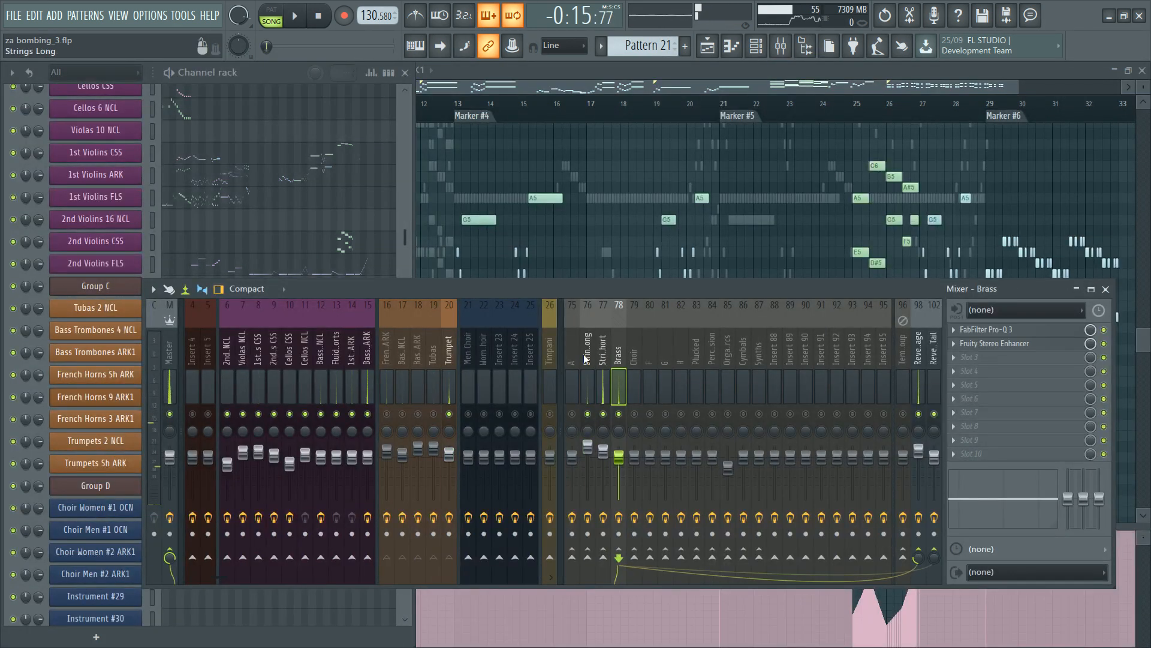
click(594, 313)
key(space)
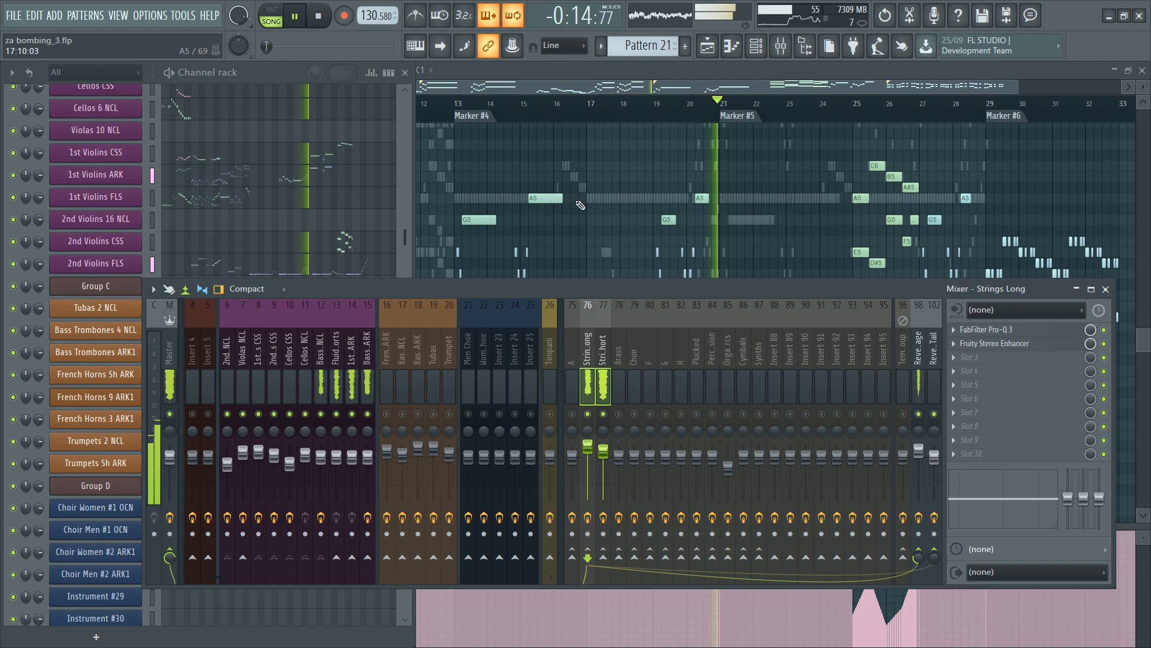
click(235, 74)
click(627, 114)
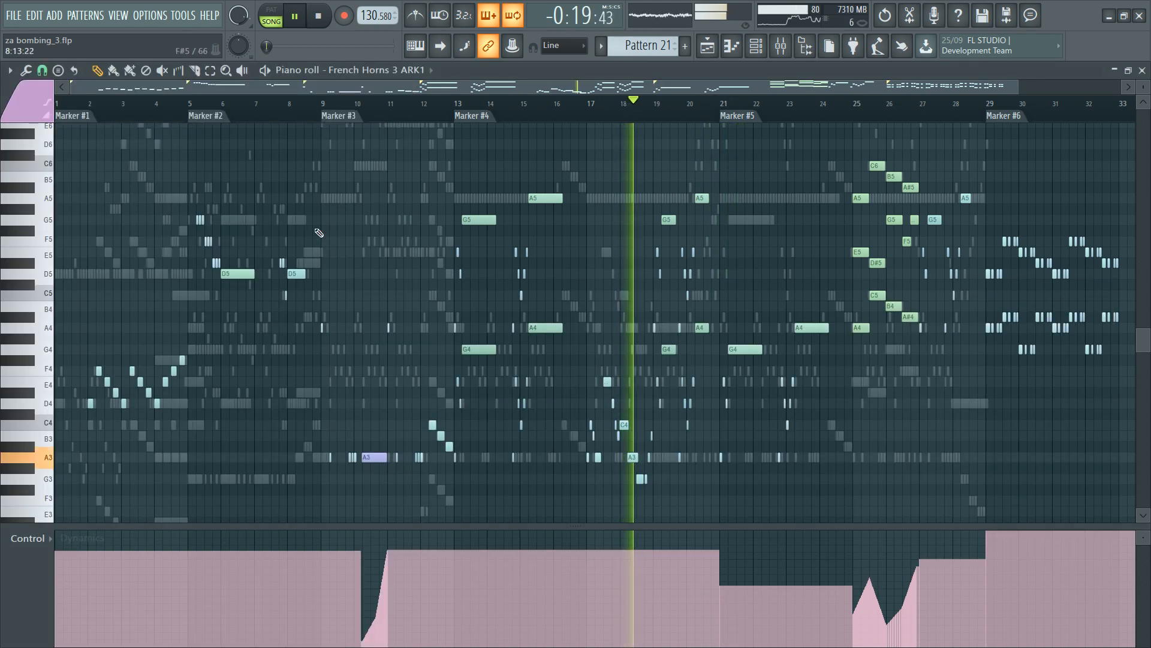
Step: Open 2nd Violins FLS in the piano roll, raise its first A5 note of bar 21 to A6 and play from Marker #5
key(F6)
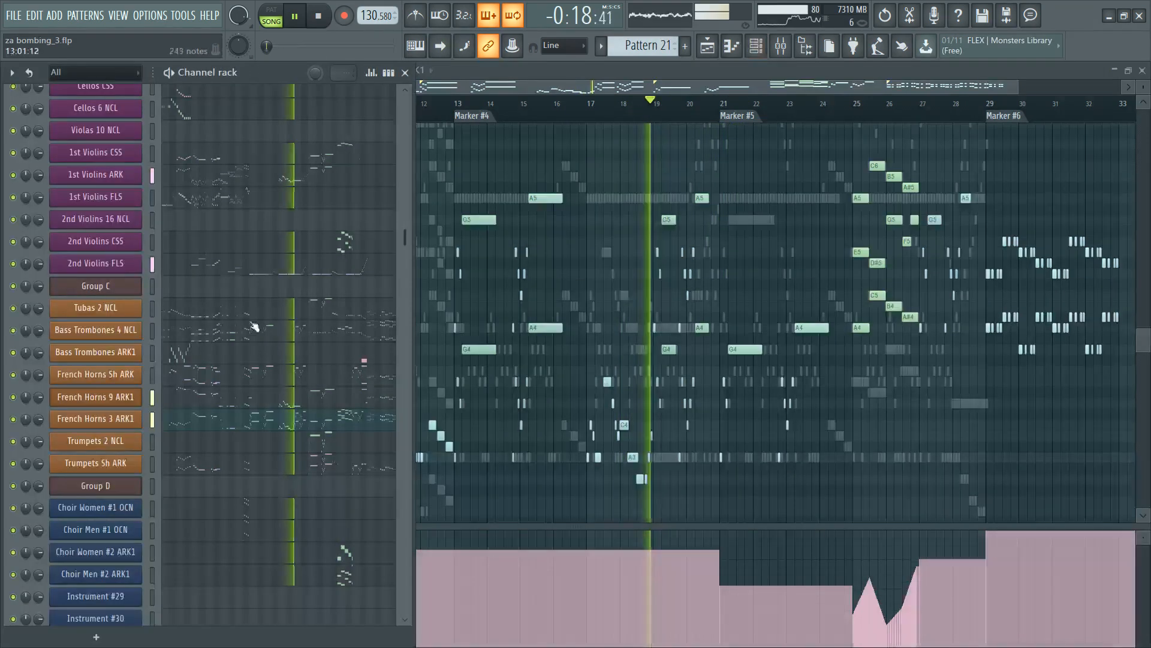
click(280, 273)
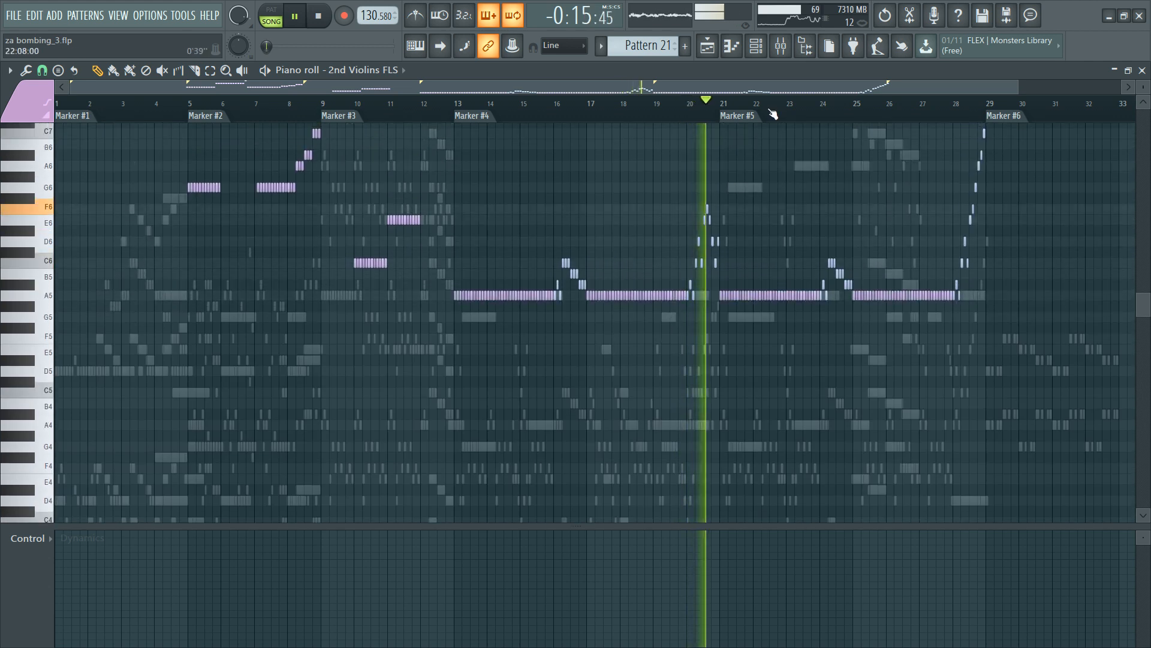
scroll(776, 113, up, 5)
key(space)
click(502, 296)
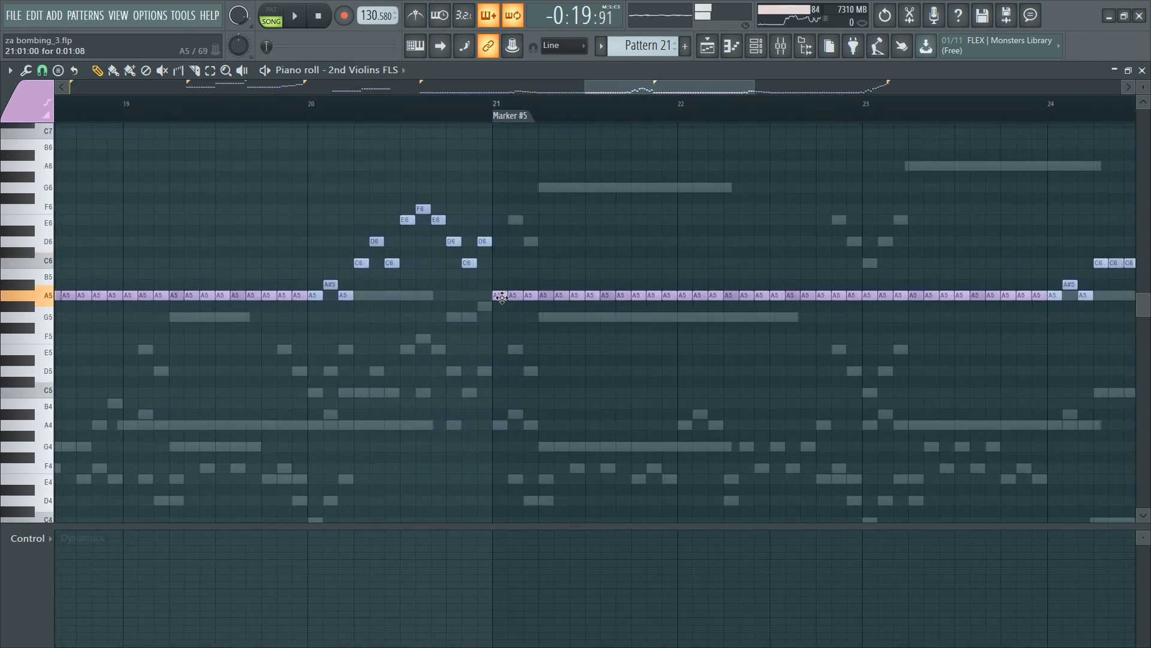
drag(501, 297, 483, 169)
click(512, 117)
key(space)
scroll(511, 117, down, 3)
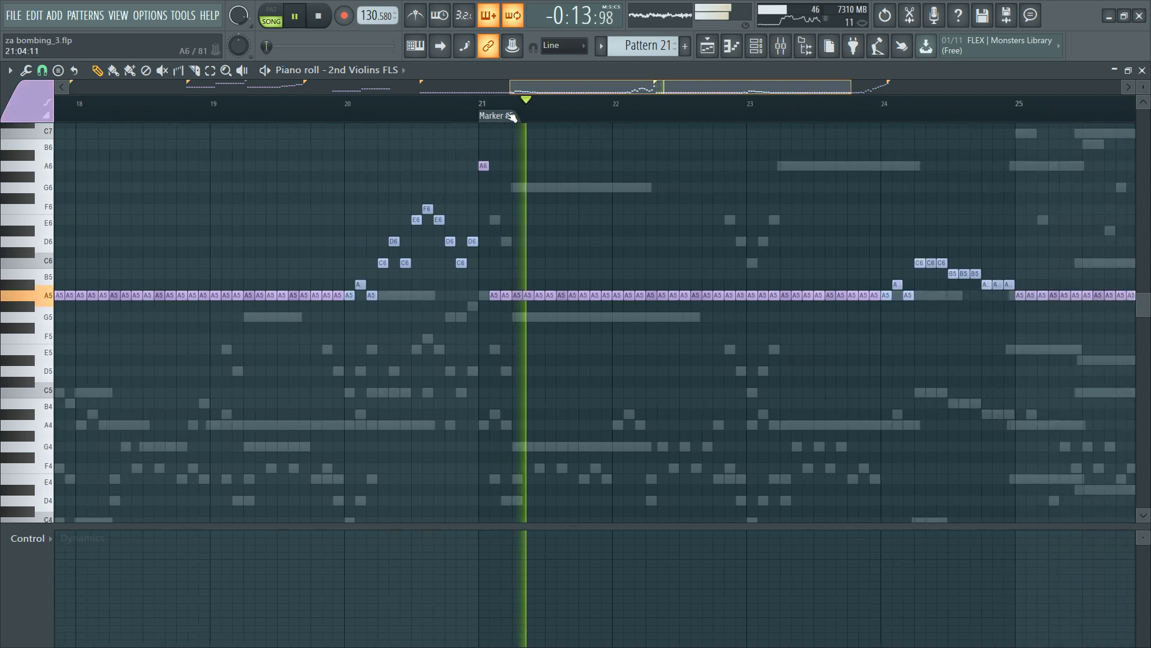
Step: Raise the velocities of the notes from bar 21 up to bar 24, and move the first note of bar 22 to C6
drag(514, 160, 790, 330)
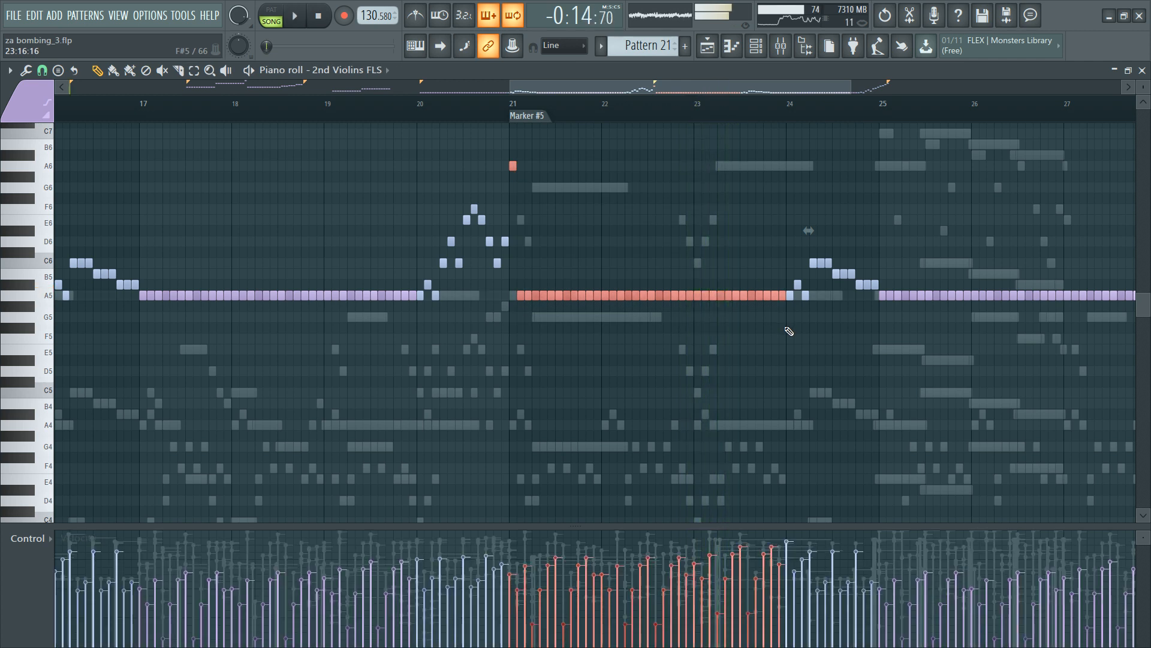
ctrl+click(602, 180)
scroll(602, 192, up, 2)
key(space)
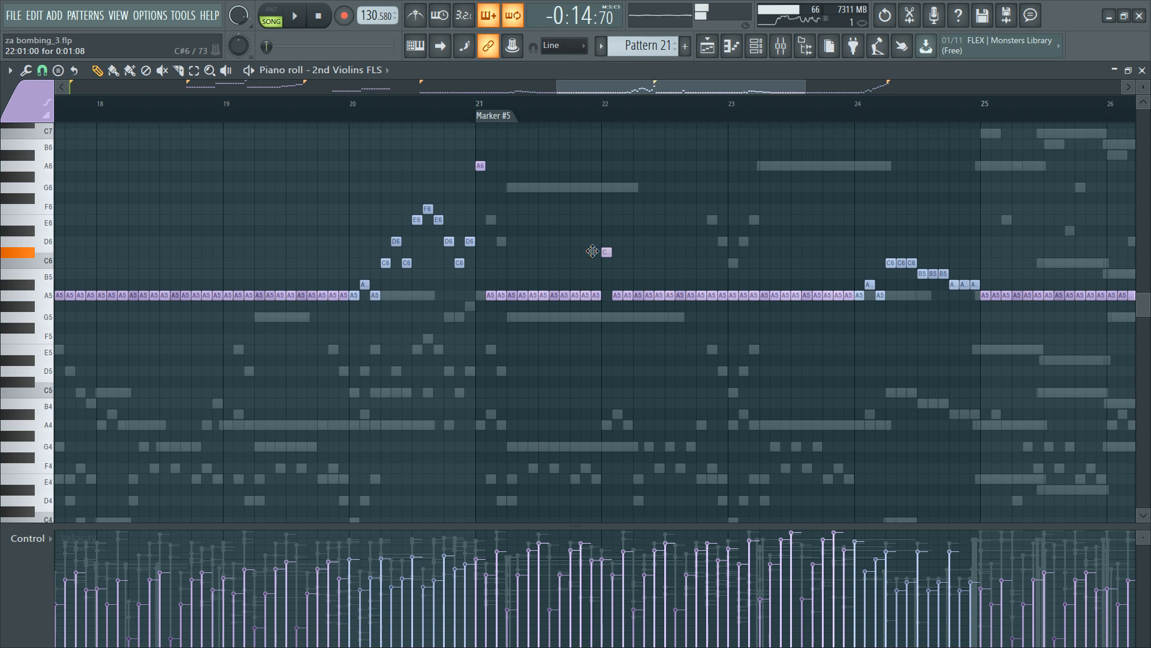
drag(590, 261, 590, 263)
key(space)
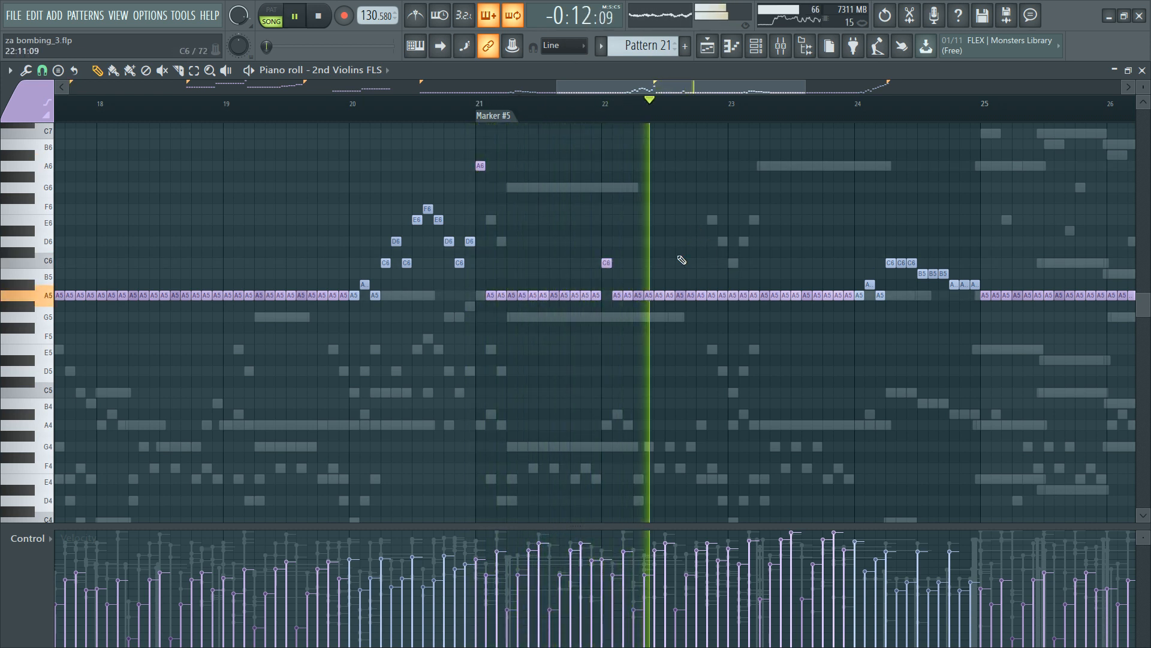
Step: Raise the last three A5 notes of bar 22 to F6, F6 and G6, and the first note of bar 23 to A6
key(space)
drag(701, 295, 705, 222)
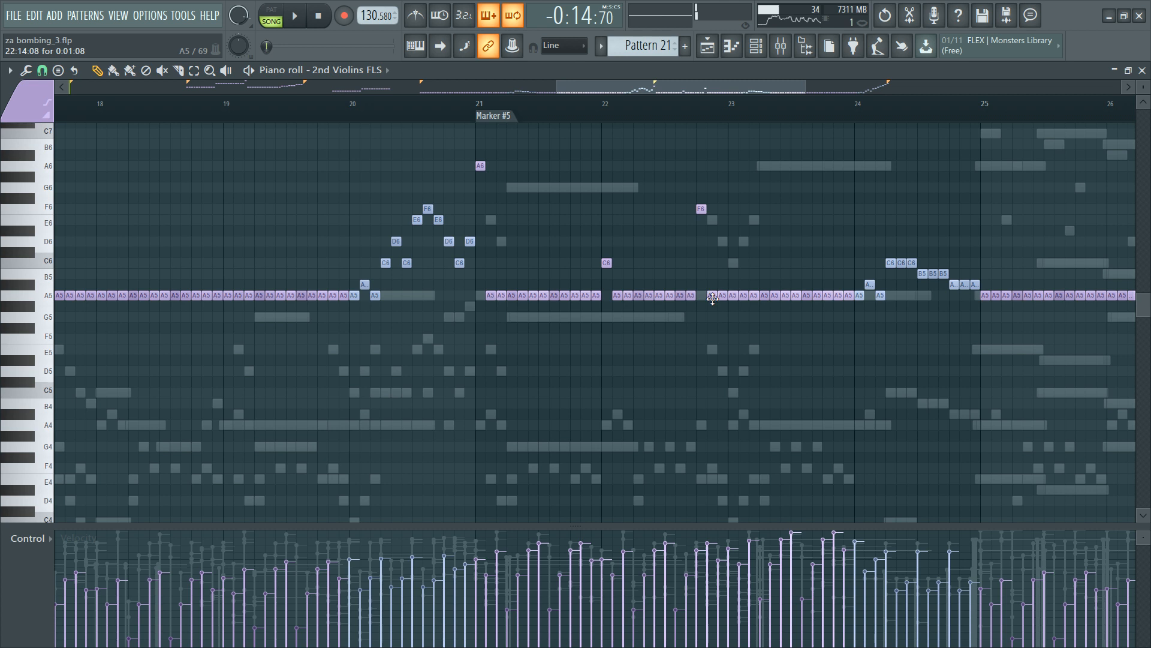
drag(712, 296, 712, 211)
drag(716, 295, 719, 187)
key(space)
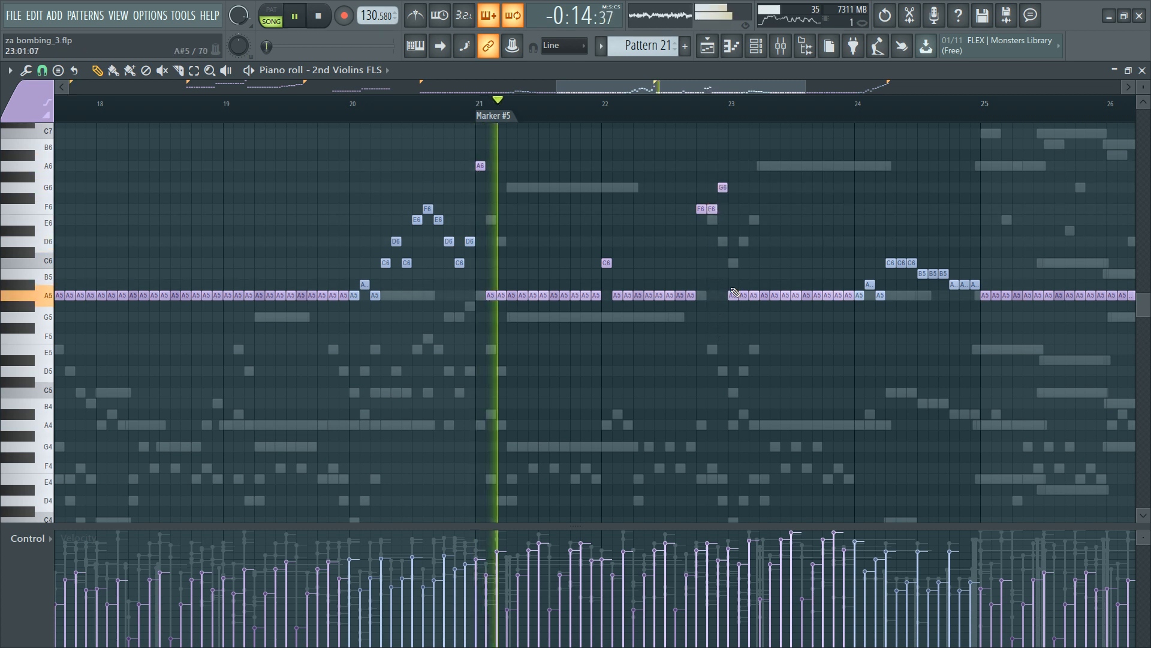
drag(730, 295, 722, 165)
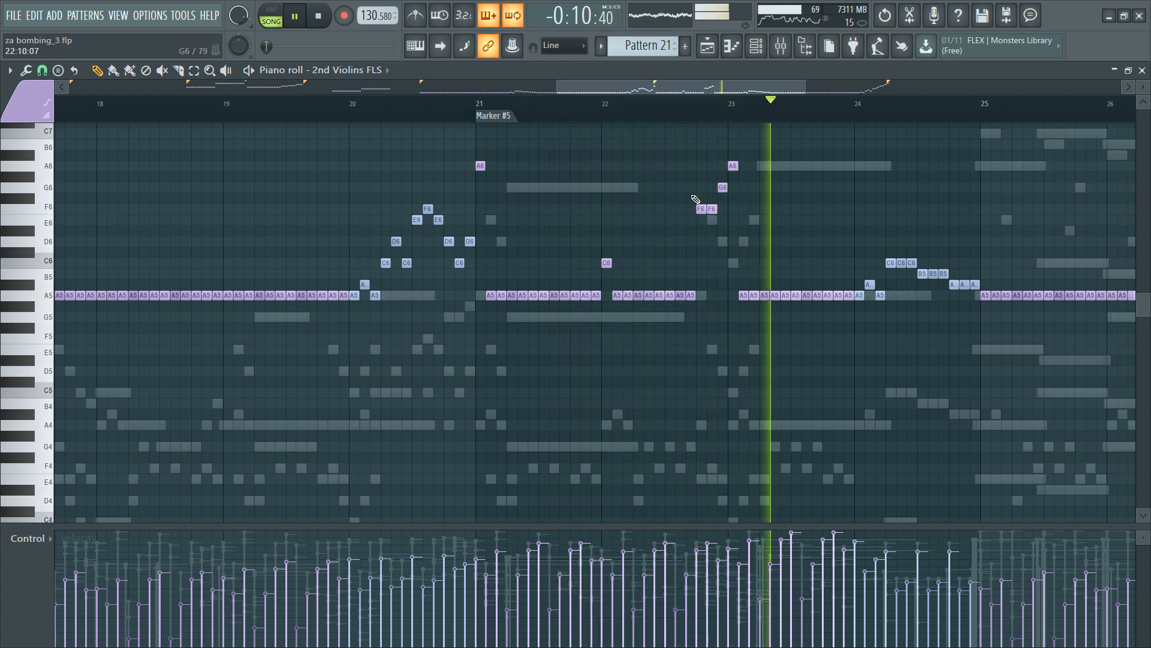
Step: Lower the first F6 of the run into bar 23 to E6, and raise the velocity of the A6 at bar 23
key(space)
drag(701, 219, 725, 183)
key(space)
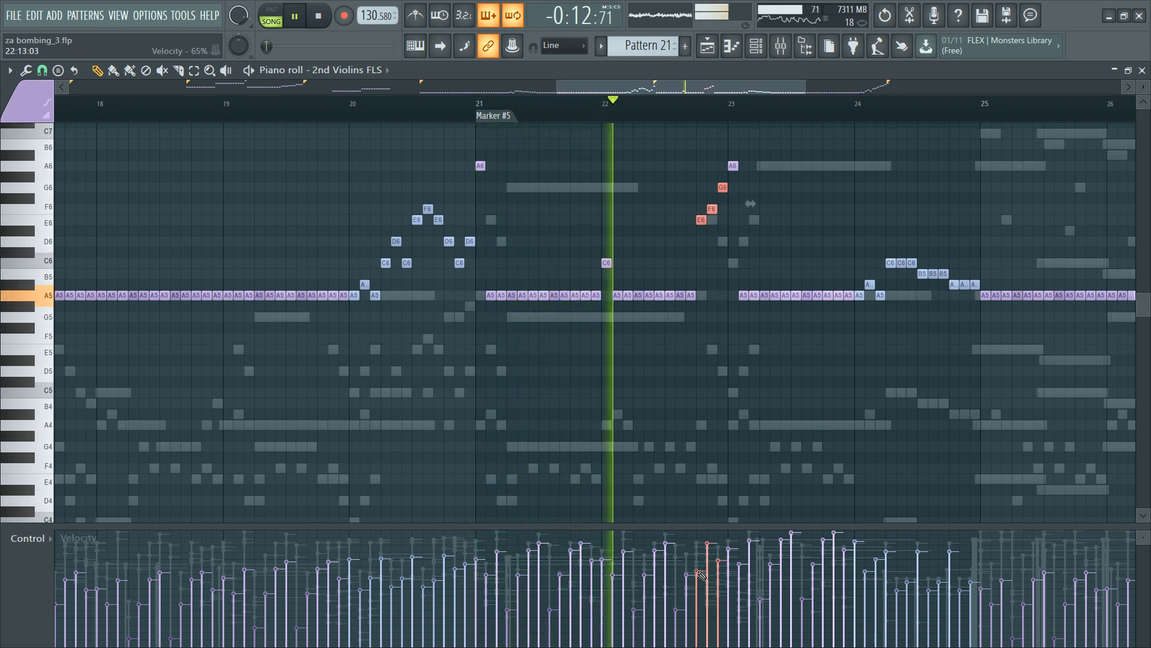
key(ctrl+d)
drag(728, 546, 729, 533)
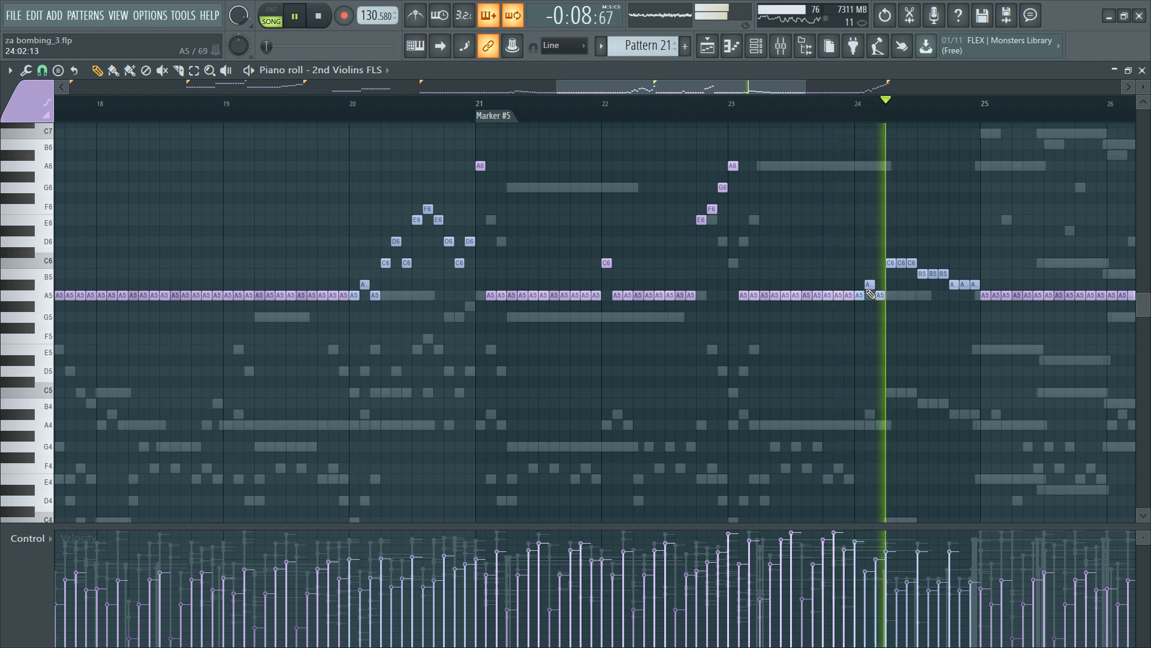
Step: Try the first note of bar 24 at C6 with a higher velocity and play the passage
ctrl+drag(871, 246, 883, 295)
key(ctrl+d)
key(space)
alt+scroll(865, 266, up, 2)
key(space)
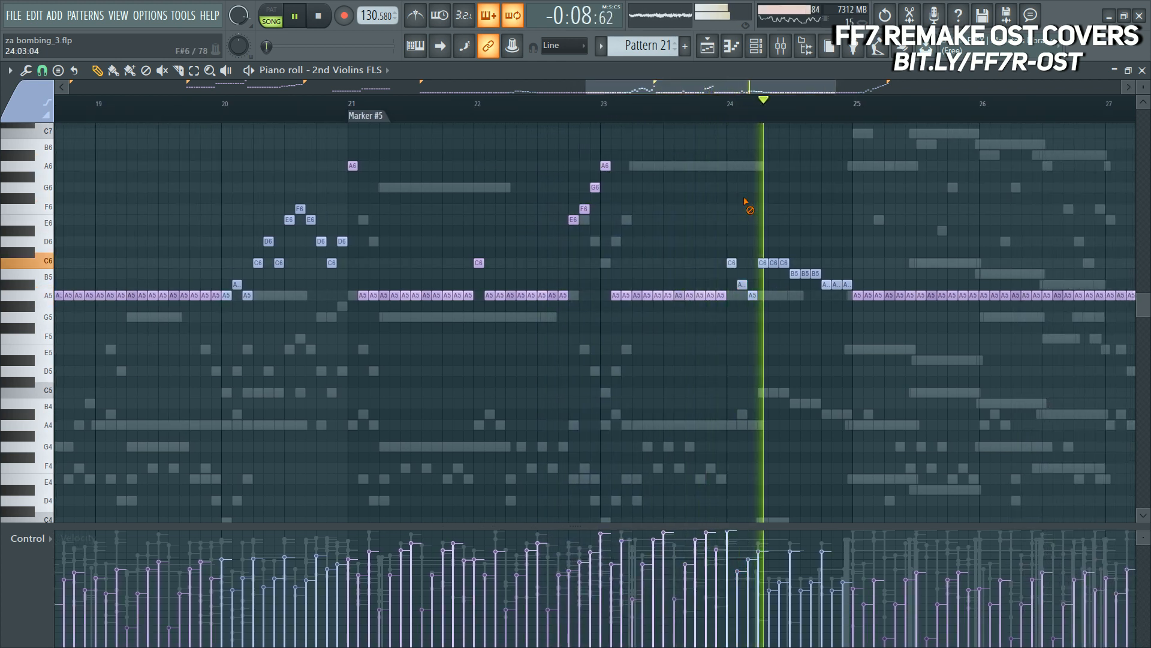
Step: Return the first note of bar 24 to A5 and play the passage into bar 25
key(space)
click(732, 263)
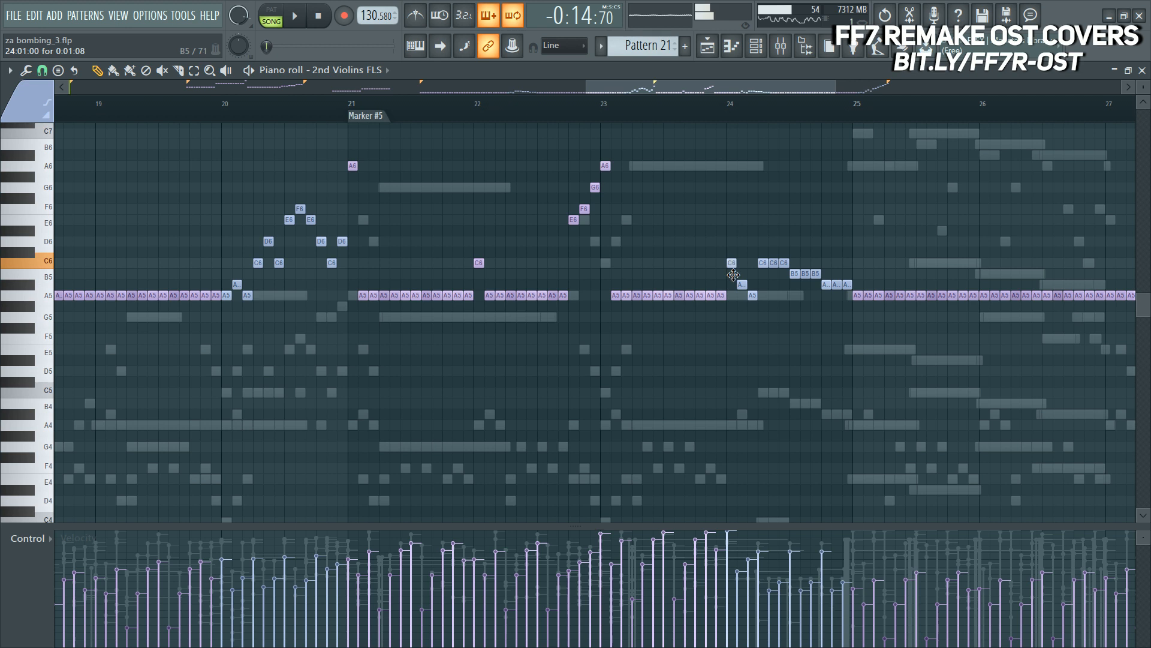
drag(733, 275, 734, 307)
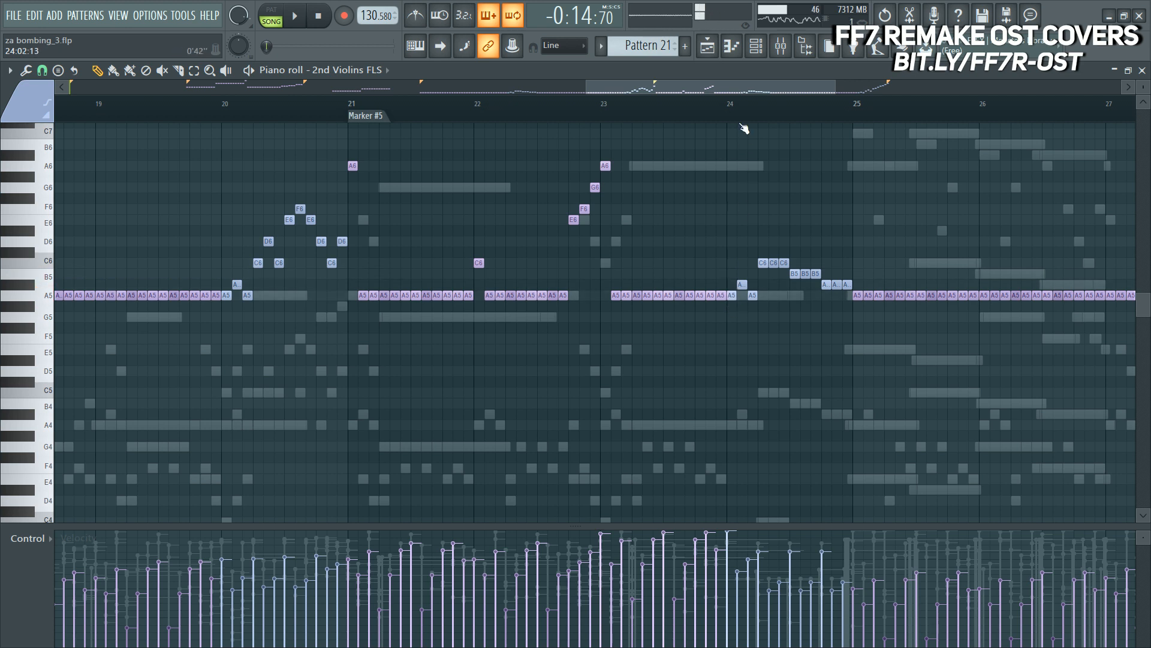
key(space)
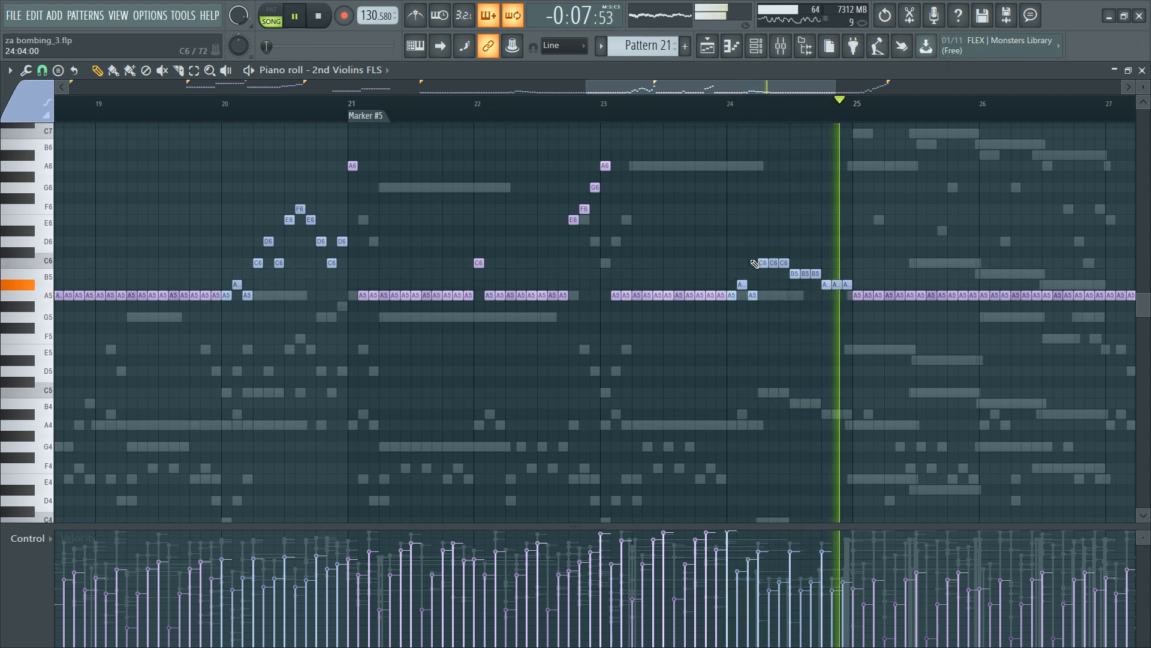
Step: Try moving the first A5 note of bar 25 up to A6
key(space)
drag(858, 295, 858, 162)
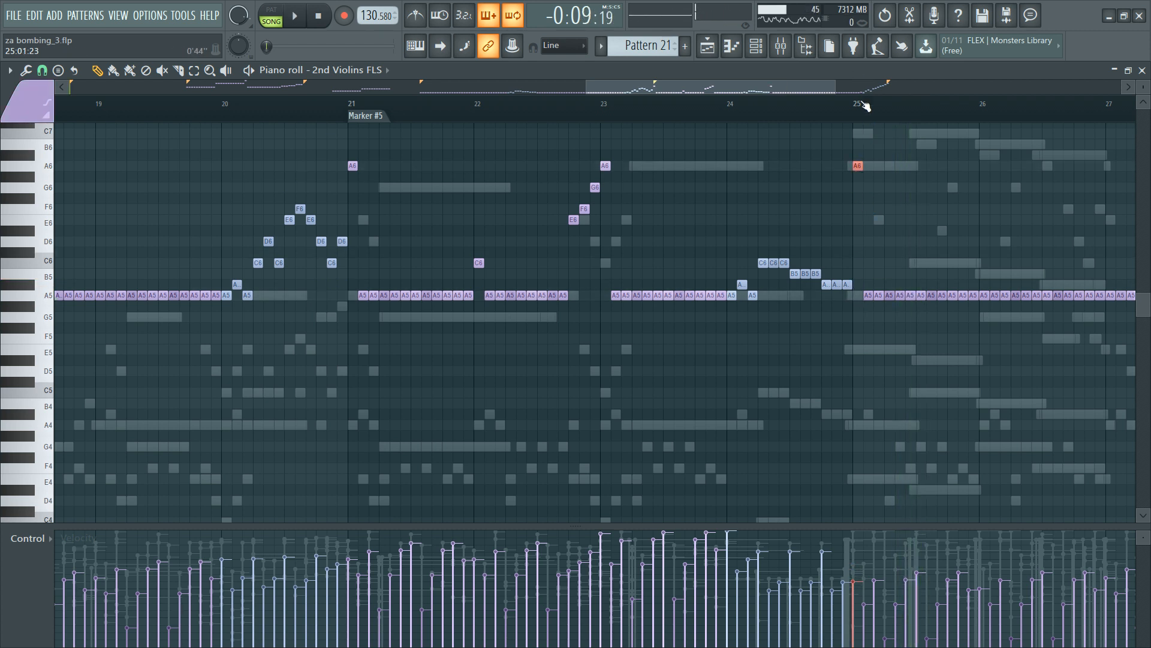
scroll(866, 107, down, 5)
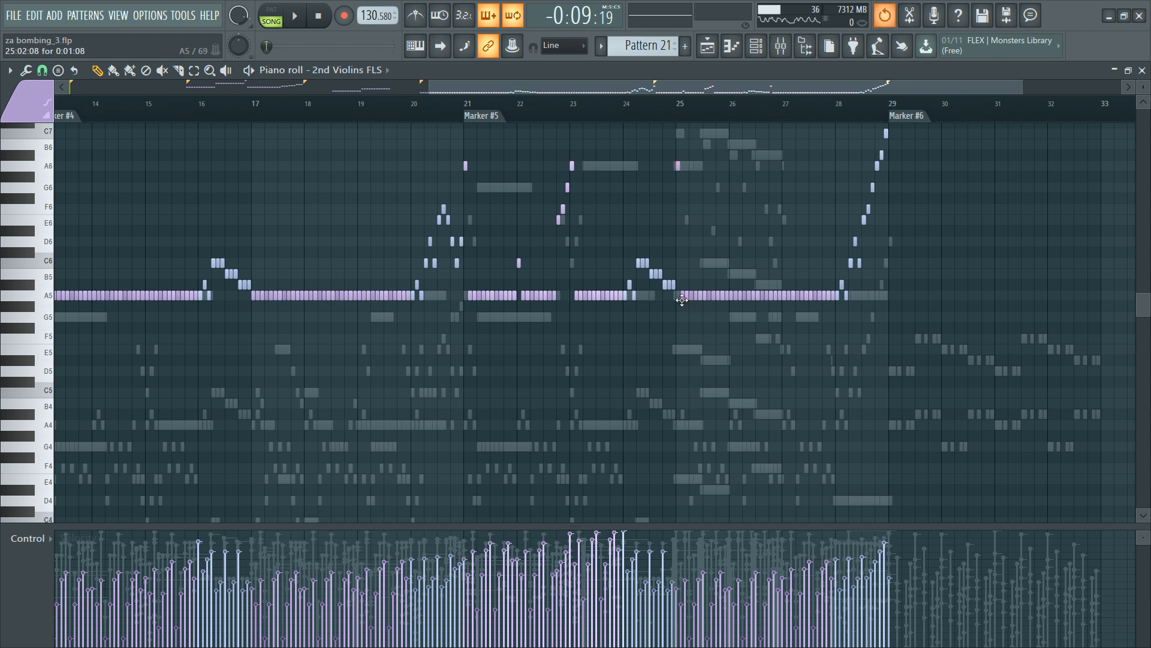
Step: Raise the velocities of the repeated A5 notes in bars 25 to 27, set the first one to A6 and play it back
drag(680, 298, 829, 302)
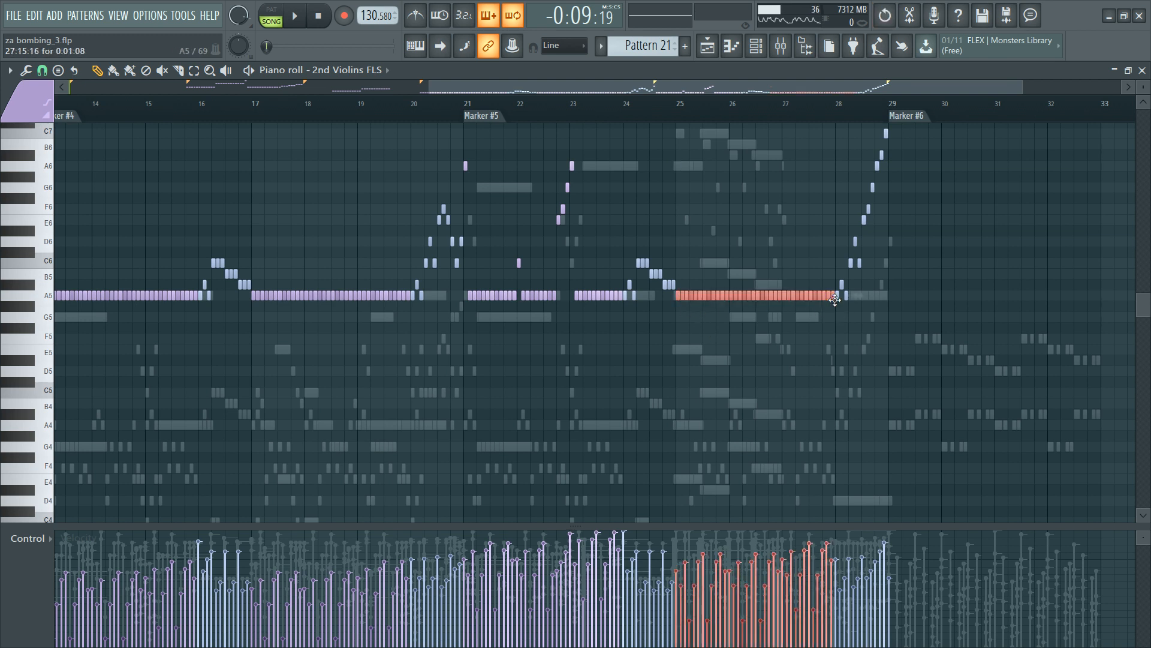
click(695, 311)
drag(675, 298, 677, 162)
click(663, 102)
key(space)
scroll(723, 129, up, 5)
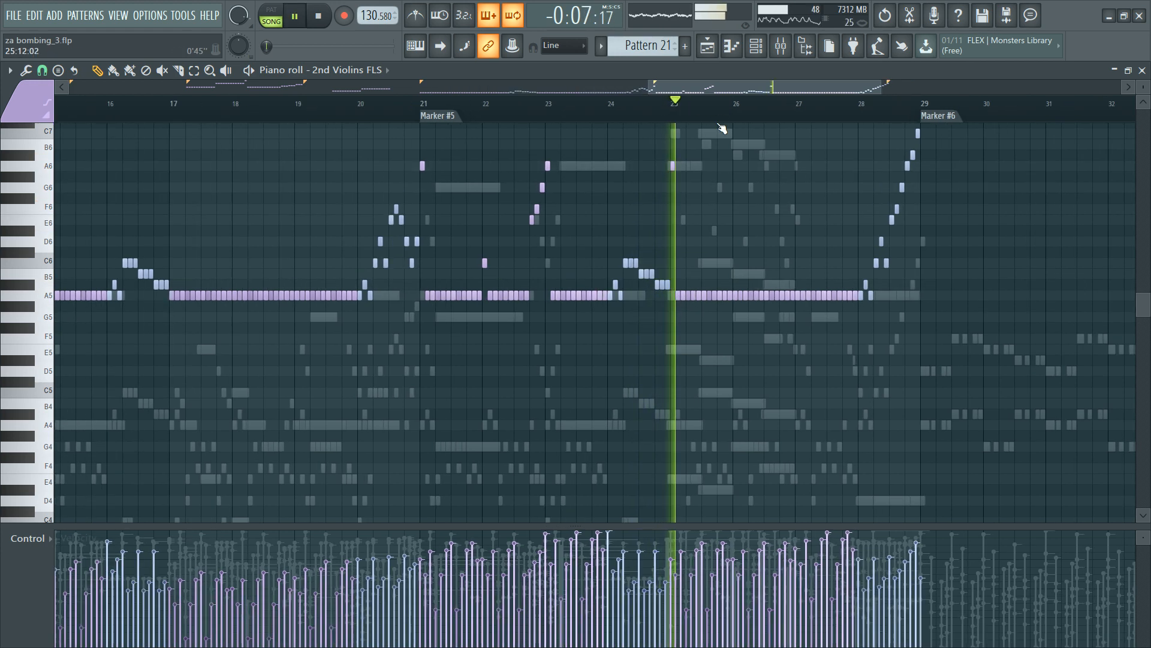
Step: Raise the A5 note on beat 3 of bar 25 to C6 and play the passage
key(space)
scroll(696, 136, up, 3)
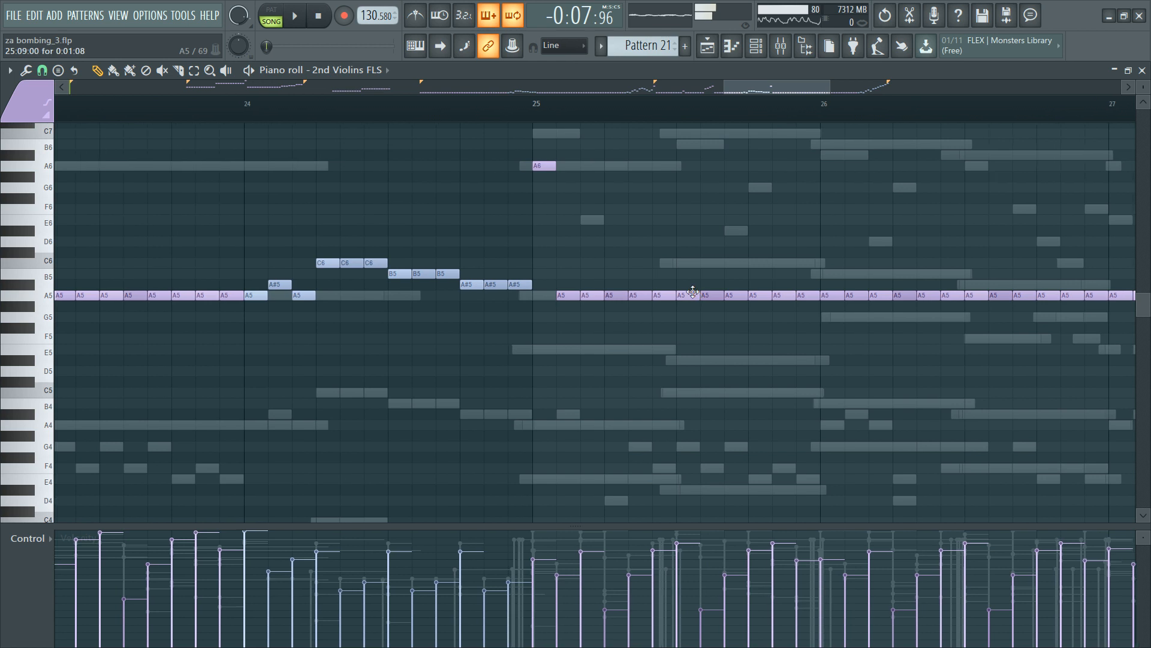
drag(691, 293, 688, 253)
key(space)
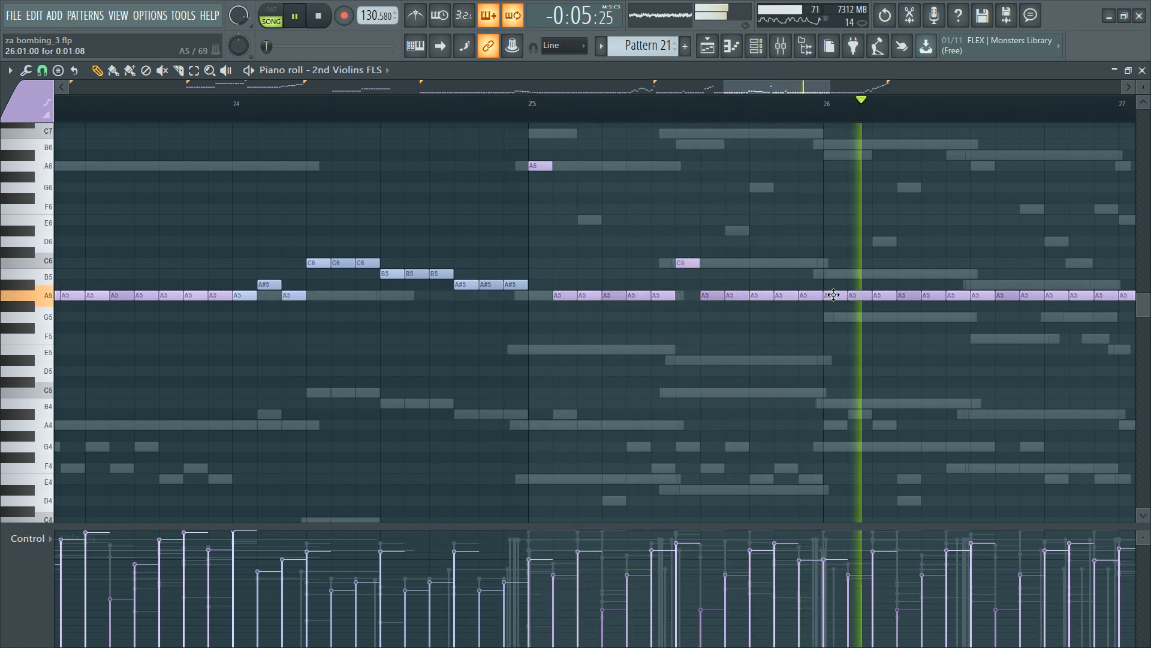
Step: Raise the first A5 note of bar 26 to B5, increase its velocity and play from bar 25
drag(829, 295, 833, 274)
key(space)
key(space)
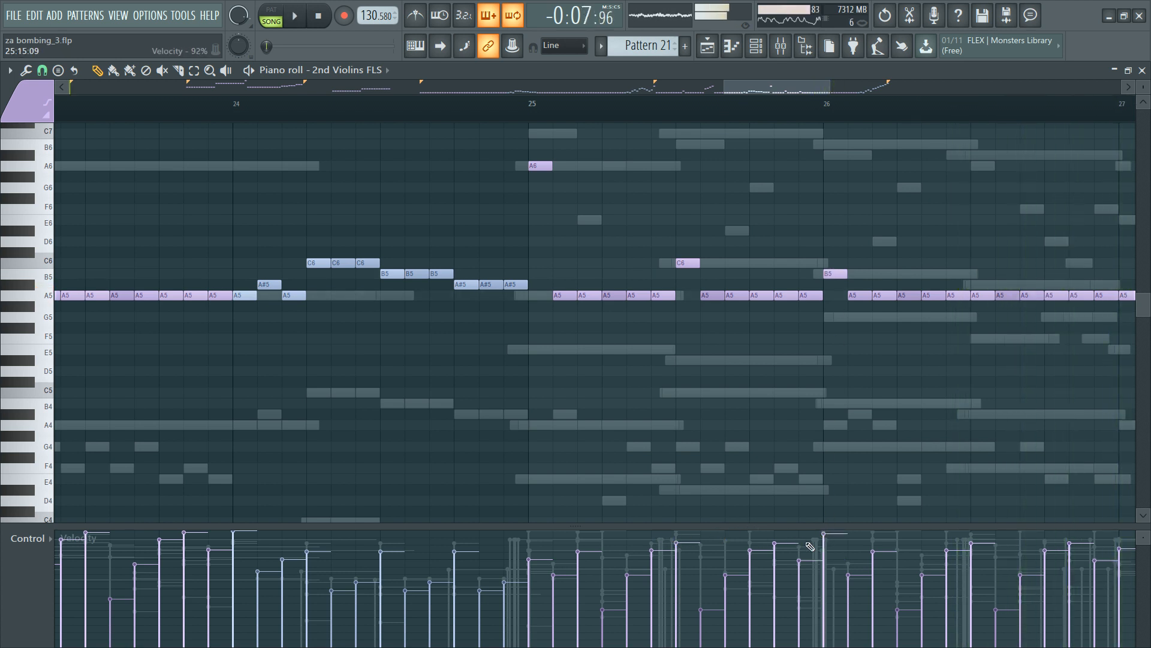
key(space)
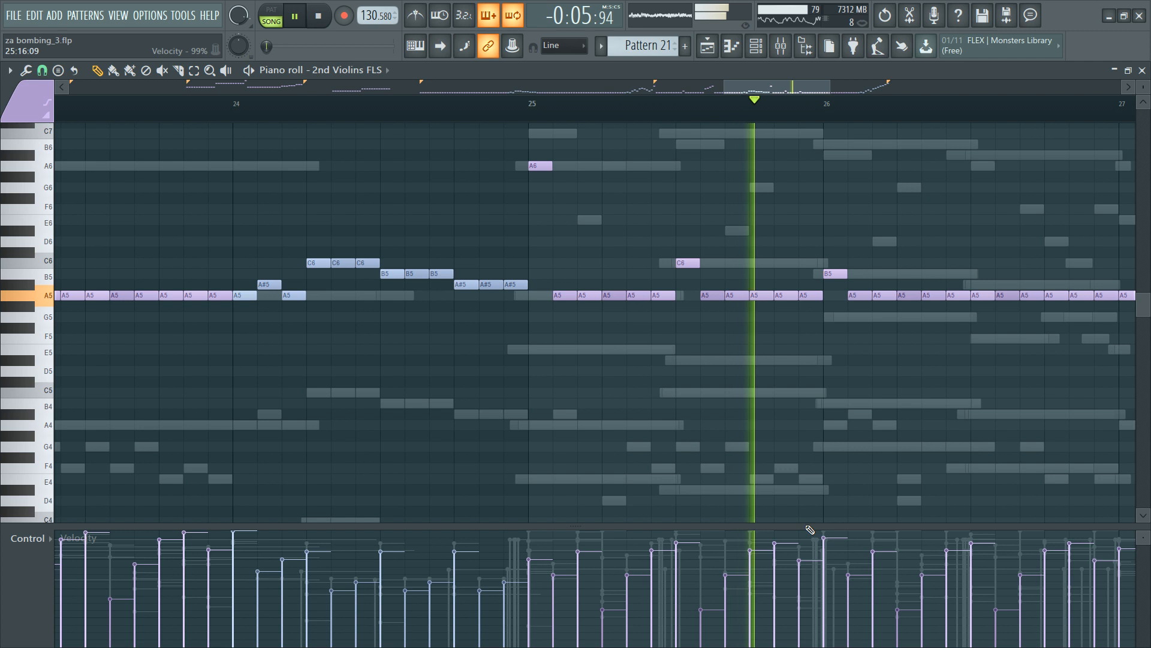
Step: Raise the A5 note on beat 3 of bar 26 to A#5 and the first A5 of bar 27 to A6, playing the passage
drag(978, 296, 980, 283)
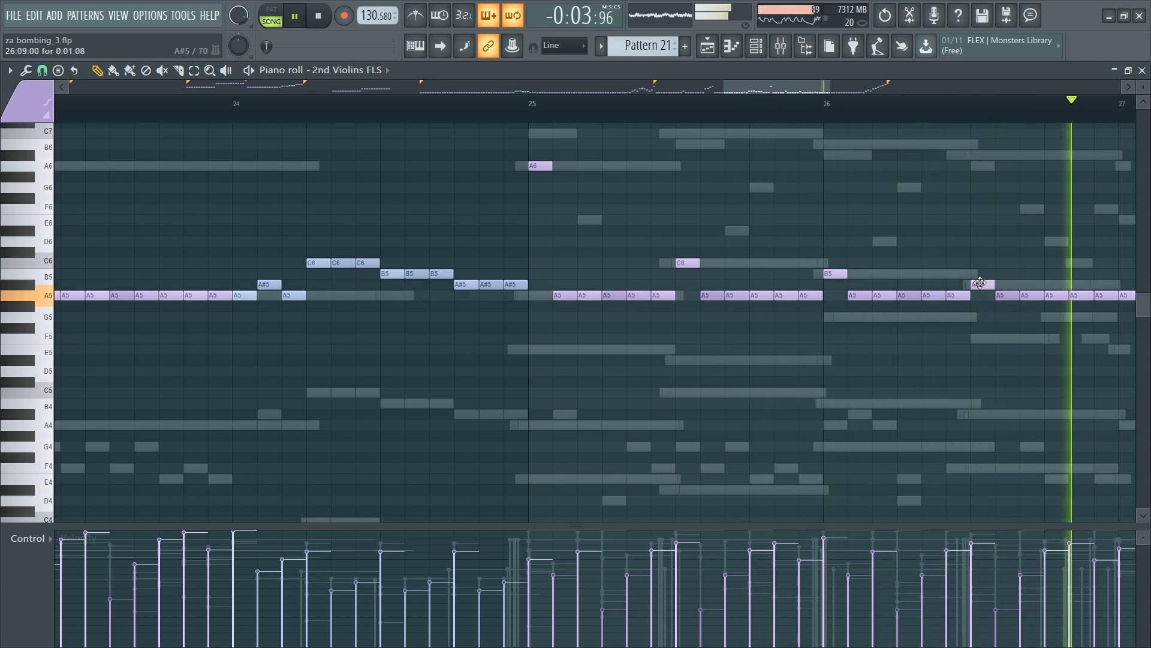
scroll(923, 108, down, 5)
key(space)
key(space)
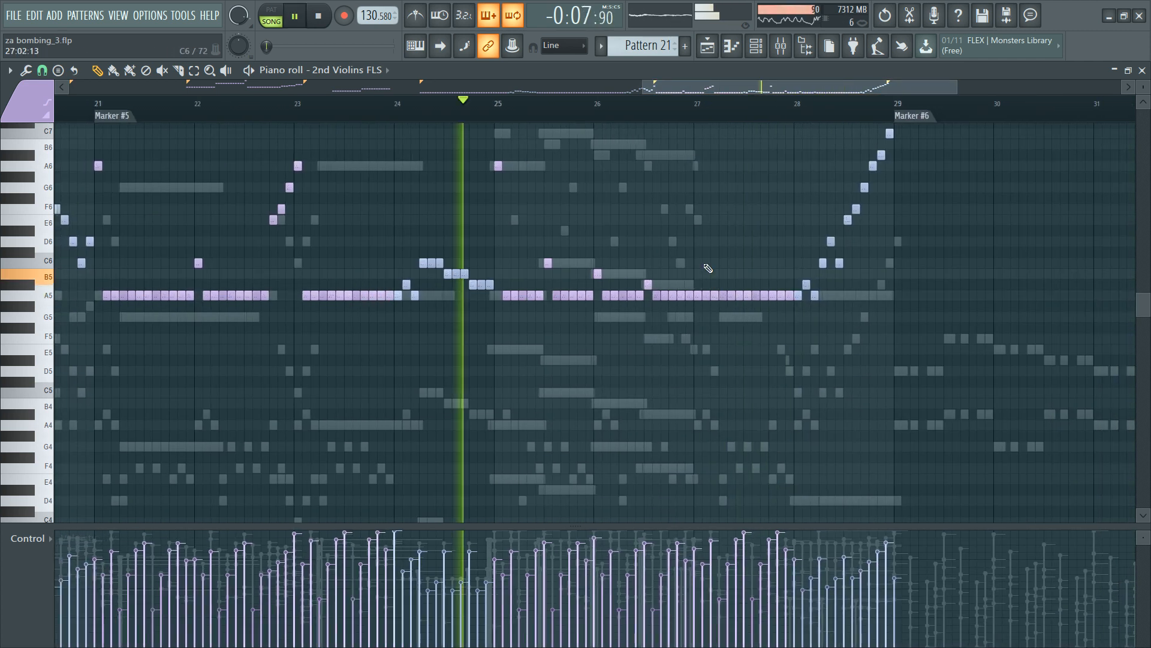
drag(698, 295, 695, 165)
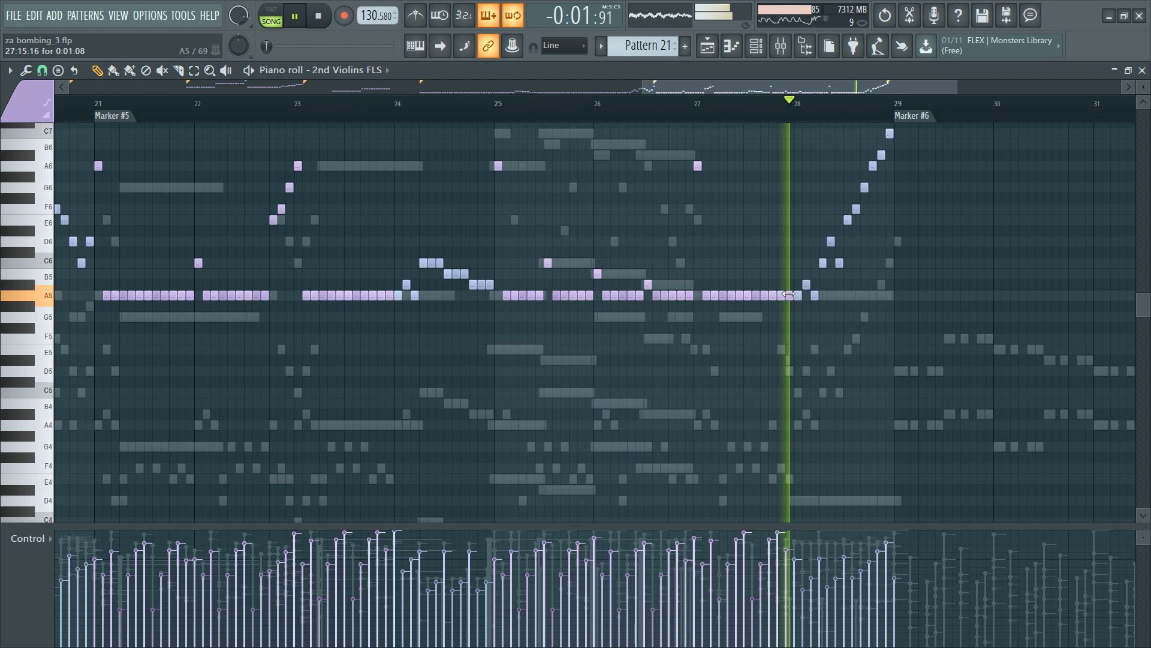
key(space)
Step: Try raising the first A5 note of bar 28 to C6 and play the run up to bar 29
drag(793, 295, 797, 264)
key(space)
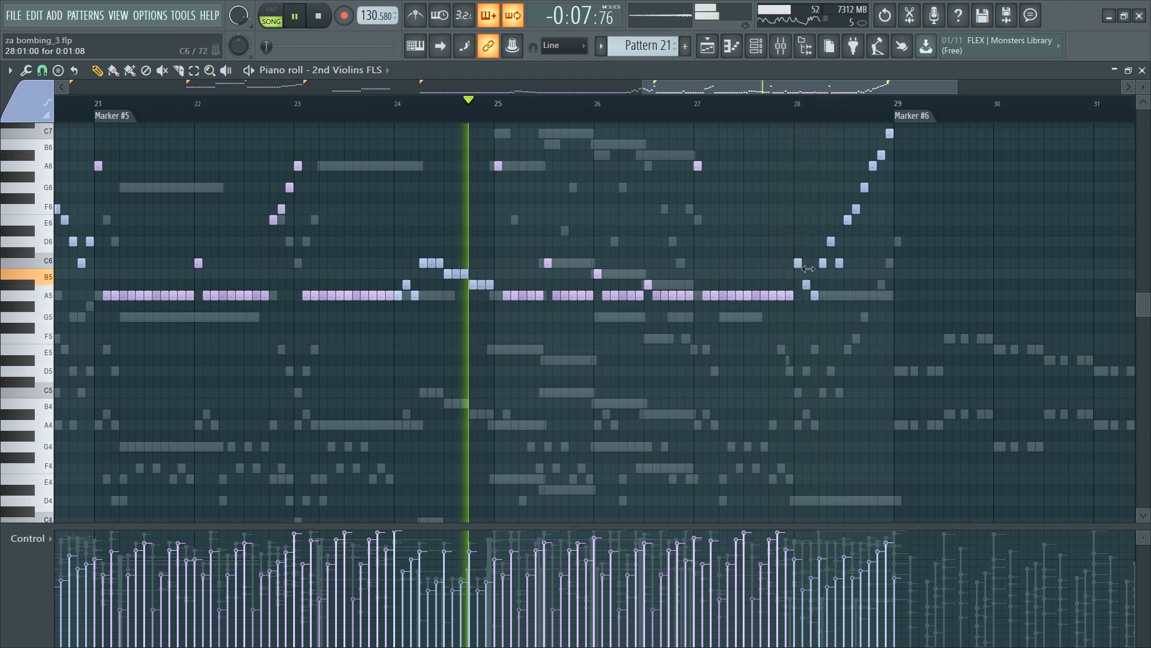
key(space)
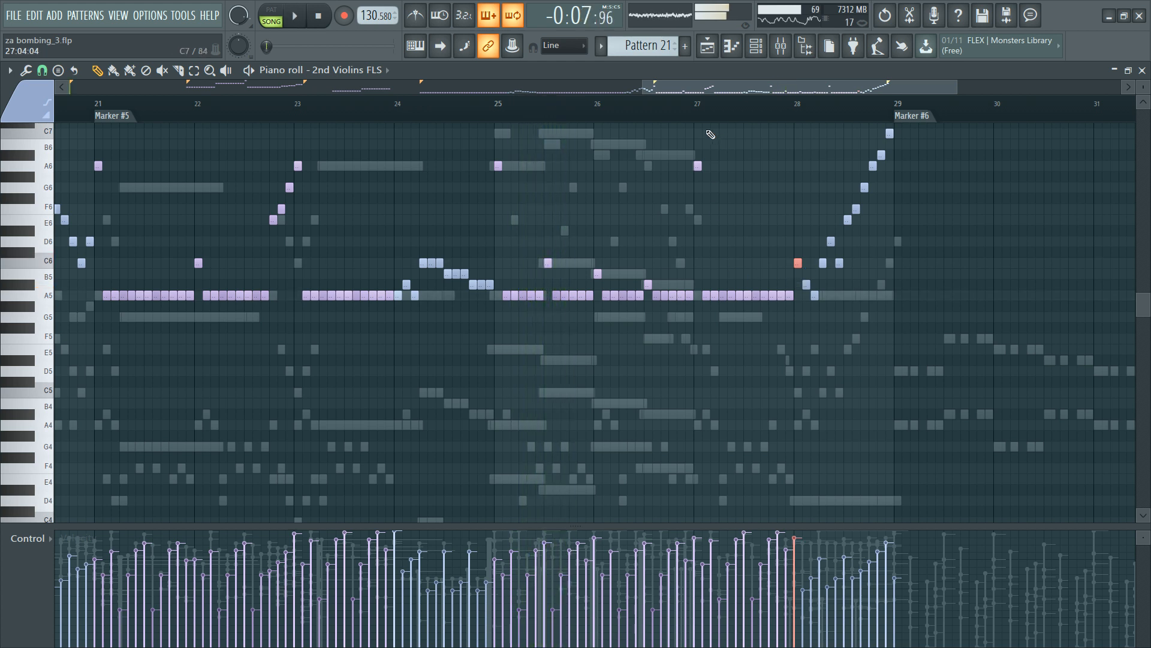
key(space)
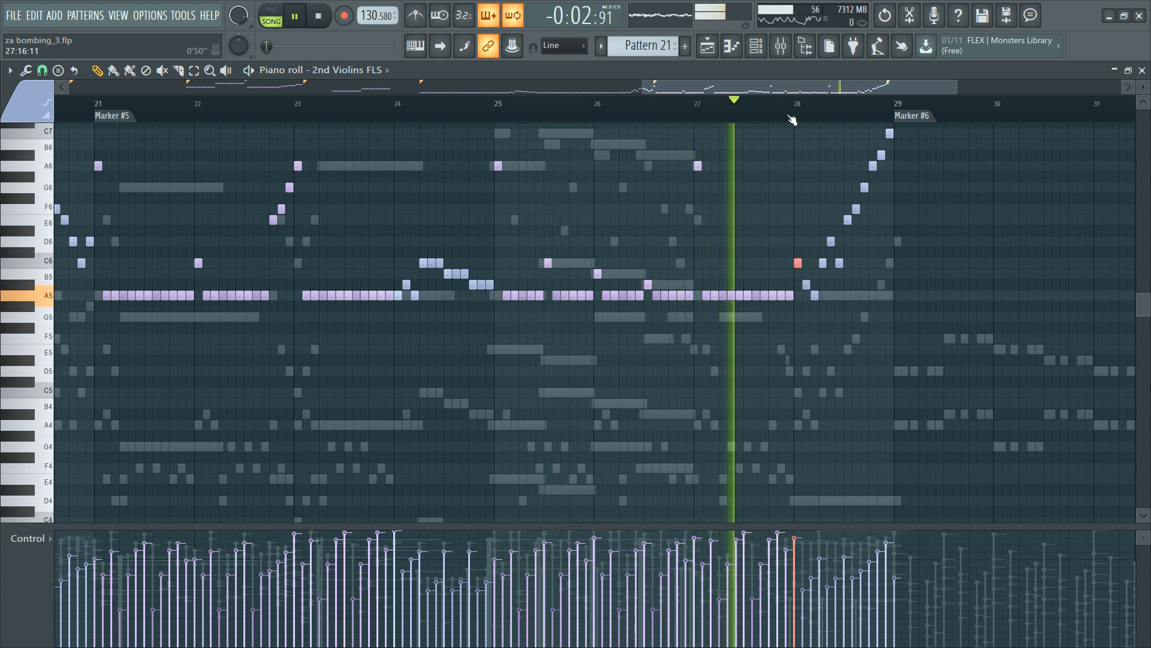
ctrl+scroll(831, 117, up, 2)
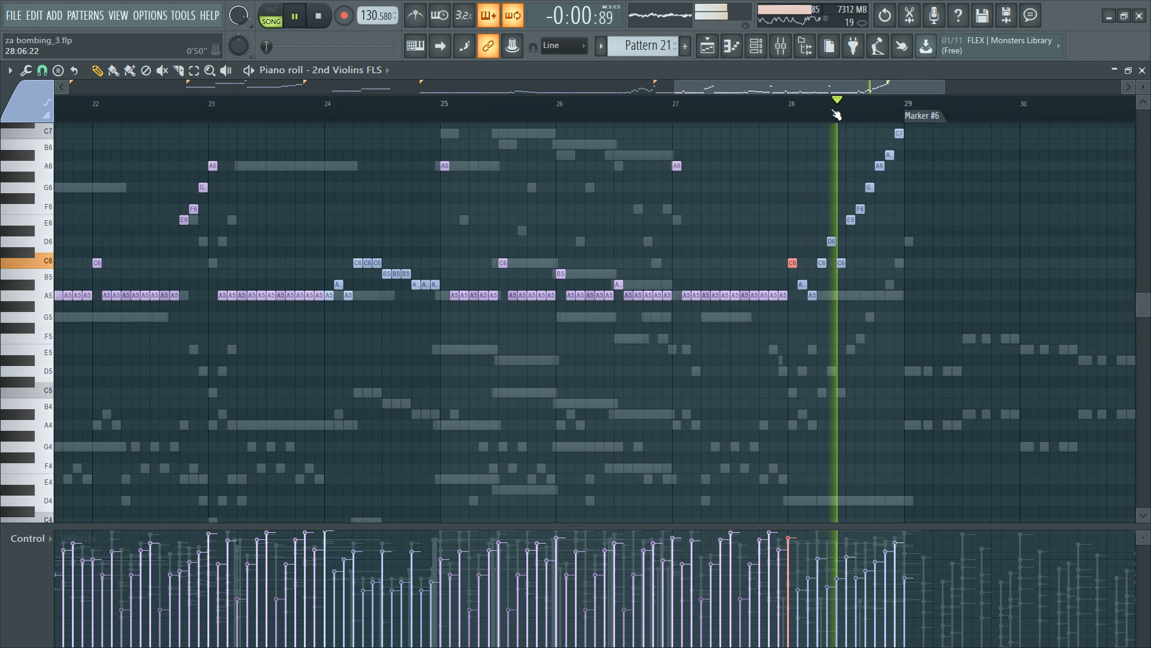
key(space)
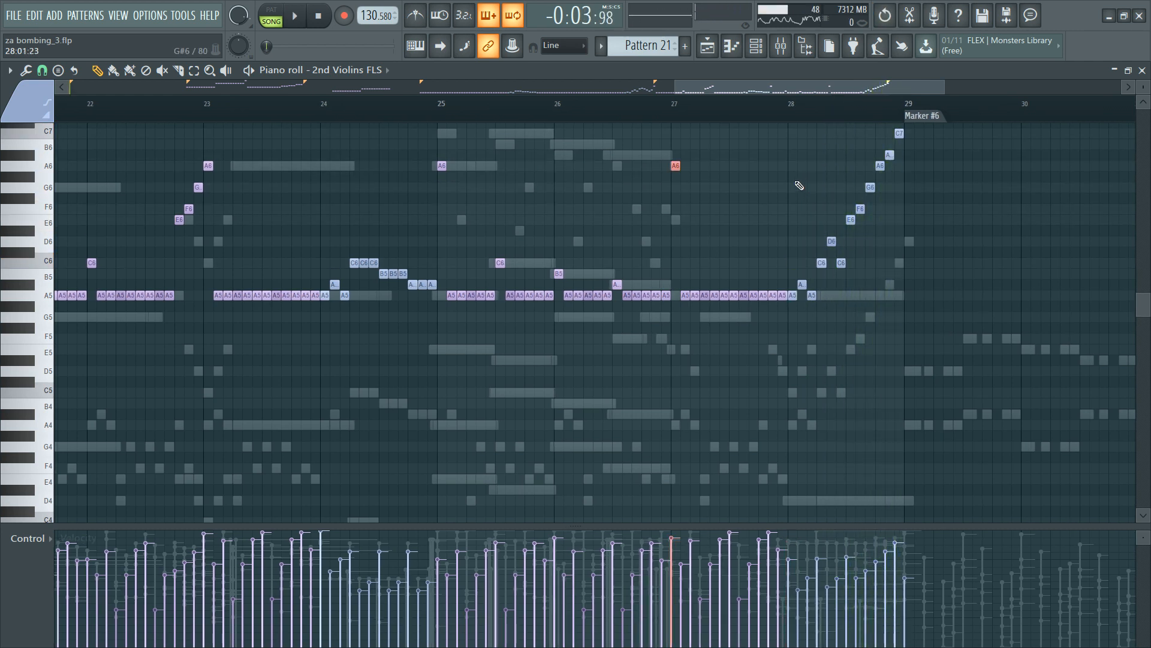
Step: Examine the 2nd Violins line across the pattern, comparing bars 13 to 21 with the accented notes in bars 21 to 29
scroll(799, 186, down, 4)
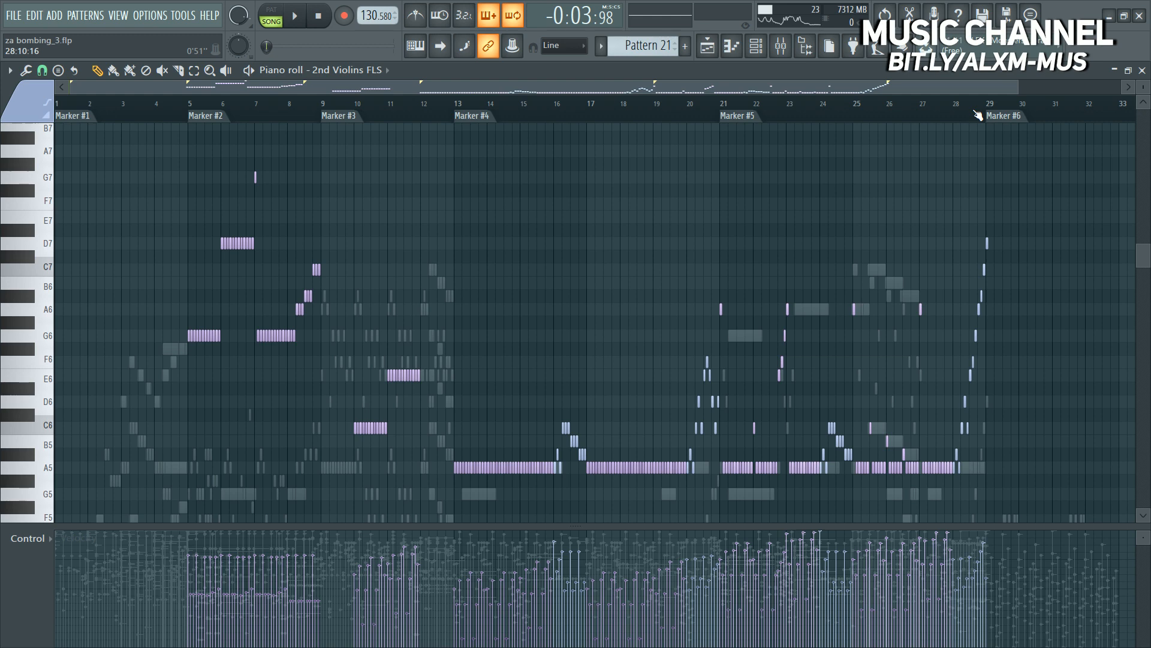
scroll(981, 115, up, 3)
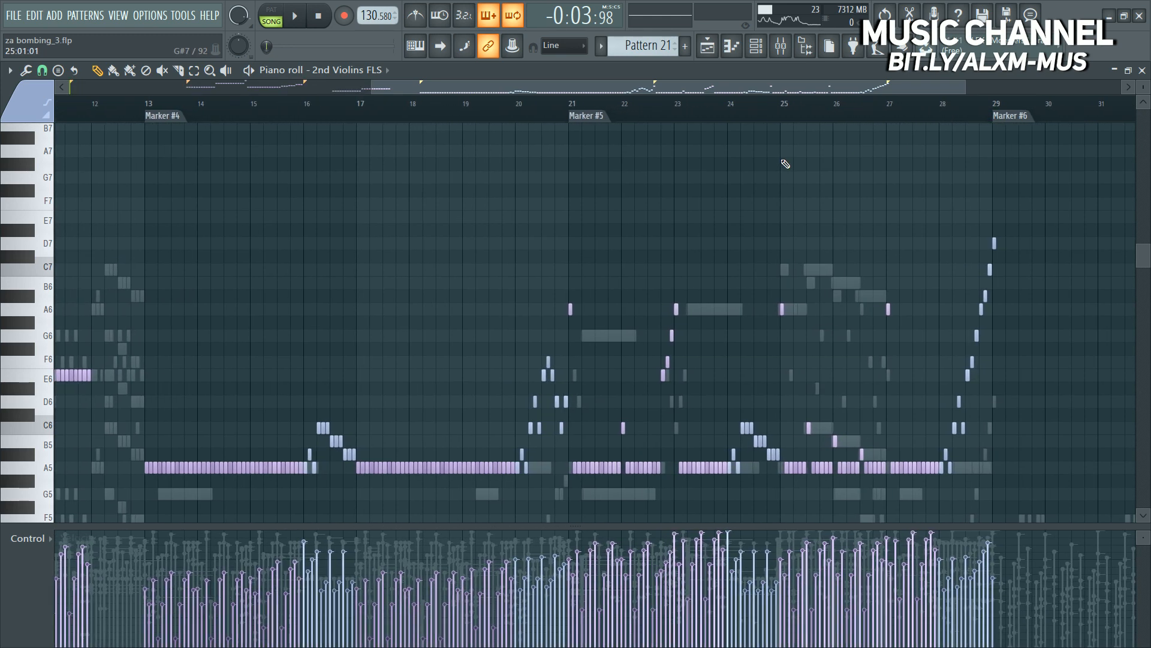
scroll(740, 228, down, 2)
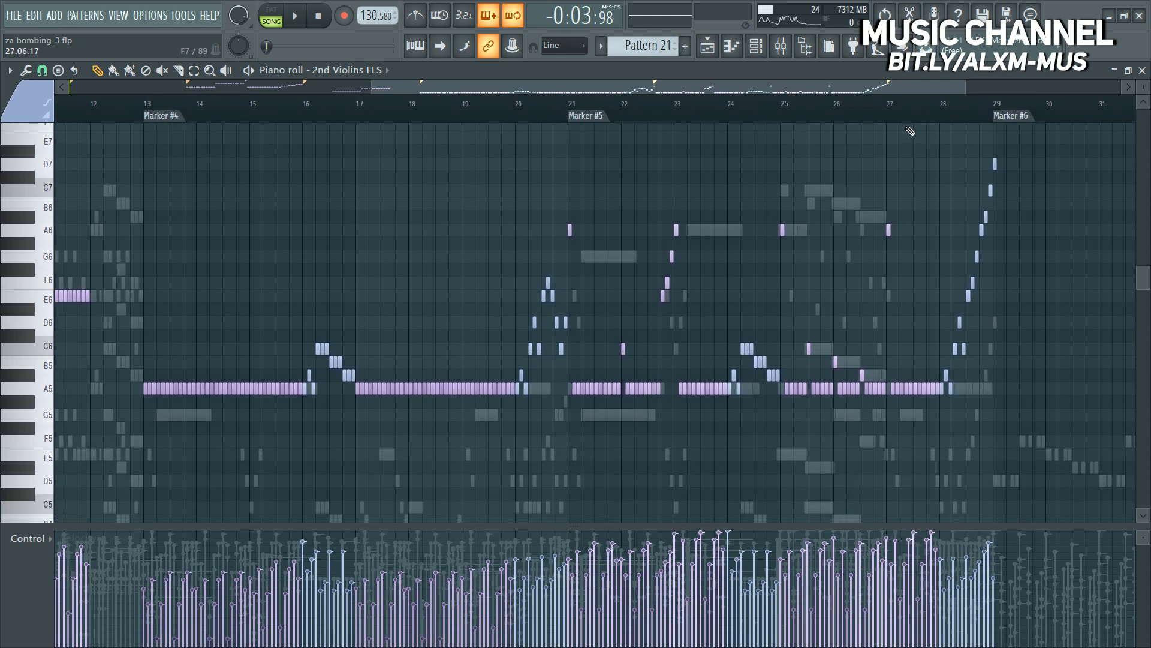
scroll(903, 116, up, 2)
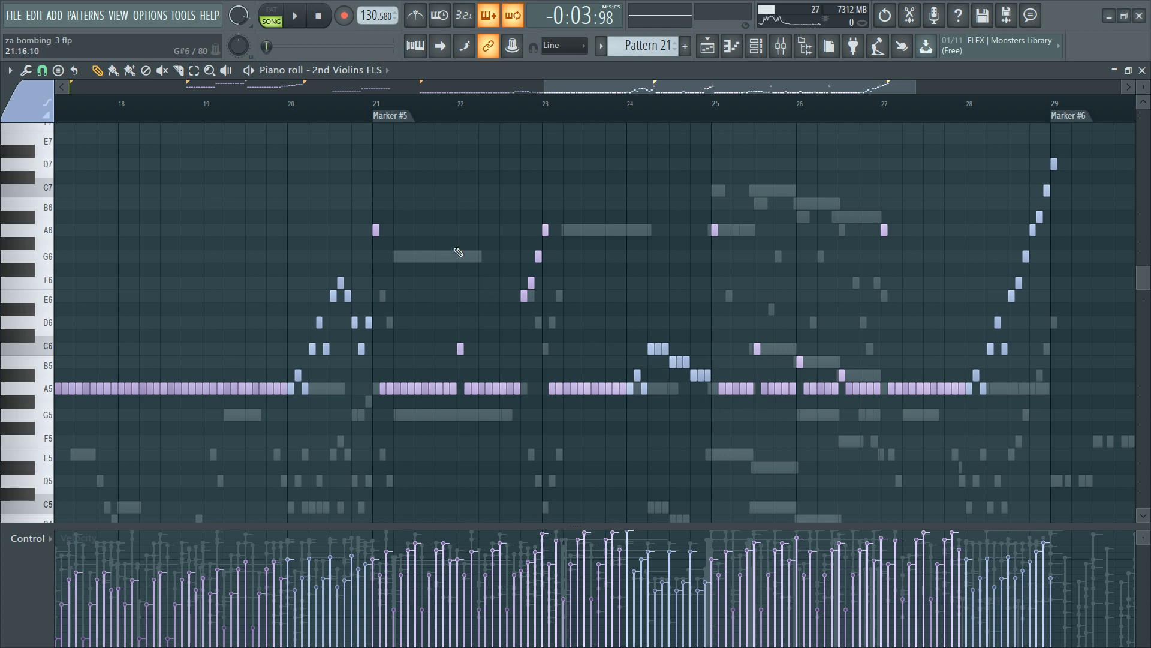
scroll(470, 198, down, 5)
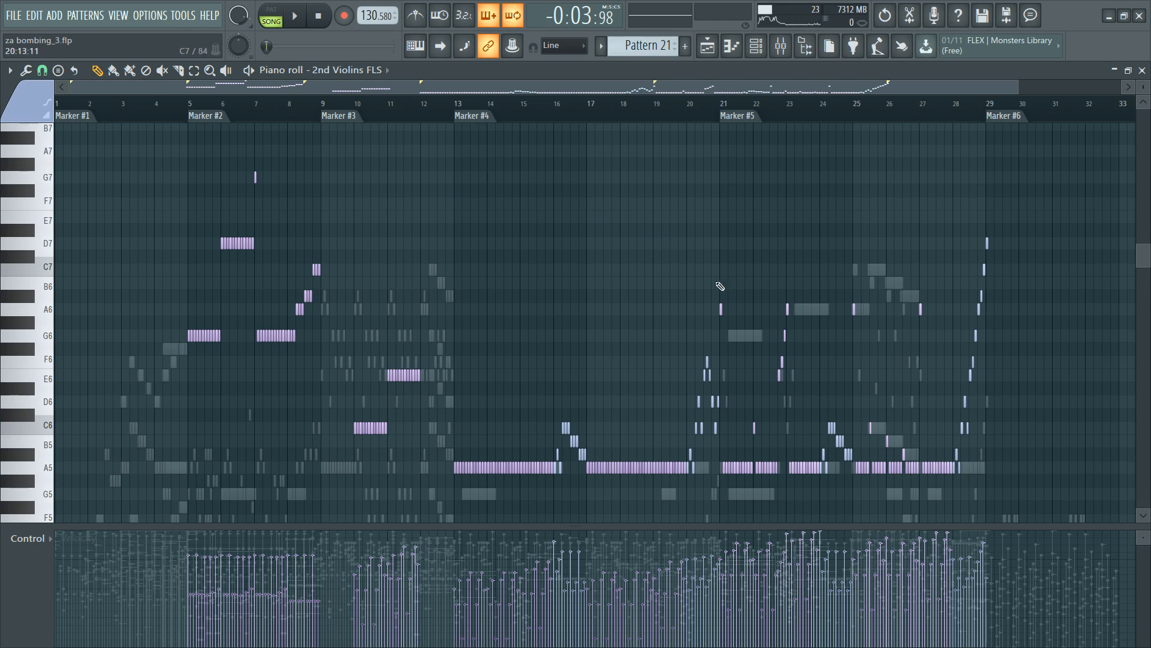
scroll(782, 231, down, 3)
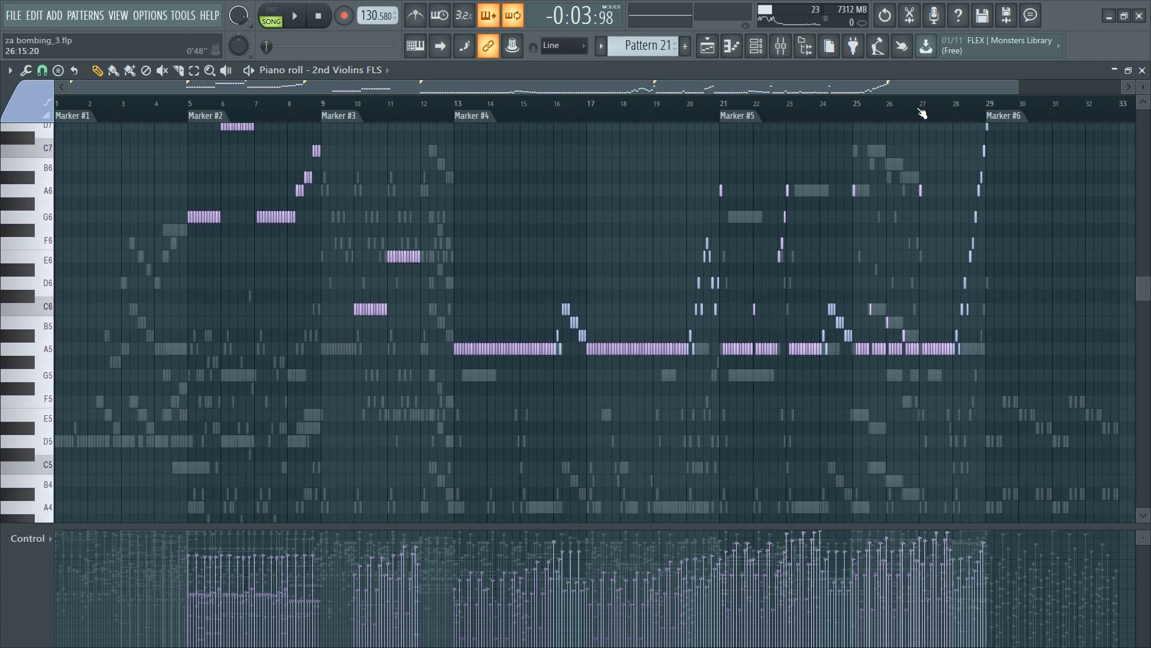
scroll(746, 168, up, 3)
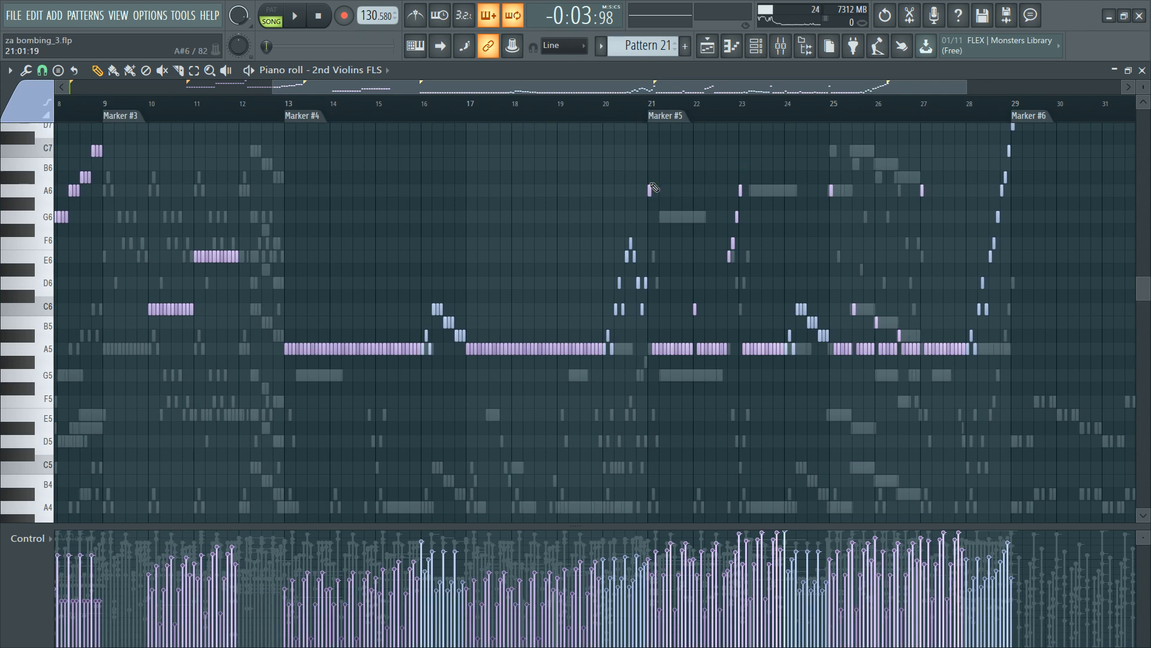
drag(653, 188, 884, 360)
click(705, 183)
scroll(689, 117, up, 4)
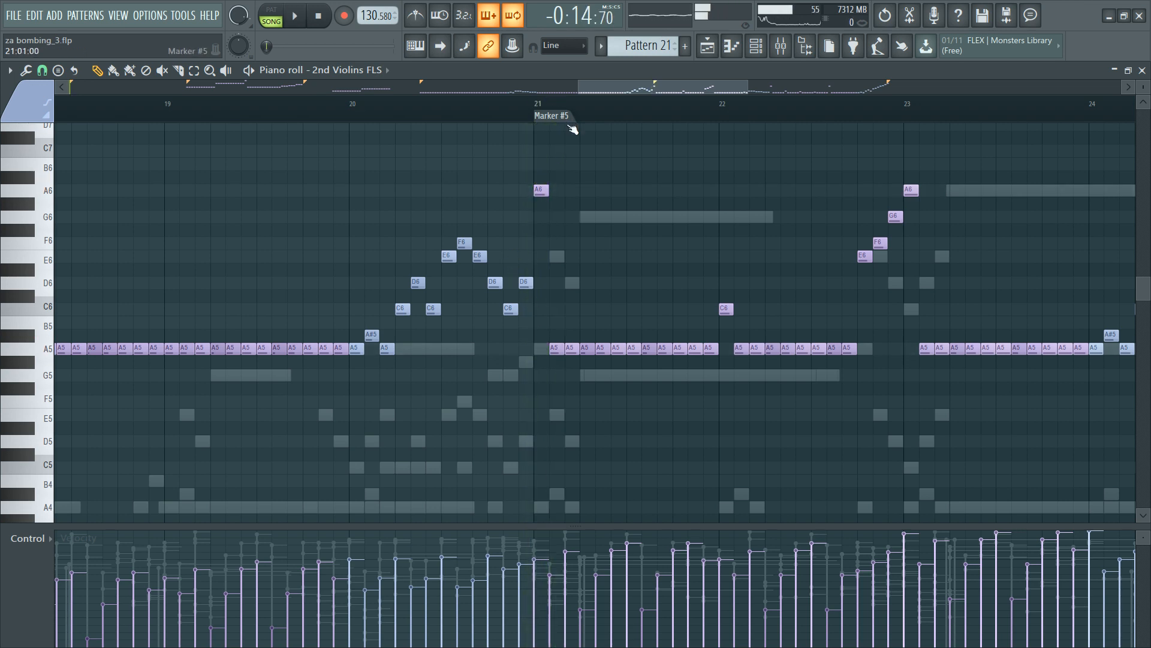
drag(540, 163, 604, 260)
ctrl+click(626, 218)
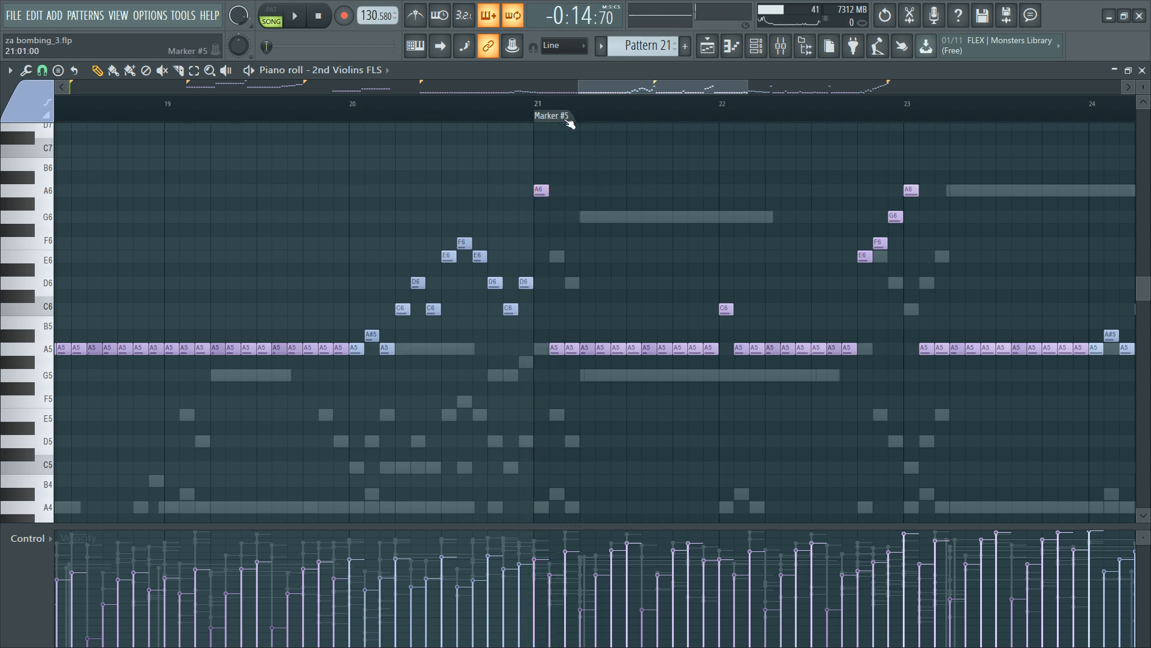
scroll(569, 119, down, 4)
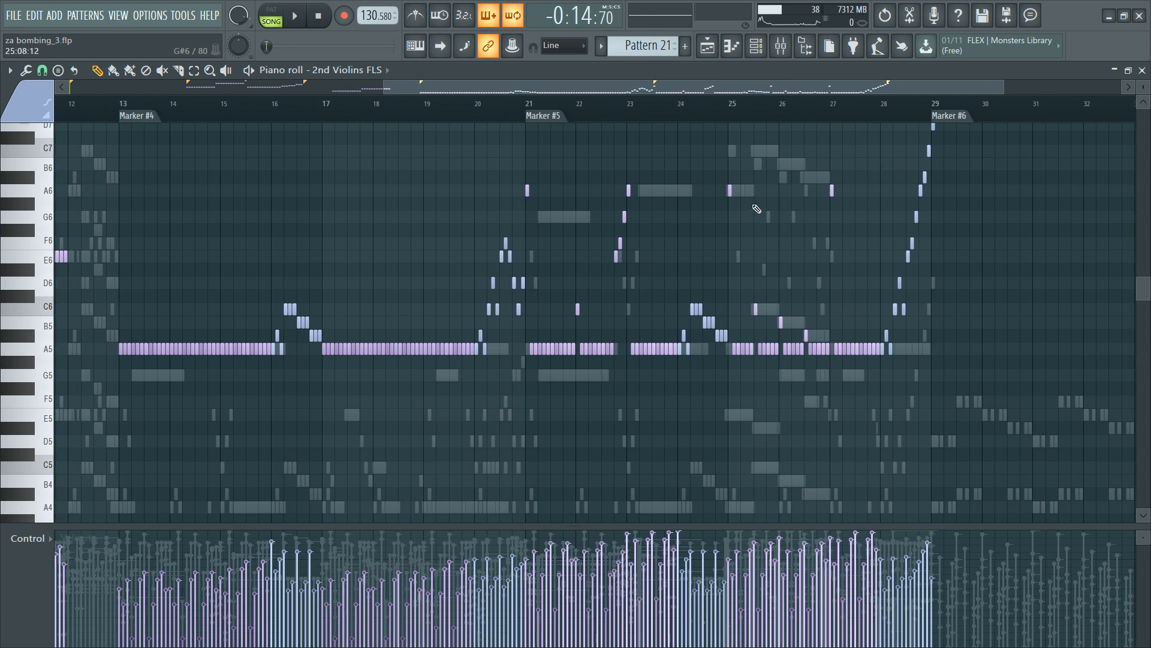
Step: Check the string and brass channels in the channel rack, then the full range of the 2nd Violins part
key(F6)
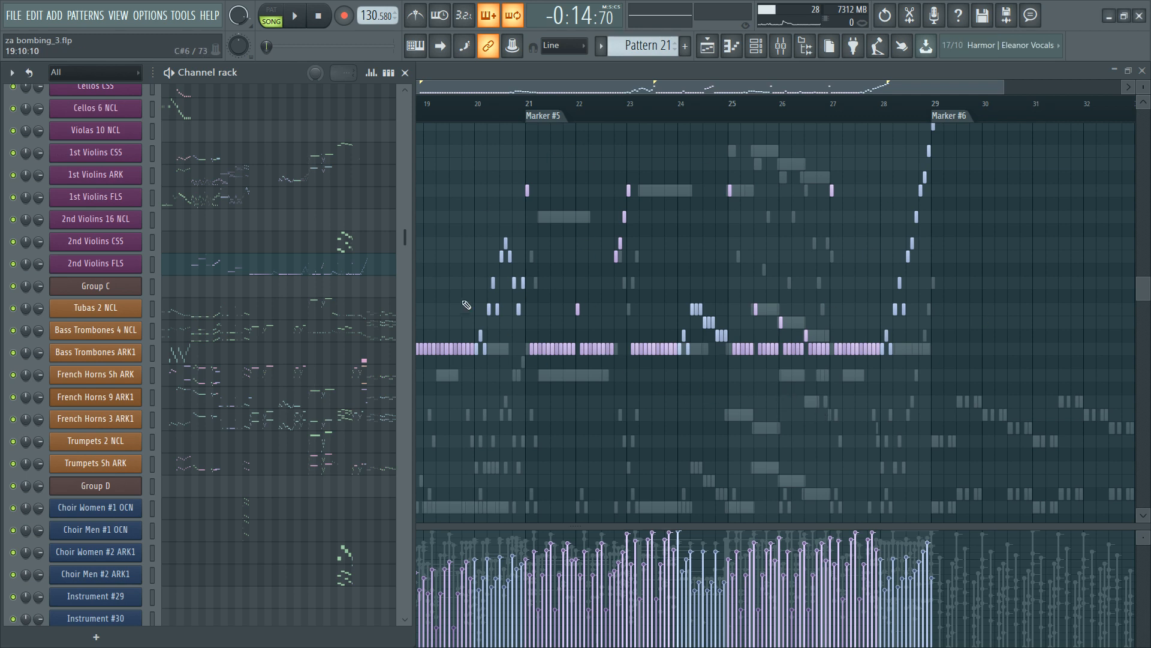
key(F6)
scroll(594, 256, down, 3)
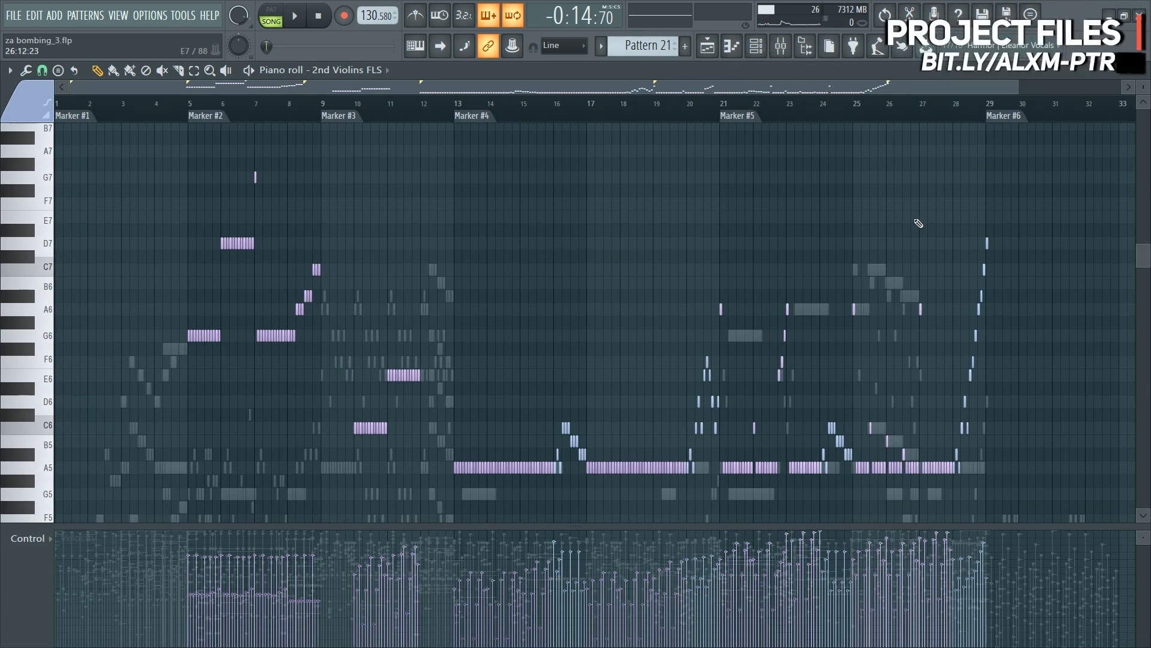
scroll(642, 414, down, 2)
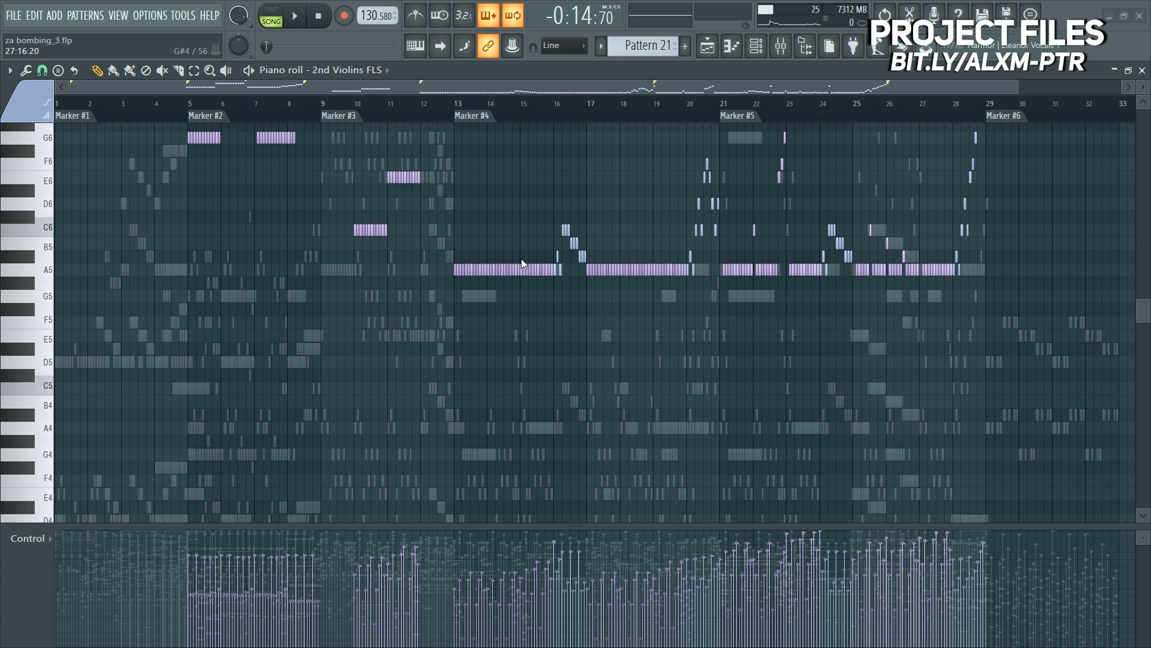
scroll(218, 185, up, 8)
Step: View the whole arrangement in the playlist by time range and the full length of Pattern 21 in the Celesta piano roll
key(F5)
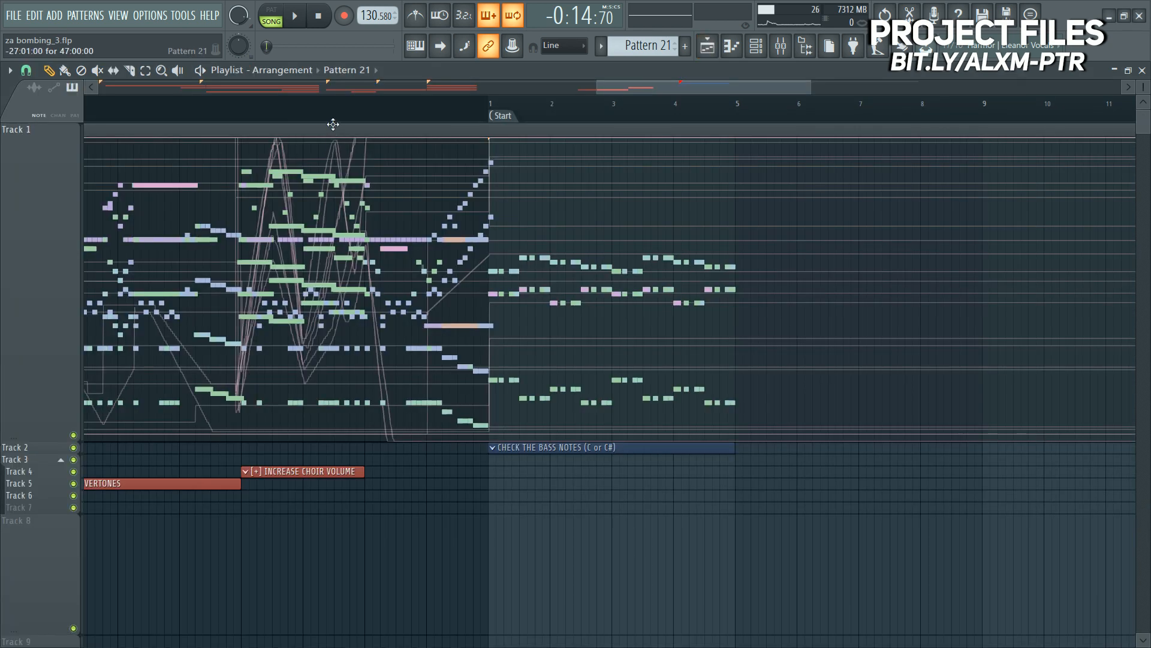
scroll(333, 124, down, 10)
drag(182, 111, 1, 127)
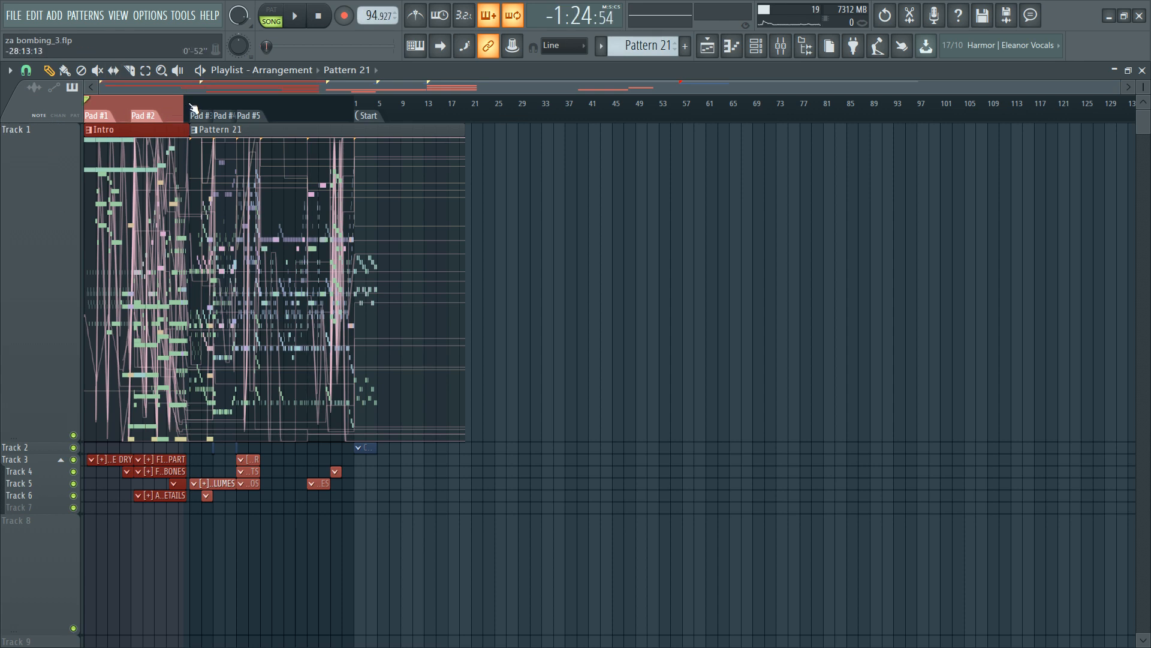
drag(191, 107, 537, 141)
right_click(401, 117)
key(F7)
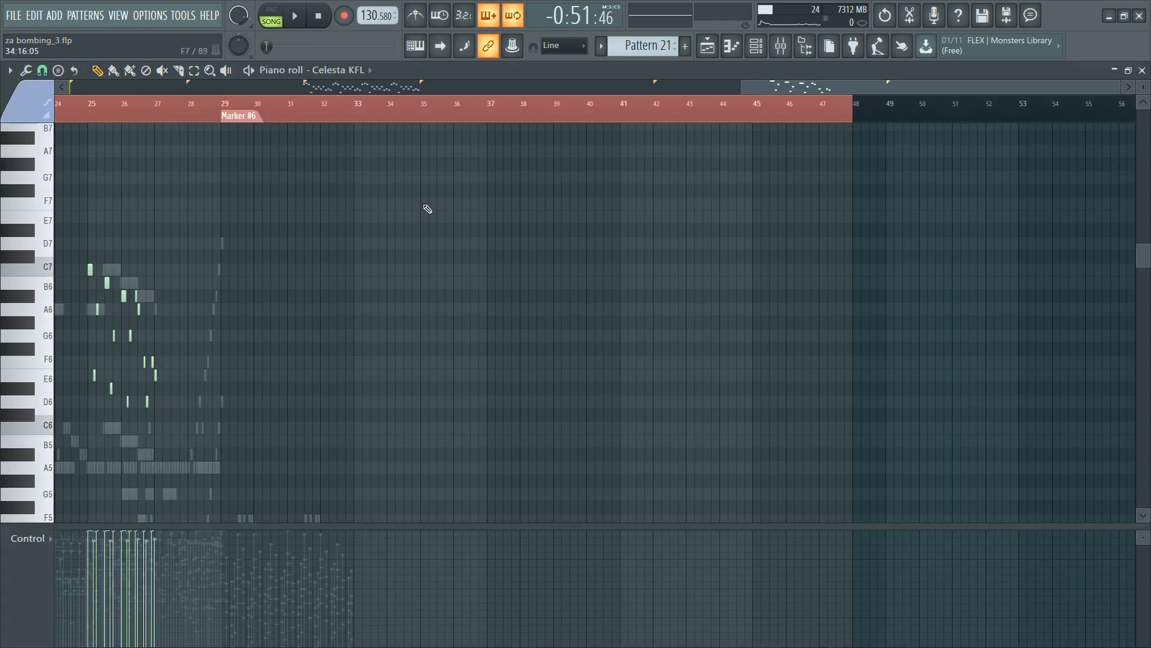
ctrl+right_click(504, 238)
right_click(985, 107)
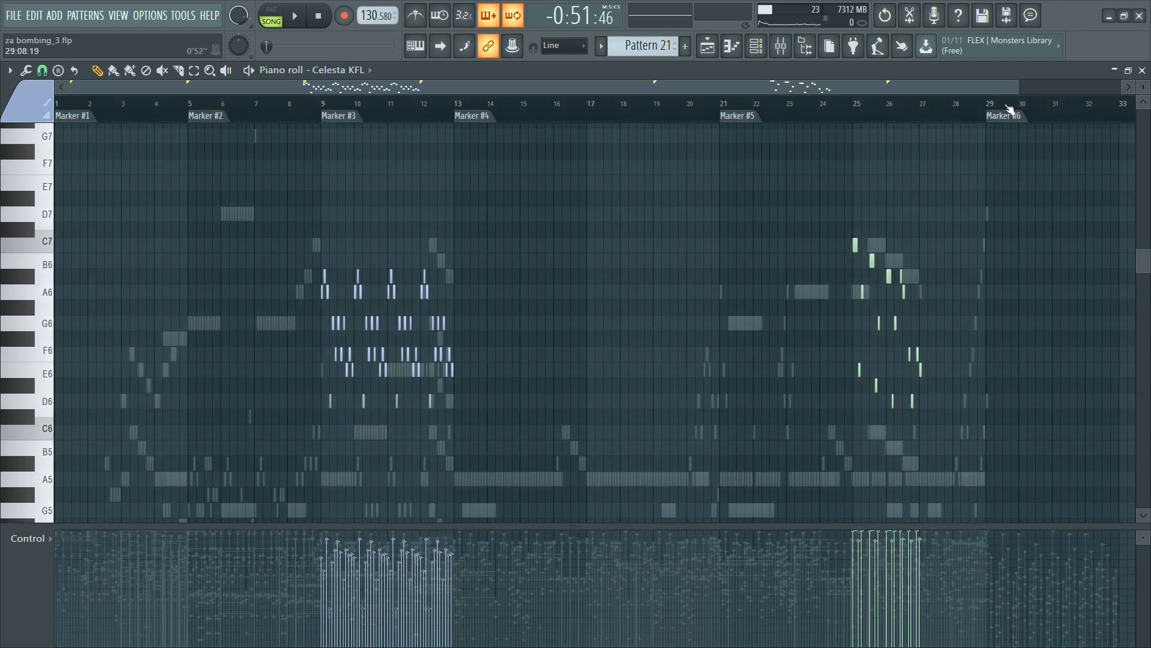
Step: Switch the piano roll from the Celesta to the 2nd Violins part using its ghost note just before bar 29
scroll(1068, 114, up, 3)
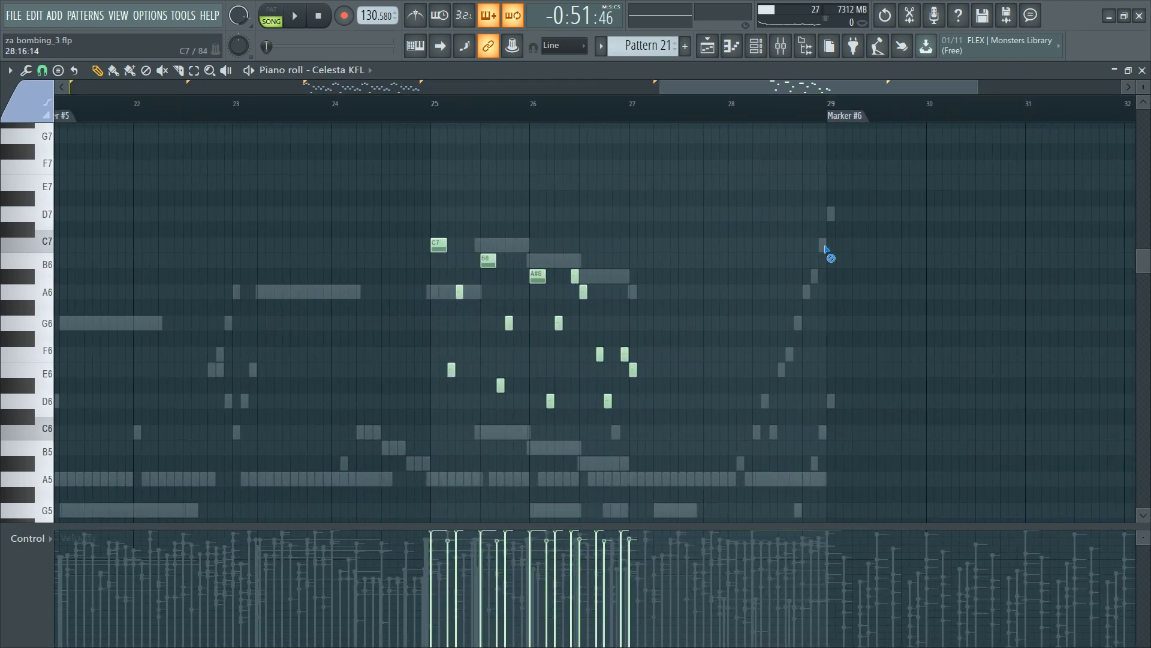
double_click(823, 246)
scroll(749, 233, down, 4)
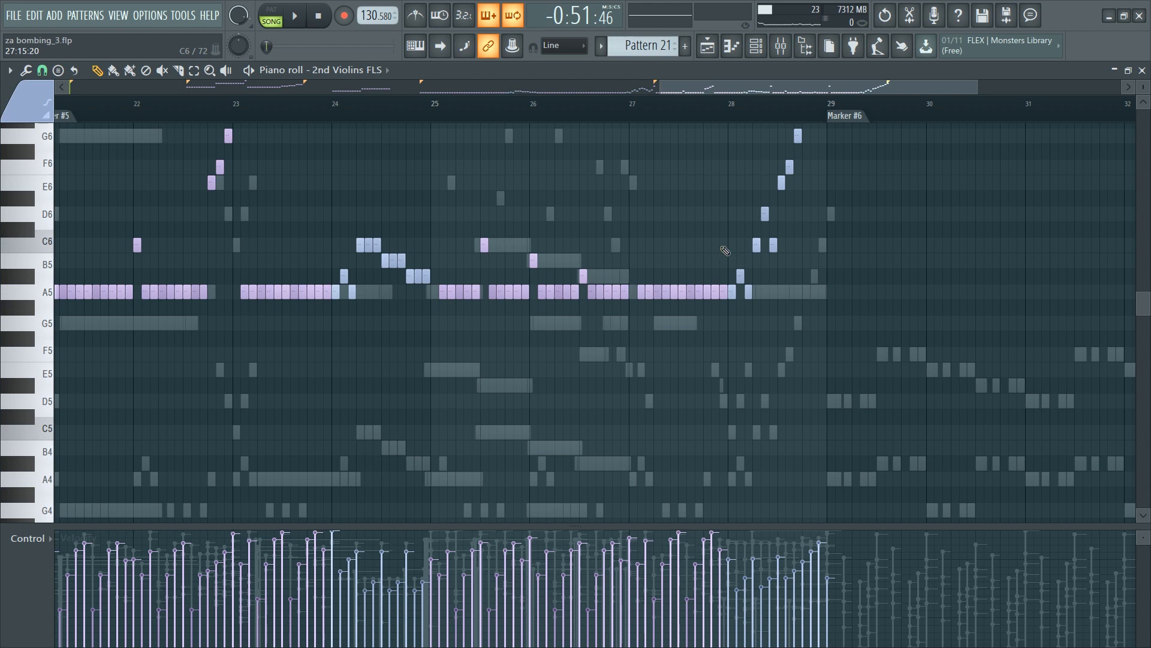
ctrl+right_click(723, 247)
Step: Review the 2nd Violins notes in bars 21 to 29 leading into Marker #6, checking the instrument channels as well
scroll(1079, 118, up, 3)
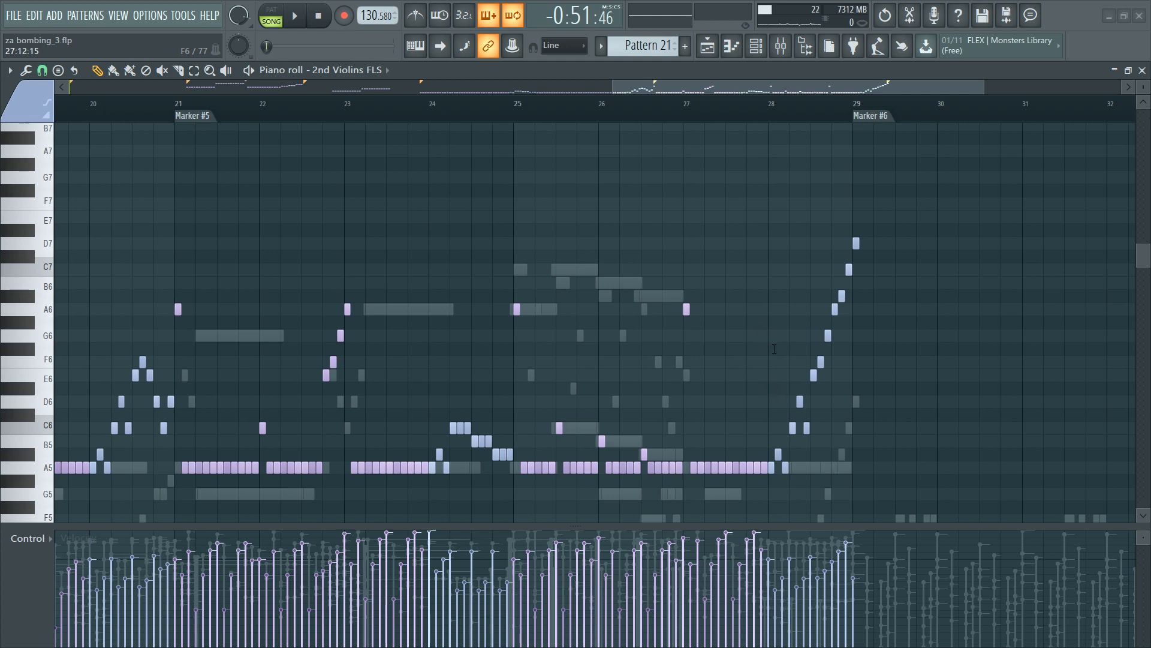
scroll(743, 315, down, 4)
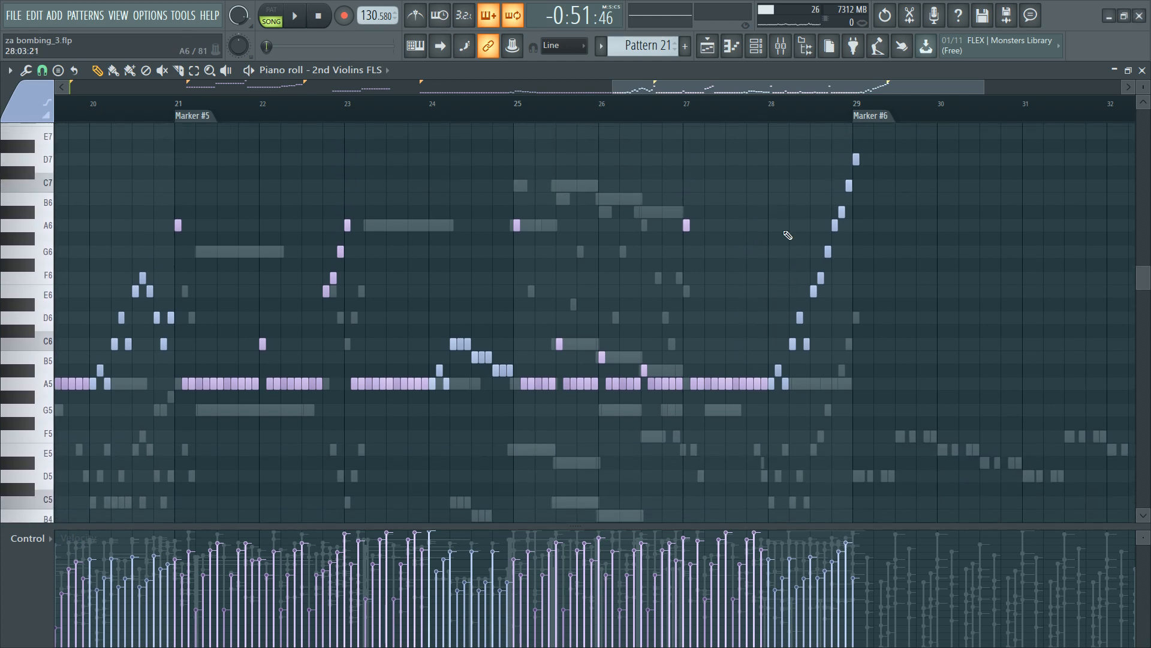
scroll(788, 235, down, 5)
scroll(788, 235, up, 5)
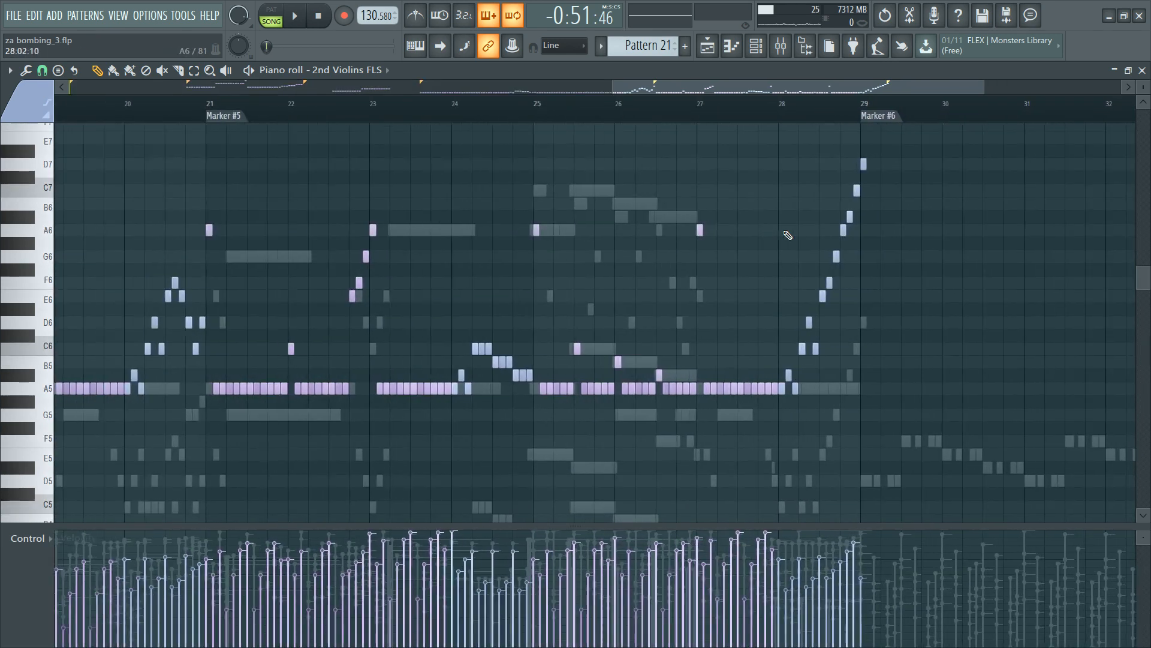
scroll(790, 120, down, 2)
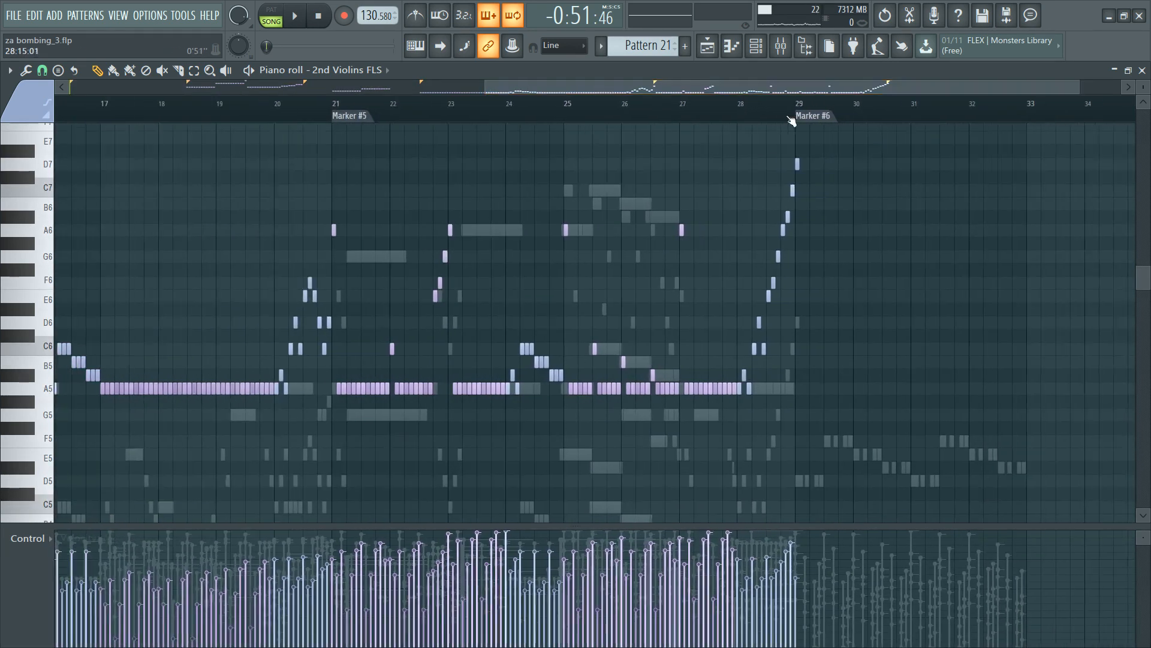
scroll(756, 117, down, 1)
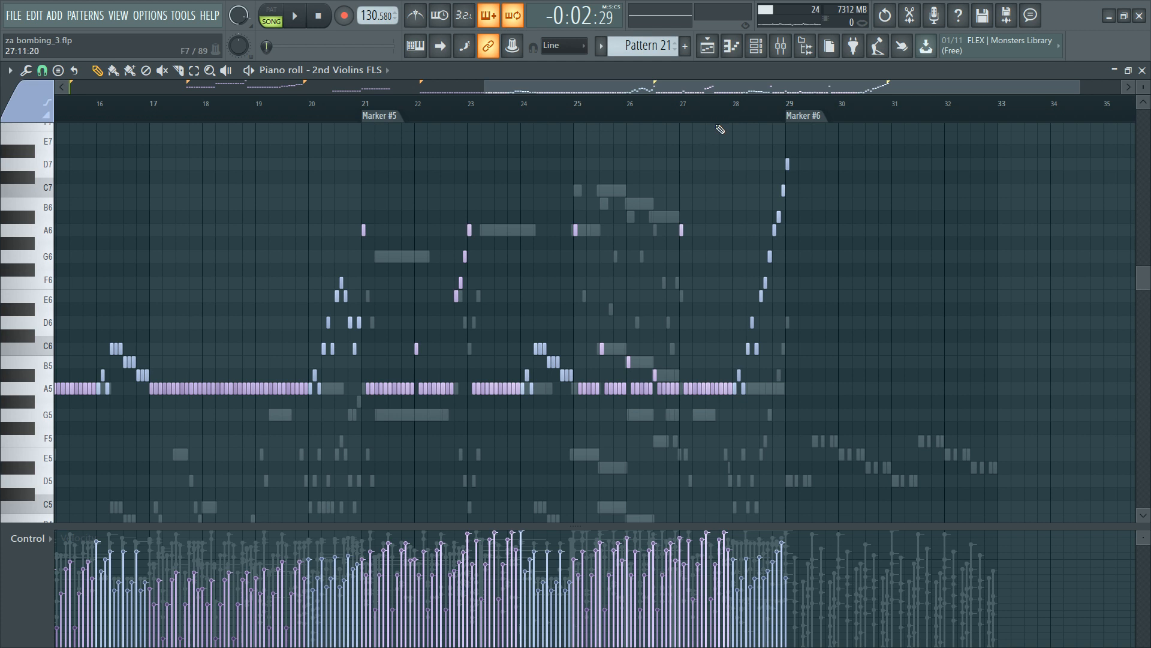
key(F6)
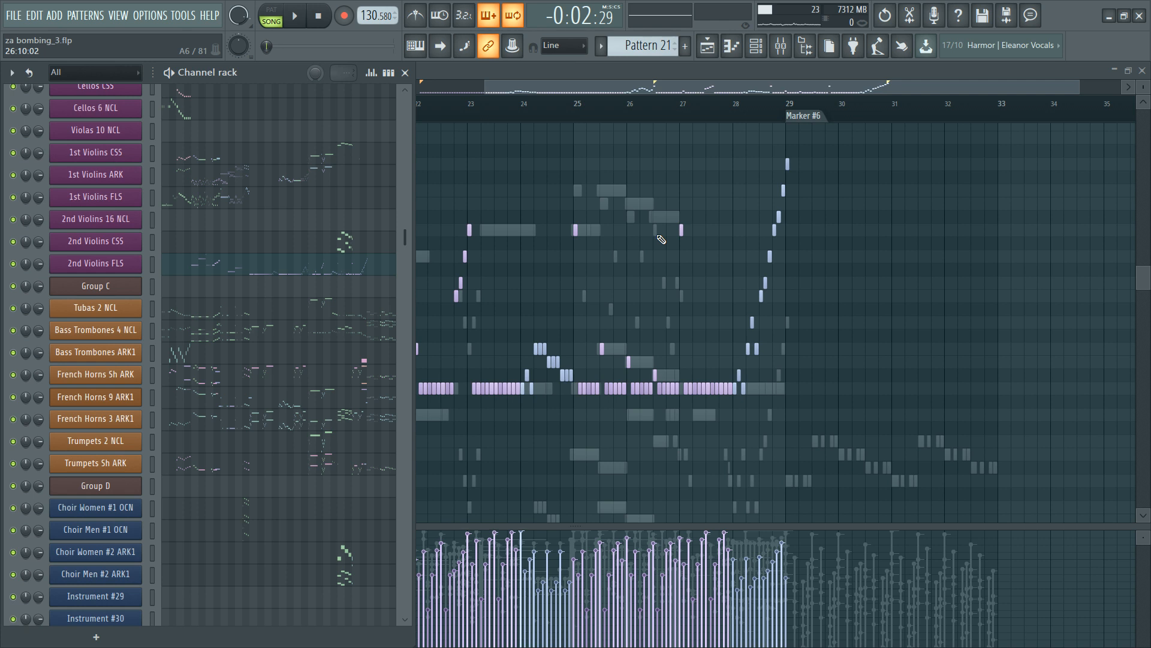
key(F6)
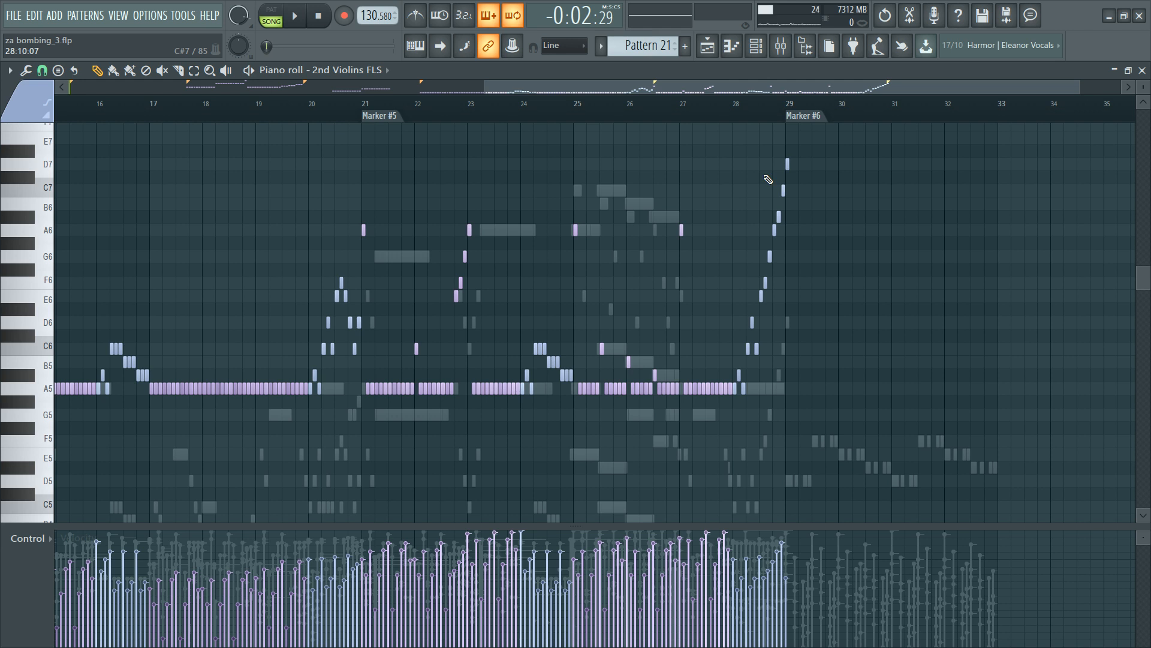
scroll(838, 119, up, 2)
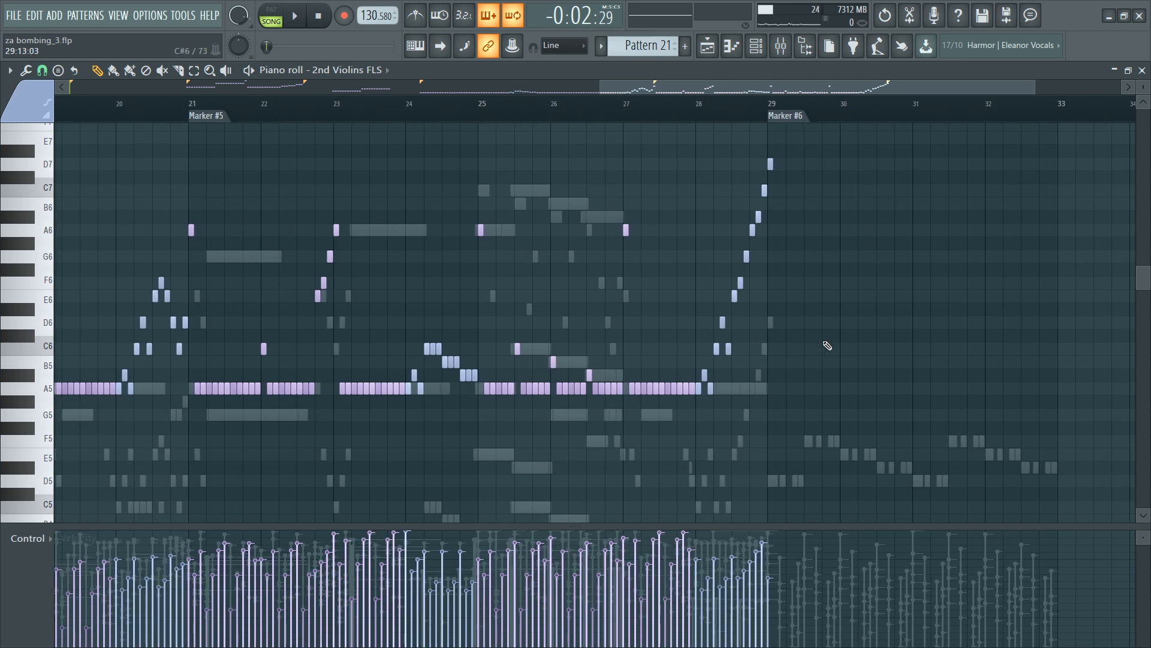
Step: Play the arrangement from Marker #6 at bar 29 and check the string and brass channels around the transition
scroll(827, 342, down, 2)
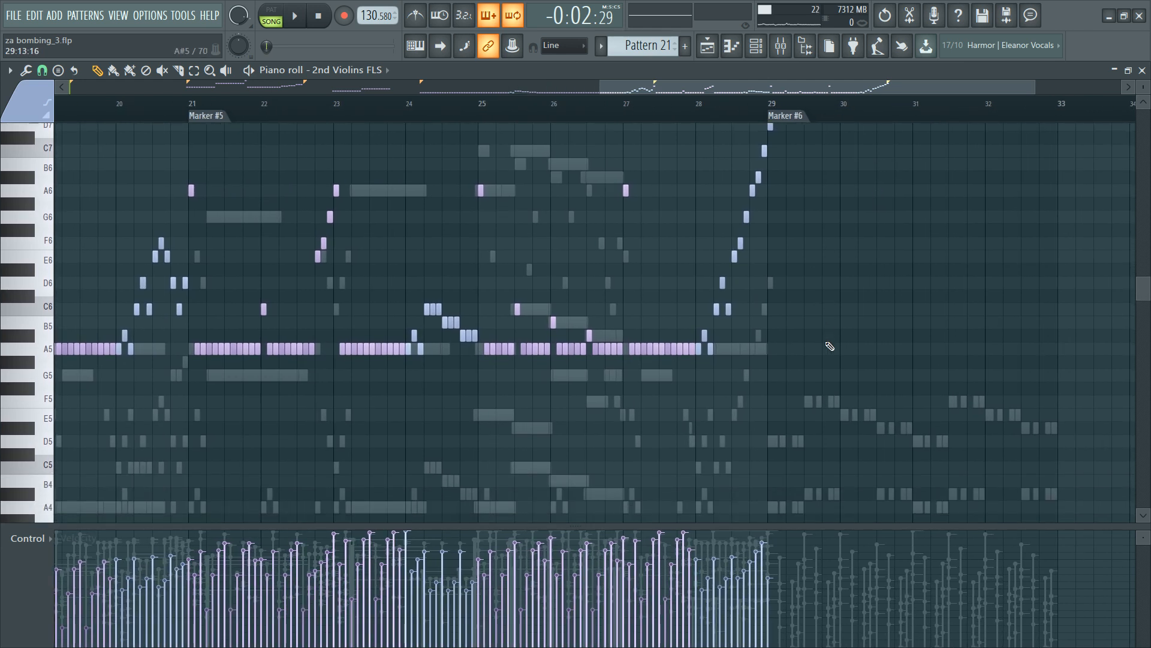
key(alt+Tab)
click(678, 102)
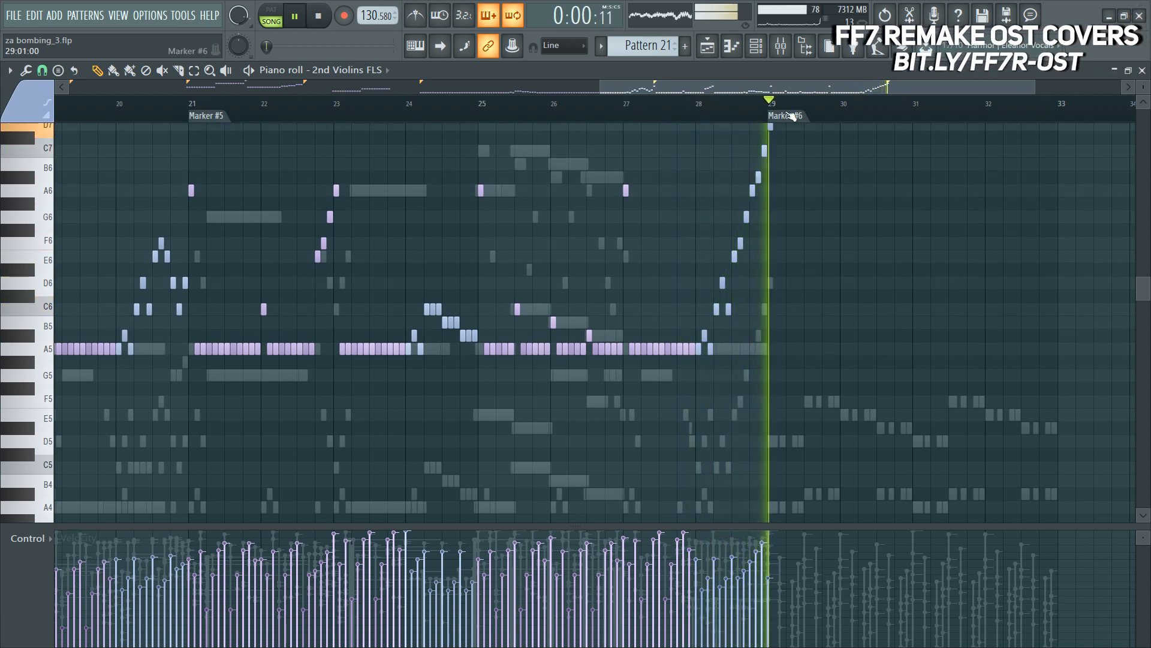
key(space)
key(F6)
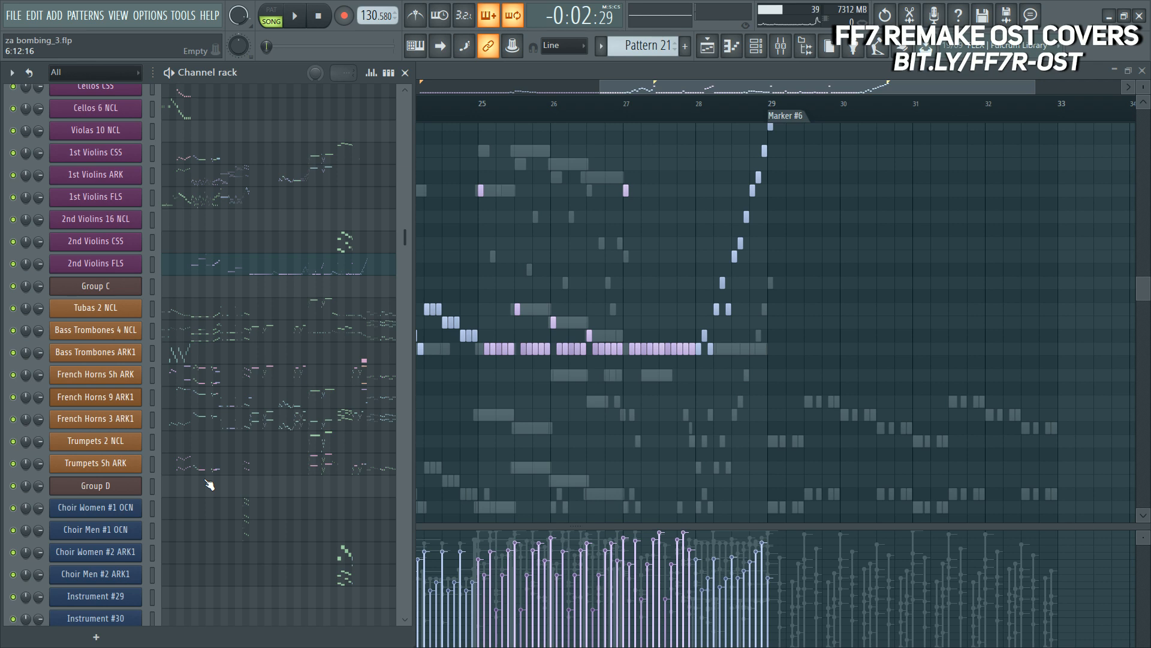
key(F6)
scroll(888, 162, down, 4)
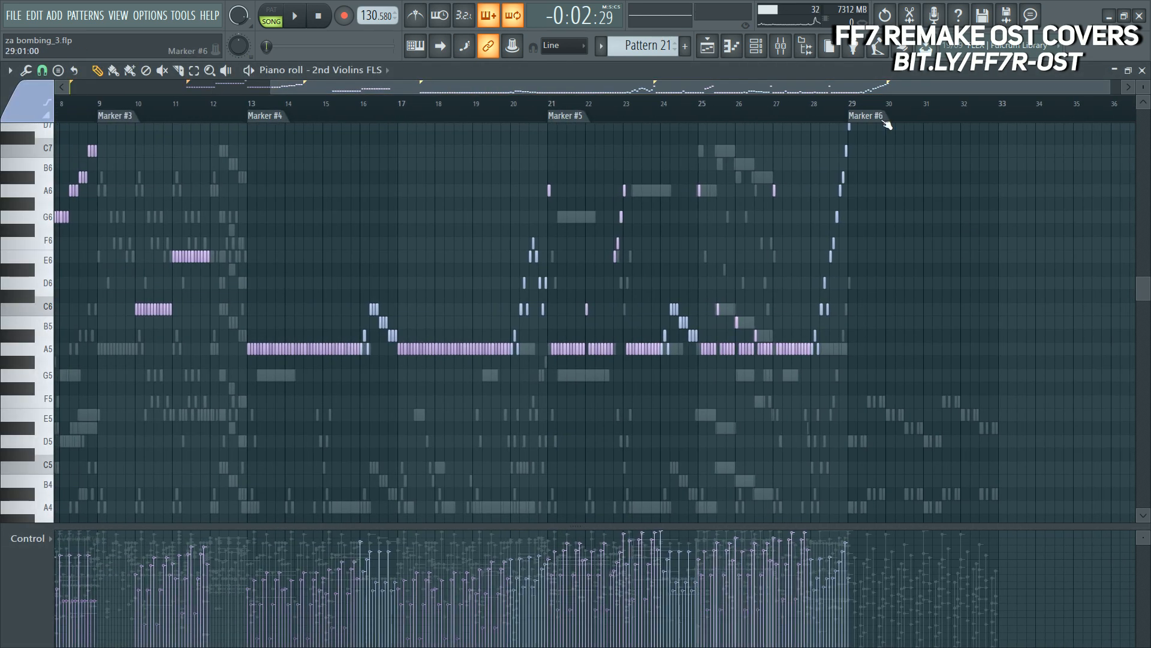
click(856, 112)
key(space)
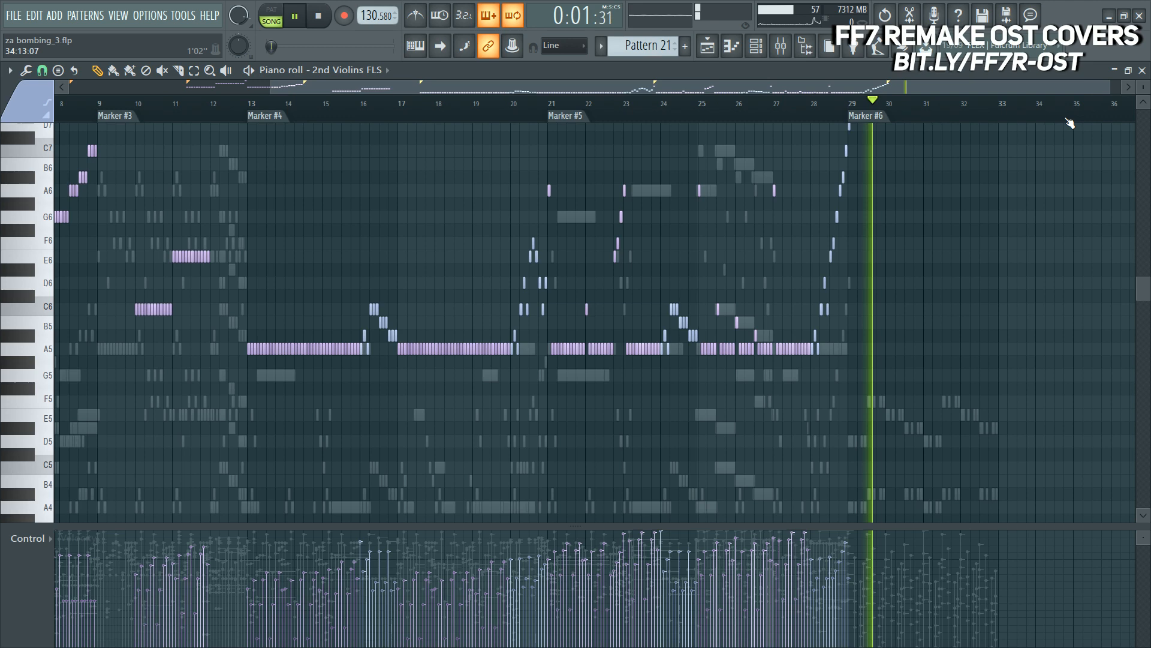
scroll(1067, 127, up, 3)
key(space)
Step: Switch the piano roll to the Cellos FLS part and show the bars around Marker #6
key(F6)
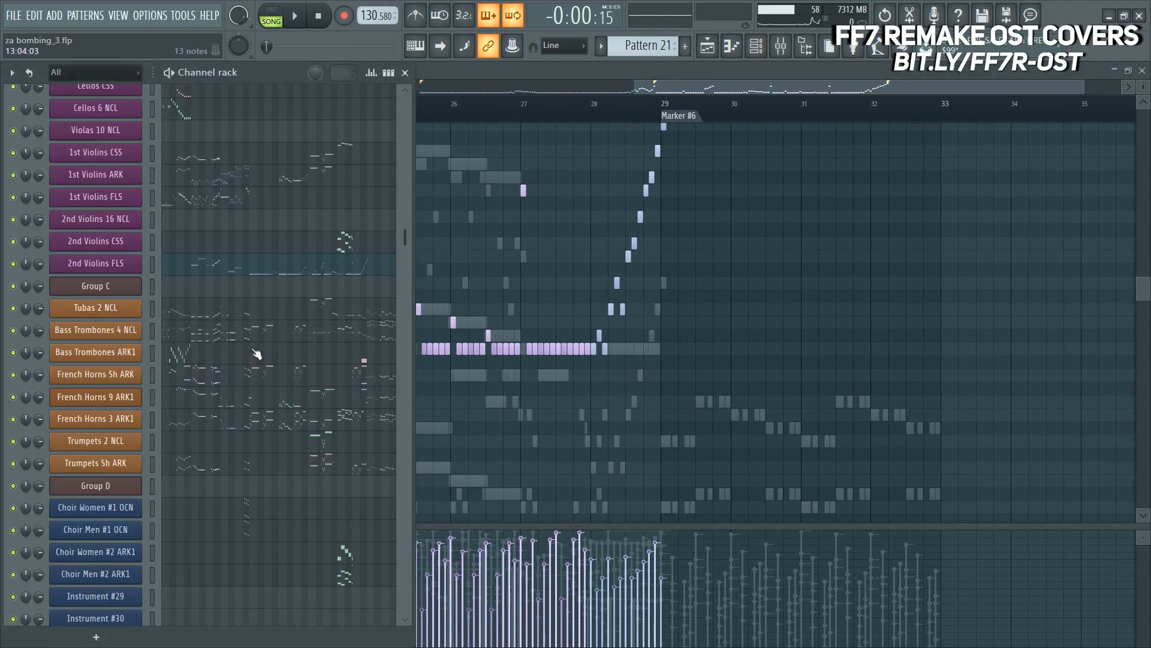
scroll(240, 336, up, 6)
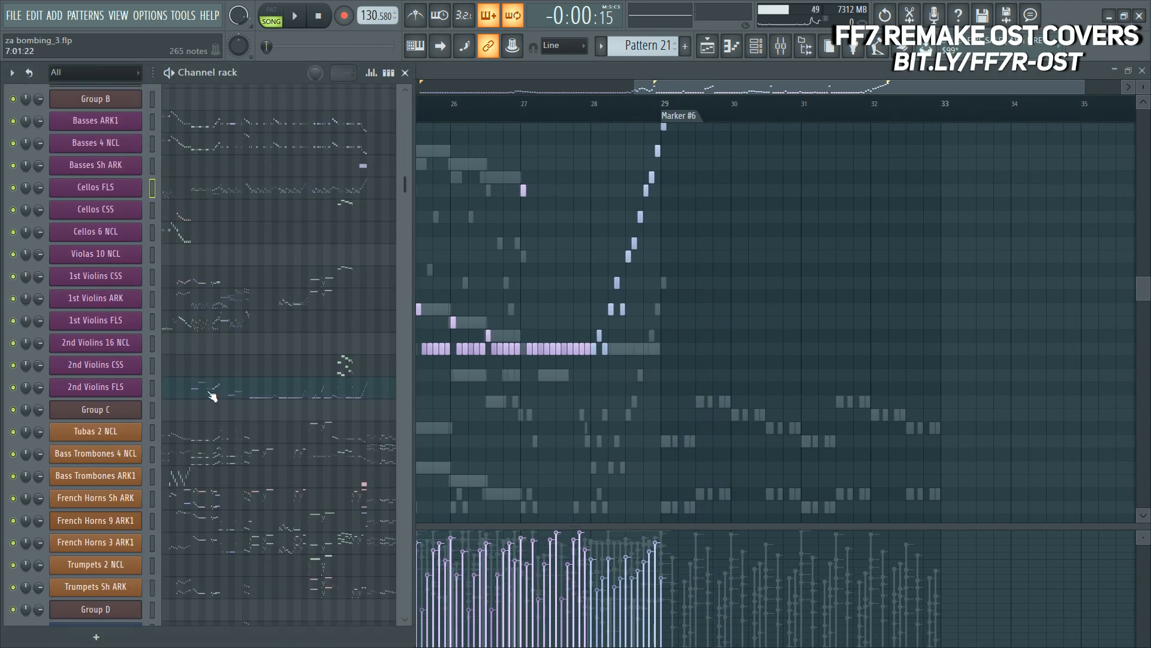
click(366, 205)
scroll(833, 115, up, 2)
scroll(634, 346, down, 3)
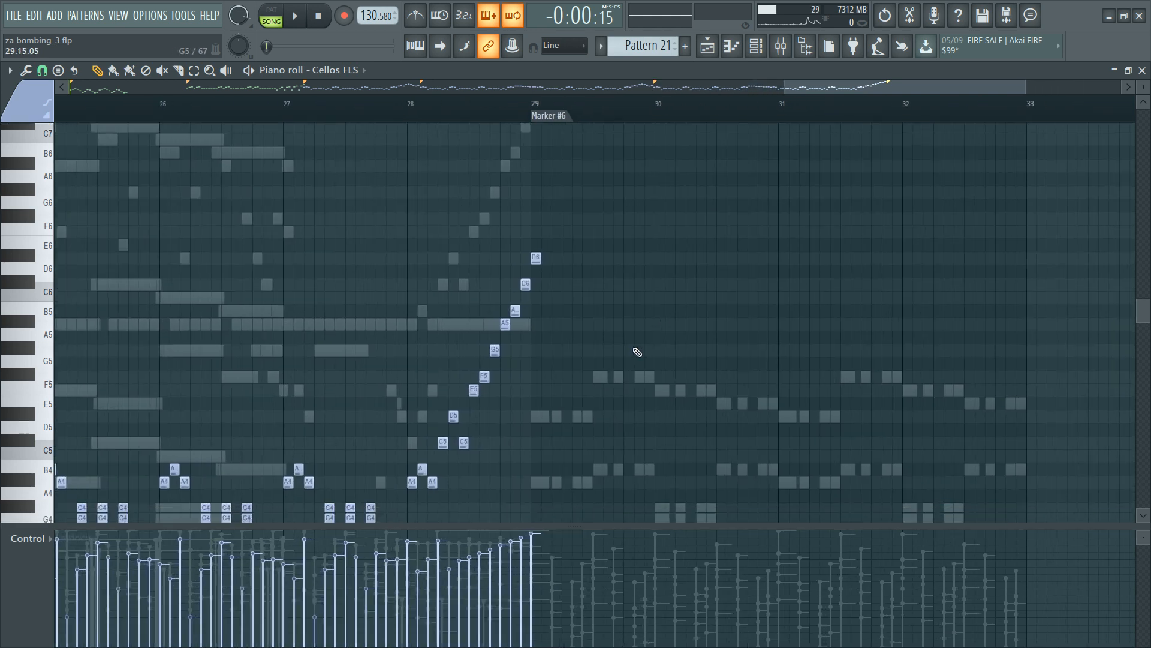
Step: Write four A4 cello notes in the first half of bar 29, following the rhythm of the ghost notes
drag(517, 380, 517, 445)
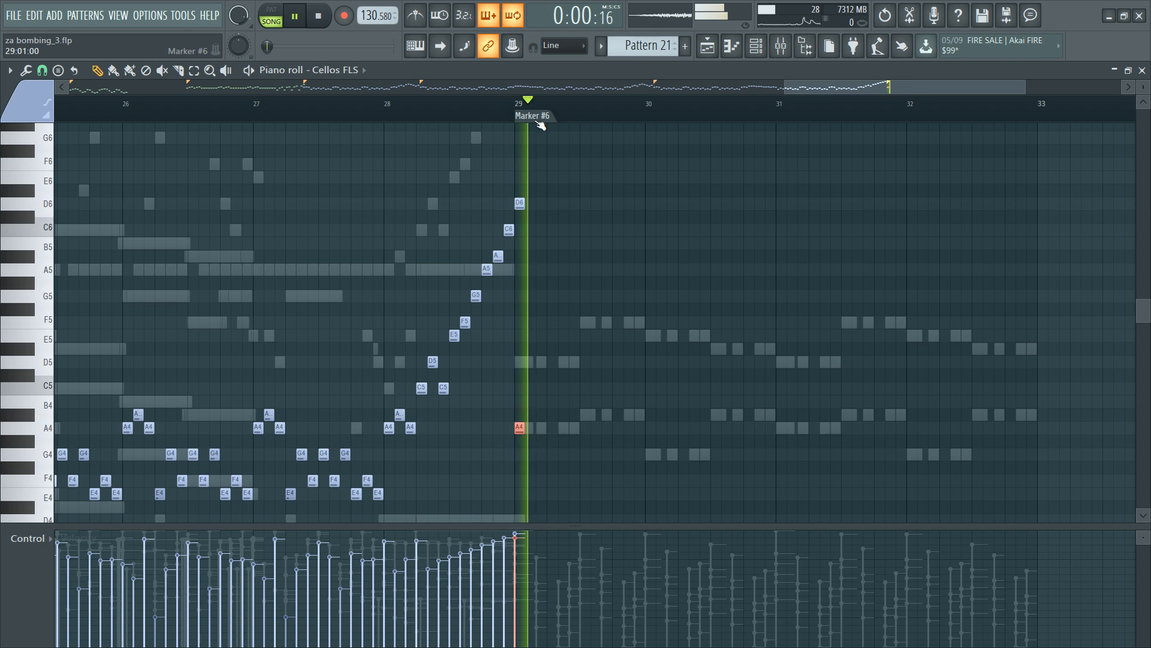
key(space)
scroll(540, 116, up, 3)
key(ctrl+d)
drag(502, 397, 521, 493)
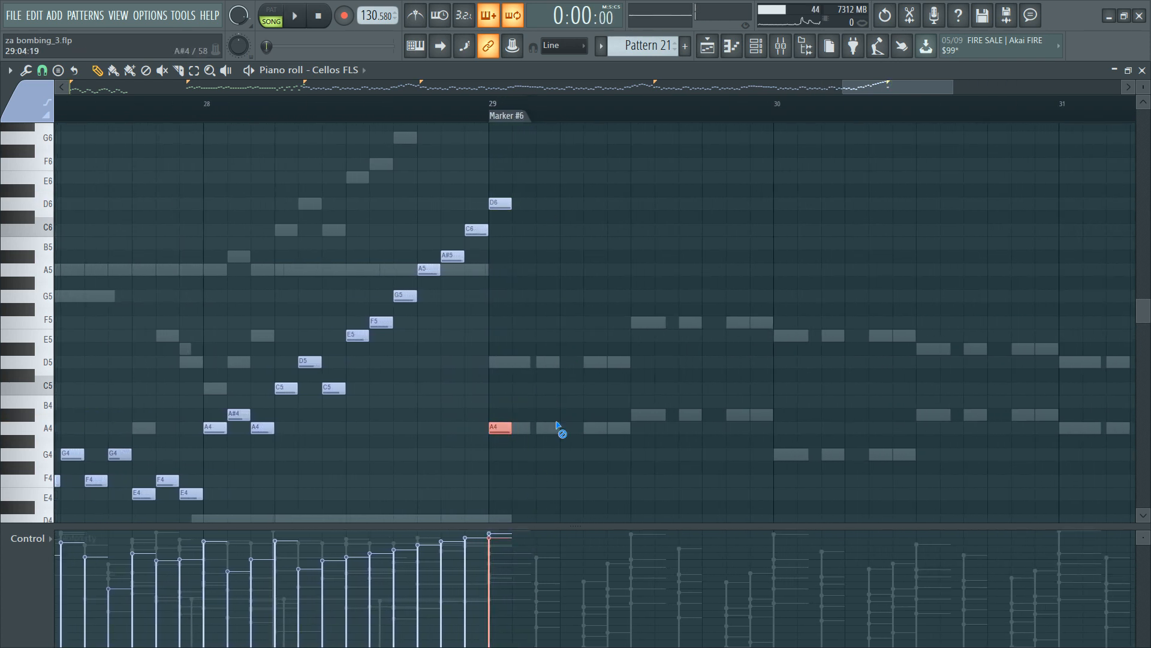
click(548, 428)
click(590, 428)
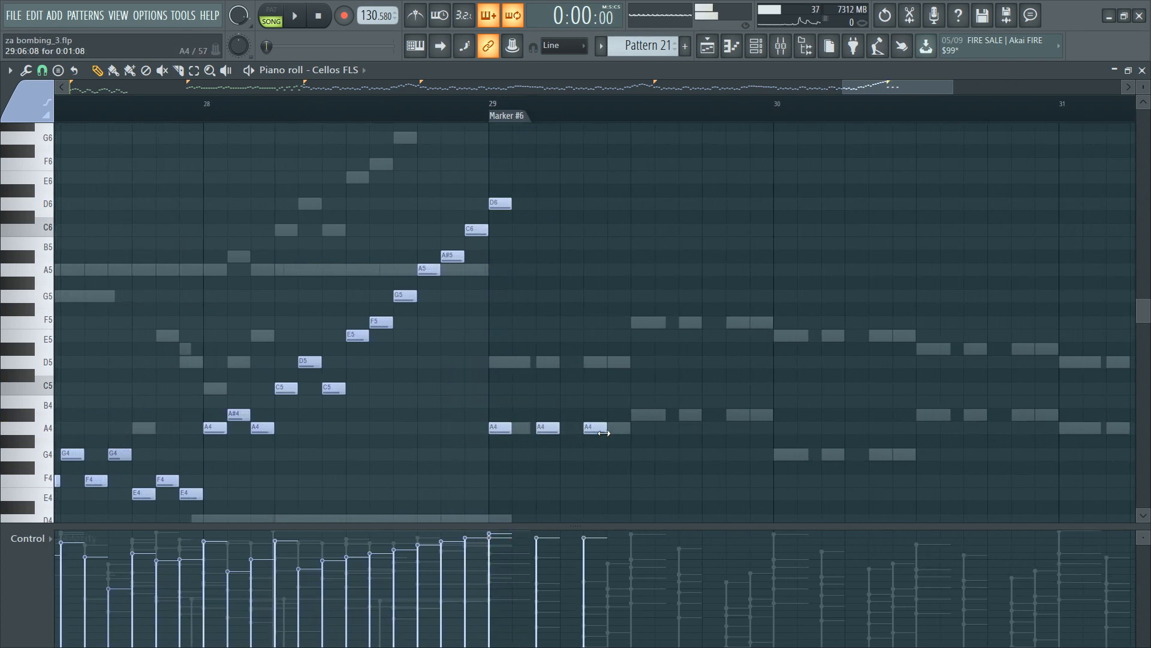
click(614, 427)
Step: Add four A#4 cello notes in the second half of bar 29 on the ghost-note rhythm and play them back
click(638, 415)
click(686, 414)
click(733, 414)
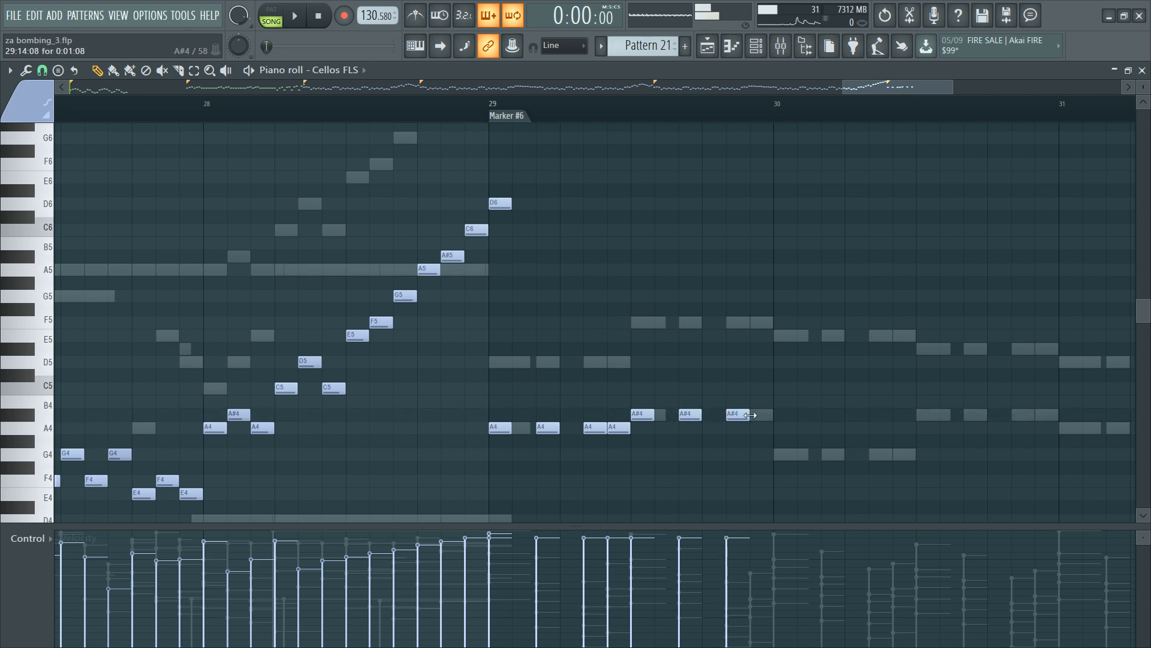
click(756, 414)
key(space)
key(space)
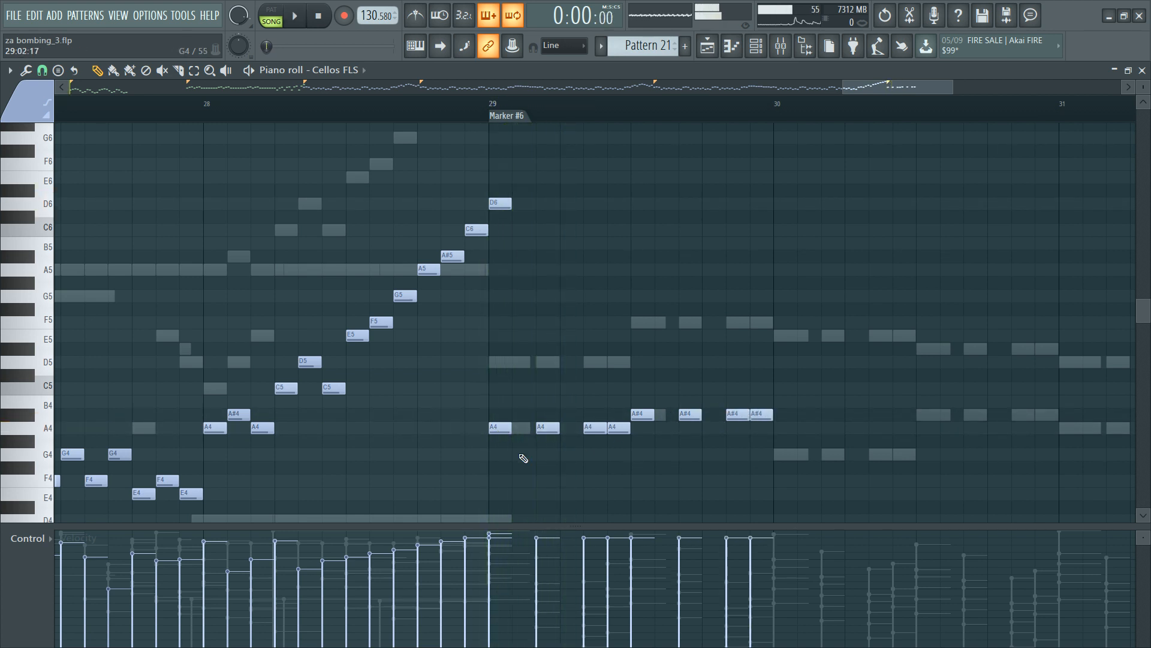
Step: Fill the gaps between the A4 notes in bar 29 with softer A4 notes, accent the third note and play the passage
click(524, 427)
mouse_move(532, 547)
mouse_down()
mouse_move(528, 589)
mouse_move(538, 543)
mouse_up()
key(space)
key(space)
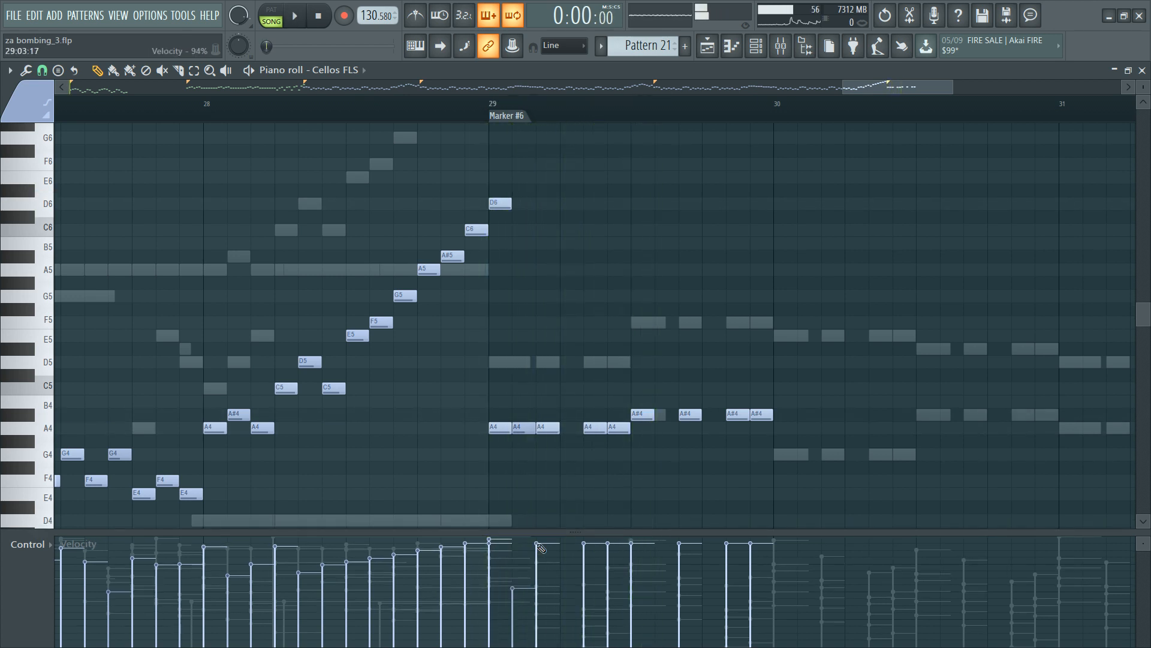
drag(520, 430, 564, 430)
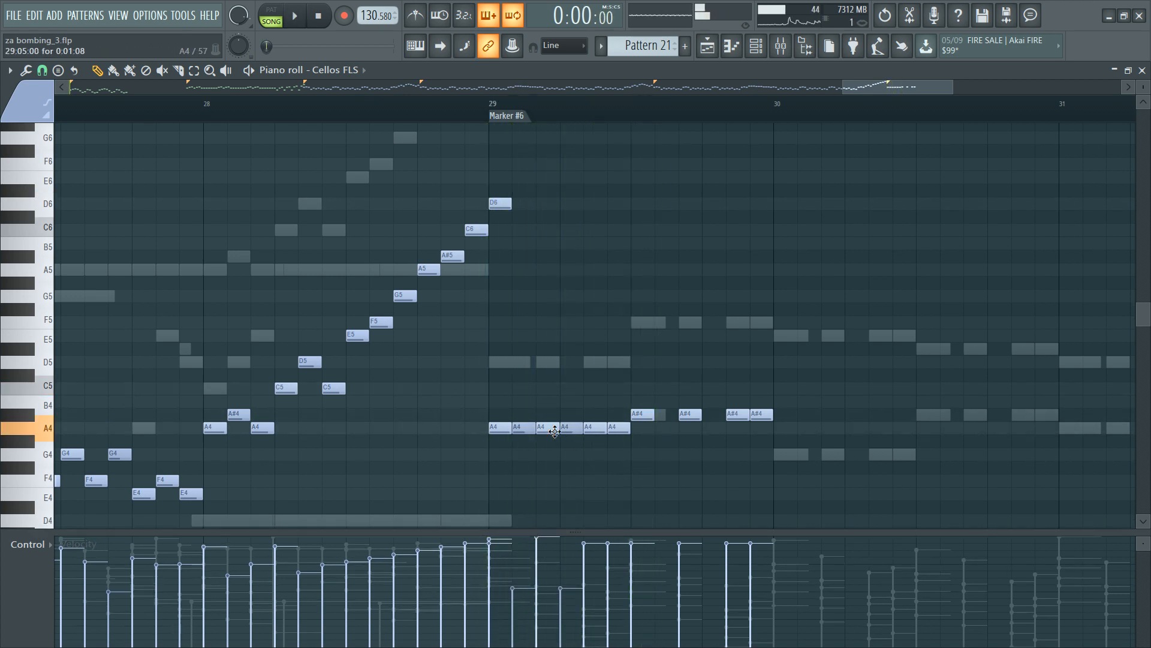
key(space)
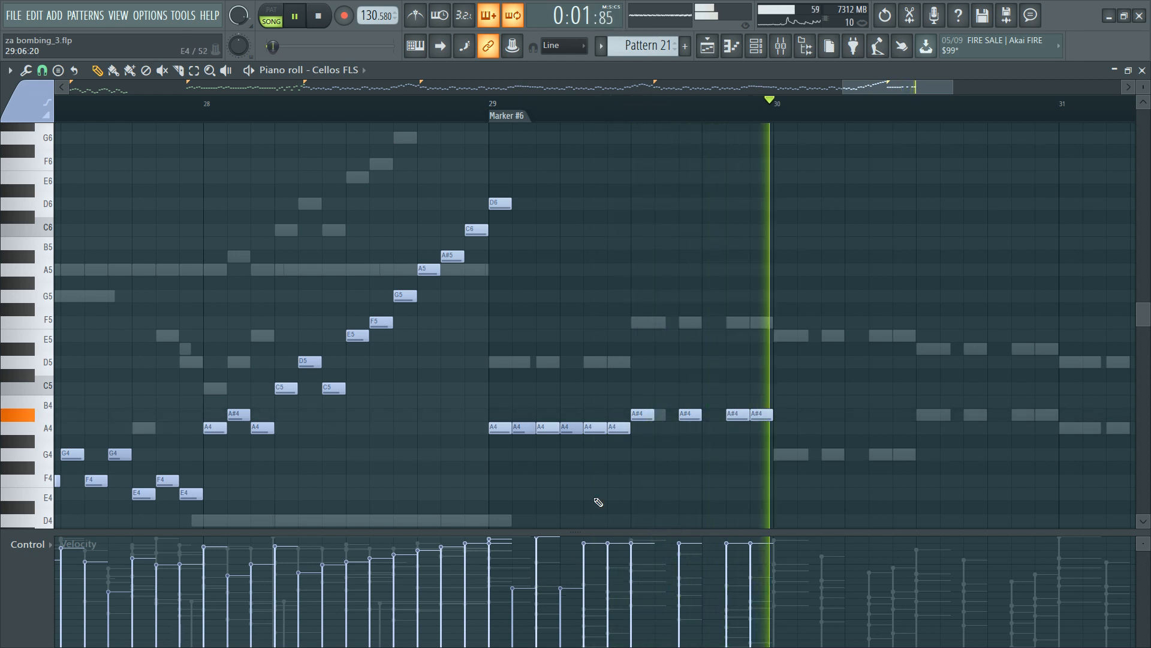
key(space)
Step: Fill the gaps between the A#4 notes in bar 29 with softer A#4 notes and play back from Marker #6
click(663, 415)
click(708, 415)
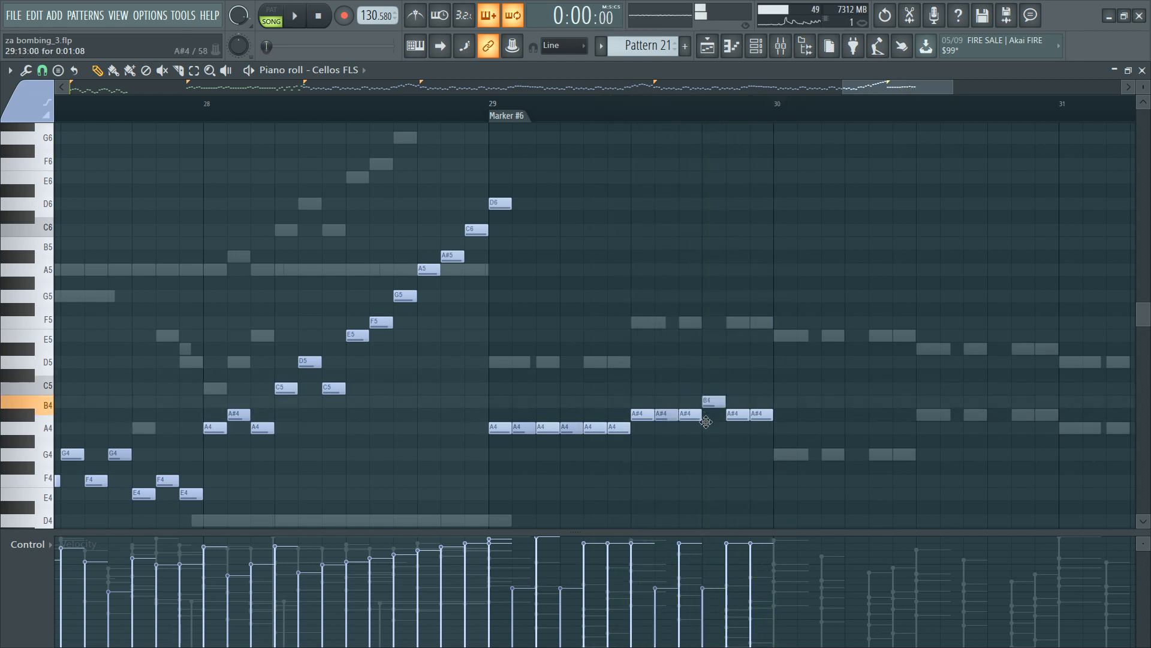
key(space)
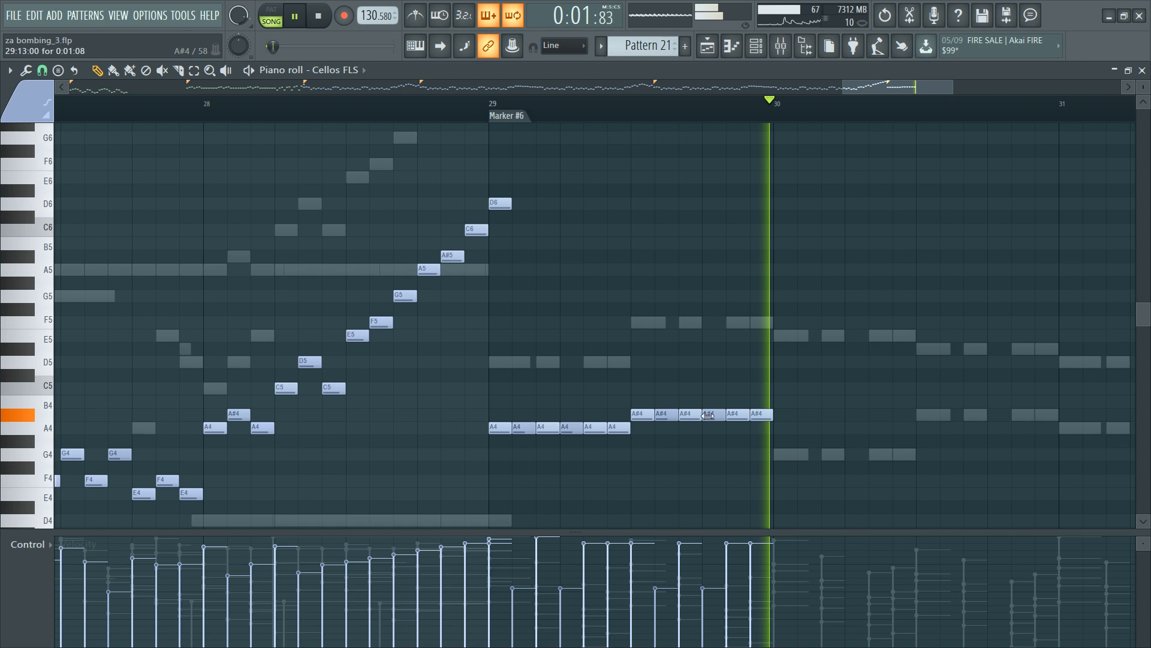
key(space)
key(space)
key(space)
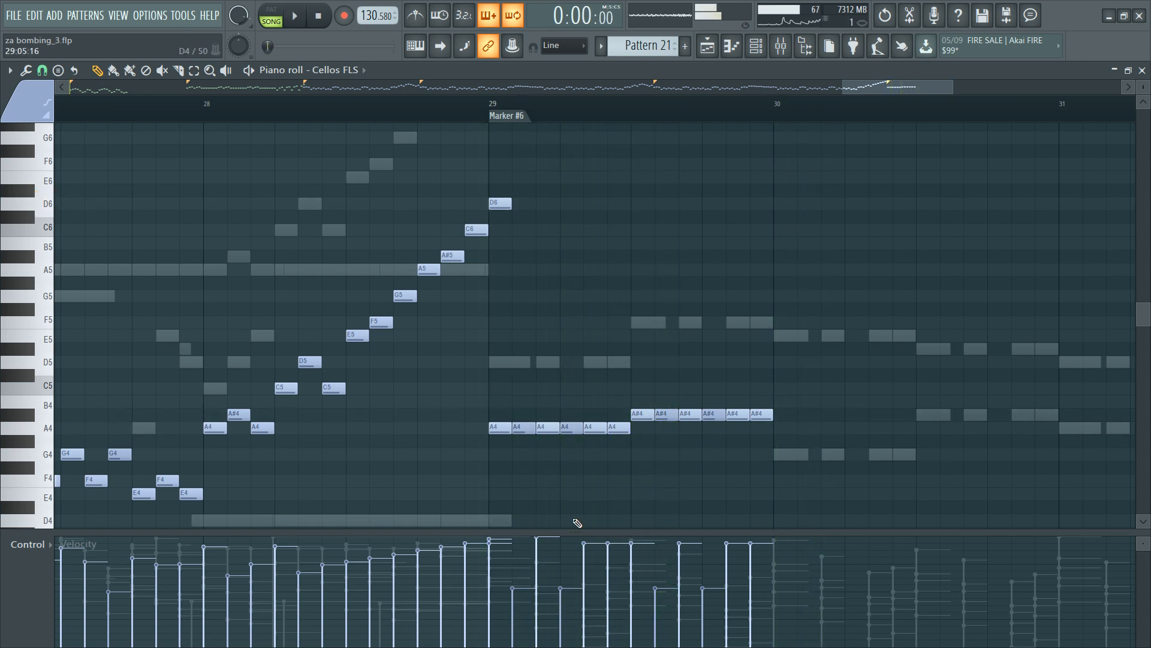
key(space)
key(space)
Step: Lower the velocities of the fourth, fifth and sixth A4 notes in bar 29, listening to the phrase between adjustments
click(560, 543)
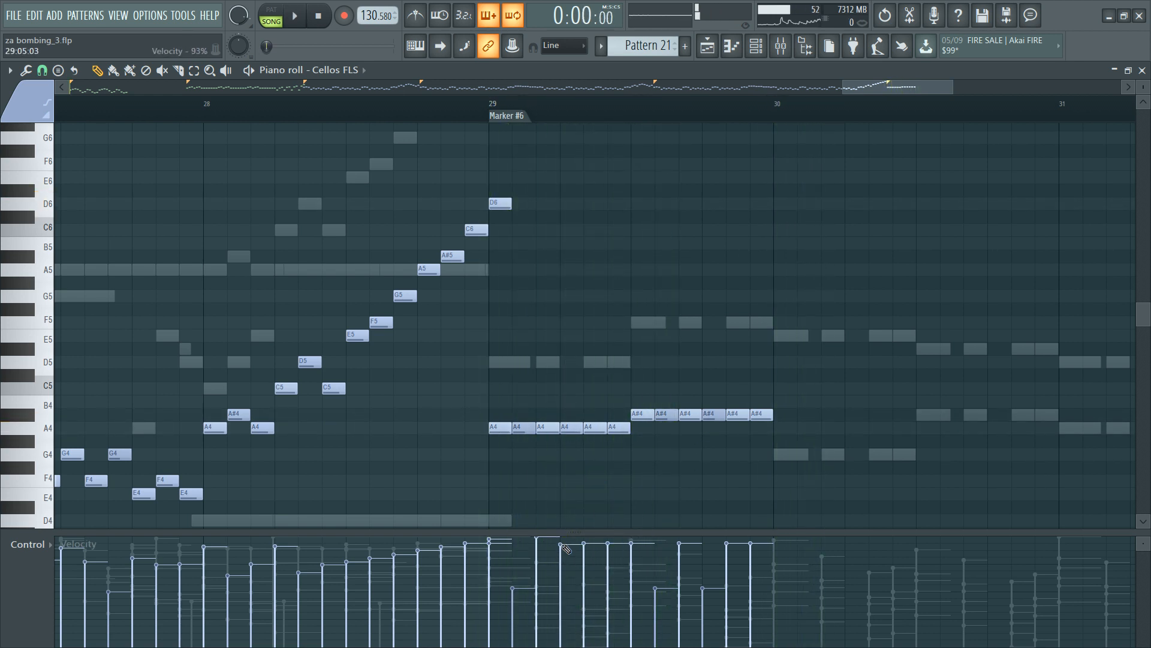
click(583, 592)
key(space)
click(607, 584)
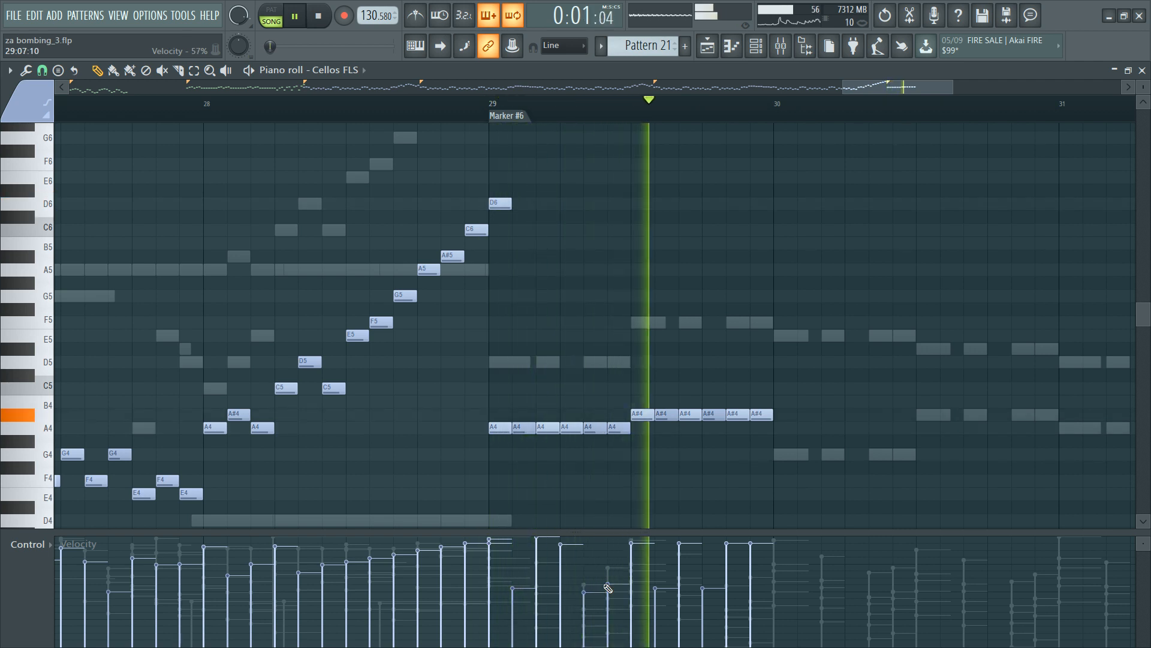
key(space)
click(561, 591)
key(space)
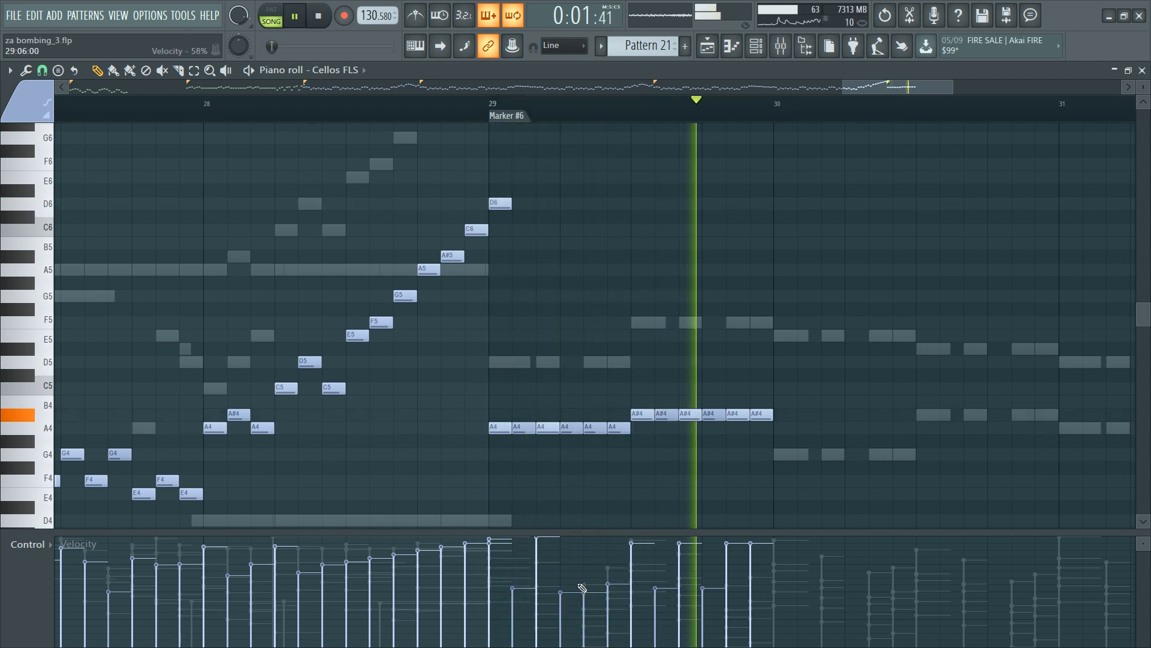
click(561, 584)
key(space)
key(space)
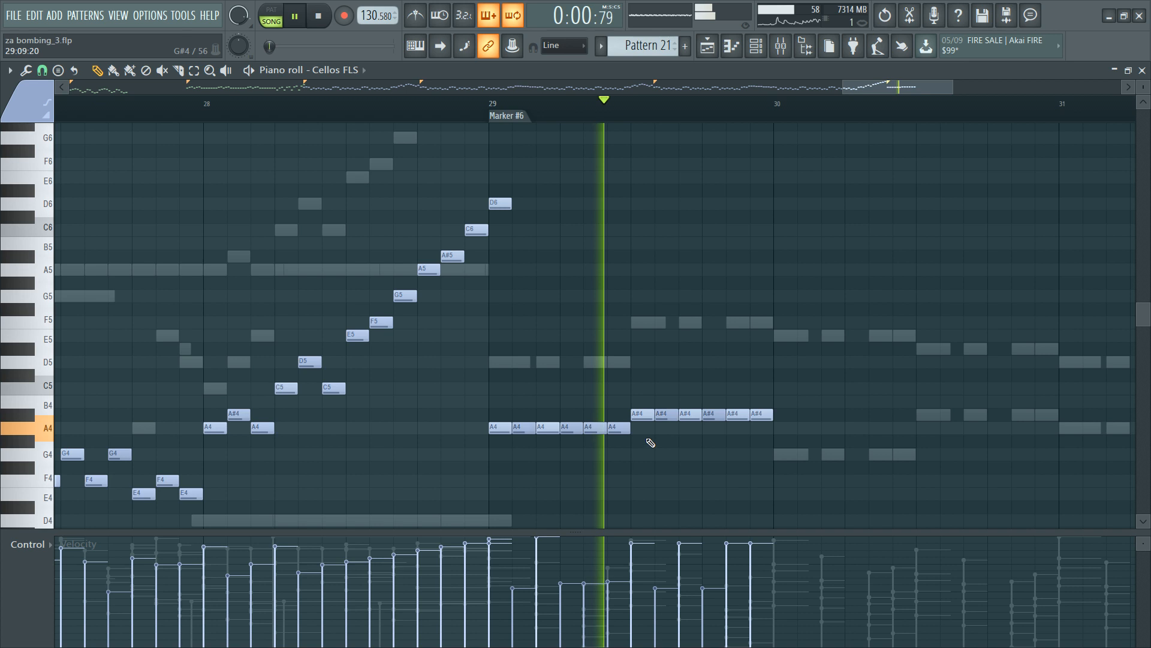
Step: Replace the A#4 notes in the second half of bar 29 with a duplicate of the six A4 notes raised to A#4
mouse_move(646, 415)
mouse_down()
mouse_move(780, 417)
mouse_move(497, 432)
mouse_move(704, 452)
mouse_move(638, 413)
mouse_up()
key(space)
key(ctrl+x)
key(ctrl+v)
key(ctrl+z)
key(ctrl+b)
key(space)
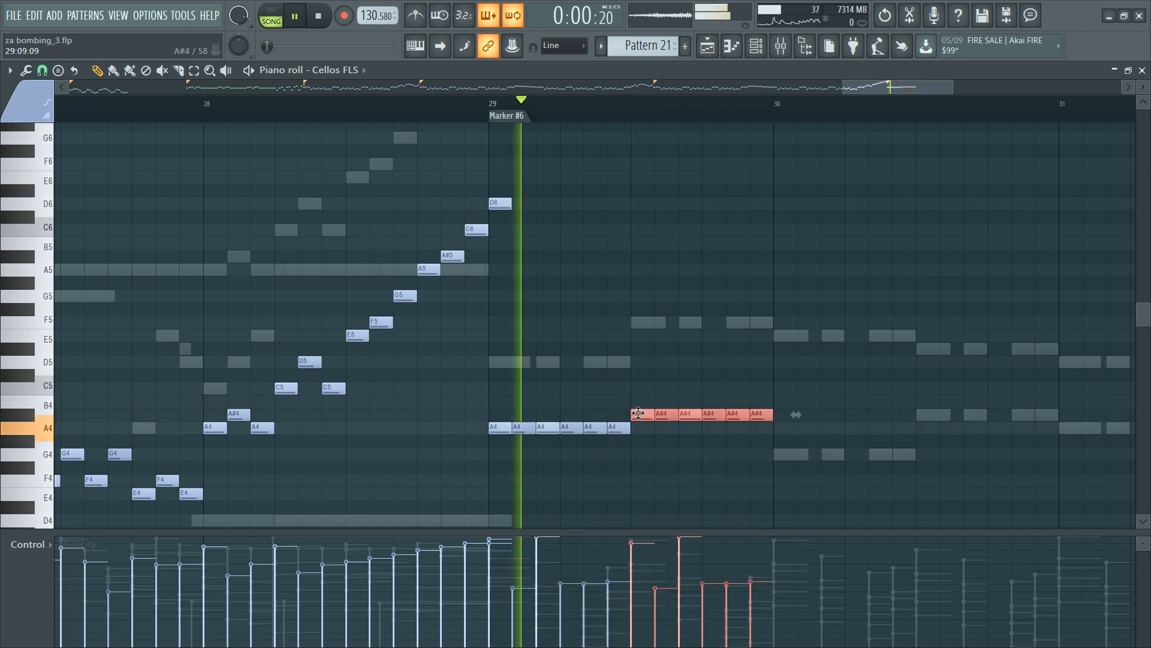
Step: Raise the velocity of the last note in both six-note groups of bar 29 to about 75% and play the result
ctrl+click(612, 505)
key(space)
click(614, 564)
key(space)
click(749, 563)
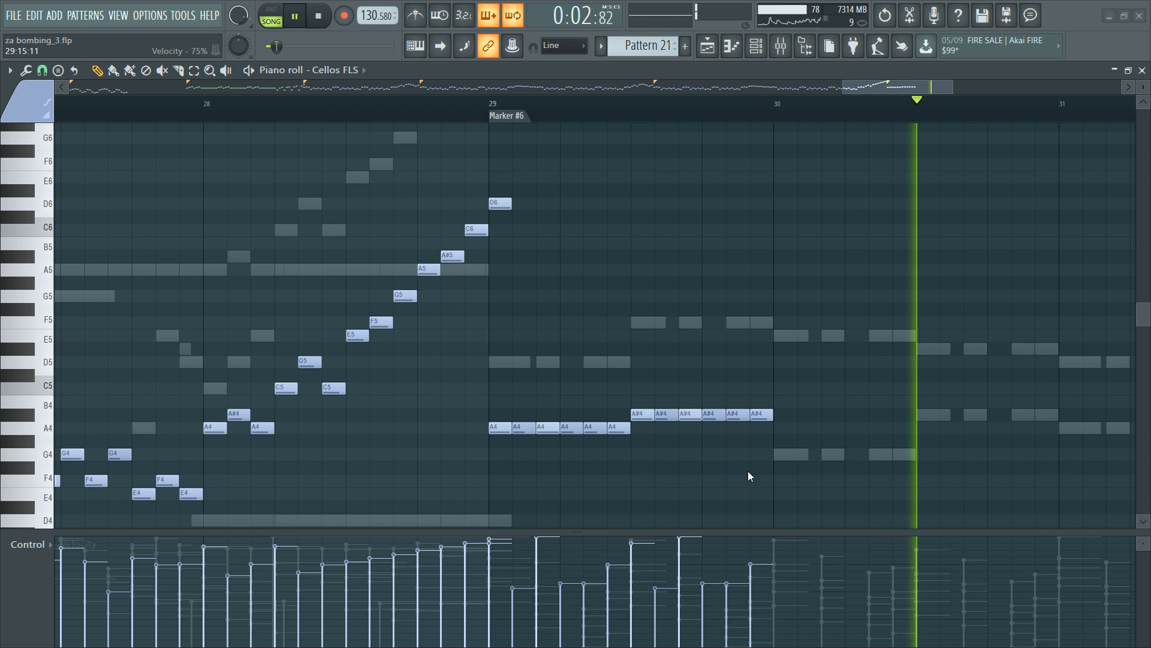
key(space)
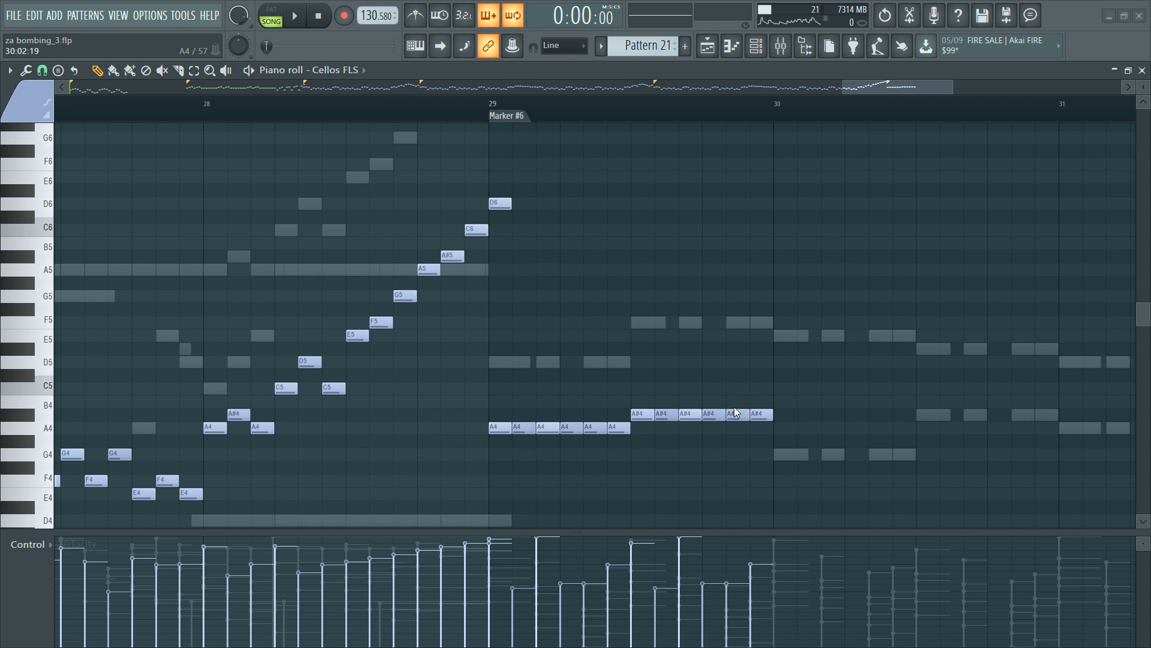
key(space)
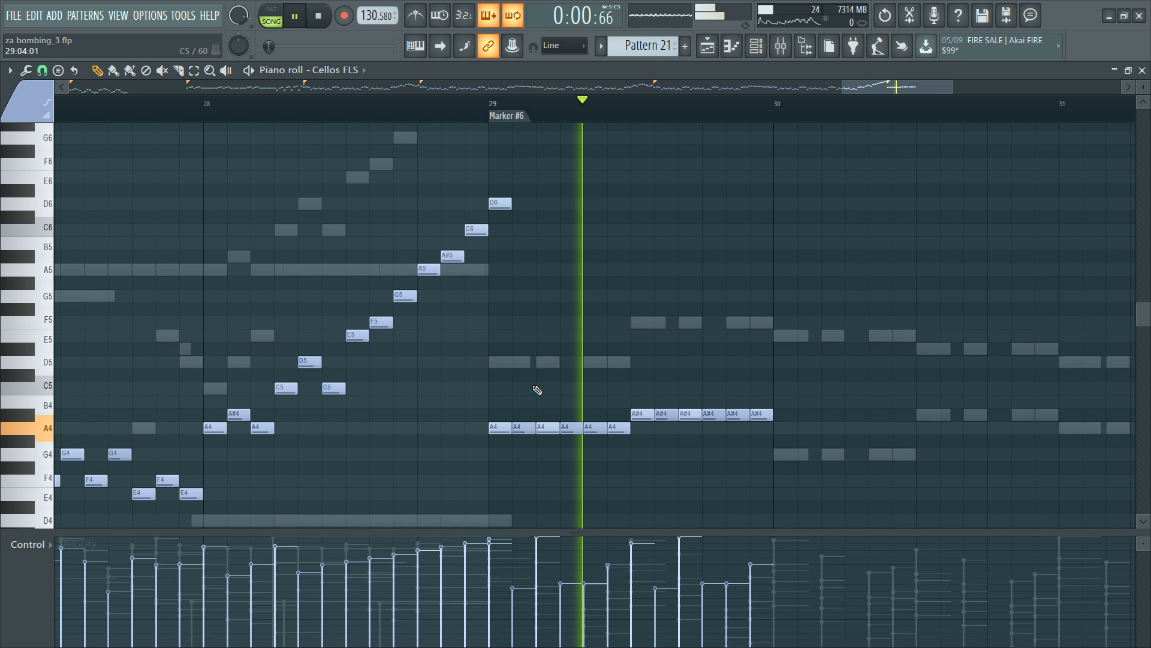
Step: Duplicate bar 29's repeated cello notes into bar 30, moving the first six to G4 and the last six to A#4
drag(501, 376, 816, 464)
key(ctrl+b)
key(space)
drag(782, 430, 781, 455)
key(ctrl+d)
drag(893, 424, 1061, 450)
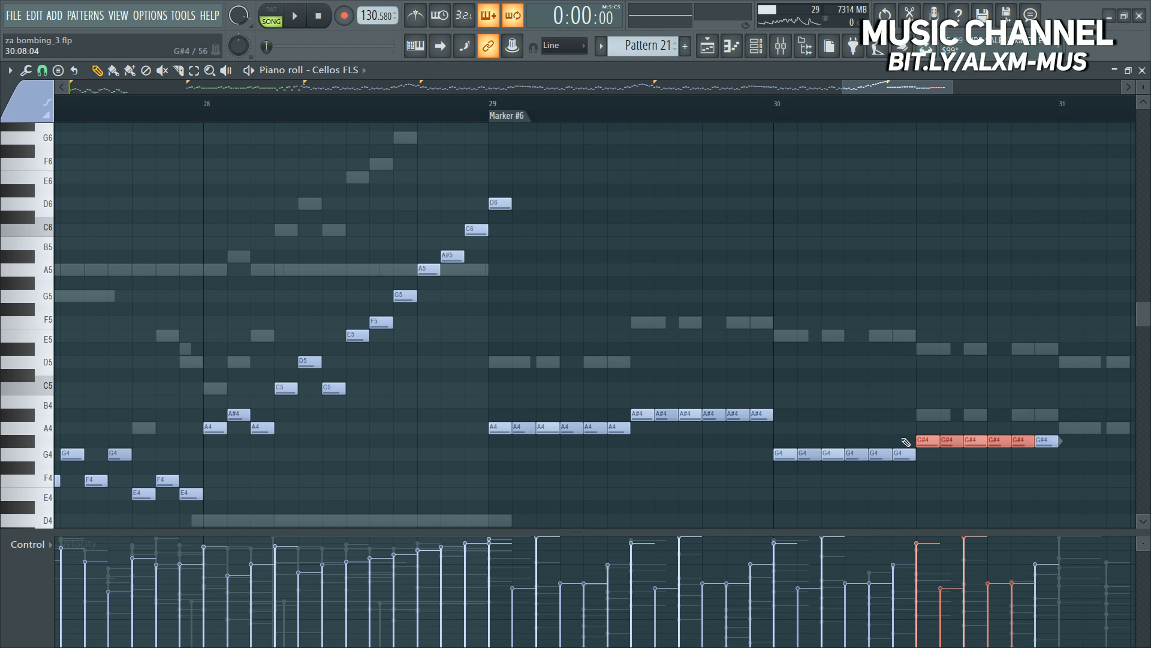
drag(1052, 442, 1056, 413)
ctrl+click(766, 147)
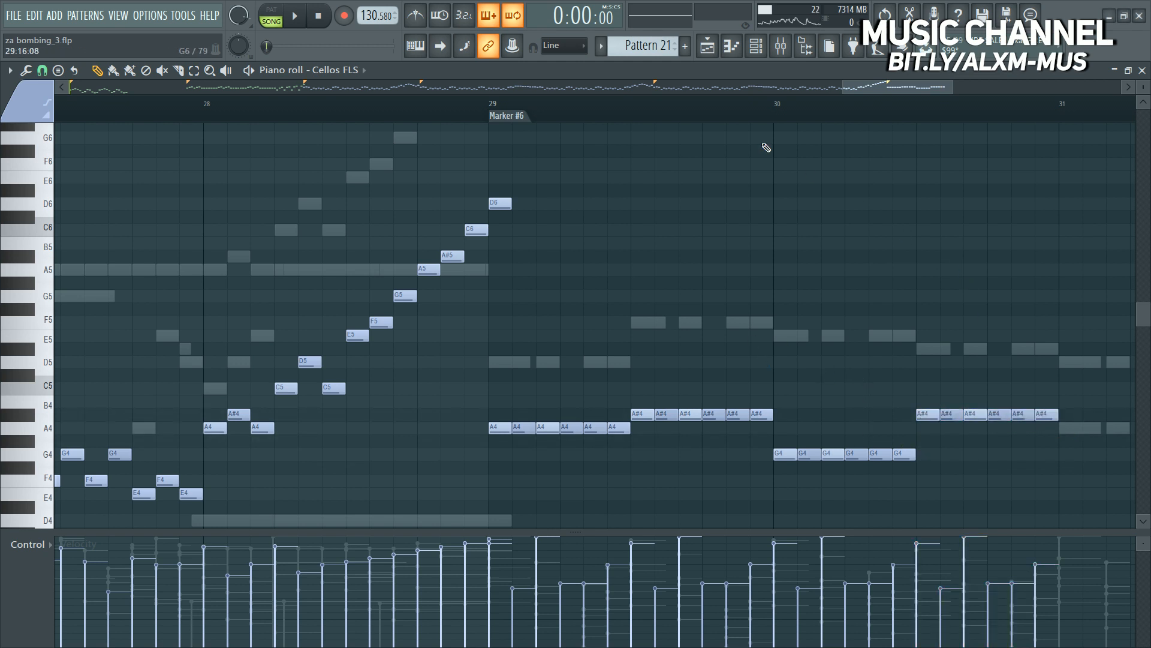
Step: Duplicate the repeated cello notes of bars 29 and 30 into bars 31 and 32
click(869, 103)
drag(876, 89, 909, 89)
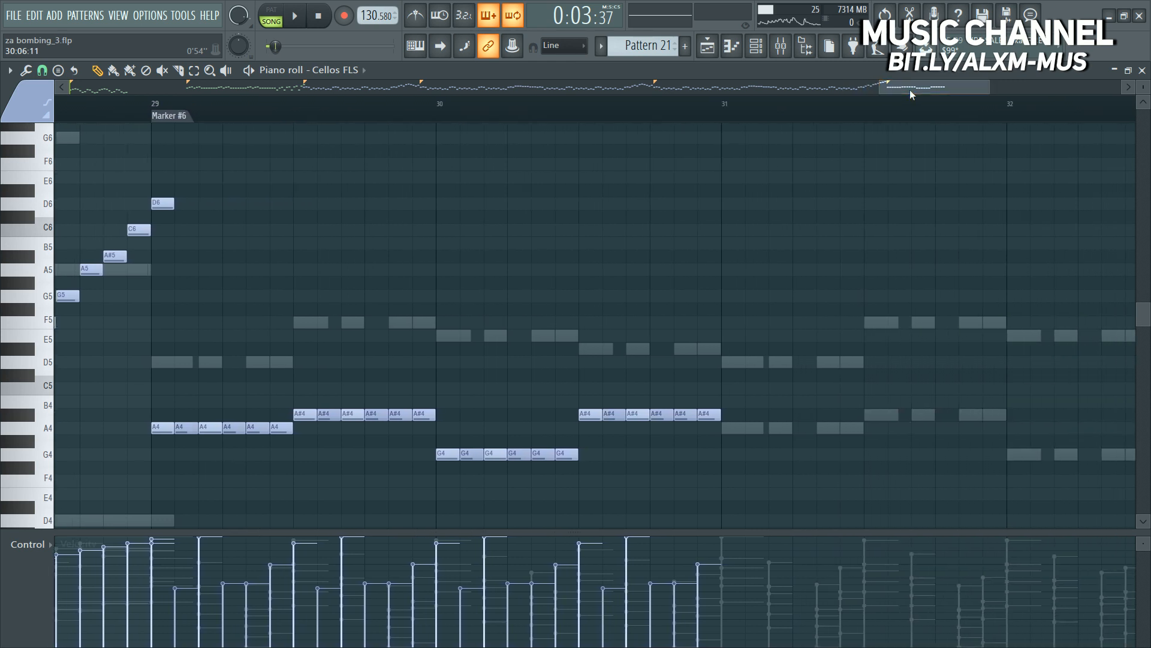
scroll(909, 89, down, 2)
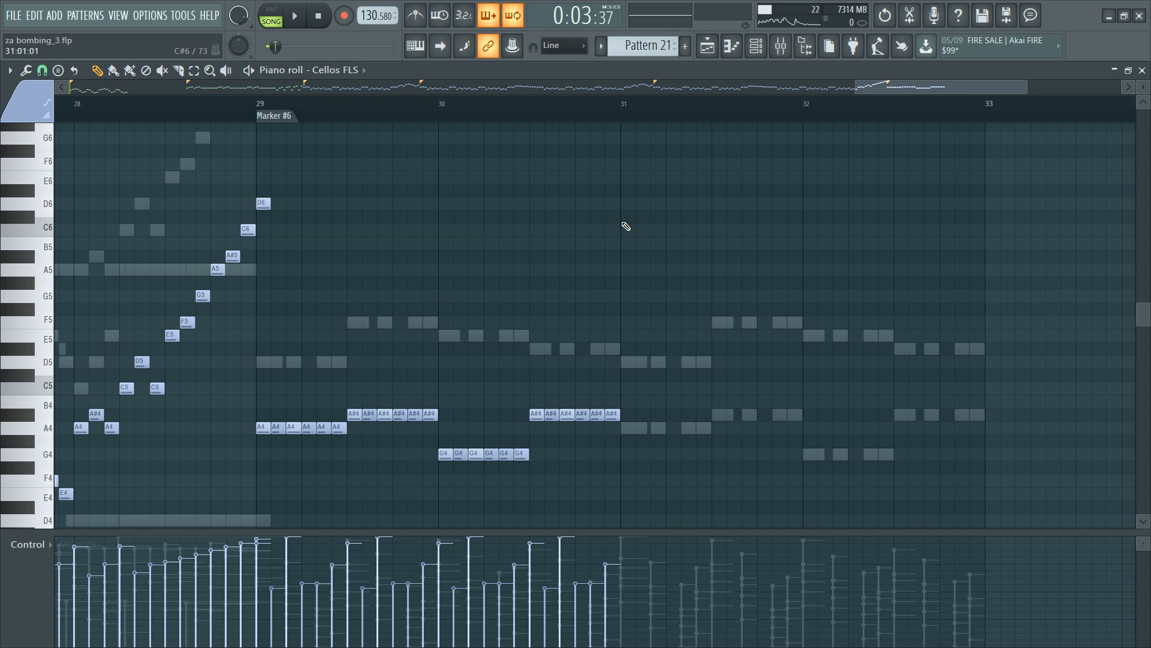
drag(260, 392, 717, 505)
key(ctrl+b)
key(ctrl+d)
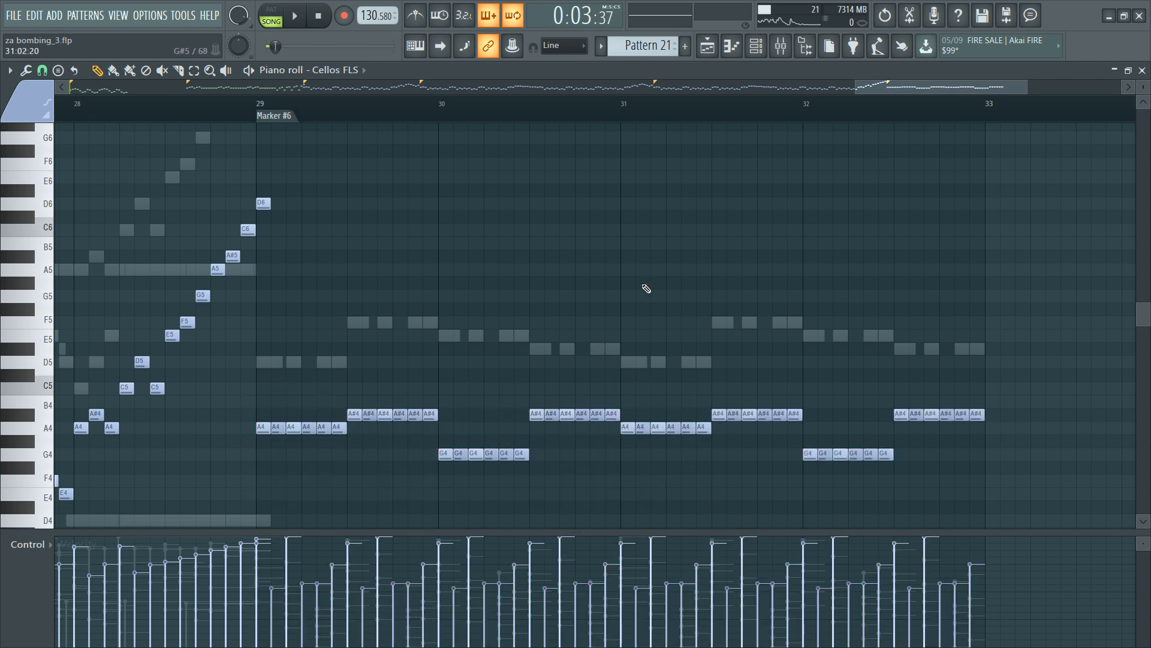
scroll(642, 297, down, 4)
scroll(641, 298, up, 4)
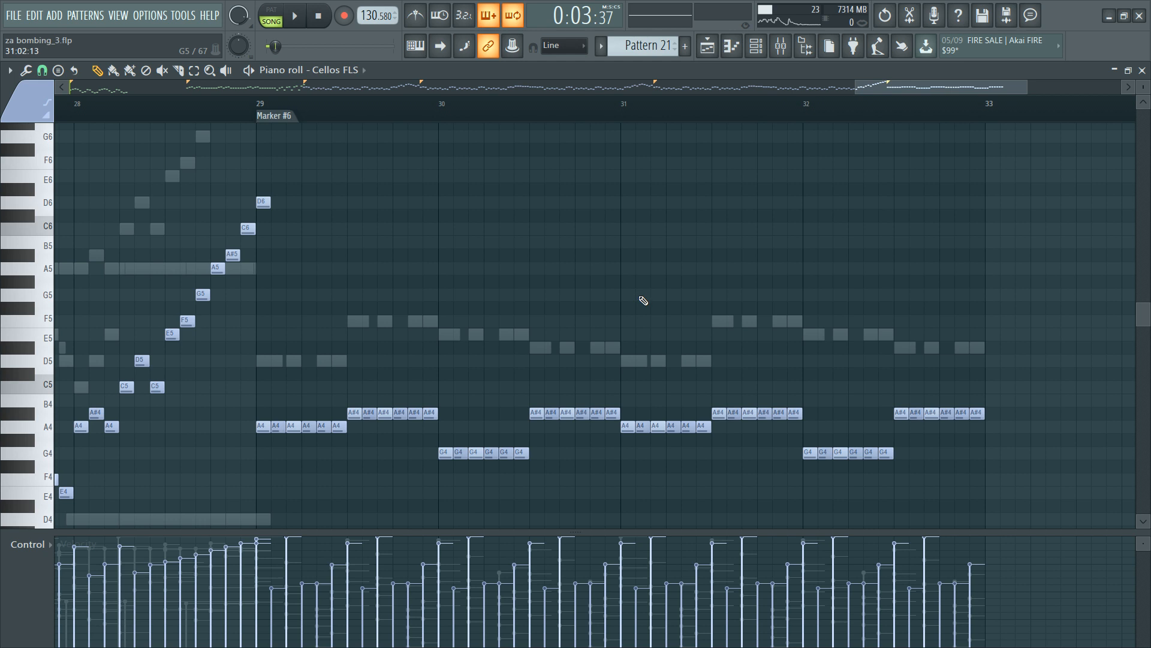
scroll(642, 300, down, 3)
drag(1144, 88, 1144, 77)
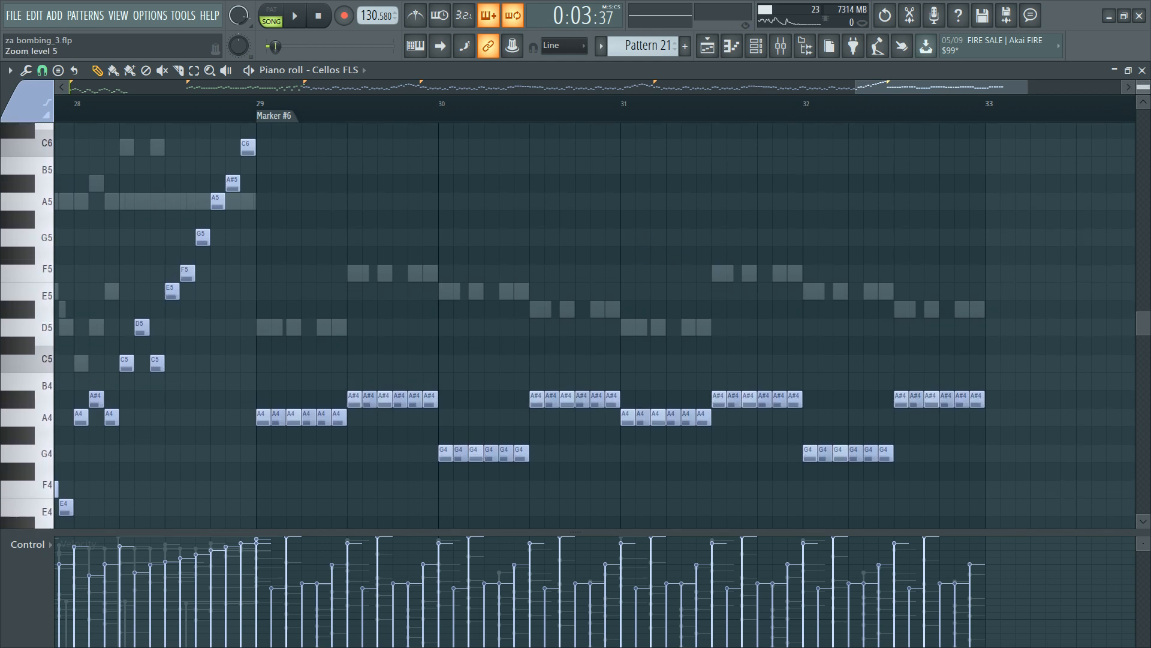
scroll(655, 232, down, 3)
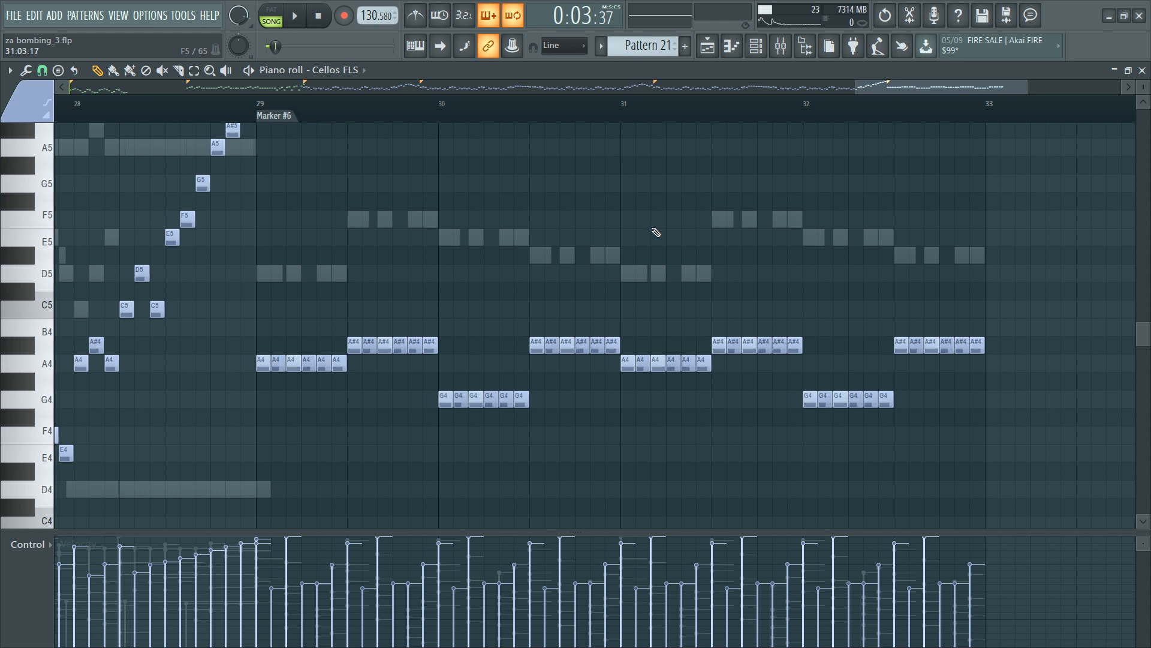
Step: Shrink the velocity lane below the Cellos notes to give the note grid more height
scroll(666, 205, up, 3)
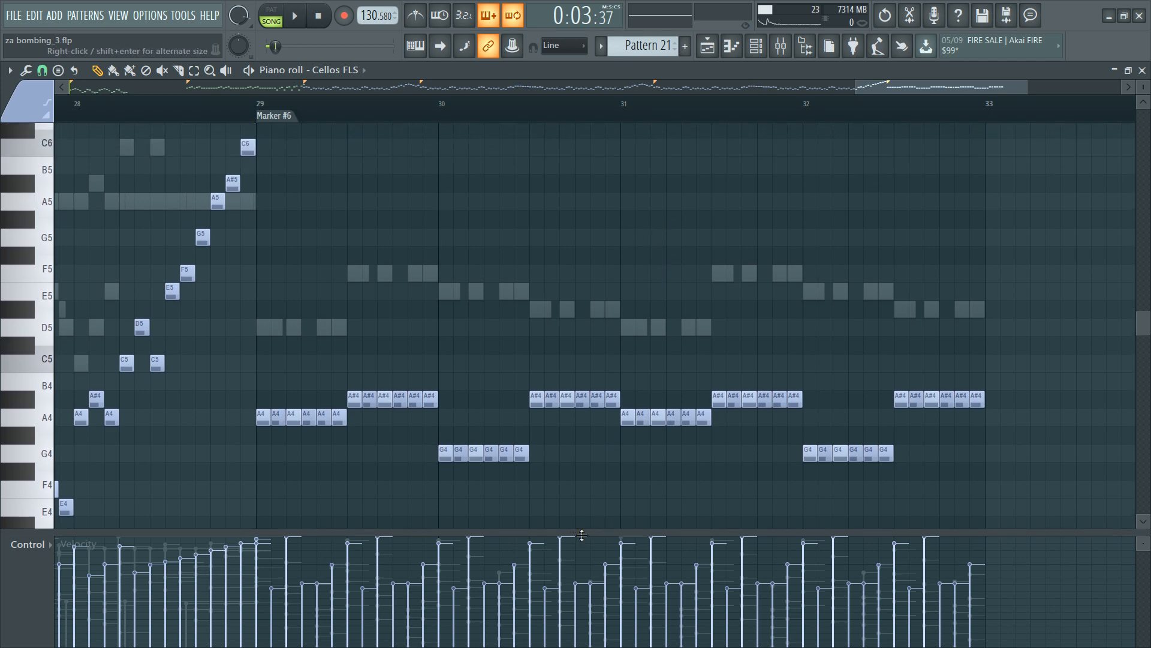
drag(578, 533, 583, 573)
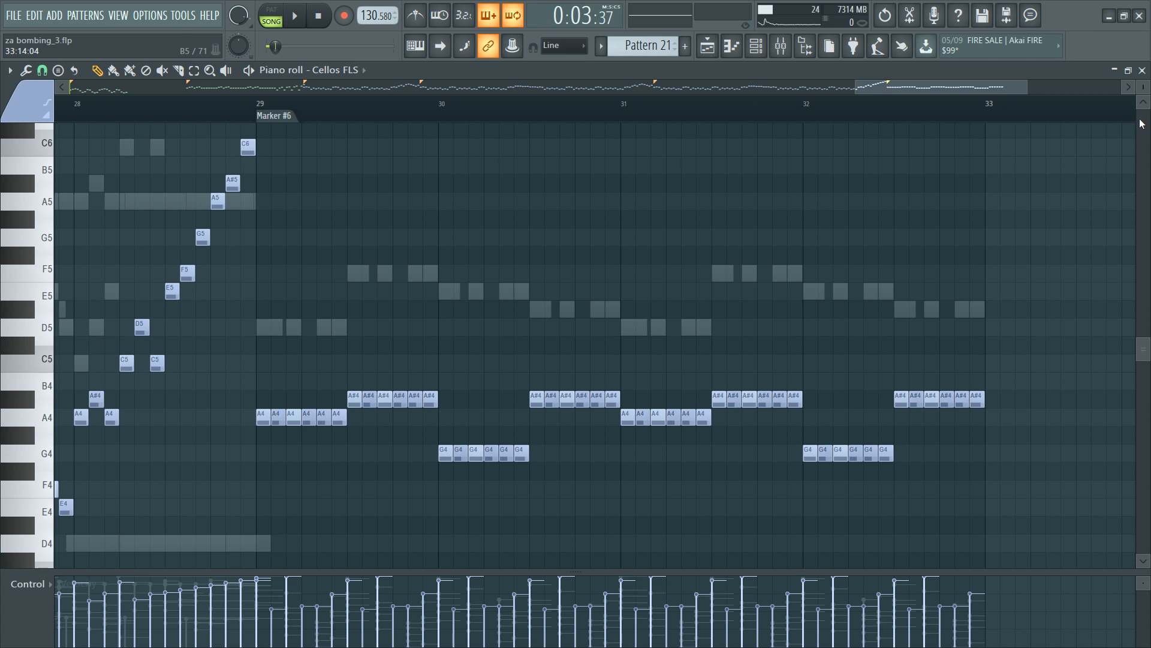
scroll(1142, 123, up, 3)
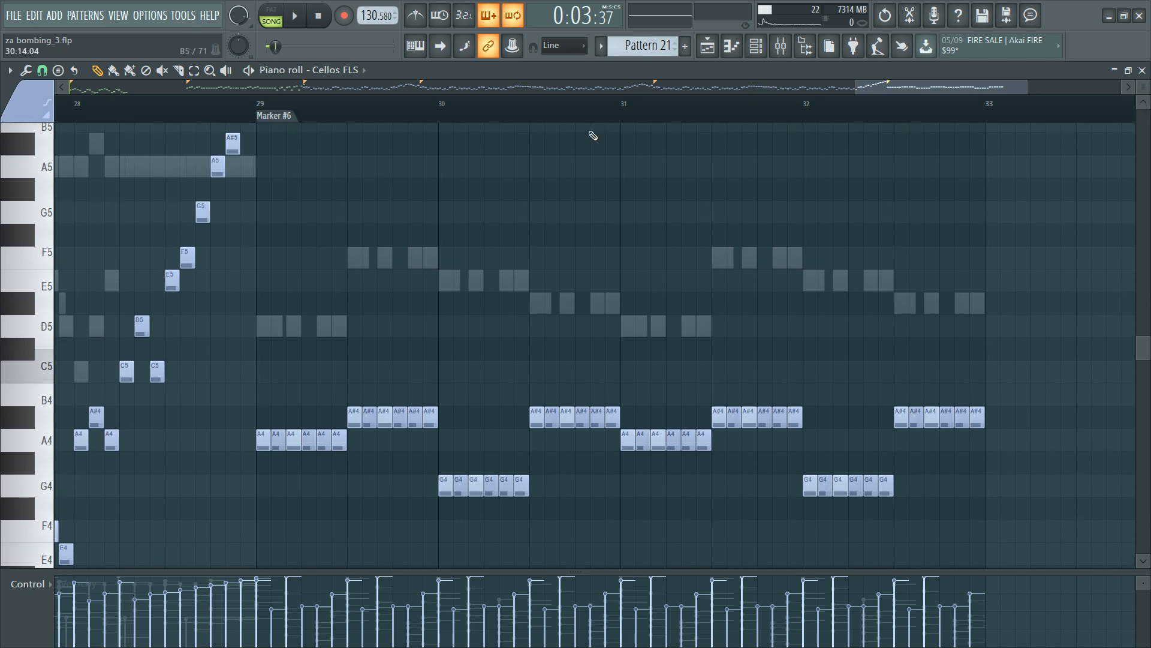
Step: Examine the Cellos notes from bar 27 to the end of bar 32 against the ghost notes of the other parts
scroll(624, 117, up, 1)
scroll(624, 117, down, 3)
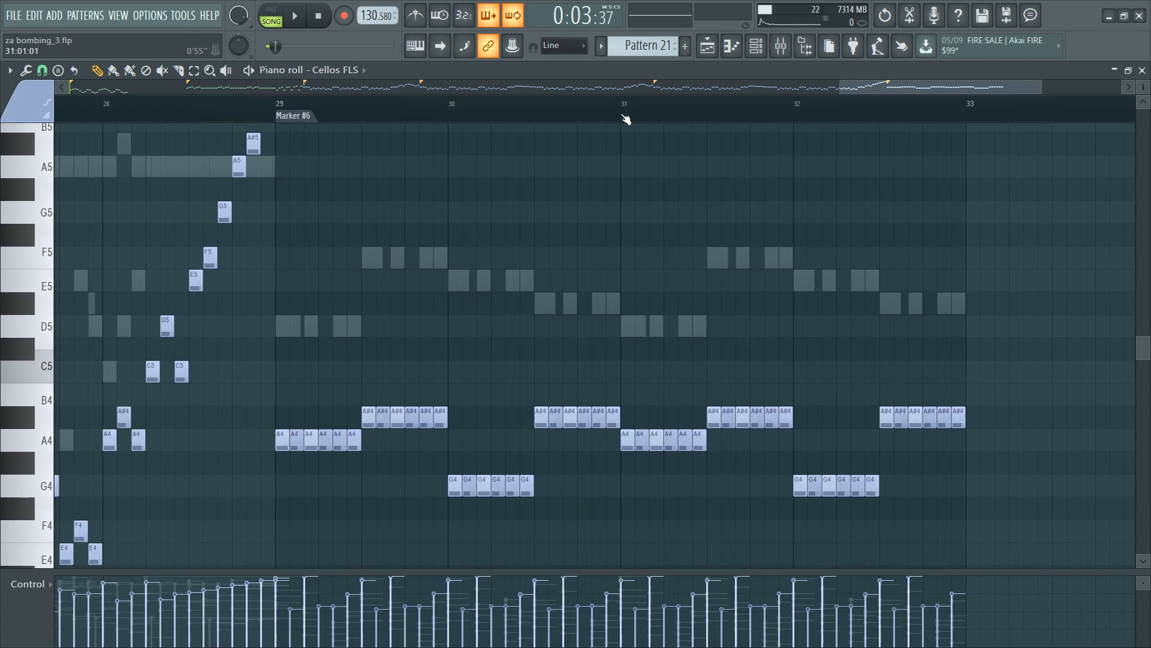
drag(1144, 87, 1143, 54)
scroll(2, 240, down, 4)
scroll(172, 218, up, 4)
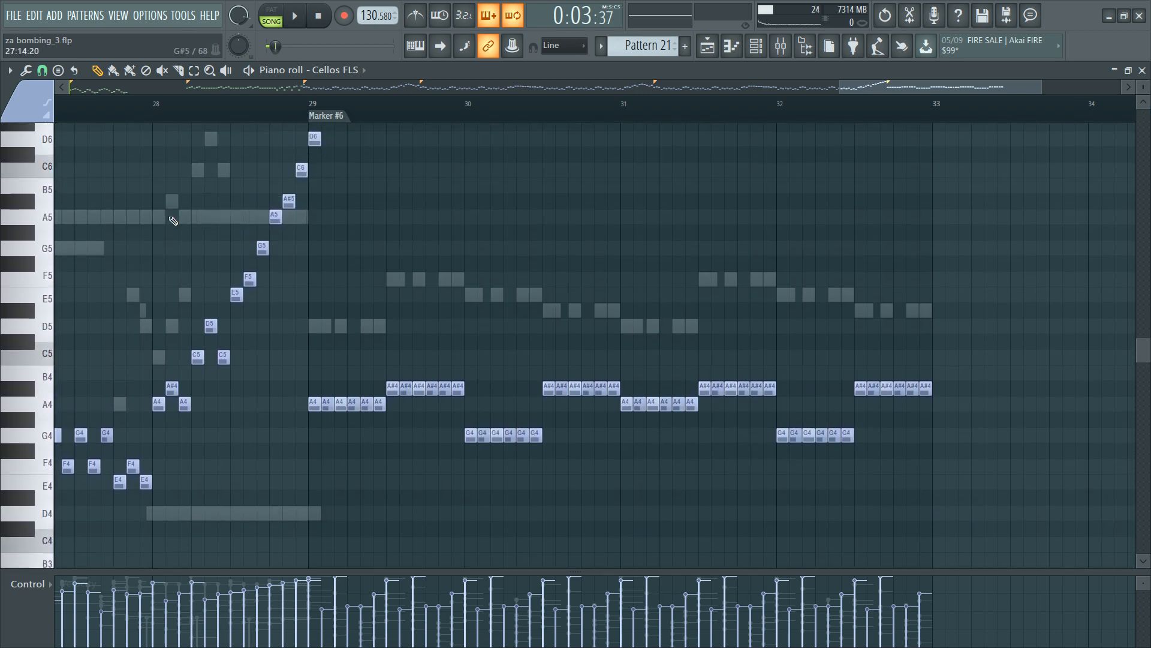
scroll(594, 344, down, 1)
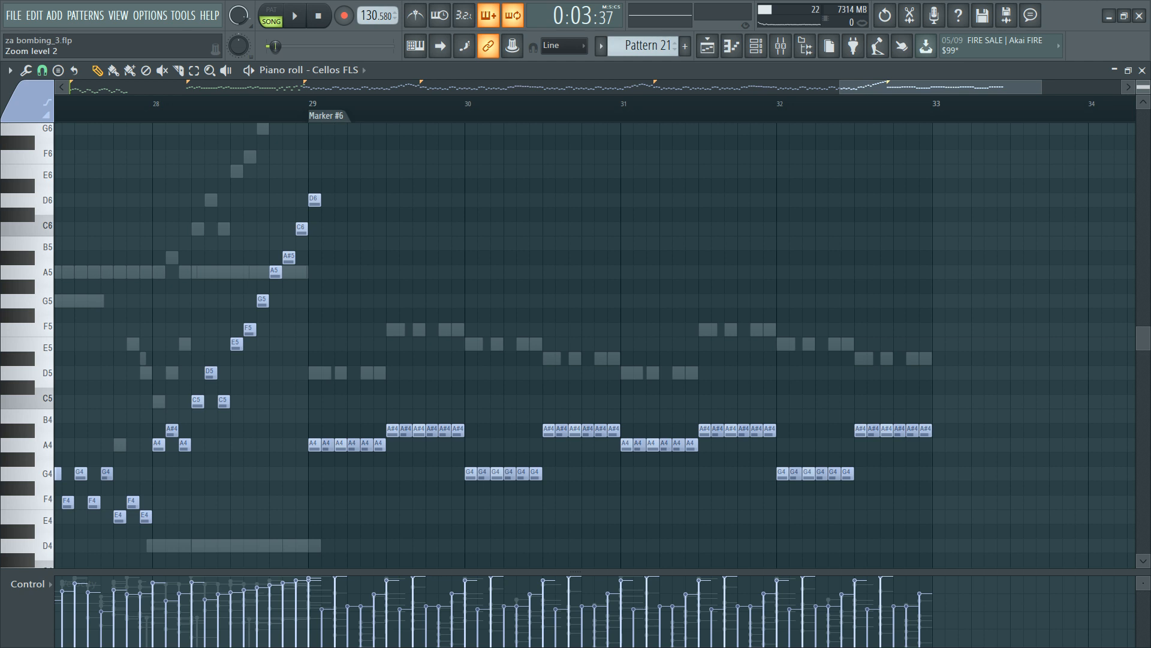
scroll(661, 283, down, 2)
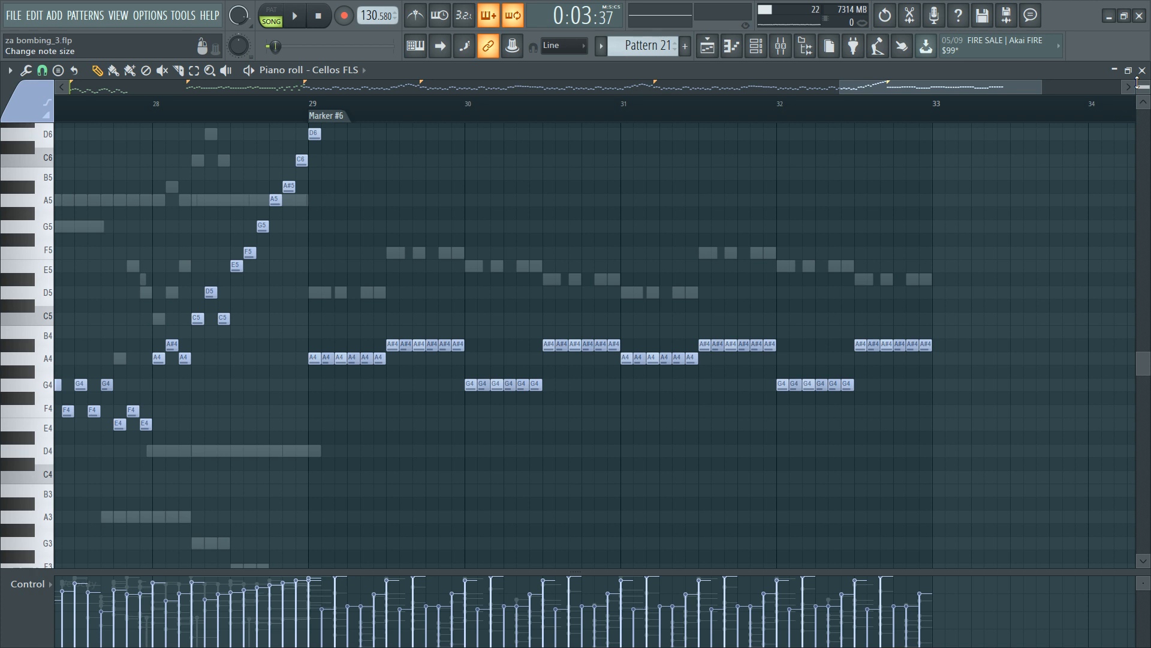
drag(1143, 87, 1143, 75)
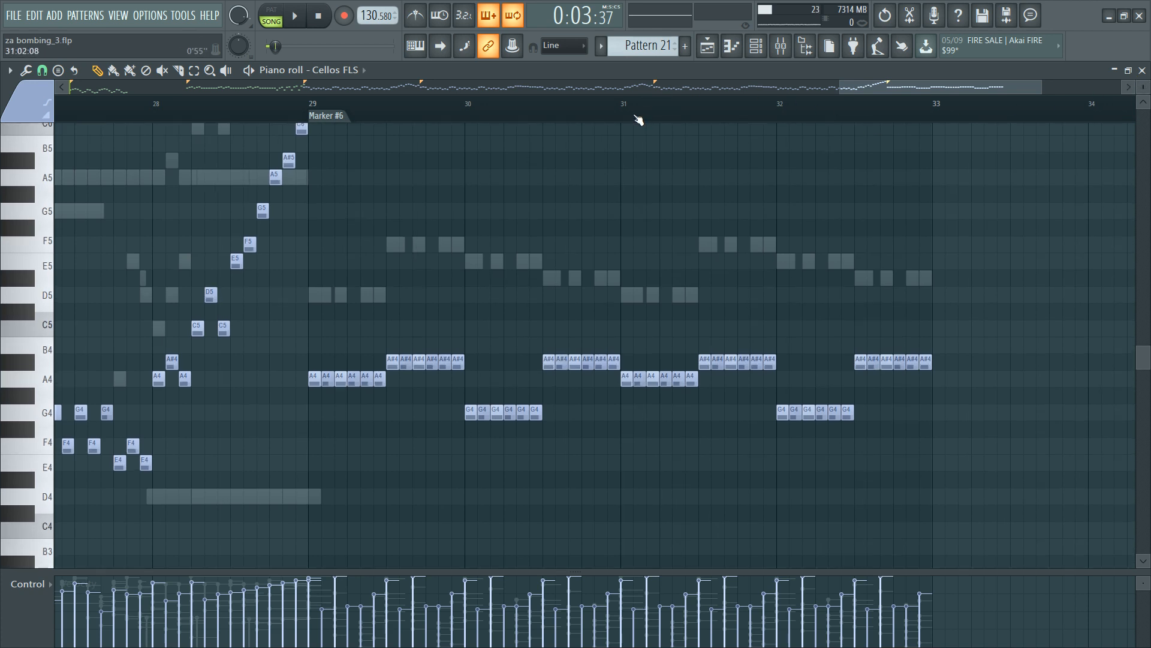
scroll(638, 120, up, 2)
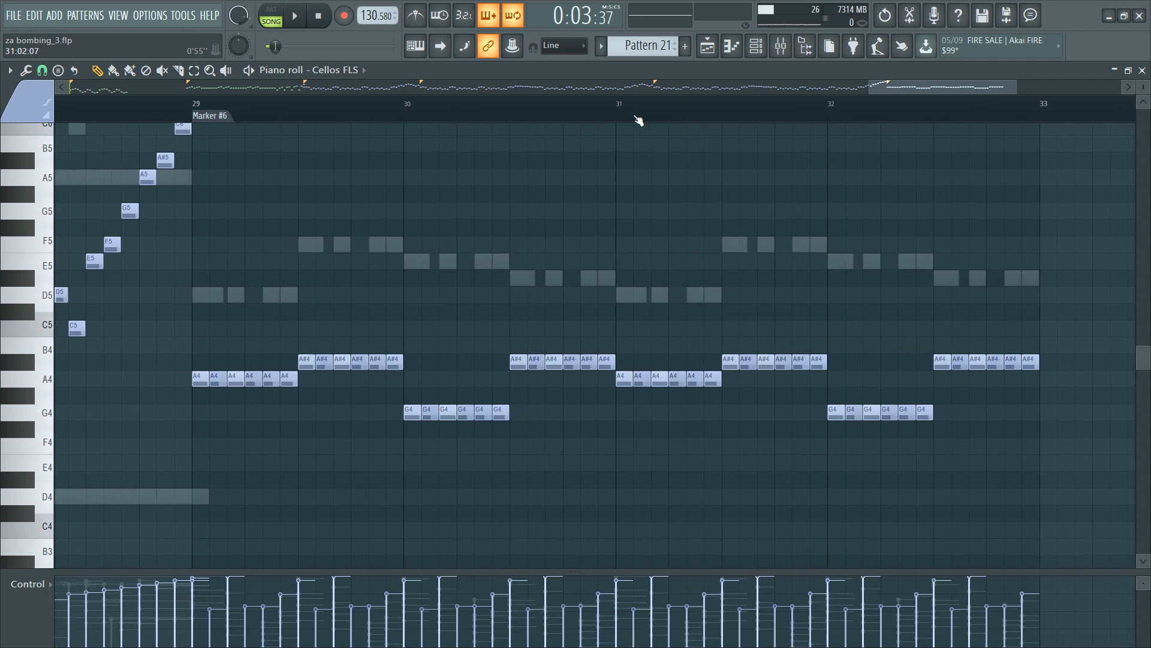
scroll(638, 120, down, 2)
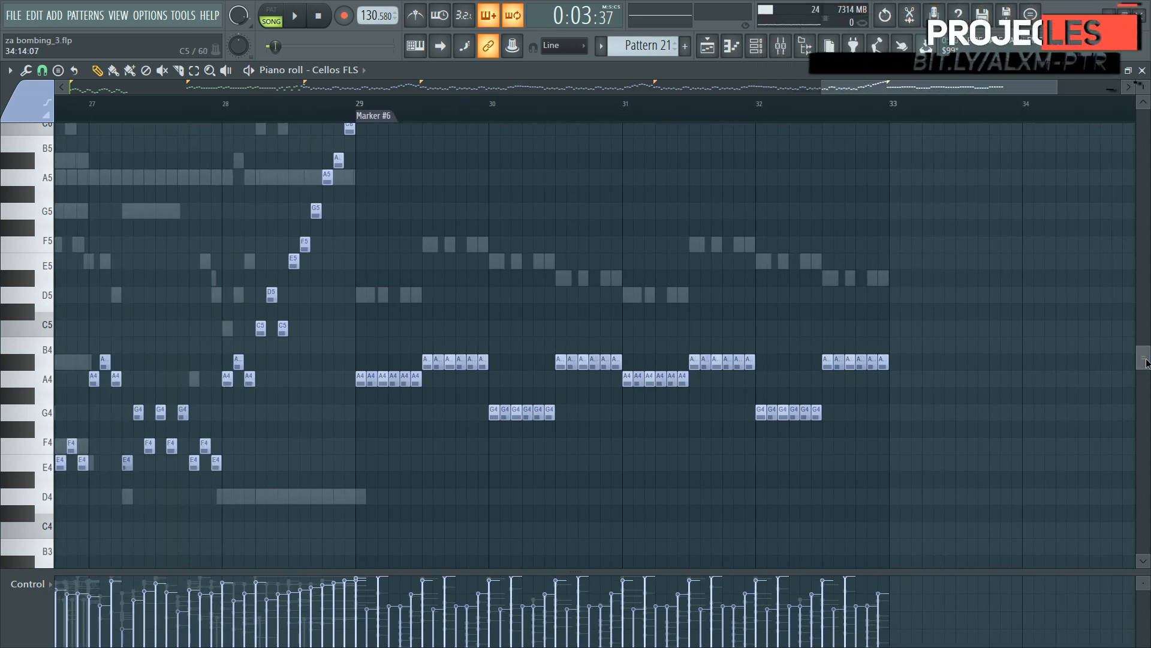
mouse_move(1141, 362)
mouse_down()
mouse_move(1141, 333)
mouse_move(1140, 348)
mouse_up()
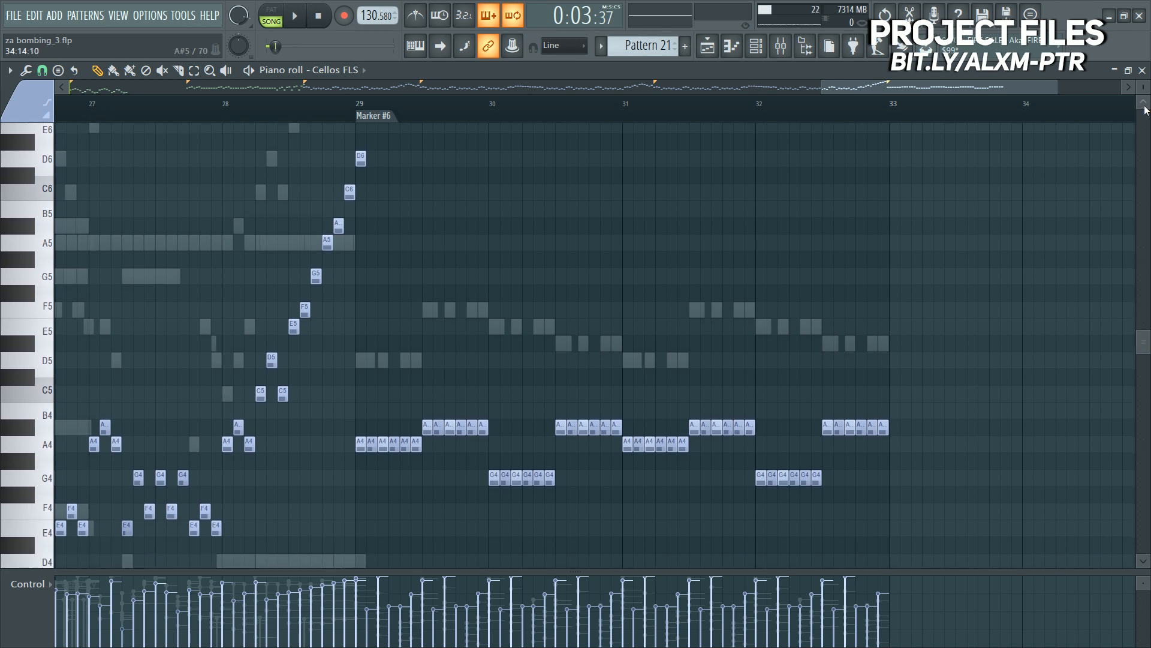
drag(1143, 87, 1144, 96)
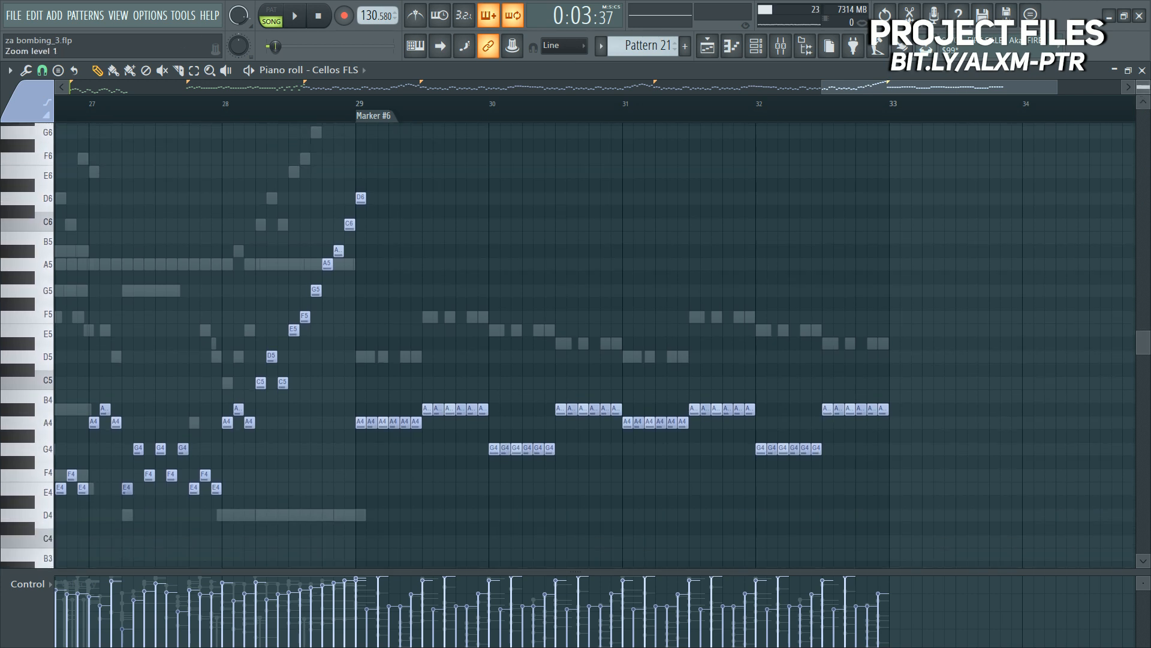